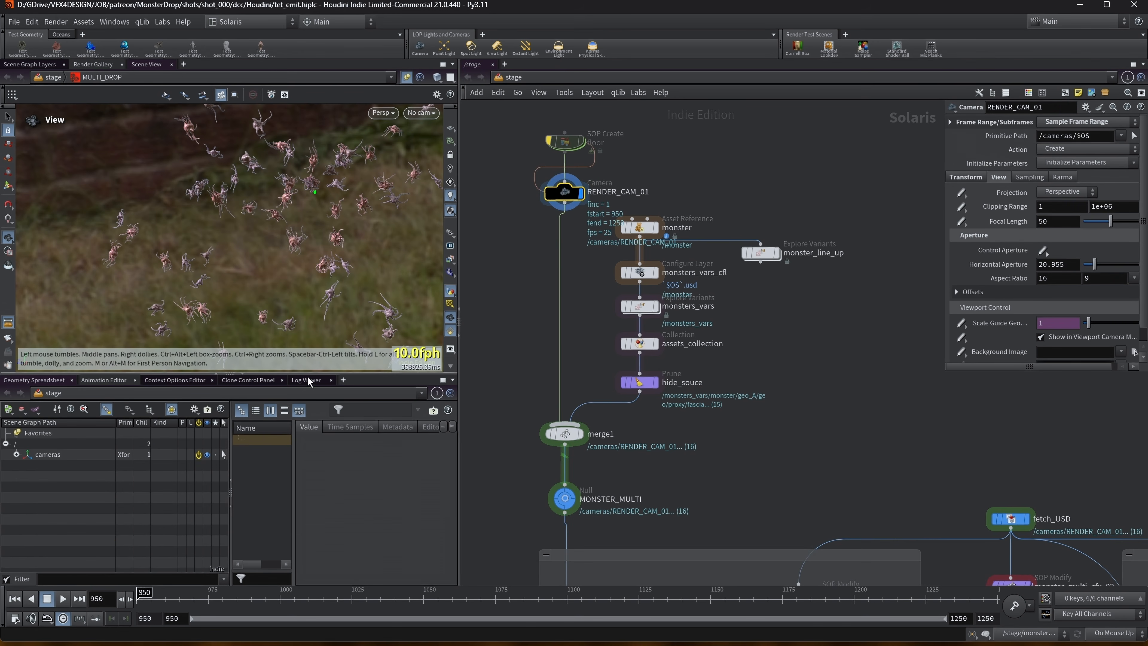
# Step: Unpin the viewport from MULTI_DROP so it follows the stage, display the monster asset reference, and widen its parameter area
pyautogui.moveTo(309, 375); pyautogui.dragTo(308, 343)
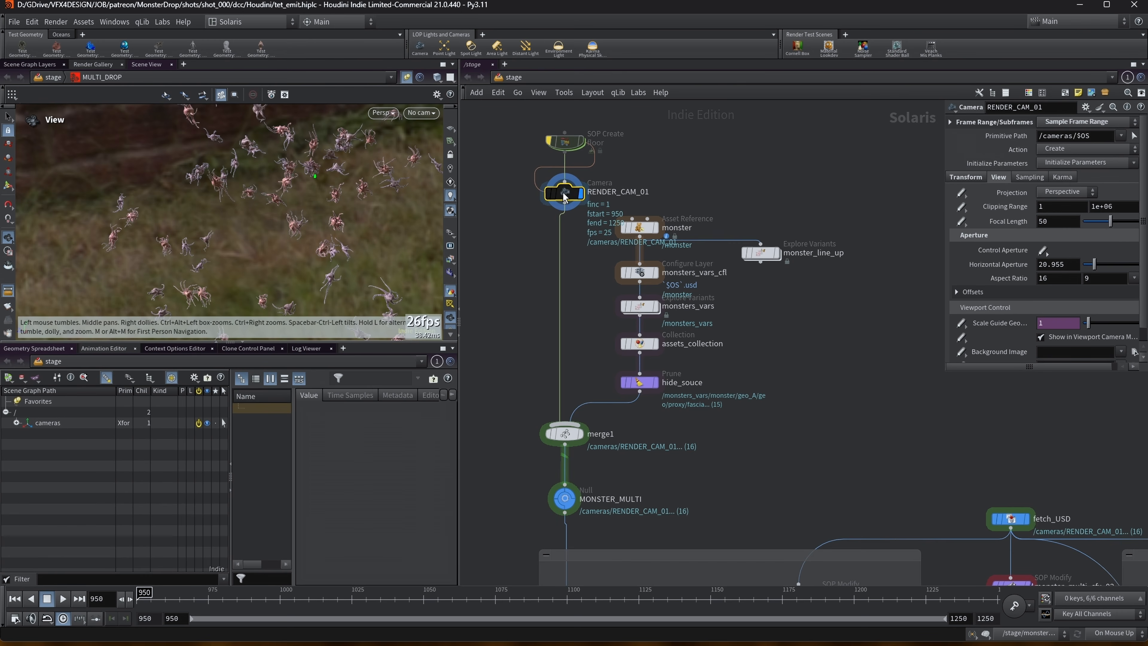
pyautogui.click(406, 81)
pyautogui.click(427, 123)
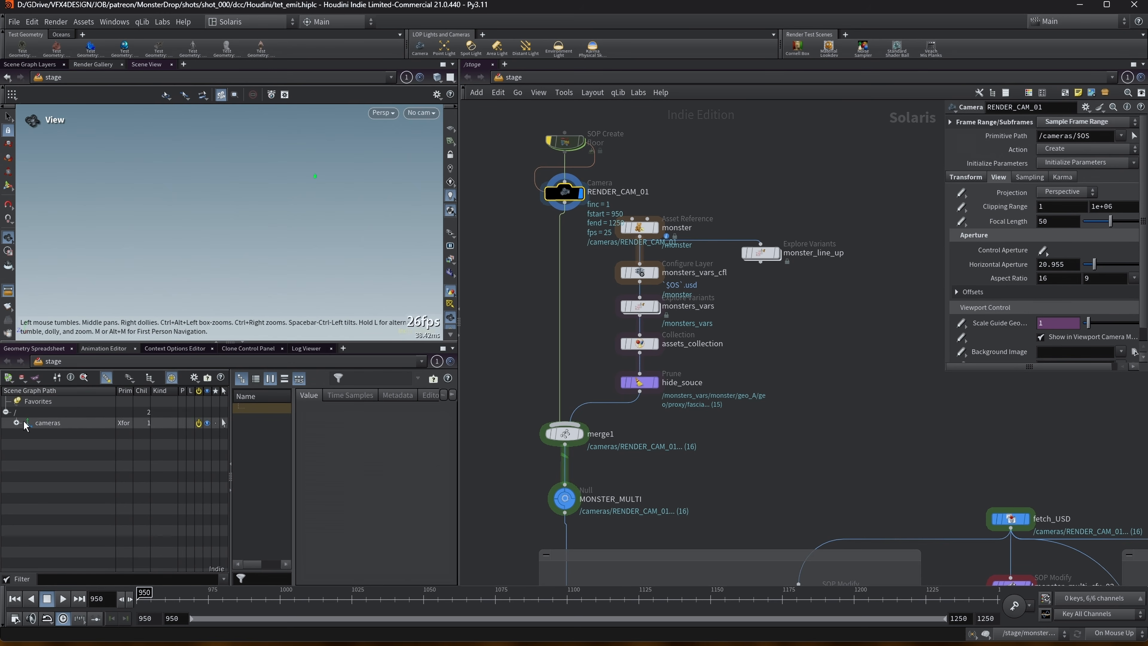
pyautogui.click(656, 226)
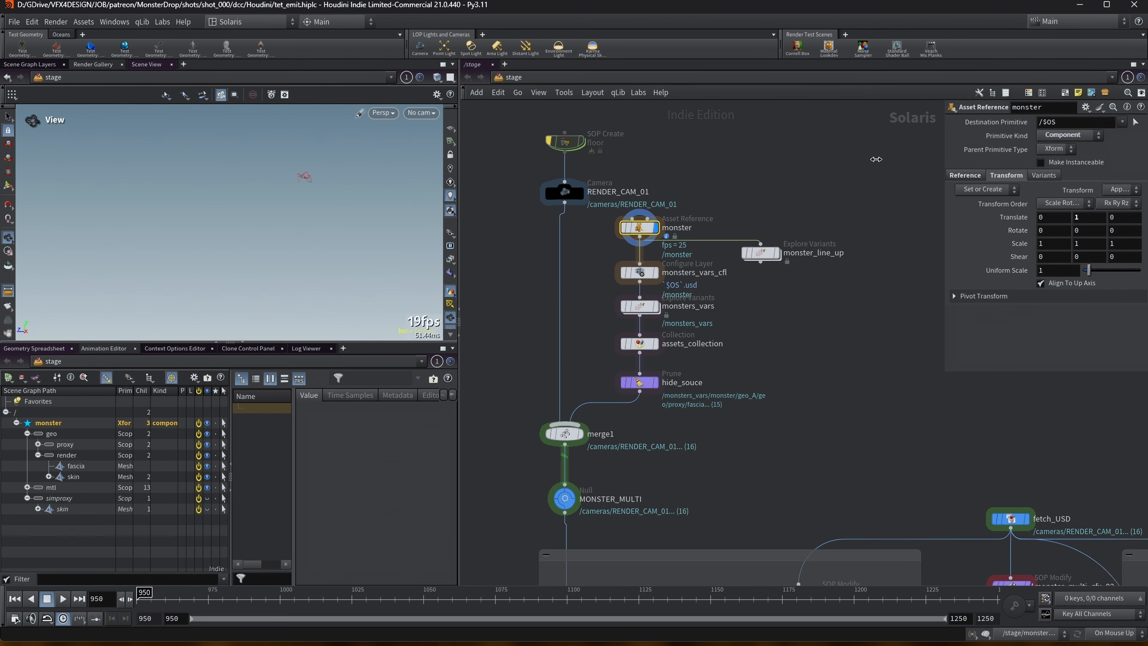
pyautogui.moveTo(875, 159); pyautogui.dragTo(877, 159)
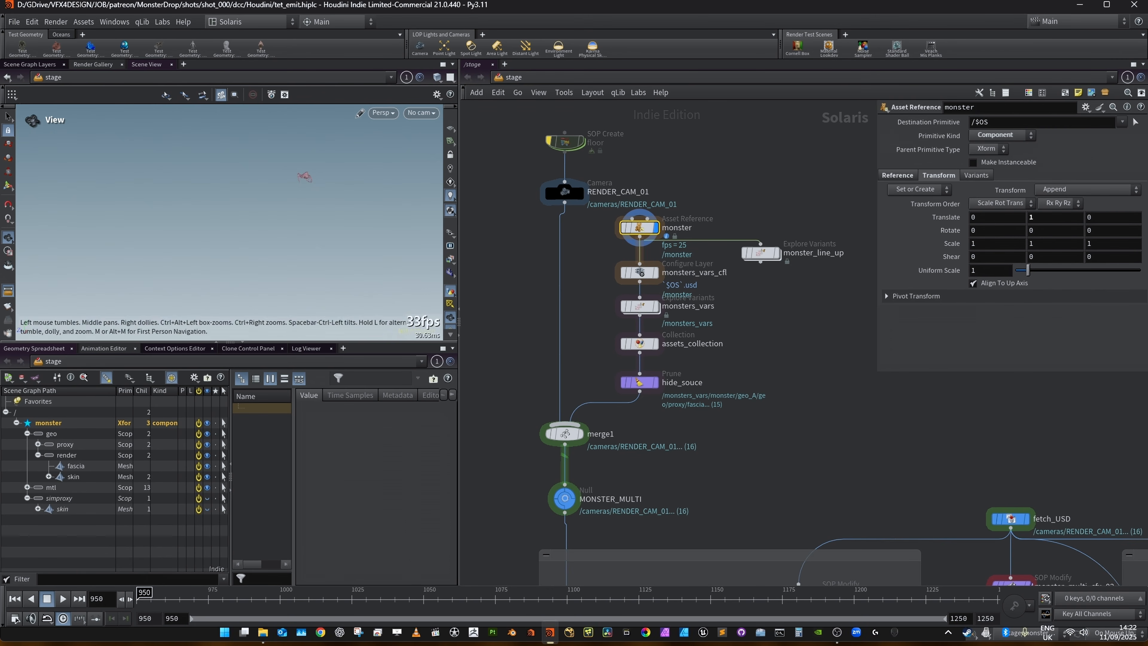
# Step: Switch to File Explorer, open the Monster asset's usd/001 folder, look through its textures, and return to Houdini
pyautogui.moveTo(263, 631)
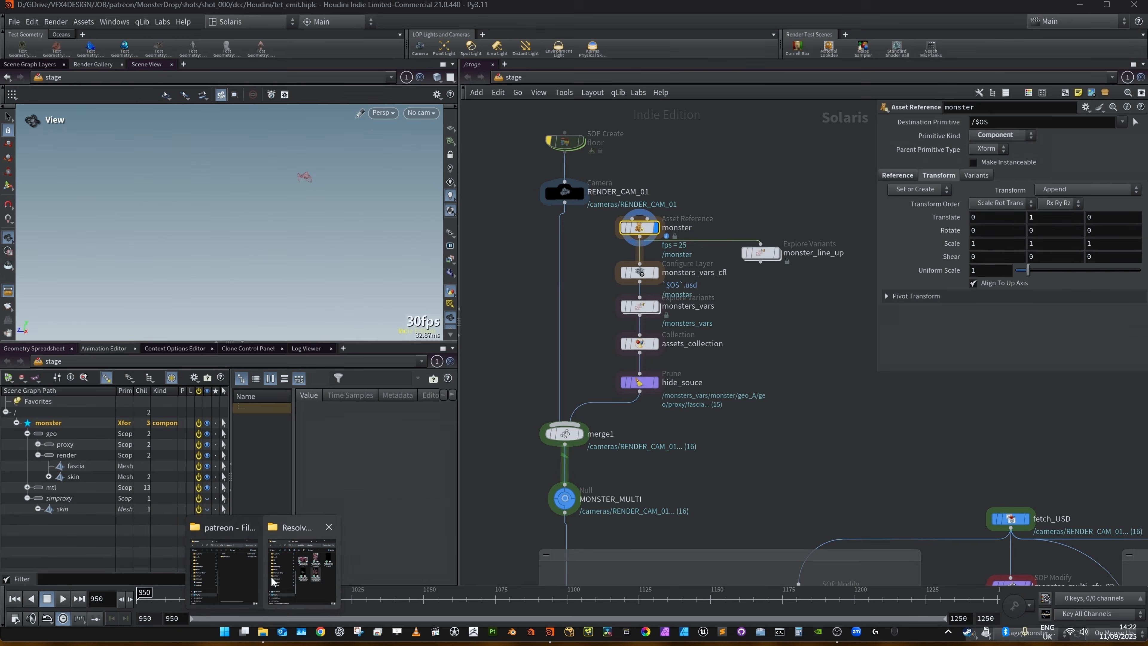
pyautogui.click(228, 560)
pyautogui.doubleClick(243, 178)
pyautogui.doubleClick(247, 177)
pyautogui.doubleClick(277, 175)
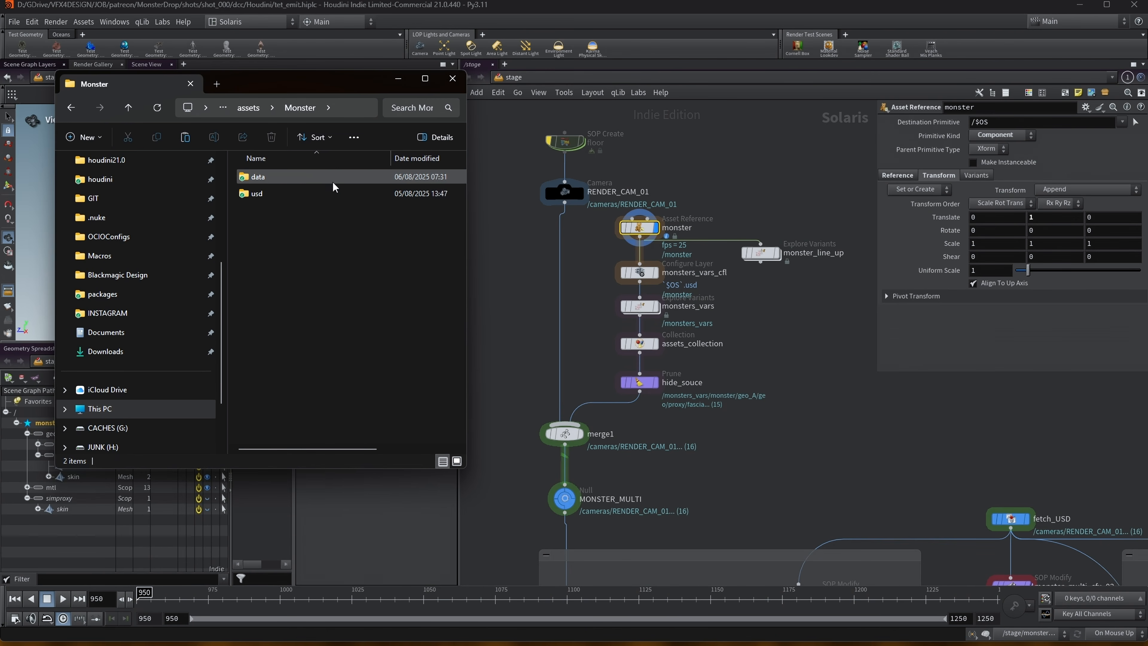
pyautogui.doubleClick(305, 193)
pyautogui.doubleClick(278, 176)
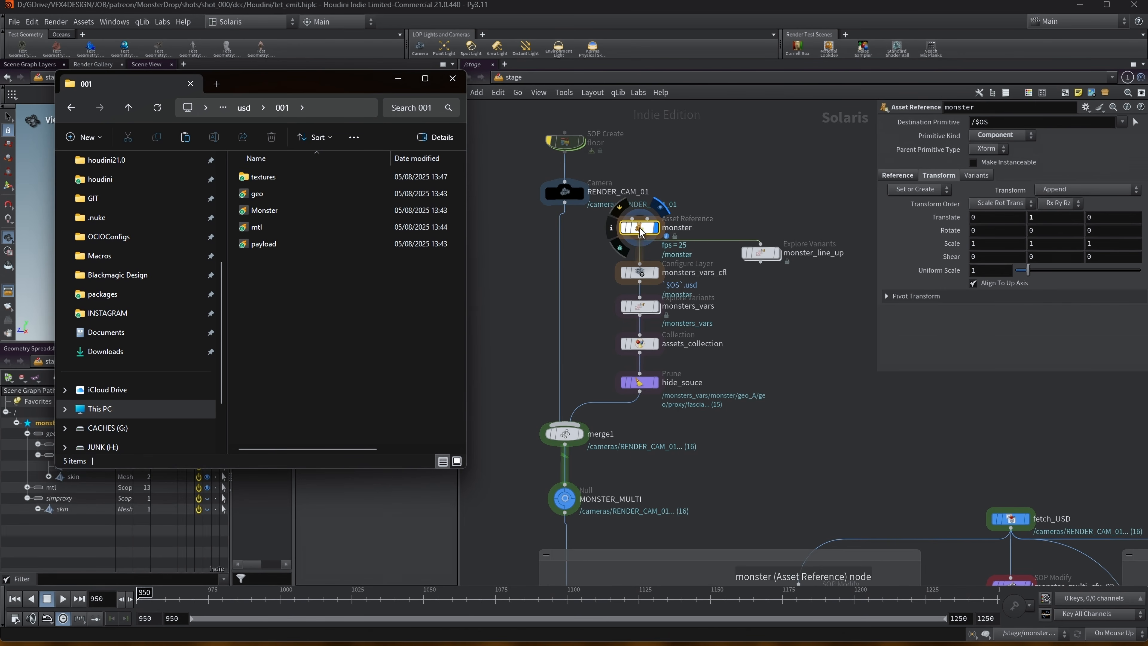
pyautogui.doubleClick(258, 178)
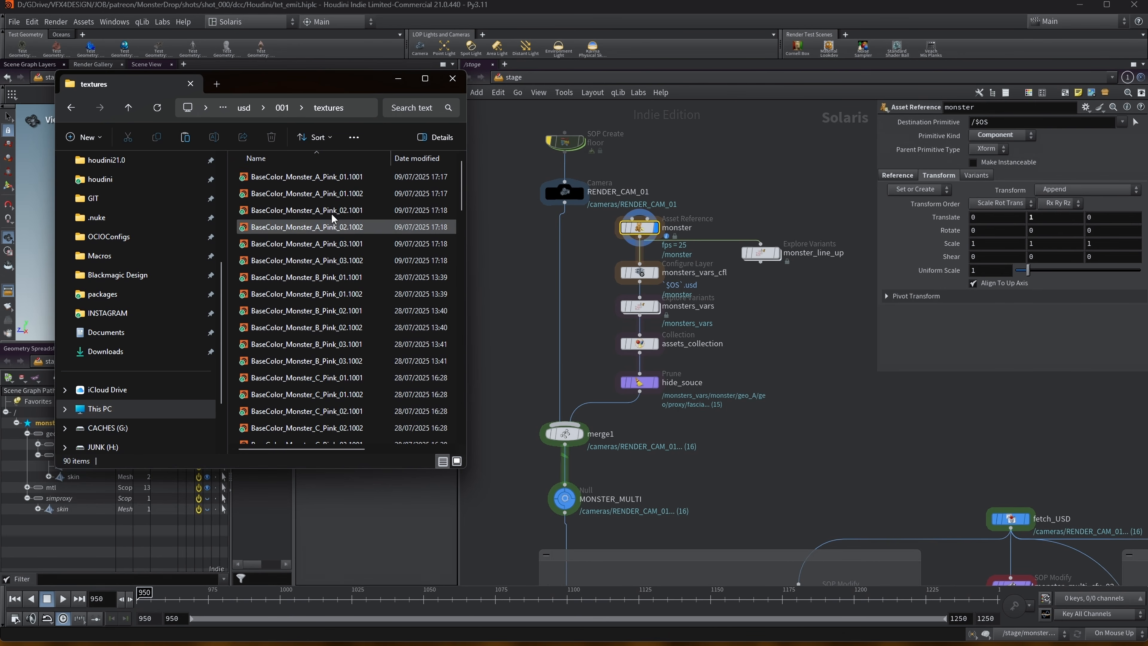
pyautogui.scroll(-20, 333, 219)
pyautogui.scroll(20, 333, 217)
pyautogui.scroll(2, 198, 165)
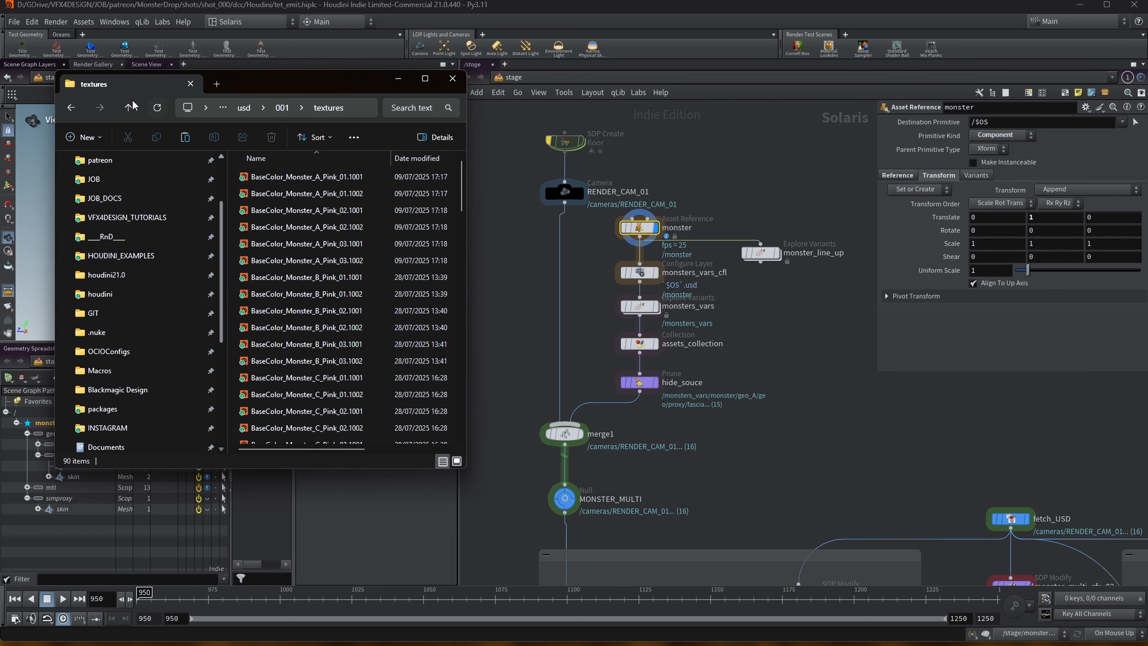
pyautogui.click(82, 108)
pyautogui.click(82, 107)
pyautogui.click(524, 190)
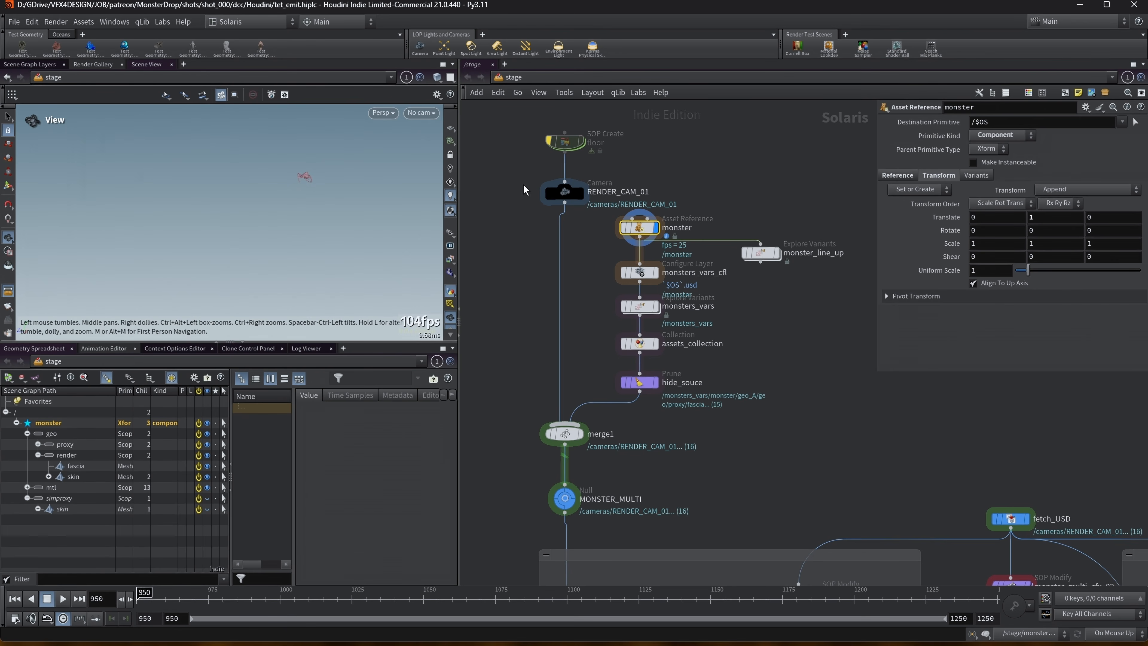
# Step: Frame the monster in the viewport, view it up close, and show the asset reference's variant settings
pyautogui.hotkey('space', 'g')
pyautogui.scroll(4, 282, 198)
pyautogui.moveTo(239, 214); pyautogui.dragTo(212, 195)
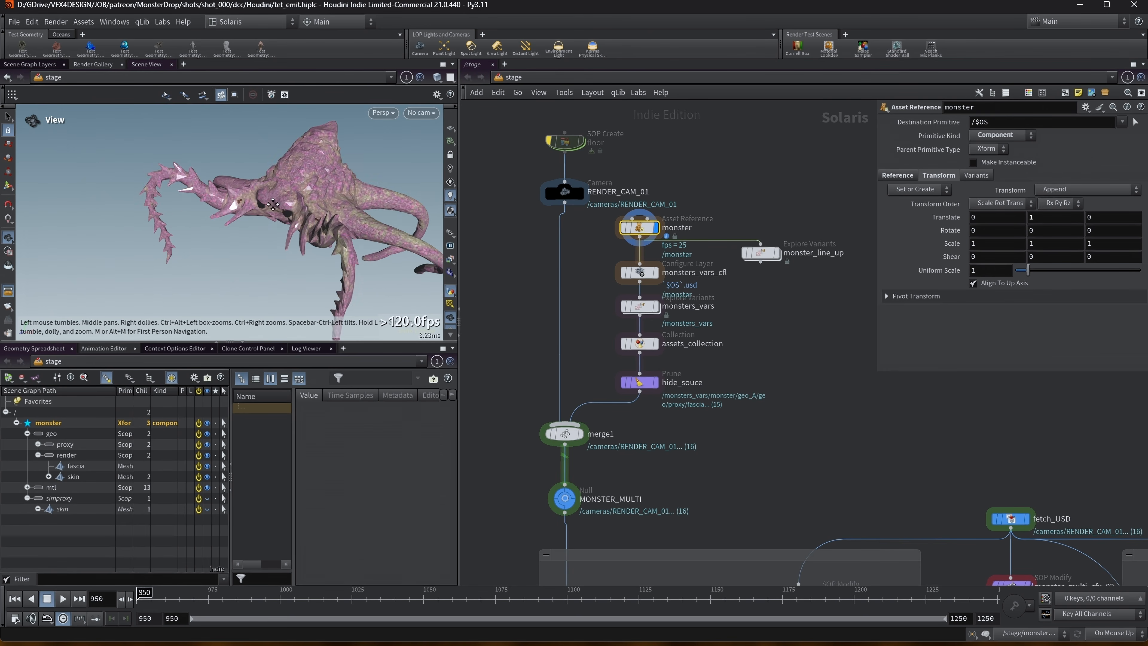
pyautogui.moveTo(254, 199); pyautogui.dragTo(190, 190, button='middle')
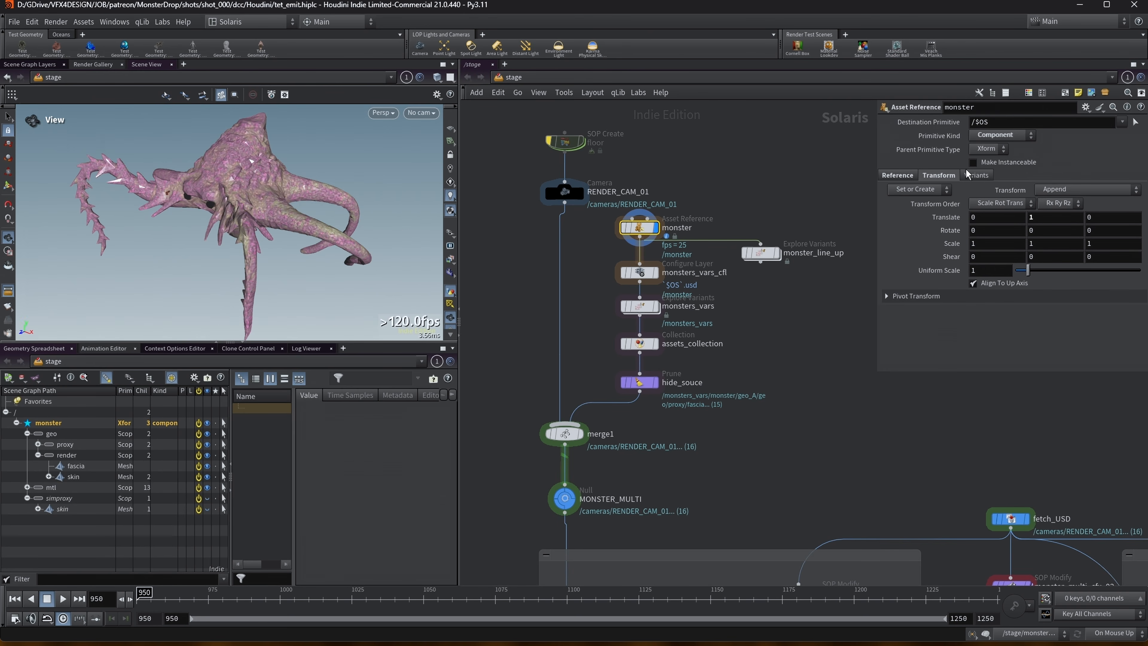
pyautogui.click(977, 174)
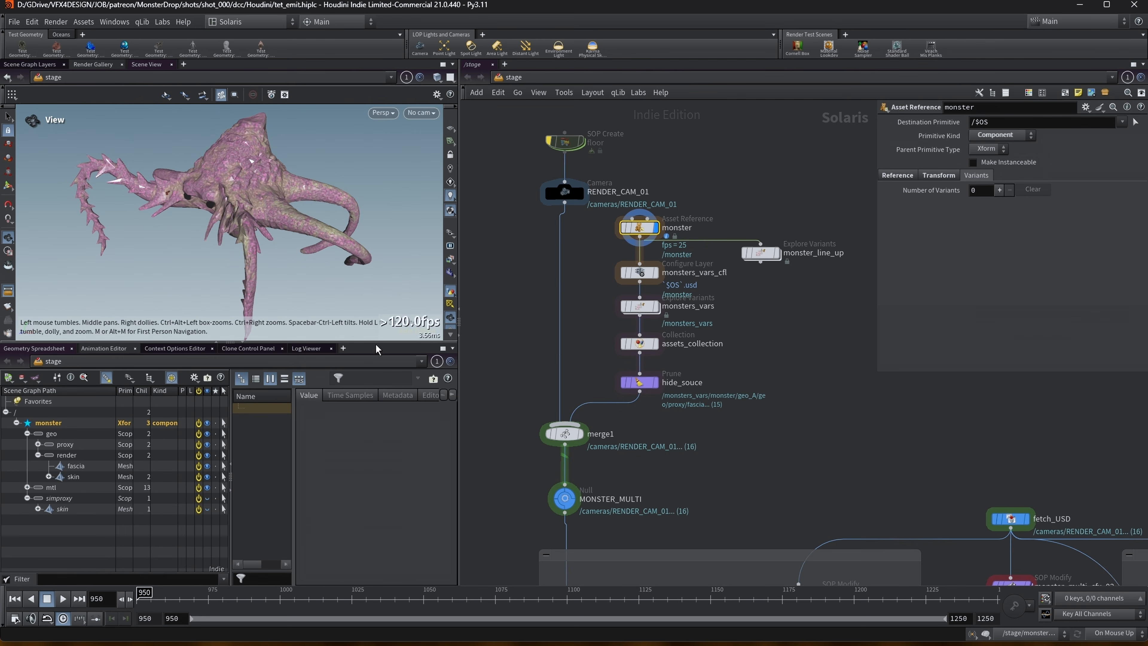
pyautogui.moveTo(225, 201)
pyautogui.mouseDown()
pyautogui.moveTo(265, 184)
pyautogui.moveTo(221, 194)
pyautogui.mouseUp()
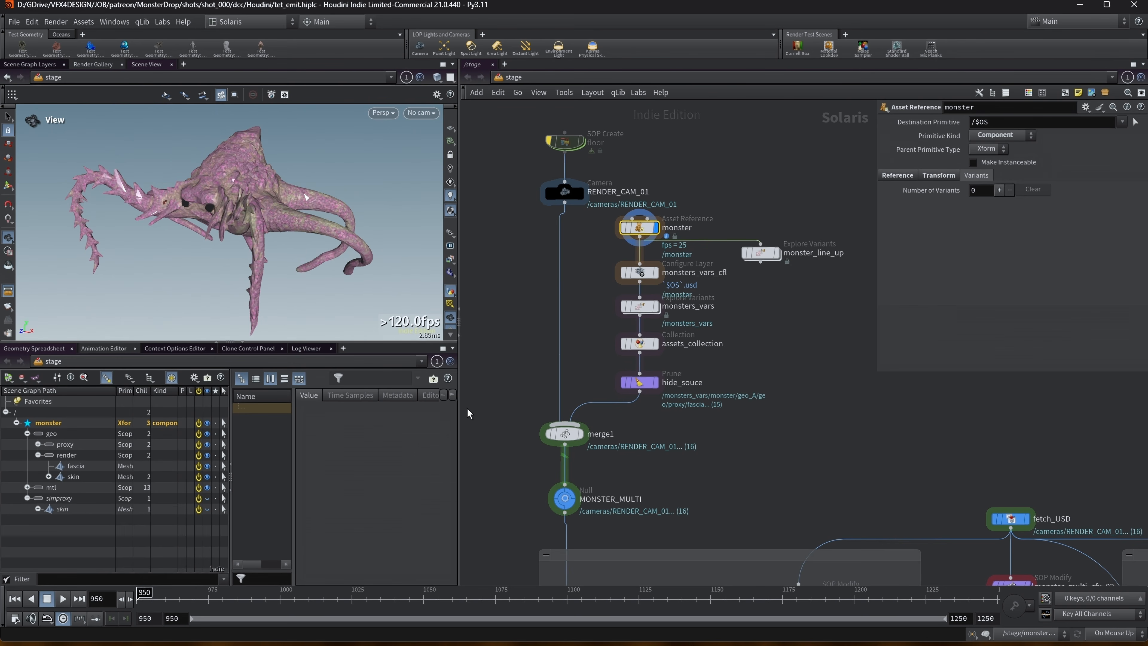
# Step: Widen the viewport and scene graph area, and add the Variants and Material columns to the scene graph tree
pyautogui.moveTo(458, 392); pyautogui.dragTo(666, 392)
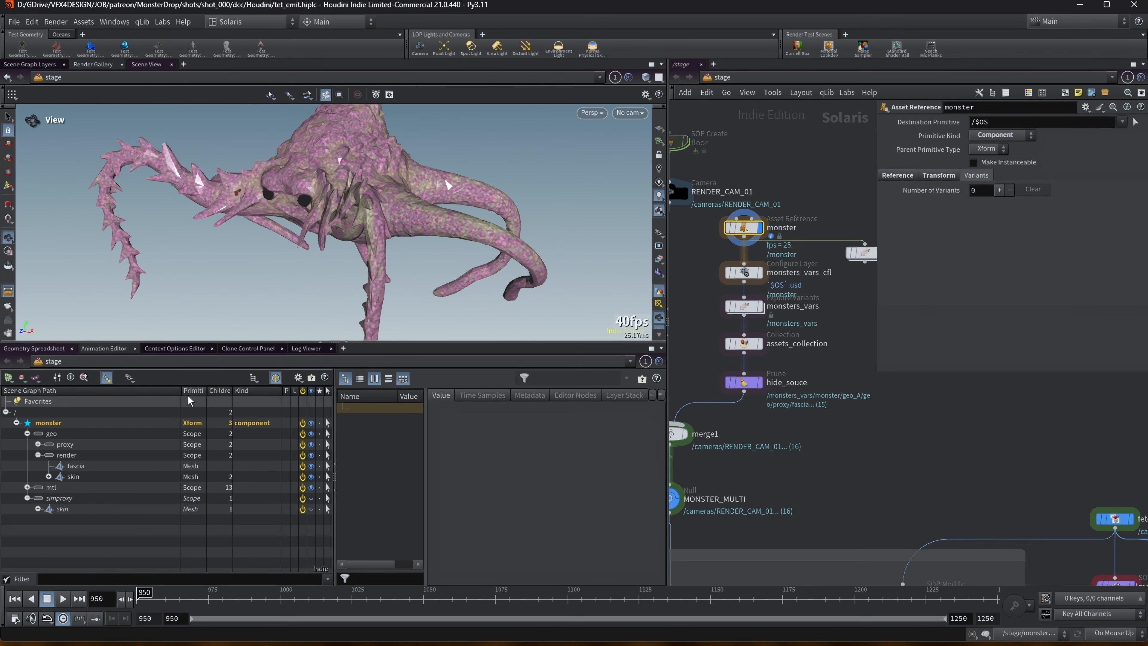
pyautogui.moveTo(180, 392); pyautogui.dragTo(116, 392)
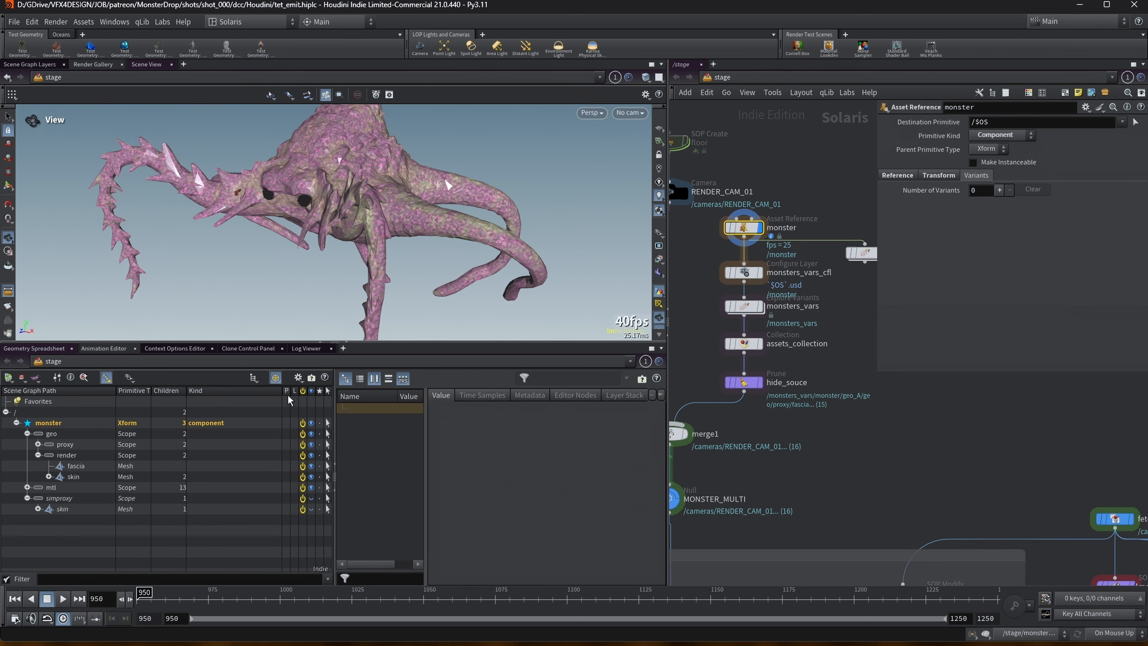
pyautogui.rightClick(299, 390)
pyautogui.click(316, 427)
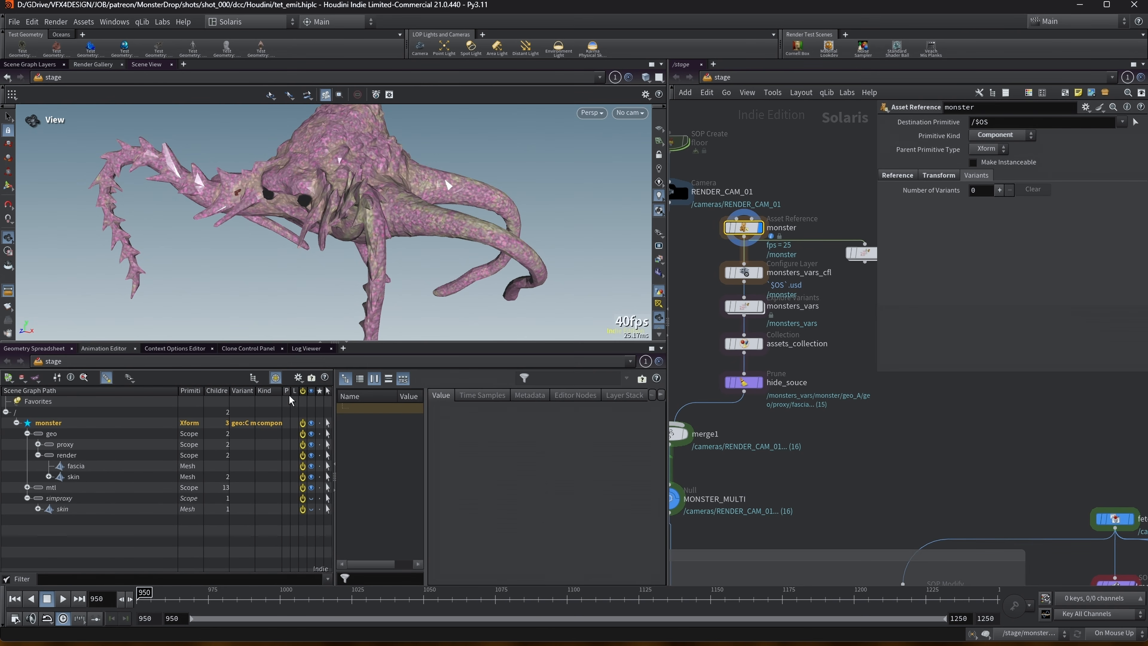
pyautogui.rightClick(302, 390)
pyautogui.click(352, 464)
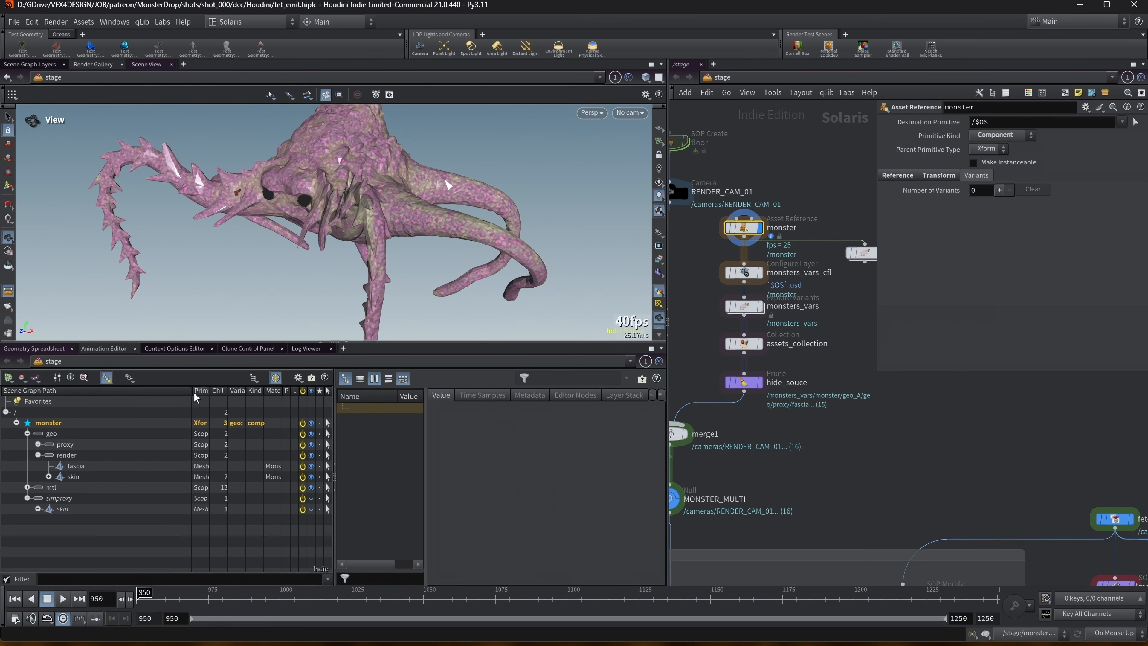
# Step: Enlarge the scene graph tree and its Material and Variants columns to make the entries readable, and select the render scope
pyautogui.moveTo(189, 390); pyautogui.dragTo(99, 396)
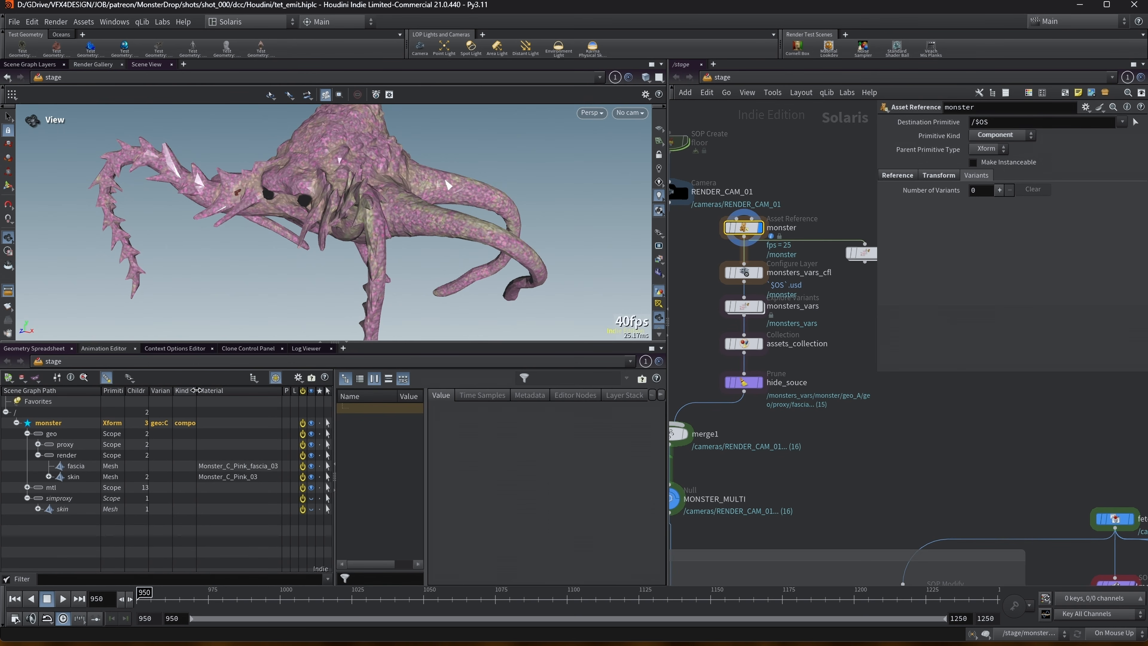
pyautogui.moveTo(205, 390); pyautogui.dragTo(207, 391)
pyautogui.click(136, 465)
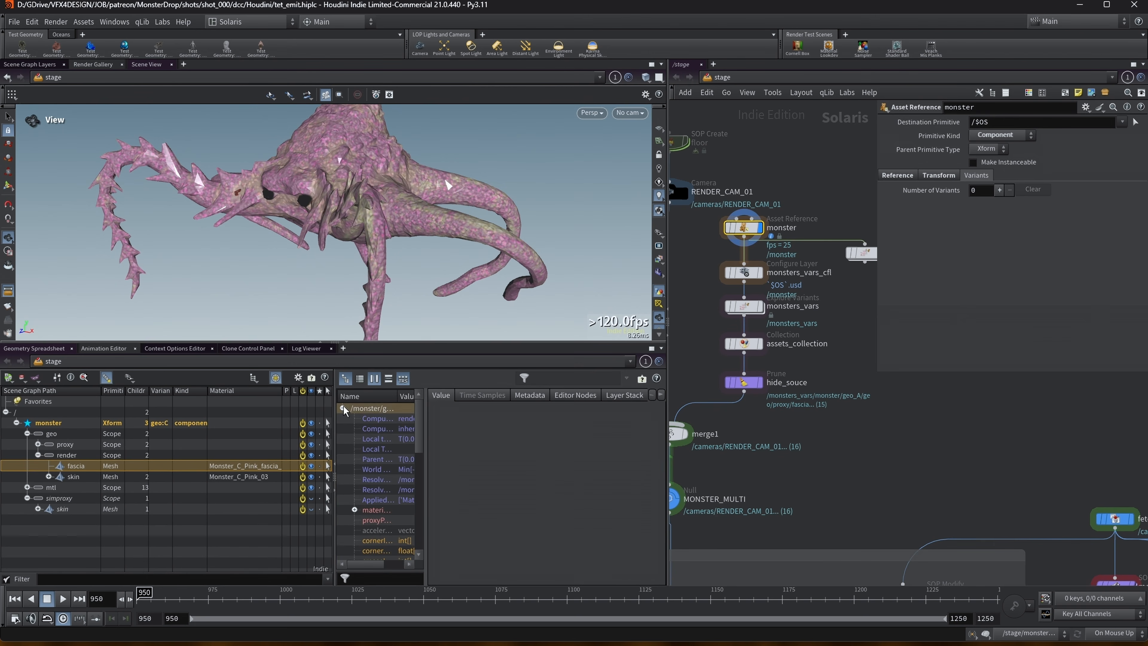
pyautogui.moveTo(334, 389); pyautogui.dragTo(409, 390)
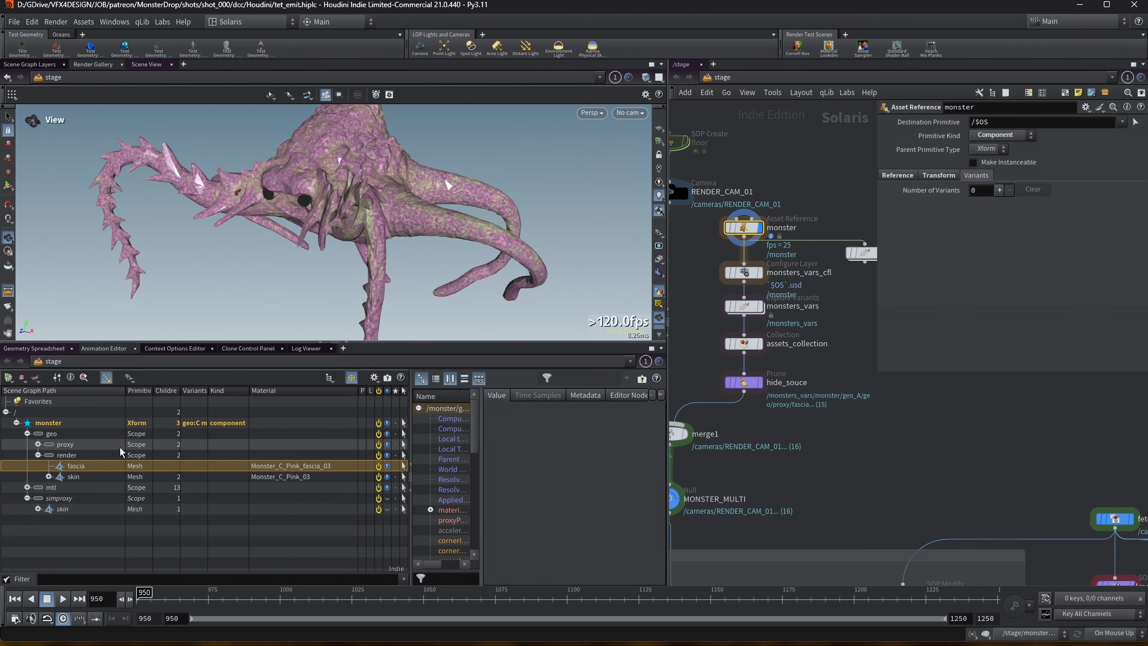
pyautogui.click(86, 446)
pyautogui.click(86, 455)
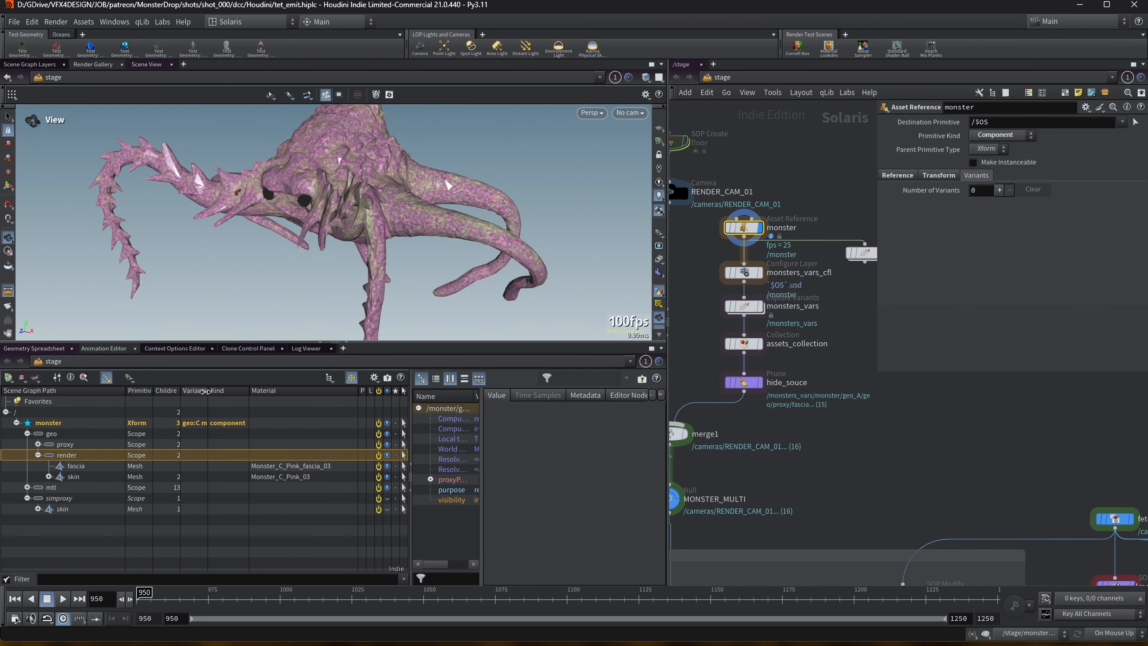
pyautogui.moveTo(206, 390); pyautogui.dragTo(262, 391)
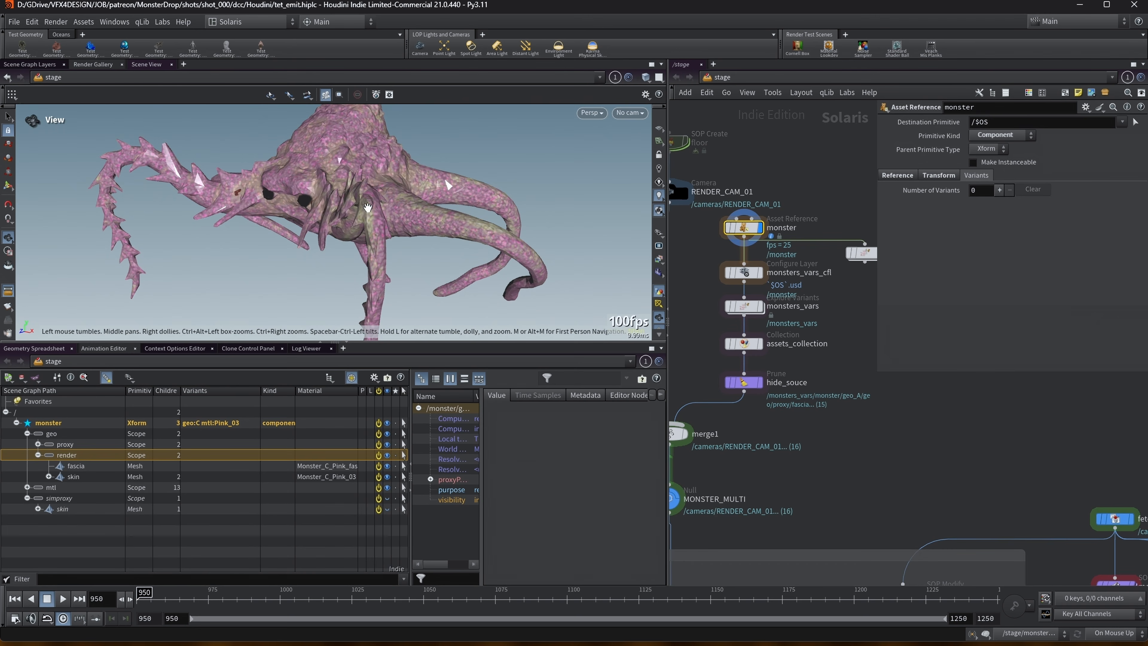
# Step: Examine the monster's mesh from several angles with wireframe shading on, and switch the wireframe off again
pyautogui.moveTo(440, 160); pyautogui.dragTo(422, 181)
pyautogui.hotkey('shift', 'w')
pyautogui.moveTo(308, 205); pyautogui.dragTo(341, 208, button='right')
pyautogui.moveTo(236, 207)
pyautogui.mouseDown(button='right')
pyautogui.moveTo(351, 195)
pyautogui.moveTo(419, 171)
pyautogui.mouseUp(button='right')
pyautogui.moveTo(157, 190); pyautogui.dragTo(308, 187)
pyautogui.moveTo(374, 198); pyautogui.dragTo(205, 258, button='right')
pyautogui.moveTo(205, 259)
pyautogui.mouseDown()
pyautogui.moveTo(303, 218)
pyautogui.moveTo(297, 246)
pyautogui.moveTo(97, 333)
pyautogui.mouseUp()
pyautogui.hotkey('shift', 'w')
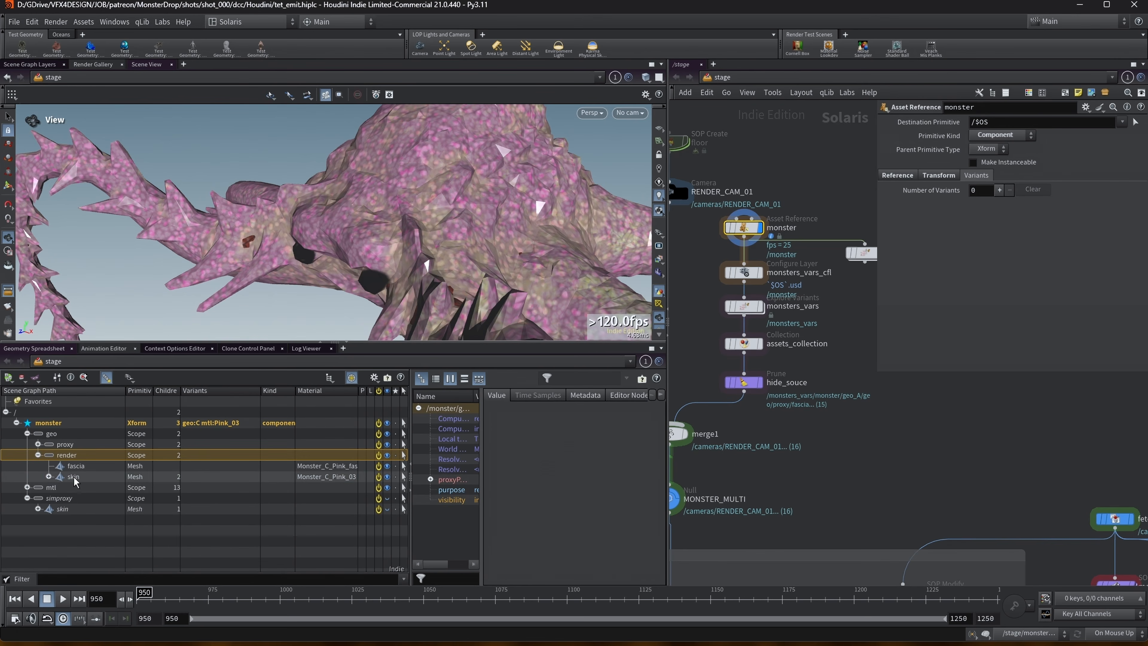
# Step: Expand the proxy scope, hide its skin mesh to examine the fascia underneath, and make the skin visible again
pyautogui.click(96, 478)
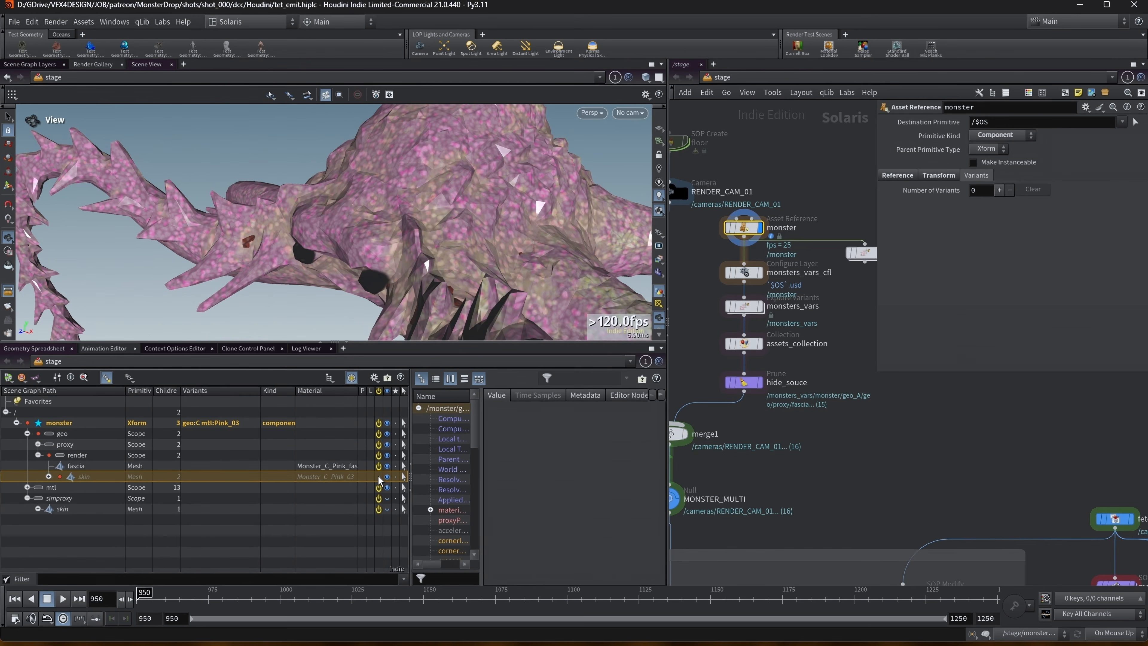
pyautogui.click(38, 444)
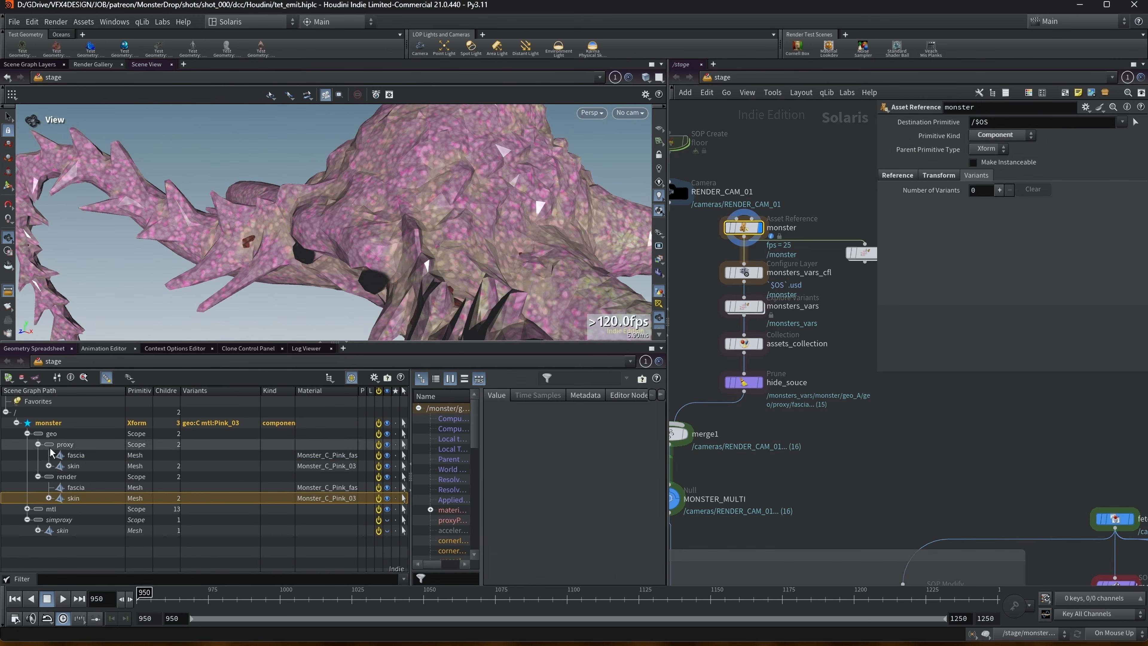
pyautogui.click(91, 466)
pyautogui.click(387, 468)
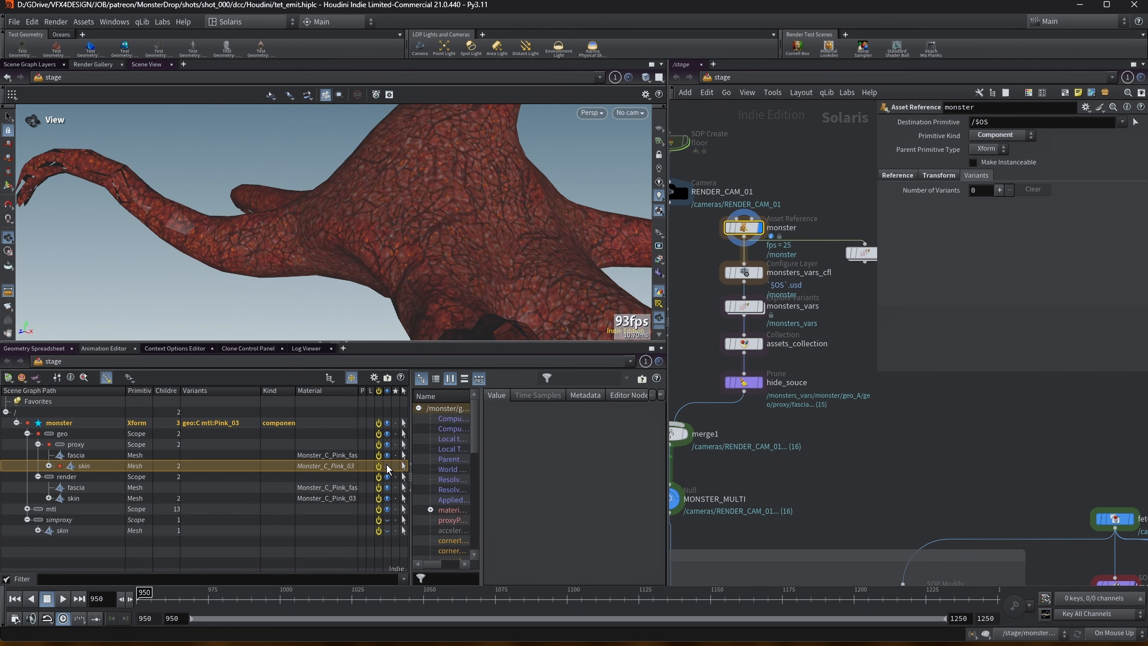
pyautogui.scroll(-5, 372, 224)
pyautogui.moveTo(425, 213); pyautogui.dragTo(204, 244)
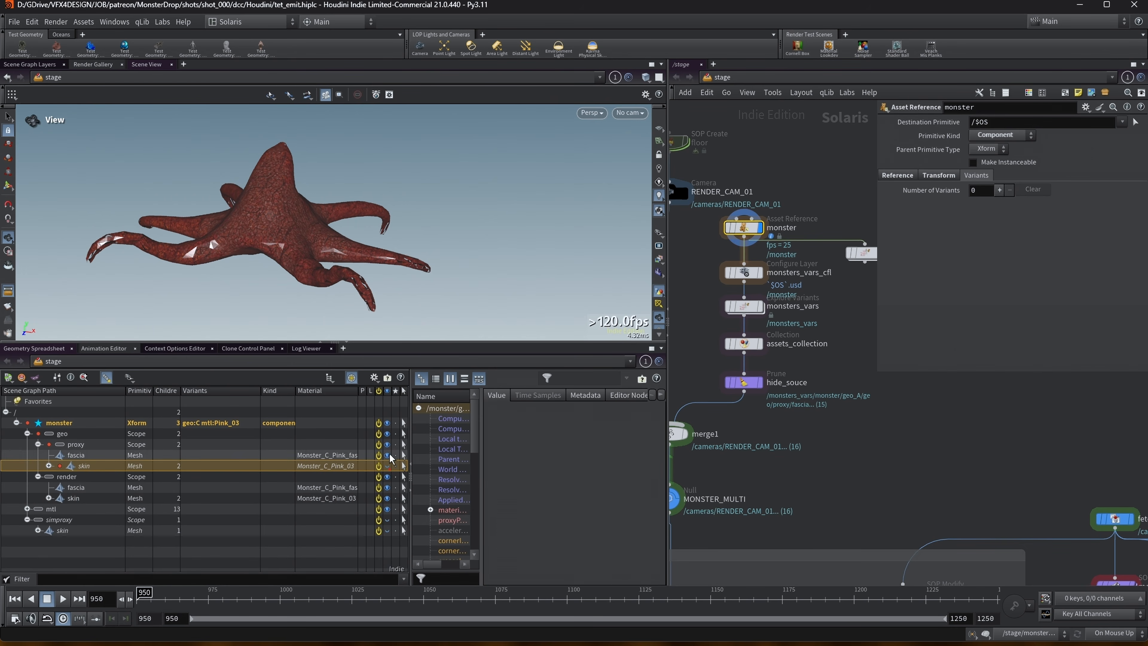
pyautogui.click(388, 466)
pyautogui.moveTo(334, 213); pyautogui.dragTo(380, 226)
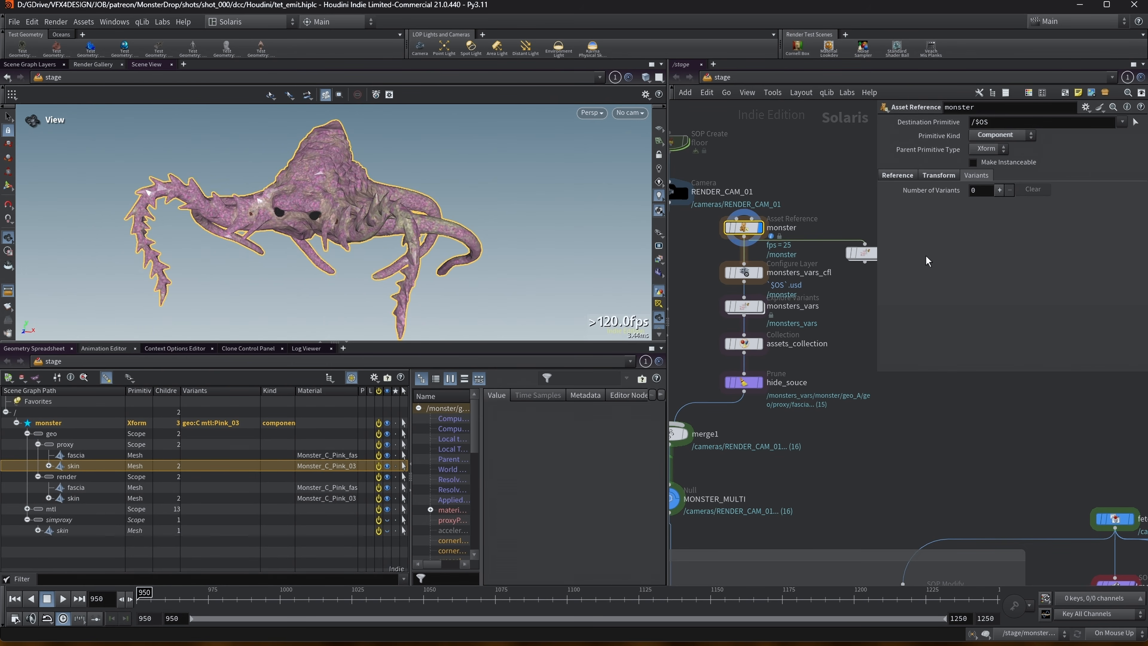
# Step: Widen the node network, display the monster_line_up Explore Variants node, and bring its geometry variants into view
pyautogui.moveTo(874, 205); pyautogui.dragTo(983, 204)
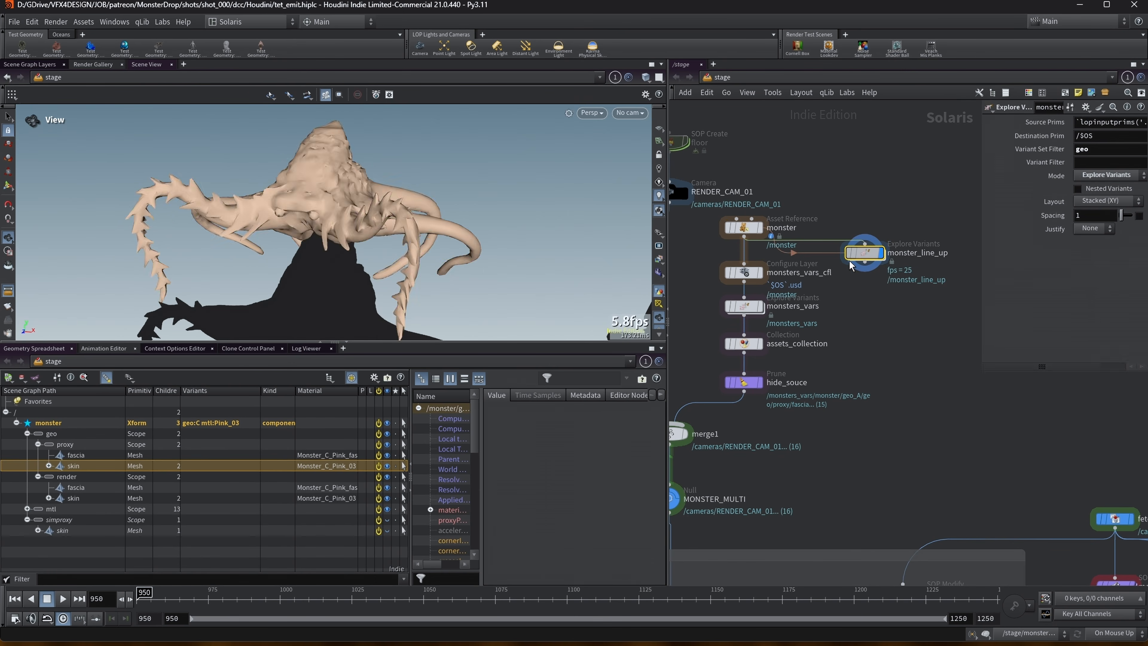
pyautogui.moveTo(328, 194); pyautogui.dragTo(182, 254, button='right')
pyautogui.moveTo(419, 209); pyautogui.dragTo(386, 216, button='right')
pyautogui.moveTo(440, 213); pyautogui.dragTo(269, 186, button='middle')
pyautogui.moveTo(374, 194); pyautogui.dragTo(303, 212, button='right')
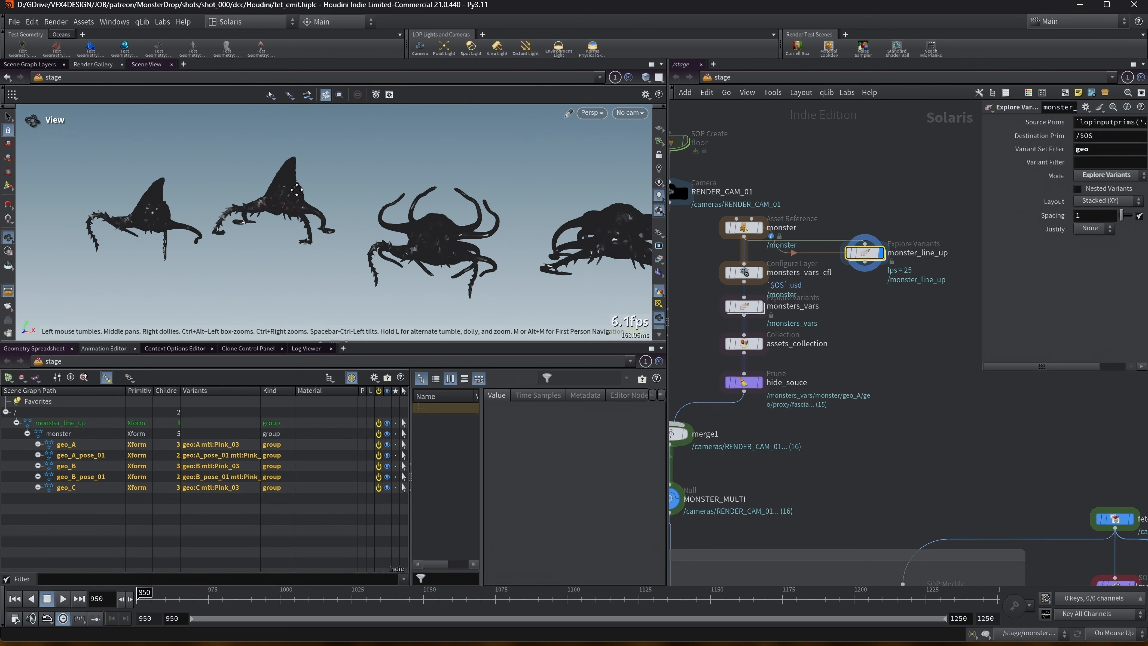
pyautogui.moveTo(296, 190); pyautogui.dragTo(296, 189, button='middle')
pyautogui.moveTo(310, 185); pyautogui.dragTo(319, 182, button='right')
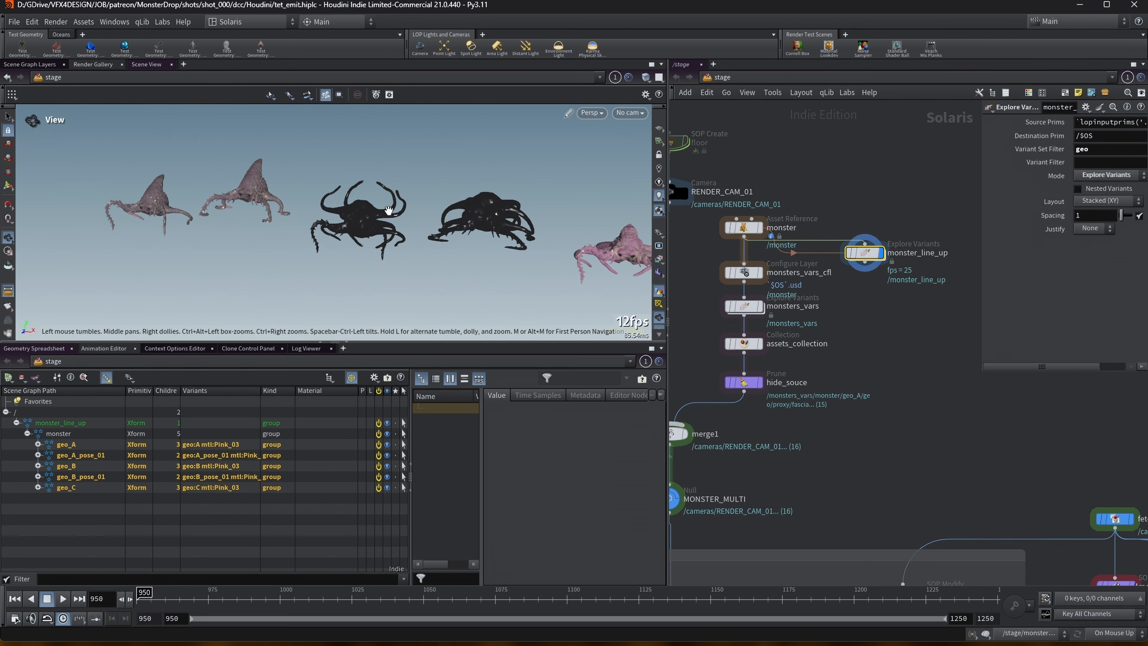
pyautogui.moveTo(407, 223); pyautogui.dragTo(313, 227, button='middle')
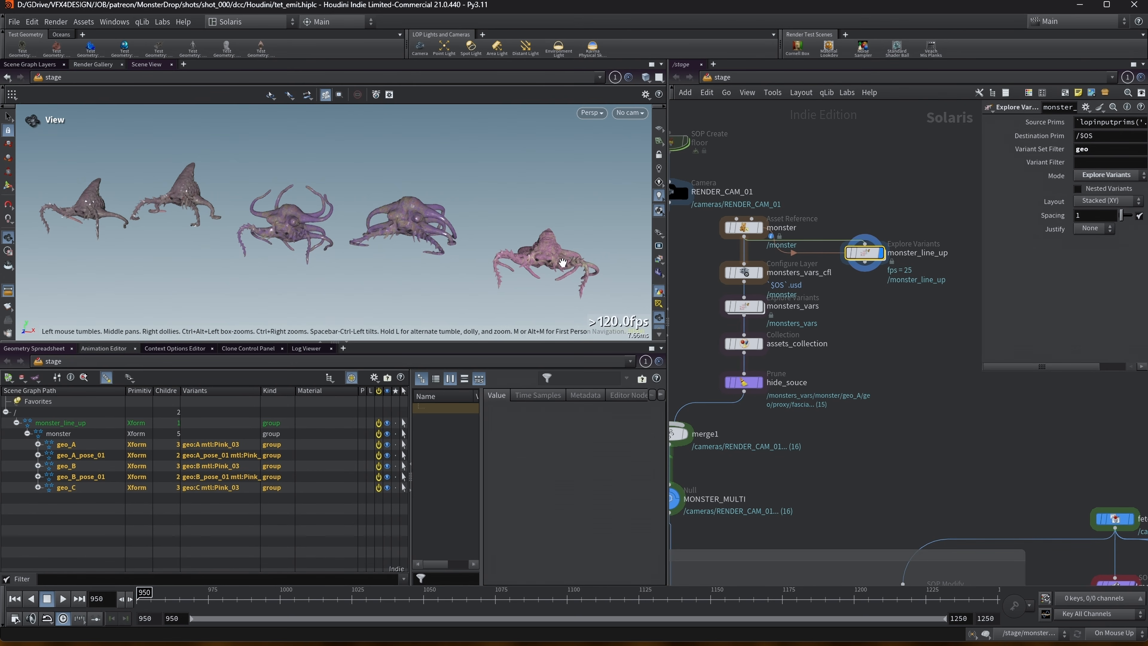
# Step: Examine each monster geometry and pose variant in the line-up up close
pyautogui.scroll(10, 100, 217)
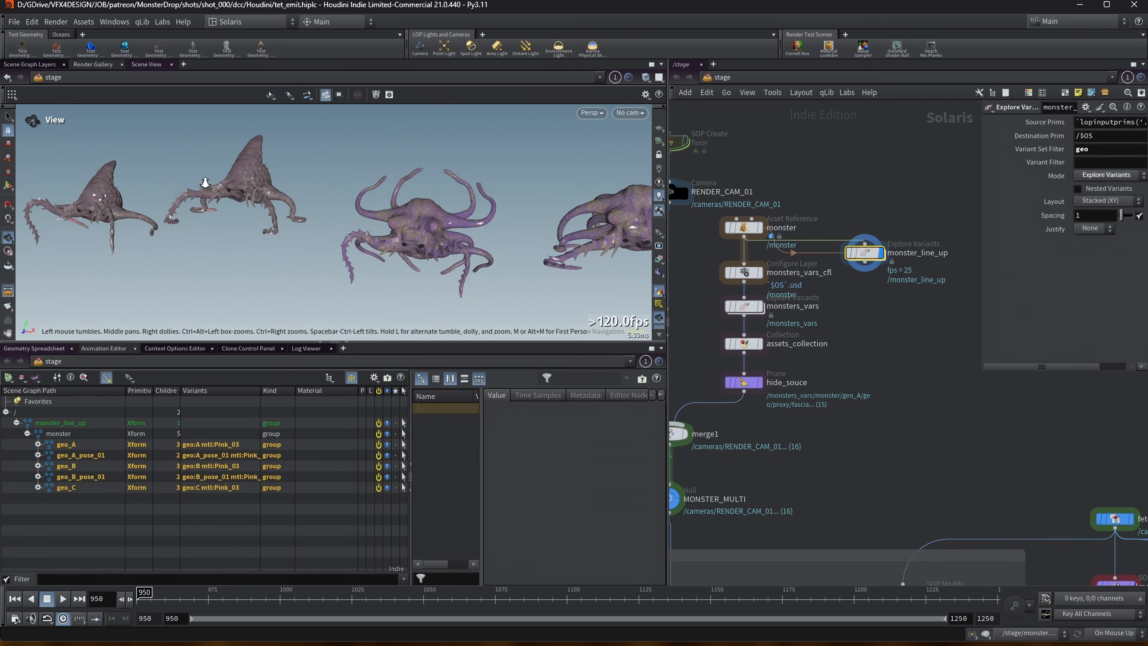
pyautogui.moveTo(511, 218); pyautogui.dragTo(195, 217, button='middle')
pyautogui.scroll(-3, 376, 234)
pyautogui.moveTo(551, 218); pyautogui.dragTo(224, 199, button='middle')
pyautogui.scroll(-3, 220, 208)
pyautogui.scroll(-2, 373, 225)
pyautogui.moveTo(574, 261); pyautogui.dragTo(363, 228, button='middle')
pyautogui.moveTo(156, 250); pyautogui.dragTo(353, 262, button='middle')
pyautogui.scroll(-2, 354, 261)
pyautogui.moveTo(149, 213); pyautogui.dragTo(308, 246, button='middle')
pyautogui.scroll(6, 267, 187)
pyautogui.moveTo(266, 188); pyautogui.dragTo(458, 177, button='middle')
pyautogui.scroll(-5, 152, 210)
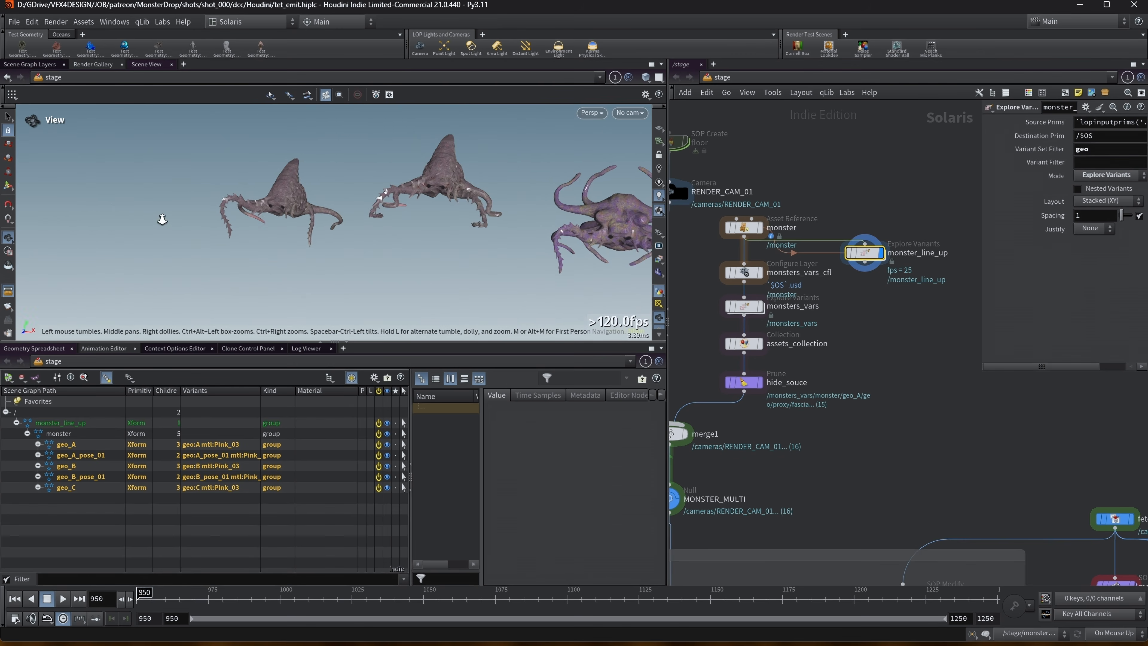
# Step: Frame the whole monster line-up and highlight its geo_A, geo_B and geo_C prims one after another in the scene graph
pyautogui.scroll(1, 430, 175)
pyautogui.moveTo(638, 222)
pyautogui.mouseDown(button='middle')
pyautogui.moveTo(364, 235)
pyautogui.moveTo(415, 184)
pyautogui.mouseUp(button='middle')
pyautogui.scroll(-3, 415, 184)
pyautogui.scroll(-1, 363, 199)
pyautogui.click(38, 444)
pyautogui.click(64, 446)
pyautogui.click(38, 444)
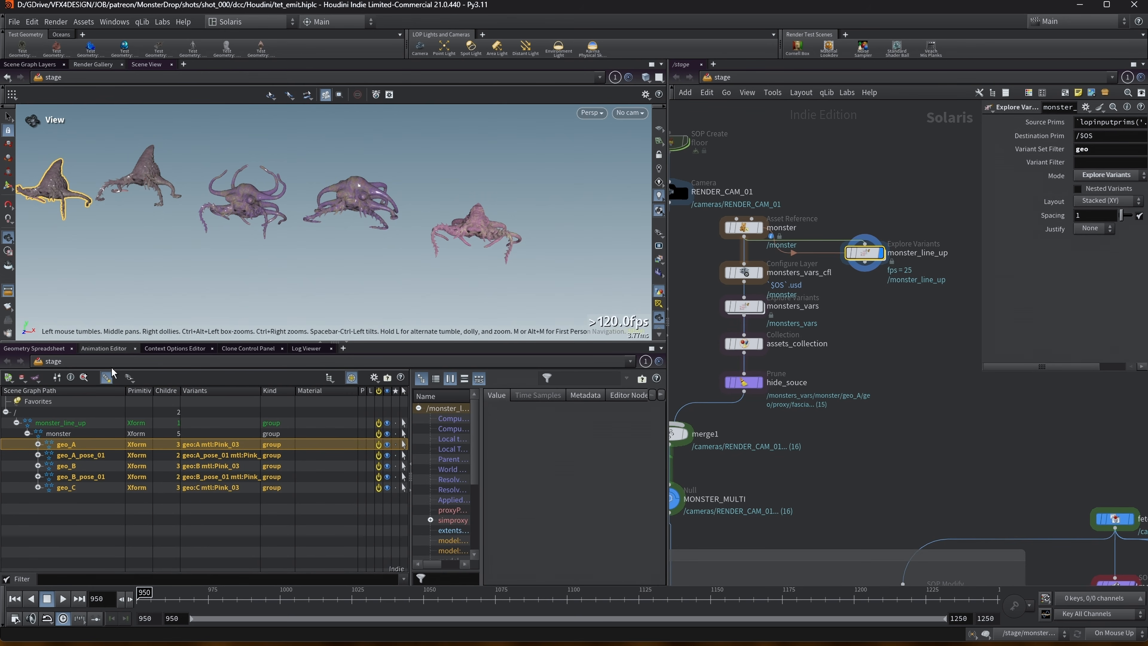
pyautogui.moveTo(188, 221); pyautogui.dragTo(257, 228, button='middle')
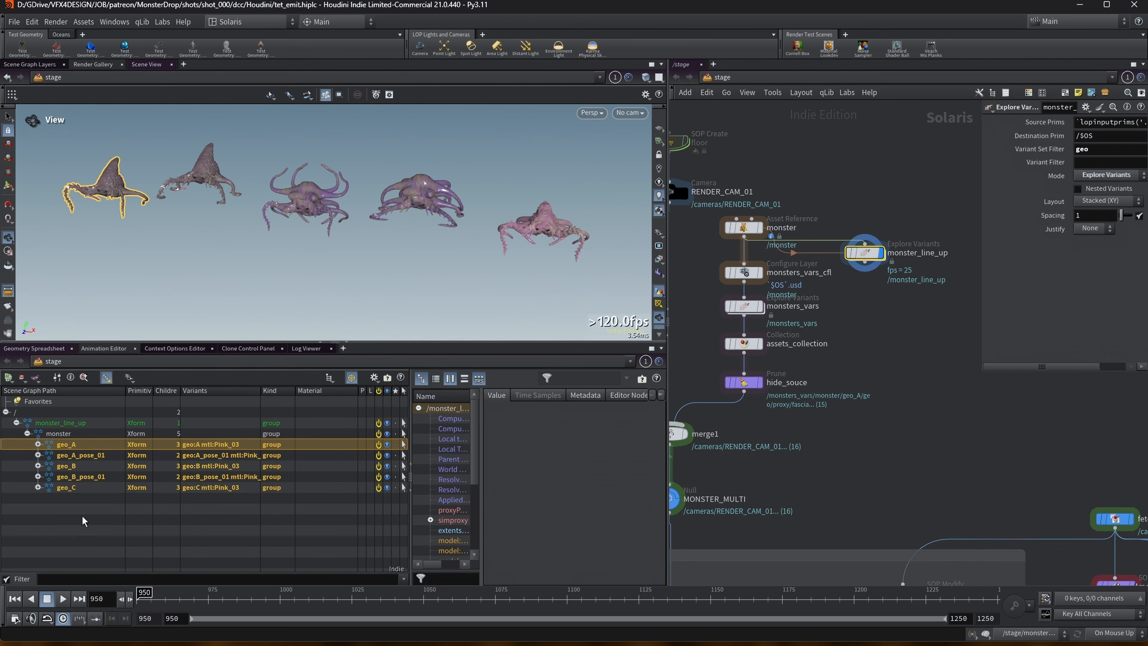
pyautogui.click(67, 466)
pyautogui.click(72, 487)
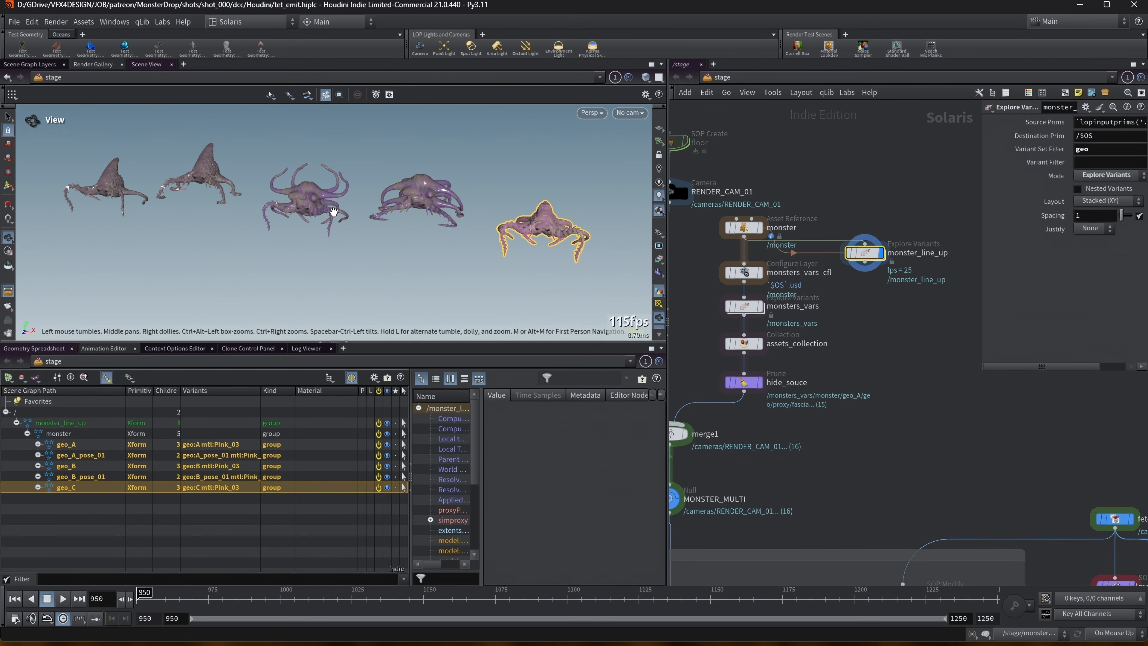
# Step: Narrow the parameter area to reveal more of the node network, and view the monster line-up from a new angle
pyautogui.moveTo(980, 196); pyautogui.dragTo(1066, 195)
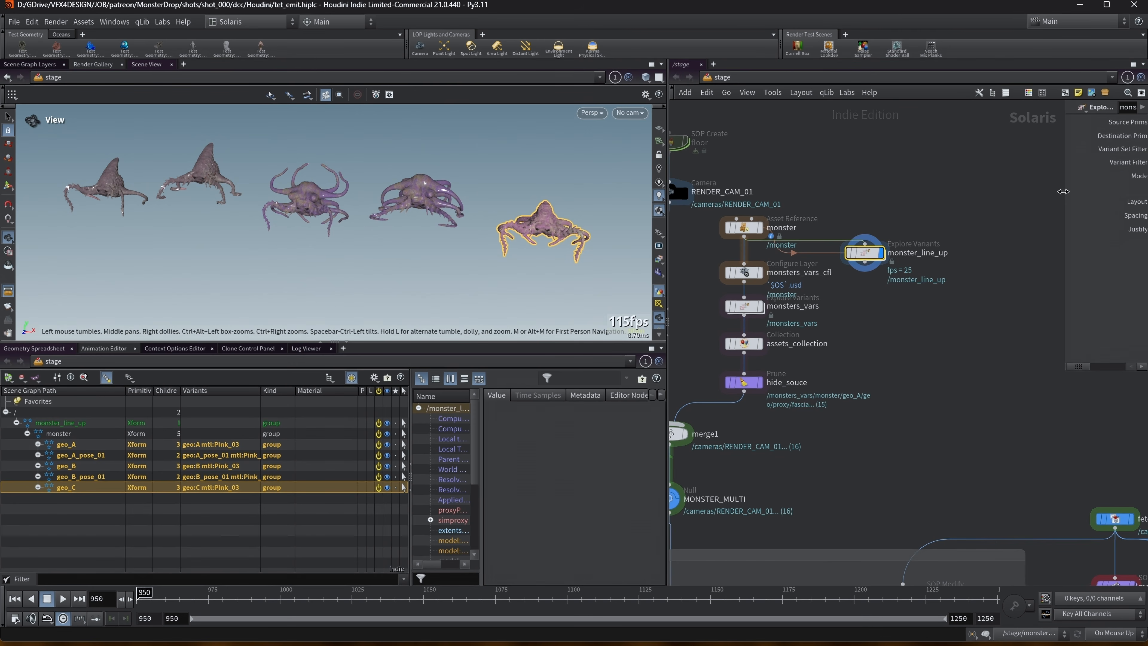
pyautogui.scroll(-2, 938, 187)
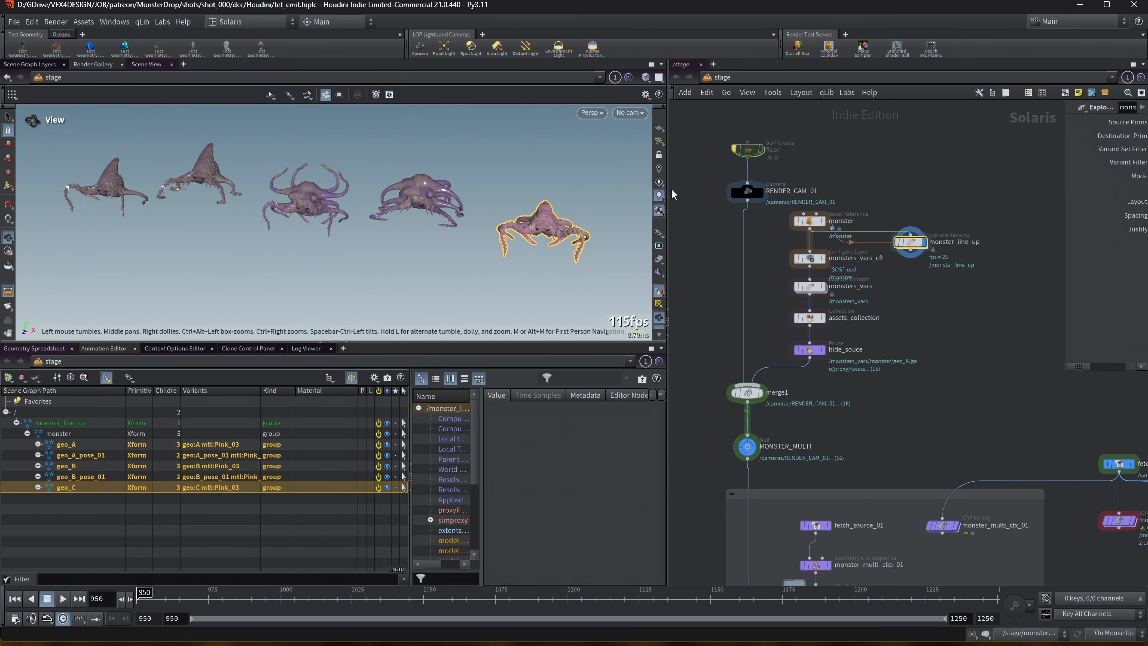
pyautogui.moveTo(669, 191); pyautogui.dragTo(663, 192)
pyautogui.moveTo(943, 382); pyautogui.dragTo(930, 352, button='middle')
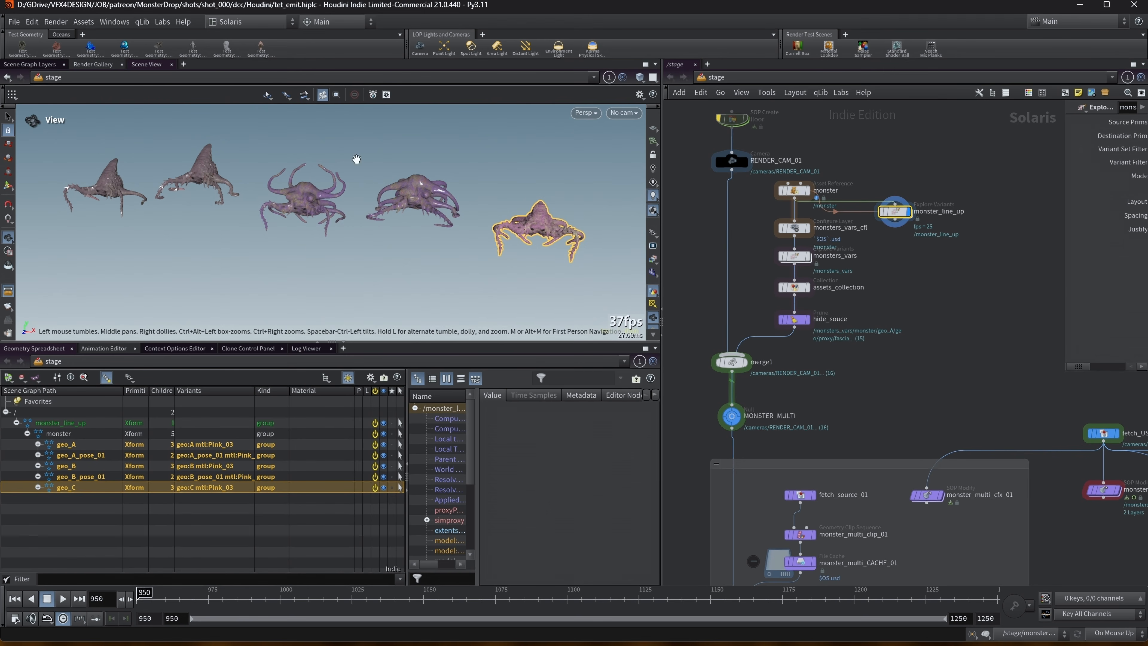
pyautogui.moveTo(387, 205); pyautogui.dragTo(423, 218, button='right')
pyautogui.moveTo(234, 191); pyautogui.dragTo(306, 210)
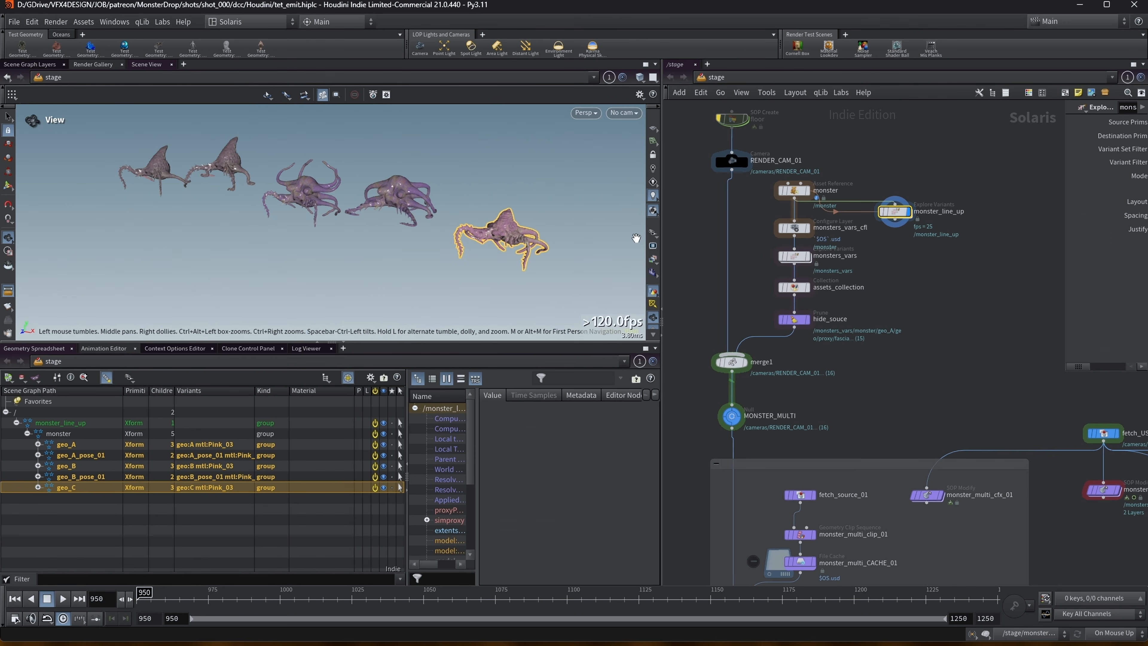
# Step: Select the monsters_vars_cfl Configure Layer node and enlarge its parameter area to show all its settings
pyautogui.scroll(2, 900, 239)
pyautogui.click(792, 226)
pyautogui.moveTo(1061, 187); pyautogui.dragTo(938, 187)
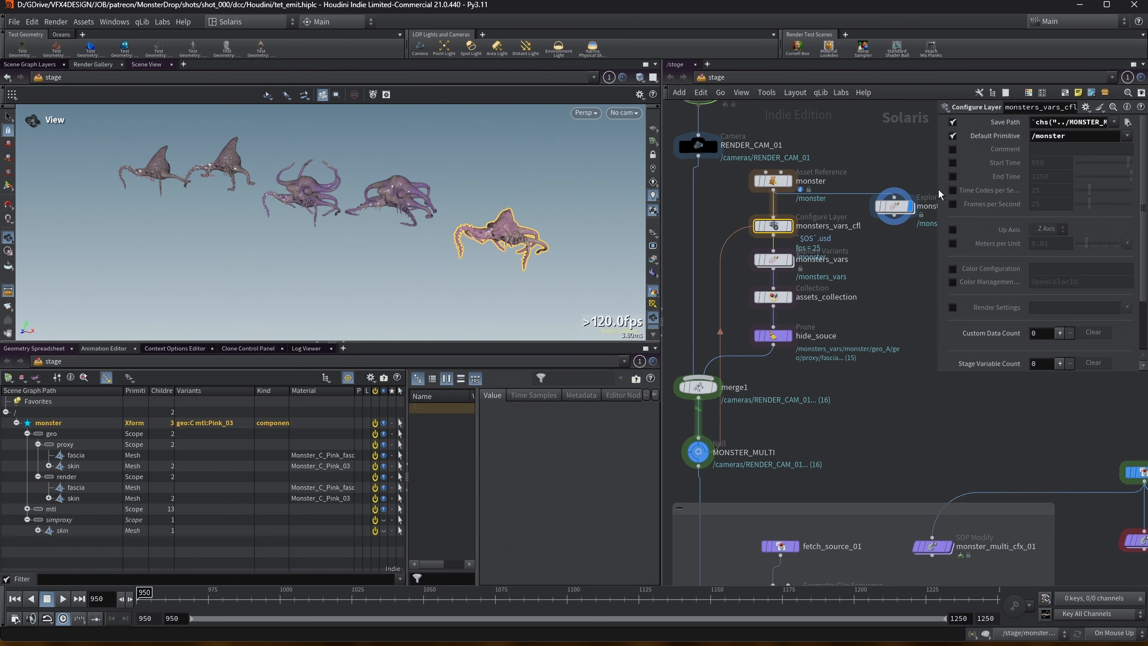
pyautogui.moveTo(984, 373); pyautogui.dragTo(988, 453)
pyautogui.moveTo(906, 348); pyautogui.dragTo(876, 350, button='middle')
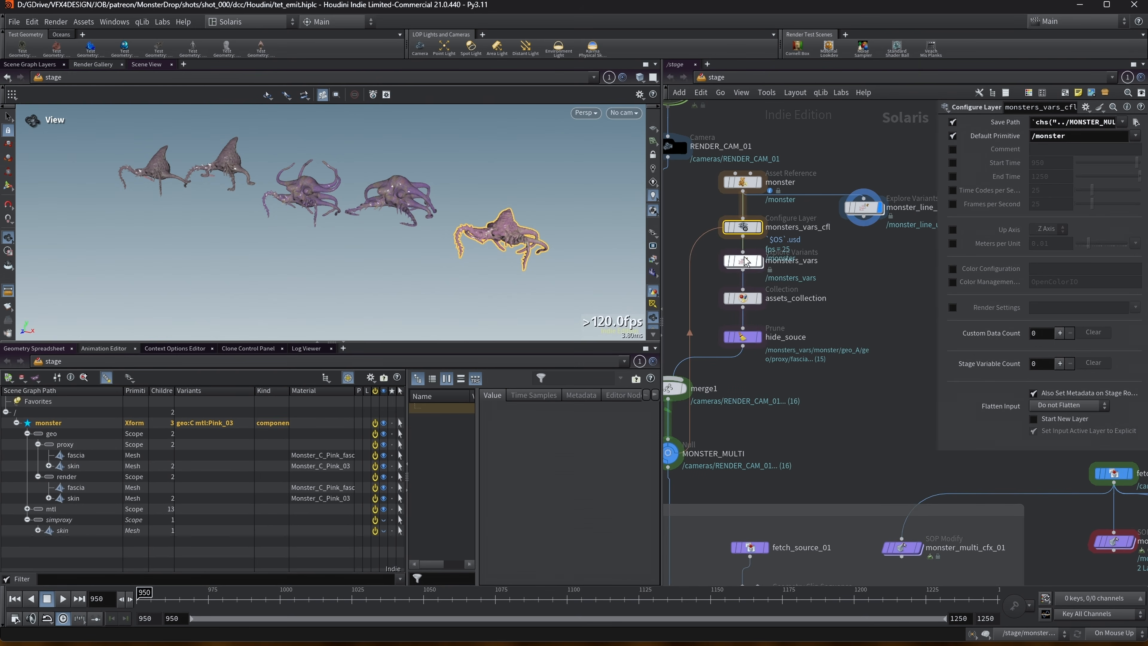
# Step: Compare the monsters_vars Explore Variants node with monster_line_up, ending with monsters_vars selected and displayed
pyautogui.click(759, 262)
pyautogui.click(761, 263)
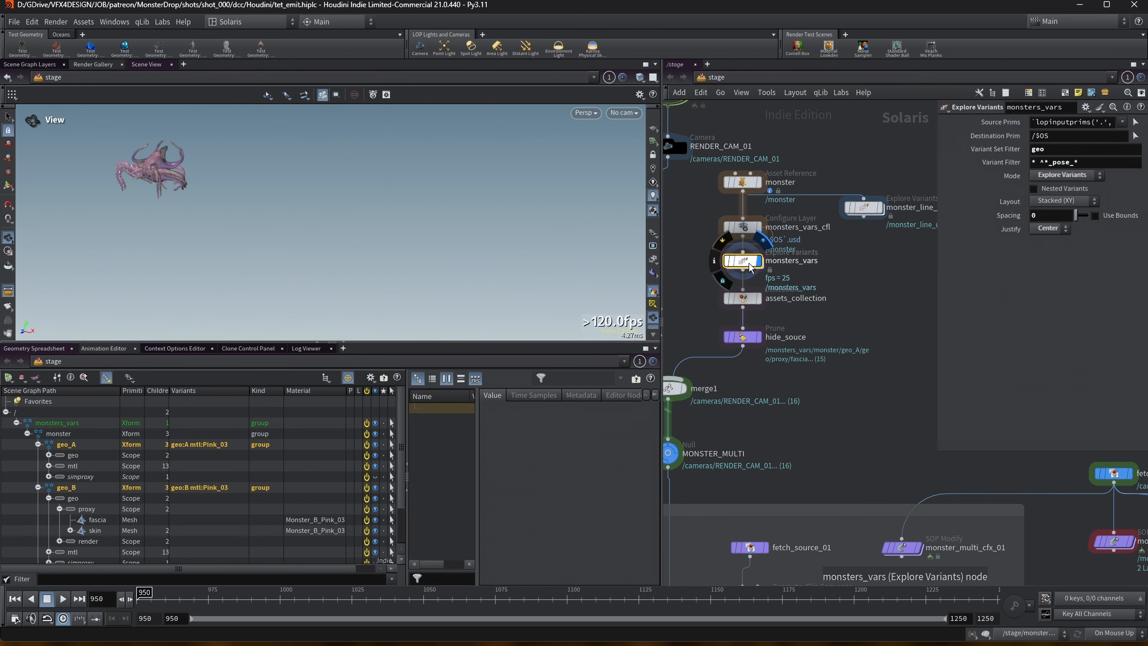
pyautogui.click(859, 212)
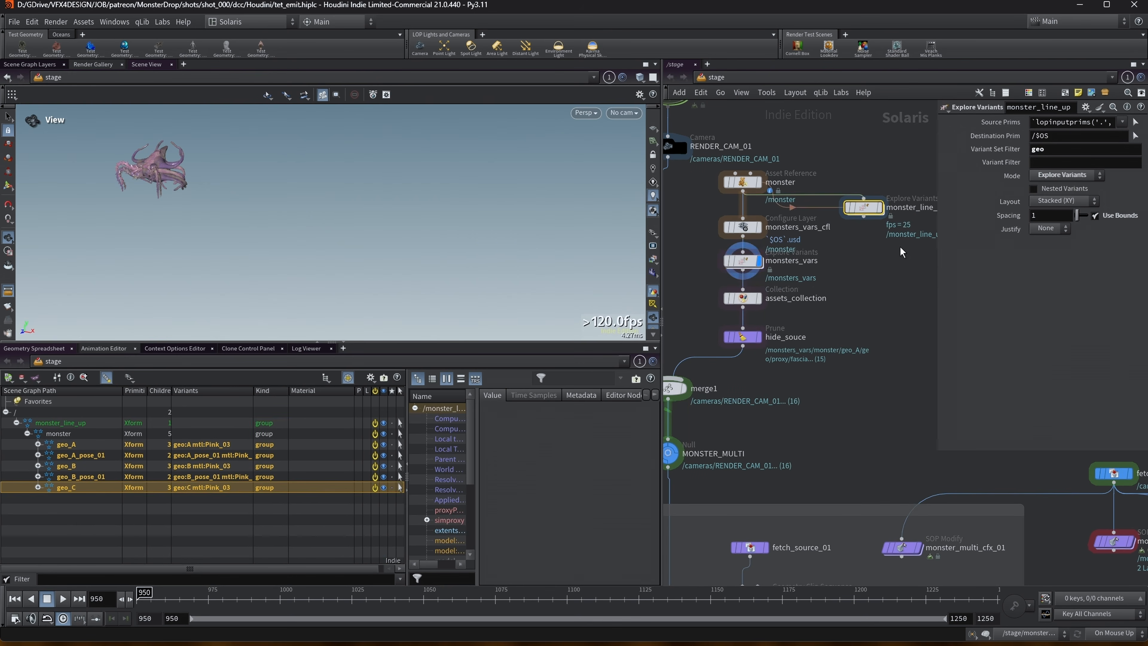
pyautogui.moveTo(859, 213); pyautogui.dragTo(718, 238, button='middle')
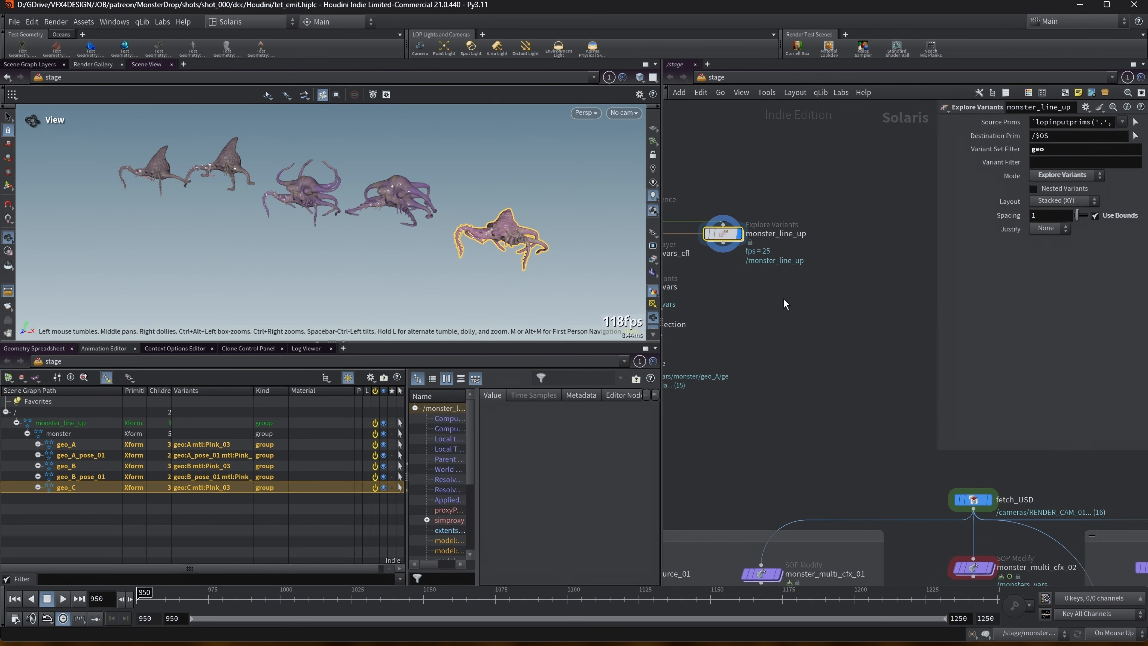
pyautogui.moveTo(765, 323); pyautogui.dragTo(828, 332, button='middle')
pyautogui.moveTo(683, 264); pyautogui.dragTo(723, 256, button='middle')
pyautogui.click(715, 283)
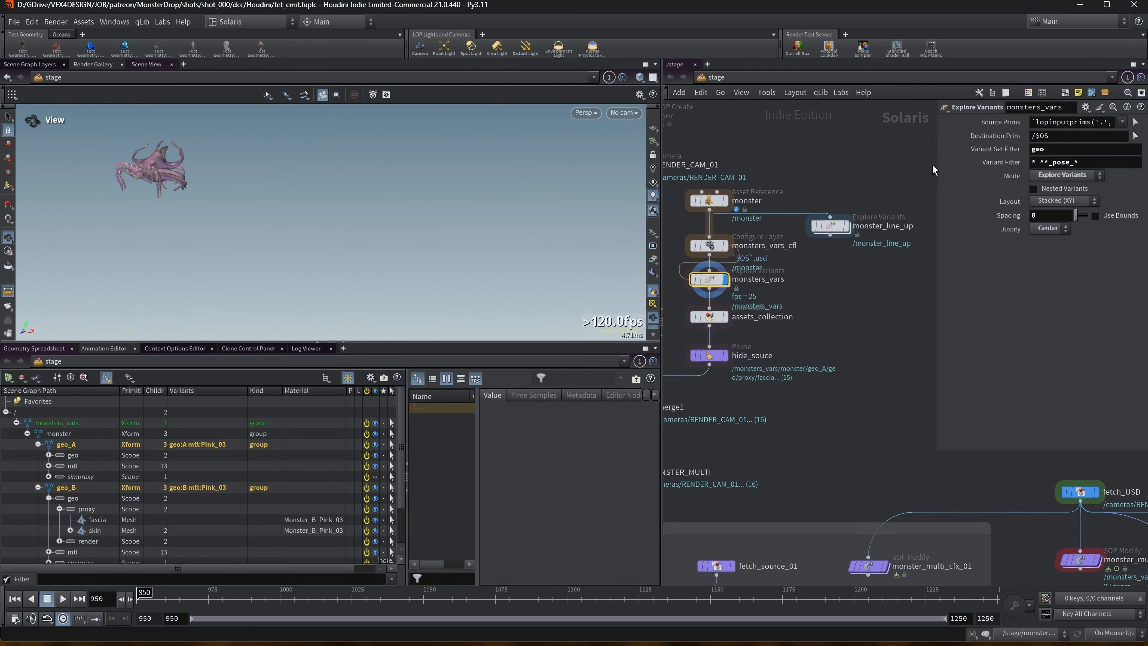
# Step: Widen the monsters_vars parameters to show the variant filter, and collapse geo_A, geo_B and geo_C in the scene graph
pyautogui.moveTo(930, 163); pyautogui.dragTo(853, 162)
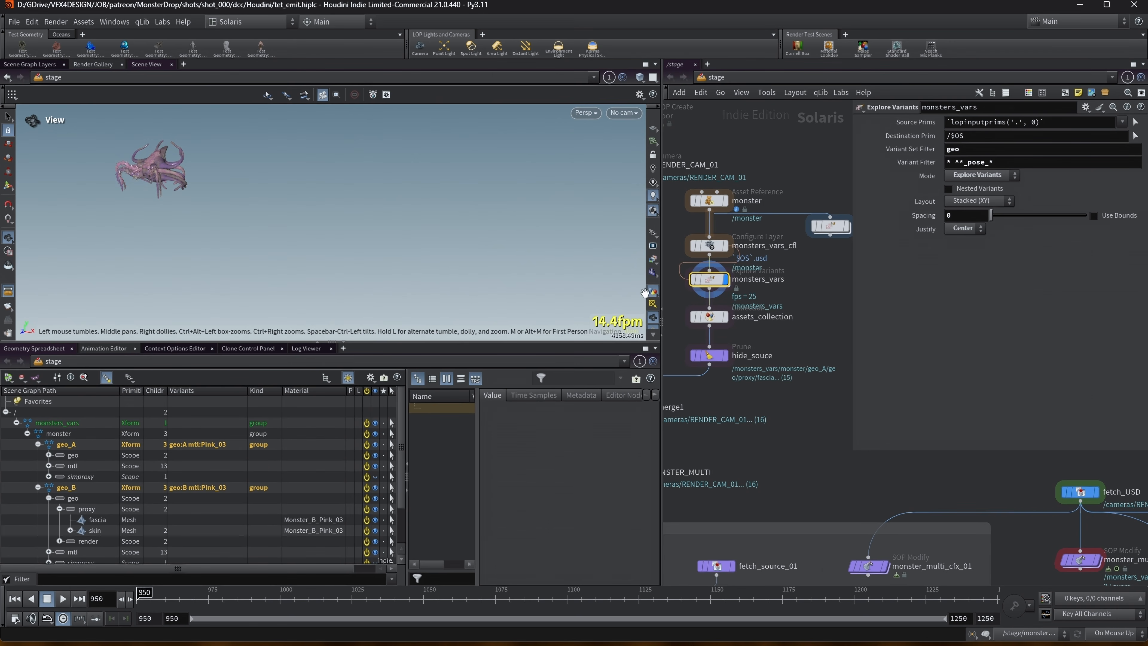
pyautogui.click(38, 444)
pyautogui.click(37, 455)
pyautogui.click(38, 466)
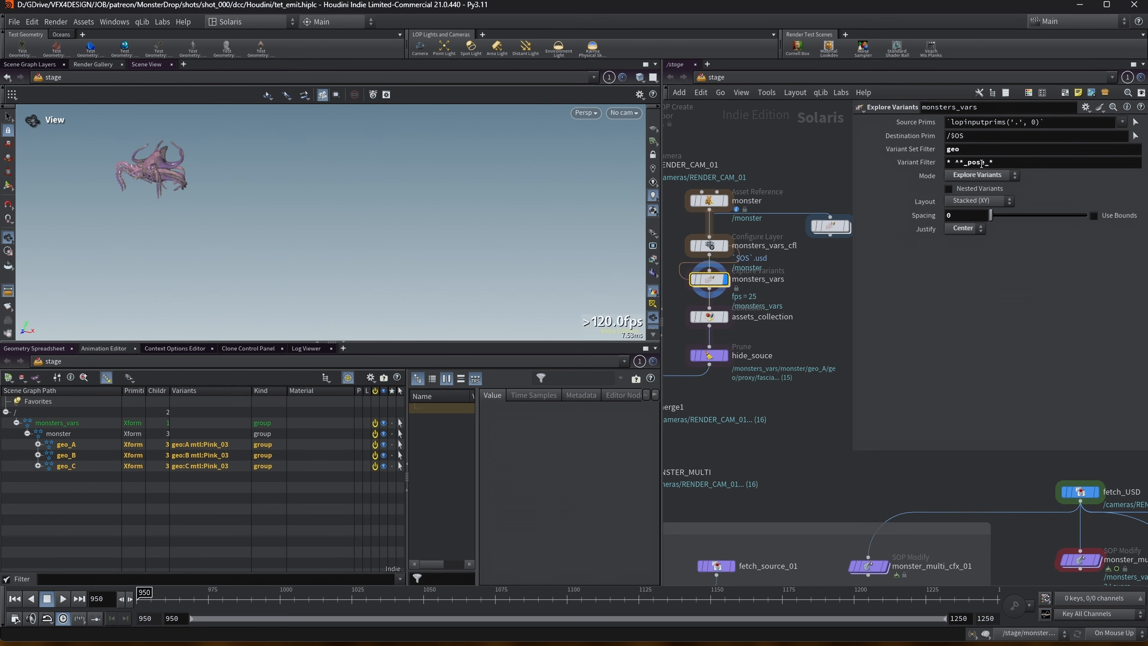
# Step: Frame the overlapping monsters up close and highlight the geo_A, geo_B and geo_C prims in turn
pyautogui.moveTo(177, 180); pyautogui.dragTo(253, 217, button='middle')
pyautogui.moveTo(230, 220); pyautogui.dragTo(521, 184, button='right')
pyautogui.moveTo(317, 253); pyautogui.dragTo(399, 221, button='middle')
pyautogui.moveTo(399, 220); pyautogui.dragTo(332, 231)
pyautogui.click(64, 444)
pyautogui.click(66, 455)
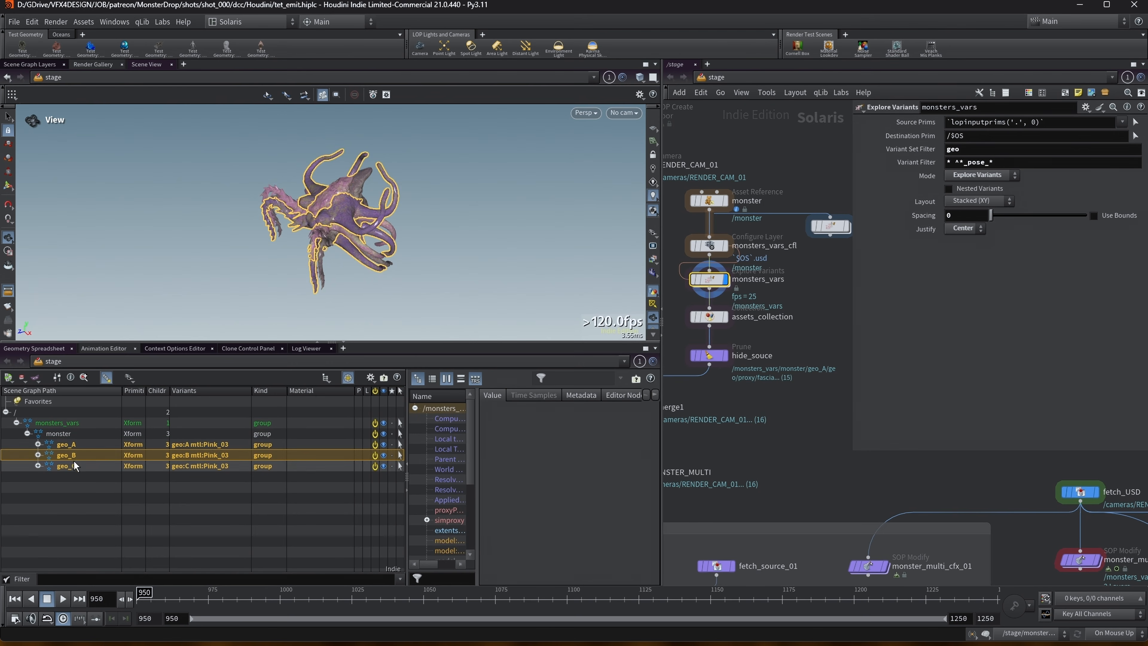
pyautogui.click(66, 465)
# Step: Display the assets_collection node and list the primitive paths included in its collections prim, enlarging the prim details area
pyautogui.moveTo(848, 311); pyautogui.dragTo(890, 312)
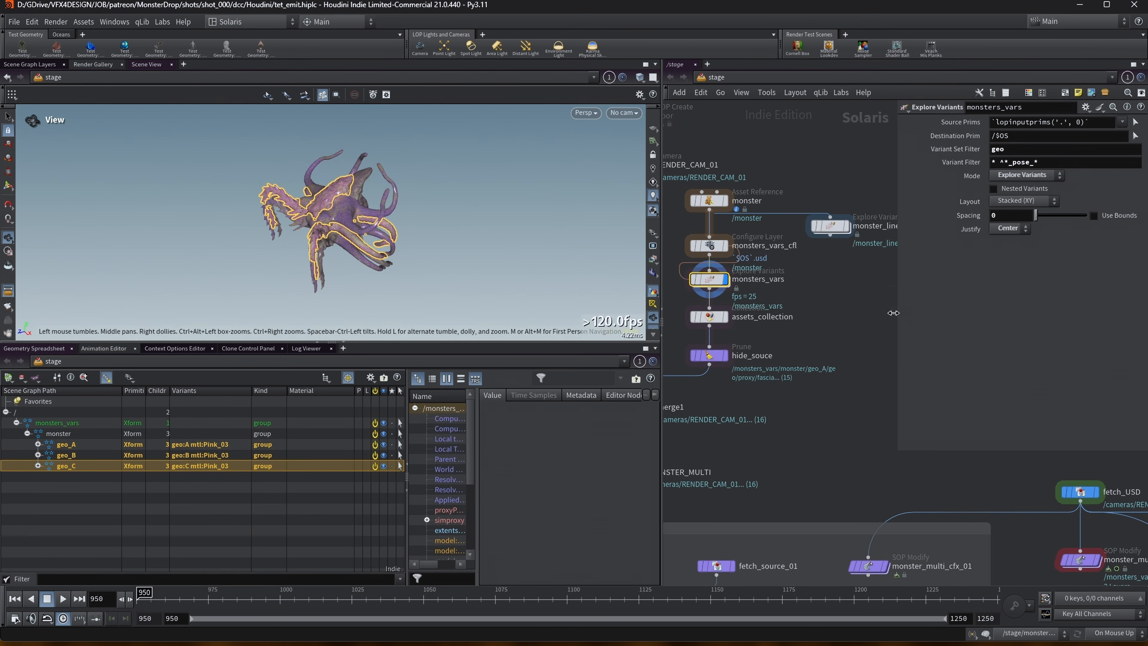
pyautogui.click(723, 320)
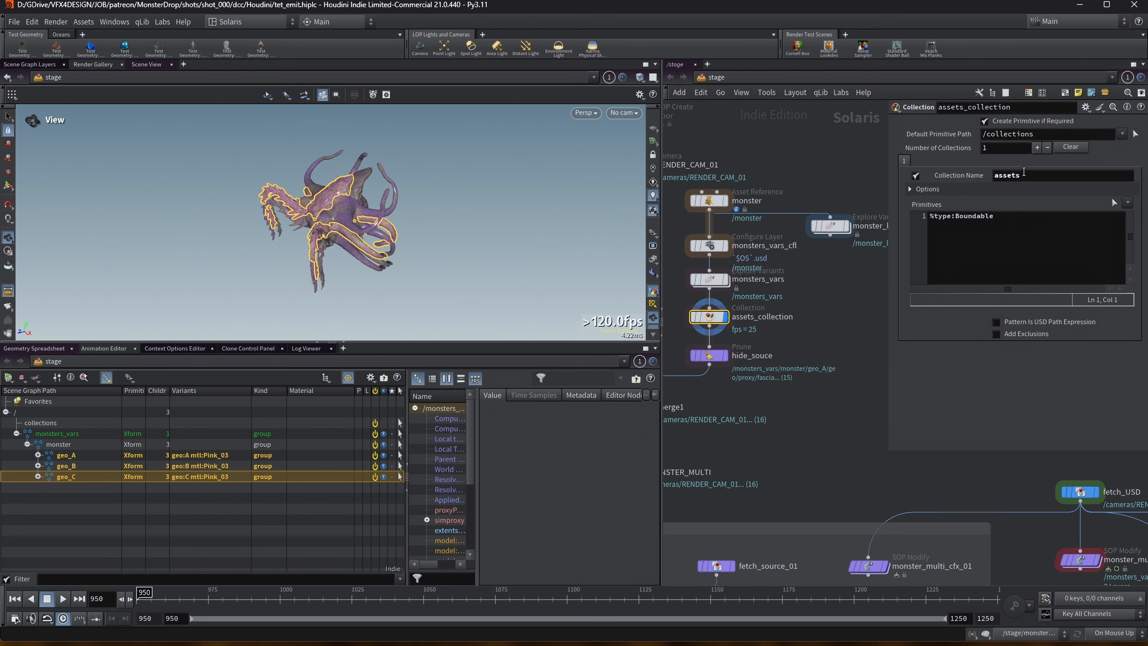
pyautogui.click(344, 423)
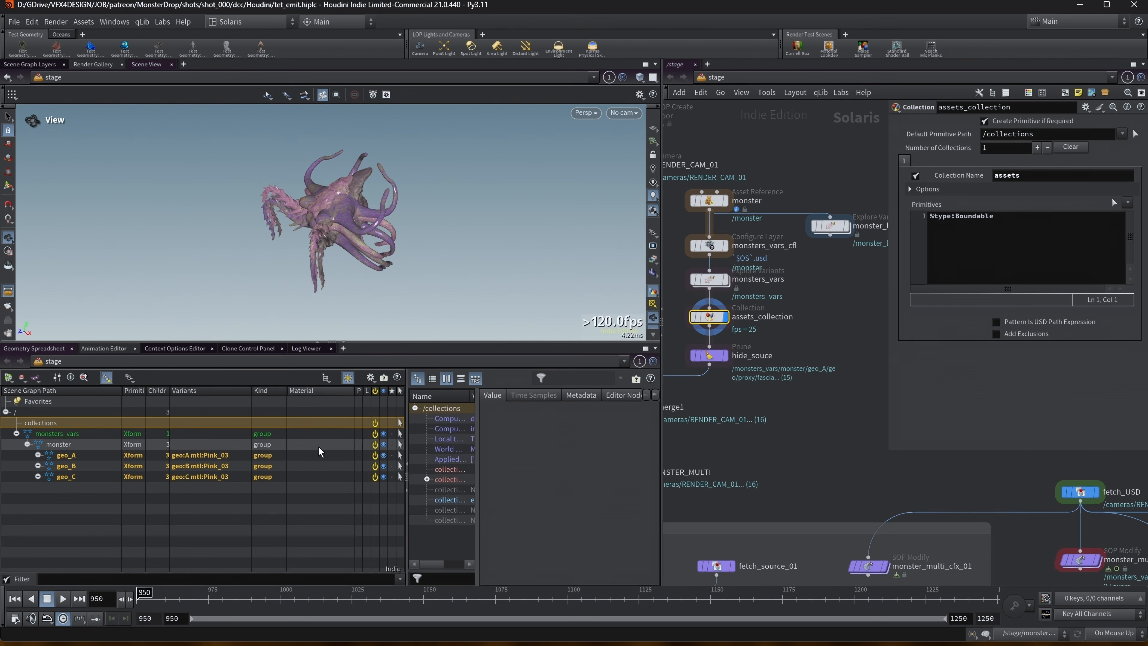
pyautogui.moveTo(407, 427); pyautogui.dragTo(240, 429)
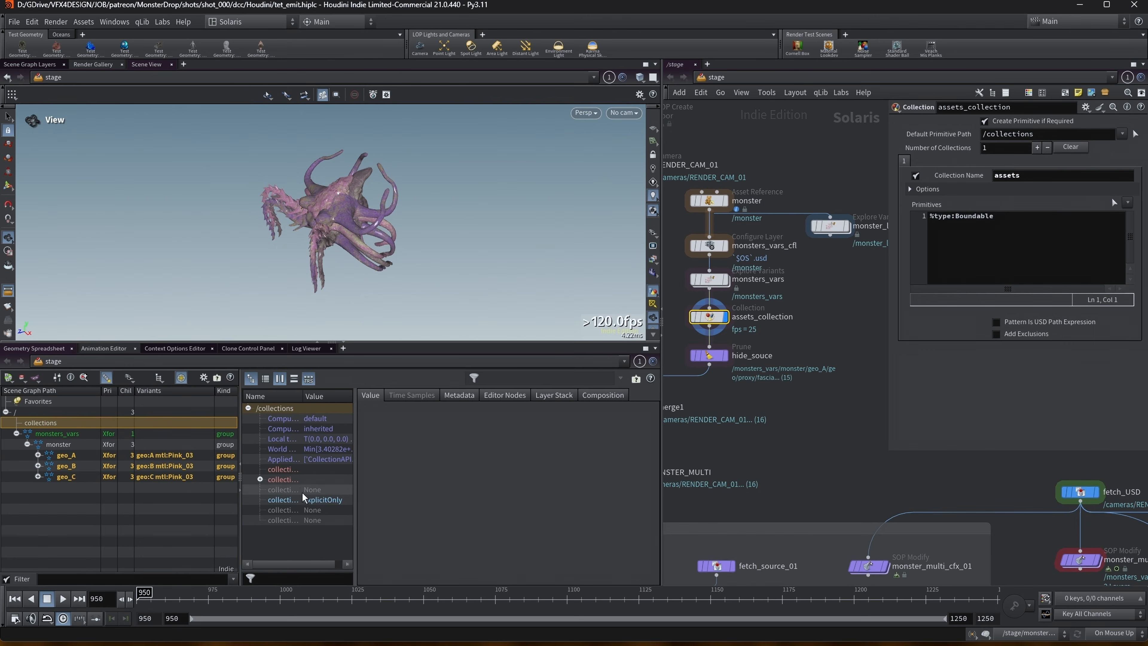
pyautogui.click(282, 479)
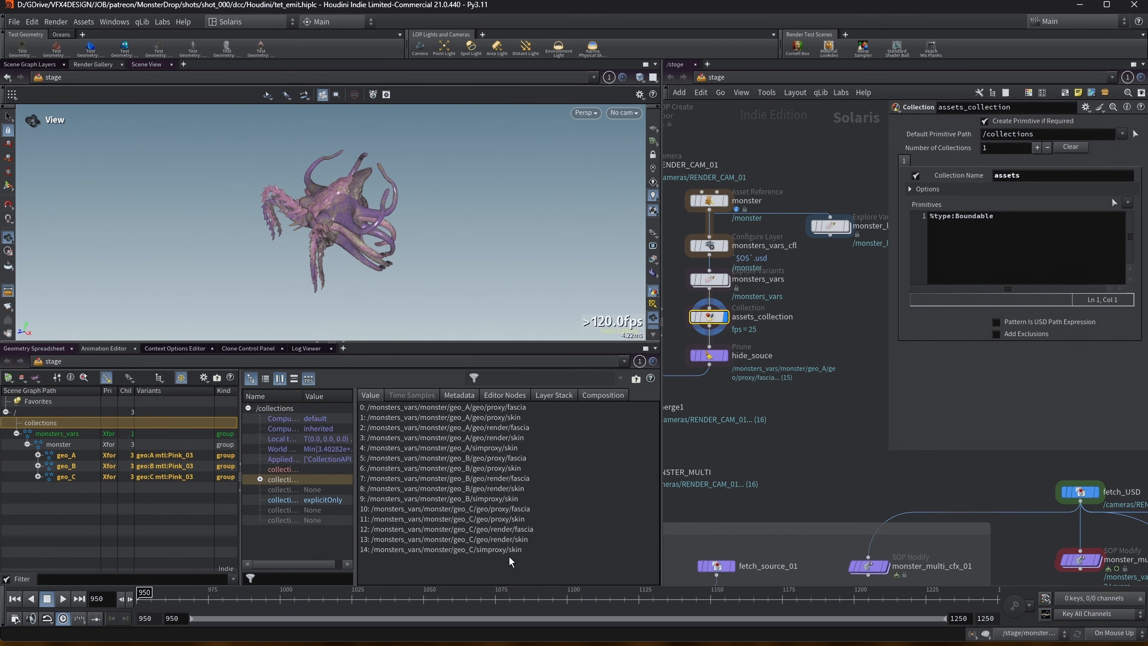
# Step: Examine the overlapping monsters up close and highlight all primitive paths listed in the assets collection
pyautogui.moveTo(344, 219); pyautogui.dragTo(428, 197, button='right')
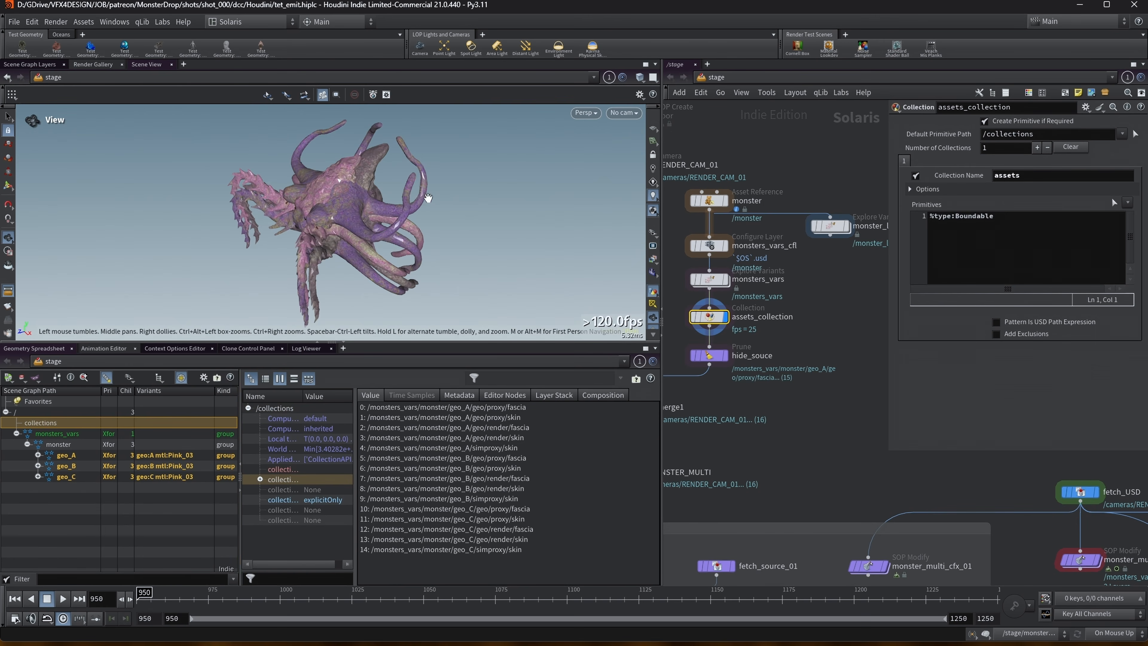
pyautogui.moveTo(379, 211); pyautogui.dragTo(370, 204)
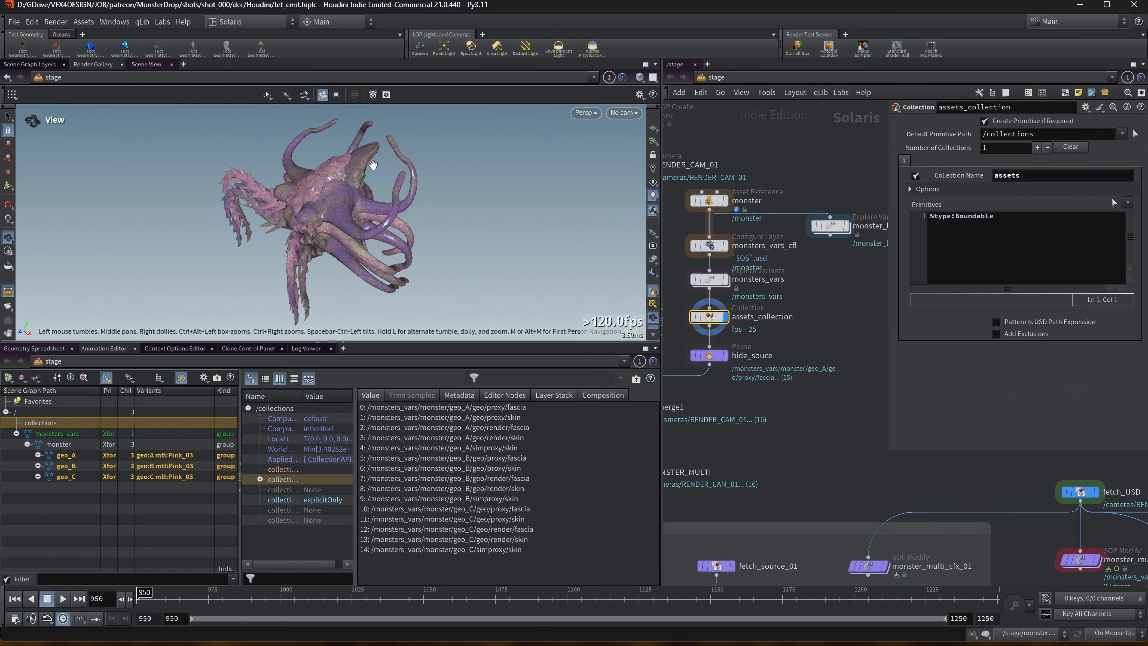
pyautogui.moveTo(315, 173); pyautogui.dragTo(334, 162)
pyautogui.moveTo(435, 231); pyautogui.dragTo(420, 213, button='middle')
pyautogui.moveTo(493, 409); pyautogui.dragTo(497, 548)
pyautogui.moveTo(821, 320); pyautogui.dragTo(839, 283, button='middle')
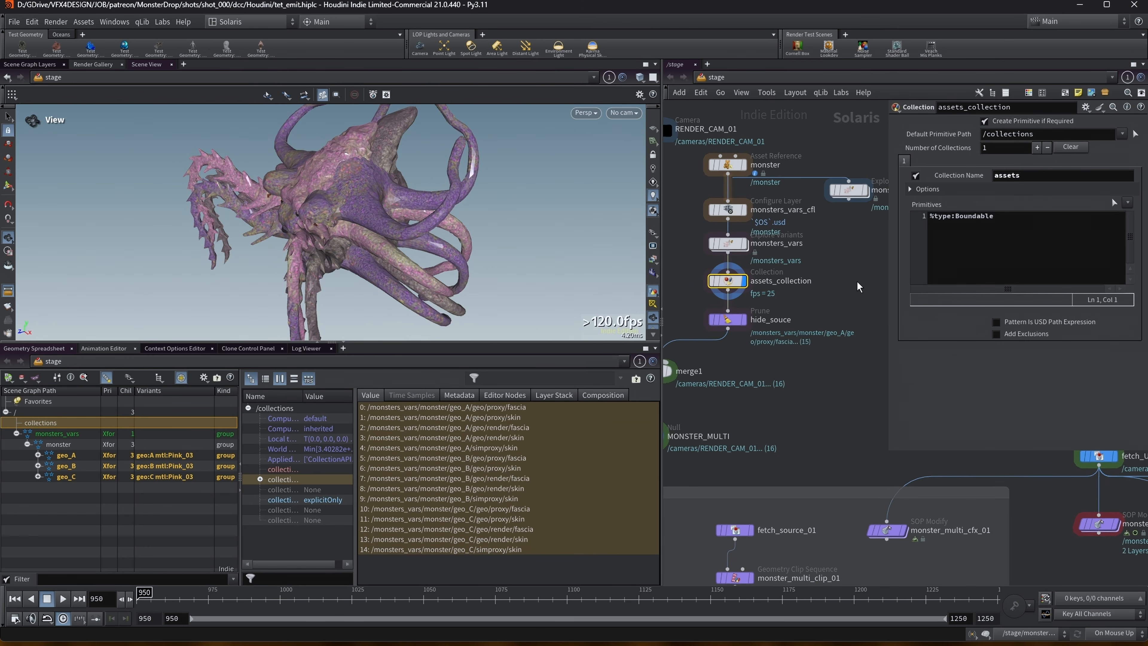
# Step: Make more room for the node network and display the hide_souce Prune node with its parameters
pyautogui.moveTo(888, 285); pyautogui.dragTo(984, 288)
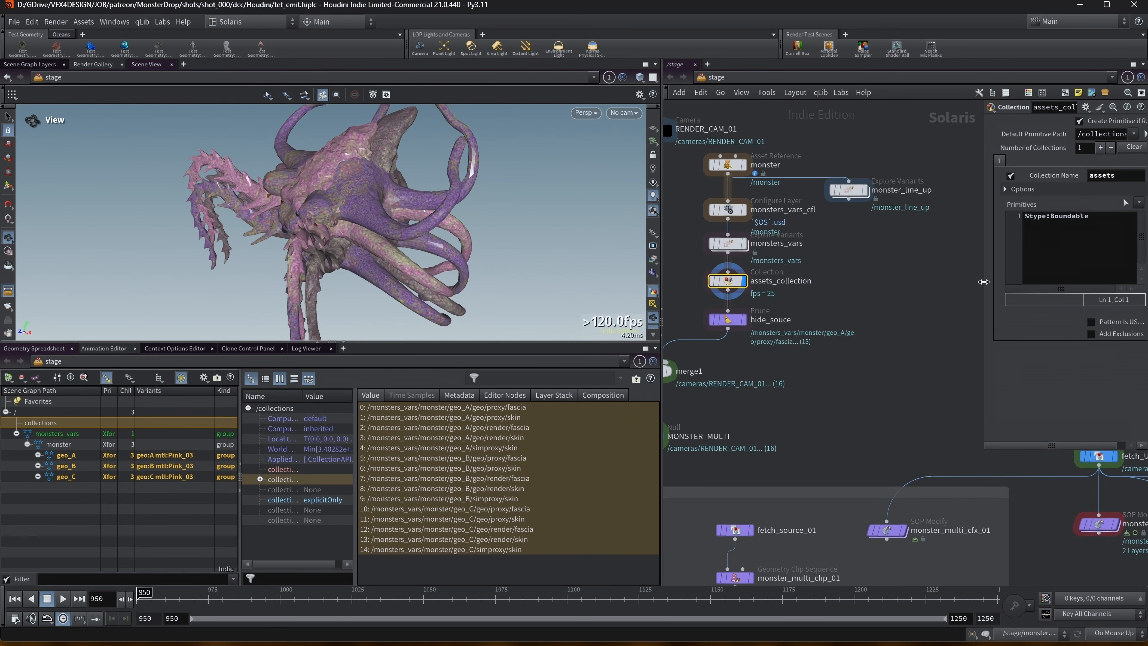
pyautogui.scroll(-2, 909, 301)
pyautogui.click(795, 316)
pyautogui.click(785, 315)
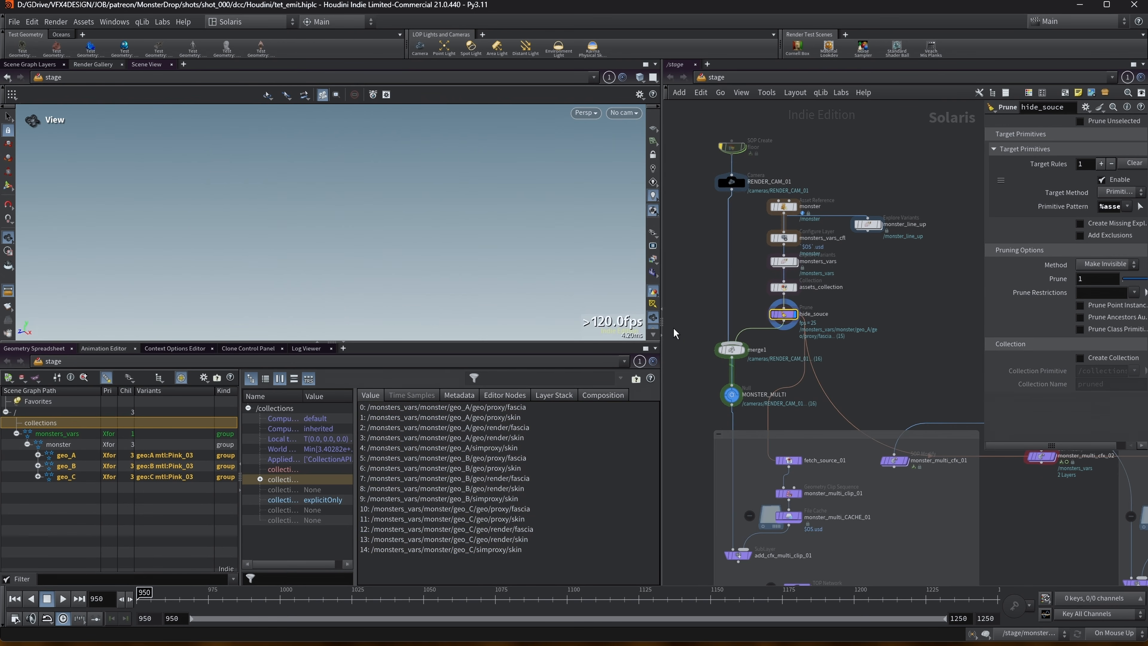
# Step: Display the merge1 node and look through the /cameras/RENDER_CAM_01 camera in the viewport
pyautogui.click(742, 350)
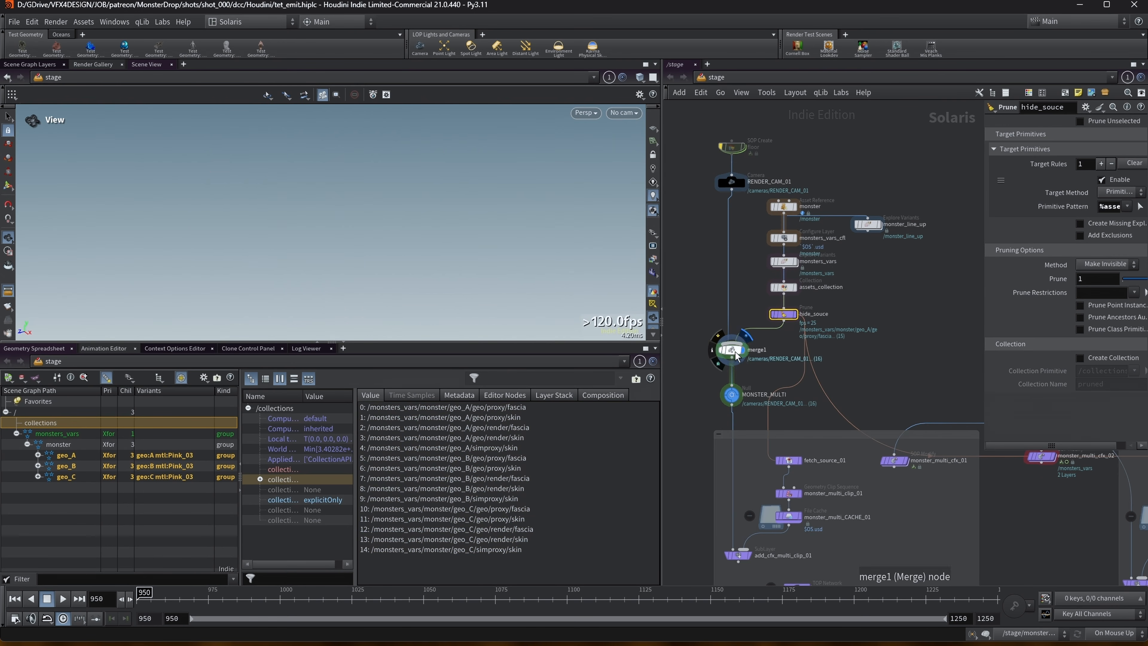
pyautogui.click(736, 350)
pyautogui.click(16, 444)
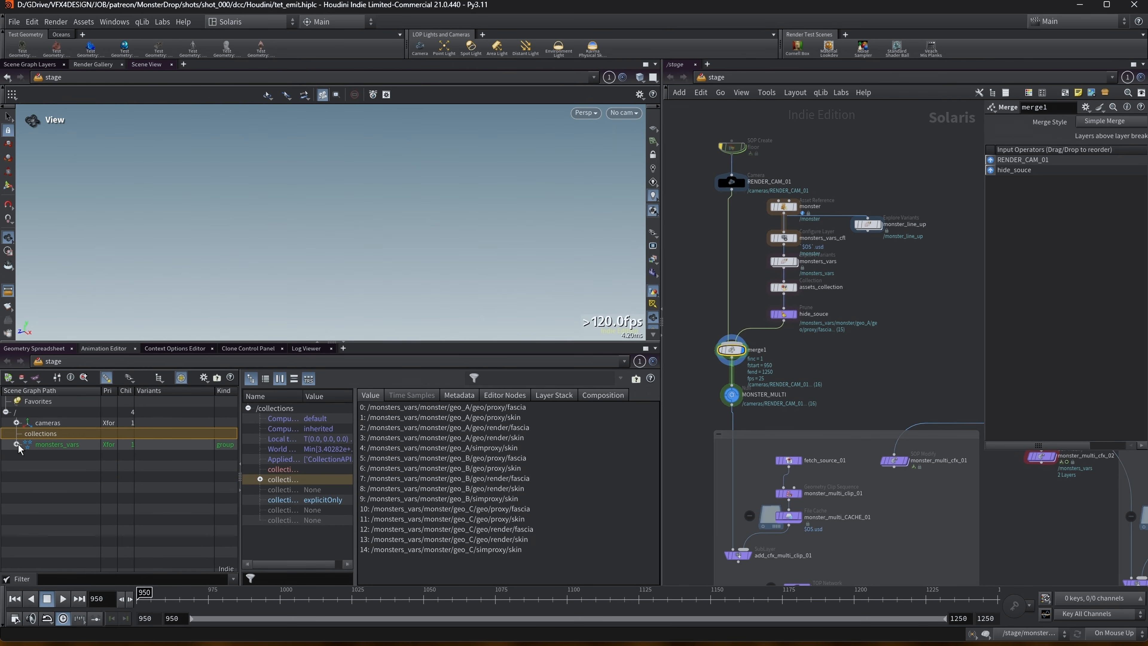
pyautogui.click(626, 115)
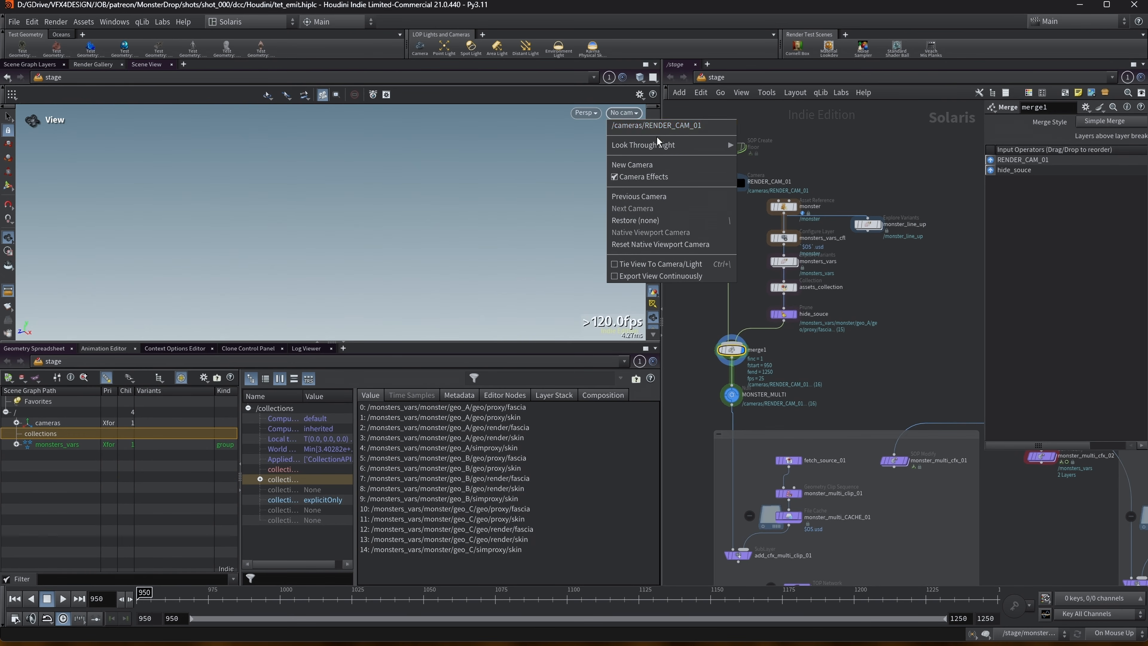
pyautogui.click(658, 127)
# Step: Select the MONSTER_MULTI null and widen the node network to show the nodes that depend on it
pyautogui.moveTo(850, 417); pyautogui.dragTo(842, 285, button='middle')
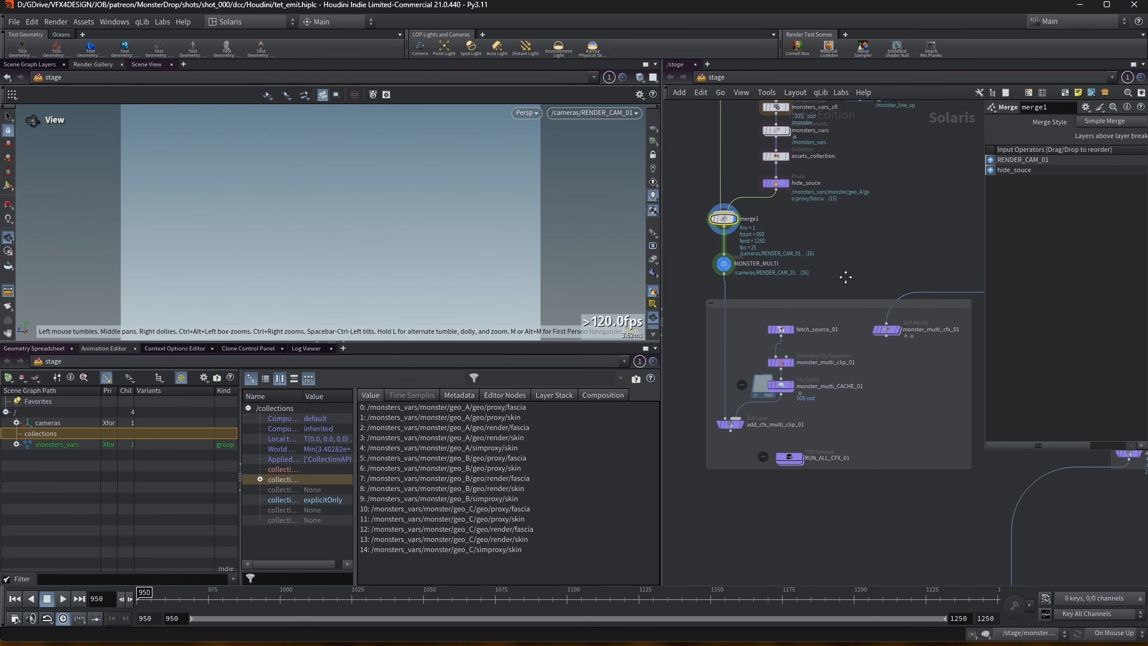
pyautogui.click(724, 260)
pyautogui.moveTo(661, 270); pyautogui.dragTo(455, 270)
pyautogui.moveTo(809, 249); pyautogui.dragTo(669, 250, button='middle')
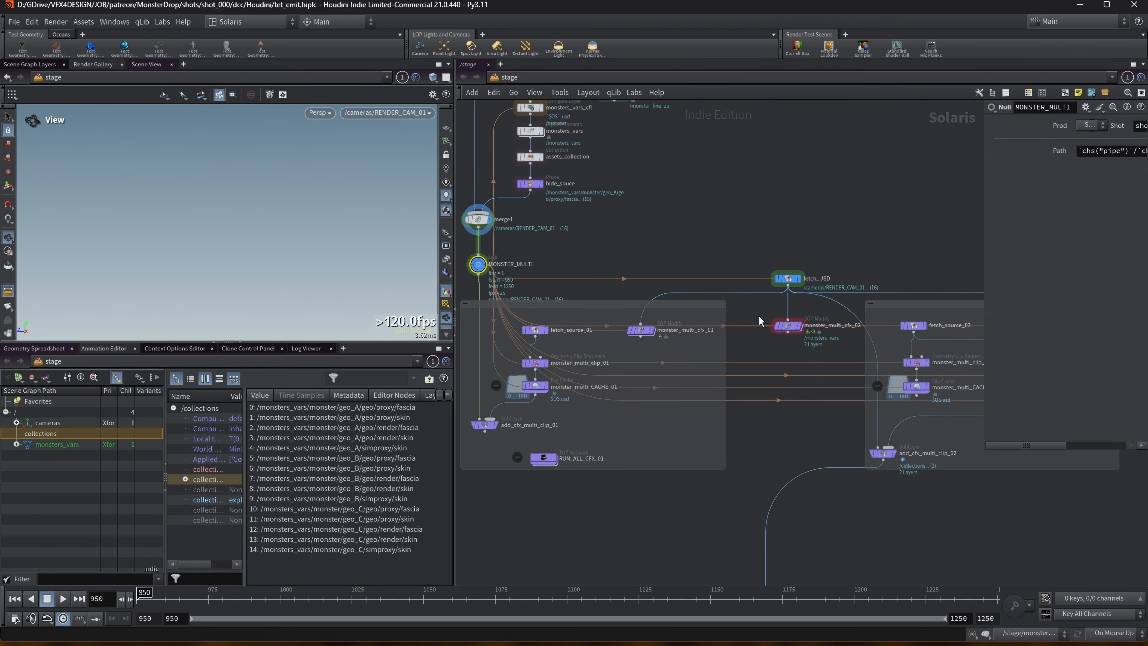
# Step: Hide the node network's dependency links, and show them again for selected nodes only
pyautogui.scroll(-3, 639, 221)
pyautogui.moveTo(852, 208); pyautogui.dragTo(988, 192, button='middle')
pyautogui.scroll(2, 808, 238)
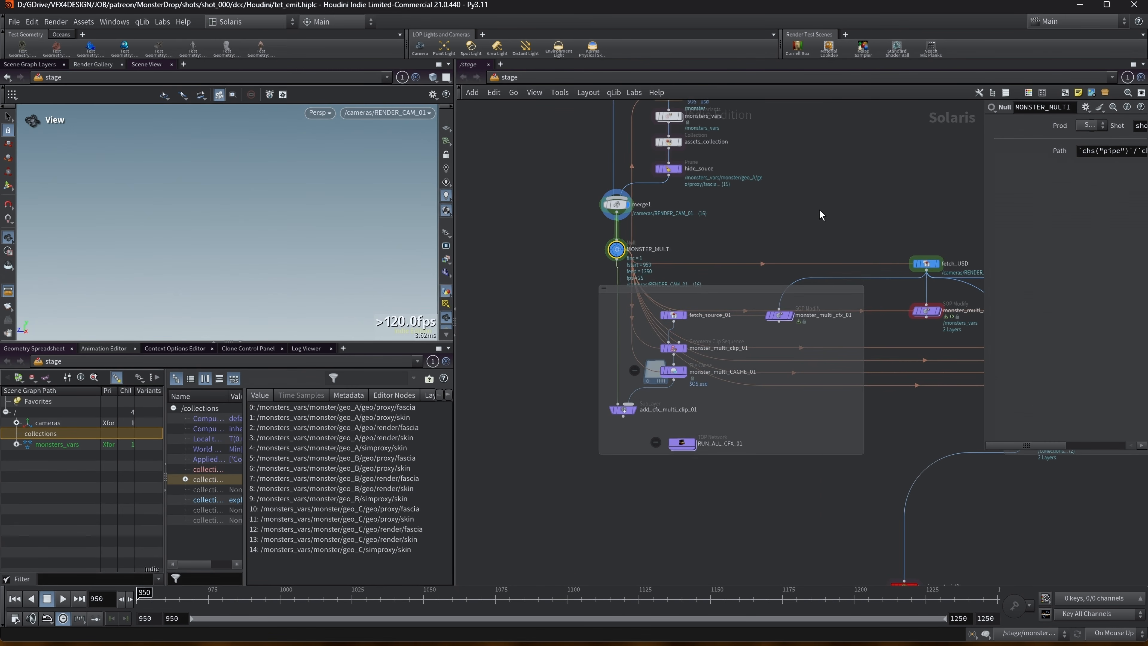
pyautogui.moveTo(819, 210); pyautogui.dragTo(786, 205, button='middle')
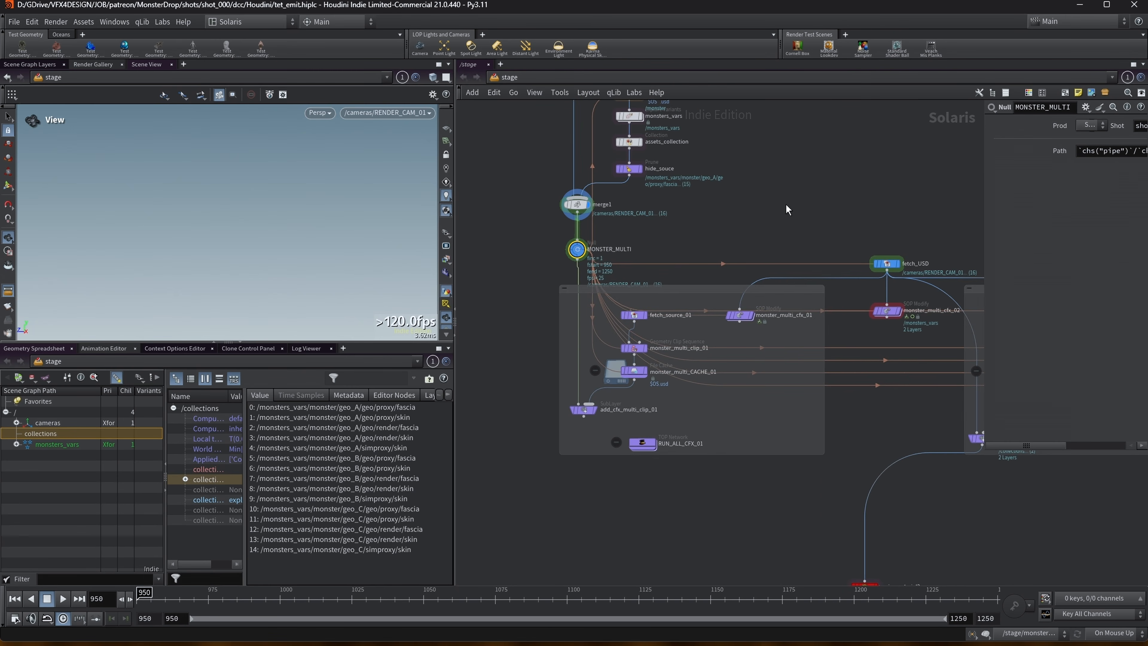
pyautogui.moveTo(763, 214)
pyautogui.mouseDown(button='middle')
pyautogui.moveTo(783, 216)
pyautogui.moveTo(768, 210)
pyautogui.moveTo(769, 234)
pyautogui.mouseUp(button='middle')
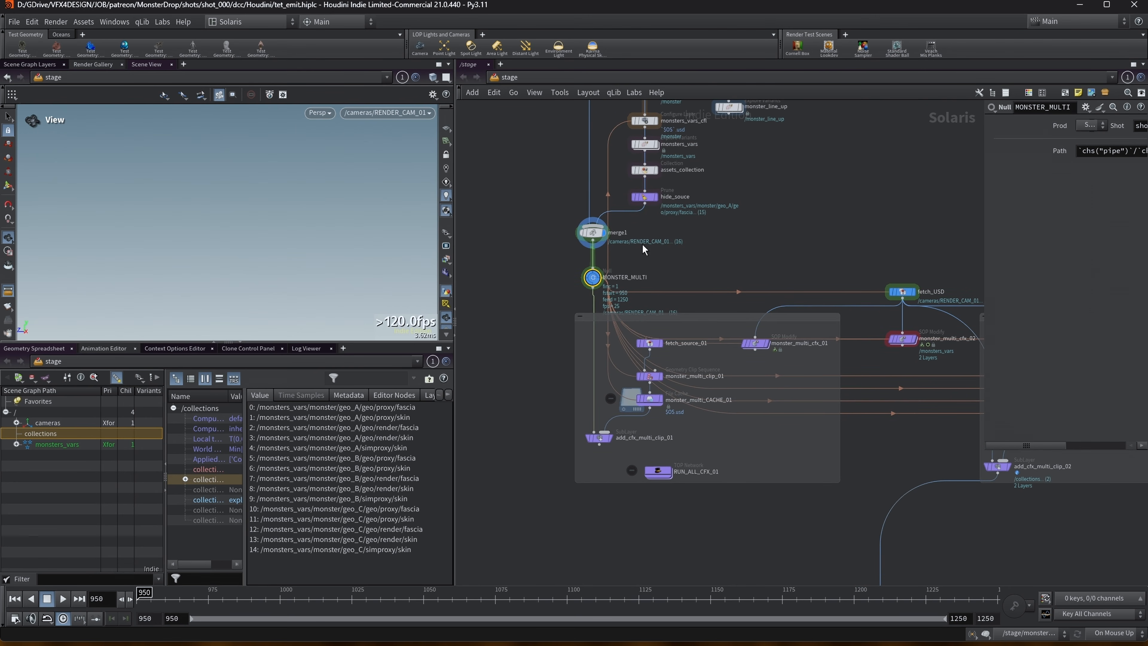
pyautogui.click(532, 93)
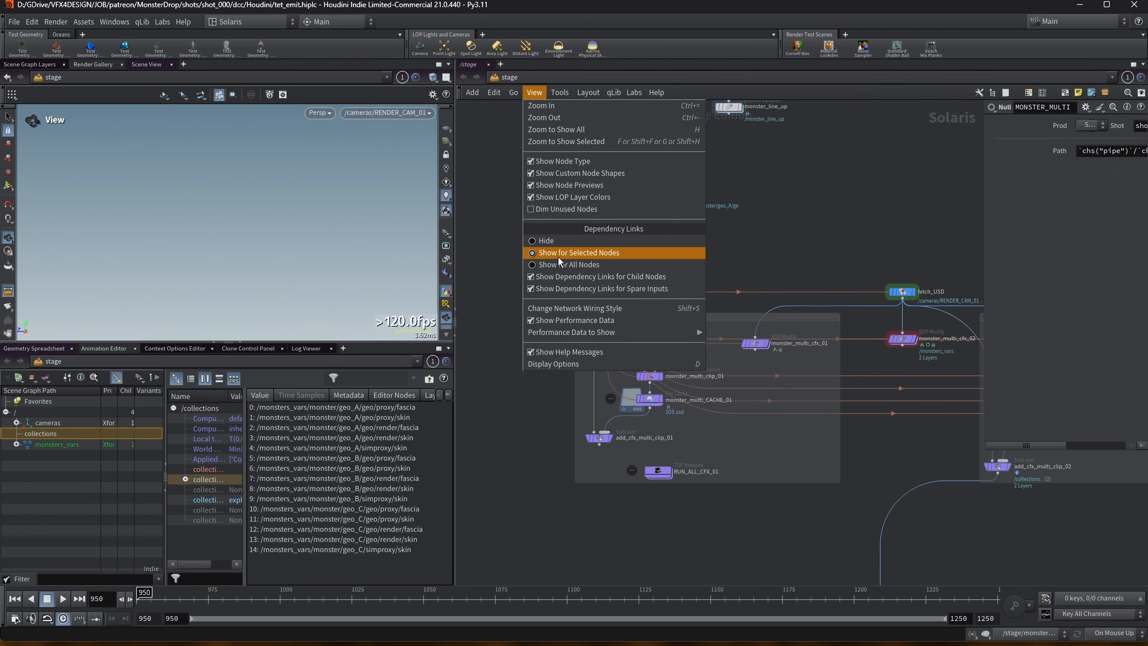
pyautogui.click(554, 242)
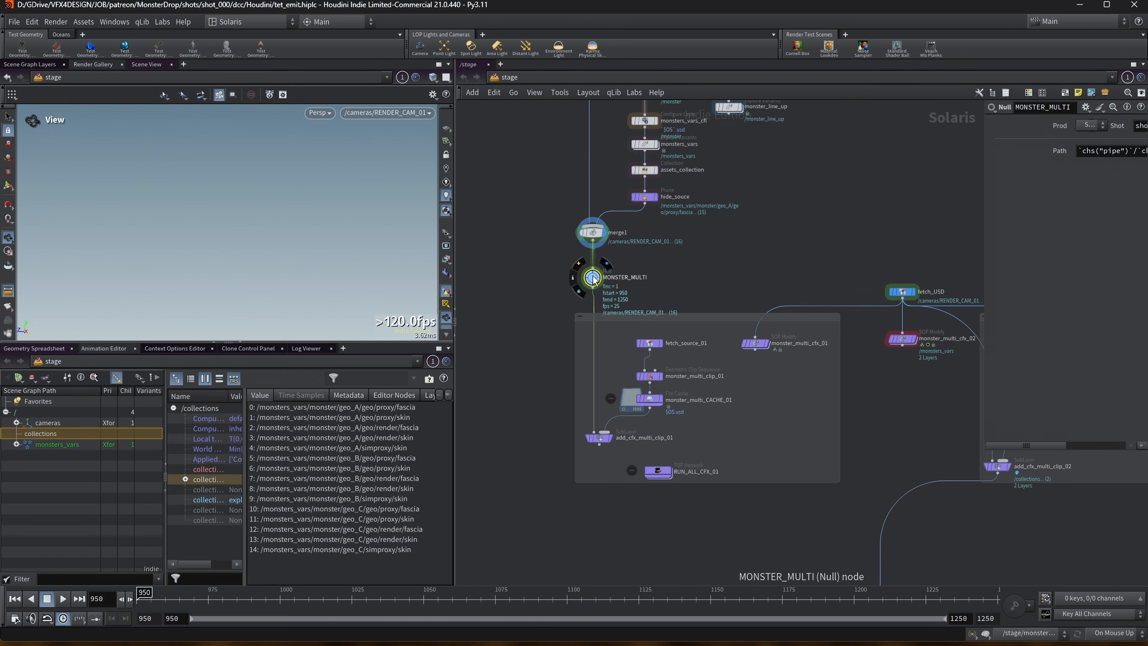
pyautogui.click(529, 93)
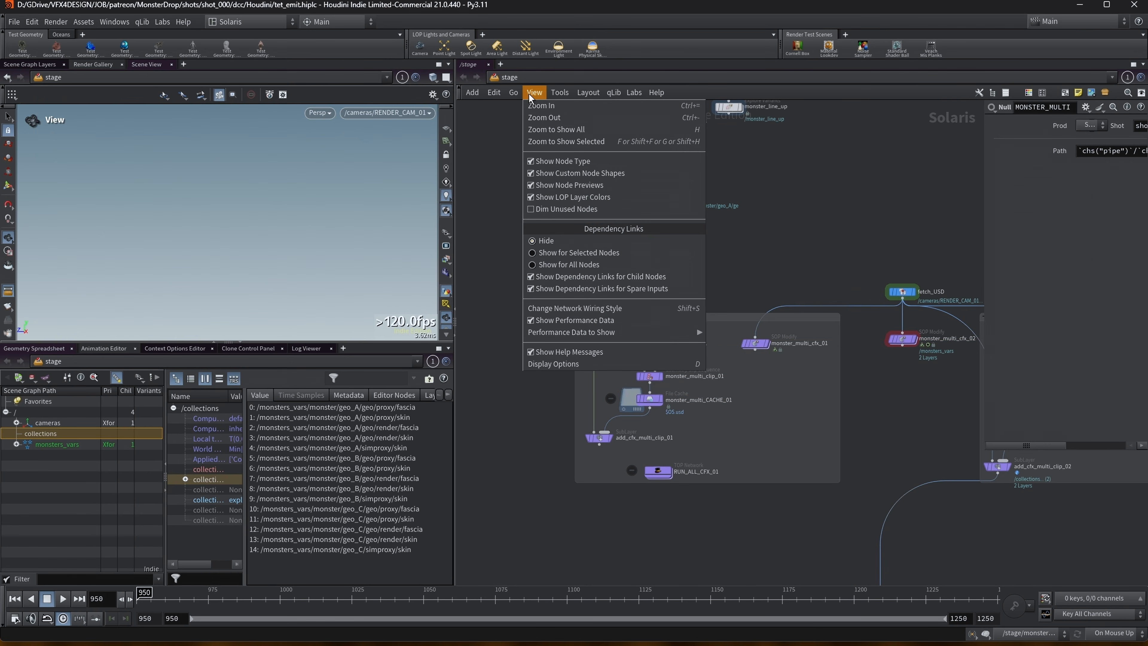
pyautogui.click(569, 253)
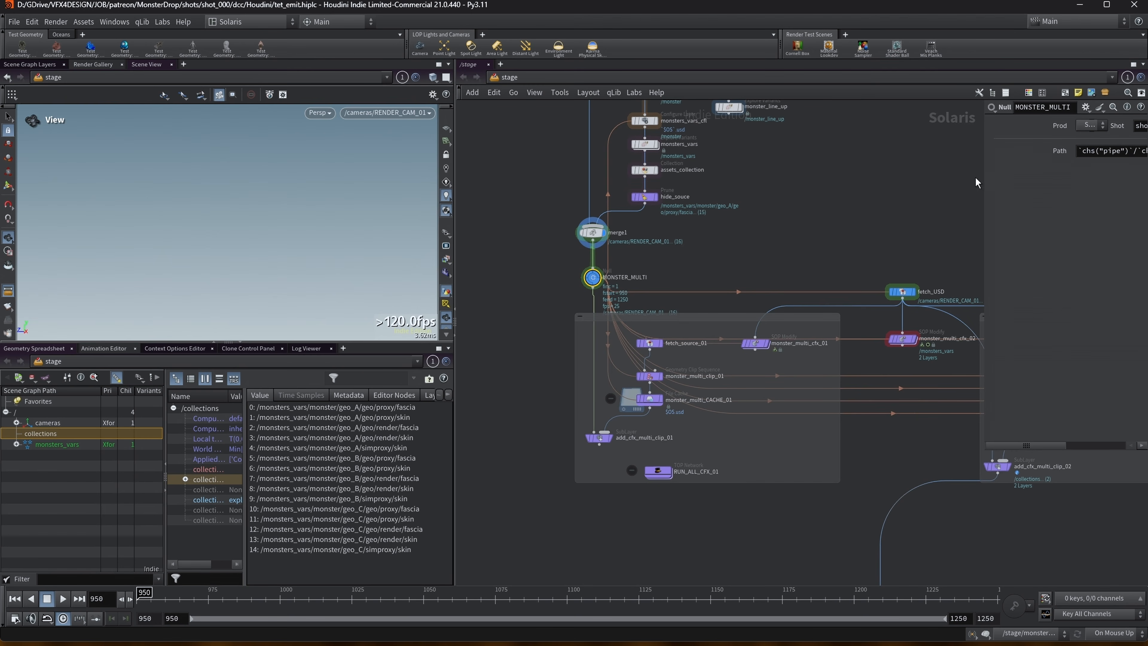
# Step: Widen the parameter area to read the MONSTER_MULTI null's shot, department and path settings, and narrow it again
pyautogui.moveTo(984, 177); pyautogui.dragTo(670, 214)
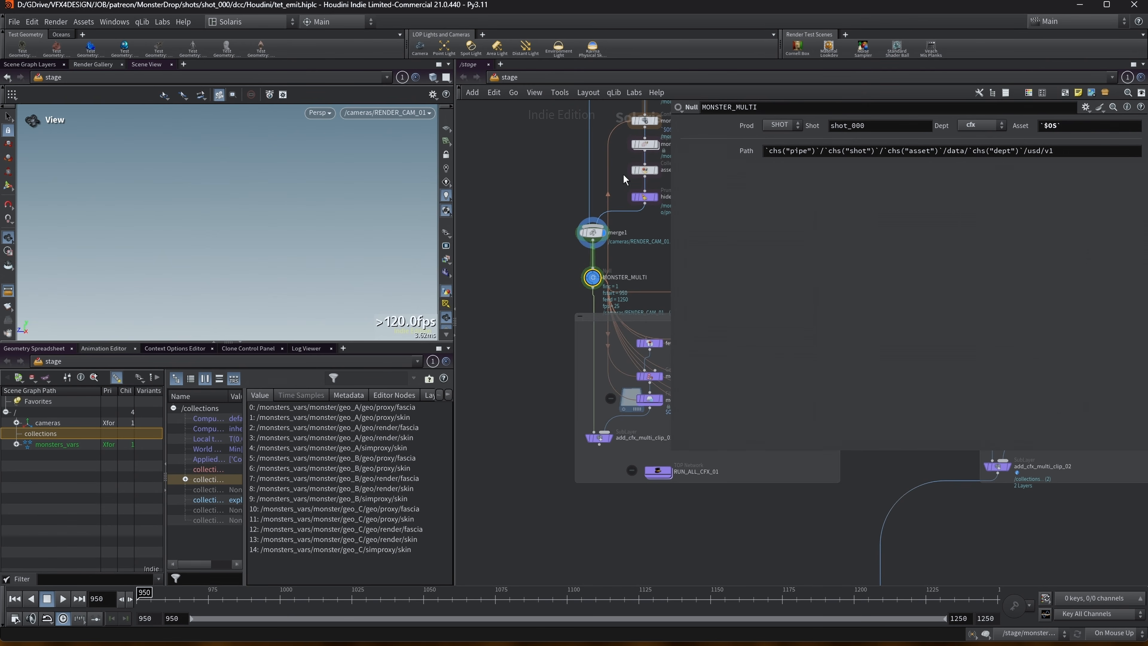
pyautogui.moveTo(670, 163); pyautogui.dragTo(702, 176)
pyautogui.moveTo(668, 249); pyautogui.dragTo(588, 243, button='middle')
pyautogui.moveTo(698, 226); pyautogui.dragTo(881, 209)
# Step: Search the available operators for "usd" and "sho" without adding a node
pyautogui.press('Tab')
pyautogui.write('u')
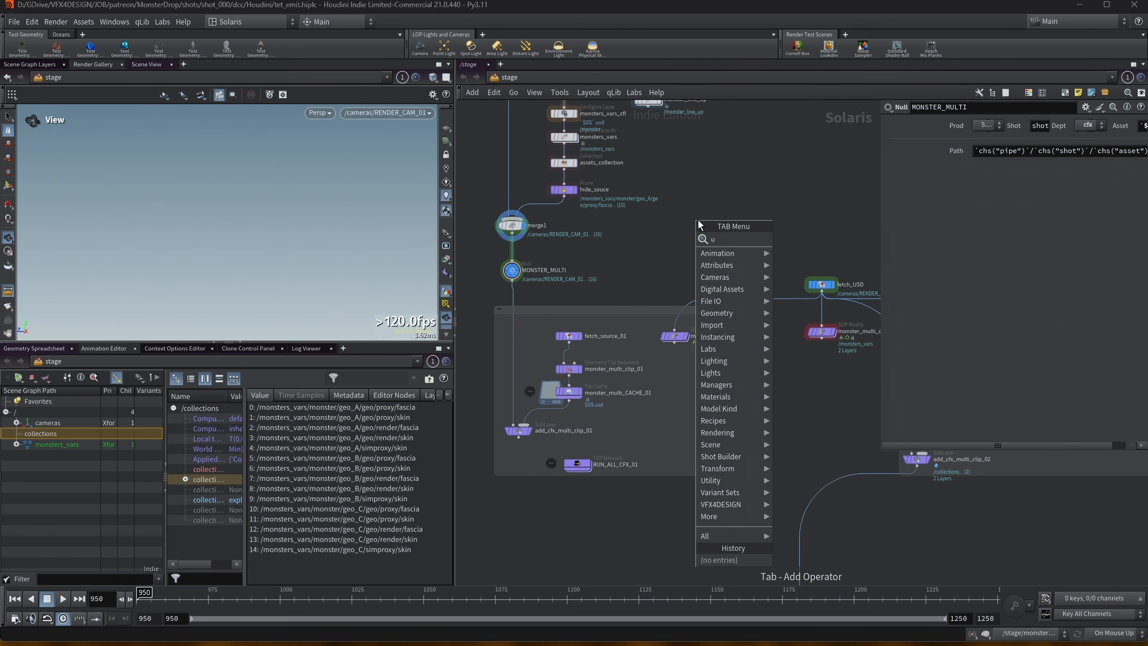
pyautogui.write('sd')
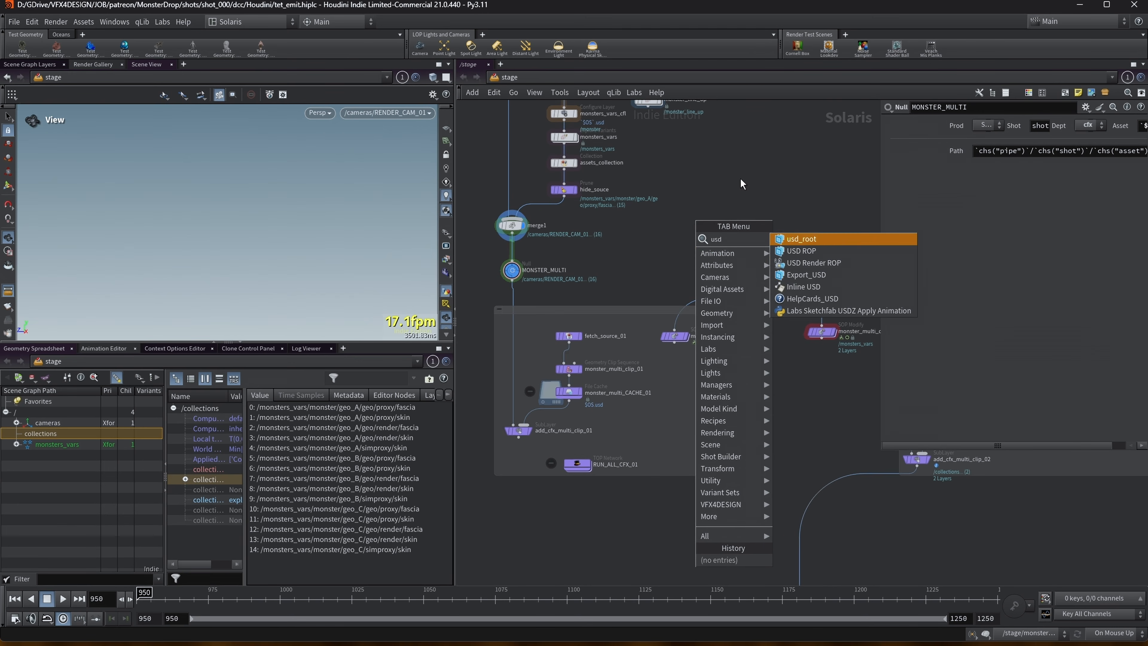
pyautogui.press('Escape')
pyautogui.press('Tab')
pyautogui.write('sho')
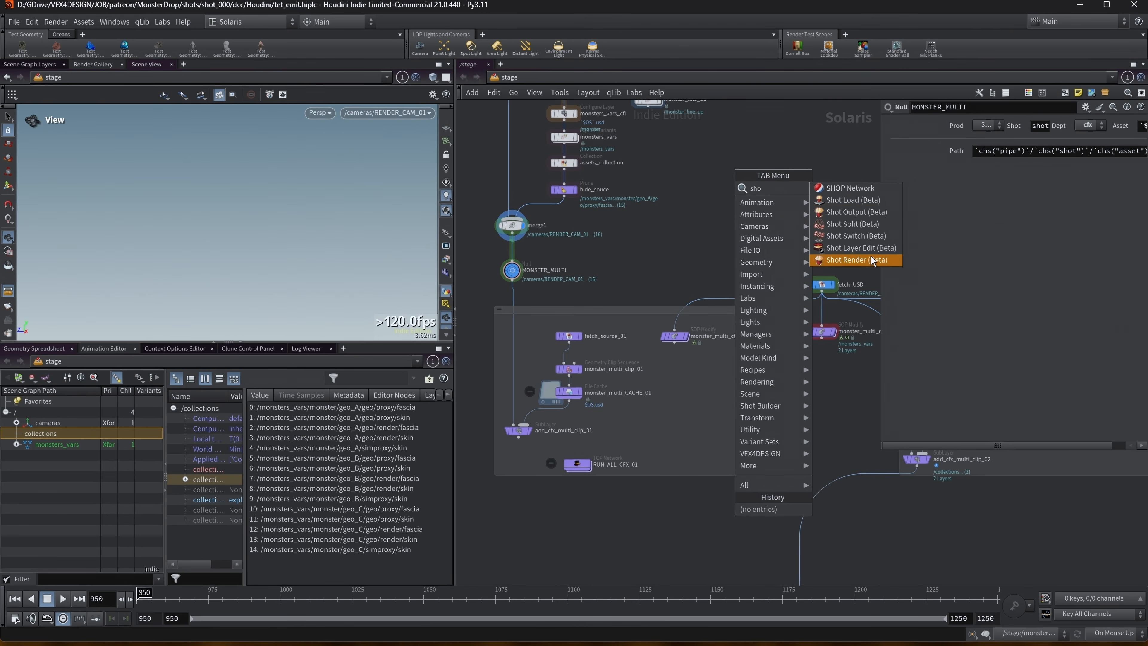
pyautogui.press('Escape')
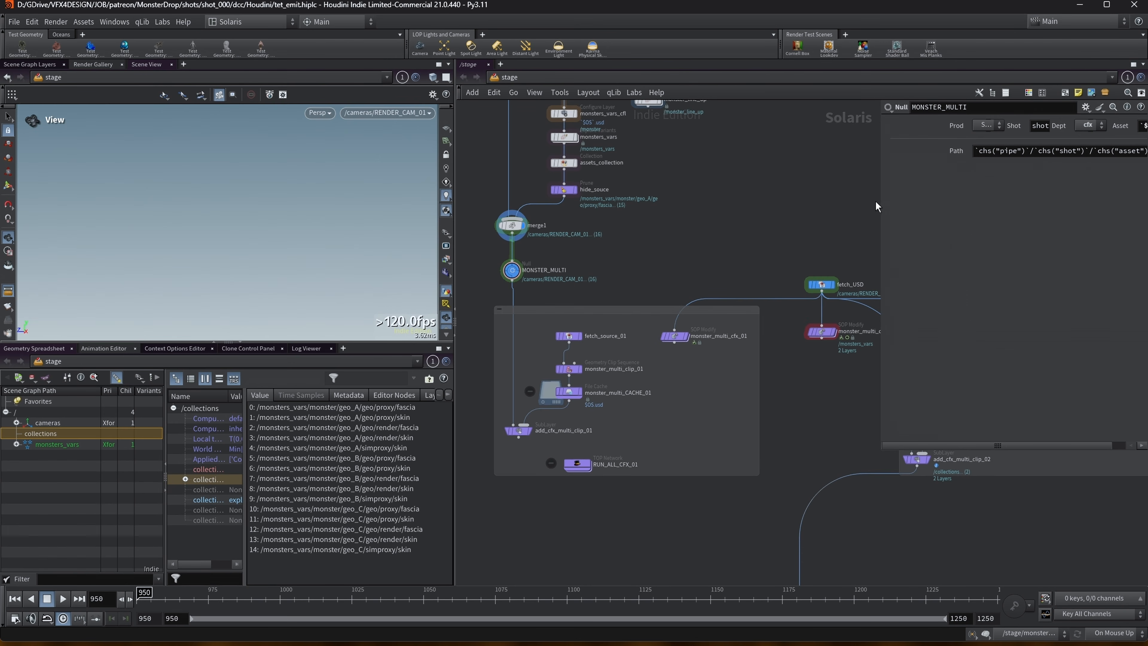
# Step: Select the fetch_USD Fetch node to view its LOP path and make it the displayed node
pyautogui.moveTo(877, 201); pyautogui.dragTo(933, 201)
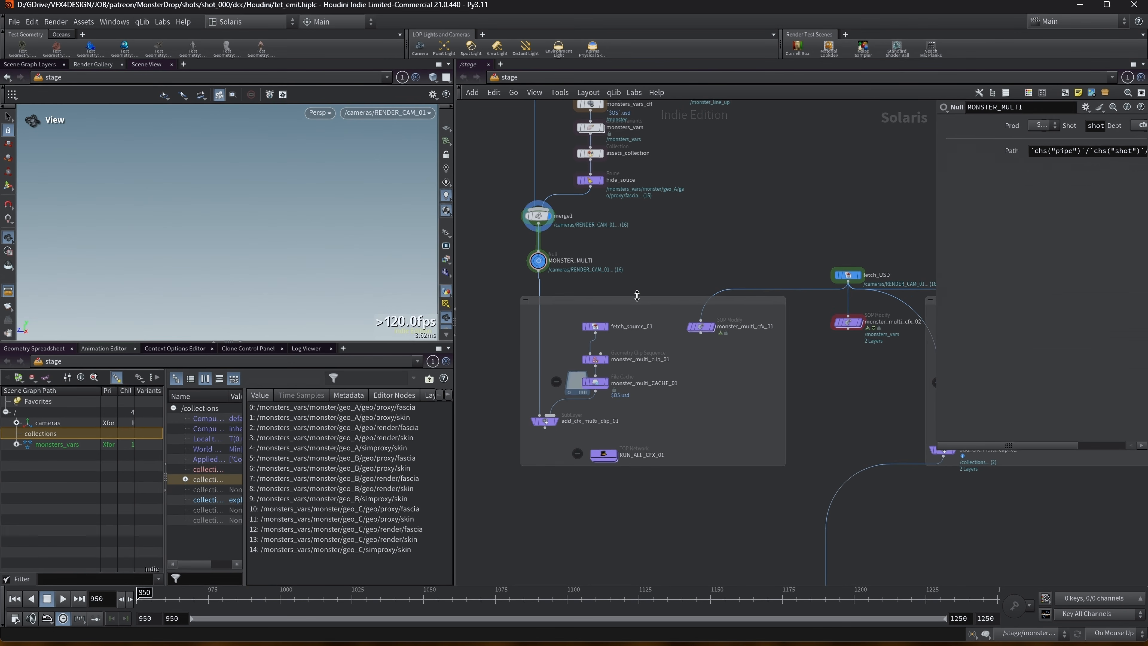
pyautogui.moveTo(810, 220); pyautogui.dragTo(811, 188, button='middle')
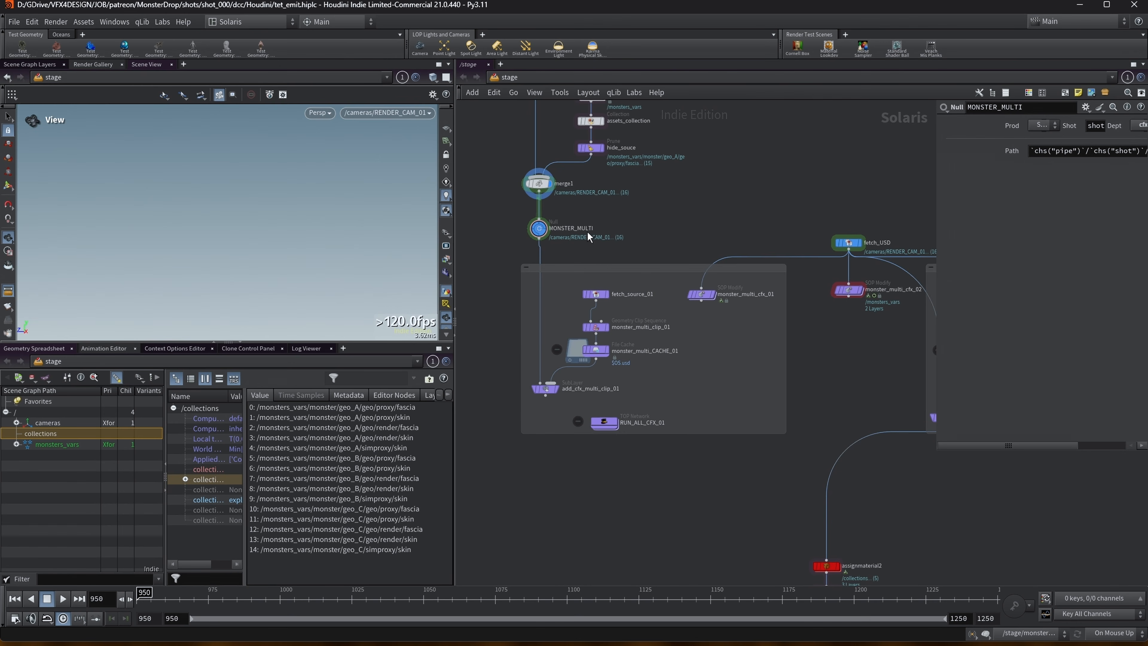
pyautogui.scroll(2, 641, 300)
pyautogui.moveTo(675, 185); pyautogui.dragTo(673, 273, button='middle')
pyautogui.scroll(-1, 696, 269)
pyautogui.scroll(-1, 664, 277)
pyautogui.scroll(-1, 678, 262)
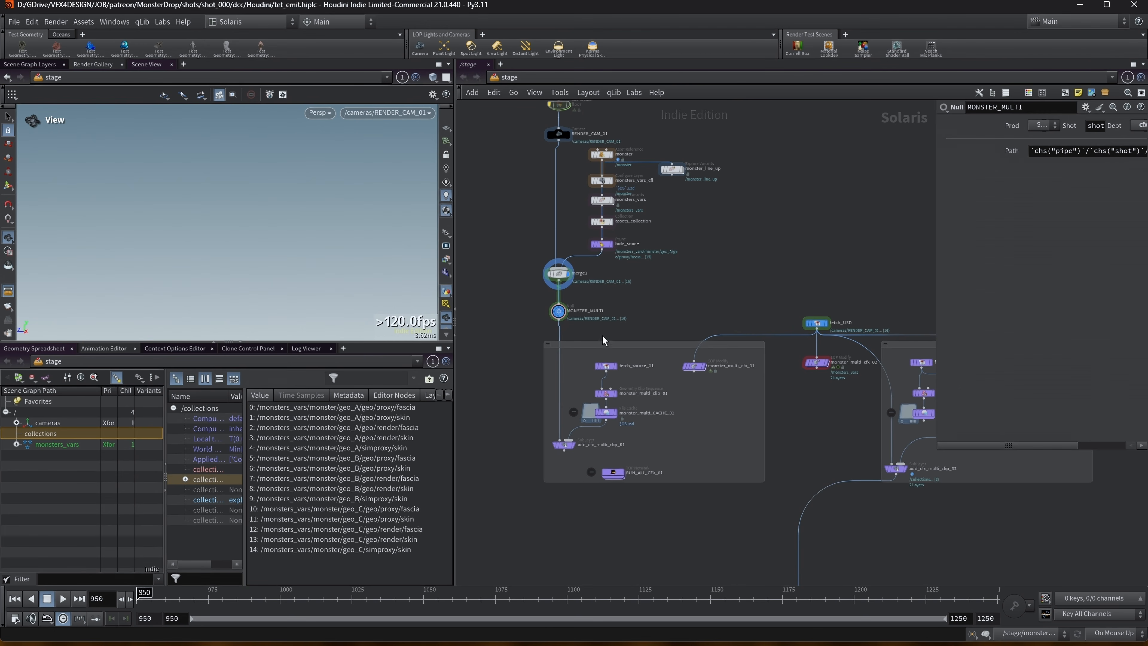
pyautogui.click(603, 342)
pyautogui.scroll(1, 668, 320)
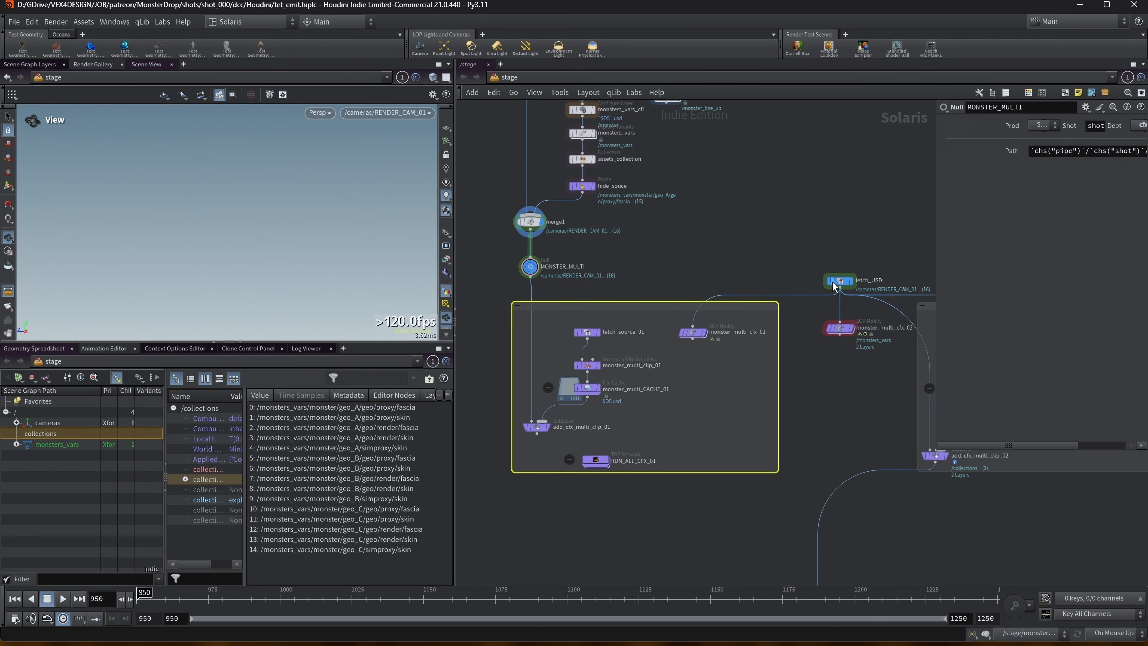
pyautogui.click(848, 284)
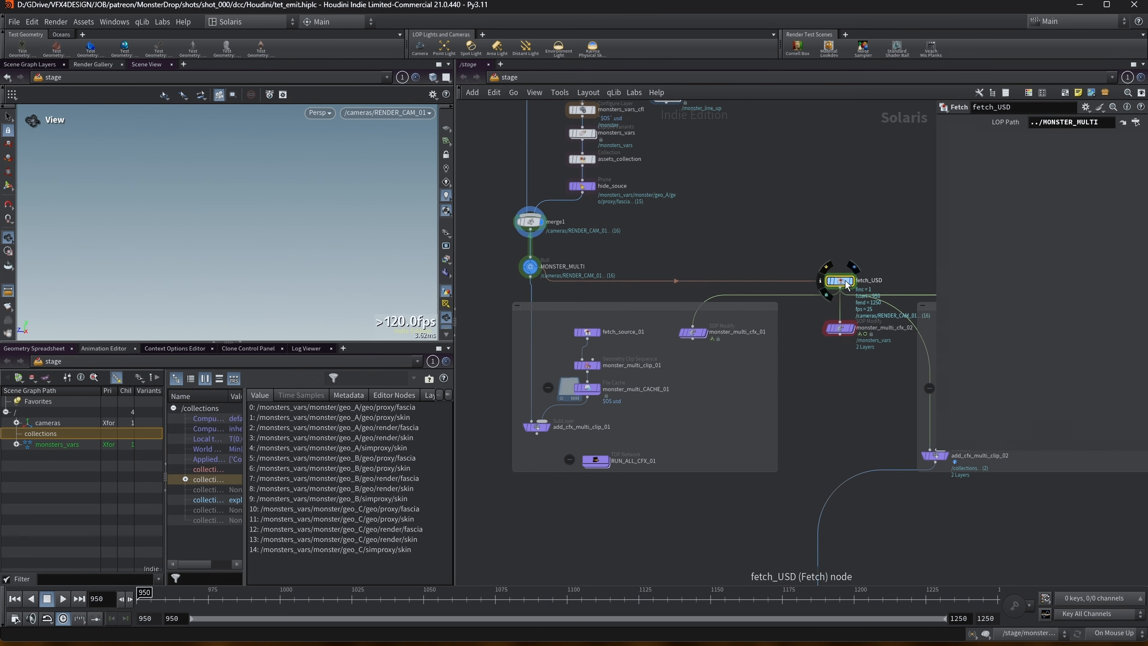
pyautogui.moveTo(853, 287)
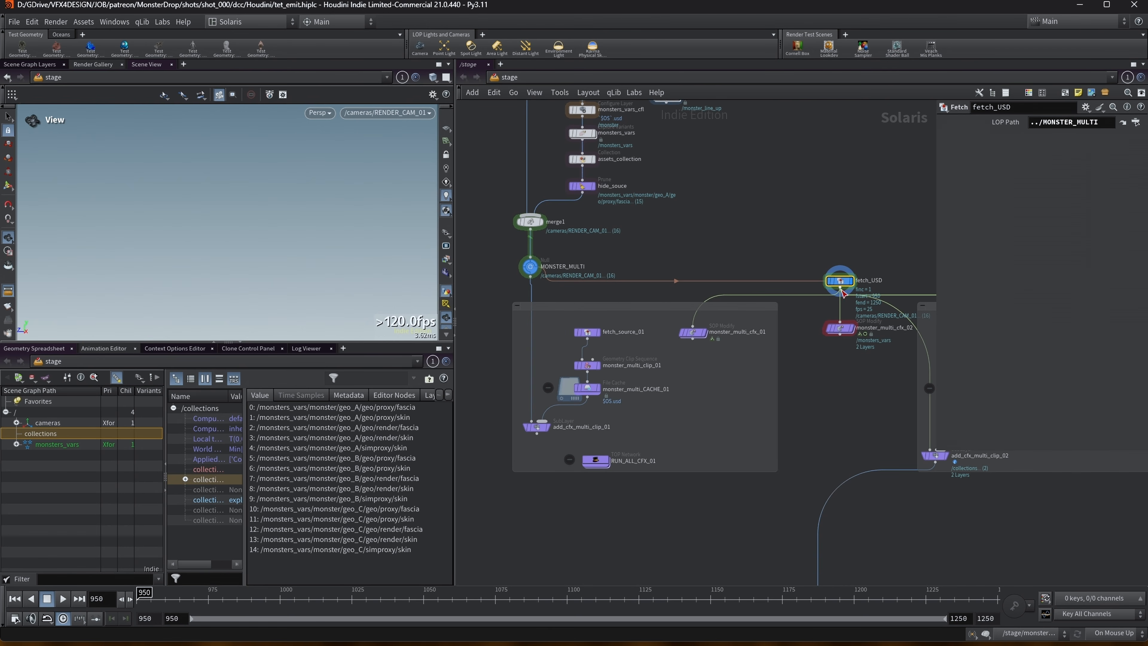
# Step: Rewire the input of the monster_multi_cfx_01 SOP Modify node to MONSTER_MULTI and select the SOP Modify node
pyautogui.moveTo(693, 324); pyautogui.dragTo(530, 277)
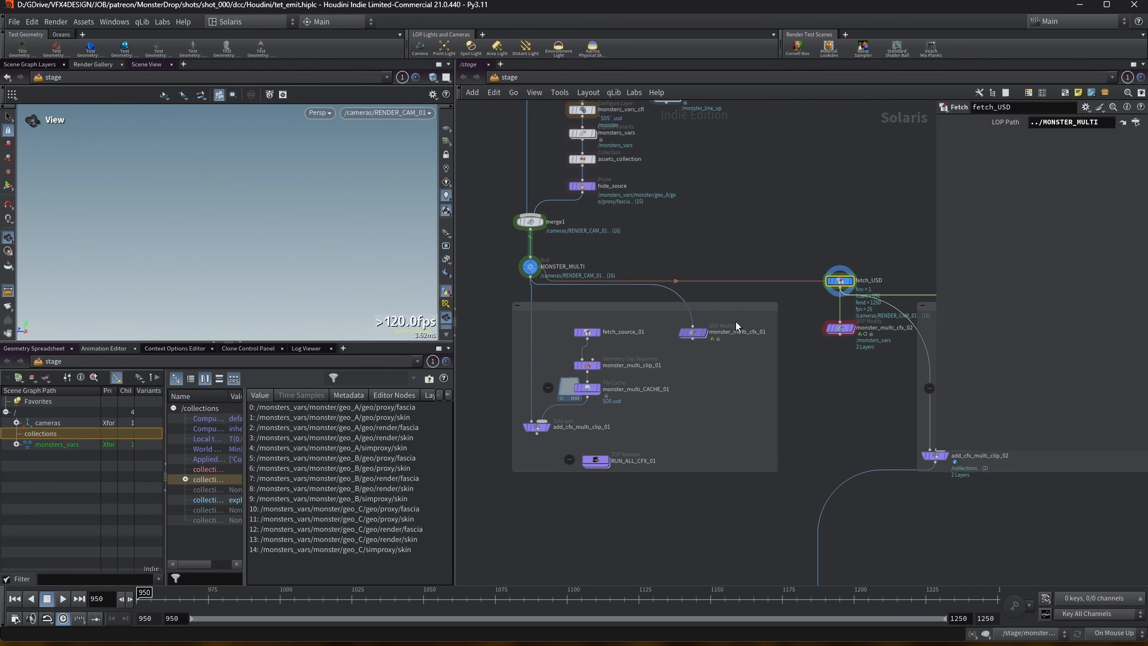
pyautogui.click(692, 333)
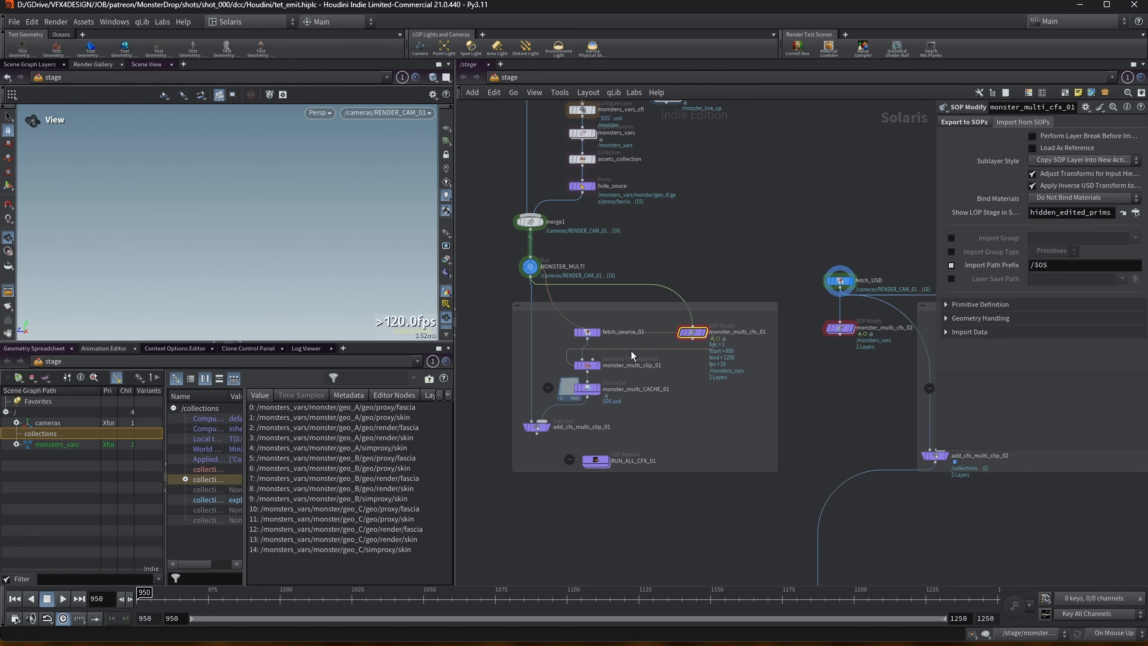
# Step: Select the fetch_source_01 Fetch node, display it and trace its link to the hide_souce node
pyautogui.click(589, 333)
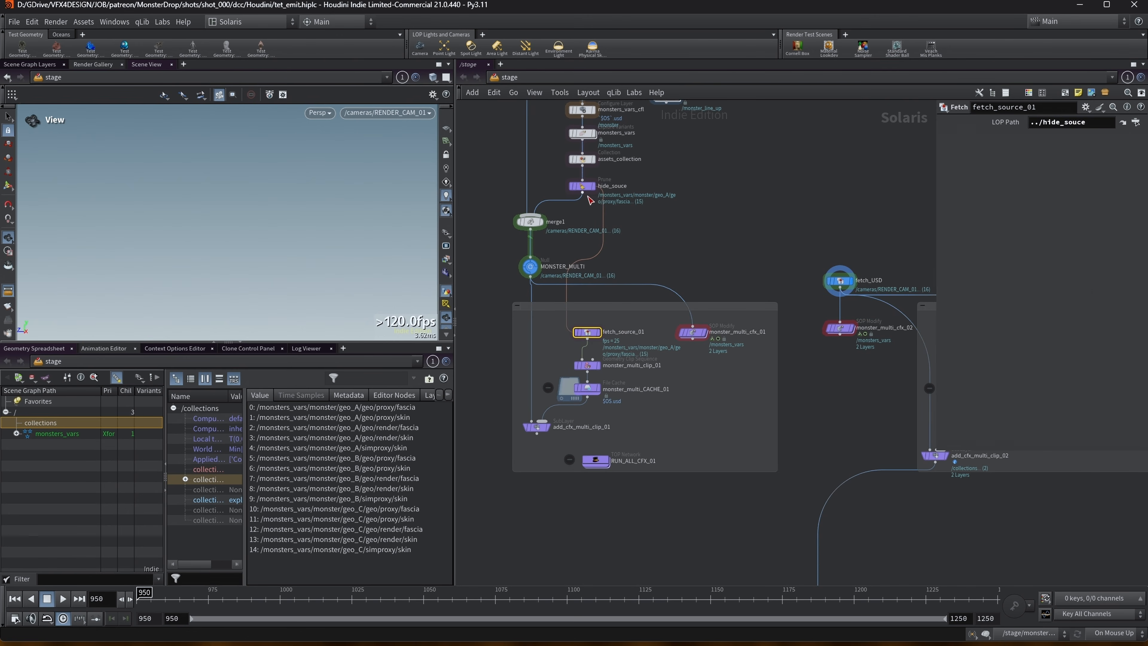
pyautogui.click(598, 333)
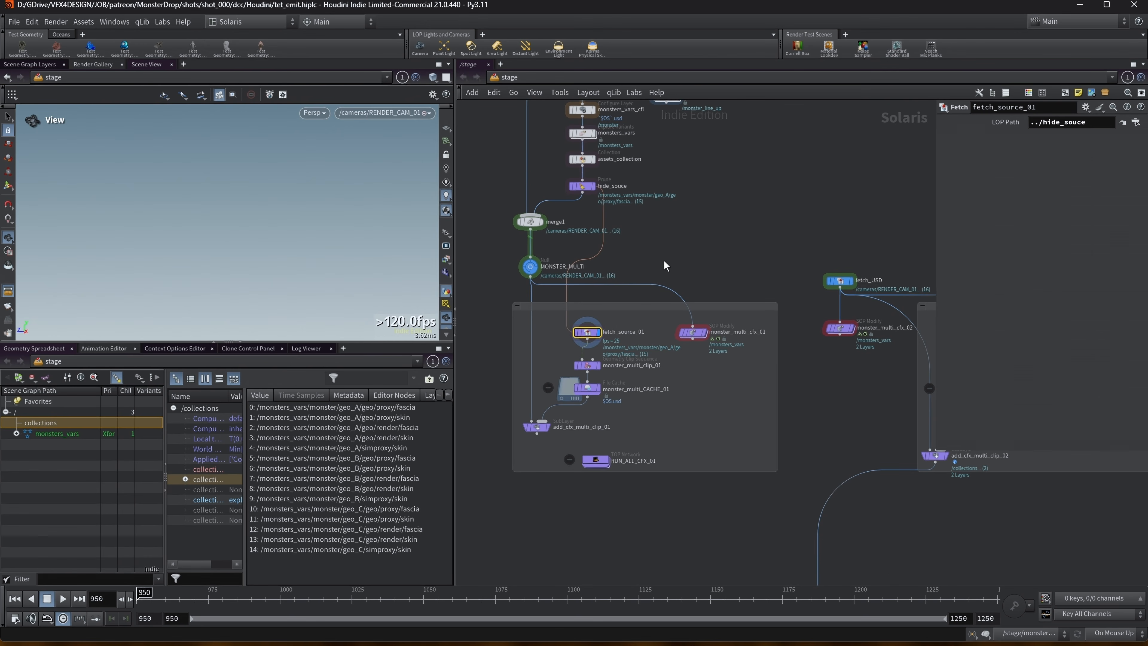
pyautogui.moveTo(664, 266); pyautogui.dragTo(683, 238, button='middle')
pyautogui.moveTo(600, 166); pyautogui.dragTo(699, 236)
# Step: Select the fetch_source_03 node in the second network box and check its LOP path
pyautogui.moveTo(772, 244); pyautogui.dragTo(571, 244, button='middle')
pyautogui.scroll(-3, 571, 246)
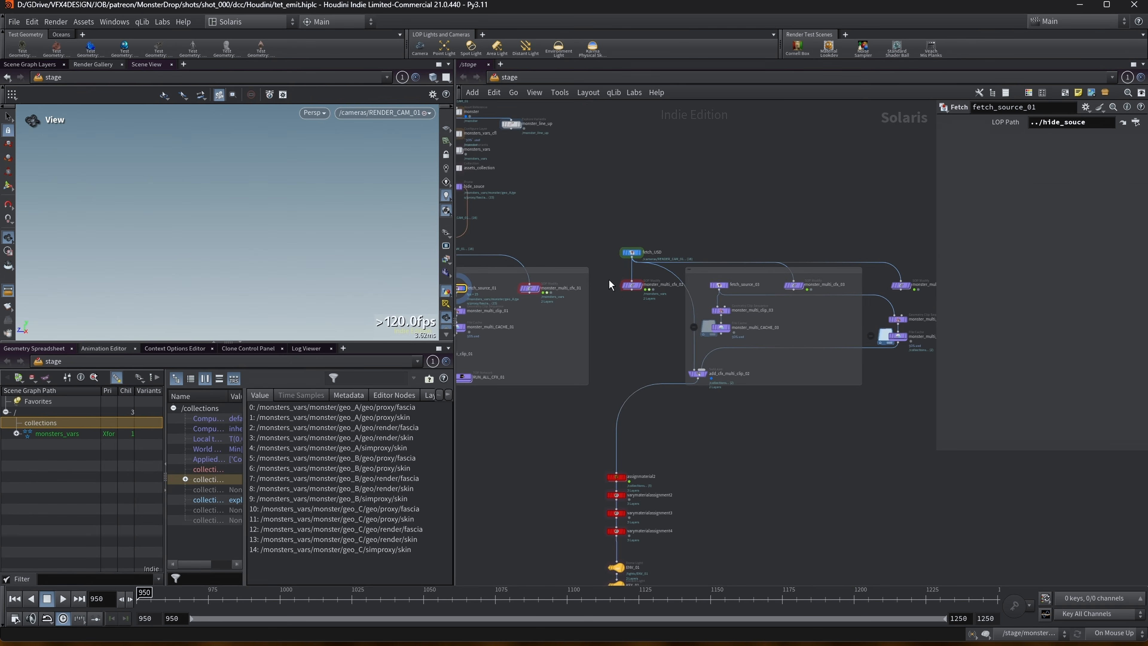
pyautogui.click(719, 285)
pyautogui.moveTo(660, 207); pyautogui.dragTo(691, 211, button='middle')
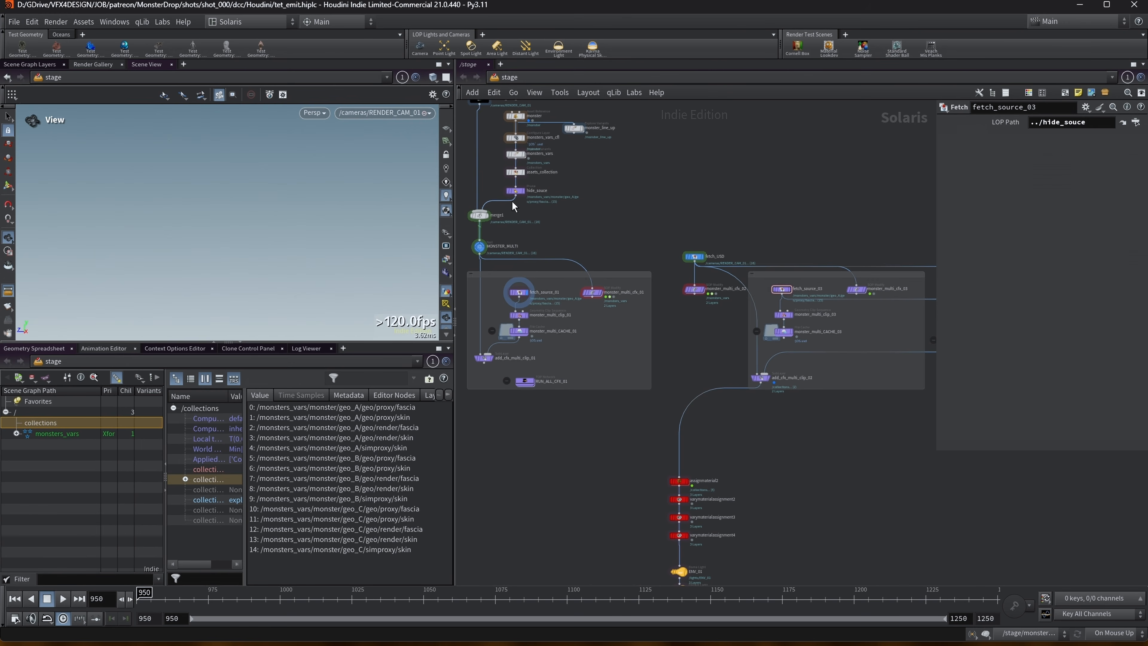
# Step: Return to the first network box and reselect the fetch_source_01 node up close
pyautogui.moveTo(588, 239); pyautogui.dragTo(697, 199, button='middle')
pyautogui.scroll(4, 664, 267)
pyautogui.scroll(1, 737, 301)
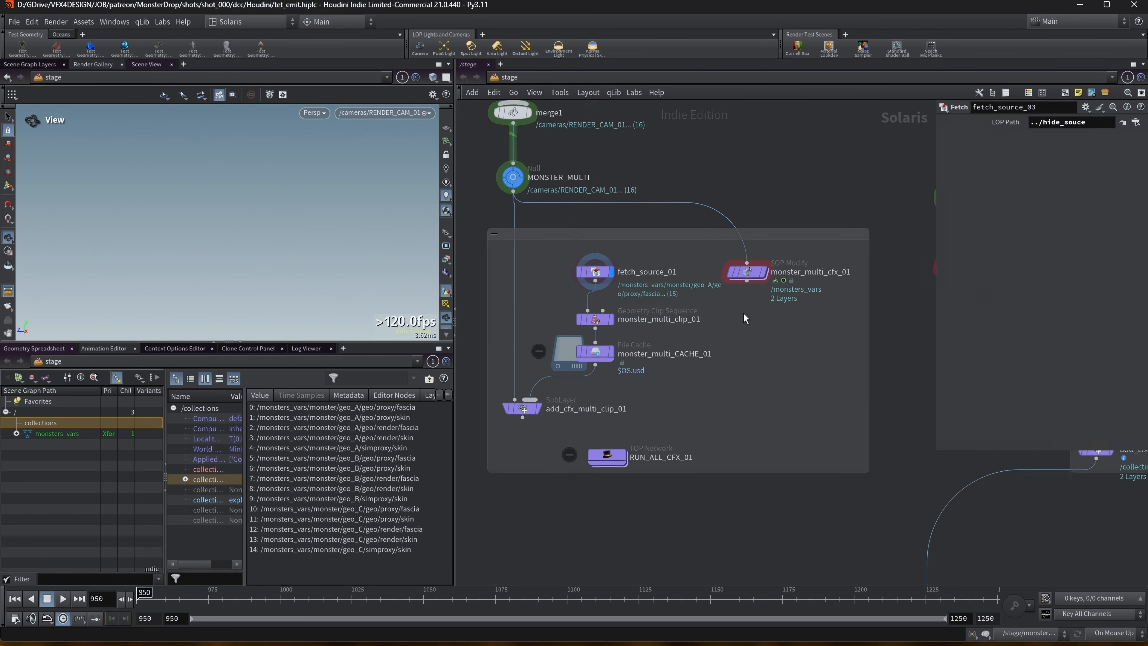
pyautogui.moveTo(782, 365); pyautogui.dragTo(800, 333, button='middle')
pyautogui.click(618, 242)
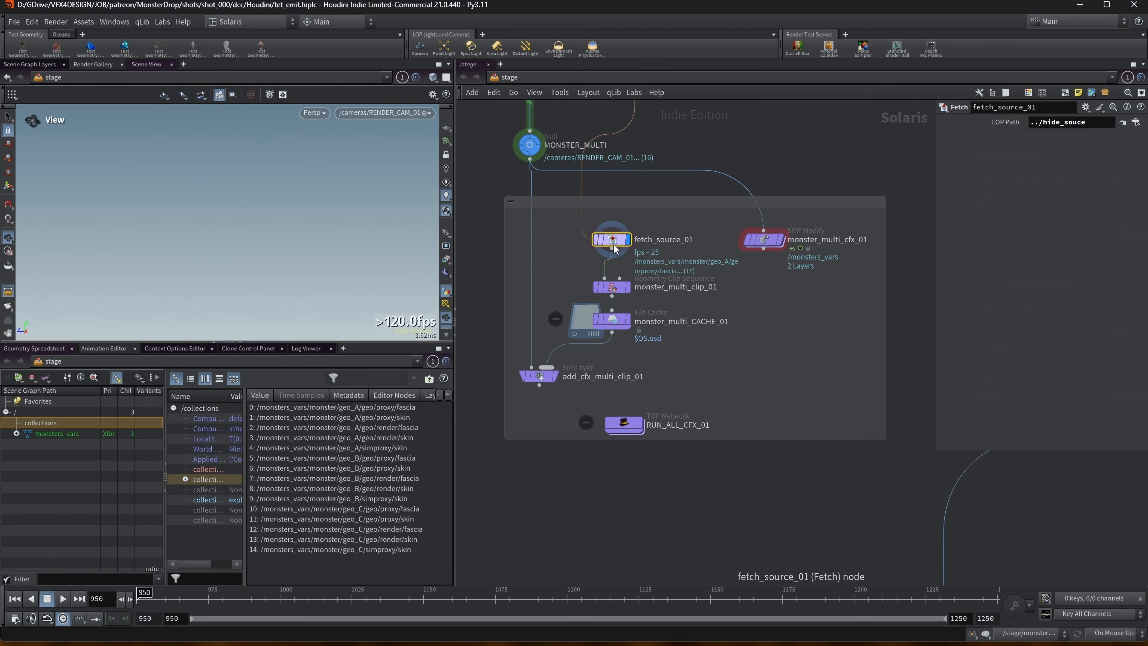
# Step: Display the monster_multi_cfx_01 SOP Modify node and look at the scattered monsters in the viewport without a camera
pyautogui.moveTo(777, 240)
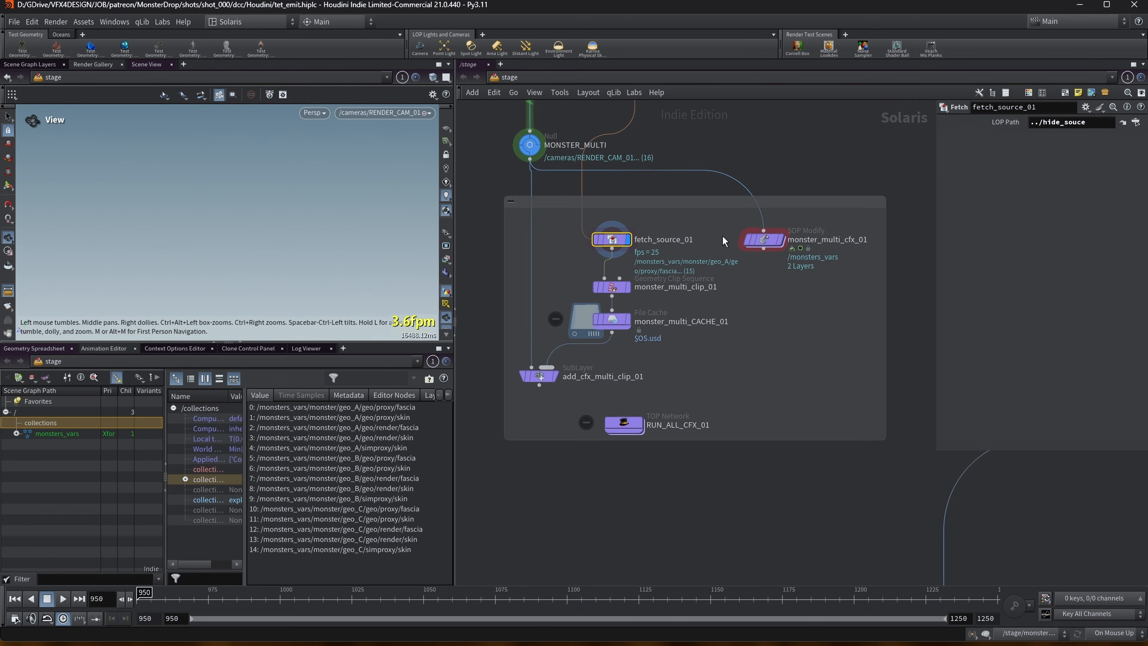
pyautogui.scroll(-2, 723, 241)
pyautogui.click(756, 241)
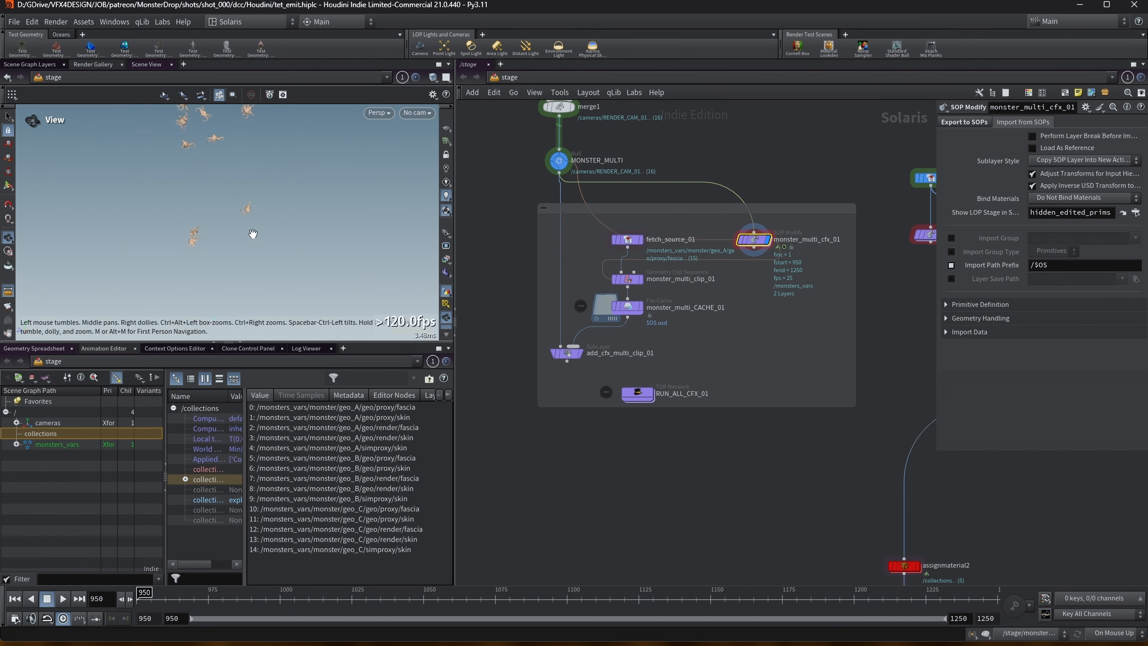
pyautogui.moveTo(235, 214); pyautogui.dragTo(297, 175, button='right')
pyautogui.moveTo(196, 170); pyautogui.dragTo(210, 197)
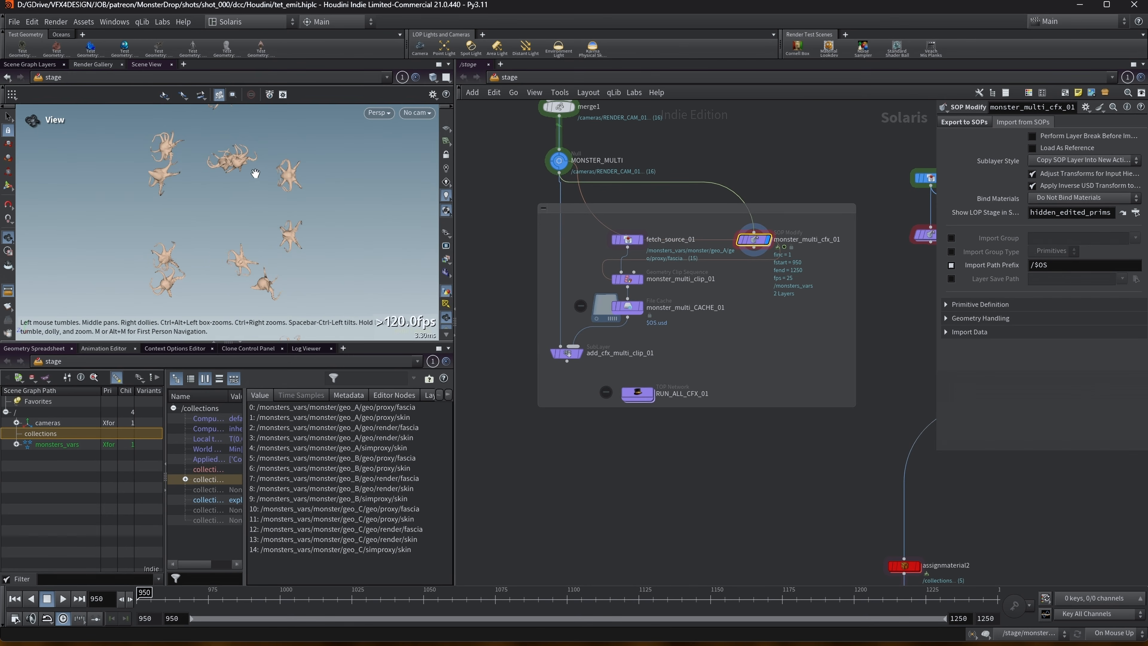
# Step: Expand monsters_vars in the scene graph down to the geo scope of geo_A and widen the scene graph area
pyautogui.click(17, 444)
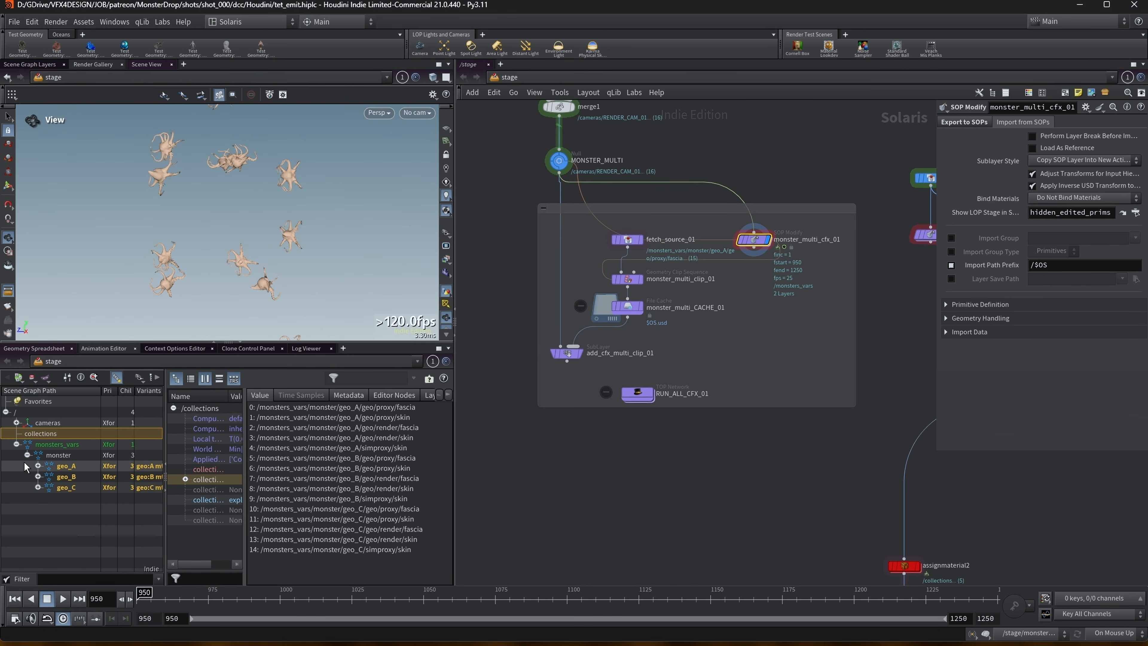
pyautogui.moveTo(454, 419); pyautogui.dragTo(556, 423)
pyautogui.click(38, 466)
pyautogui.click(49, 476)
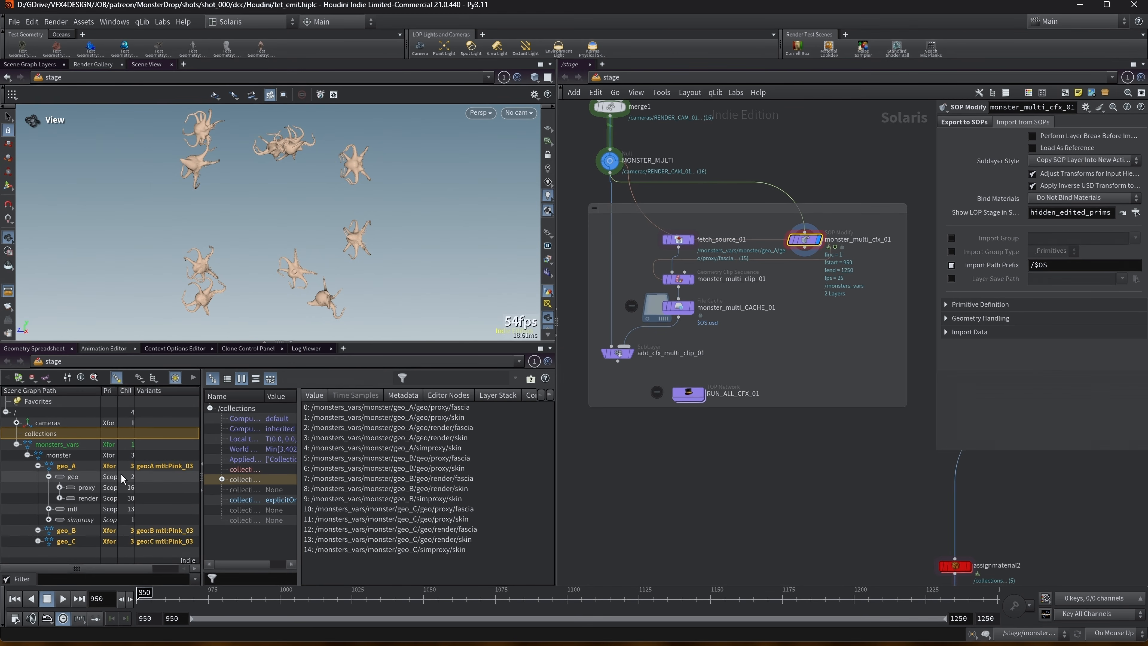
# Step: Expand the render and proxy scopes of geo_A, enlarging the scene graph and its path column to read the mesh names
pyautogui.moveTo(432, 342); pyautogui.dragTo(433, 230)
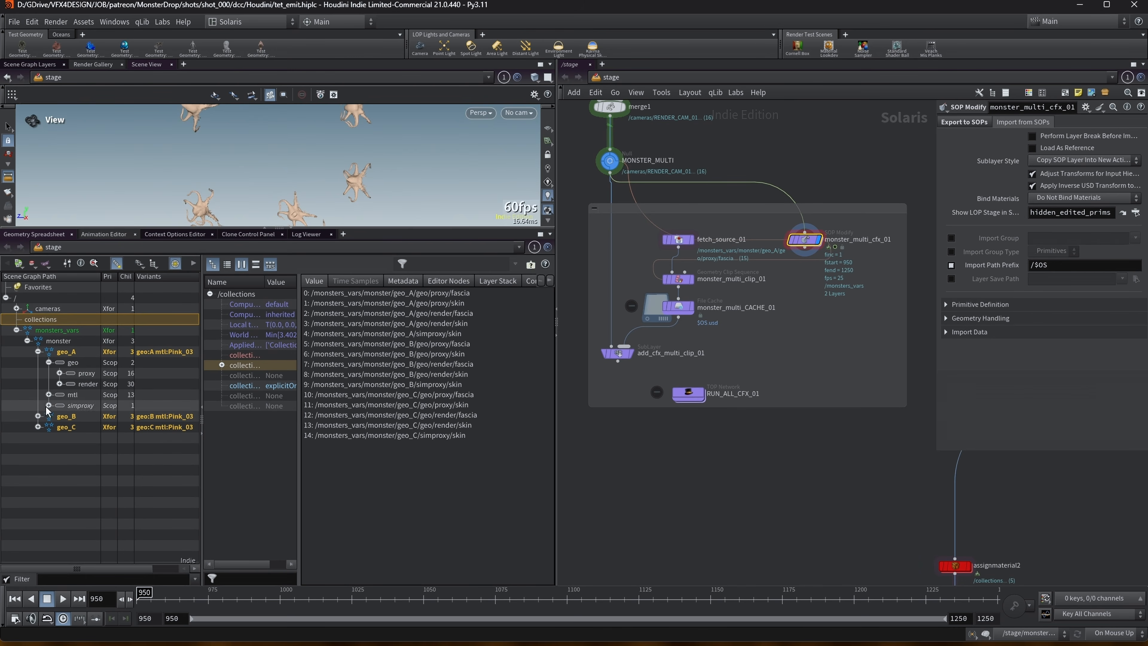
pyautogui.click(60, 384)
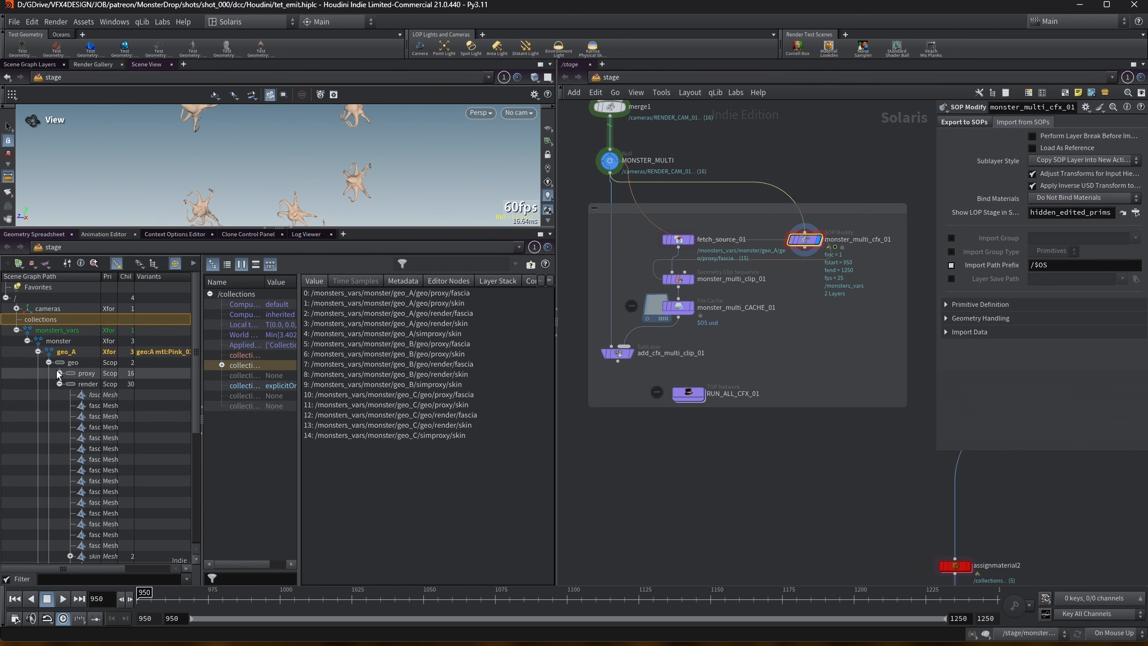
pyautogui.click(59, 373)
pyautogui.moveTo(202, 357); pyautogui.dragTo(273, 352)
pyautogui.moveTo(101, 276); pyautogui.dragTo(172, 286)
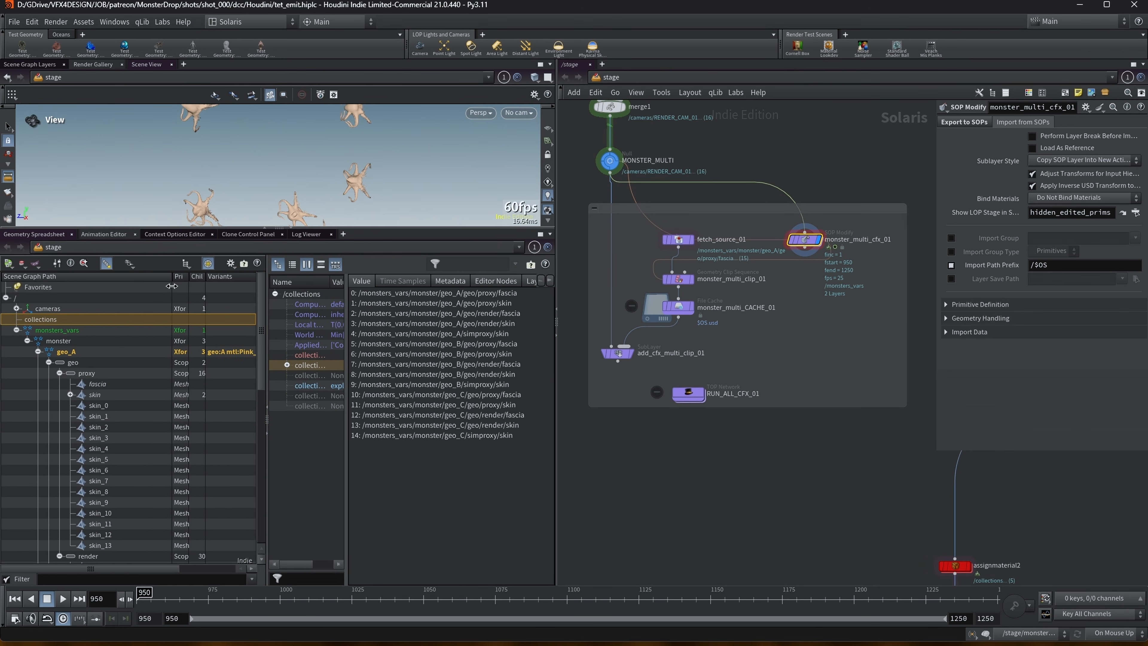
# Step: Select the skin_2 mesh in geo_A's proxy scope and view the monsters from farther away
pyautogui.click(99, 427)
pyautogui.scroll(-3, 550, 178)
pyautogui.scroll(-10, 344, 186)
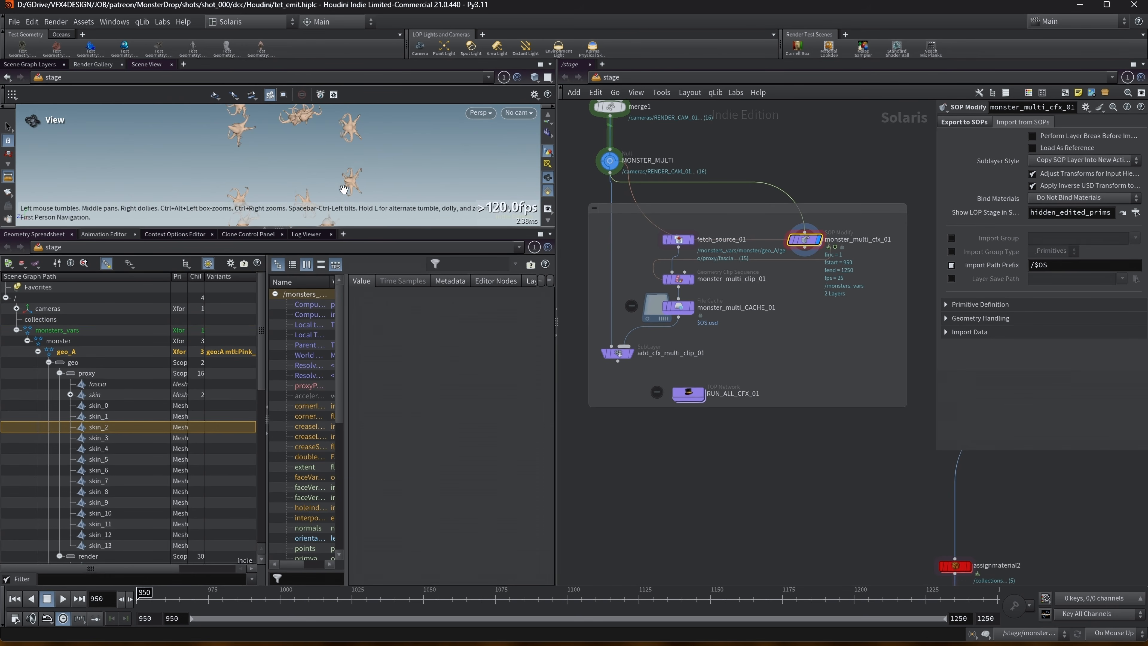
# Step: Select skin_4 and skin_7 in geo_A's proxy scope, collapse that scope, and look at the monsters from farther away
pyautogui.moveTo(357, 230); pyautogui.dragTo(357, 270)
pyautogui.click(99, 489)
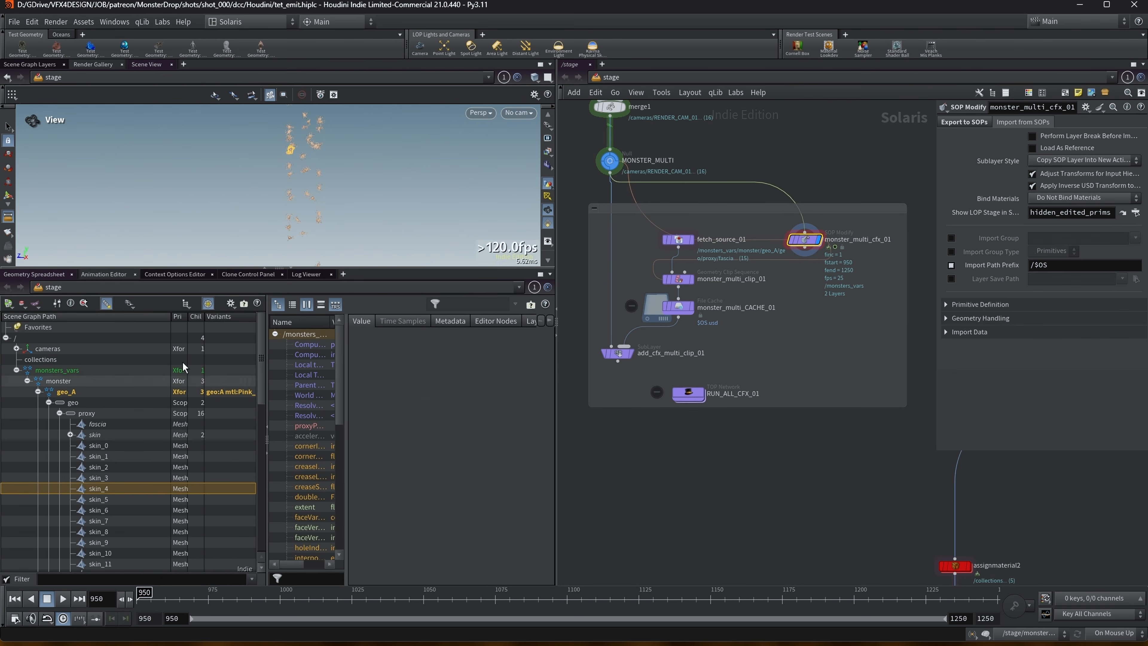
pyautogui.click(99, 520)
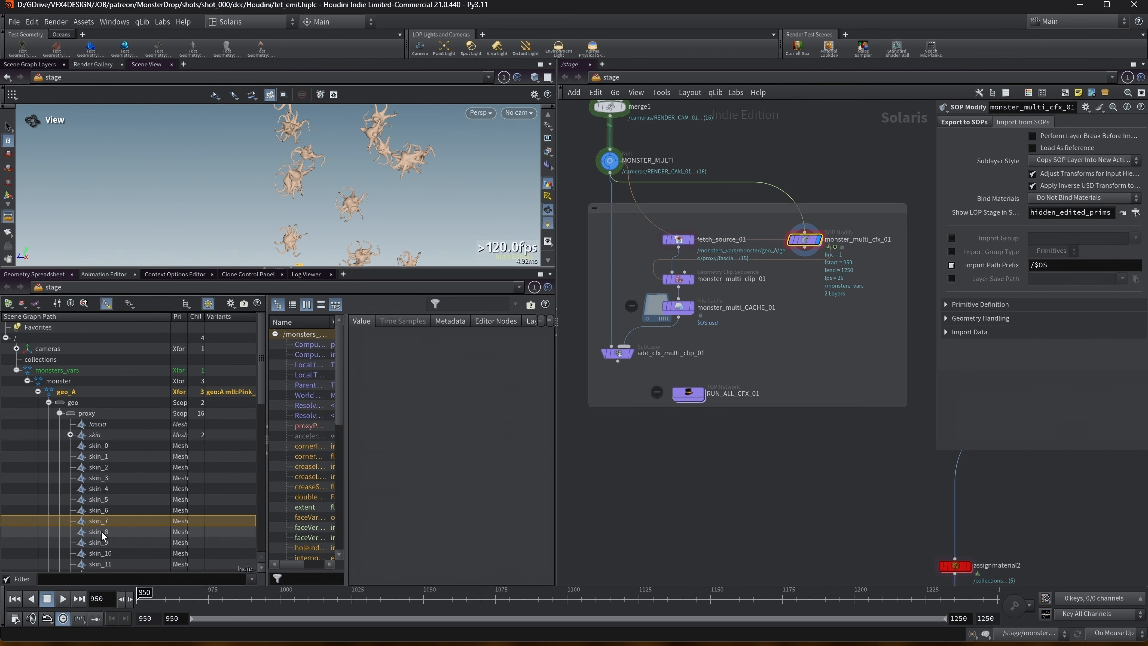
pyautogui.doubleClick(80, 414)
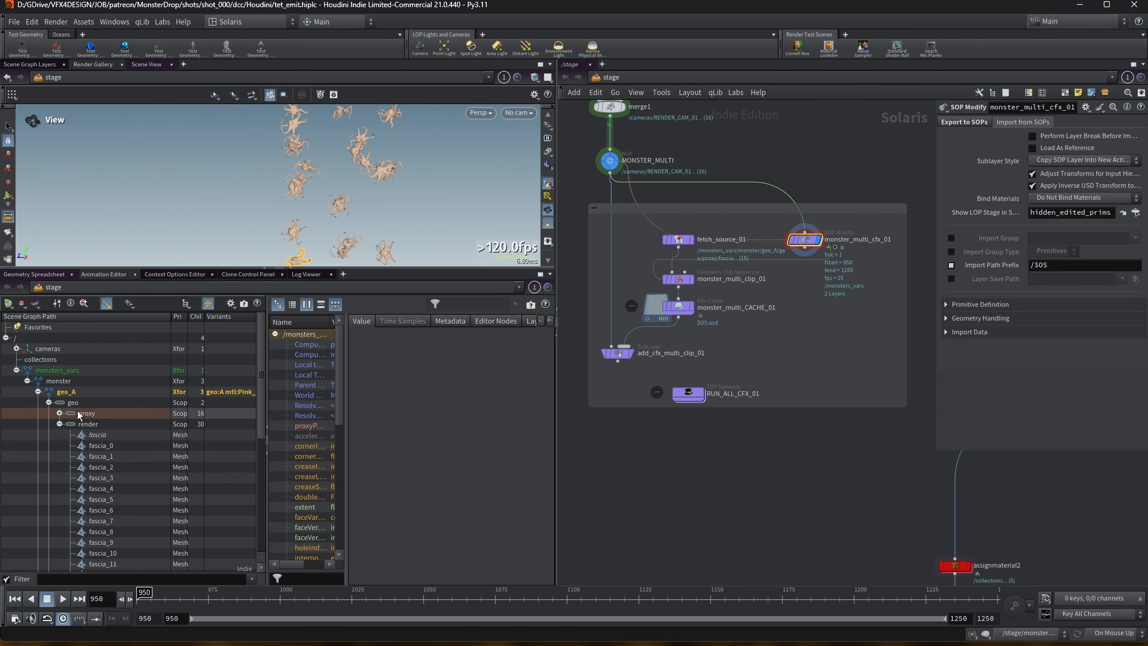
pyautogui.moveTo(671, 126); pyautogui.dragTo(679, 233, button='middle')
pyautogui.moveTo(404, 212); pyautogui.dragTo(350, 189)
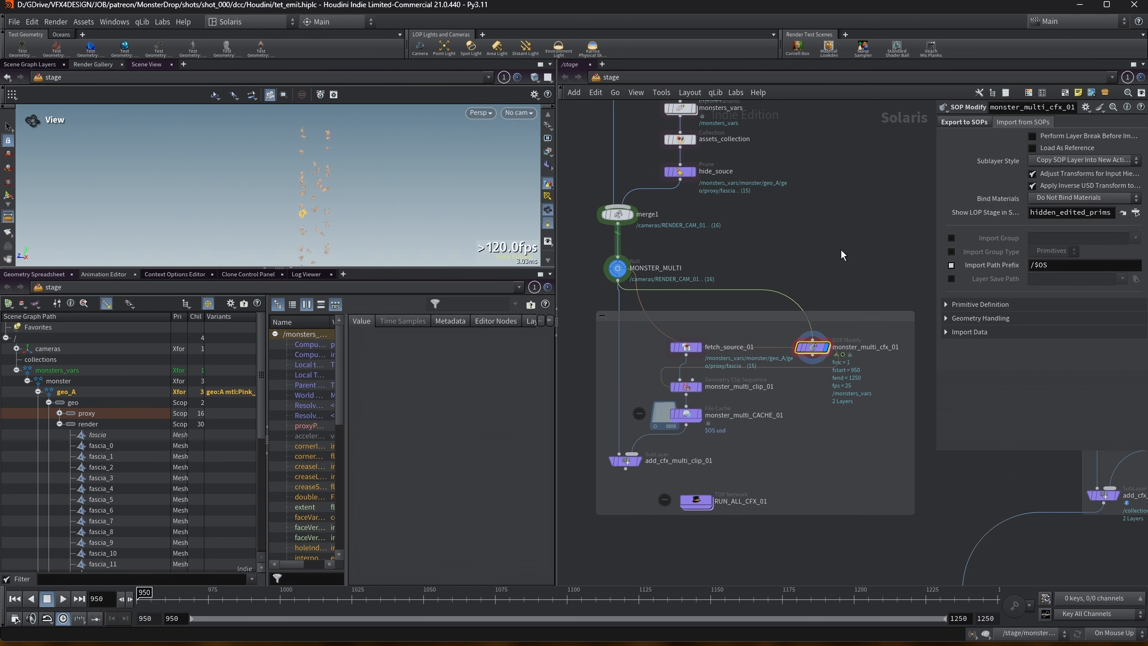
# Step: Go to frame 1037, enlarge the viewport and examine the highlighted monster up close with the shaded wireframe briefly toggled
pyautogui.moveTo(840, 251); pyautogui.dragTo(803, 218, button='middle')
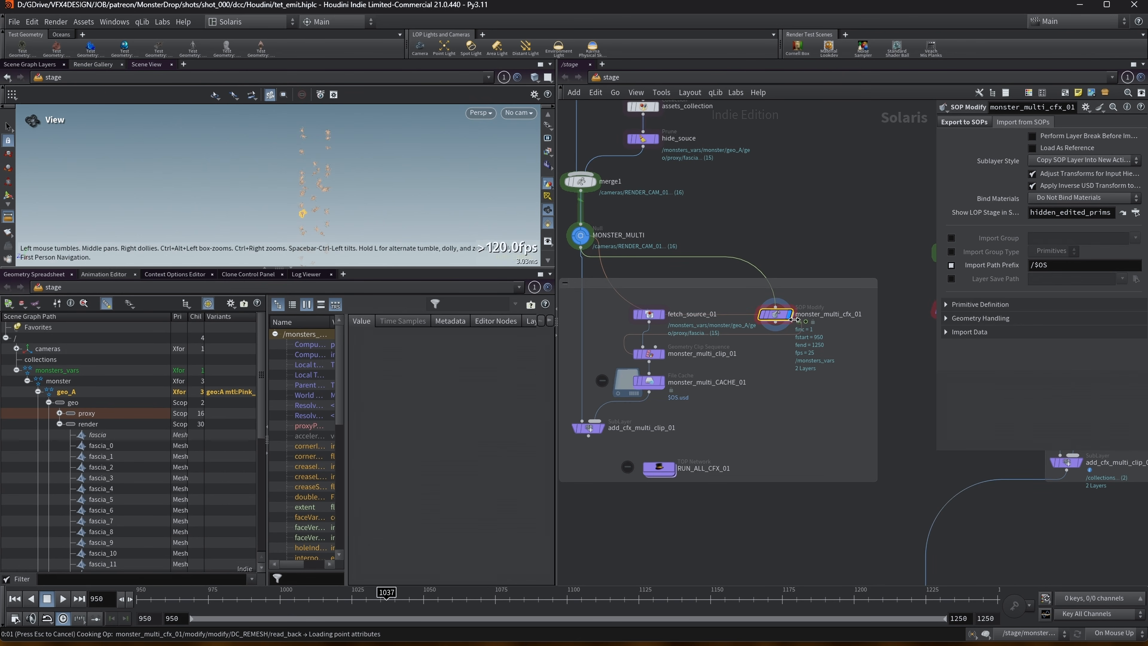
pyautogui.moveTo(379, 268); pyautogui.dragTo(380, 390)
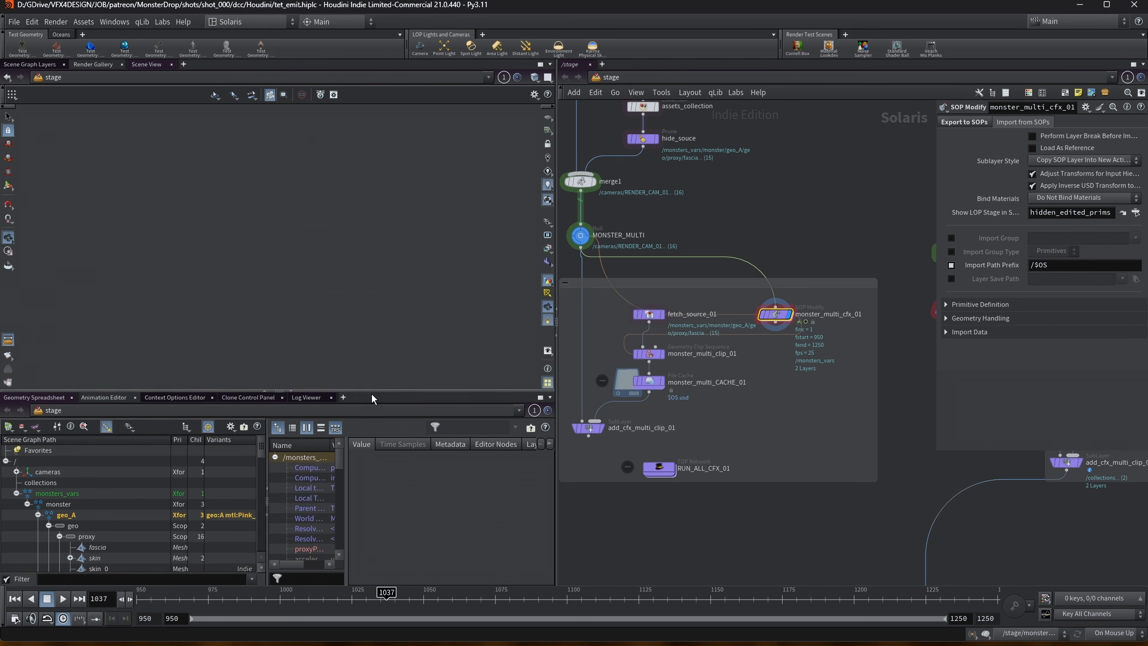
pyautogui.moveTo(312, 225); pyautogui.dragTo(415, 224, button='right')
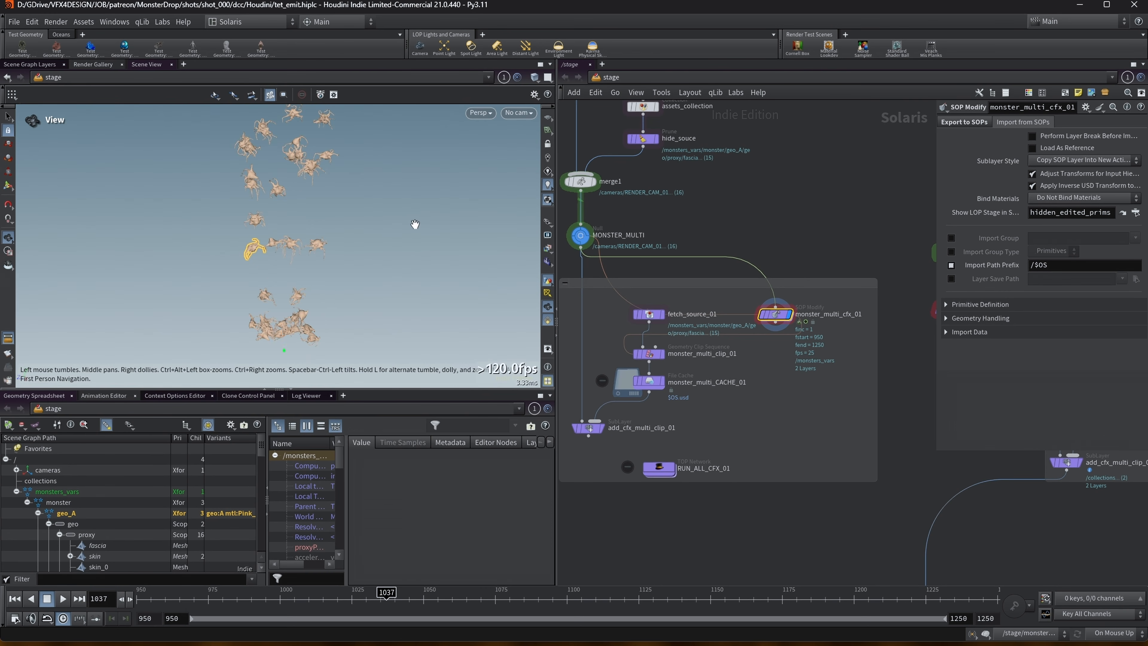
pyautogui.moveTo(242, 255); pyautogui.dragTo(362, 252, button='right')
pyautogui.hotkey('shift', 'w')
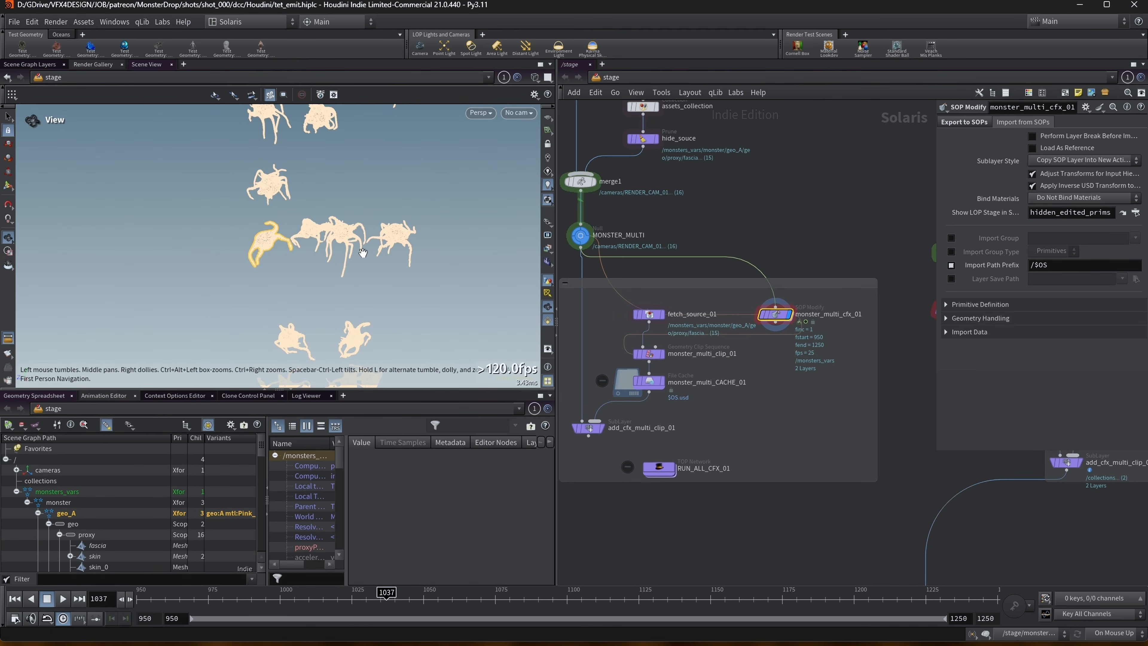
pyautogui.moveTo(273, 257)
pyautogui.mouseDown(button='right')
pyautogui.moveTo(484, 229)
pyautogui.moveTo(305, 231)
pyautogui.mouseUp(button='right')
pyautogui.hotkey('shift', 'w')
pyautogui.moveTo(380, 266); pyautogui.dragTo(315, 198, button='middle')
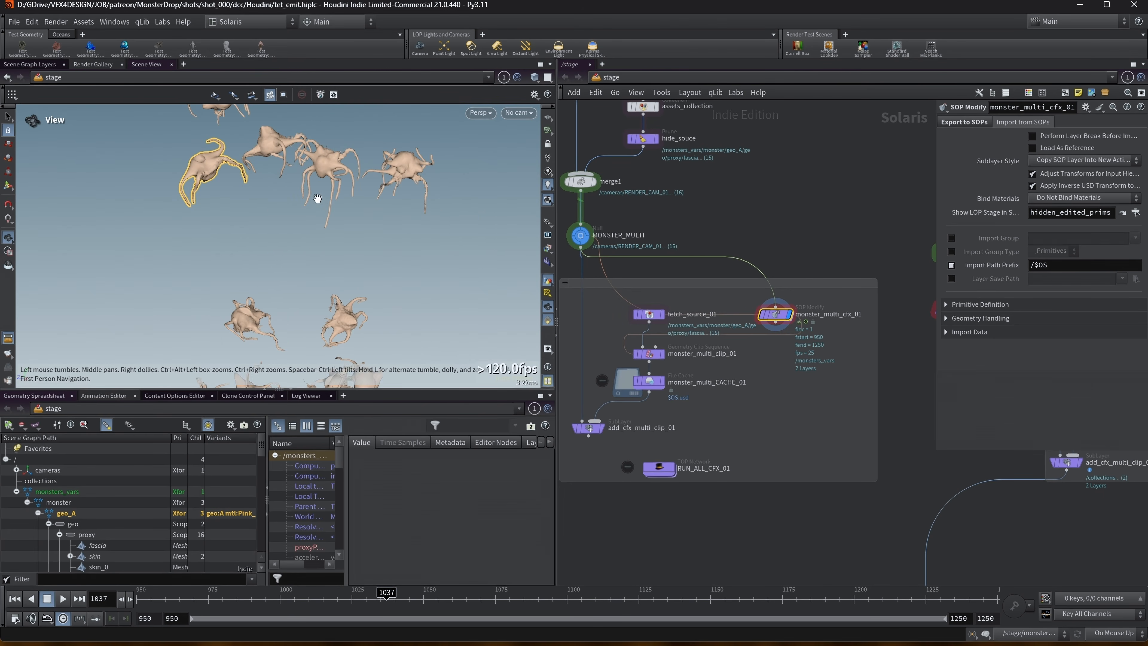
# Step: Enter the monster_multi_cfx_01 geometry network, locate the DC_REMESH file cache and display the OUT output node
pyautogui.moveTo(778, 319)
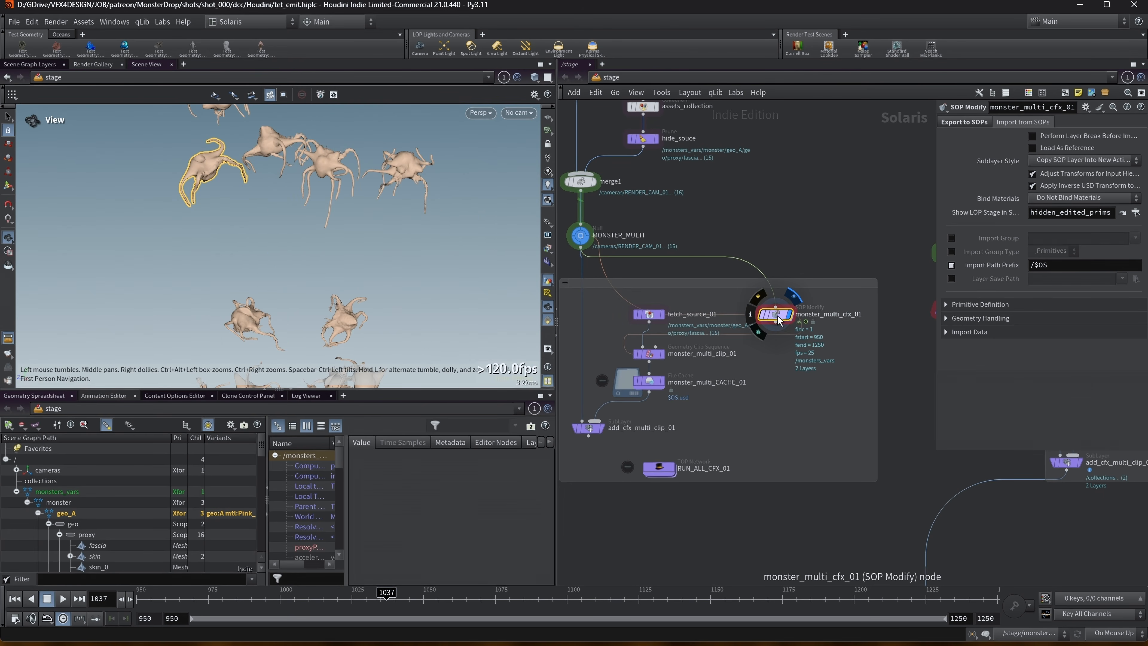
pyautogui.doubleClick(782, 318)
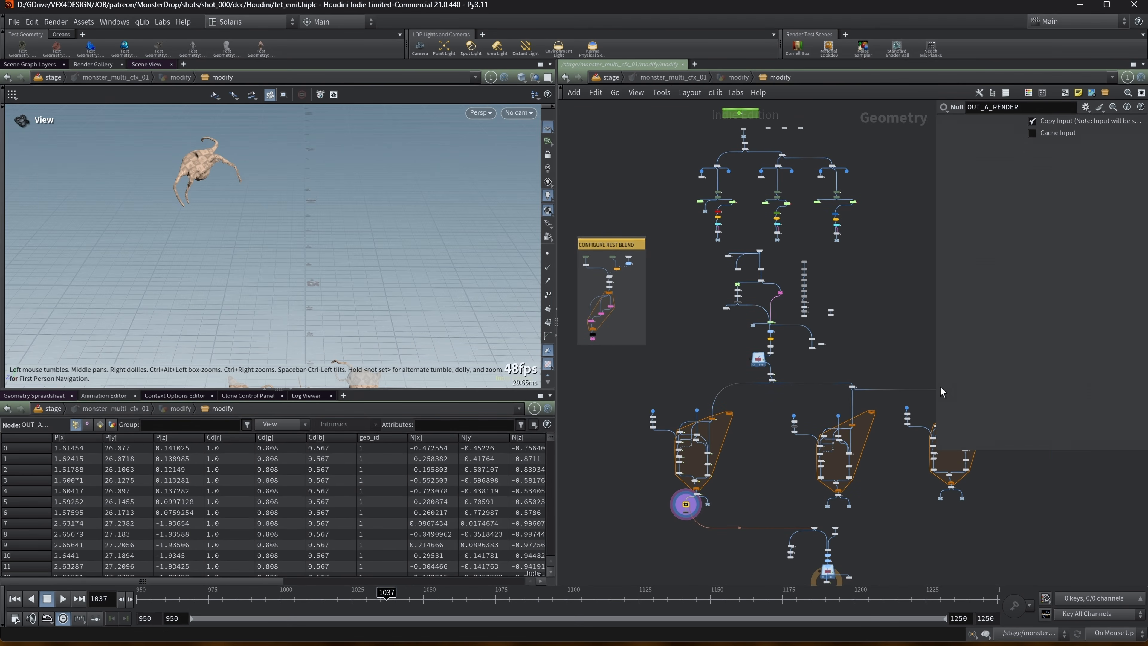
pyautogui.moveTo(875, 561); pyautogui.dragTo(849, 326, button='middle')
pyautogui.scroll(10, 845, 330)
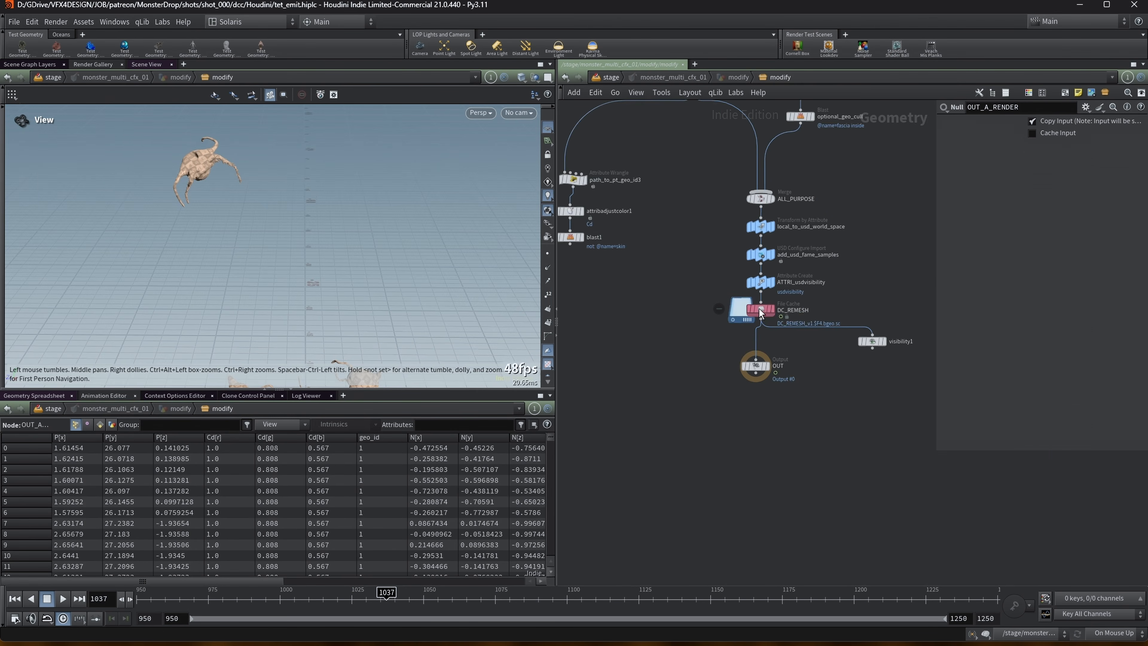
pyautogui.click(761, 312)
pyautogui.moveTo(752, 411); pyautogui.dragTo(762, 420)
pyautogui.click(767, 423)
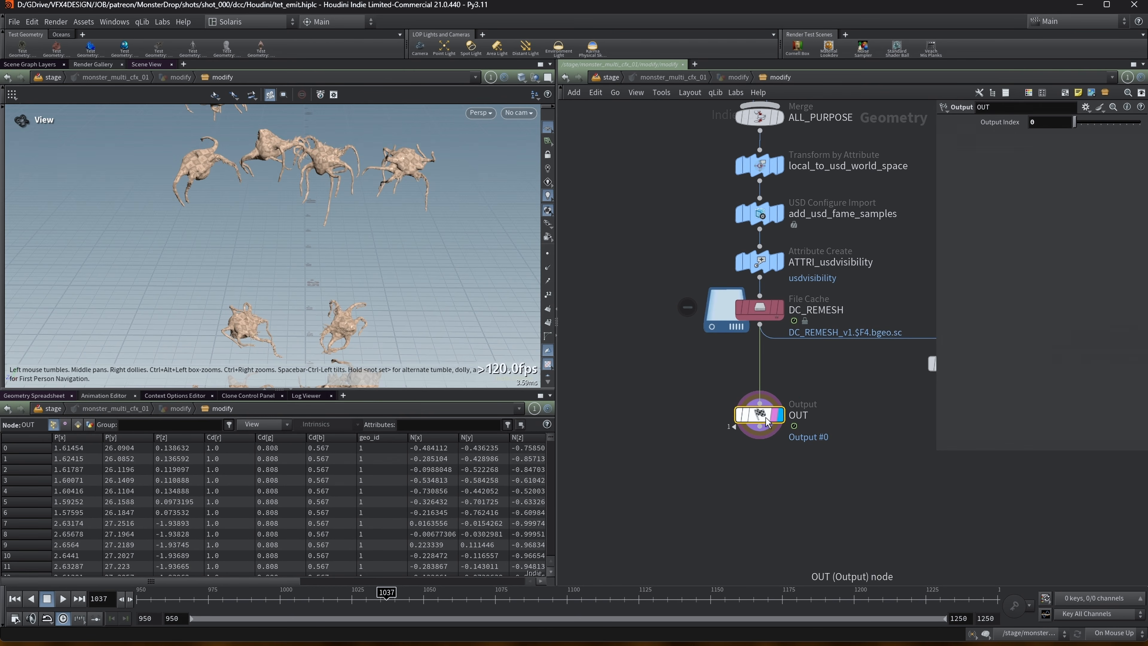
# Step: Set the viewport to Hide Other Objects (World Space) and examine a remeshed monster up close in wireframe
pyautogui.click(535, 79)
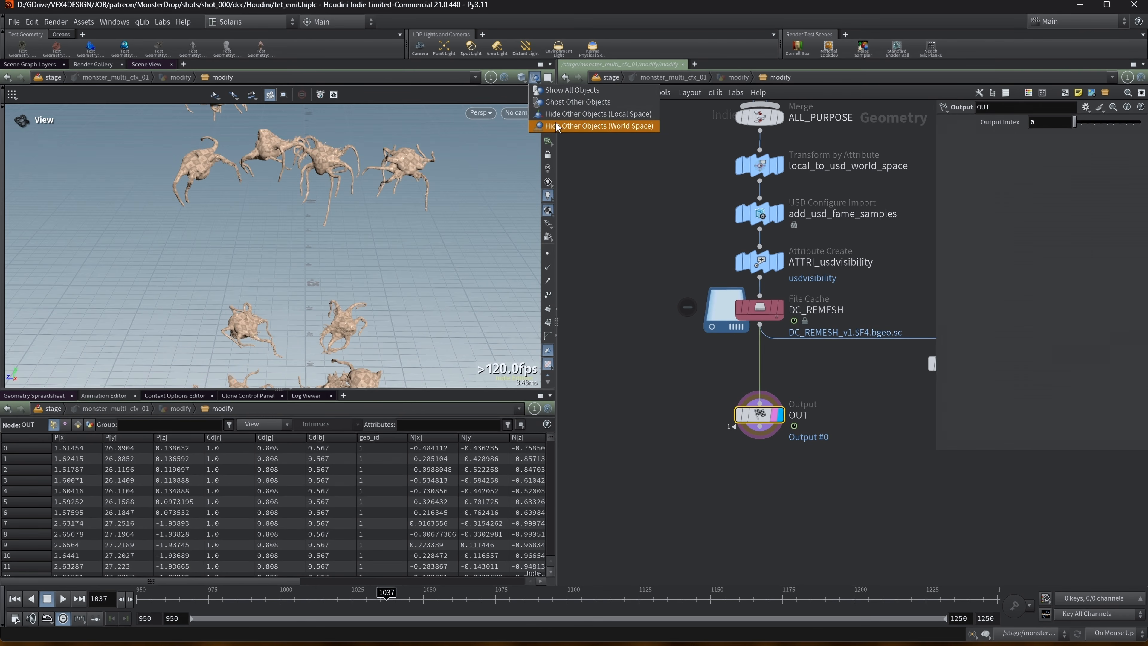
pyautogui.click(561, 126)
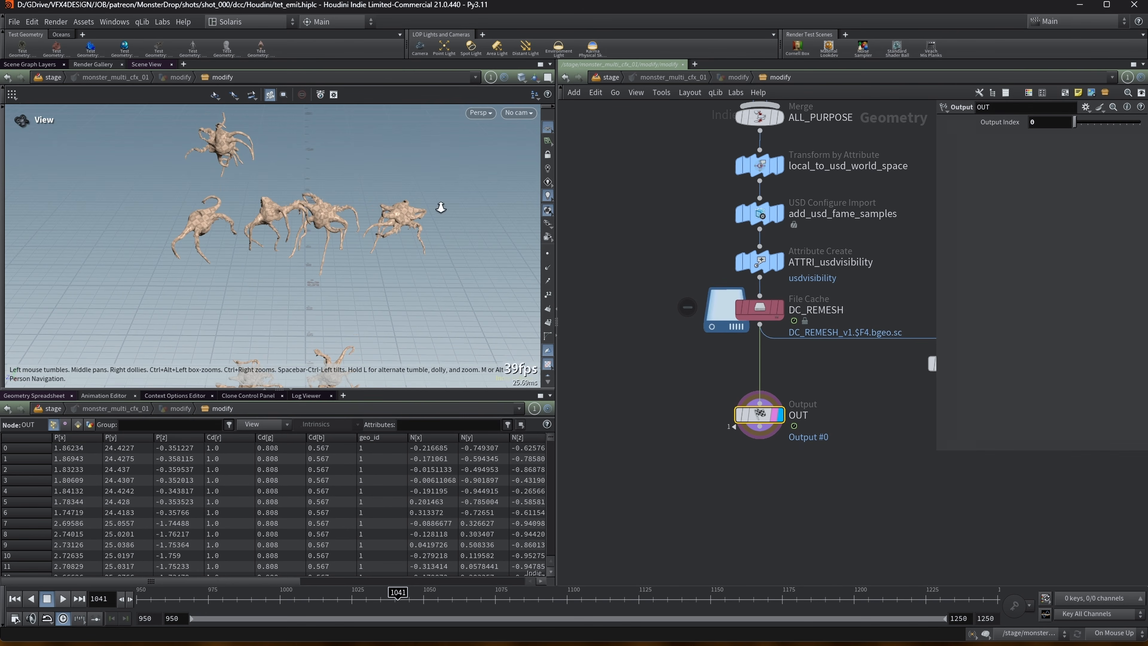
pyautogui.scroll(10, 407, 216)
pyautogui.press('w')
pyautogui.moveTo(335, 219); pyautogui.dragTo(238, 195)
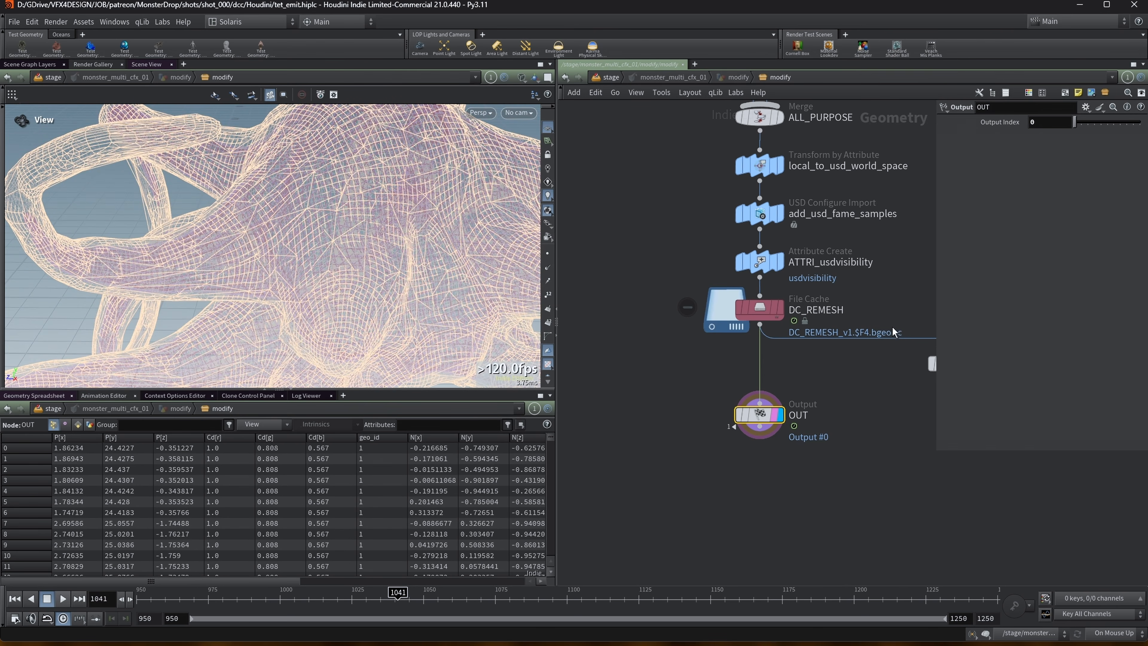
# Step: Display the IN_RENDER and IN_PROXIES object merges in turn to compare the render and proxy wireframes
pyautogui.scroll(-6, 796, 412)
pyautogui.moveTo(796, 411); pyautogui.dragTo(802, 435, button='middle')
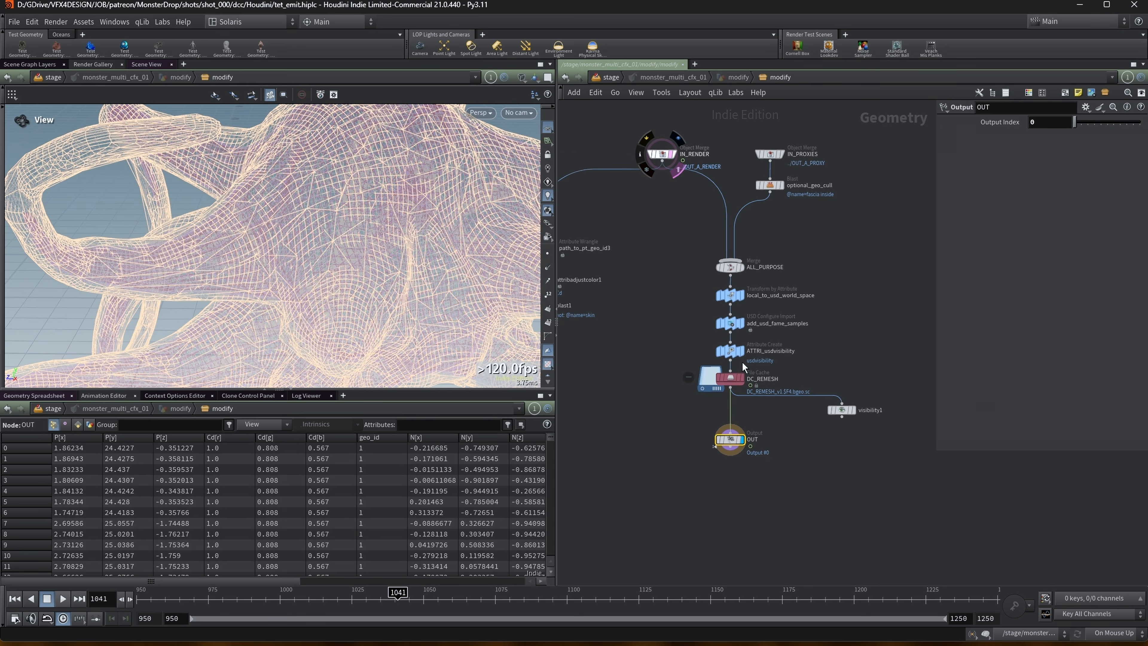
pyautogui.click(780, 158)
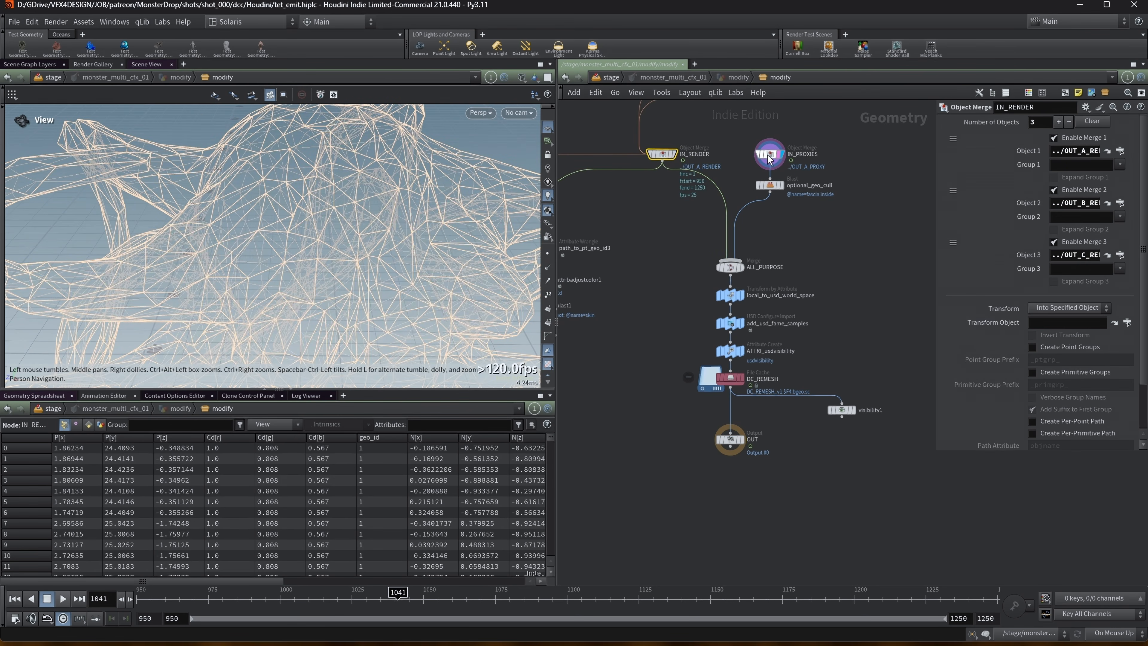
pyautogui.click(769, 156)
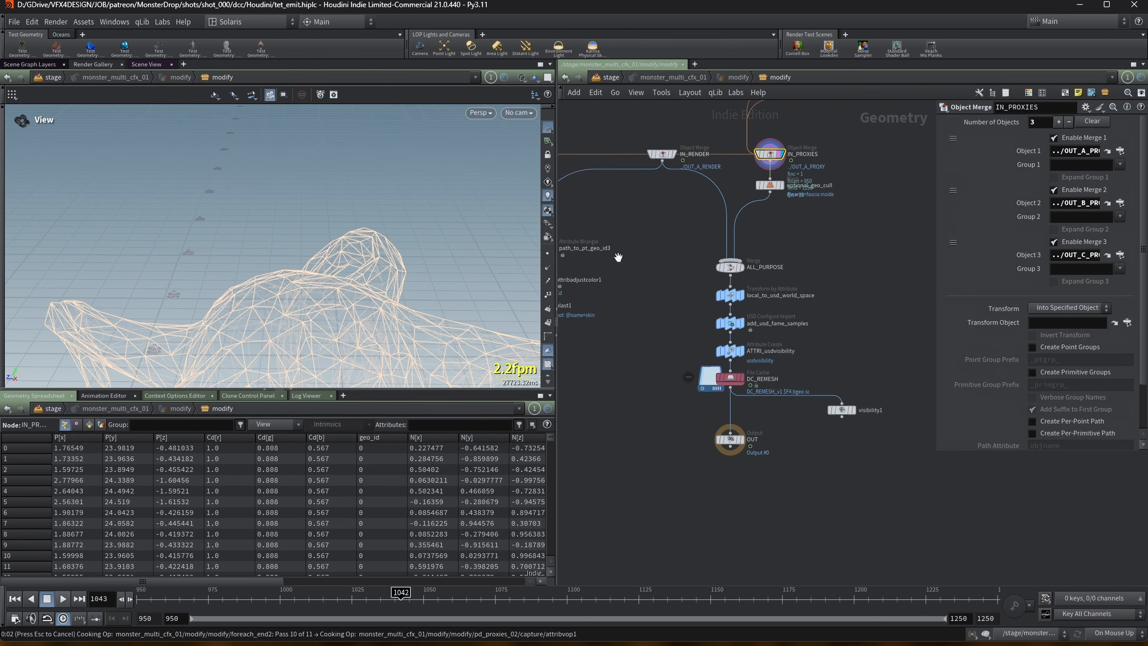
# Step: Check the DC_REMESH file cache settings and display the OUT output node again
pyautogui.click(729, 379)
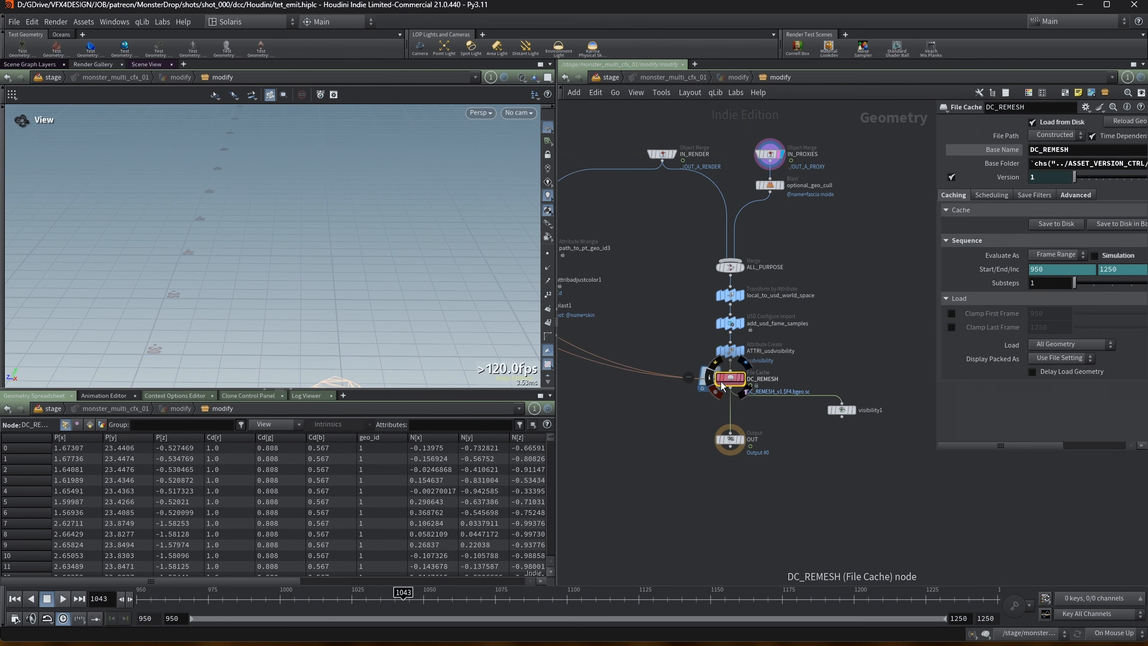
pyautogui.scroll(-3, 719, 383)
pyautogui.scroll(2, 732, 438)
pyautogui.click(726, 424)
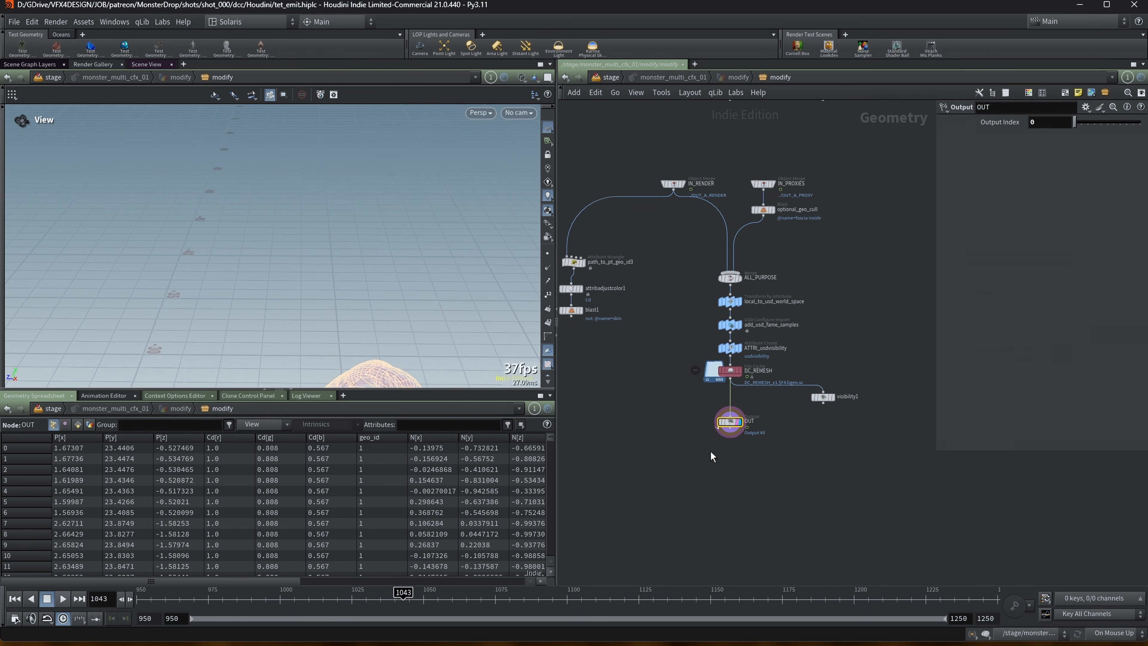
# Step: Return to the stage network and look at the shaded monsters around monster_multi_cfx_01's highlighted mesh
pyautogui.press('u')
pyautogui.scroll(-2, 756, 217)
pyautogui.moveTo(758, 216); pyautogui.dragTo(717, 234, button='middle')
pyautogui.scroll(1, 772, 213)
pyautogui.moveTo(302, 187); pyautogui.dragTo(410, 257)
pyautogui.moveTo(410, 258); pyautogui.dragTo(296, 187, button='middle')
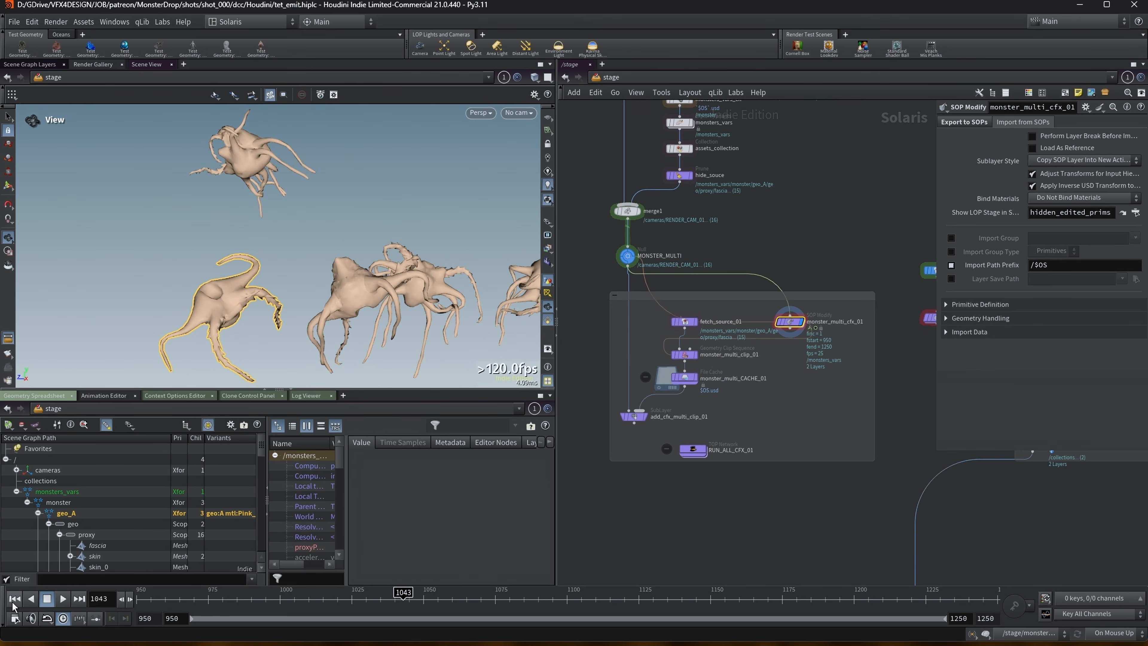
# Step: Go back to start frame 950 and view the whole column of falling monsters from a distance
pyautogui.hotkey('ctrl', 'Up')
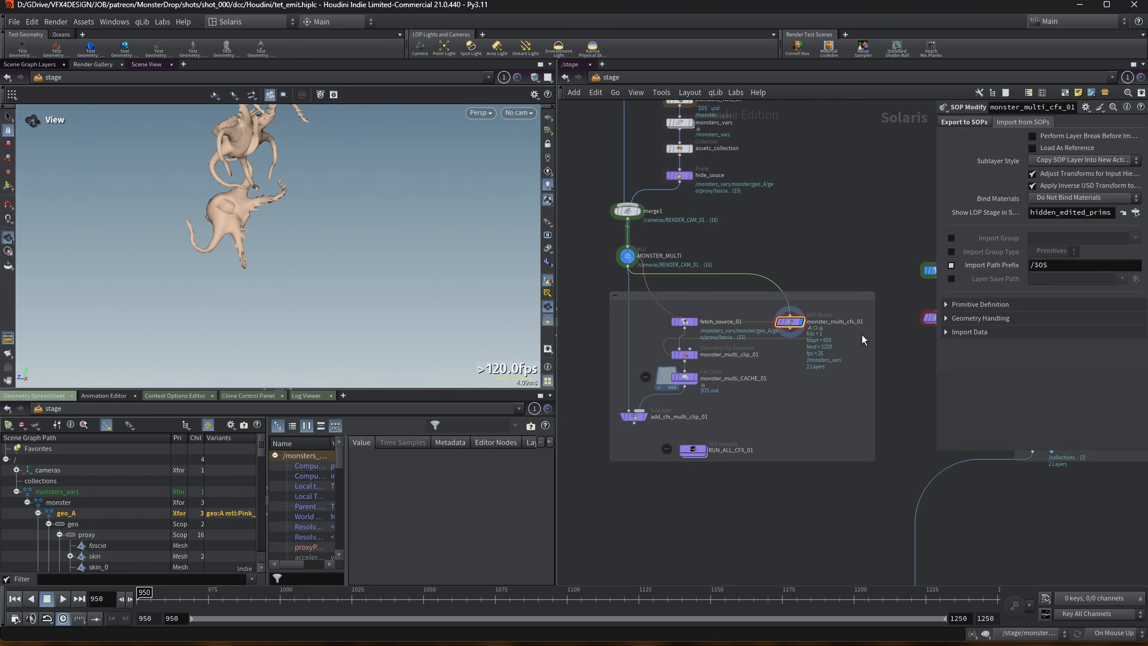
pyautogui.moveTo(311, 199)
pyautogui.mouseDown(button='right')
pyautogui.moveTo(153, 242)
pyautogui.moveTo(289, 239)
pyautogui.moveTo(312, 212)
pyautogui.mouseUp(button='right')
pyautogui.moveTo(296, 135); pyautogui.dragTo(287, 238, button='middle')
pyautogui.moveTo(384, 216)
pyautogui.mouseDown()
pyautogui.moveTo(428, 208)
pyautogui.moveTo(389, 215)
pyautogui.mouseUp()
pyautogui.scroll(3, 685, 382)
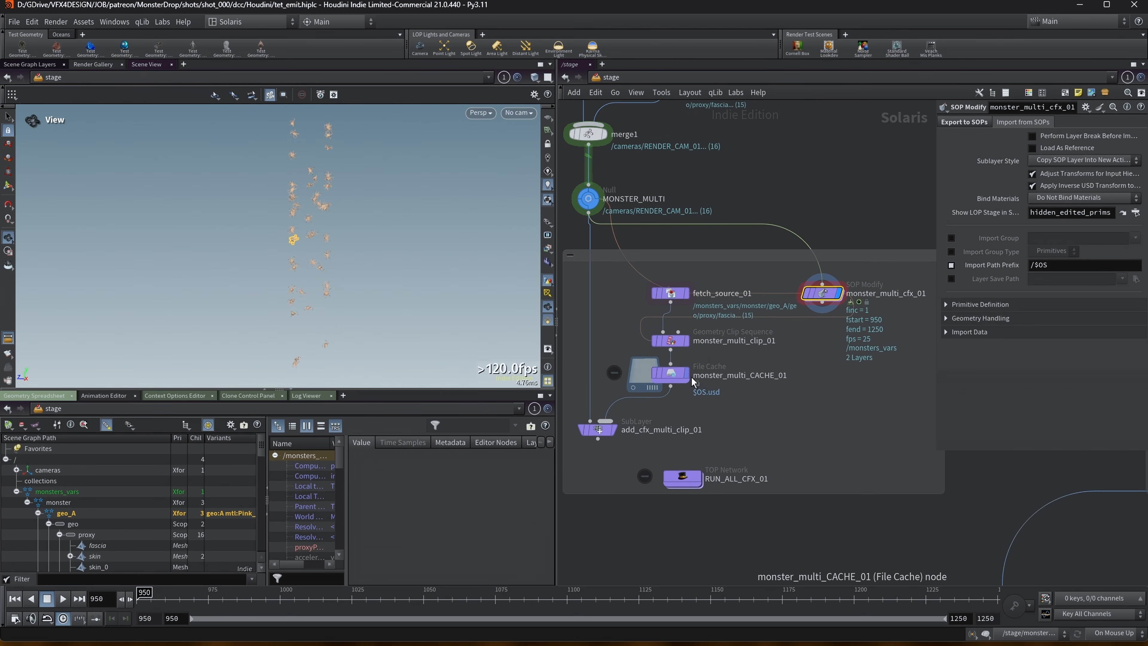
# Step: Display the monster_multi_CACHE_01 file cache and open the fetch_source_01 parameters to check its LOP path
pyautogui.click(674, 374)
pyautogui.click(670, 295)
pyautogui.scroll(-3, 670, 222)
pyautogui.moveTo(702, 169); pyautogui.dragTo(697, 234, button='middle')
pyautogui.scroll(2, 697, 232)
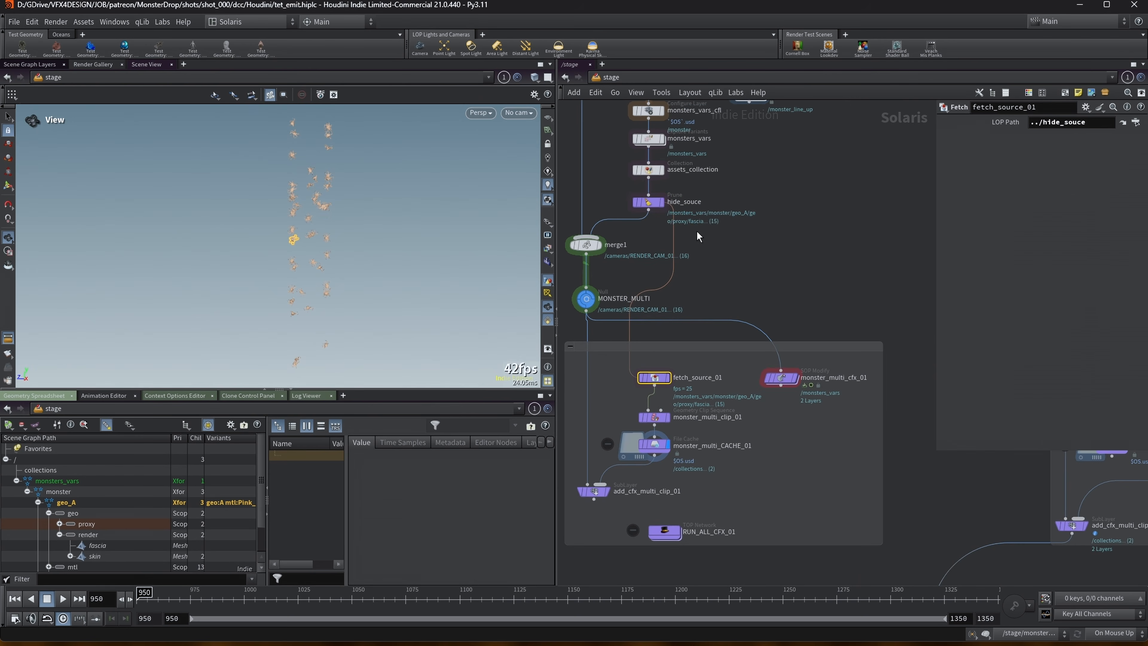
# Step: Display the hide_souce prune node, enlarge the scene graph area and collapse geo_A
pyautogui.click(662, 203)
pyautogui.click(654, 204)
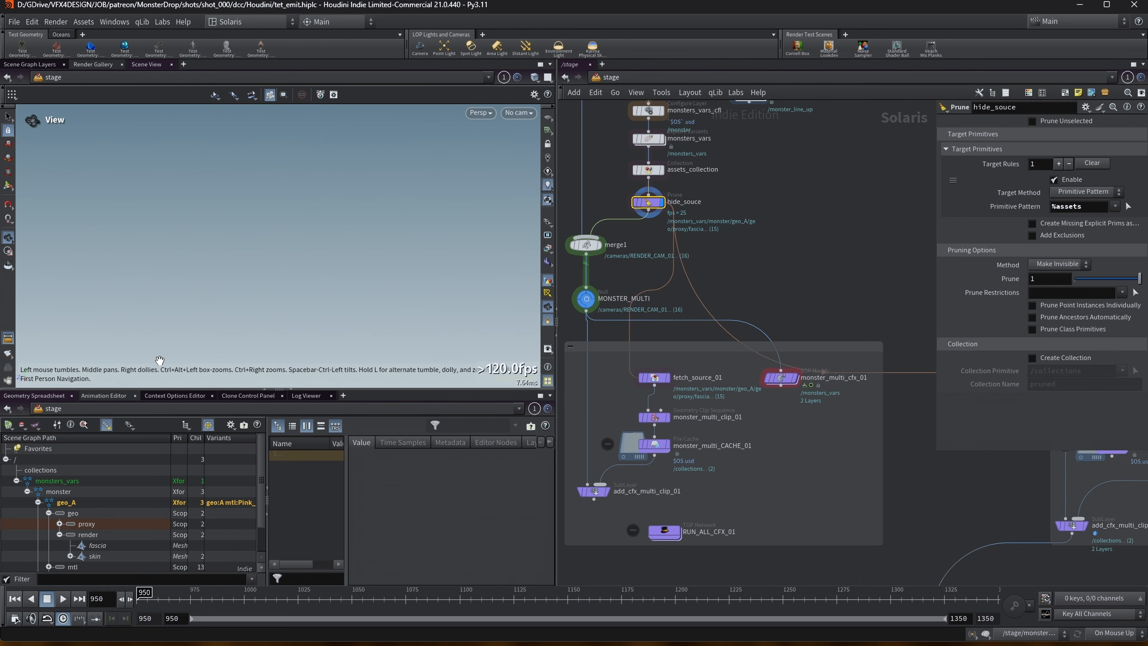
pyautogui.moveTo(165, 389); pyautogui.dragTo(165, 317)
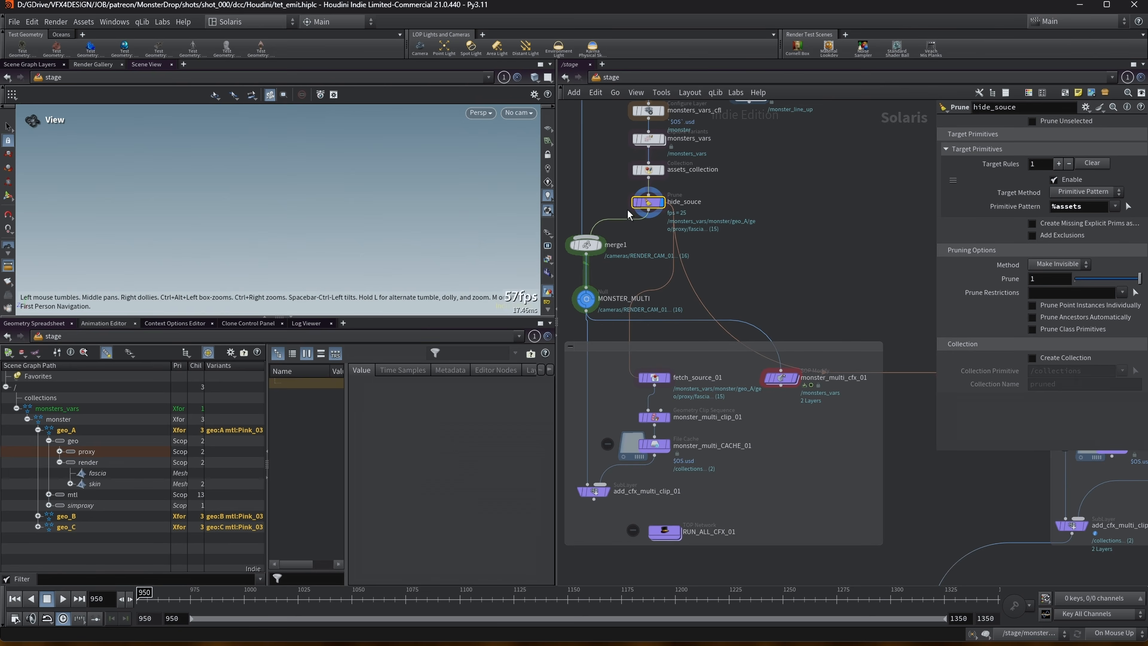
pyautogui.moveTo(628, 215); pyautogui.dragTo(639, 249, button='middle')
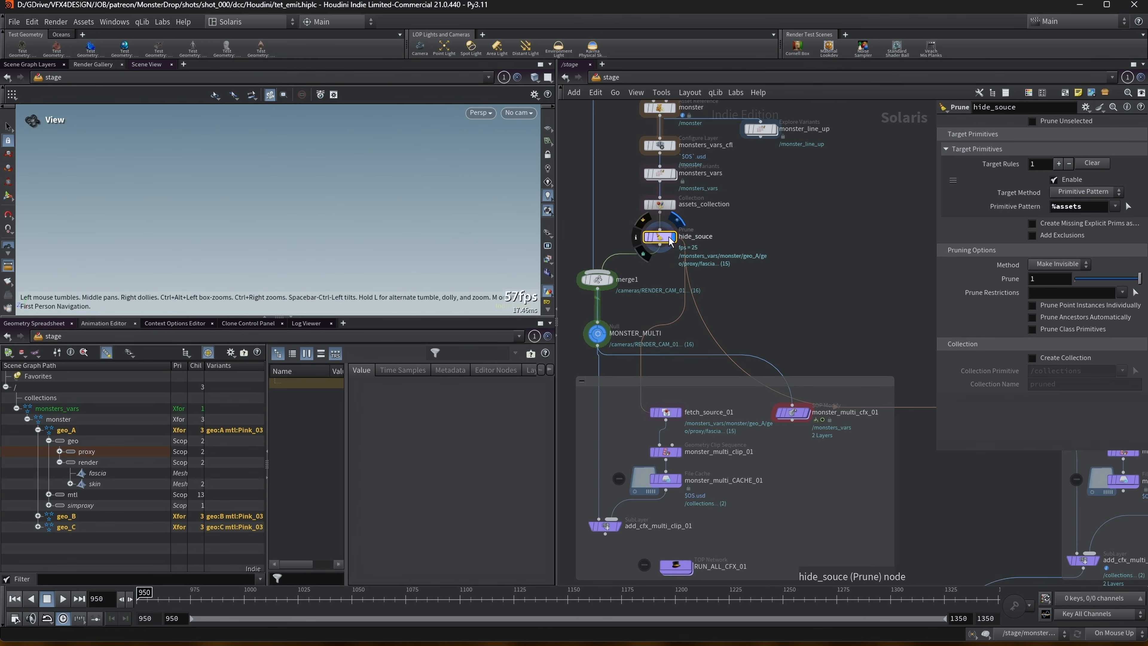
pyautogui.click(38, 430)
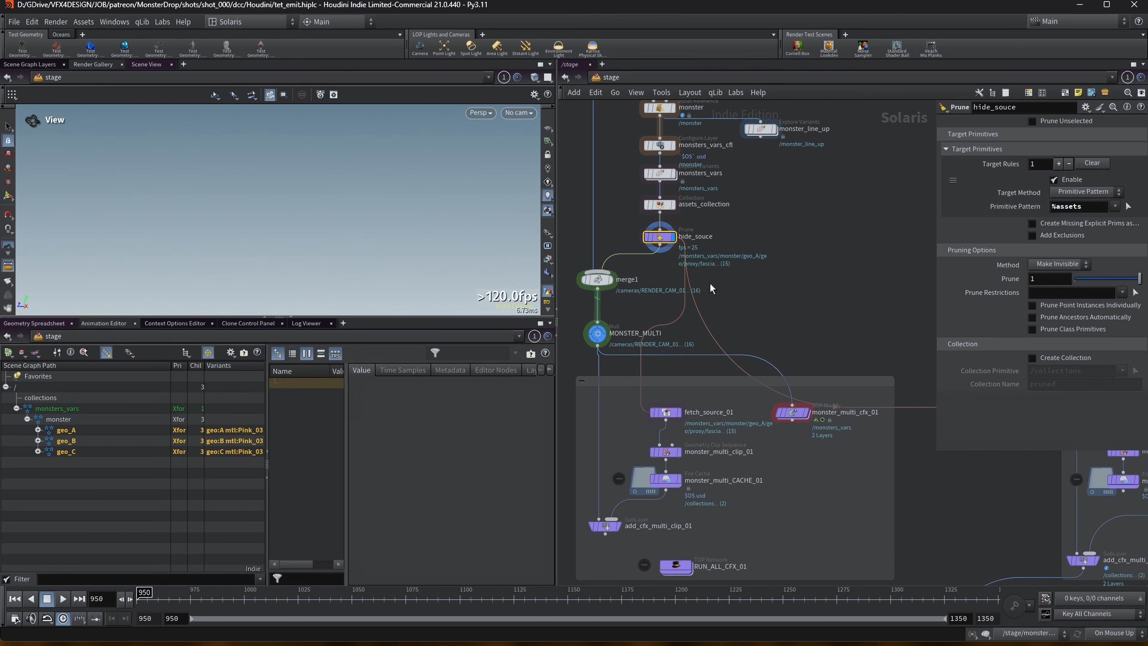
# Step: Display the fetch_source_01 node to inspect the source variants it fetches
pyautogui.click(665, 412)
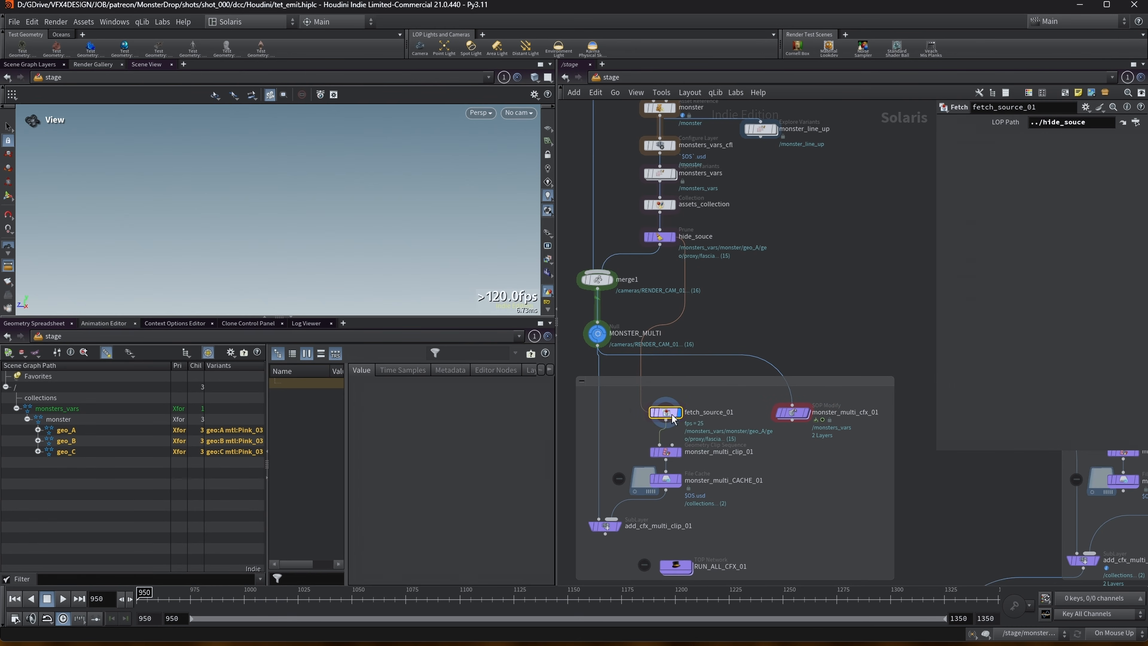
pyautogui.moveTo(782, 507); pyautogui.dragTo(772, 476, button='middle')
pyautogui.moveTo(663, 425)
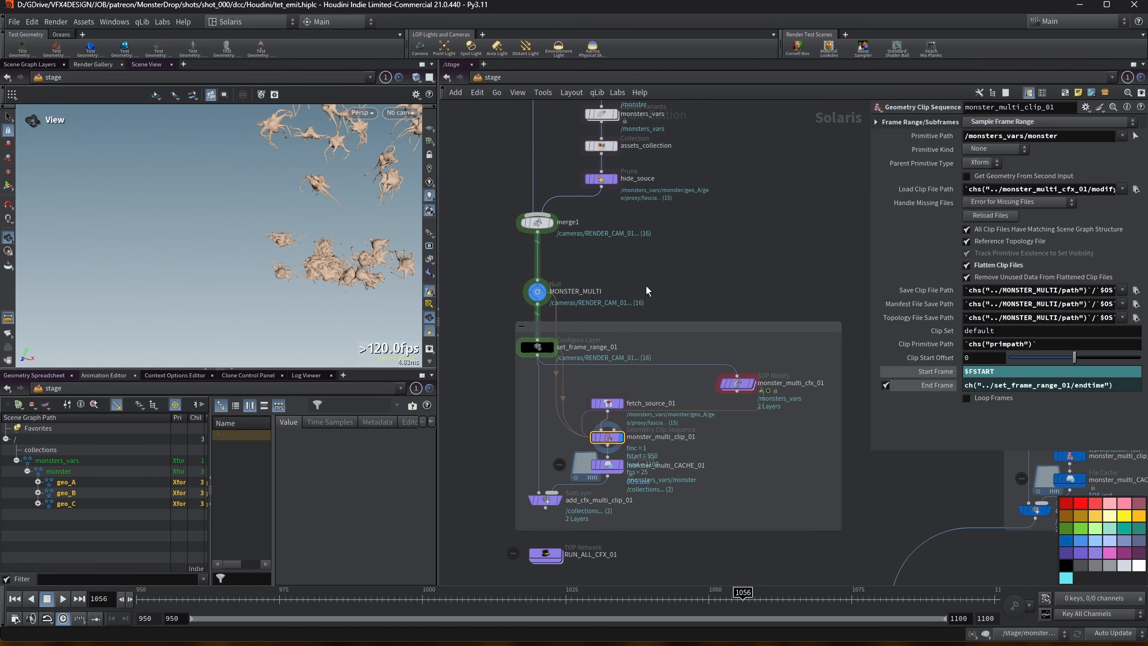
# Step: Open the set_frame_range_01 Configure Layer parameters to read its start and end times, and display that node
pyautogui.moveTo(670, 282); pyautogui.dragTo(658, 271, button='middle')
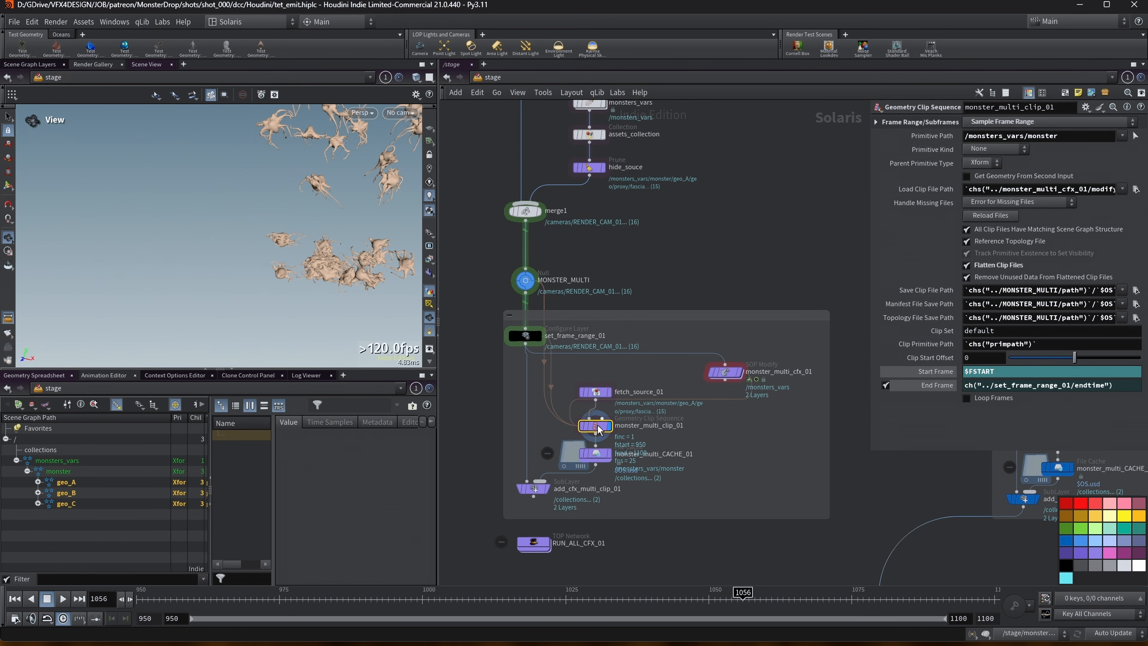
pyautogui.moveTo(526, 343)
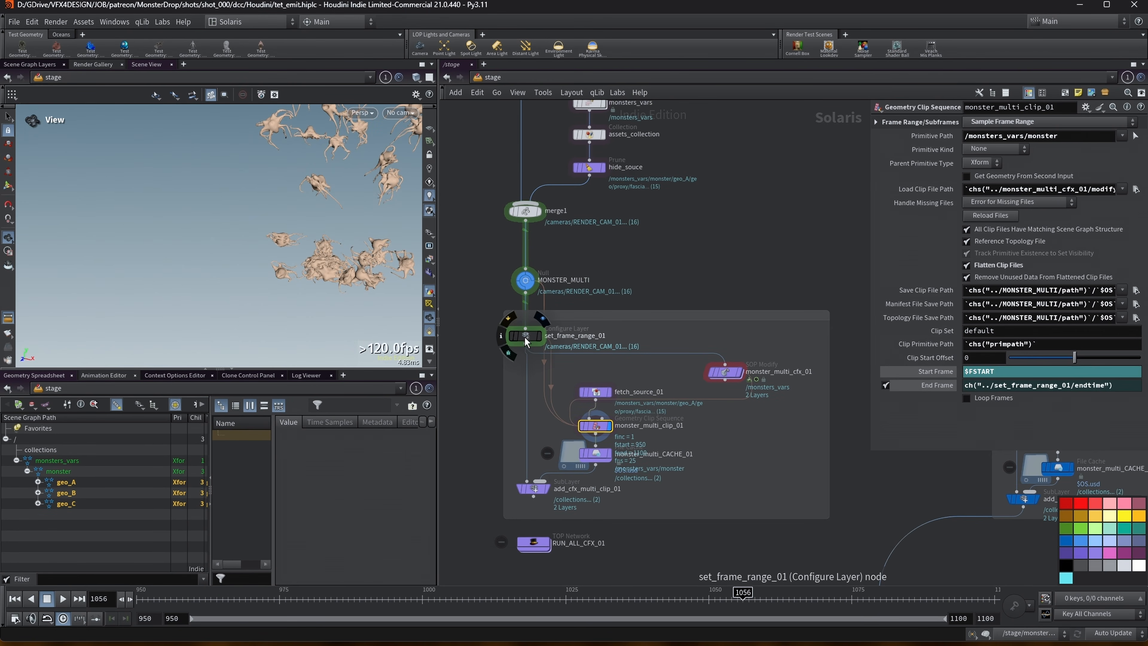
pyautogui.click(525, 336)
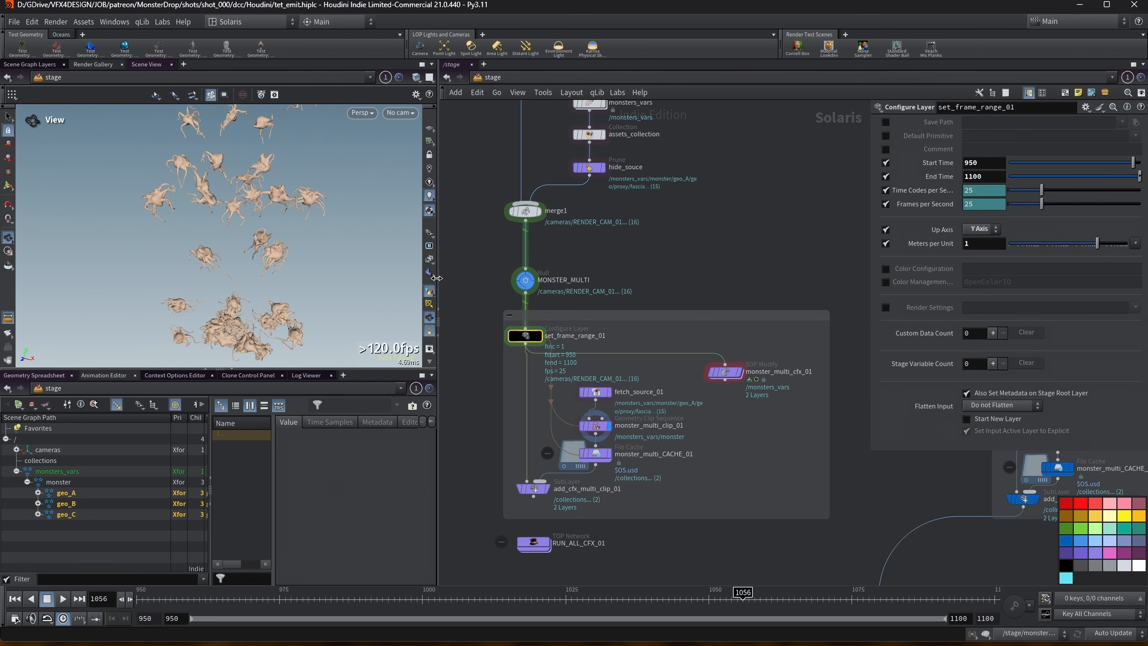
pyautogui.click(539, 336)
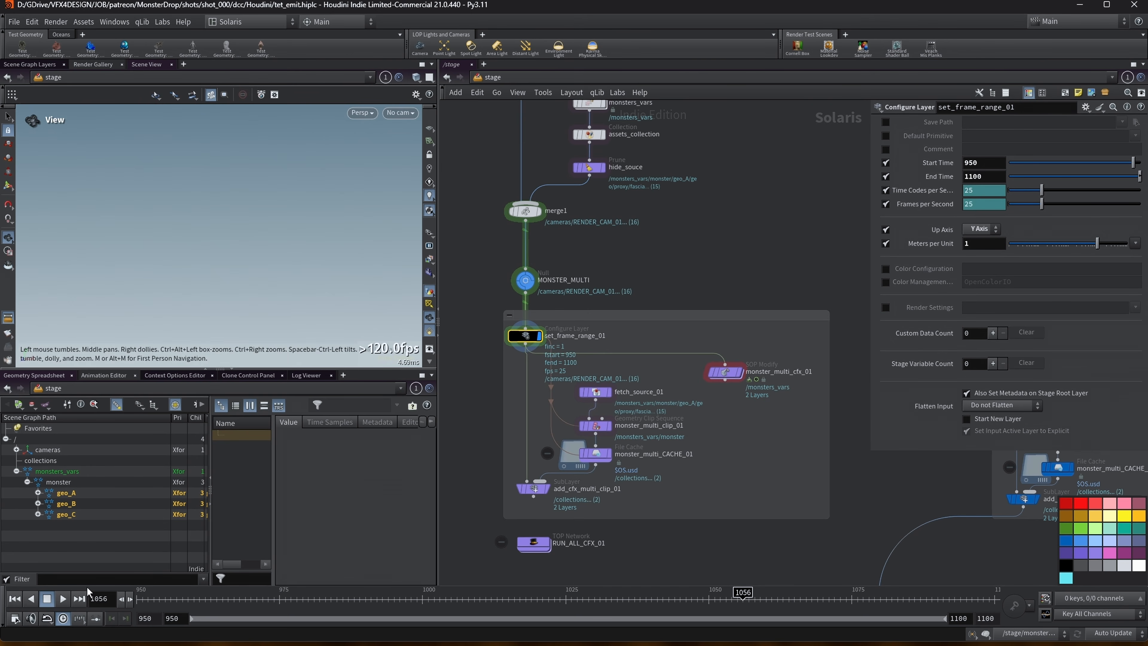
# Step: Go to frame 950 and compare monster_multi_clip_01's Start Frame and End Frame expressions and values with the set_frame_range_01 parameters
pyautogui.click(138, 600)
pyautogui.doubleClick(984, 175)
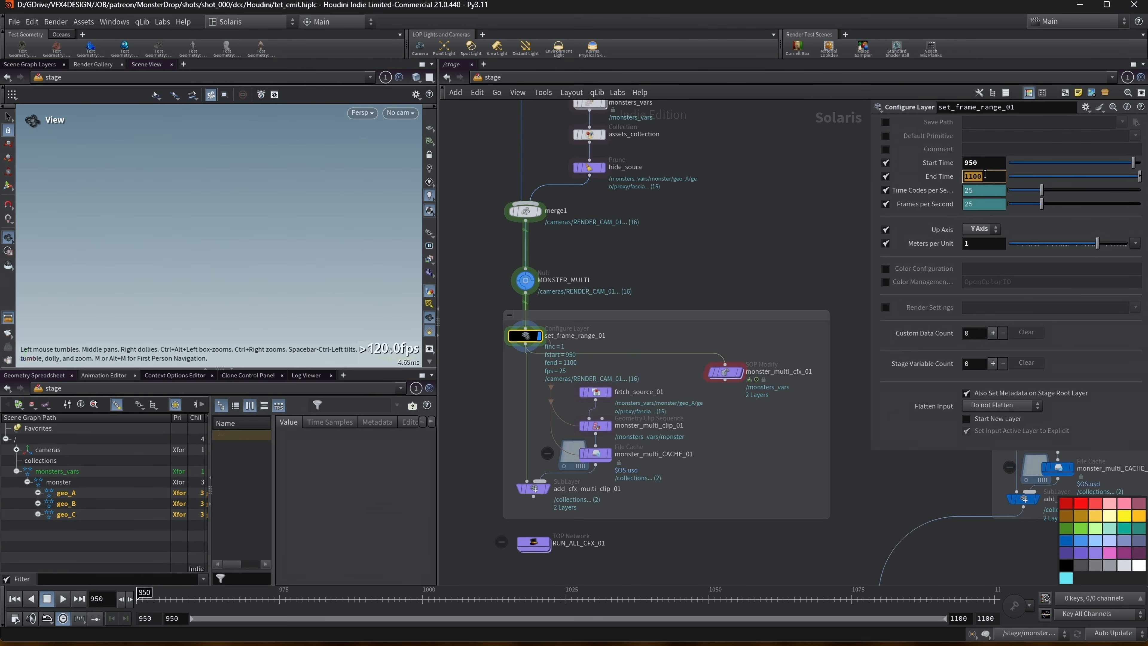
pyautogui.click(595, 427)
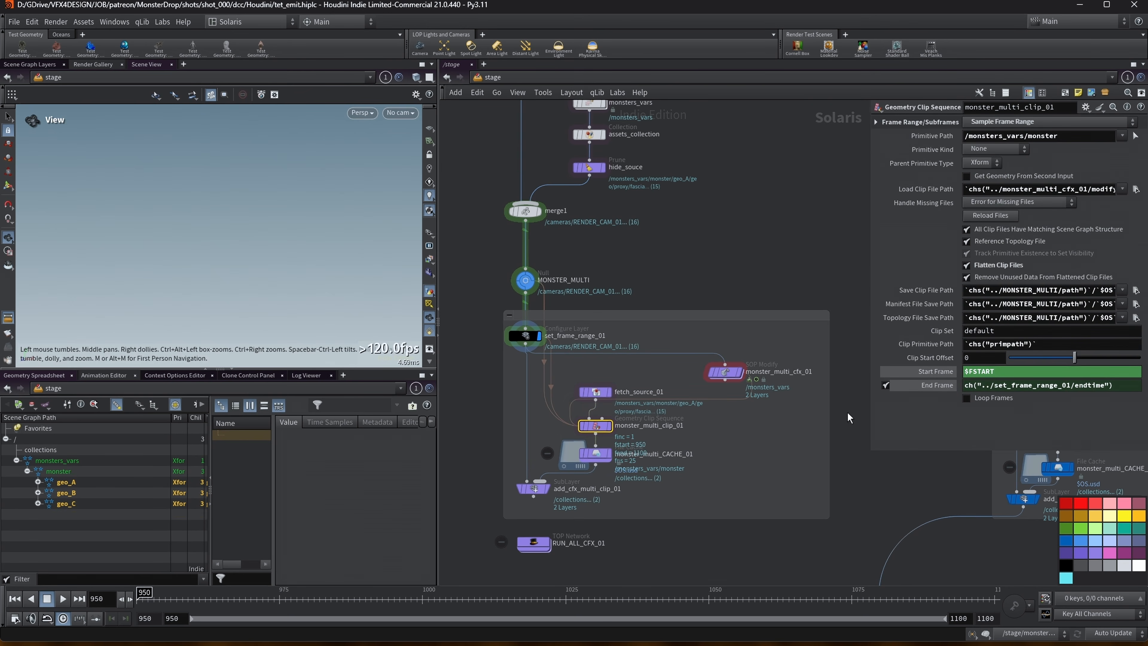
pyautogui.click(932, 376)
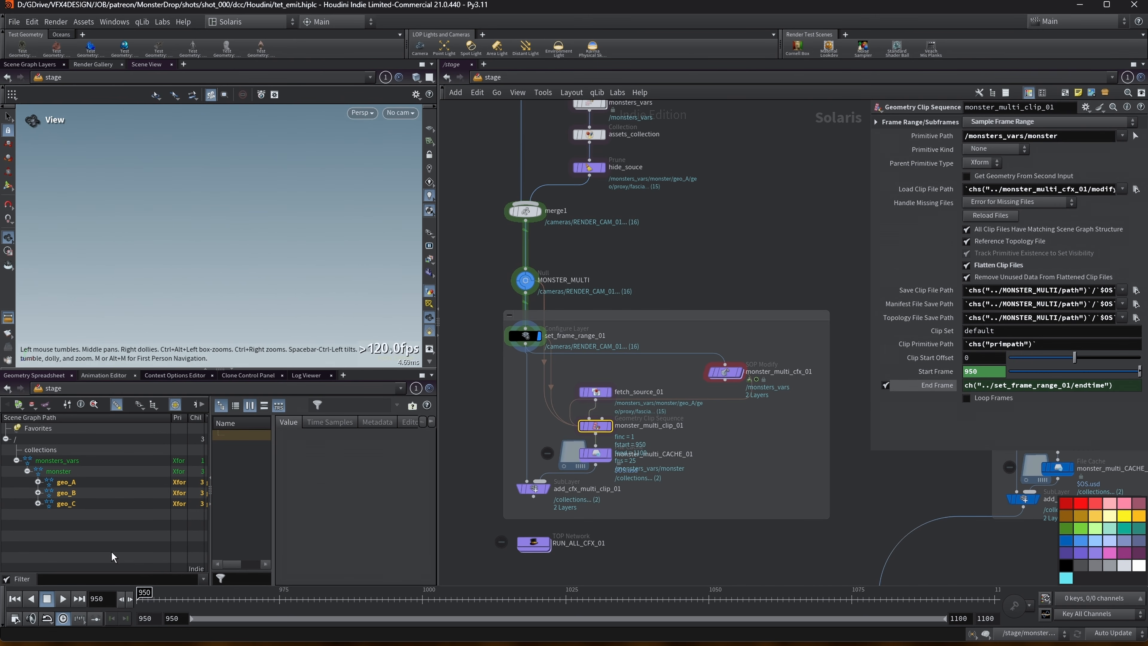
pyautogui.click(951, 387)
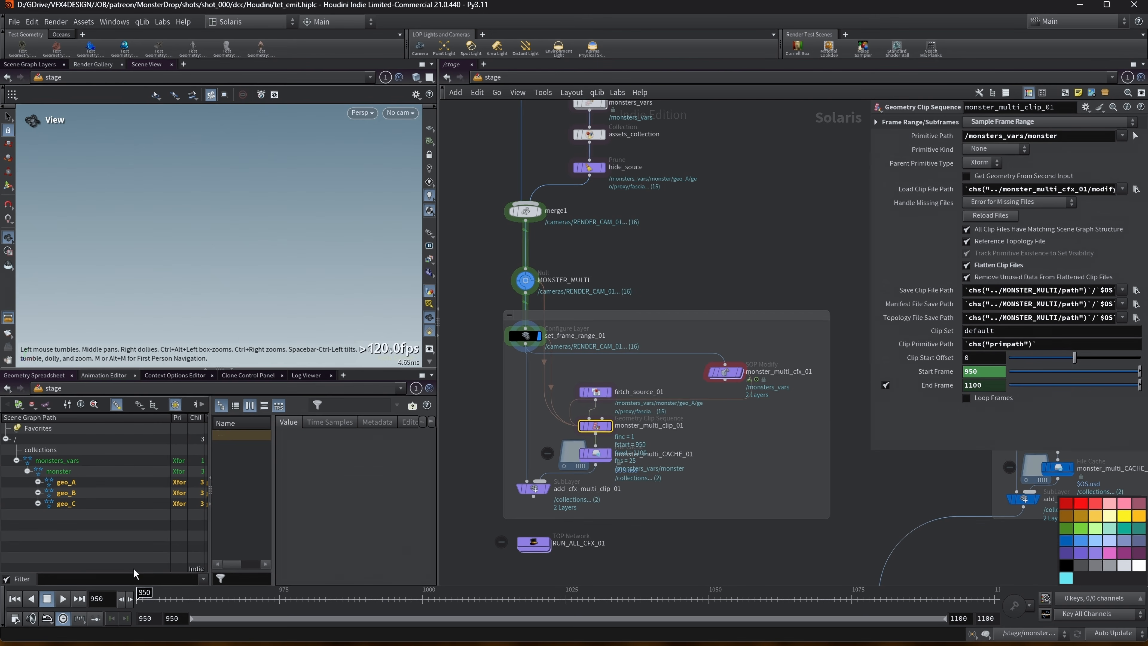
pyautogui.click(949, 372)
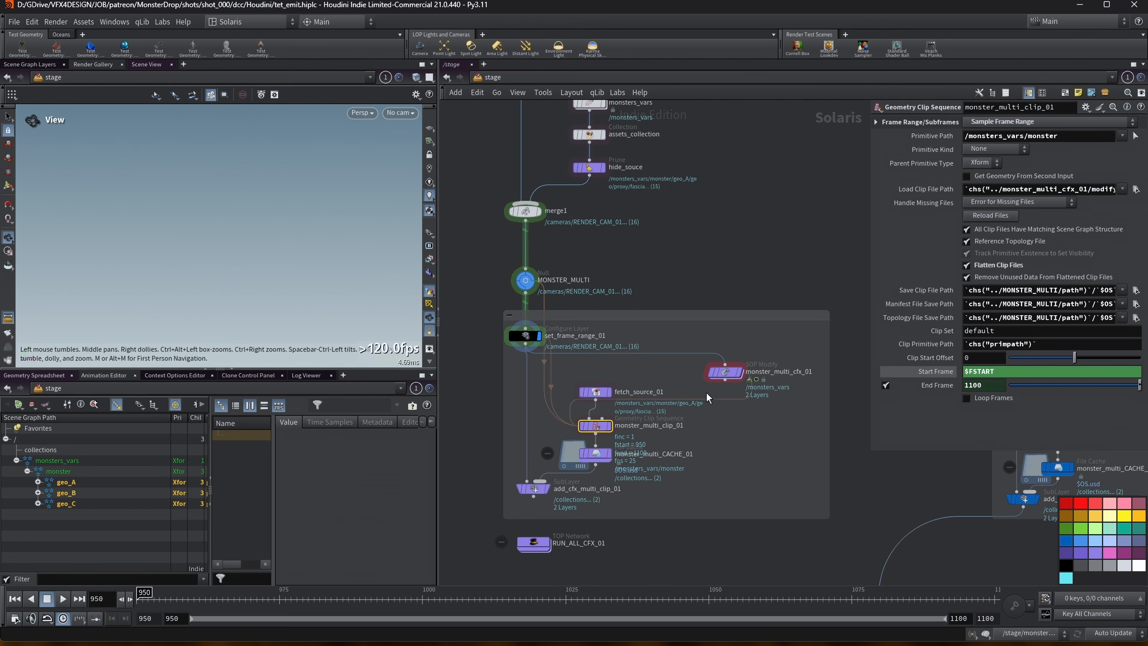
pyautogui.click(527, 338)
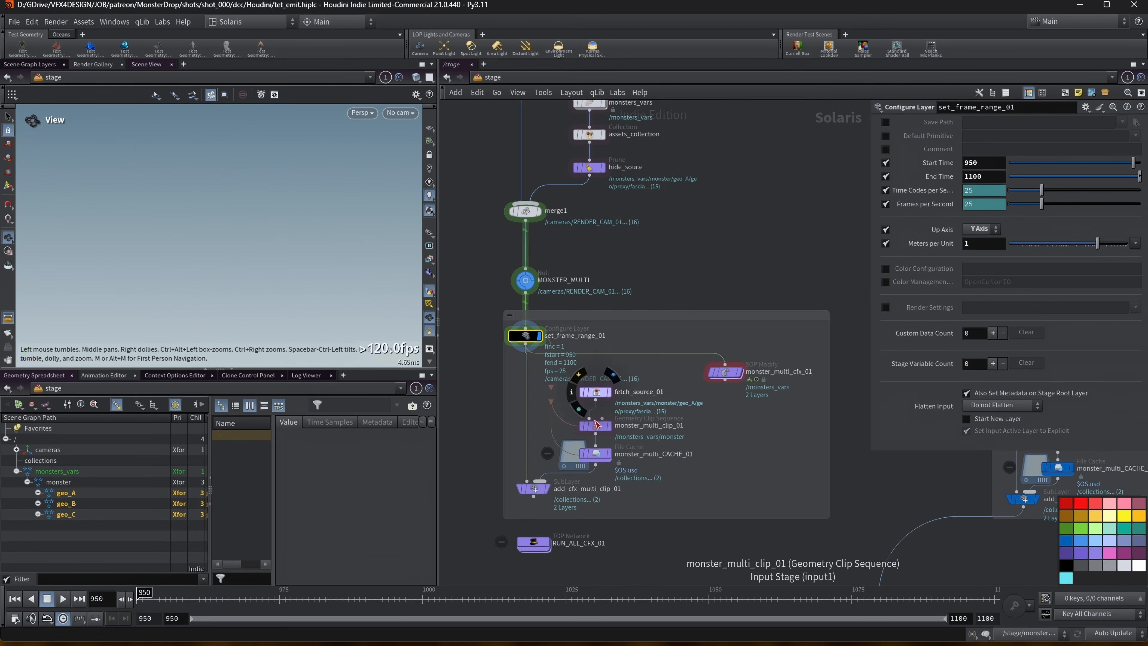
# Step: Display the monster_multi_cfx_01 node and expand geo_A in an enlarged scene graph to examine its render meshes
pyautogui.moveTo(724, 369)
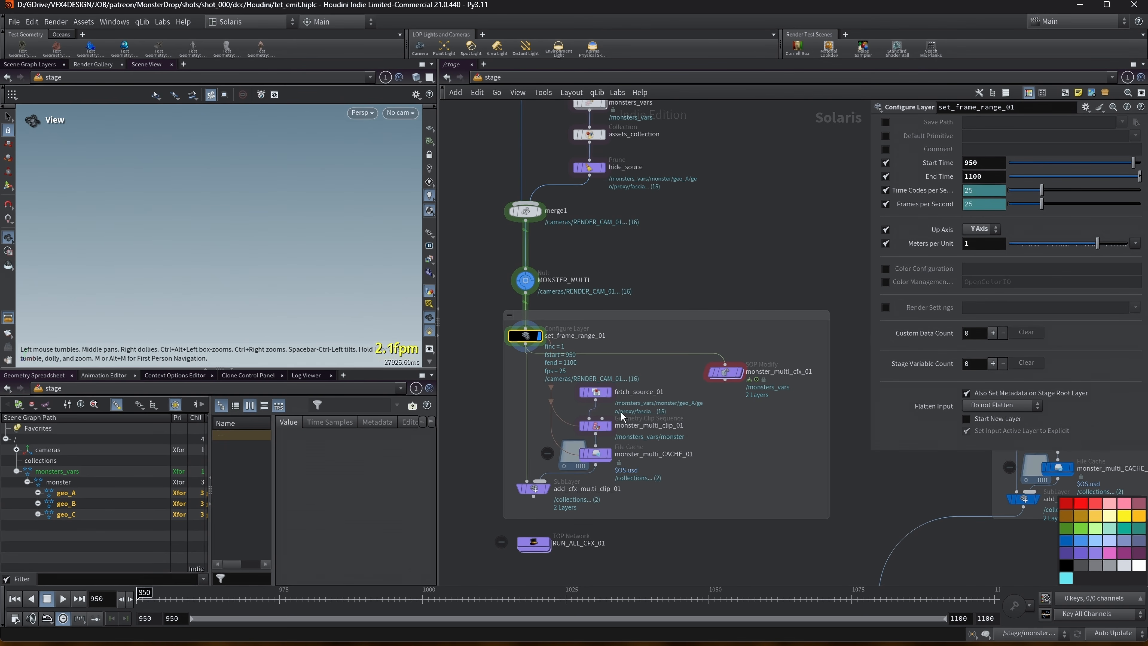
pyautogui.moveTo(703, 391)
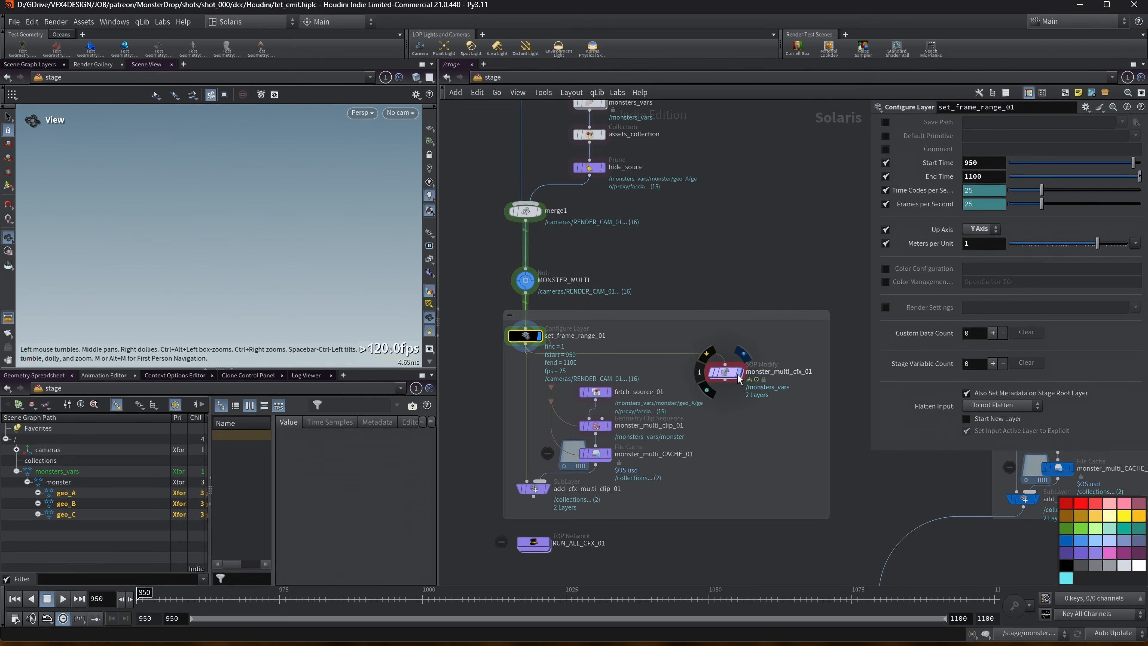
pyautogui.click(726, 375)
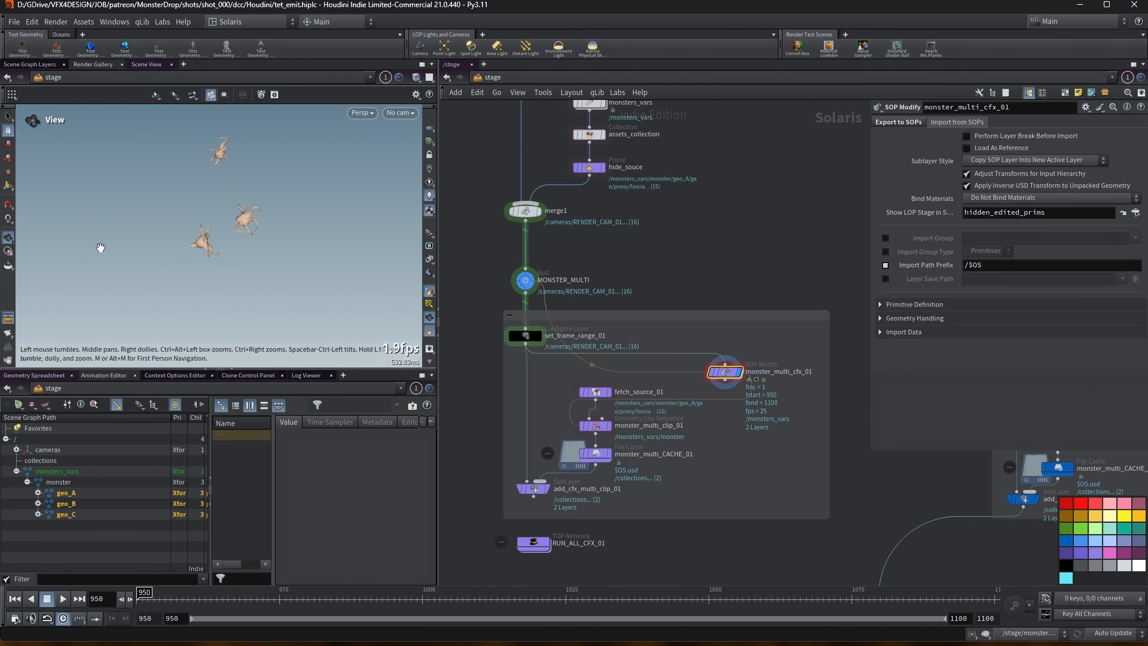
pyautogui.click(38, 492)
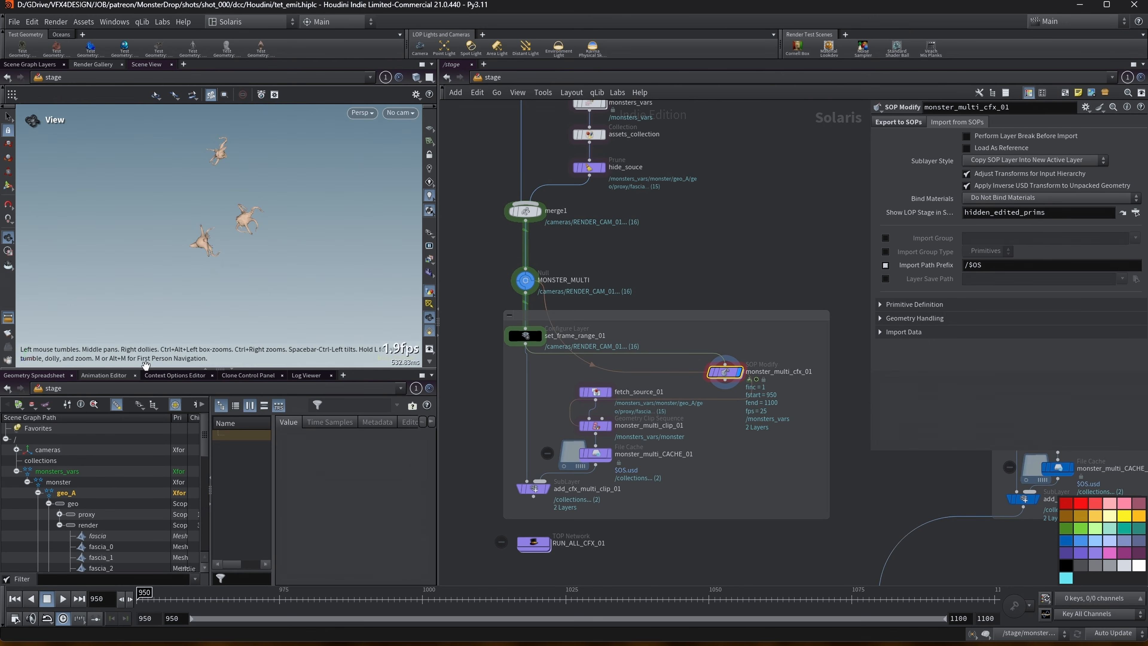
pyautogui.moveTo(143, 369); pyautogui.dragTo(143, 312)
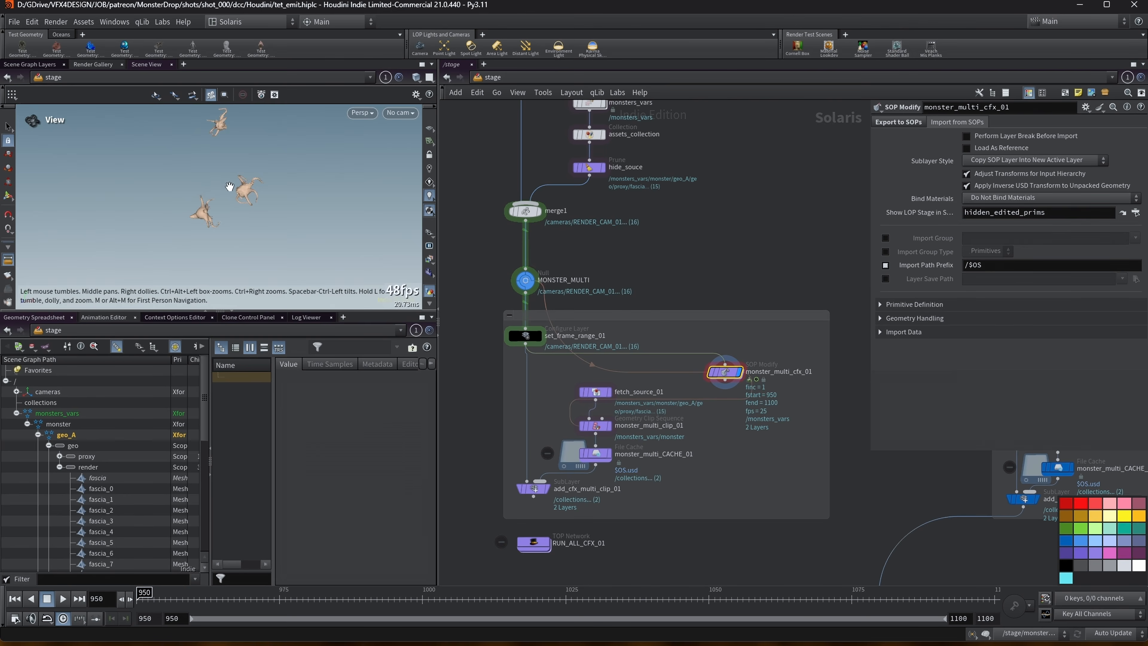
pyautogui.scroll(-2, 100, 496)
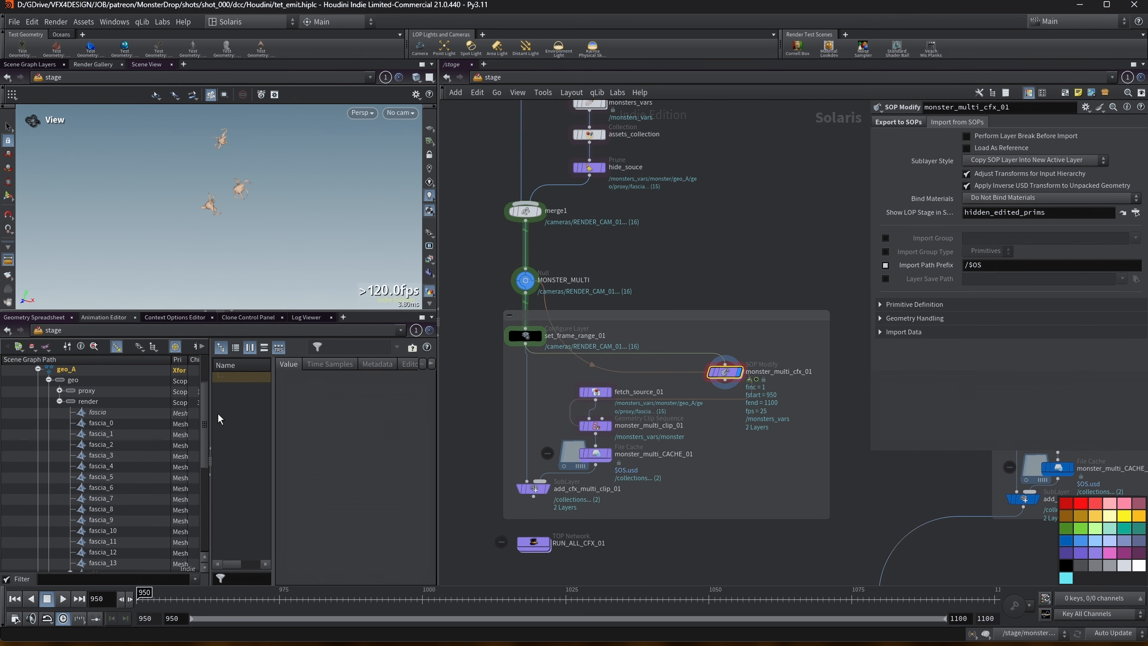
# Step: Widen the scene graph area to show its further columns, and collapse the render scope of geo_A
pyautogui.moveTo(210, 420); pyautogui.dragTo(273, 420)
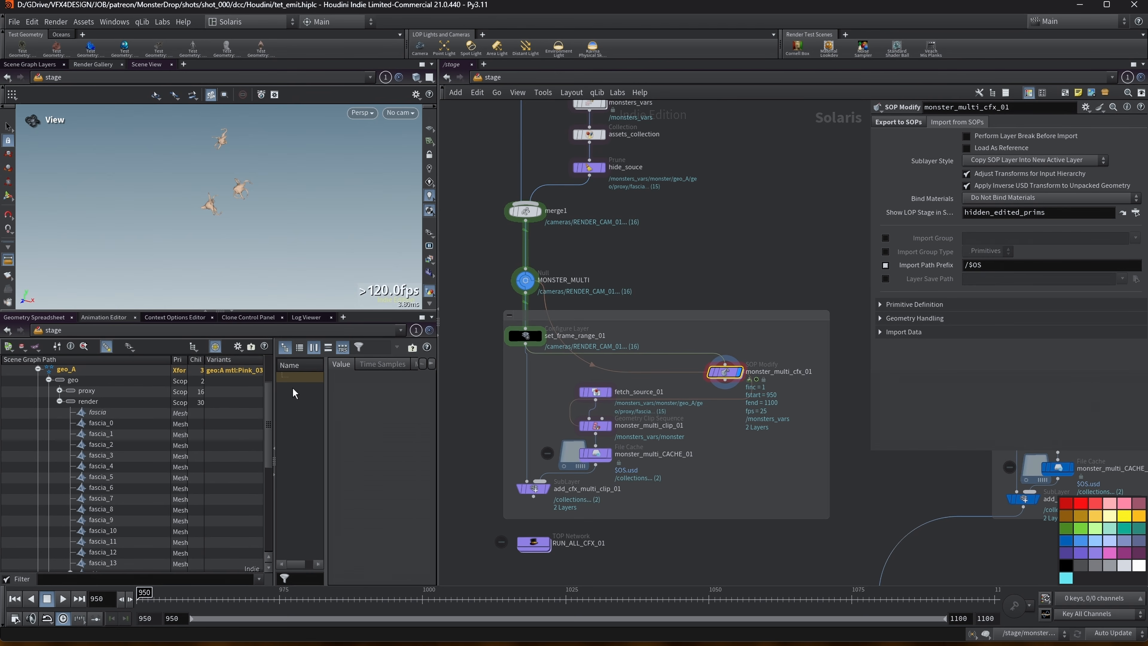
pyautogui.moveTo(438, 399); pyautogui.dragTo(548, 399)
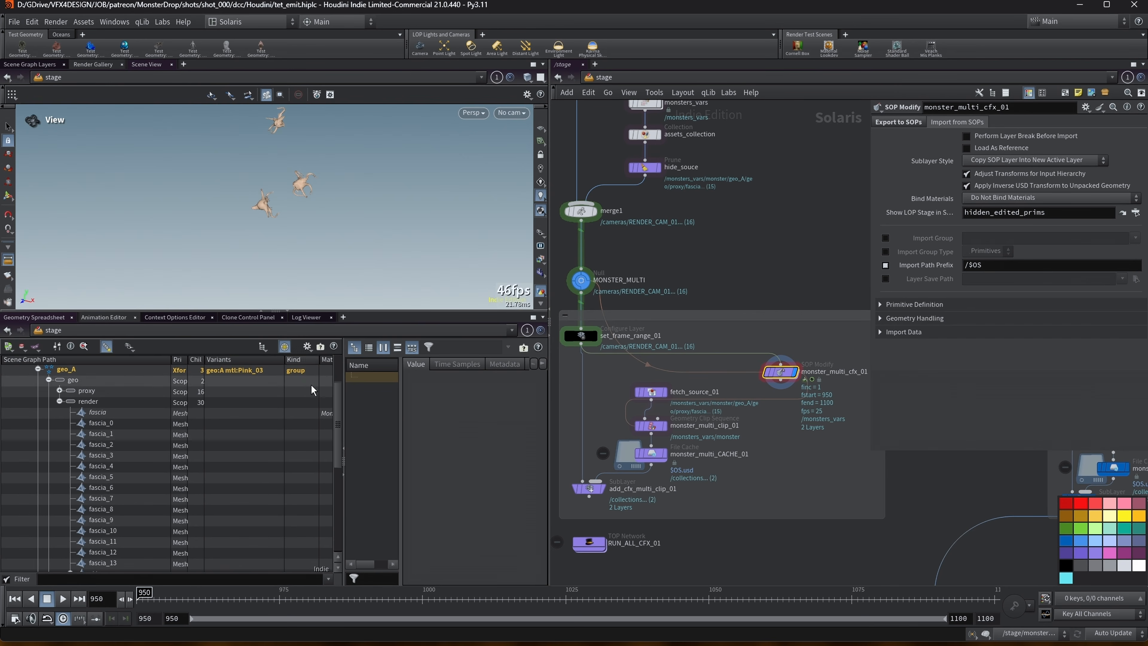
pyautogui.moveTo(343, 392); pyautogui.dragTo(387, 393)
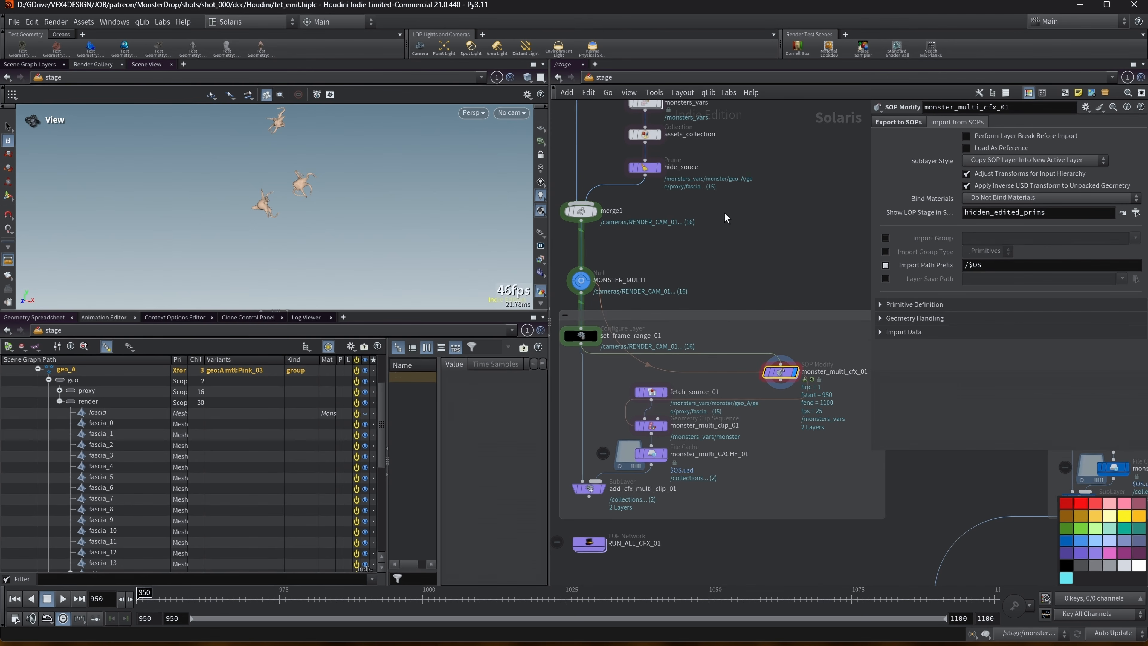
pyautogui.moveTo(724, 218); pyautogui.dragTo(723, 242, button='middle')
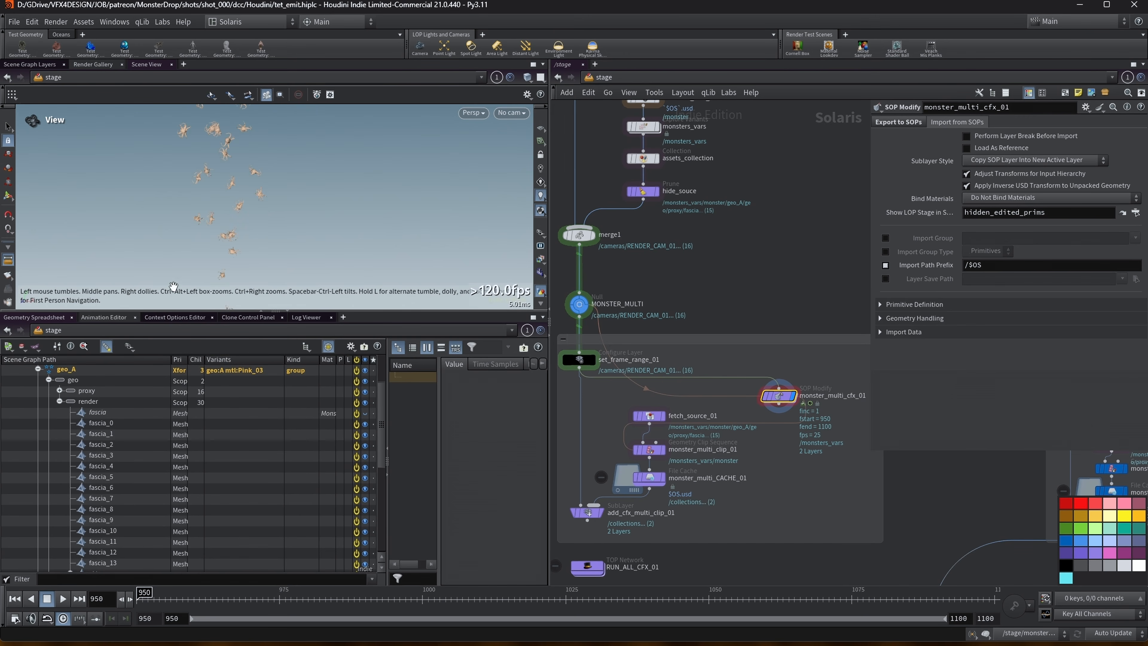
pyautogui.click(60, 401)
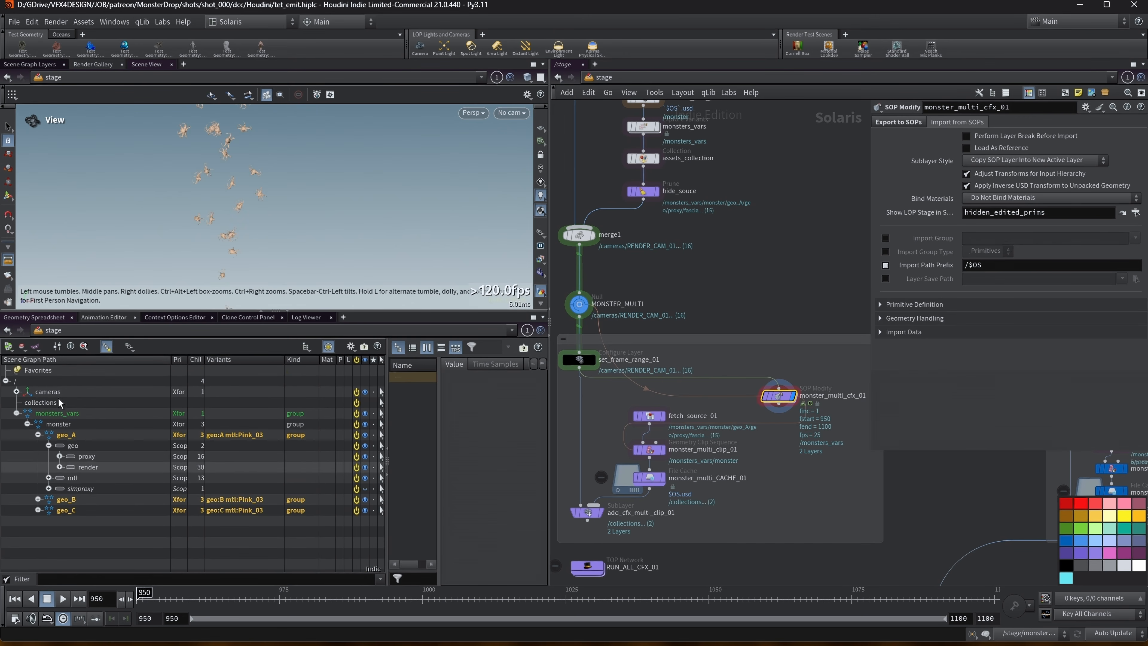
# Step: Examine the falling monsters up close in the viewport, toggling the wireframe shading
pyautogui.moveTo(180, 129); pyautogui.dragTo(376, 122, button='right')
pyautogui.moveTo(255, 135); pyautogui.dragTo(377, 131, button='right')
pyautogui.moveTo(235, 167)
pyautogui.mouseDown(button='right')
pyautogui.moveTo(177, 166)
pyautogui.moveTo(313, 148)
pyautogui.moveTo(250, 162)
pyautogui.mouseUp(button='right')
pyautogui.hotkey('shift', 'w')
pyautogui.moveTo(174, 169)
pyautogui.mouseDown(button='right')
pyautogui.moveTo(217, 169)
pyautogui.moveTo(249, 194)
pyautogui.moveTo(168, 203)
pyautogui.moveTo(193, 195)
pyautogui.moveTo(244, 212)
pyautogui.mouseUp(button='right')
pyautogui.hotkey('shift', 'w')
pyautogui.moveTo(244, 212); pyautogui.dragTo(186, 184, button='middle')
pyautogui.moveTo(238, 204); pyautogui.dragTo(243, 208, button='right')
pyautogui.moveTo(375, 208); pyautogui.dragTo(365, 193, button='middle')
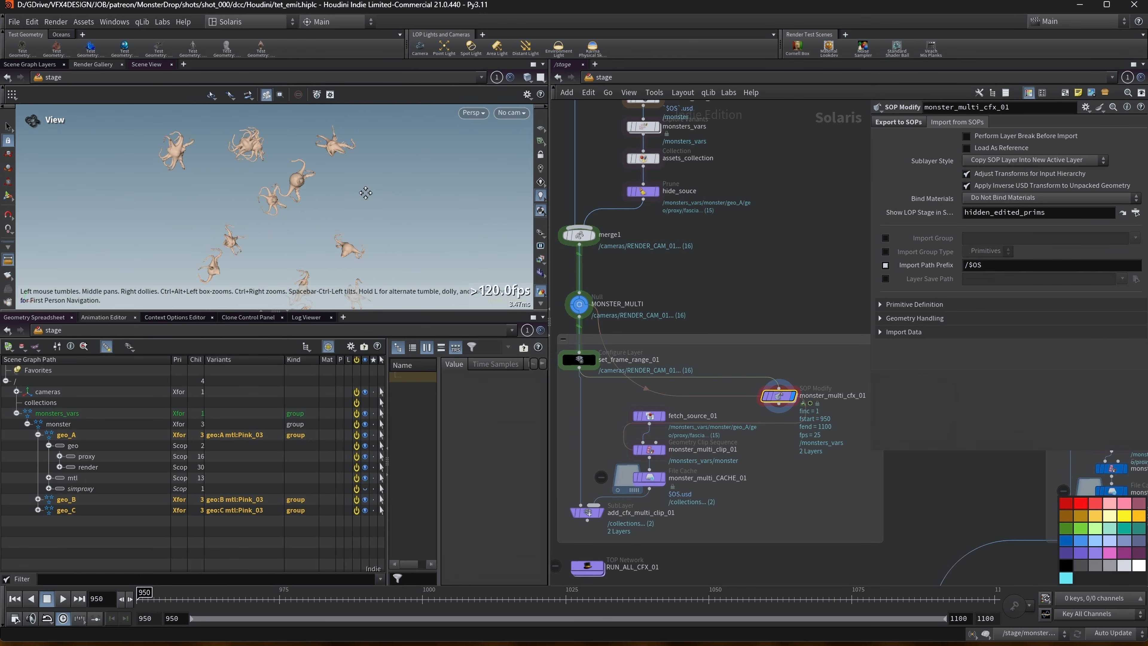
# Step: Collapse geo_A and highlight the monsters of geo_A, geo_B and geo_C in turn from the scene graph
pyautogui.click(38, 434)
pyautogui.click(72, 438)
pyautogui.click(76, 447)
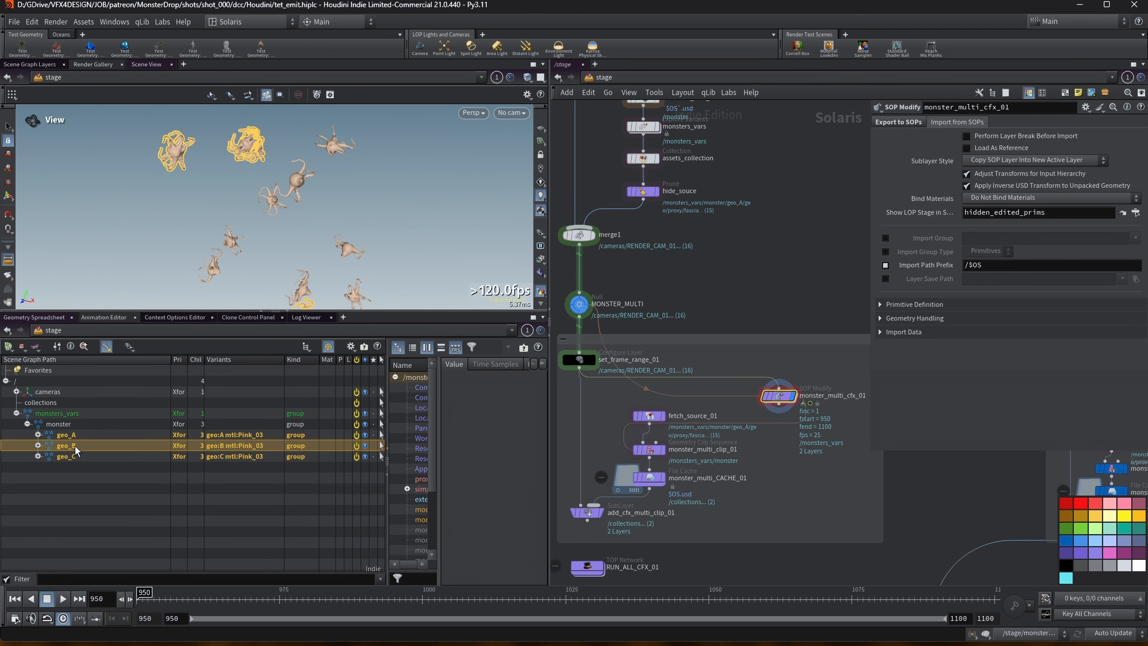
pyautogui.click(77, 456)
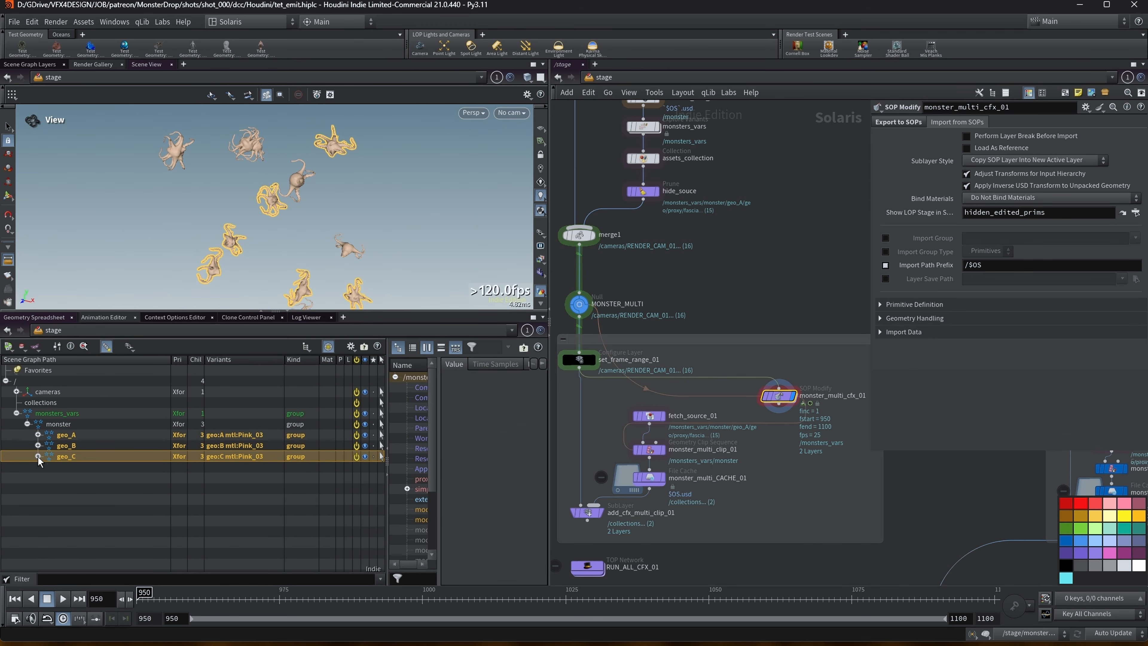
# Step: Enlarge the viewport area and display the fetch_source_01 node to check its LOP path
pyautogui.scroll(-3, 769, 295)
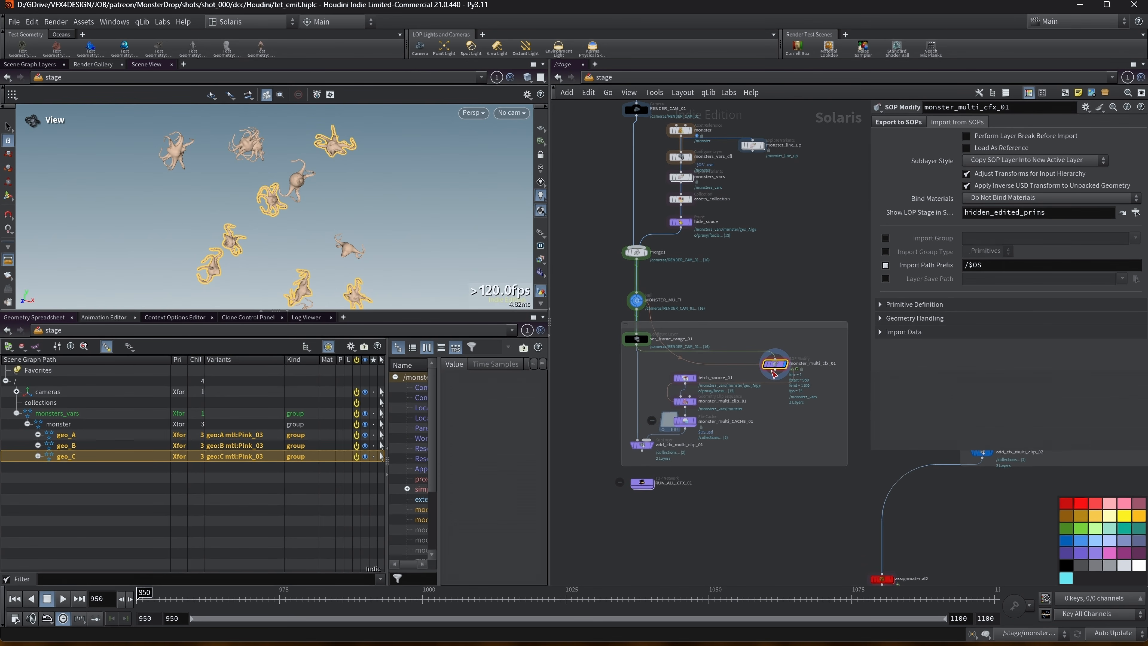
pyautogui.moveTo(440, 312); pyautogui.dragTo(434, 395)
pyautogui.scroll(2, 696, 388)
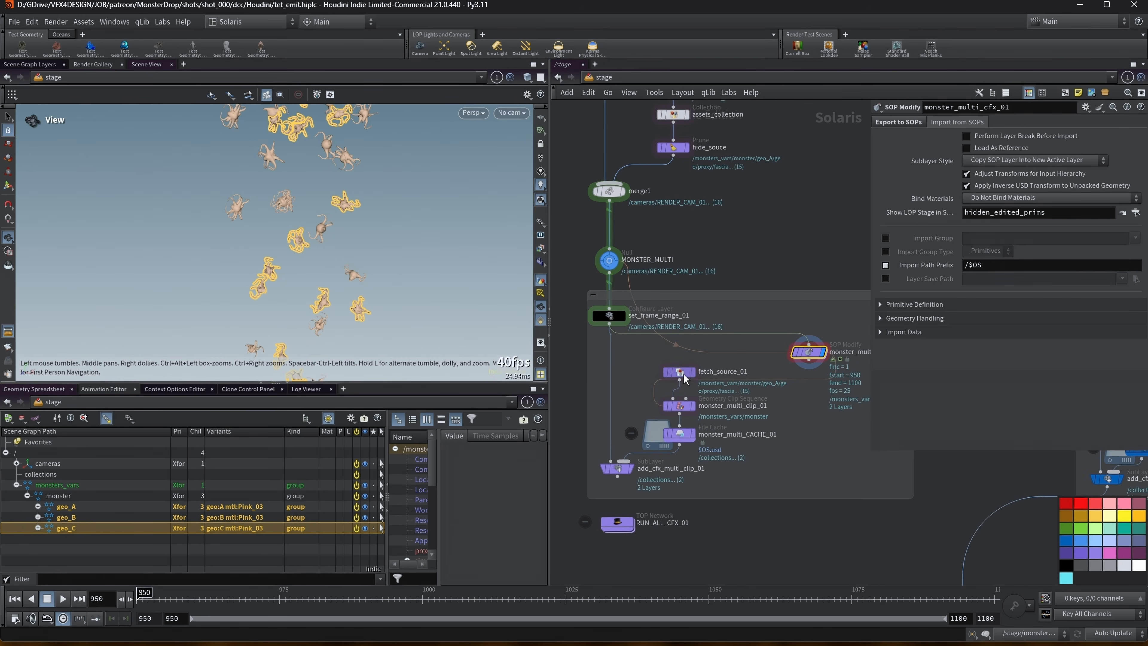
pyautogui.click(685, 375)
pyautogui.click(693, 370)
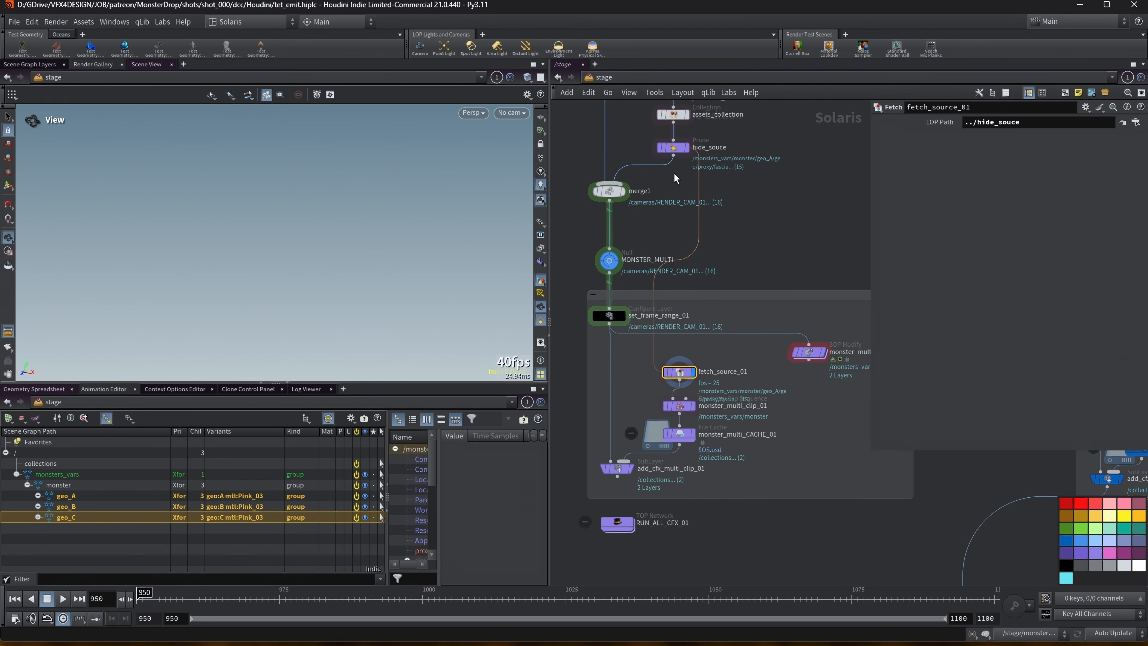
# Step: Select the monster_multi_clip_01 node and switch to the web browser to read the Geometry Clip Sequence documentation
pyautogui.moveTo(753, 256); pyautogui.dragTo(751, 231, button='middle')
pyautogui.click(686, 384)
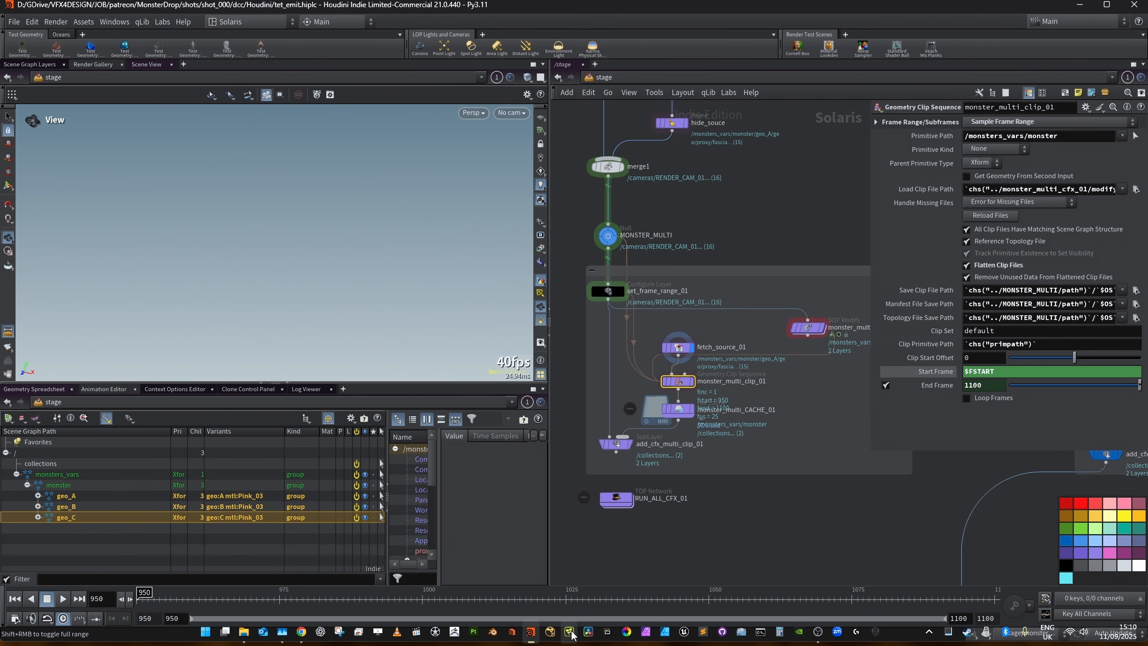
pyautogui.click(303, 633)
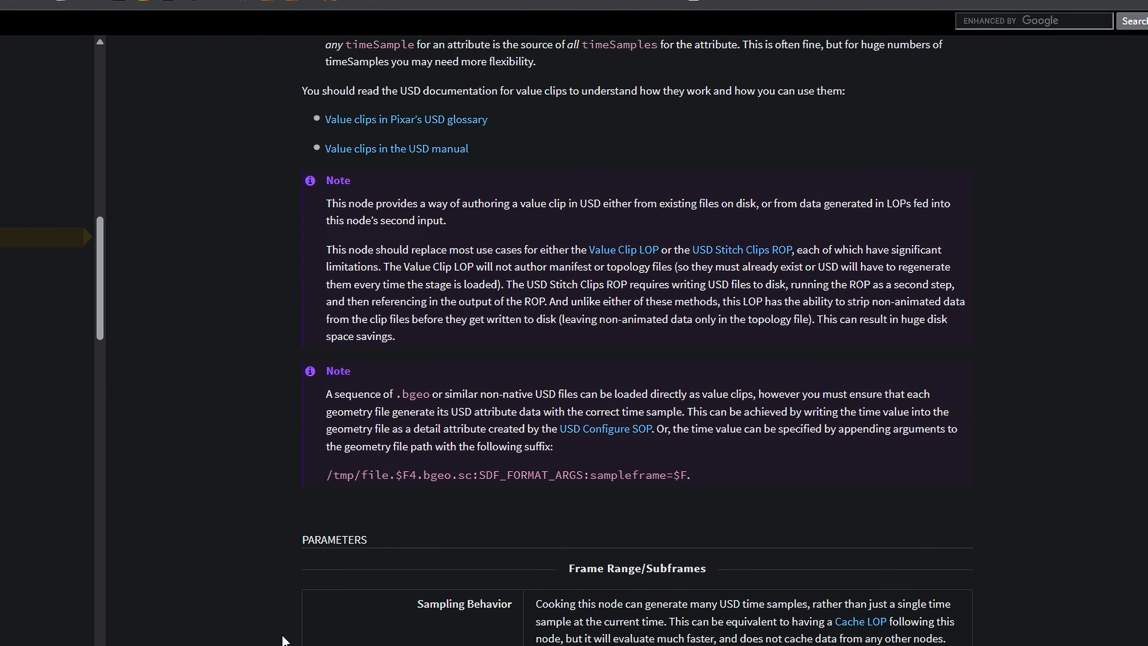
pyautogui.scroll(8, 697, 309)
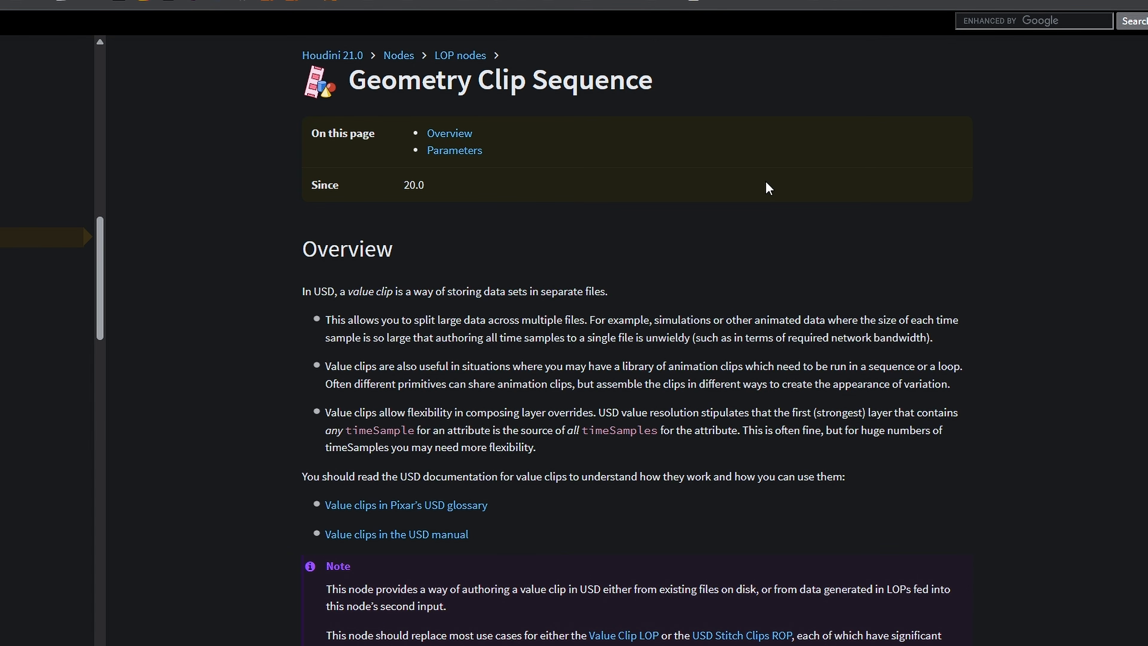
pyautogui.scroll(-20, 768, 188)
pyautogui.scroll(-10, 787, 205)
pyautogui.scroll(20, 786, 206)
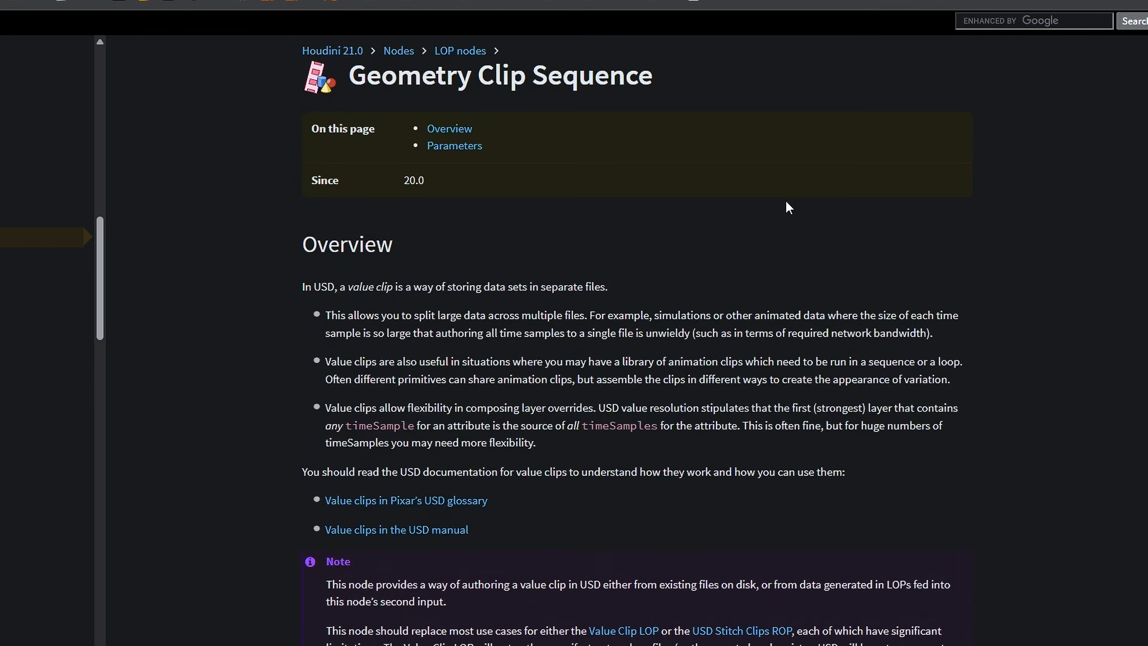
pyautogui.scroll(-6, 789, 209)
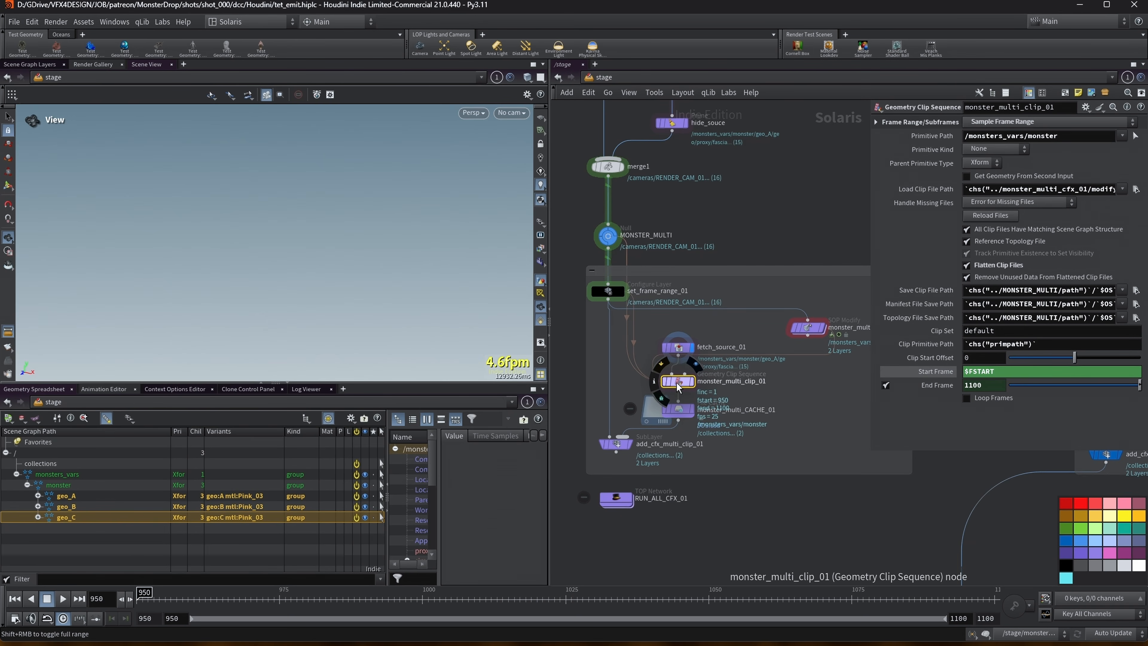
# Step: Return to Houdini, widen the network area and display the monster_multi_cfx_01 node
pyautogui.moveTo(800, 427); pyautogui.dragTo(785, 428, button='middle')
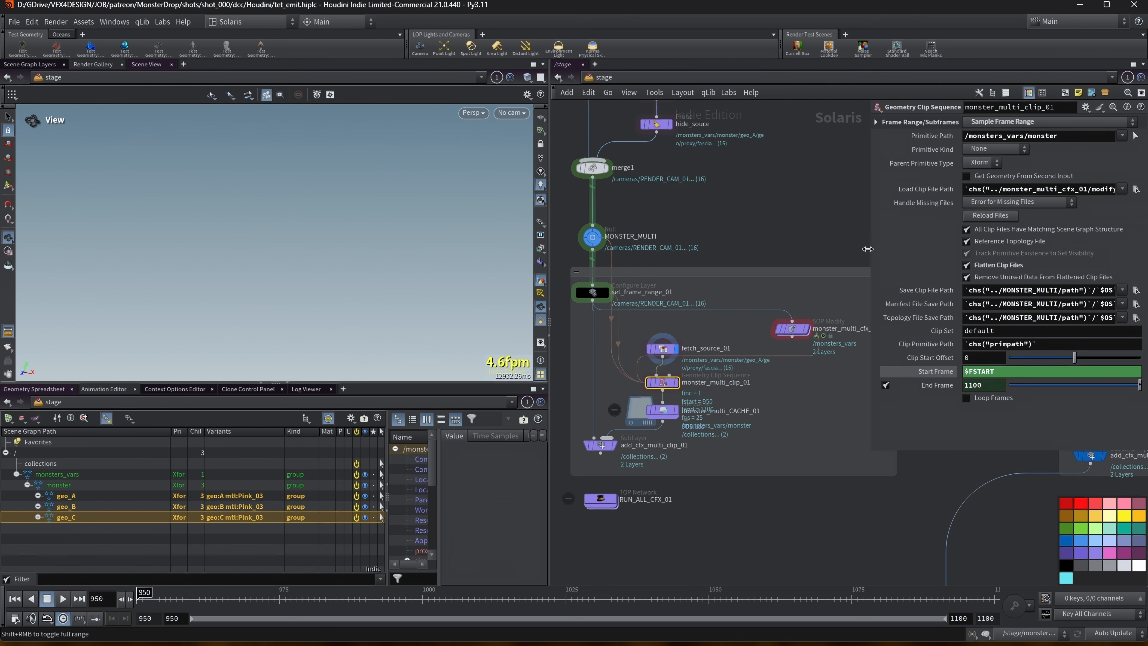
pyautogui.moveTo(795, 217); pyautogui.dragTo(788, 178, button='middle')
pyautogui.moveTo(550, 157); pyautogui.dragTo(472, 156)
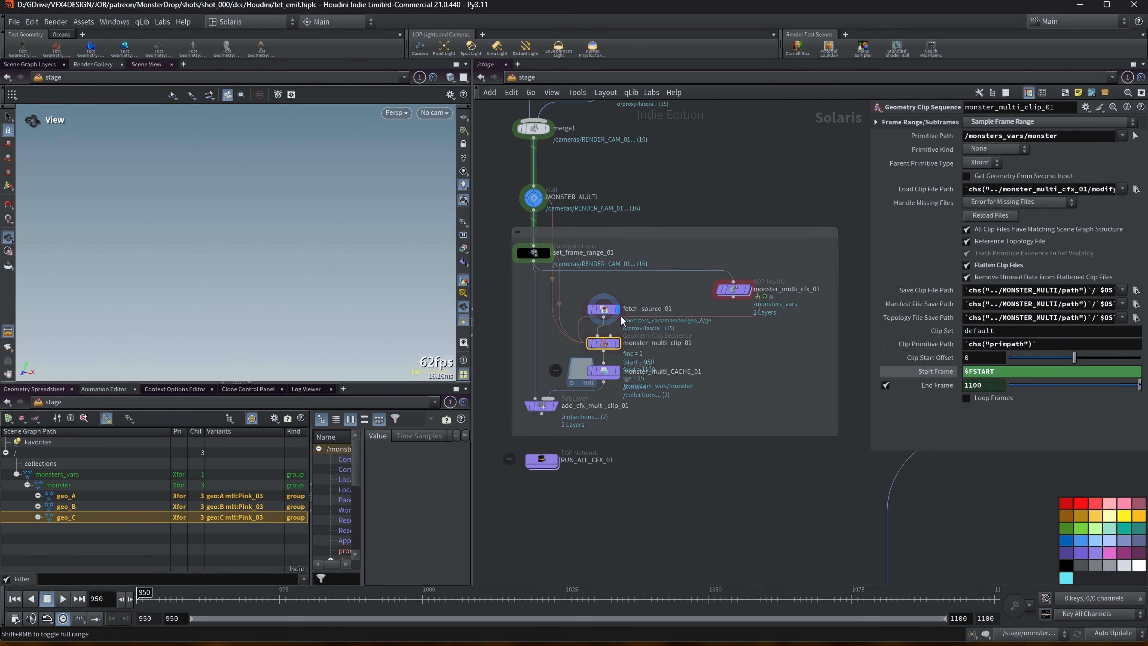
pyautogui.click(735, 295)
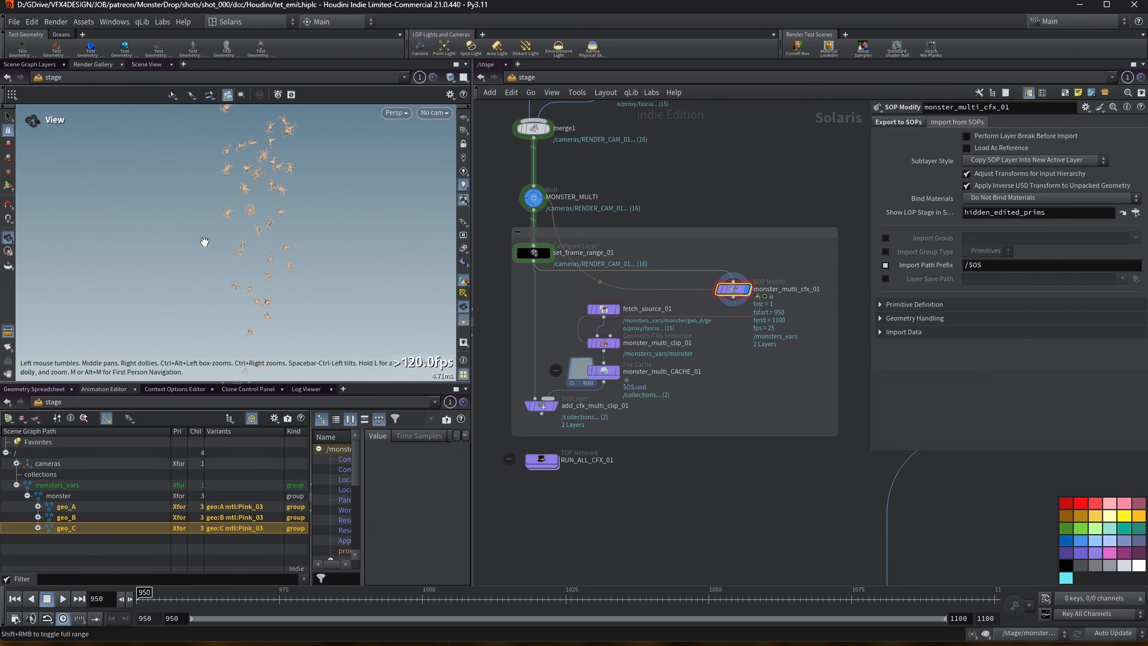
# Step: Clear the scene graph selection and examine a single monster up close in the viewport
pyautogui.click(144, 559)
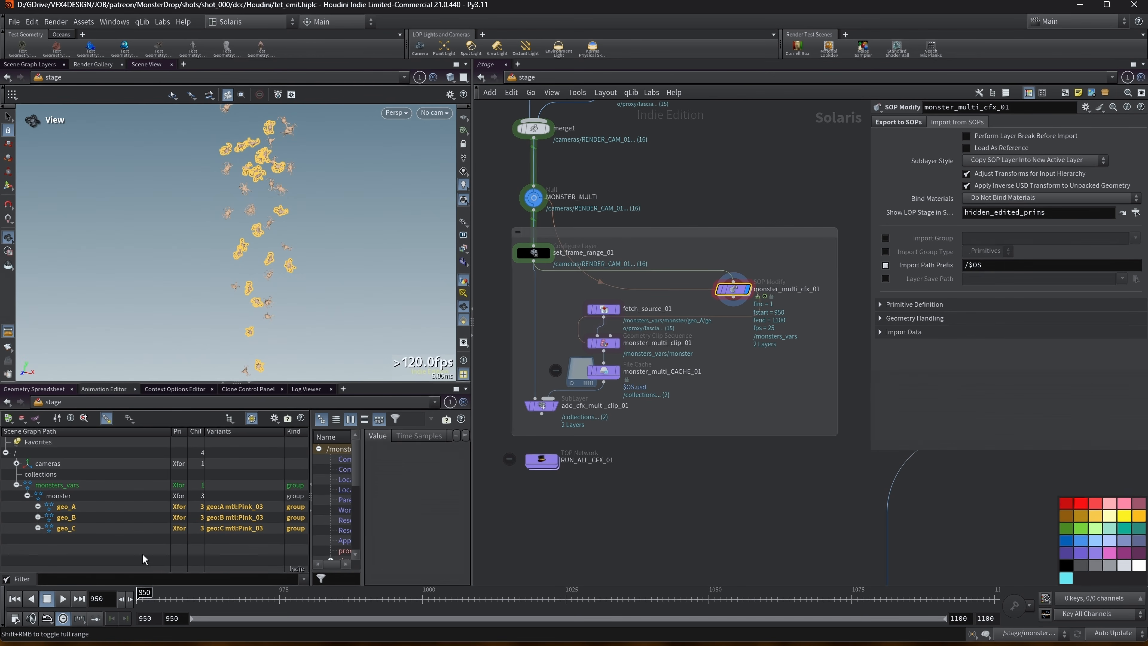
pyautogui.moveTo(291, 189); pyautogui.dragTo(360, 199, button='right')
pyautogui.moveTo(361, 199); pyautogui.dragTo(231, 287)
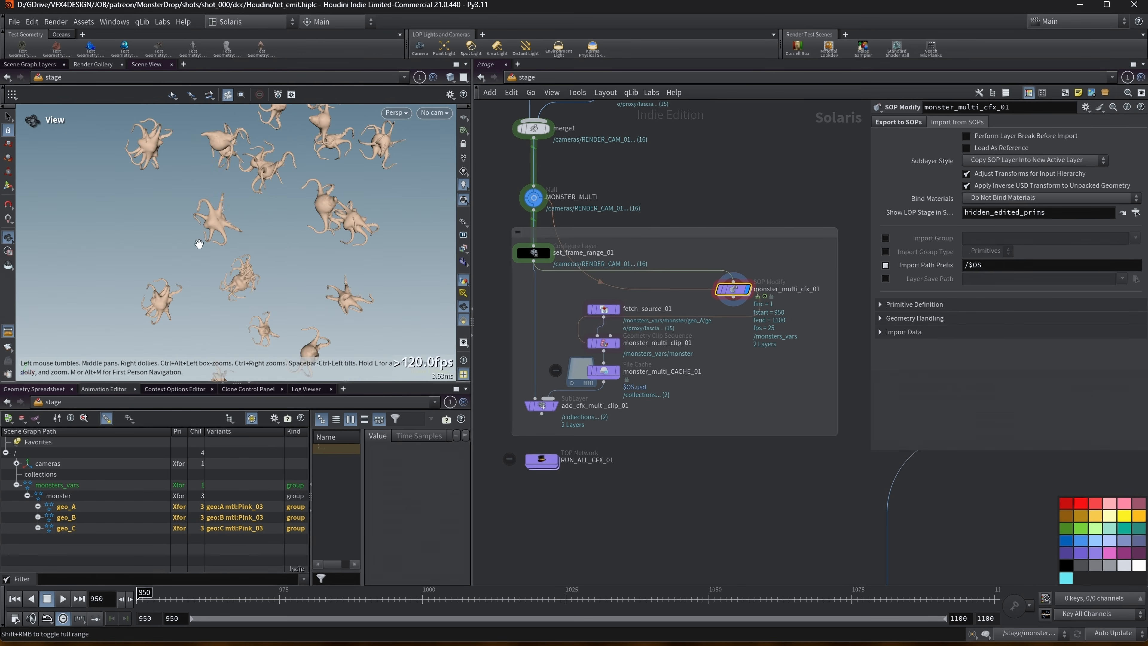
pyautogui.moveTo(199, 245); pyautogui.dragTo(239, 218, button='right')
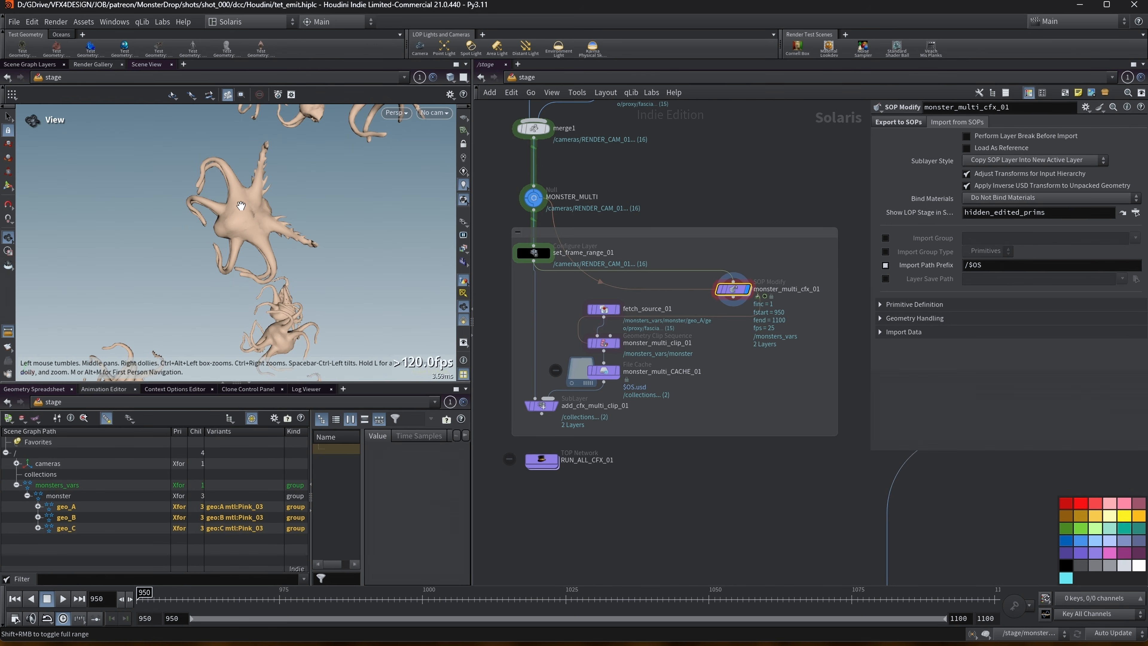
# Step: Expand geo_A and its geo scope in the scene graph to examine the proxy and render scopes
pyautogui.click(39, 507)
pyautogui.click(48, 517)
pyautogui.click(92, 539)
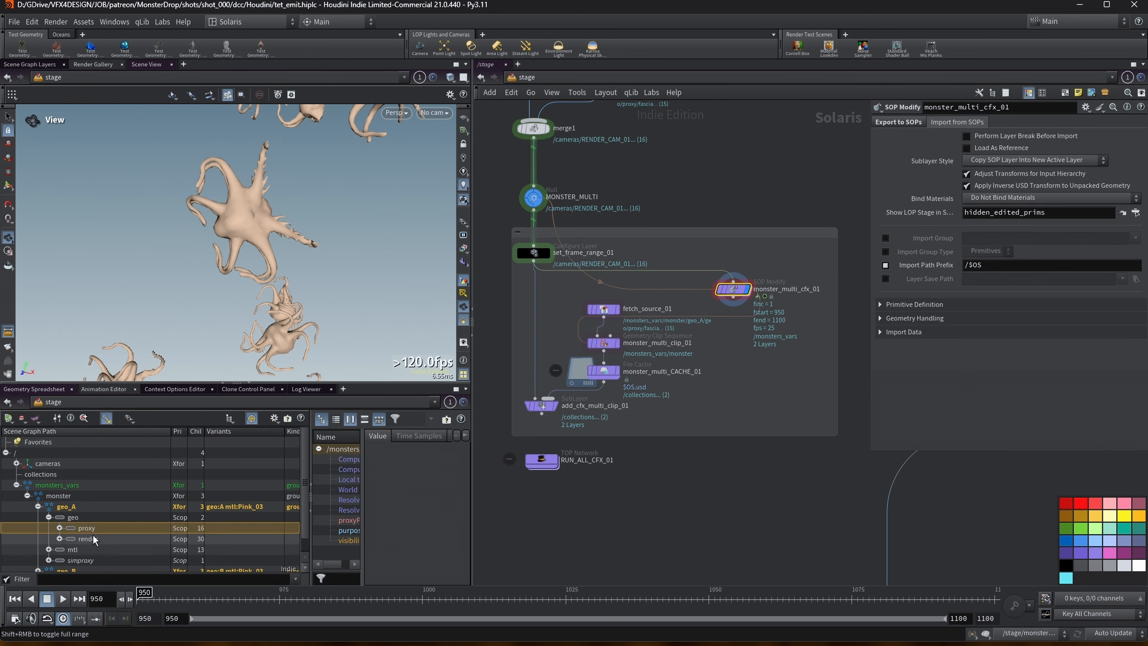
# Step: Compare geo_A's proxy and render scopes with the viewport in wireframe, and briefly play the animation
pyautogui.click(86, 528)
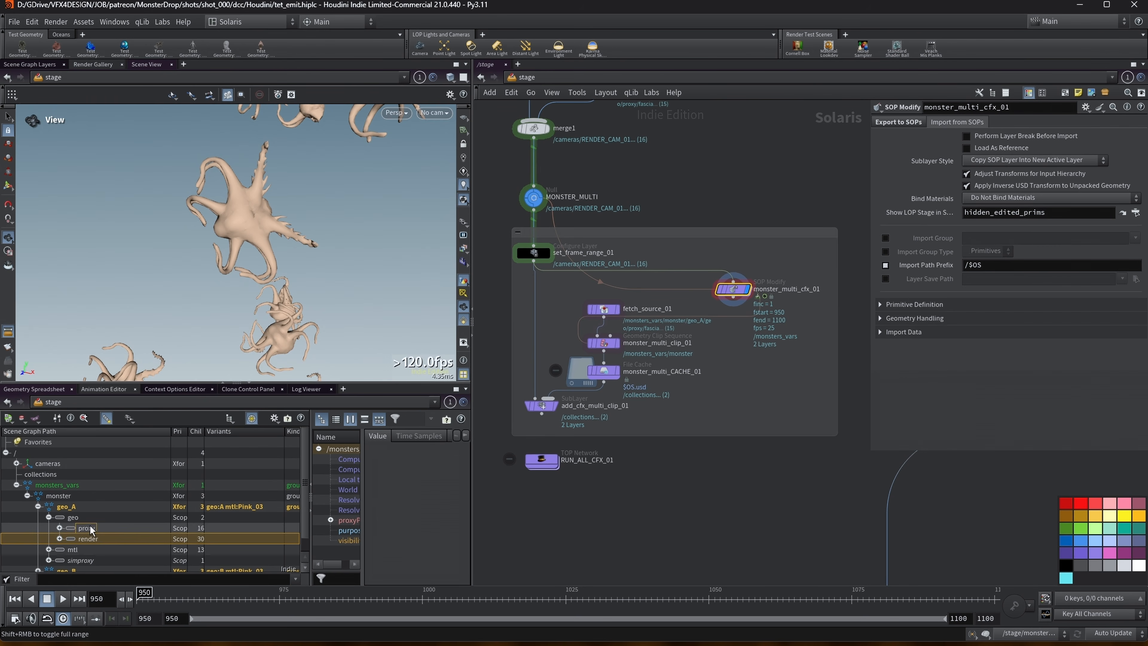
pyautogui.press('w')
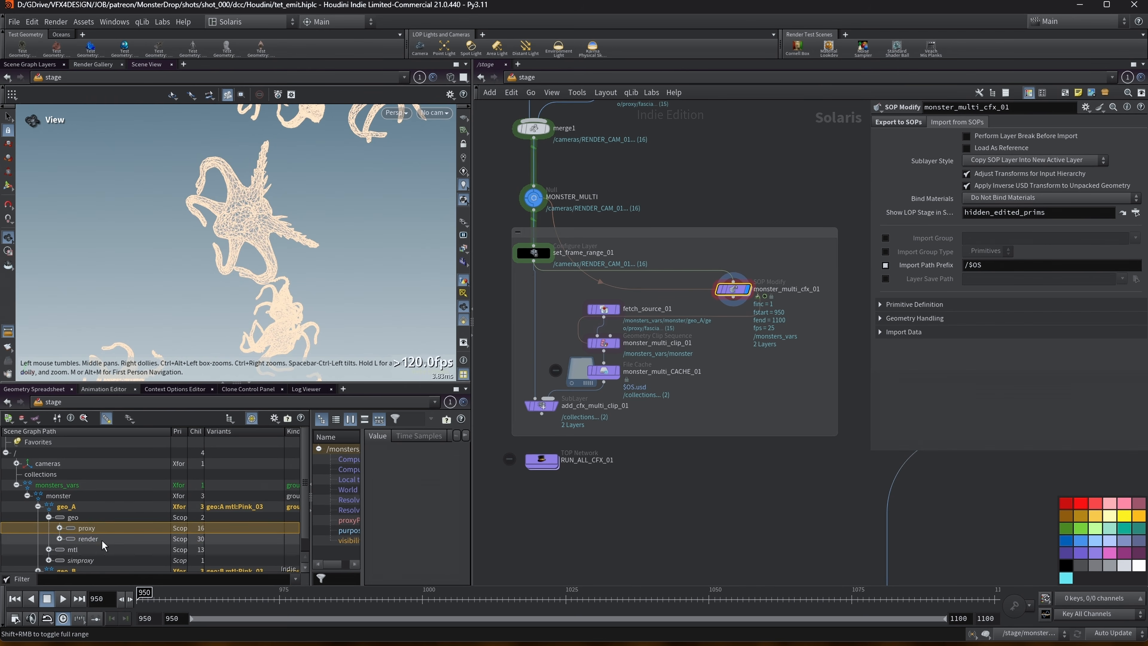
pyautogui.click(89, 540)
pyautogui.press('w')
pyautogui.press('w')
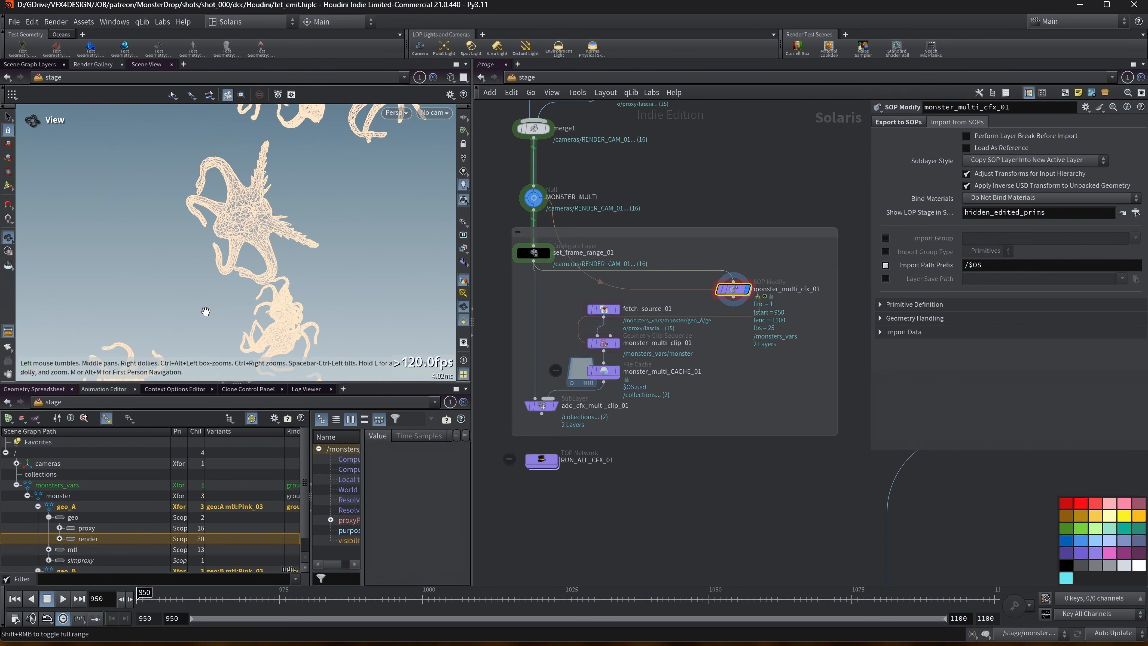
pyautogui.click(62, 601)
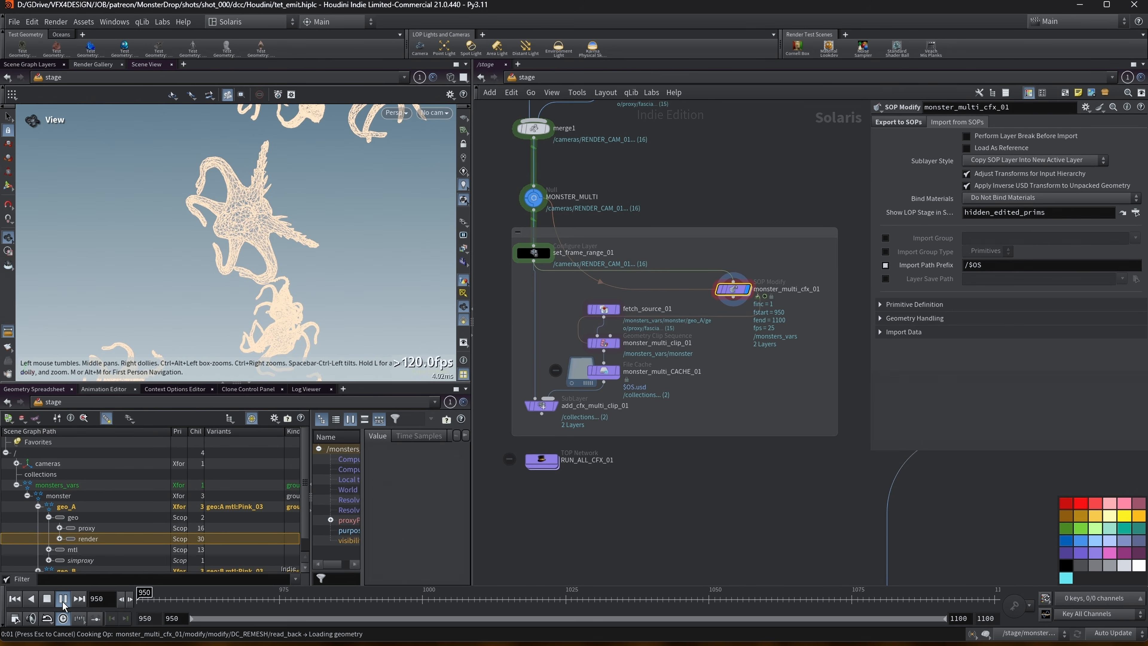
pyautogui.press('Escape')
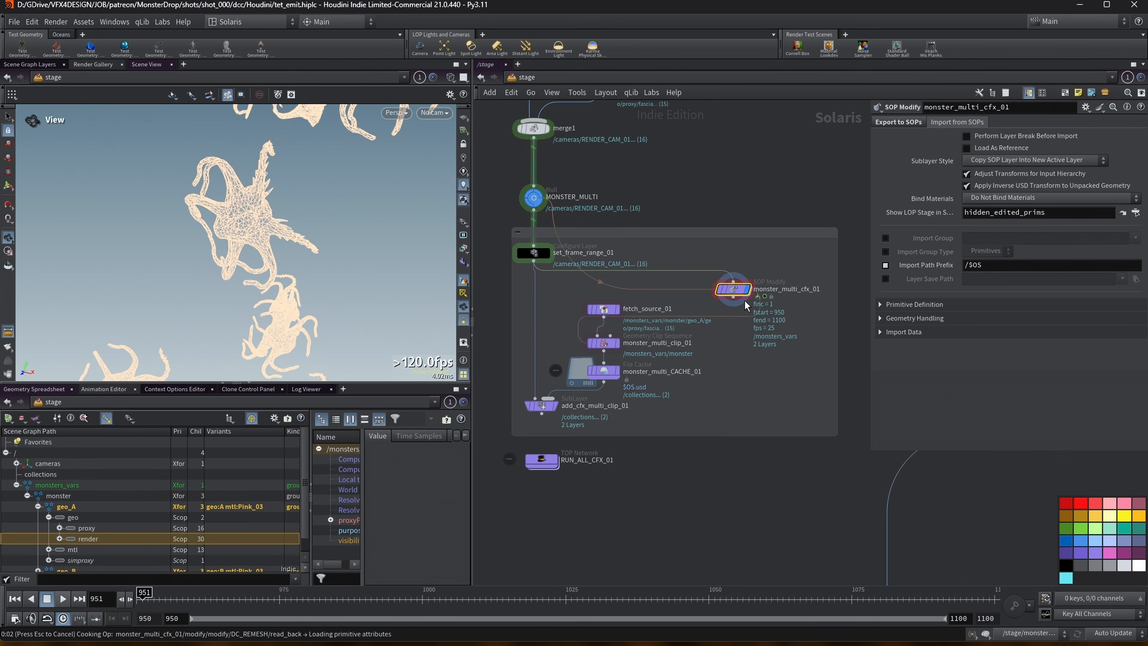
# Step: Enter the monster_multi_cfx_01 SOP network, locate the DC_REMESH file cache before the OUT node and display it
pyautogui.moveTo(733, 294)
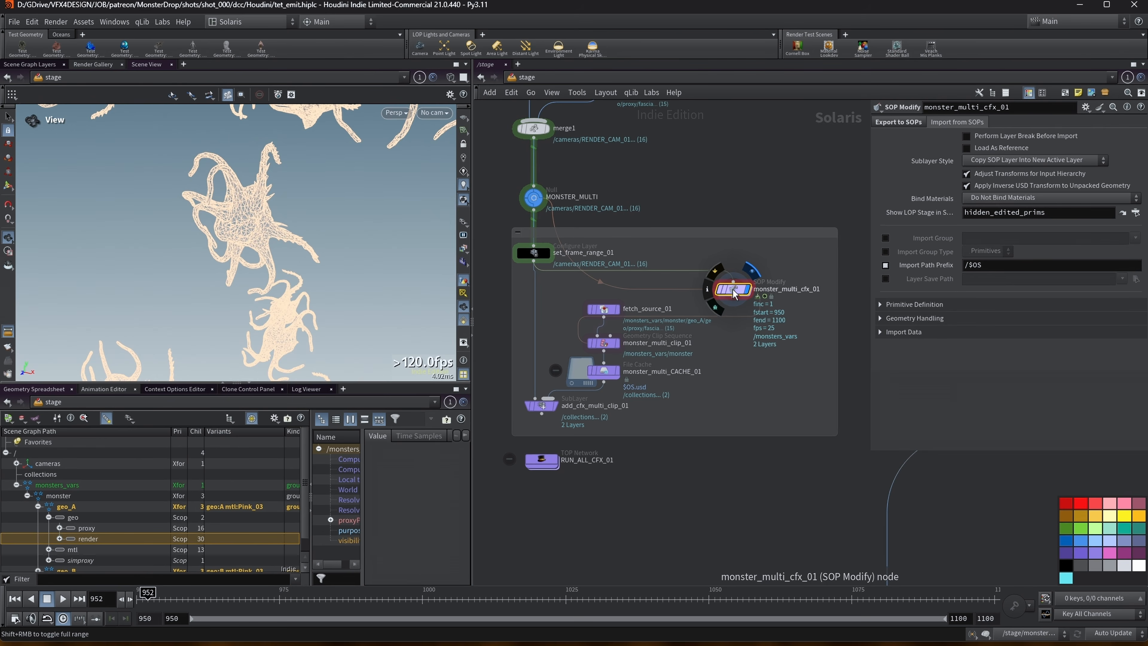
pyautogui.doubleClick(733, 292)
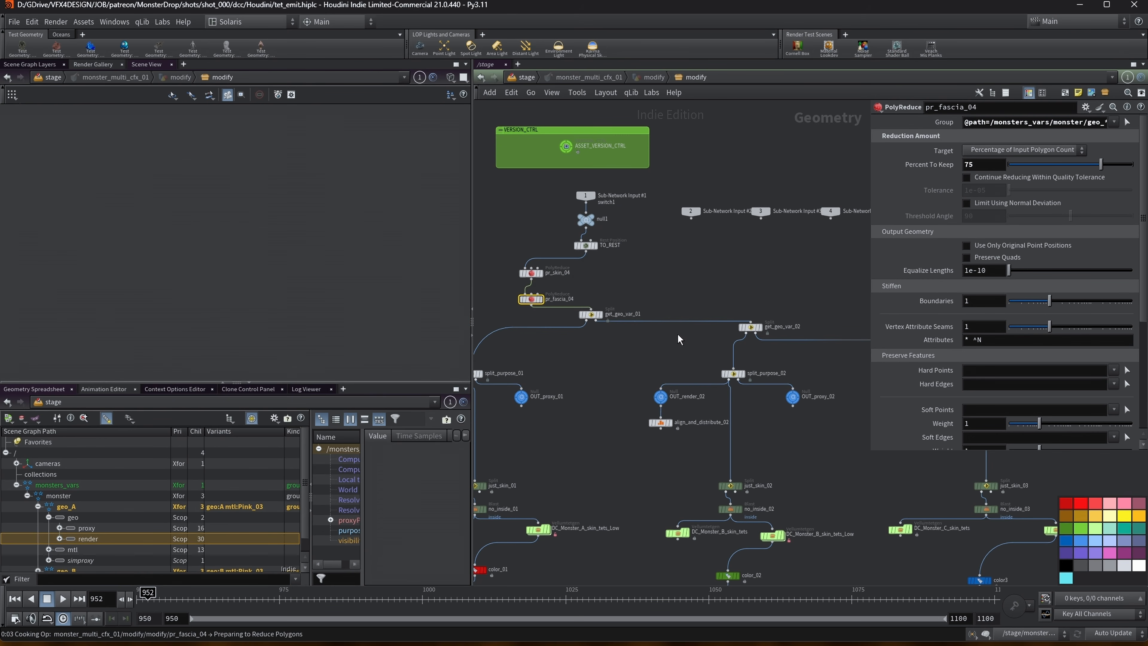
pyautogui.scroll(-6, 678, 339)
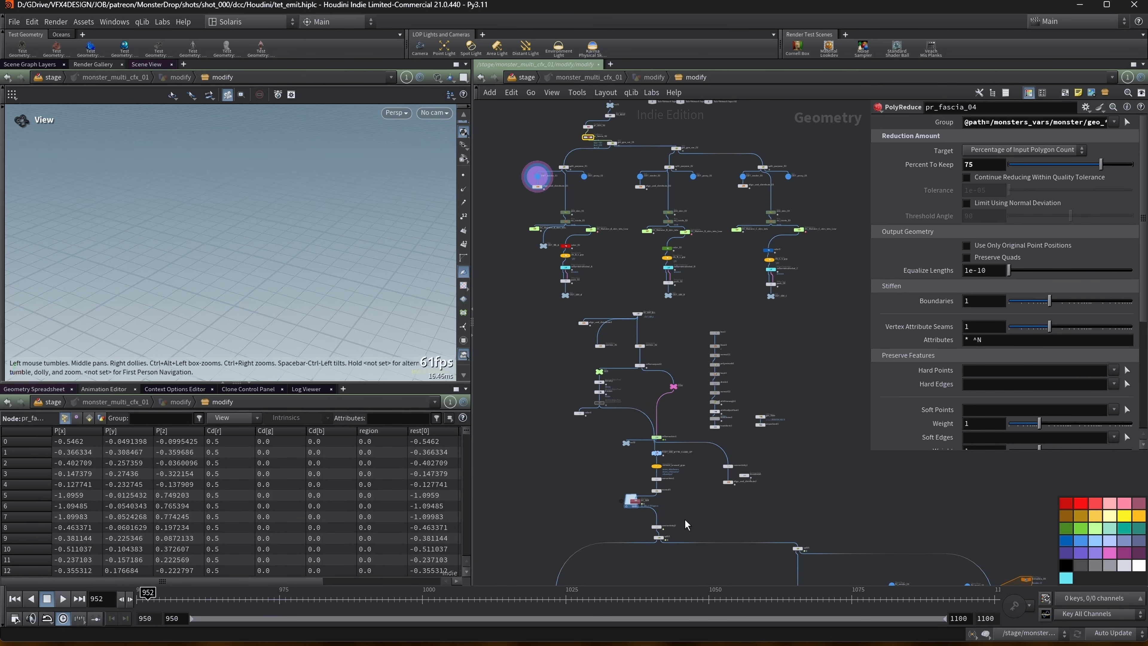
pyautogui.moveTo(684, 522); pyautogui.dragTo(673, 179, button='middle')
pyautogui.scroll(5, 664, 174)
pyautogui.scroll(-4, 595, 213)
pyautogui.moveTo(640, 495); pyautogui.dragTo(548, 75, button='middle')
pyautogui.scroll(6, 616, 229)
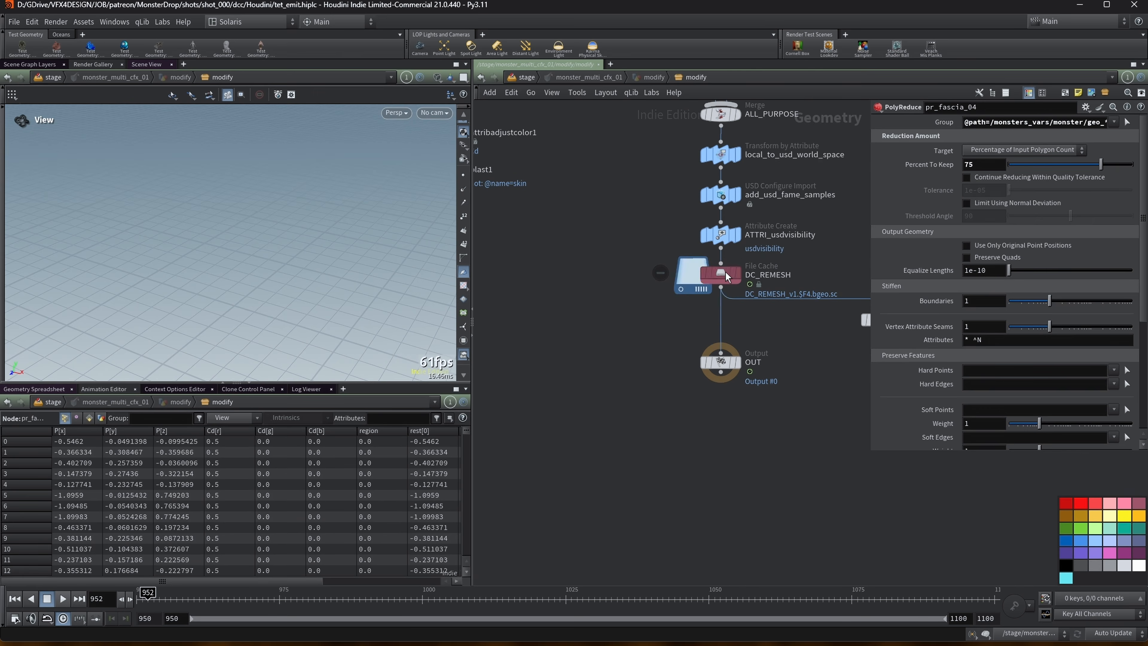
pyautogui.click(726, 272)
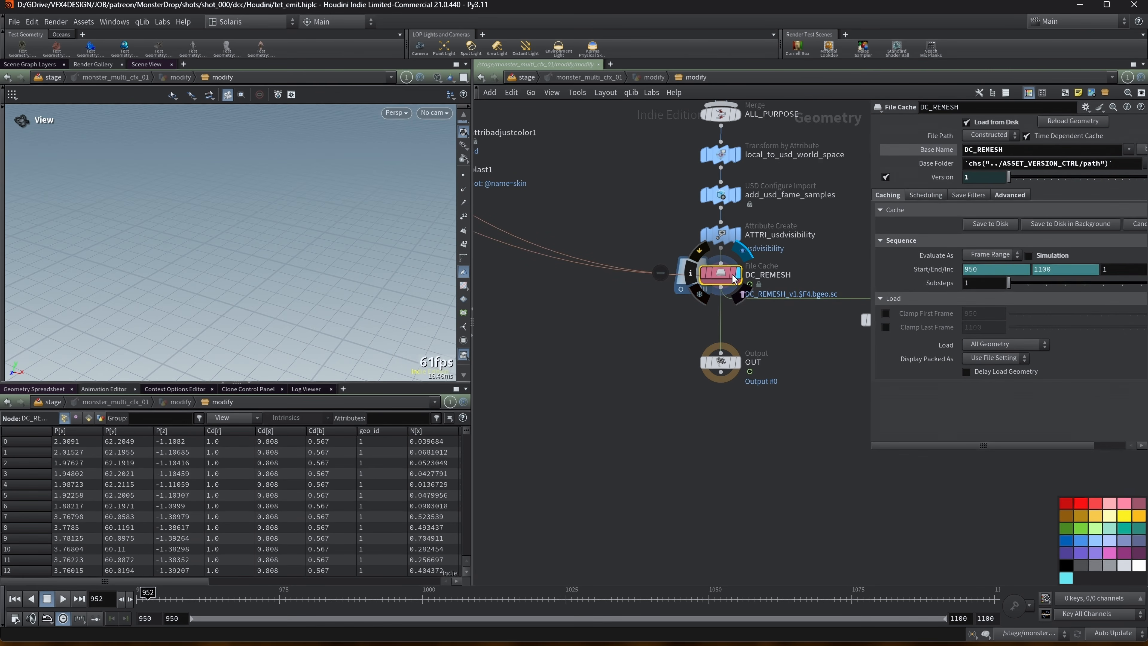
pyautogui.click(735, 274)
pyautogui.moveTo(768, 345); pyautogui.dragTo(742, 395, button='middle')
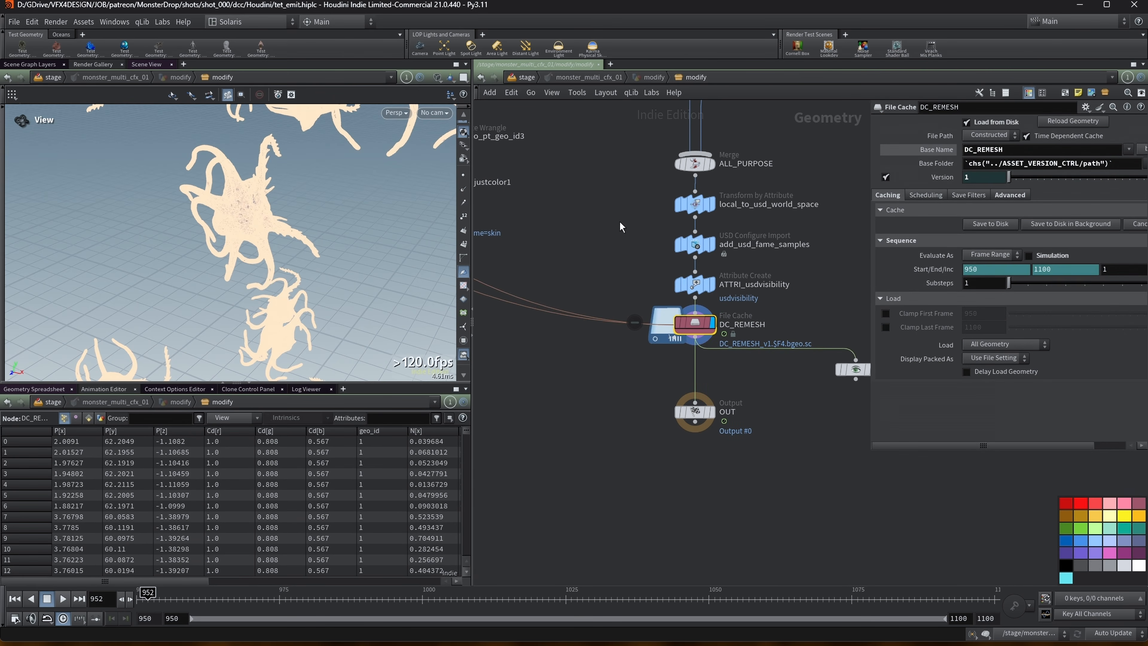
# Step: Return to the stage network, show monster_multi_clip_01's parameters in a wider pane and highlight monsters_vars in the scene graph
pyautogui.press('u')
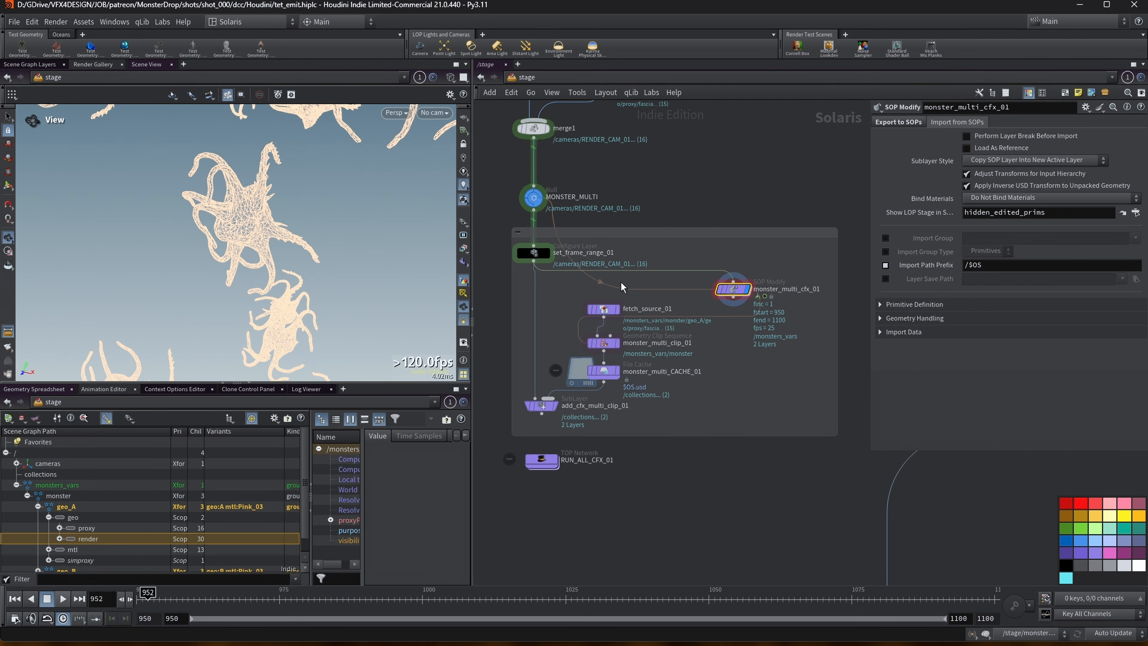
pyautogui.click(615, 344)
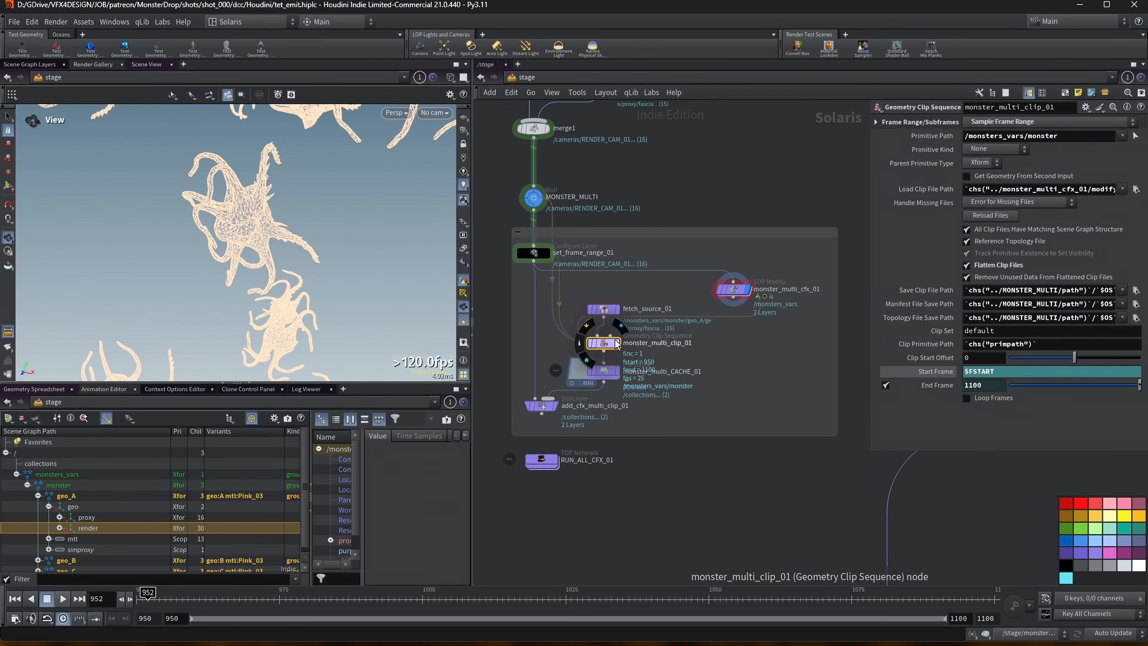
pyautogui.moveTo(869, 140); pyautogui.dragTo(794, 140)
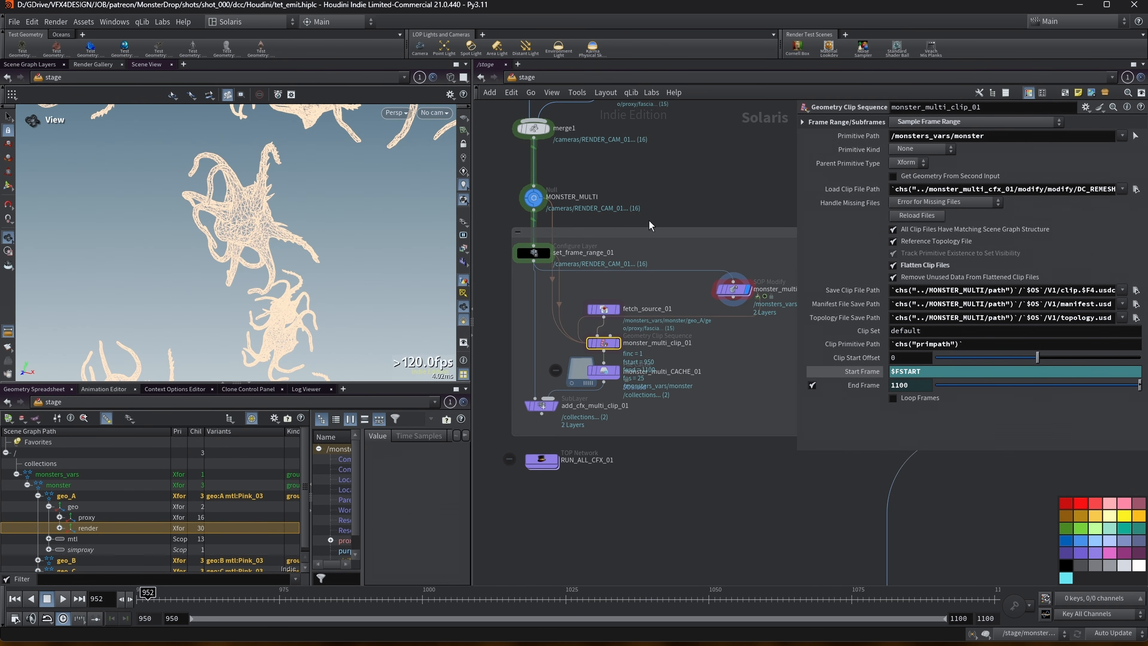
pyautogui.click(58, 475)
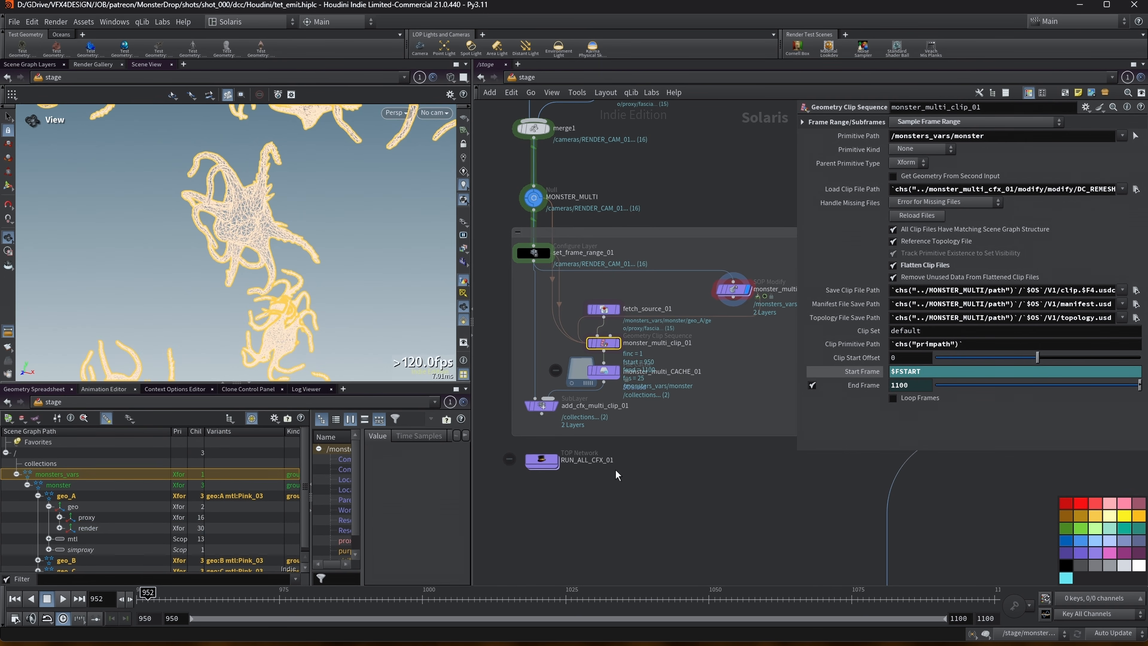
# Step: Copy monster_multi_clip_01's Primitive Path parameter and show the evaluated value of its Clip Primitive Path
pyautogui.click(859, 345)
pyautogui.rightClick(863, 137)
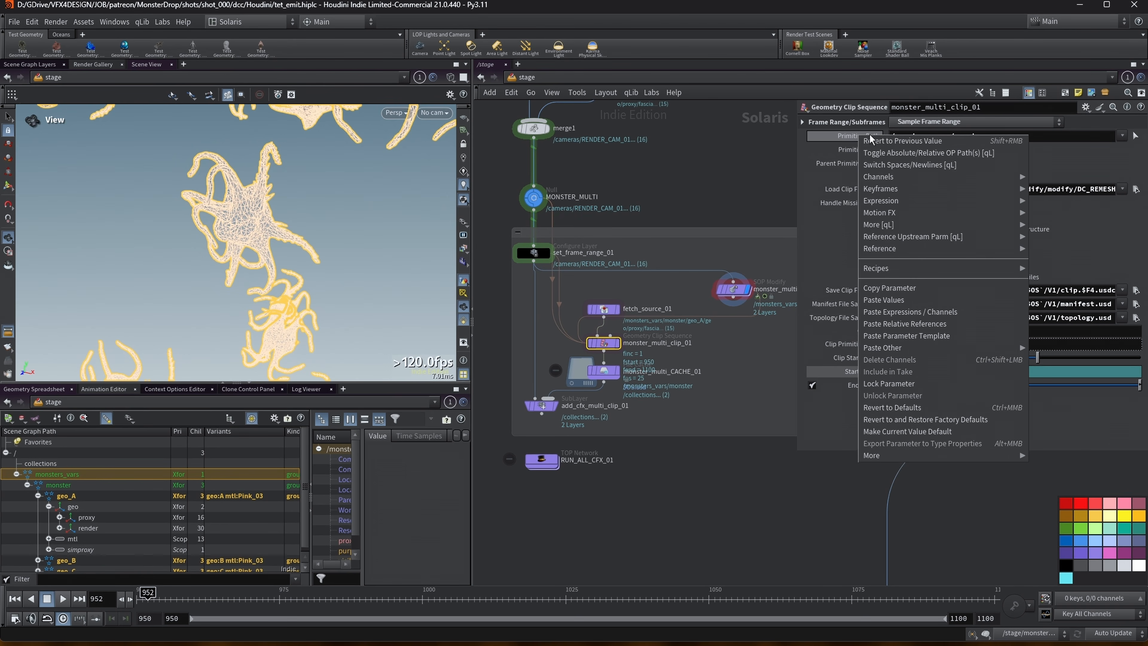
pyautogui.click(886, 290)
pyautogui.click(851, 345)
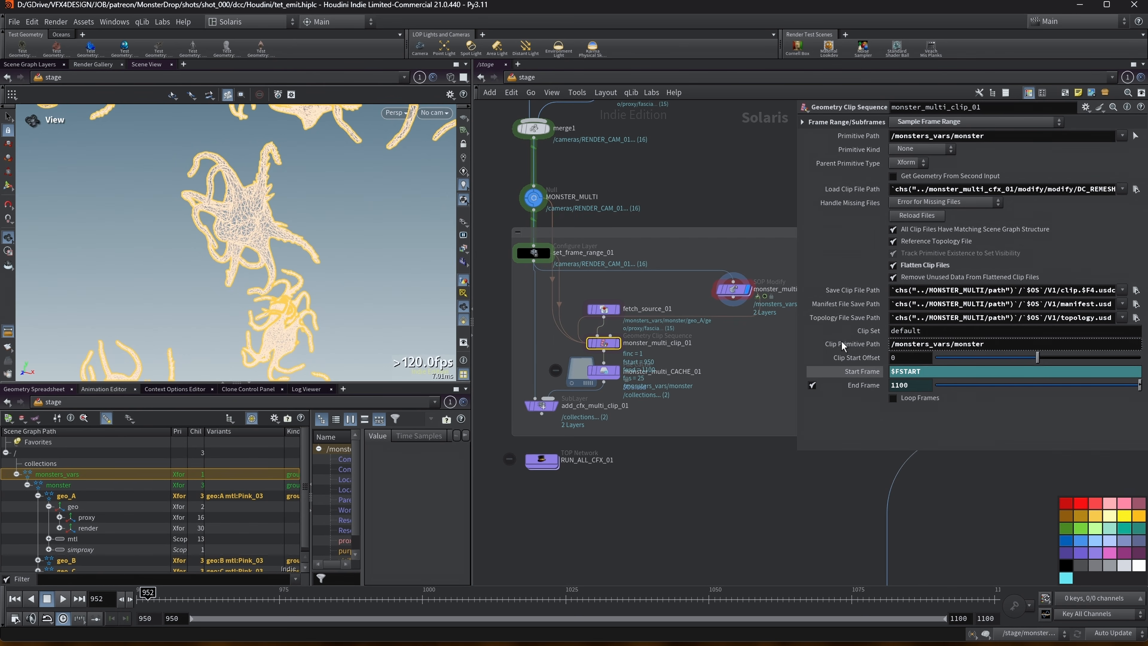
# Step: Inspect the clip set and frame range settings, move the timeline to frame 1077 and check the set_frame_range_01 node
pyautogui.doubleClick(935, 331)
pyautogui.click(863, 375)
pyautogui.click(864, 375)
pyautogui.moveTo(144, 598); pyautogui.dragTo(126, 598)
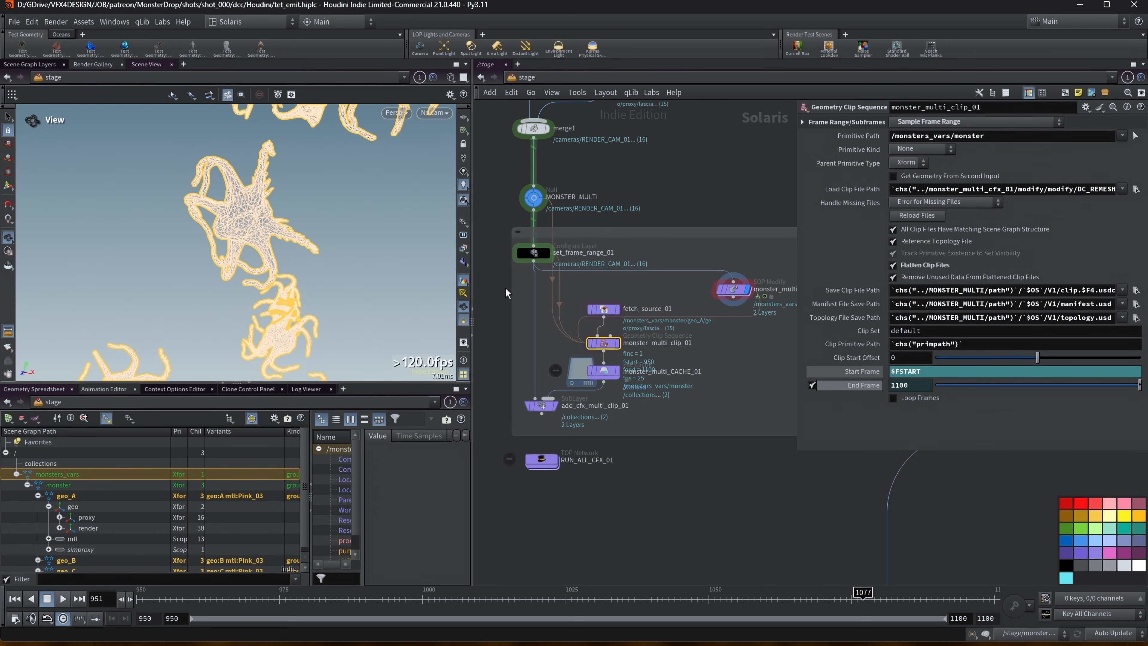
pyautogui.click(537, 252)
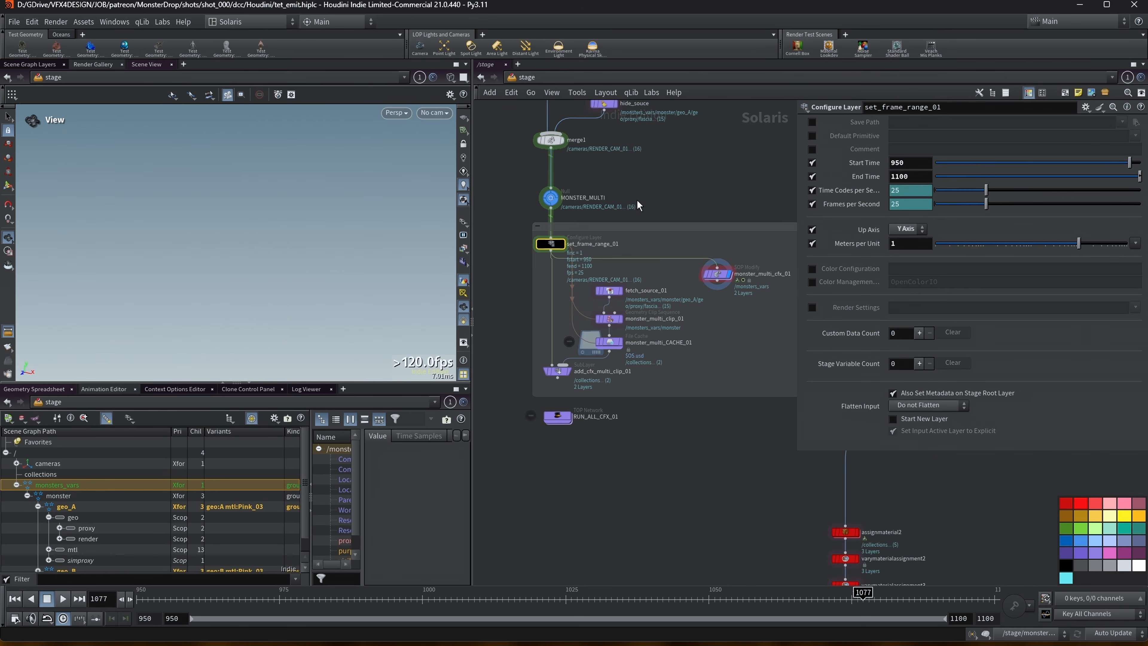
# Step: Reselect monster_multi_clip_01 and enlarge both its parameter pane and the network area to read the full file paths
pyautogui.click(604, 343)
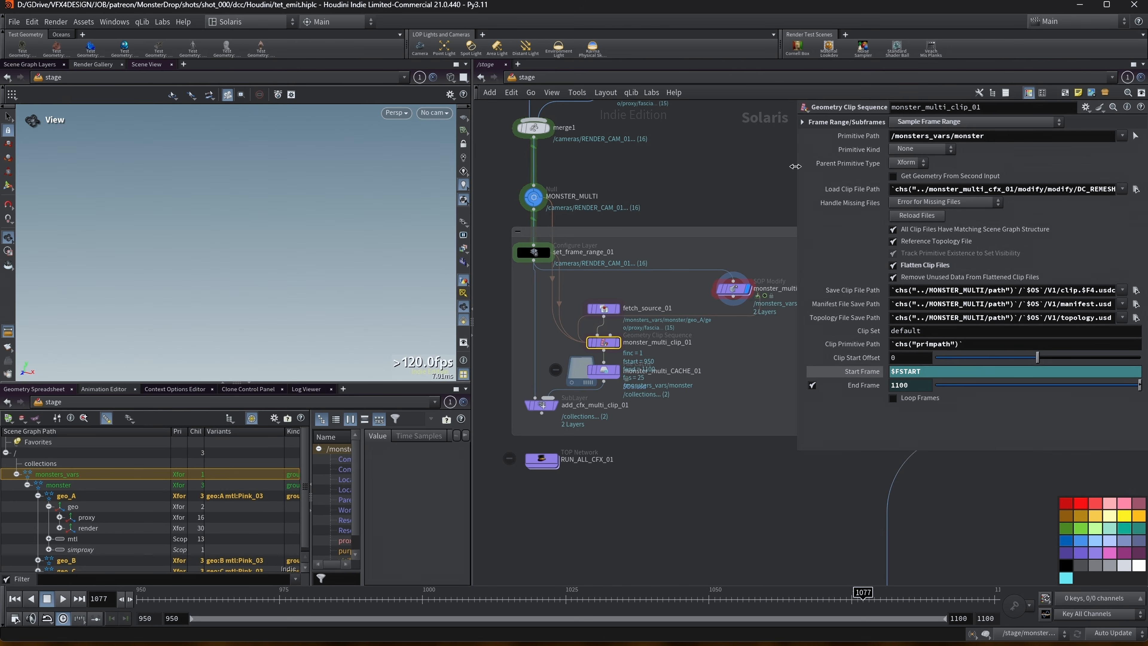
pyautogui.moveTo(795, 167); pyautogui.dragTo(708, 166)
pyautogui.scroll(-2, 653, 179)
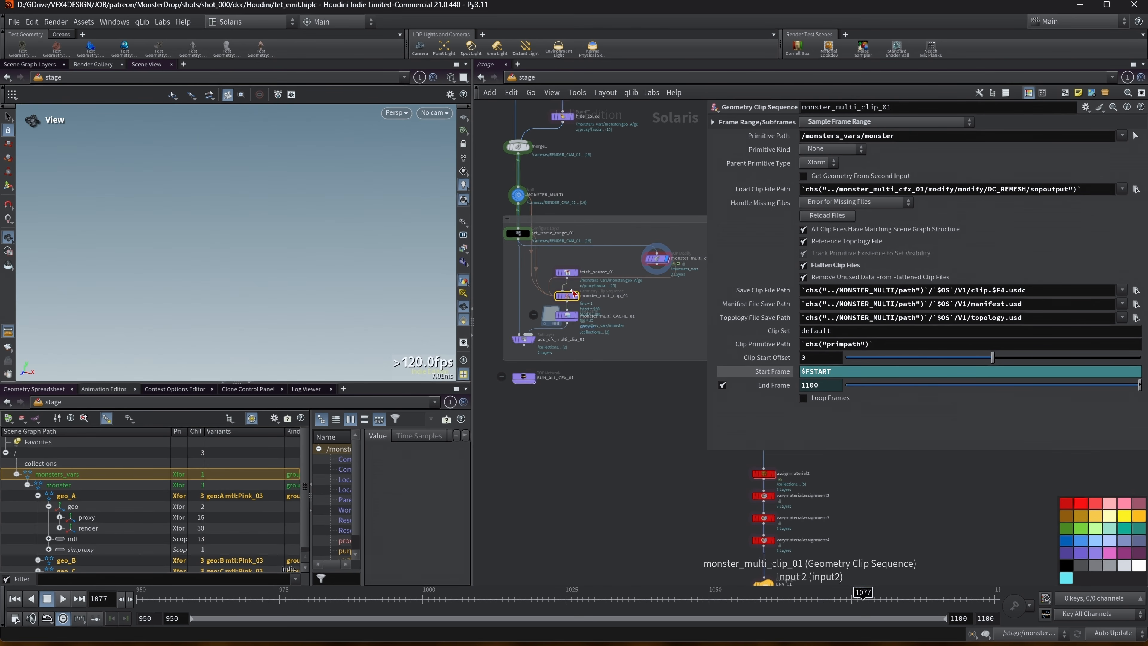
pyautogui.moveTo(472, 316); pyautogui.dragTo(417, 316)
pyautogui.moveTo(449, 166); pyautogui.dragTo(446, 172, button='middle')
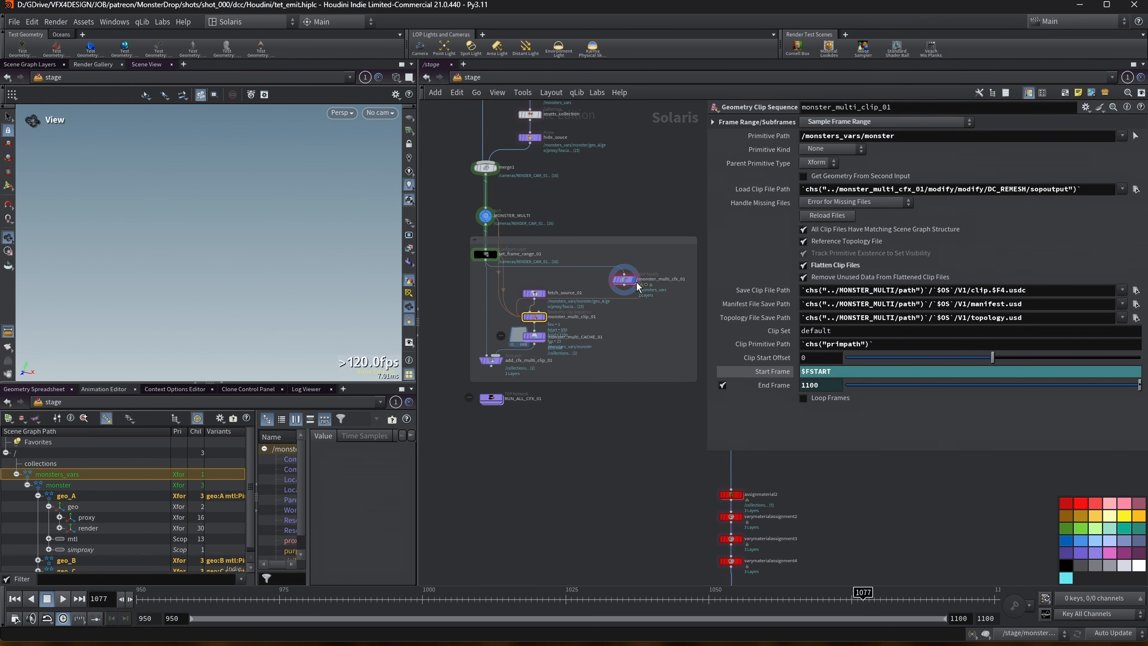
# Step: Select monster_multi_cfx_01, highlight cameras in the scene graph and examine the falling monsters up to frame 1099
pyautogui.click(623, 279)
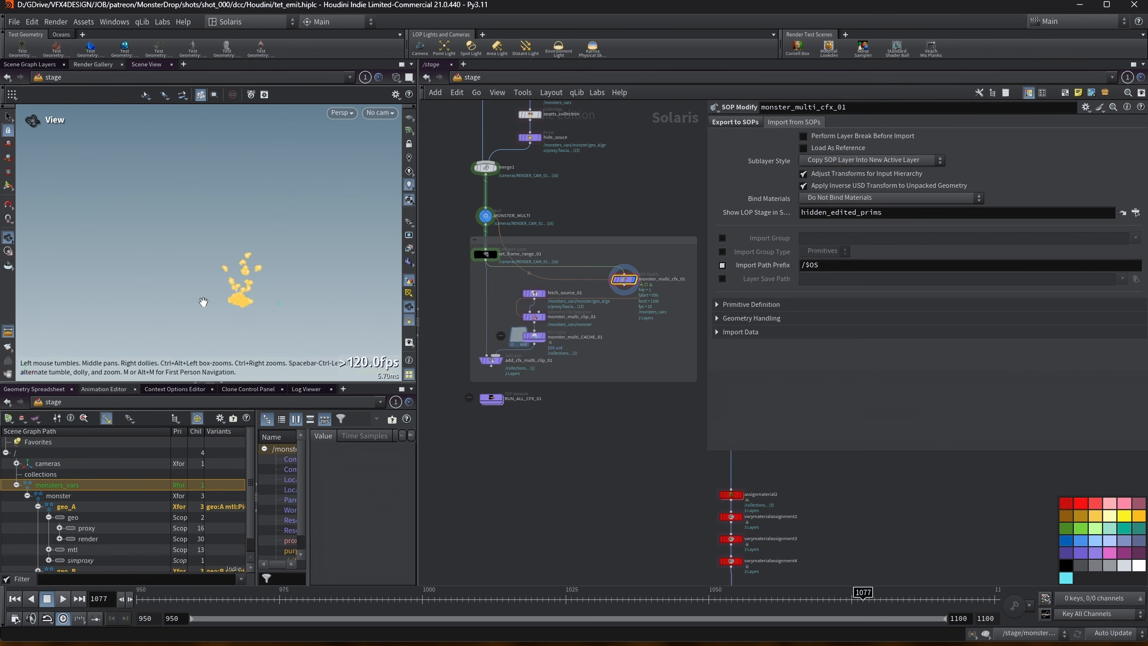
pyautogui.click(64, 464)
pyautogui.moveTo(242, 257); pyautogui.dragTo(298, 243, button='right')
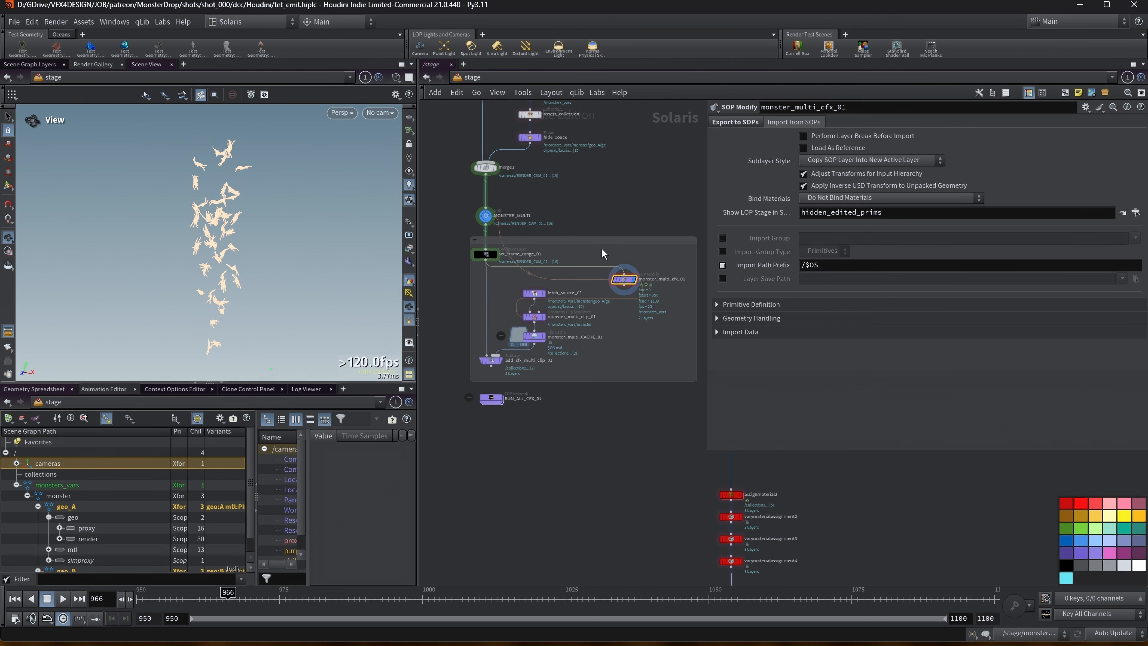
pyautogui.moveTo(247, 240); pyautogui.dragTo(229, 186)
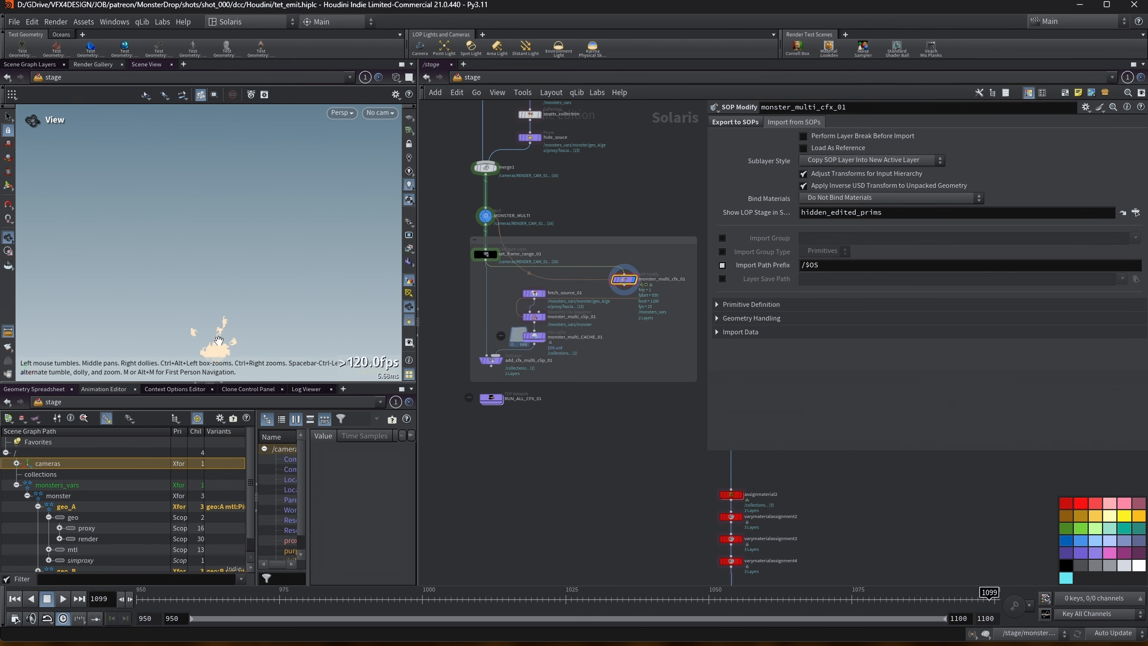
pyautogui.scroll(5, 217, 320)
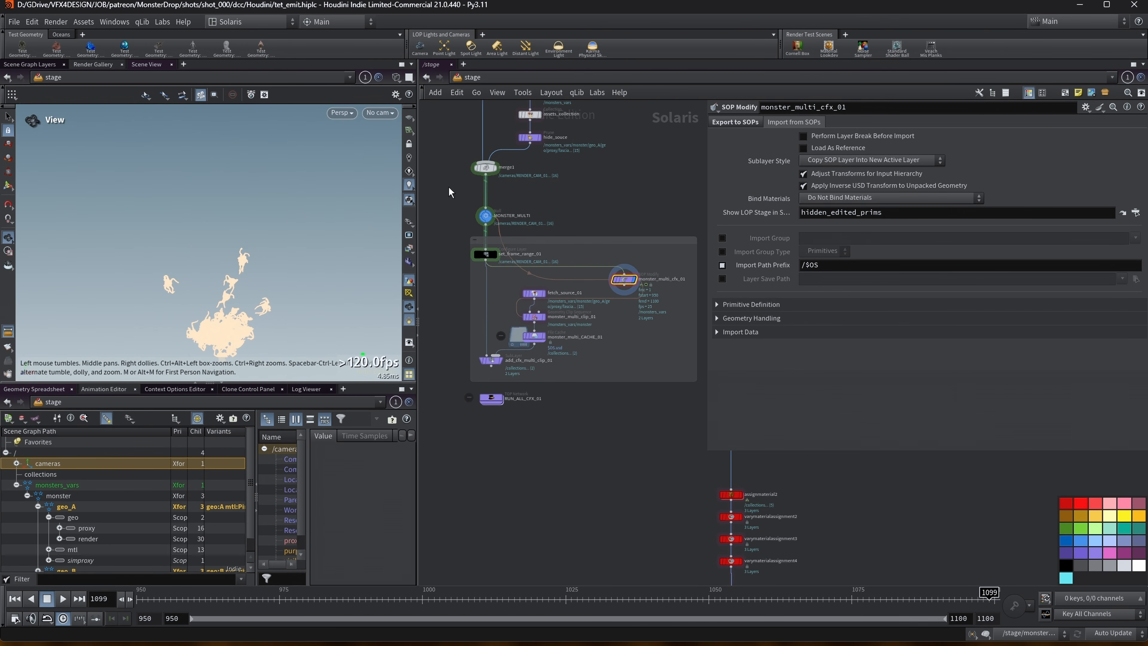
# Step: Select monster_multi_clip_01 and read its full Load Clip File Path reference in a temporarily widened parameter pane
pyautogui.moveTo(537, 315)
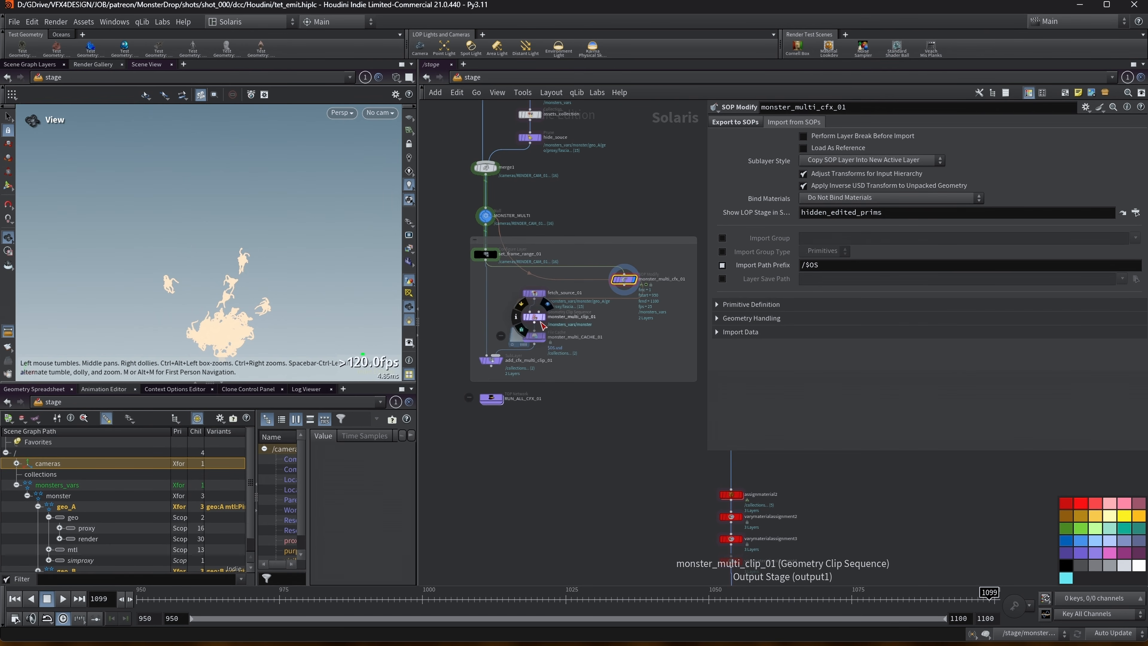
pyautogui.scroll(1, 559, 328)
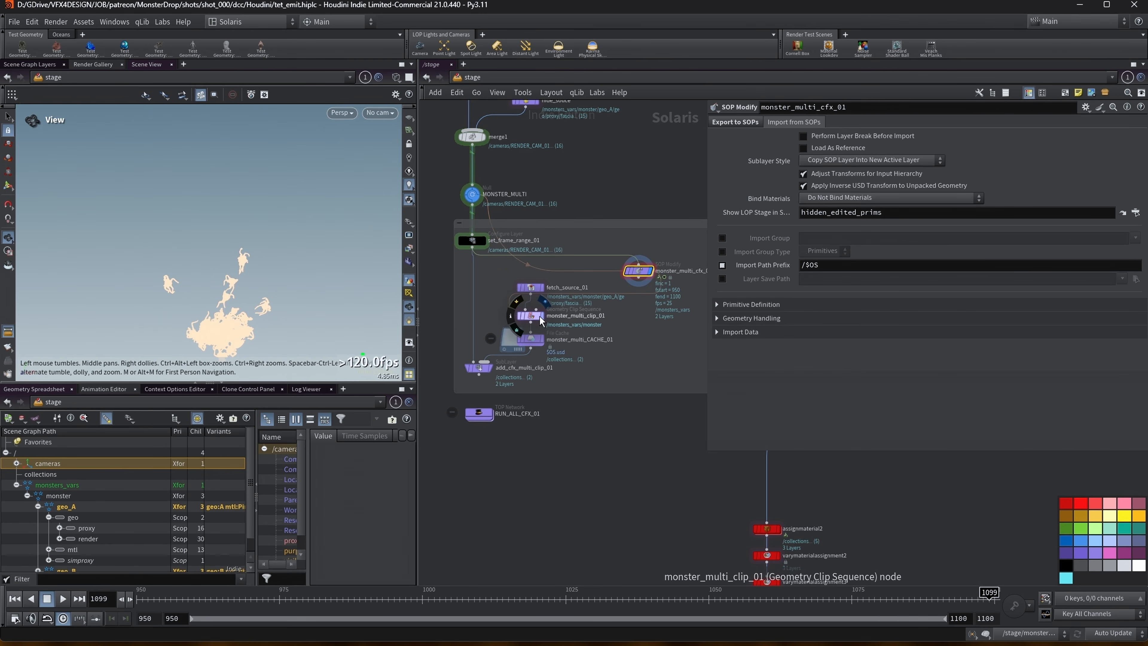
pyautogui.click(531, 316)
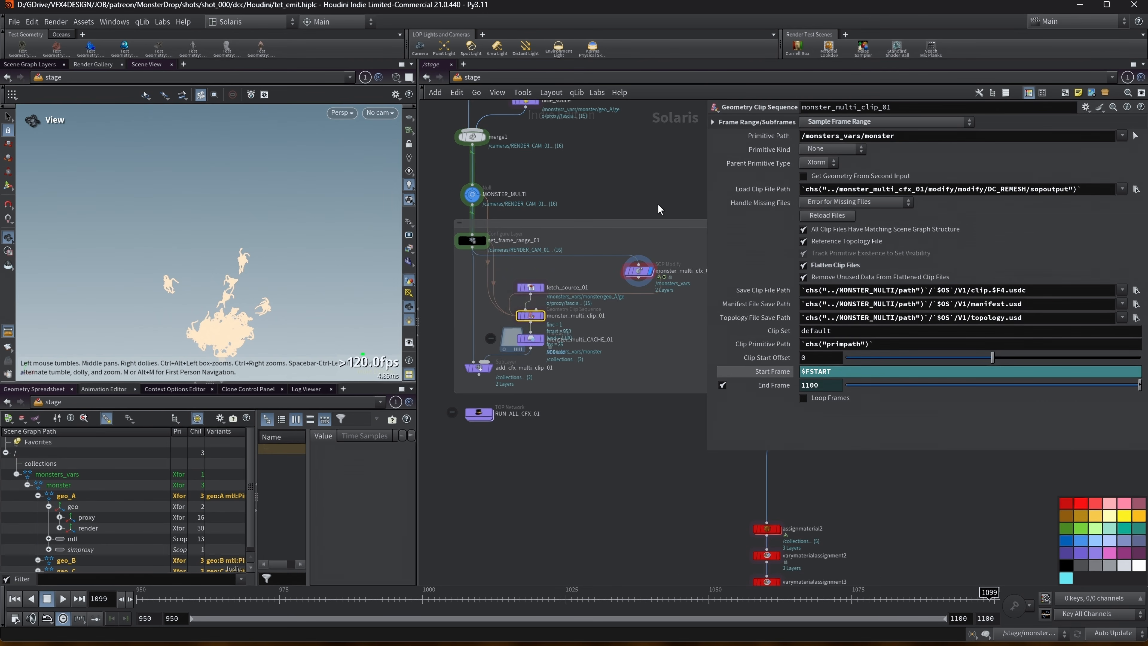
pyautogui.moveTo(706, 175); pyautogui.dragTo(615, 176)
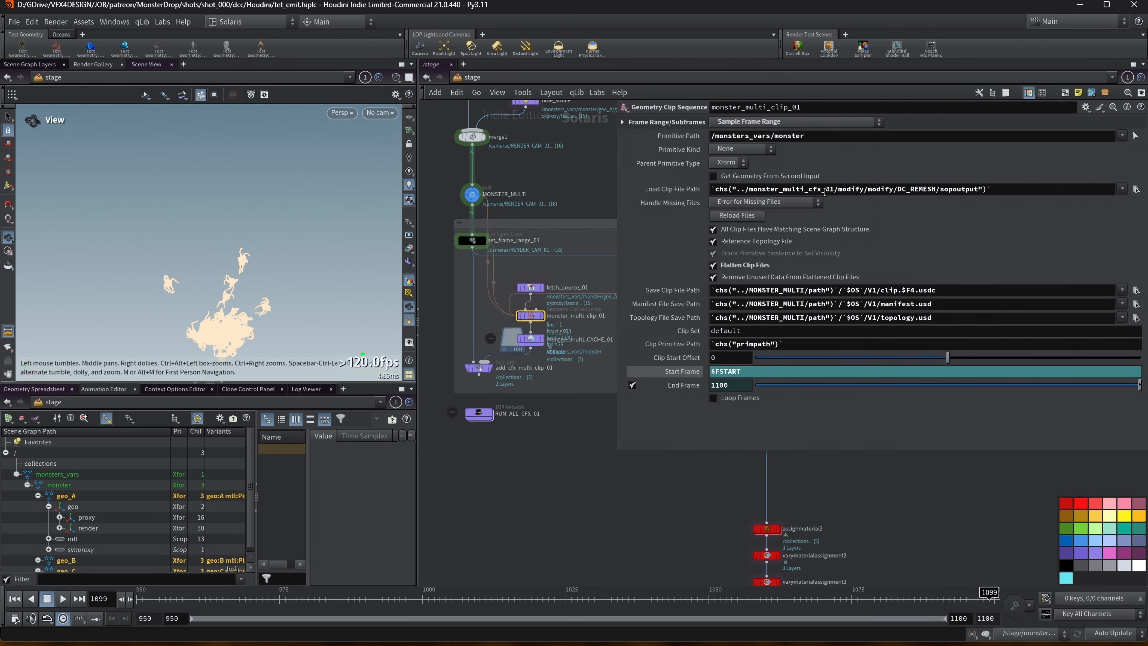
pyautogui.moveTo(615, 183); pyautogui.dragTo(803, 182)
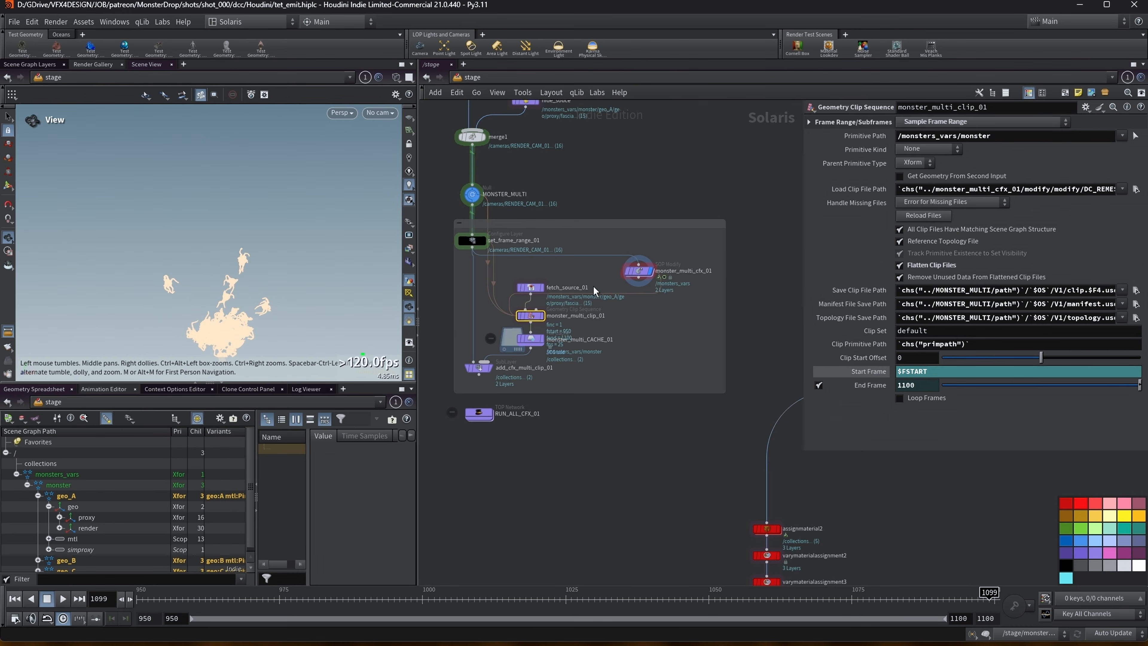
# Step: Open the DC_REMESH file cache inside monster_multi_cfx_01 and read its full Output File path in the advanced path settings
pyautogui.click(641, 274)
pyautogui.doubleClick(641, 272)
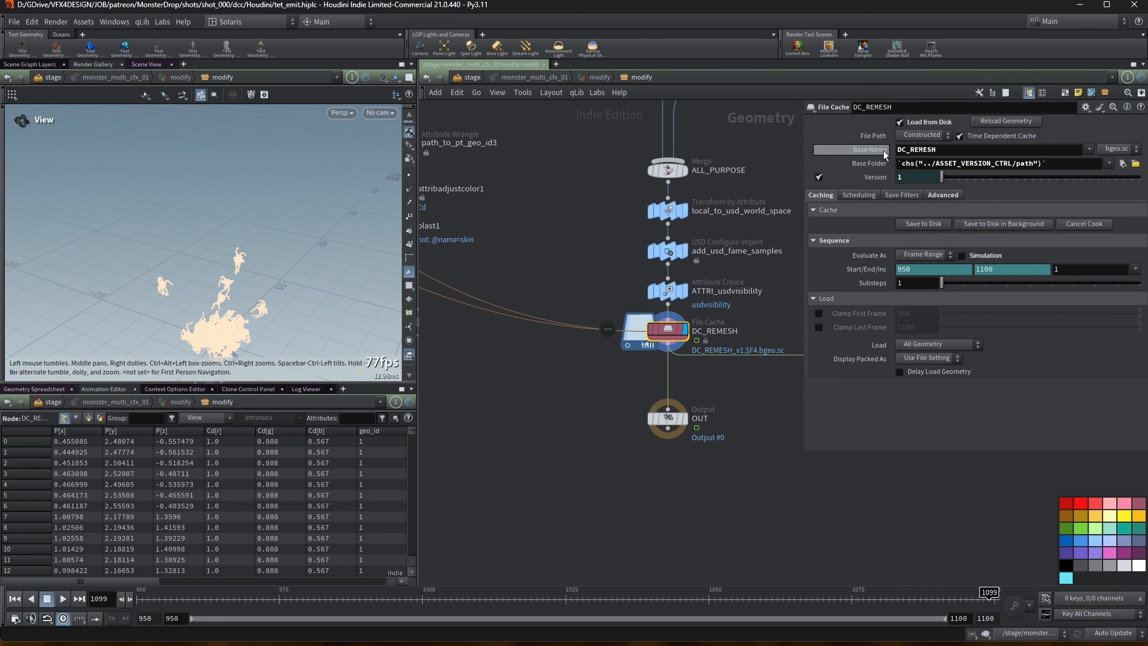
pyautogui.click(955, 194)
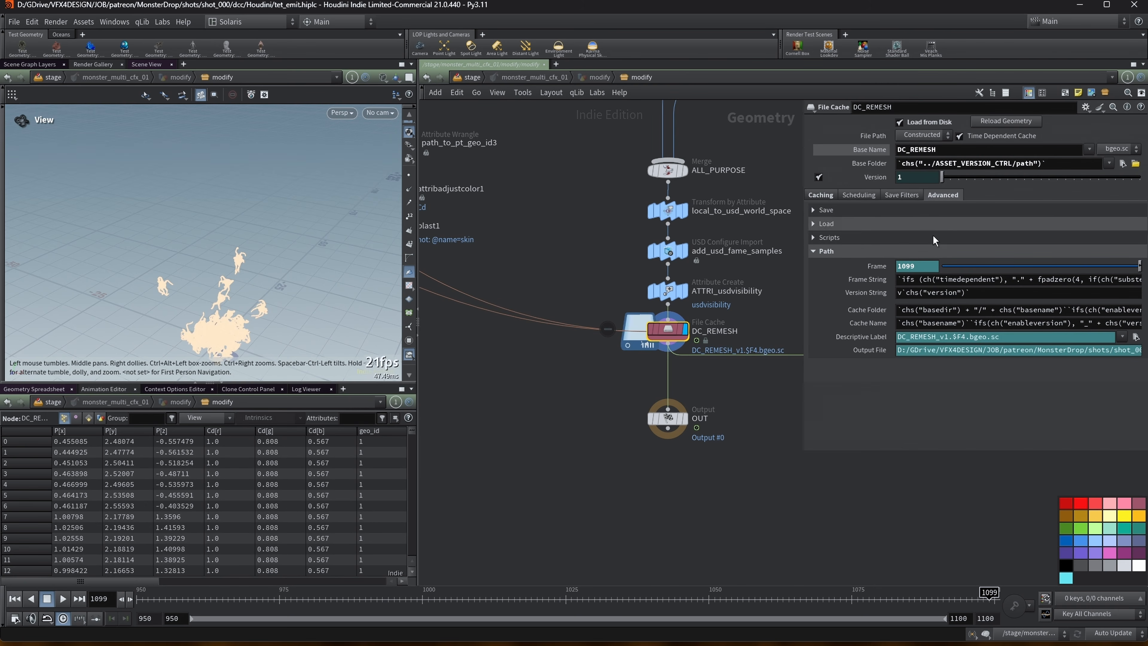
pyautogui.moveTo(804, 374); pyautogui.dragTo(441, 367)
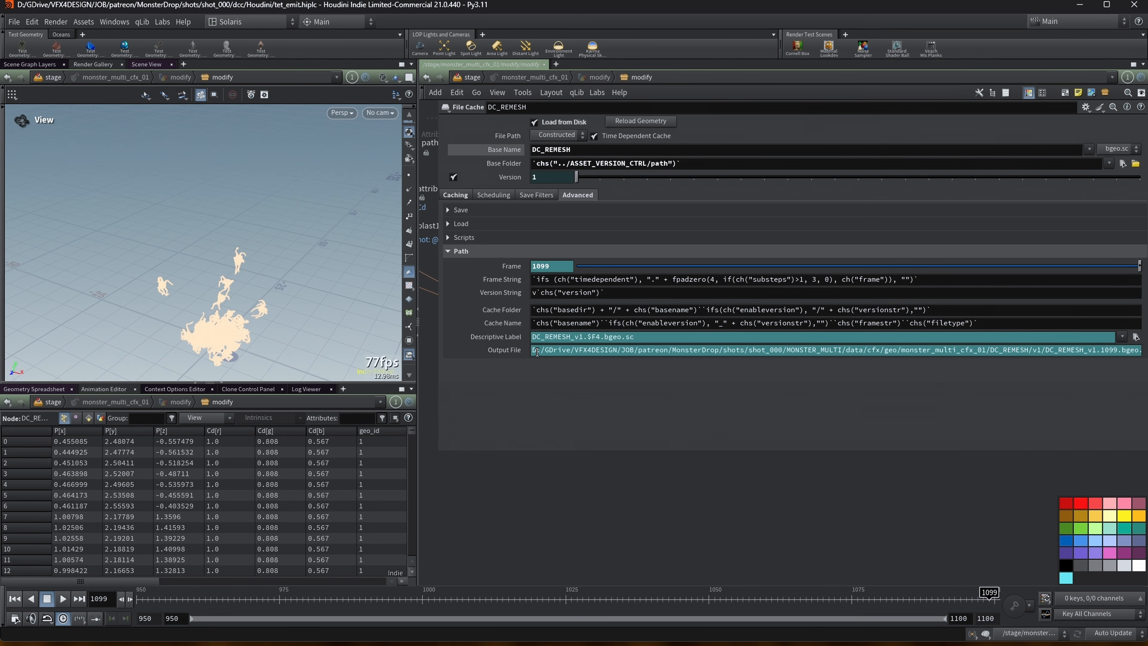
# Step: Copy the Output File parameter of DC_REMESH, narrow the parameter pane and return to the stage network
pyautogui.rightClick(507, 353)
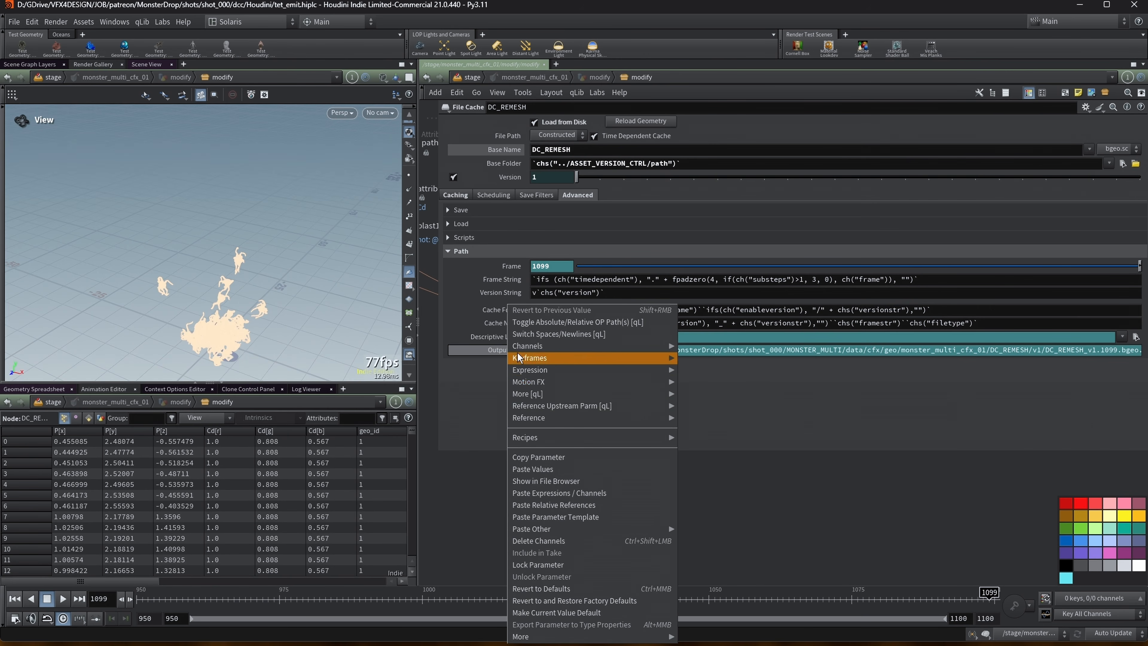
pyautogui.click(546, 456)
pyautogui.moveTo(436, 422); pyautogui.dragTo(814, 420)
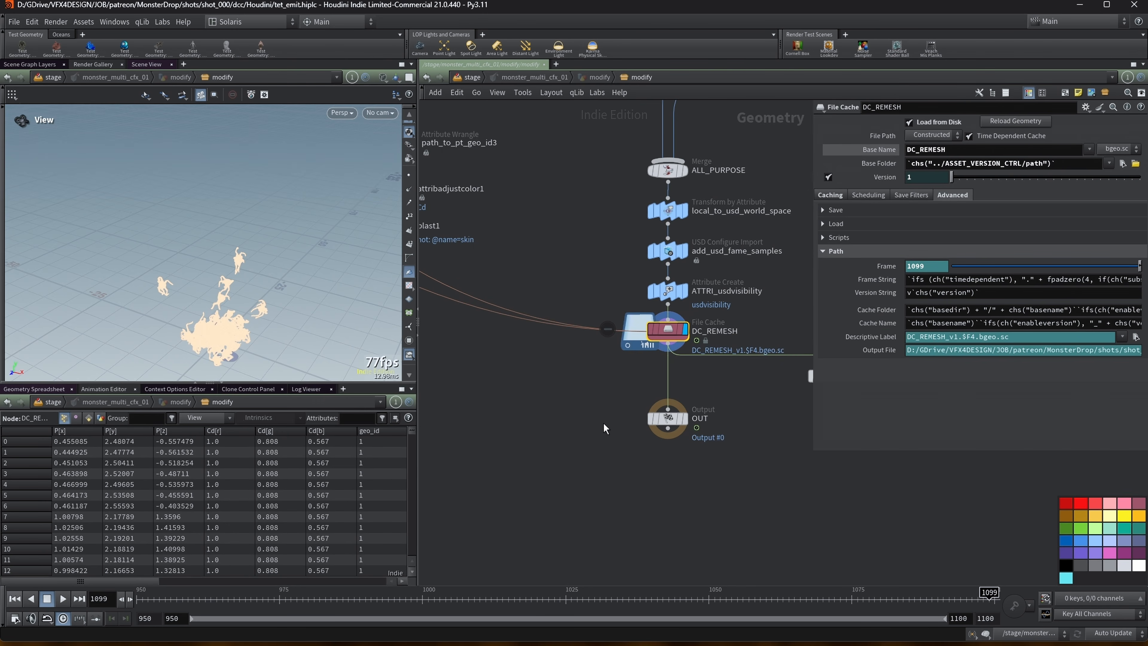
pyautogui.press('u')
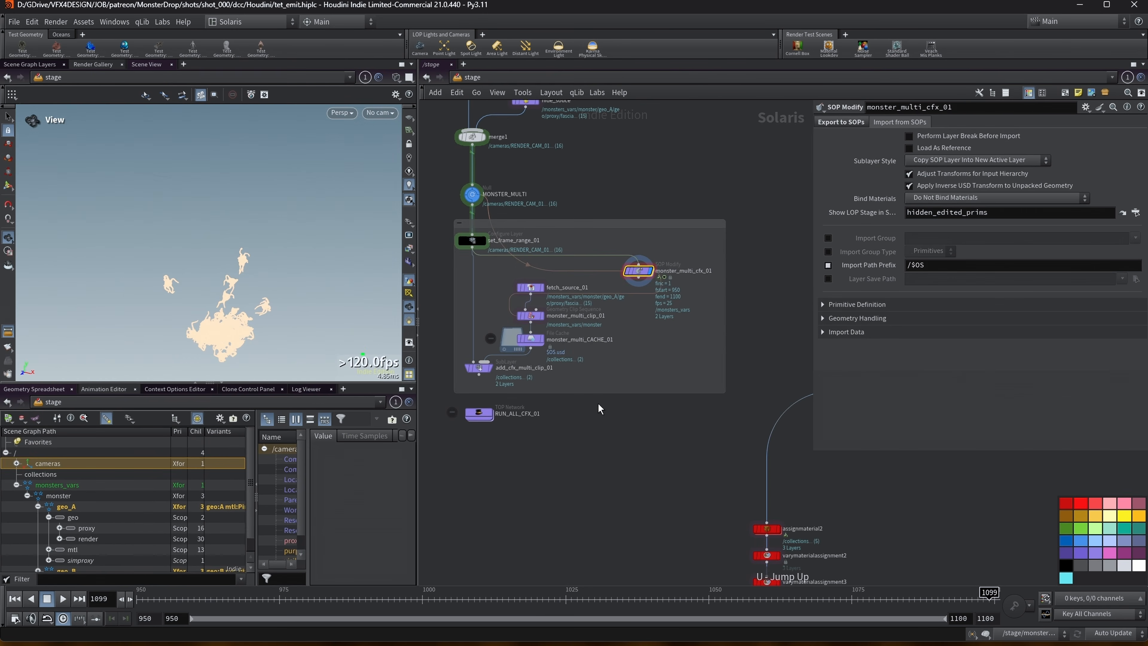
# Step: Select monster_multi_clip_01 and widen its parameter pane to read the full Load Clip File Path expression
pyautogui.click(531, 316)
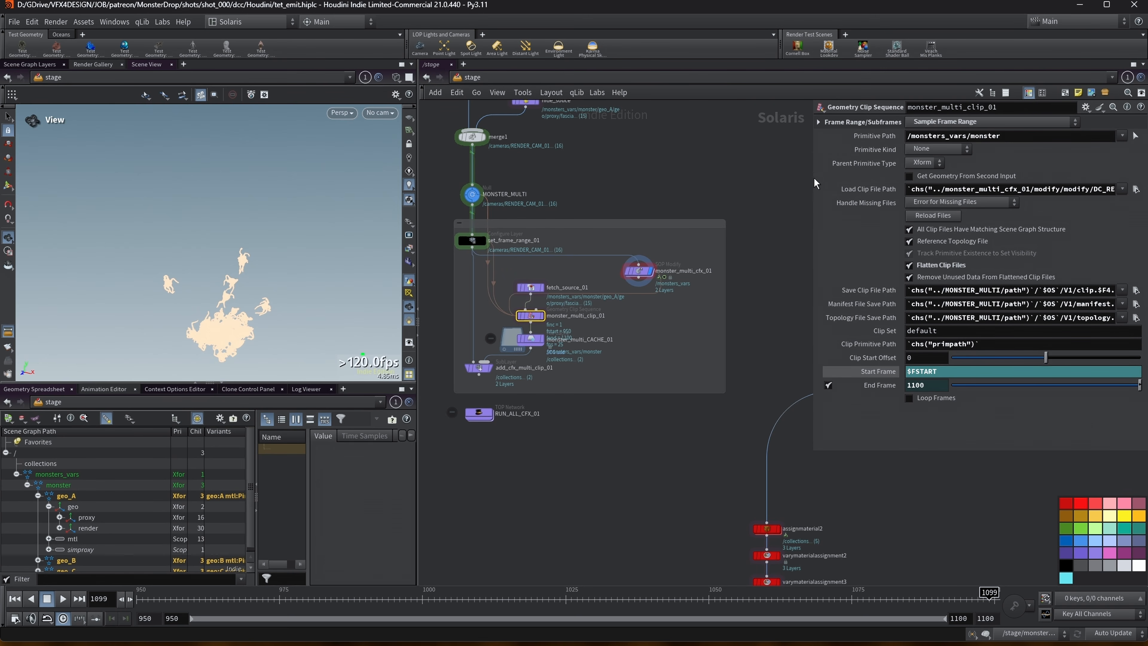
pyautogui.moveTo(811, 178); pyautogui.dragTo(667, 178)
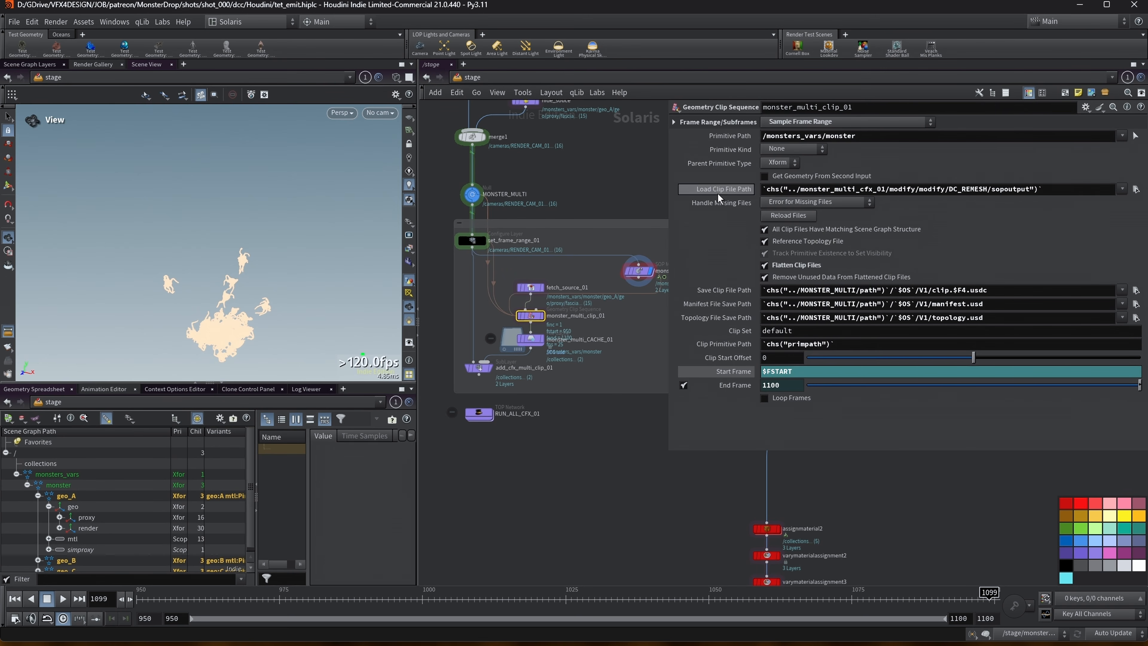
pyautogui.moveTo(629, 170); pyautogui.dragTo(622, 178, button='middle')
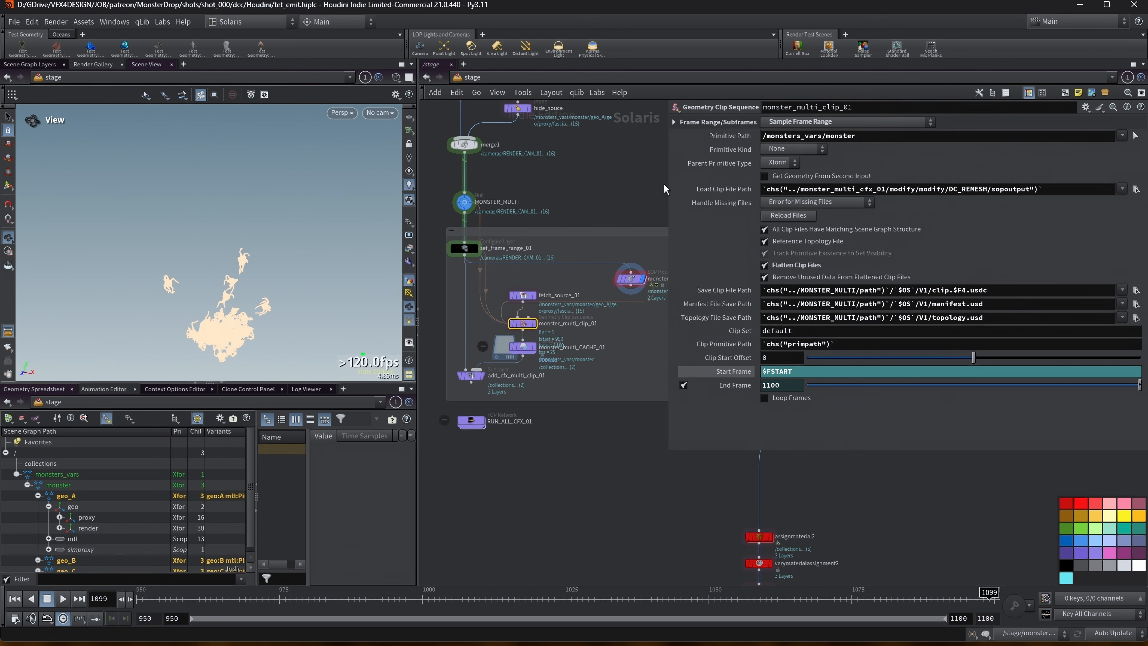
pyautogui.moveTo(668, 182); pyautogui.dragTo(691, 182)
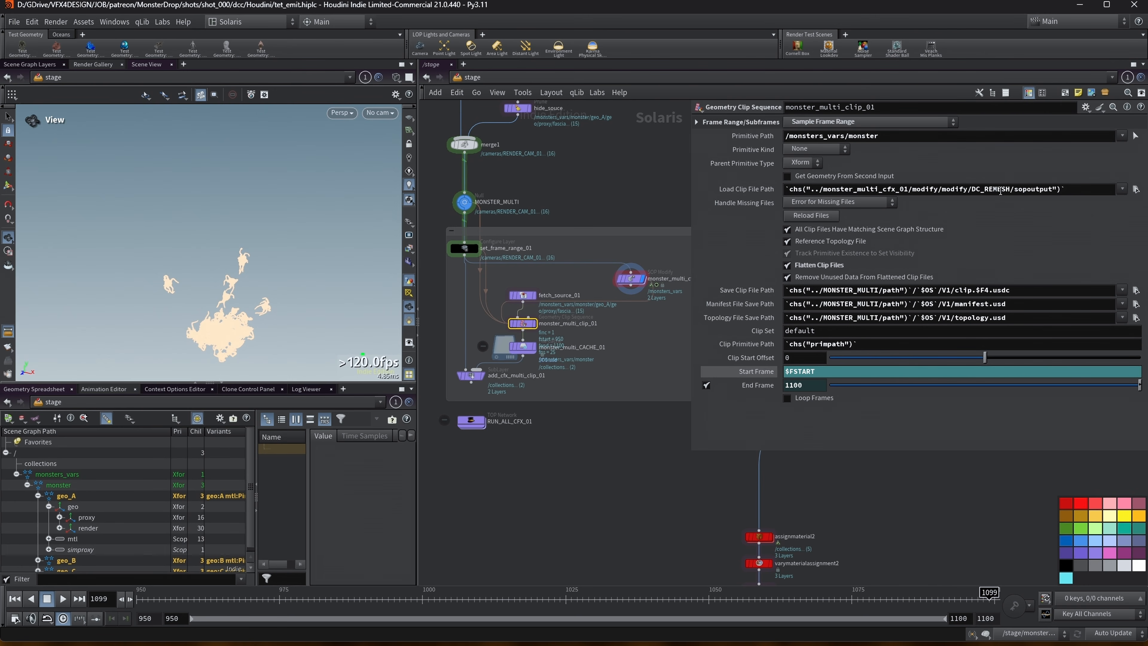
# Step: Switch to the node documentation in the browser and highlight the 4.bgeo.sc and :SDF_FORMAT_ARGS:sampleframe=$F parts of the example path
pyautogui.moveTo(457, 643)
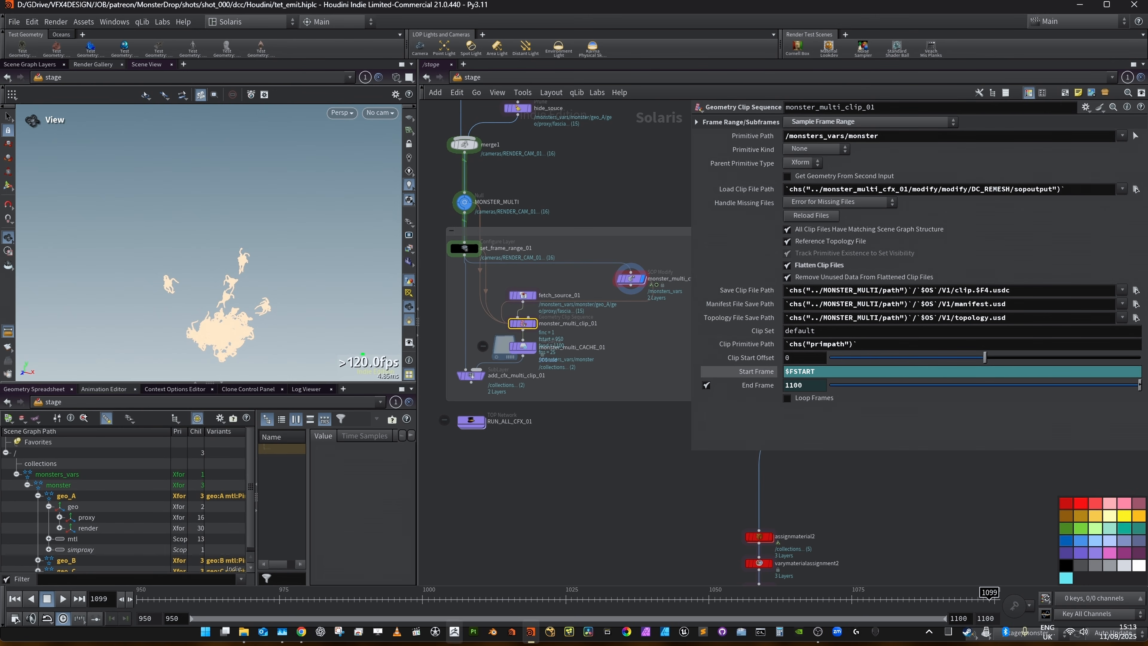
pyautogui.moveTo(301, 631)
pyautogui.click(317, 569)
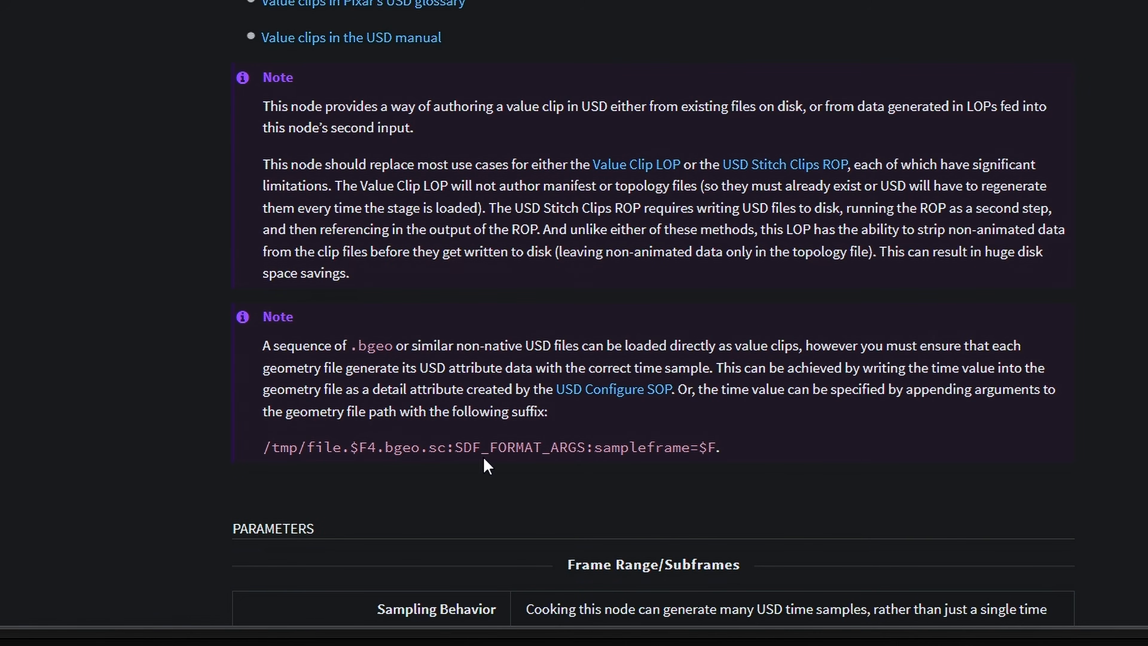
pyautogui.moveTo(446, 448); pyautogui.dragTo(364, 447)
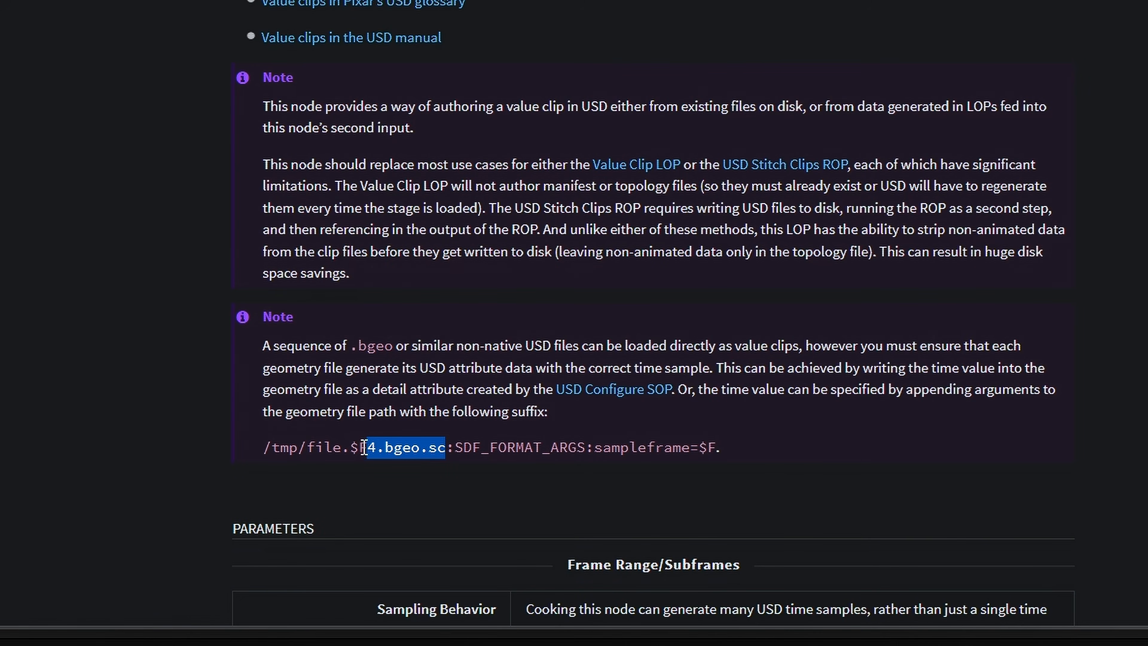
pyautogui.moveTo(446, 448); pyautogui.dragTo(726, 448)
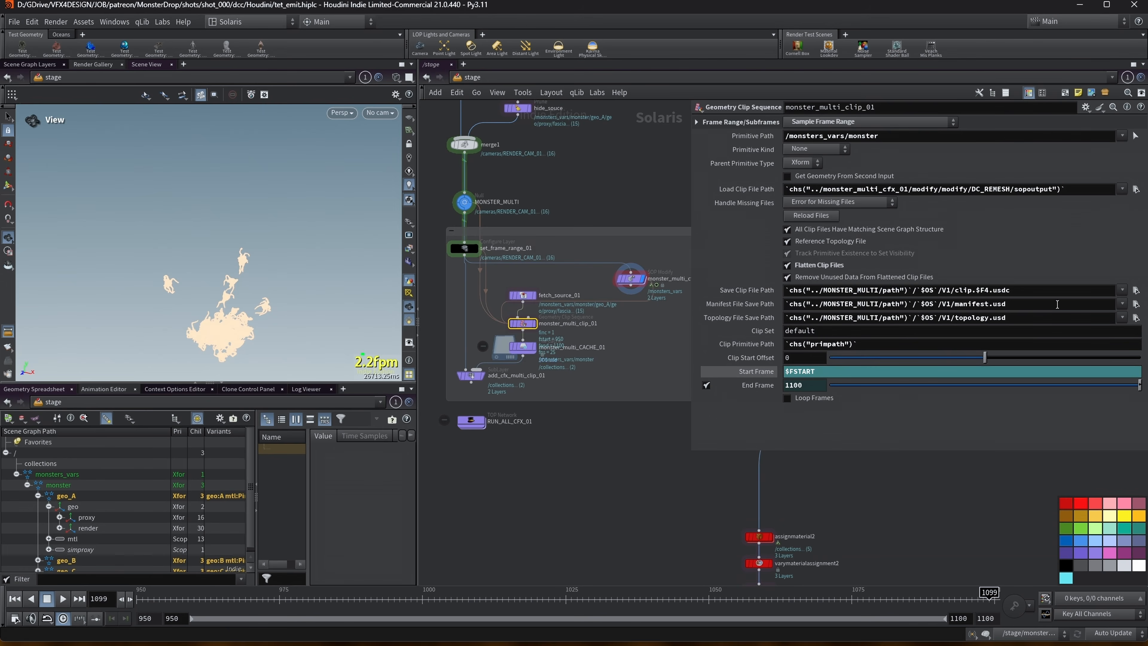
# Step: Inspect the add_usd_fame_samples node above DC_REMESH inside monster_multi_cfx_01, then return to the stage network
pyautogui.doubleClick(629, 279)
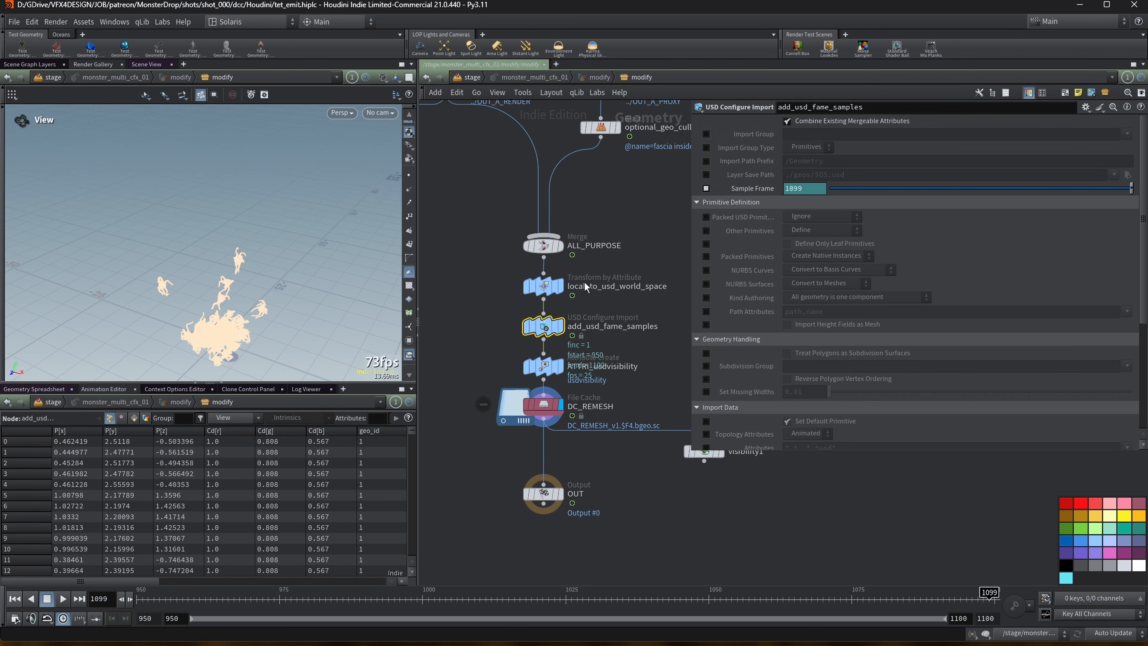
pyautogui.moveTo(540, 419)
pyautogui.moveTo(603, 493); pyautogui.dragTo(625, 498, button='middle')
pyautogui.moveTo(498, 344); pyautogui.dragTo(504, 346, button='middle')
pyautogui.press('u')
pyautogui.press('u')
pyautogui.press('u')
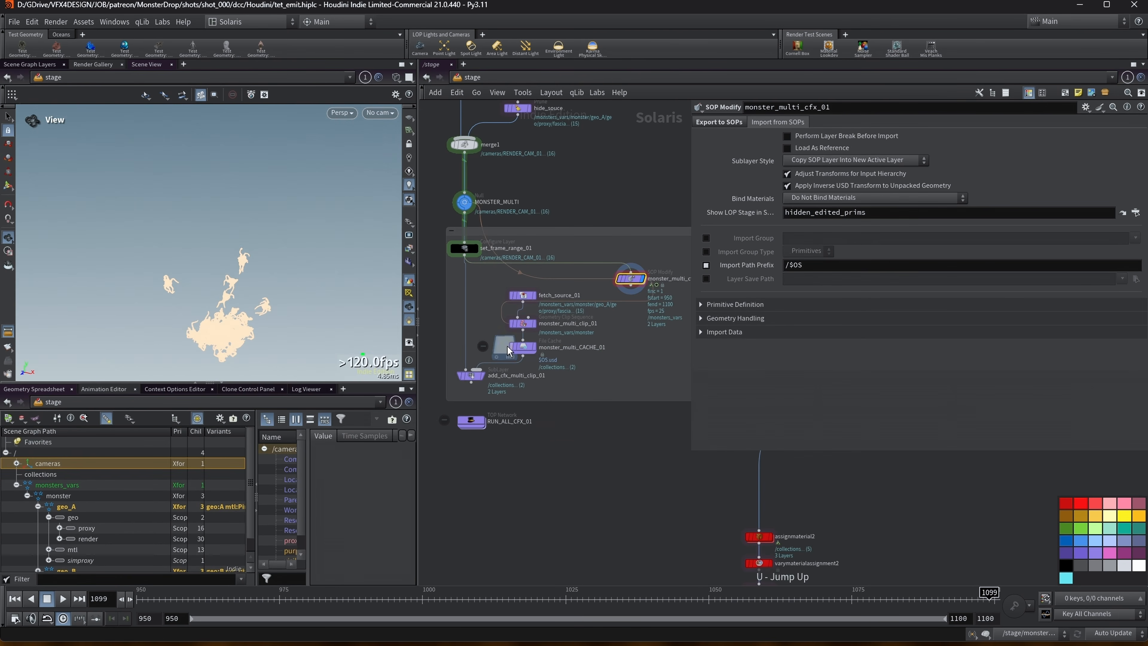
# Step: Select monster_multi_clip_01 and review the end of its Load Clip File Path and its clip, manifest and topology save paths
pyautogui.click(523, 324)
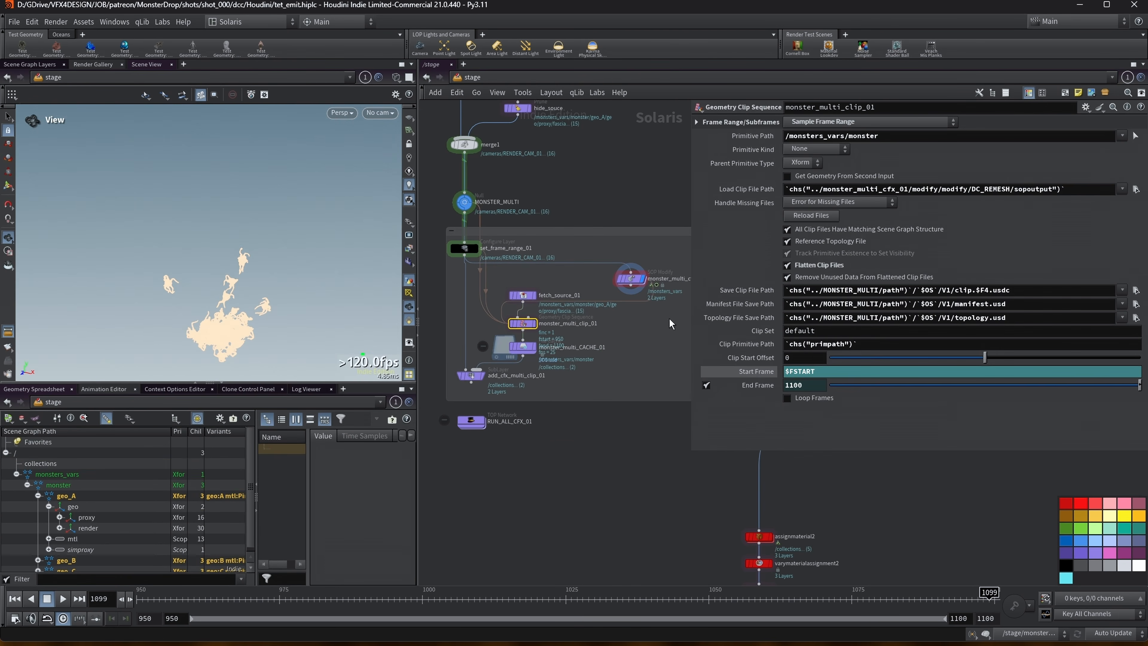
pyautogui.click(1088, 190)
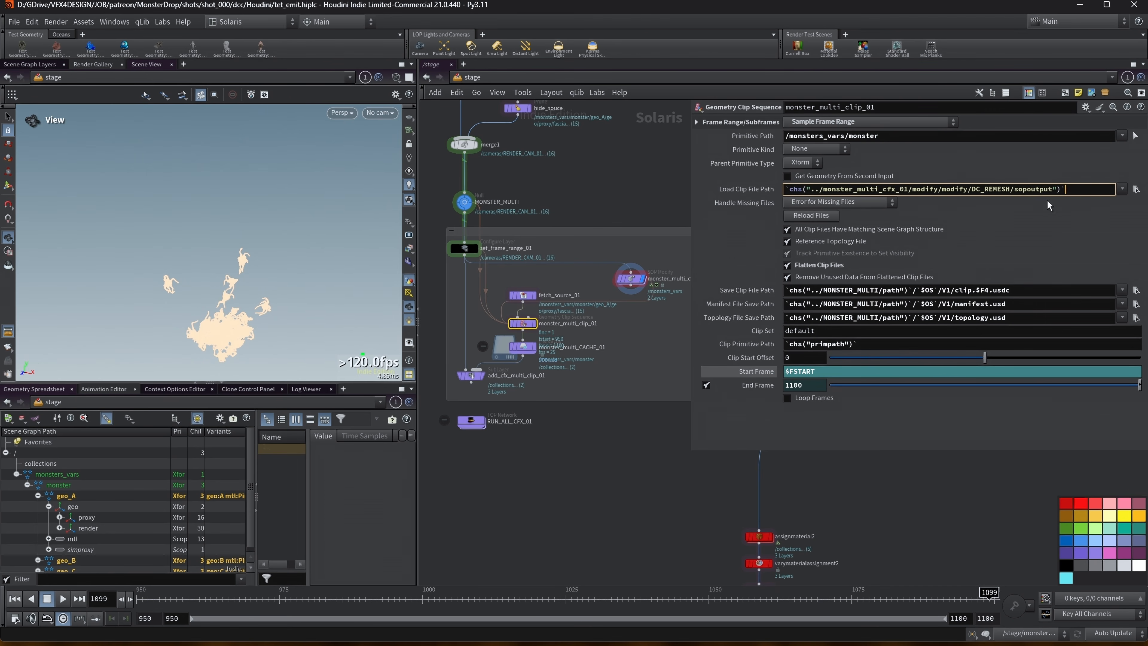
pyautogui.press('Return')
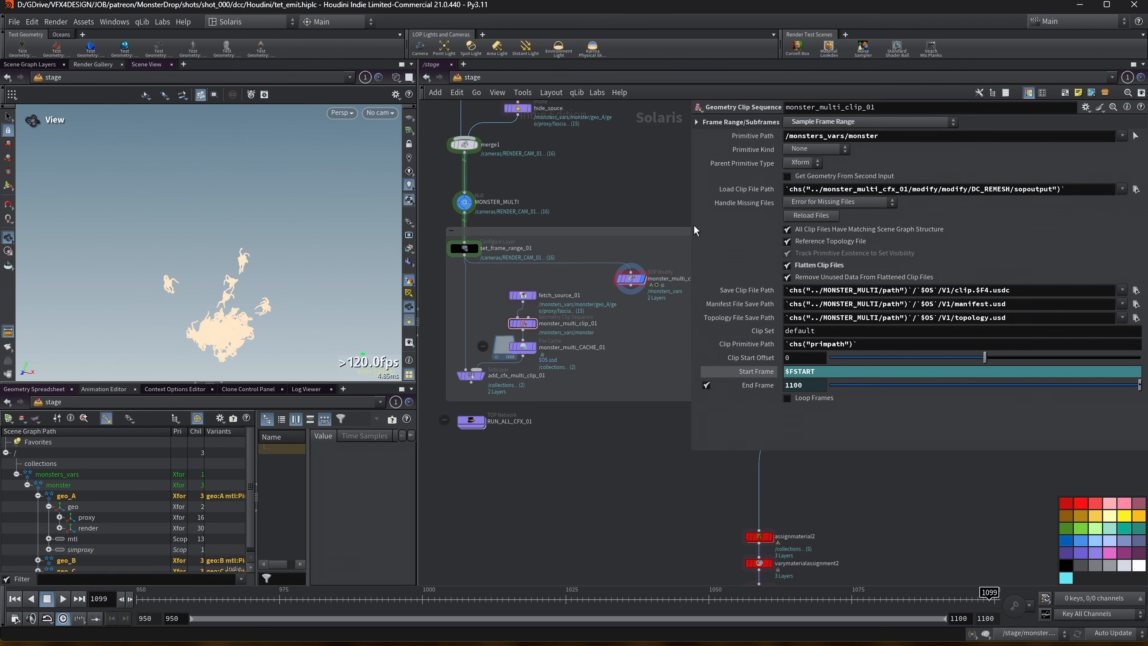
pyautogui.moveTo(688, 223); pyautogui.dragTo(654, 223)
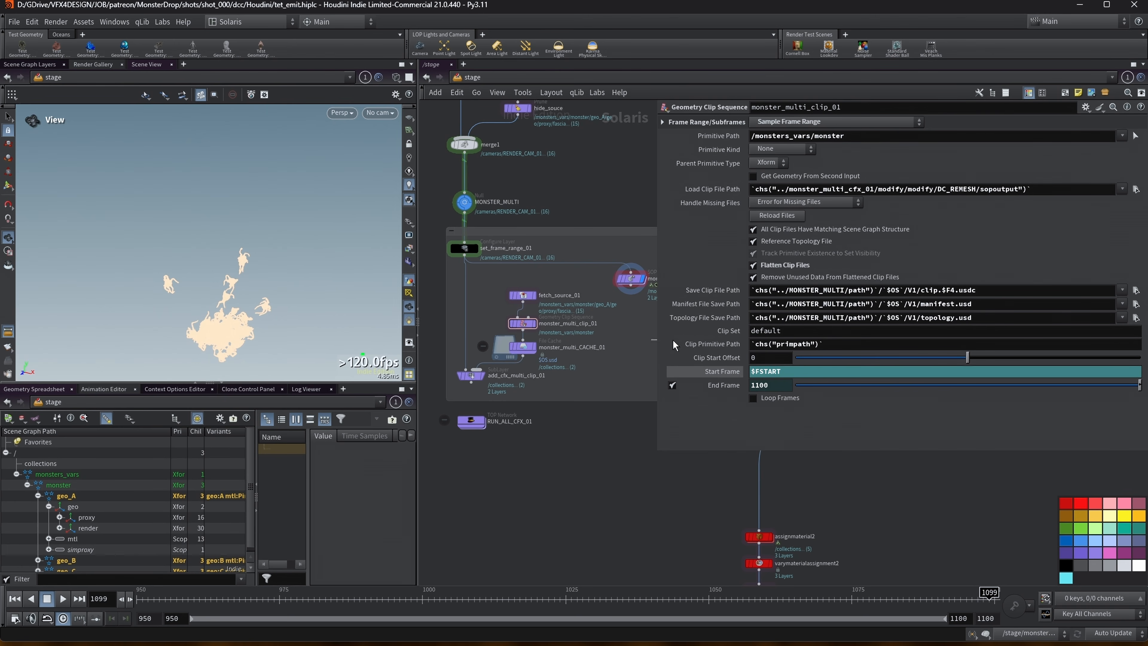
pyautogui.moveTo(658, 348); pyautogui.dragTo(708, 345)
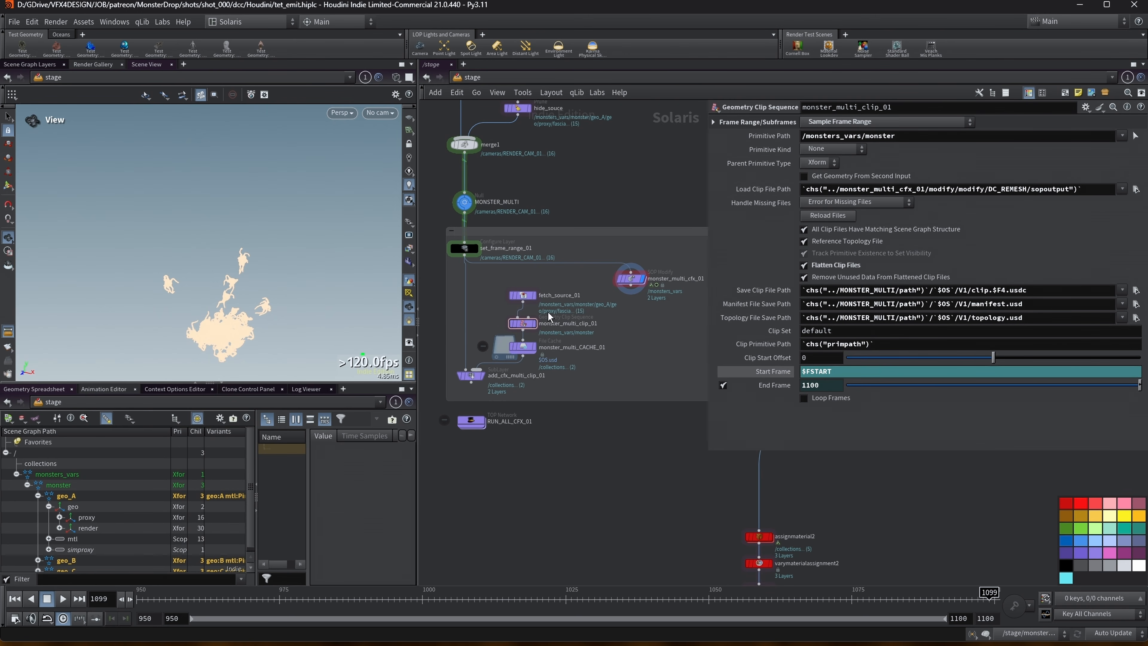
# Step: Compare the Path expression on the MONSTER_MULTI null with the save paths of monster_multi_clip_01
pyautogui.click(464, 204)
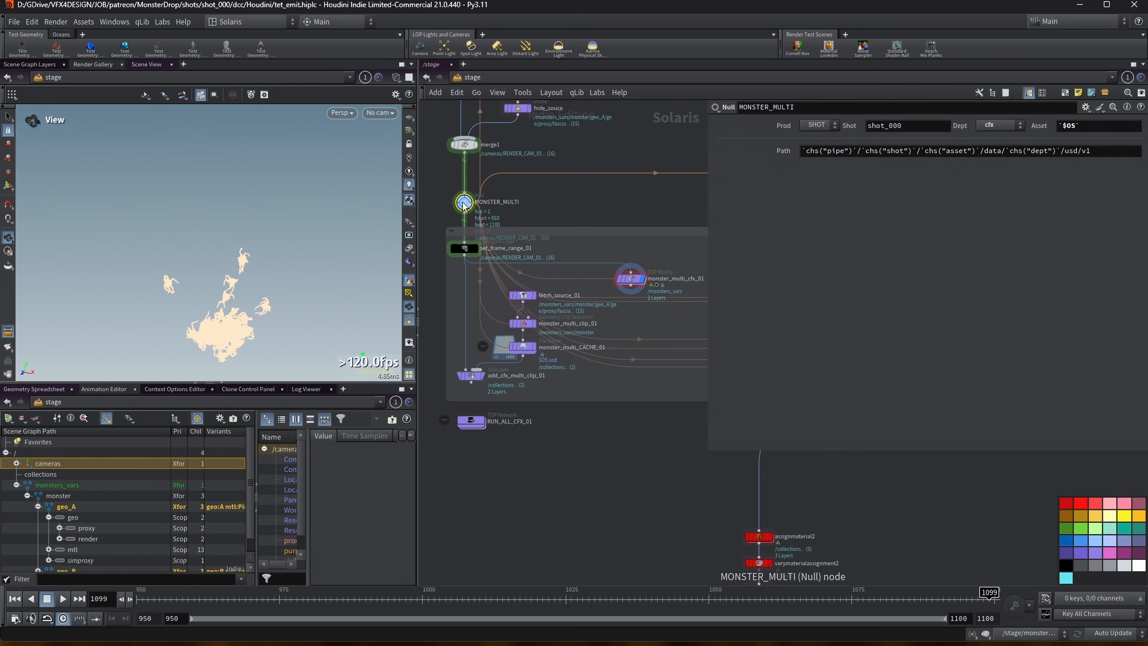
pyautogui.click(523, 324)
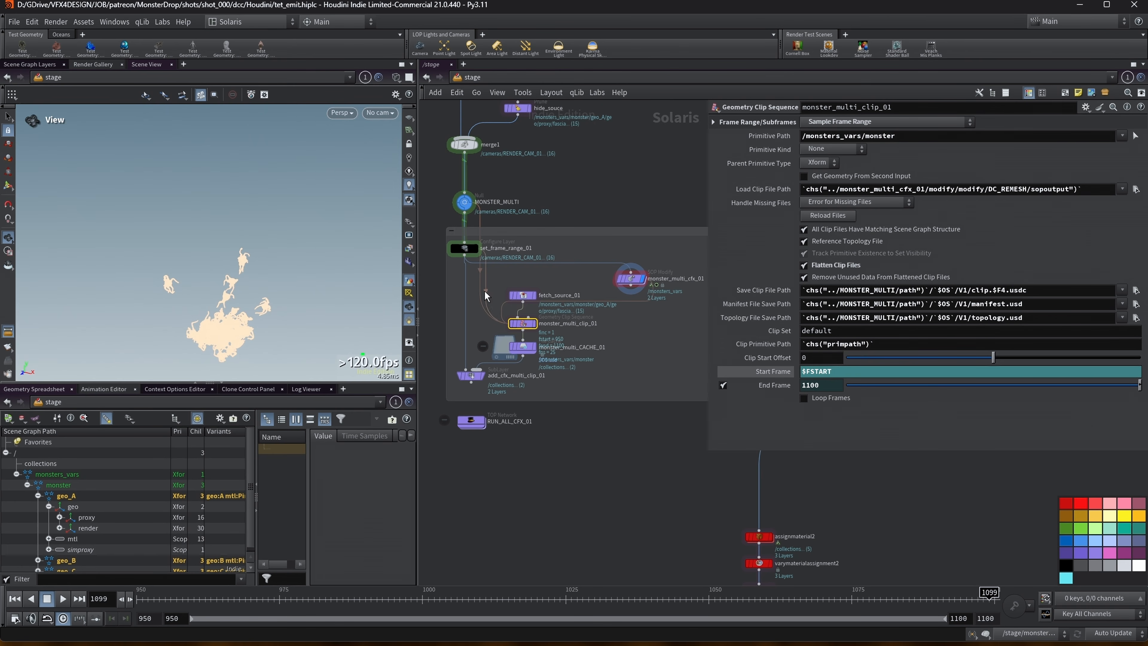
pyautogui.click(464, 204)
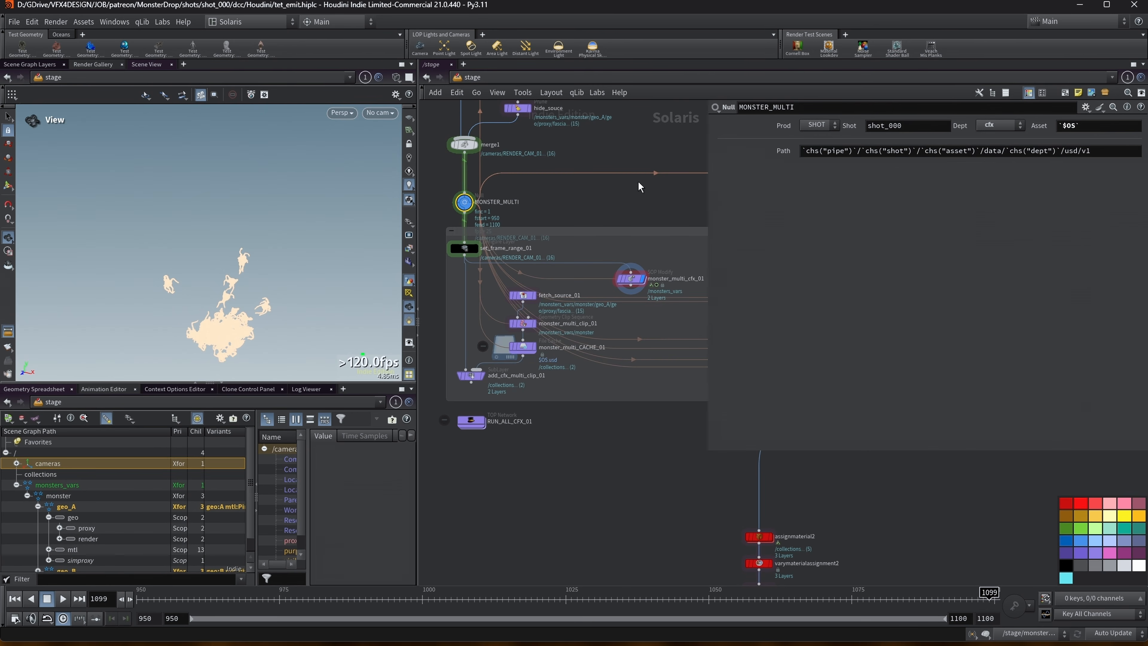
# Step: Show MONSTER_MULTI's evaluated Path in a temporarily widened pane, highlight its shot and asset folders, and switch back to the expression
pyautogui.click(784, 152)
pyautogui.moveTo(707, 150); pyautogui.dragTo(453, 162)
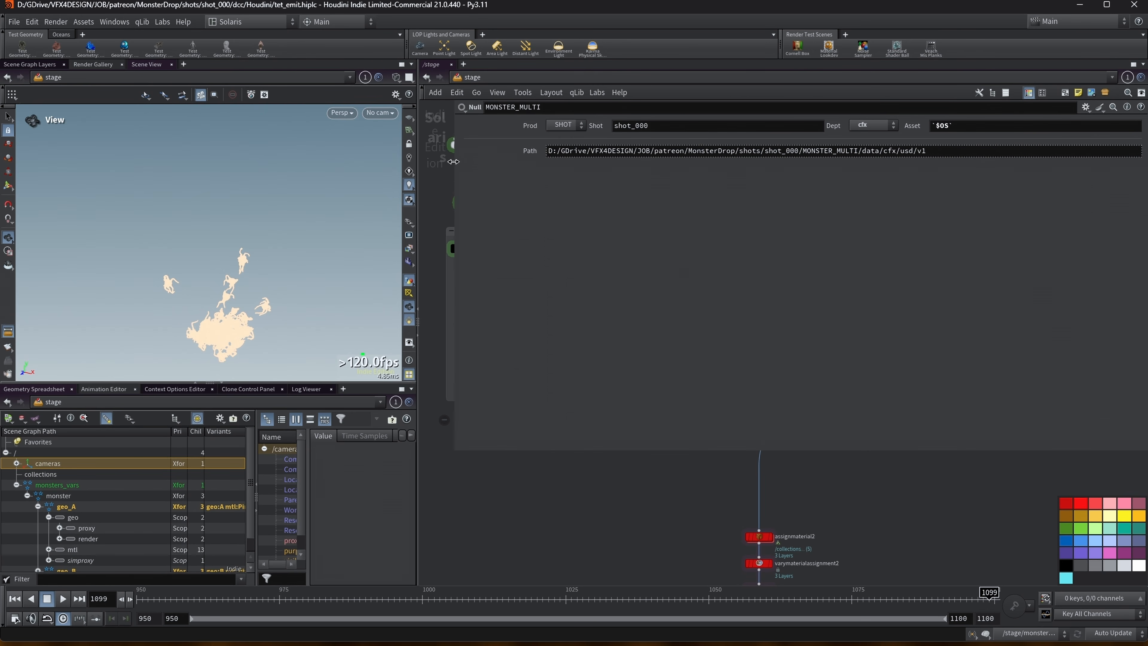
pyautogui.moveTo(692, 152); pyautogui.dragTo(797, 151)
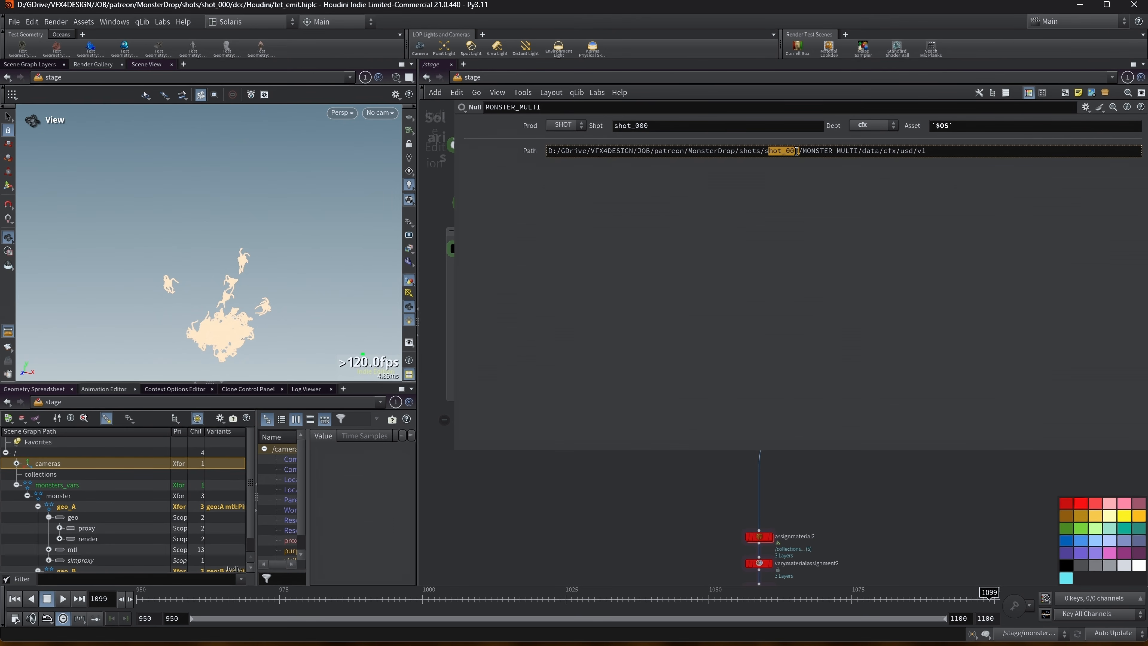
pyautogui.click(816, 157)
pyautogui.moveTo(802, 152); pyautogui.dragTo(851, 152)
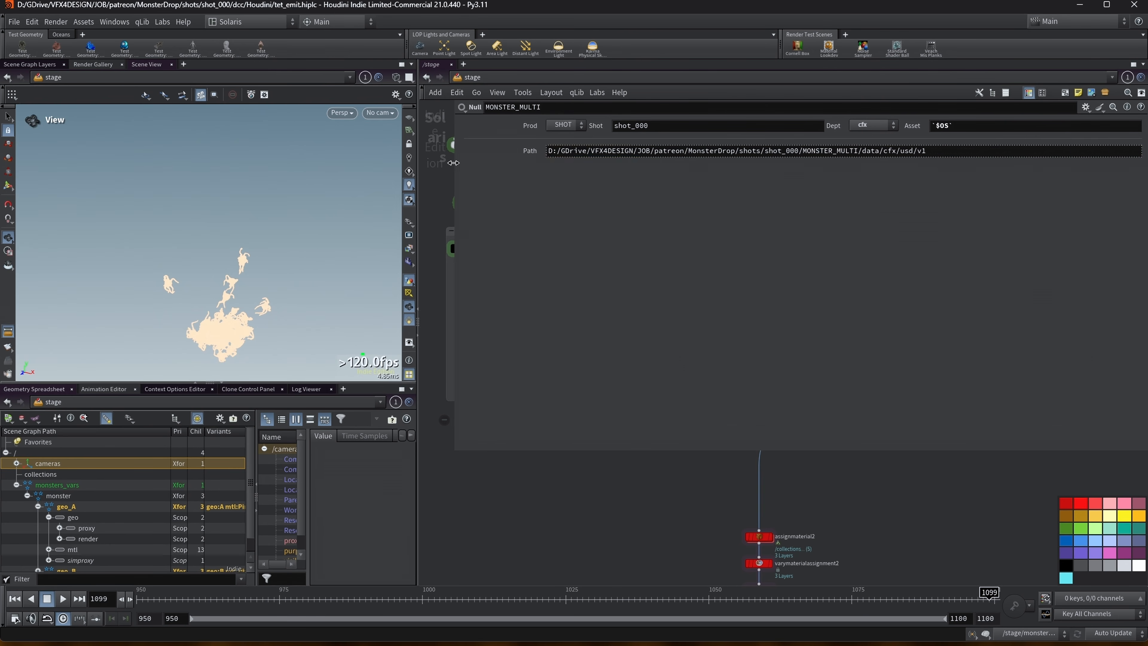
pyautogui.moveTo(452, 163); pyautogui.dragTo(680, 165)
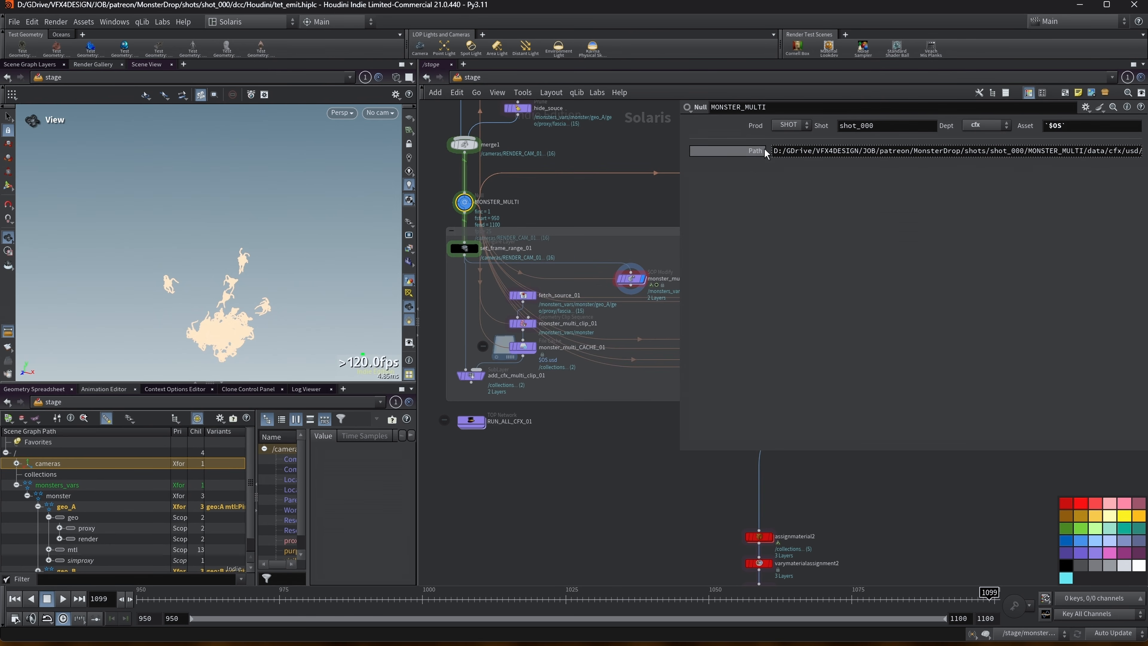
pyautogui.click(750, 154)
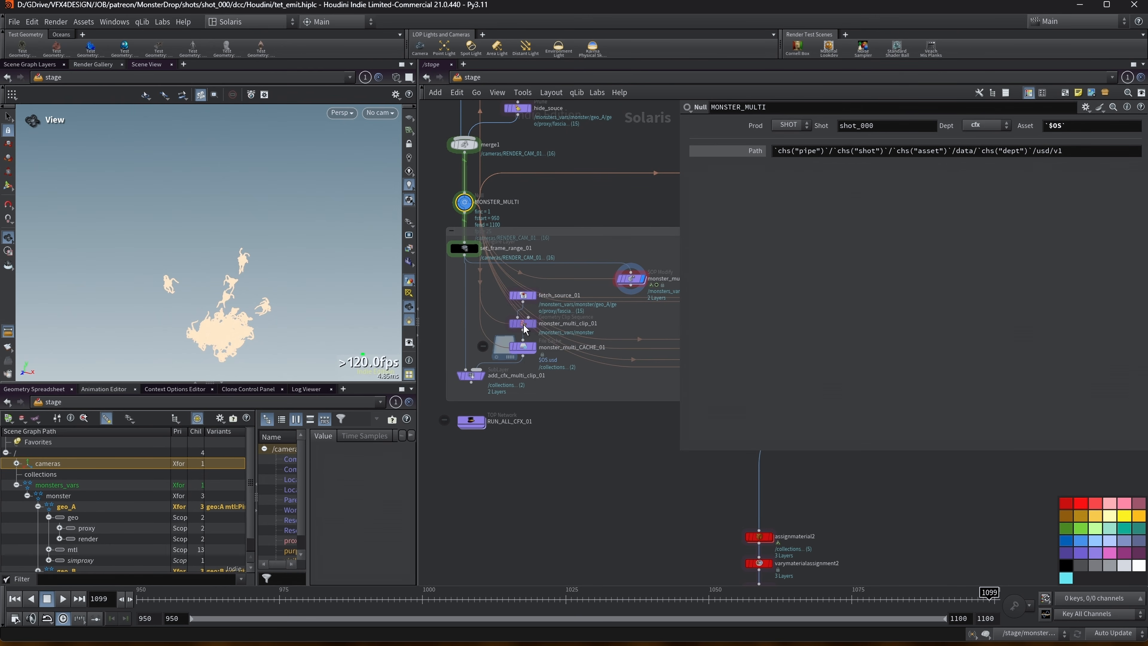
# Step: Reselect monster_multi_clip_01 and survey the neighbouring monster_multi network boxes around it
pyautogui.click(560, 325)
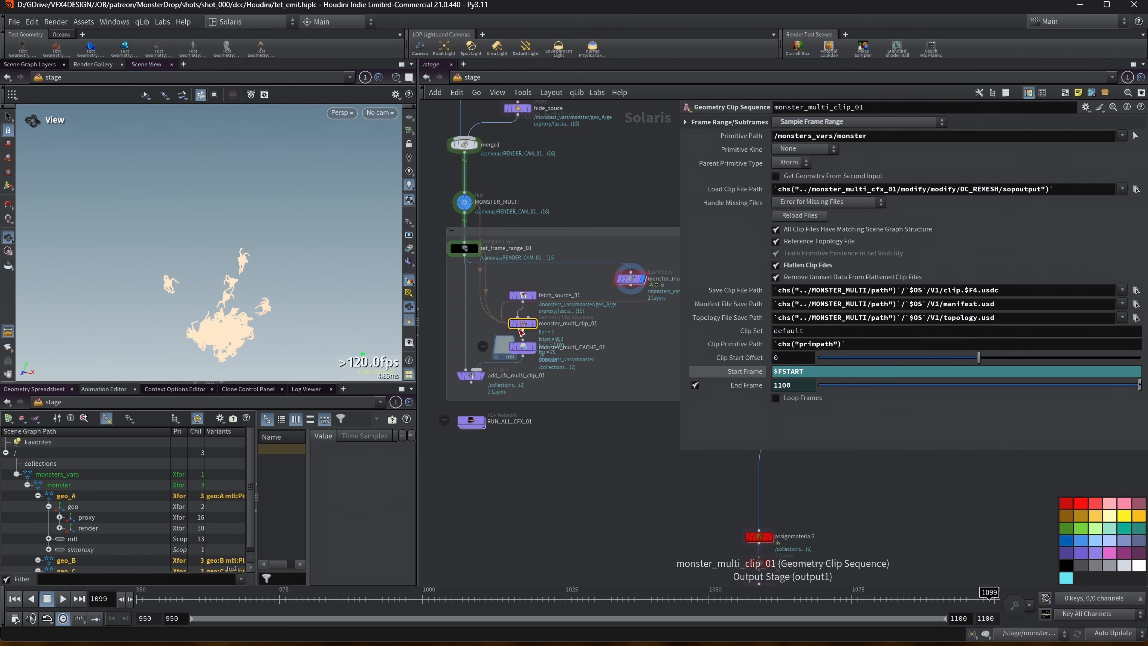
pyautogui.scroll(-4, 591, 239)
pyautogui.moveTo(637, 218); pyautogui.dragTo(523, 209, button='middle')
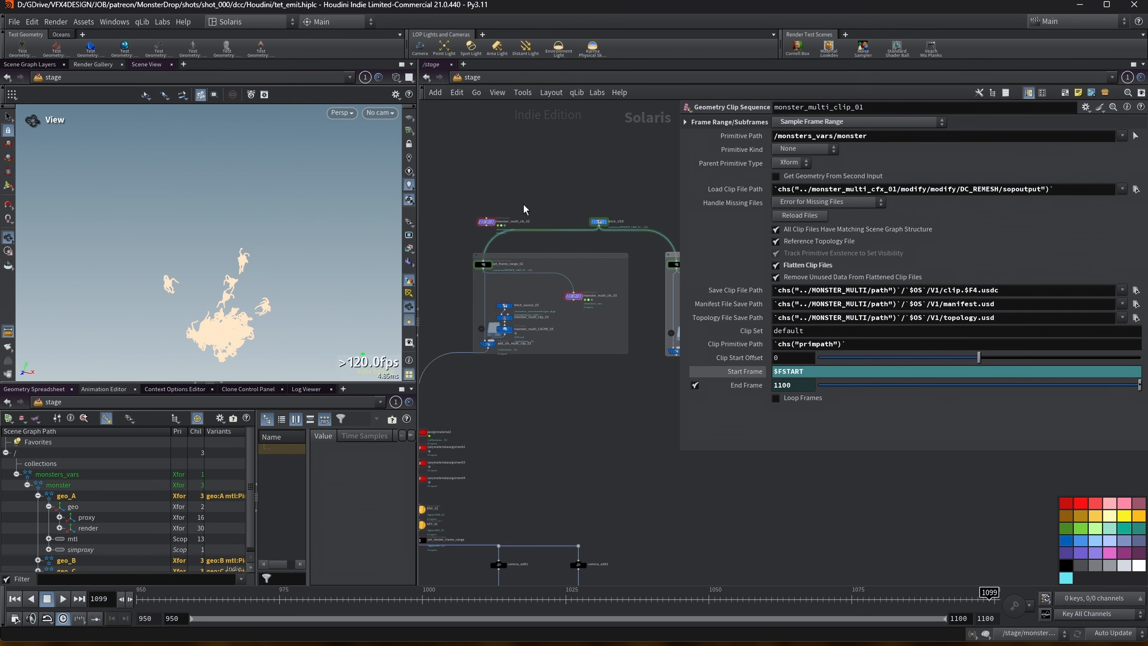
pyautogui.moveTo(593, 394); pyautogui.dragTo(550, 395, button='middle')
pyautogui.moveTo(477, 413); pyautogui.dragTo(614, 422, button='middle')
pyautogui.moveTo(448, 302); pyautogui.dragTo(517, 300, button='middle')
pyautogui.moveTo(493, 231); pyautogui.dragTo(562, 221, button='middle')
pyautogui.moveTo(480, 238)
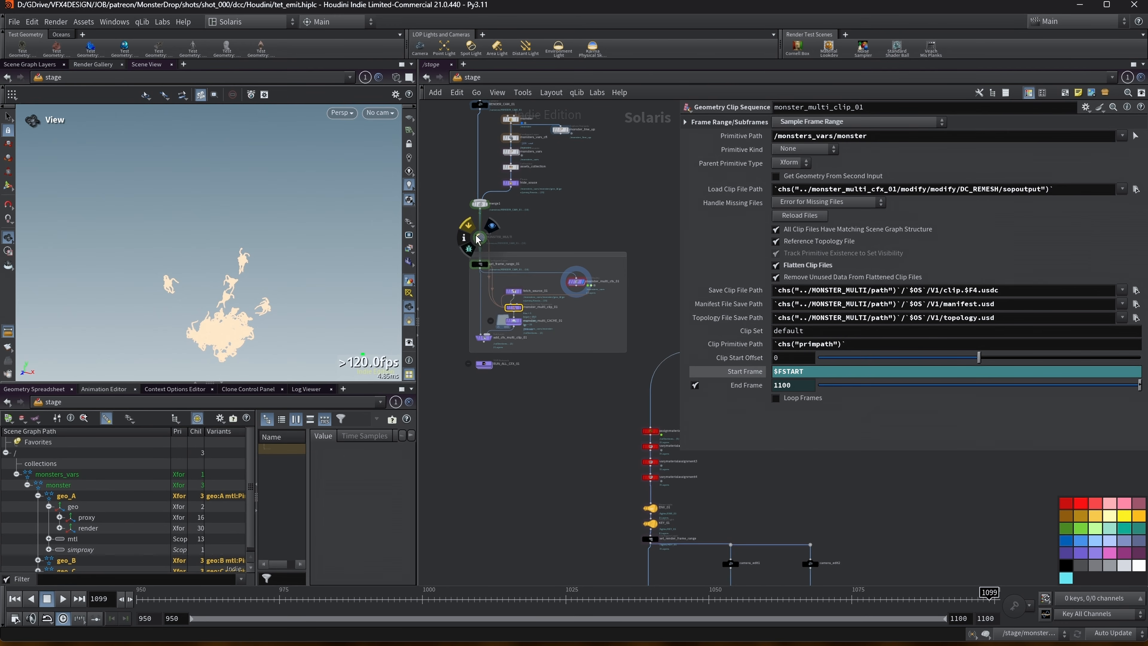
# Step: Select MONSTER_MULTI, narrow the parameter pane and examine how its references reach the other monster_multi setups, then clear the selection
pyautogui.click(478, 237)
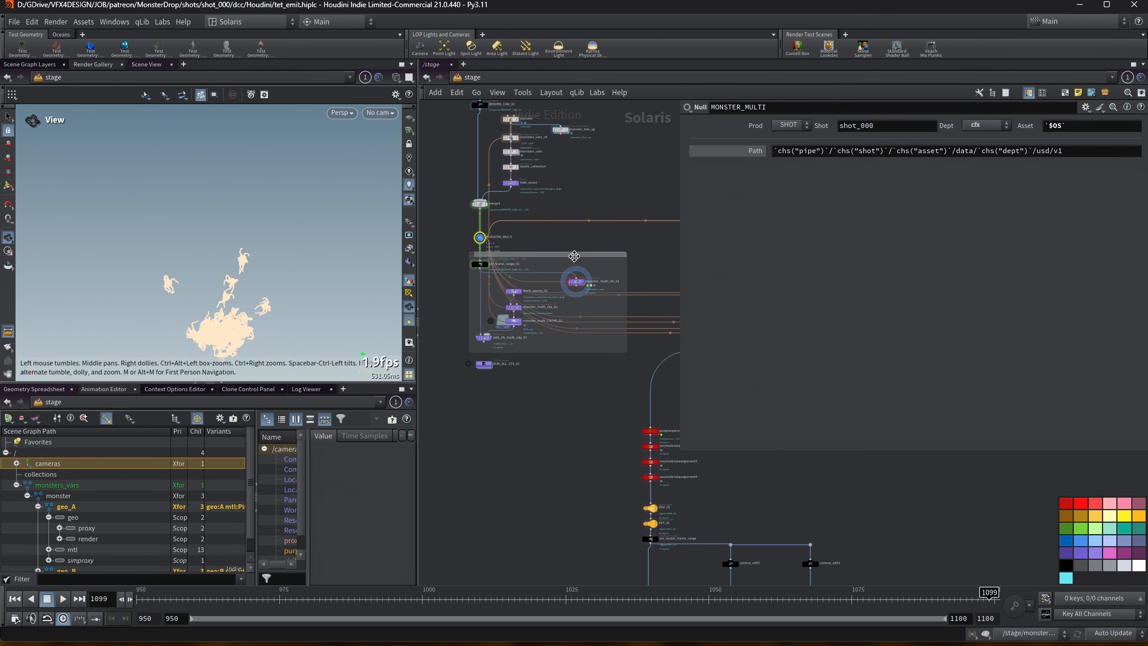
pyautogui.scroll(-1, 644, 270)
pyautogui.moveTo(679, 256); pyautogui.dragTo(825, 256)
pyautogui.moveTo(772, 243); pyautogui.dragTo(620, 236, button='middle')
pyautogui.moveTo(658, 377); pyautogui.dragTo(690, 384, button='middle')
pyautogui.scroll(3, 663, 370)
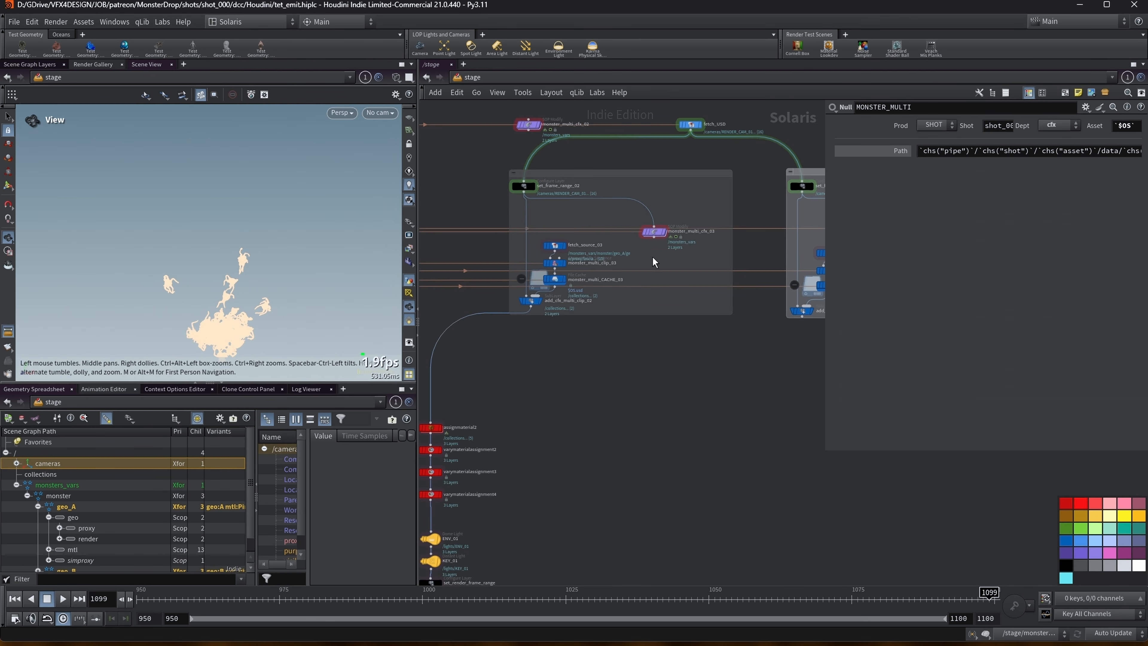
pyautogui.scroll(-2, 568, 197)
pyautogui.moveTo(431, 172); pyautogui.dragTo(697, 228, button='middle')
pyautogui.click(551, 202)
pyautogui.scroll(1, 697, 228)
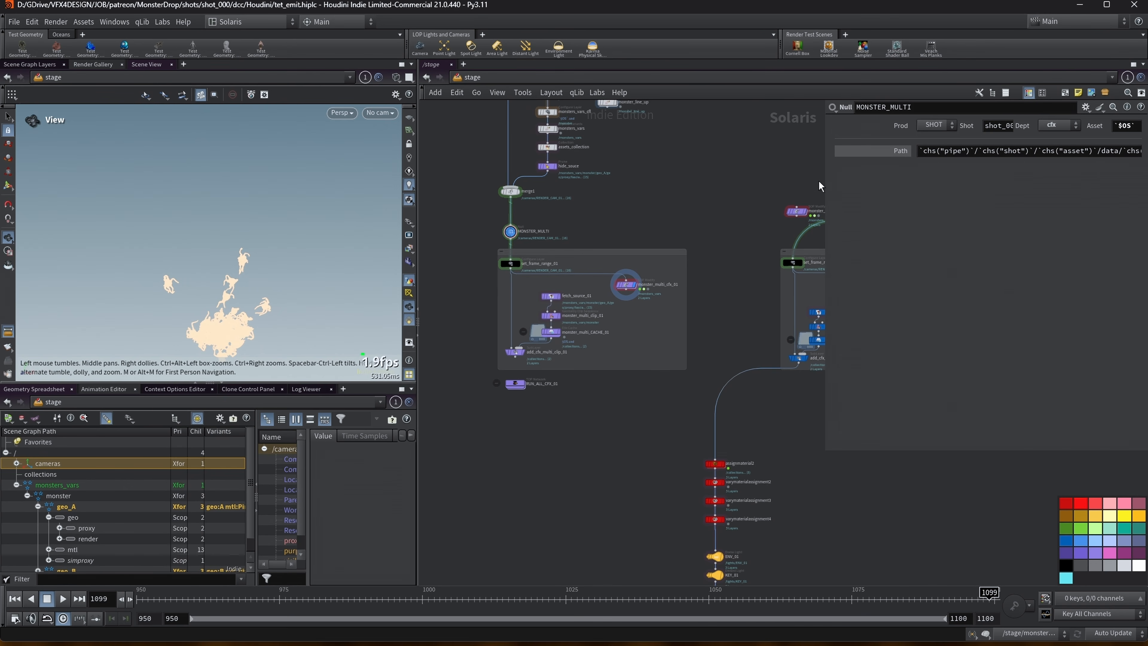
# Step: Show the monster_multi setup below the MONSTER_MULTI null and display the result of monster_multi_clip_01
pyautogui.scroll(3, 594, 265)
pyautogui.moveTo(541, 199); pyautogui.dragTo(601, 195, button='middle')
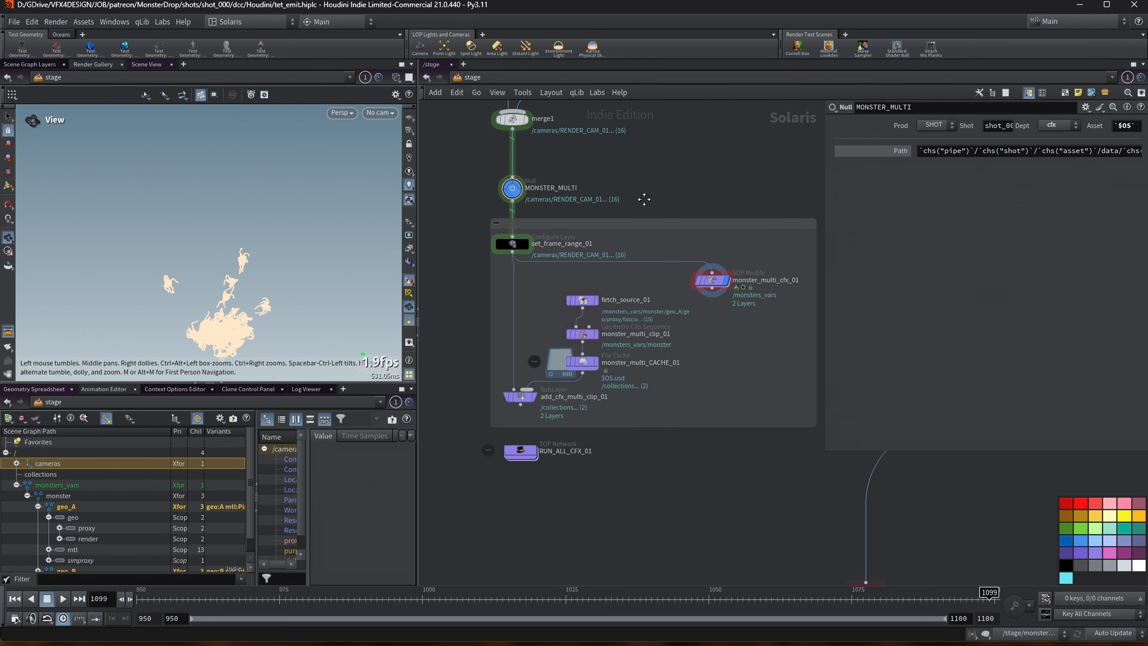
pyautogui.scroll(-1, 694, 380)
pyautogui.moveTo(725, 391); pyautogui.dragTo(707, 379, button='middle')
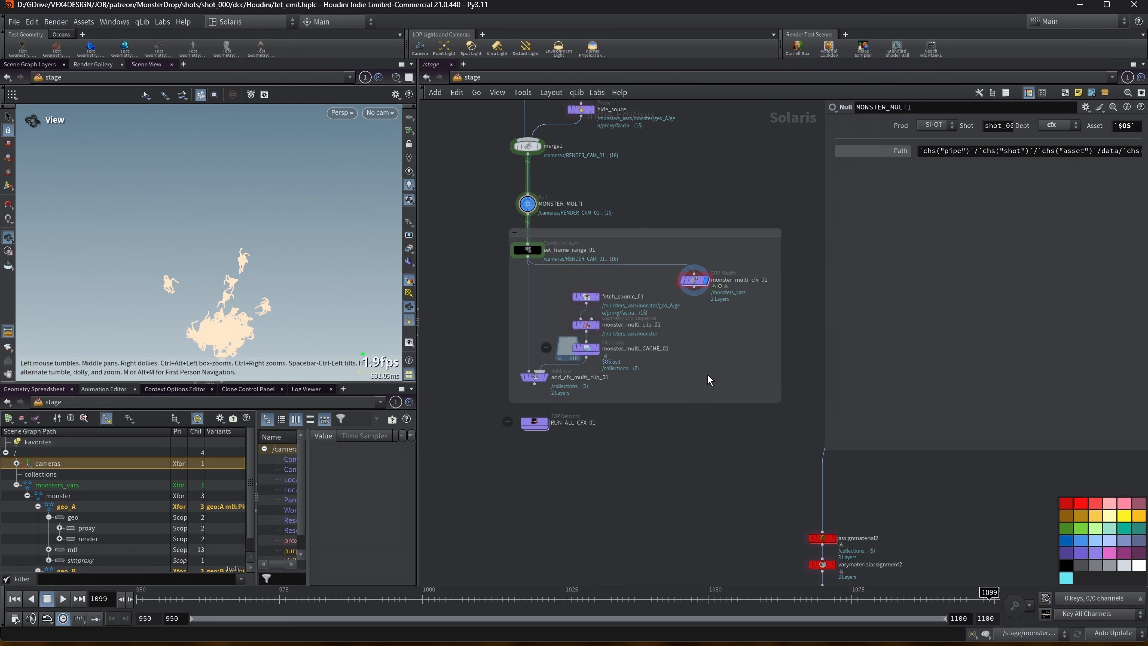
pyautogui.scroll(1, 700, 379)
pyautogui.click(563, 315)
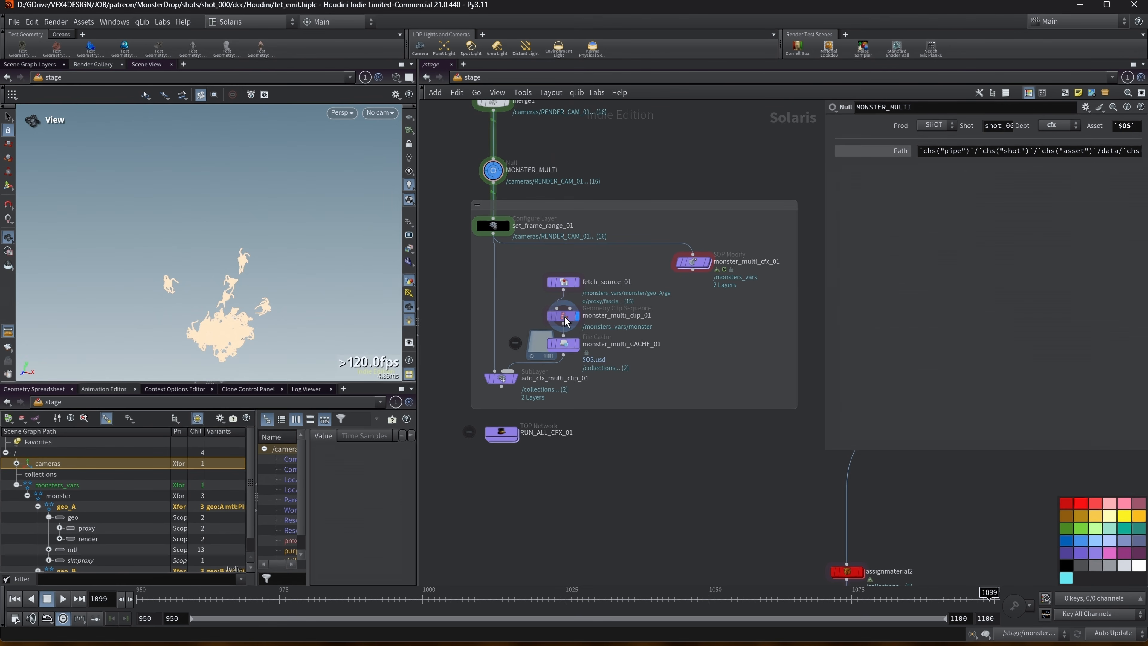
# Step: Display monster_multi_cfx_01, try playing its live simulation from frame 1099, and cancel the cook
pyautogui.click(691, 262)
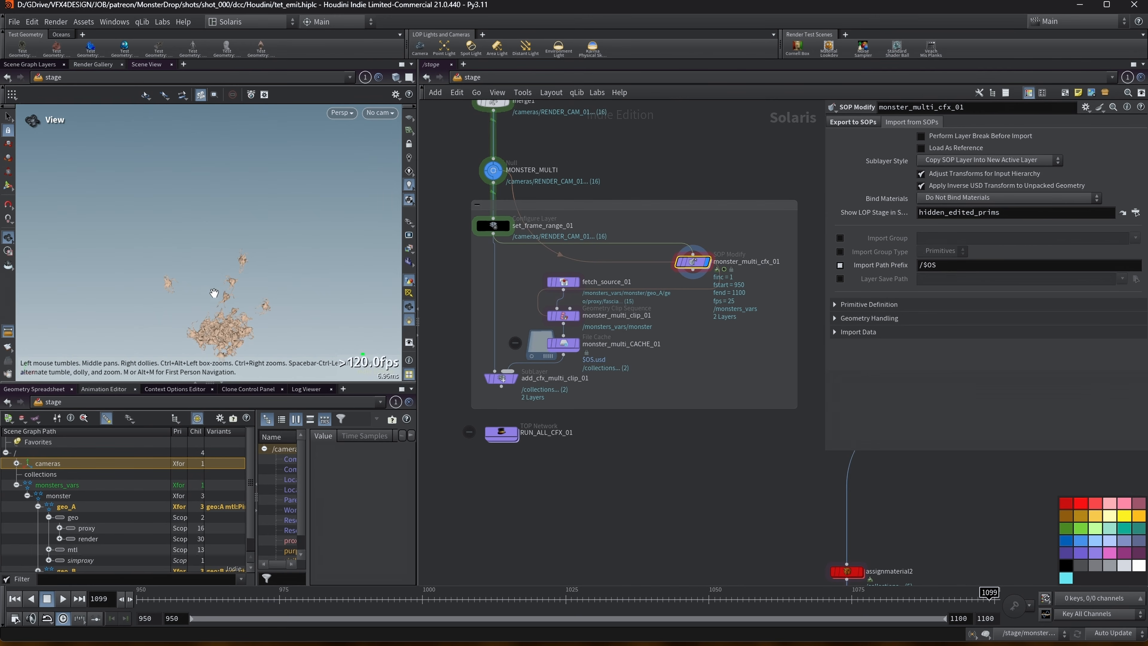
pyautogui.click(67, 599)
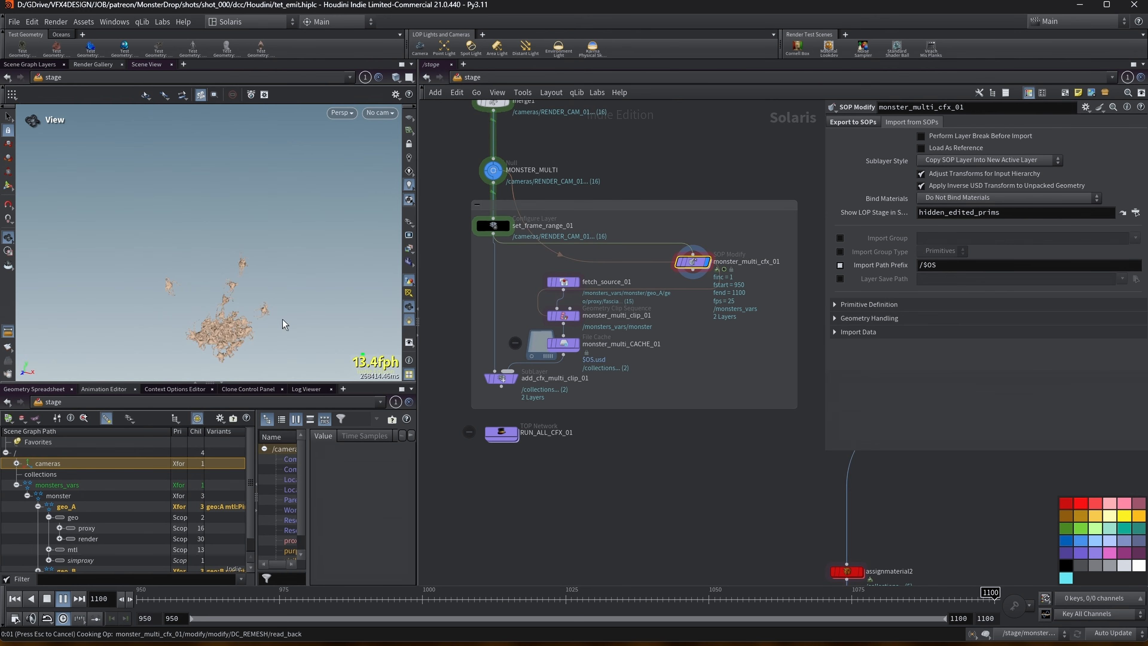
pyautogui.press('Escape')
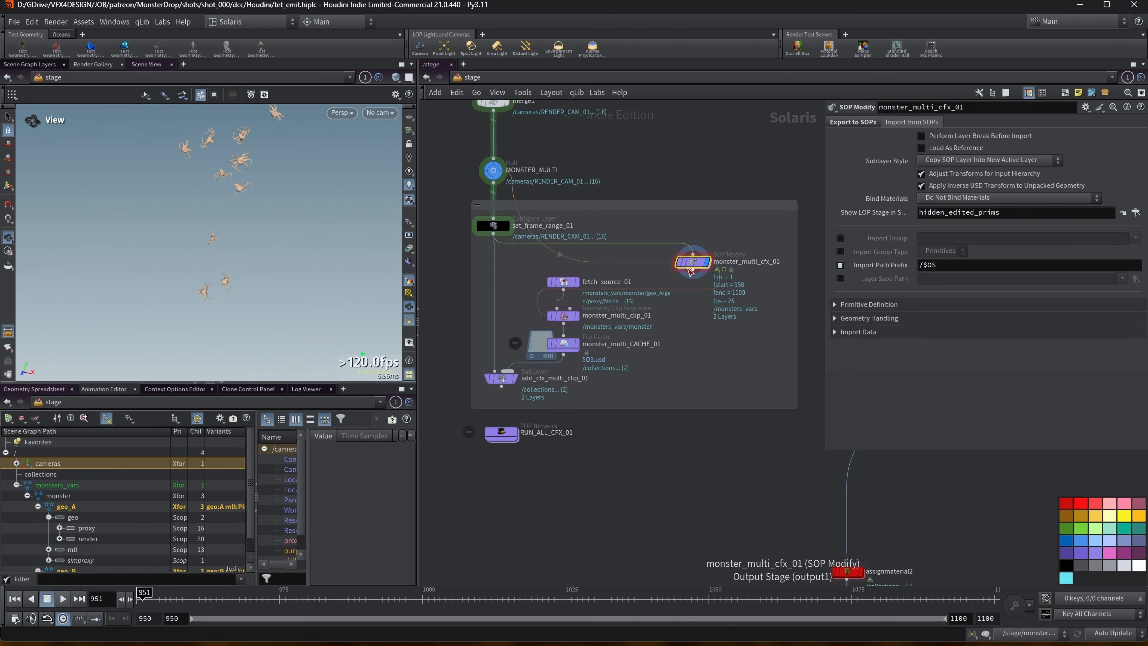
pyautogui.scroll(-5, 136, 196)
pyautogui.scroll(5, 198, 196)
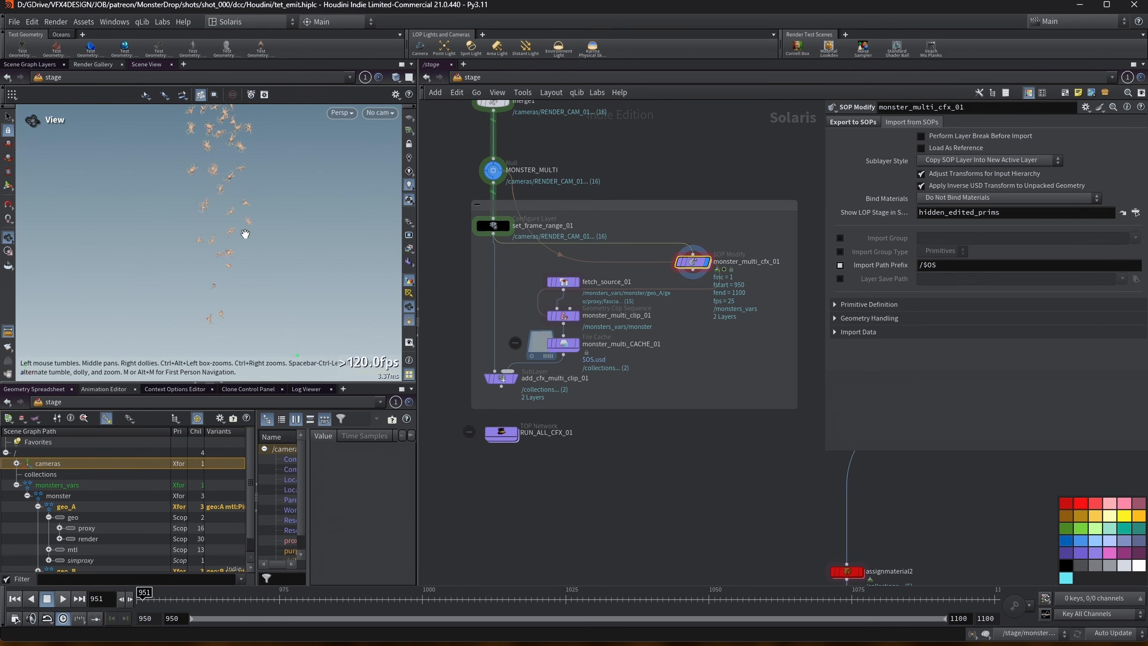
# Step: Select and display monster_multi_clip_01 with a wider parameter pane, and frame the falling monsters in the viewport
pyautogui.click(568, 319)
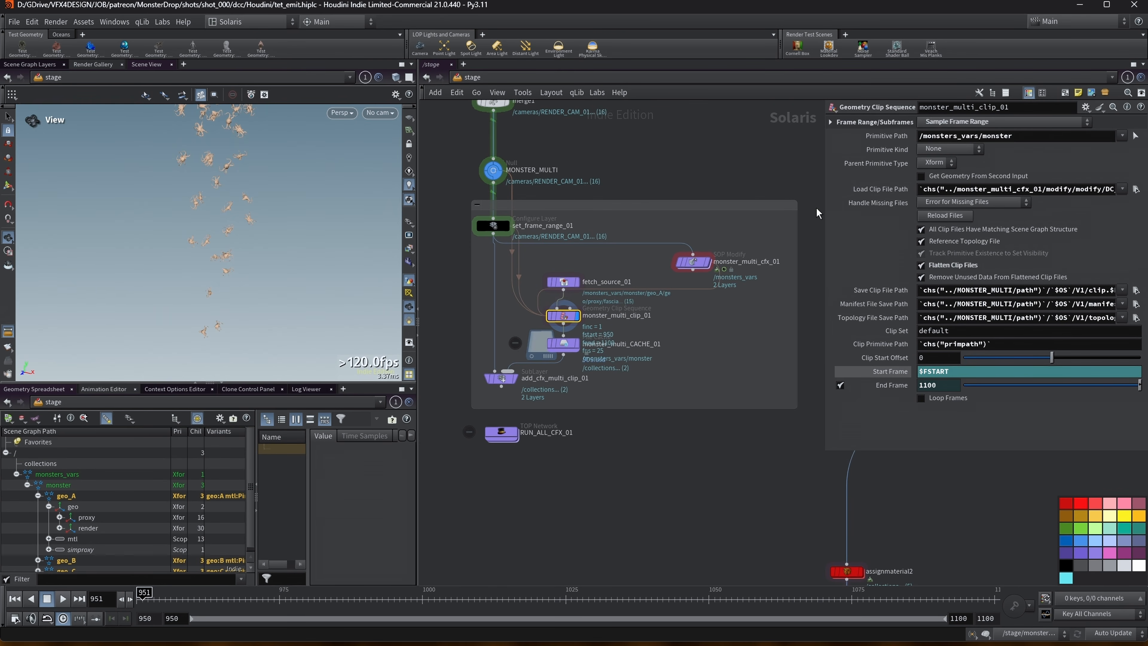
pyautogui.moveTo(621, 156); pyautogui.dragTo(614, 179, button='middle')
pyautogui.moveTo(560, 345)
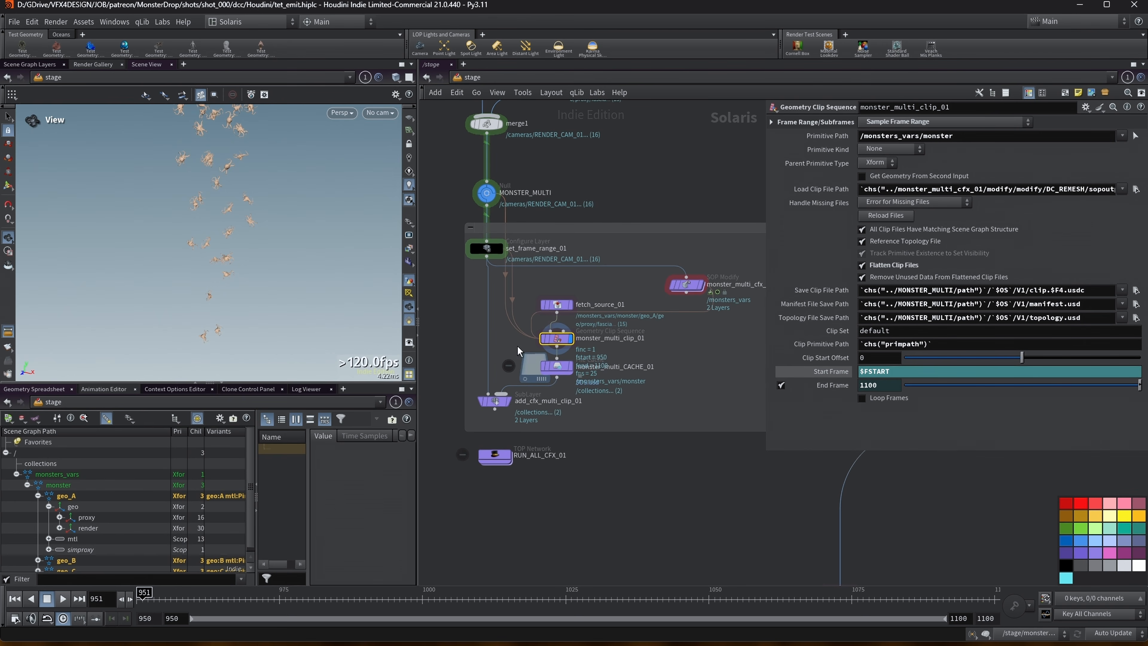
pyautogui.moveTo(257, 183); pyautogui.dragTo(254, 227, button='middle')
pyautogui.moveTo(204, 185); pyautogui.dragTo(295, 177, button='right')
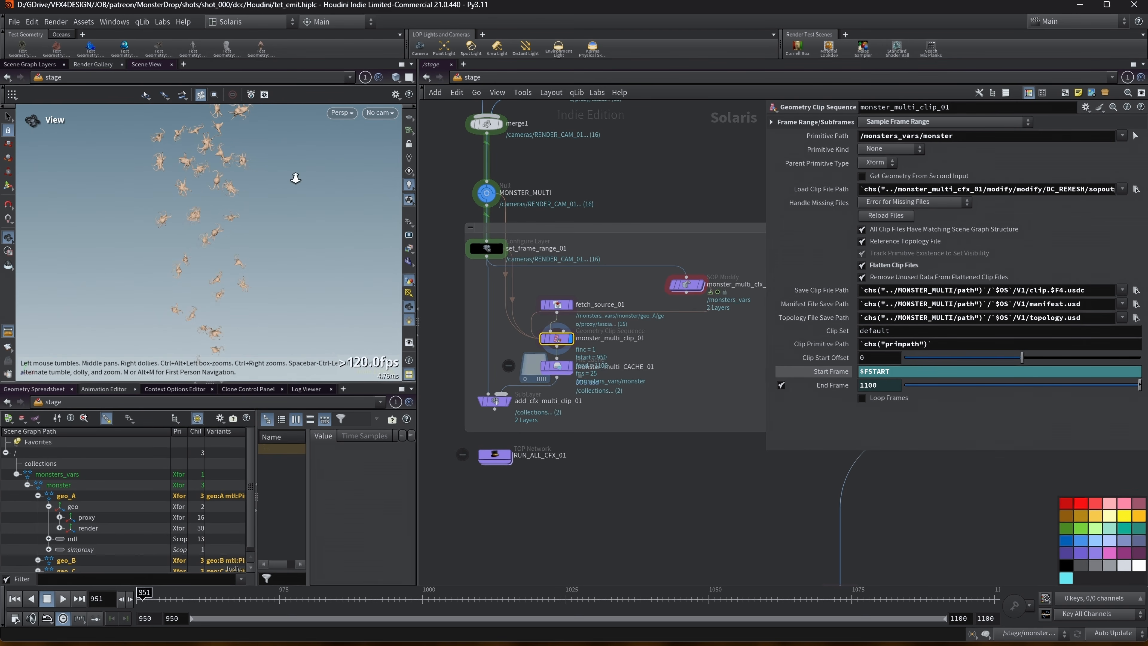
# Step: Play the loaded clip sequence, stop it, scrub the timeline to the last frame and narrow the parameter pane
pyautogui.click(63, 601)
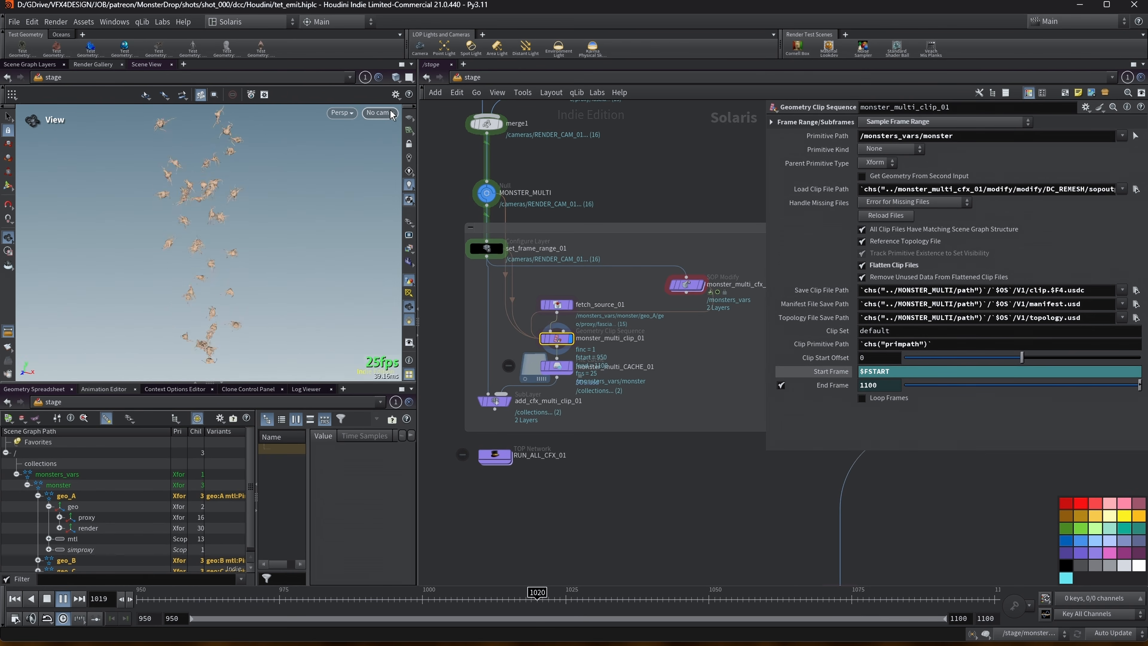
pyautogui.click(380, 112)
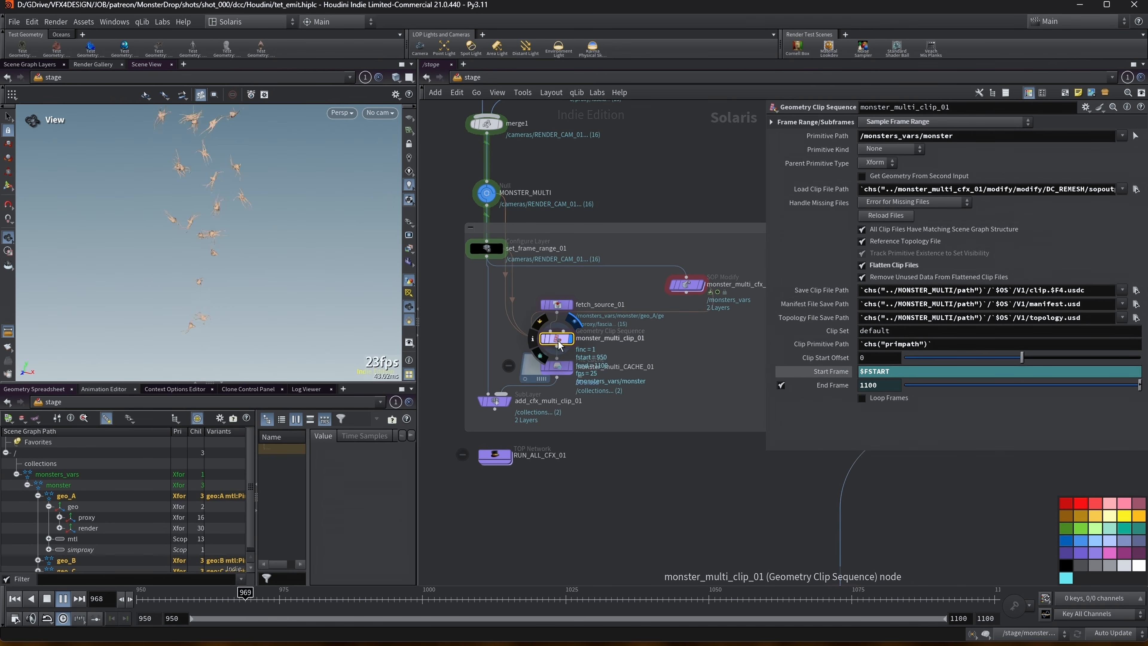
pyautogui.click(63, 599)
pyautogui.moveTo(144, 595); pyautogui.dragTo(274, 593)
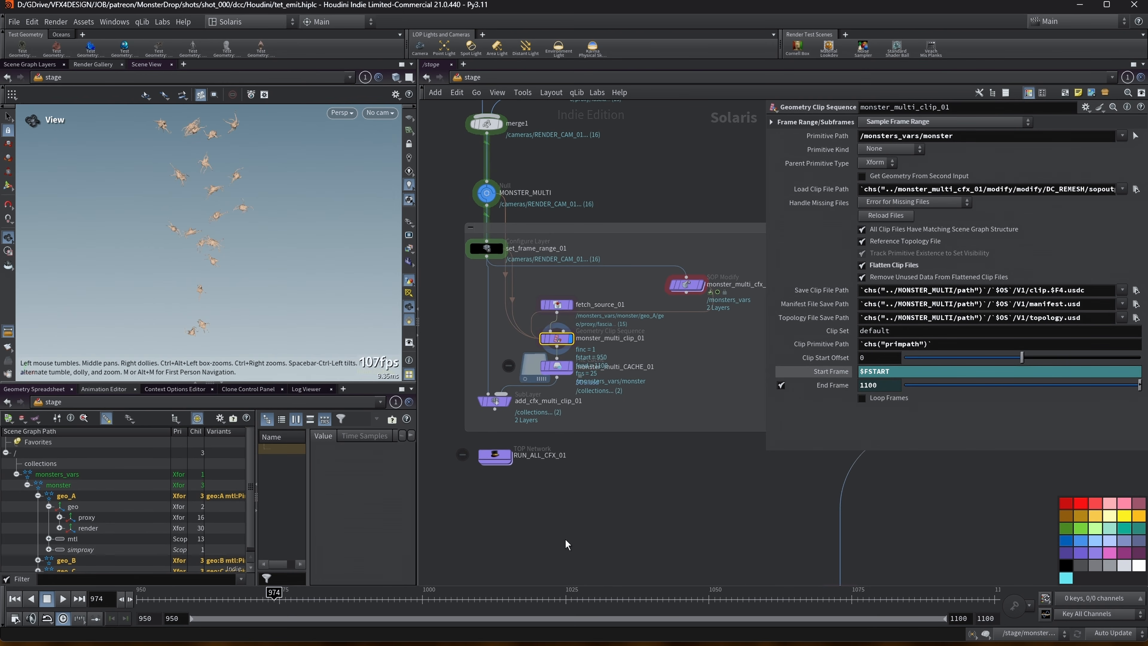
pyautogui.moveTo(764, 231); pyautogui.dragTo(823, 231)
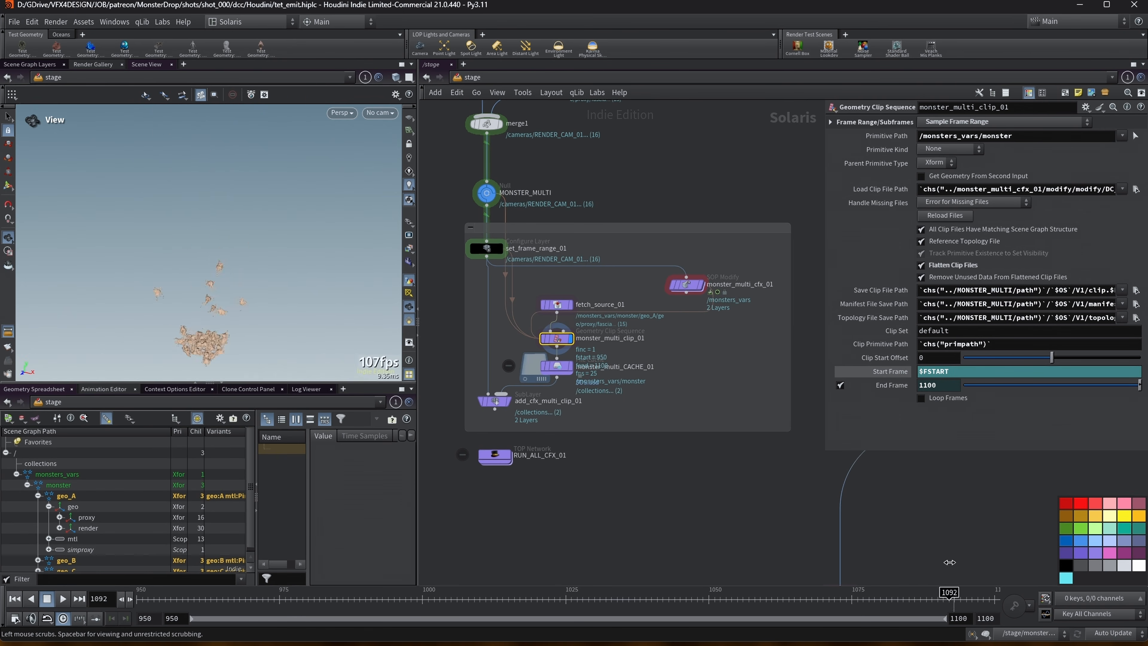
# Step: Examine the USD file path and cache range of monster_multi_CACHE_01, then compare them with the start and end times of set_frame_range_01
pyautogui.click(557, 367)
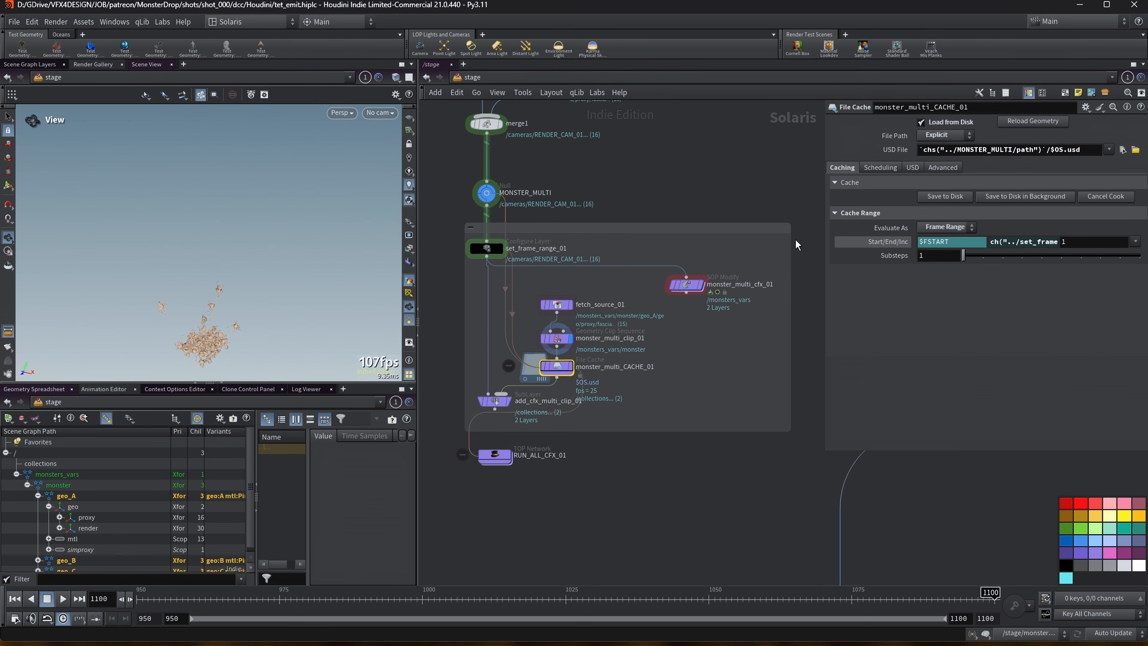
pyautogui.moveTo(827, 196); pyautogui.dragTo(760, 195)
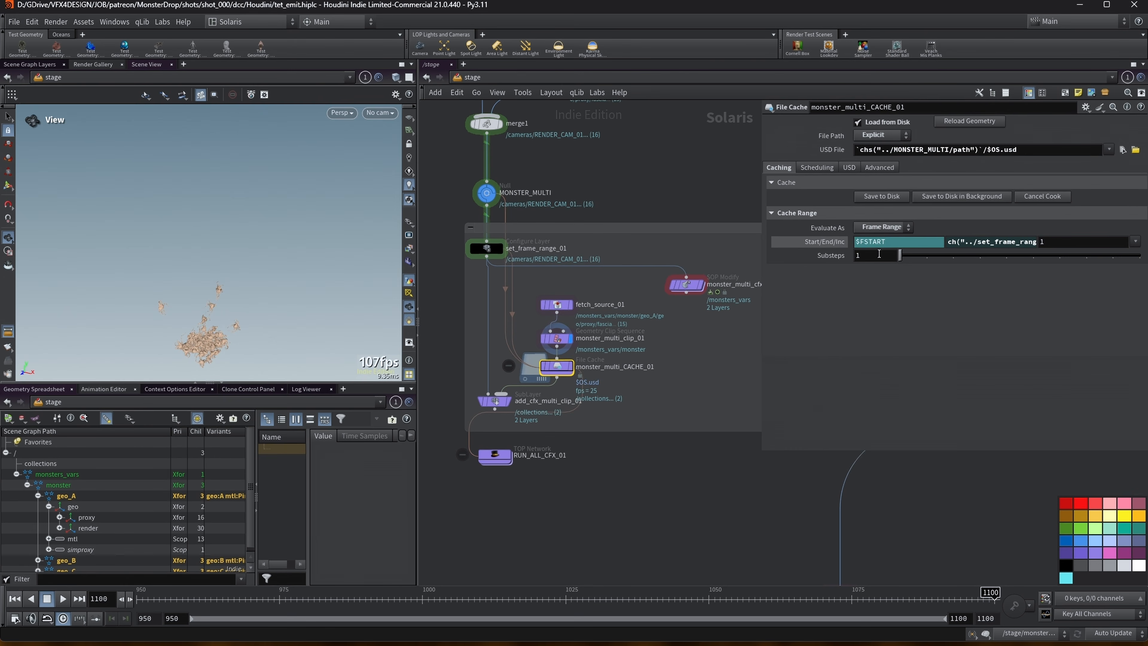
pyautogui.click(823, 241)
pyautogui.click(827, 244)
pyautogui.click(486, 249)
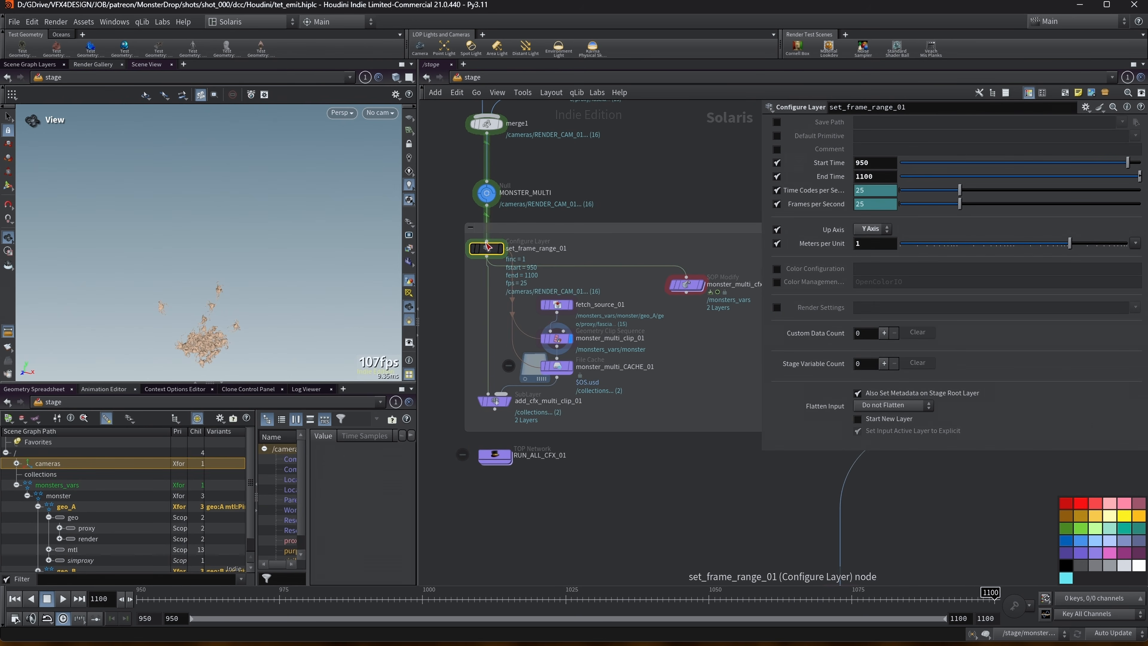
# Step: Compare monster_multi_clip_01 with the displayed result of monster_multi_CACHE_01, then display the clip node again
pyautogui.click(557, 342)
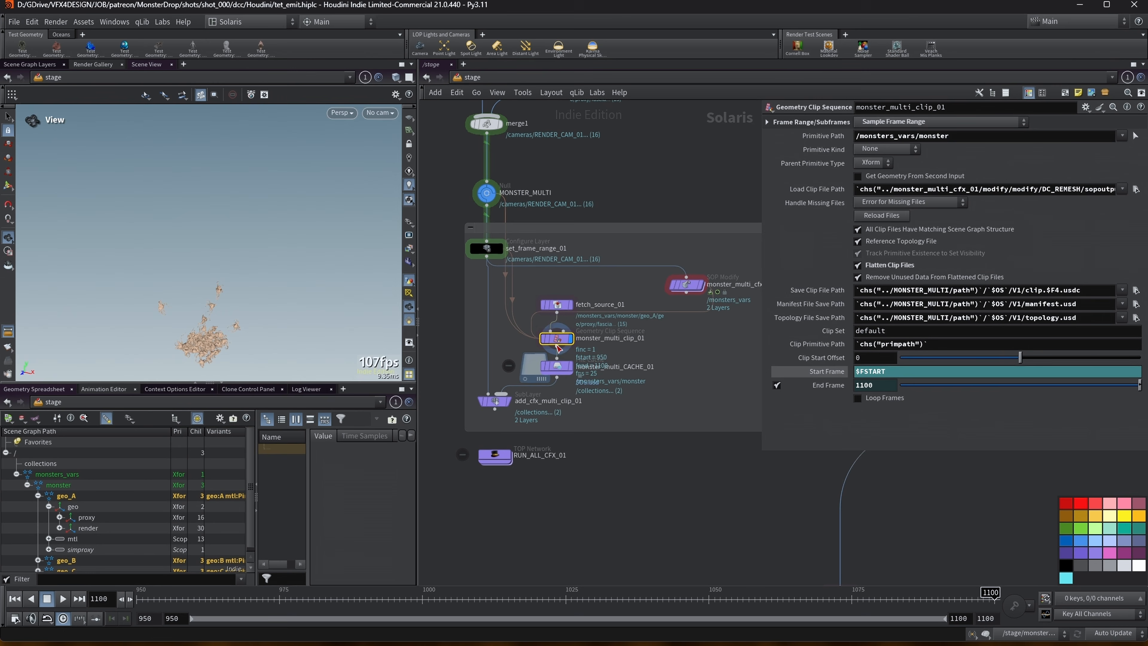
pyautogui.click(560, 372)
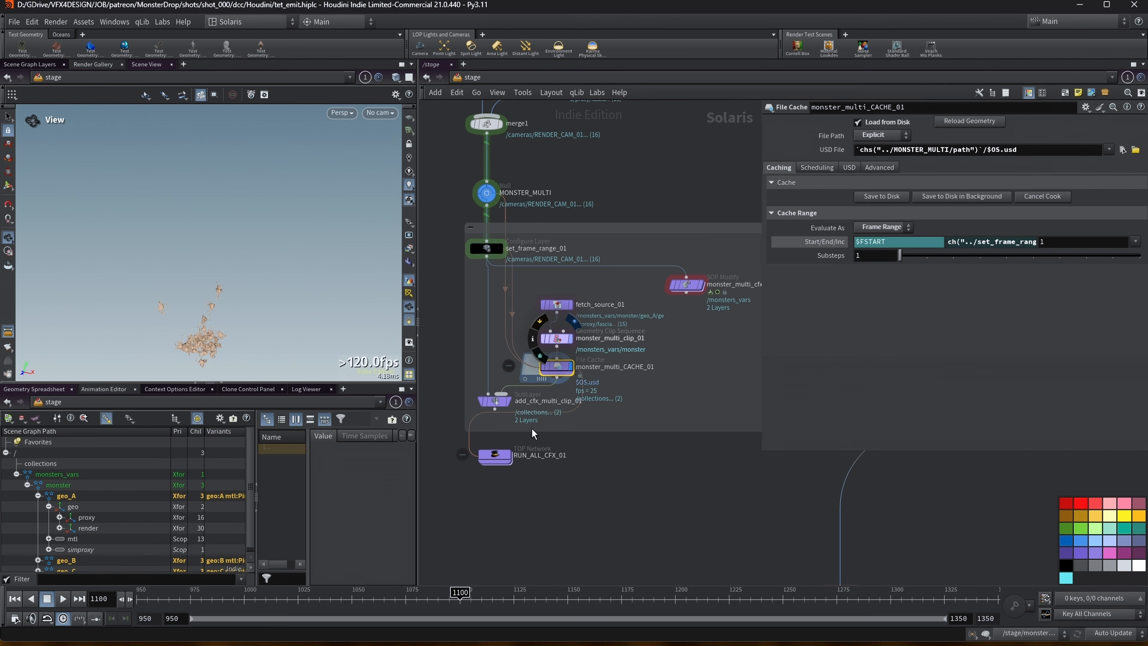
pyautogui.click(570, 338)
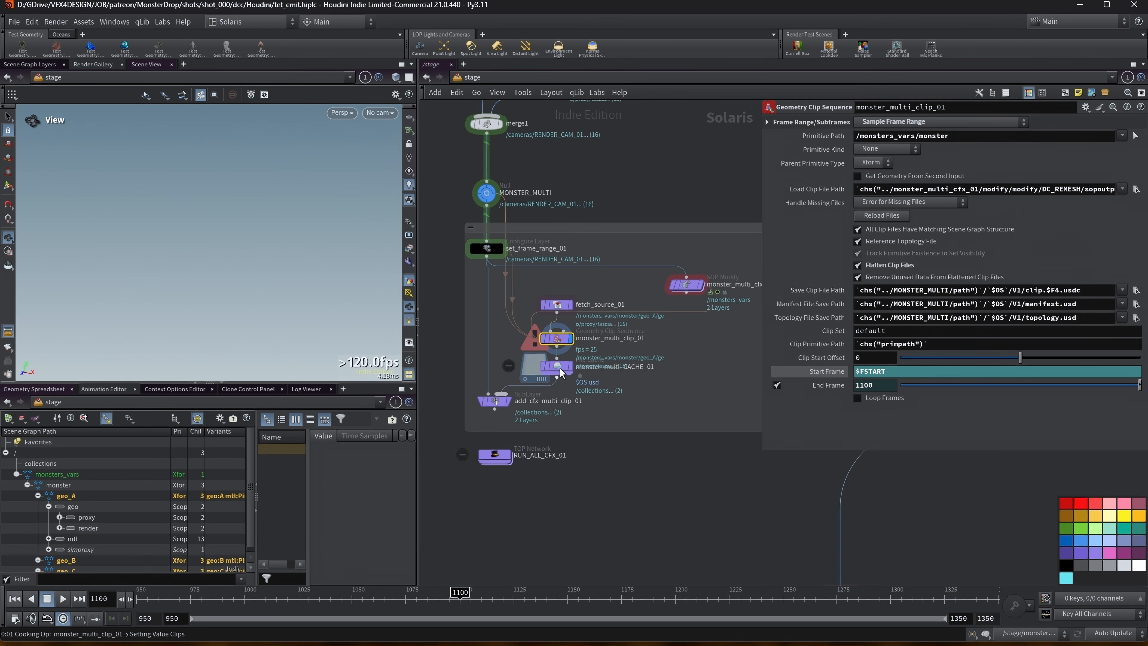
pyautogui.moveTo(573, 369)
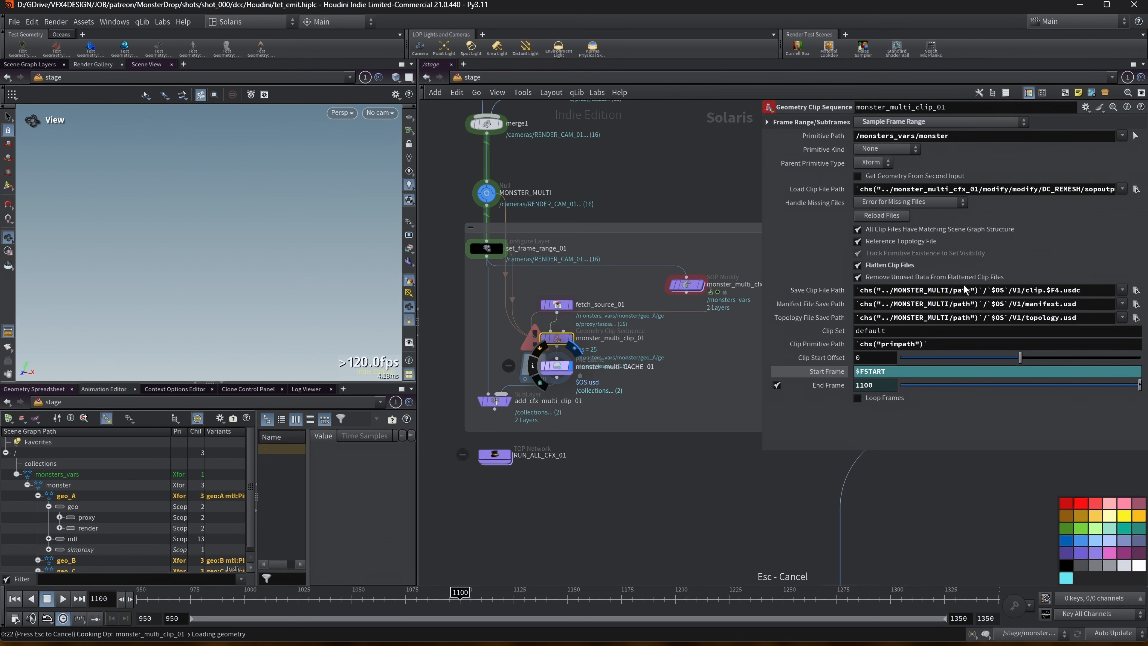
# Step: Switch to File Explorer and browse from the patreon folder through MonsterDrop and its shots folder towards the cfx data
pyautogui.moveTo(245, 638)
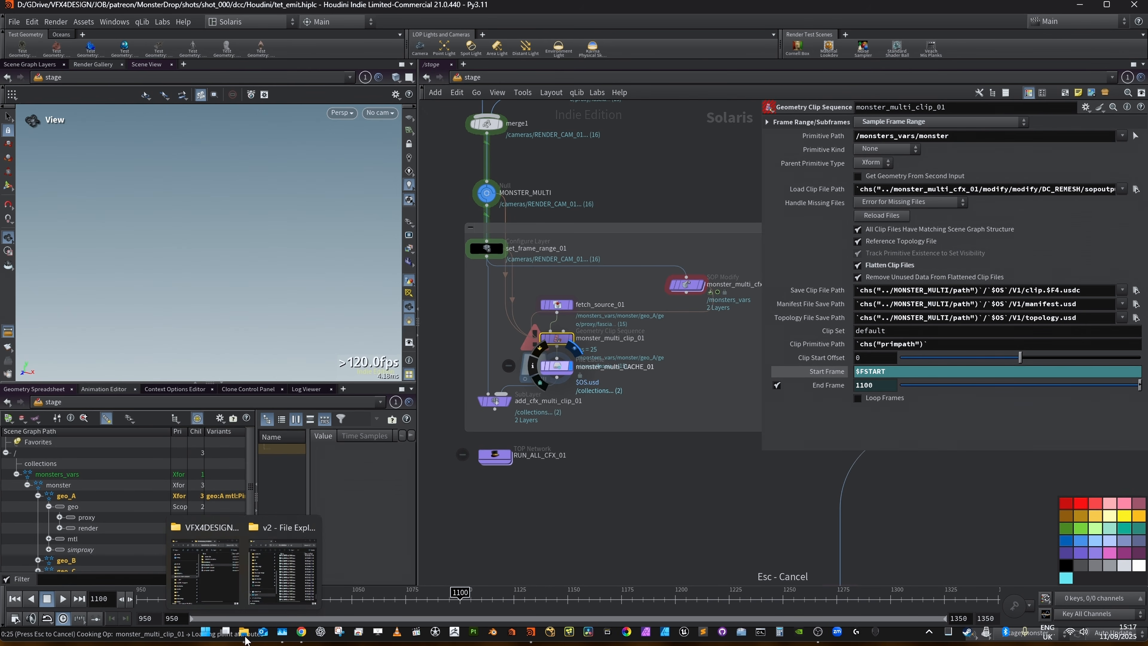
pyautogui.moveTo(166, 583)
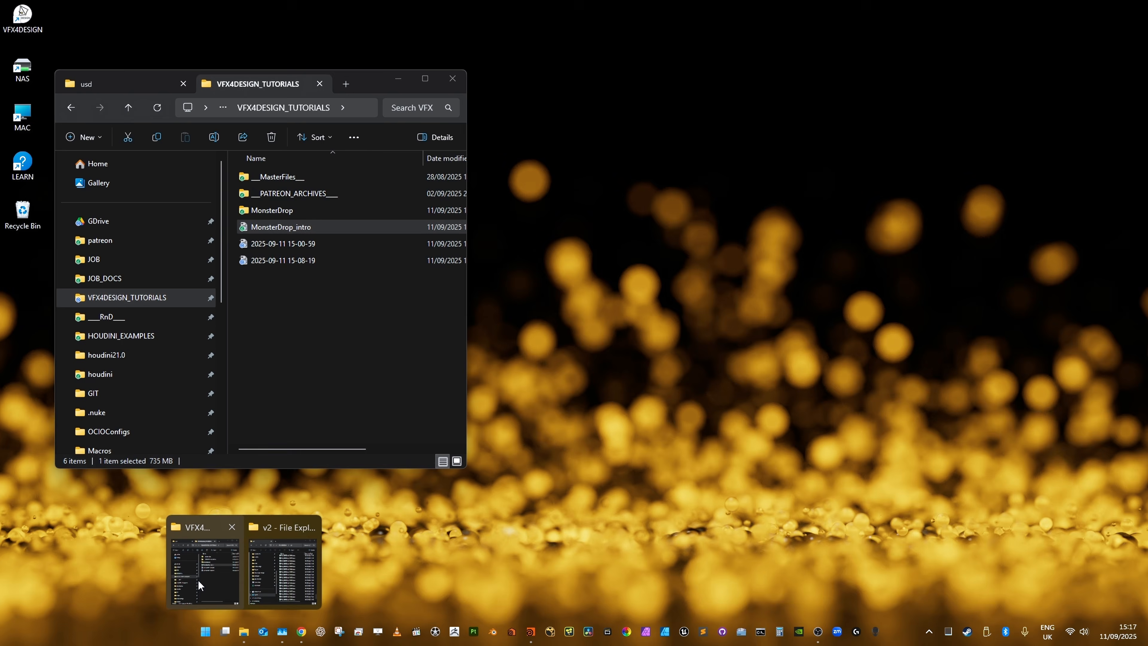
pyautogui.click(205, 568)
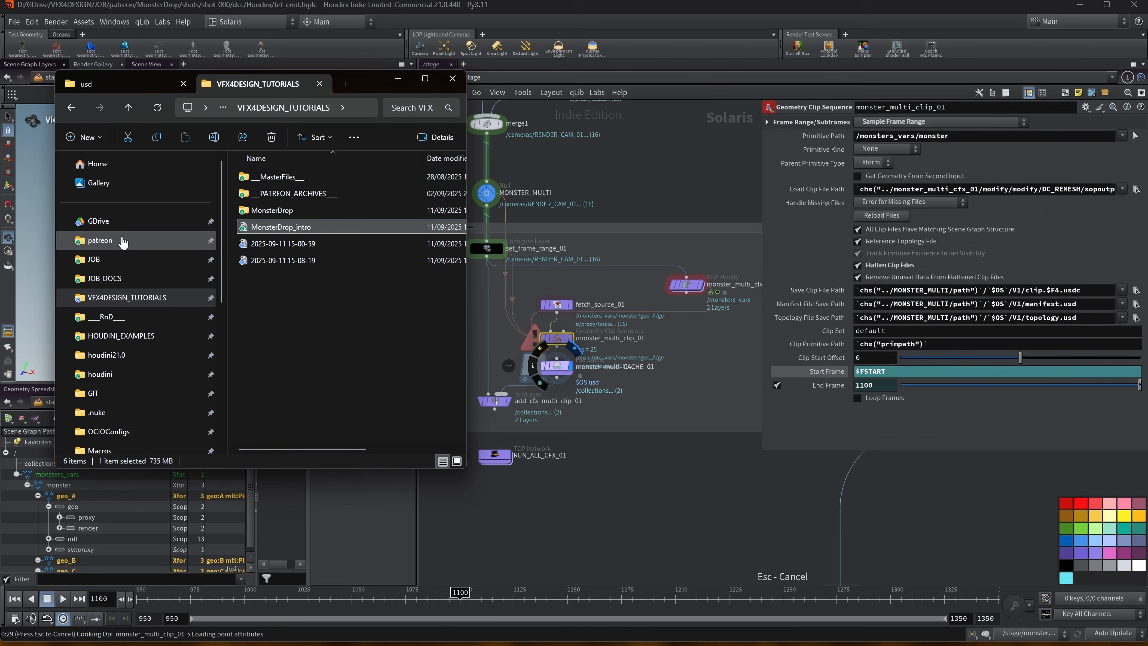
pyautogui.click(102, 240)
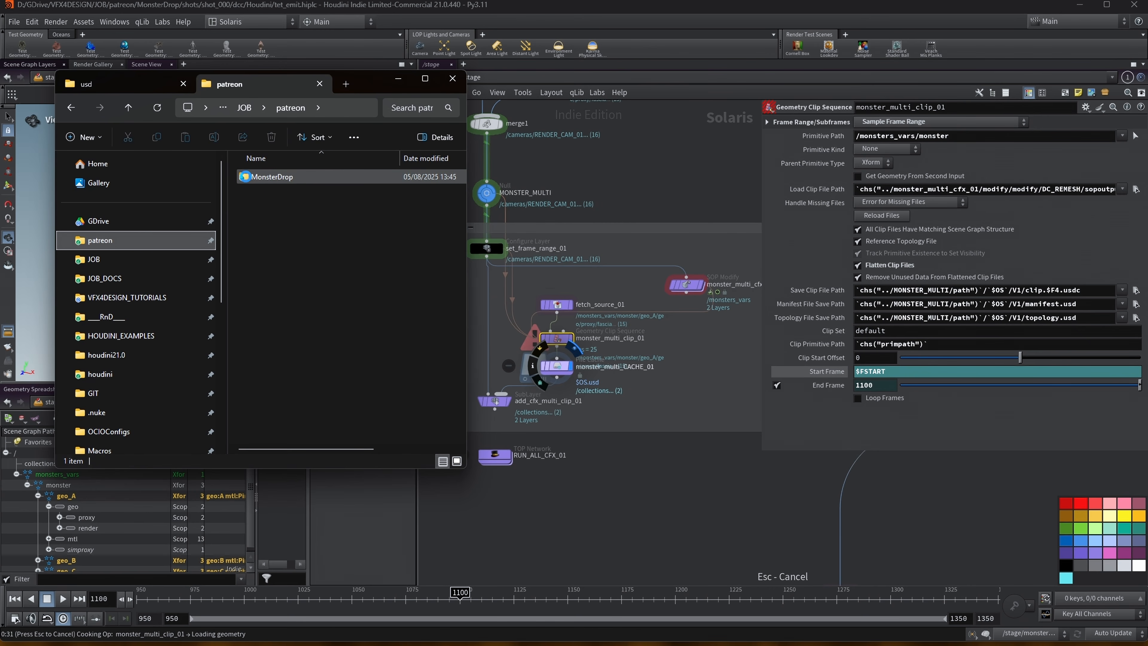
pyautogui.click(248, 178)
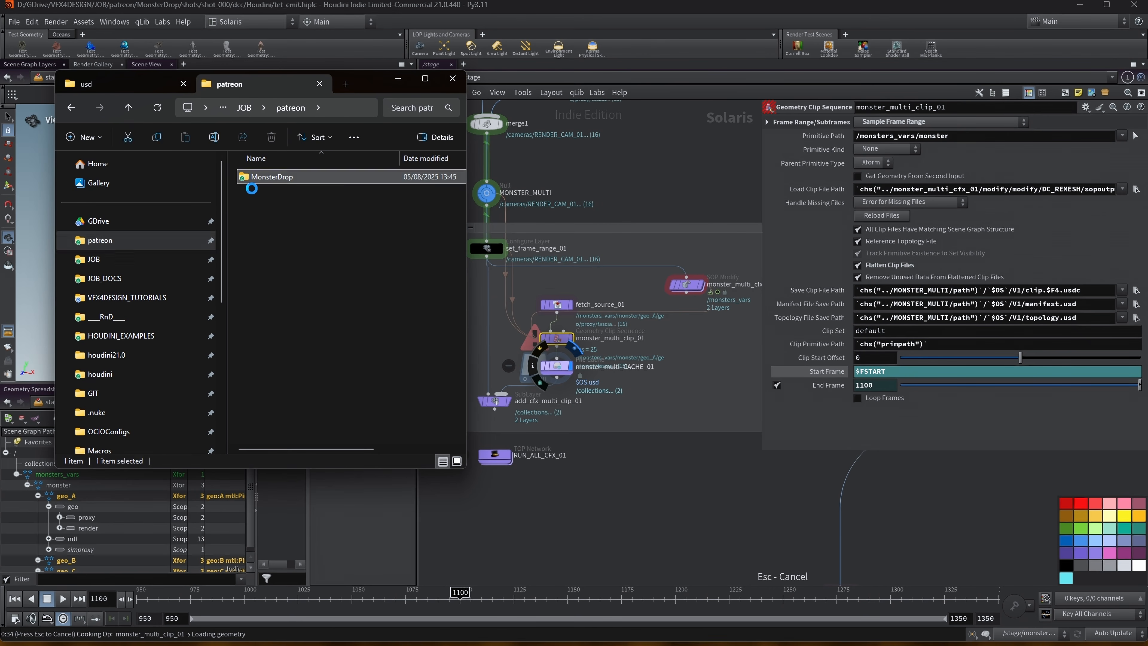
pyautogui.doubleClick(251, 181)
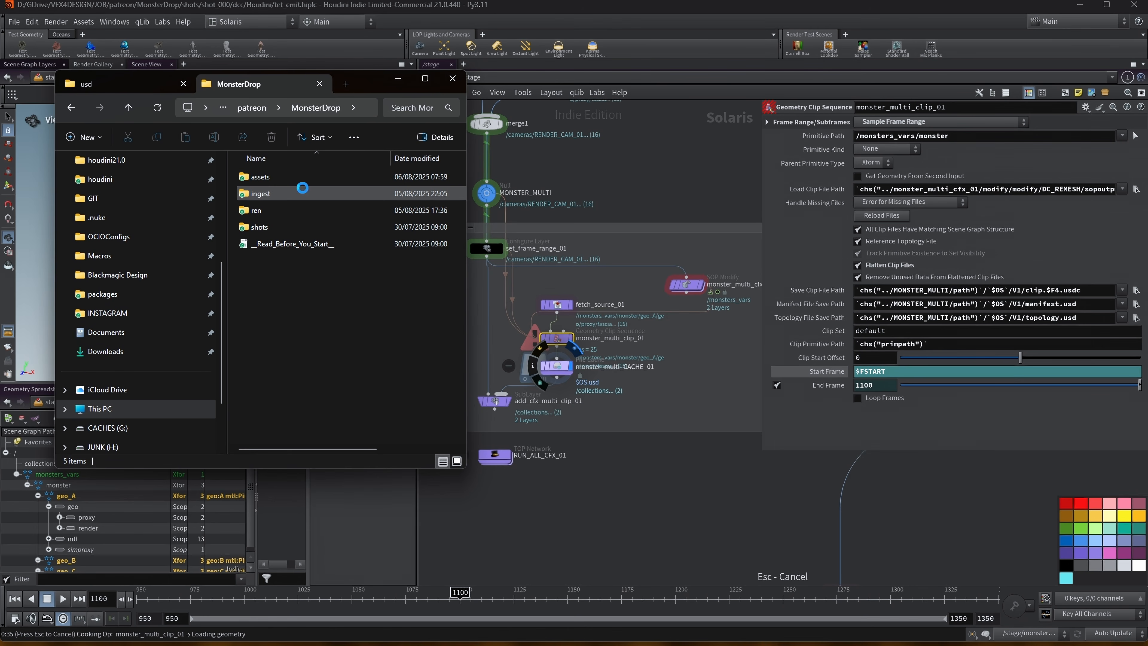
pyautogui.doubleClick(259, 227)
pyautogui.doubleClick(259, 194)
pyautogui.doubleClick(288, 193)
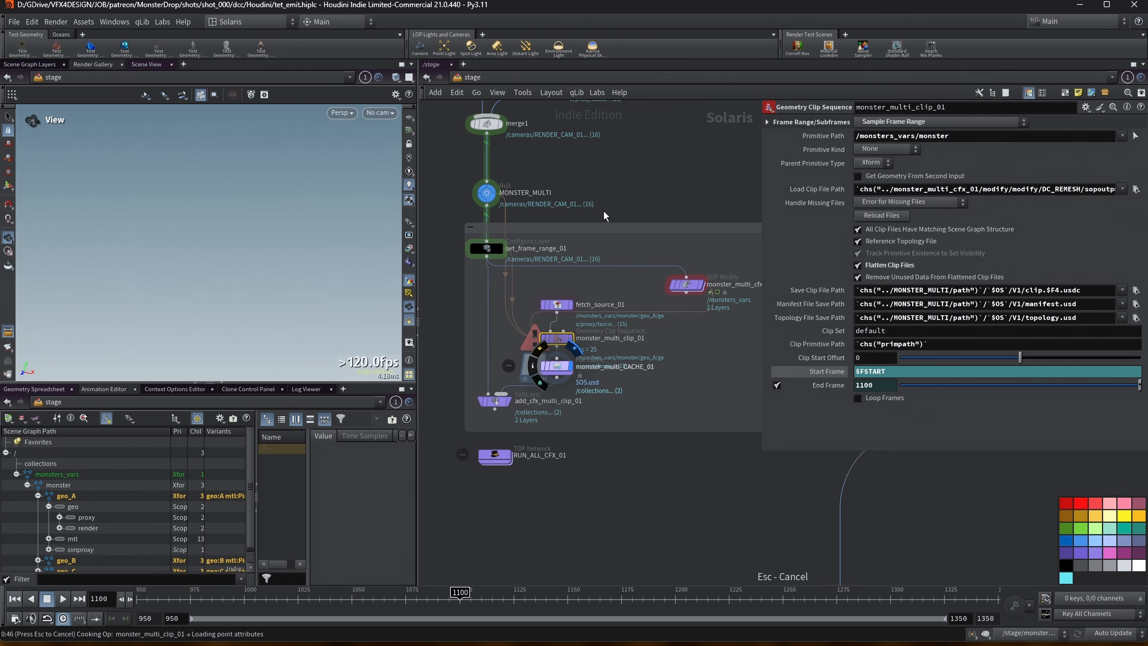
# Step: Bring File Explorer back to the front and open the v1 folder of the cfx USD caches
pyautogui.moveTo(277, 643)
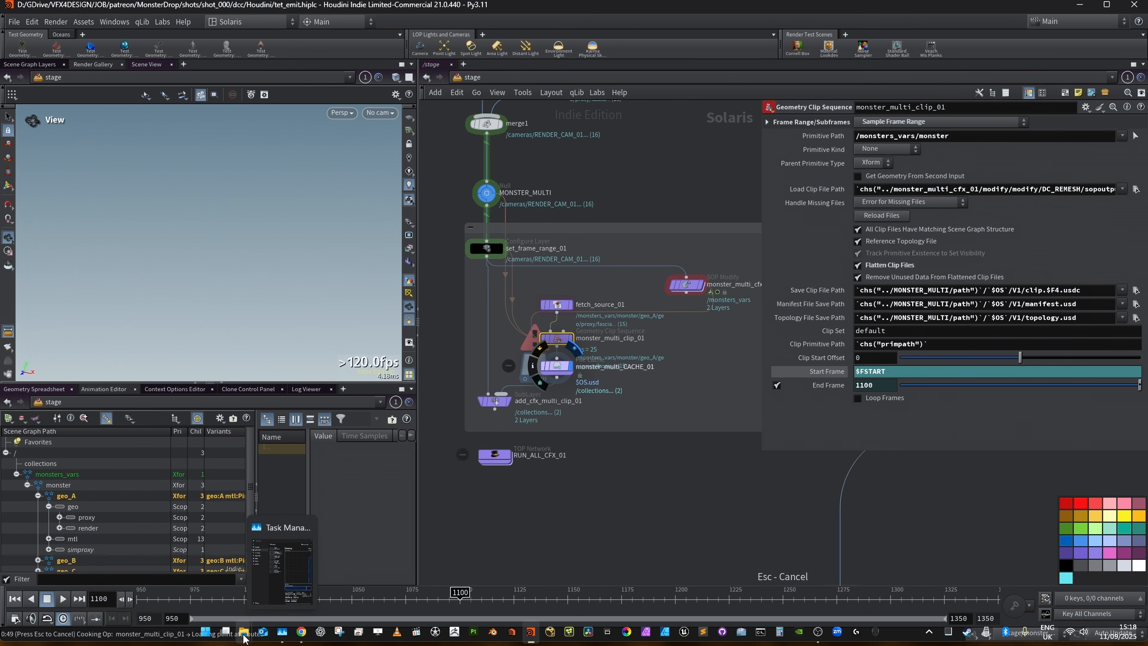
pyautogui.click(205, 593)
pyautogui.doubleClick(255, 177)
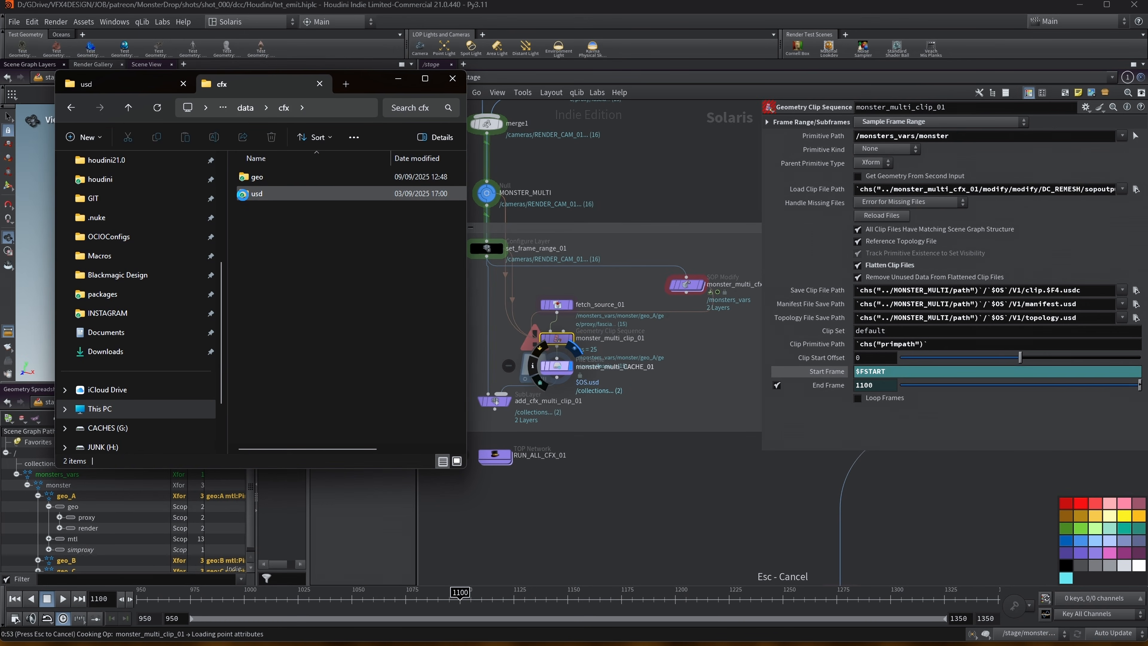
pyautogui.doubleClick(242, 193)
pyautogui.doubleClick(244, 177)
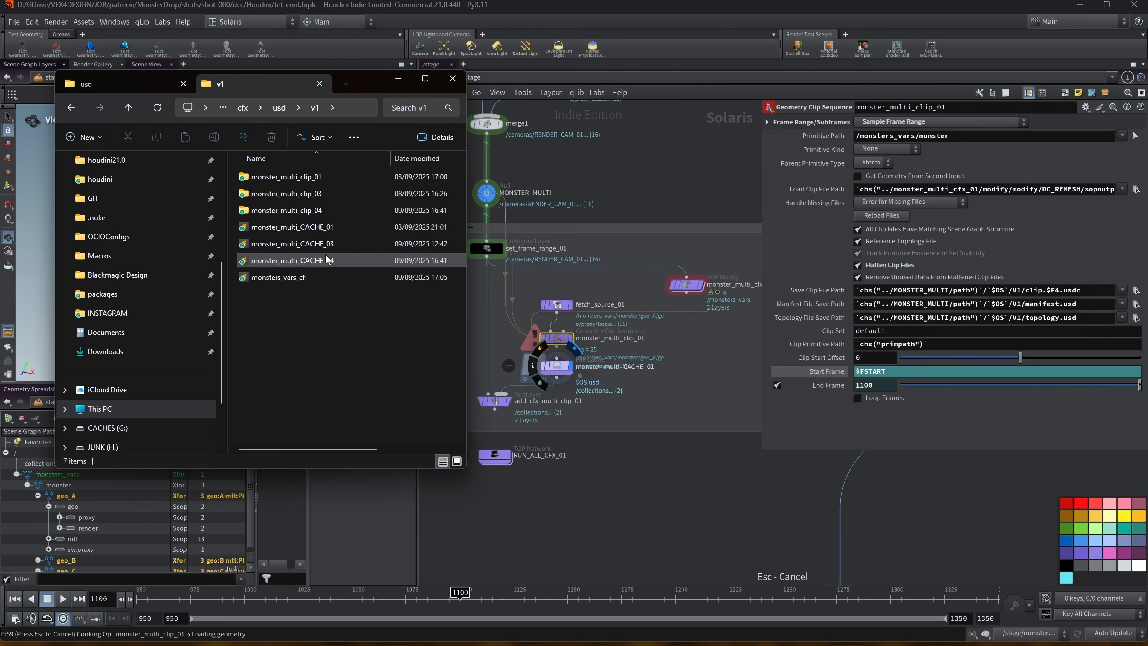
# Step: Point out the monster_multi_clip_01 folder and monster_multi_CACHE_01 file, then open the clip folder's V1 subfolder to inspect the per-frame clips
pyautogui.click(270, 178)
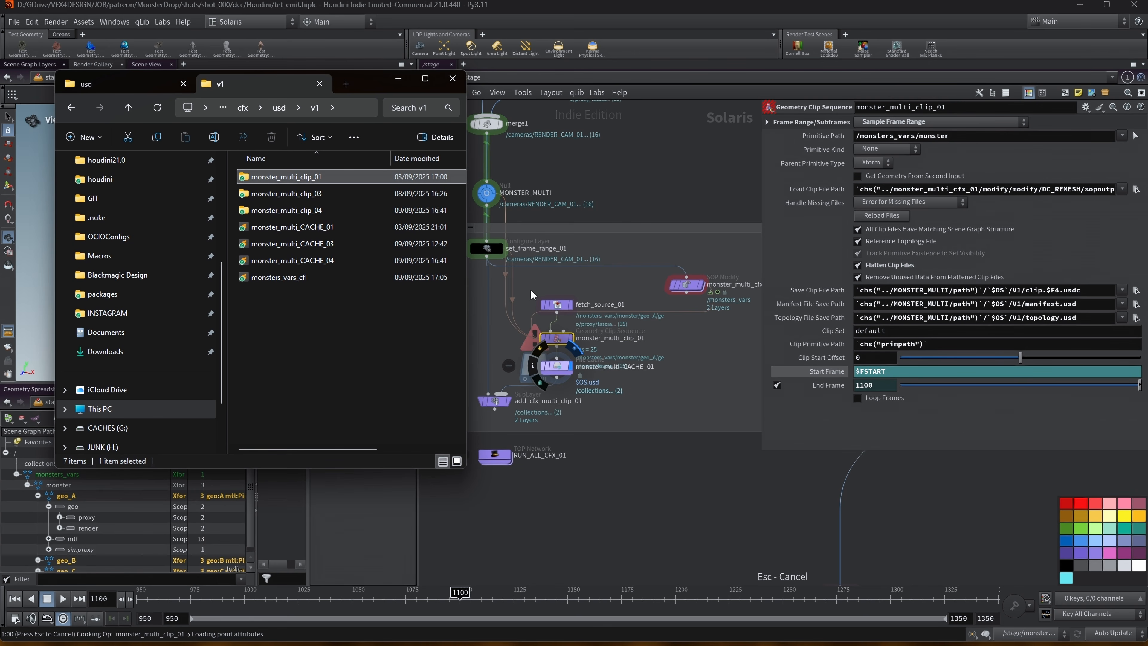
pyautogui.click(288, 226)
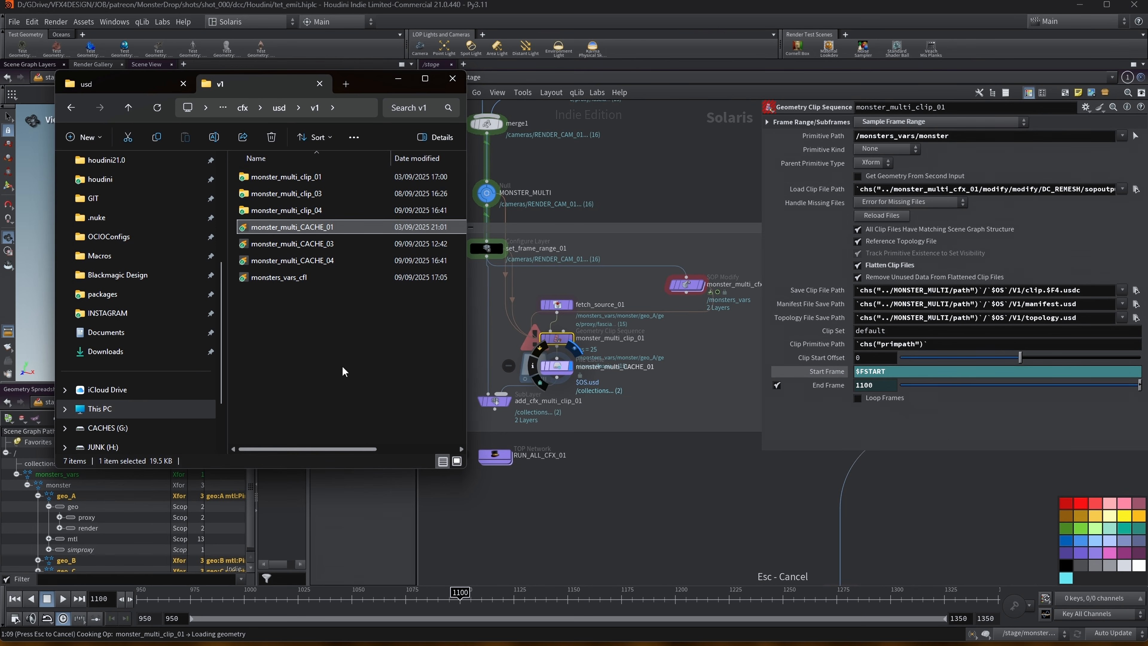
pyautogui.doubleClick(302, 178)
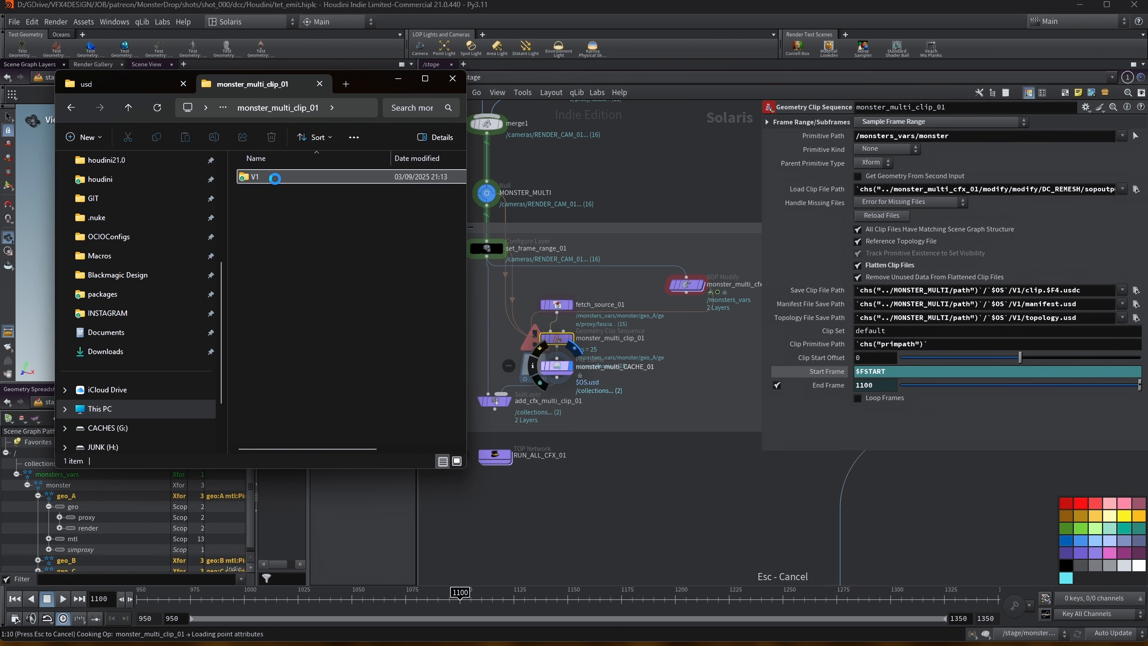
pyautogui.doubleClick(266, 178)
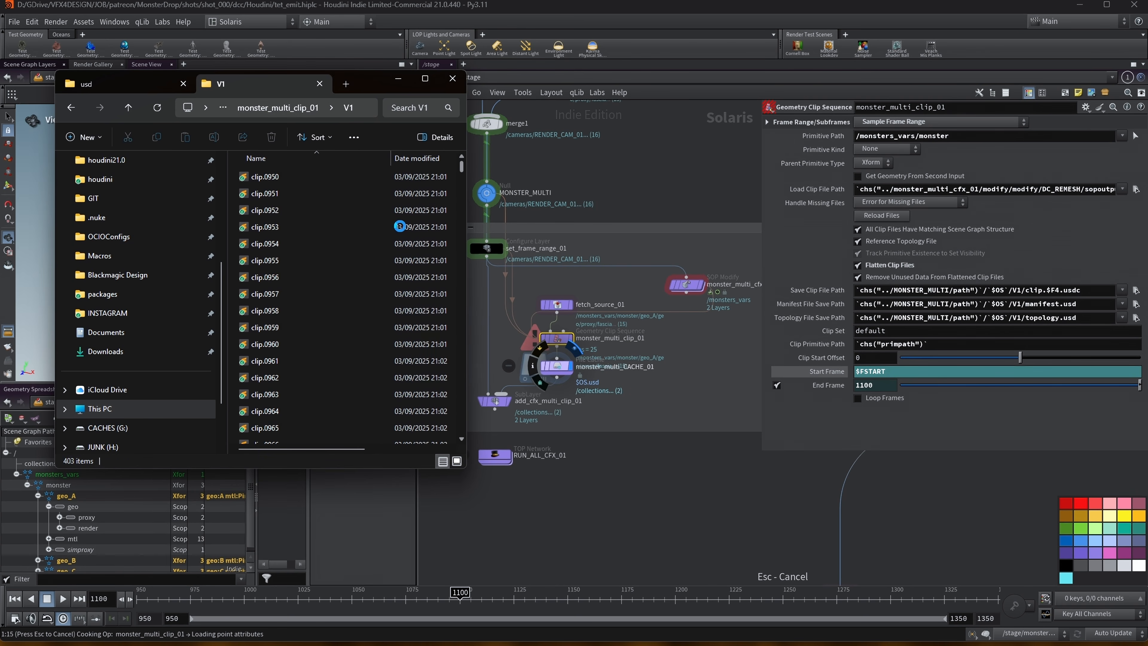
# Step: Review the contents of the V1 clip folder, from the per-frame clip files down to the manifest and topology files
pyautogui.scroll(-20, 389, 251)
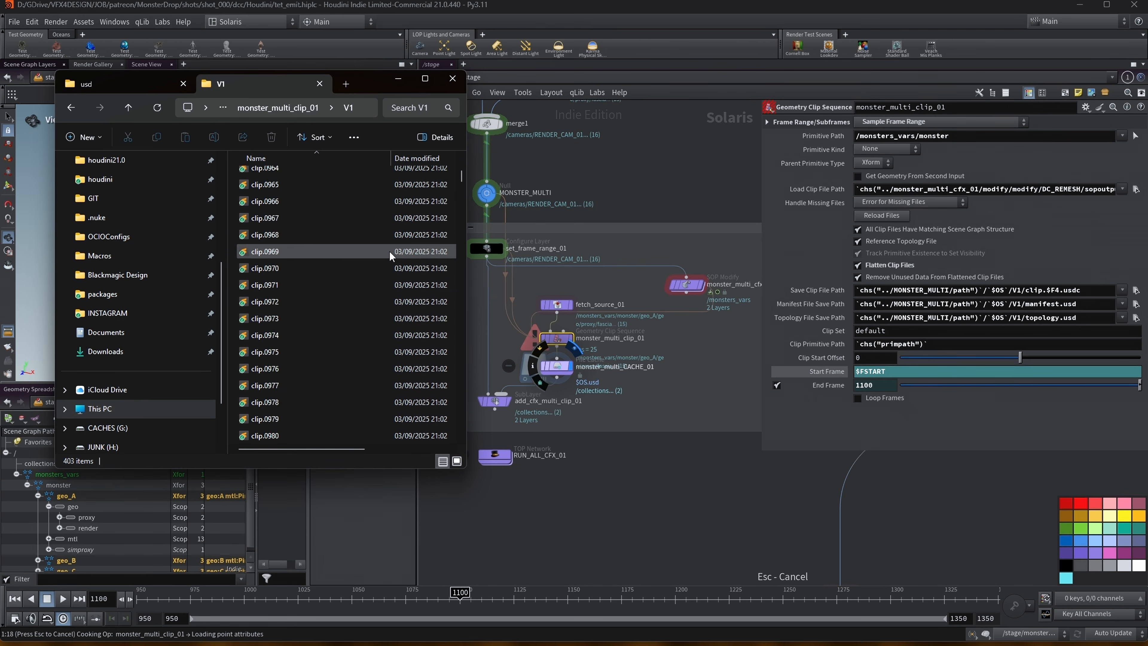
pyautogui.scroll(-20, 375, 281)
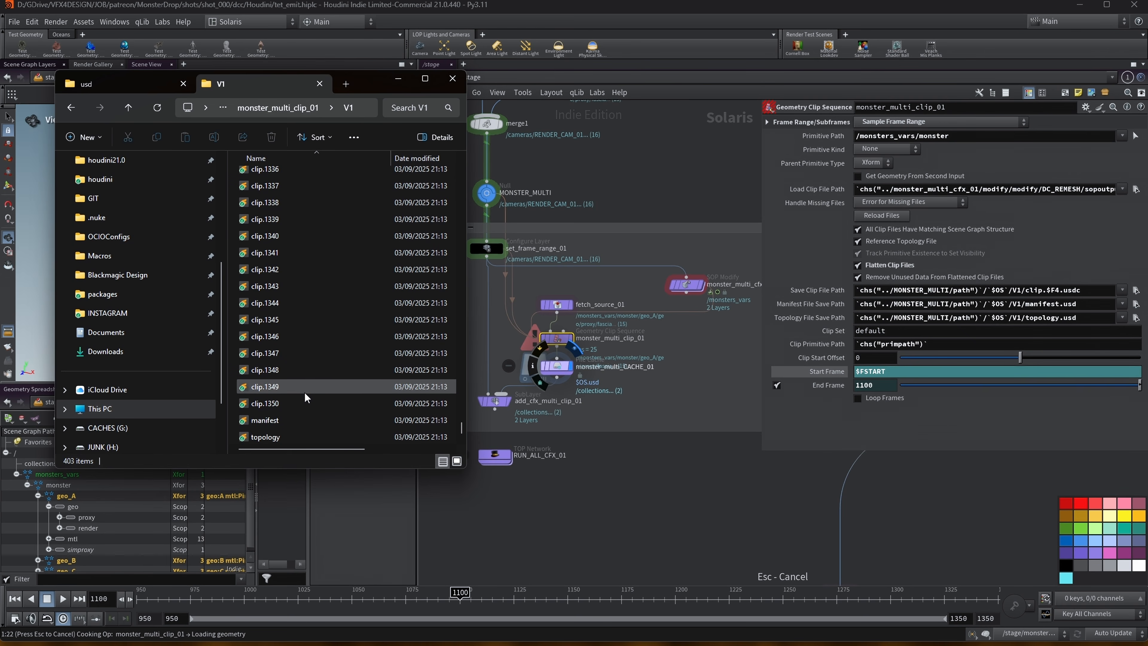
pyautogui.scroll(20, 304, 392)
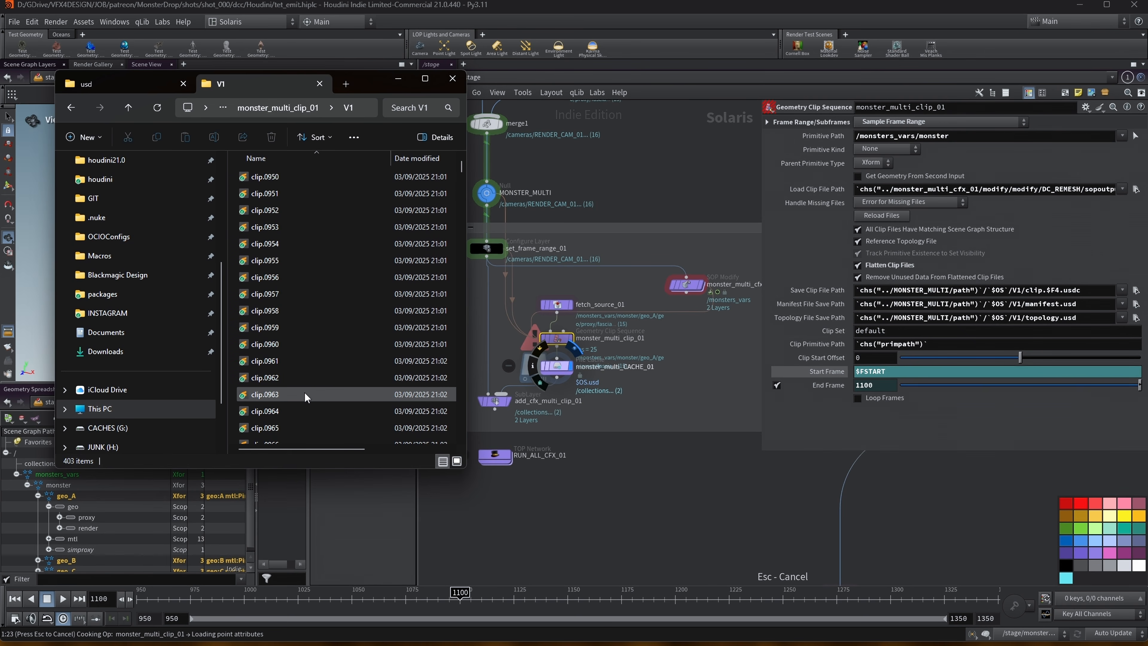
pyautogui.scroll(-20, 304, 392)
pyautogui.scroll(20, 304, 392)
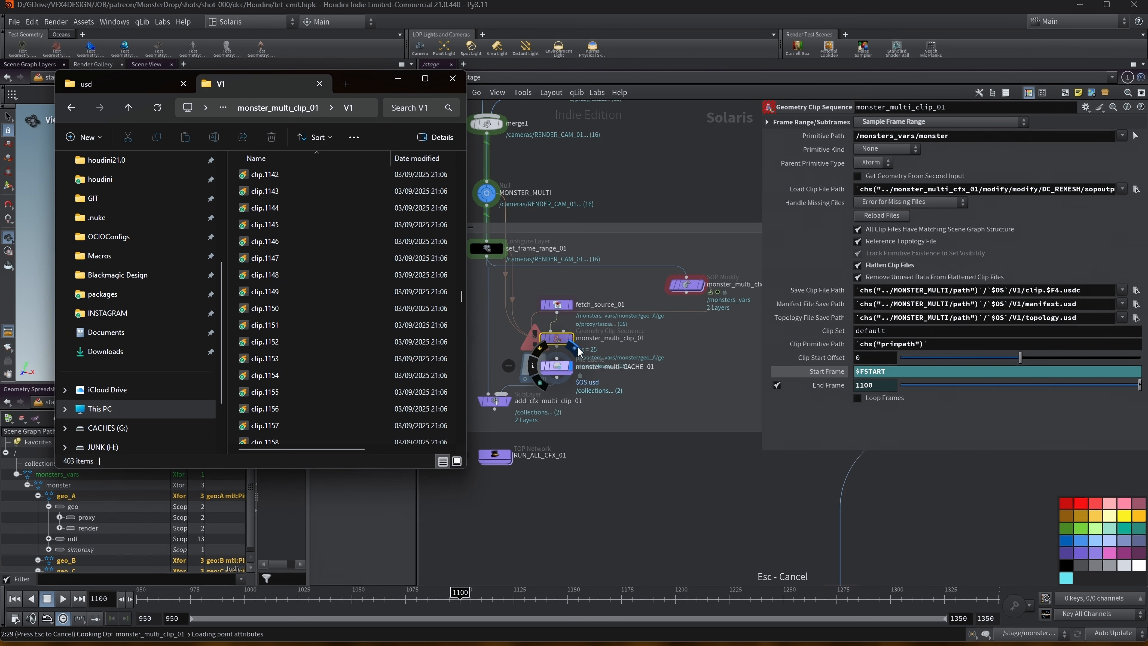
pyautogui.scroll(-20, 269, 256)
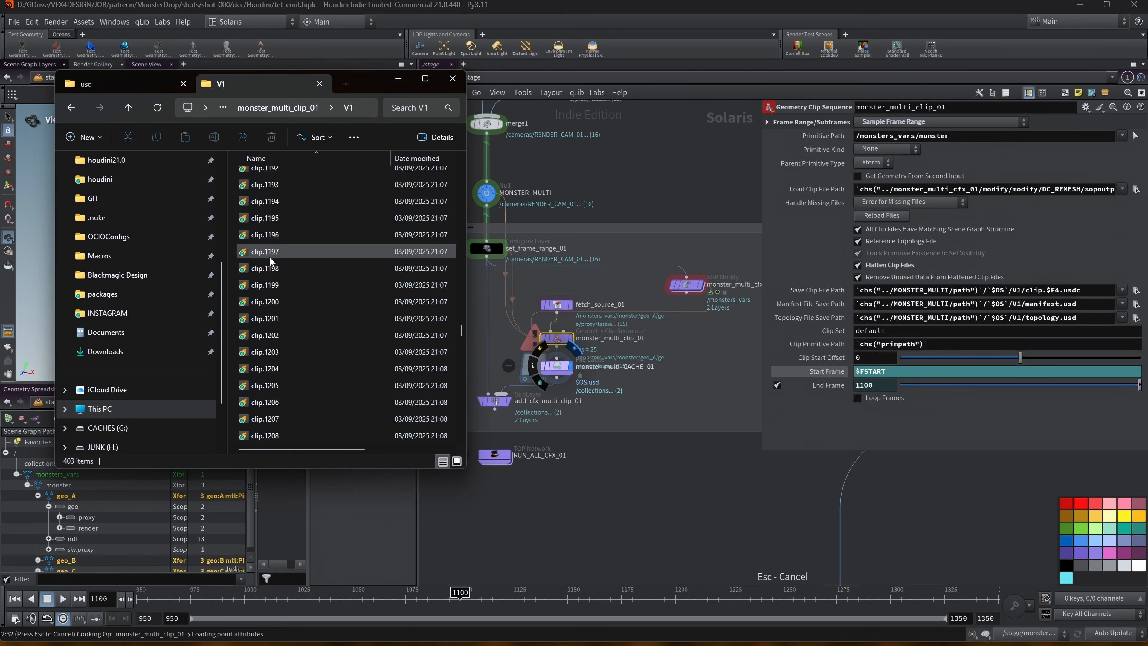
# Step: Resize the File Explorer window and move it clear of the viewport and the node network
pyautogui.moveTo(466, 158); pyautogui.dragTo(544, 161)
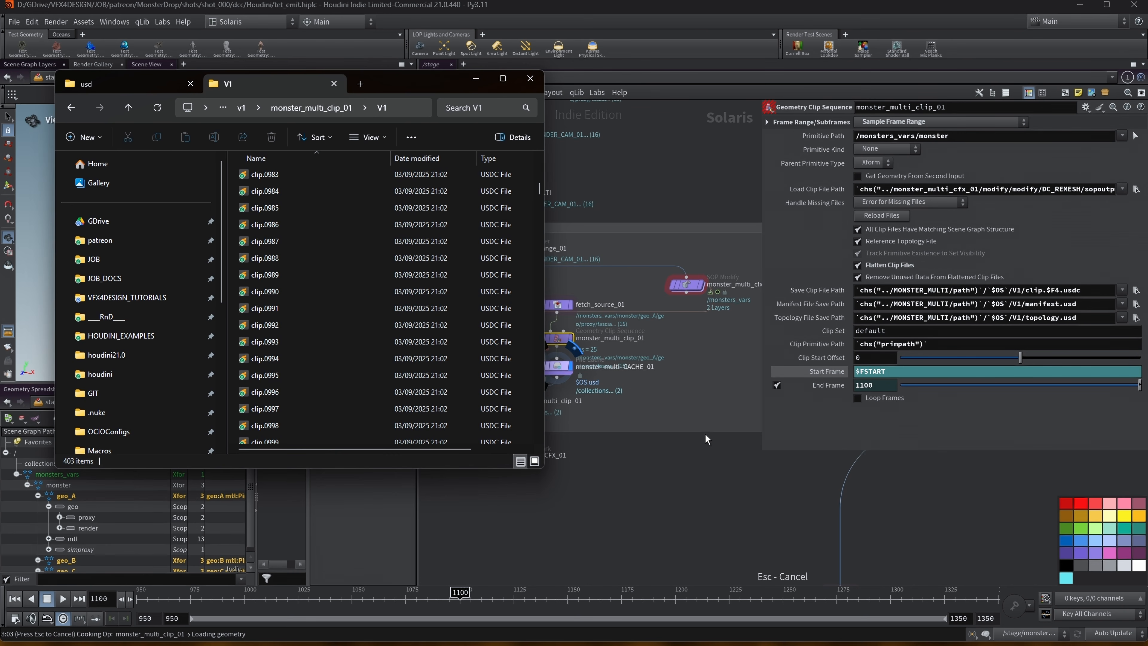
pyautogui.moveTo(395, 72); pyautogui.dragTo(960, 60)
pyautogui.moveTo(461, 67); pyautogui.dragTo(394, 54)
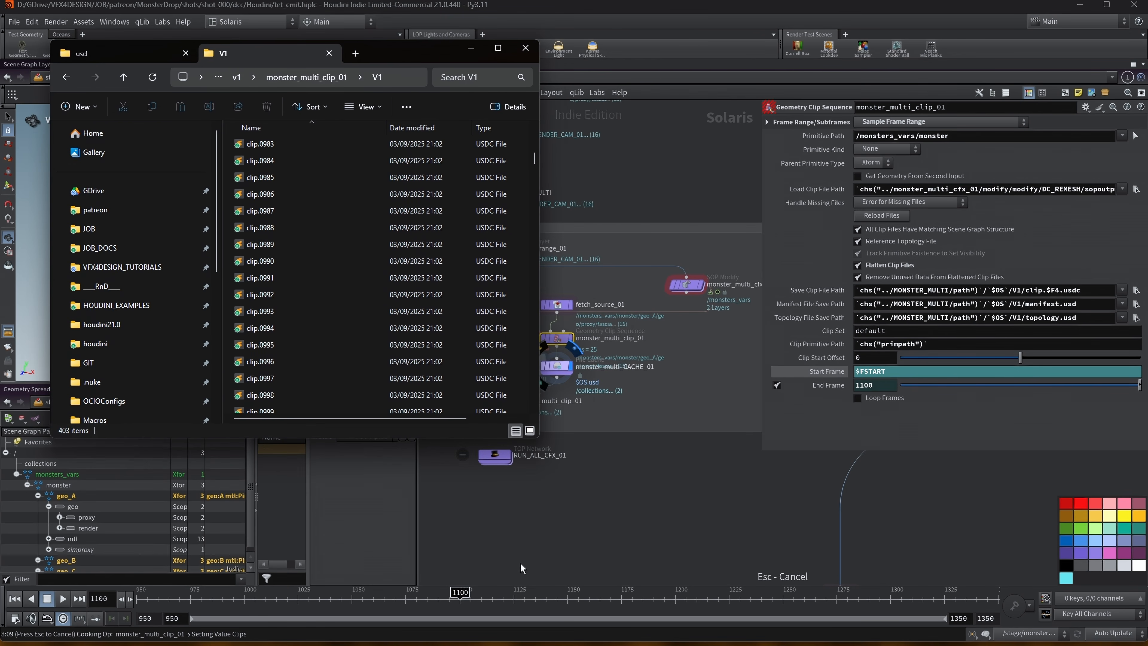
pyautogui.moveTo(540, 120); pyautogui.dragTo(436, 120)
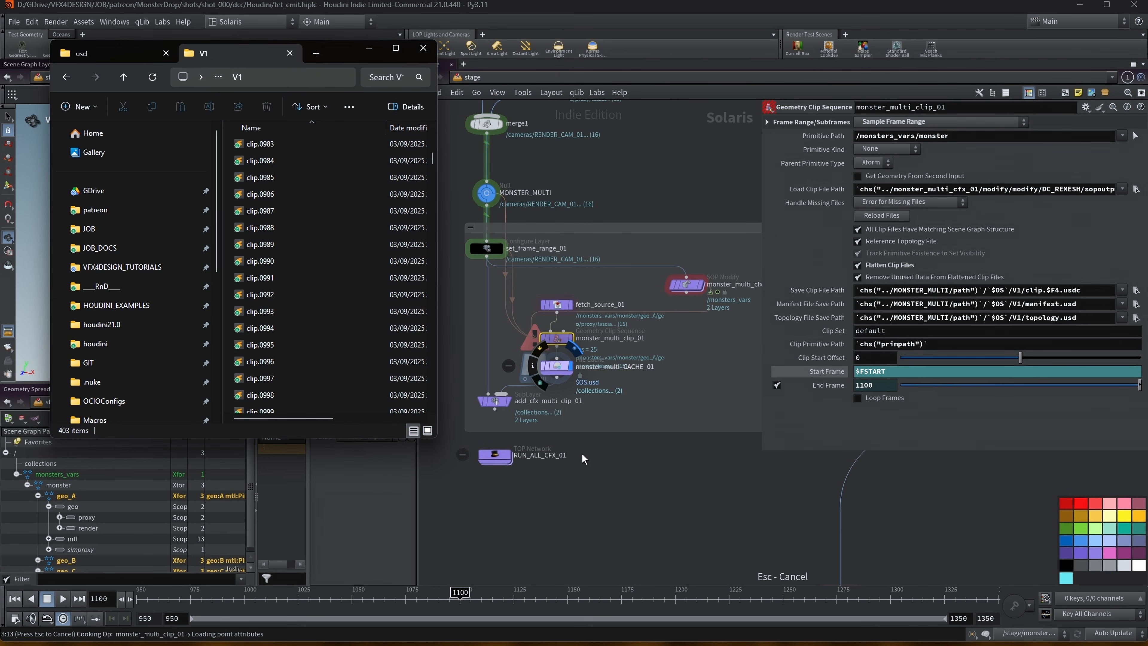
pyautogui.moveTo(349, 60); pyautogui.dragTo(1026, 462)
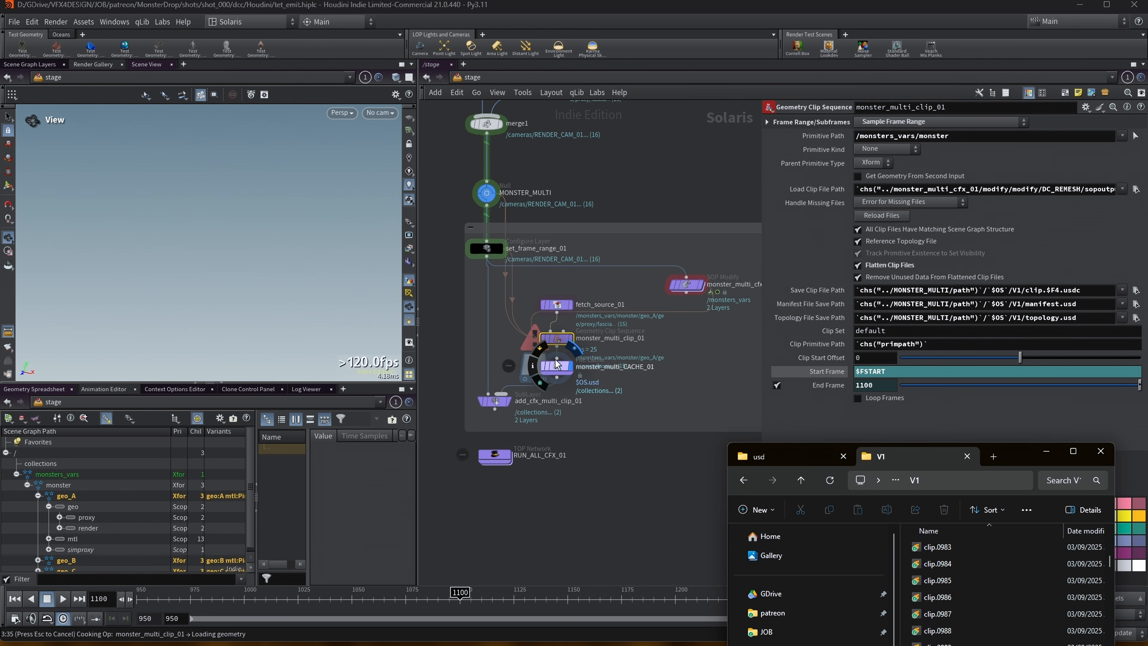
pyautogui.moveTo(1013, 458); pyautogui.dragTo(1012, 541)
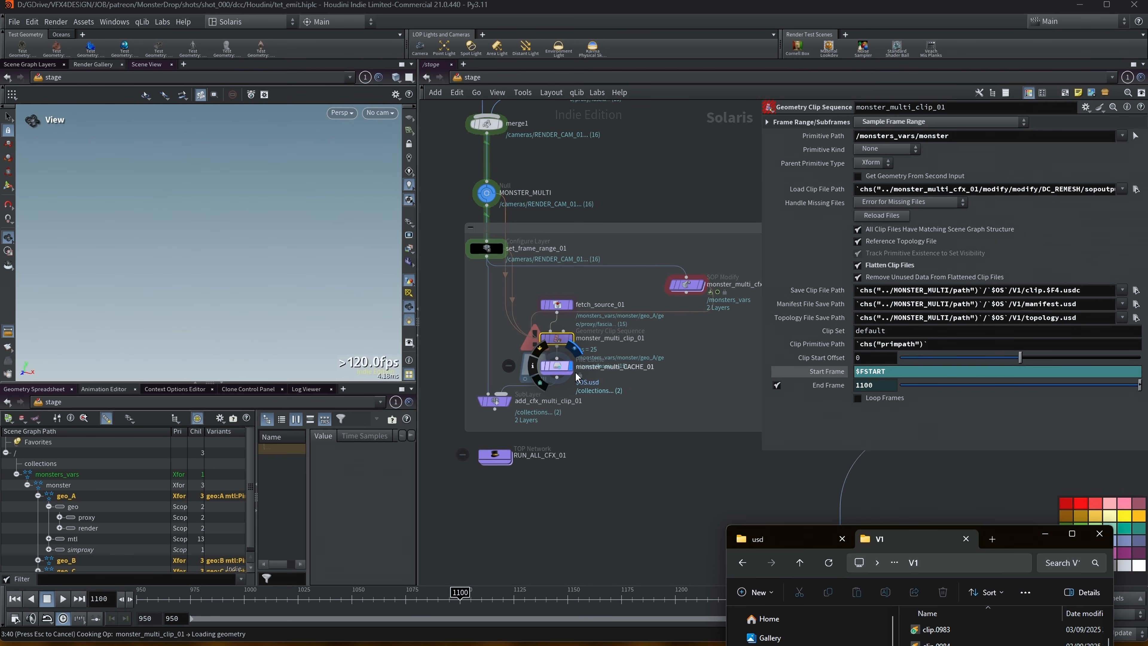
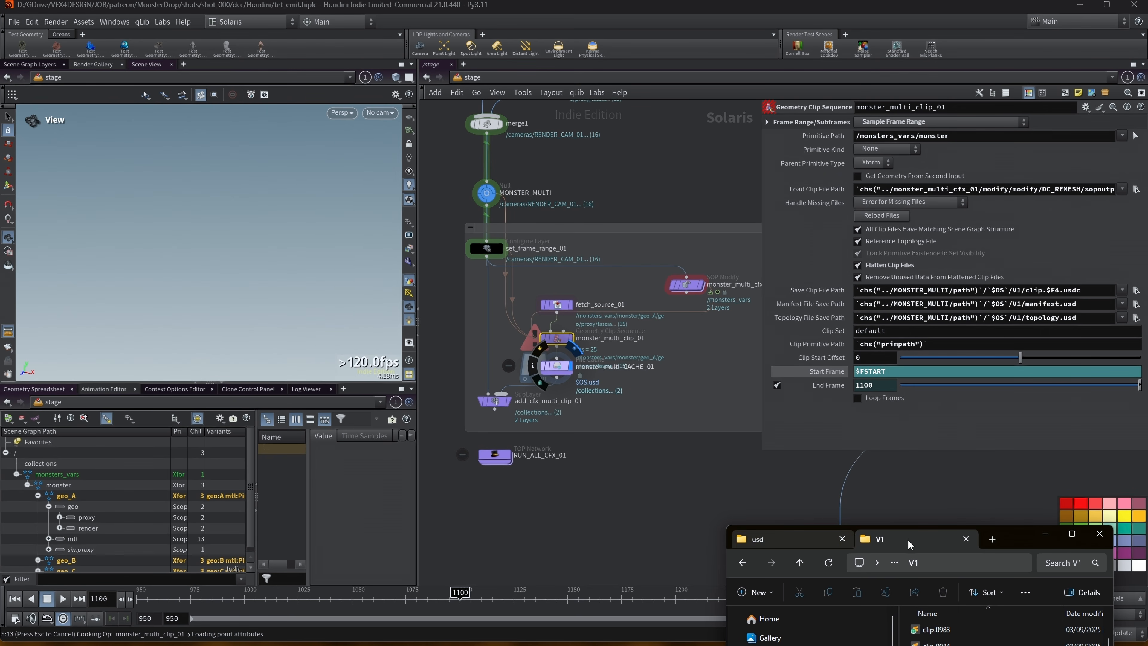
# Step: Show the monster_multi_CACHE_01 result, make the viewport taller and frame the cached monsters
pyautogui.click(544, 353)
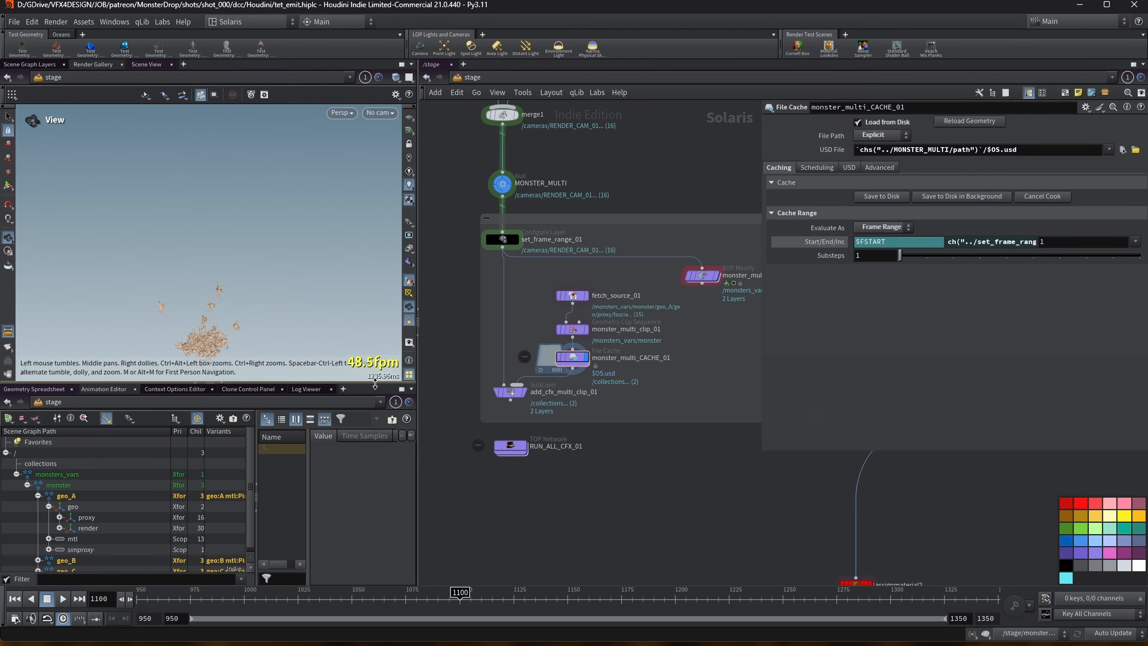
pyautogui.moveTo(375, 384); pyautogui.dragTo(374, 421)
pyautogui.moveTo(211, 320); pyautogui.dragTo(174, 315, button='right')
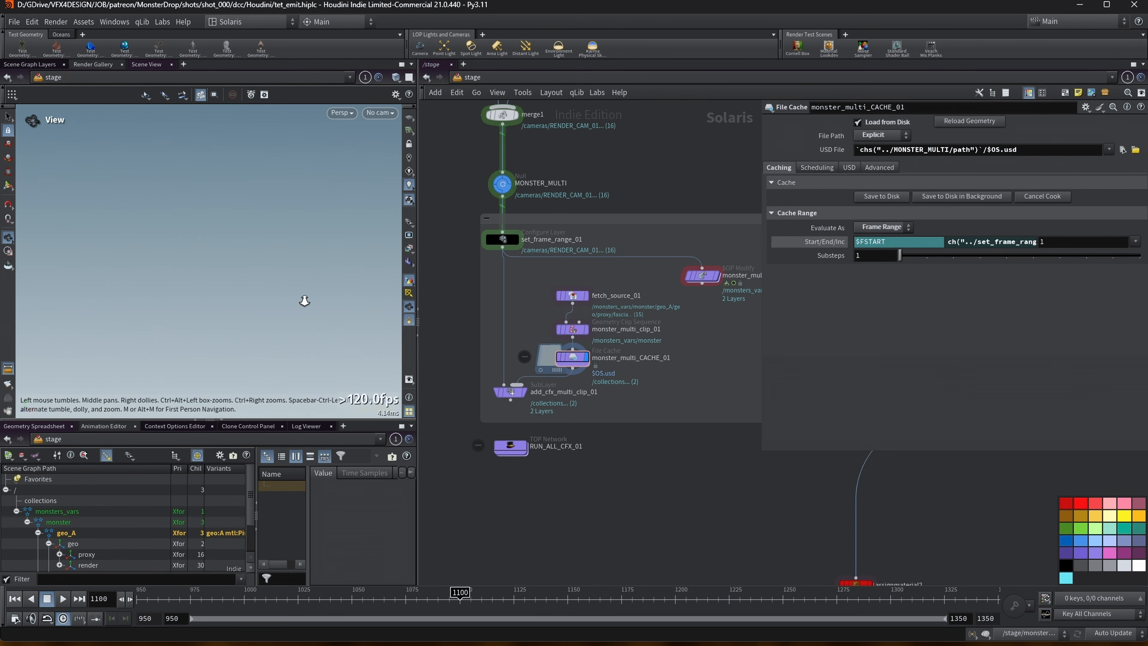
pyautogui.press('g')
pyautogui.moveTo(290, 301); pyautogui.dragTo(238, 308, button='right')
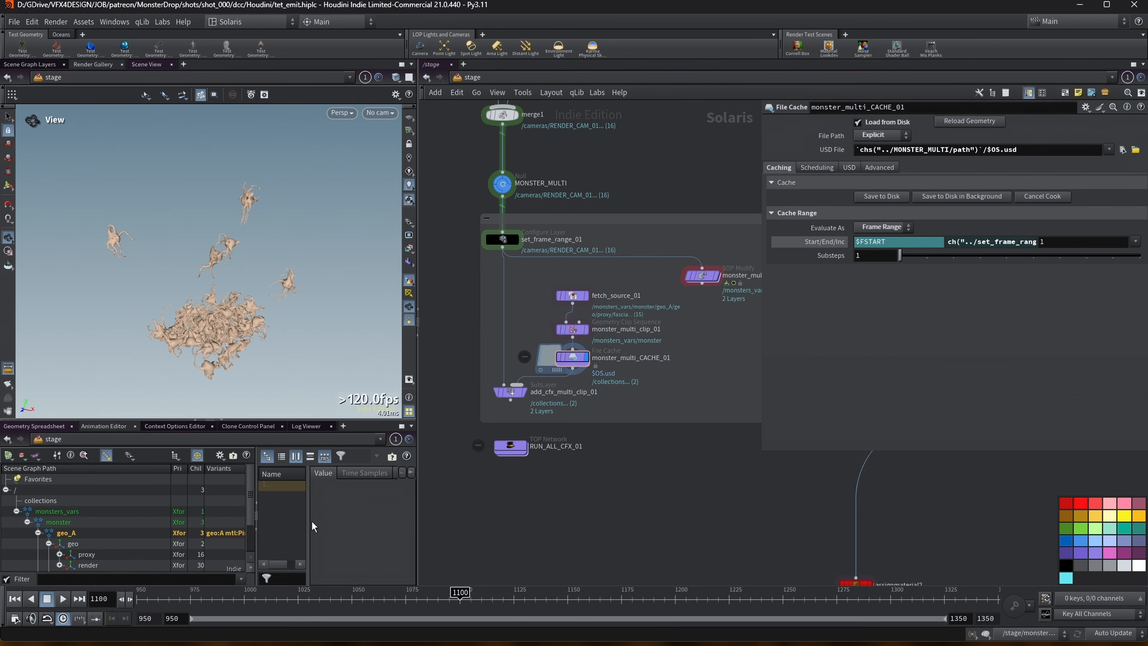
# Step: Scrub the cached simulation to frame 1174, shift monster_multi_CACHE_01 slightly away from the clip node and bring up the monster_multi_clip_01 parameters
pyautogui.moveTo(580, 361)
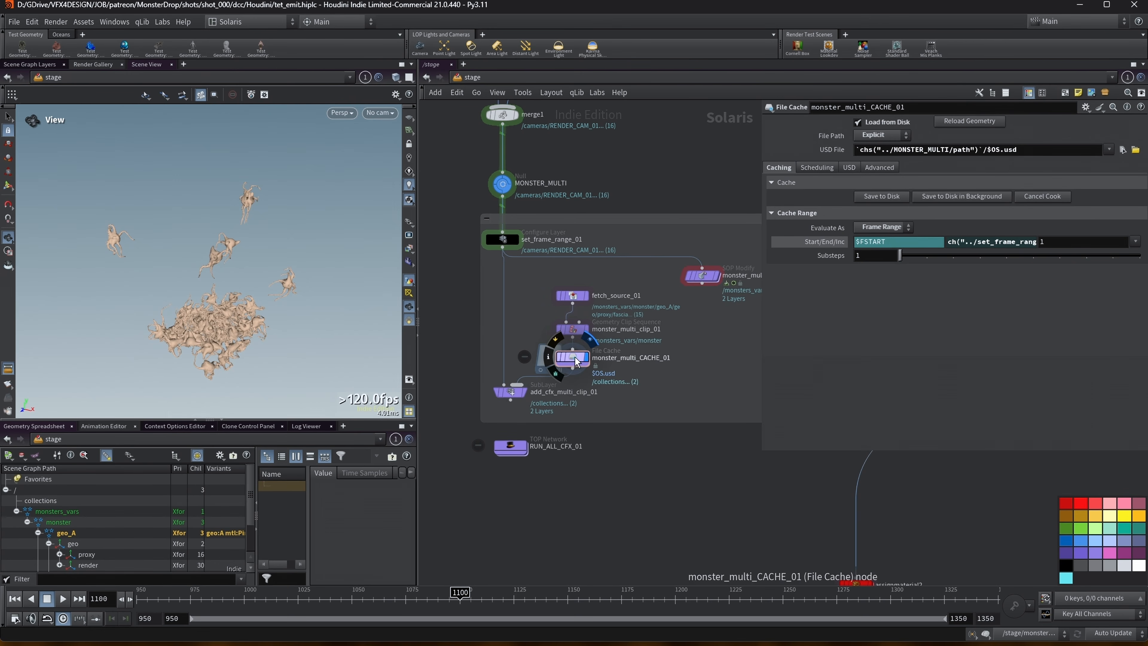
pyautogui.moveTo(193, 606); pyautogui.dragTo(618, 565)
pyautogui.moveTo(573, 357); pyautogui.dragTo(574, 364)
pyautogui.moveTo(579, 333)
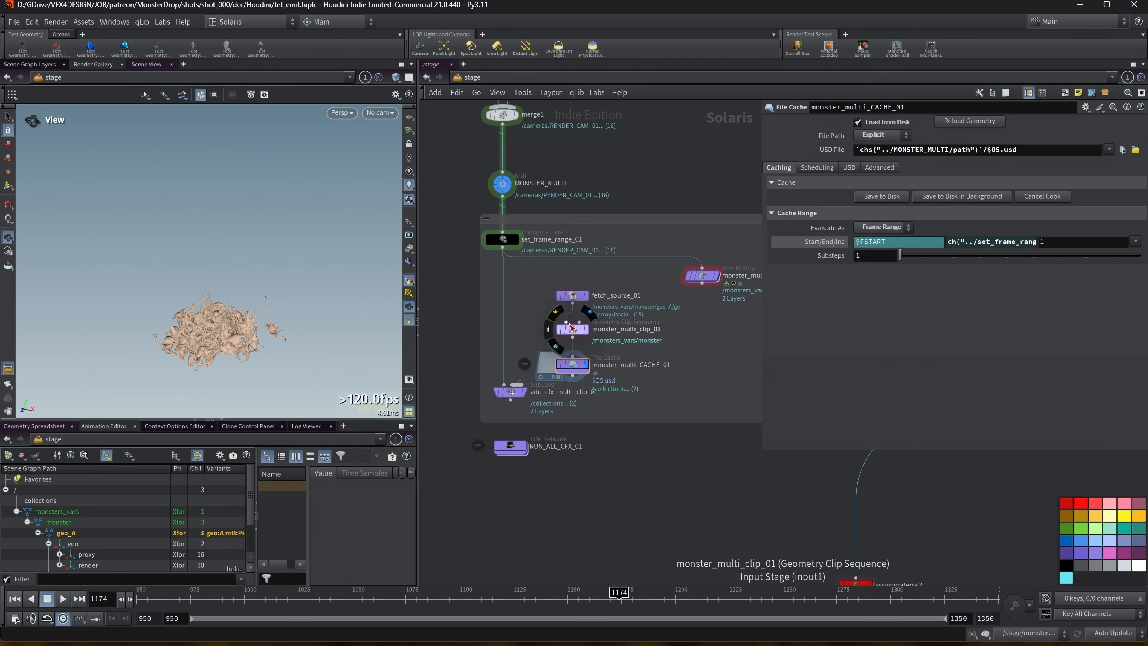
pyautogui.click(577, 368)
pyautogui.click(581, 332)
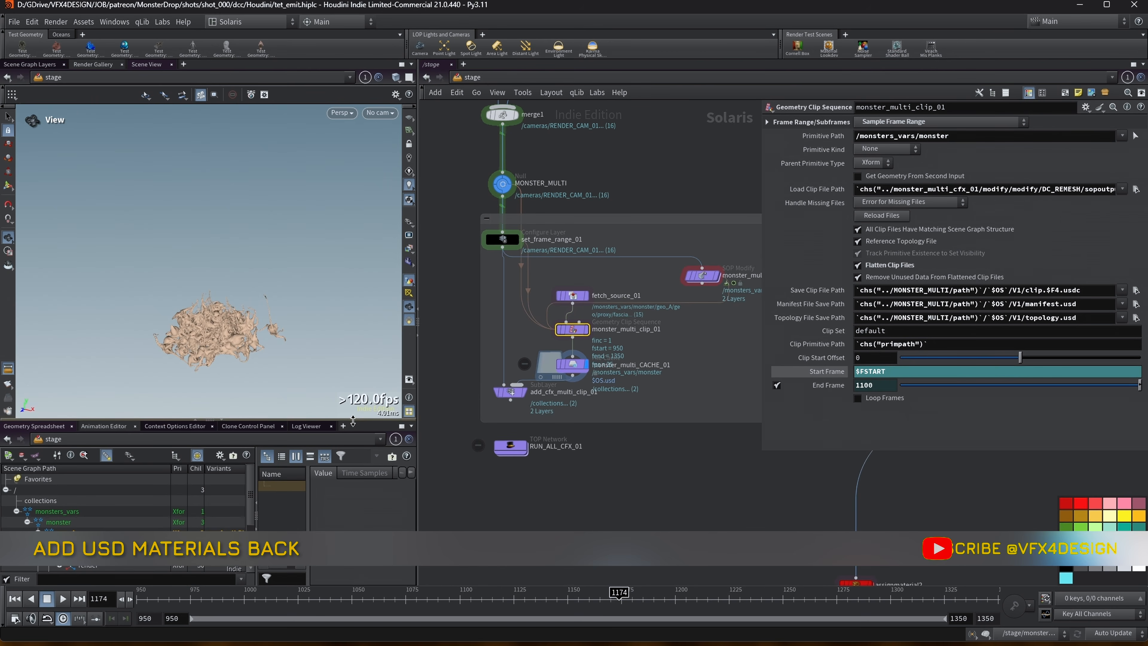
# Step: Select monster_multi_CACHE_01, enlarge the scene graph area, and expand geo_A and its mtl scope to inspect the materials
pyautogui.moveTo(353, 422); pyautogui.dragTo(353, 358)
pyautogui.click(572, 365)
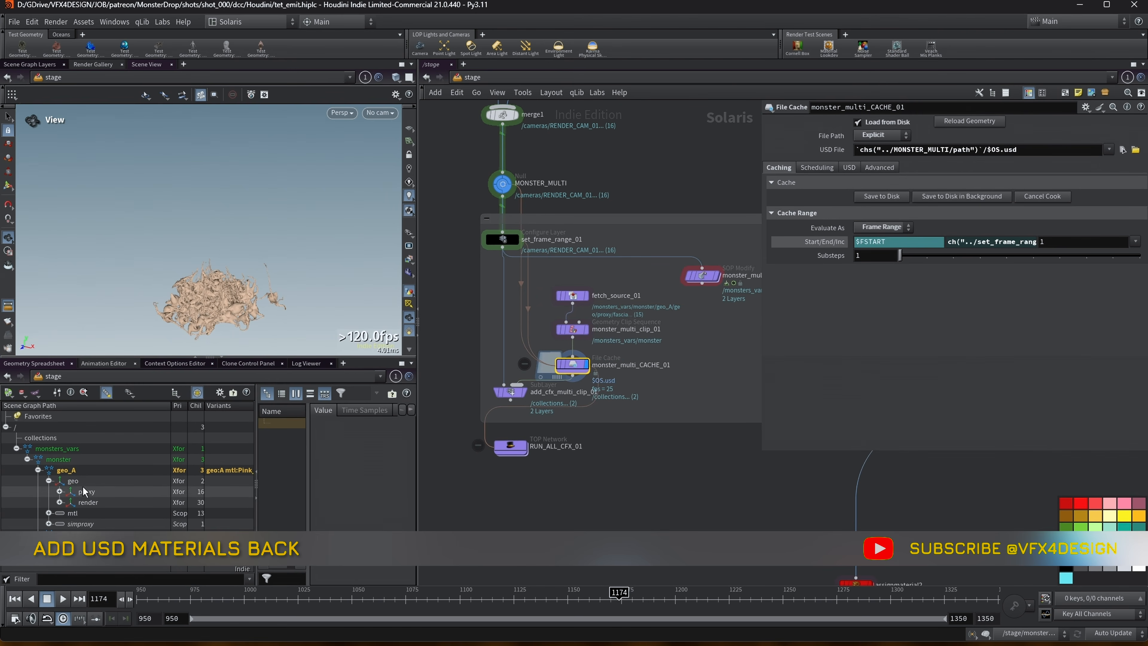
pyautogui.click(38, 470)
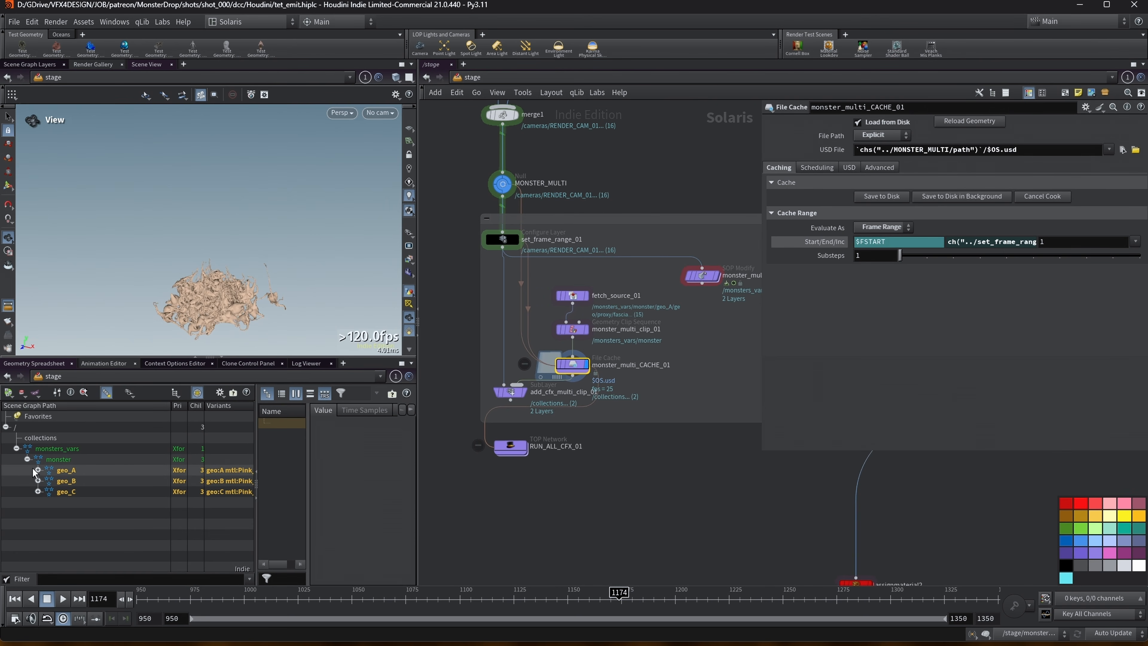
pyautogui.moveTo(419, 453); pyautogui.dragTo(538, 452)
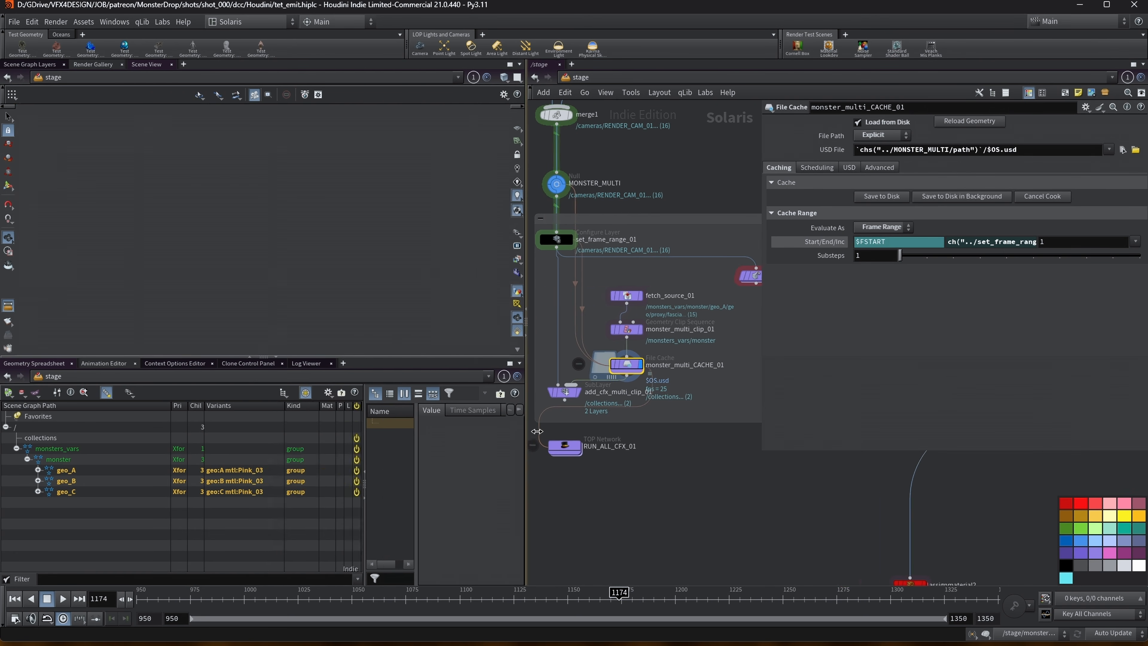
pyautogui.moveTo(171, 405)
pyautogui.mouseDown()
pyautogui.moveTo(128, 405)
pyautogui.moveTo(189, 408)
pyautogui.mouseUp()
pyautogui.click(38, 470)
pyautogui.click(48, 513)
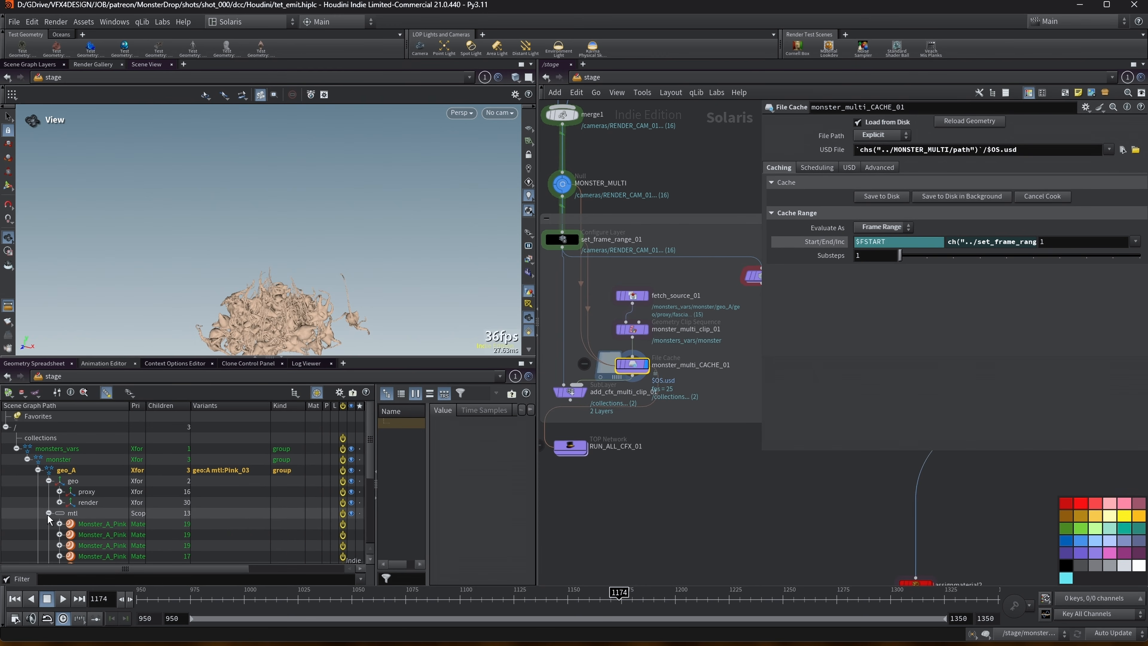
# Step: View the monster pile up close and switch the viewport renderer to Karma XPU
pyautogui.moveTo(278, 313); pyautogui.dragTo(265, 281, button='middle')
pyautogui.moveTo(264, 281); pyautogui.dragTo(289, 275, button='right')
pyautogui.moveTo(348, 269); pyautogui.dragTo(270, 257, button='middle')
pyautogui.moveTo(362, 241); pyautogui.dragTo(315, 232, button='middle')
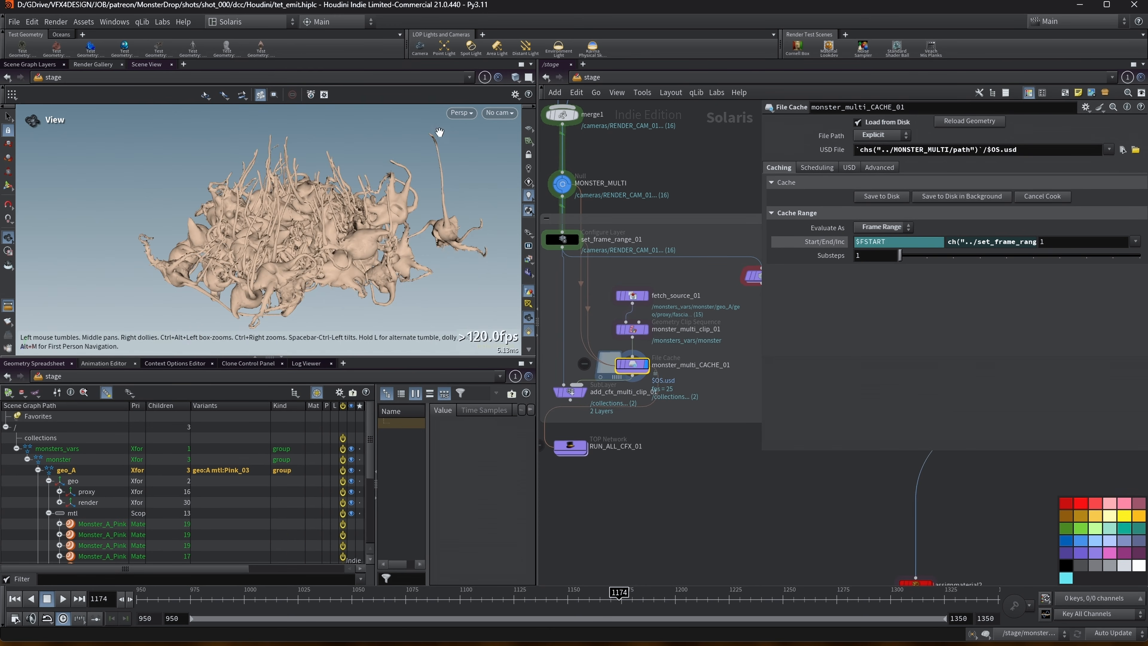
pyautogui.click(461, 112)
pyautogui.click(518, 181)
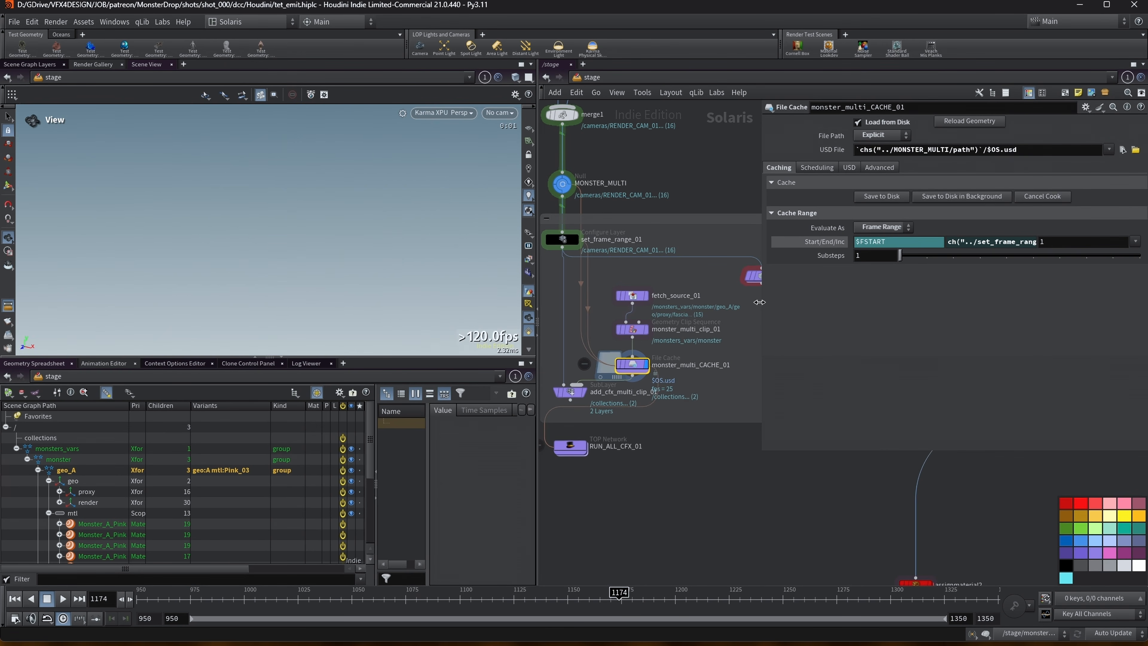
# Step: Give the node network more width, inspect the Karma XPU render of the monsters, and return the viewport to its standard renderer
pyautogui.moveTo(762, 271); pyautogui.dragTo(811, 271)
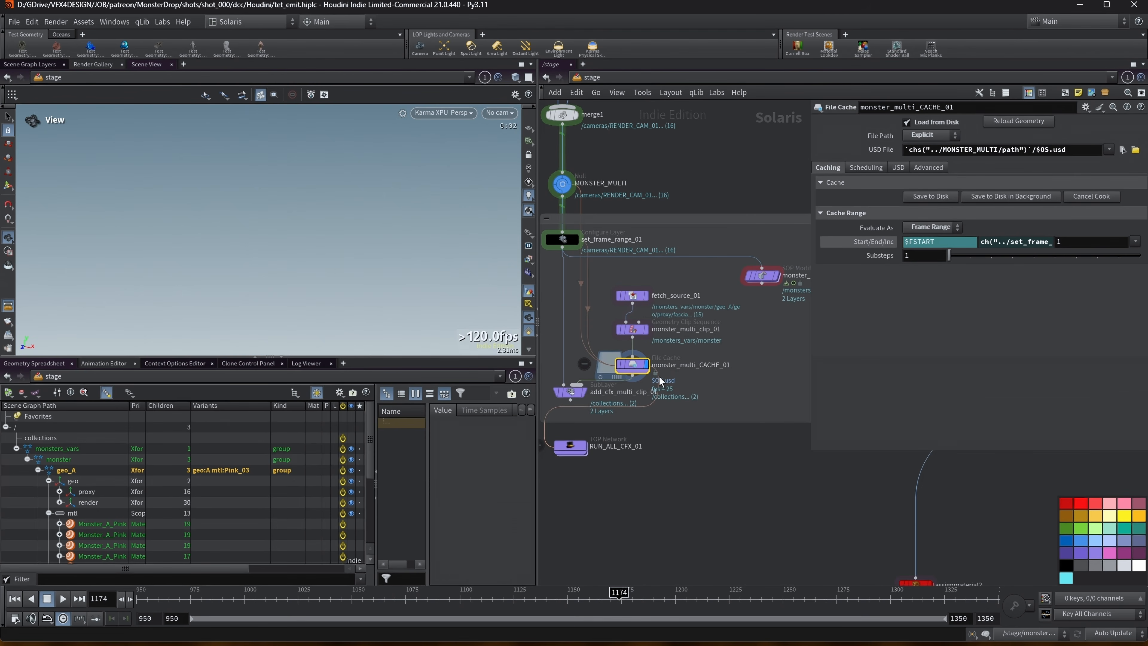
pyautogui.scroll(-2, 712, 382)
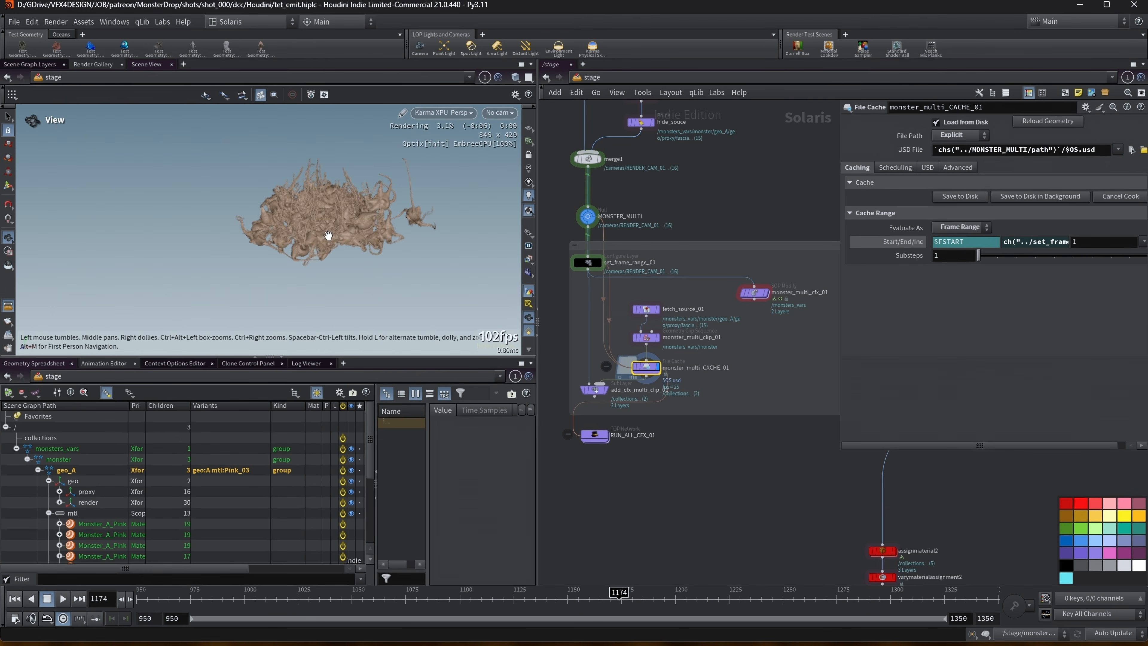
pyautogui.moveTo(386, 211); pyautogui.dragTo(336, 215, button='right')
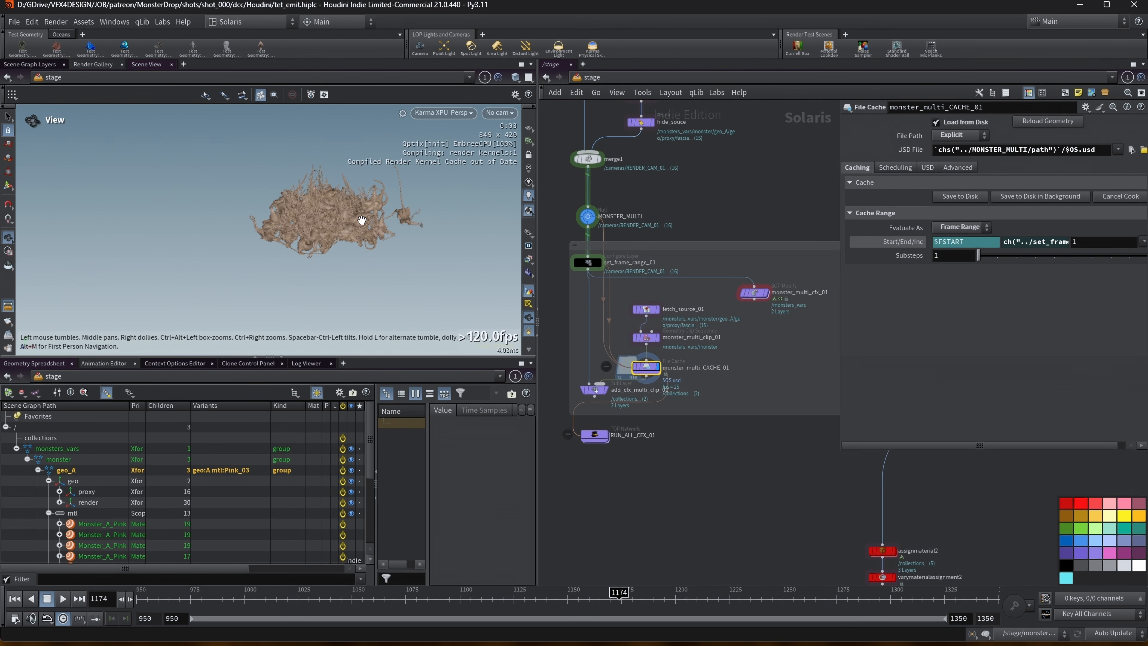
pyautogui.moveTo(361, 221); pyautogui.dragTo(366, 220, button='middle')
pyautogui.moveTo(506, 304); pyautogui.dragTo(464, 163, button='middle')
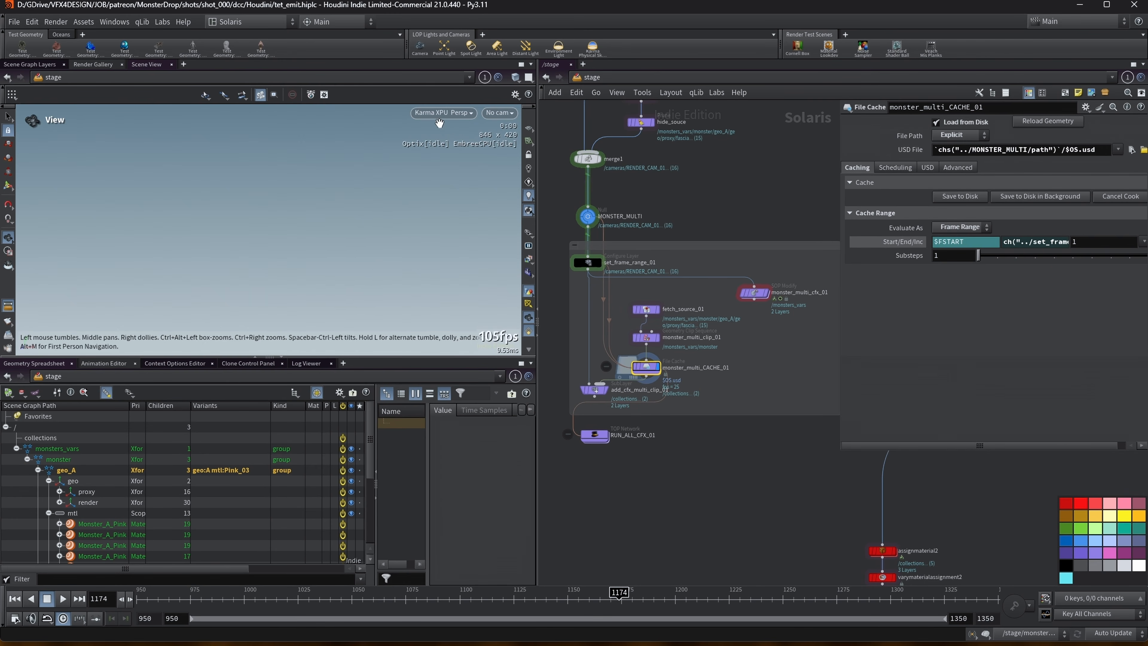
pyautogui.click(437, 115)
pyautogui.click(458, 156)
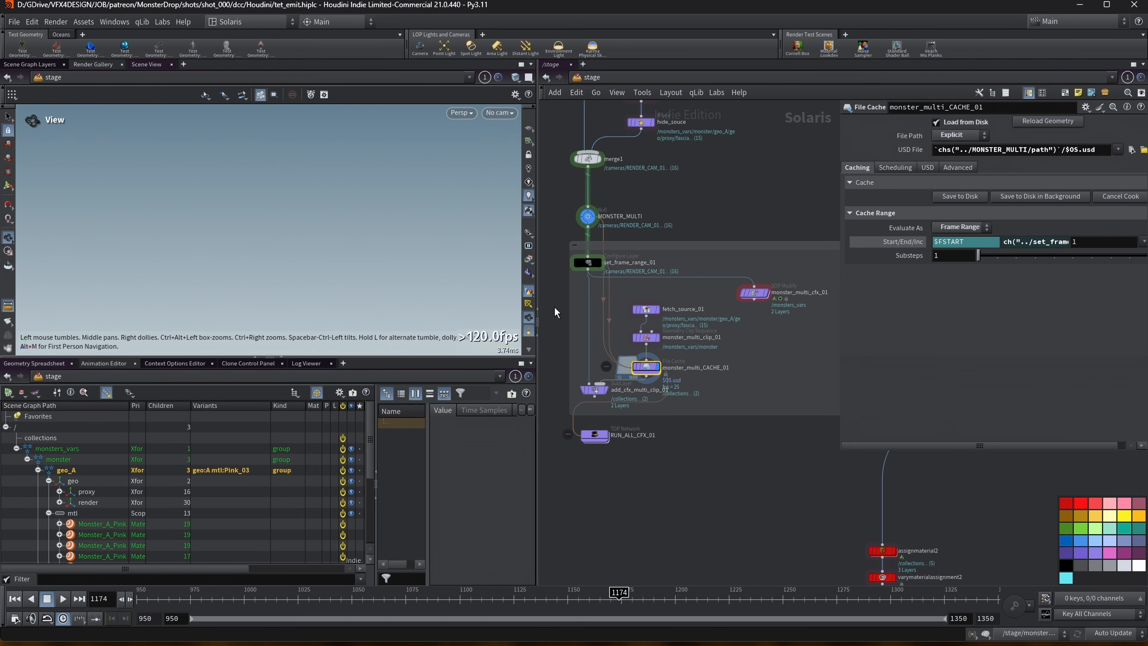
# Step: Display add_cfx_multi_clip_01, look through /cameras/RENDER_CAM_01 and scrub to frame 993
pyautogui.click(595, 390)
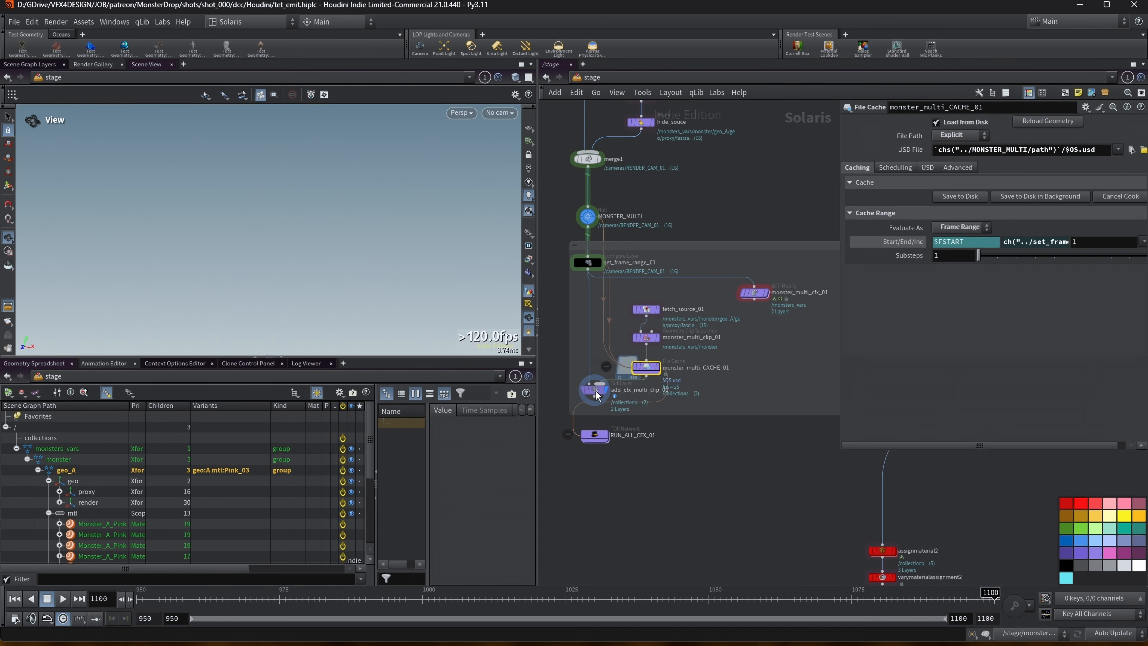
pyautogui.click(492, 113)
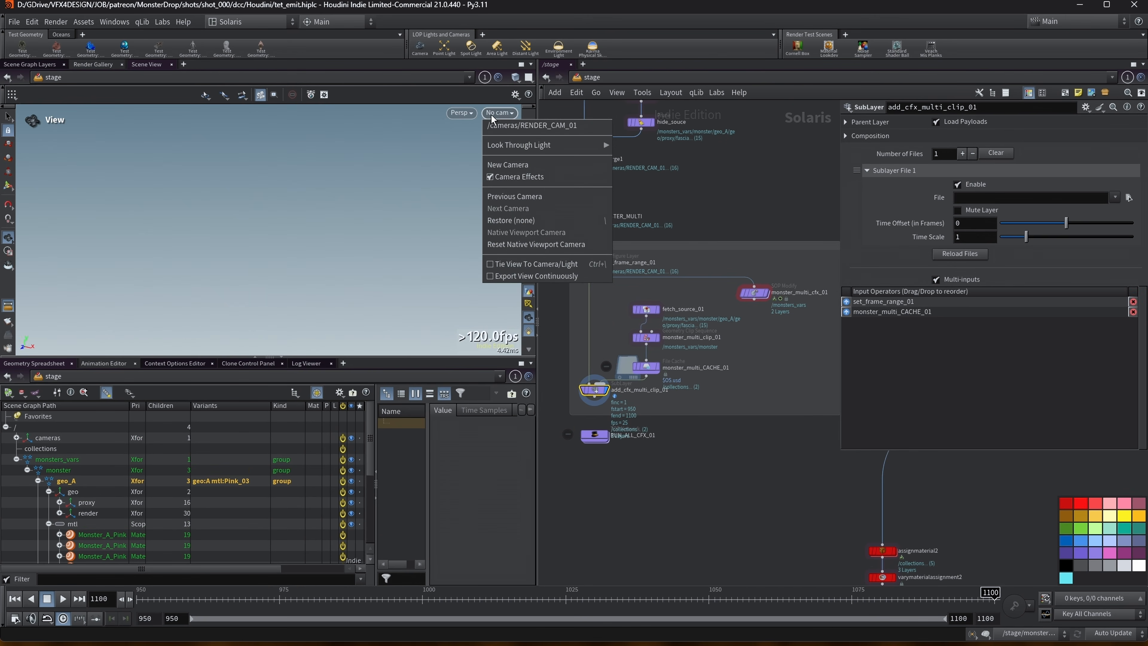
pyautogui.click(515, 129)
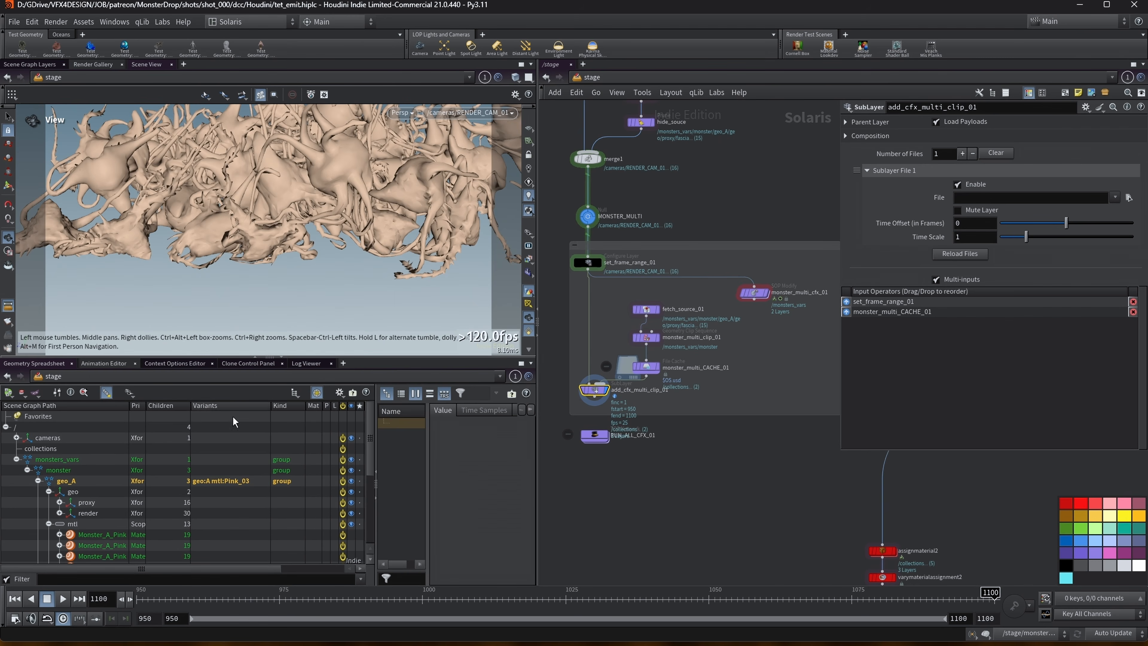
pyautogui.click(246, 598)
pyautogui.moveTo(184, 587); pyautogui.dragTo(383, 590)
# Step: Widen the network area and examine the node chain from RENDER_CAM_01 through MONSTER_MULTI to the cfx setup
pyautogui.scroll(-3, 610, 268)
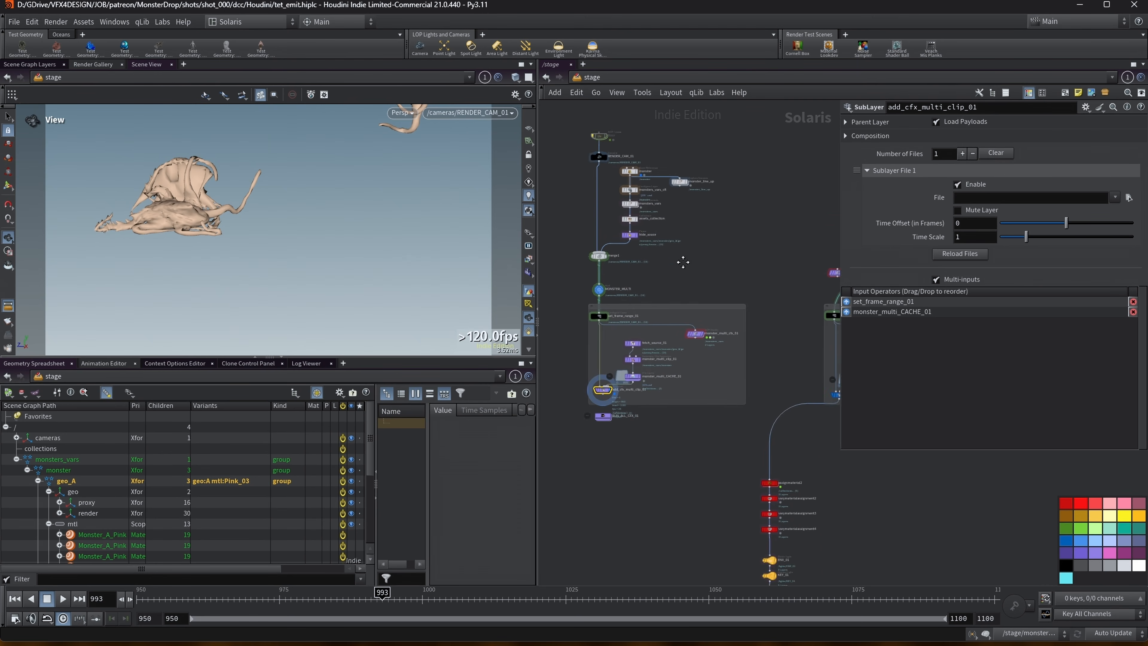
pyautogui.moveTo(683, 263); pyautogui.dragTo(687, 305, button='middle')
pyautogui.scroll(2, 648, 233)
pyautogui.scroll(-3, 581, 187)
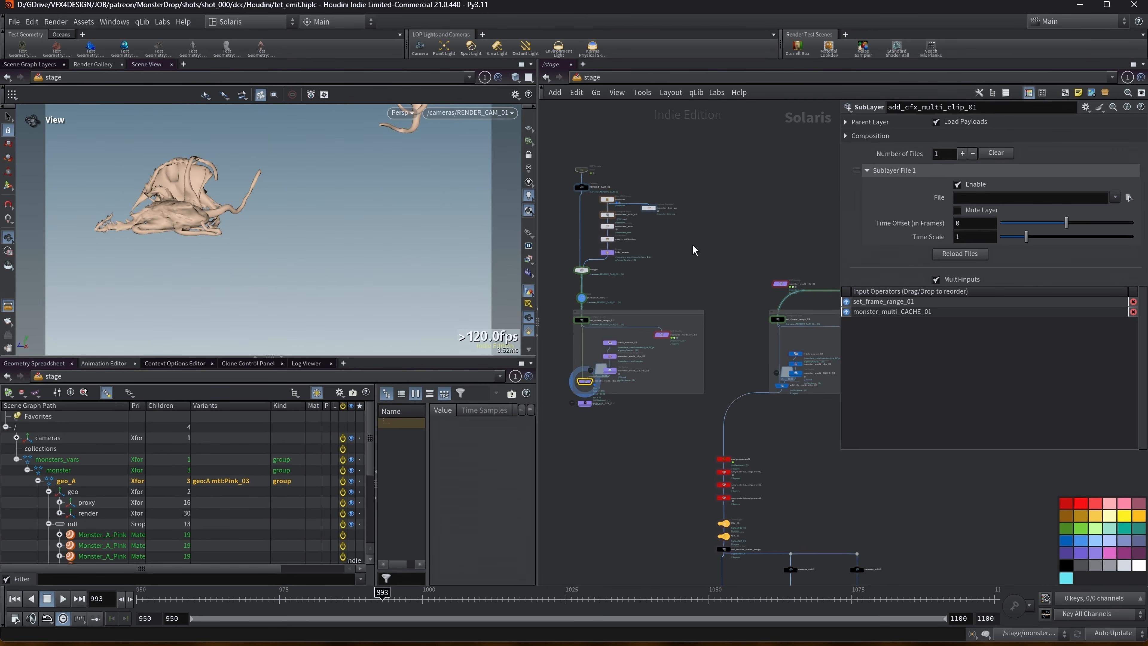
pyautogui.moveTo(841, 209); pyautogui.dragTo(979, 208)
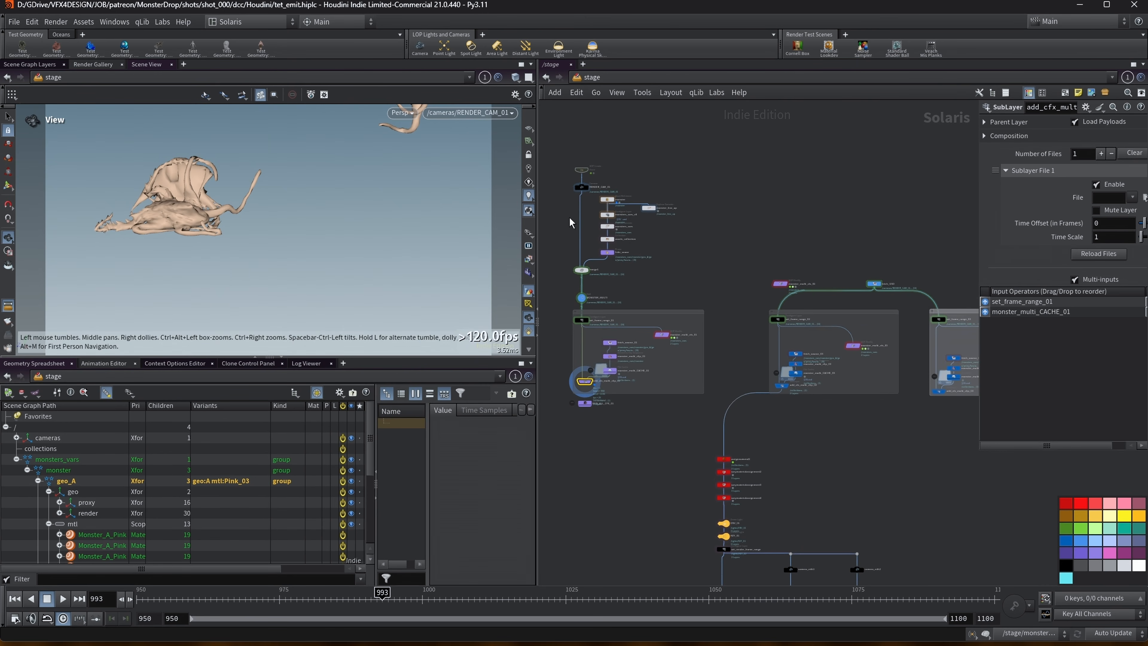
pyautogui.scroll(2, 586, 198)
pyautogui.moveTo(586, 197); pyautogui.dragTo(608, 202, button='middle')
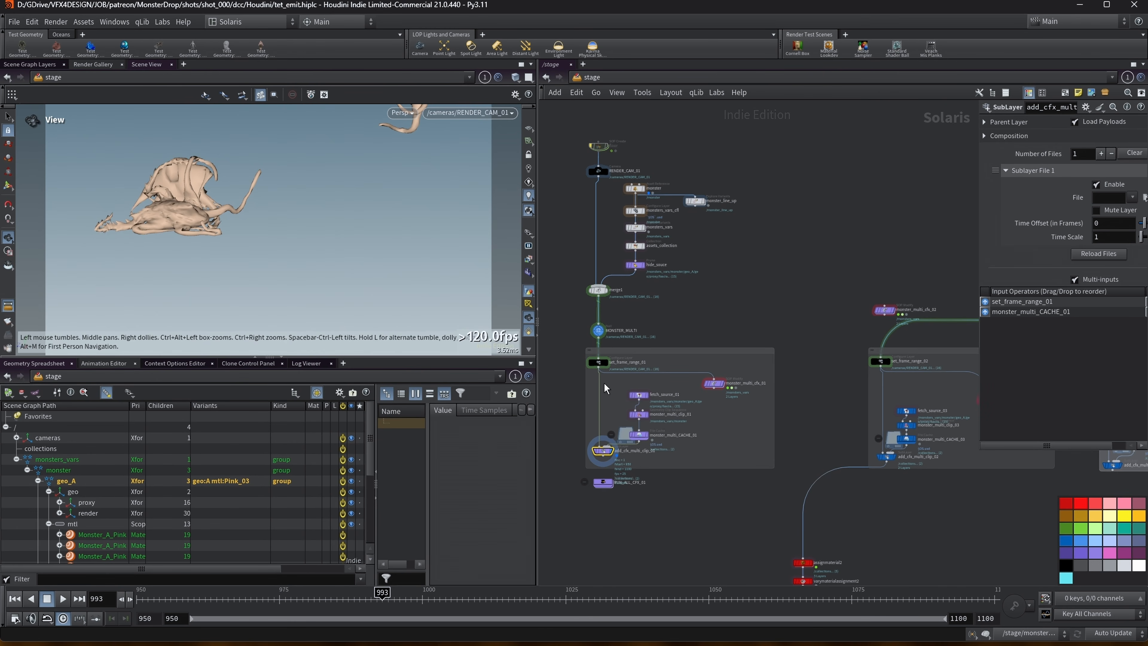
# Step: Move the timeline to frame 1007 and view the falling monsters outside the render camera
pyautogui.moveTo(604, 383); pyautogui.dragTo(606, 348, button='middle')
pyautogui.scroll(1, 607, 348)
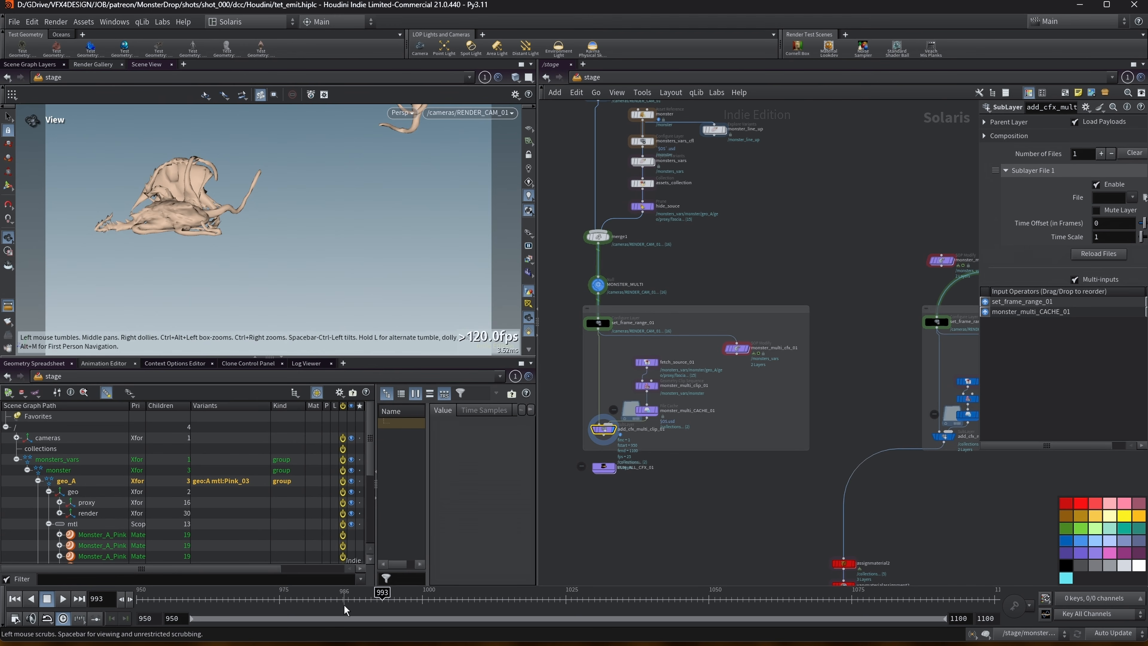
pyautogui.scroll(-3, 240, 214)
pyautogui.moveTo(238, 213); pyautogui.dragTo(235, 221, button='middle')
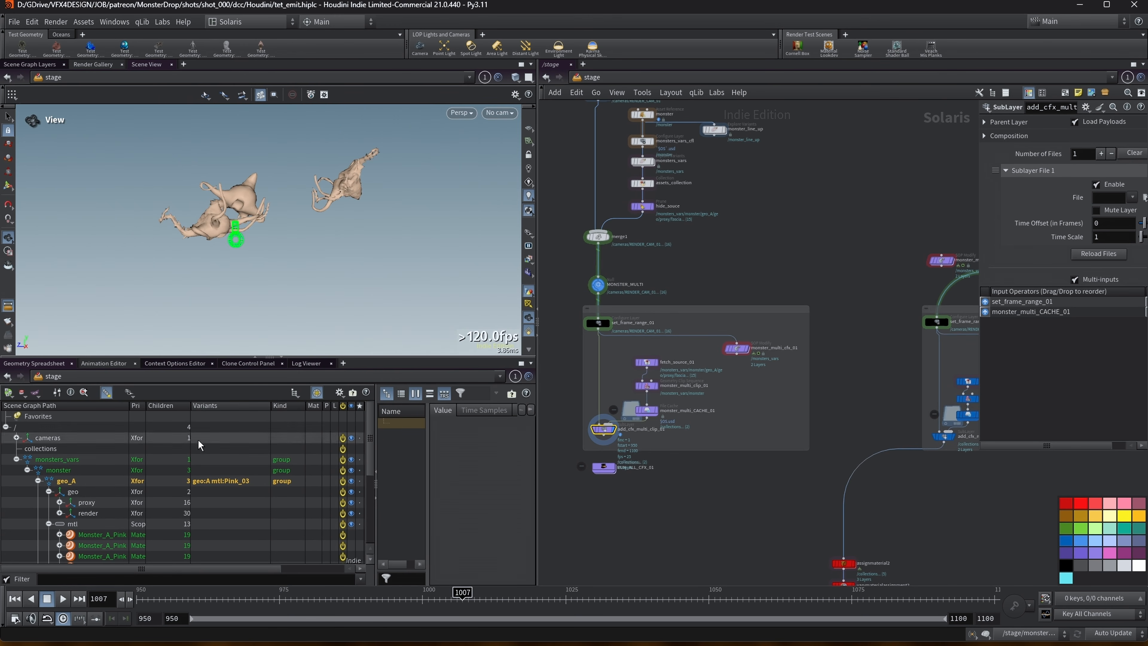
# Step: Connect the output of add_cfx_multi_clip_01 to the input of the assignmaterial2 node
pyautogui.moveTo(749, 506); pyautogui.dragTo(719, 410, button='middle')
pyautogui.scroll(-1, 699, 407)
pyautogui.click(597, 355)
pyautogui.click(797, 457)
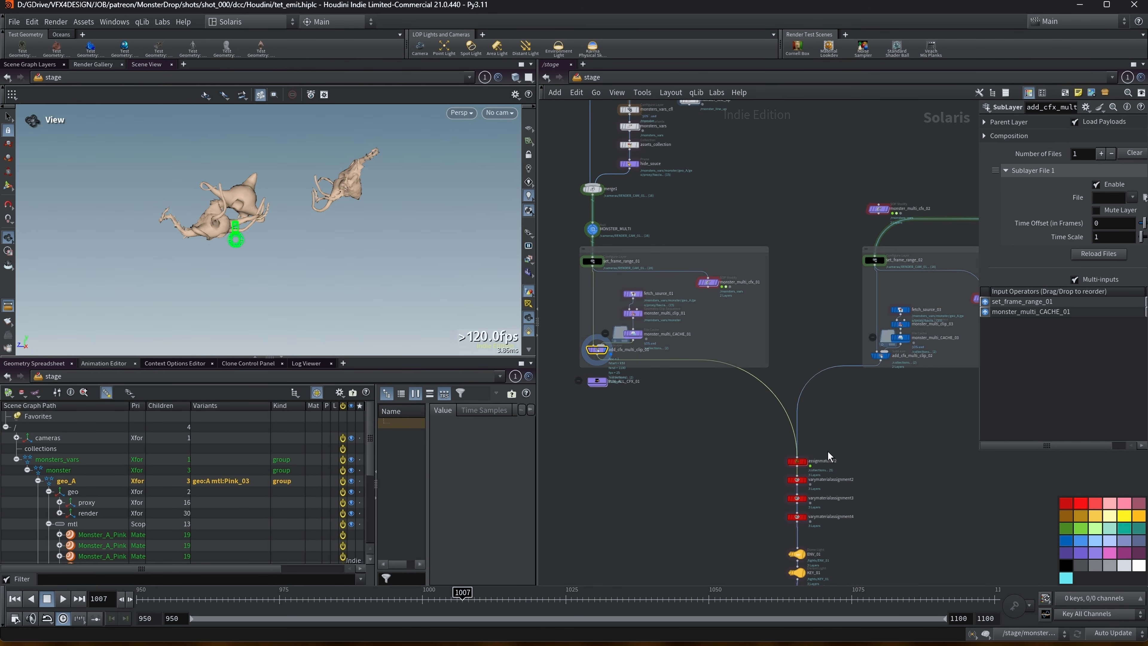
# Step: Display the assignmaterial2 node and widen its parameters to examine the primitive and material paths for geo_A, geo_B and geo_C
pyautogui.scroll(2, 827, 455)
pyautogui.moveTo(819, 453); pyautogui.dragTo(770, 386, button='middle')
pyautogui.click(739, 396)
pyautogui.moveTo(740, 399)
pyautogui.mouseDown()
pyautogui.moveTo(699, 398)
pyautogui.moveTo(741, 398)
pyautogui.mouseUp()
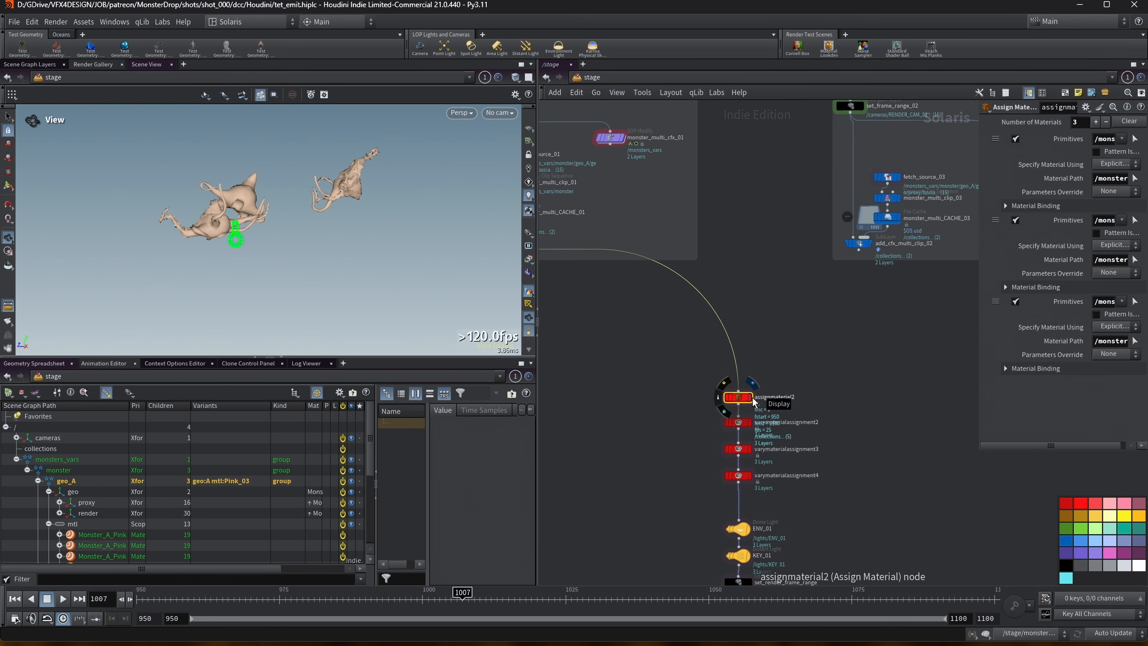
pyautogui.click(752, 400)
pyautogui.moveTo(977, 341); pyautogui.dragTo(638, 343)
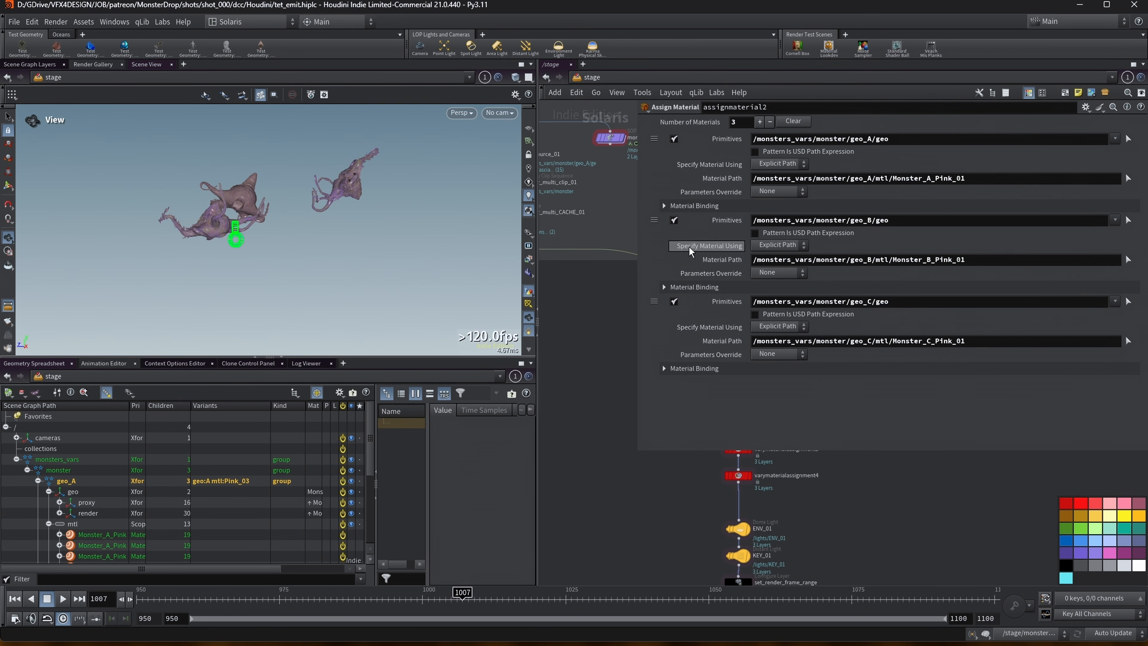
pyautogui.moveTo(639, 260); pyautogui.dragTo(714, 265)
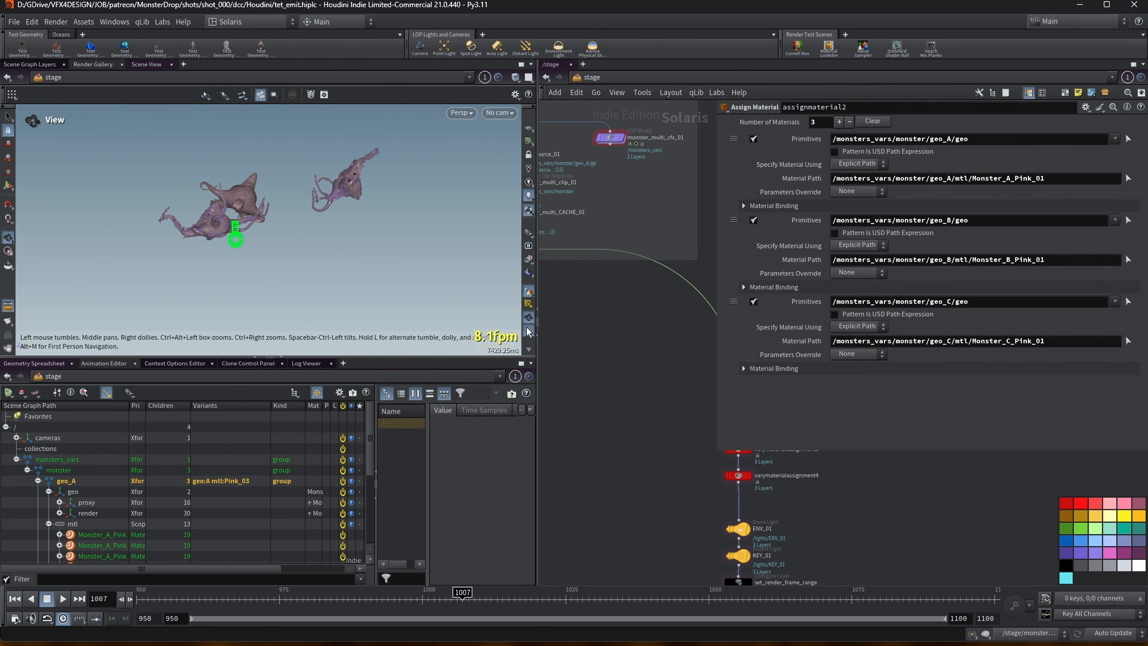
# Step: Make the scene graph area taller and narrow the assignmaterial2 parameters to expose the chain from the cfx setup to the materials
pyautogui.moveTo(609, 393); pyautogui.dragTo(680, 449, button='middle')
pyautogui.moveTo(583, 346); pyautogui.dragTo(636, 350, button='middle')
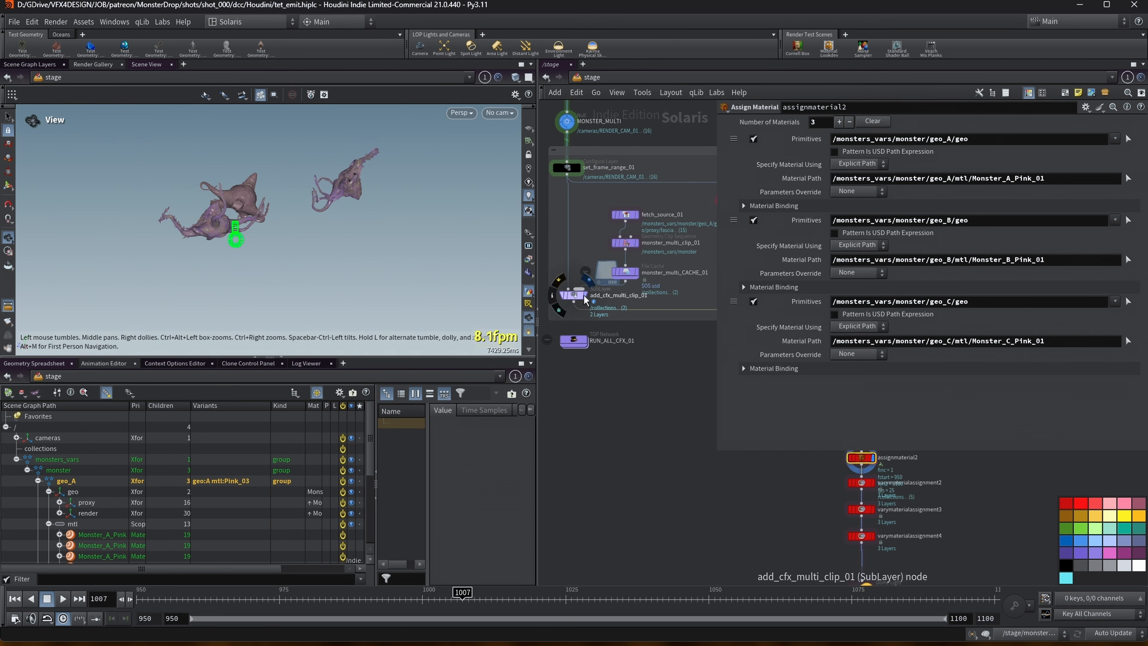
pyautogui.moveTo(358, 356); pyautogui.dragTo(357, 301)
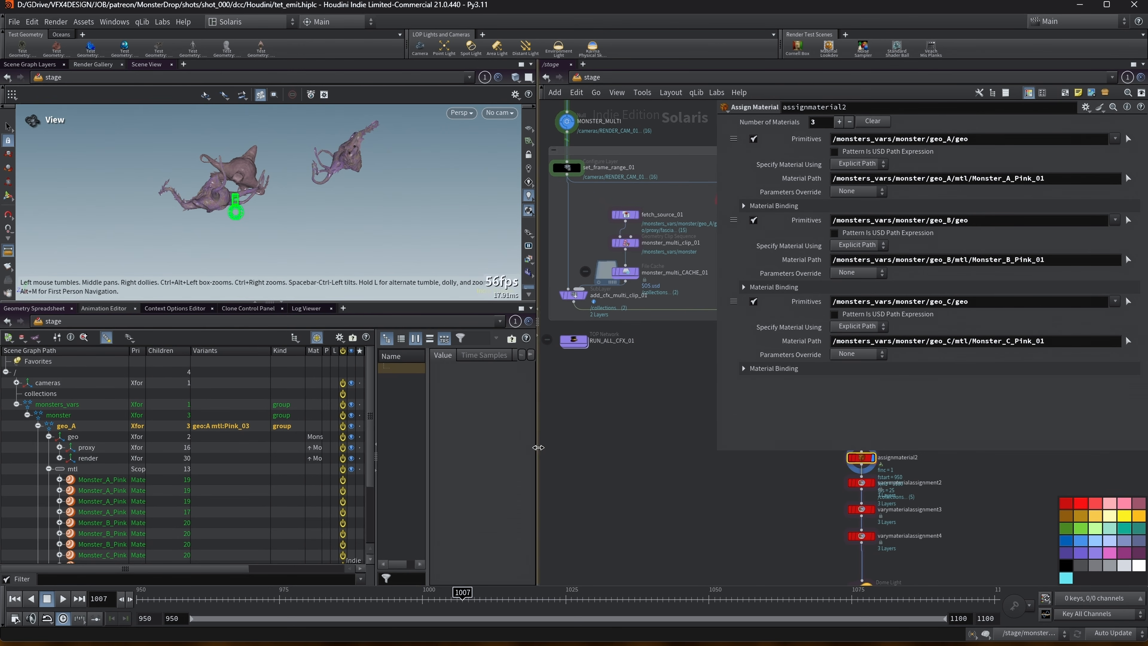
pyautogui.moveTo(718, 392); pyautogui.dragTo(942, 384)
pyautogui.scroll(-2, 908, 311)
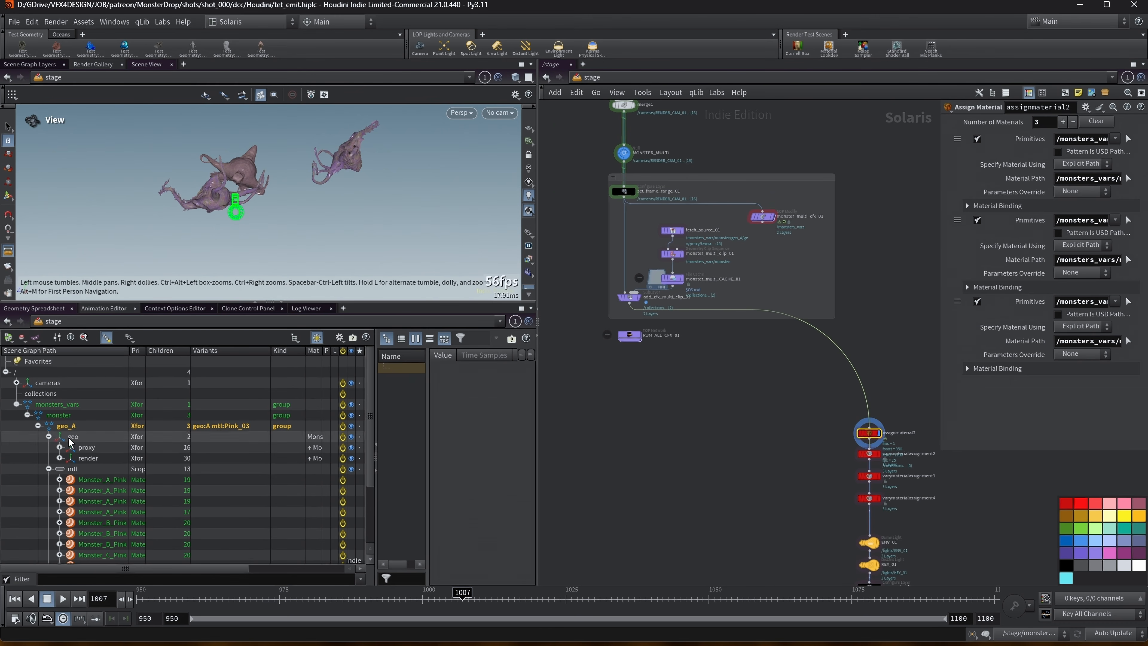
pyautogui.moveTo(294, 157)
pyautogui.mouseDown(button='middle')
pyautogui.moveTo(296, 206)
pyautogui.moveTo(296, 177)
pyautogui.mouseUp(button='middle')
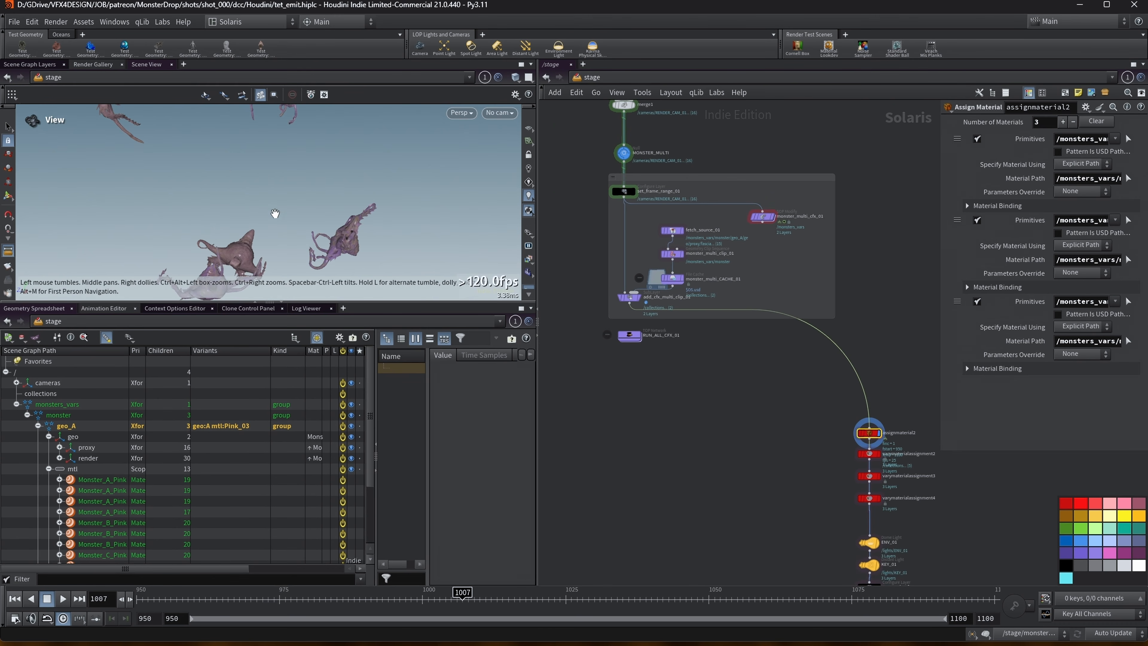
# Step: Examine the material bindings on geo_A's geo and its proxy meshes in the scene graph, and collapse geo_A again
pyautogui.click(38, 425)
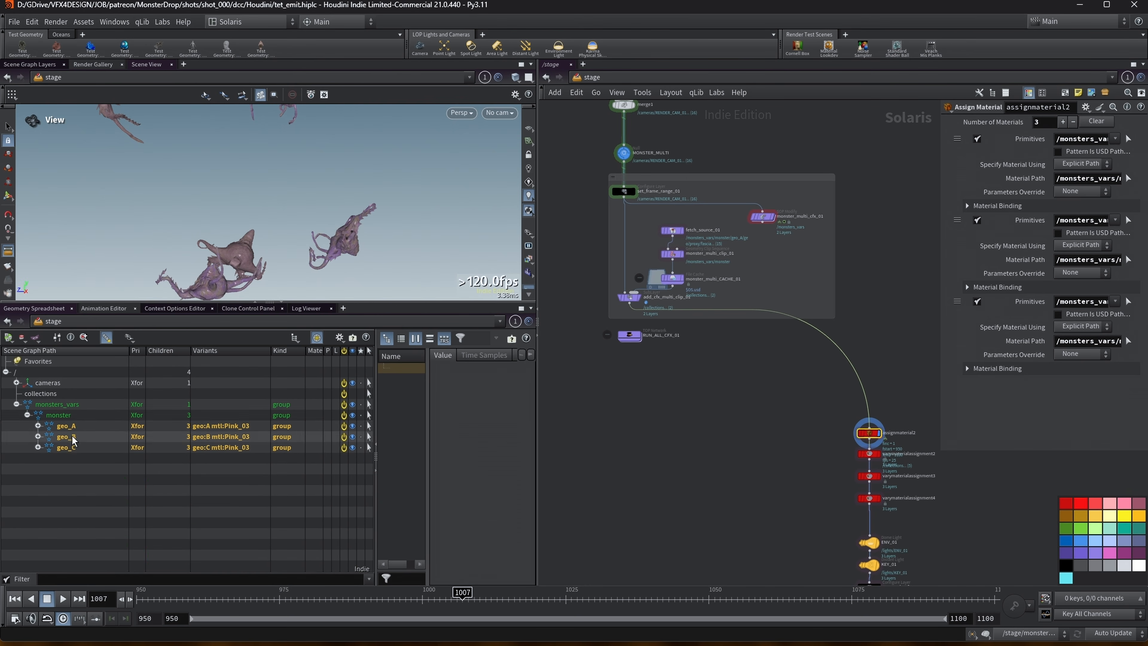
pyautogui.click(116, 426)
pyautogui.click(38, 426)
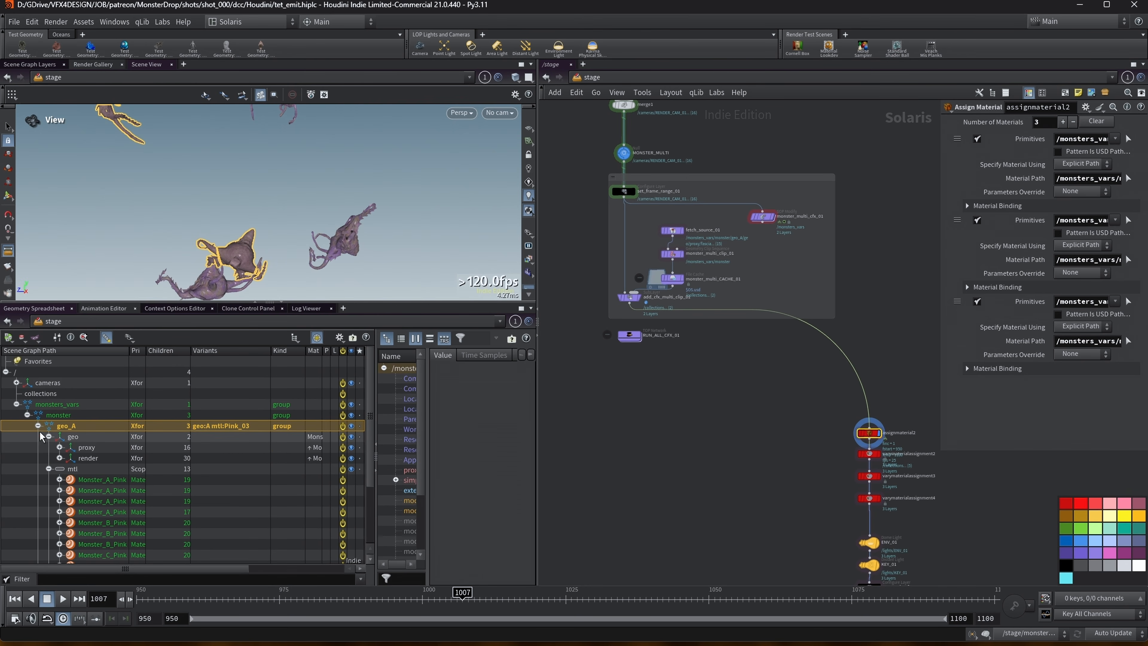
pyautogui.click(311, 437)
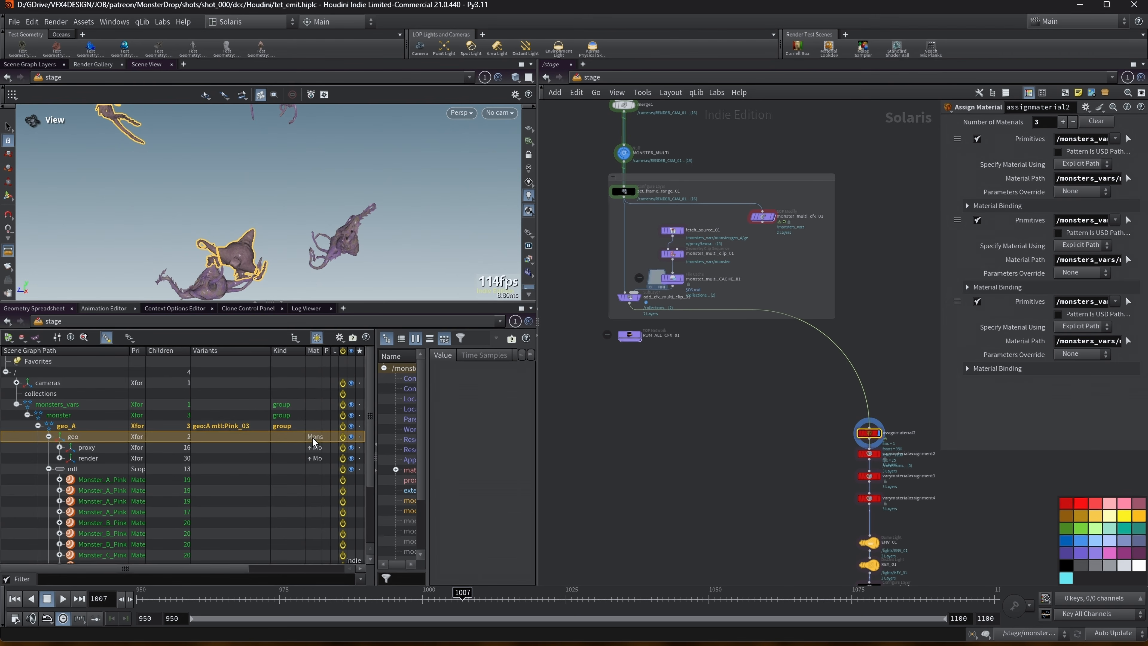
pyautogui.click(59, 448)
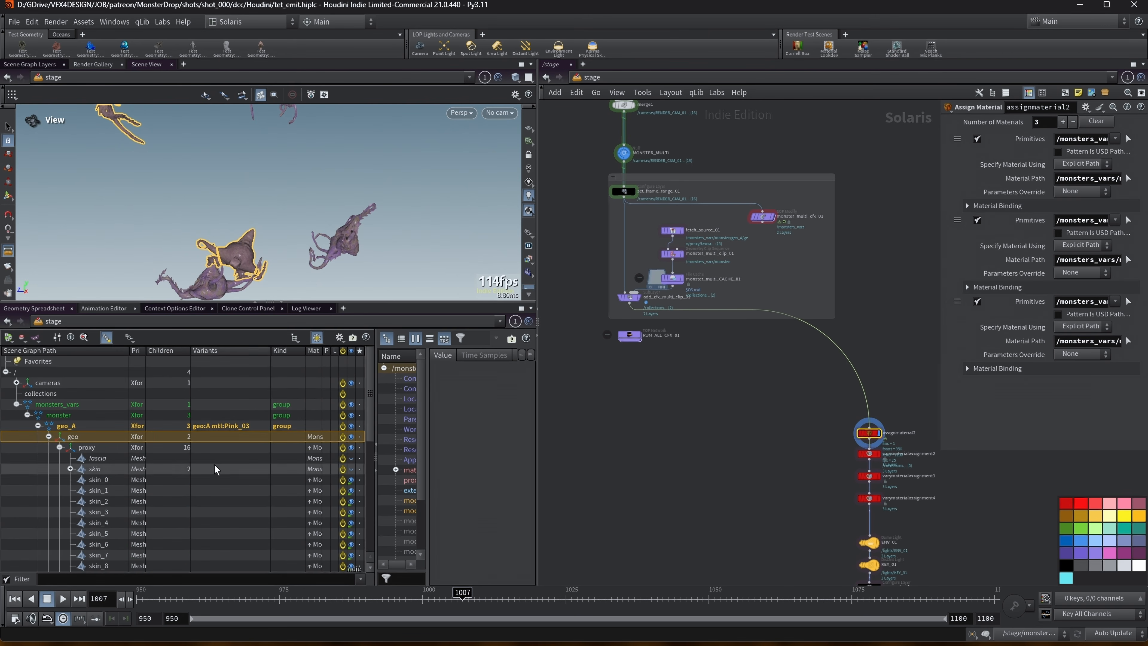
pyautogui.click(38, 425)
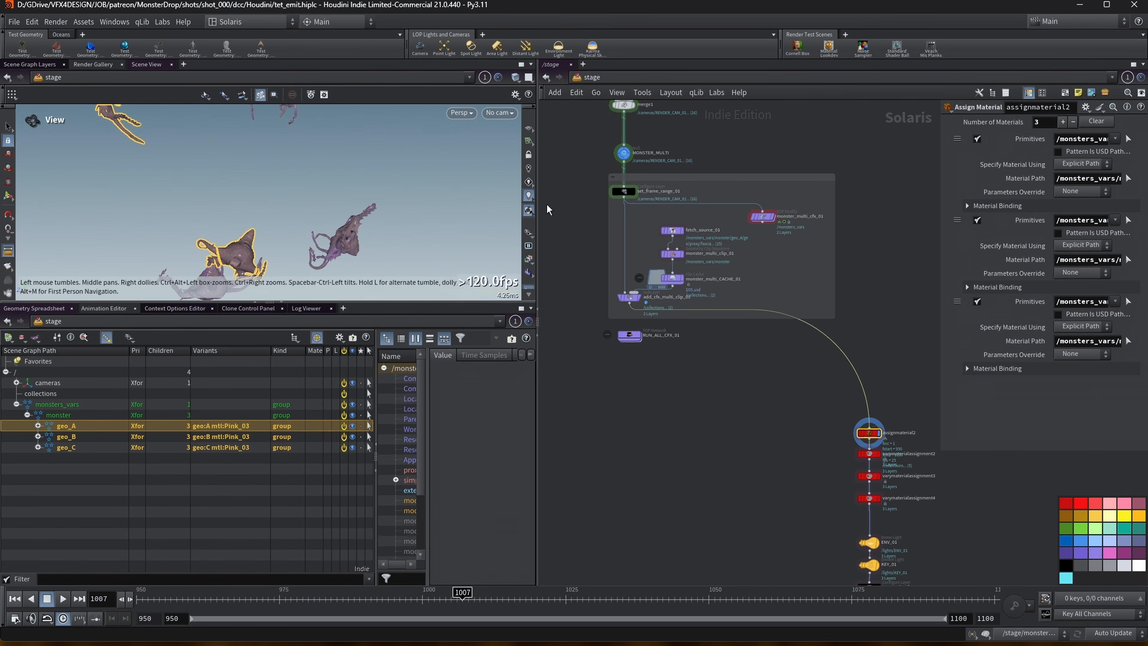
# Step: Give the network more width, display varymaterialassignment2 and widen its parameters to reveal the full primitive and material patterns
pyautogui.moveTo(538, 197); pyautogui.dragTo(414, 199)
pyautogui.moveTo(692, 395); pyautogui.dragTo(591, 303, button='middle')
pyautogui.scroll(2, 591, 302)
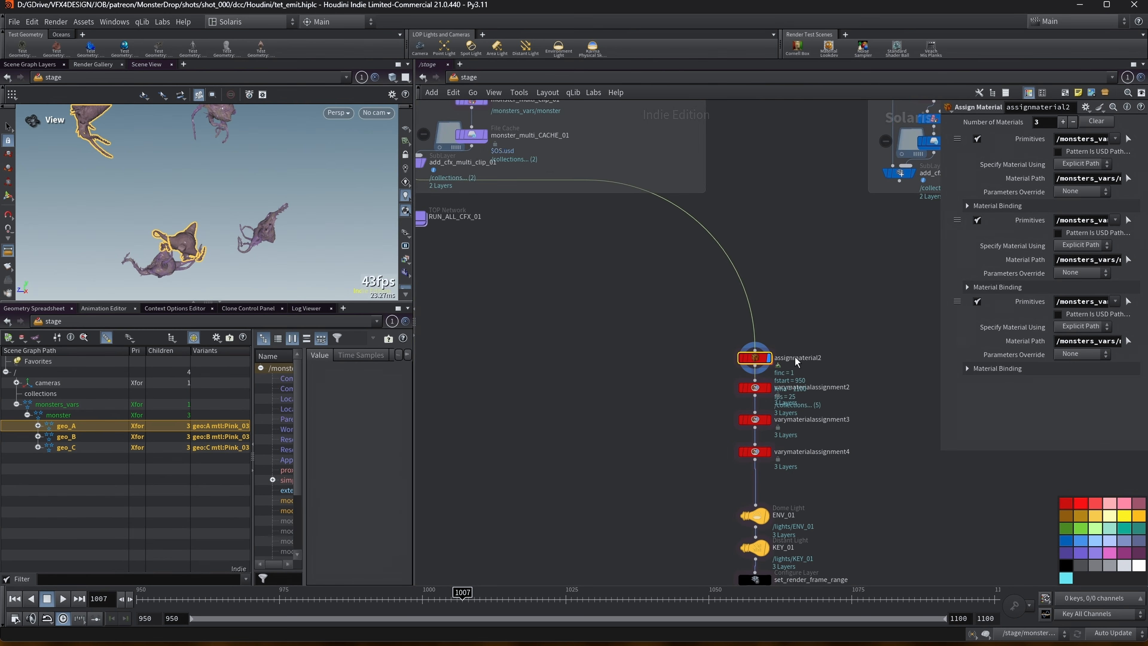
pyautogui.moveTo(795, 340); pyautogui.dragTo(701, 276, button='middle')
pyautogui.scroll(1, 701, 276)
pyautogui.click(650, 336)
pyautogui.moveTo(938, 255); pyautogui.dragTo(804, 253)
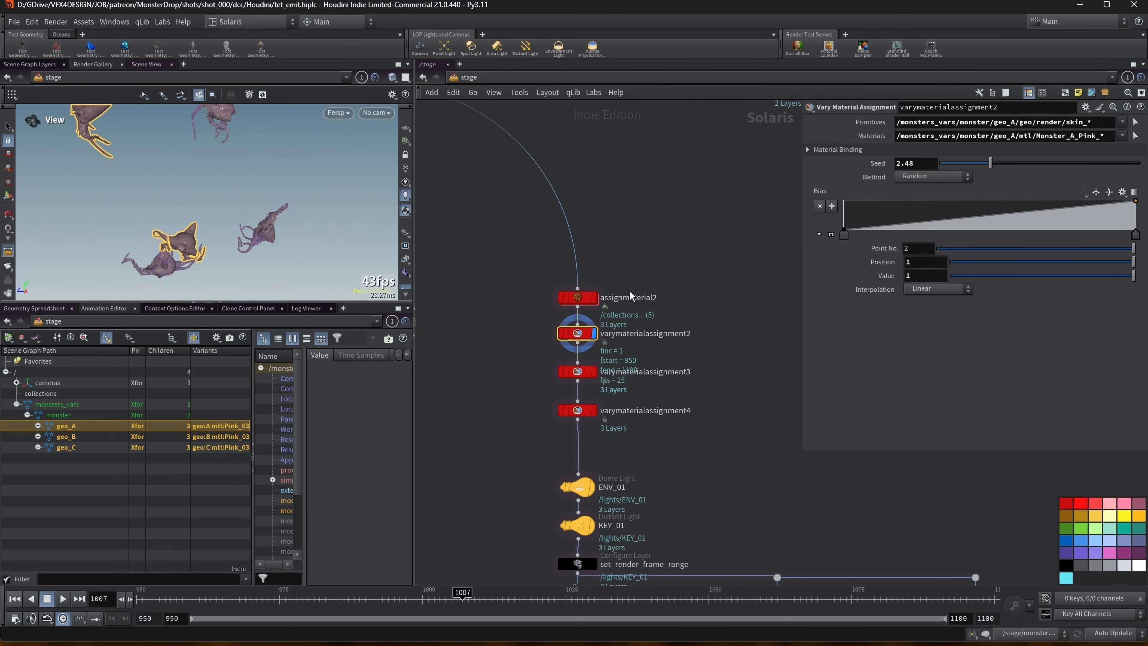
# Step: Expand geo_A with its geo branch collapsed and widen the scene graph path column to examine the material names under mtl
pyautogui.click(37, 425)
pyautogui.click(49, 437)
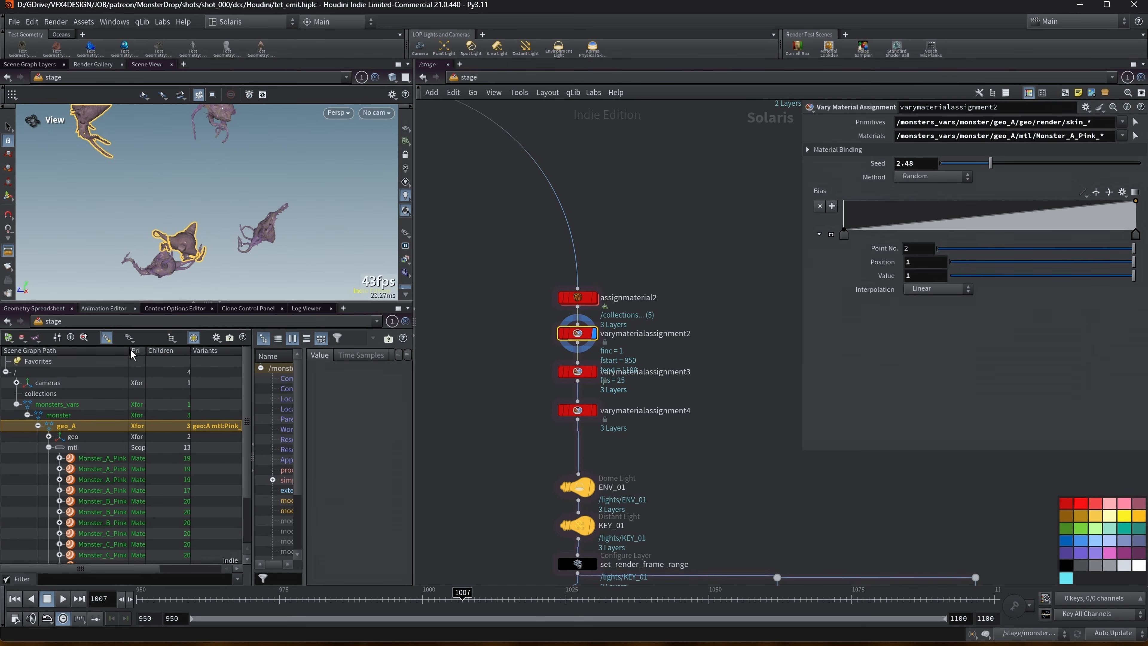
pyautogui.moveTo(128, 351); pyautogui.dragTo(183, 351)
pyautogui.scroll(-2, 113, 393)
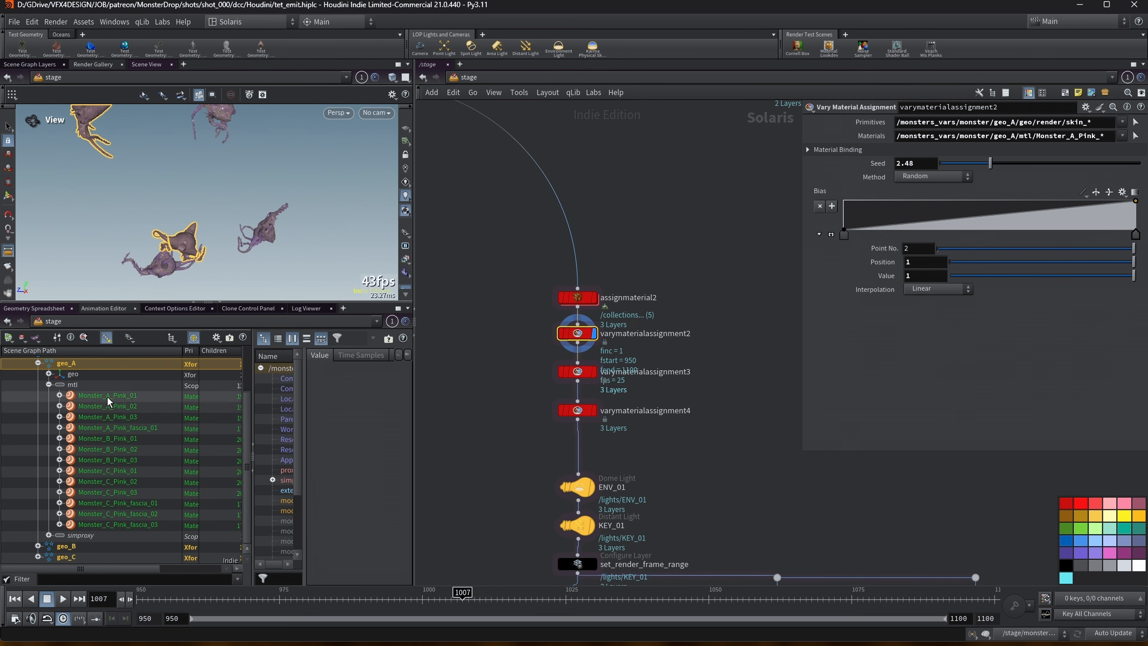
# Step: Review varymaterialassignment3, display varymaterialassignment4 and widen its parameters
pyautogui.click(577, 371)
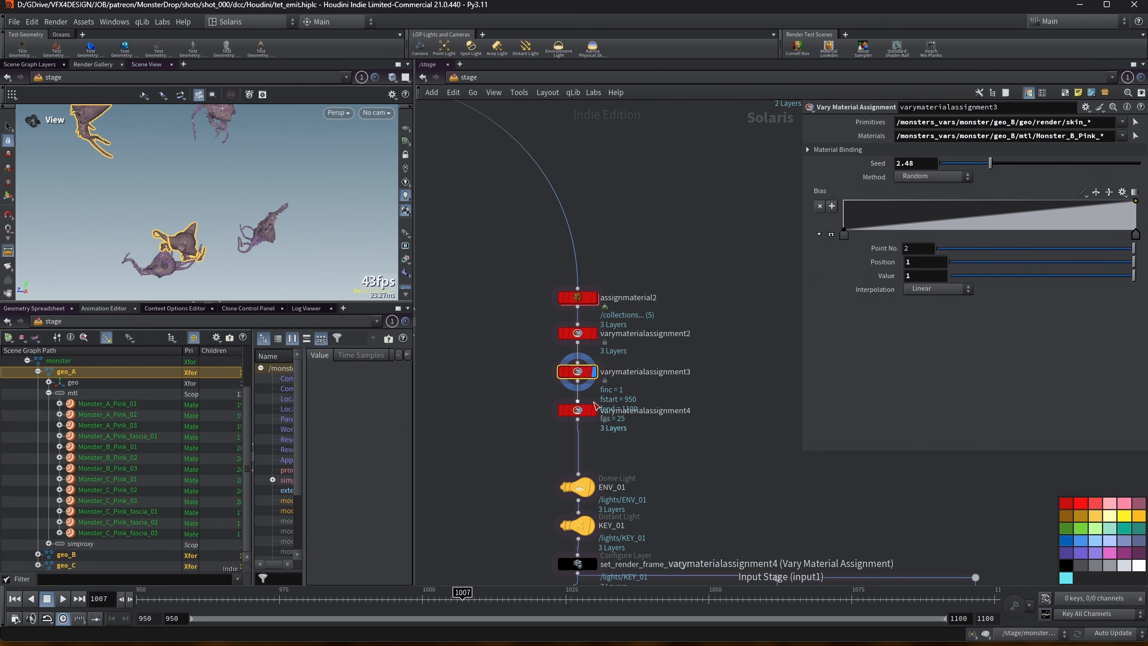
pyautogui.click(579, 411)
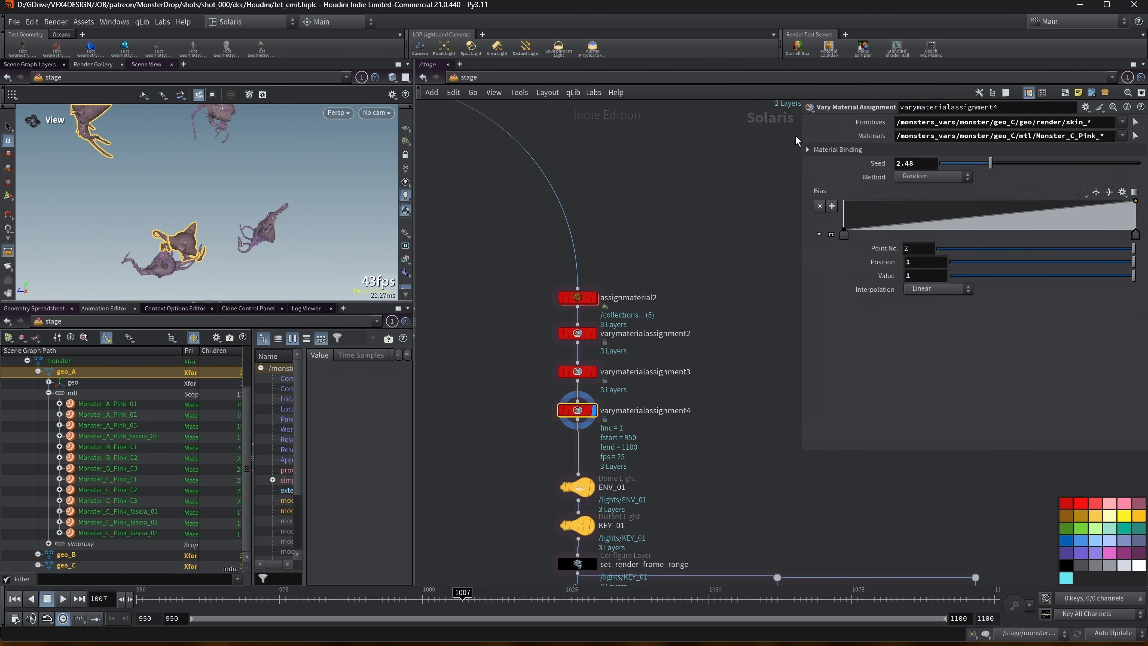
pyautogui.moveTo(794, 136); pyautogui.dragTo(732, 136)
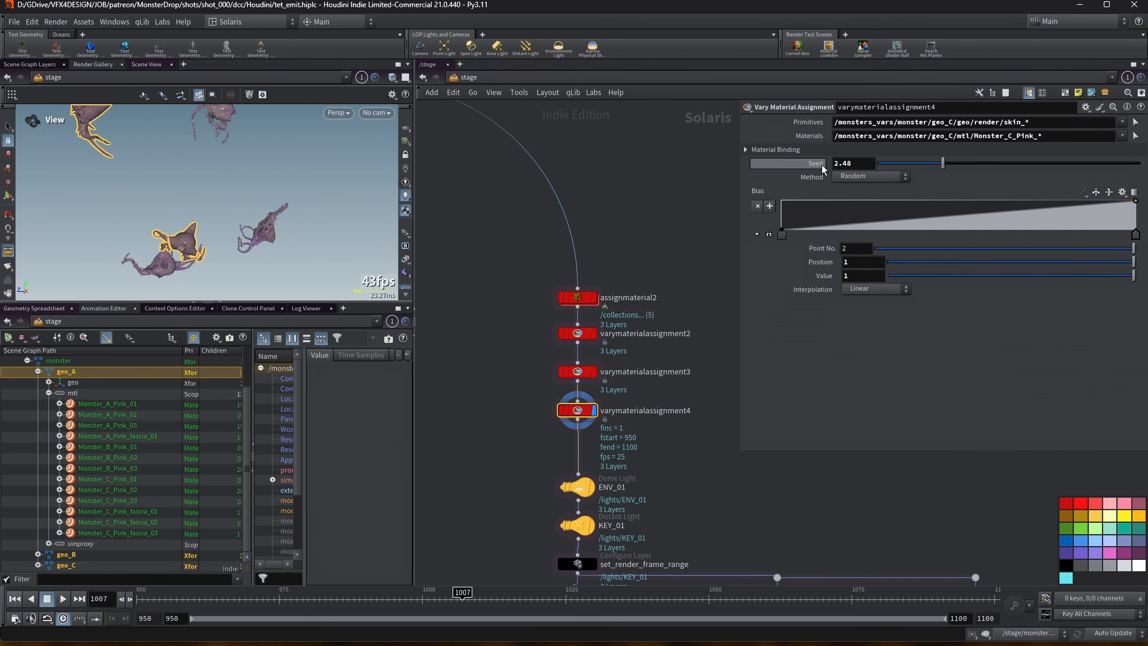
# Step: Examine the varied materials across the falling monsters and highlight "render" in the primitives path of varymaterialassignment4
pyautogui.scroll(-2, 501, 424)
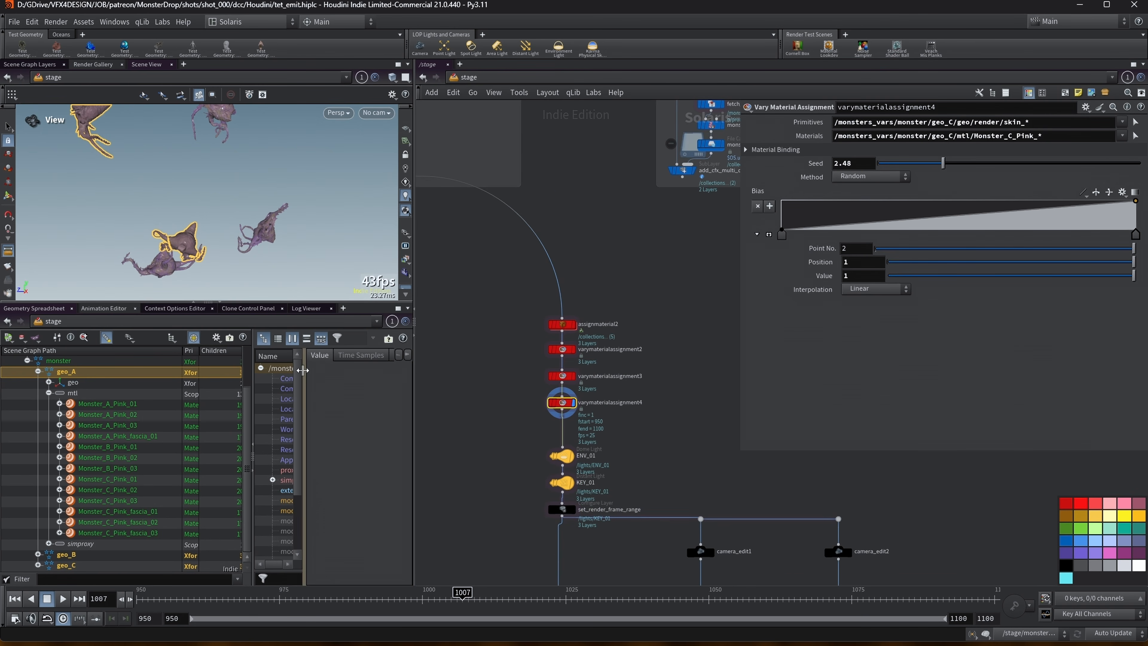
pyautogui.scroll(-4, 190, 178)
pyautogui.moveTo(190, 178); pyautogui.dragTo(184, 219, button='middle')
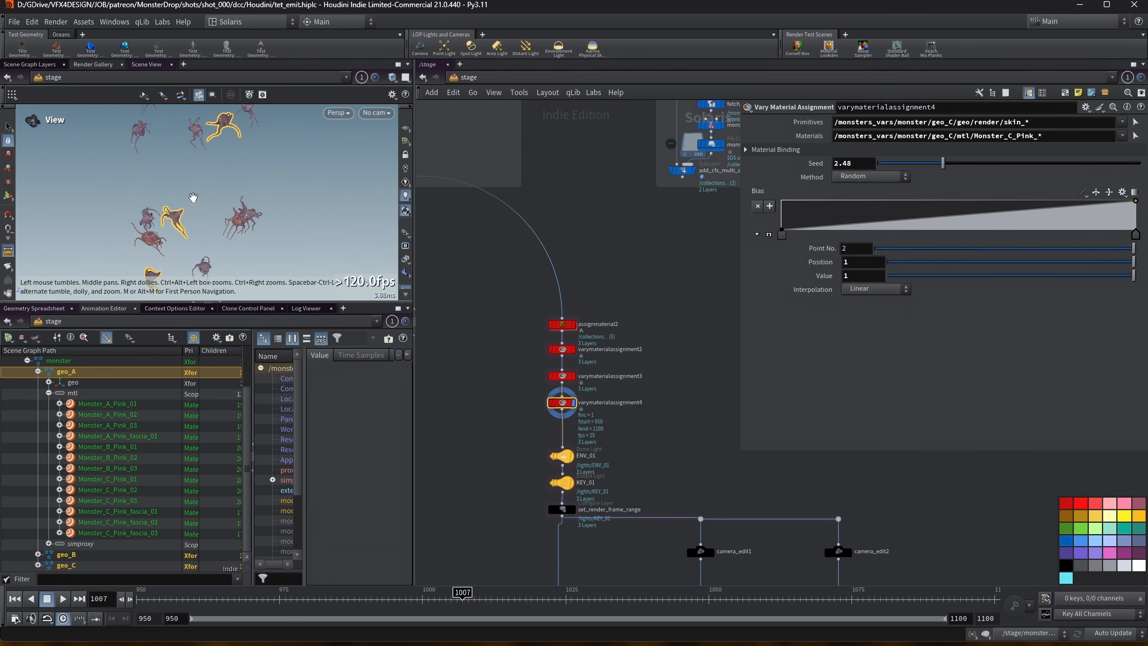
pyautogui.scroll(3, 193, 197)
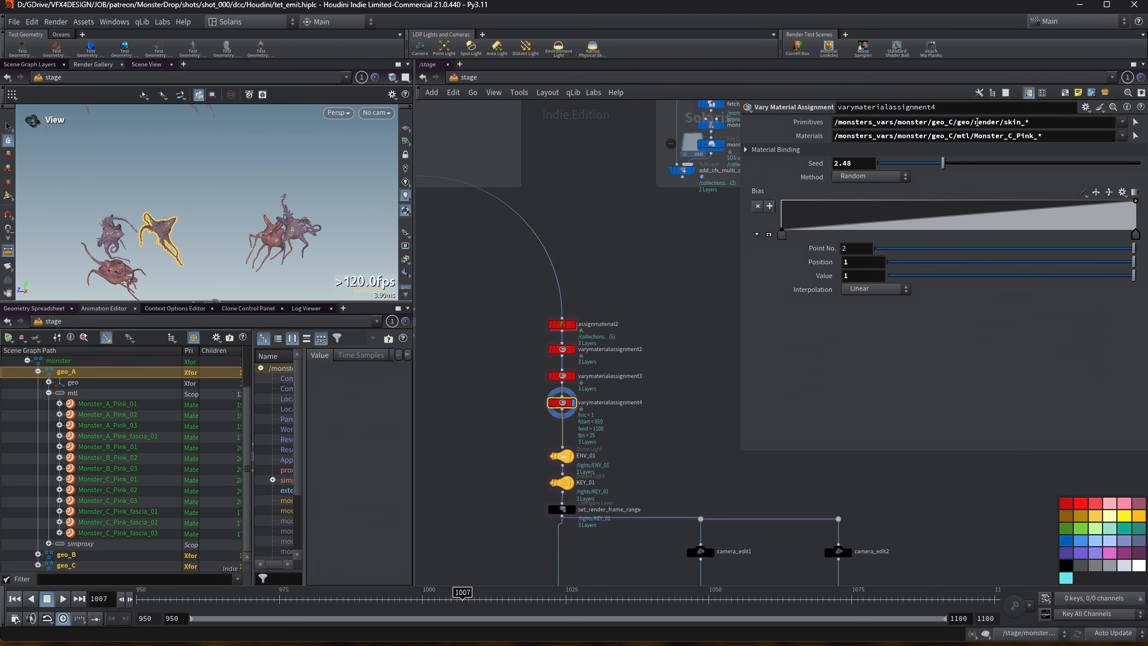
pyautogui.doubleClick(974, 121)
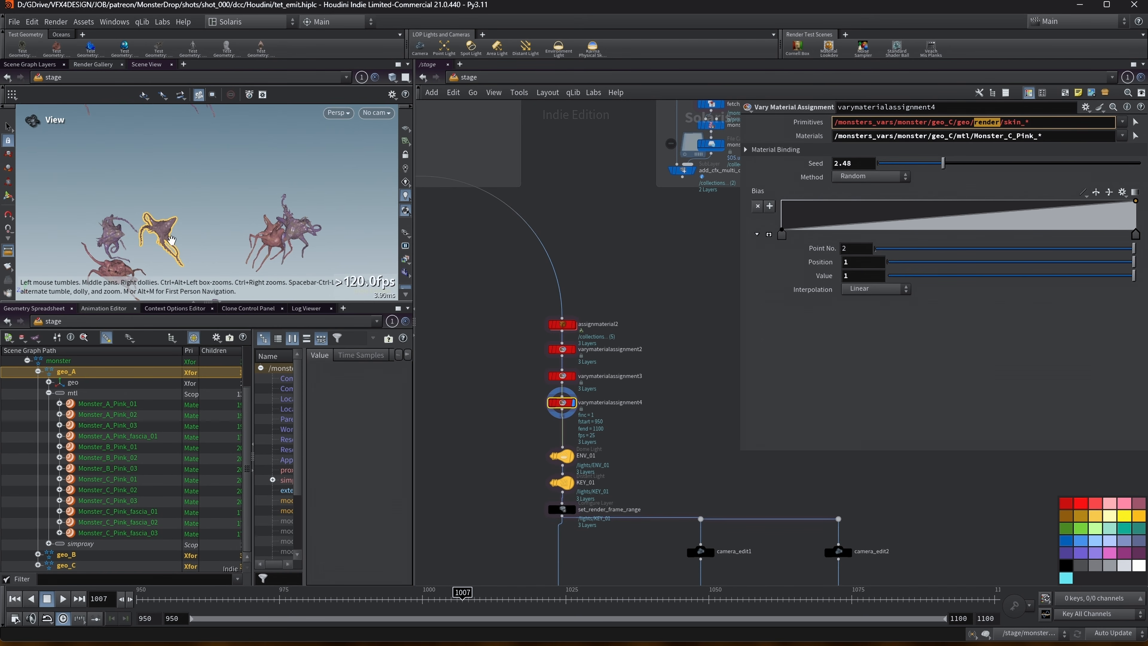
# Step: Frame the selected geo_A monster, examine its skin material up close, and return to a view of the whole falling group
pyautogui.moveTo(173, 242); pyautogui.dragTo(189, 227, button='middle')
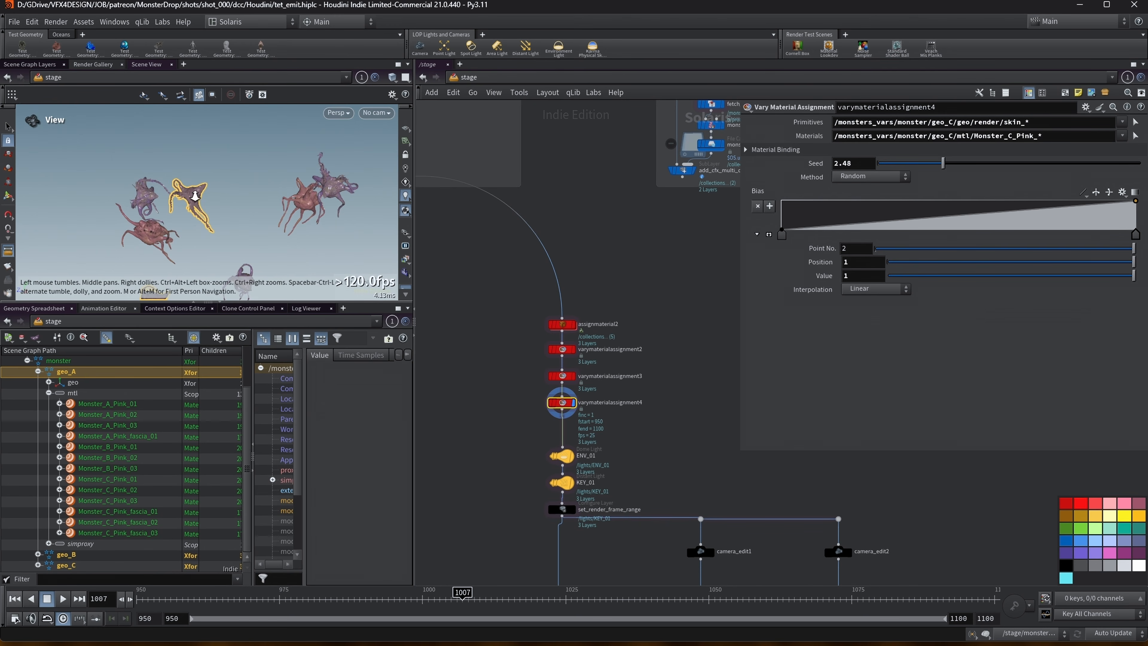
pyautogui.press('f')
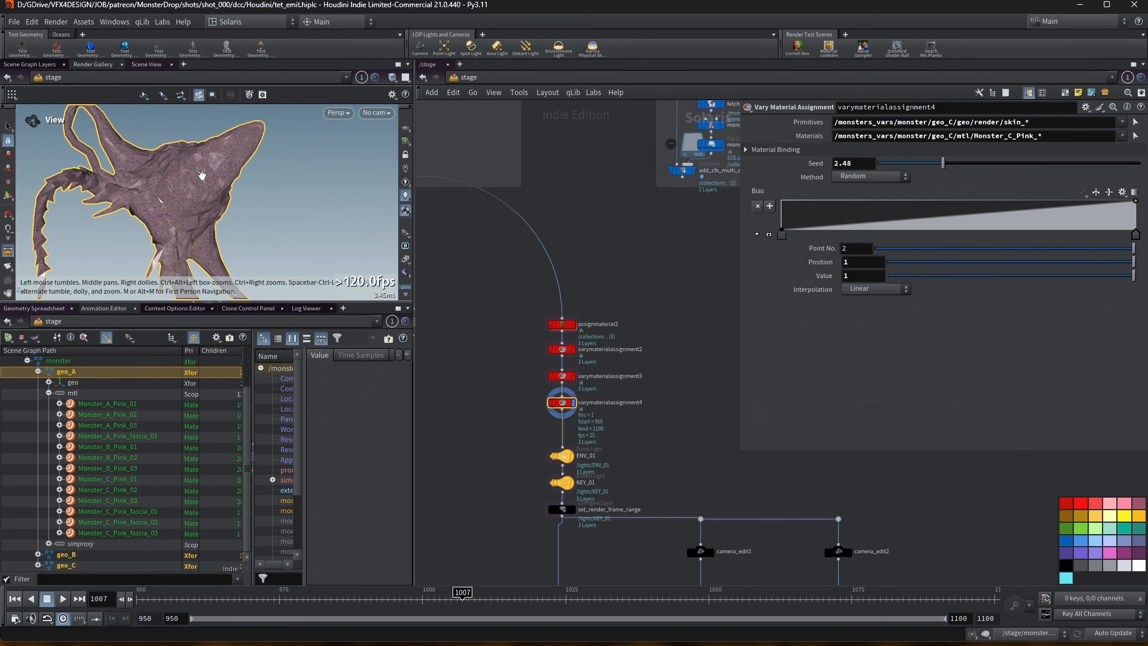
pyautogui.moveTo(202, 174); pyautogui.dragTo(177, 180)
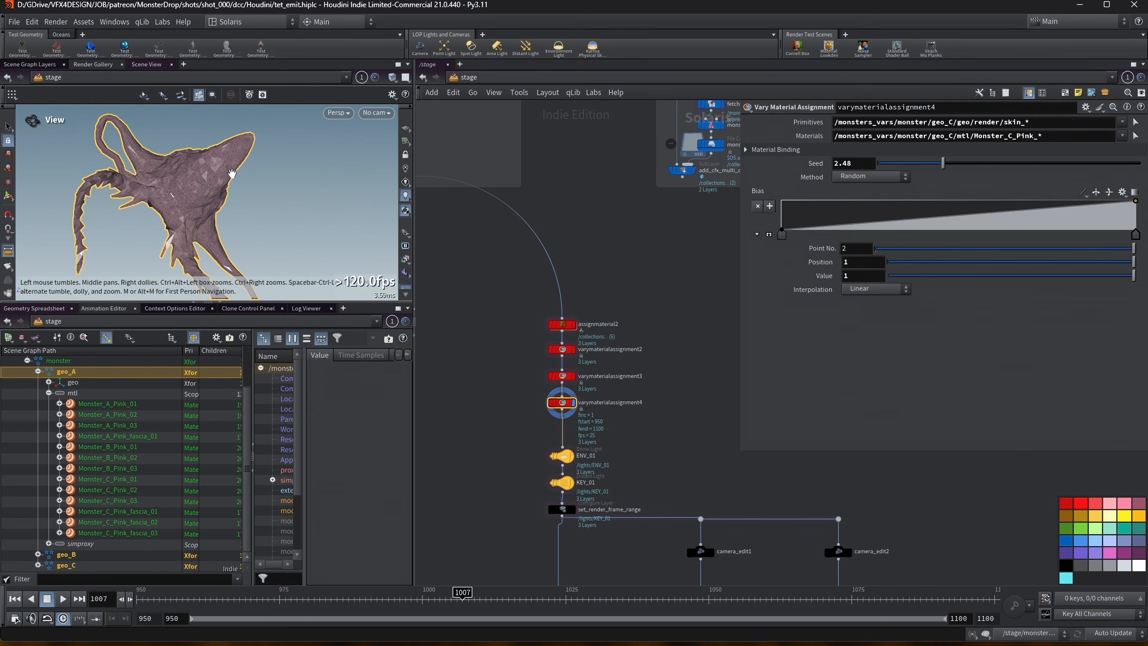
pyautogui.moveTo(475, 320); pyautogui.dragTo(489, 307, button='middle')
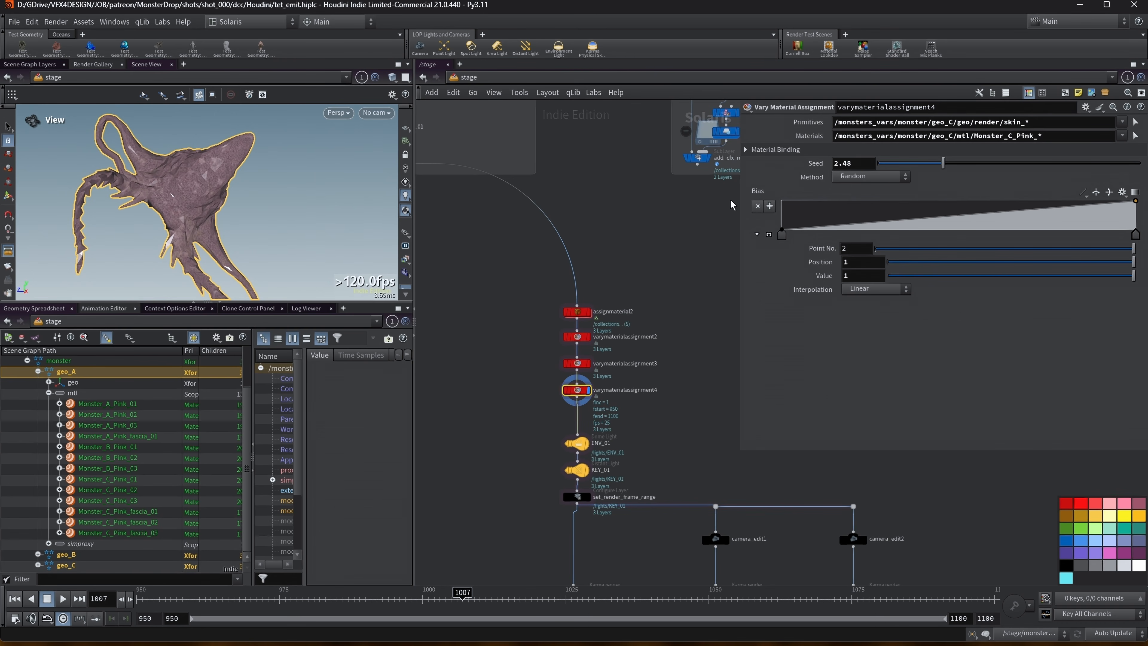
pyautogui.moveTo(732, 204); pyautogui.dragTo(715, 184, button='middle')
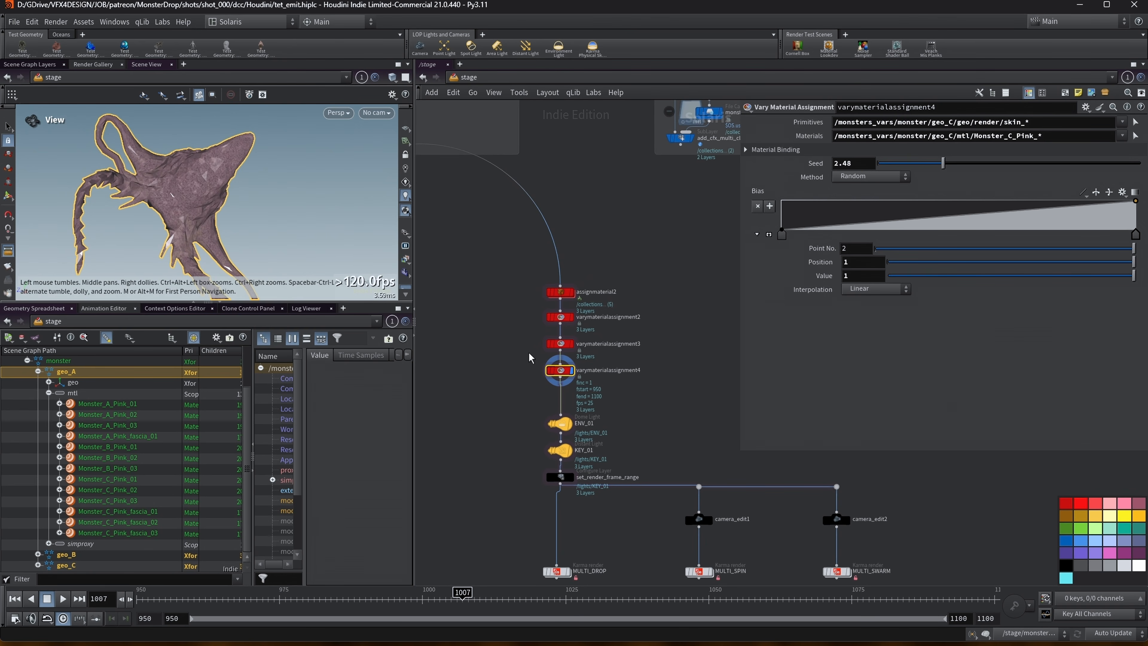
pyautogui.scroll(5, 208, 177)
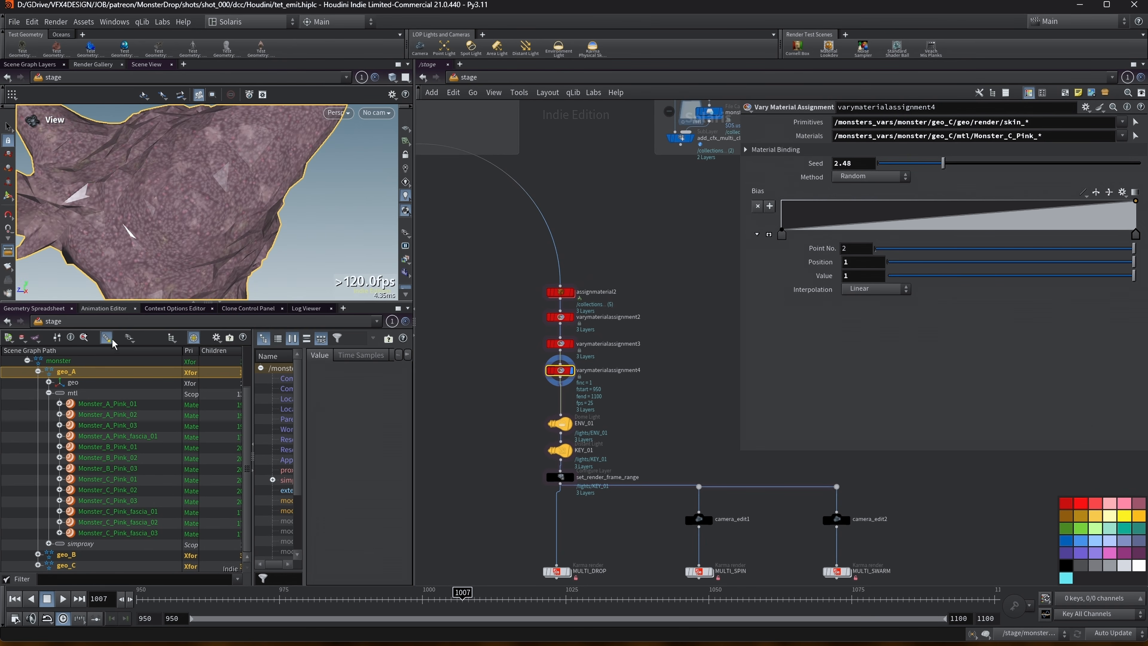
pyautogui.scroll(-8, 197, 175)
pyautogui.scroll(5, 197, 174)
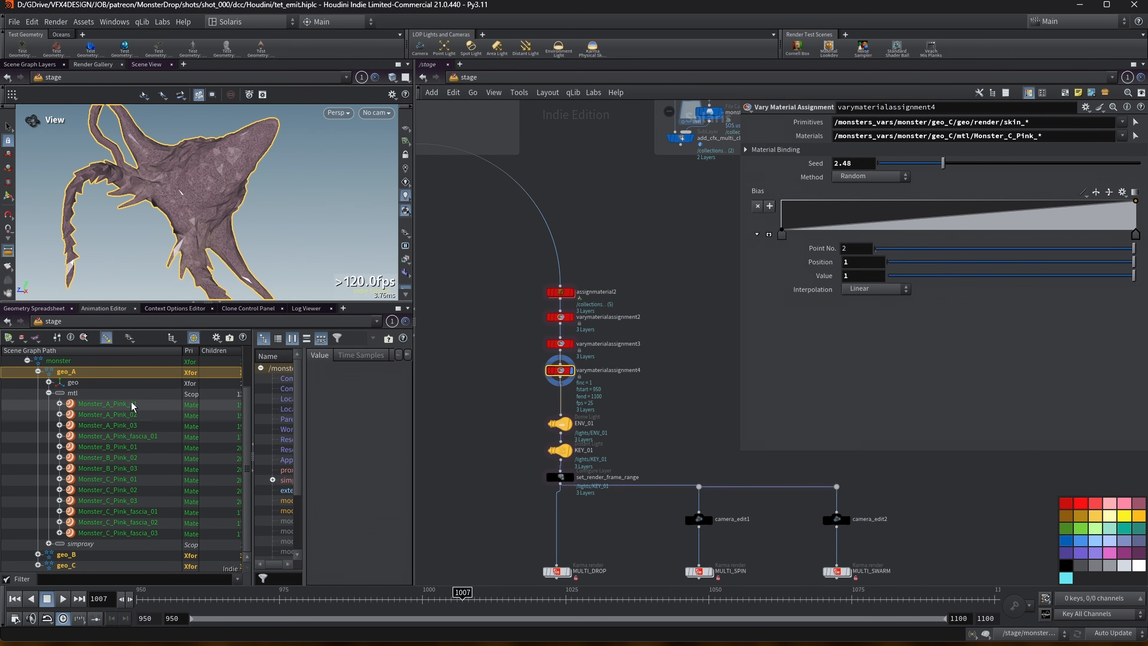
pyautogui.scroll(-8, 202, 197)
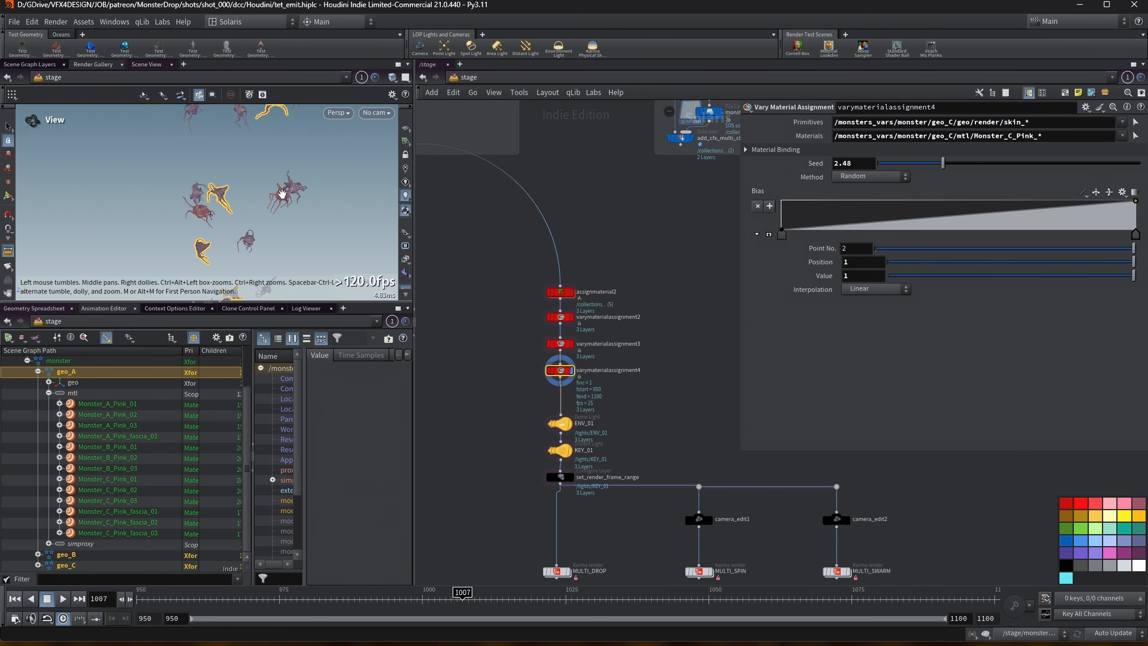
pyautogui.moveTo(276, 185); pyautogui.dragTo(278, 209, button='middle')
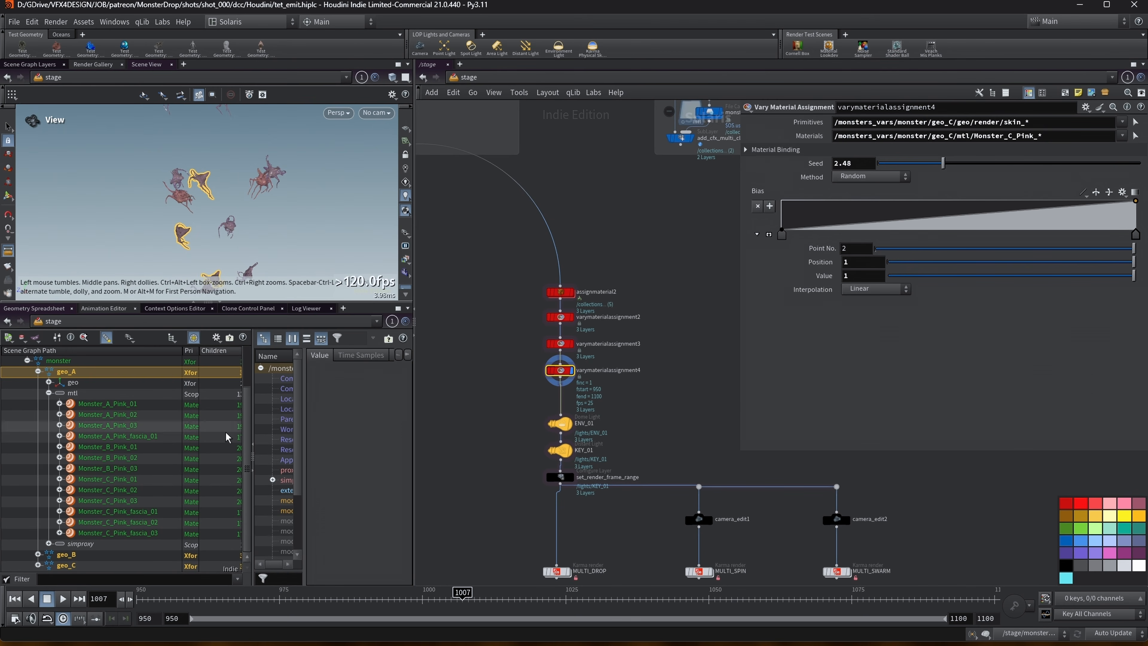
# Step: Review the three material assignments of assignmaterial2 and look closely at the monsters in the viewport
pyautogui.scroll(3, 592, 344)
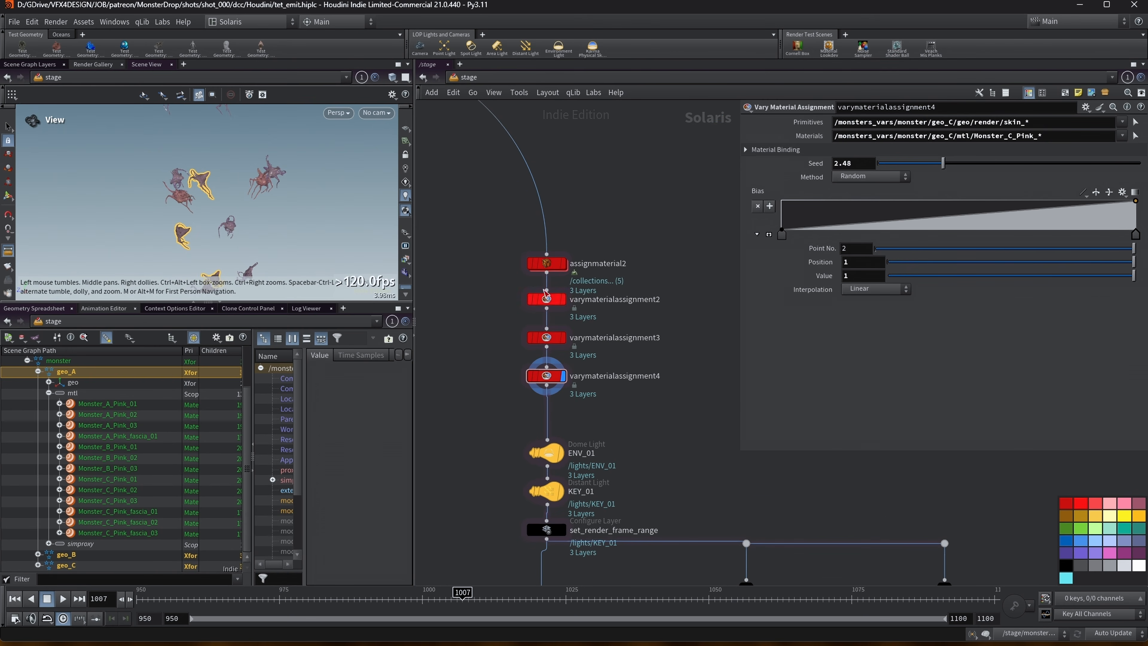
pyautogui.moveTo(488, 224); pyautogui.dragTo(567, 282)
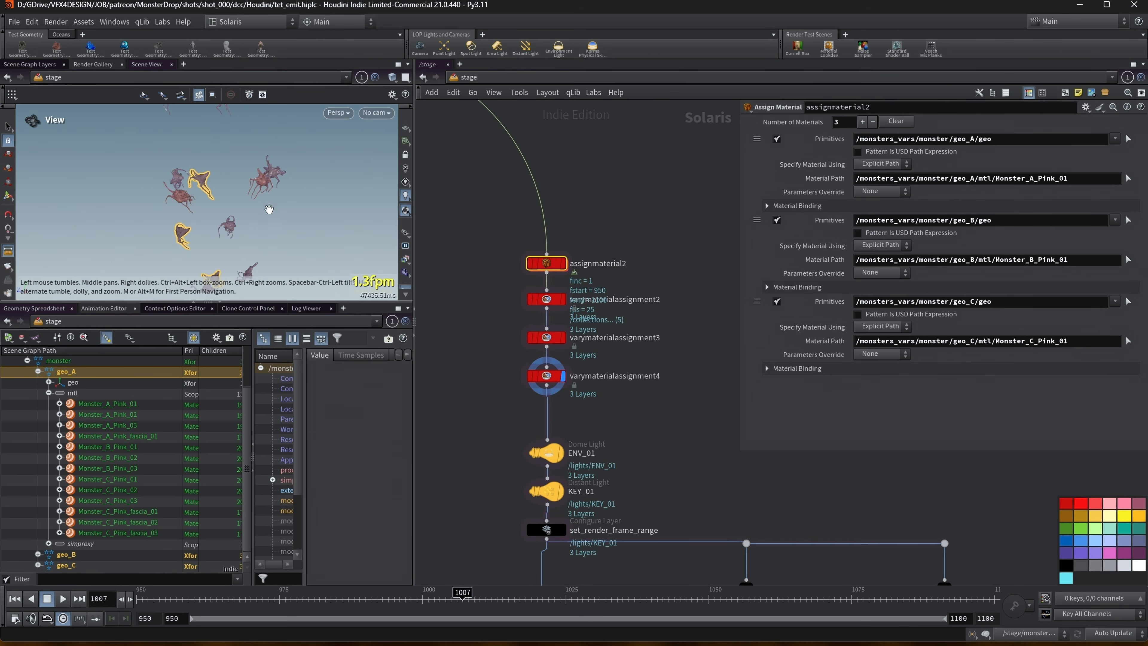
pyautogui.scroll(5, 241, 177)
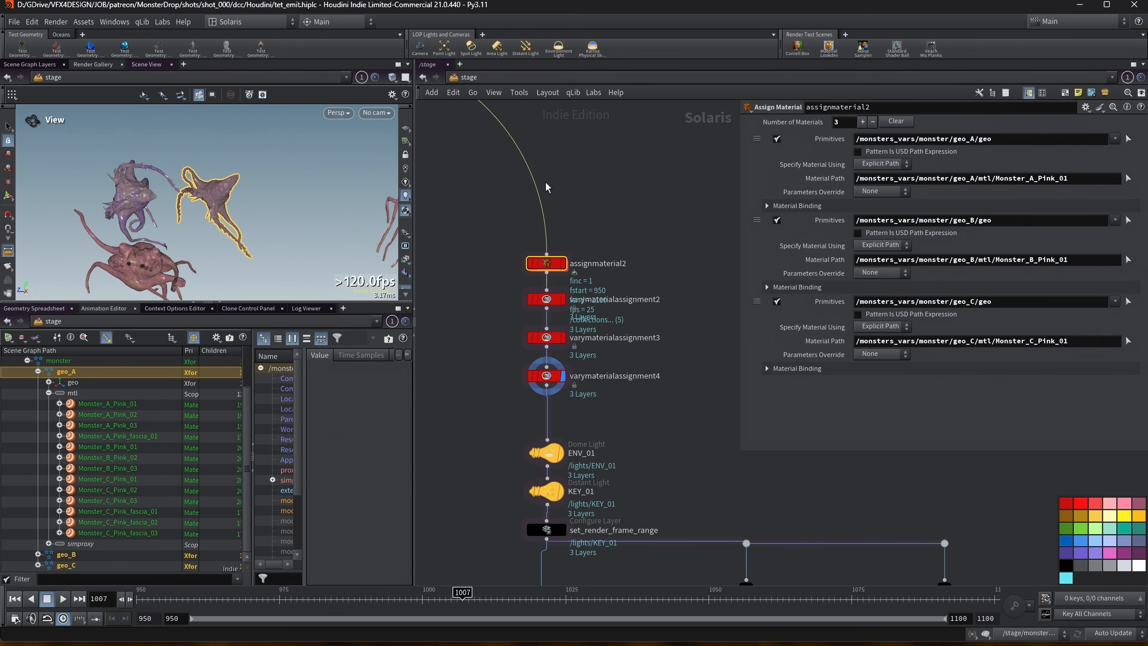
# Step: Bypass varymaterialassignment2, varymaterialassignment3 and varymaterialassignment4 together, and check the monsters with only the base material assignment
pyautogui.scroll(-2, 605, 215)
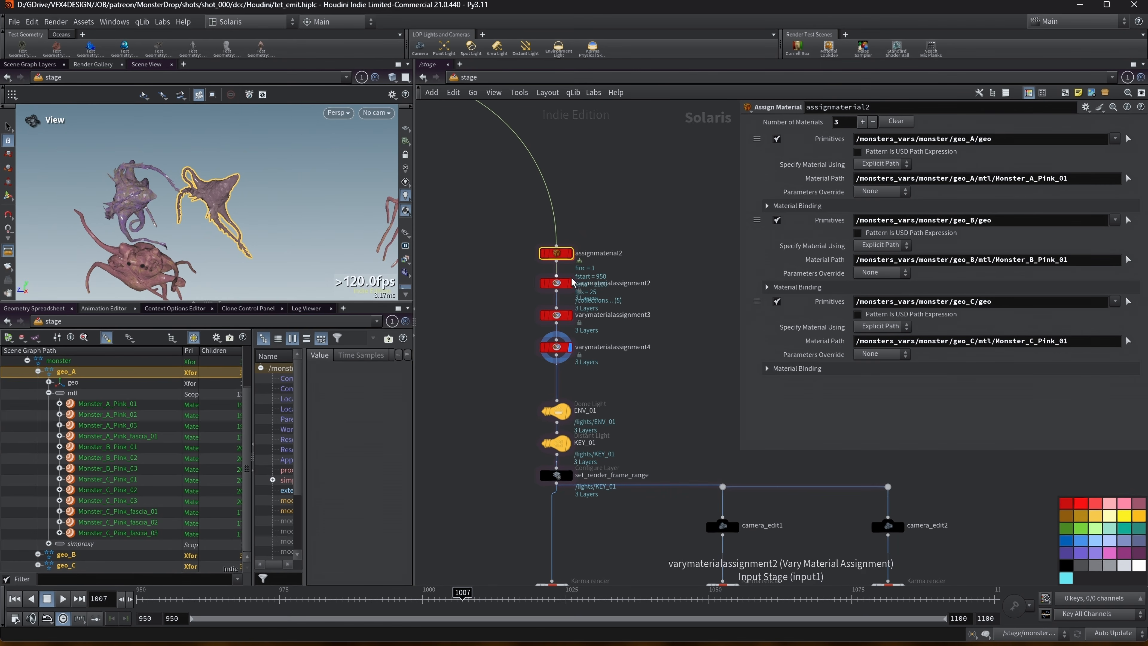
pyautogui.moveTo(617, 364); pyautogui.dragTo(533, 275)
pyautogui.press('b')
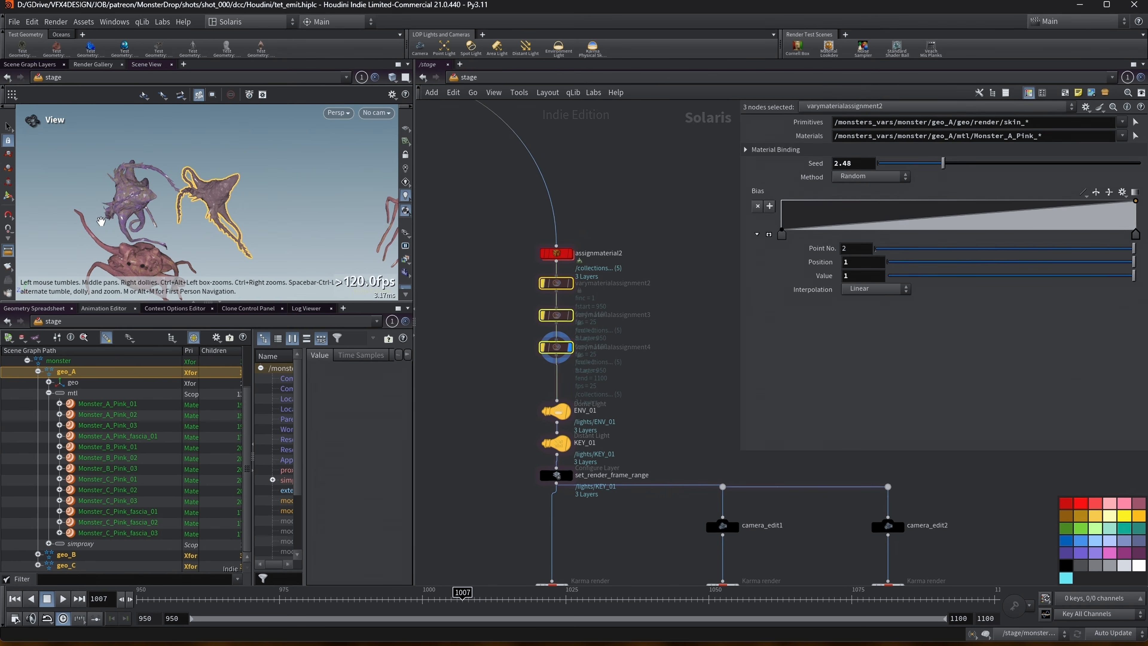
pyautogui.scroll(-1, 219, 180)
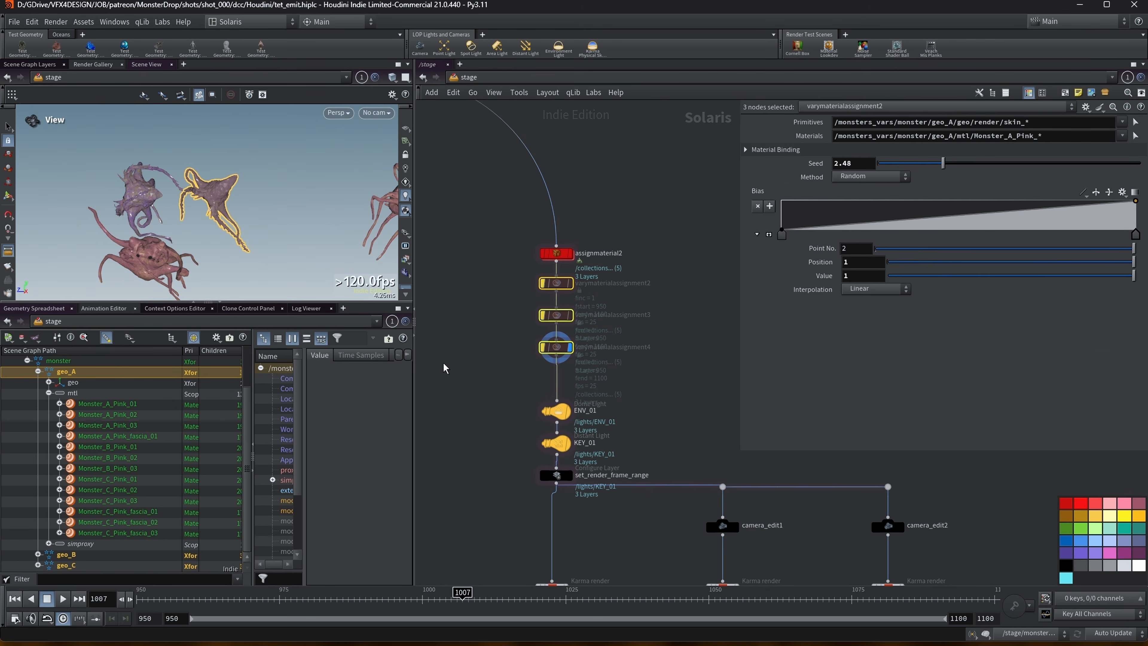
# Step: Widen the scene graph to reveal its Material column and collapse the mtl branch of geo_A
pyautogui.moveTo(415, 368); pyautogui.dragTo(581, 368)
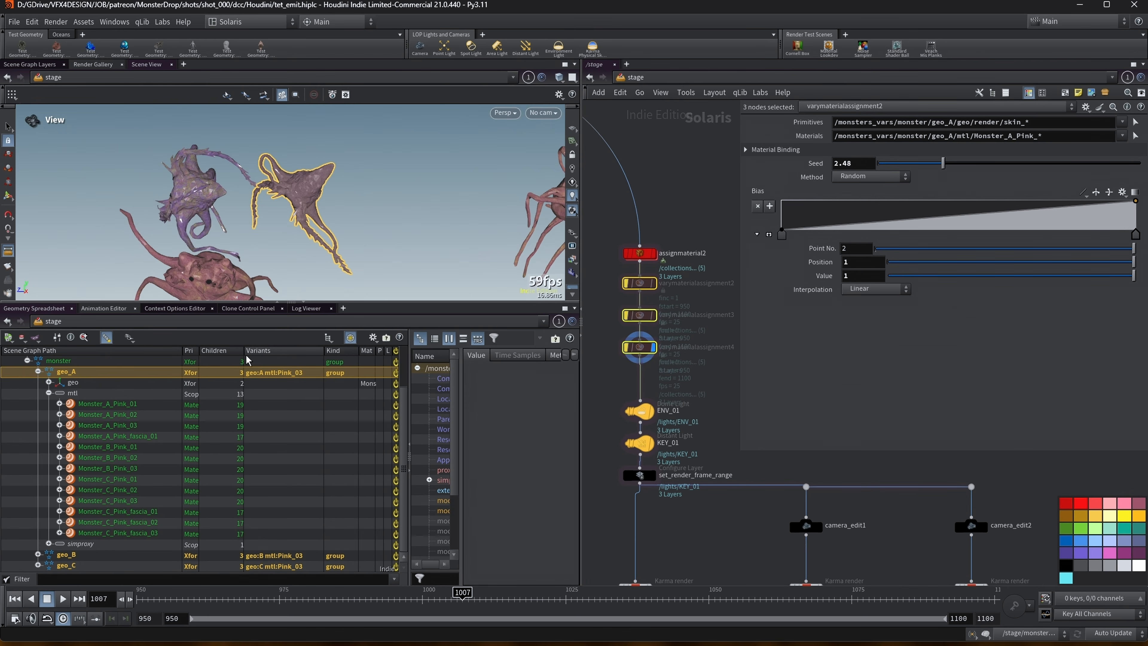
pyautogui.moveTo(323, 350); pyautogui.dragTo(292, 351)
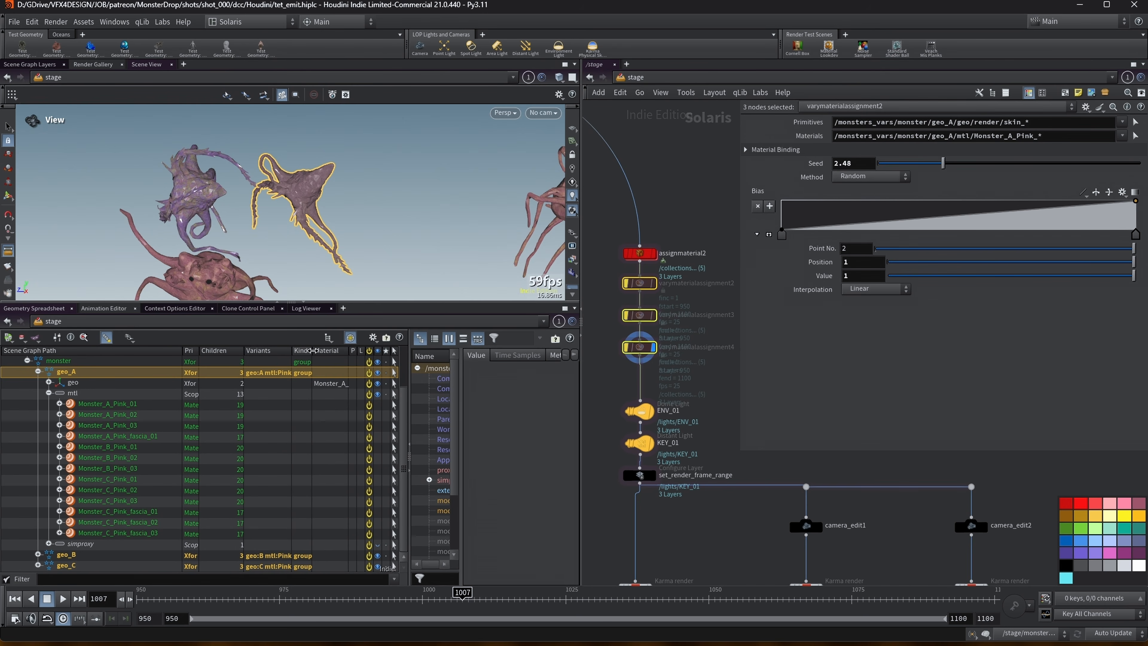
pyautogui.click(48, 393)
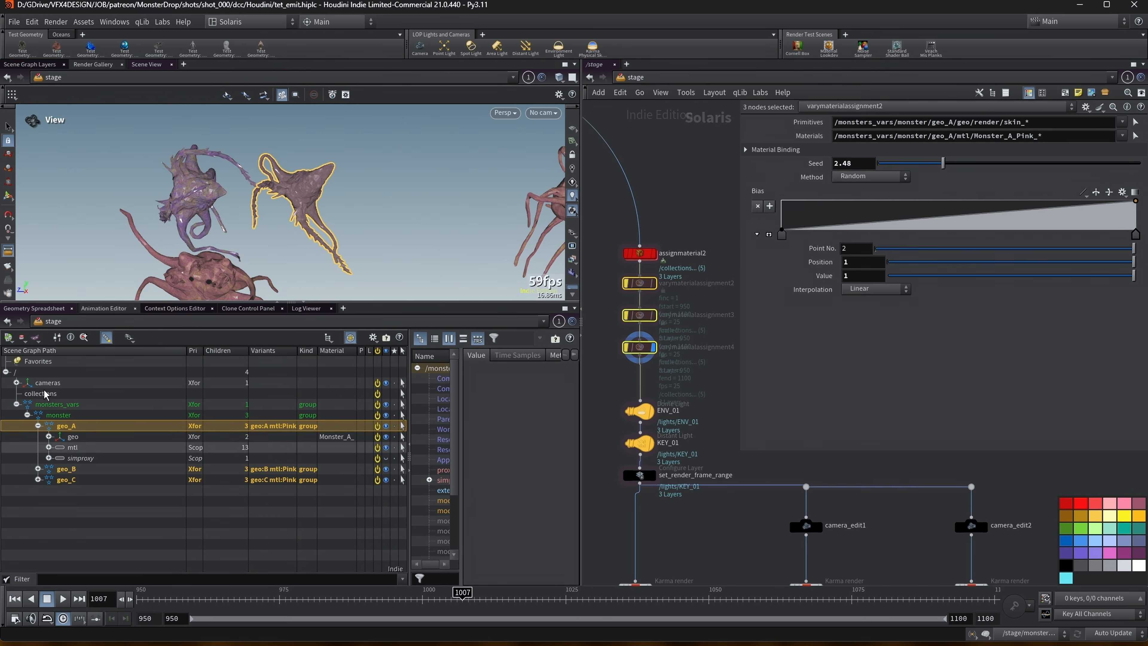
# Step: Expand geo_A's render branch with proxy collapsed, and make room to read the full material names on its fascia meshes
pyautogui.click(81, 438)
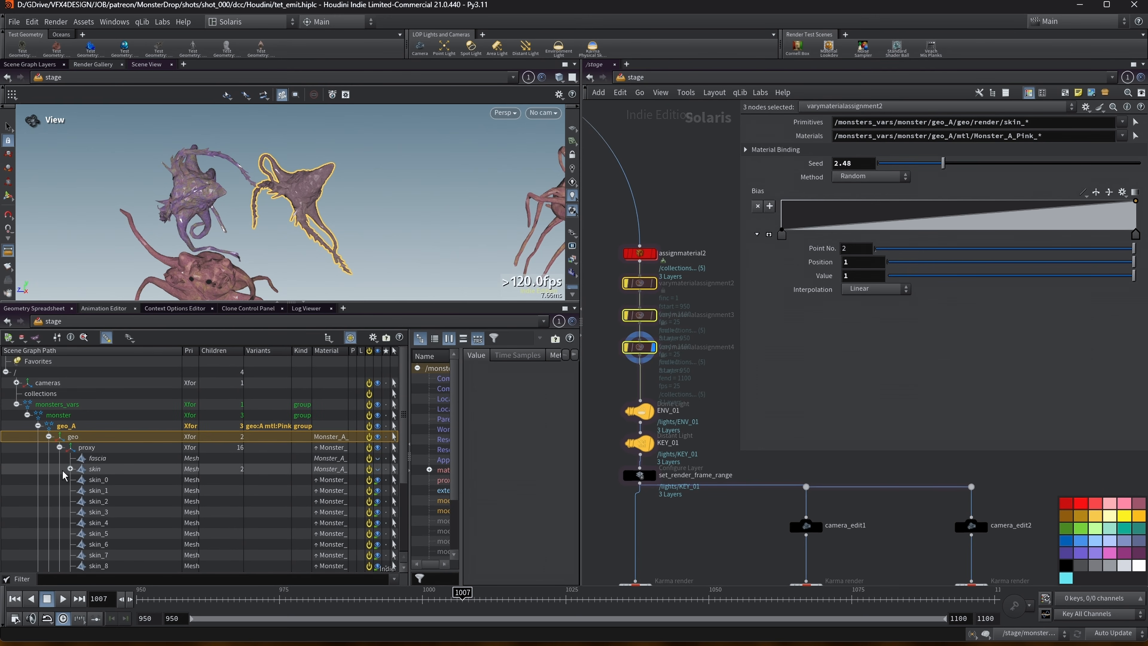
pyautogui.click(59, 447)
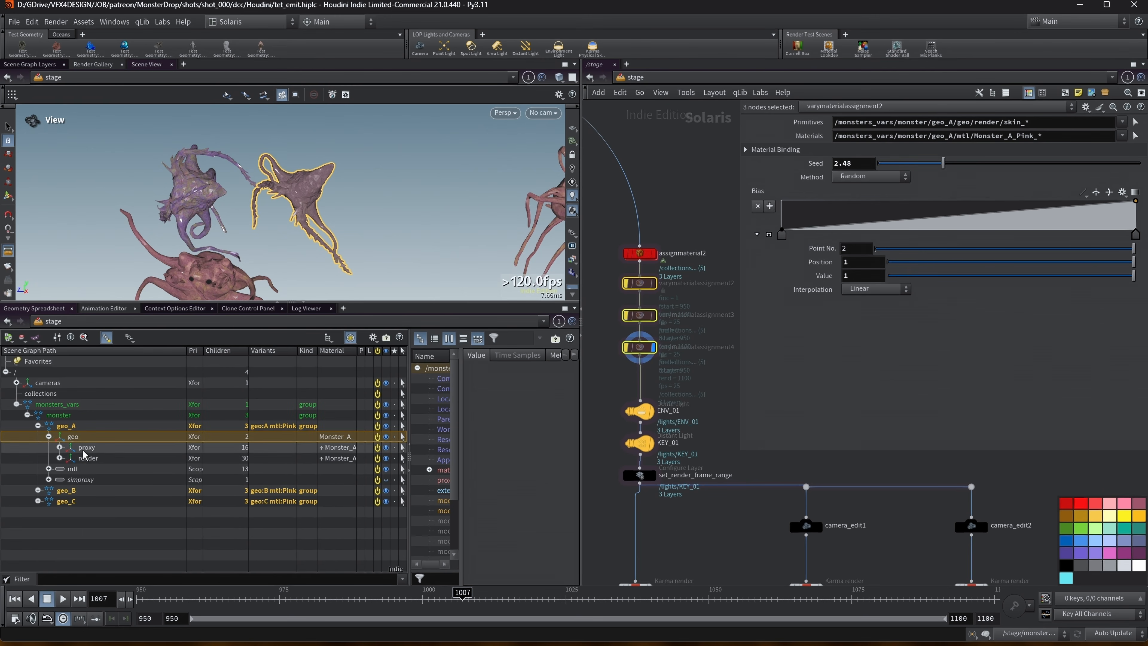
pyautogui.click(88, 458)
pyautogui.click(59, 458)
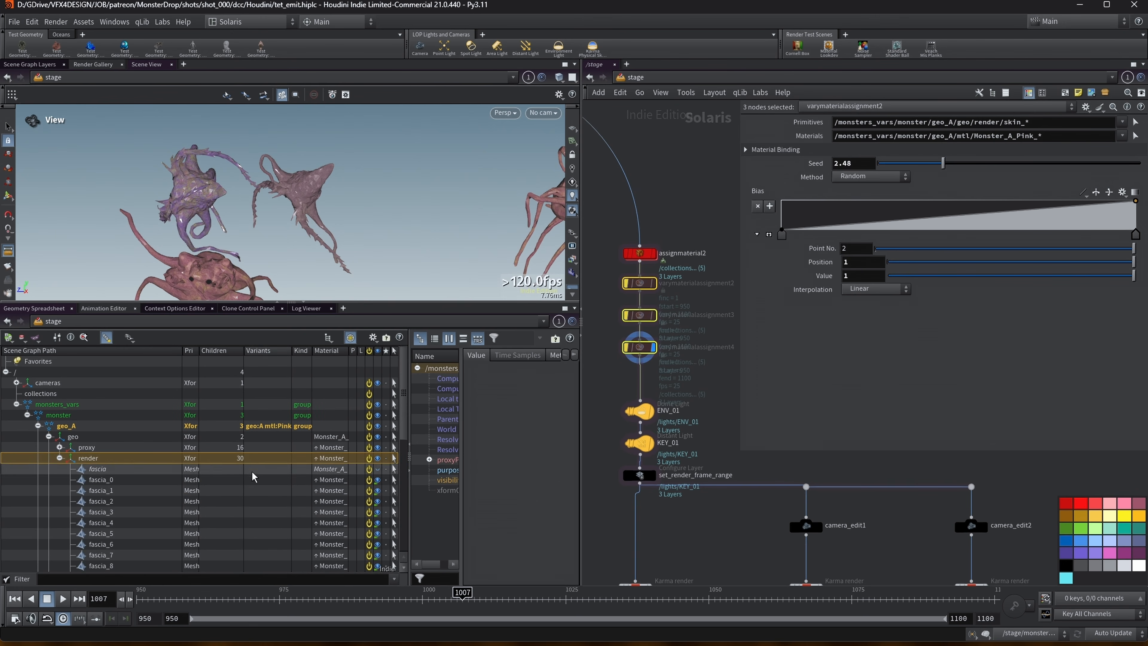
pyautogui.moveTo(580, 378); pyautogui.dragTo(706, 378)
pyautogui.moveTo(222, 350); pyautogui.dragTo(160, 350)
pyautogui.scroll(-2, 126, 473)
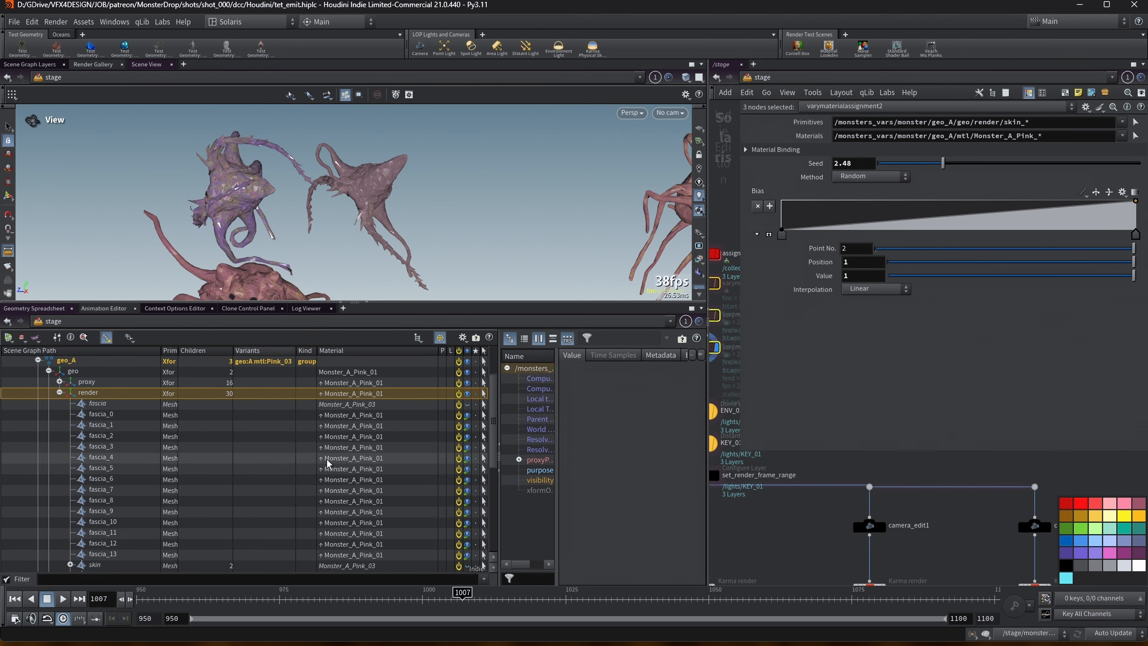
# Step: Re-enable and display only varymaterialassignment2, widen its parameters and highlight the monster/geo_A/geo/render/skin part of its primitives path
pyautogui.moveTo(736, 289); pyautogui.dragTo(893, 289)
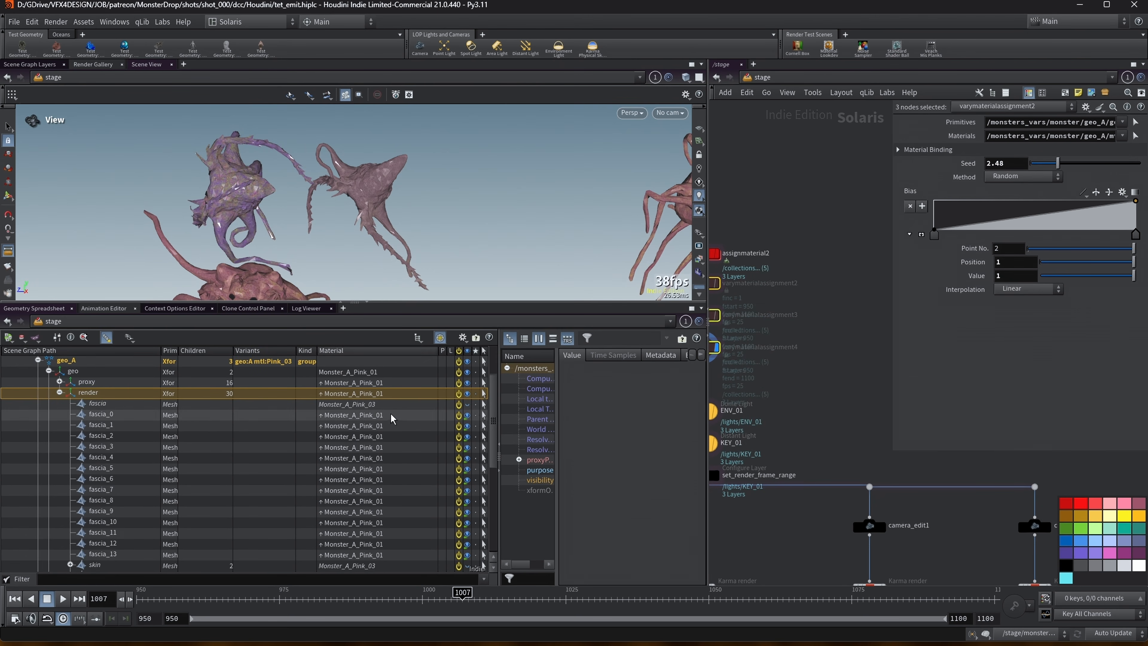
pyautogui.click(747, 284)
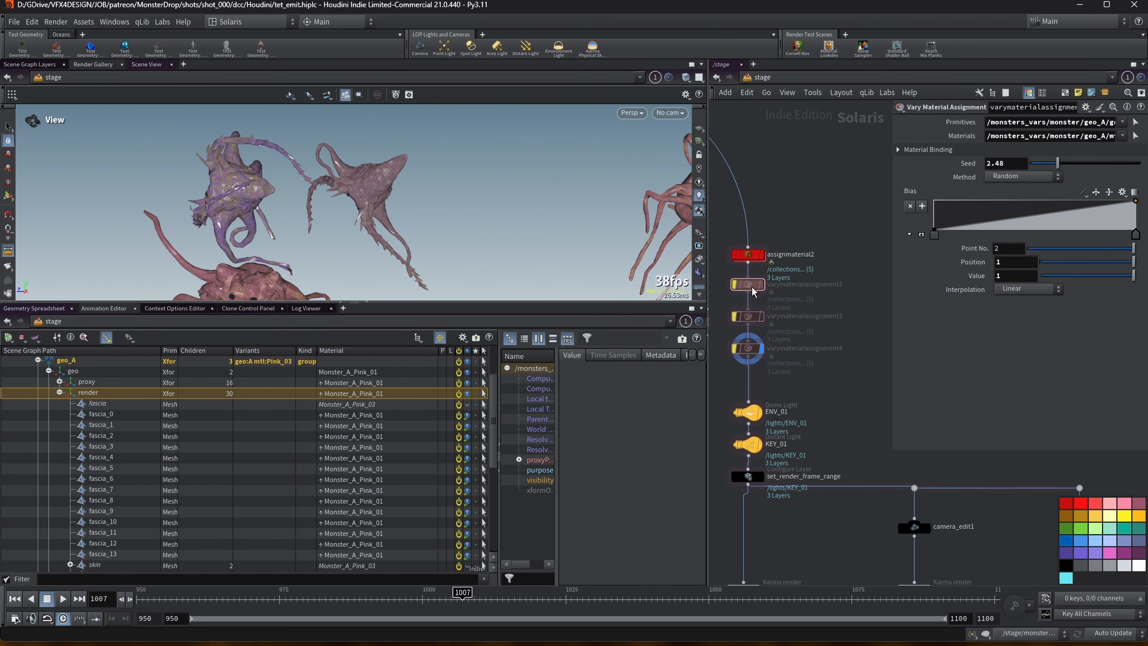
pyautogui.moveTo(794, 216); pyautogui.dragTo(808, 212, button='middle')
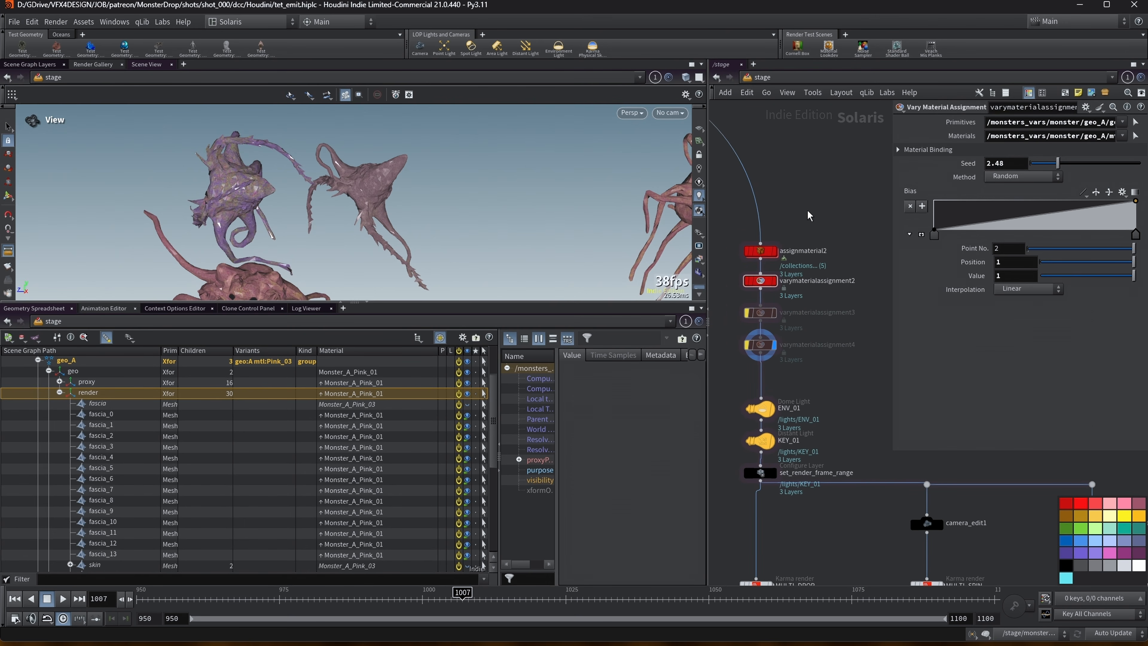
pyautogui.moveTo(778, 287)
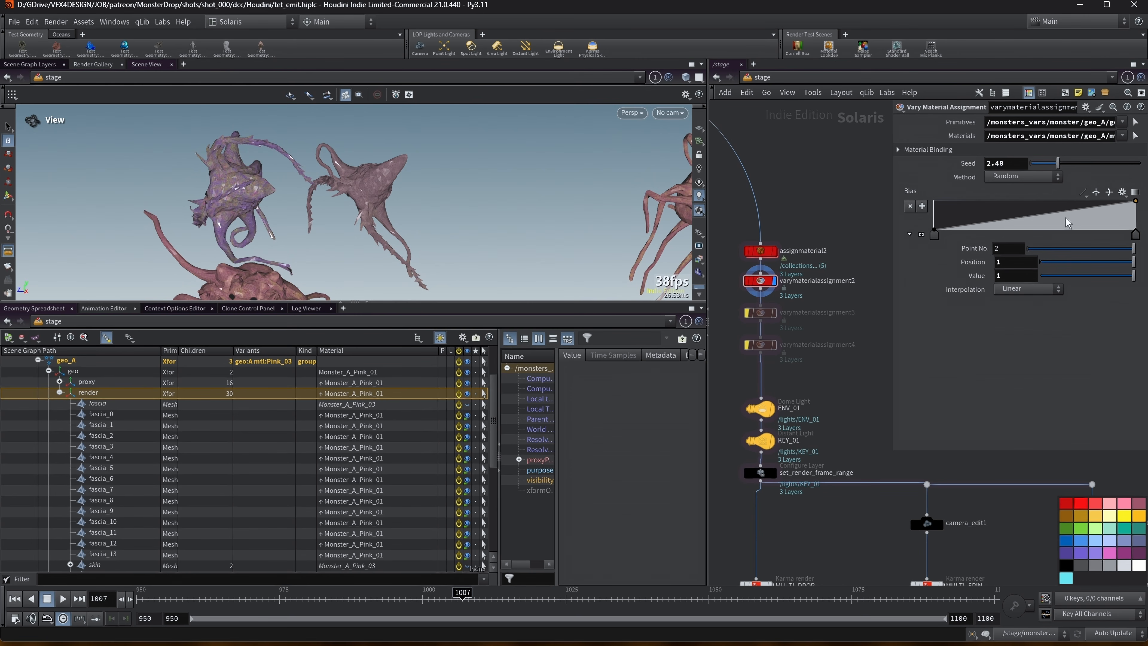
pyautogui.moveTo(894, 136); pyautogui.dragTo(790, 135)
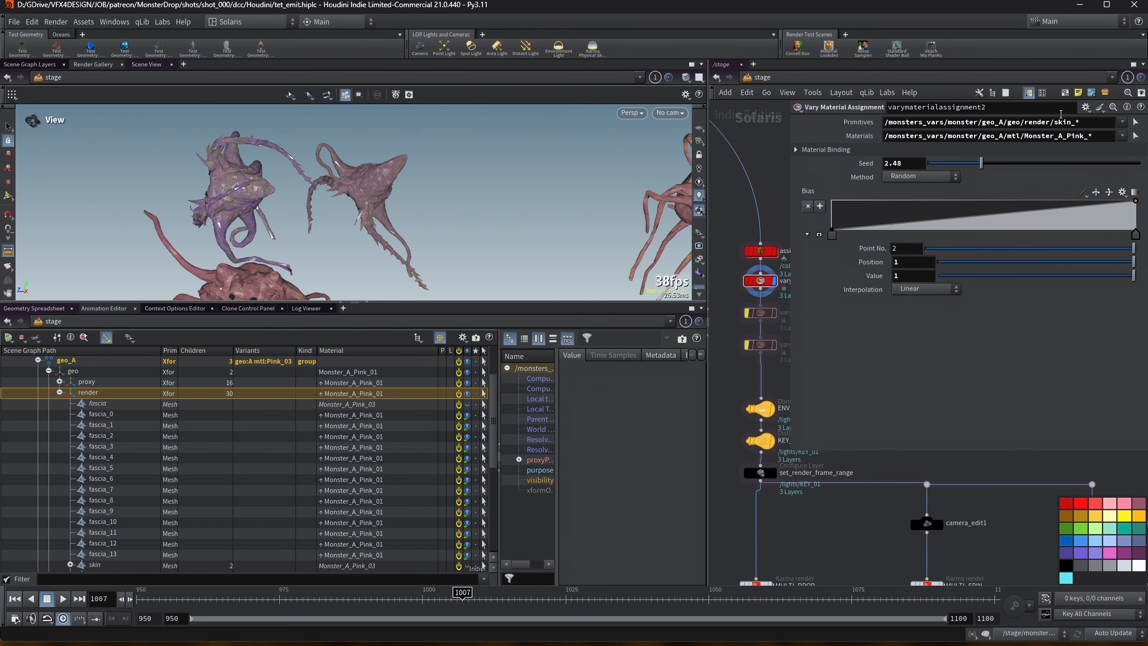
pyautogui.moveTo(946, 122); pyautogui.dragTo(1068, 122)
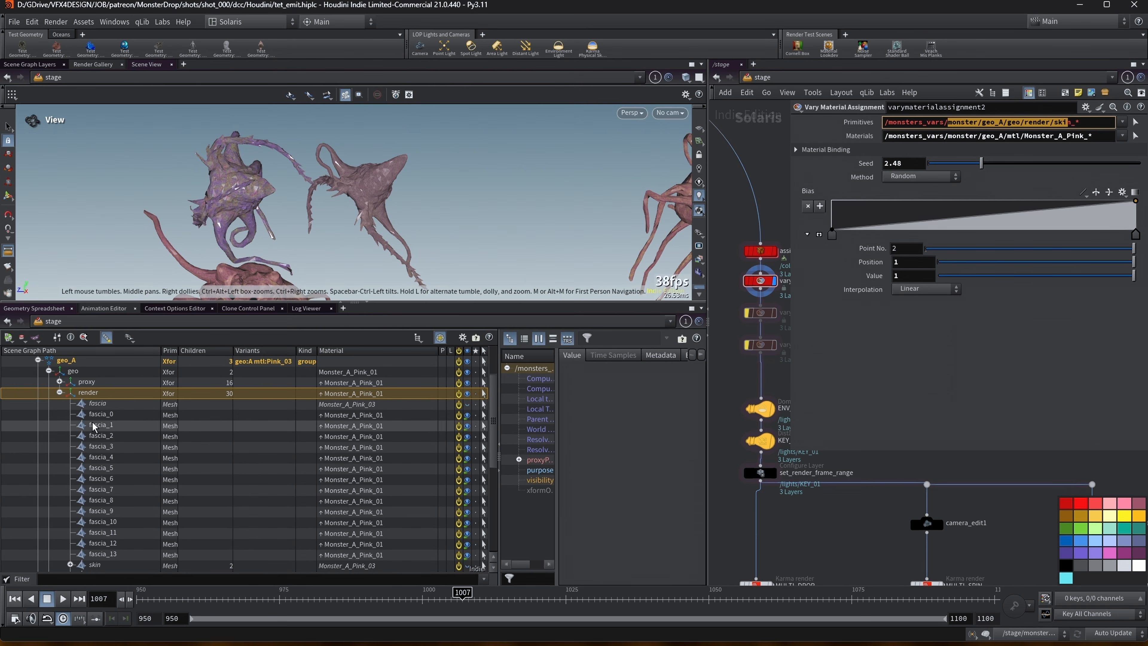
# Step: Examine the materials bound to the numbered skin meshes under geo_A's render branch, selecting skin_1
pyautogui.click(59, 392)
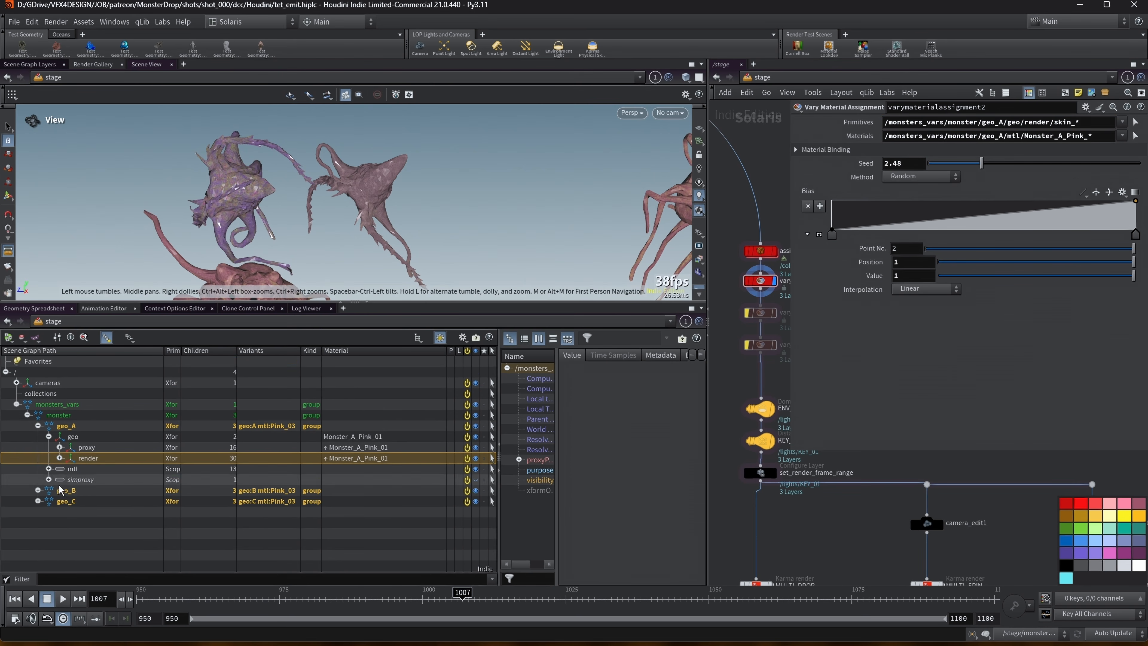
pyautogui.click(60, 458)
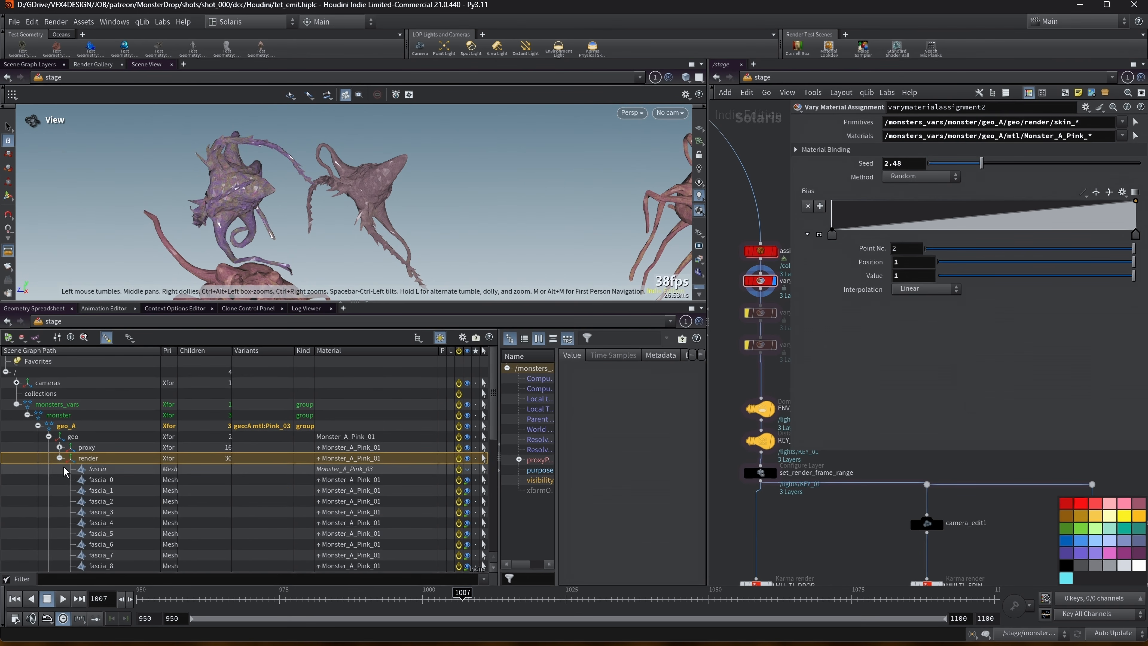
pyautogui.scroll(-5, 72, 469)
pyautogui.scroll(-2, 136, 461)
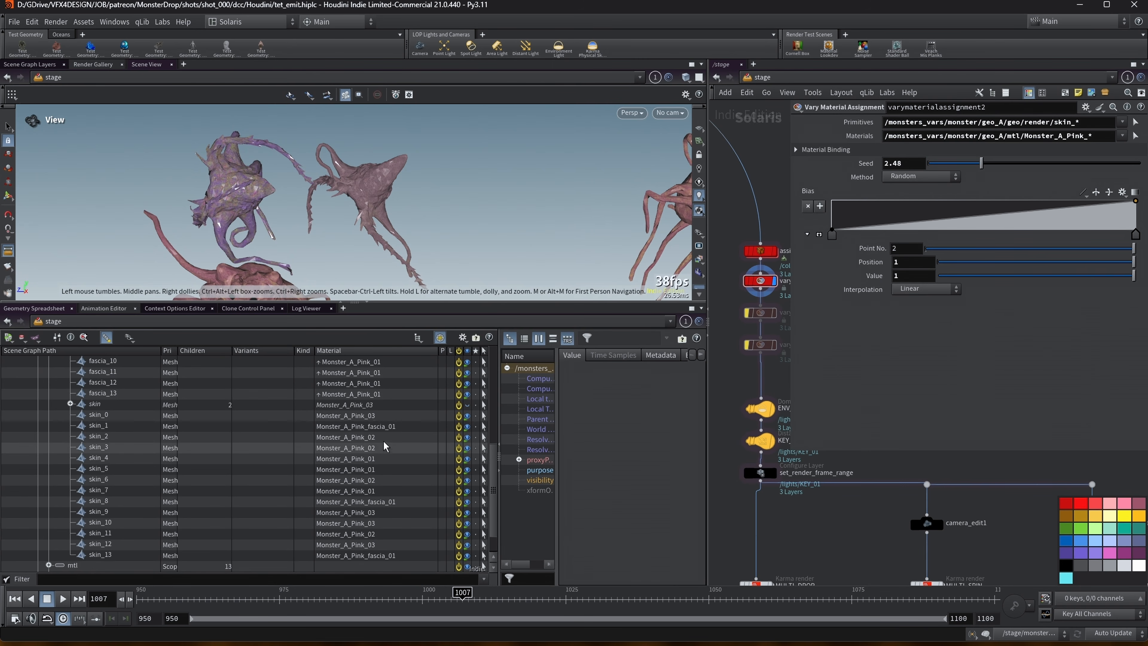
pyautogui.click(404, 427)
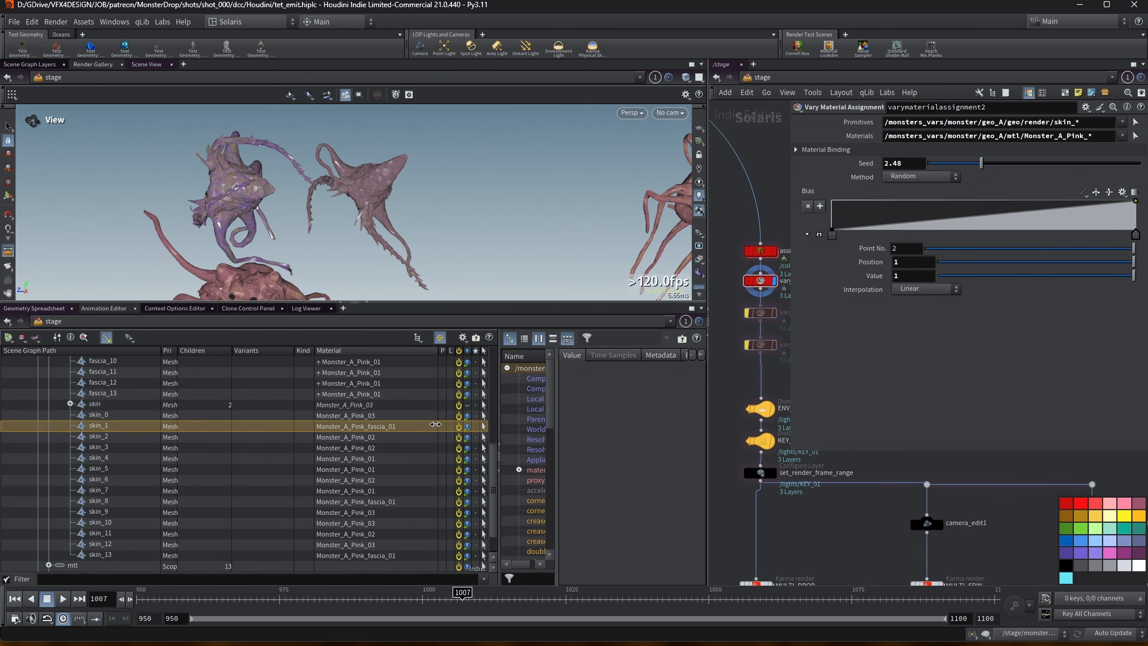
# Step: Try the primitives pattern /monsters_vars/monster/geo_A/geo/render/skin_0* on varymaterialassignment2 and return it to skin_*
pyautogui.click(1075, 126)
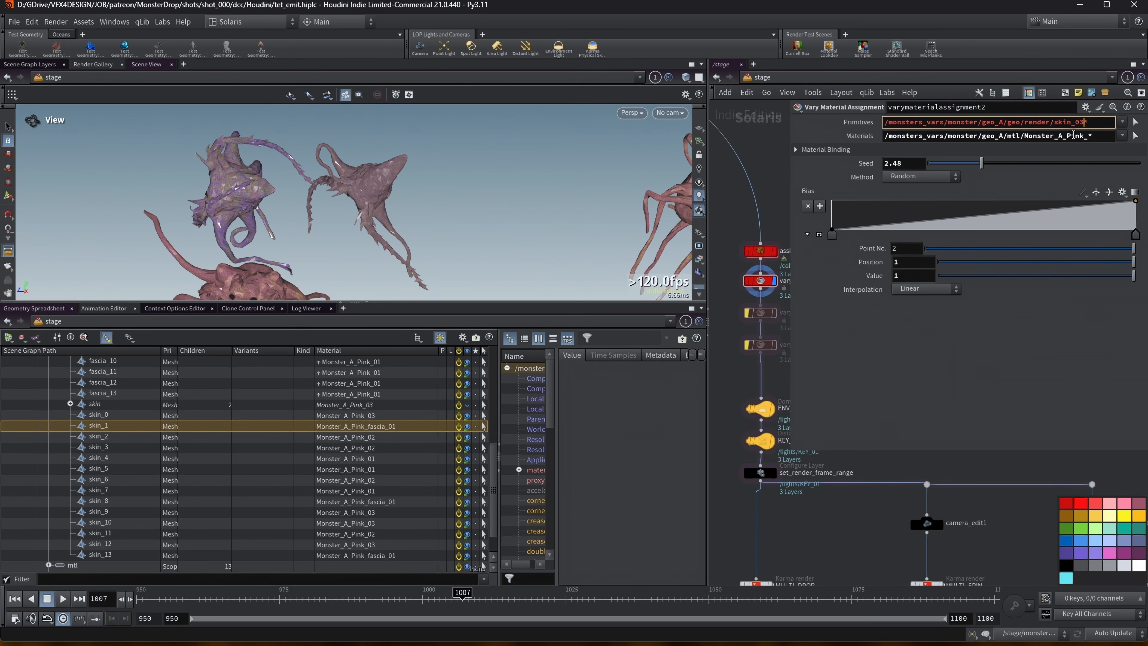
pyautogui.press('Return')
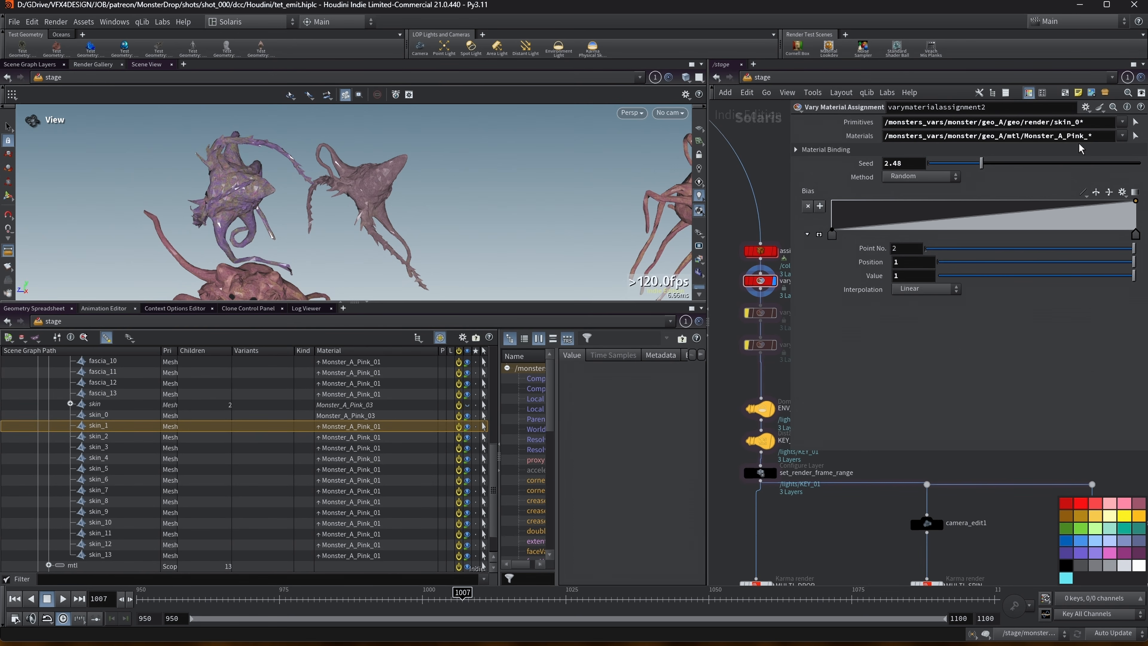
pyautogui.click(1078, 123)
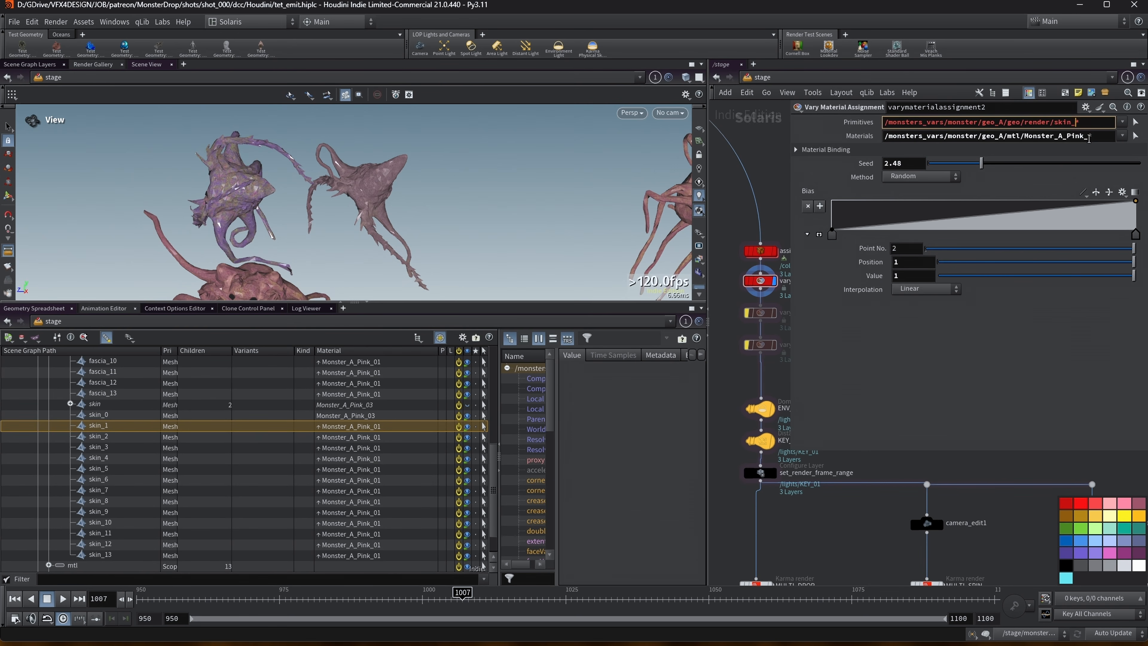
# Step: Set the materials pattern of varymaterialassignment2 to /monsters_vars/monster/geo_A/mtl/Monster_A_Pink_0*
pyautogui.click(1089, 137)
pyautogui.press('Return')
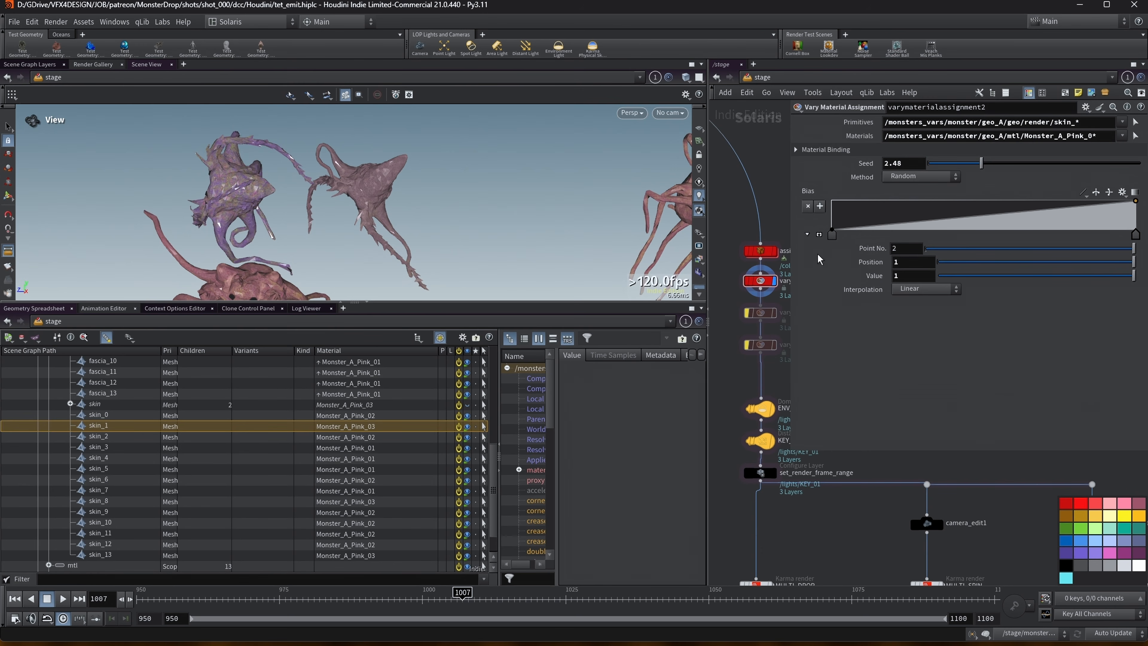
pyautogui.moveTo(380, 435); pyautogui.dragTo(364, 522)
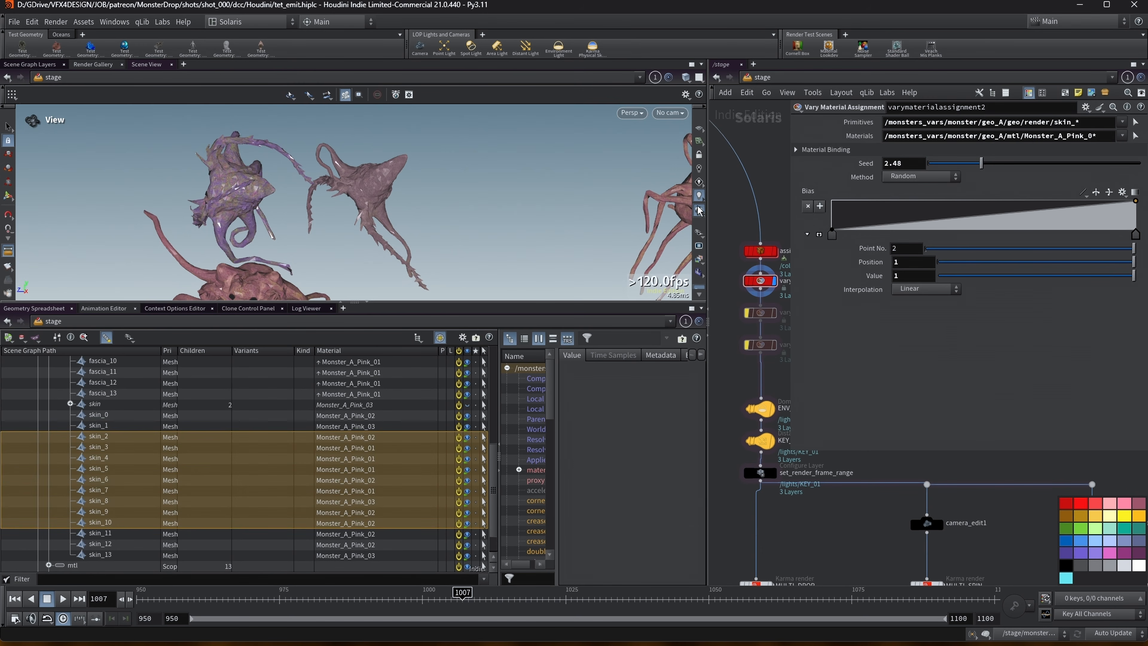
# Step: Change the materials patterns of varymaterialassignment3 and varymaterialassignment4 to Monster_B_Pink_0* and Monster_C_Pink_0*, and enable both nodes
pyautogui.moveTo(707, 202); pyautogui.dragTo(565, 202)
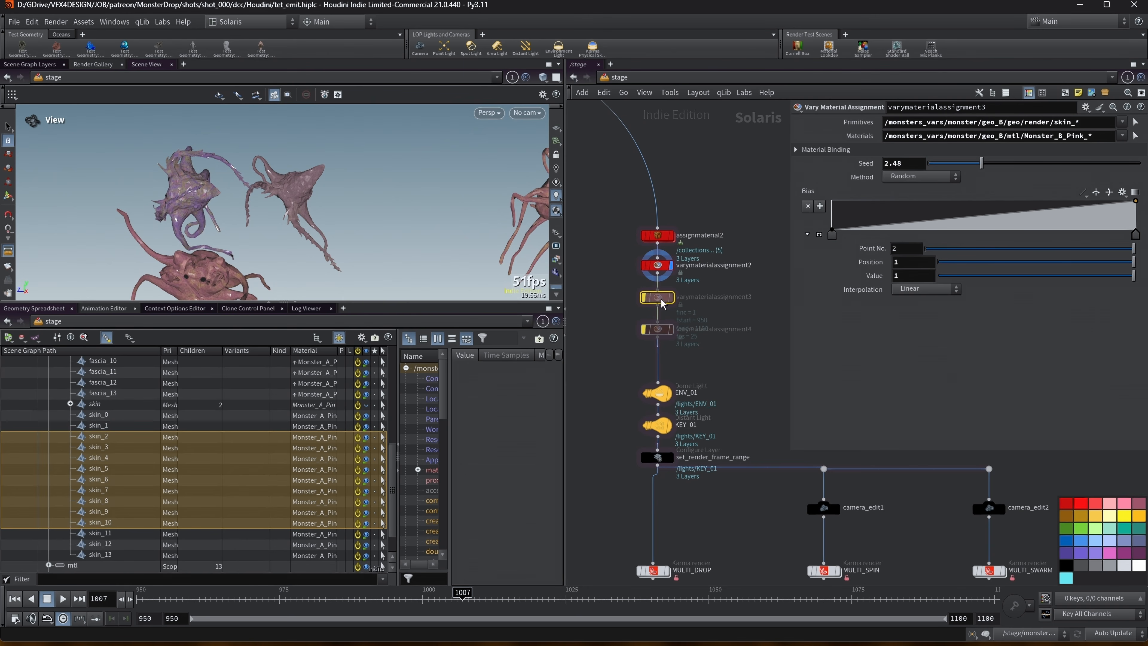
pyautogui.click(1086, 136)
pyautogui.write('_')
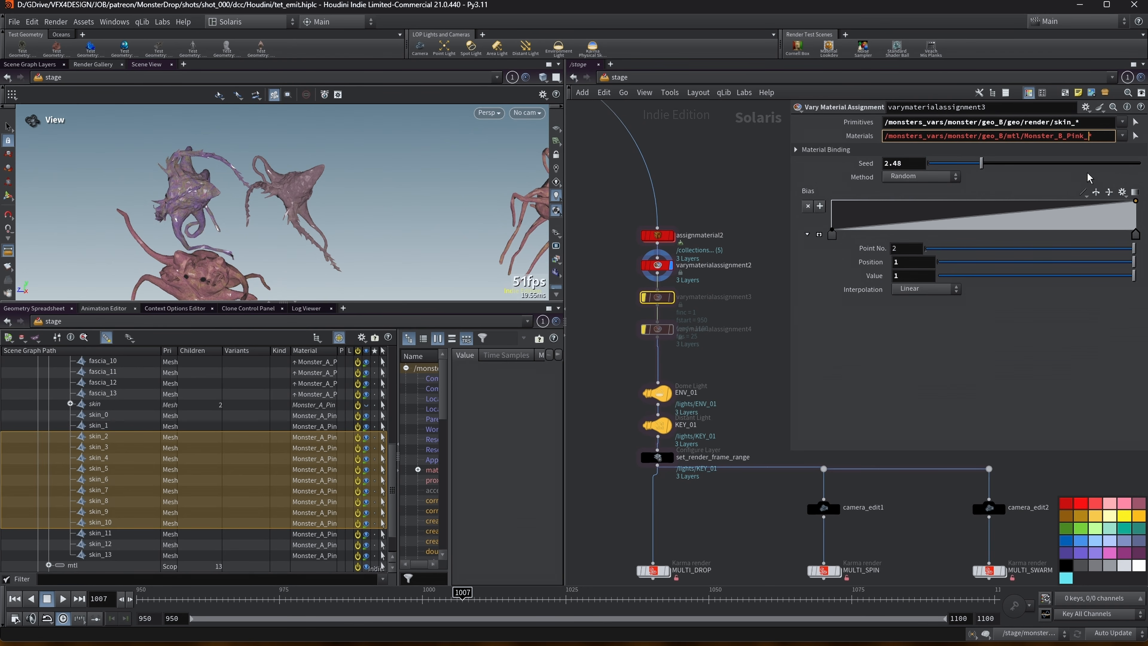
pyautogui.click(658, 329)
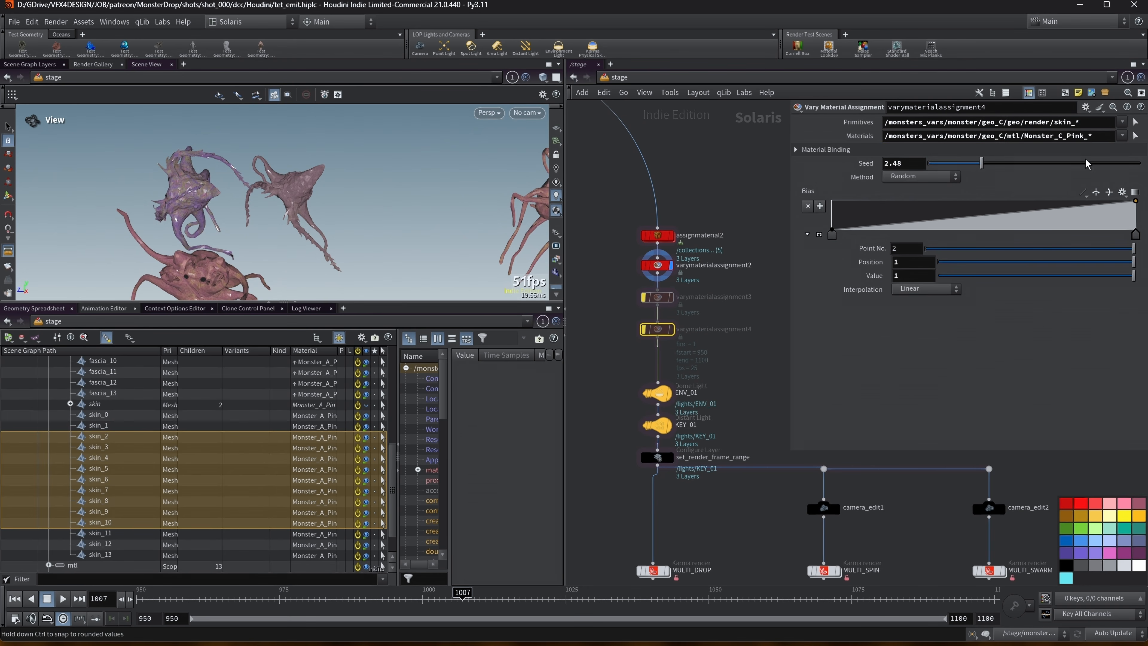
pyautogui.keyDown('shift'); pyautogui.click(658, 297); pyautogui.keyUp('shift')
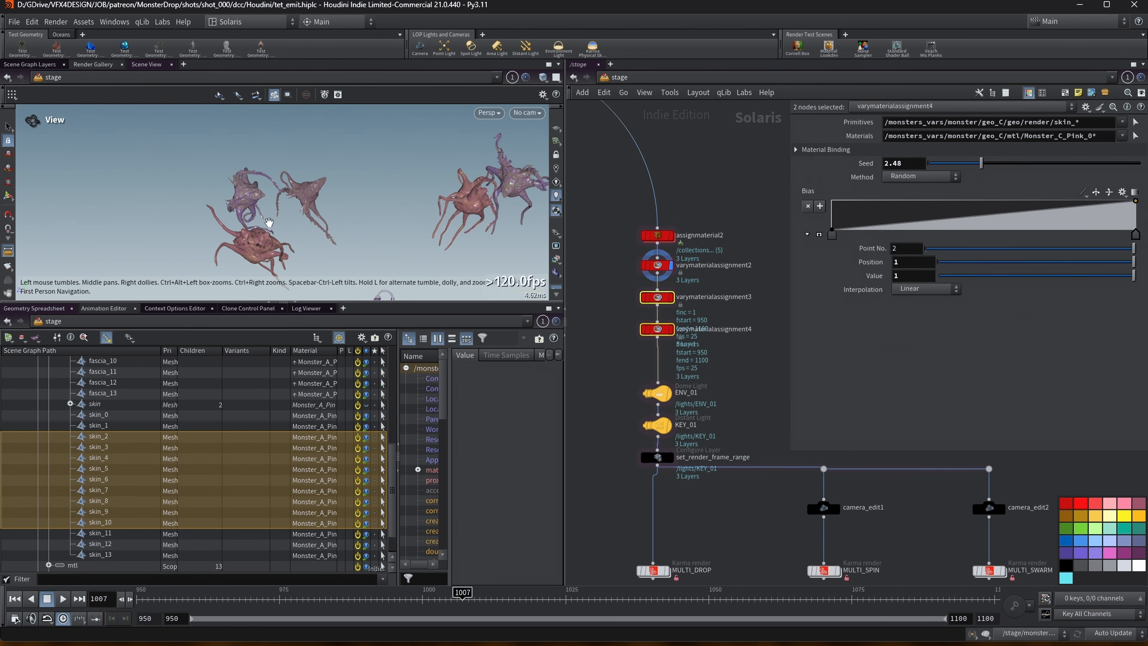
# Step: Widen the scene graph and expand geo_B in the hierarchy to examine the materials on its proxy skin meshes
pyautogui.scroll(-1, 104, 429)
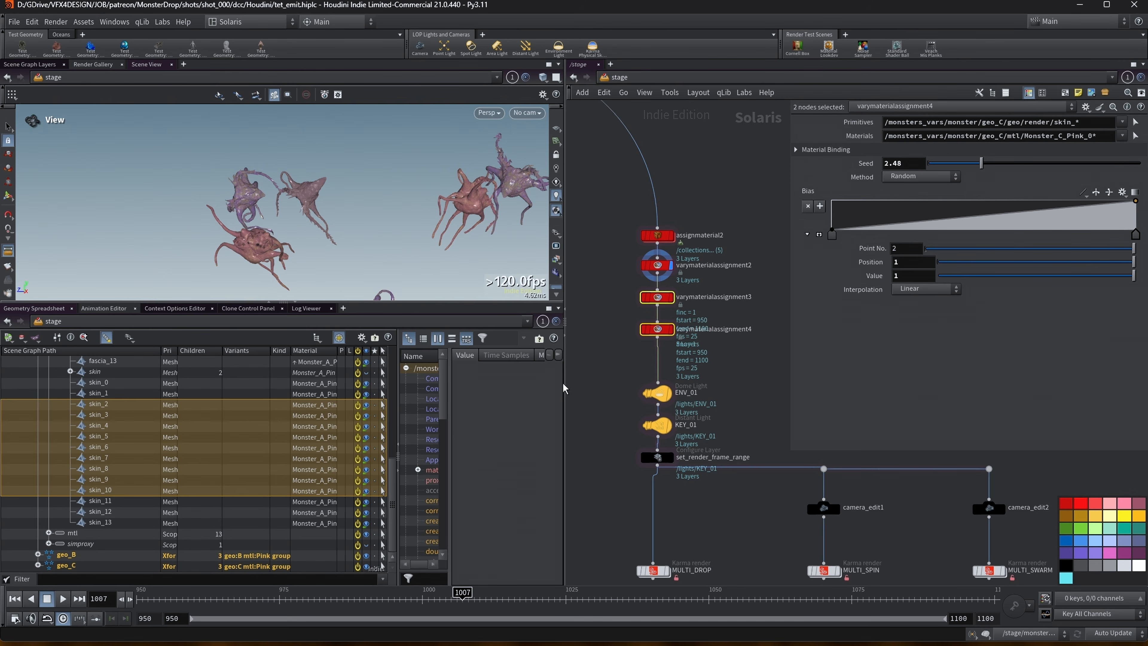
pyautogui.moveTo(564, 389); pyautogui.dragTo(655, 389)
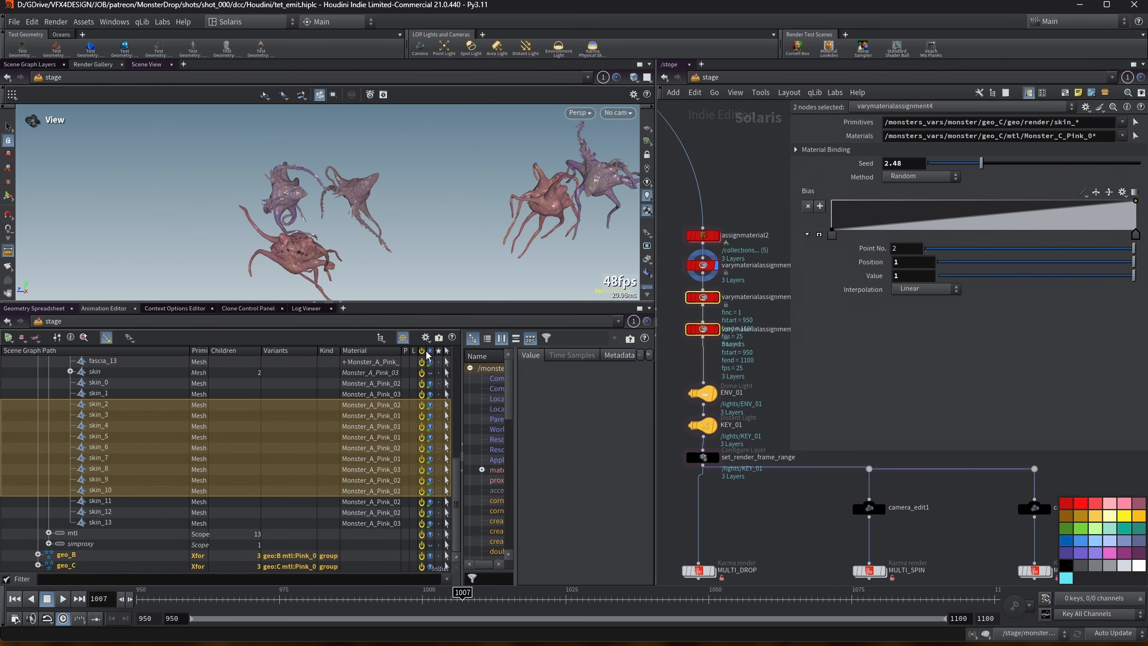
pyautogui.moveTo(400, 350); pyautogui.dragTo(421, 350)
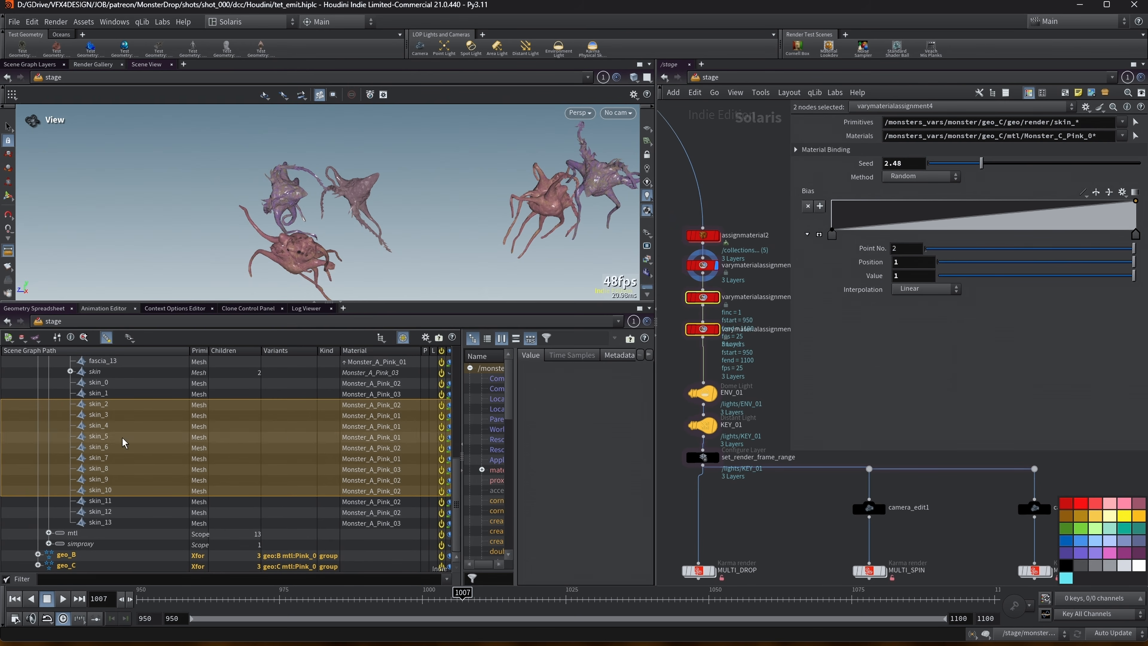
pyautogui.scroll(3, 108, 429)
pyautogui.scroll(5, 108, 430)
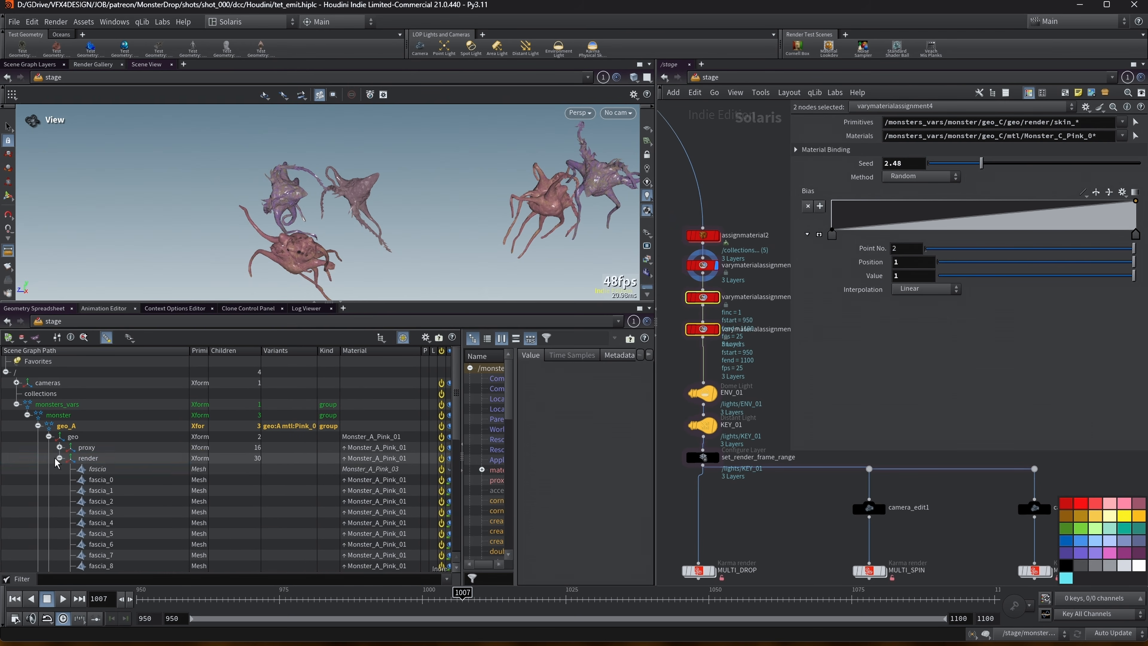
pyautogui.click(59, 458)
pyautogui.click(38, 490)
pyautogui.scroll(-4, 102, 457)
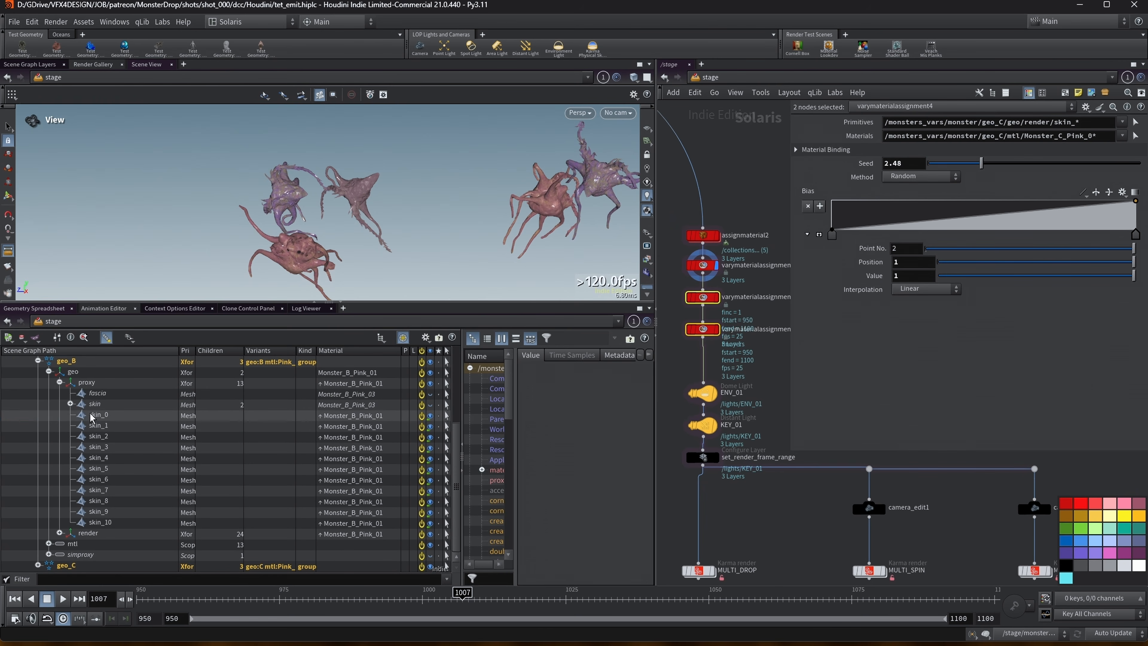
# Step: Display the stage at varymaterialassignment3 and show that node's parameters
pyautogui.click(716, 298)
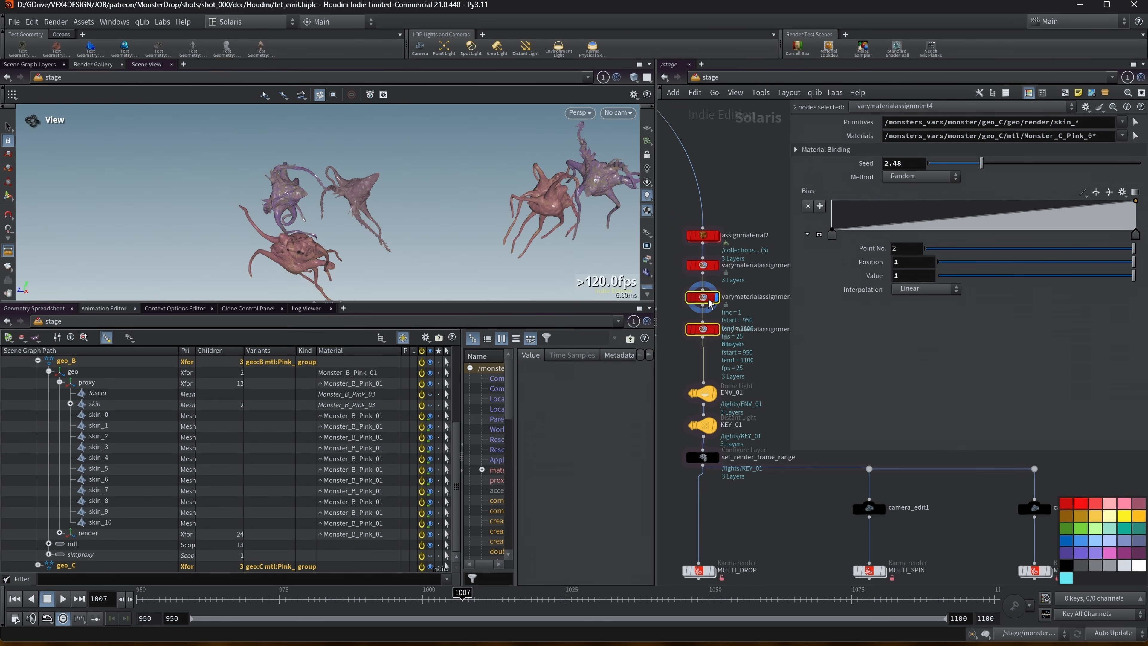
pyautogui.click(708, 300)
pyautogui.moveTo(787, 232); pyautogui.dragTo(811, 232)
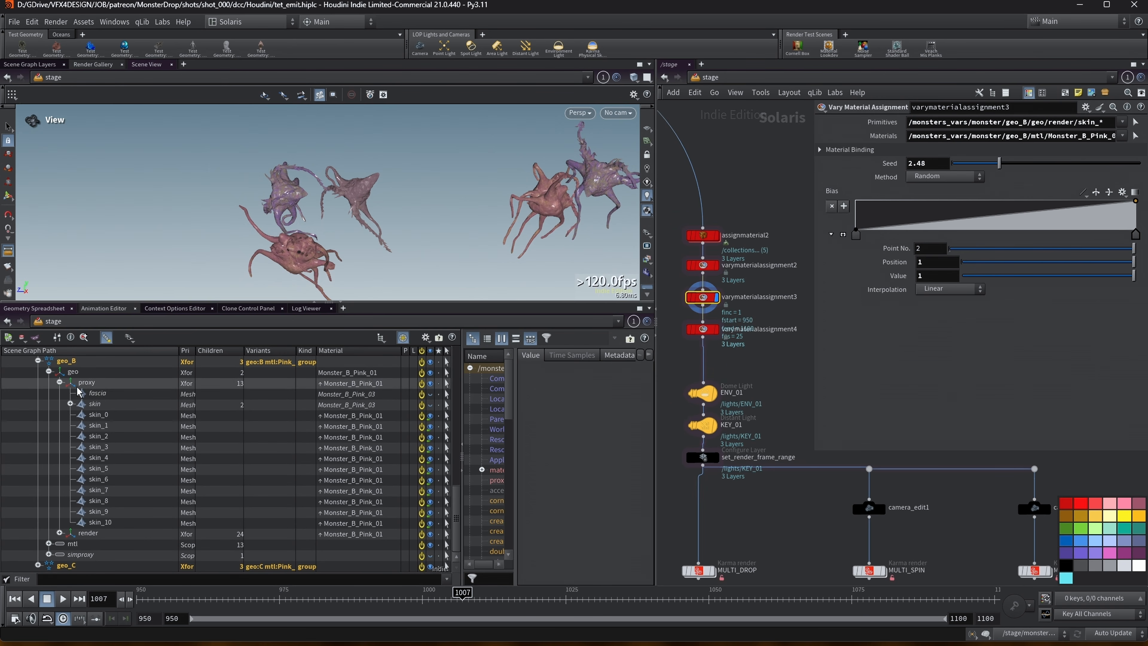
# Step: Expand geo_B's render group and examine the materials on its skin meshes, along with the monsters in the viewport
pyautogui.scroll(8, 61, 386)
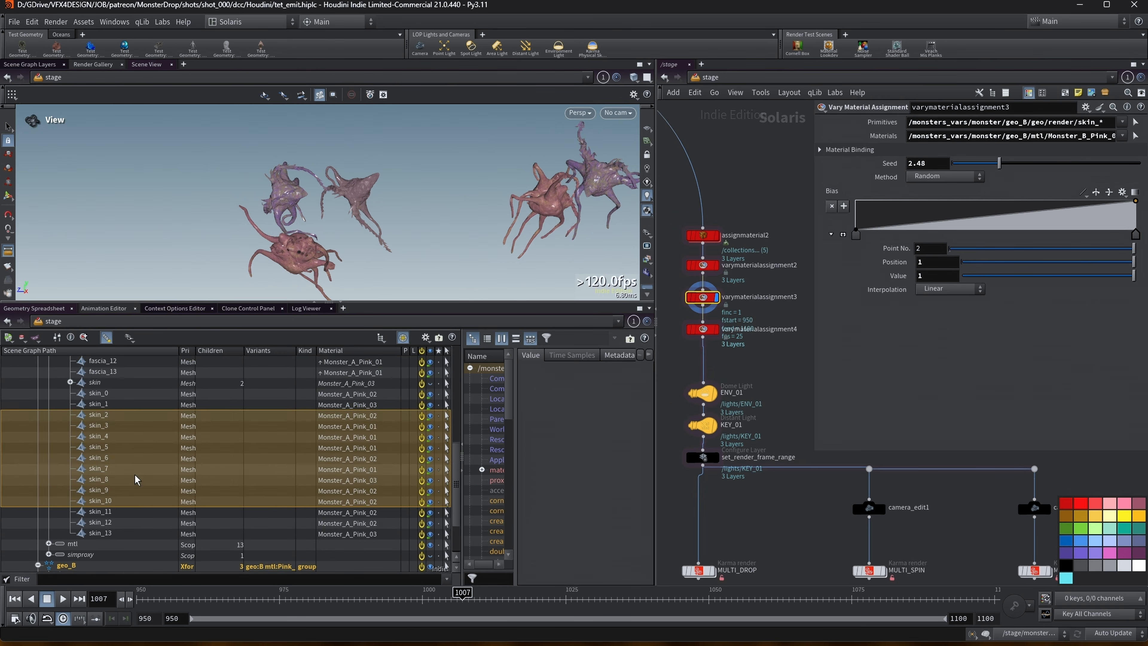
pyautogui.scroll(5, 86, 434)
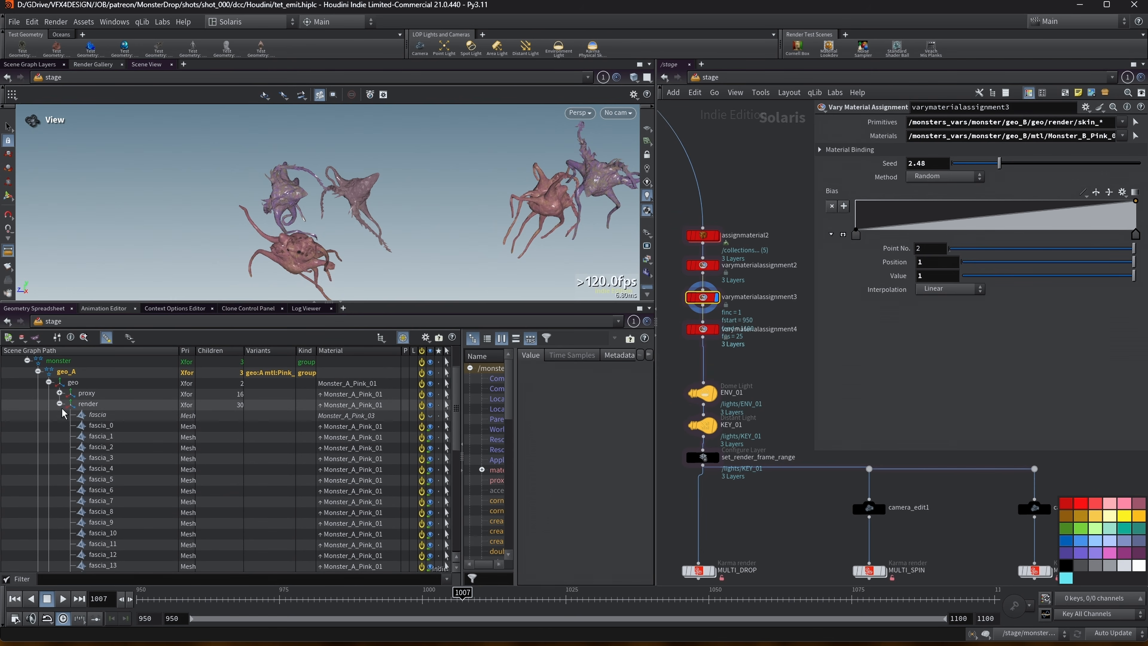
pyautogui.click(59, 404)
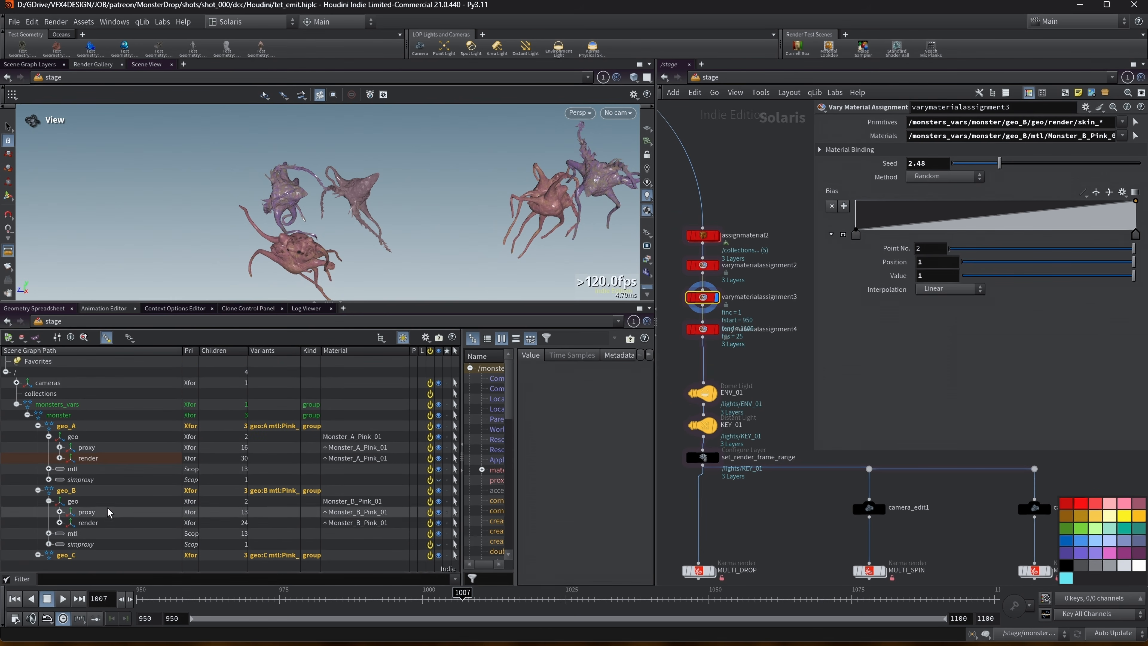
pyautogui.click(59, 523)
pyautogui.scroll(-4, 108, 470)
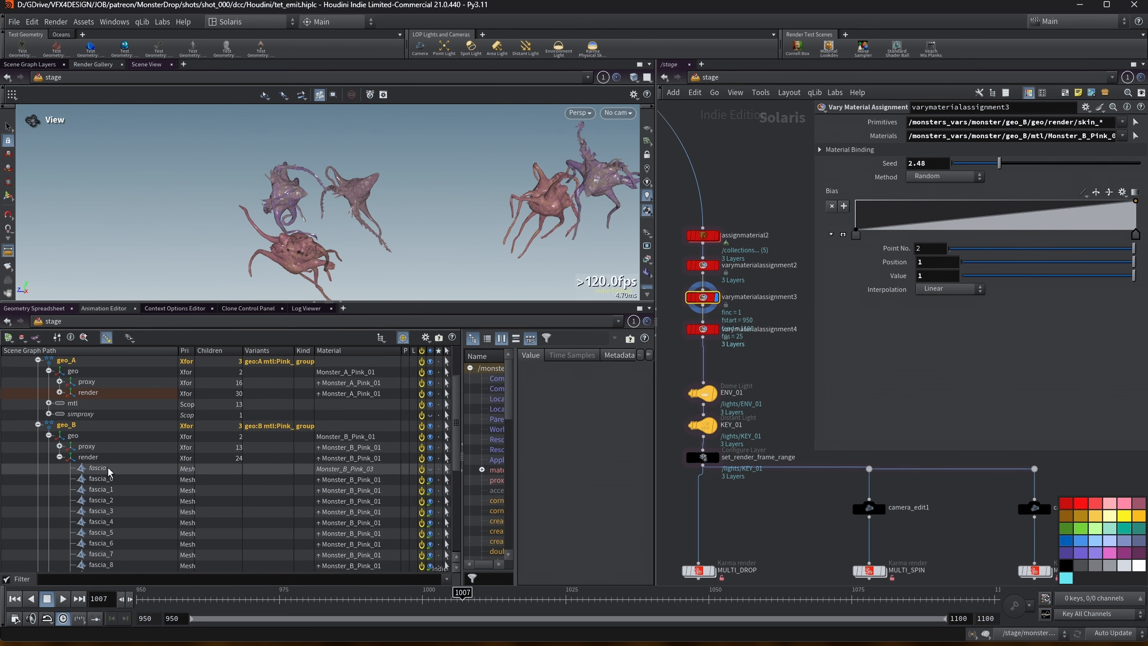
pyautogui.scroll(-4, 121, 458)
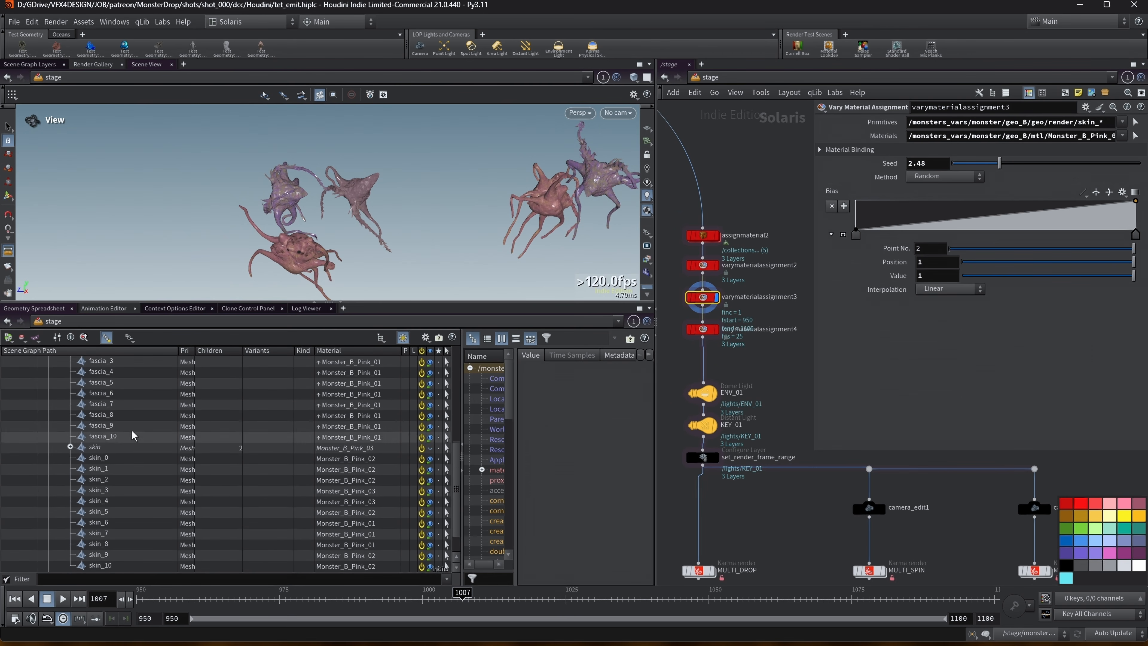
pyautogui.scroll(1, 317, 406)
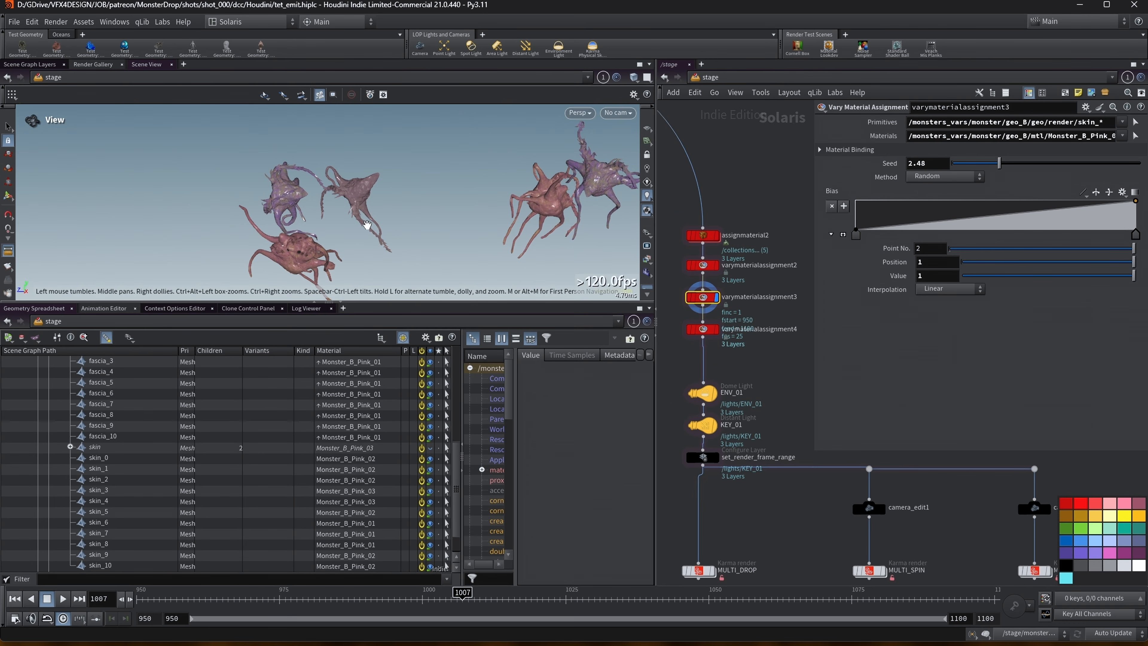
pyautogui.moveTo(367, 225); pyautogui.dragTo(285, 217, button='middle')
pyautogui.moveTo(169, 194); pyautogui.dragTo(216, 187, button='right')
pyautogui.moveTo(118, 233); pyautogui.dragTo(159, 218, button='middle')
pyautogui.moveTo(159, 218); pyautogui.dragTo(202, 193)
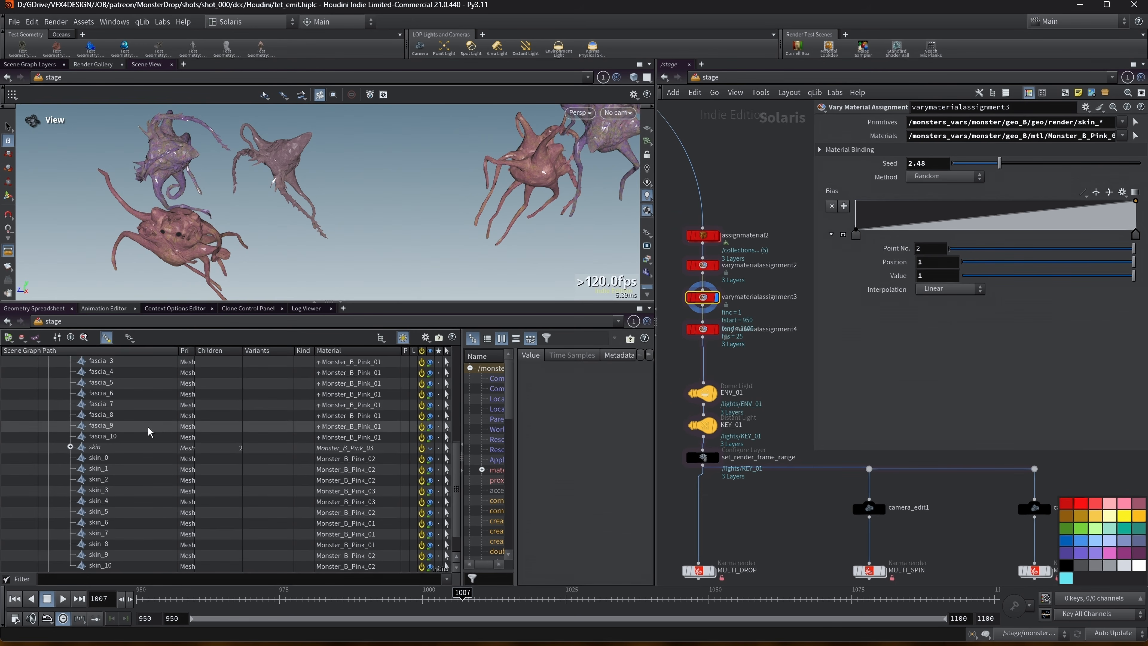
pyautogui.scroll(5, 149, 432)
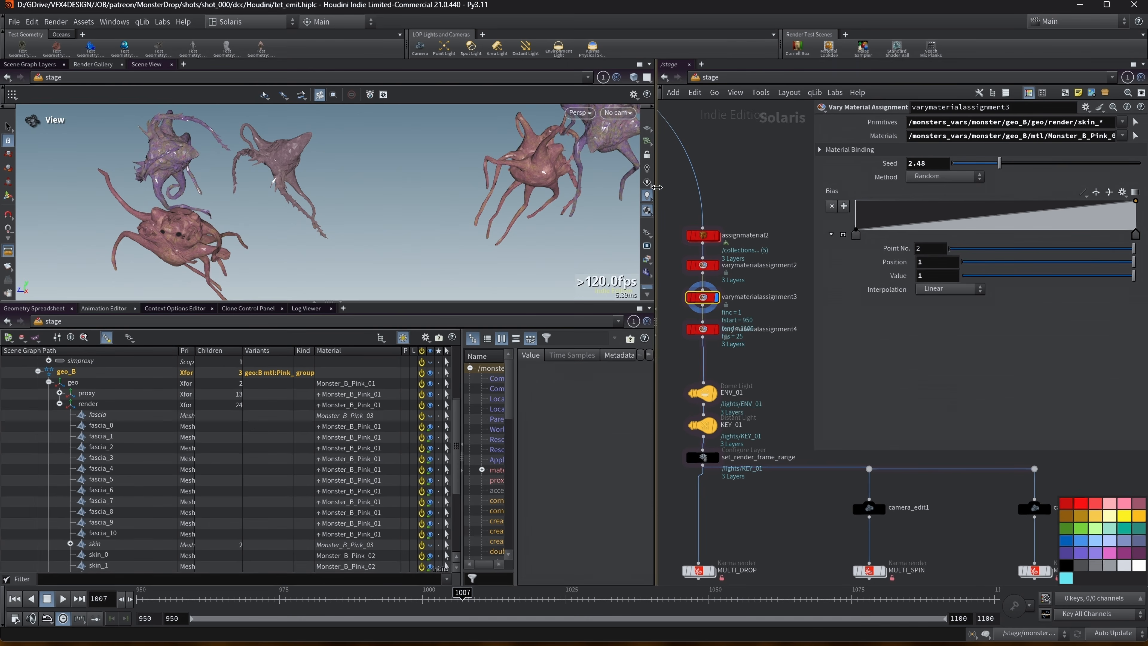
# Step: Widen the network area and display the stage at varymaterialassignment4 and at the KEY_01 light
pyautogui.moveTo(657, 187); pyautogui.dragTo(504, 187)
pyautogui.click(635, 333)
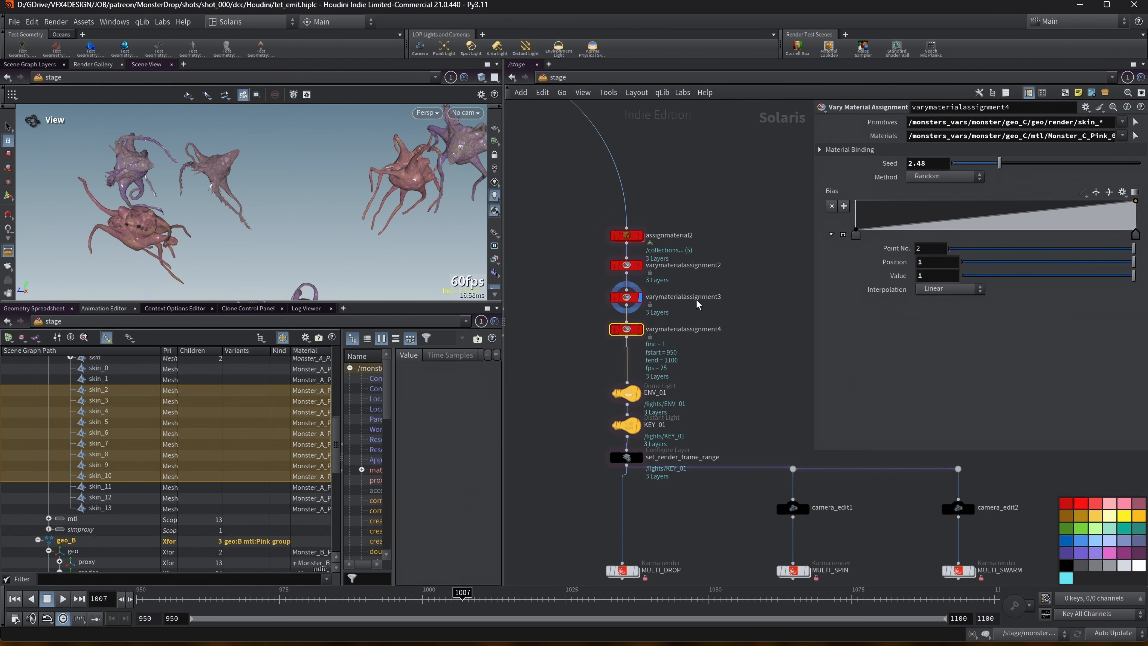
pyautogui.moveTo(814, 181); pyautogui.dragTo(758, 181)
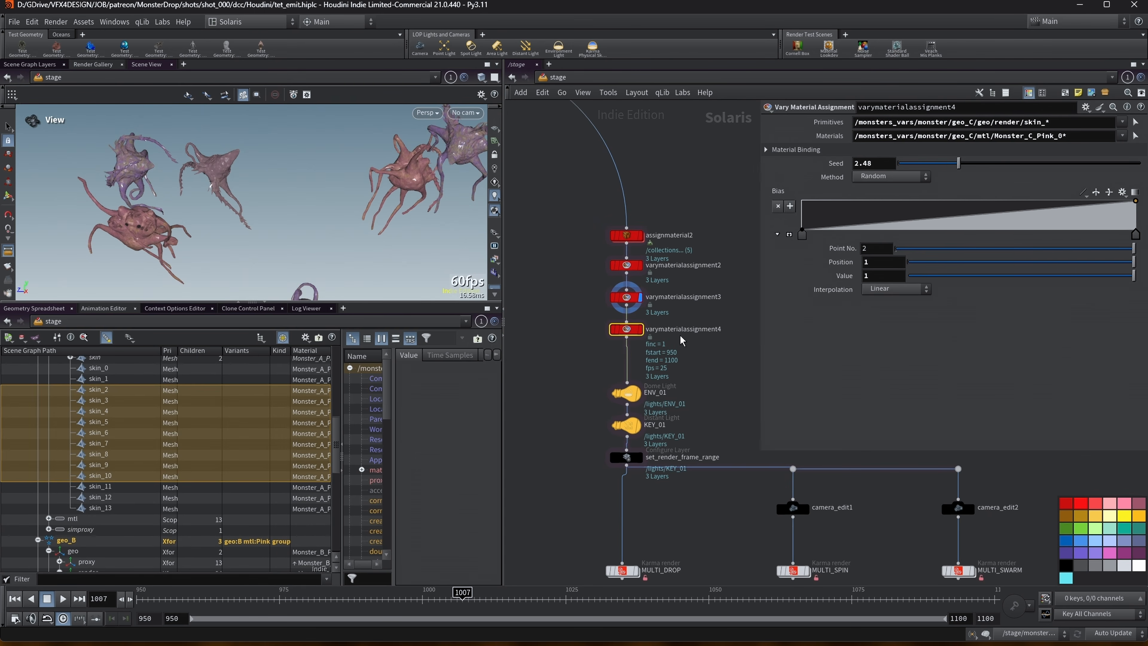
pyautogui.click(639, 329)
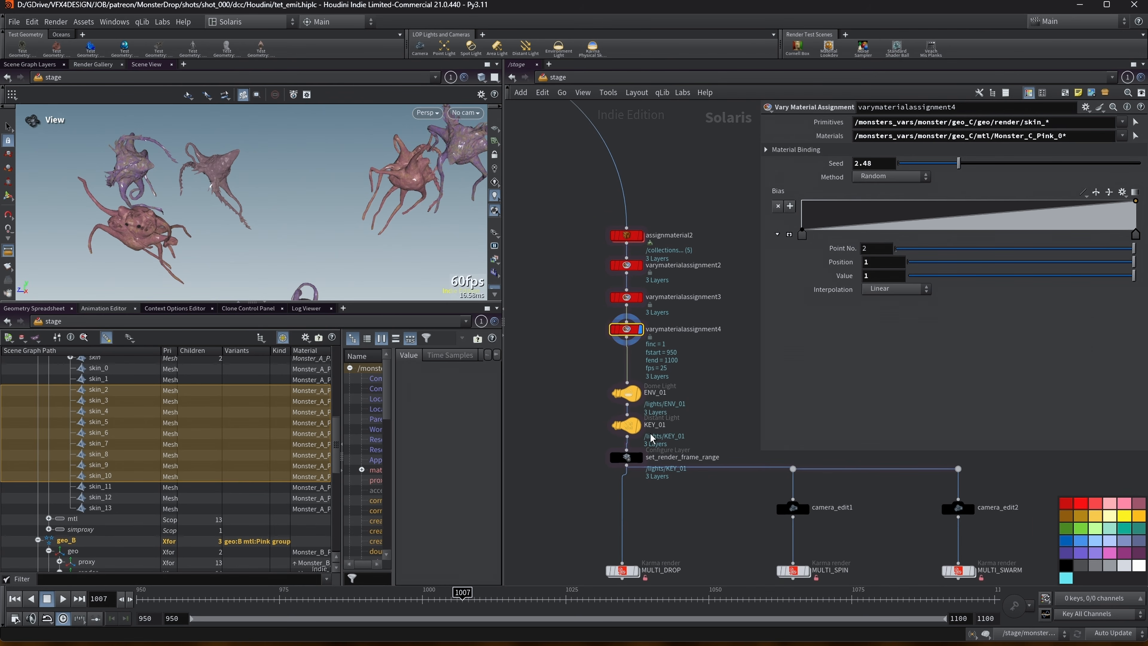
pyautogui.moveTo(679, 421); pyautogui.dragTo(658, 330, button='middle')
pyautogui.click(625, 334)
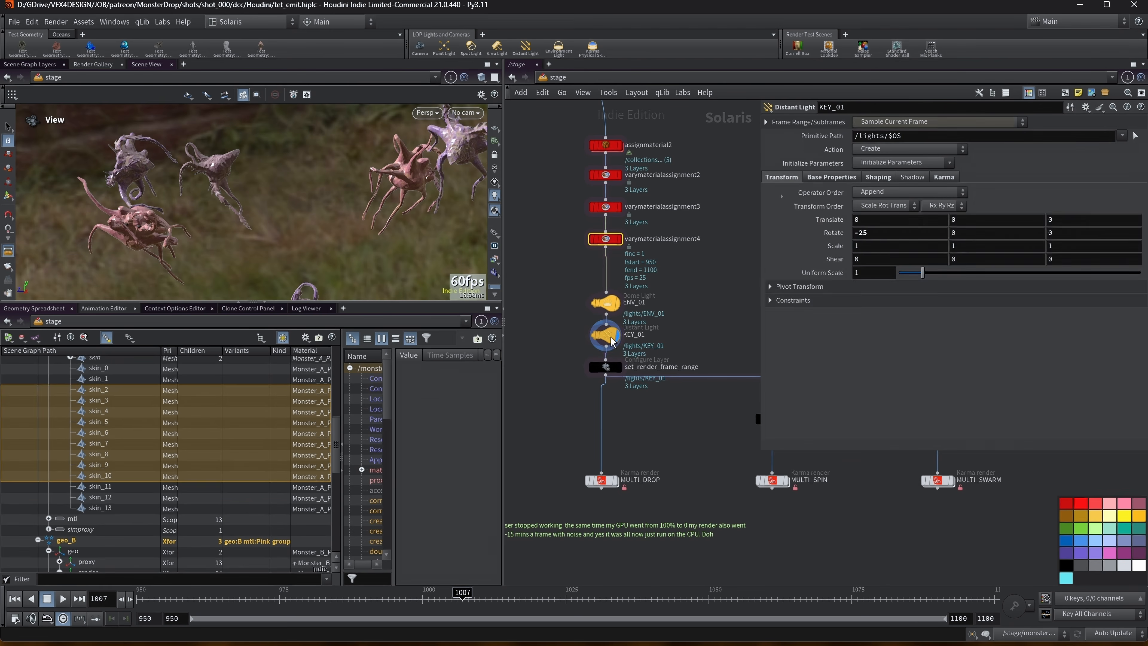
# Step: Display the stage at set_render_frame_range and set its end time to 1050
pyautogui.click(606, 367)
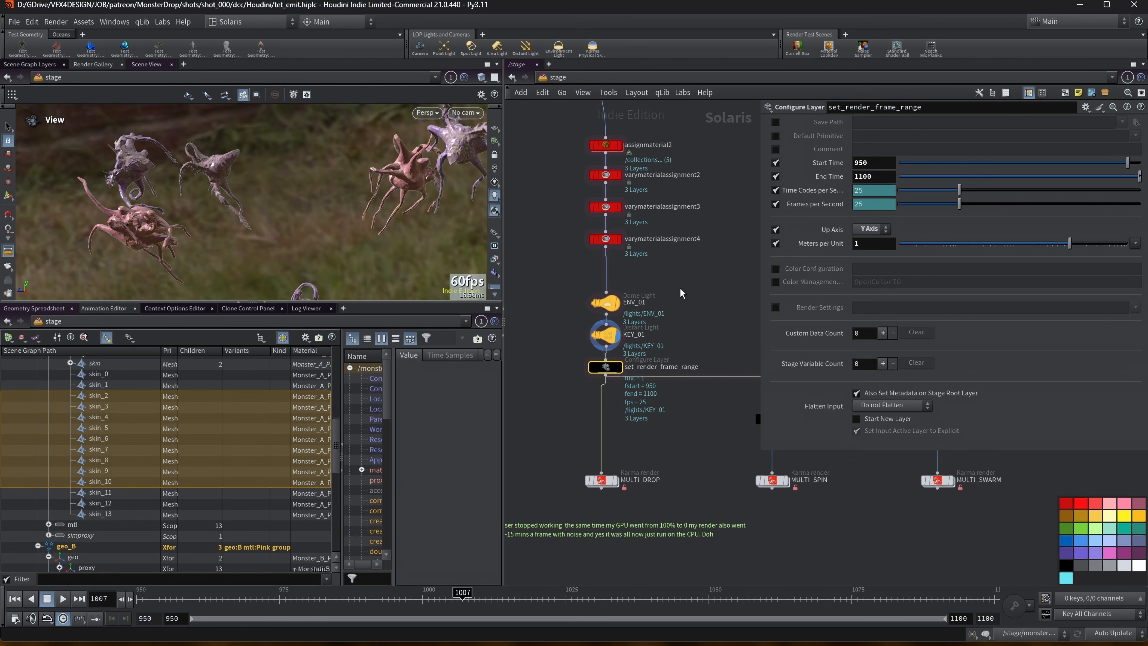
pyautogui.click(619, 368)
pyautogui.click(859, 181)
pyautogui.write('1050')
pyautogui.press('Return')
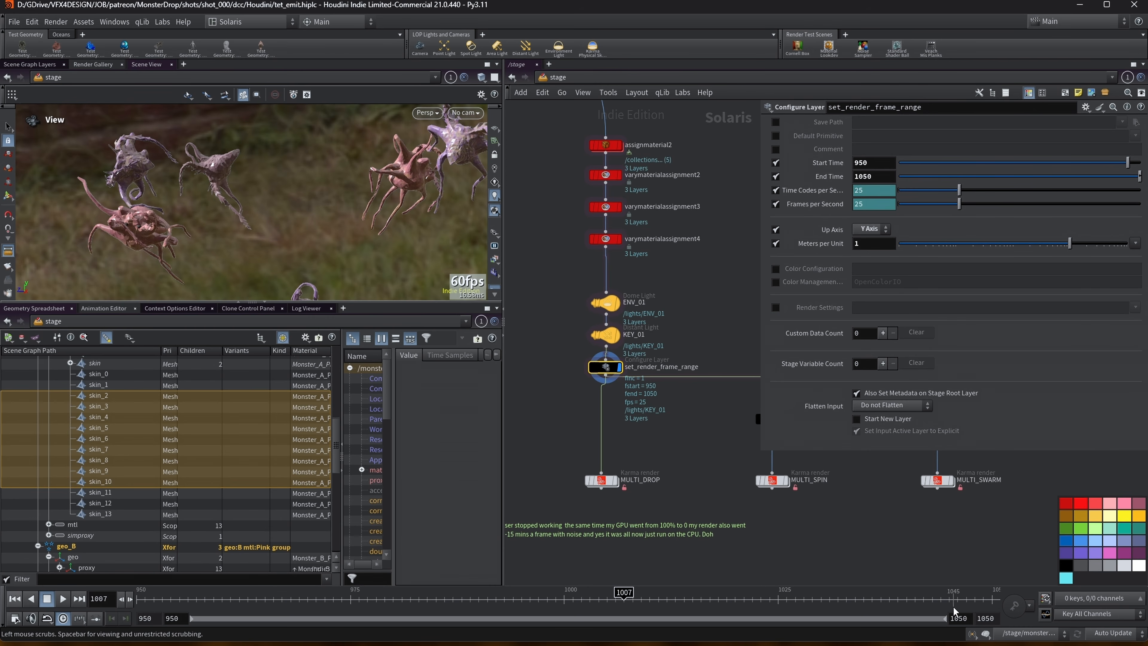
# Step: Display the upstream set_frame_range_01 node and check its start and end times
pyautogui.scroll(-3, 557, 211)
pyautogui.moveTo(547, 186); pyautogui.dragTo(584, 385, button='middle')
pyautogui.moveTo(608, 277); pyautogui.dragTo(735, 335, button='middle')
pyautogui.click(553, 228)
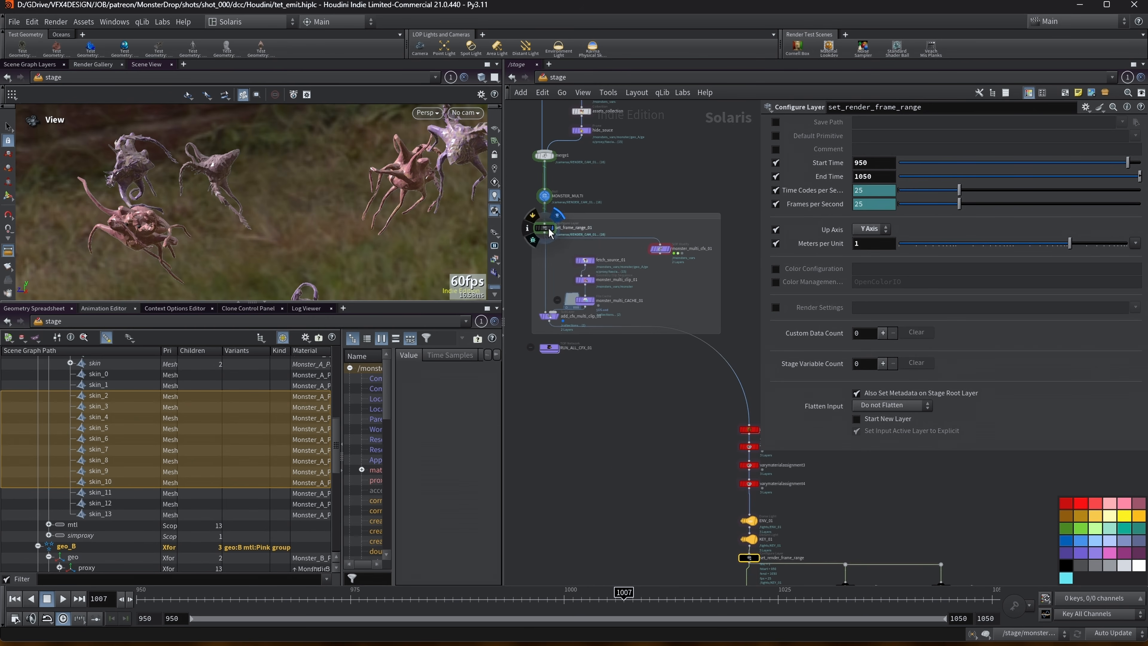
pyautogui.moveTo(675, 489); pyautogui.dragTo(645, 459, button='middle')
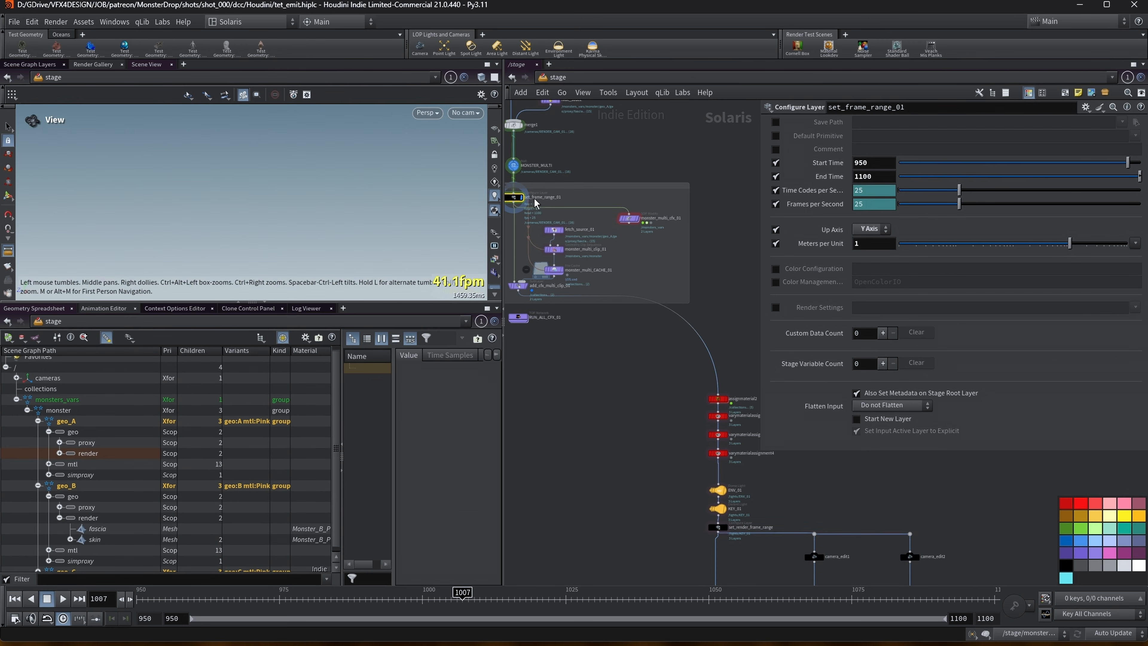
# Step: Display the stage at set_render_frame_range and set its end time back to 1100
pyautogui.moveTo(691, 501); pyautogui.dragTo(545, 324, button='middle')
pyautogui.scroll(3, 545, 329)
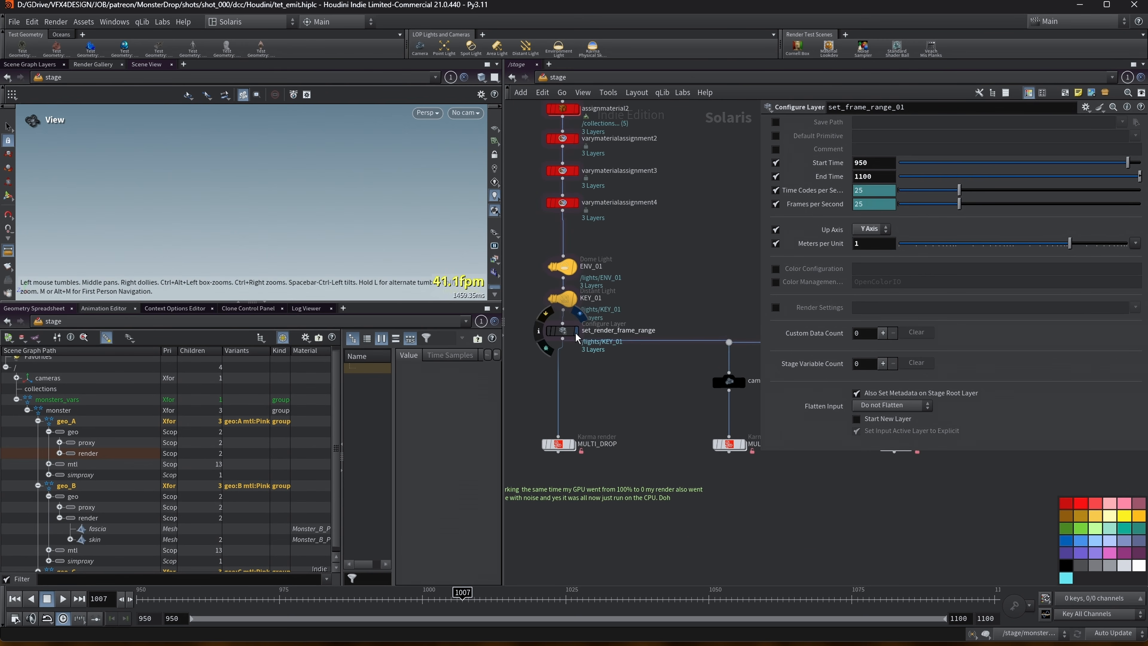
pyautogui.click(574, 331)
pyautogui.rightClick(878, 178)
pyautogui.click(886, 184)
pyautogui.moveTo(667, 272); pyautogui.dragTo(681, 284, button='middle')
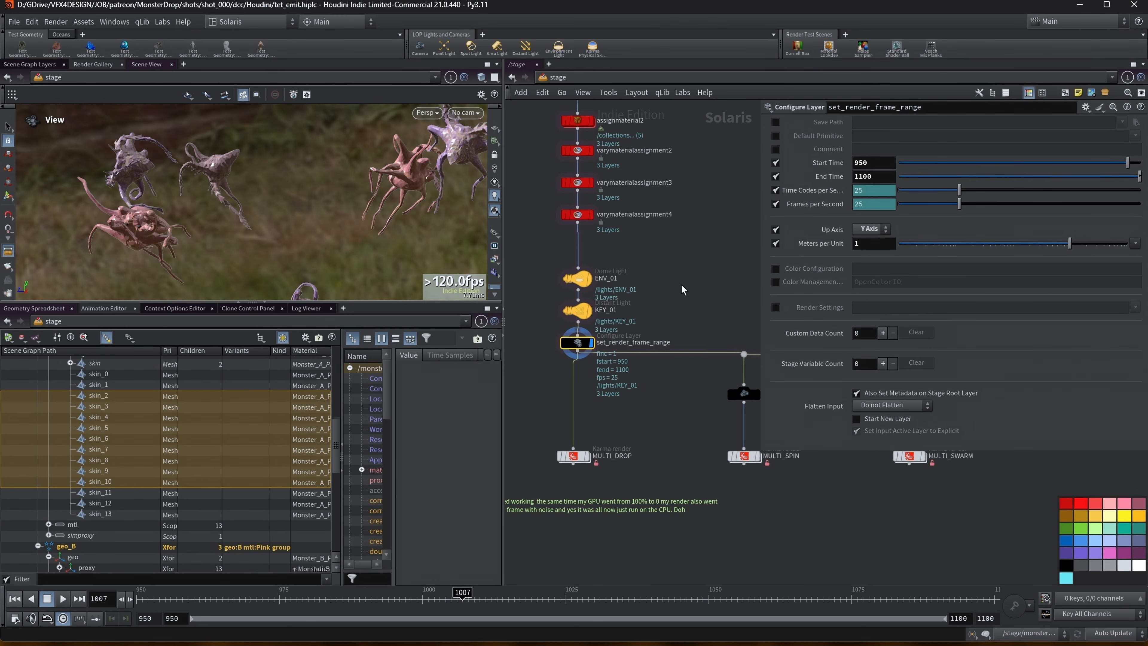
# Step: Enlarge the viewport and narrow the parameter area to show the whole node network
pyautogui.moveTo(760, 257); pyautogui.dragTo(873, 257)
pyautogui.moveTo(744, 252); pyautogui.dragTo(779, 410, button='middle')
pyautogui.scroll(-5, 779, 411)
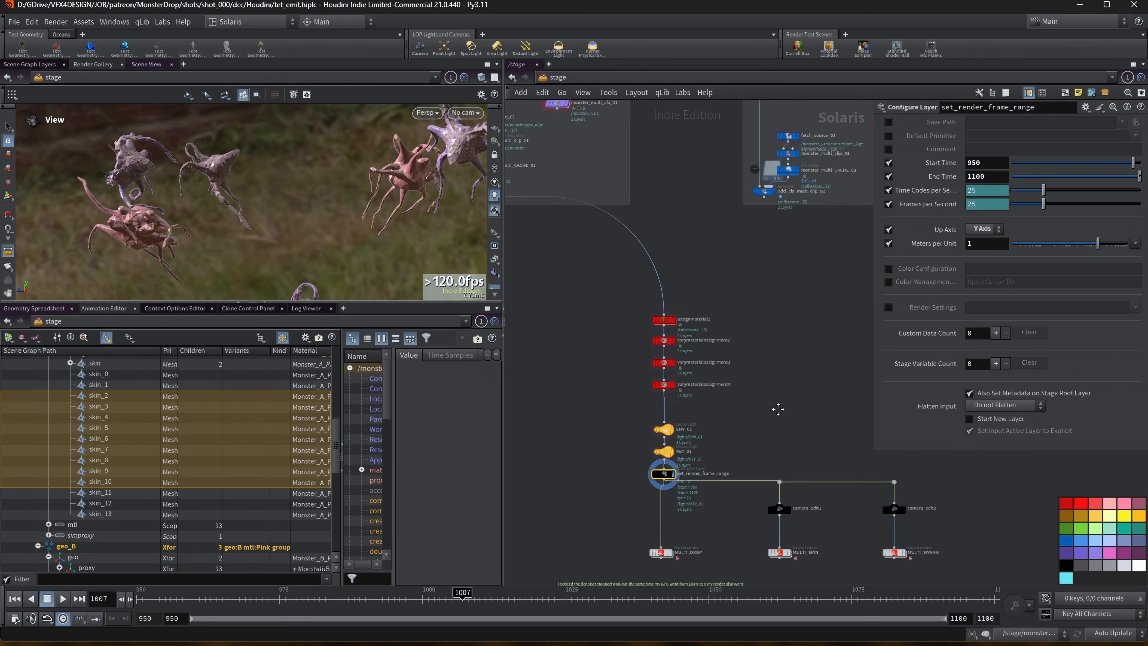
pyautogui.moveTo(648, 165); pyautogui.dragTo(665, 234, button='middle')
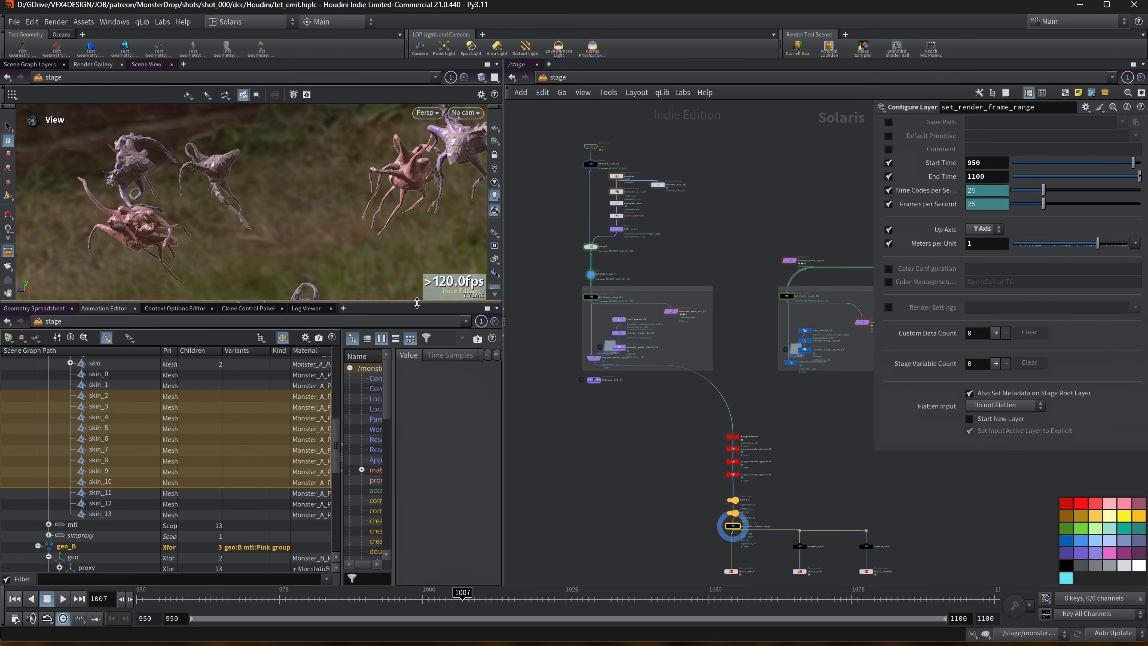
pyautogui.moveTo(417, 303); pyautogui.dragTo(417, 407)
pyautogui.scroll(-3, 644, 268)
pyautogui.moveTo(644, 267); pyautogui.dragTo(629, 245, button='middle')
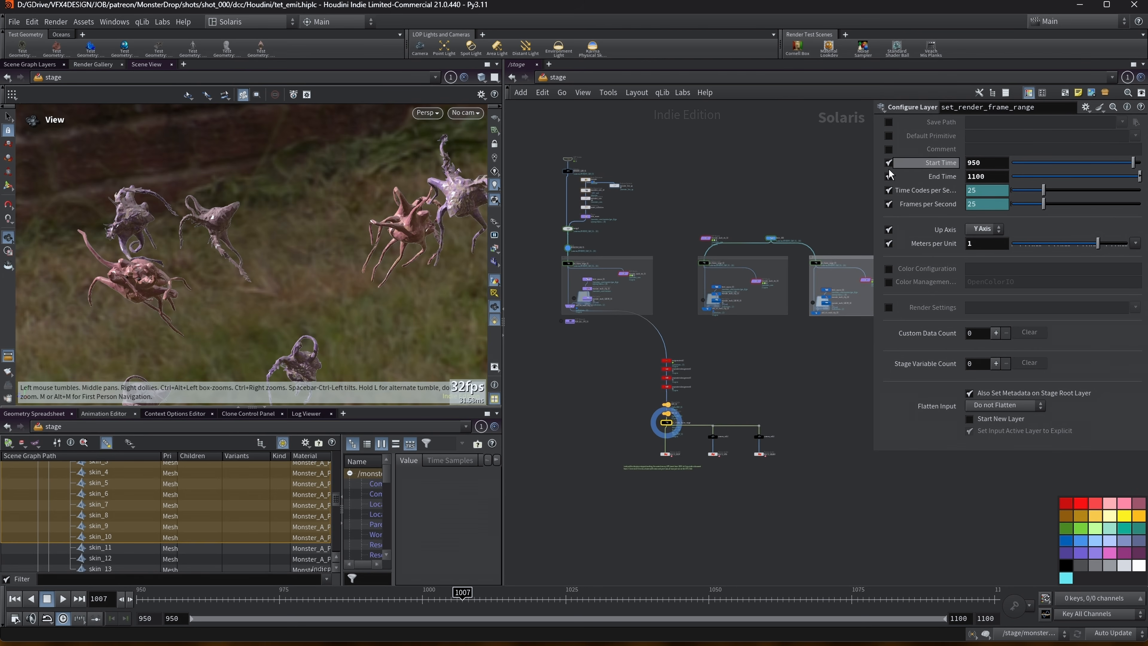
pyautogui.moveTo(870, 176); pyautogui.dragTo(937, 176)
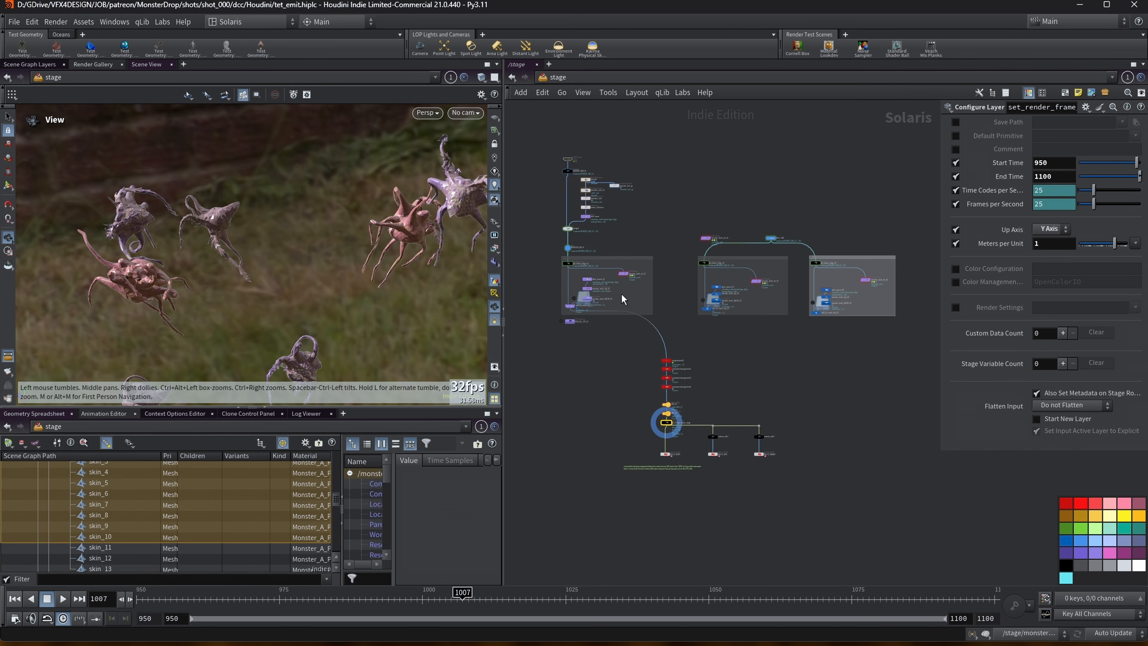
# Step: Display the stage at the monster_line_up node and inspect its line-up of monster variants
pyautogui.moveTo(342, 210); pyautogui.dragTo(228, 255, button='right')
pyautogui.moveTo(313, 167); pyautogui.dragTo(293, 232, button='middle')
pyautogui.moveTo(380, 270); pyautogui.dragTo(321, 213, button='middle')
pyautogui.scroll(3, 312, 246)
pyautogui.scroll(3, 591, 309)
pyautogui.moveTo(268, 324); pyautogui.dragTo(285, 271, button='middle')
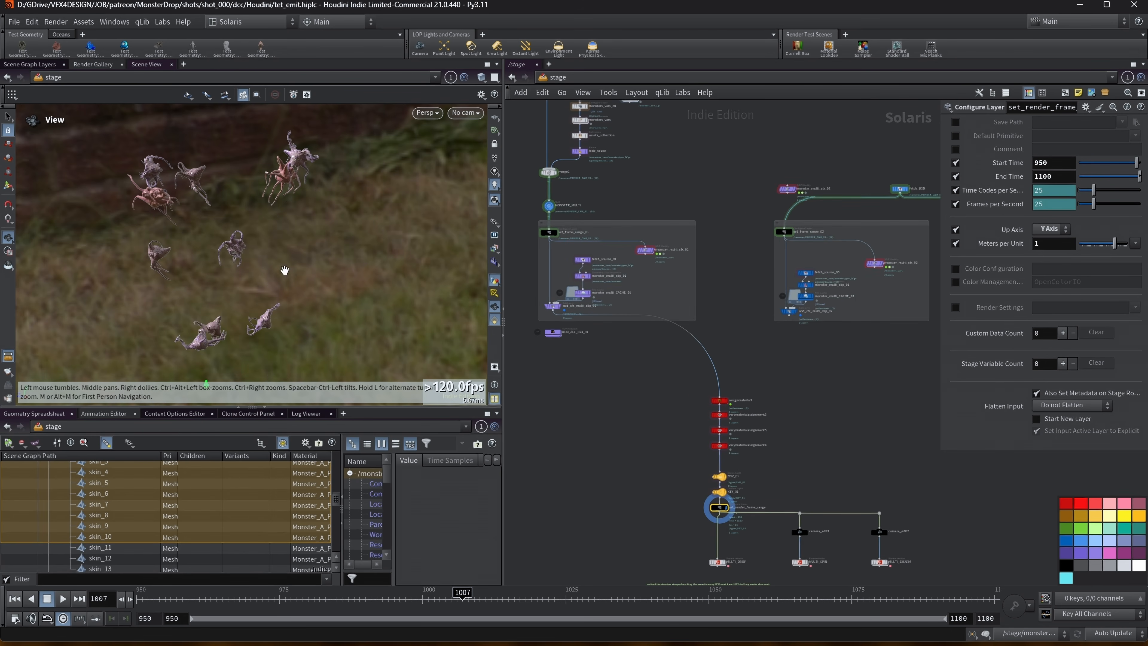
pyautogui.moveTo(625, 176); pyautogui.dragTo(637, 218, button='middle')
pyautogui.scroll(2, 628, 226)
pyautogui.scroll(2, 617, 240)
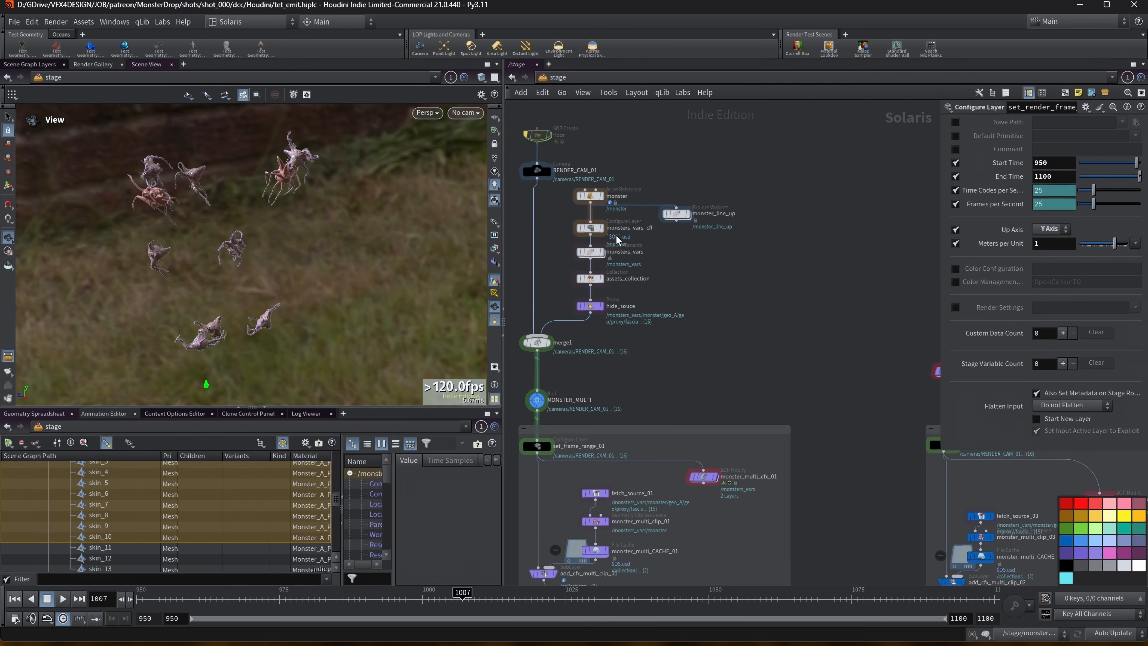
pyautogui.click(688, 215)
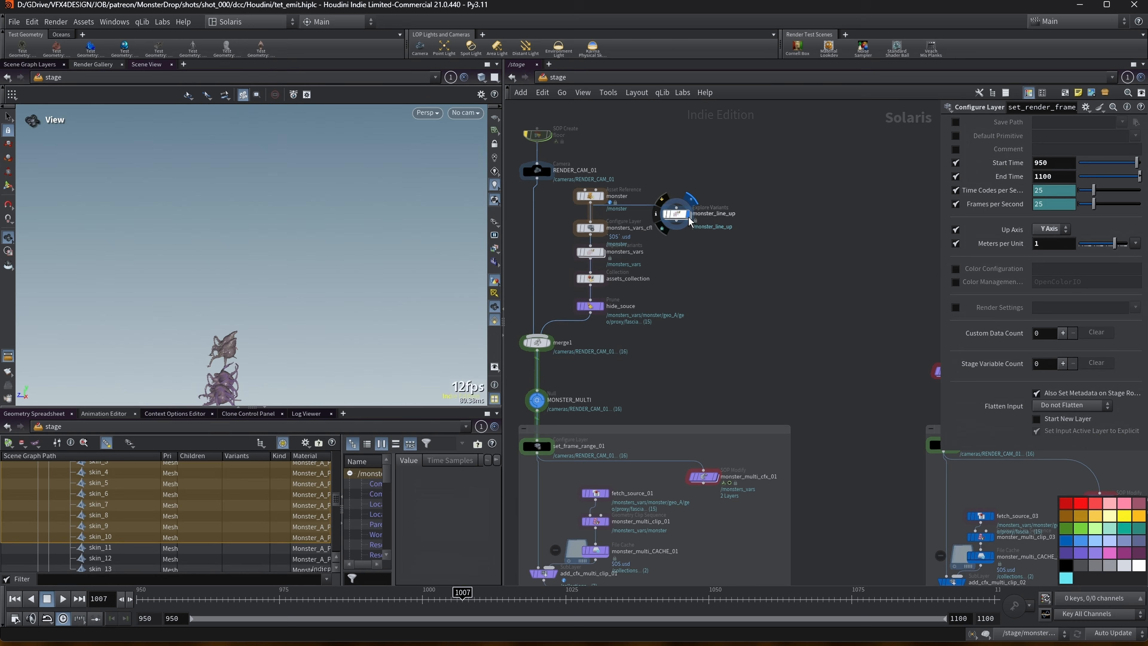
pyautogui.click(673, 214)
pyautogui.moveTo(315, 316); pyautogui.dragTo(275, 126, button='middle')
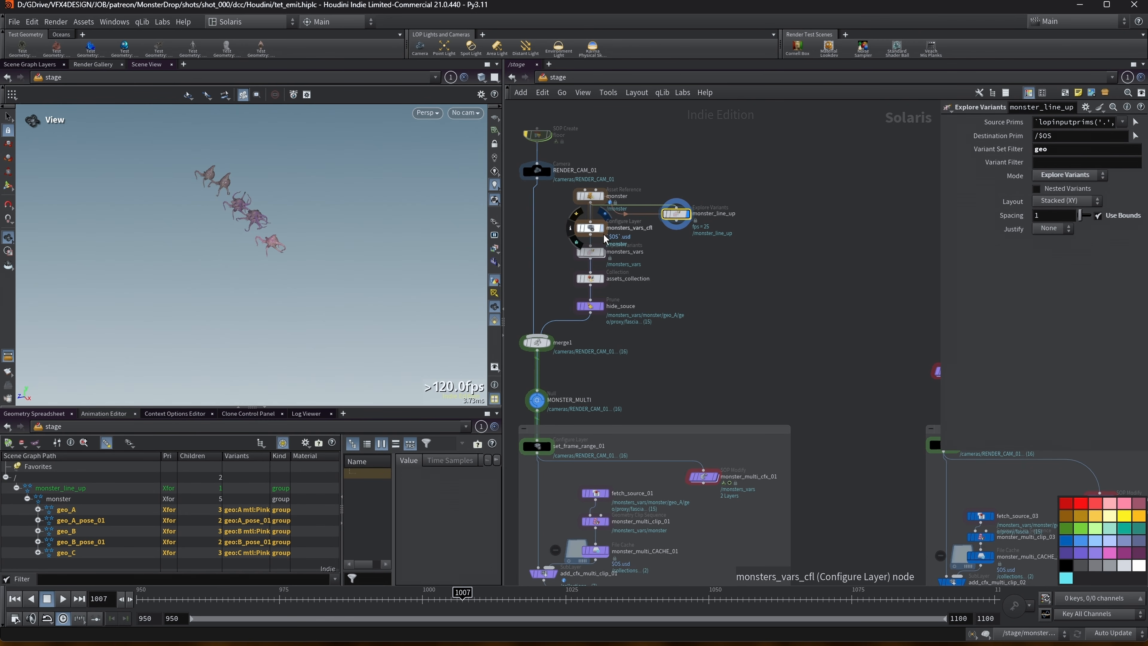
# Step: Display the stage at monsters_vars, followed by add_cfx_multi_clip_01, to inspect the monsters before materials are assigned
pyautogui.click(590, 252)
pyautogui.click(602, 252)
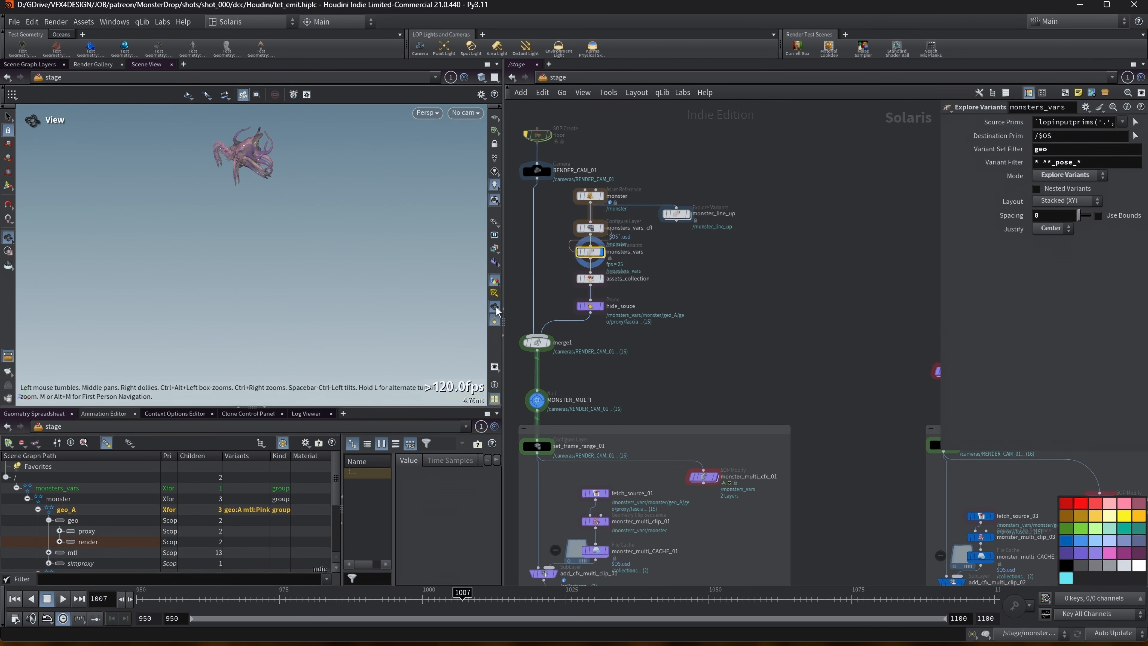
pyautogui.moveTo(715, 362); pyautogui.dragTo(728, 176, button='middle')
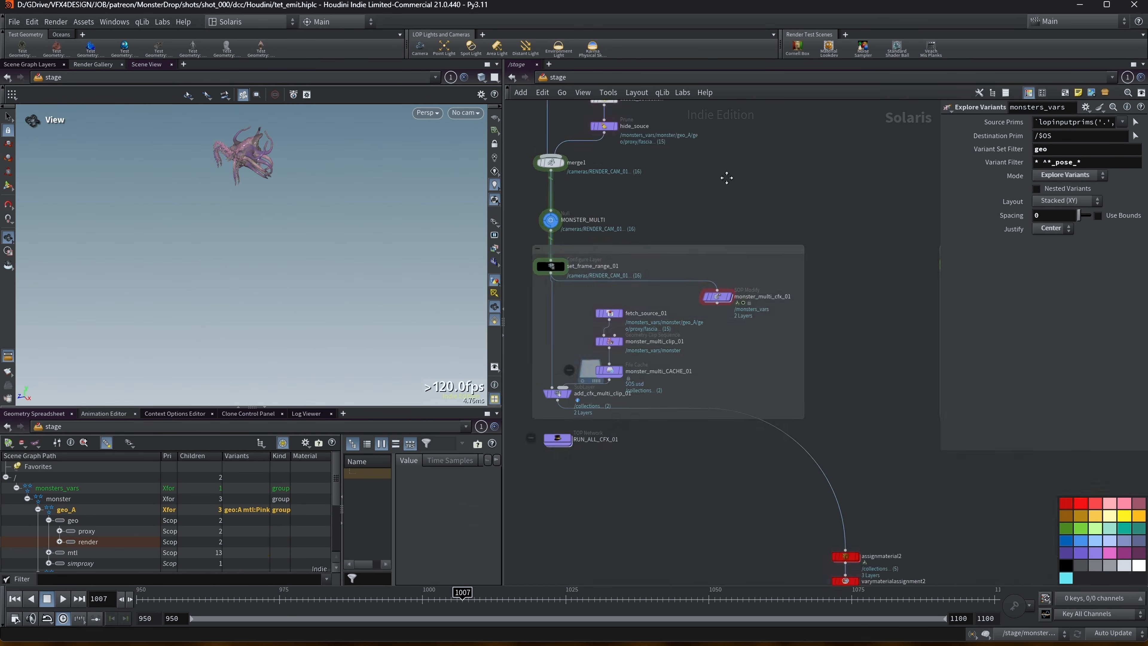
pyautogui.click(568, 388)
pyautogui.click(559, 389)
pyautogui.scroll(-2, 249, 213)
pyautogui.moveTo(248, 208); pyautogui.dragTo(280, 333, button='middle')
# Step: Display the stage at varymaterialassignment4 to inspect the varied skin materials
pyautogui.moveTo(747, 550); pyautogui.dragTo(596, 277, button='middle')
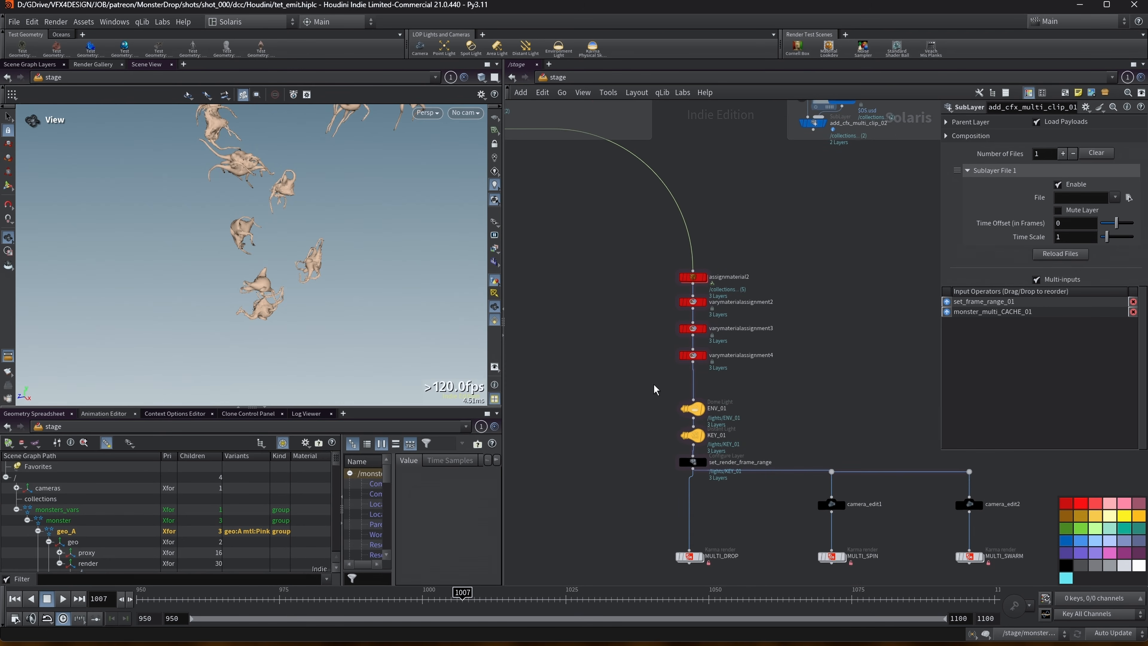
pyautogui.click(703, 355)
pyautogui.click(691, 355)
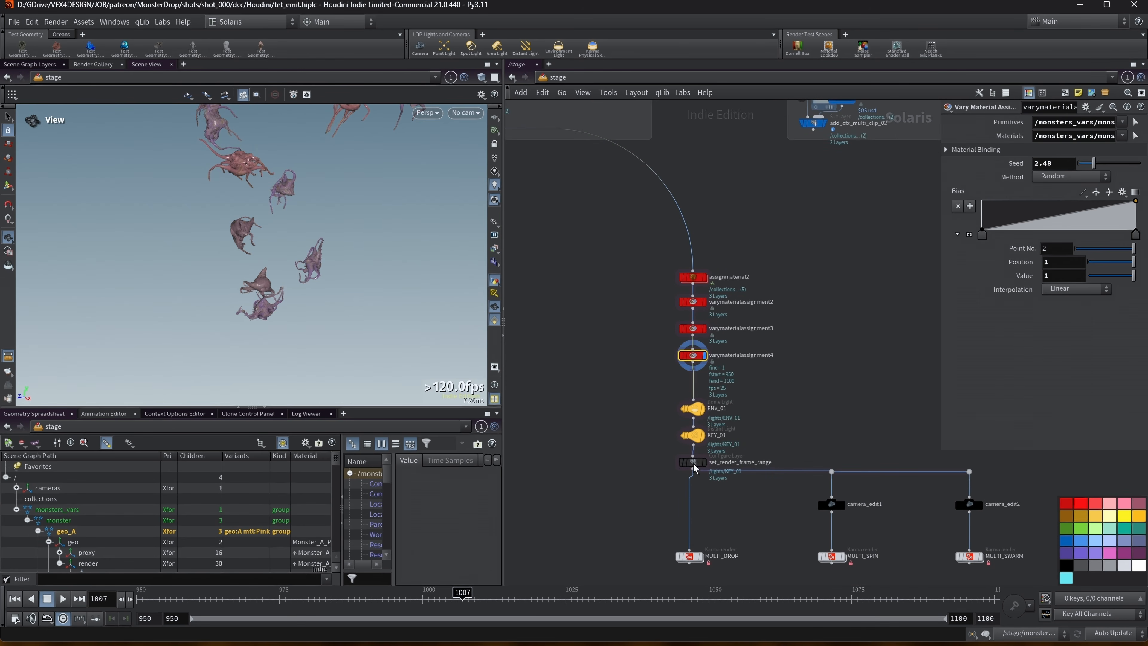
# Step: Display the stage at the MULTI_DROP Karma render node and look through /cameras/RENDER_CAM_01
pyautogui.click(697, 558)
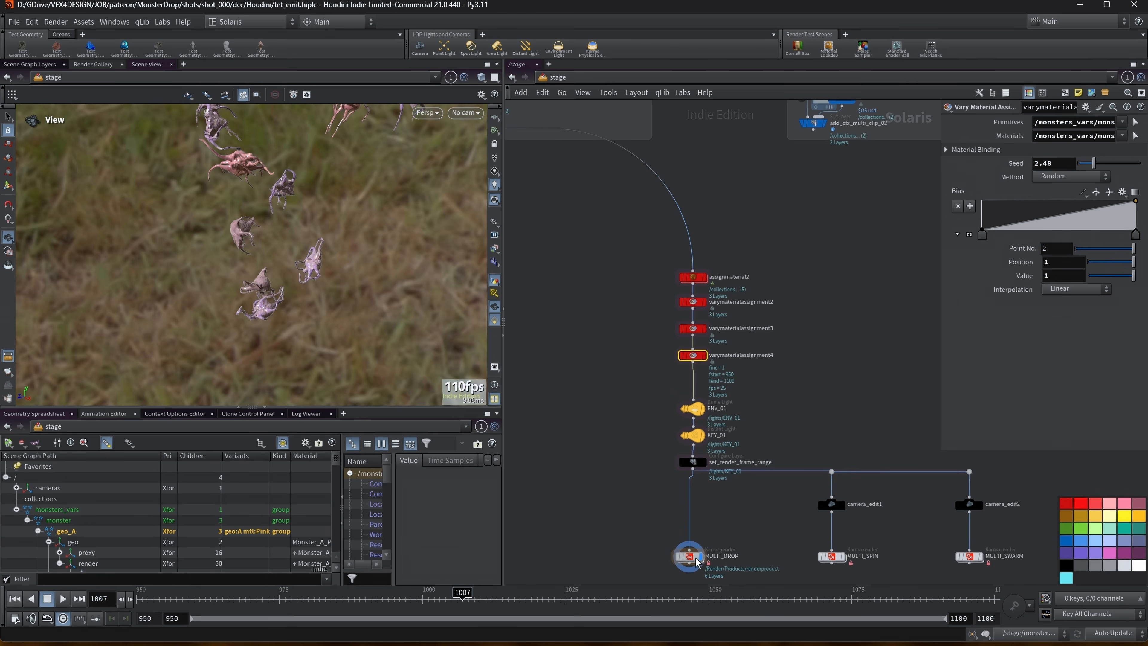
pyautogui.click(695, 559)
pyautogui.click(465, 113)
pyautogui.click(488, 138)
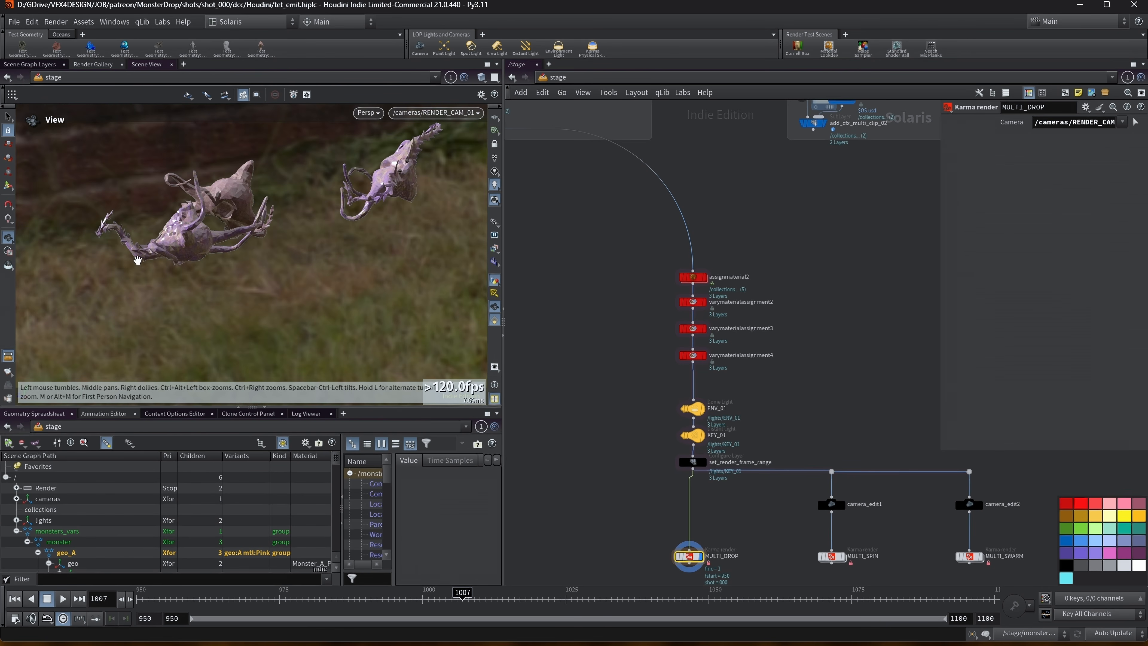
pyautogui.scroll(-2, 628, 443)
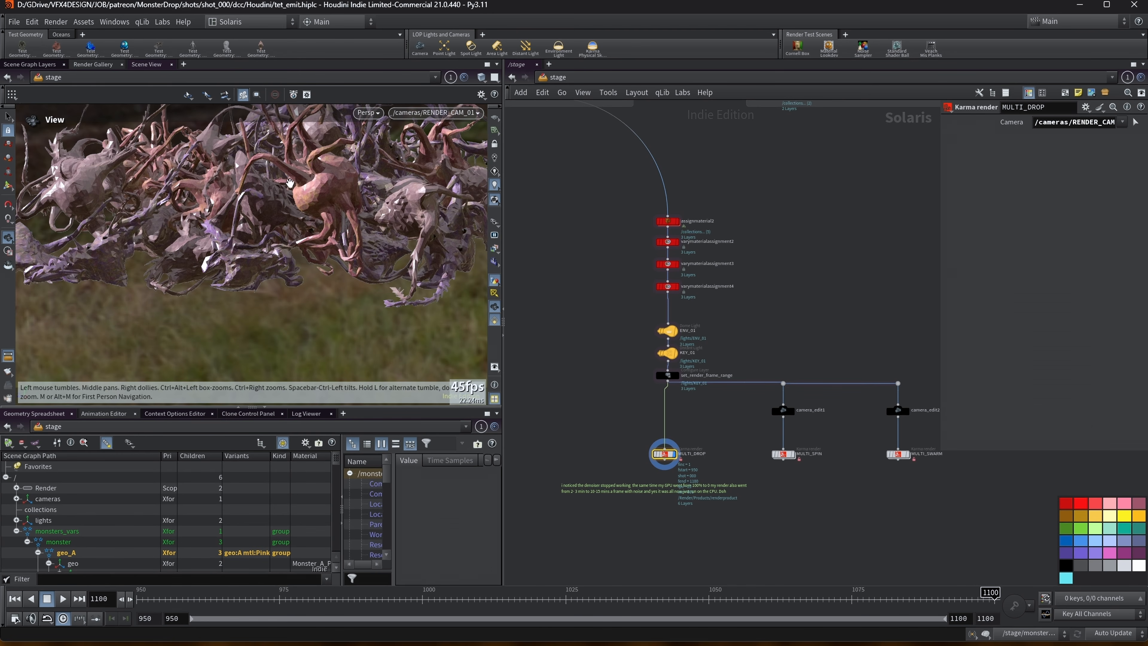
# Step: Leave the render camera for a free view of the monsters, play the animation and stop it at frame 1076
pyautogui.moveTo(604, 193); pyautogui.dragTo(605, 242, button='middle')
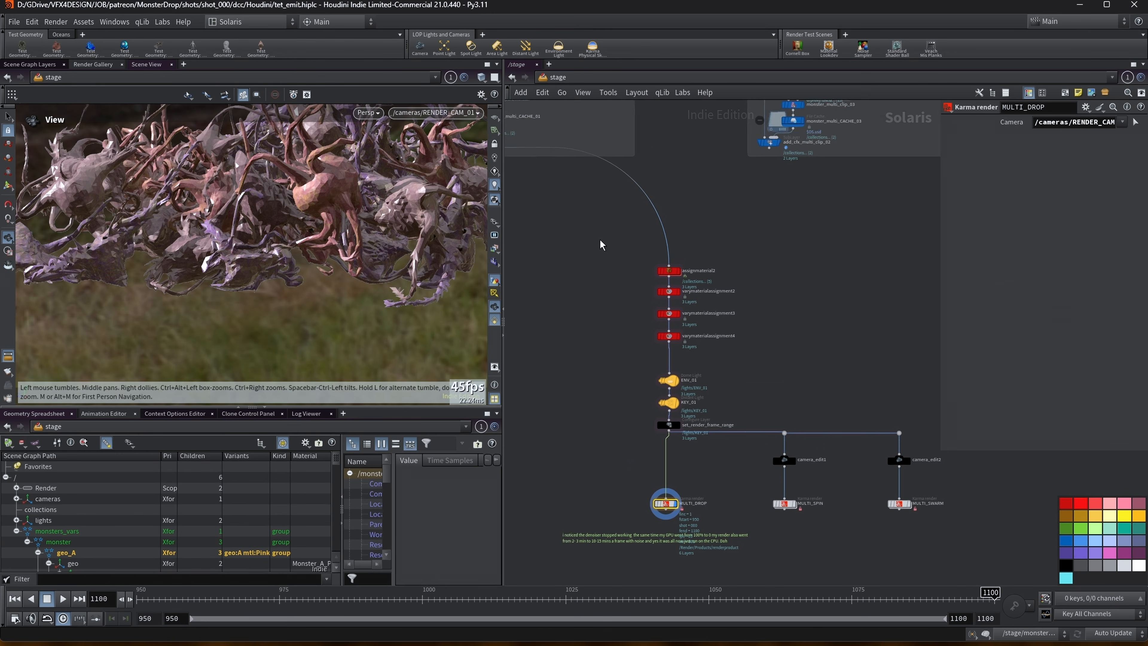
pyautogui.scroll(-1, 551, 247)
pyautogui.scroll(-3, 370, 221)
pyautogui.moveTo(344, 180); pyautogui.dragTo(283, 225, button='middle')
pyautogui.scroll(1, 283, 224)
pyautogui.moveTo(283, 225)
pyautogui.mouseDown()
pyautogui.moveTo(362, 262)
pyautogui.moveTo(352, 247)
pyautogui.moveTo(280, 246)
pyautogui.mouseUp()
pyautogui.click(63, 598)
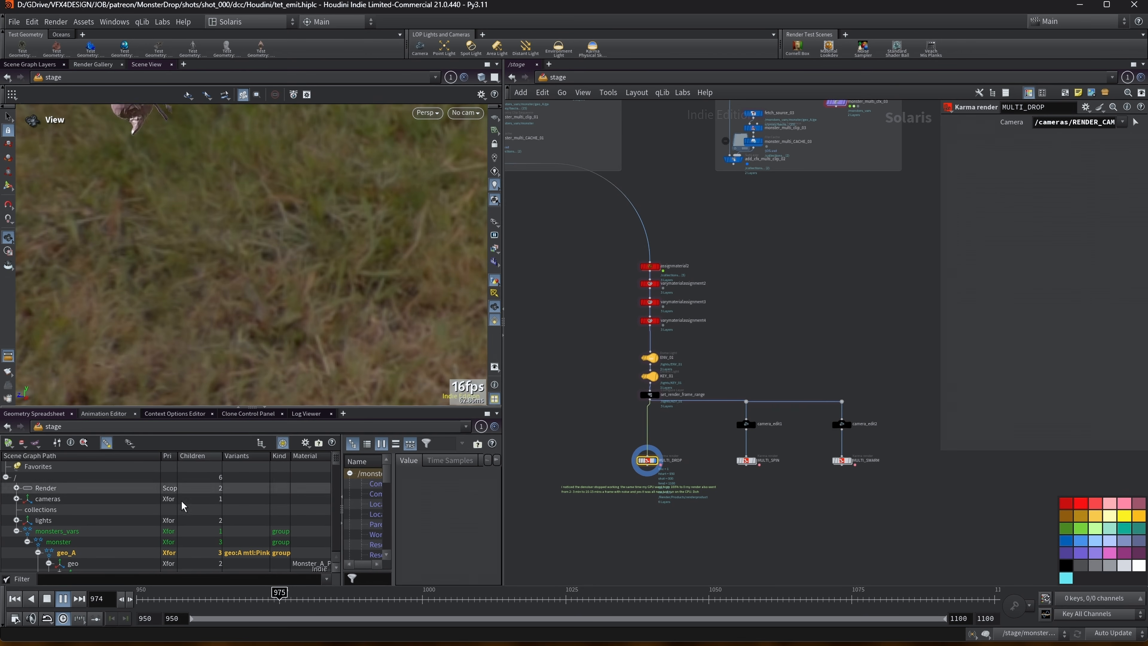
pyautogui.click(63, 598)
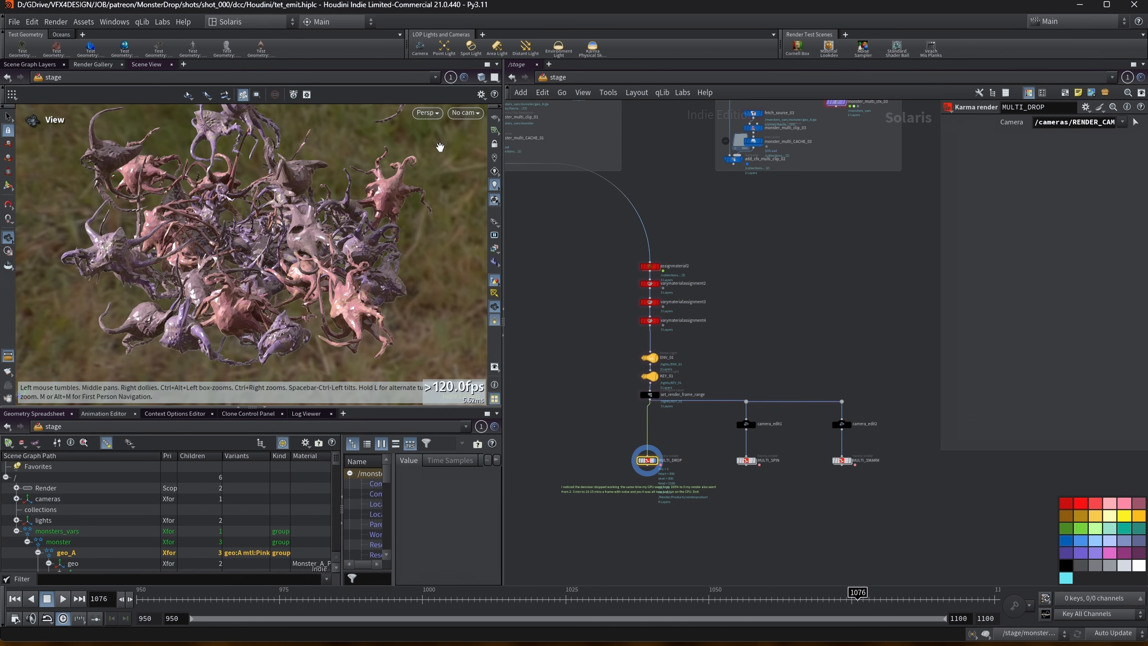
# Step: Switch the viewport renderer to Karma XPU
pyautogui.click(428, 112)
pyautogui.click(466, 181)
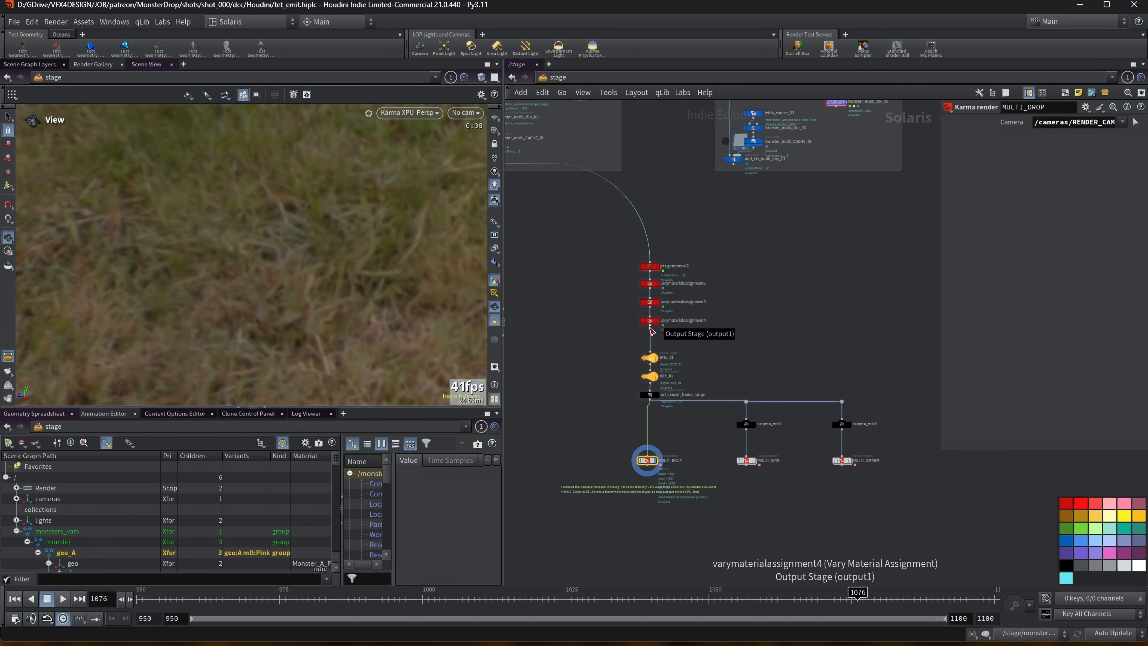
# Step: Examine the node network from the monster variant chain through the numbered frame-range and cache groups
pyautogui.moveTo(667, 201); pyautogui.dragTo(754, 375, button='middle')
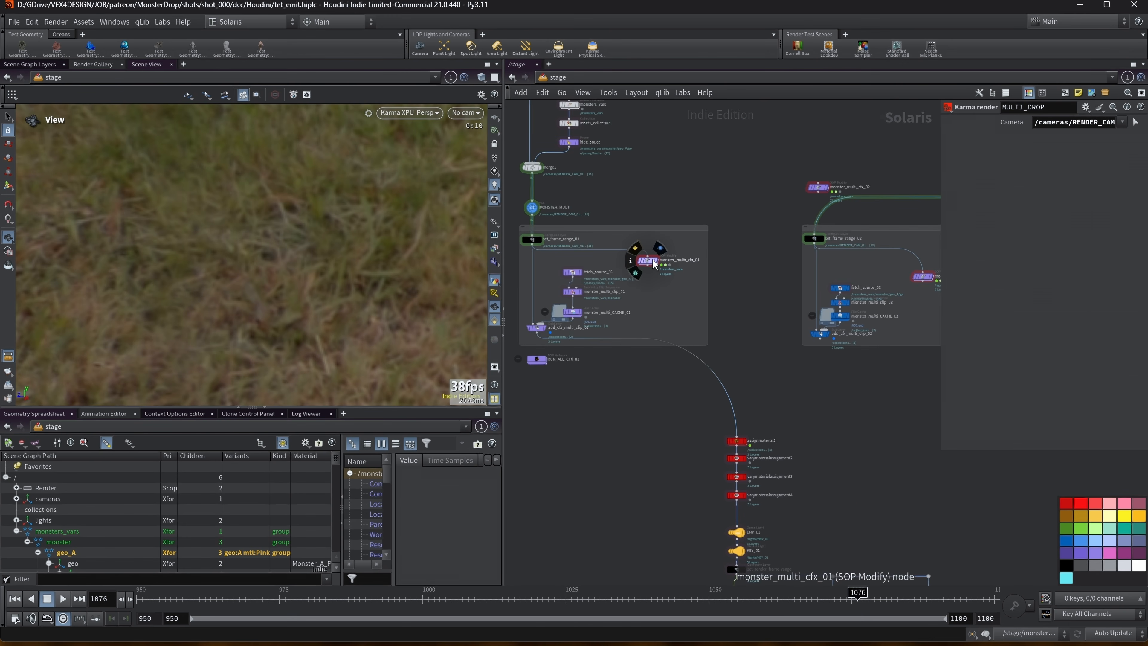
pyautogui.moveTo(639, 155); pyautogui.dragTo(659, 228, button='middle')
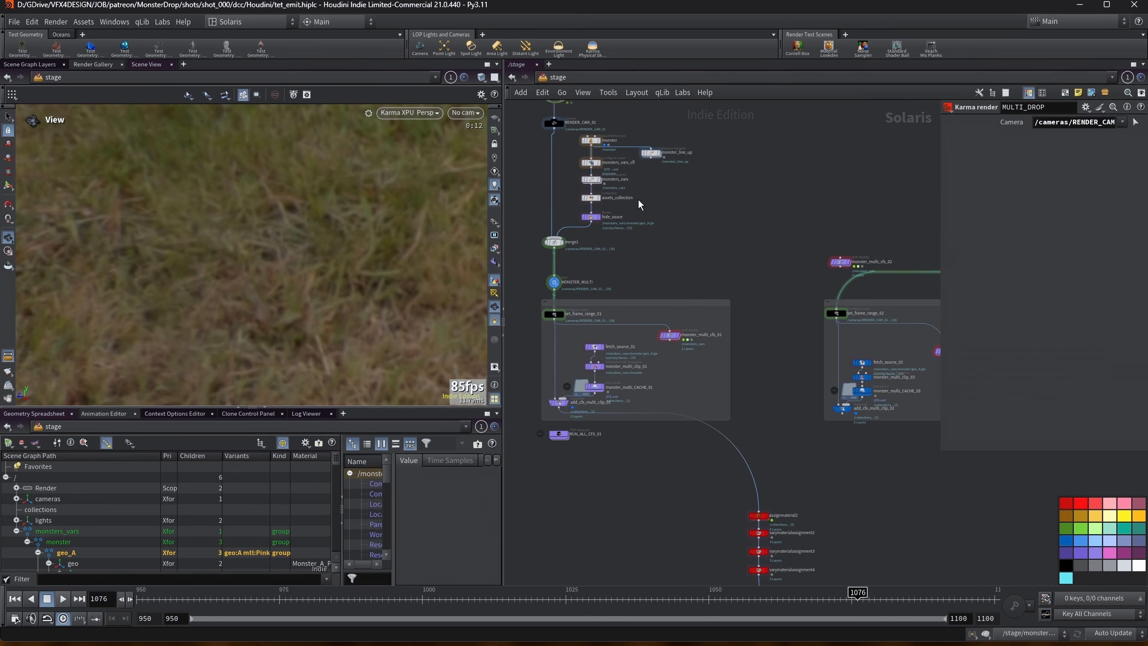
pyautogui.moveTo(543, 163); pyautogui.dragTo(569, 230, button='middle')
pyautogui.scroll(3, 618, 153)
pyautogui.scroll(-3, 625, 163)
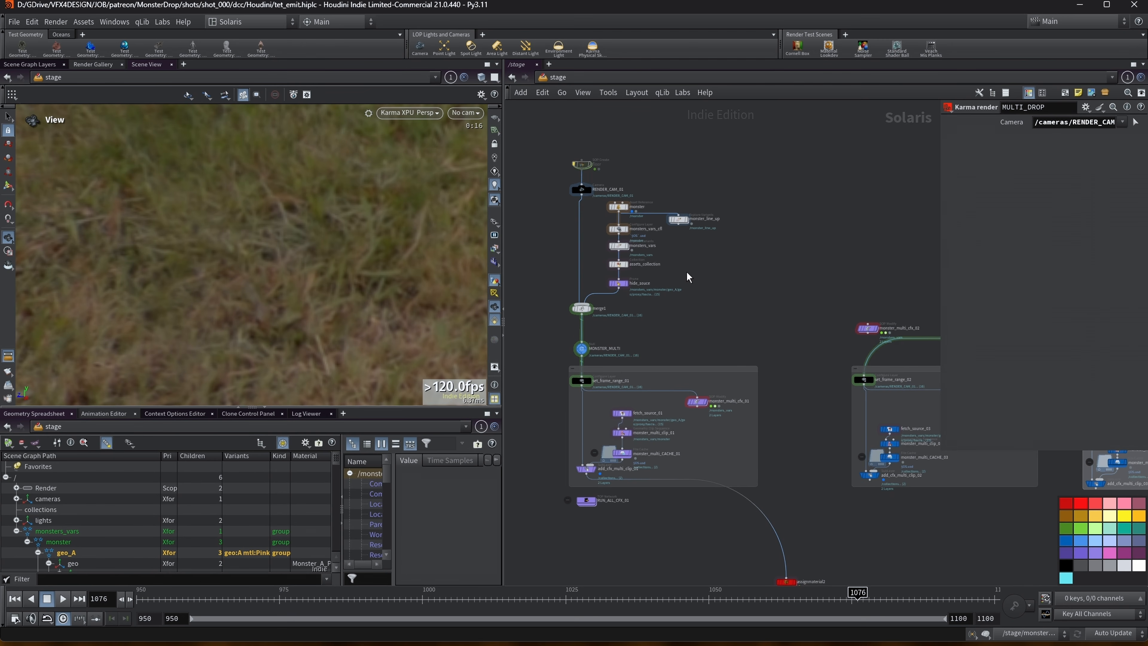
pyautogui.moveTo(764, 297); pyautogui.dragTo(581, 254, button='middle')
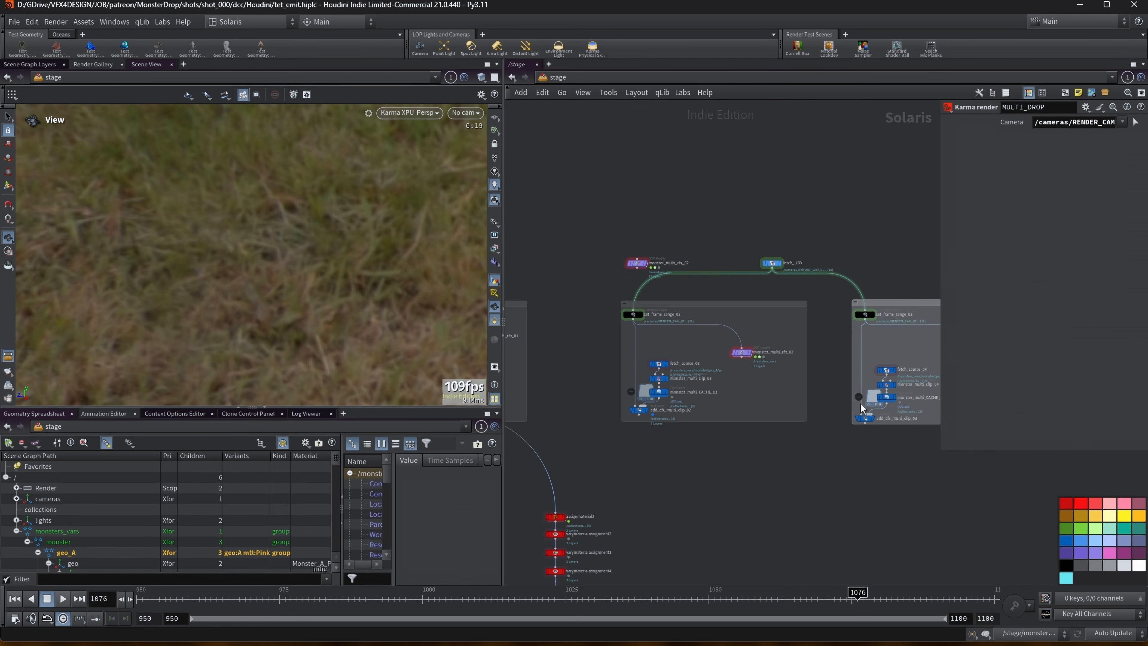
pyautogui.moveTo(801, 224); pyautogui.dragTo(714, 215, button='middle')
pyautogui.moveTo(660, 172)
pyautogui.mouseDown(button='middle')
pyautogui.moveTo(771, 175)
pyautogui.moveTo(730, 194)
pyautogui.mouseUp(button='middle')
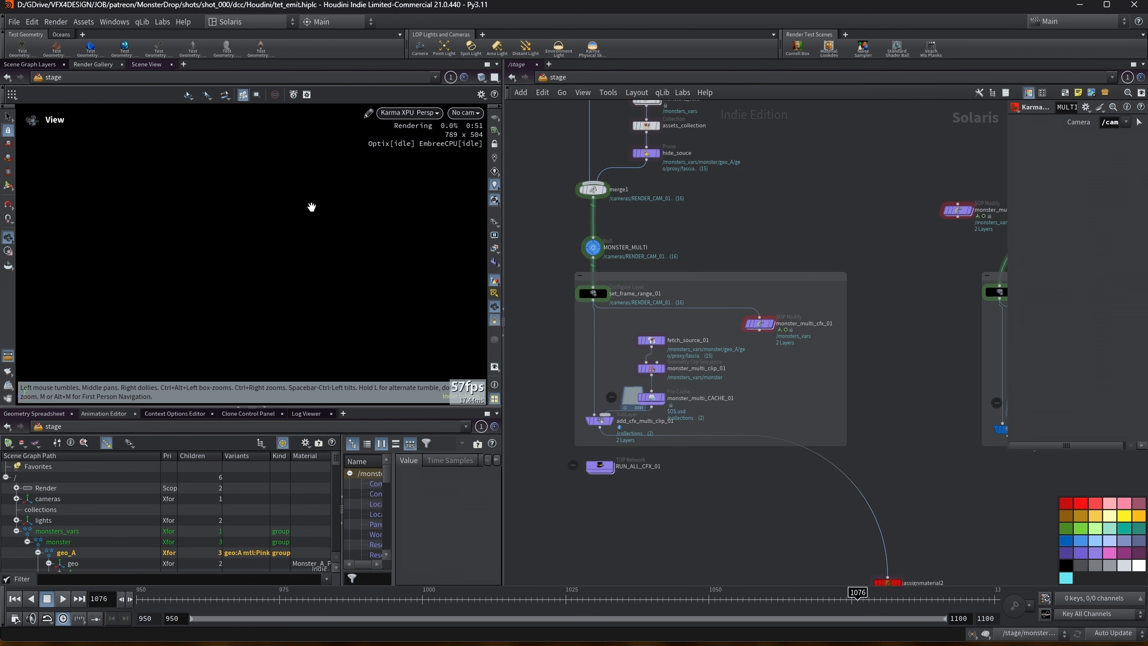
pyautogui.moveTo(735, 138); pyautogui.dragTo(709, 337, button='middle')
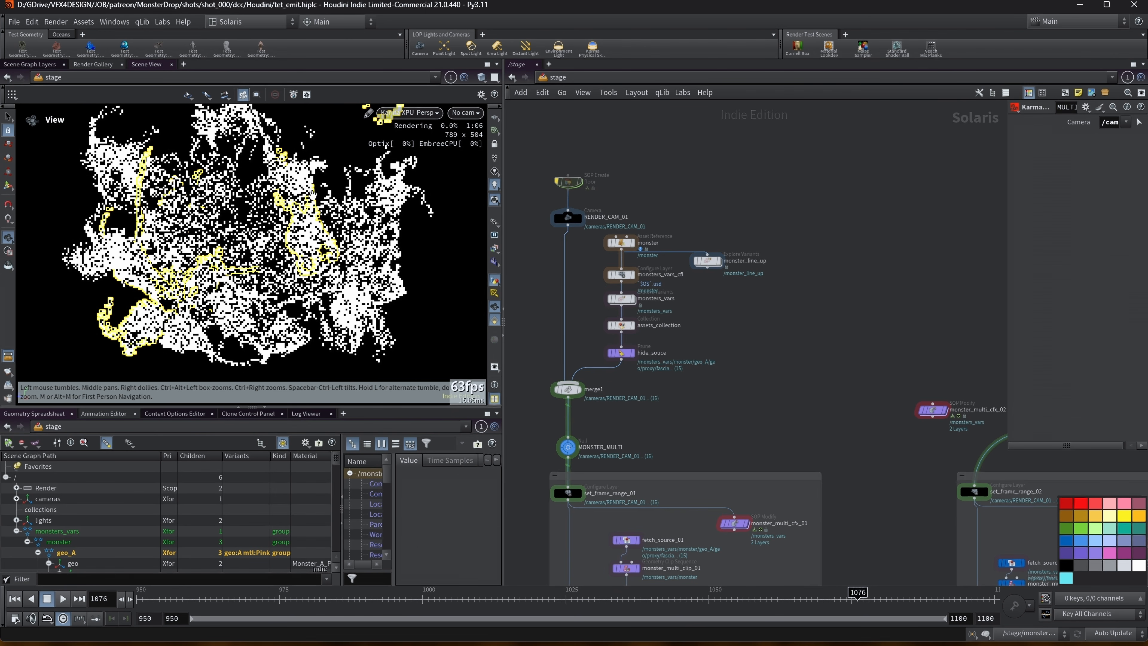
# Step: Collapse the monsters_vars branch in the scene graph and review the material, light and render nodes down to MULTI_DROP
pyautogui.click(16, 531)
pyautogui.click(50, 548)
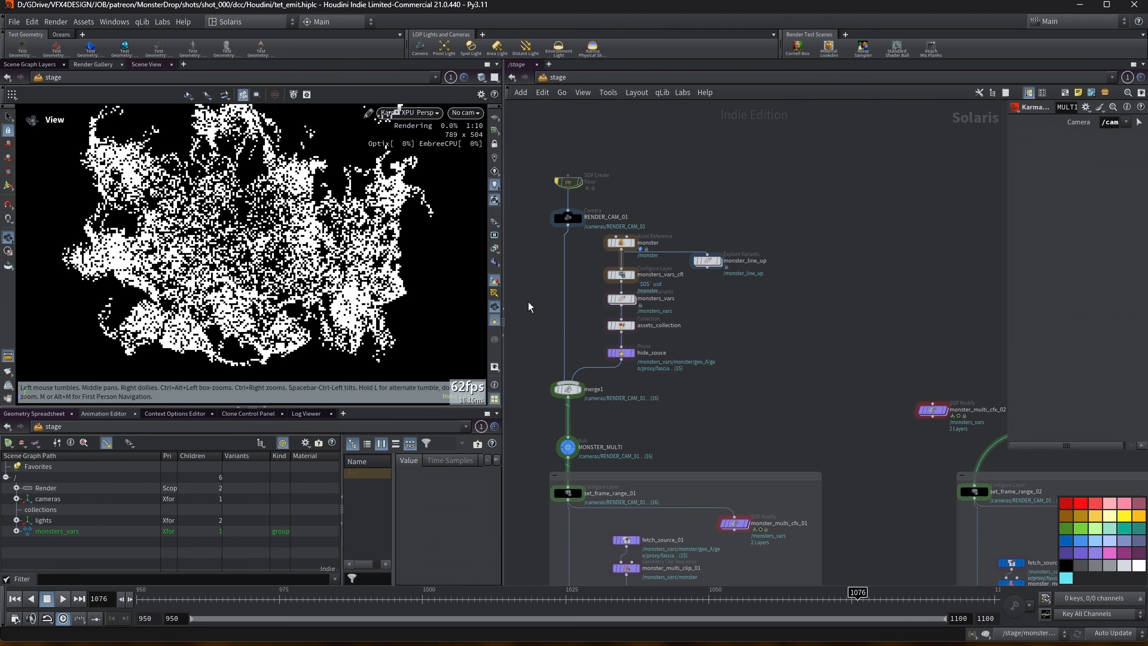
pyautogui.scroll(-3, 529, 307)
pyautogui.moveTo(652, 379); pyautogui.dragTo(635, 165, button='middle')
pyautogui.moveTo(672, 541); pyautogui.dragTo(590, 356, button='middle')
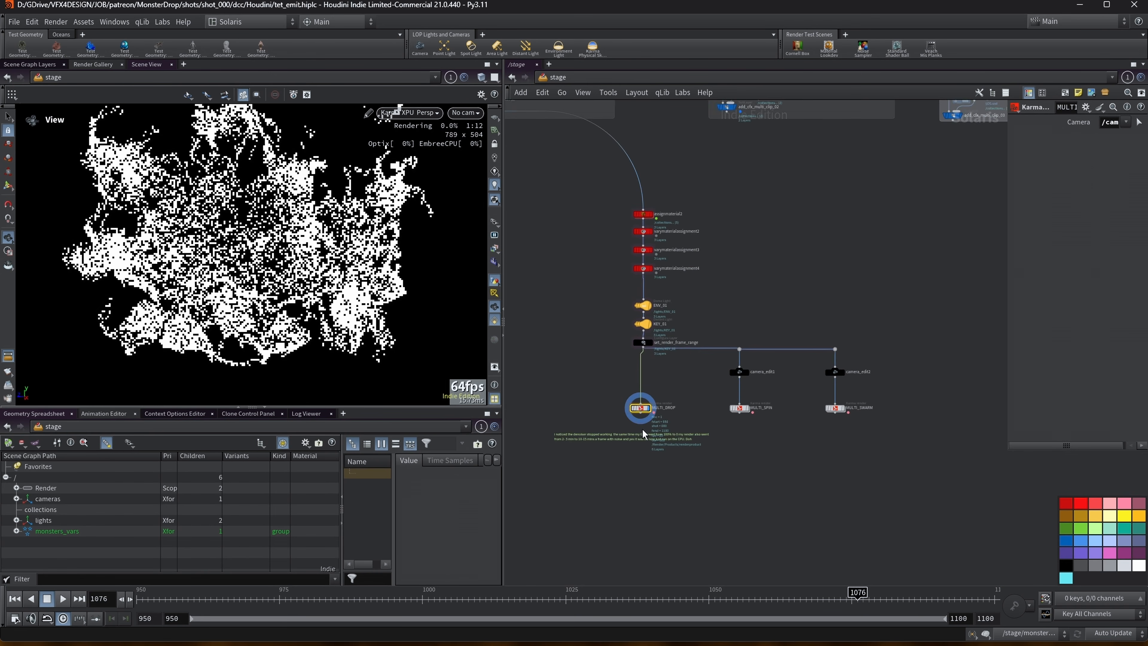
pyautogui.scroll(2, 643, 435)
pyautogui.click(498, 253)
pyautogui.click(530, 287)
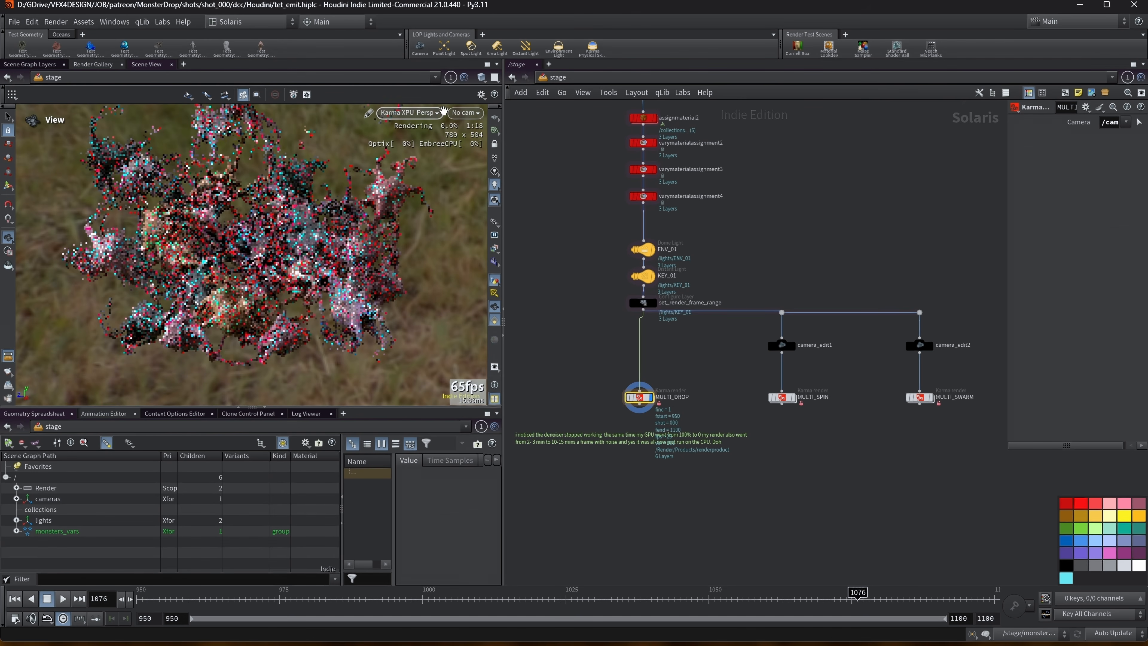
# Step: Show the viewport's colour Correction Toolbar and set the view transform to ACES 1.0 - SDR Video
pyautogui.click(409, 113)
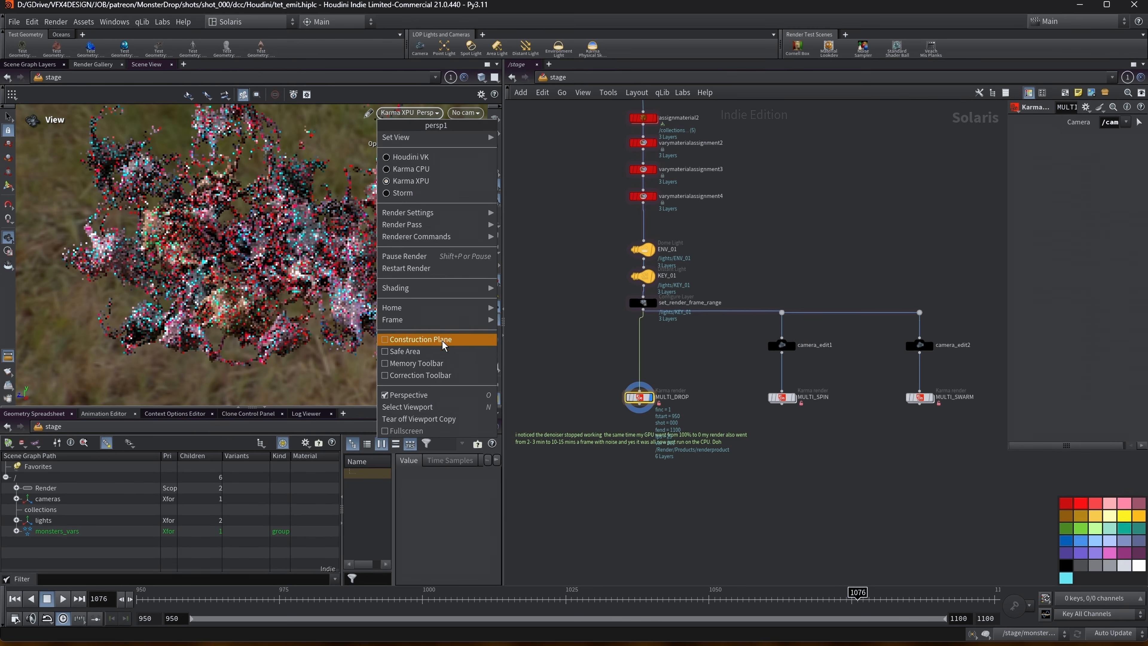
pyautogui.click(420, 375)
pyautogui.click(429, 399)
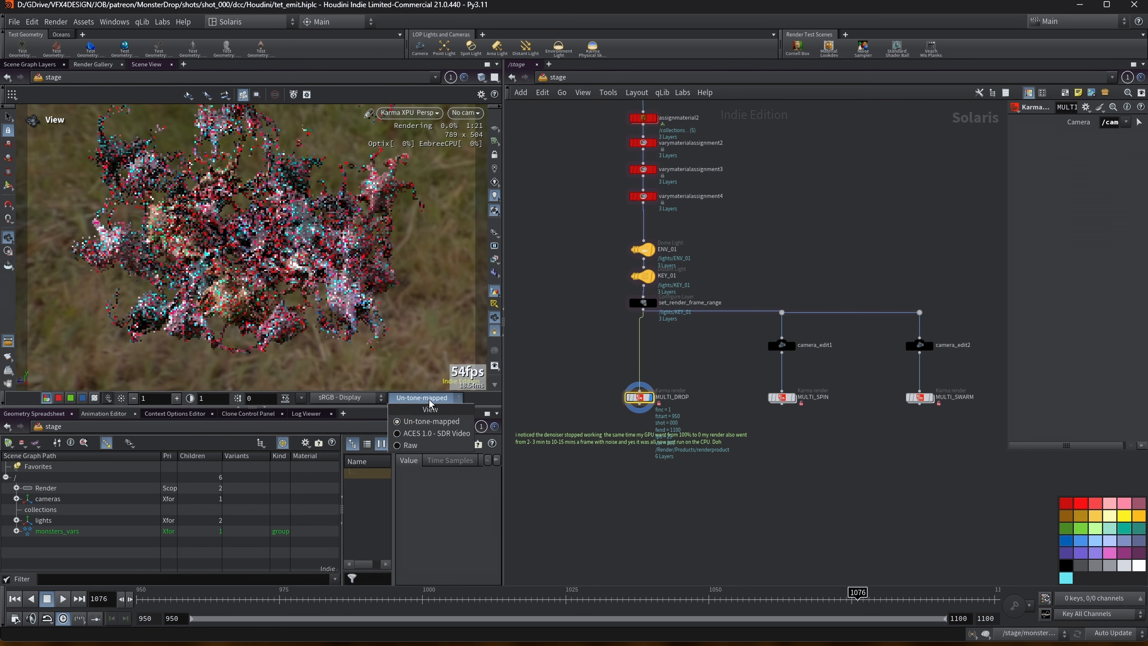
pyautogui.click(433, 433)
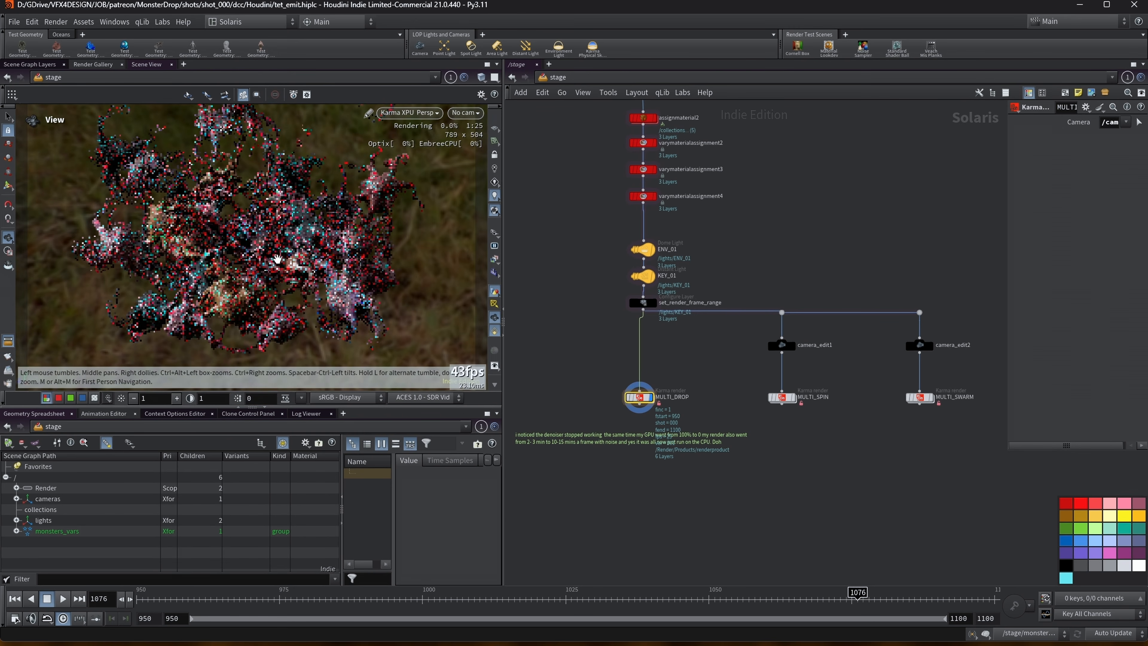
pyautogui.moveTo(273, 242); pyautogui.dragTo(261, 236)
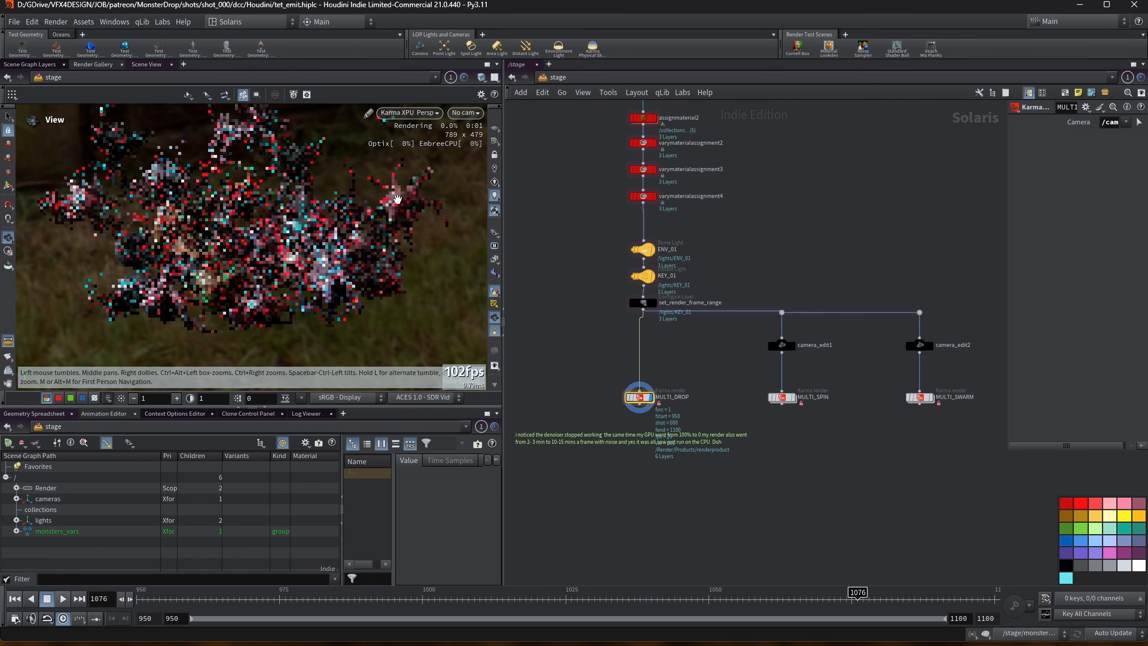
pyautogui.moveTo(561, 170); pyautogui.dragTo(556, 199, button='middle')
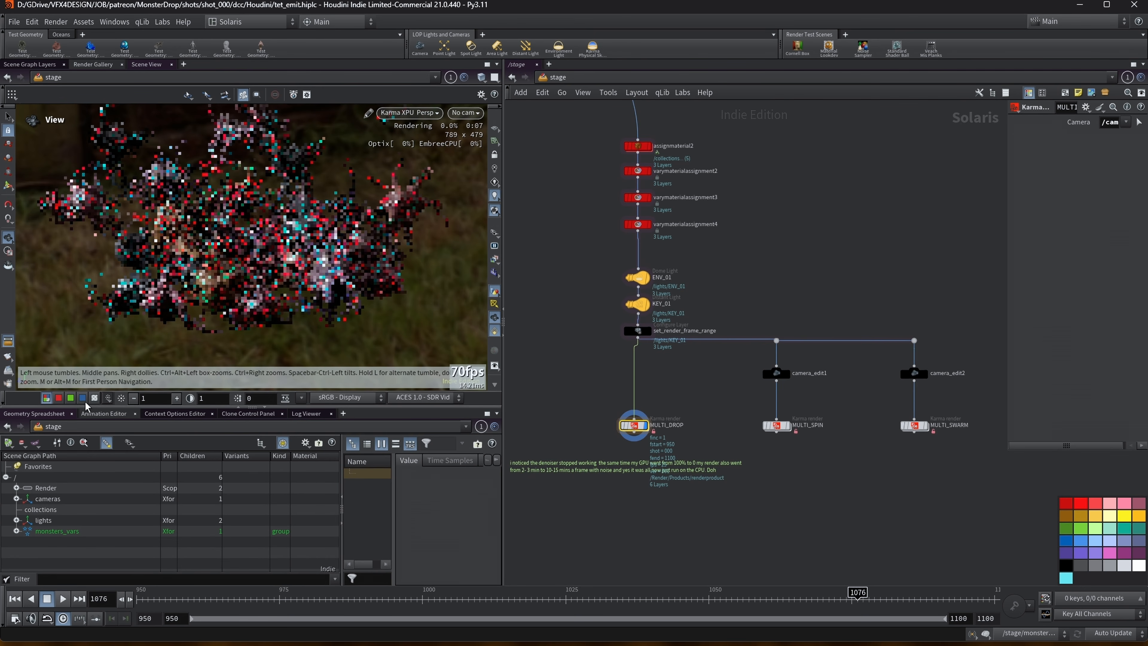
pyautogui.moveTo(750, 165); pyautogui.dragTo(744, 392, button='middle')
pyautogui.scroll(-2, 744, 406)
pyautogui.scroll(-1, 673, 210)
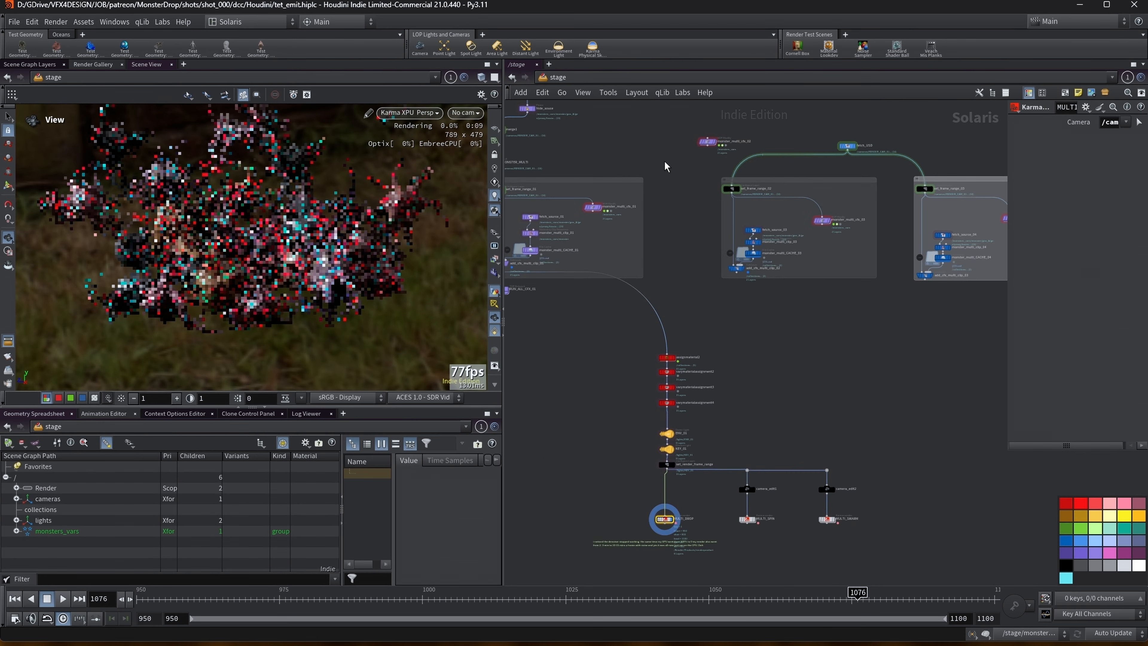
pyautogui.moveTo(592, 108); pyautogui.dragTo(685, 256, button='middle')
pyautogui.scroll(2, 684, 255)
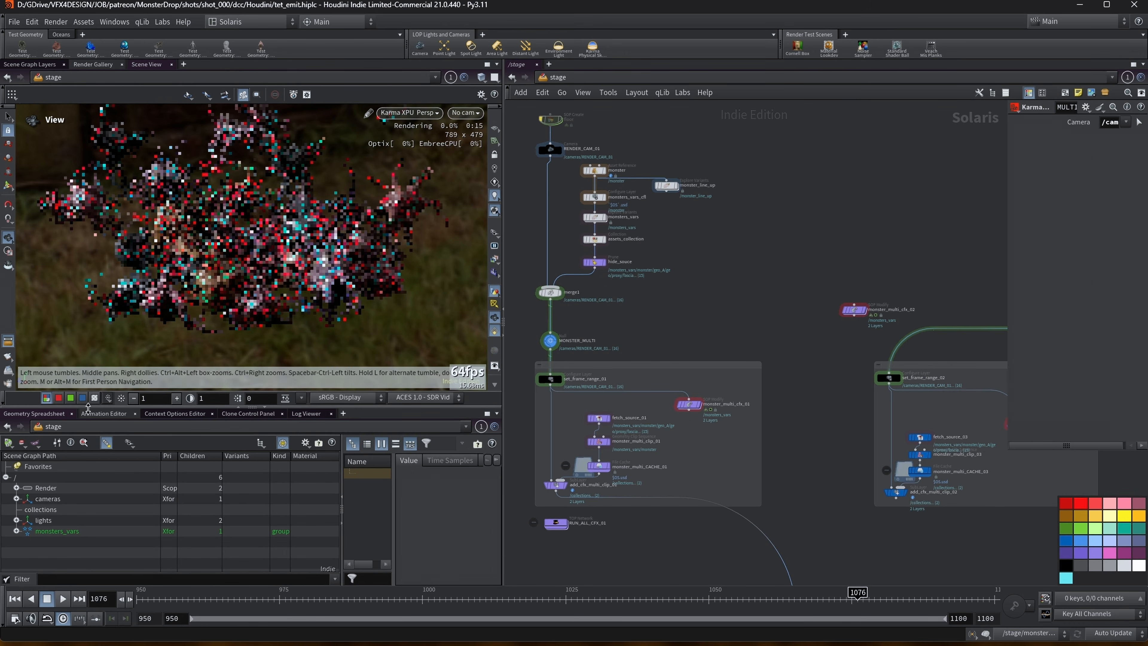
# Step: Expand monsters_vars in the scene graph, enlarge that pane, and collapse the branches so monster lists only geo_A, geo_B and geo_C
pyautogui.keyDown('shift'); pyautogui.click(17, 531); pyautogui.keyUp('shift')
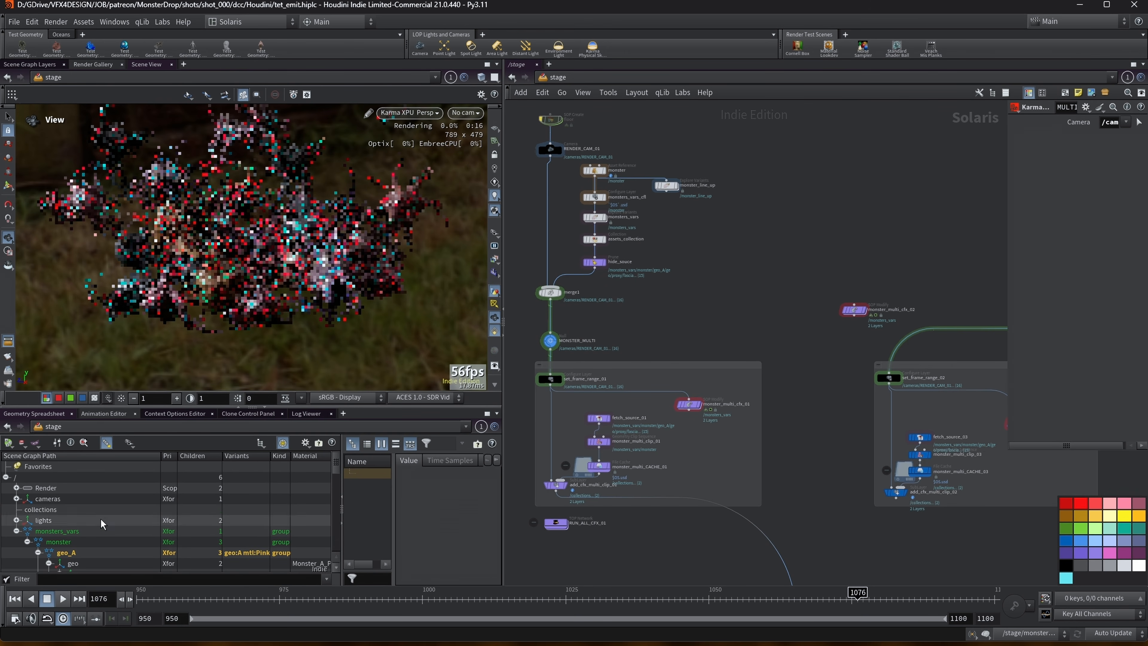
pyautogui.moveTo(145, 407); pyautogui.dragTo(146, 338)
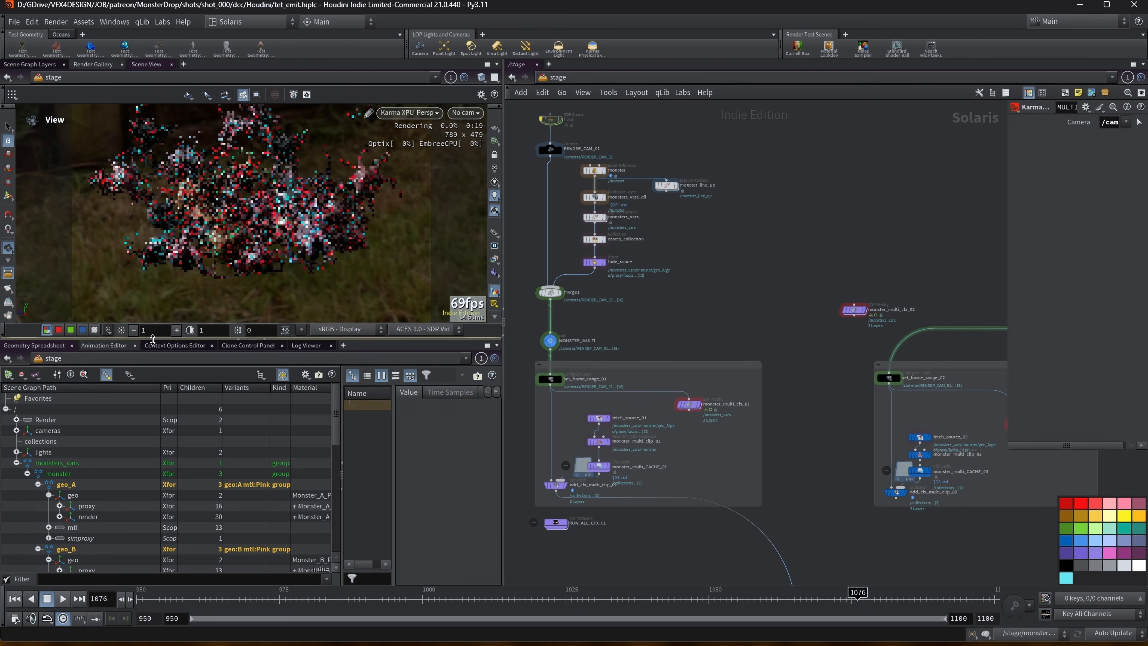
pyautogui.scroll(-1, 107, 472)
pyautogui.scroll(-2, 106, 468)
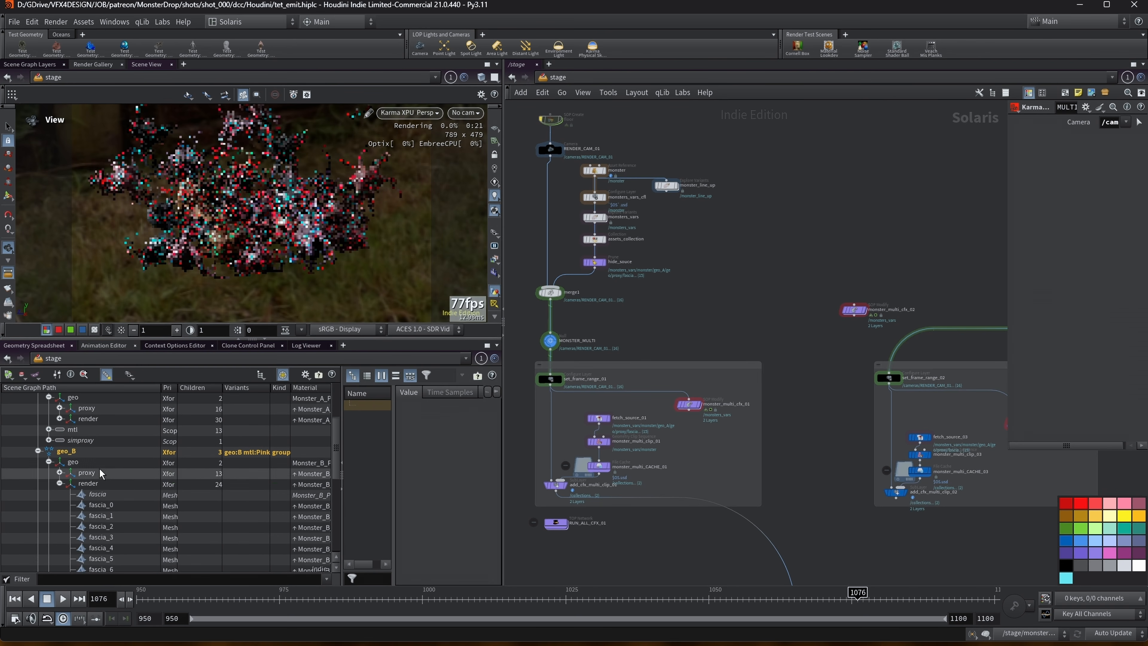
pyautogui.click(38, 453)
pyautogui.click(27, 474)
pyautogui.click(28, 473)
pyautogui.click(39, 485)
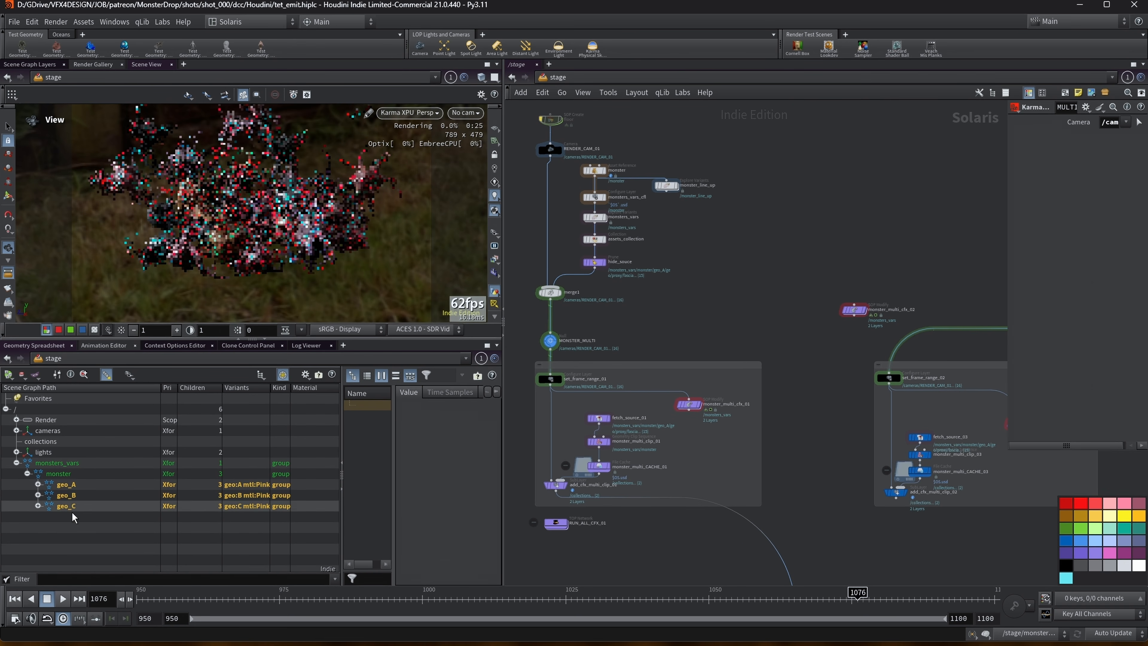
# Step: Widen the viewport and scene graph side slightly and frame the monster variant chain in the node network
pyautogui.moveTo(700, 312); pyautogui.dragTo(725, 299, button='middle')
pyautogui.scroll(-1, 719, 299)
pyautogui.scroll(1, 723, 303)
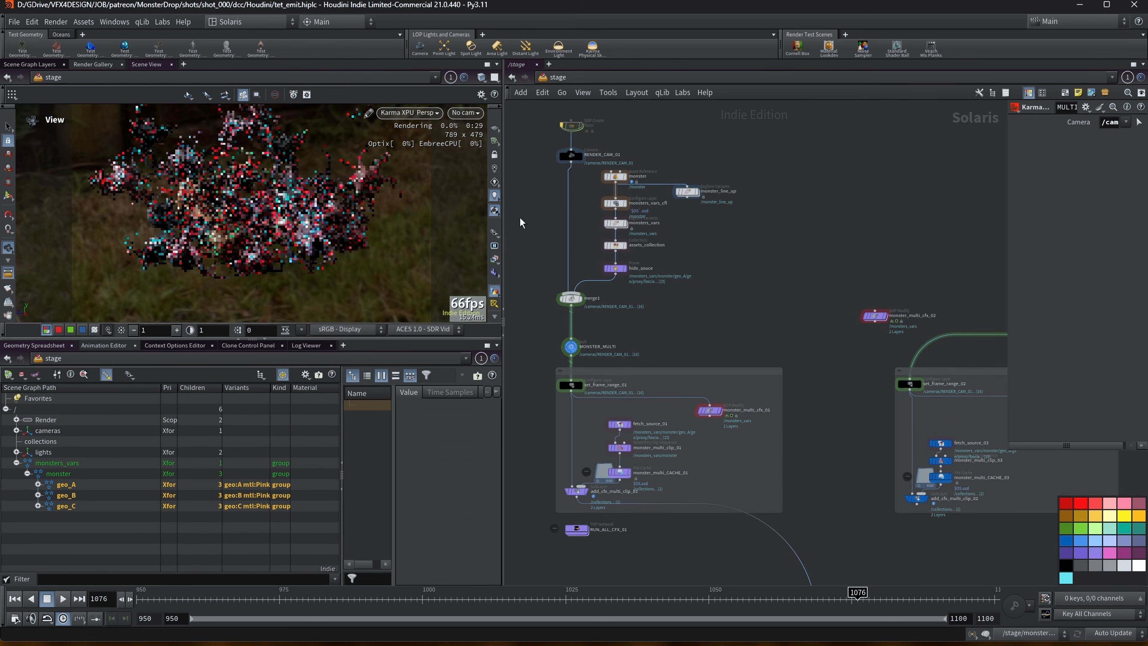
pyautogui.moveTo(503, 223); pyautogui.dragTo(515, 224)
pyautogui.moveTo(732, 417)
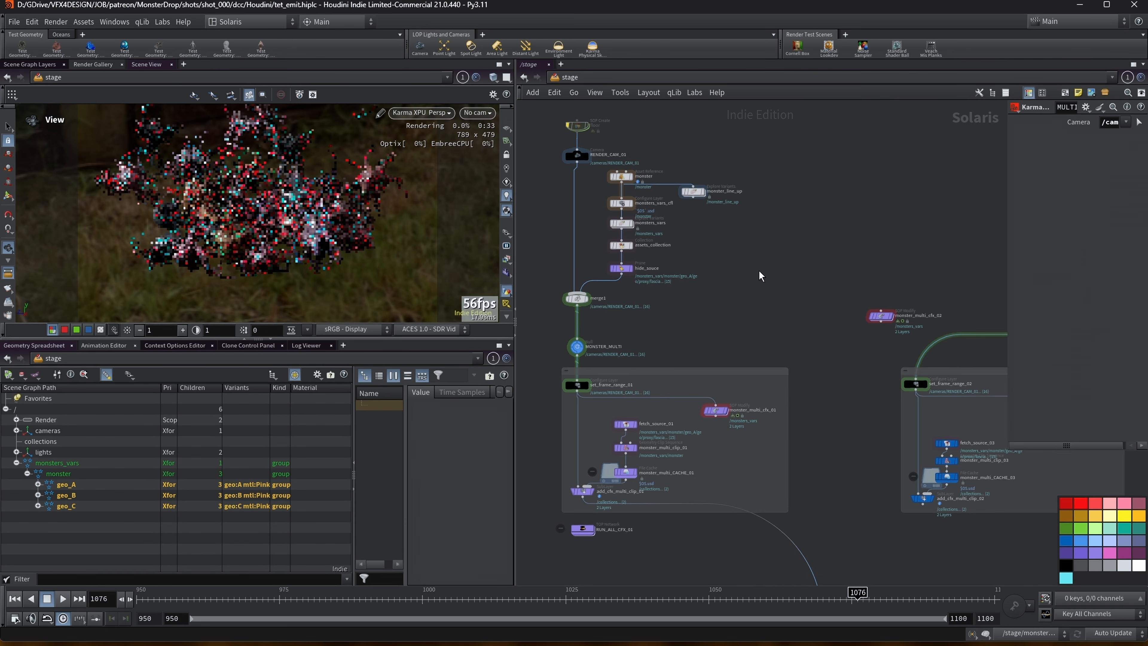
pyautogui.moveTo(761, 276); pyautogui.dragTo(779, 296, button='middle')
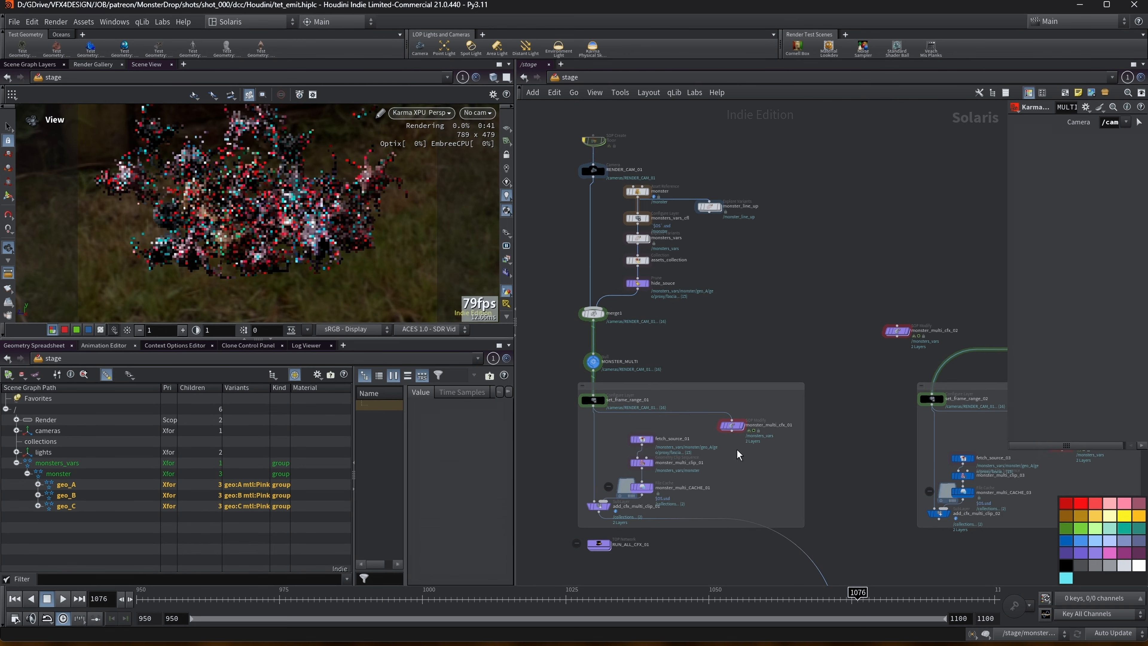
# Step: Expand geo_A down to its render meshes in the scene graph, select render, and turn off the viewport's selection outline
pyautogui.click(38, 484)
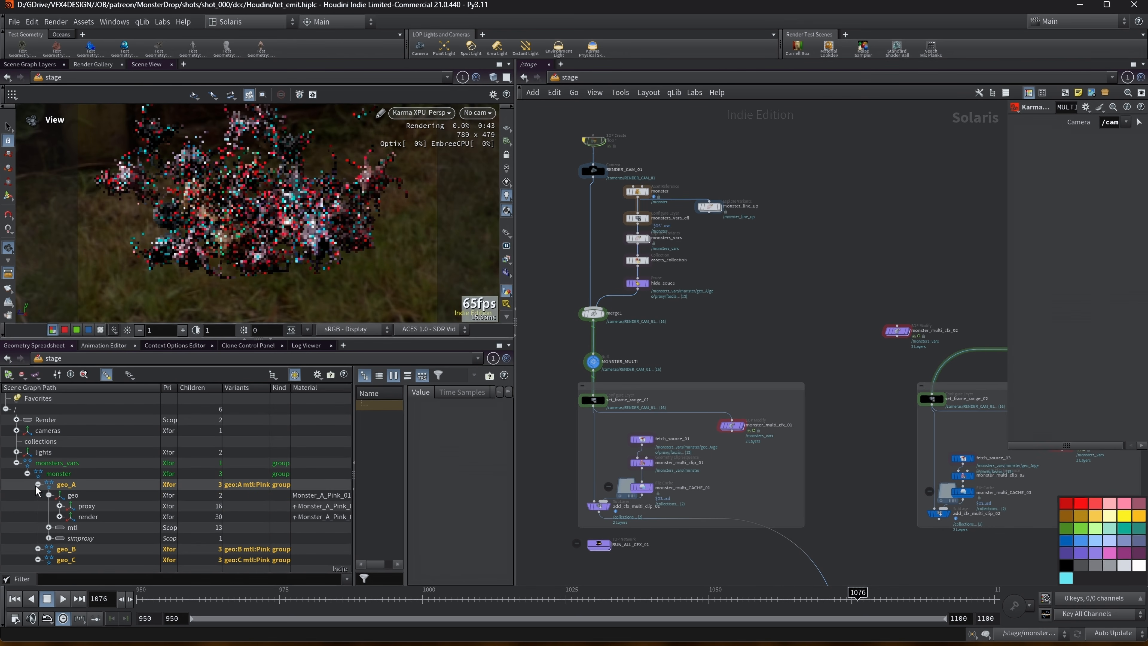
pyautogui.click(77, 517)
pyautogui.click(59, 516)
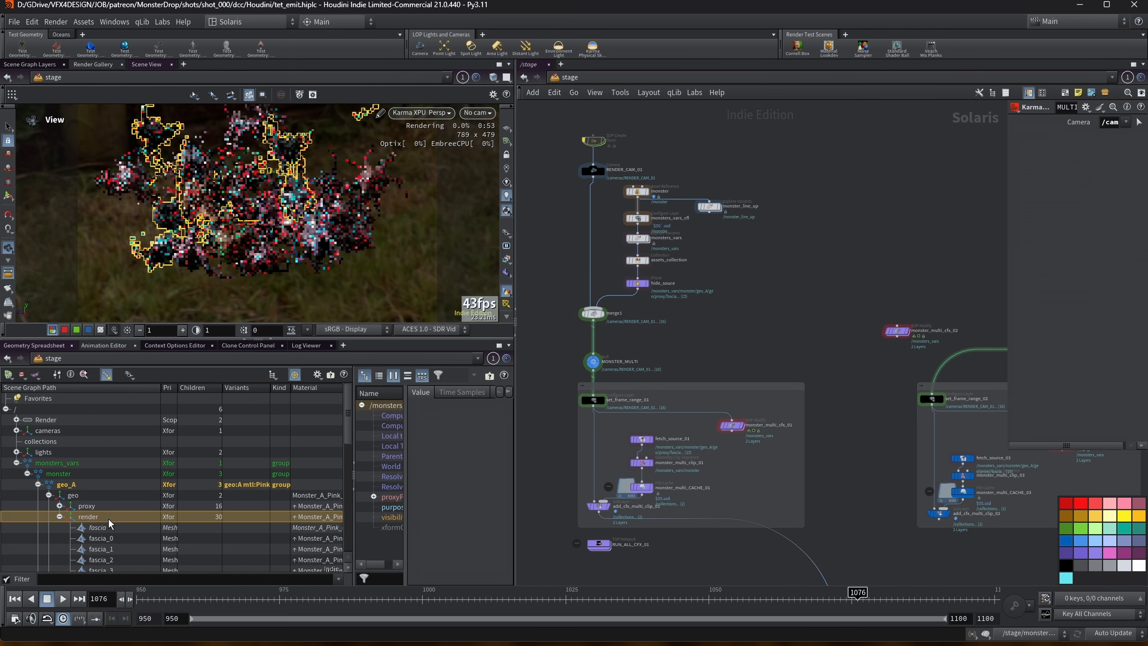
pyautogui.scroll(-3, 509, 278)
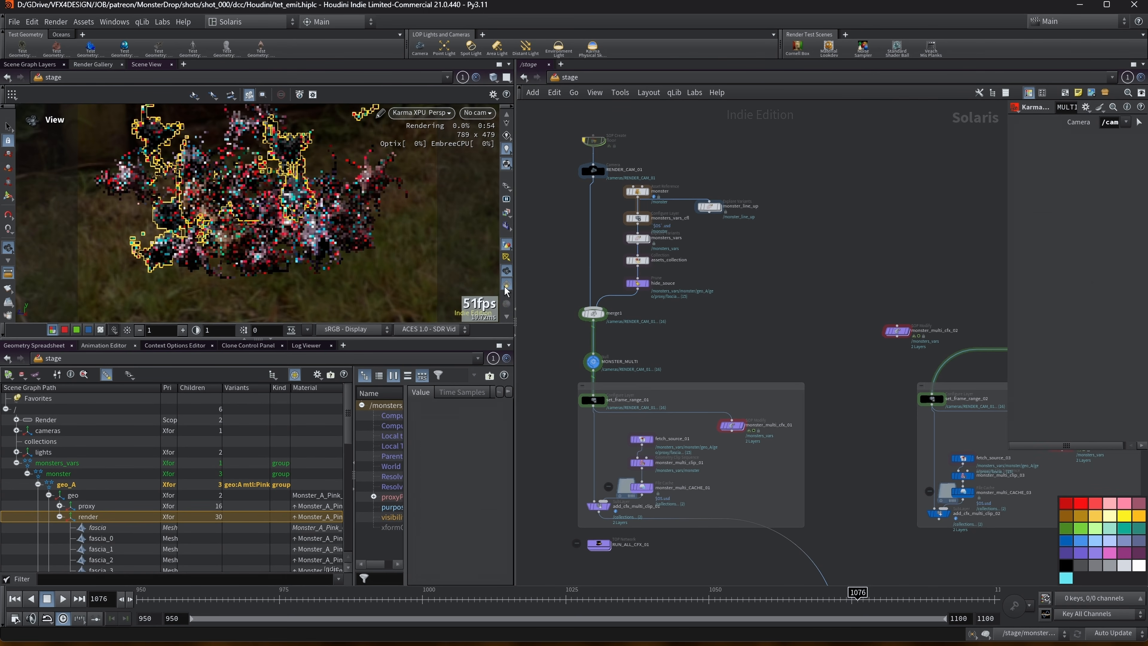
pyautogui.click(505, 287)
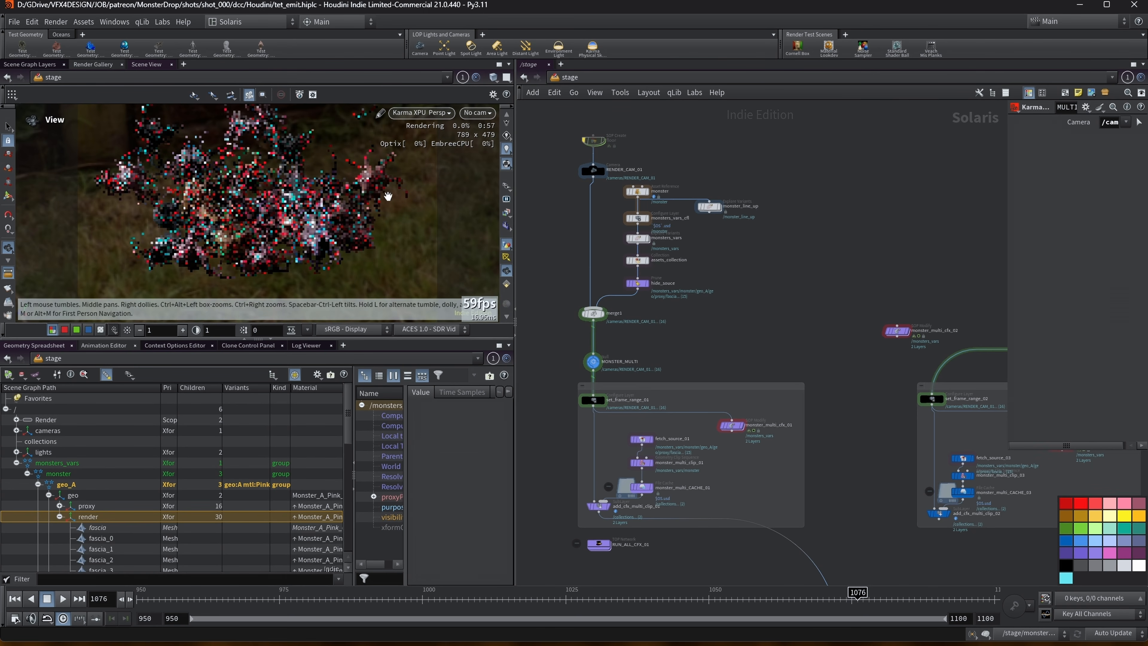
# Step: Widen the parameter pane and examine the render network inside the MULTI_DROP Karma render node
pyautogui.moveTo(744, 361); pyautogui.dragTo(731, 279, button='middle')
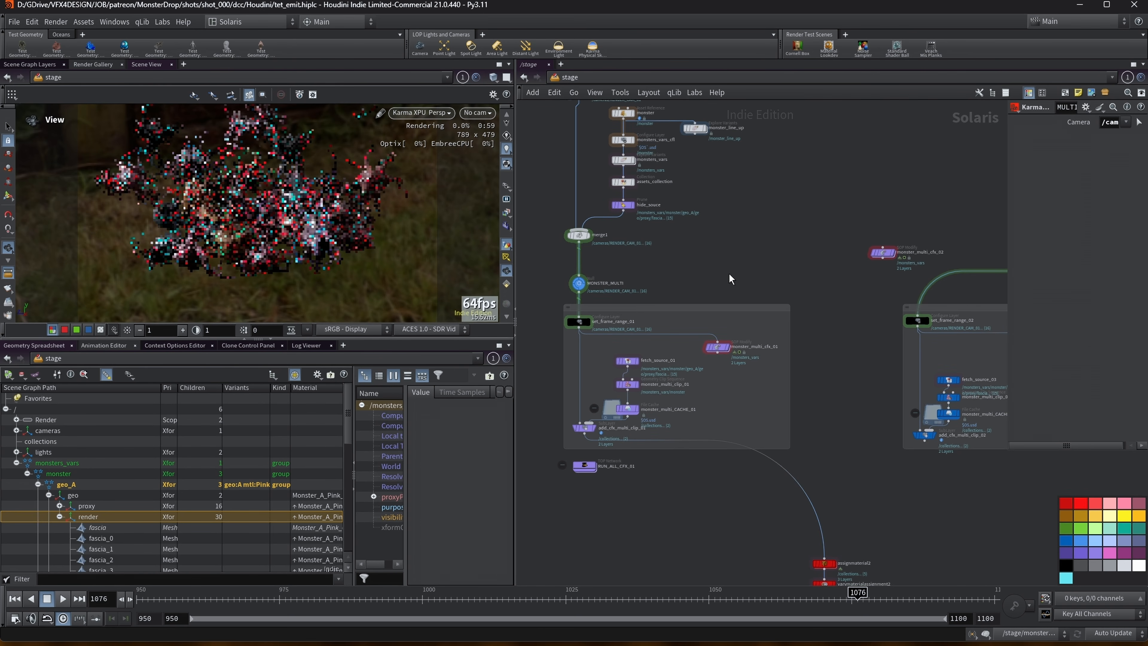
pyautogui.moveTo(682, 510); pyautogui.dragTo(618, 258, button='middle')
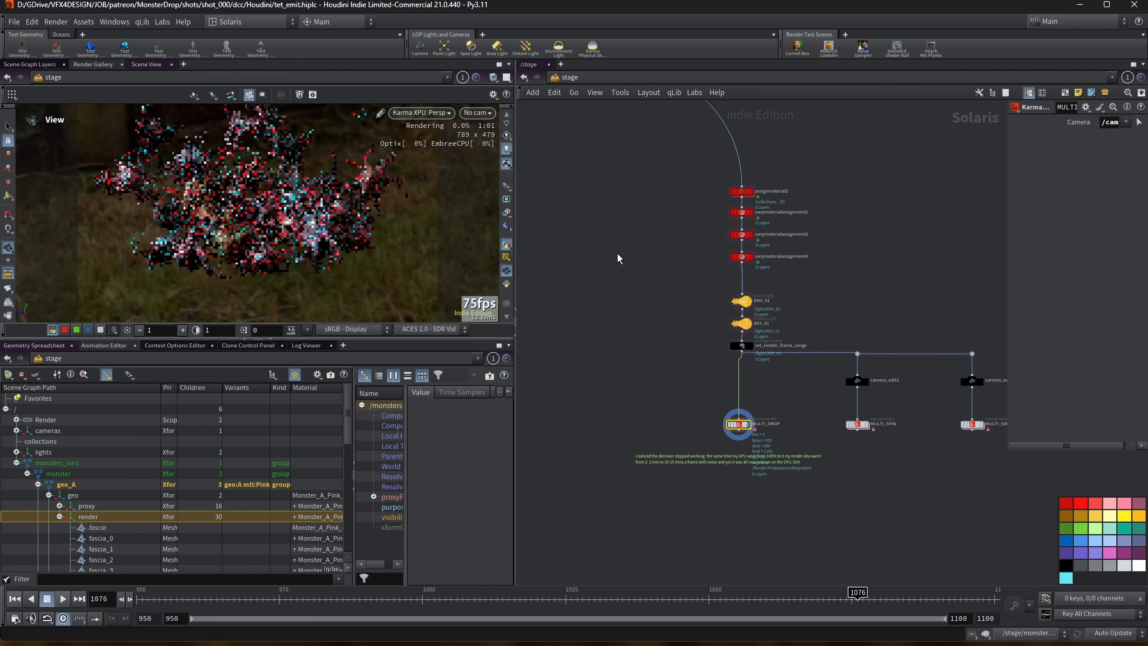
pyautogui.moveTo(1005, 198); pyautogui.dragTo(903, 198)
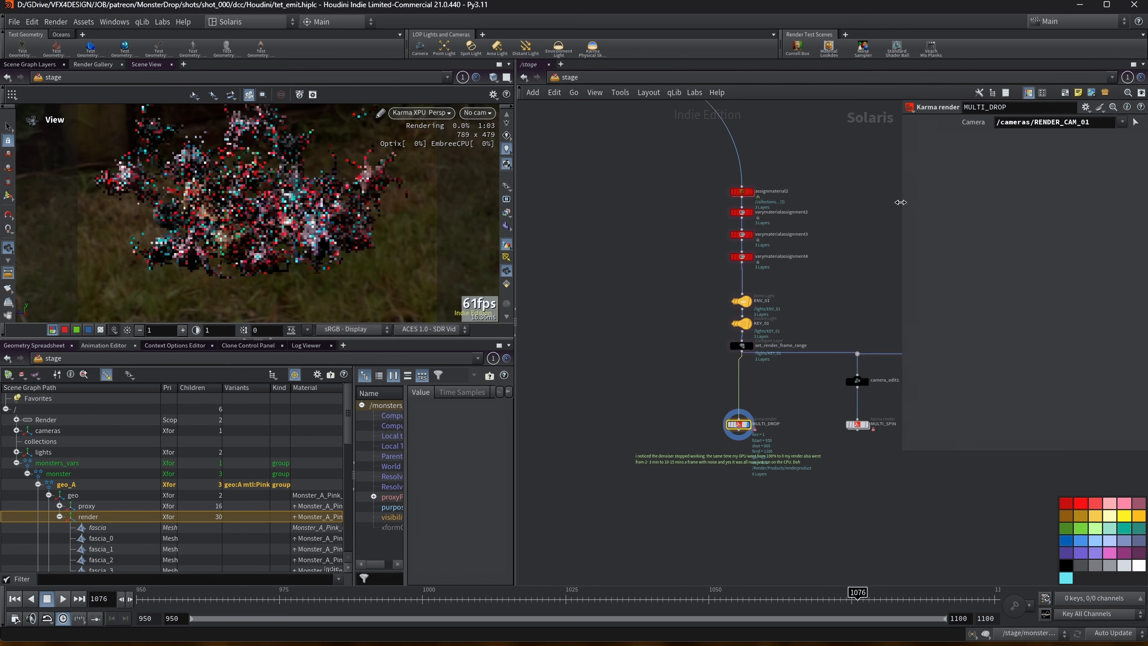
pyautogui.moveTo(841, 166); pyautogui.dragTo(761, 191, button='middle')
pyautogui.scroll(3, 650, 487)
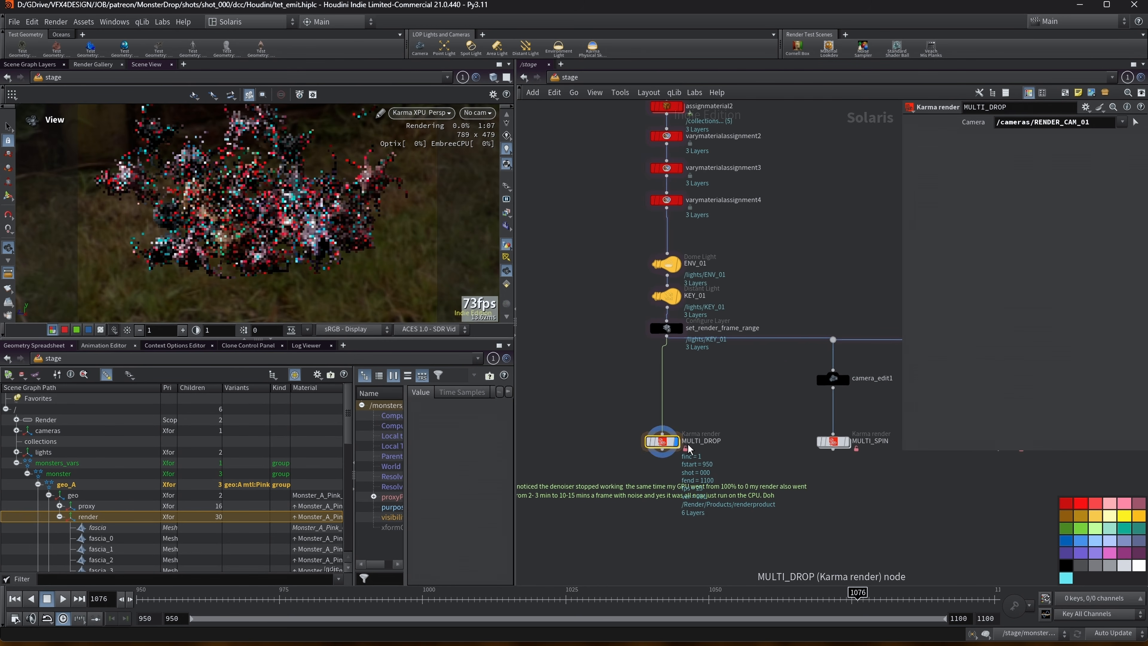
pyautogui.doubleClick(666, 445)
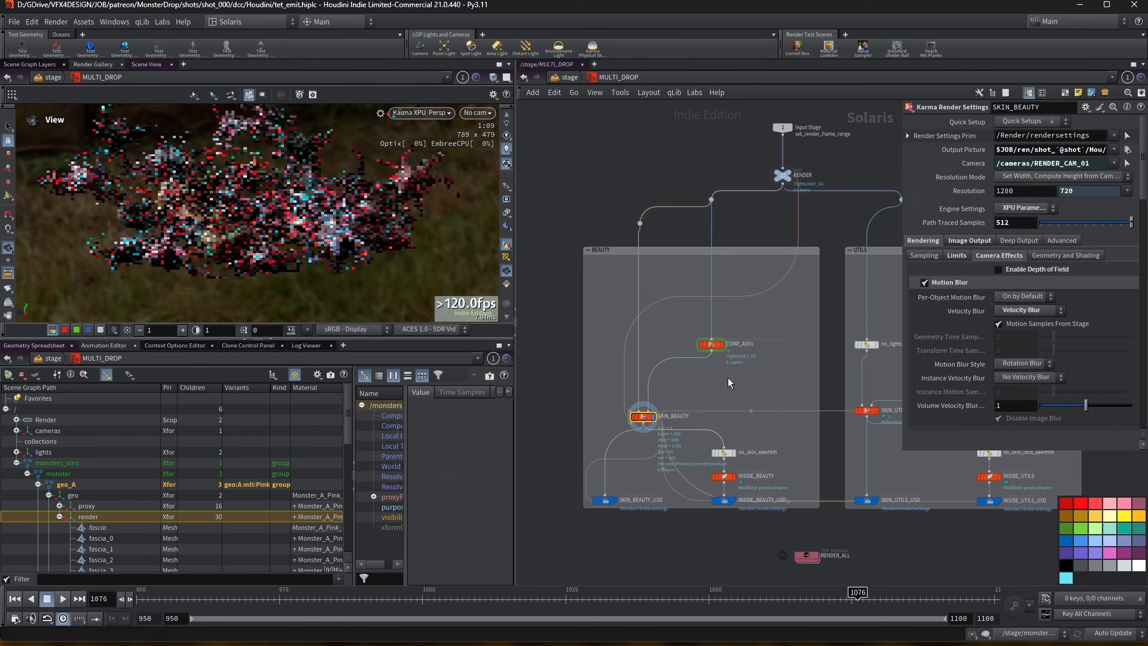
pyautogui.press('h')
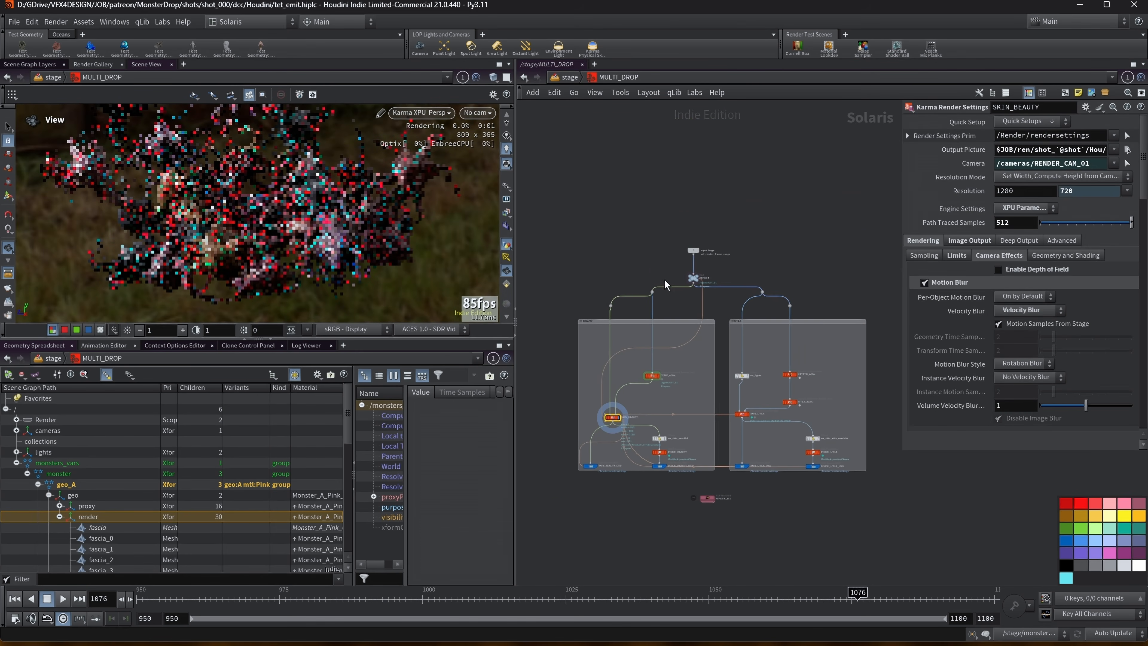
# Step: Examine the MULTI_SWARM render node's internals and its RENDER_ALL task network, and return to the stage level
pyautogui.press('u')
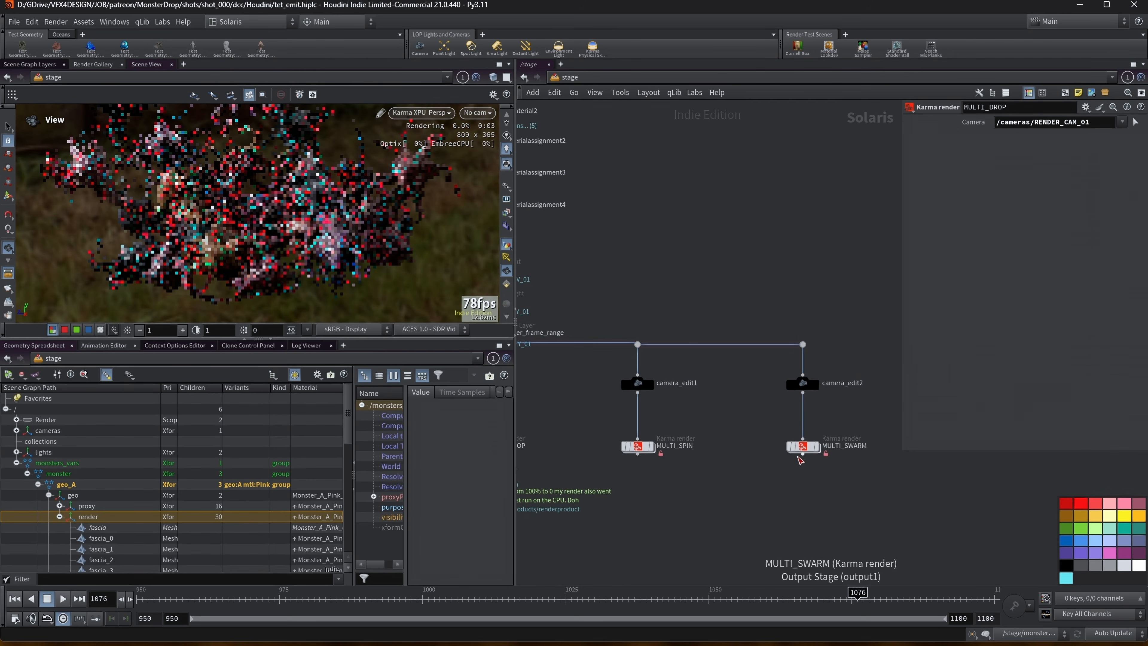
pyautogui.doubleClick(804, 447)
pyautogui.press('h')
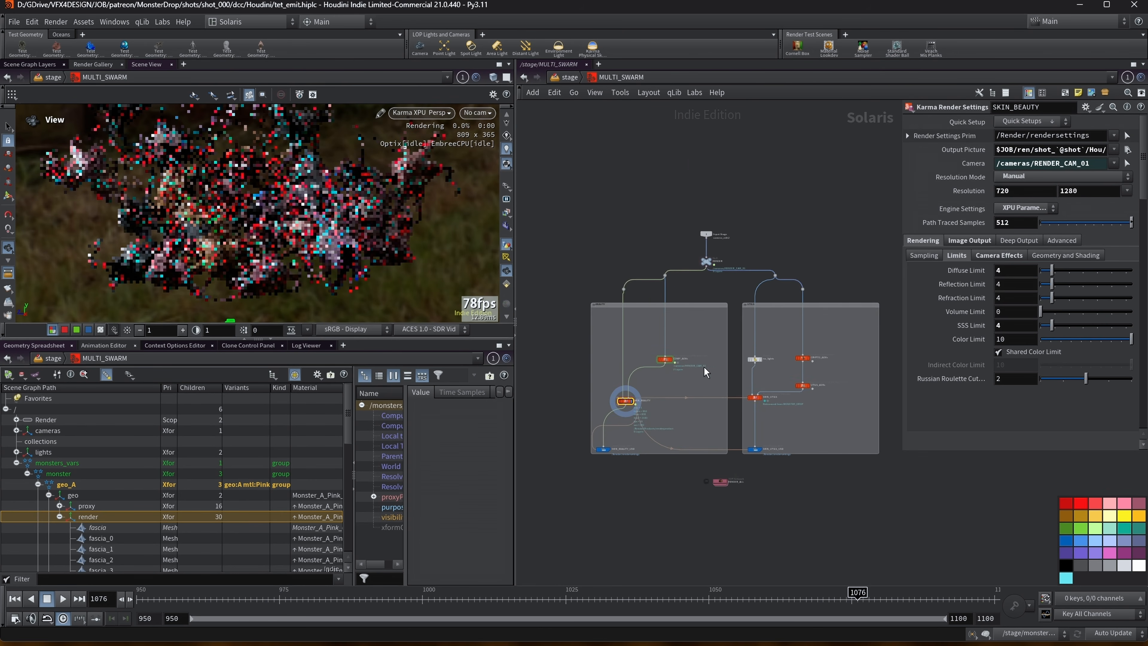
pyautogui.doubleClick(721, 482)
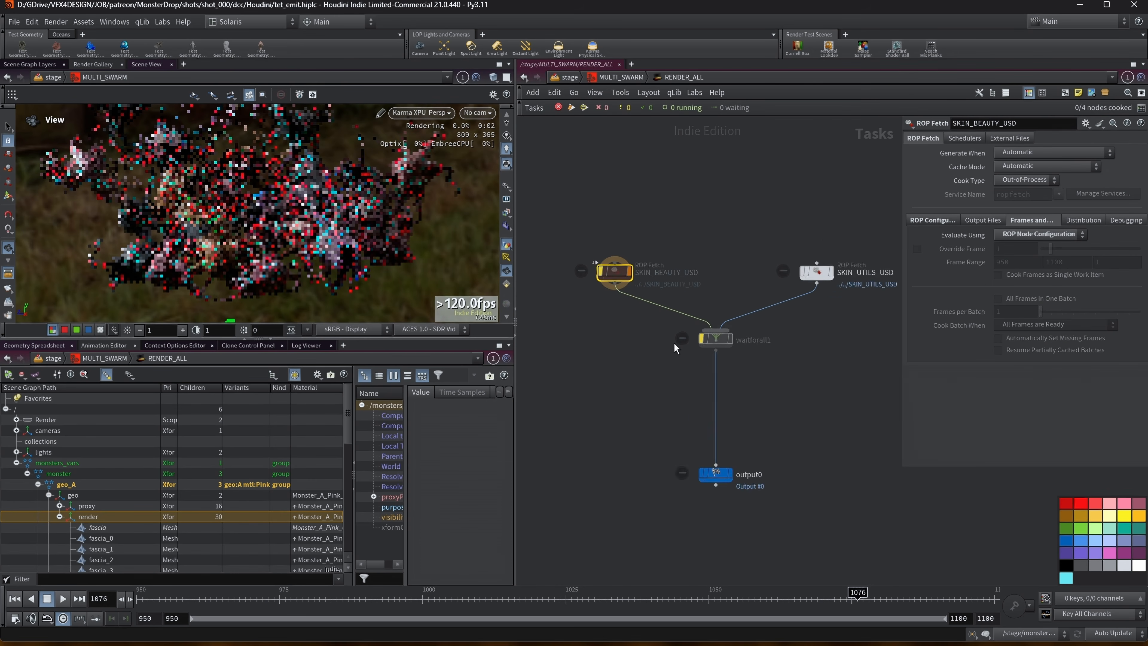
pyautogui.press('u')
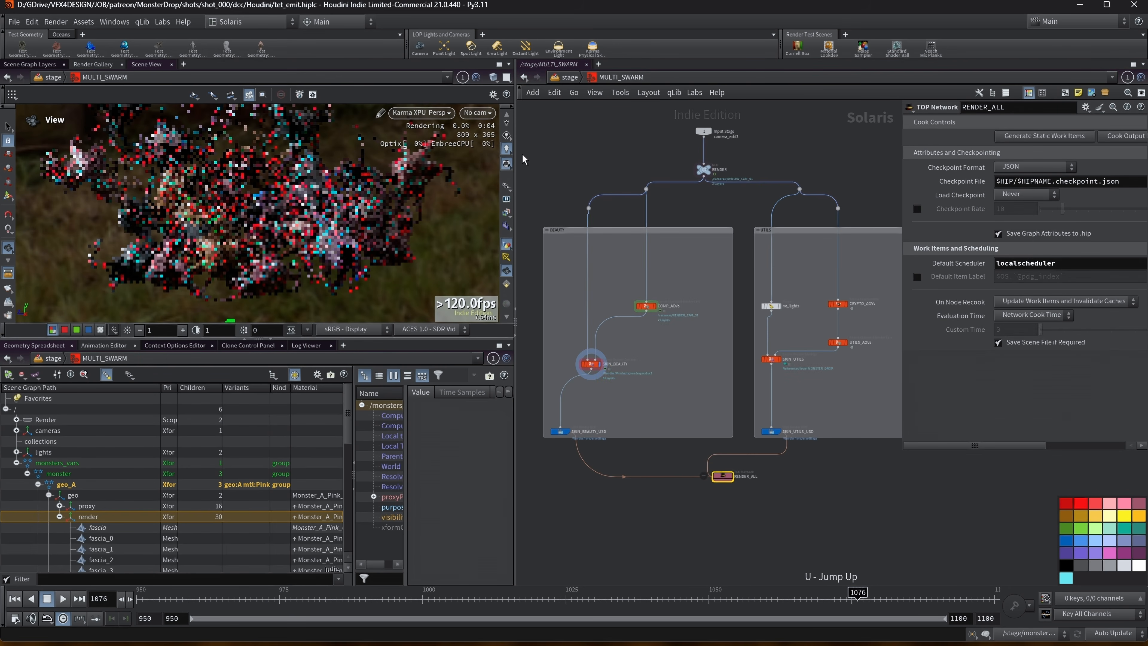
pyautogui.press('u')
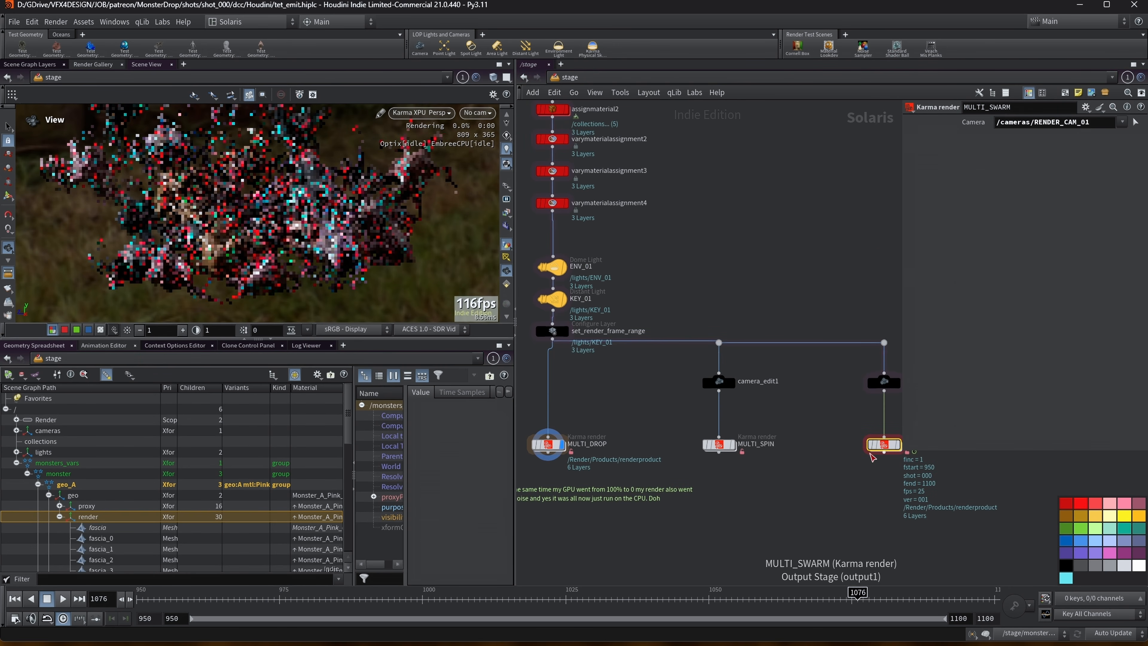
# Step: Select the MULTI_DROP render node below the material and light chain and widen its parameter pane
pyautogui.moveTo(583, 416); pyautogui.dragTo(646, 436, button='middle')
pyautogui.scroll(-2, 635, 431)
pyautogui.moveTo(568, 354); pyautogui.dragTo(739, 384, button='middle')
pyautogui.scroll(-2, 683, 342)
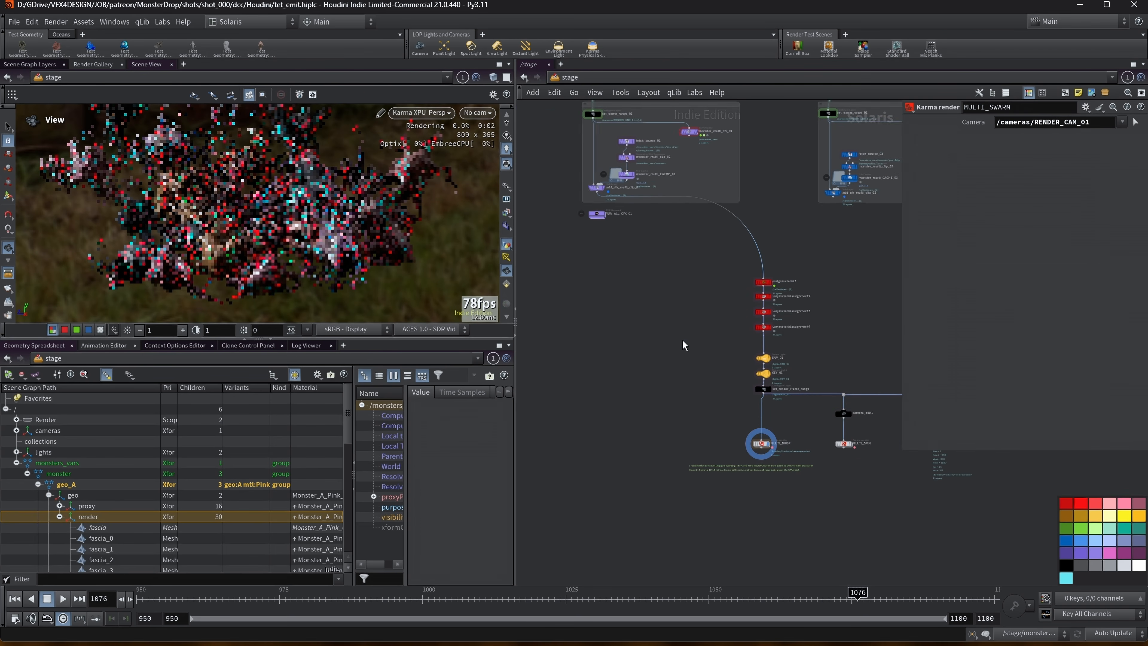
pyautogui.moveTo(684, 345); pyautogui.dragTo(617, 376, button='middle')
pyautogui.scroll(2, 706, 484)
pyautogui.click(702, 494)
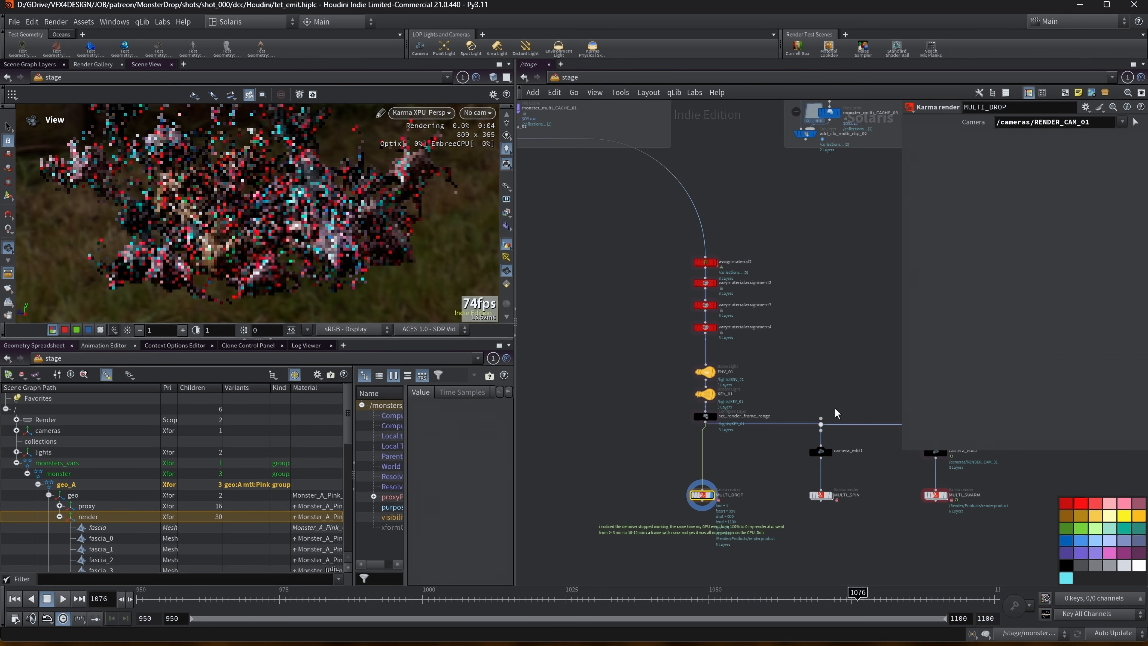
pyautogui.moveTo(903, 189); pyautogui.dragTo(857, 192)
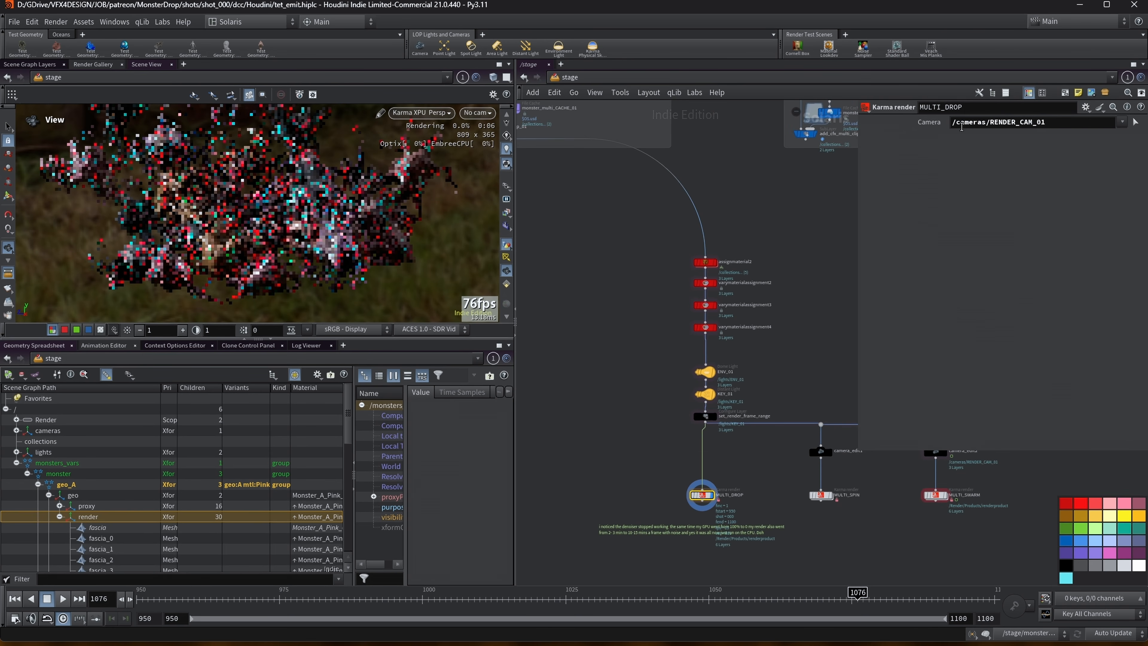
# Step: Review the beauty and utility branches inside MULTI_DROP with SKIN_BEAUTY's render settings, narrow the parameter pane, and return to the stage
pyautogui.doubleClick(703, 495)
pyautogui.click(523, 78)
pyautogui.doubleClick(703, 479)
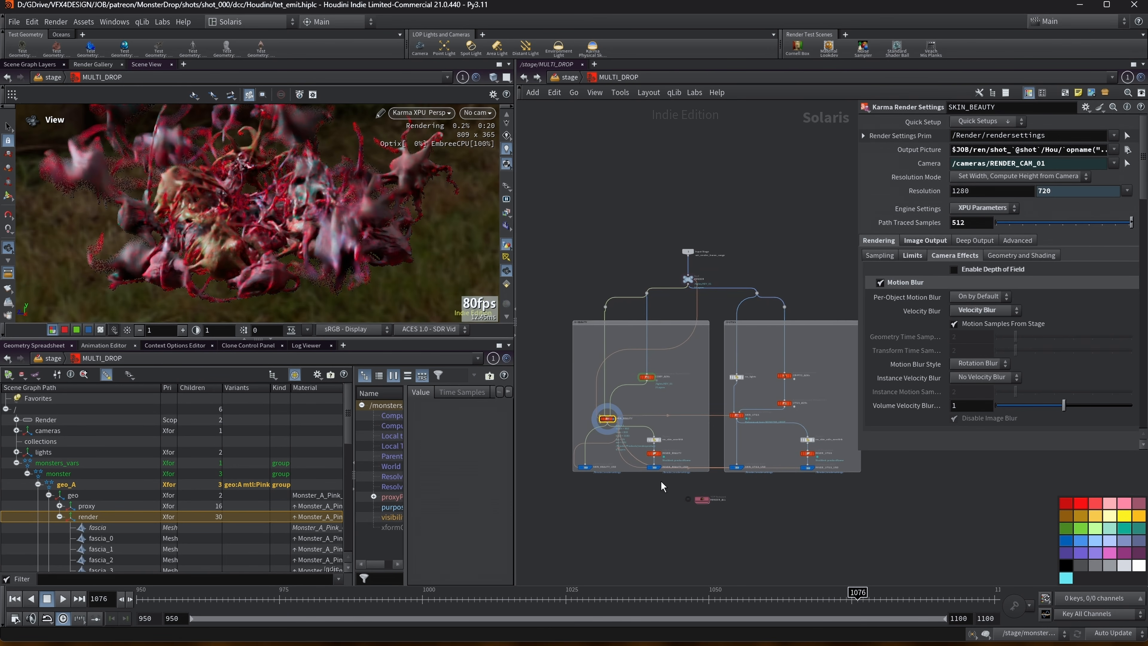
pyautogui.scroll(2, 661, 487)
pyautogui.moveTo(857, 205); pyautogui.dragTo(884, 205)
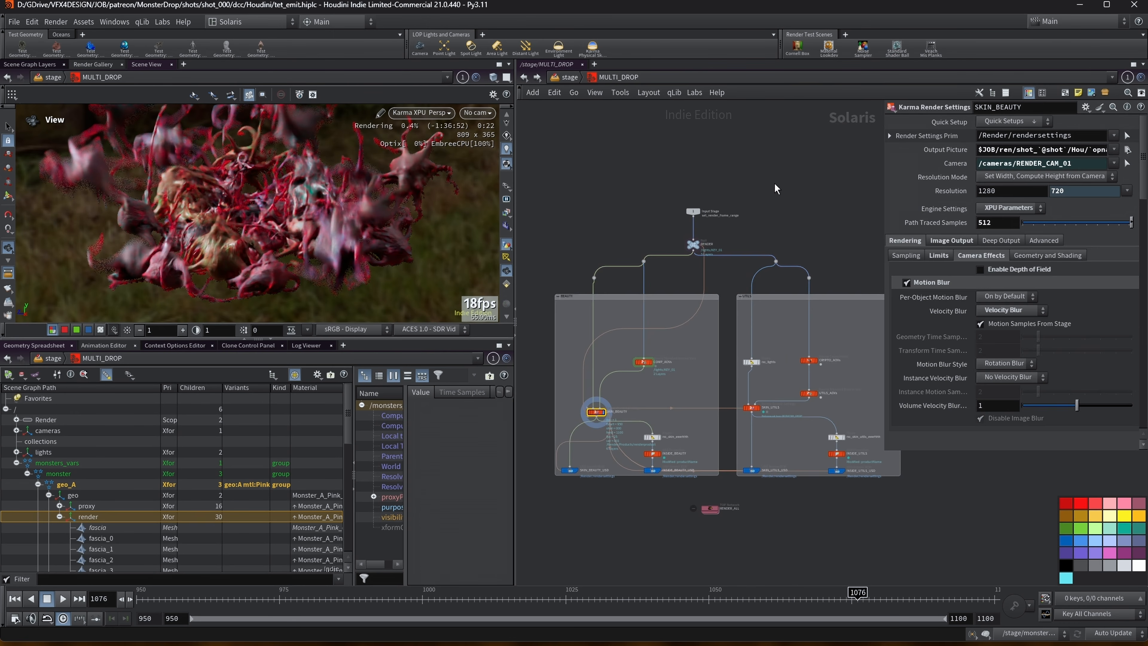
pyautogui.press('u')
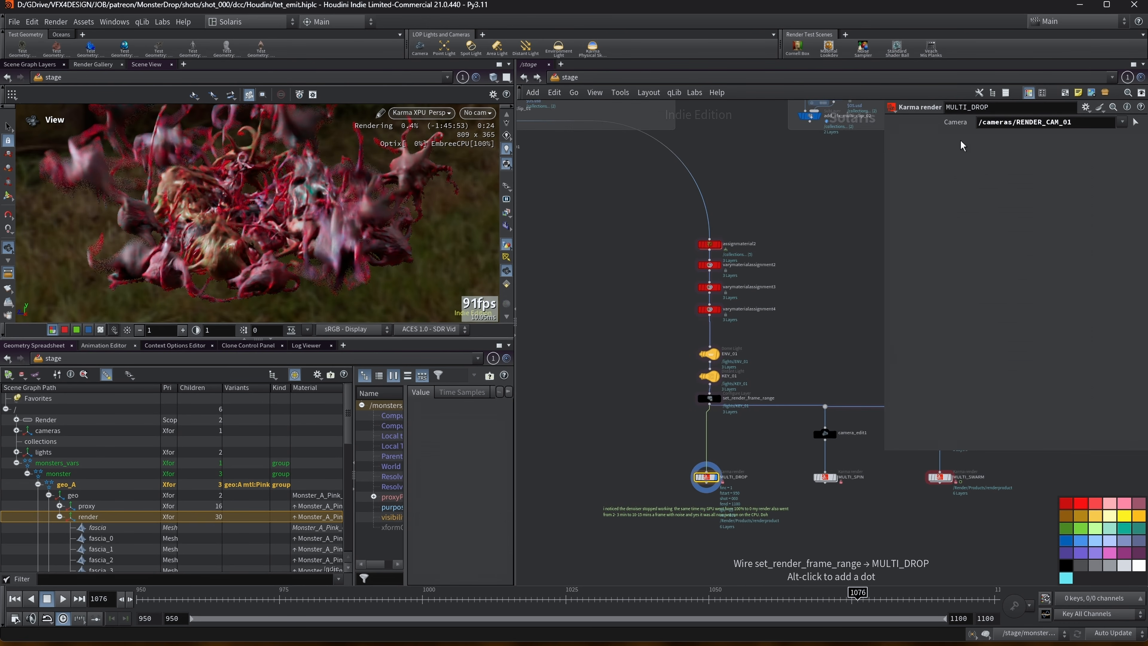
# Step: Enlarge the viewport downward and orbit the Karma XPU preview to inspect the monster swarm from other angles
pyautogui.moveTo(226, 174); pyautogui.dragTo(229, 201)
pyautogui.moveTo(421, 338); pyautogui.dragTo(421, 413)
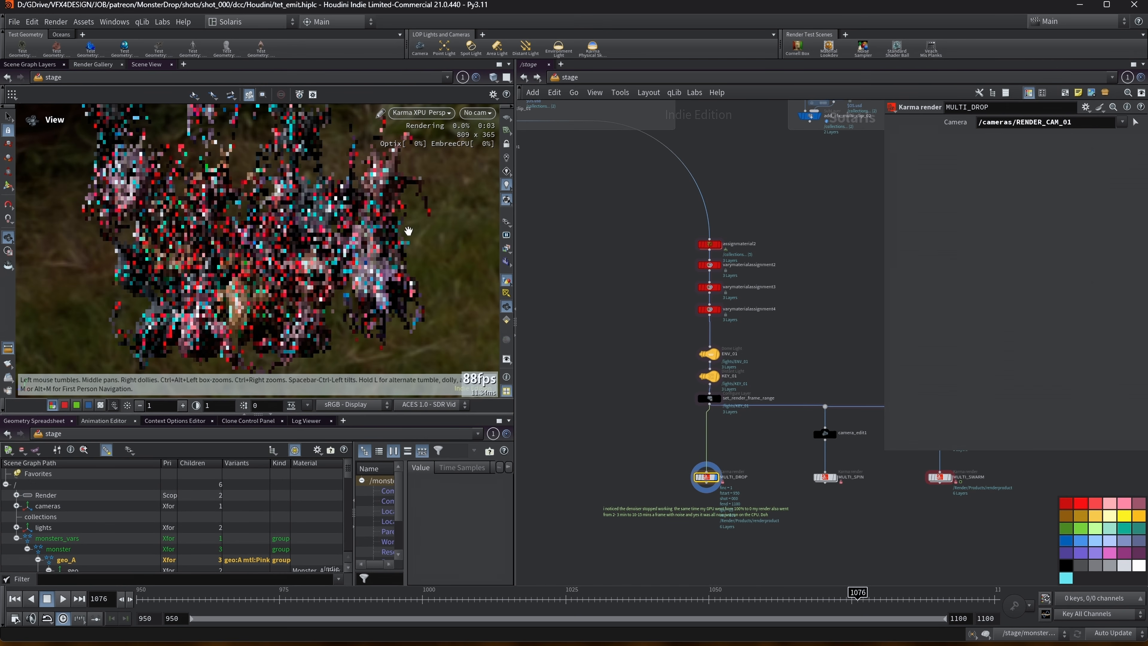
pyautogui.moveTo(566, 234); pyautogui.dragTo(572, 274, button='middle')
pyautogui.scroll(-1, 539, 240)
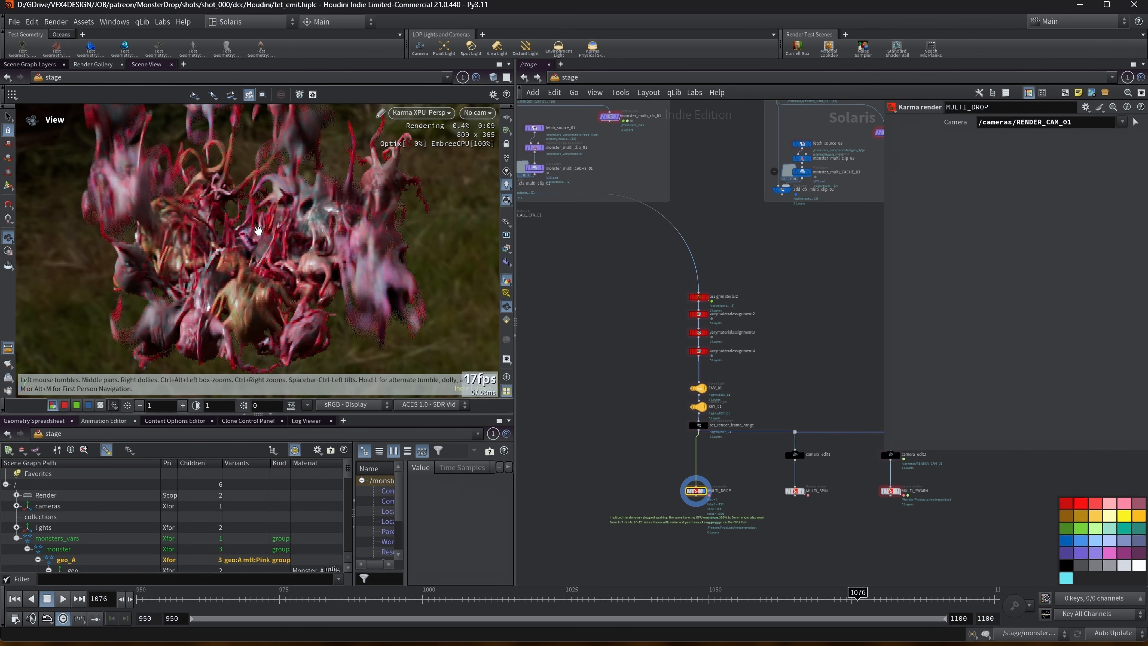
pyautogui.moveTo(293, 223); pyautogui.dragTo(367, 229)
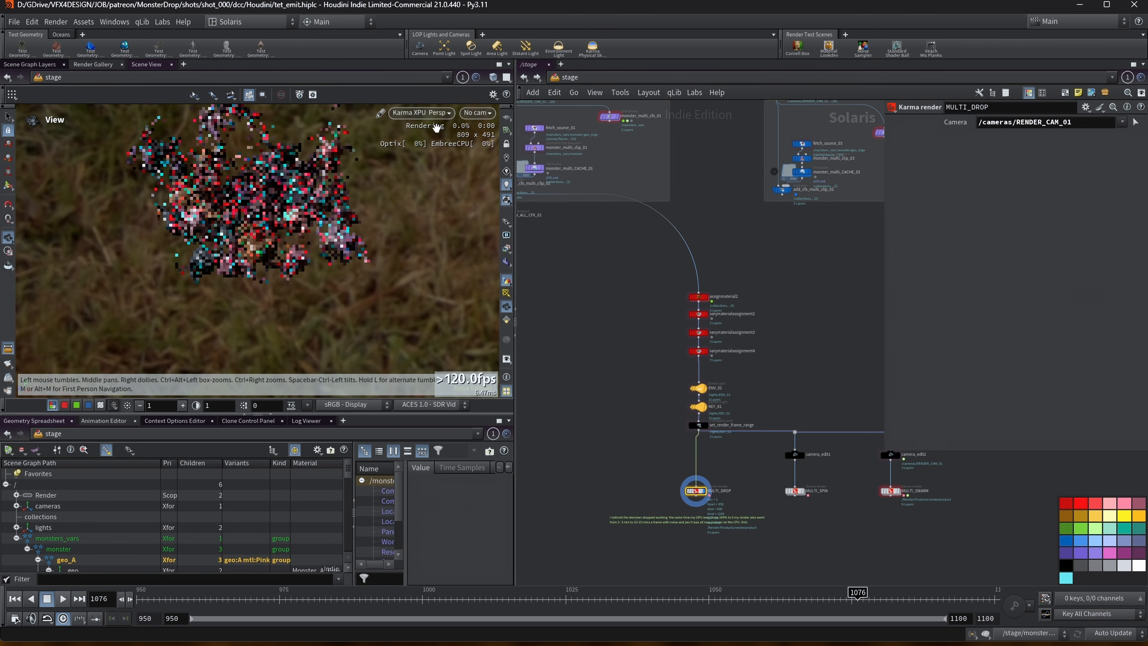
# Step: Switch the viewport renderer to Houdini VK and reframe the whole monster swarm
pyautogui.click(427, 114)
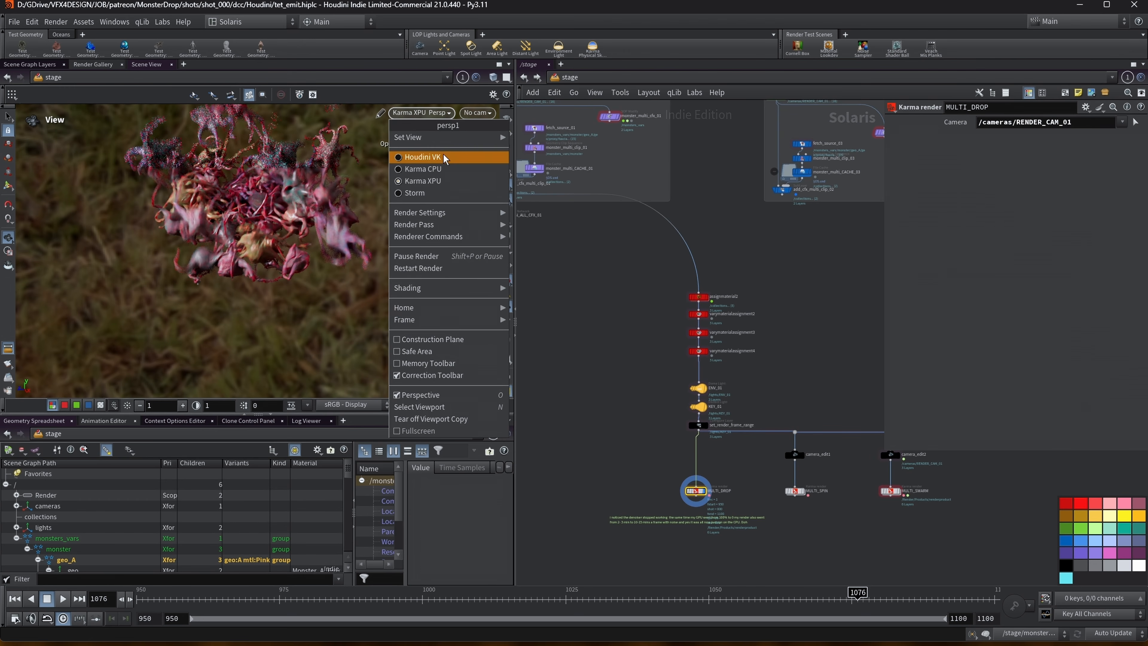
pyautogui.click(423, 157)
pyautogui.moveTo(245, 193); pyautogui.dragTo(184, 189)
pyautogui.moveTo(308, 172); pyautogui.dragTo(261, 231, button='middle')
pyautogui.moveTo(287, 226); pyautogui.dragTo(337, 229, button='right')
pyautogui.moveTo(337, 229); pyautogui.dragTo(308, 226)
pyautogui.scroll(-2, 686, 229)
# Step: Bring the first frame-range group into view in the network and jump the timeline to frame 950
pyautogui.moveTo(729, 228); pyautogui.dragTo(715, 328, button='middle')
pyautogui.scroll(2, 661, 293)
pyautogui.moveTo(619, 172); pyautogui.dragTo(717, 185, button='middle')
pyautogui.scroll(1, 683, 217)
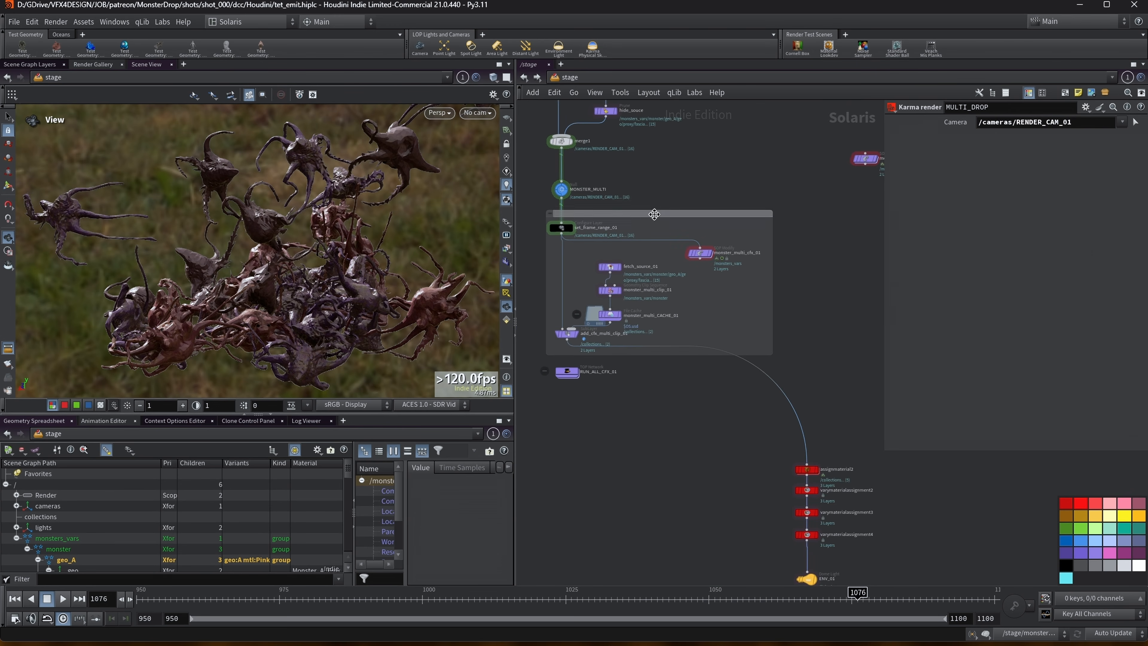
pyautogui.click(138, 599)
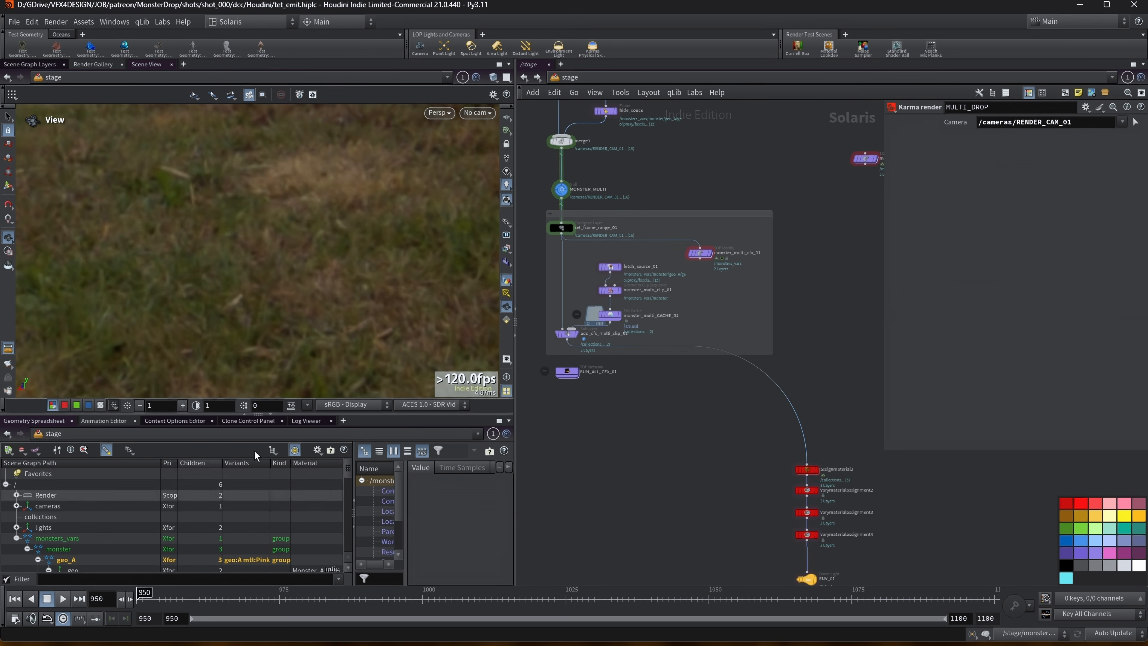
pyautogui.scroll(-3, 662, 213)
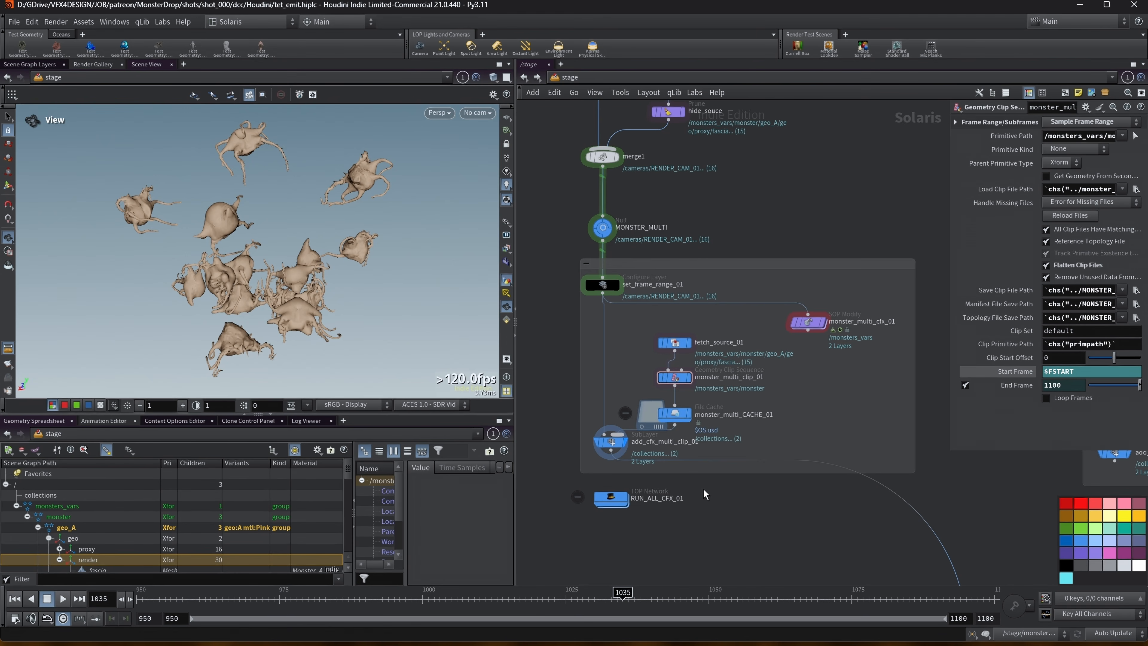
# Step: Select the add_cfx_multi_clip_01 sublayer node, then play and scrub the timeline to review the cached monster drop
pyautogui.moveTo(820, 329)
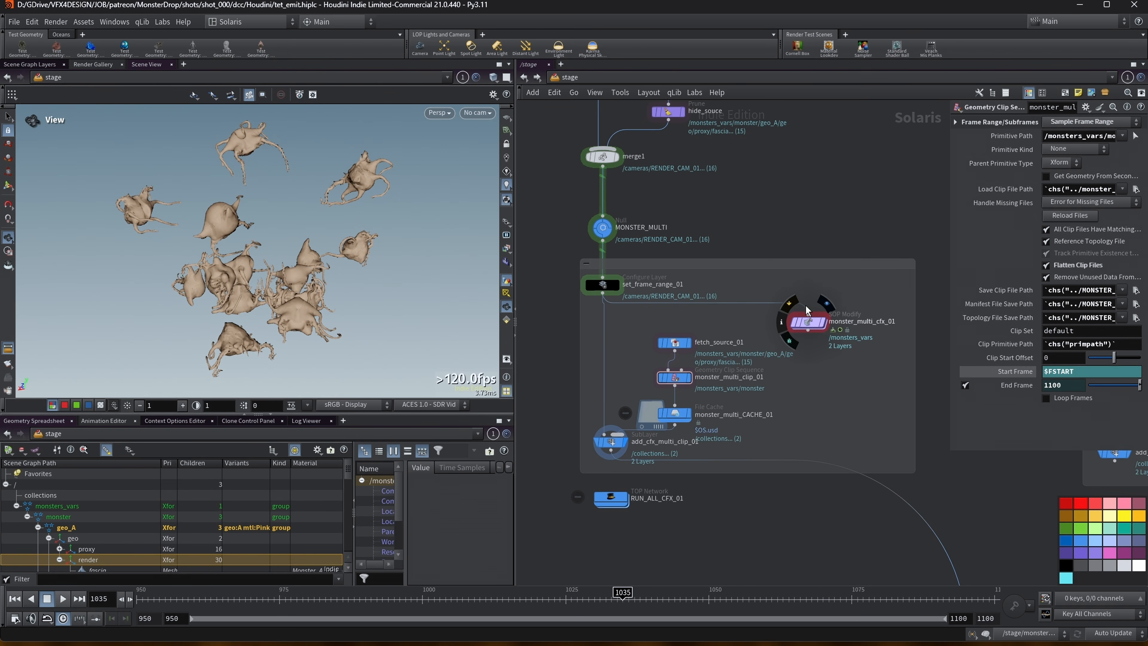
pyautogui.moveTo(878, 209); pyautogui.dragTo(865, 207, button='middle')
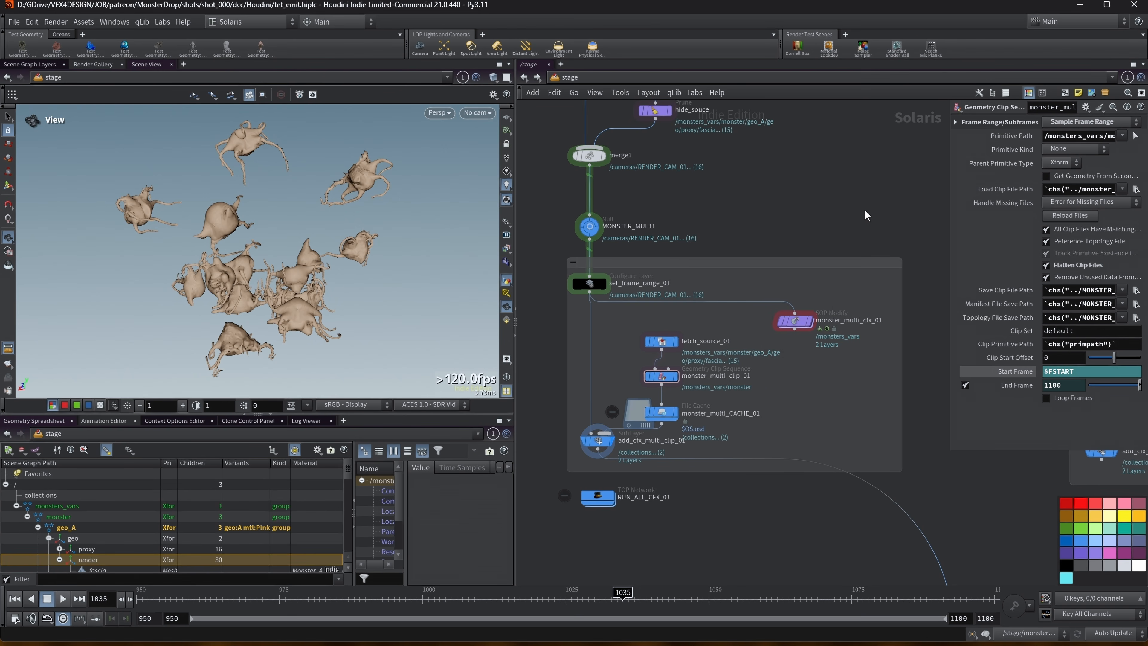
pyautogui.click(598, 440)
pyautogui.moveTo(241, 595); pyautogui.dragTo(376, 532)
pyautogui.click(63, 599)
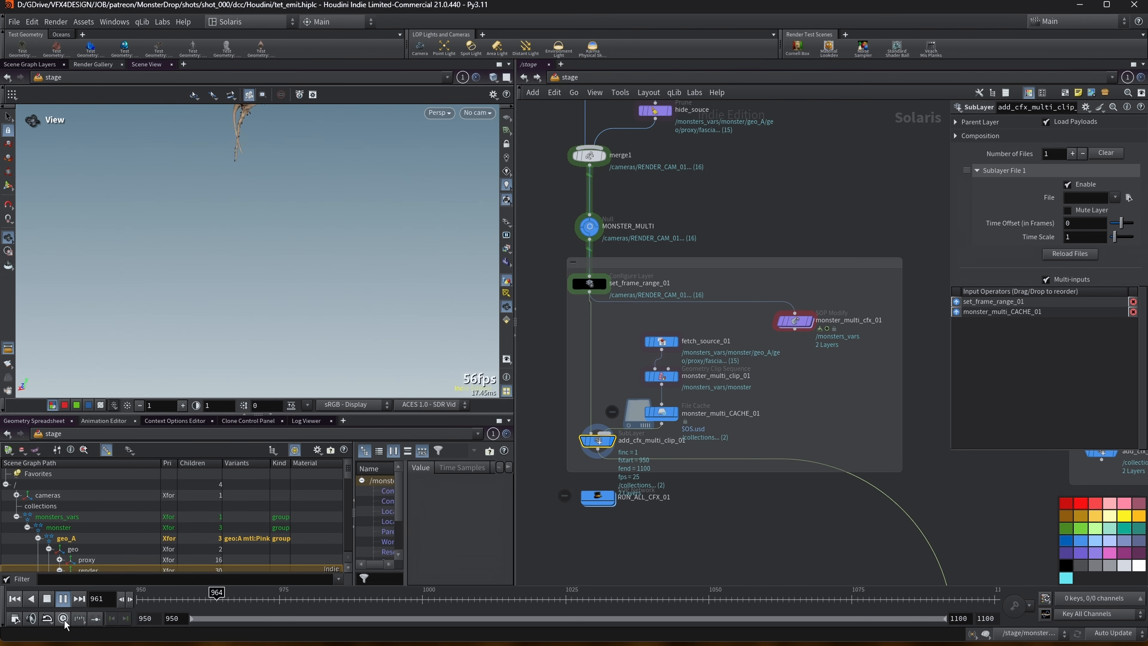
pyautogui.click(164, 603)
pyautogui.moveTo(164, 603)
pyautogui.mouseDown()
pyautogui.moveTo(609, 608)
pyautogui.moveTo(154, 619)
pyautogui.mouseUp()
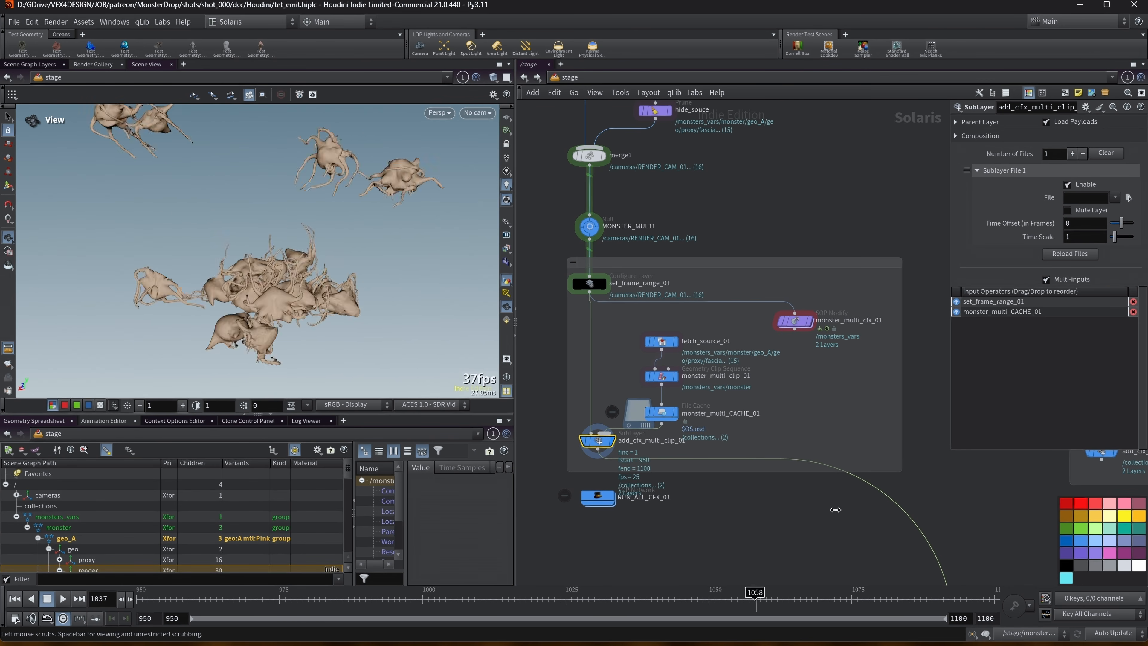
# Step: Enlarge the scene graph, check the viewport's display purposes, and collapse geo_A's render prim with its proxy prim selected
pyautogui.scroll(3, 324, 246)
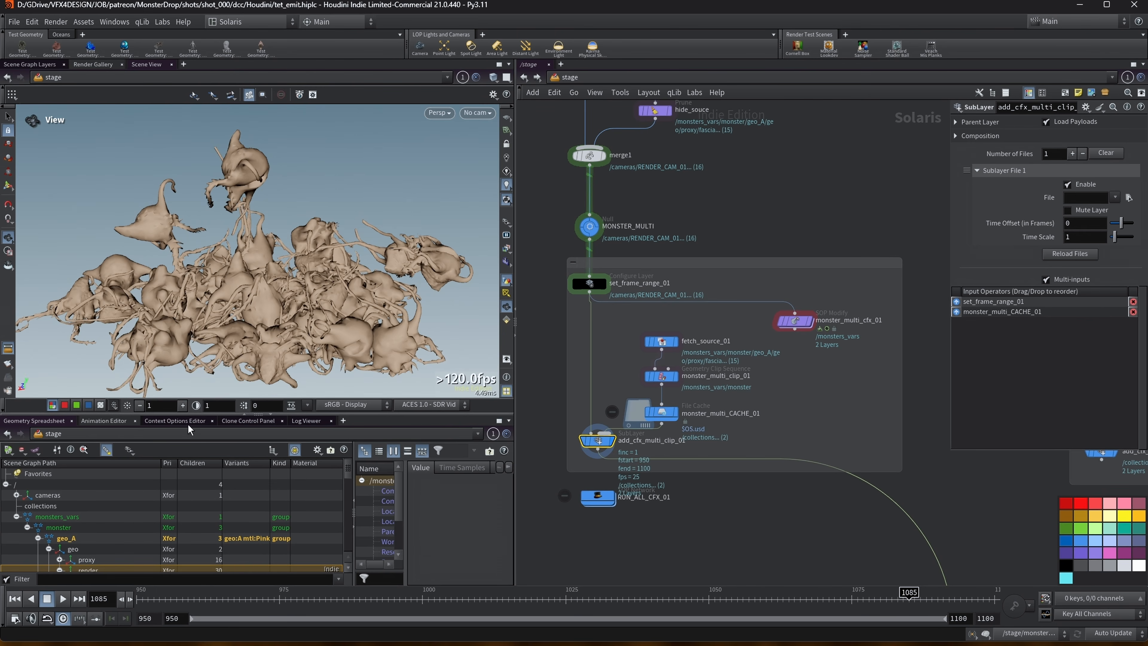
pyautogui.moveTo(203, 413); pyautogui.dragTo(207, 367)
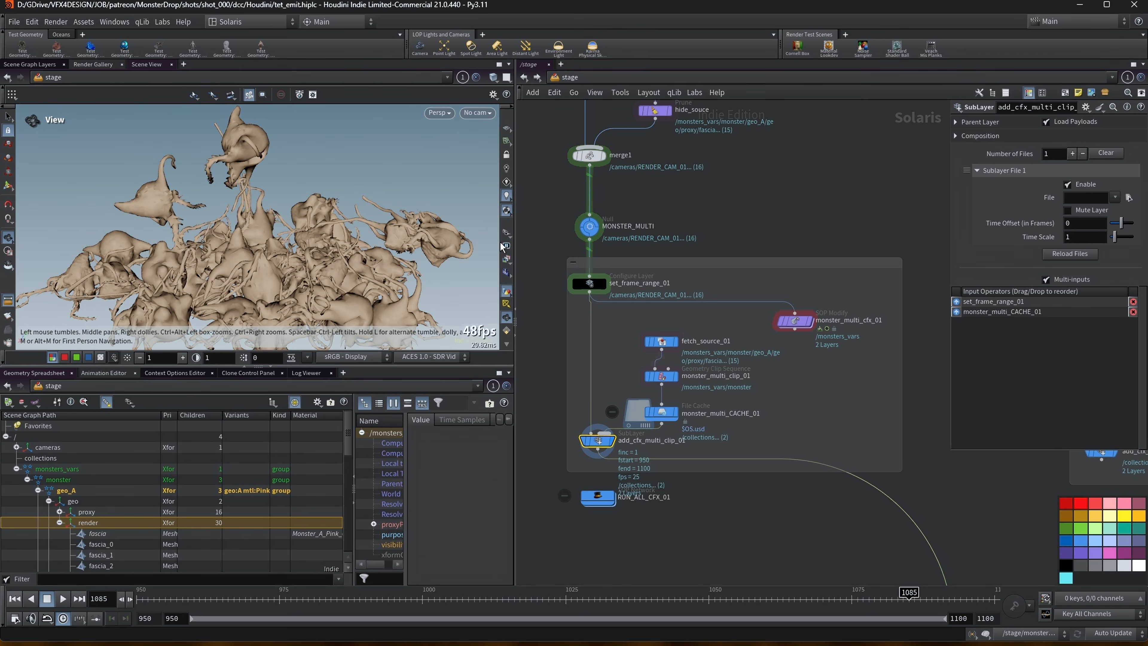
pyautogui.click(507, 233)
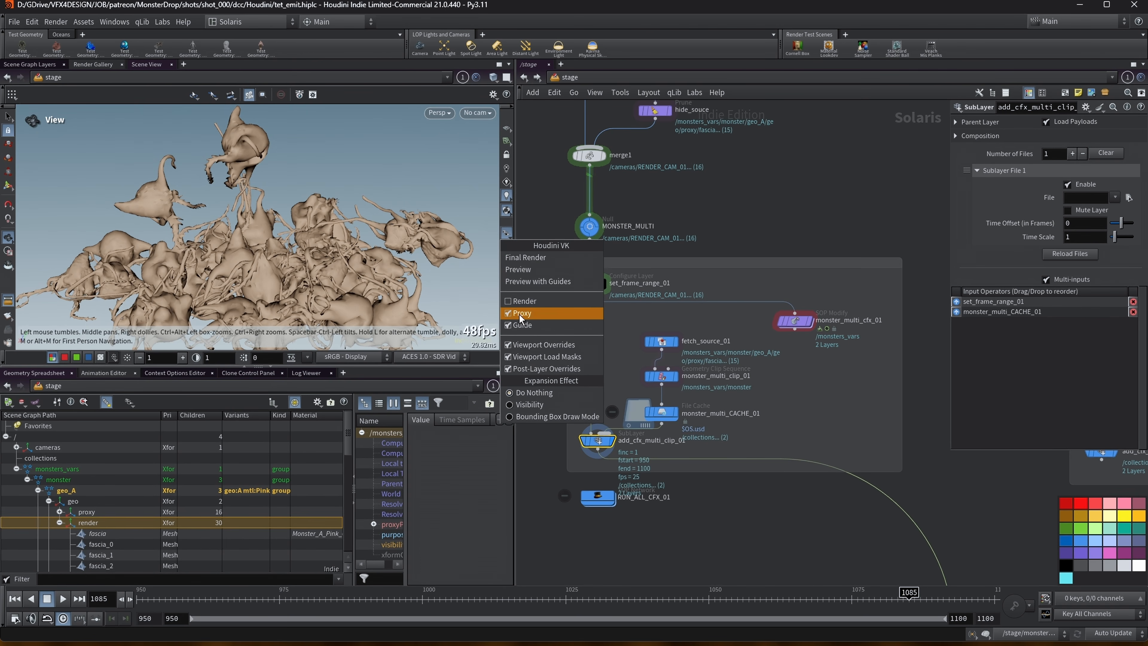
pyautogui.click(543, 162)
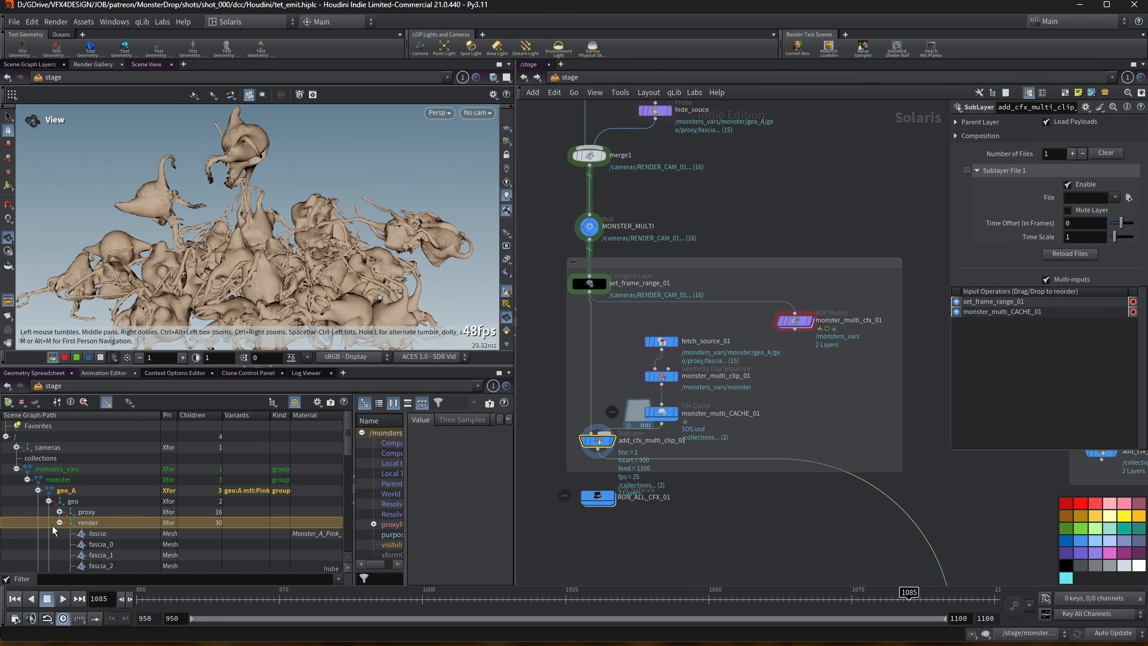
pyautogui.click(83, 513)
pyautogui.click(60, 523)
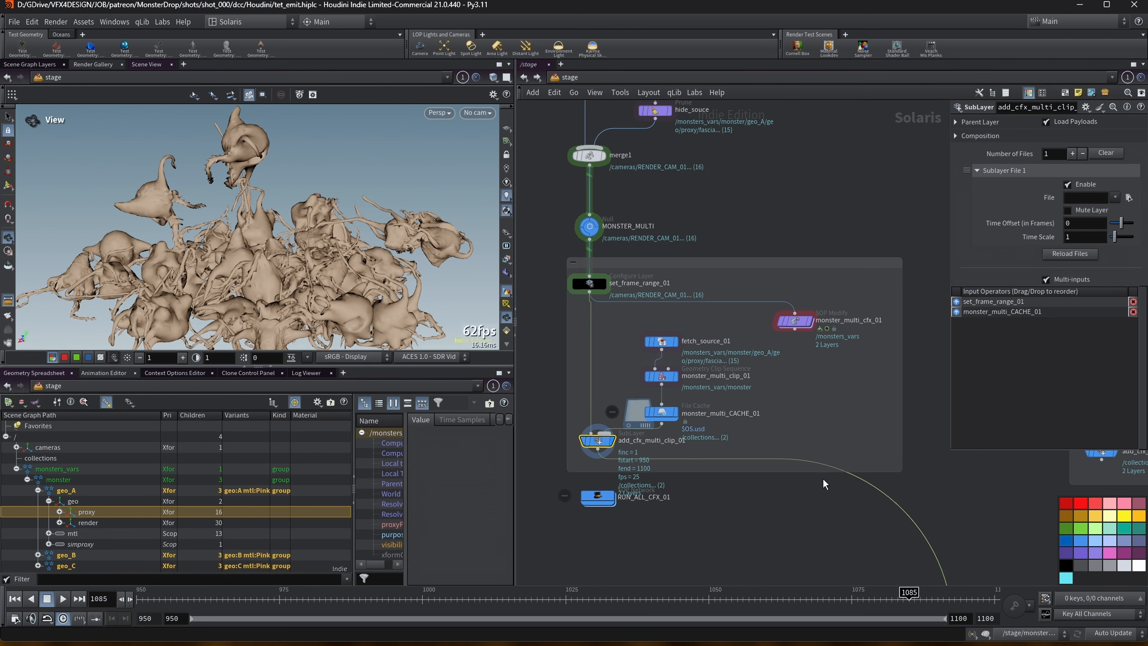
# Step: Jump to frame 950, select the monster_multi_cfx_01 SOP Modify node, and widen its parameter area and the network view
pyautogui.moveTo(701, 440); pyautogui.dragTo(684, 445, button='middle')
pyautogui.click(136, 600)
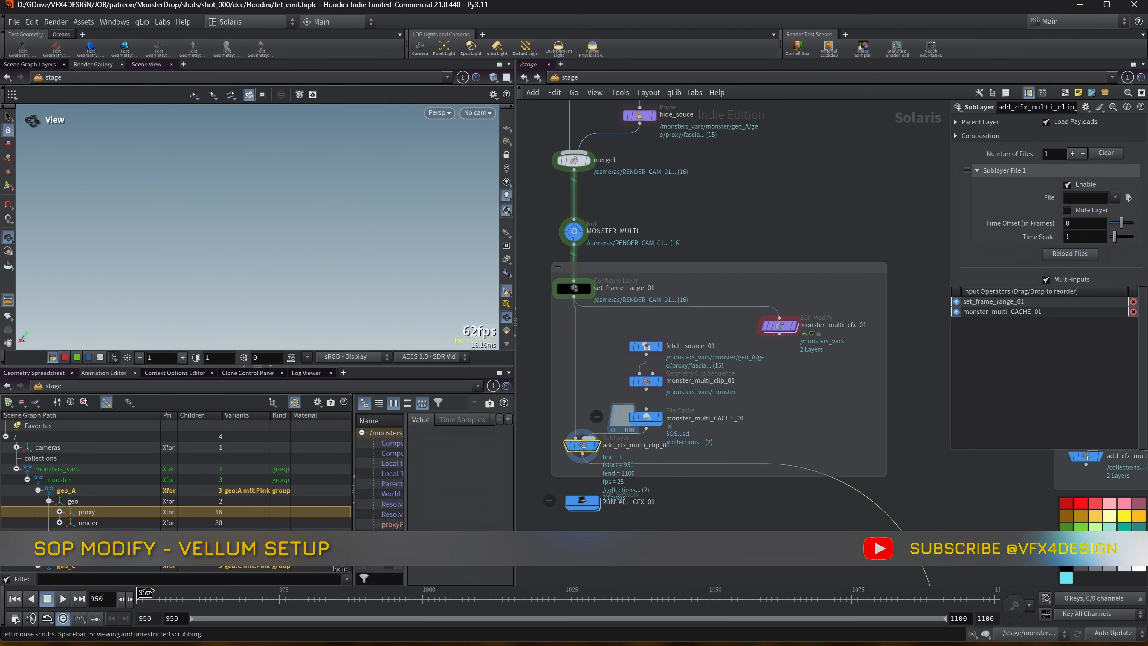
pyautogui.click(785, 332)
pyautogui.moveTo(783, 226); pyautogui.dragTo(765, 231, button='middle')
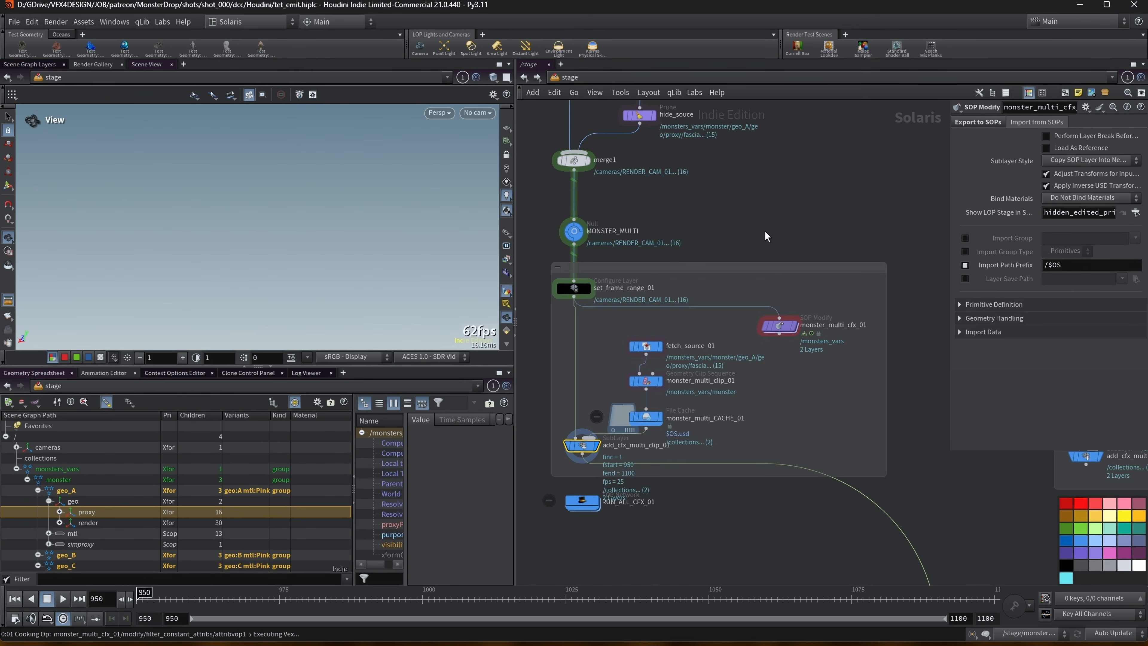
pyautogui.moveTo(947, 169); pyautogui.dragTo(796, 168)
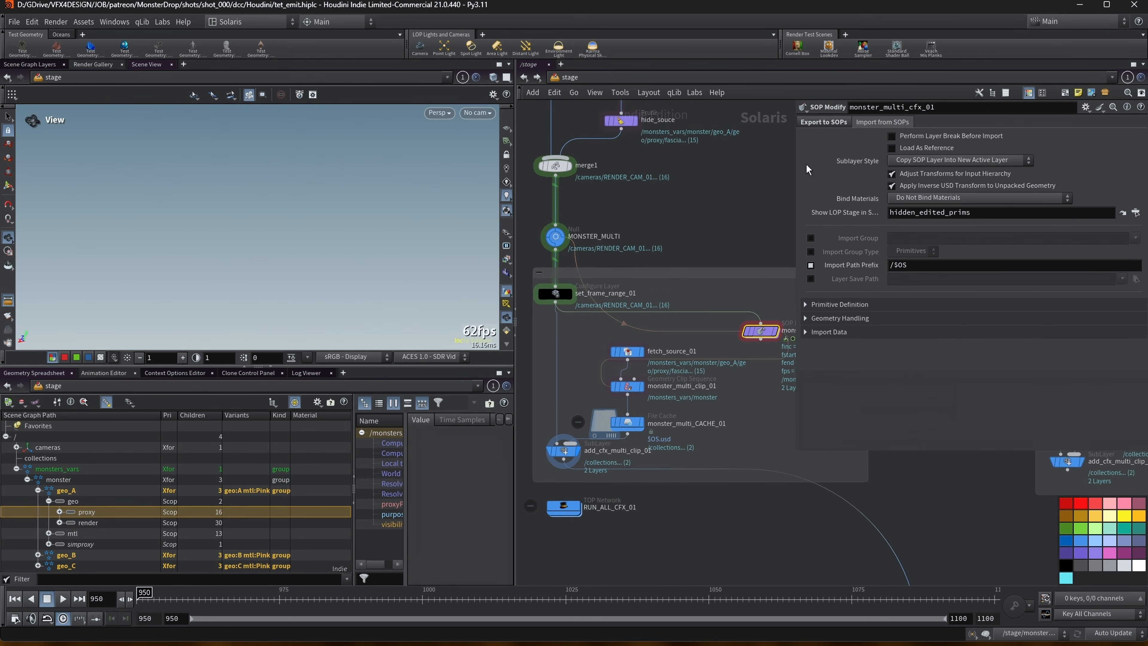
pyautogui.moveTo(770, 168); pyautogui.dragTo(708, 246, button='middle')
pyautogui.moveTo(514, 168); pyautogui.dragTo(360, 168)
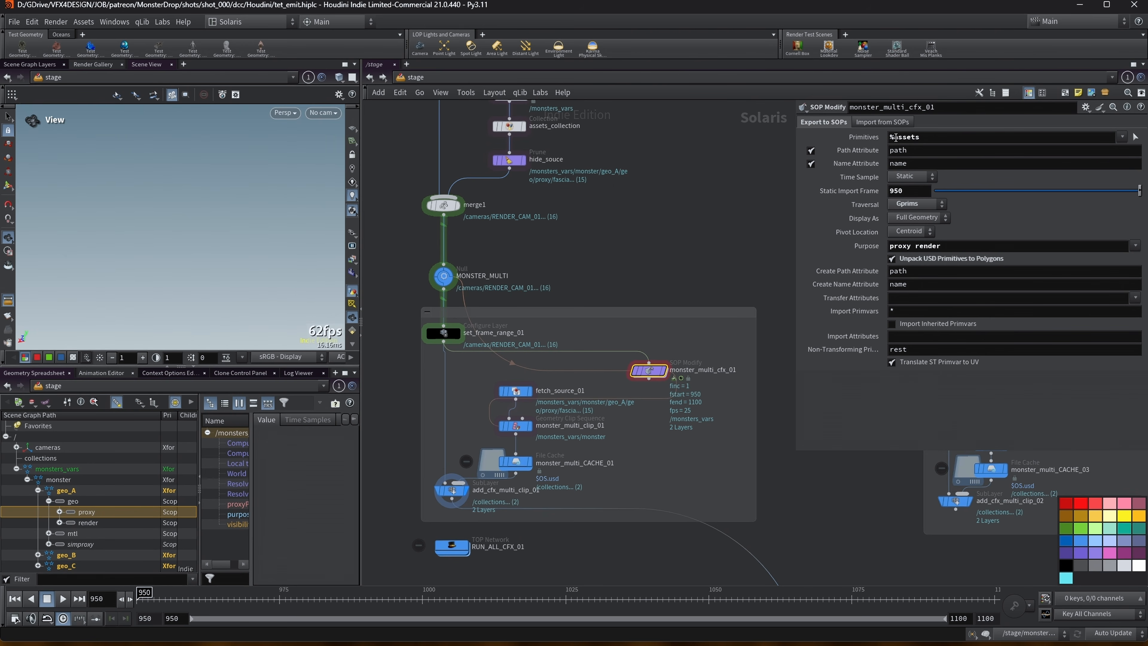
# Step: Trace the %assets primitives of monster_multi_cfx_01 upstream to the assets_collection node, keeping the SOP Modify node selected
pyautogui.moveTo(632, 200); pyautogui.dragTo(622, 255, button='middle')
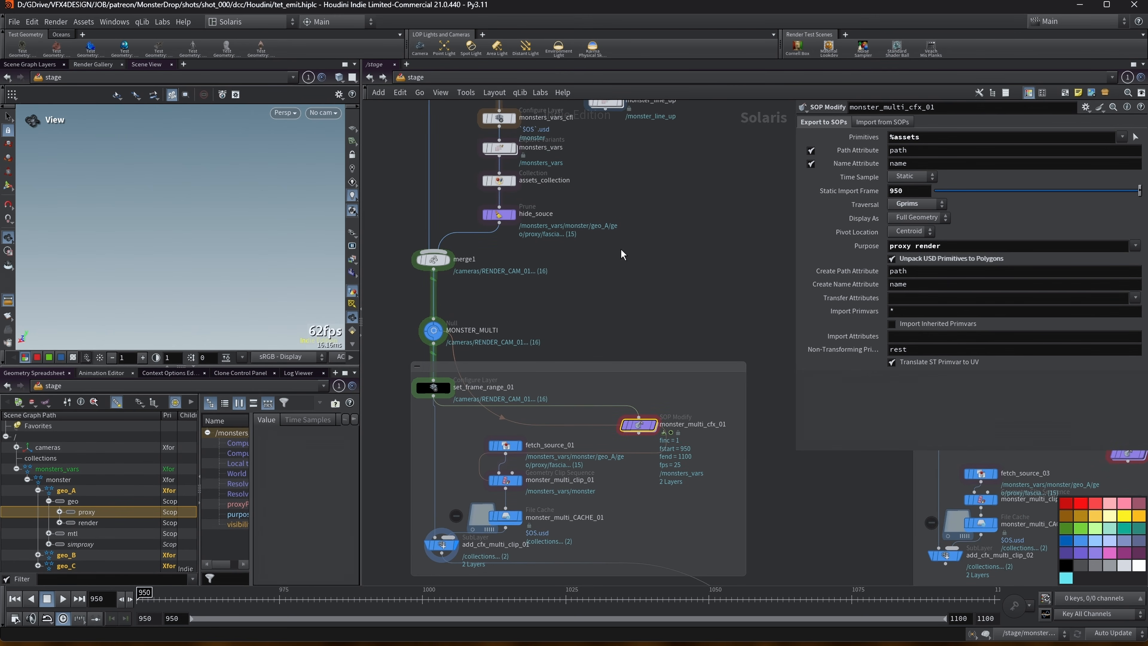
pyautogui.click(499, 180)
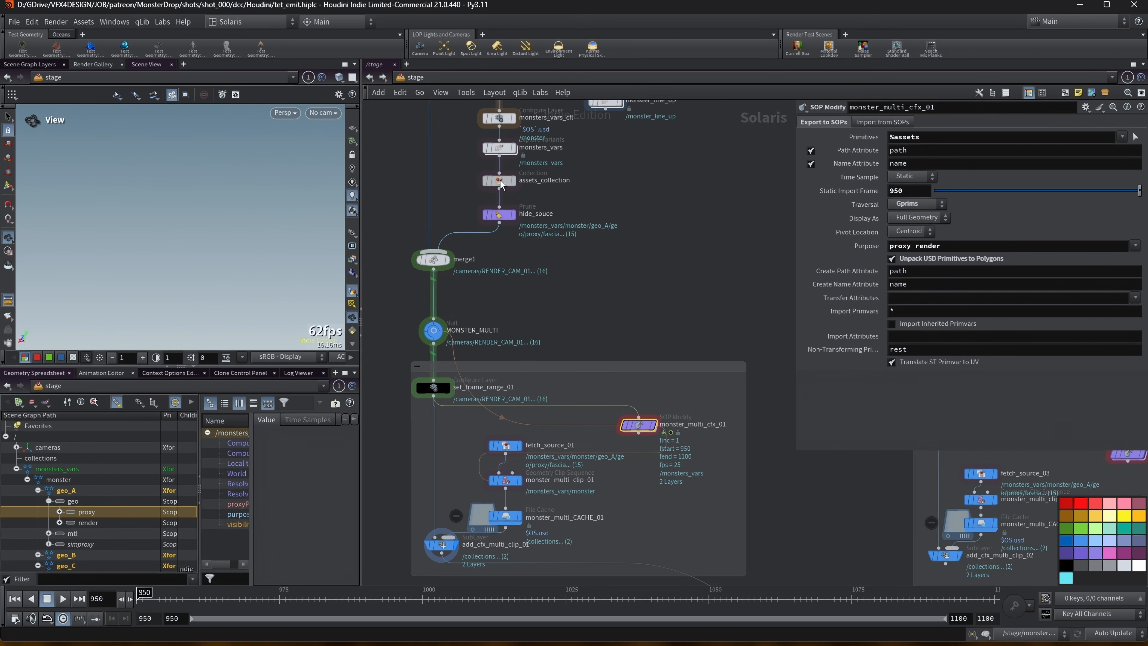
pyautogui.click(649, 425)
pyautogui.moveTo(594, 316); pyautogui.dragTo(598, 360, button='middle')
pyautogui.scroll(-2, 599, 360)
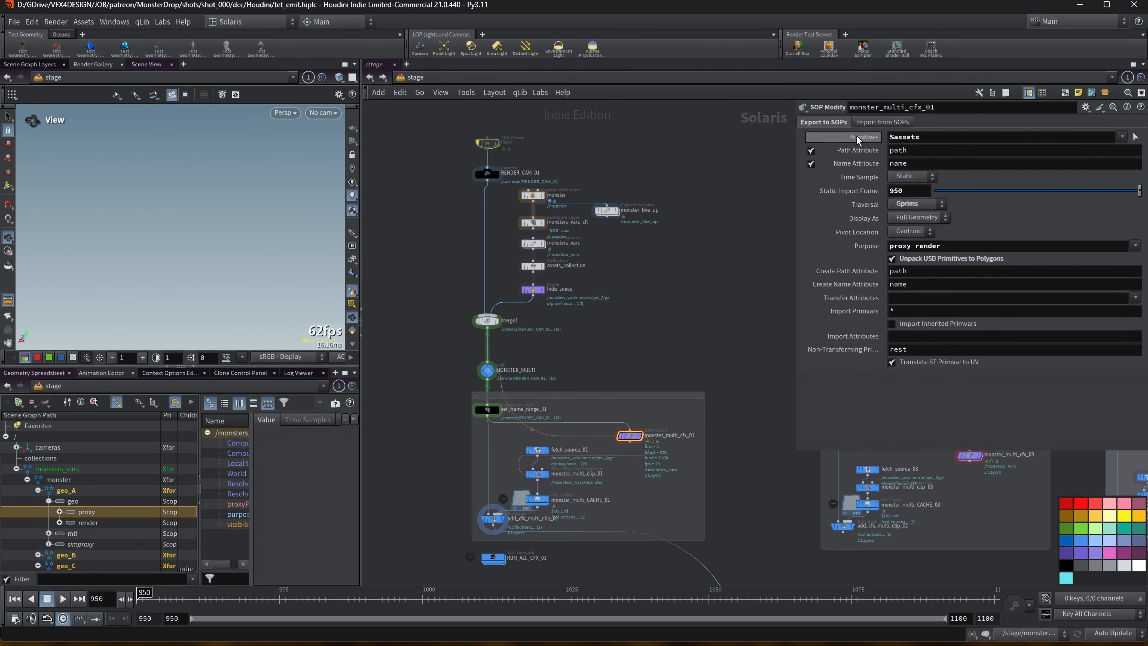
# Step: Examine the Purpose value of monster_multi_cfx_01 and compare its Import from SOPs and Export to SOPs settings
pyautogui.moveTo(634, 439)
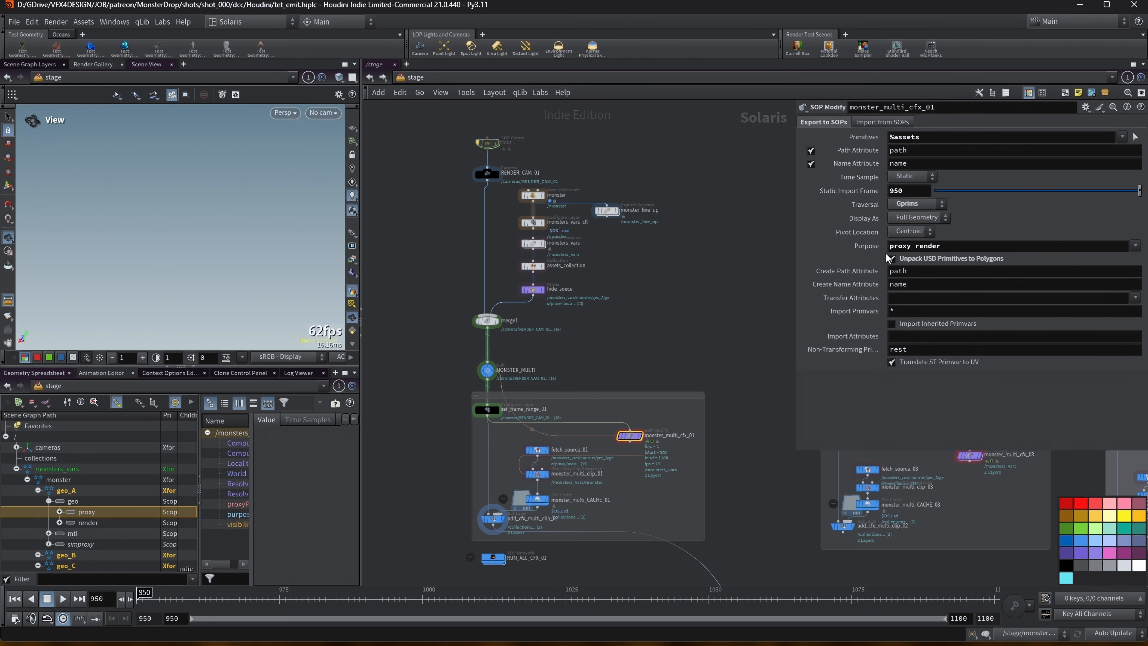
pyautogui.doubleClick(909, 246)
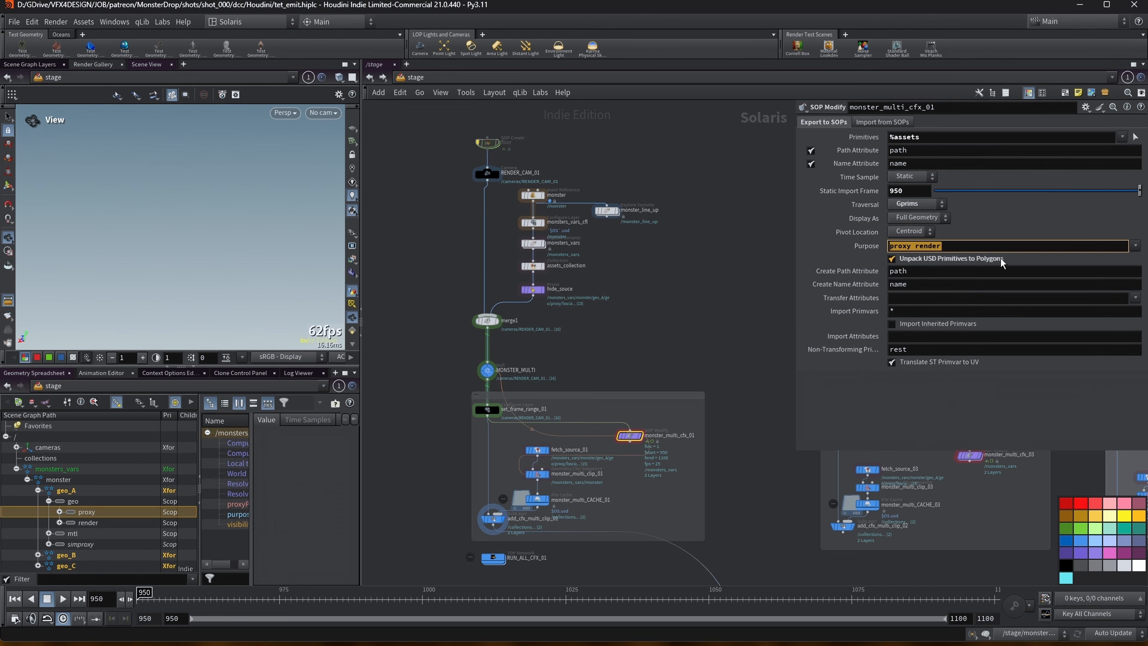
pyautogui.moveTo(654, 329); pyautogui.dragTo(672, 324, button='middle')
pyautogui.click(862, 126)
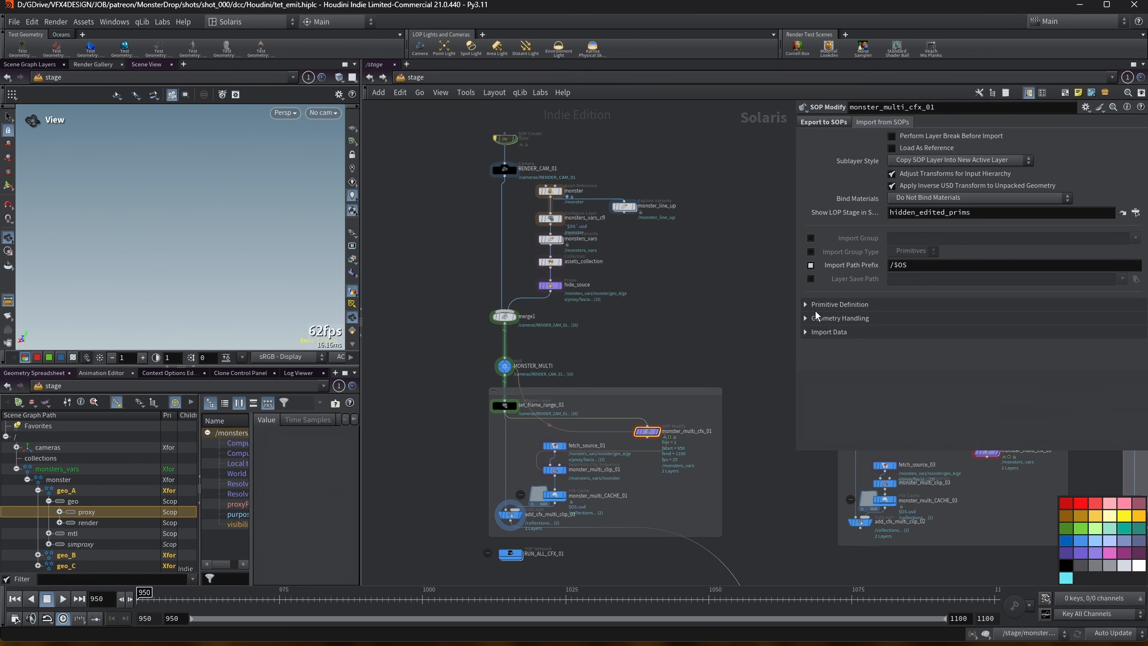
pyautogui.click(815, 120)
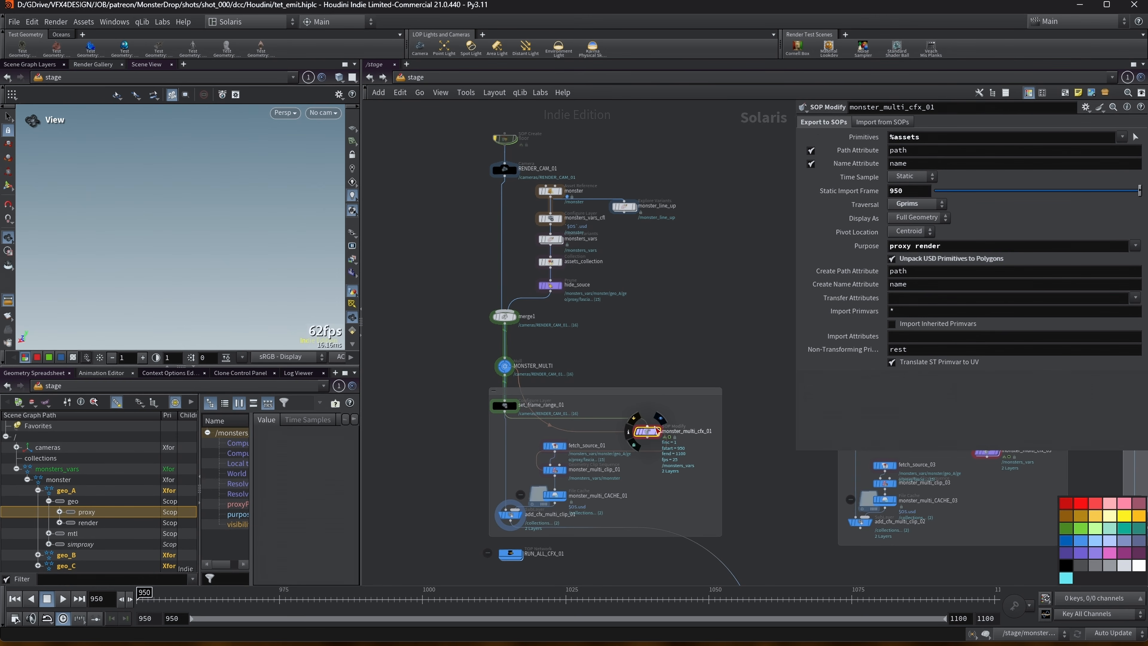
# Step: Enter the monster_multi_cfx_01 node, frame its whole SOP network, and return to the stage level
pyautogui.doubleClick(648, 433)
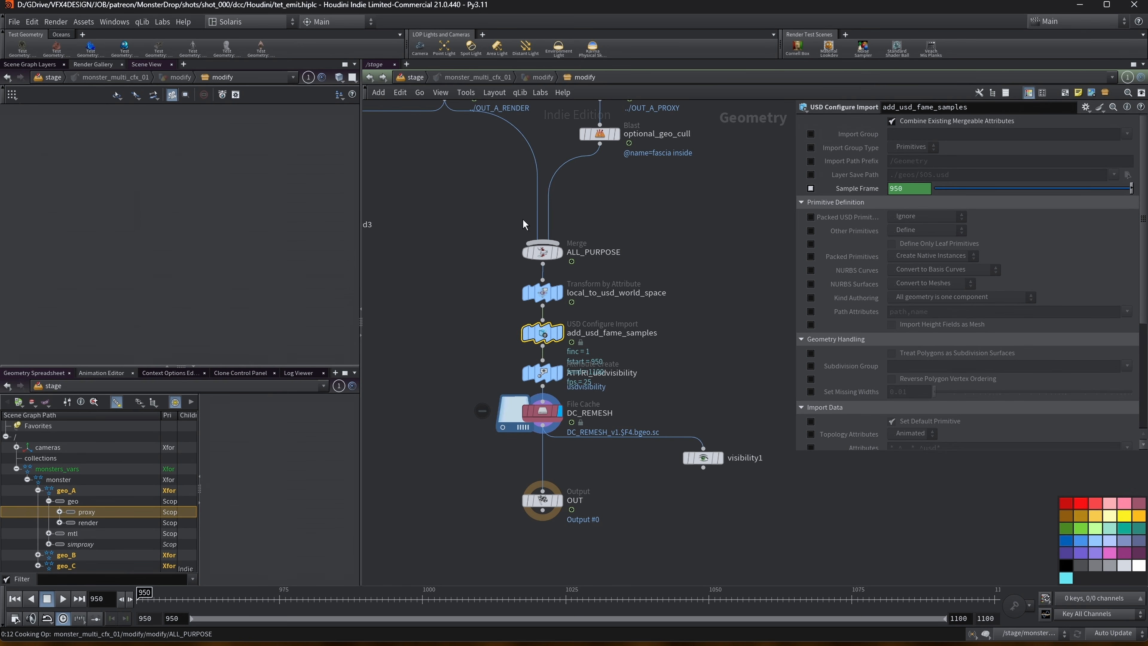
pyautogui.press('h')
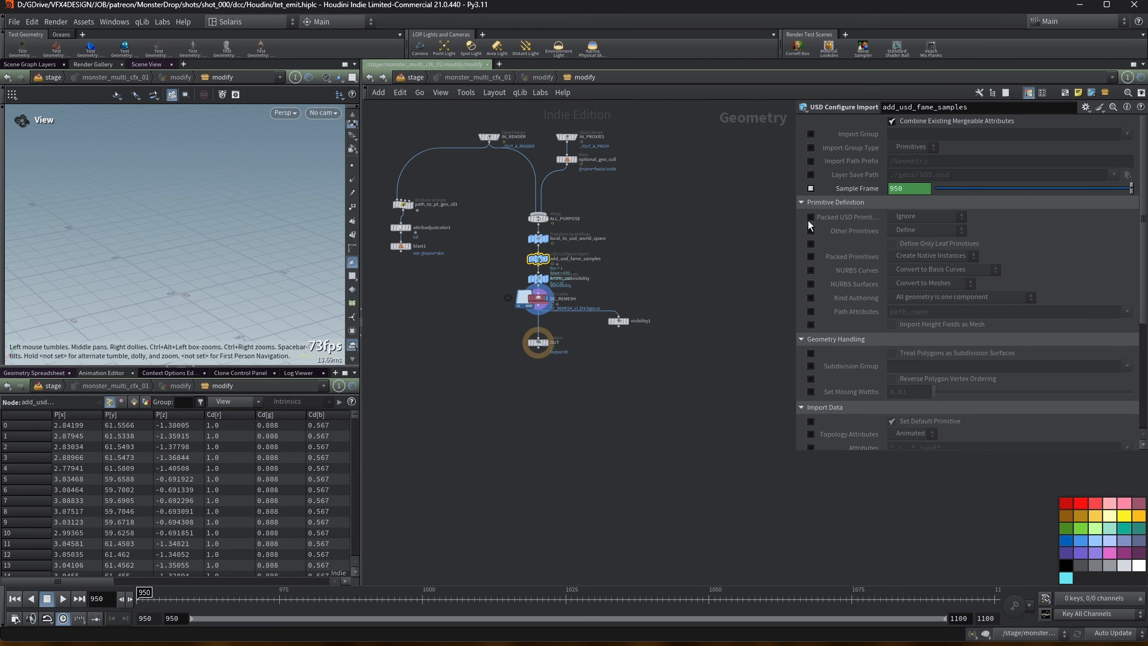
pyautogui.press('u')
pyautogui.press('u')
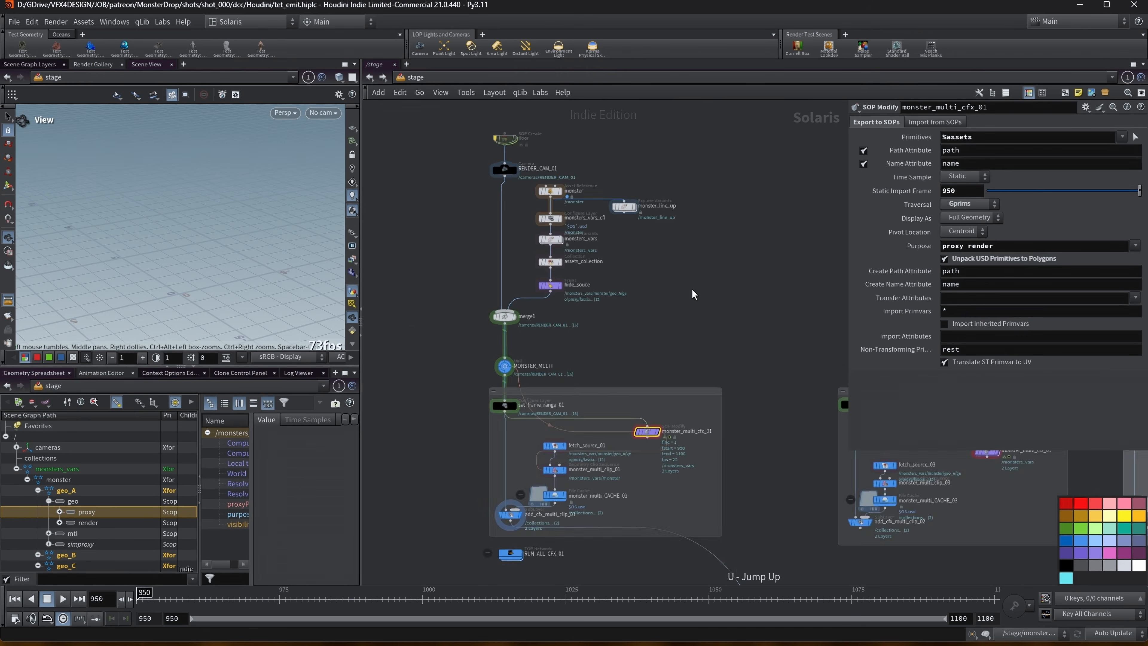
# Step: Look over the monster branches and simulation setup inside the monster_multi_cfx_01 SOP network and go back up to the stage
pyautogui.moveTo(546, 304); pyautogui.dragTo(478, 297, button='middle')
pyautogui.moveTo(630, 277); pyautogui.dragTo(480, 236, button='middle')
pyautogui.moveTo(460, 192); pyautogui.dragTo(660, 240, button='middle')
pyautogui.scroll(3, 479, 392)
pyautogui.doubleClick(501, 375)
pyautogui.scroll(-2, 685, 156)
pyautogui.scroll(-2, 684, 157)
pyautogui.moveTo(683, 157); pyautogui.dragTo(643, 308, button='middle')
pyautogui.scroll(-2, 608, 210)
pyautogui.moveTo(609, 162); pyautogui.dragTo(645, 366, button='middle')
pyautogui.moveTo(631, 251); pyautogui.dragTo(692, 368, button='middle')
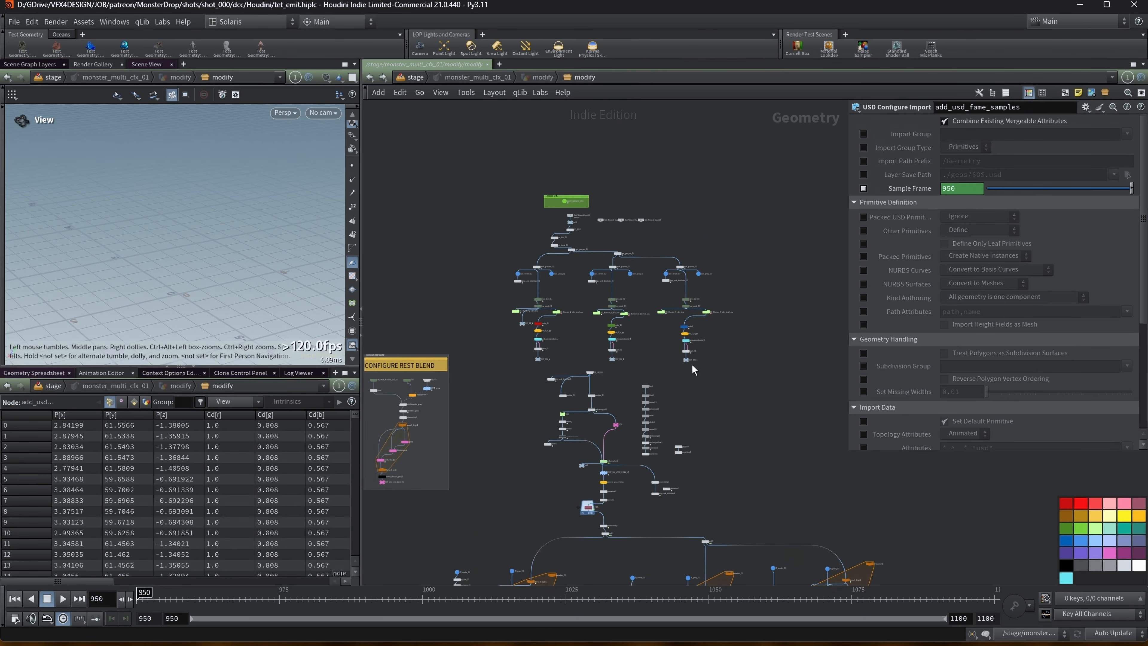
pyautogui.scroll(5, 578, 217)
pyautogui.scroll(2, 493, 210)
pyautogui.moveTo(496, 224); pyautogui.dragTo(690, 182, button='middle')
pyautogui.scroll(-2, 497, 194)
pyautogui.press('u')
# Step: Enter the monster_multi_cfx_01 SOP network, narrow the parameter area, and display the null1 node under the first sub-network input
pyautogui.scroll(3, 516, 376)
pyautogui.scroll(2, 690, 185)
pyautogui.scroll(-2, 667, 400)
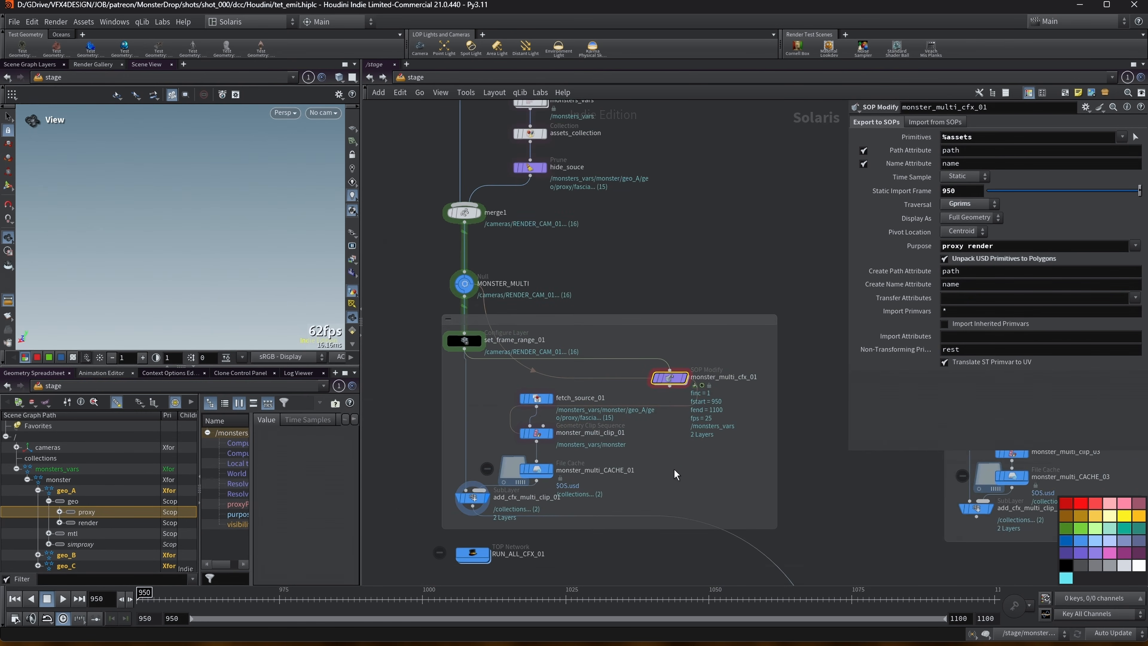
pyautogui.moveTo(672, 469); pyautogui.dragTo(655, 424, button='middle')
pyautogui.scroll(1, 655, 423)
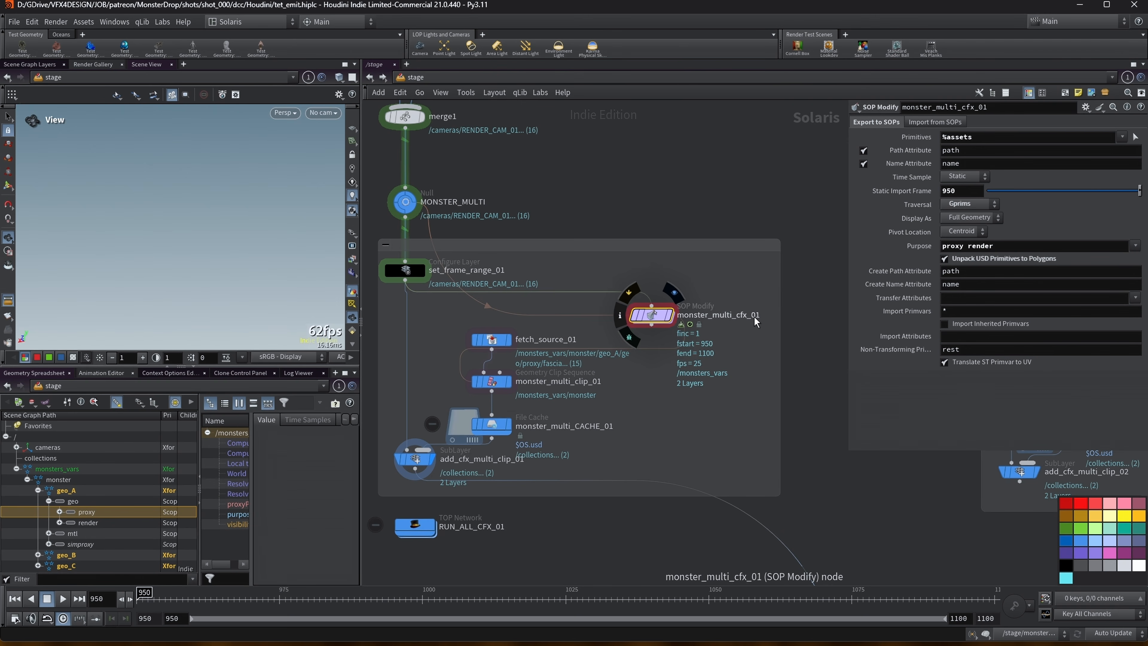
pyautogui.doubleClick(651, 315)
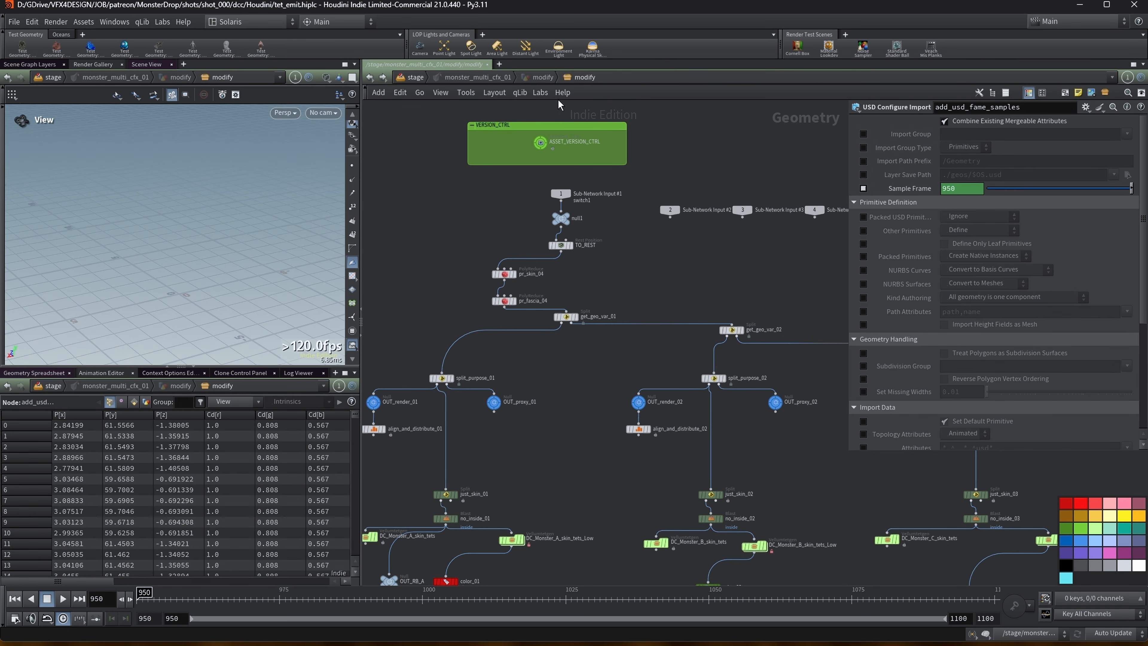
pyautogui.moveTo(734, 170); pyautogui.dragTo(744, 173, button='middle')
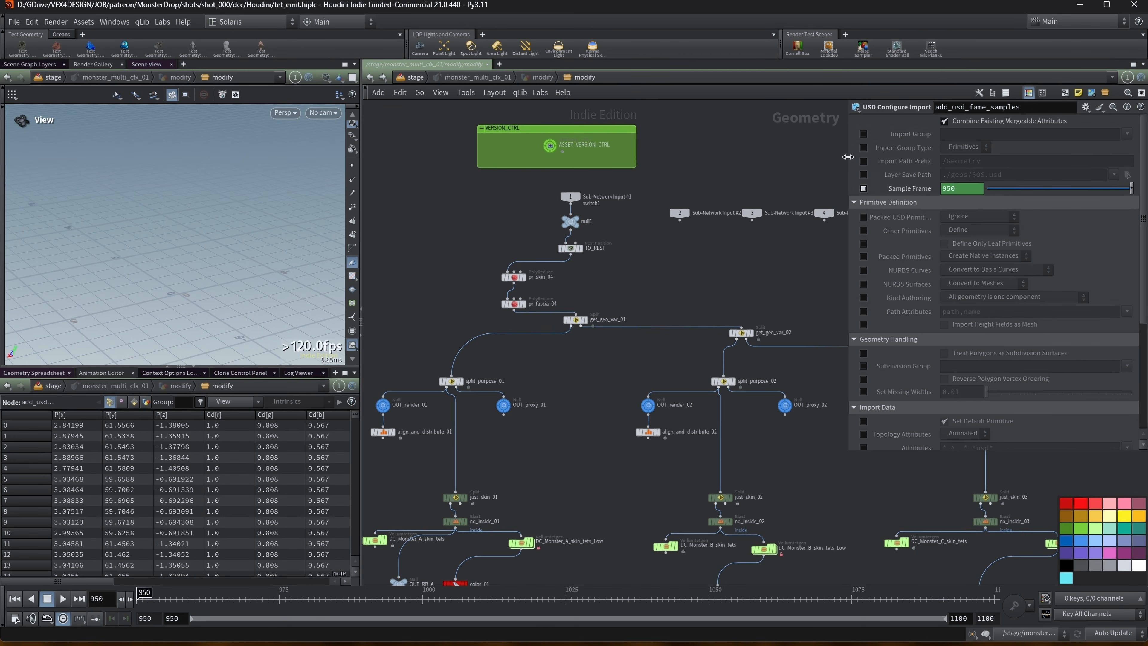
pyautogui.moveTo(849, 163); pyautogui.dragTo(878, 163)
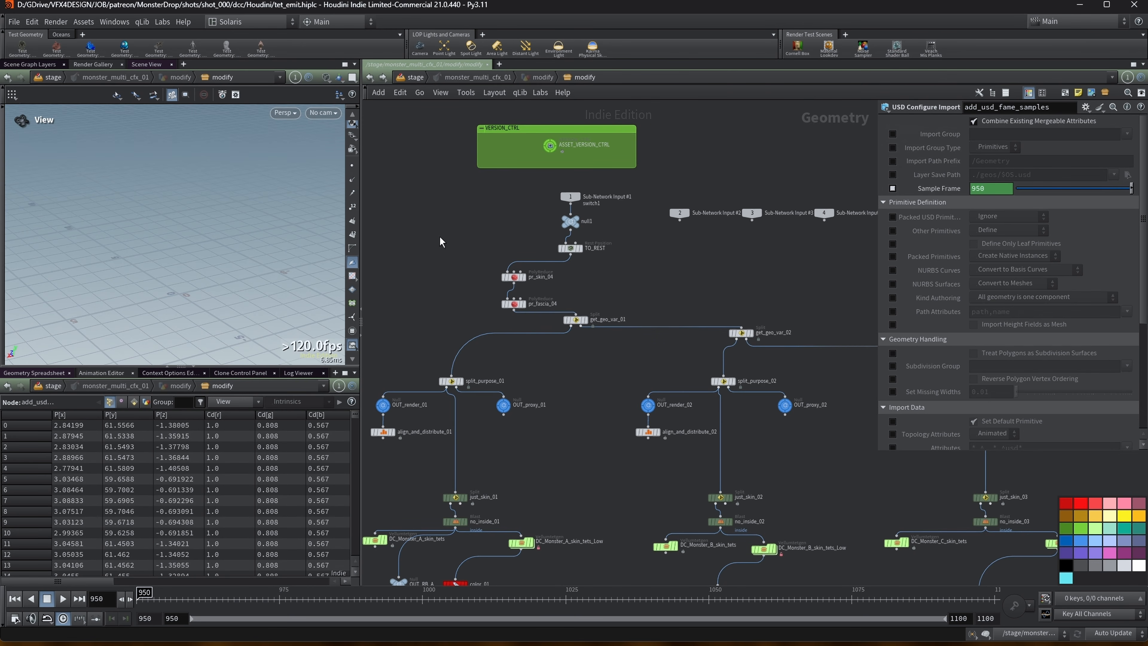
pyautogui.moveTo(650, 279); pyautogui.dragTo(663, 297, button='middle')
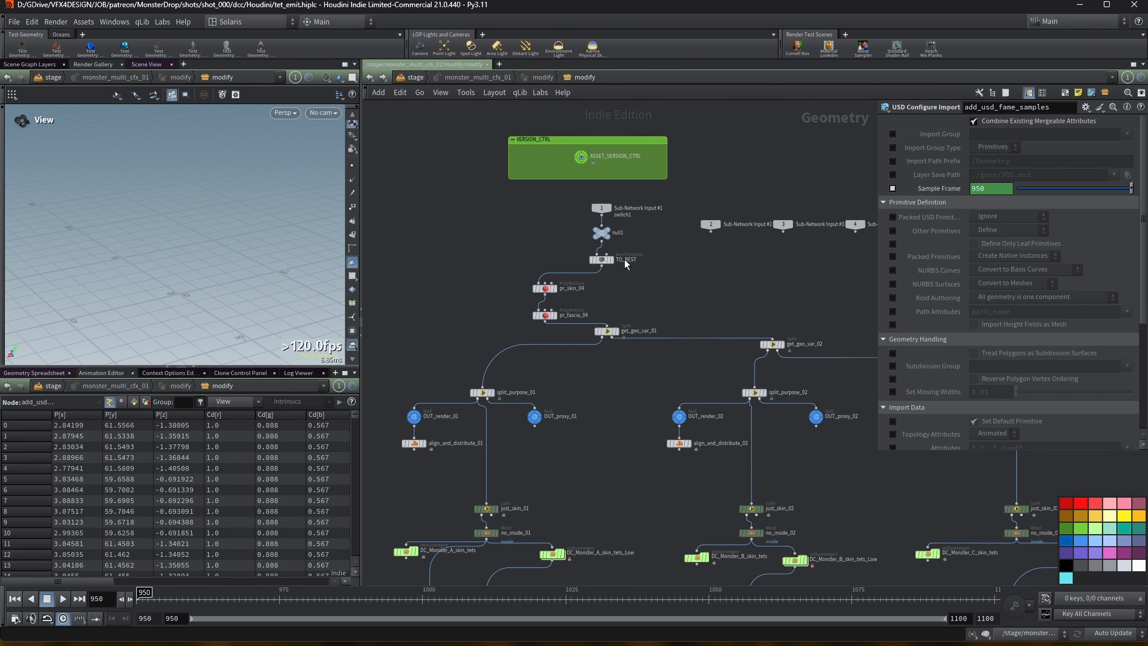
pyautogui.scroll(3, 610, 237)
pyautogui.click(608, 230)
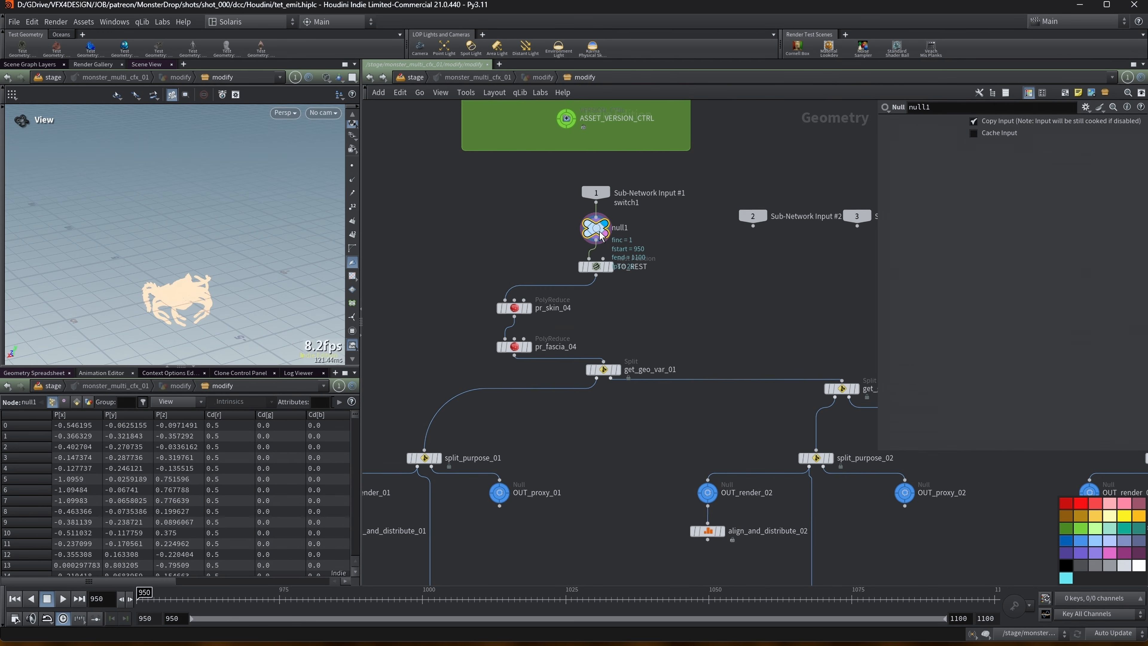
# Step: Reframe the incoming monster in a widened viewport and switch its display to shaded
pyautogui.scroll(4, 180, 290)
pyautogui.moveTo(238, 276); pyautogui.dragTo(222, 312)
pyautogui.moveTo(221, 312); pyautogui.dragTo(247, 242, button='middle')
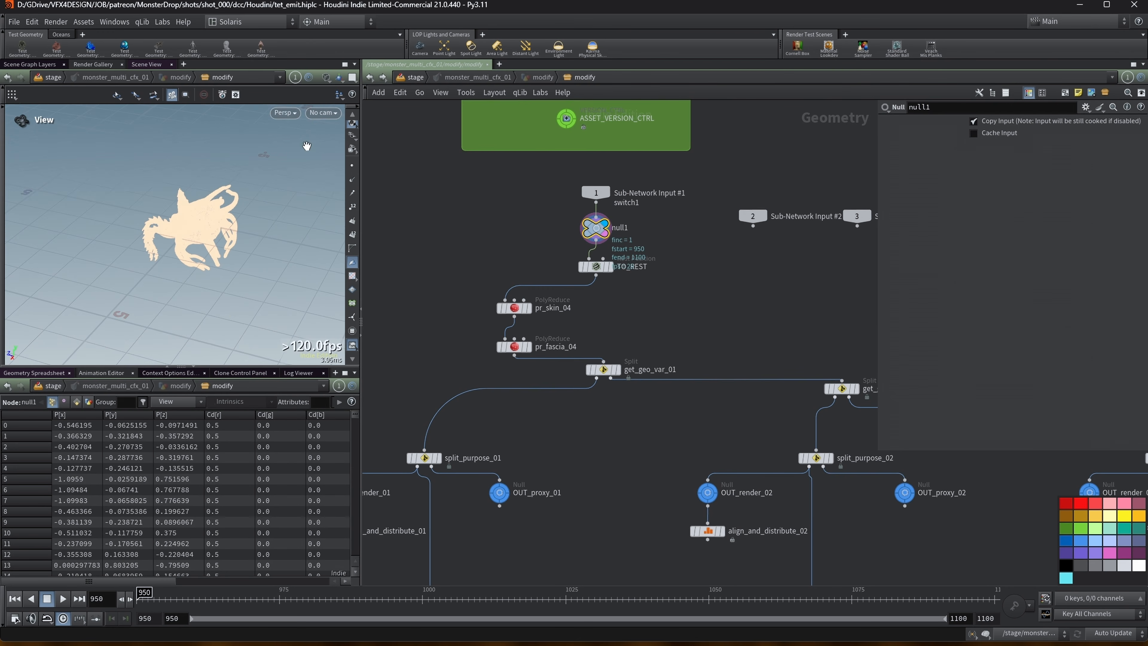
pyautogui.moveTo(361, 133); pyautogui.dragTo(482, 136)
pyautogui.moveTo(289, 226); pyautogui.dragTo(249, 204)
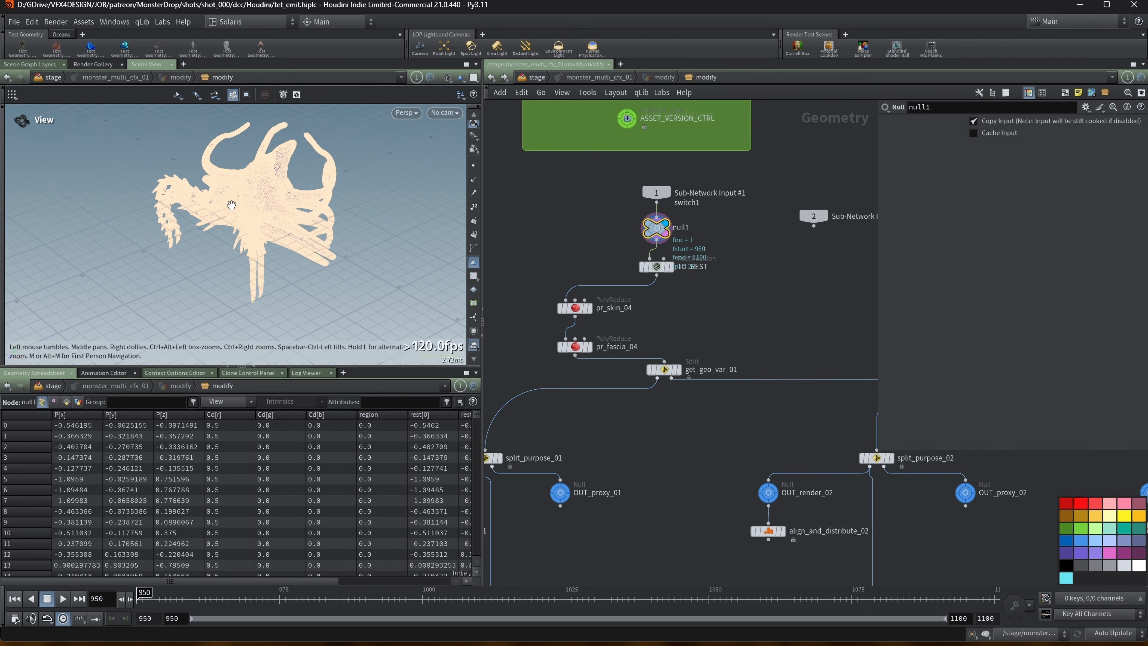
pyautogui.press('w')
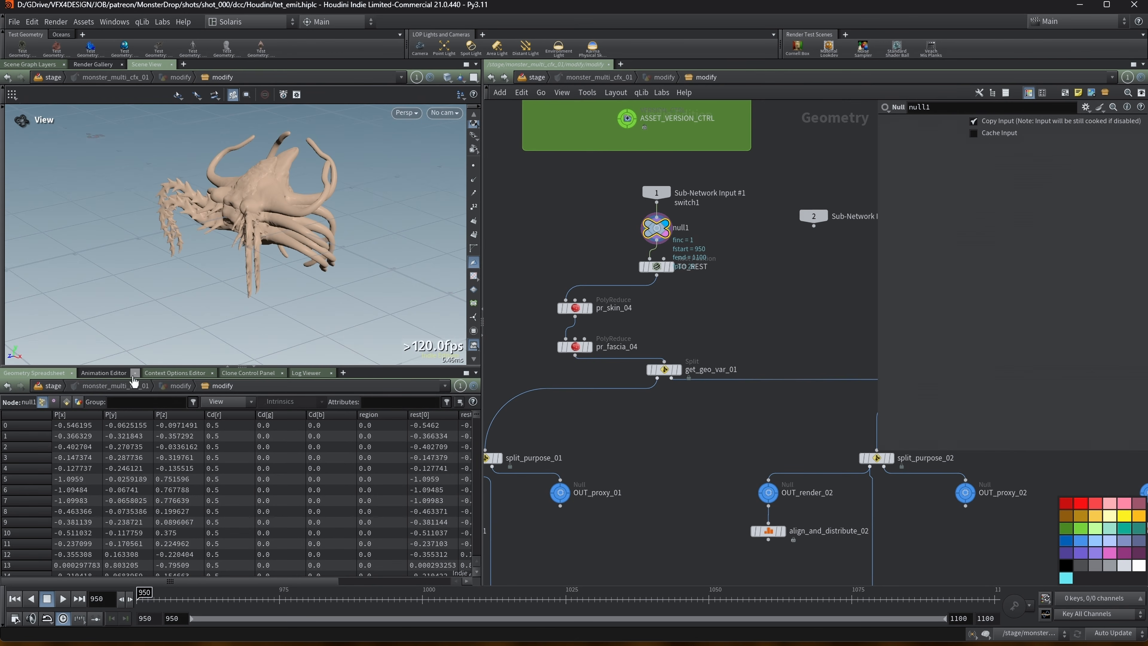
# Step: Show all attributes of null1 in the geometry spreadsheet and switch the listing to primitives
pyautogui.click(226, 402)
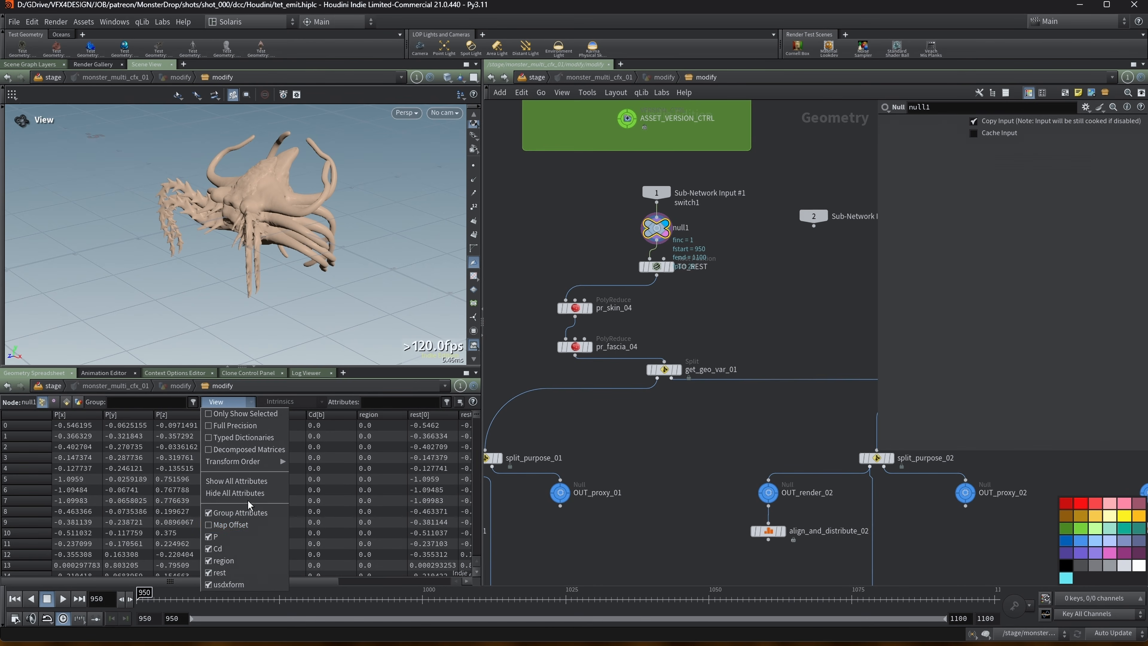
pyautogui.click(228, 480)
pyautogui.click(67, 401)
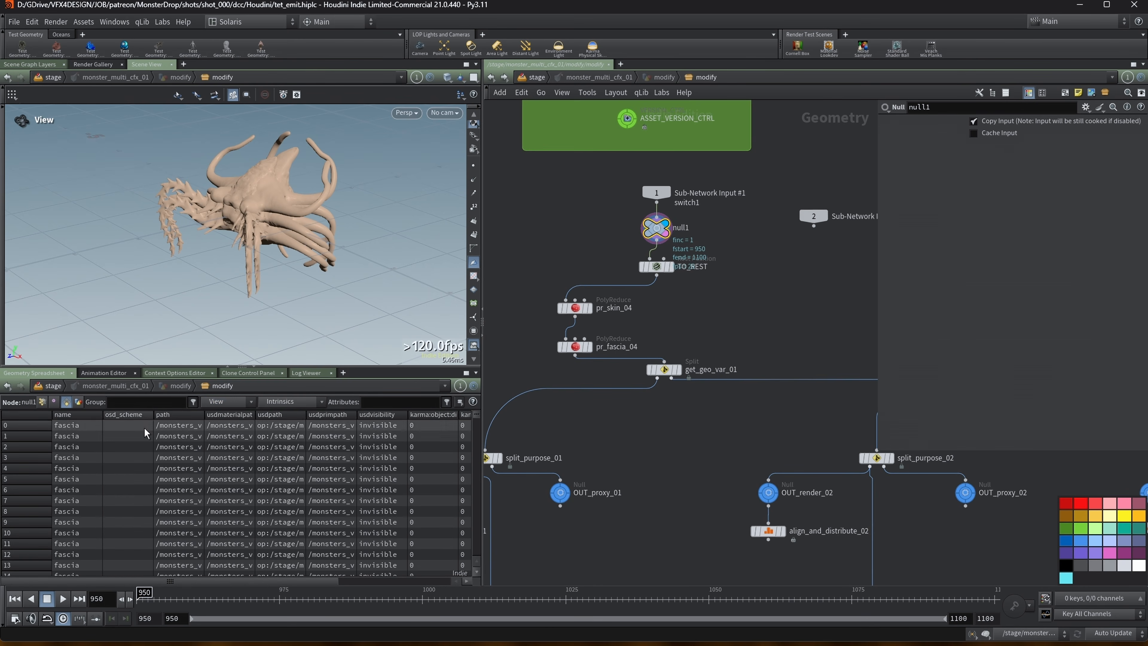
# Step: Hide all primitive attributes in the geometry spreadsheet except path and name
pyautogui.click(230, 402)
pyautogui.click(240, 230)
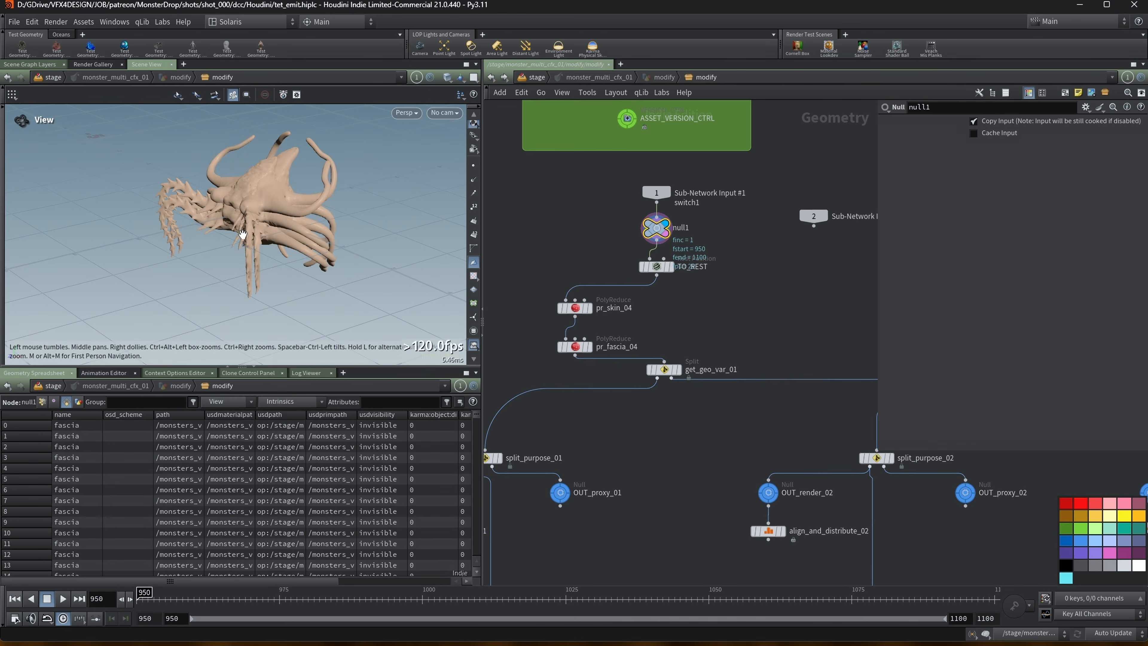
pyautogui.click(231, 402)
pyautogui.click(238, 226)
pyautogui.click(235, 402)
pyautogui.click(223, 297)
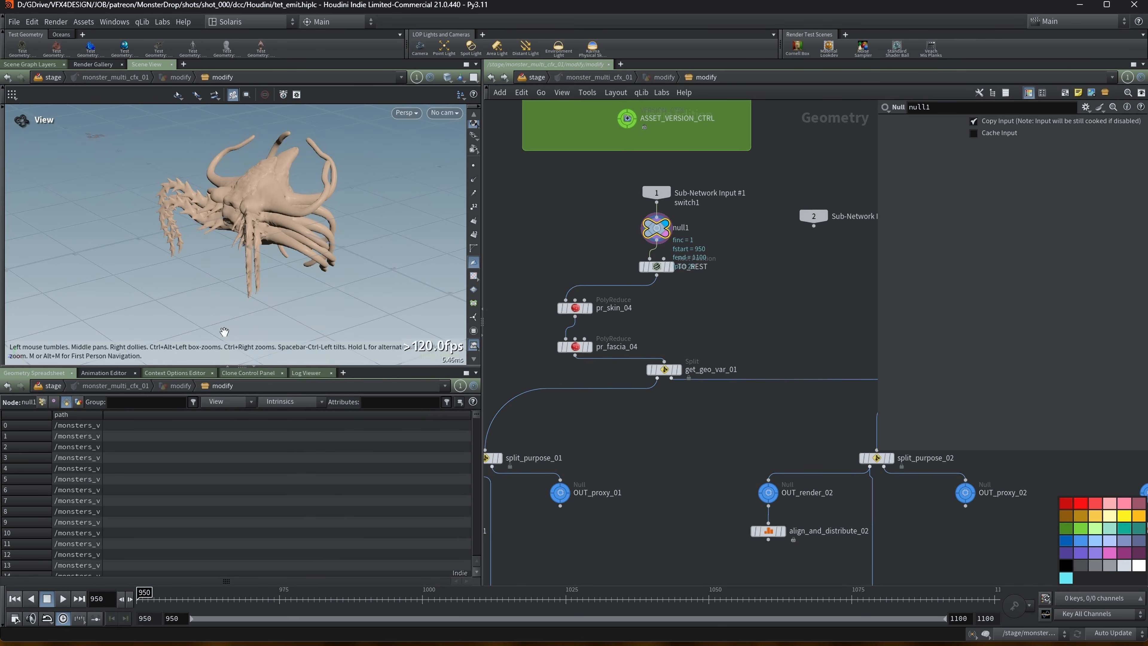
pyautogui.click(231, 402)
pyautogui.click(223, 267)
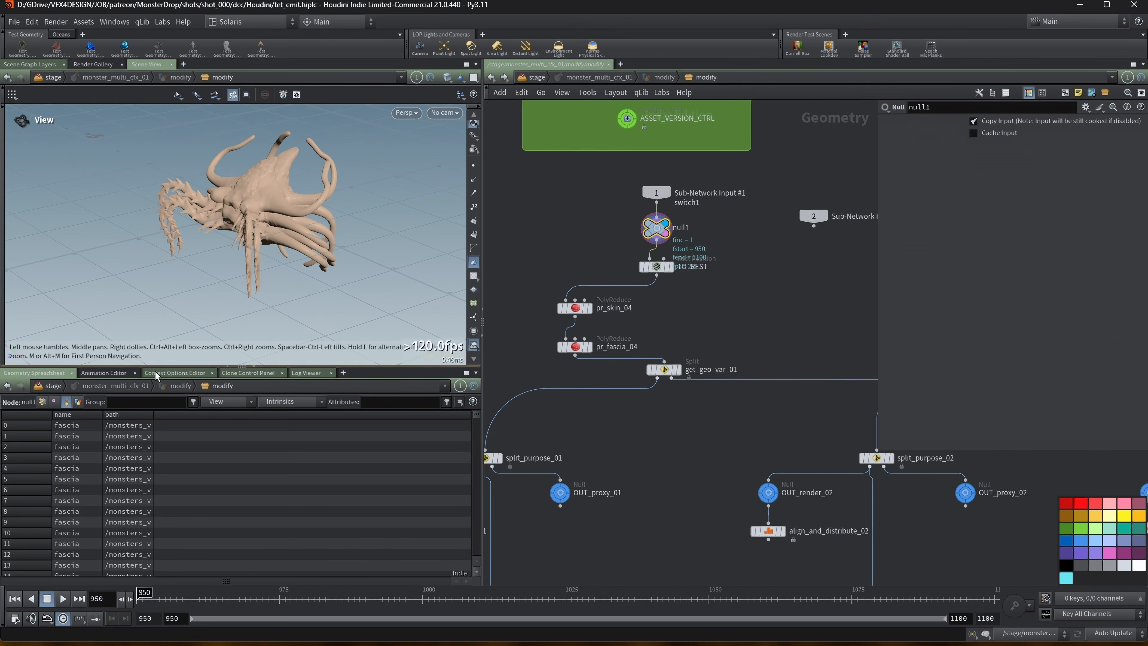
# Step: Widen the path column in the geometry spreadsheet, then display TO_REST and inspect the monster in its rest position
pyautogui.moveTo(154, 412); pyautogui.dragTo(468, 397)
pyautogui.moveTo(673, 277)
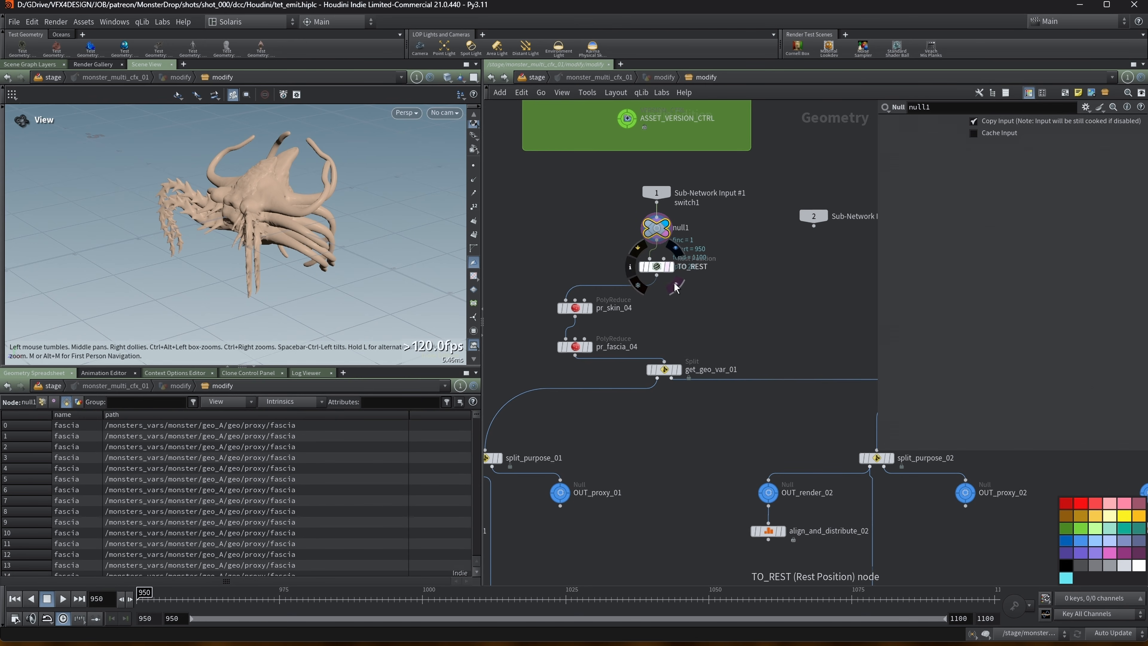
pyautogui.click(676, 286)
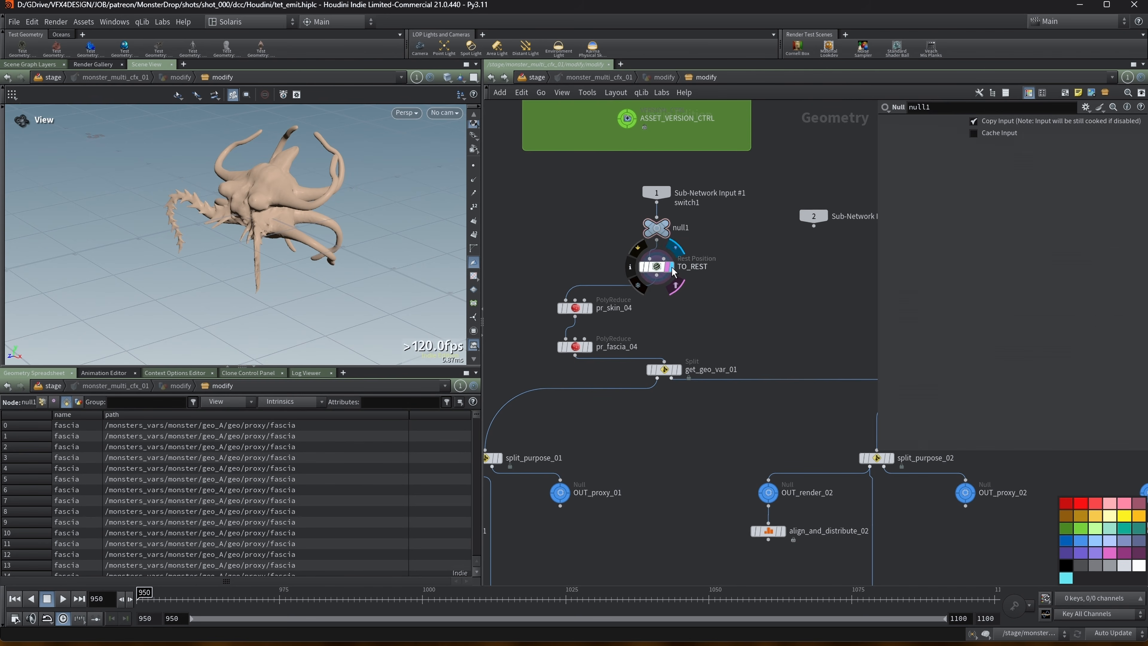
pyautogui.click(658, 268)
pyautogui.keyDown('alt'); pyautogui.moveTo(262, 194); pyautogui.dragTo(227, 188); pyautogui.keyUp('alt')
pyautogui.moveTo(227, 187); pyautogui.dragTo(335, 245, button='right')
pyautogui.moveTo(234, 216); pyautogui.dragTo(311, 169)
pyautogui.hotkey('shift', 'w')
pyautogui.hotkey('shift', 'w')
# Step: Paste a copy of align_and_distribute_01 beside TO_REST, wire it to TO_REST's output, and display it
pyautogui.scroll(-2, 626, 284)
pyautogui.moveTo(796, 344)
pyautogui.mouseDown(button='middle')
pyautogui.moveTo(899, 366)
pyautogui.moveTo(834, 358)
pyautogui.mouseUp(button='middle')
pyautogui.click(499, 463)
pyautogui.hotkey('ctrl', 'c')
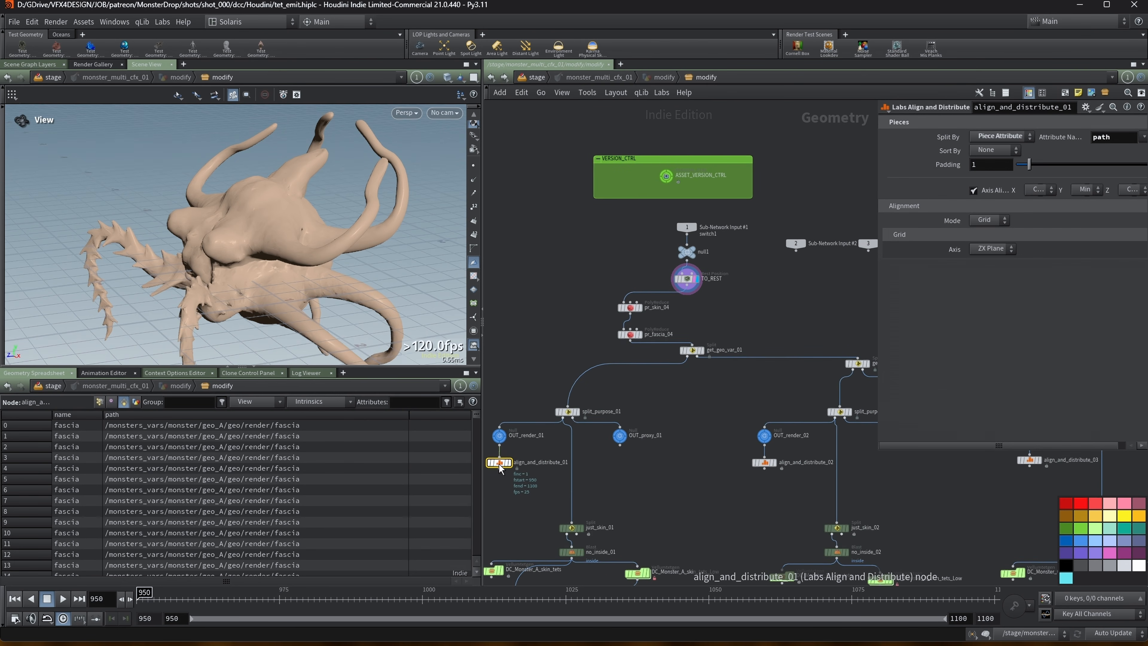
pyautogui.hotkey('ctrl', 'v')
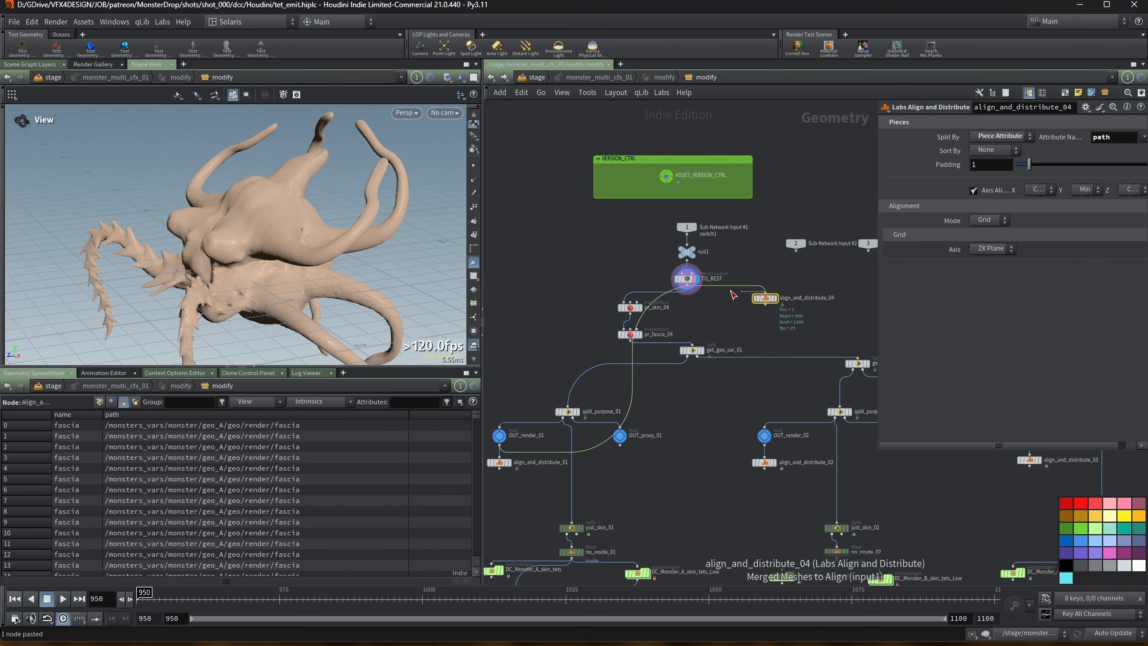
pyautogui.click(777, 299)
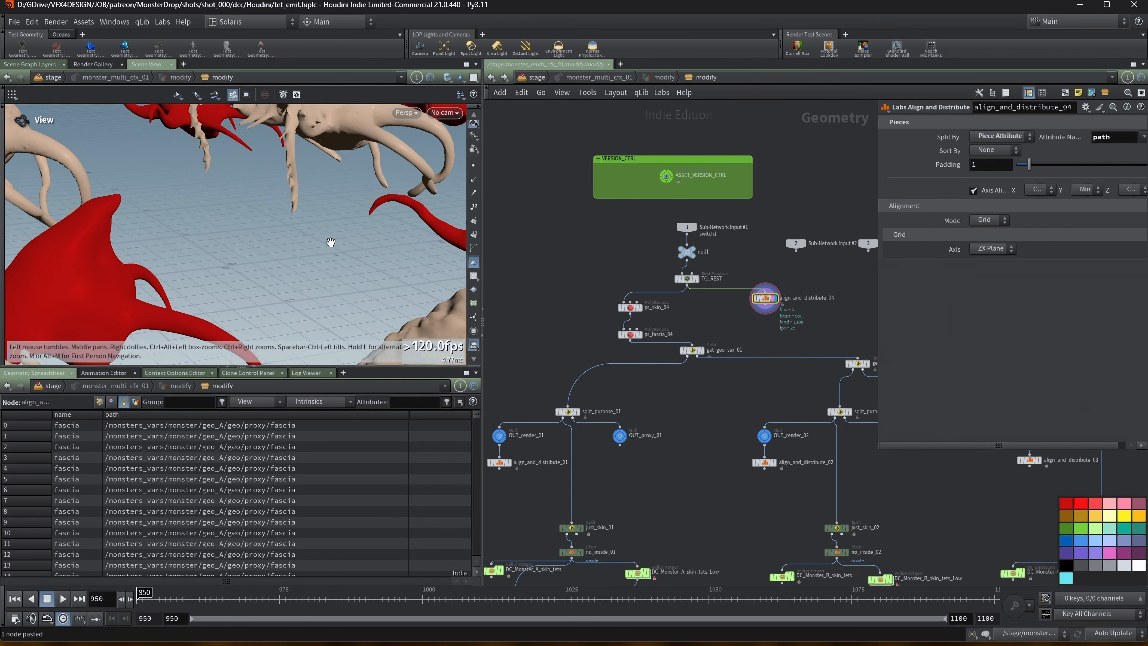
# Step: Widen the parameter area and examine the monster pieces that align_and_distribute_04 lays out in a grid
pyautogui.keyDown('alt'); pyautogui.moveTo(330, 243); pyautogui.dragTo(213, 230, button='right'); pyautogui.keyUp('alt')
pyautogui.keyDown('alt'); pyautogui.moveTo(213, 231); pyautogui.dragTo(340, 223); pyautogui.keyUp('alt')
pyautogui.keyDown('alt'); pyautogui.moveTo(340, 223); pyautogui.dragTo(211, 244, button='middle'); pyautogui.keyUp('alt')
pyautogui.keyDown('alt'); pyautogui.moveTo(212, 244); pyautogui.dragTo(258, 235); pyautogui.keyUp('alt')
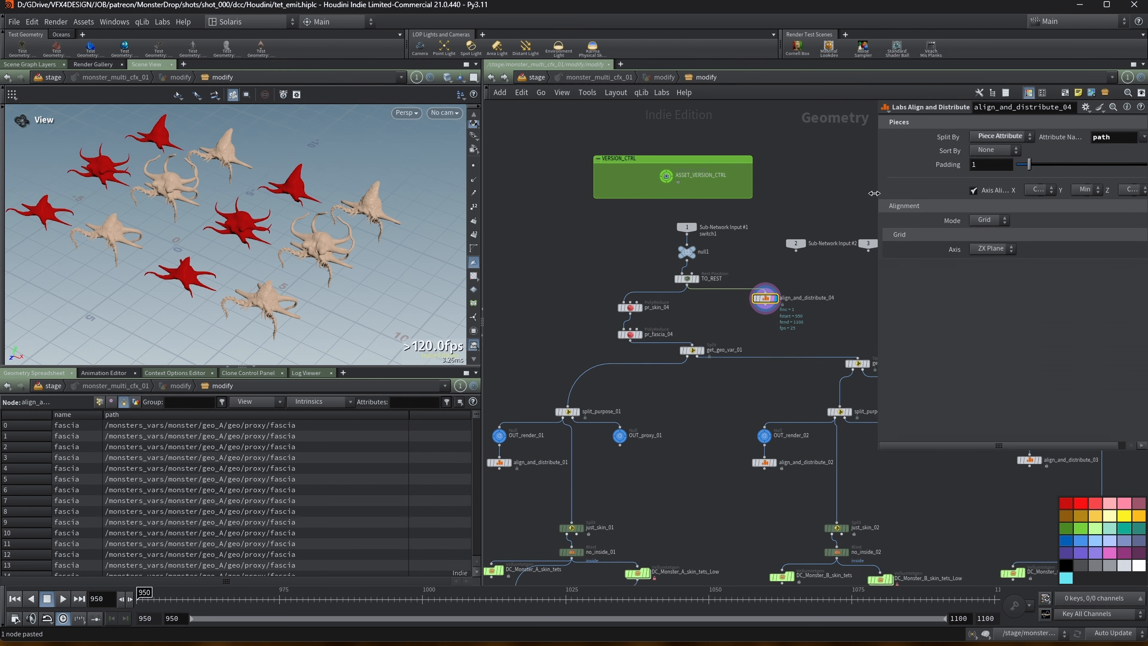
pyautogui.moveTo(878, 194); pyautogui.dragTo(748, 203)
pyautogui.moveTo(509, 218); pyautogui.dragTo(448, 207, button='middle')
pyautogui.keyDown('alt'); pyautogui.moveTo(402, 213); pyautogui.dragTo(289, 218, button='right'); pyautogui.keyUp('alt')
pyautogui.keyDown('alt'); pyautogui.moveTo(290, 218); pyautogui.dragTo(223, 225); pyautogui.keyUp('alt')
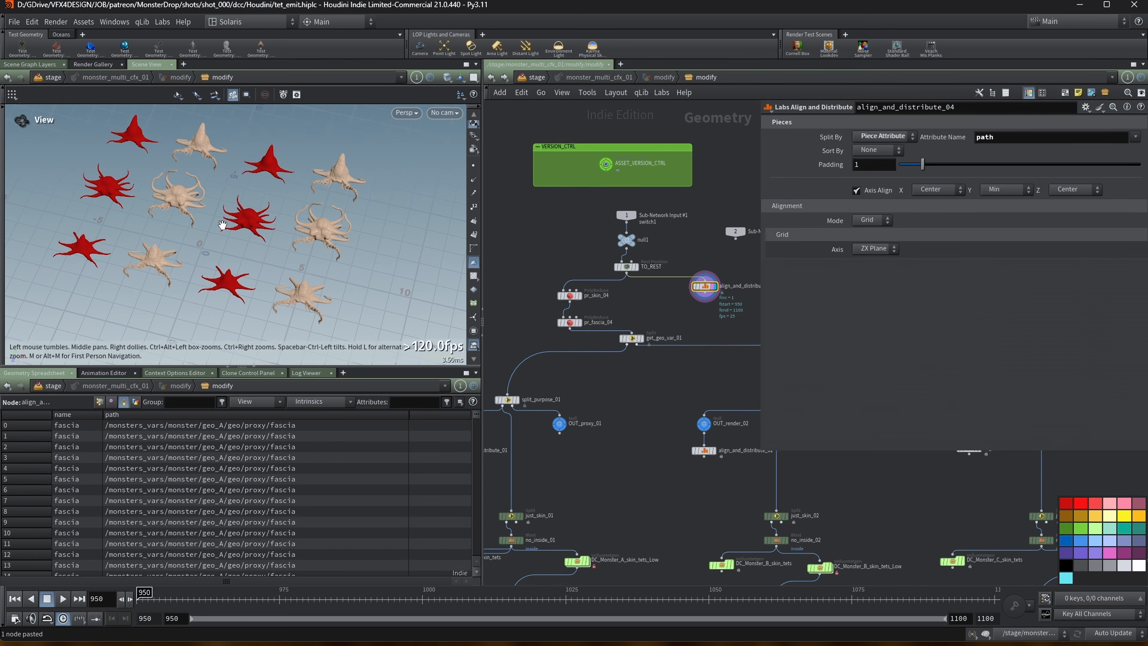
pyautogui.keyDown('alt'); pyautogui.moveTo(294, 209); pyautogui.dragTo(290, 195, button='right'); pyautogui.keyUp('alt')
pyautogui.keyDown('alt'); pyautogui.moveTo(290, 195); pyautogui.dragTo(302, 206, button='middle'); pyautogui.keyUp('alt')
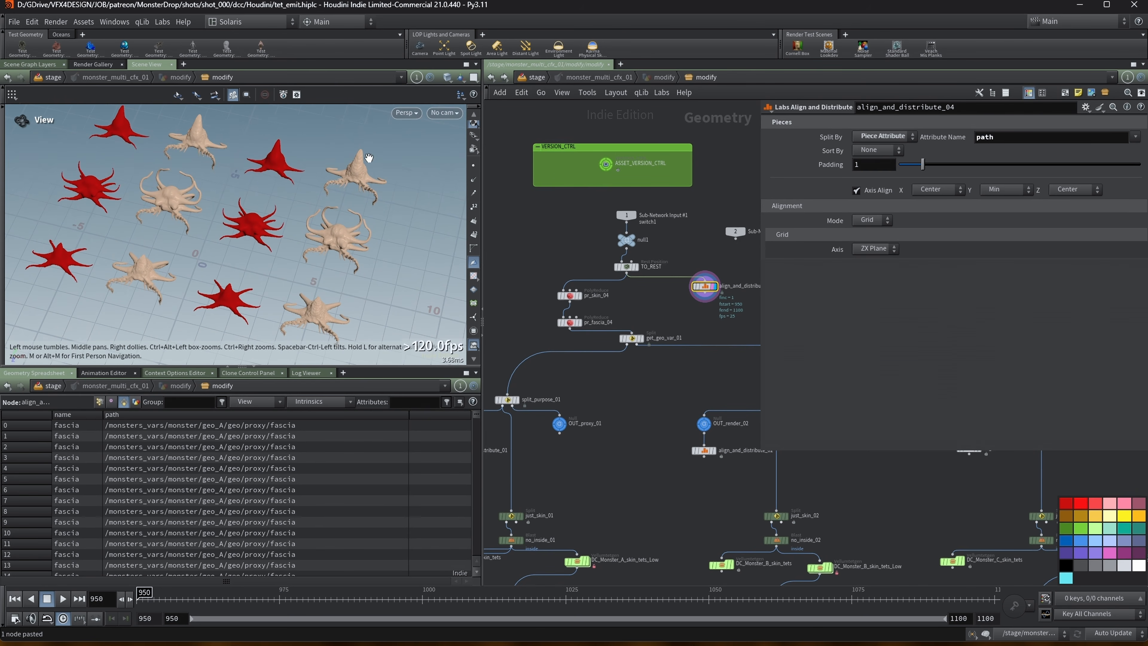
# Step: Switch the viewport to wireframe and examine the mesh density of the distributed monster pieces
pyautogui.press('w')
pyautogui.moveTo(343, 212); pyautogui.dragTo(418, 203, button='right')
pyautogui.moveTo(418, 204); pyautogui.dragTo(334, 174, button='middle')
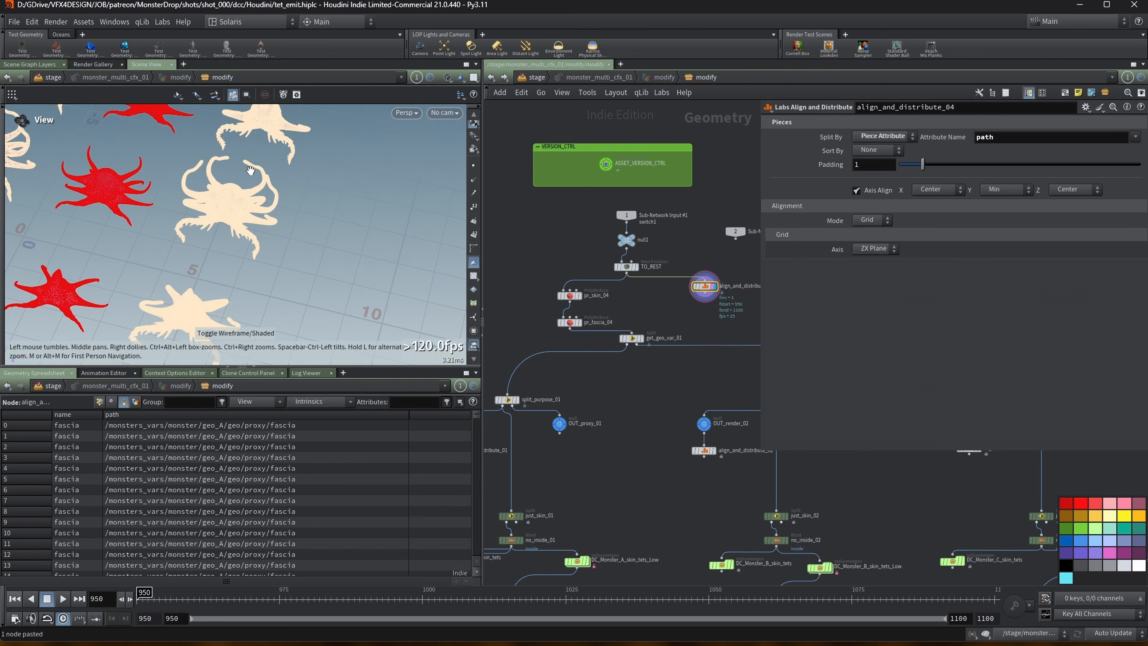
pyautogui.moveTo(251, 170); pyautogui.dragTo(459, 244, button='middle')
pyautogui.moveTo(315, 229); pyautogui.dragTo(285, 179, button='middle')
pyautogui.moveTo(285, 179); pyautogui.dragTo(238, 197, button='right')
pyautogui.moveTo(238, 197); pyautogui.dragTo(276, 206, button='middle')
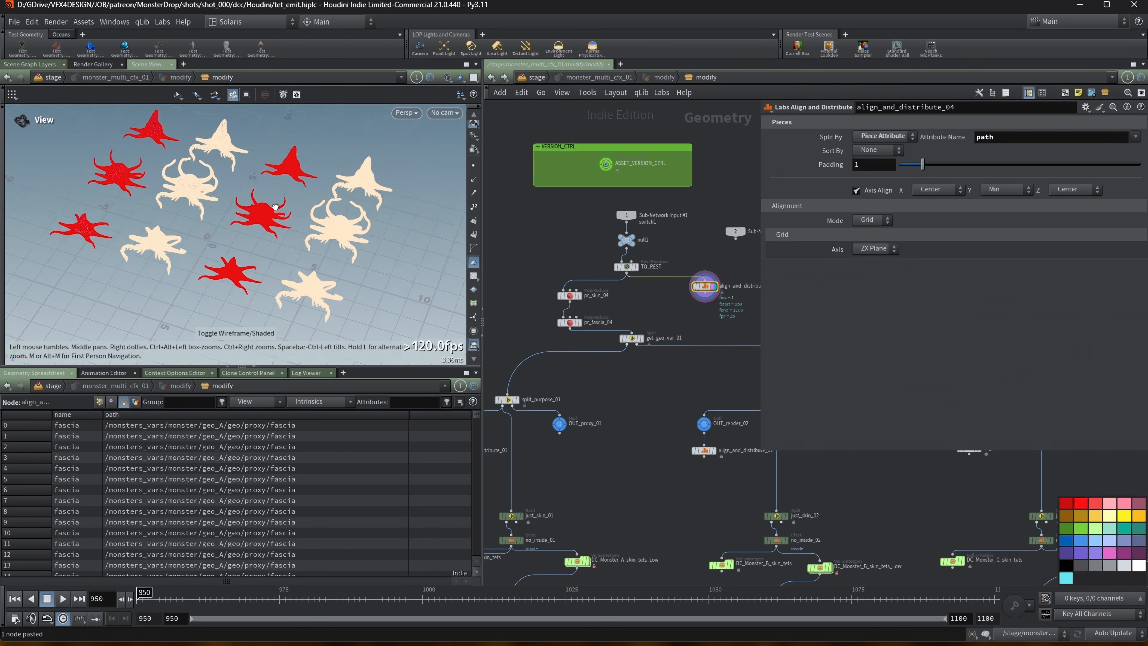
pyautogui.moveTo(276, 207); pyautogui.dragTo(266, 192)
# Step: Narrow the parameter area and compare the red and beige monster meshes up close in wireframe
pyautogui.moveTo(759, 175); pyautogui.dragTo(893, 182)
pyautogui.scroll(-3, 792, 241)
pyautogui.moveTo(794, 302); pyautogui.dragTo(775, 237, button='middle')
pyautogui.moveTo(247, 226); pyautogui.dragTo(266, 225, button='right')
pyautogui.moveTo(231, 227)
pyautogui.mouseDown()
pyautogui.moveTo(232, 266)
pyautogui.moveTo(228, 241)
pyautogui.mouseUp()
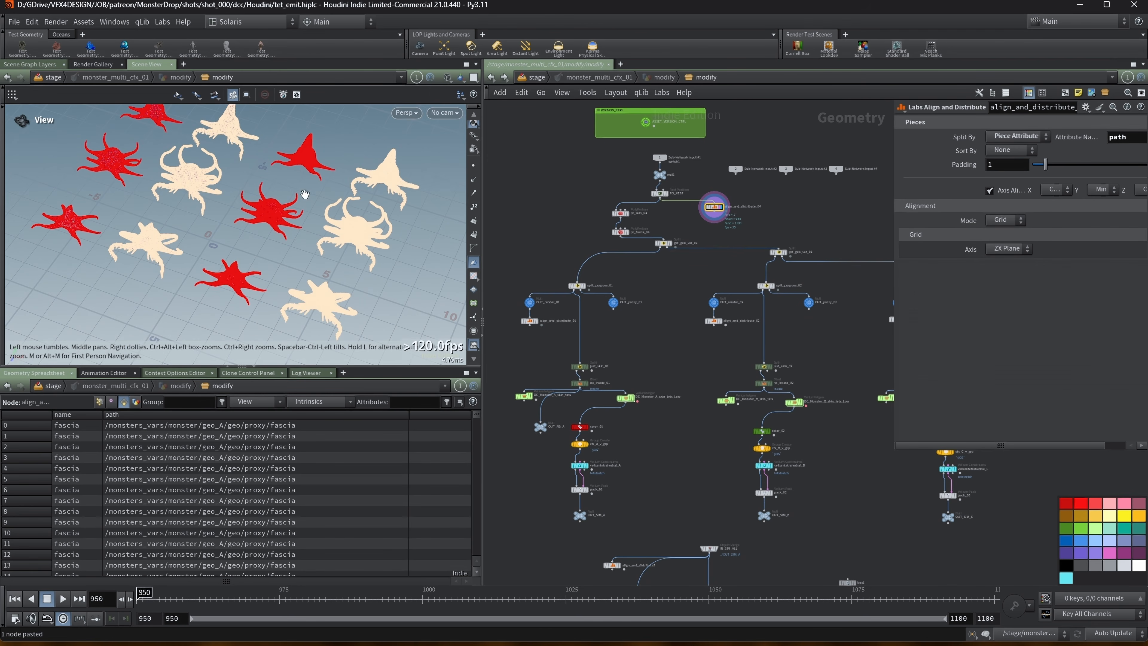
pyautogui.moveTo(343, 226); pyautogui.dragTo(395, 236, button='right')
pyautogui.moveTo(396, 237); pyautogui.dragTo(223, 198, button='middle')
pyautogui.scroll(3, 190, 219)
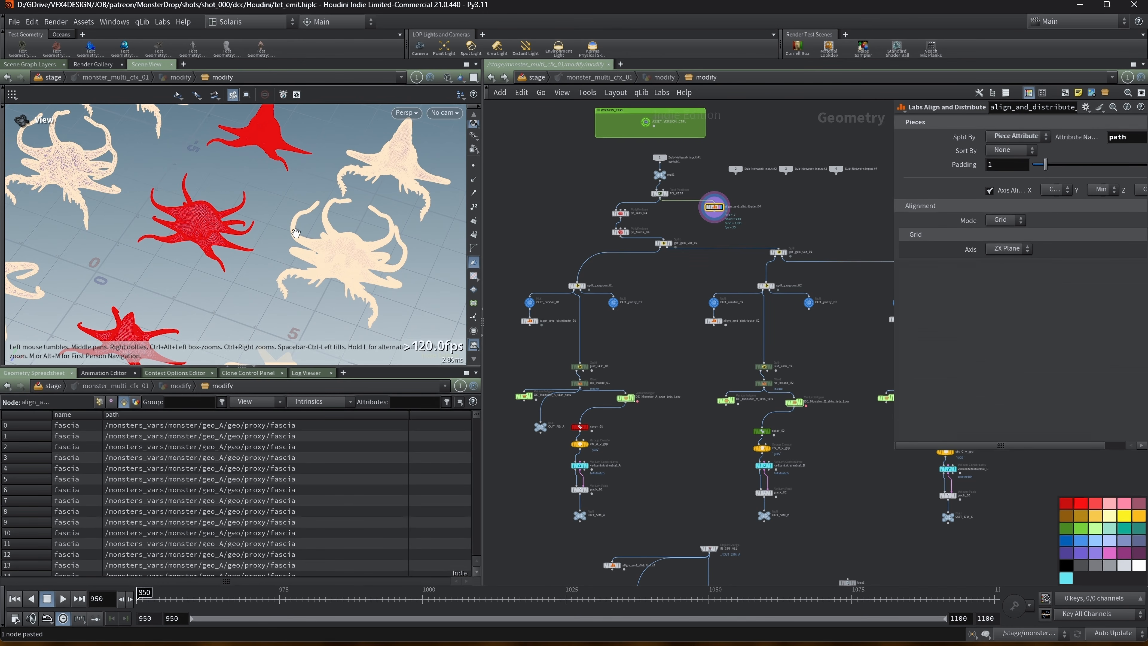
pyautogui.moveTo(370, 260); pyautogui.dragTo(298, 240, button='middle')
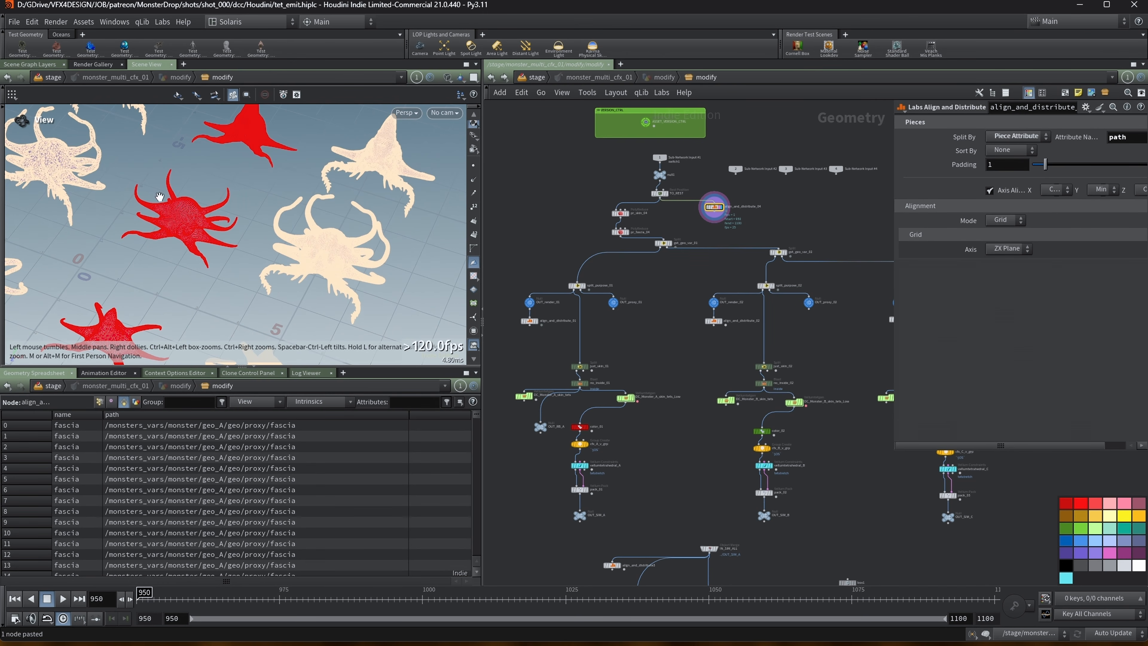
pyautogui.scroll(5, 323, 247)
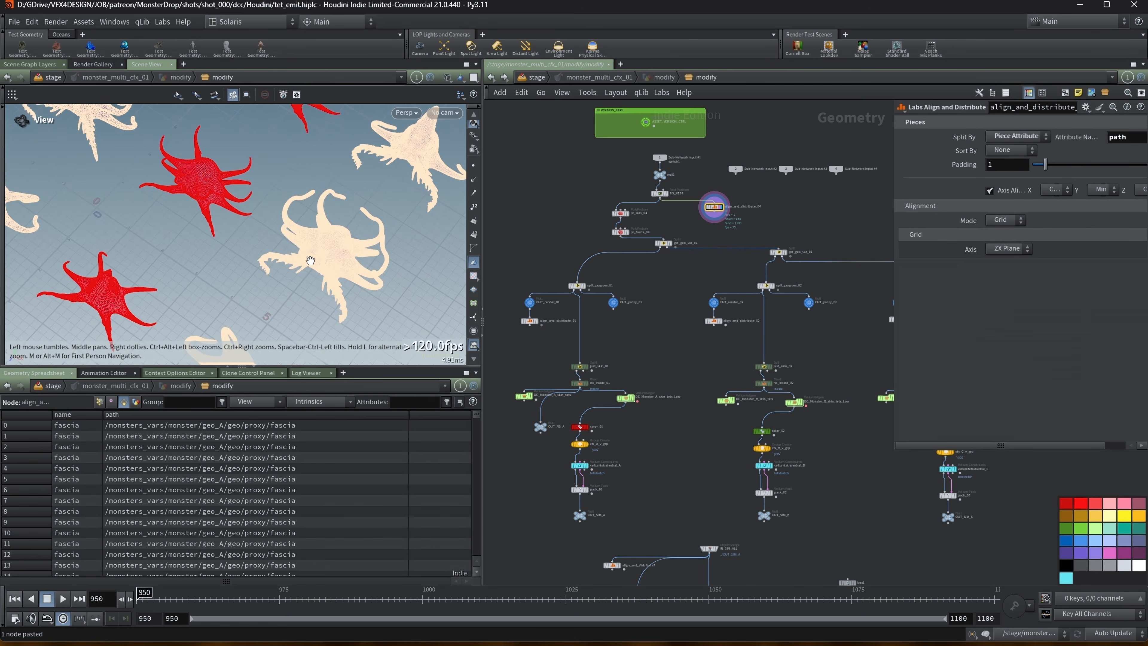
# Step: Return the viewport to shaded display and examine the red and beige monster pieces side by side
pyautogui.press('w')
pyautogui.moveTo(233, 260); pyautogui.dragTo(117, 241)
pyautogui.scroll(-3, 256, 208)
pyautogui.moveTo(168, 188); pyautogui.dragTo(303, 231, button='middle')
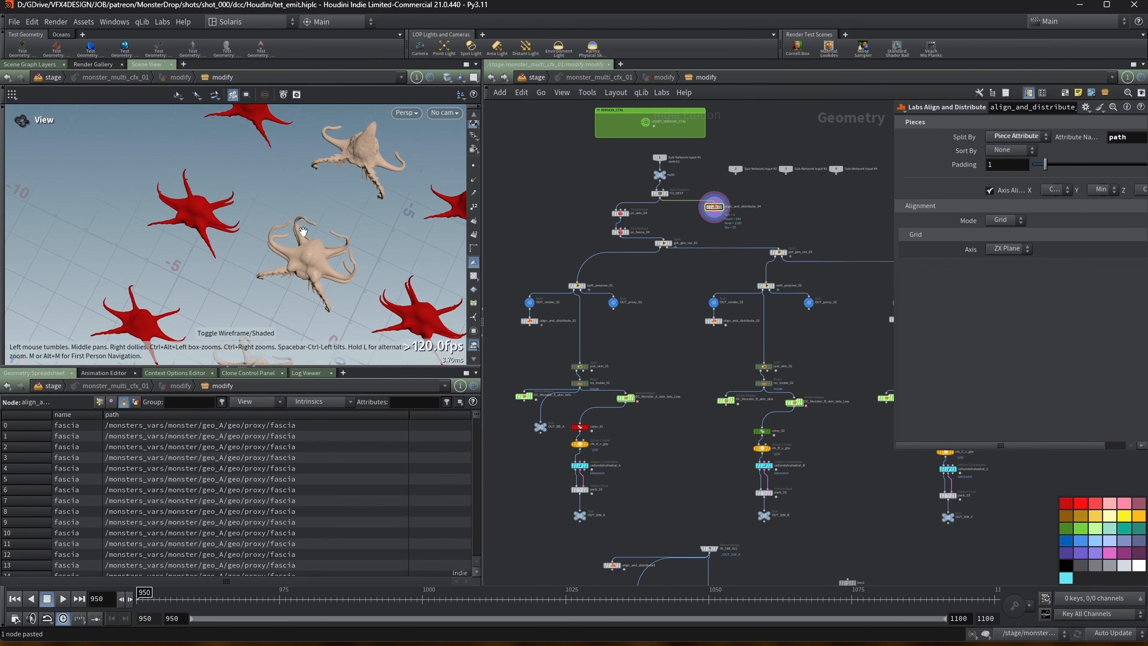
pyautogui.moveTo(304, 232); pyautogui.dragTo(324, 234)
pyautogui.scroll(4, 294, 256)
pyautogui.moveTo(294, 256); pyautogui.dragTo(339, 254, button='middle')
pyautogui.moveTo(339, 255); pyautogui.dragTo(329, 228)
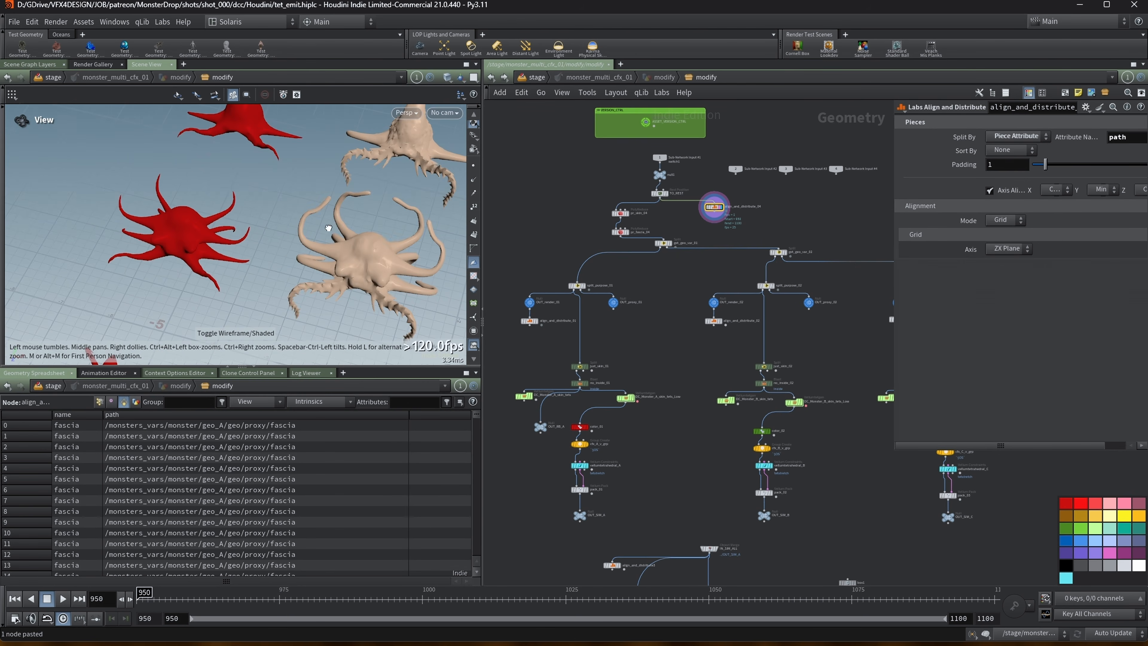
pyautogui.scroll(-4, 329, 228)
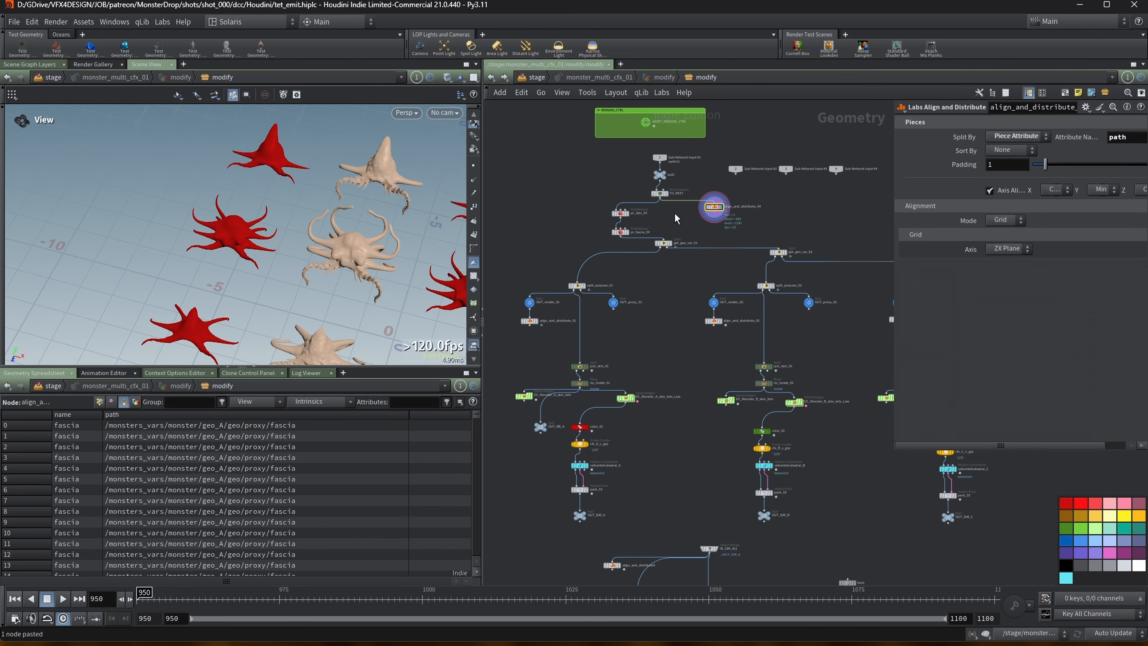
# Step: Show pr_skin_04's PolyReduce parameters in a widened parameter area, display the node, and frame its monster
pyautogui.scroll(3, 660, 220)
pyautogui.scroll(1, 675, 219)
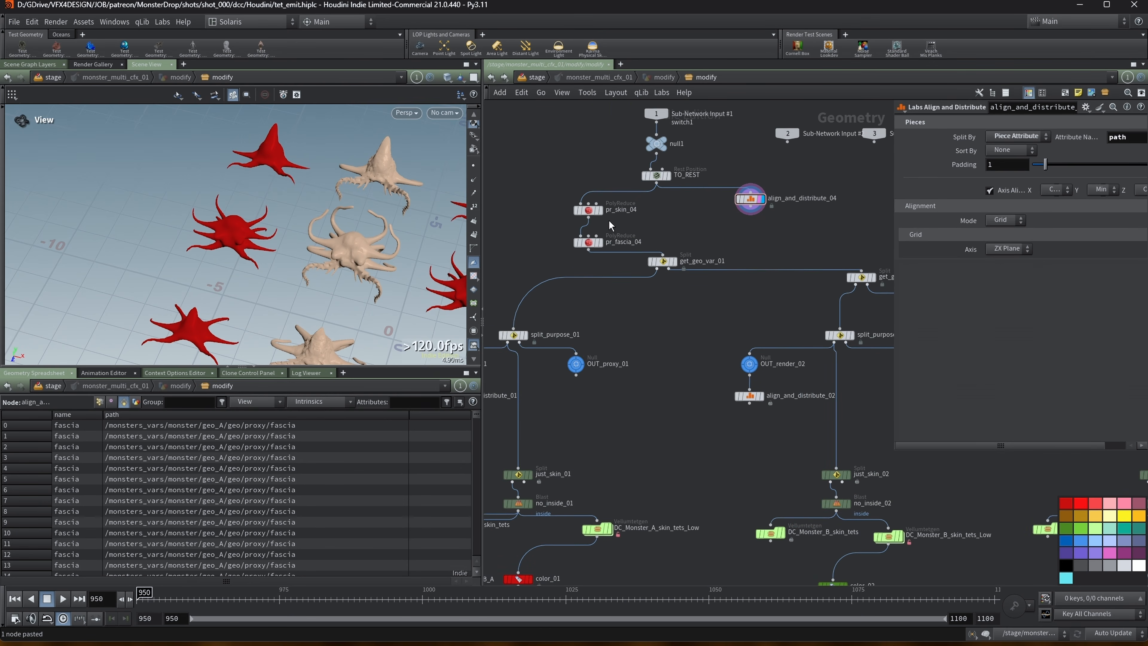
pyautogui.click(589, 211)
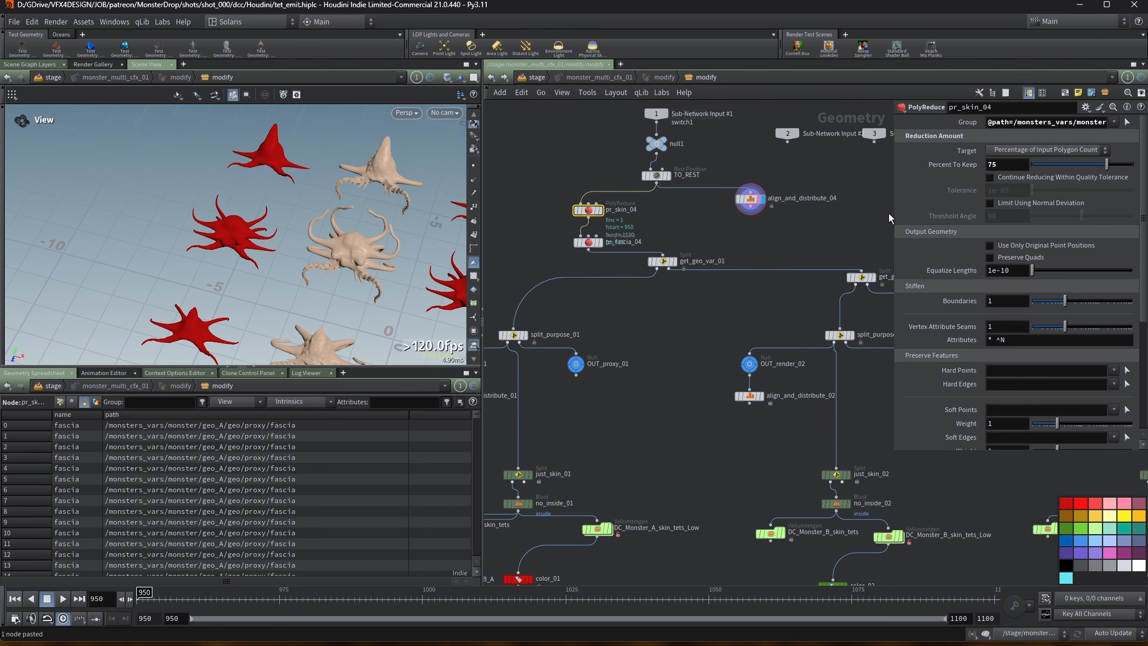
pyautogui.moveTo(894, 220); pyautogui.dragTo(723, 220)
pyautogui.scroll(2, 604, 220)
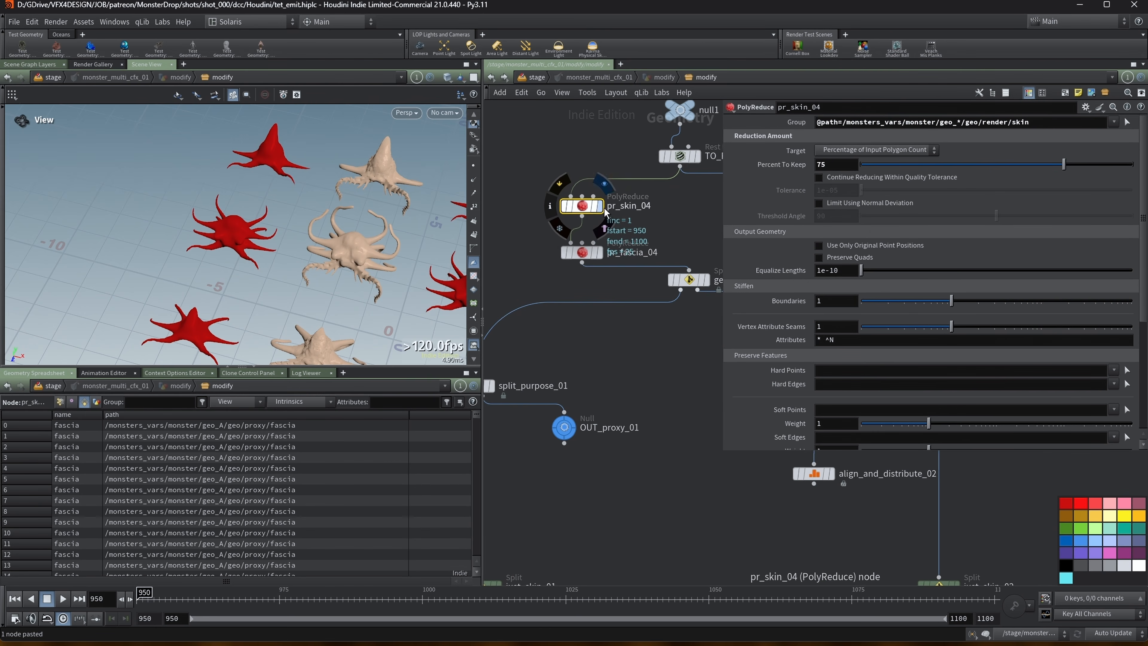
pyautogui.click(597, 206)
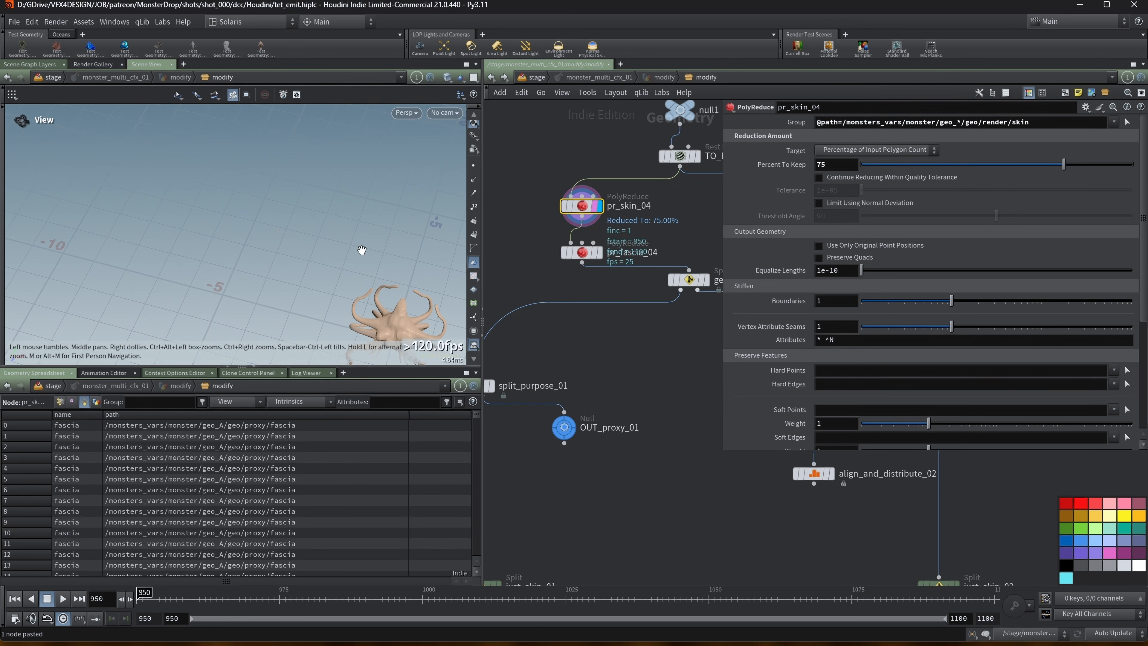
pyautogui.press('h')
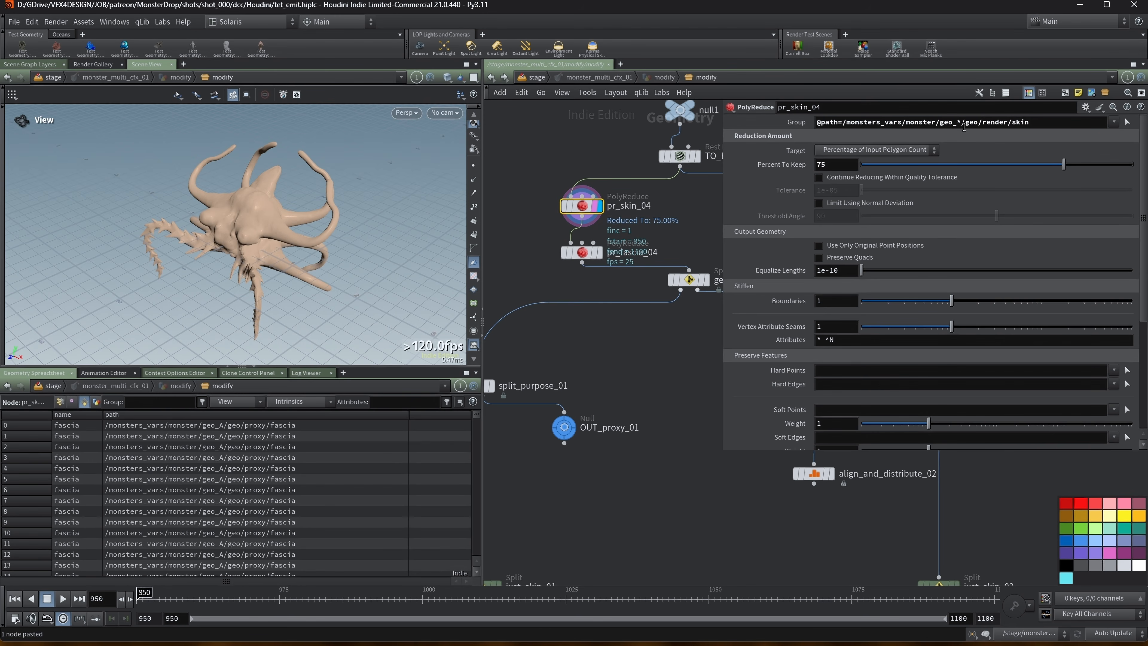
# Step: Display pr_fascia_04 in wireframe and inspect its reduced mesh, slightly narrowing the parameter area
pyautogui.moveTo(597, 257)
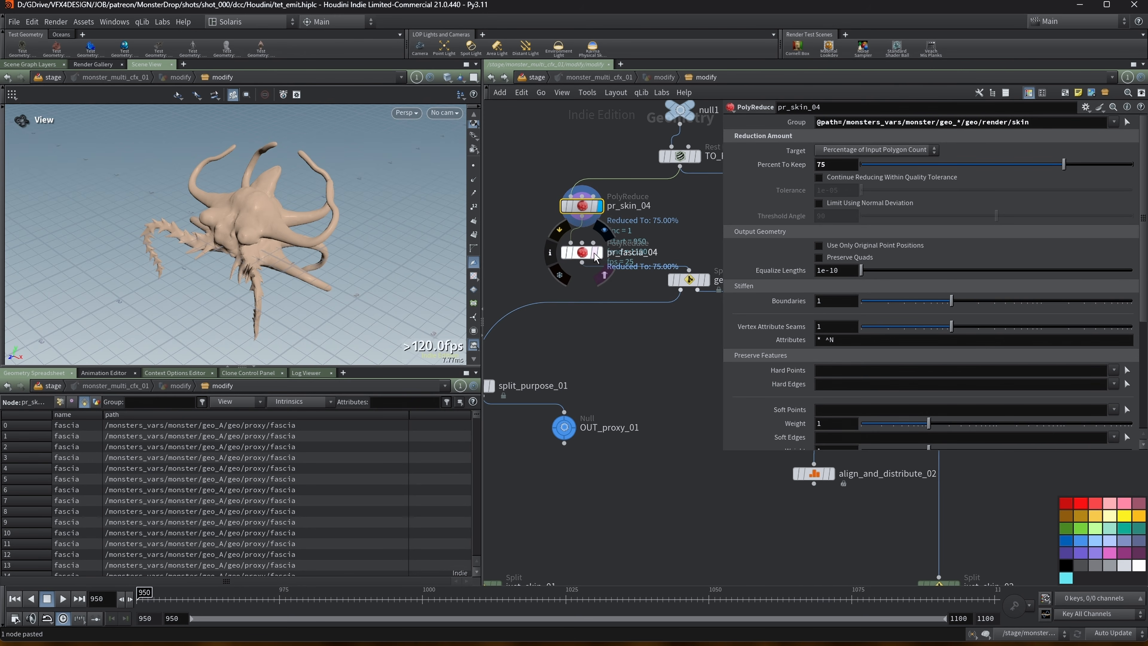
pyautogui.click(598, 257)
pyautogui.press('w')
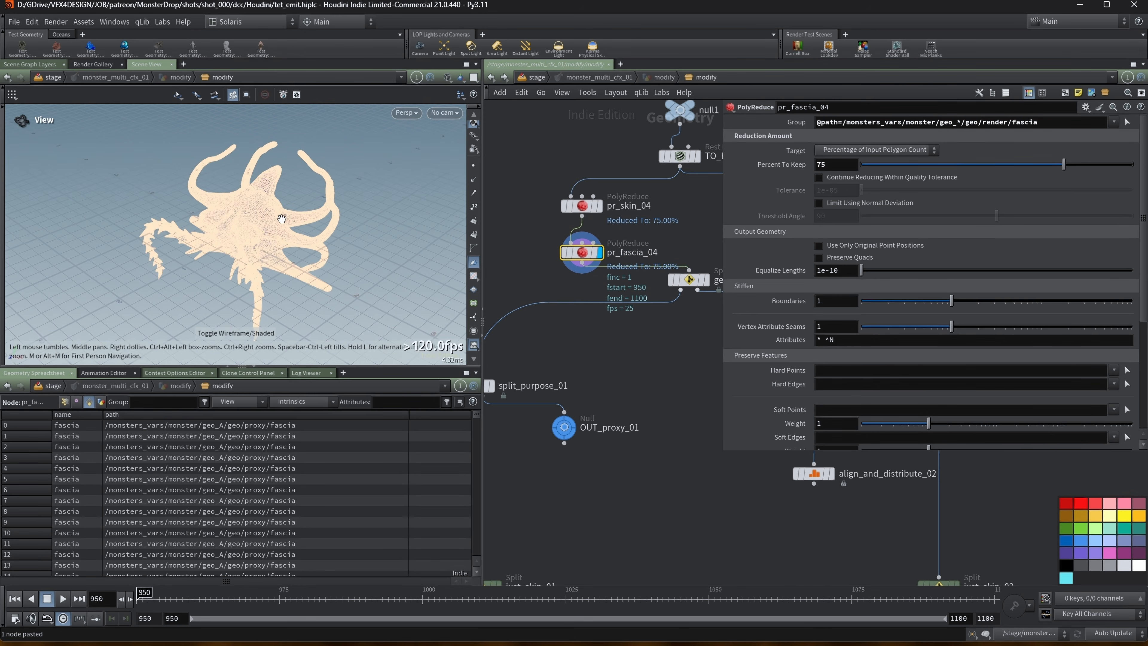
pyautogui.moveTo(724, 199); pyautogui.dragTo(762, 199)
pyautogui.moveTo(241, 196); pyautogui.dragTo(274, 203, button='right')
pyautogui.moveTo(274, 203); pyautogui.dragTo(291, 215)
pyautogui.moveTo(241, 214); pyautogui.dragTo(273, 218, button='right')
# Step: Select and display pr_skin_04 again, inspecting the reduced skin mesh in wireframe
pyautogui.click(579, 207)
pyautogui.moveTo(534, 150); pyautogui.dragTo(537, 168, button='middle')
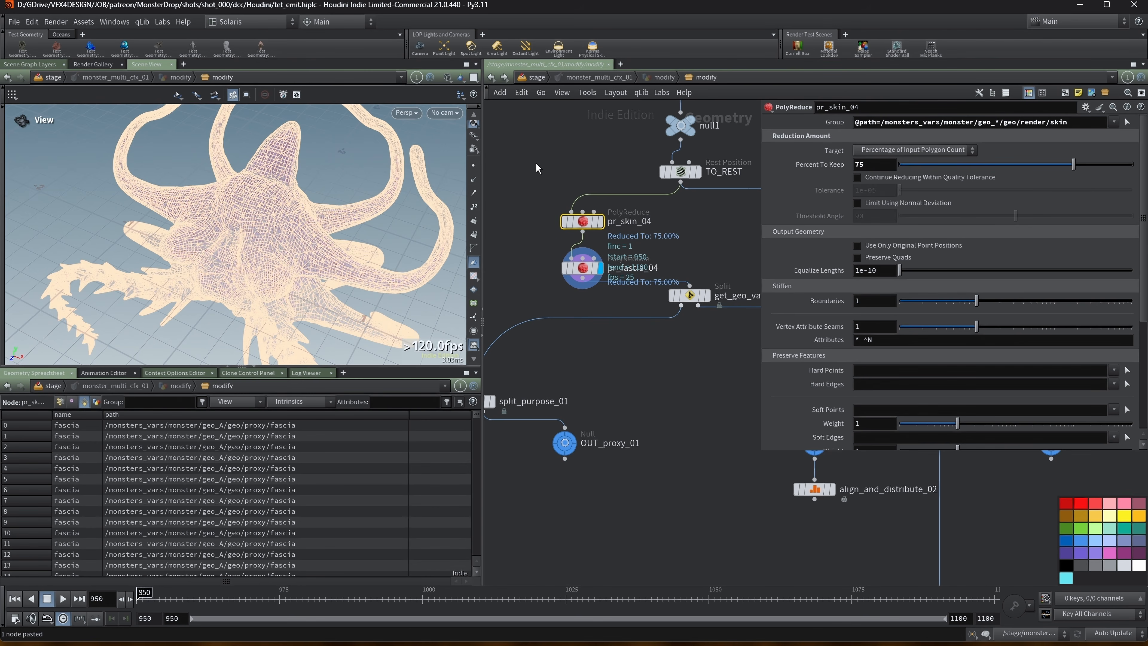
pyautogui.moveTo(230, 226); pyautogui.dragTo(192, 245)
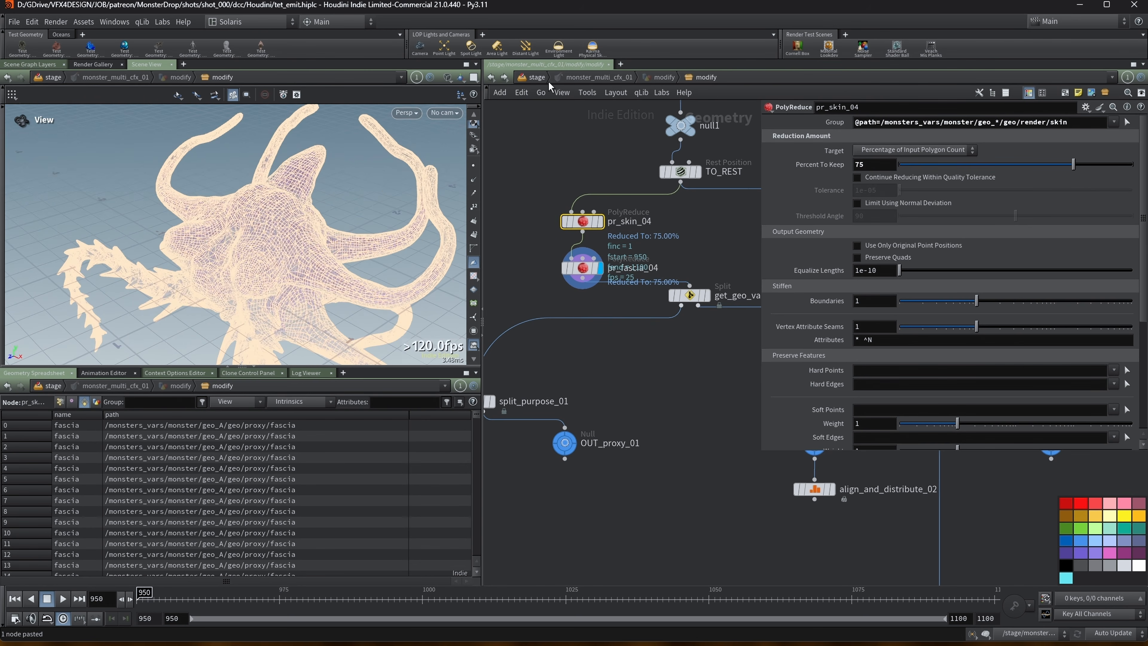
pyautogui.moveTo(576, 168); pyautogui.dragTo(568, 169, button='middle')
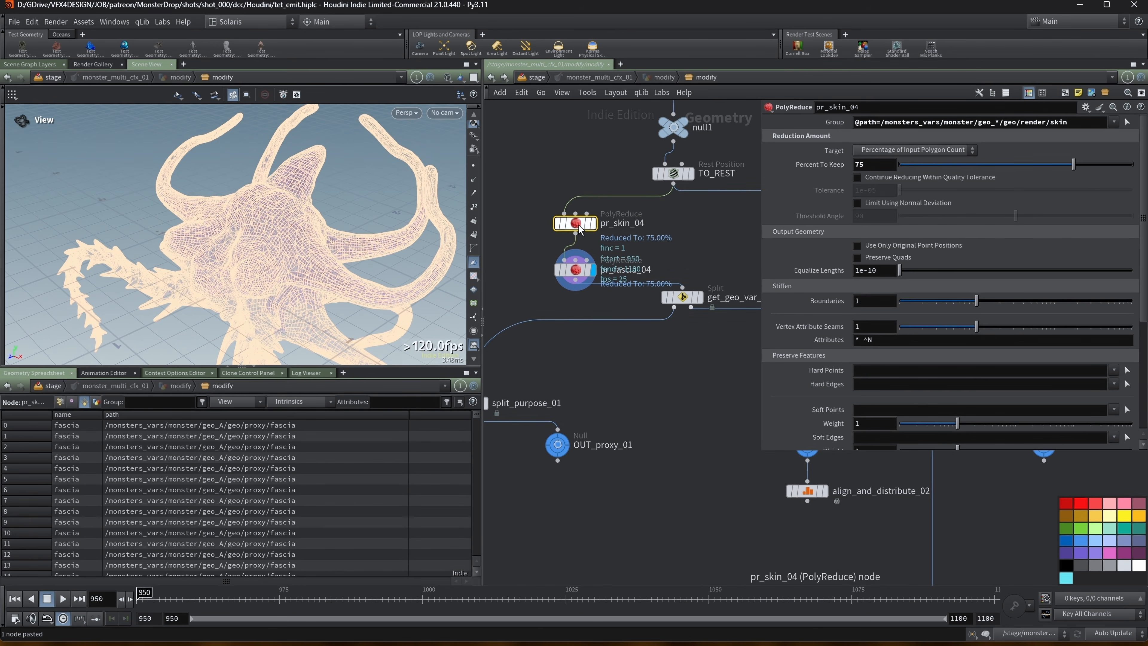
pyautogui.click(596, 229)
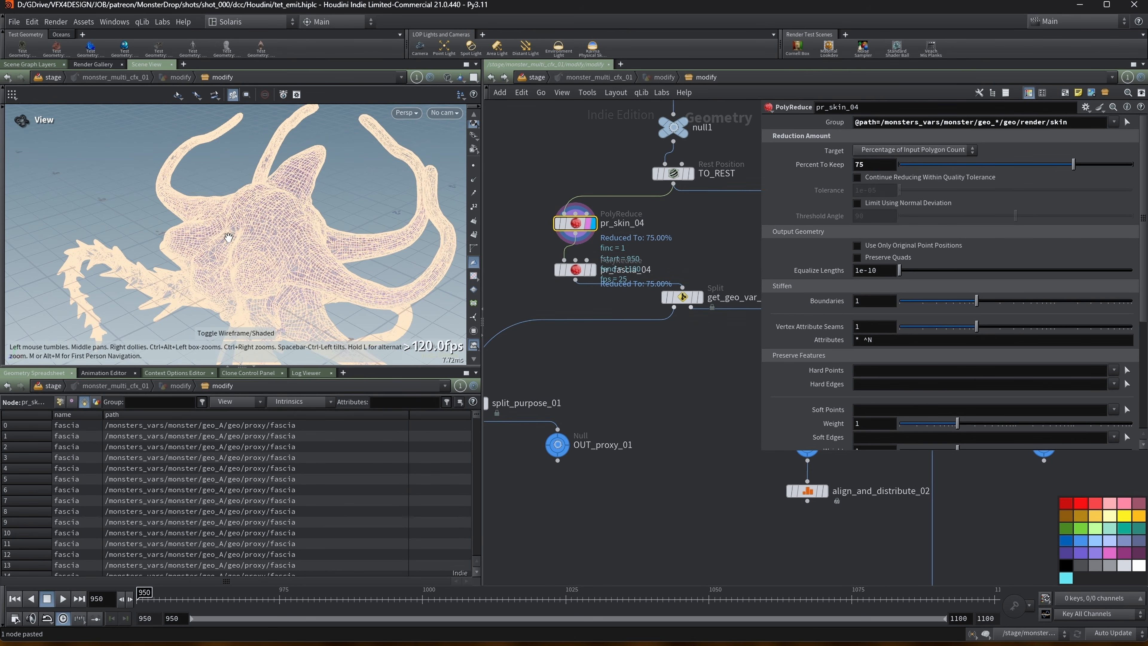
pyautogui.moveTo(230, 238); pyautogui.dragTo(199, 249)
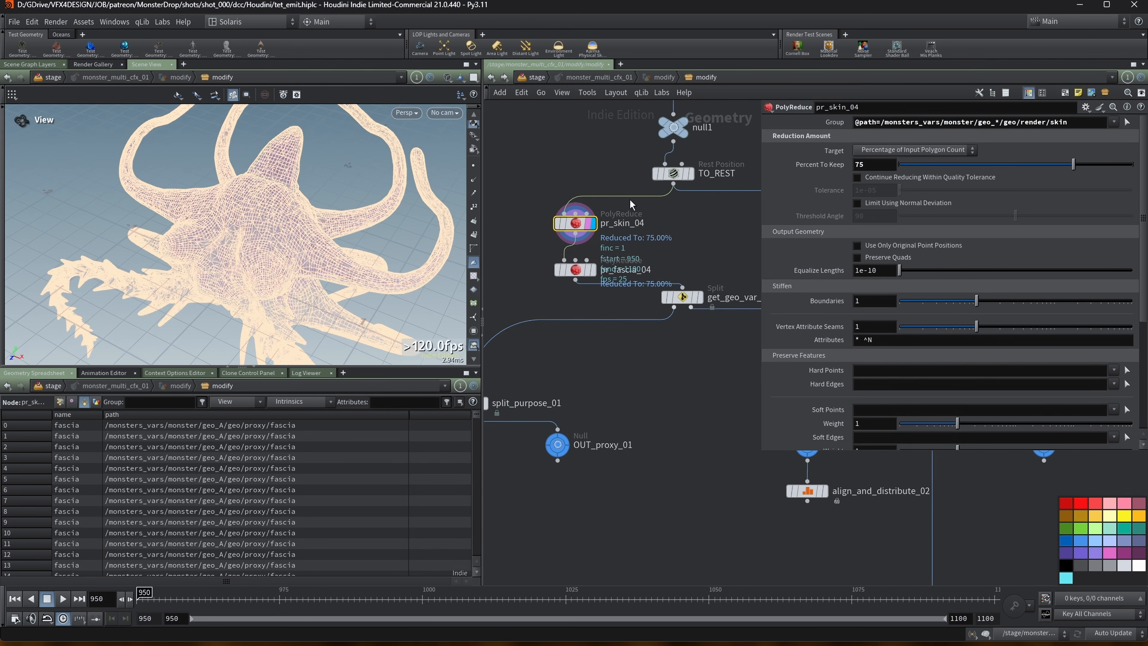
# Step: Rewire align_and_distribute_04's input to the output of pr_fascia_04 and display the align node
pyautogui.scroll(-3, 638, 245)
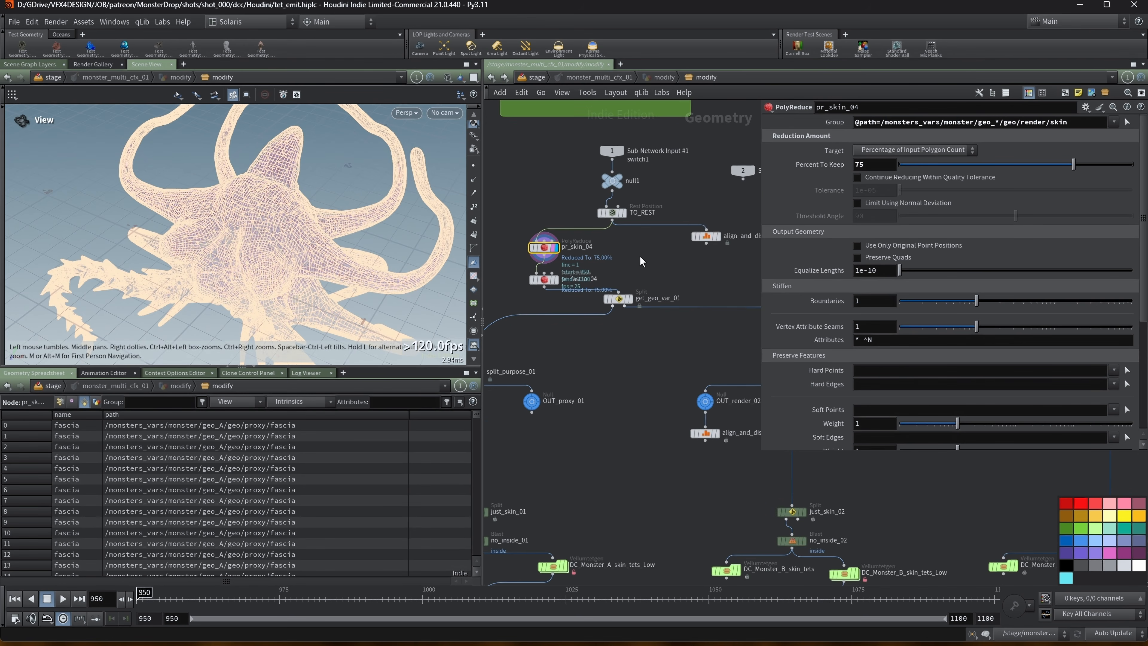
pyautogui.click(706, 229)
pyautogui.click(545, 286)
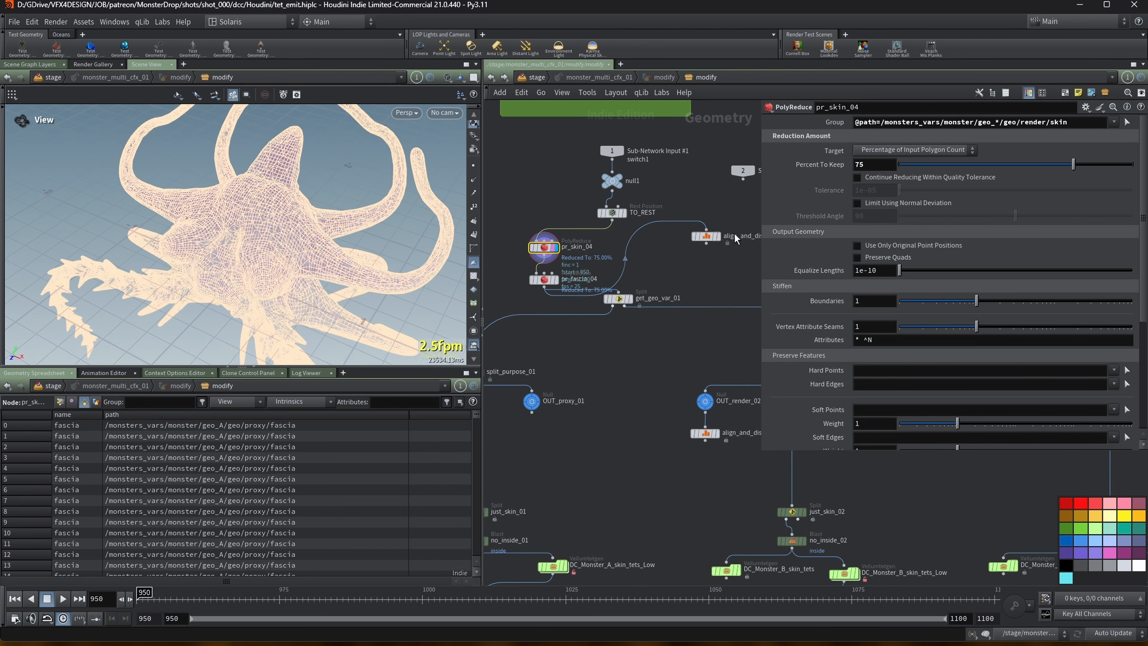
pyautogui.click(719, 236)
pyautogui.click(707, 237)
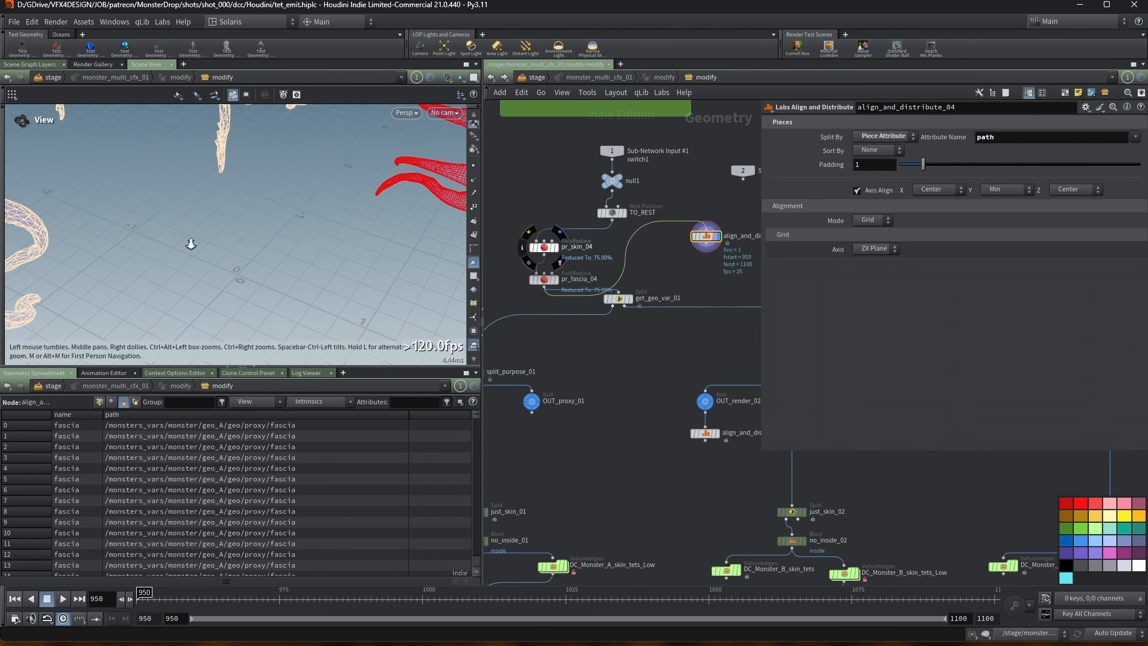
# Step: Examine the topology of the distributed monster pieces after both PolyReduce nodes in close-up wireframe
pyautogui.moveTo(190, 245); pyautogui.dragTo(149, 180, button='right')
pyautogui.moveTo(149, 180); pyautogui.dragTo(159, 203)
pyautogui.moveTo(158, 203); pyautogui.dragTo(271, 294, button='right')
pyautogui.moveTo(271, 294); pyautogui.dragTo(183, 213, button='middle')
pyautogui.moveTo(255, 164); pyautogui.dragTo(280, 181, button='middle')
pyautogui.hotkey('shift', 'w')
pyautogui.hotkey('shift', 'w')
pyautogui.moveTo(270, 171); pyautogui.dragTo(410, 160, button='right')
pyautogui.moveTo(317, 171); pyautogui.dragTo(283, 195, button='middle')
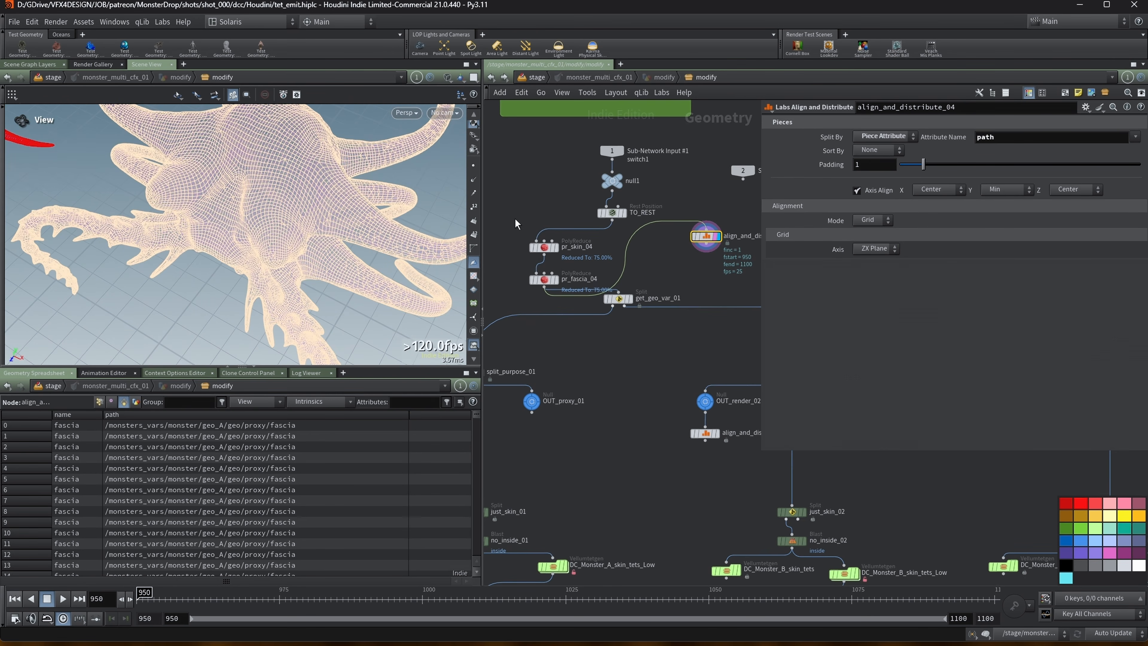
# Step: Select pr_skin_04 and pr_fascia_04 together and bypass both, with the distributed wireframe meshes framed for comparison
pyautogui.moveTo(516, 219); pyautogui.dragTo(549, 292)
pyautogui.moveTo(194, 172); pyautogui.dragTo(259, 221, button='middle')
pyautogui.moveTo(232, 203); pyautogui.dragTo(107, 167, button='right')
pyautogui.moveTo(107, 167); pyautogui.dragTo(112, 188, button='middle')
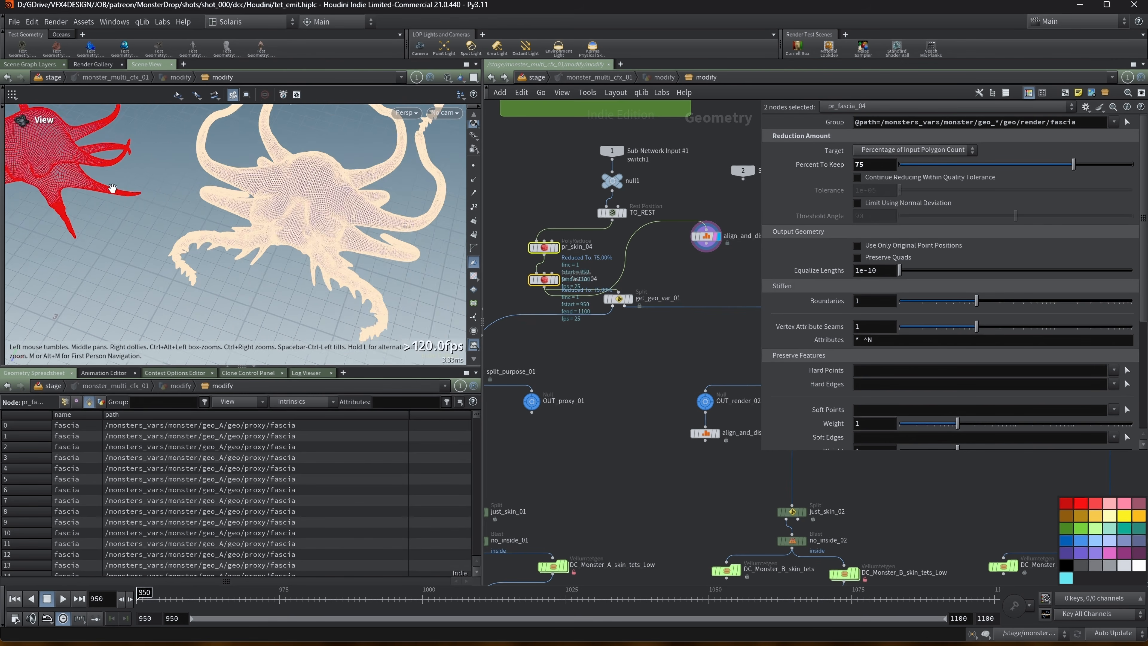
pyautogui.moveTo(112, 188); pyautogui.dragTo(77, 185)
pyautogui.moveTo(527, 236)
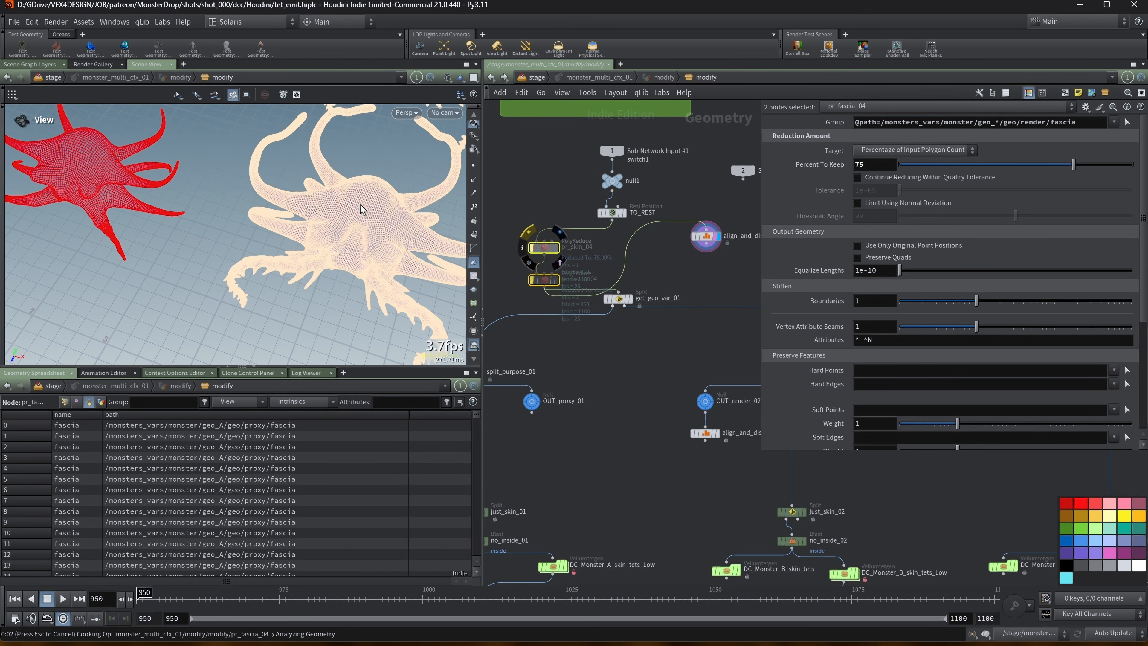
# Step: Examine the red monster mesh in close-up wireframe and narrow the parameter pane to give the network more room
pyautogui.moveTo(87, 167); pyautogui.dragTo(225, 226, button='middle')
pyautogui.moveTo(225, 226); pyautogui.dragTo(341, 199, button='right')
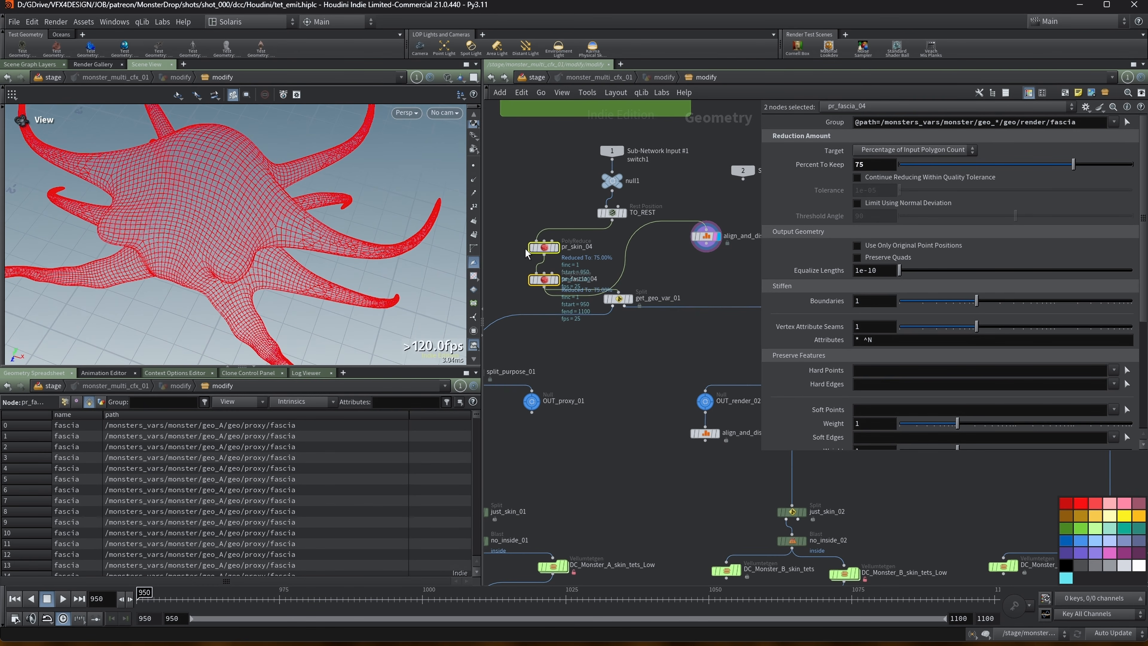
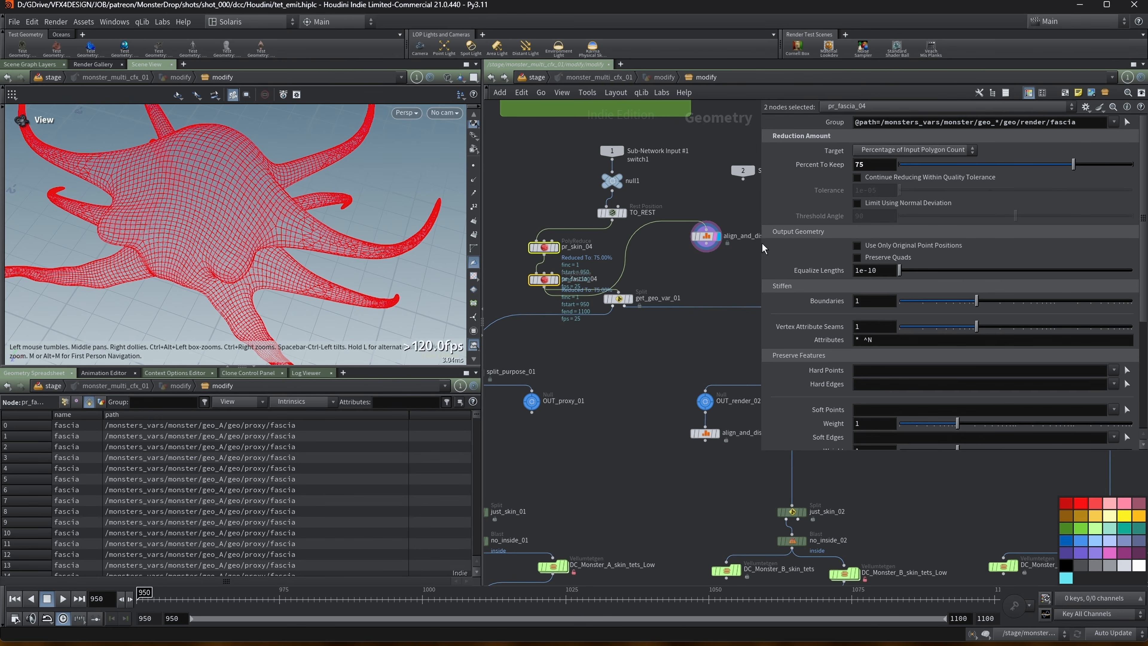
pyautogui.moveTo(763, 248); pyautogui.dragTo(850, 250)
pyautogui.scroll(-2, 723, 288)
pyautogui.moveTo(694, 285); pyautogui.dragTo(679, 253, button='middle')
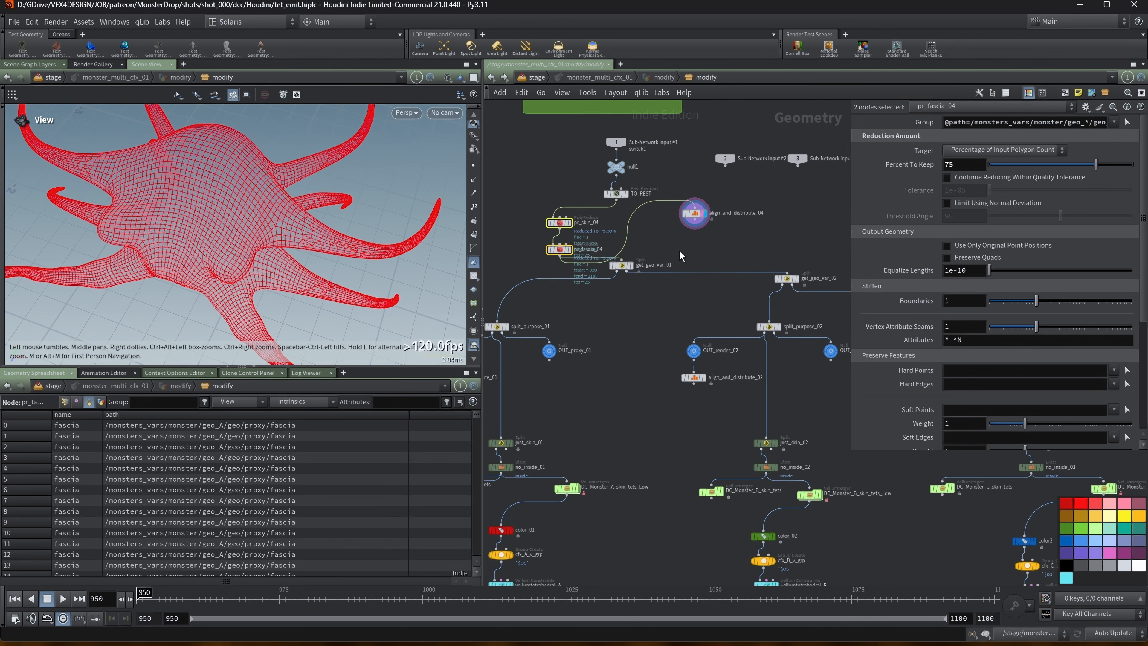
# Step: Nudge get_geo_var_01 slightly lower in the network and narrow the parameter pane further
pyautogui.moveTo(623, 267); pyautogui.dragTo(623, 275)
pyautogui.scroll(-3, 807, 239)
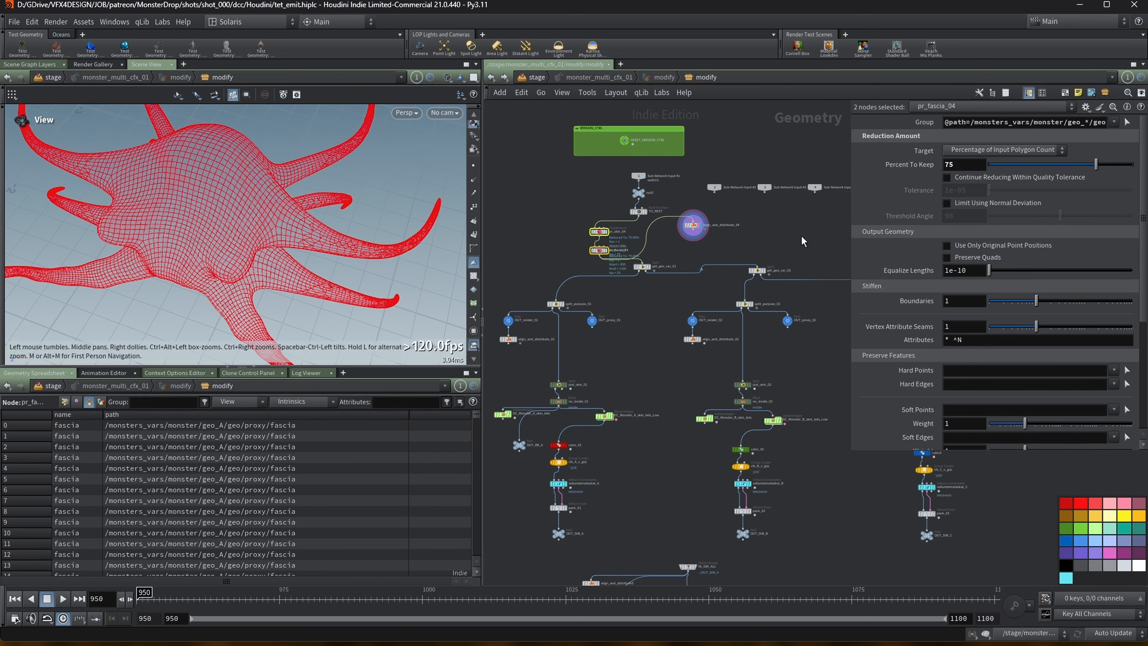
pyautogui.moveTo(806, 240); pyautogui.dragTo(801, 202, button='middle')
pyautogui.moveTo(852, 209); pyautogui.dragTo(918, 212)
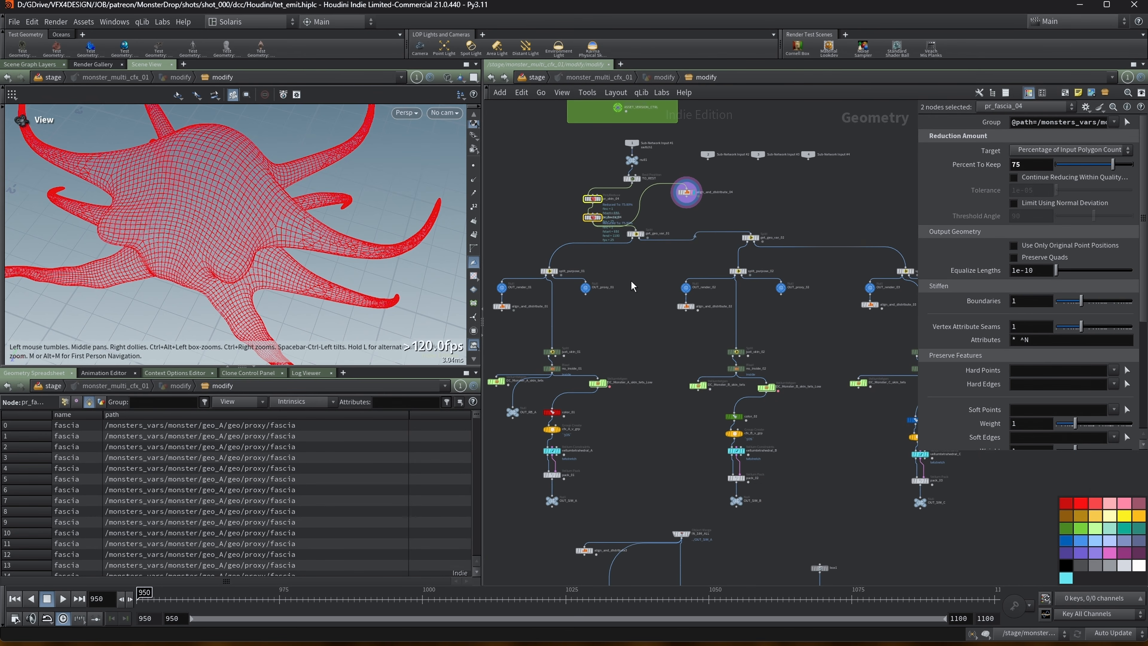
# Step: Return the distributed monsters to shaded display, framed as a group, and widen the network pane
pyautogui.moveTo(633, 286); pyautogui.dragTo(689, 272, button='middle')
pyautogui.moveTo(322, 204); pyautogui.dragTo(112, 266, button='right')
pyautogui.scroll(-5, 112, 266)
pyautogui.press('w')
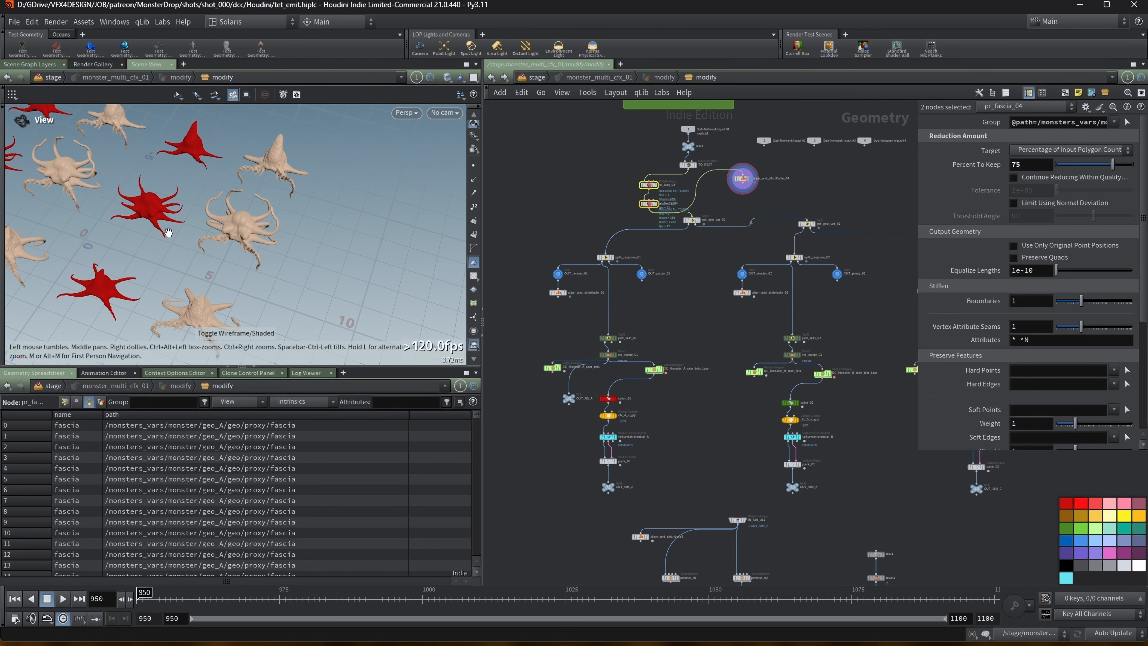
pyautogui.moveTo(676, 316); pyautogui.dragTo(622, 257, button='middle')
pyautogui.scroll(-1, 622, 256)
pyautogui.moveTo(482, 217); pyautogui.dragTo(389, 220)
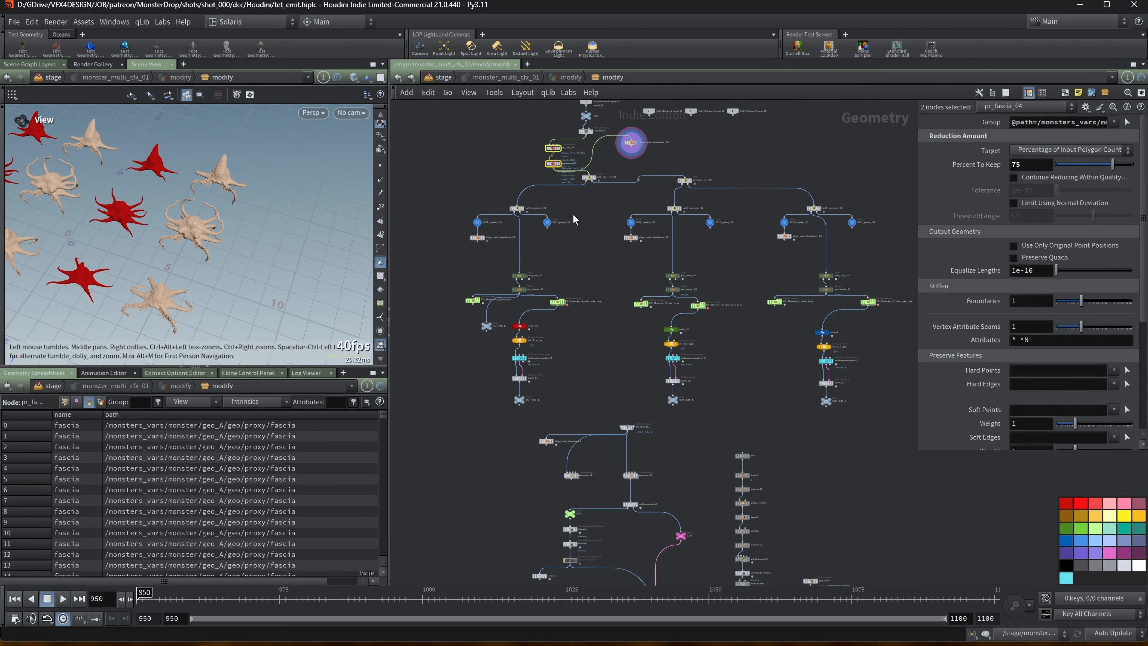
# Step: Survey the whole modify network, from the geo variant splits down to the three looped blocks and back
pyautogui.scroll(2, 560, 269)
pyautogui.moveTo(589, 271); pyautogui.dragTo(574, 269, button='middle')
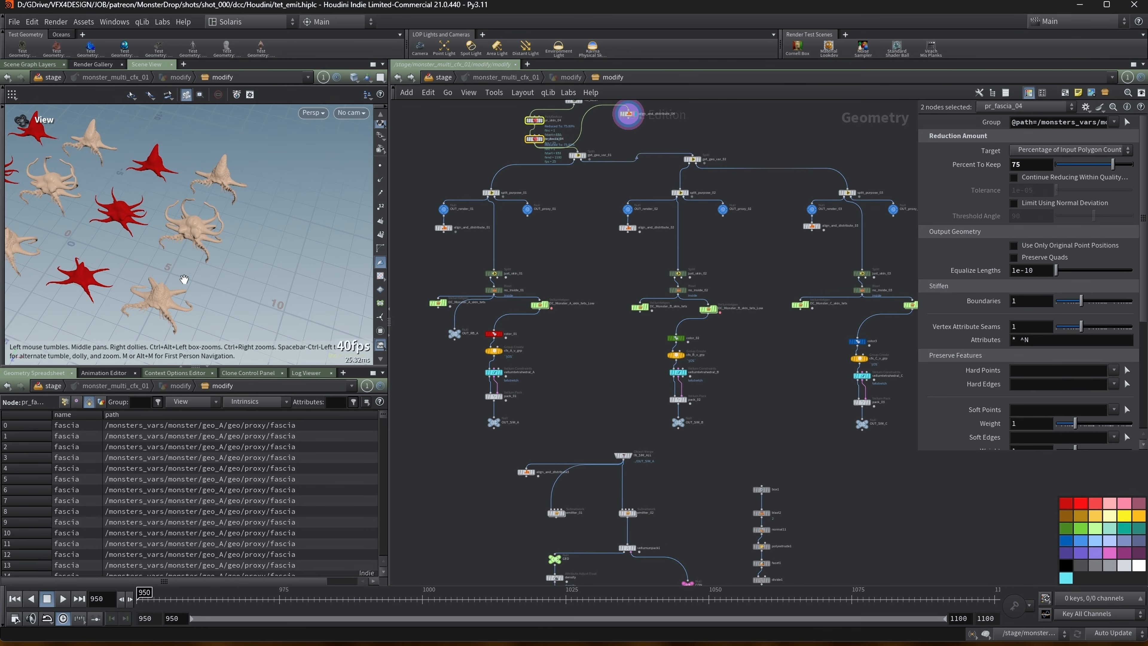
pyautogui.moveTo(586, 259); pyautogui.dragTo(588, 244, button='middle')
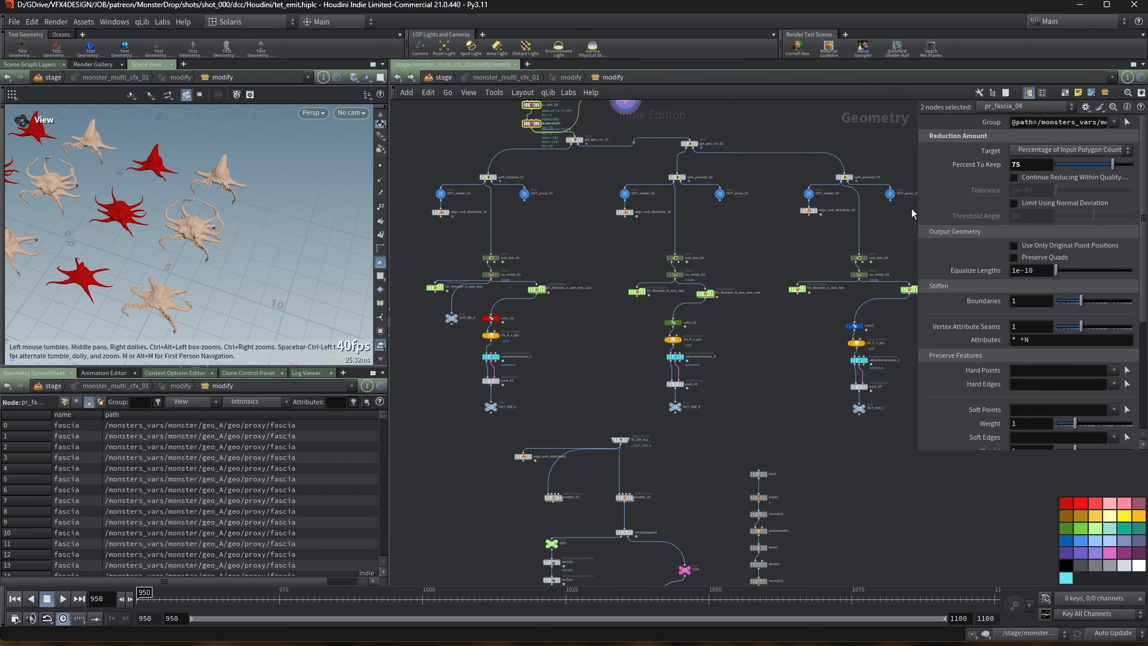
pyautogui.moveTo(918, 210); pyautogui.dragTo(937, 210)
pyautogui.scroll(-2, 629, 344)
pyautogui.moveTo(611, 347); pyautogui.dragTo(620, 223, button='middle')
pyautogui.scroll(-1, 618, 222)
pyautogui.moveTo(580, 460); pyautogui.dragTo(537, 232, button='middle')
pyautogui.scroll(-1, 538, 231)
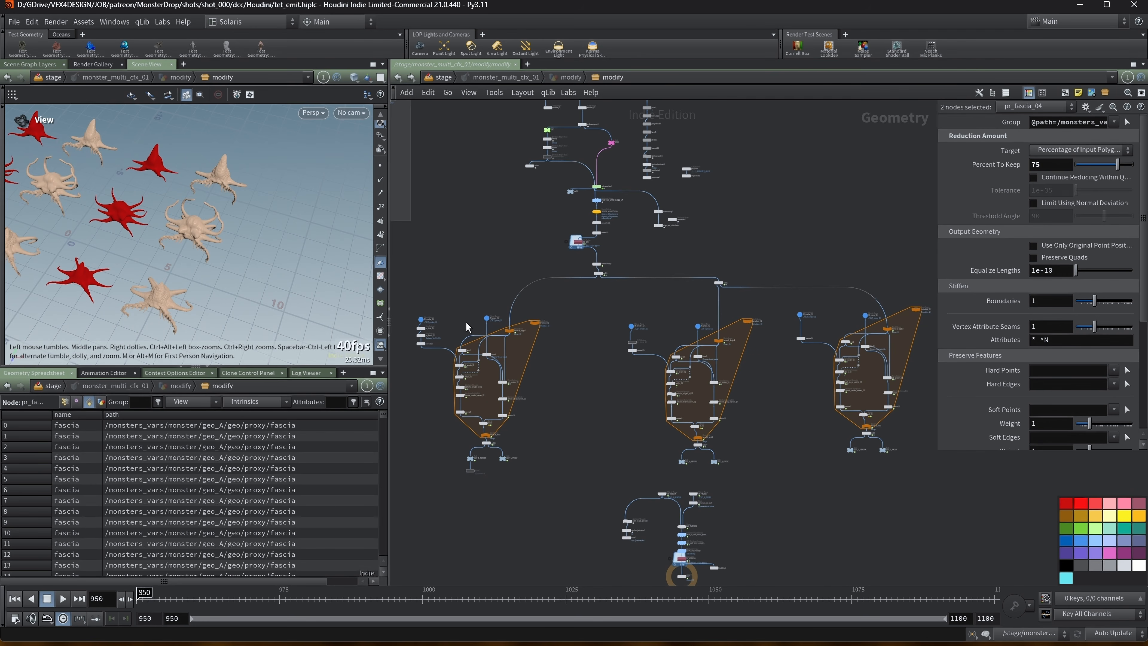
pyautogui.scroll(-2, 511, 218)
pyautogui.moveTo(511, 216); pyautogui.dragTo(525, 374, button='middle')
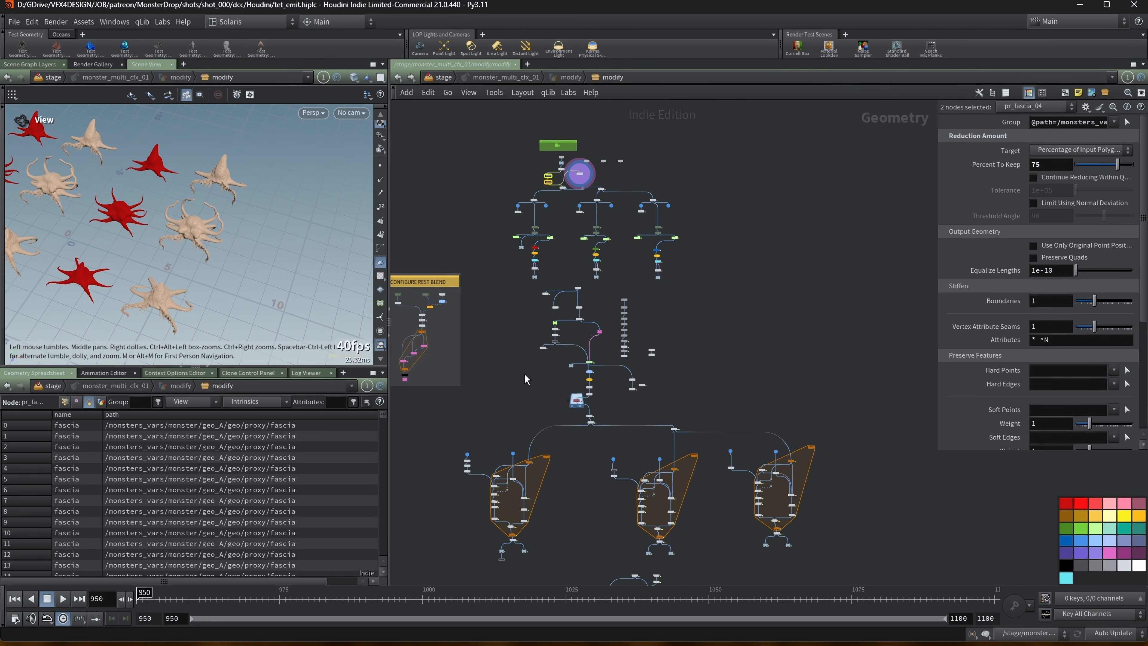
pyautogui.scroll(2, 525, 282)
pyautogui.moveTo(492, 409); pyautogui.dragTo(470, 214, button='middle')
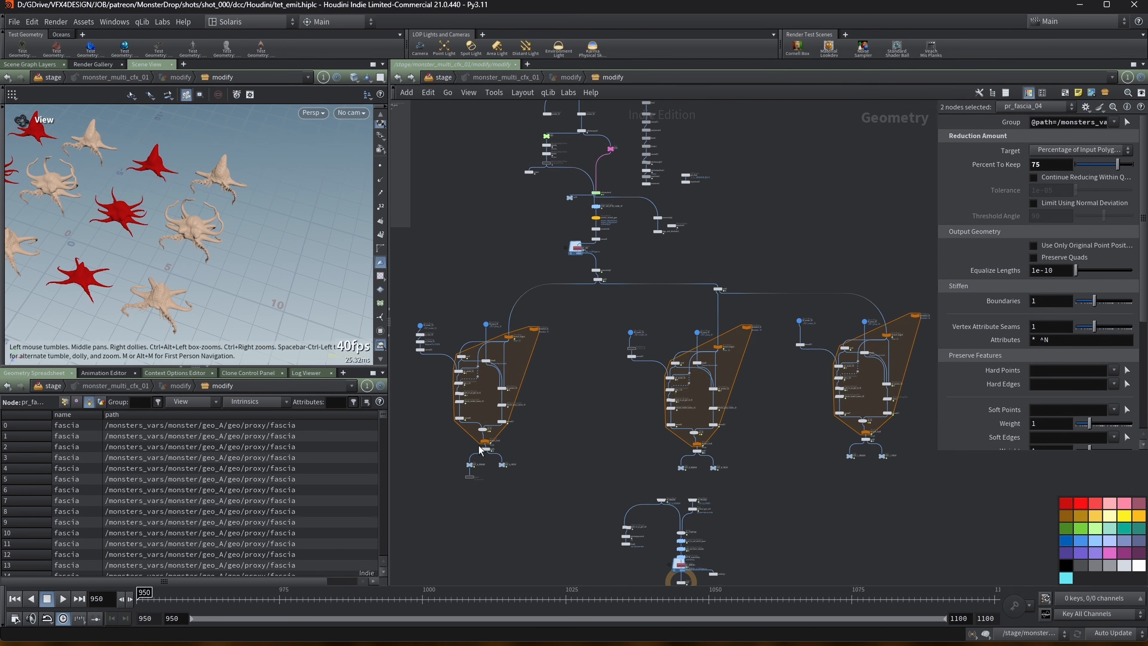
pyautogui.scroll(-2, 814, 232)
pyautogui.moveTo(794, 208); pyautogui.dragTo(794, 332, button='middle')
pyautogui.scroll(2, 763, 270)
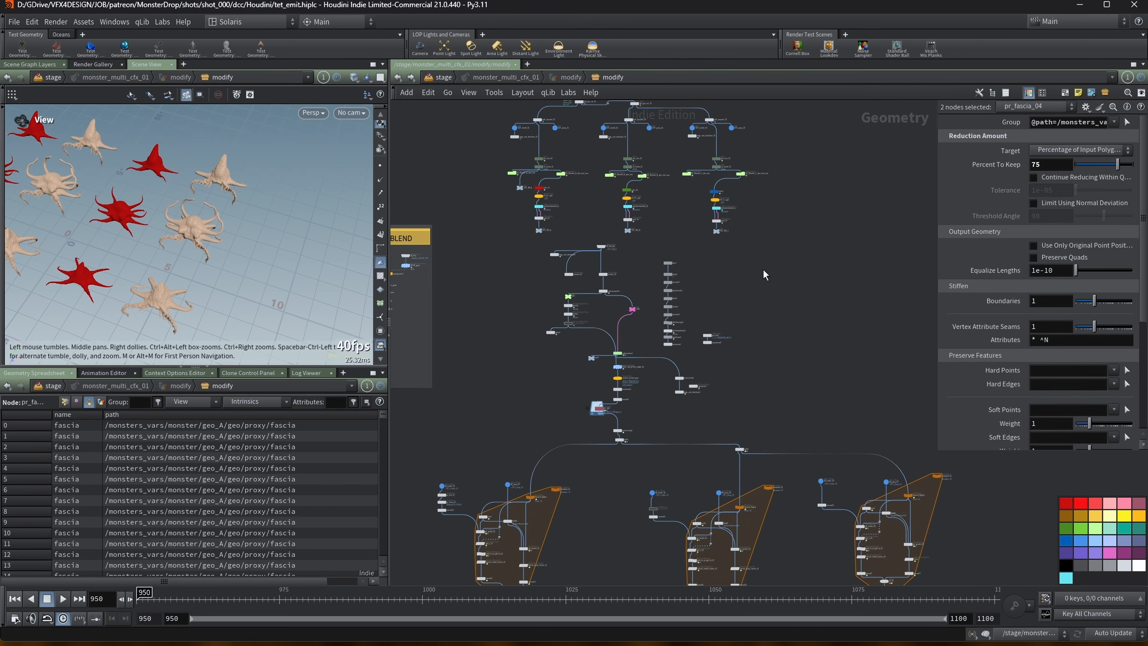
pyautogui.moveTo(698, 232); pyautogui.dragTo(687, 333, button='middle')
pyautogui.scroll(4, 591, 320)
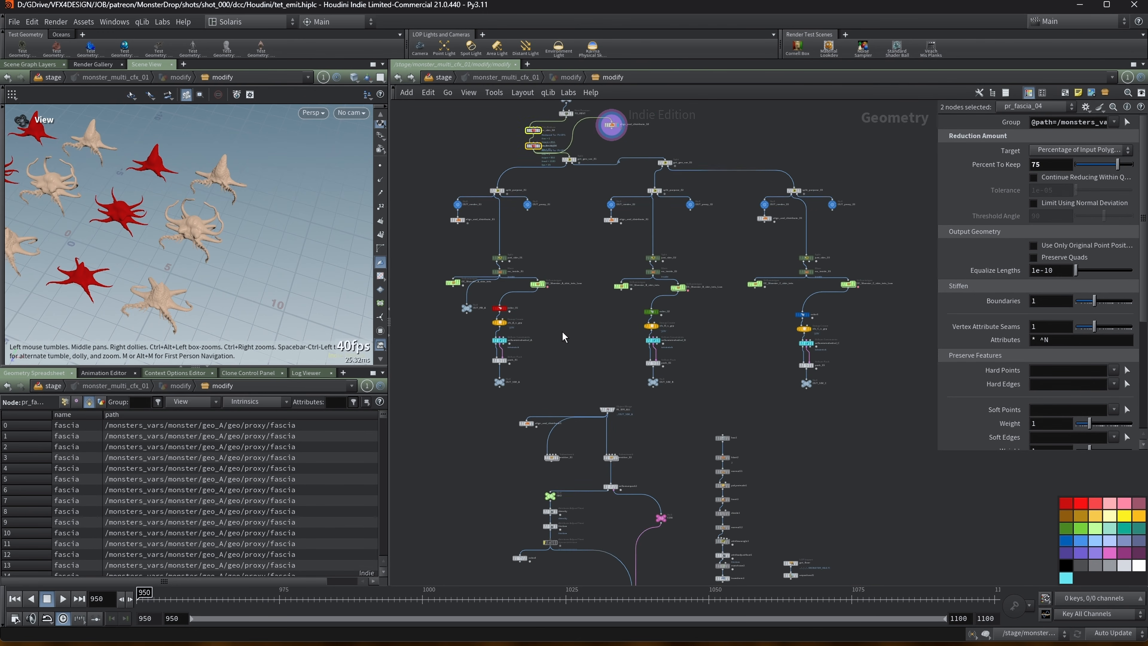
# Step: Widen the viewport again and clear the multi-node selection near the variant A and B branches
pyautogui.moveTo(389, 221); pyautogui.dragTo(459, 222)
pyautogui.moveTo(547, 198); pyautogui.dragTo(581, 314, button='middle')
pyautogui.click(686, 224)
pyautogui.moveTo(686, 224); pyautogui.dragTo(673, 244, button='middle')
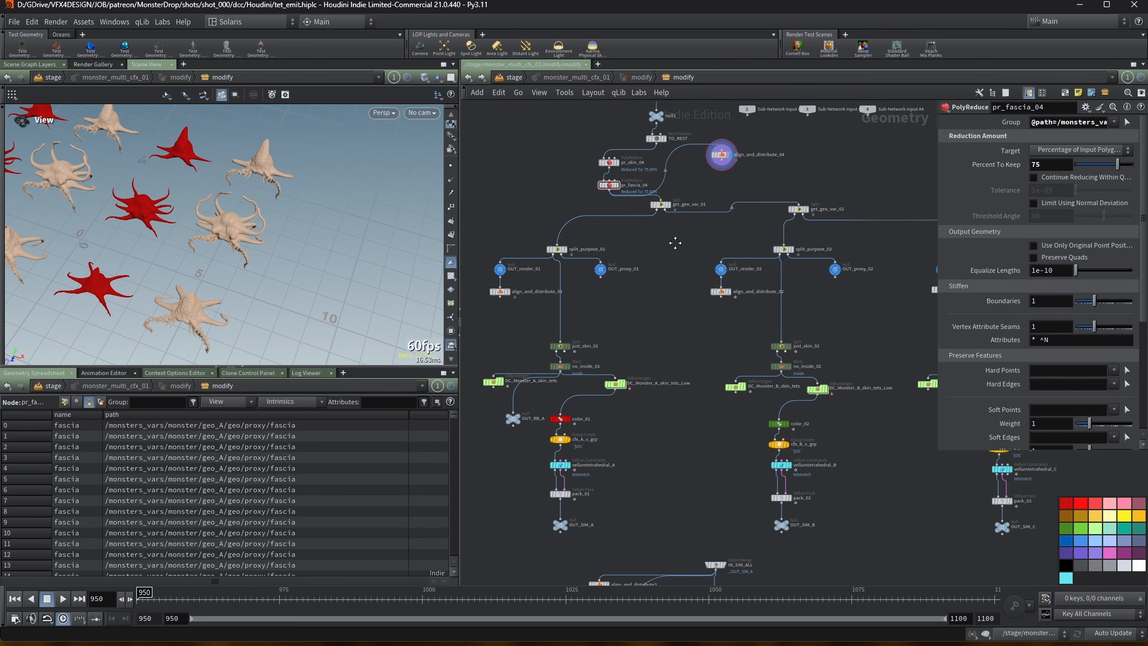
# Step: Examine the distributed monsters in wireframe from several angles
pyautogui.press('w')
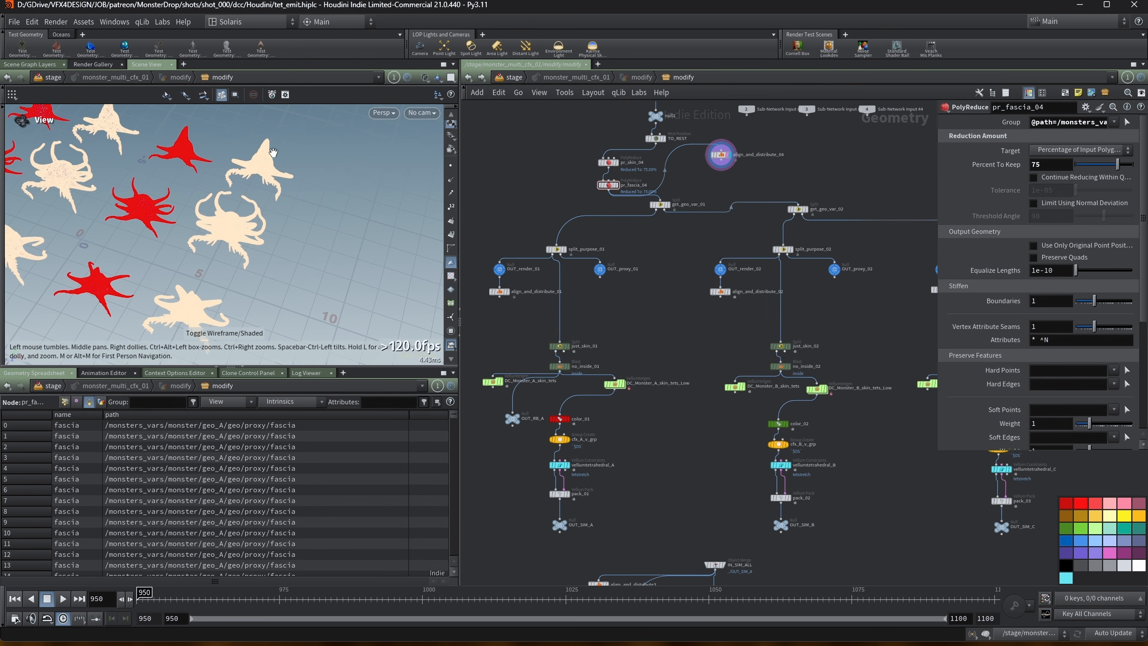
pyautogui.moveTo(258, 157); pyautogui.dragTo(255, 166)
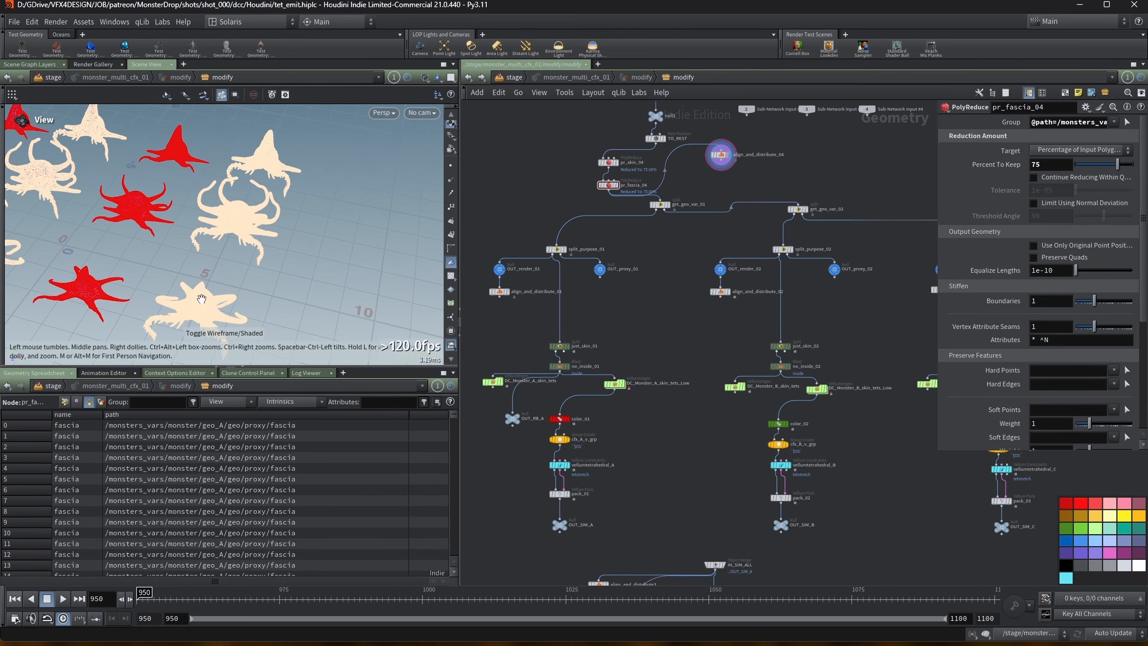
pyautogui.scroll(1, 629, 253)
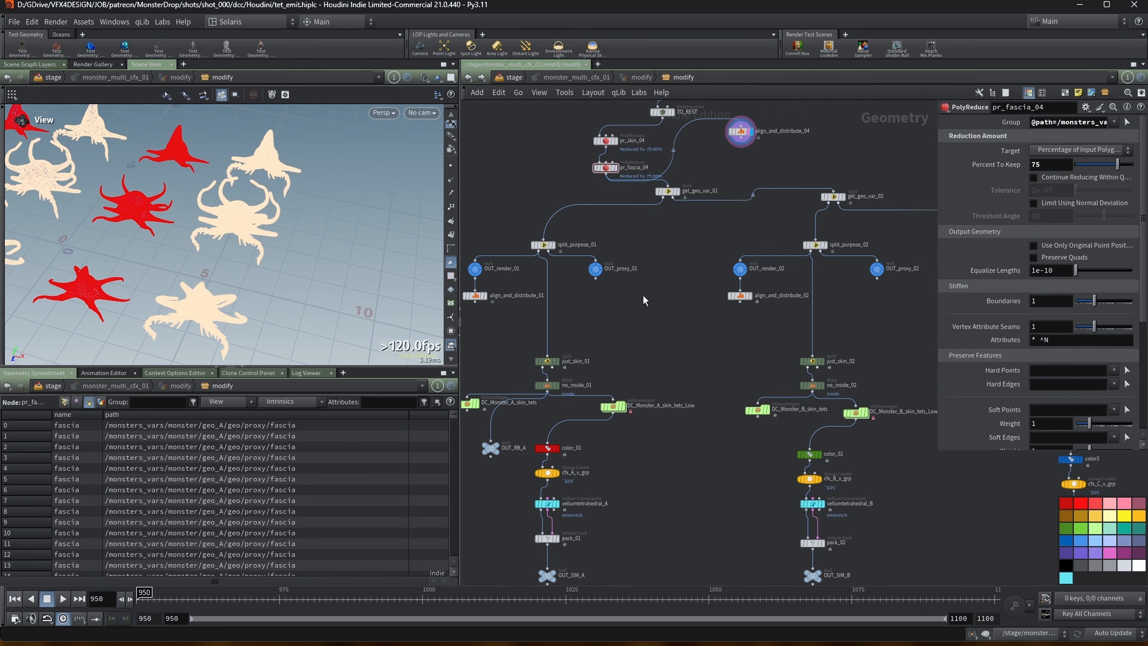
pyautogui.moveTo(643, 300); pyautogui.dragTo(669, 280, button='middle')
pyautogui.moveTo(274, 215); pyautogui.dragTo(283, 228)
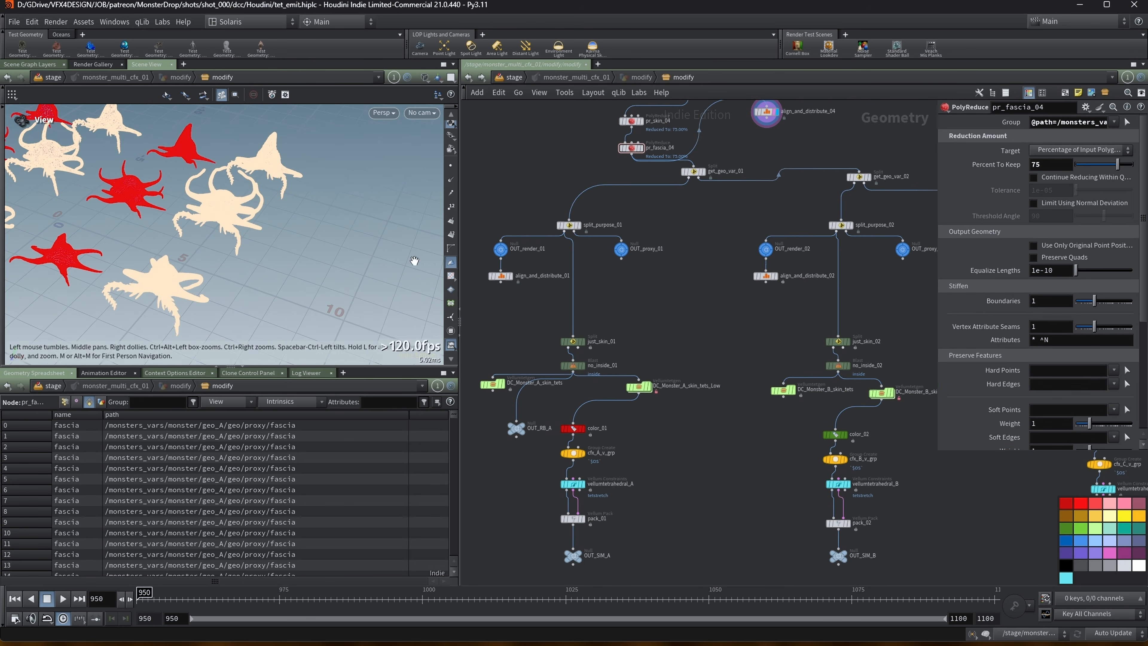
pyautogui.moveTo(213, 217); pyautogui.dragTo(308, 173)
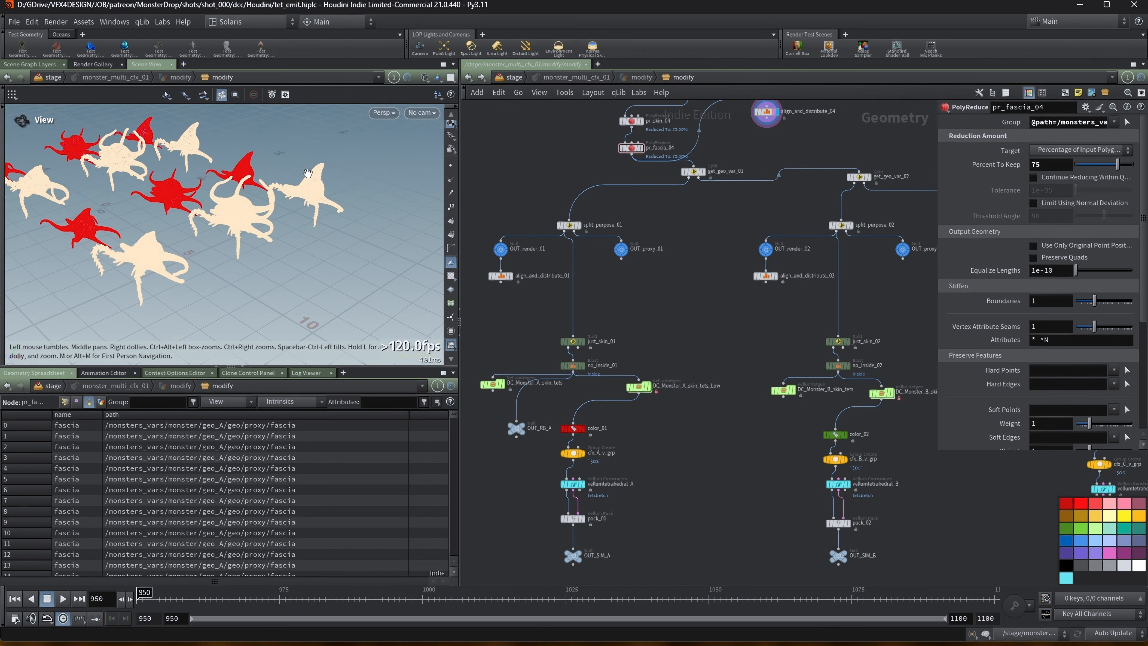
pyautogui.moveTo(157, 230); pyautogui.dragTo(296, 163)
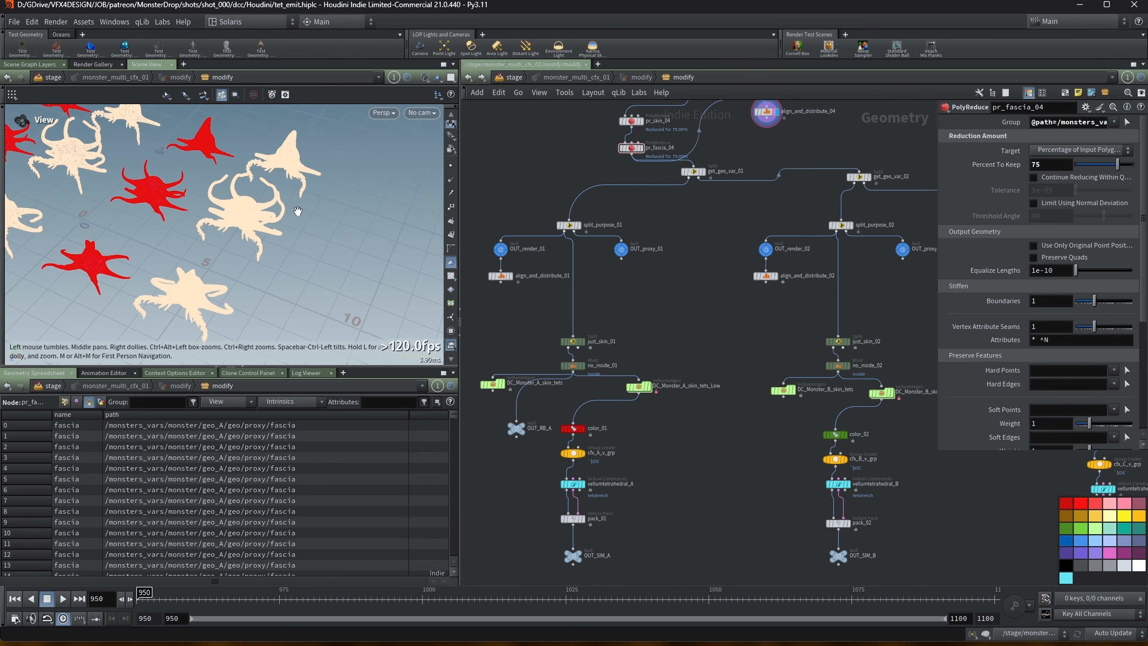
pyautogui.moveTo(281, 231); pyautogui.dragTo(319, 215)
# Step: Select and display the get_geo_var_01 split, widening the parameter pane to show its group
pyautogui.moveTo(623, 306); pyautogui.dragTo(633, 284, button='middle')
pyautogui.moveTo(704, 187); pyautogui.dragTo(637, 241, button='middle')
pyautogui.scroll(1, 663, 251)
pyautogui.click(663, 212)
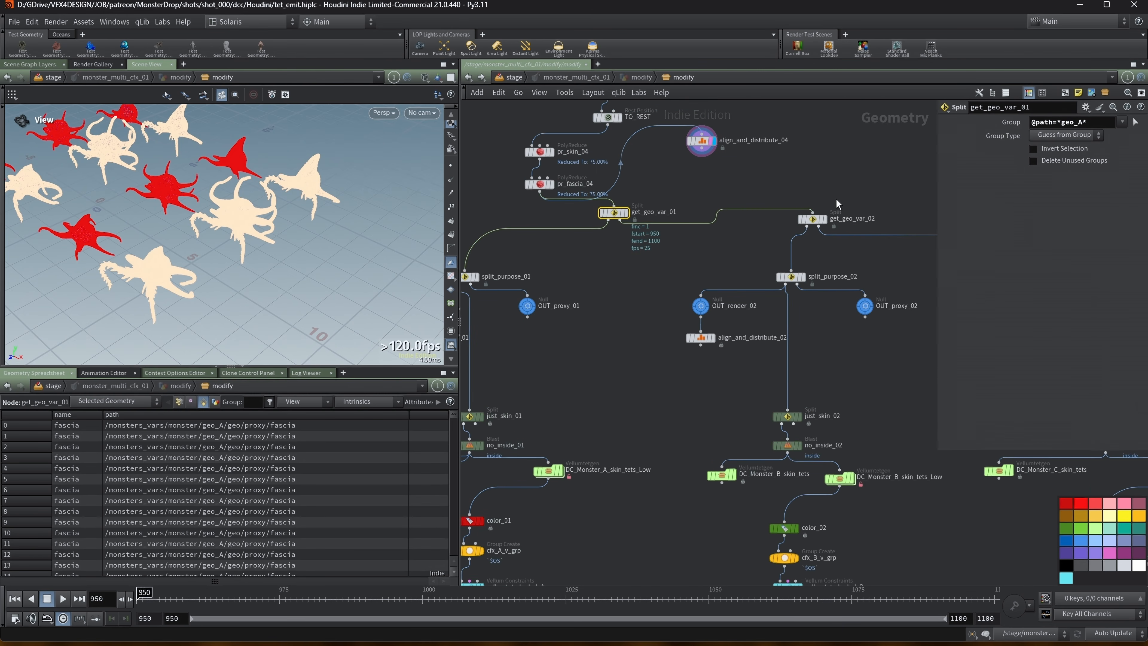
pyautogui.moveTo(934, 159); pyautogui.dragTo(869, 159)
pyautogui.click(624, 213)
pyautogui.scroll(2, 139, 205)
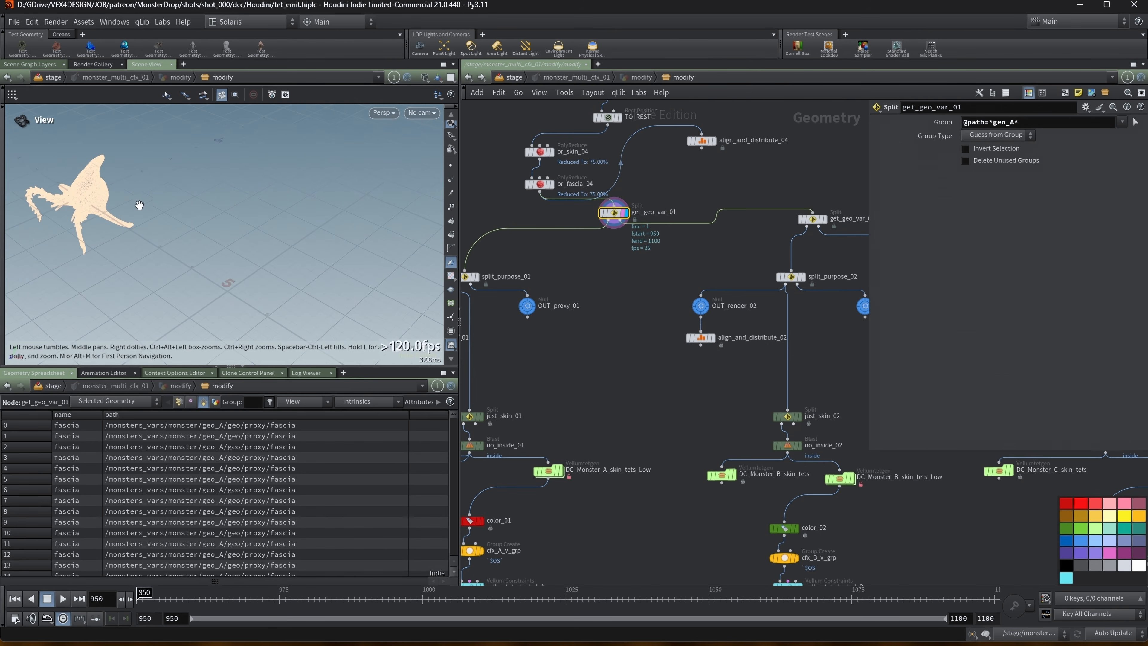
# Step: Frame the isolated geo_A monster and inspect its wireframe from the front and side
pyautogui.hotkey('space', 'g')
pyautogui.moveTo(120, 203); pyautogui.dragTo(262, 156)
pyautogui.scroll(5, 262, 156)
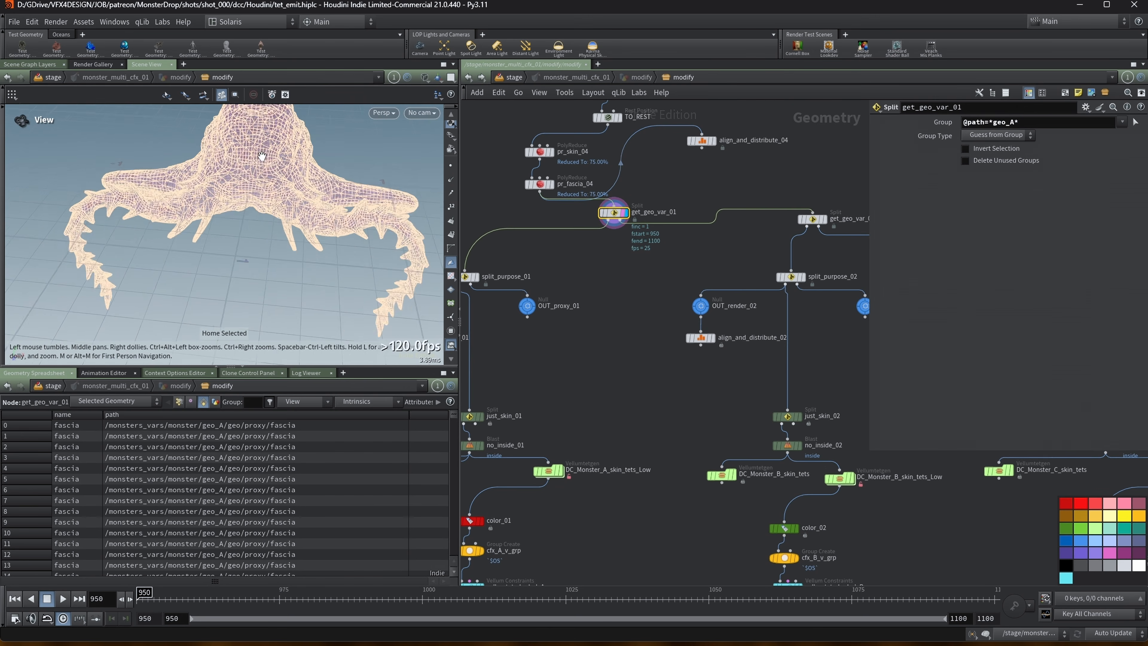
pyautogui.moveTo(279, 168); pyautogui.dragTo(212, 201, button='middle')
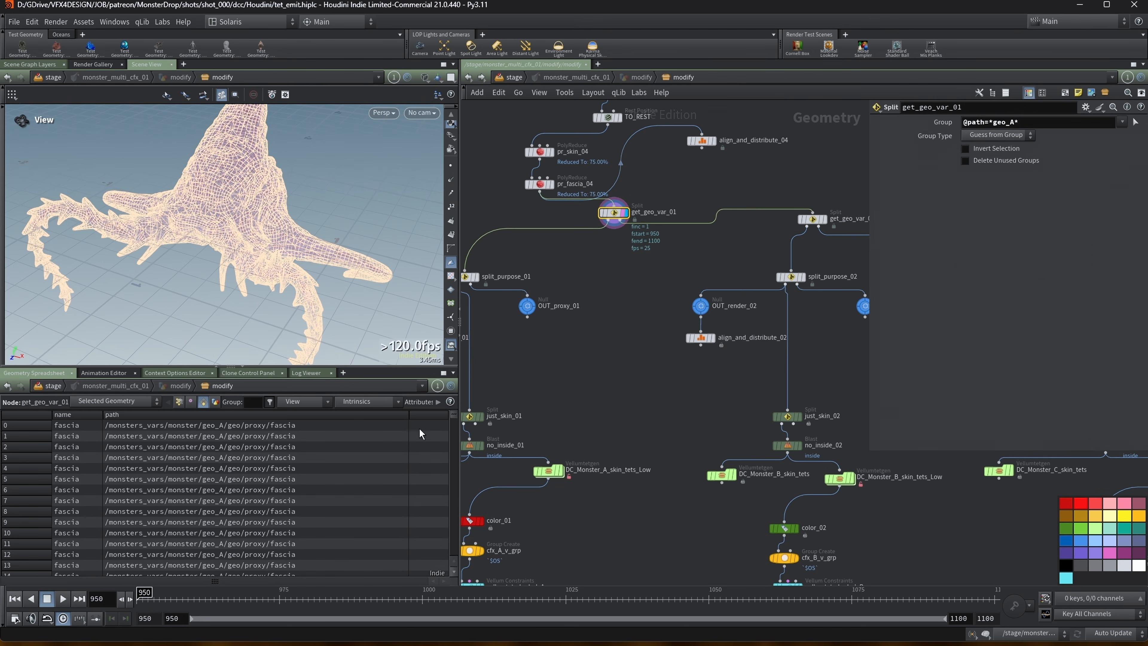
# Step: Select and display split_purpose_01 to inspect variant A's render geometry
pyautogui.moveTo(561, 311); pyautogui.dragTo(698, 268, button='middle')
pyautogui.click(555, 268)
pyautogui.moveTo(563, 274); pyautogui.dragTo(585, 271, button='middle')
pyautogui.click(586, 270)
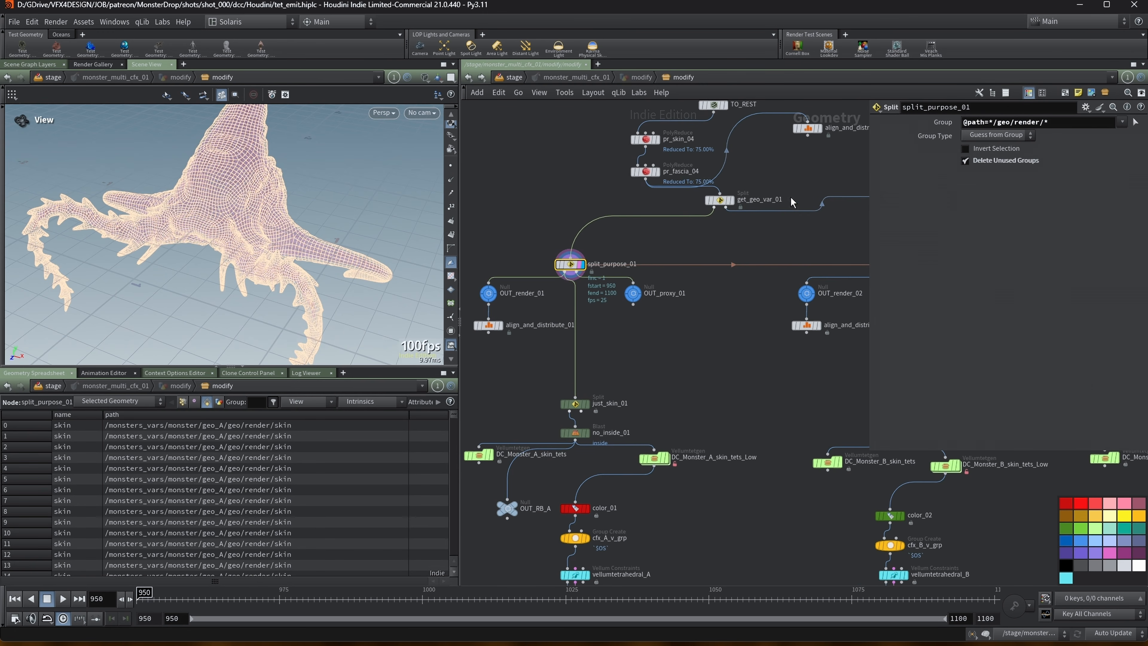
# Step: Compare variant A's render and proxy meshes by viewing OUT_render_01 and then OUT_proxy_01
pyautogui.click(489, 294)
pyautogui.moveTo(455, 419); pyautogui.dragTo(414, 344)
pyautogui.click(633, 293)
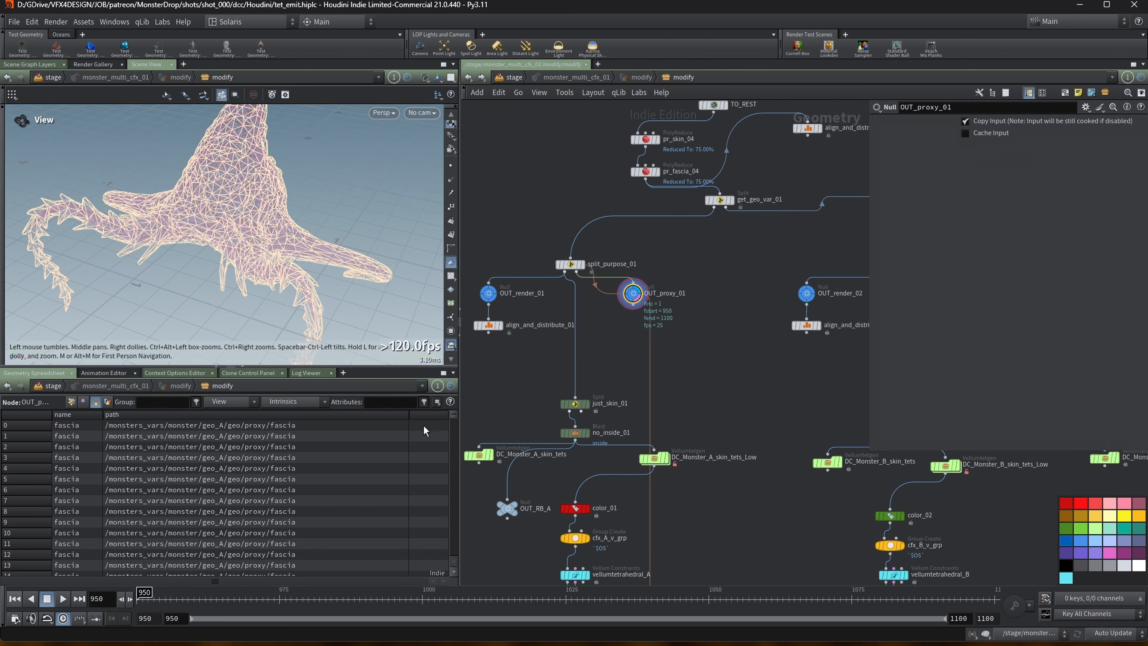
# Step: Move get_geo_var_02 slightly lower in the network, then select and display it to view the geo_B monster
pyautogui.scroll(-3, 571, 278)
pyautogui.moveTo(666, 278); pyautogui.dragTo(518, 293, button='middle')
pyautogui.scroll(1, 551, 271)
pyautogui.moveTo(685, 243); pyautogui.dragTo(676, 259)
pyautogui.scroll(-1, 676, 258)
pyautogui.click(678, 256)
pyautogui.click(688, 256)
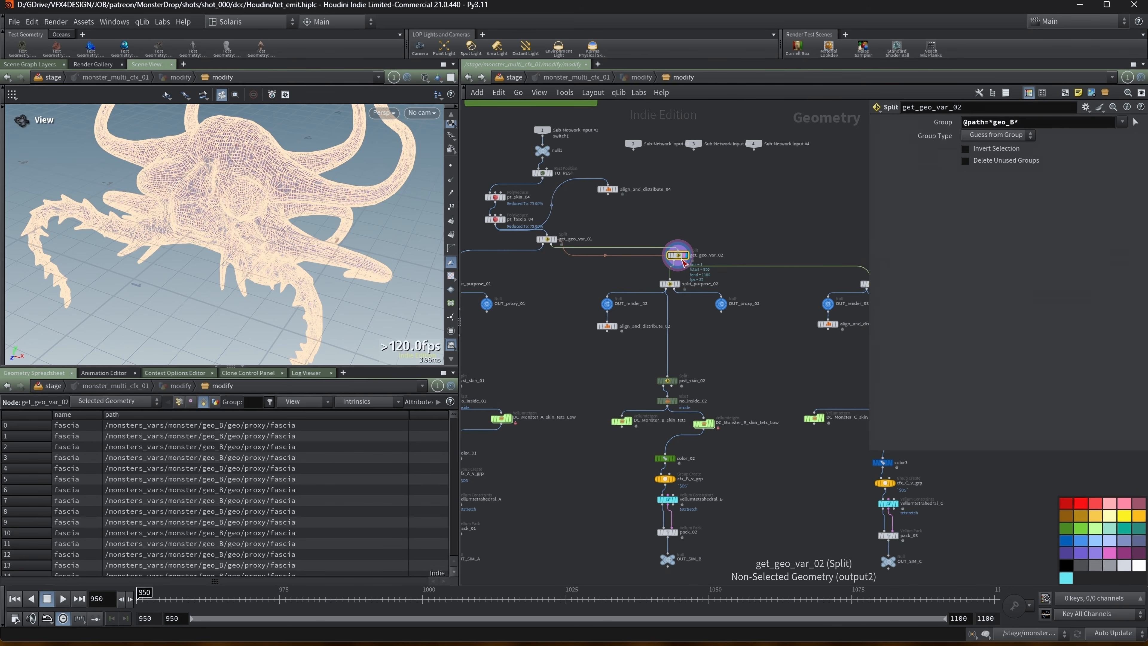
pyautogui.moveTo(682, 261)
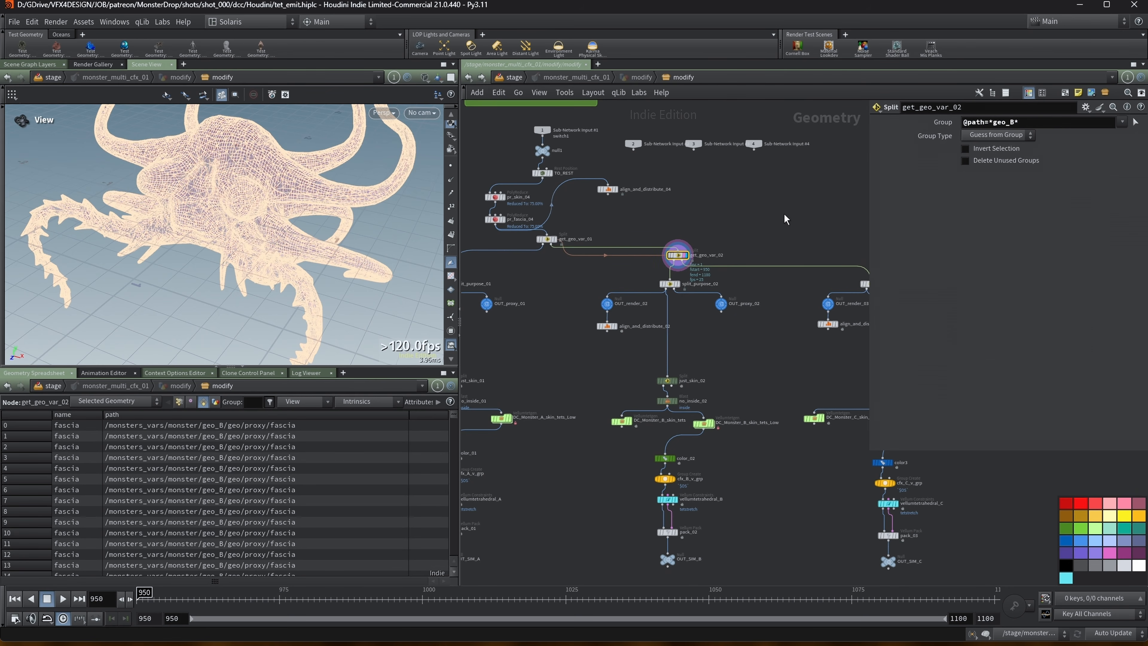
# Step: Compare variant B's render and proxy meshes by displaying OUT_render_02 and then OUT_proxy_02
pyautogui.moveTo(784, 216); pyautogui.dragTo(781, 216, button='middle')
pyautogui.scroll(2, 654, 261)
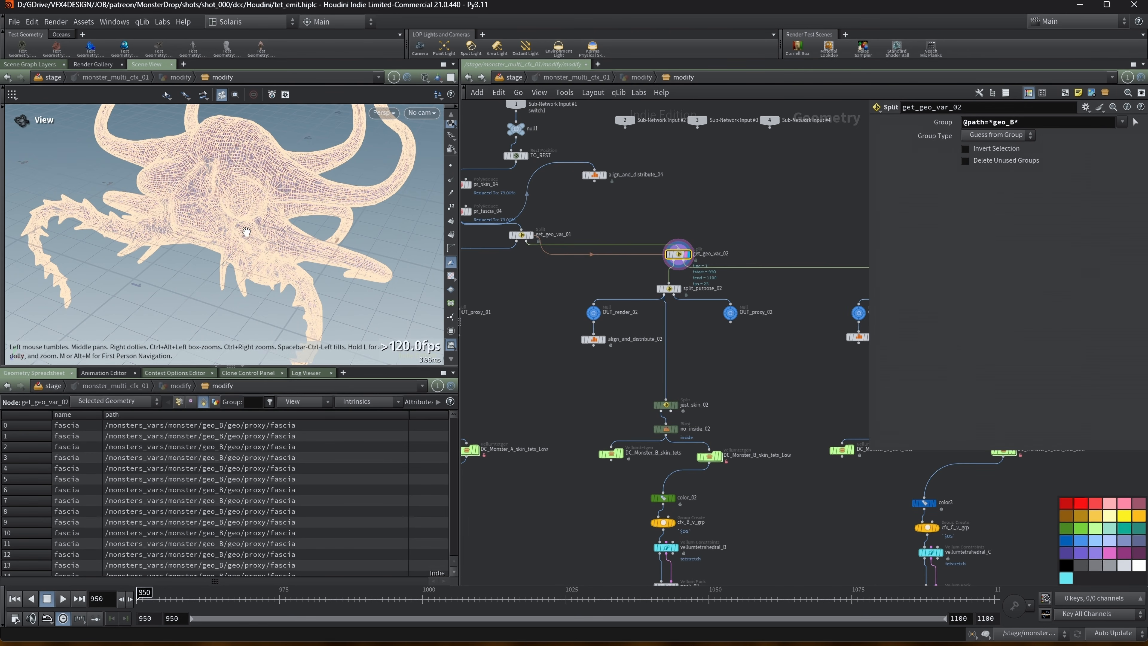
pyautogui.scroll(2, 671, 272)
pyautogui.moveTo(584, 327)
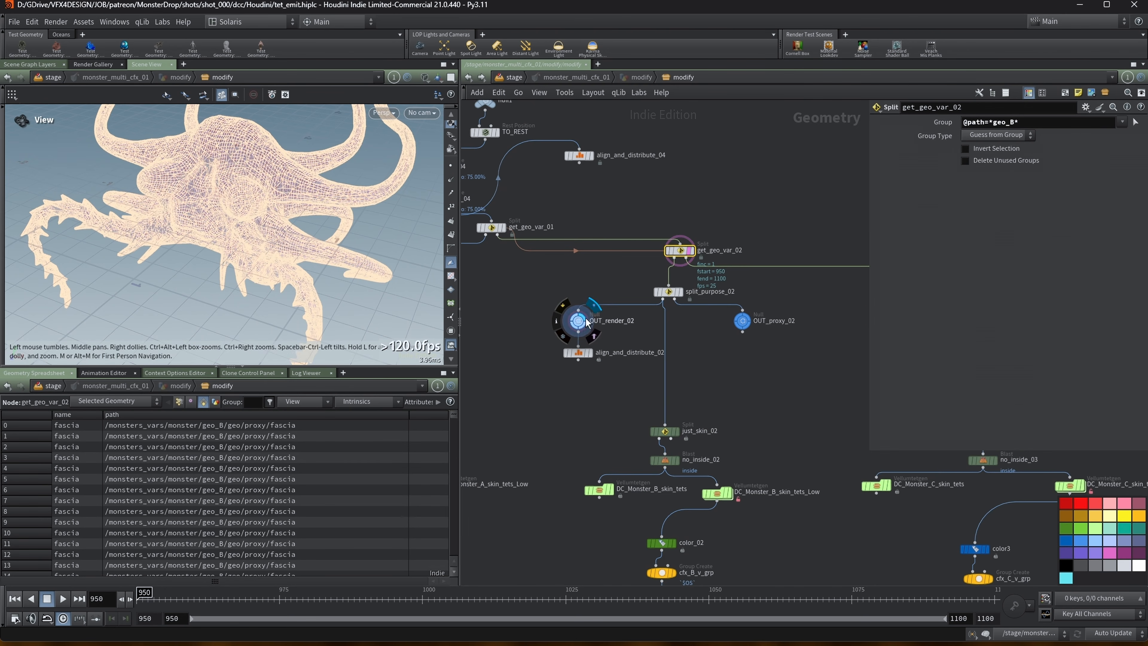
pyautogui.click(758, 310)
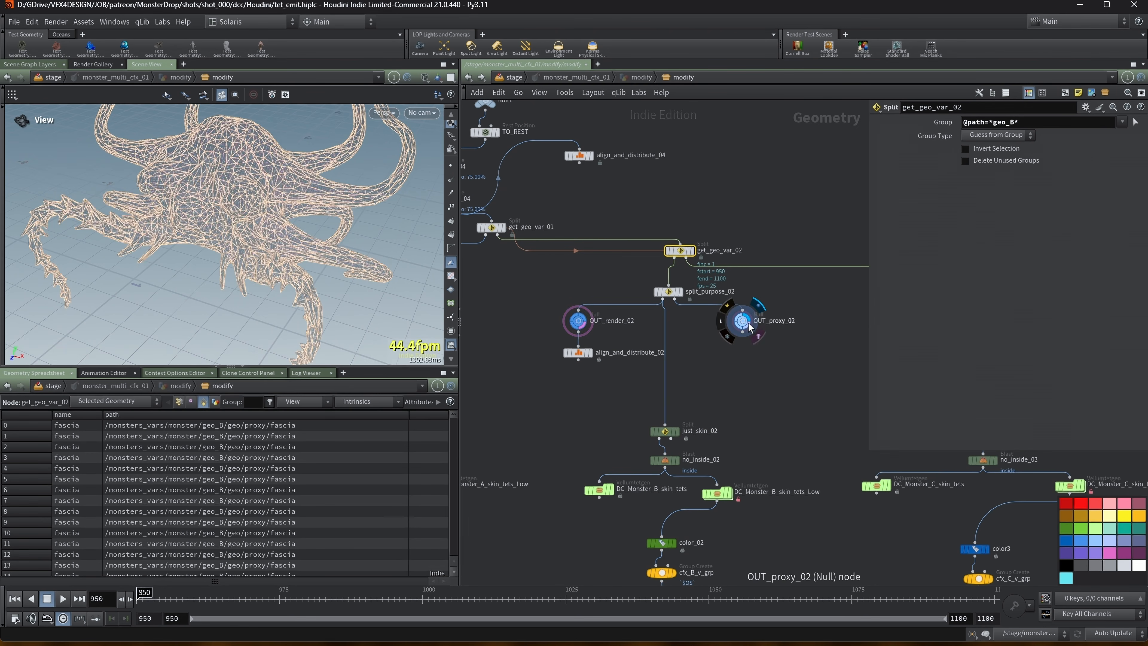
# Step: Select and display split_purpose_03 for variant C, then display align_and_distribute_03
pyautogui.moveTo(834, 227); pyautogui.dragTo(574, 234, button='middle')
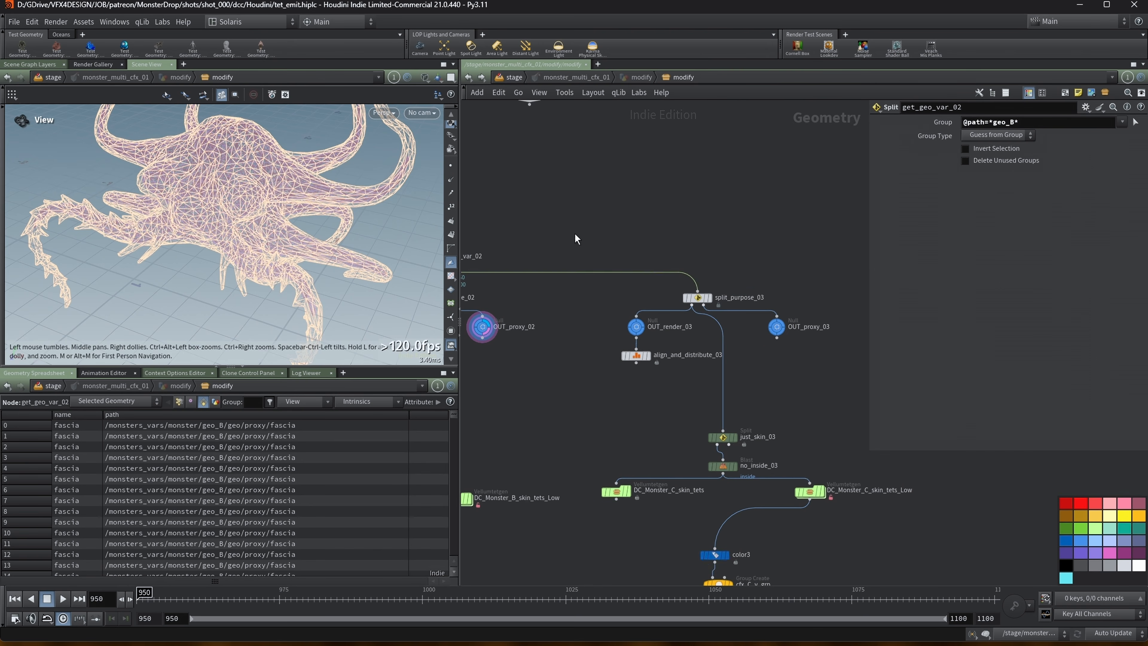
pyautogui.click(700, 298)
pyautogui.click(710, 299)
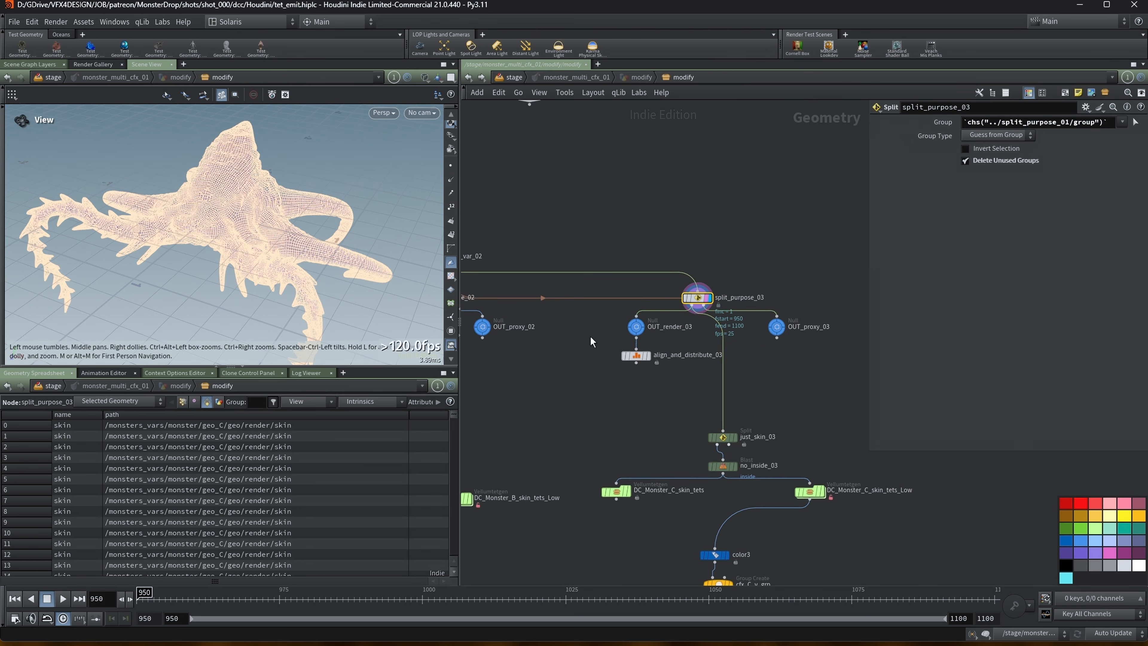
pyautogui.click(645, 357)
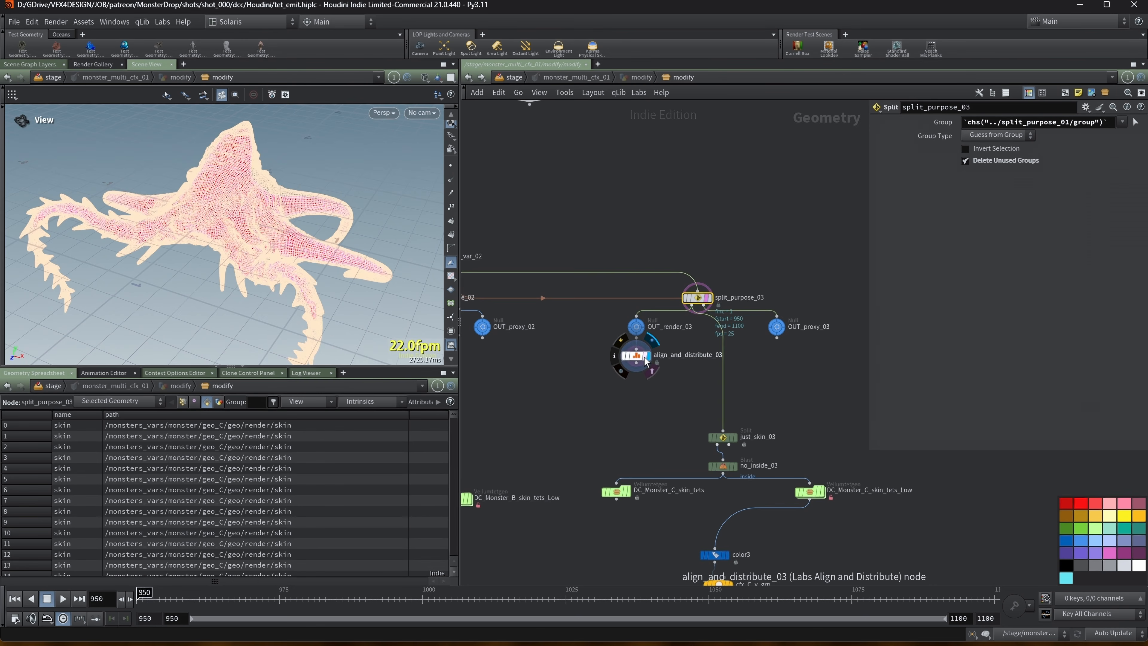
# Step: Select align_and_distribute_03 and inspect variant C's separated render skin and fascia from a wider view in wireframe
pyautogui.doubleClick(644, 360)
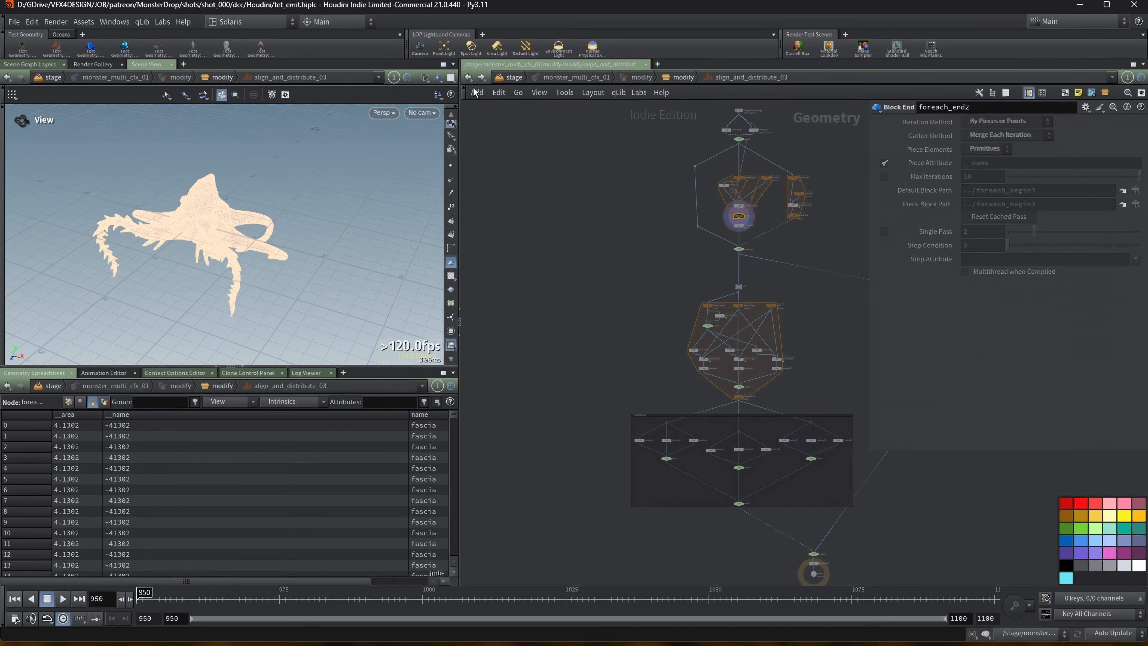
pyautogui.click(469, 78)
pyautogui.click(633, 356)
pyautogui.keyDown('alt'); pyautogui.moveTo(168, 213); pyautogui.dragTo(126, 211, button='right'); pyautogui.keyUp('alt')
pyautogui.moveTo(126, 211)
pyautogui.mouseDown()
pyautogui.moveTo(141, 236)
pyautogui.moveTo(143, 220)
pyautogui.mouseUp()
pyautogui.hotkey('shift', 'w')
pyautogui.hotkey('shift', 'w')
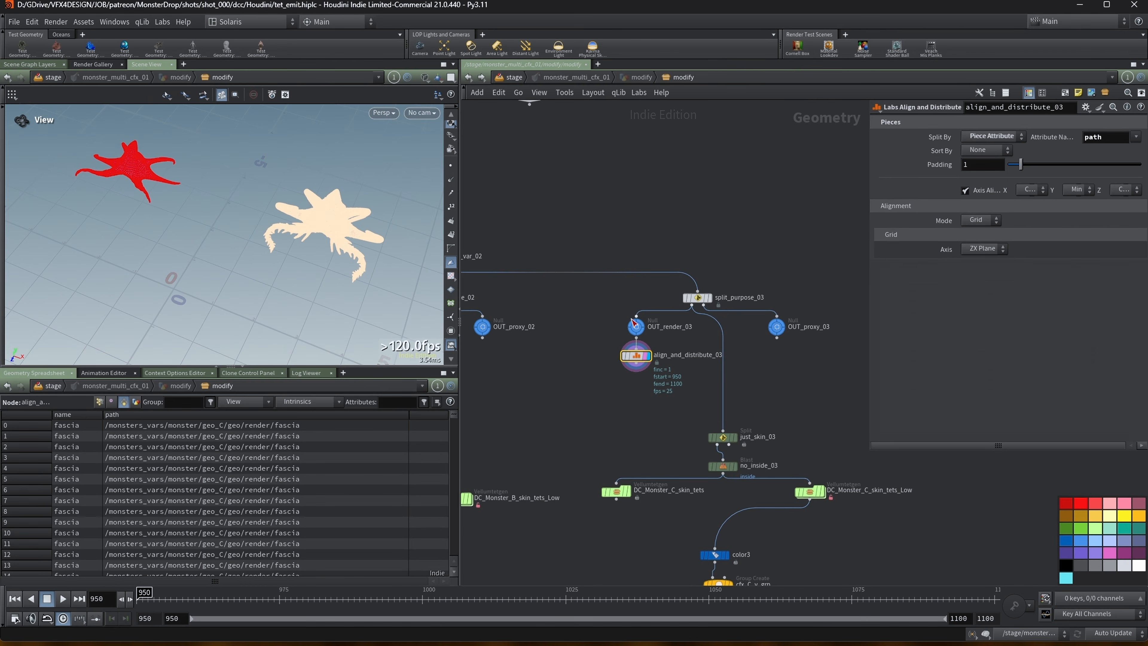
# Step: Move align_and_distribute_03 slightly lower, feed it from OUT_proxy_03 instead of OUT_render_03, and check the proxy meshes in wireframe
pyautogui.moveTo(635, 354); pyautogui.dragTo(634, 362)
pyautogui.click(636, 356)
pyautogui.click(748, 351)
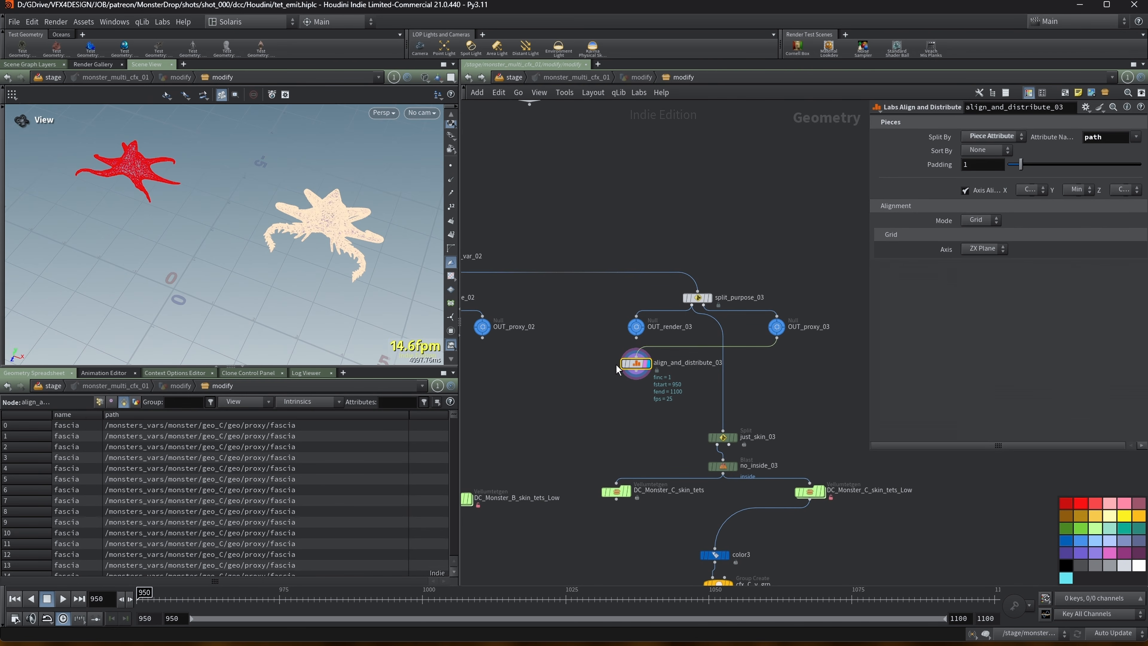
pyautogui.hotkey('shift', 'w')
pyautogui.hotkey('shift', 'w')
# Step: Display align_and_distribute_02 to view variant B's skin and fascia side by side
pyautogui.scroll(-3, 556, 367)
pyautogui.moveTo(555, 368); pyautogui.dragTo(708, 344, button='middle')
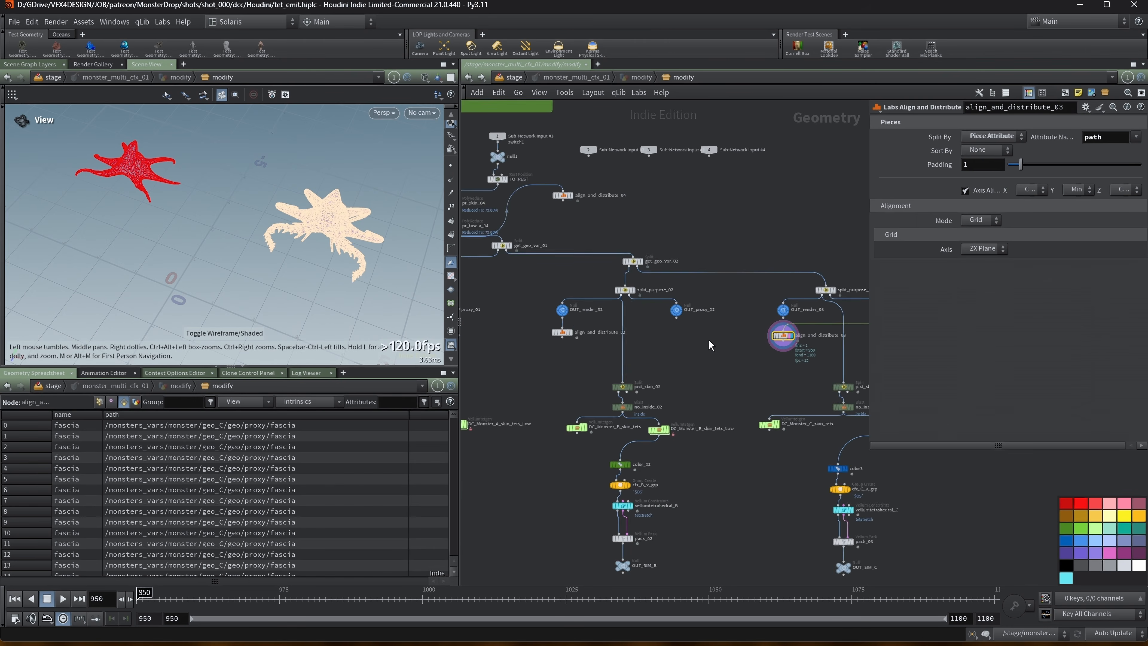
pyautogui.click(570, 332)
pyautogui.scroll(-2, 606, 332)
pyautogui.moveTo(503, 298); pyautogui.dragTo(569, 291, button='middle')
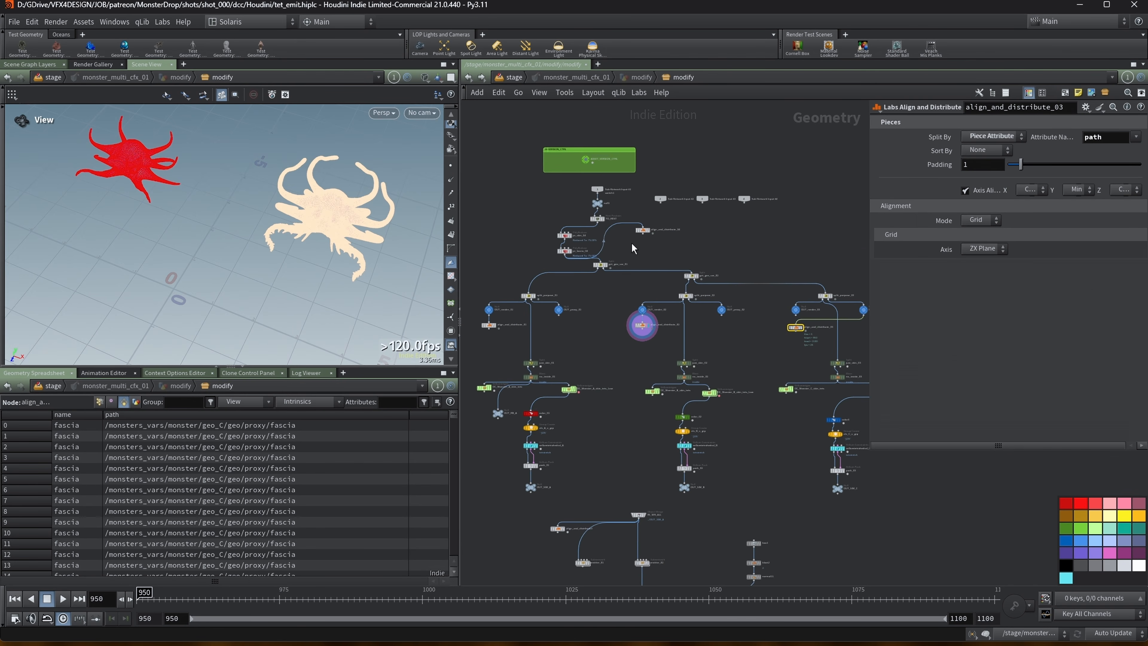
# Step: Move align_and_distribute_04 down near get_geo_var_01 and enlarge the network editor by narrowing the viewport and parameter areas
pyautogui.moveTo(642, 231); pyautogui.dragTo(644, 260)
pyautogui.moveTo(658, 334); pyautogui.dragTo(653, 262, button='middle')
pyautogui.moveTo(870, 245); pyautogui.dragTo(925, 245)
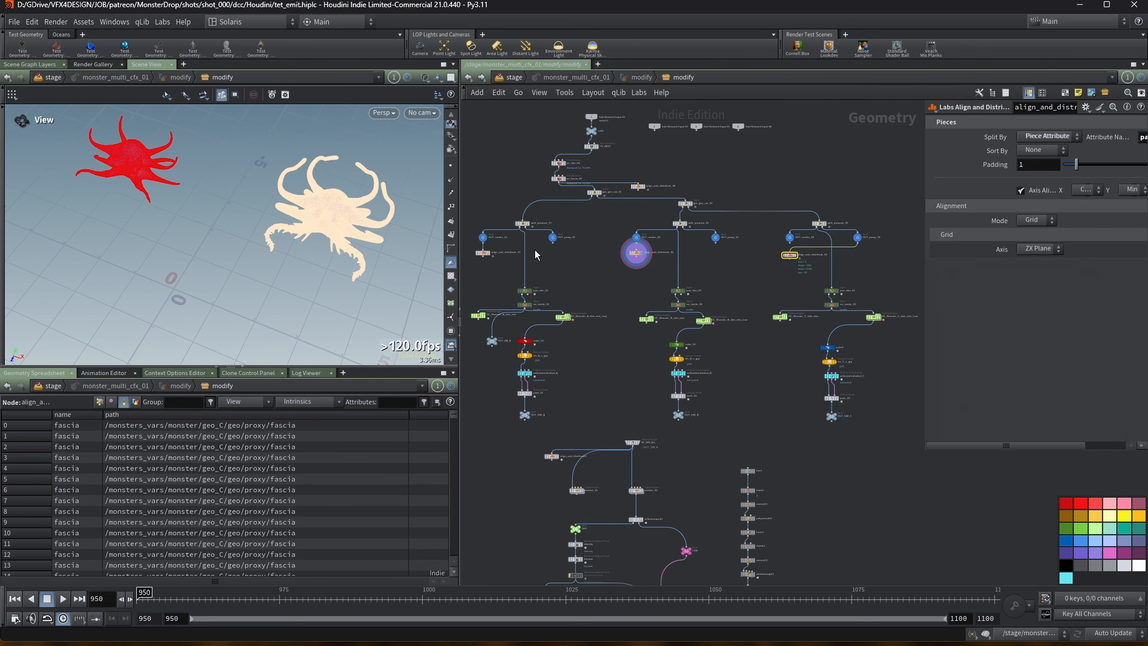
pyautogui.moveTo(460, 161); pyautogui.dragTo(355, 163)
pyautogui.scroll(3, 547, 257)
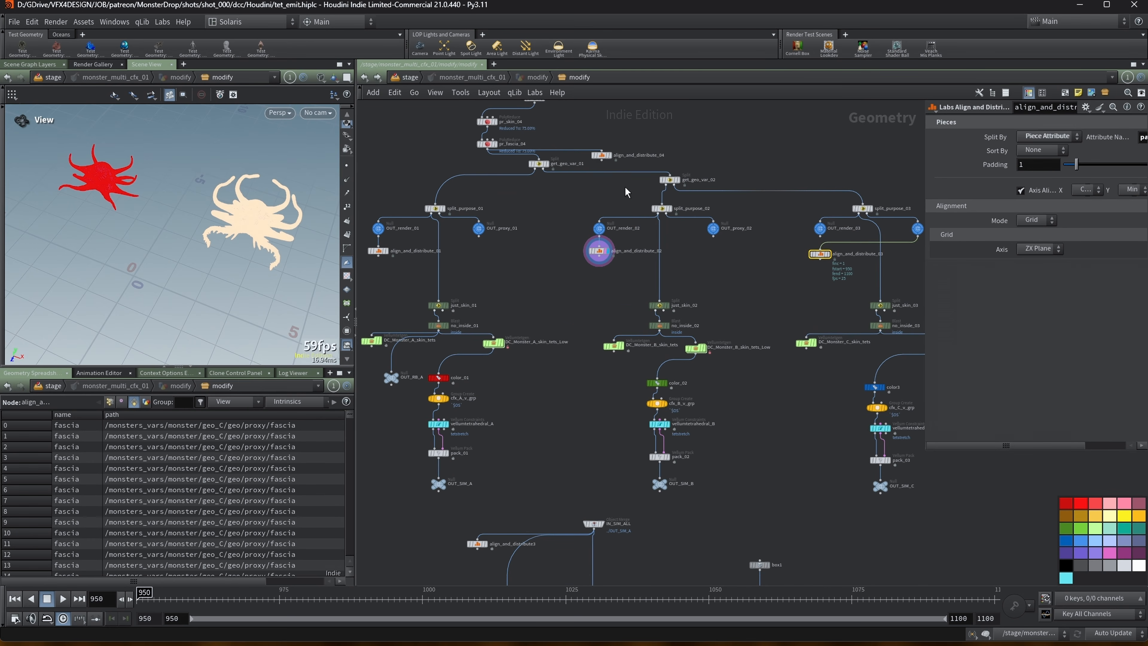
pyautogui.scroll(-2, 525, 276)
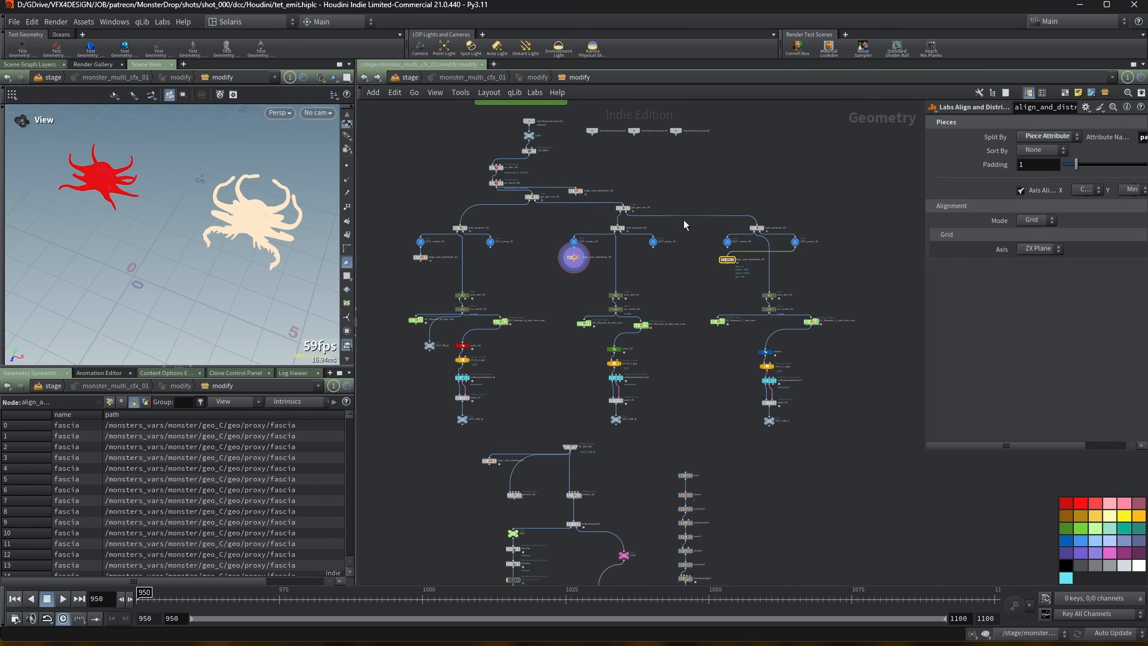
pyautogui.moveTo(700, 196); pyautogui.dragTo(374, 190)
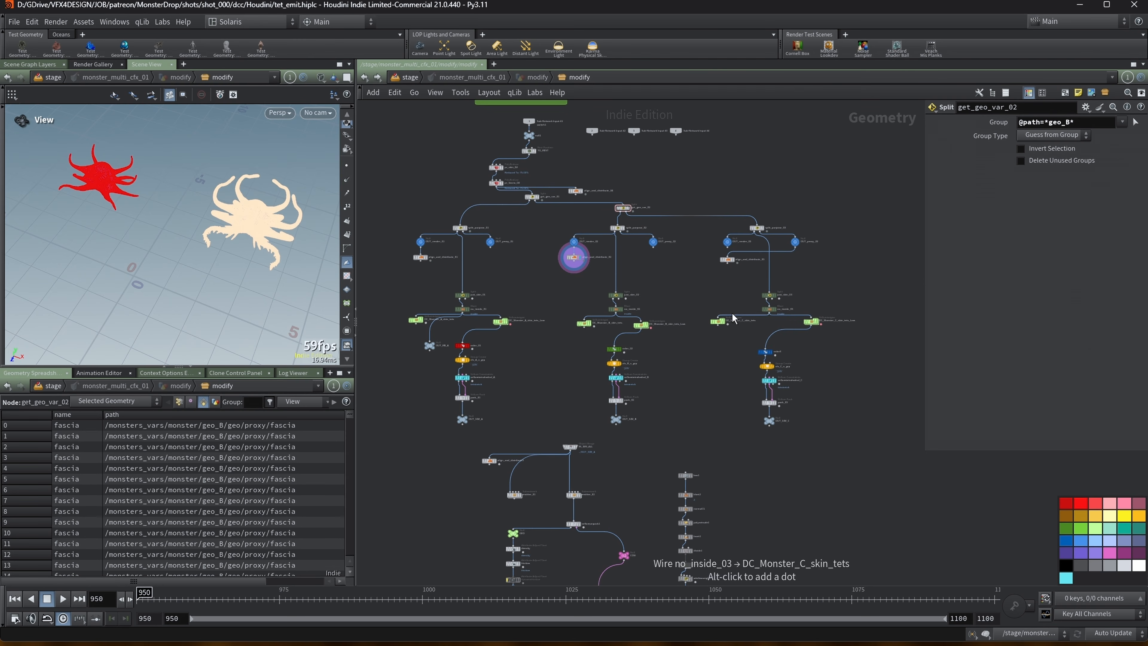
pyautogui.moveTo(922, 257); pyautogui.dragTo(963, 257)
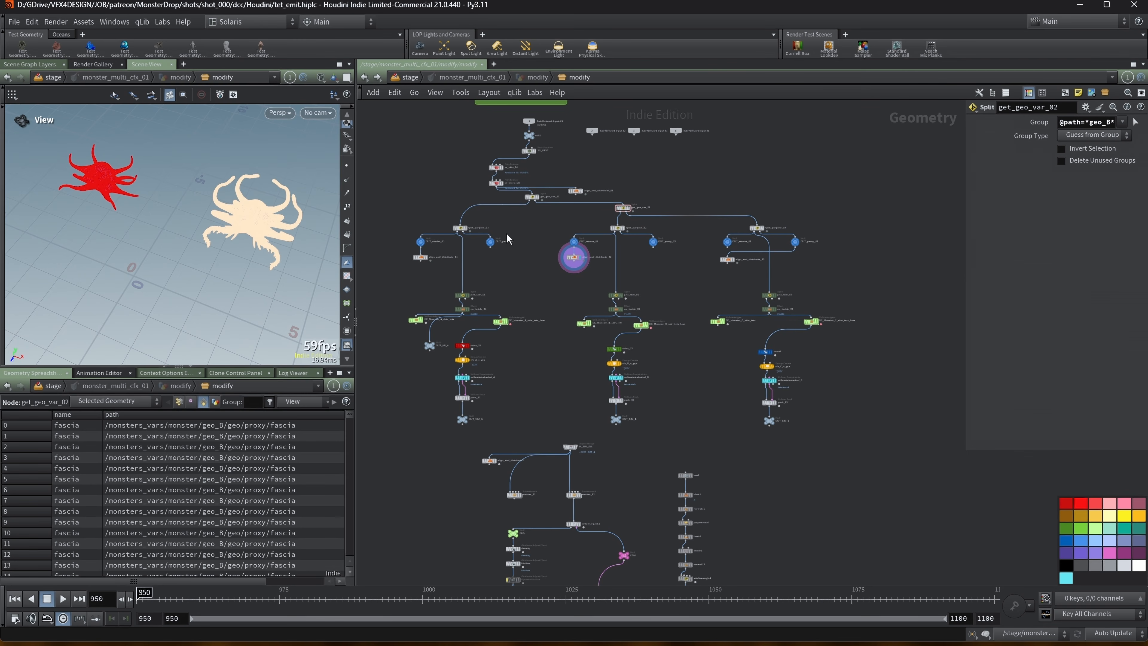
# Step: Select split_purpose_01, display OUT_render_01, and frame variant A's render mesh in the viewport
pyautogui.scroll(3, 509, 269)
pyautogui.scroll(2, 506, 294)
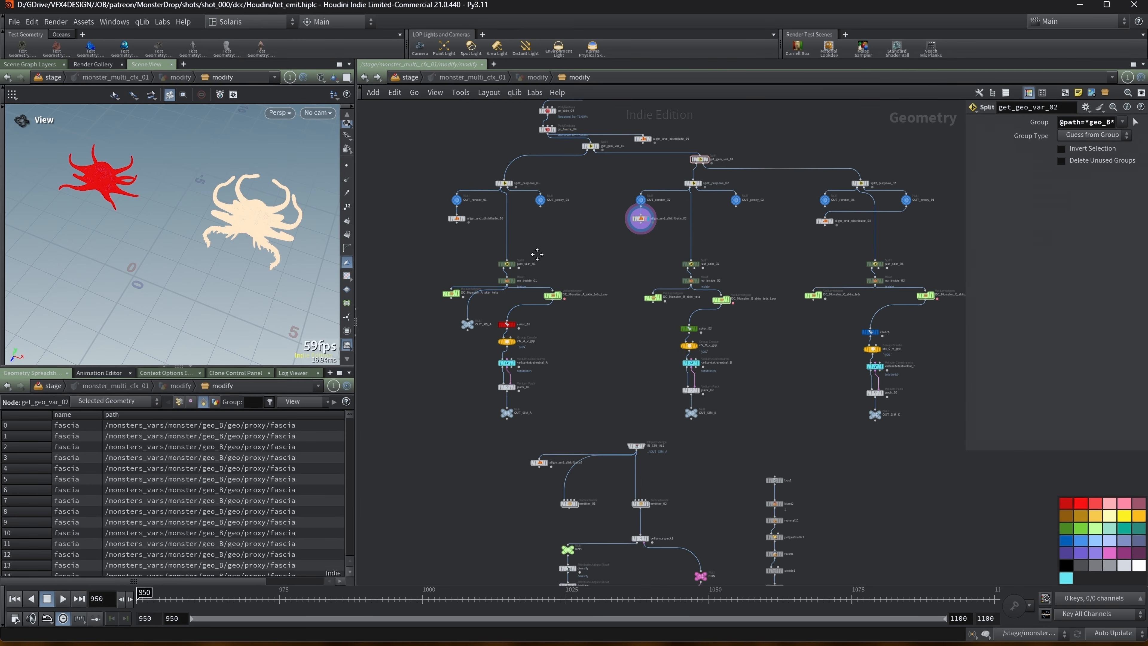
pyautogui.scroll(2, 524, 254)
pyautogui.scroll(2, 450, 214)
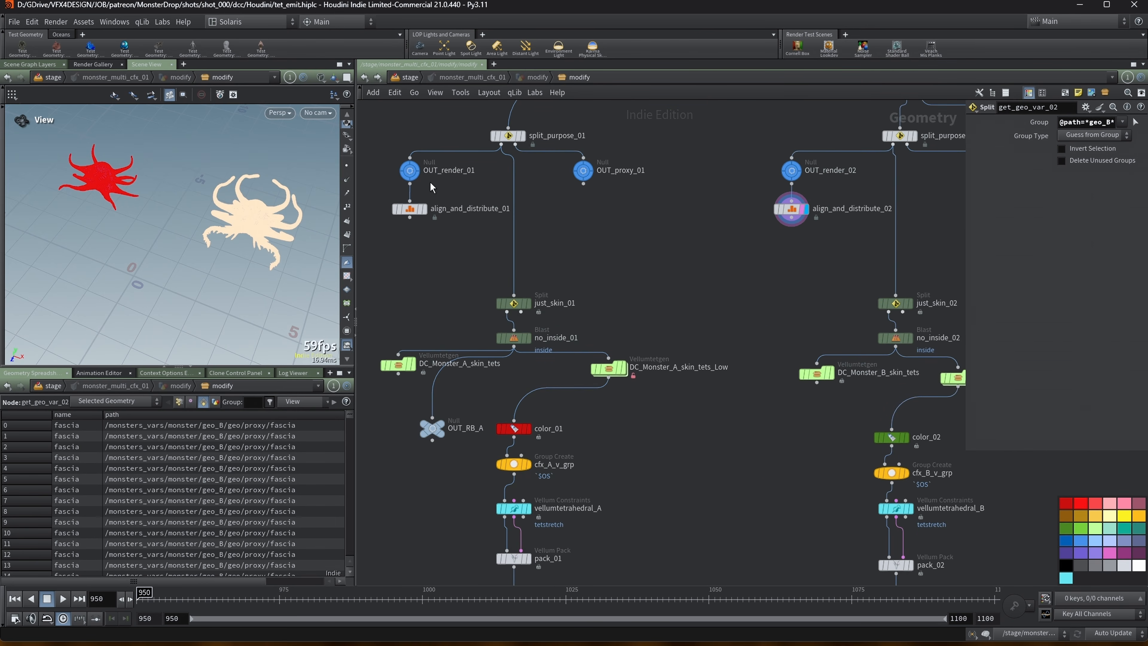
pyautogui.click(501, 137)
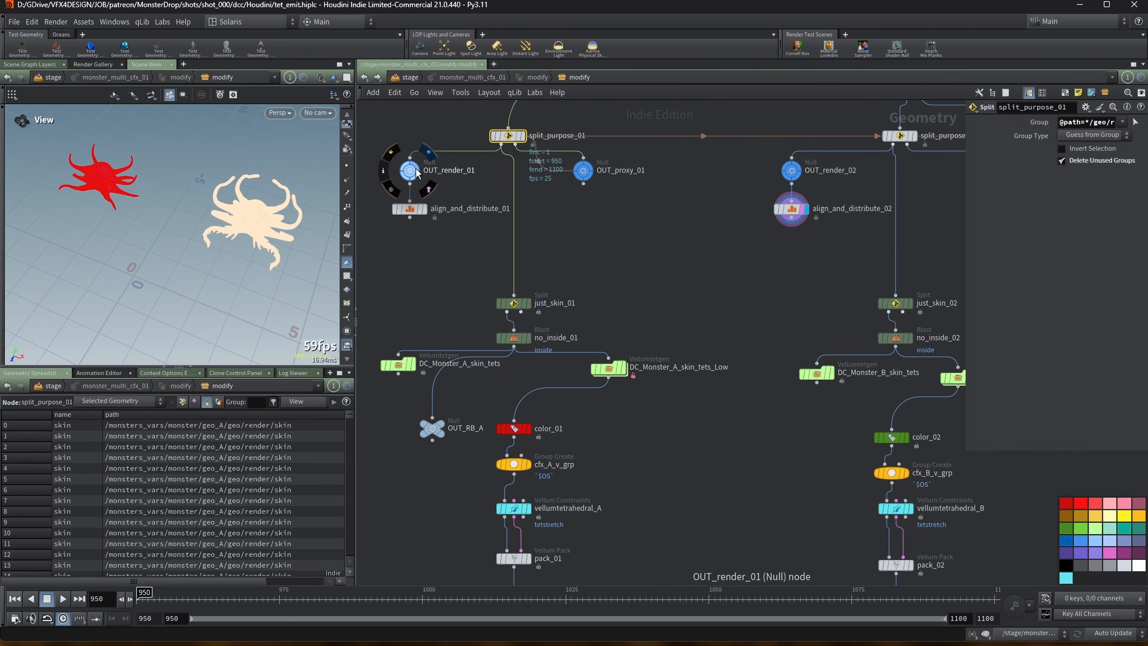
pyautogui.click(428, 152)
pyautogui.click(428, 189)
pyautogui.hotkey('space', 'g')
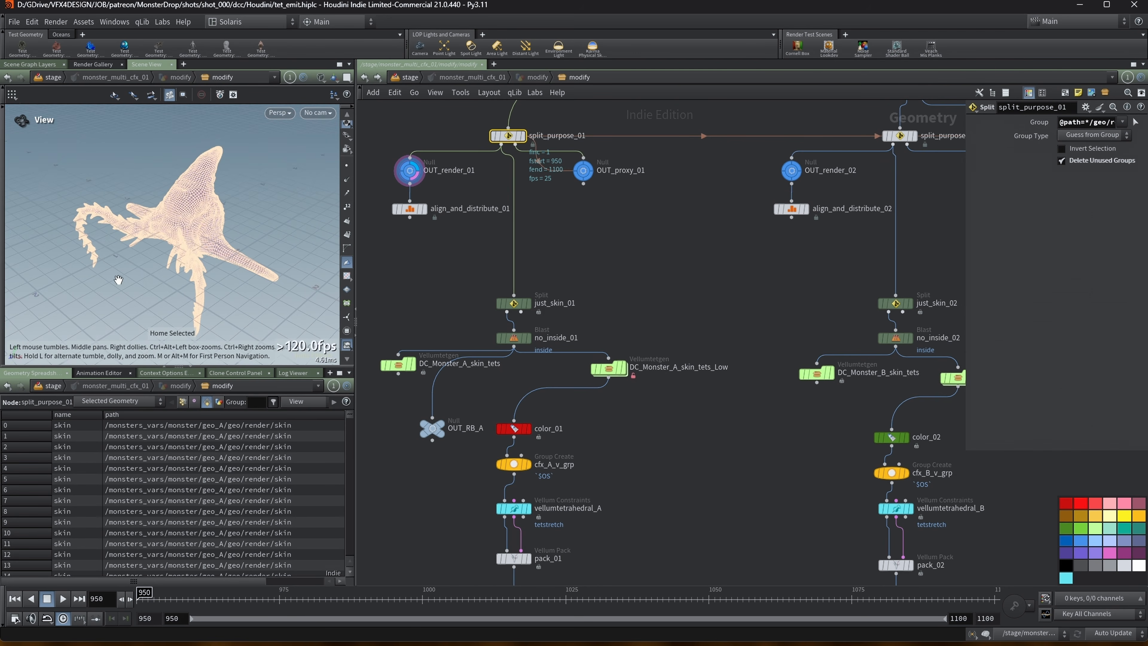
pyautogui.press('w')
pyautogui.press('w')
# Step: Select just_skin_01, widen the parameter area, display the node, and inspect the skin's layered wireframe up close
pyautogui.click(515, 303)
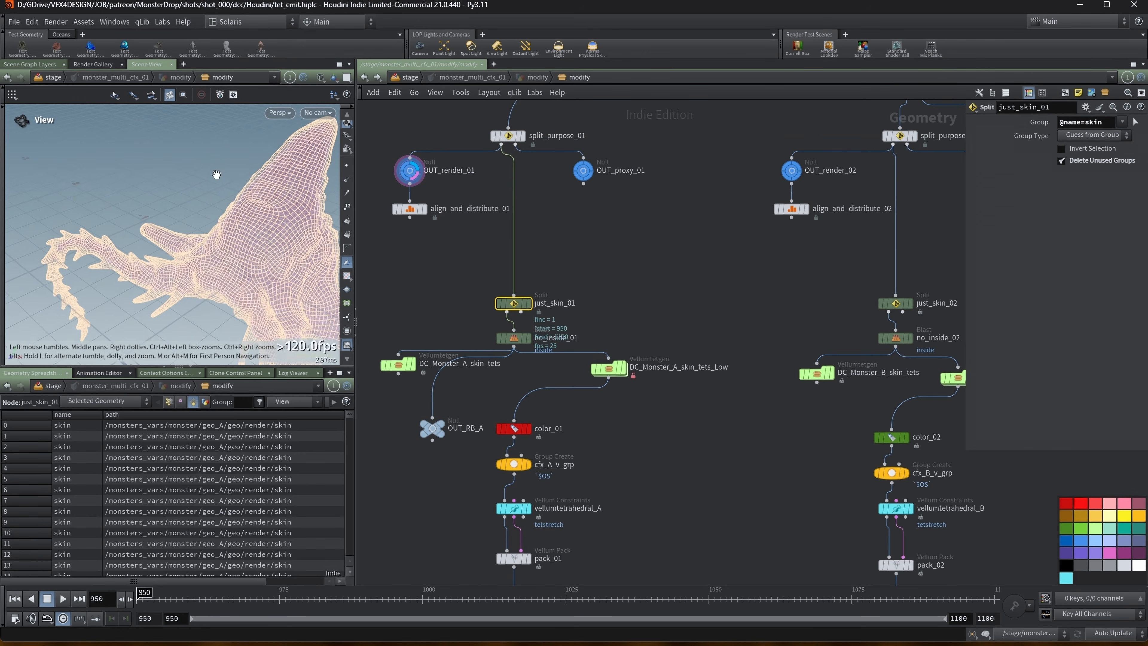
pyautogui.moveTo(963, 176); pyautogui.dragTo(839, 176)
pyautogui.moveTo(186, 200); pyautogui.dragTo(176, 208)
pyautogui.moveTo(177, 210); pyautogui.dragTo(207, 194, button='right')
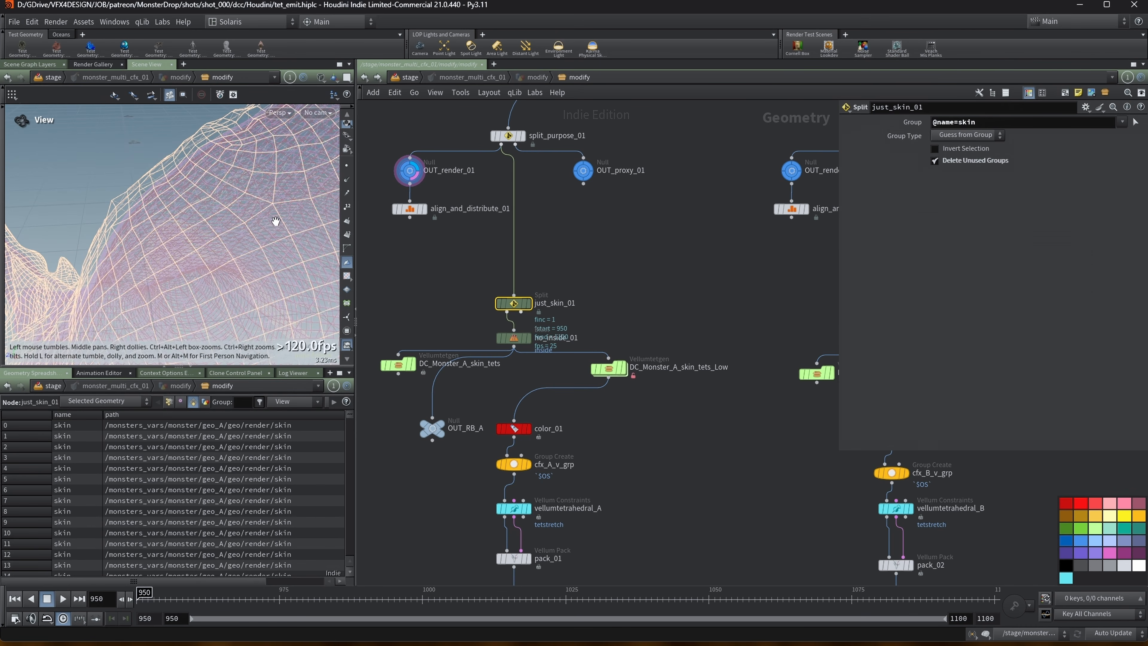
pyautogui.click(530, 306)
pyautogui.moveTo(181, 226); pyautogui.dragTo(166, 218)
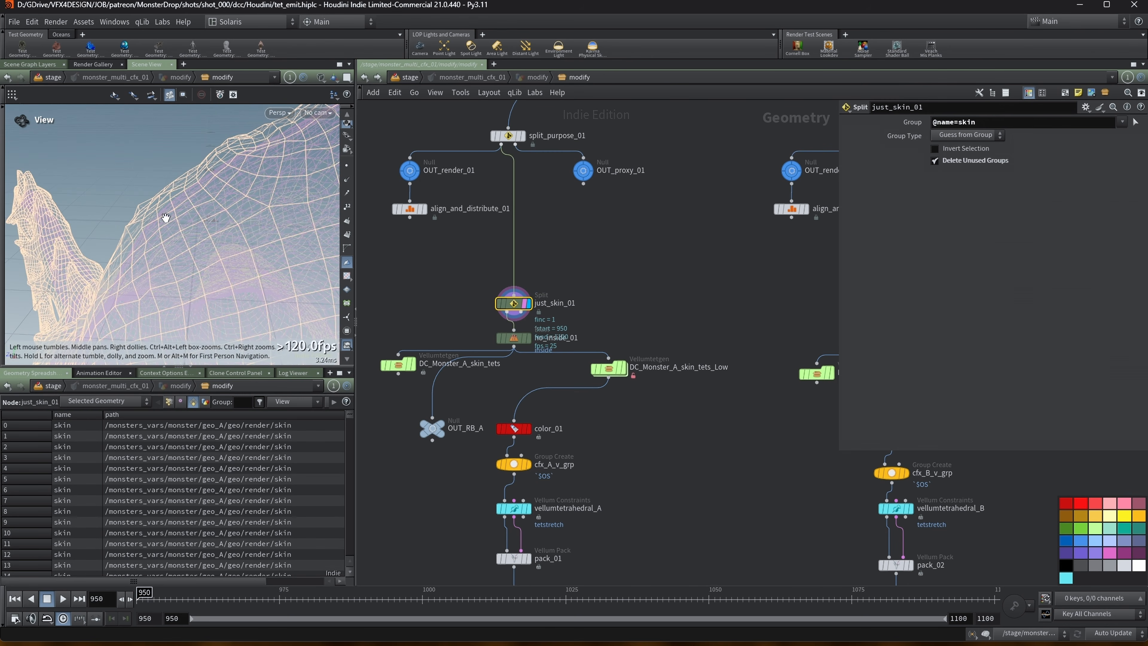
pyautogui.moveTo(87, 266); pyautogui.dragTo(146, 238)
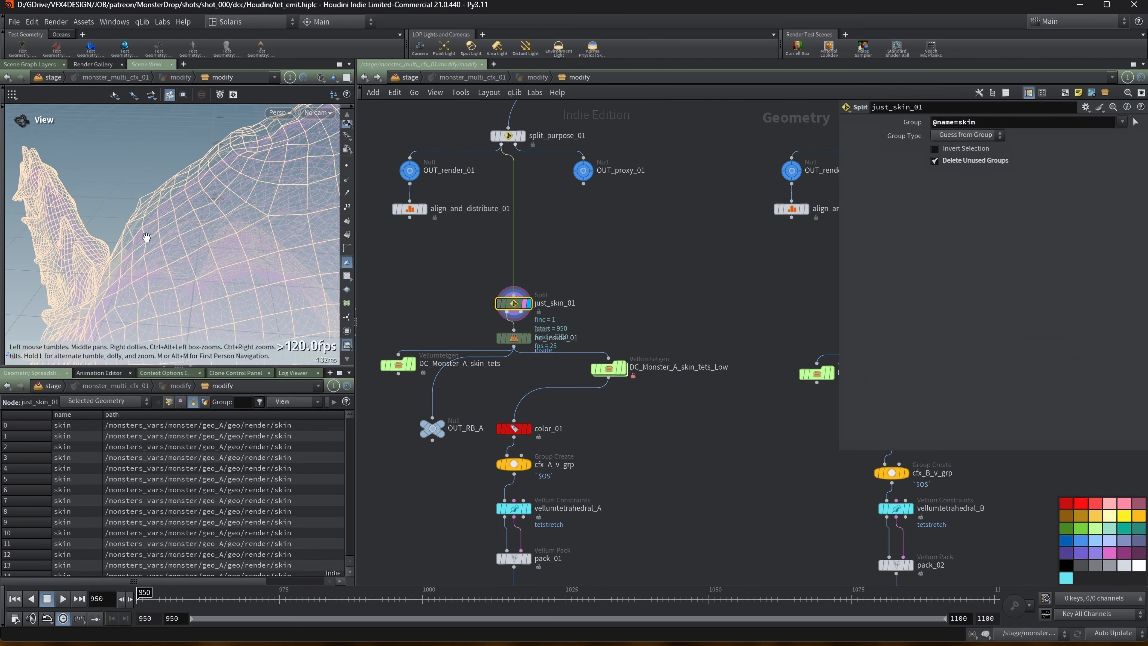
pyautogui.moveTo(196, 217); pyautogui.dragTo(197, 244, button='right')
pyautogui.moveTo(197, 244); pyautogui.dragTo(206, 209)
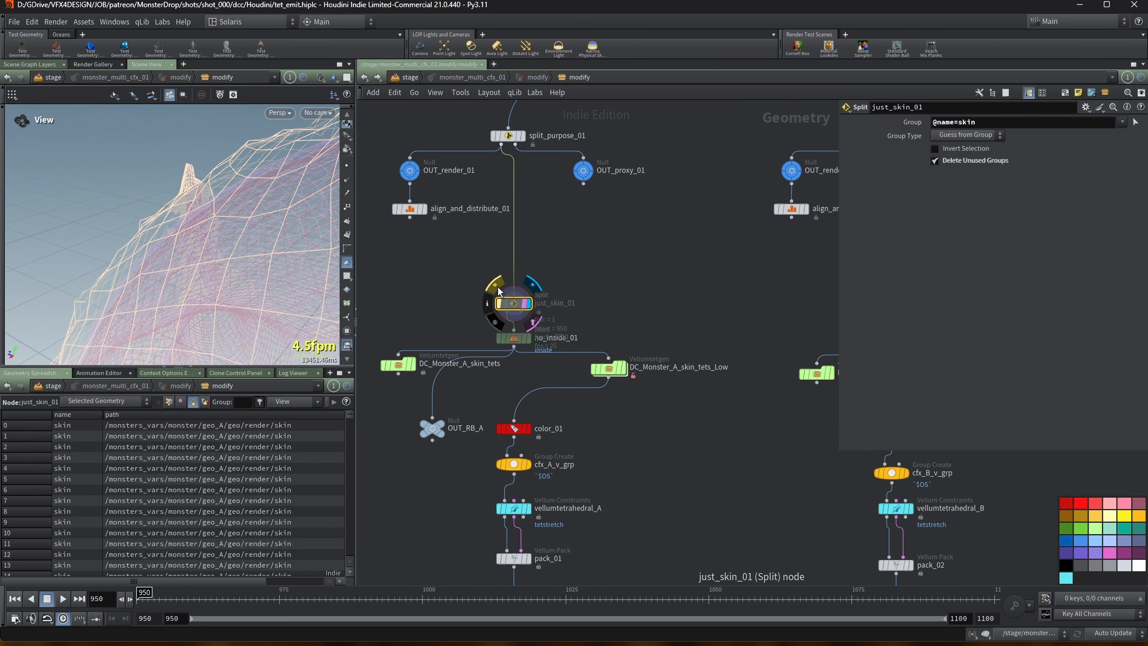
# Step: Display align_and_distribute_01 to view variant A's skin and fascia as separate pieces
pyautogui.click(410, 208)
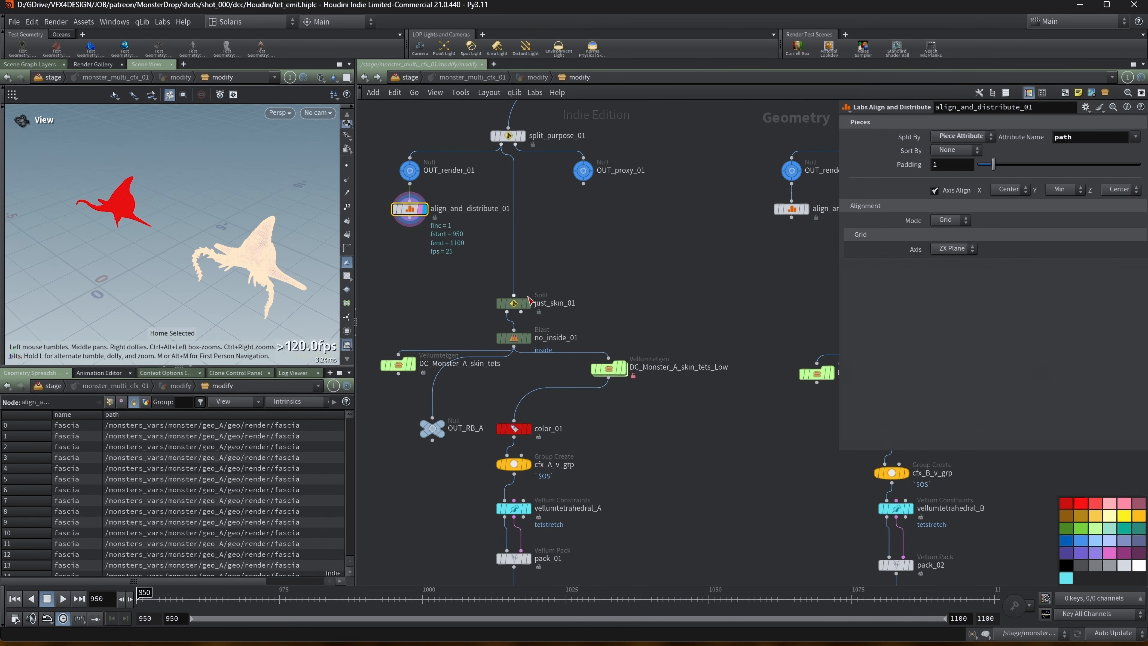
pyautogui.moveTo(583, 304); pyautogui.dragTo(590, 253, button='middle')
pyautogui.scroll(1, 587, 253)
# Step: Select and display just_skin_01 again, frame variant A, and examine its skin wireframe from several angles up close
pyautogui.click(529, 253)
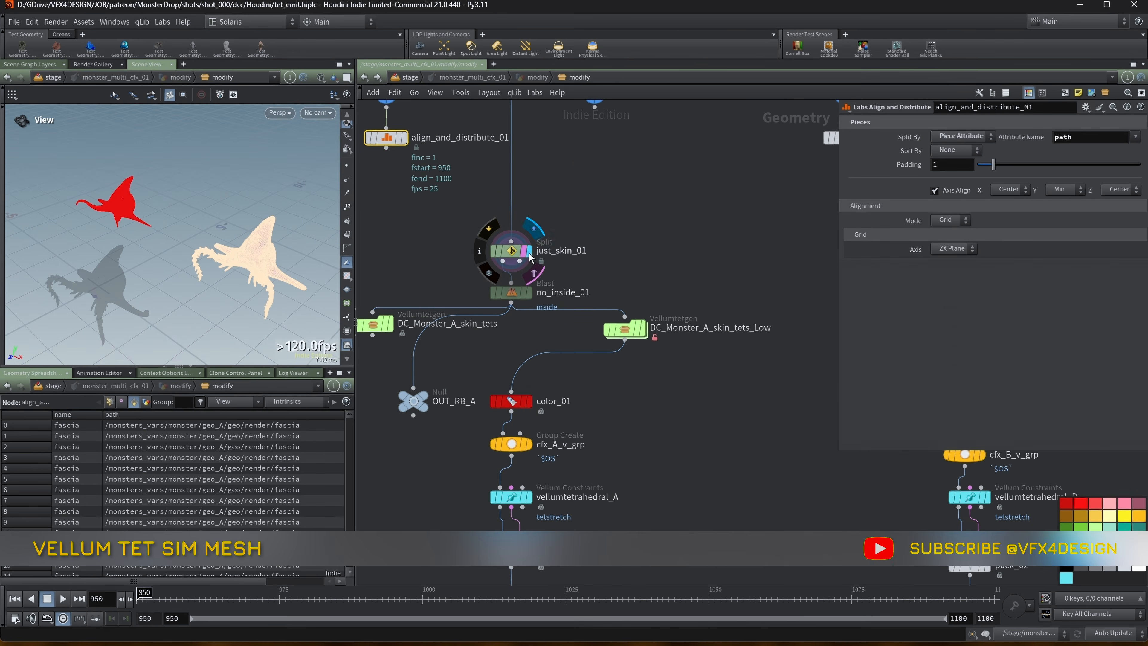
pyautogui.click(510, 251)
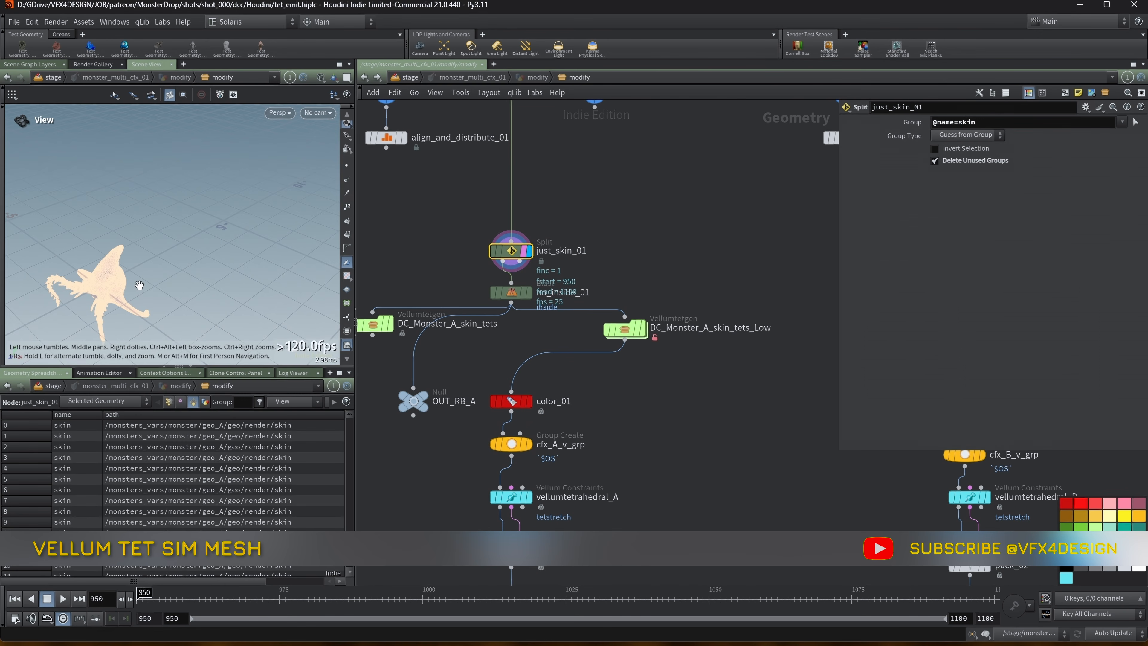
pyautogui.press('g')
pyautogui.moveTo(228, 239); pyautogui.dragTo(143, 187)
pyautogui.hotkey('shift', 'w')
pyautogui.moveTo(180, 181); pyautogui.dragTo(276, 185, button='right')
pyautogui.moveTo(276, 184); pyautogui.dragTo(255, 196, button='middle')
pyautogui.moveTo(231, 192); pyautogui.dragTo(108, 229)
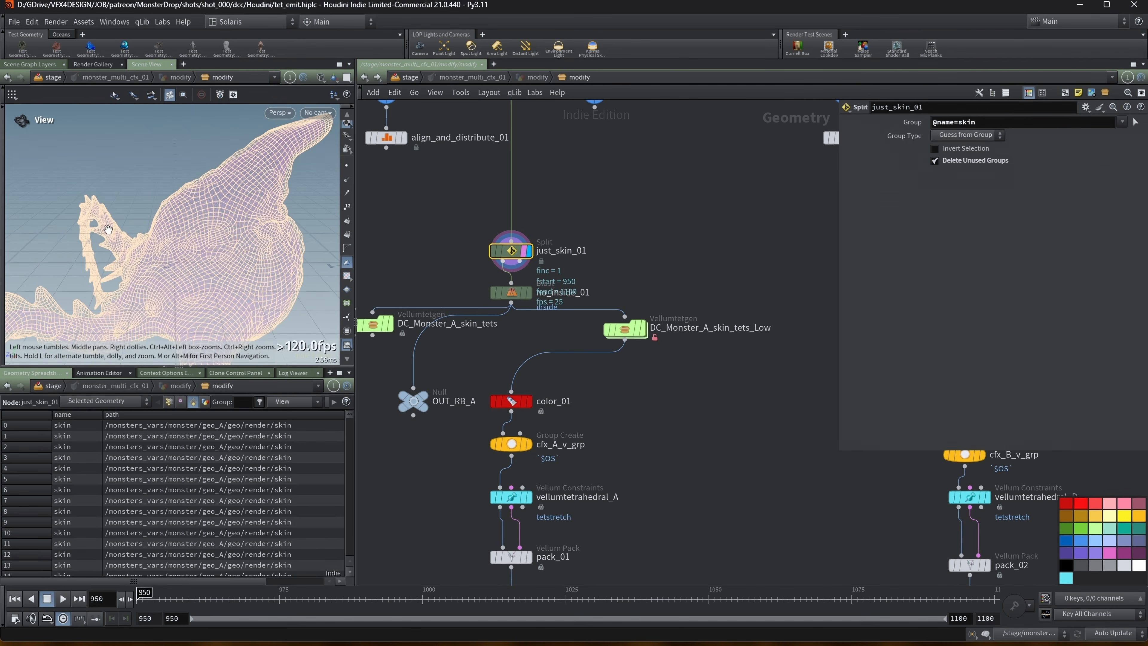
pyautogui.moveTo(105, 231); pyautogui.dragTo(360, 175, button='right')
pyautogui.moveTo(361, 174); pyautogui.dragTo(190, 194)
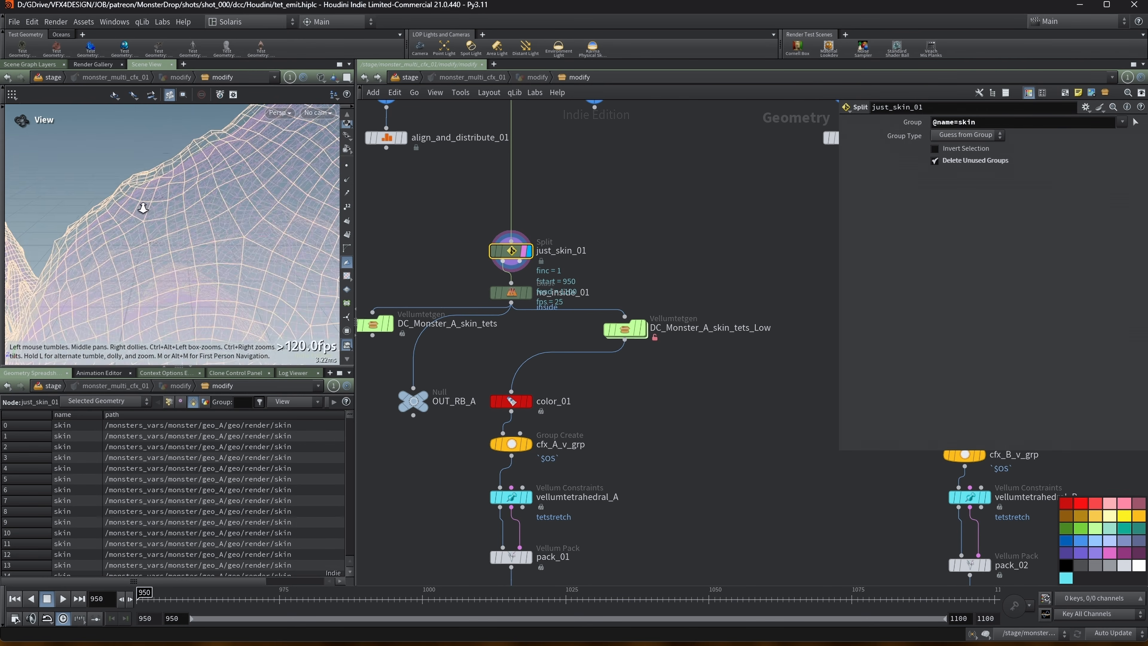
pyautogui.moveTo(190, 194); pyautogui.dragTo(231, 187, button='right')
pyautogui.moveTo(231, 187); pyautogui.dragTo(167, 174)
pyautogui.moveTo(163, 187)
pyautogui.mouseDown(button='right')
pyautogui.moveTo(271, 289)
pyautogui.moveTo(236, 237)
pyautogui.moveTo(172, 203)
pyautogui.mouseUp(button='right')
# Step: Select and display the no_inside_01 Blast node, checking variant A's outer skin in wireframe and shaded views
pyautogui.click(512, 293)
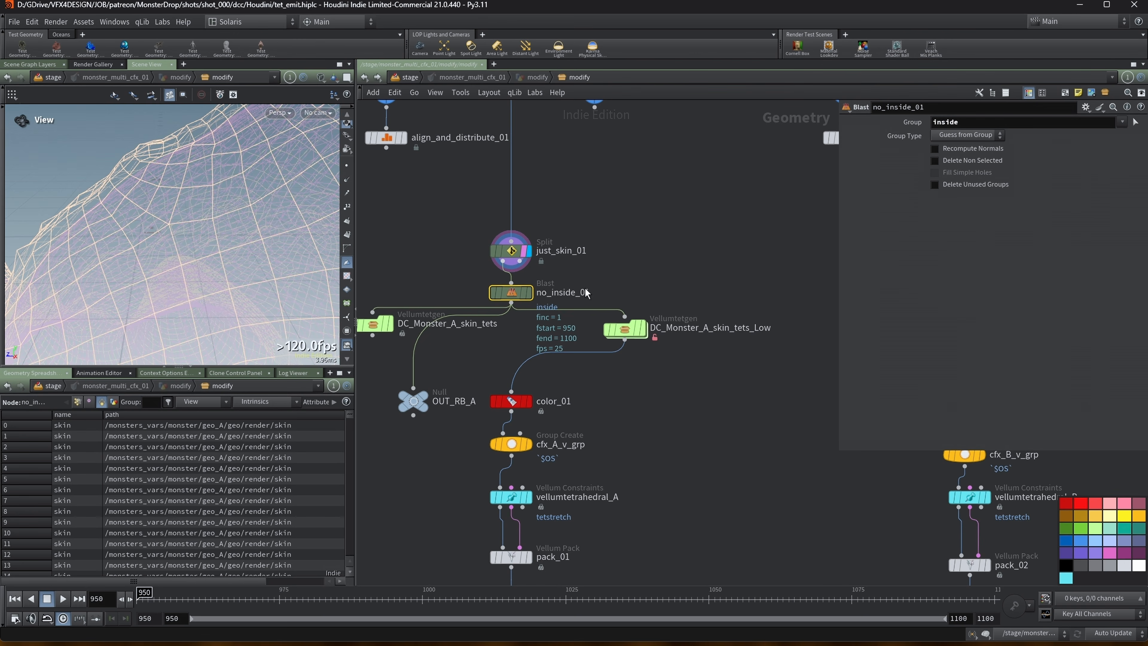
pyautogui.click(525, 292)
pyautogui.press('w')
pyautogui.press('w')
pyautogui.moveTo(179, 231); pyautogui.dragTo(13, 268, button='right')
pyautogui.press('w')
pyautogui.moveTo(74, 260); pyautogui.dragTo(217, 262)
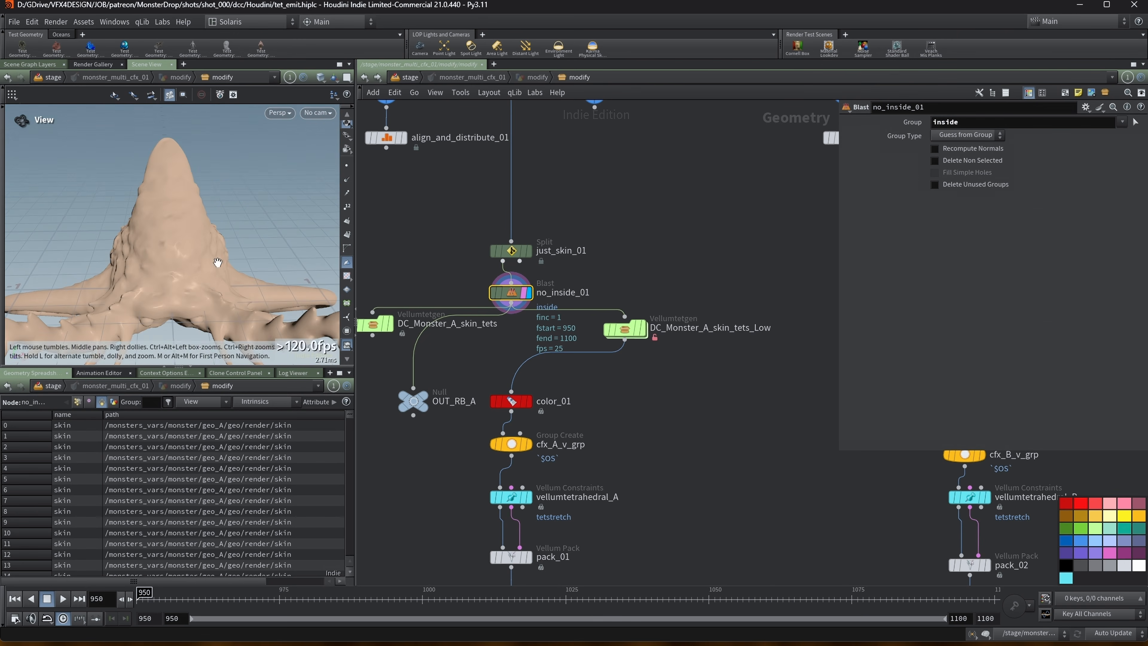
# Step: Set the scene's update mode to Manual before working with the DC_Monster_A tet nodes
pyautogui.moveTo(415, 252); pyautogui.dragTo(456, 223, button='middle')
pyautogui.scroll(-3, 452, 221)
pyautogui.moveTo(670, 322); pyautogui.dragTo(665, 321, button='middle')
pyautogui.moveTo(608, 277)
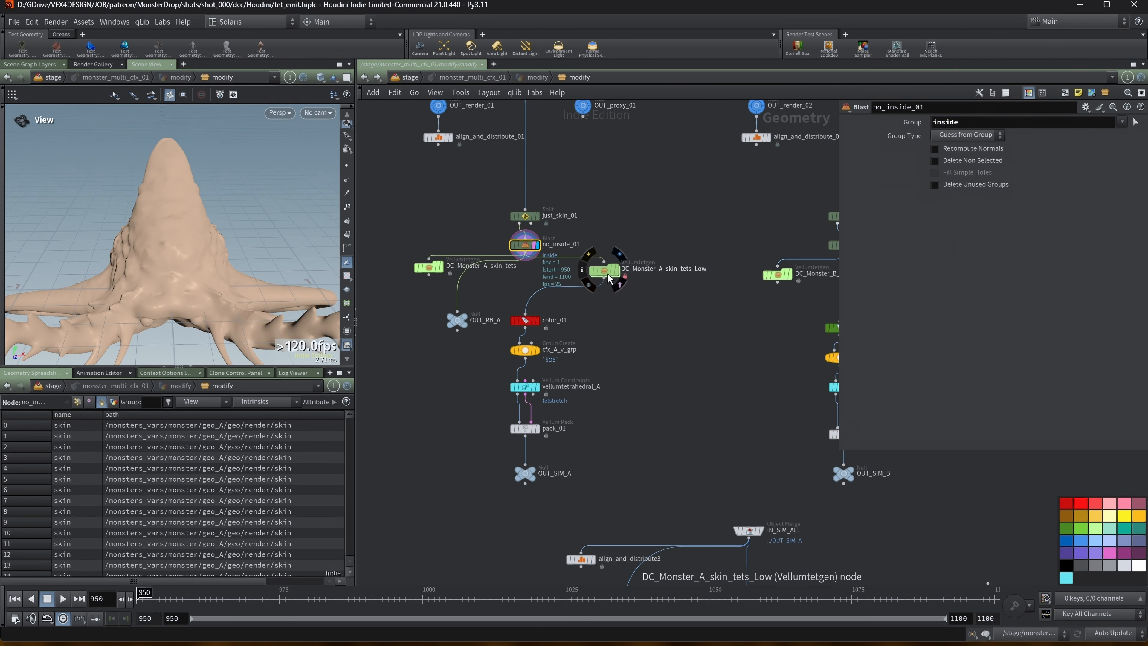
pyautogui.scroll(2, 608, 277)
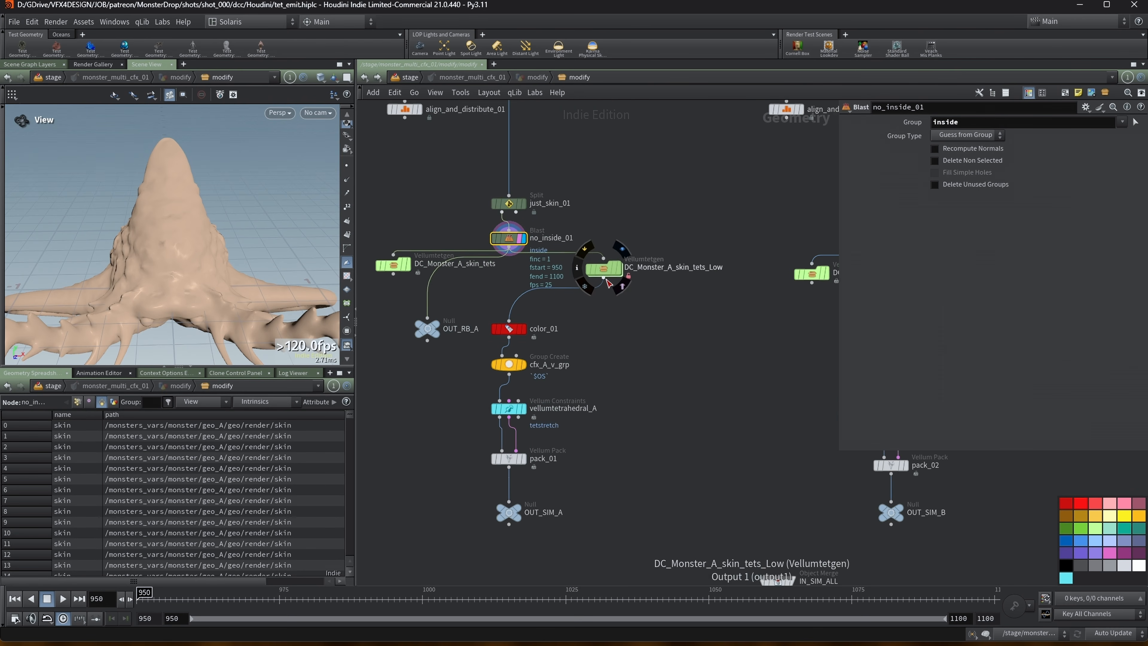
pyautogui.click(1140, 633)
pyautogui.click(1119, 631)
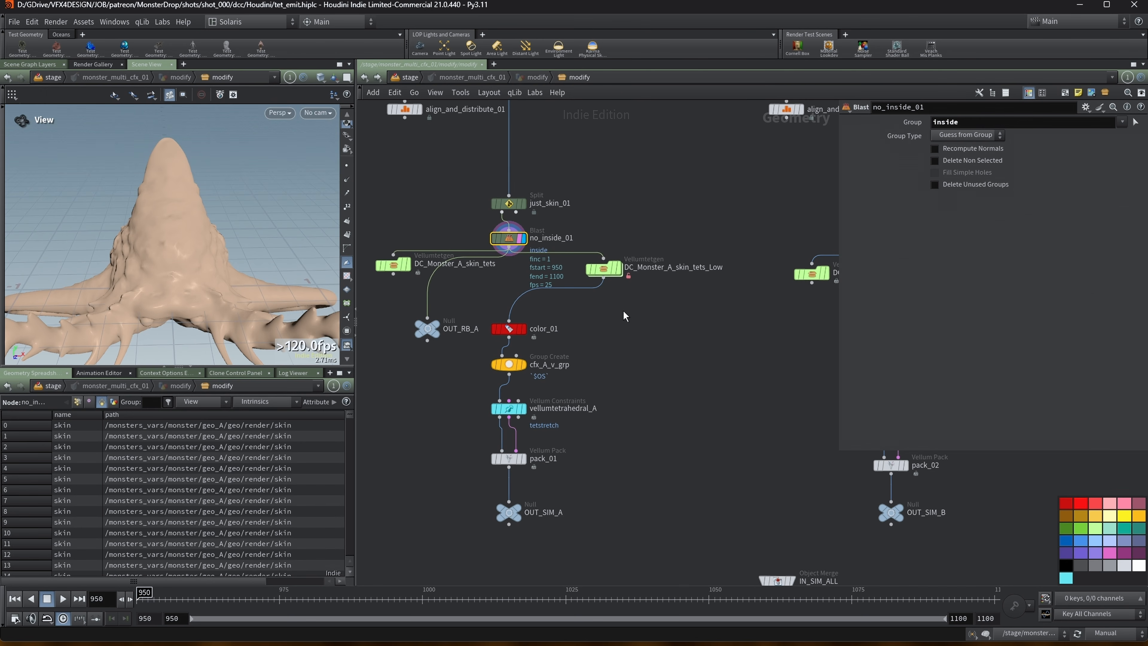
# Step: Select DC_Monster_A_skin_tets_Low to view its settings, then display and select DC_Monster_A_skin_tets
pyautogui.click(608, 277)
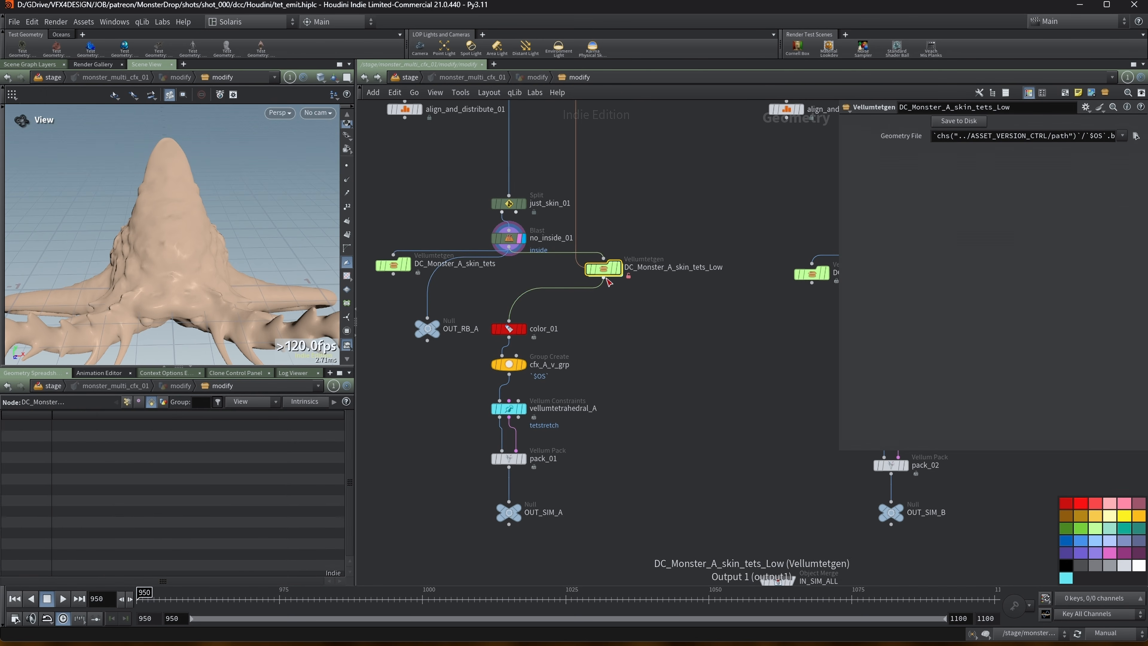
pyautogui.moveTo(401, 206); pyautogui.dragTo(412, 206, button='middle')
pyautogui.click(421, 247)
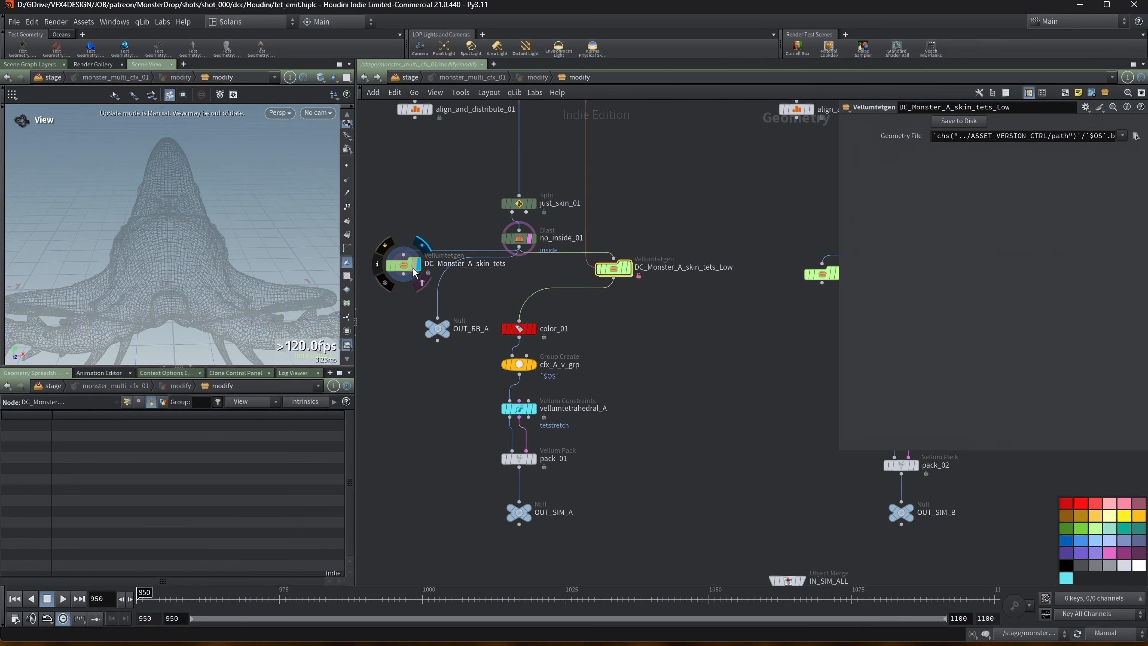
pyautogui.click(421, 272)
pyautogui.click(396, 265)
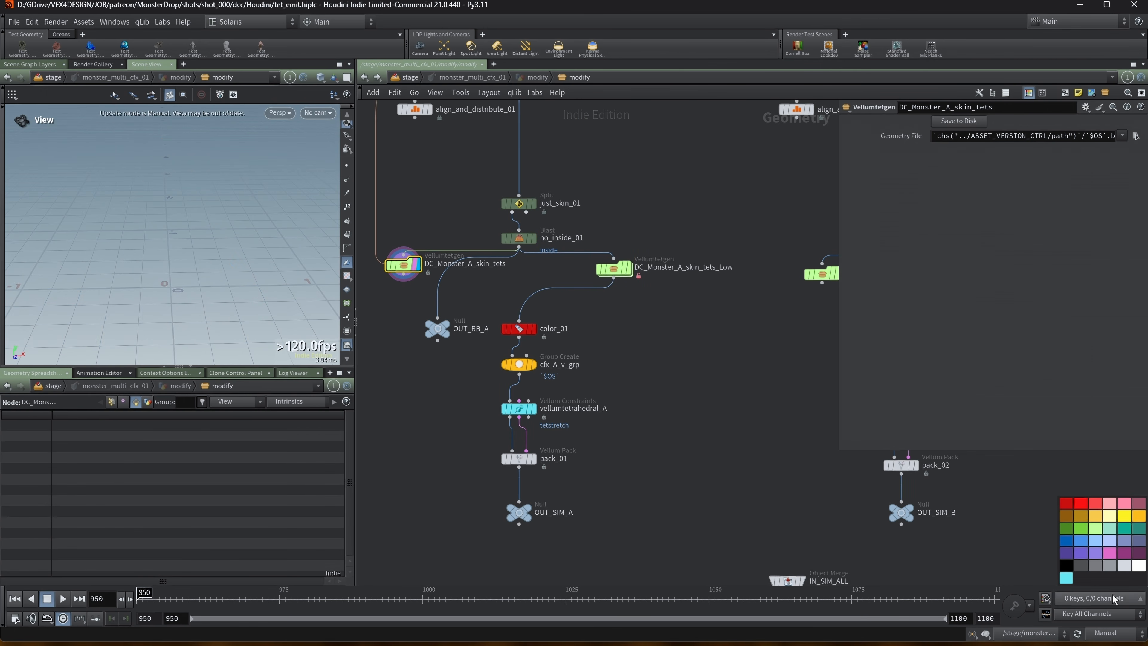
# Step: Set the update mode to Auto Update and inspect variant A's DC_Monster_A_skin_tets mesh in wireframe
pyautogui.click(1112, 633)
pyautogui.click(1112, 607)
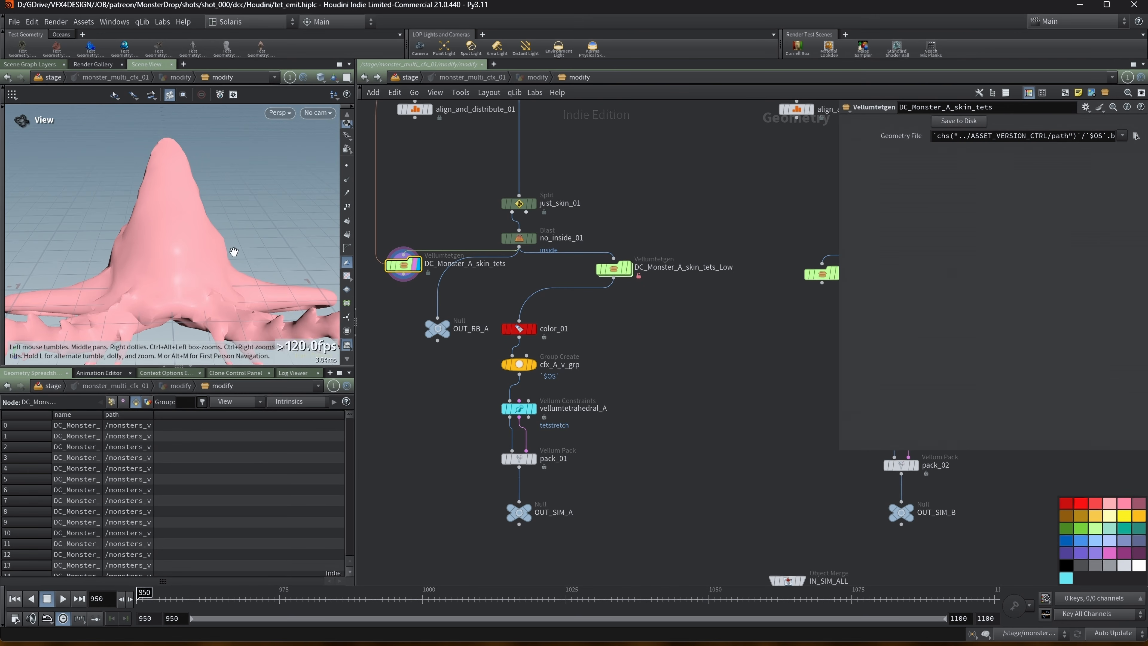
pyautogui.press('w')
pyautogui.moveTo(172, 240)
pyautogui.mouseDown()
pyautogui.moveTo(194, 228)
pyautogui.moveTo(150, 212)
pyautogui.moveTo(201, 209)
pyautogui.moveTo(154, 217)
pyautogui.moveTo(203, 236)
pyautogui.mouseUp()
pyautogui.scroll(3, 169, 211)
# Step: Move DC_Monster_A_skin_tets level with DC_Monster_A_skin_tets_Low and display the Low version
pyautogui.moveTo(414, 272); pyautogui.dragTo(408, 275)
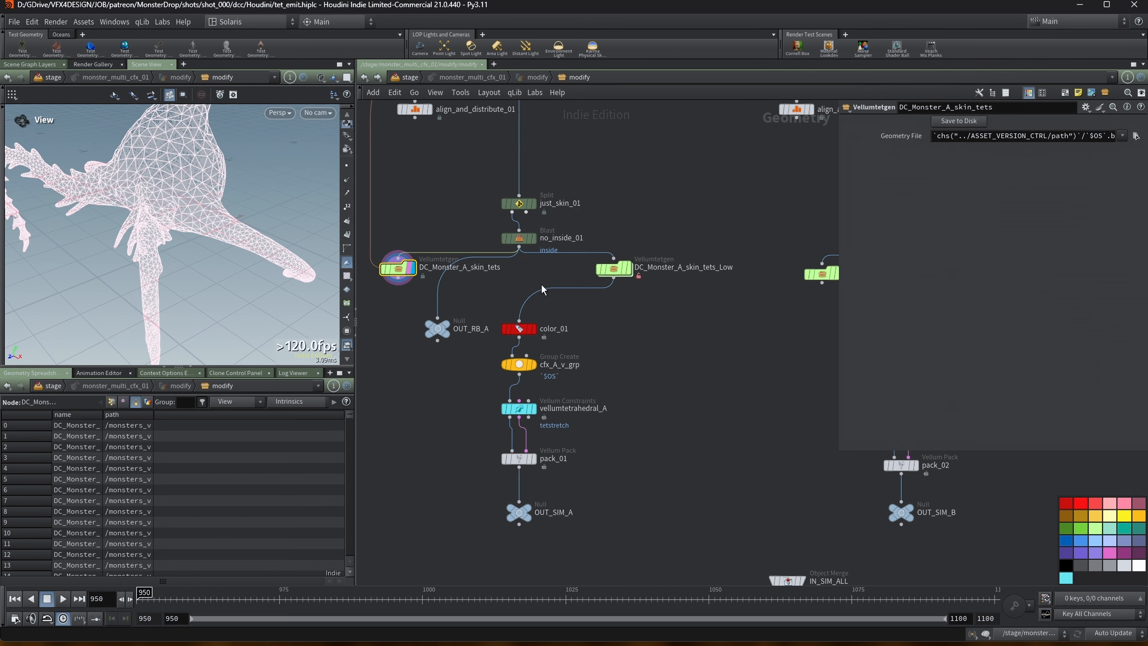
pyautogui.click(627, 269)
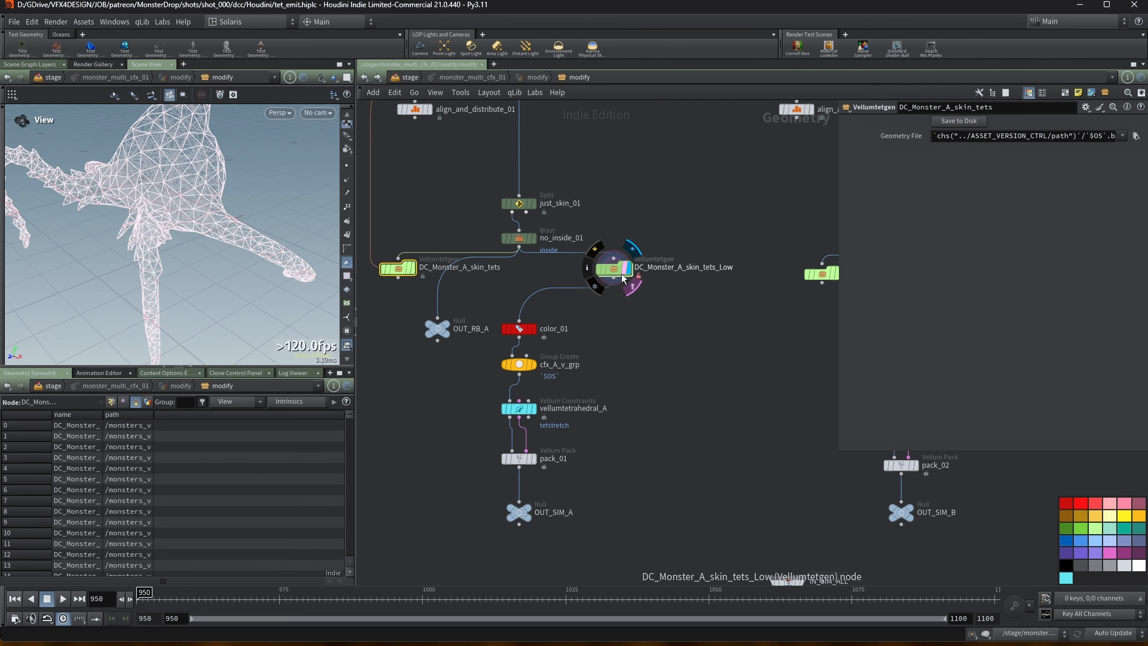
# Step: Set the update mode to Manual and select DC_Monster_A_skin_tets_Low to read its full Geometry File path
pyautogui.scroll(-5, 127, 217)
pyautogui.moveTo(127, 217); pyautogui.dragTo(134, 251)
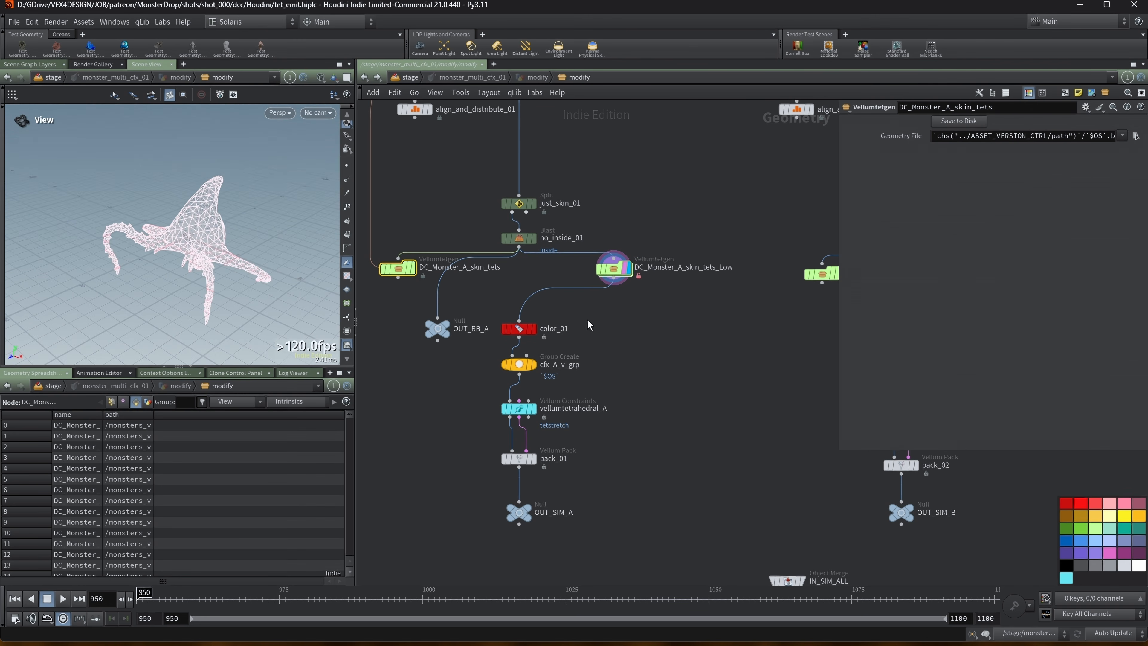
pyautogui.click(1113, 633)
pyautogui.click(1112, 632)
pyautogui.click(616, 269)
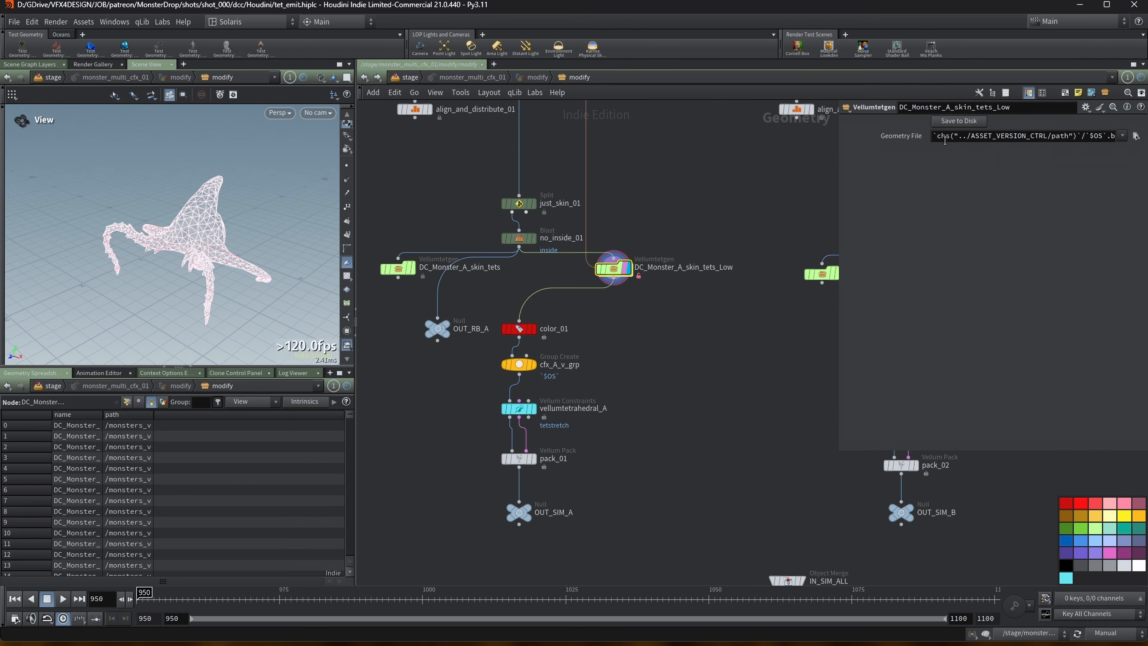
pyautogui.moveTo(838, 158); pyautogui.dragTo(663, 174)
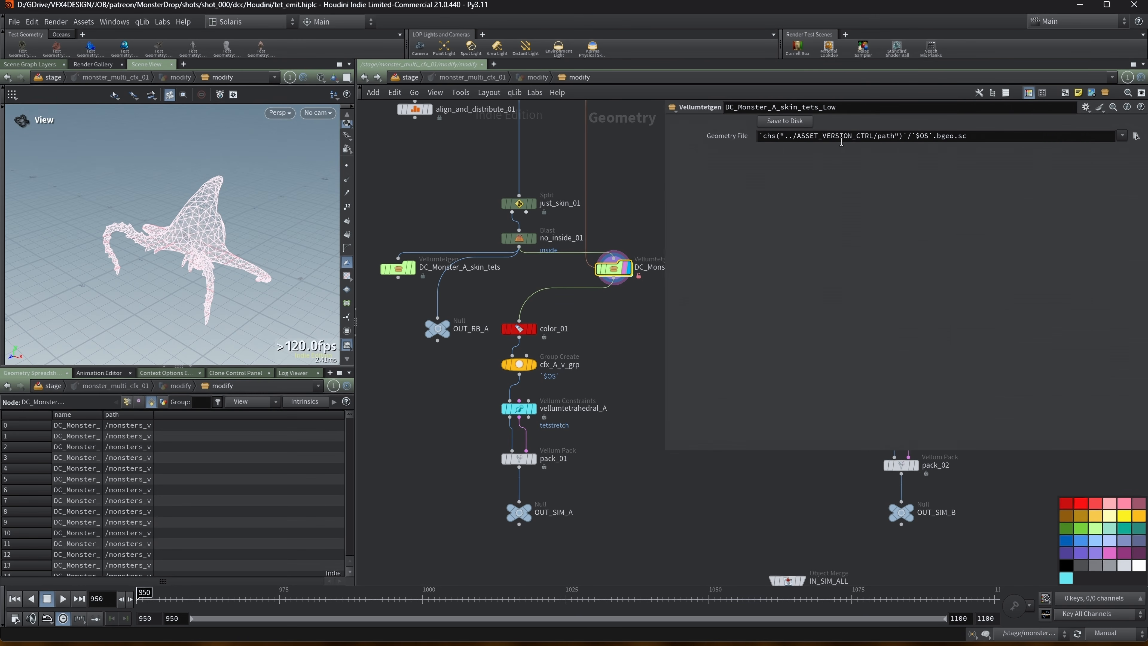
# Step: Select the ASSET_VERSION_CTRL node above the monster network and review its pipe, shot, department and path parameters
pyautogui.scroll(-4, 519, 212)
pyautogui.moveTo(464, 180); pyautogui.dragTo(446, 331, button='middle')
pyautogui.scroll(-2, 446, 332)
pyautogui.moveTo(446, 212); pyautogui.dragTo(430, 241, button='middle')
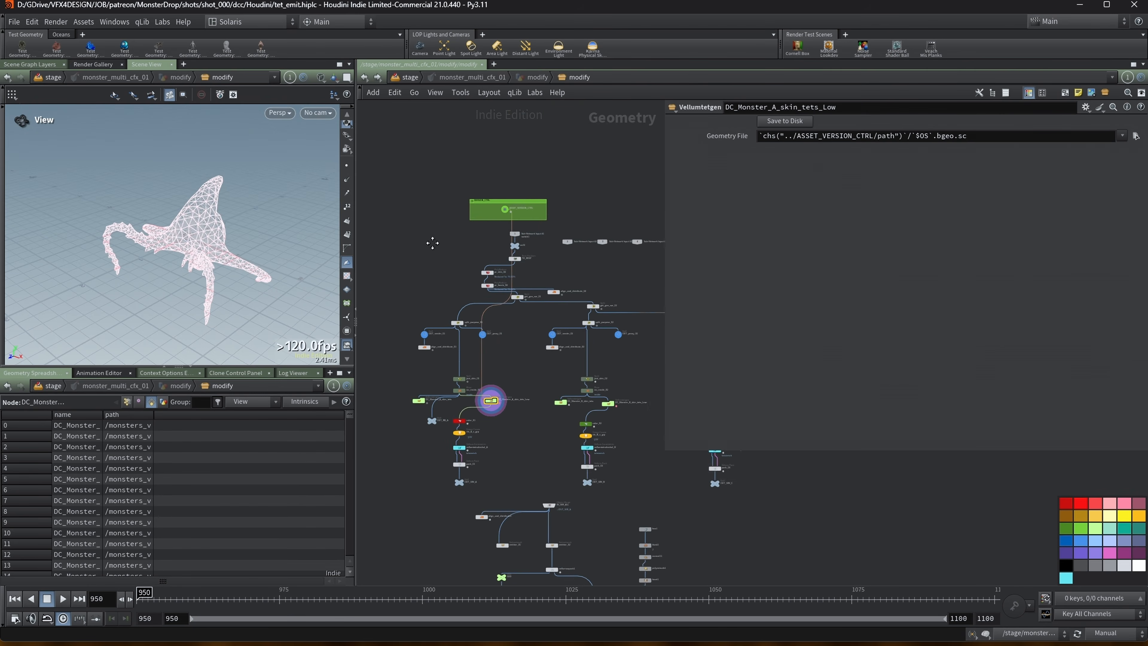
pyautogui.scroll(3, 432, 241)
pyautogui.click(550, 187)
pyautogui.moveTo(672, 145); pyautogui.dragTo(563, 153)
pyautogui.moveTo(525, 236); pyautogui.dragTo(413, 208, button='middle')
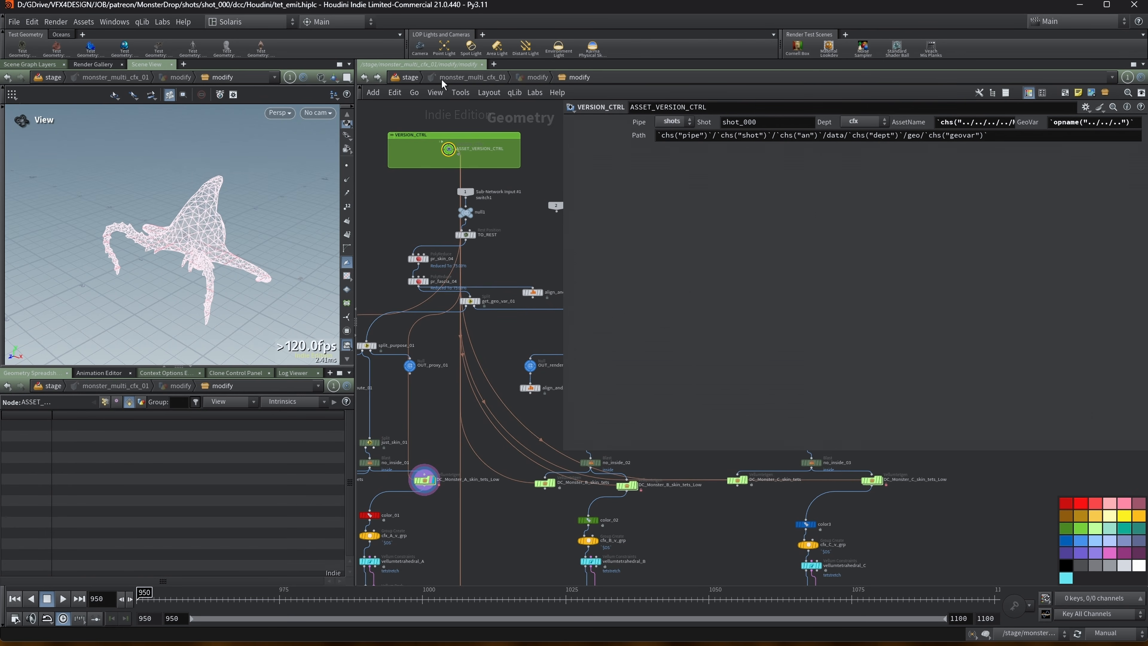
pyautogui.moveTo(561, 150); pyautogui.dragTo(689, 136)
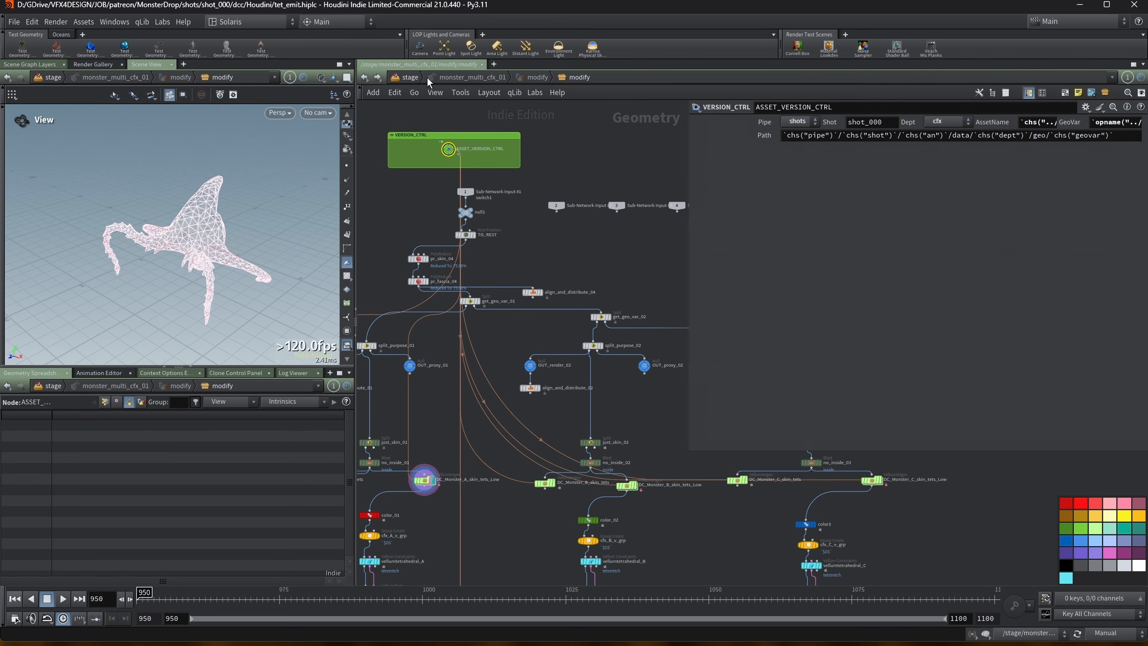
# Step: Open the DC_Monster_A_skin_tets_Low node's internal network and look at the start of its chain
pyautogui.moveTo(520, 320); pyautogui.dragTo(530, 211, button='middle')
pyautogui.moveTo(434, 429); pyautogui.dragTo(498, 405, button='middle')
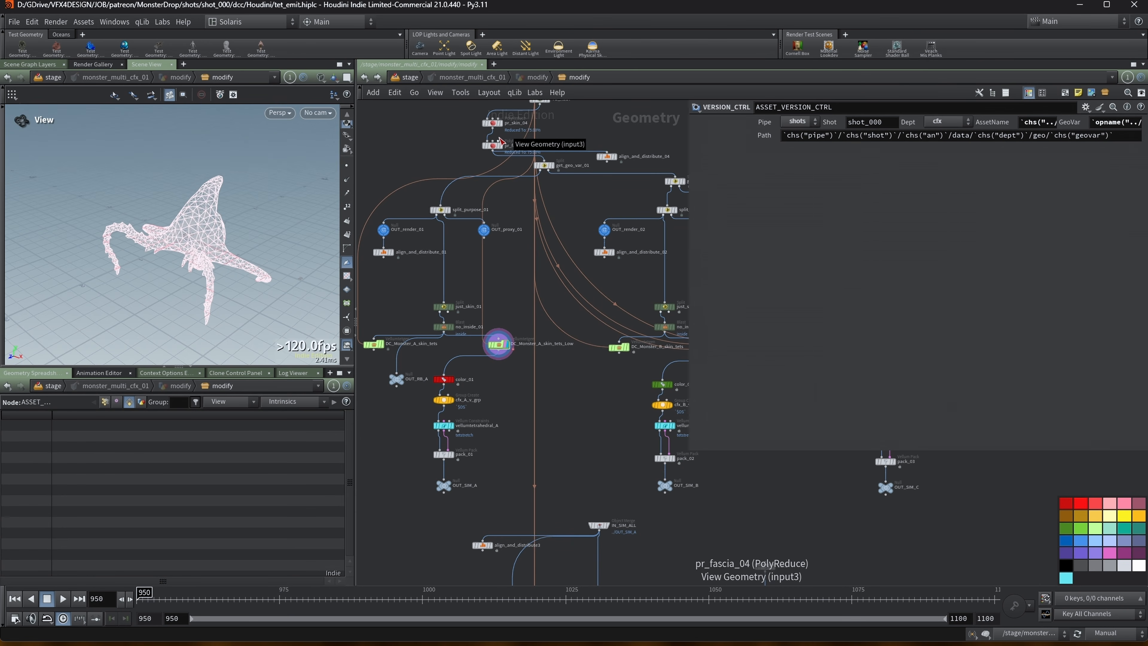
pyautogui.doubleClick(498, 344)
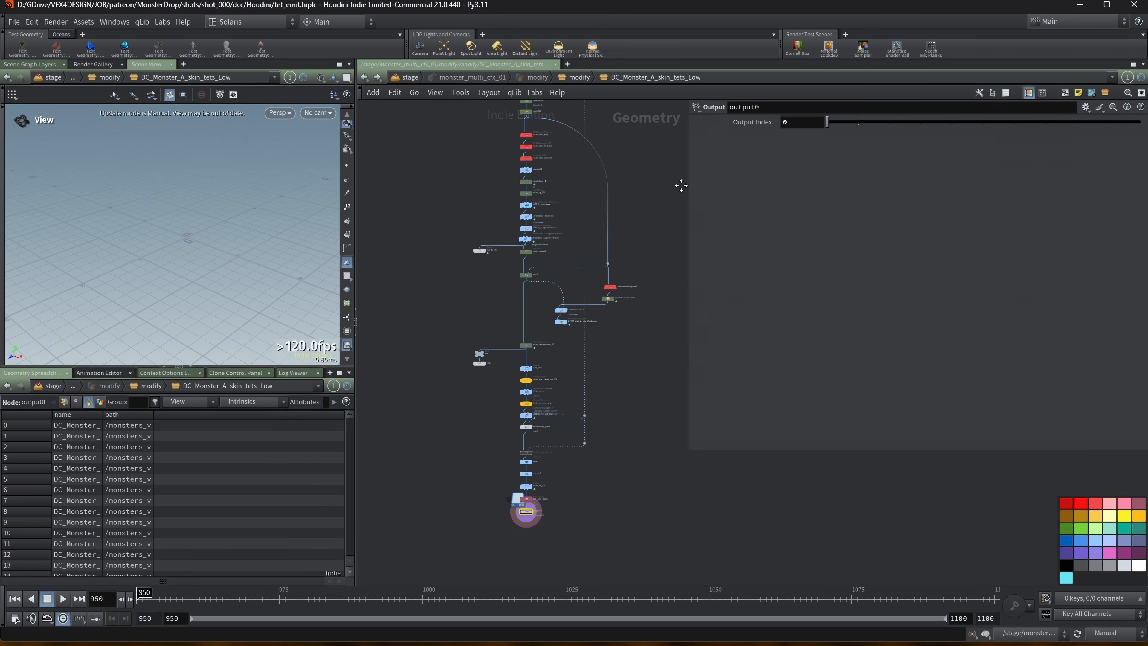
pyautogui.moveTo(681, 185); pyautogui.dragTo(812, 253)
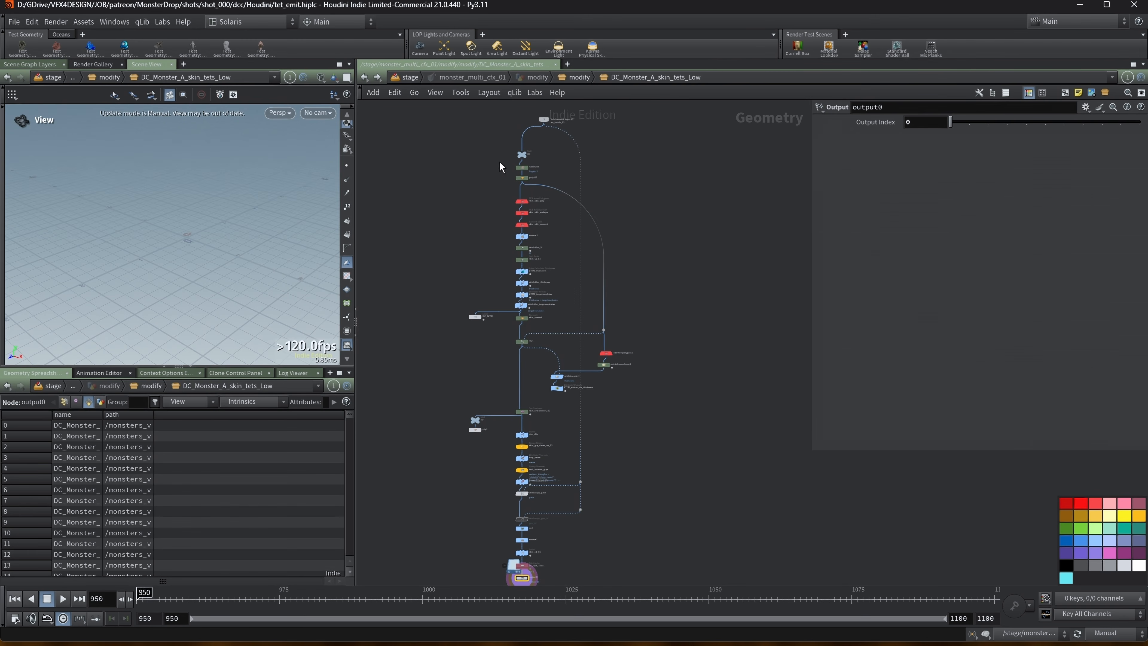
pyautogui.moveTo(683, 189); pyautogui.dragTo(692, 197, button='middle')
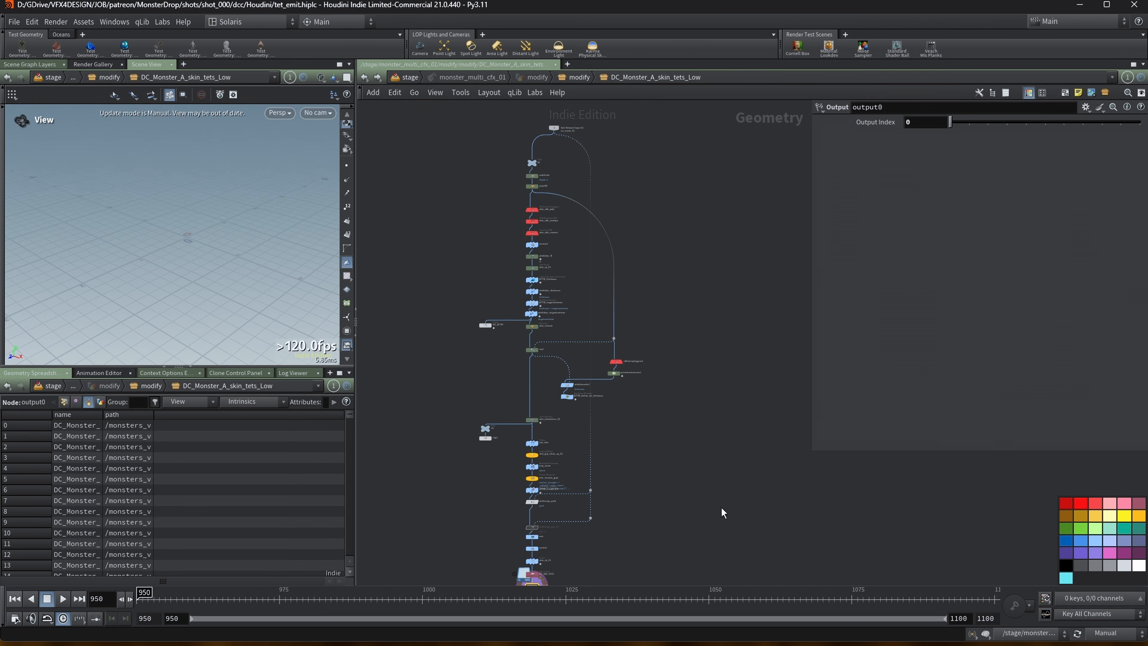
pyautogui.scroll(8, 551, 191)
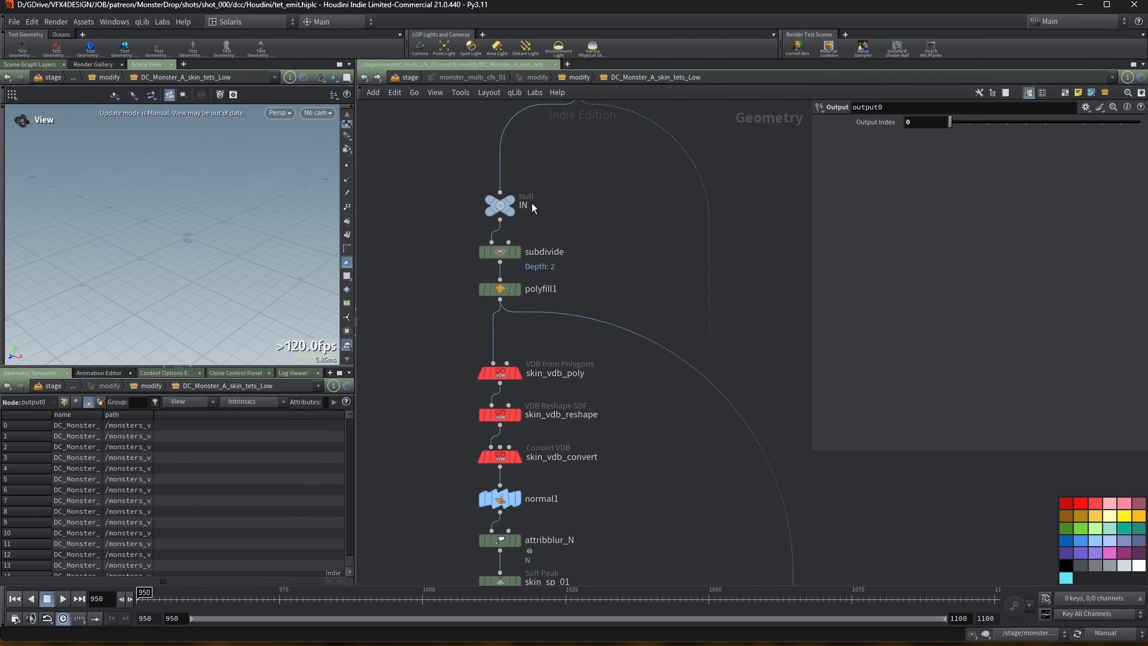
# Step: Display the IN null of the tet network and set the update mode to Auto Update
pyautogui.click(512, 206)
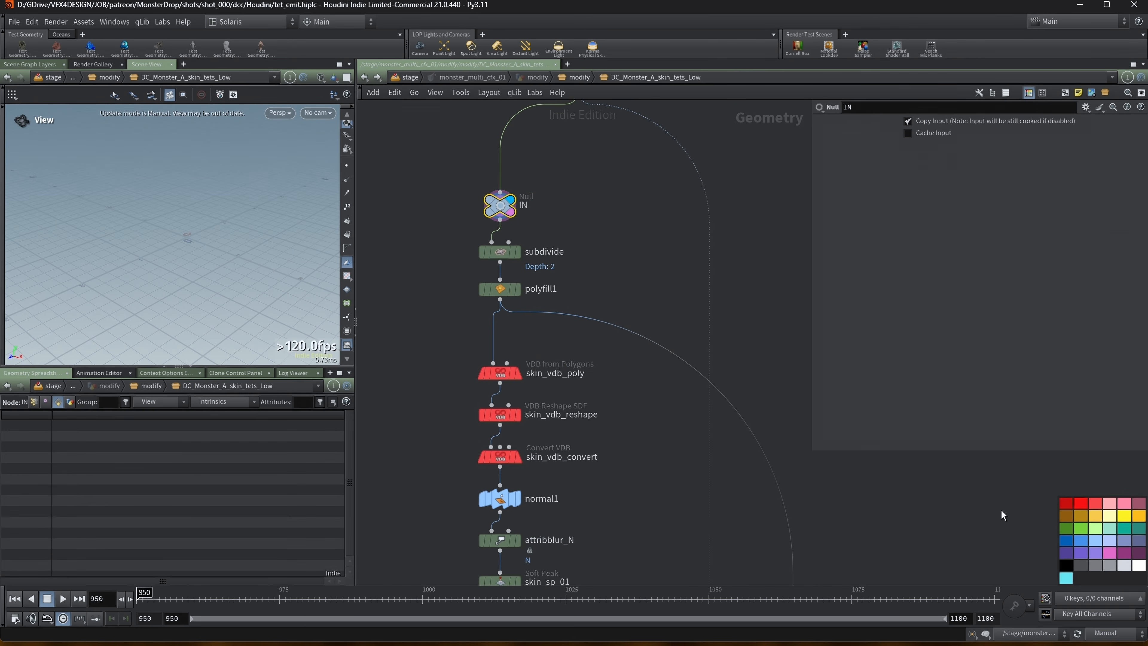
pyautogui.click(1109, 633)
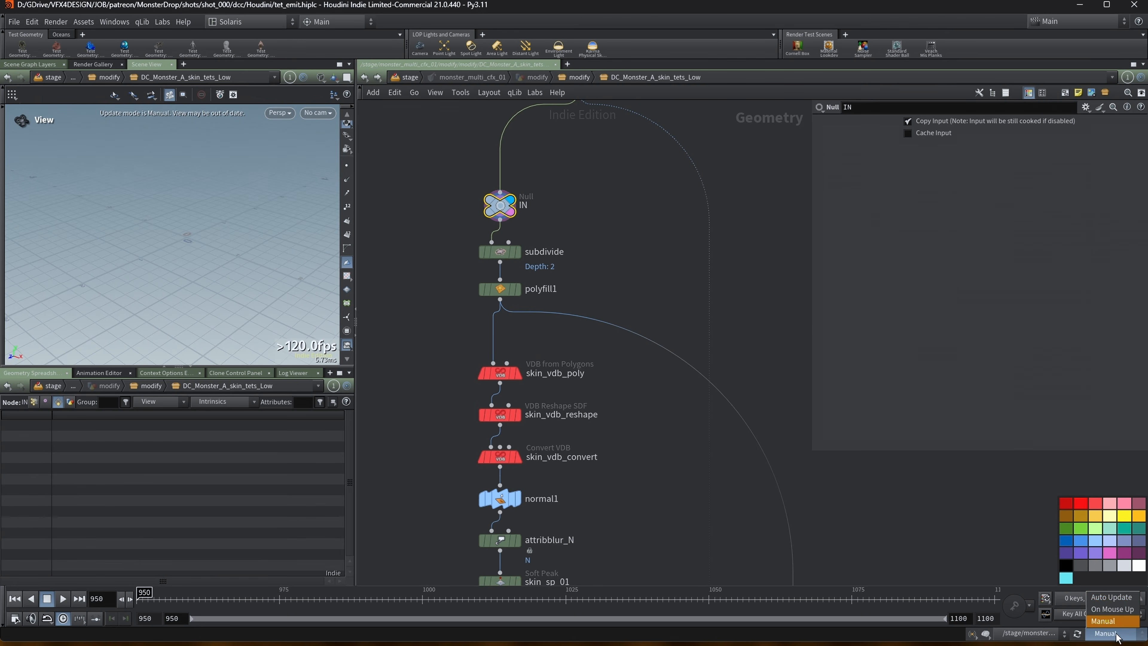
pyautogui.click(1117, 606)
# Step: Display and select the subdivide node, switch the viewport to shaded, and inspect the smoothed skin mesh
pyautogui.scroll(3, 556, 150)
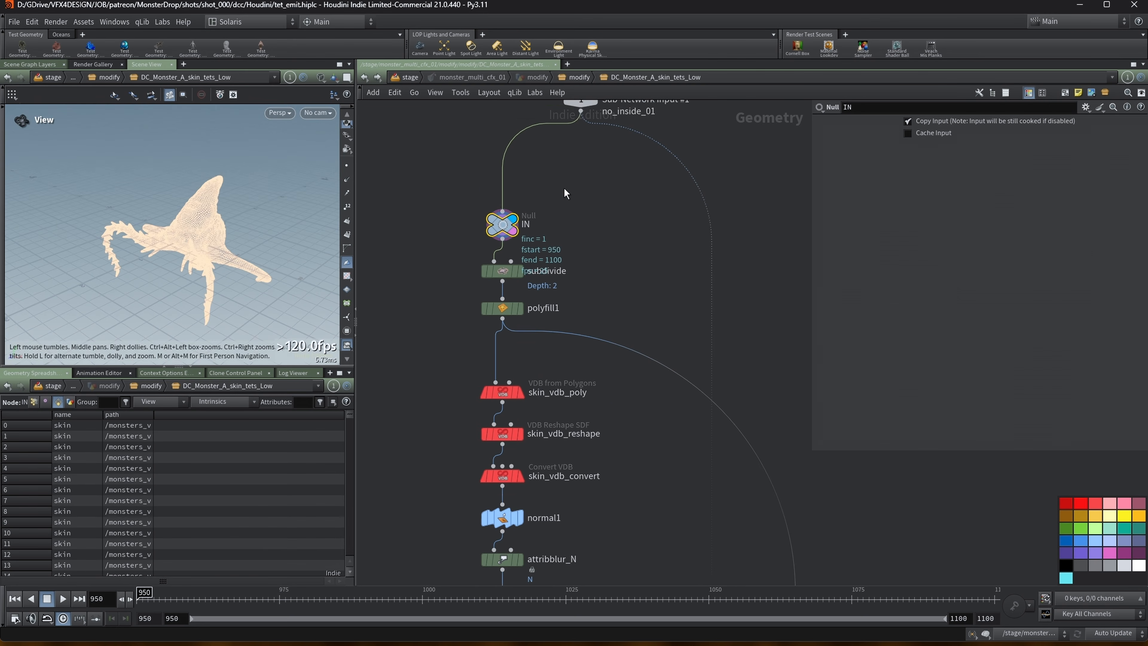
pyautogui.click(501, 303)
pyautogui.click(479, 304)
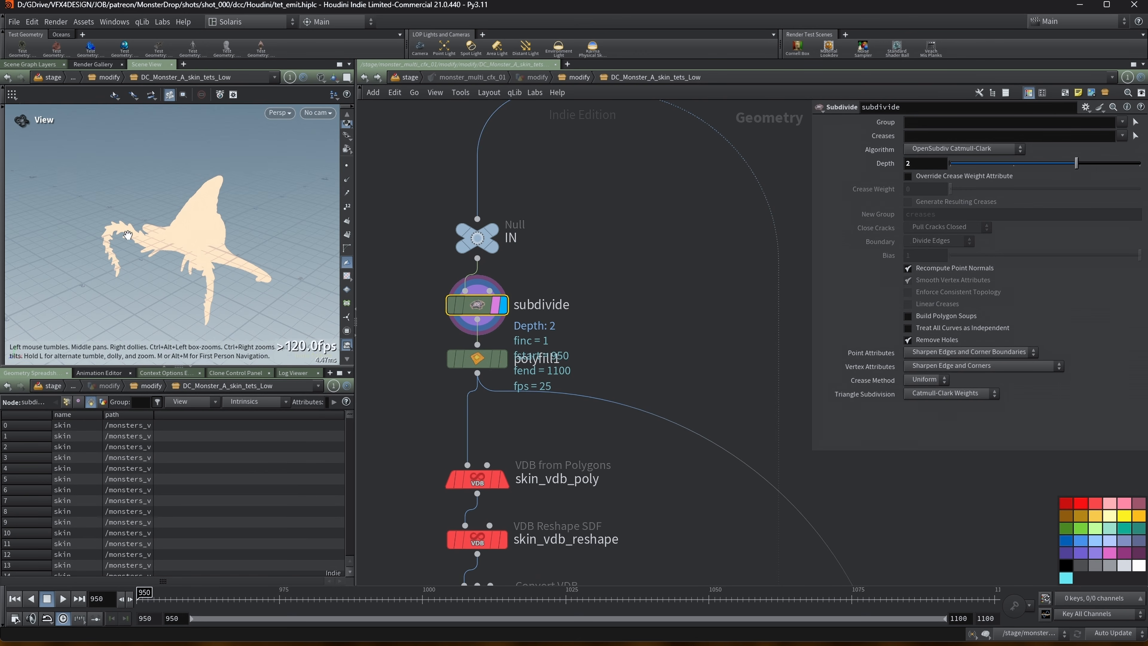
pyautogui.hotkey('shift', 'w')
pyautogui.moveTo(129, 235); pyautogui.dragTo(195, 226)
pyautogui.scroll(2, 568, 349)
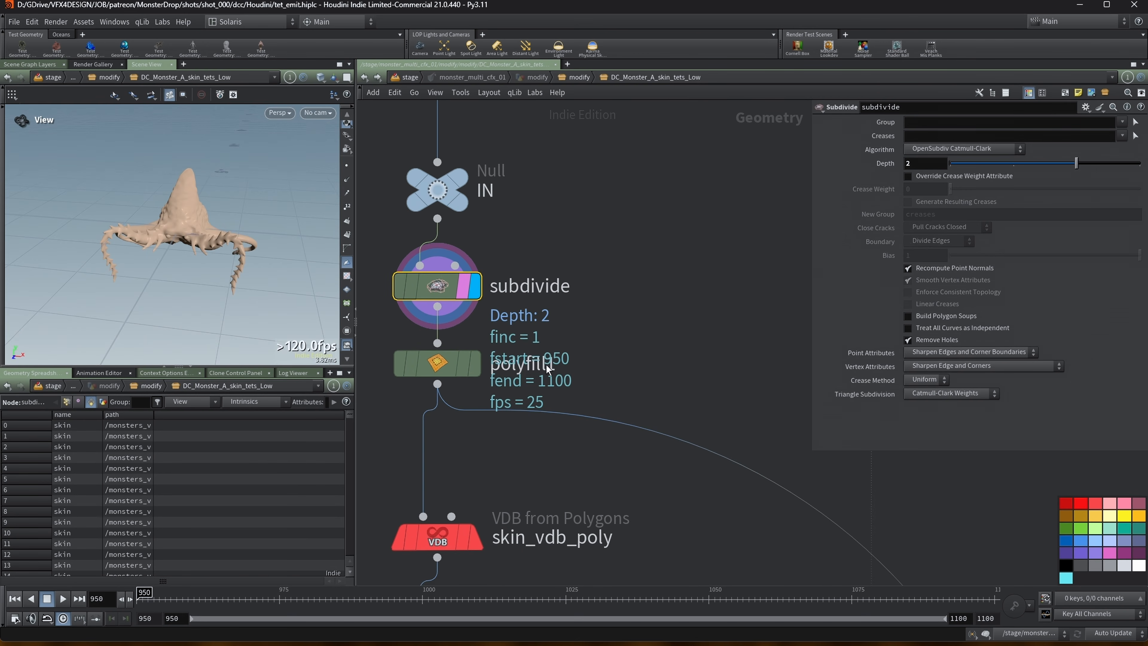
pyautogui.moveTo(671, 341); pyautogui.dragTo(682, 308, button='middle')
pyautogui.moveTo(184, 223); pyautogui.dragTo(229, 187)
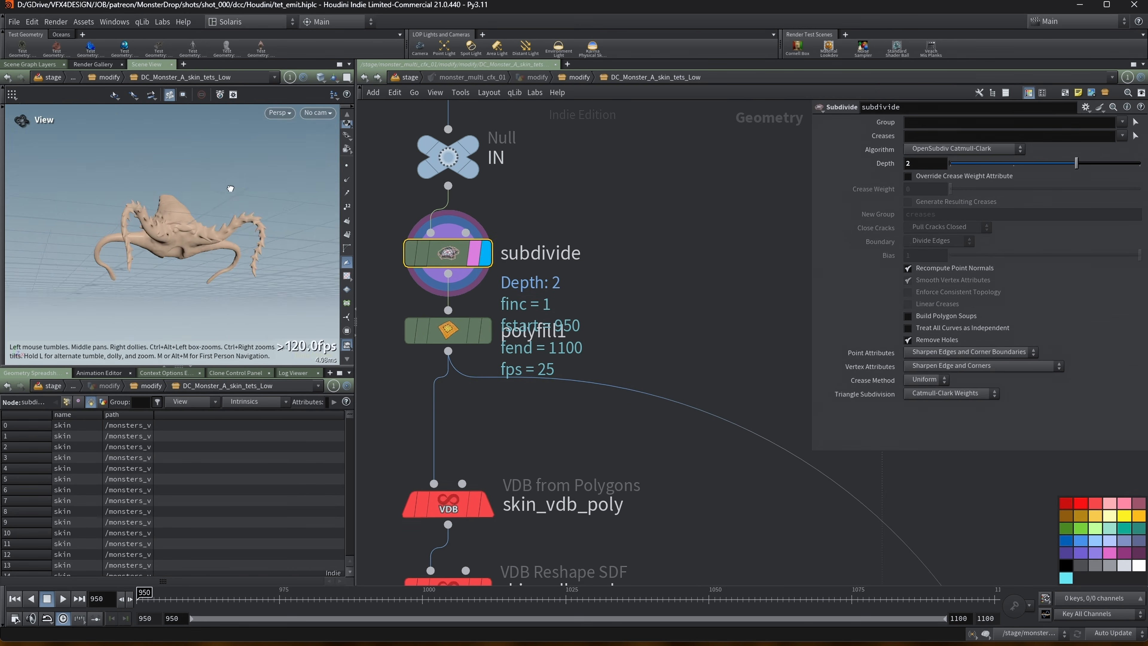
pyautogui.moveTo(229, 187); pyautogui.dragTo(298, 193, button='right')
# Step: Display and select polyfill1, and check its node info for warnings and geometry details
pyautogui.click(485, 330)
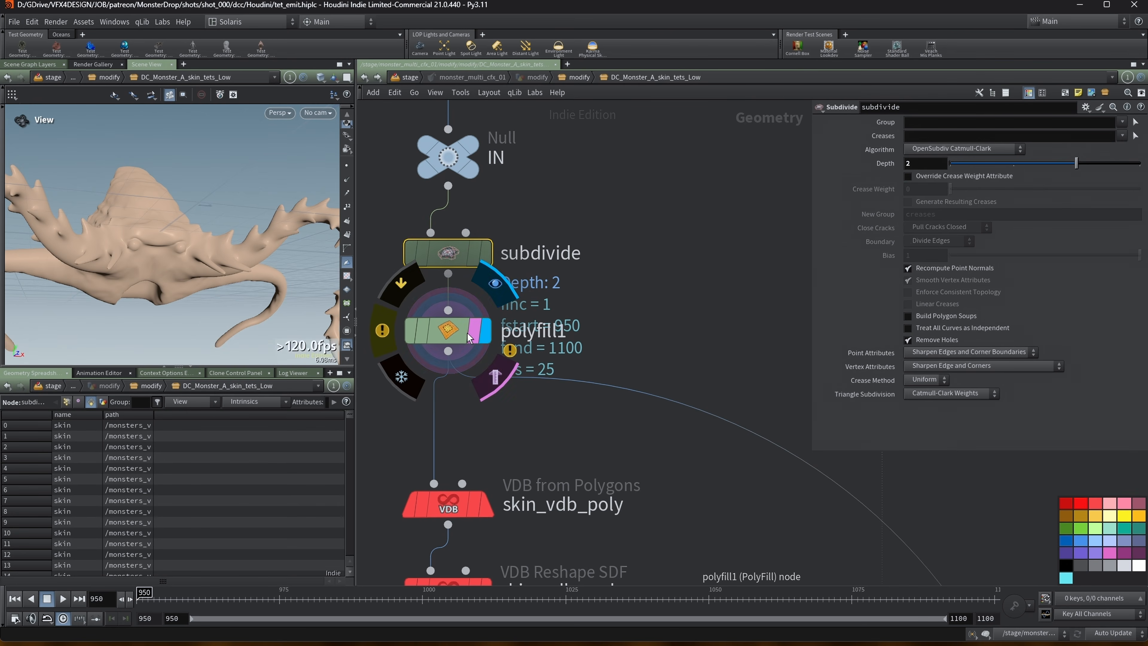
pyautogui.click(470, 330)
pyautogui.middleClick(443, 335)
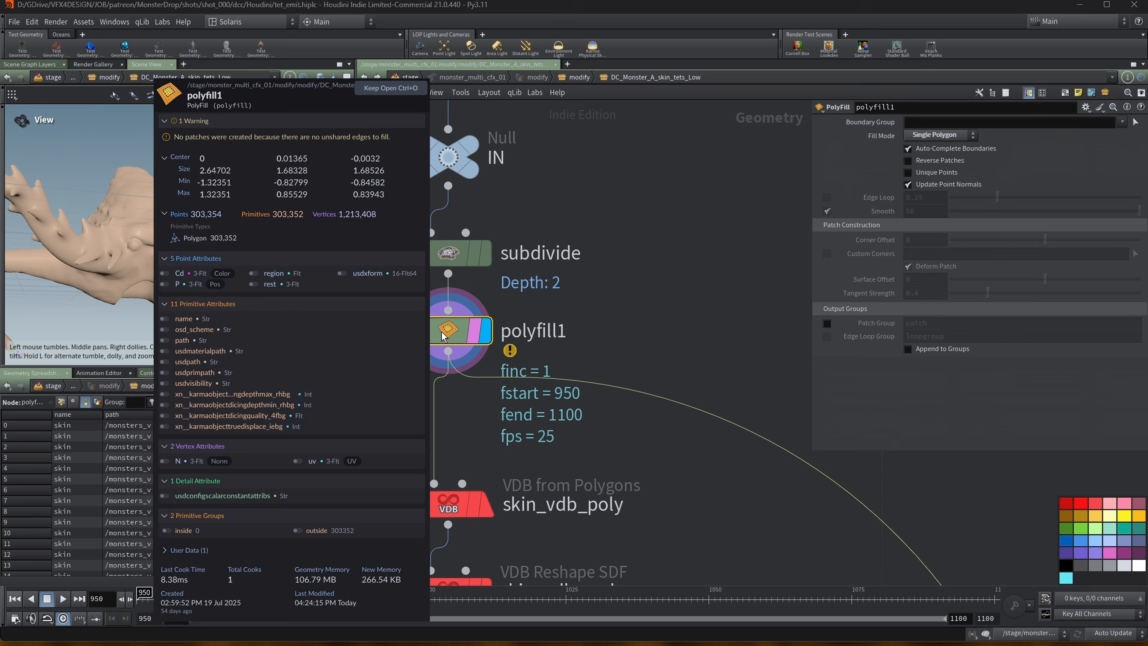
pyautogui.moveTo(97, 185); pyautogui.dragTo(56, 189, button='right')
# Step: Display the skin_vdb_poly node and bypass polyfill1
pyautogui.moveTo(472, 454); pyautogui.dragTo(507, 294, button='middle')
pyautogui.click(520, 350)
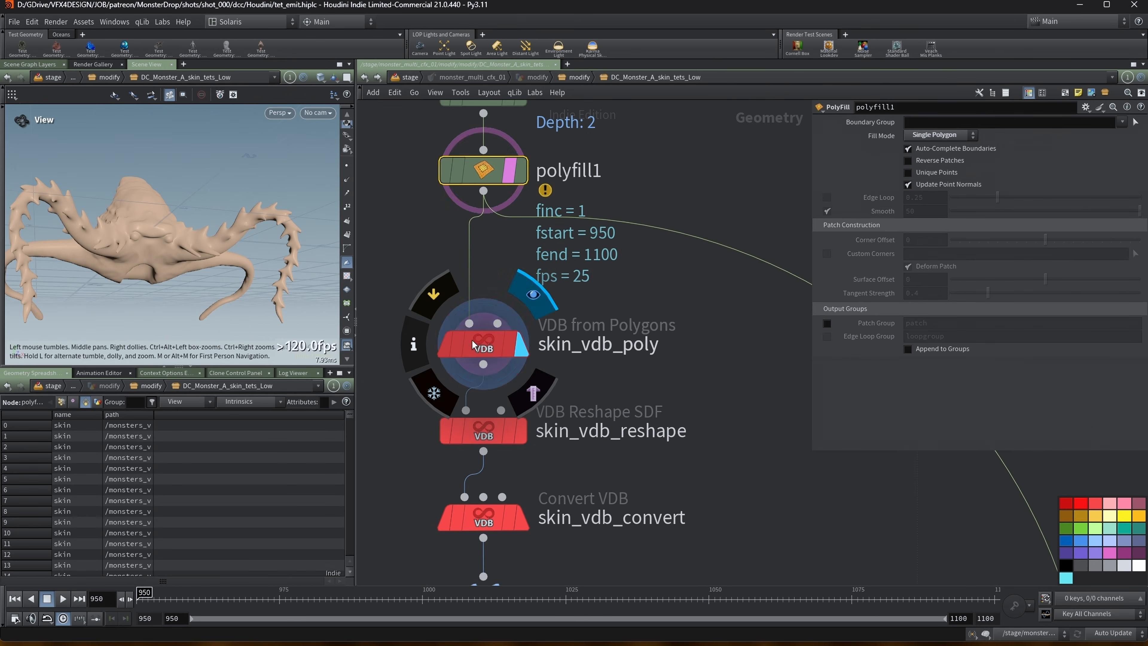
pyautogui.moveTo(161, 204); pyautogui.dragTo(190, 206)
pyautogui.click(447, 163)
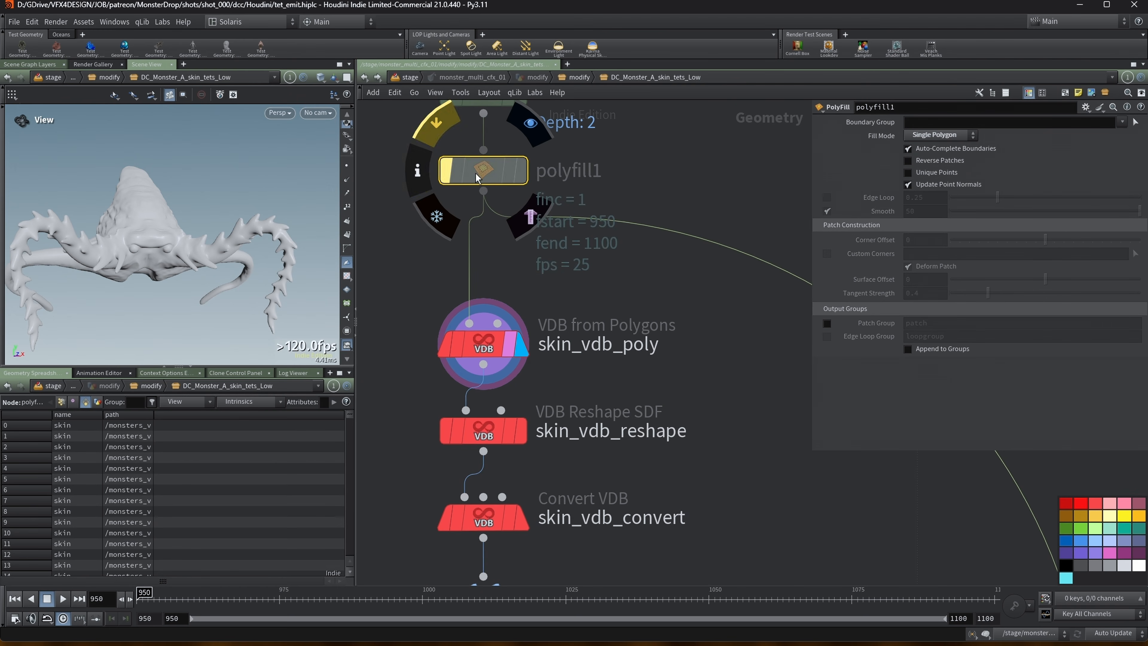
# Step: Select skin_vdb_poly to check its VDB surface, then display and select skin_vdb_reshape to view its settings
pyautogui.scroll(-4, 596, 208)
pyautogui.moveTo(589, 230); pyautogui.dragTo(572, 178, button='middle')
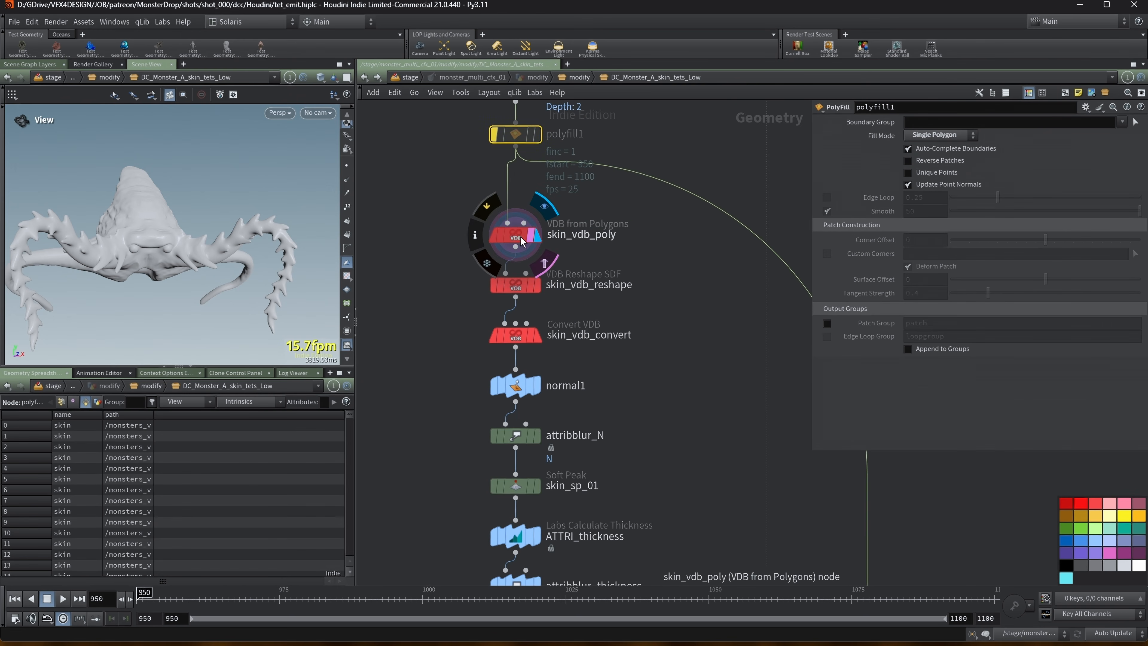
pyautogui.click(516, 236)
pyautogui.moveTo(219, 216); pyautogui.dragTo(253, 235)
pyautogui.click(569, 283)
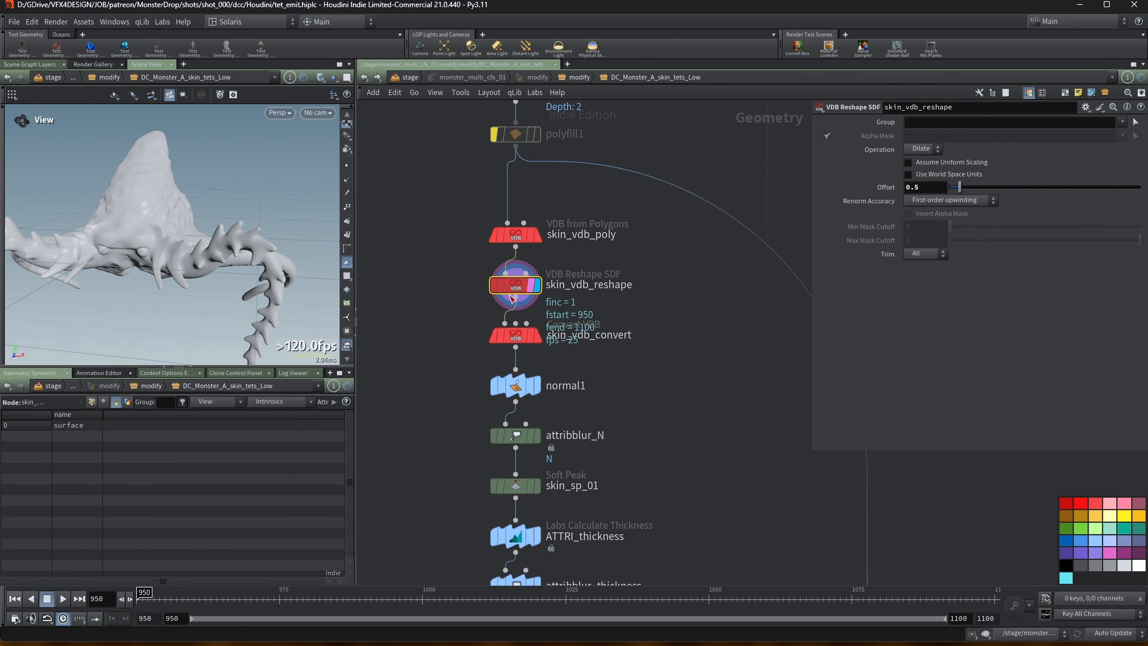
# Step: Display and select skin_vdb_convert, and inspect its converted polygon mesh up close in wireframe
pyautogui.click(521, 341)
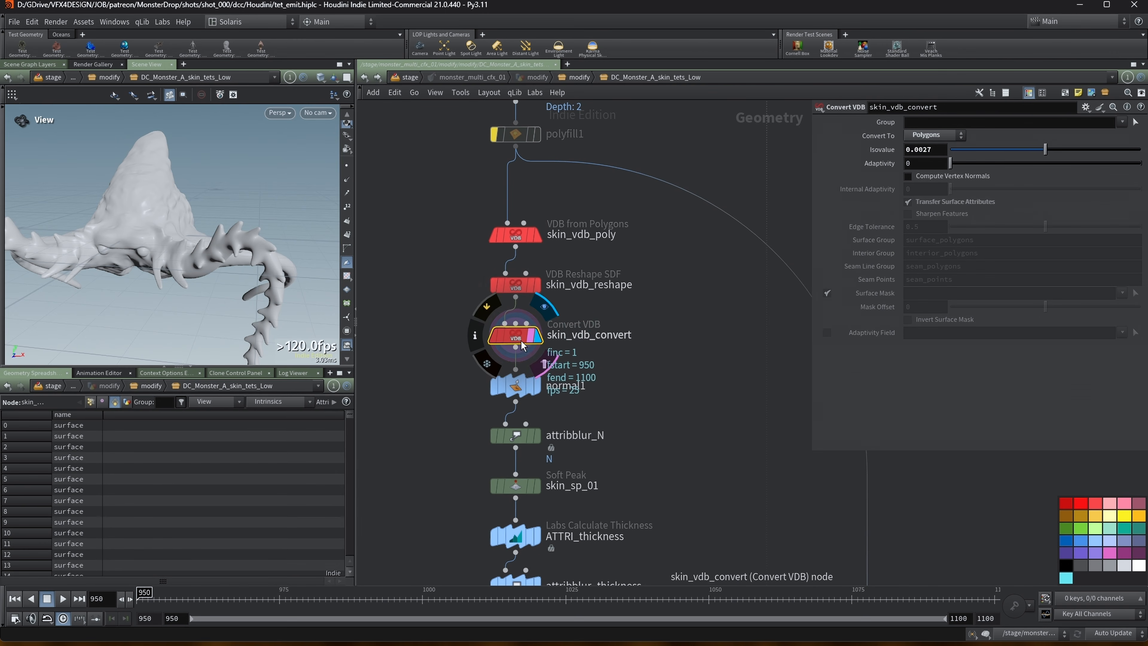
pyautogui.hotkey('shift', 'w')
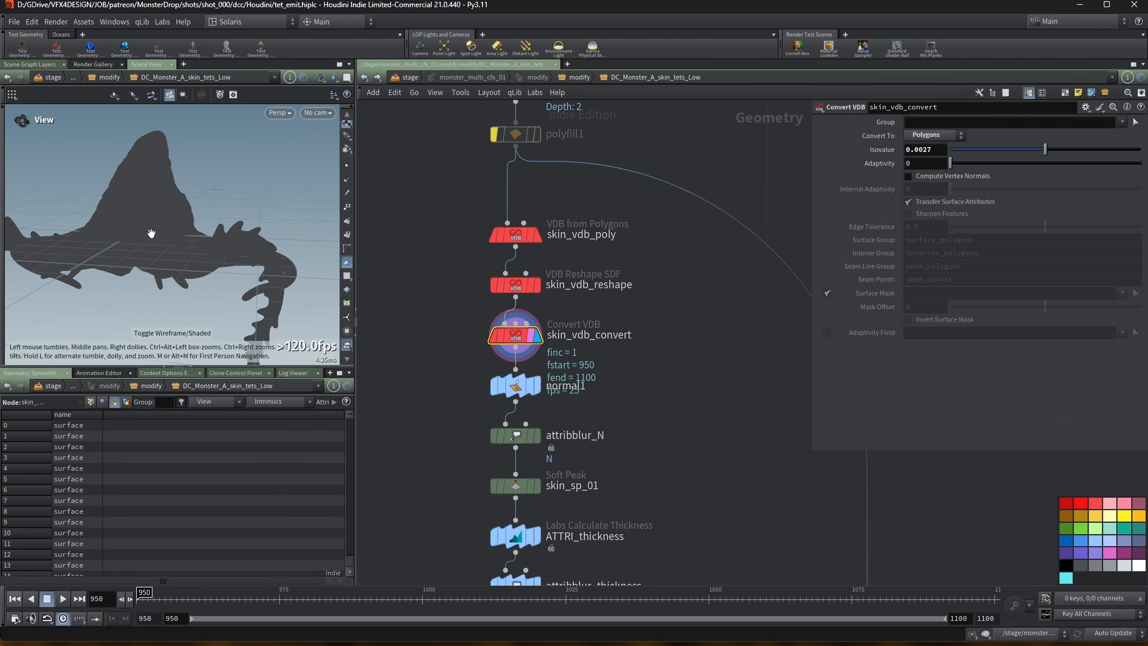
pyautogui.moveTo(152, 226); pyautogui.dragTo(293, 200, button='right')
pyautogui.moveTo(149, 219); pyautogui.dragTo(287, 192, button='right')
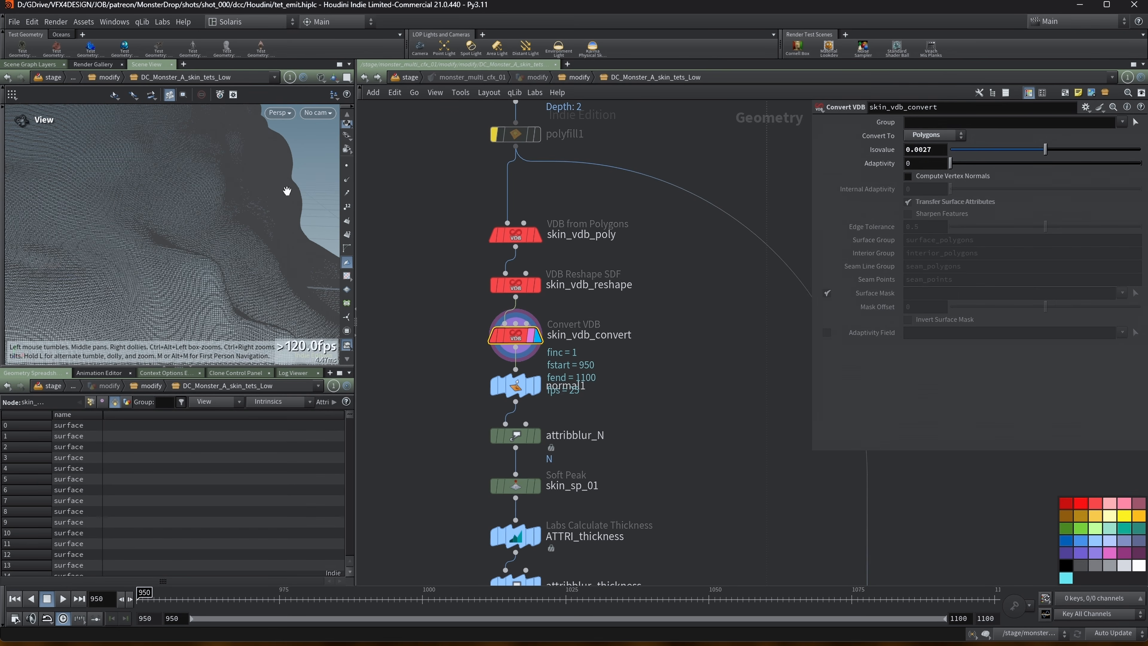
# Step: Display and select normal1, then attribblur_N, to review how the mesh normals are computed and blurred
pyautogui.moveTo(591, 393); pyautogui.dragTo(618, 310, button='middle')
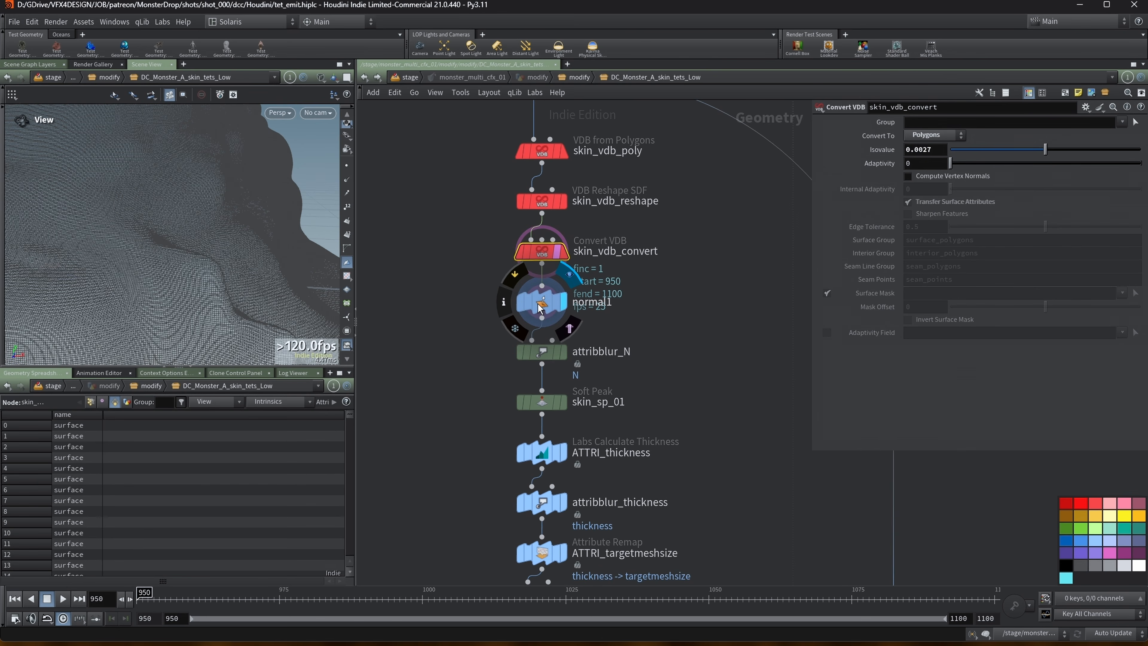
pyautogui.click(542, 312)
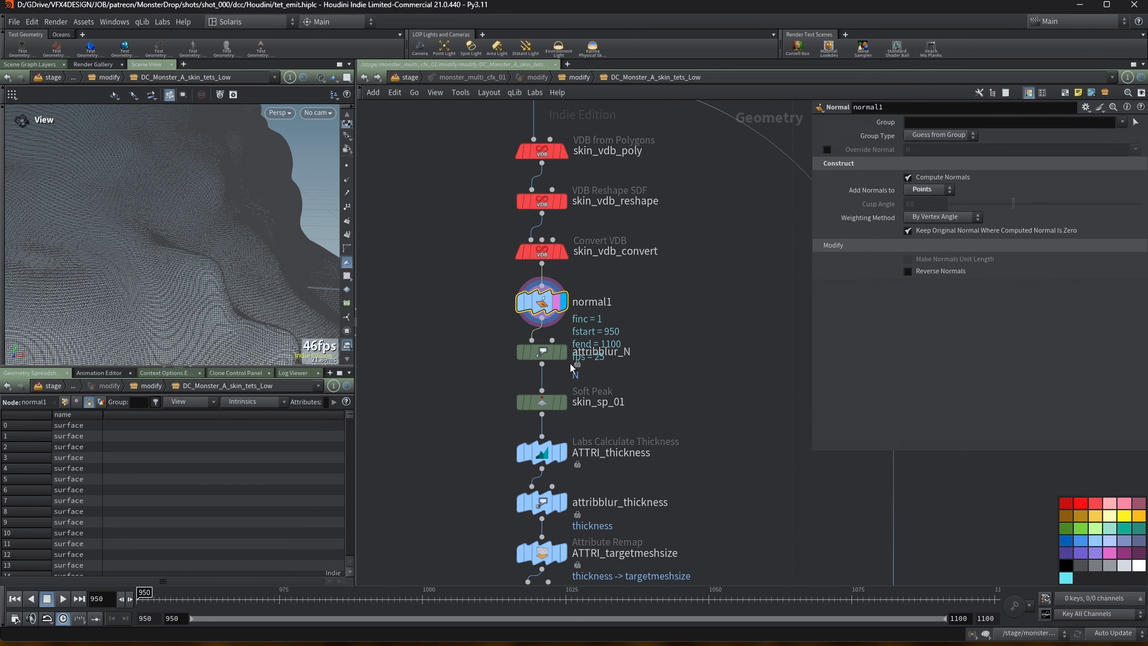
pyautogui.click(540, 353)
pyautogui.scroll(3, 624, 400)
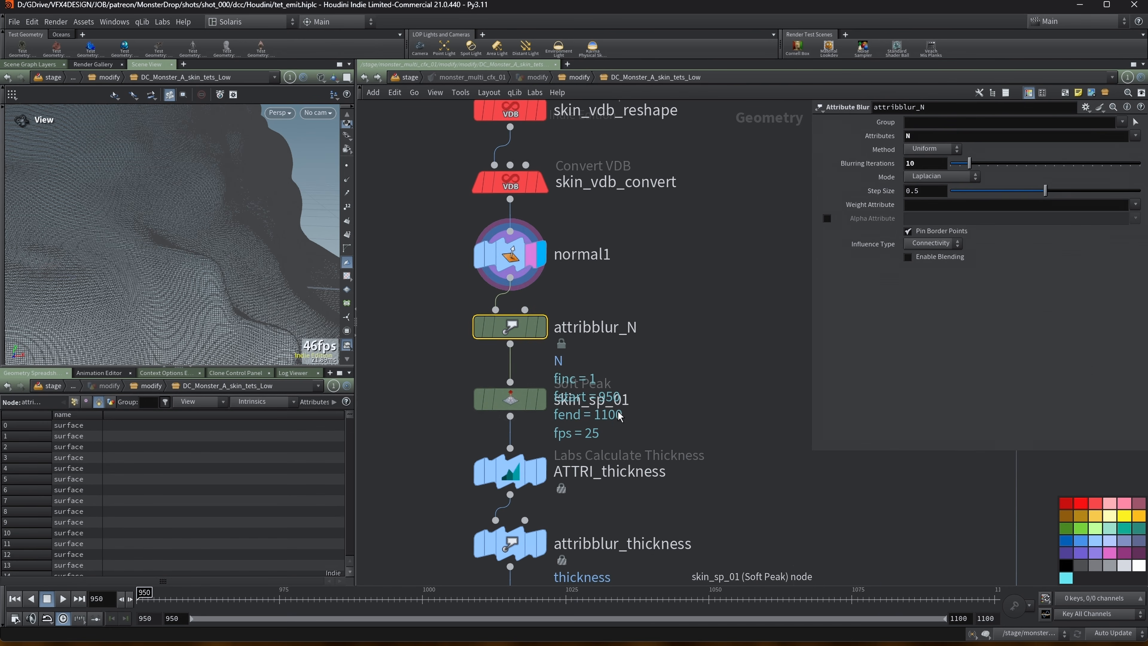
pyautogui.moveTo(542, 333)
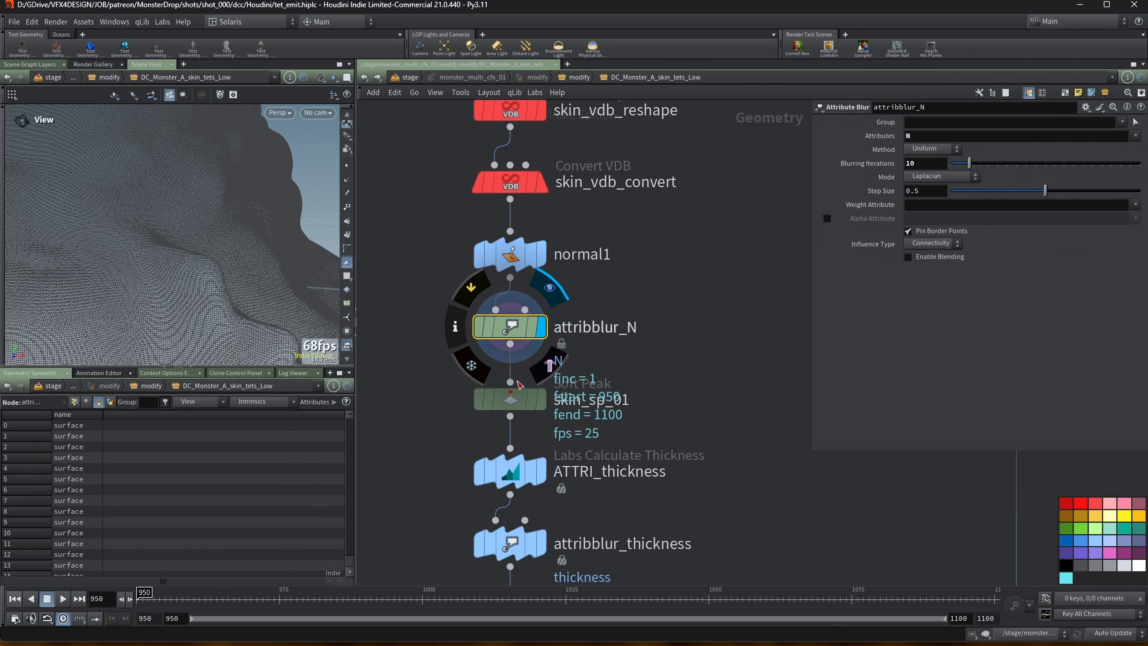
# Step: Display and select the skin_sp_01 Soft Peak node to view its settings
pyautogui.click(515, 400)
pyautogui.click(531, 401)
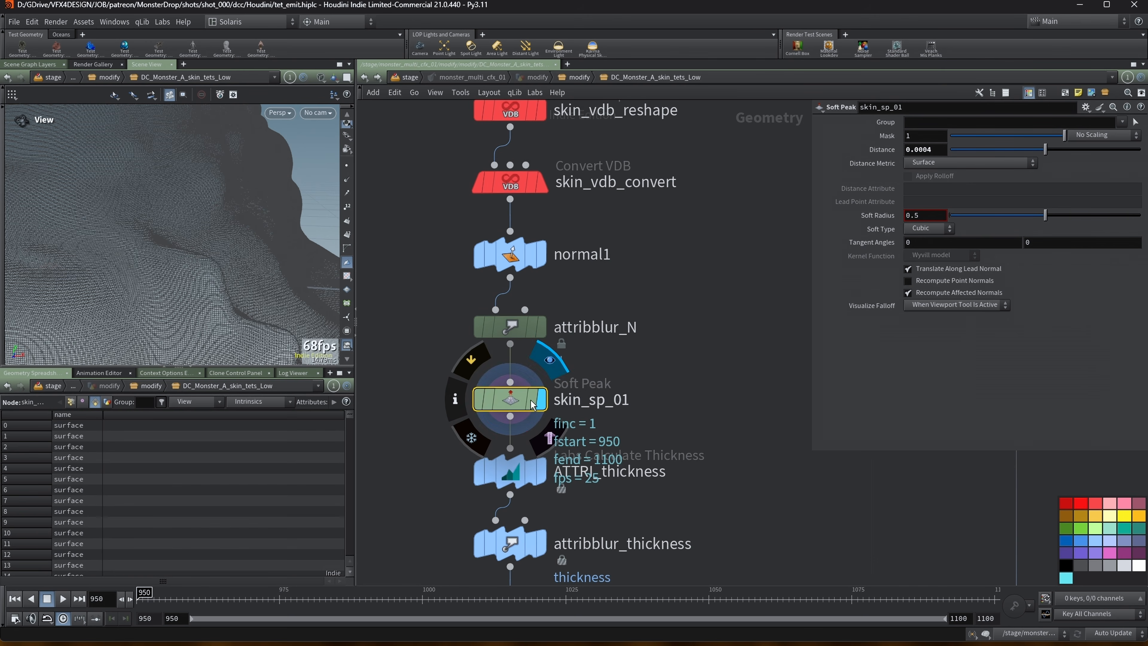
pyautogui.click(530, 402)
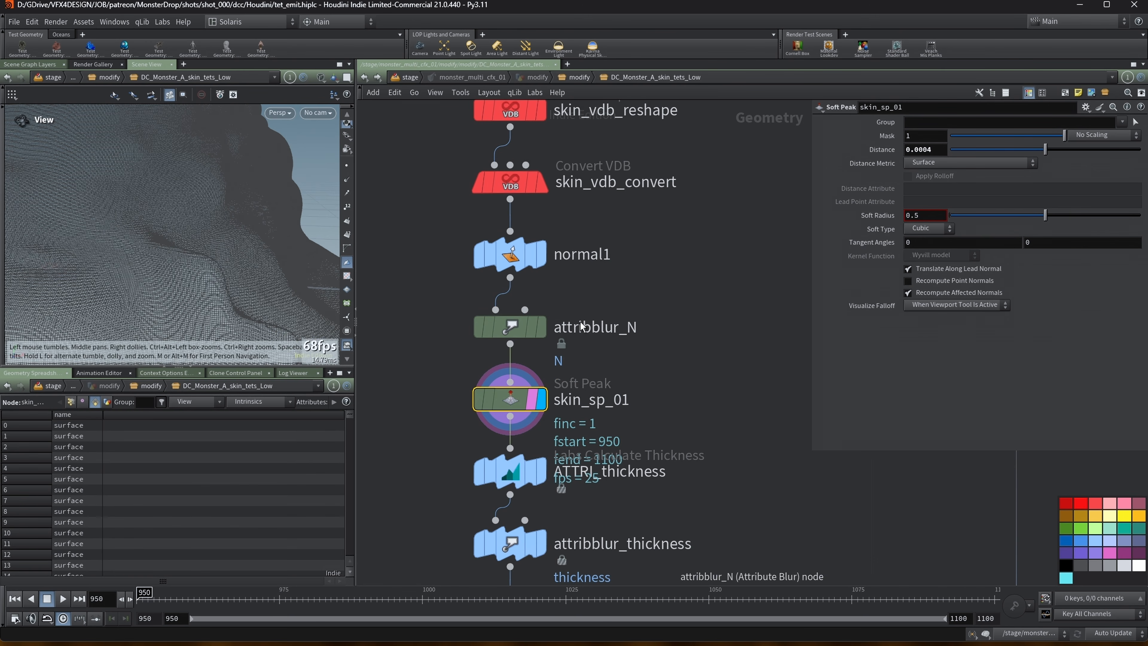
# Step: Examine the skin_sp_01 wireframe mesh from several angles, focusing on the tentacle and its spikes
pyautogui.moveTo(287, 274); pyautogui.dragTo(226, 244)
pyautogui.moveTo(226, 244); pyautogui.dragTo(146, 185, button='right')
pyautogui.moveTo(257, 240); pyautogui.dragTo(90, 275)
pyautogui.scroll(-10, 207, 246)
pyautogui.moveTo(213, 253); pyautogui.dragTo(112, 210)
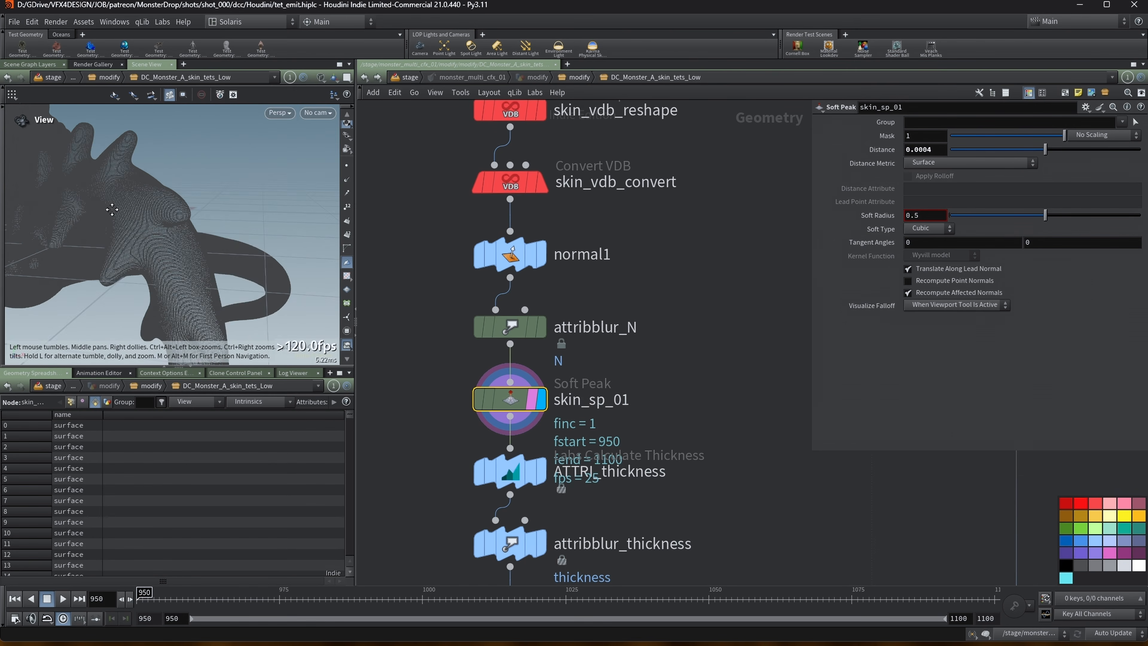
pyautogui.moveTo(189, 207); pyautogui.dragTo(171, 223)
pyautogui.moveTo(172, 223); pyautogui.dragTo(236, 210, button='right')
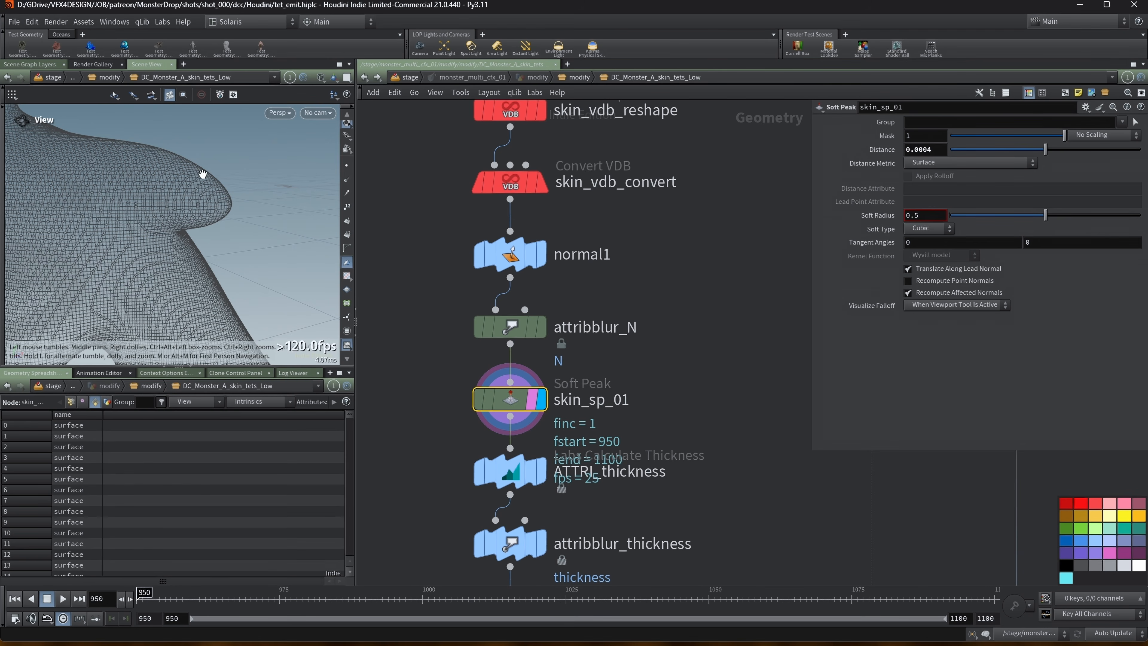
pyautogui.moveTo(510, 401)
pyautogui.moveTo(186, 238); pyautogui.dragTo(161, 214)
pyautogui.moveTo(161, 215); pyautogui.dragTo(154, 237, button='right')
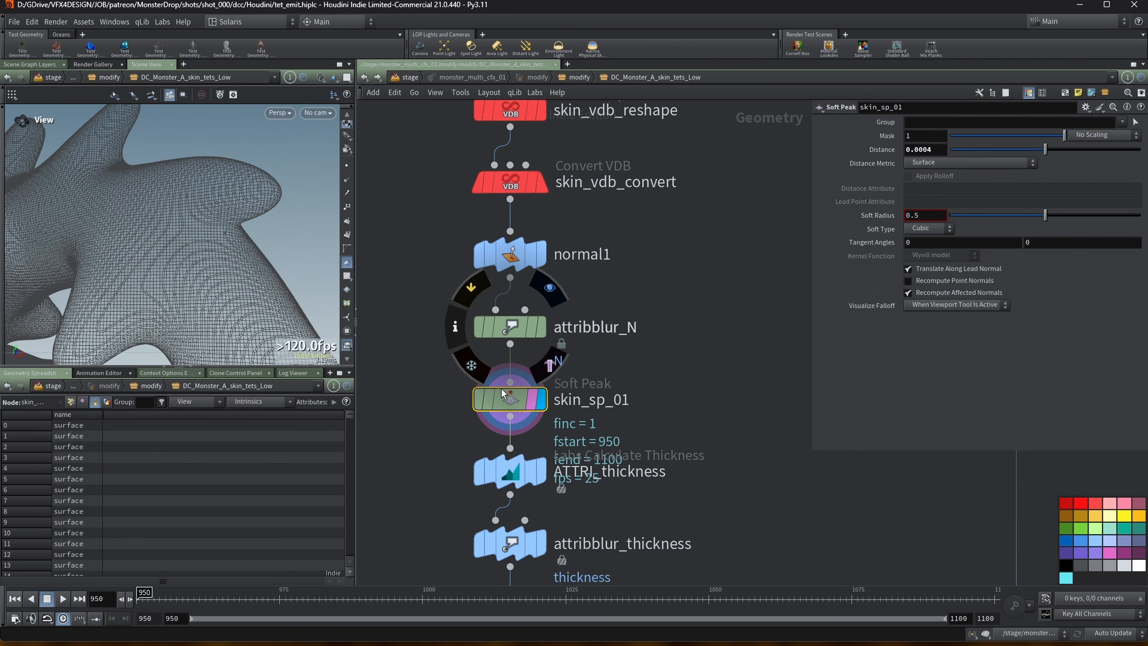
# Step: Display and select ATTRI_thickness, and switch the viewport from wireframe to shaded
pyautogui.moveTo(164, 220); pyautogui.dragTo(219, 214)
pyautogui.scroll(-5, 219, 214)
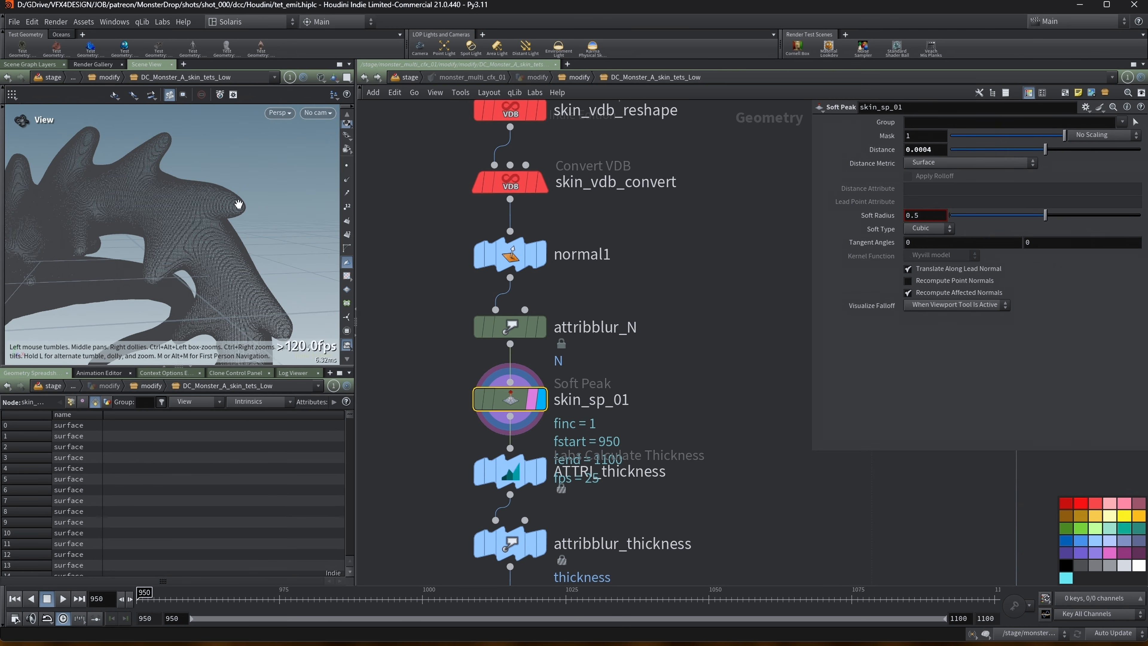
pyautogui.moveTo(271, 300); pyautogui.dragTo(313, 255)
pyautogui.scroll(-2, 393, 351)
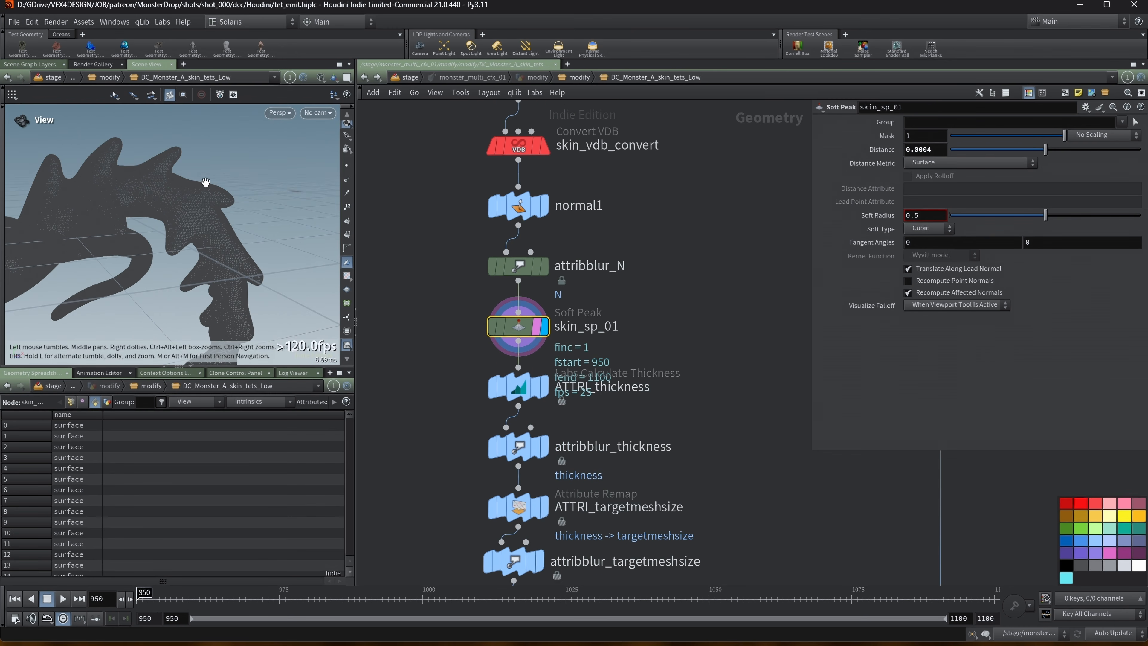
pyautogui.moveTo(221, 211); pyautogui.dragTo(271, 253)
pyautogui.moveTo(415, 346); pyautogui.dragTo(409, 318, button='middle')
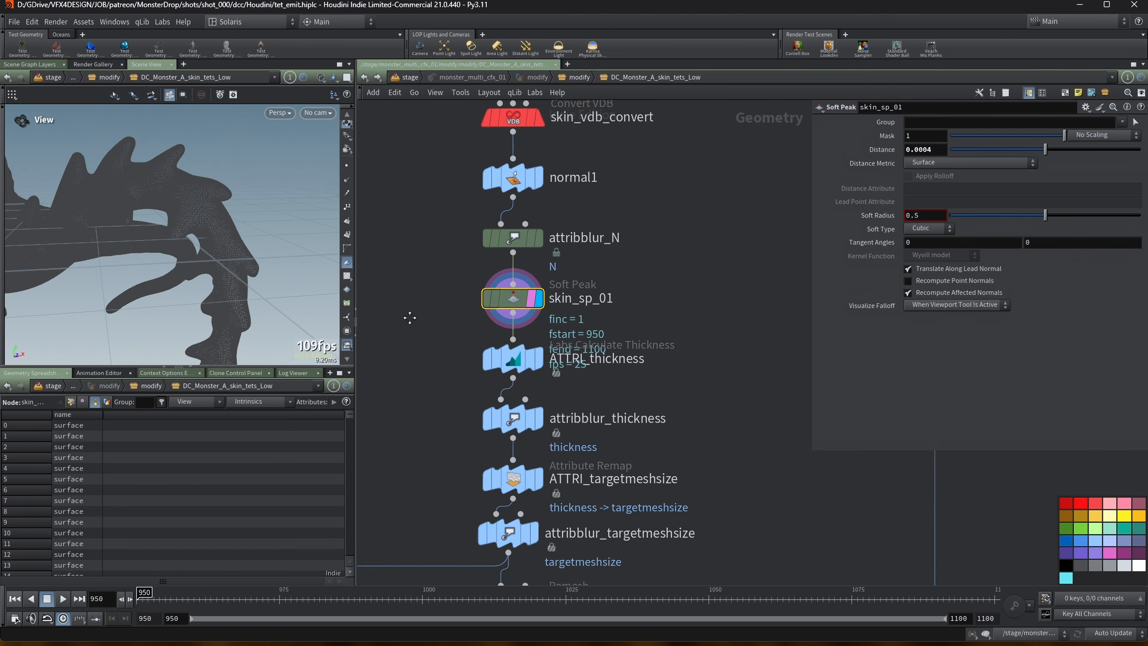
pyautogui.scroll(2, 507, 320)
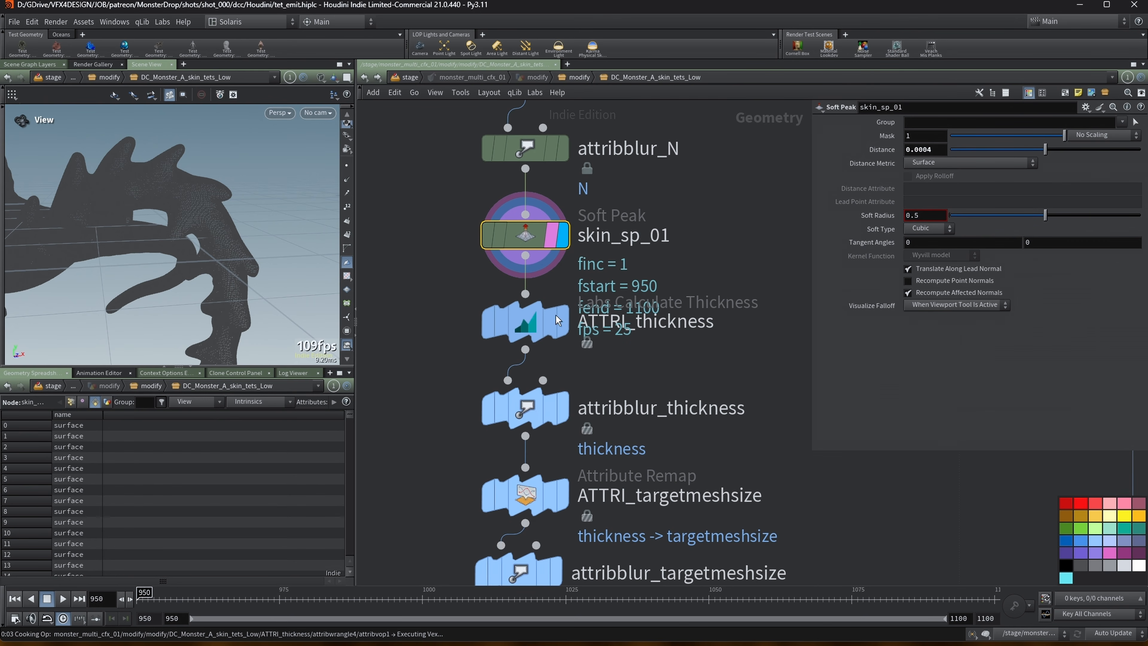
pyautogui.click(528, 324)
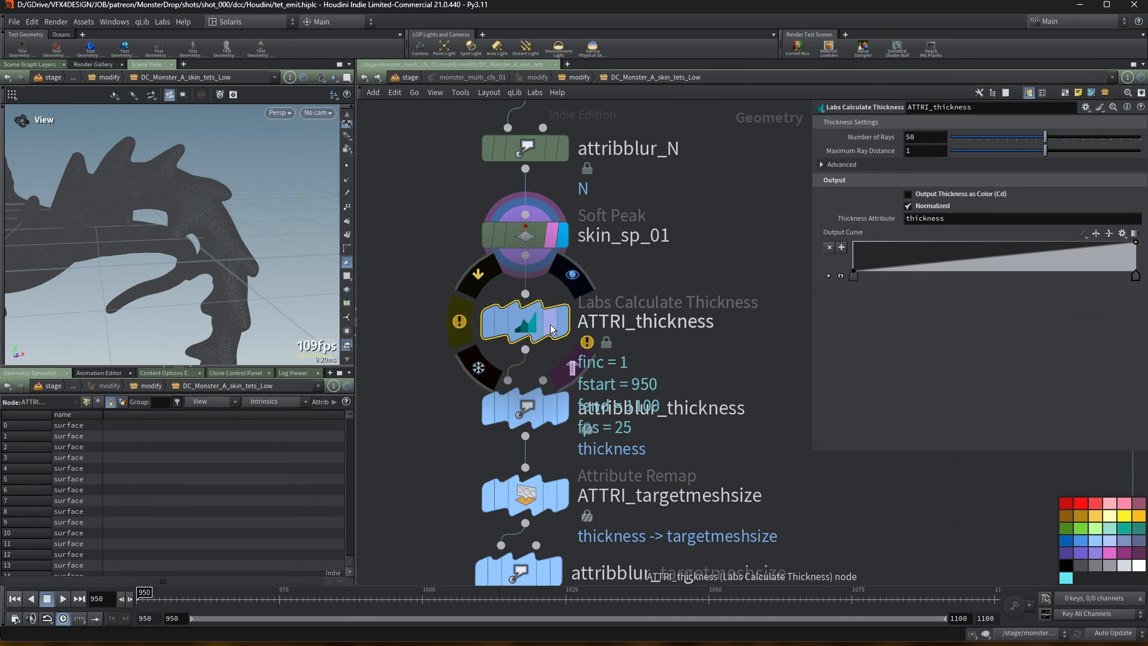
pyautogui.click(549, 331)
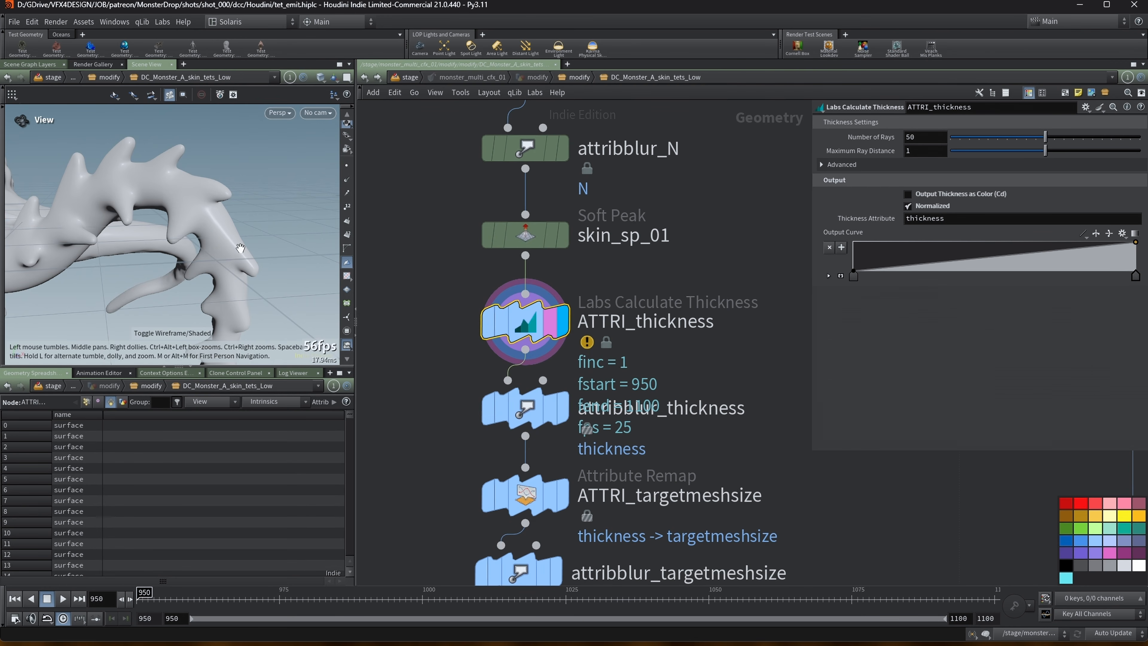
pyautogui.press('w')
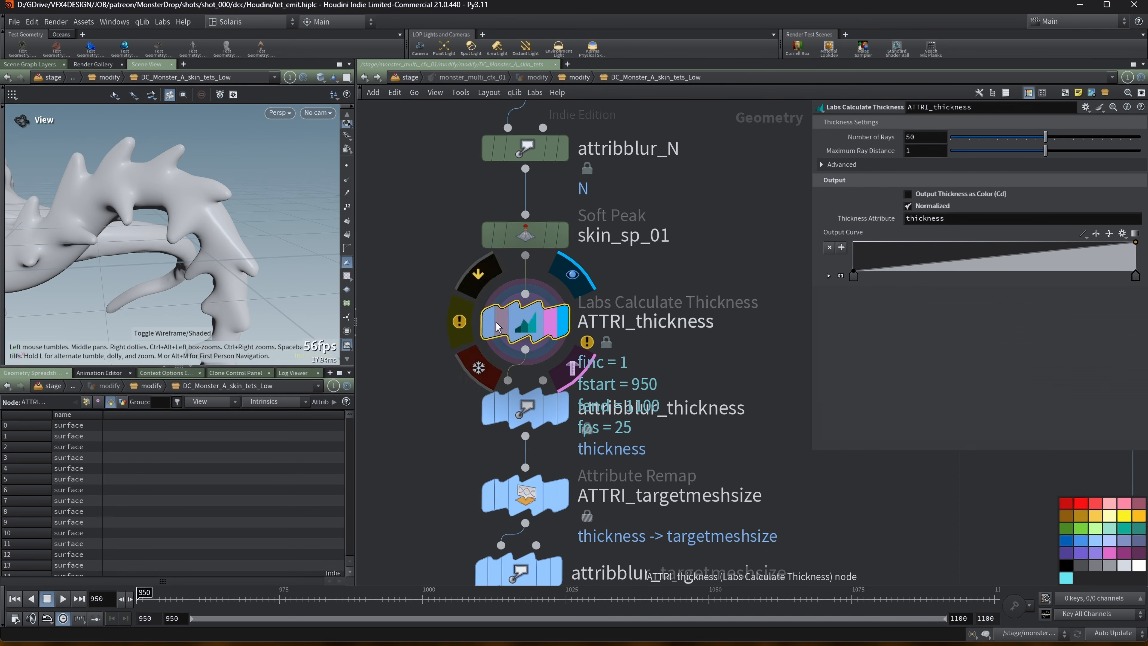
# Step: Turn on visualization of the thickness point attribute from ATTRI_thickness's node info, and view the whole monster in the viewport
pyautogui.click(459, 321)
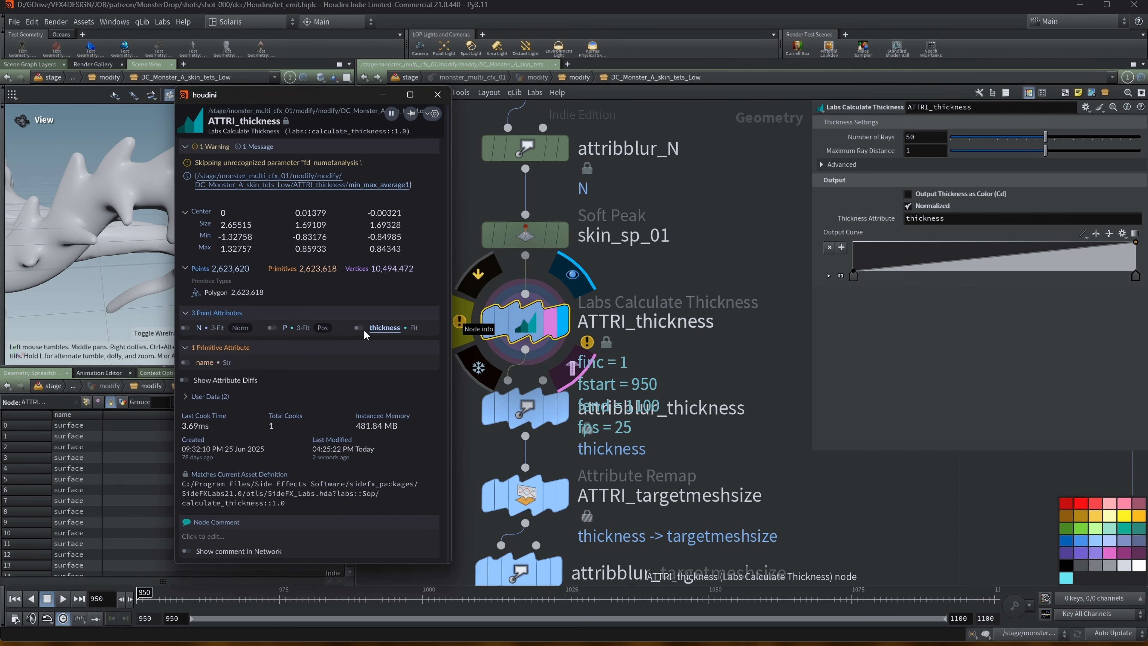
pyautogui.moveTo(277, 98); pyautogui.dragTo(777, 242)
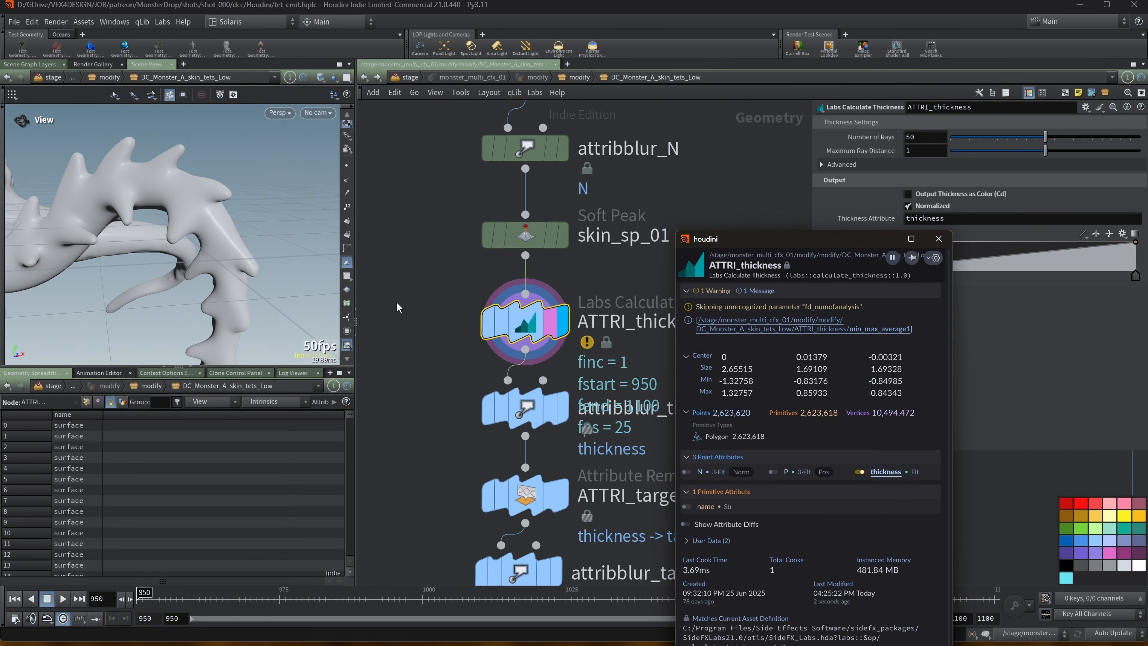
pyautogui.click(345, 303)
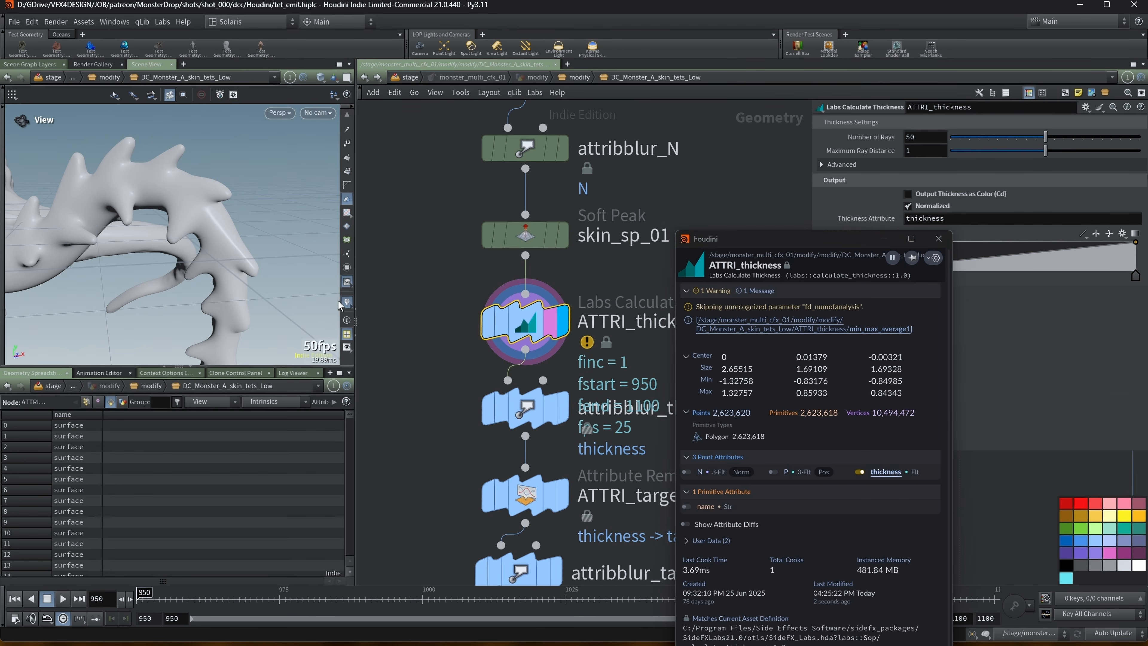
pyautogui.moveTo(214, 199); pyautogui.dragTo(148, 230, button='right')
pyautogui.moveTo(149, 231); pyautogui.dragTo(196, 228, button='middle')
pyautogui.moveTo(195, 227); pyautogui.dragTo(167, 229)
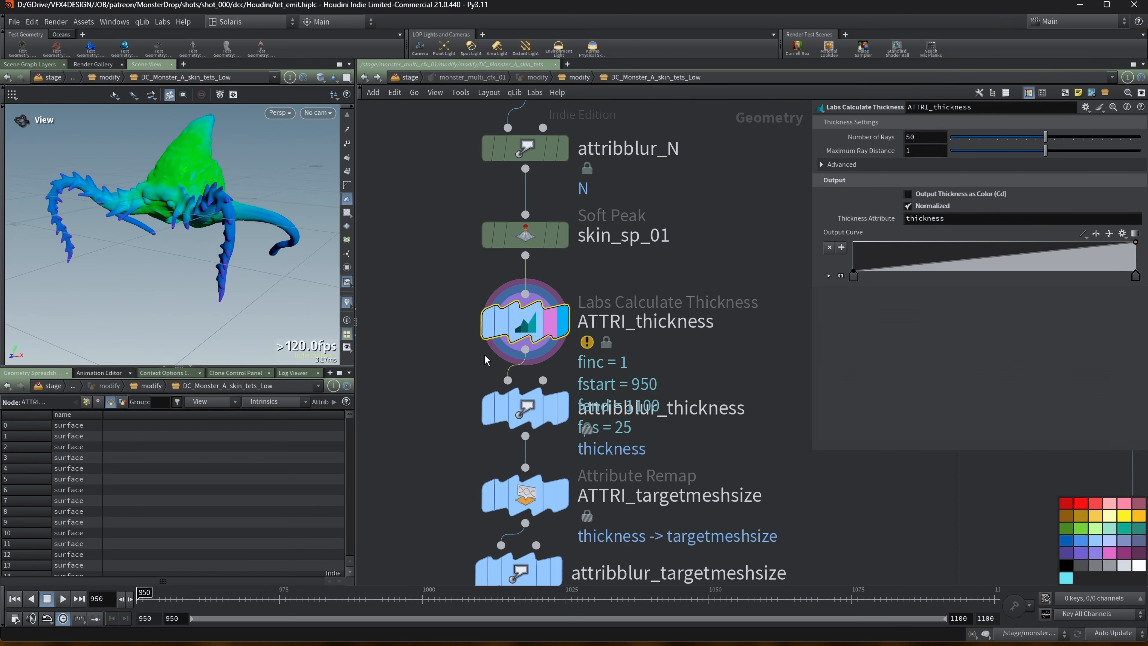
# Step: Display and select attribblur_thickness to review how the thickness attribute is blurred
pyautogui.scroll(3, 564, 418)
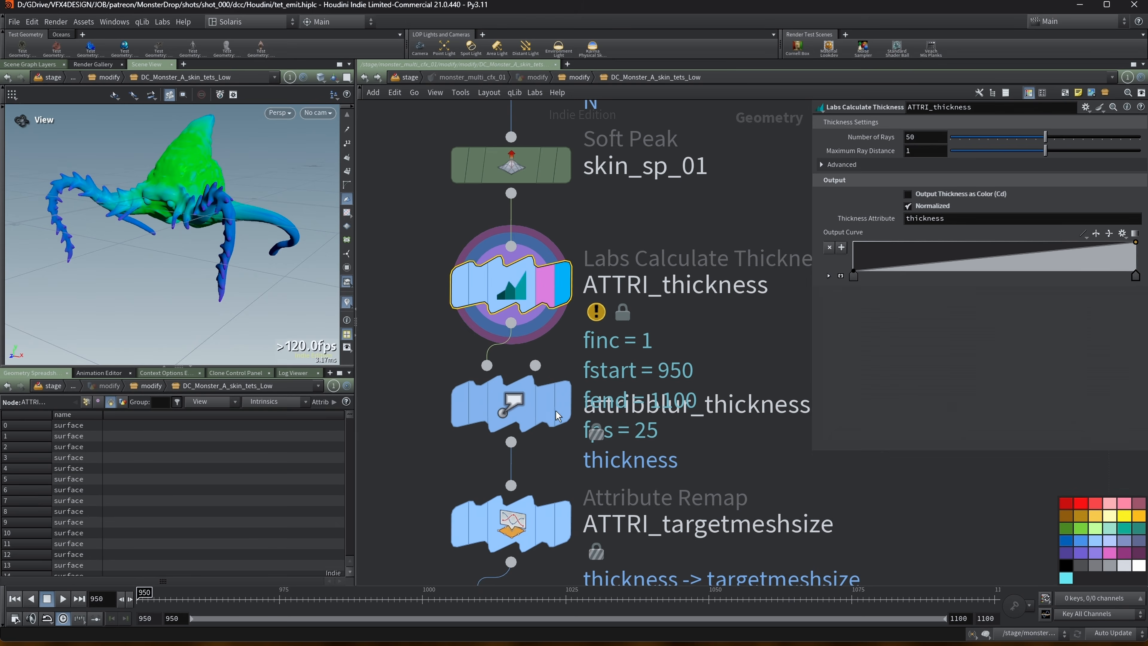
pyautogui.click(556, 411)
pyautogui.scroll(-3, 535, 407)
pyautogui.scroll(-1, 676, 451)
pyautogui.moveTo(641, 459); pyautogui.dragTo(556, 321, button='middle')
pyautogui.scroll(3, 555, 321)
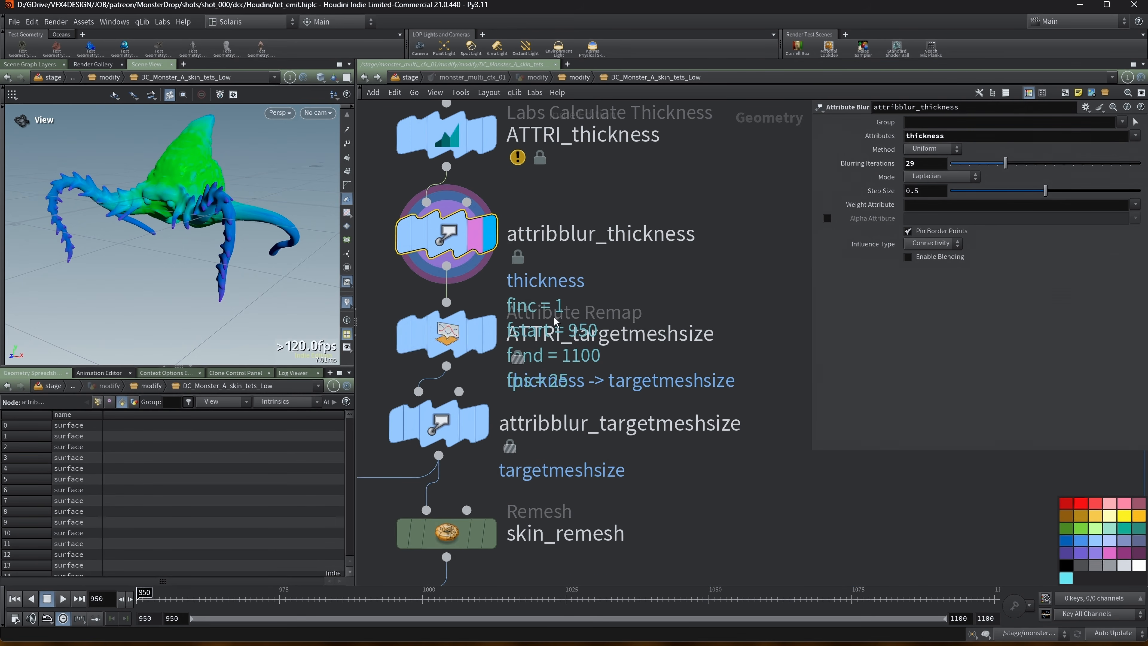
# Step: Select ATTRI_targetmeshsize to review how thickness is remapped, highlighting its new attribute name targetmeshsize
pyautogui.click(556, 322)
pyautogui.scroll(-2, 581, 310)
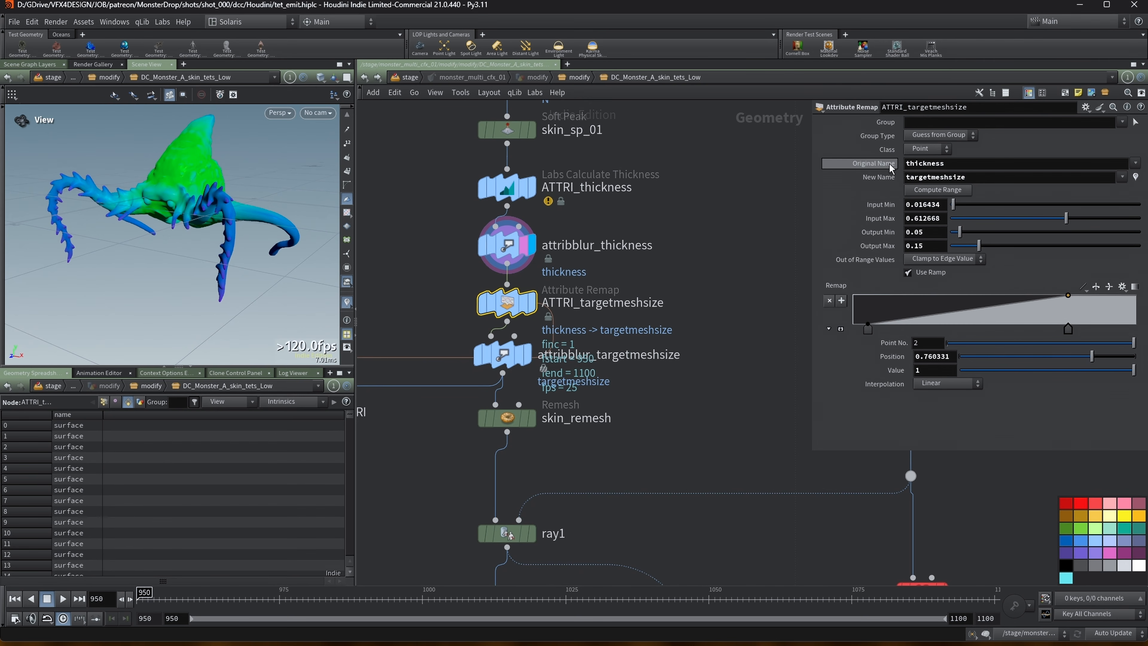
pyautogui.doubleClick(1005, 178)
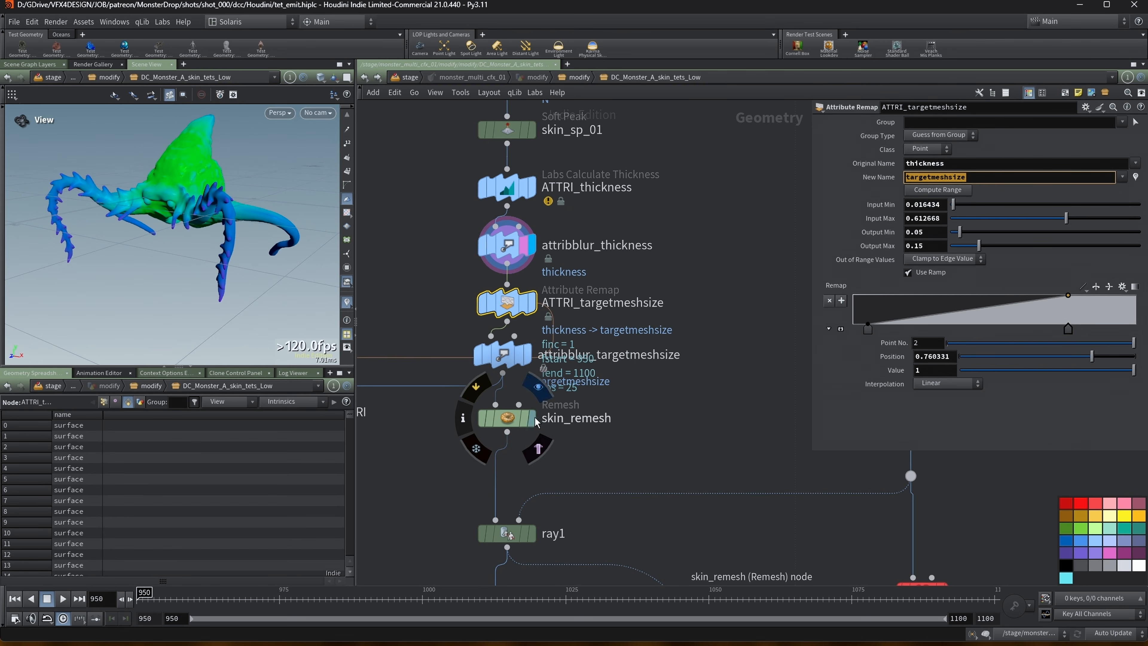
# Step: Select attribblur_targetmeshsize to view its blur settings, and display the ATTRI_targetmeshsize node
pyautogui.click(504, 356)
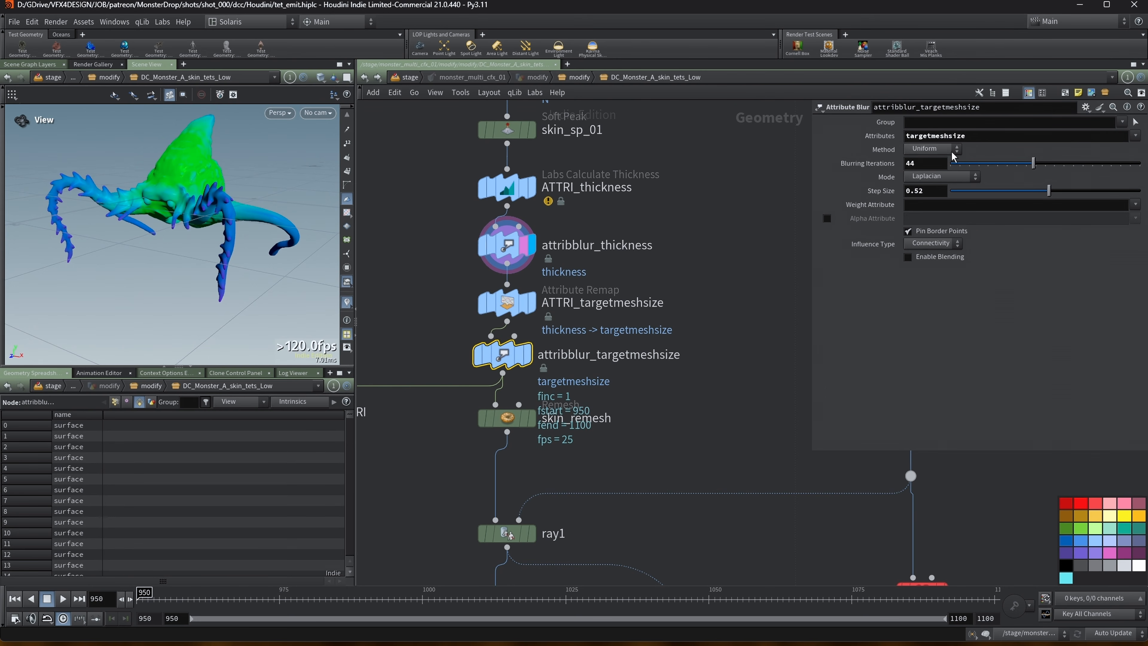
pyautogui.moveTo(525, 309)
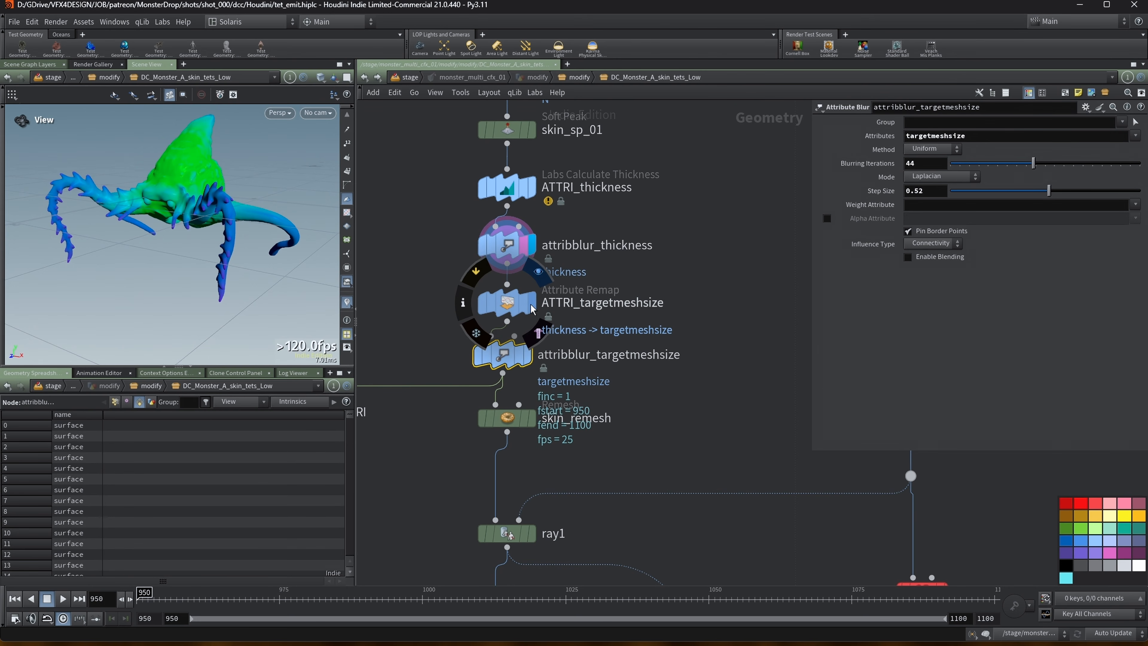
pyautogui.click(530, 305)
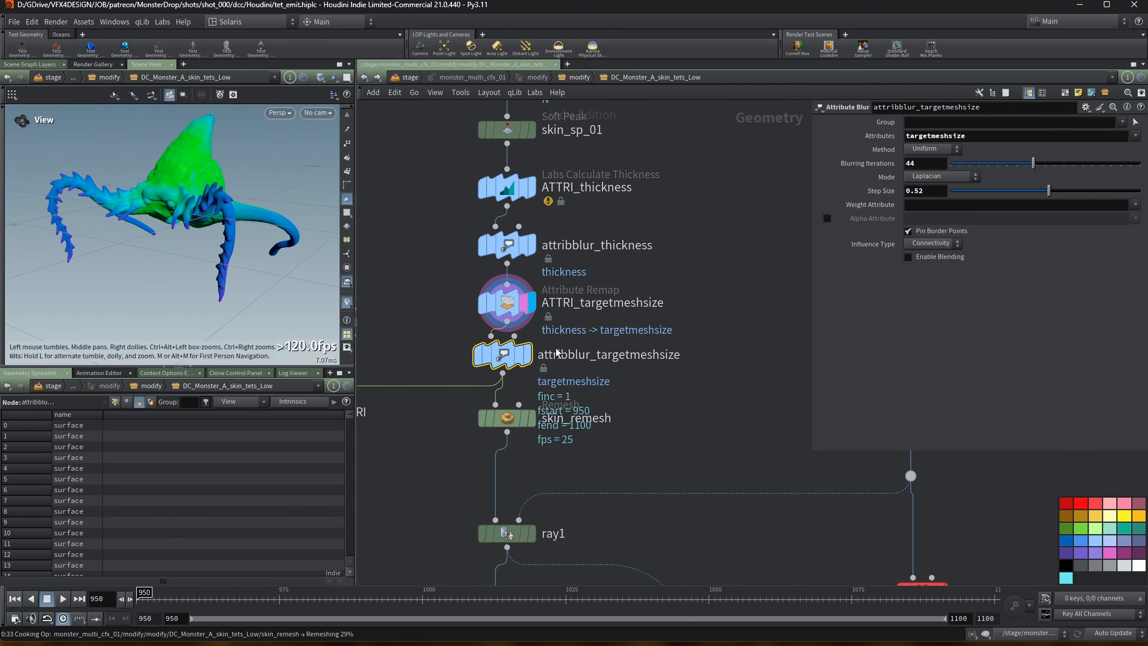
# Step: Display and select skin_remesh, and compare its adaptive mesh in wireframe and shaded view
pyautogui.click(524, 418)
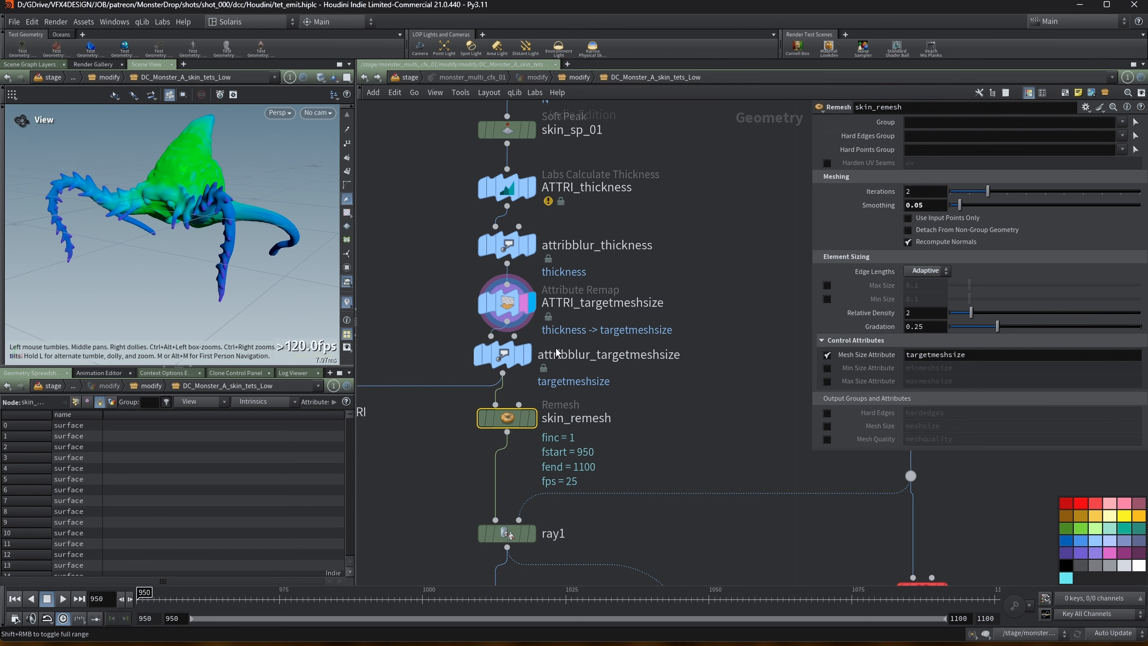
pyautogui.click(533, 422)
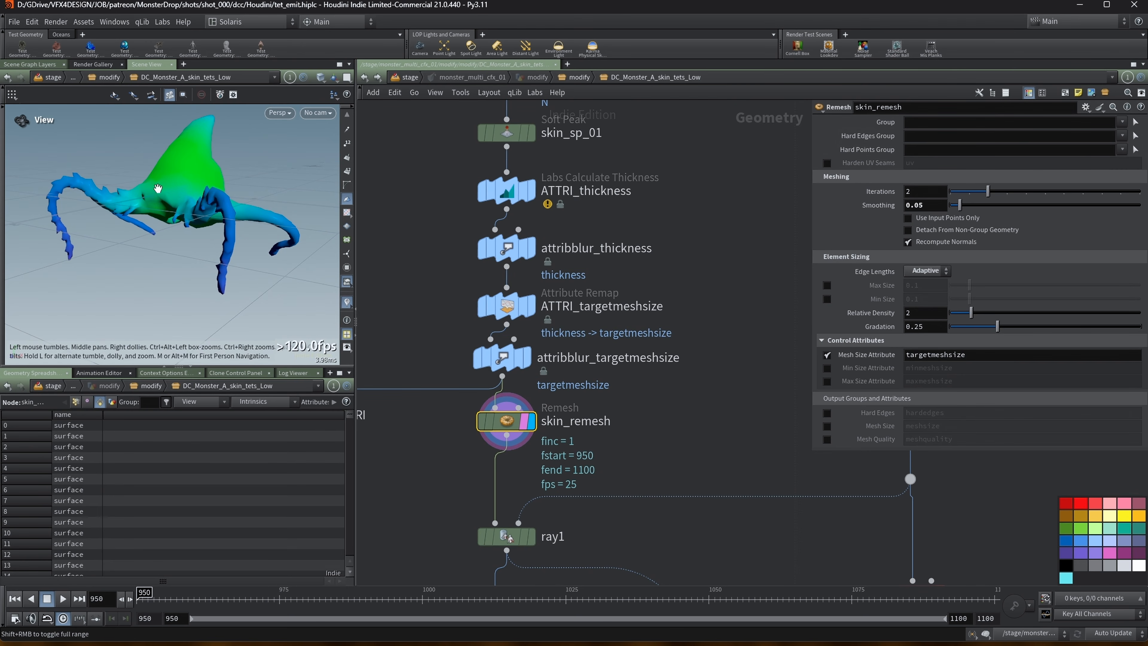
pyautogui.press('w')
pyautogui.moveTo(180, 237)
pyautogui.mouseDown()
pyautogui.moveTo(80, 201)
pyautogui.moveTo(64, 181)
pyautogui.moveTo(232, 189)
pyautogui.moveTo(250, 210)
pyautogui.moveTo(190, 213)
pyautogui.moveTo(233, 279)
pyautogui.moveTo(248, 221)
pyautogui.moveTo(259, 227)
pyautogui.moveTo(264, 253)
pyautogui.moveTo(227, 276)
pyautogui.mouseUp()
pyautogui.press('w')
pyautogui.press('w')
pyautogui.press('w')
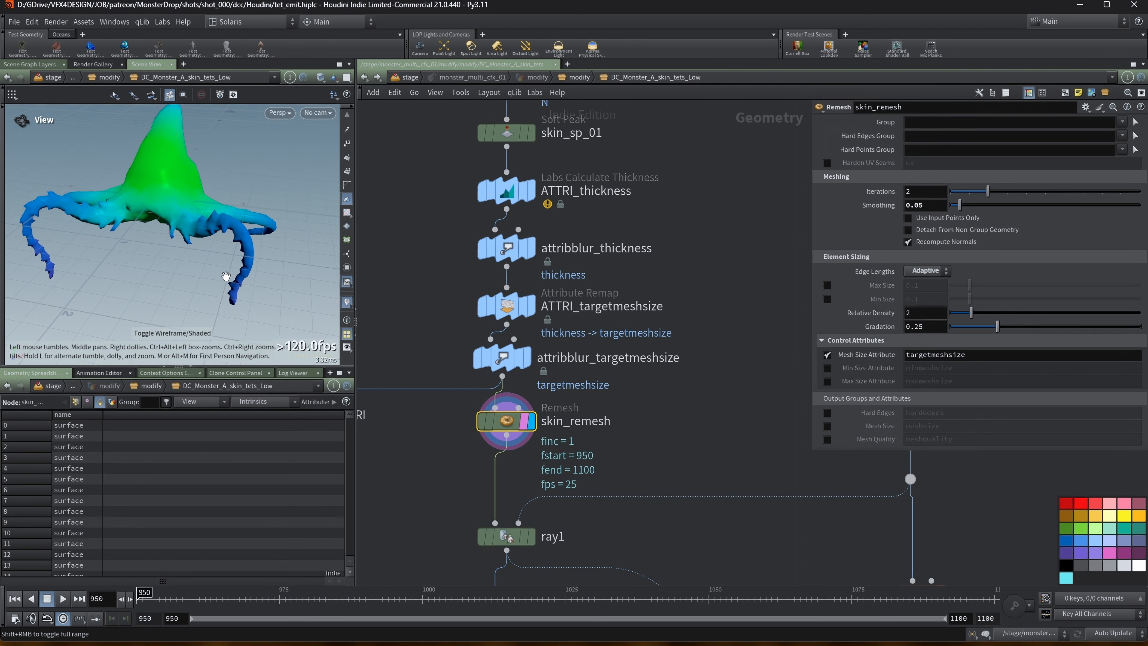
# Step: Display the ray1 node below skin_remesh
pyautogui.moveTo(645, 389); pyautogui.dragTo(513, 369, button='middle')
pyautogui.scroll(-3, 513, 369)
pyautogui.moveTo(585, 267); pyautogui.dragTo(593, 391, button='middle')
pyautogui.moveTo(596, 487); pyautogui.dragTo(652, 272, button='middle')
pyautogui.scroll(1, 652, 271)
pyautogui.click(486, 378)
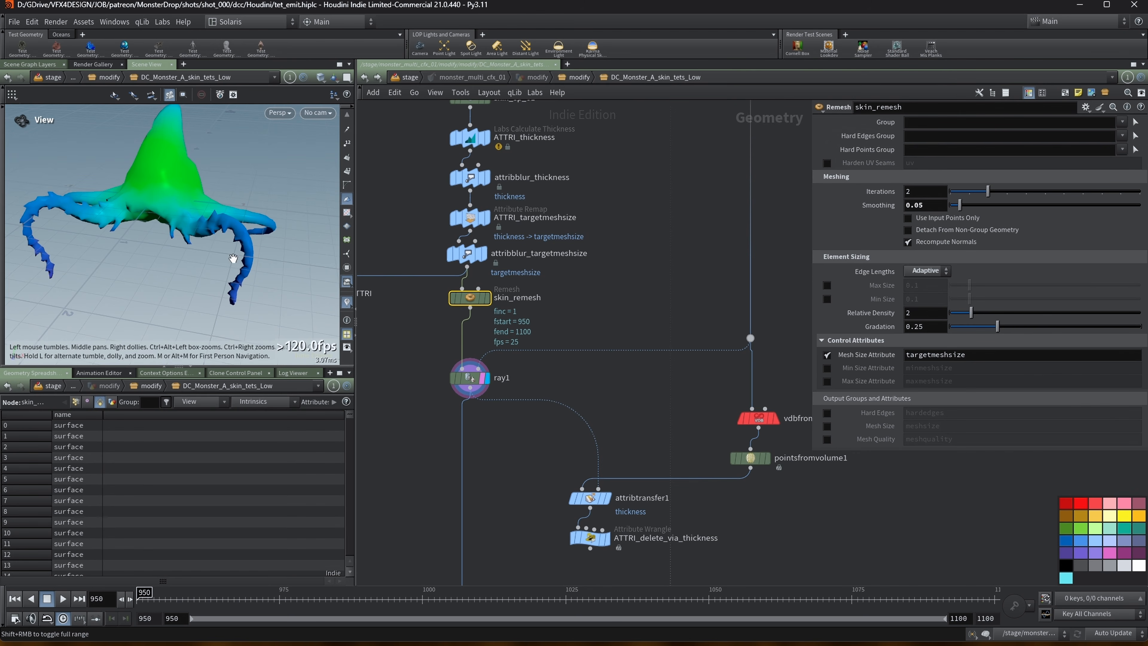
# Step: Examine the branches around ray1 and inspect its tentacle mesh in wireframe
pyautogui.scroll(-2, 520, 488)
pyautogui.moveTo(442, 429); pyautogui.dragTo(539, 302, button='middle')
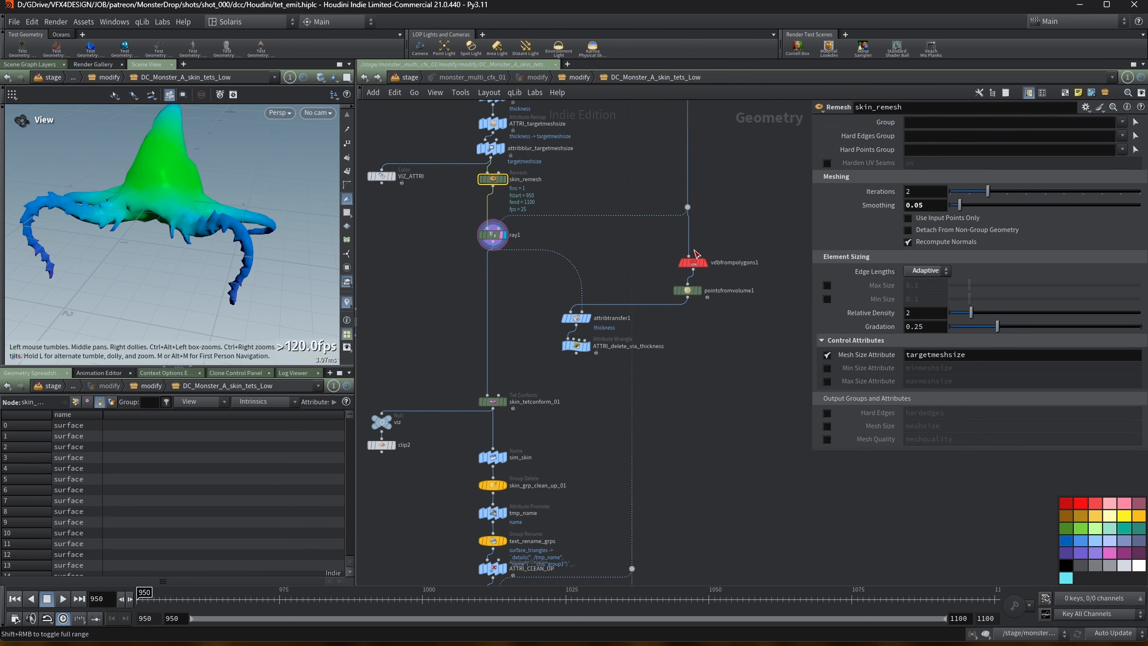
pyautogui.scroll(2, 545, 300)
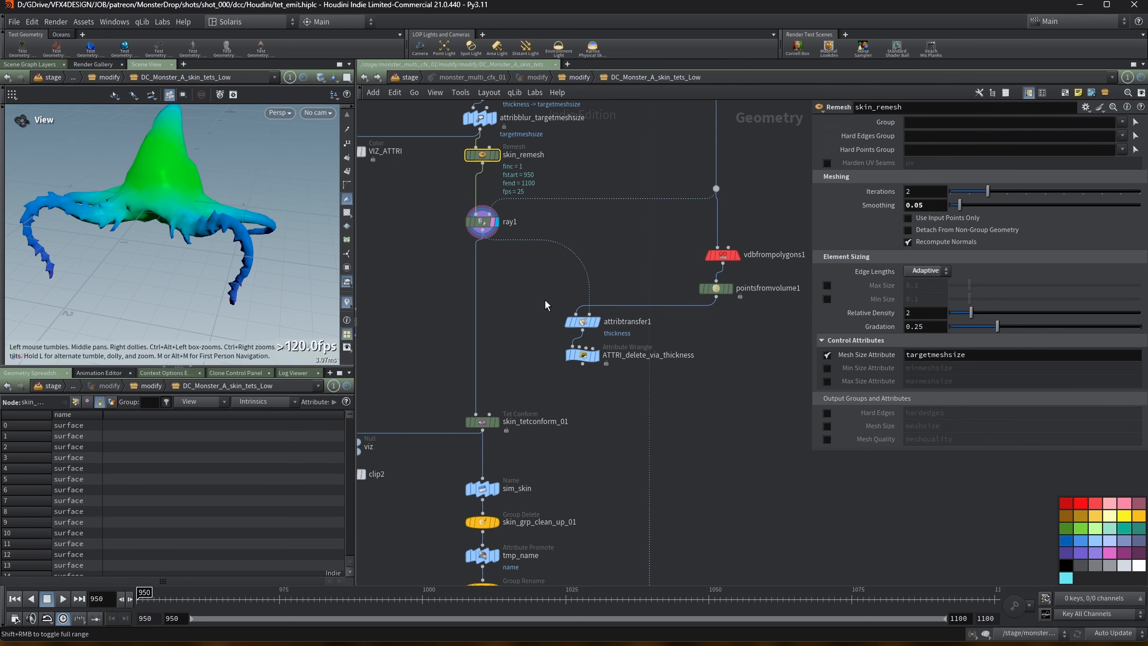
pyautogui.moveTo(243, 241); pyautogui.dragTo(274, 236, button='right')
pyautogui.press('w')
pyautogui.moveTo(168, 193); pyautogui.dragTo(136, 180)
pyautogui.scroll(2, 451, 367)
pyautogui.scroll(1, 461, 375)
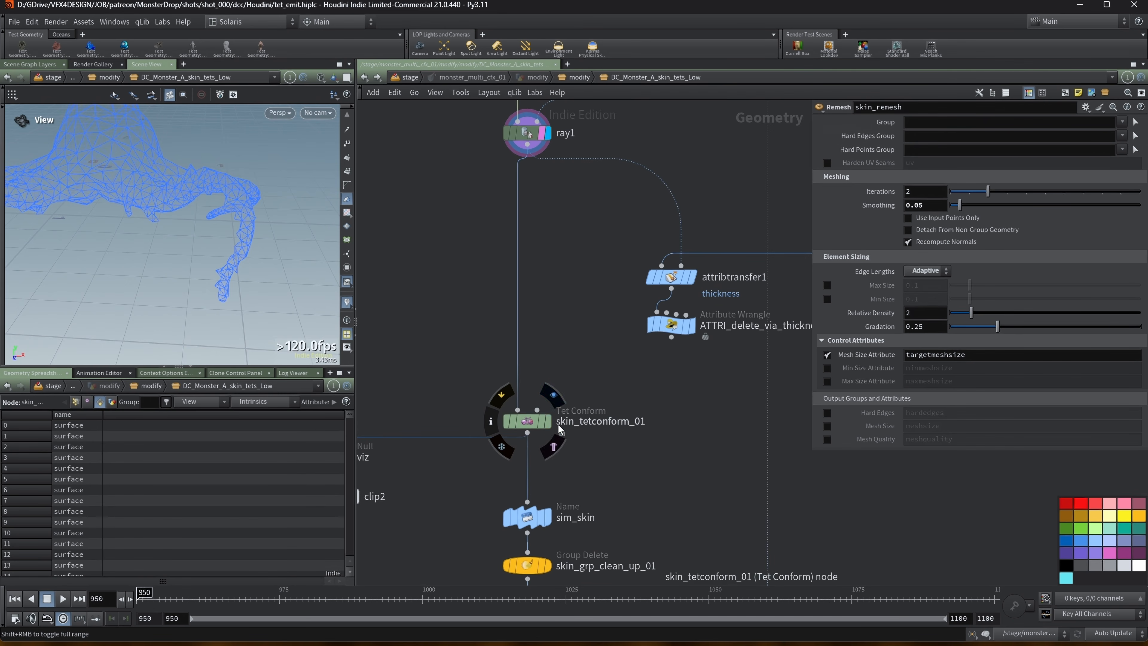
# Step: Display and select skin_tetconform_01 to review its Tet Conform settings and the resulting shape
pyautogui.click(535, 428)
pyautogui.scroll(-3, 528, 421)
pyautogui.moveTo(179, 221); pyautogui.dragTo(152, 214)
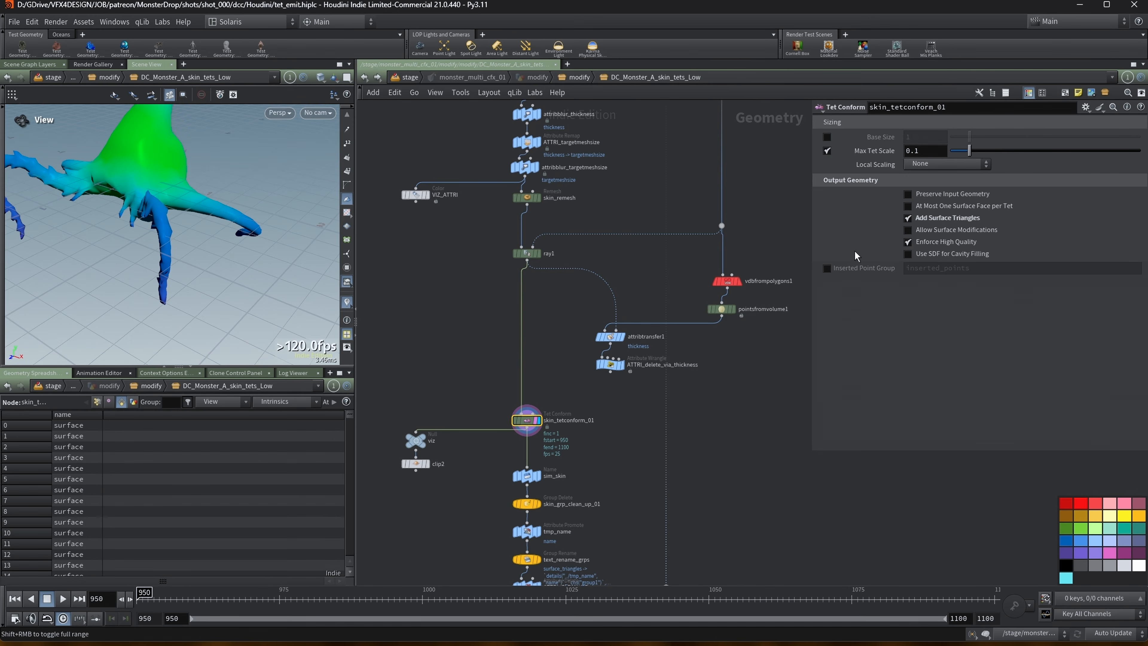
# Step: Open skin_tetconform_01's node info to check its tetrahedra, point groups and surface triangle group
pyautogui.moveTo(620, 498); pyautogui.dragTo(632, 366, button='middle')
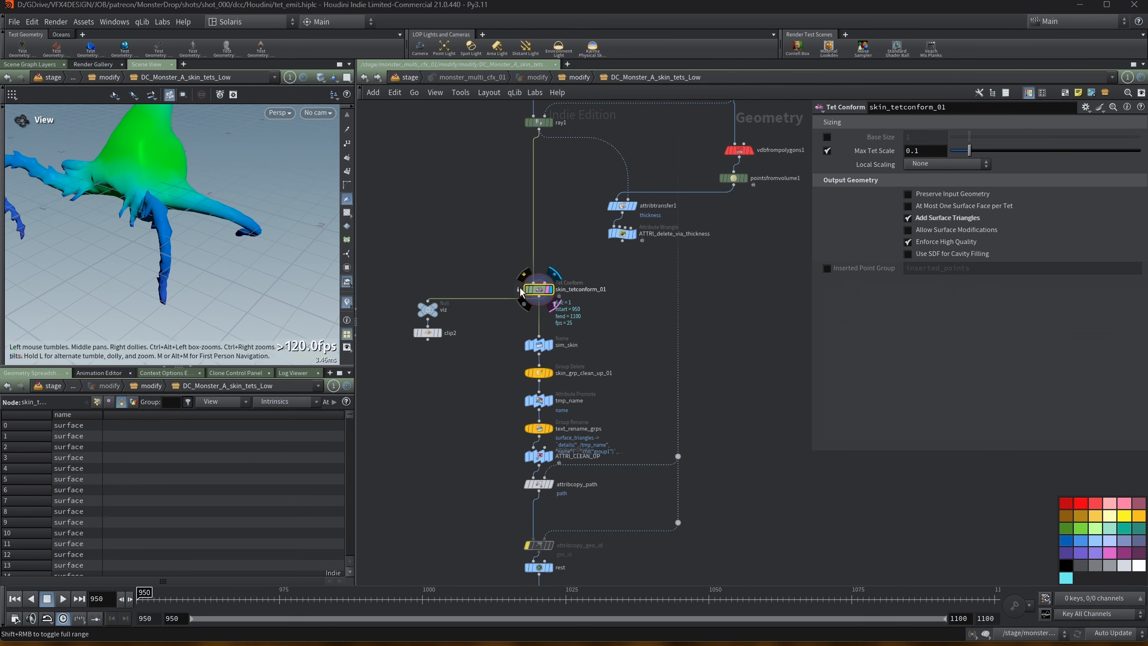
pyautogui.click(518, 290)
pyautogui.moveTo(791, 265); pyautogui.dragTo(292, 91)
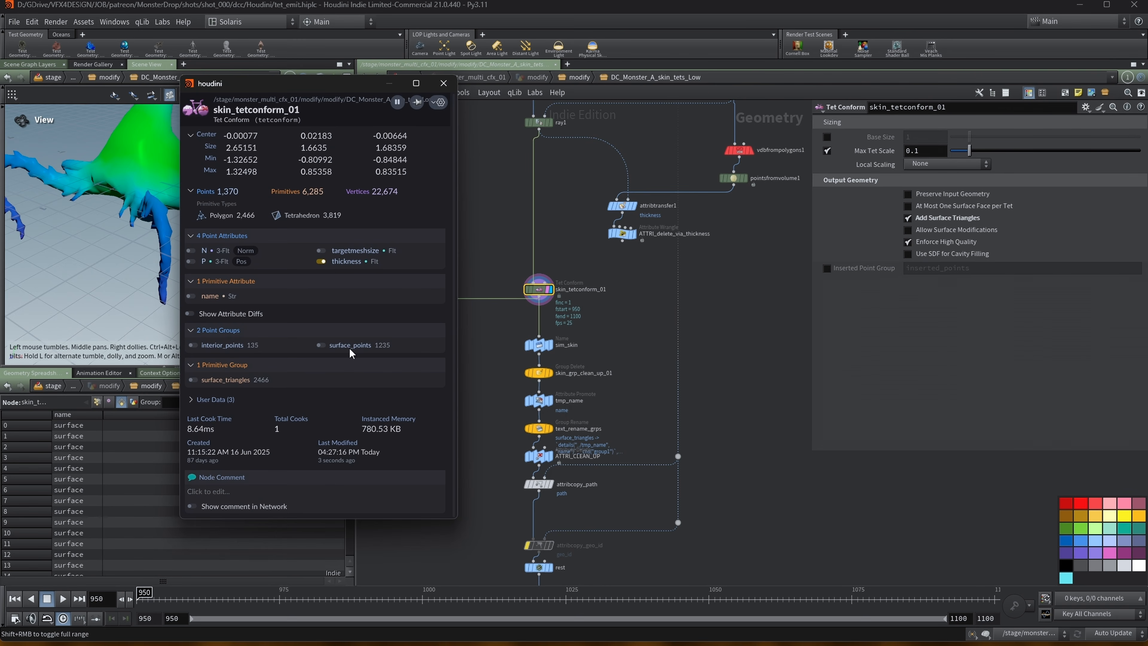
# Step: Select sim_skin, reveal the evaluated value of its name expression, and widen the parameter area
pyautogui.moveTo(649, 369); pyautogui.dragTo(700, 306, button='middle')
pyautogui.click(595, 284)
pyautogui.moveTo(600, 289)
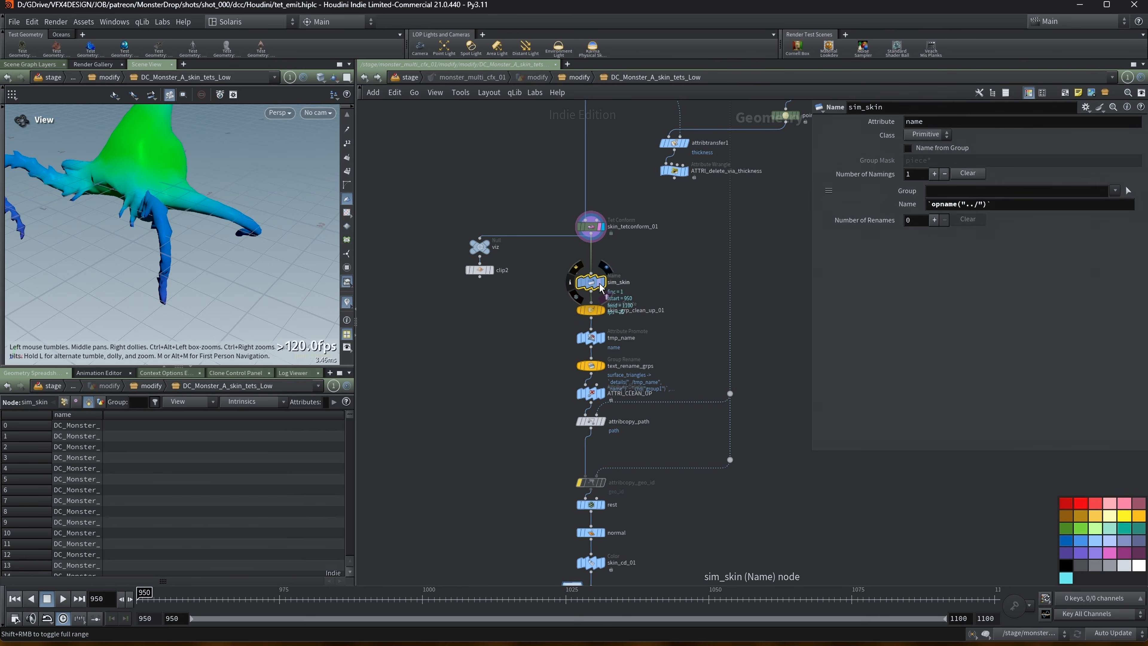
pyautogui.click(882, 206)
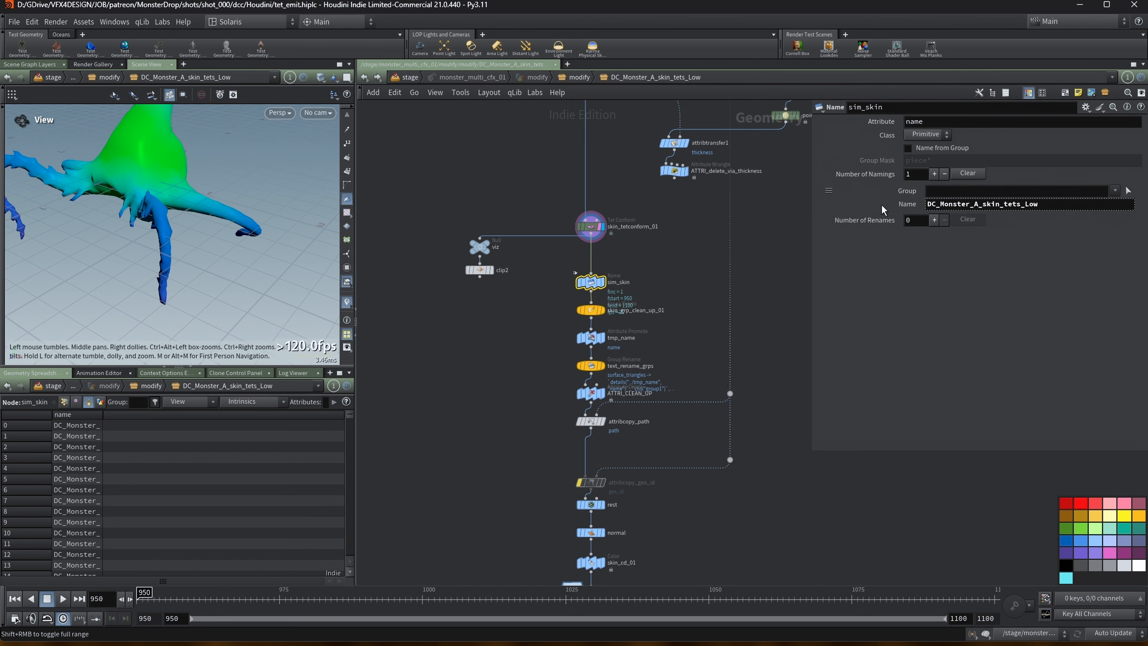
pyautogui.moveTo(809, 212); pyautogui.dragTo(758, 213)
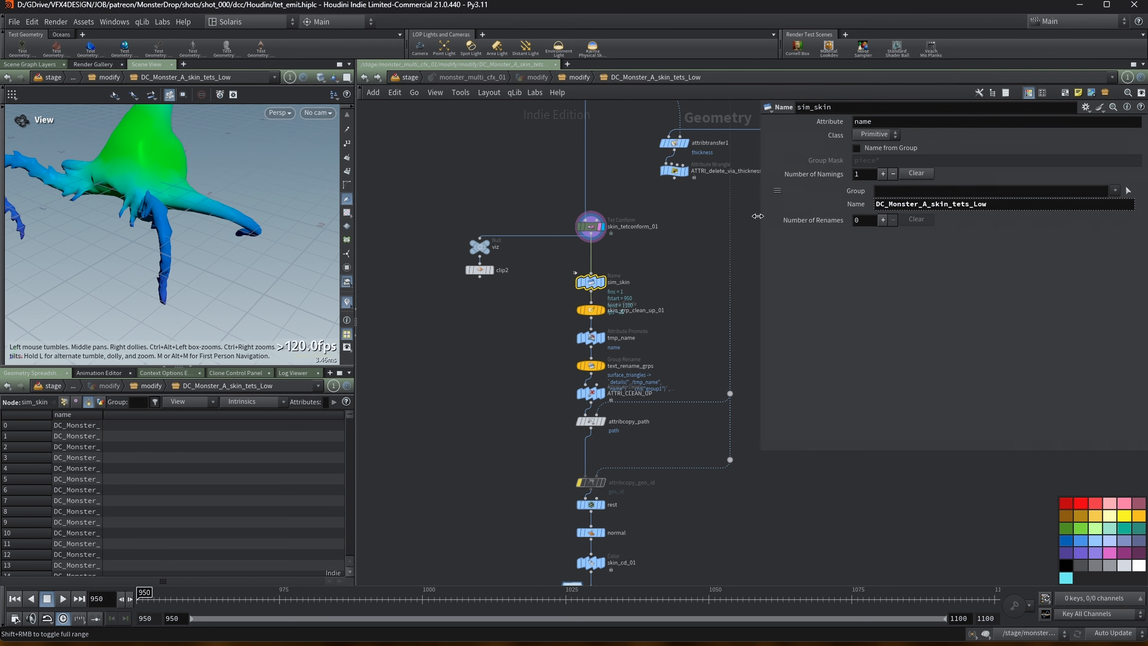
pyautogui.click(829, 207)
# Step: Review the skin_grp_clean_up_01 Group Delete settings, and display and select tmp_name to check its name attribute promotion
pyautogui.click(592, 311)
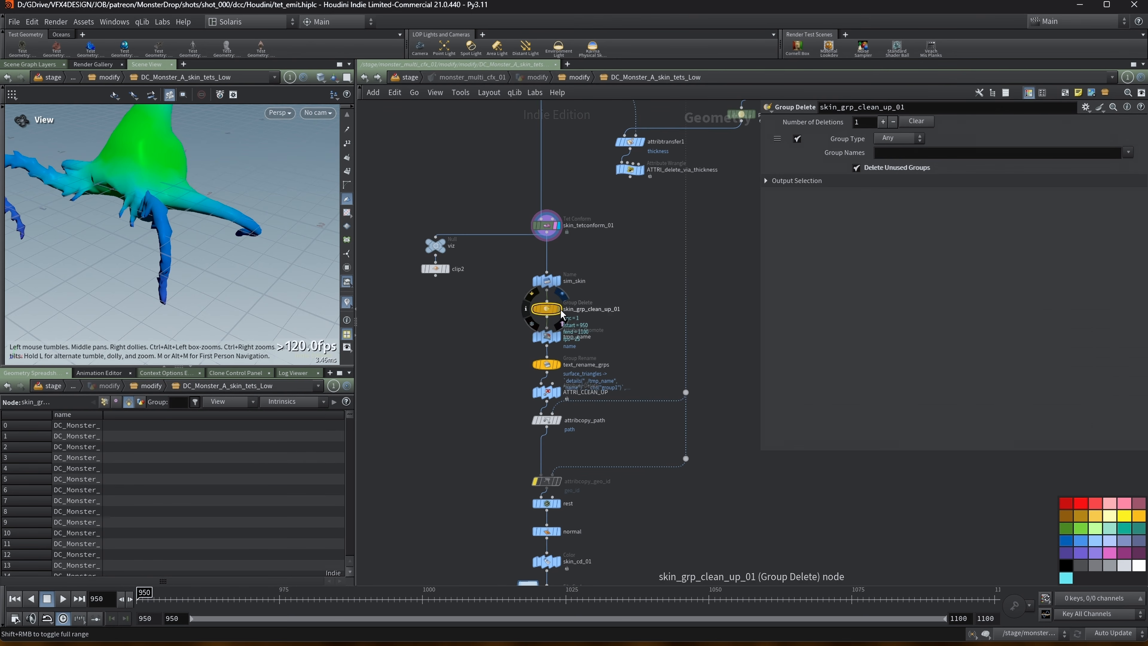
pyautogui.click(546, 337)
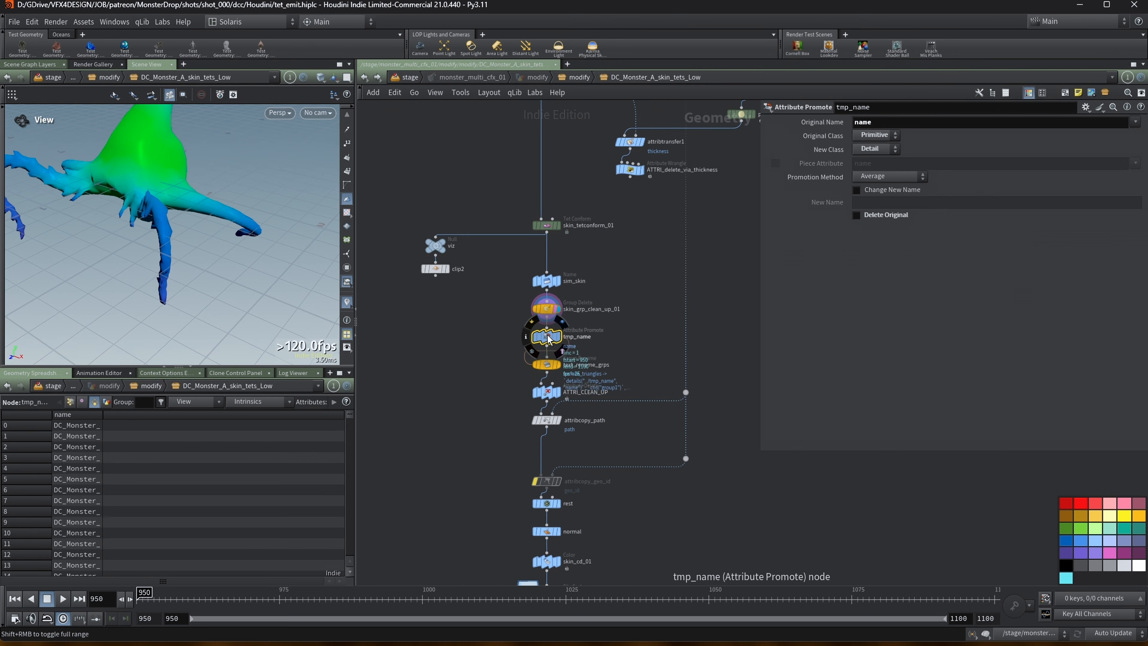
pyautogui.click(556, 338)
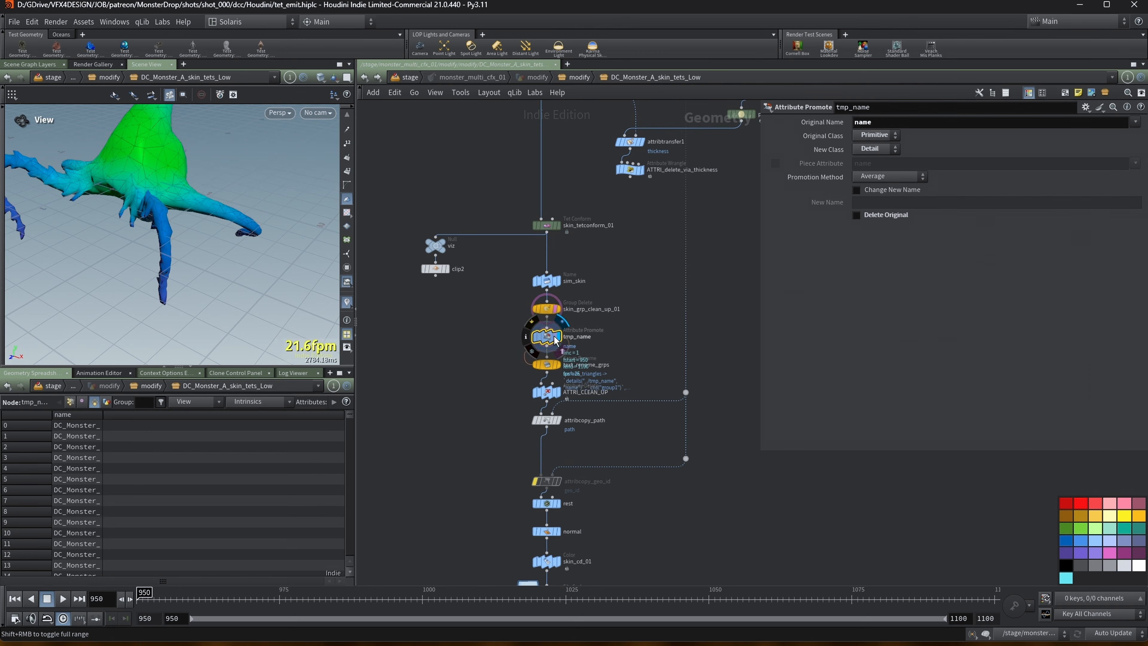
# Step: Select text_rename_grps and widen its parameter area to read the three group rename expressions
pyautogui.click(547, 364)
pyautogui.moveTo(757, 168); pyautogui.dragTo(641, 205)
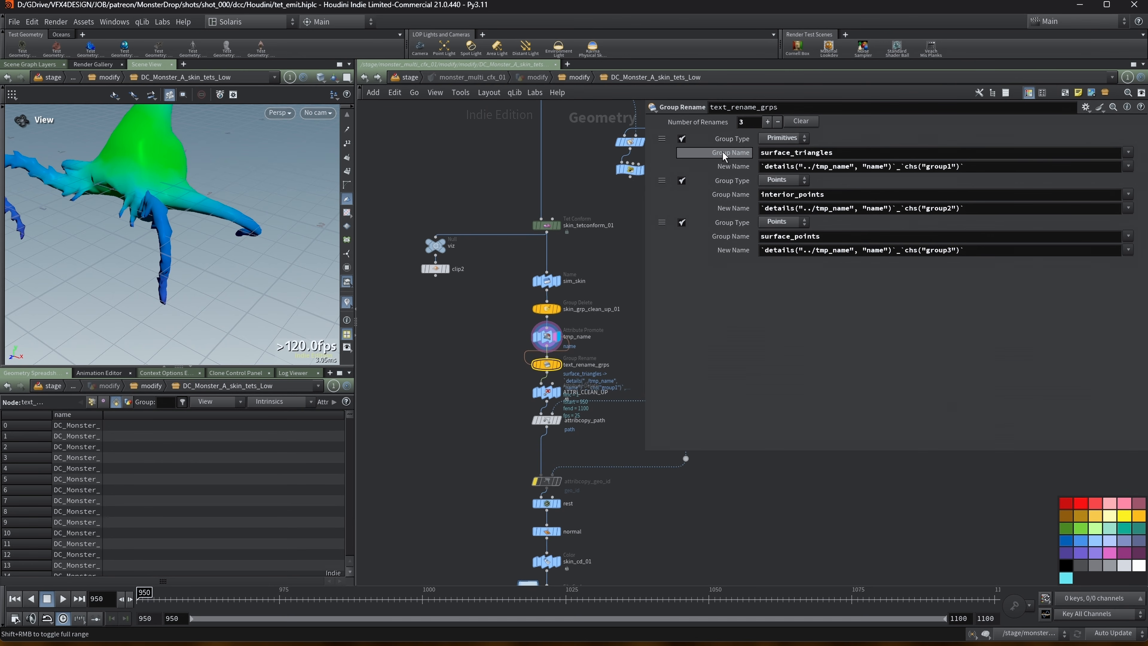
# Step: Open text_rename_grps' node info to check the renamed point and primitive groups
pyautogui.click(727, 167)
pyautogui.click(727, 169)
pyautogui.moveTo(596, 360); pyautogui.dragTo(521, 352, button='middle')
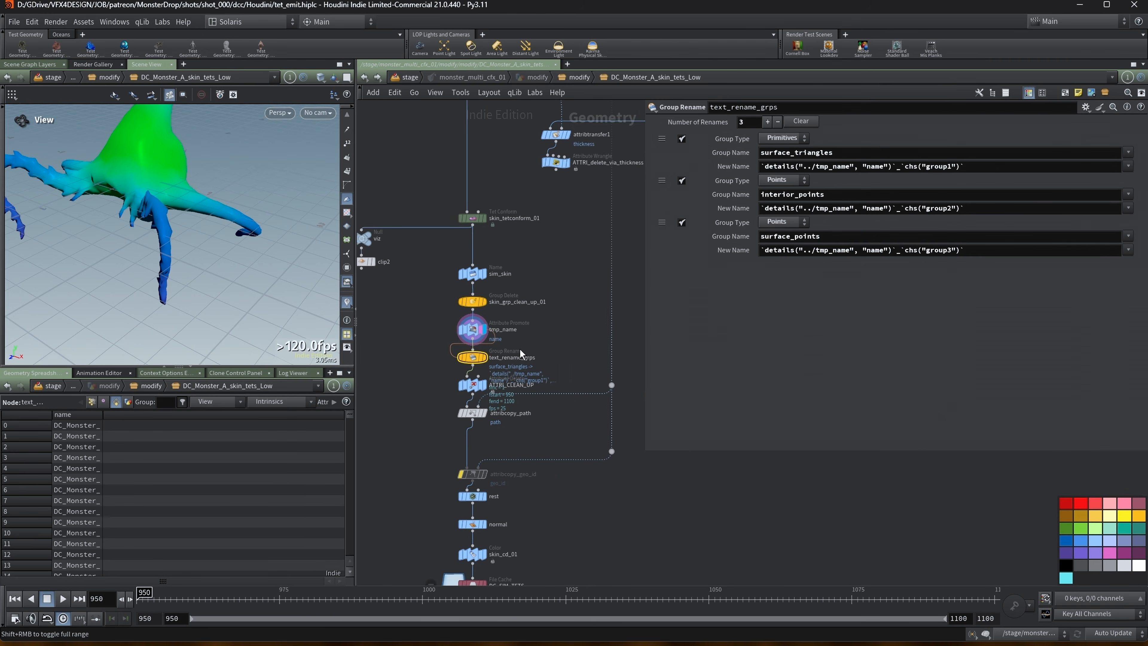
pyautogui.scroll(2, 474, 352)
pyautogui.middleClick(466, 363)
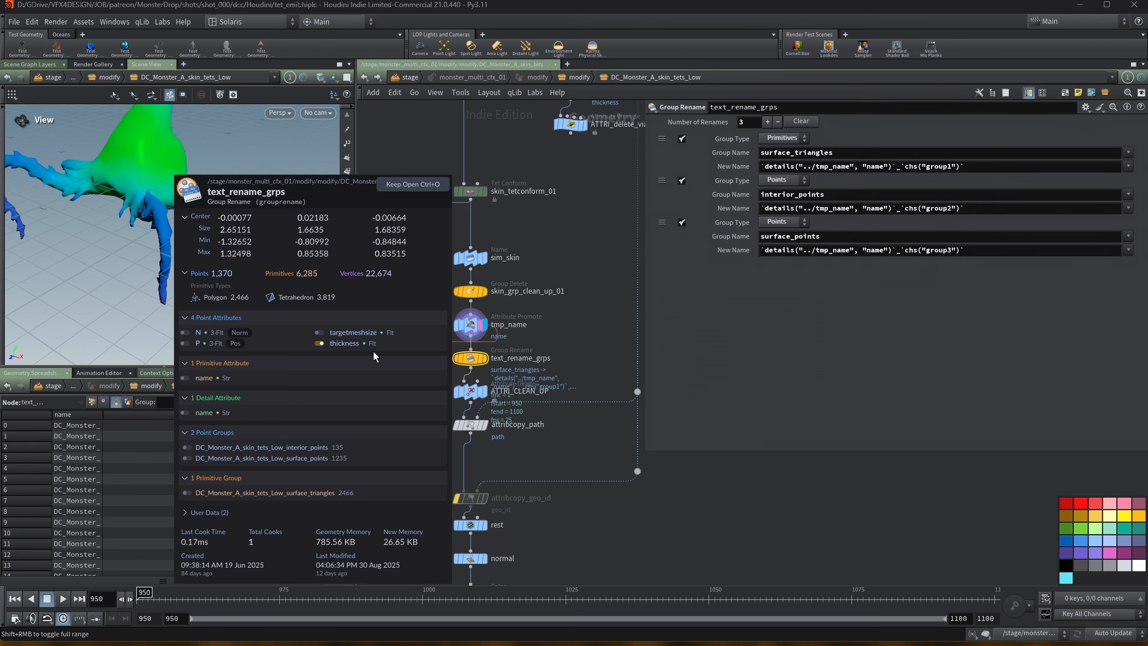
pyautogui.click(600, 280)
pyautogui.scroll(1, 552, 468)
pyautogui.moveTo(552, 468); pyautogui.dragTo(510, 407, button='middle')
pyautogui.scroll(-1, 555, 449)
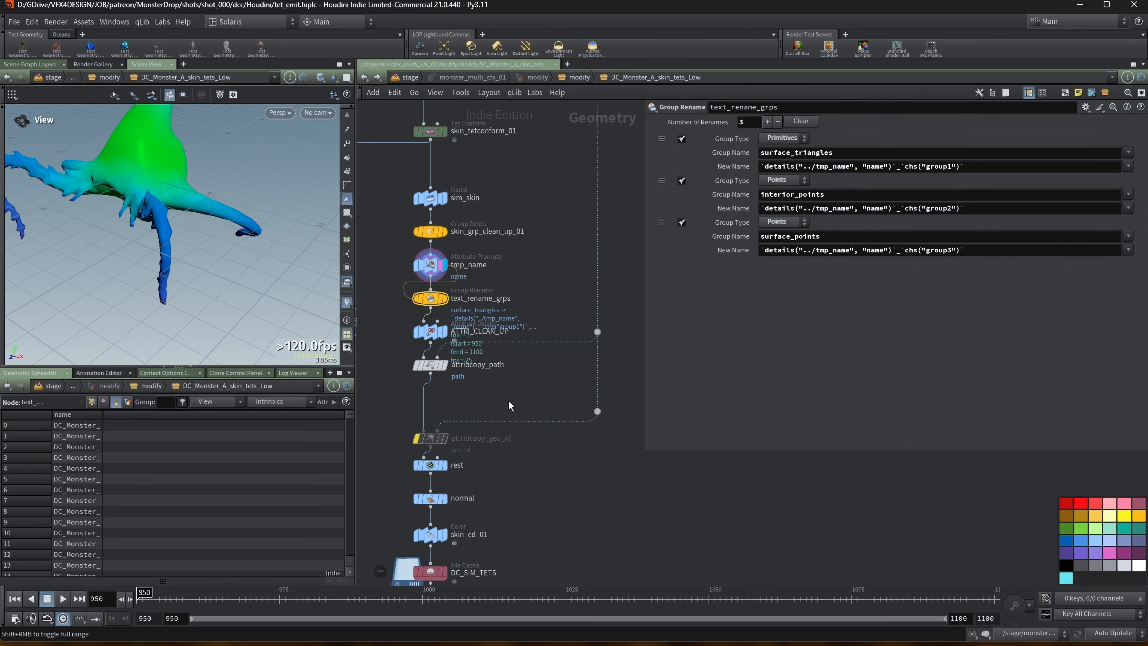
# Step: Display and select ATTRI_CLEAN_UP, and open its node info to check which attributes and groups are kept
pyautogui.click(439, 332)
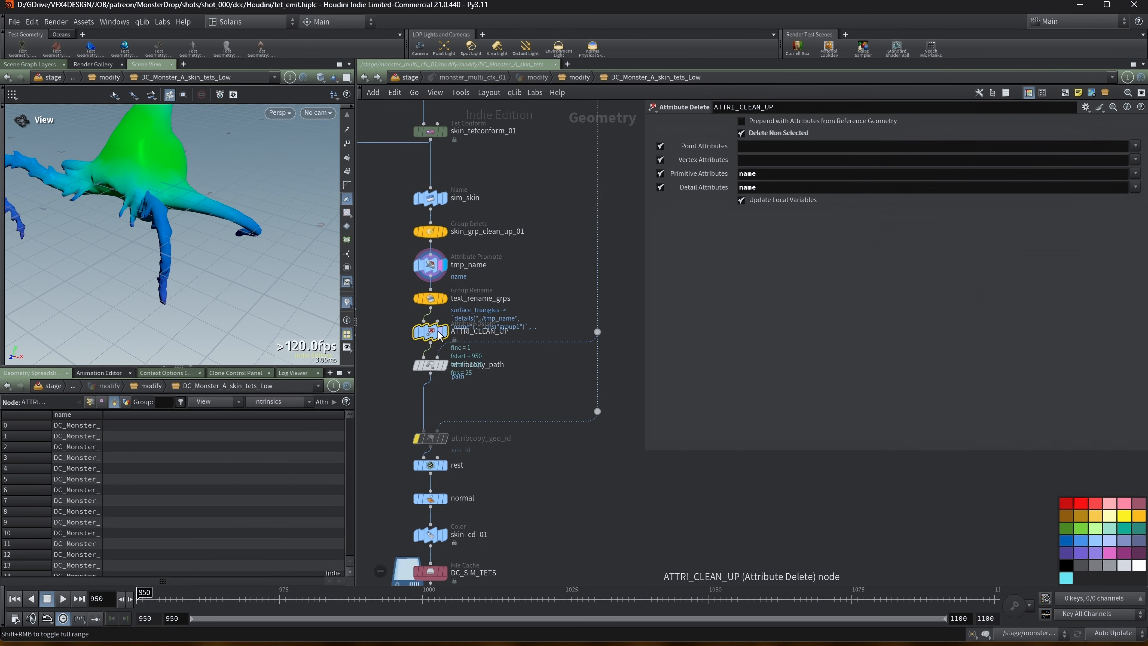
pyautogui.click(443, 333)
pyautogui.middleClick(432, 335)
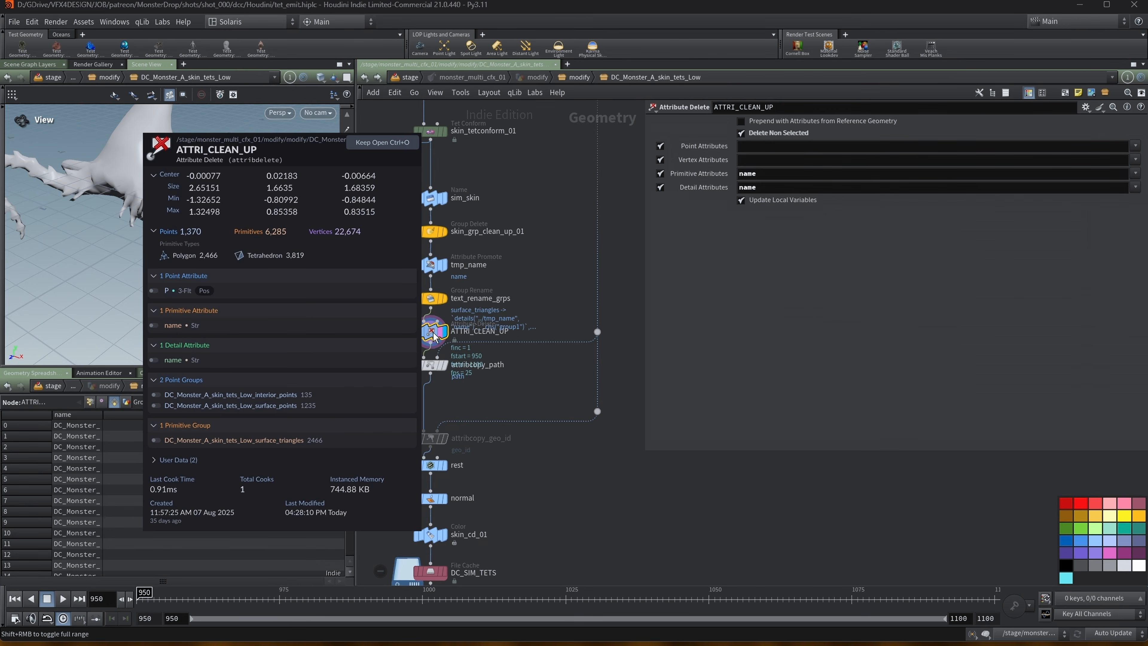
# Step: Select and display attribcopy_path, widen the spreadsheet's path column to read the full paths, and narrow the parameter area
pyautogui.click(435, 365)
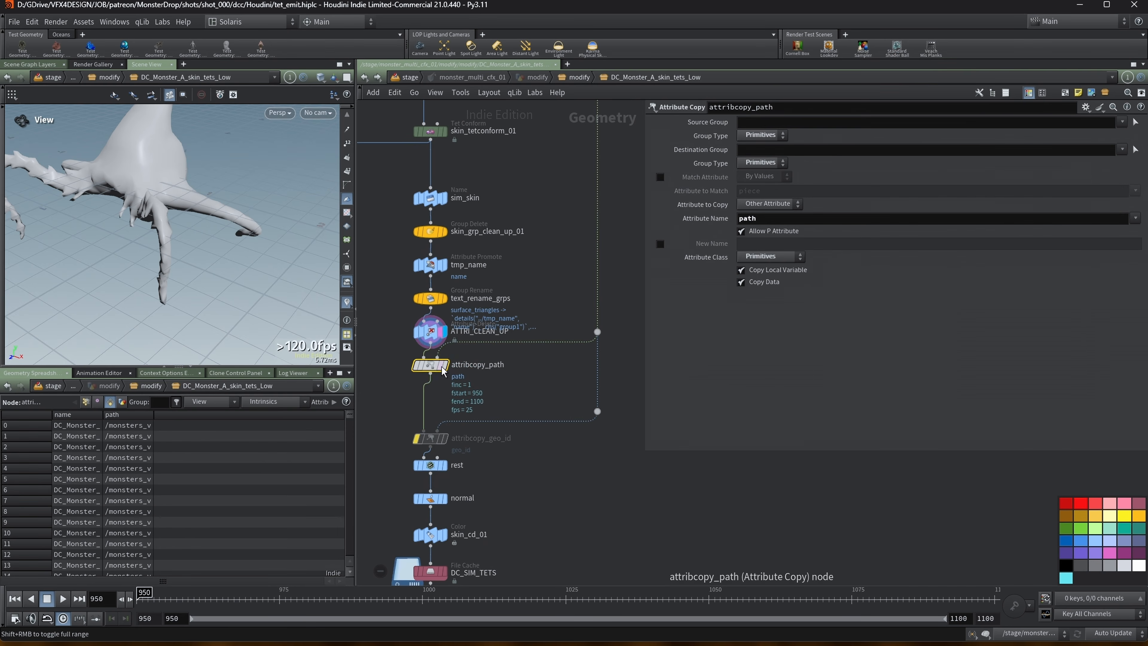
pyautogui.middleClick(437, 371)
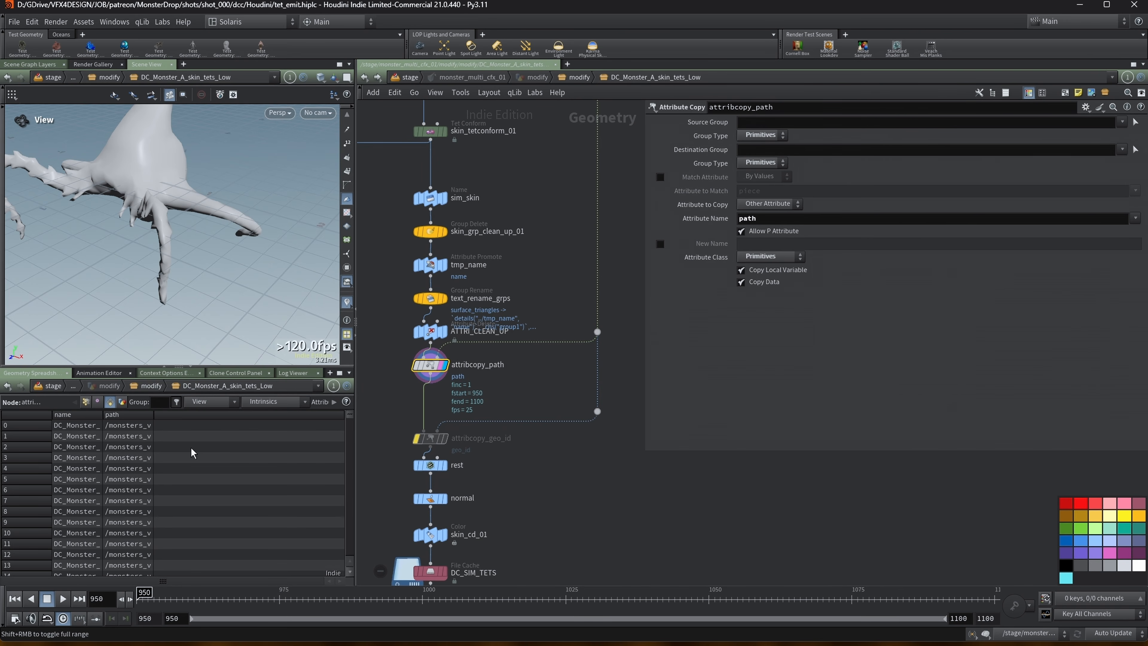
pyautogui.moveTo(155, 415); pyautogui.dragTo(312, 414)
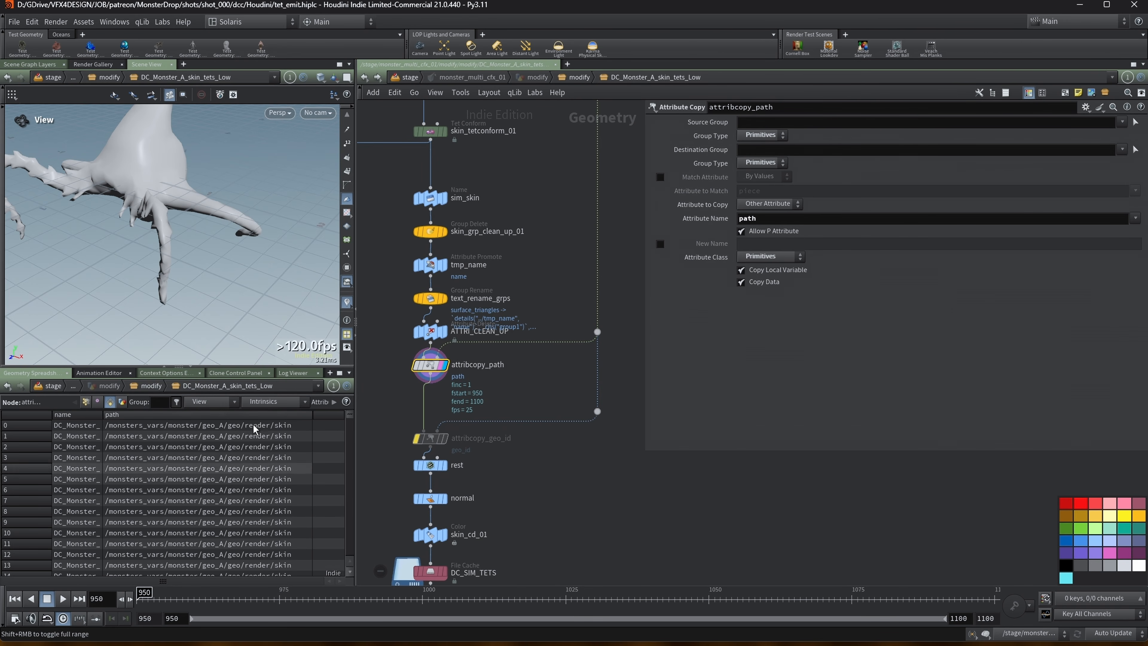
pyautogui.moveTo(510, 392); pyautogui.dragTo(556, 387, button='middle')
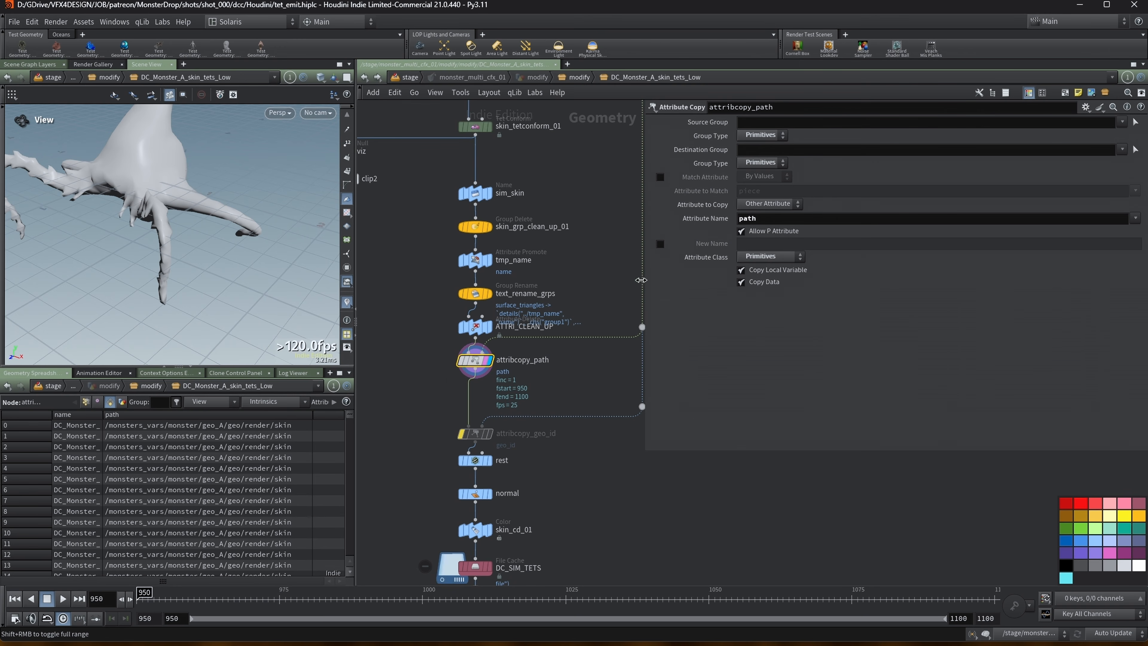
pyautogui.moveTo(645, 279); pyautogui.dragTo(760, 279)
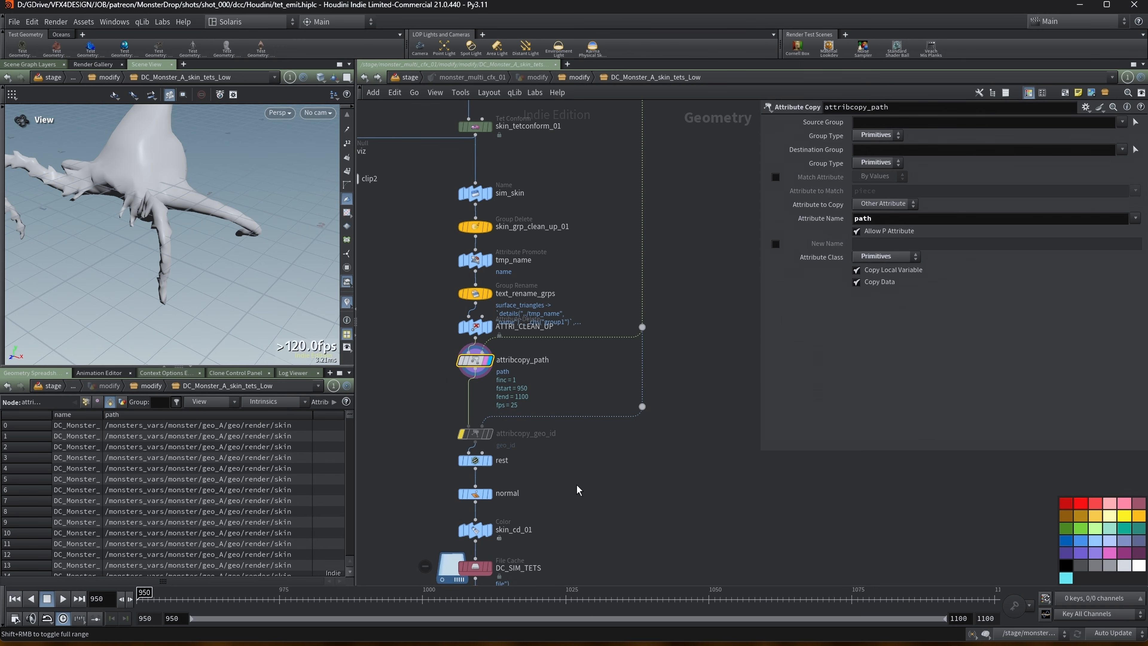
# Step: Give the spreadsheet more height, then select and display the rest node in wireframe to view the whole monster
pyautogui.moveTo(577, 489); pyautogui.dragTo(595, 363, button='middle')
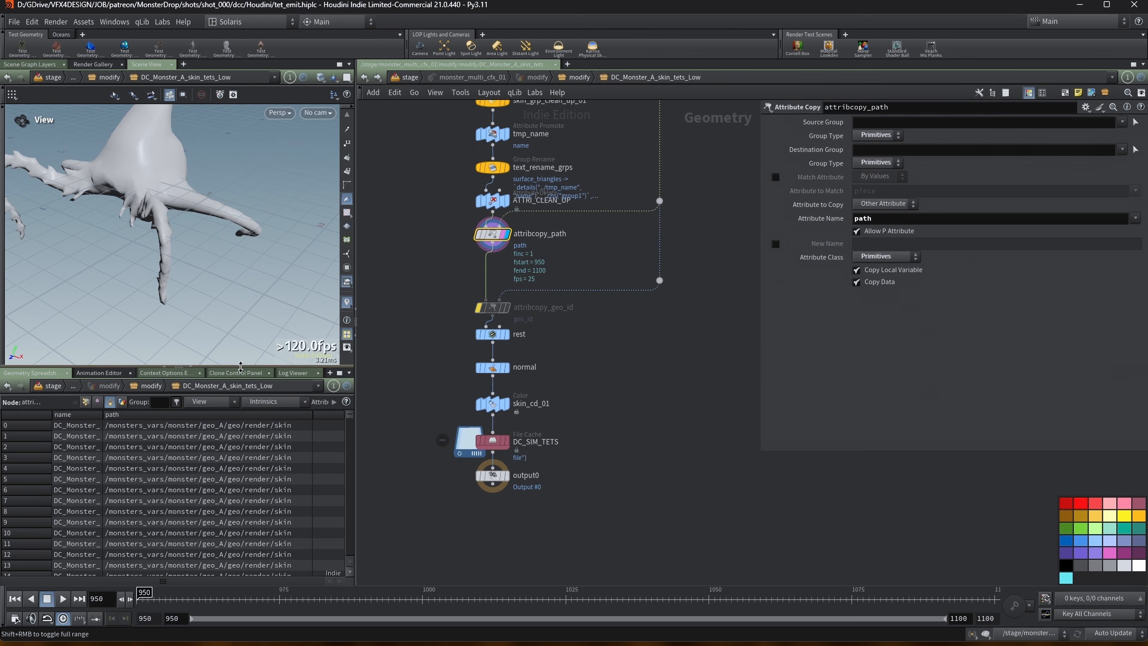
pyautogui.moveTo(244, 367); pyautogui.dragTo(247, 301)
pyautogui.moveTo(119, 217); pyautogui.dragTo(154, 168)
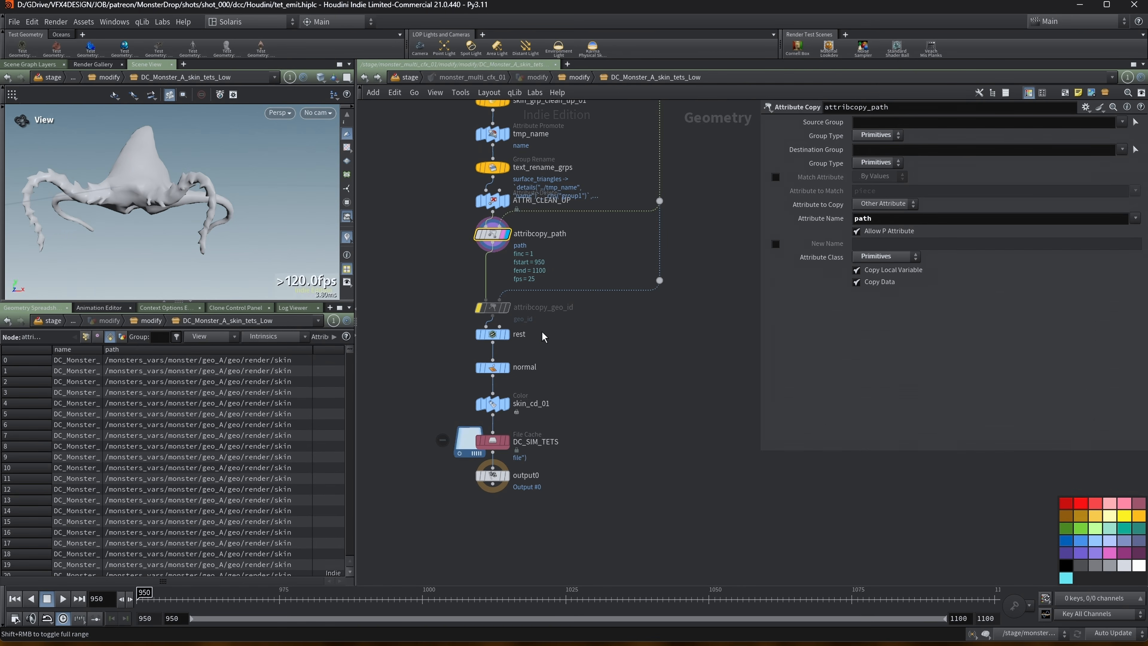
pyautogui.click(506, 335)
pyautogui.click(509, 342)
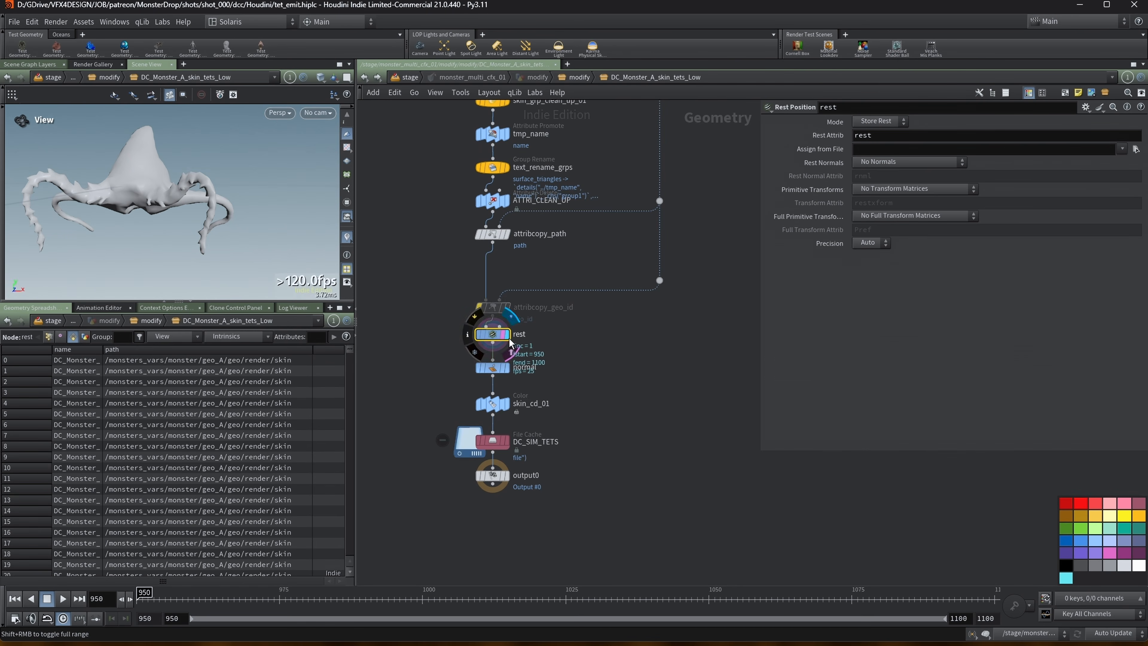
pyautogui.press('w')
pyautogui.moveTo(145, 169)
pyautogui.mouseDown()
pyautogui.moveTo(234, 157)
pyautogui.moveTo(149, 165)
pyautogui.mouseUp()
# Step: Select skin_remesh to review its meshing, element sizing and control attribute settings against the wireframe monster
pyautogui.scroll(-2, 405, 141)
pyautogui.moveTo(405, 141); pyautogui.dragTo(429, 394, button='middle')
pyautogui.moveTo(442, 211); pyautogui.dragTo(441, 391, button='middle')
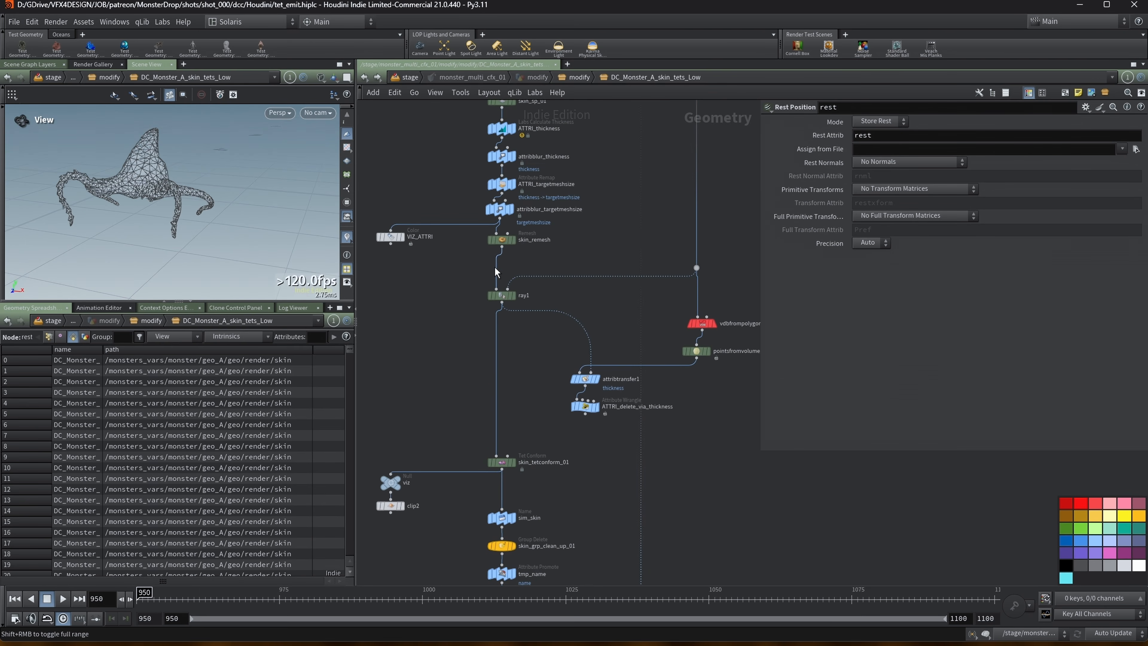
pyautogui.click(503, 240)
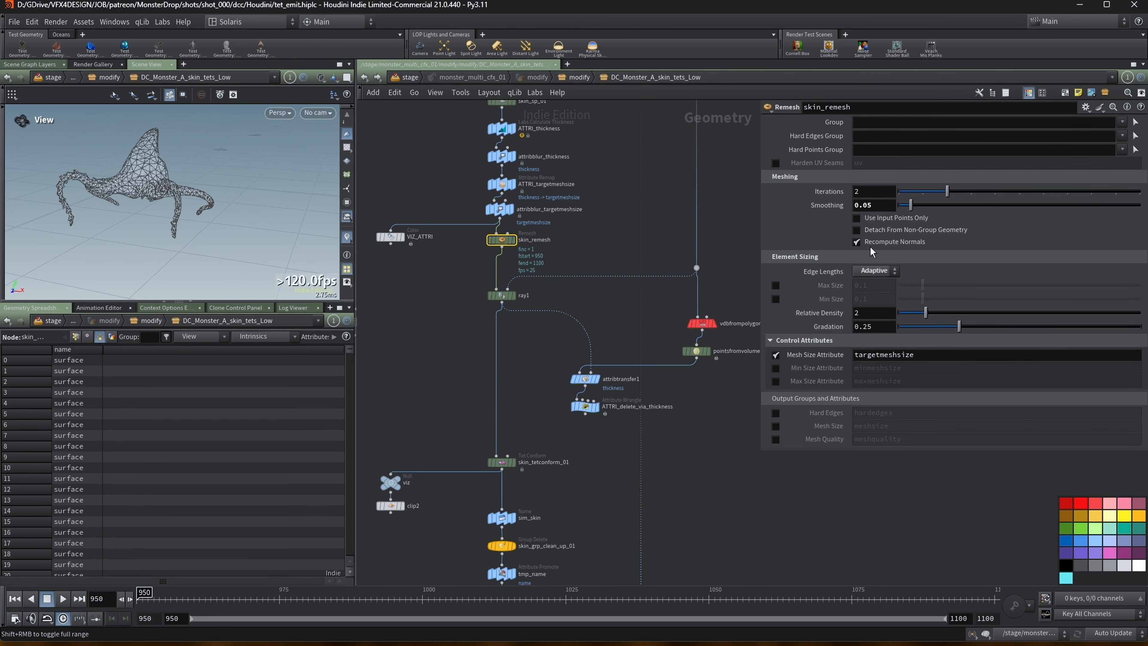
pyautogui.moveTo(551, 230); pyautogui.dragTo(546, 280, button='middle')
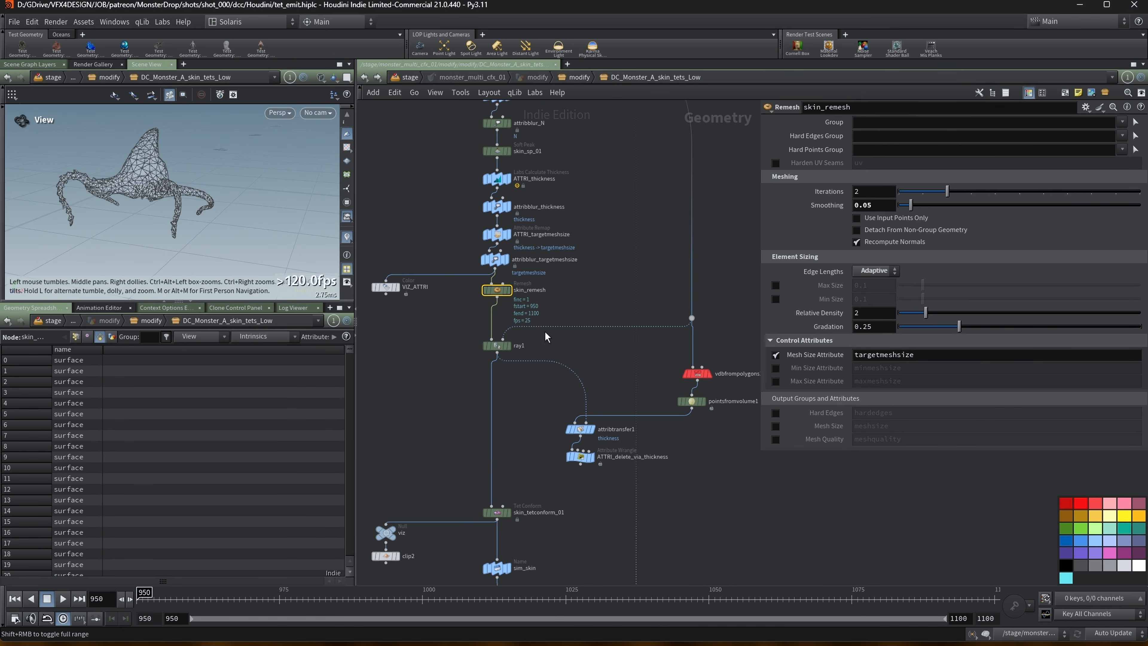
pyautogui.moveTo(436, 440); pyautogui.dragTo(457, 346, button='middle')
pyautogui.moveTo(293, 247); pyautogui.dragTo(192, 189)
pyautogui.moveTo(498, 397); pyautogui.dragTo(518, 366, button='middle')
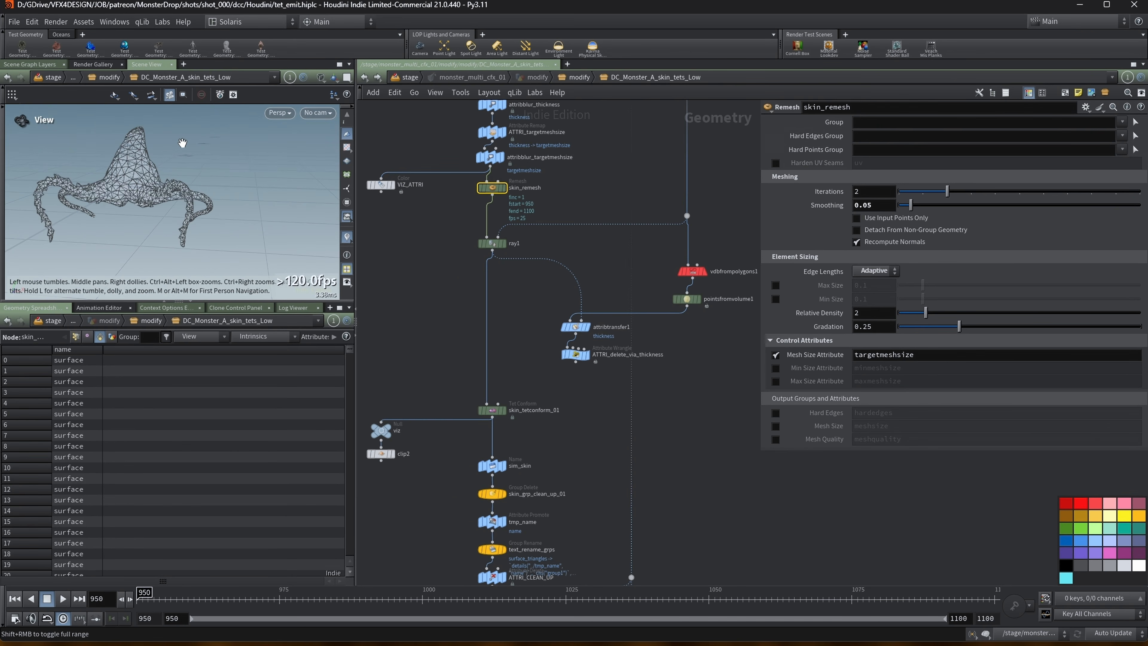
pyautogui.moveTo(522, 365); pyautogui.dragTo(524, 264, button='middle')
pyautogui.moveTo(192, 215); pyautogui.dragTo(162, 208)
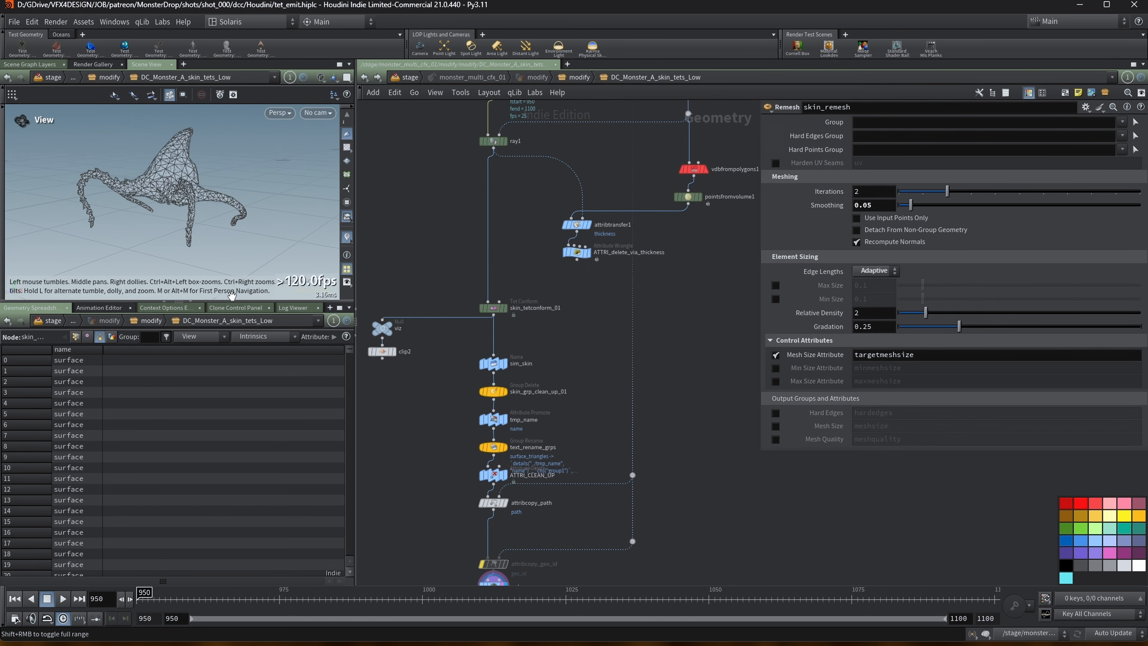
# Step: Enlarge the viewport vertically and inspect the wireframe mesh density on the body and tentacles
pyautogui.moveTo(233, 301); pyautogui.dragTo(237, 356)
pyautogui.moveTo(101, 202); pyautogui.dragTo(196, 186, button='right')
pyautogui.moveTo(148, 178); pyautogui.dragTo(203, 194)
pyautogui.scroll(-3, 383, 230)
pyautogui.moveTo(216, 187); pyautogui.dragTo(177, 199, button='middle')
pyautogui.moveTo(416, 241); pyautogui.dragTo(471, 244, button='middle')
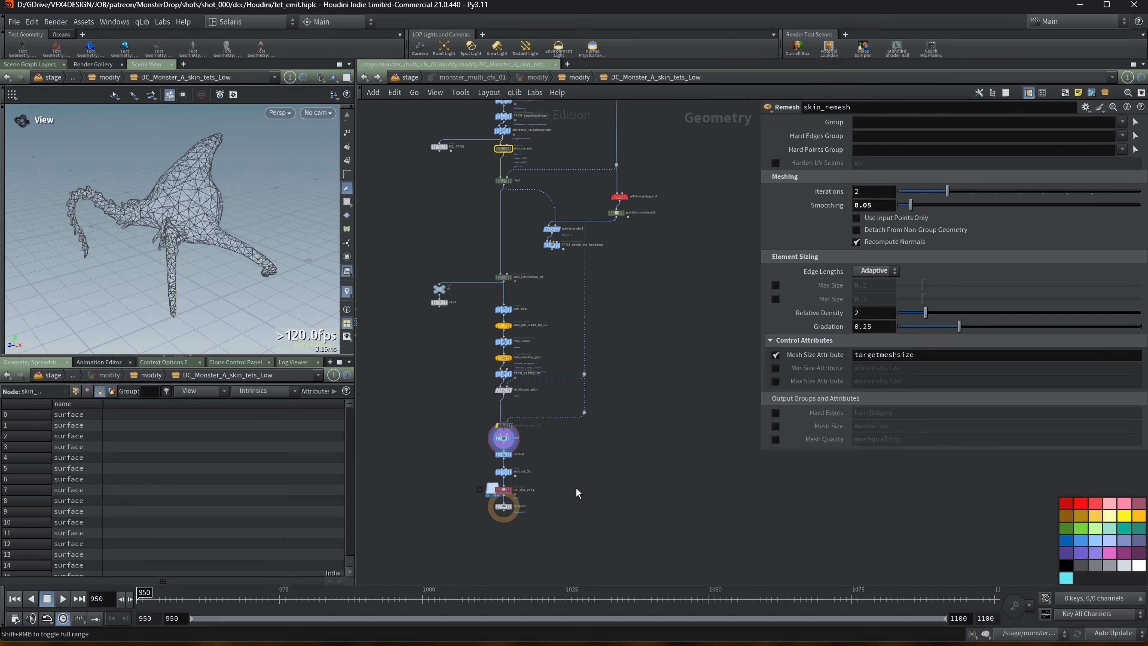
# Step: Select the DC_SIM_TETS file cache to review its settings, and display output0
pyautogui.scroll(10, 562, 460)
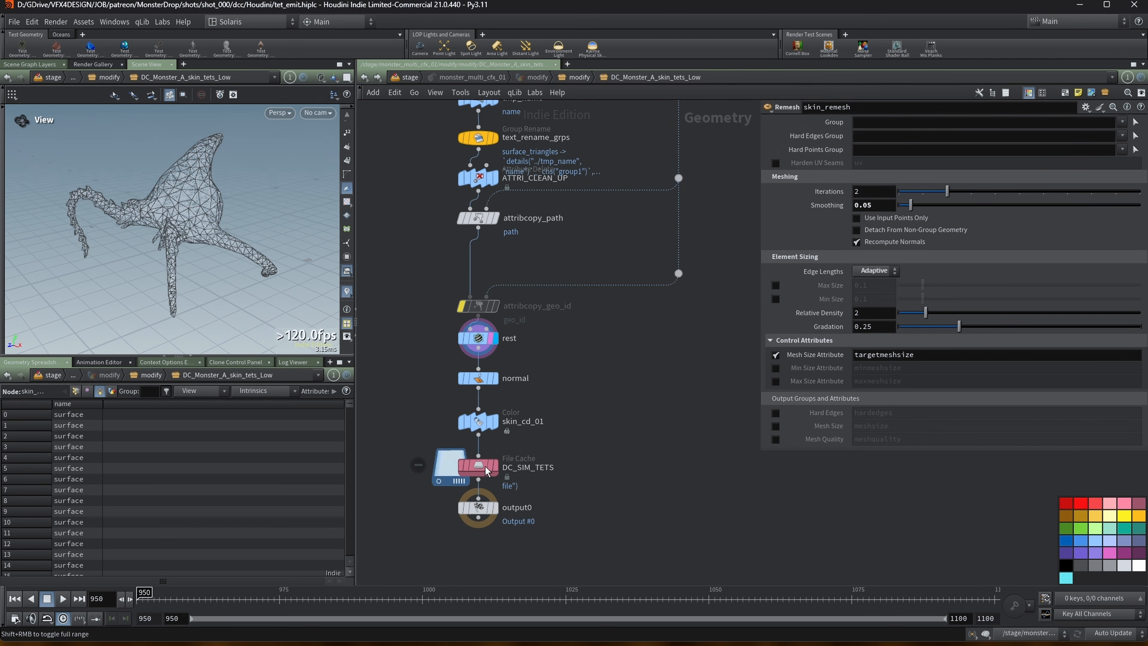
pyautogui.click(487, 470)
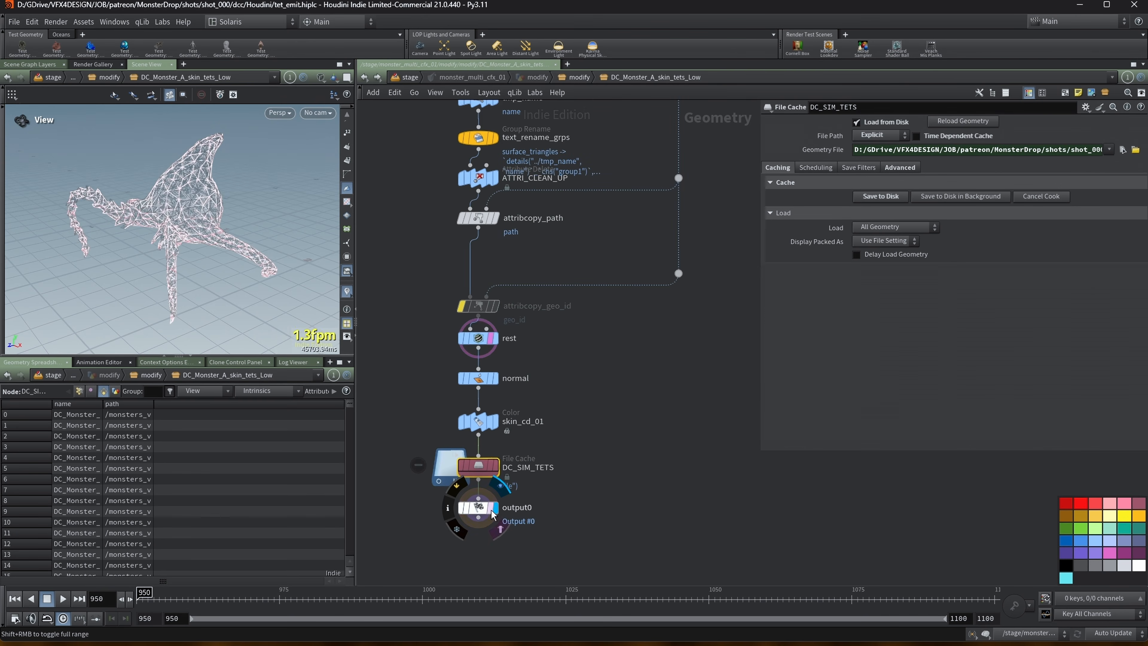
pyautogui.moveTo(614, 486); pyautogui.dragTo(640, 474, button='middle')
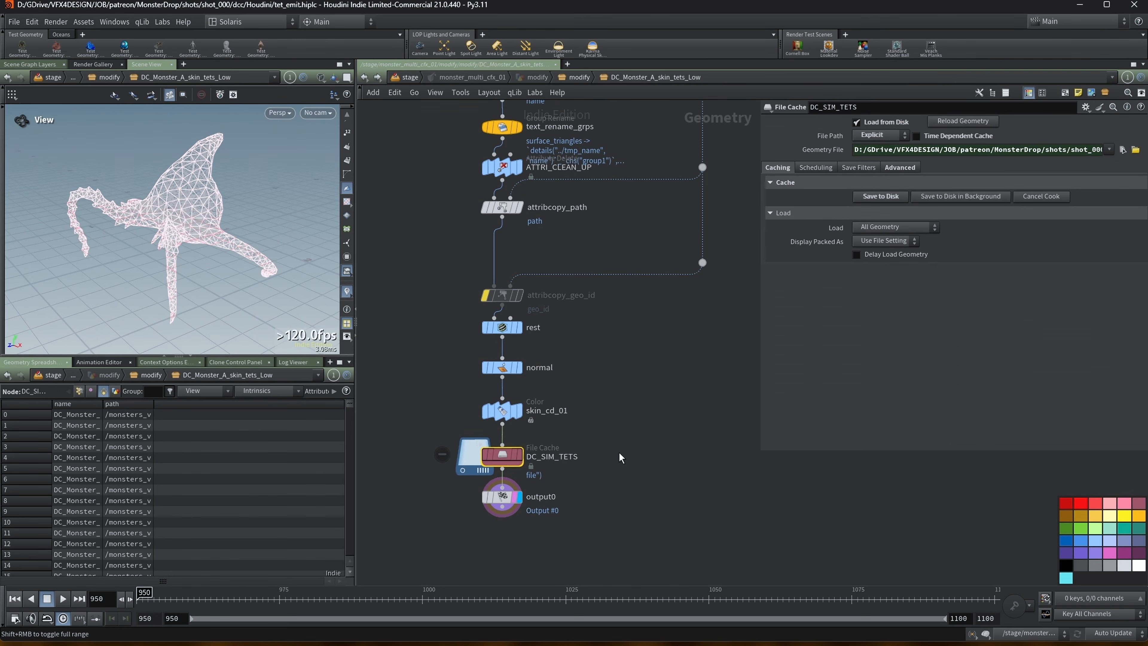
# Step: Return to the parent network, select and display DC_Monster_B_skin_tets_Low, and switch the viewport to shaded display
pyautogui.press('u')
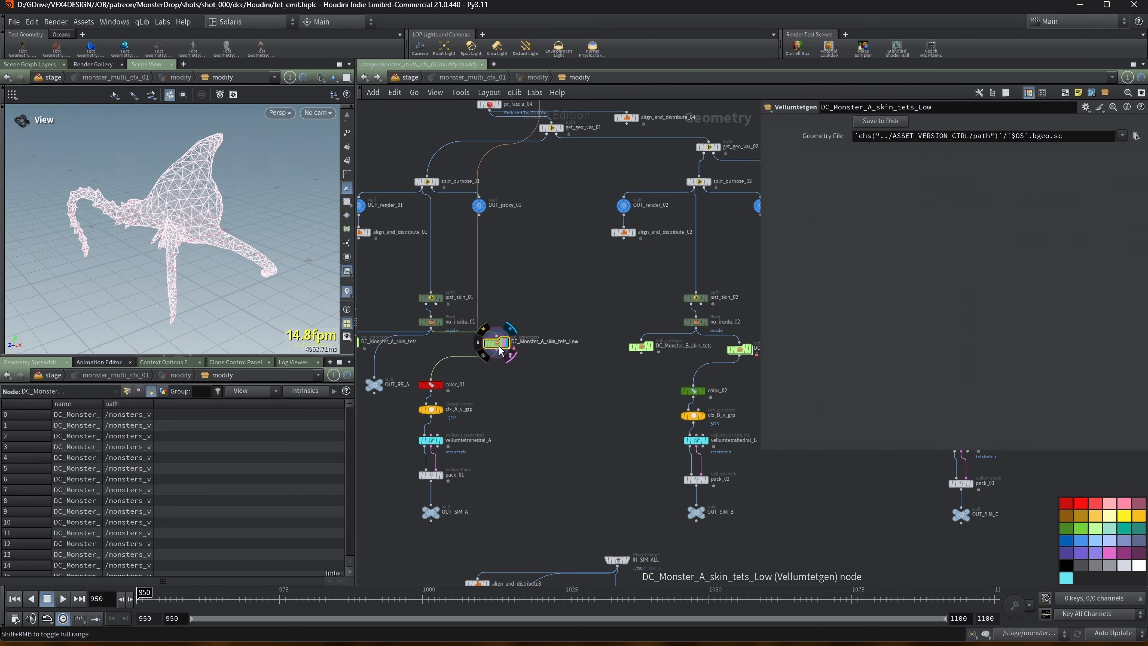
pyautogui.scroll(-2, 560, 381)
pyautogui.moveTo(610, 385); pyautogui.dragTo(513, 383, button='middle')
pyautogui.scroll(2, 512, 382)
pyautogui.click(627, 347)
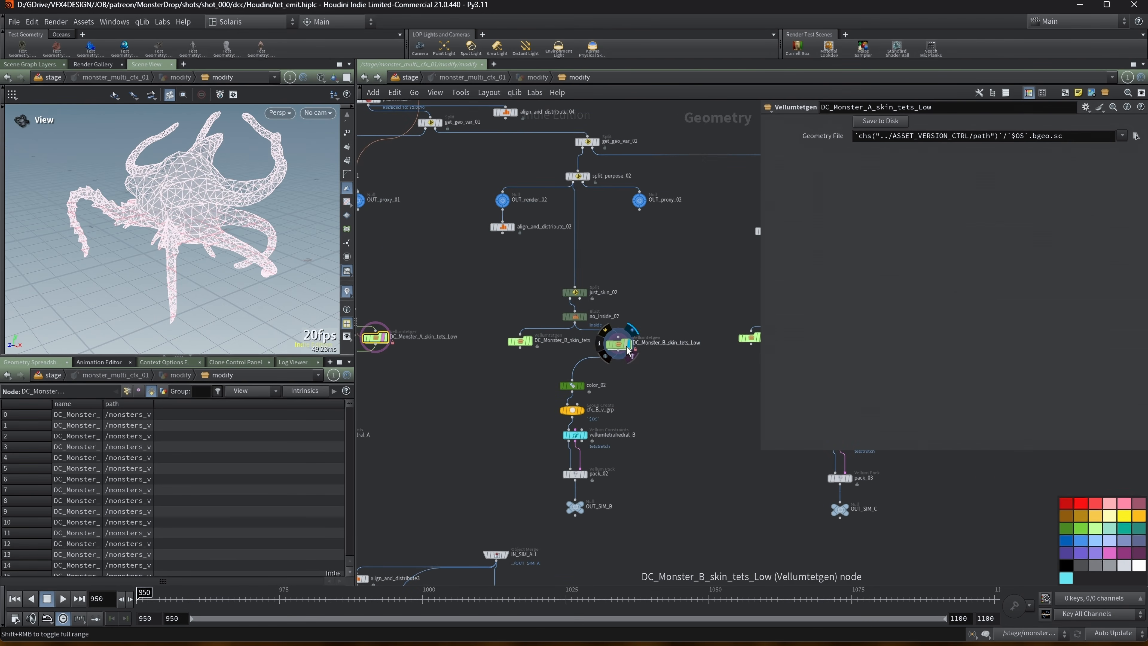
pyautogui.click(620, 345)
pyautogui.press('w')
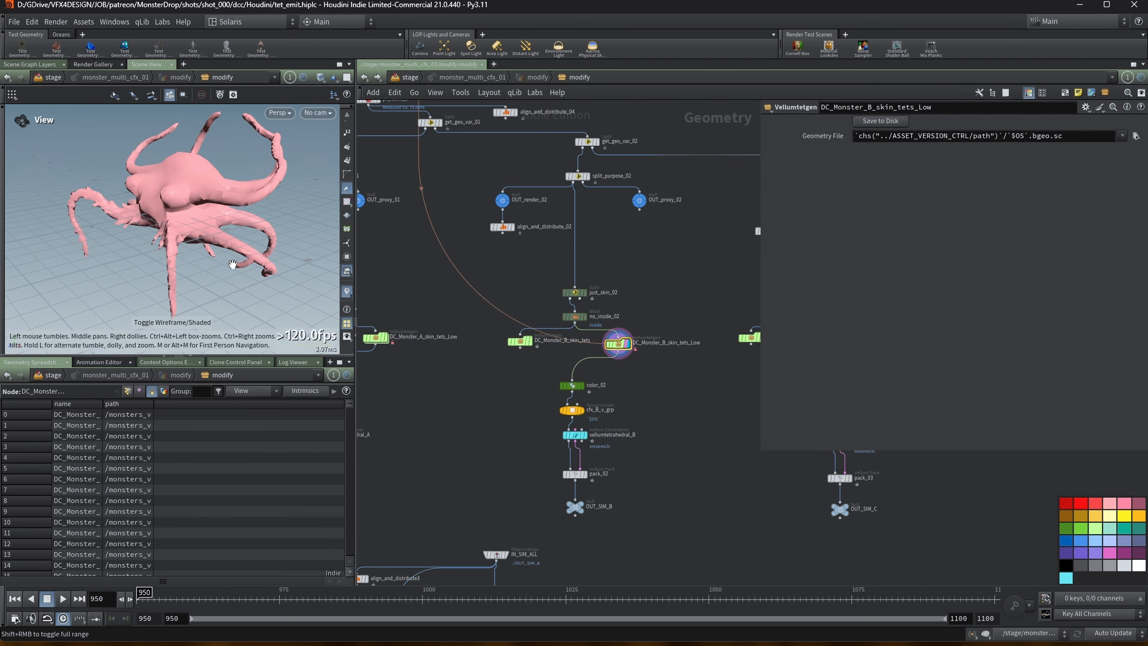
# Step: Display color_01 in variant A's branch to check the colour on its low-resolution tetrahedra
pyautogui.scroll(-4, 396, 393)
pyautogui.scroll(-1, 534, 382)
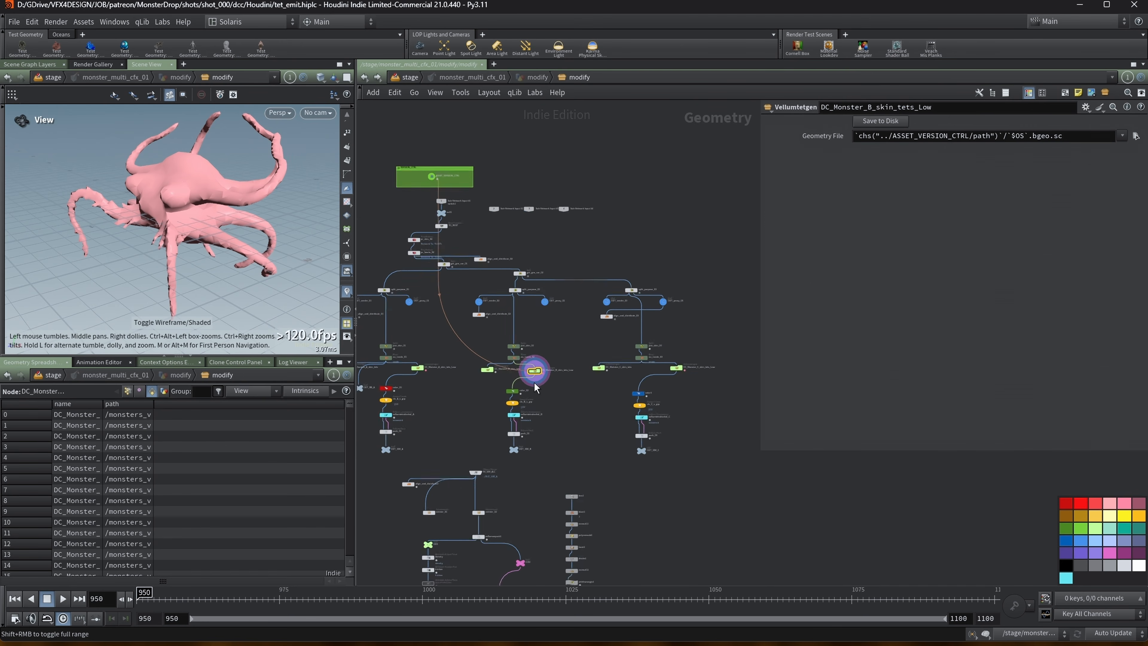
pyautogui.scroll(2, 535, 384)
pyautogui.moveTo(449, 416); pyautogui.dragTo(638, 369, button='middle')
pyautogui.scroll(5, 486, 381)
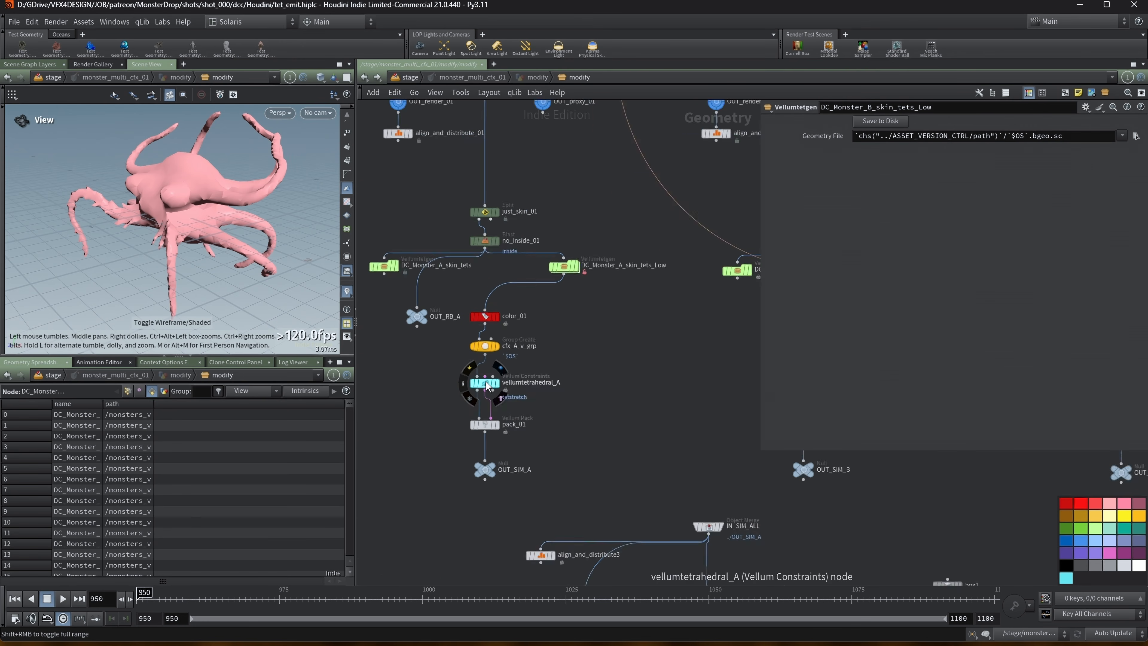
pyautogui.click(501, 292)
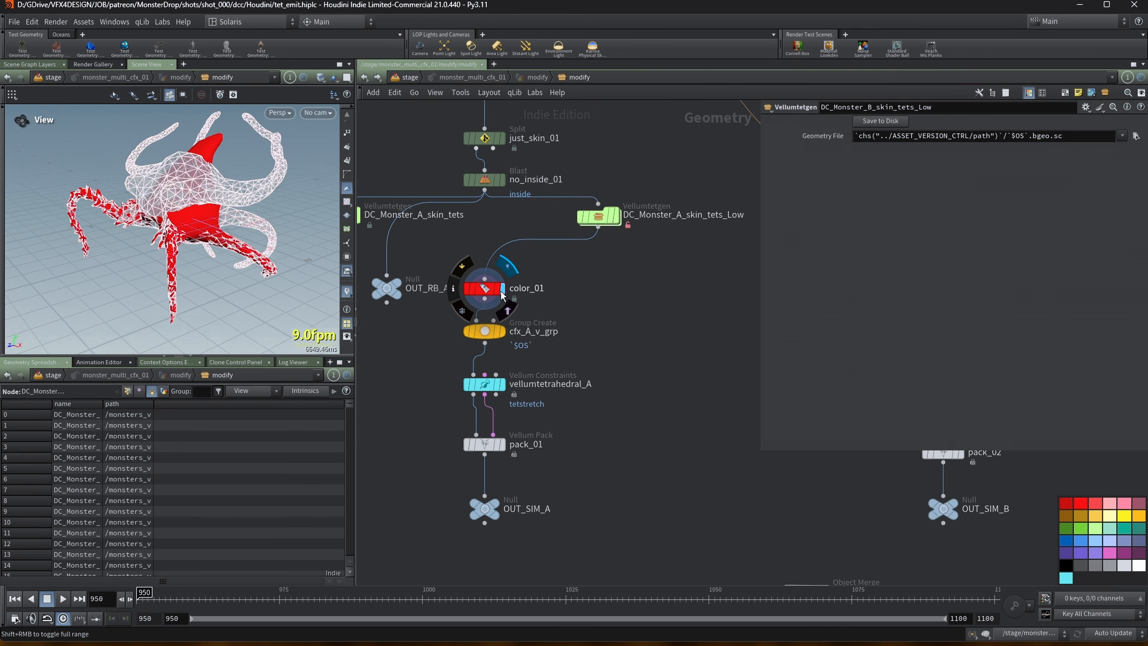
# Step: Select and display cfx_A_v_grp to examine its point group and bounding sphere around variant A
pyautogui.click(488, 332)
pyautogui.click(499, 334)
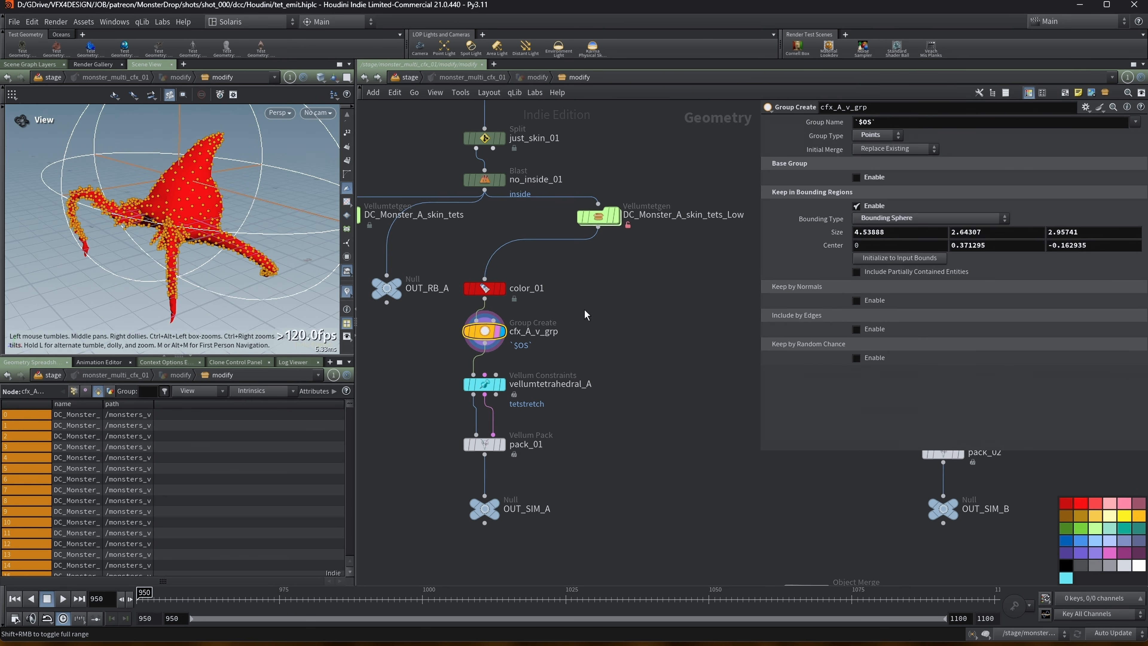
pyautogui.moveTo(238, 195); pyautogui.dragTo(195, 213)
pyautogui.scroll(-7, 221, 195)
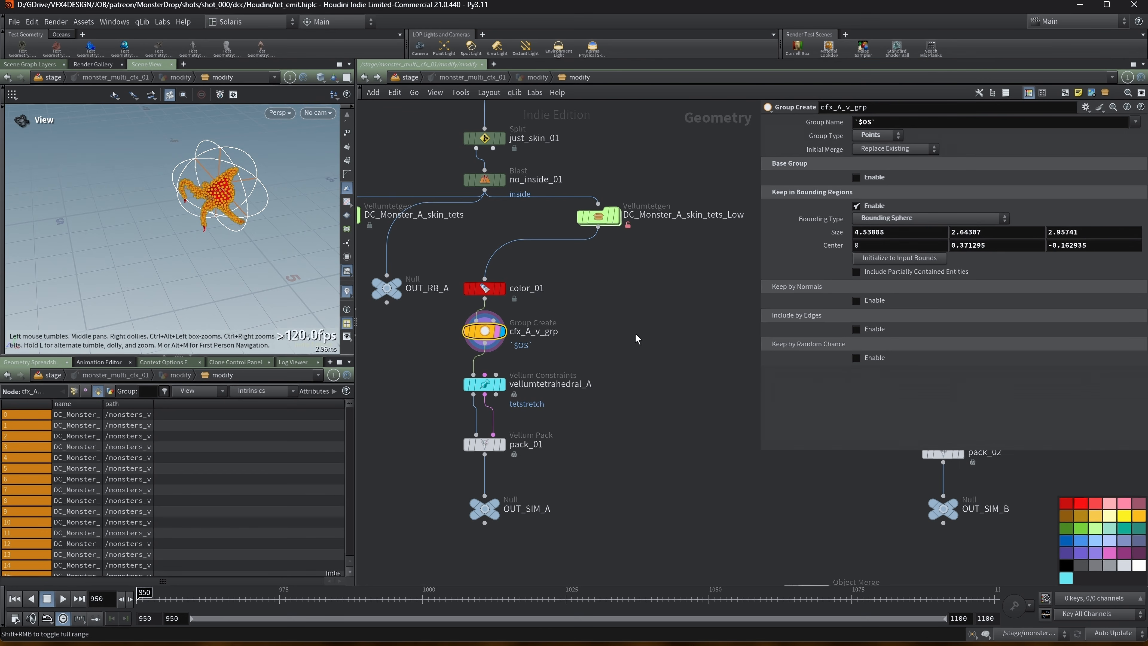
pyautogui.moveTo(648, 341); pyautogui.dragTo(602, 338, button='middle')
pyautogui.moveTo(89, 255); pyautogui.dragTo(181, 224)
# Step: Select and display cfx_B_v_grp to examine its bounding sphere and grouped points on variant B
pyautogui.moveTo(559, 344); pyautogui.dragTo(338, 348, button='middle')
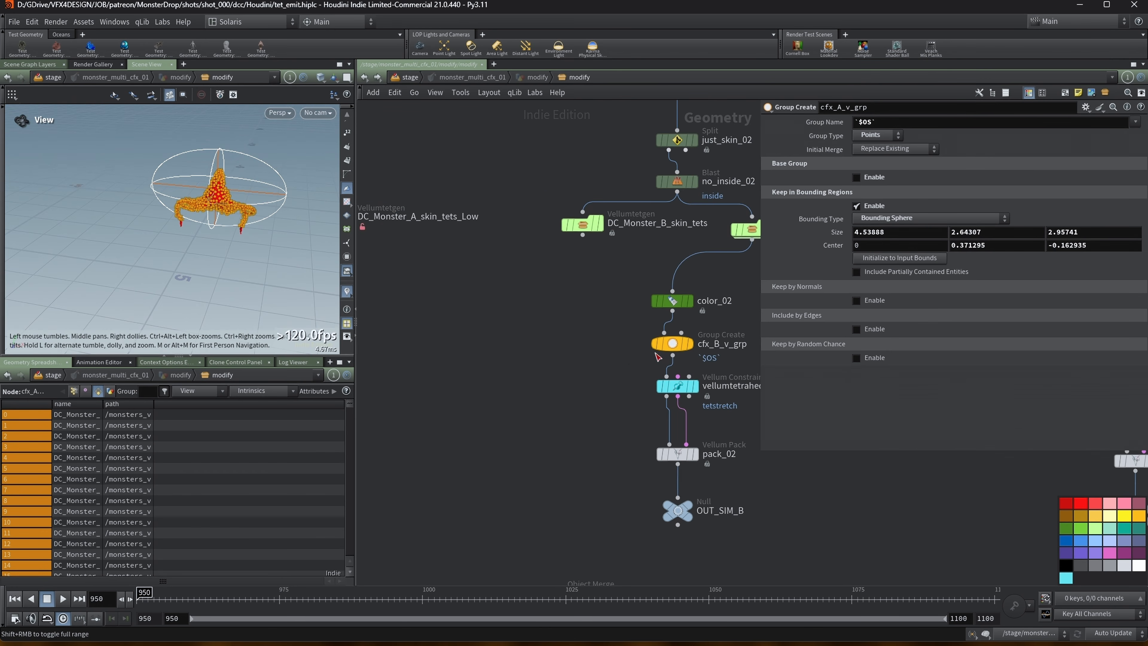
pyautogui.click(689, 349)
pyautogui.click(671, 345)
pyautogui.moveTo(194, 212)
pyautogui.mouseDown()
pyautogui.moveTo(241, 187)
pyautogui.moveTo(184, 194)
pyautogui.mouseUp()
pyautogui.scroll(-2, 625, 324)
pyautogui.moveTo(492, 311); pyautogui.dragTo(561, 316, button='middle')
pyautogui.moveTo(263, 197); pyautogui.dragTo(272, 200)
pyautogui.scroll(10, 272, 200)
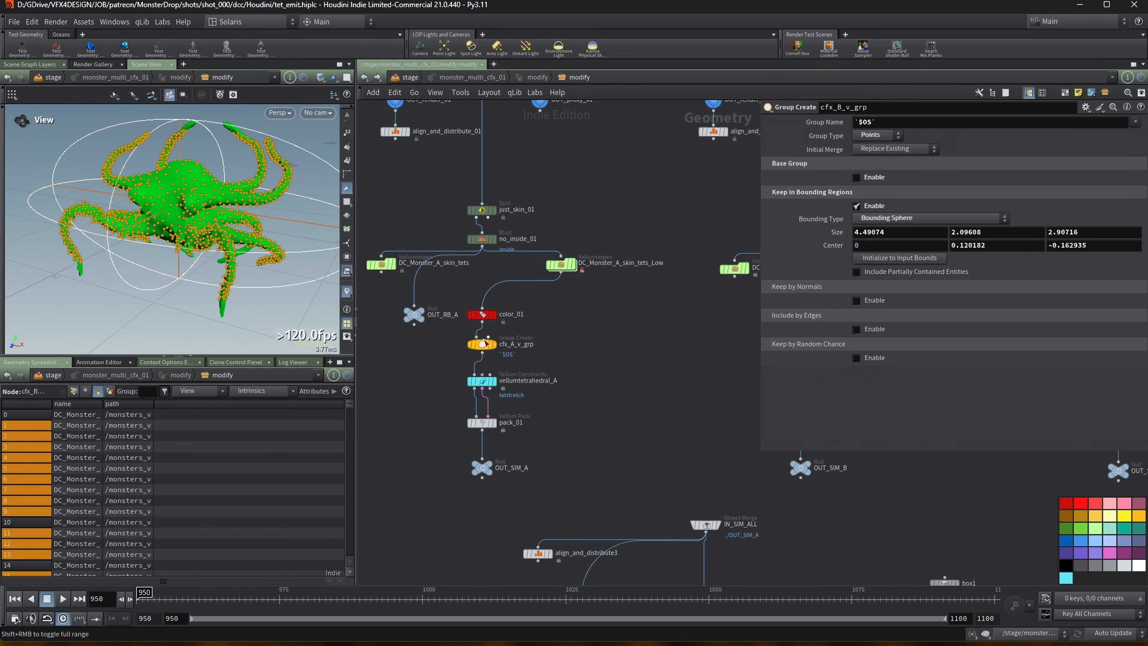
# Step: Display cfx_A_v_grp again and widen the viewport to inspect how the bounding sphere encloses variant A's points
pyautogui.click(483, 344)
pyautogui.click(494, 346)
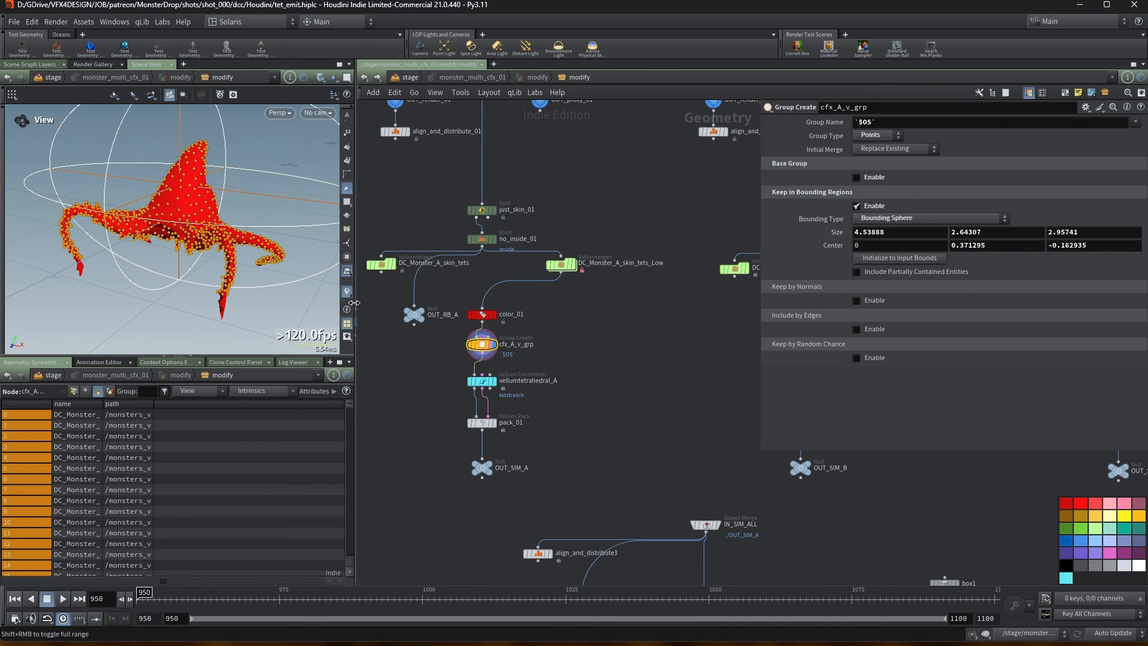
pyautogui.scroll(-5, 178, 213)
pyautogui.moveTo(204, 202); pyautogui.dragTo(138, 221)
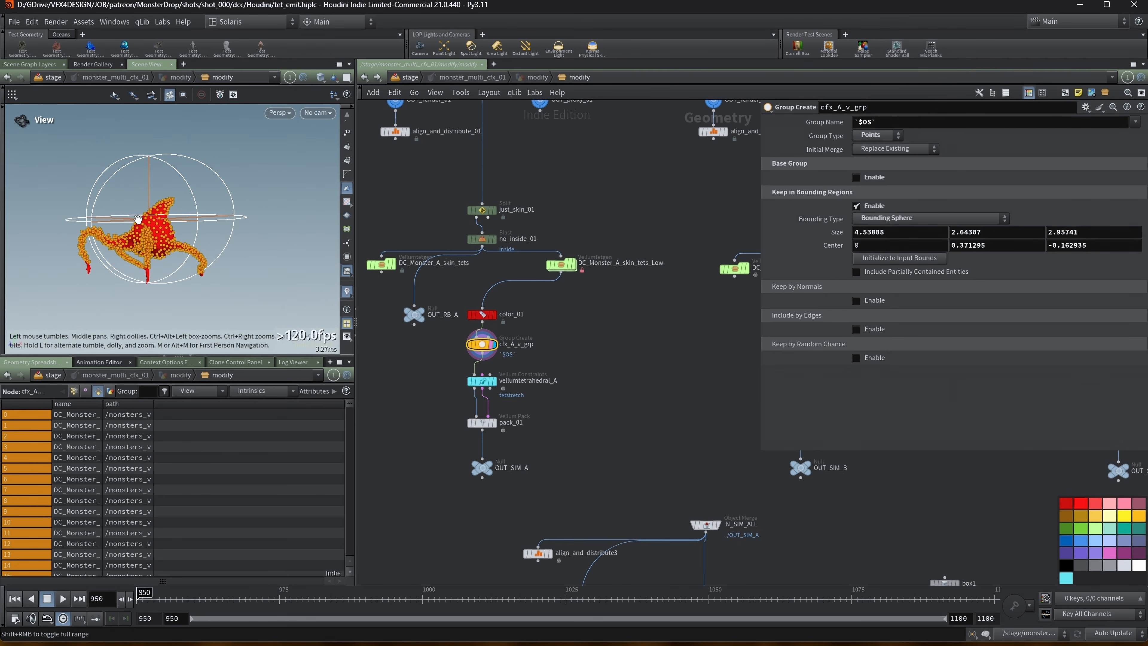
pyautogui.scroll(3, 165, 218)
pyautogui.moveTo(167, 208); pyautogui.dragTo(167, 223)
pyautogui.moveTo(356, 217); pyautogui.dragTo(423, 217)
pyautogui.moveTo(226, 217); pyautogui.dragTo(263, 254)
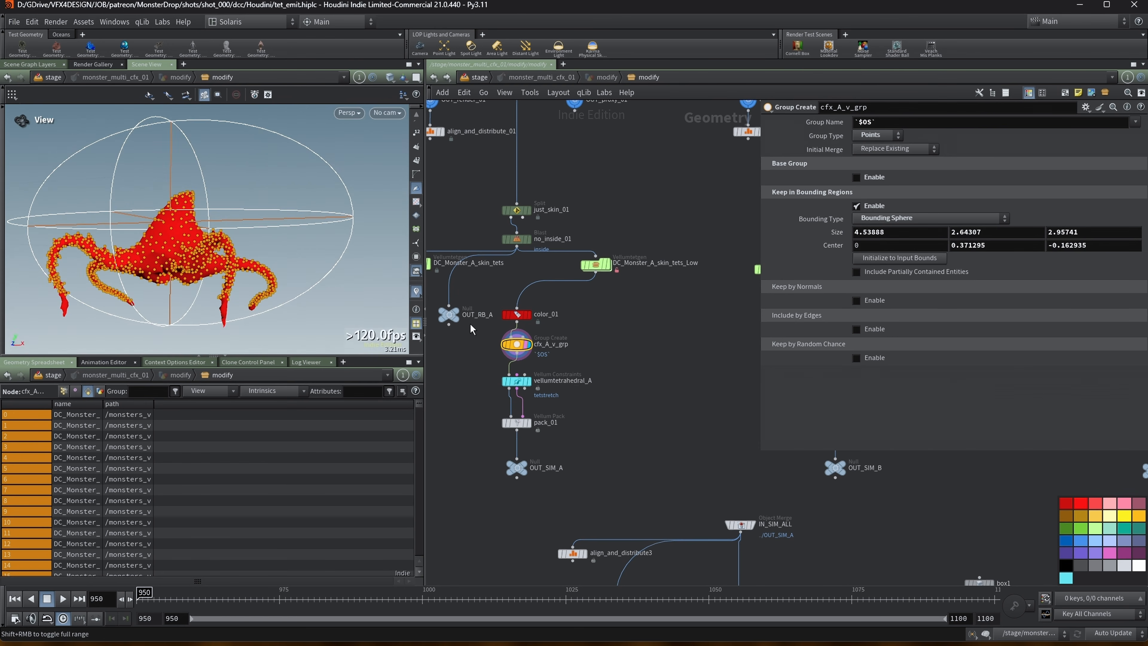
# Step: Examine how the cfx_A_v_grp bounding sphere covers the points on variant A's leg tips from several angles
pyautogui.moveTo(159, 266); pyautogui.dragTo(181, 247)
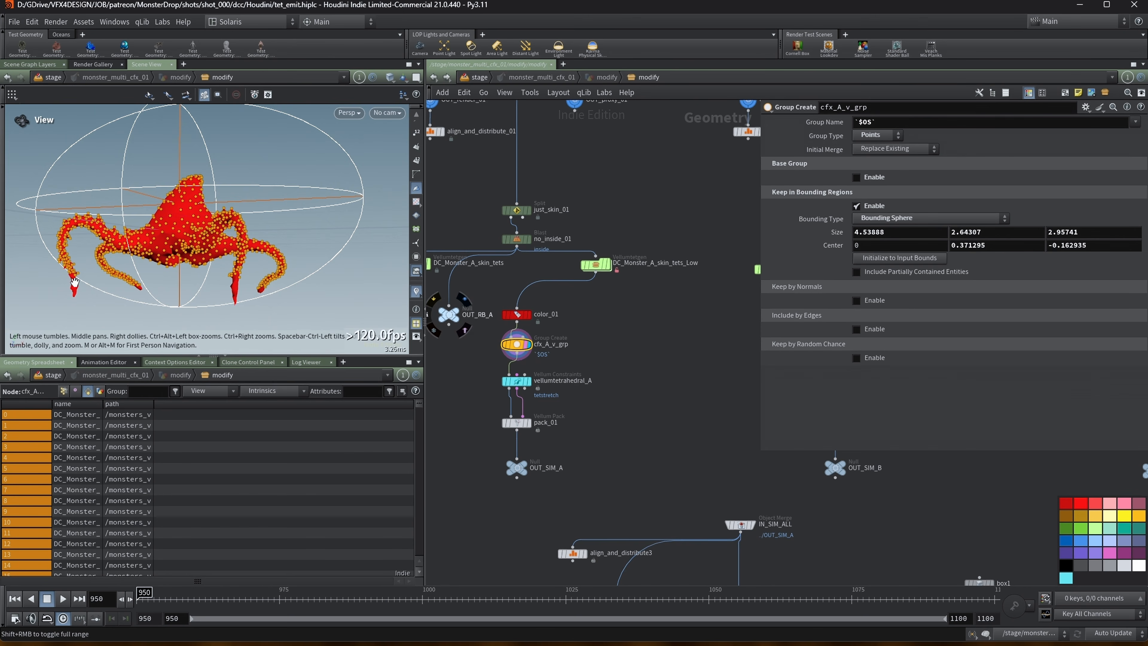
pyautogui.moveTo(218, 282); pyautogui.dragTo(244, 286)
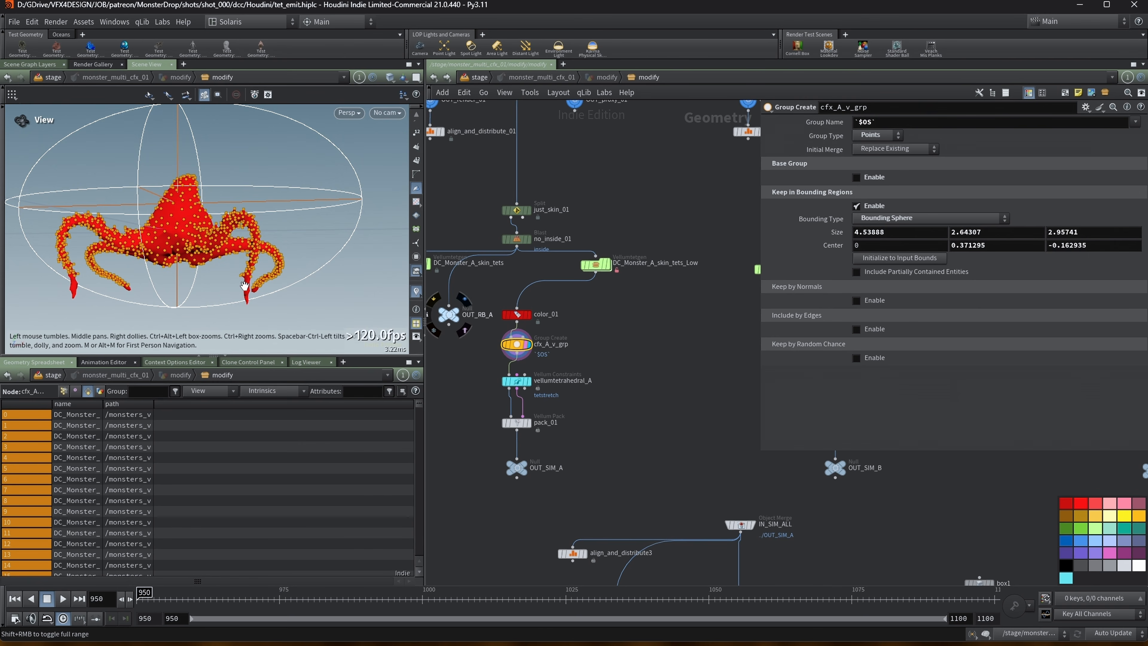
pyautogui.moveTo(243, 282); pyautogui.dragTo(255, 284)
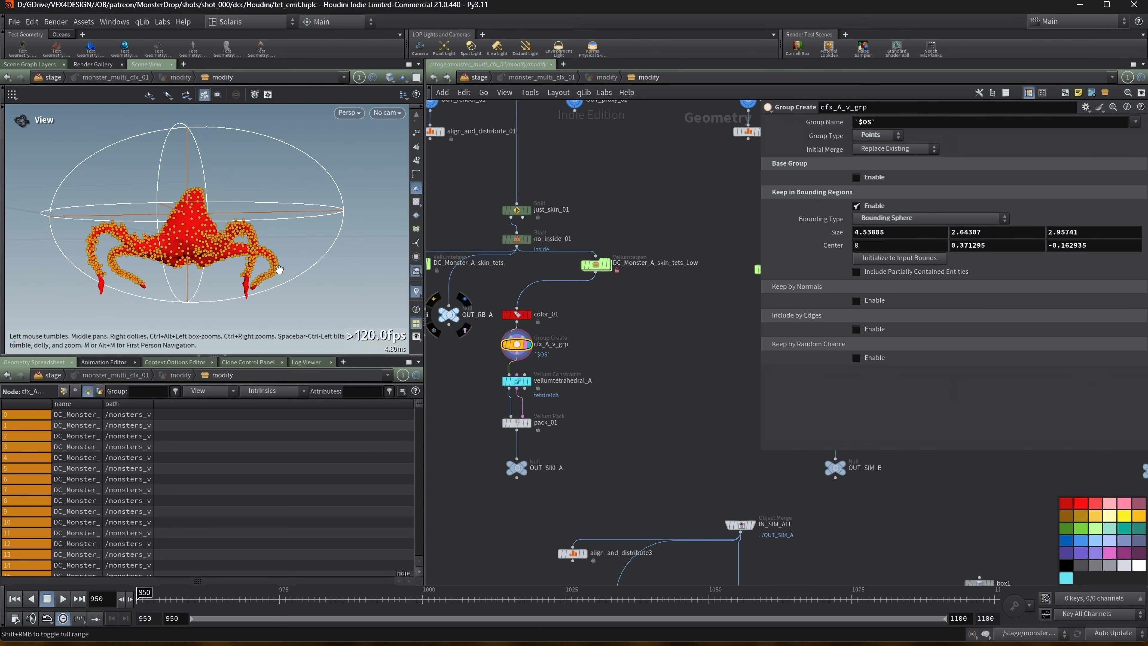
# Step: Select and display vellumtetrahedral_A, with its full parameter list visible, to review variant A's tetrahedral stretch constraint settings
pyautogui.scroll(-4, 567, 321)
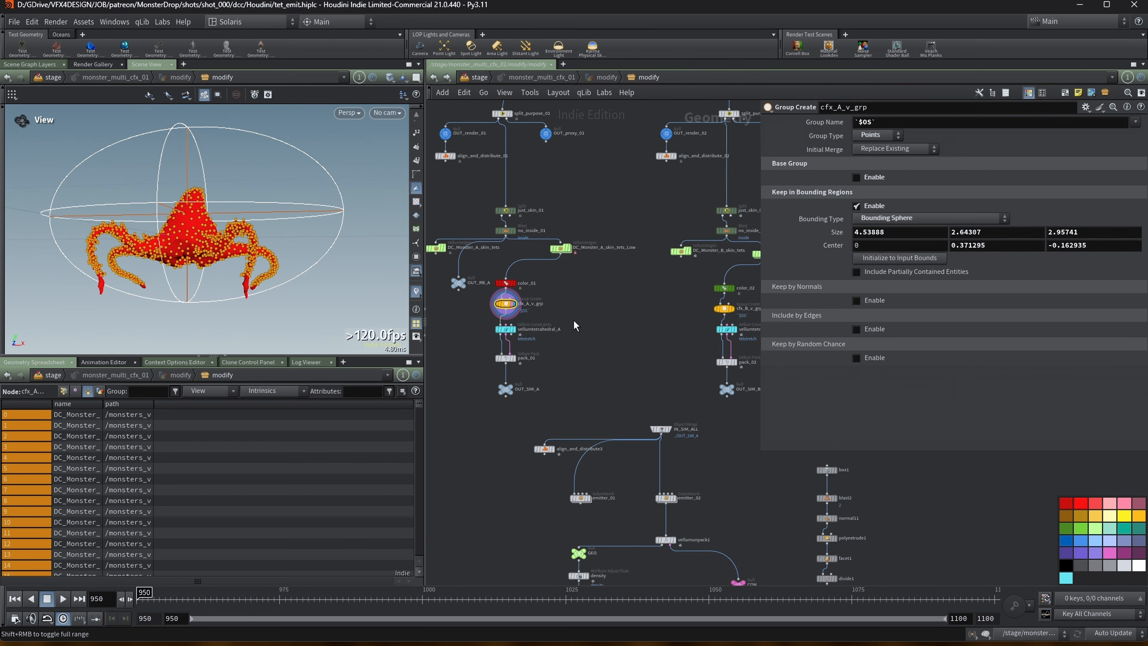
pyautogui.moveTo(759, 156); pyautogui.dragTo(836, 157)
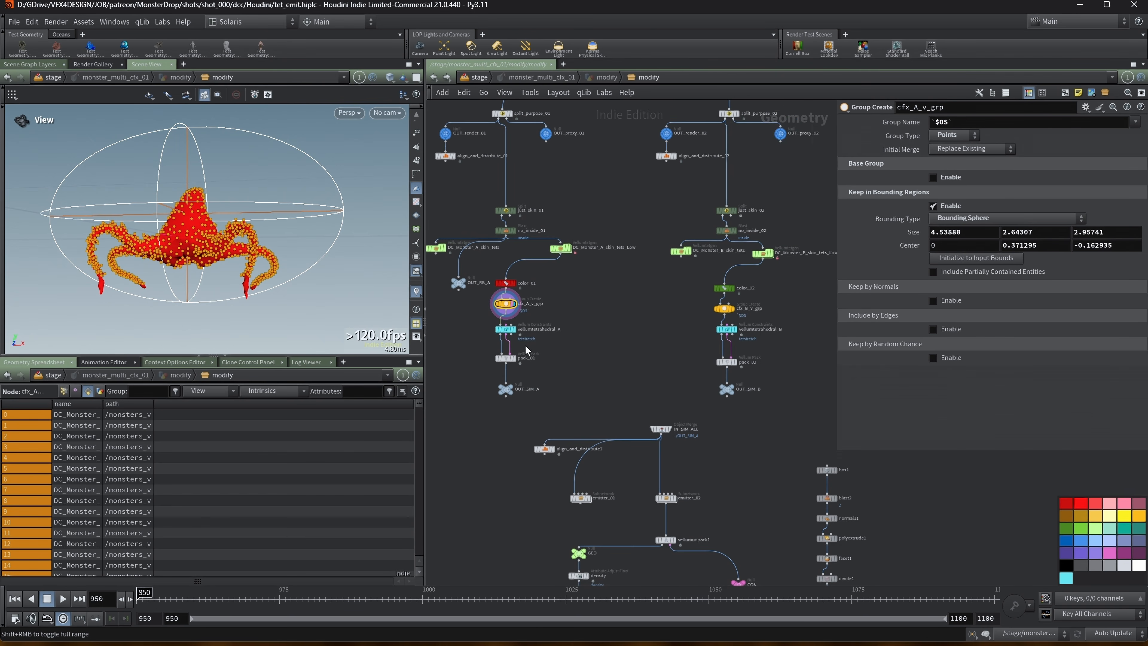
pyautogui.scroll(4, 525, 348)
pyautogui.click(511, 312)
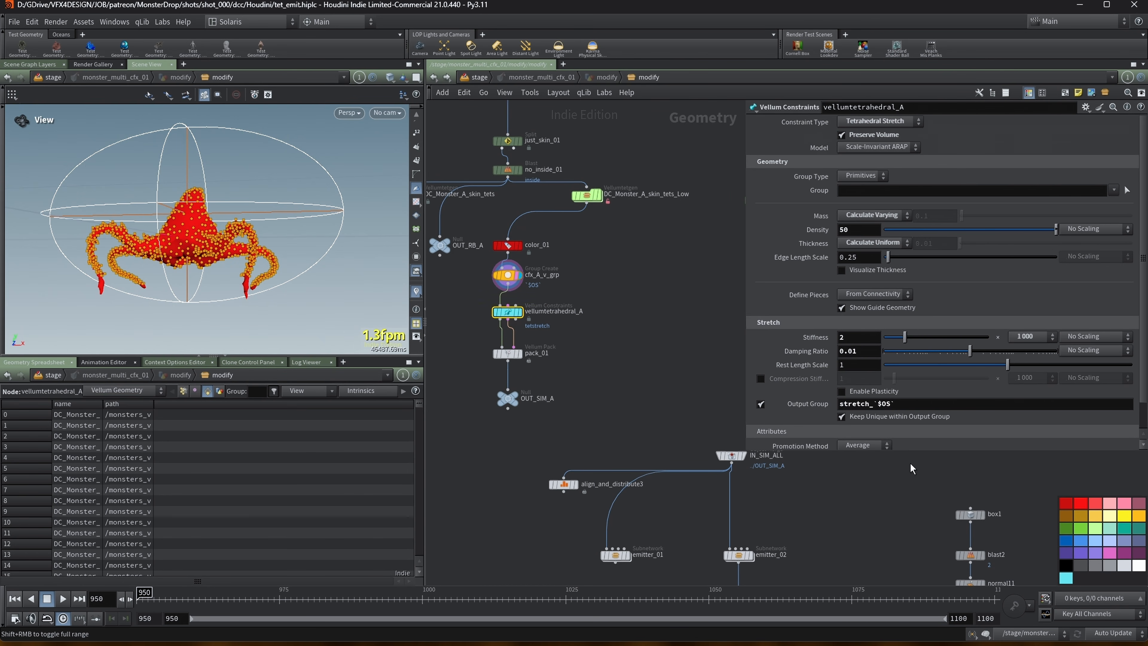
pyautogui.moveTo(912, 451); pyautogui.dragTo(912, 581)
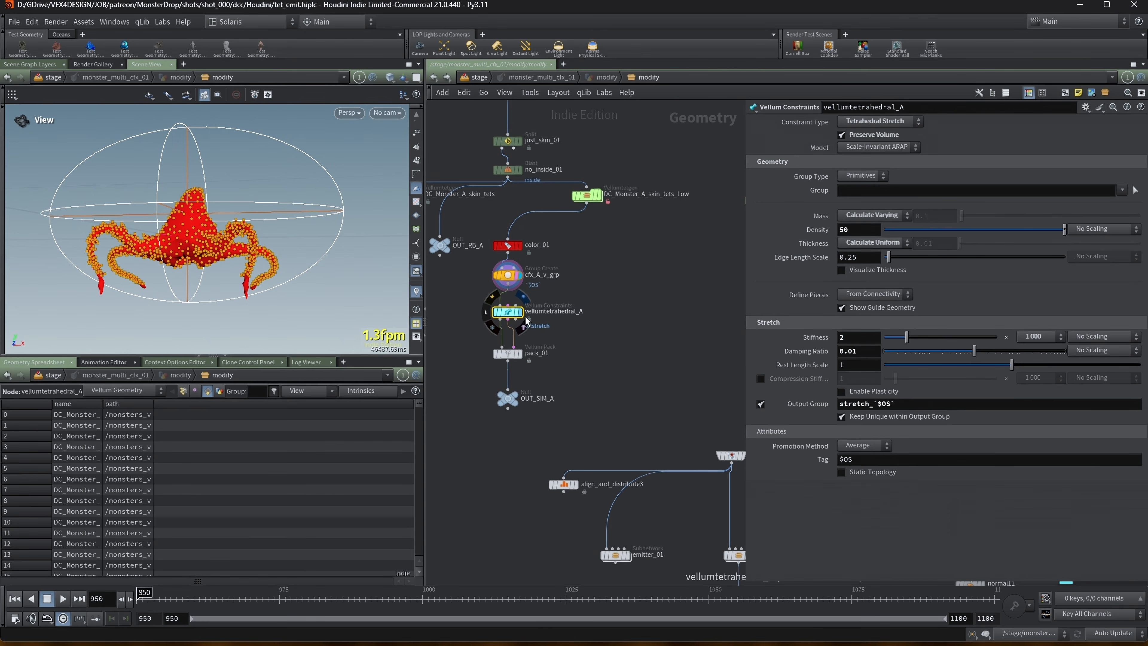
pyautogui.click(526, 320)
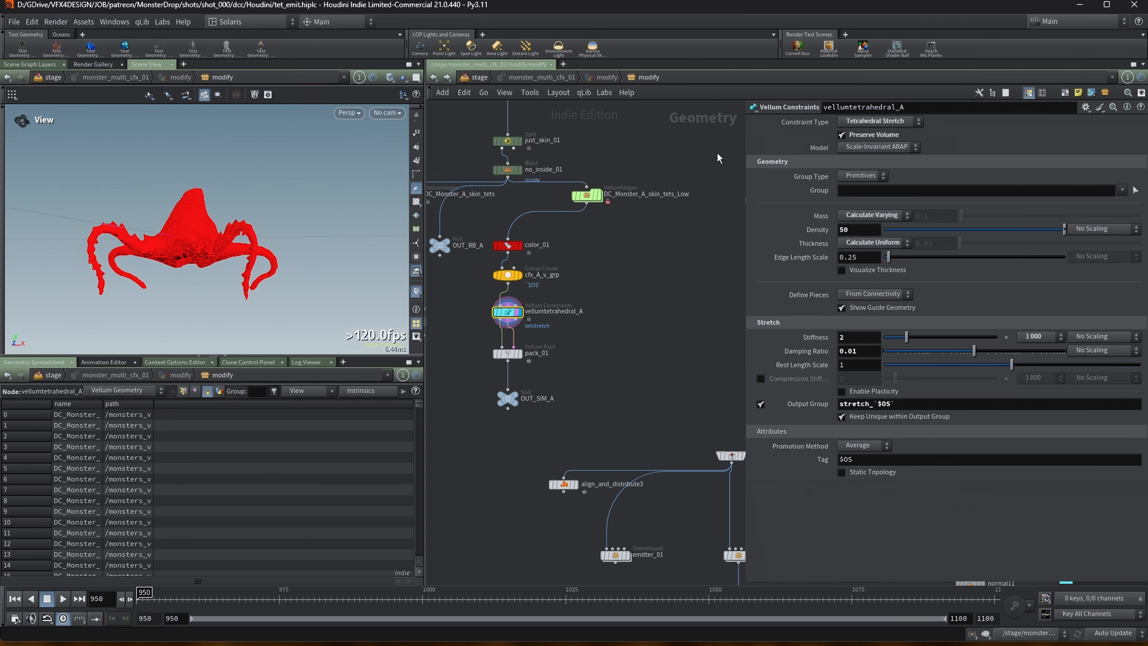
# Step: Select and display pack_01 to check variant A's packed Vellum geometry and constraints
pyautogui.click(515, 355)
pyautogui.moveTo(547, 340); pyautogui.dragTo(513, 328, button='middle')
pyautogui.scroll(-3, 512, 328)
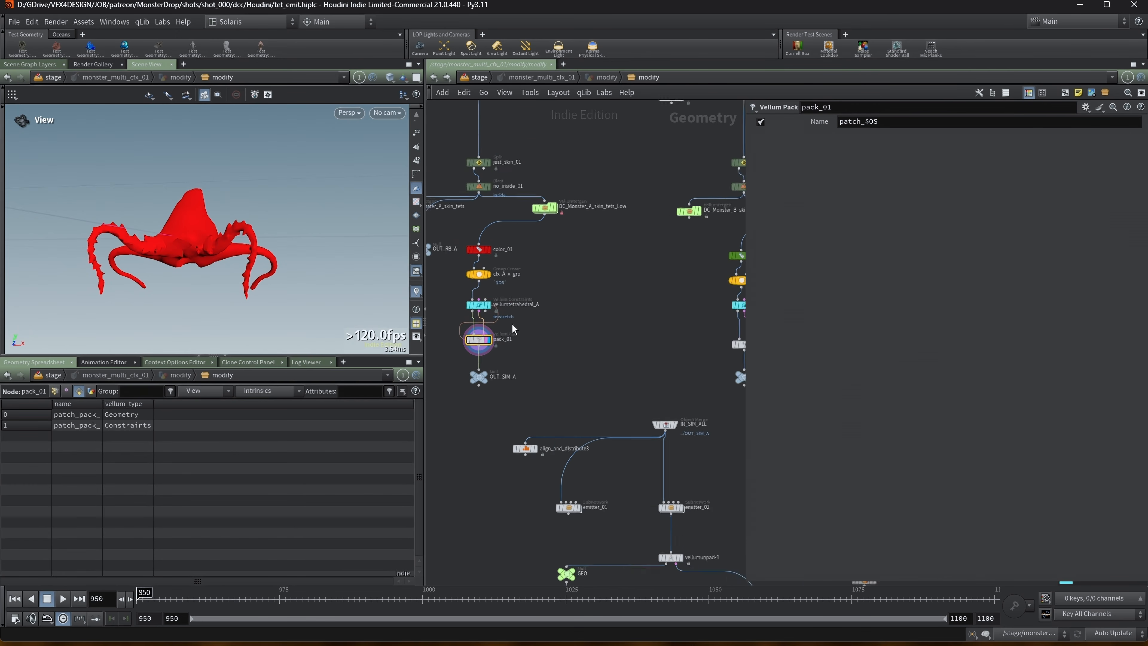
# Step: Display variant B's output OUT_SIM_B, widen the network view and select variant C's output OUT_SIM_C
pyautogui.scroll(2, 613, 350)
pyautogui.moveTo(613, 350); pyautogui.dragTo(569, 349, button='middle')
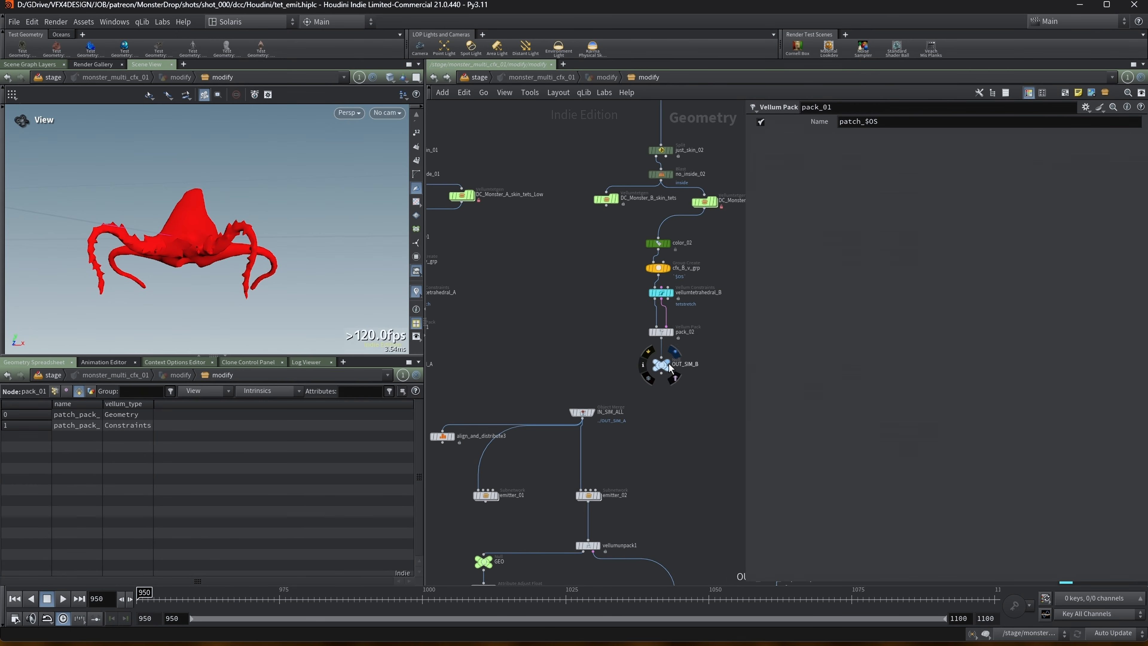
pyautogui.click(674, 352)
pyautogui.click(665, 368)
pyautogui.moveTo(702, 376); pyautogui.dragTo(649, 339, button='middle')
pyautogui.click(603, 321)
pyautogui.click(739, 318)
pyautogui.moveTo(744, 319); pyautogui.dragTo(933, 328)
pyautogui.click(834, 344)
# Step: Display and select IN_SIM_ALL to inspect the merged OUT_SIM_A, OUT_SIM_B and OUT_SIM_C variants up close
pyautogui.scroll(-2, 655, 381)
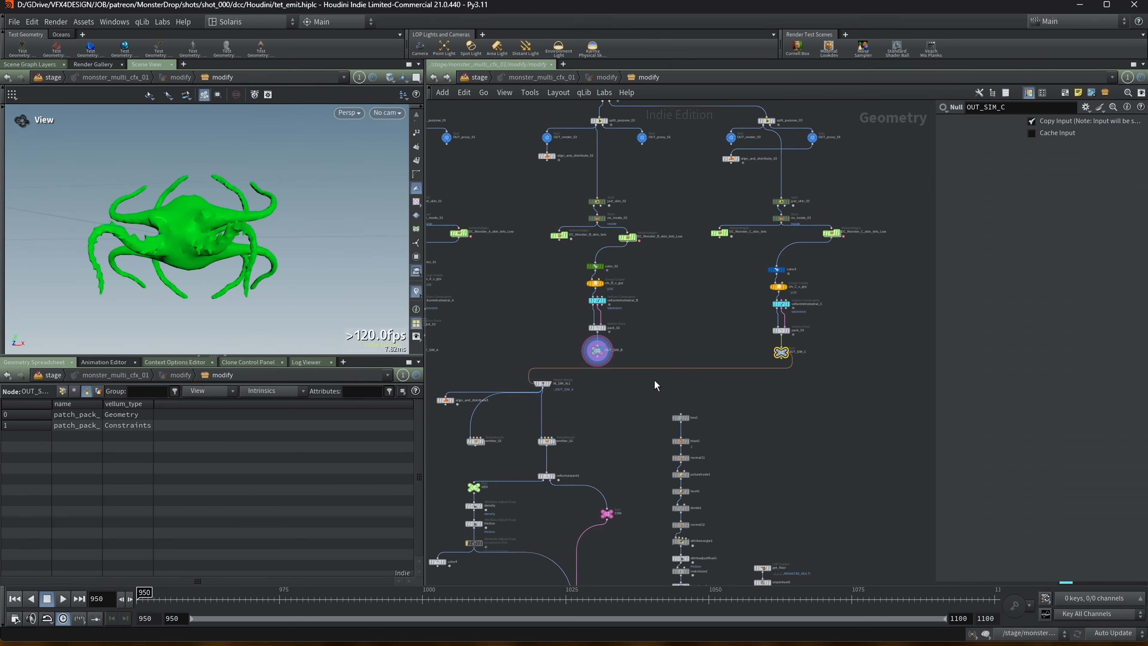
pyautogui.moveTo(655, 380); pyautogui.dragTo(744, 345, button='middle')
pyautogui.scroll(1, 629, 358)
pyautogui.click(632, 347)
pyautogui.click(639, 348)
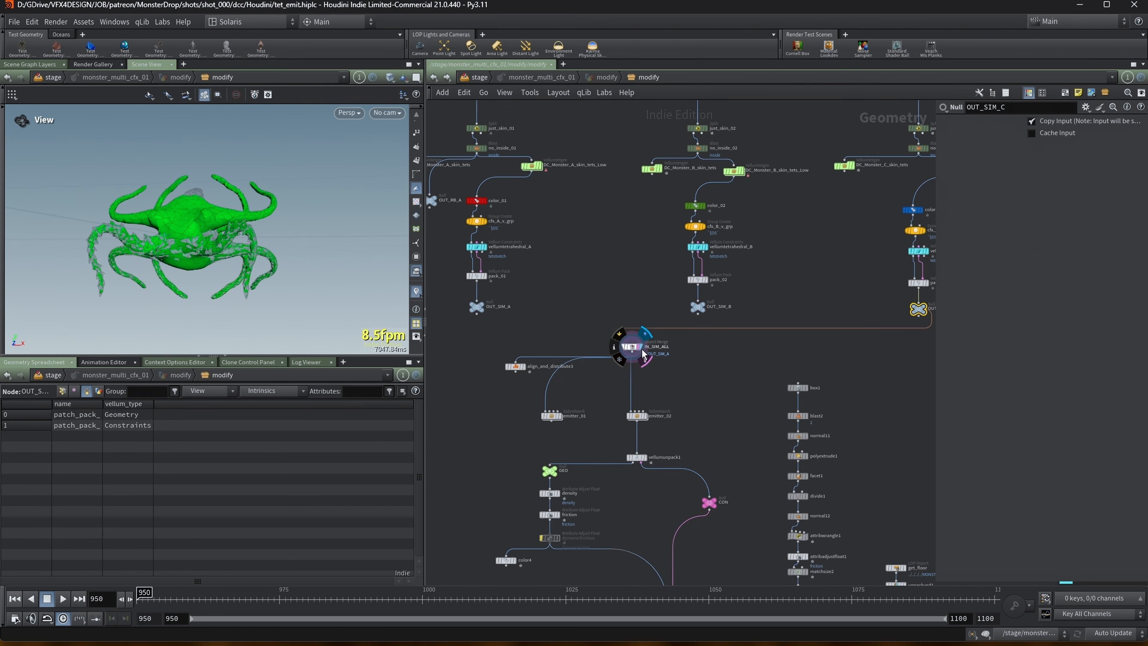
pyautogui.moveTo(154, 222)
pyautogui.mouseDown()
pyautogui.moveTo(280, 217)
pyautogui.moveTo(158, 213)
pyautogui.mouseUp()
pyautogui.scroll(3, 287, 211)
pyautogui.moveTo(717, 398); pyautogui.dragTo(712, 319, button='middle')
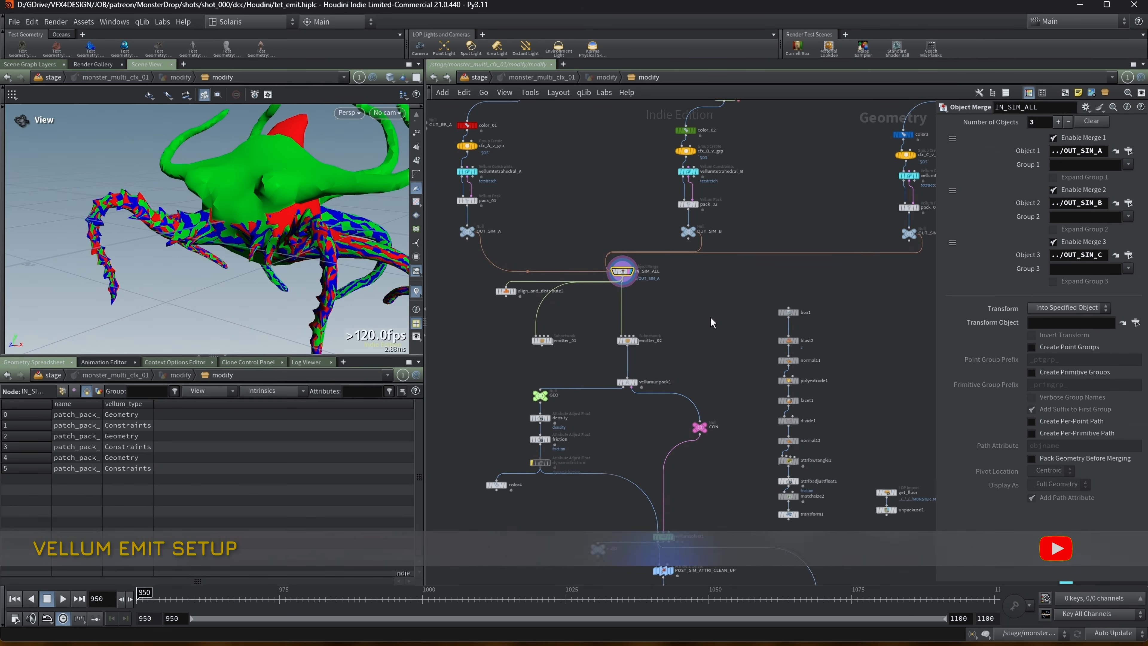
# Step: Select and display the emitter_02 subnetwork and enlarge the viewport to inspect the monster copies it emits
pyautogui.scroll(1, 712, 319)
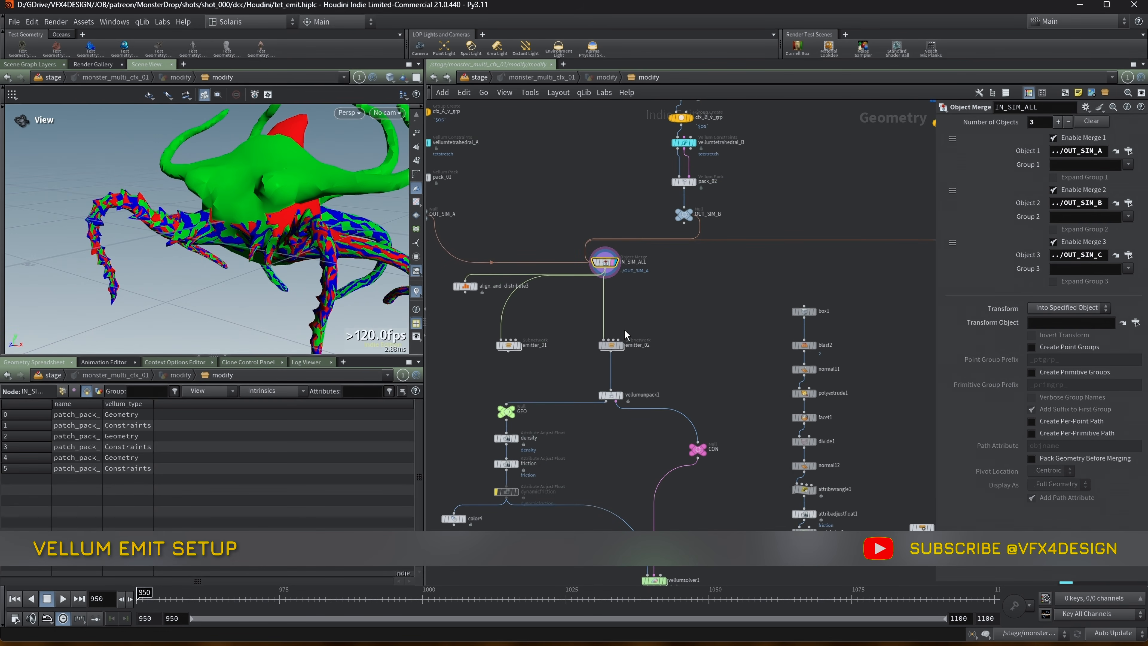
pyautogui.click(626, 336)
pyautogui.click(622, 346)
pyautogui.click(618, 346)
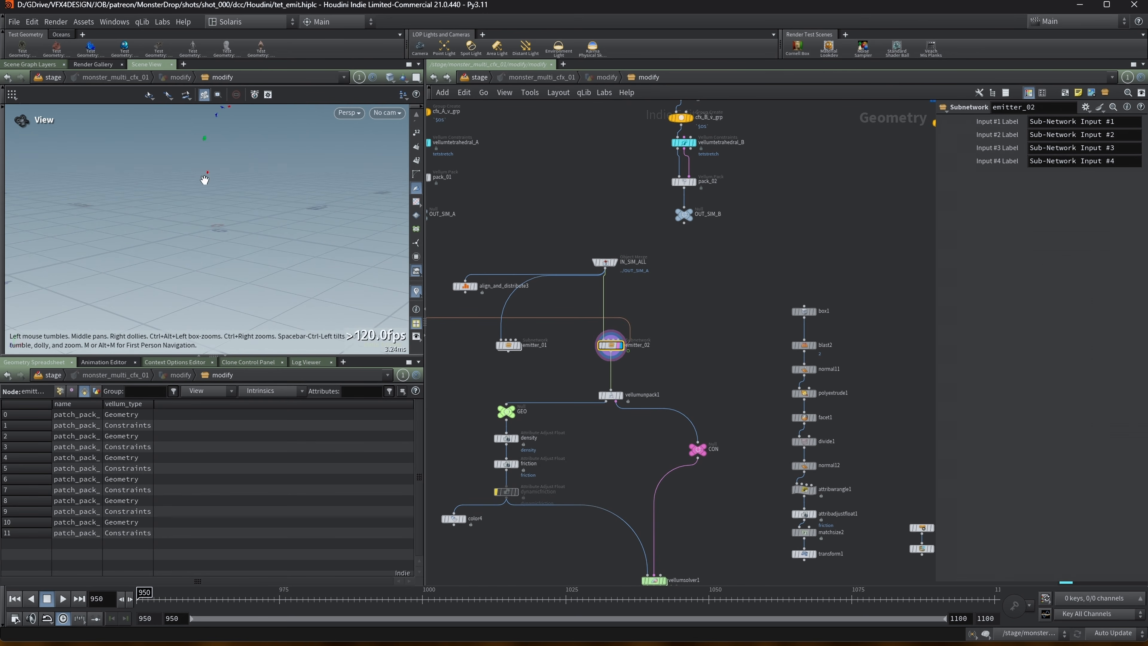
pyautogui.keyDown('alt'); pyautogui.moveTo(151, 177); pyautogui.dragTo(140, 262, button='middle'); pyautogui.keyUp('alt')
pyautogui.keyDown('alt'); pyautogui.moveTo(163, 238); pyautogui.dragTo(279, 184, button='right'); pyautogui.keyUp('alt')
pyautogui.keyDown('alt'); pyautogui.moveTo(279, 185); pyautogui.dragTo(253, 229, button='middle'); pyautogui.keyUp('alt')
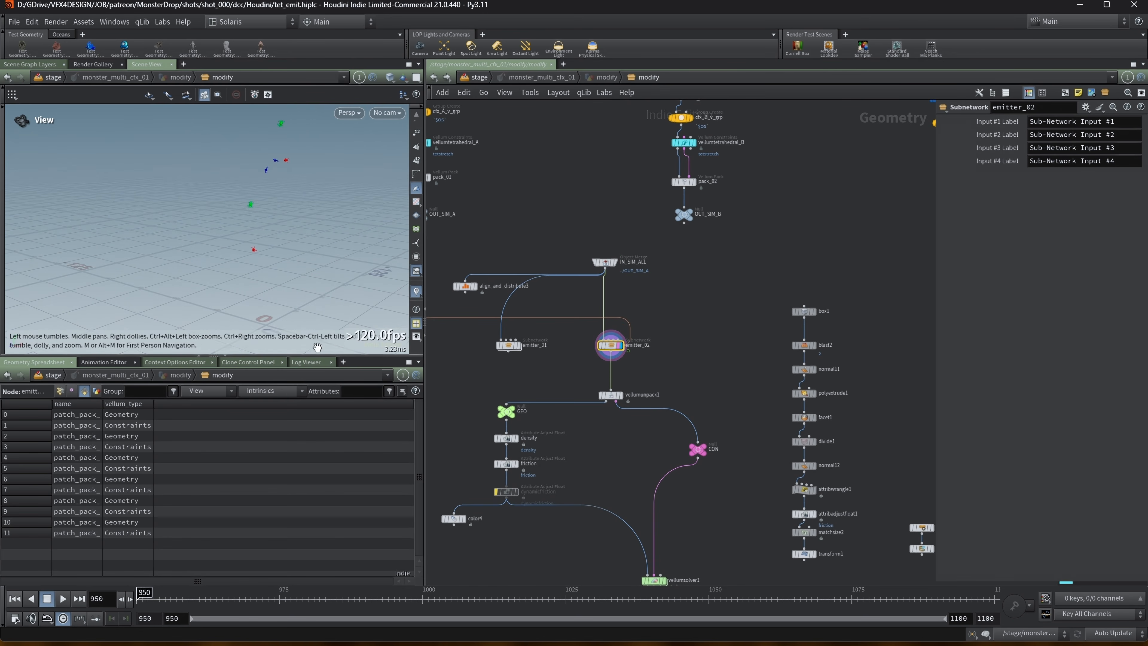
pyautogui.moveTo(324, 356); pyautogui.dragTo(324, 435)
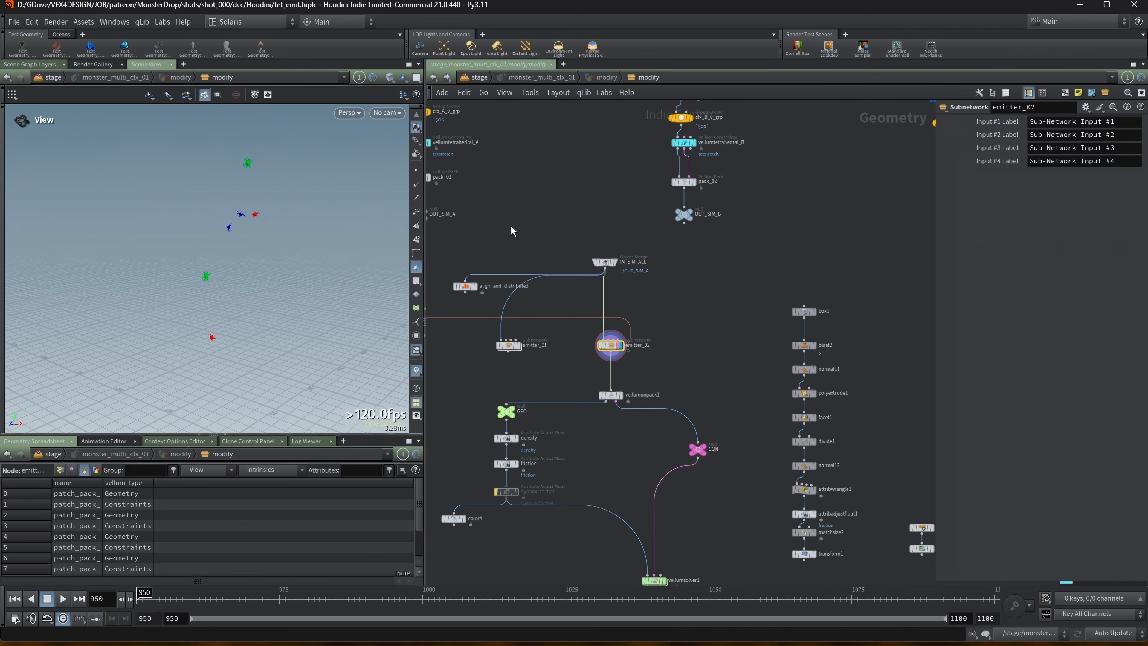
# Step: Enter the emitter_02 subnetwork and examine its node chain from the input and grid down to copytopoints2
pyautogui.doubleClick(611, 347)
pyautogui.moveTo(601, 229); pyautogui.dragTo(497, 215, button='middle')
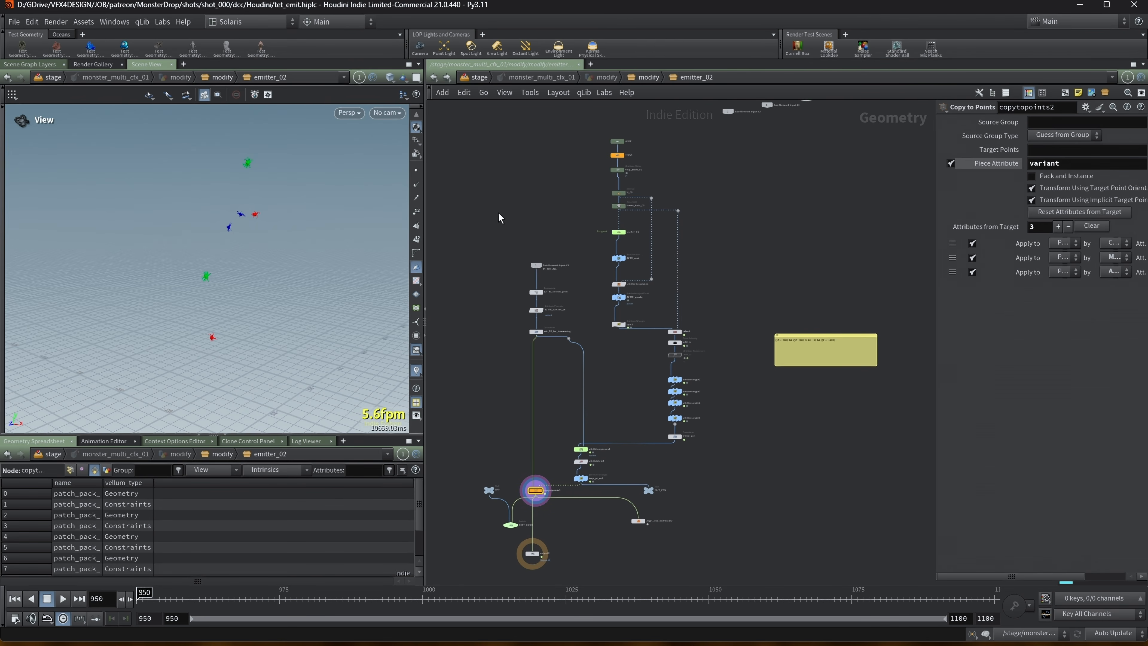
pyautogui.scroll(2, 567, 468)
pyautogui.moveTo(601, 164); pyautogui.dragTo(568, 283, button='middle')
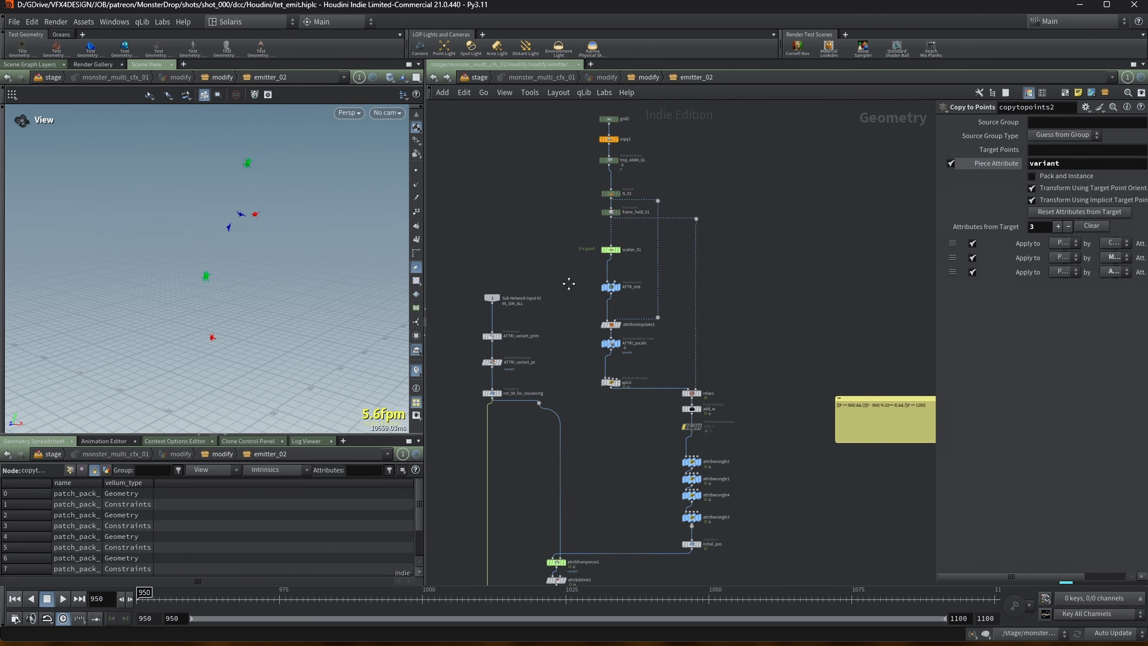
# Step: Display the grid2, copy1 and tmp_ANIM_01 nodes in turn to review how the emitter surfaces are built
pyautogui.scroll(2, 568, 280)
pyautogui.moveTo(604, 483); pyautogui.dragTo(612, 539, button='middle')
pyautogui.scroll(2, 623, 137)
pyautogui.click(635, 145)
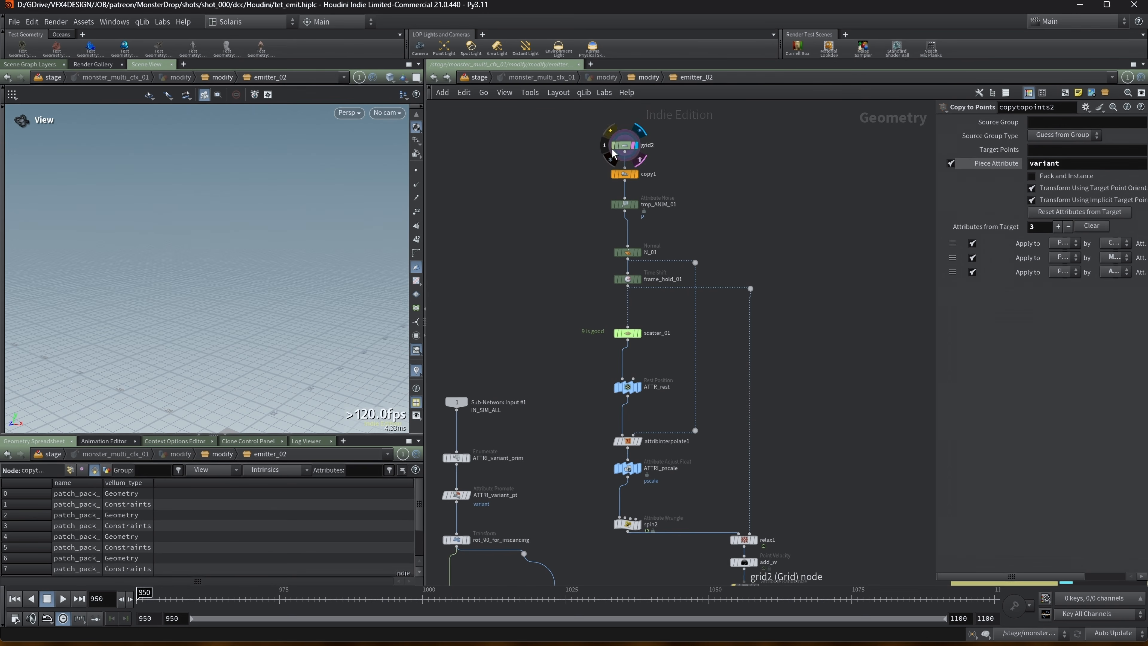
pyautogui.press('g')
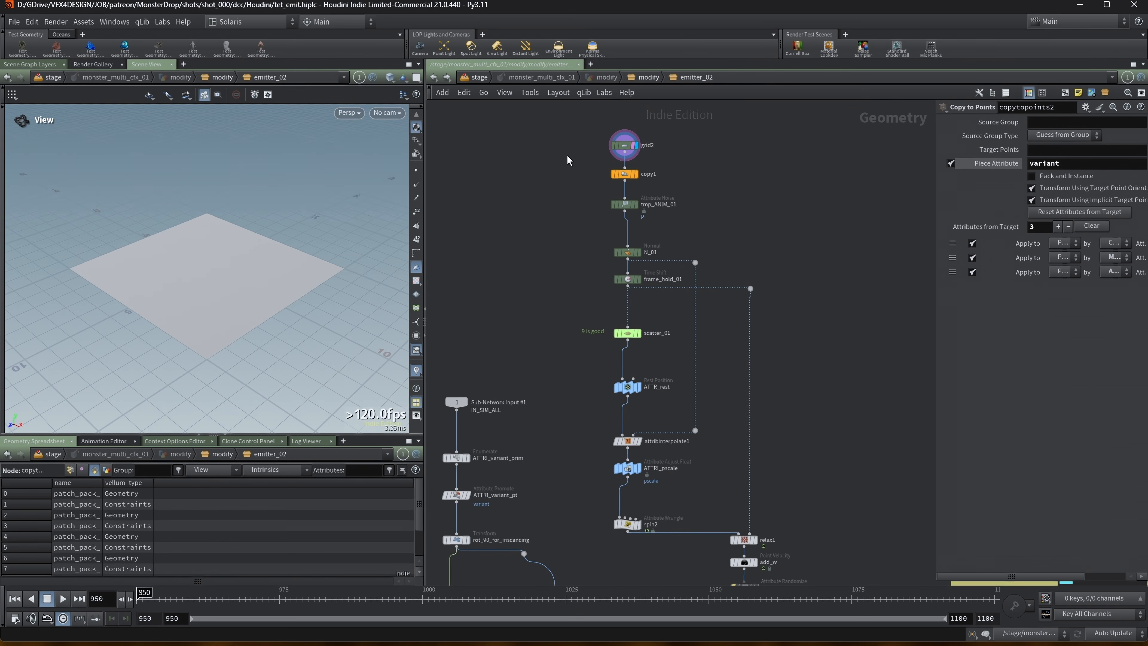
pyautogui.click(635, 174)
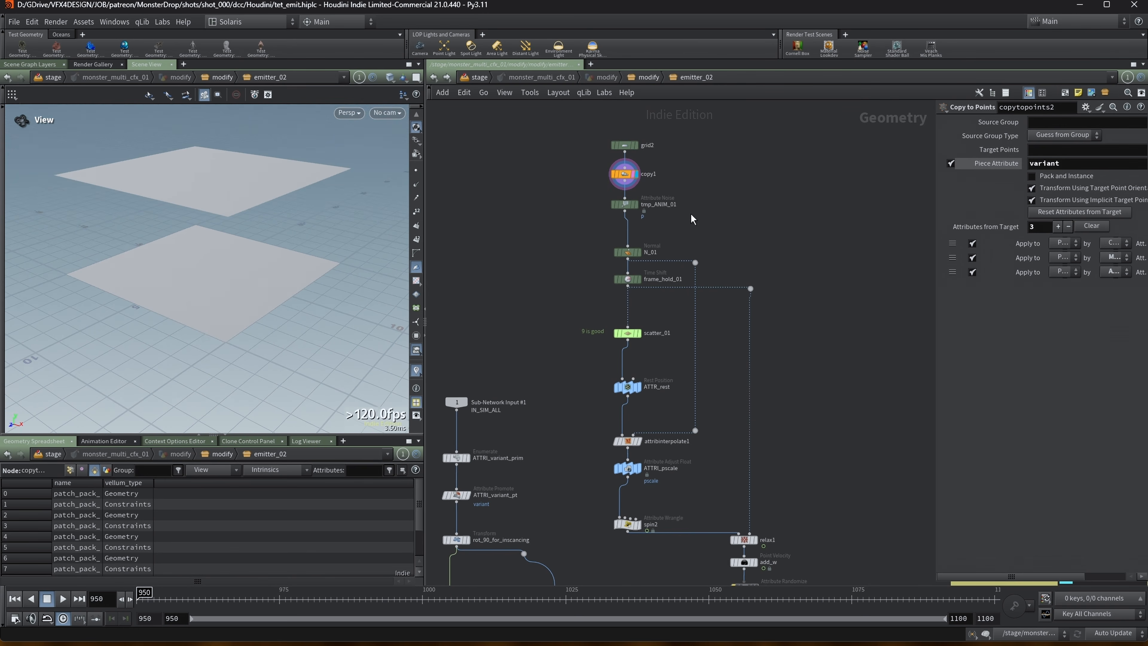
pyautogui.click(636, 205)
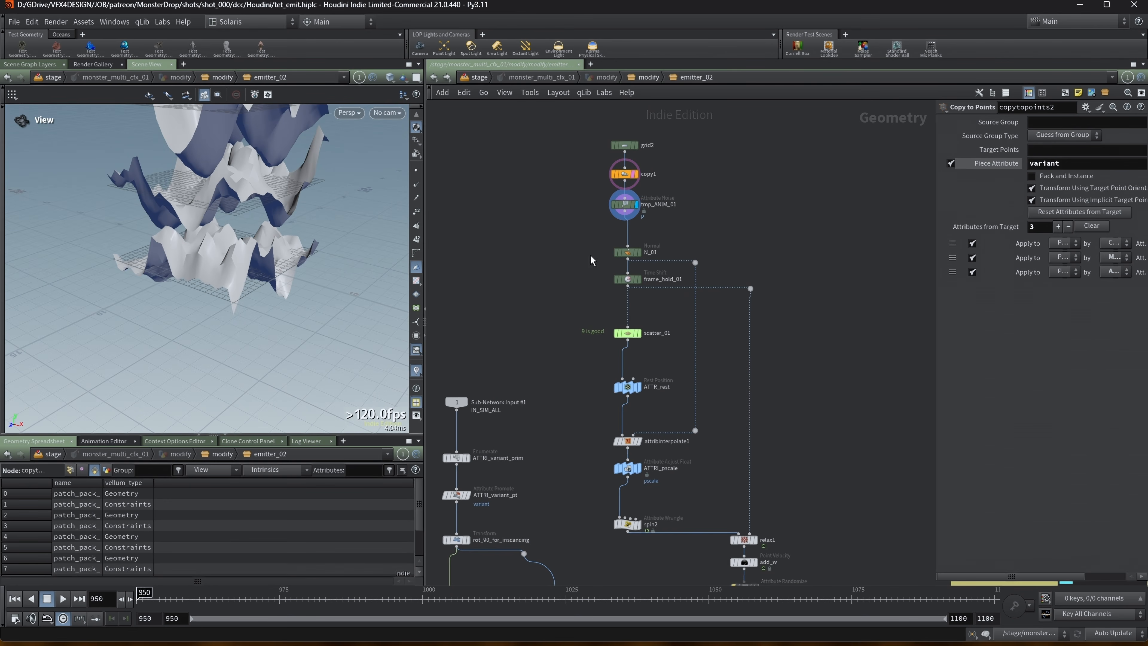
# Step: Inspect the N_01 normal settings, then display the frame_hold_01 Time Shift and check its geometry and parameters
pyautogui.click(629, 252)
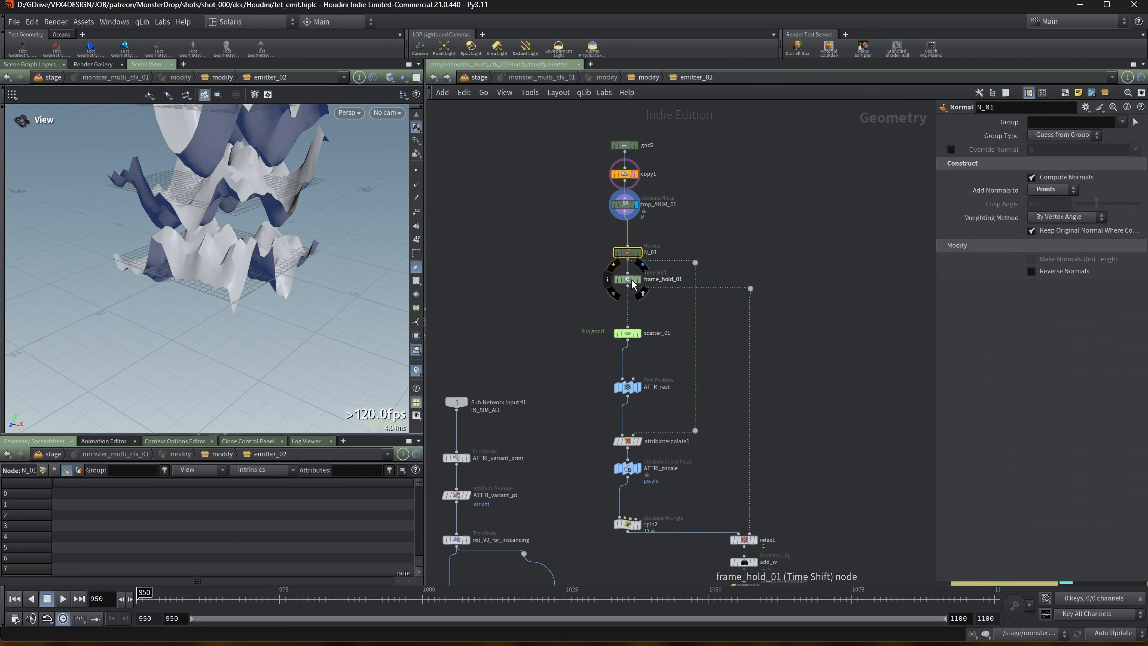
pyautogui.click(638, 280)
pyautogui.click(639, 279)
pyautogui.moveTo(660, 338); pyautogui.dragTo(661, 230, button='middle')
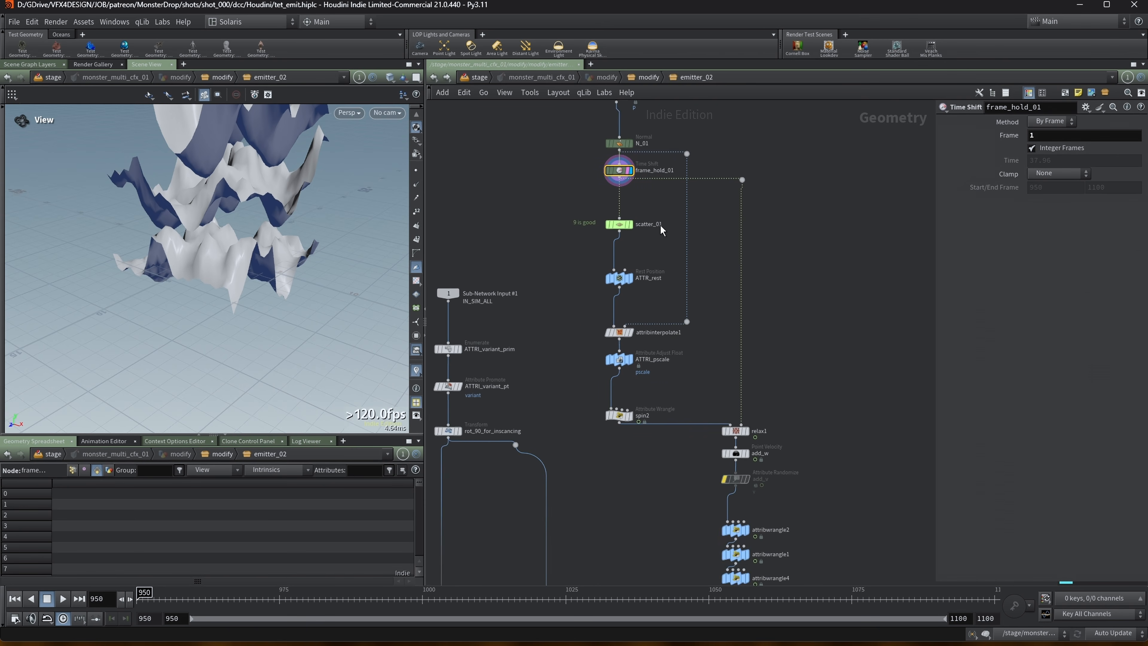
pyautogui.moveTo(562, 196); pyautogui.dragTo(559, 287, button='middle')
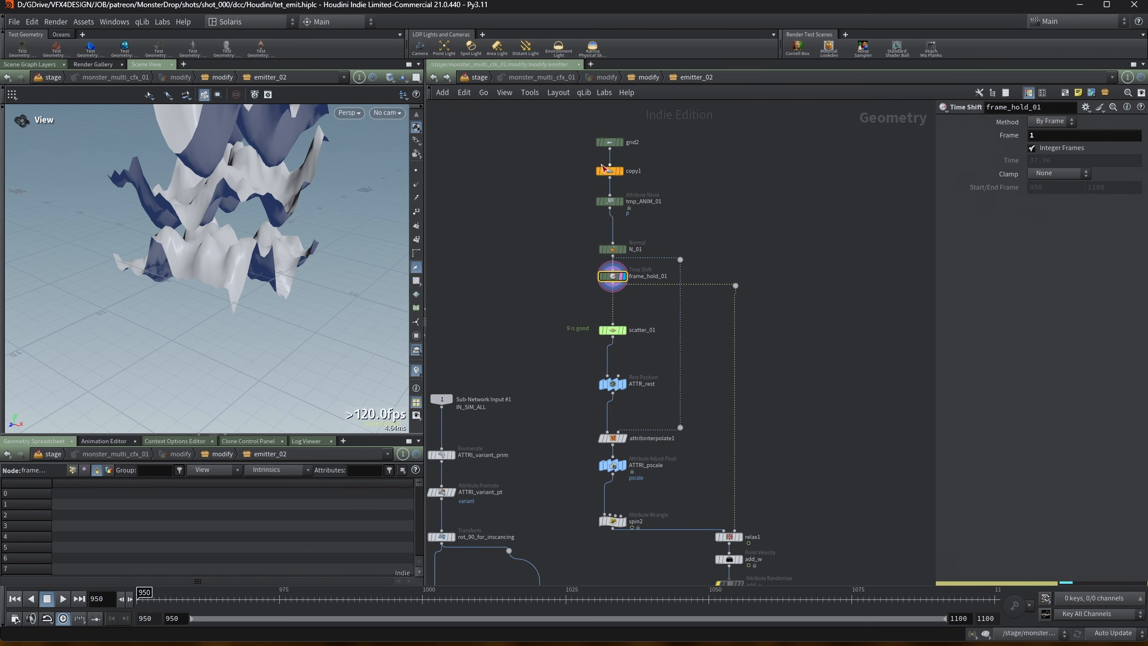
pyautogui.moveTo(277, 157); pyautogui.dragTo(258, 254, button='middle')
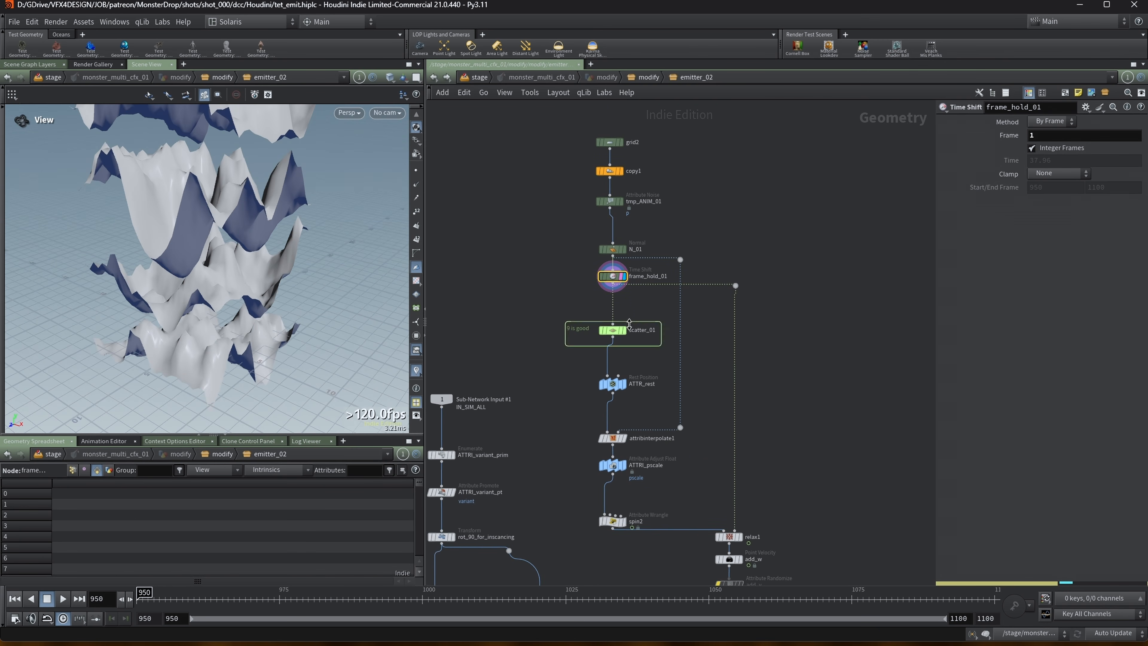
# Step: Review the point scattering by displaying scatter_01 and attribinterpolate1 and checking the ATTR_rest parameters
pyautogui.click(624, 330)
pyautogui.moveTo(664, 413); pyautogui.dragTo(642, 326, button='middle')
pyautogui.click(613, 321)
pyautogui.click(620, 343)
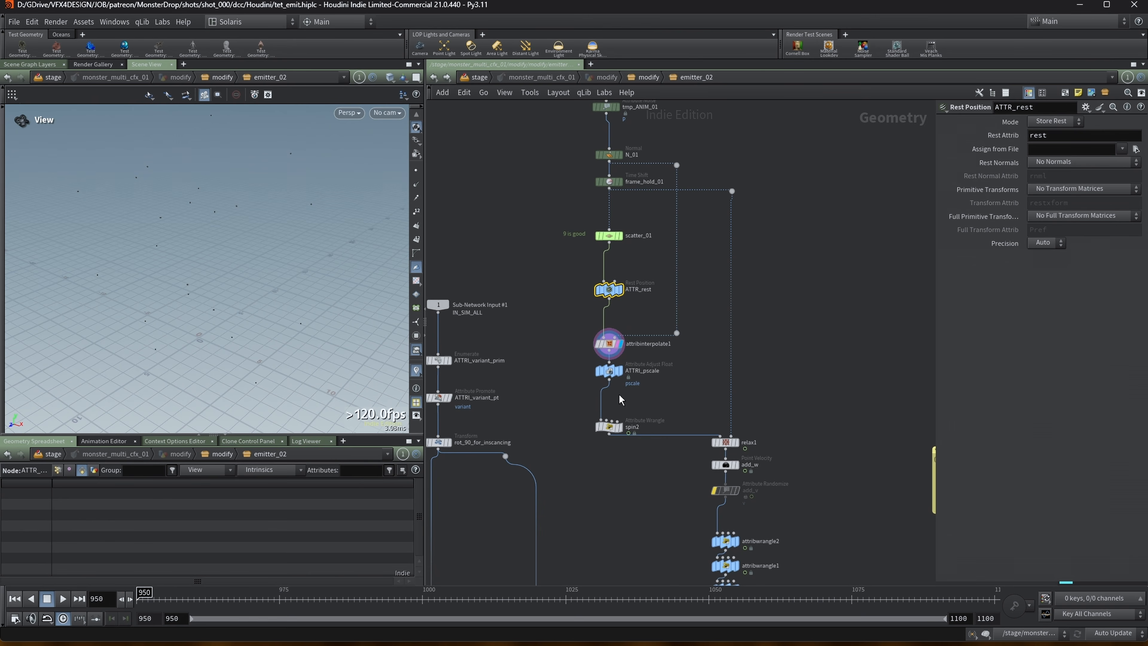
pyautogui.click(609, 343)
# Step: Display ATTRI_pscale with its noise settings and examine the spin2 wrangle's code
pyautogui.click(619, 372)
pyautogui.click(609, 371)
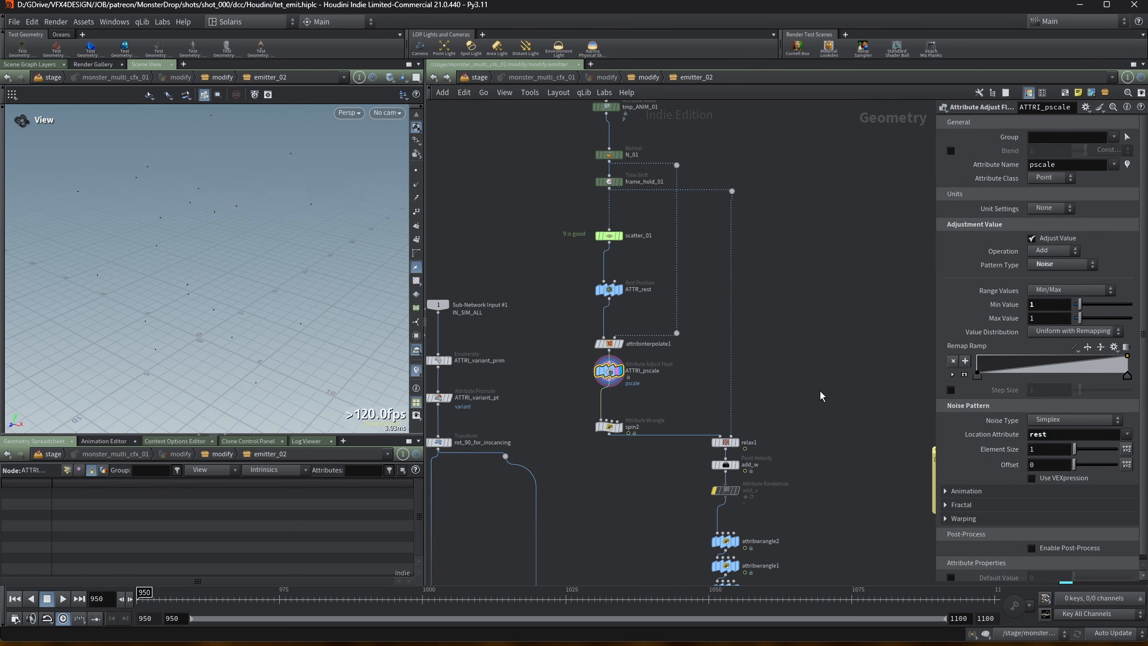
pyautogui.moveTo(802, 424); pyautogui.dragTo(810, 383, button='middle')
pyautogui.click(617, 388)
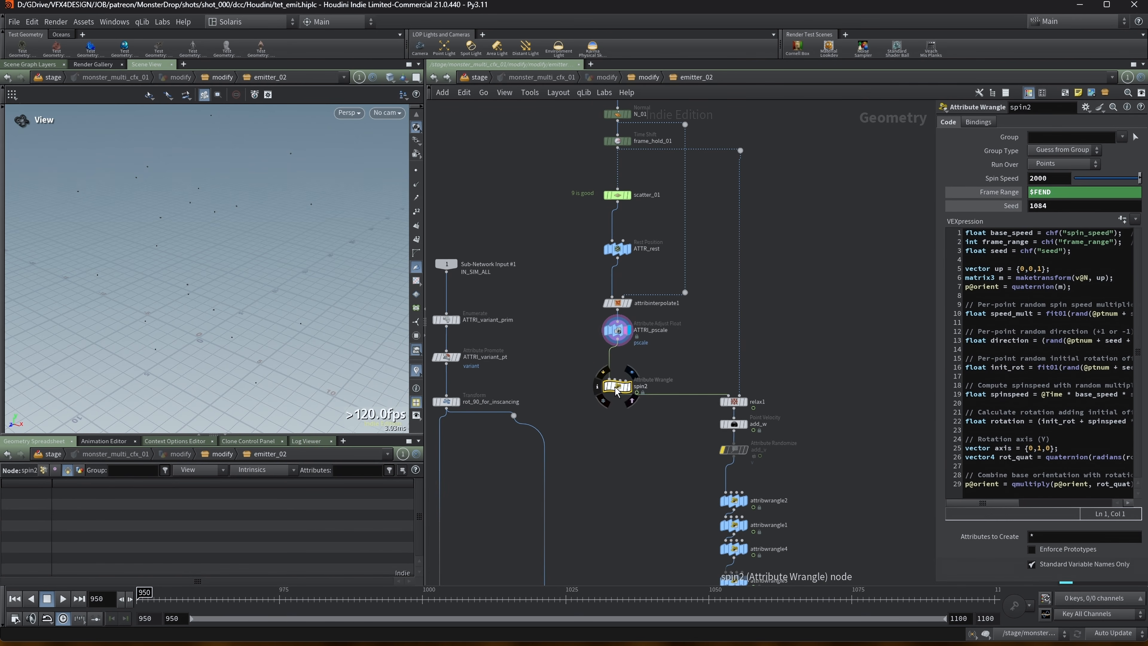
pyautogui.moveTo(629, 392); pyautogui.dragTo(616, 371, button='middle')
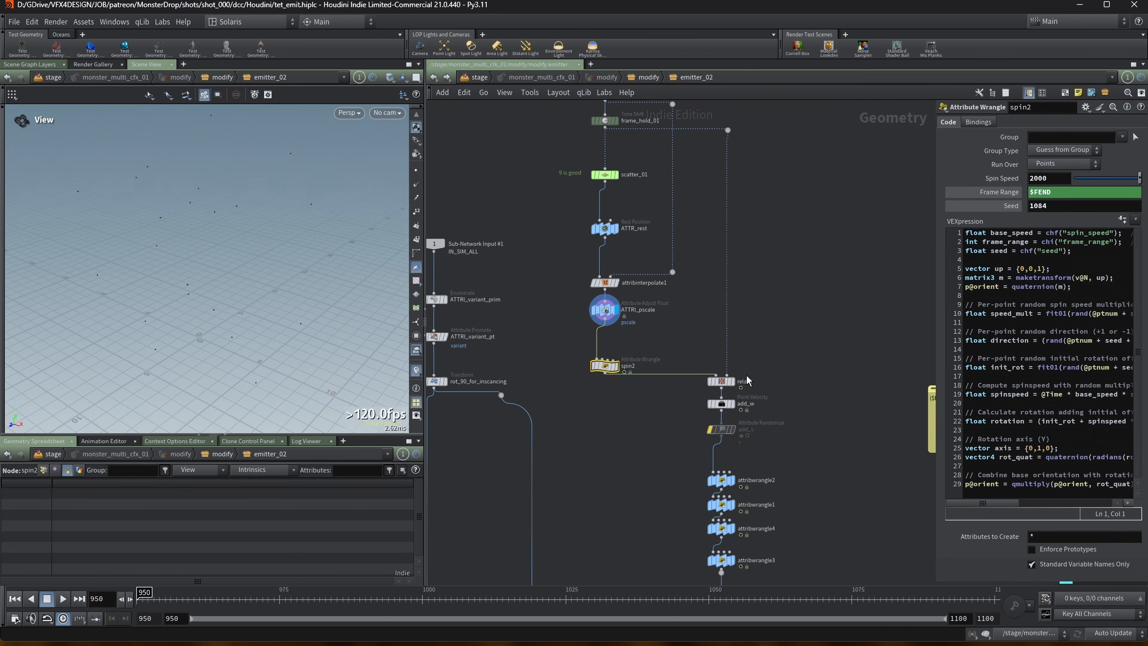
# Step: Display the relax1 Point Relax node and examine its parameters
pyautogui.click(731, 384)
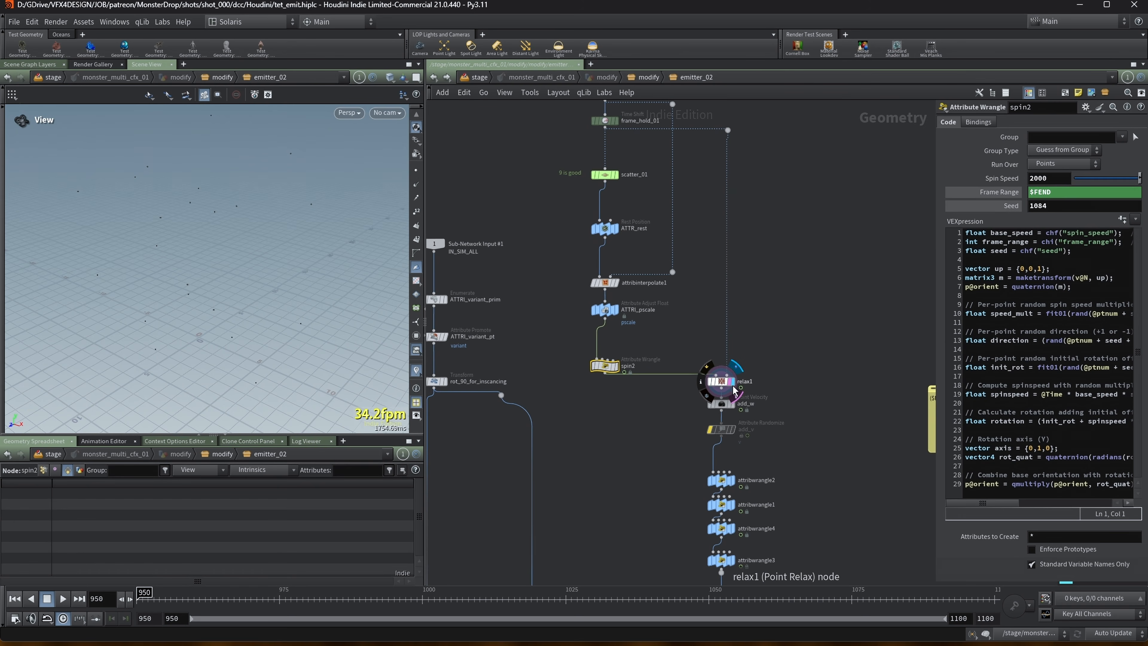
pyautogui.click(722, 385)
pyautogui.moveTo(727, 392)
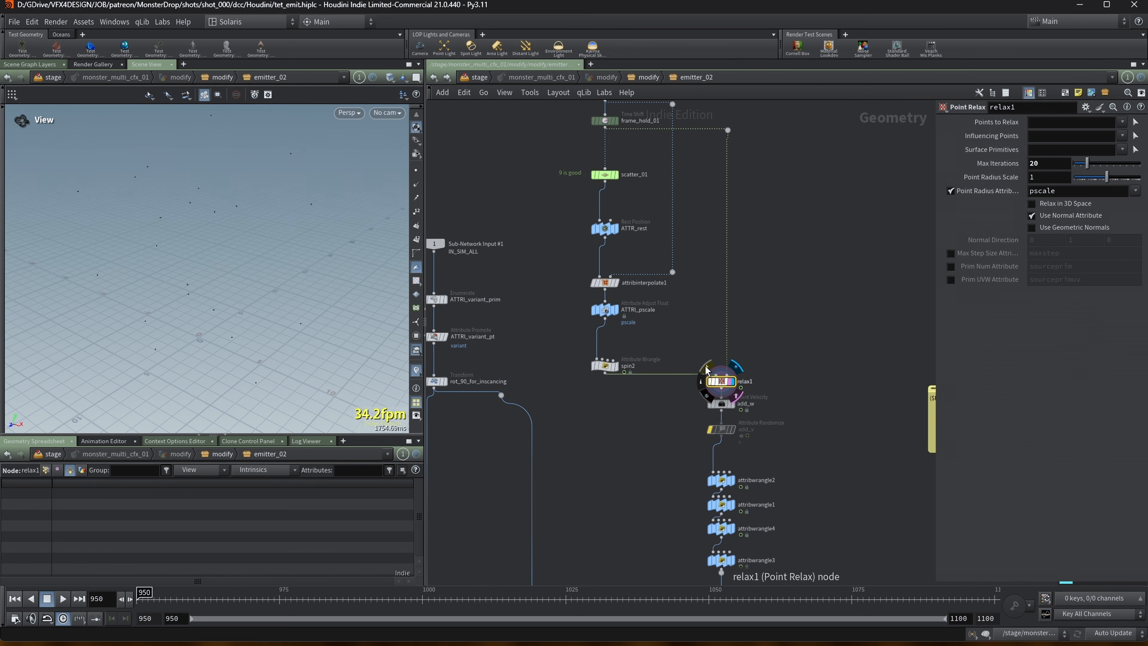
pyautogui.moveTo(813, 419); pyautogui.dragTo(823, 351, button='middle')
pyautogui.moveTo(733, 340)
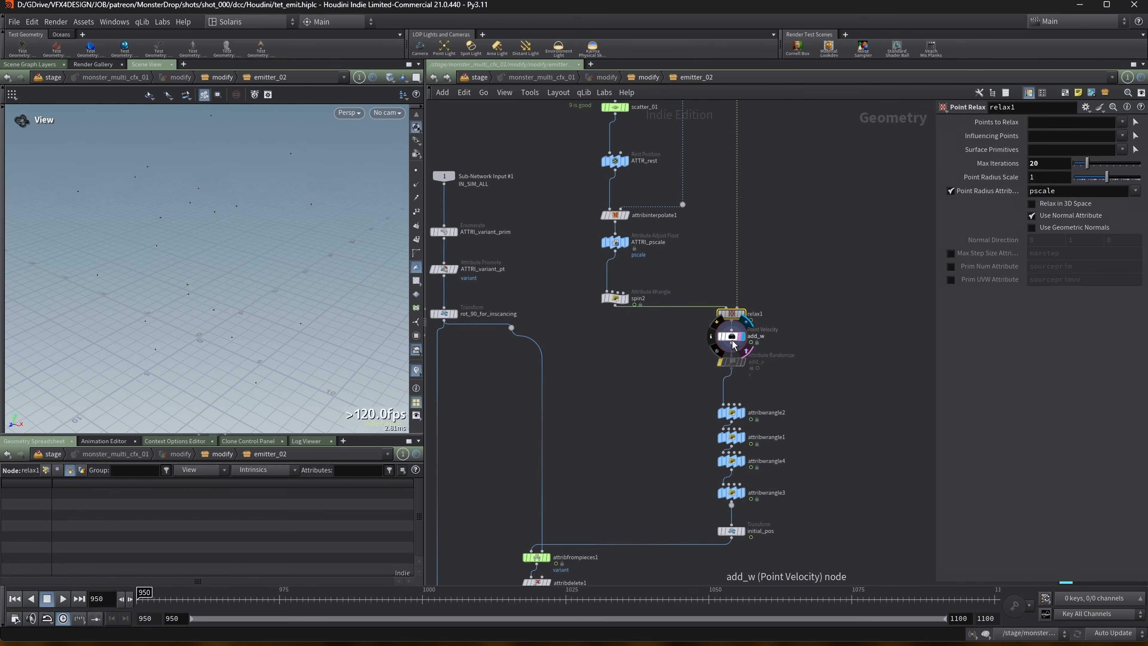
# Step: Display the add_w Point Velocity points and examine the height code in attribwrangle2
pyautogui.click(738, 338)
pyautogui.moveTo(659, 405); pyautogui.dragTo(672, 294, button='middle')
pyautogui.moveTo(672, 283); pyautogui.dragTo(741, 346)
pyautogui.moveTo(326, 274); pyautogui.dragTo(188, 162)
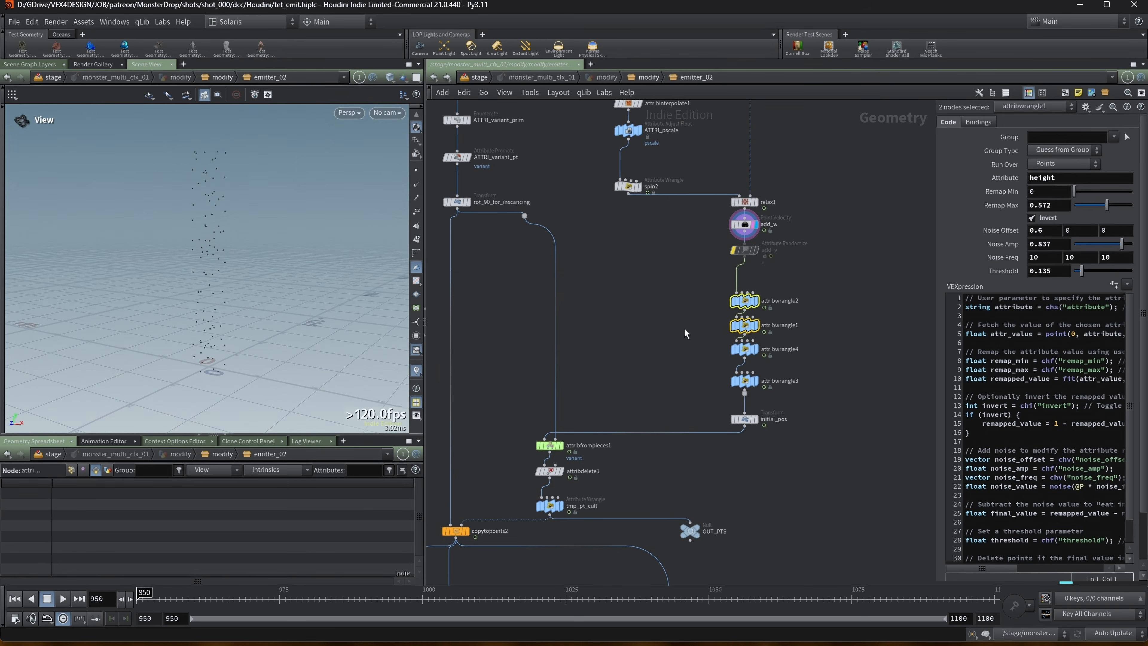
pyautogui.click(763, 324)
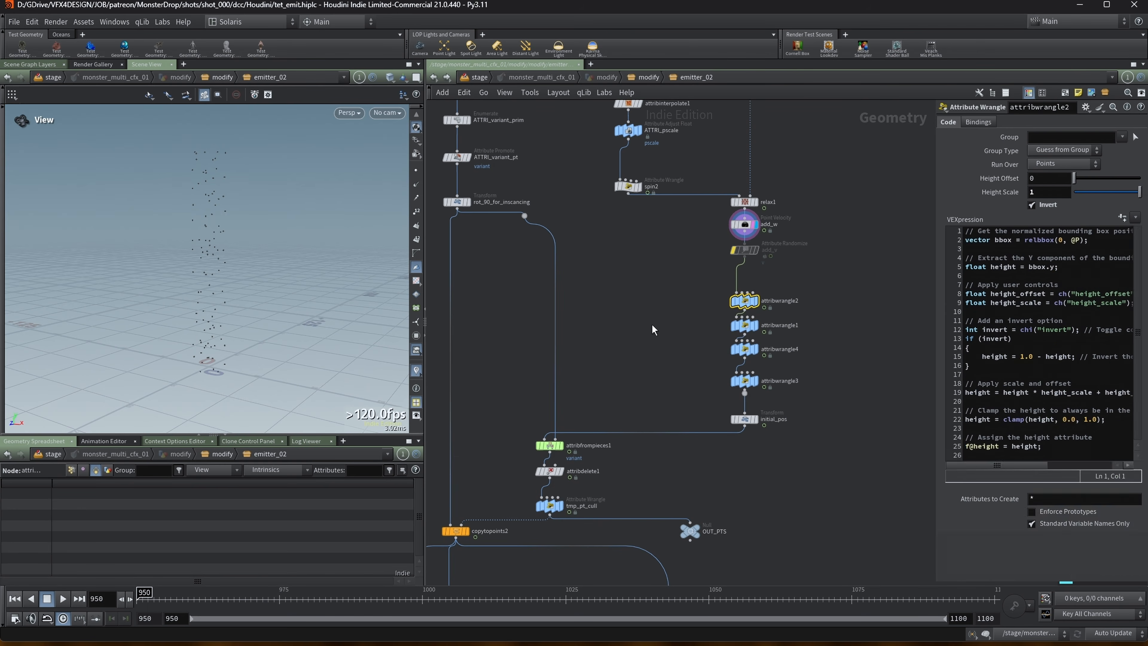
# Step: Display attribwrangle3 and examine its noise-based deletion parameters and the remaining points
pyautogui.click(744, 348)
pyautogui.click(744, 381)
pyautogui.click(756, 381)
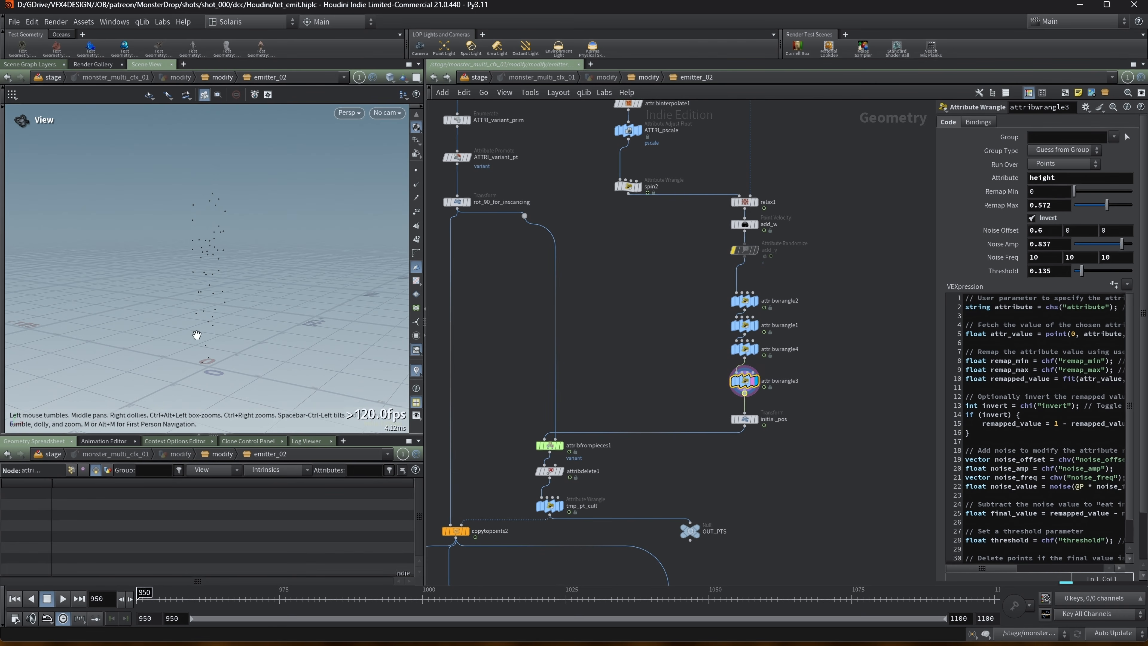
pyautogui.moveTo(213, 189); pyautogui.dragTo(187, 195)
pyautogui.moveTo(816, 402); pyautogui.dragTo(807, 377, button='middle')
pyautogui.moveTo(743, 396)
pyautogui.moveTo(744, 396); pyautogui.dragTo(770, 385, button='middle')
# Step: Display attribfrompieces1 and check how it assigns the variant attribute to the points
pyautogui.click(575, 414)
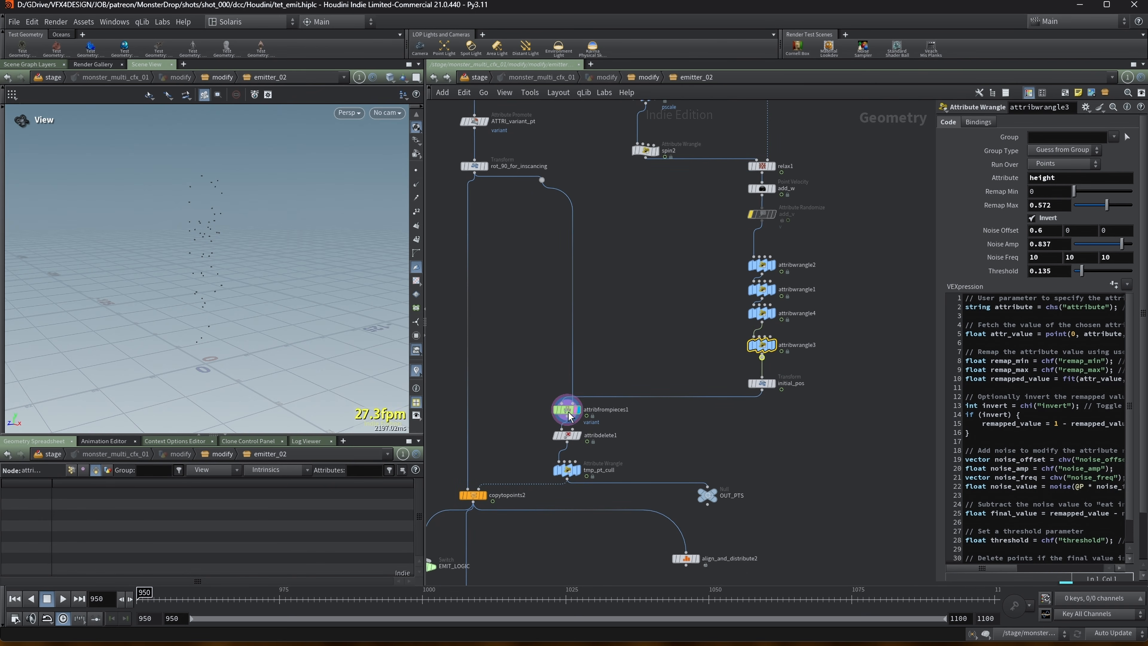
pyautogui.moveTo(651, 214); pyautogui.dragTo(725, 346, button='middle')
pyautogui.scroll(-1, 726, 346)
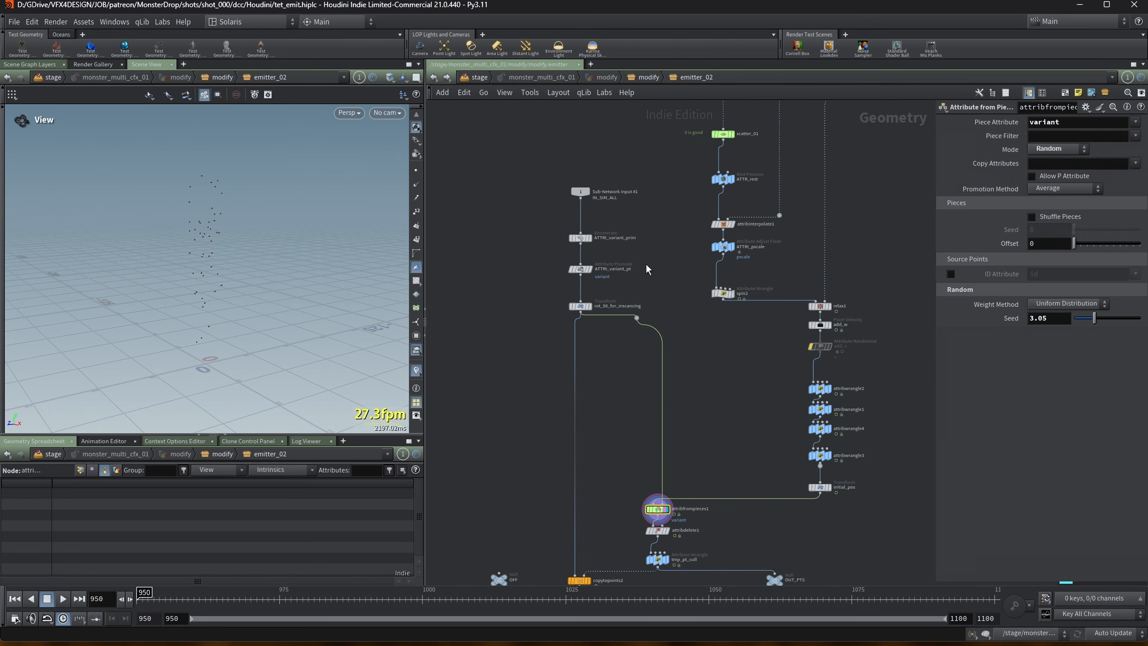
# Step: Display ATTRI_variant_prim and compare the names, variants and vellum types of its primitives, widening the spreadsheet's name column
pyautogui.scroll(3, 573, 199)
pyautogui.click(588, 268)
pyautogui.moveTo(680, 228); pyautogui.dragTo(639, 207, button='middle')
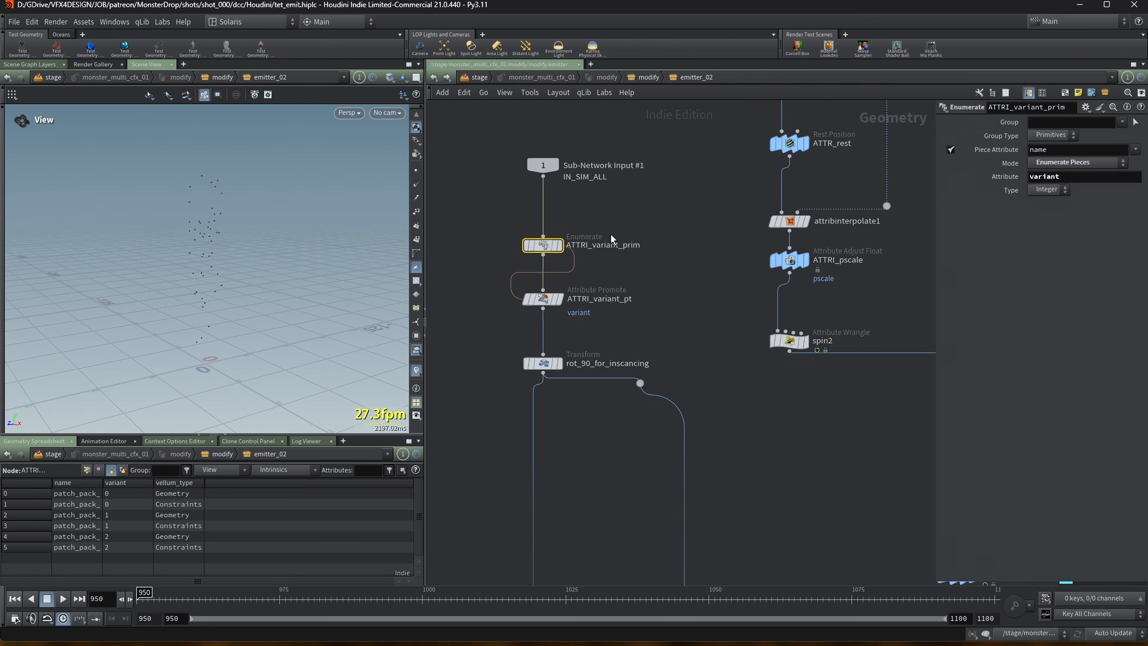
pyautogui.click(555, 250)
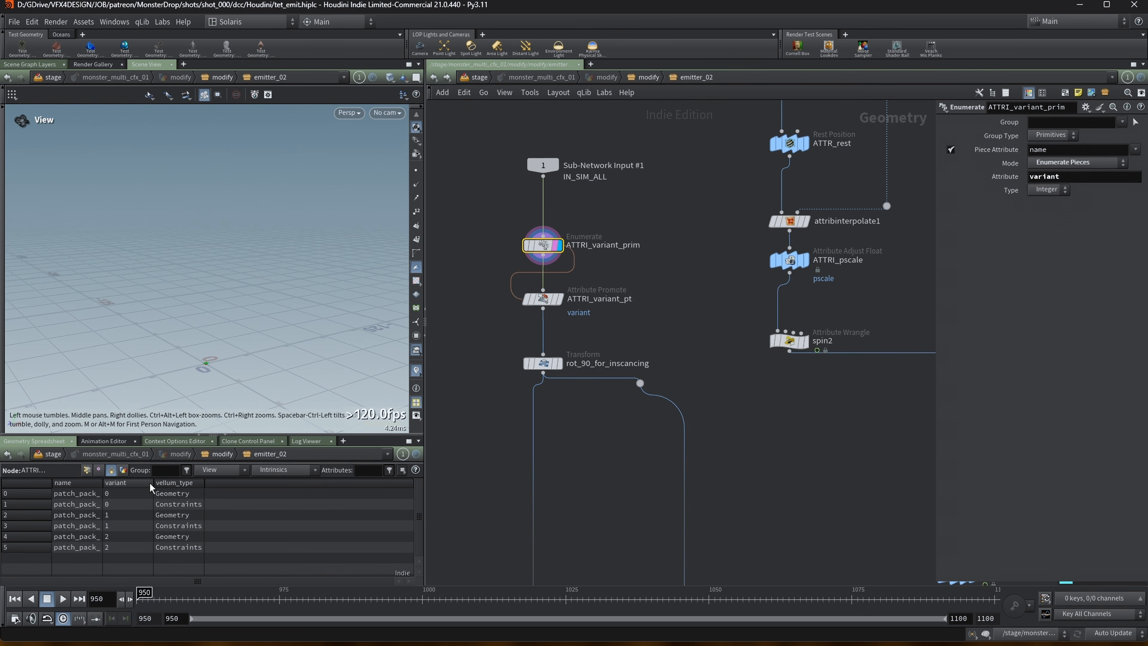
pyautogui.moveTo(153, 482); pyautogui.dragTo(117, 484)
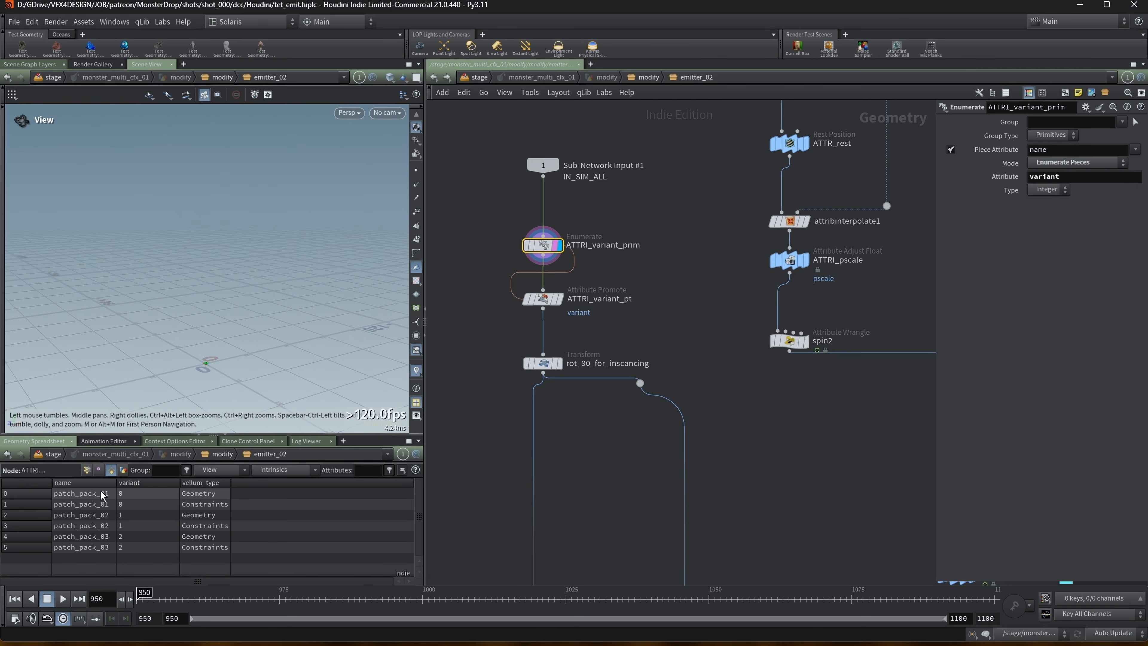
pyautogui.click(200, 494)
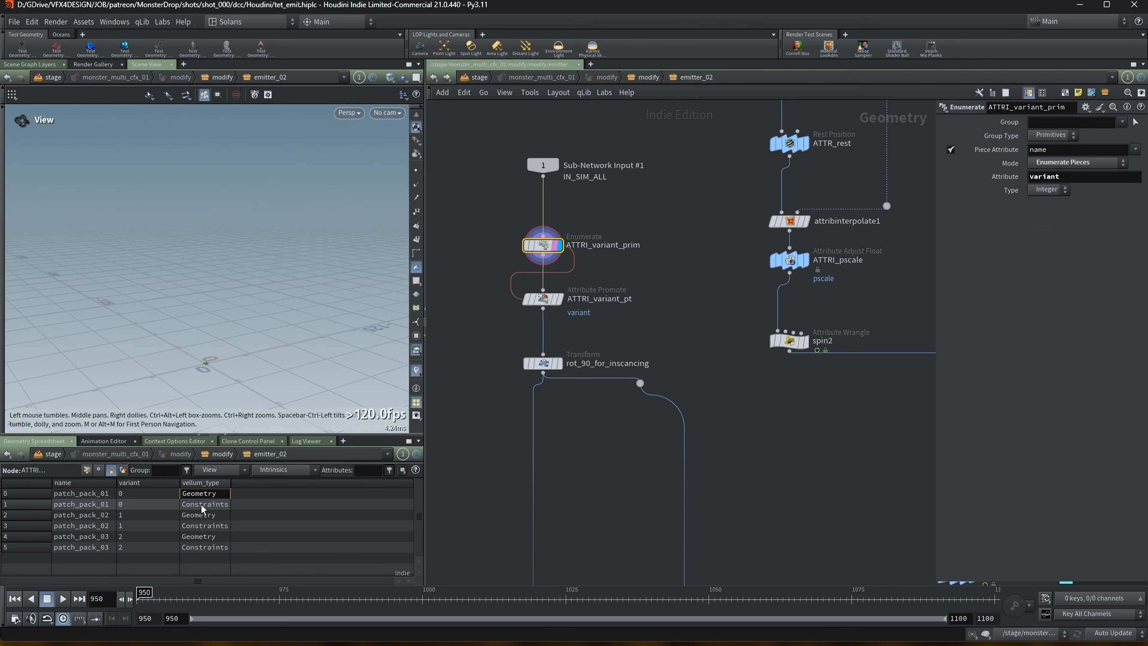
pyautogui.keyDown('shift'); pyautogui.click(201, 505); pyautogui.keyUp('shift')
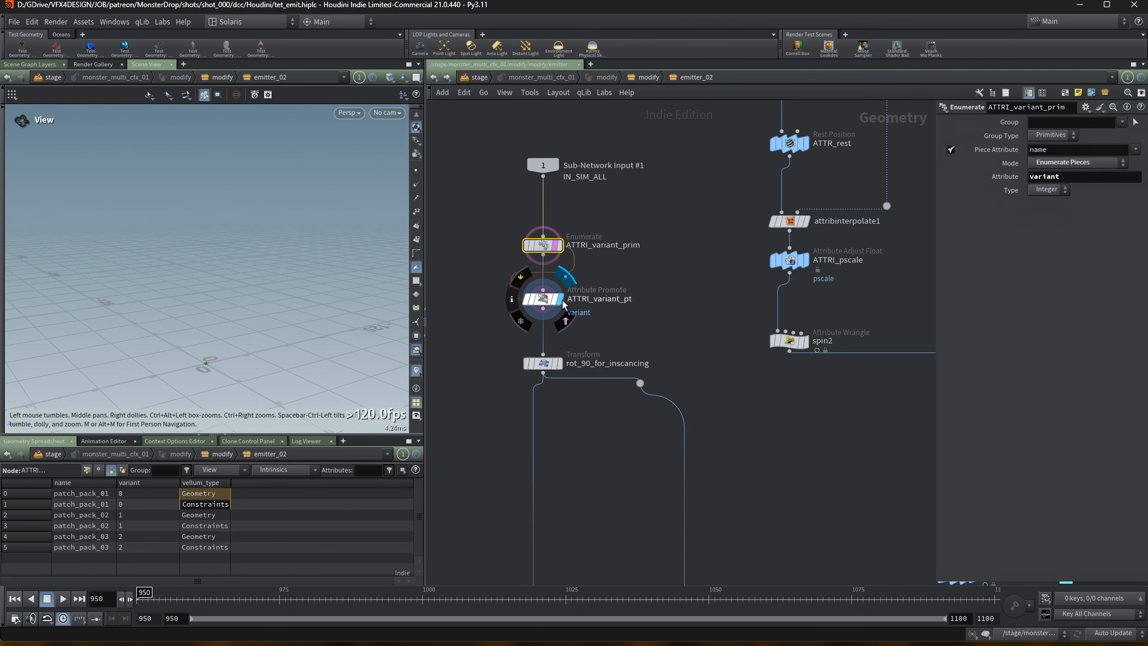
# Step: Display ATTRI_variant_pt and the 90-degree Transform below it, checking the parameters of both
pyautogui.click(547, 303)
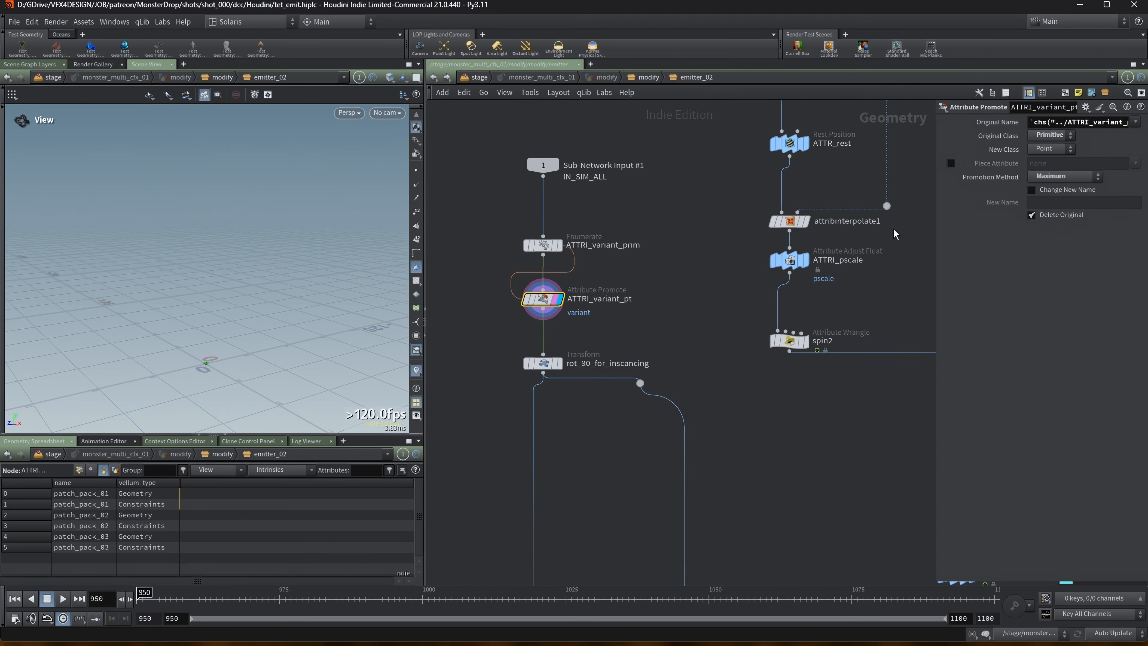
pyautogui.click(555, 366)
pyautogui.moveTo(690, 330); pyautogui.dragTo(671, 323, button='middle')
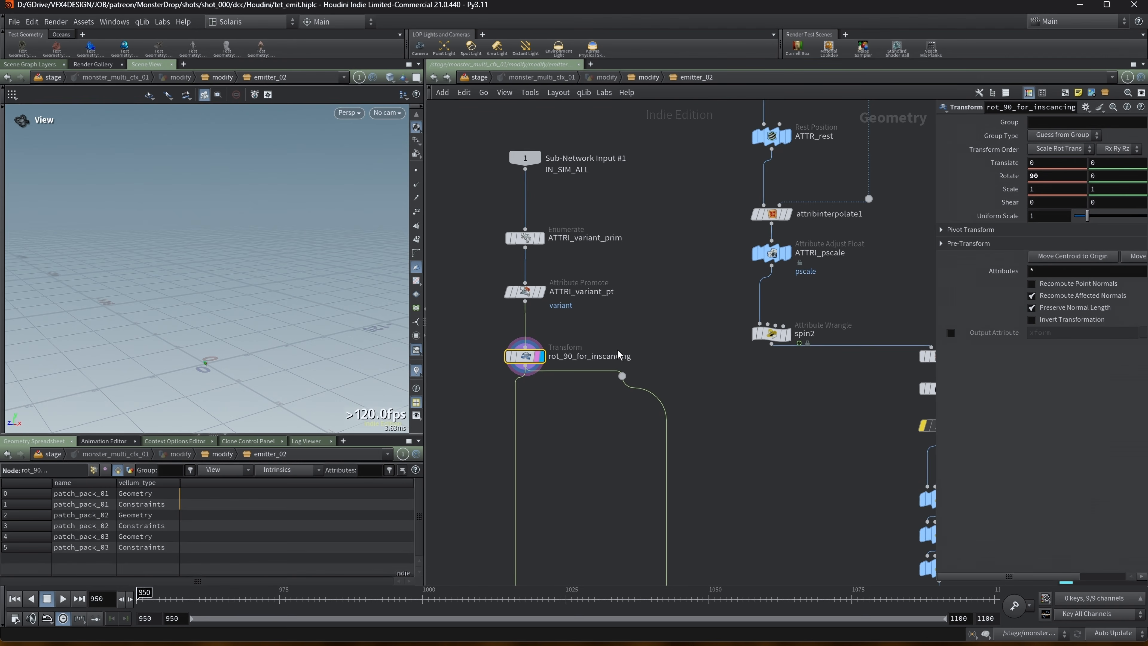
# Step: Correct the spelling of the 90-degree Transform node's name to rot_90_for_instancing
pyautogui.doubleClick(603, 359)
pyautogui.moveTo(601, 357); pyautogui.dragTo(675, 361)
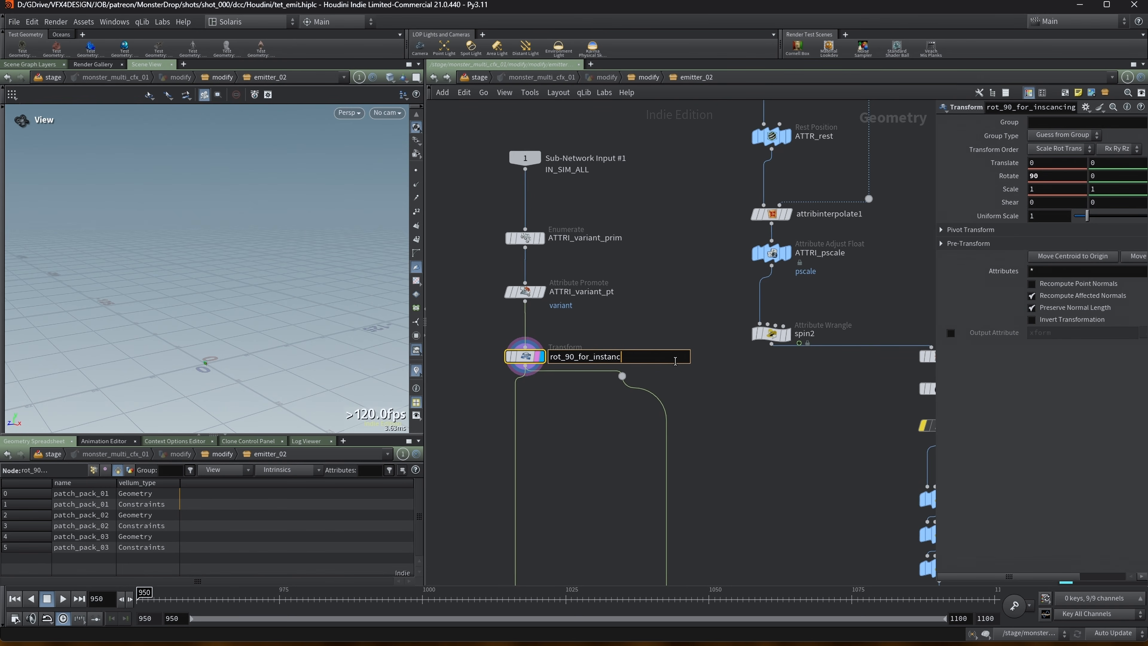
pyautogui.click(669, 344)
# Step: Display the attribdelete1 node below attribfrompieces1 and check which point attributes it removes
pyautogui.moveTo(722, 464); pyautogui.dragTo(640, 271, button='middle')
pyautogui.scroll(-2, 636, 276)
pyautogui.moveTo(658, 396); pyautogui.dragTo(655, 293, button='middle')
pyautogui.scroll(1, 653, 296)
pyautogui.moveTo(571, 405); pyautogui.dragTo(627, 352, button='middle')
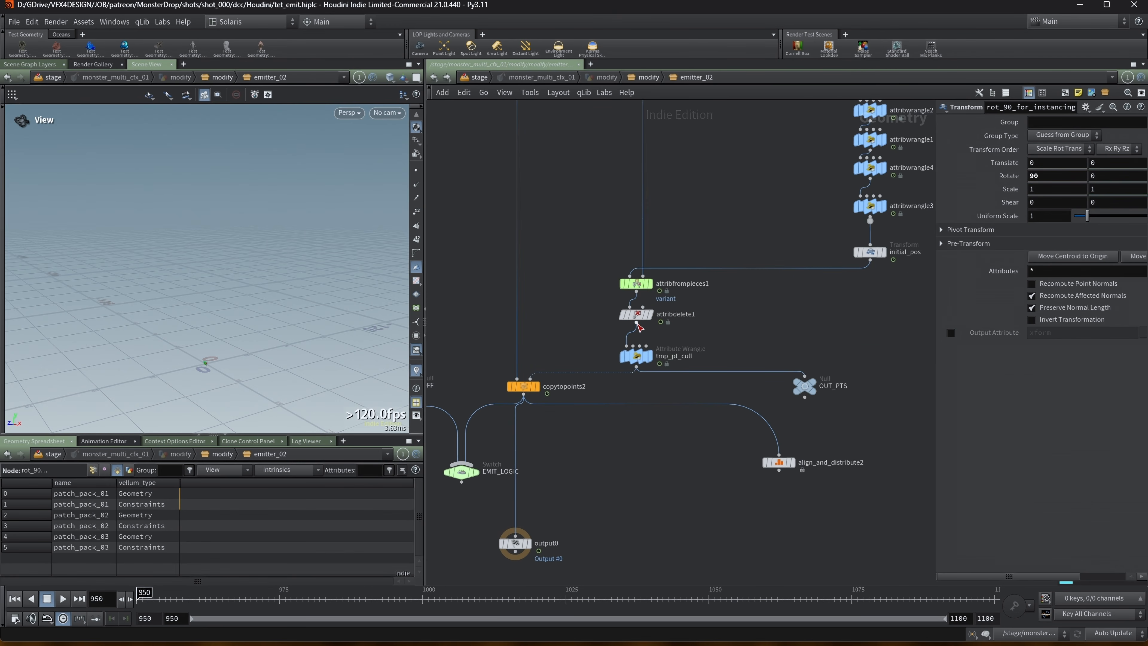
pyautogui.click(636, 314)
pyautogui.moveTo(720, 322); pyautogui.dragTo(714, 324, button='middle')
pyautogui.click(646, 318)
# Step: Display the tmp_pt_cull wrangle, inspect its seed and percent code, and toggle its bypass to compare the points
pyautogui.click(645, 360)
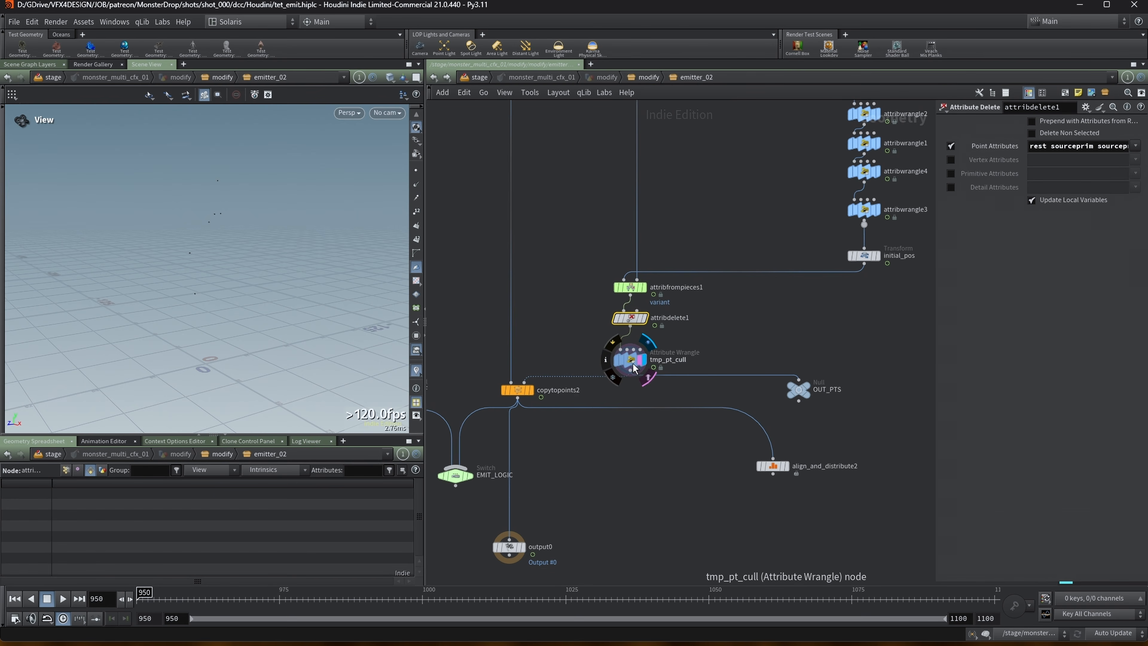
pyautogui.click(631, 363)
pyautogui.click(615, 345)
pyautogui.click(616, 344)
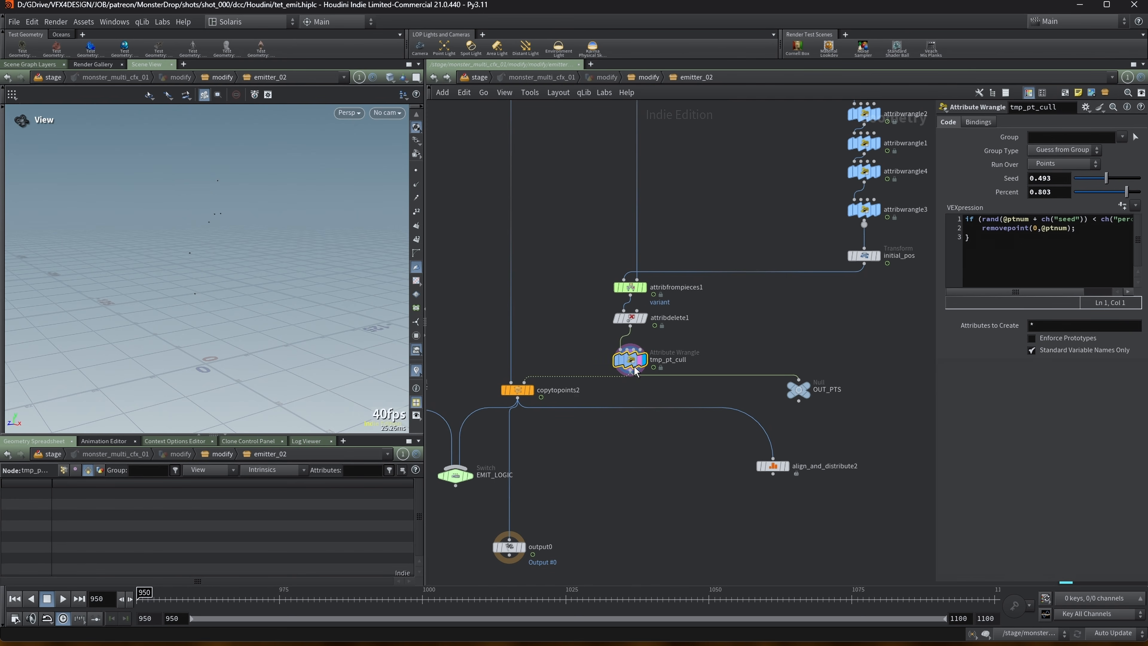
# Step: Display copytopoints2 and examine its piece attribute setup and downstream connections
pyautogui.click(530, 392)
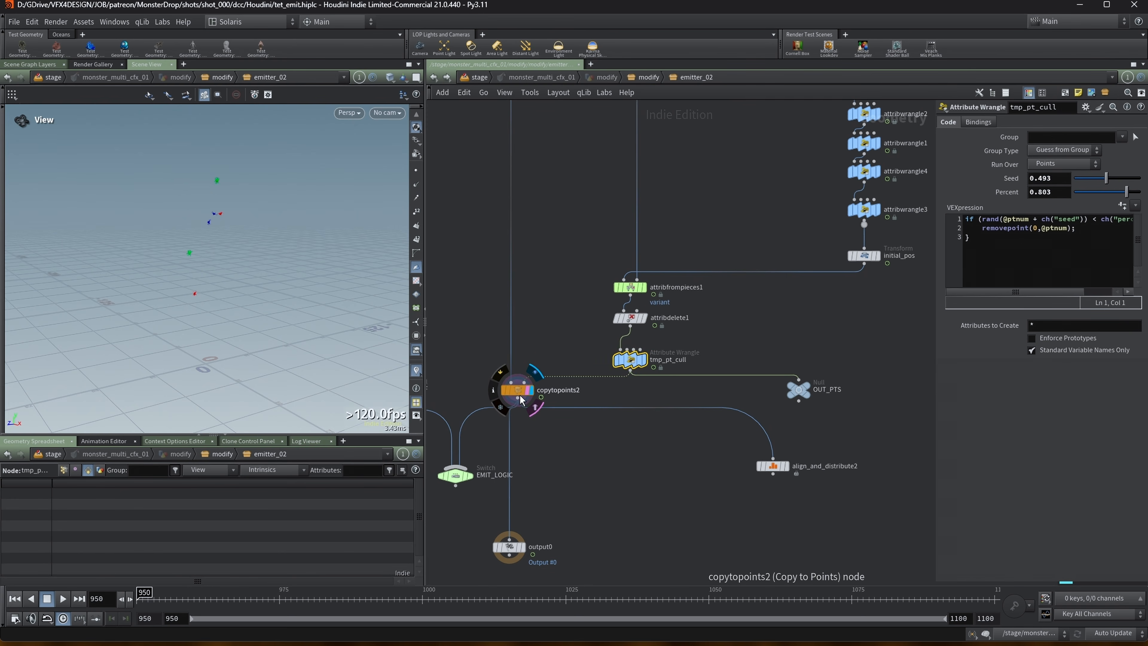
pyautogui.click(517, 391)
pyautogui.moveTo(465, 357); pyautogui.dragTo(555, 342, button='middle')
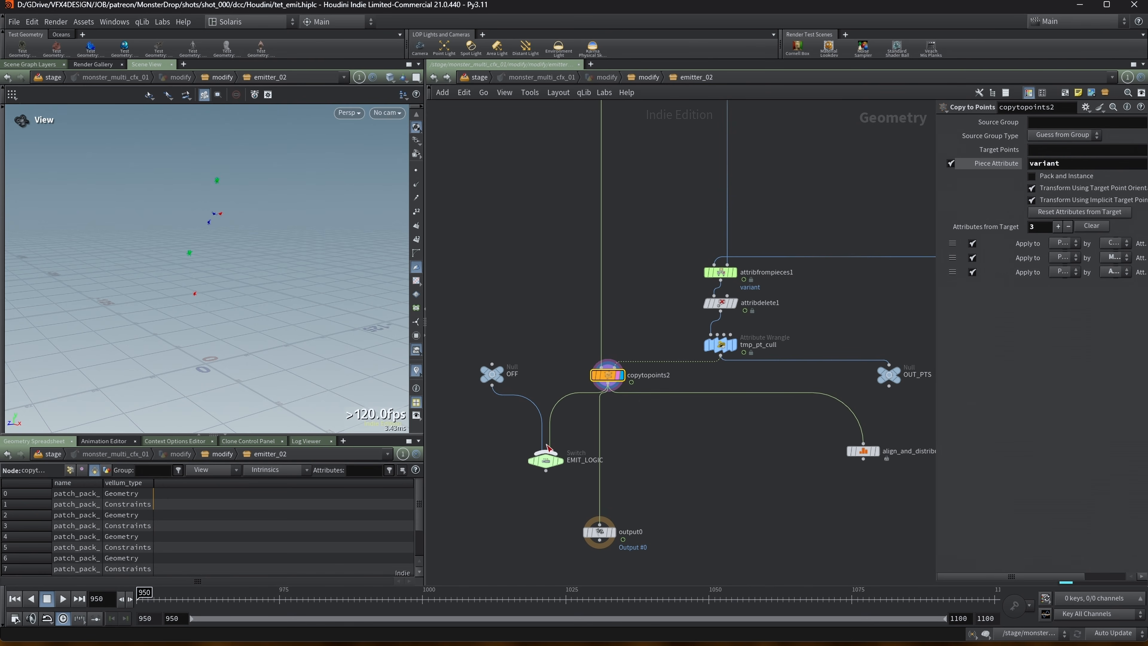
# Step: Examine the copied monster variants up close in the viewport with the wireframe display toggled
pyautogui.moveTo(212, 210); pyautogui.dragTo(274, 204, button='right')
pyautogui.moveTo(274, 204); pyautogui.dragTo(184, 224, button='middle')
pyautogui.hotkey('shift', 'w')
pyautogui.moveTo(185, 225); pyautogui.dragTo(22, 252, button='right')
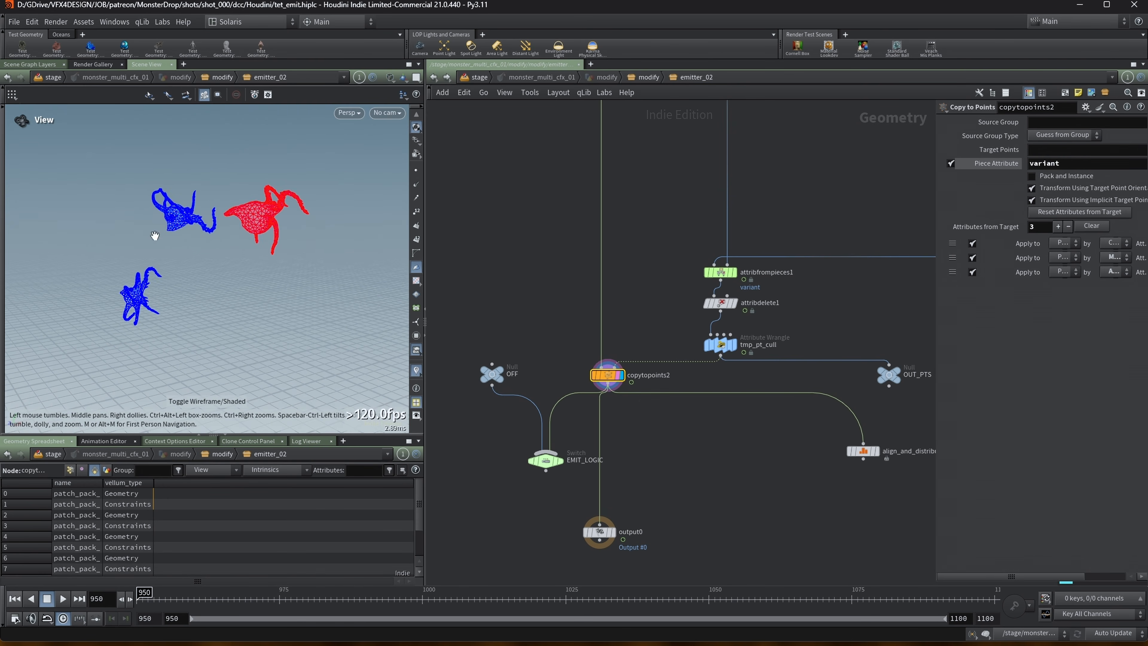
pyautogui.moveTo(270, 255); pyautogui.dragTo(253, 256, button='right')
pyautogui.moveTo(266, 256); pyautogui.dragTo(257, 250)
pyautogui.moveTo(229, 225); pyautogui.dragTo(222, 212, button='middle')
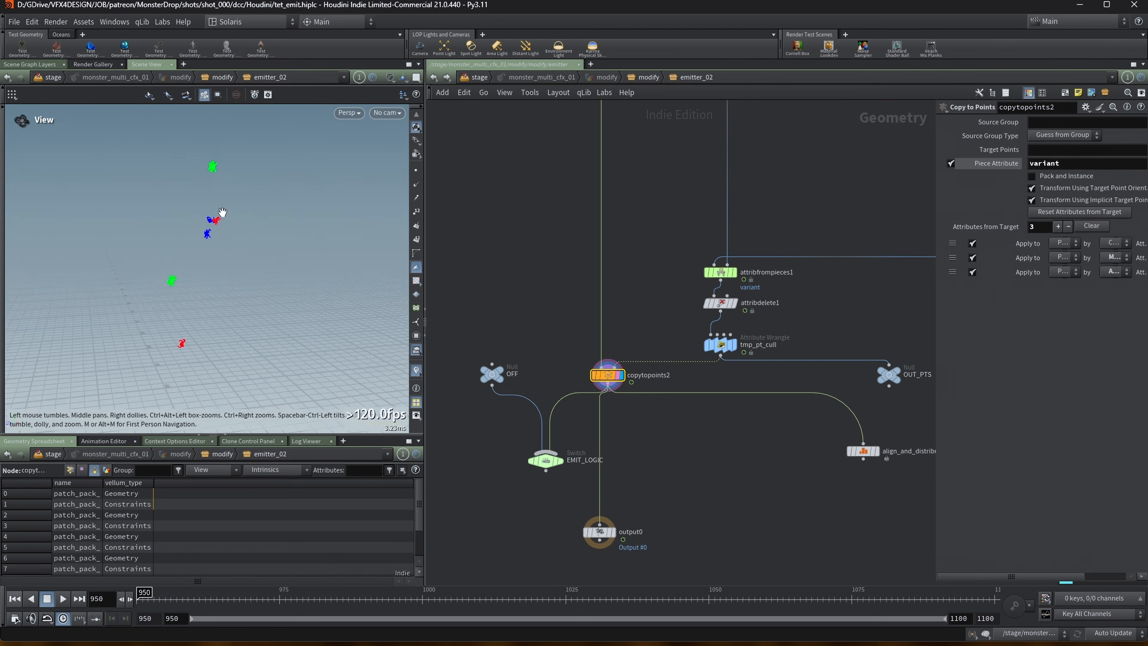
# Step: Check align_and_distribute2, display the output0 node, and return from emitter_02 to the parent network
pyautogui.scroll(-1, 222, 212)
pyautogui.moveTo(707, 489); pyautogui.dragTo(635, 456, button='middle')
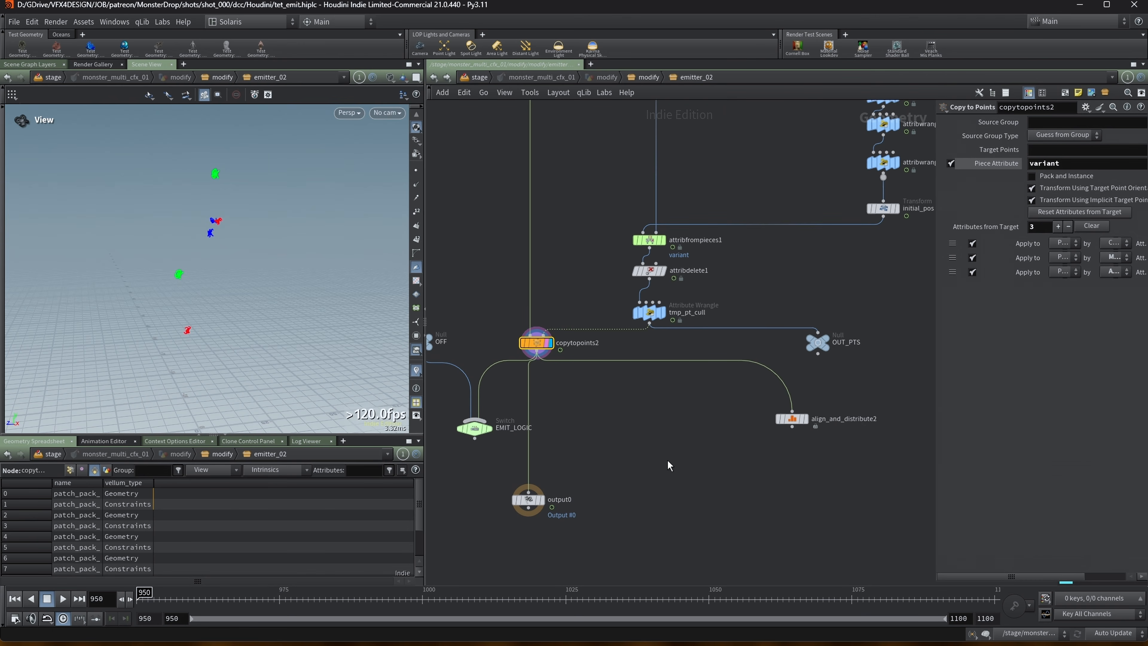
pyautogui.click(791, 419)
pyautogui.moveTo(694, 487); pyautogui.dragTo(598, 473, button='middle')
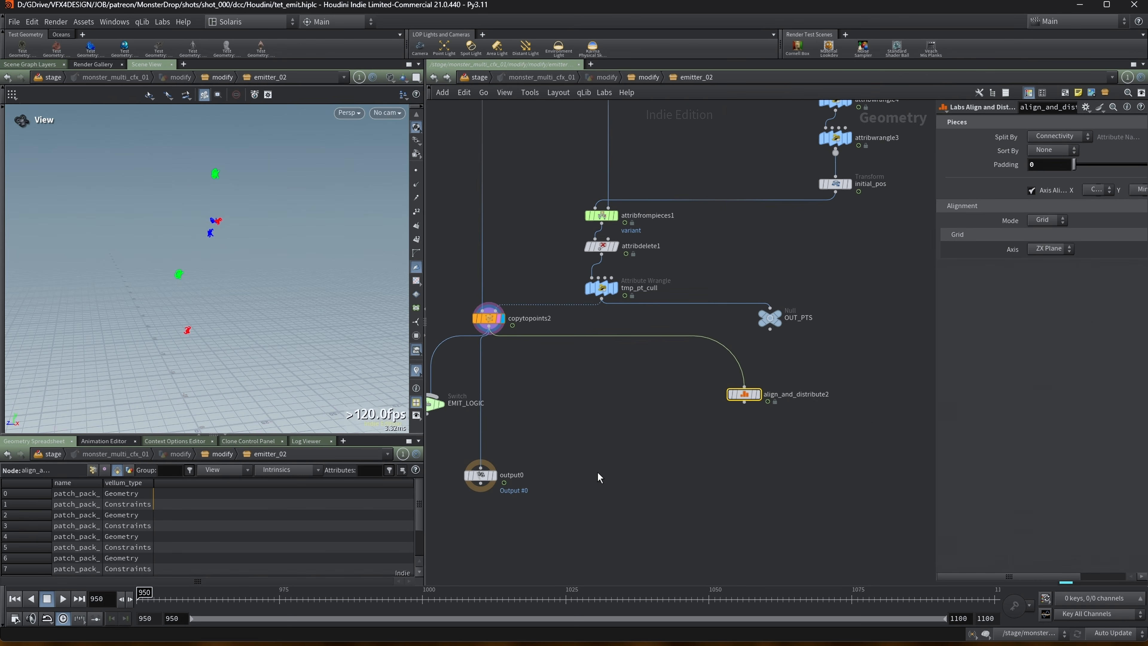
pyautogui.click(493, 476)
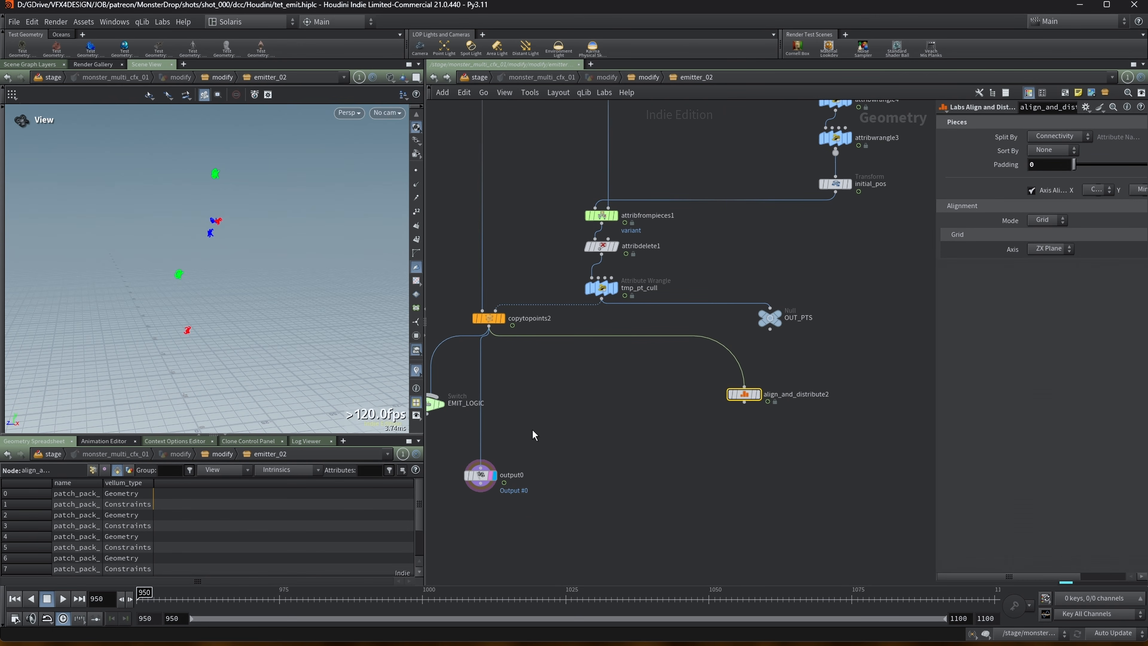
pyautogui.moveTo(532, 430); pyautogui.dragTo(551, 427, button='middle')
pyautogui.press('u')
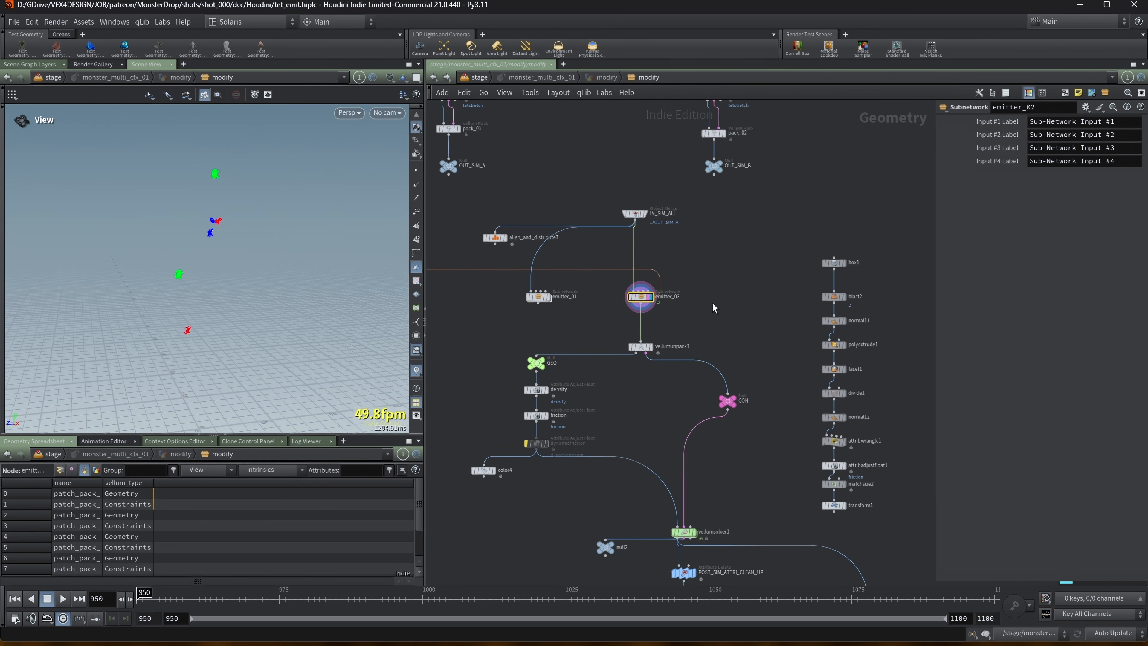
# Step: Examine the transfer attributes on vellumunpack1, and display its GEO and CON outputs in turn
pyautogui.click(641, 348)
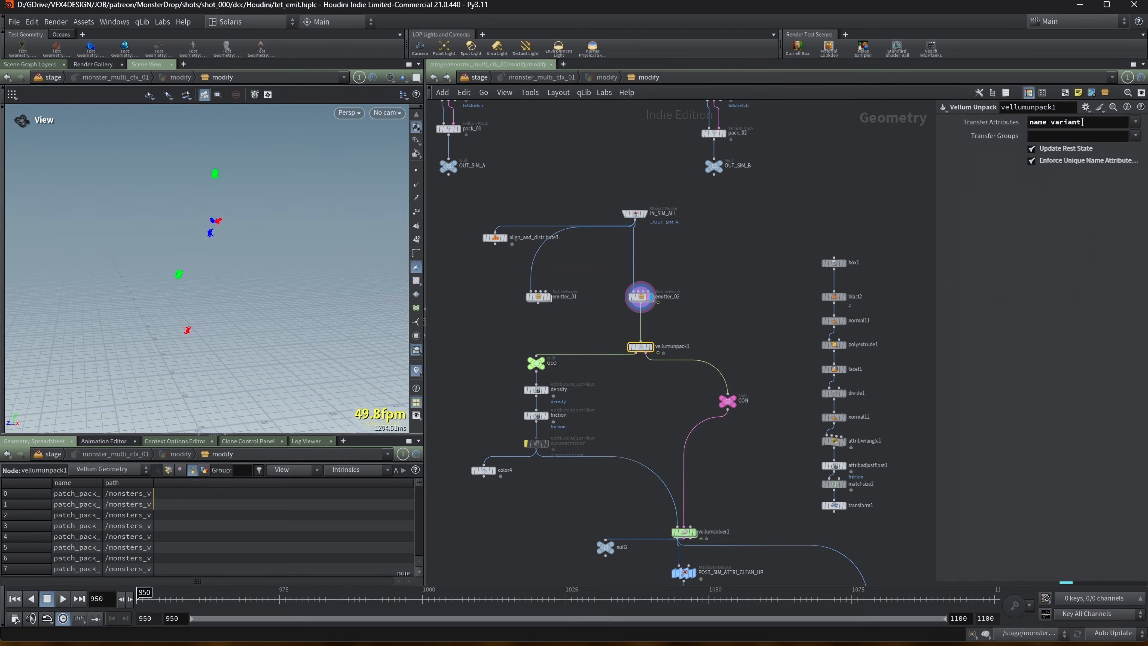
pyautogui.moveTo(1082, 122); pyautogui.dragTo(1019, 123)
pyautogui.scroll(2, 545, 368)
pyautogui.click(549, 348)
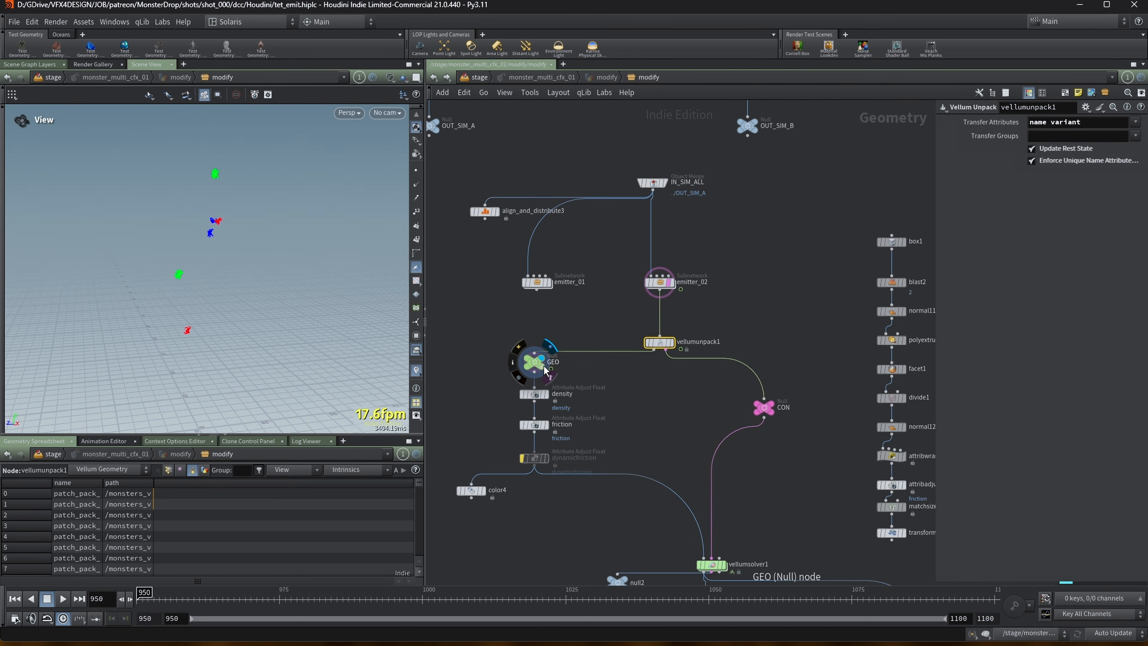
pyautogui.click(534, 362)
pyautogui.scroll(2, 181, 237)
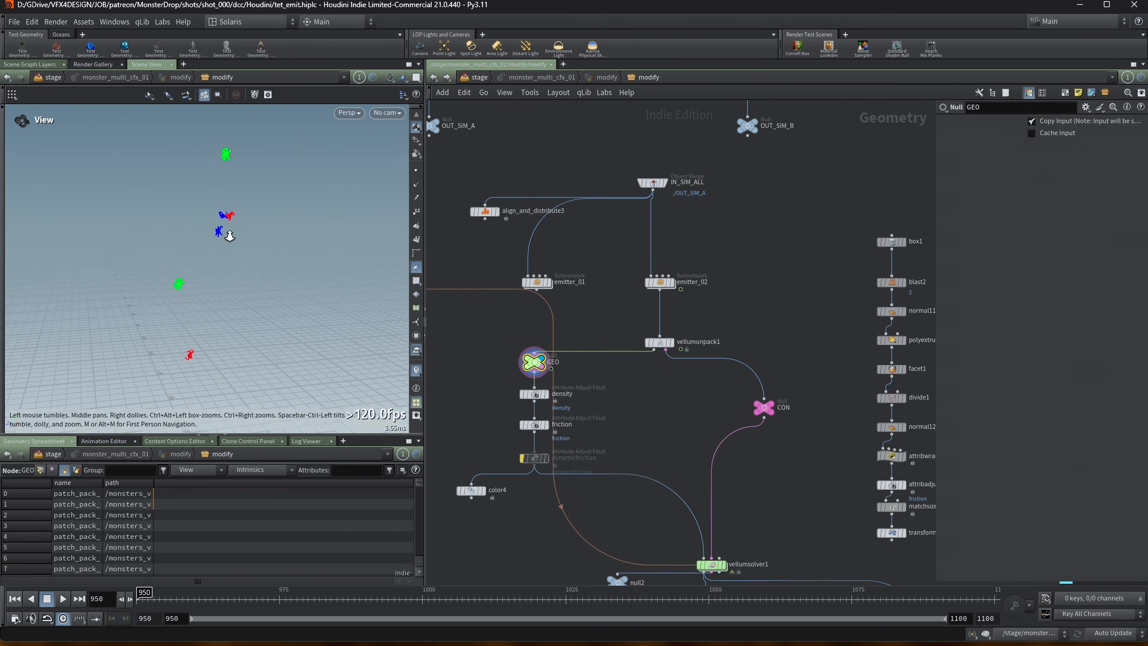
pyautogui.click(773, 405)
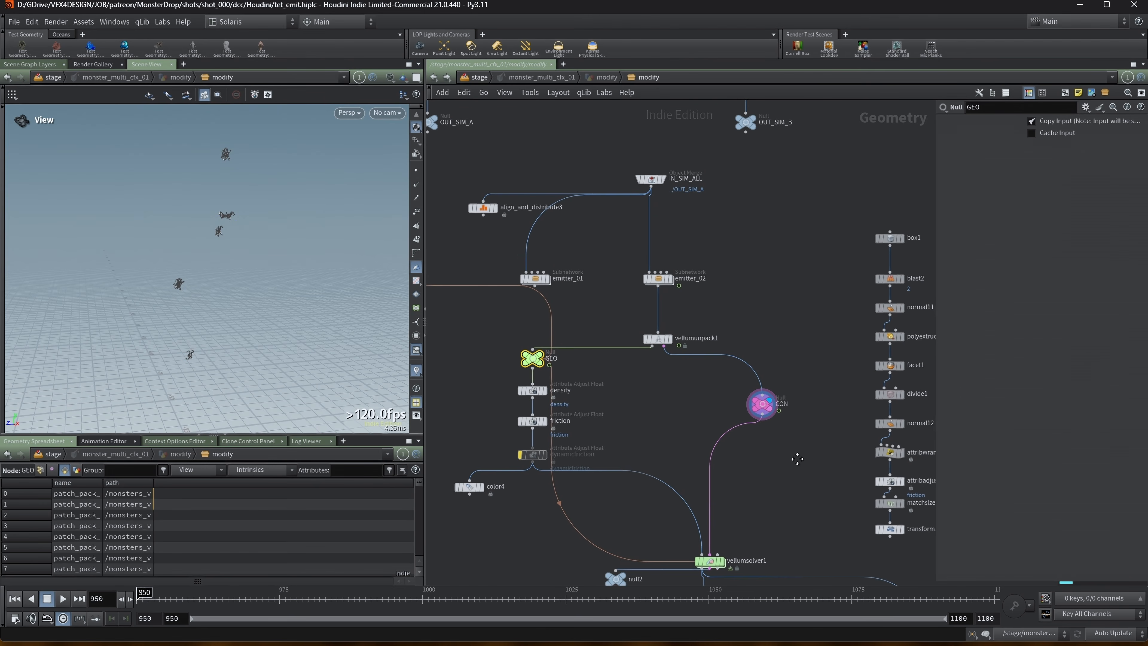
pyautogui.moveTo(799, 464); pyautogui.dragTo(762, 377, button='middle')
# Step: Widen the parameter pane, examine how the density node remaps the variant attribute, and display density and friction in turn
pyautogui.click(498, 309)
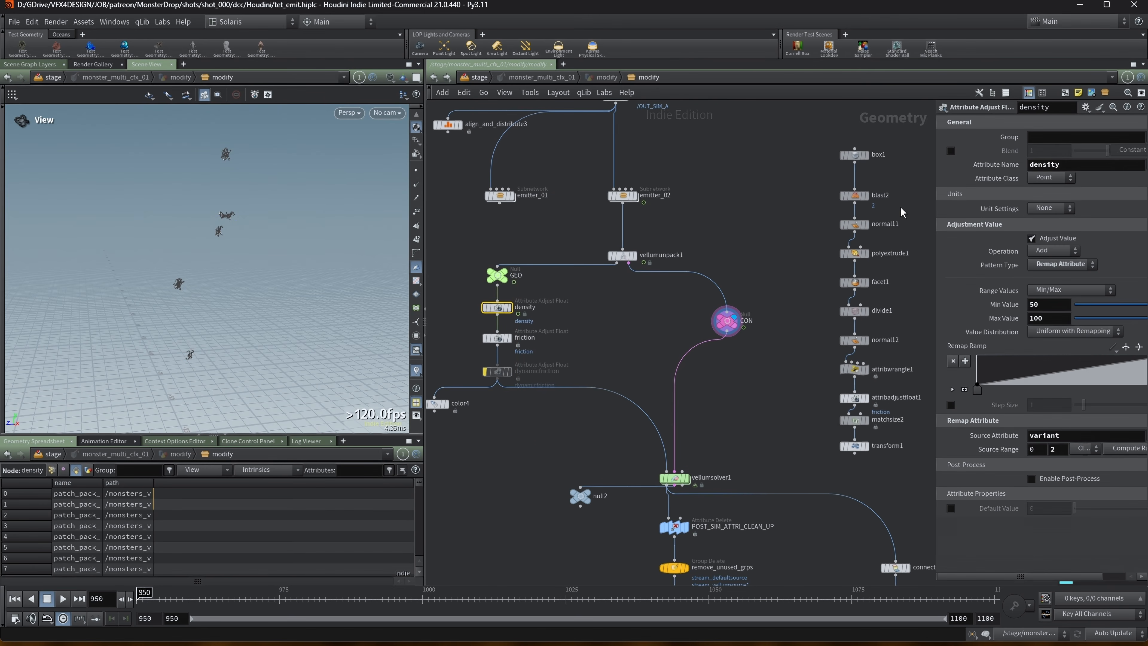
pyautogui.moveTo(932, 194); pyautogui.dragTo(814, 193)
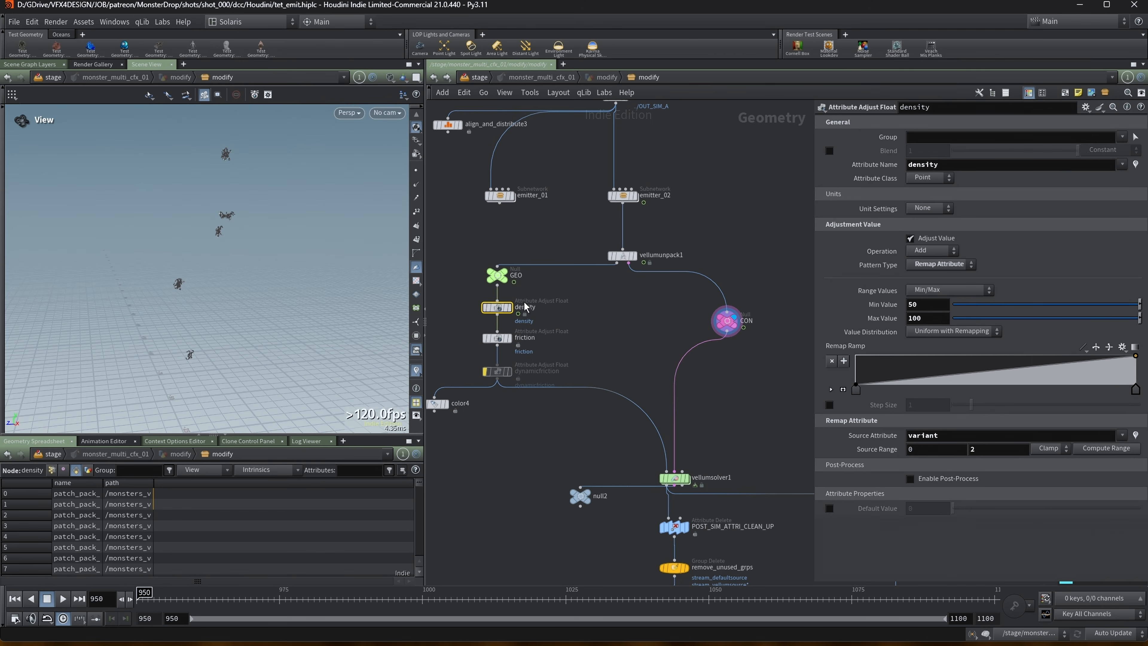
pyautogui.click(509, 307)
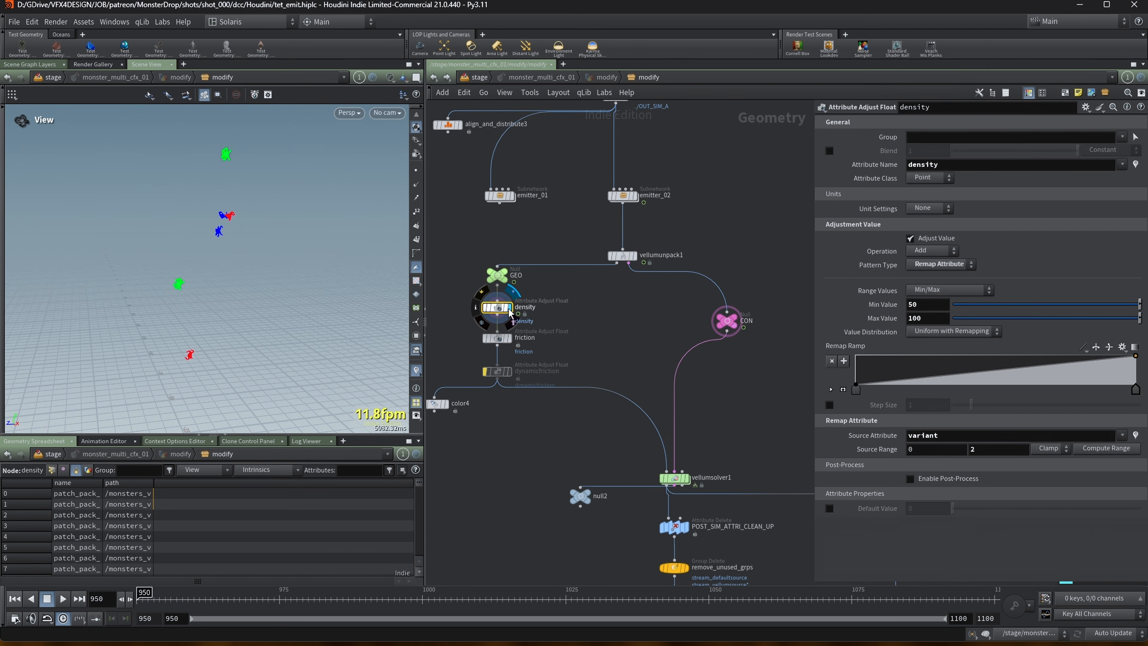
pyautogui.click(510, 339)
# Step: Set vellumsolver1 to 4 substeps and 100 constraint iterations
pyautogui.moveTo(736, 432); pyautogui.dragTo(662, 351, button='middle')
pyautogui.click(608, 400)
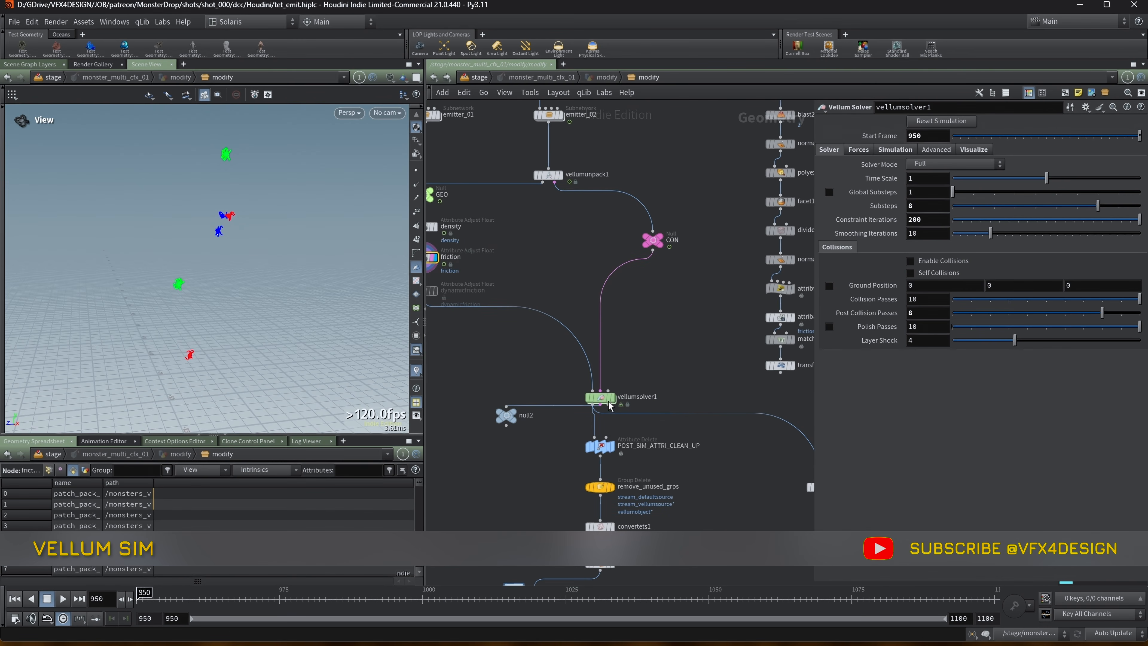
pyautogui.moveTo(918, 206); pyautogui.dragTo(882, 220)
pyautogui.write('4100')
pyautogui.press('Return')
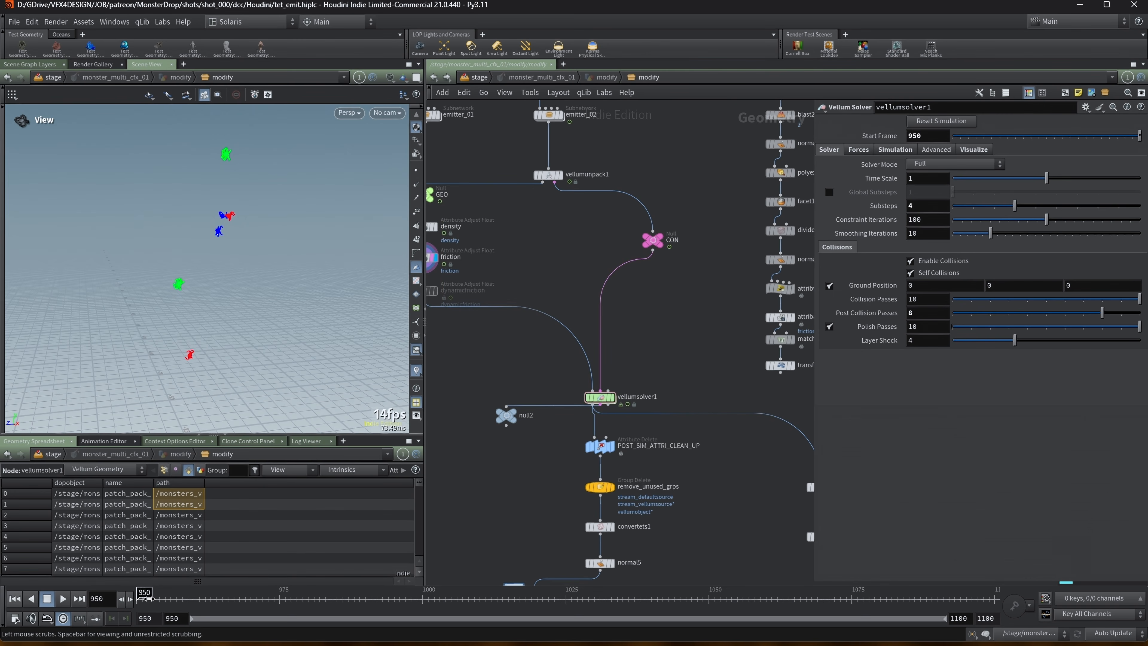
# Step: Compare the solver's start frame with the frame range and FPS in the global animation options
pyautogui.doubleClick(926, 135)
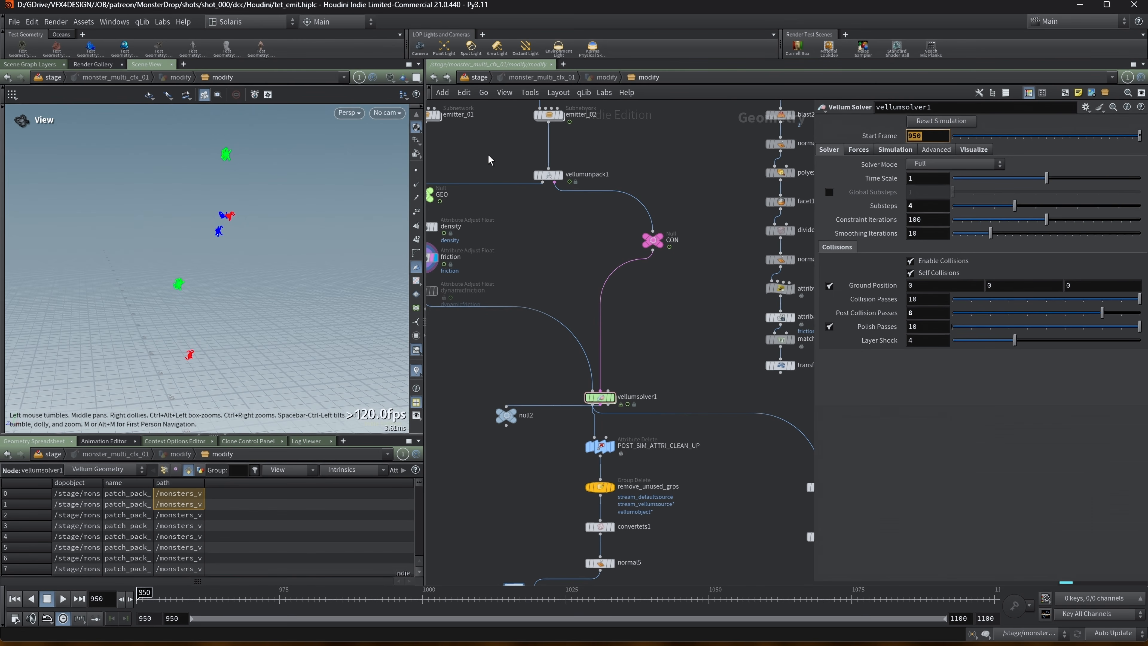
pyautogui.moveTo(488, 155); pyautogui.dragTo(496, 166, button='middle')
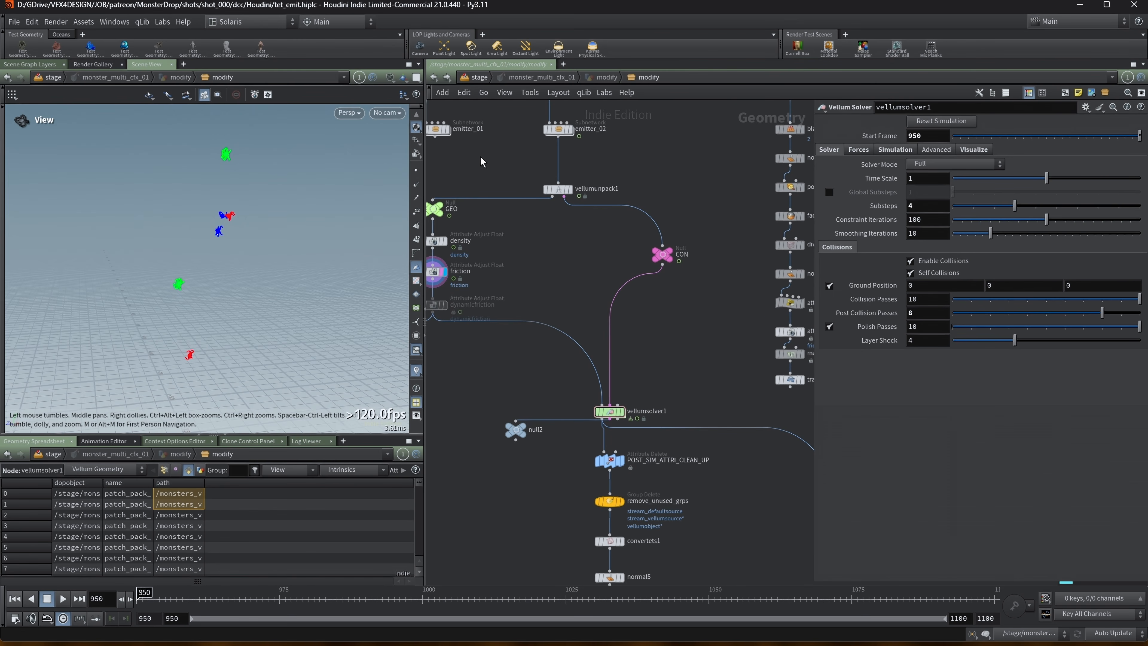
pyautogui.click(15, 618)
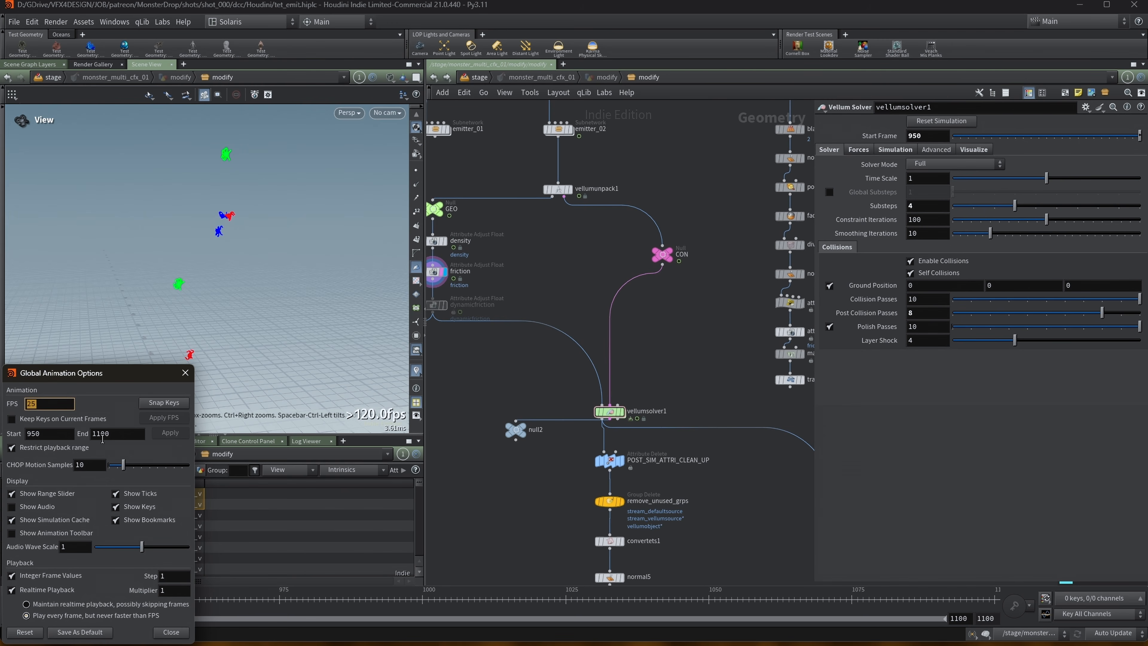
pyautogui.click(185, 372)
# Step: Go up to the stage network and check the start time, end time and frame rate on set_frame_range_01
pyautogui.press('u')
pyautogui.press('u')
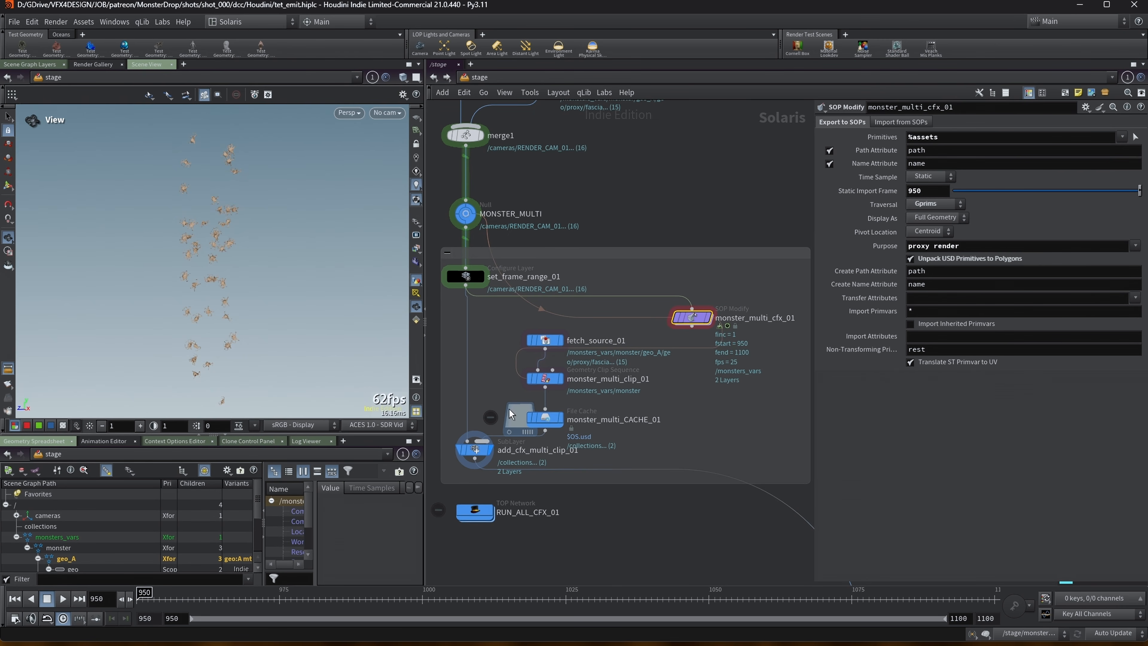
pyautogui.scroll(-2, 568, 183)
pyautogui.moveTo(655, 184); pyautogui.dragTo(680, 234, button='middle')
pyautogui.click(511, 315)
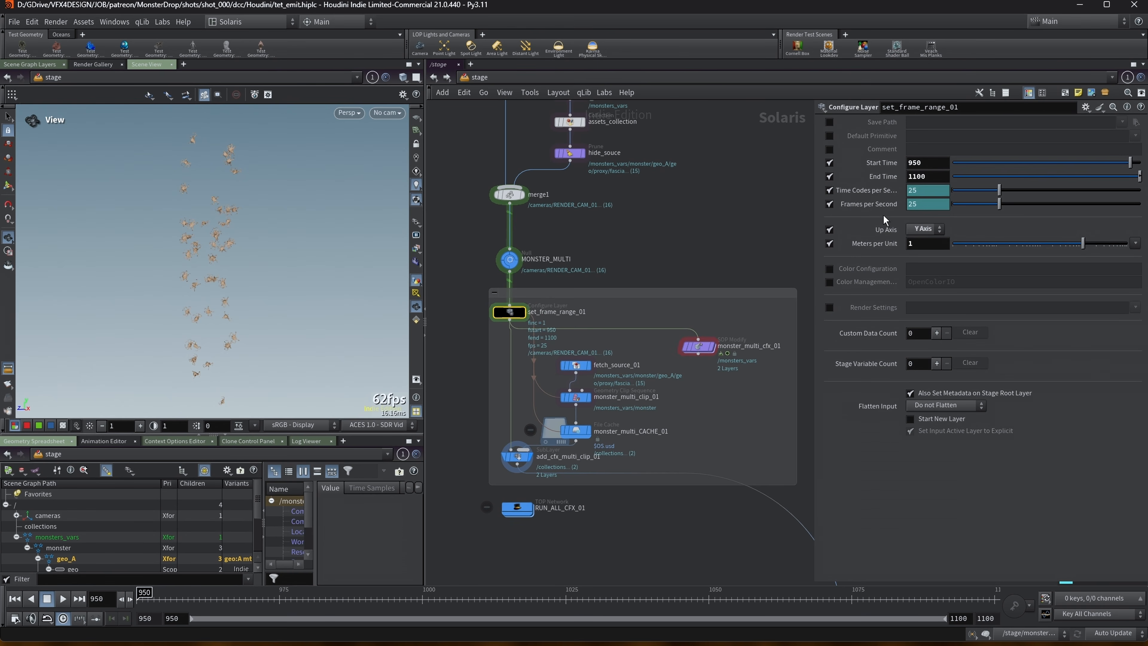
# Step: Return into monster_multi_cfx_01, display vellumsolver1, open its forces network, and move vellumsource1 and SOURCE clear of the force chain
pyautogui.doubleClick(699, 351)
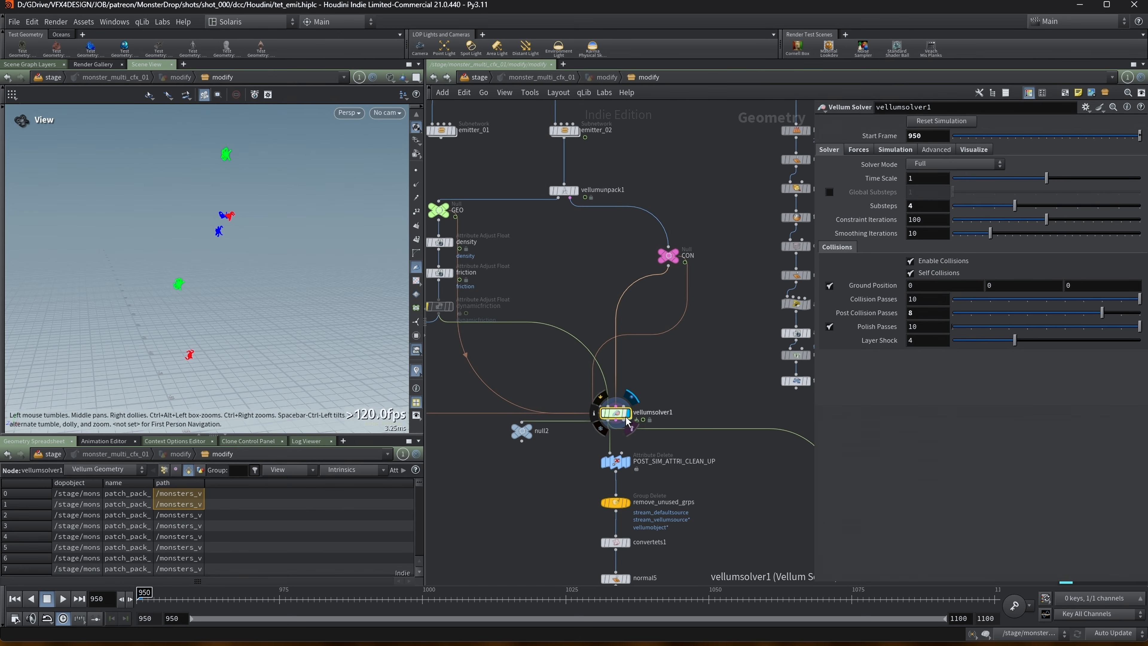
pyautogui.moveTo(626, 415); pyautogui.dragTo(595, 363, button='middle')
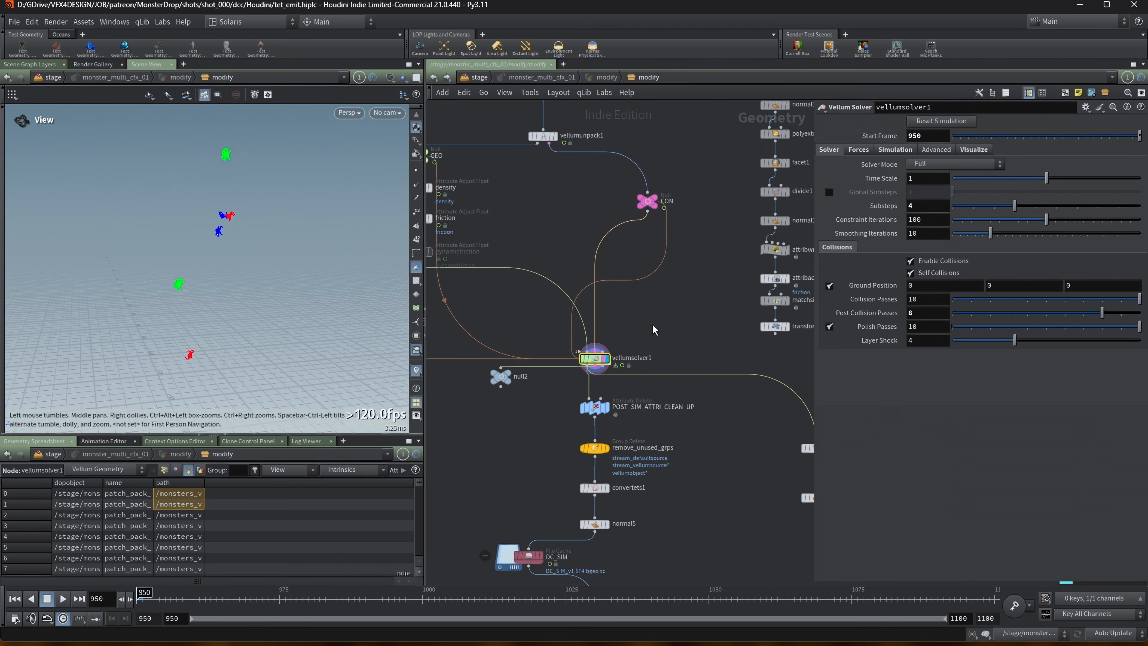
pyautogui.doubleClick(595, 359)
pyautogui.moveTo(631, 301); pyautogui.dragTo(670, 278)
pyautogui.moveTo(609, 361); pyautogui.dragTo(670, 338)
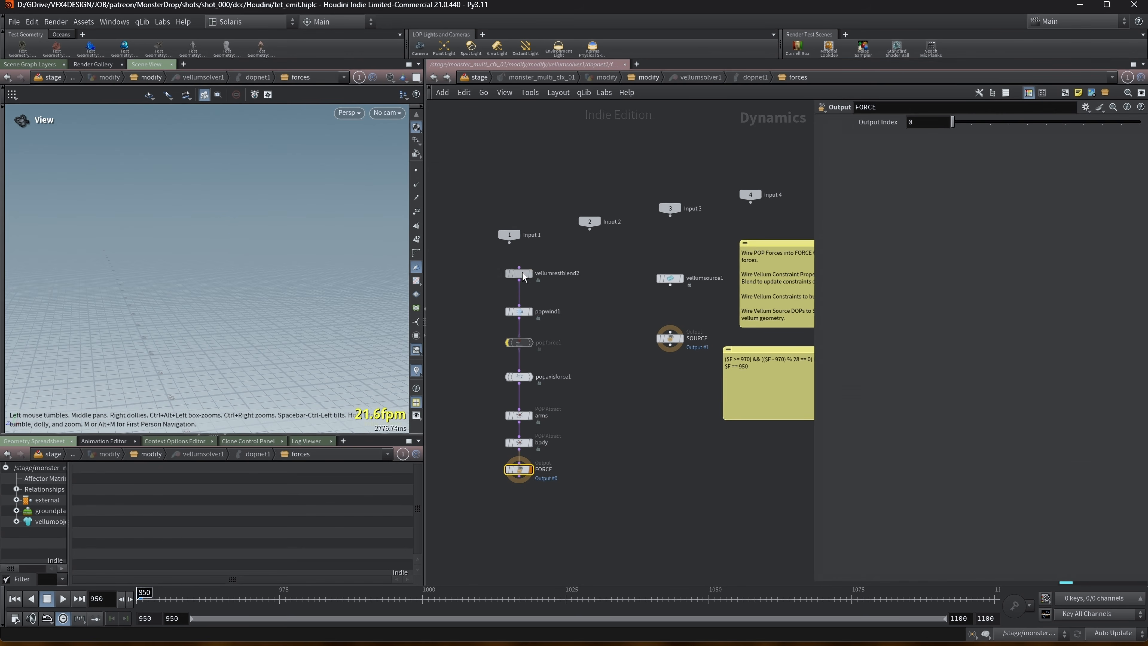
# Step: Inspect the settings of vellumrestblend2, popwind1 and popaxisforce1 in the force chain
pyautogui.click(522, 272)
pyautogui.click(533, 314)
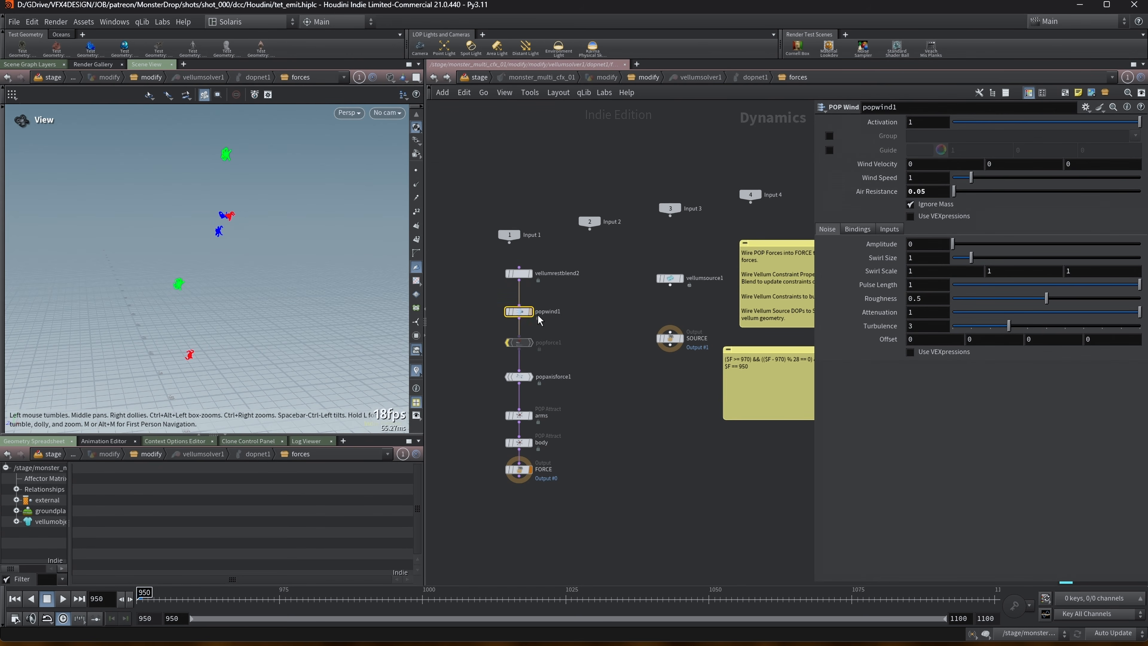
pyautogui.click(523, 375)
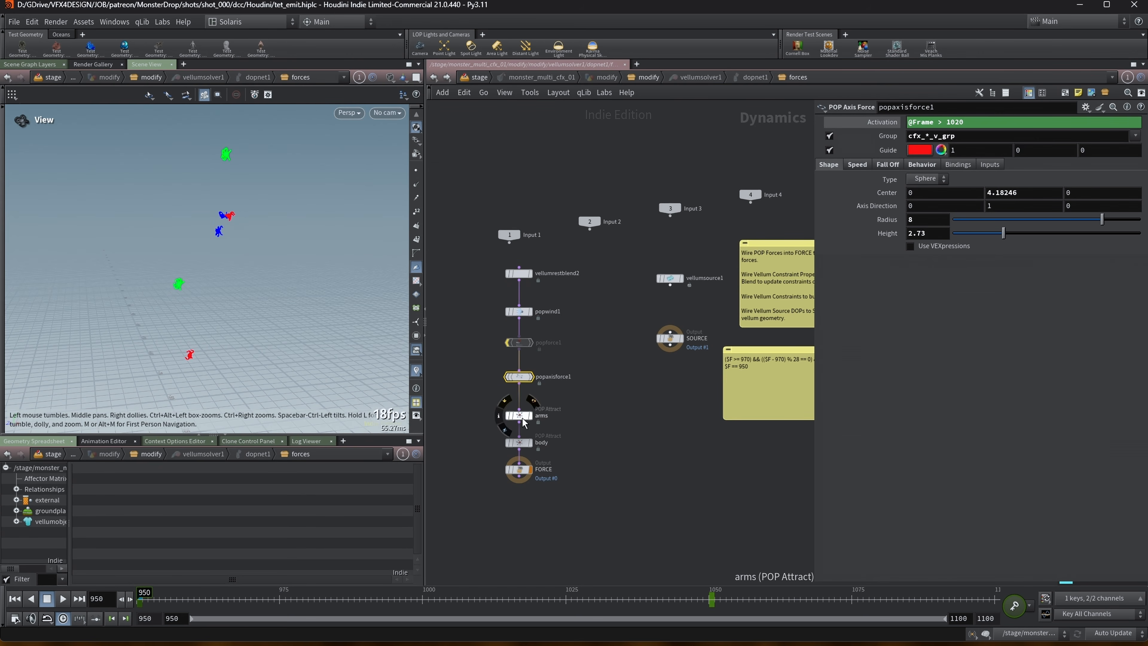
pyautogui.scroll(3, 522, 417)
# Step: Compare the group patterns and attraction settings of the arms and body POP Attract nodes
pyautogui.click(525, 391)
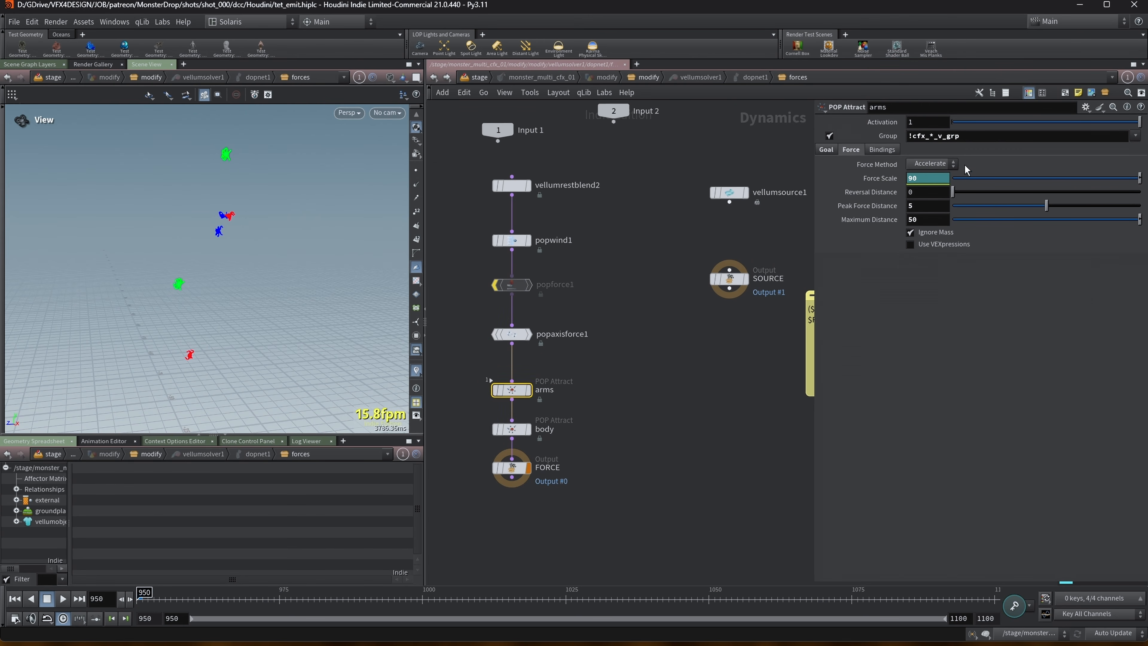
pyautogui.moveTo(916, 136); pyautogui.dragTo(977, 138)
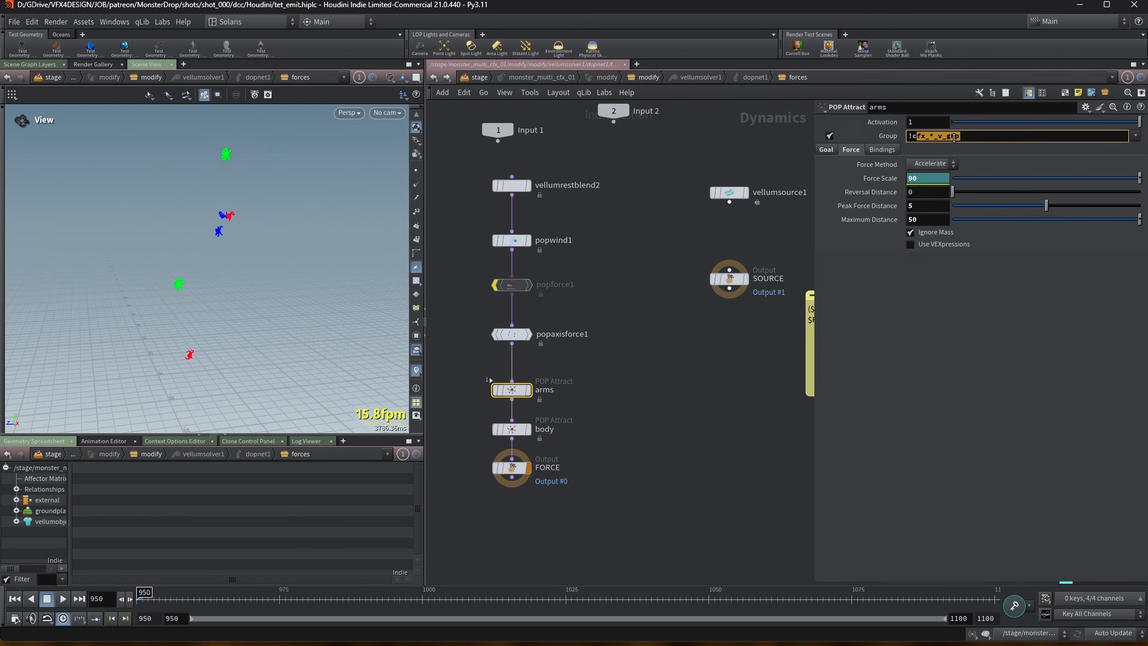
pyautogui.click(525, 429)
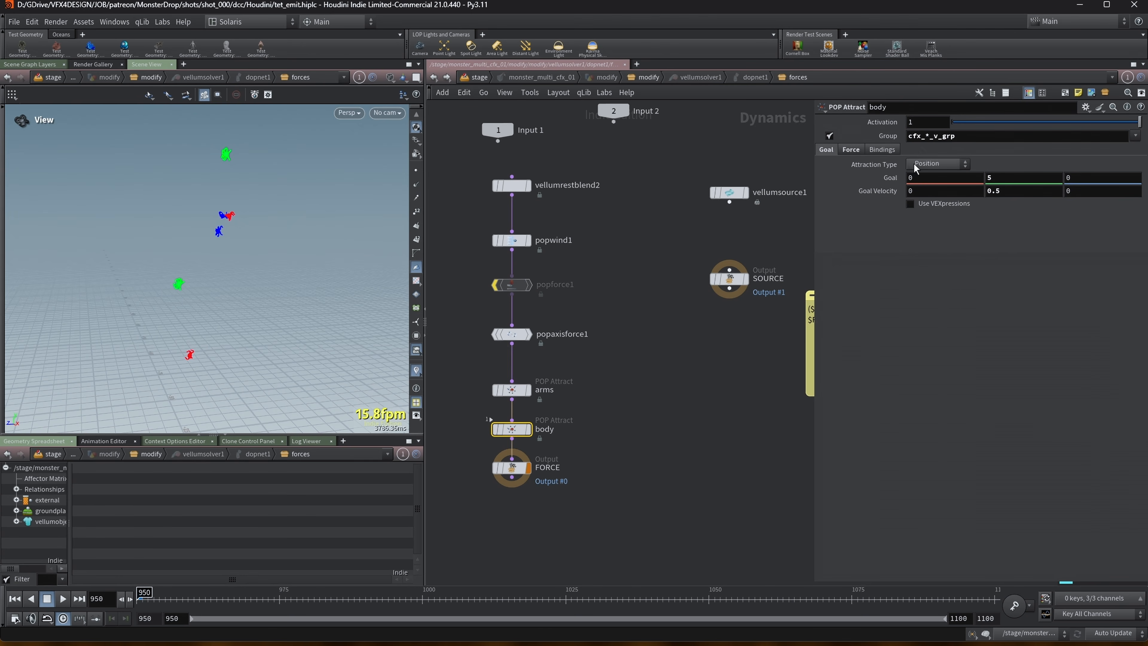
pyautogui.click(524, 387)
pyautogui.moveTo(965, 137); pyautogui.dragTo(902, 138)
pyautogui.click(514, 433)
pyautogui.click(513, 390)
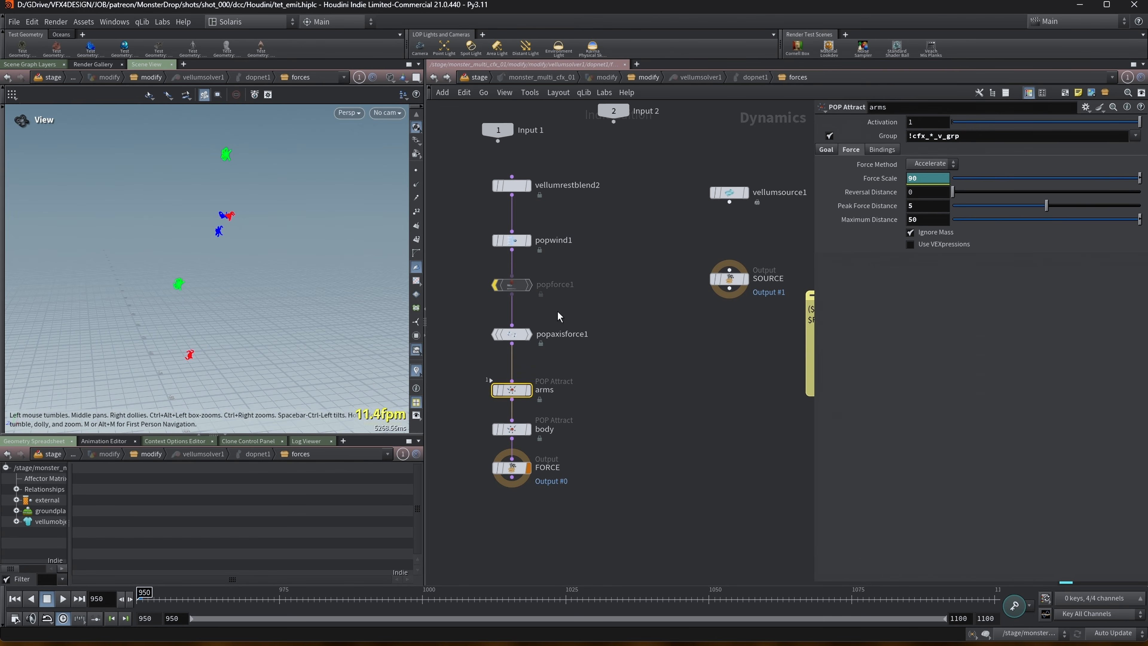
# Step: Delete the bypassed popforce1 node and move popwind1 and vellumrestblend2 down to tidy the force chain
pyautogui.click(515, 286)
pyautogui.press('Delete')
pyautogui.moveTo(513, 241); pyautogui.dragTo(512, 280)
pyautogui.moveTo(521, 191); pyautogui.dragTo(516, 217)
pyautogui.scroll(-2, 581, 203)
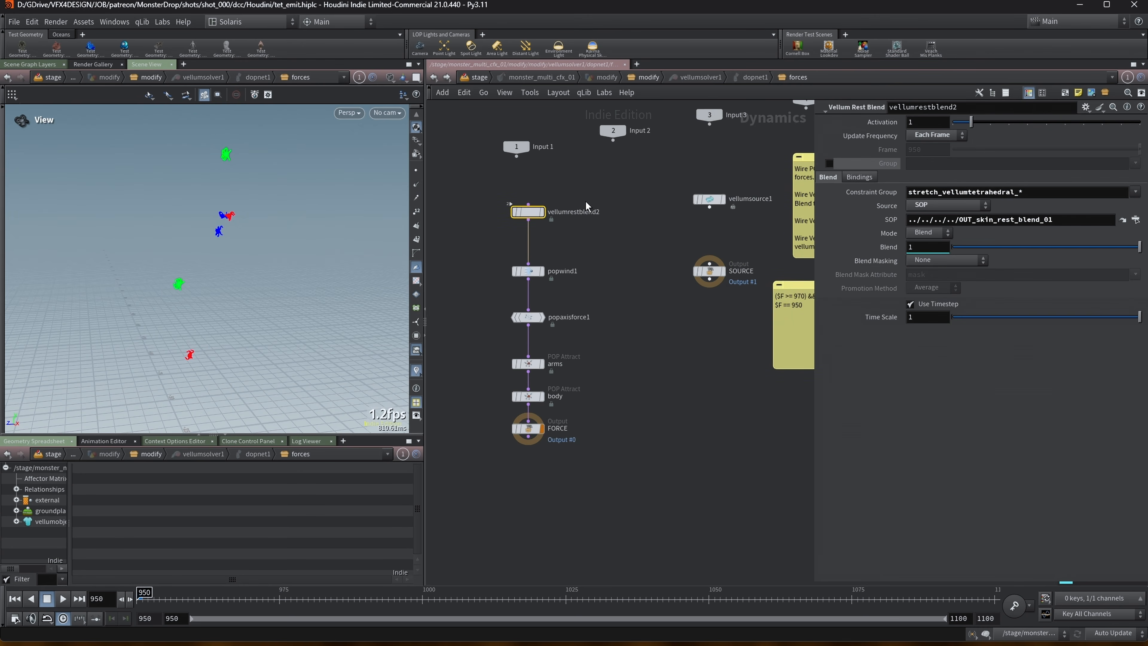
# Step: Return to the modify network, play the Vellum simulation, stop it, and go to frame 969
pyautogui.press('u')
pyautogui.press('u')
pyautogui.press('u')
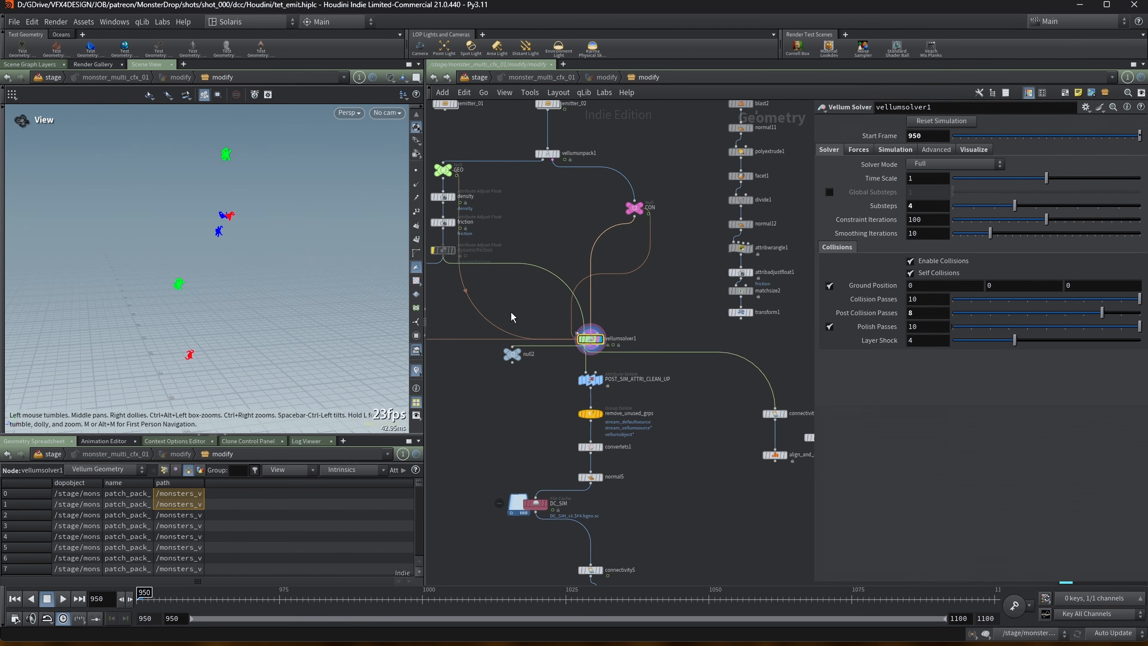
pyautogui.press('Up')
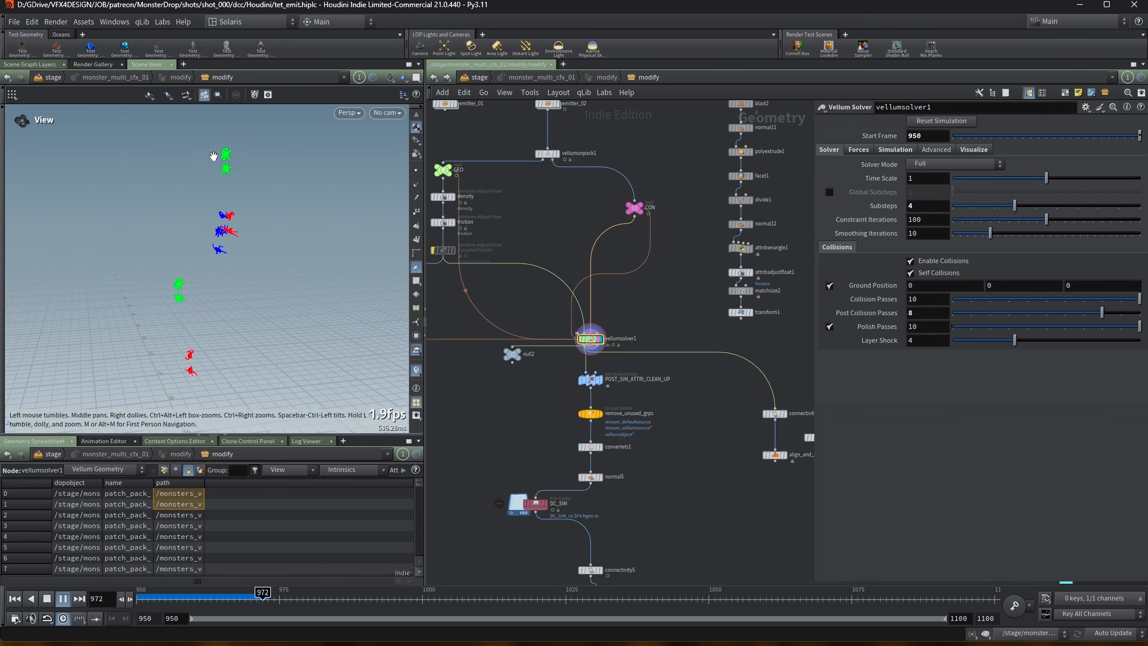
pyautogui.press('Escape')
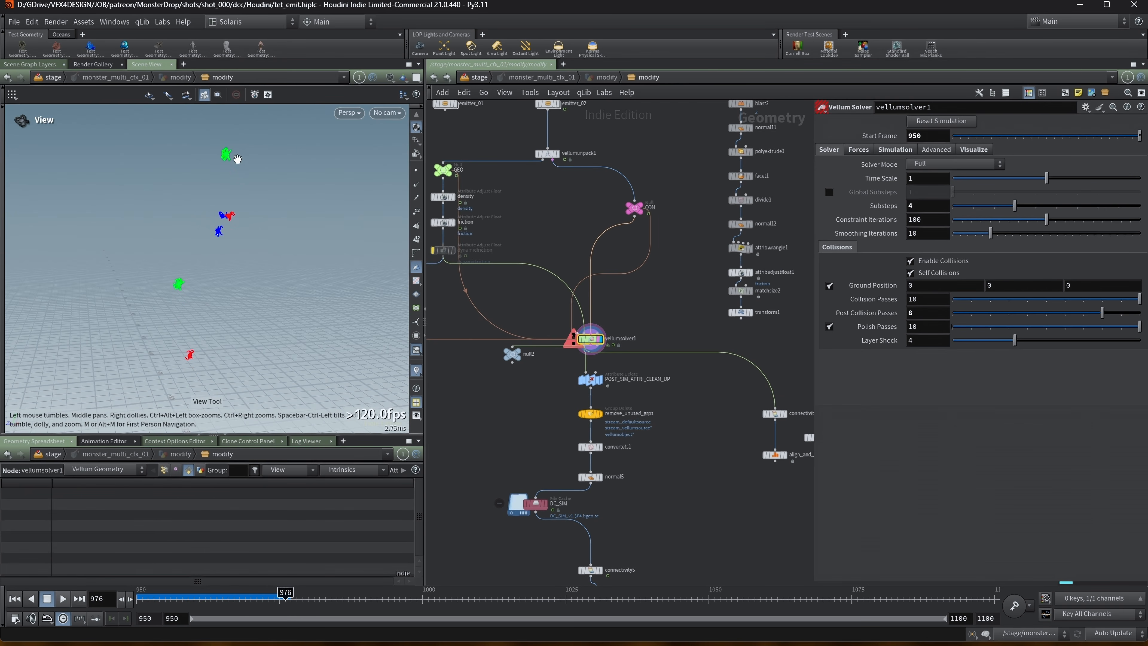
pyautogui.click(245, 598)
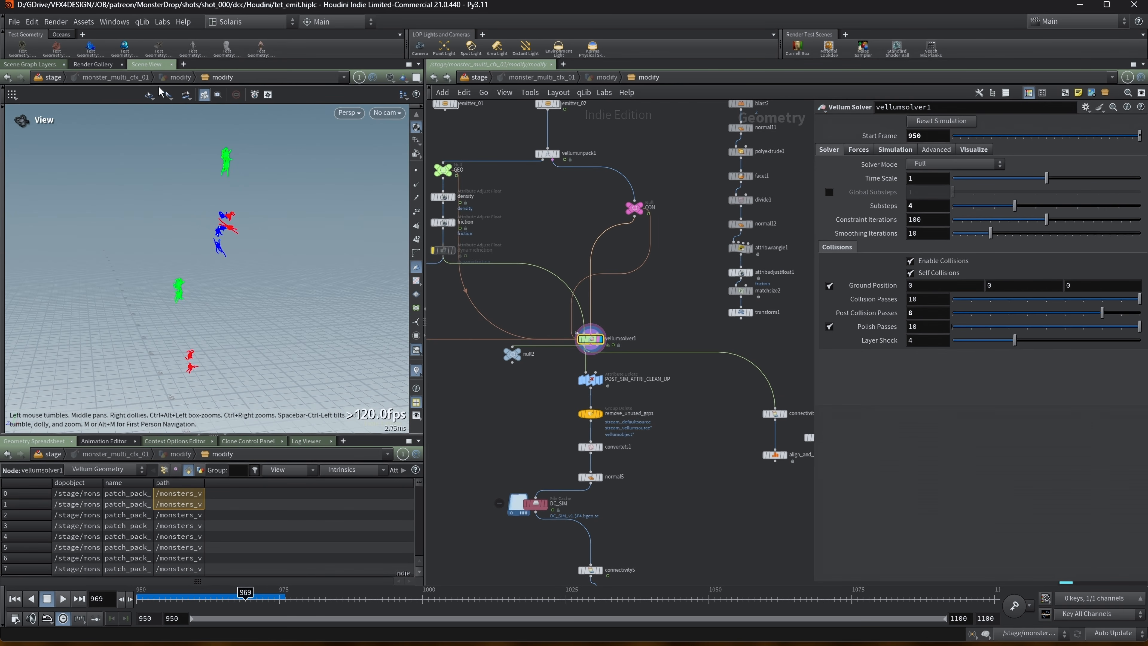
# Step: Reset the scene viewport with the Labs tool to clear the duplicate monsters, and set it to show all objects
pyautogui.click(161, 22)
pyautogui.click(185, 54)
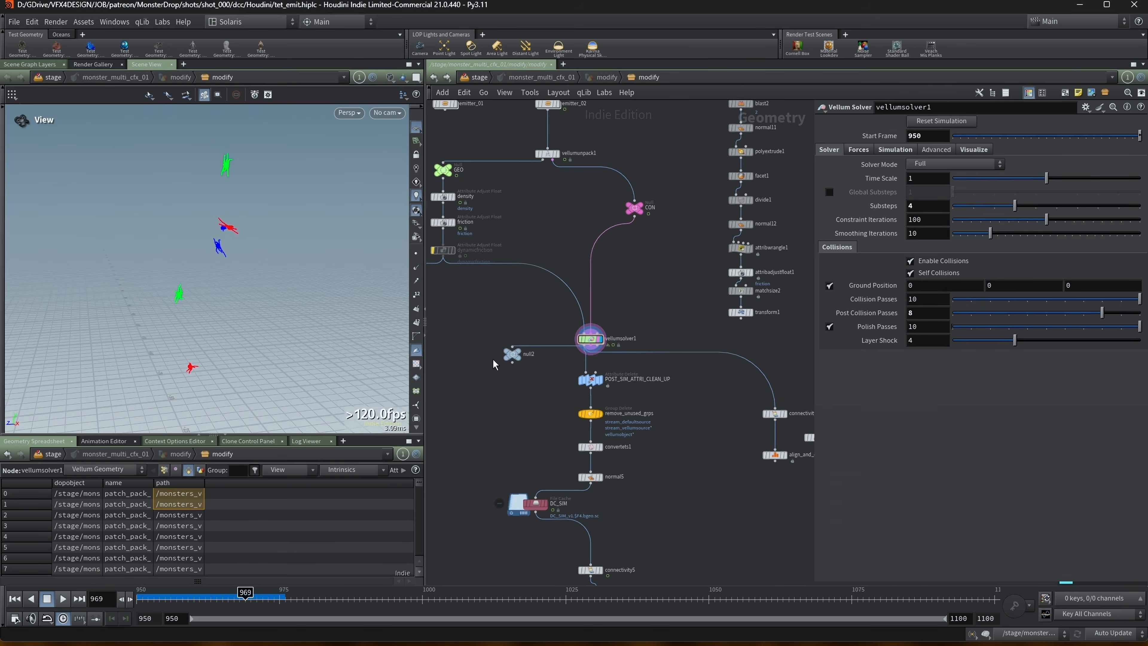
pyautogui.click(403, 78)
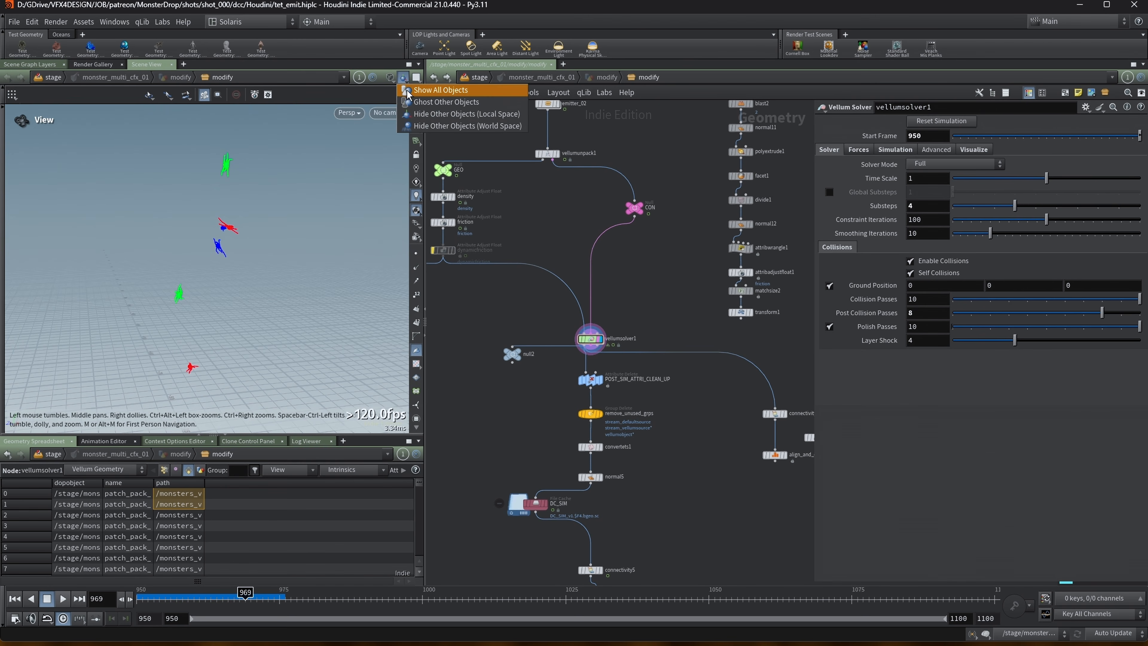
pyautogui.click(407, 91)
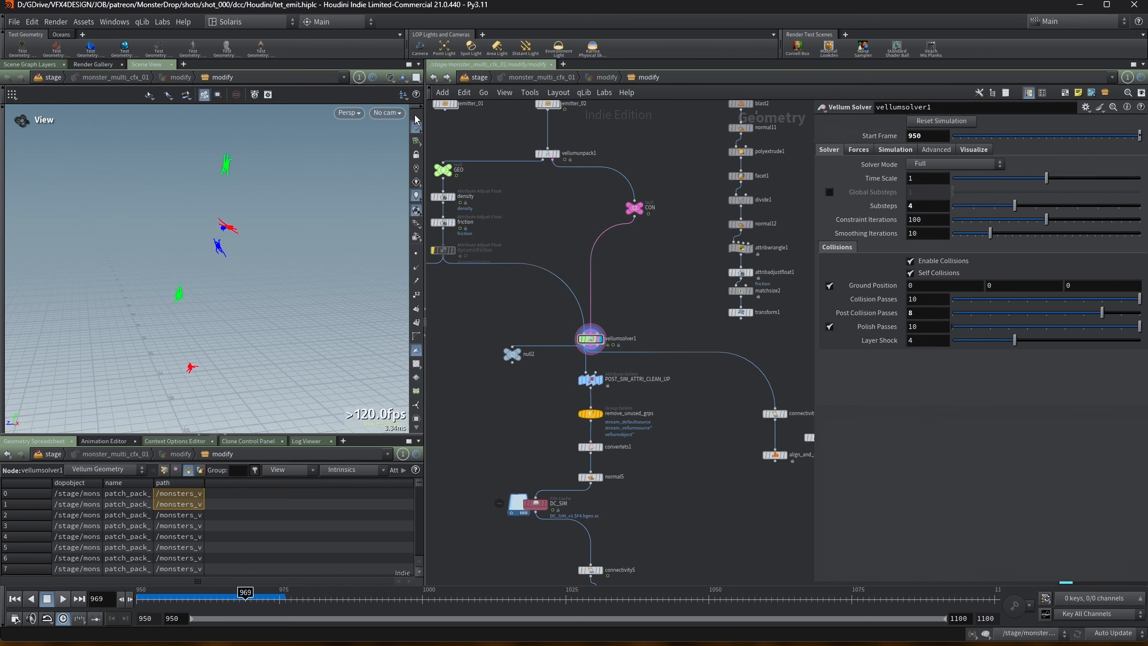
# Step: Play the simulation from the first frame, stop it, and scrub the timeline to frame 1085
pyautogui.click(14, 599)
pyautogui.click(62, 598)
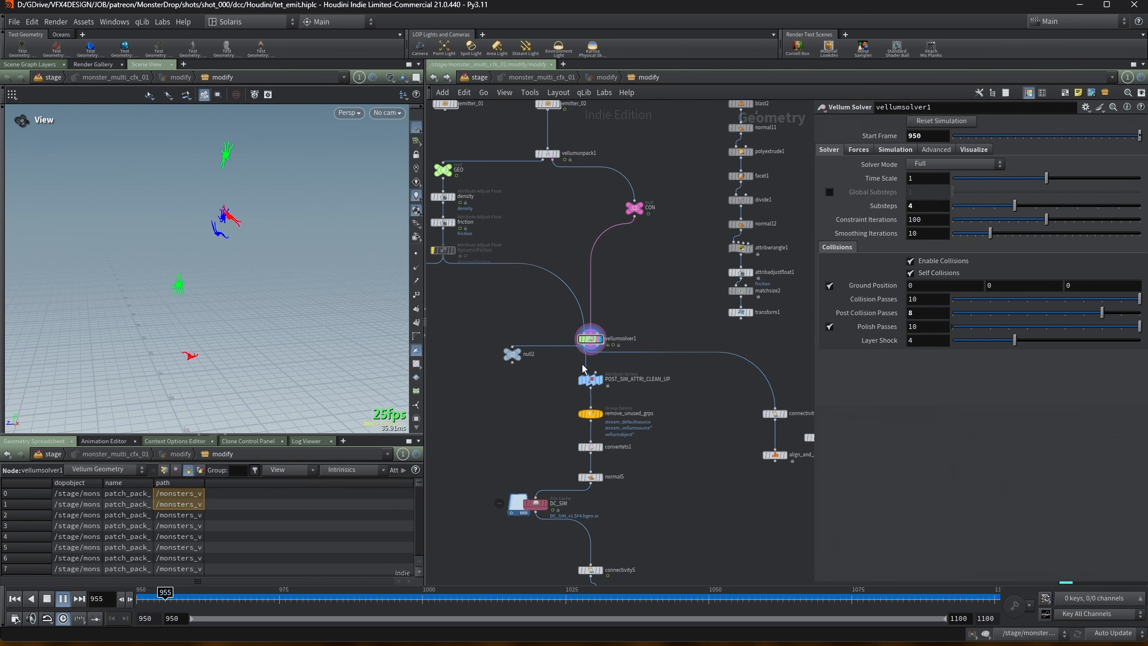
pyautogui.moveTo(235, 305); pyautogui.dragTo(267, 310)
pyautogui.moveTo(244, 289); pyautogui.dragTo(226, 341, button='middle')
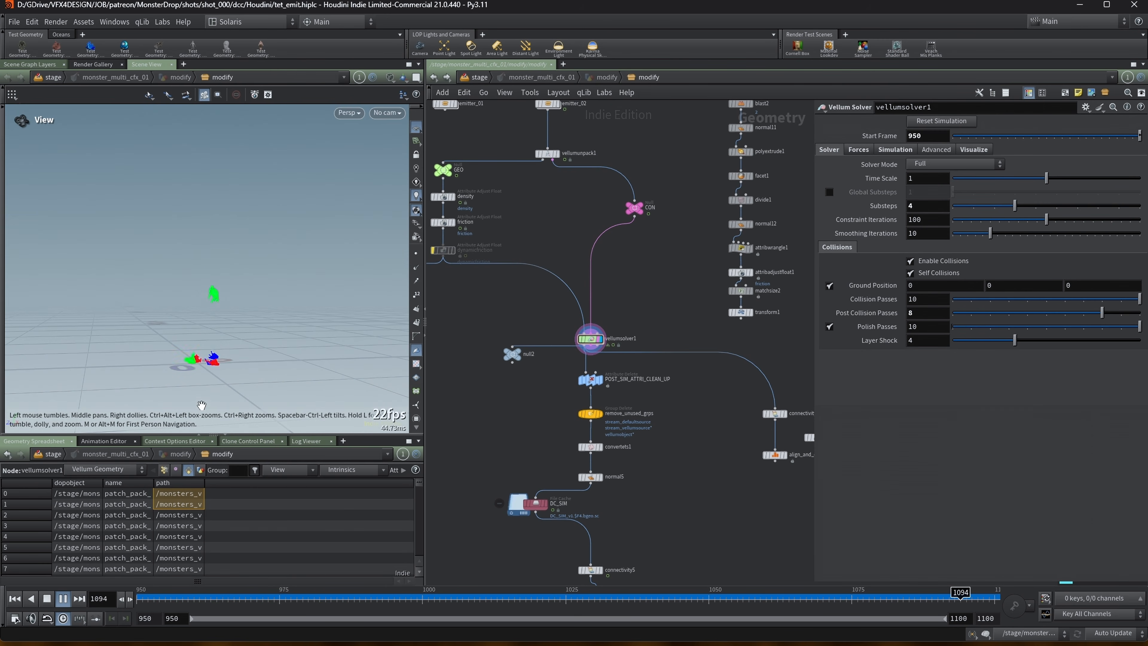
pyautogui.click(63, 598)
pyautogui.click(14, 598)
pyautogui.moveTo(315, 598); pyautogui.dragTo(910, 571)
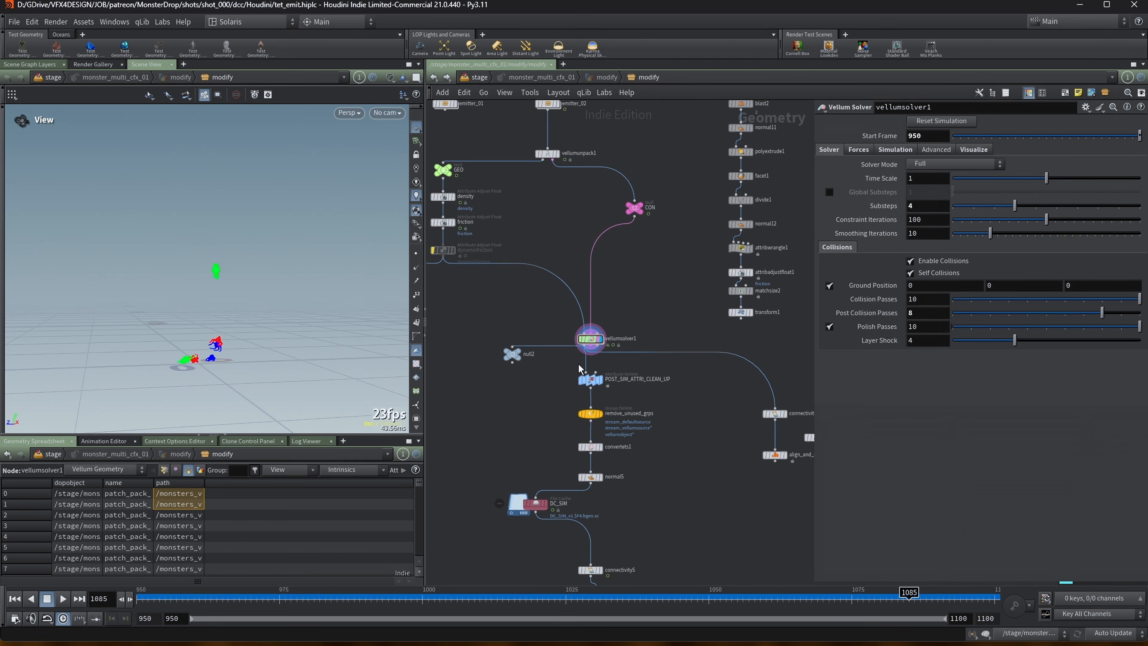
# Step: Open vellumsolver1's forces network and inspect popwind1, popaxisforce1's speed settings, and its Orbit Speed animation curve
pyautogui.doubleClick(590, 339)
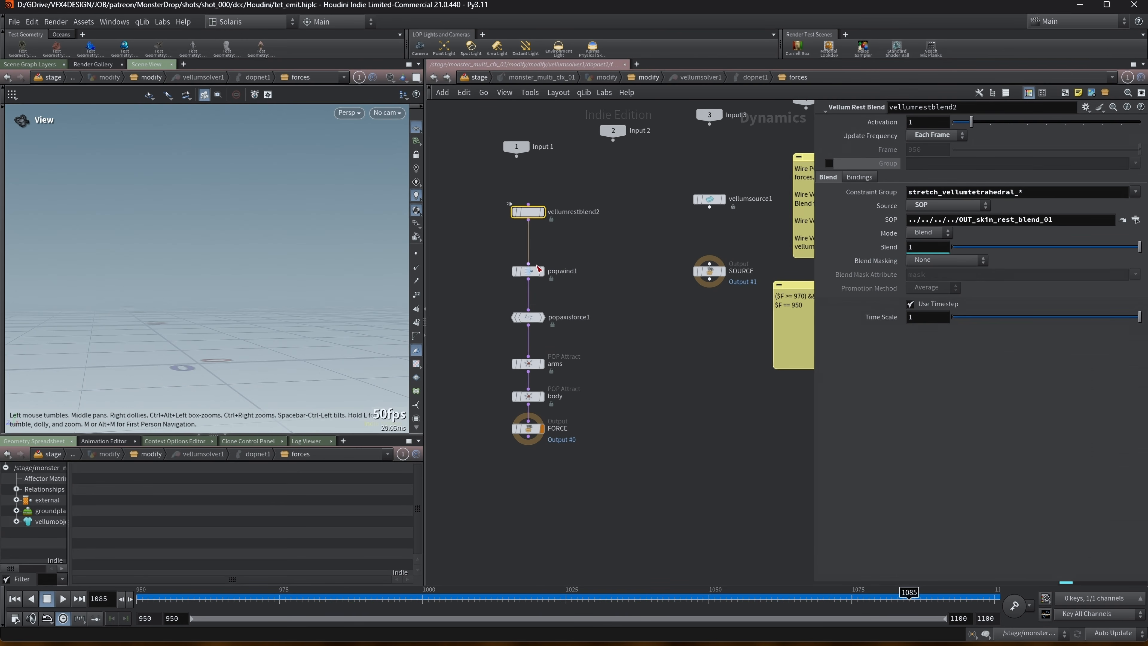
pyautogui.click(530, 271)
pyautogui.moveTo(612, 262); pyautogui.dragTo(626, 275, button='middle')
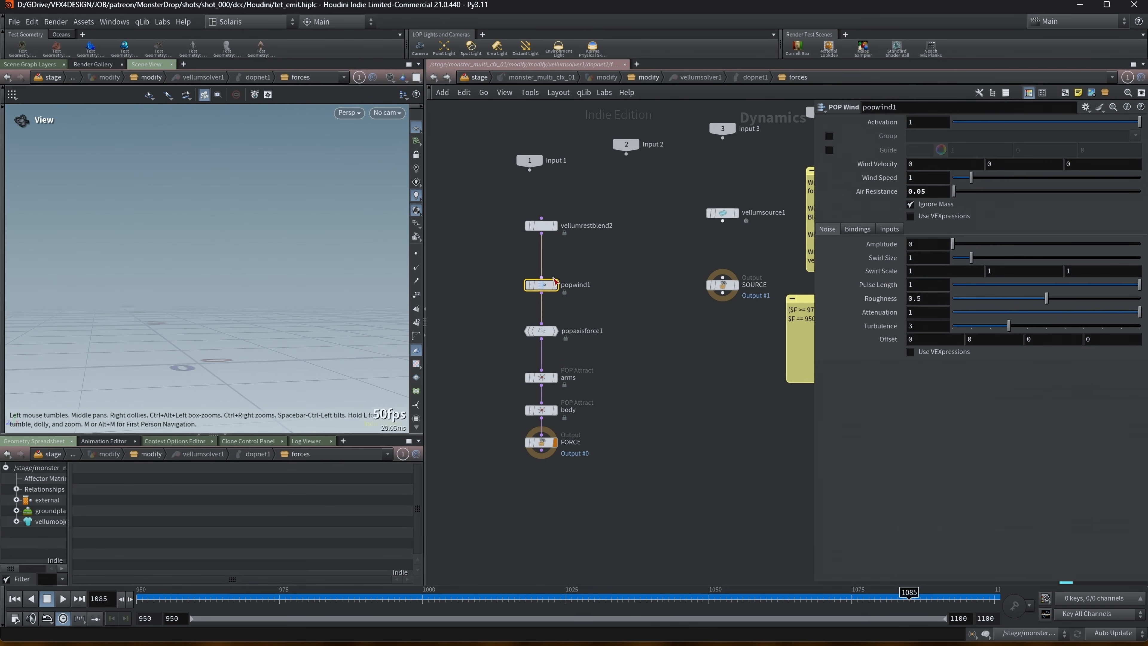
pyautogui.click(542, 334)
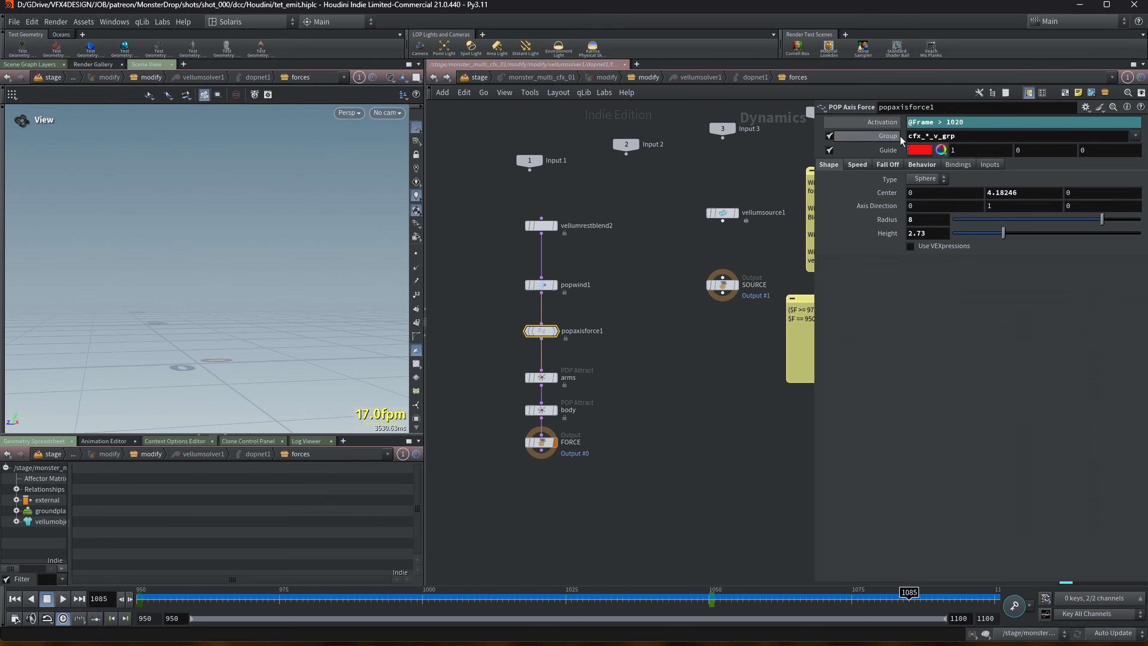
pyautogui.click(858, 165)
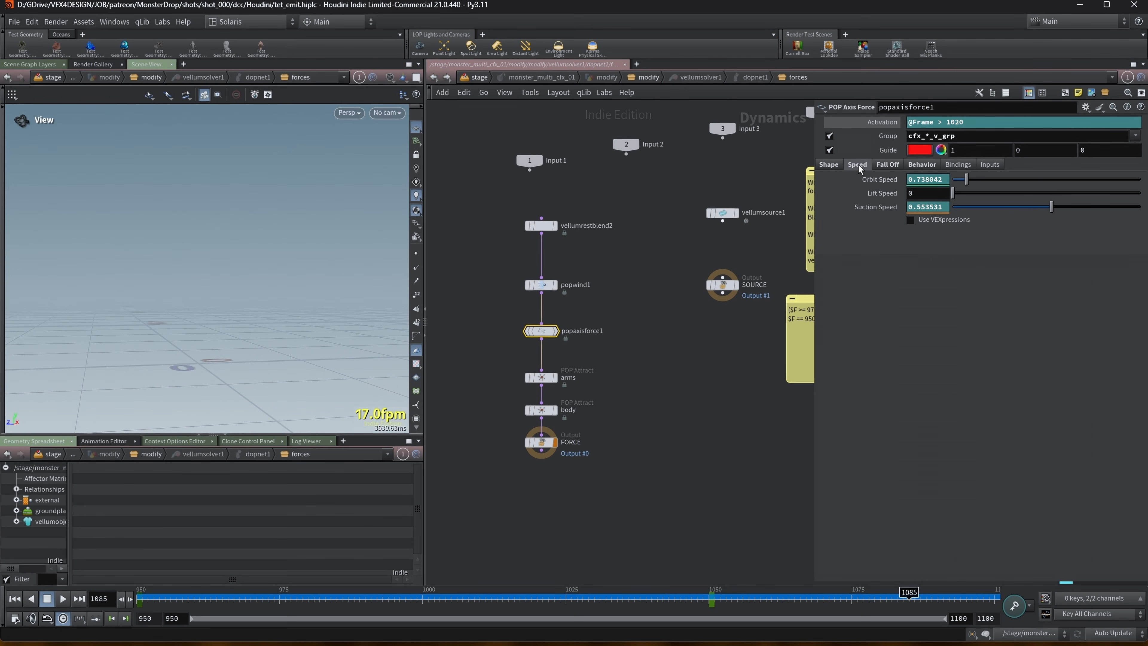
pyautogui.keyDown('shift'); pyautogui.click(879, 183); pyautogui.keyUp('shift')
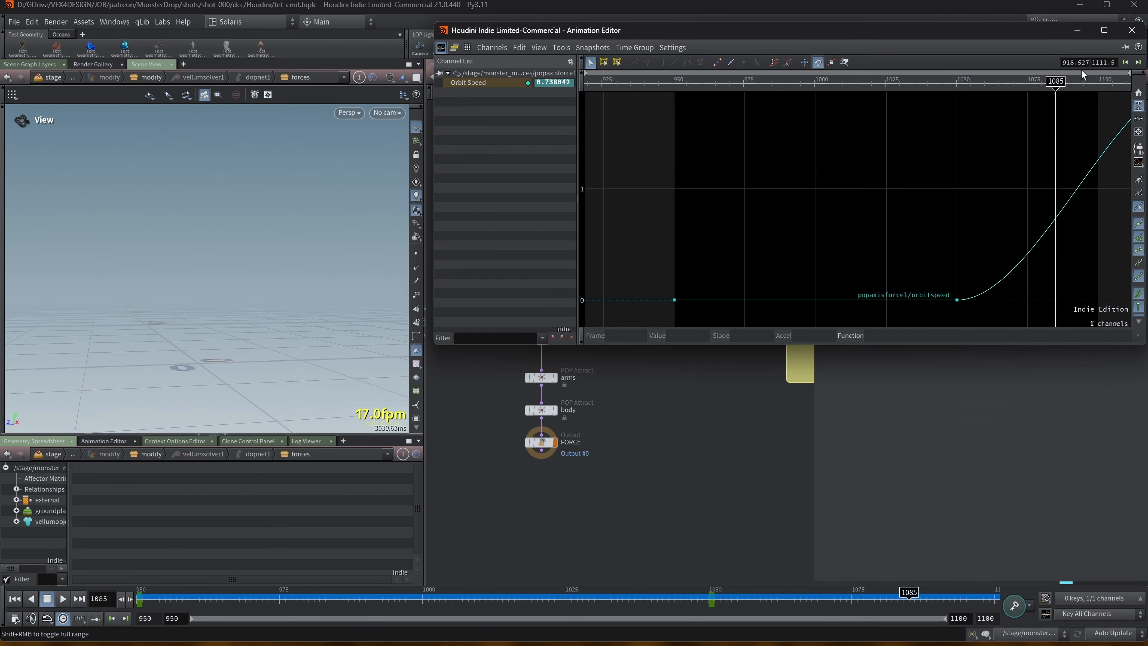
pyautogui.click(1132, 31)
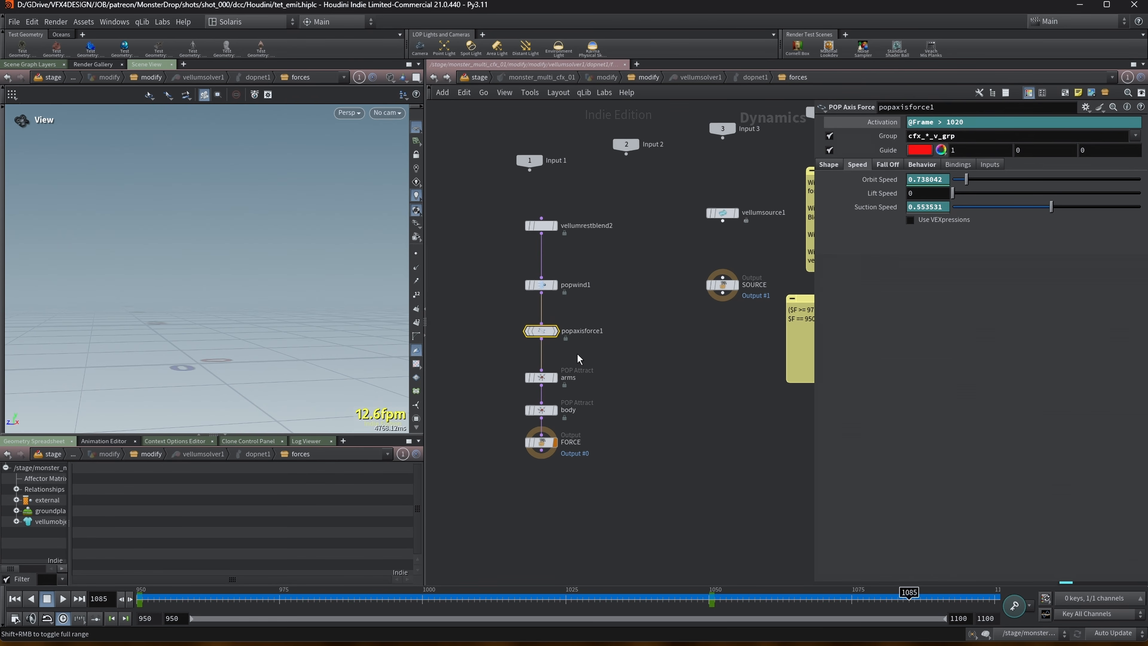
# Step: Review the arms and body POP Attract nodes again, and return to the modify network
pyautogui.click(543, 380)
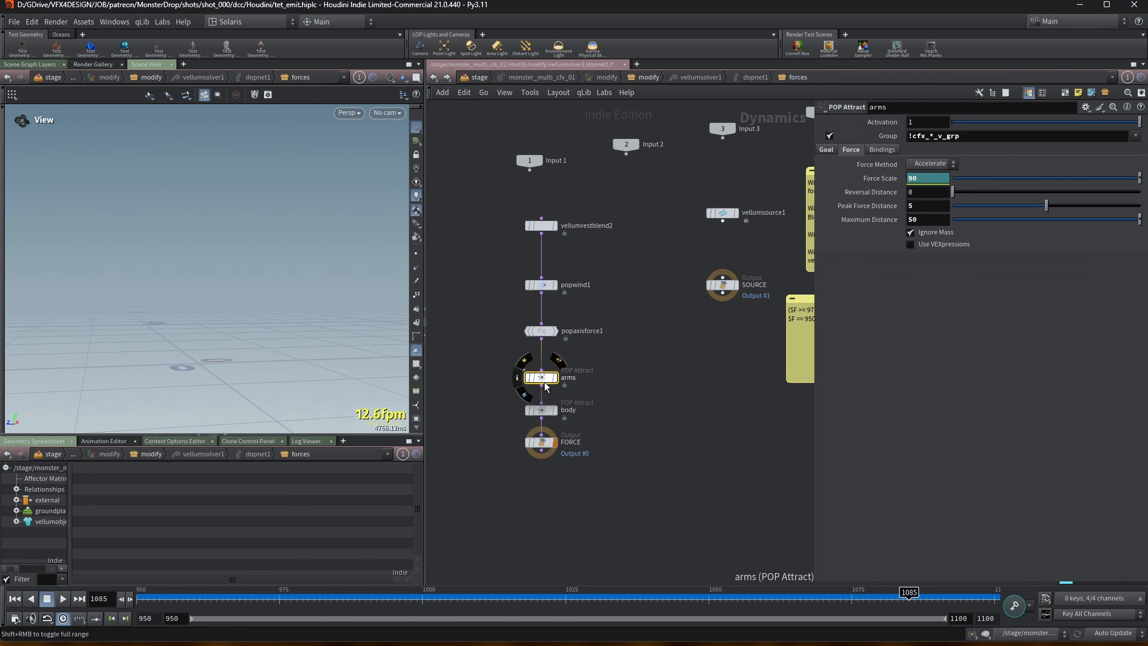
pyautogui.keyDown('shift'); pyautogui.click(542, 409); pyautogui.keyUp('shift')
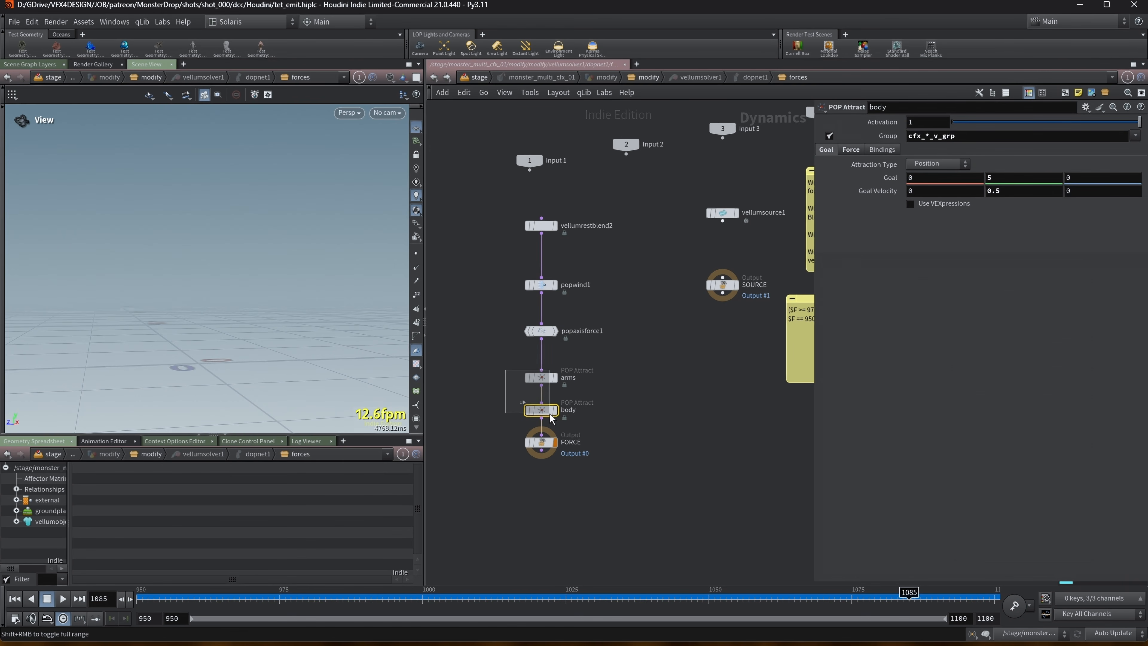
pyautogui.click(693, 342)
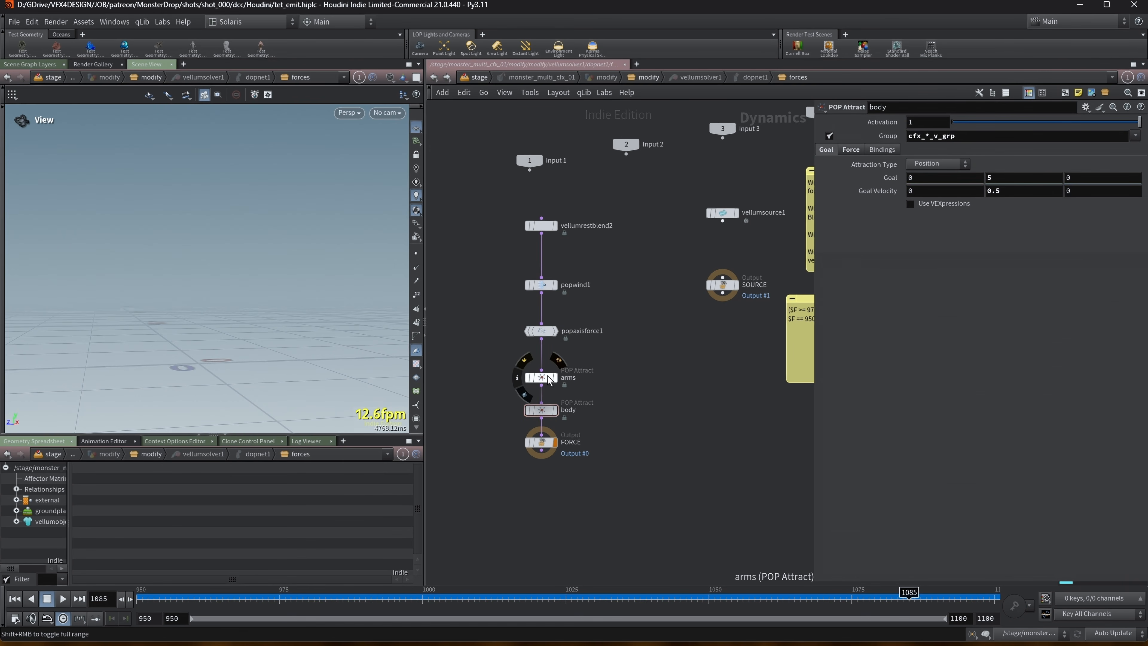
pyautogui.moveTo(654, 314); pyautogui.dragTo(642, 319, button='middle')
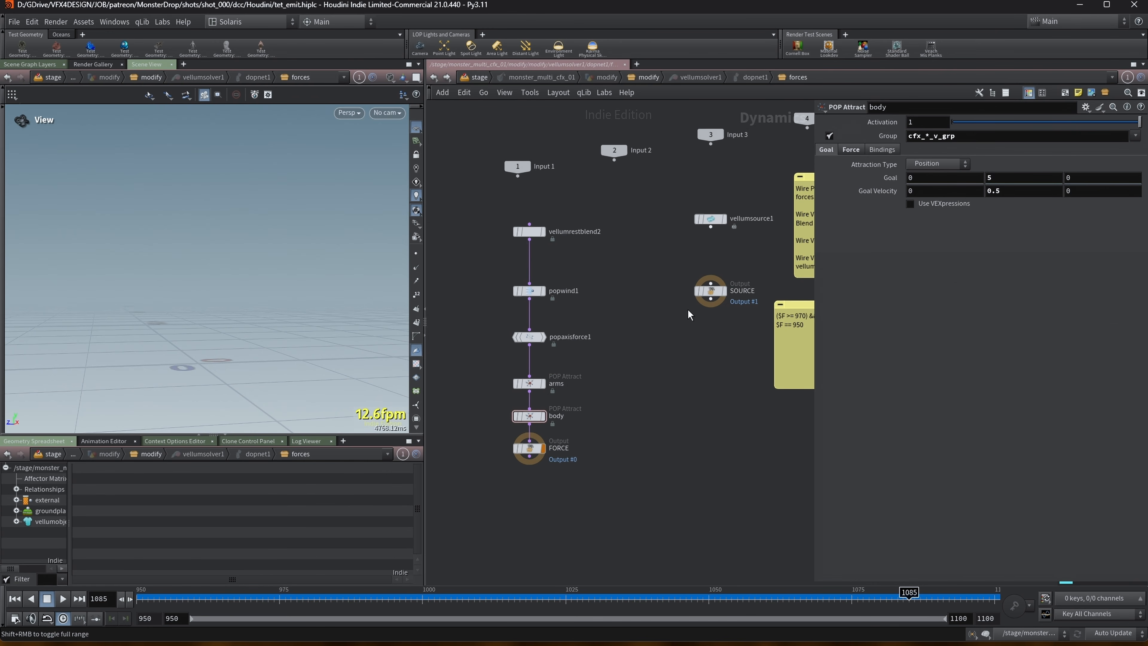
pyautogui.press('u')
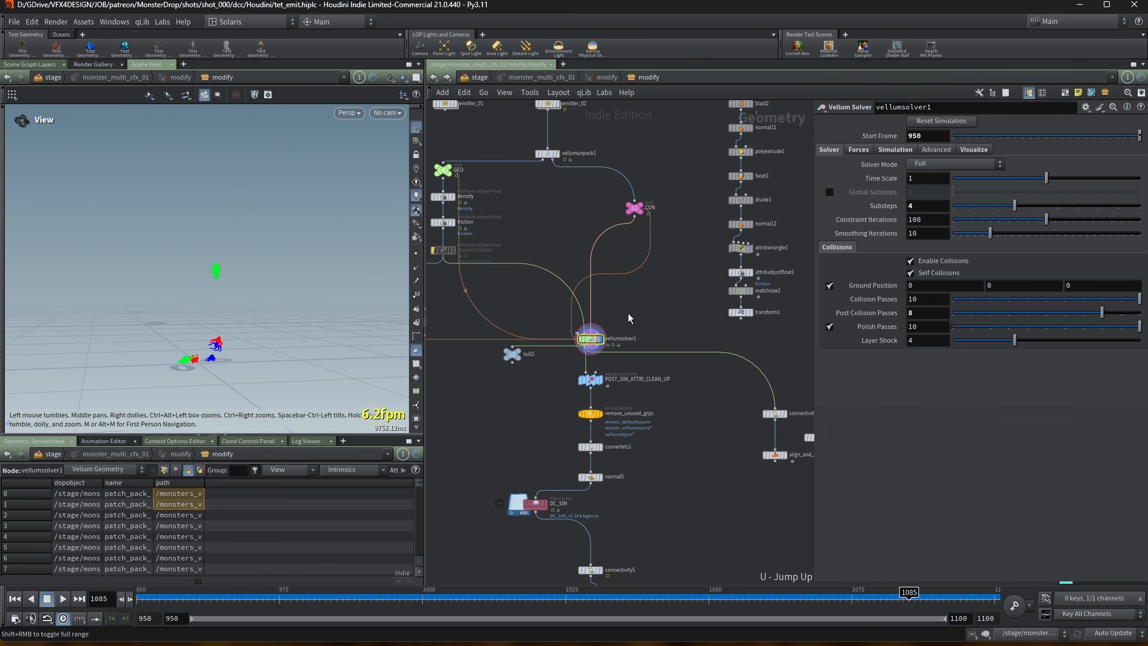
# Step: Examine the bounding region settings of the cfx_A_v_grp Group Create node and view the monster up close
pyautogui.scroll(-3, 593, 280)
pyautogui.moveTo(521, 162); pyautogui.dragTo(590, 395, button='middle')
pyautogui.scroll(3, 522, 281)
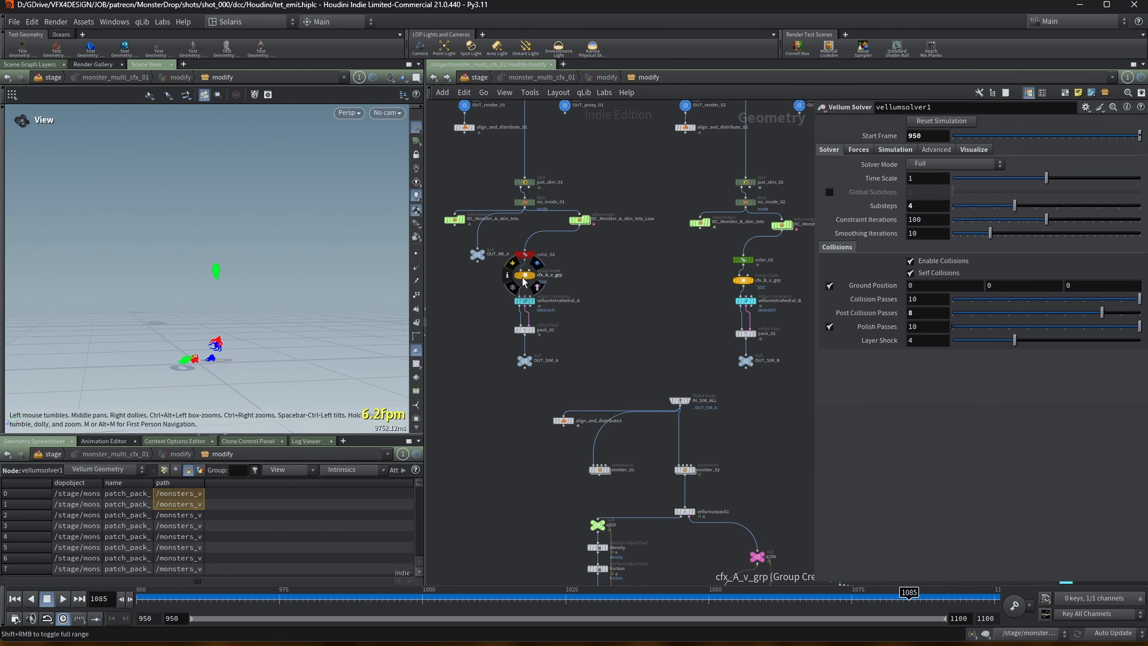
pyautogui.click(524, 274)
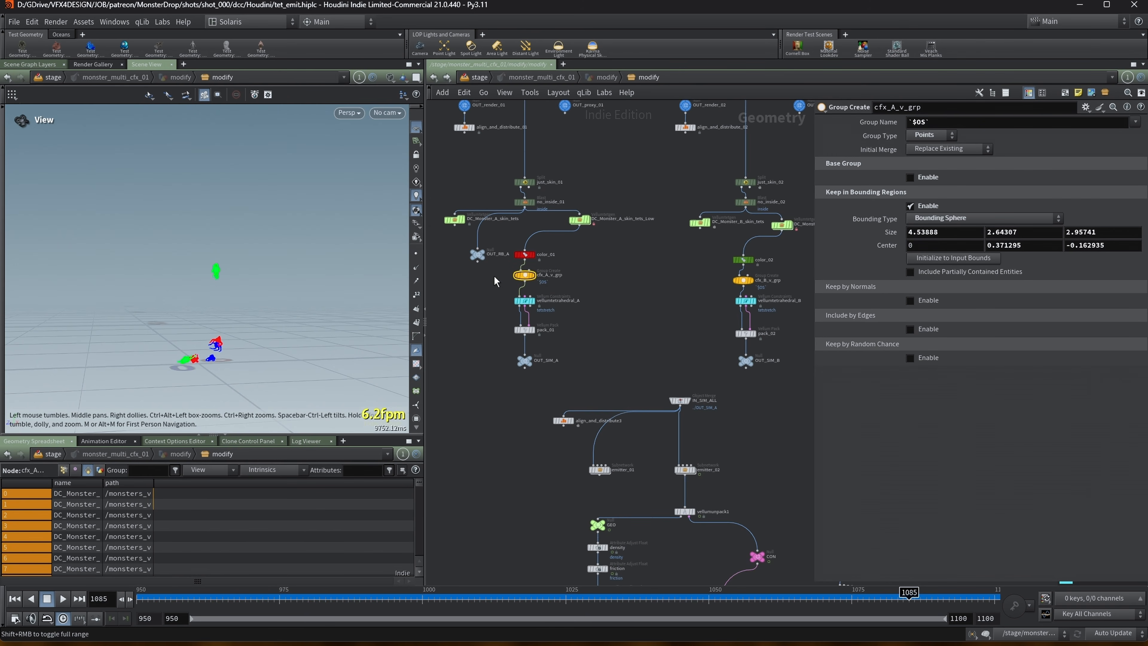
pyautogui.moveTo(206, 273); pyautogui.dragTo(285, 268, button='right')
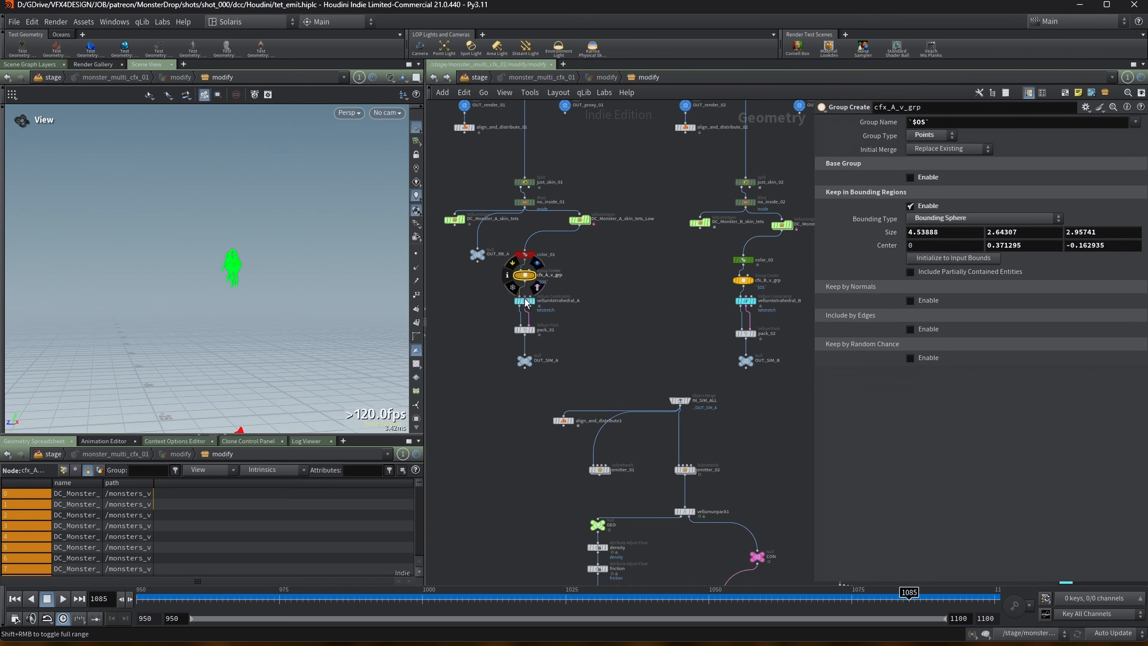
pyautogui.press('h')
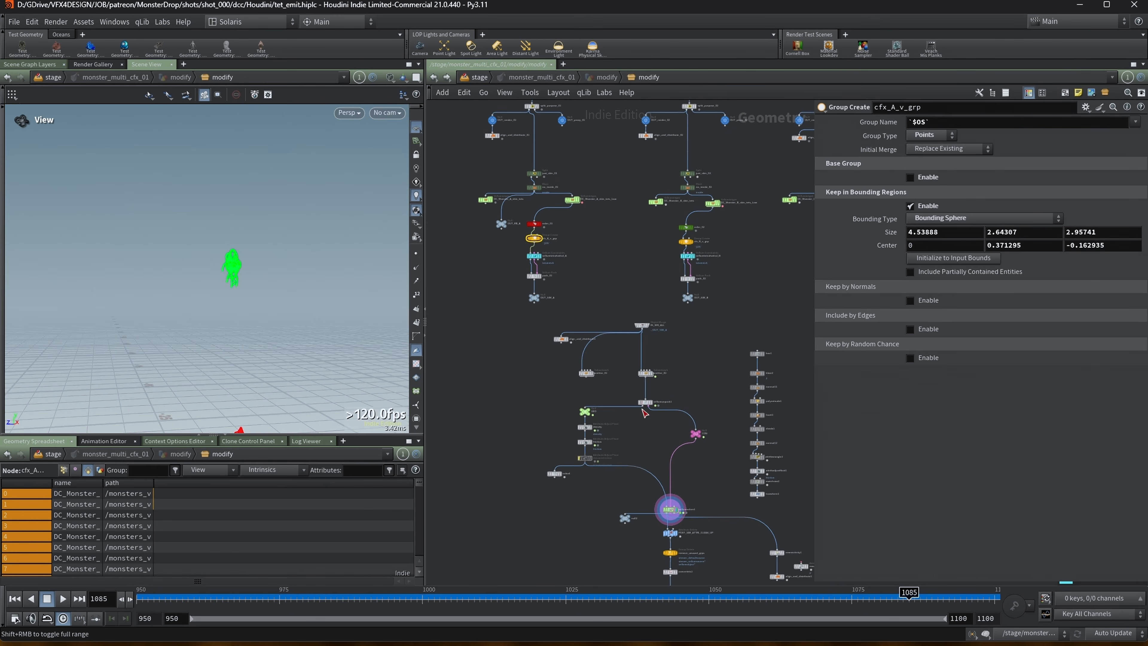
pyautogui.scroll(2, 678, 546)
# Step: Go to frame 950, reopen vellumsolver1's forces network, play and scrub the timeline, and return to frame 950
pyautogui.click(148, 596)
pyautogui.moveTo(148, 596); pyautogui.dragTo(138, 596)
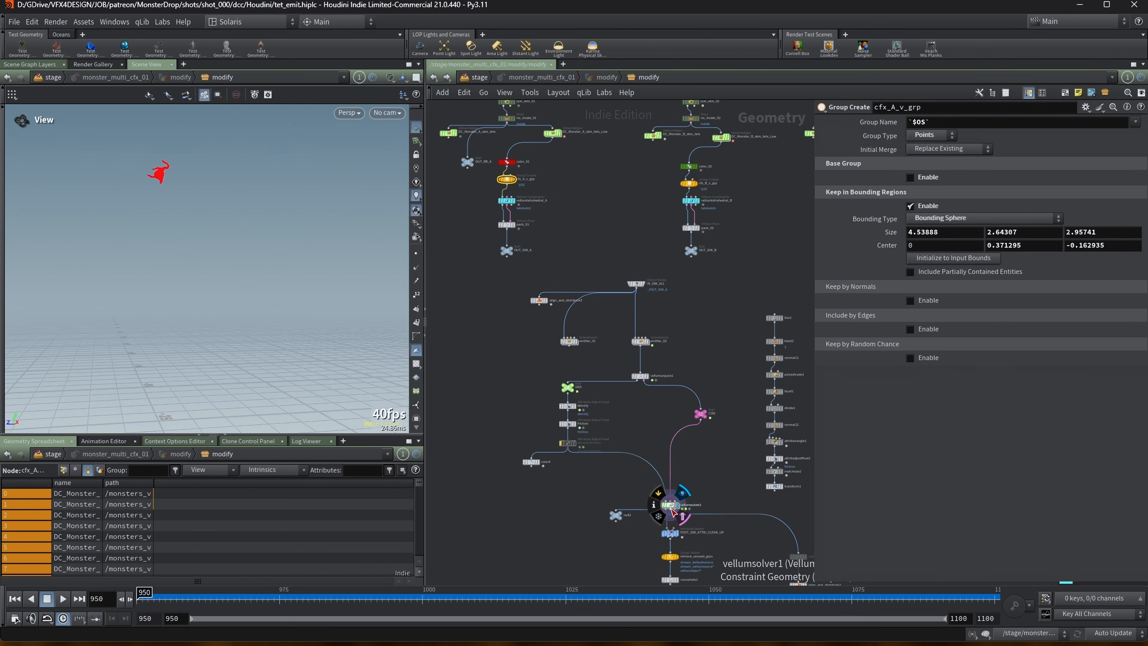
pyautogui.click(678, 502)
pyautogui.moveTo(678, 502); pyautogui.dragTo(647, 386, button='middle')
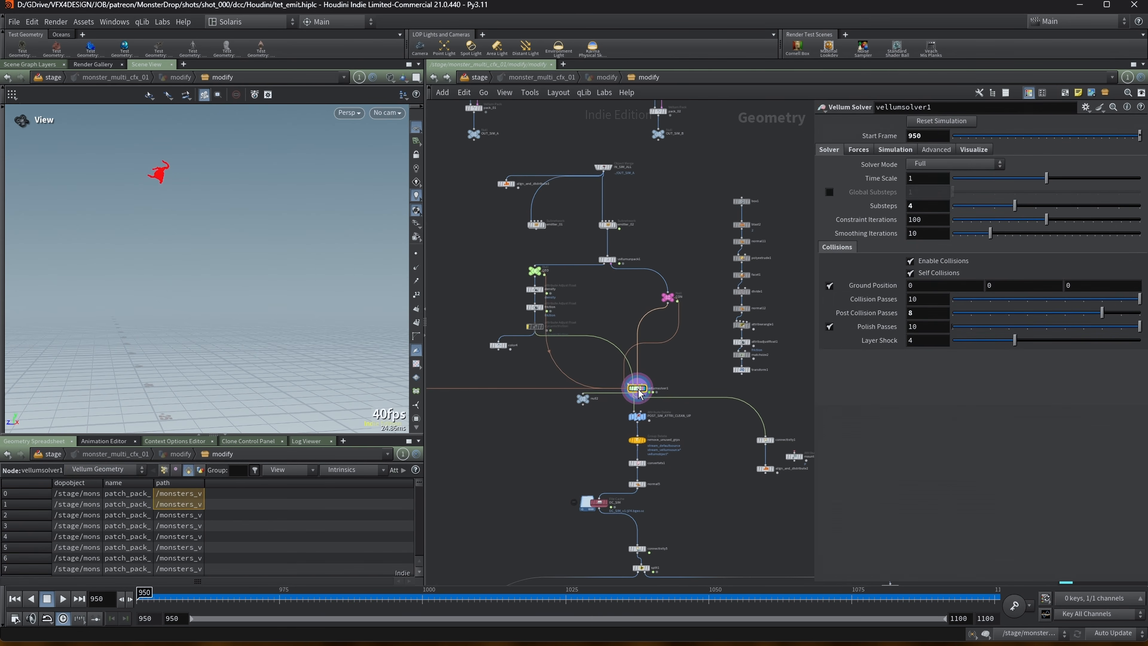
pyautogui.doubleClick(644, 387)
pyautogui.click(62, 600)
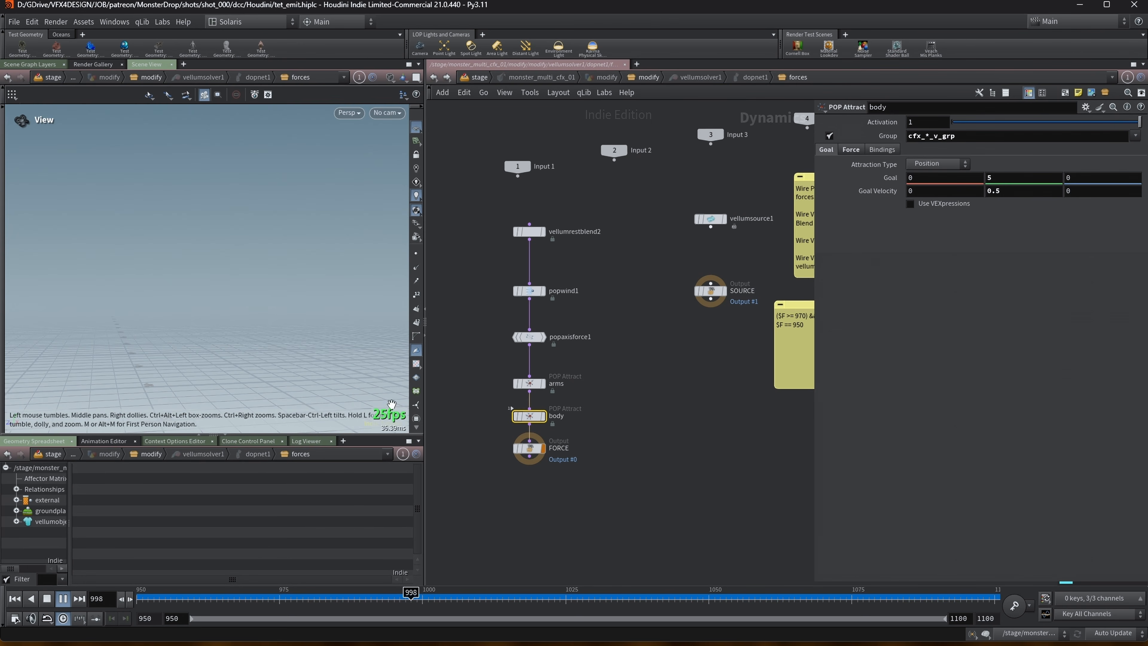
pyautogui.click(61, 600)
pyautogui.click(14, 598)
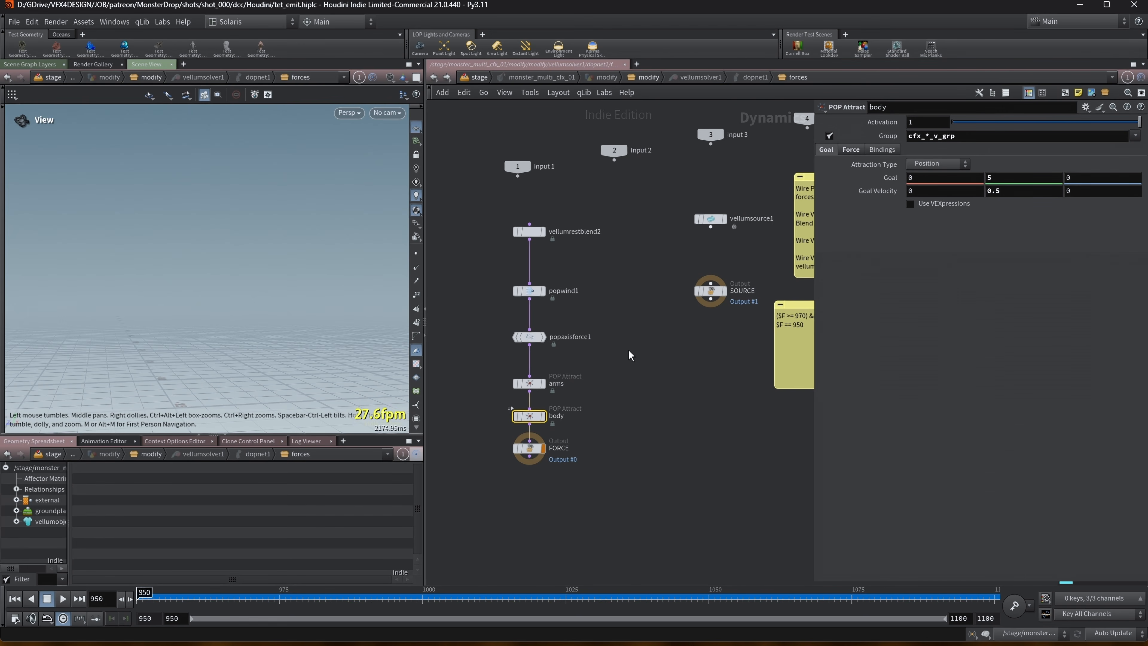
pyautogui.moveTo(301, 303); pyautogui.dragTo(202, 336, button='right')
pyautogui.click(417, 599)
pyautogui.moveTo(480, 568); pyautogui.dragTo(56, 590)
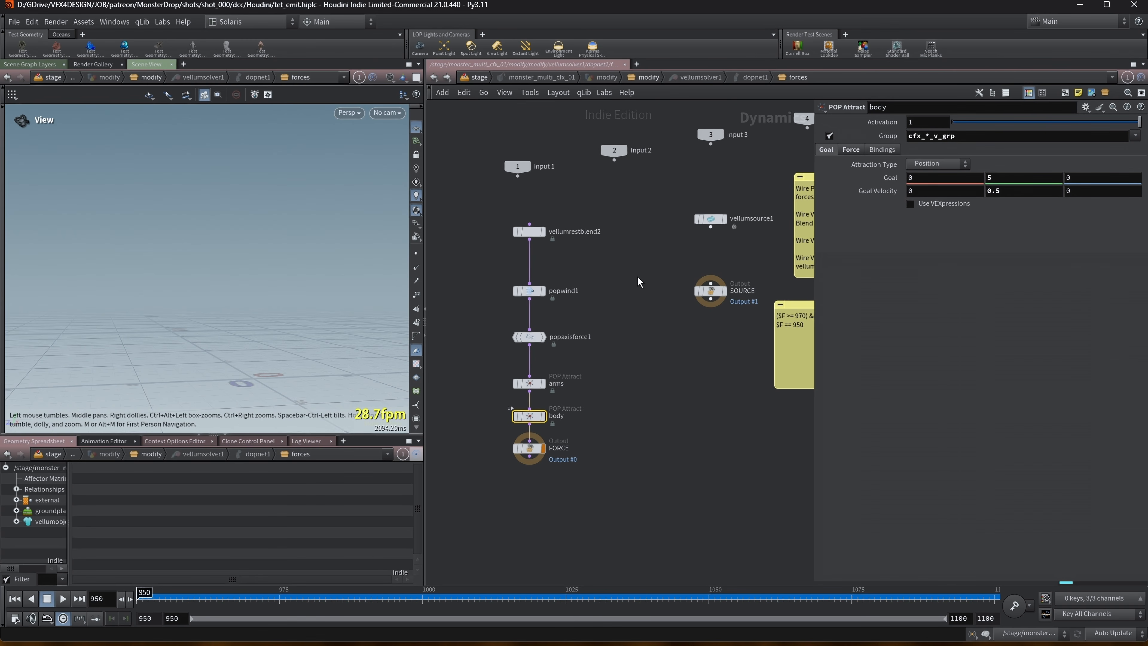
# Step: Return to the modify network, pin the scene viewport to it, and reopen vellumsolver1's forces network
pyautogui.moveTo(638, 277); pyautogui.dragTo(633, 286, button='middle')
pyautogui.moveTo(528, 225)
pyautogui.click(631, 299)
pyautogui.press('u')
pyautogui.press('u')
pyautogui.press('u')
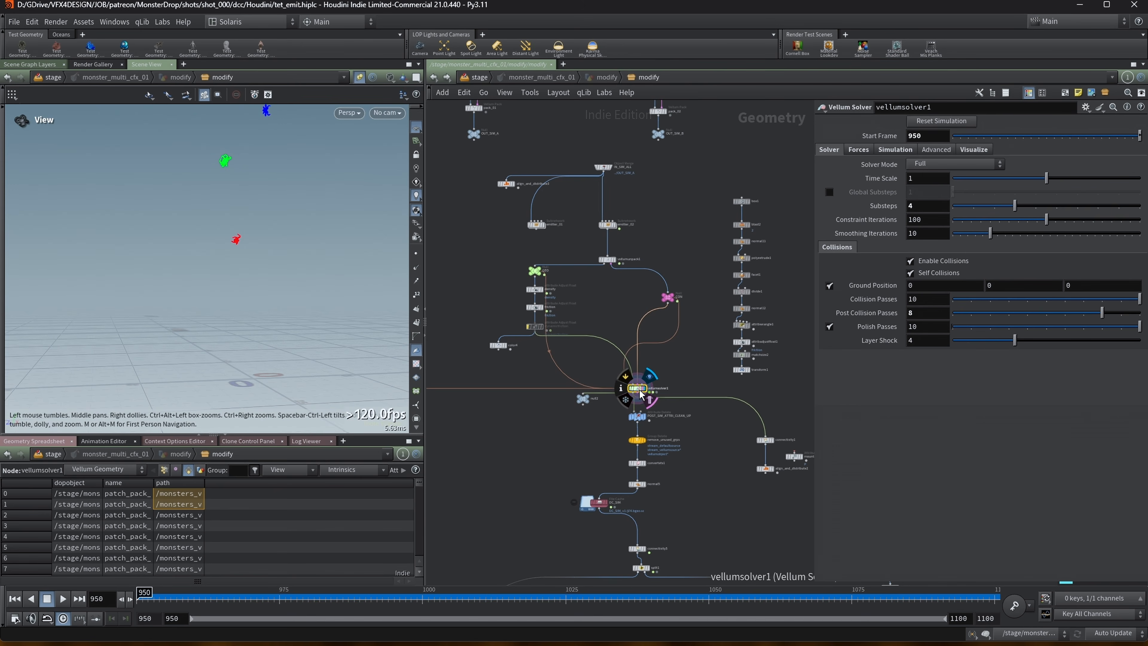
pyautogui.doubleClick(639, 392)
# Step: Play the simulation in the pinned viewport alongside the forces network, stop it, and rewind to frame 950
pyautogui.click(63, 598)
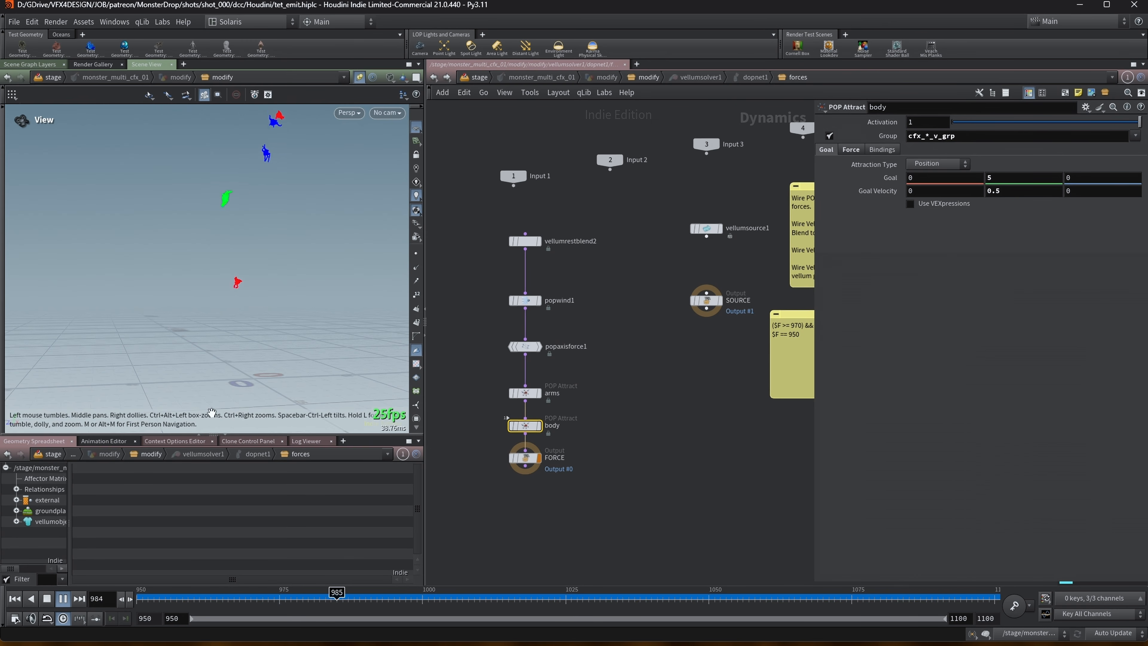
pyautogui.moveTo(282, 266); pyautogui.dragTo(260, 278, button='middle')
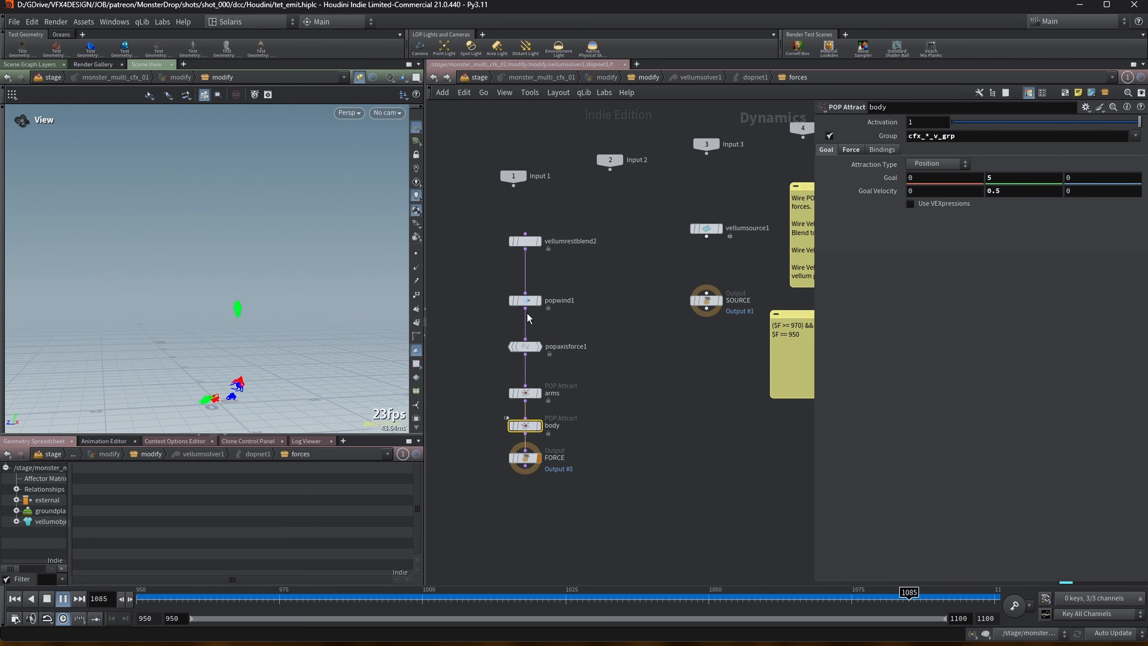
pyautogui.click(63, 598)
pyautogui.click(14, 598)
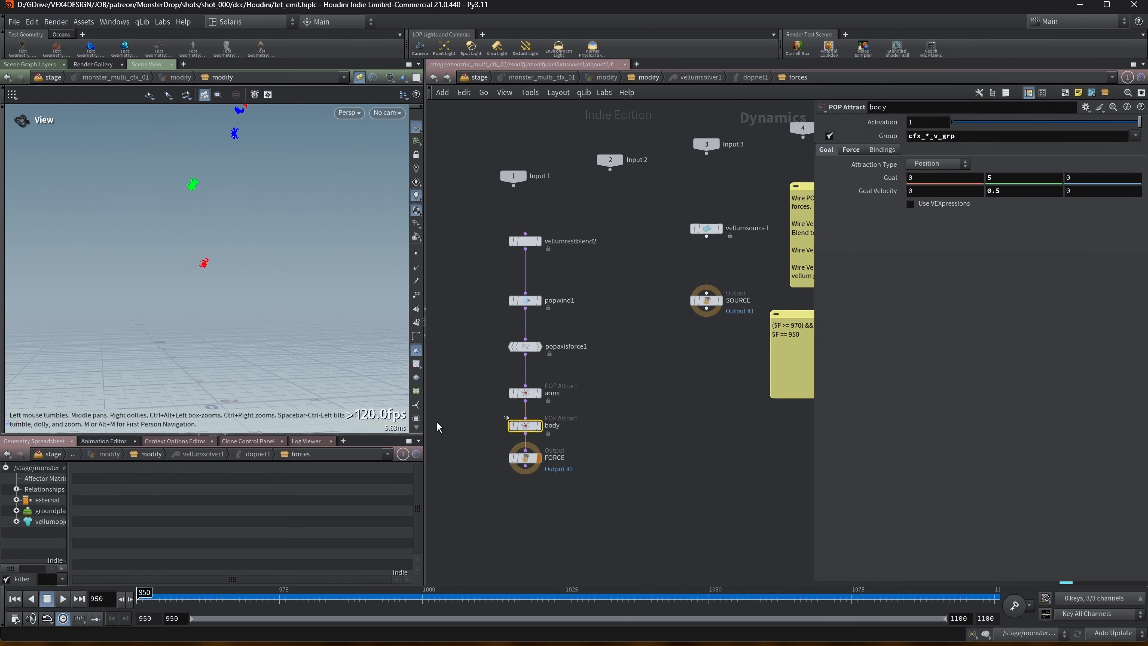
# Step: Extend the end frame of the timeline range to 1200
pyautogui.doubleClick(981, 618)
pyautogui.write('1200')
pyautogui.press('Return')
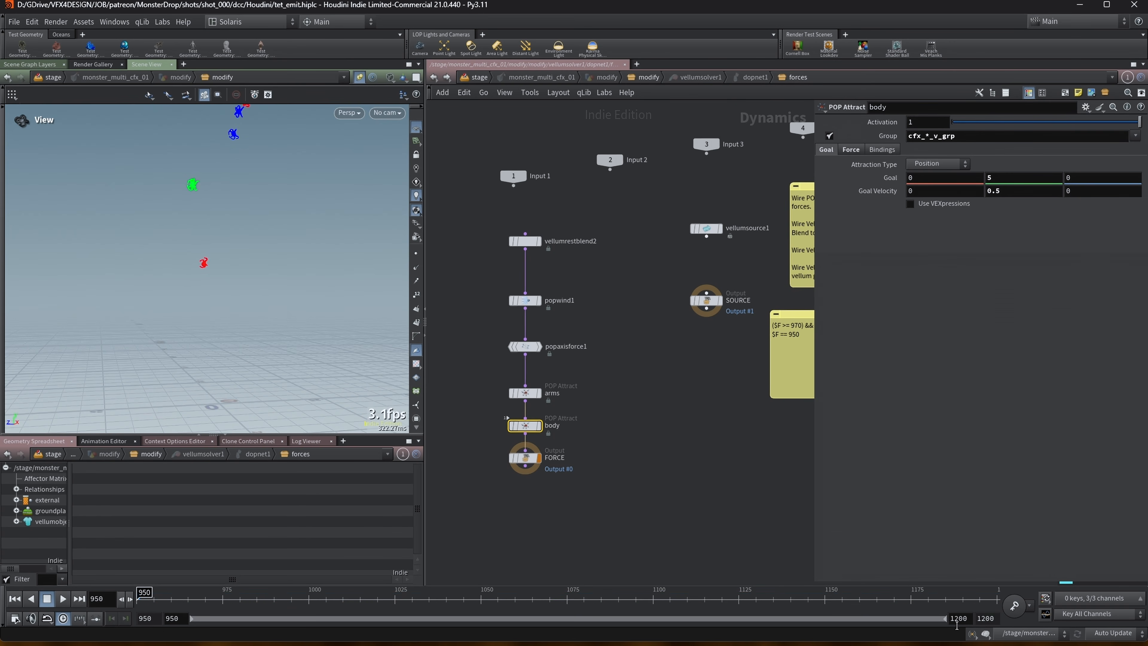
# Step: Play the simulation over the 950–1200 range, view the monsters' landing and swirling from several angles, and return to frame 950
pyautogui.click(63, 598)
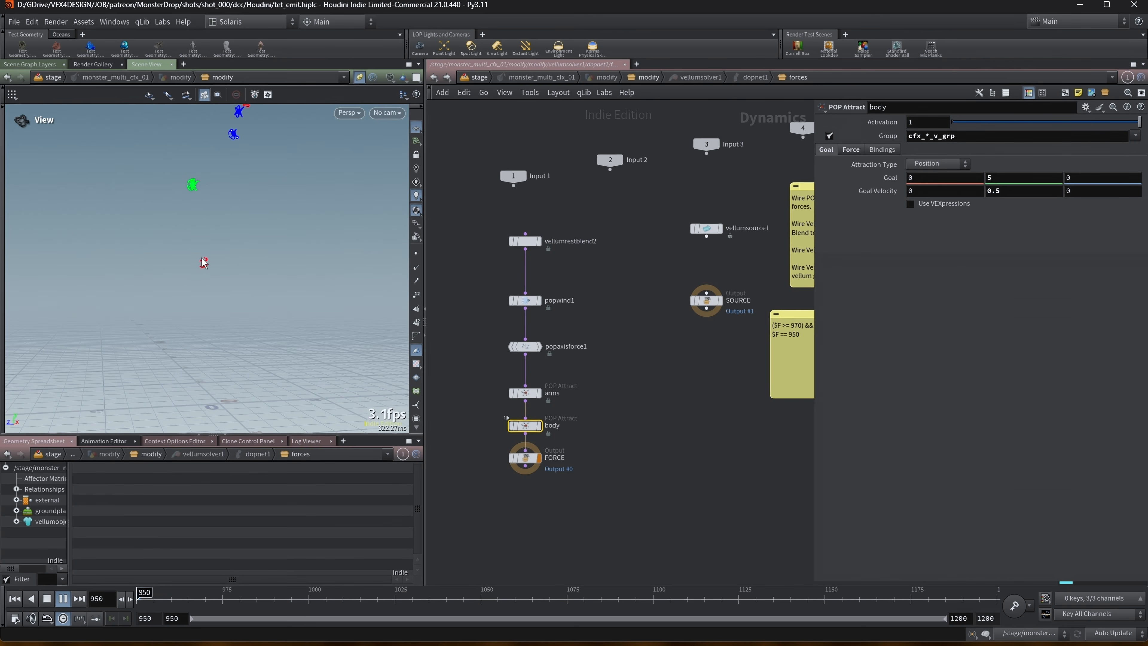
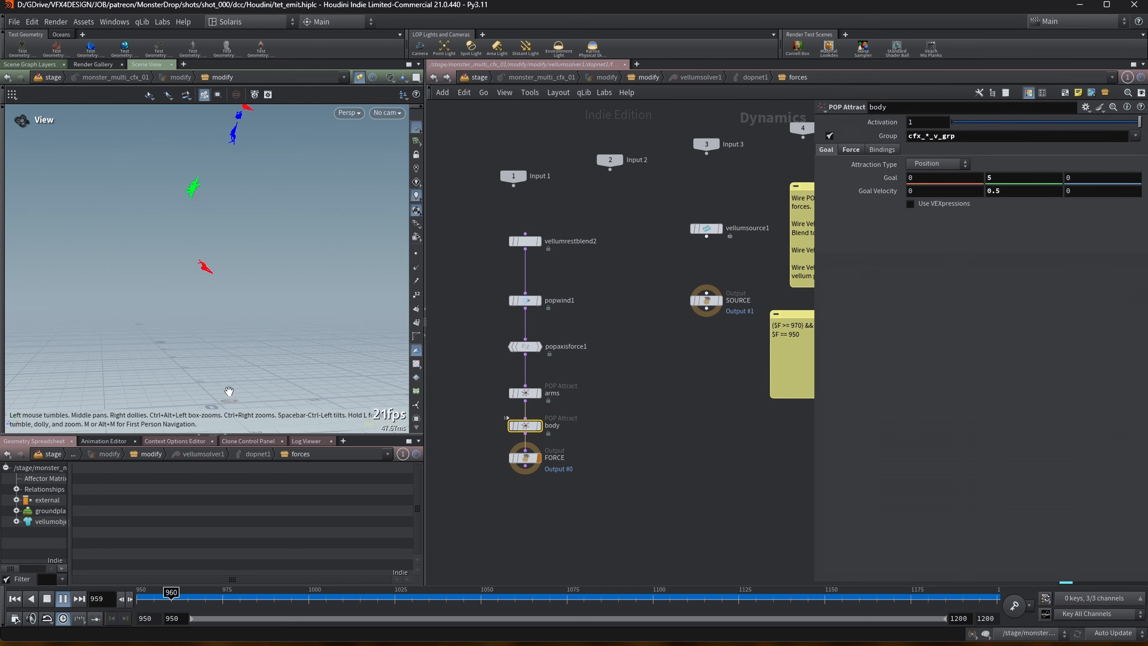
pyautogui.press('w')
pyautogui.moveTo(243, 339); pyautogui.dragTo(240, 226, button='middle')
pyautogui.moveTo(241, 225); pyautogui.dragTo(216, 277)
pyautogui.moveTo(216, 276); pyautogui.dragTo(203, 215, button='middle')
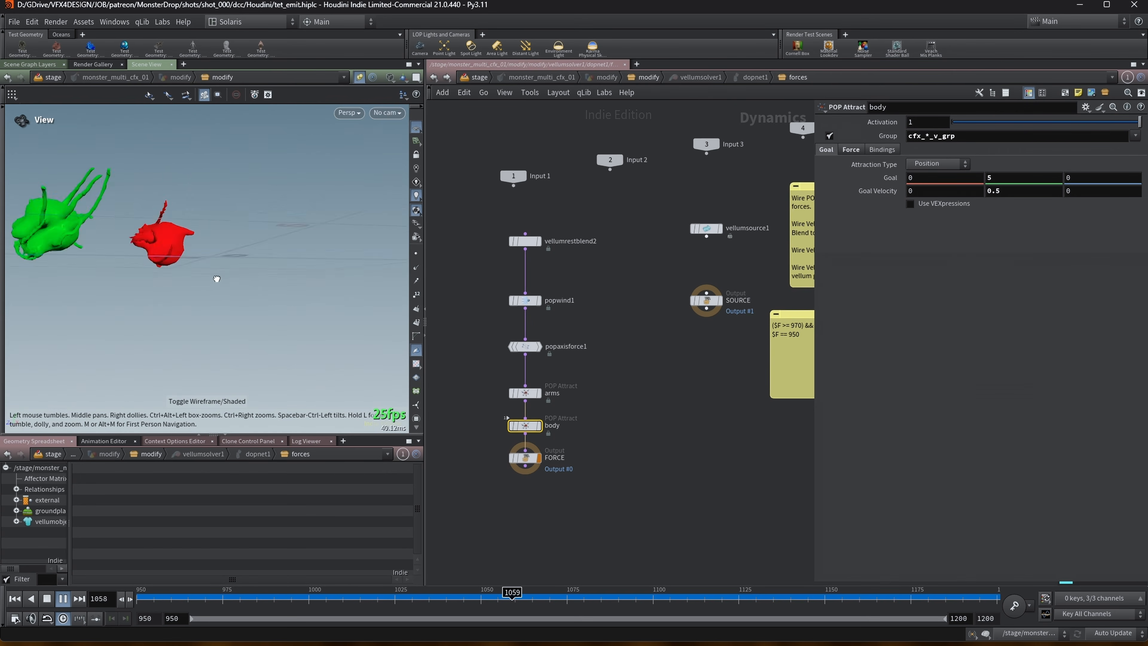
pyautogui.moveTo(203, 215); pyautogui.dragTo(251, 204)
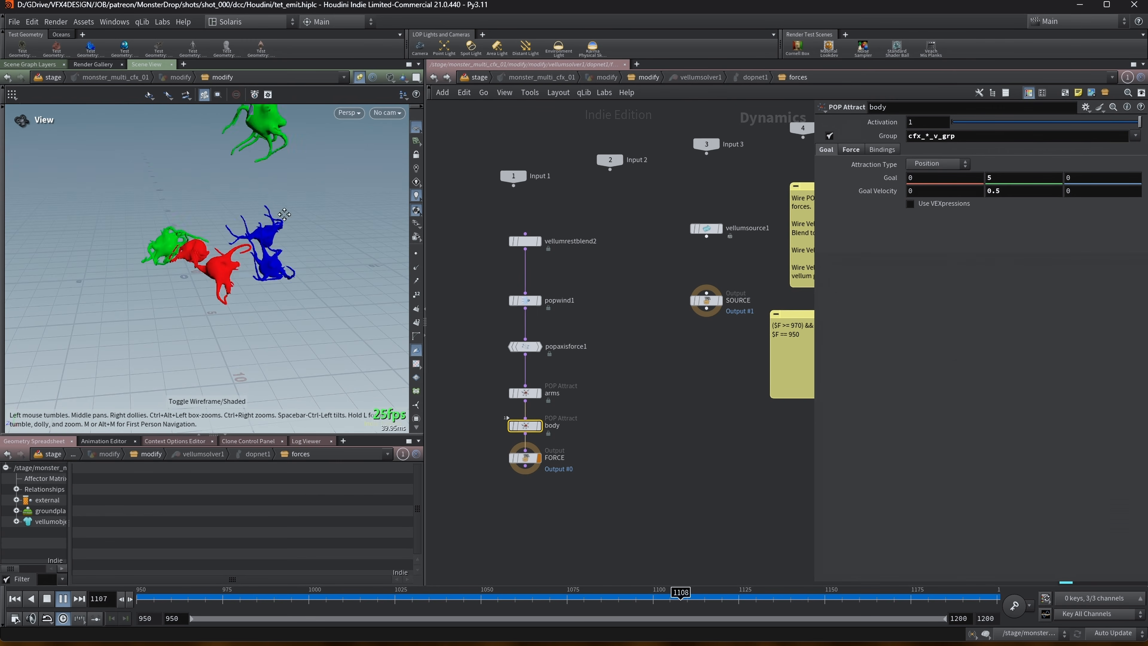
pyautogui.moveTo(250, 204); pyautogui.dragTo(259, 256, button='middle')
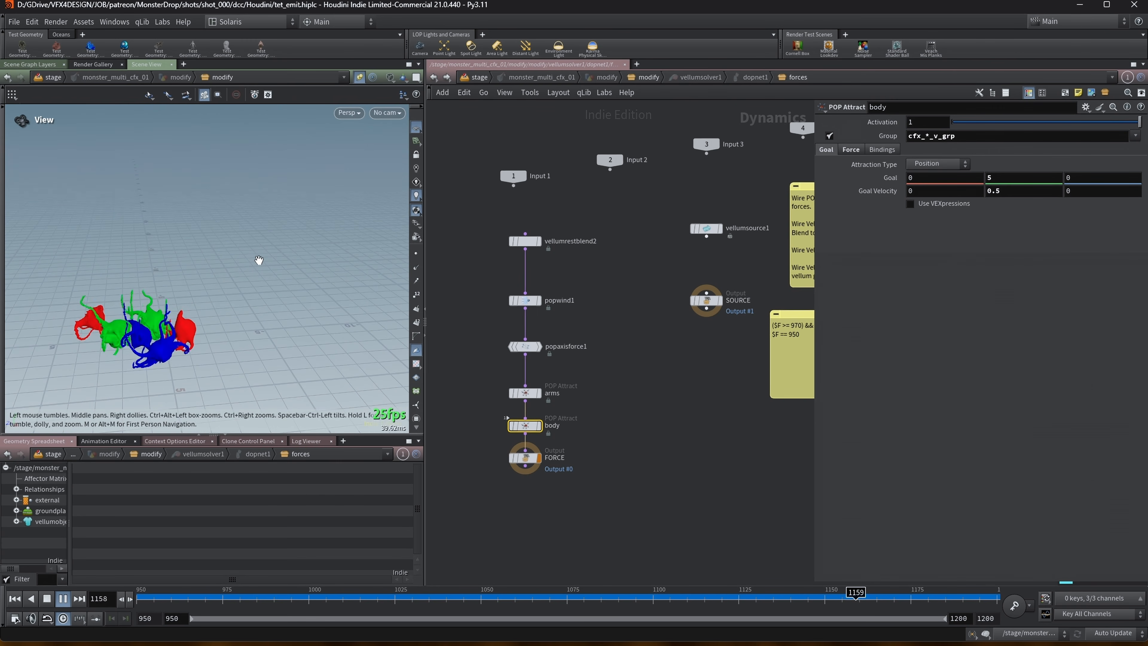
pyautogui.moveTo(213, 302); pyautogui.dragTo(222, 304, button='middle')
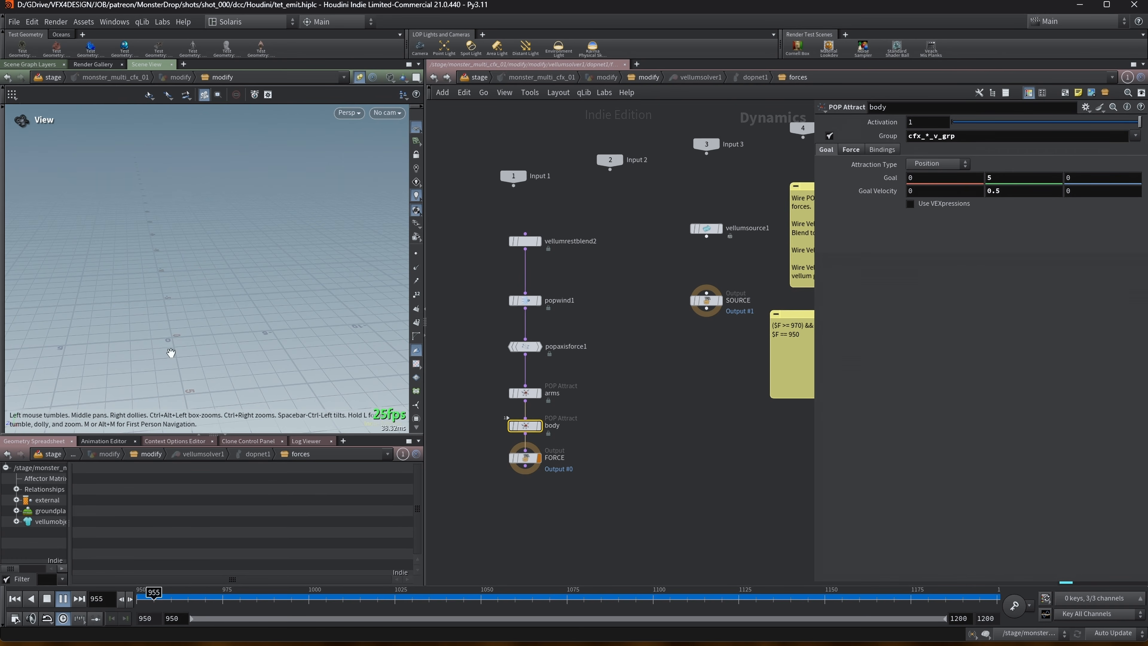
pyautogui.click(139, 598)
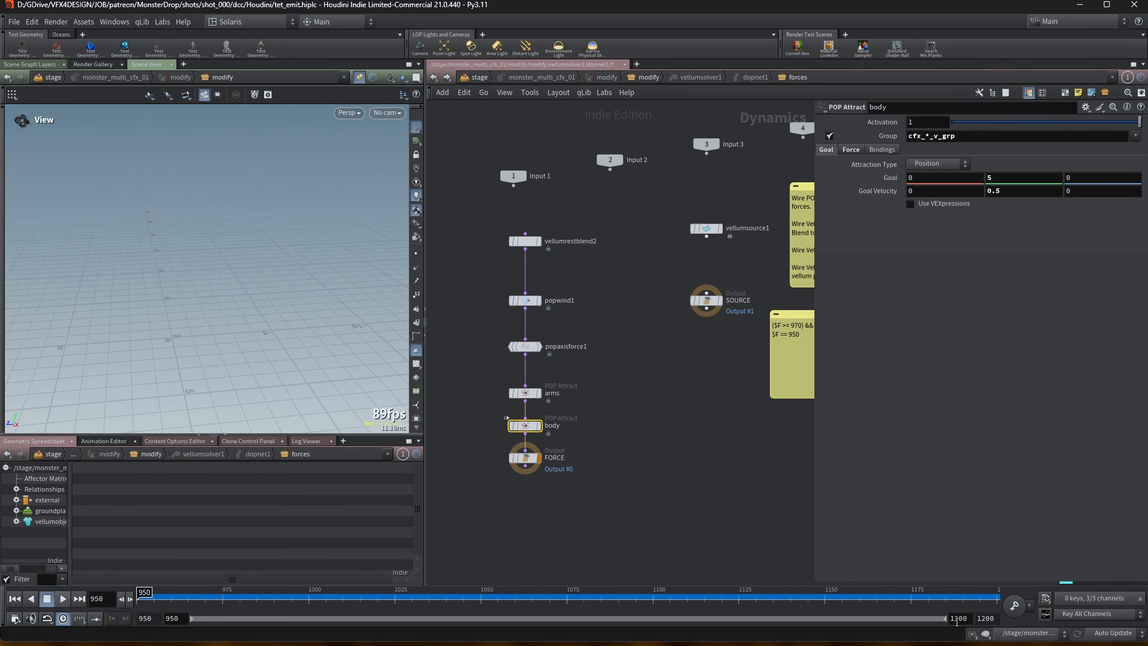
# Step: Leave the forces network and examine the attributes kept by POST_SIM_ATTRI_CLEAN_UP beneath vellumsolver1
pyautogui.moveTo(671, 499); pyautogui.dragTo(683, 494, button='middle')
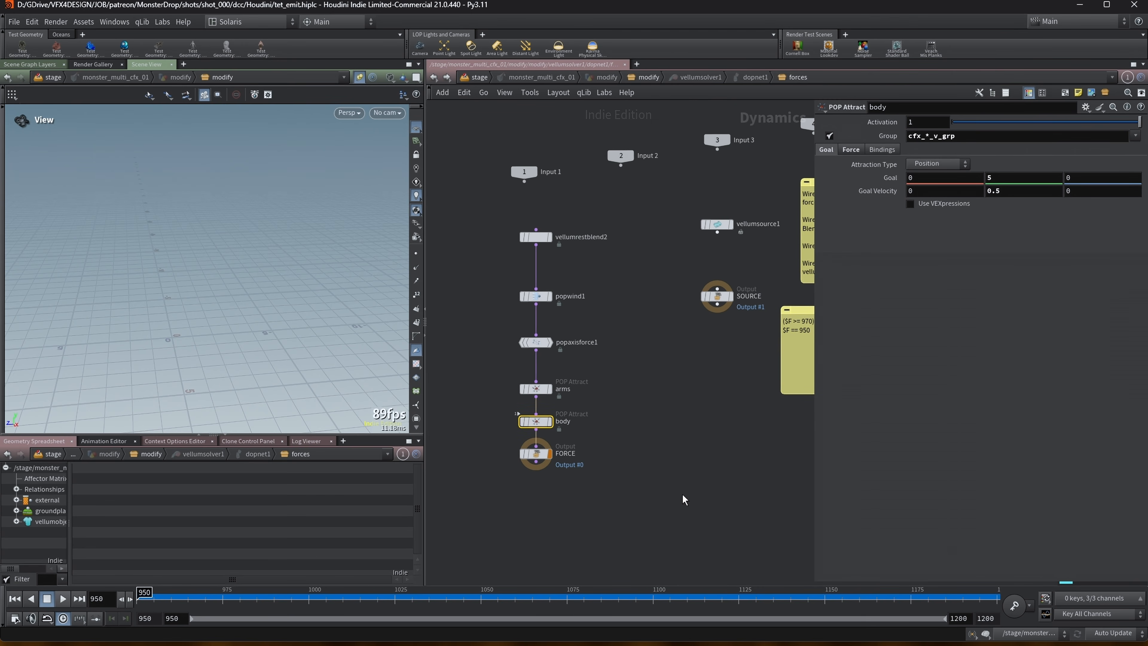
pyautogui.click(682, 494)
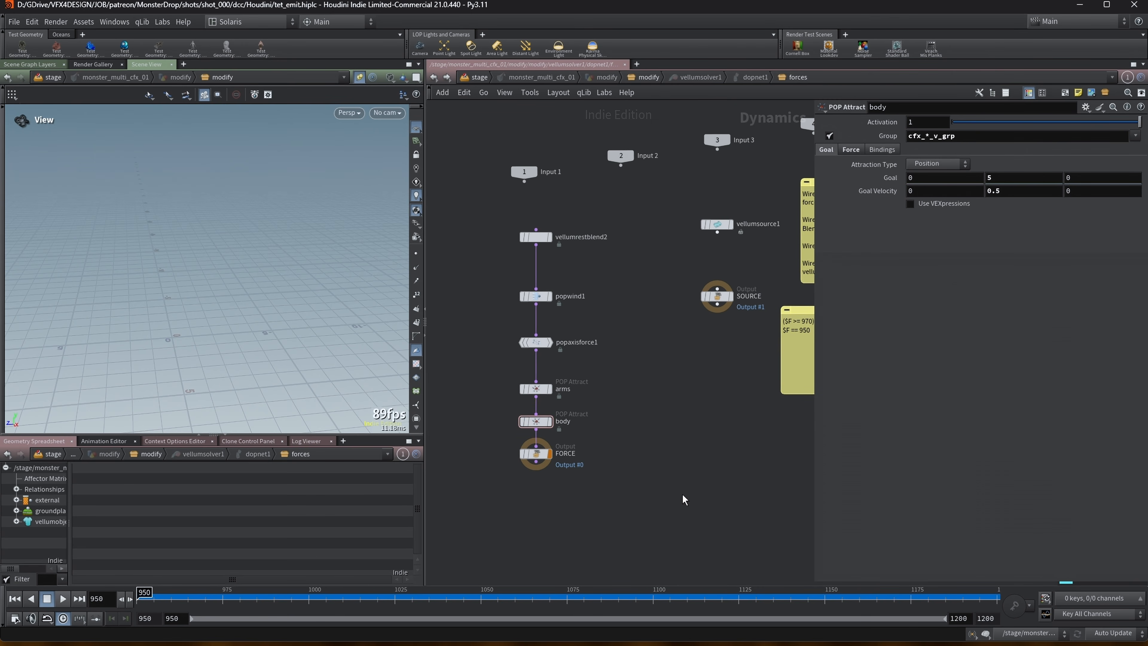
pyautogui.press('u')
pyautogui.moveTo(696, 461); pyautogui.dragTo(666, 362, button='middle')
pyautogui.scroll(2, 657, 353)
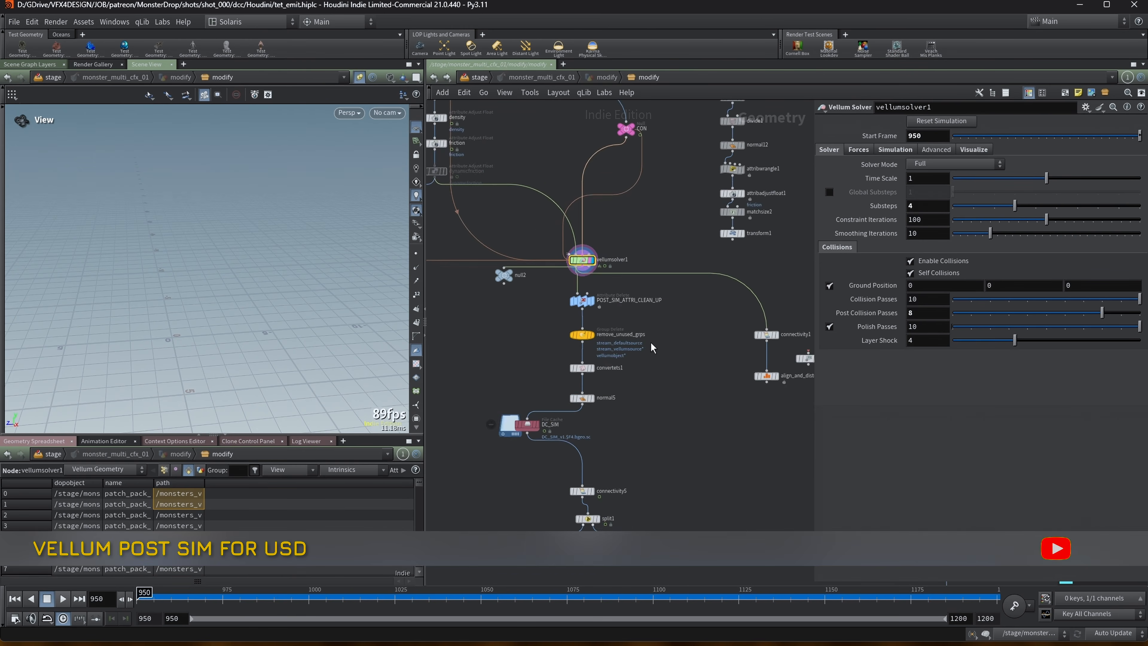
pyautogui.click(581, 300)
pyautogui.scroll(1, 651, 317)
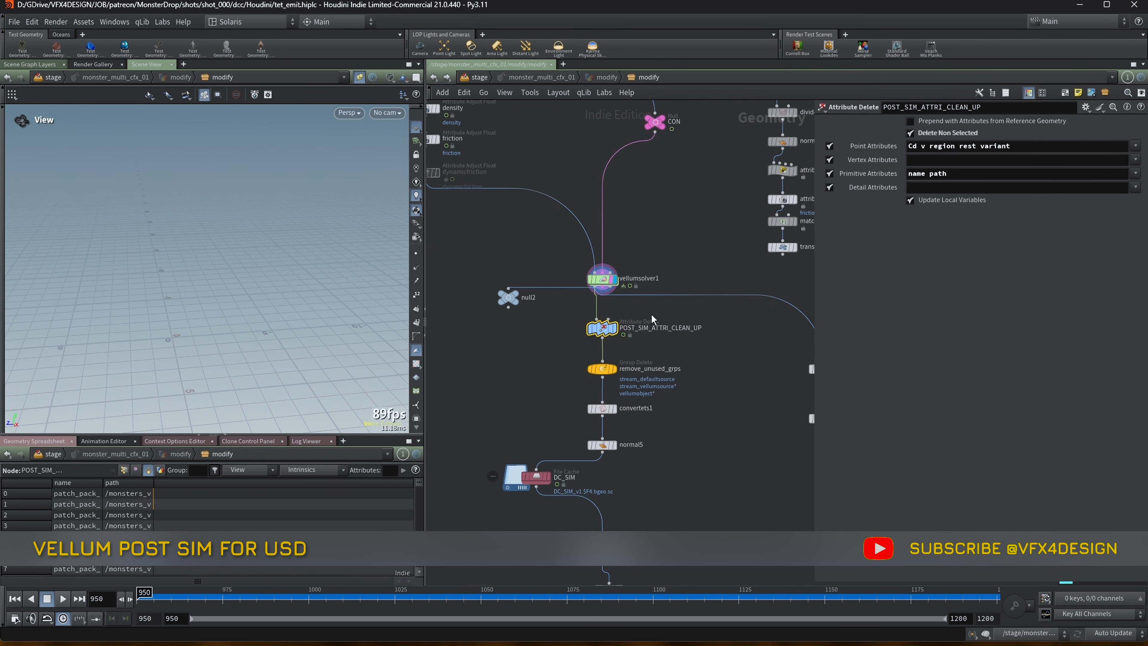
# Step: Display POST_SIM_ATTRI_CLEAN_UP and check the remove_unused_grps and convertets1 nodes that follow it
pyautogui.moveTo(611, 331)
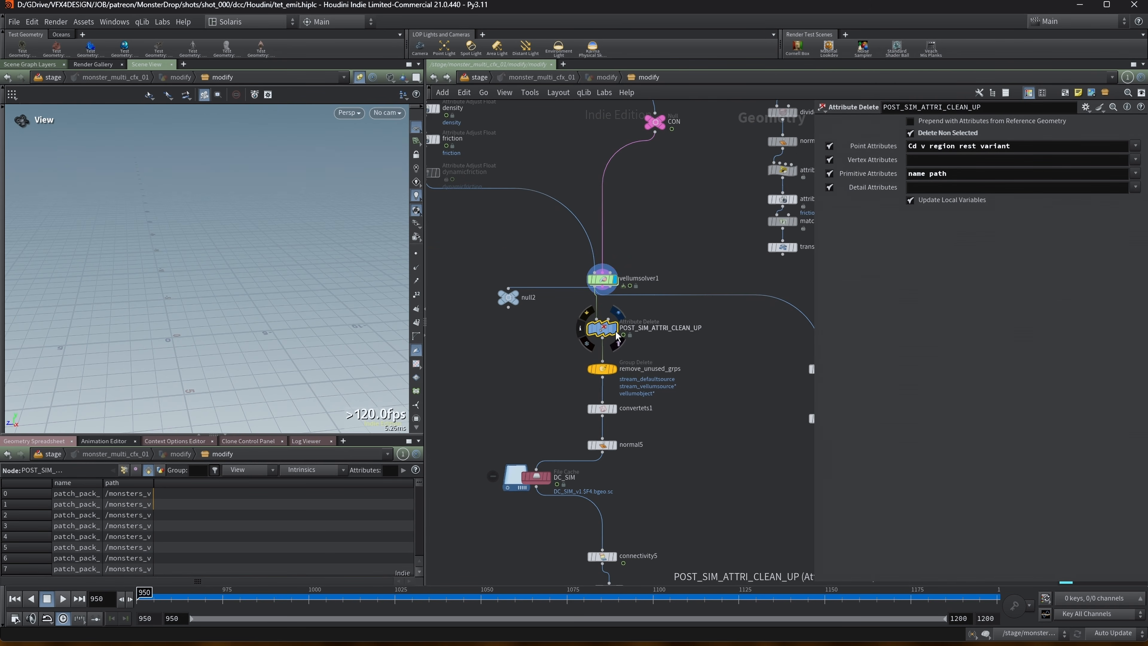
pyautogui.moveTo(607, 335); pyautogui.dragTo(605, 342)
pyautogui.scroll(-1, 604, 340)
pyautogui.moveTo(671, 364); pyautogui.dragTo(676, 318, button='middle')
pyautogui.moveTo(607, 293); pyautogui.dragTo(610, 294)
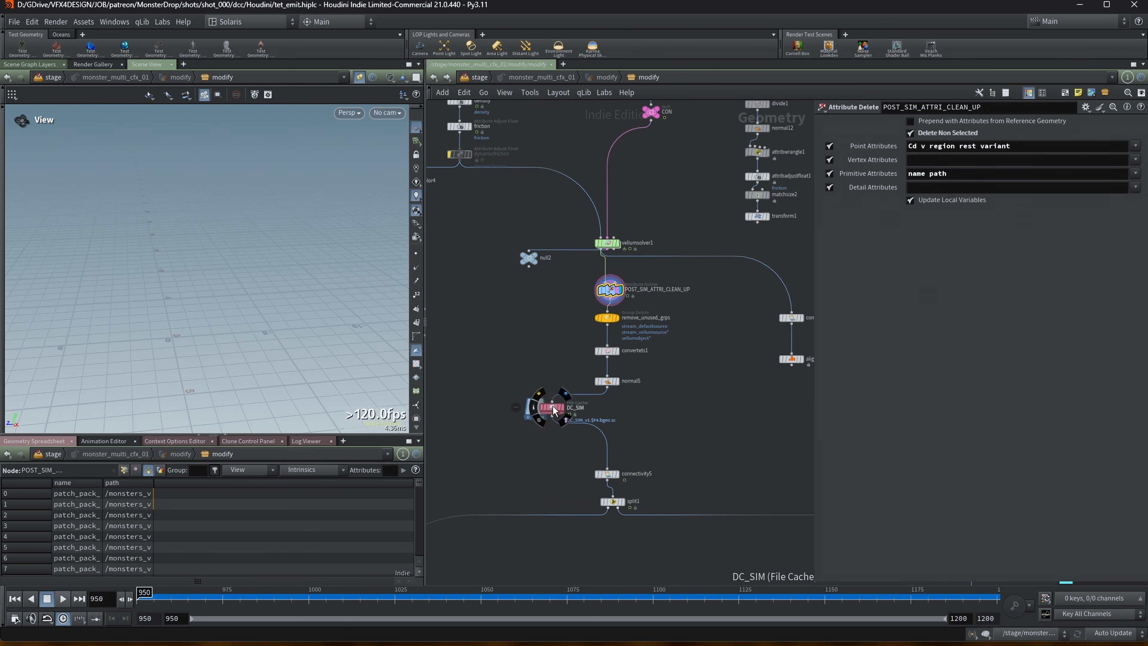
pyautogui.click(606, 319)
pyautogui.click(610, 352)
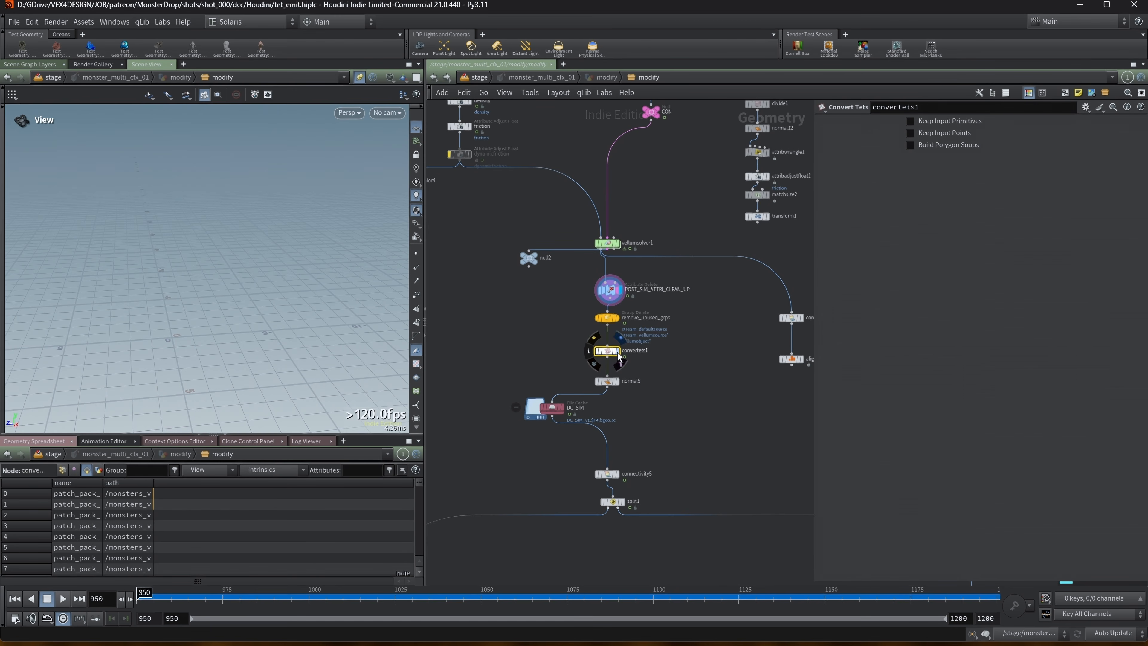
# Step: Display convertets1 and examine the converted monster mesh close up in the viewport
pyautogui.click(617, 352)
pyautogui.press('g')
pyautogui.scroll(5, 174, 193)
pyautogui.scroll(10, 171, 187)
pyautogui.scroll(-5, 329, 197)
pyautogui.click(594, 339)
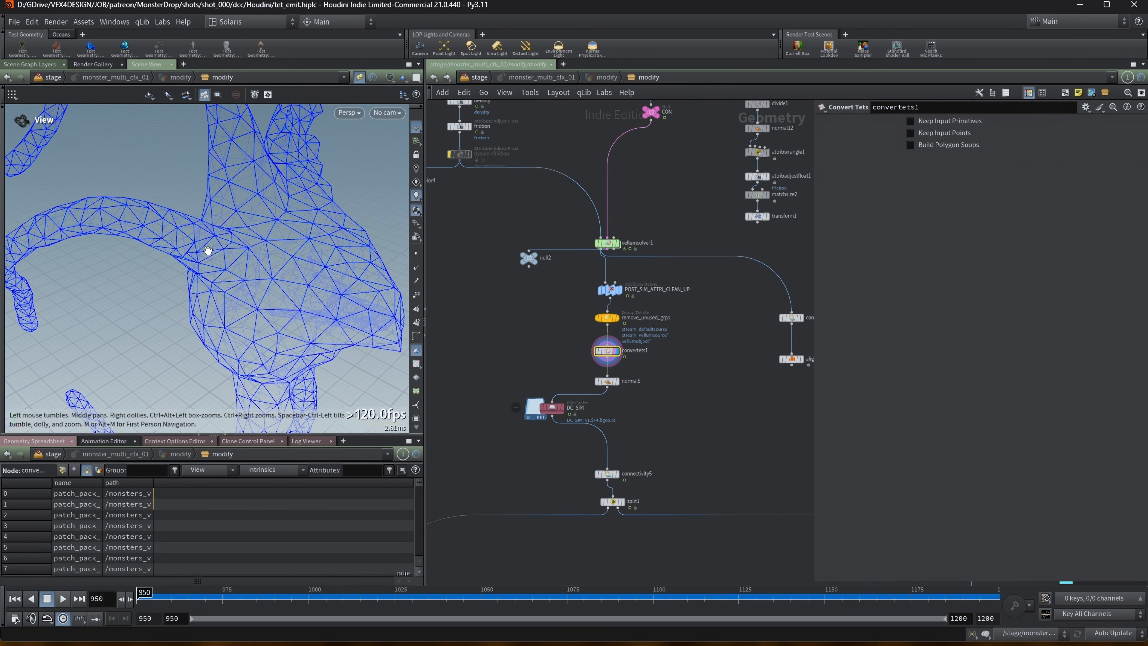
pyautogui.moveTo(609, 357)
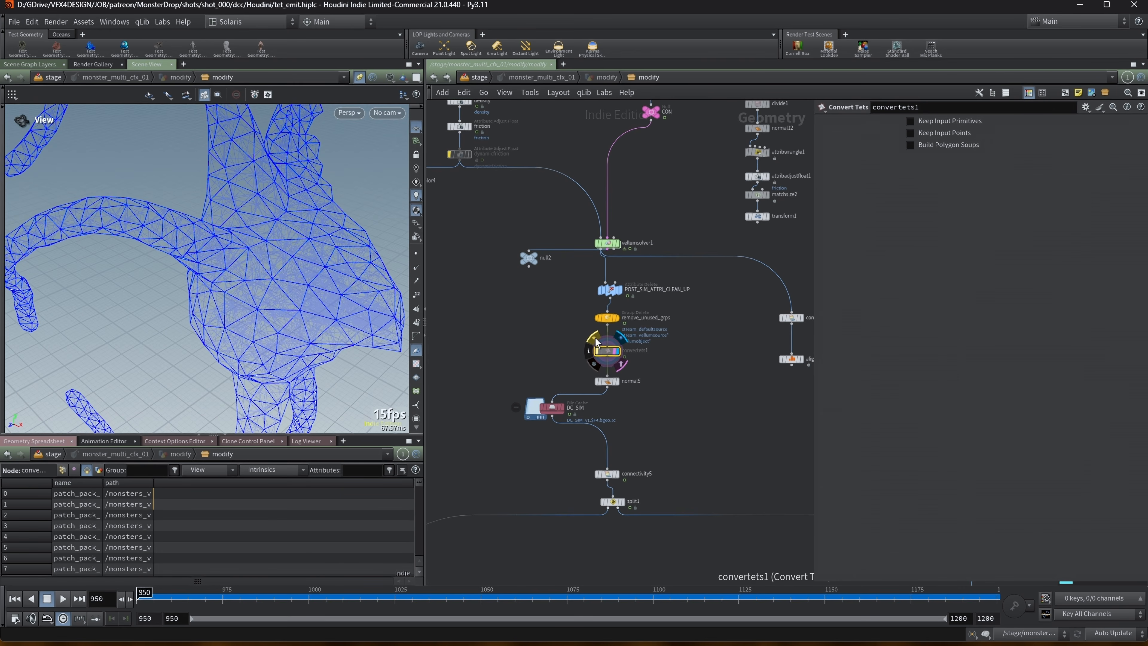
# Step: Review the normal5 and DC_SIM cache settings, look at monster_multi_cfx_01 on the stage, and return to its modify network
pyautogui.click(551, 407)
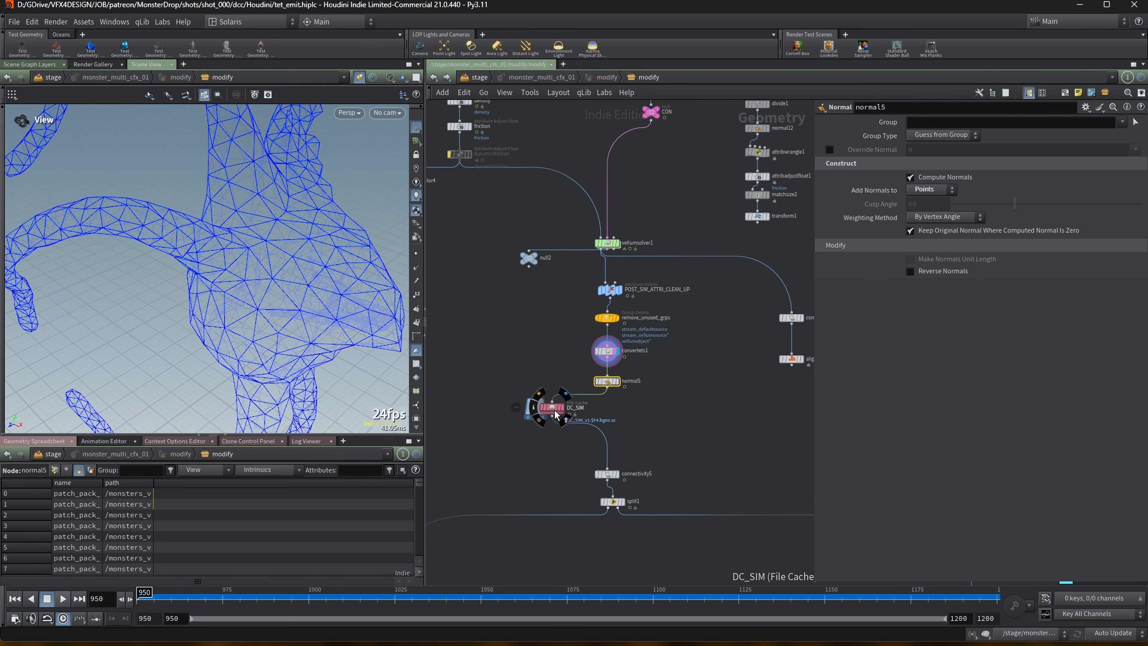
pyautogui.scroll(-1, 662, 404)
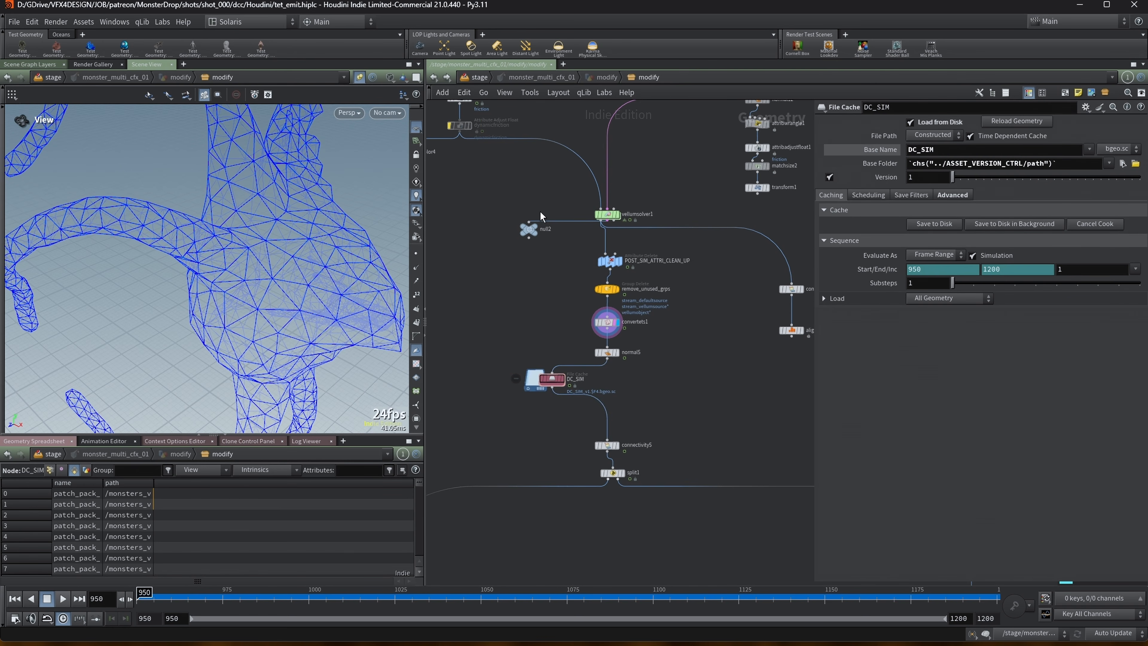
pyautogui.press('u')
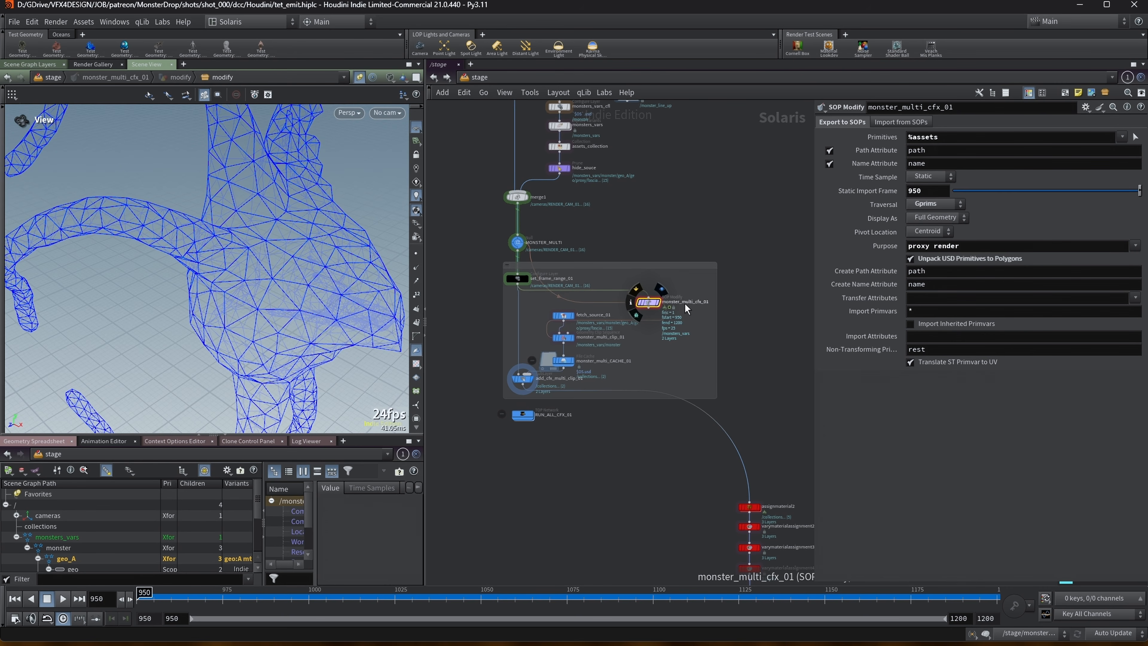
pyautogui.doubleClick(650, 302)
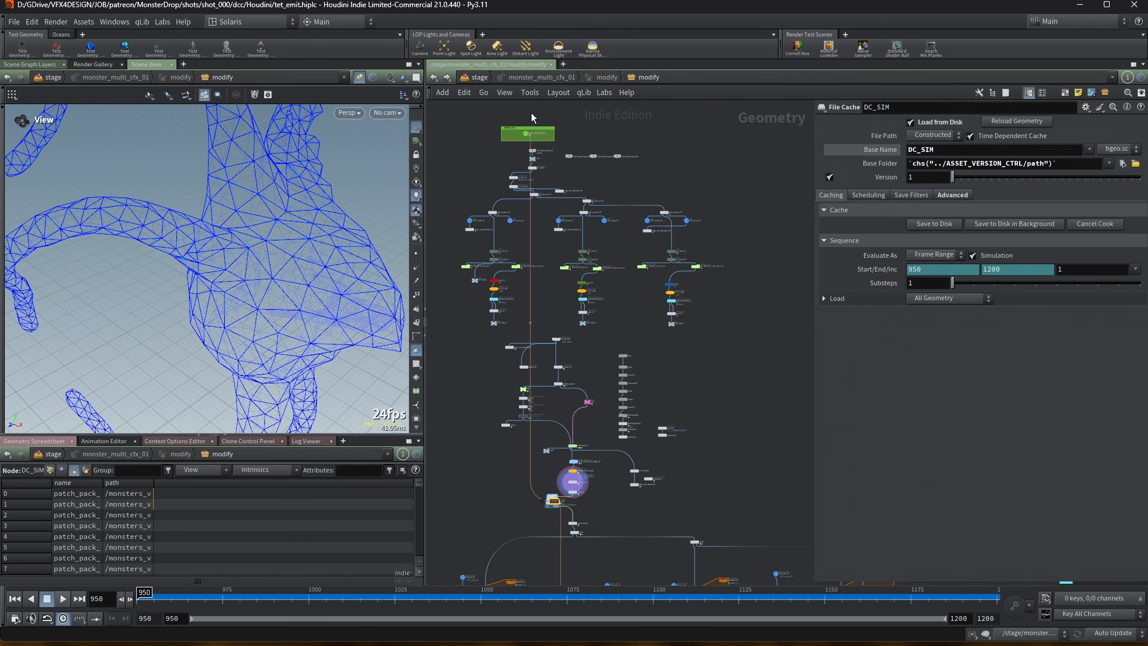
pyautogui.scroll(5, 593, 456)
pyautogui.moveTo(531, 509); pyautogui.dragTo(558, 346, button='middle')
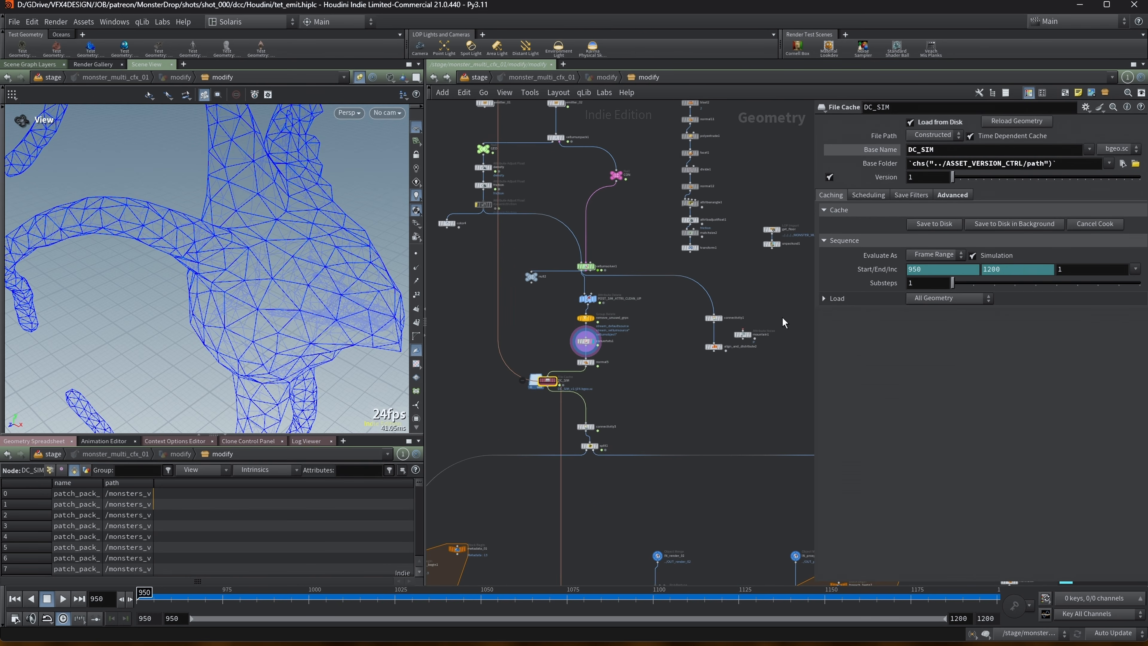
# Step: Widen the network view, display DC_SIM with all monsters framed, and play its cached simulation, stopping partway
pyautogui.click(929, 226)
pyautogui.moveTo(815, 358); pyautogui.dragTo(917, 359)
pyautogui.moveTo(670, 398); pyautogui.dragTo(738, 295, button='middle')
pyautogui.scroll(2, 690, 297)
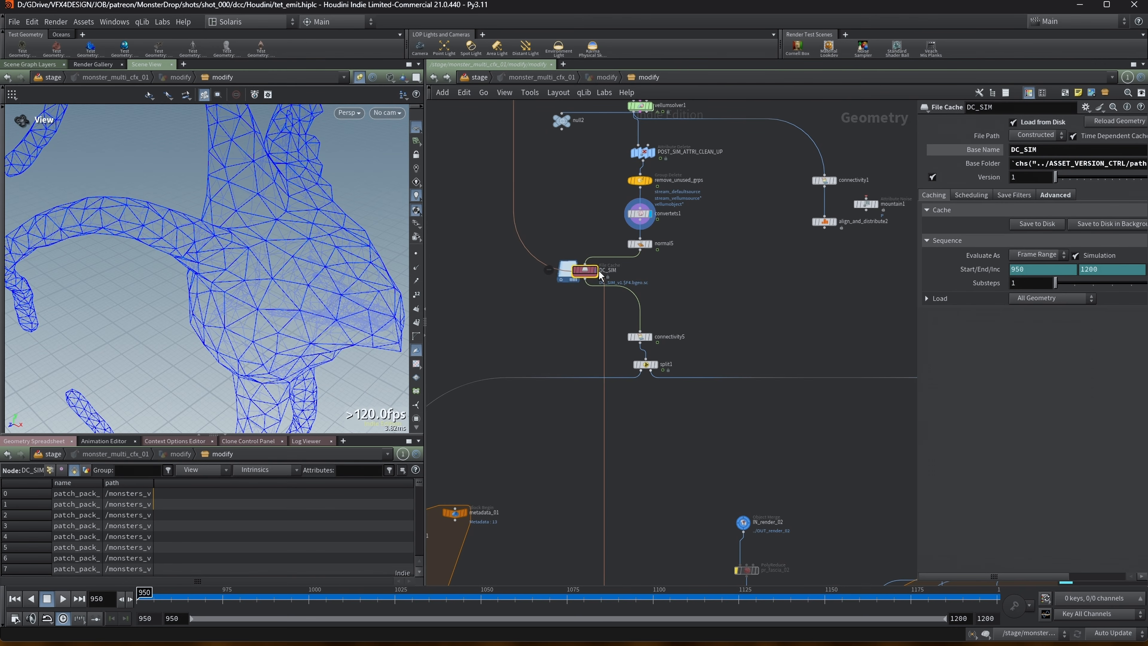
pyautogui.press('h')
pyautogui.moveTo(166, 599); pyautogui.dragTo(295, 524)
pyautogui.press('g')
pyautogui.click(63, 599)
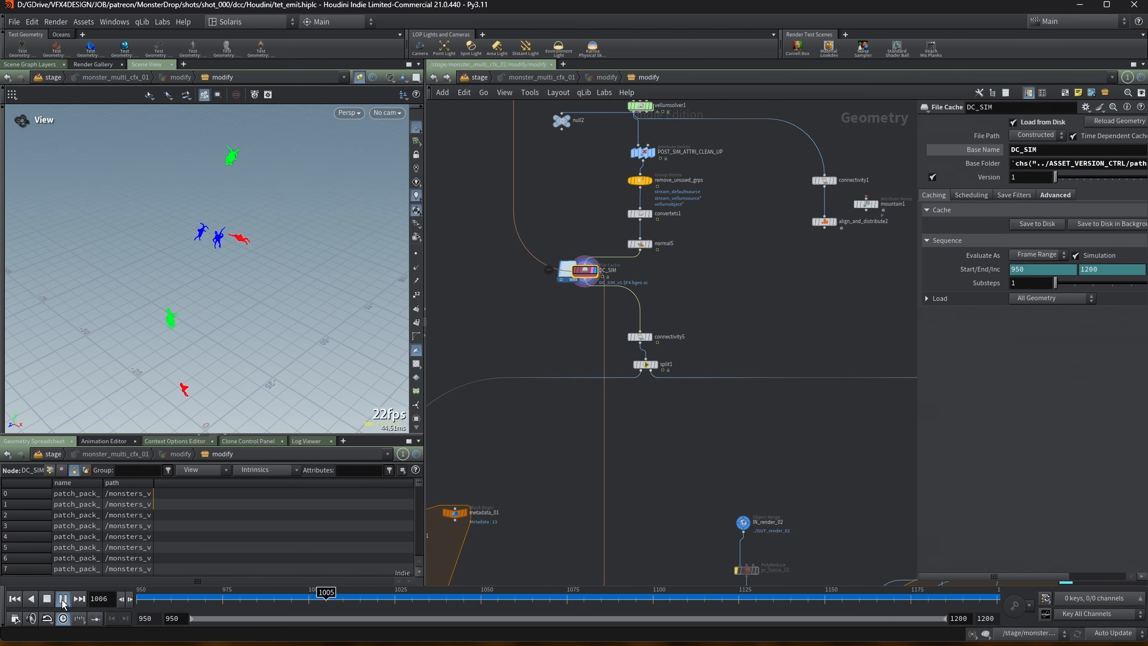
pyautogui.click(62, 600)
# Step: Check connectivity5's class attribute settings and follow the split1 output to the first for-each block
pyautogui.moveTo(599, 413); pyautogui.dragTo(694, 165, button='middle')
pyautogui.scroll(2, 734, 108)
pyautogui.moveTo(734, 103); pyautogui.dragTo(695, 191, button='middle')
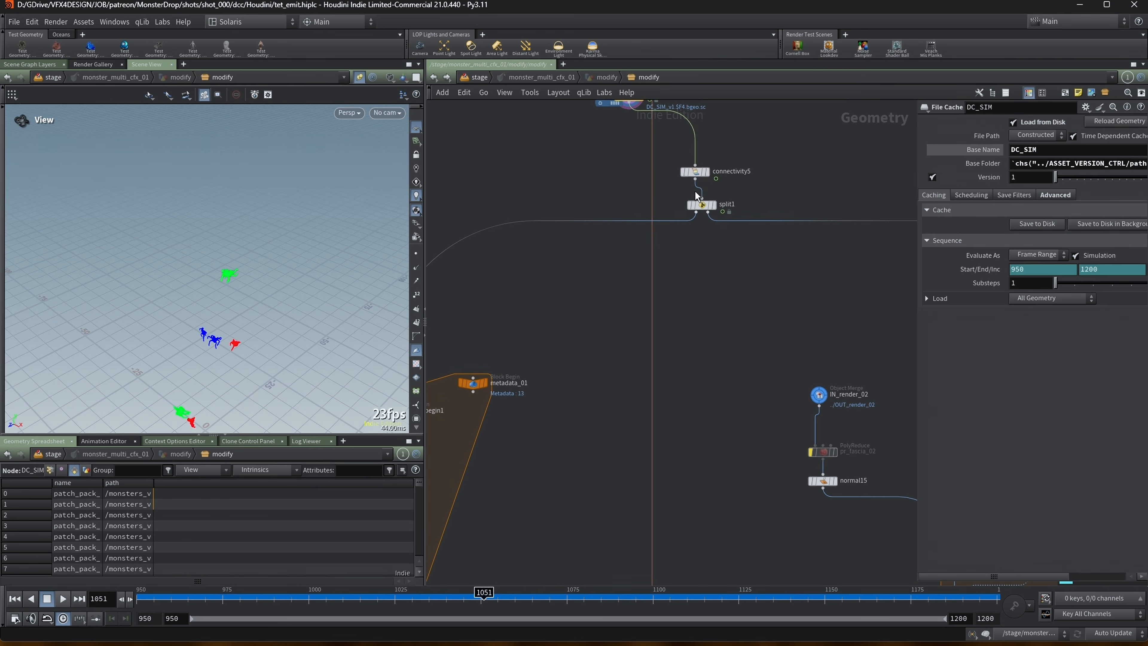
pyautogui.click(706, 171)
pyautogui.scroll(-2, 764, 213)
pyautogui.moveTo(756, 285); pyautogui.dragTo(774, 263, button='middle')
pyautogui.scroll(-2, 588, 331)
pyautogui.moveTo(583, 332); pyautogui.dragTo(699, 275, button='middle')
pyautogui.scroll(3, 559, 211)
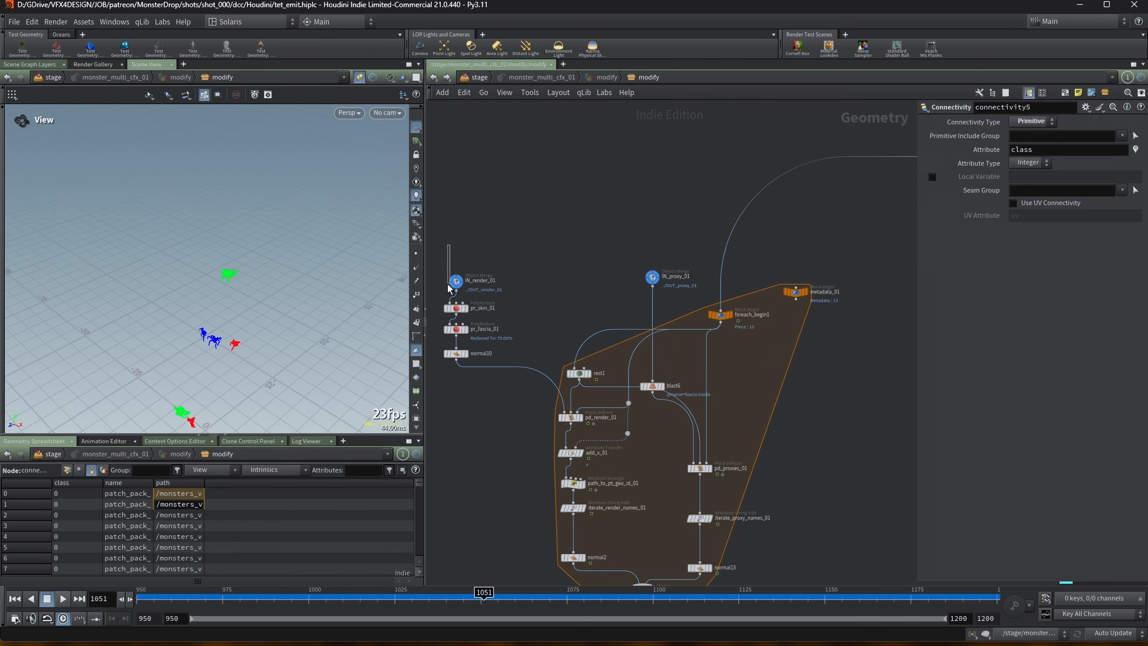
# Step: Inspect the IN_render_01 object merge and trace its source past the CONFIGURE REST BLEND group in the network
pyautogui.click(451, 281)
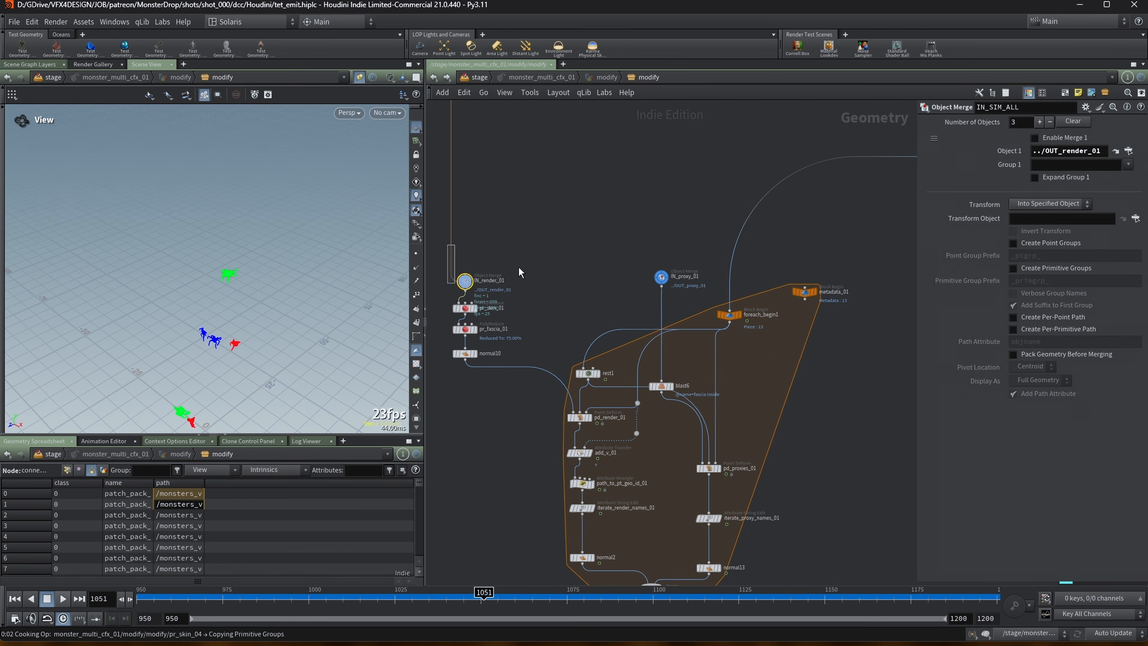
pyautogui.scroll(-3, 515, 206)
pyautogui.moveTo(515, 191); pyautogui.dragTo(528, 354, button='middle')
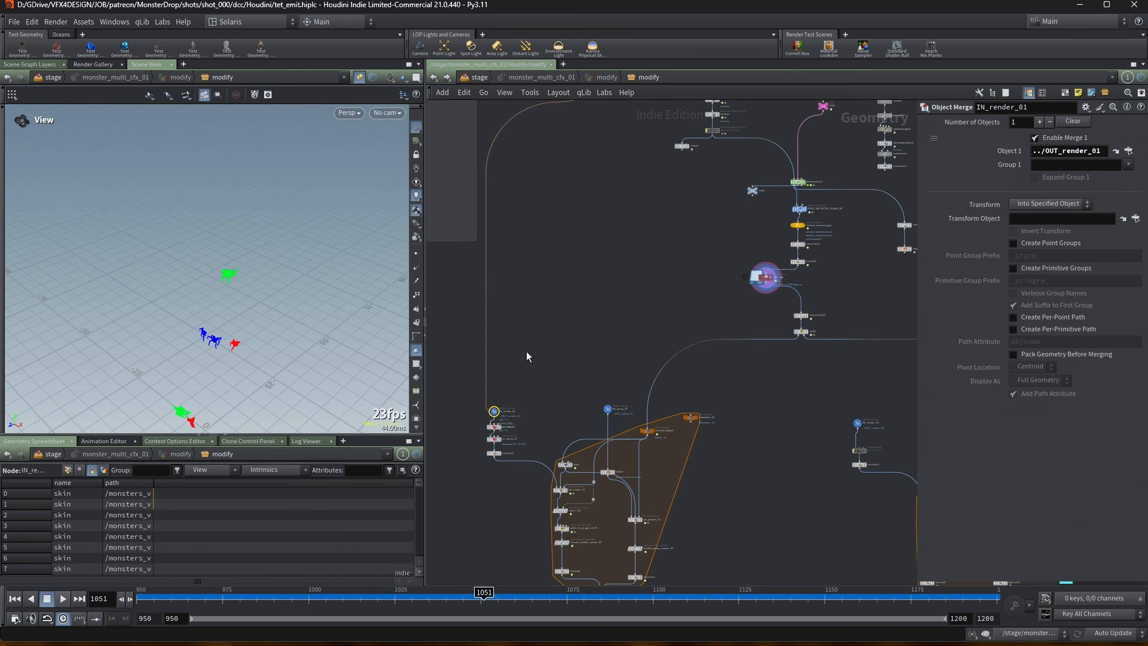
pyautogui.scroll(-5, 534, 322)
pyautogui.scroll(-2, 542, 326)
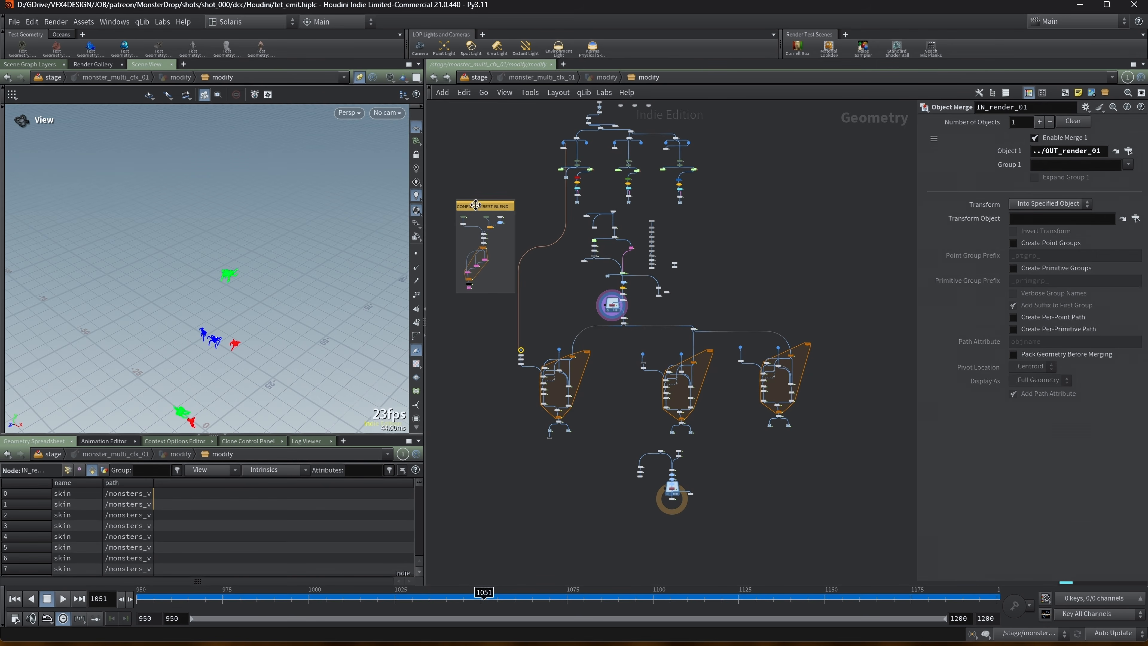
pyautogui.scroll(10, 484, 282)
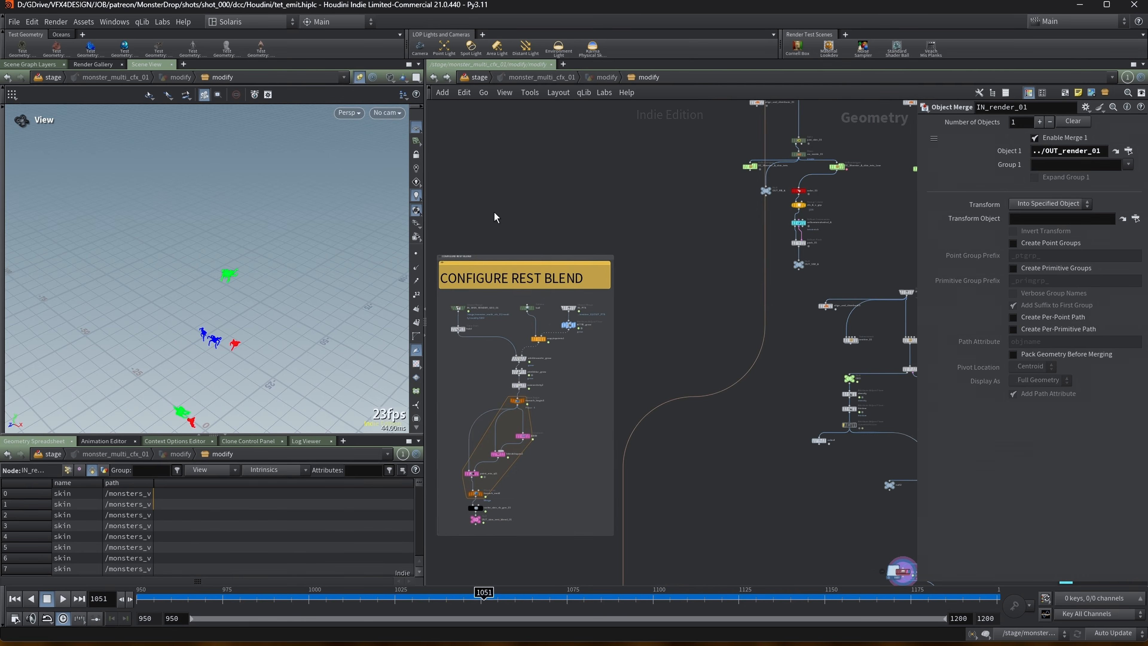
pyautogui.scroll(1, 495, 207)
pyautogui.scroll(-9, 529, 230)
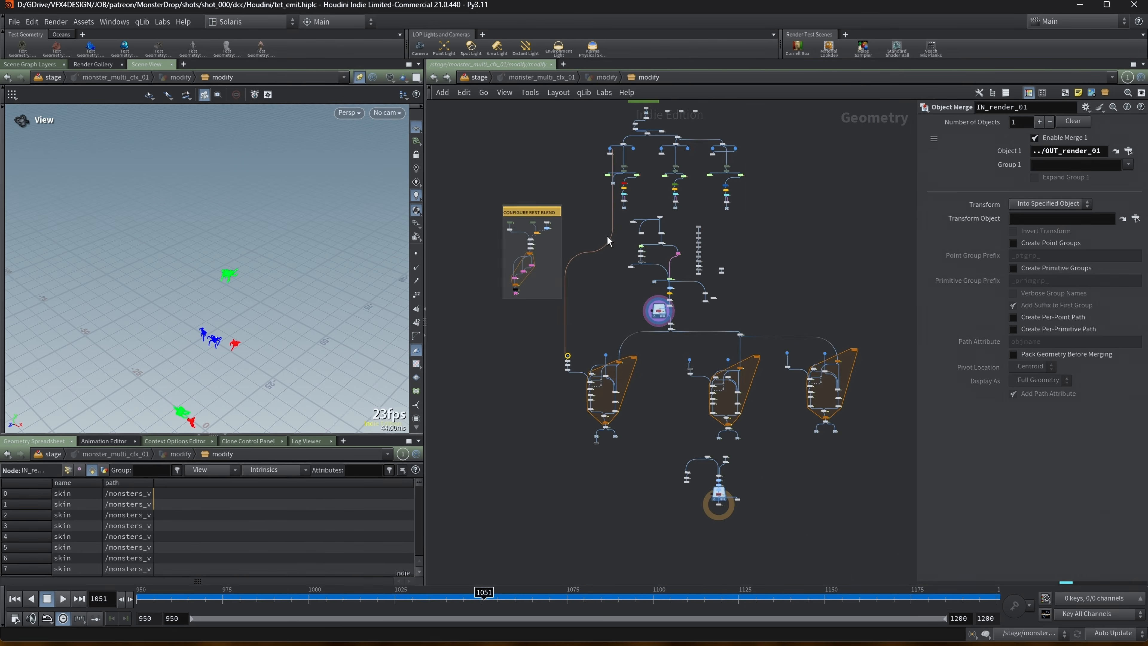
pyautogui.scroll(6, 650, 294)
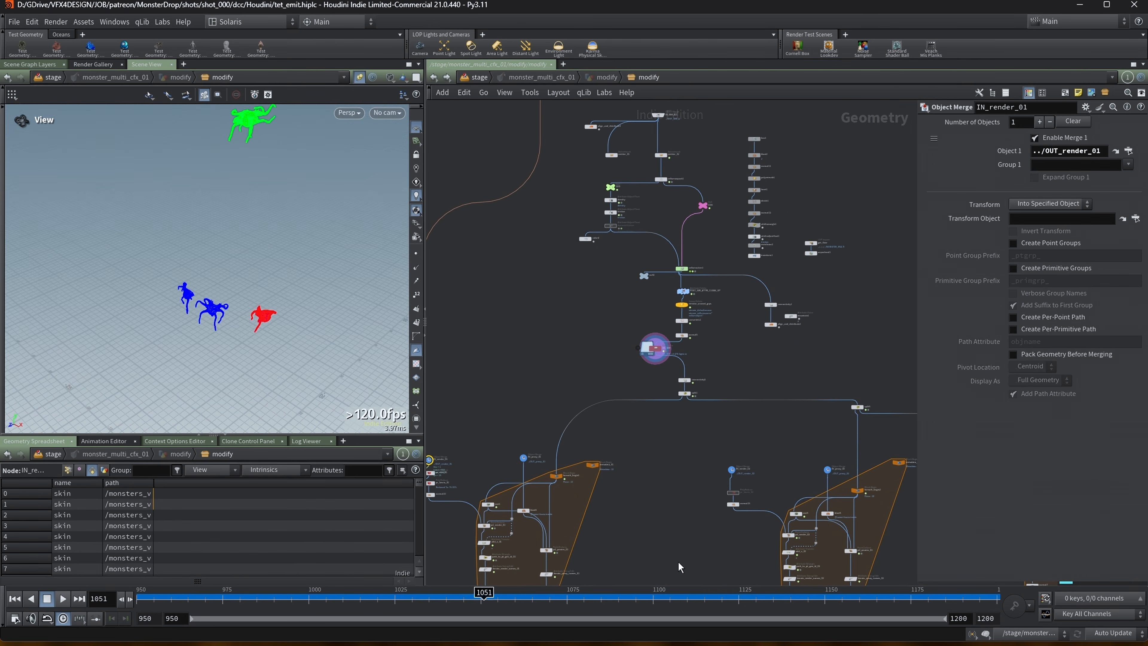
# Step: Frame the monsters in the viewport, replay the cached simulation, and rewind to frame 950
pyautogui.press('g')
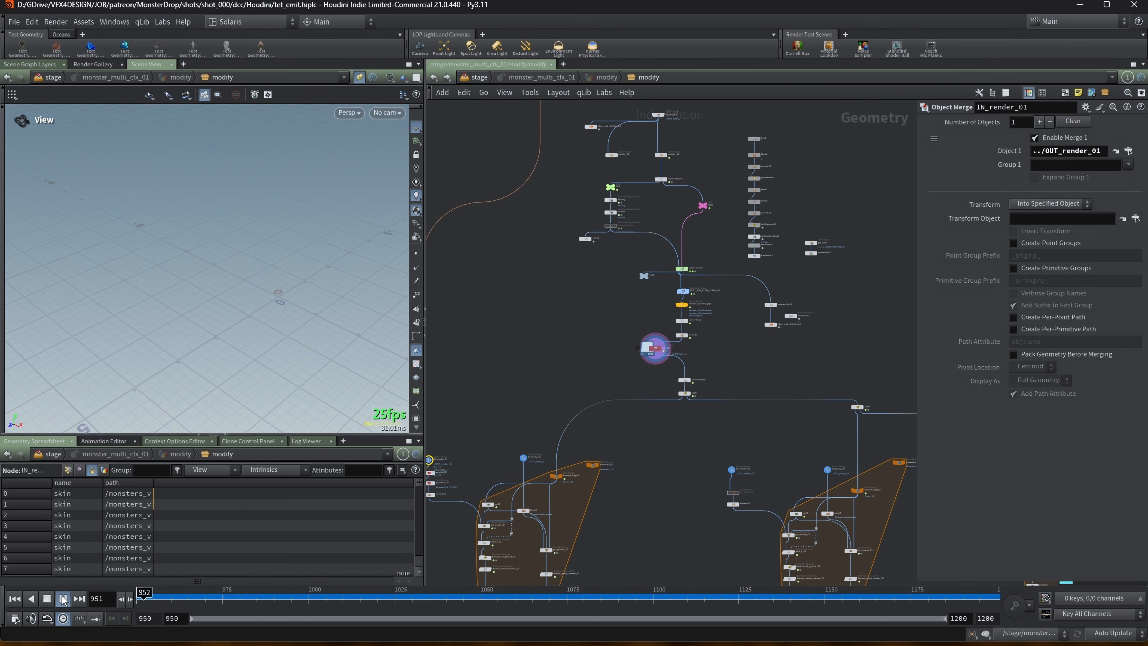
pyautogui.moveTo(358, 593)
pyautogui.mouseDown()
pyautogui.moveTo(946, 593)
pyautogui.moveTo(143, 592)
pyautogui.mouseUp()
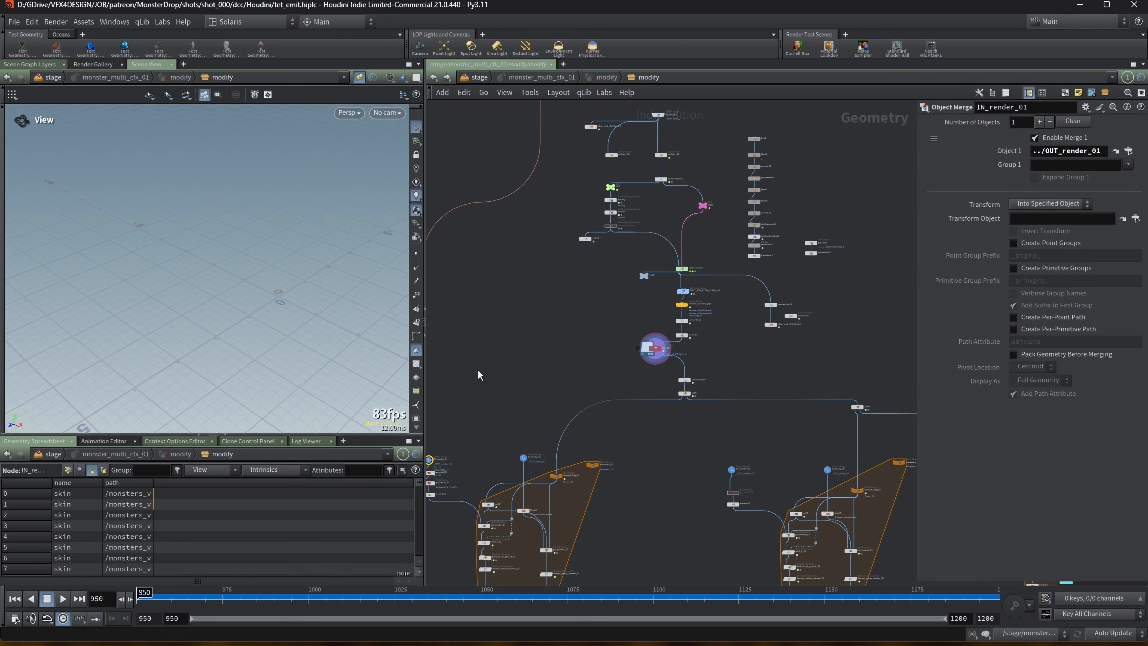
pyautogui.scroll(2, 693, 385)
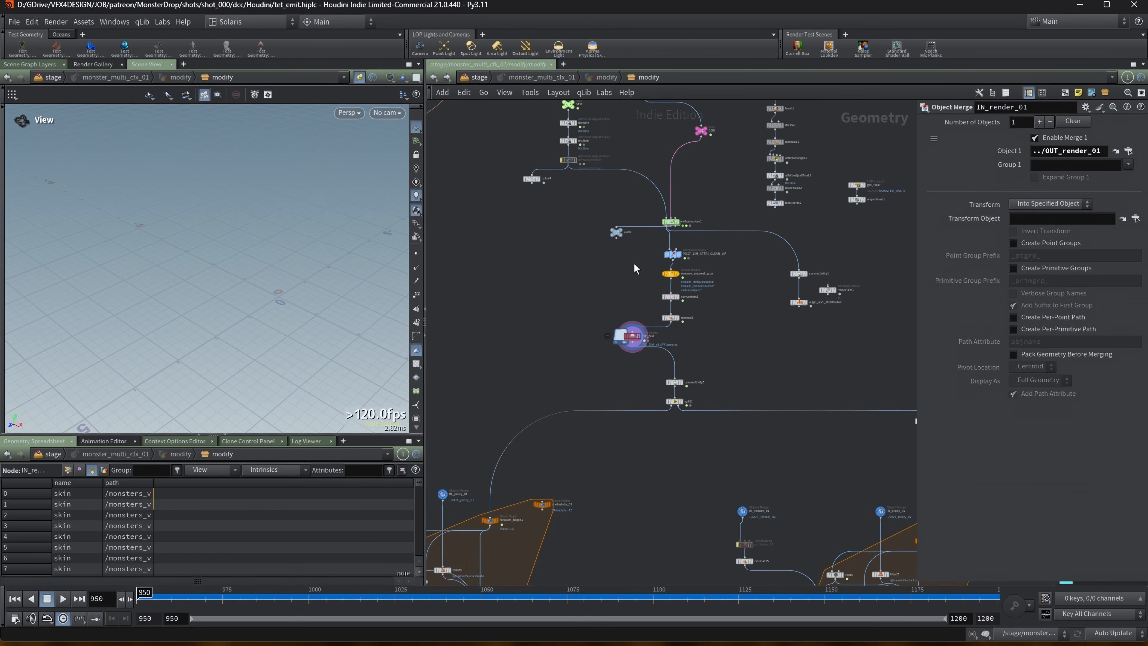
# Step: Open vellumsolver1's forces network and examine vellumrestblend2's constraint group and SOP source, with its parameters widened
pyautogui.doubleClick(671, 222)
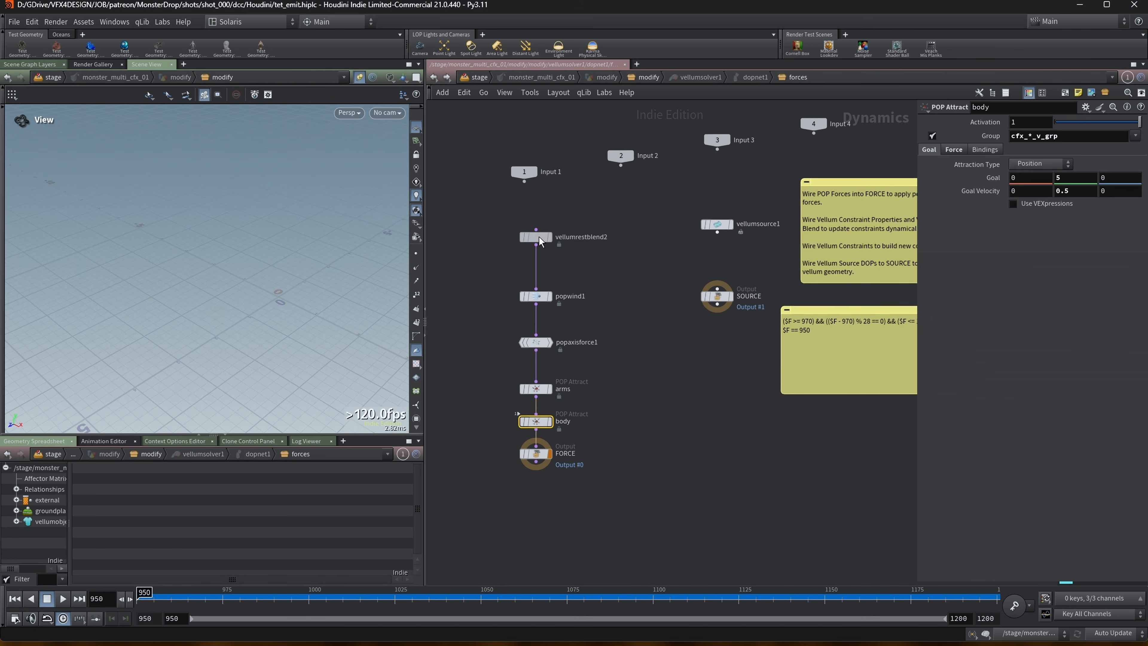
pyautogui.click(540, 236)
pyautogui.moveTo(901, 140); pyautogui.dragTo(678, 140)
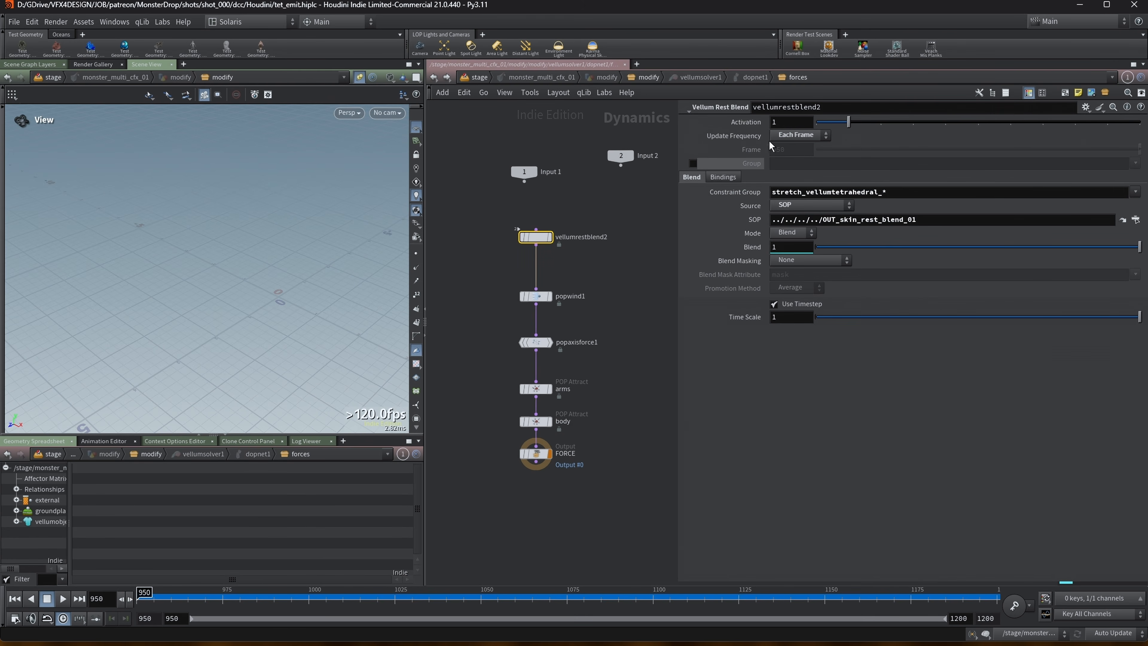
pyautogui.moveTo(886, 192); pyautogui.dragTo(604, 205)
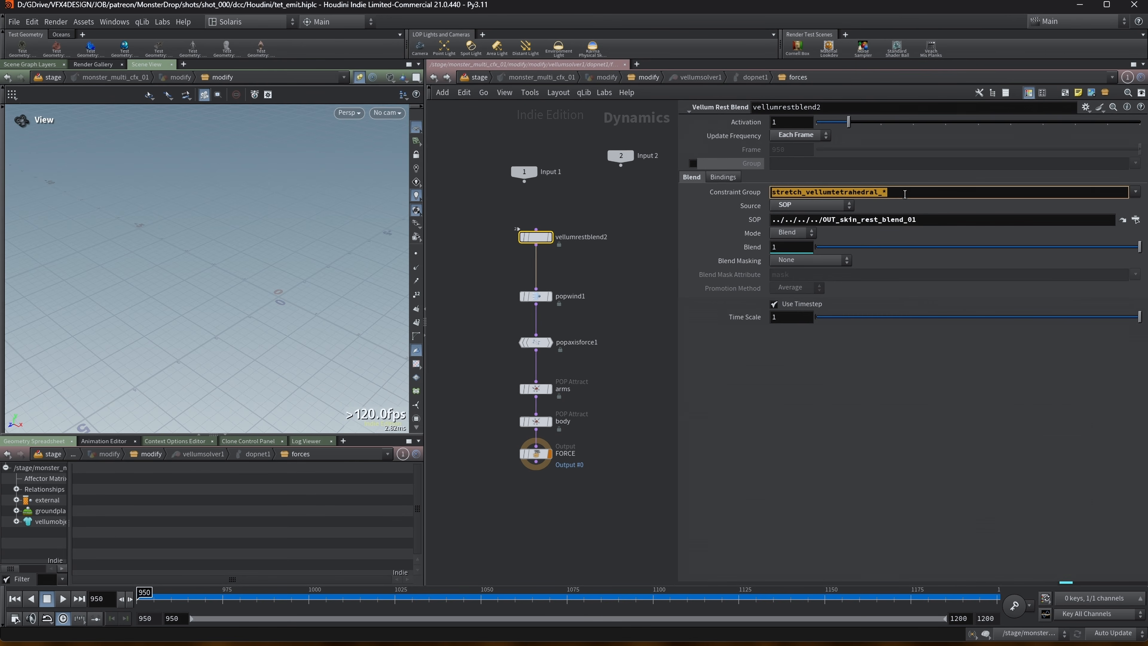
pyautogui.click(628, 302)
# Step: Return to the modify network and examine the stretch output group on the vellumtetrahedral_A constraint
pyautogui.press('u')
pyautogui.scroll(-4, 588, 276)
pyautogui.moveTo(572, 267); pyautogui.dragTo(492, 471, button='middle')
pyautogui.moveTo(486, 293); pyautogui.dragTo(543, 335, button='middle')
pyautogui.scroll(4, 544, 340)
pyautogui.click(497, 325)
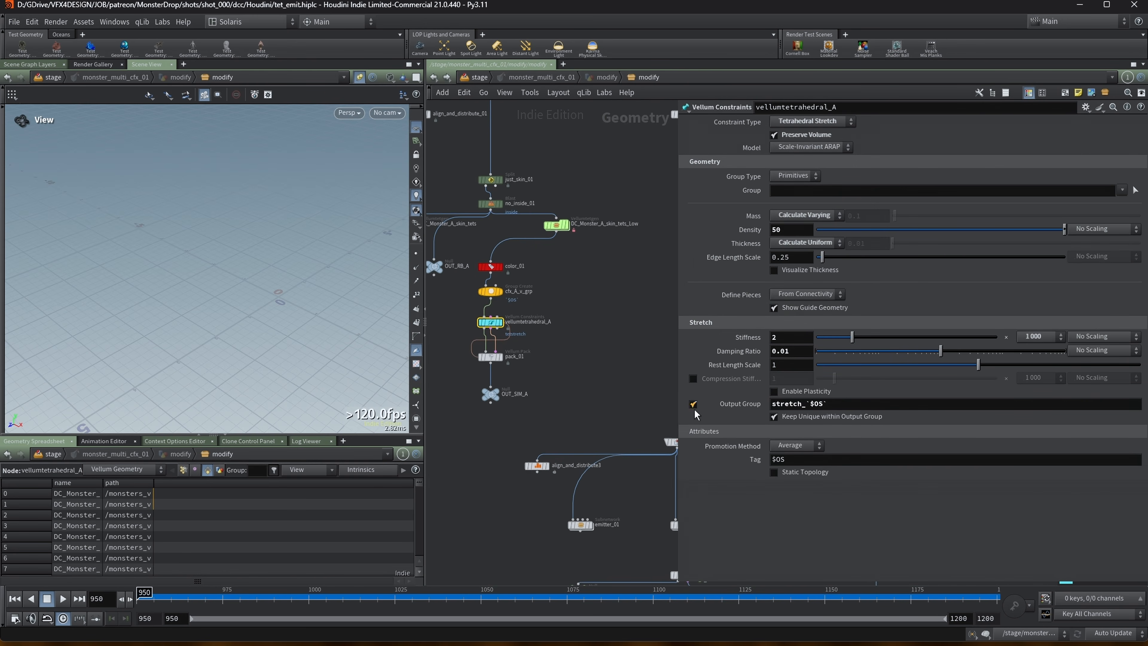
pyautogui.click(747, 404)
pyautogui.click(748, 403)
pyautogui.click(747, 404)
# Step: Compare the tetrahedral constraint nodes of the other monster branches with vellumtetrahedral_A
pyautogui.scroll(-5, 506, 344)
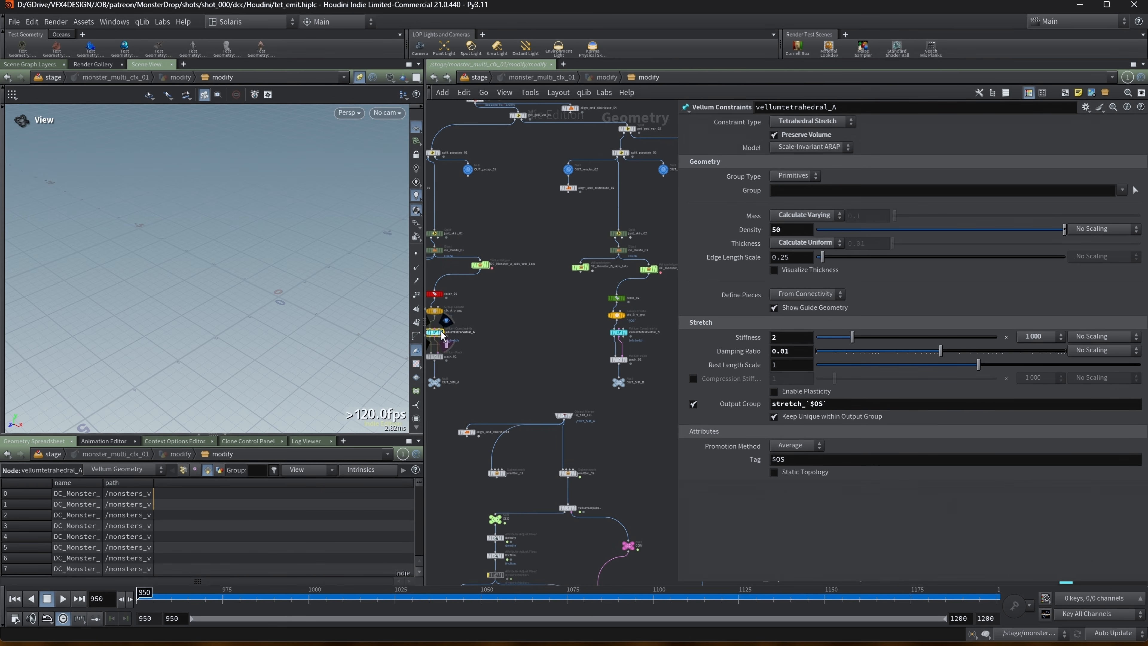
pyautogui.moveTo(620, 338)
pyautogui.moveTo(679, 345); pyautogui.dragTo(713, 344)
pyautogui.scroll(2, 613, 327)
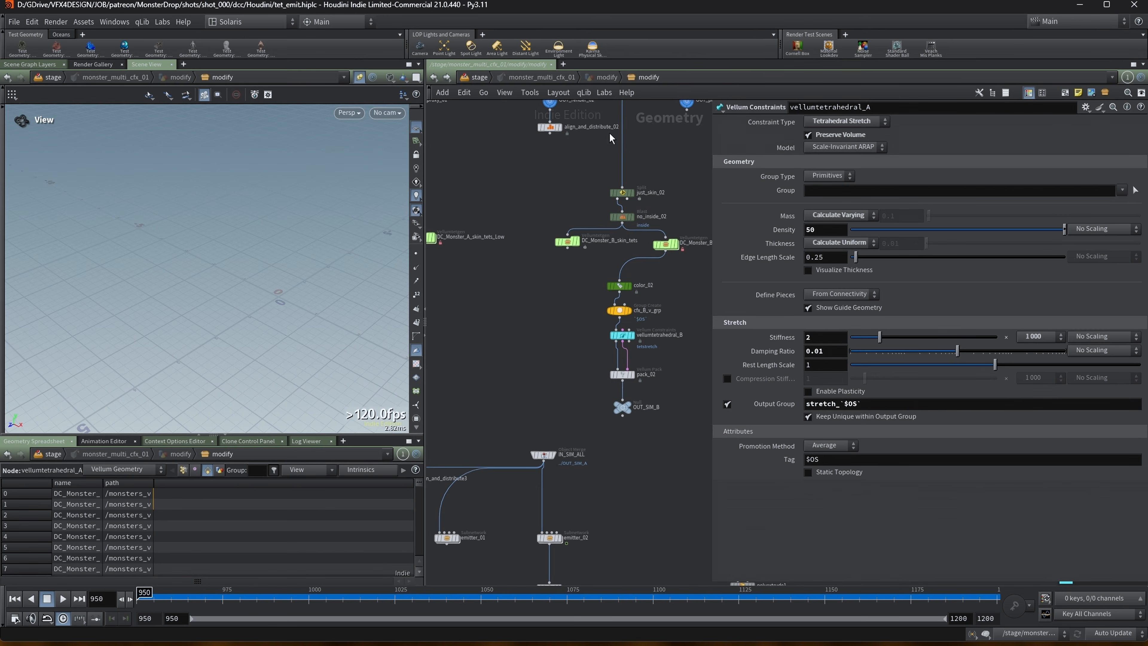
pyautogui.scroll(-3, 615, 325)
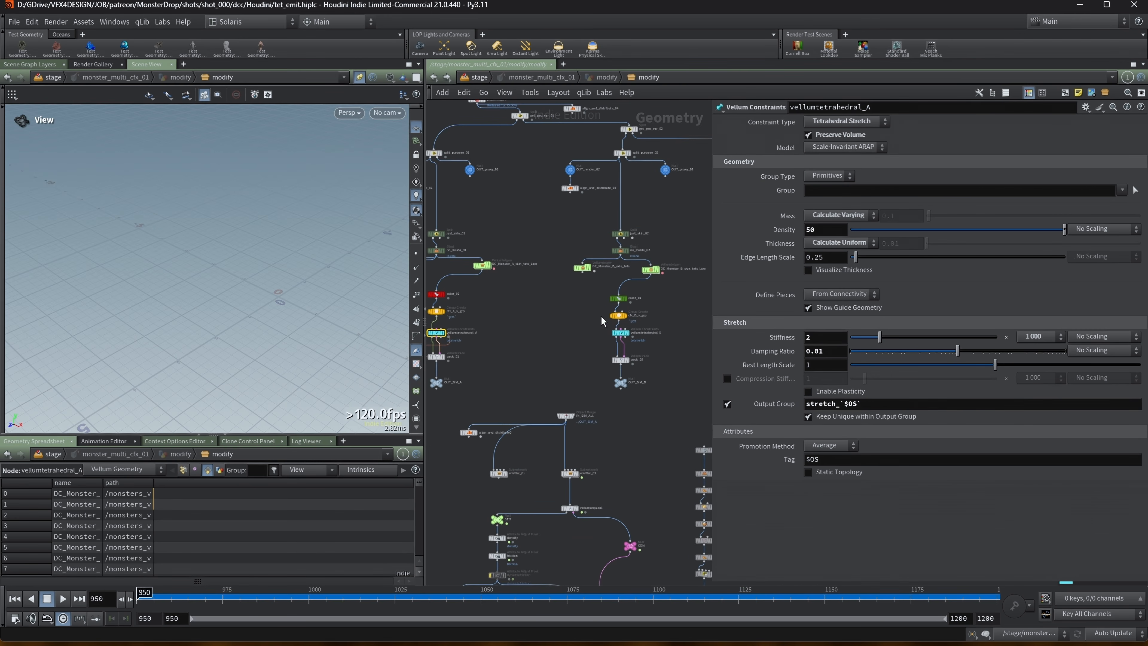
pyautogui.moveTo(540, 338)
pyautogui.mouseDown(button='middle')
pyautogui.moveTo(573, 342)
pyautogui.moveTo(519, 341)
pyautogui.mouseUp(button='middle')
pyautogui.click(654, 337)
pyautogui.moveTo(638, 341); pyautogui.dragTo(506, 354, button='middle')
pyautogui.click(642, 340)
pyautogui.scroll(-2, 606, 413)
# Step: Recheck the tetrahedral stretch constraint setup, and go back down to vellumsolver1 to reopen its network
pyautogui.click(445, 291)
pyautogui.moveTo(520, 287); pyautogui.dragTo(556, 290, button='middle')
pyautogui.click(776, 125)
pyautogui.click(787, 128)
pyautogui.moveTo(598, 497); pyautogui.dragTo(538, 318, button='middle')
pyautogui.scroll(2, 545, 343)
pyautogui.doubleClick(557, 392)
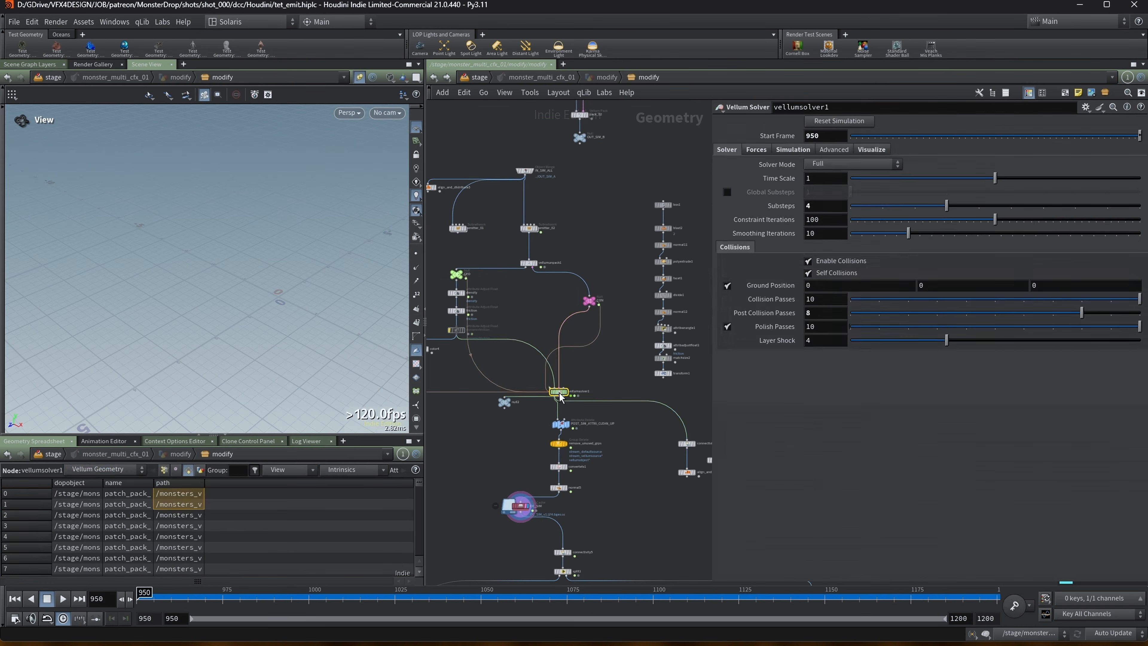
# Step: Review the arms and body POP Attract forces, and follow vellumrestblend2's SOP source to OUT_skin_rest_blend_01 in the modify network
pyautogui.click(536, 395)
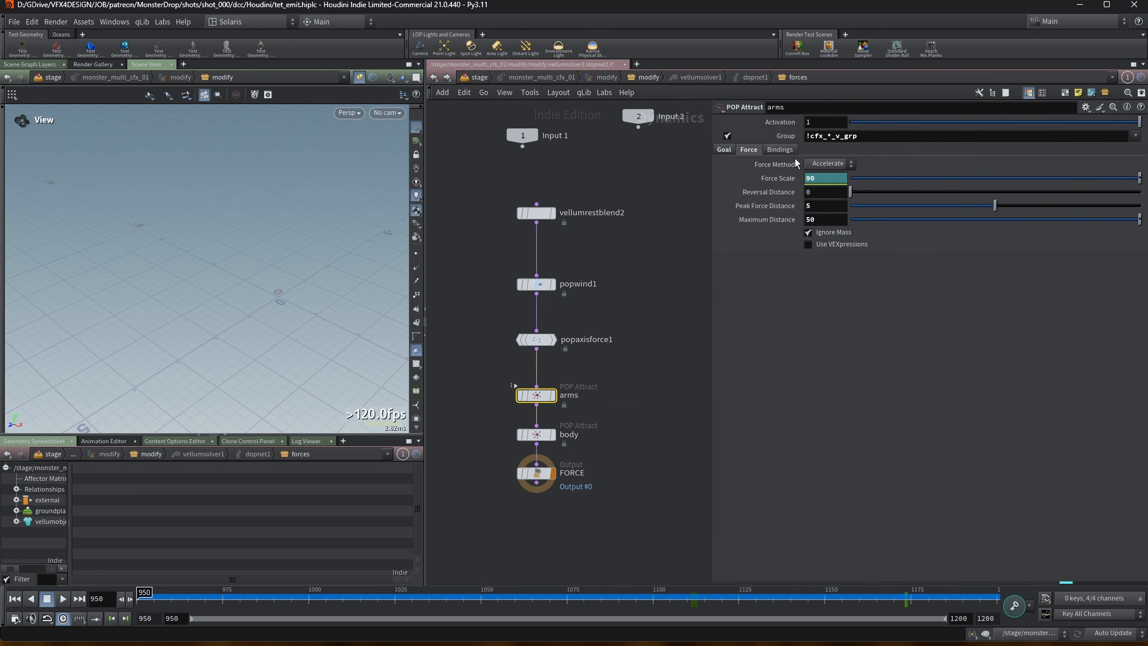
pyautogui.click(547, 440)
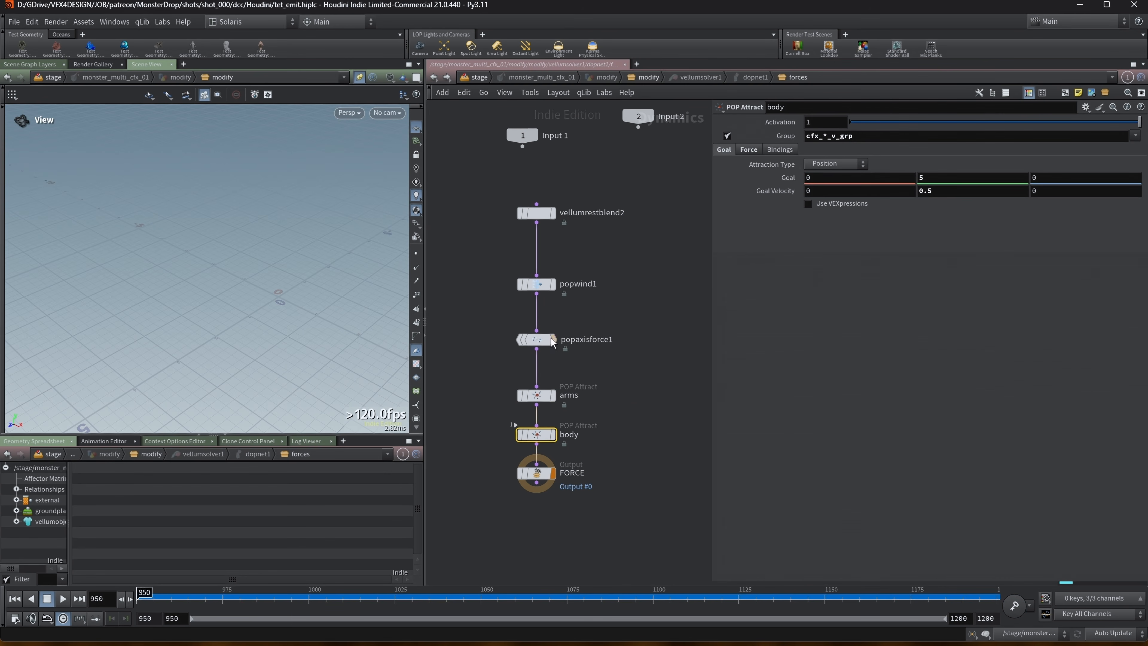
pyautogui.click(546, 218)
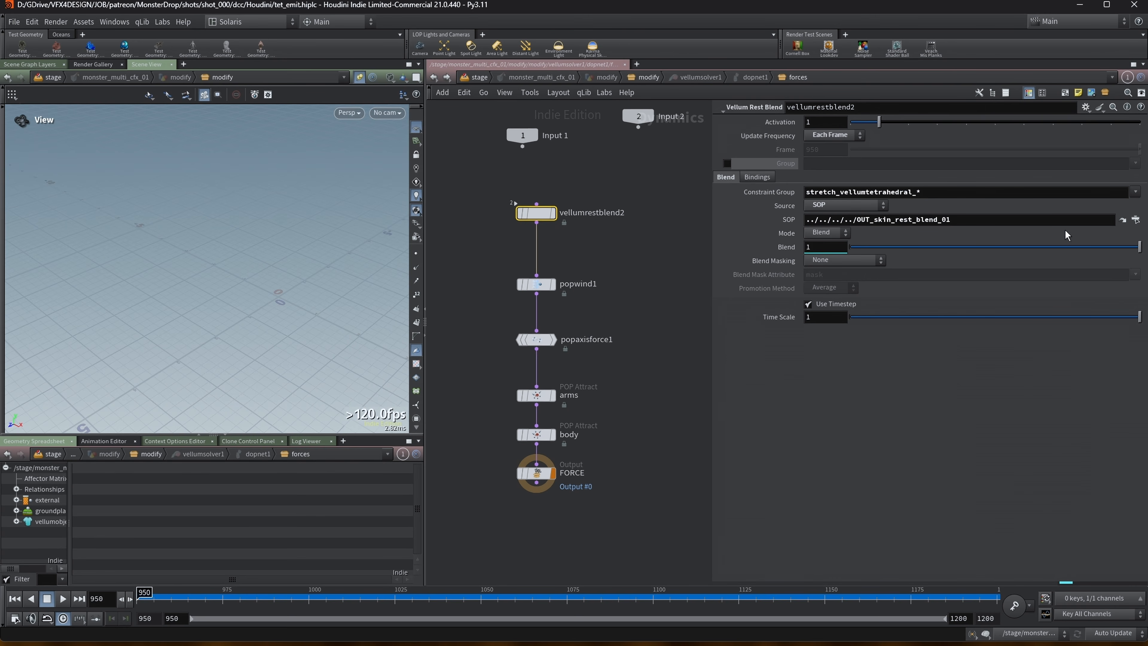
pyautogui.click(1122, 220)
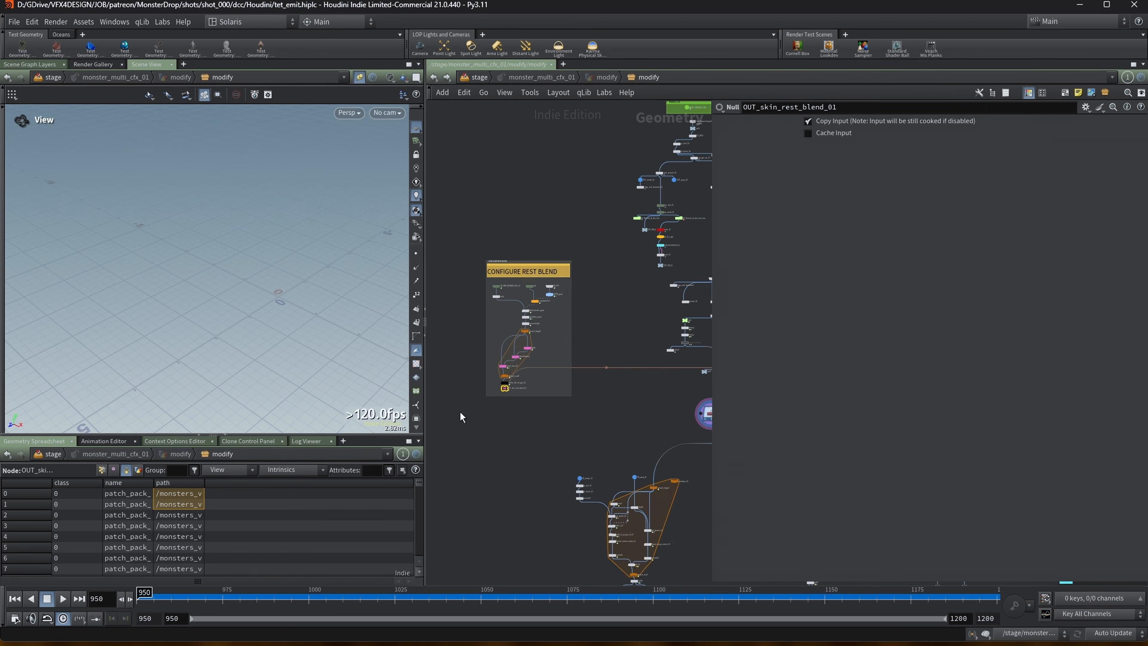
pyautogui.scroll(5, 585, 224)
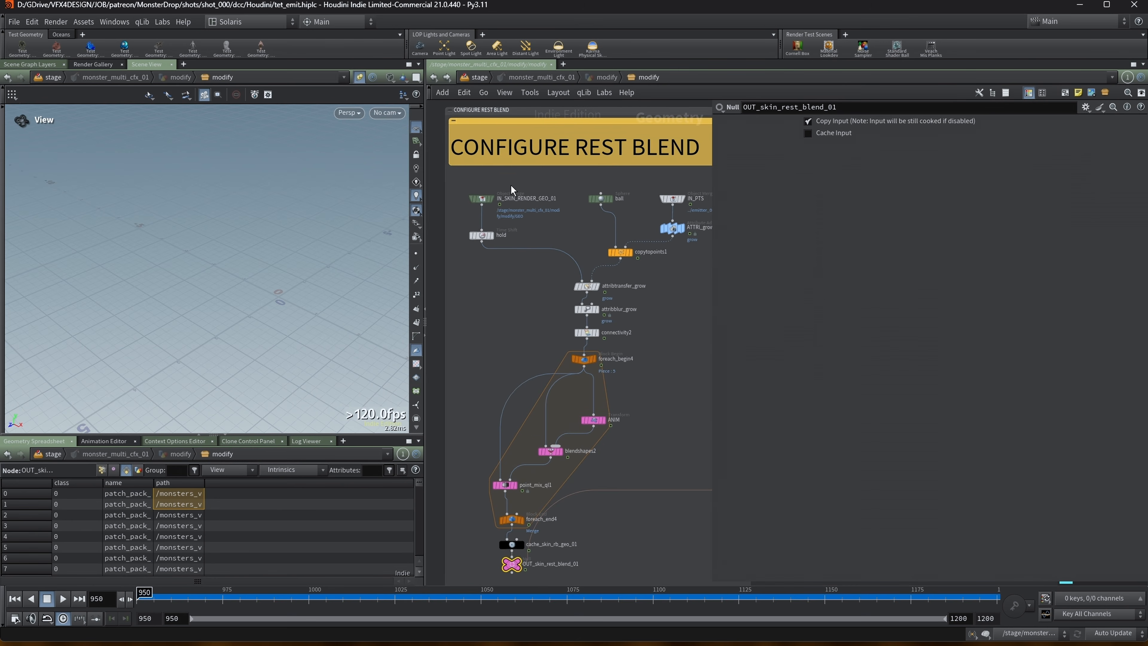
# Step: Display the IN_SKIN_RENDER_GEO_01 object merge and trace its source to the GEO null above the Vellum solver
pyautogui.click(462, 202)
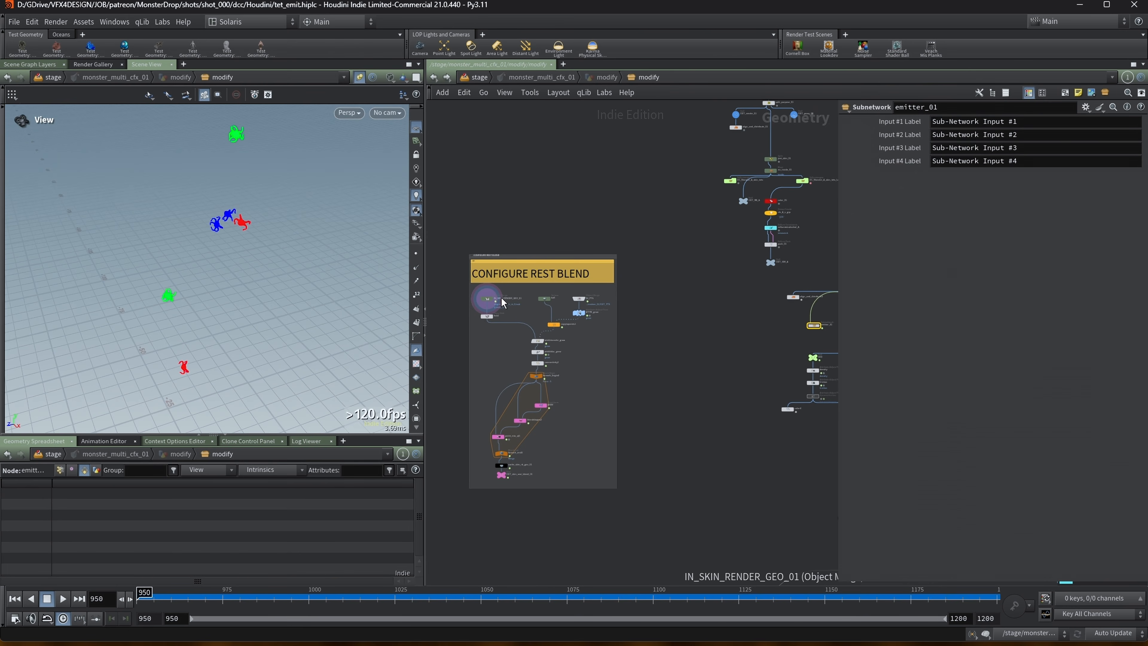
pyautogui.click(503, 302)
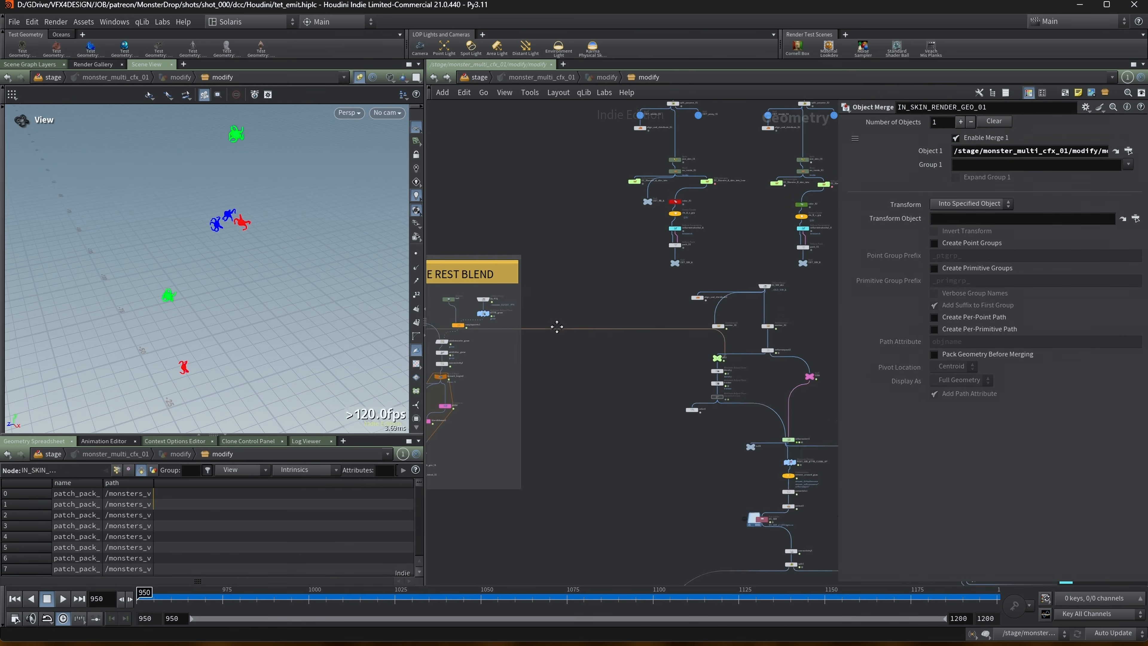
pyautogui.moveTo(592, 322); pyautogui.dragTo(599, 315)
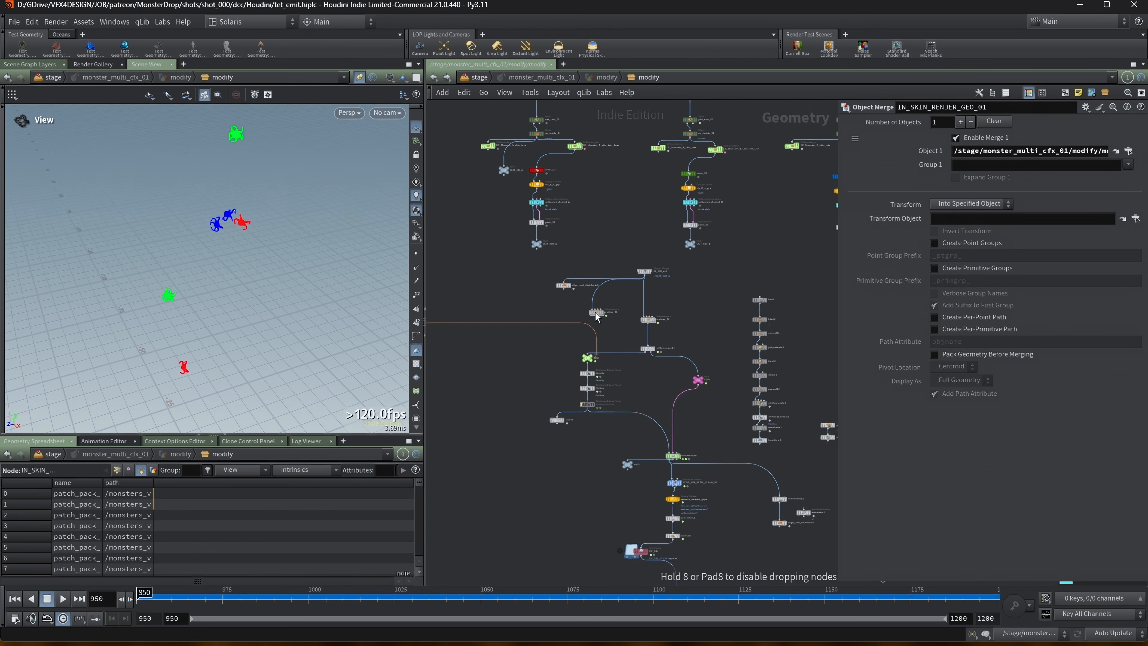
pyautogui.scroll(3, 601, 330)
pyautogui.click(578, 364)
pyautogui.click(590, 353)
pyautogui.click(590, 375)
# Step: Return to the CONFIGURE REST BLEND network and preview the hold time shift and the ball sphere
pyautogui.moveTo(537, 356); pyautogui.dragTo(640, 381, button='middle')
pyautogui.scroll(-3, 650, 365)
pyautogui.moveTo(520, 309); pyautogui.dragTo(598, 309, button='middle')
pyautogui.scroll(3, 551, 339)
pyautogui.moveTo(490, 320); pyautogui.dragTo(575, 332, button='middle')
pyautogui.click(479, 346)
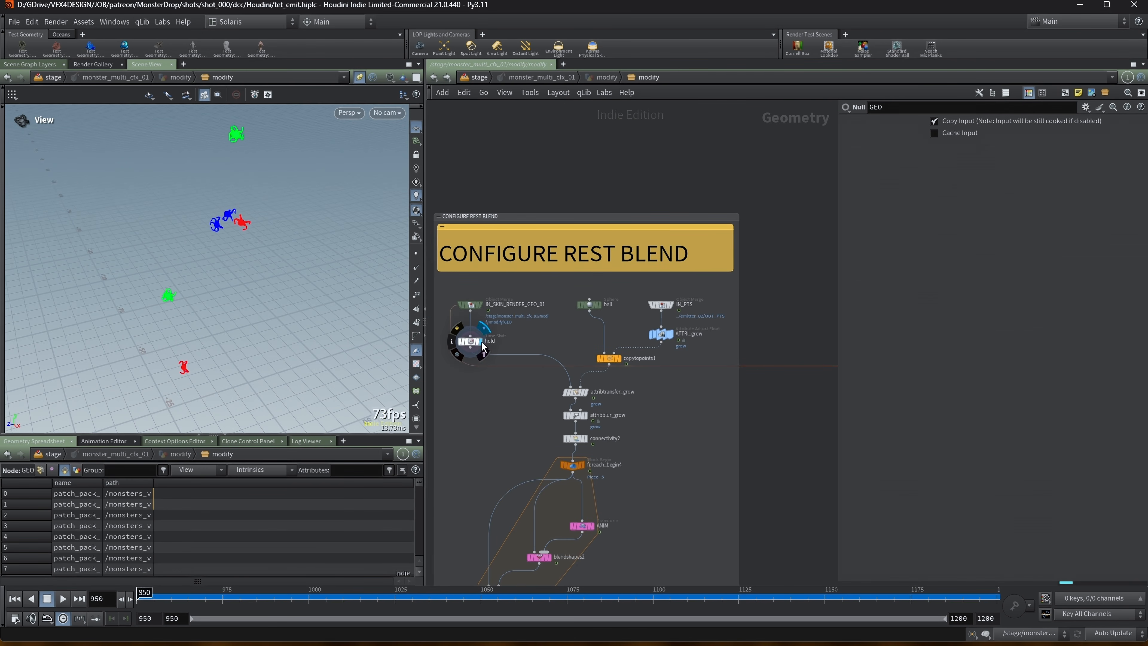
pyautogui.scroll(3, 301, 213)
pyautogui.click(602, 291)
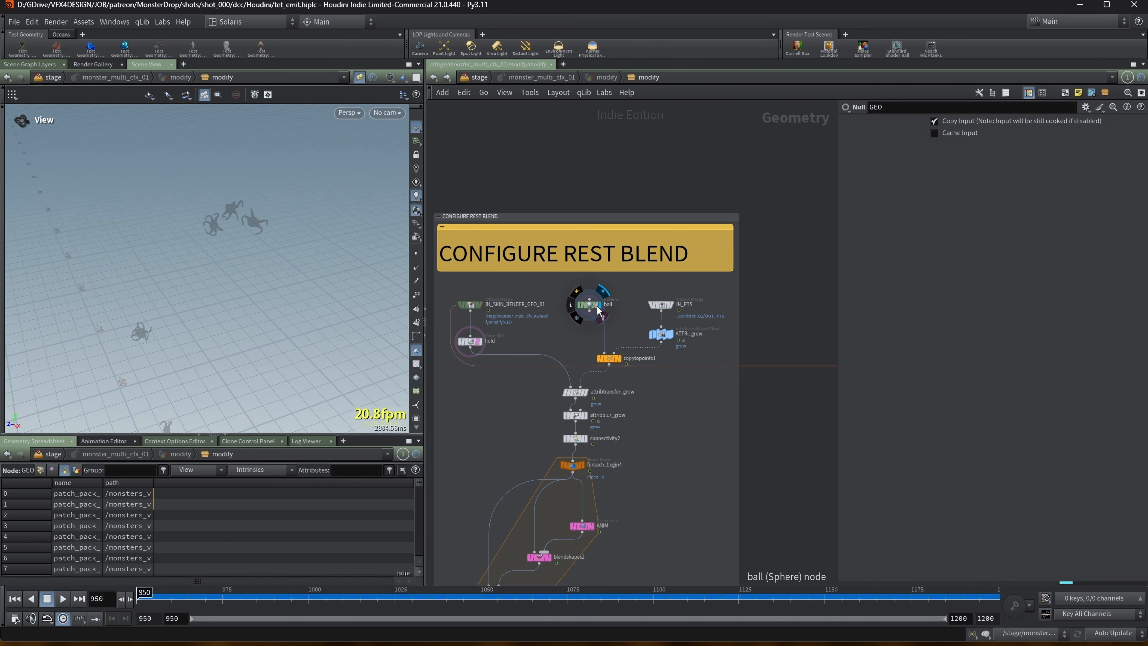
# Step: Trace the IN_PTS object merge into emitter_02 and display its OUT_PTS points
pyautogui.click(661, 304)
pyautogui.moveTo(750, 294); pyautogui.dragTo(471, 290, button='middle')
pyautogui.scroll(-2, 631, 289)
pyautogui.moveTo(630, 290); pyautogui.dragTo(469, 298, button='middle')
pyautogui.scroll(2, 710, 319)
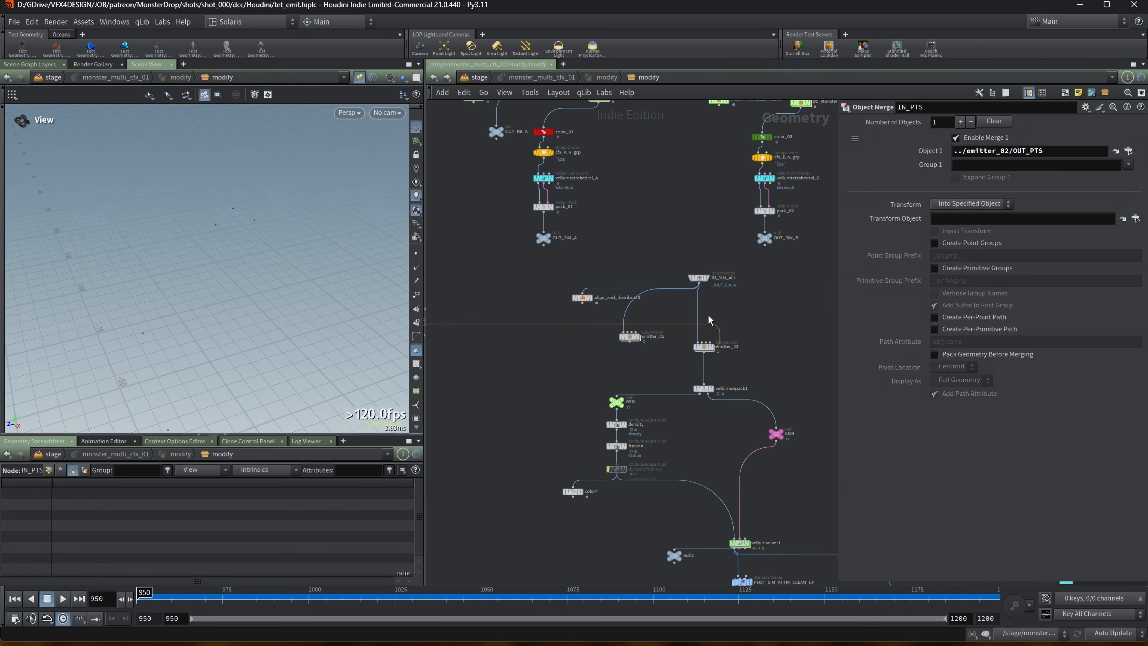
pyautogui.moveTo(702, 354)
pyautogui.moveTo(738, 352); pyautogui.dragTo(703, 365, button='middle')
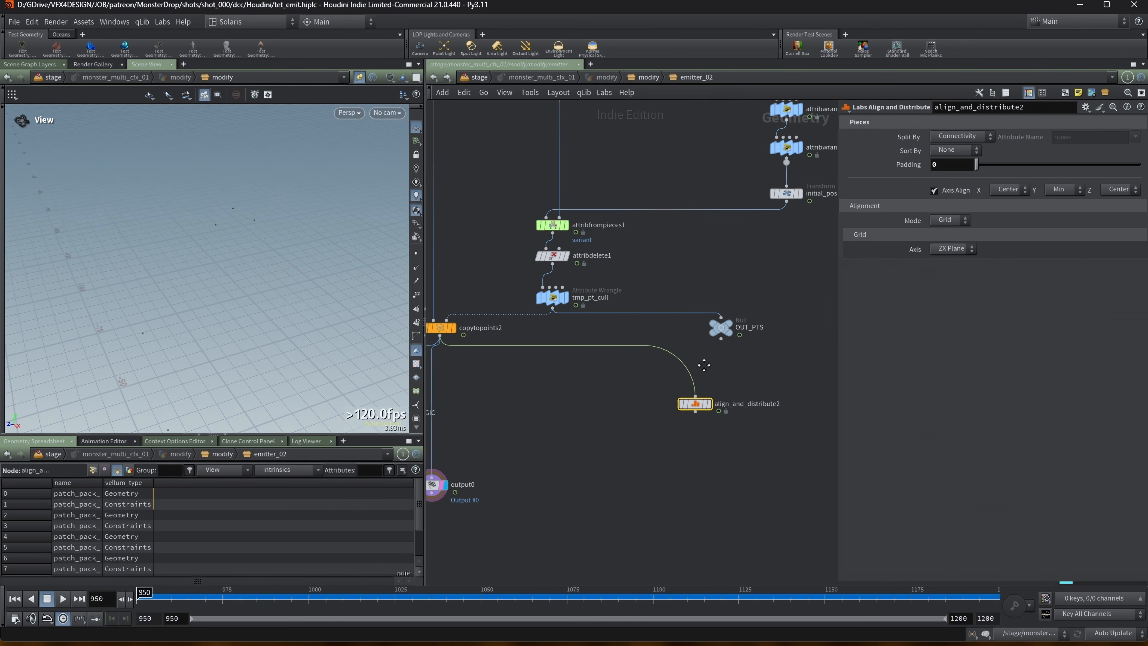
pyautogui.click(739, 345)
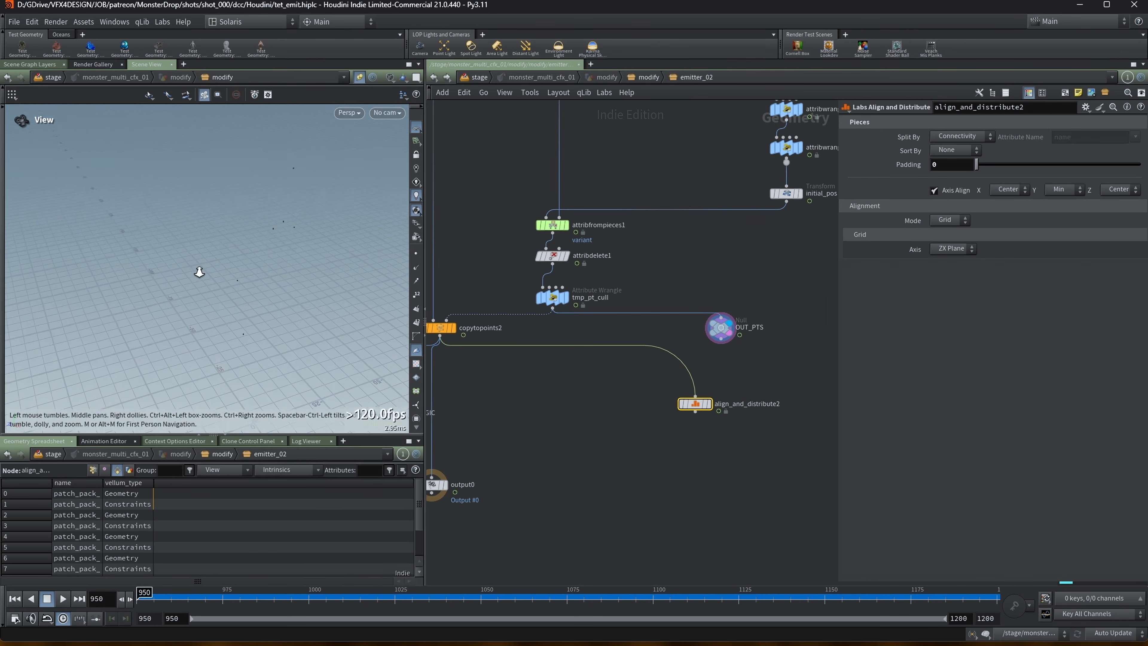
# Step: Go back up to CONFIGURE REST BLEND and view the incoming emitter points together with the held skin geometry
pyautogui.press('u')
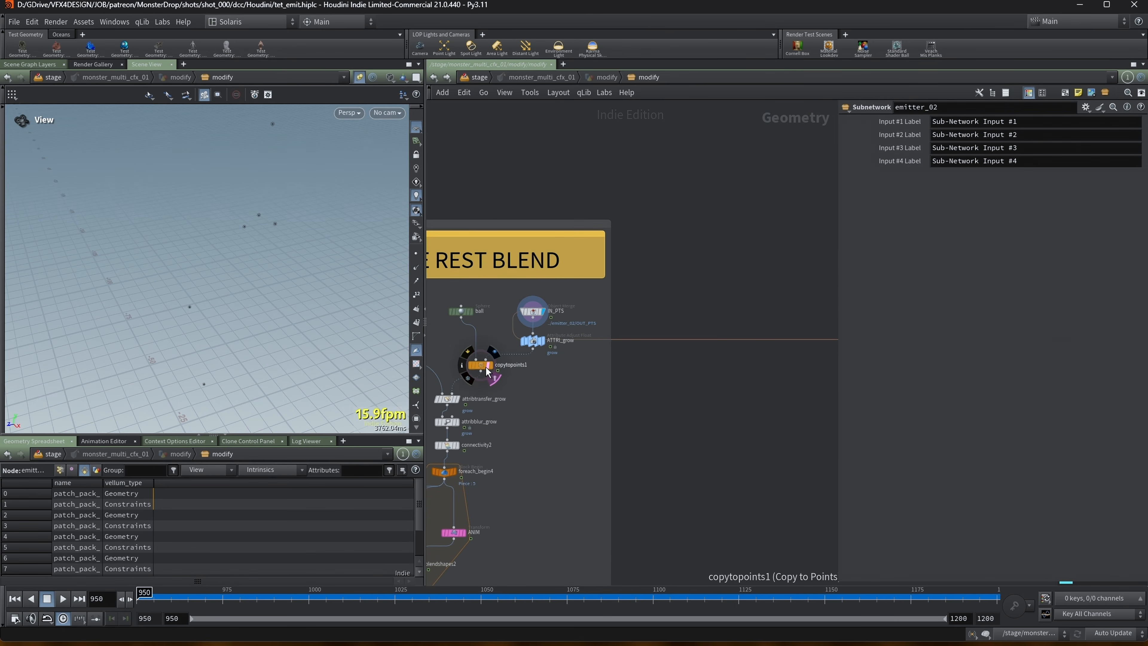
pyautogui.moveTo(579, 422); pyautogui.dragTo(740, 412, button='middle')
pyautogui.click(514, 349)
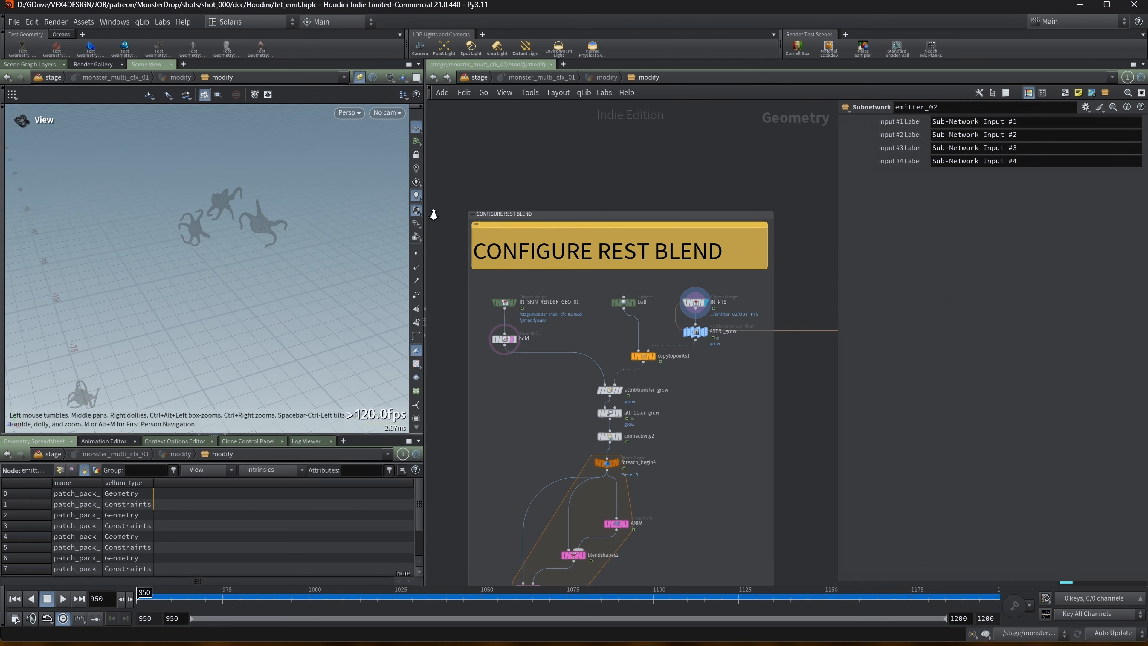
pyautogui.moveTo(736, 395); pyautogui.dragTo(700, 342, button='middle')
# Step: Display ATTRI_grow and examine its animated noise settings for the grow attribute, with the parameters widened
pyautogui.click(660, 278)
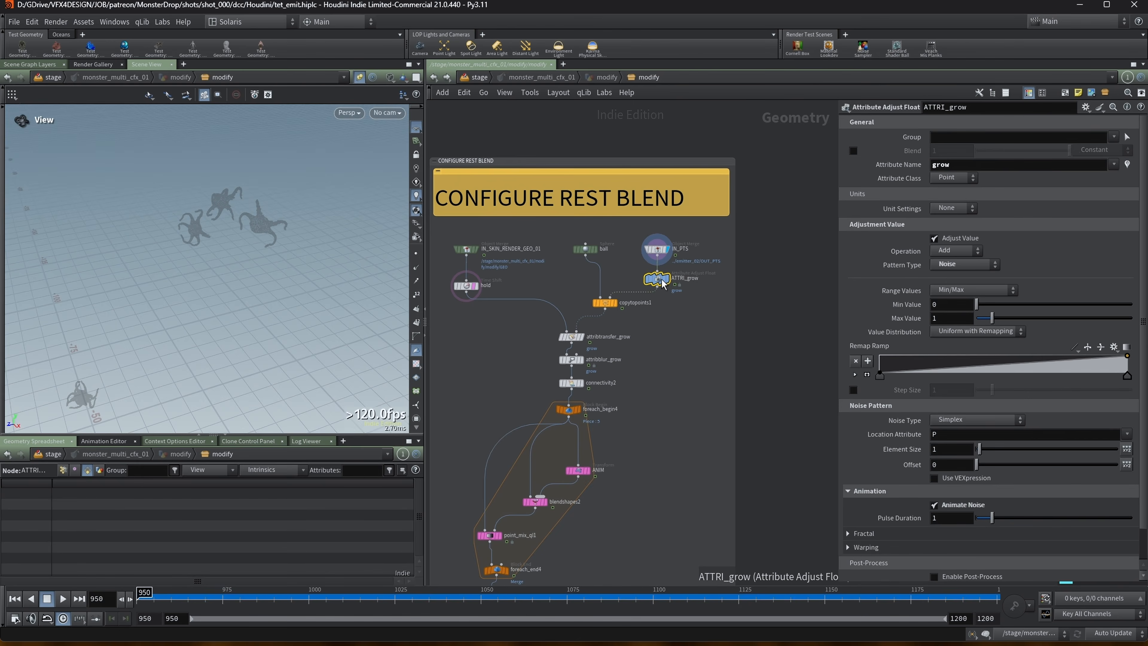
pyautogui.moveTo(833, 220); pyautogui.dragTo(726, 253)
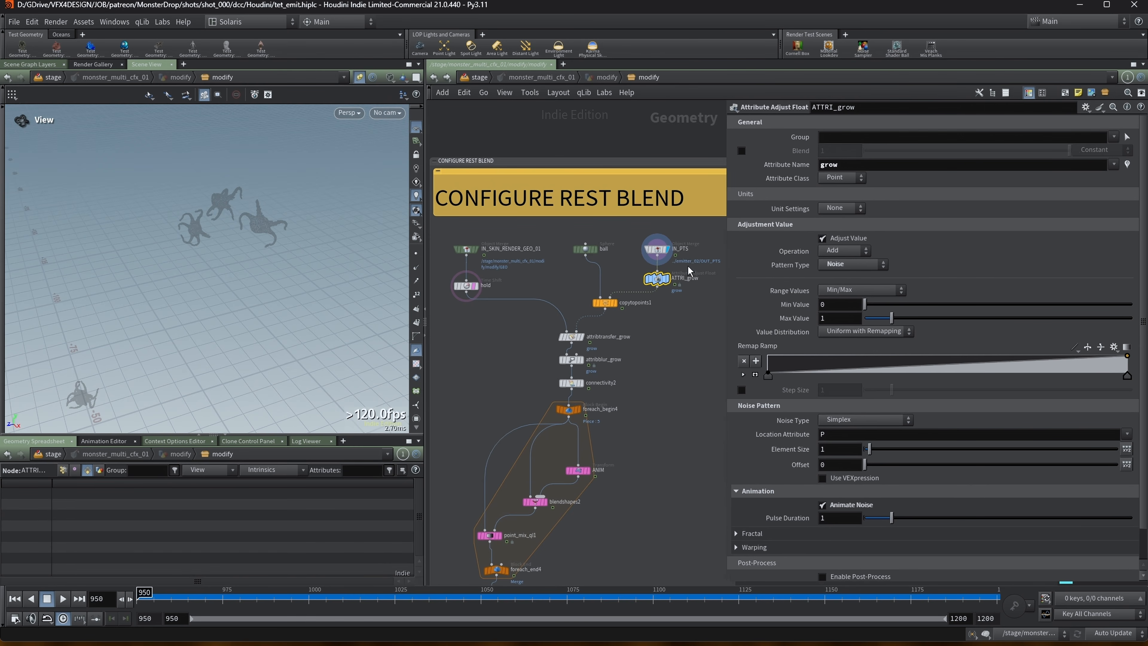
pyautogui.click(671, 266)
pyautogui.click(671, 292)
pyautogui.moveTo(686, 341); pyautogui.dragTo(666, 327, button='middle')
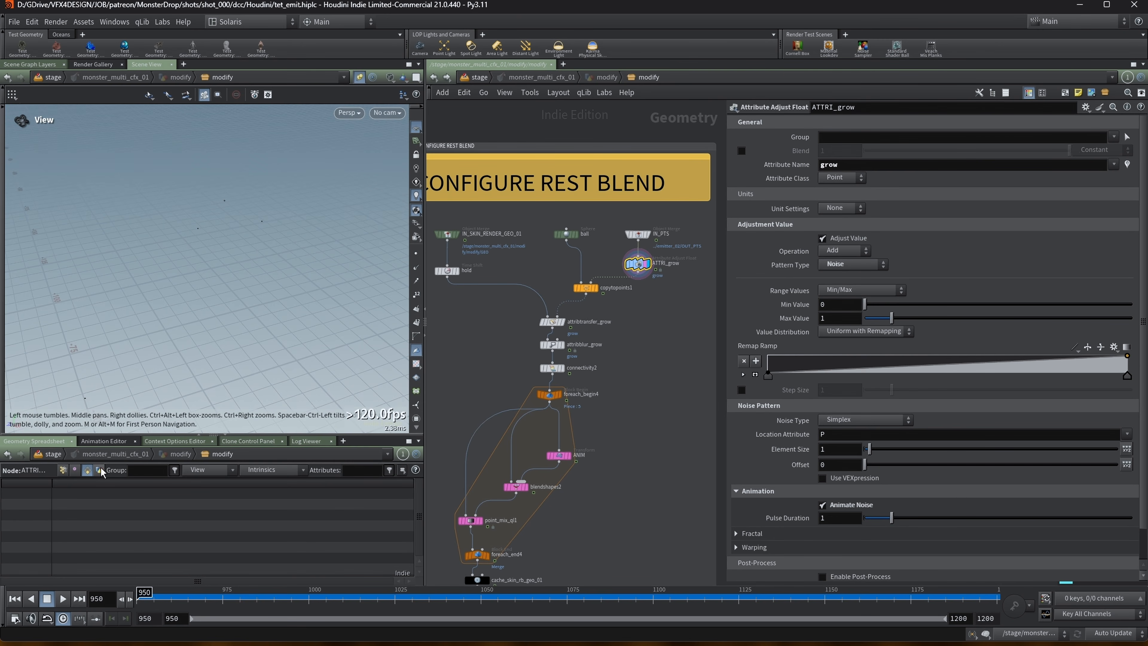
# Step: List only the grow point attribute in the geometry spreadsheet and scrub the timeline to examine how it varies
pyautogui.click(61, 473)
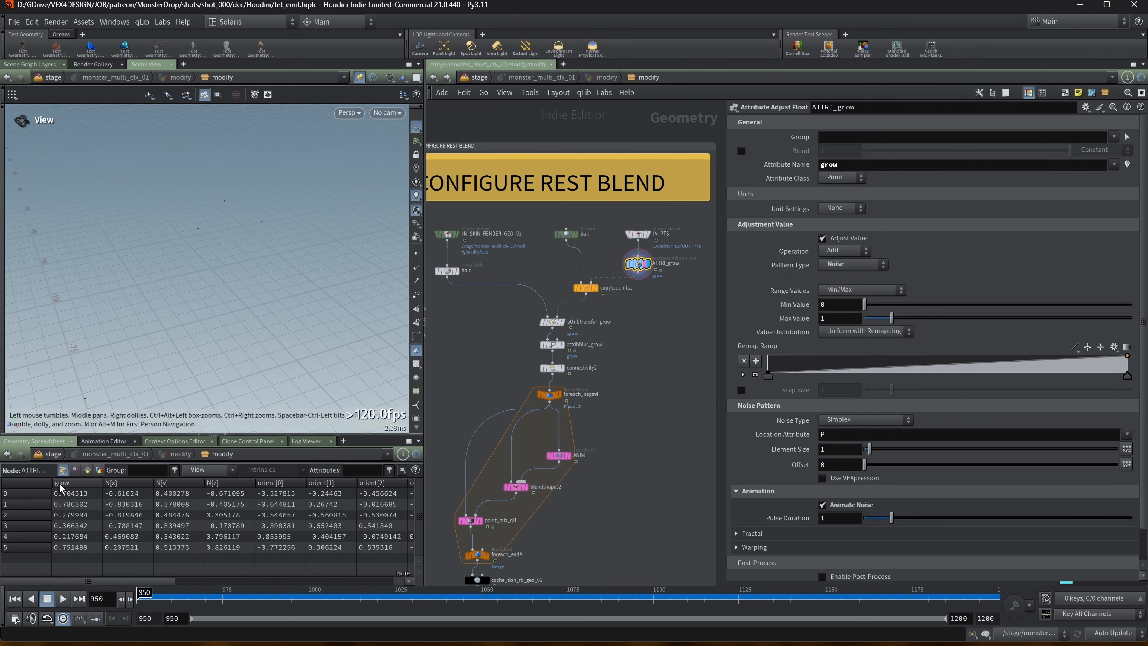
pyautogui.click(196, 473)
pyautogui.click(216, 330)
pyautogui.click(198, 472)
pyautogui.click(202, 386)
pyautogui.moveTo(153, 591); pyautogui.dragTo(650, 585)
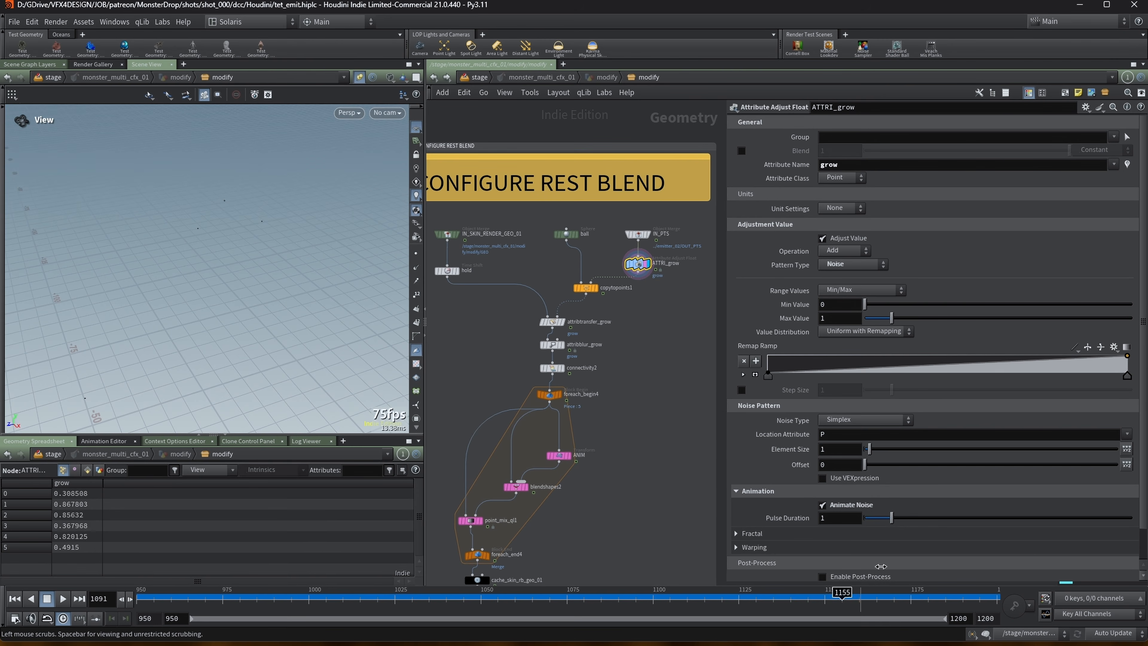
pyautogui.moveTo(374, 585); pyautogui.dragTo(987, 591)
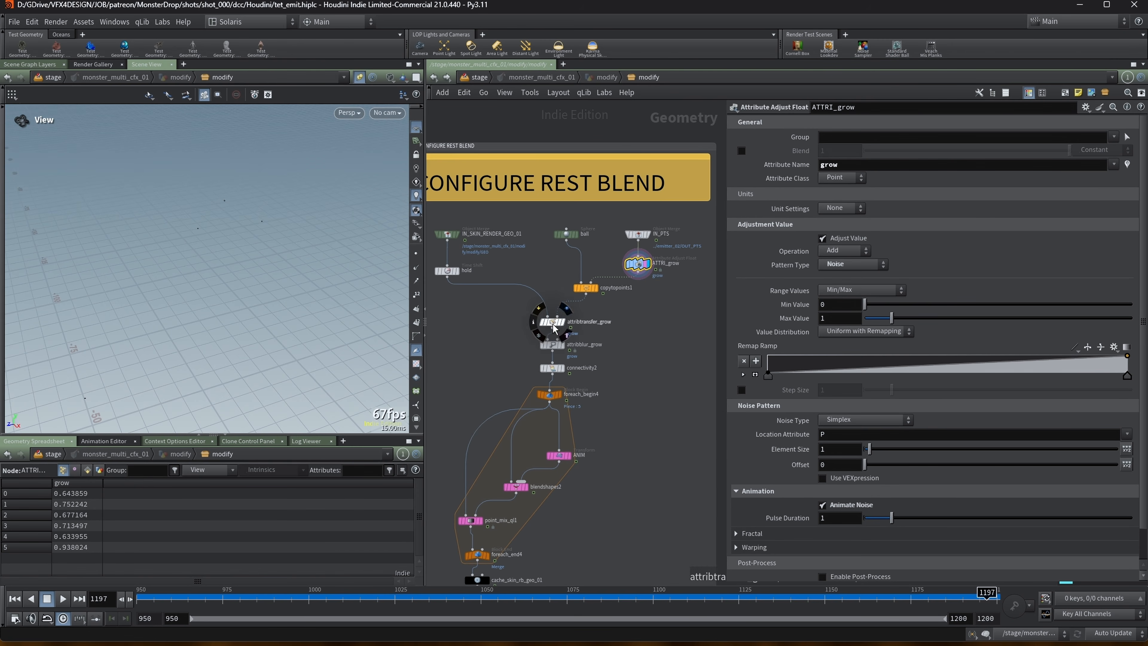
# Step: Display the spheres from copytopoints1 and scrub the timeline to examine them up close
pyautogui.moveTo(473, 333); pyautogui.dragTo(489, 325, button='middle')
pyautogui.click(612, 280)
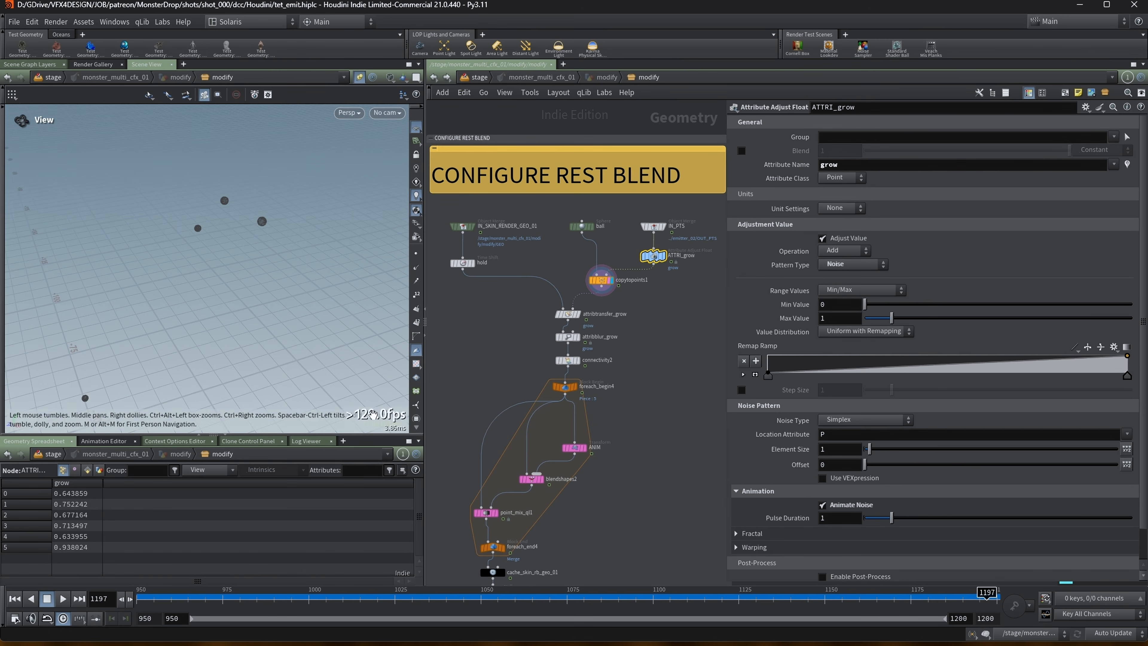
pyautogui.moveTo(189, 589); pyautogui.dragTo(267, 590)
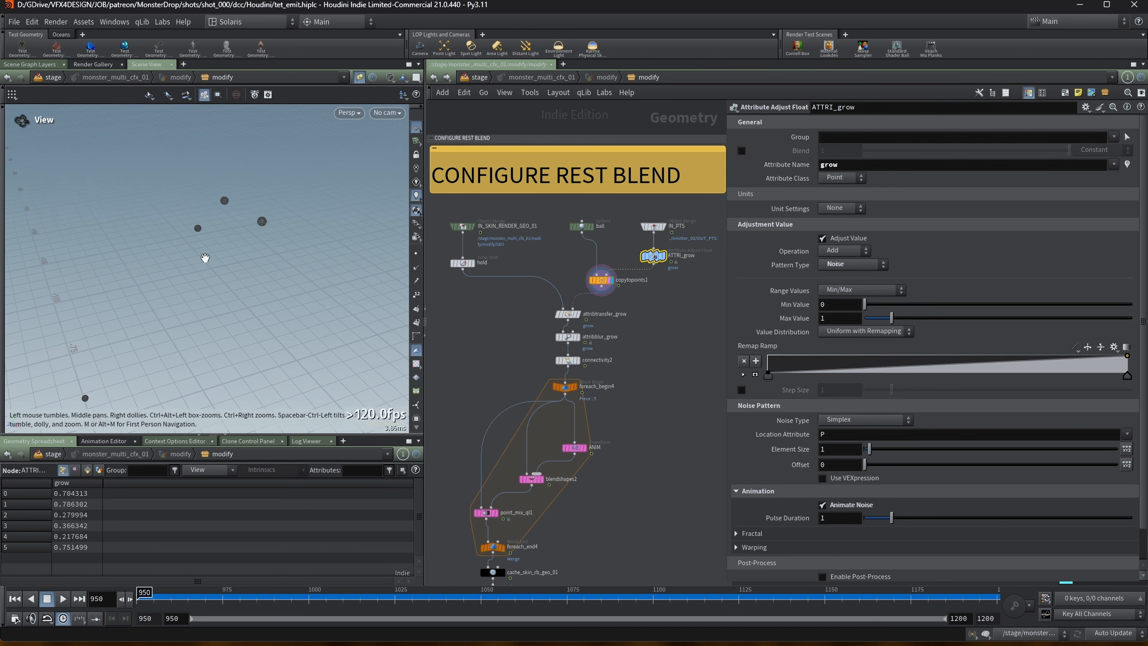
pyautogui.scroll(5, 279, 256)
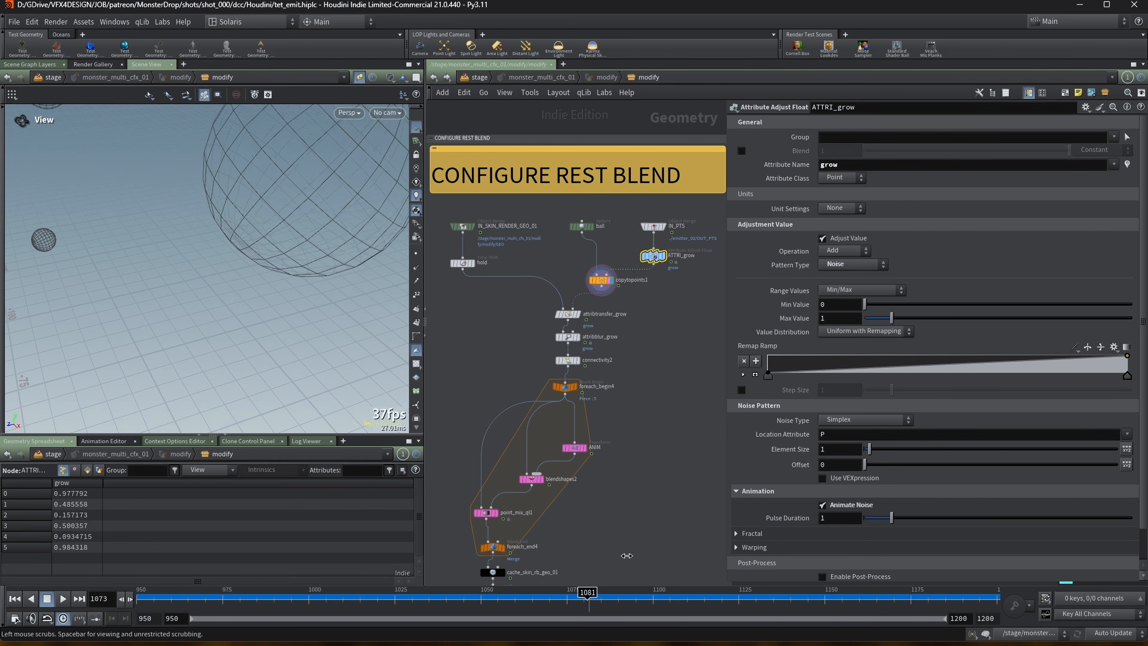
pyautogui.scroll(-5, 252, 236)
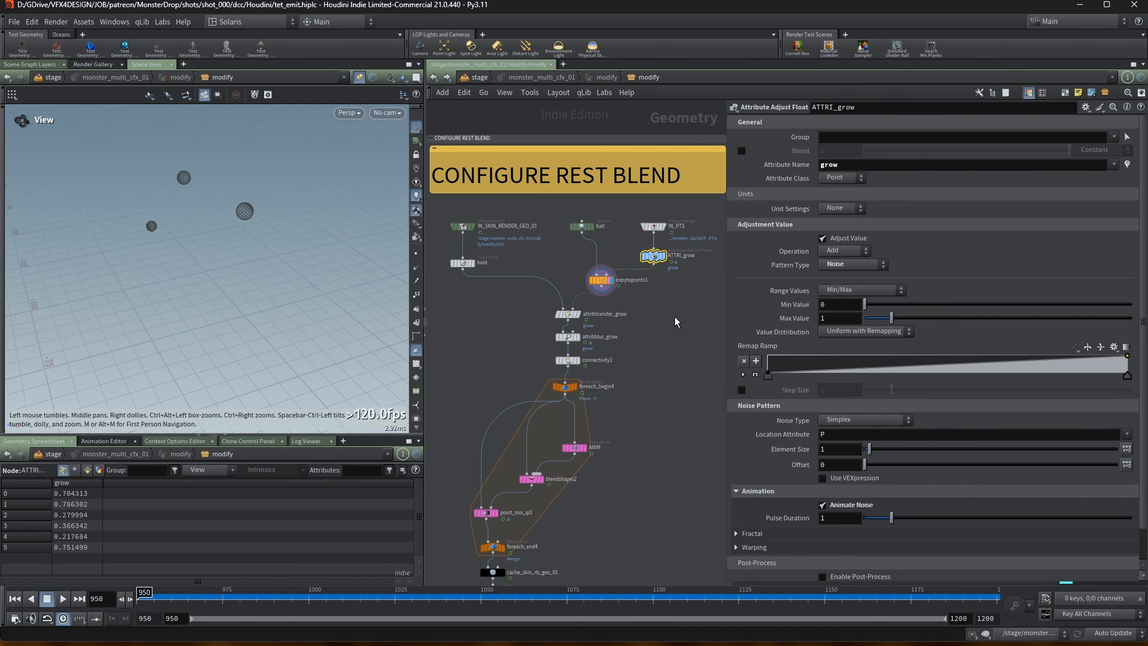
# Step: Display attribtransfer_grow and turn on visualization of its grow point attribute from the node info
pyautogui.scroll(3, 664, 317)
pyautogui.click(544, 317)
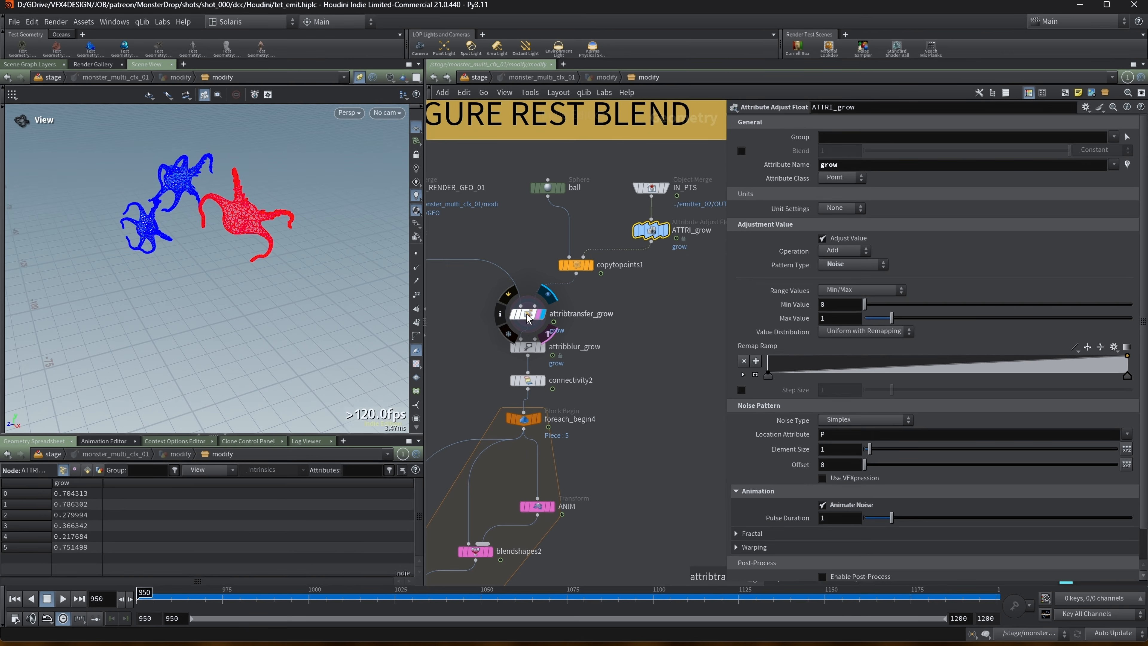
pyautogui.click(528, 315)
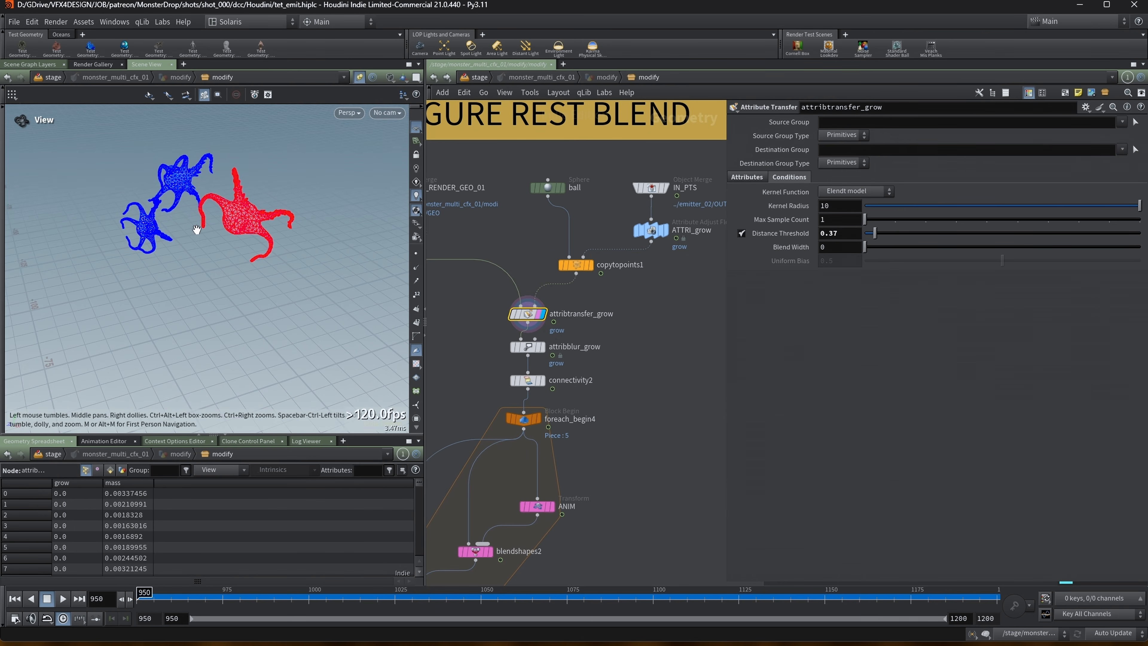
pyautogui.moveTo(481, 357); pyautogui.dragTo(517, 356, button='middle')
pyautogui.middleClick(560, 312)
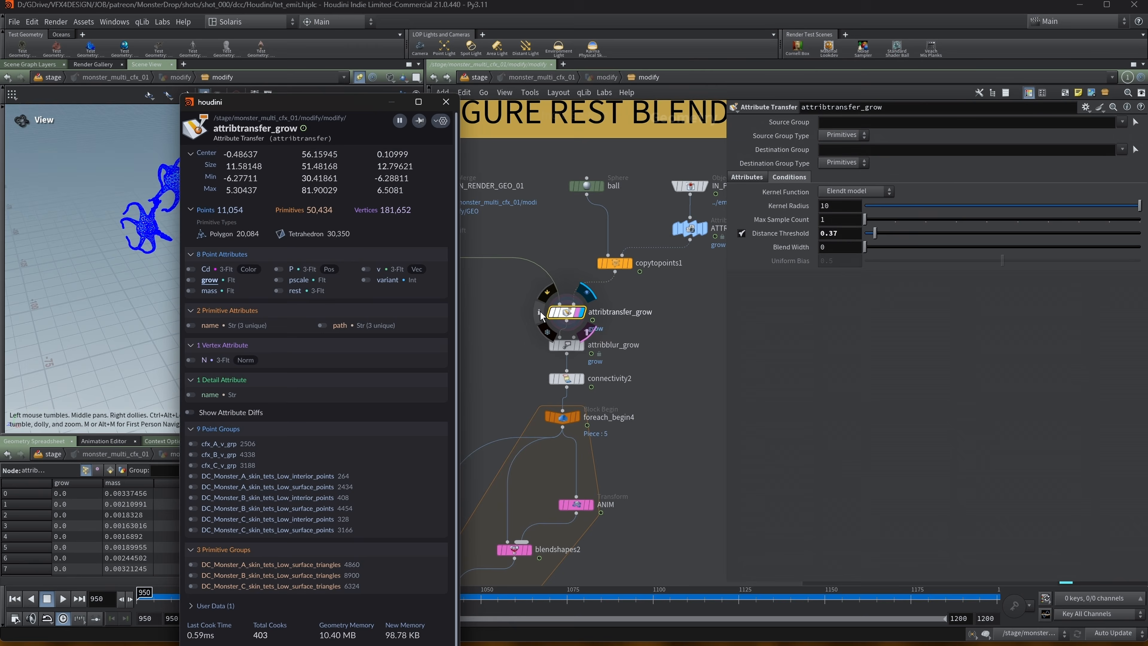
pyautogui.click(191, 279)
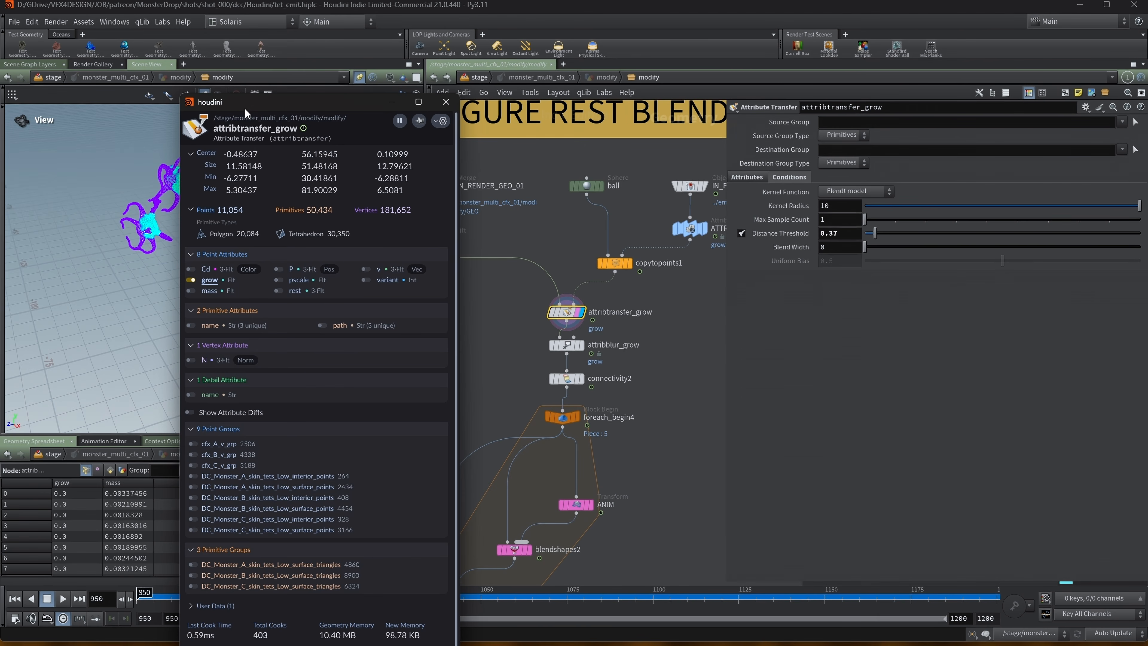
pyautogui.moveTo(247, 102); pyautogui.dragTo(950, 183)
# Step: Play the animation to compare the transferred grow colours with the smoothed result of attribblur_grow
pyautogui.click(63, 598)
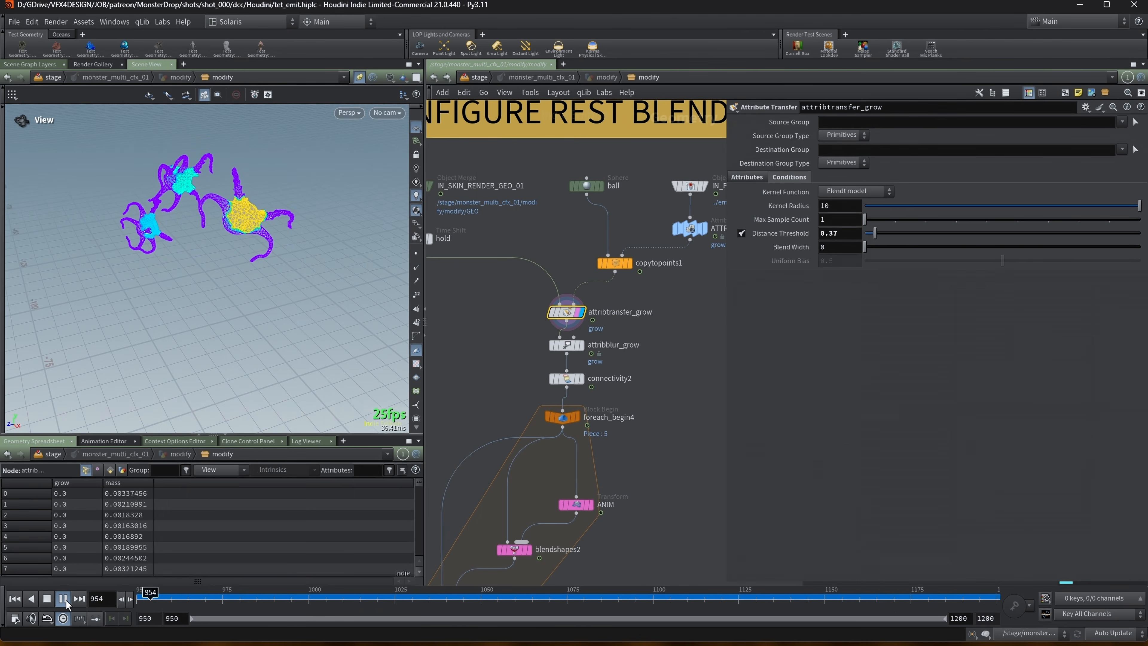
pyautogui.scroll(-5, 227, 175)
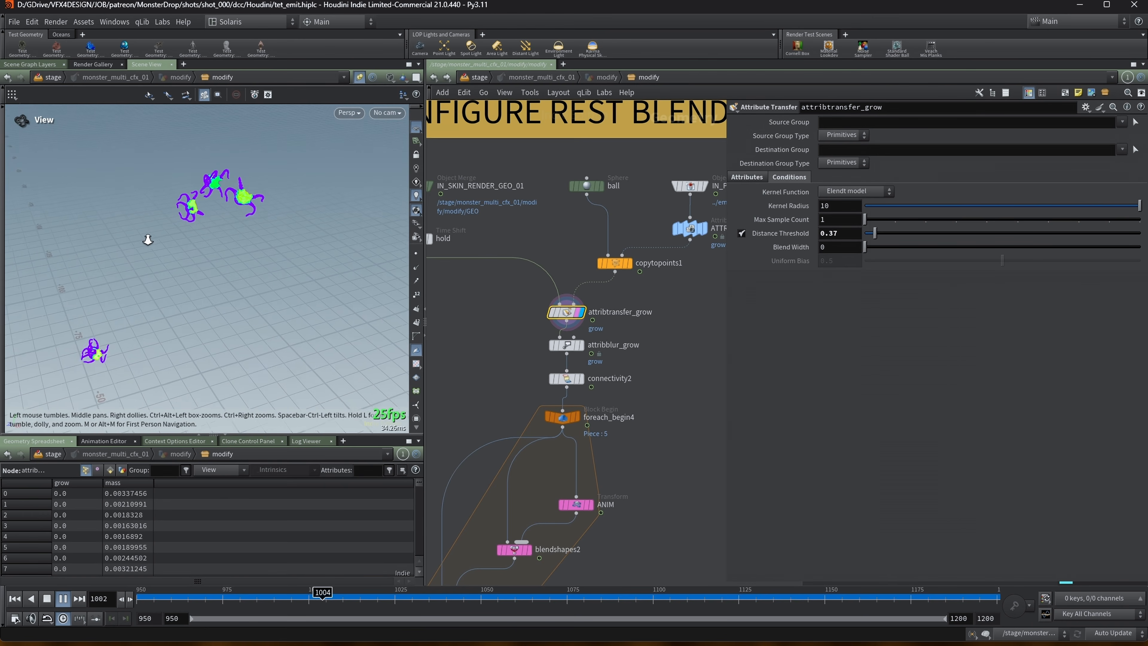
pyautogui.scroll(3, 524, 333)
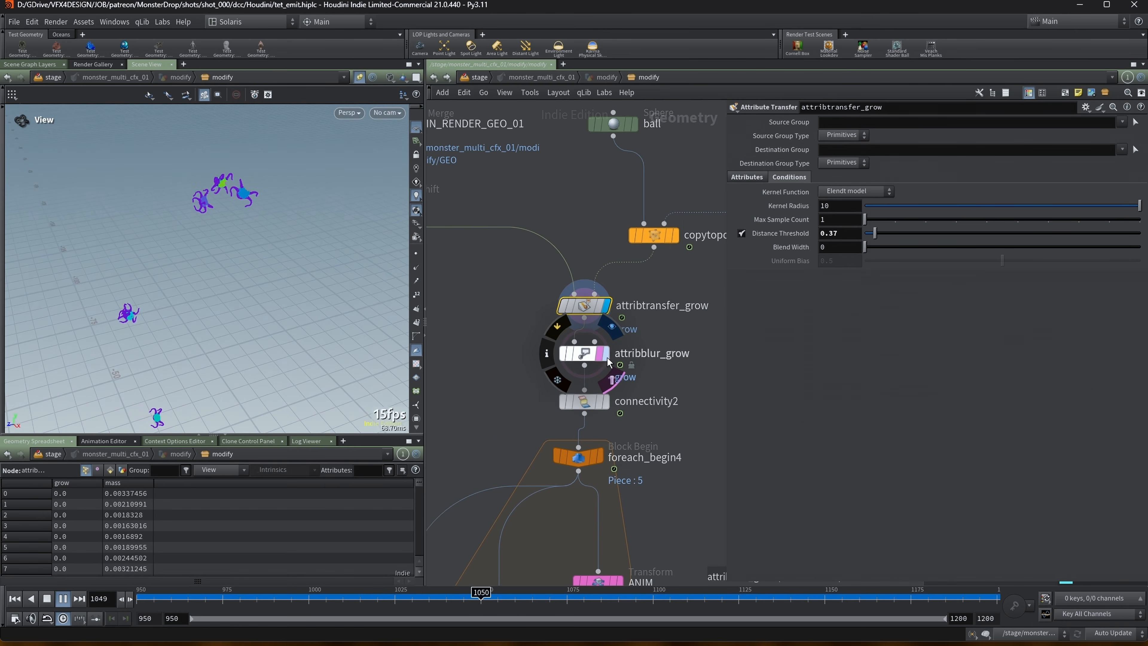
pyautogui.click(584, 353)
pyautogui.scroll(-2, 284, 302)
pyautogui.moveTo(230, 325); pyautogui.dragTo(207, 315, button='middle')
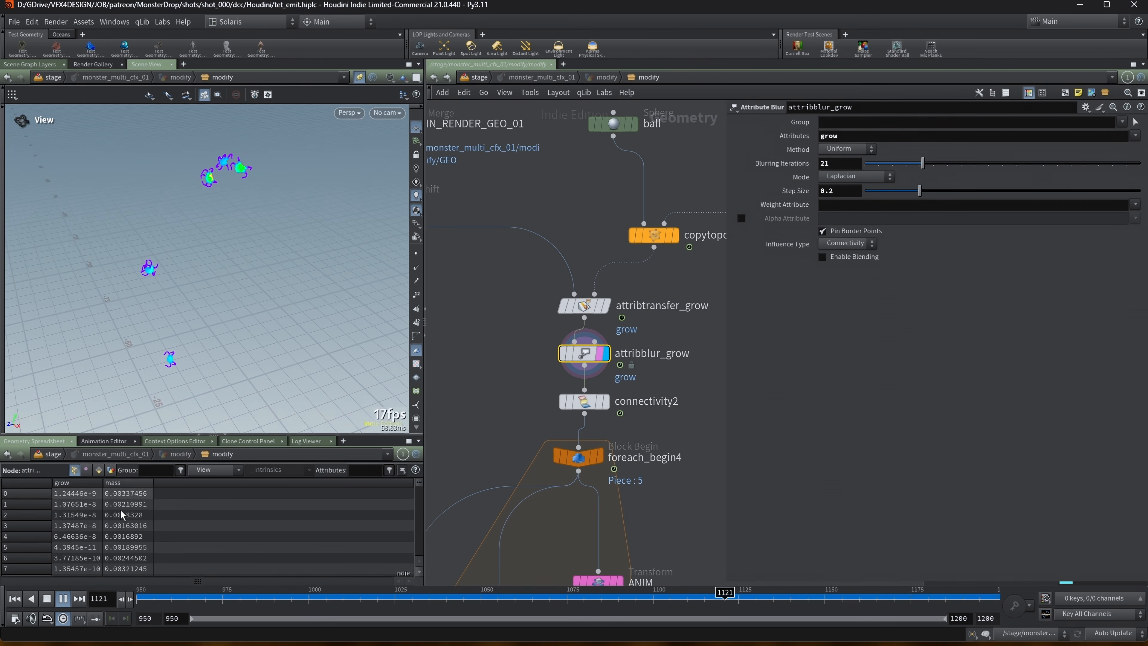
# Step: Display connectivity2, check its Primitive connectivity and class attribute, and bring the for-each blend loop below into focus
pyautogui.click(606, 402)
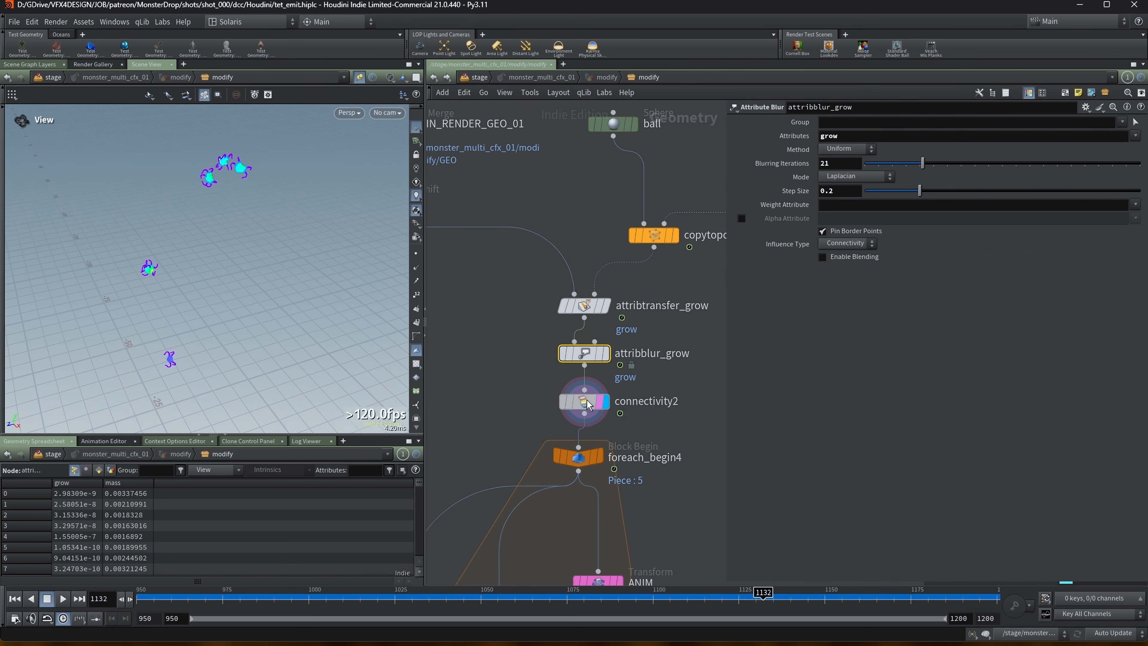
pyautogui.click(589, 401)
pyautogui.scroll(-4, 616, 401)
pyautogui.moveTo(673, 455); pyautogui.dragTo(662, 275, button='middle')
pyautogui.scroll(-1, 663, 276)
pyautogui.moveTo(666, 321); pyautogui.dragTo(677, 288, button='middle')
pyautogui.scroll(2, 677, 289)
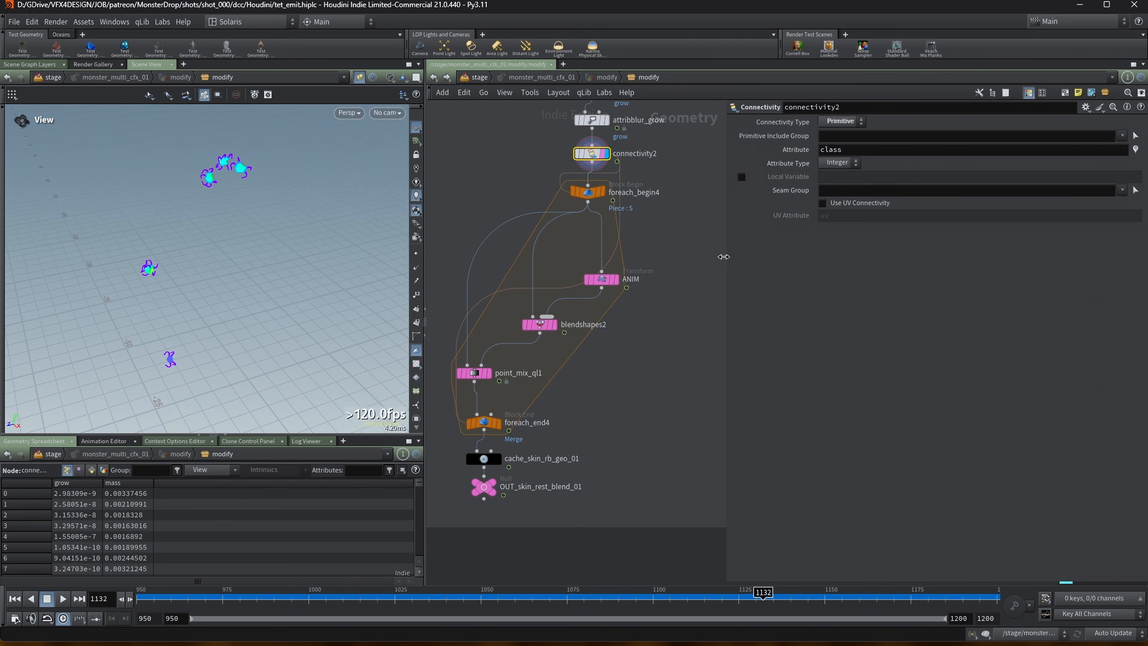
# Step: Display the ANIM transform inside the for-each loop and inspect its uniform scale expression and single monster piece
pyautogui.moveTo(727, 253); pyautogui.dragTo(790, 254)
pyautogui.scroll(2, 605, 287)
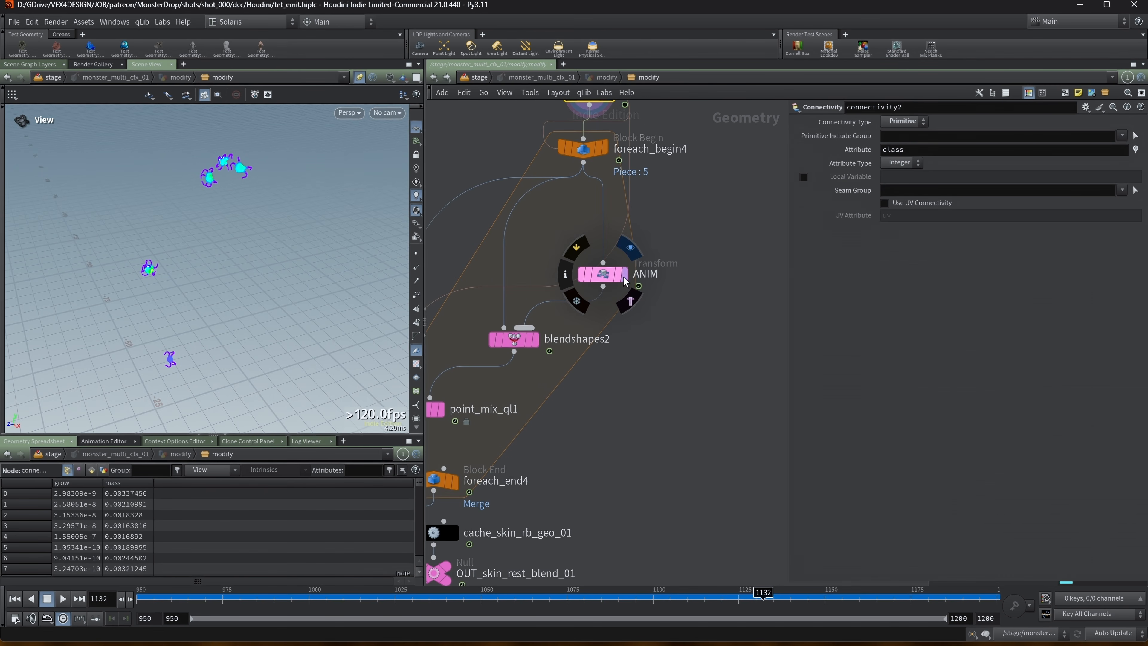
pyautogui.click(617, 281)
pyautogui.moveTo(617, 281); pyautogui.dragTo(639, 298, button='middle')
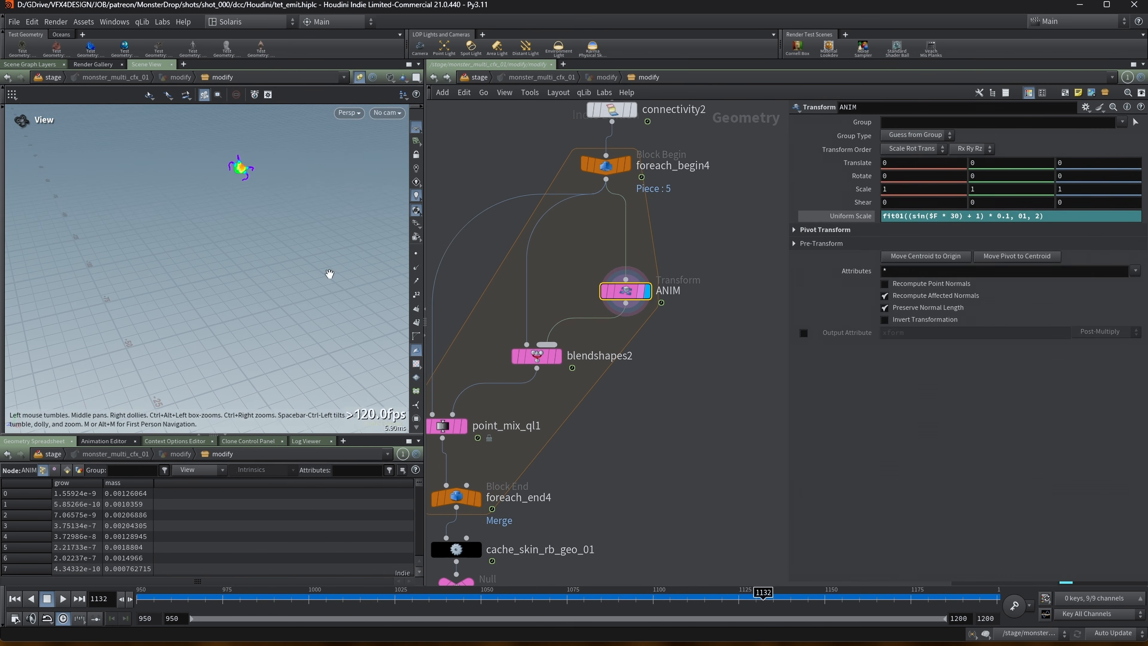
pyautogui.moveTo(302, 148); pyautogui.dragTo(295, 183, button='middle')
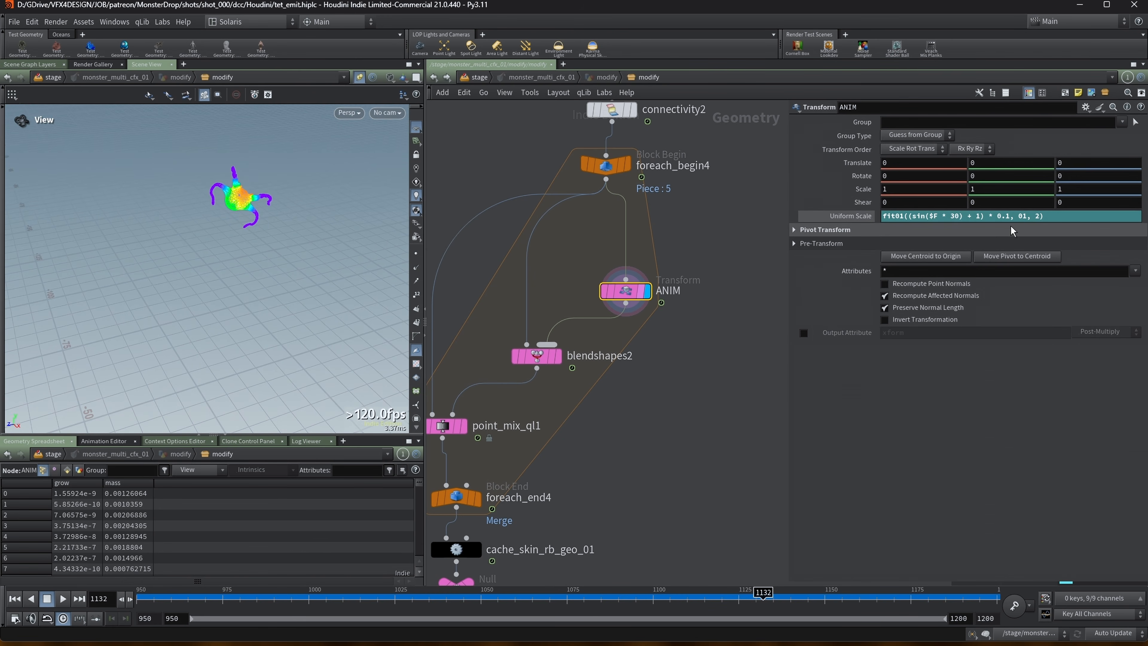
# Step: Scrub the timeline to examine the scale pulsing driven by the ANIM expression
pyautogui.click(150, 593)
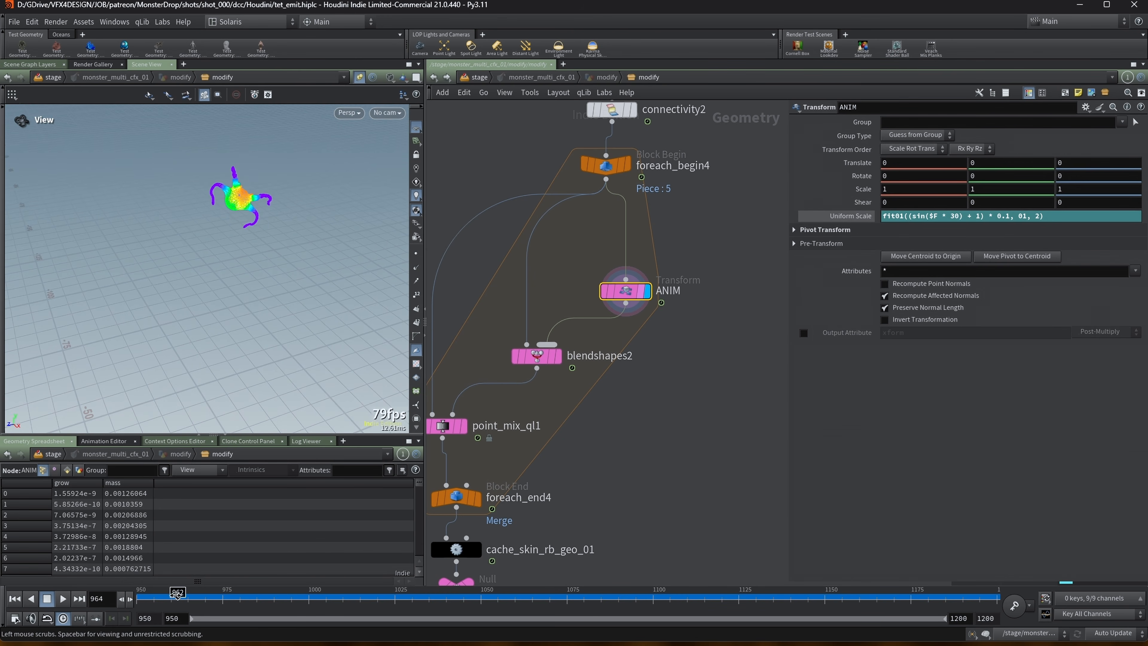
pyautogui.moveTo(174, 605); pyautogui.dragTo(234, 605)
pyautogui.moveTo(313, 605); pyautogui.dragTo(408, 605)
pyautogui.moveTo(503, 602); pyautogui.dragTo(814, 595)
pyautogui.moveTo(267, 592); pyautogui.dragTo(215, 593)
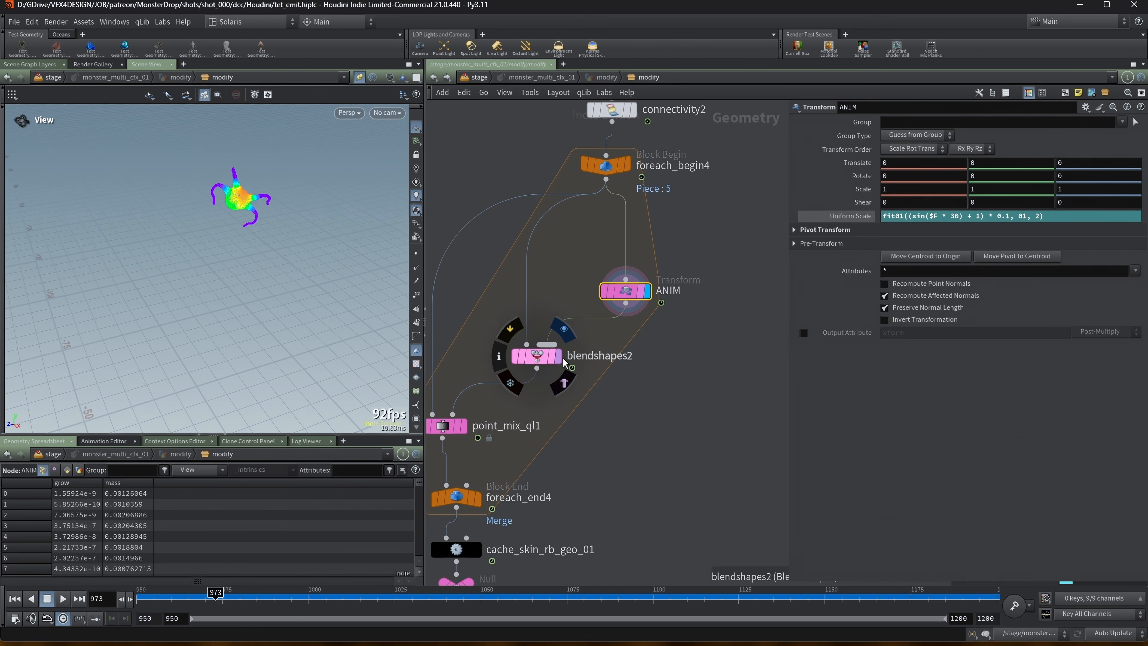
# Step: Display blendshapes2 and scrub the timeline to examine its animated blend1 channel
pyautogui.click(544, 364)
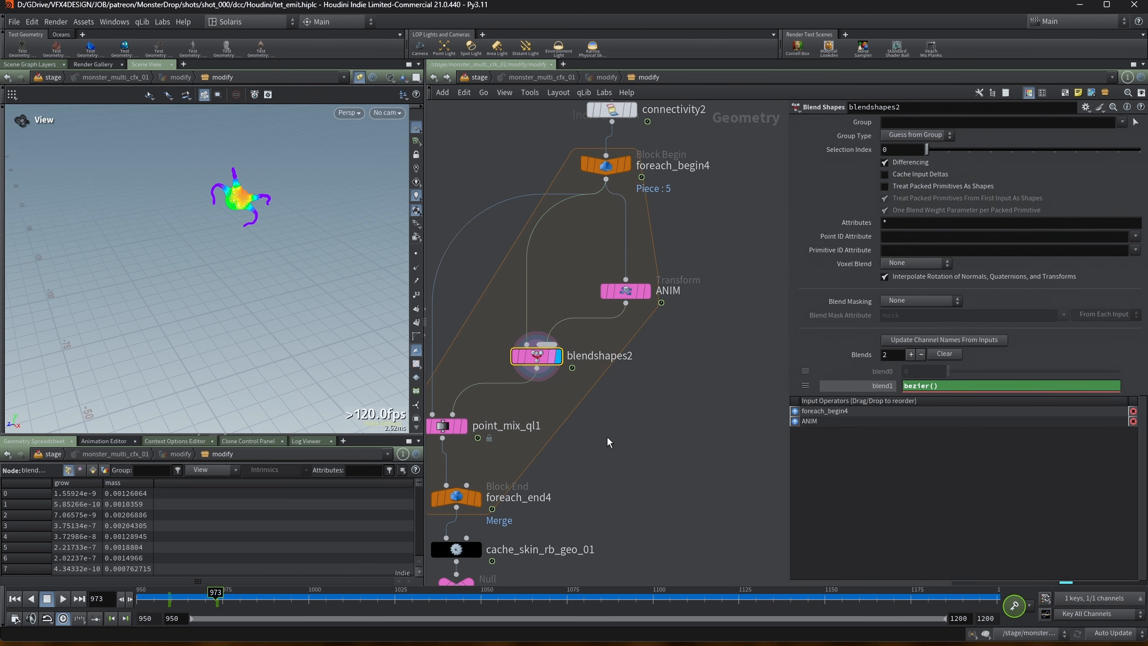
pyautogui.moveTo(608, 443); pyautogui.dragTo(645, 444, button='middle')
pyautogui.moveTo(161, 593); pyautogui.dragTo(208, 592)
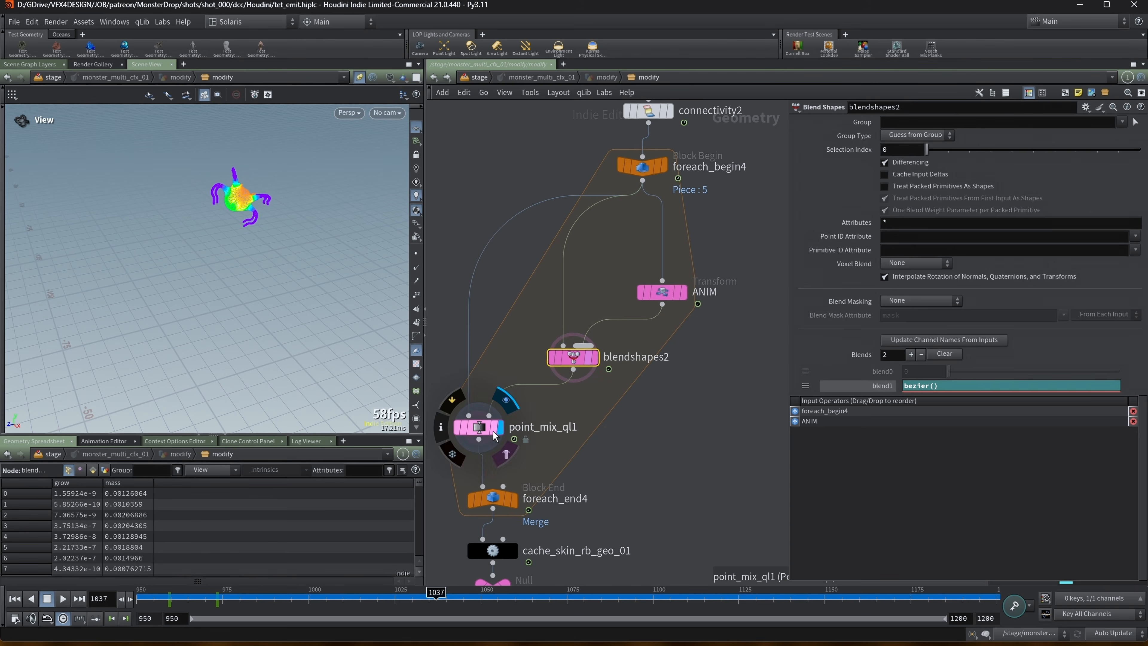
# Step: Display point_mix_ql1, check its grow control attribute and envelope, and return to frame 950
pyautogui.click(478, 427)
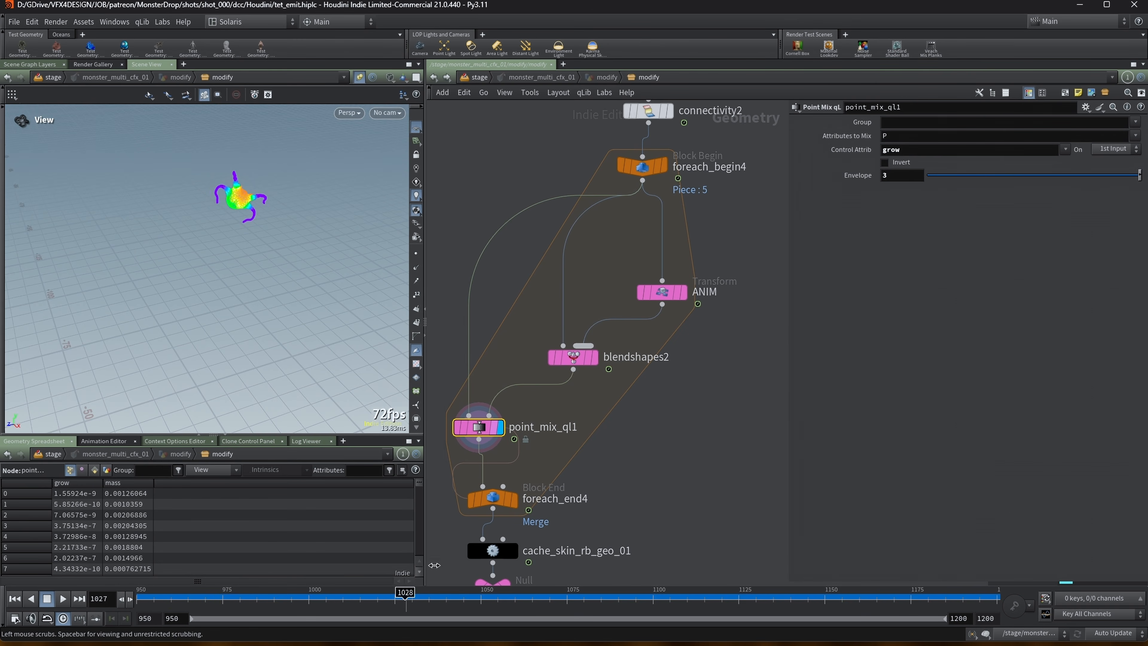
pyautogui.hotkey('ctrl', 'Up')
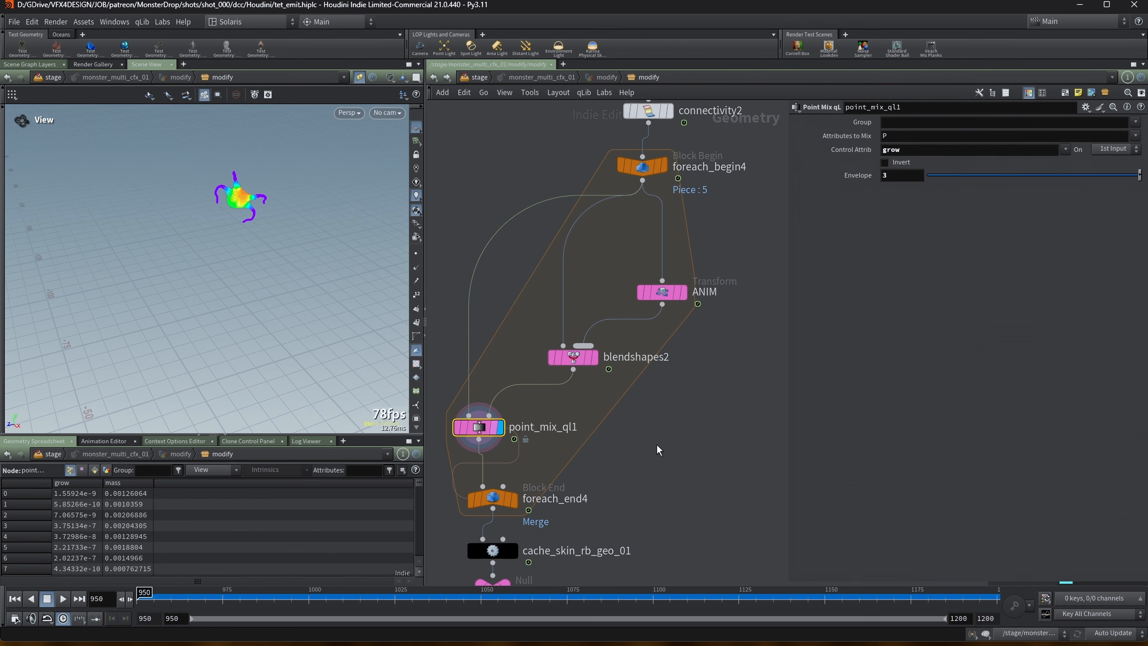
pyautogui.scroll(-2, 599, 458)
pyautogui.moveTo(598, 458); pyautogui.dragTo(614, 409, button='middle')
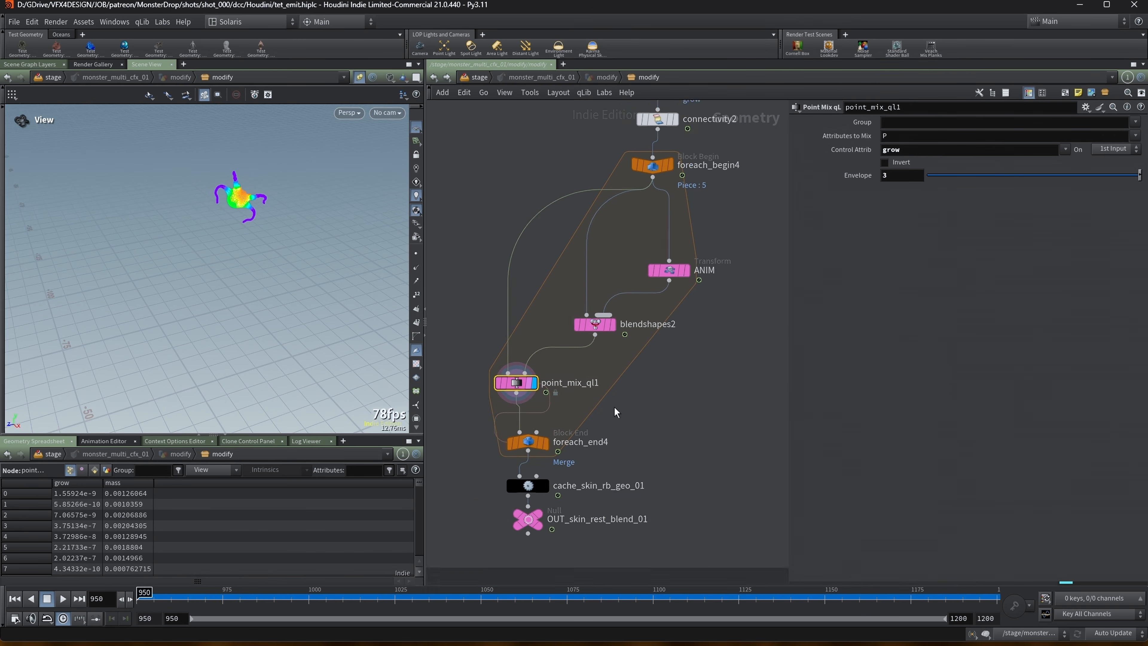
# Step: Display foreach_end4 and play the animation to examine the merged monster pieces
pyautogui.click(545, 442)
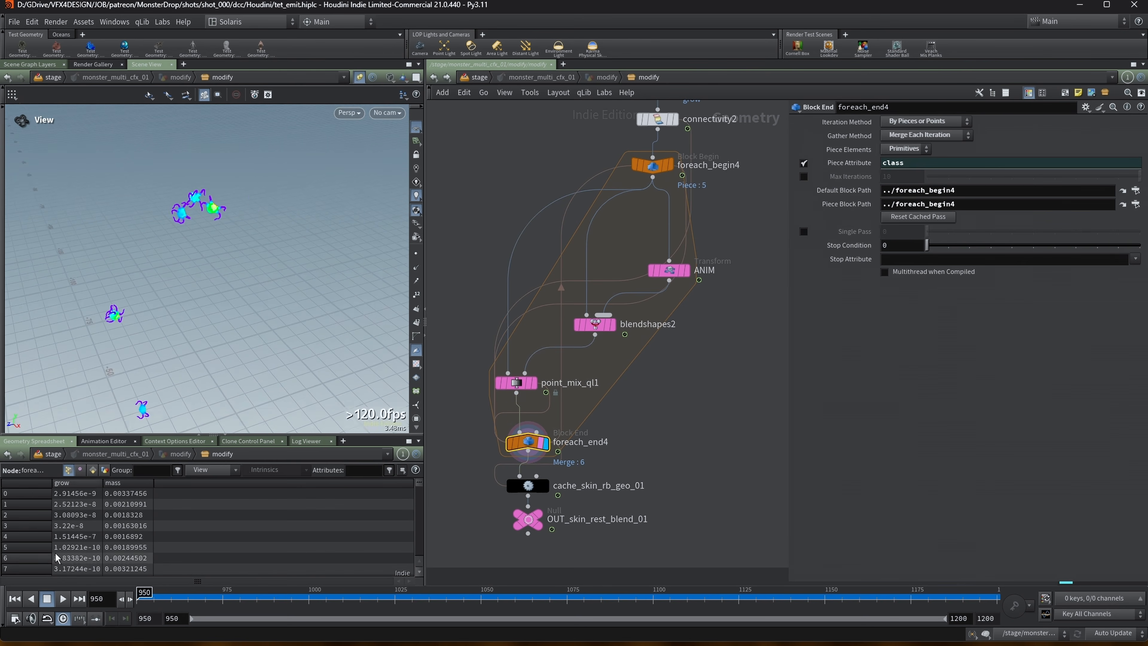
pyautogui.click(63, 598)
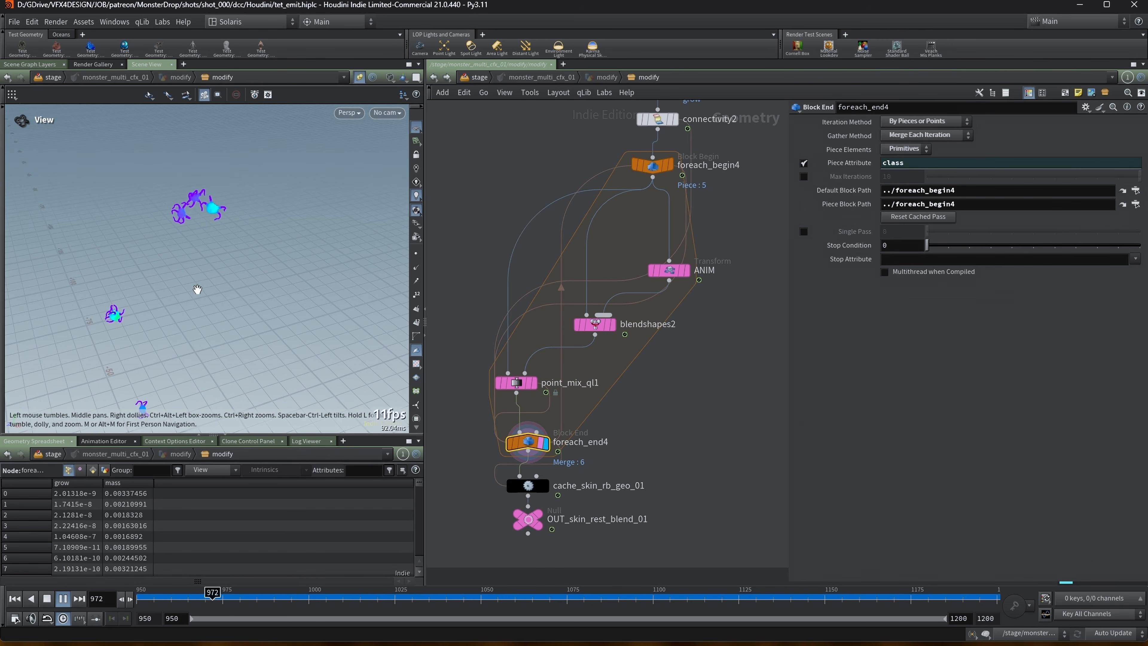
pyautogui.click(63, 599)
# Step: Turn off the grow visualization and replay the merged monsters in their own colours
pyautogui.moveTo(261, 262); pyautogui.dragTo(370, 292)
pyautogui.scroll(-2, 417, 395)
pyautogui.click(416, 407)
pyautogui.moveTo(213, 267)
pyautogui.mouseDown(button='right')
pyautogui.moveTo(261, 231)
pyautogui.moveTo(227, 221)
pyautogui.moveTo(359, 172)
pyautogui.moveTo(332, 185)
pyautogui.mouseUp(button='right')
pyautogui.press('w')
pyautogui.click(63, 598)
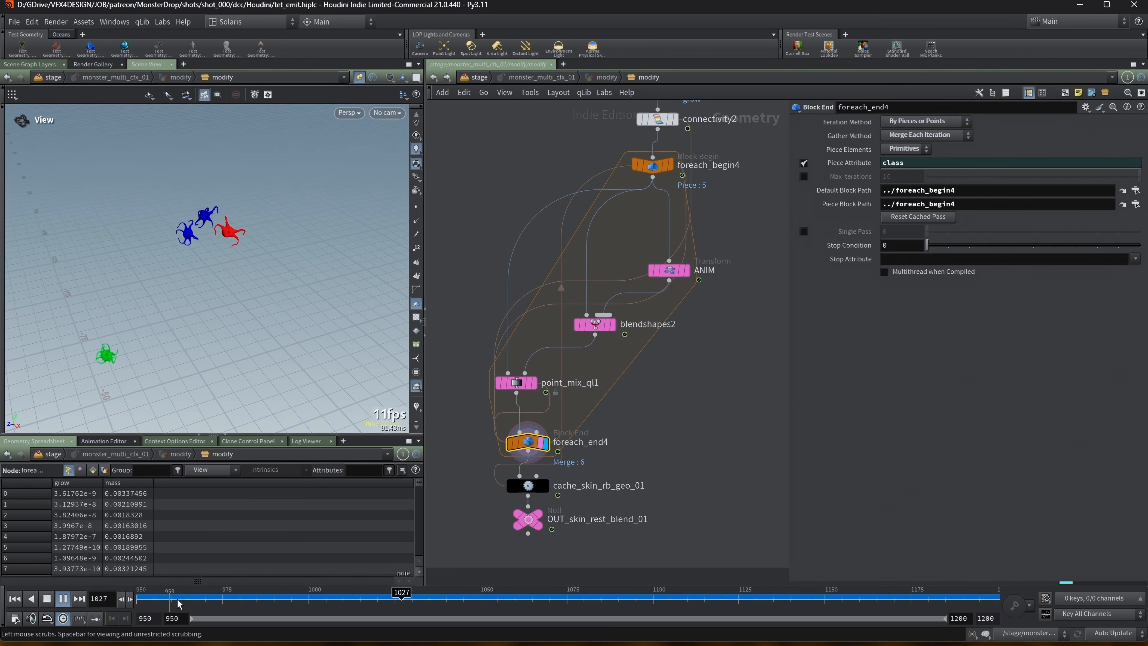
# Step: Display cache_skin_rb_geo_01, play the animation through it, and return to frame 950
pyautogui.click(539, 488)
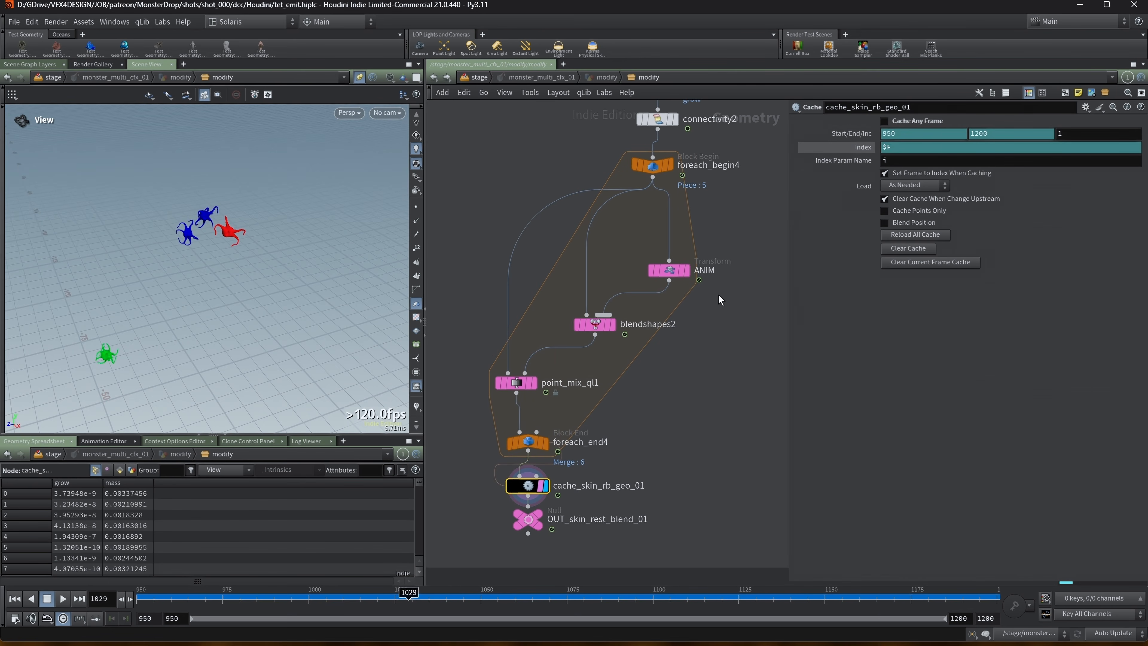
pyautogui.click(63, 599)
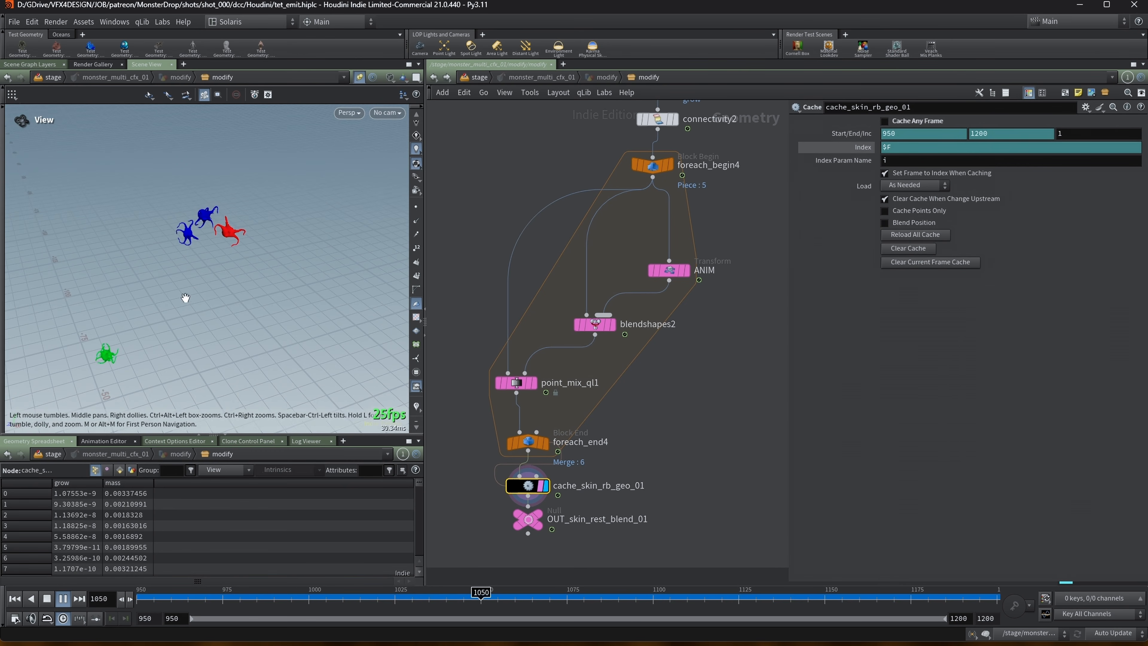
pyautogui.moveTo(196, 222); pyautogui.dragTo(152, 320, button='right')
pyautogui.click(15, 598)
pyautogui.moveTo(646, 311); pyautogui.dragTo(656, 352, button='right')
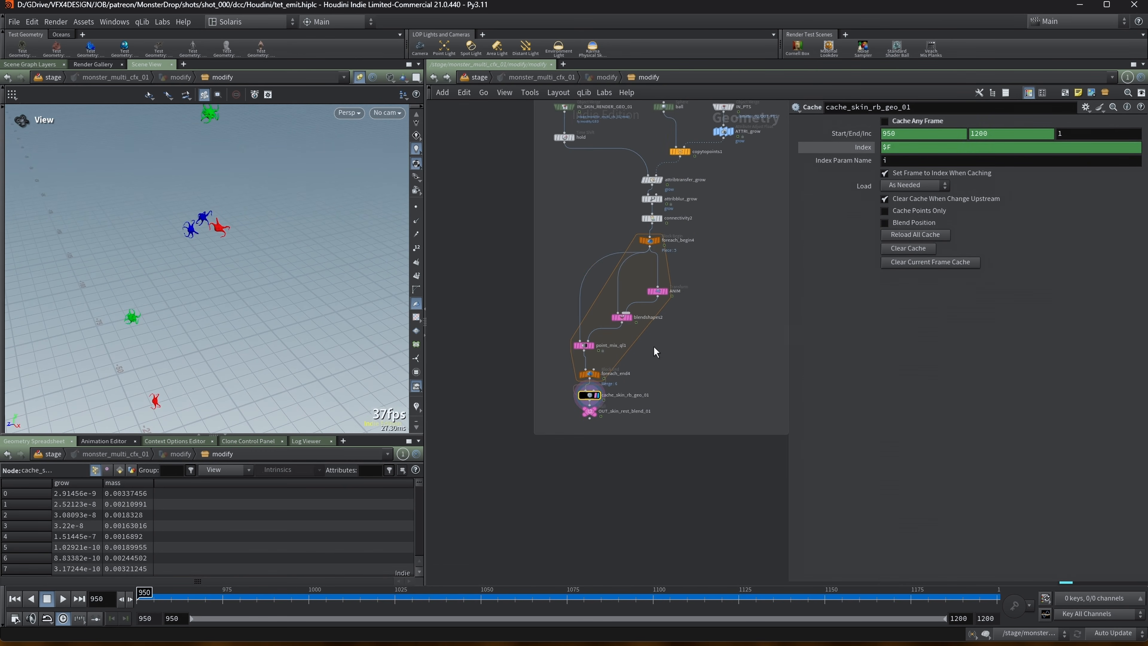
# Step: Select the OUT_skin_rest_blend_01 null and bring the main Vellum solver network into focus
pyautogui.click(591, 412)
pyautogui.moveTo(703, 391); pyautogui.dragTo(455, 428, button='middle')
pyautogui.scroll(-3, 455, 427)
pyautogui.moveTo(600, 331); pyautogui.dragTo(397, 324, button='middle')
pyautogui.scroll(4, 650, 400)
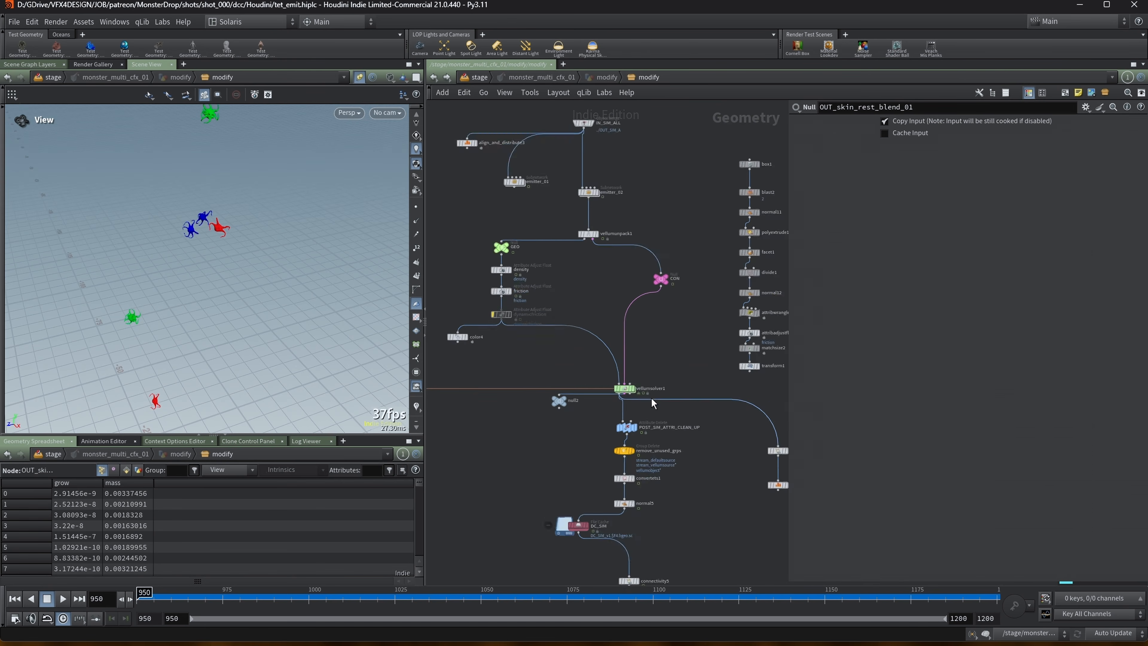
# Step: Open vellumsolver1's forces network, check vellumrestblend2's reference to OUT_skin_rest_blend_01, and return to the parent network
pyautogui.click(622, 390)
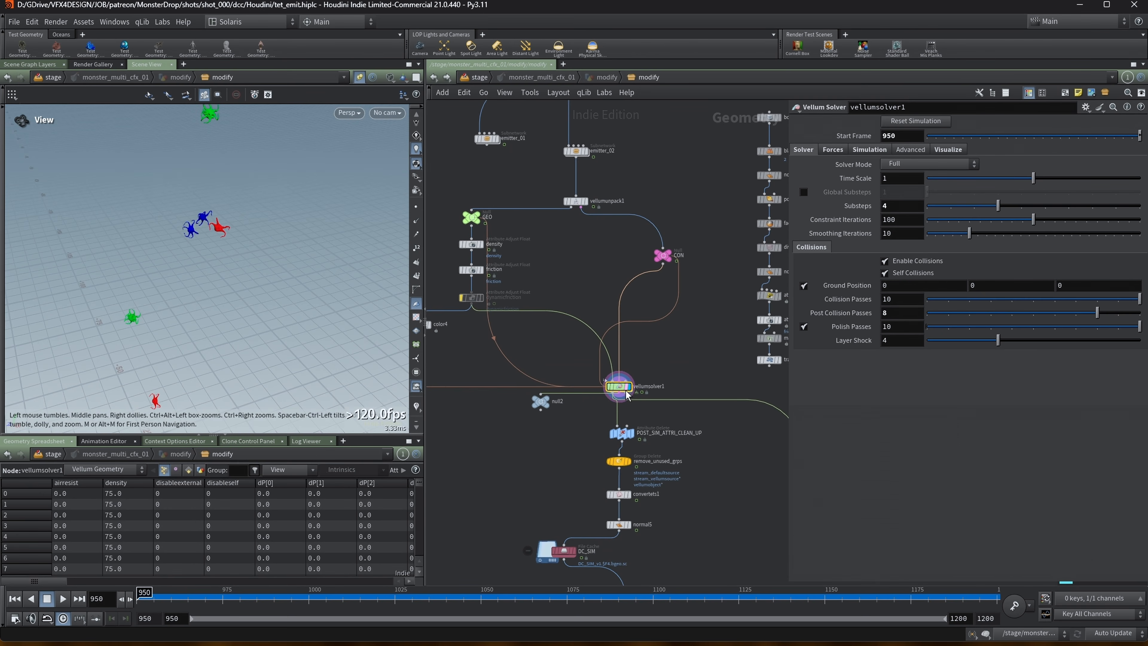
pyautogui.moveTo(680, 365); pyautogui.dragTo(667, 316, button='middle')
pyautogui.scroll(2, 644, 330)
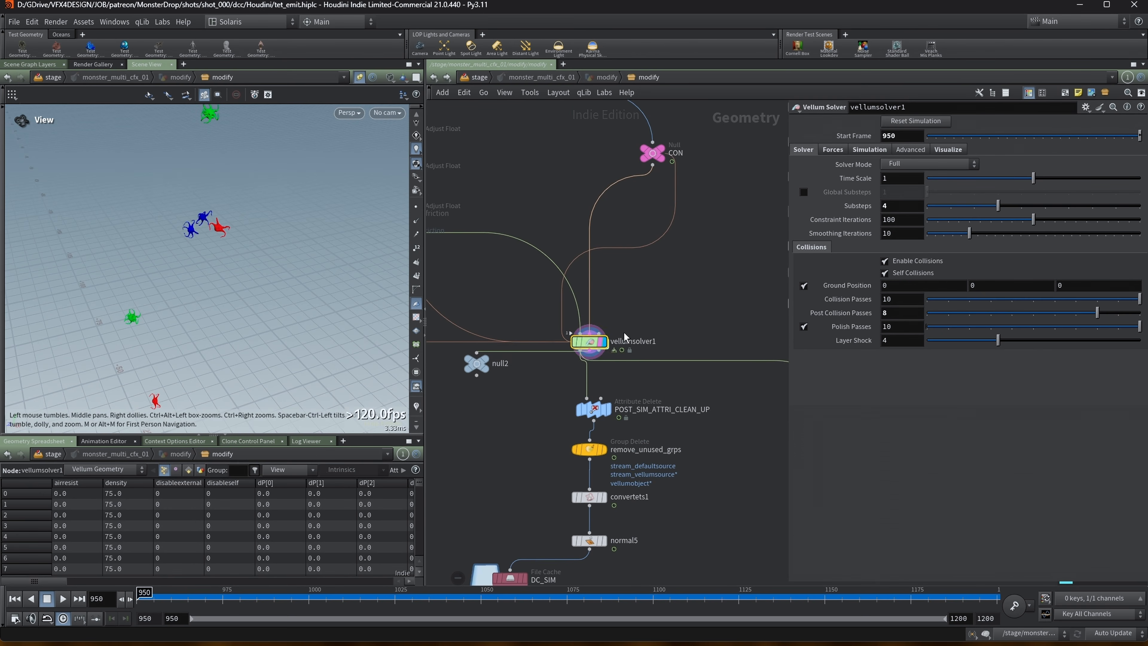
pyautogui.doubleClick(589, 345)
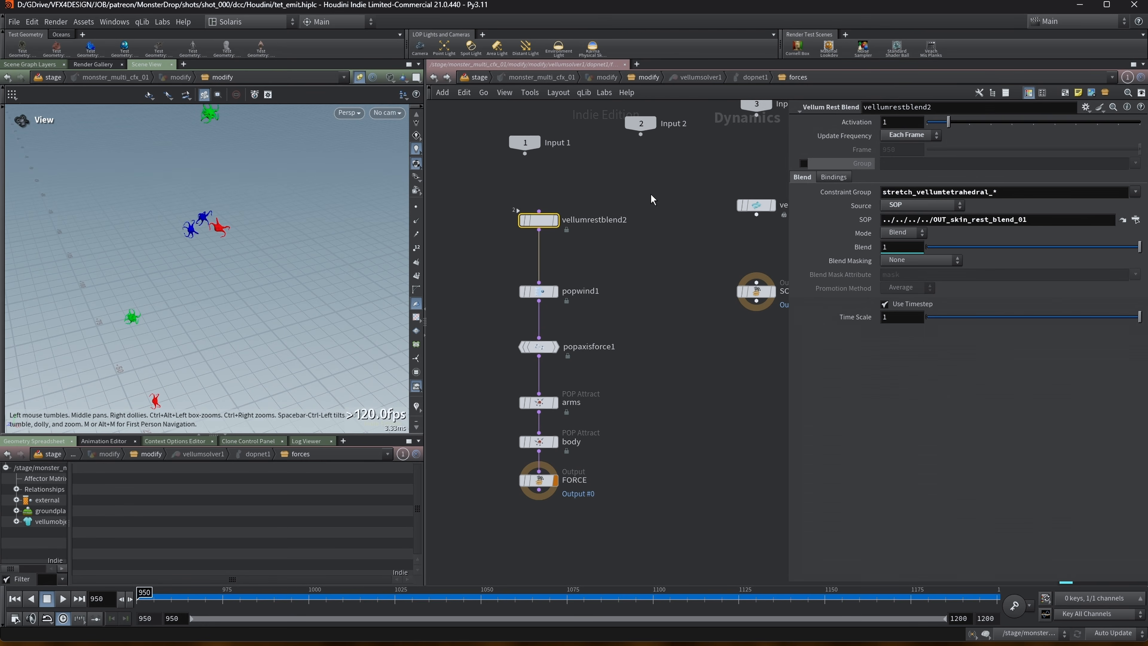
pyautogui.press('u')
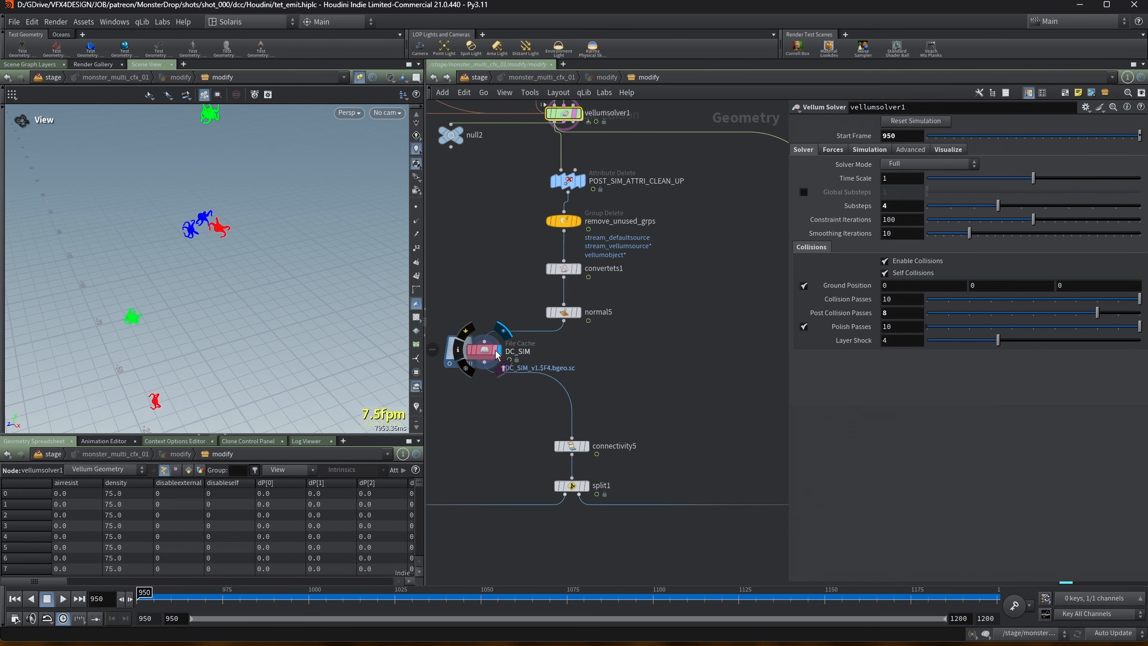
# Step: Display the DC_SIM file cache, frame the monsters, and scrub to frame 1179 to examine the cached simulation
pyautogui.click(485, 351)
pyautogui.moveTo(237, 593); pyautogui.dragTo(911, 593)
pyautogui.hotkey('space', 'g')
pyautogui.scroll(1, 235, 334)
pyautogui.moveTo(762, 592); pyautogui.dragTo(924, 592)
pyautogui.scroll(-5, 715, 450)
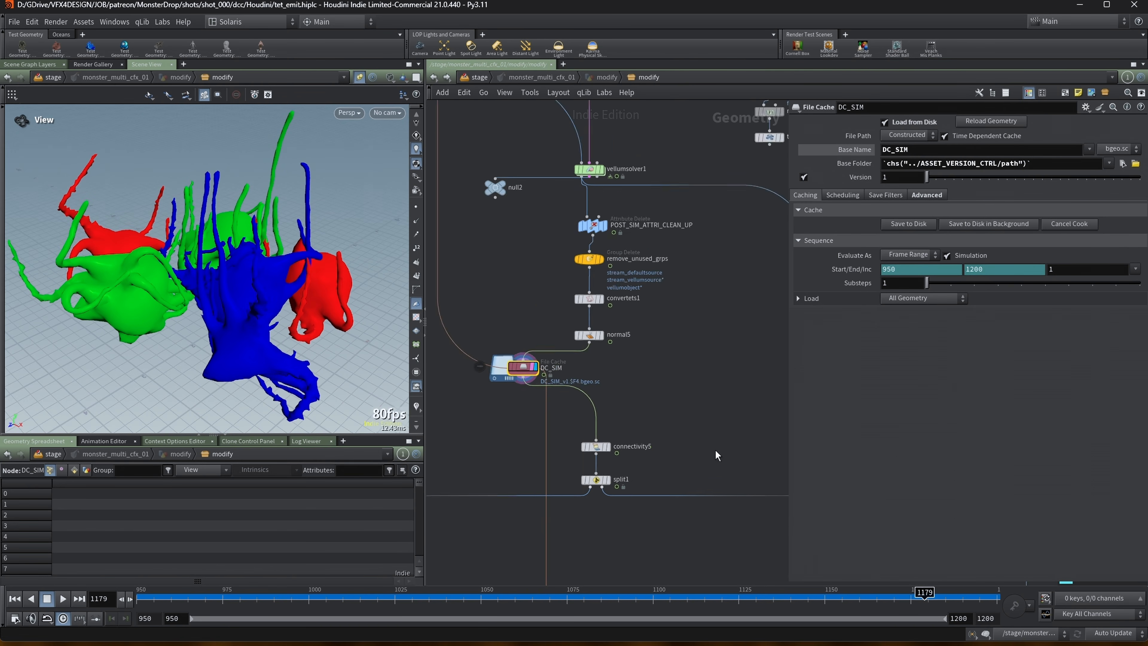
pyautogui.moveTo(645, 404); pyautogui.dragTo(660, 308, button='middle')
pyautogui.scroll(1, 656, 335)
pyautogui.scroll(-3, 656, 337)
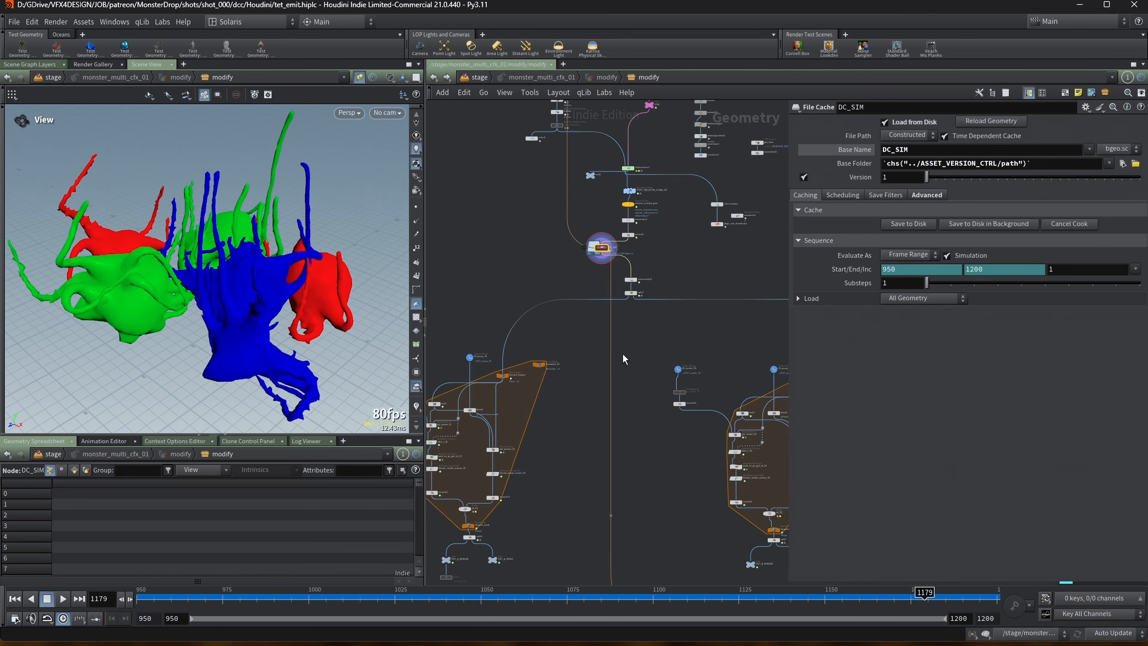
pyautogui.scroll(3, 623, 296)
pyautogui.click(639, 296)
pyautogui.scroll(-5, 647, 334)
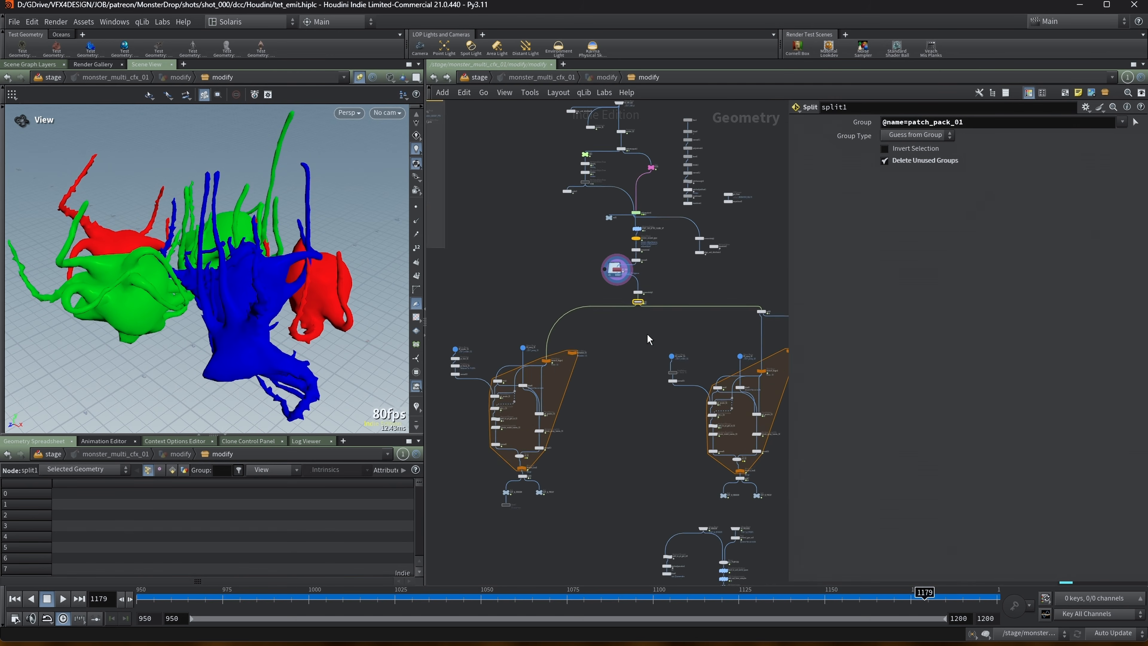
pyautogui.moveTo(534, 320); pyautogui.dragTo(687, 286, button='middle')
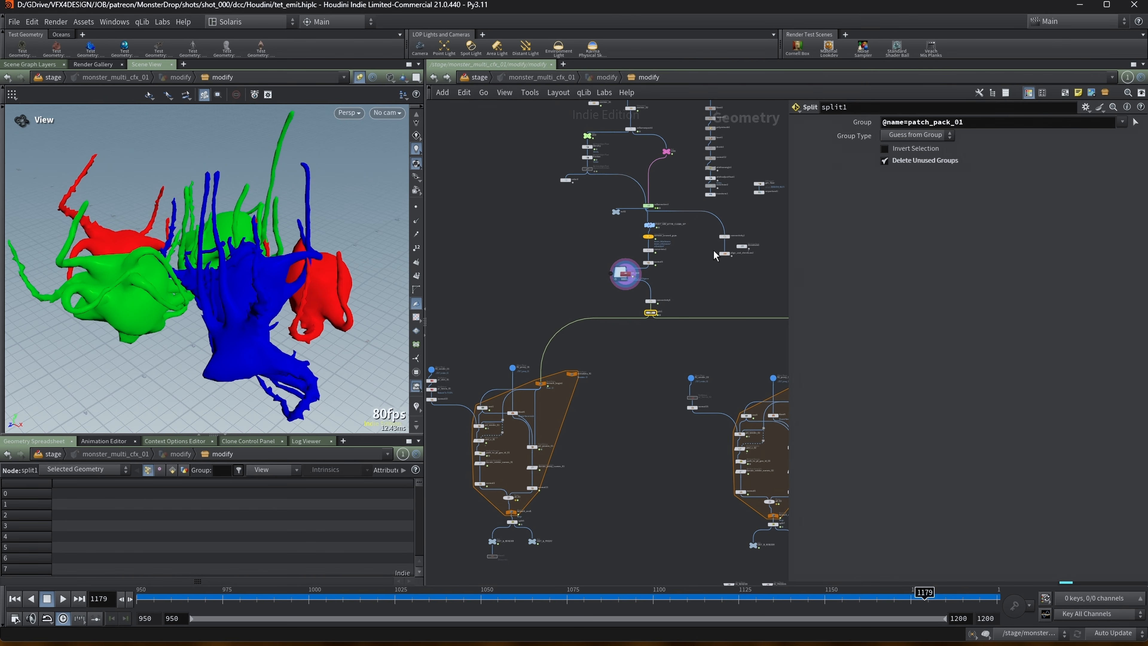
# Step: Find the Vellum Pack node pack_01 upstream and check its patch_$OS name
pyautogui.scroll(3, 667, 218)
pyautogui.moveTo(667, 218); pyautogui.dragTo(625, 258, button='middle')
pyautogui.scroll(-2, 559, 230)
pyautogui.moveTo(523, 250); pyautogui.dragTo(531, 382, button='middle')
pyautogui.moveTo(513, 182); pyautogui.dragTo(535, 241, button='middle')
pyautogui.scroll(5, 536, 241)
pyautogui.click(476, 233)
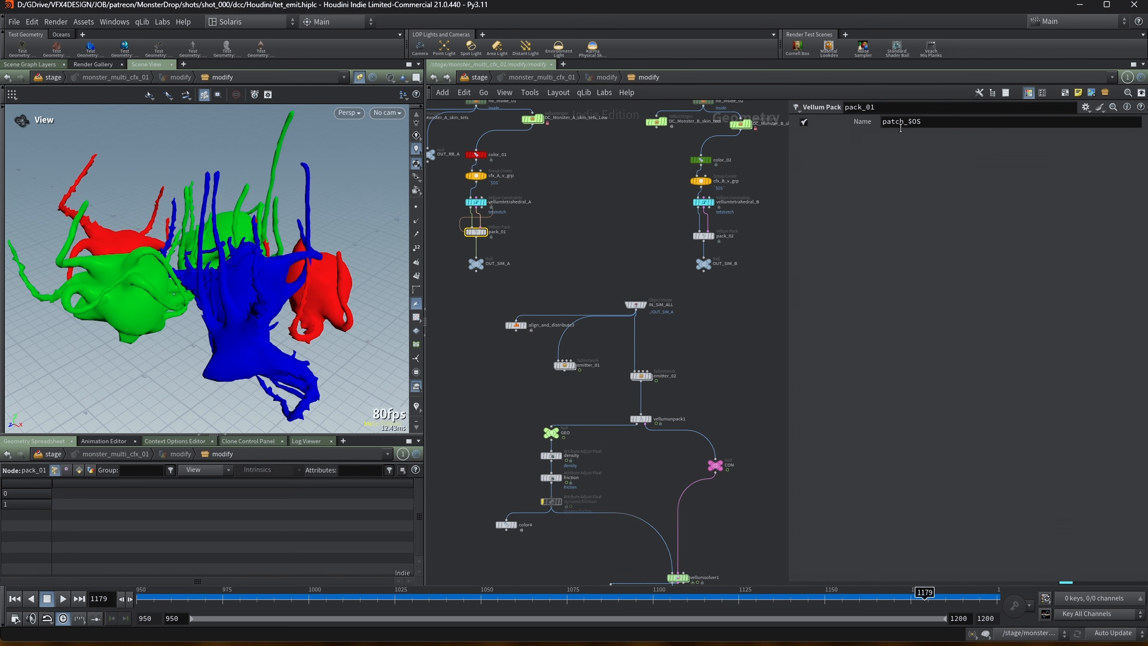
# Step: Display split1 to examine the monsters isolated from pack_01
pyautogui.moveTo(508, 581); pyautogui.dragTo(490, 316, button='middle')
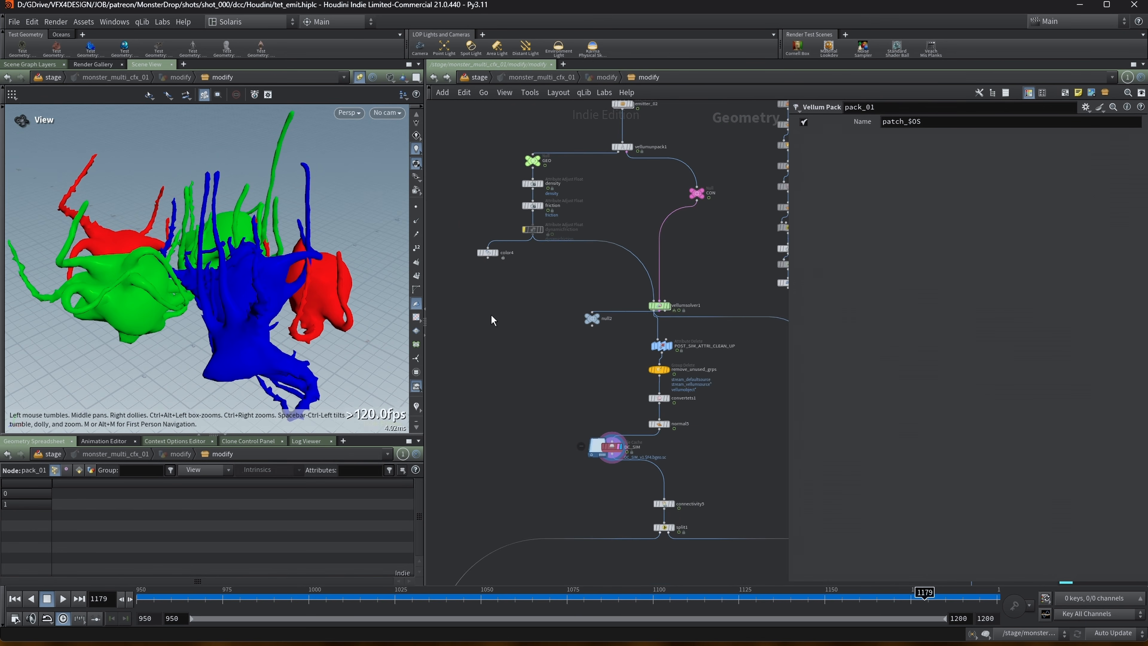
pyautogui.moveTo(525, 419); pyautogui.dragTo(528, 217, button='middle')
pyautogui.click(675, 326)
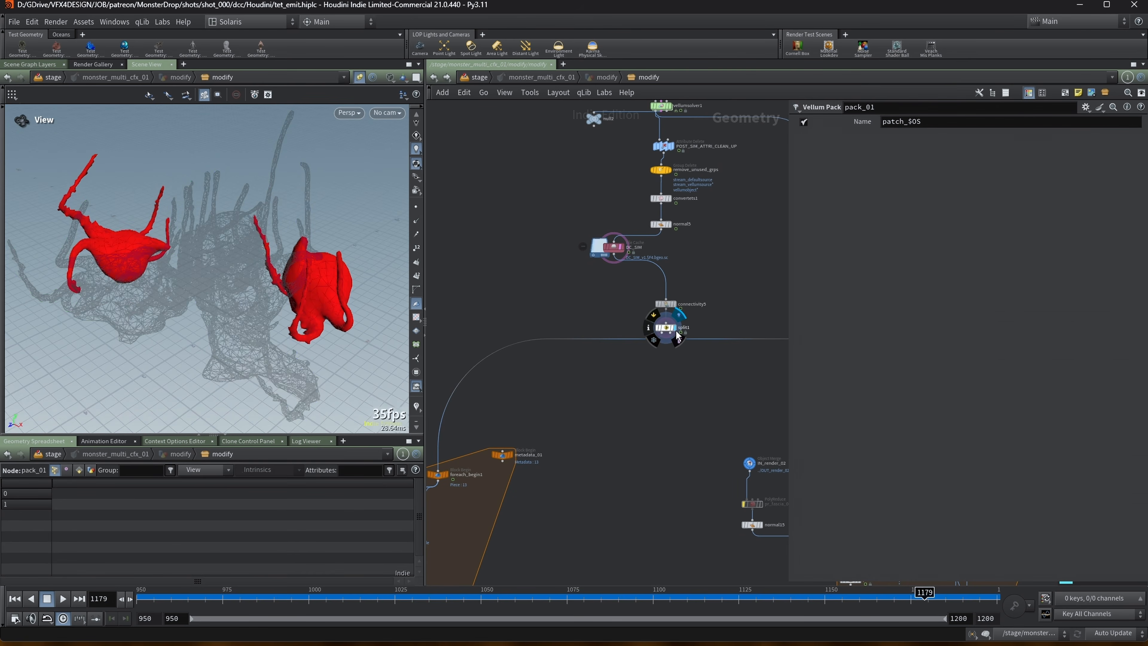
pyautogui.click(672, 329)
pyautogui.moveTo(343, 289); pyautogui.dragTo(403, 296)
# Step: Display the second split and the third branch's for-each begin in turn to examine their separated monsters
pyautogui.moveTo(675, 411); pyautogui.dragTo(370, 370, button='middle')
pyautogui.click(677, 312)
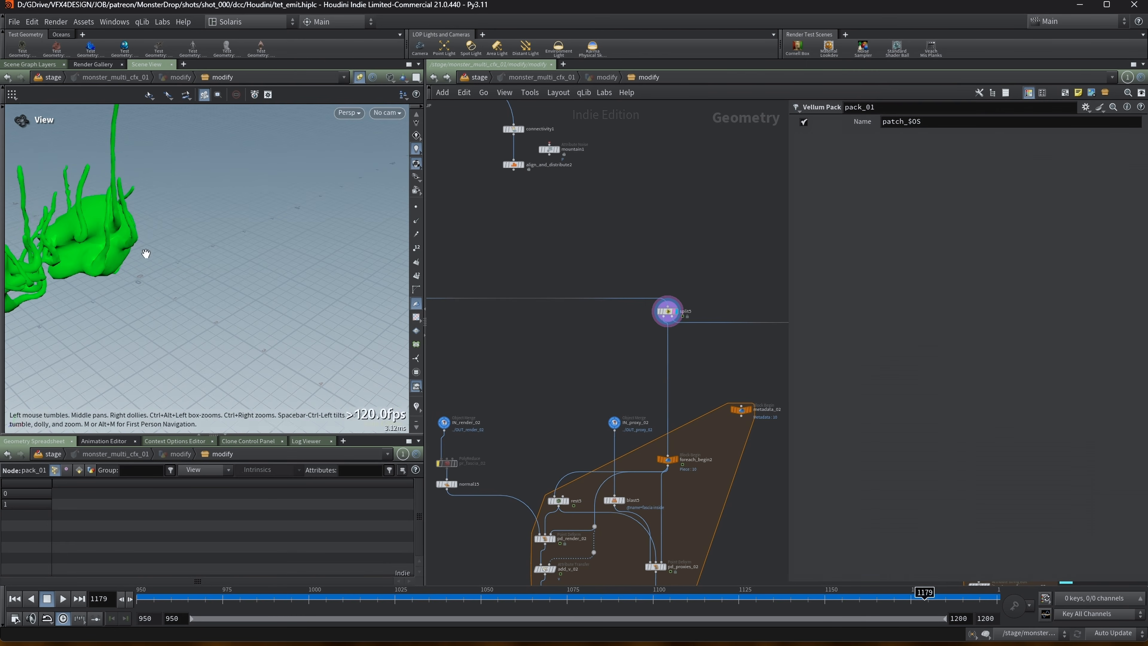
pyautogui.scroll(-4, 146, 254)
pyautogui.moveTo(749, 248); pyautogui.dragTo(400, 236, button='middle')
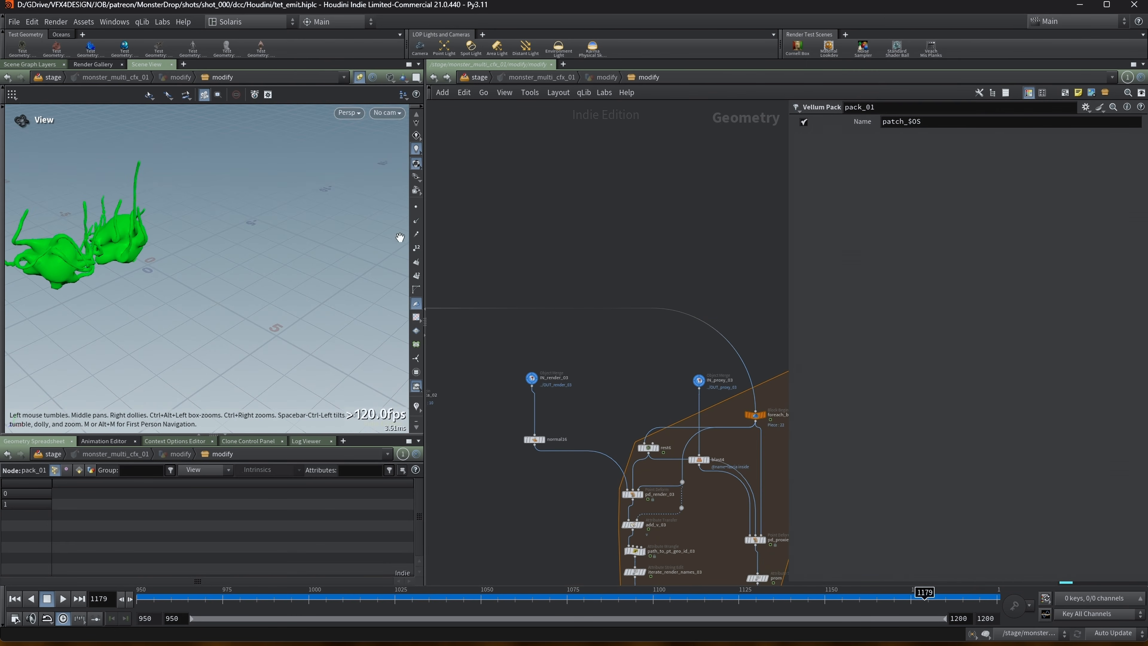
pyautogui.click(764, 417)
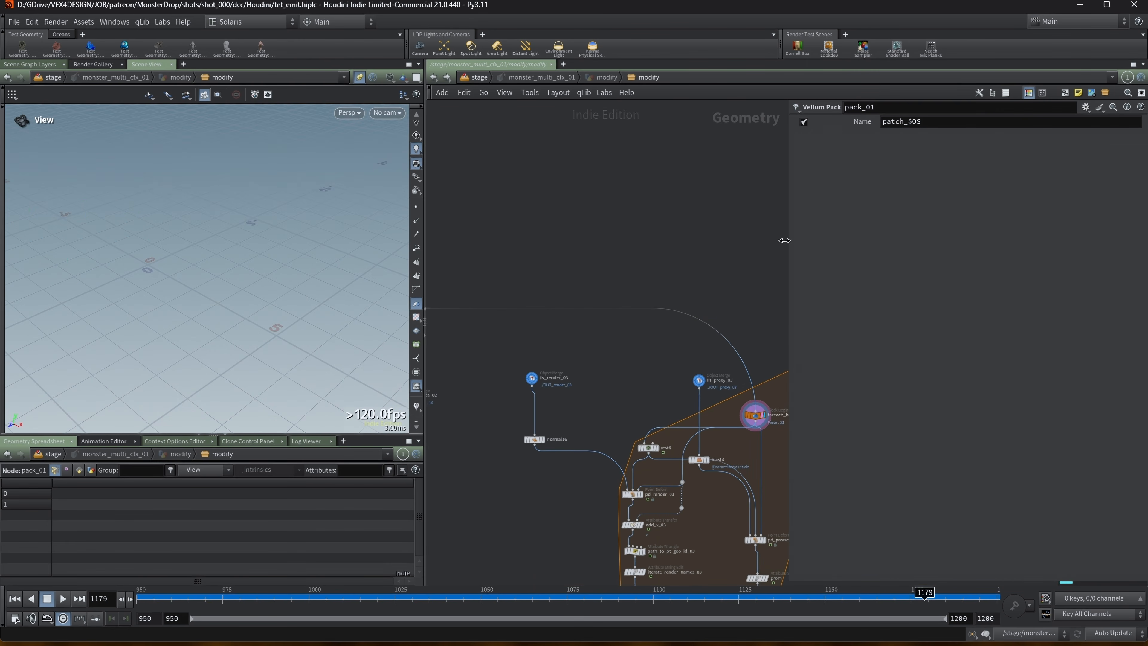
# Step: Widen the network editor, survey the branches back to the first for-each block, and display split1 again
pyautogui.moveTo(784, 240); pyautogui.dragTo(900, 240)
pyautogui.scroll(-4, 582, 272)
pyautogui.scroll(-5, 214, 276)
pyautogui.scroll(-2, 592, 210)
pyautogui.moveTo(592, 210); pyautogui.dragTo(864, 204, button='middle')
pyautogui.scroll(-2, 865, 203)
pyautogui.scroll(3, 574, 325)
pyautogui.moveTo(575, 325); pyautogui.dragTo(602, 441, button='middle')
pyautogui.scroll(3, 602, 441)
pyautogui.moveTo(470, 324); pyautogui.dragTo(622, 293, button='middle')
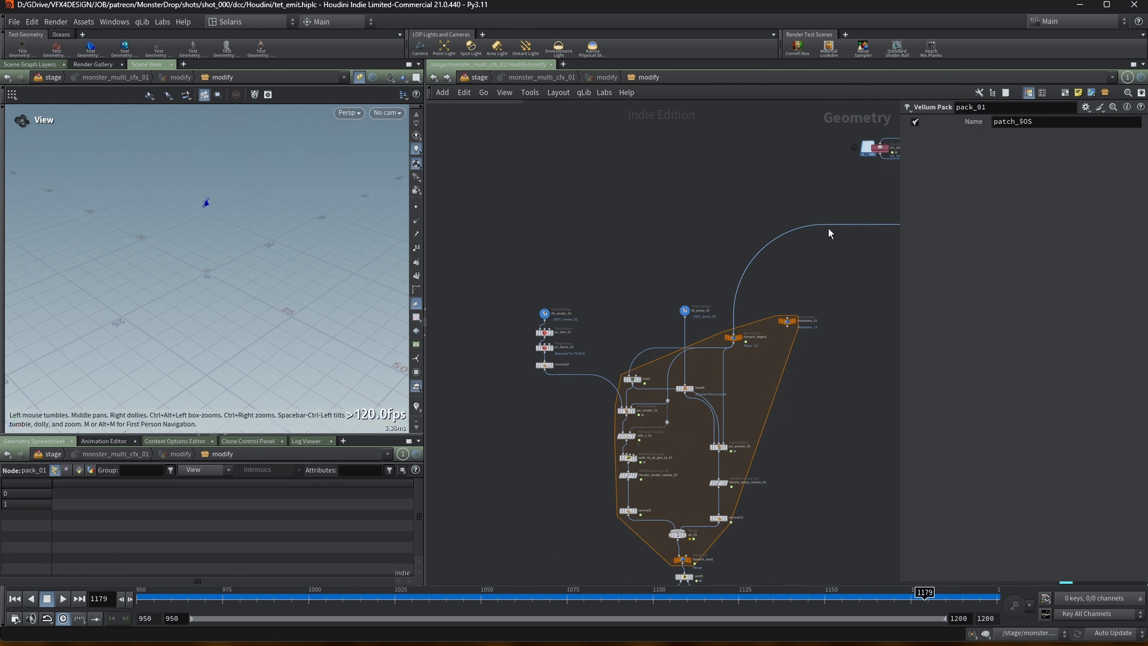
pyautogui.moveTo(863, 283); pyautogui.dragTo(663, 291, button='middle')
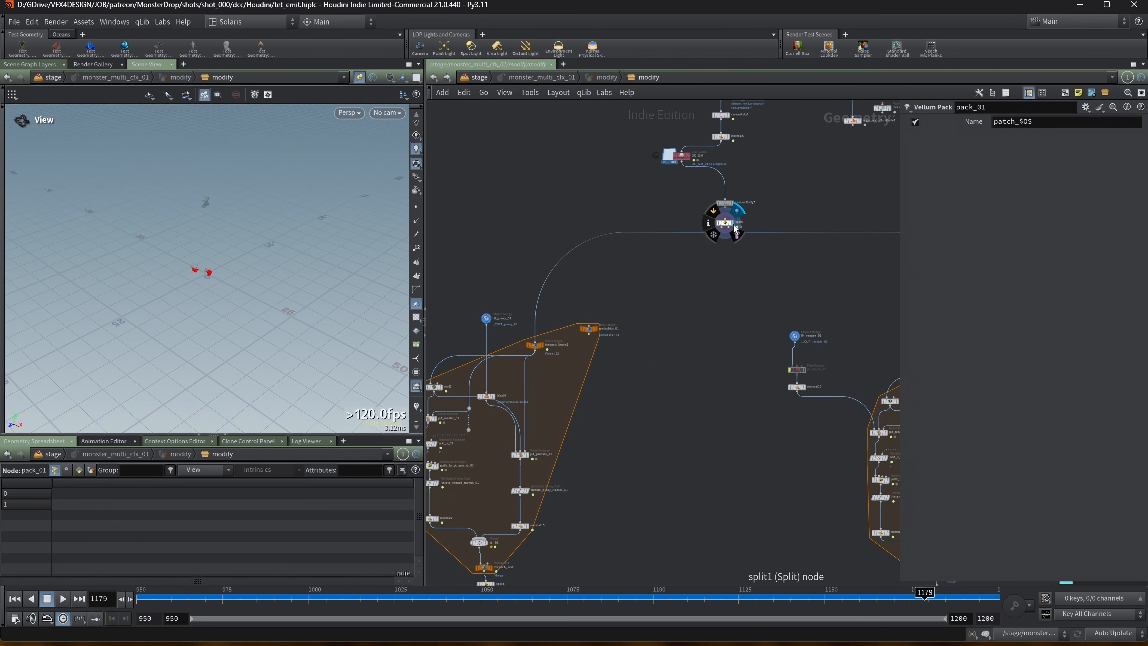
# Step: Delete pr_skin_01 and pr_fascia_01 between IN_render_01 and normal10 in the first branch
pyautogui.moveTo(512, 246); pyautogui.dragTo(695, 210, button='middle')
pyautogui.scroll(2, 601, 272)
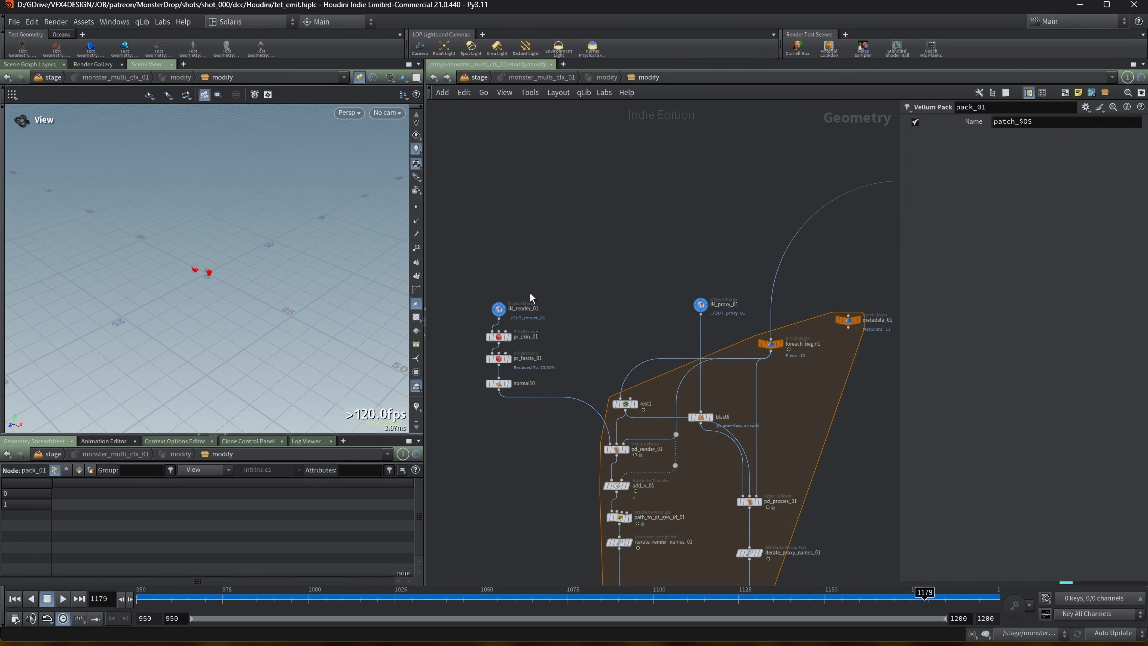
pyautogui.moveTo(504, 315); pyautogui.dragTo(497, 364)
pyautogui.scroll(-2, 456, 326)
pyautogui.scroll(2, 456, 327)
pyautogui.press('Delete')
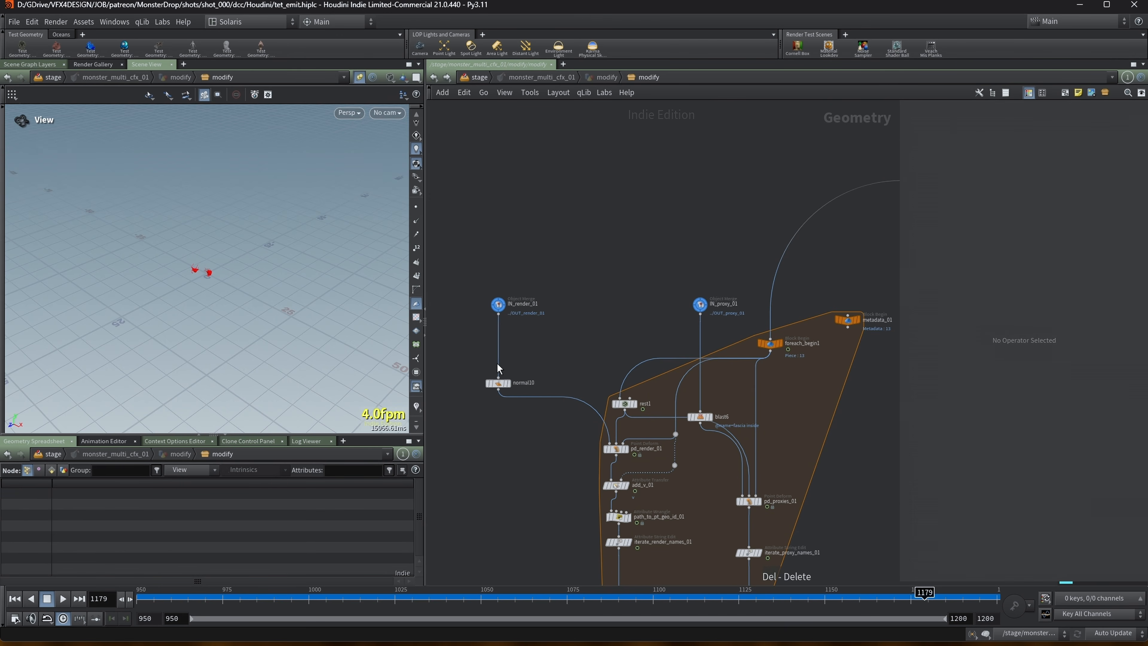
# Step: Delete the leftover nodes between the render input and the normal node in the neighbouring monster branches
pyautogui.scroll(-3, 501, 381)
pyautogui.moveTo(515, 464); pyautogui.dragTo(397, 425, button='middle')
pyautogui.scroll(6, 757, 343)
pyautogui.click(709, 314)
pyautogui.press('Delete')
pyautogui.scroll(-4, 710, 317)
pyautogui.moveTo(846, 314); pyautogui.dragTo(579, 322, button='middle')
pyautogui.moveTo(820, 392); pyautogui.dragTo(768, 462, button='middle')
pyautogui.scroll(-4, 741, 454)
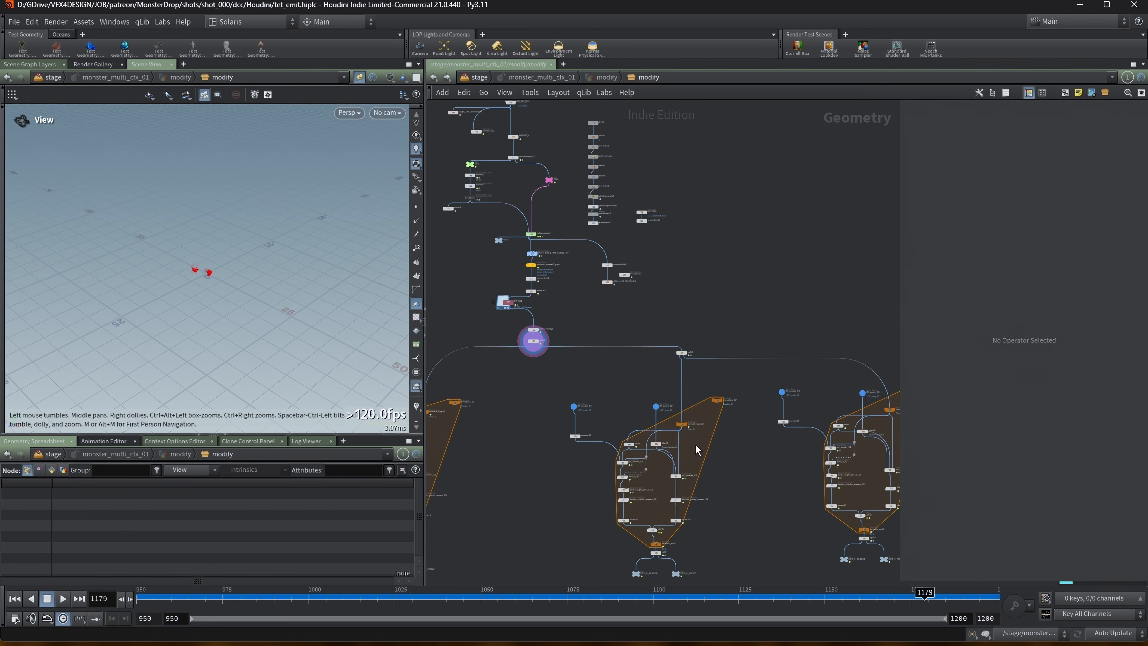
# Step: Survey the network from the green source node down to the per-monster loops, ending at the first branch's render and proxy inputs
pyautogui.scroll(-4, 578, 372)
pyautogui.moveTo(520, 379); pyautogui.dragTo(676, 399, button='middle')
pyautogui.scroll(-1, 678, 402)
pyautogui.scroll(5, 682, 145)
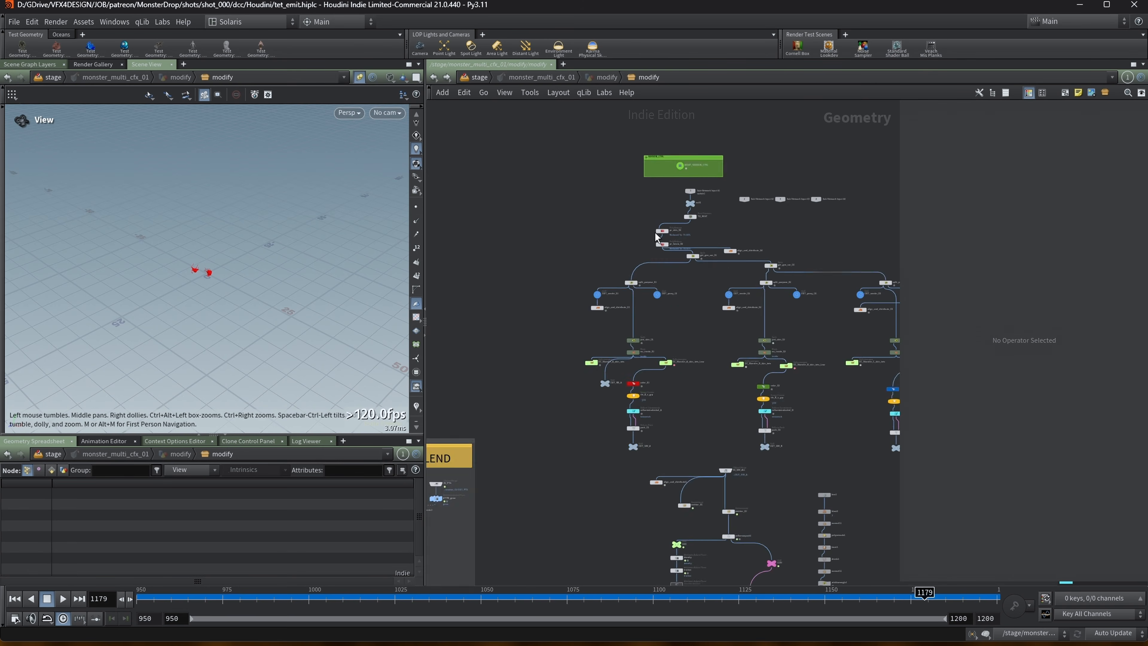
pyautogui.scroll(4, 673, 225)
pyautogui.scroll(-5, 656, 285)
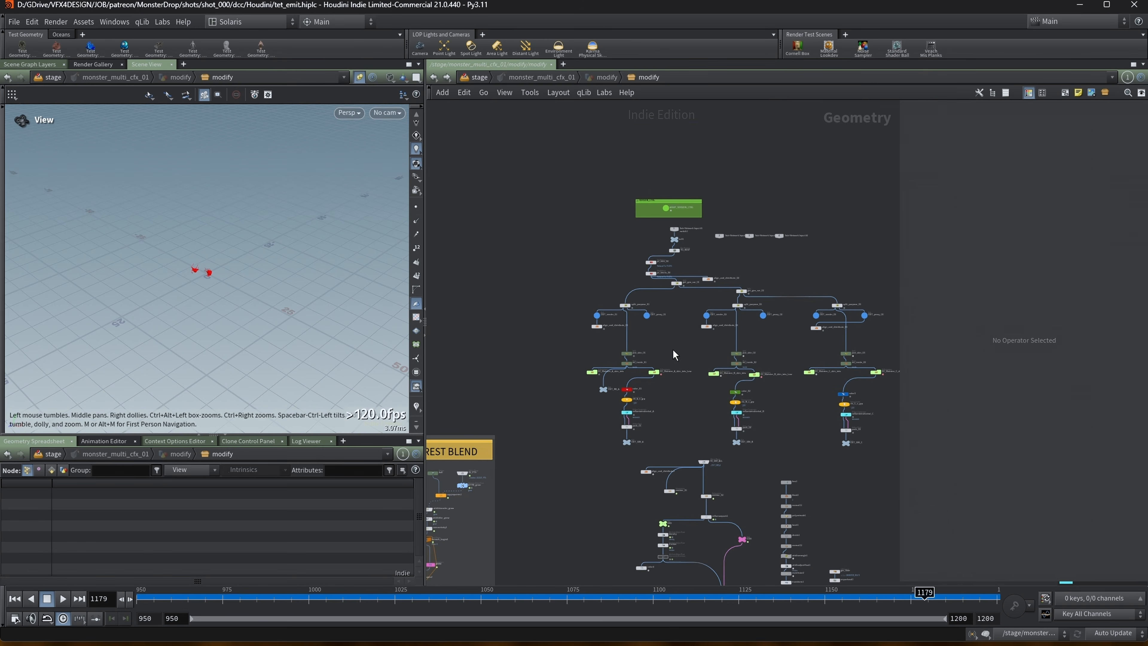
pyautogui.moveTo(652, 267)
pyautogui.moveTo(605, 478); pyautogui.dragTo(598, 197, button='middle')
pyautogui.moveTo(582, 368); pyautogui.dragTo(617, 155, button='middle')
pyautogui.scroll(3, 568, 248)
pyautogui.scroll(2, 556, 267)
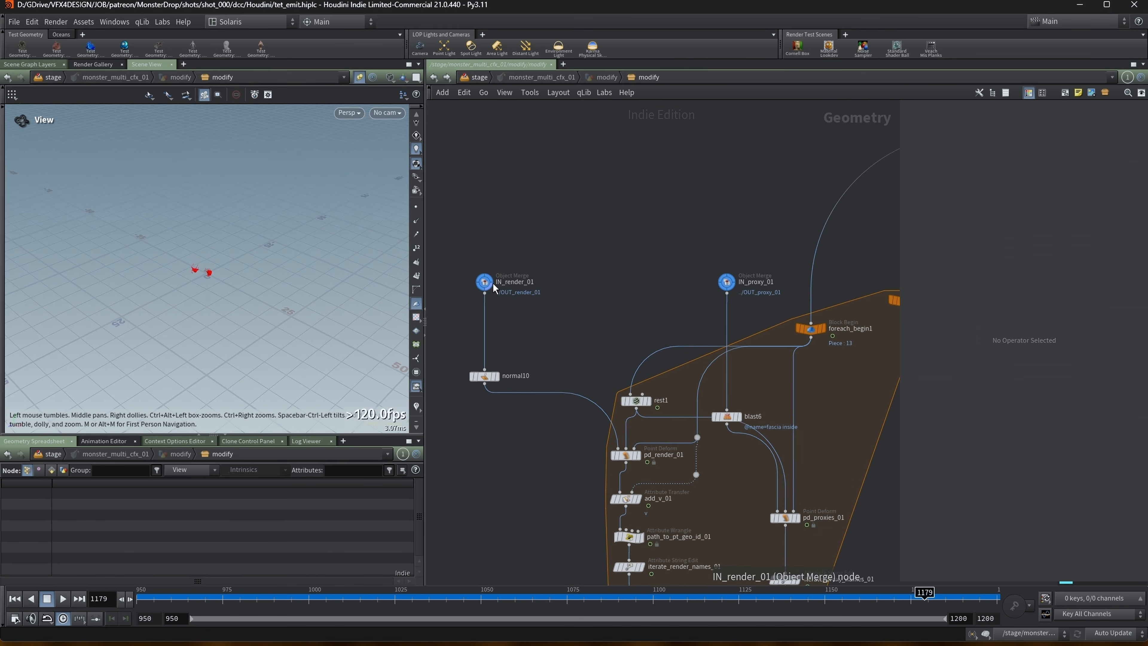
# Step: Display IN_render_01 framed in the view, and display IN_proxy_01 to compare the render and proxy monsters
pyautogui.click(491, 281)
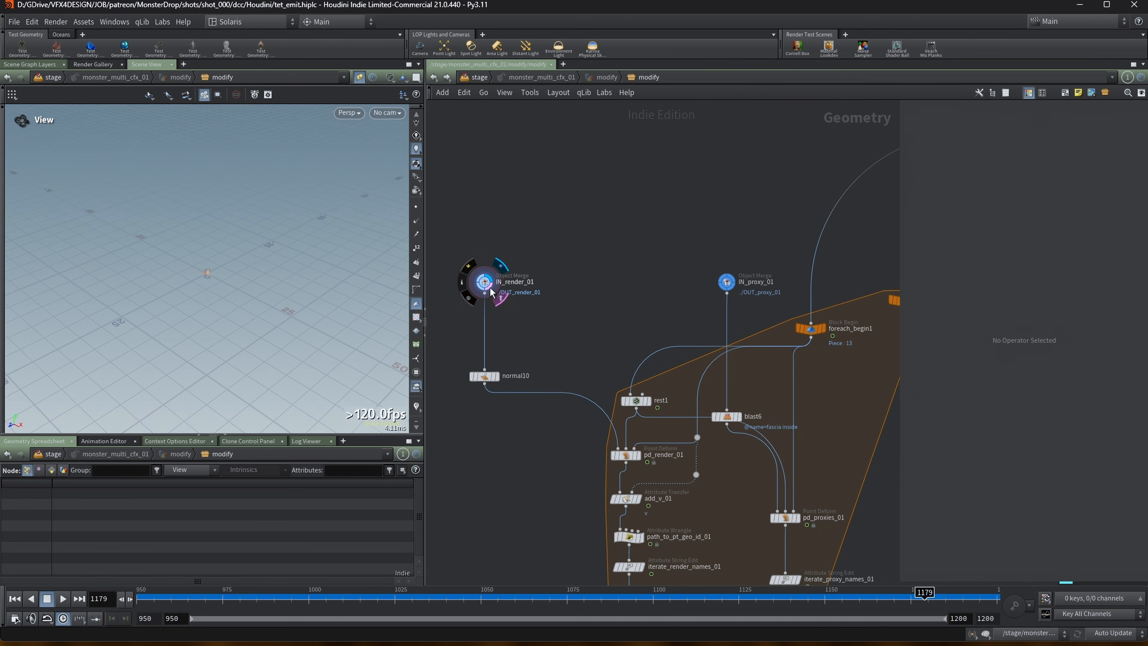
pyautogui.click(491, 292)
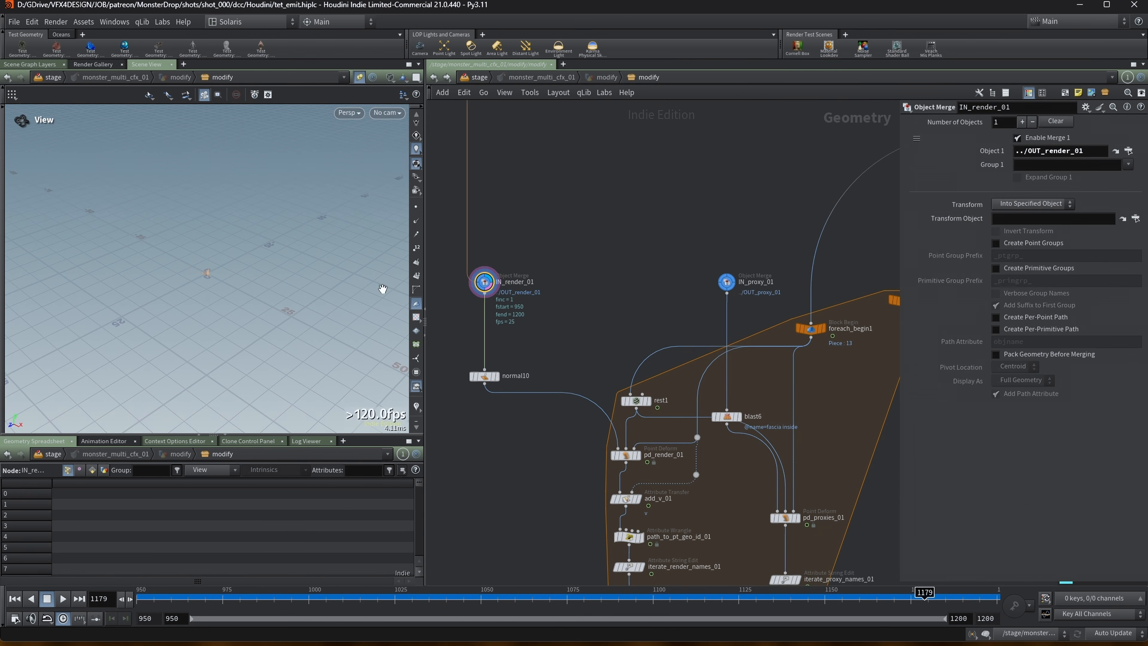
pyautogui.press('f')
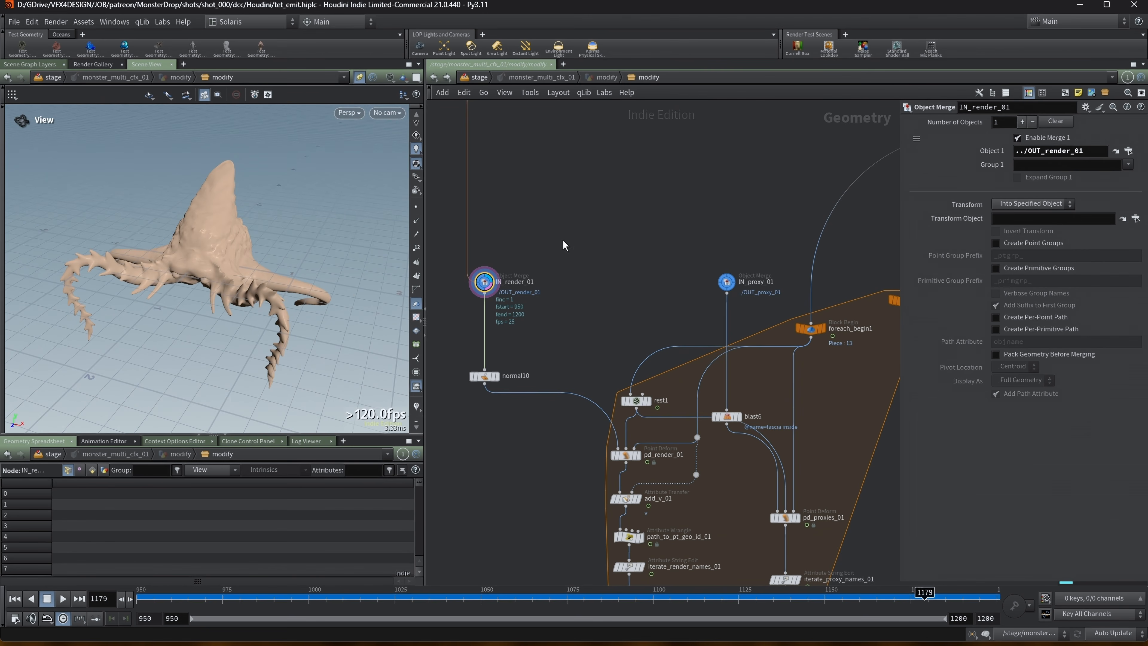
pyautogui.click(732, 280)
pyautogui.click(733, 287)
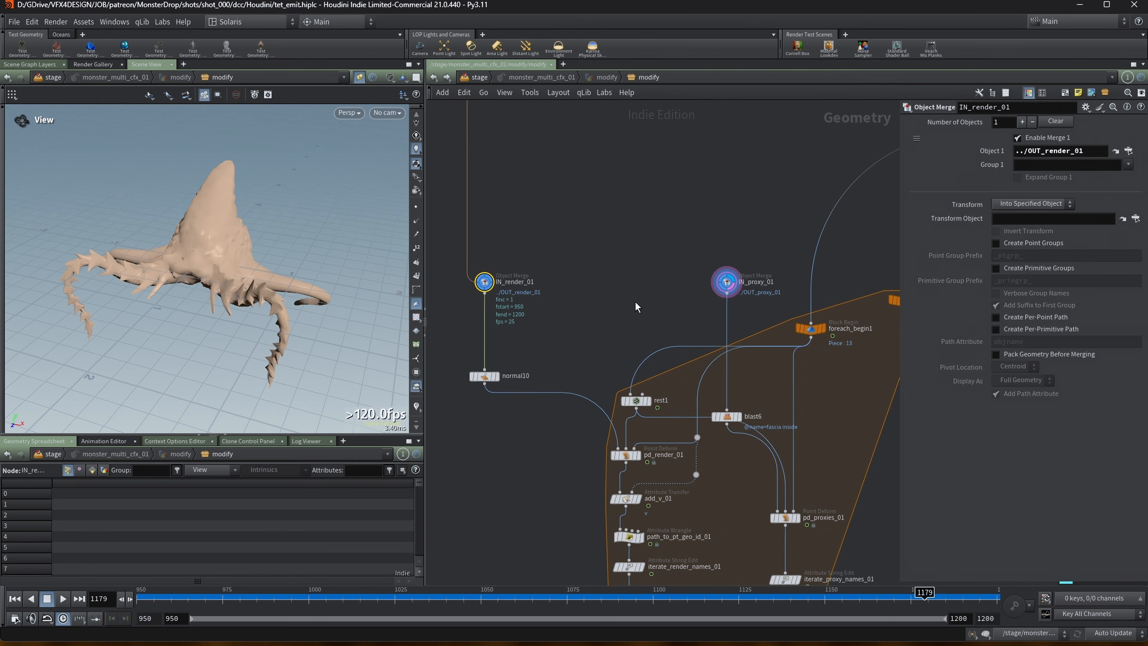
pyautogui.moveTo(602, 304); pyautogui.dragTo(586, 262, button='middle')
# Step: Display normal10 and toggle its bypass while examining how the normals change the monster's shading
pyautogui.click(479, 334)
pyautogui.click(467, 334)
pyautogui.keyDown('alt'); pyautogui.moveTo(330, 240); pyautogui.dragTo(133, 225); pyautogui.keyUp('alt')
pyautogui.click(457, 334)
pyautogui.click(457, 333)
# Step: Inspect foreach_end1's piece settings, and display rest1 with its Extrude Rest parameters to examine the monster's rest shape
pyautogui.moveTo(817, 336)
pyautogui.mouseDown(button='middle')
pyautogui.moveTo(767, 317)
pyautogui.moveTo(754, 284)
pyautogui.mouseUp(button='middle')
pyautogui.moveTo(835, 513); pyautogui.dragTo(813, 432, button='middle')
pyautogui.click(638, 530)
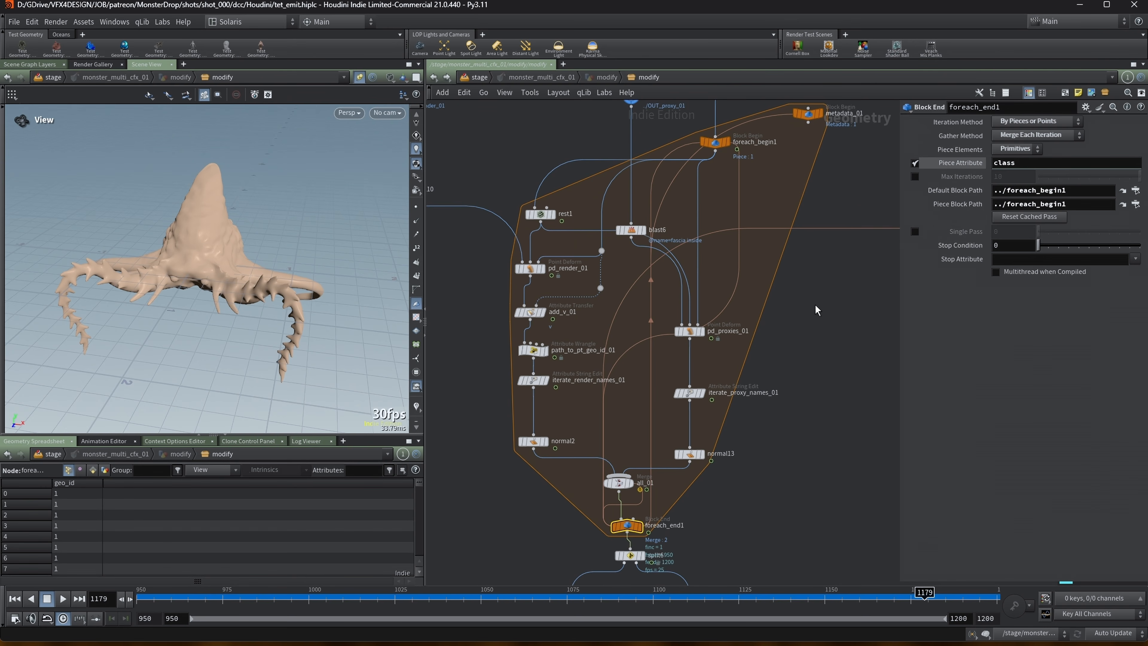
pyautogui.moveTo(816, 311); pyautogui.dragTo(800, 335, button='middle')
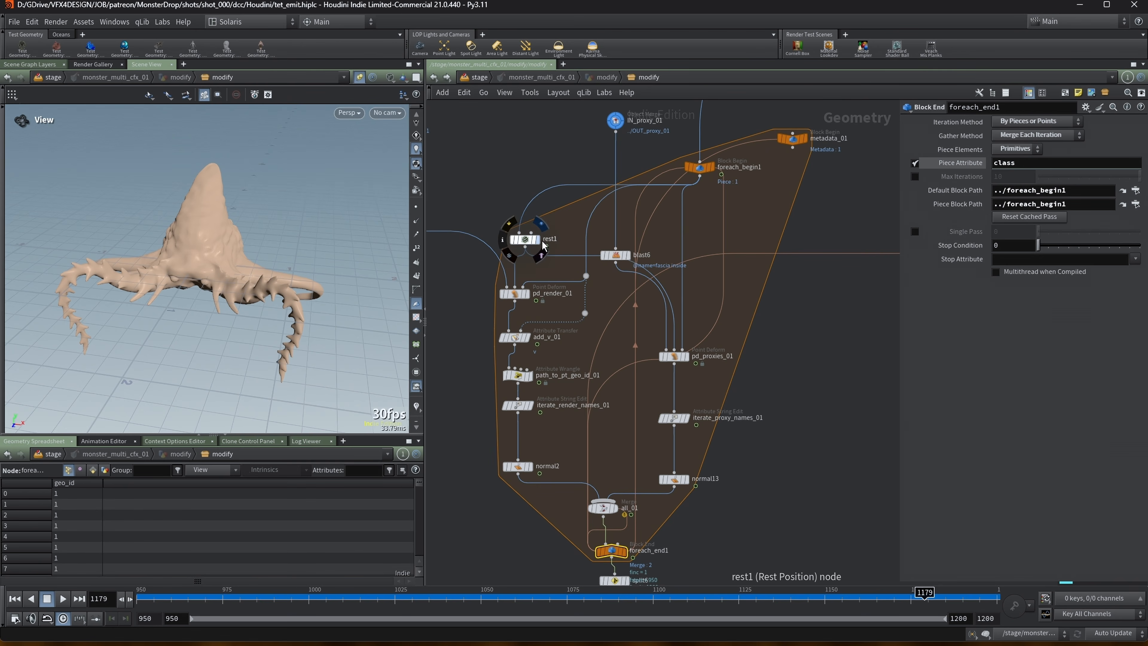
pyautogui.click(543, 245)
pyautogui.click(532, 244)
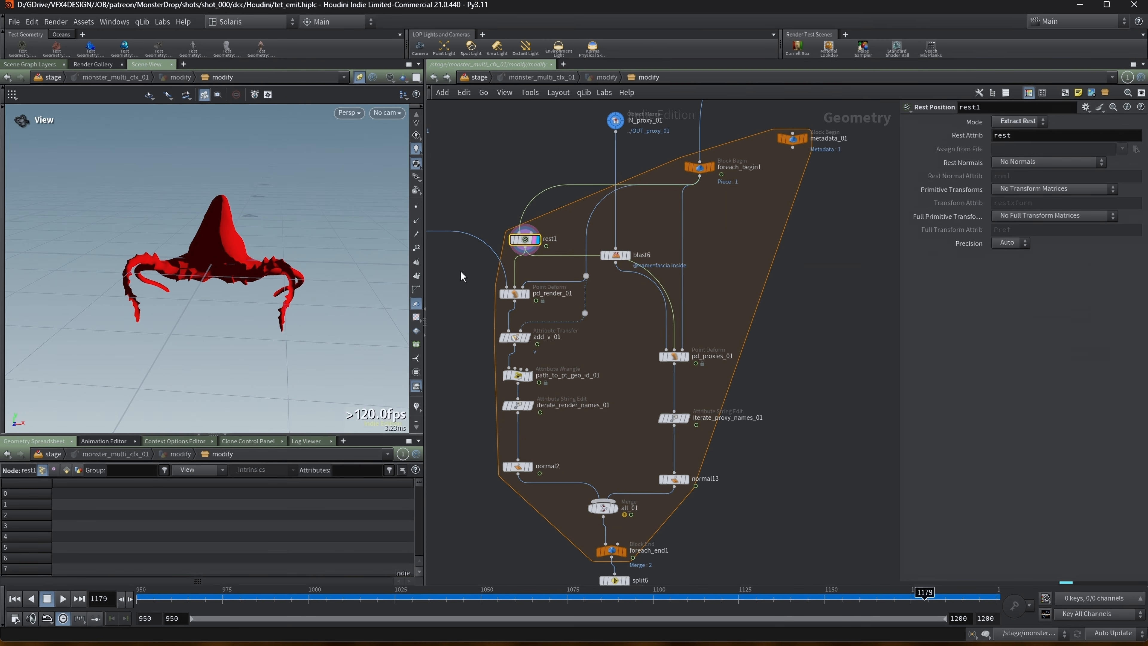
pyautogui.moveTo(459, 292); pyautogui.dragTo(537, 301, button='middle')
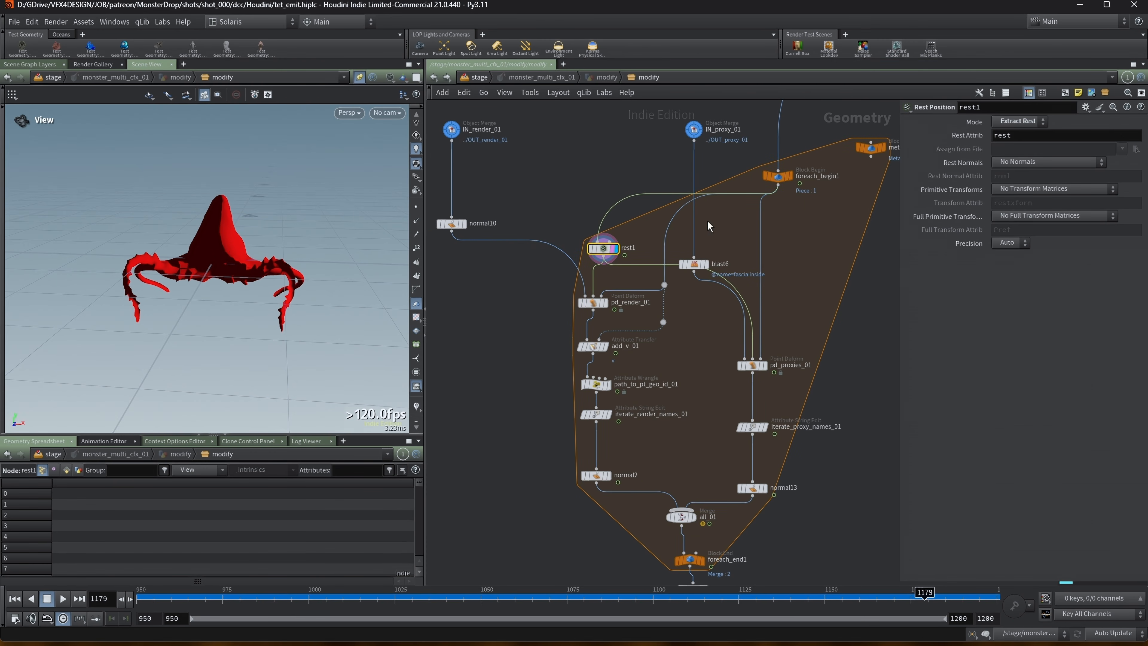
# Step: Display foreach_begin1, normal10 and rest1 in turn to compare the simulated, render and rest monsters from different angles
pyautogui.click(789, 183)
pyautogui.moveTo(72, 260); pyautogui.dragTo(213, 261)
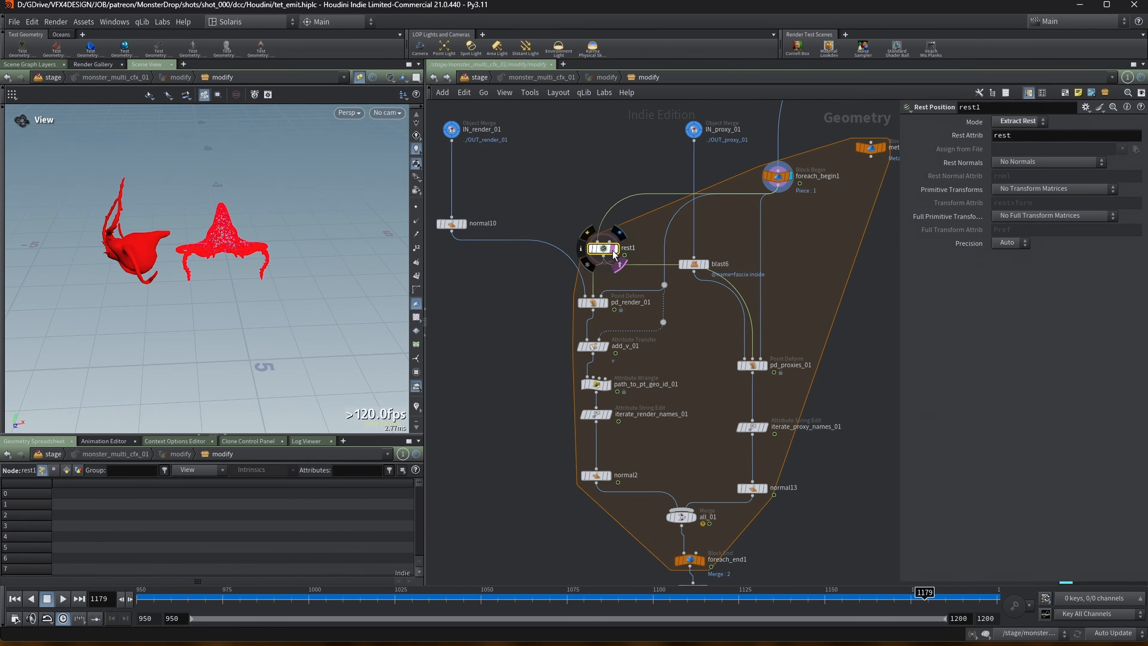
pyautogui.click(463, 226)
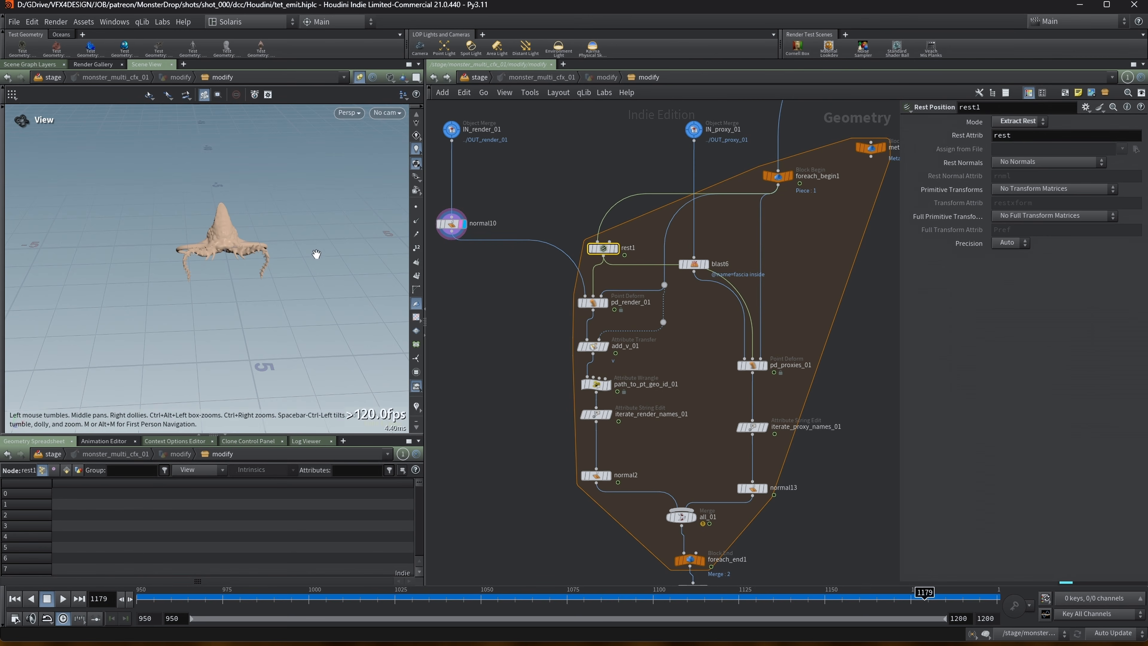
pyautogui.moveTo(316, 255); pyautogui.dragTo(307, 231)
pyautogui.click(615, 251)
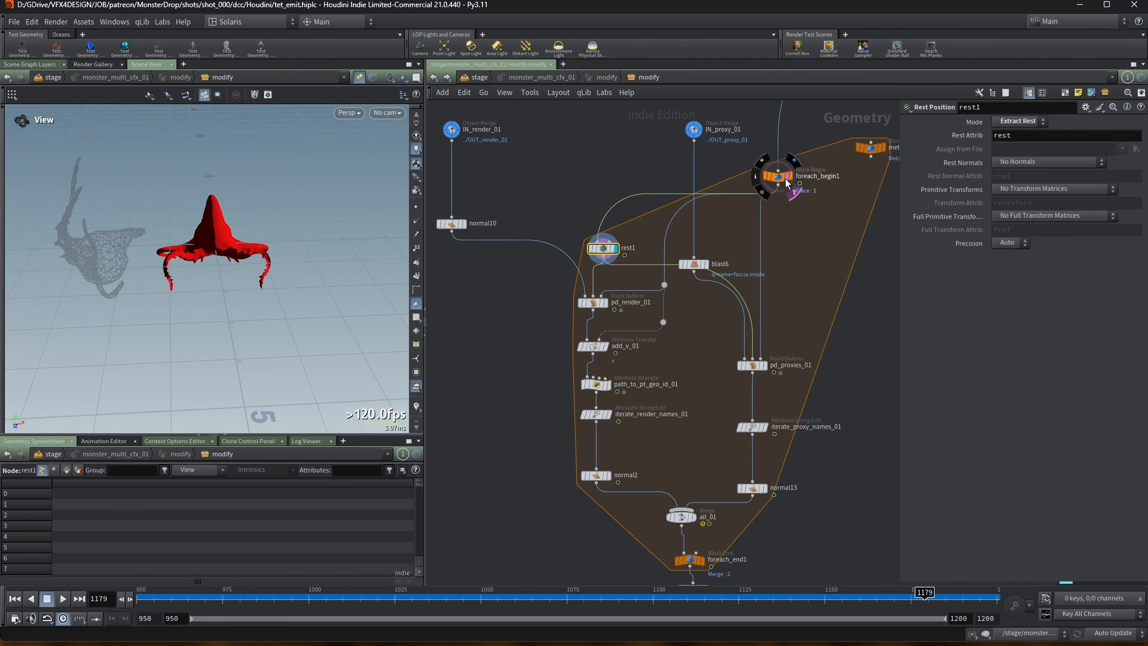
# Step: Display pd_render_01 and add_v_01 in turn to examine the deformed render monster and the velocity transfer settings
pyautogui.click(606, 304)
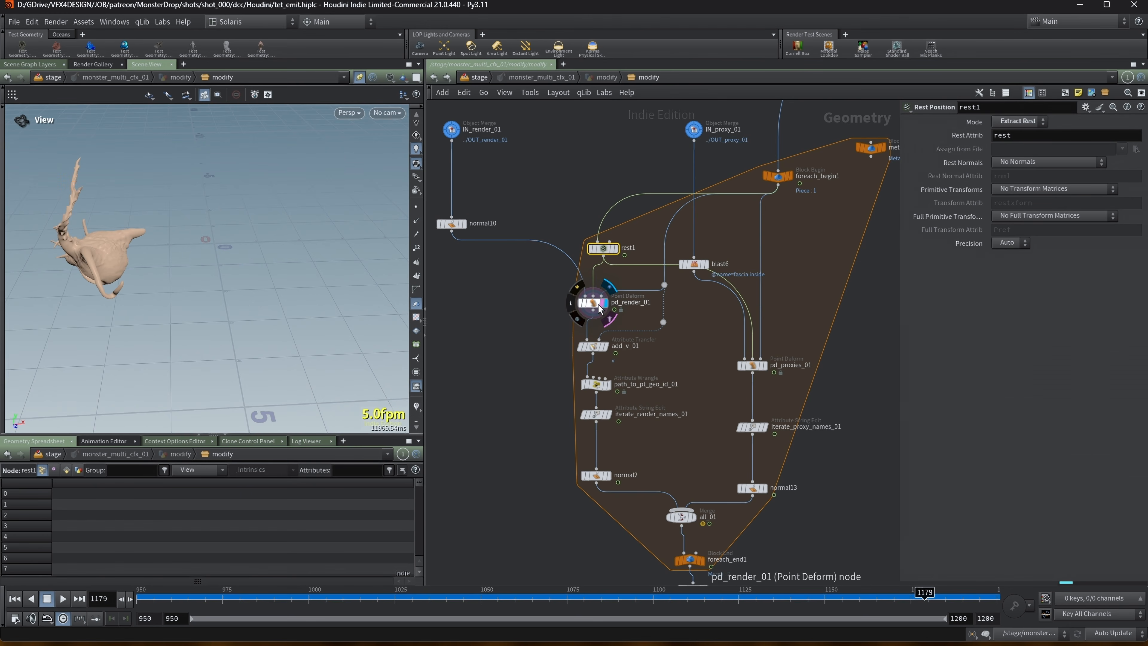
pyautogui.click(600, 309)
pyautogui.moveTo(686, 365); pyautogui.dragTo(670, 353, button='middle')
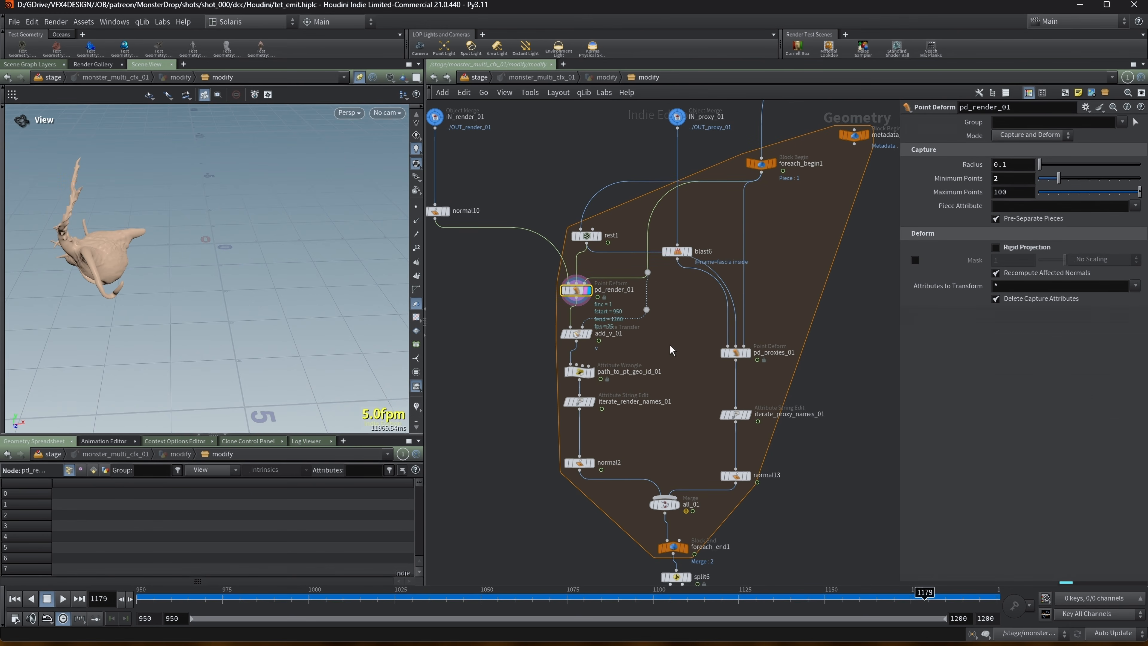
pyautogui.click(588, 336)
pyautogui.click(589, 335)
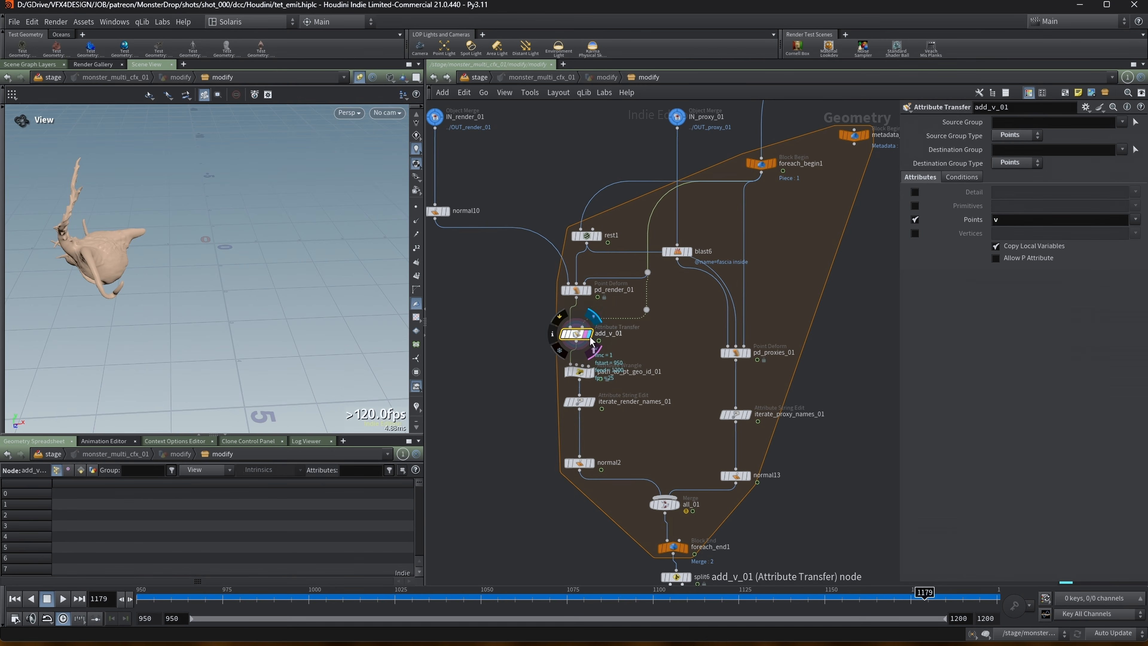
# Step: Inspect path_to_pt_geo_id_01's VEX code with the panes enlarged, and list the primitive attributes with the path column widened
pyautogui.click(591, 376)
pyautogui.click(592, 377)
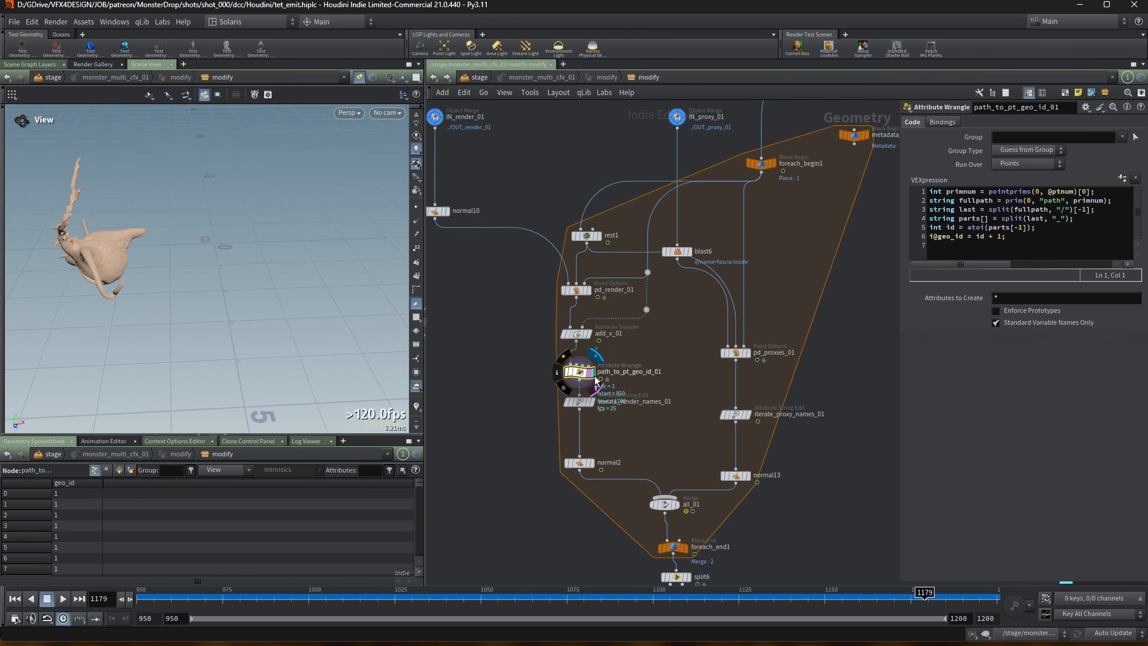
pyautogui.moveTo(653, 412); pyautogui.dragTo(648, 362, button='middle')
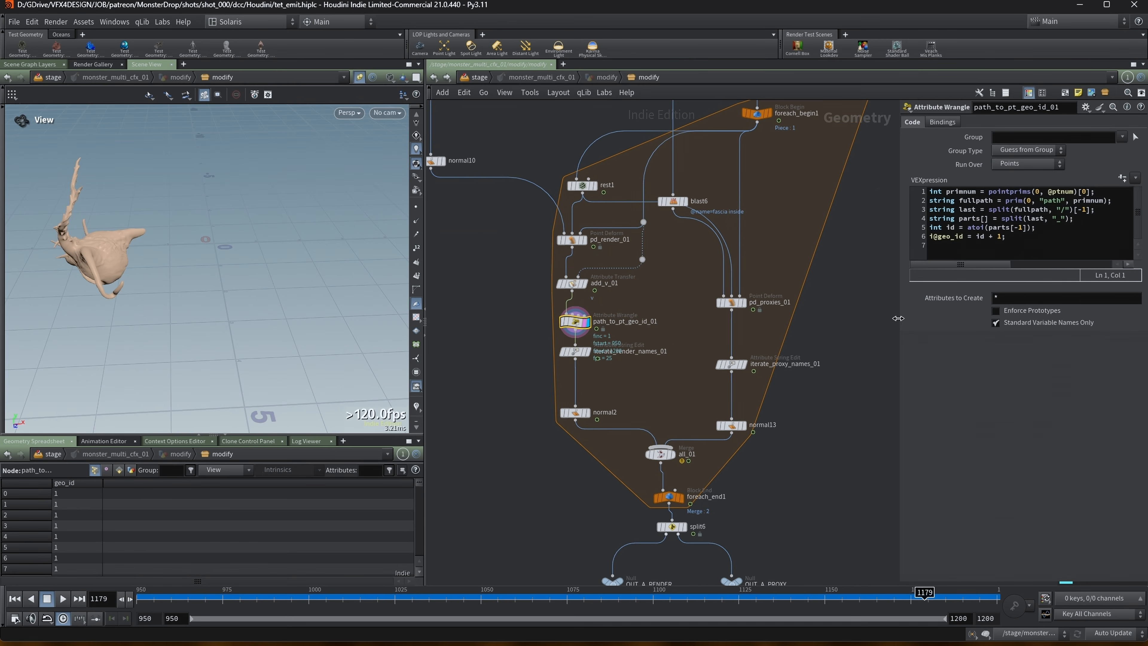
pyautogui.moveTo(898, 318); pyautogui.dragTo(774, 324)
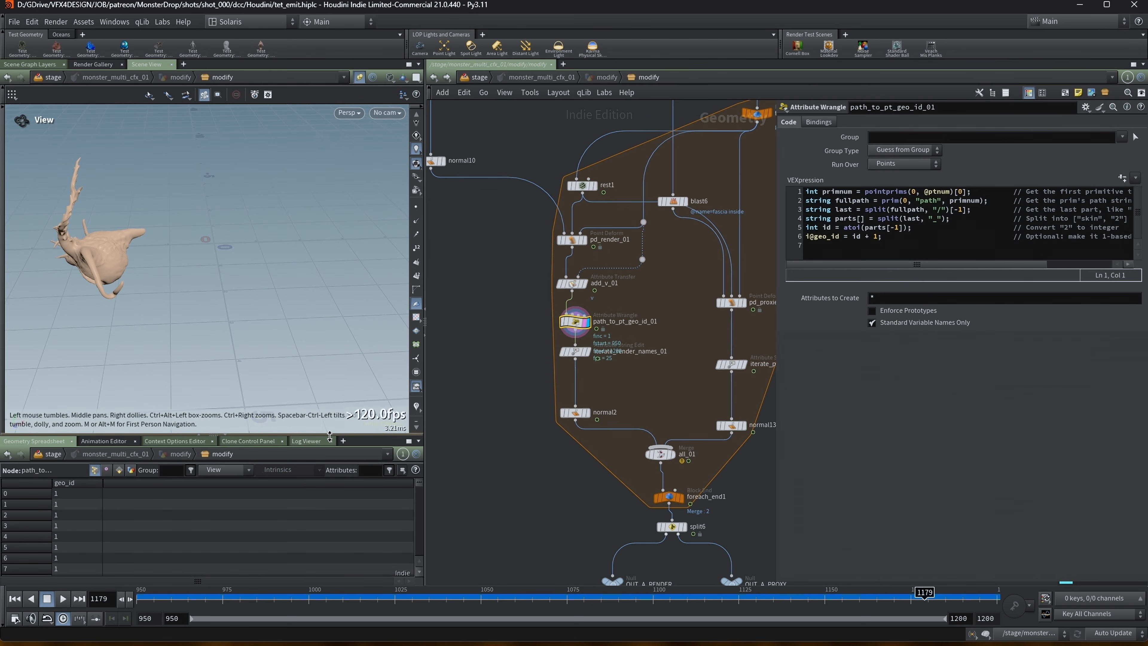
pyautogui.moveTo(330, 435); pyautogui.dragTo(329, 325)
pyautogui.click(119, 360)
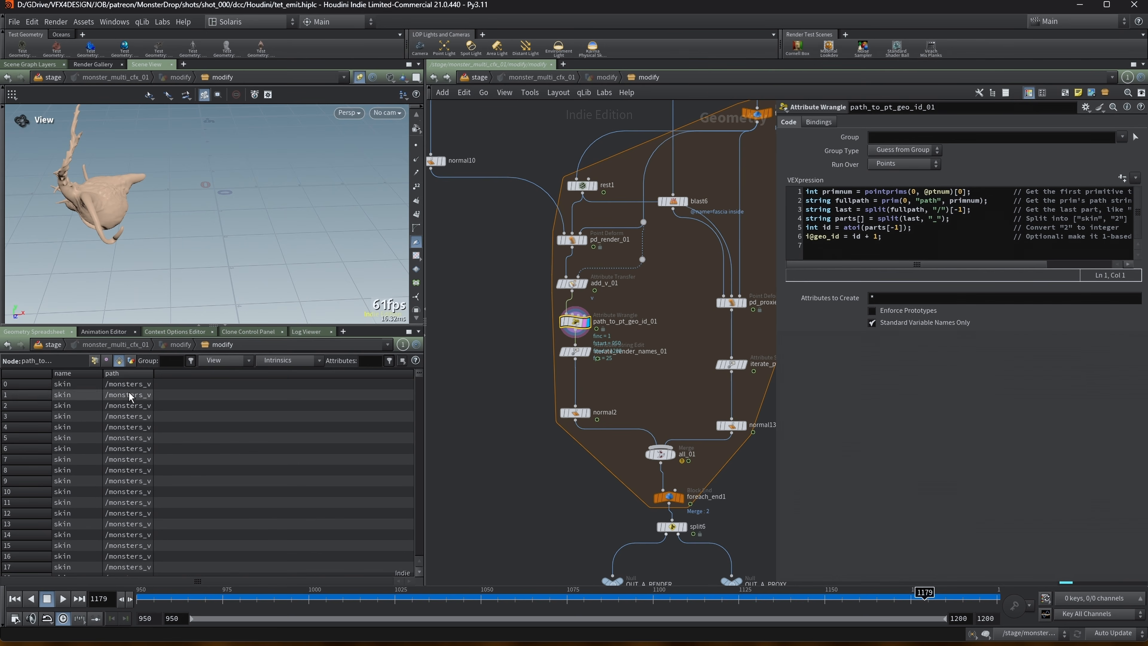
pyautogui.moveTo(153, 373); pyautogui.dragTo(289, 373)
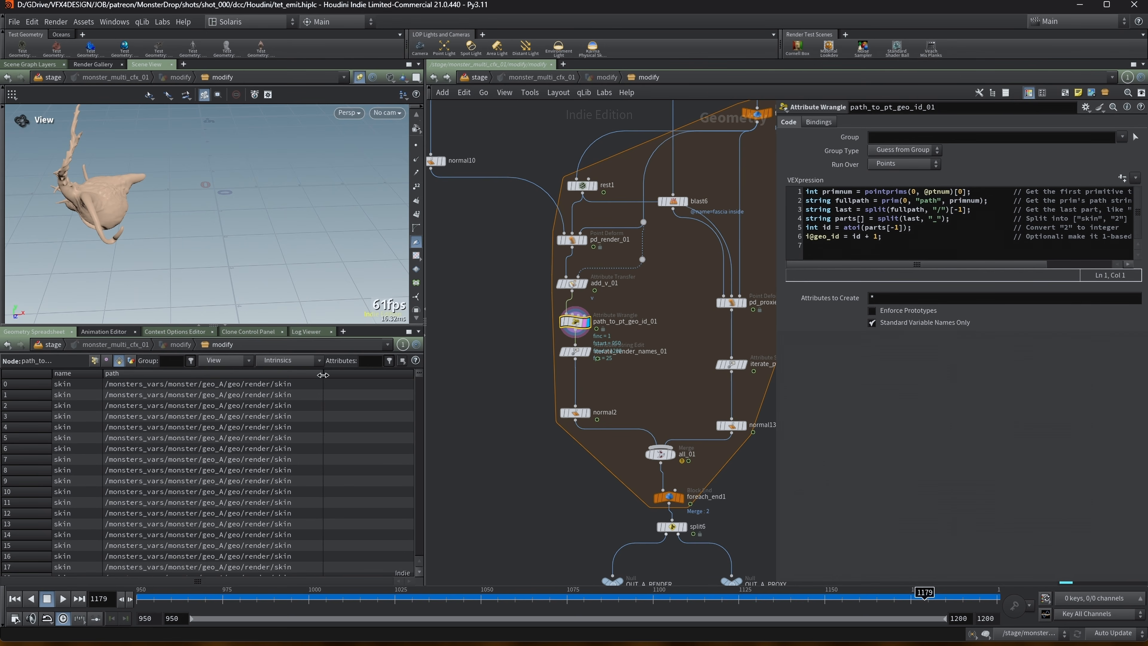
# Step: Display iterate_render_names_01 and normal2 in turn to examine the numbered render paths and the recomputed normals
pyautogui.click(586, 351)
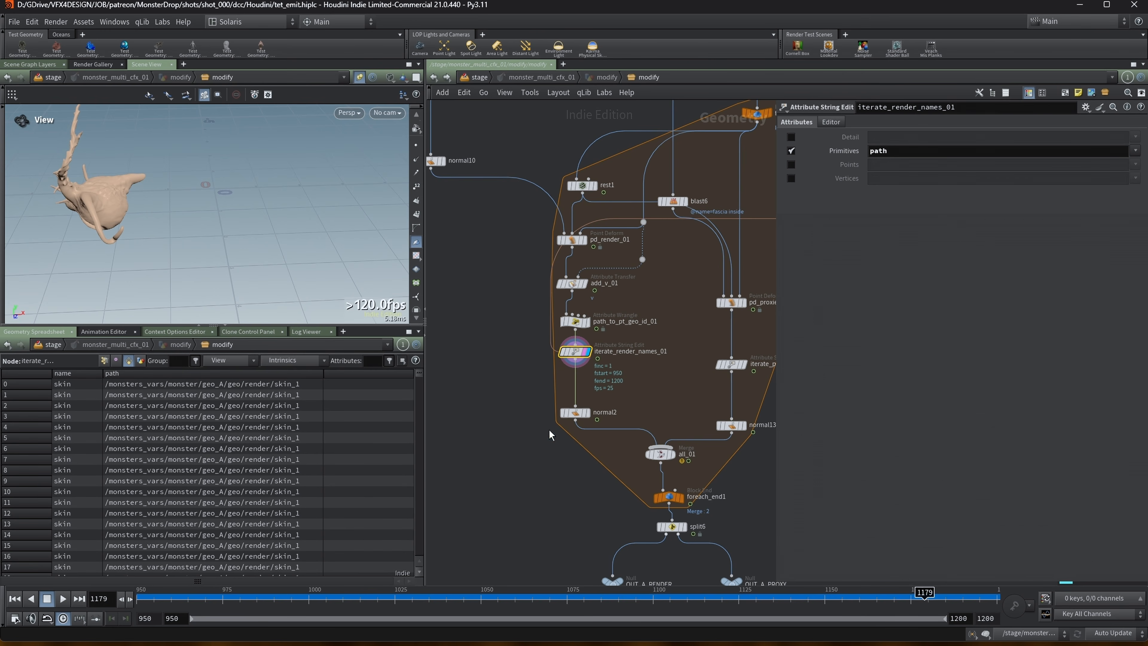
pyautogui.click(586, 412)
pyautogui.moveTo(588, 232); pyautogui.dragTo(525, 248, button='middle')
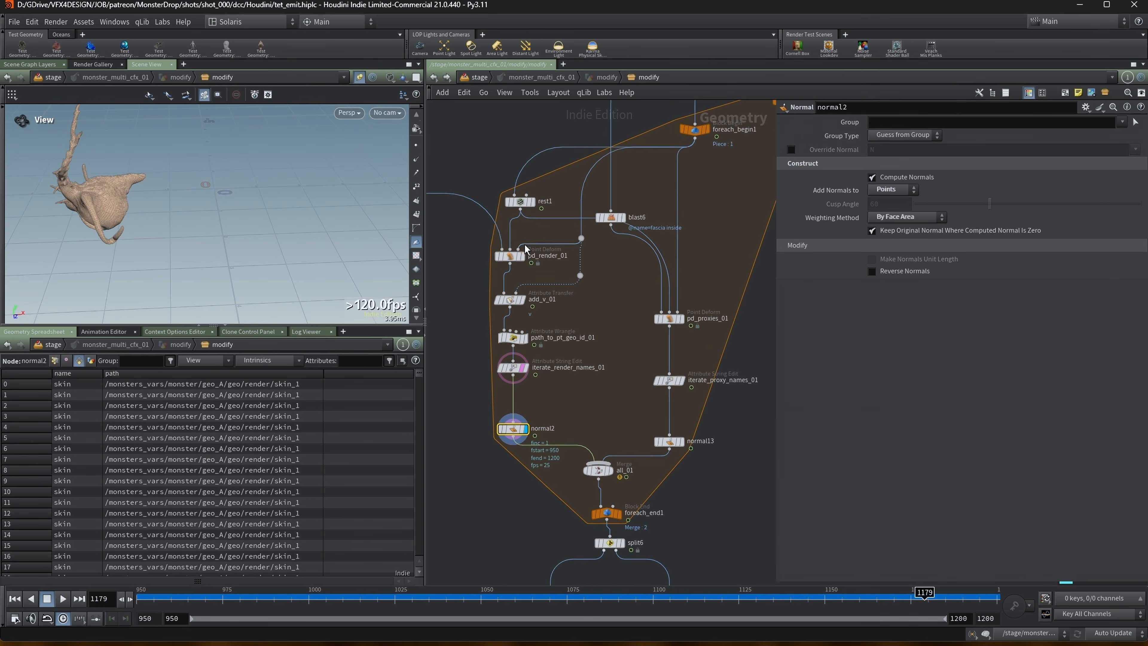
# Step: Move blast6 lower in the first loop, and display normal13 and all_01 to examine the proxy paths and merged geometry
pyautogui.moveTo(614, 224); pyautogui.dragTo(615, 257)
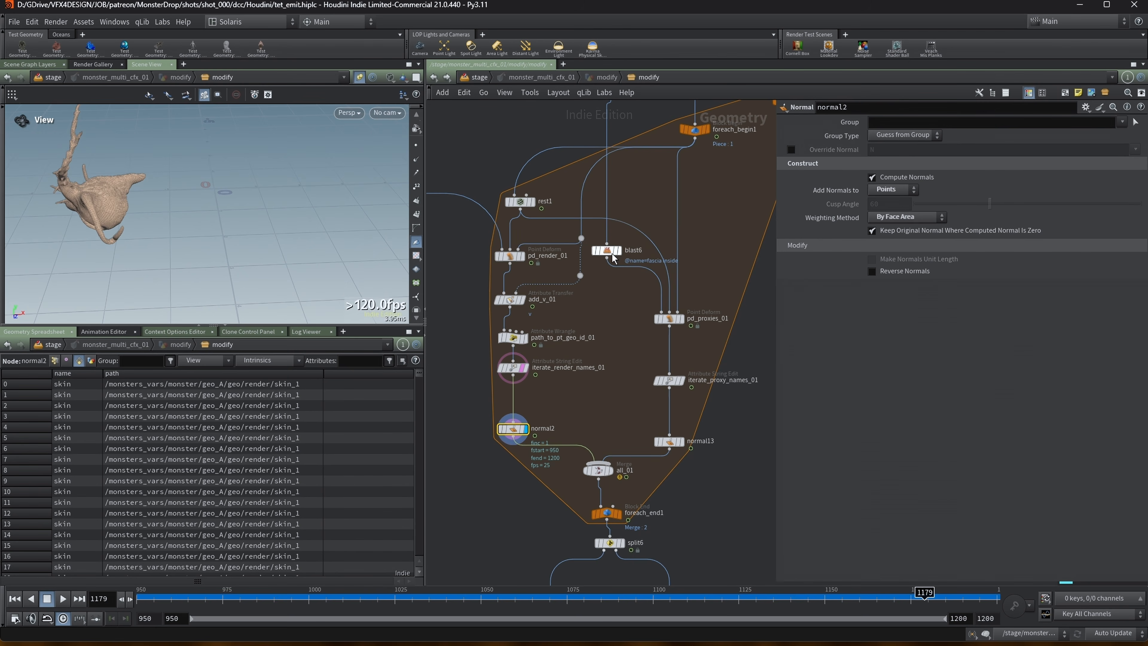
pyautogui.click(681, 441)
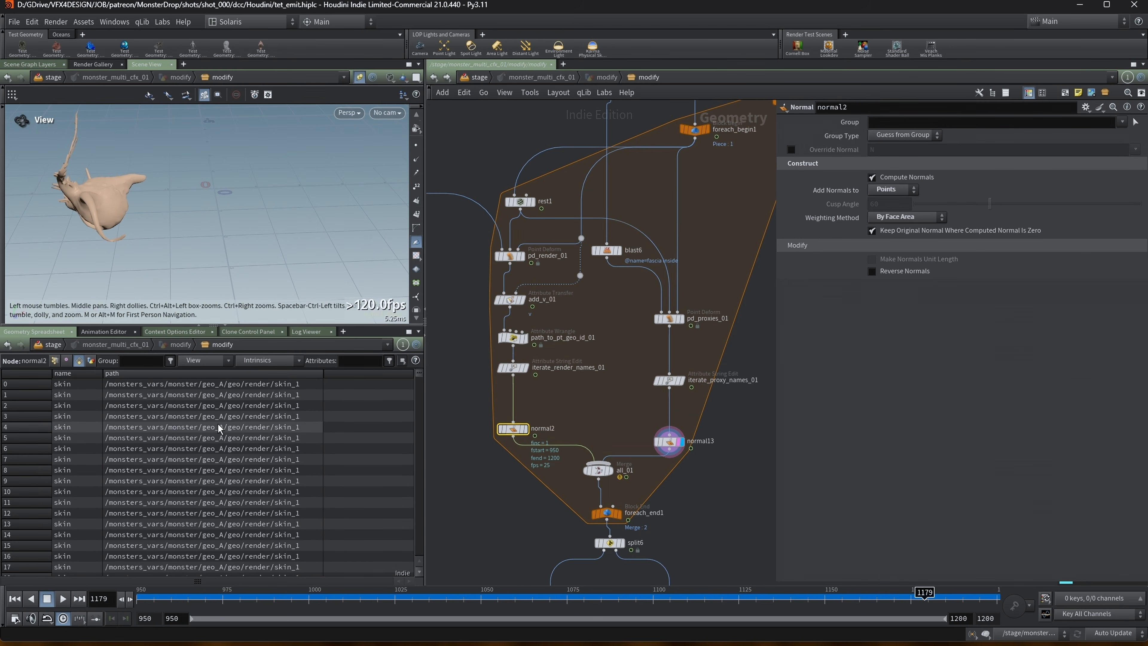
pyautogui.click(668, 441)
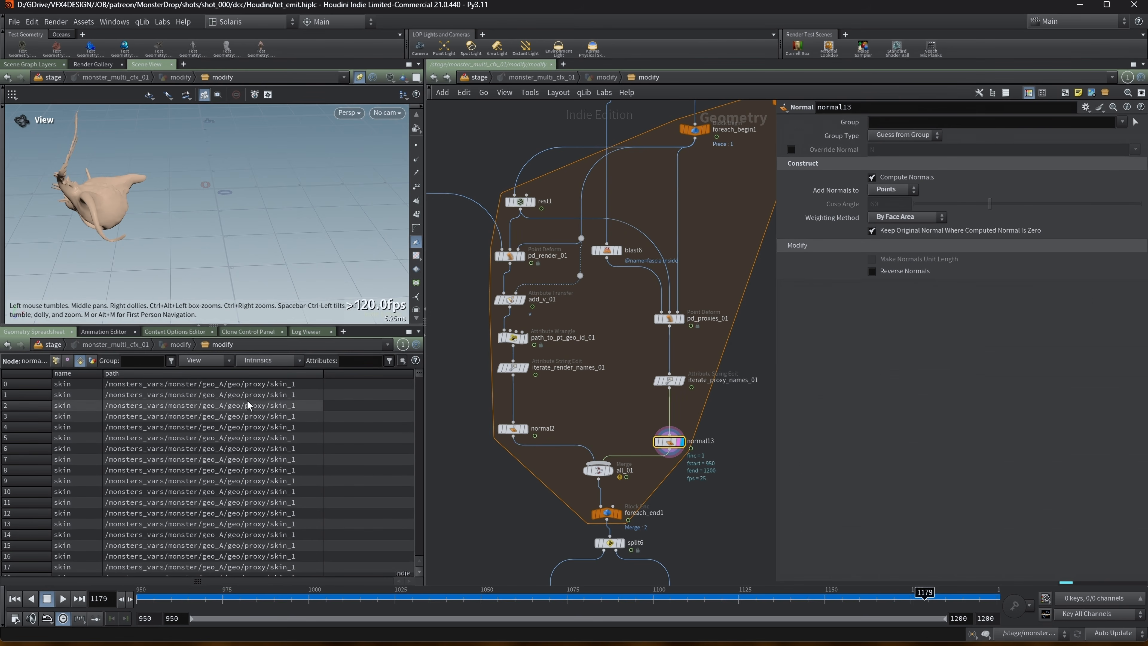
pyautogui.click(606, 475)
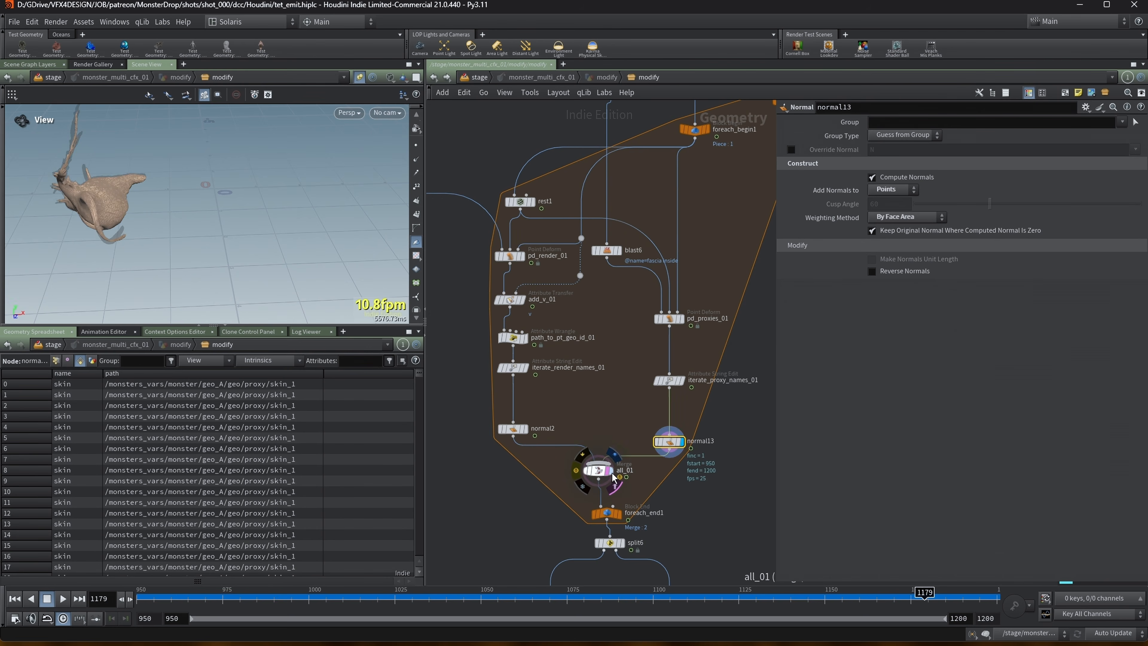
pyautogui.click(612, 473)
# Step: Display OUT_A_RENDER and OUT_A_PROXY below split6 in turn to examine the first branch's separated outputs
pyautogui.moveTo(712, 539); pyautogui.dragTo(694, 367, button='middle')
pyautogui.scroll(-1, 686, 380)
pyautogui.scroll(3, 641, 413)
pyautogui.scroll(-1, 614, 415)
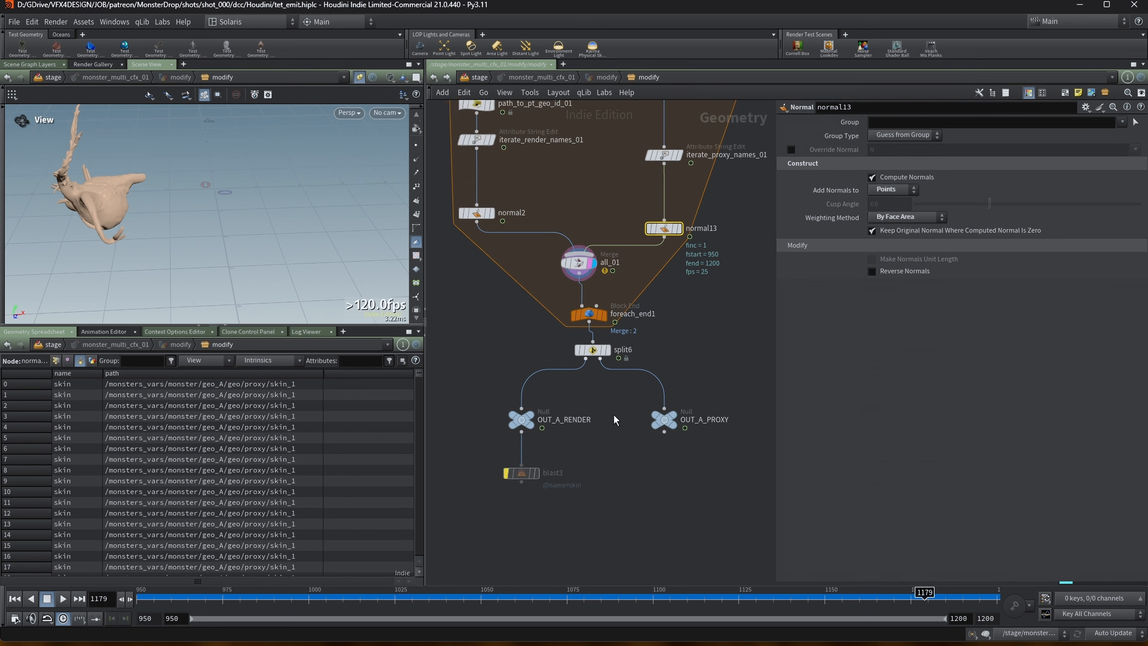
pyautogui.scroll(-1, 615, 420)
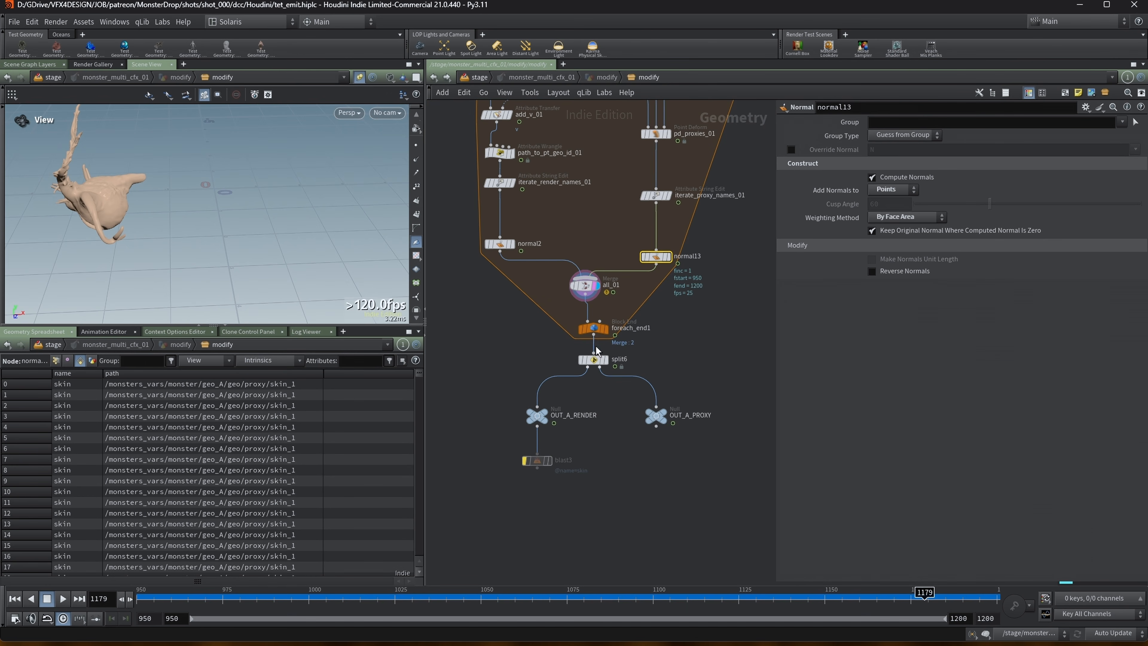
pyautogui.click(548, 418)
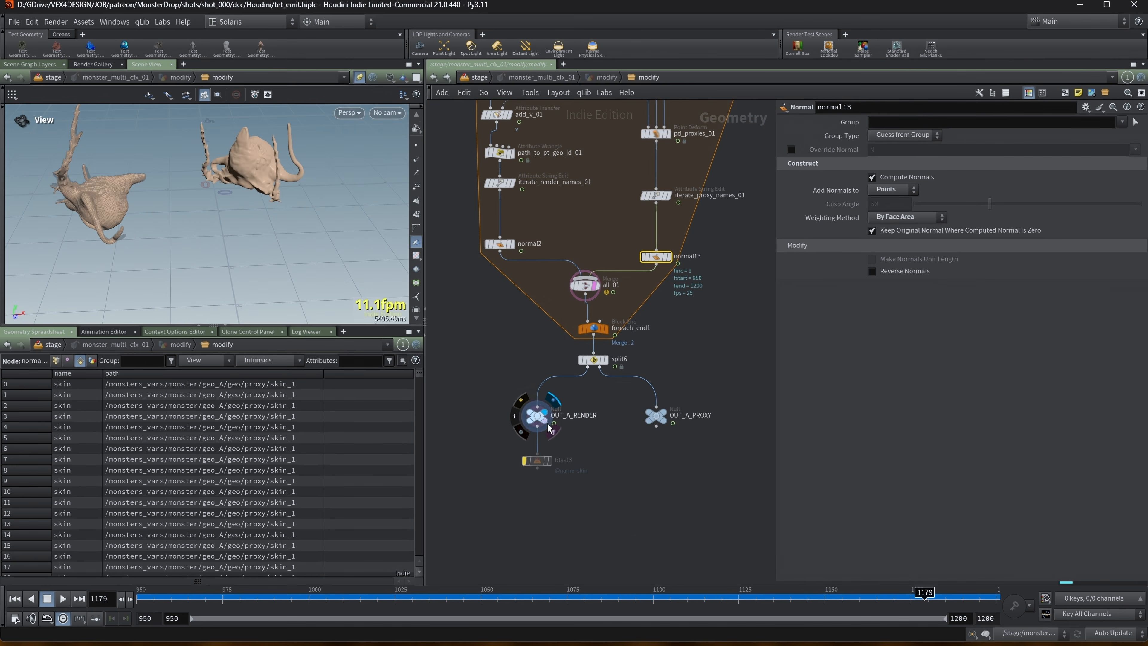
pyautogui.press('r')
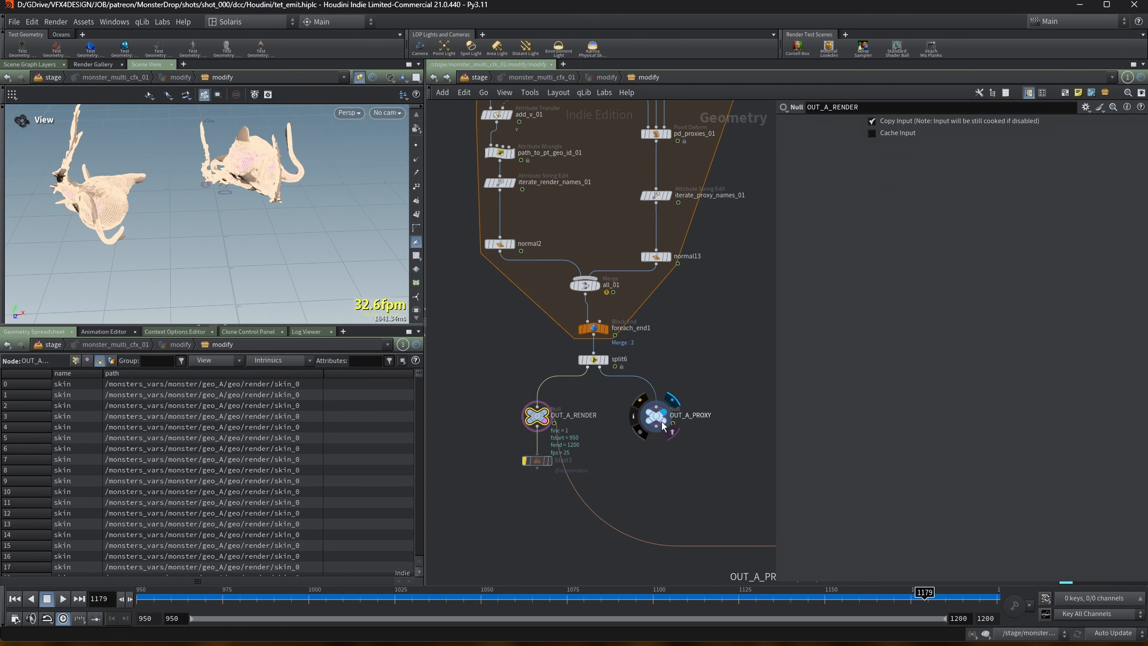
# Step: Widen the network editor and display OUT_B_RENDER at the end of the second branch to examine its render monsters
pyautogui.scroll(-2, 748, 352)
pyautogui.moveTo(772, 339); pyautogui.dragTo(930, 337)
pyautogui.moveTo(835, 385); pyautogui.dragTo(610, 364, button='middle')
pyautogui.scroll(-5, 670, 348)
pyautogui.moveTo(685, 355); pyautogui.dragTo(546, 404, button='middle')
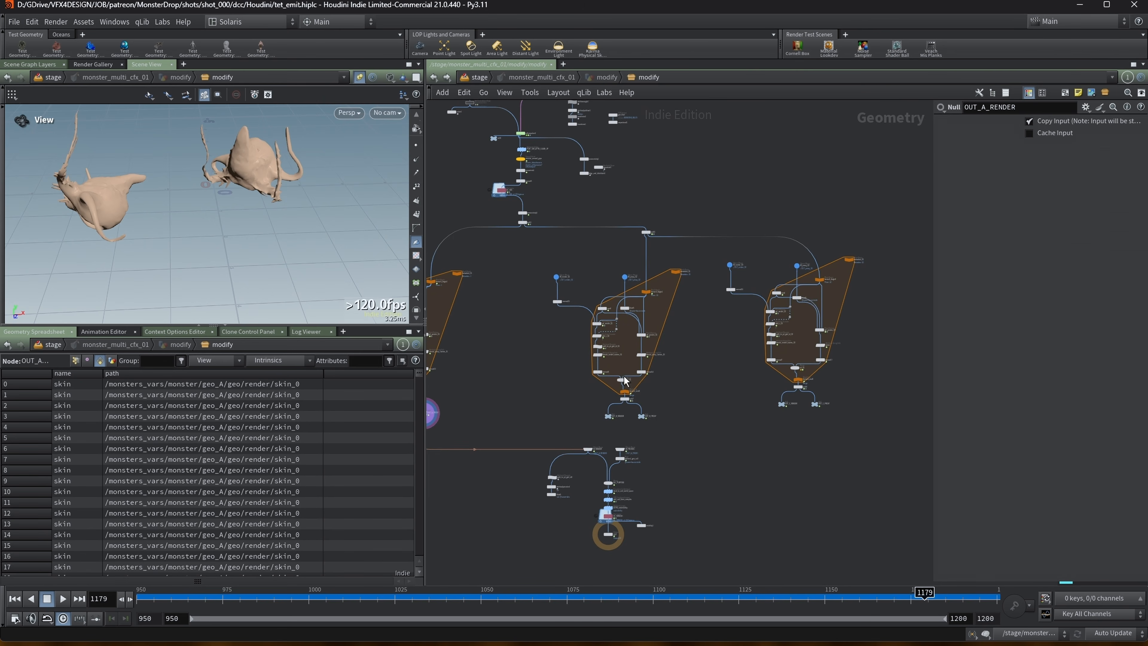
pyautogui.scroll(4, 625, 381)
pyautogui.press('r')
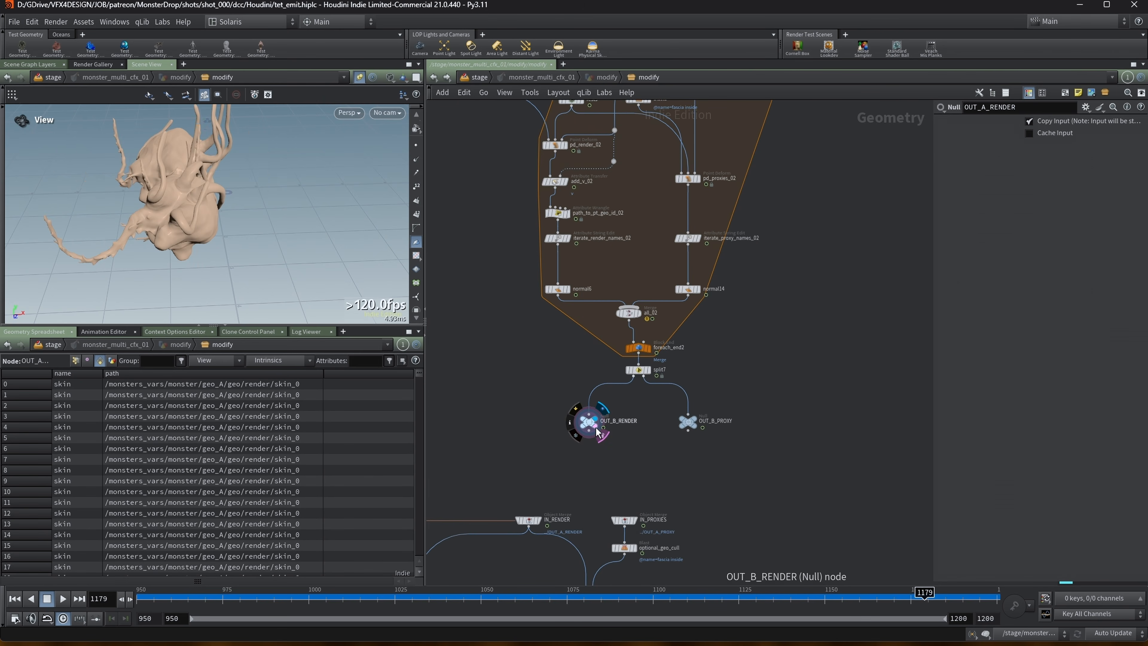
# Step: Display OUT_B_PROXY and OUT_C_RENDER in turn to examine the second branch's proxies and the third branch's render monsters
pyautogui.moveTo(185, 196)
pyautogui.mouseDown()
pyautogui.moveTo(258, 192)
pyautogui.moveTo(197, 201)
pyautogui.mouseUp()
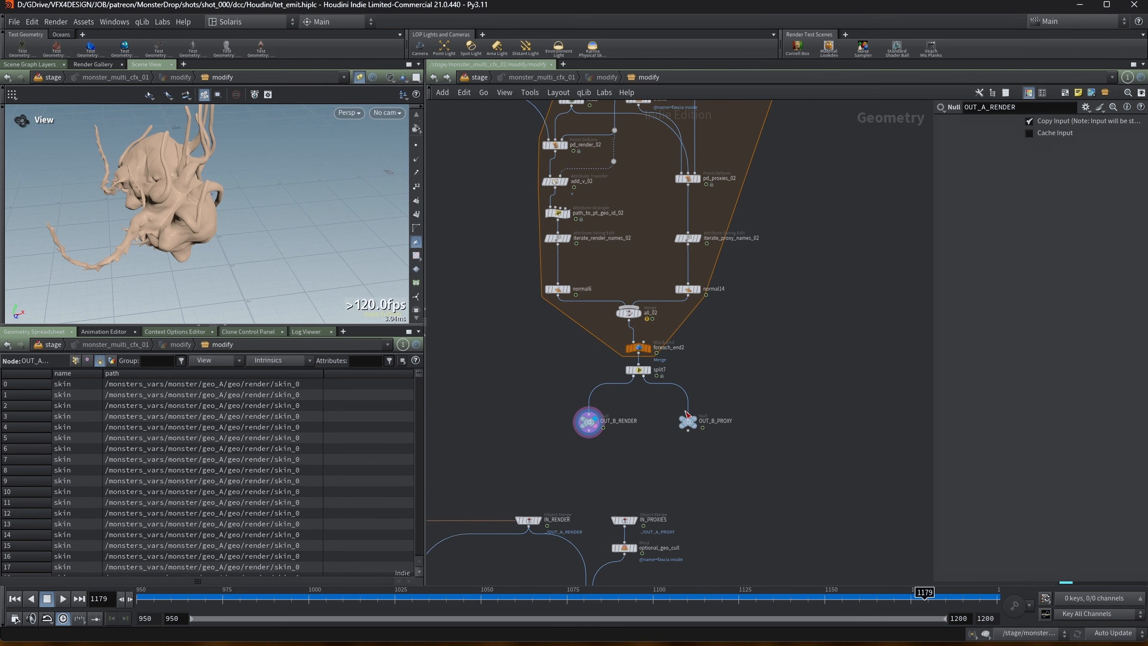
pyautogui.click(699, 421)
pyautogui.moveTo(777, 380); pyautogui.dragTo(524, 402, button='middle')
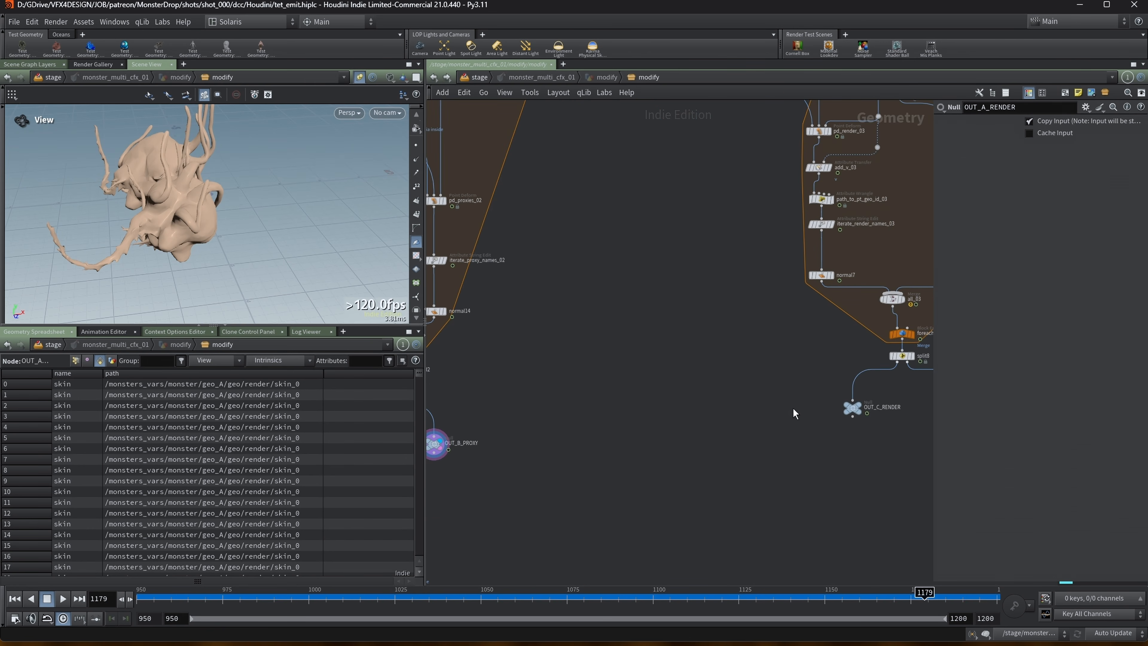
pyautogui.click(865, 396)
pyautogui.moveTo(889, 433); pyautogui.dragTo(807, 392, button='middle')
# Step: Select OUT_A_PROXY, and display and select IN_PROXIES to examine how the three proxy outputs are merged
pyautogui.scroll(-3, 808, 391)
pyautogui.moveTo(587, 439); pyautogui.dragTo(726, 372, button='middle')
pyautogui.moveTo(521, 331); pyautogui.dragTo(657, 344, button='middle')
pyautogui.scroll(-2, 657, 344)
pyautogui.click(500, 334)
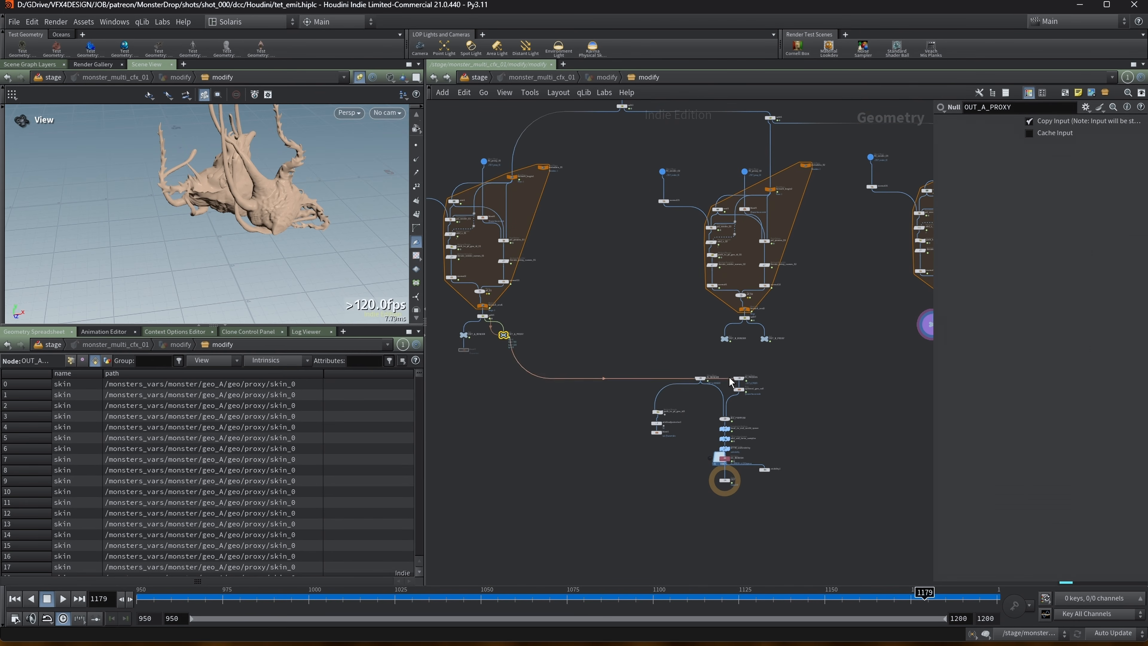
pyautogui.scroll(6, 735, 379)
pyautogui.click(721, 381)
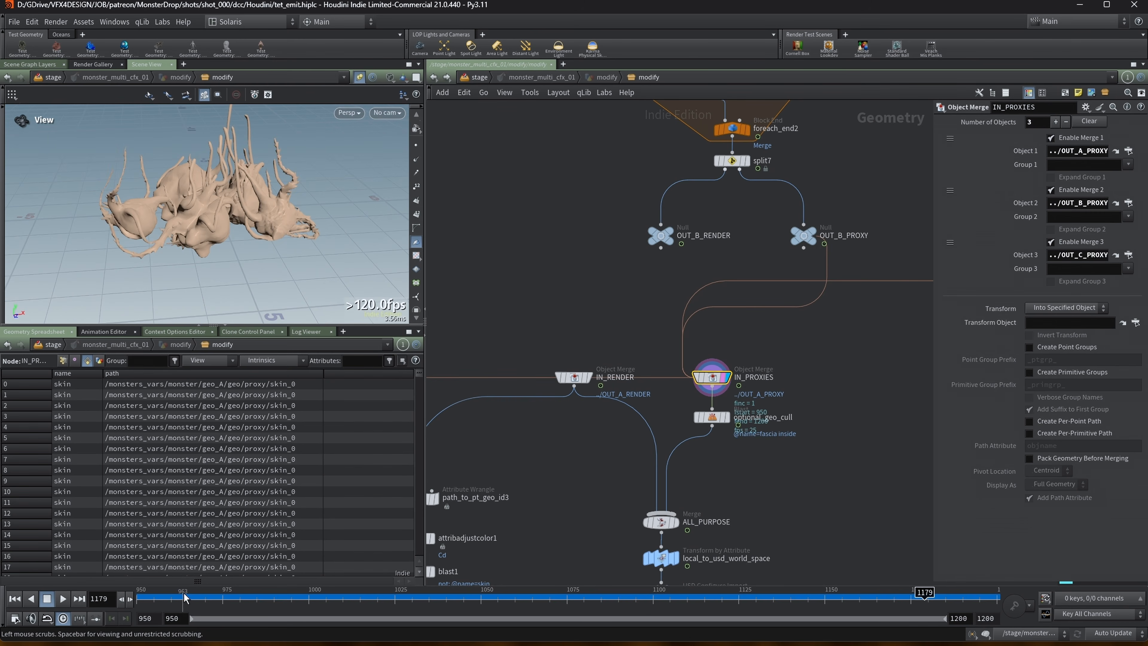
# Step: Scrub to frame 1106 and inspect the merged proxy monsters up close in wireframe
pyautogui.click(196, 597)
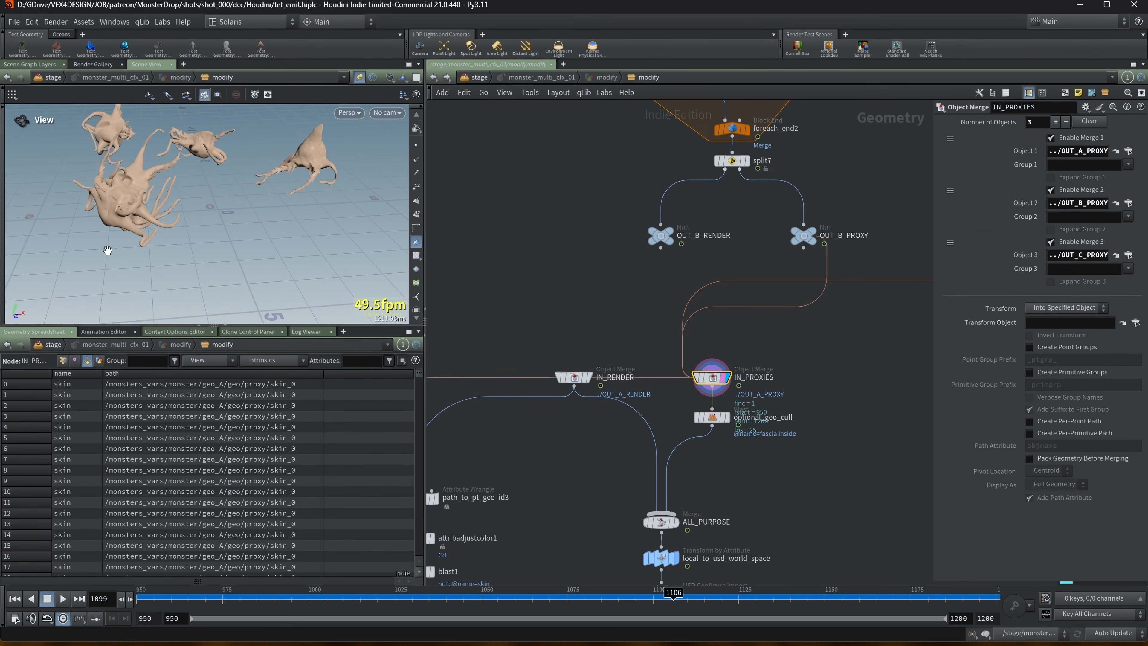
pyautogui.scroll(2, 718, 410)
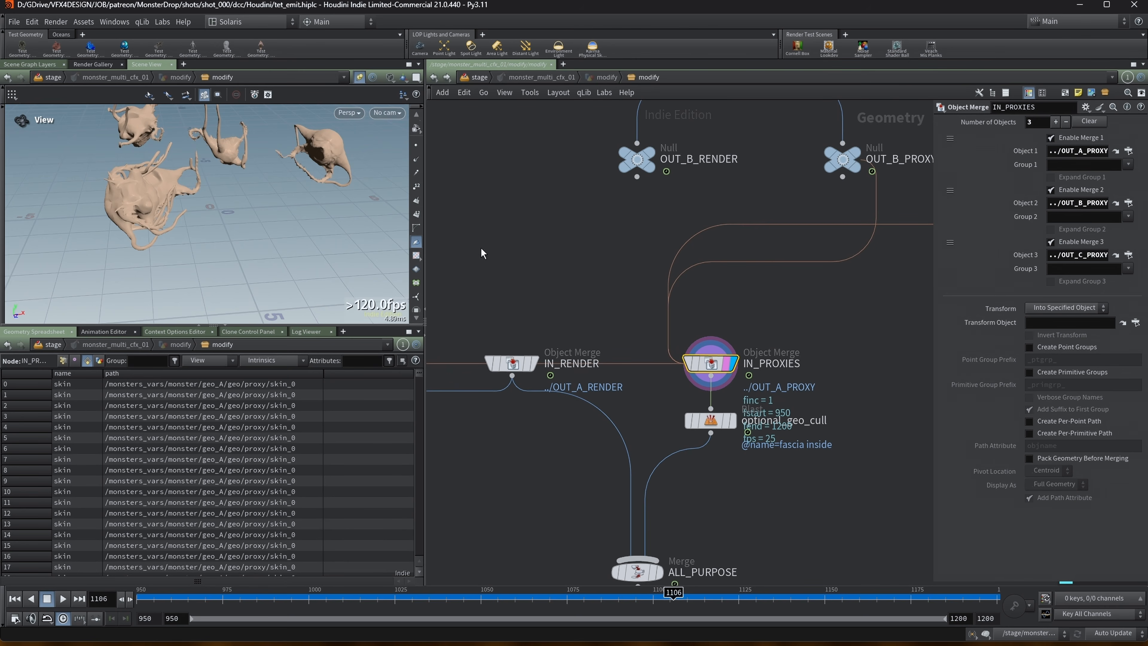
pyautogui.scroll(4, 114, 220)
pyautogui.hotkey('shift', 'w')
pyautogui.moveTo(276, 163); pyautogui.dragTo(102, 242, button='middle')
pyautogui.scroll(2, 102, 243)
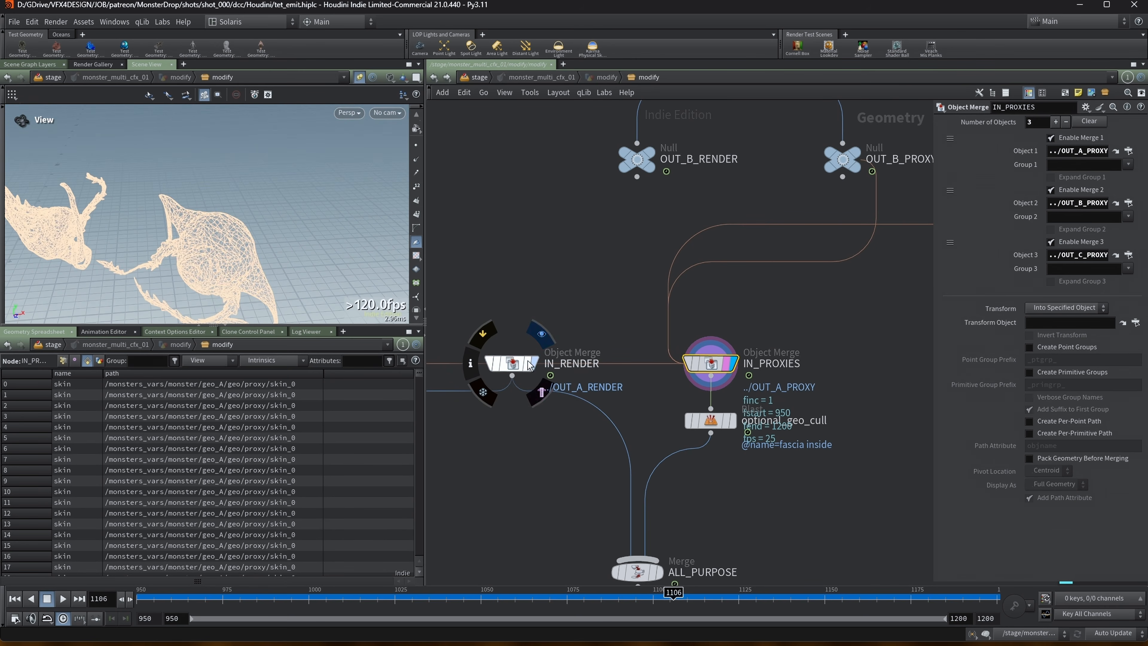
# Step: Display IN_RENDER and examine the wireframe density of the render monster
pyautogui.click(543, 363)
pyautogui.moveTo(444, 184); pyautogui.dragTo(228, 185, button='right')
pyautogui.moveTo(228, 184); pyautogui.dragTo(332, 192)
# Step: Survey the network from the source nodes at its start down to the IN_RENDER and IN_PROXIES merges
pyautogui.scroll(-5, 303, 219)
pyautogui.scroll(-6, 477, 242)
pyautogui.moveTo(465, 194); pyautogui.dragTo(560, 396, button='middle')
pyautogui.scroll(-7, 553, 380)
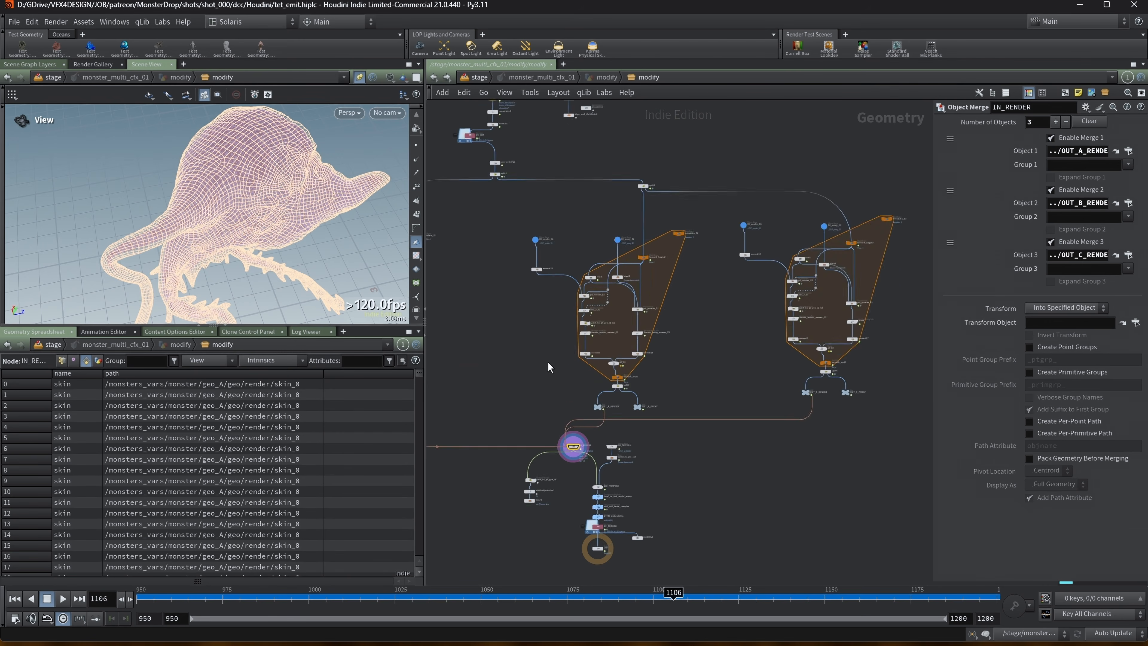
pyautogui.moveTo(461, 182); pyautogui.dragTo(520, 504, button='middle')
pyautogui.scroll(6, 543, 361)
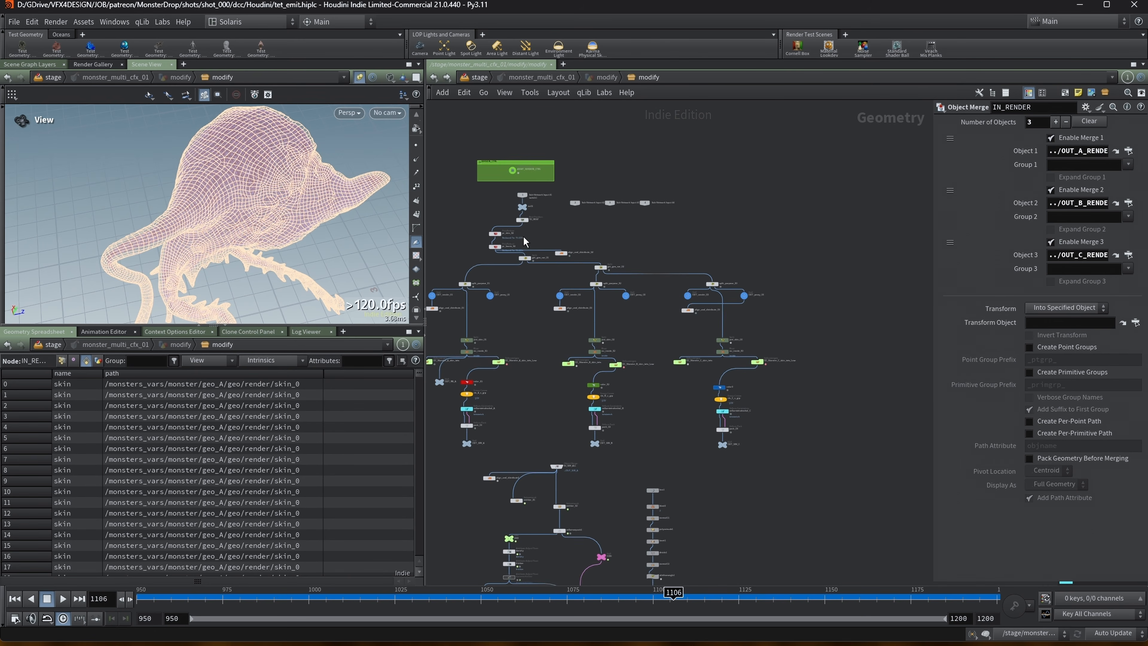
pyautogui.scroll(-4, 571, 407)
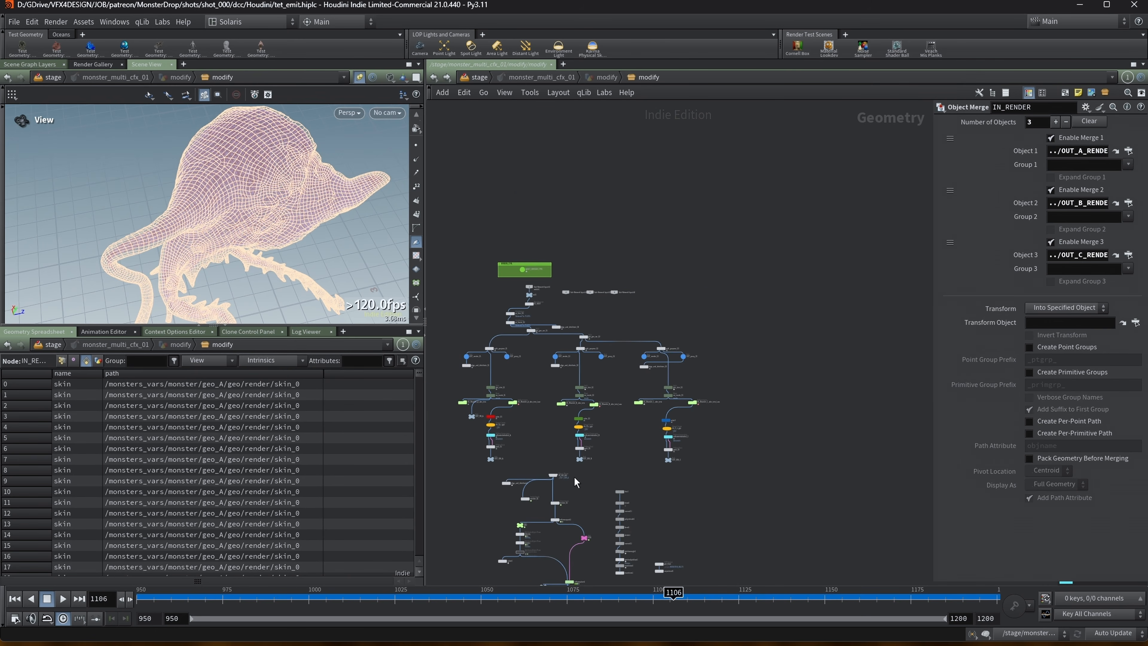
pyautogui.moveTo(606, 529); pyautogui.dragTo(566, 203, button='middle')
pyautogui.moveTo(556, 533); pyautogui.dragTo(522, 354, button='middle')
pyautogui.scroll(8, 551, 361)
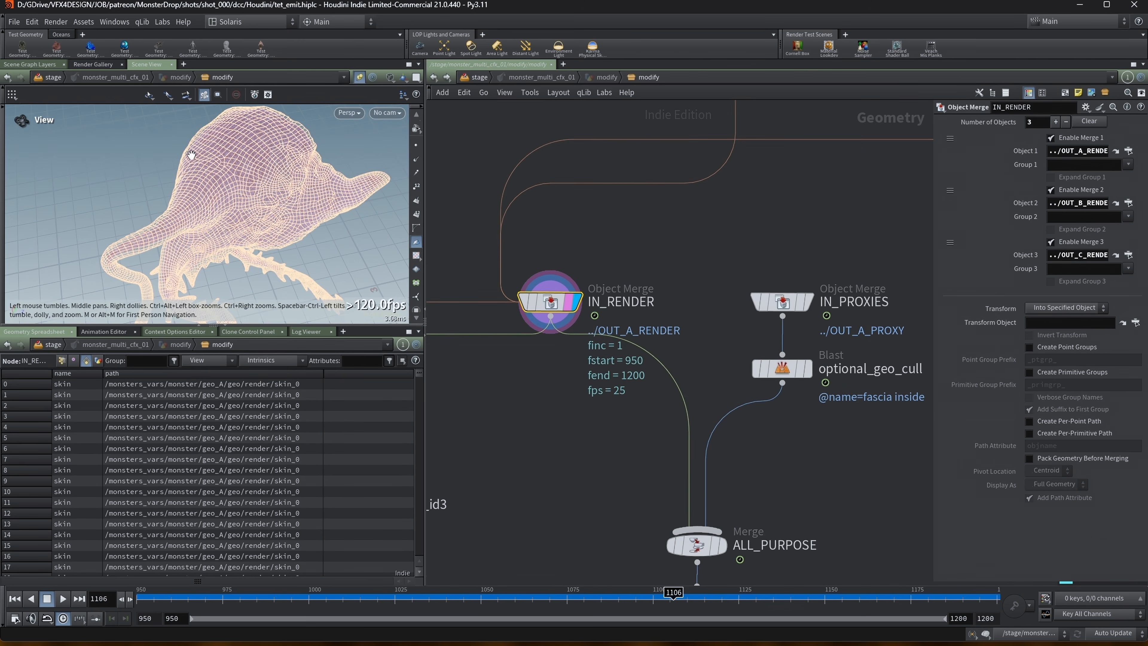
# Step: Examine the IN_RENDER monster's wireframe up close from several angles
pyautogui.scroll(10, 189, 181)
pyautogui.moveTo(187, 202); pyautogui.dragTo(245, 163)
pyautogui.moveTo(131, 172); pyautogui.dragTo(249, 151, button='right')
pyautogui.moveTo(249, 151); pyautogui.dragTo(237, 178)
pyautogui.scroll(-3, 583, 267)
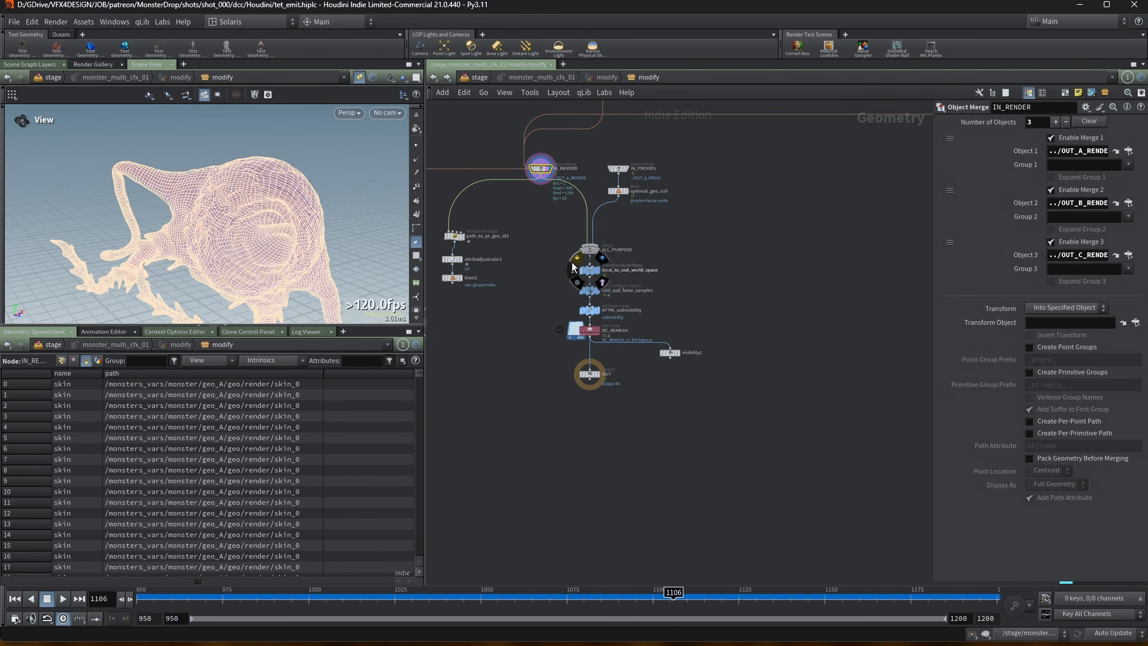
# Step: Display IN_PROXIES to compare its proxy mesh with the render mesh
pyautogui.moveTo(532, 250); pyautogui.dragTo(551, 278, button='middle')
pyautogui.scroll(2, 547, 273)
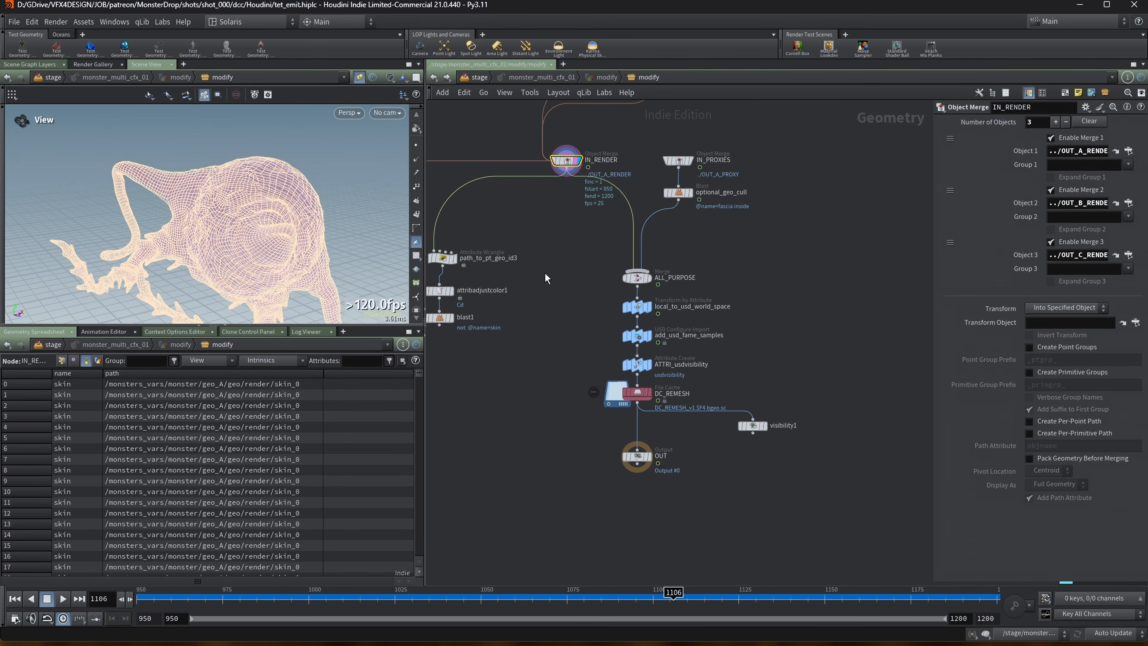
pyautogui.moveTo(635, 152); pyautogui.dragTo(611, 253, button='middle')
pyautogui.scroll(-1, 621, 253)
pyautogui.click(656, 263)
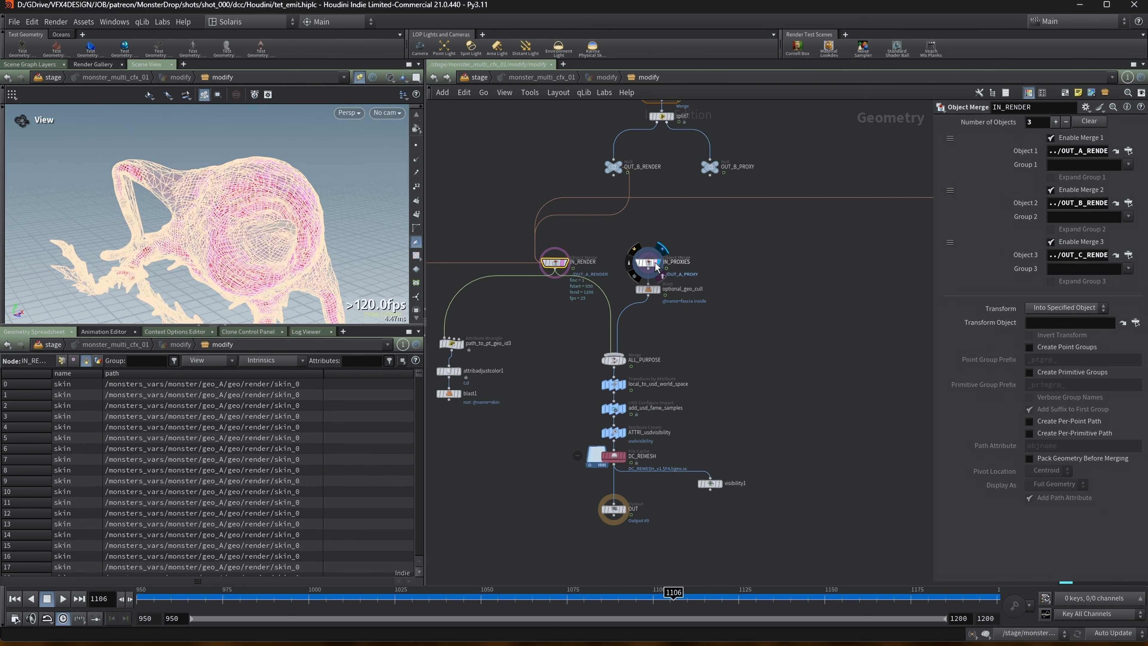
pyautogui.click(655, 263)
pyautogui.moveTo(254, 241); pyautogui.dragTo(341, 233)
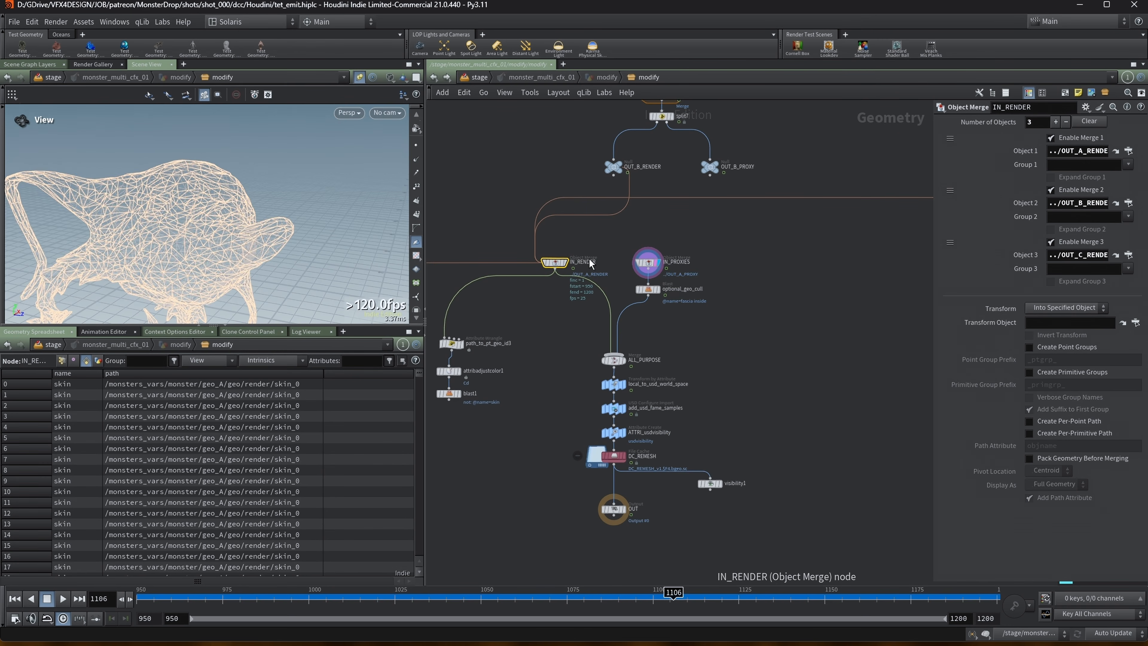
# Step: Switch the display to IN_RENDER and back to IN_PROXIES to compare both wireframes from another angle
pyautogui.click(568, 266)
pyautogui.moveTo(108, 217); pyautogui.dragTo(199, 219, button='middle')
pyautogui.moveTo(201, 219); pyautogui.dragTo(246, 197)
pyautogui.click(659, 266)
pyautogui.scroll(-2, 296, 184)
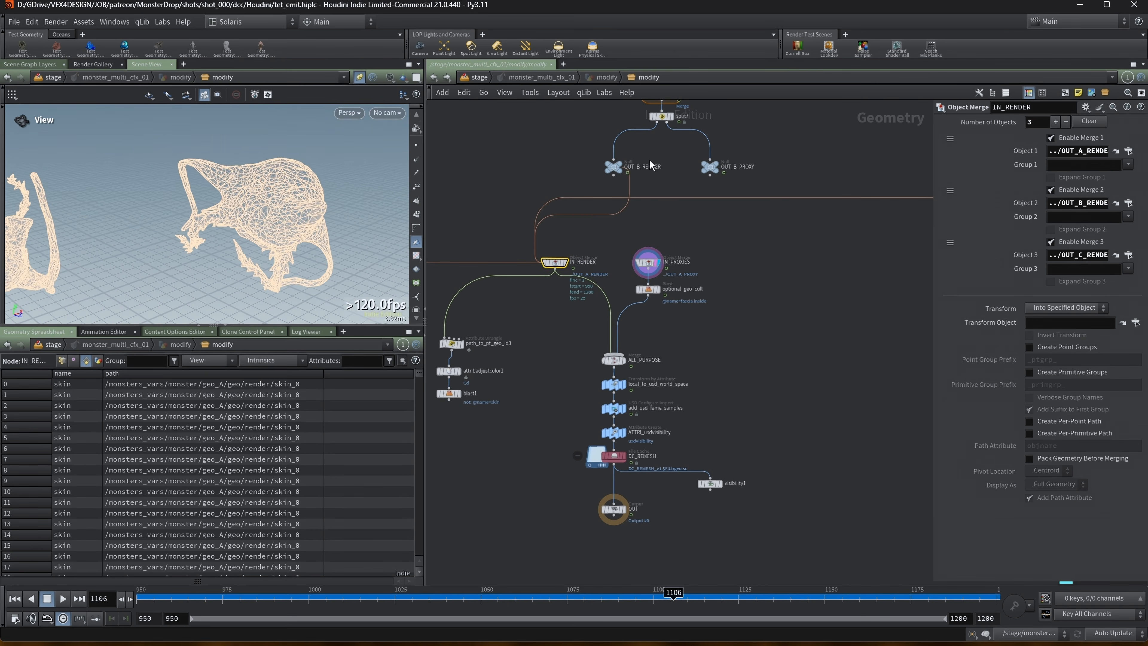
# Step: Show normal2 and OUT_A_RENDER in the first branch to examine its deformed render mesh
pyautogui.middleClick(710, 159)
pyautogui.scroll(-3, 764, 303)
pyautogui.scroll(-1, 538, 174)
pyautogui.moveTo(536, 172); pyautogui.dragTo(623, 323, button='middle')
pyautogui.scroll(-2, 541, 351)
pyautogui.scroll(2, 562, 350)
pyautogui.moveTo(563, 351); pyautogui.dragTo(640, 369, button='middle')
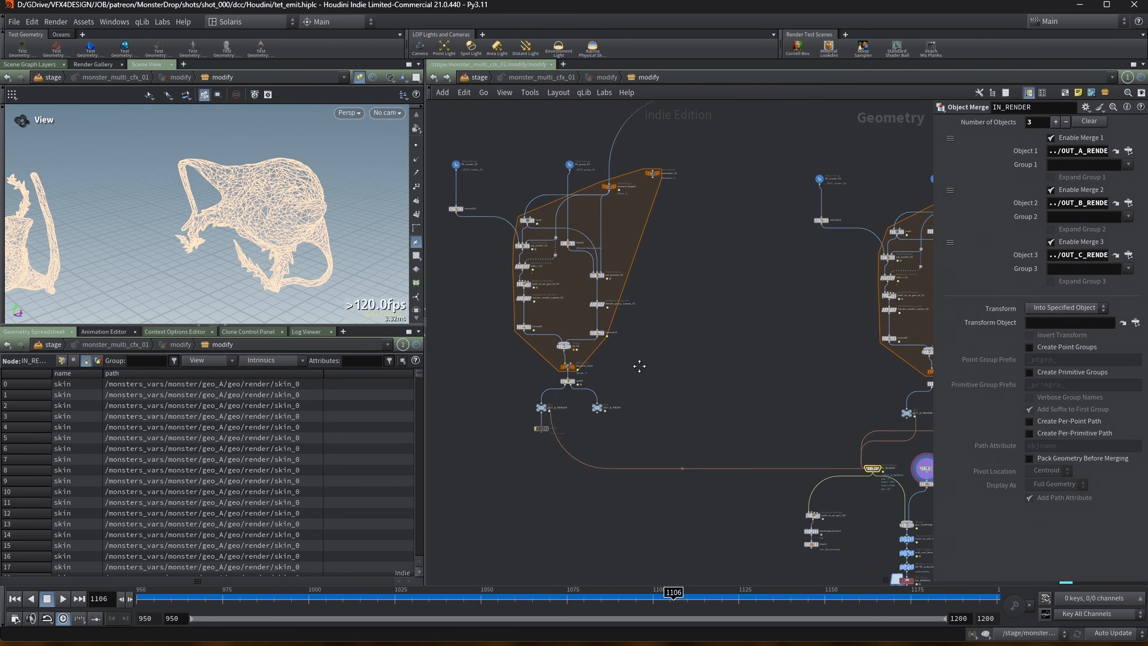
pyautogui.scroll(3, 638, 372)
pyautogui.click(458, 283)
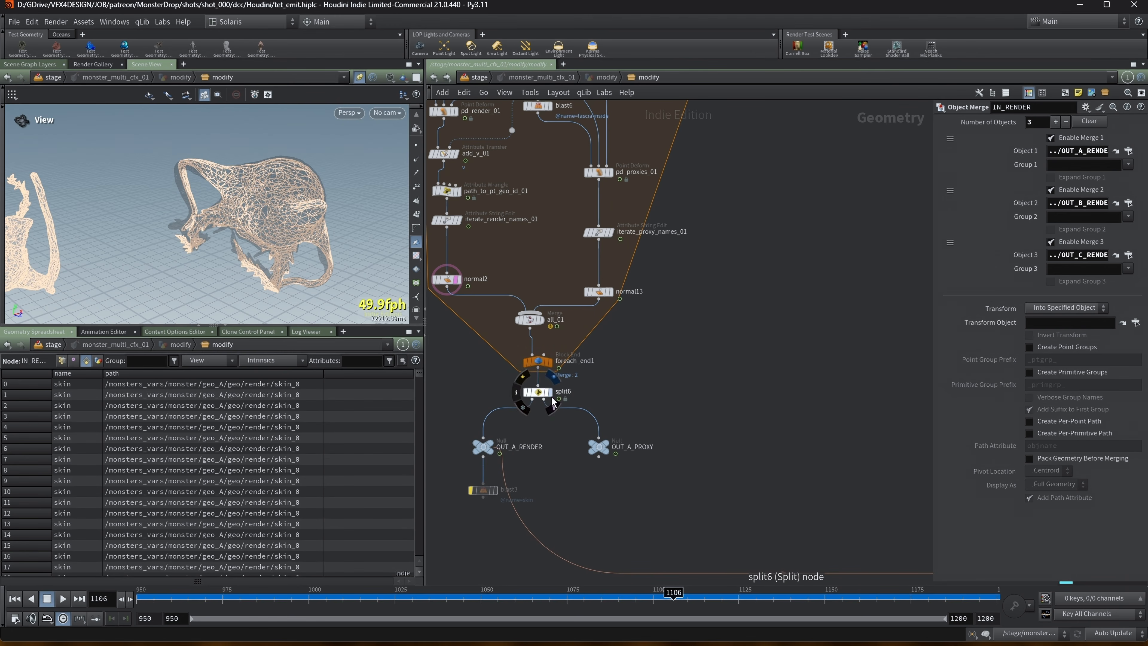
pyautogui.click(493, 447)
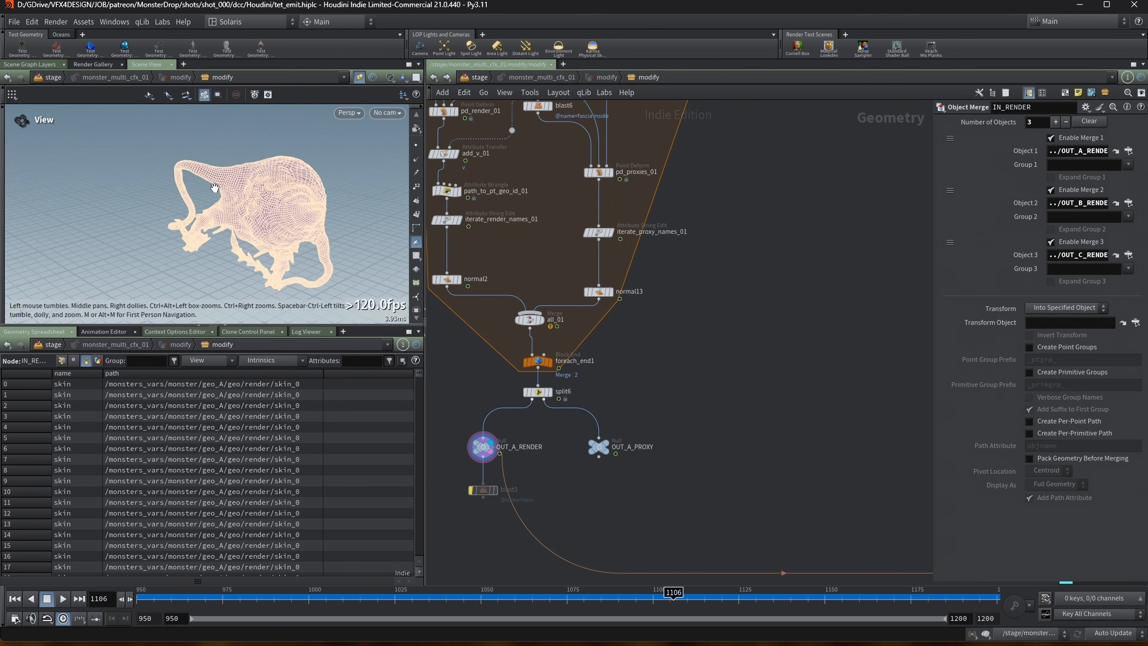
# Step: Show split1, OUT_A_RENDER and OUT_A_PROXY in turn to compare the simulated mesh with the first branch's outputs
pyautogui.moveTo(688, 226); pyautogui.dragTo(756, 361, button='middle')
pyautogui.scroll(-2, 755, 360)
pyautogui.moveTo(793, 264); pyautogui.dragTo(725, 332, button='middle')
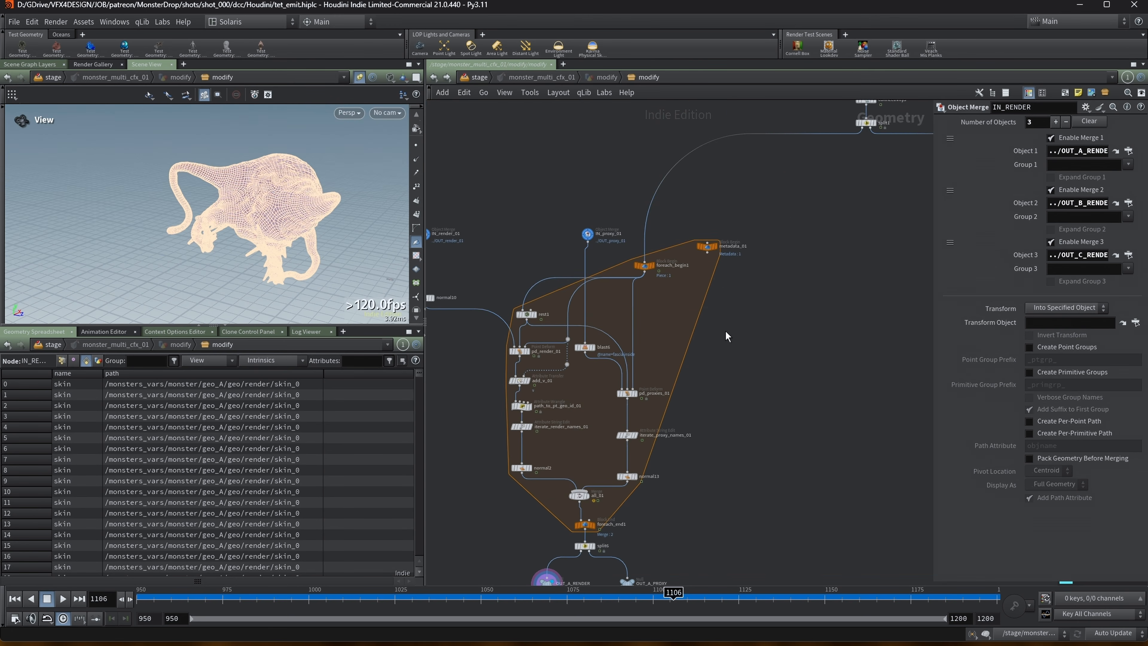
pyautogui.click(874, 130)
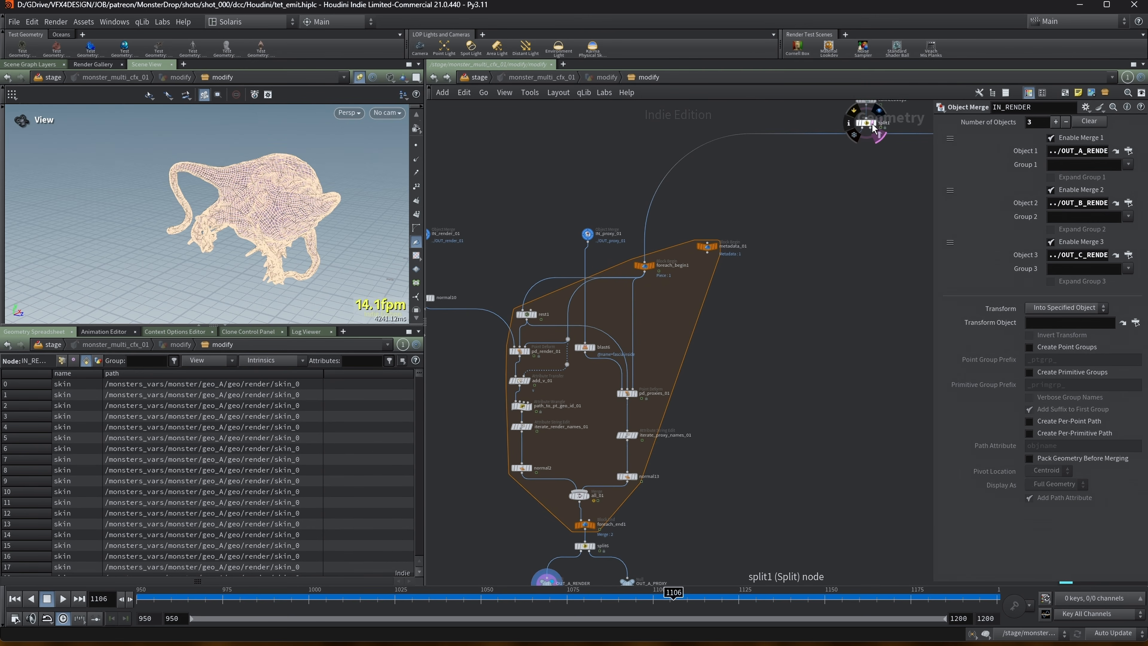
pyautogui.moveTo(583, 581); pyautogui.dragTo(573, 499, button='middle')
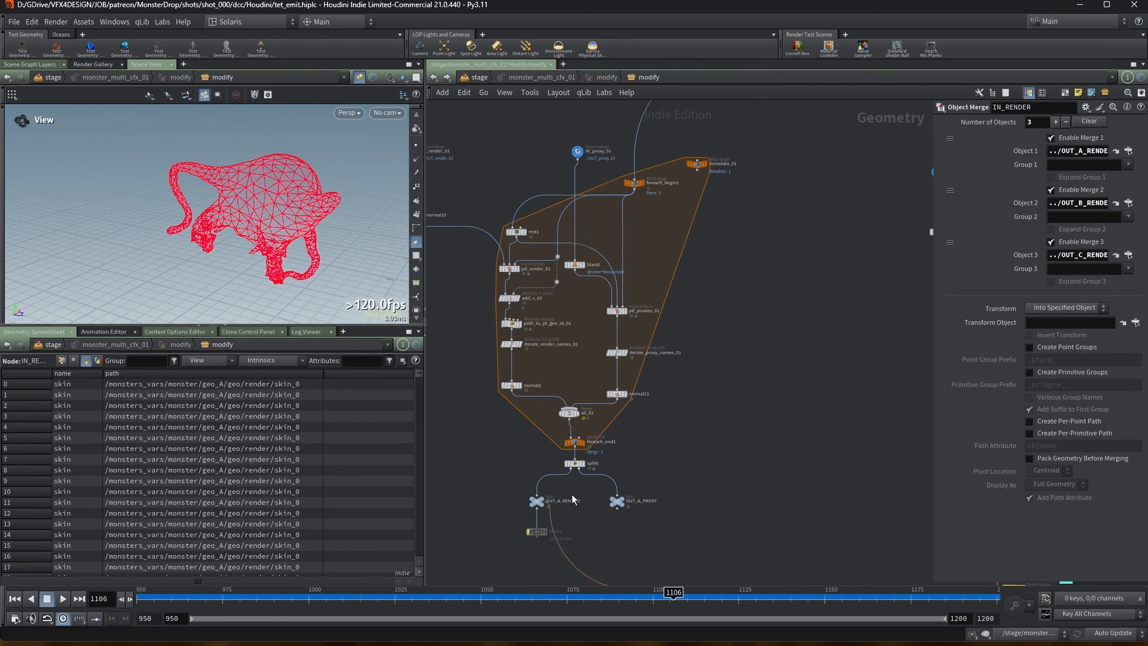
pyautogui.click(546, 505)
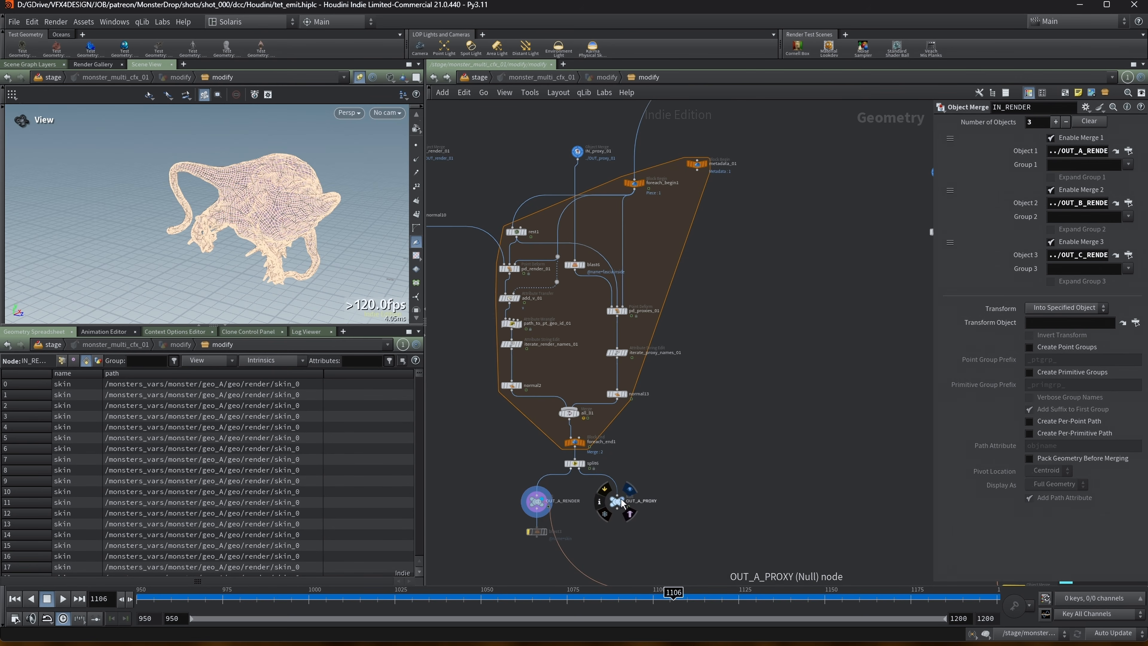
pyautogui.click(625, 505)
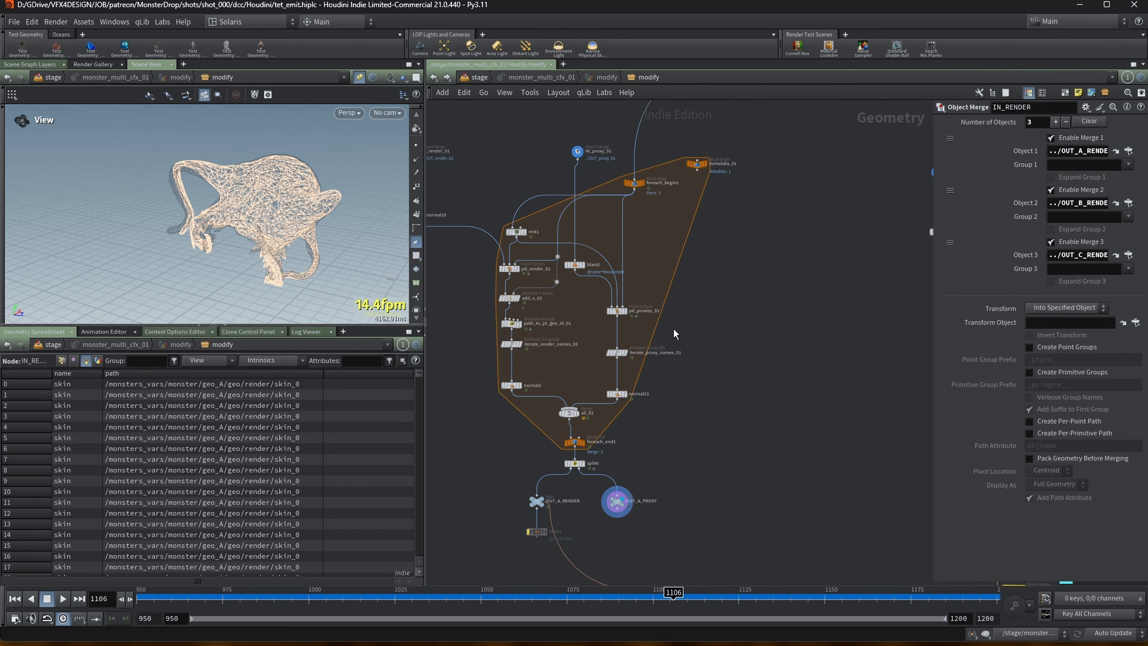
# Step: Widen the parameter area, set pd_proxies_01's capture radius to 0.1 and select OUT_A_PROXY to inspect the deformed proxy
pyautogui.click(617, 311)
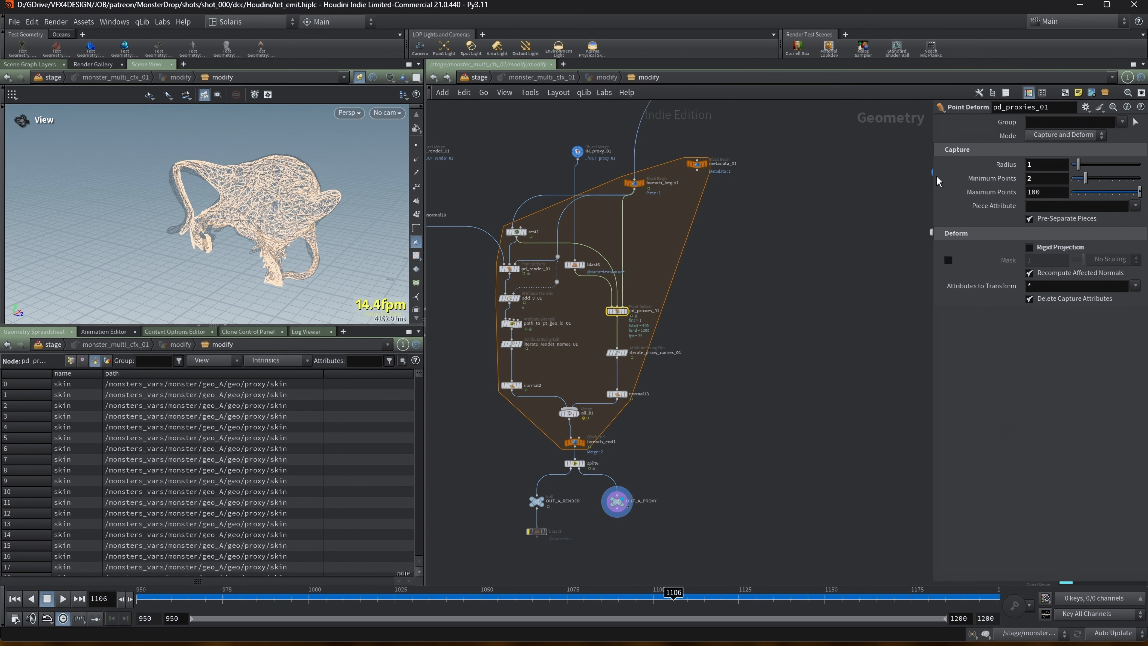
pyautogui.moveTo(931, 177); pyautogui.dragTo(794, 213)
pyautogui.click(512, 271)
pyautogui.click(617, 311)
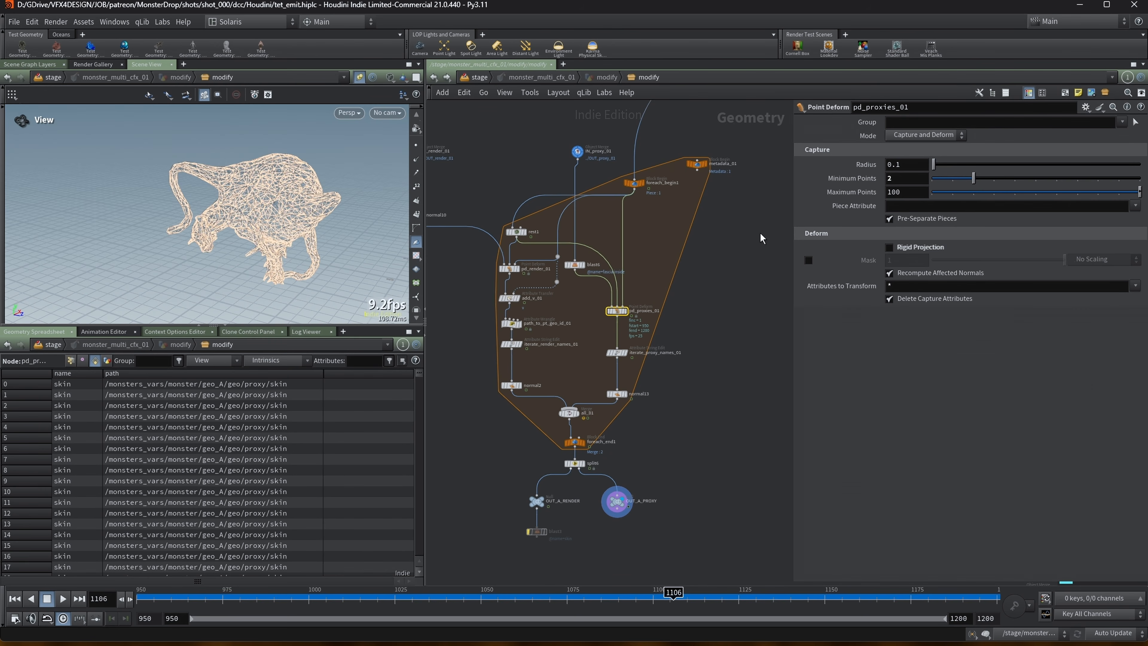
pyautogui.click(627, 503)
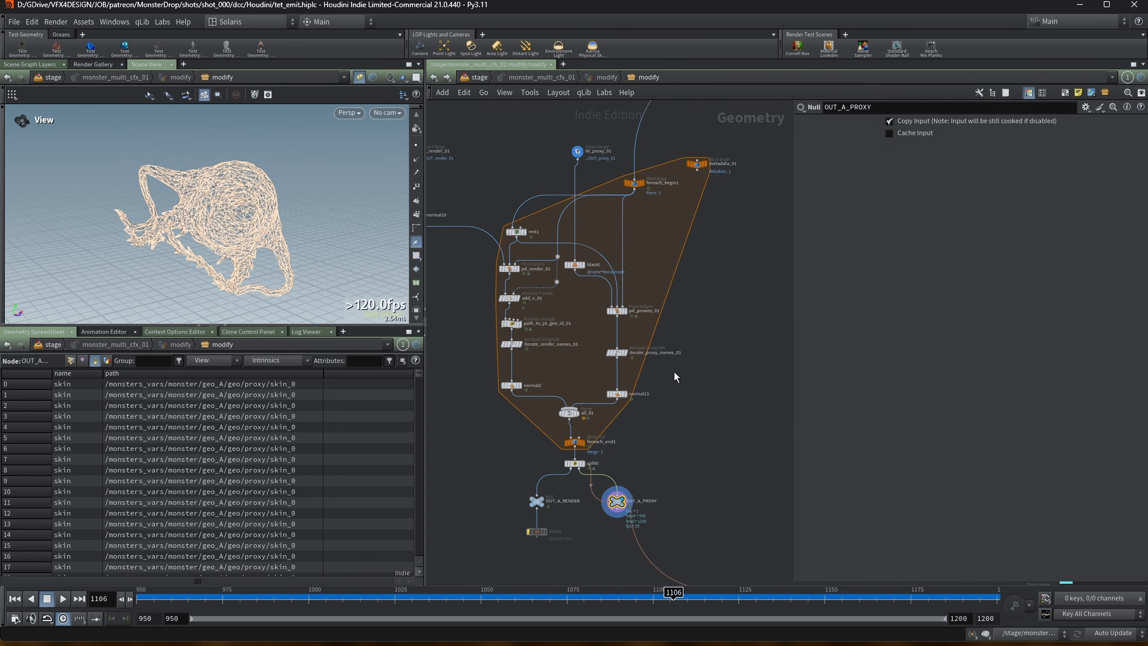
# Step: Check the capture settings of pd_proxies_02 and display OUT_B_PROXY to examine the second branch's proxies
pyautogui.press('h')
pyautogui.moveTo(625, 374); pyautogui.dragTo(491, 376, button='middle')
pyautogui.scroll(5, 638, 352)
pyautogui.click(624, 296)
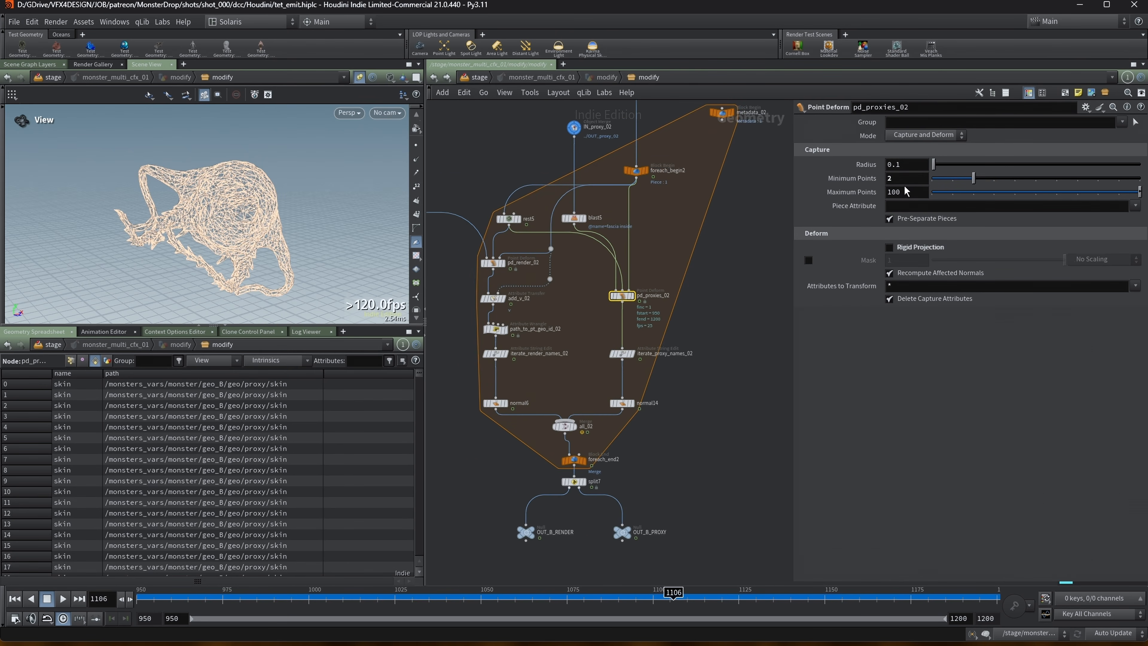
pyautogui.click(634, 533)
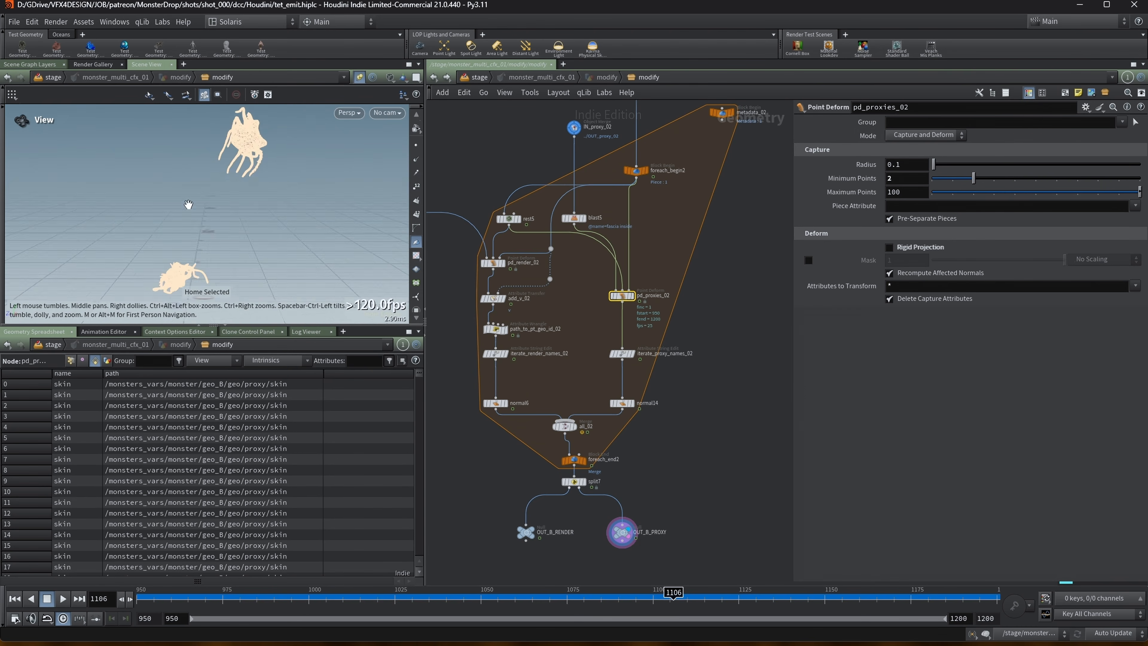
# Step: Show the DC_SIM cache above split1 to compare the simulation with the OUT_B_PROXY monsters
pyautogui.moveTo(726, 221); pyautogui.dragTo(654, 470, button='middle')
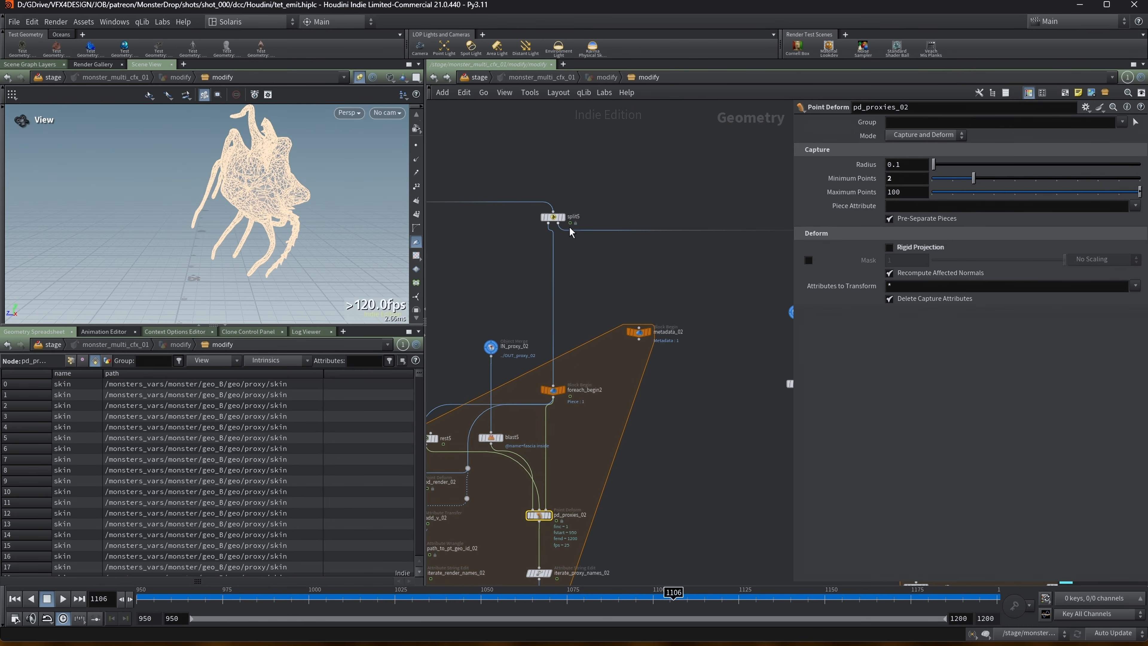
pyautogui.scroll(-3, 565, 220)
pyautogui.moveTo(515, 167); pyautogui.dragTo(621, 239, button='middle')
pyautogui.moveTo(545, 251); pyautogui.dragTo(617, 275, button='middle')
pyautogui.scroll(3, 568, 265)
pyautogui.click(438, 223)
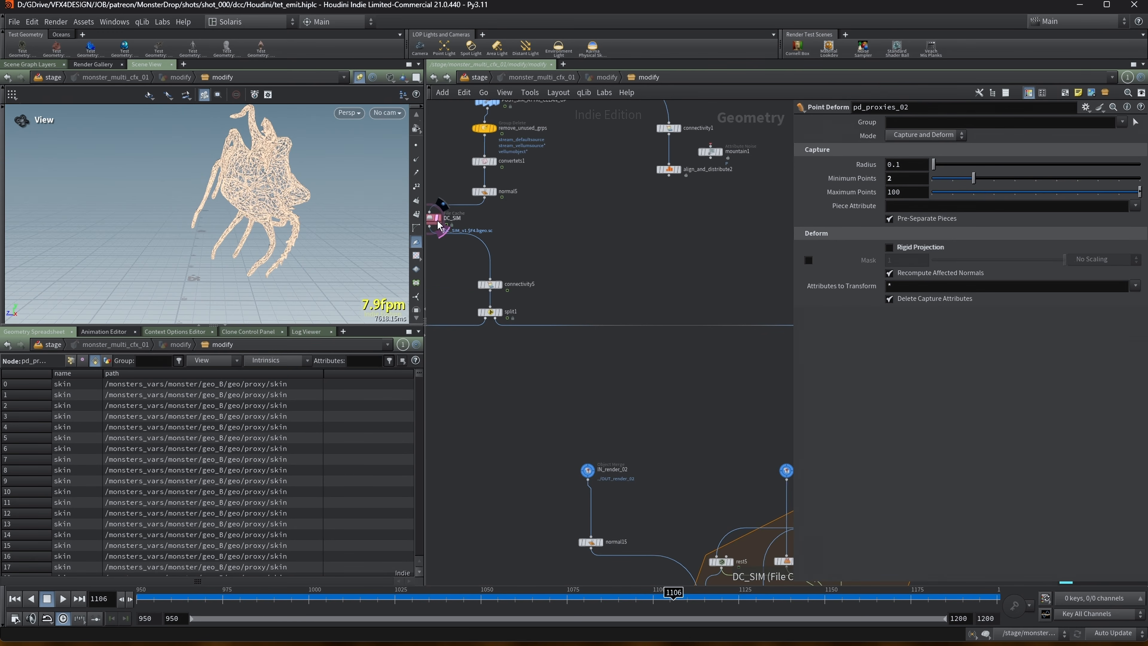
pyautogui.moveTo(638, 328); pyautogui.dragTo(546, 161, button='middle')
pyautogui.scroll(-3, 546, 164)
pyautogui.moveTo(491, 351); pyautogui.dragTo(525, 340, button='middle')
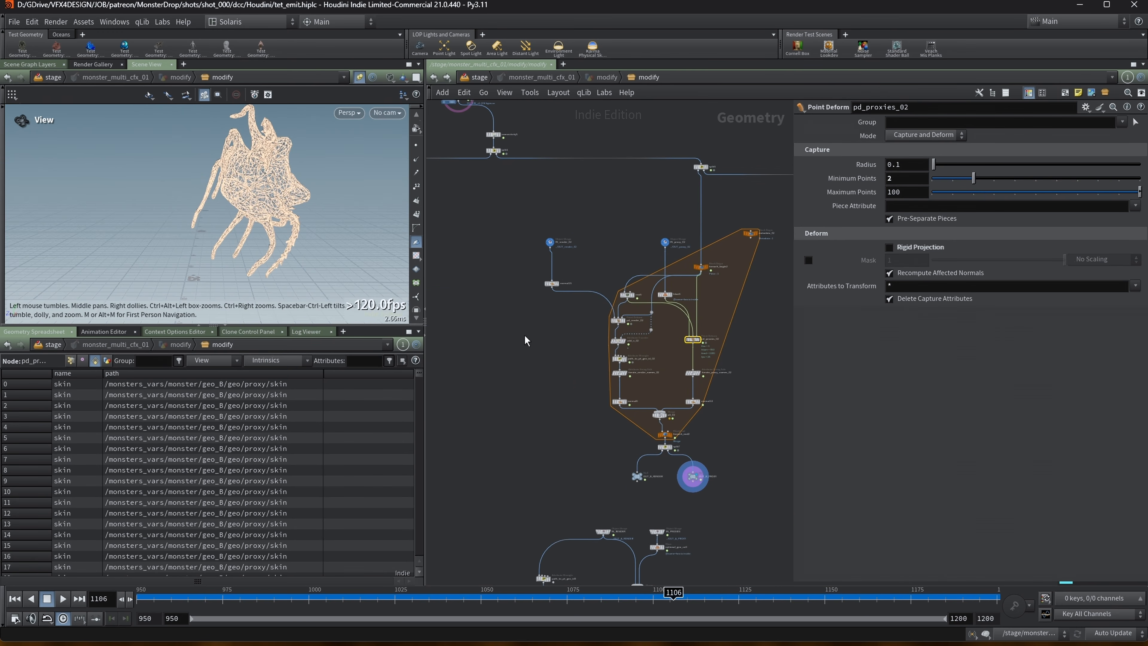
# Step: Select pd_proxies_03 in the third branch to check its capture settings
pyautogui.moveTo(731, 394); pyautogui.dragTo(410, 395, button='middle')
pyautogui.scroll(3, 656, 342)
pyautogui.click(693, 326)
# Step: Display IN_RENDER above ALL_PURPOSE and examine the combined render monsters from a wider view
pyautogui.scroll(-2, 587, 437)
pyautogui.moveTo(540, 480); pyautogui.dragTo(622, 223, button='middle')
pyautogui.moveTo(584, 441); pyautogui.dragTo(768, 364, button='middle')
pyautogui.scroll(-1, 696, 453)
pyautogui.scroll(3, 669, 479)
pyautogui.moveTo(567, 126); pyautogui.dragTo(598, 191, button='middle')
pyautogui.click(537, 181)
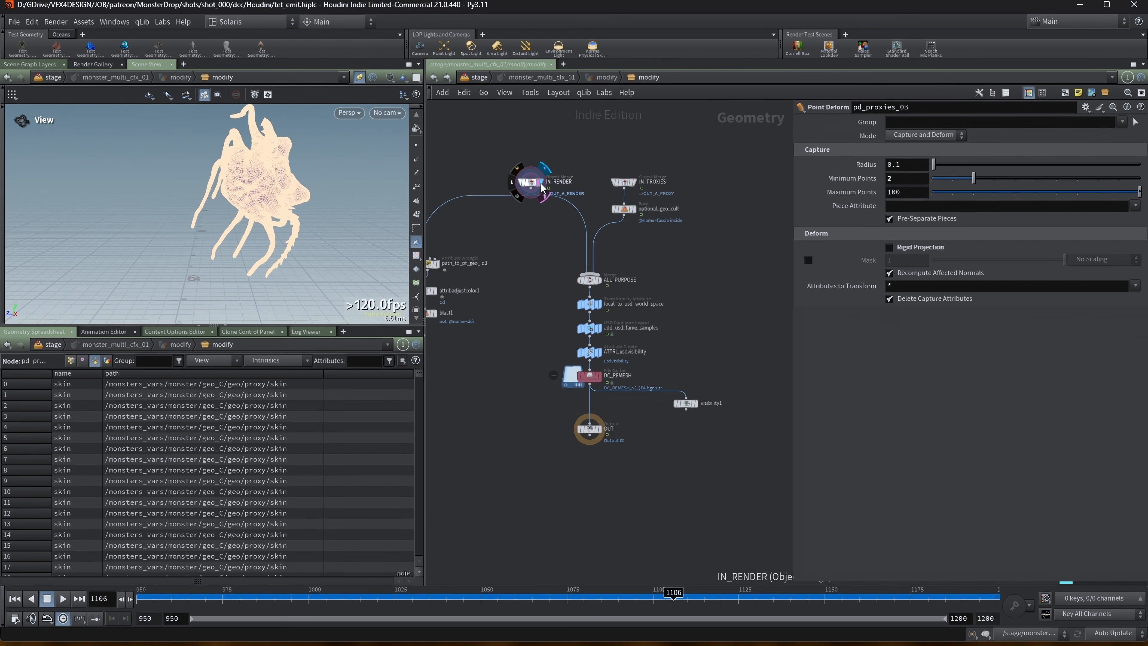
pyautogui.scroll(-3, 571, 167)
pyautogui.moveTo(248, 161); pyautogui.dragTo(341, 158)
pyautogui.scroll(-5, 286, 168)
# Step: Go to frame 1198, frame the shaded render monsters and enlarge the scene view
pyautogui.click(992, 594)
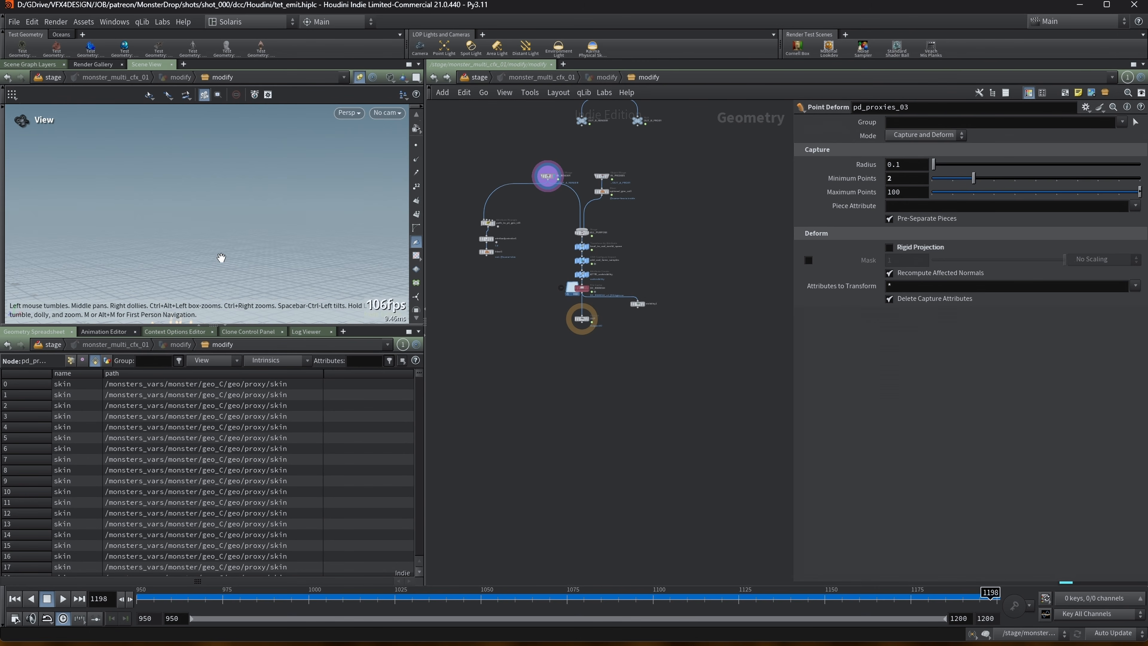
pyautogui.hotkey('space', 'g')
pyautogui.scroll(3, 221, 258)
pyautogui.moveTo(221, 258); pyautogui.dragTo(217, 183)
pyautogui.moveTo(370, 327); pyautogui.dragTo(361, 450)
pyautogui.scroll(-3, 715, 230)
pyautogui.moveTo(715, 189); pyautogui.dragTo(671, 417, button='middle')
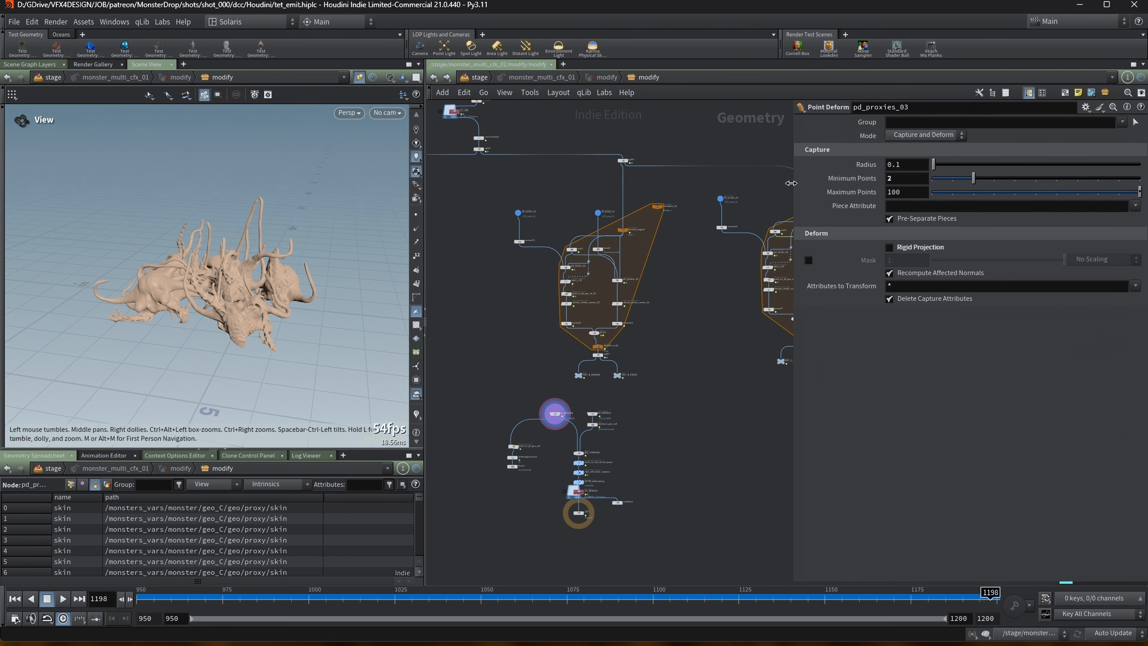
# Step: Give the node network more room and look over the simulation section and the three monster branches
pyautogui.moveTo(790, 183); pyautogui.dragTo(868, 183)
pyautogui.scroll(-3, 516, 187)
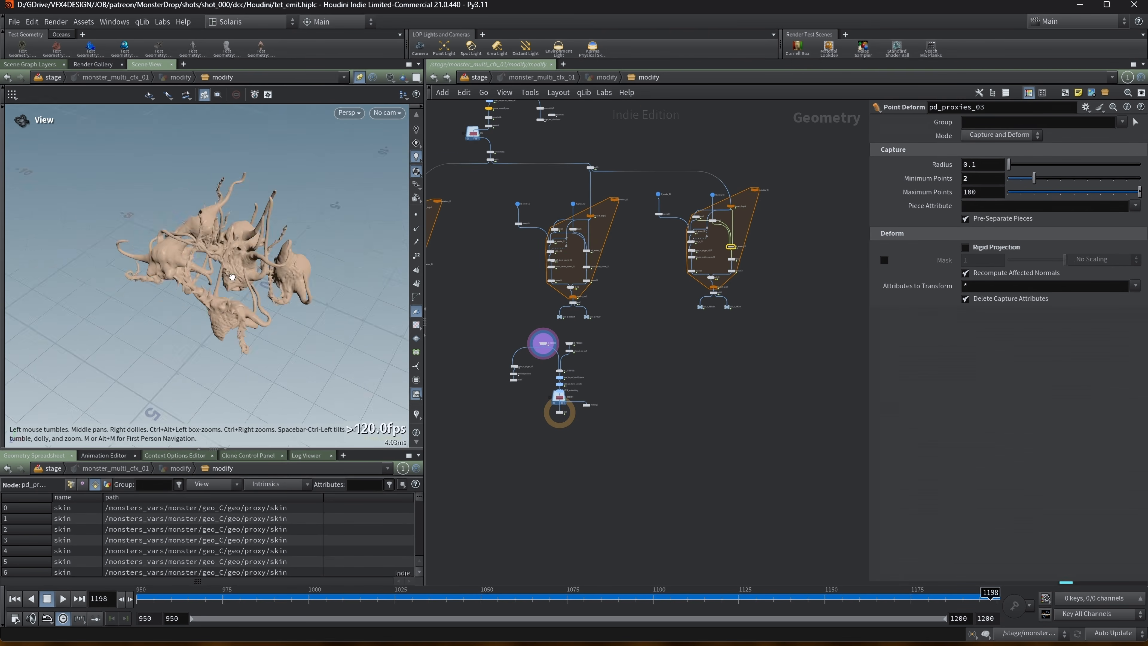
pyautogui.moveTo(598, 126); pyautogui.dragTo(627, 260, button='middle')
pyautogui.scroll(-3, 619, 272)
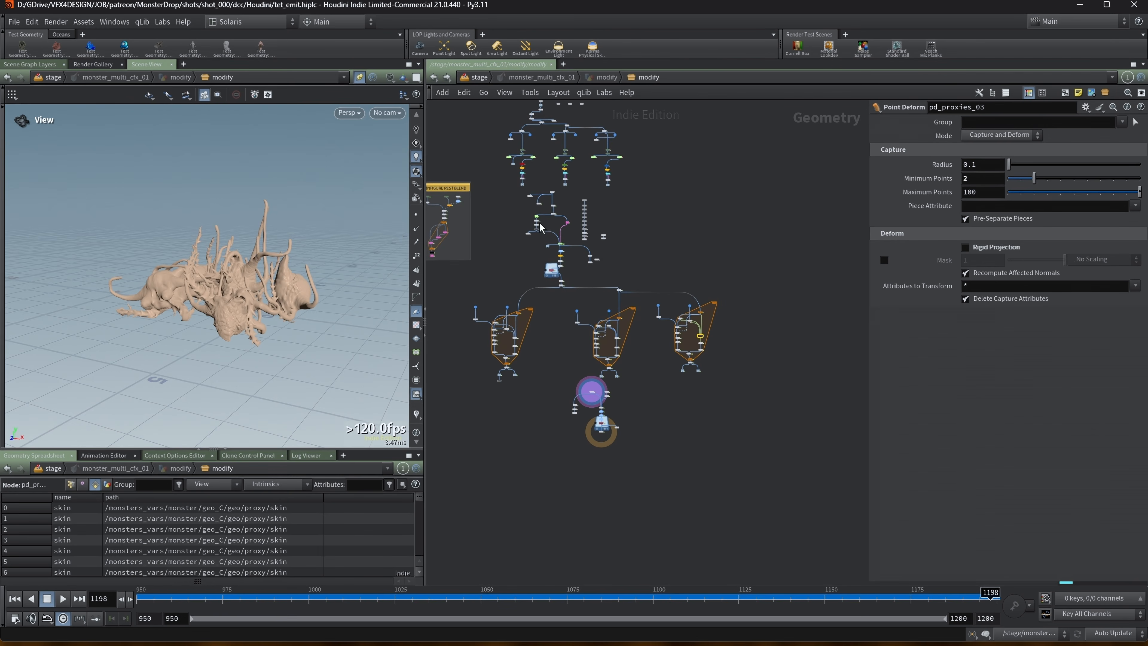
pyautogui.scroll(3, 579, 374)
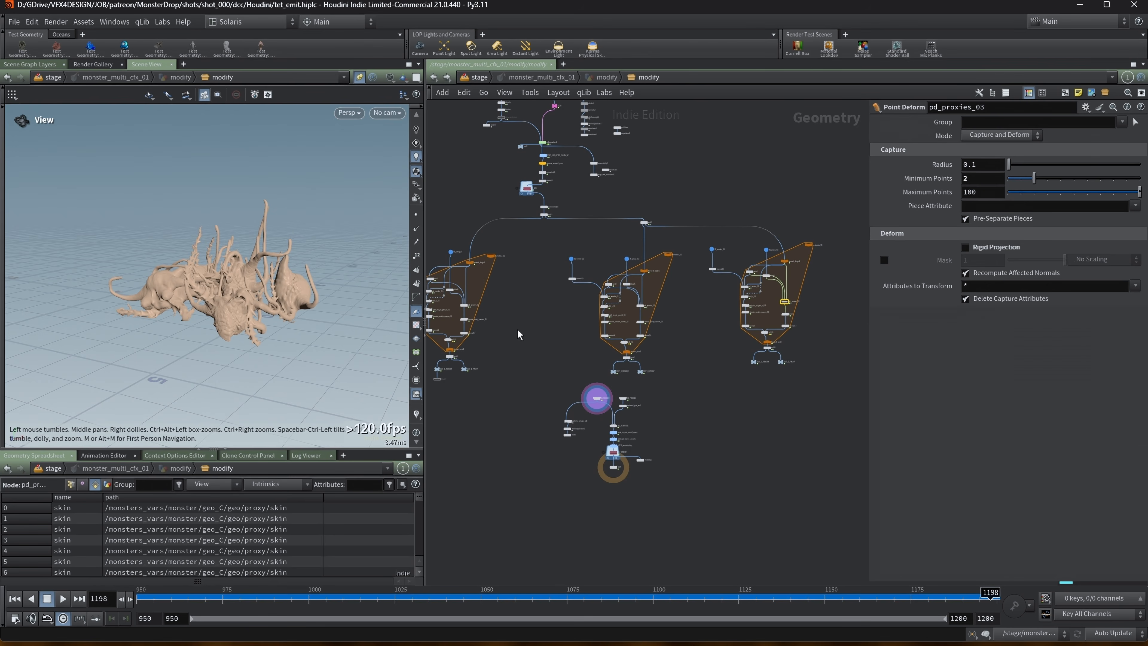
pyautogui.moveTo(519, 334); pyautogui.dragTo(598, 351, button='middle')
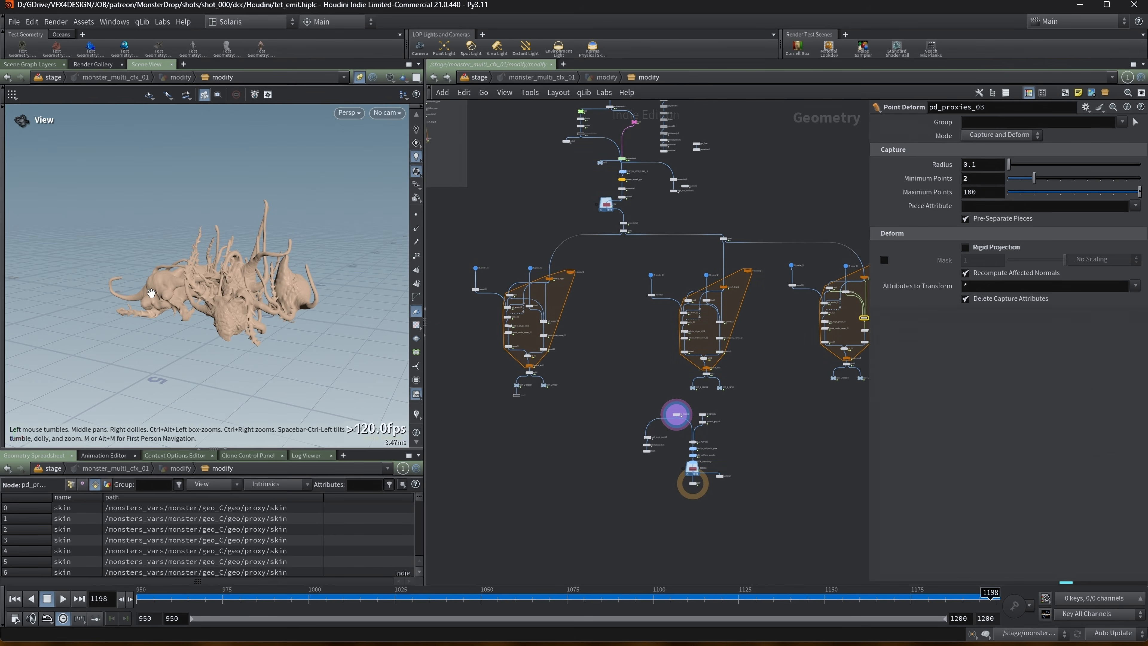
pyautogui.moveTo(530, 313)
pyautogui.scroll(8, 603, 278)
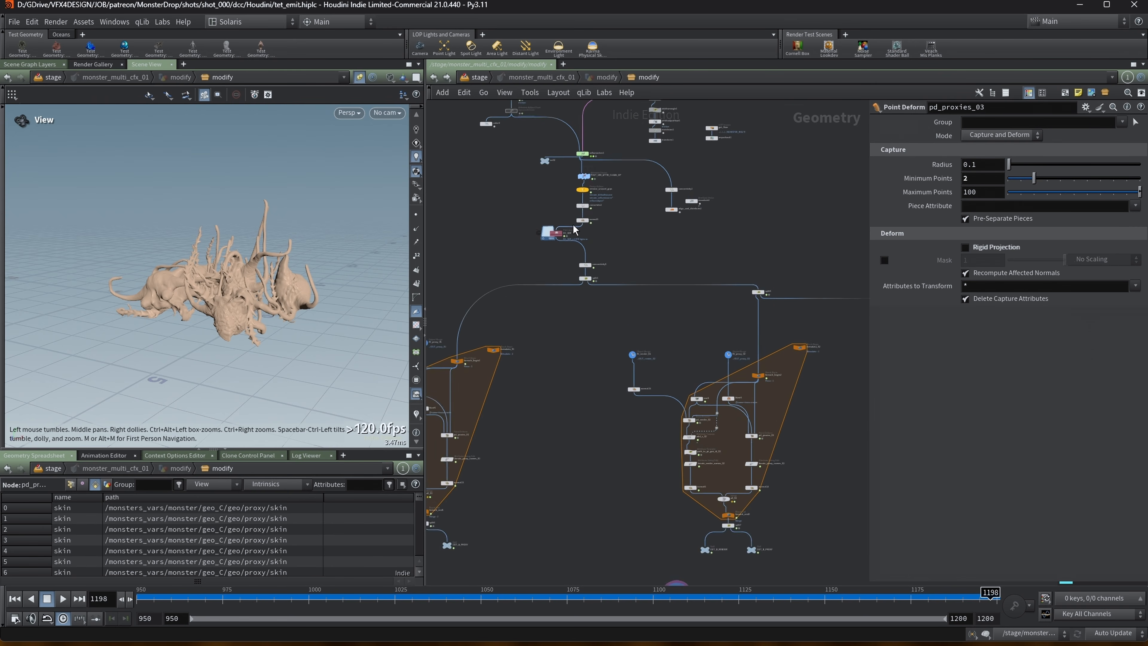
# Step: Display the DC_SIM cache above the branches and examine the simulated monsters up close
pyautogui.click(562, 245)
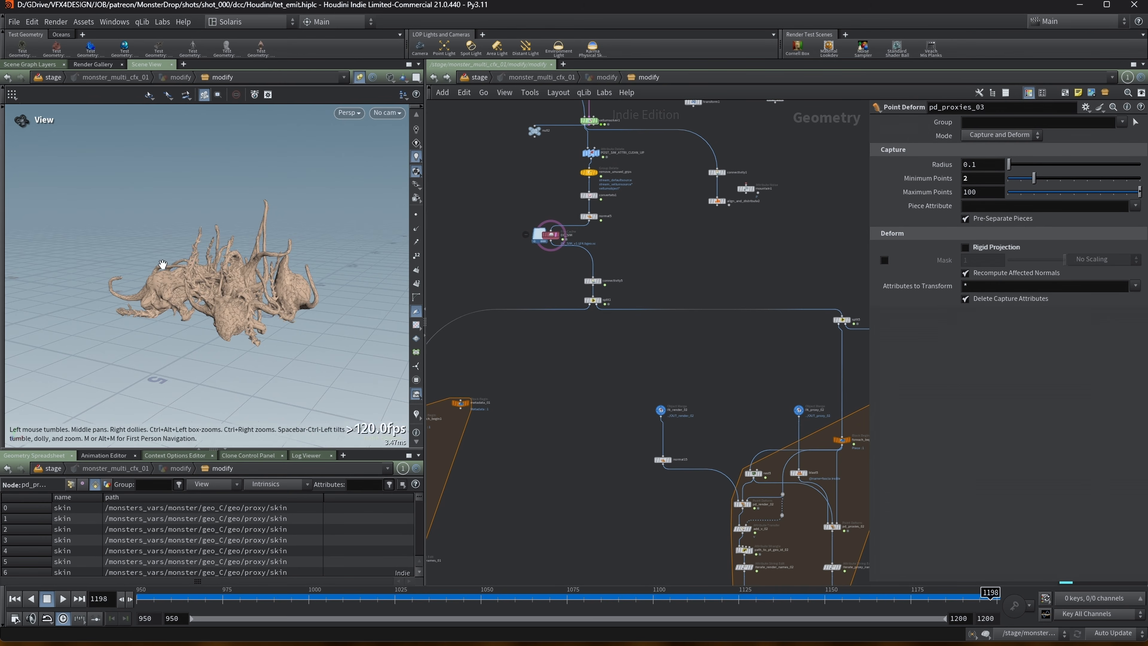
pyautogui.moveTo(163, 263); pyautogui.dragTo(333, 242, button='right')
pyautogui.moveTo(343, 233); pyautogui.dragTo(198, 245, button='middle')
pyautogui.moveTo(198, 246)
pyautogui.mouseDown()
pyautogui.moveTo(316, 245)
pyautogui.moveTo(201, 246)
pyautogui.mouseUp()
pyautogui.moveTo(557, 242)
pyautogui.moveTo(280, 272); pyautogui.dragTo(264, 283, button='right')
pyautogui.moveTo(264, 283); pyautogui.dragTo(263, 238, button='middle')
# Step: Display IN_PROXIES beside IN_RENDER and examine the merged proxy monsters and the node's three source objects
pyautogui.scroll(-5, 502, 410)
pyautogui.moveTo(581, 469); pyautogui.dragTo(496, 219, button='middle')
pyautogui.scroll(4, 604, 423)
pyautogui.scroll(4, 580, 375)
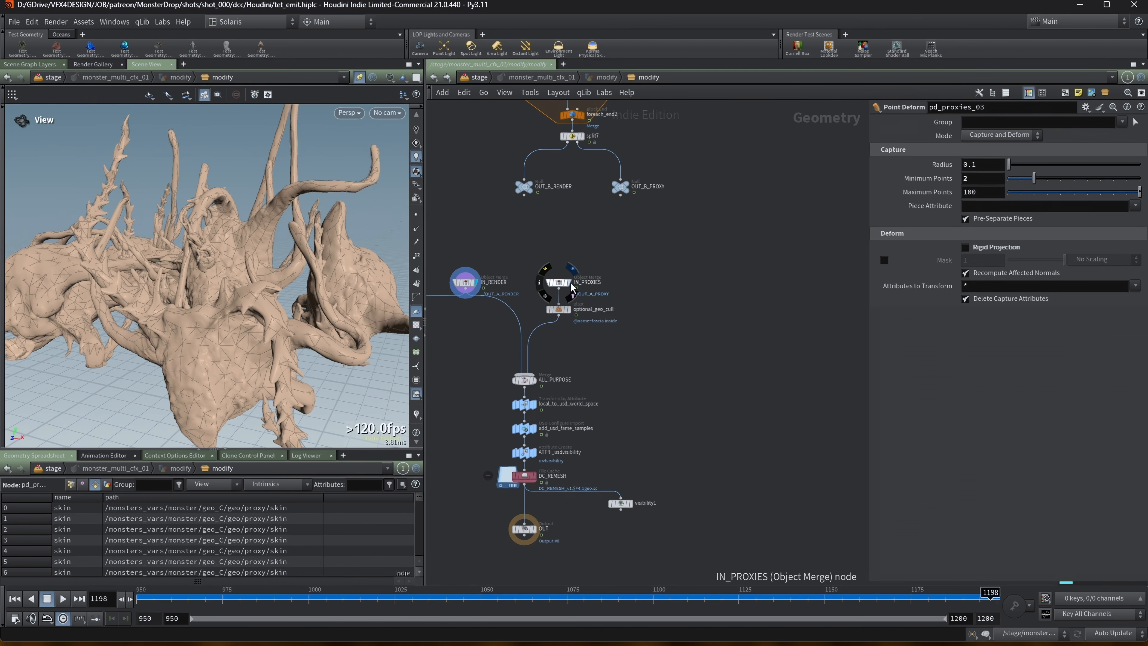
pyautogui.click(564, 285)
pyautogui.click(566, 283)
pyautogui.scroll(-4, 237, 226)
pyautogui.moveTo(558, 285); pyautogui.dragTo(556, 288)
pyautogui.moveTo(333, 225); pyautogui.dragTo(242, 294)
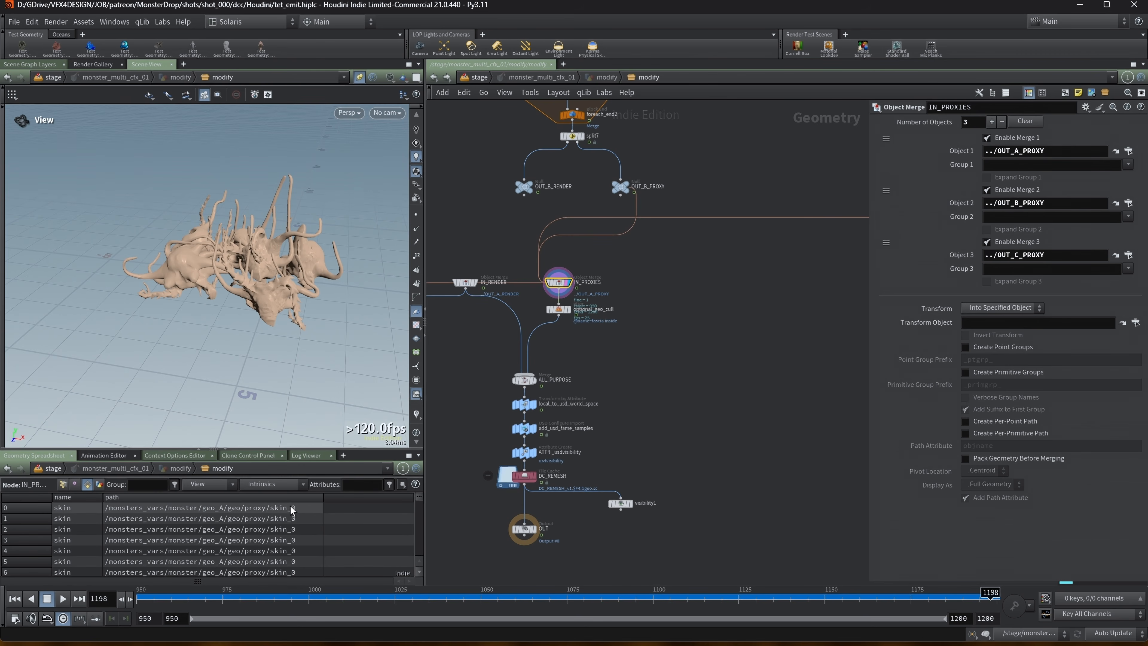
# Step: Check the proxies' path values further down the Geometry Spreadsheet and enlarge its view
pyautogui.moveTo(419, 501); pyautogui.dragTo(412, 540)
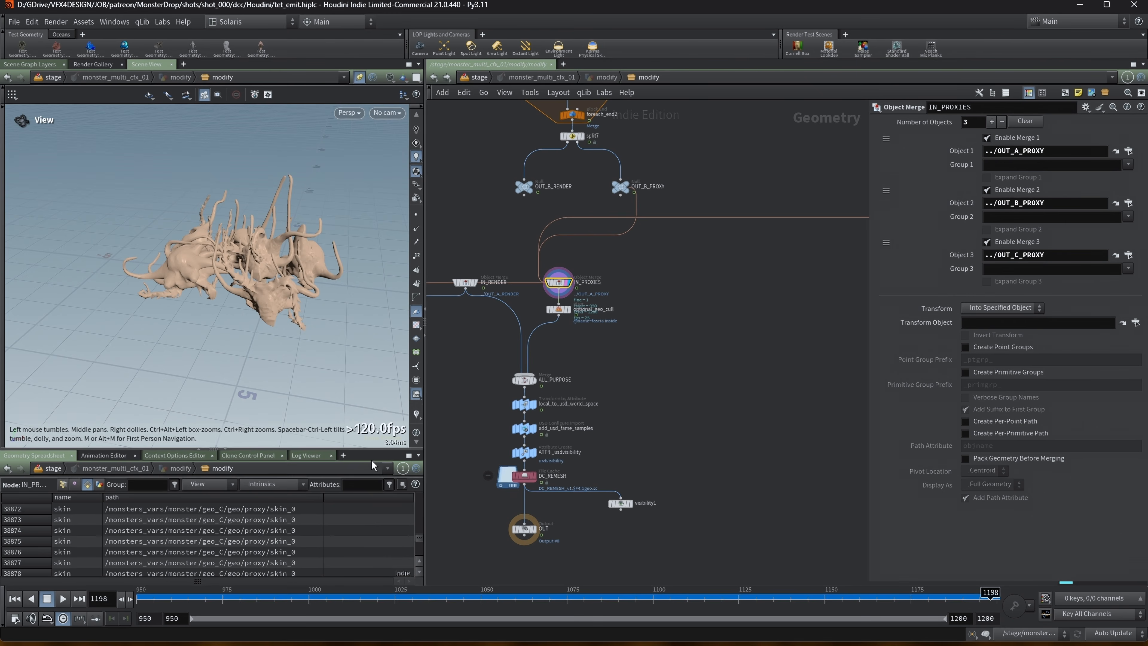
pyautogui.moveTo(371, 451); pyautogui.dragTo(371, 336)
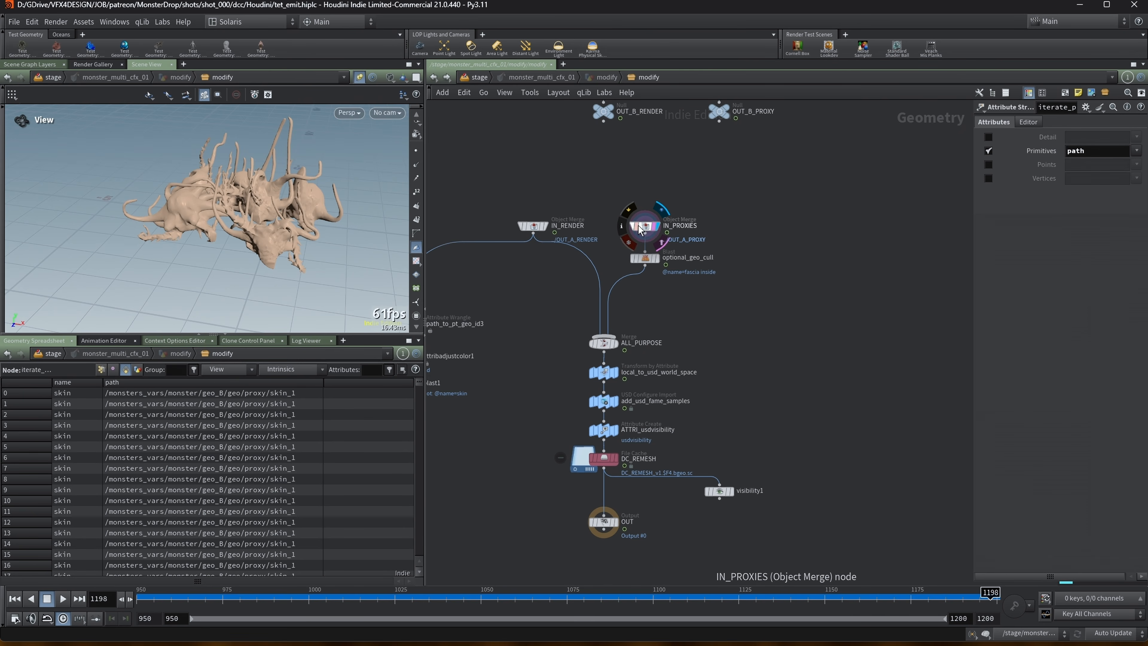
# Step: Display optional_geo_cull below IN_PROXIES, inspect the proxies in close-up wireframe, and bypass the node
pyautogui.click(650, 259)
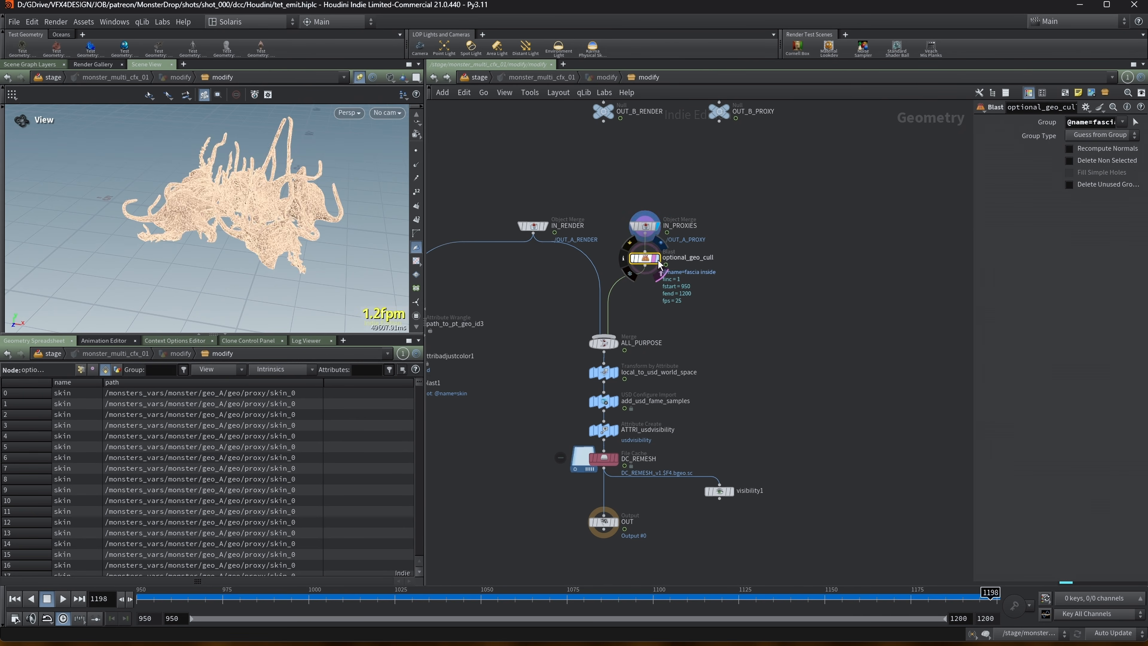
pyautogui.click(658, 260)
pyautogui.moveTo(187, 192); pyautogui.dragTo(269, 198, button='right')
pyautogui.hotkey('shift', 'w')
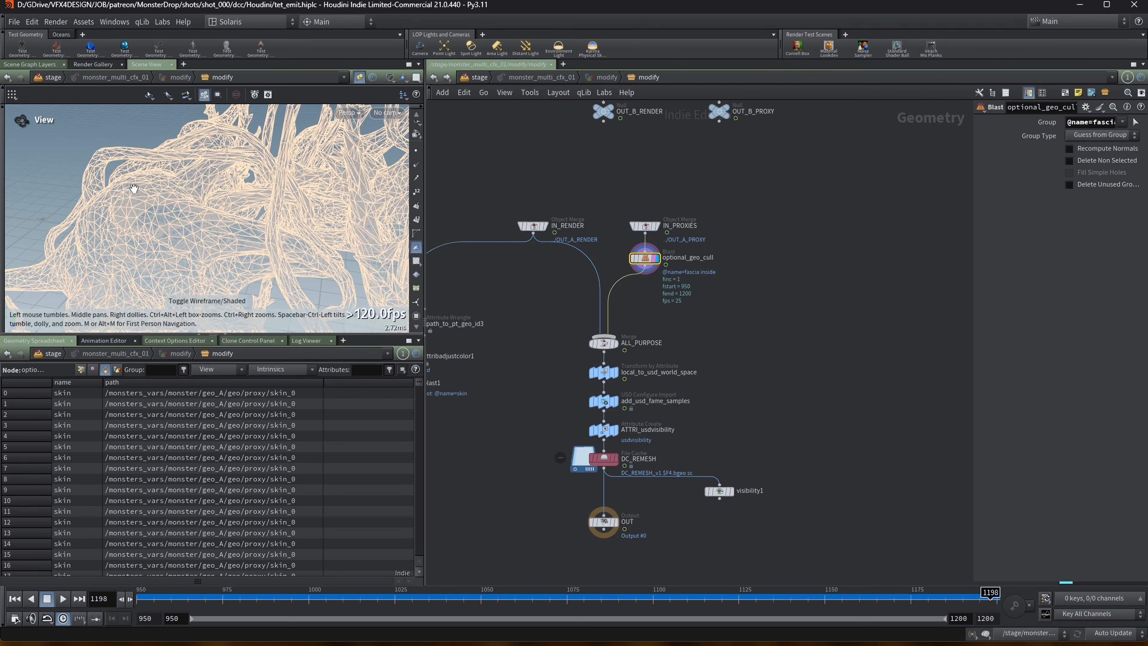
pyautogui.moveTo(135, 189); pyautogui.dragTo(190, 191, button='right')
pyautogui.click(629, 243)
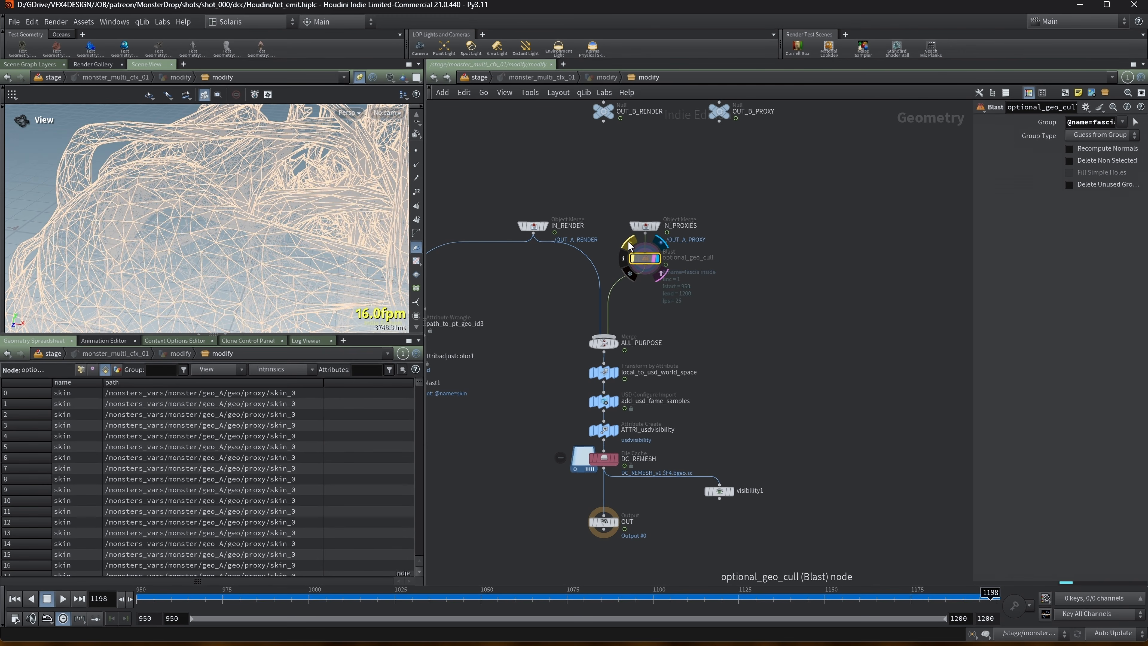
# Step: Display IN_proxy_02 in the second monster branch and examine the inner layers of its wireframe up close
pyautogui.scroll(-3, 735, 205)
pyautogui.moveTo(747, 152); pyautogui.dragTo(707, 343, button='middle')
pyautogui.moveTo(756, 243); pyautogui.dragTo(711, 386, button='middle')
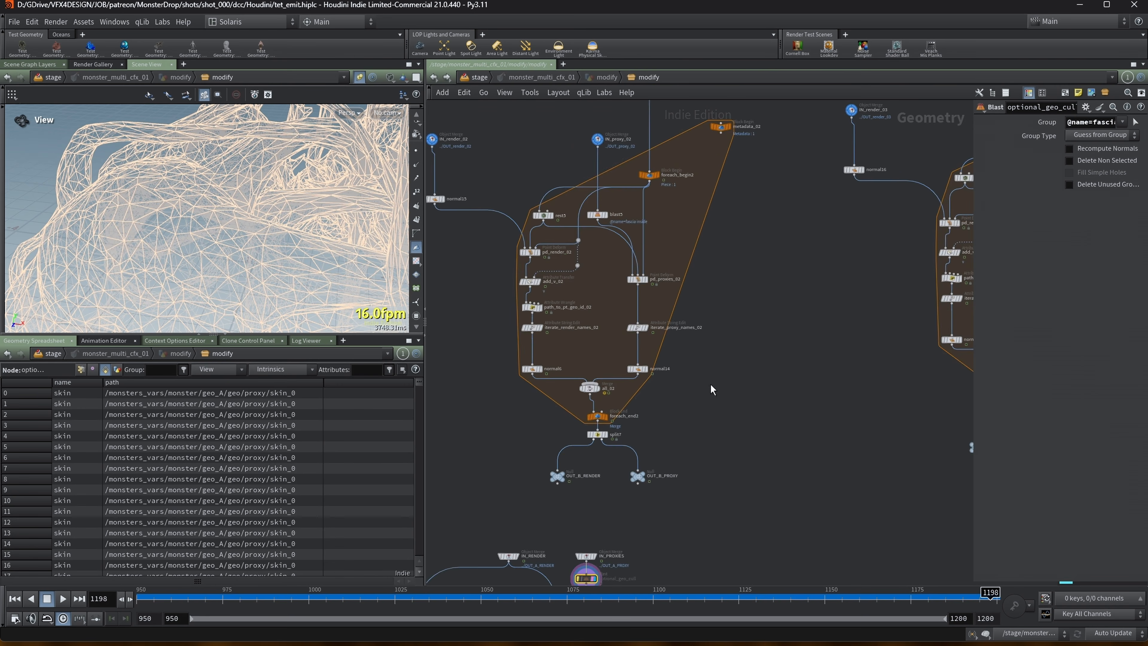
pyautogui.moveTo(732, 282); pyautogui.dragTo(819, 461, button='middle')
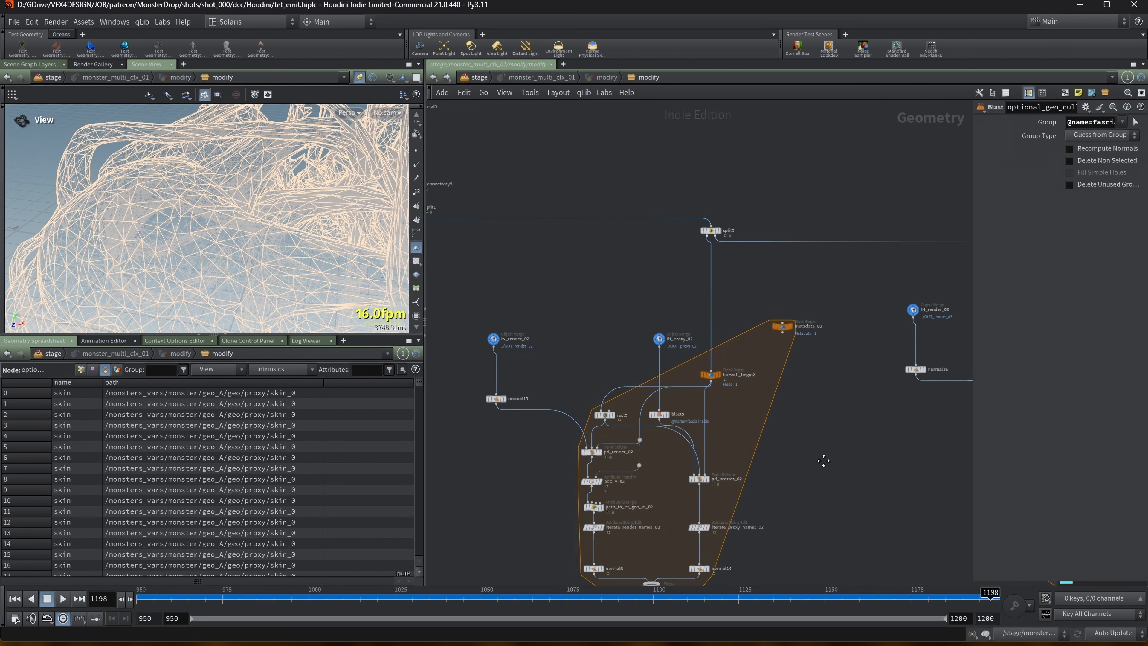
pyautogui.moveTo(569, 308); pyautogui.dragTo(481, 166, button='middle')
pyautogui.moveTo(761, 479); pyautogui.dragTo(720, 457, button='middle')
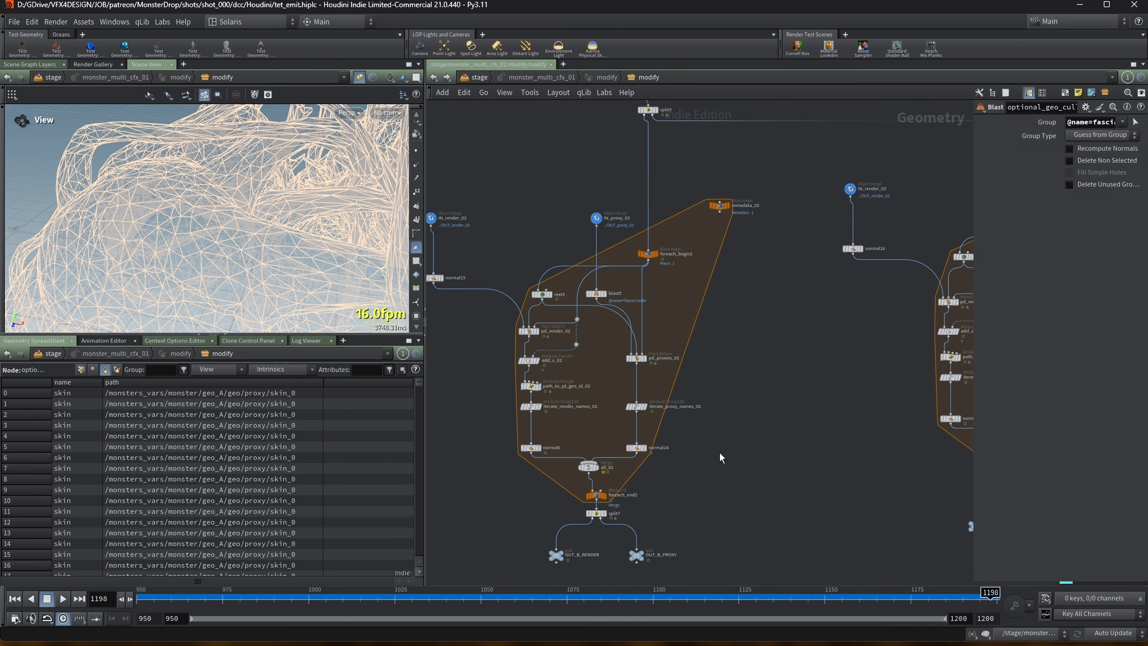
pyautogui.scroll(3, 594, 227)
pyautogui.moveTo(595, 222)
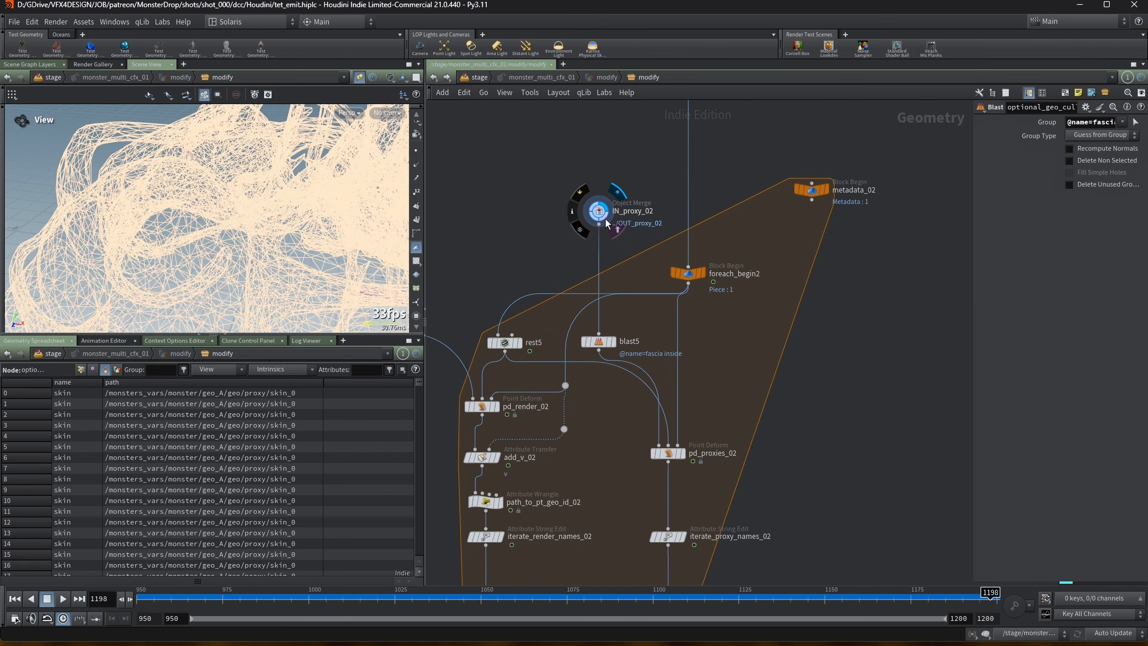
pyautogui.moveTo(357, 222); pyautogui.dragTo(239, 207, button='middle')
pyautogui.moveTo(239, 207); pyautogui.dragTo(305, 216, button='right')
pyautogui.moveTo(305, 215); pyautogui.dragTo(199, 180, button='middle')
pyautogui.moveTo(163, 193)
pyautogui.mouseDown()
pyautogui.moveTo(128, 199)
pyautogui.moveTo(151, 188)
pyautogui.mouseUp()
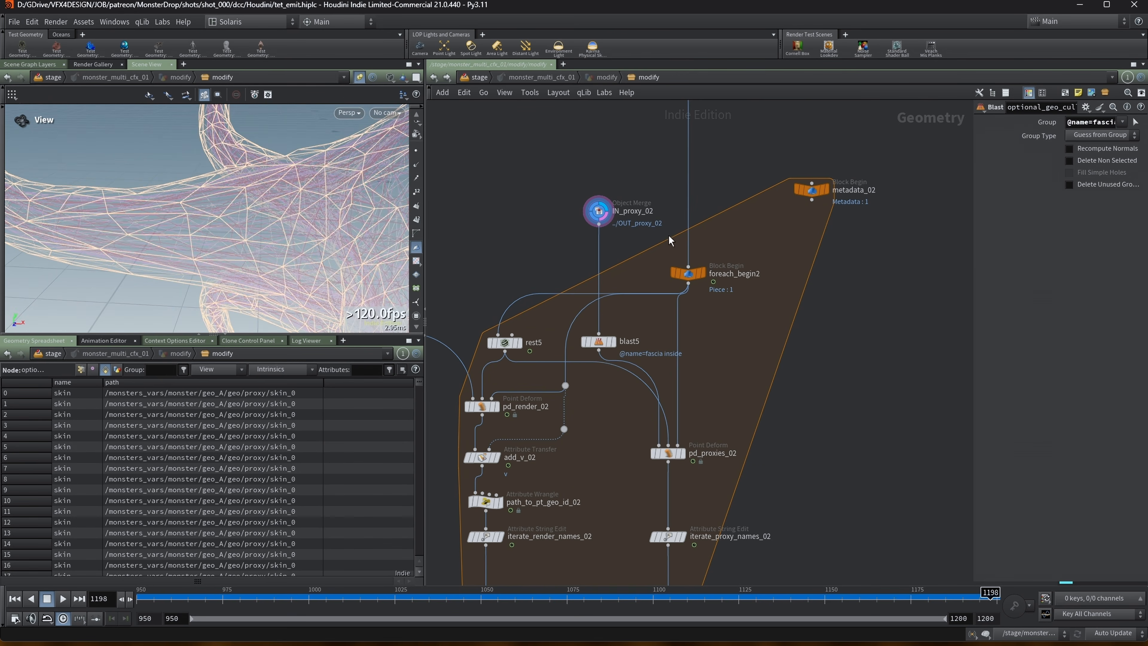
# Step: Display blast5 below IN_proxy_02 and inspect its group setting and the proxy wireframe without the fascia inside geometry
pyautogui.click(614, 342)
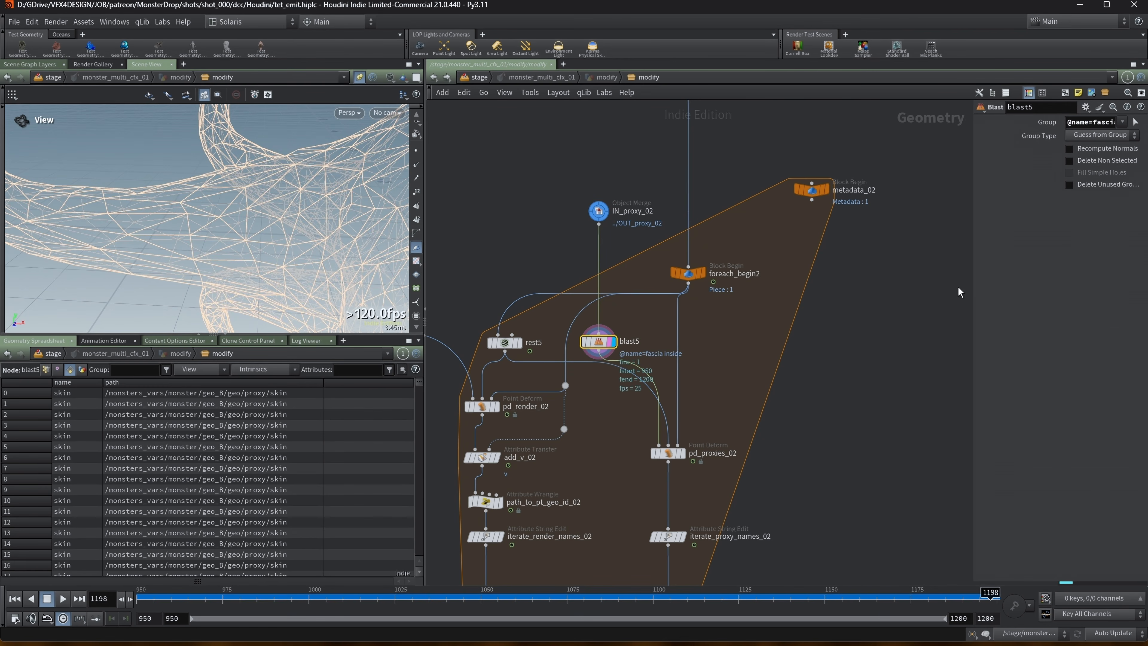
pyautogui.moveTo(973, 285); pyautogui.dragTo(839, 286)
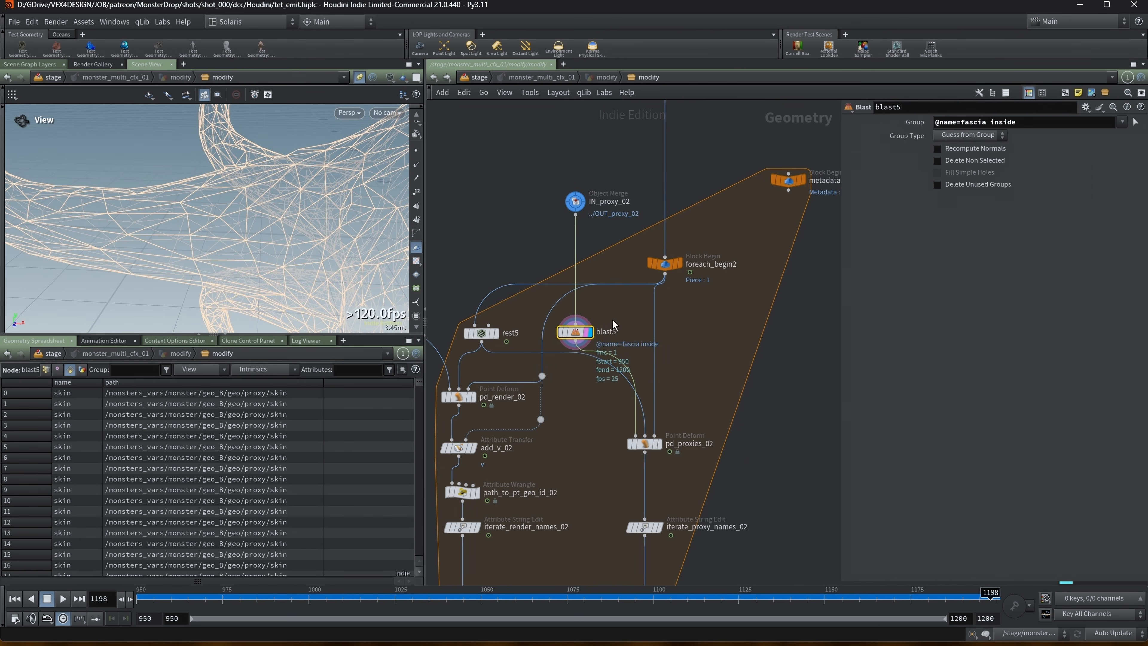
pyautogui.moveTo(195, 185); pyautogui.dragTo(193, 180)
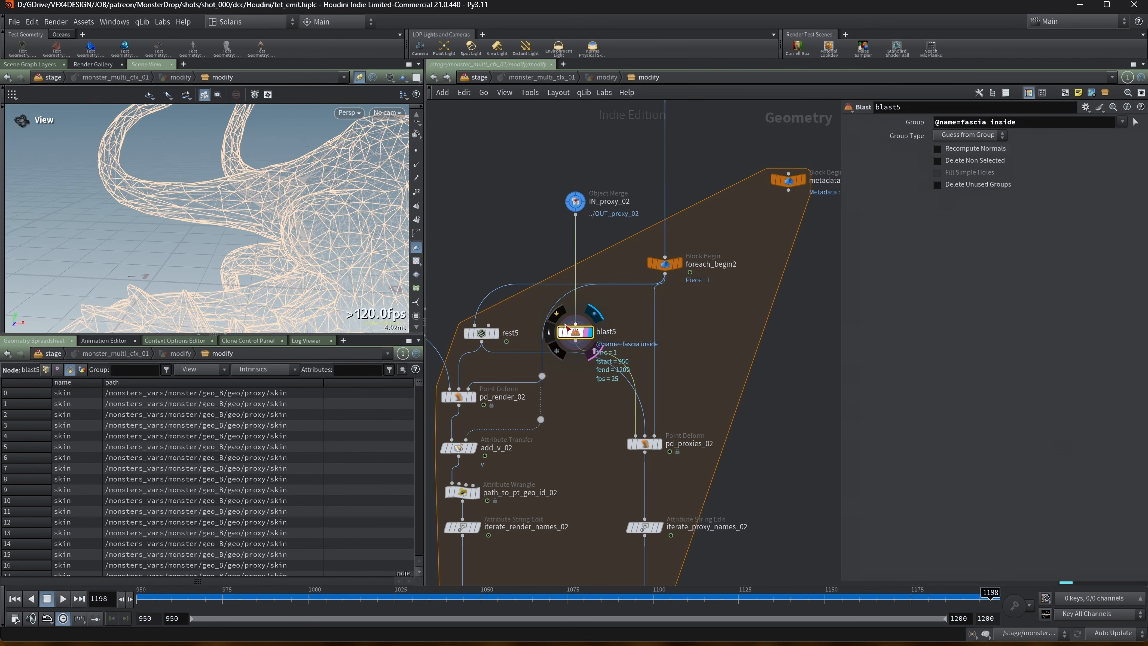
pyautogui.click(557, 319)
# Step: Select optional_geo_cull below IN_PROXIES to check its deletion group
pyautogui.scroll(-4, 592, 335)
pyautogui.moveTo(682, 465); pyautogui.dragTo(678, 302, button='middle')
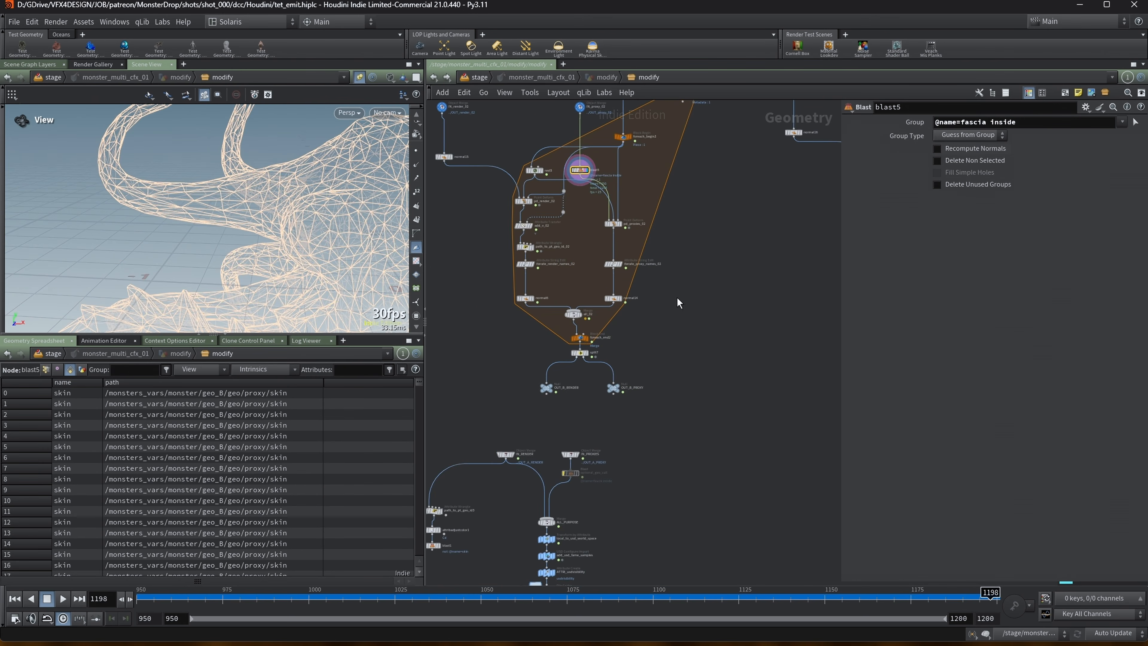
pyautogui.moveTo(736, 577); pyautogui.dragTo(676, 302, button='middle')
pyautogui.scroll(4, 533, 251)
pyautogui.click(491, 161)
pyautogui.moveTo(459, 248); pyautogui.dragTo(556, 277, button='middle')
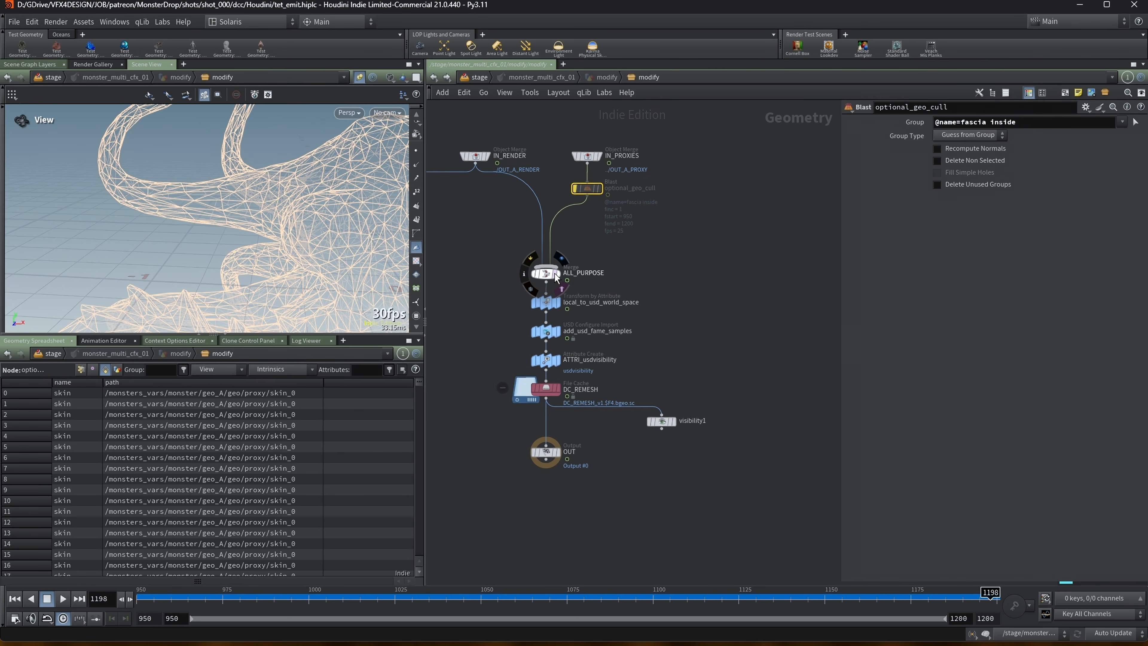
# Step: Display the ALL_PURPOSE merge and compare the combined monsters in shaded and wireframe views
pyautogui.click(557, 275)
pyautogui.scroll(-3, 201, 189)
pyautogui.scroll(5, 201, 190)
pyautogui.press('w')
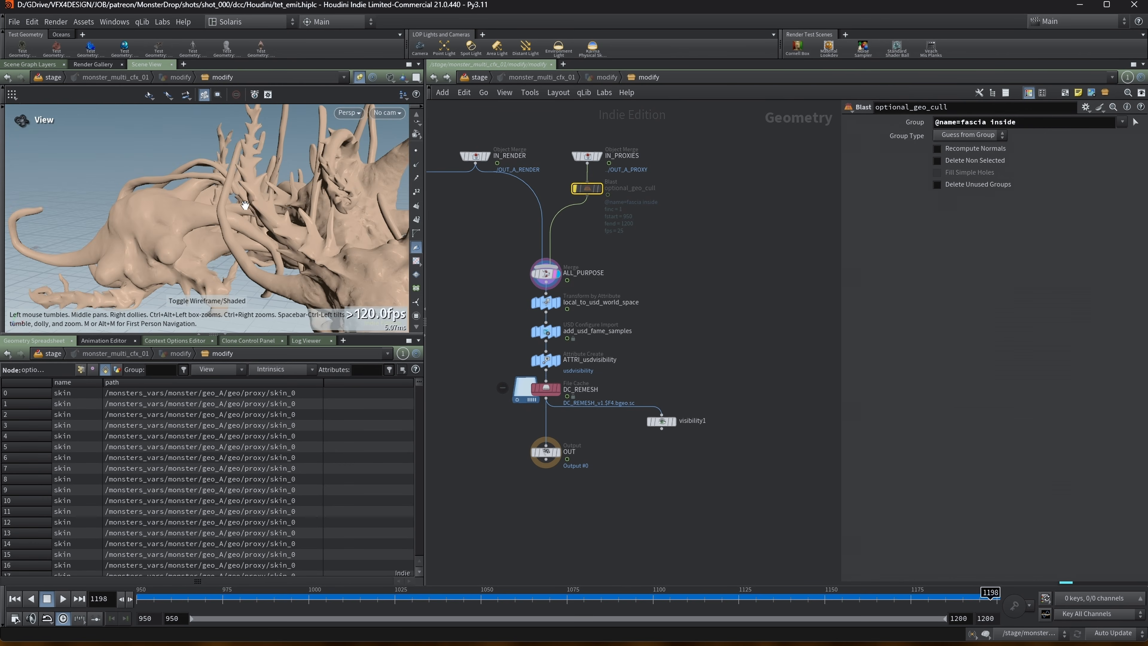
pyautogui.scroll(3, 145, 221)
pyautogui.press('w')
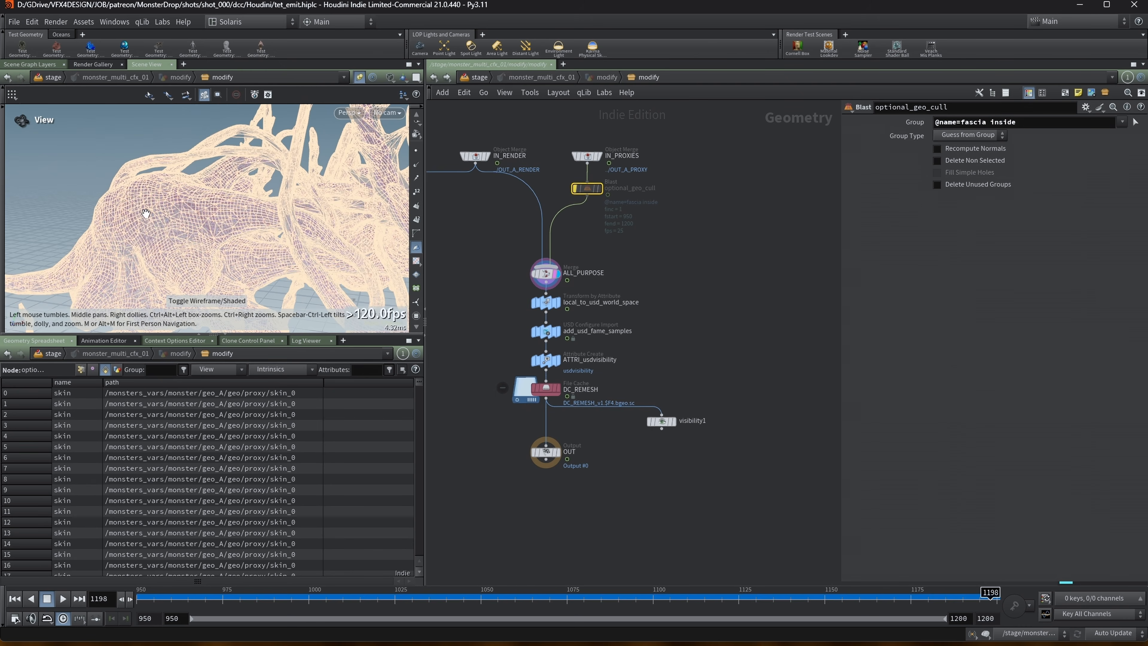
pyautogui.press('w')
pyautogui.scroll(2, 556, 271)
# Step: Display local_to_usd_world_space and inspect its Transform by Attribute settings and the resulting monsters
pyautogui.click(556, 302)
pyautogui.scroll(2, 637, 241)
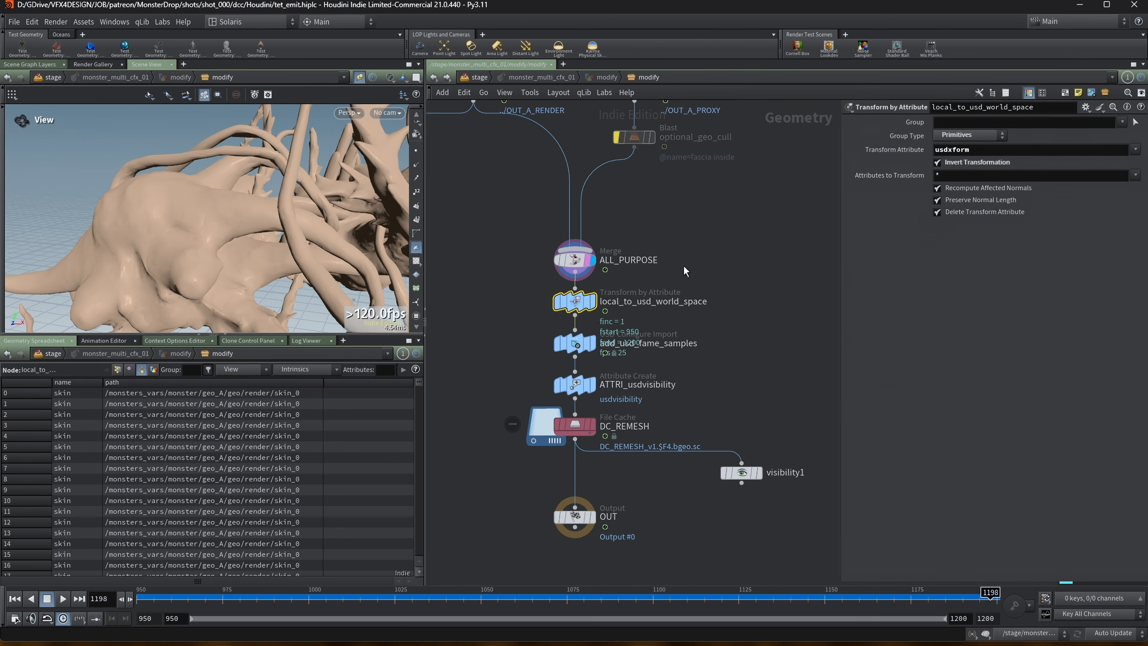
pyautogui.moveTo(596, 306)
pyautogui.click(589, 302)
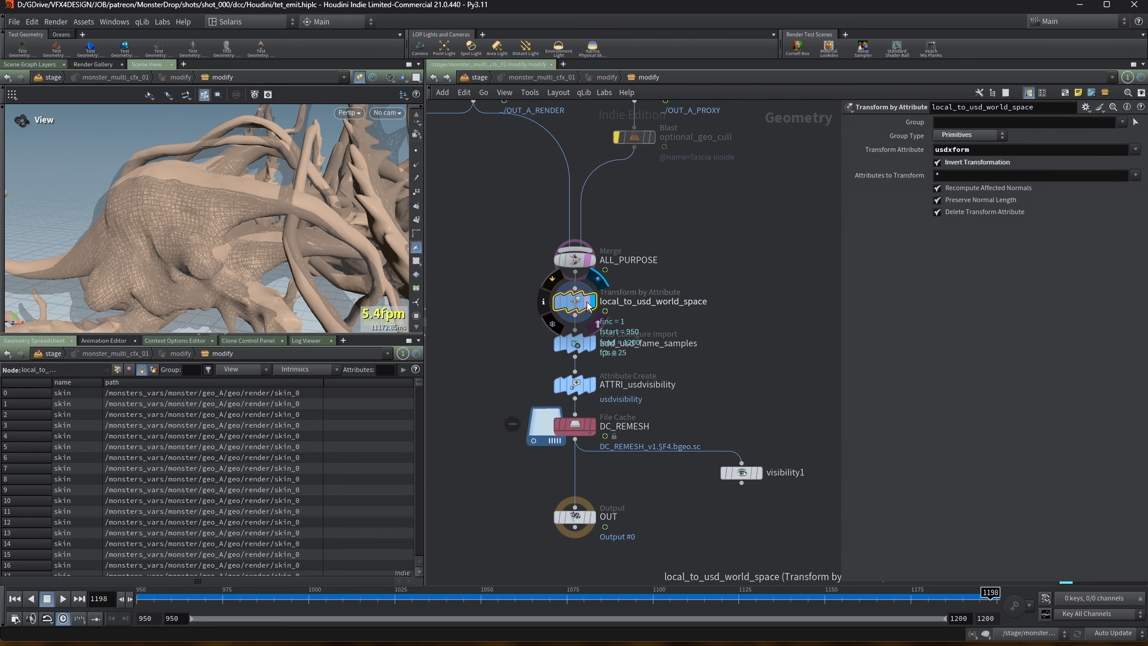
pyautogui.scroll(-5, 261, 178)
pyautogui.moveTo(262, 178); pyautogui.dragTo(195, 196, button='middle')
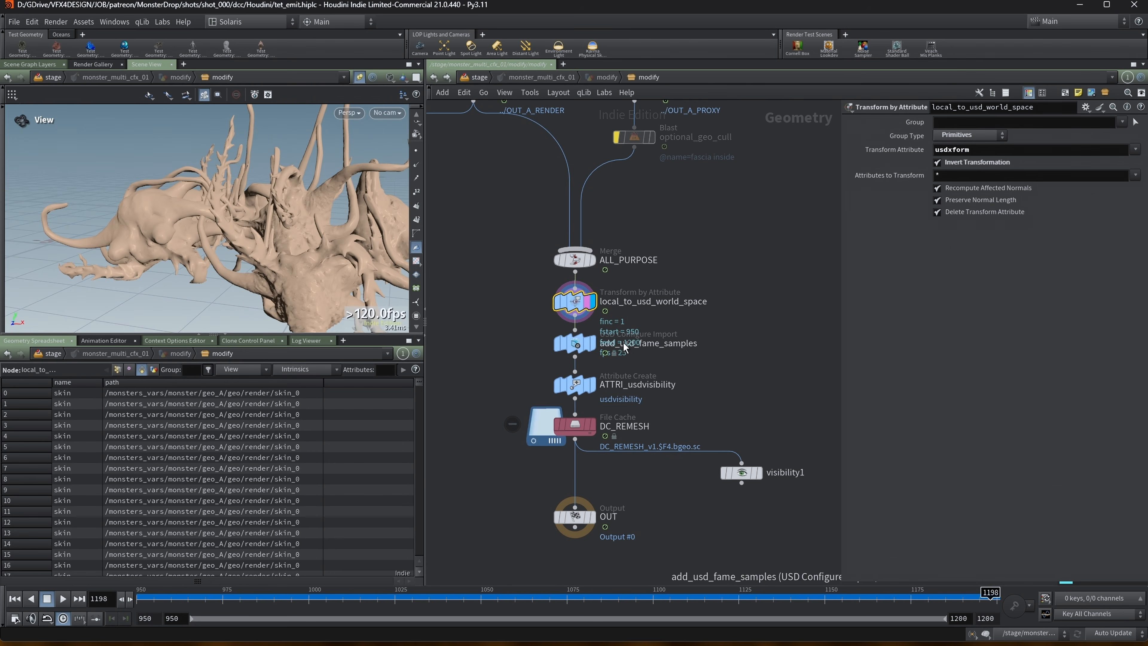
pyautogui.moveTo(572, 301)
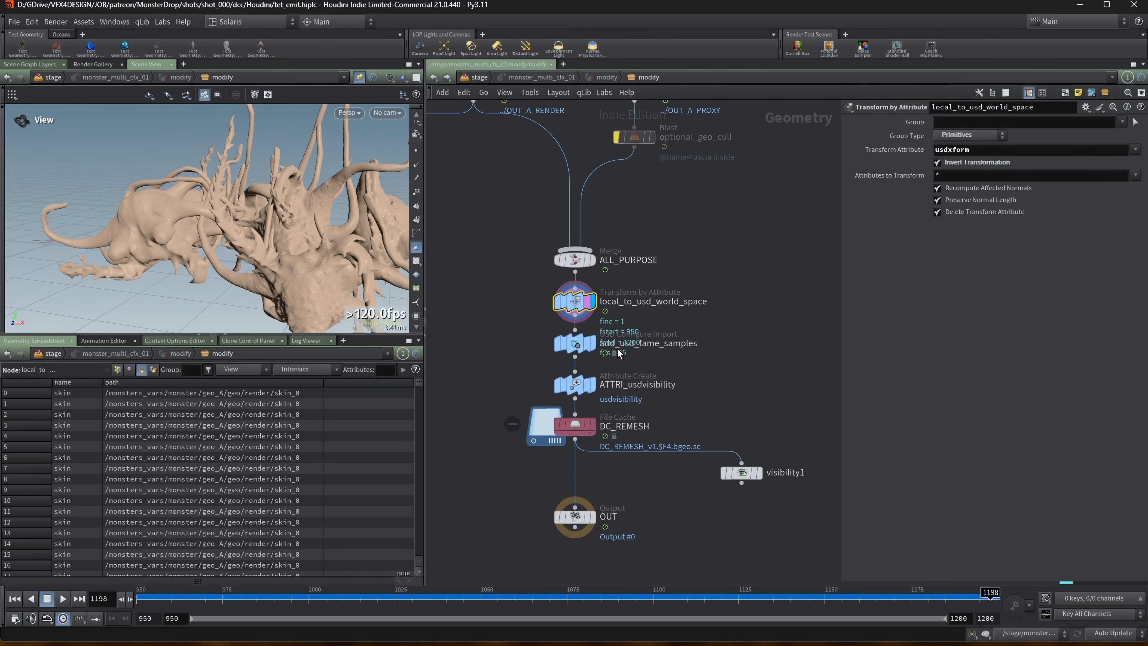
# Step: Select add_usd_fame_samples to check its Sample Frame setting and shift the node slightly out of line
pyautogui.scroll(3, 618, 352)
pyautogui.click(560, 339)
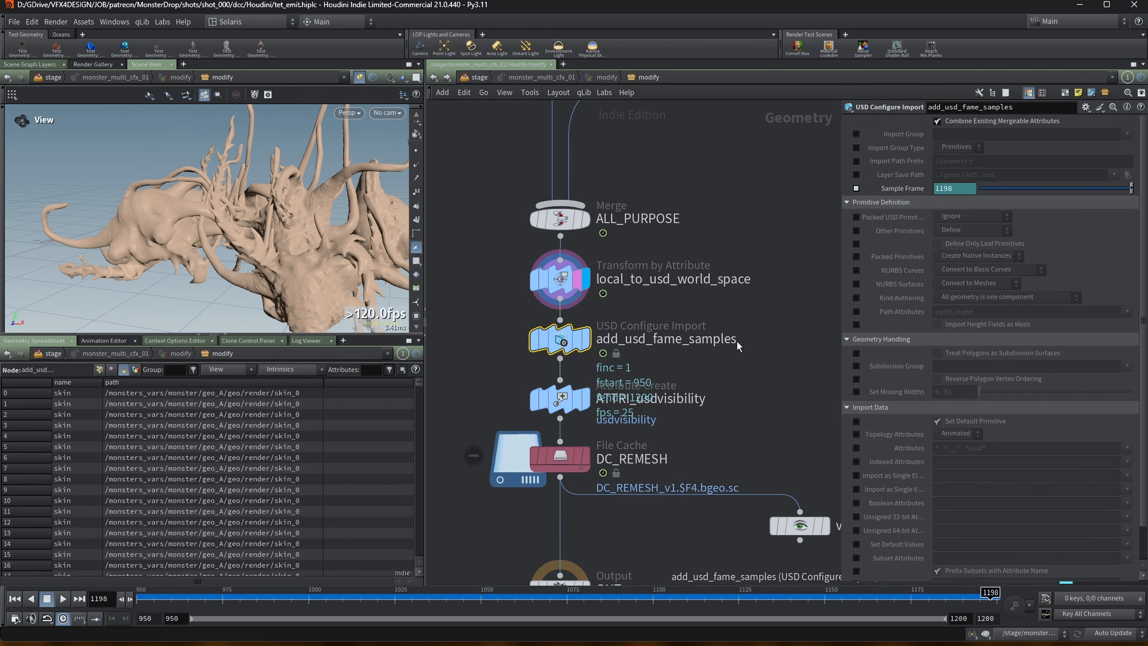
pyautogui.scroll(-3, 741, 246)
pyautogui.moveTo(567, 285); pyautogui.dragTo(546, 295, button='middle')
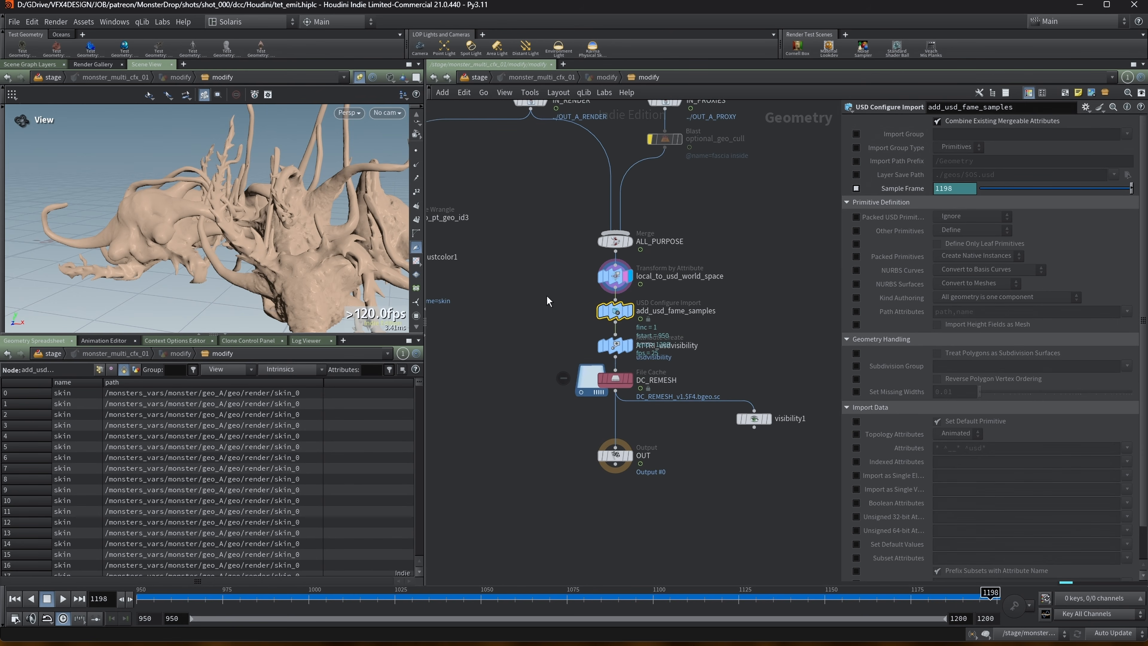
pyautogui.moveTo(626, 312); pyautogui.dragTo(632, 313)
# Step: Display ATTRI_usdvisibility and inspect its usdvisibility attribute settings and the monsters in the scene
pyautogui.click(621, 350)
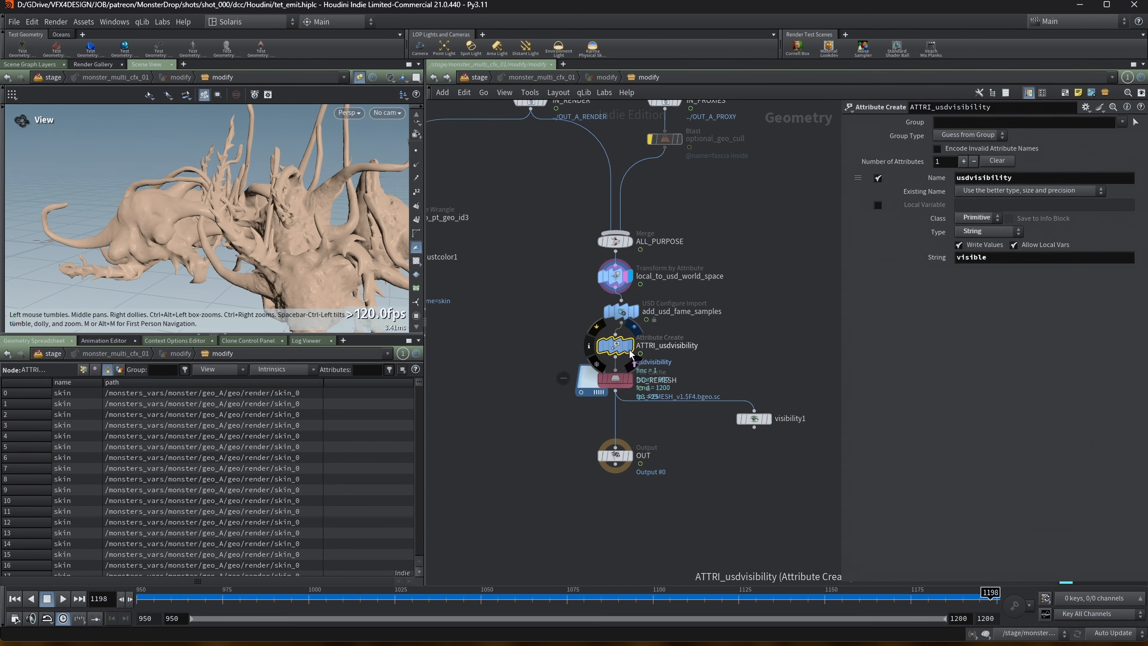
pyautogui.moveTo(837, 254); pyautogui.dragTo(786, 254)
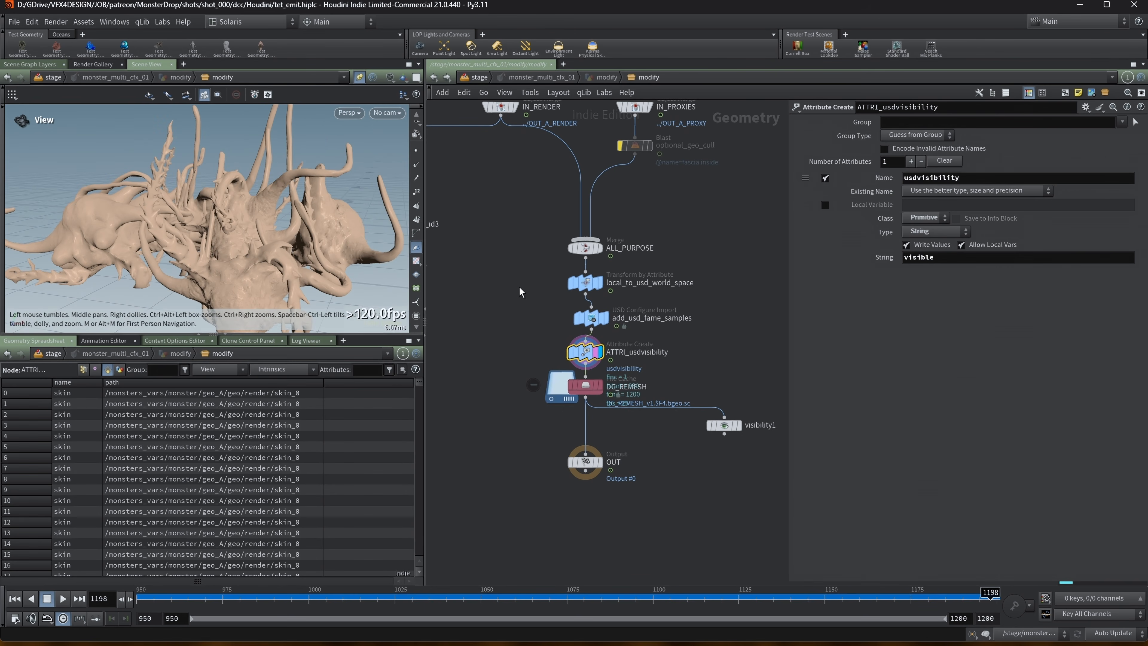
pyautogui.moveTo(272, 176); pyautogui.dragTo(325, 217)
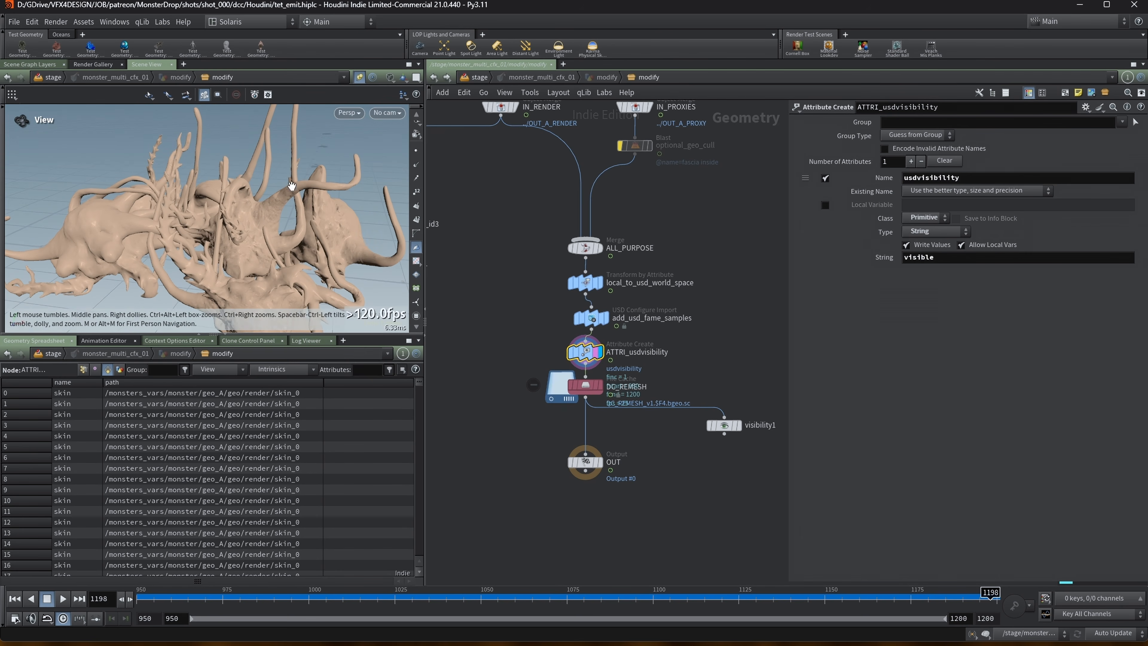
# Step: Check the viewport's options for hiding other objects and examine the monsters from another angle
pyautogui.click(401, 79)
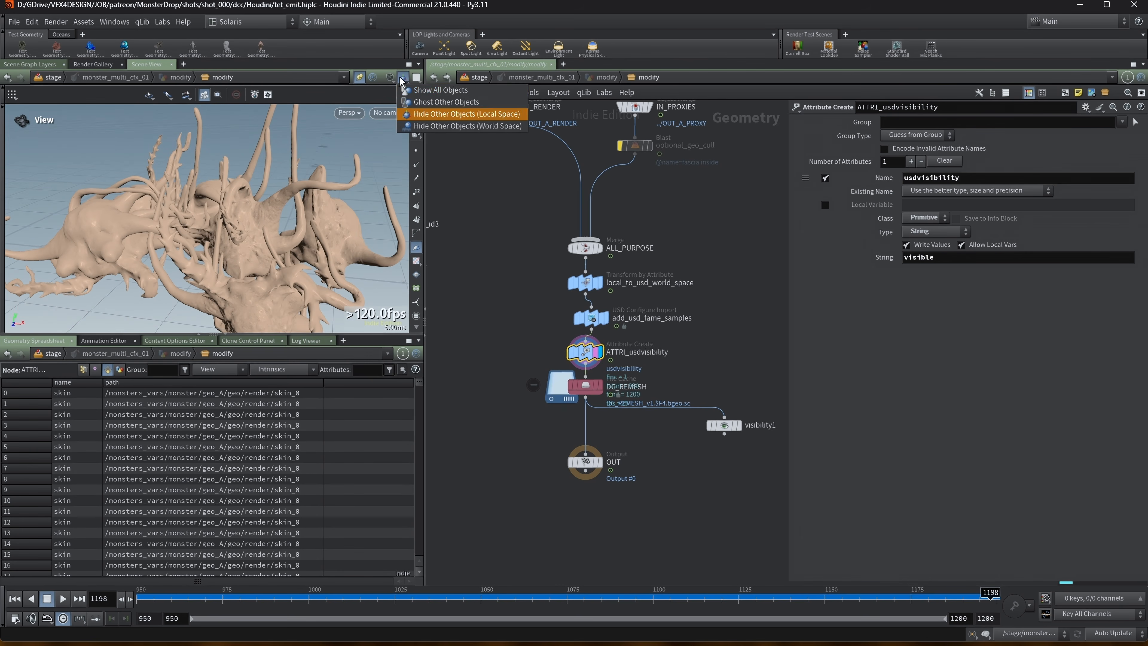
pyautogui.click(172, 191)
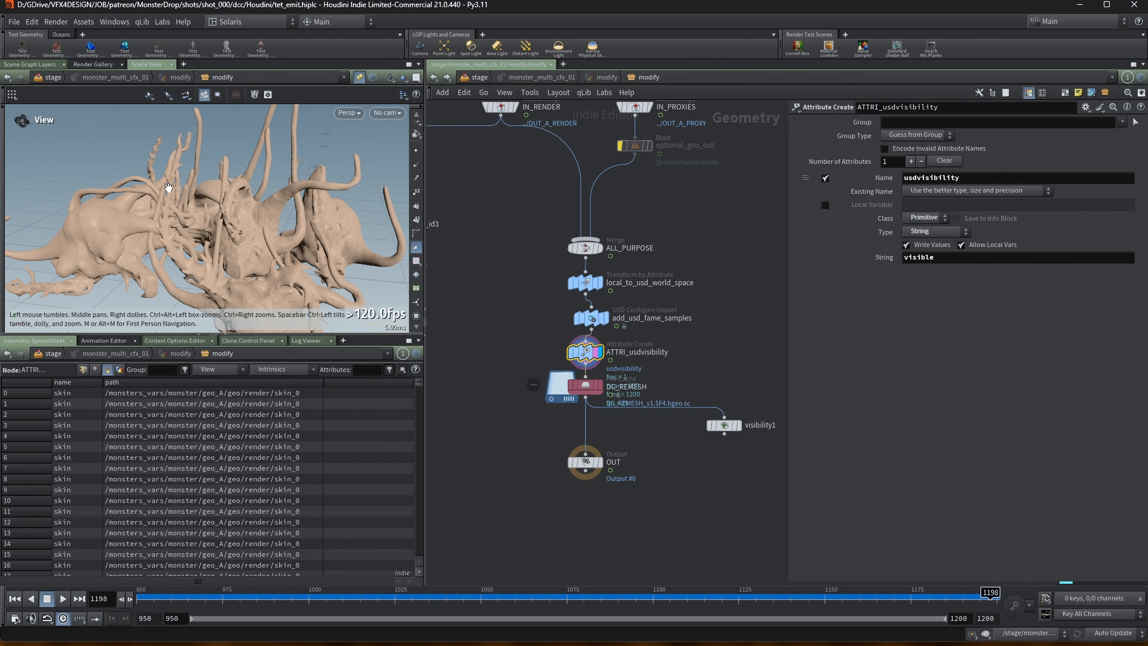
pyautogui.moveTo(252, 190); pyautogui.dragTo(156, 179)
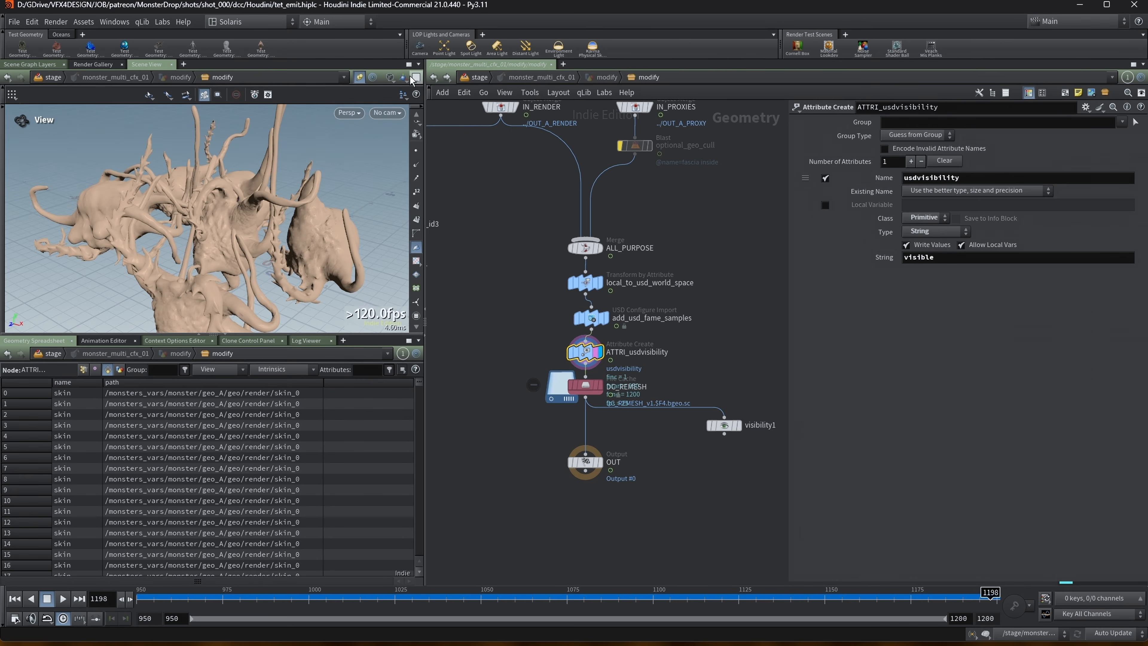
# Step: Display the DC_REMESH file cache and review its caching settings alongside the loaded monsters
pyautogui.moveTo(602, 392)
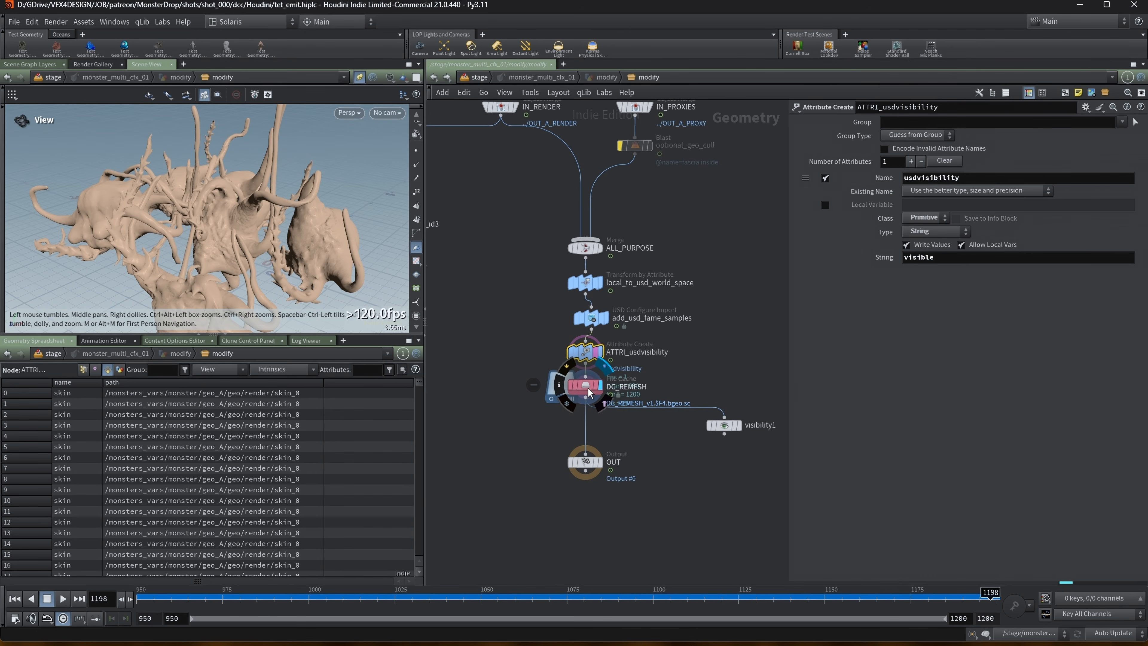
pyautogui.click(589, 390)
pyautogui.moveTo(131, 222); pyautogui.dragTo(260, 230)
pyautogui.moveTo(731, 367); pyautogui.dragTo(720, 365, button='middle')
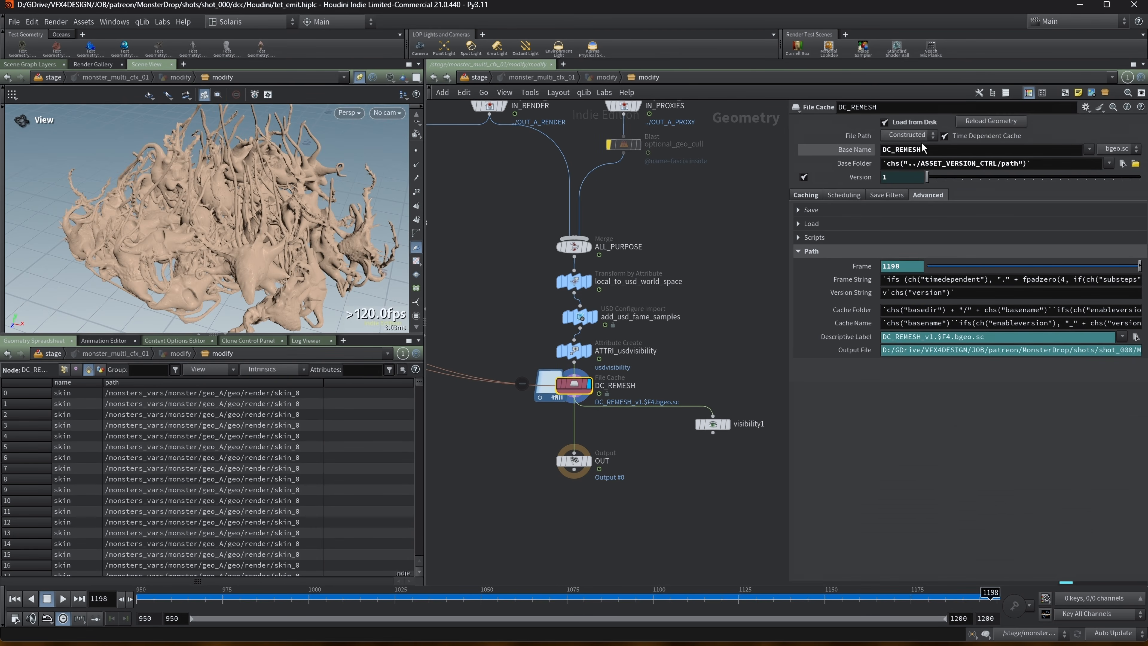
pyautogui.click(802, 196)
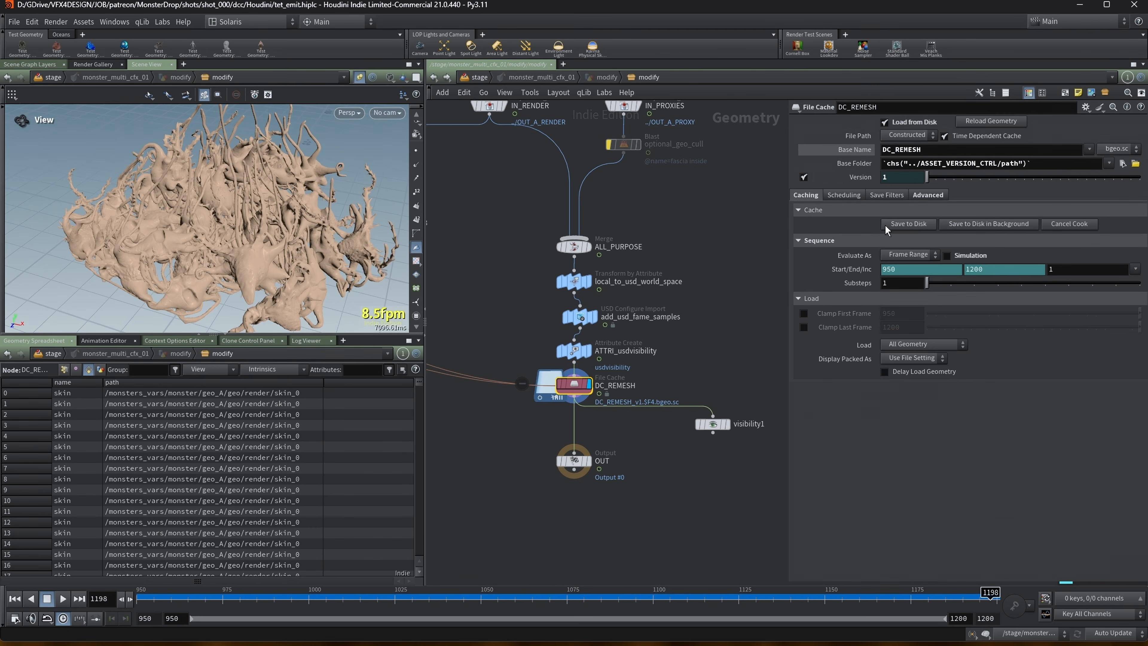
pyautogui.click(923, 224)
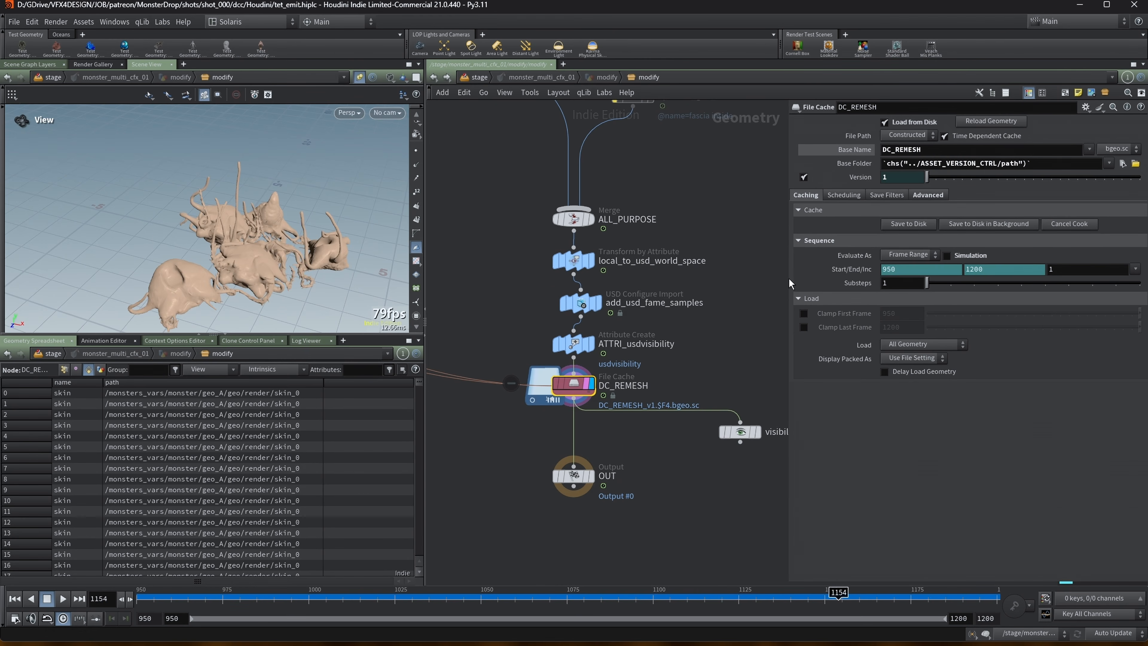
# Step: Enlarge the network and spreadsheet areas and examine the name and path values of DC_REMESH's skin and fascia primitives
pyautogui.moveTo(786, 279); pyautogui.dragTo(897, 278)
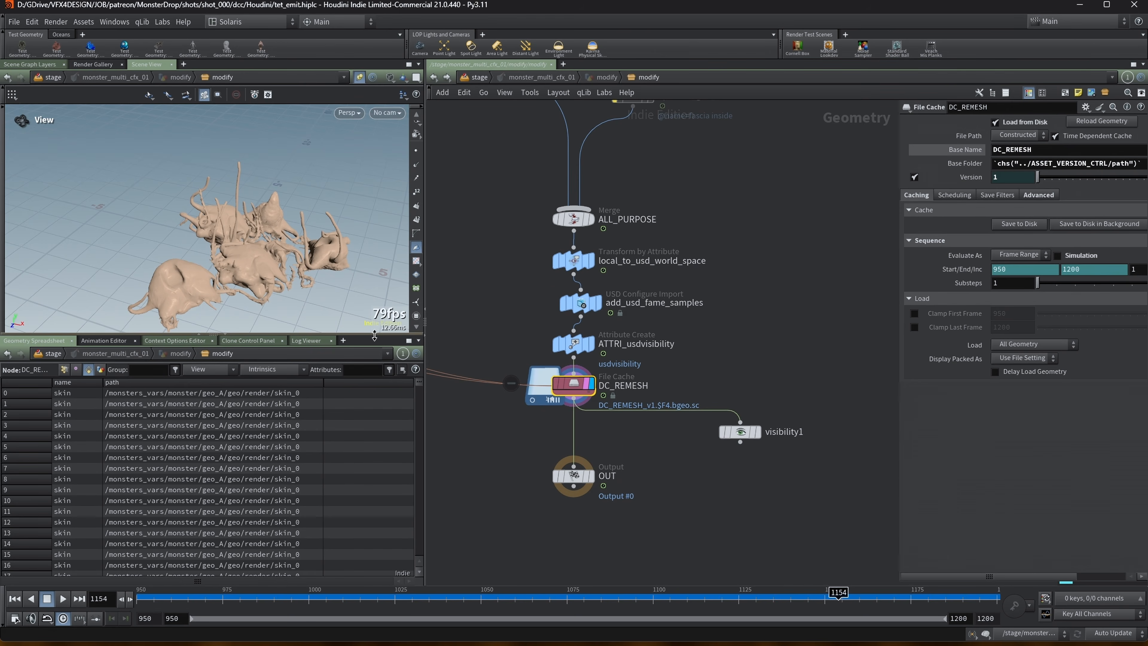
pyautogui.moveTo(375, 335); pyautogui.dragTo(374, 319)
pyautogui.moveTo(252, 229); pyautogui.dragTo(357, 247)
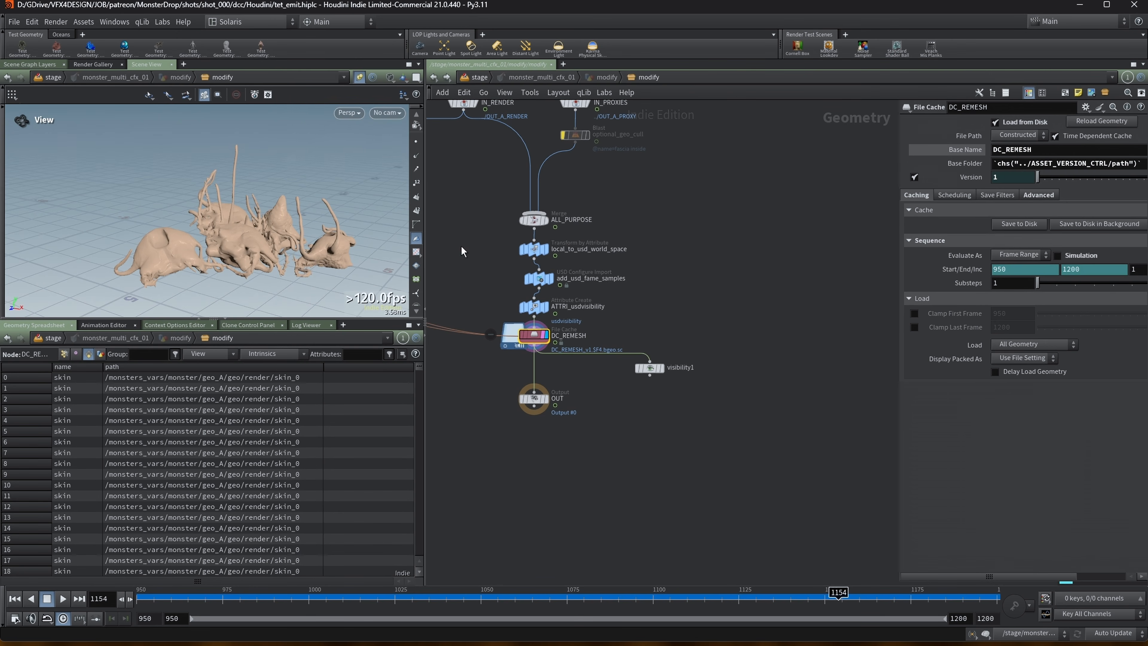
pyautogui.moveTo(461, 247); pyautogui.dragTo(525, 261, button='middle')
pyautogui.moveTo(352, 318); pyautogui.dragTo(348, 286)
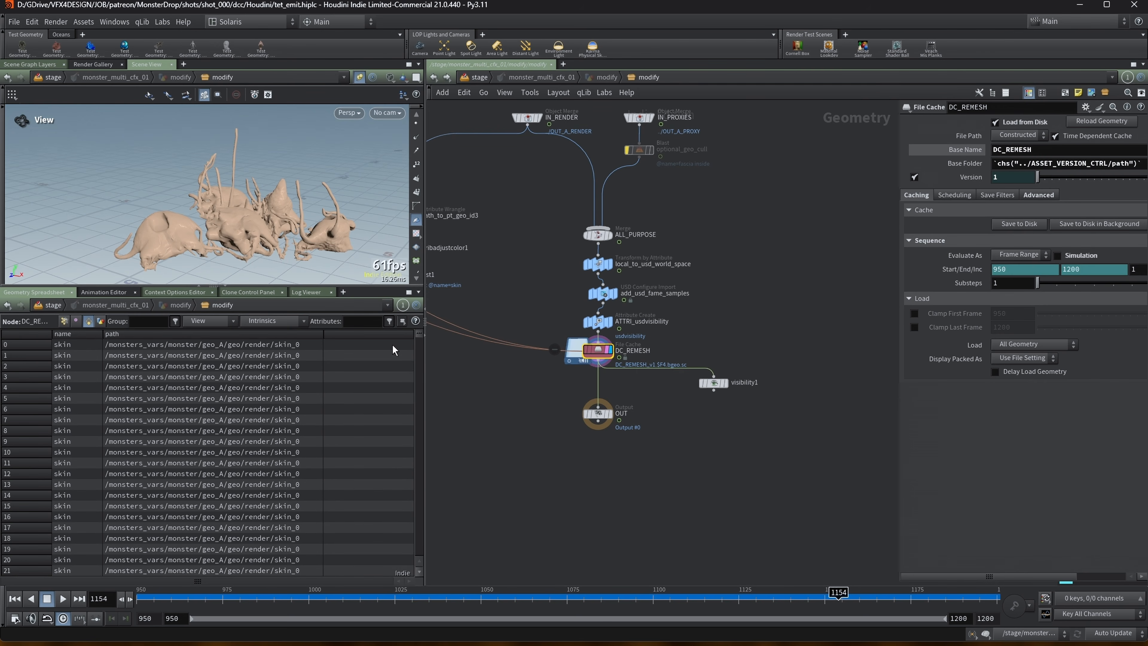
pyautogui.moveTo(418, 336); pyautogui.dragTo(421, 380)
pyautogui.moveTo(533, 298); pyautogui.dragTo(539, 302, button='middle')
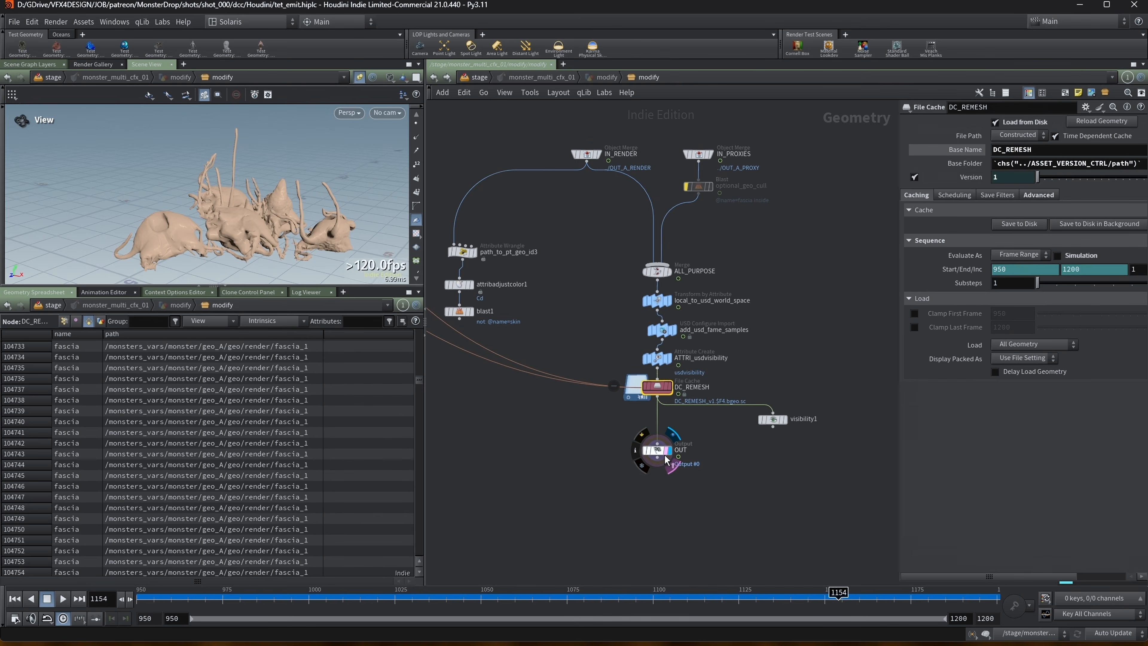
# Step: Return to the stage level and inspect skin_0 and skin_1 under geo_A's proxy scope
pyautogui.press('u')
pyautogui.click(58, 431)
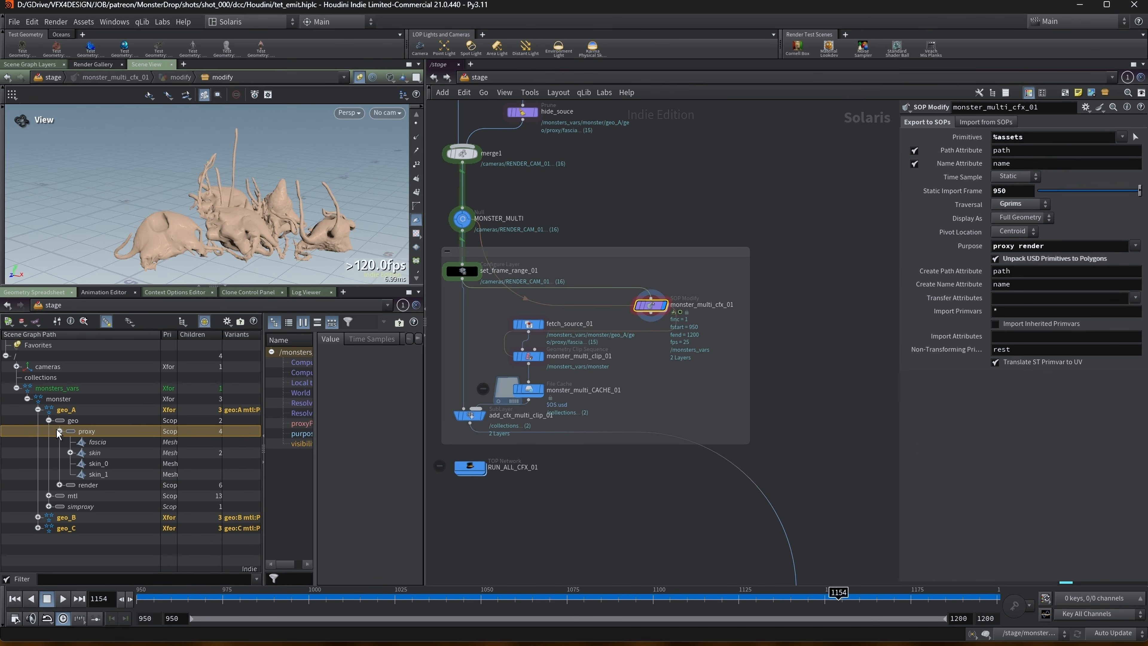
pyautogui.click(100, 463)
pyautogui.click(97, 474)
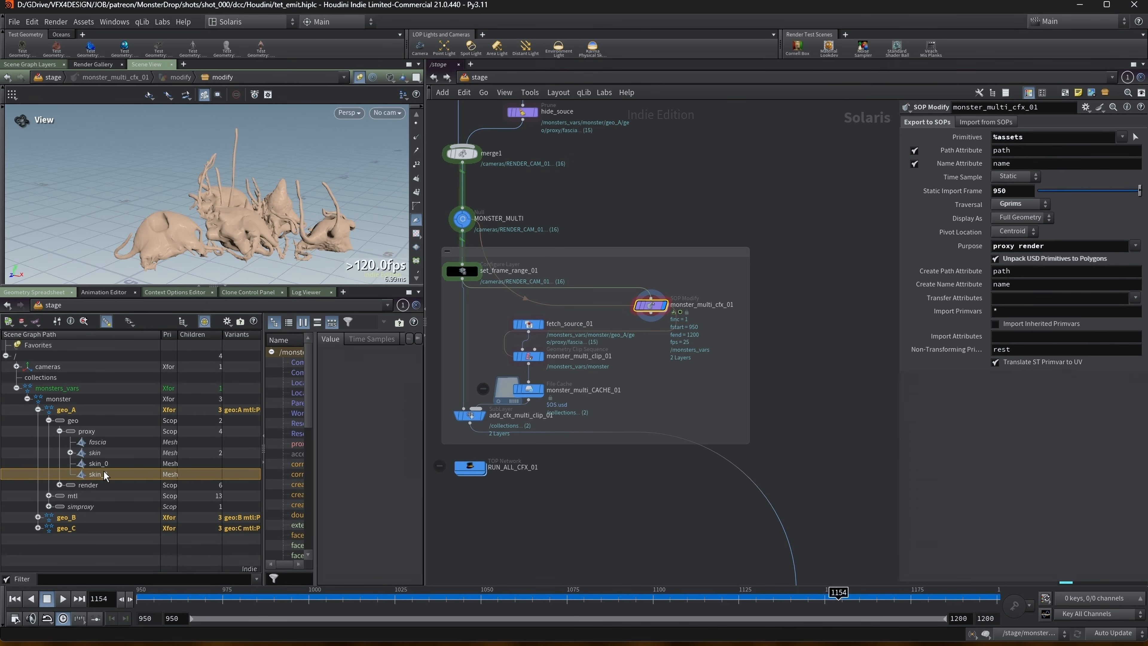
# Step: Enlarge the scene view and switch it to the stage level to show the monsters there
pyautogui.scroll(-3, 417, 253)
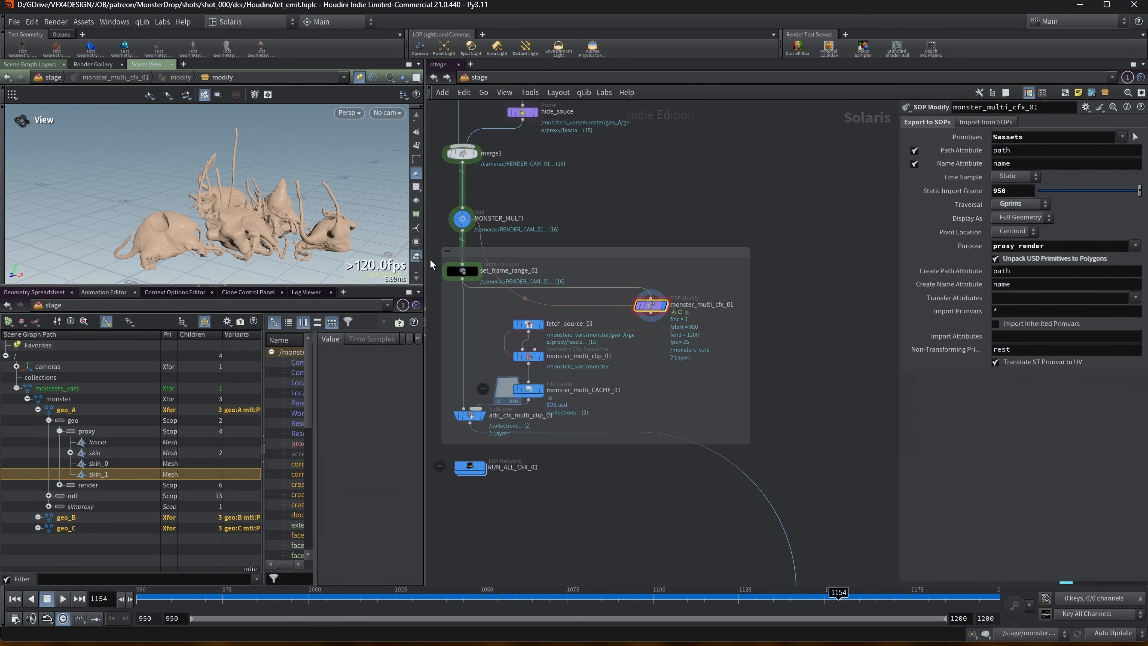
pyautogui.scroll(-2, 417, 262)
pyautogui.scroll(-2, 417, 249)
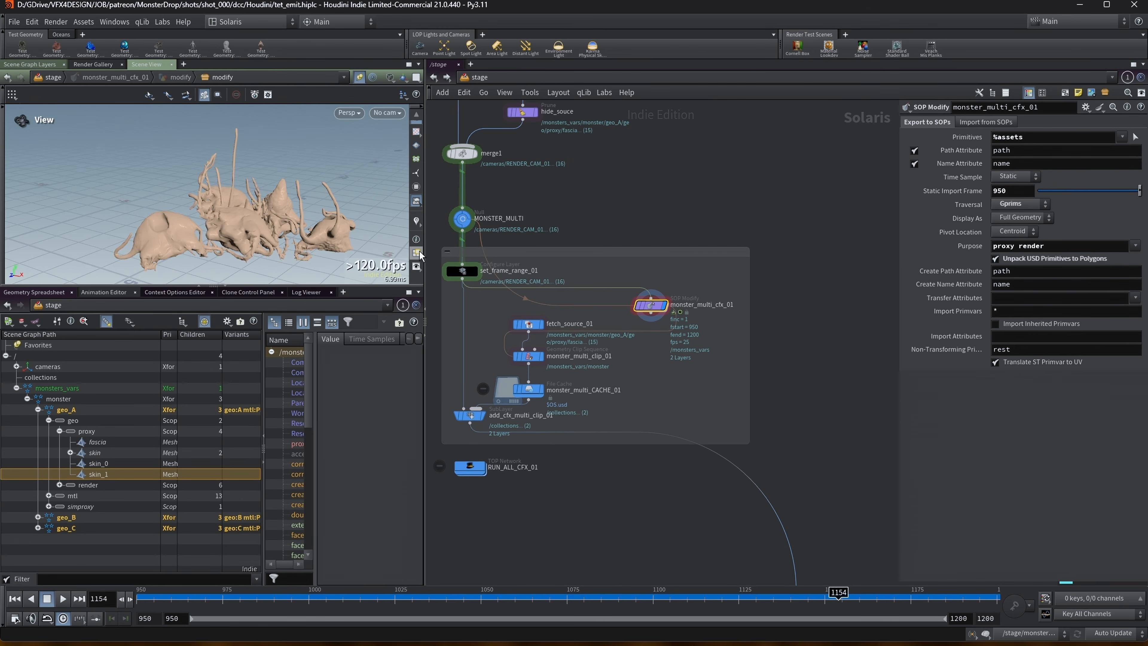
pyautogui.moveTo(426, 203); pyautogui.dragTo(527, 204)
pyautogui.moveTo(473, 287); pyautogui.dragTo(473, 347)
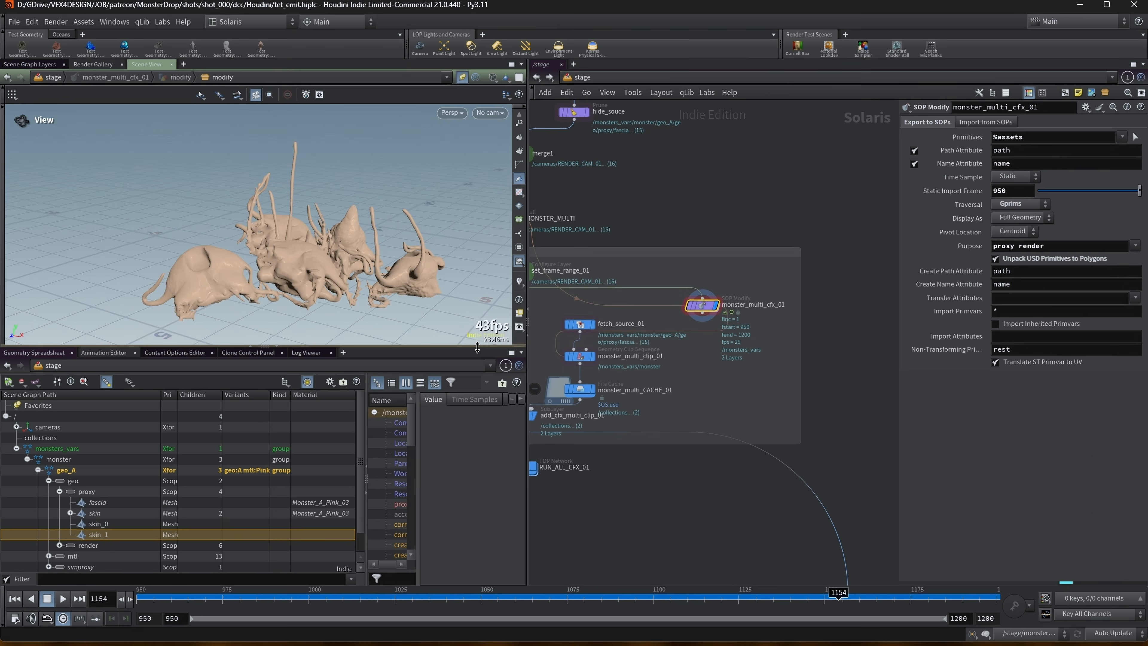
pyautogui.click(462, 77)
pyautogui.click(481, 128)
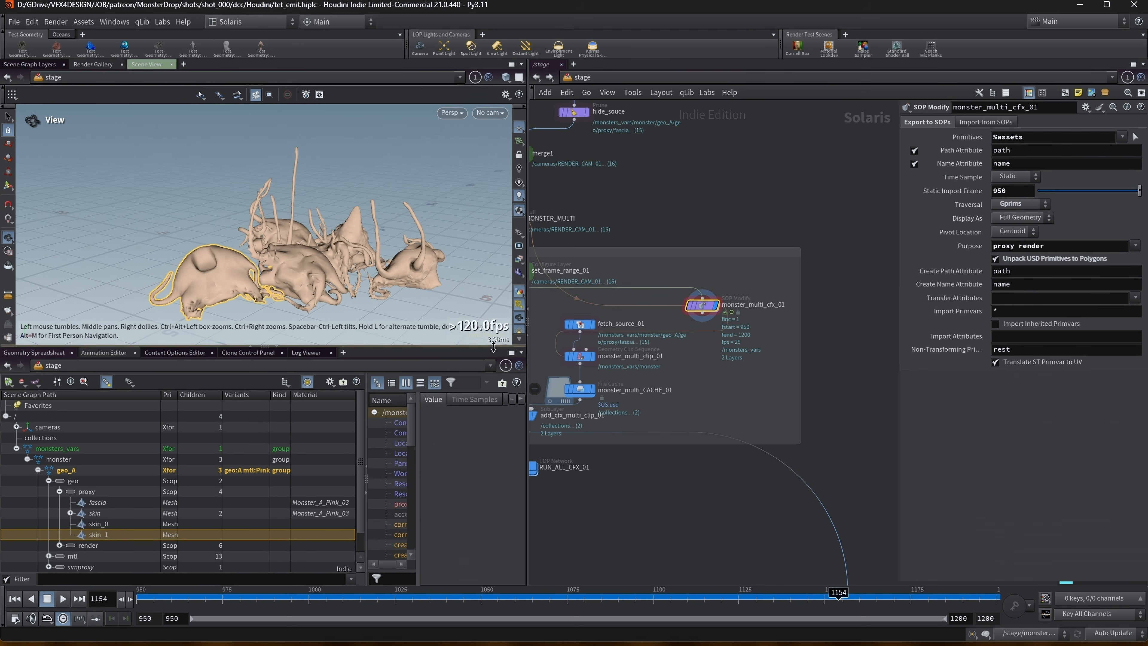
pyautogui.scroll(-4, 523, 306)
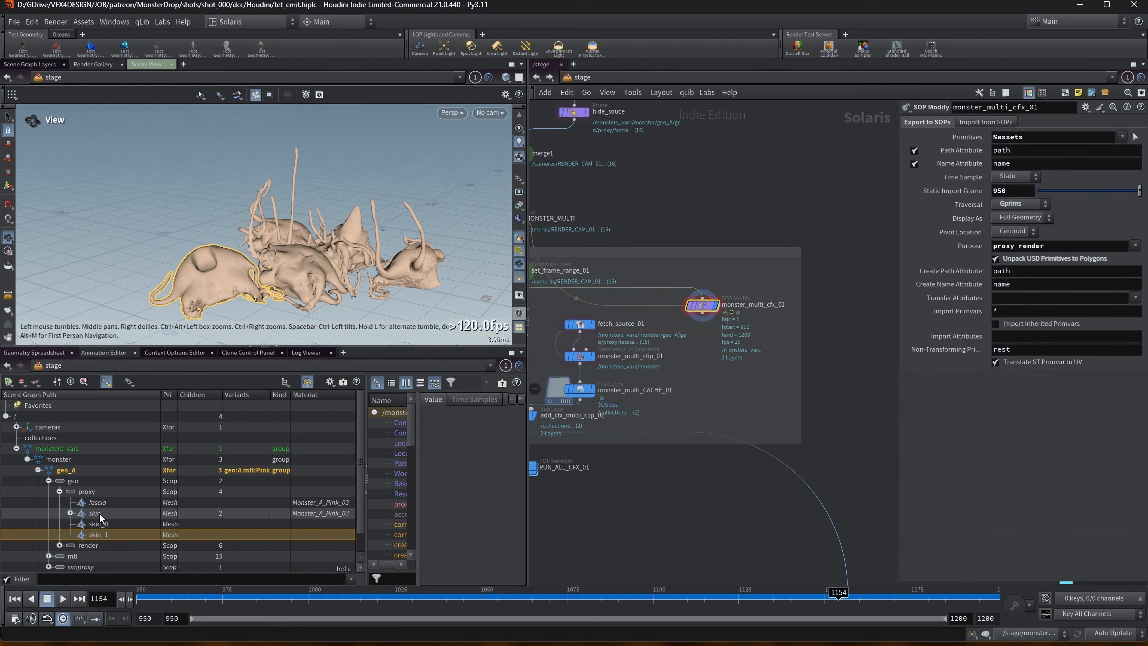
# Step: Highlight geo_B and geo_C in the scene, expand geo_B's render scope, and enlarge the scene graph area
pyautogui.click(59, 491)
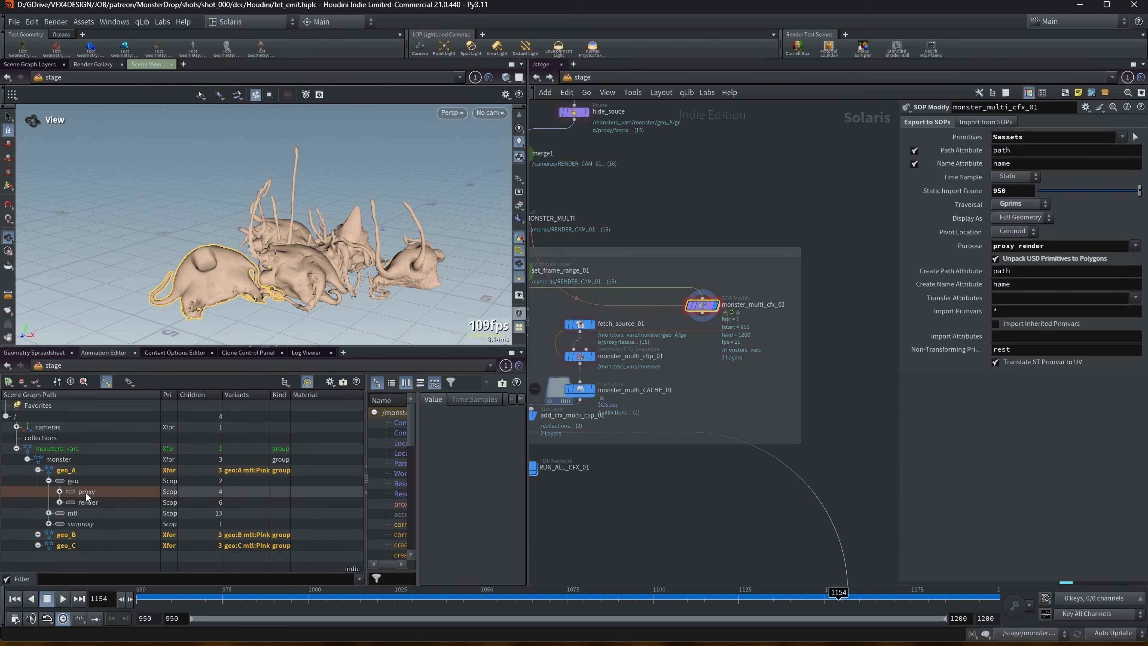
pyautogui.click(87, 536)
pyautogui.click(86, 545)
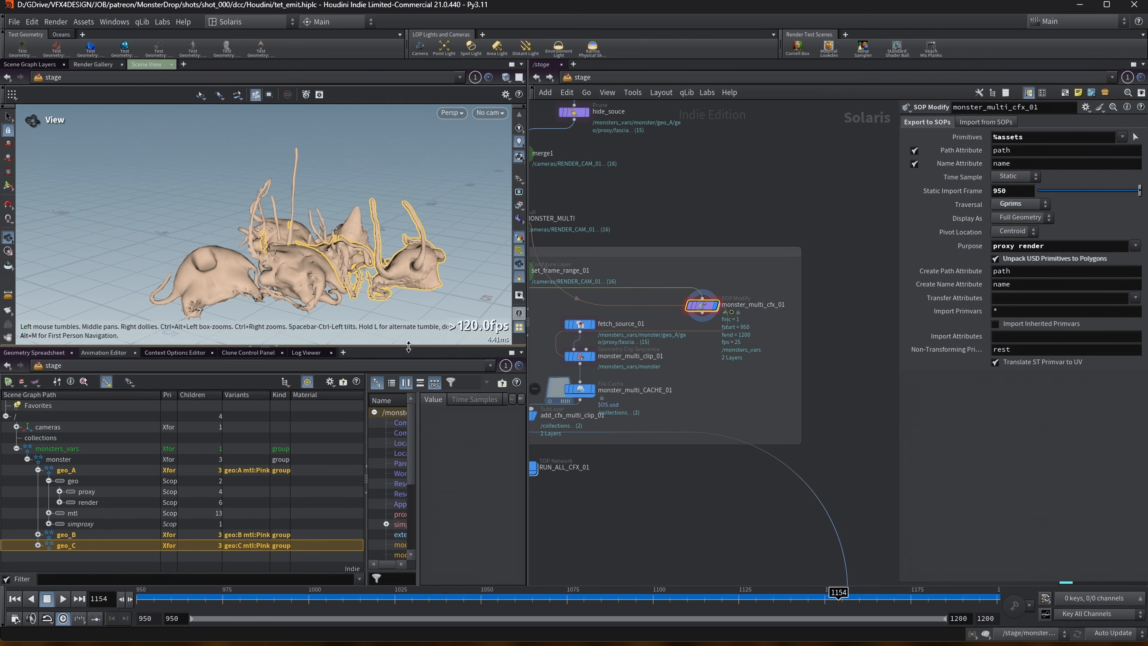
pyautogui.moveTo(409, 347); pyautogui.dragTo(417, 323)
pyautogui.click(38, 511)
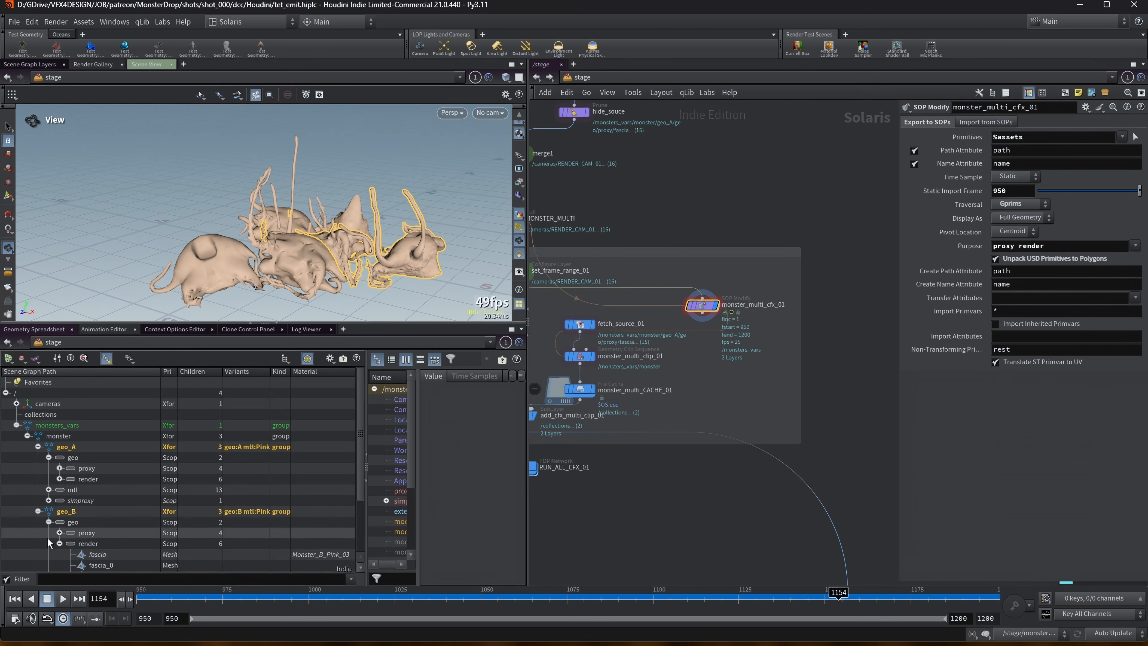
pyautogui.scroll(-2, 49, 543)
pyautogui.moveTo(118, 322); pyautogui.dragTo(118, 209)
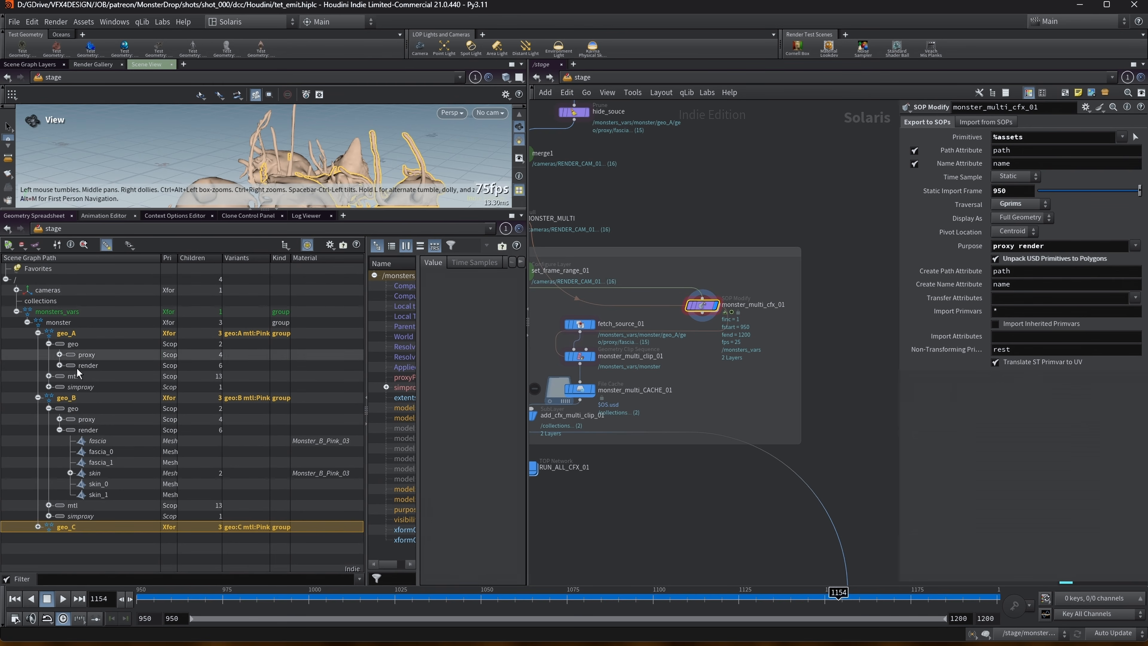
# Step: Compare the meshes inside the proxy and render scopes across geo_A, geo_B and geo_C
pyautogui.click(59, 430)
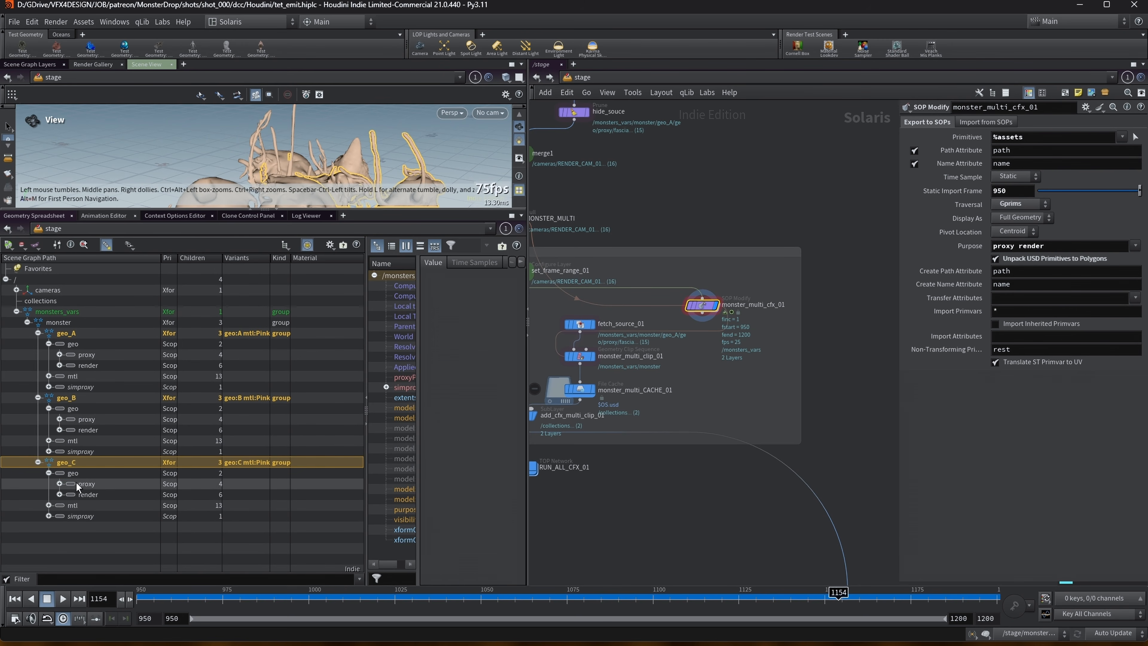
pyautogui.click(59, 494)
pyautogui.click(59, 493)
pyautogui.click(56, 483)
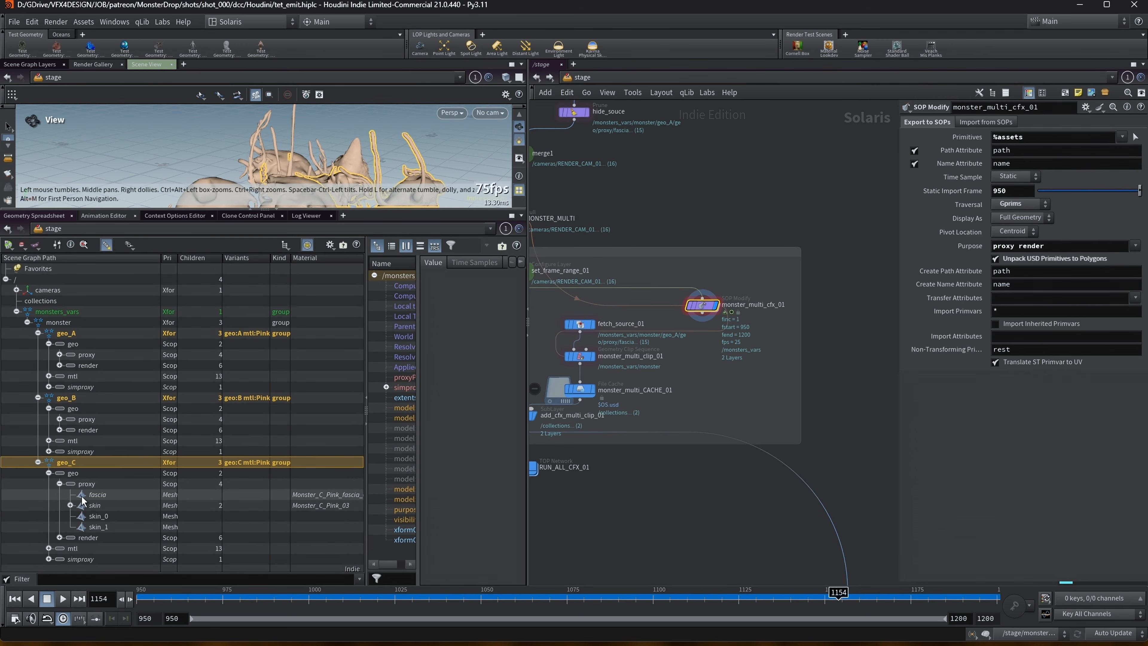
pyautogui.click(59, 419)
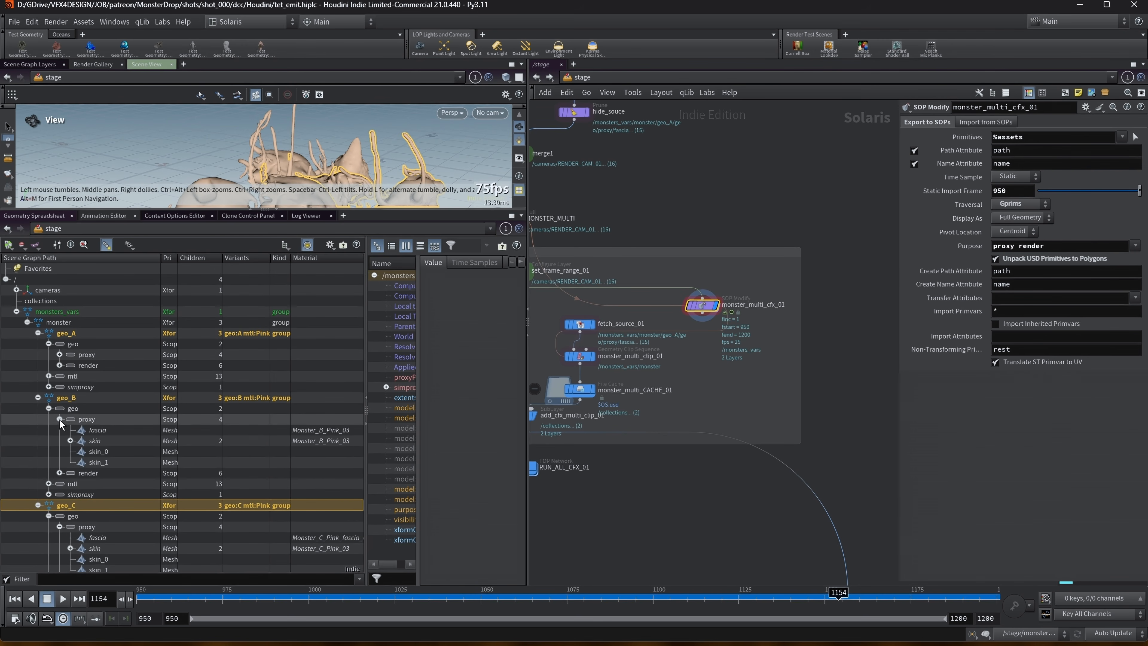
pyautogui.click(59, 365)
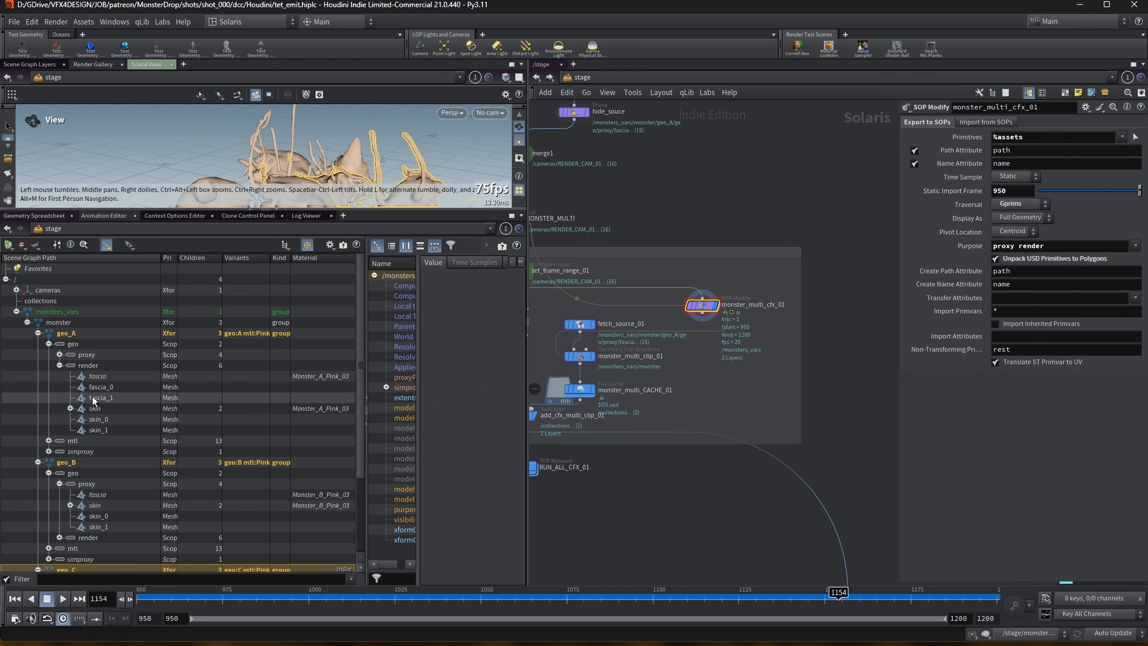
pyautogui.click(59, 365)
pyautogui.click(59, 354)
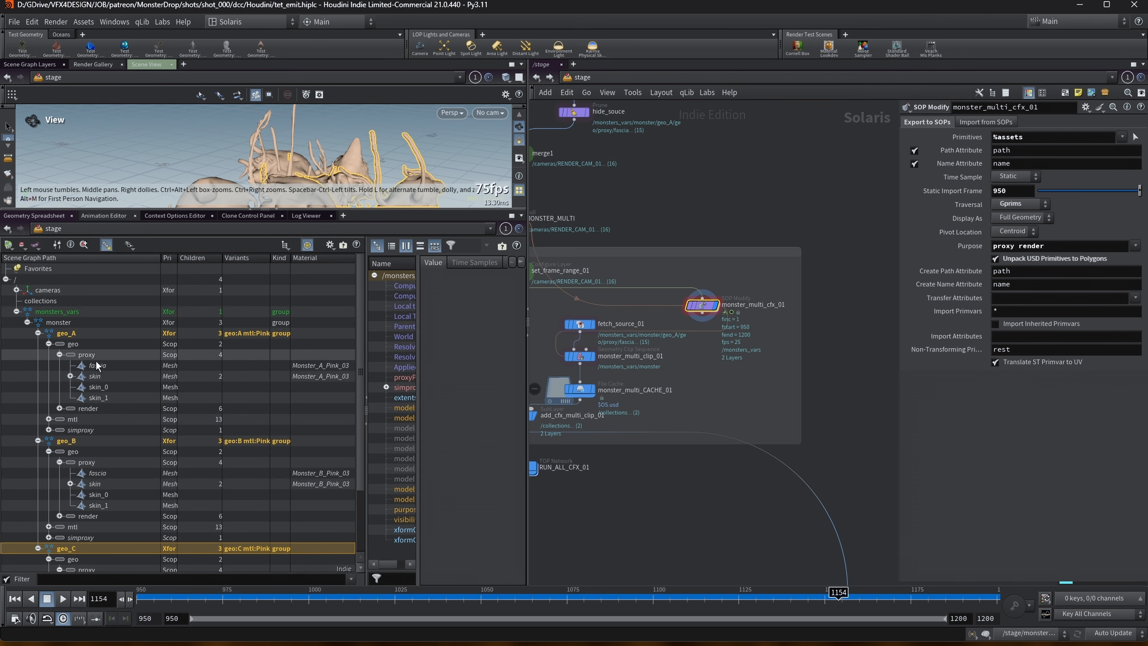
# Step: Highlight geo_A's proxy meshes skin_0 and skin_1 in turn, and review the matching proxy meshes of geo_B and geo_C
pyautogui.click(100, 388)
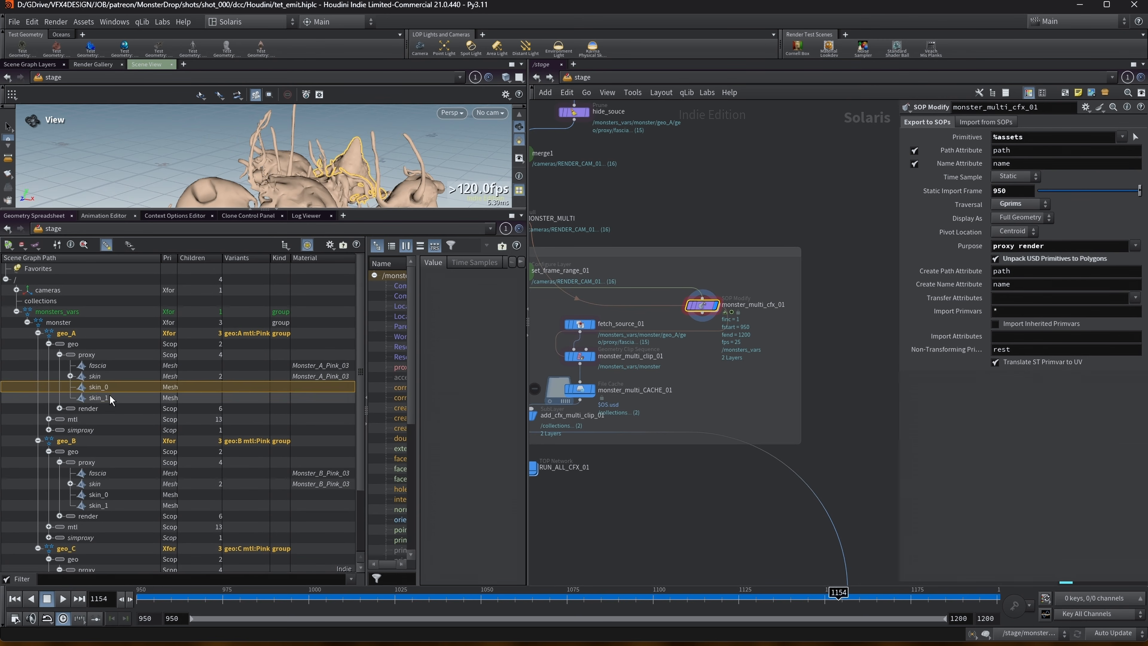
pyautogui.click(108, 398)
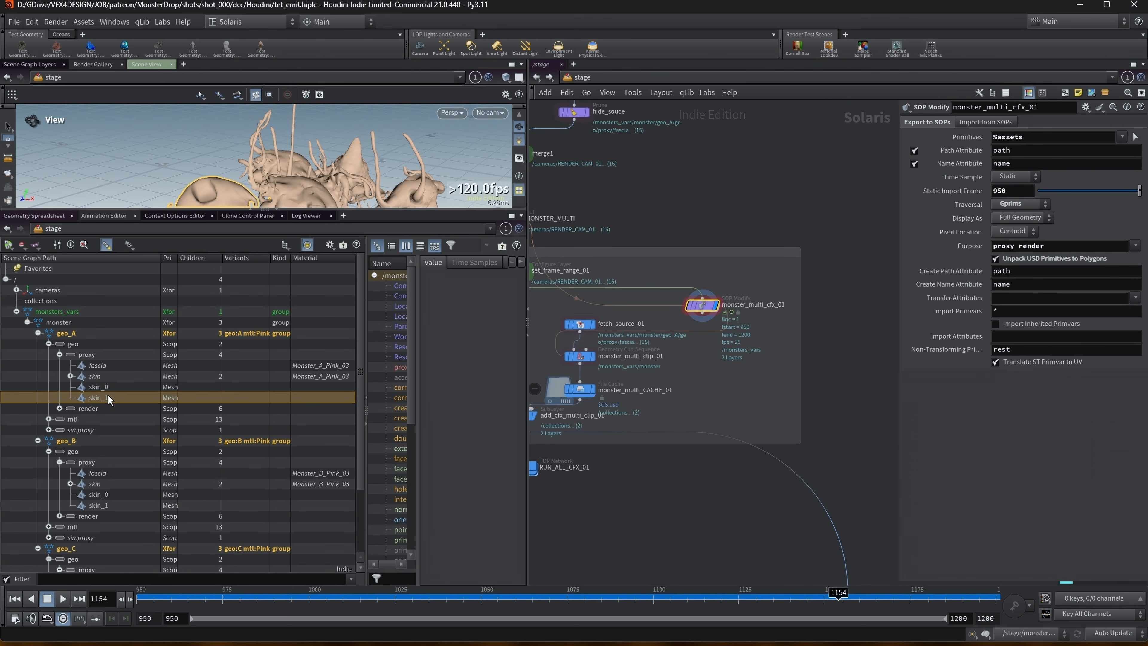
pyautogui.scroll(-2, 128, 401)
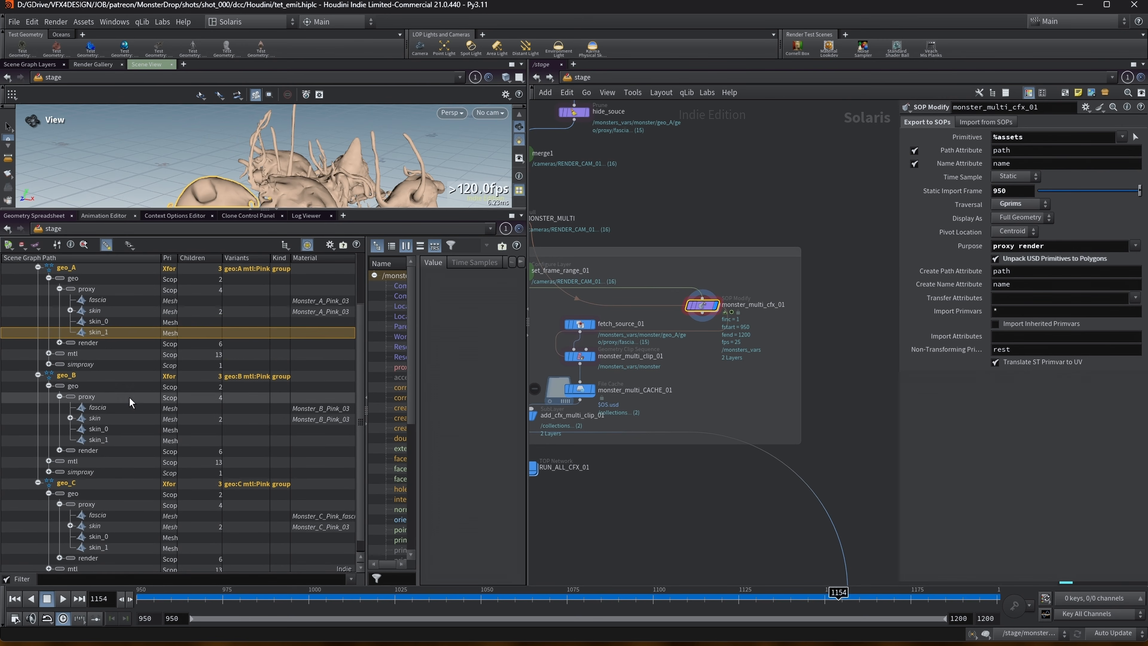
pyautogui.scroll(-1, 129, 398)
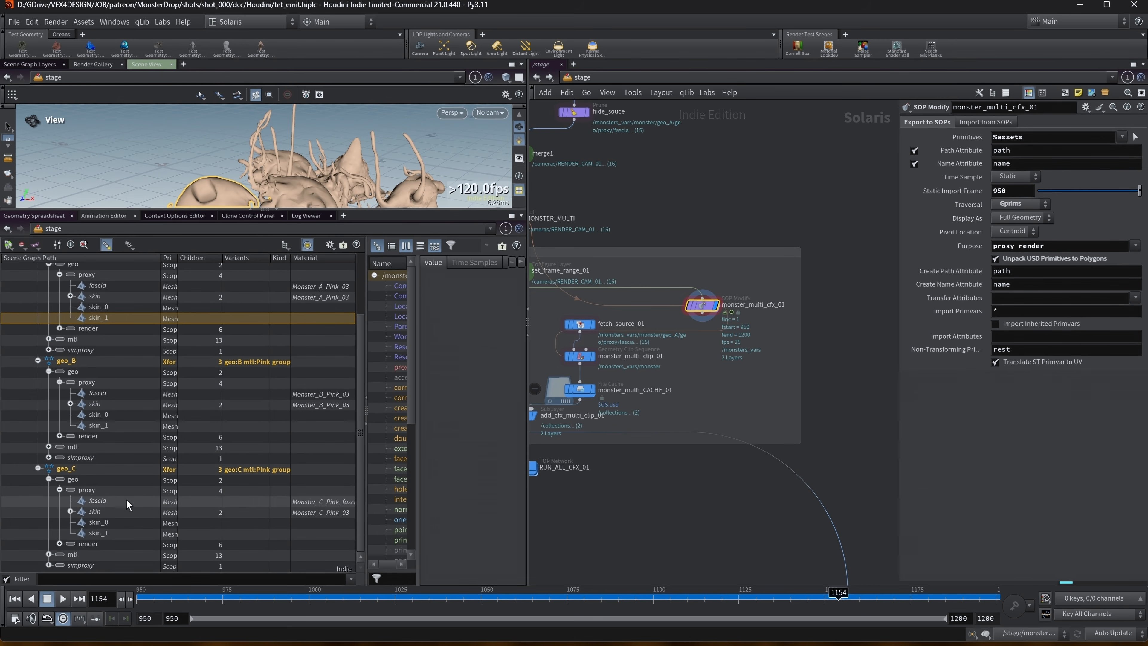
pyautogui.scroll(1, 106, 323)
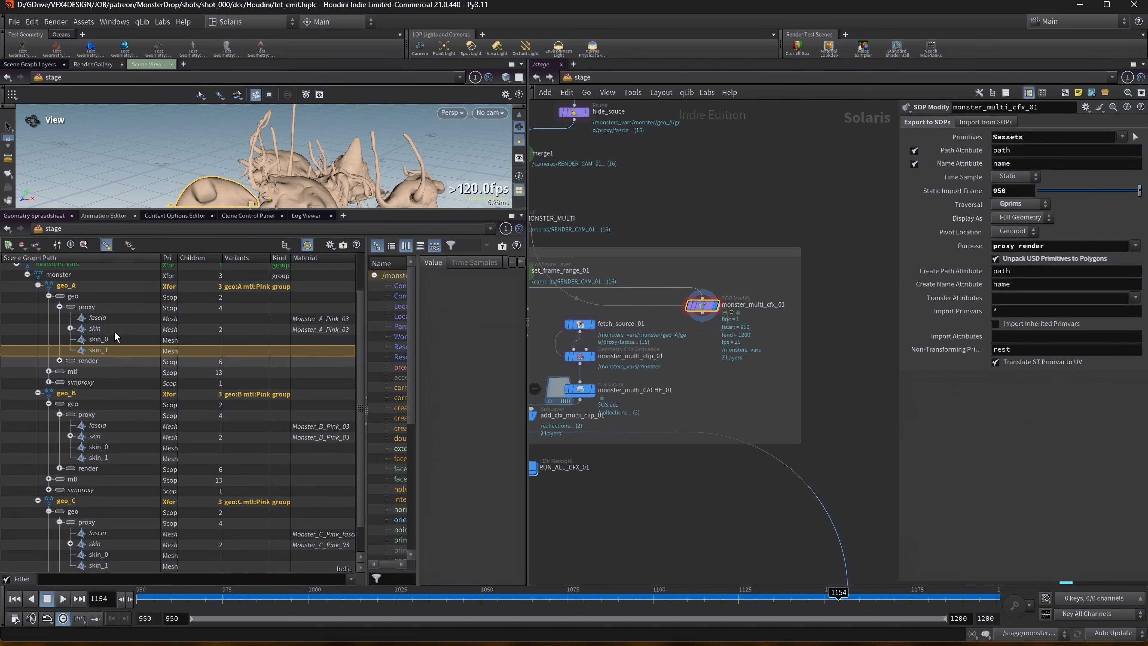
# Step: Select geo_A, switch the selection to its proxy fascia and skin meshes, and widen the scene graph to show more columns
pyautogui.click(102, 286)
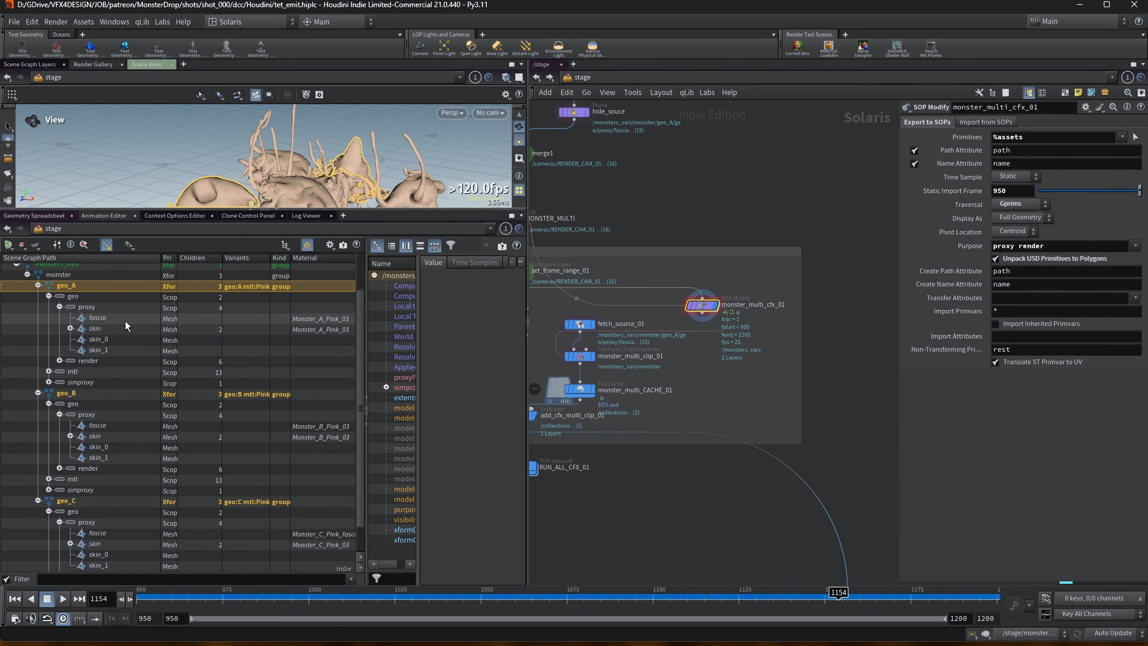
pyautogui.click(113, 322)
pyautogui.keyDown('shift'); pyautogui.click(115, 330); pyautogui.keyUp('shift')
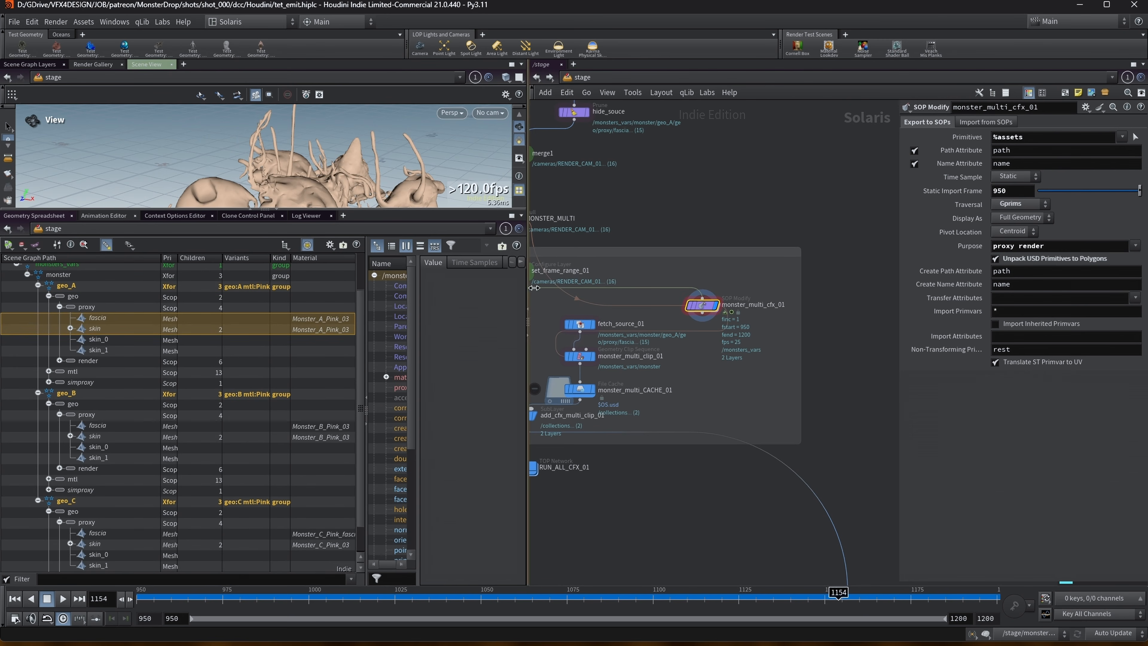
pyautogui.moveTo(533, 287); pyautogui.dragTo(690, 287)
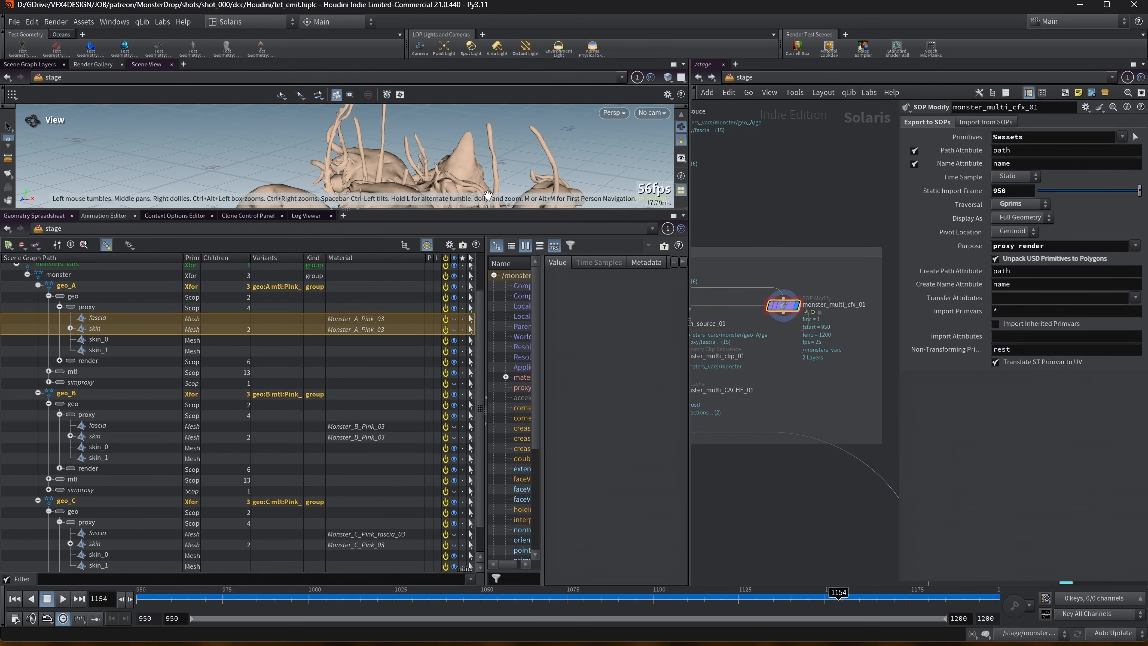
# Step: Enlarge the 3D view, then highlight and frame geo_B's proxy meshes skin_0 and skin_1
pyautogui.moveTo(508, 209); pyautogui.dragTo(497, 311)
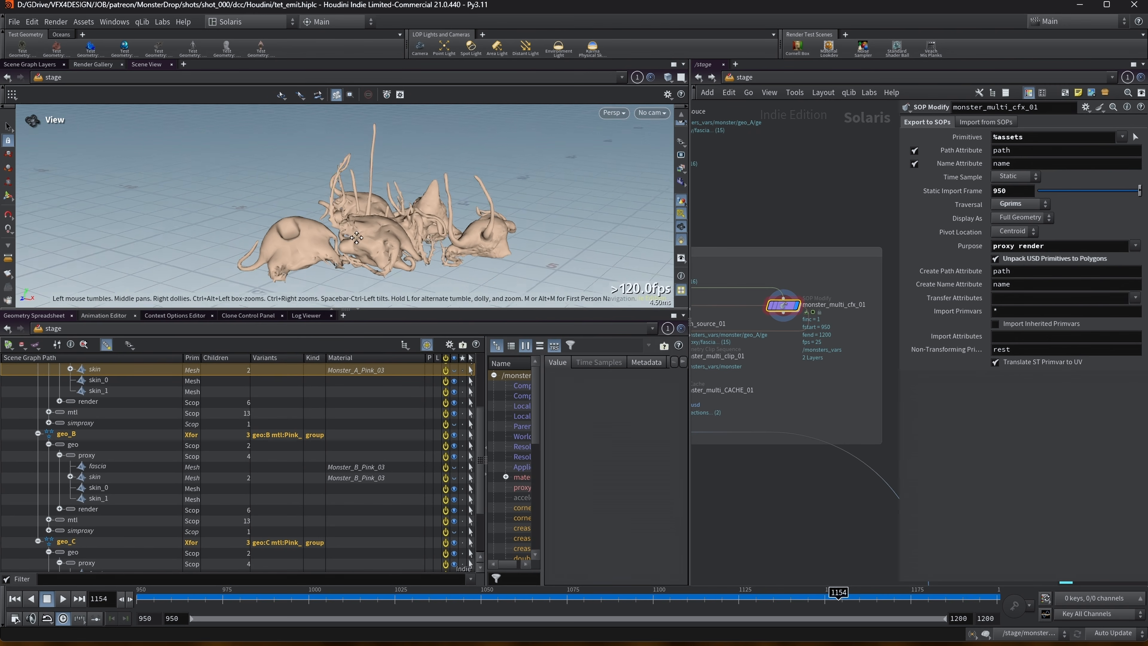
pyautogui.scroll(-1, 105, 459)
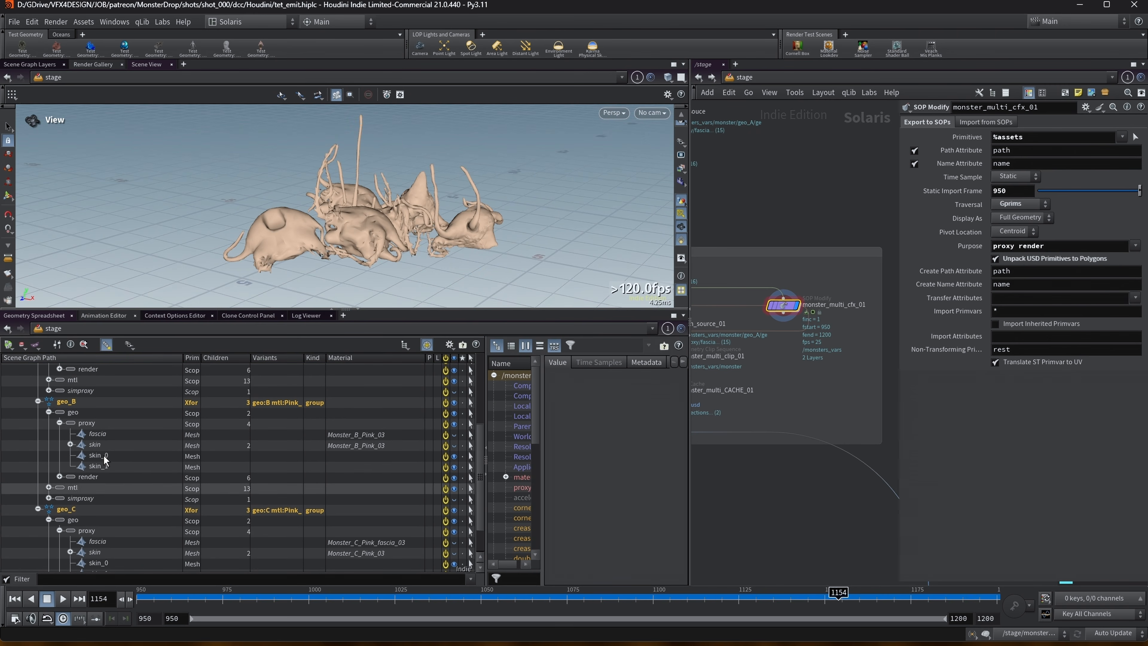
pyautogui.click(105, 457)
pyautogui.keyDown('shift'); pyautogui.click(109, 467); pyautogui.keyUp('shift')
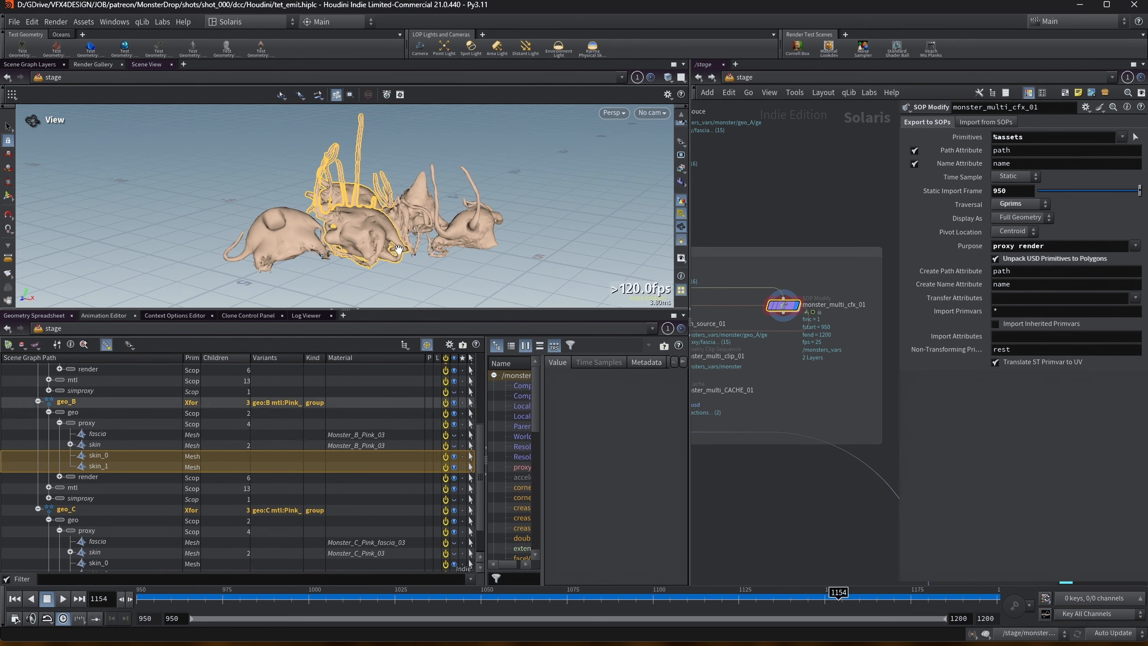
pyautogui.press('f')
pyautogui.moveTo(356, 212); pyautogui.dragTo(303, 223, button='middle')
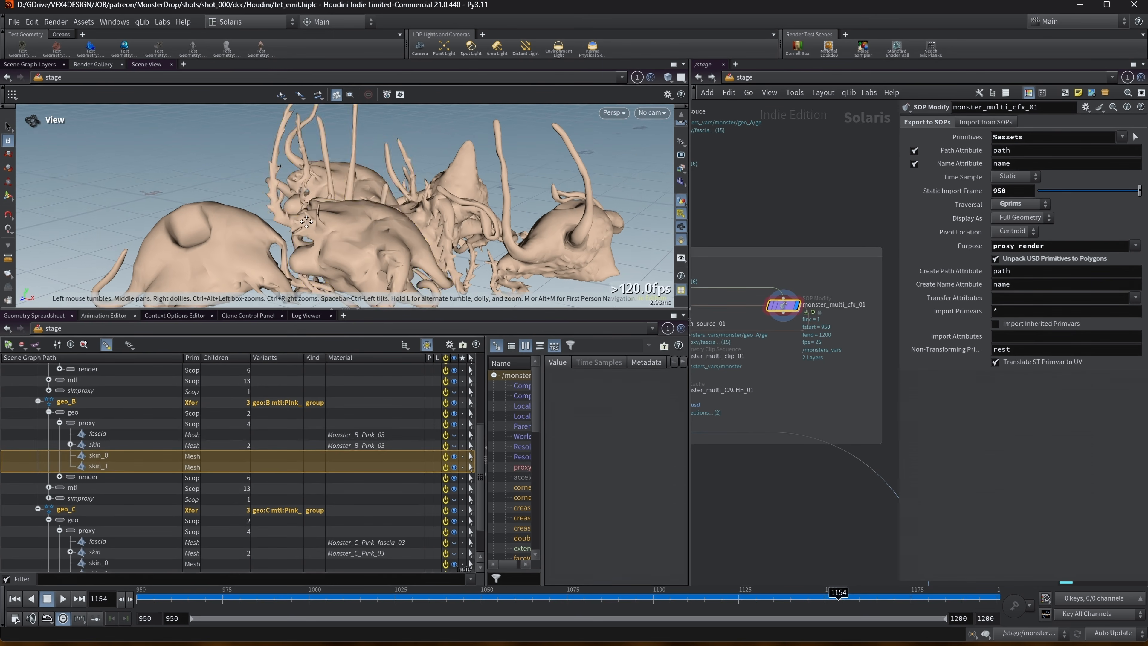
# Step: Expand geo_B's render scope and highlight its fascia_0 and skin_0 meshes in turn
pyautogui.click(59, 477)
pyautogui.scroll(-1, 106, 452)
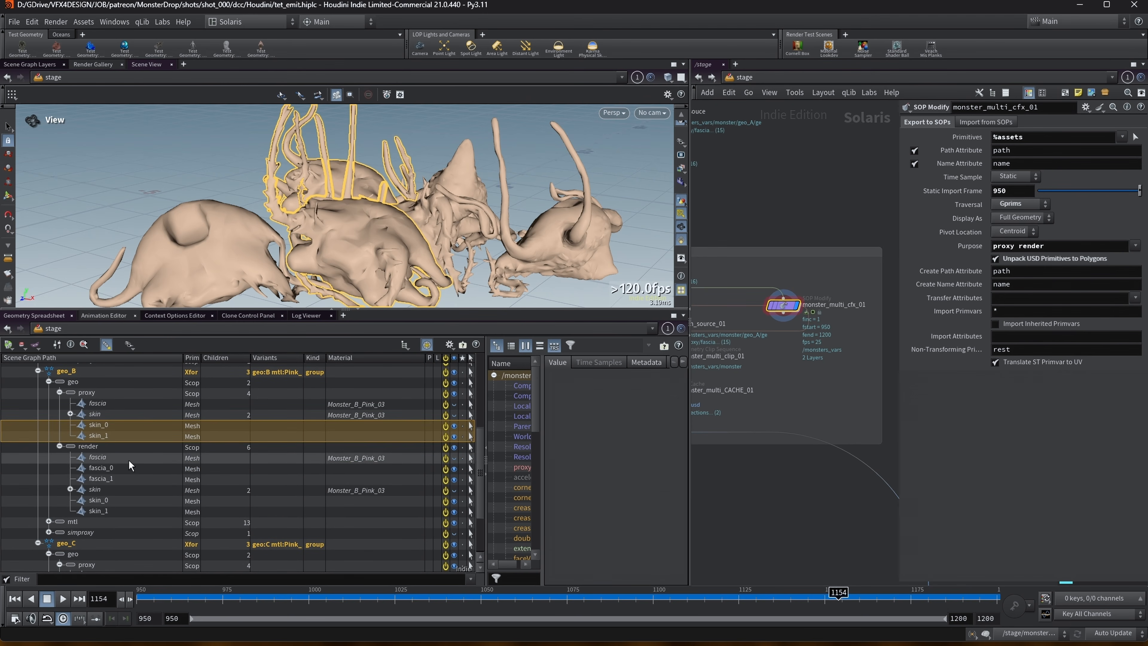
pyautogui.click(114, 469)
pyautogui.click(117, 501)
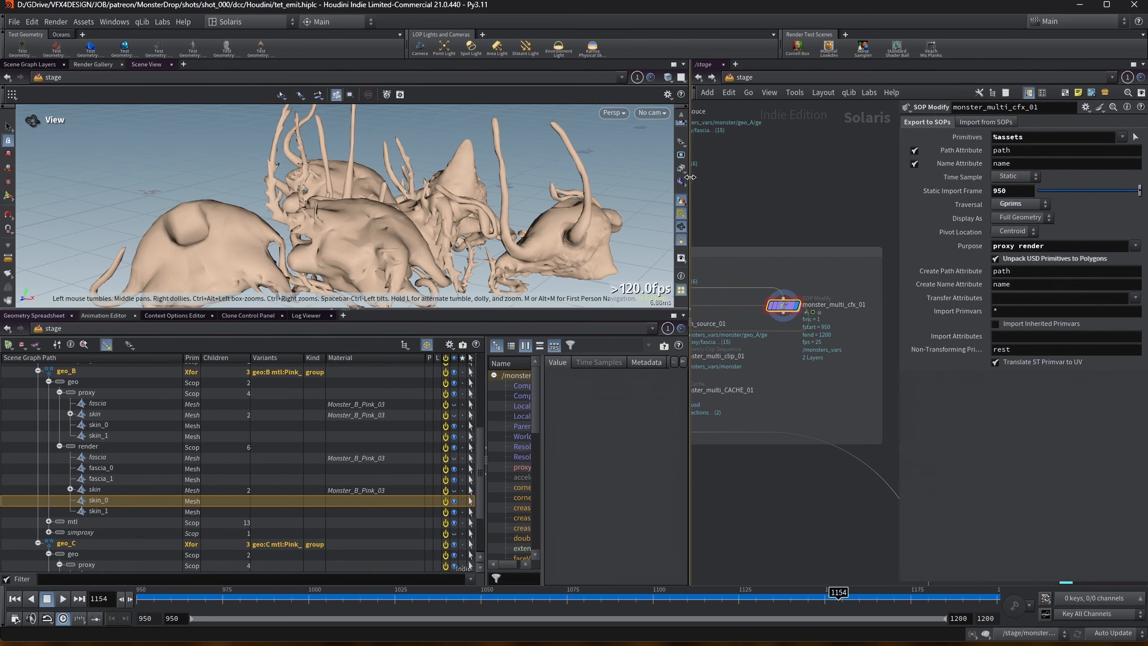
# Step: Switch the viewport's displayed purpose to Final Render and inspect geo_B's highlighted render skin_0 mesh from several angles
pyautogui.click(683, 171)
pyautogui.click(762, 160)
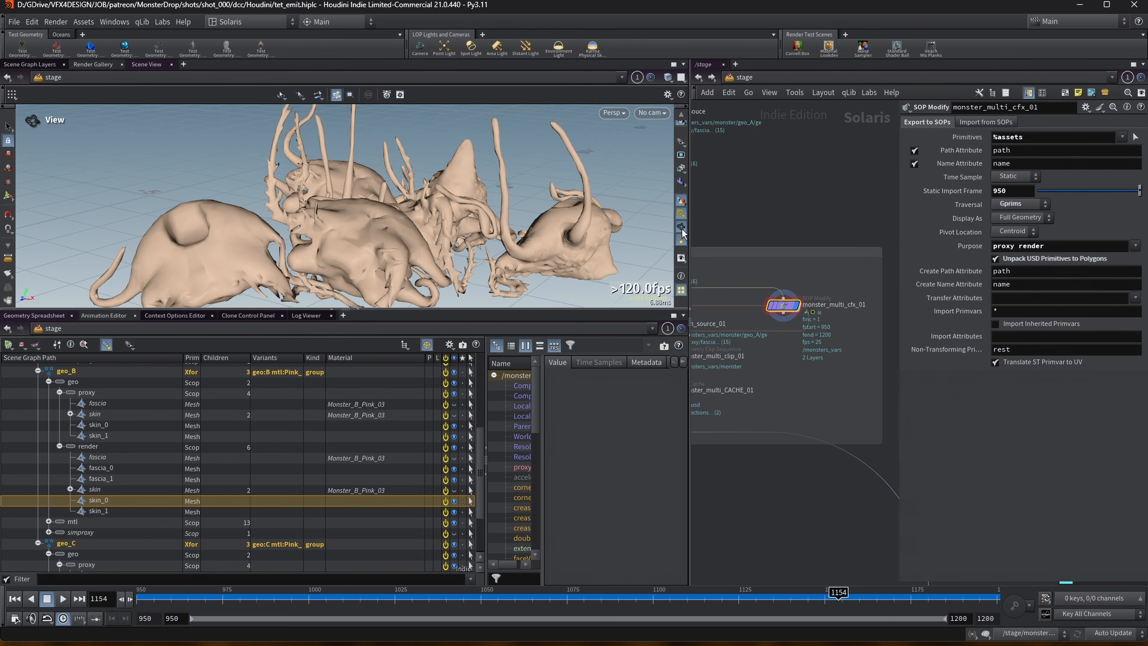
pyautogui.click(680, 142)
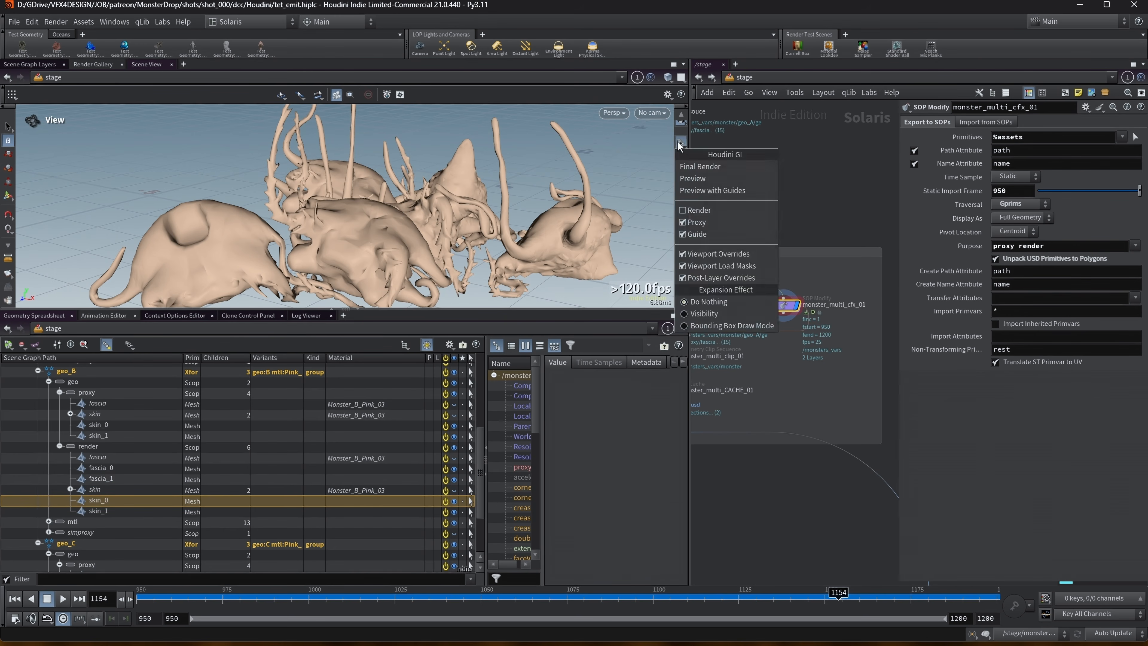
pyautogui.click(741, 167)
pyautogui.moveTo(356, 250); pyautogui.dragTo(293, 208)
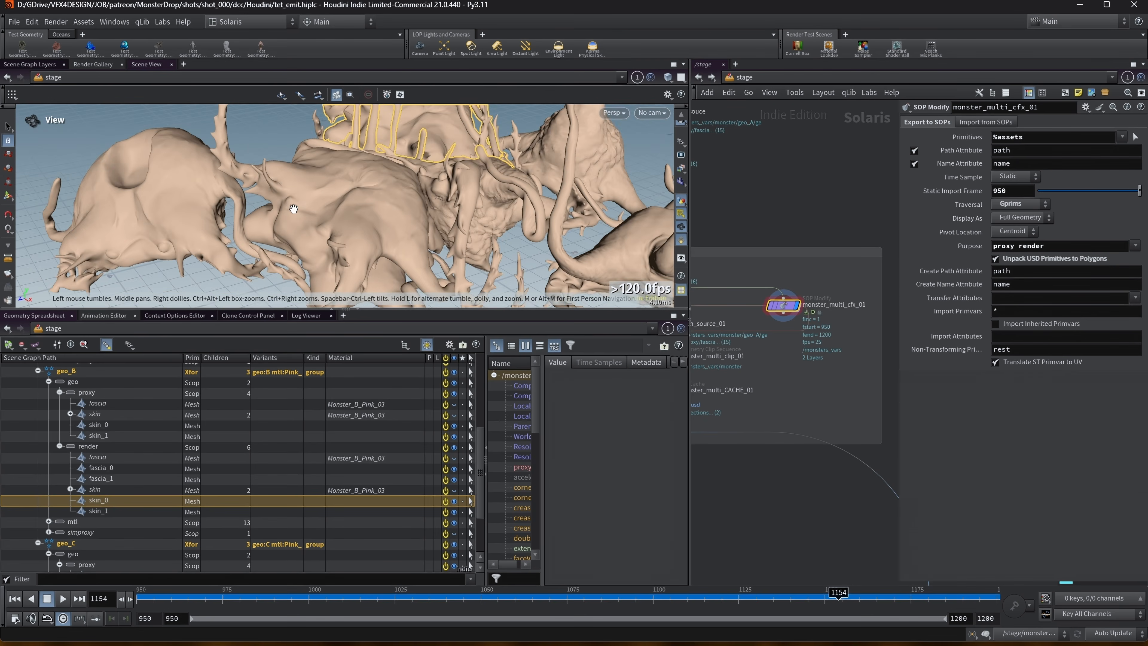
pyautogui.moveTo(428, 206); pyautogui.dragTo(321, 212)
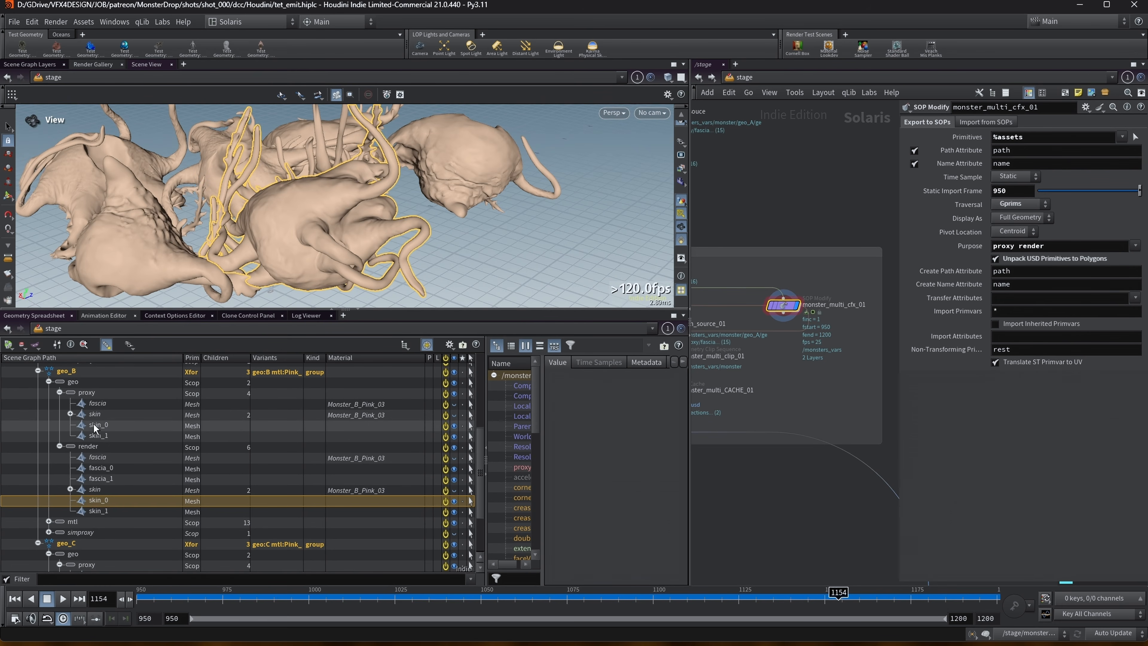
# Step: Collapse geo_B's geo scope and solo geo_A's proxy skin_0 mesh in the viewport
pyautogui.click(48, 382)
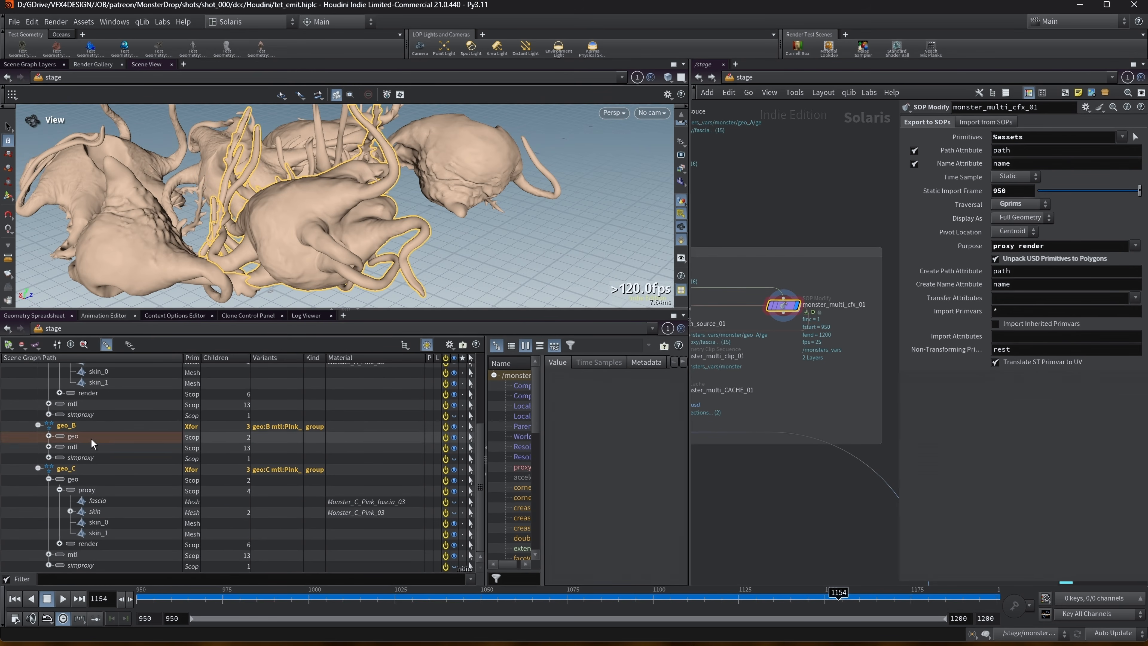
pyautogui.scroll(2, 89, 434)
pyautogui.click(107, 425)
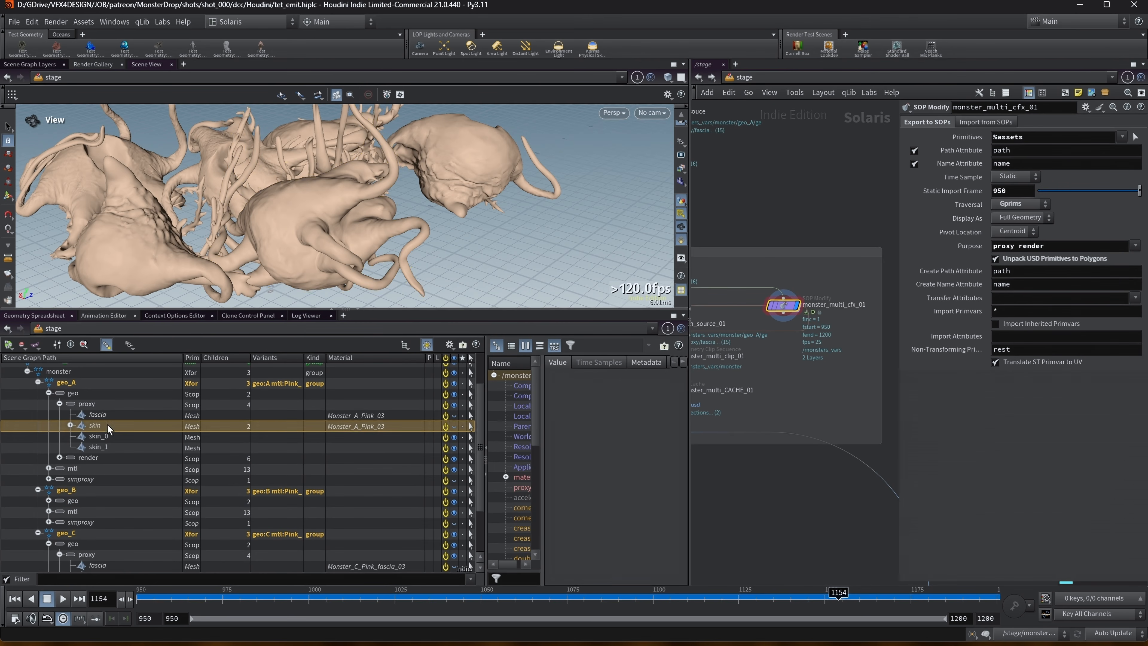
pyautogui.click(454, 426)
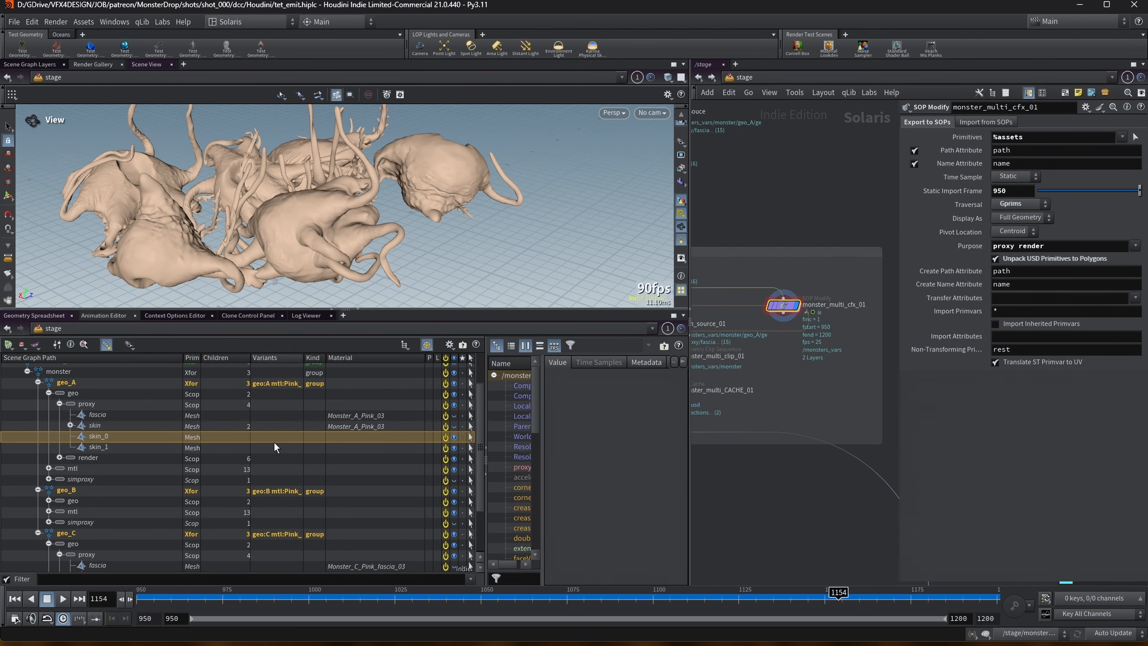
pyautogui.click(462, 435)
pyautogui.click(461, 436)
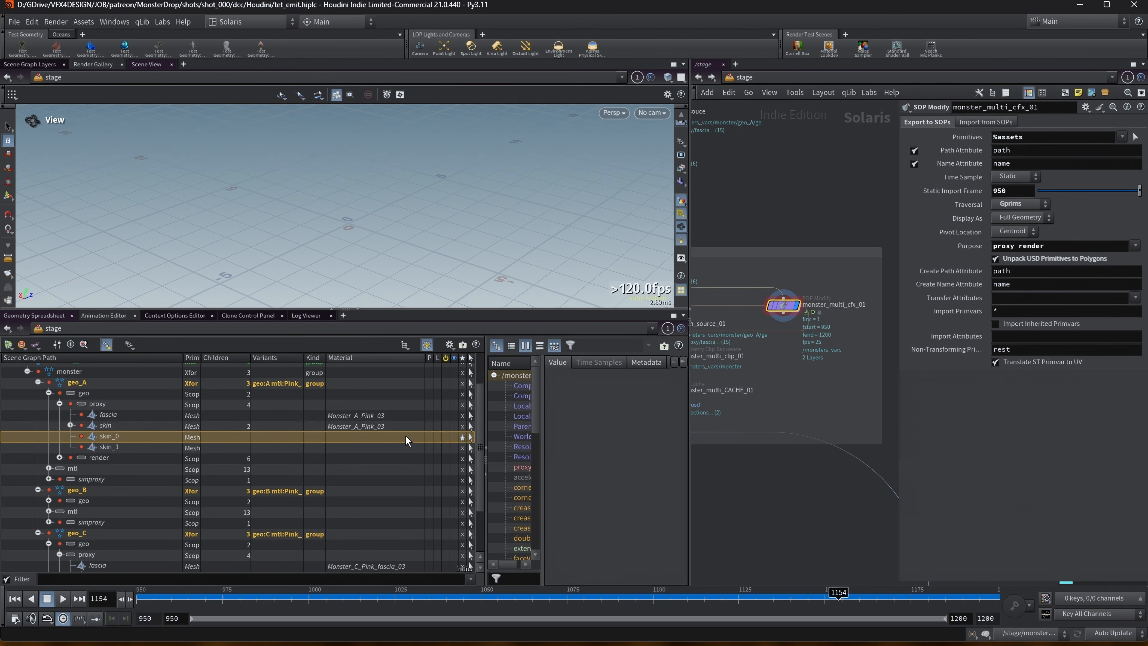
# Step: Clear all viewport overrides and widen the viewport and scene graph area
pyautogui.click(37, 344)
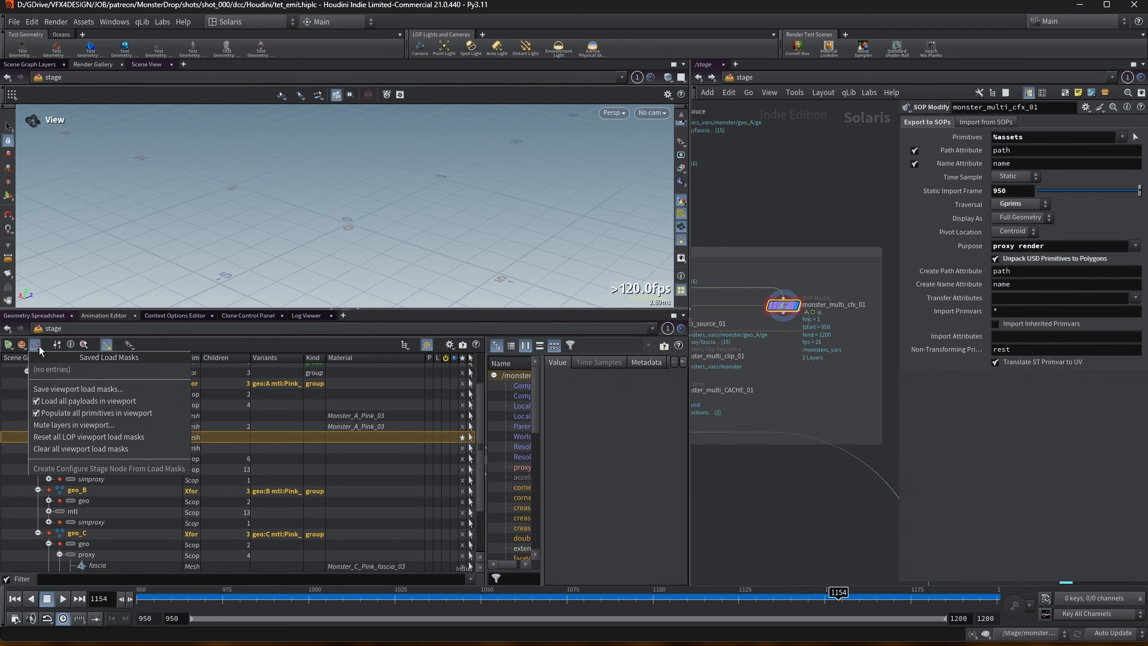
pyautogui.click(26, 345)
pyautogui.click(27, 345)
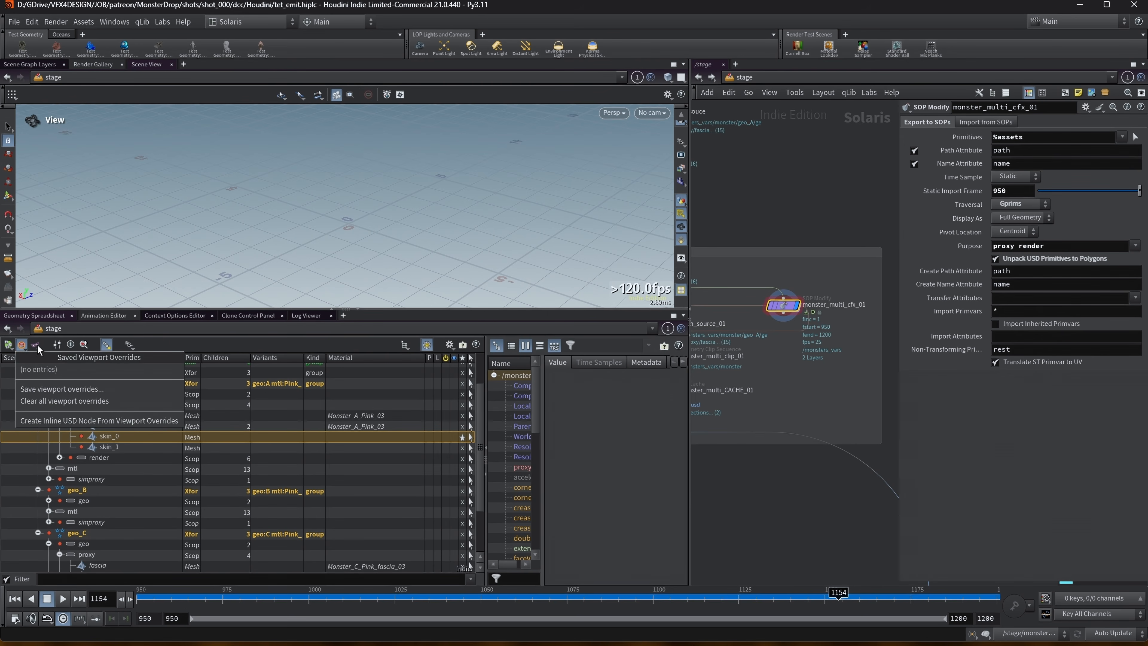
pyautogui.click(37, 344)
pyautogui.click(37, 345)
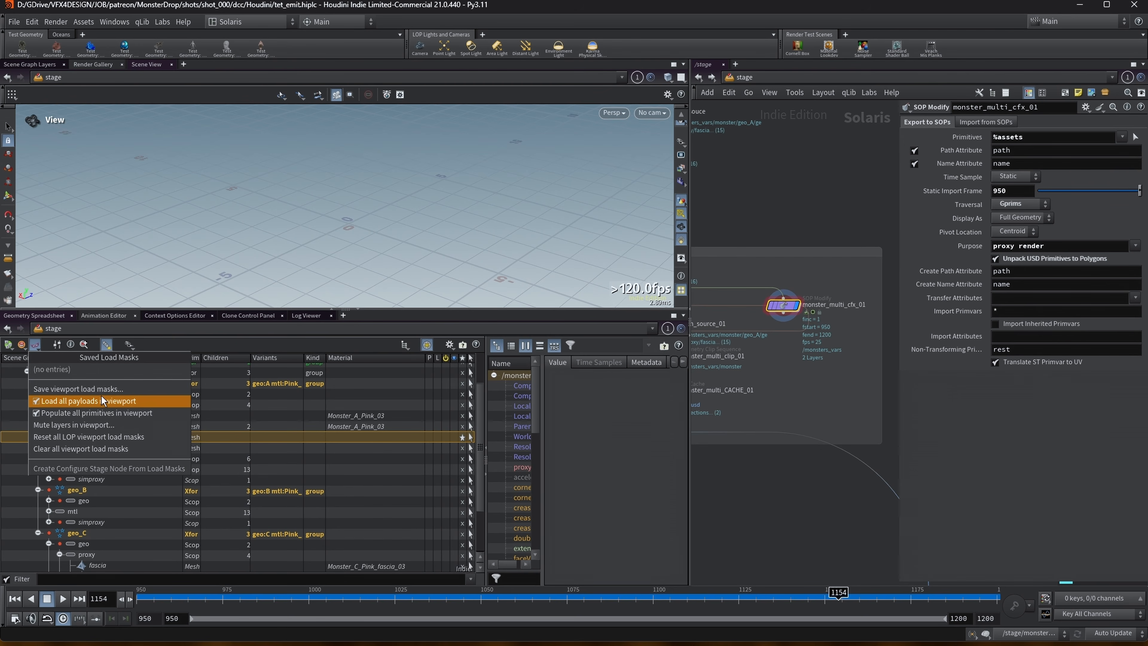
pyautogui.click(11, 348)
pyautogui.click(11, 347)
pyautogui.click(18, 347)
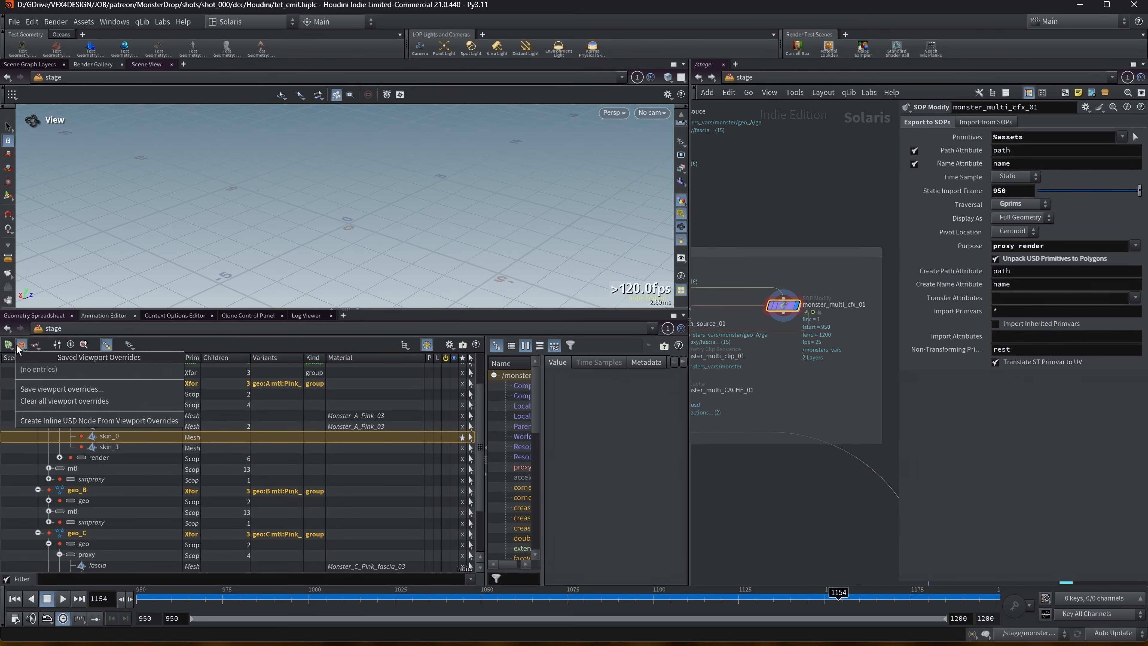
pyautogui.click(49, 402)
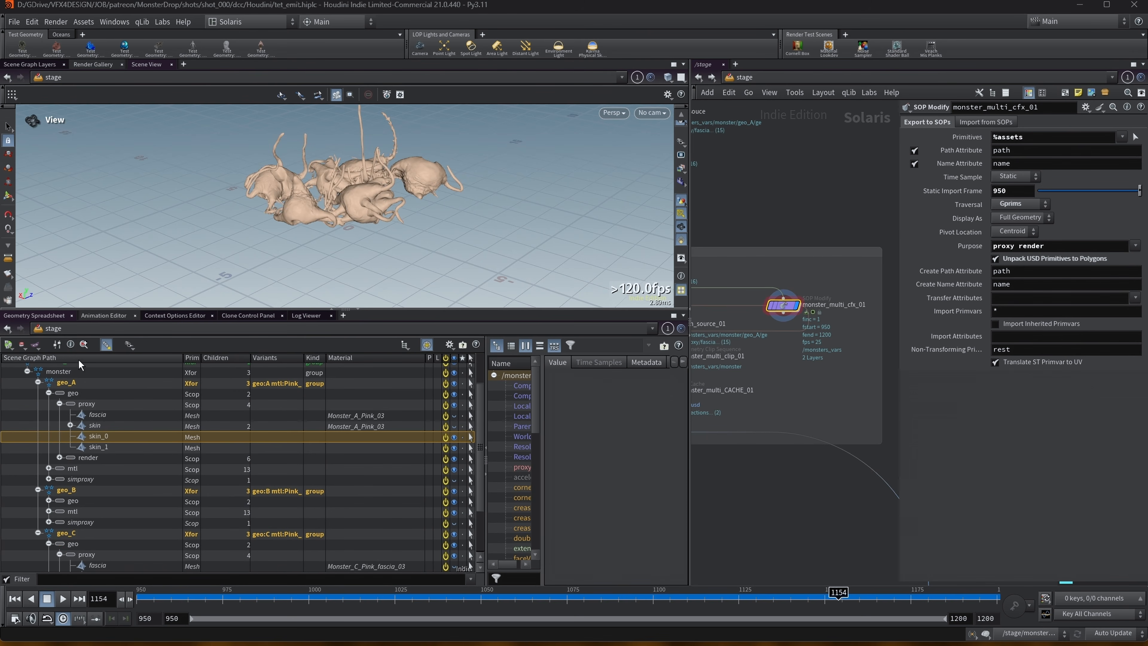
pyautogui.moveTo(694, 200); pyautogui.dragTo(792, 200)
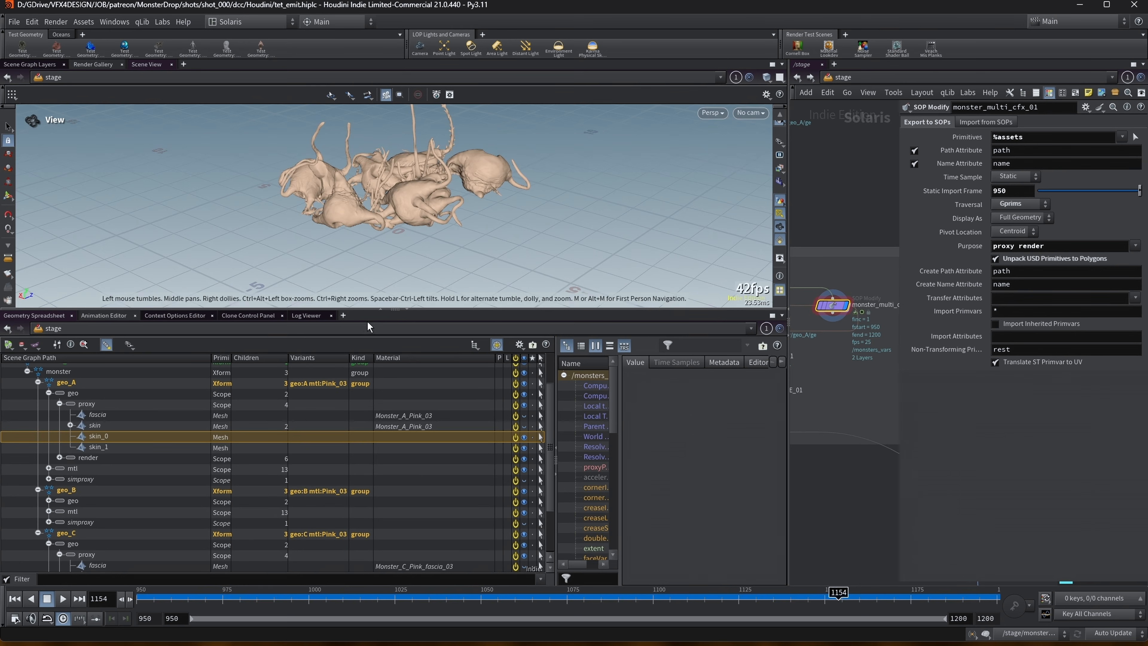
# Step: Enlarge the scene graph pane, set the viewport selection kind to Leaf Primitives and select geo_B's render skin_0 mesh
pyautogui.moveTo(461, 312); pyautogui.dragTo(460, 248)
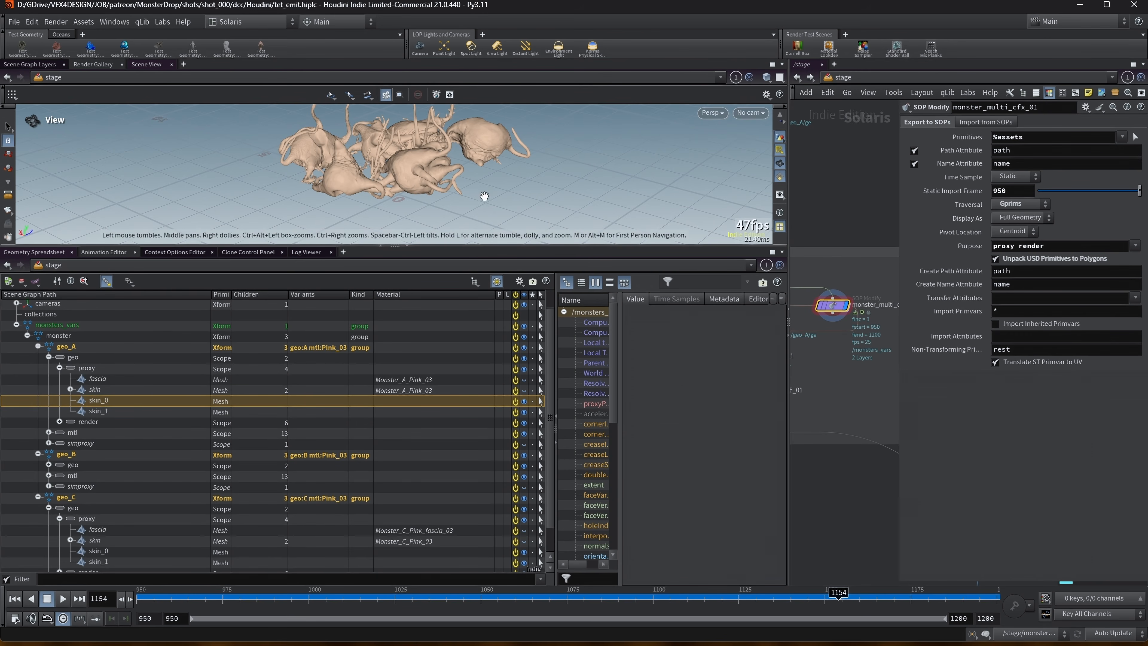
pyautogui.press('s')
pyautogui.click(318, 159)
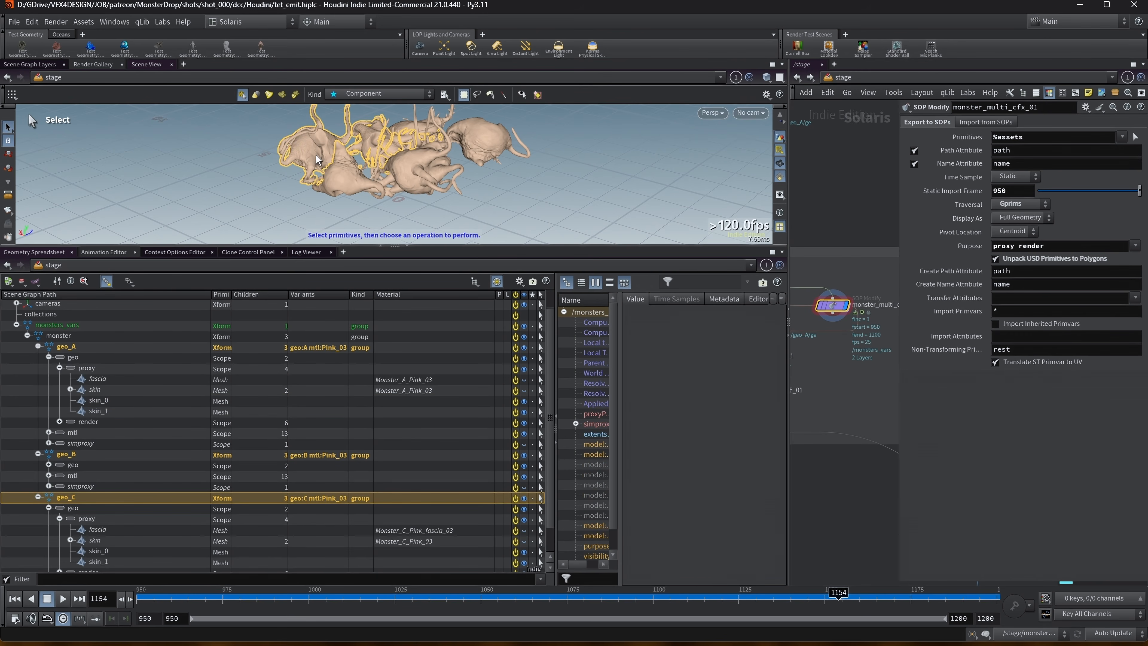
pyautogui.click(357, 94)
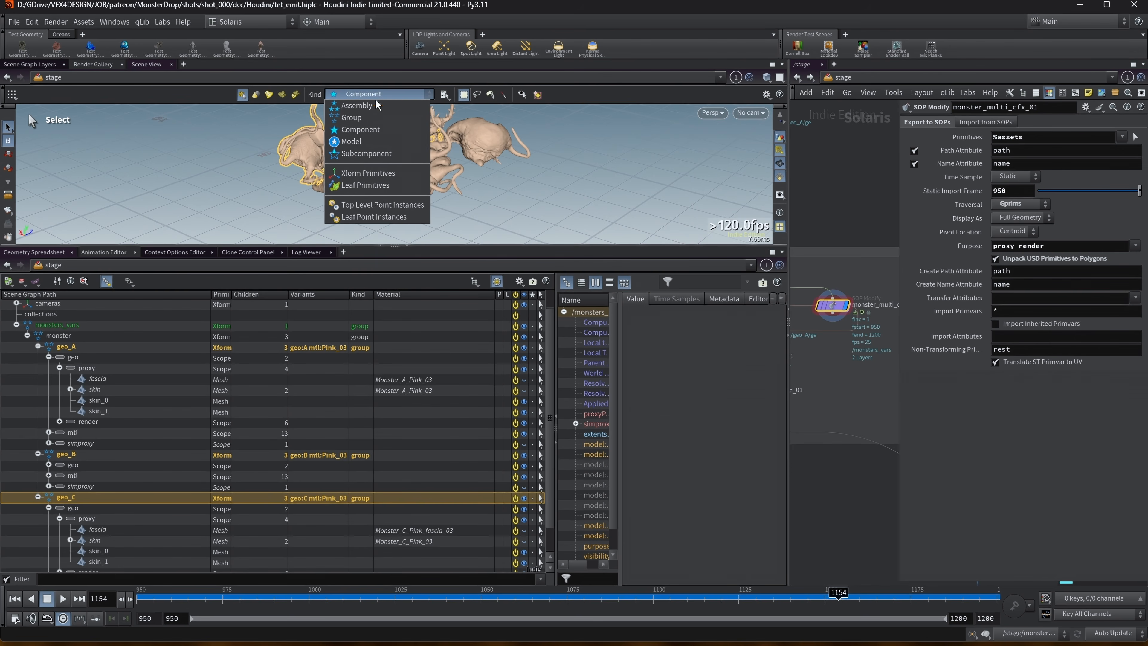
pyautogui.click(366, 154)
pyautogui.click(325, 149)
pyautogui.click(354, 94)
pyautogui.click(365, 185)
pyautogui.click(300, 157)
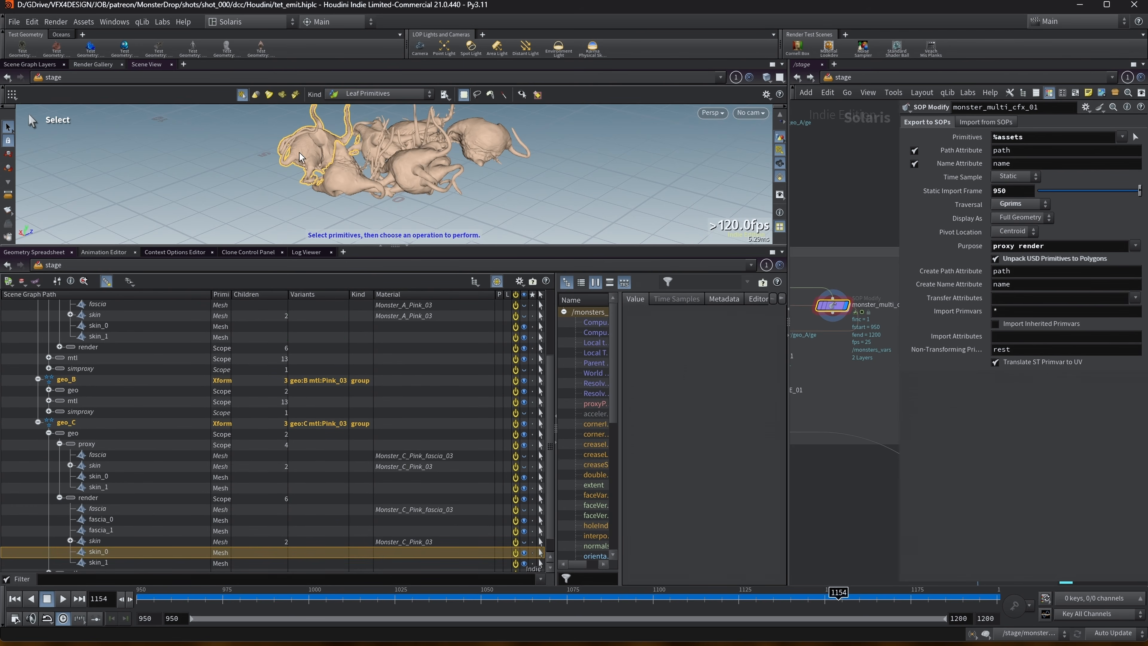
pyautogui.click(341, 188)
pyautogui.click(412, 185)
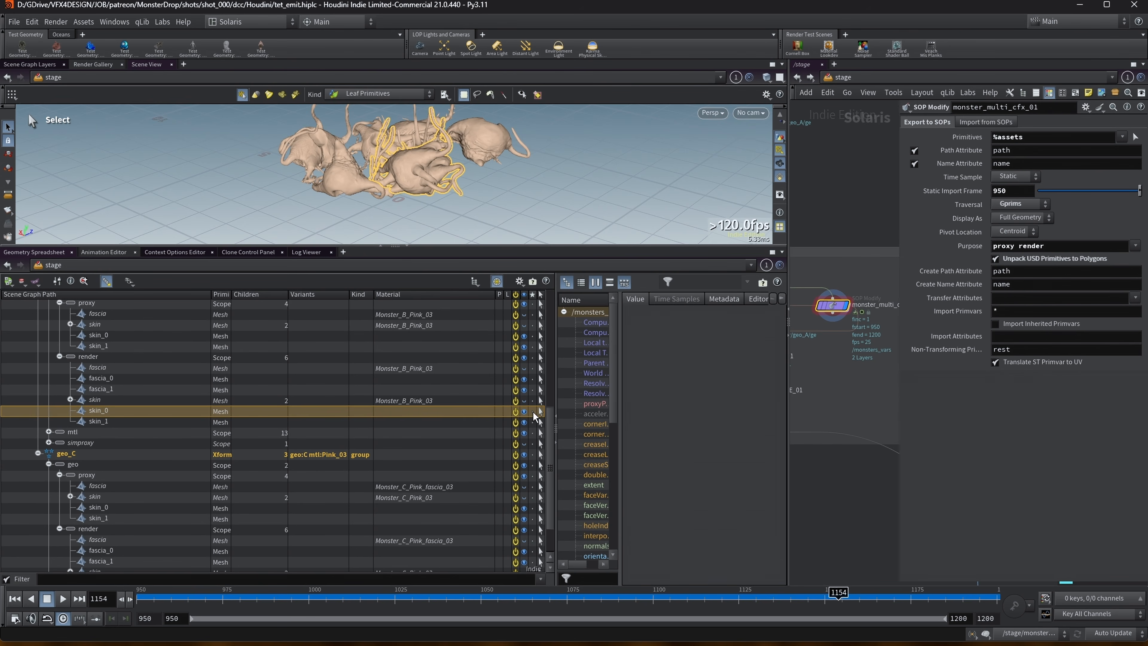
# Step: Isolate geo_B's render skin_0 in the viewport and restore the display of all monsters
pyautogui.click(533, 412)
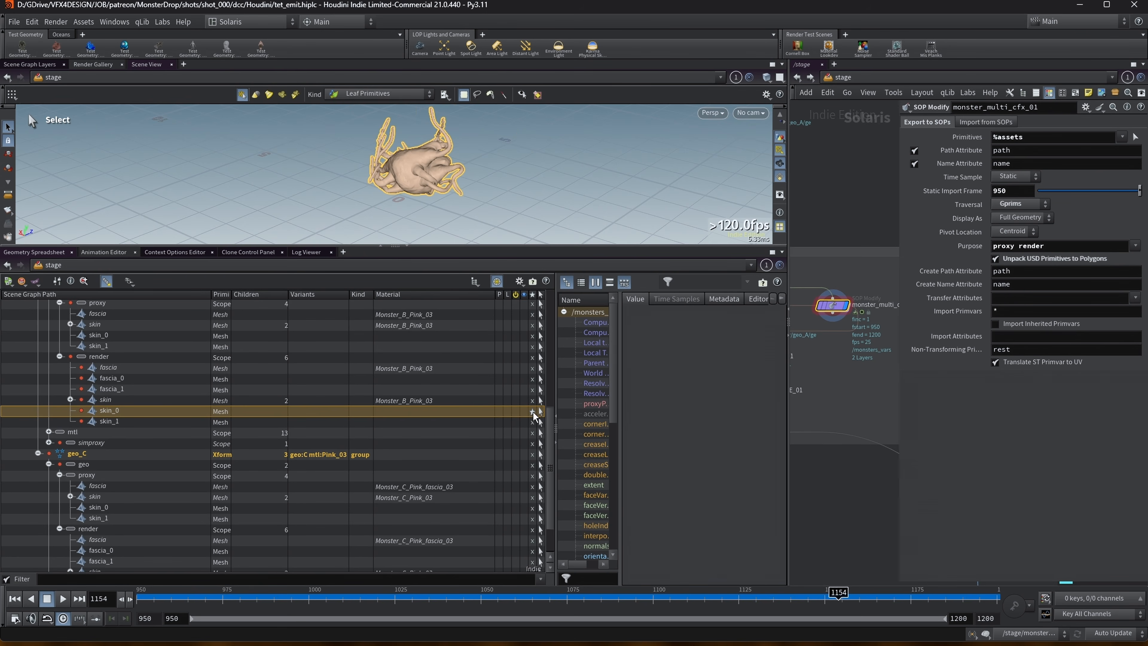
pyautogui.rightClick(419, 166)
pyautogui.click(525, 154)
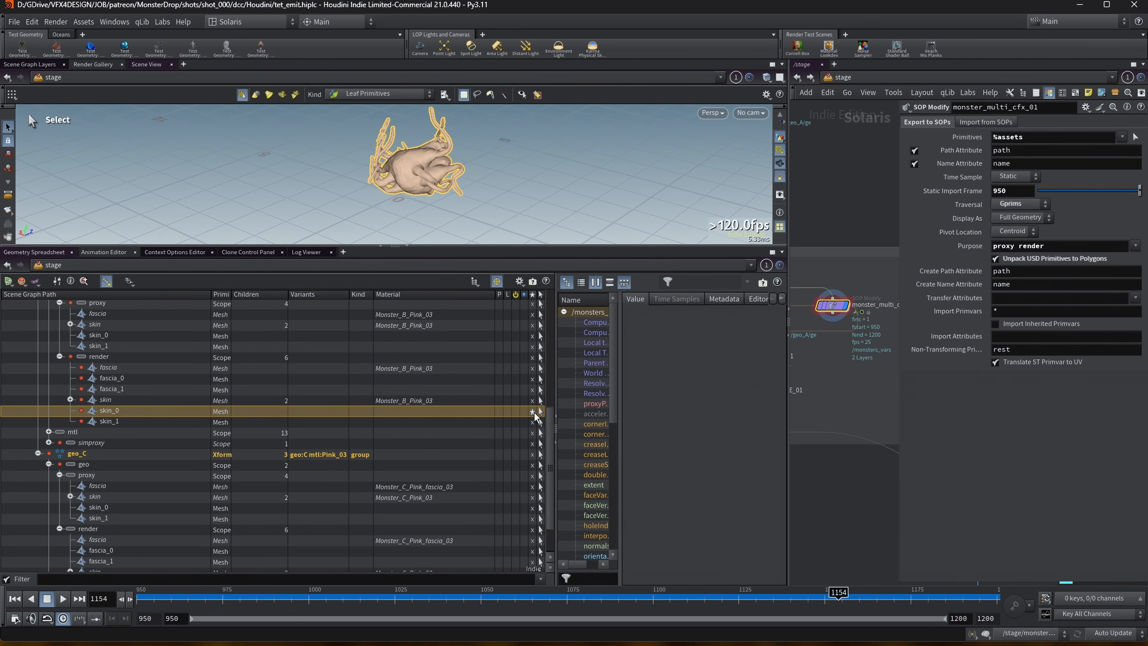
pyautogui.click(532, 411)
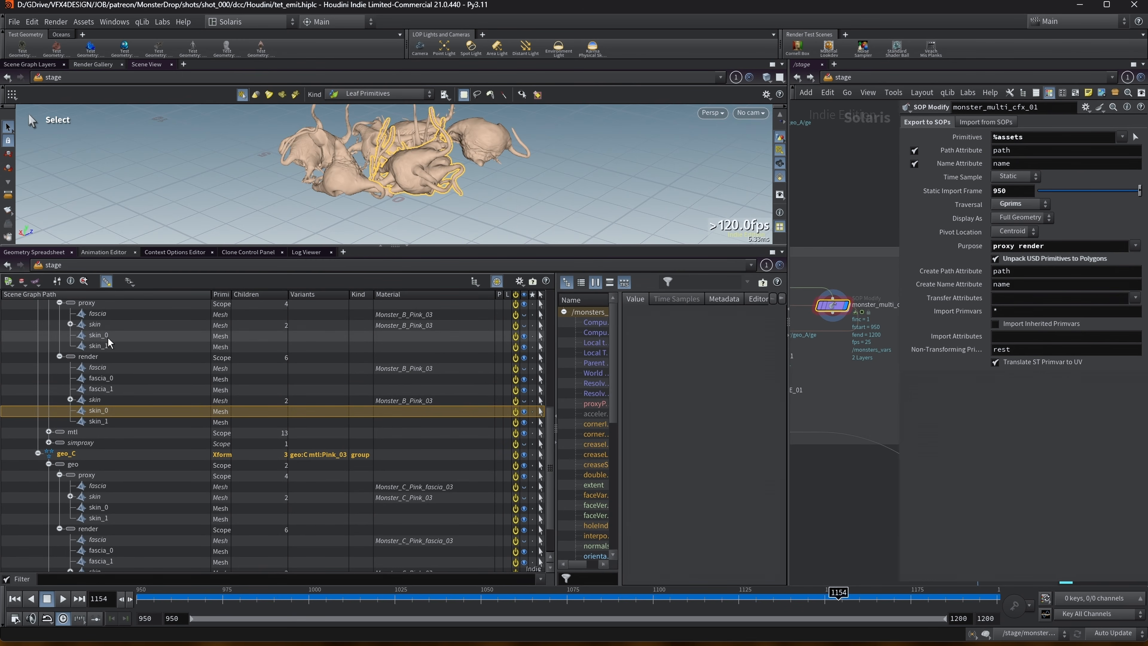
# Step: Inspect the monsters in wireframe, temporarily isolating geo_B's render fascia_0 mesh
pyautogui.scroll(10, 429, 173)
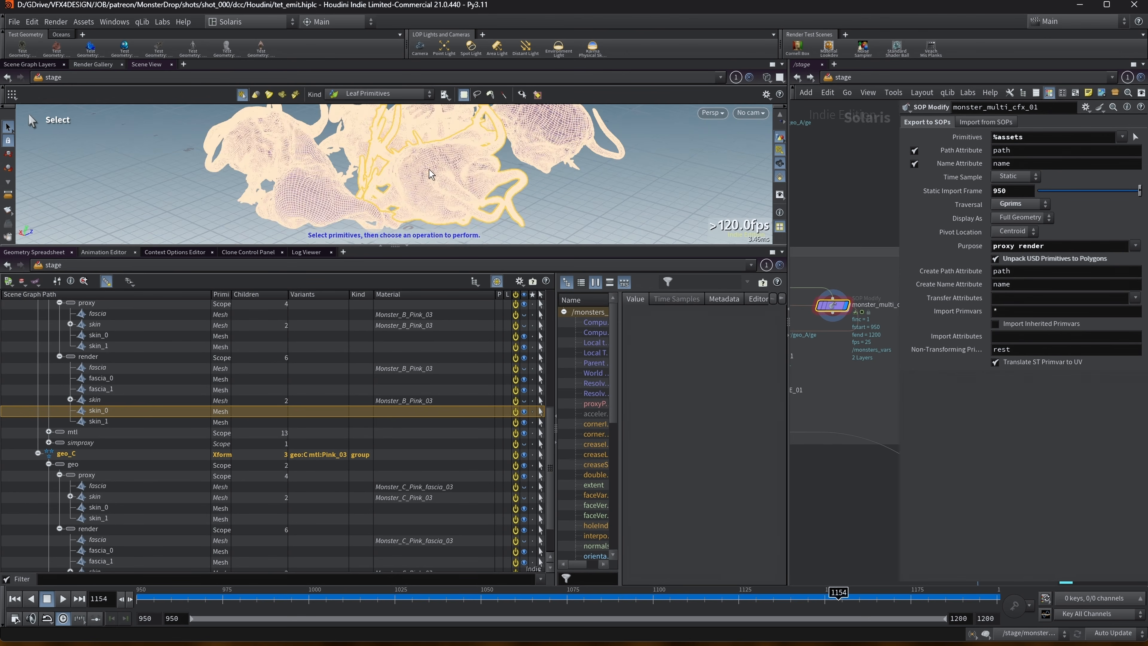
pyautogui.keyDown('alt'); pyautogui.moveTo(429, 168); pyautogui.dragTo(386, 165, button='right'); pyautogui.keyUp('alt')
pyautogui.keyDown('alt'); pyautogui.moveTo(386, 165); pyautogui.dragTo(328, 190, button='middle'); pyautogui.keyUp('alt')
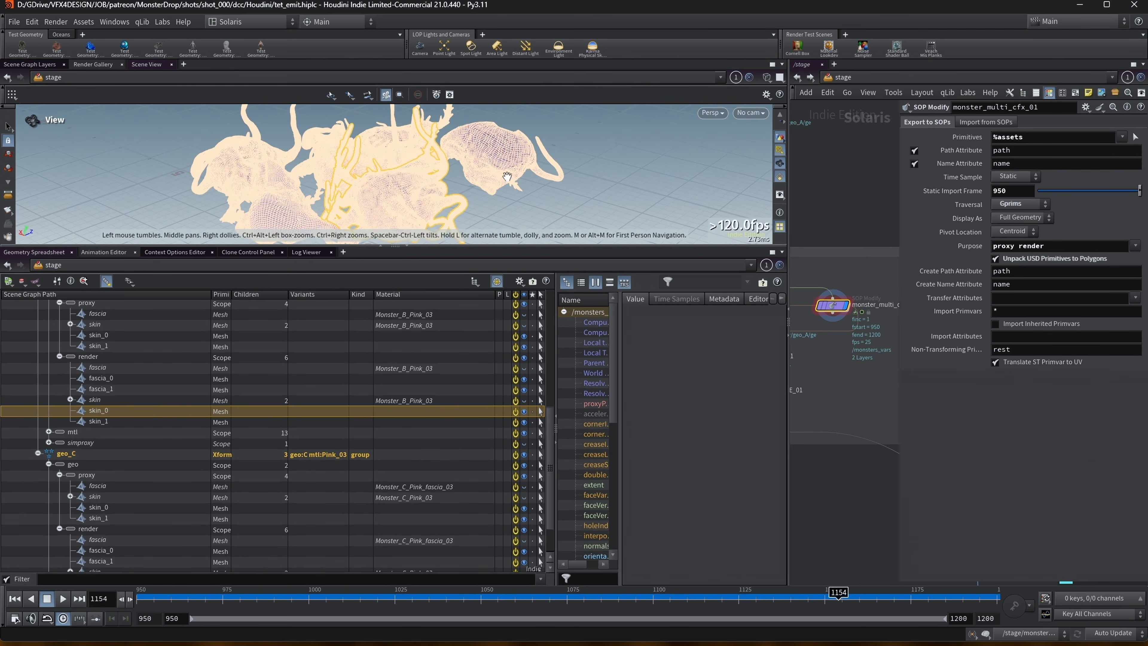
pyautogui.click(110, 379)
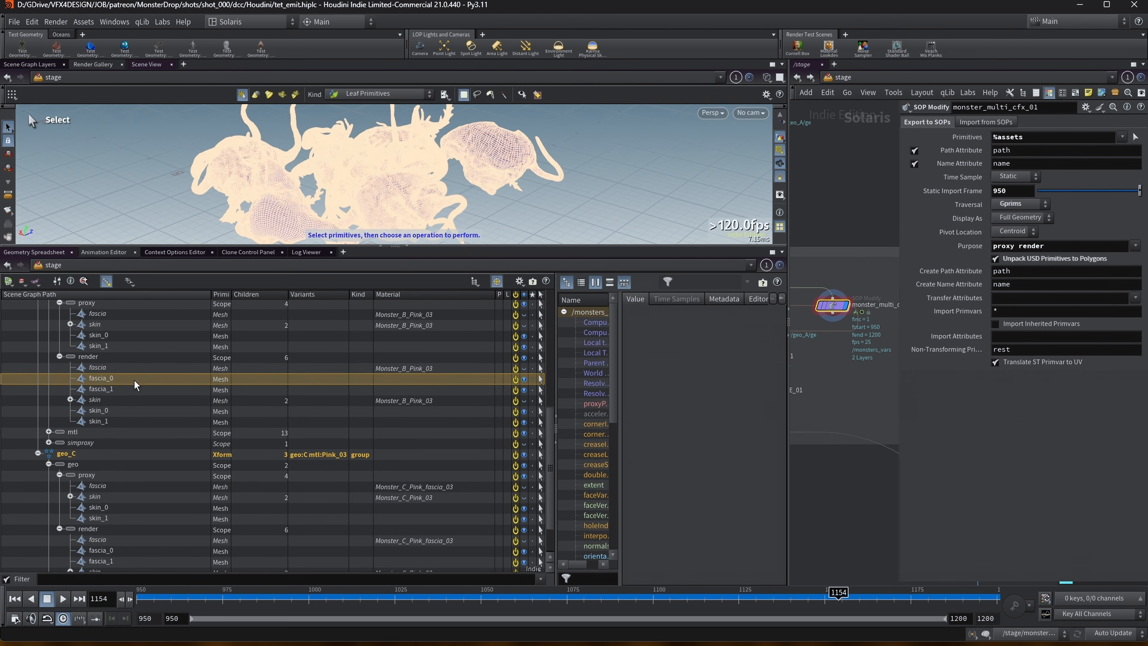
pyautogui.click(532, 379)
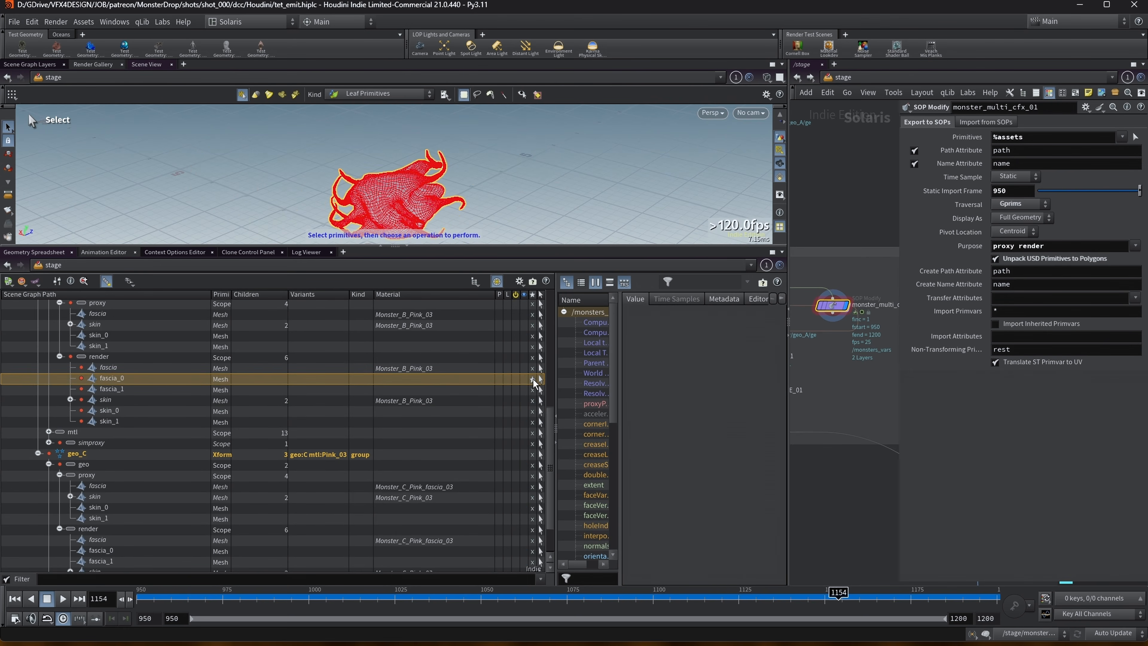
pyautogui.click(533, 379)
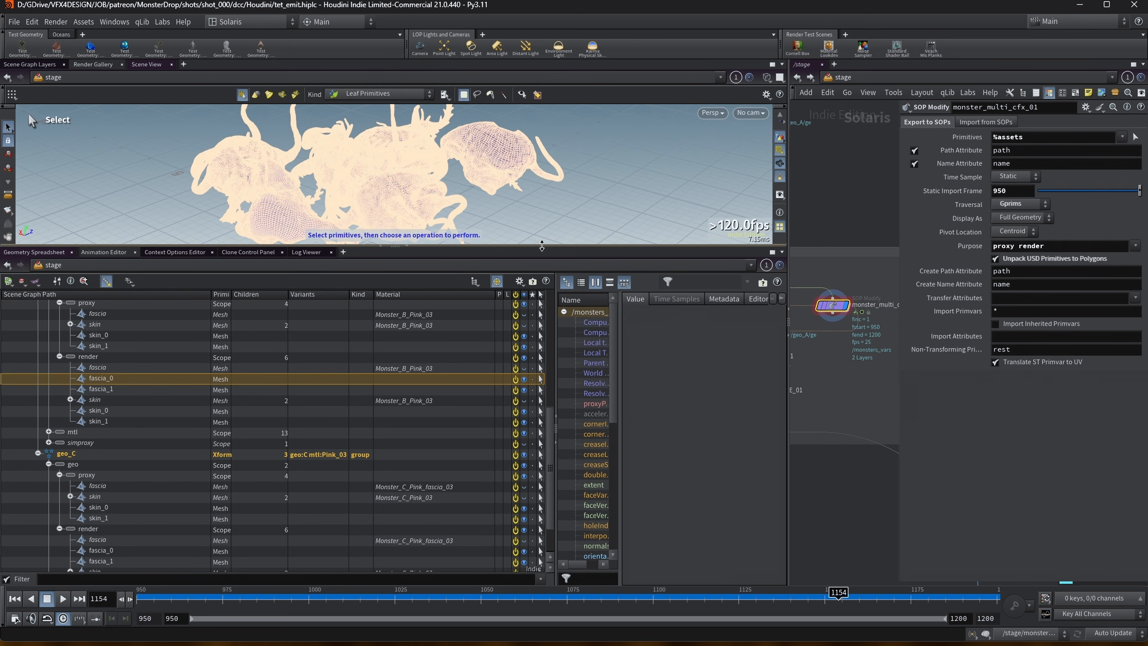
# Step: Enlarge the 3D viewport, return it to smooth shading and clear the primitive selection
pyautogui.moveTo(542, 246); pyautogui.dragTo(542, 327)
pyautogui.rightClick(473, 170)
pyautogui.click(346, 168)
pyautogui.hotkey('shift', 'w')
pyautogui.rightClick(518, 187)
pyautogui.click(409, 193)
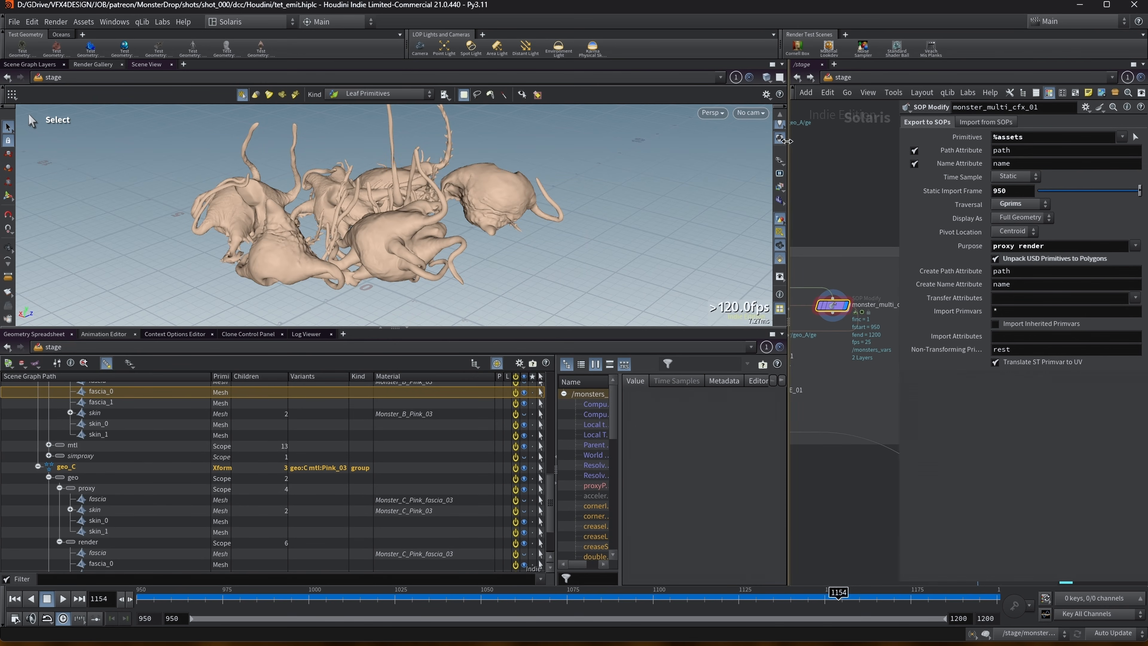
# Step: Widen the node network pane and collapse the geo branch under geo_B in the scene graph
pyautogui.moveTo(787, 141); pyautogui.dragTo(574, 145)
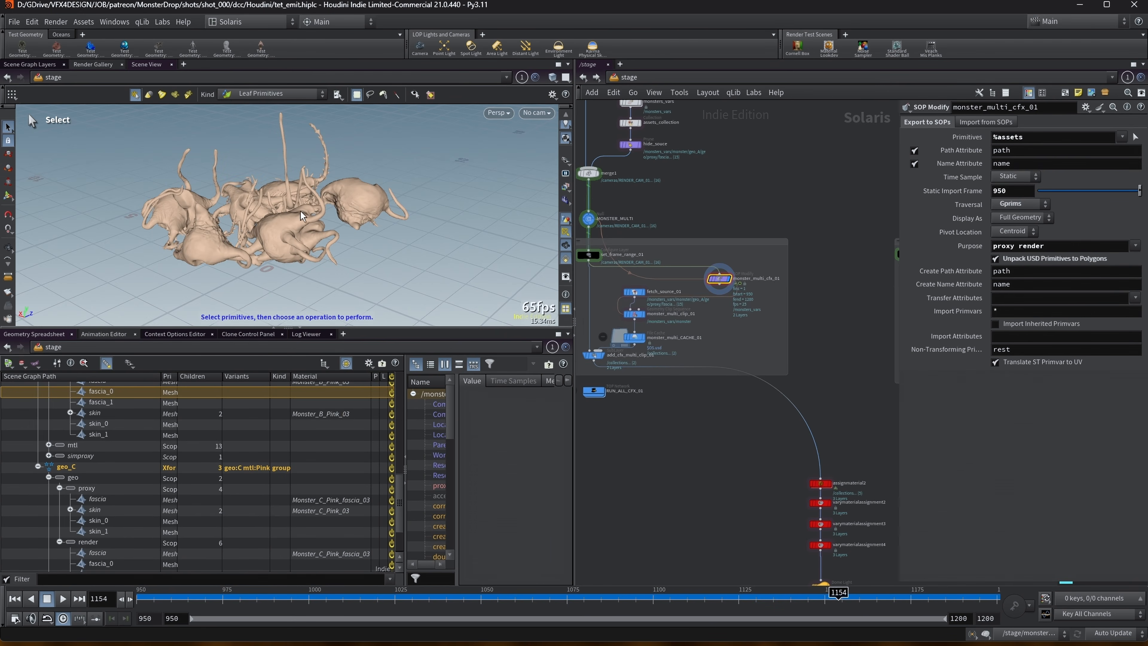
pyautogui.moveTo(755, 195); pyautogui.dragTo(839, 202, button='middle')
pyautogui.keyDown('alt'); pyautogui.moveTo(172, 178); pyautogui.dragTo(156, 200); pyautogui.keyUp('alt')
pyautogui.press('s')
pyautogui.moveTo(131, 593); pyautogui.dragTo(838, 540)
pyautogui.scroll(3, 69, 465)
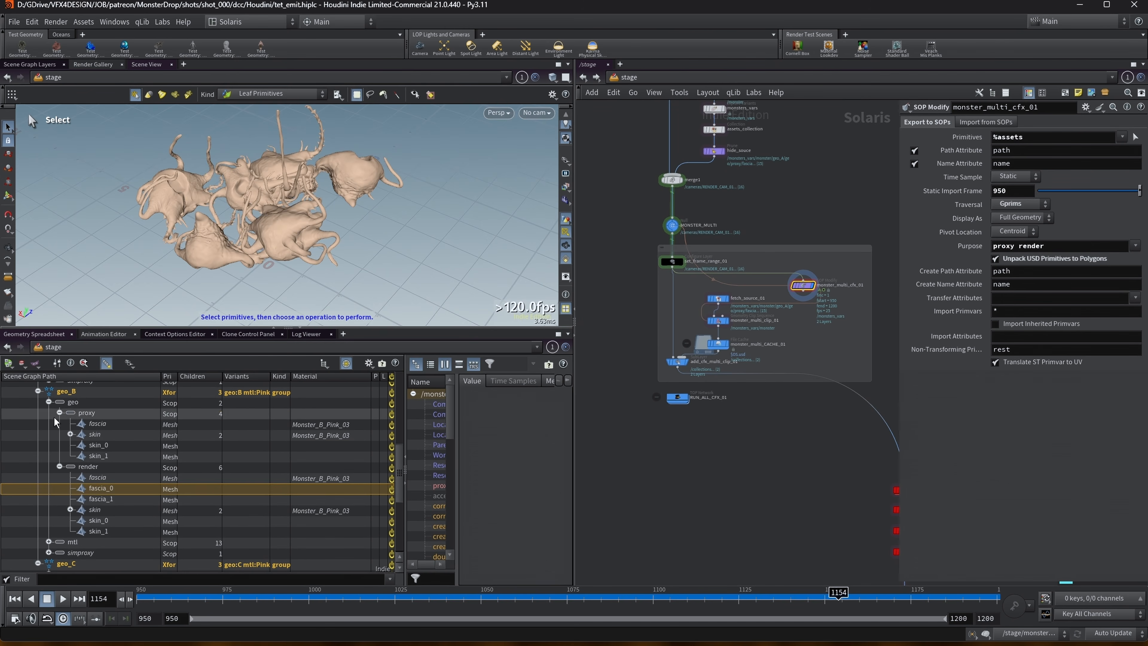
pyautogui.click(49, 402)
pyautogui.click(38, 434)
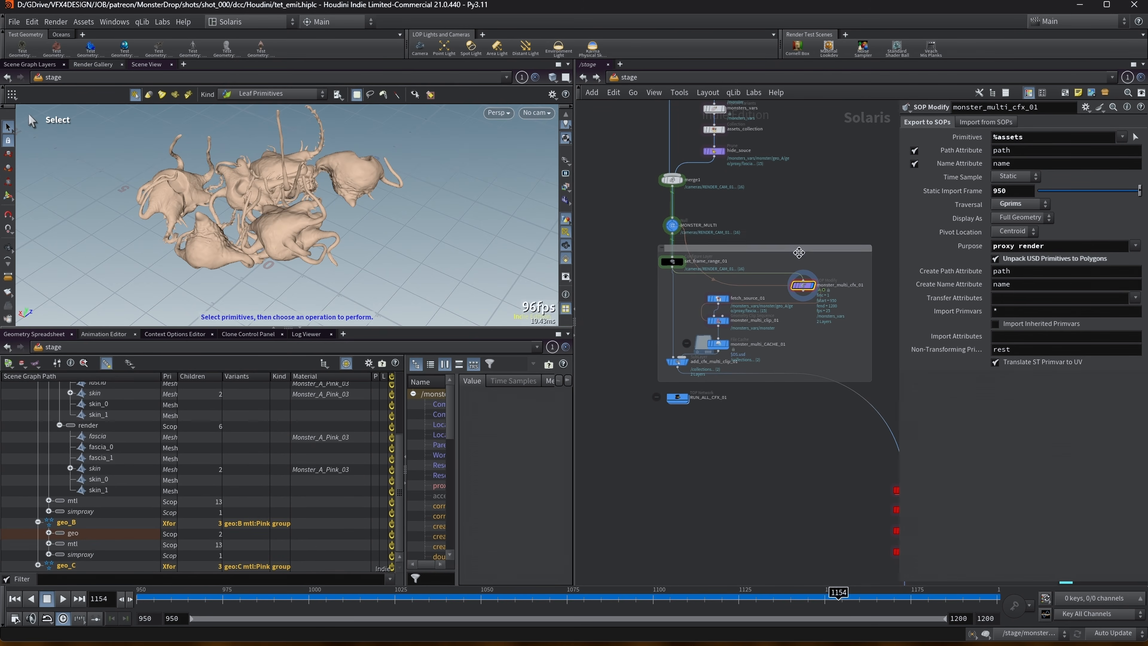
# Step: Compare the parameters and scene graph contents of the fetch_source_01 and monster_multi_cfx_01 nodes
pyautogui.moveTo(829, 215); pyautogui.dragTo(797, 213, button='middle')
pyautogui.moveTo(897, 200); pyautogui.dragTo(935, 201)
pyautogui.scroll(2, 741, 302)
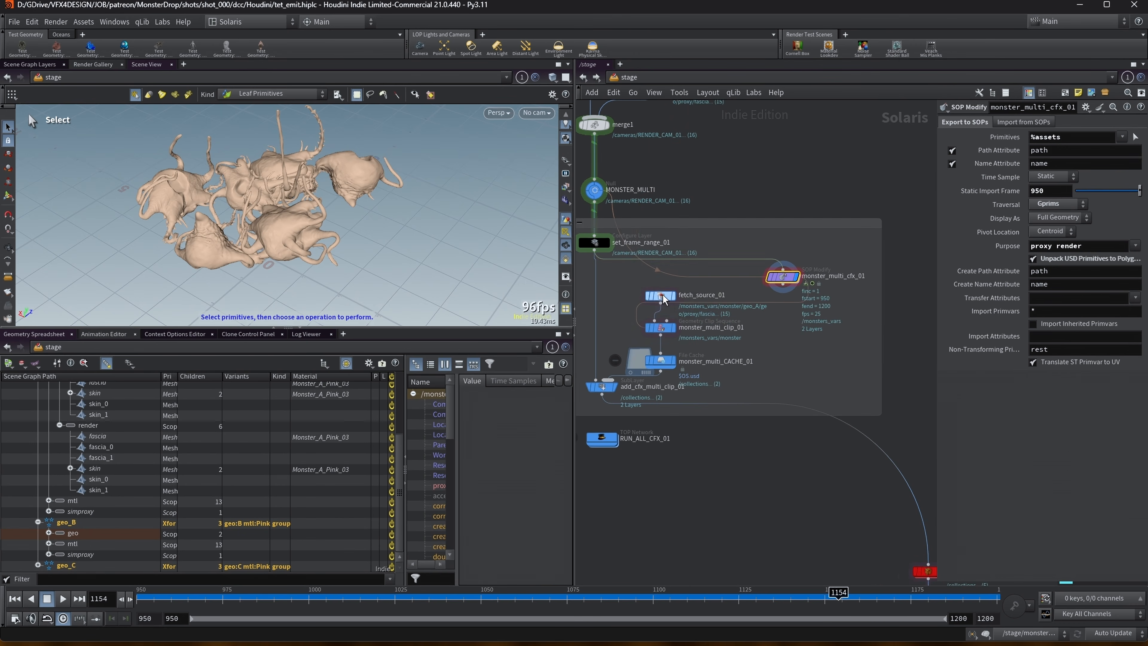
pyautogui.click(660, 295)
pyautogui.scroll(-2, 699, 247)
pyautogui.moveTo(727, 234); pyautogui.dragTo(802, 213, button='middle')
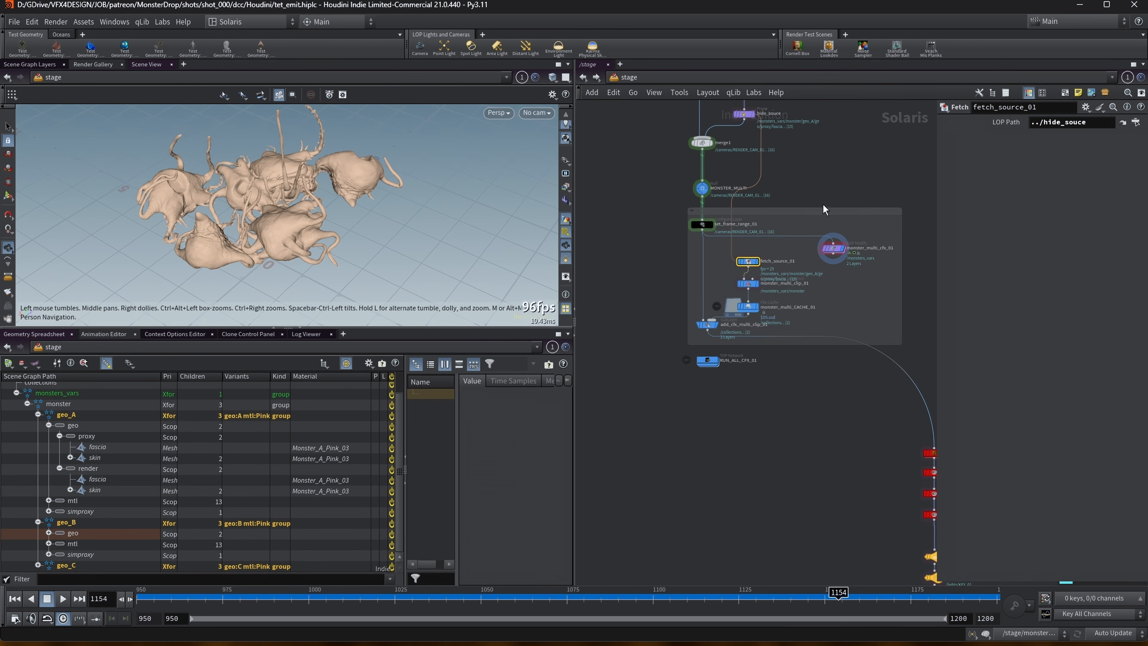
pyautogui.click(834, 242)
pyautogui.click(835, 257)
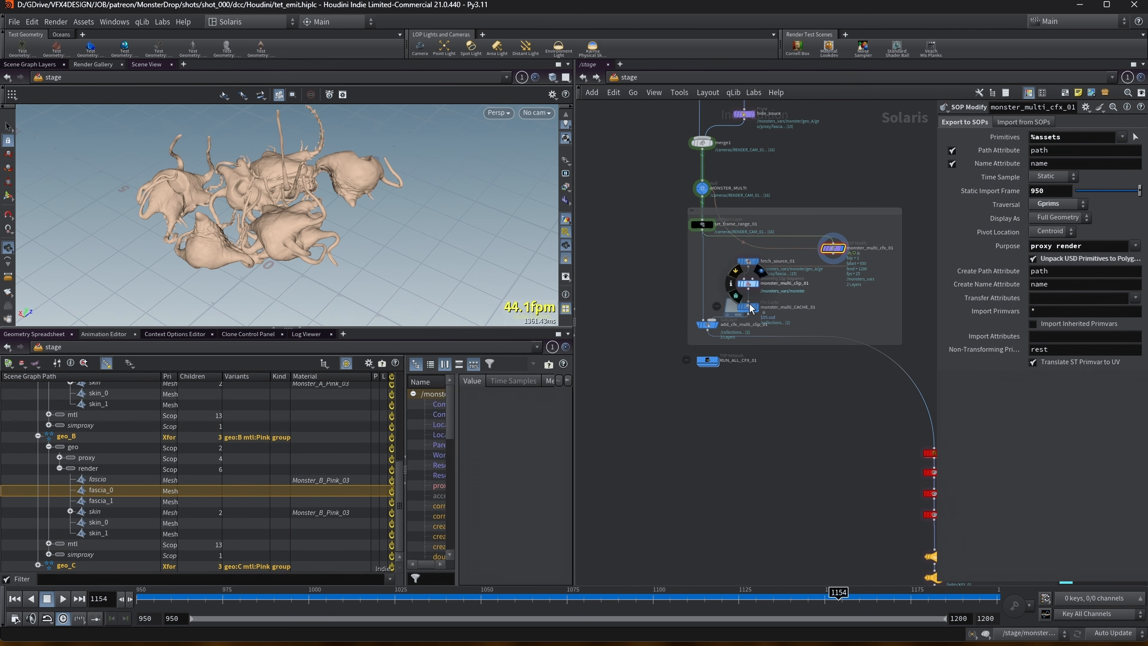
# Step: Review the MONSTER_MULTI node, display set_frame_range_01 and set the timeline's end frame to 1100
pyautogui.moveTo(822, 460); pyautogui.dragTo(777, 496, button='middle')
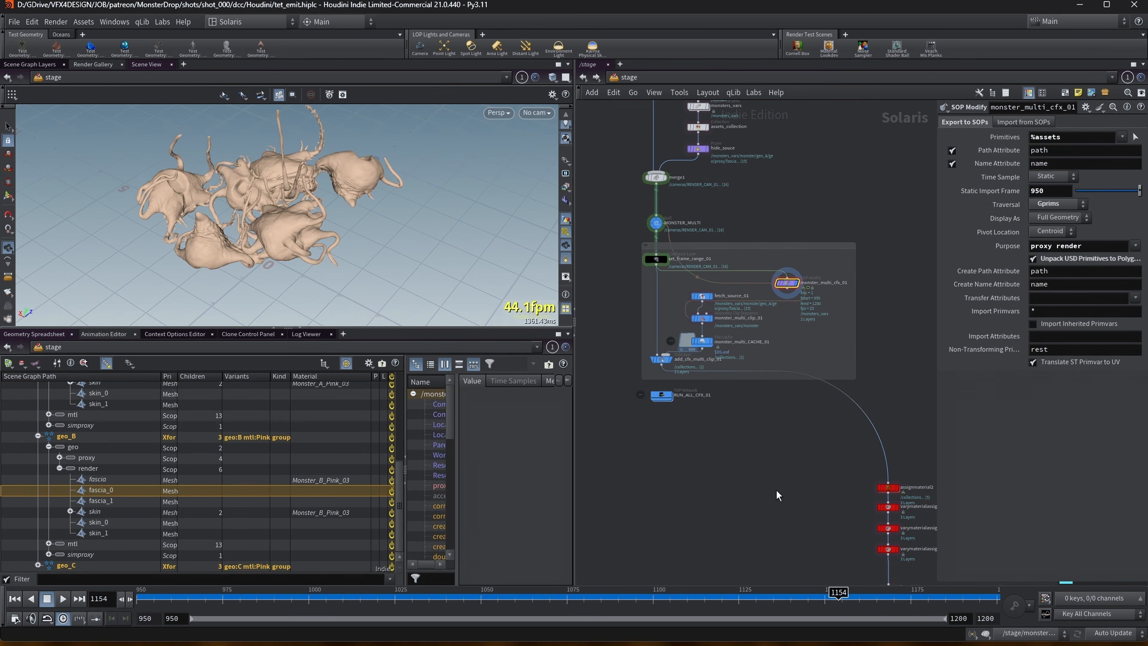
pyautogui.click(653, 224)
pyautogui.moveTo(653, 223); pyautogui.dragTo(607, 231, button='middle')
pyautogui.moveTo(935, 205); pyautogui.dragTo(888, 209)
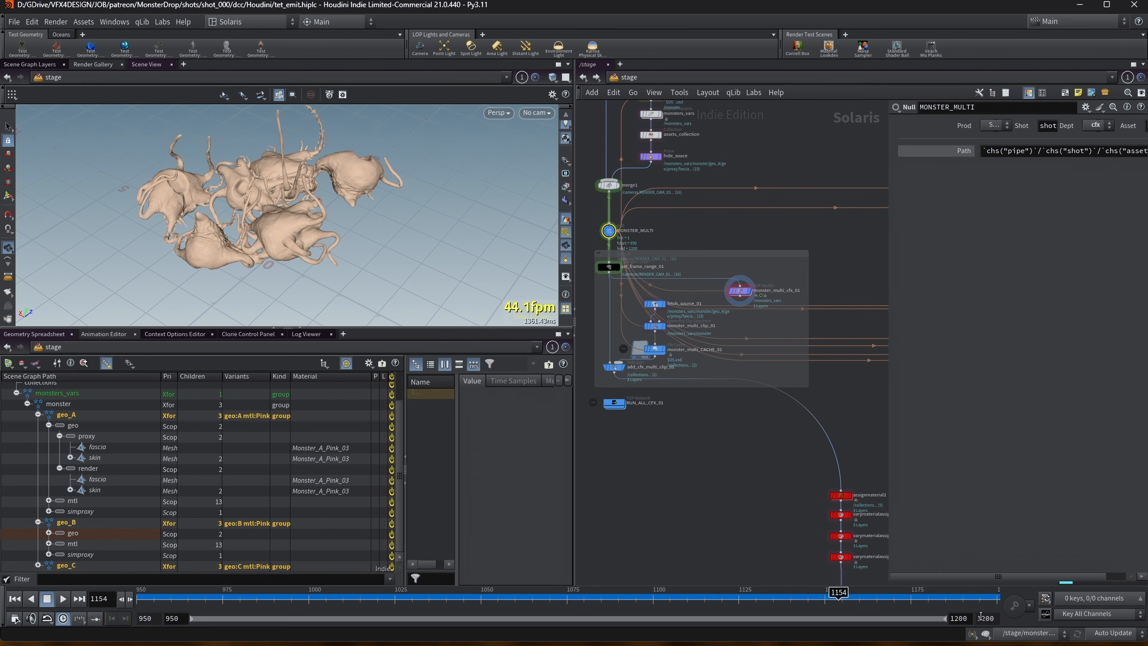
pyautogui.scroll(3, 615, 260)
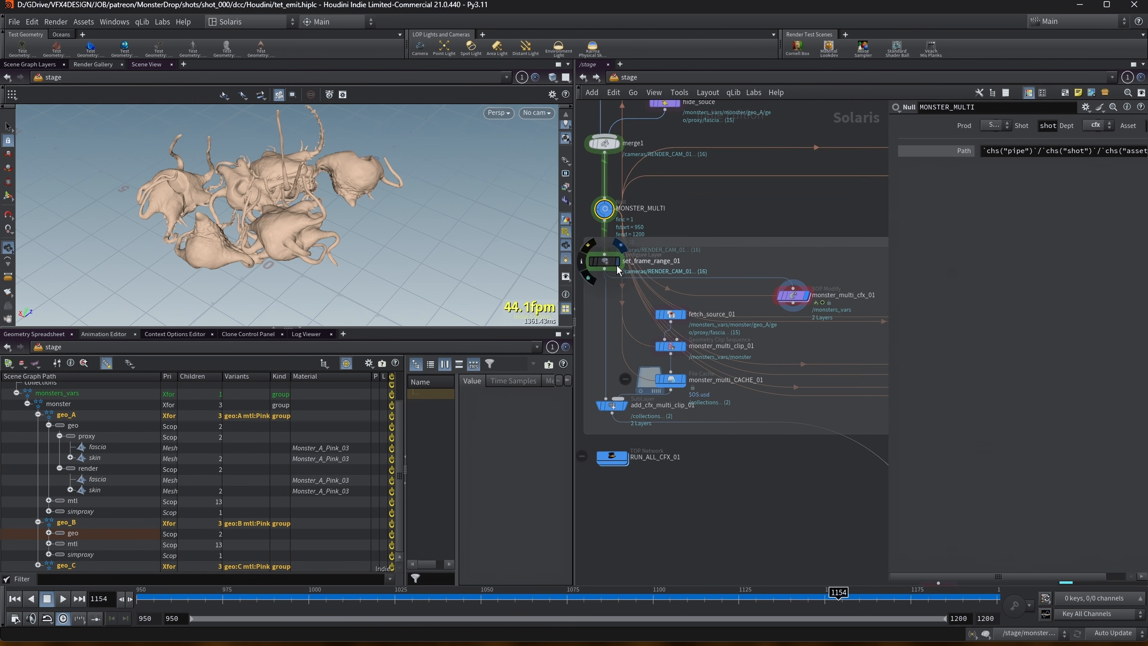
pyautogui.click(616, 264)
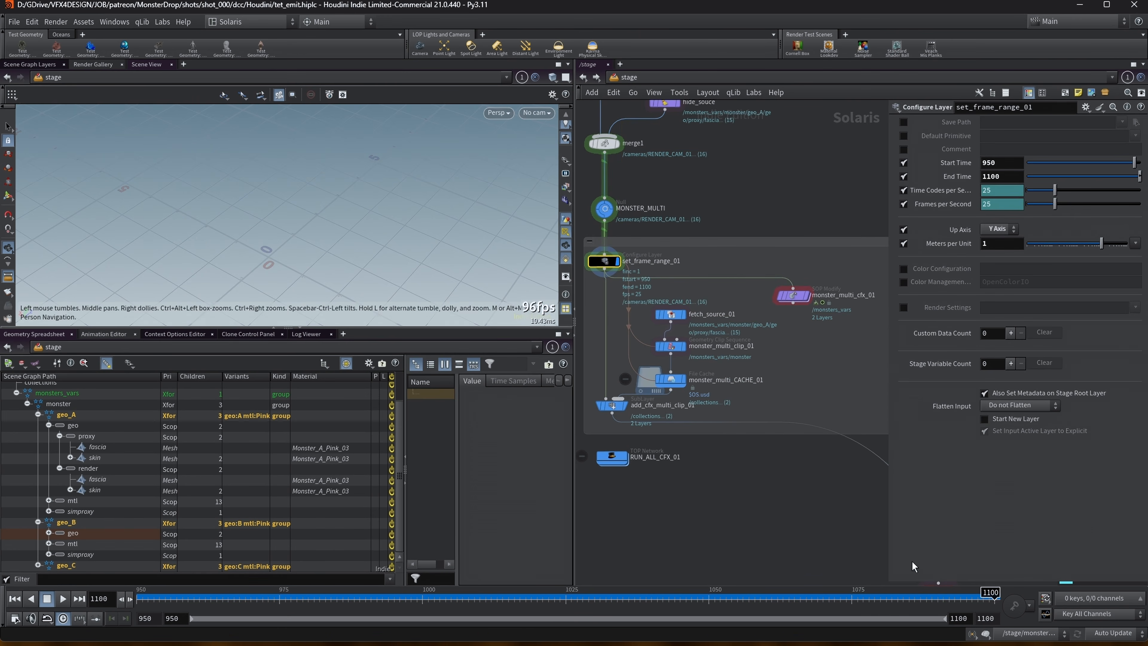
# Step: Save the monster_multi_CACHE_01 file cache to disk over the frame range ending at 1100
pyautogui.moveTo(750, 202); pyautogui.dragTo(772, 199, button='middle')
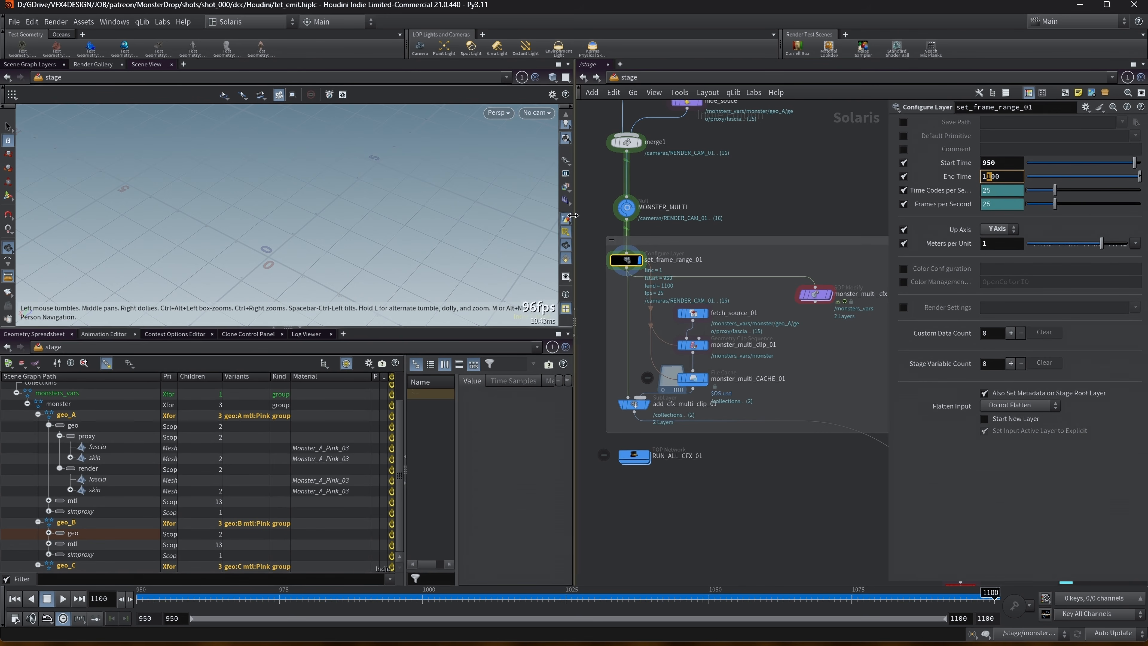
pyautogui.moveTo(575, 226); pyautogui.dragTo(429, 226)
pyautogui.moveTo(685, 470); pyautogui.dragTo(657, 458, button='middle')
pyautogui.click(597, 367)
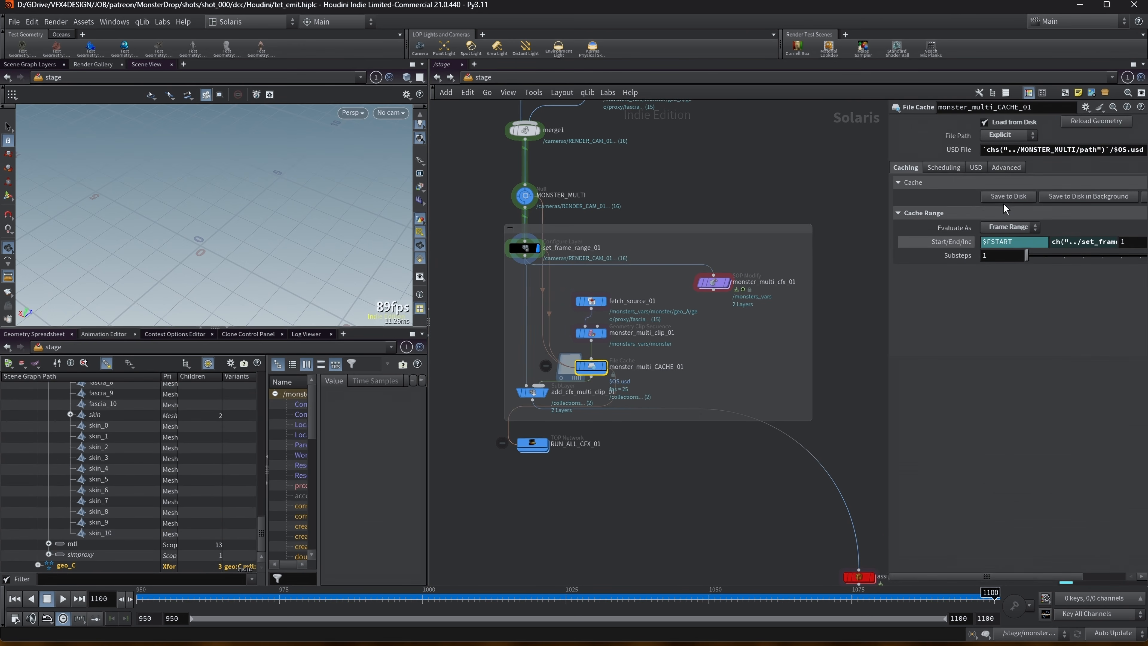
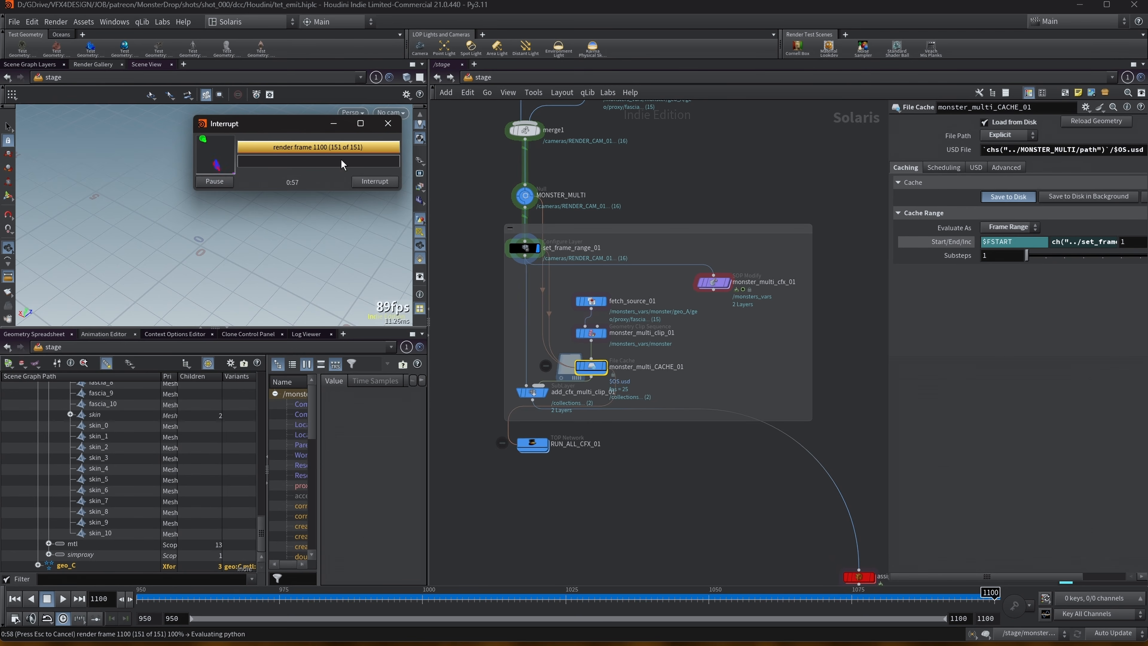
pyautogui.moveTo(297, 130); pyautogui.dragTo(323, 131)
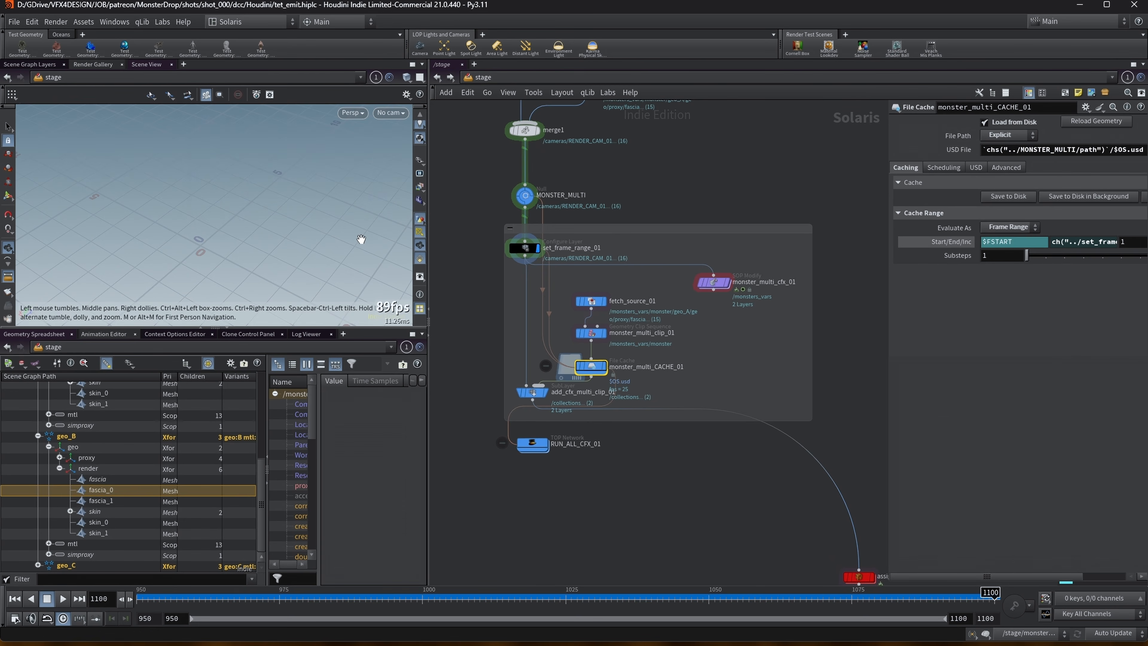
# Step: Display the monster_multi_clip_01 geometry clip sequence and review its animation through frame 1100
pyautogui.scroll(3, 557, 393)
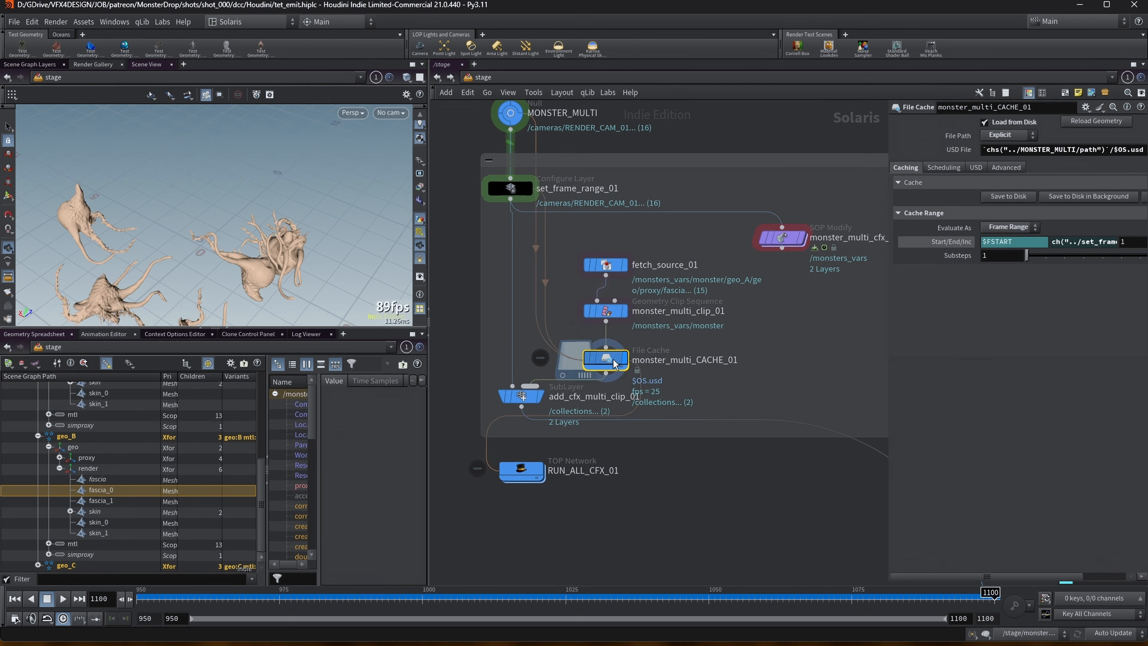
pyautogui.click(606, 311)
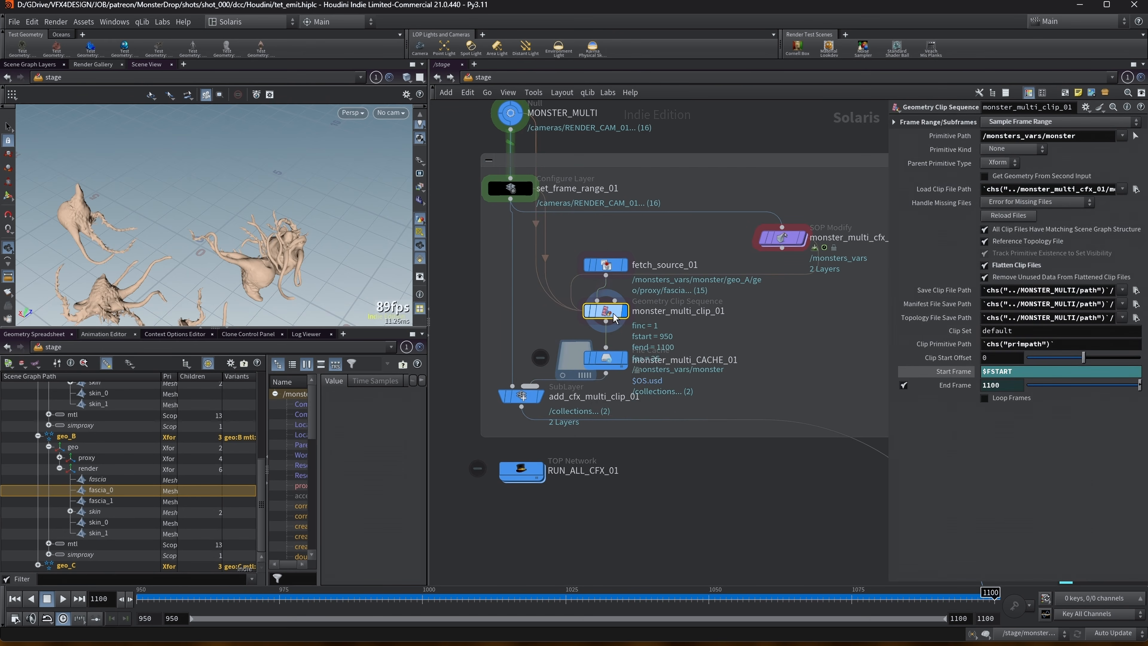
pyautogui.scroll(-4, 242, 223)
pyautogui.moveTo(247, 241); pyautogui.dragTo(252, 219, button='middle')
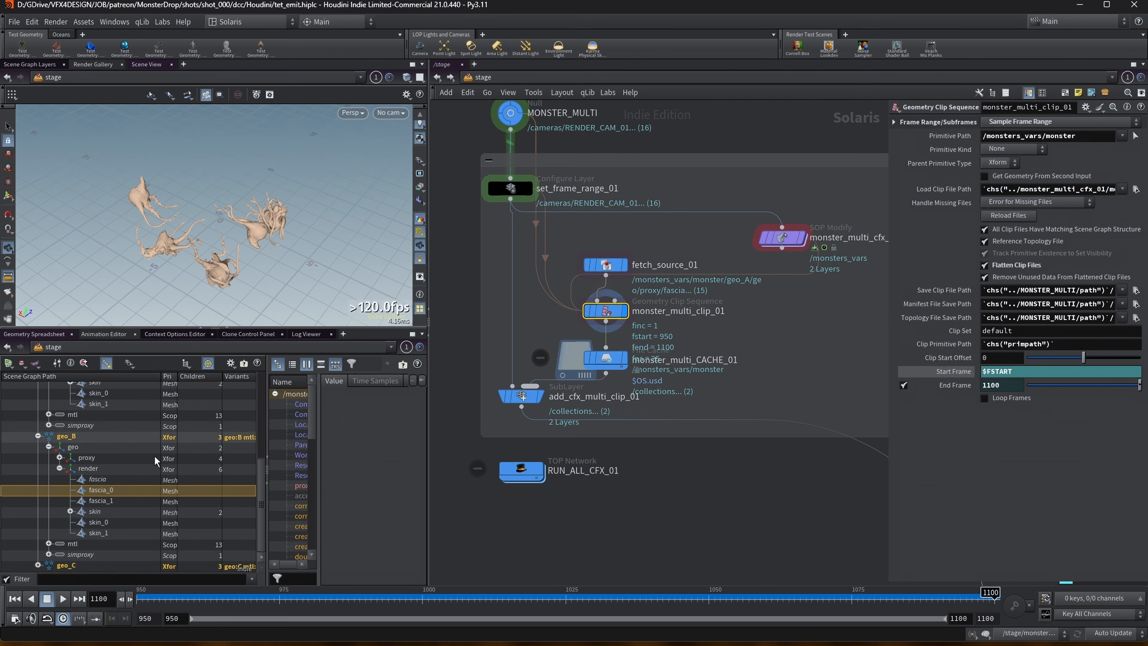
pyautogui.click(63, 598)
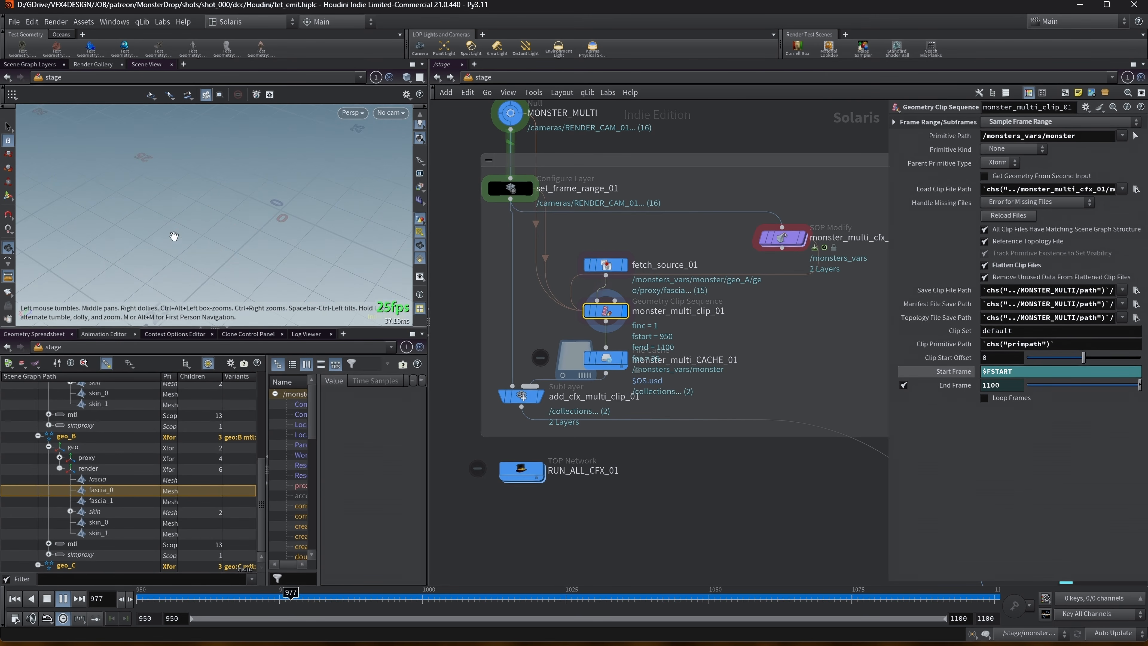
pyautogui.moveTo(276, 186); pyautogui.dragTo(268, 181)
pyautogui.moveTo(156, 597); pyautogui.dragTo(999, 569)
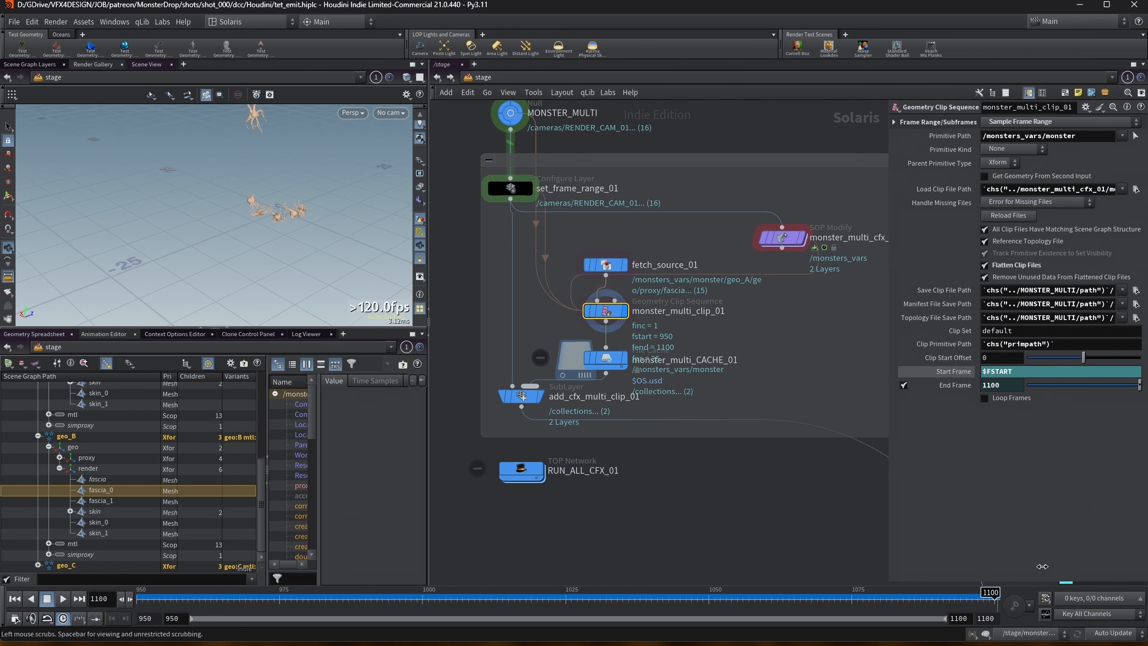
# Step: Display the monster_multi_CACHE_01 output and compare its settings with those of monster_multi_clip_01
pyautogui.click(607, 361)
pyautogui.moveTo(619, 362)
pyautogui.click(606, 311)
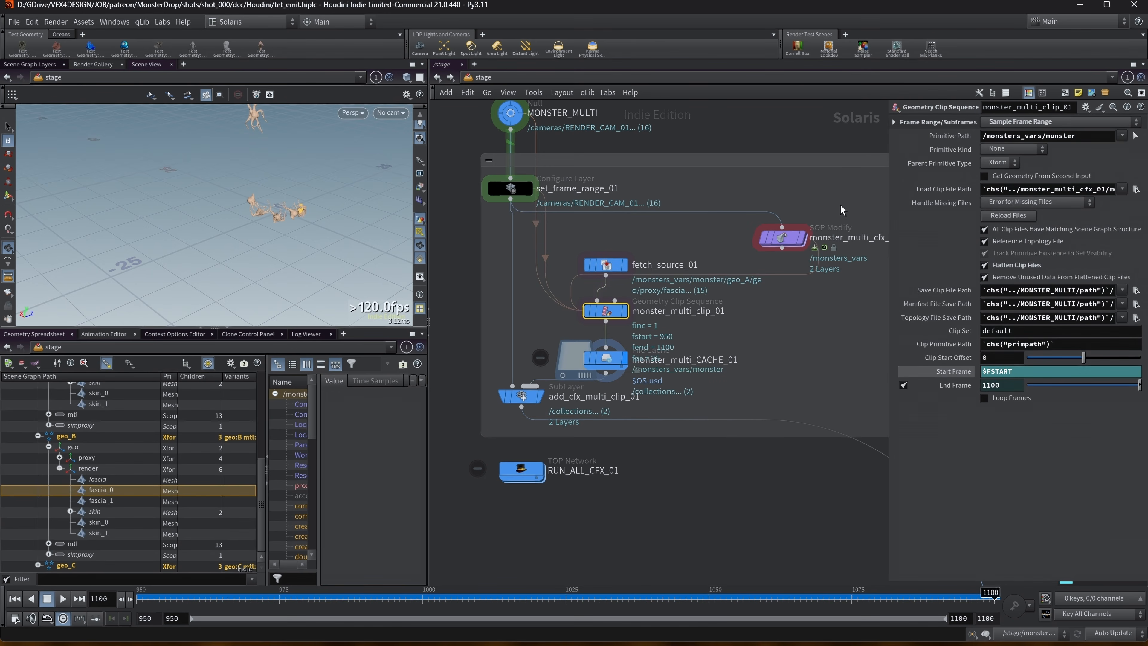
pyautogui.click(607, 361)
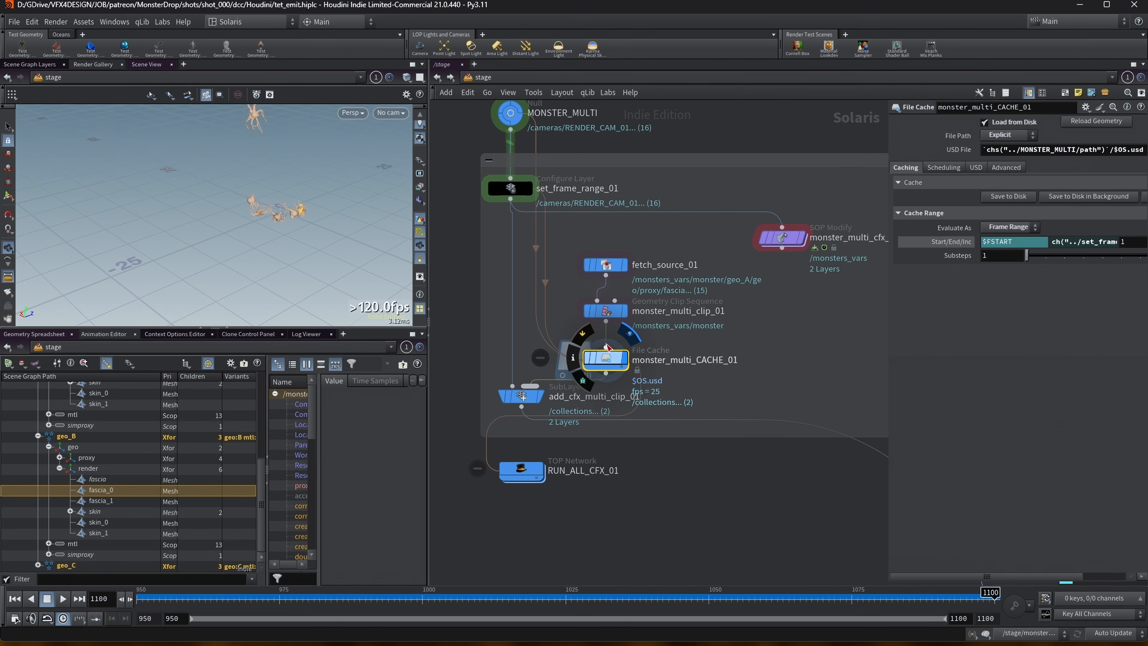
# Step: Compare monster_multi_clip_01 with monster_multi_CACHE_01, then display the add_cfx_multi_clip_01 sublayer and collapse geo_A in the scene graph tree
pyautogui.click(608, 312)
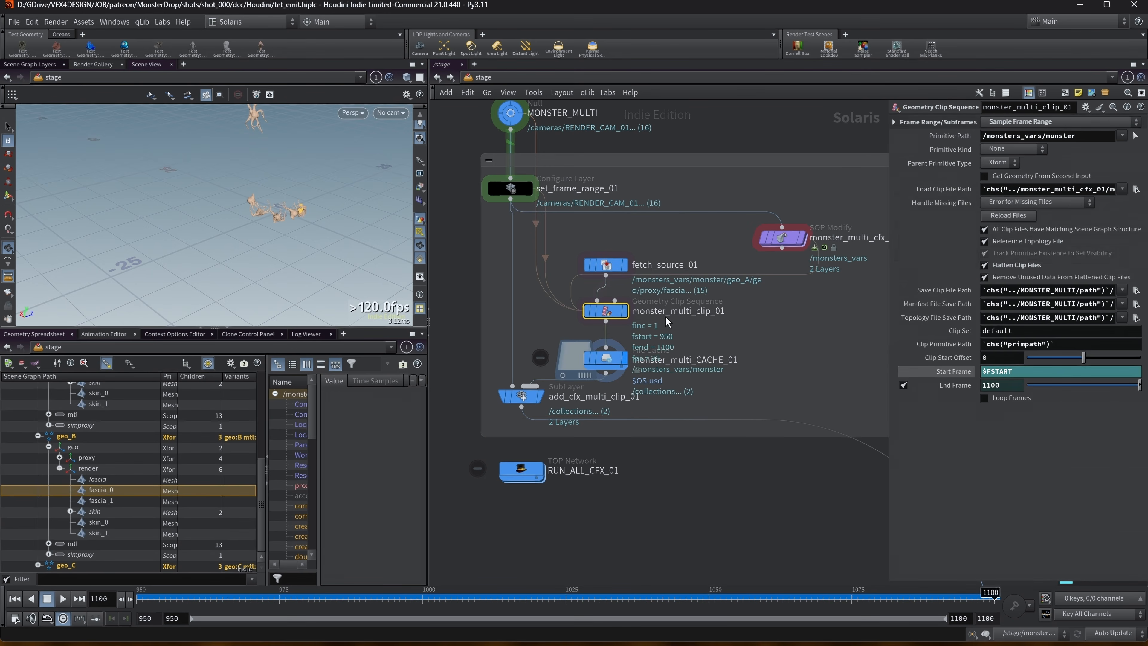
pyautogui.click(606, 360)
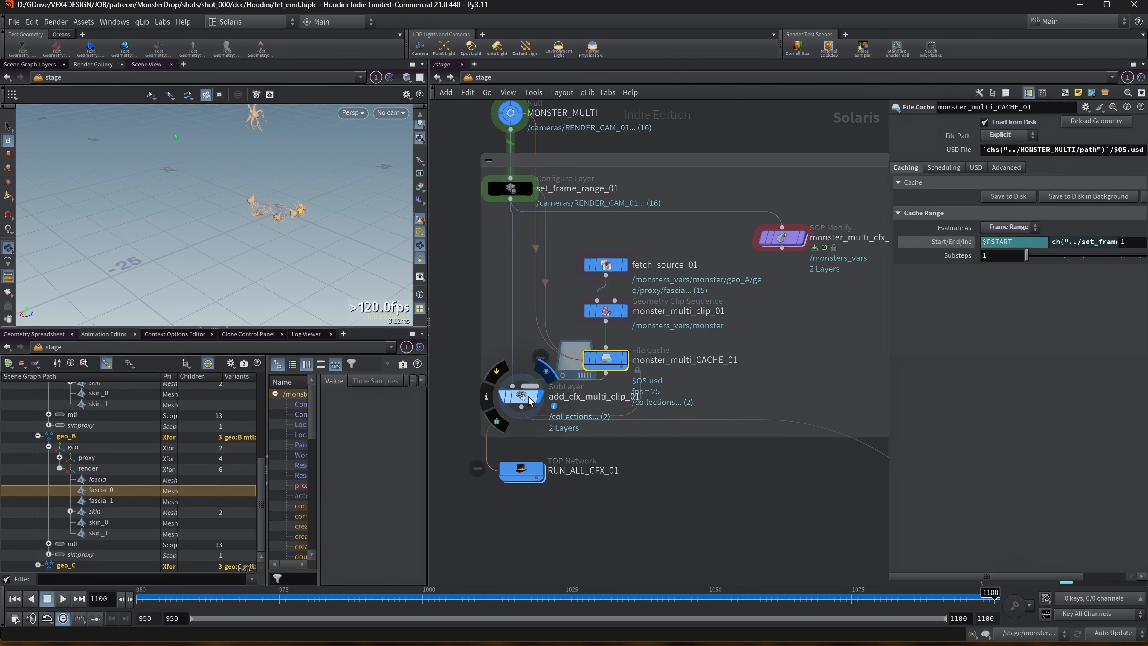
pyautogui.click(541, 398)
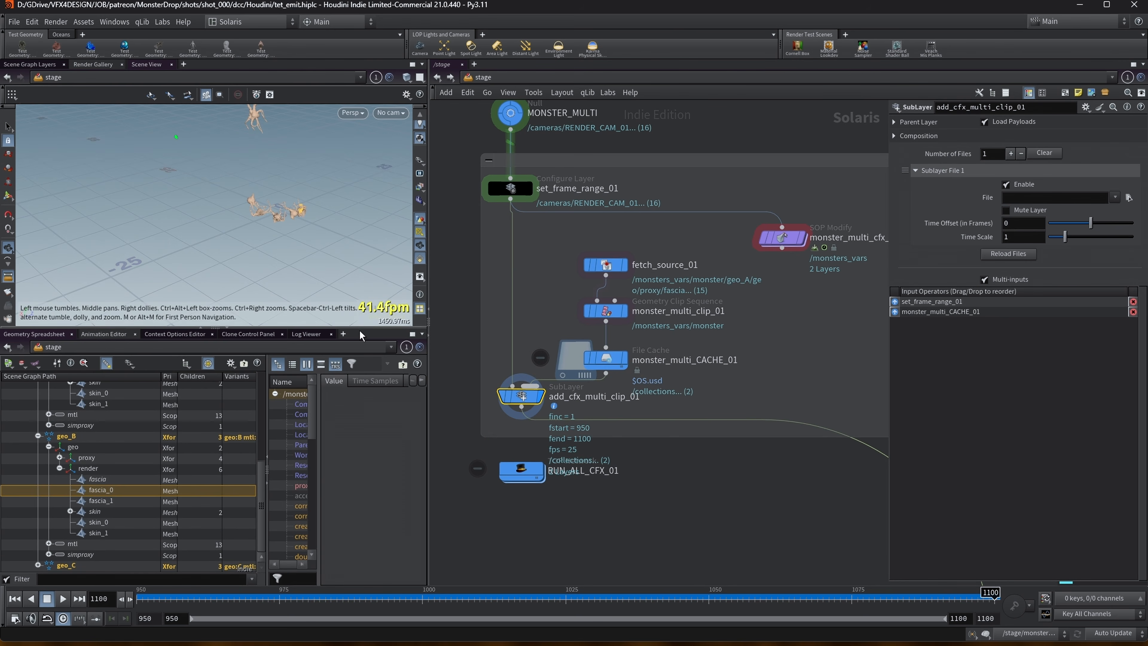
pyautogui.moveTo(316, 327); pyautogui.dragTo(316, 283)
pyautogui.scroll(4, 136, 421)
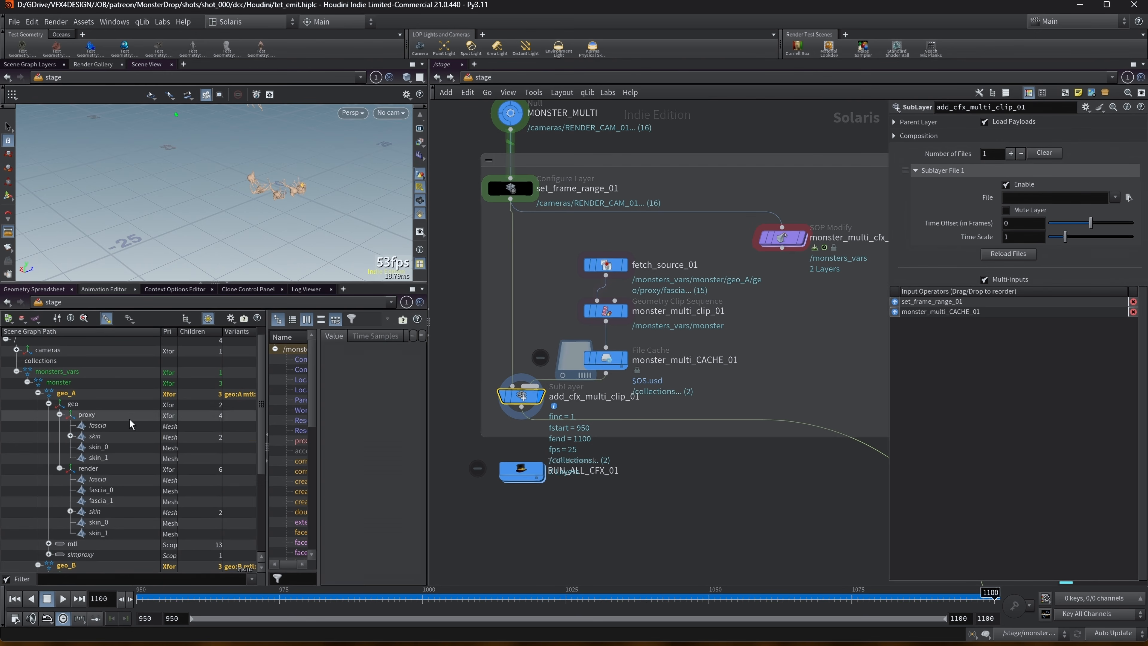
pyautogui.click(37, 393)
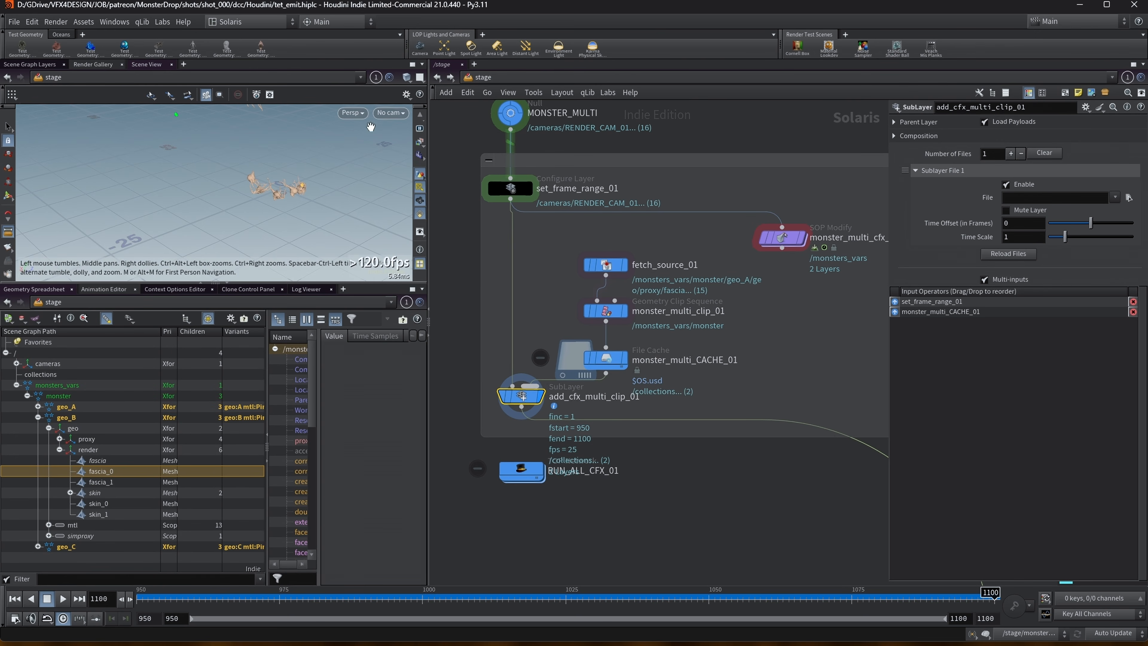
# Step: View the sublayered monsters through the RENDER_CAM_01 camera
pyautogui.click(390, 113)
pyautogui.click(418, 128)
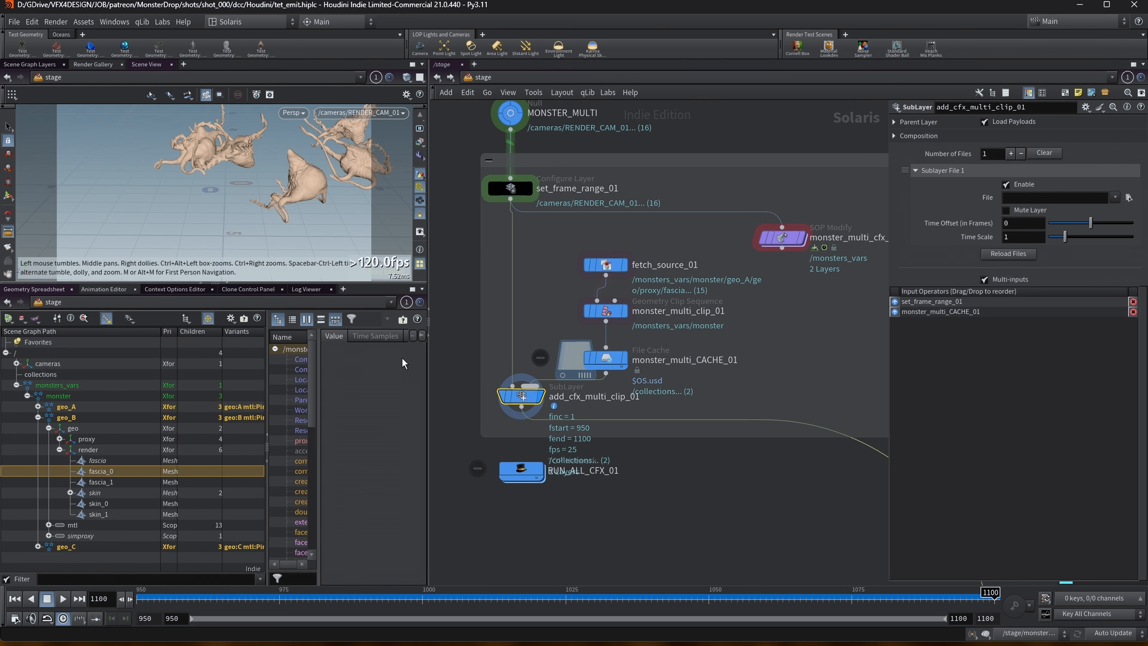
pyautogui.scroll(-2, 607, 525)
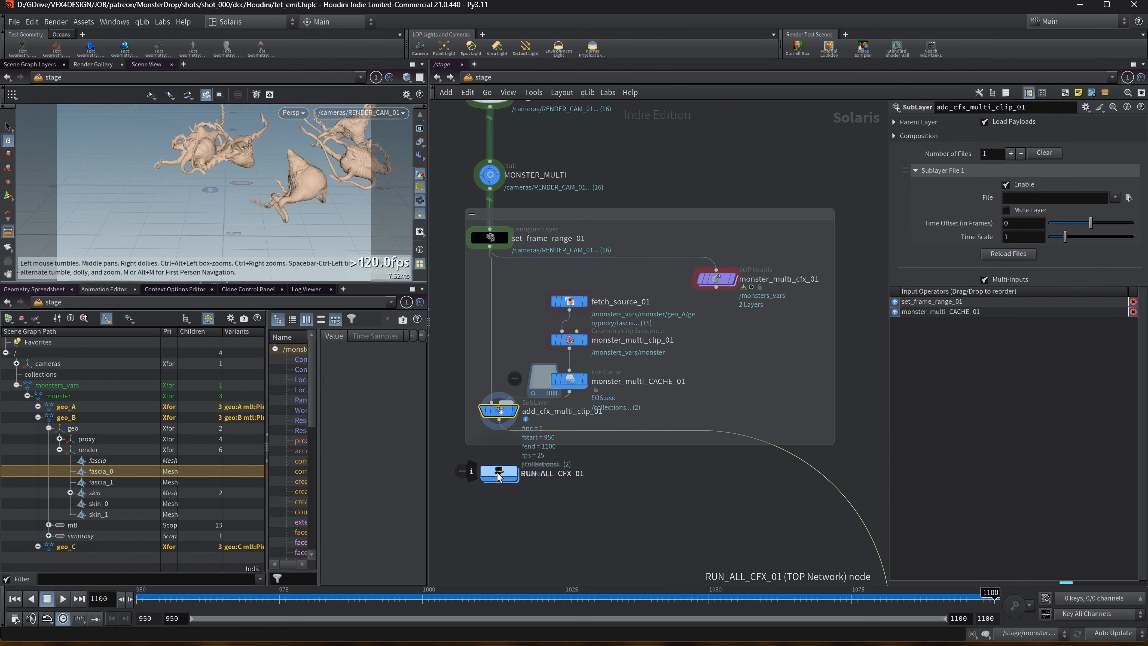
# Step: Open the RUN_ALL_CFX_01 TOP network and review the ROP Fetch settings of DC_SIM, DC_REMESH and monster_cfx_01_CACHE
pyautogui.click(499, 473)
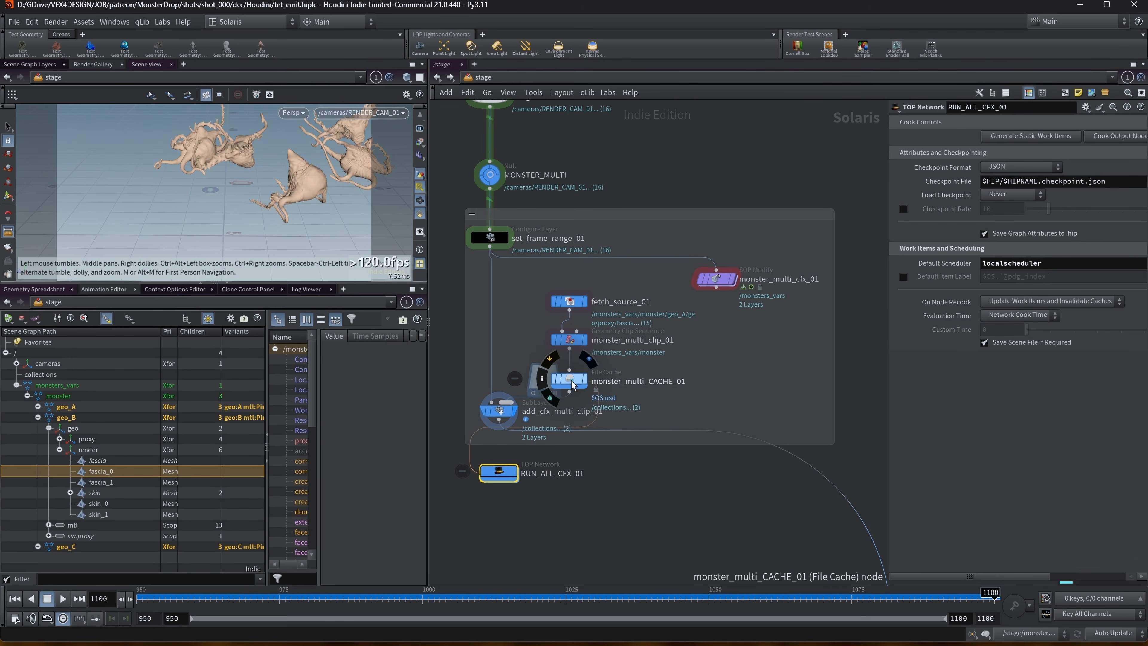
pyautogui.doubleClick(499, 473)
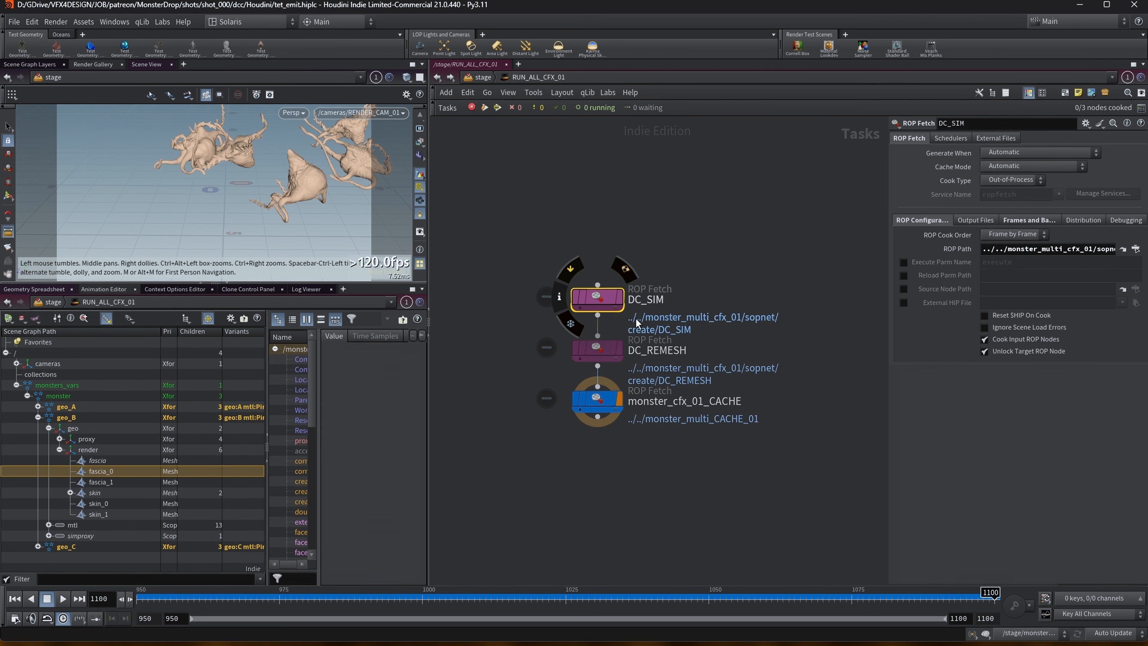
pyautogui.click(596, 351)
pyautogui.click(601, 402)
pyautogui.moveTo(536, 254); pyautogui.dragTo(631, 357)
pyautogui.click(672, 253)
pyautogui.click(603, 296)
pyautogui.moveTo(888, 208); pyautogui.dragTo(761, 216)
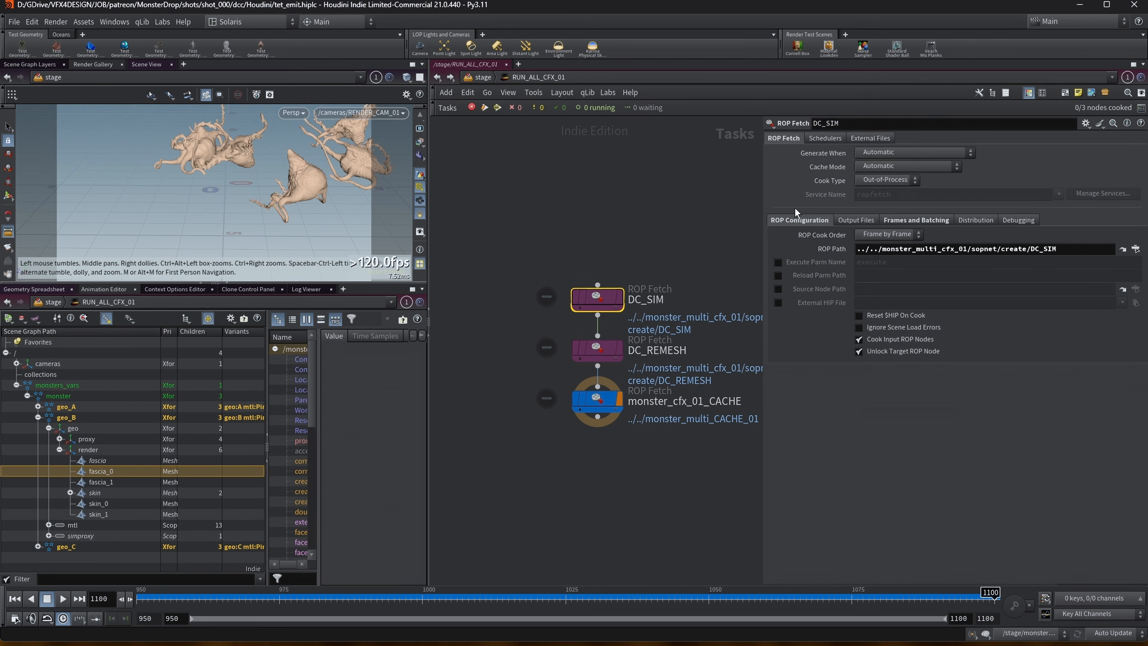
# Step: Examine the monster_multi_cfx_01 SOP Modify node and compare it with the DC_SIM fetch's ROP path in RUN_ALL_CFX_01
pyautogui.click(498, 79)
pyautogui.click(718, 280)
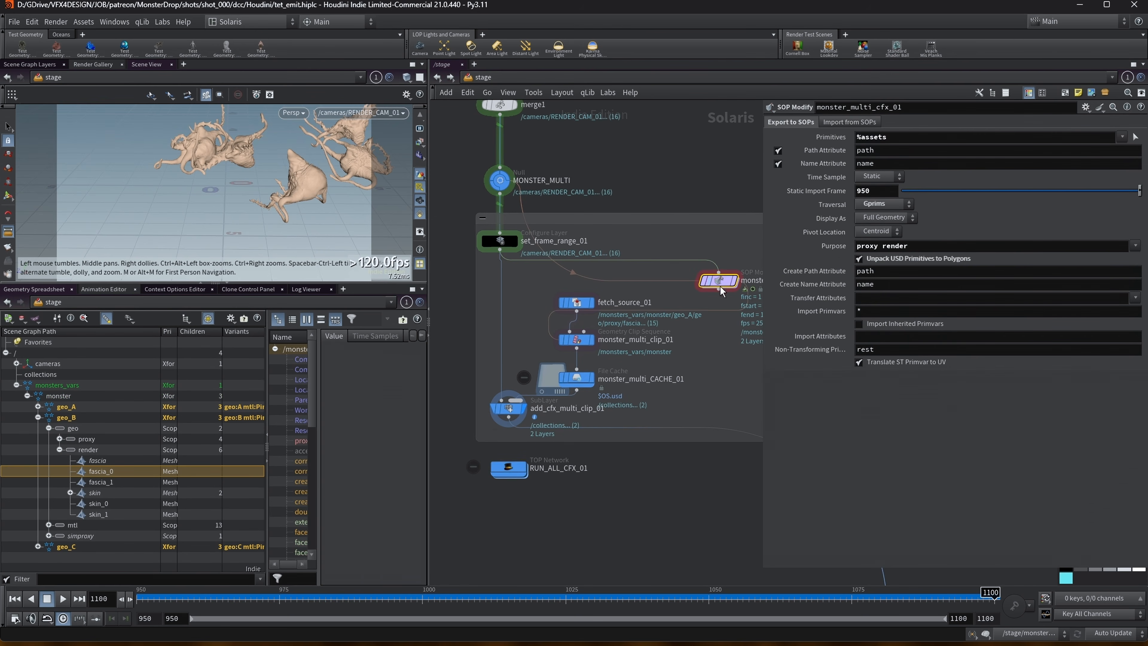
pyautogui.click(508, 469)
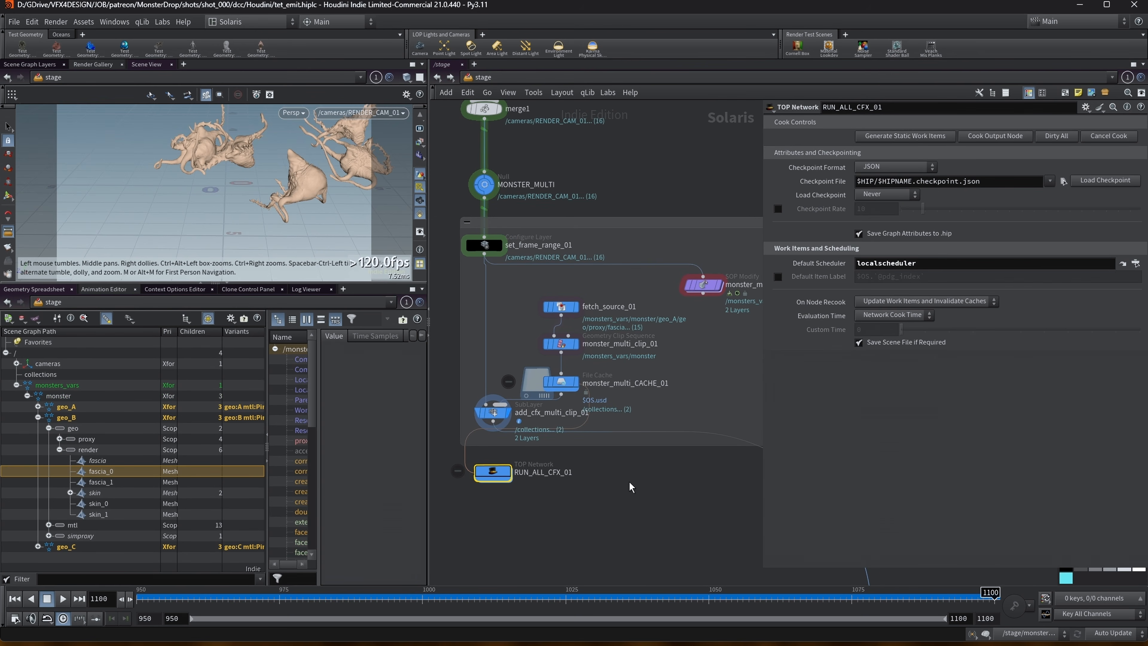
pyautogui.moveTo(706, 333); pyautogui.dragTo(681, 325, button='middle')
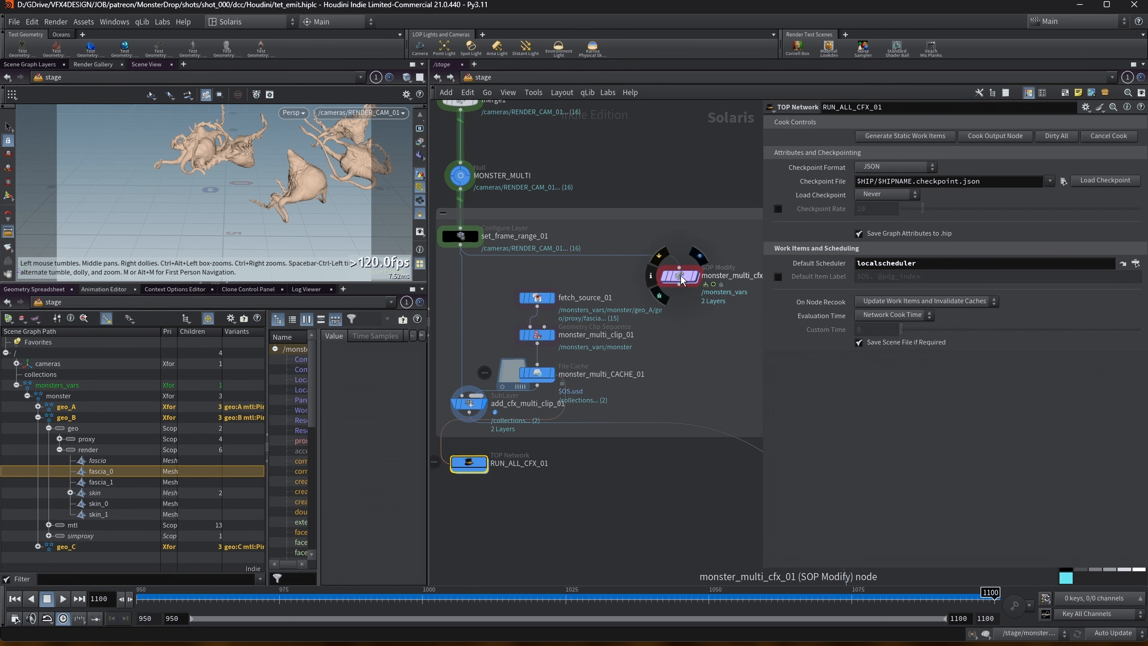
pyautogui.doubleClick(470, 467)
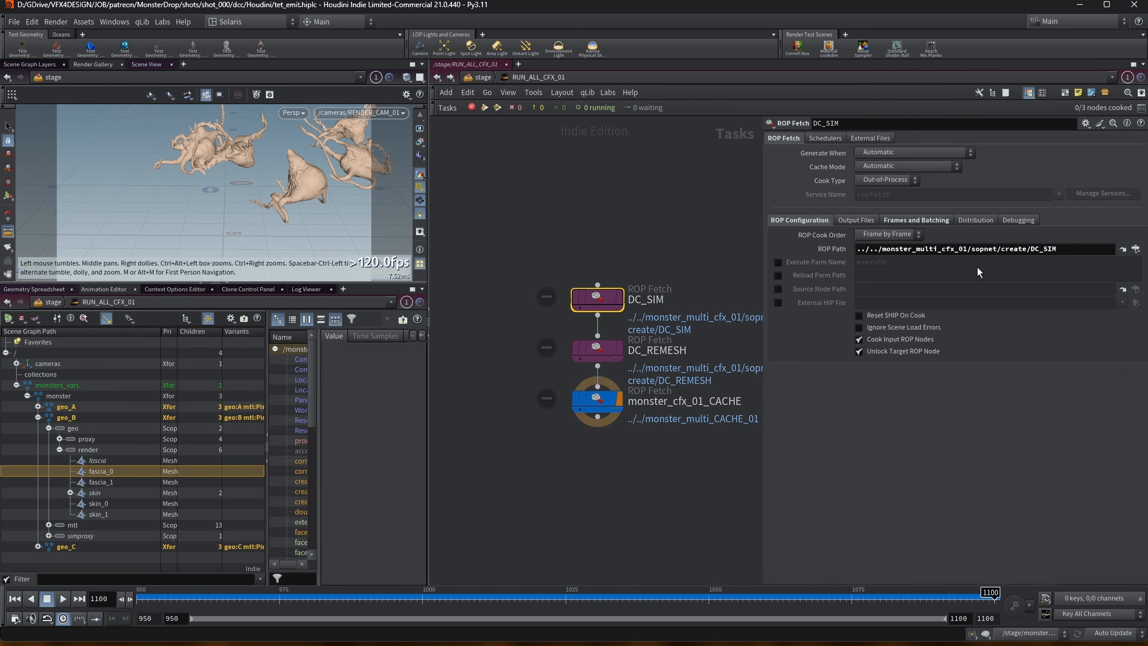
pyautogui.moveTo(760, 210)
pyautogui.mouseDown()
pyautogui.moveTo(811, 210)
pyautogui.moveTo(749, 210)
pyautogui.mouseUp()
pyautogui.moveTo(656, 210); pyautogui.dragTo(612, 210, button='middle')
pyautogui.press('u')
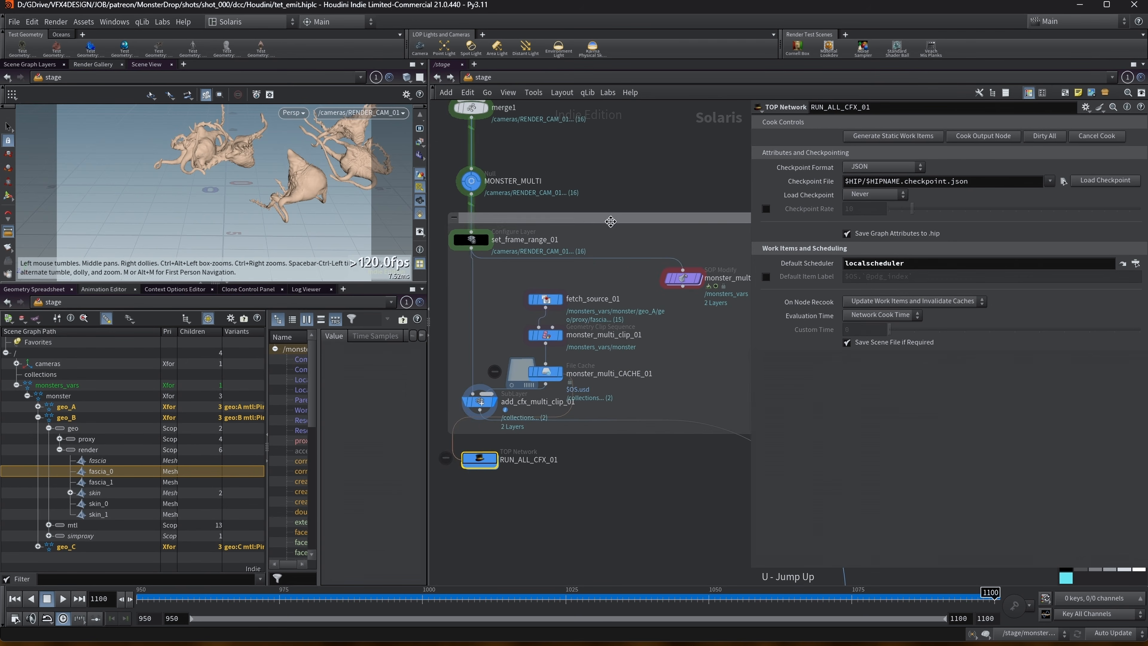
pyautogui.moveTo(747, 296); pyautogui.dragTo(695, 303, button='middle')
pyautogui.doubleClick(681, 288)
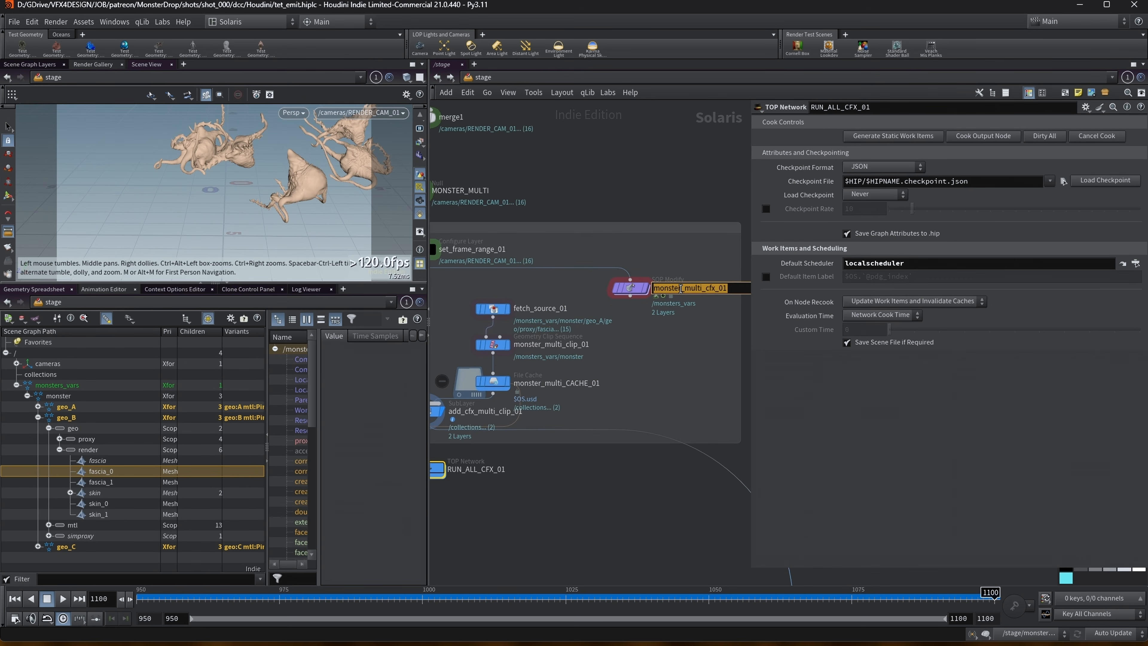
pyautogui.moveTo(558, 425); pyautogui.dragTo(605, 417, button='middle')
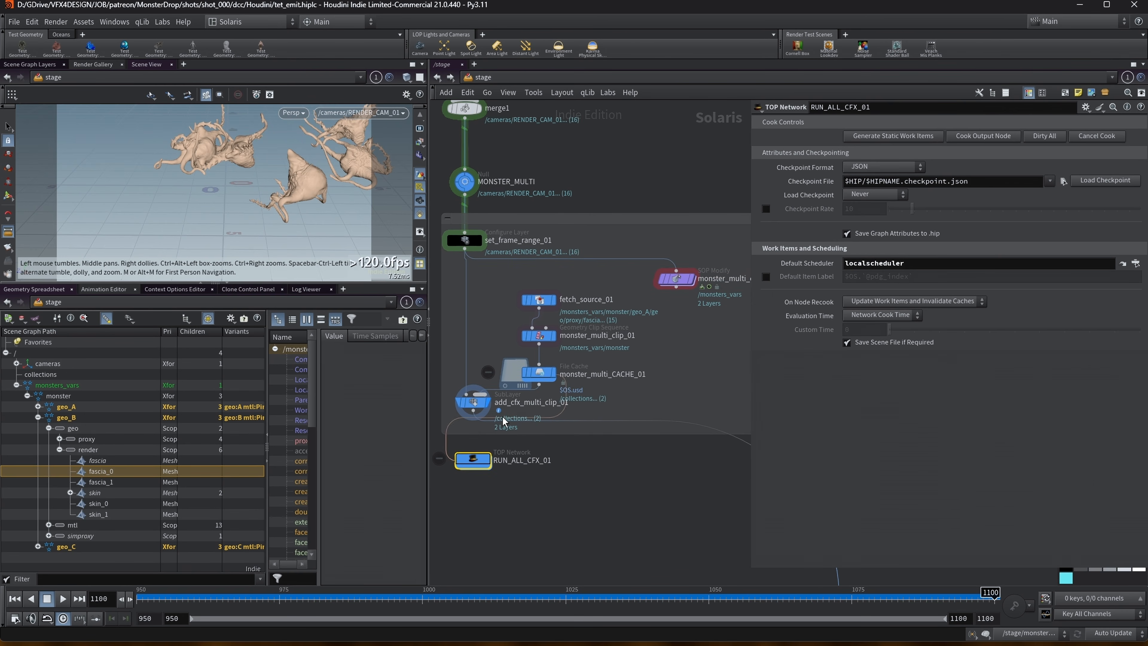
pyautogui.doubleClick(475, 462)
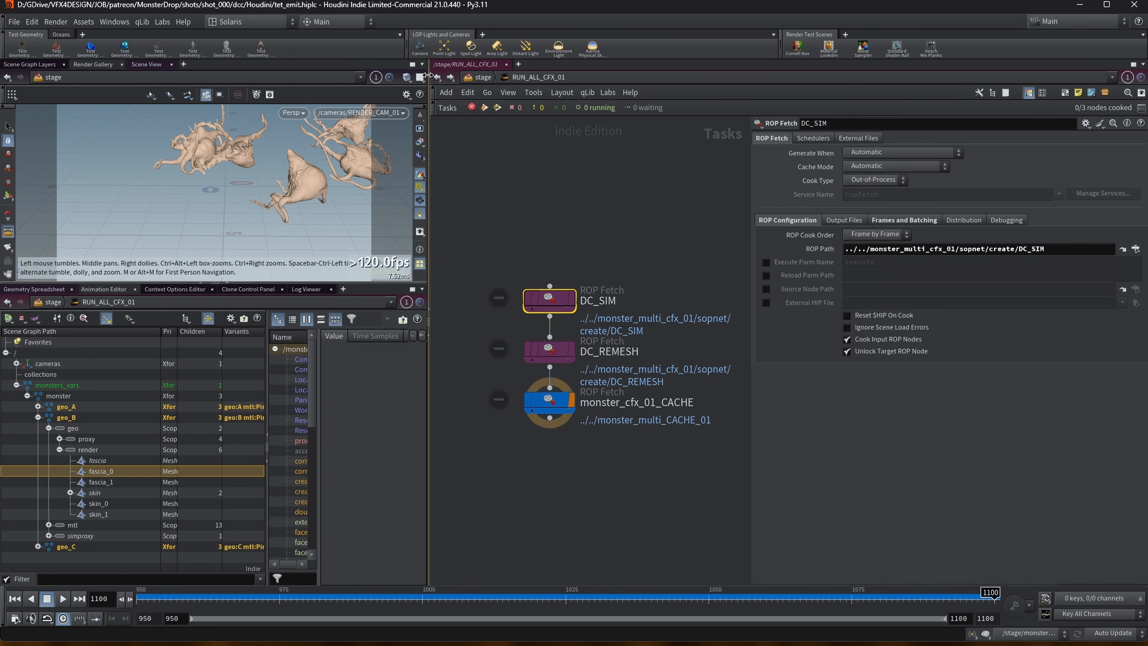
# Step: Copy the DC_REMESH file cache node from the modify network inside monster_multi_cfx_01
pyautogui.click(437, 81)
pyautogui.moveTo(682, 191)
pyautogui.mouseDown(button='middle')
pyautogui.moveTo(618, 185)
pyautogui.moveTo(676, 185)
pyautogui.mouseUp(button='middle')
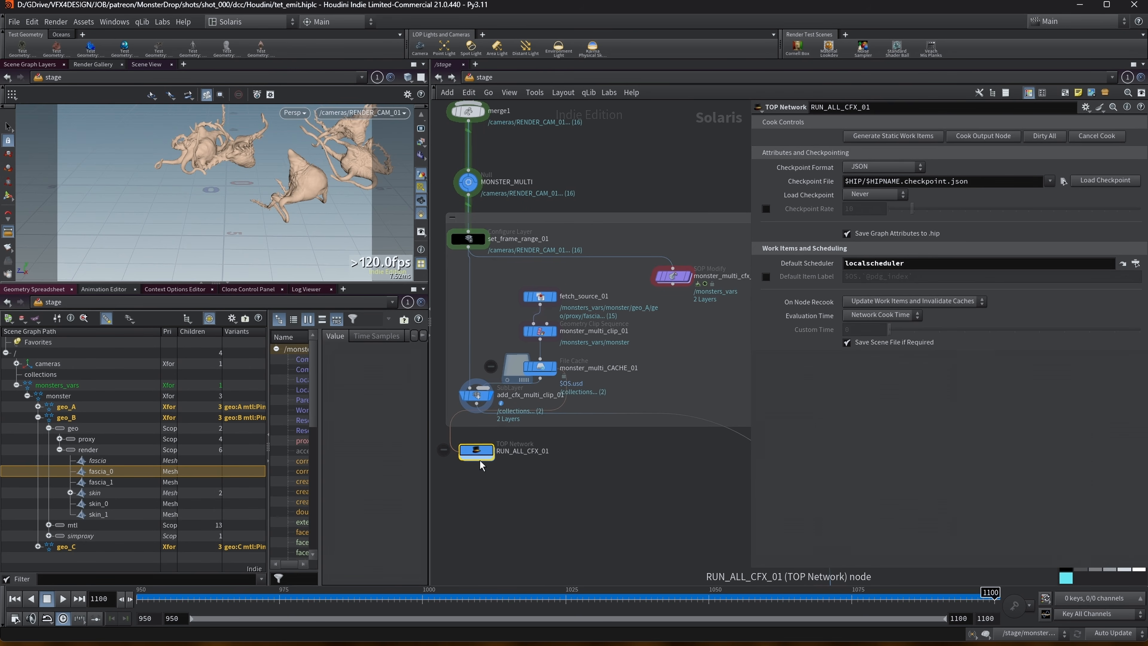
pyautogui.doubleClick(673, 276)
pyautogui.scroll(-2, 618, 274)
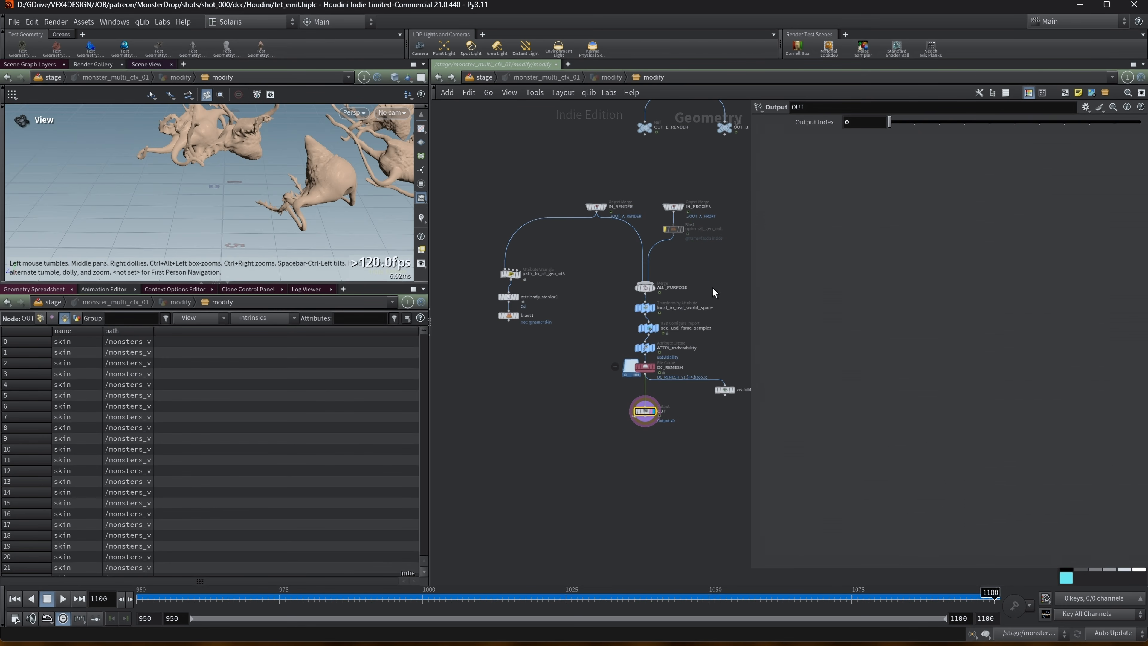
pyautogui.moveTo(660, 381); pyautogui.dragTo(663, 386)
pyautogui.hotkey('ctrl', 'c')
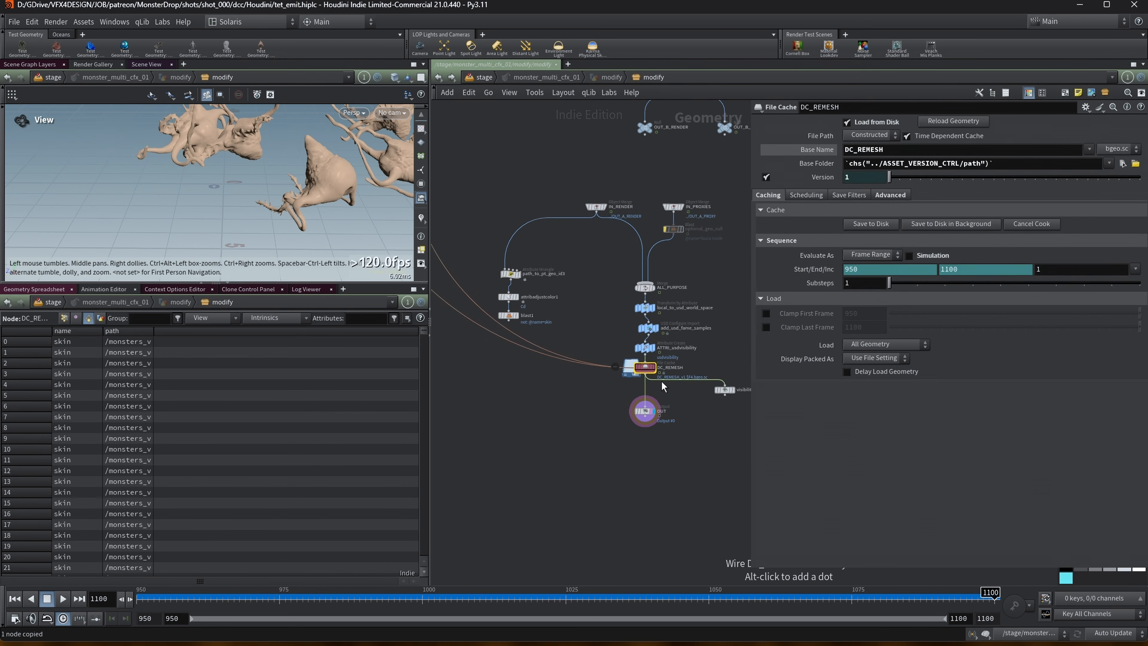
# Step: Set the DC_REMESH fetch's ROP Path in RUN_ALL_CFX_01 to ../../monster_multi_cfx_01/modify/modify/DC_REMESH and check that it opens the target's parameters
pyautogui.press('u')
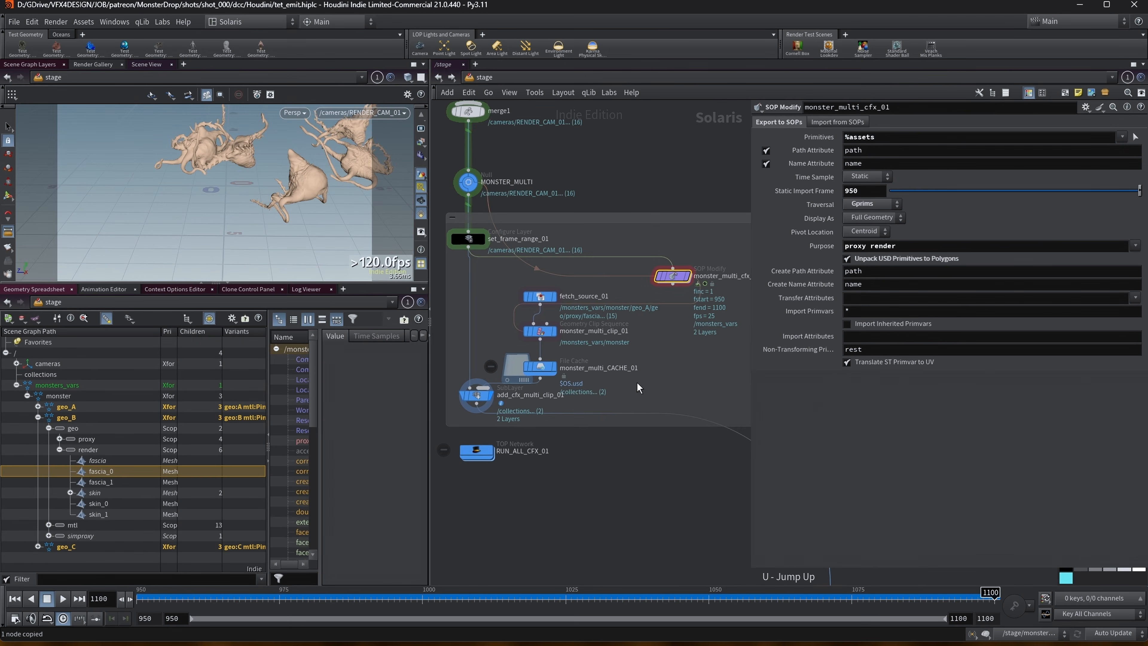
pyautogui.doubleClick(475, 452)
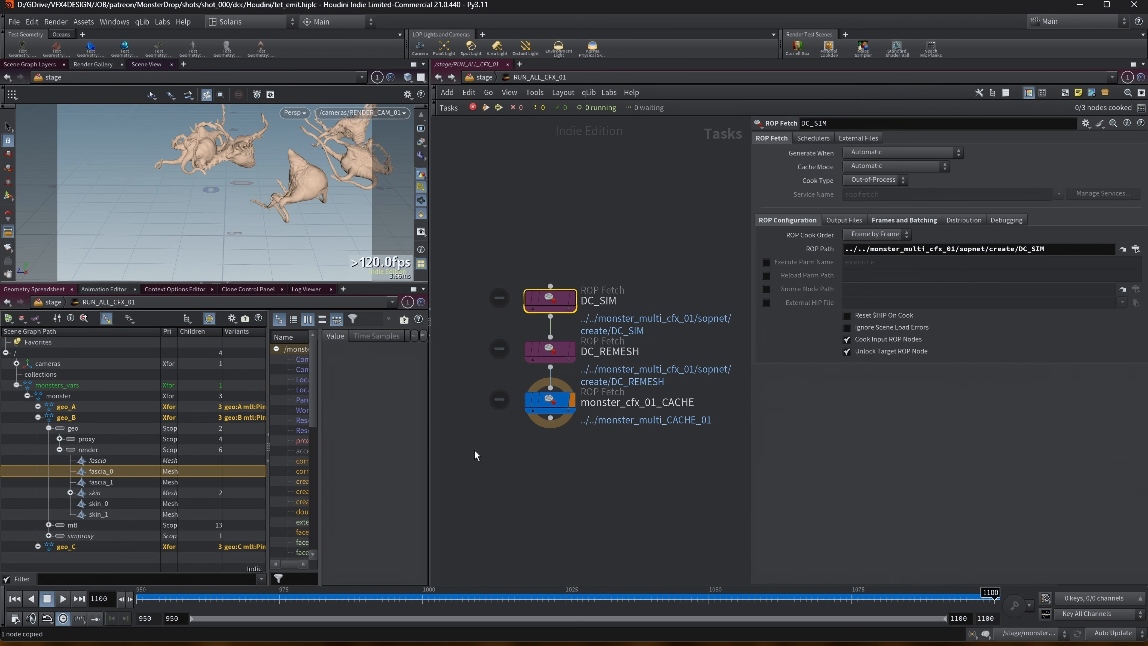
pyautogui.click(545, 361)
pyautogui.tripleClick(998, 248)
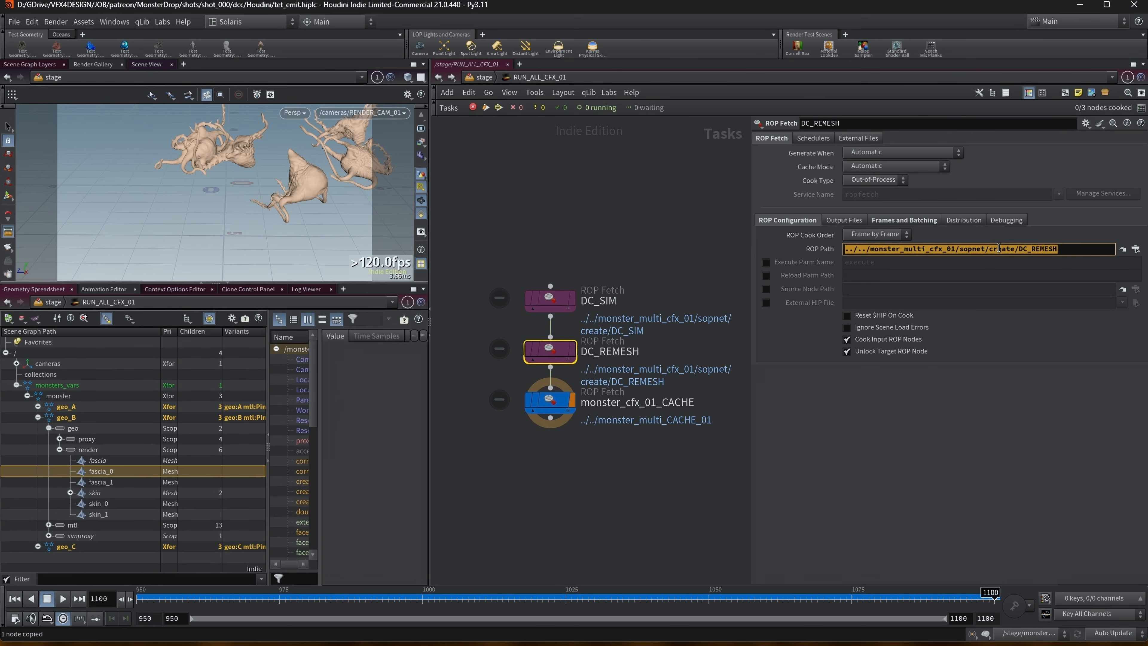
pyautogui.click(1135, 249)
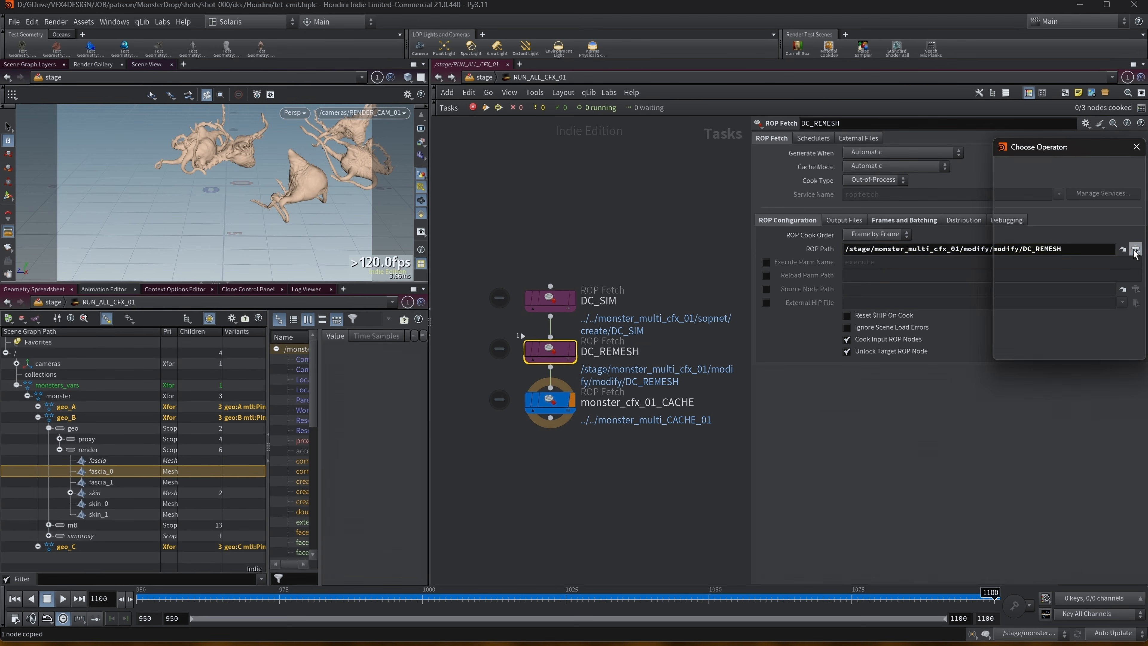
pyautogui.click(1028, 350)
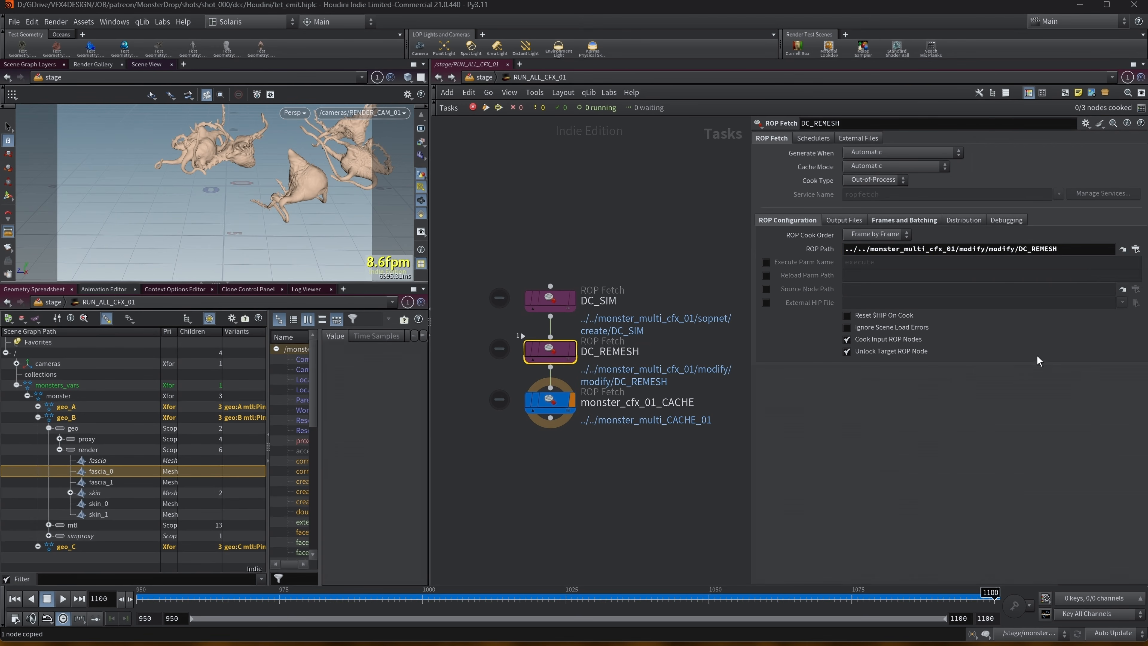
pyautogui.click(1123, 249)
pyautogui.click(1131, 50)
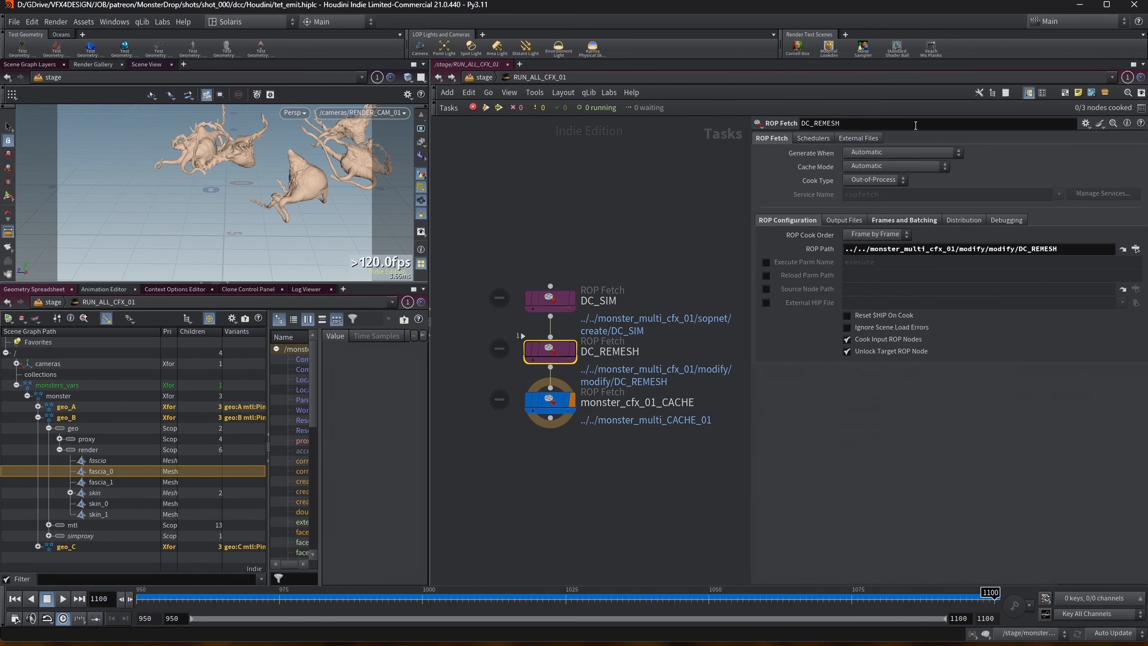
# Step: Store RUN_ALL_CFX_01 as quickmark 1 and the modify network of monster_multi_cfx_01 as quickmark 2
pyautogui.hotkey('ctrl', '1')
pyautogui.press('u')
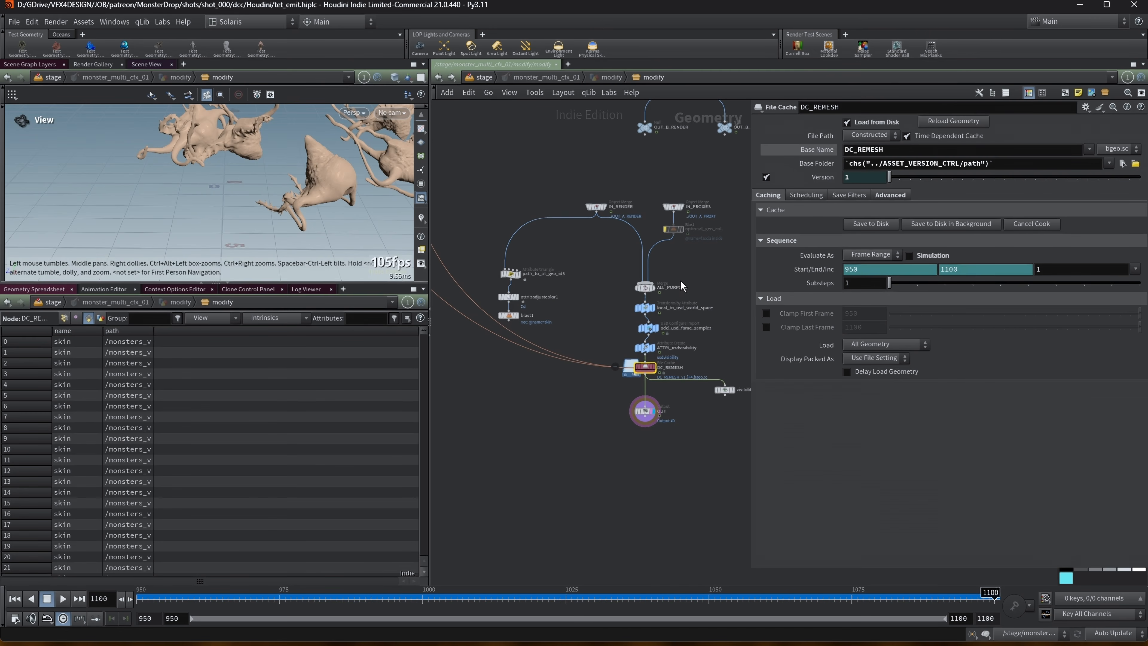
pyautogui.hotkey('ctrl', '2')
pyautogui.press('1')
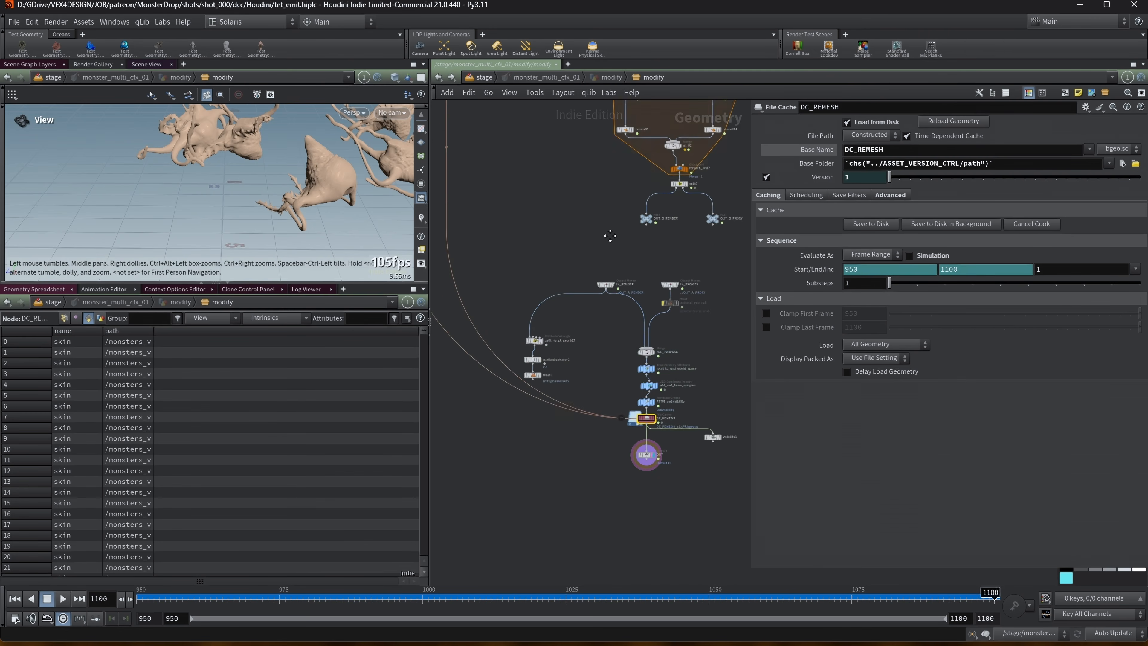
pyautogui.press('2')
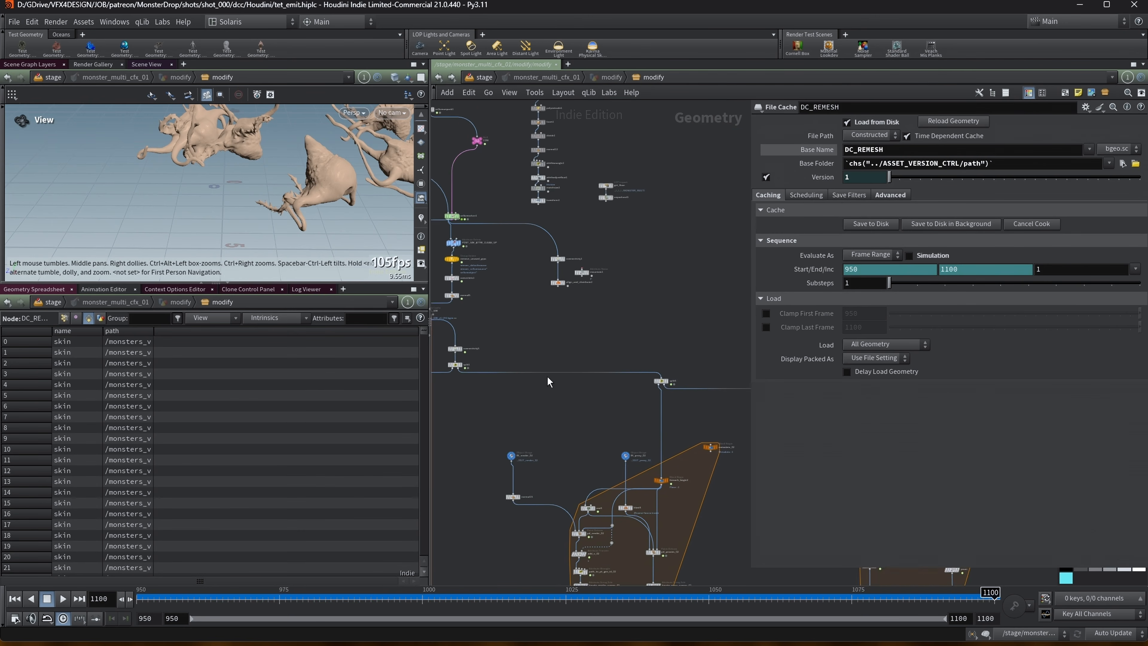
# Step: Locate the DC_SIM file cache in the modify network and copy the node
pyautogui.moveTo(663, 410); pyautogui.dragTo(664, 264, button='middle')
pyautogui.scroll(-1, 672, 271)
pyautogui.scroll(3, 564, 244)
pyautogui.scroll(1, 563, 247)
pyautogui.click(557, 253)
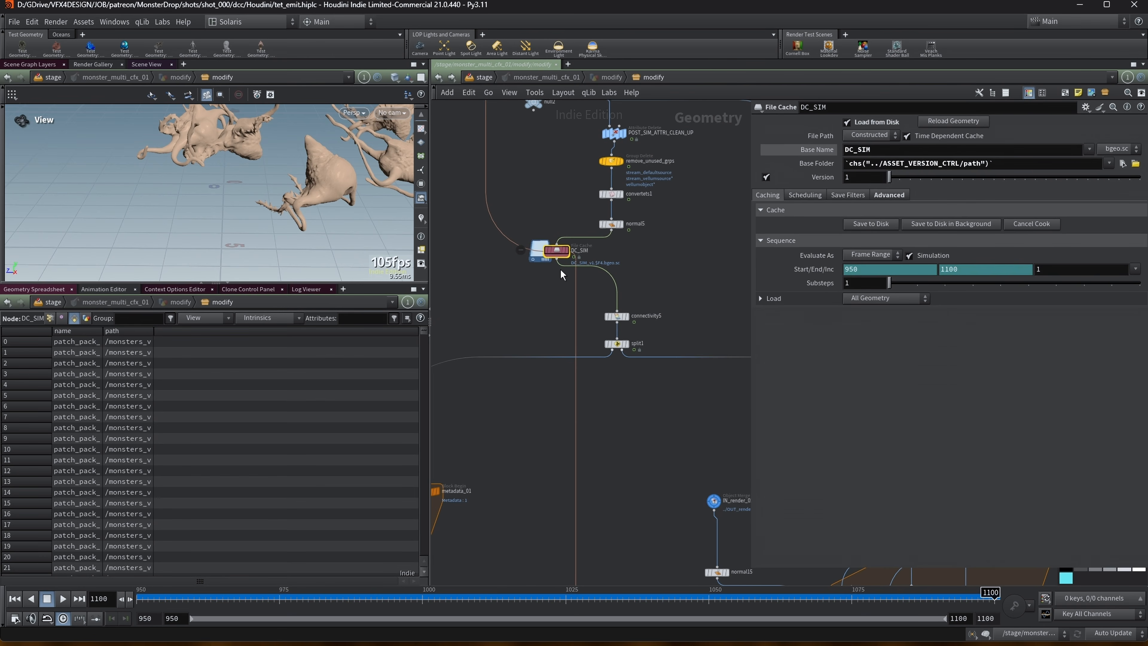
# Step: Set the DC_SIM fetch's ROP Path to ../../monster_multi_cfx_01/modify/modify/DC_SIM and open the target's parameters to check it
pyautogui.press('1')
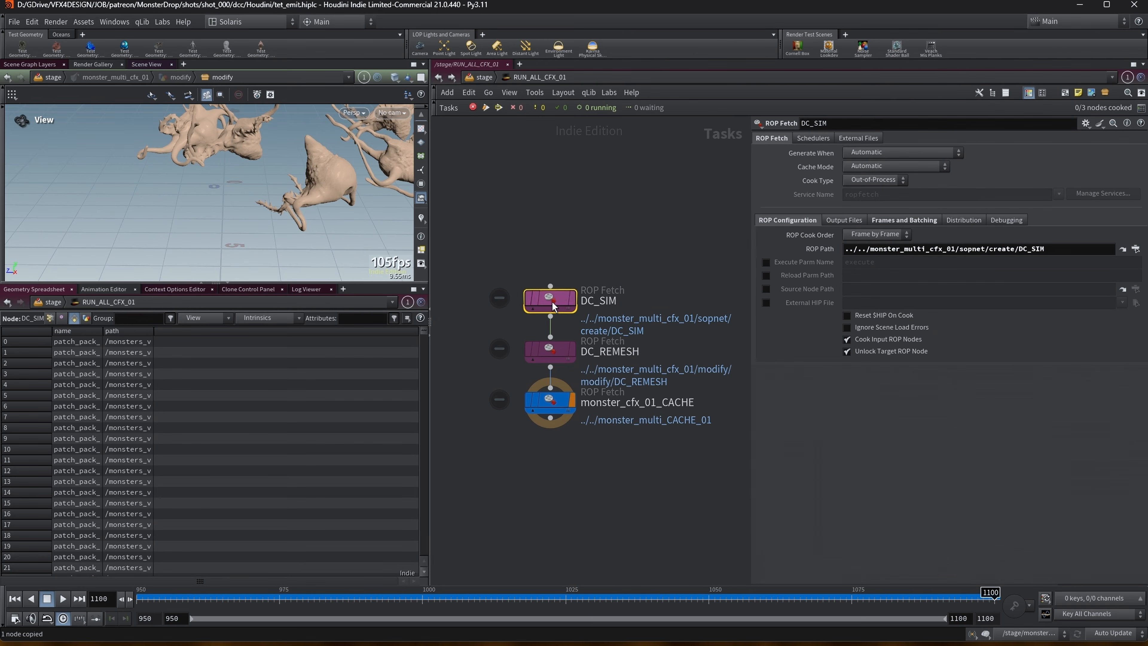
pyautogui.click(958, 249)
pyautogui.hotkey('ctrl', 'v')
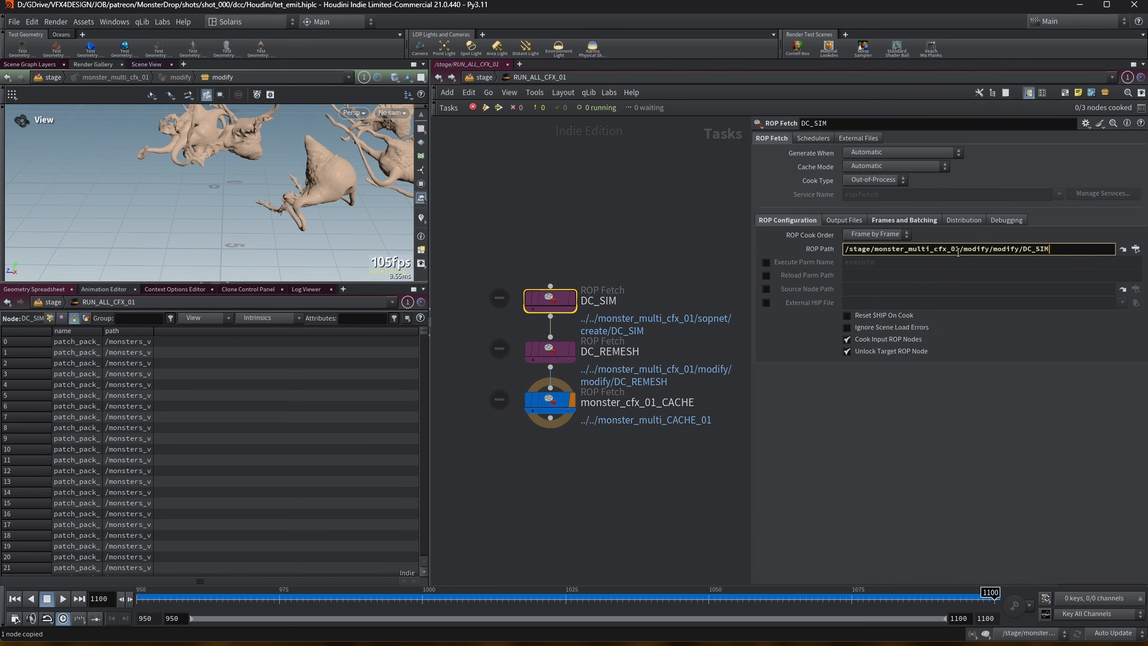
pyautogui.click(1136, 249)
pyautogui.click(1040, 347)
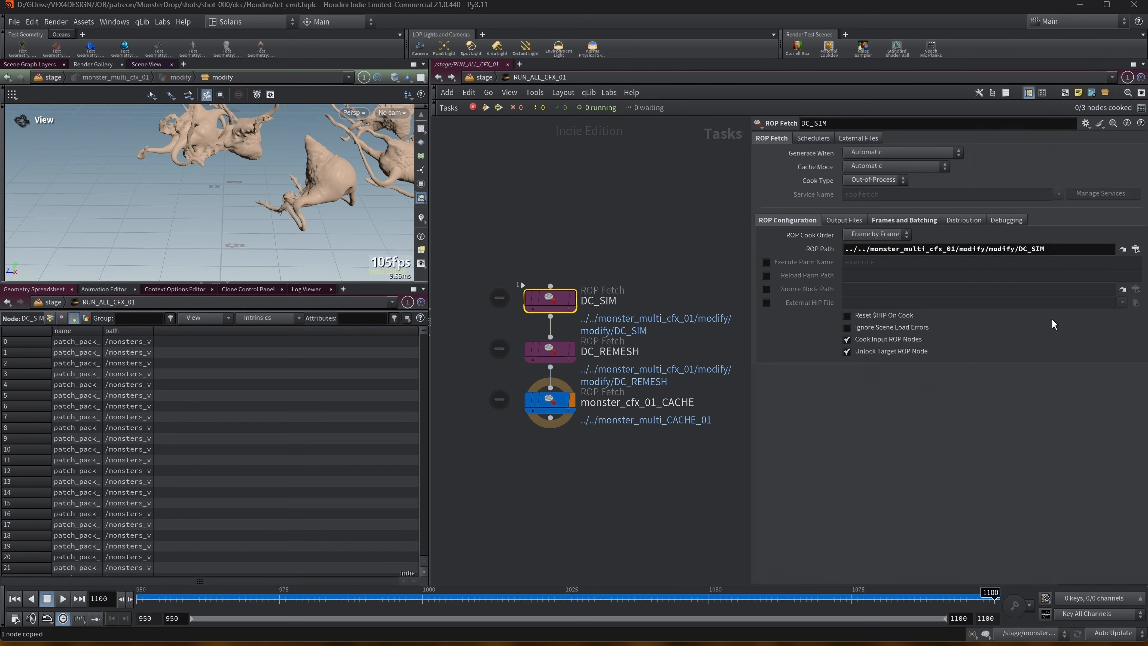
pyautogui.click(1122, 249)
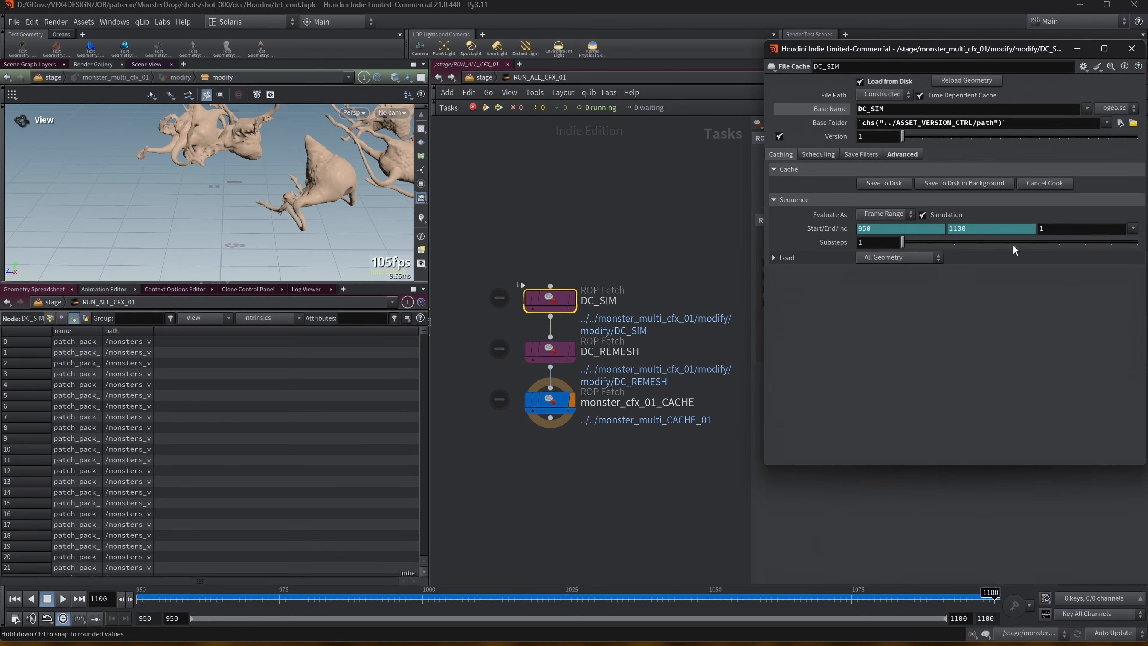
# Step: Space the DC_SIM and DC_REMESH fetch nodes farther apart vertically above monster_cfx_01_CACHE
pyautogui.click(1132, 49)
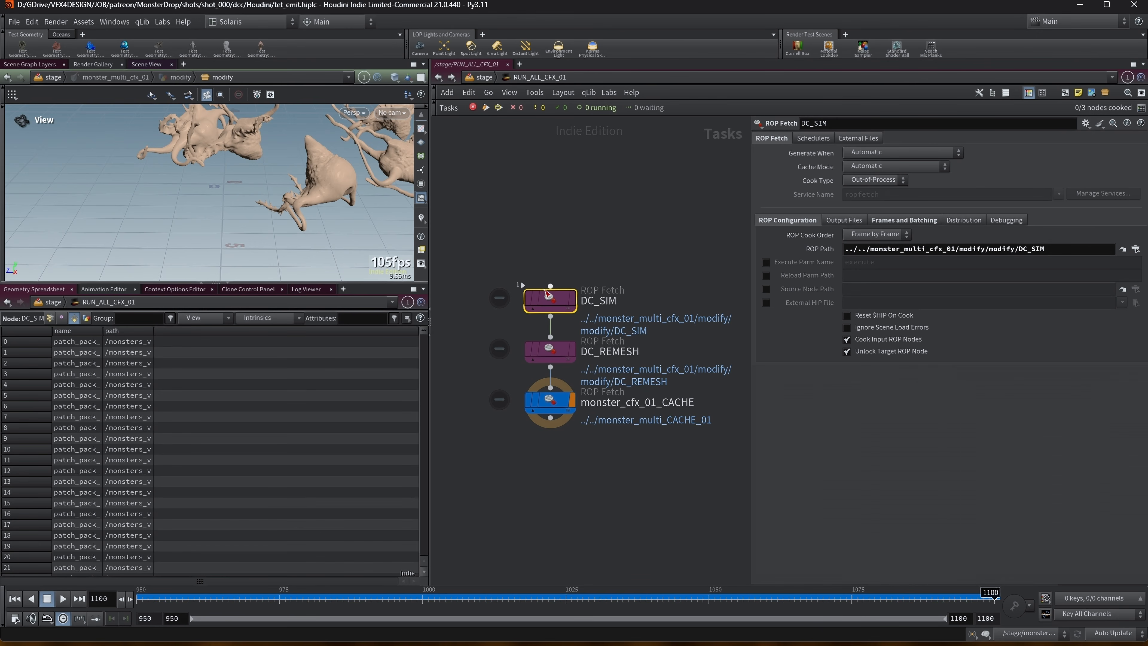
pyautogui.moveTo(547, 293); pyautogui.dragTo(548, 237)
pyautogui.moveTo(552, 355); pyautogui.dragTo(555, 334)
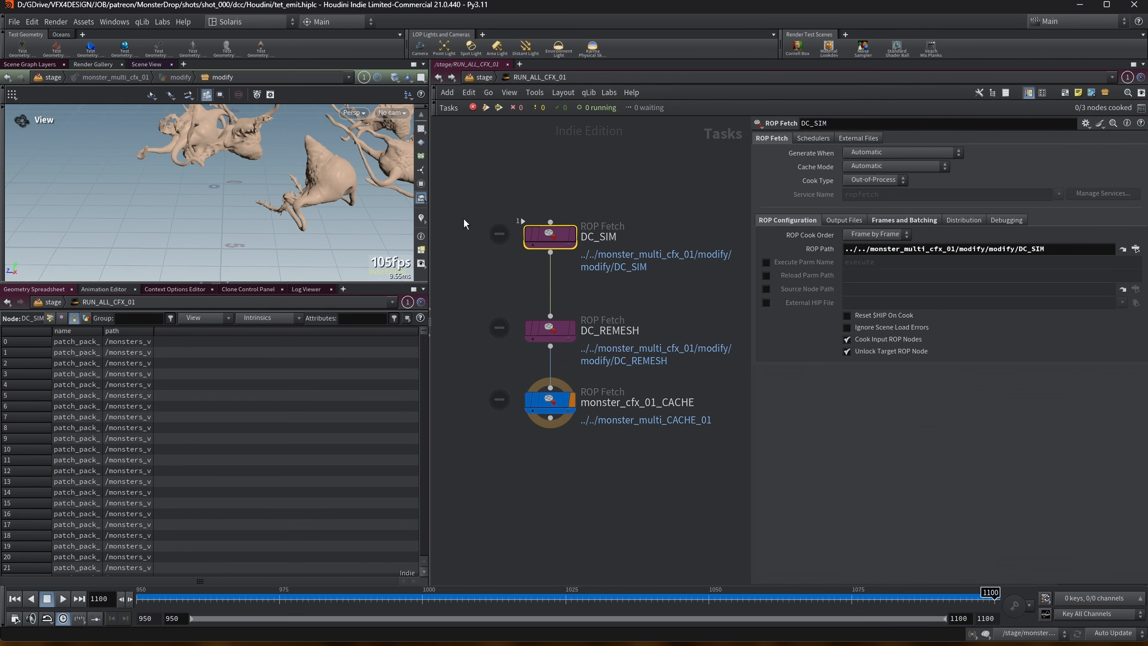
pyautogui.moveTo(325, 139); pyautogui.dragTo(250, 193)
pyautogui.moveTo(553, 247)
pyautogui.mouseDown()
pyautogui.moveTo(552, 233)
pyautogui.moveTo(553, 261)
pyautogui.mouseUp()
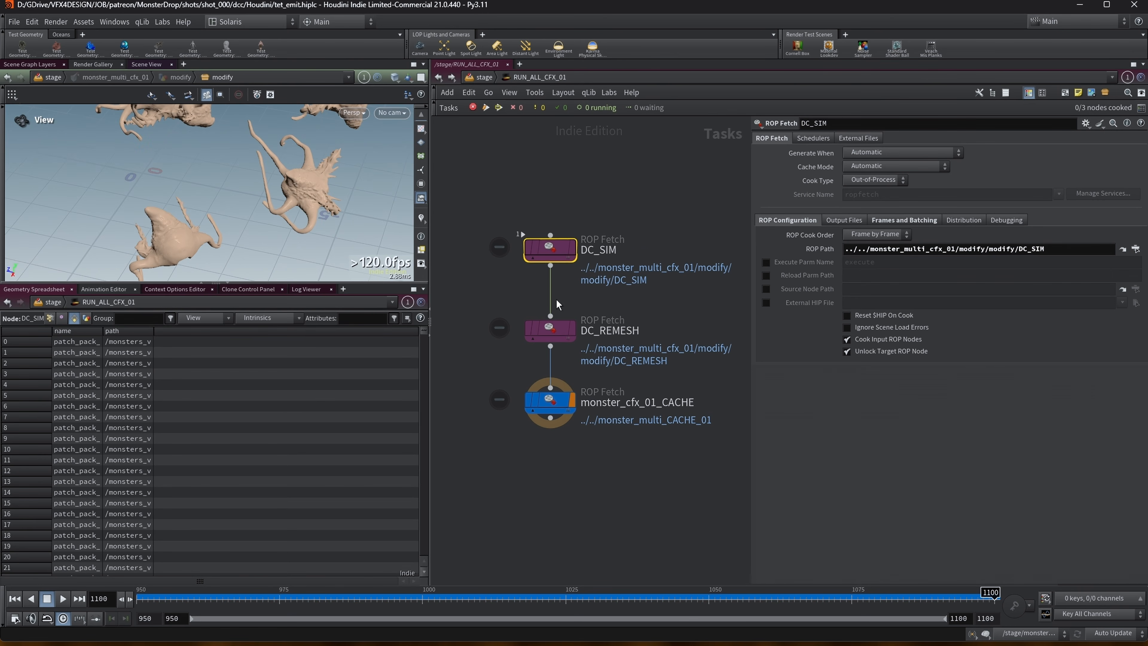
# Step: Check the ROP Path of the DC_REMESH fetch and open the target parameters of monster_cfx_01_CACHE
pyautogui.click(556, 331)
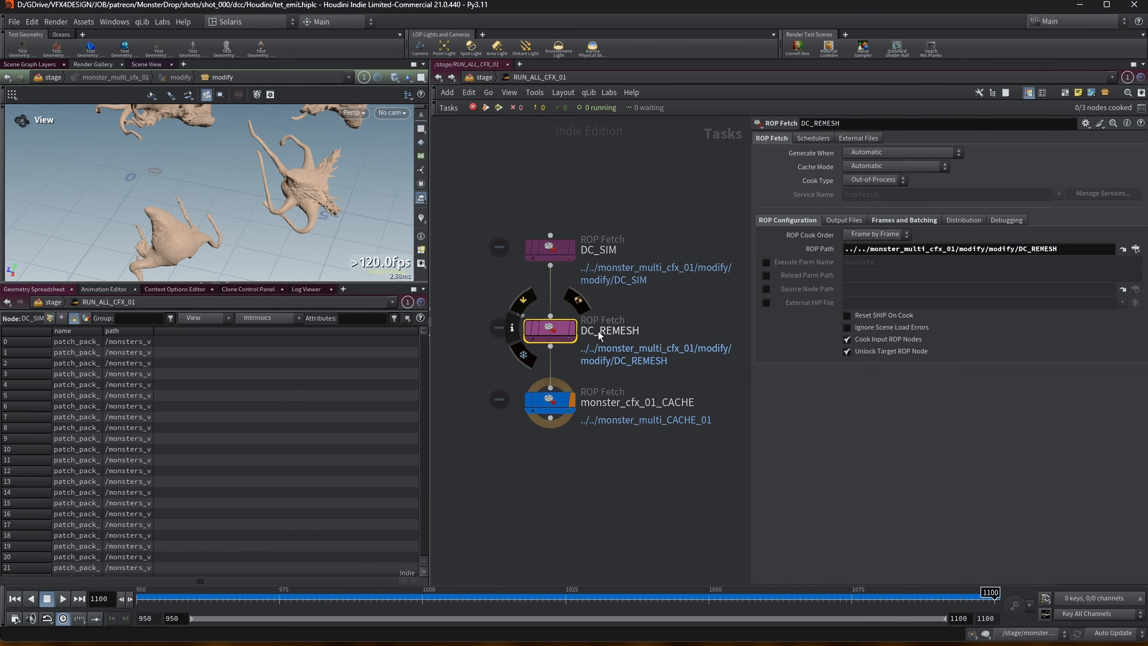
pyautogui.click(546, 404)
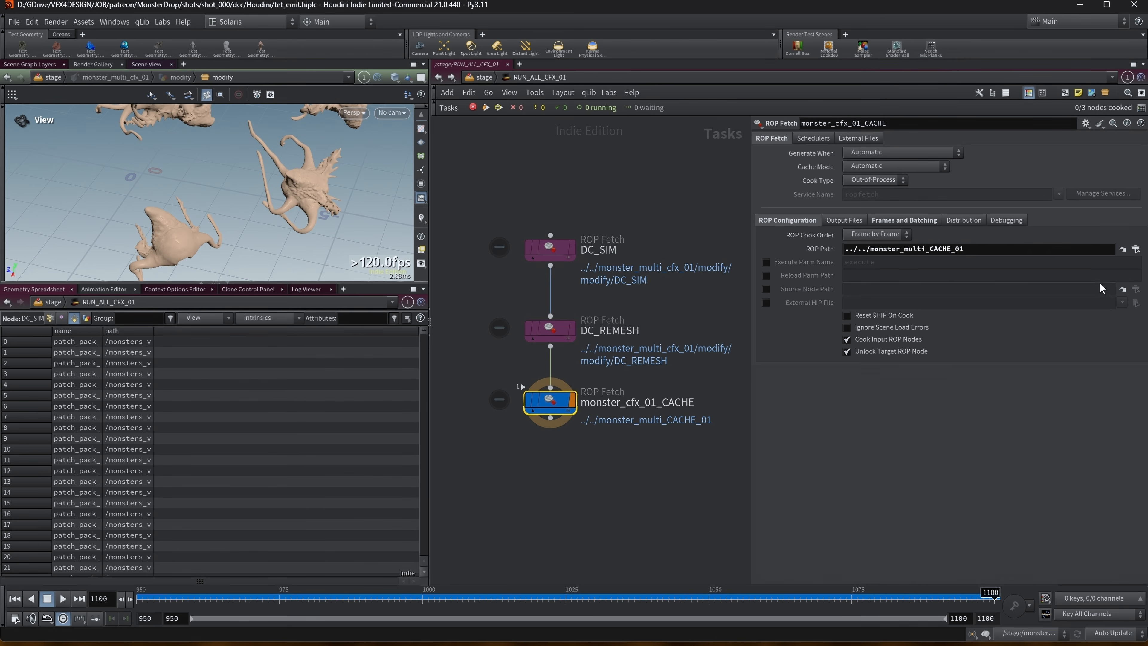
pyautogui.click(1122, 248)
pyautogui.click(1131, 47)
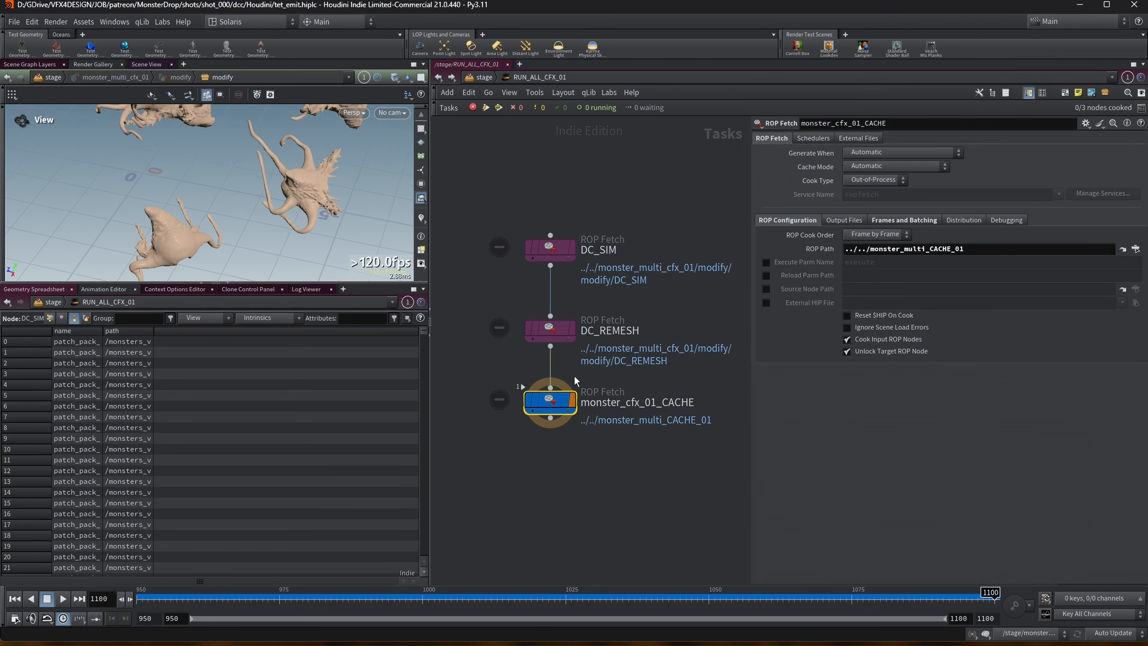
# Step: Return to the stage, display add_cfx_multi_clip_01 and scrub the frame range to review the cached monster animation in a wider viewport
pyautogui.press('u')
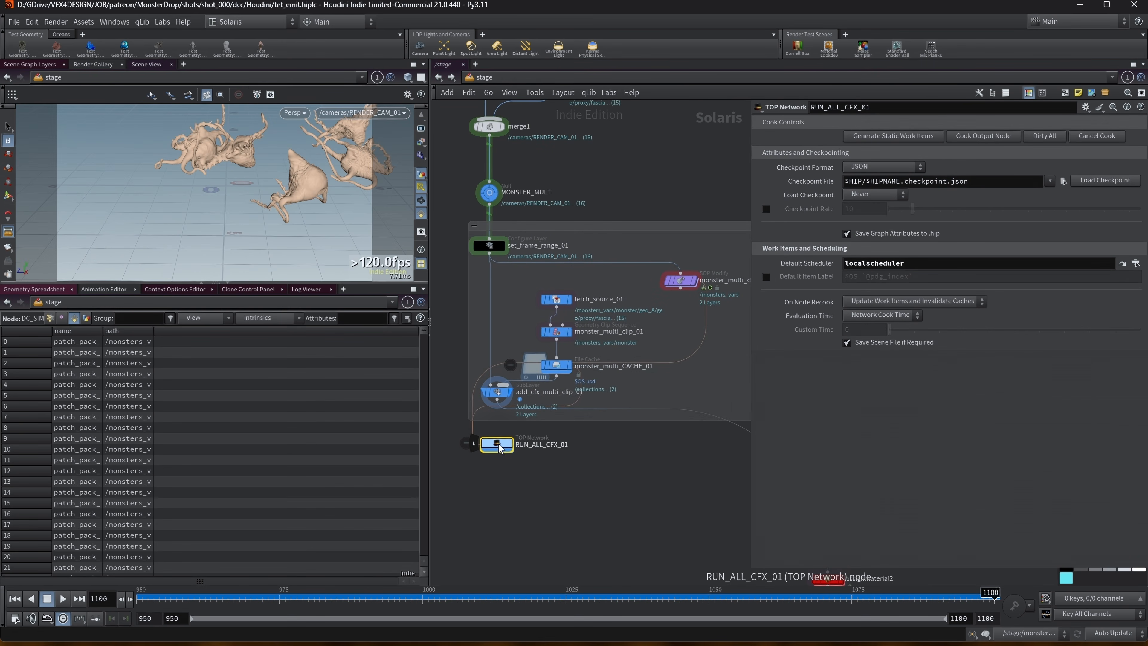
pyautogui.click(680, 281)
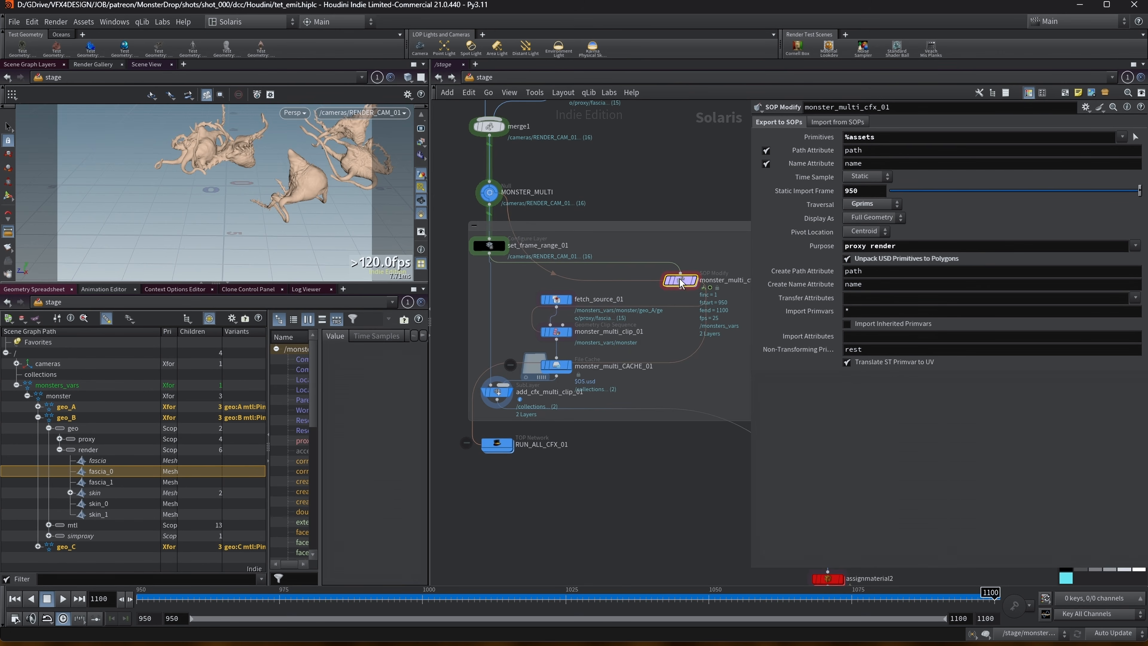
pyautogui.moveTo(265, 216); pyautogui.dragTo(279, 219)
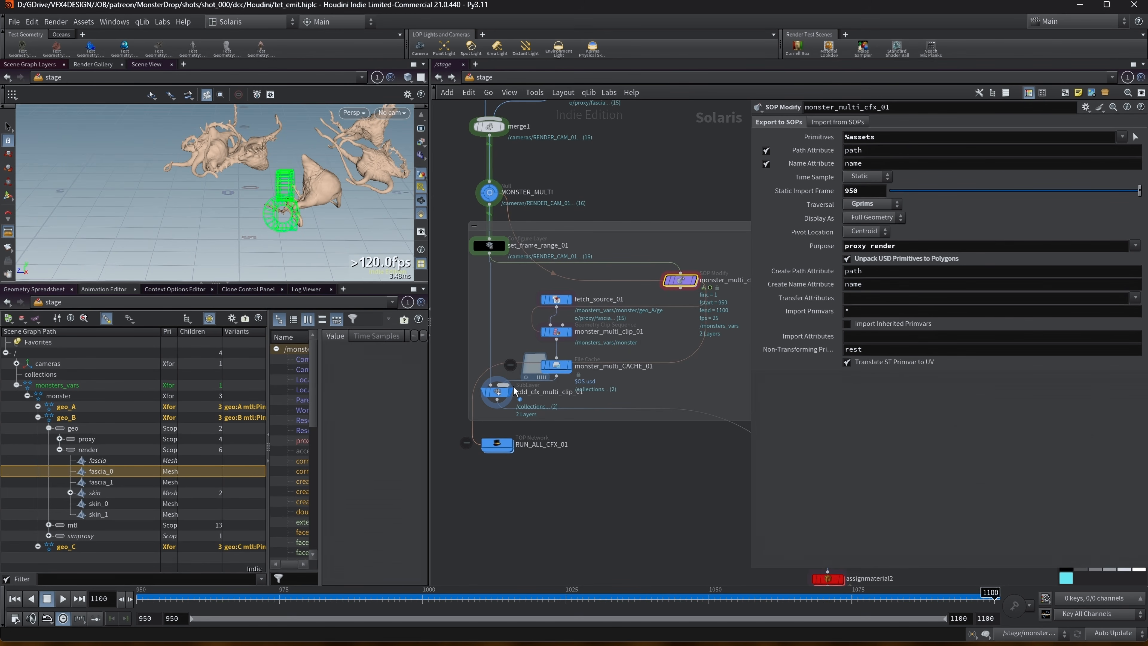
pyautogui.click(556, 365)
pyautogui.moveTo(183, 604); pyautogui.dragTo(909, 563)
pyautogui.click(497, 391)
pyautogui.moveTo(281, 166); pyautogui.dragTo(181, 207)
pyautogui.moveTo(265, 168)
pyautogui.mouseDown(button='middle')
pyautogui.moveTo(295, 193)
pyautogui.moveTo(280, 157)
pyautogui.mouseUp(button='middle')
pyautogui.moveTo(430, 148); pyautogui.dragTo(559, 149)
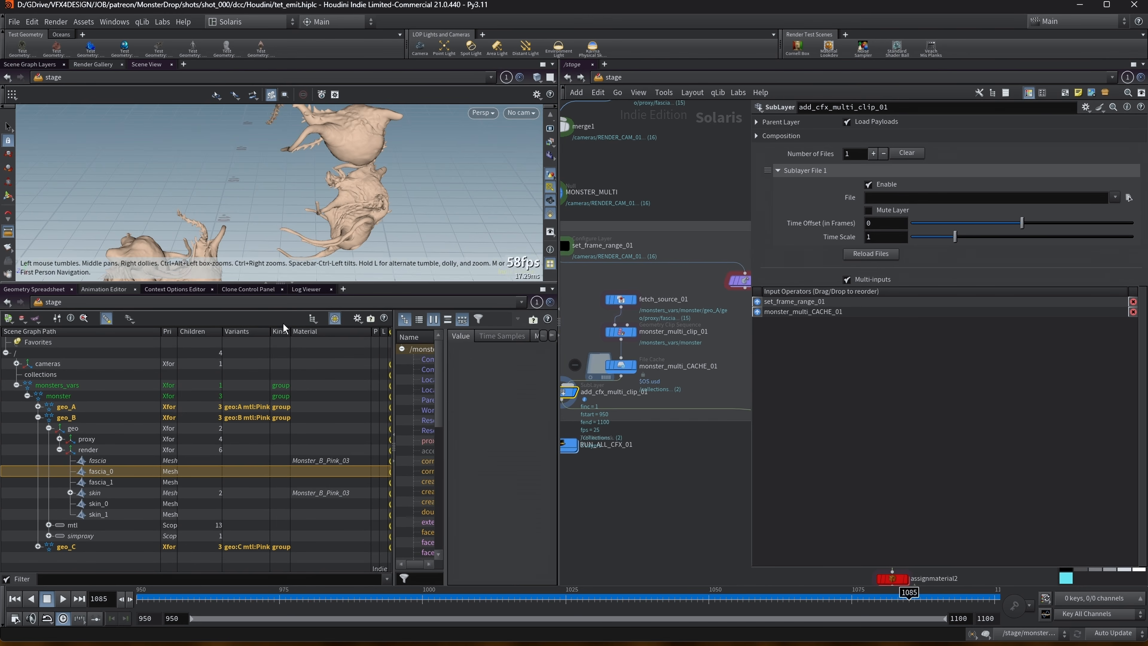
pyautogui.moveTo(141, 592); pyautogui.dragTo(852, 597)
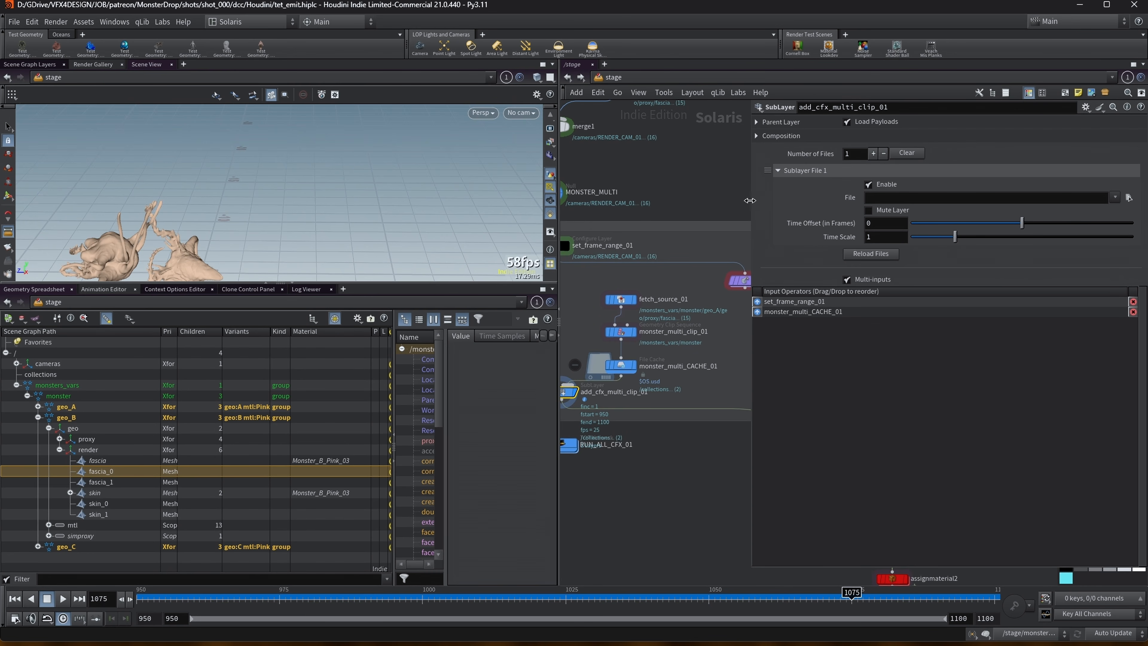
# Step: Enlarge the network editor by narrowing the parameter and viewport panes
pyautogui.moveTo(750, 200); pyautogui.dragTo(972, 202)
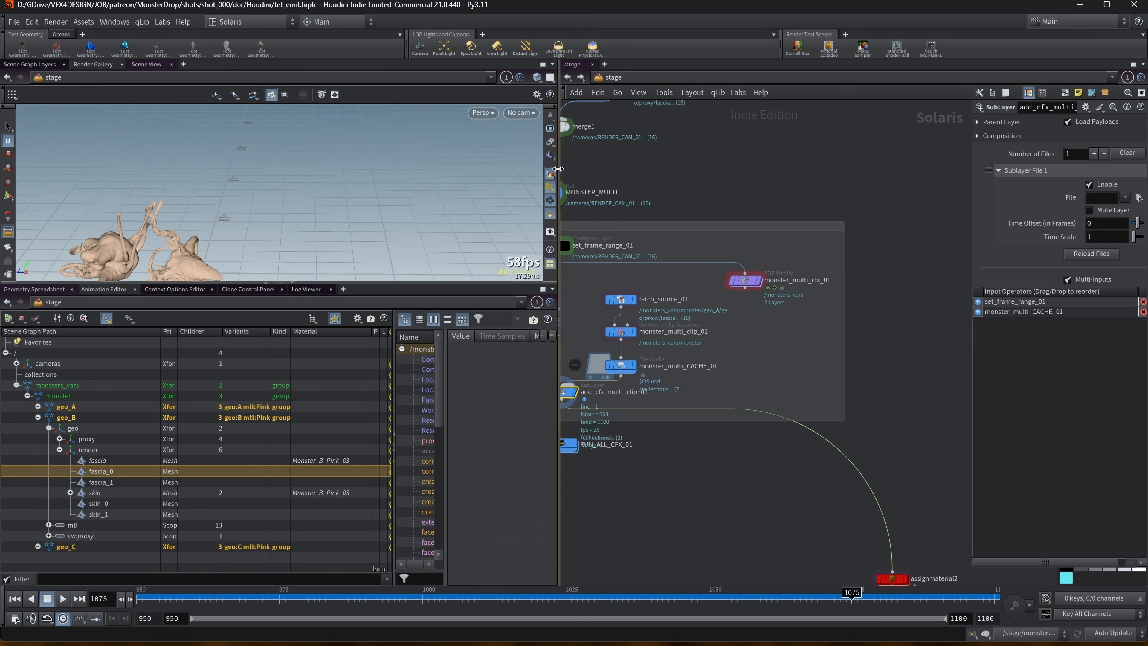
pyautogui.moveTo(559, 169); pyautogui.dragTo(274, 170)
pyautogui.scroll(2, 598, 257)
pyautogui.moveTo(598, 257)
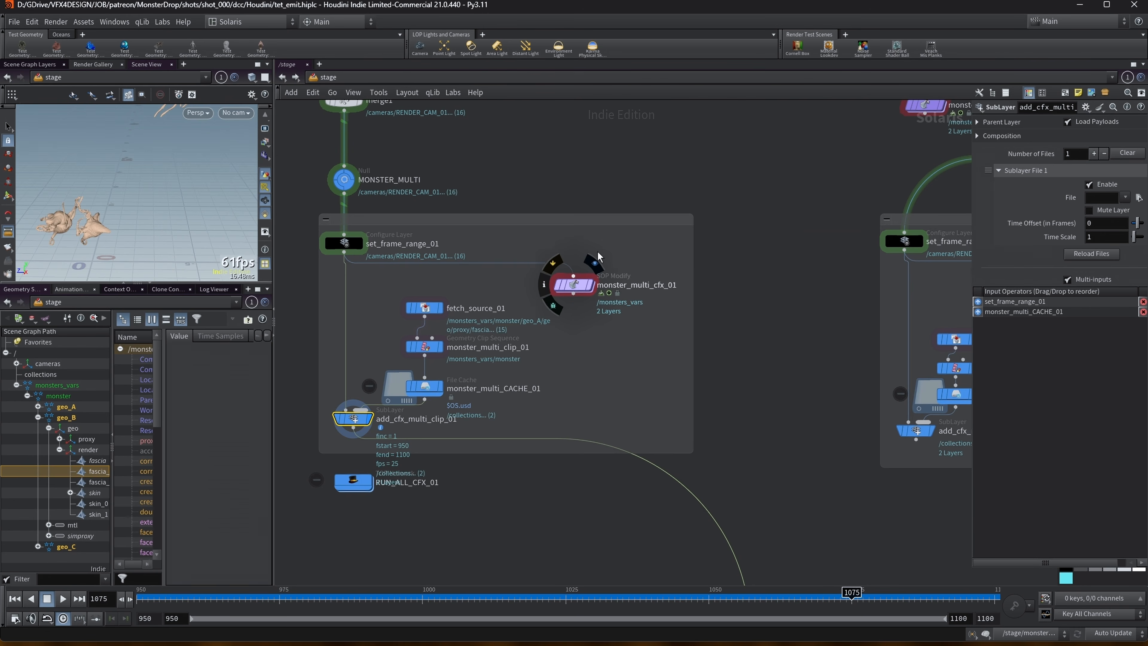
# Step: Move monster_multi_cfx_02 between the first two network boxes and make it the displayed node
pyautogui.moveTo(925, 116); pyautogui.dragTo(825, 164, button='middle')
pyautogui.moveTo(827, 159); pyautogui.dragTo(680, 211)
pyautogui.moveTo(682, 224)
pyautogui.click(691, 206)
pyautogui.moveTo(121, 181); pyautogui.dragTo(81, 195, button='right')
pyautogui.moveTo(81, 195); pyautogui.dragTo(93, 200, button='middle')
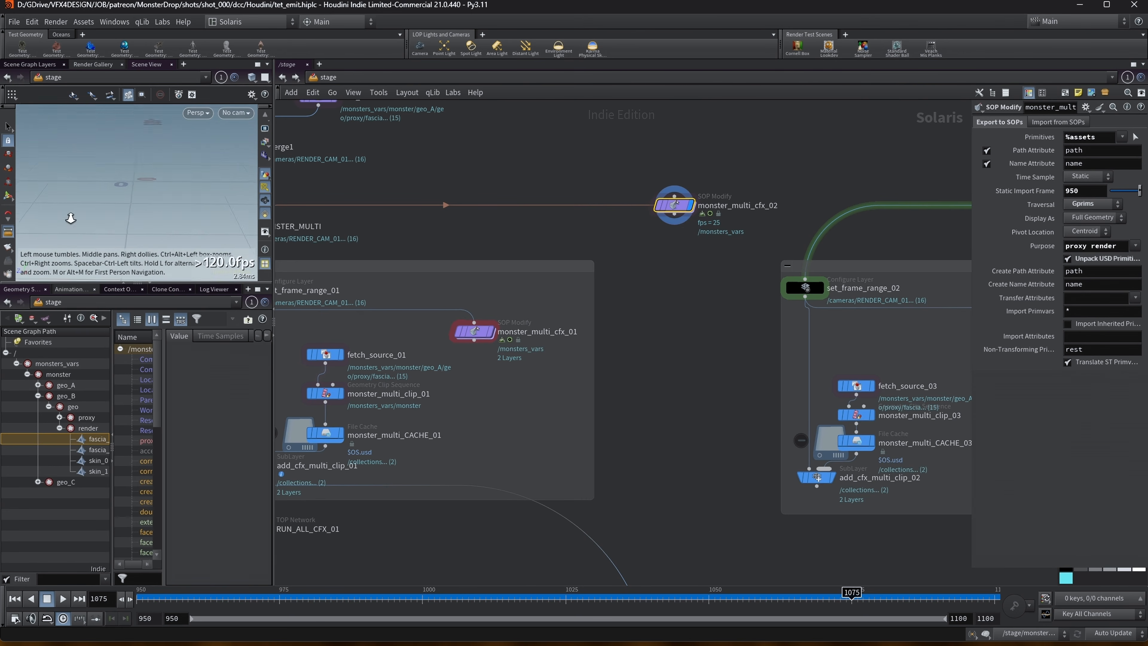
# Step: Inspect the modify network inside monster_multi_cfx_02, reviewing its animation across the frame range and its DC_SIM cache
pyautogui.doubleClick(676, 206)
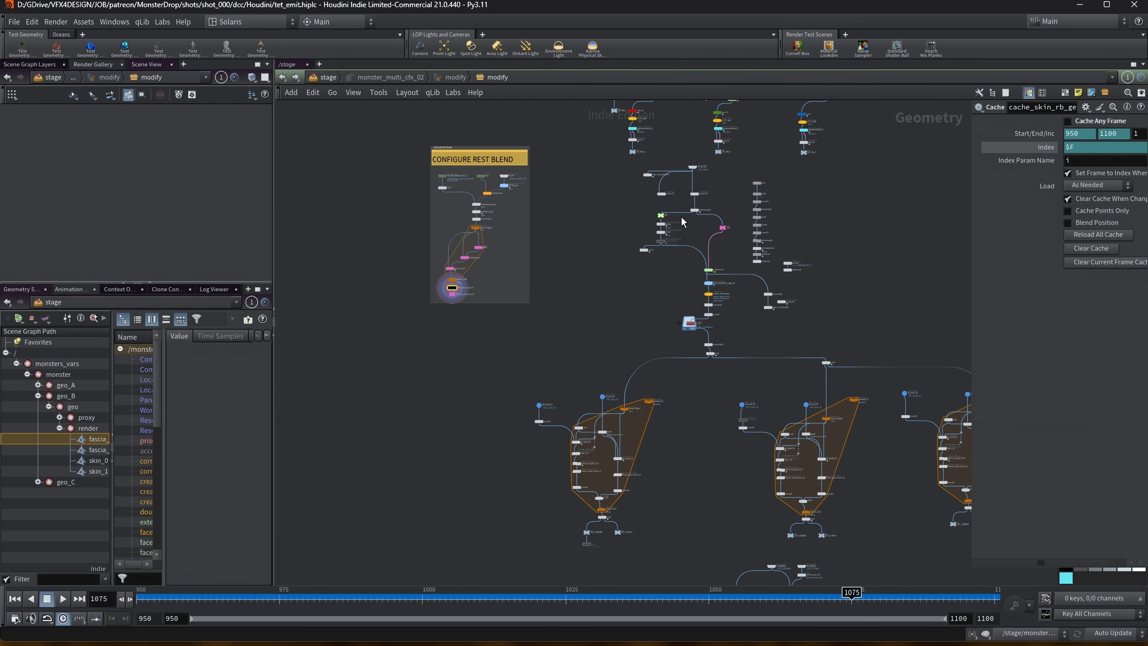
pyautogui.moveTo(622, 293); pyautogui.dragTo(570, 312, button='middle')
pyautogui.scroll(-1, 570, 313)
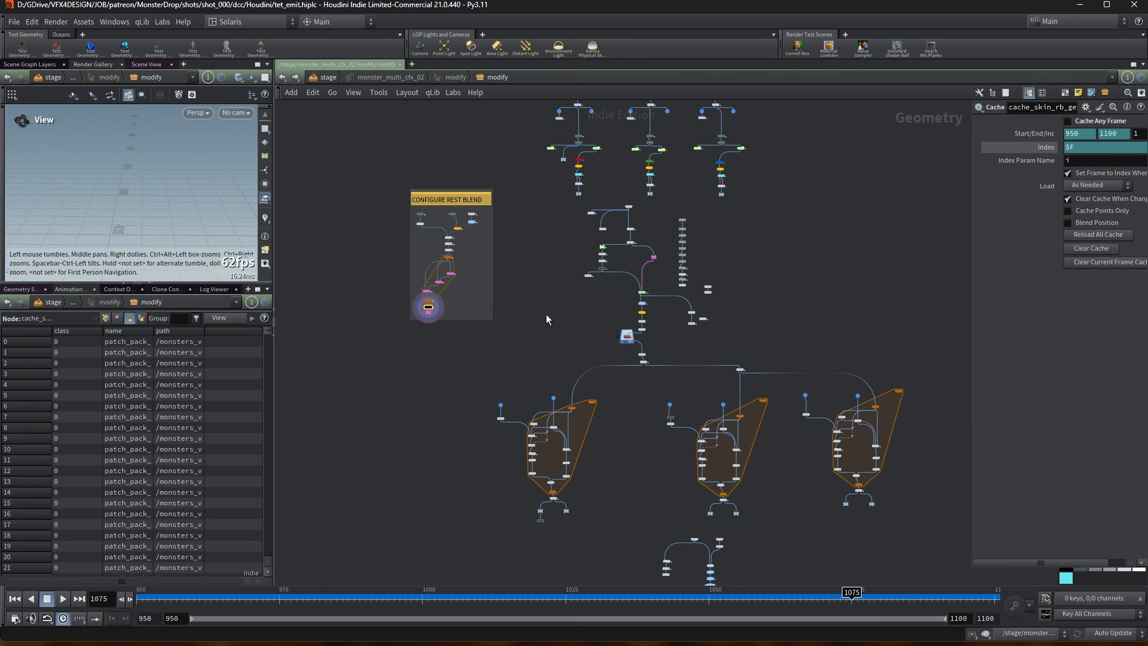
pyautogui.hotkey('space', 'h')
pyautogui.moveTo(154, 197); pyautogui.dragTo(156, 200)
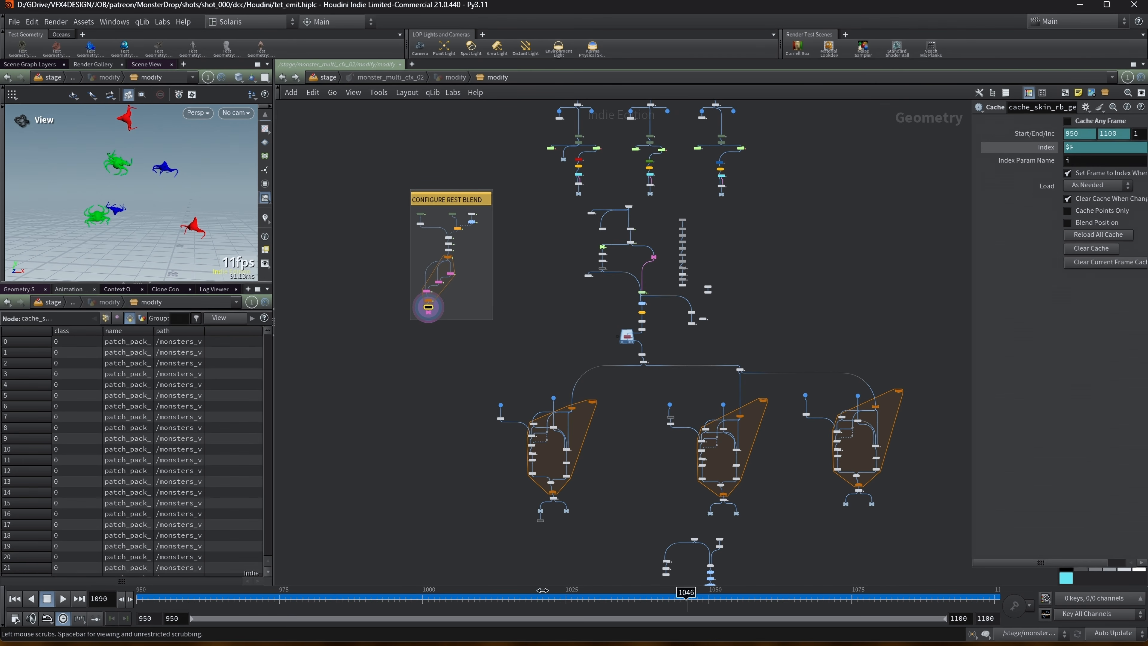
pyautogui.scroll(6, 627, 335)
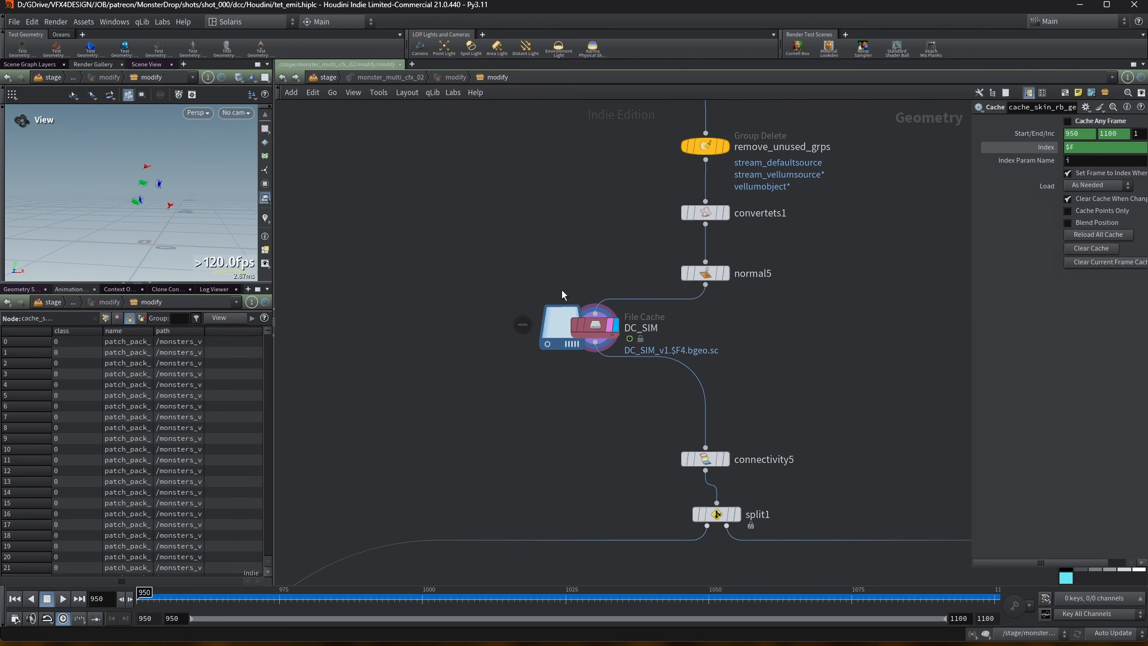
# Step: Return to the stage, bypass monster_multi_cfx_02 and shift the node slightly up and left
pyautogui.press('u')
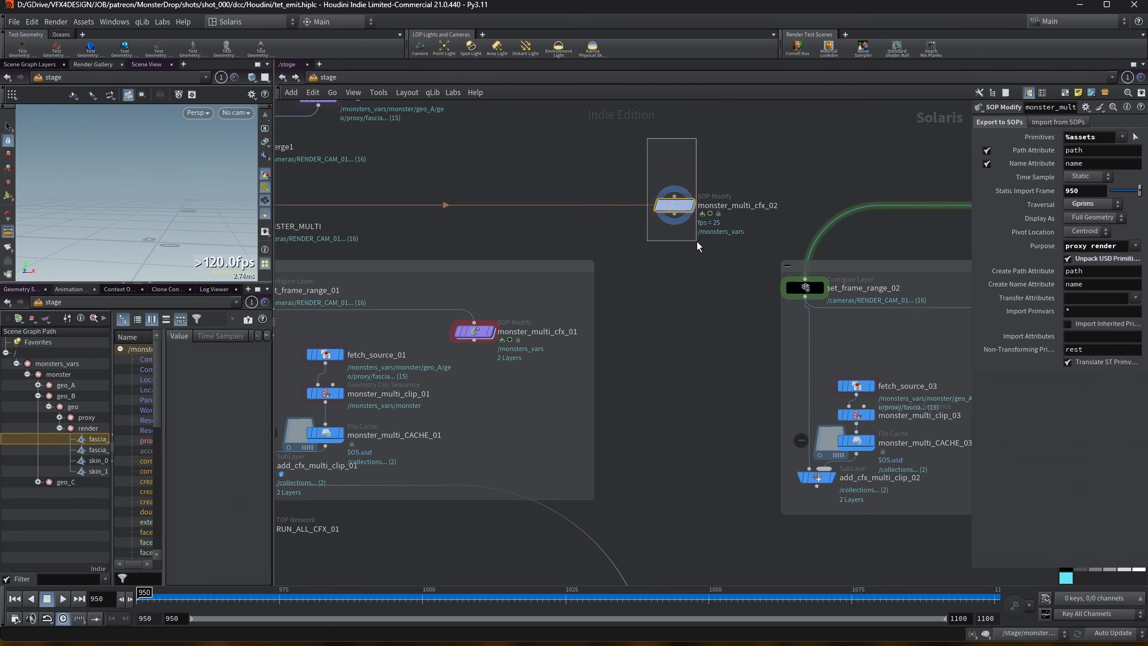
pyautogui.press('h')
pyautogui.scroll(2, 683, 231)
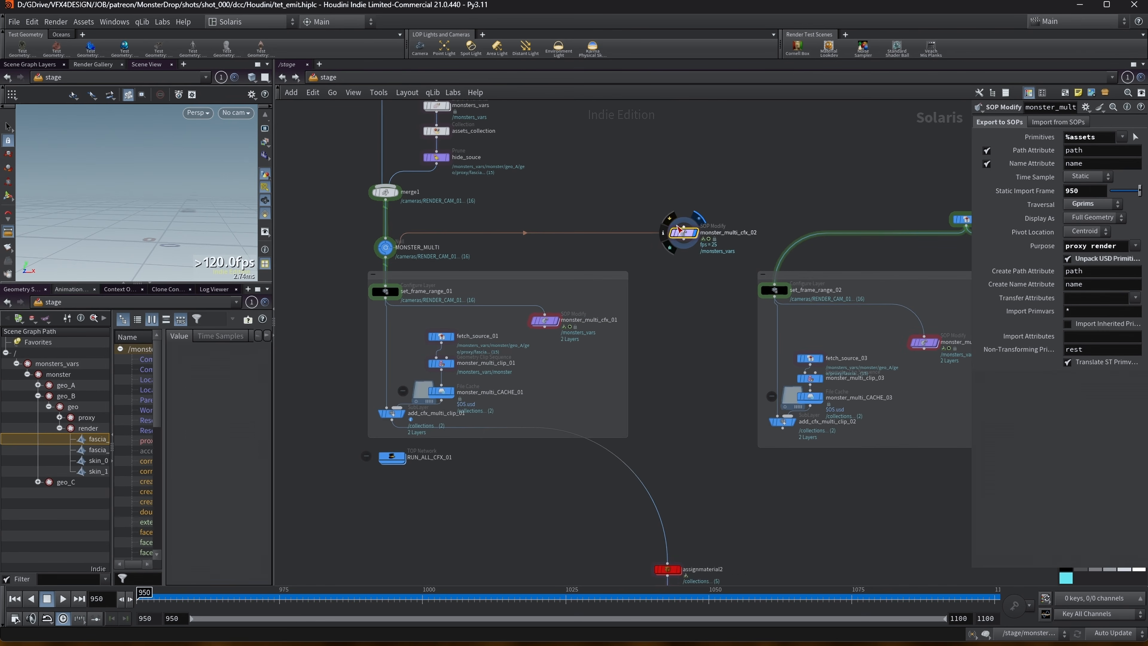
pyautogui.moveTo(685, 234)
pyautogui.moveTo(684, 236)
pyautogui.mouseDown()
pyautogui.moveTo(547, 288)
pyautogui.moveTo(667, 223)
pyautogui.mouseUp()
# Step: Examine the three CFX network boxes for set_frame_range_01, set_frame_range_02 and set_frame_range_03, including RUN_ALL_CFX_01
pyautogui.moveTo(336, 266); pyautogui.dragTo(660, 482)
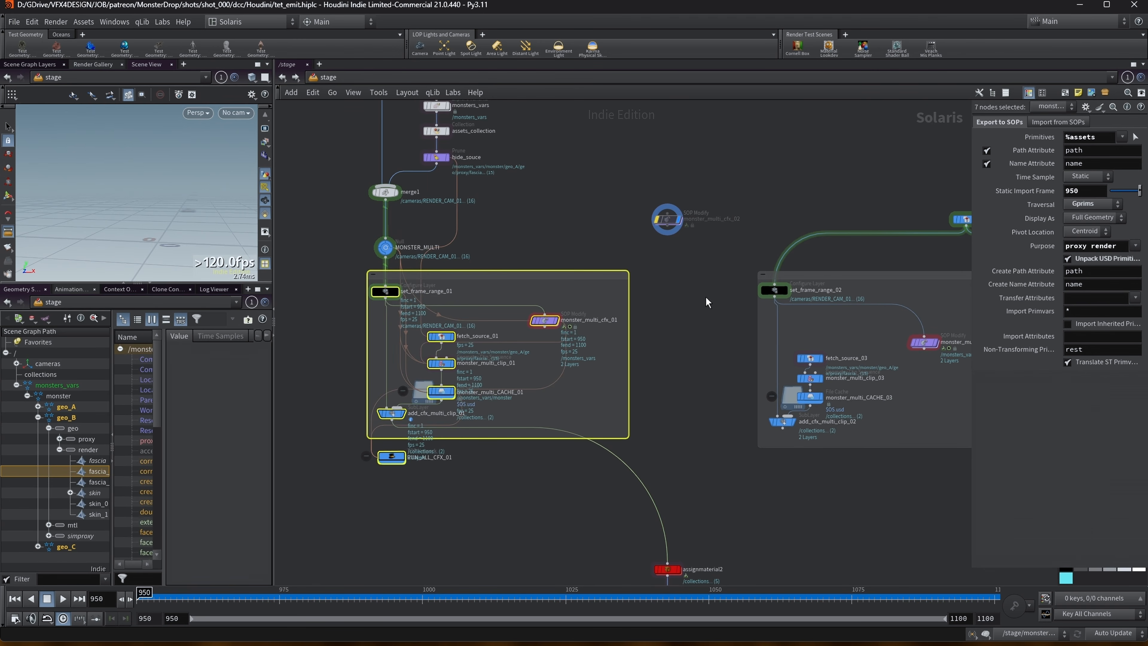
pyautogui.moveTo(790, 220); pyautogui.dragTo(527, 221, button='middle')
pyautogui.moveTo(519, 181); pyautogui.dragTo(532, 177, button='middle')
pyautogui.click(487, 211)
pyautogui.scroll(-4, 563, 214)
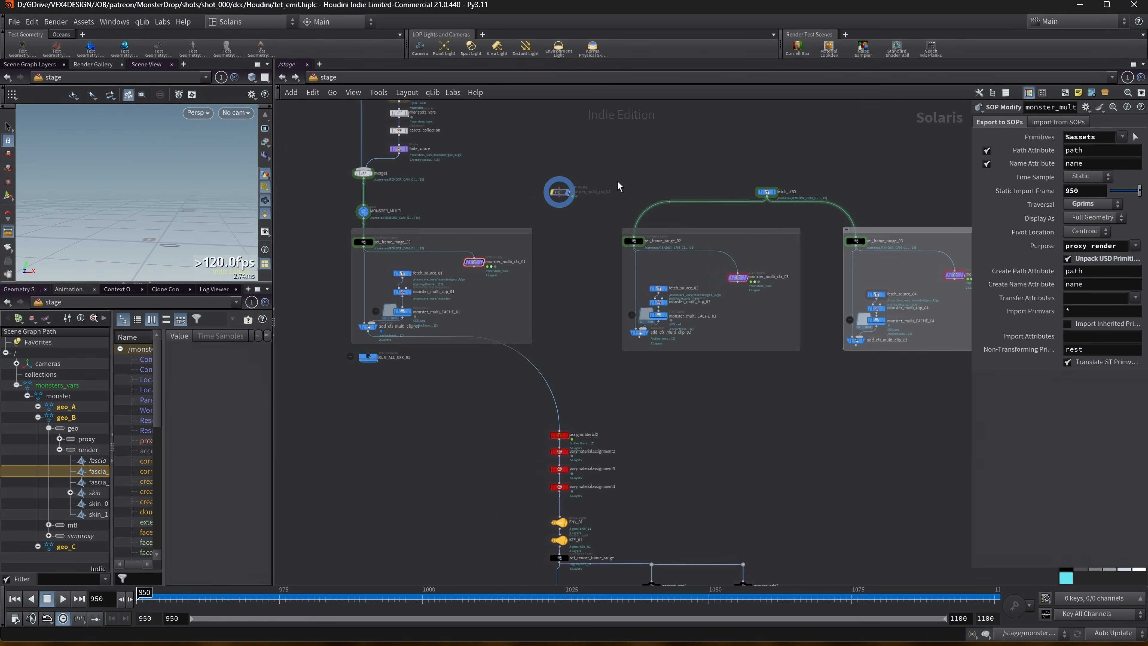
pyautogui.moveTo(784, 277); pyautogui.dragTo(668, 282, button='middle')
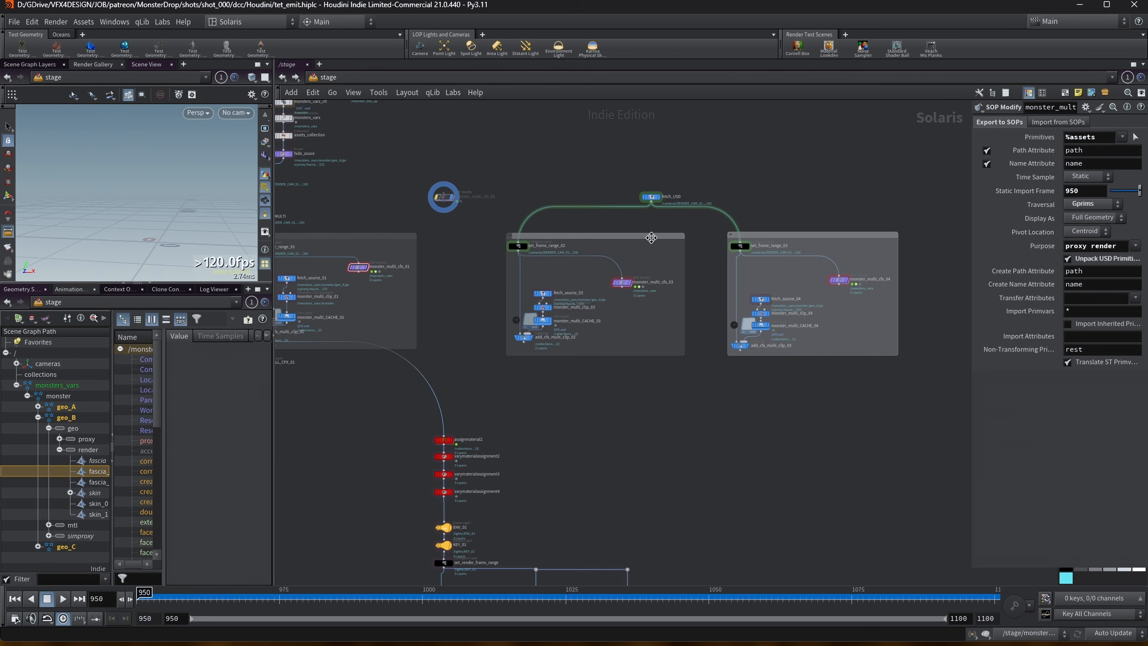
pyautogui.moveTo(584, 237); pyautogui.dragTo(636, 242, button='middle')
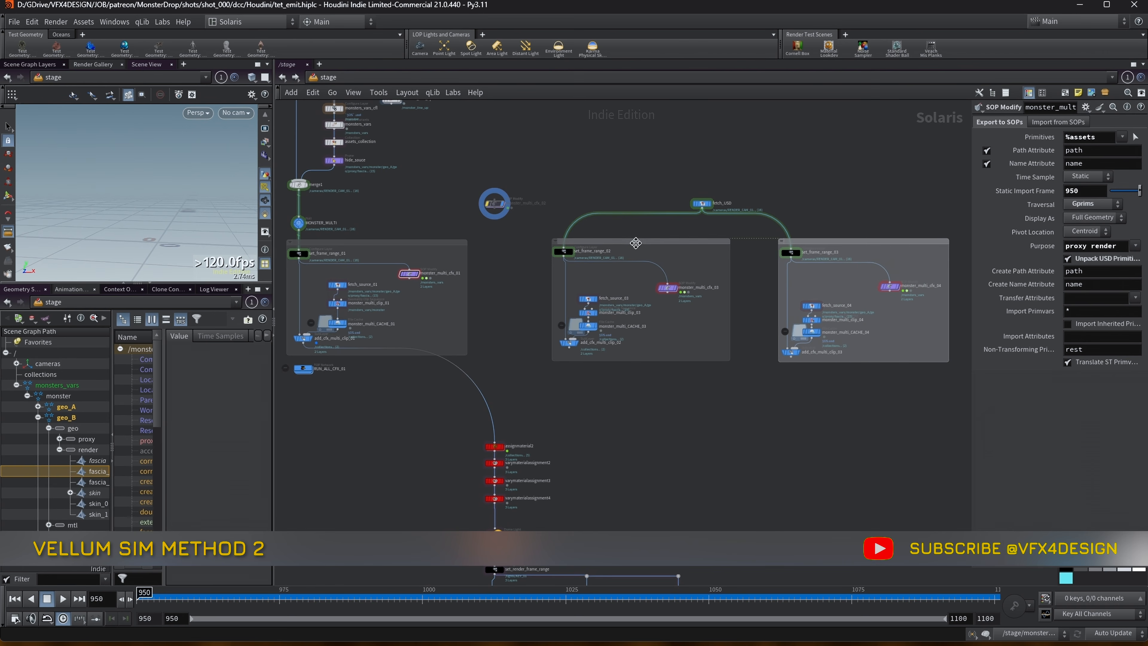
pyautogui.click(854, 245)
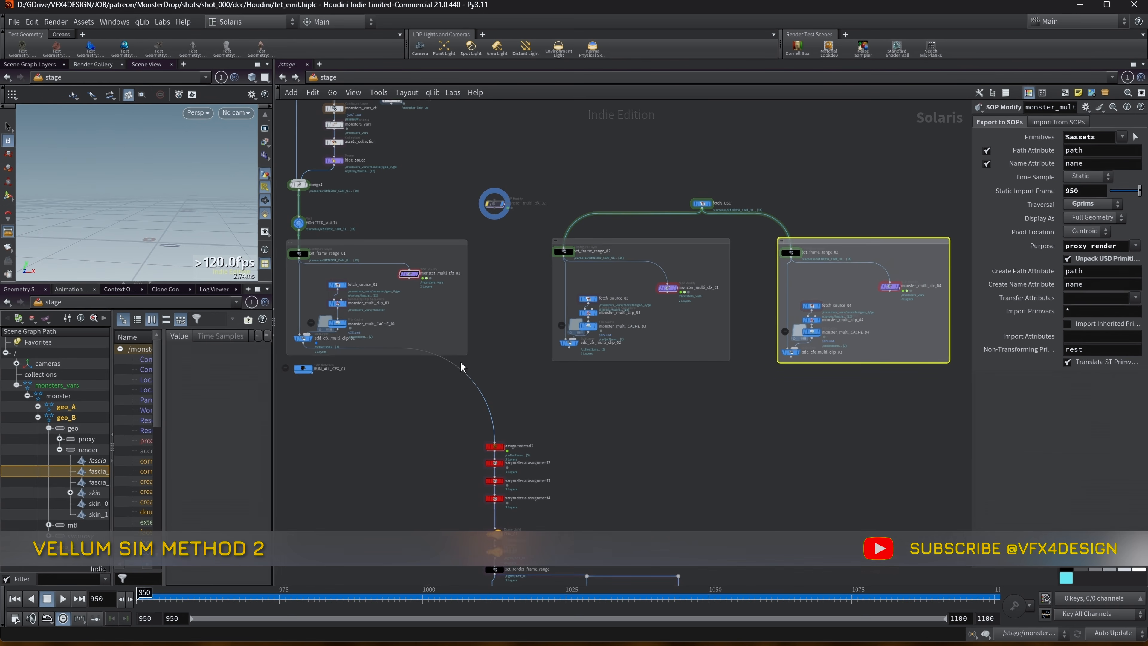
pyautogui.scroll(2, 569, 277)
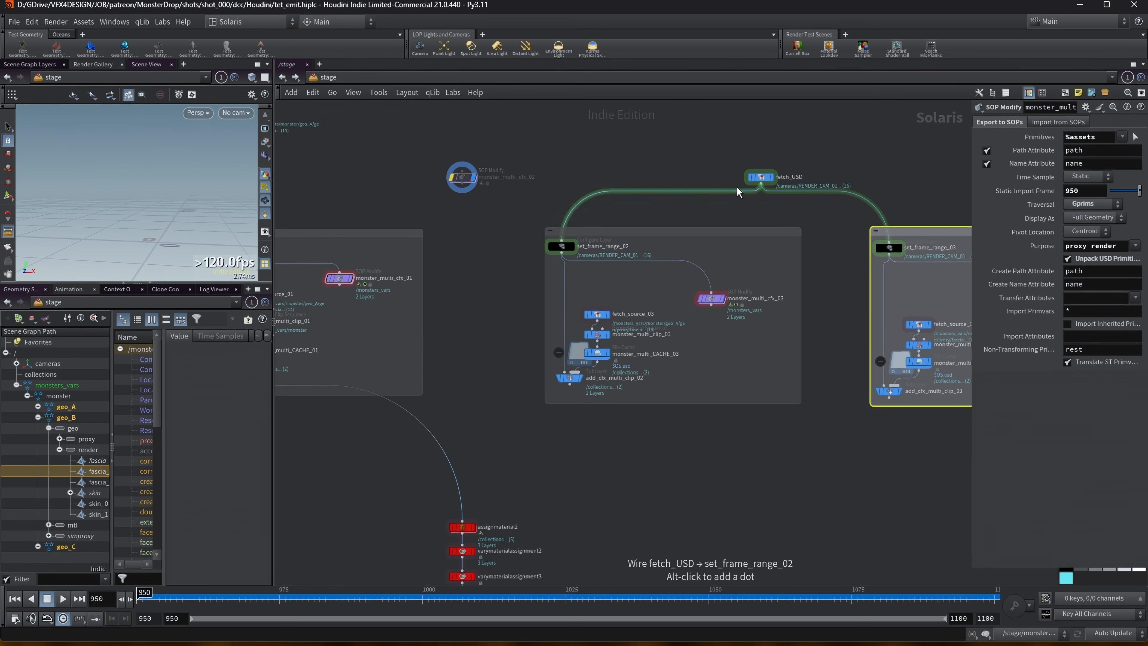
# Step: Inspect the LOP Path of fetch_USD and display the node to view its scene graph
pyautogui.click(762, 179)
pyautogui.scroll(-2, 638, 169)
pyautogui.moveTo(591, 151); pyautogui.dragTo(612, 193, button='middle')
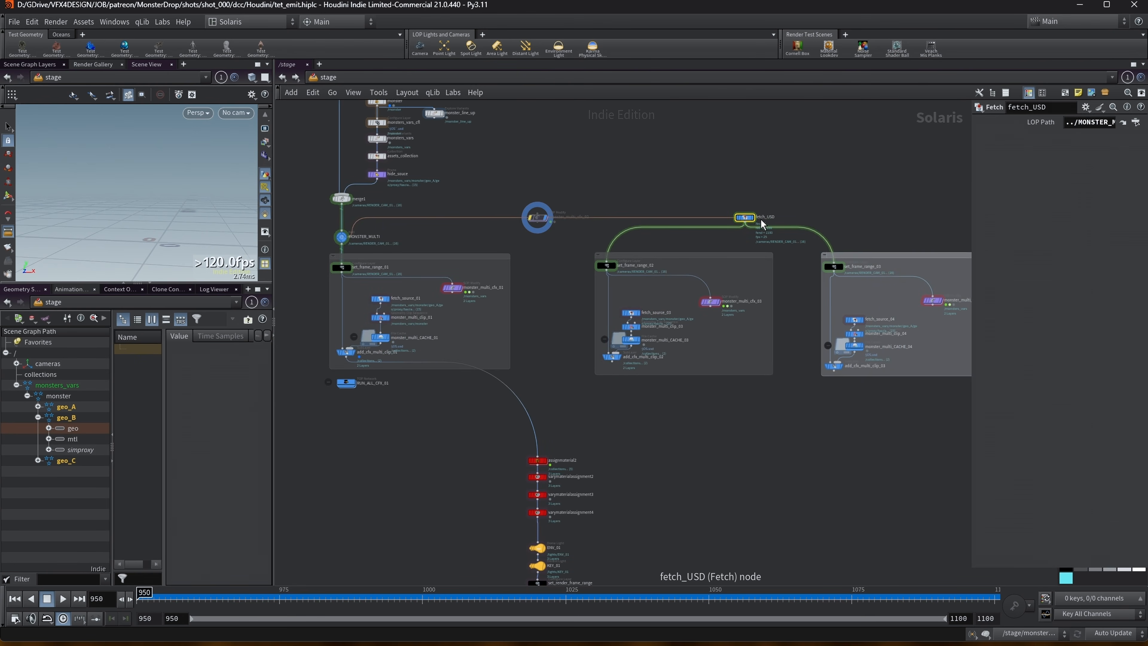
pyautogui.click(752, 220)
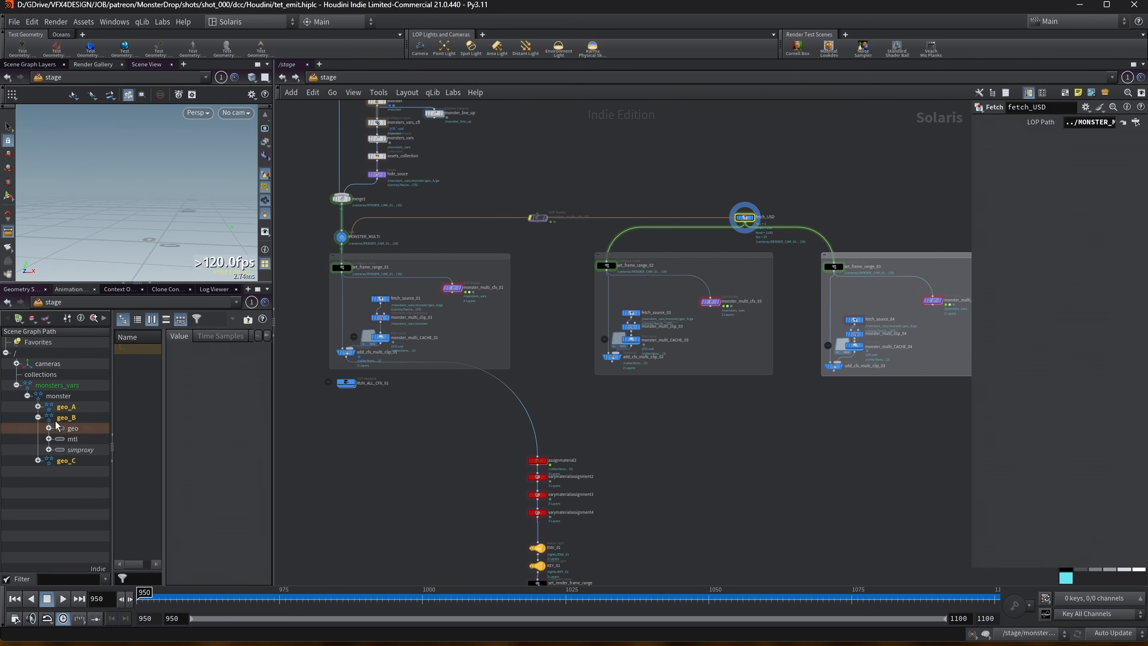
# Step: Move fetch_USD down level with MONSTER_MULTI and make MONSTER_MULTI the displayed node
pyautogui.click(342, 247)
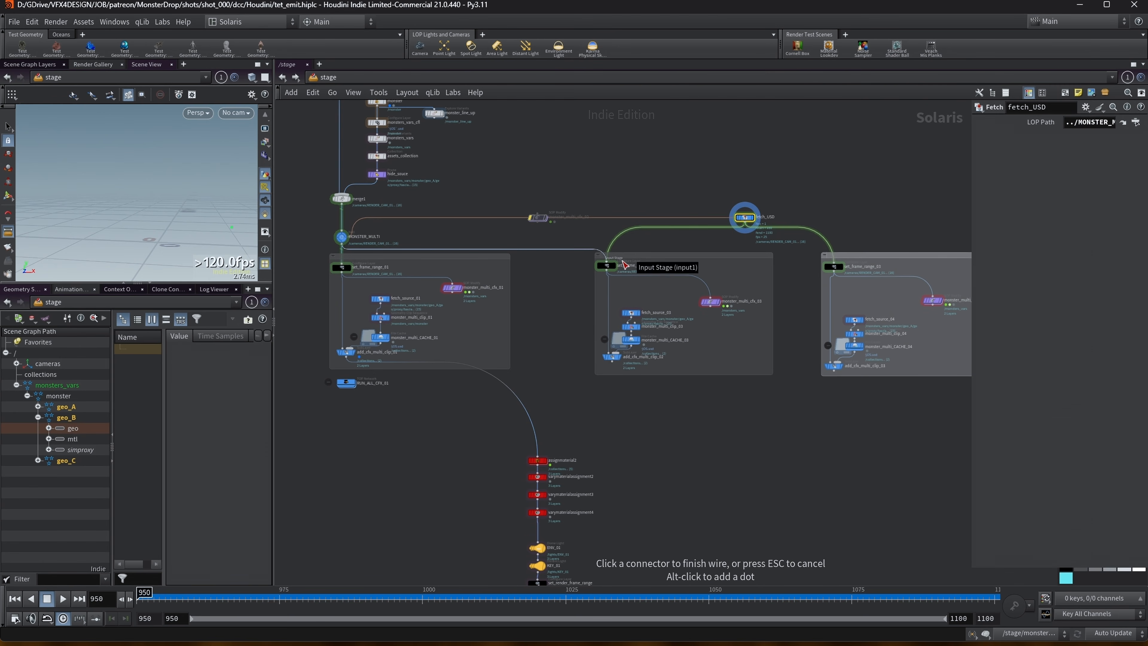
pyautogui.press('Escape')
pyautogui.moveTo(746, 225); pyautogui.dragTo(747, 241)
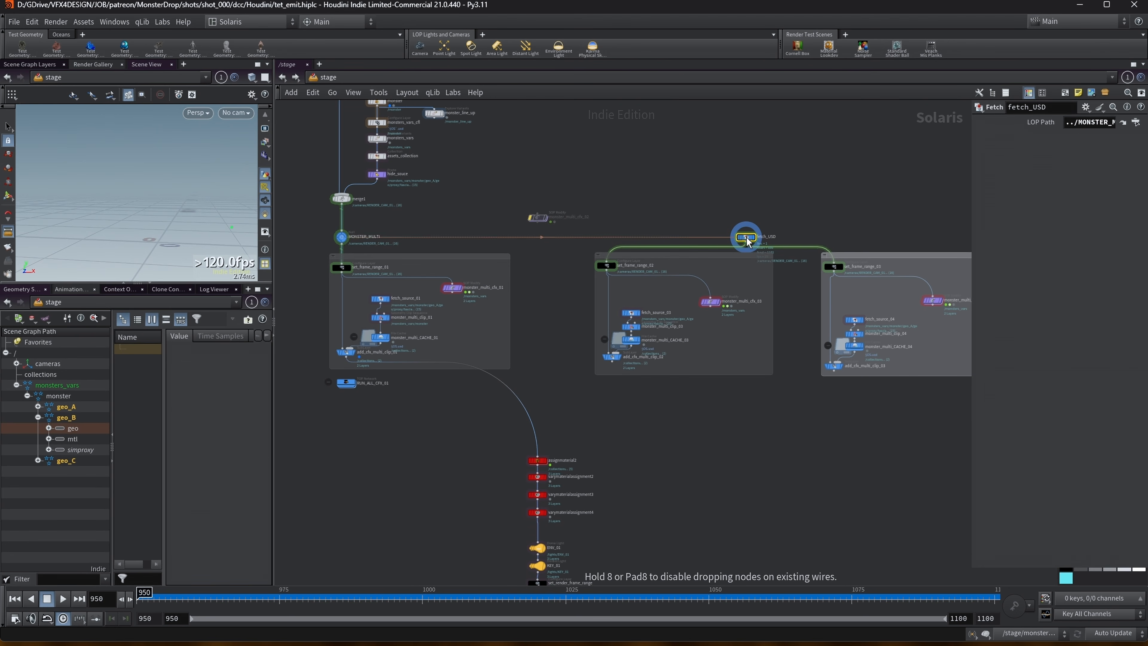
pyautogui.click(352, 226)
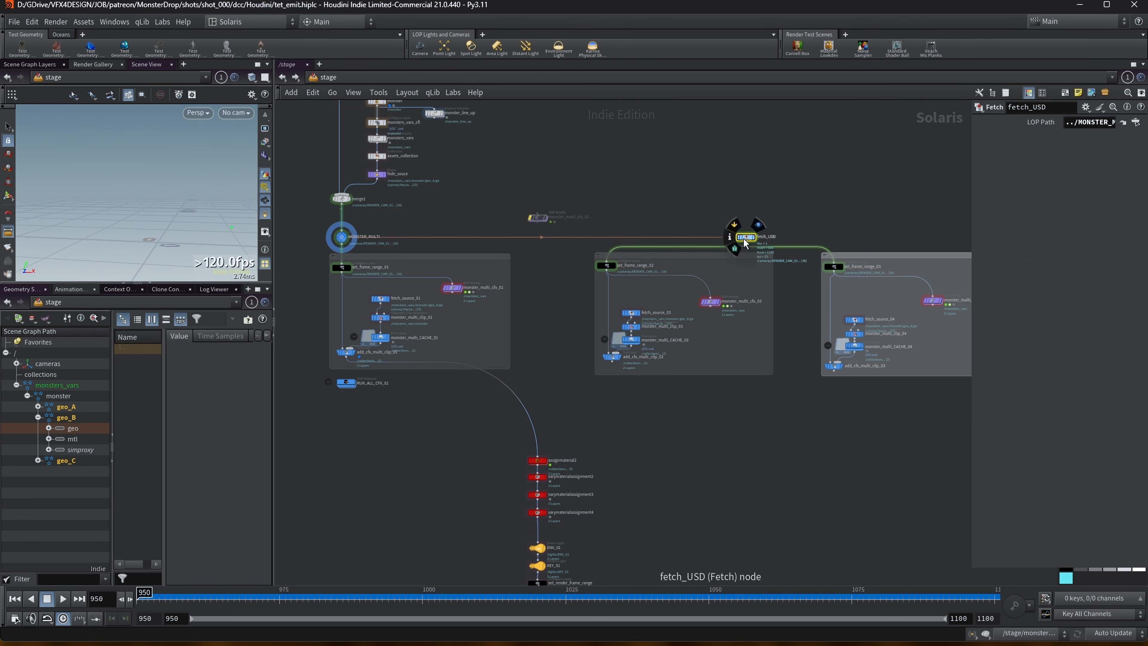
# Step: Examine the frame range settings of set_frame_range_02 and the nodes in its network box
pyautogui.scroll(2, 624, 265)
pyautogui.click(603, 266)
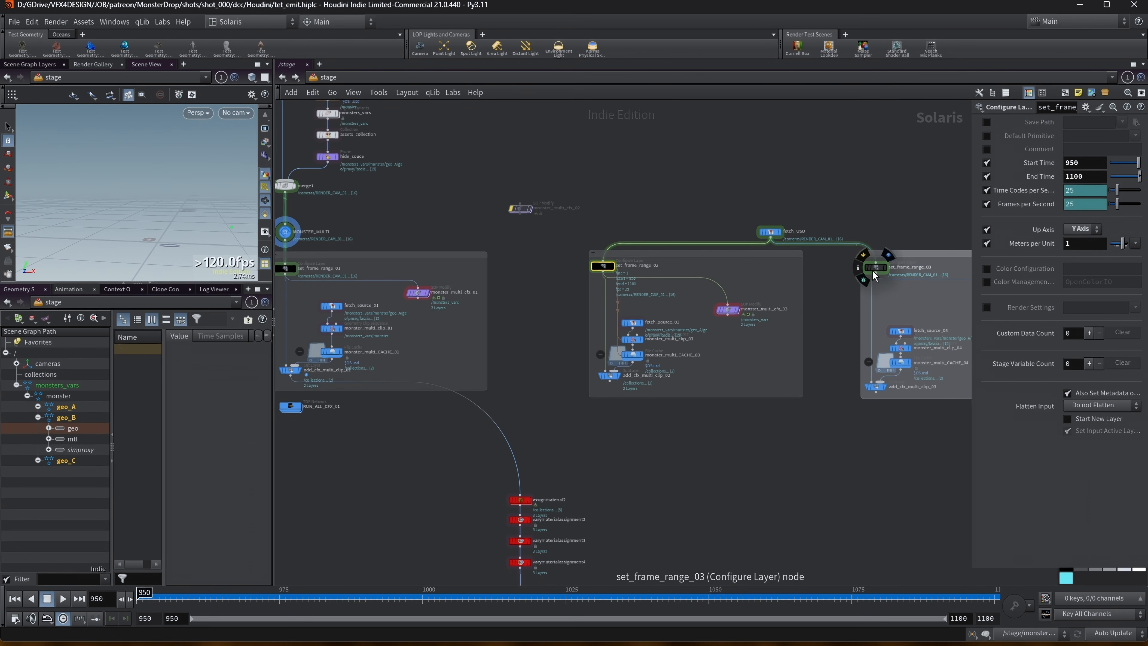
pyautogui.moveTo(526, 230); pyautogui.dragTo(455, 223, button='middle')
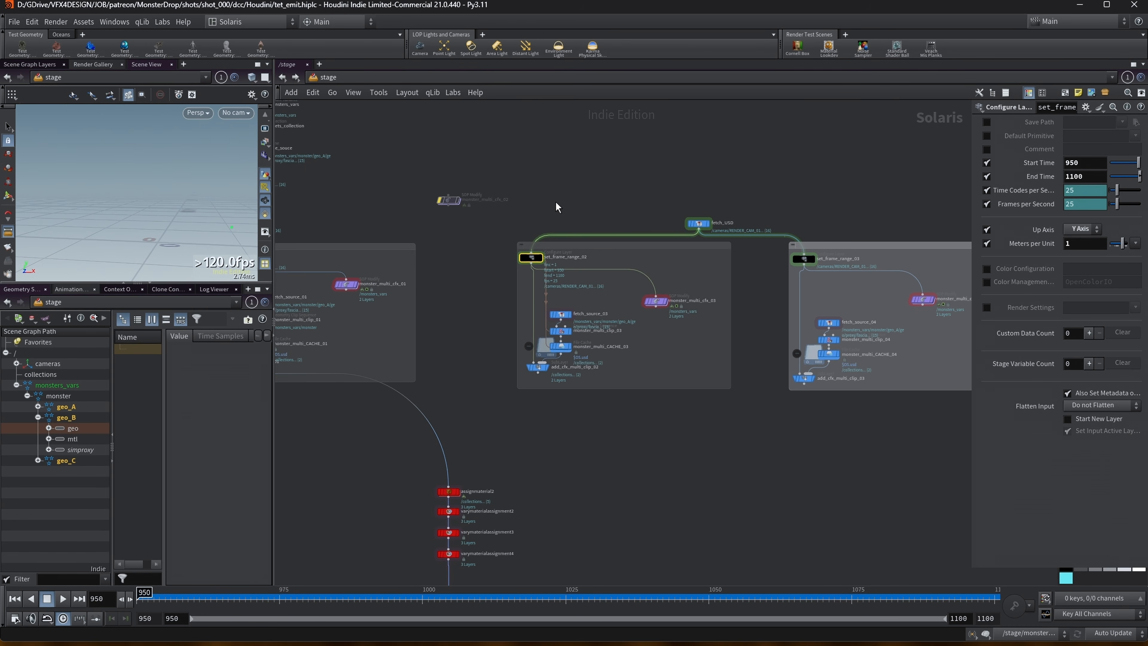
pyautogui.moveTo(544, 186); pyautogui.dragTo(600, 189, button='middle')
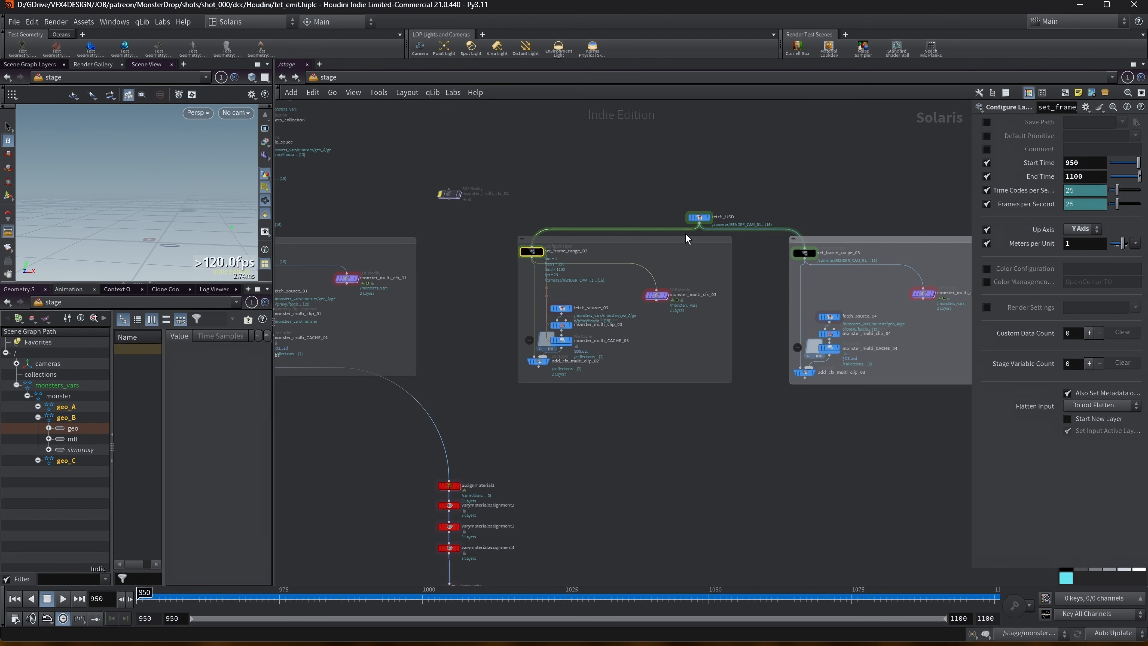
pyautogui.moveTo(967, 173); pyautogui.dragTo(985, 173)
pyautogui.scroll(2, 554, 276)
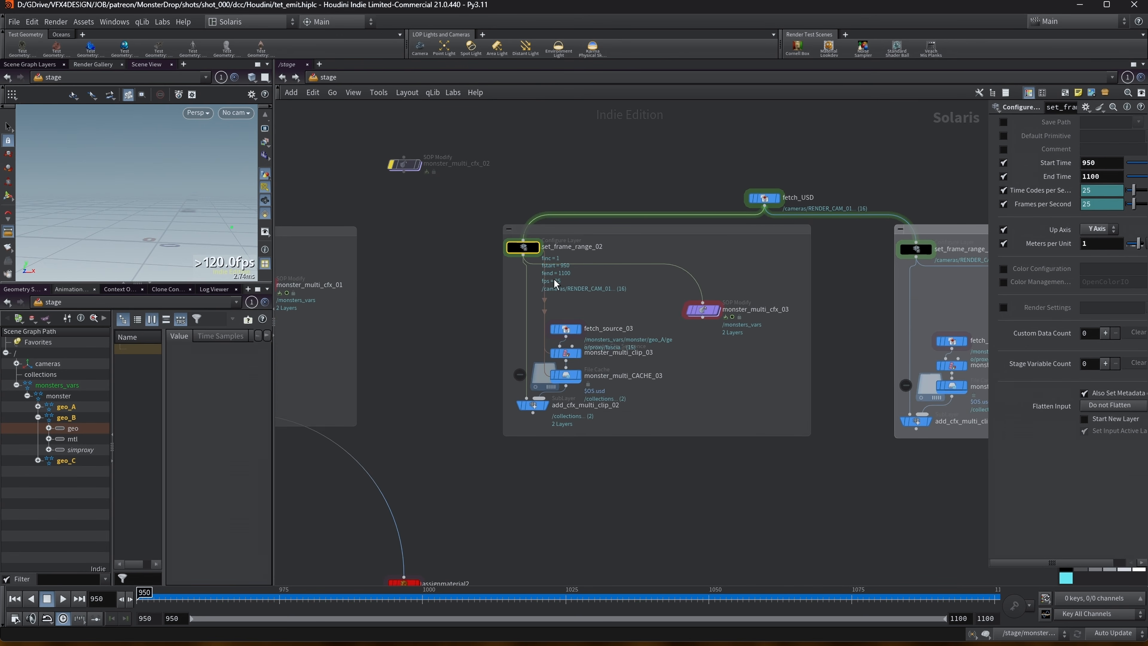
# Step: Open the geometry network inside monster_multi_cfx_03 and examine its node chain down to the DC_SIM file cache
pyautogui.click(714, 316)
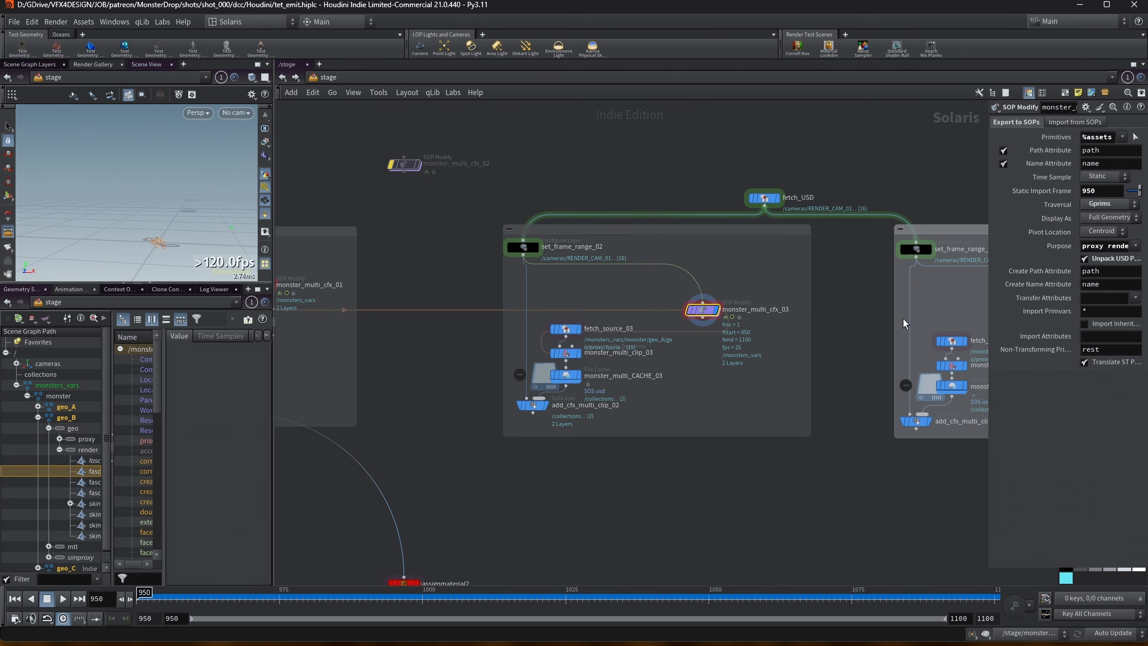
pyautogui.doubleClick(703, 311)
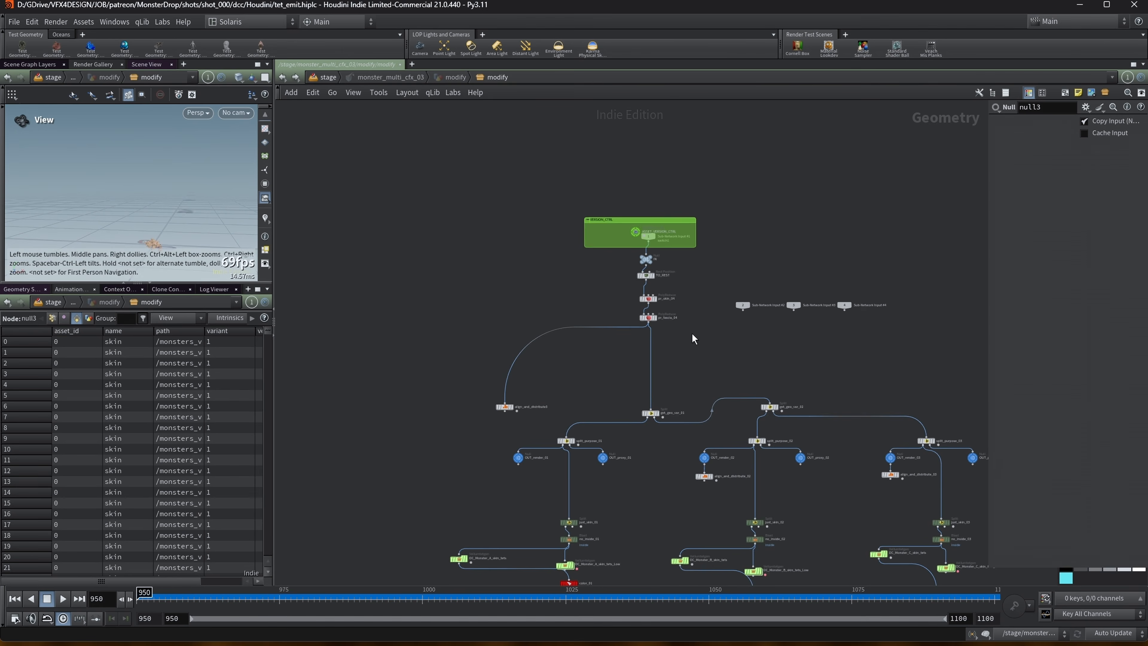
pyautogui.moveTo(692, 333); pyautogui.dragTo(659, 206, button='middle')
pyautogui.scroll(-3, 644, 211)
pyautogui.scroll(1, 642, 358)
pyautogui.moveTo(646, 401); pyautogui.dragTo(595, 215, button='middle')
pyautogui.scroll(-5, 573, 278)
pyautogui.scroll(8, 568, 313)
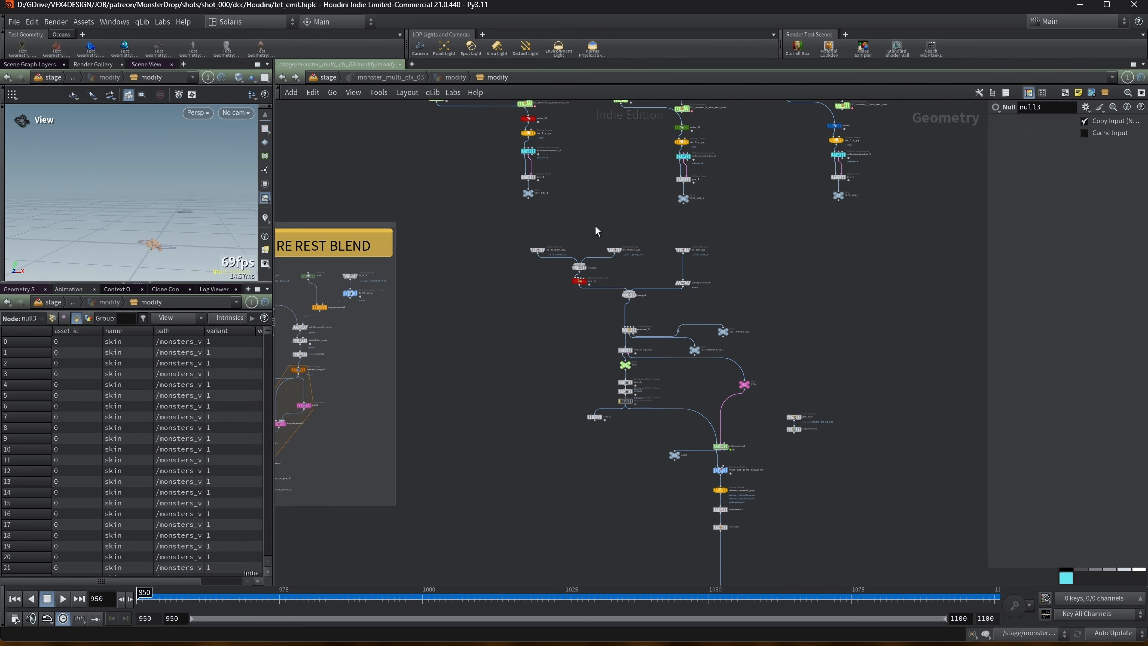
pyautogui.scroll(3, 633, 312)
pyautogui.moveTo(680, 424); pyautogui.dragTo(610, 249, button='middle')
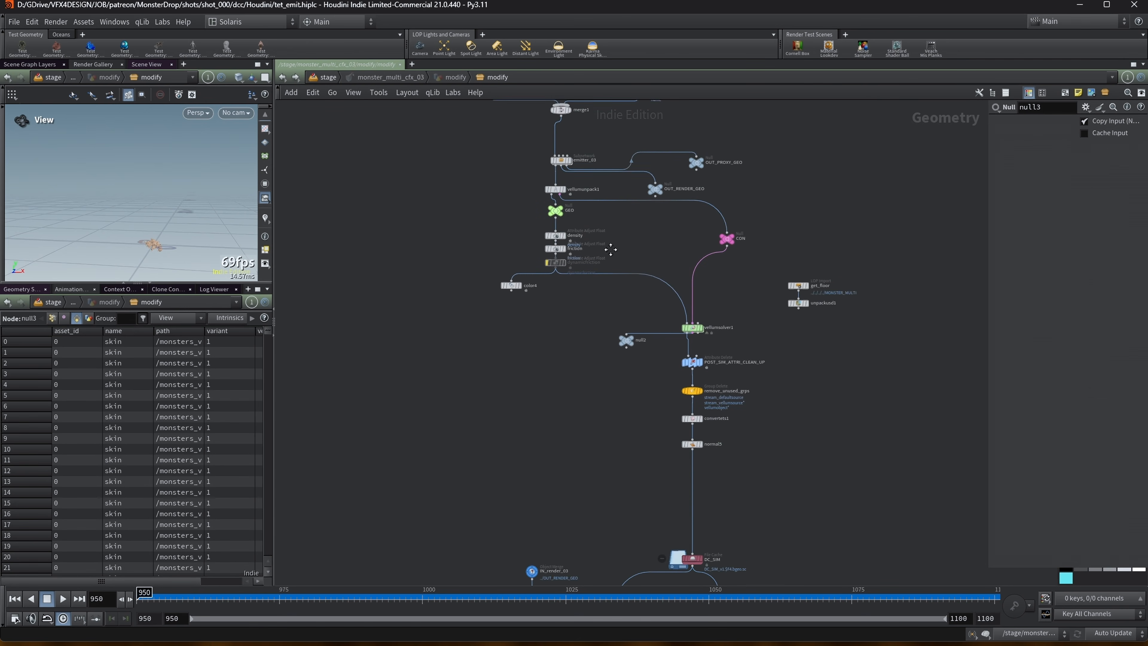
pyautogui.moveTo(656, 411); pyautogui.dragTo(615, 230, button='middle')
pyautogui.scroll(3, 655, 379)
# Step: Display the DC_SIM cache in an enlarged viewport and play back its simulation from frame 950
pyautogui.click(665, 361)
pyautogui.moveTo(273, 143); pyautogui.dragTo(497, 144)
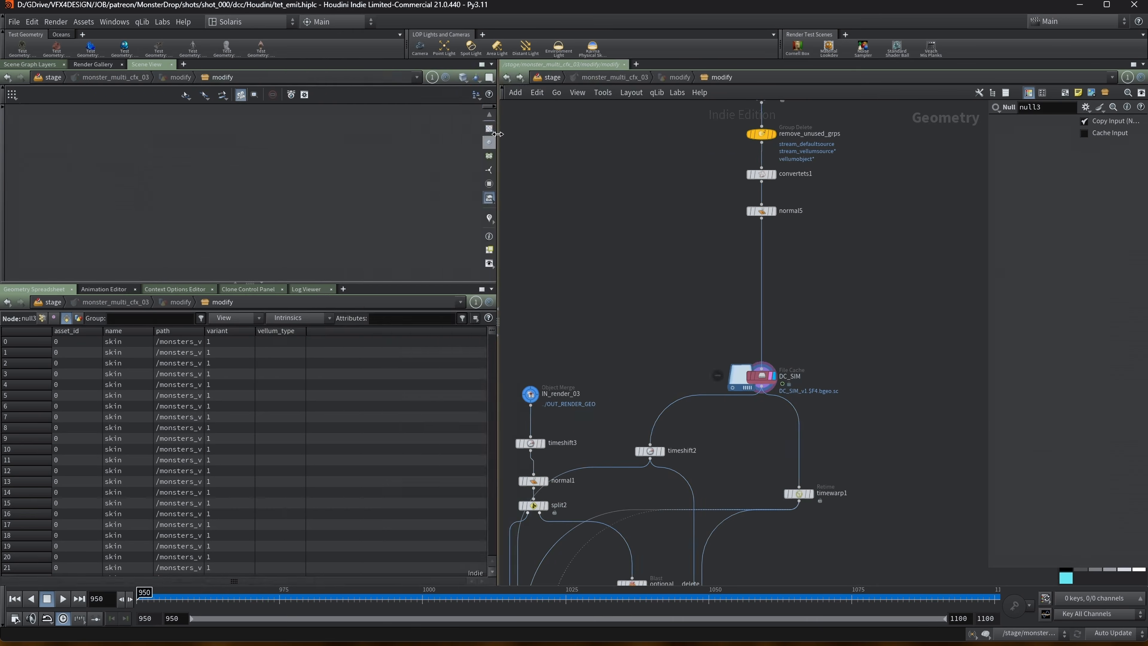
pyautogui.moveTo(379, 284); pyautogui.dragTo(379, 369)
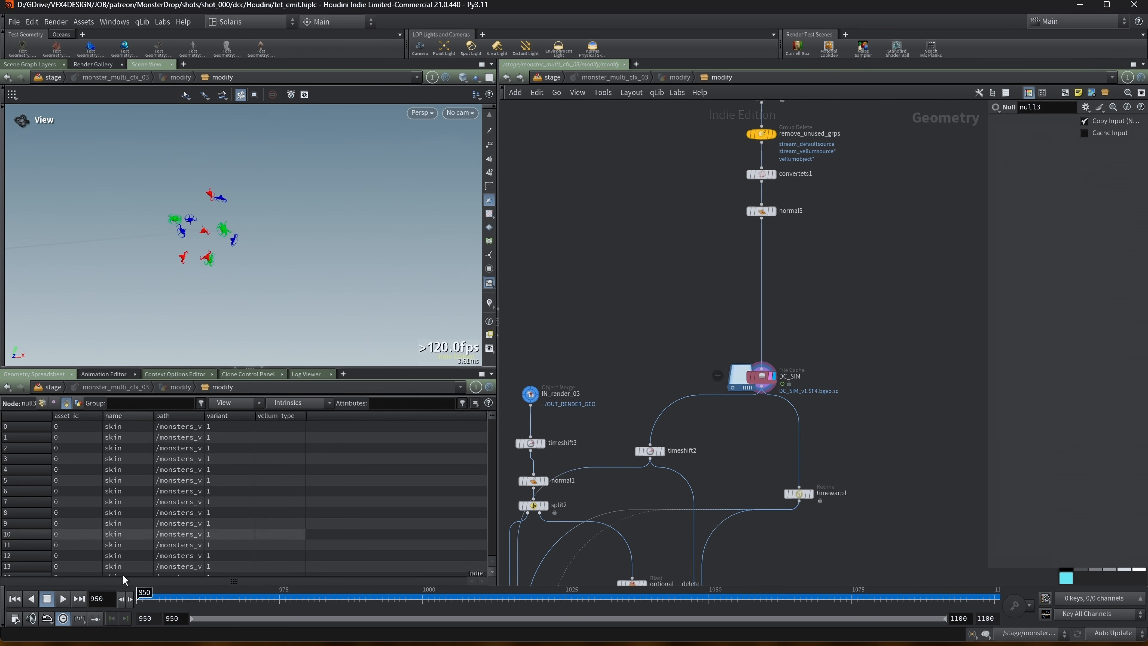
pyautogui.click(59, 598)
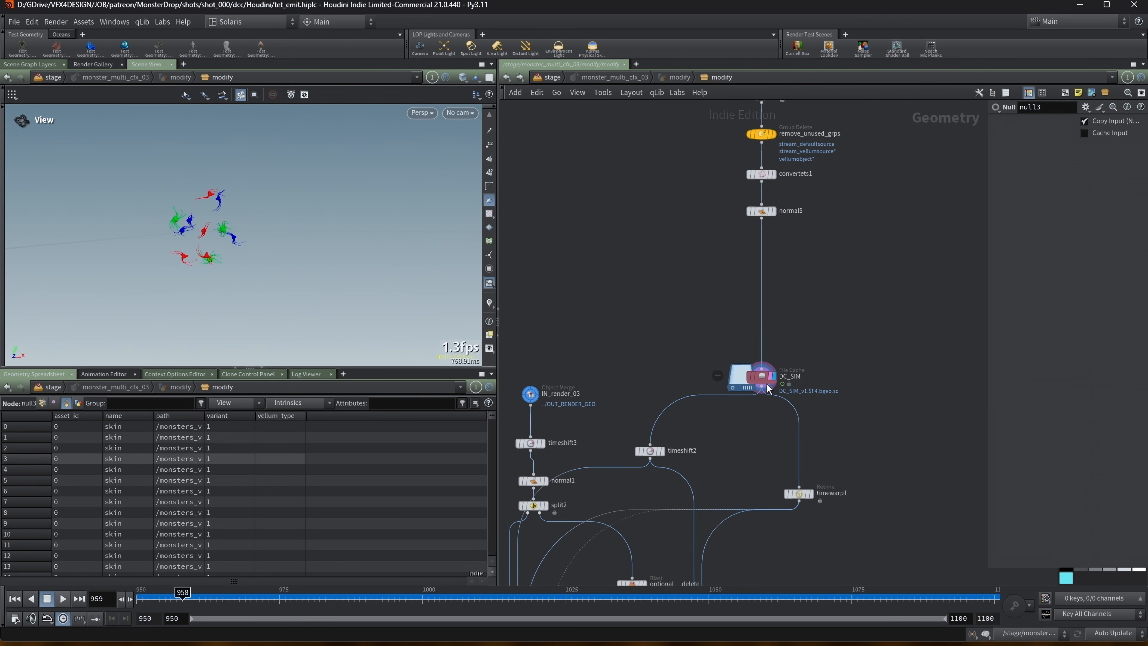
pyautogui.click(761, 376)
pyautogui.click(64, 599)
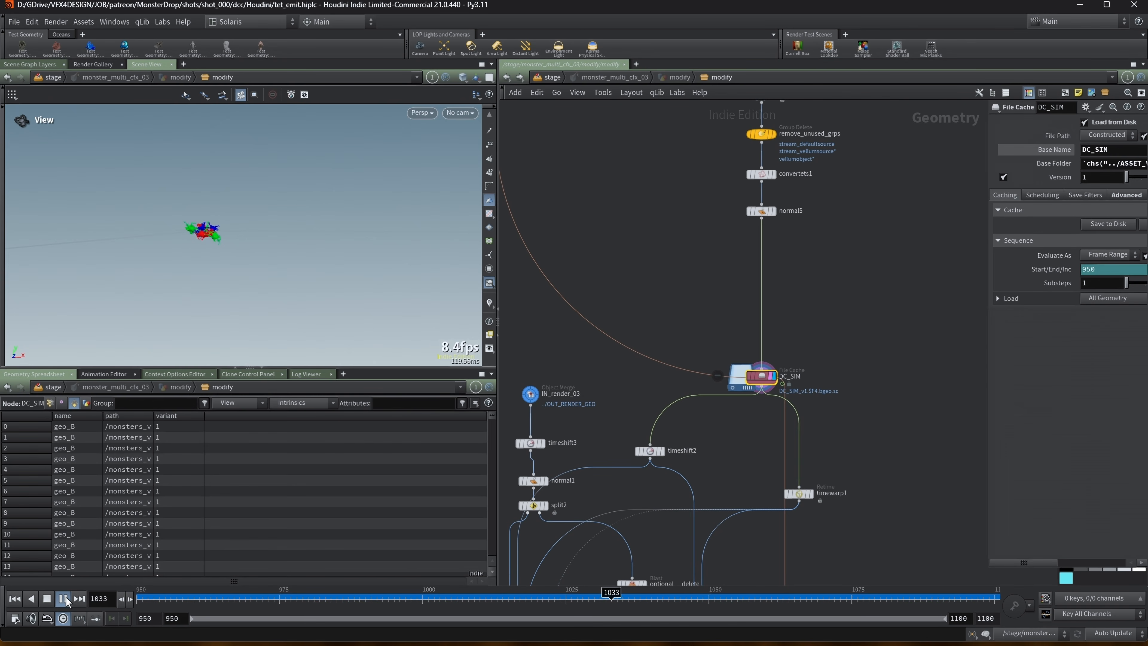
# Step: Examine the retiming, point deform and output nodes below DC_SIM, with a closer view of the simulated monsters
pyautogui.scroll(-5, 741, 264)
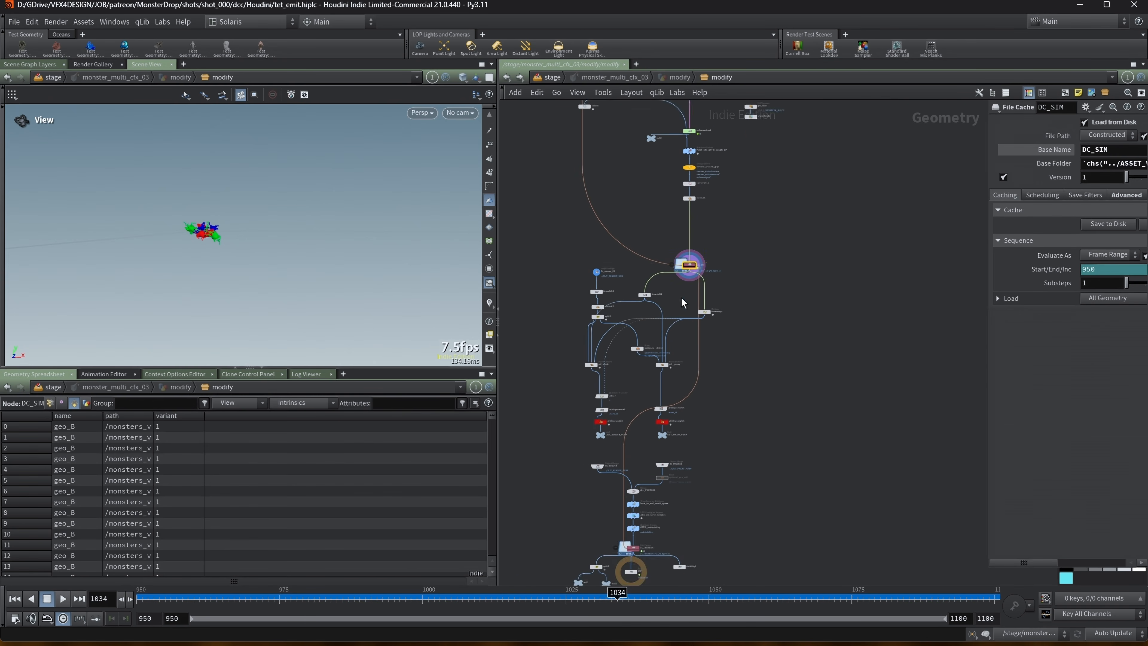
pyautogui.scroll(4, 661, 318)
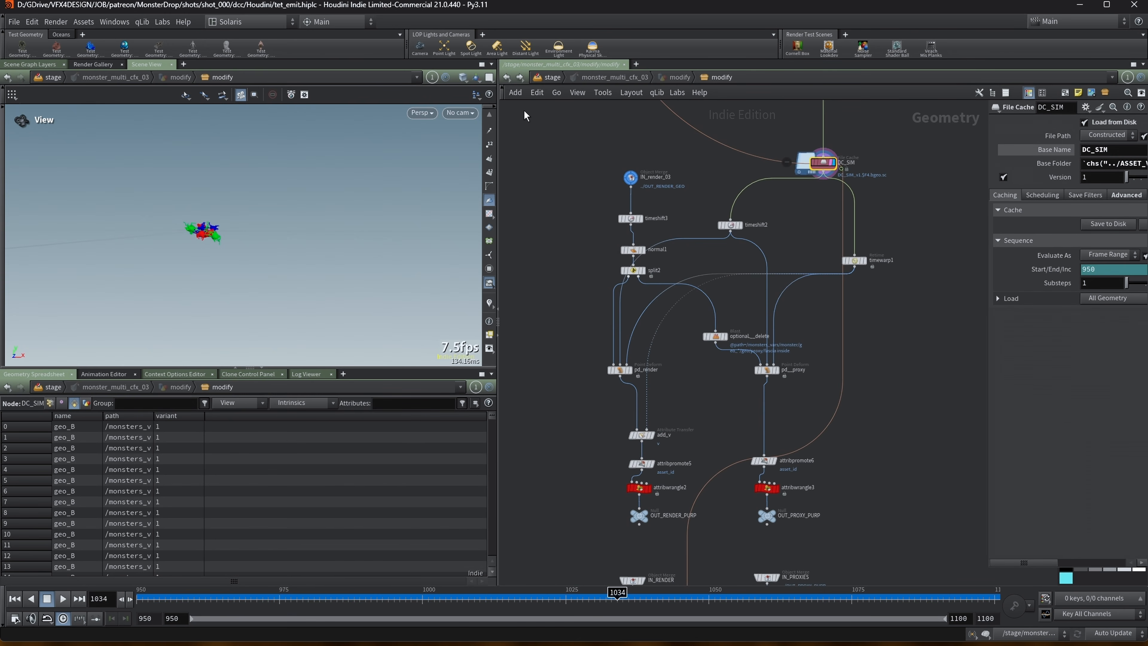
pyautogui.scroll(-5, 615, 262)
pyautogui.moveTo(676, 309)
pyautogui.moveTo(568, 231); pyautogui.dragTo(754, 528)
pyautogui.moveTo(165, 219); pyautogui.dragTo(321, 195, button='right')
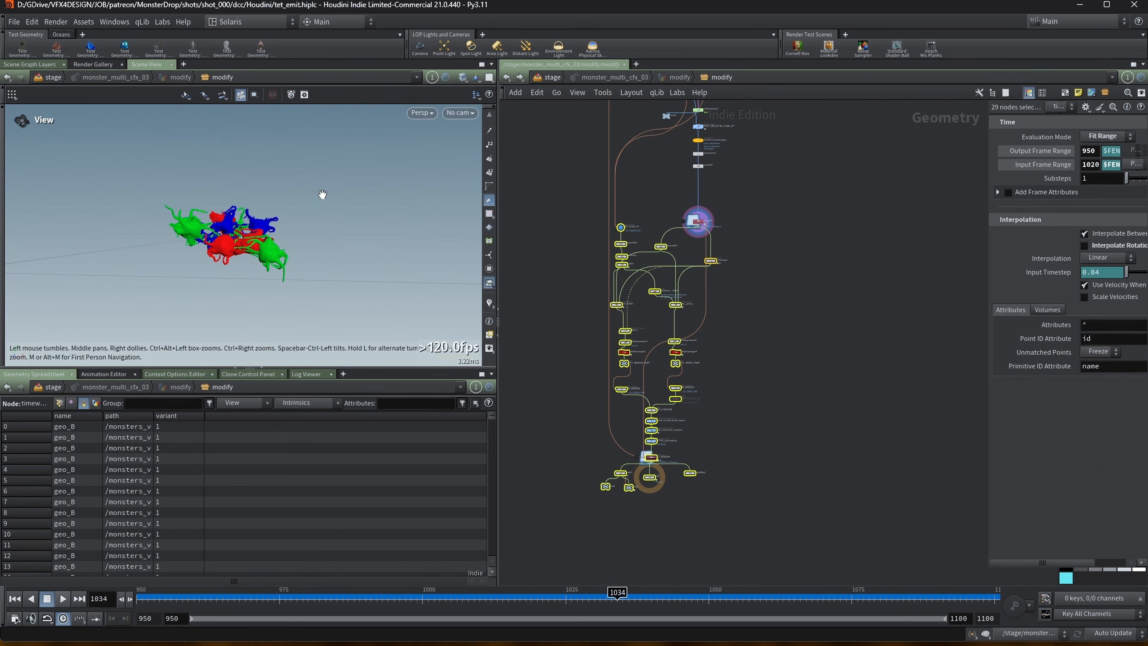
pyautogui.scroll(4, 666, 230)
pyautogui.scroll(2, 633, 206)
pyautogui.click(631, 206)
pyautogui.scroll(2, 558, 229)
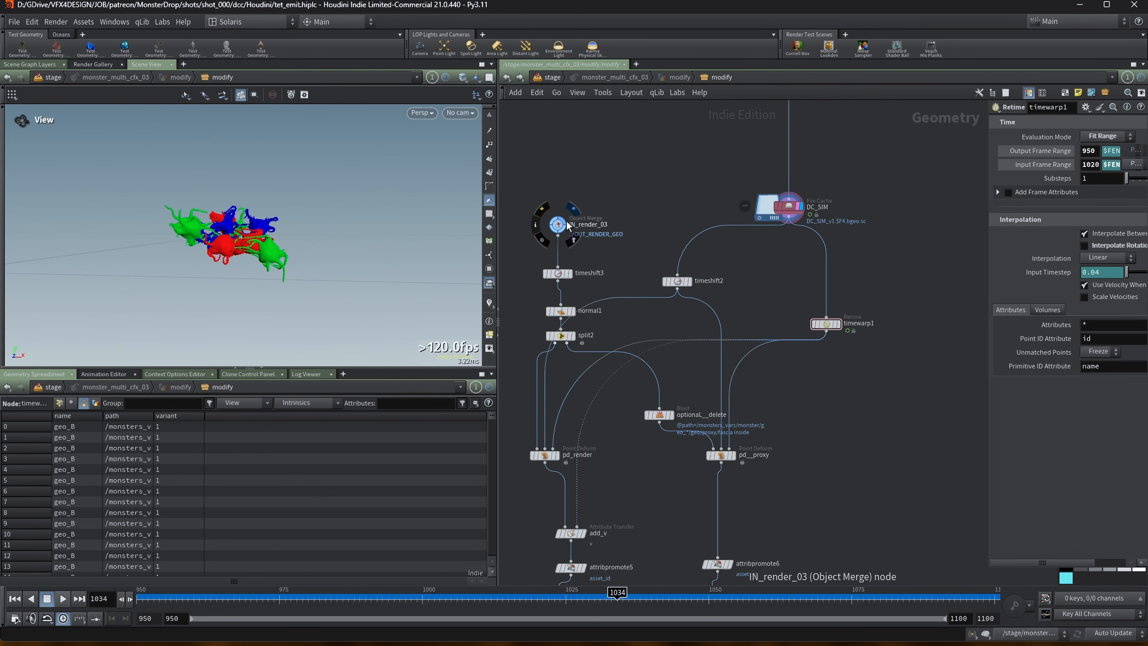
# Step: Display IN_render_03 and scrub through the first frames of the render geometry
pyautogui.moveTo(566, 228)
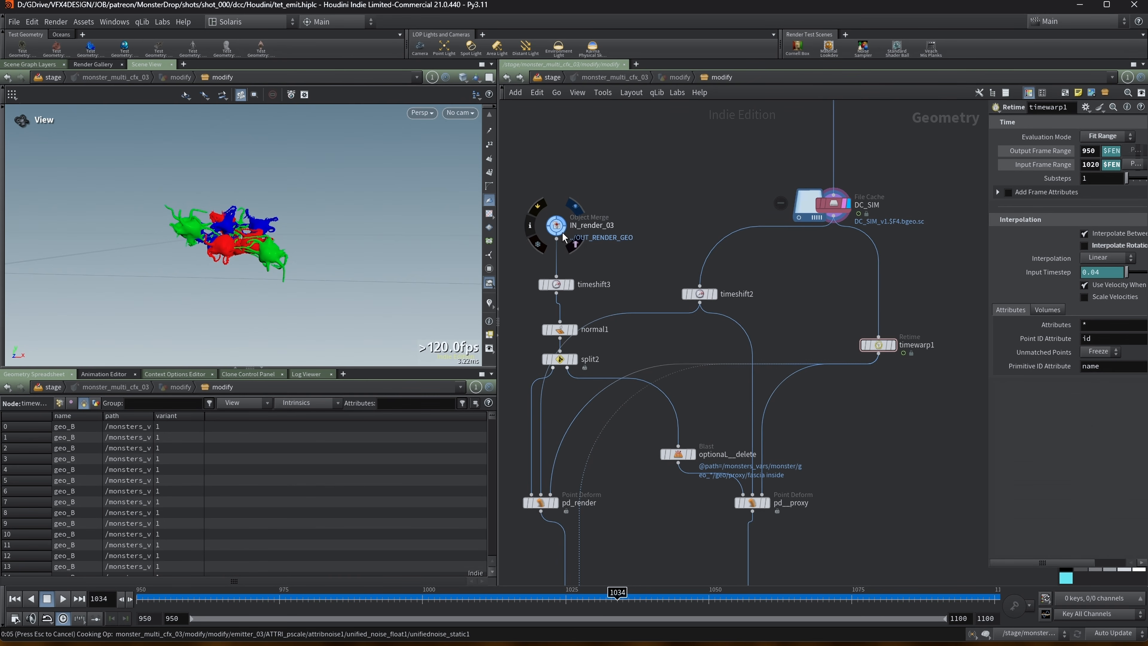
pyautogui.click(563, 236)
pyautogui.moveTo(236, 192)
pyautogui.mouseDown()
pyautogui.moveTo(280, 195)
pyautogui.moveTo(238, 208)
pyautogui.mouseUp()
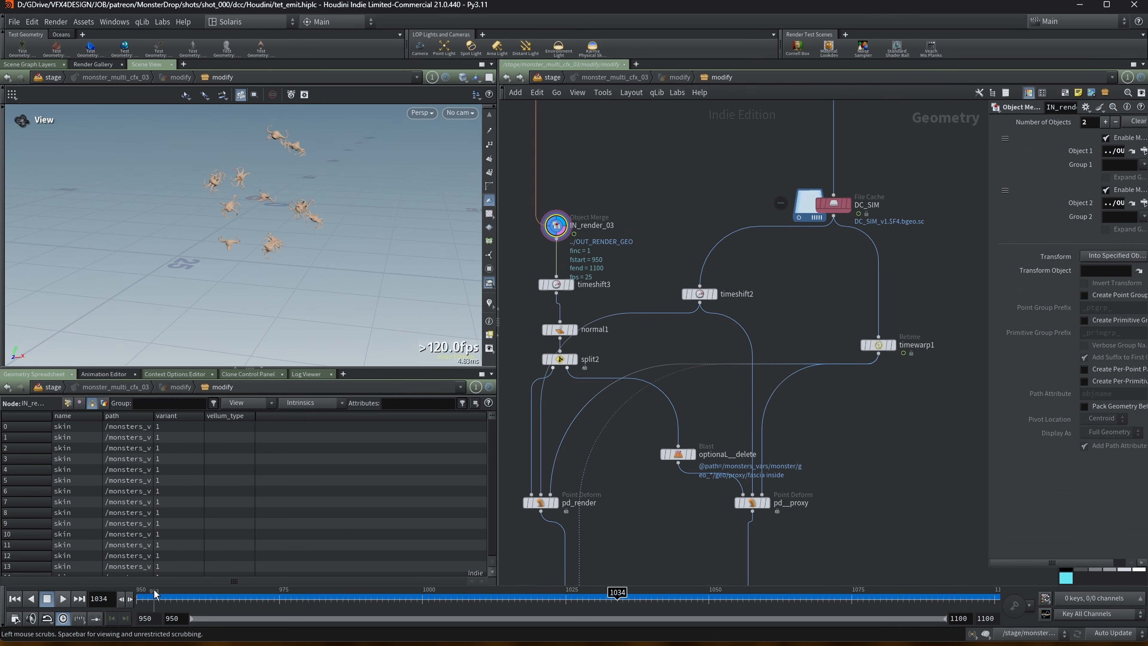
pyautogui.moveTo(120, 592); pyautogui.dragTo(188, 592)
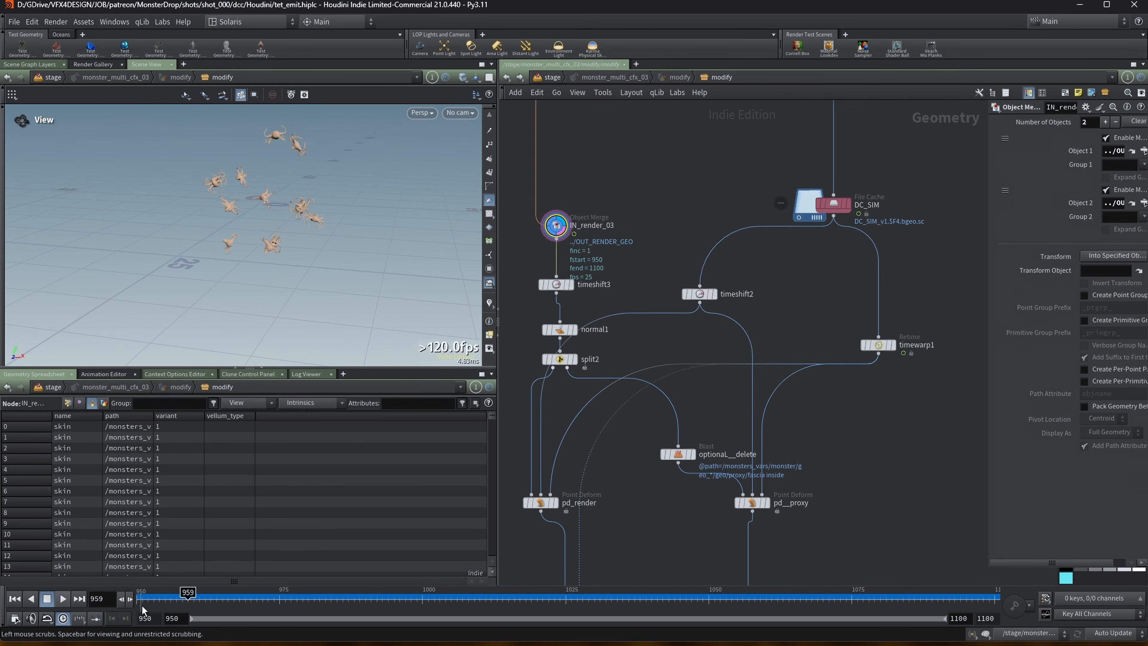
# Step: Return to the start of the network and display TO_REST and pr_fascia_04 in turn
pyautogui.scroll(-2, 587, 157)
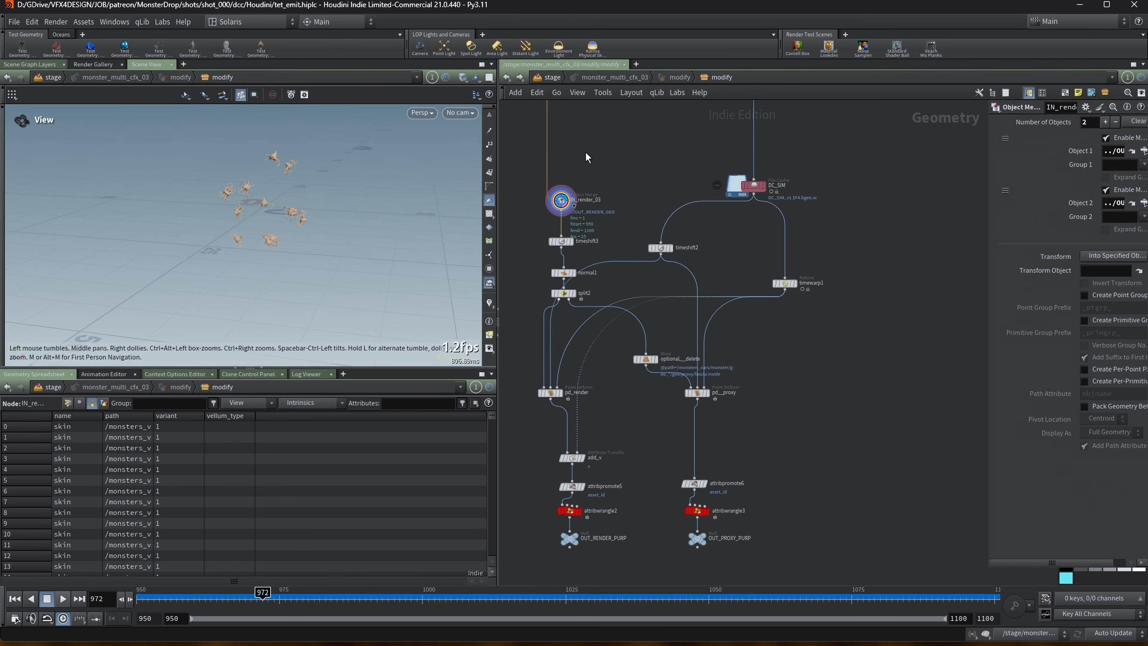
pyautogui.moveTo(618, 156); pyautogui.dragTo(647, 260, button='middle')
pyautogui.scroll(-2, 670, 300)
pyautogui.moveTo(675, 297); pyautogui.dragTo(659, 484, button='middle')
pyautogui.moveTo(772, 200); pyautogui.dragTo(783, 423, button='middle')
pyautogui.moveTo(642, 189); pyautogui.dragTo(721, 296, button='middle')
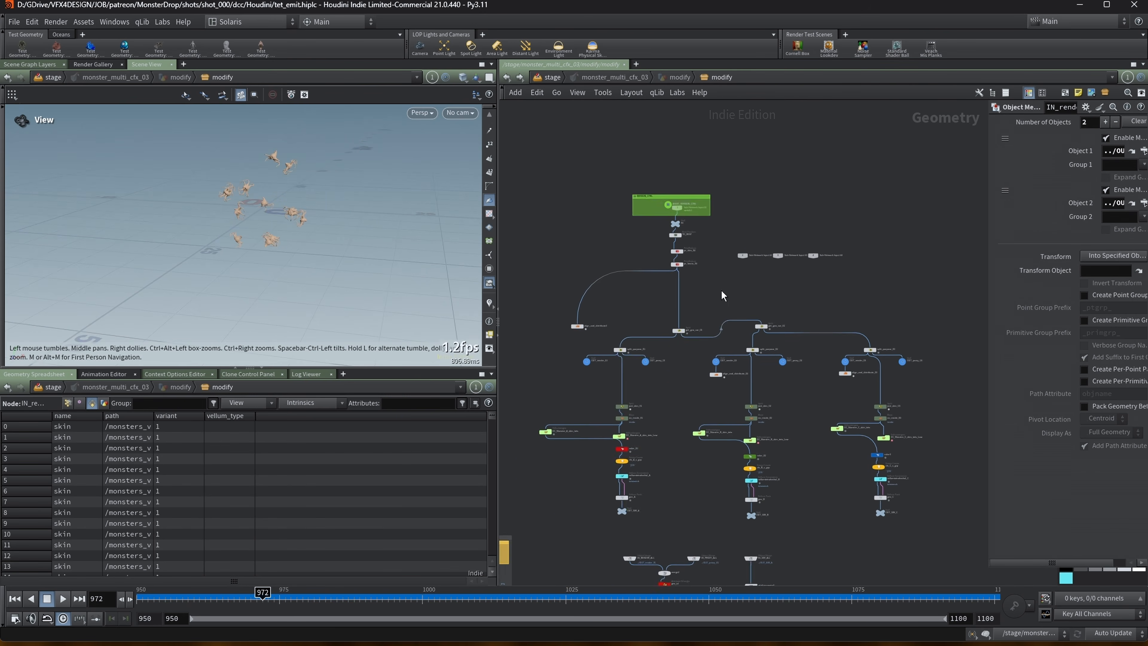
pyautogui.scroll(3, 686, 210)
pyautogui.scroll(2, 675, 242)
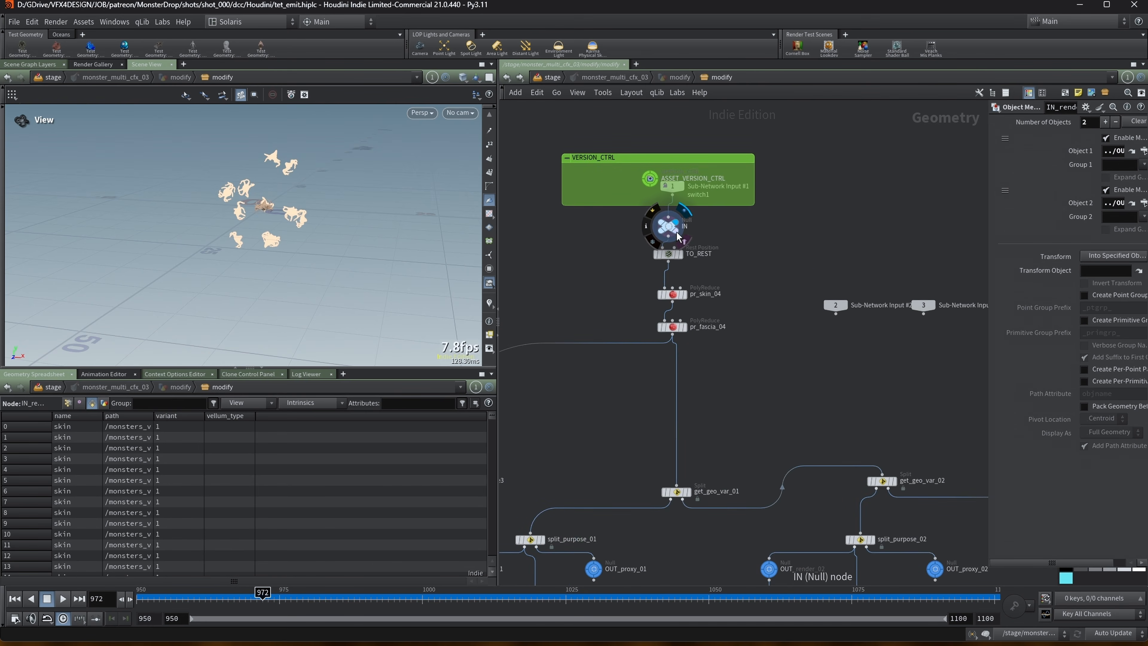
pyautogui.click(671, 257)
pyautogui.click(670, 260)
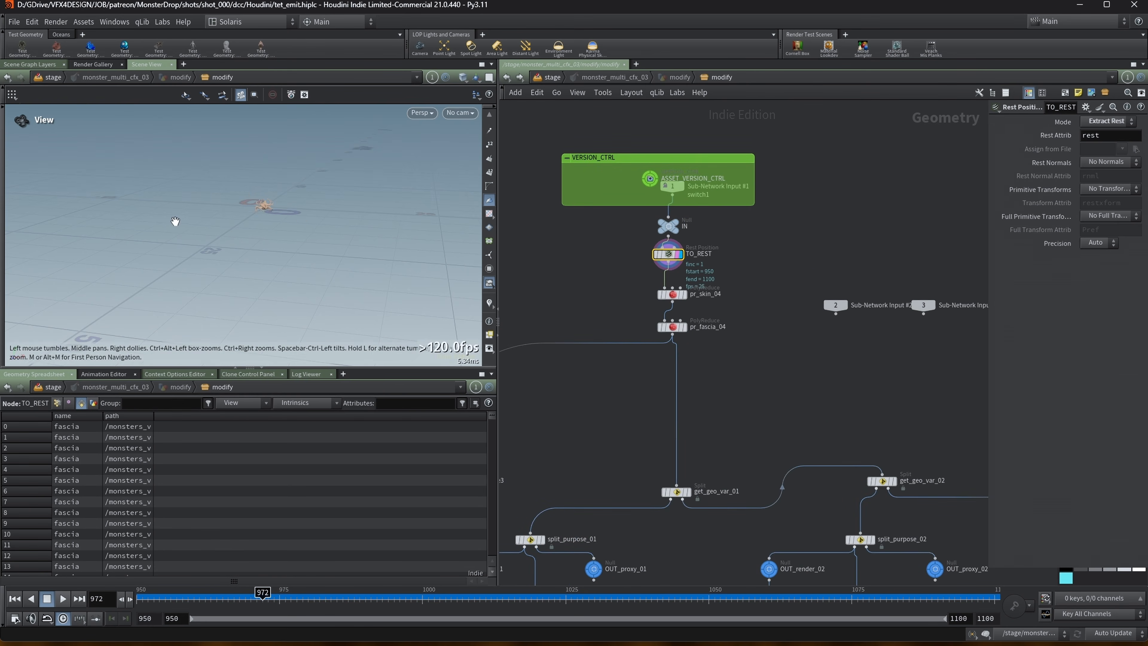
pyautogui.click(684, 329)
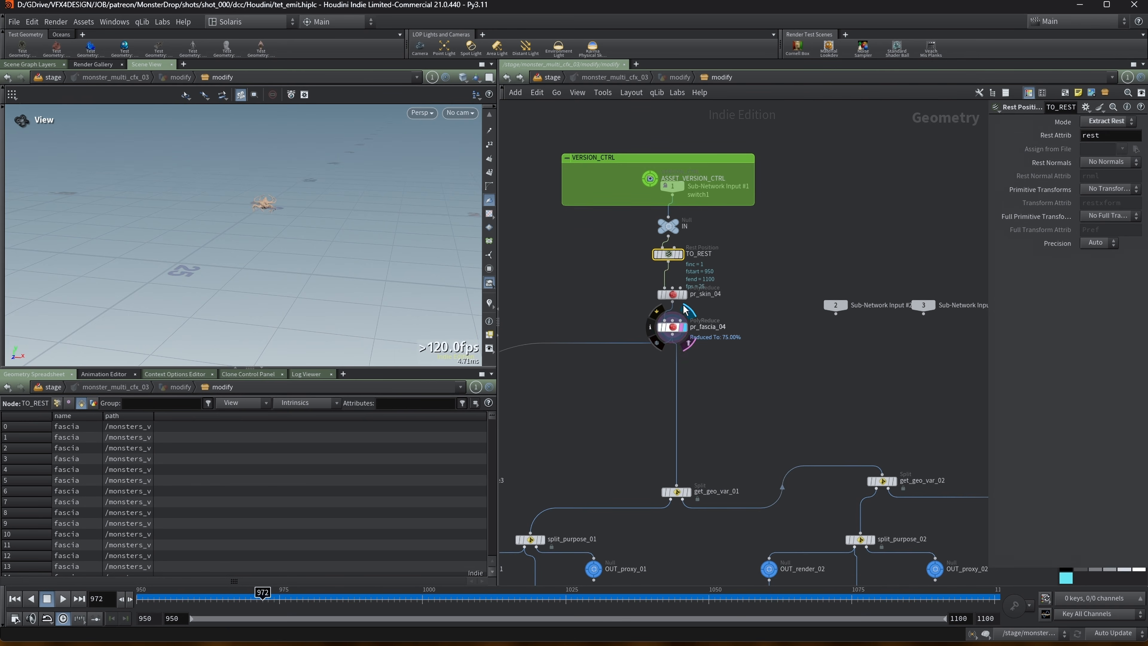
# Step: Display DC_Monster_A_skin_tets in the variant A branch and inspect the framed mesh with its wireframe
pyautogui.moveTo(736, 397); pyautogui.dragTo(744, 251, button='middle')
pyautogui.scroll(-3, 744, 252)
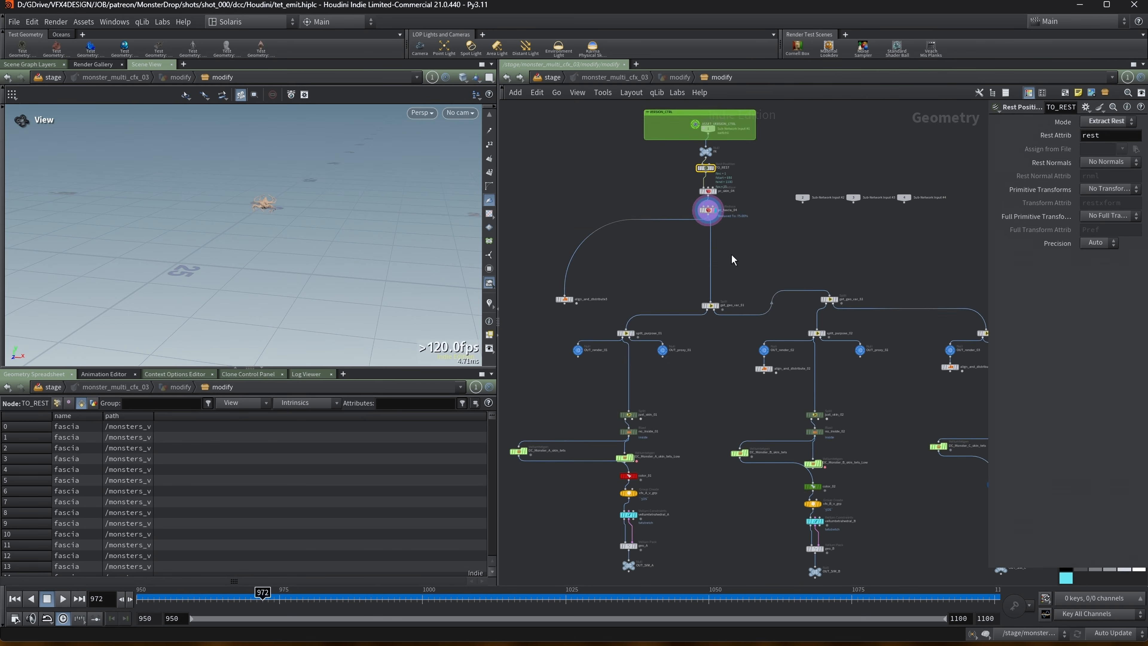
pyautogui.moveTo(662, 340); pyautogui.dragTo(616, 236, button='middle')
pyautogui.scroll(1, 581, 247)
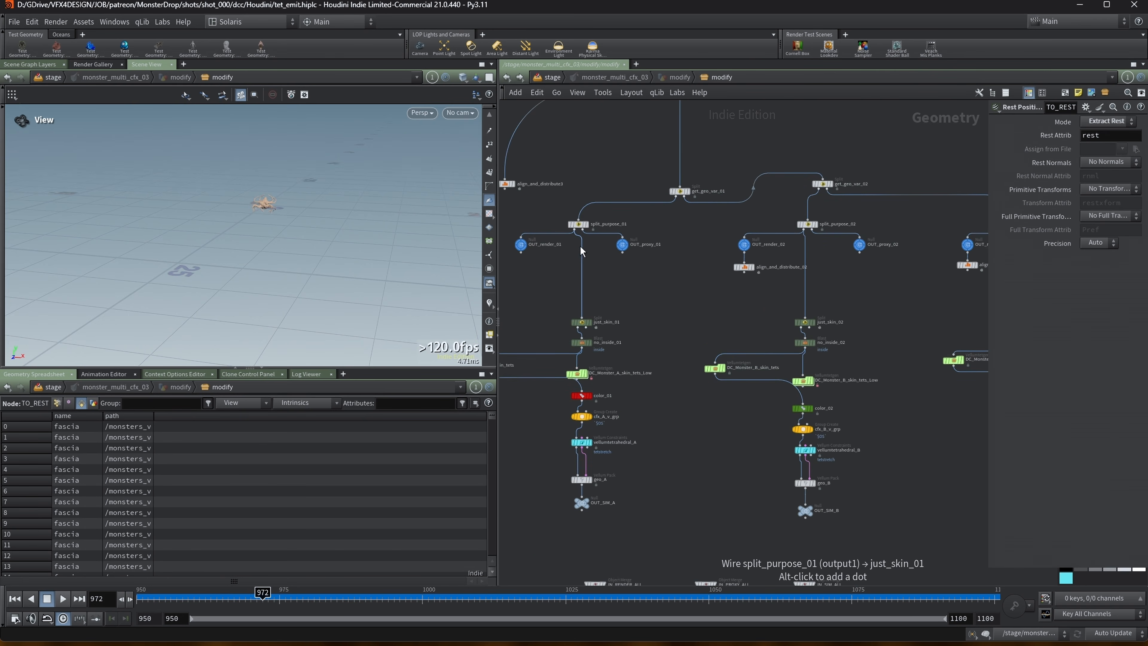
pyautogui.moveTo(615, 378); pyautogui.dragTo(723, 339, button='middle')
pyautogui.moveTo(689, 337); pyautogui.dragTo(698, 339)
pyautogui.click(569, 313)
pyautogui.hotkey('space', 'g')
pyautogui.moveTo(276, 209)
pyautogui.mouseDown()
pyautogui.moveTo(403, 203)
pyautogui.moveTo(187, 227)
pyautogui.moveTo(166, 251)
pyautogui.moveTo(175, 205)
pyautogui.mouseUp()
pyautogui.hotkey('shift', 'w')
pyautogui.hotkey('shift', 'w')
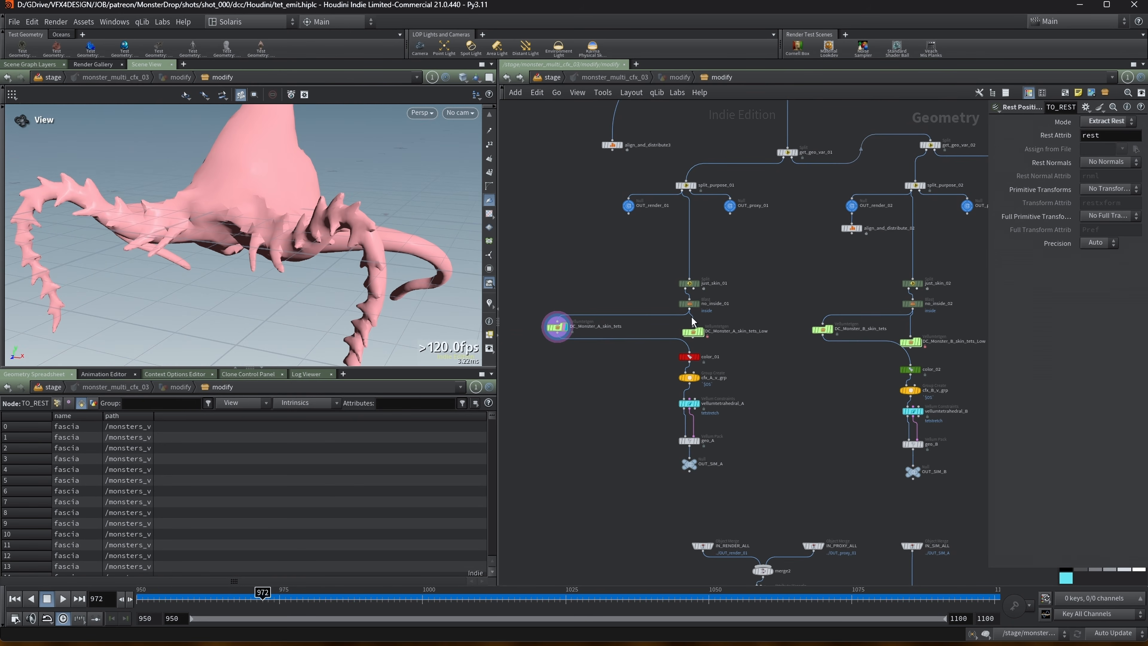
# Step: Display IN_RENDER_ALL and trace its links back to the OUT_render nodes of the three variants
pyautogui.scroll(-5, 700, 326)
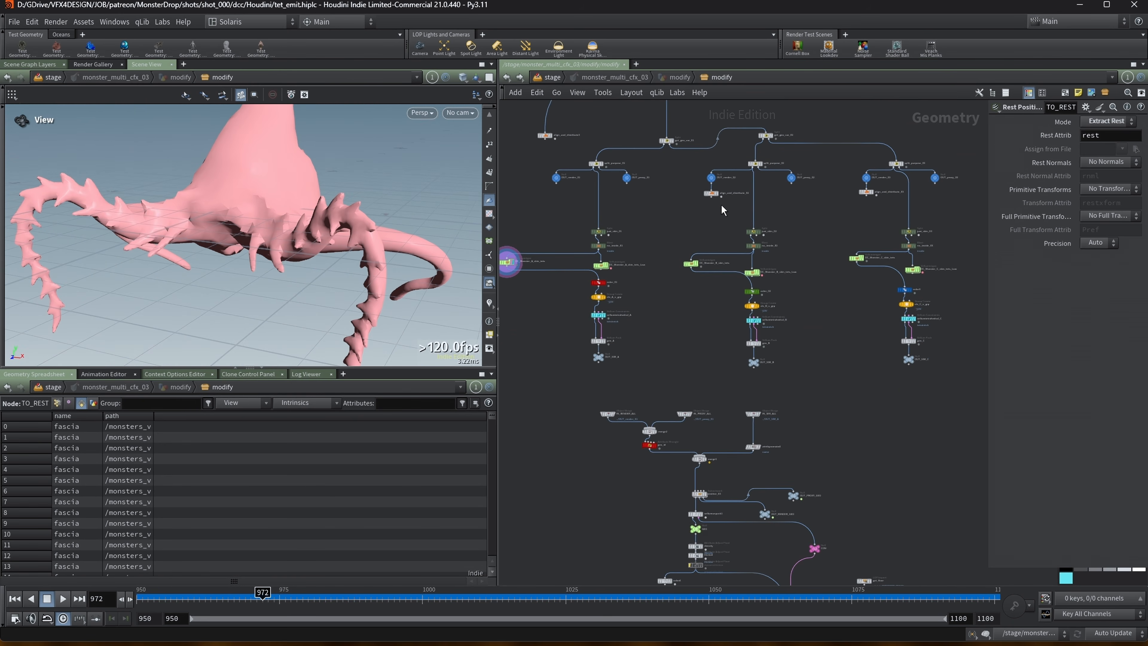
pyautogui.scroll(5, 698, 399)
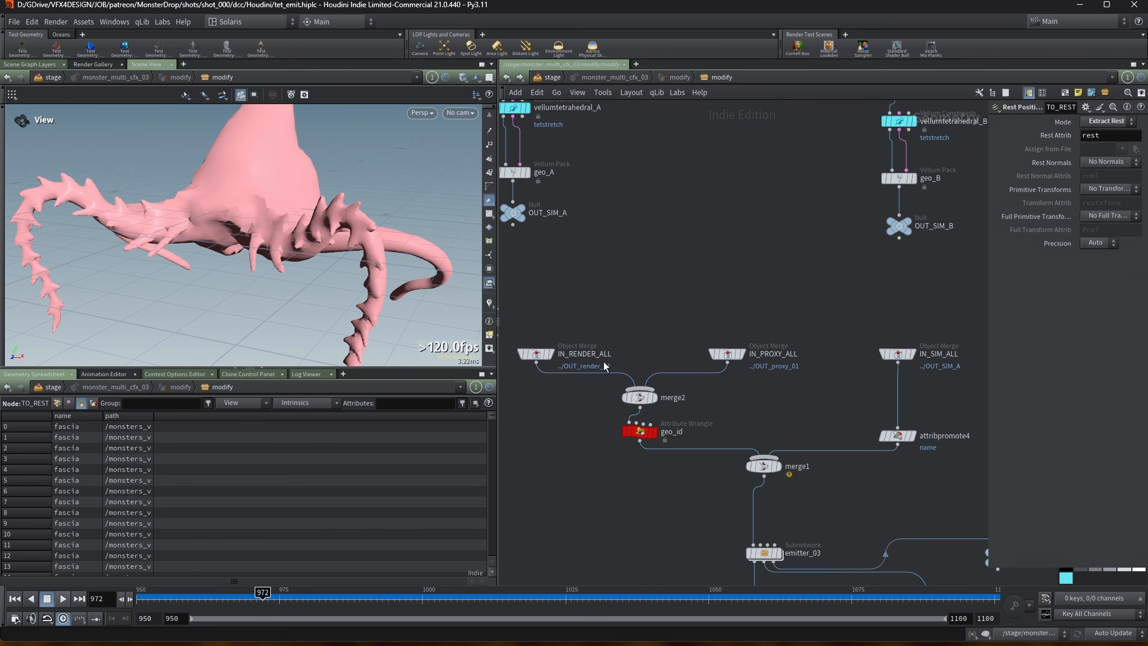
pyautogui.click(551, 354)
pyautogui.click(552, 355)
pyautogui.scroll(-5, 565, 344)
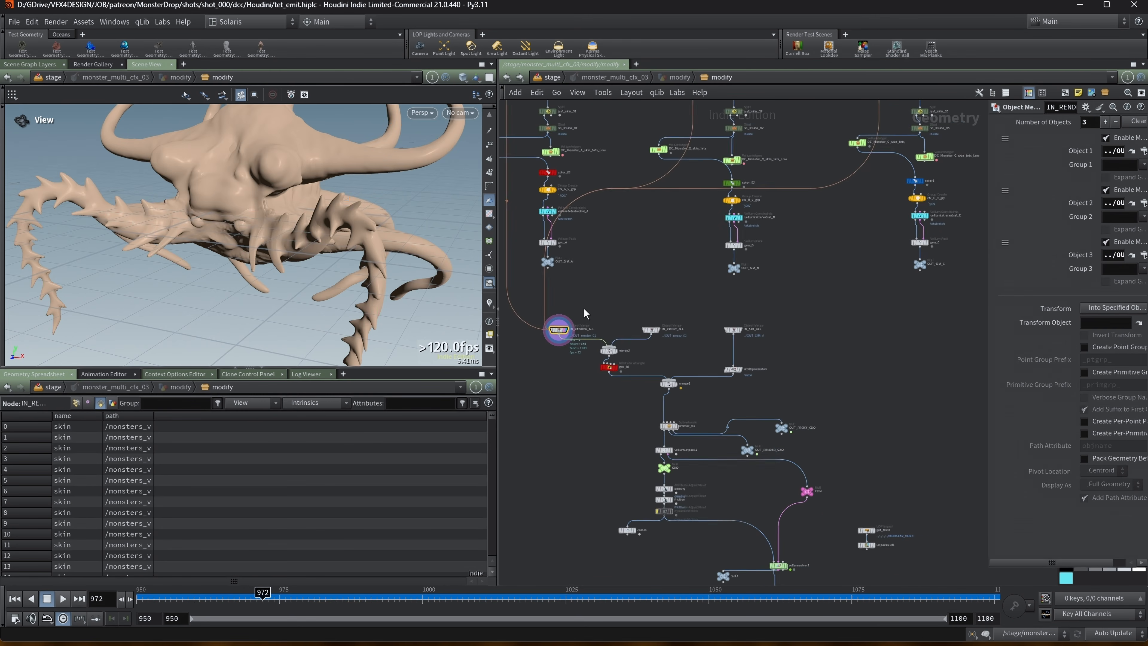
pyautogui.scroll(-2, 623, 339)
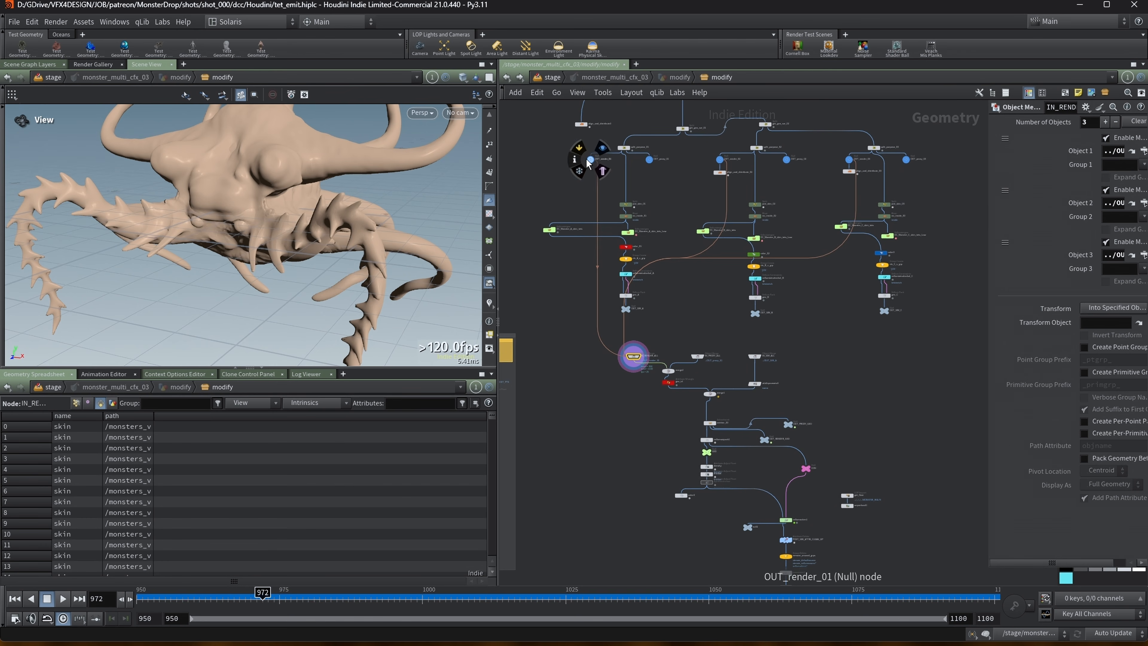
pyautogui.scroll(3, 651, 349)
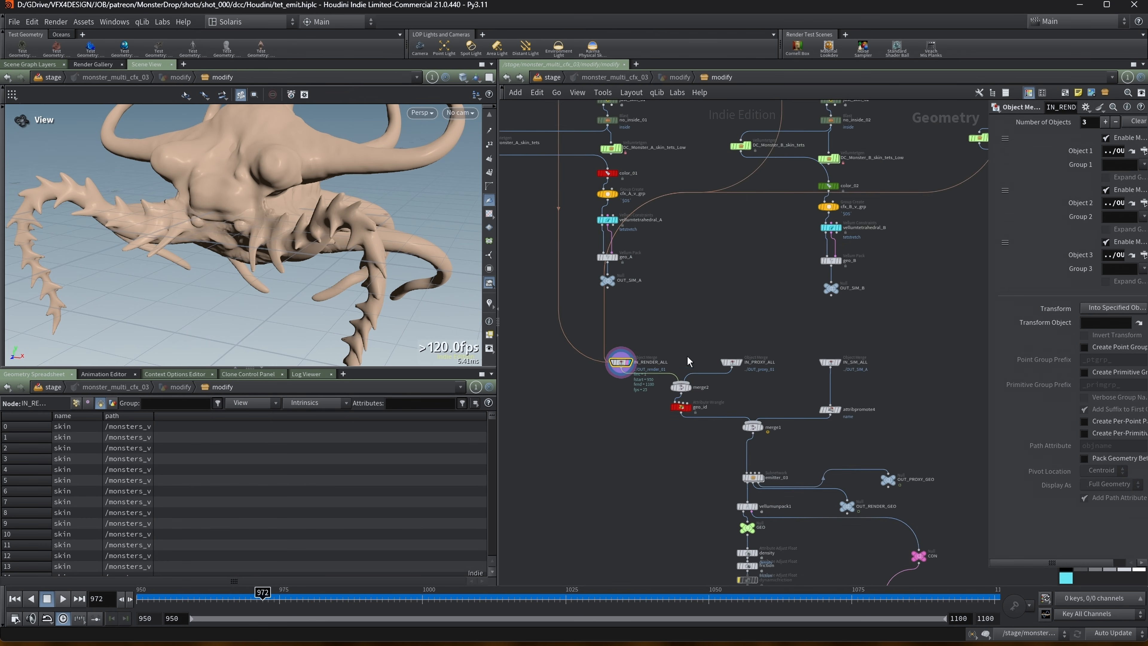
# Step: Display IN_PROXY_ALL and IN_SIM_ALL in turn to compare the proxy and simulation geometry
pyautogui.click(733, 363)
pyautogui.click(740, 367)
pyautogui.click(743, 375)
pyautogui.moveTo(217, 181); pyautogui.dragTo(410, 180, button='right')
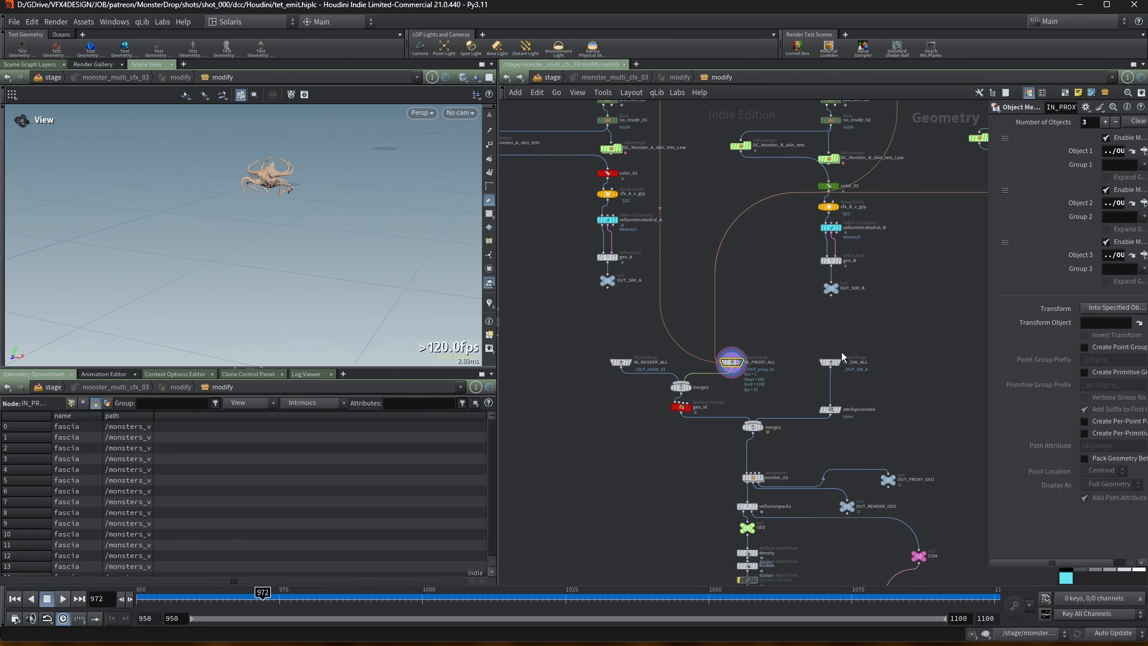
pyautogui.scroll(2, 841, 352)
pyautogui.click(819, 371)
pyautogui.click(833, 372)
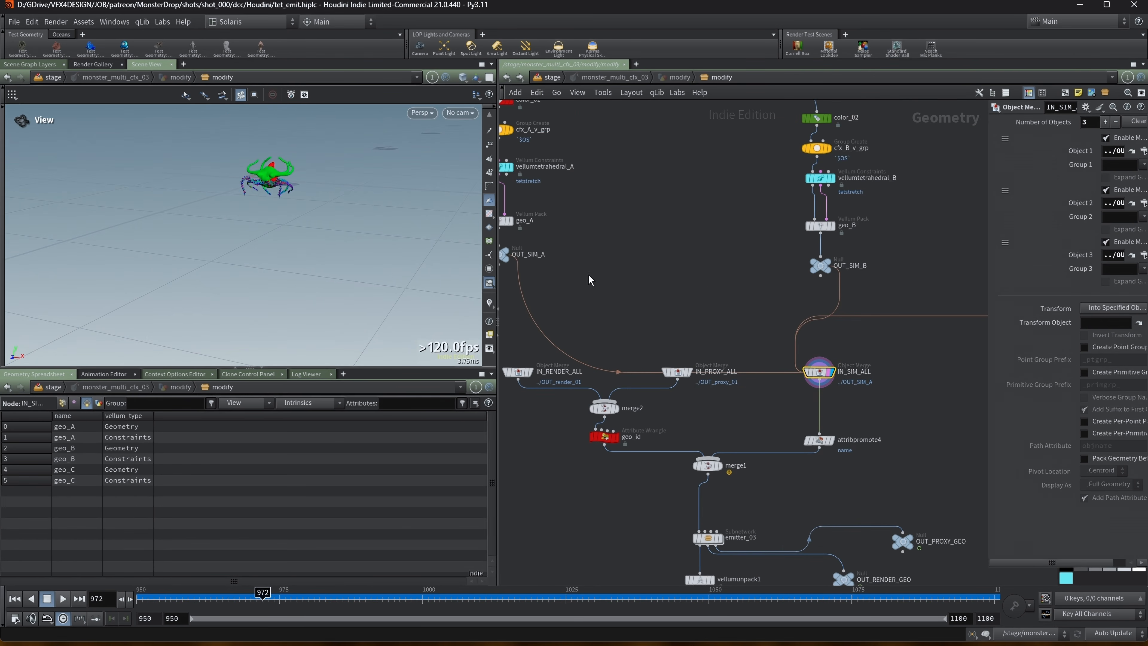
# Step: Widen the parameter pane and network view to review the object paths merged by IN_SIM_ALL
pyautogui.scroll(-2, 737, 337)
pyautogui.moveTo(733, 334); pyautogui.dragTo(723, 248, button='middle')
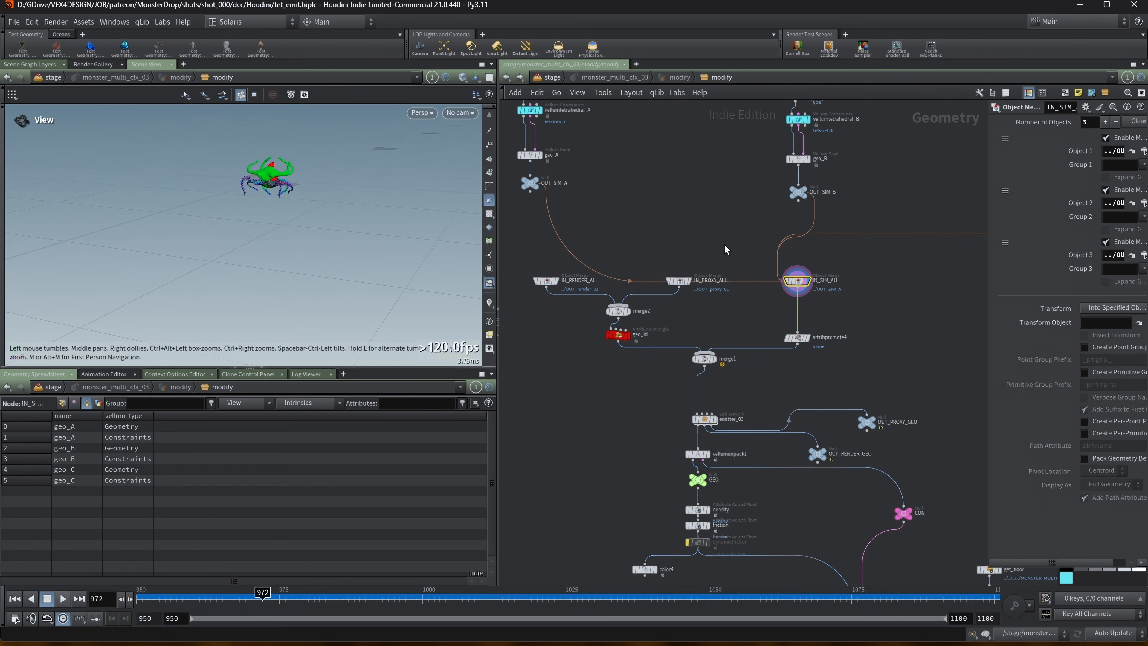
pyautogui.moveTo(988, 292); pyautogui.dragTo(900, 285)
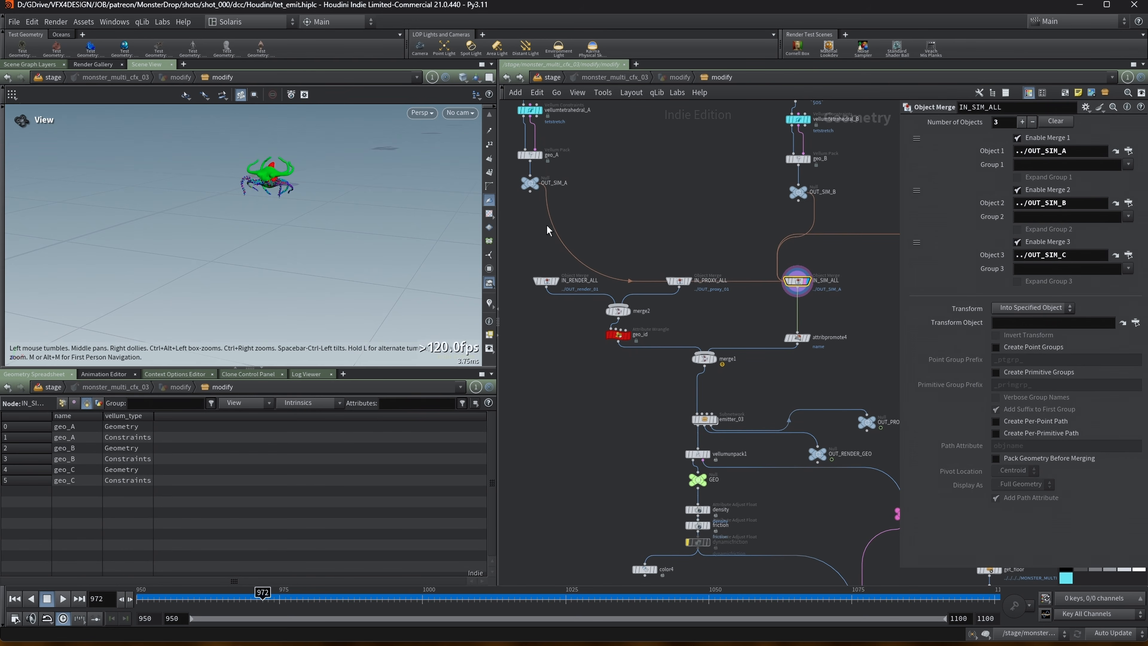
pyautogui.moveTo(497, 218); pyautogui.dragTo(332, 226)
# Step: Display merge2 and the geo_id wrangle, and enlarge the geometry spreadsheet to inspect the wrangle's attributes
pyautogui.scroll(3, 538, 294)
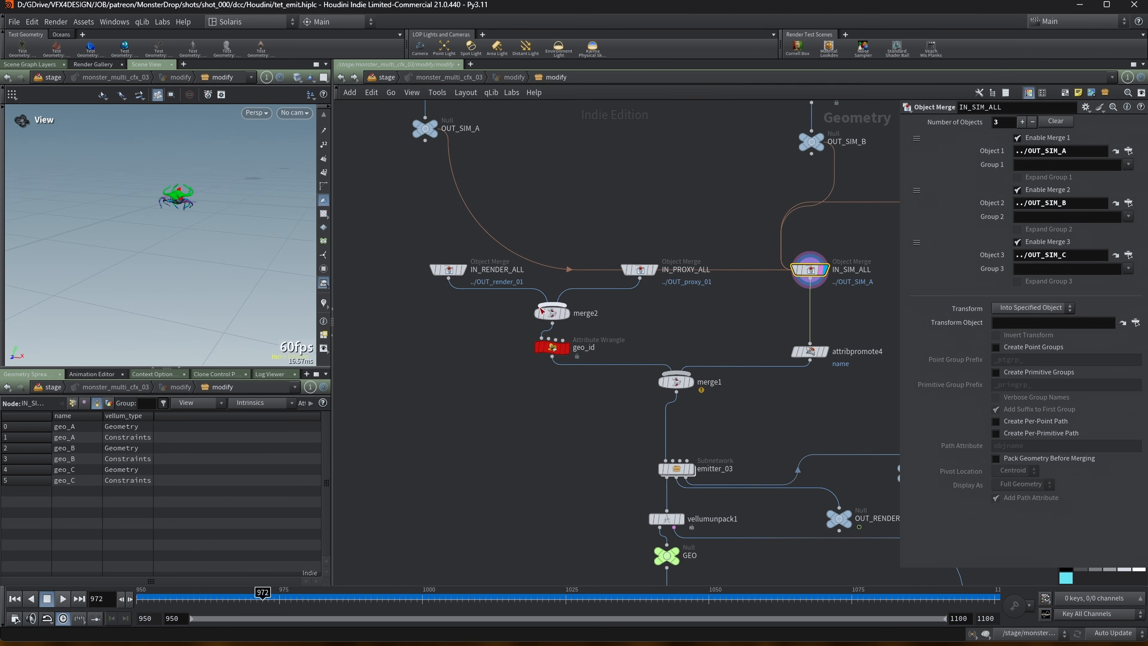
pyautogui.click(561, 317)
pyautogui.click(566, 352)
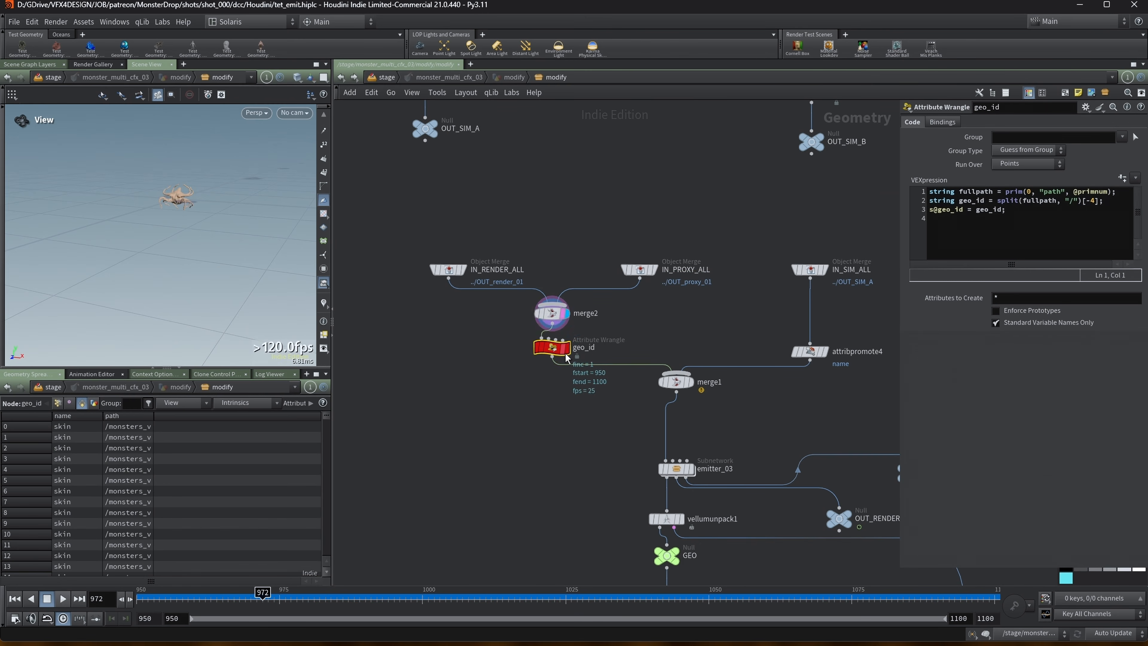
pyautogui.moveTo(167, 367); pyautogui.dragTo(168, 250)
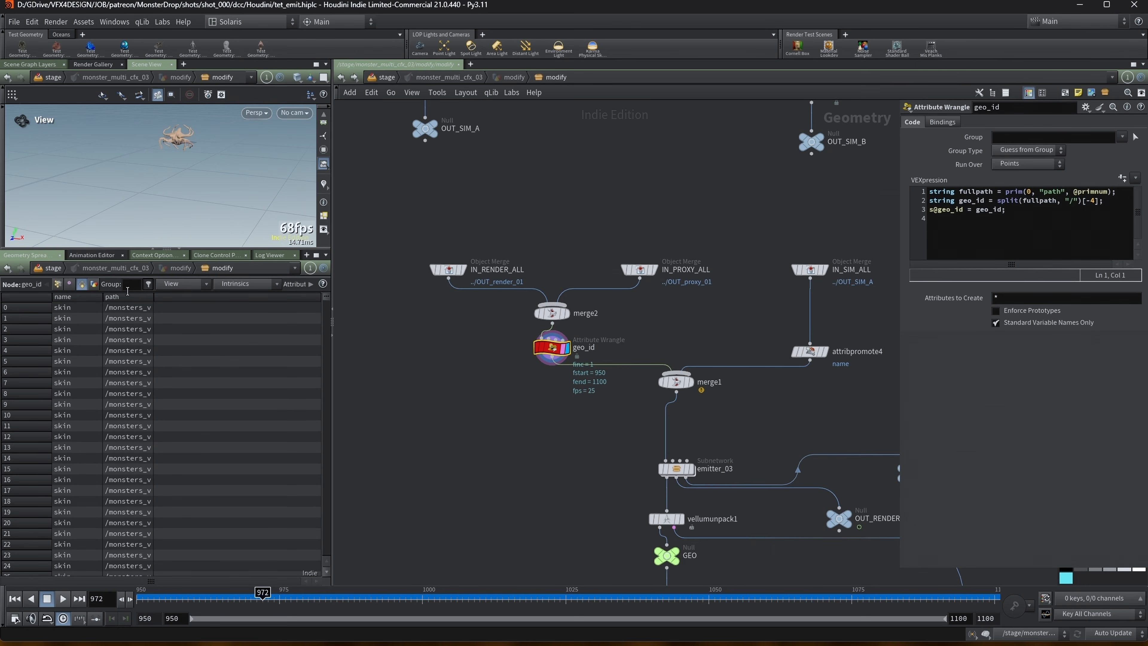
# Step: Show the geo_id wrangle's point attributes, and select attribpromote4 to compare its geo_id values and promotion settings
pyautogui.click(56, 284)
pyautogui.moveTo(323, 296); pyautogui.dragTo(354, 233)
pyautogui.moveTo(777, 316); pyautogui.dragTo(651, 349, button='middle')
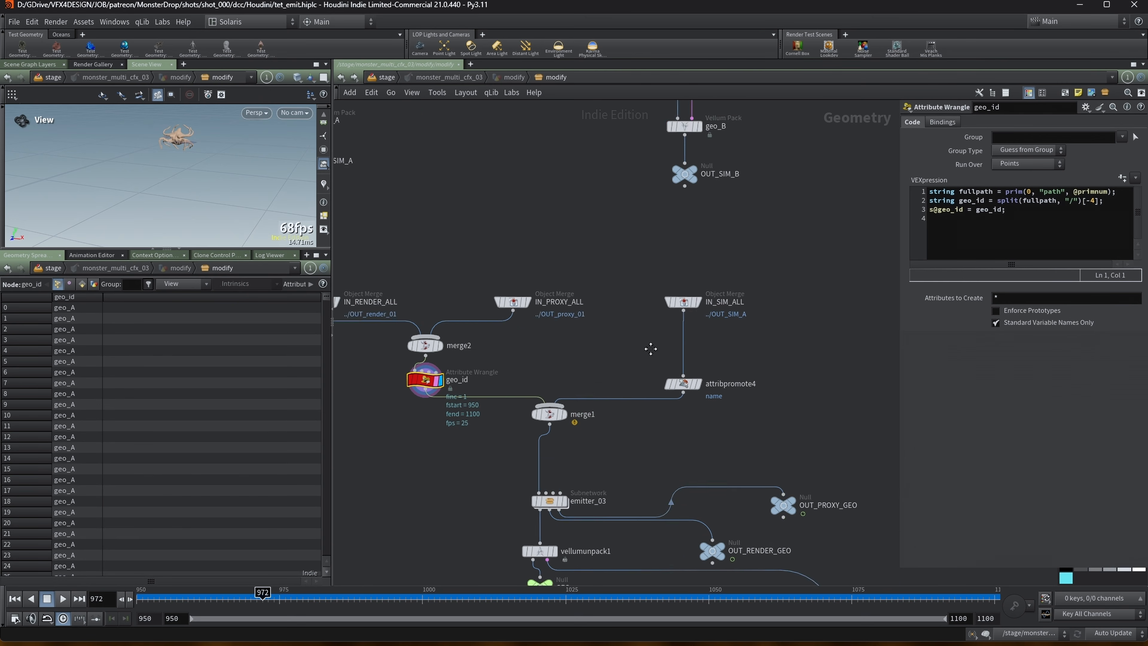
pyautogui.scroll(-3, 648, 351)
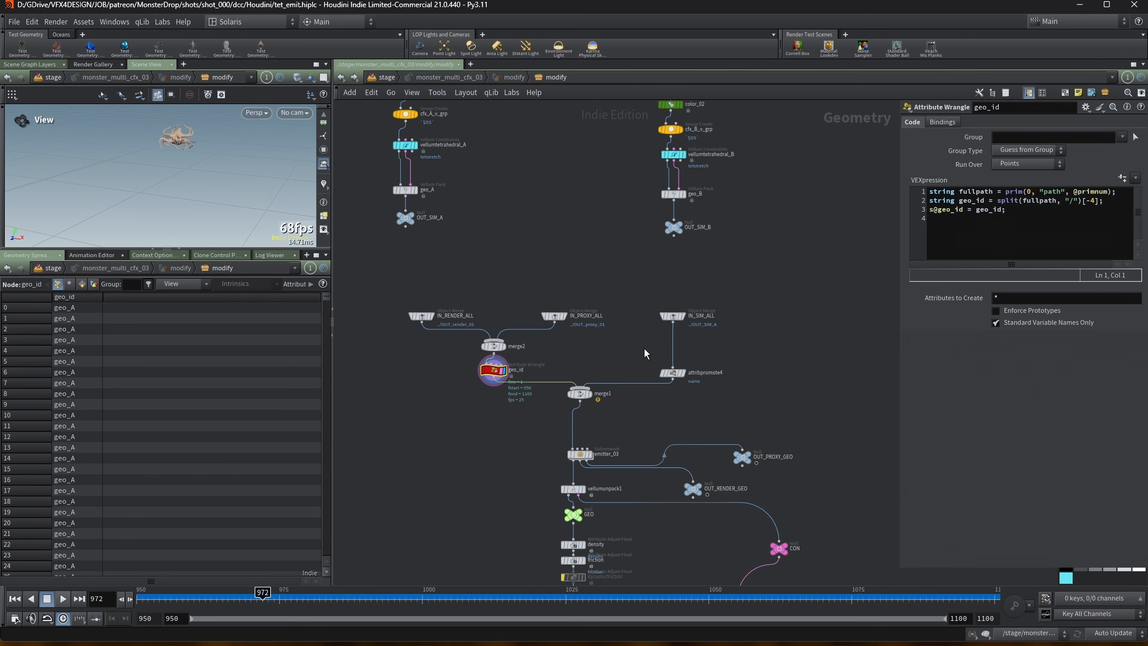
pyautogui.click(673, 374)
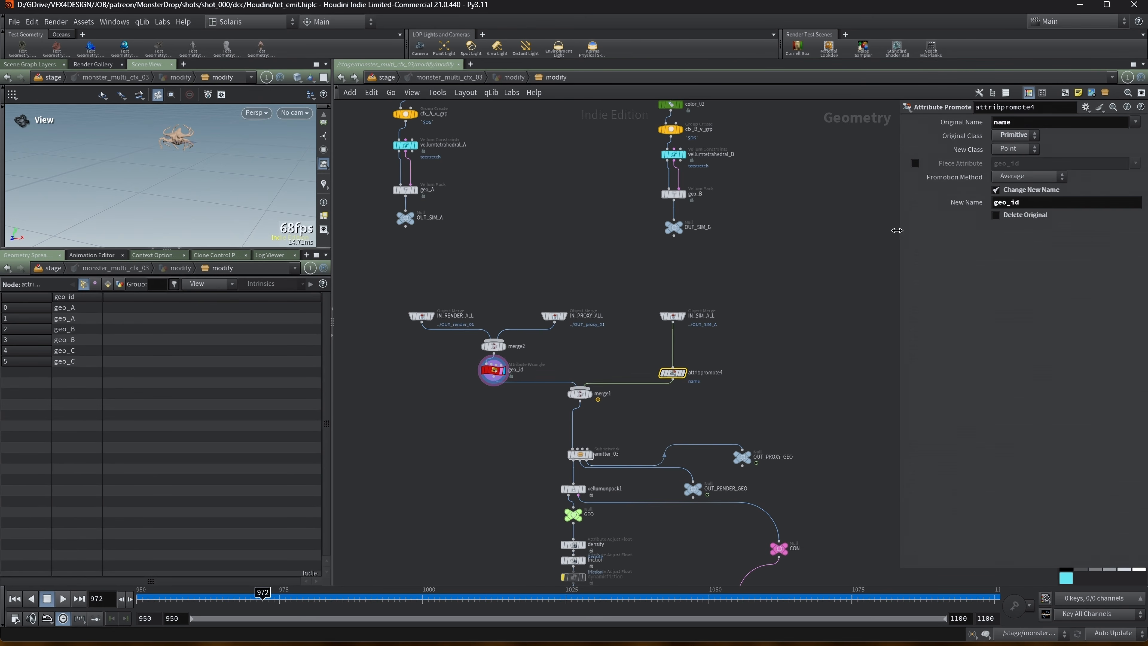
pyautogui.moveTo(897, 231); pyautogui.dragTo(800, 242)
pyautogui.scroll(2, 738, 286)
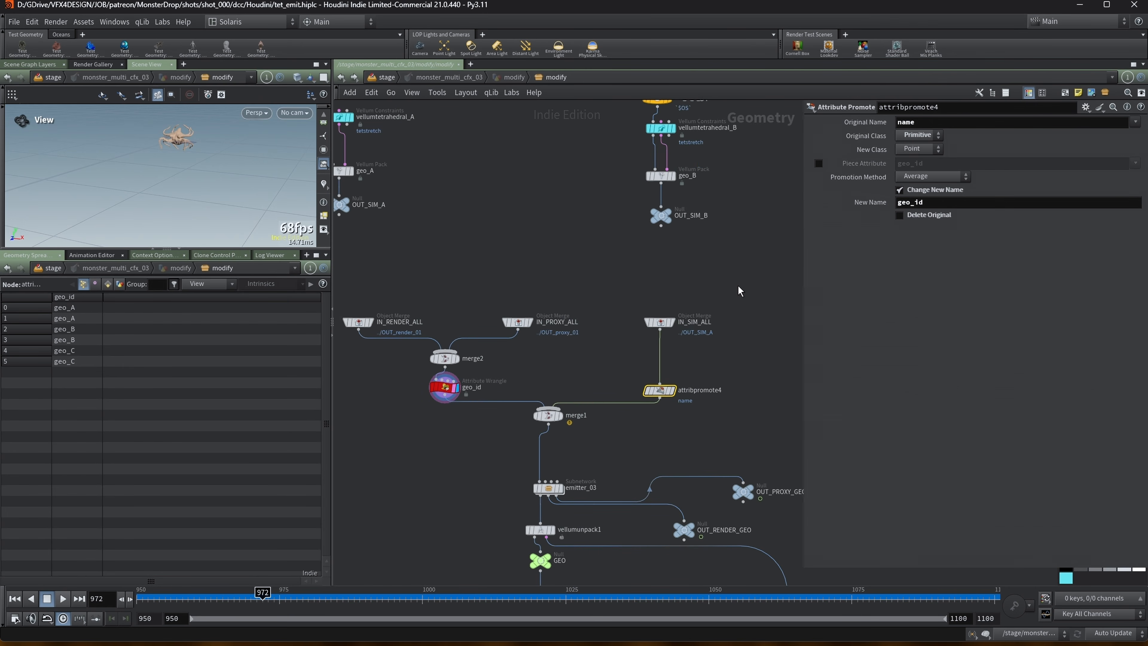
pyautogui.moveTo(743, 308); pyautogui.dragTo(724, 283, button='middle')
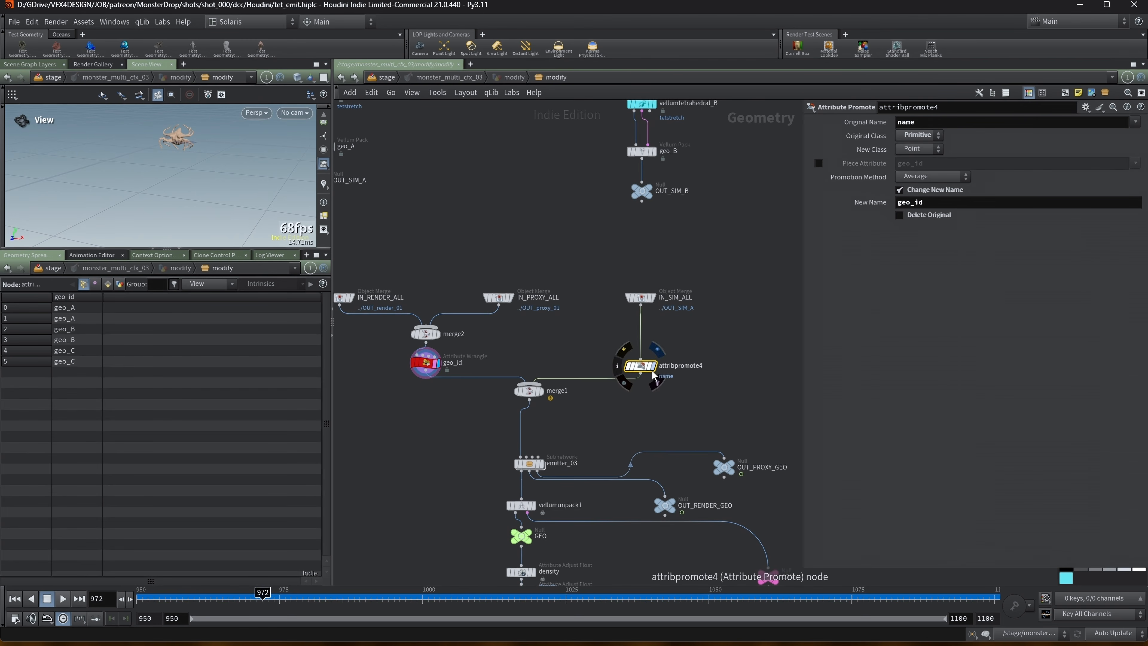
# Step: Display IN_SIM_ALL and attribpromote4 in turn to check how the name attribute is promoted to geo_id, and widen the geometry spreadsheet
pyautogui.click(652, 297)
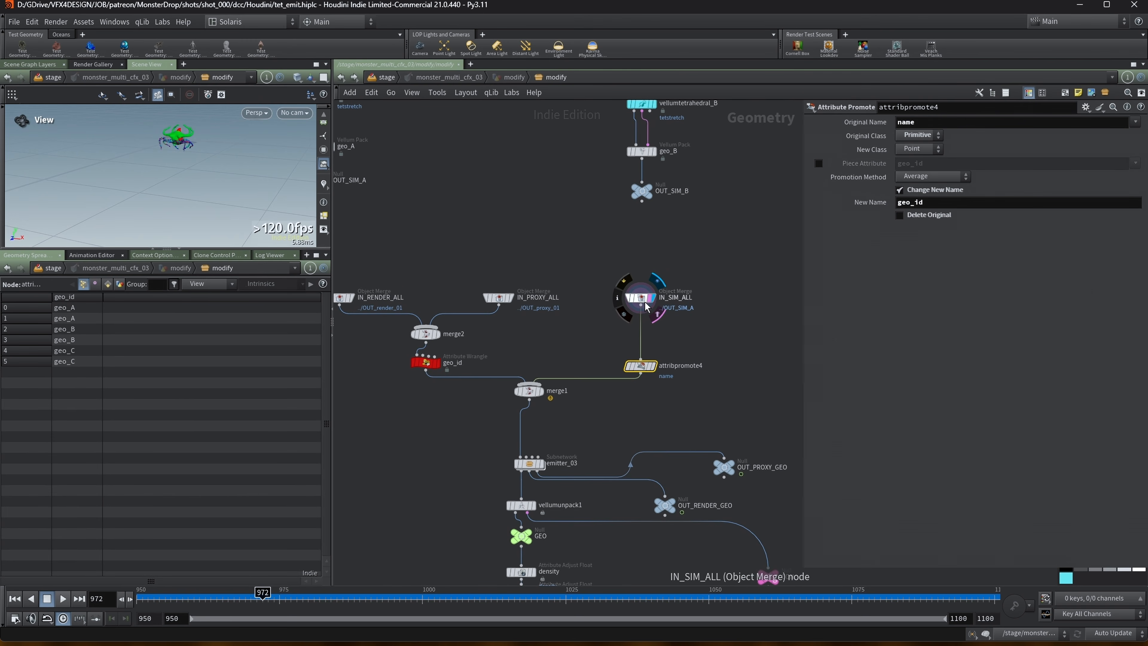
pyautogui.click(641, 297)
pyautogui.moveTo(650, 302)
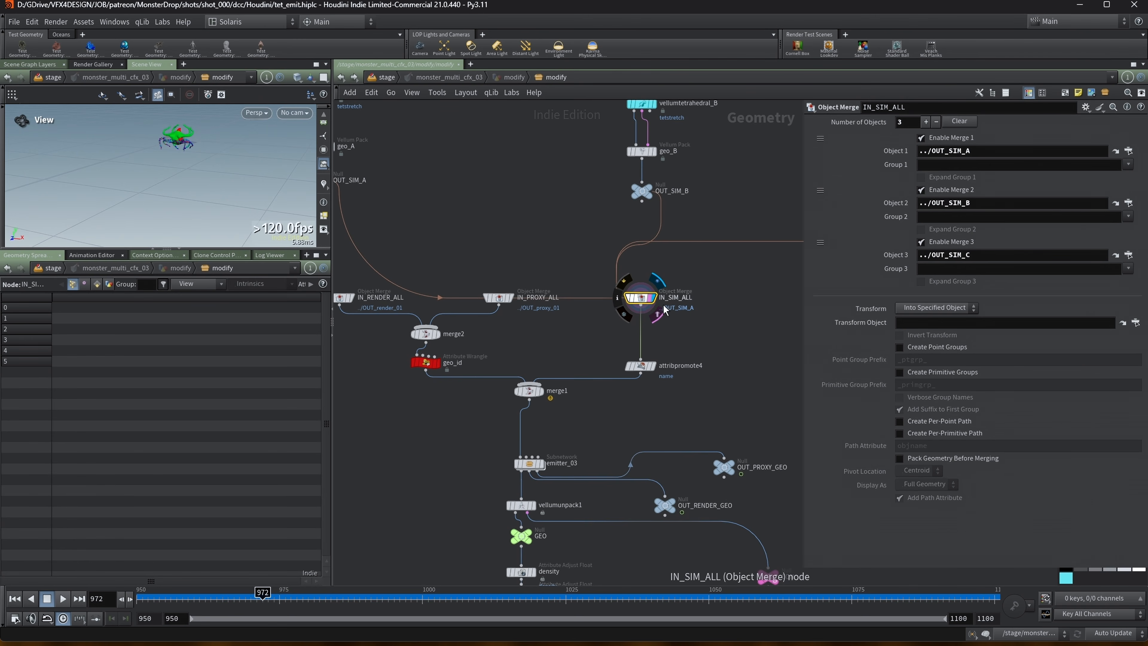
pyautogui.click(640, 365)
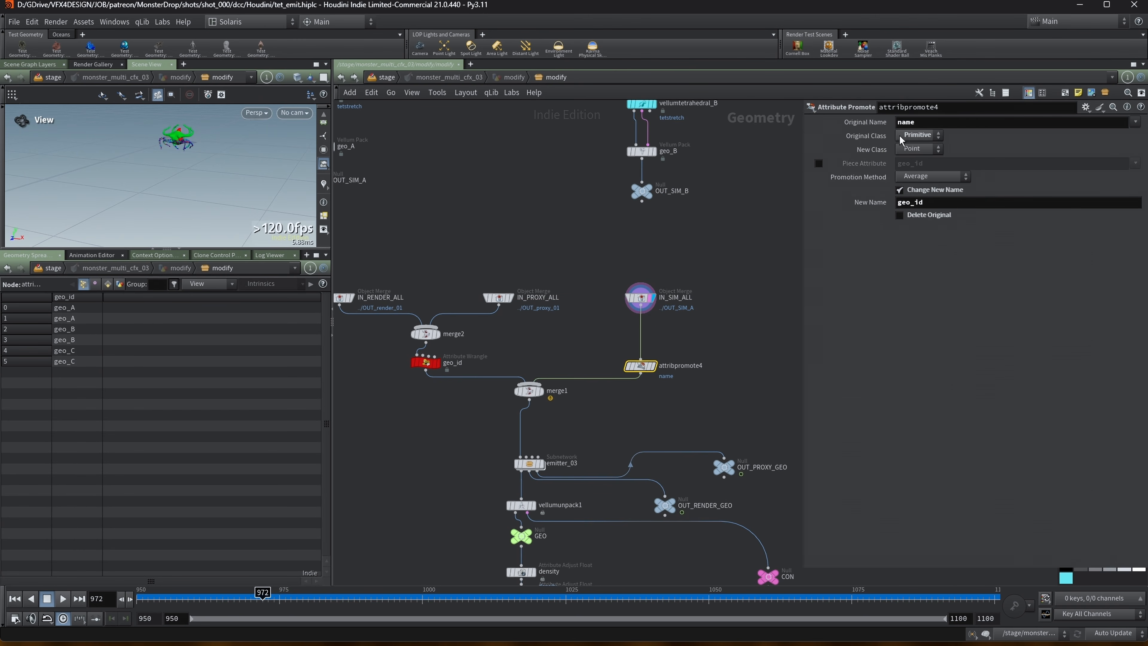
pyautogui.moveTo(652, 368)
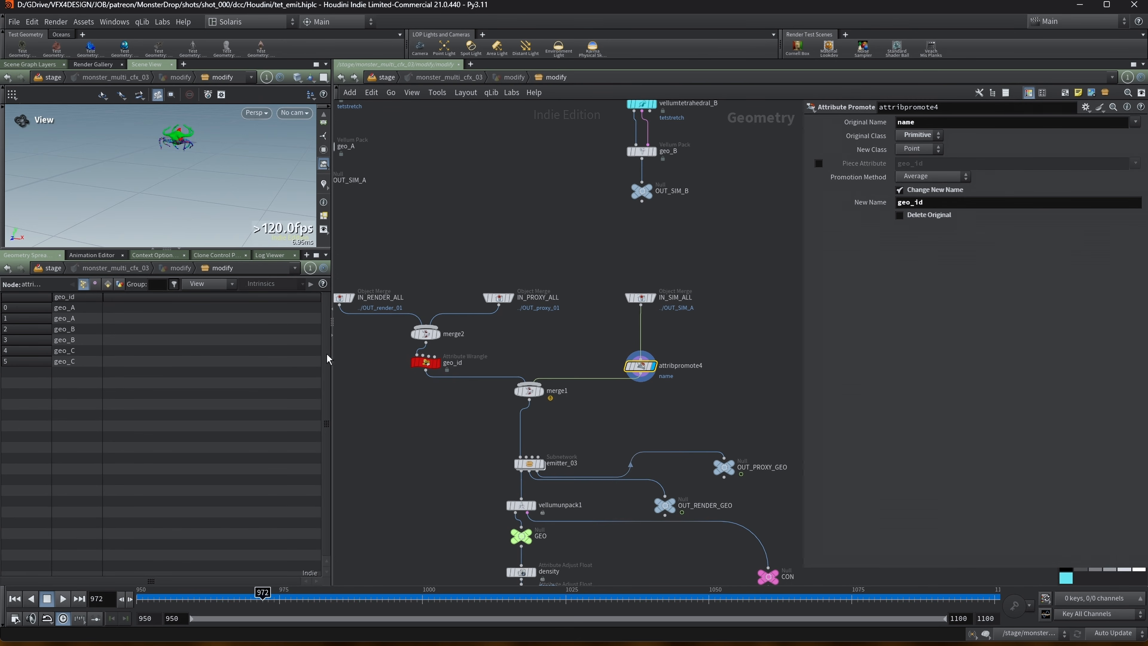
pyautogui.moveTo(331, 353); pyautogui.dragTo(377, 353)
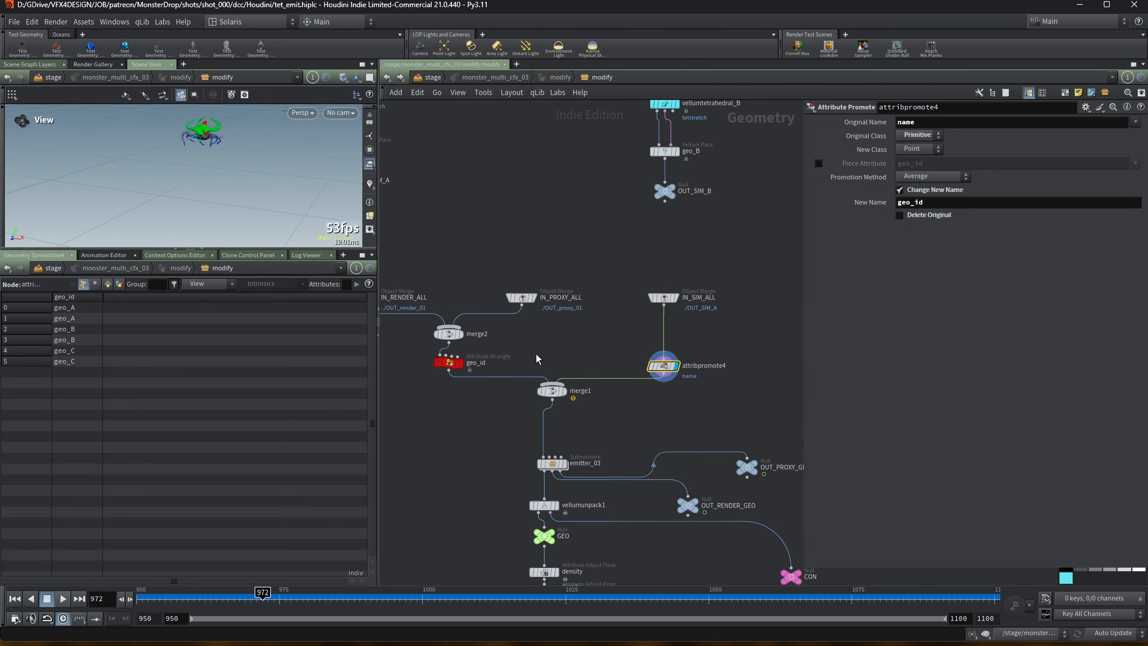
# Step: Display merge1 and look through the geo_id values of its merged points
pyautogui.moveTo(539, 360); pyautogui.dragTo(566, 353, button='middle')
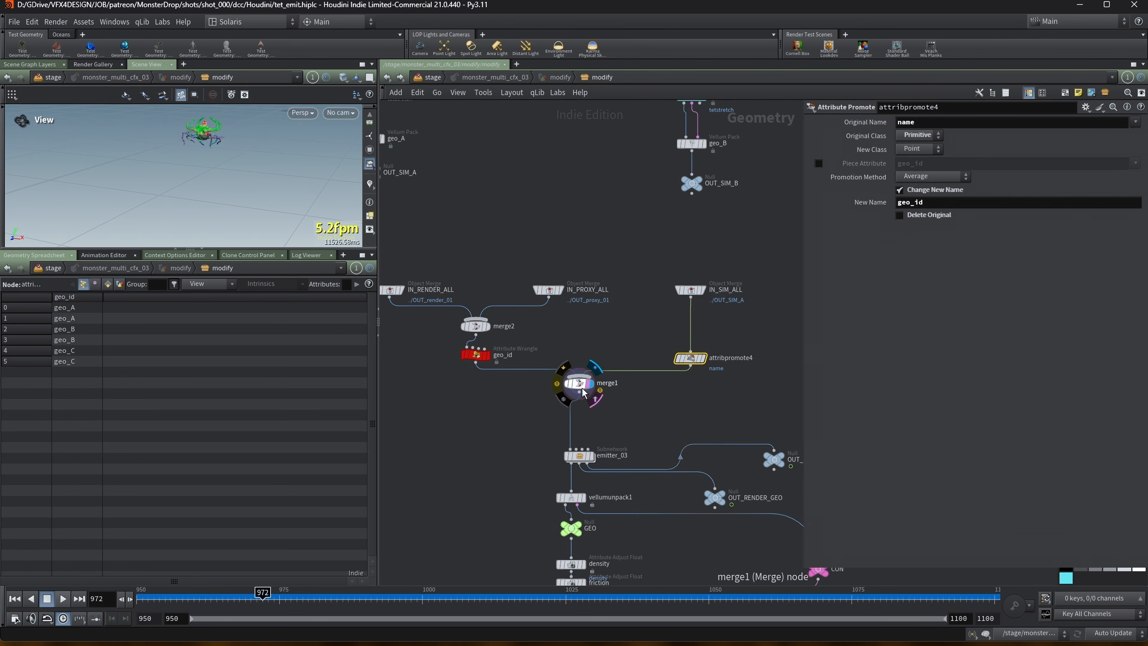
pyautogui.click(583, 391)
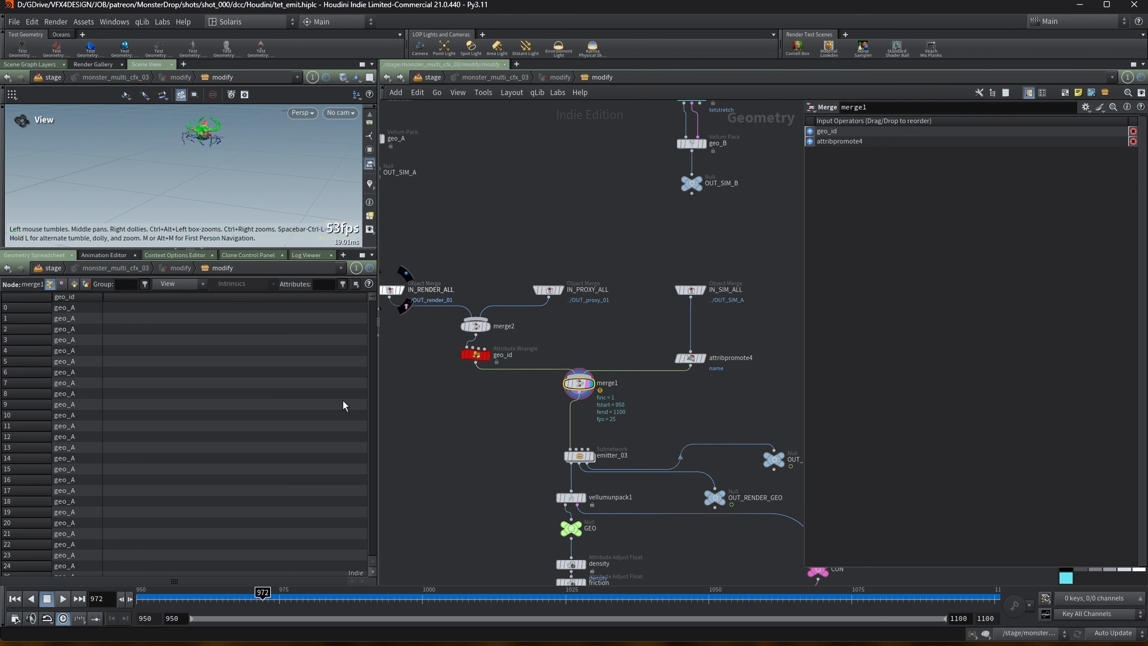
pyautogui.moveTo(372, 298); pyautogui.dragTo(397, 295)
# Step: Check the point attributes output by emitter_03 at frame 950, and open the subnetwork
pyautogui.moveTo(618, 448); pyautogui.dragTo(597, 321, button='middle')
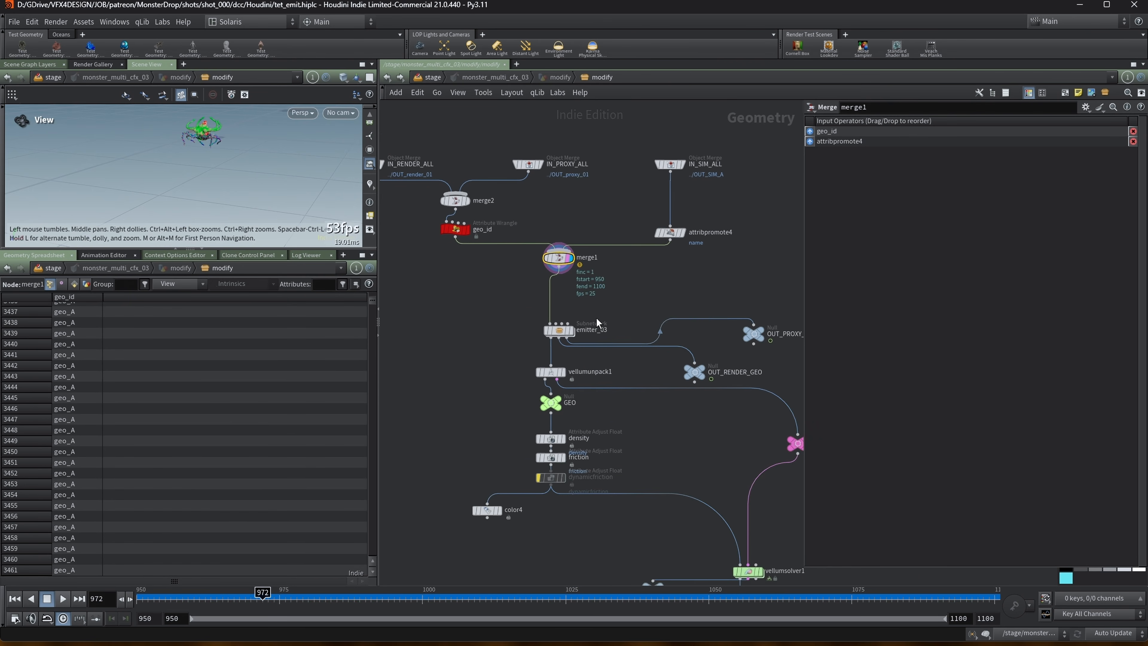
pyautogui.scroll(2, 598, 317)
pyautogui.click(549, 337)
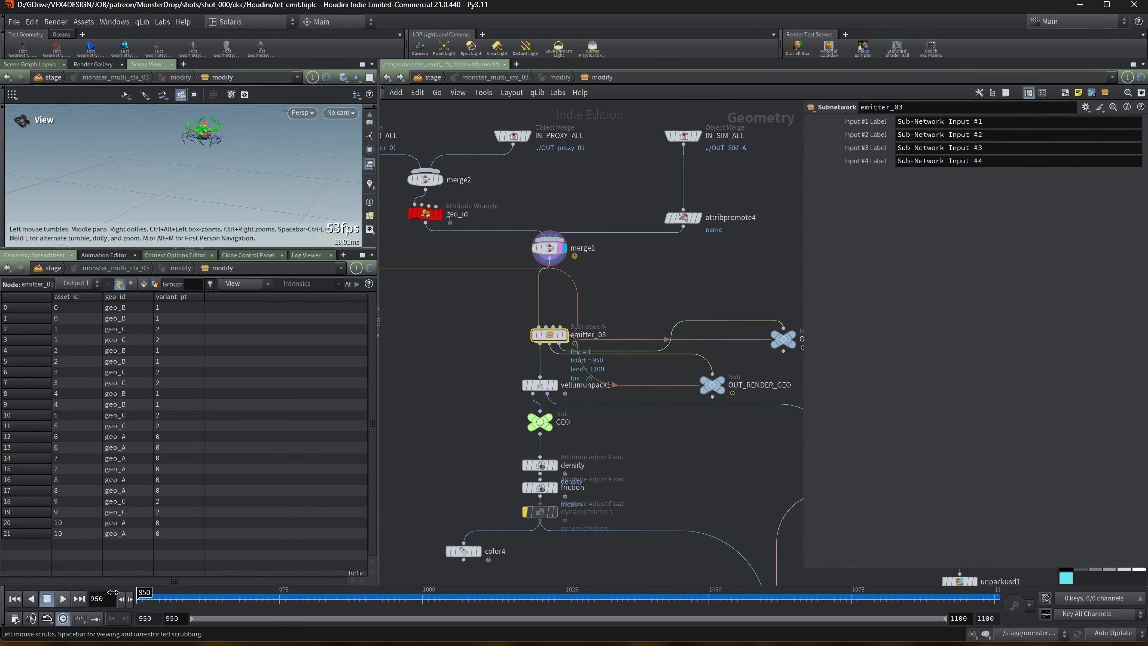
pyautogui.moveTo(551, 340)
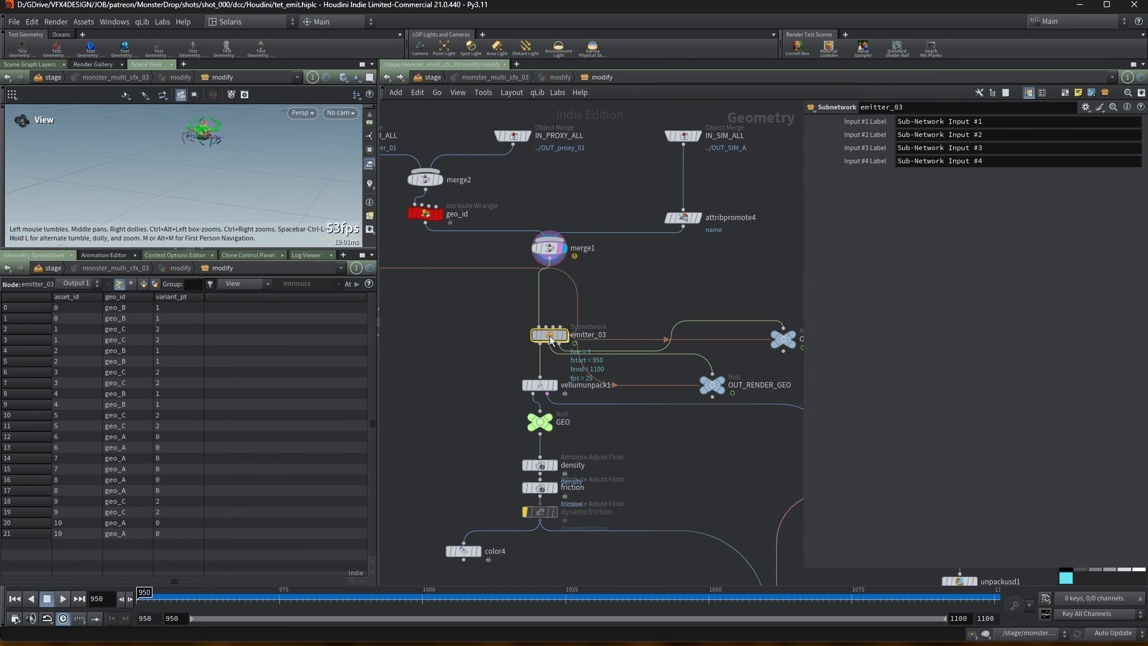
pyautogui.doubleClick(550, 335)
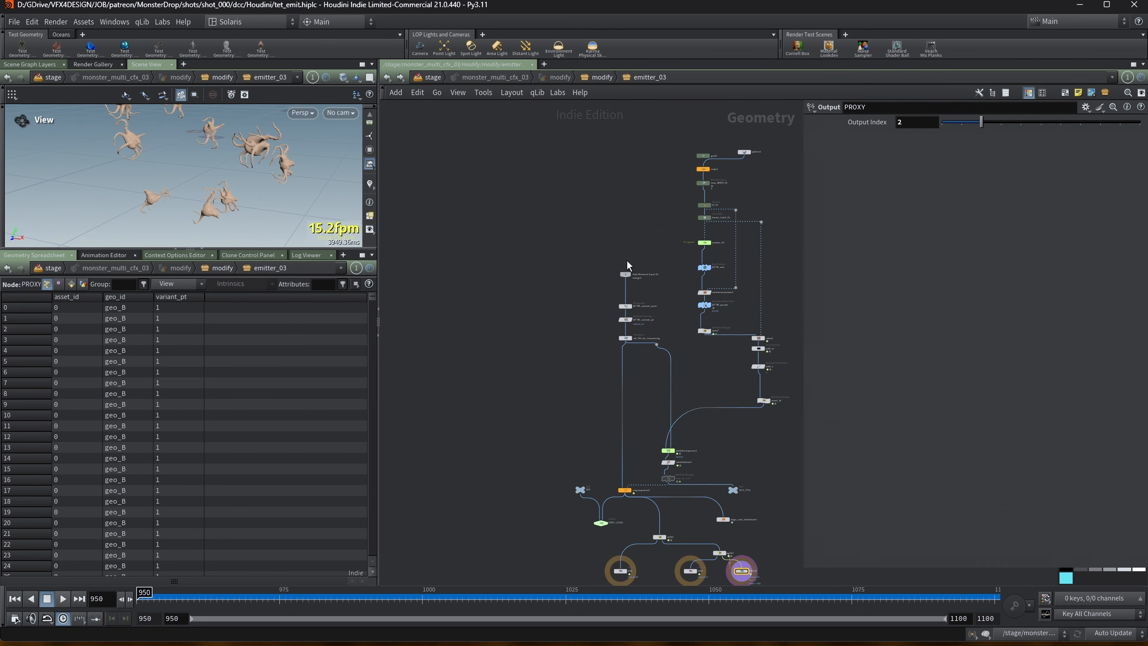
# Step: Find the branch below Sub-Network Input #1 and display the ATTRI_variant_prim enumerate node
pyautogui.moveTo(669, 272); pyautogui.dragTo(604, 248, button='middle')
pyautogui.scroll(3, 597, 249)
pyautogui.moveTo(536, 310)
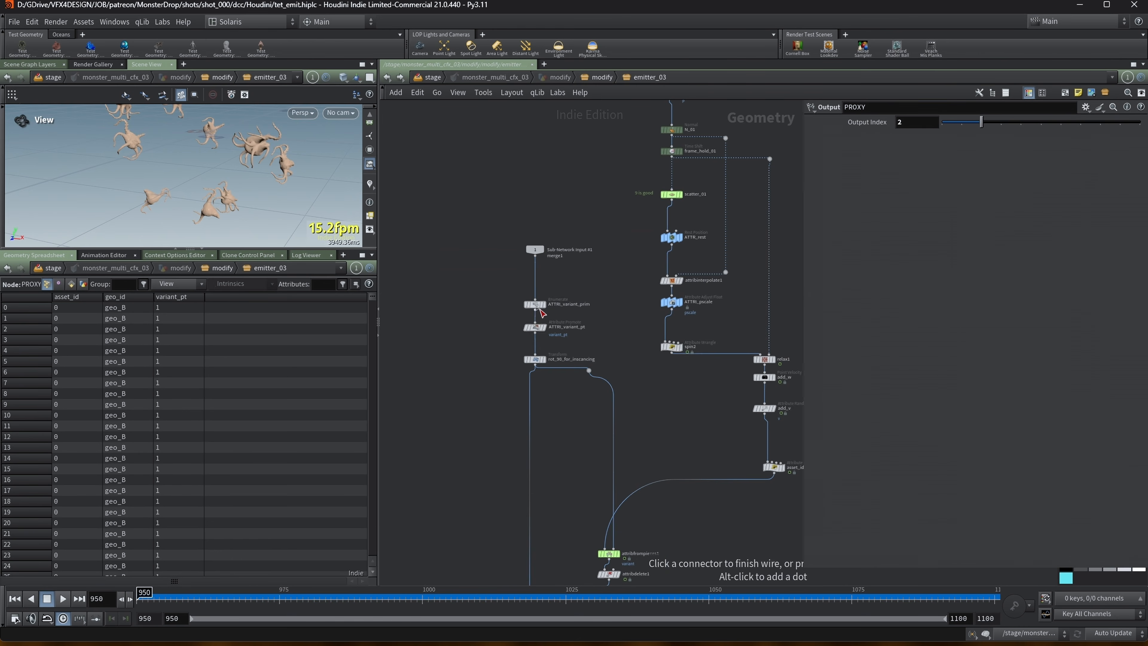
pyautogui.scroll(3, 538, 312)
pyautogui.click(543, 309)
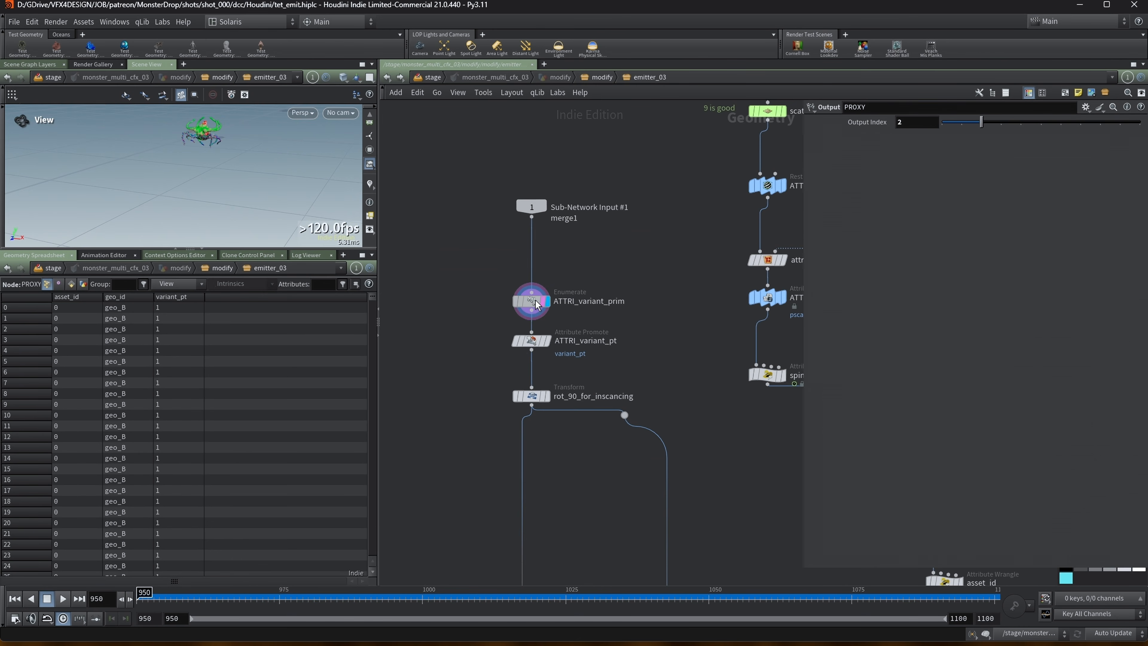
# Step: Look through ATTRI_variant_prim's points in the geometry spreadsheet to compare geo_id with variant_pt
pyautogui.moveTo(600, 247); pyautogui.dragTo(606, 242, button='middle')
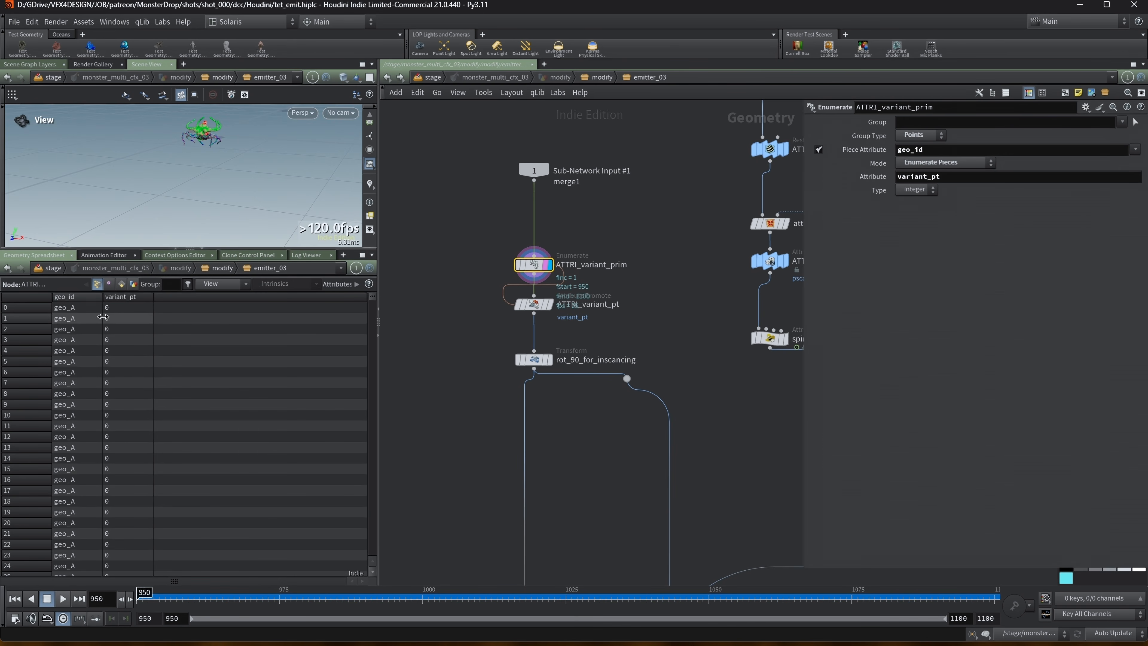
pyautogui.moveTo(373, 303); pyautogui.dragTo(362, 569)
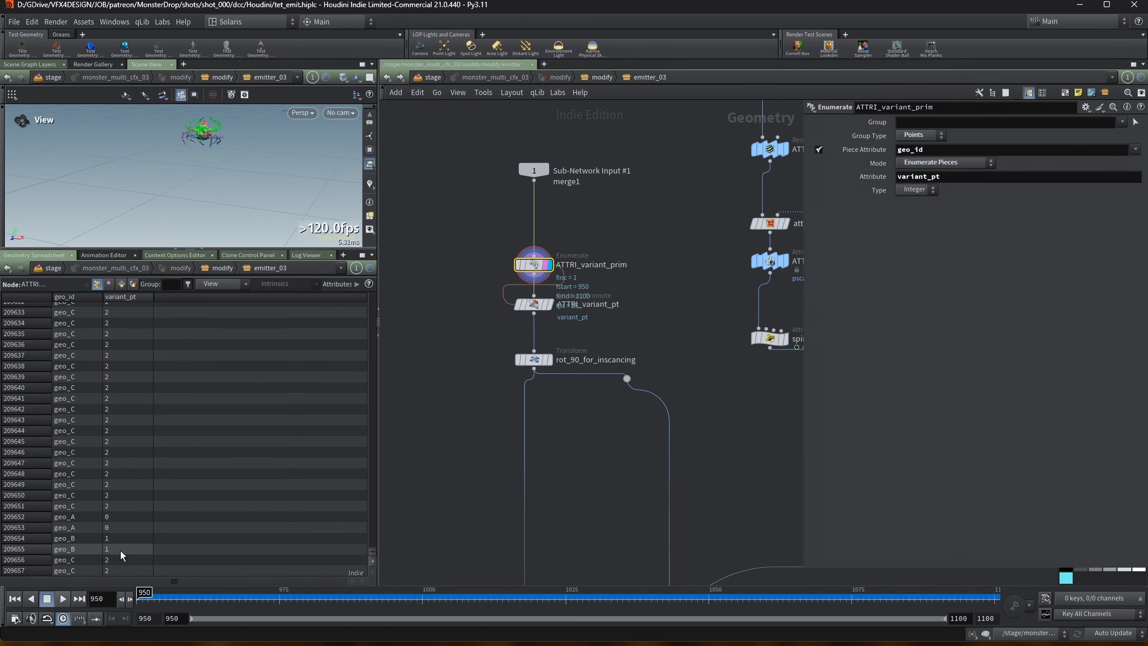
pyautogui.click(63, 549)
pyautogui.moveTo(375, 554); pyautogui.dragTo(360, 433)
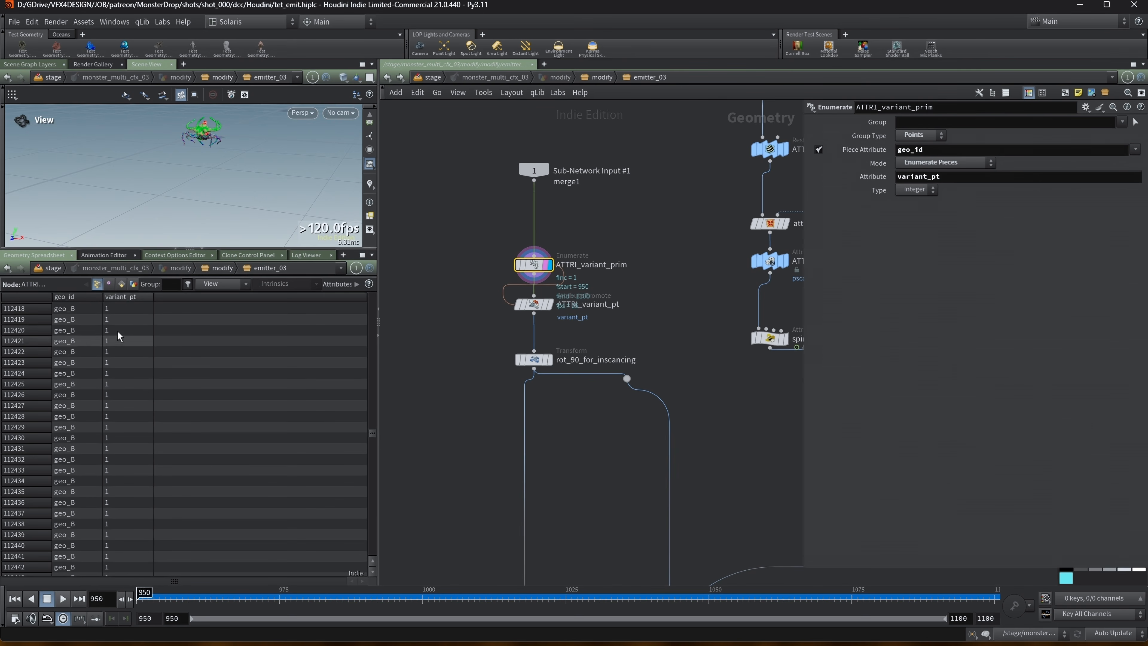
pyautogui.scroll(-2, 63, 351)
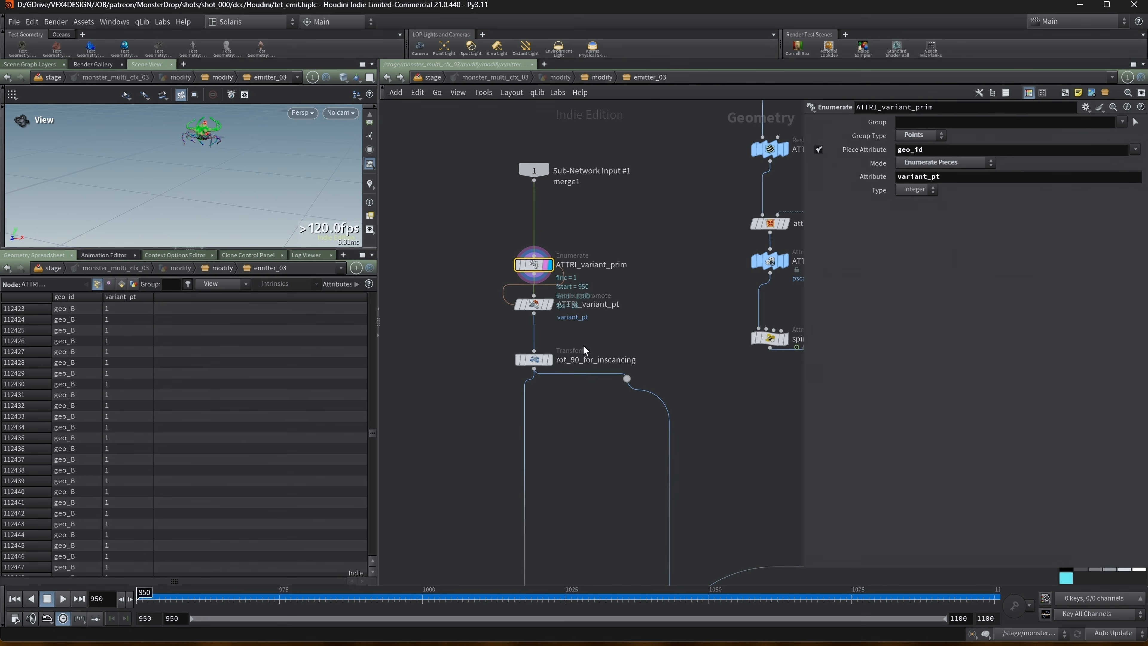
# Step: Display ATTRI_variant_pt, evaluate its Original Name expression, and show the primitive attributes to inspect variant
pyautogui.click(534, 306)
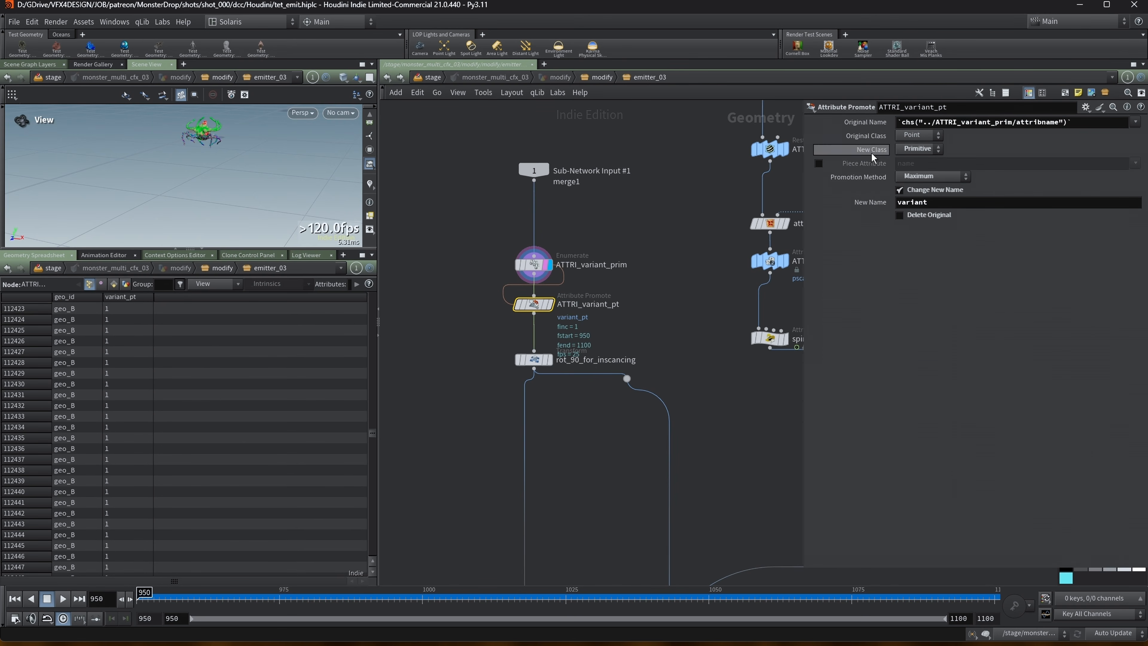
pyautogui.click(856, 123)
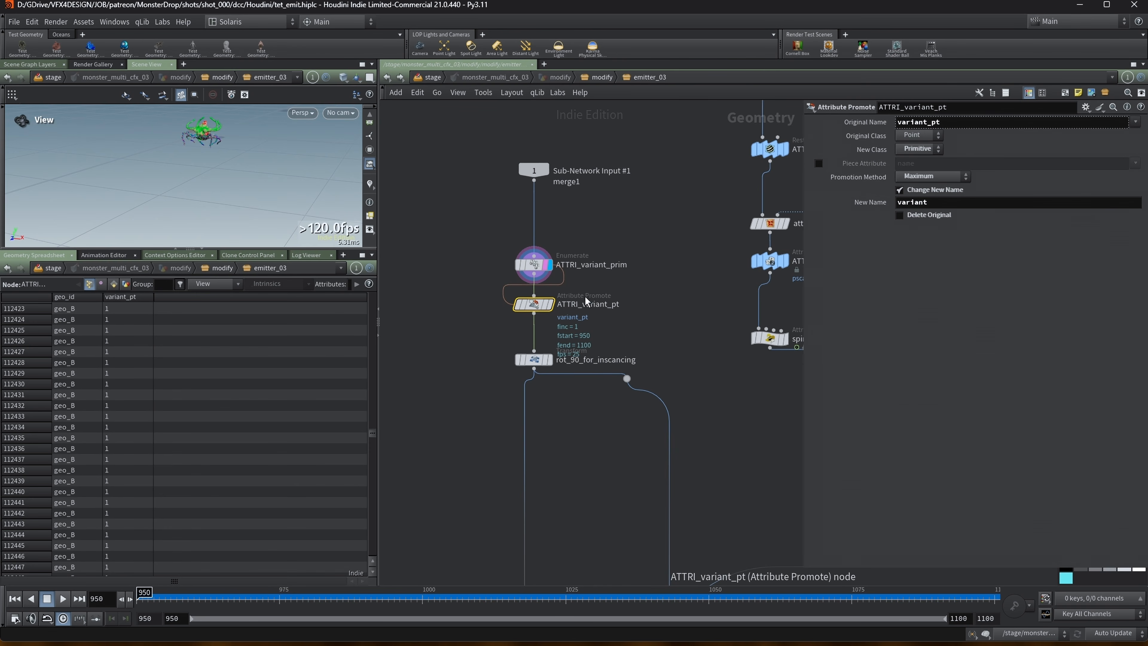
pyautogui.click(551, 307)
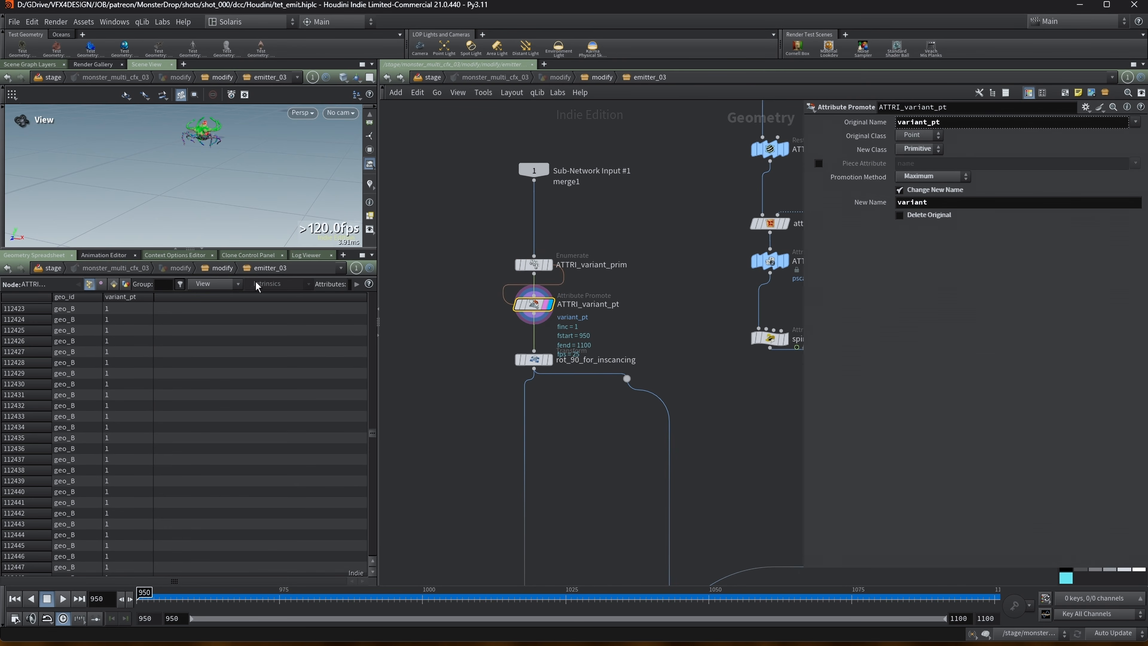
pyautogui.click(113, 284)
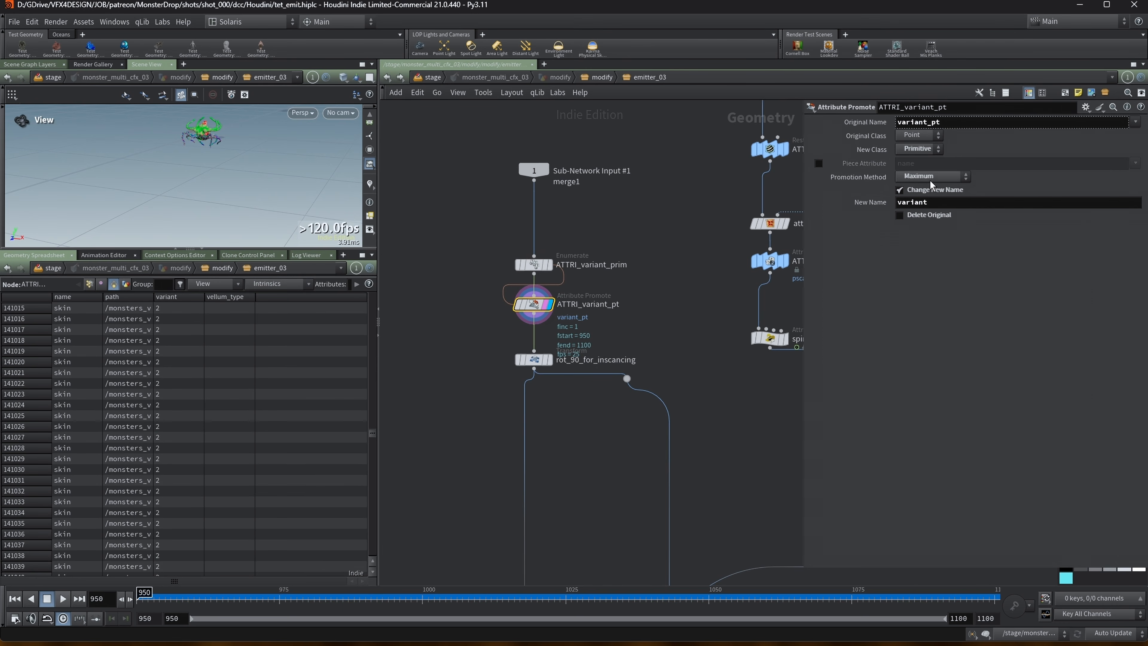
# Step: Follow the network down to attribfrompieces1 and select it to examine its variant piece attribute and Random mode
pyautogui.click(555, 379)
pyautogui.moveTo(601, 453); pyautogui.dragTo(529, 191, button='middle')
pyautogui.scroll(-3, 527, 354)
pyautogui.moveTo(527, 359); pyautogui.dragTo(515, 269, button='middle')
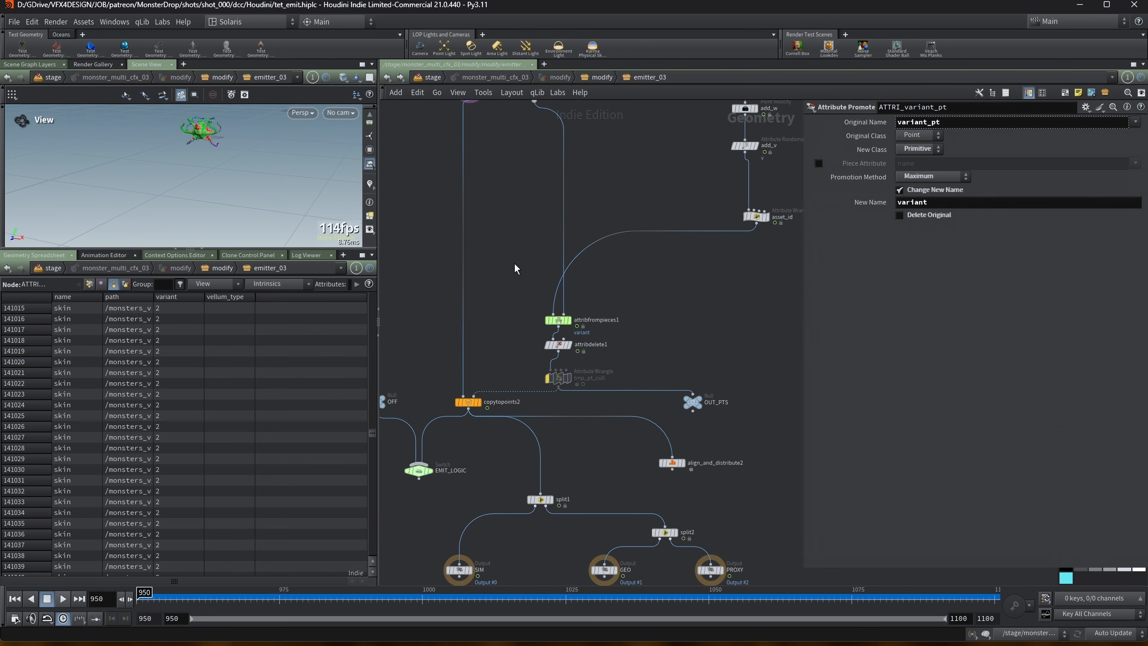
pyautogui.click(555, 320)
# Step: Display copytopoints2, enlarge the viewport, and inspect the overlapping sim and render geometry of the copied monsters
pyautogui.moveTo(480, 409)
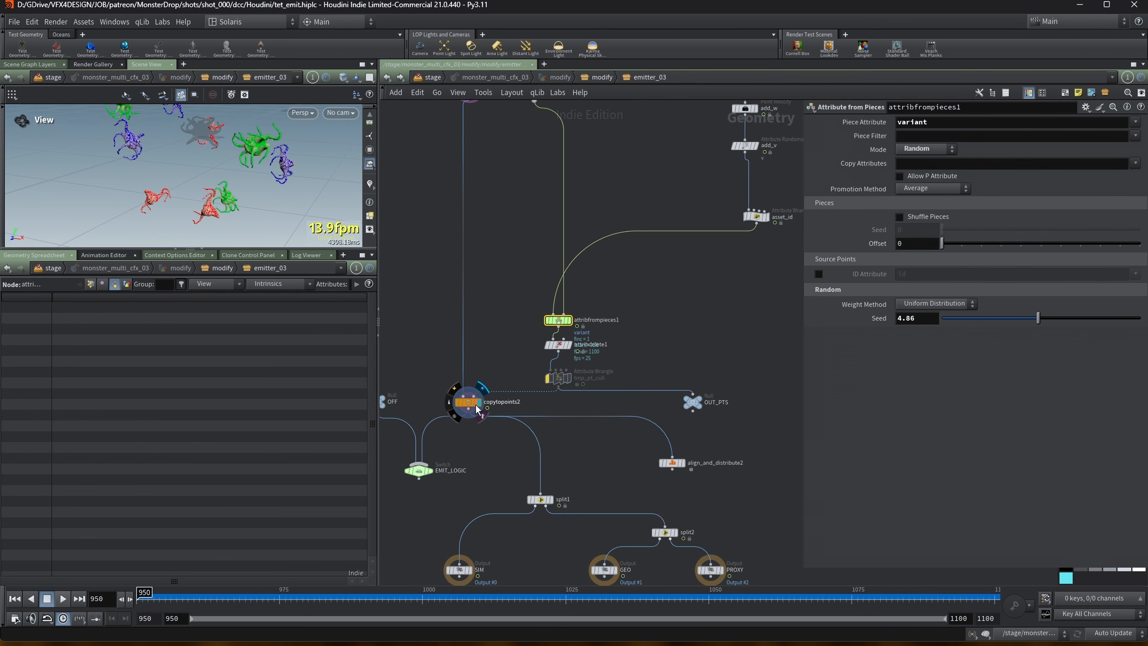
pyautogui.moveTo(279, 249); pyautogui.dragTo(279, 401)
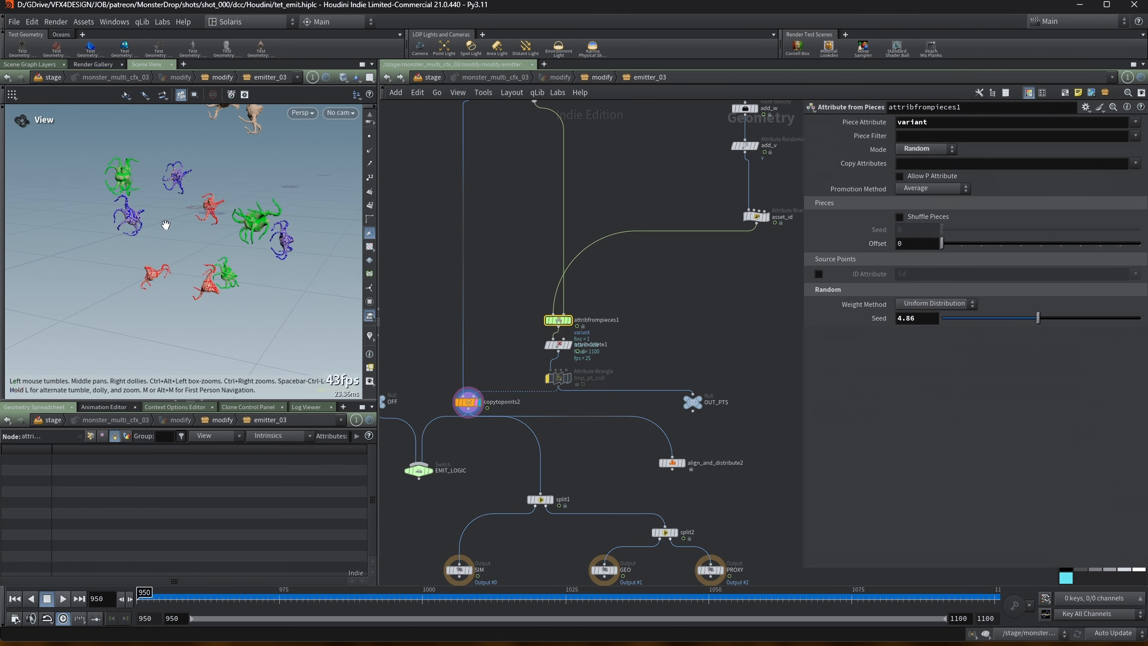
pyautogui.scroll(10, 204, 181)
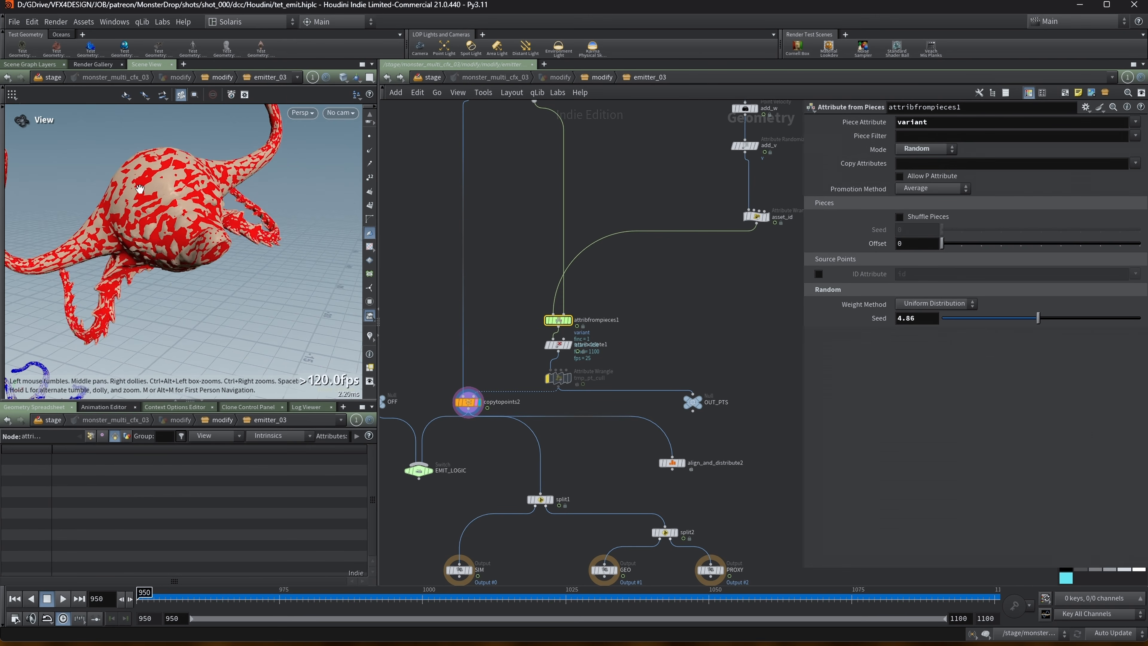
pyautogui.moveTo(139, 189); pyautogui.dragTo(170, 190)
pyautogui.moveTo(170, 190); pyautogui.dragTo(40, 223, button='right')
pyautogui.moveTo(109, 209); pyautogui.dragTo(68, 249, button='right')
pyautogui.moveTo(187, 300); pyautogui.dragTo(215, 219, button='middle')
# Step: Display and select the SIM output below split1 to inspect its simulation geometry and primitive attributes up close
pyautogui.moveTo(640, 482); pyautogui.dragTo(659, 332, button='middle')
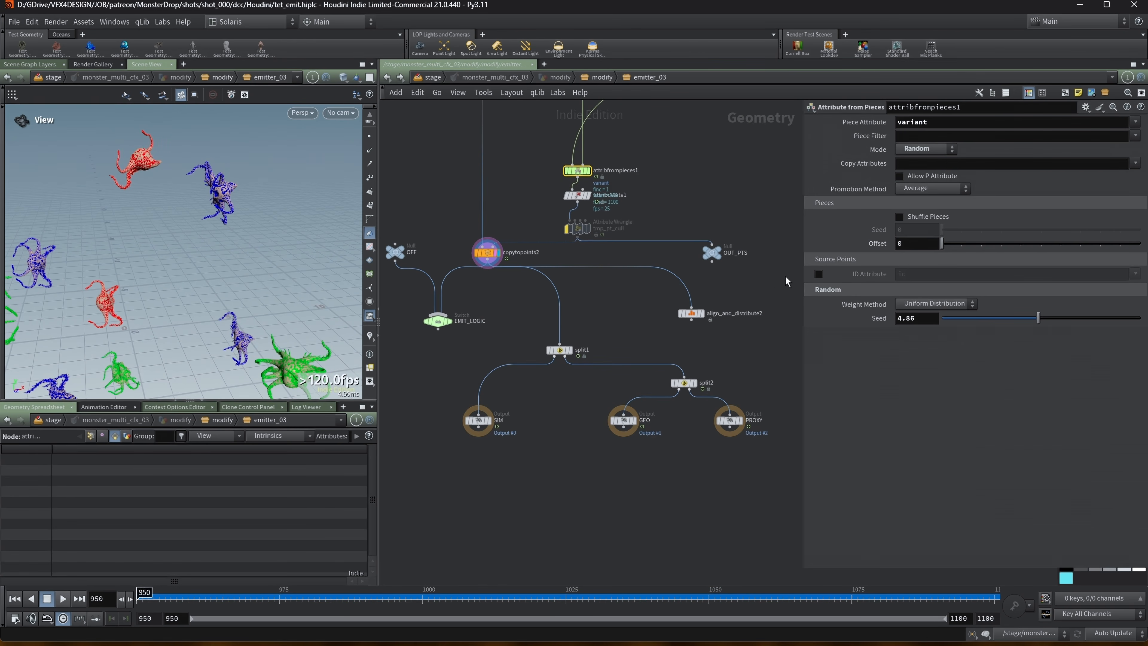
pyautogui.moveTo(800, 277); pyautogui.dragTo(801, 277)
pyautogui.scroll(2, 543, 423)
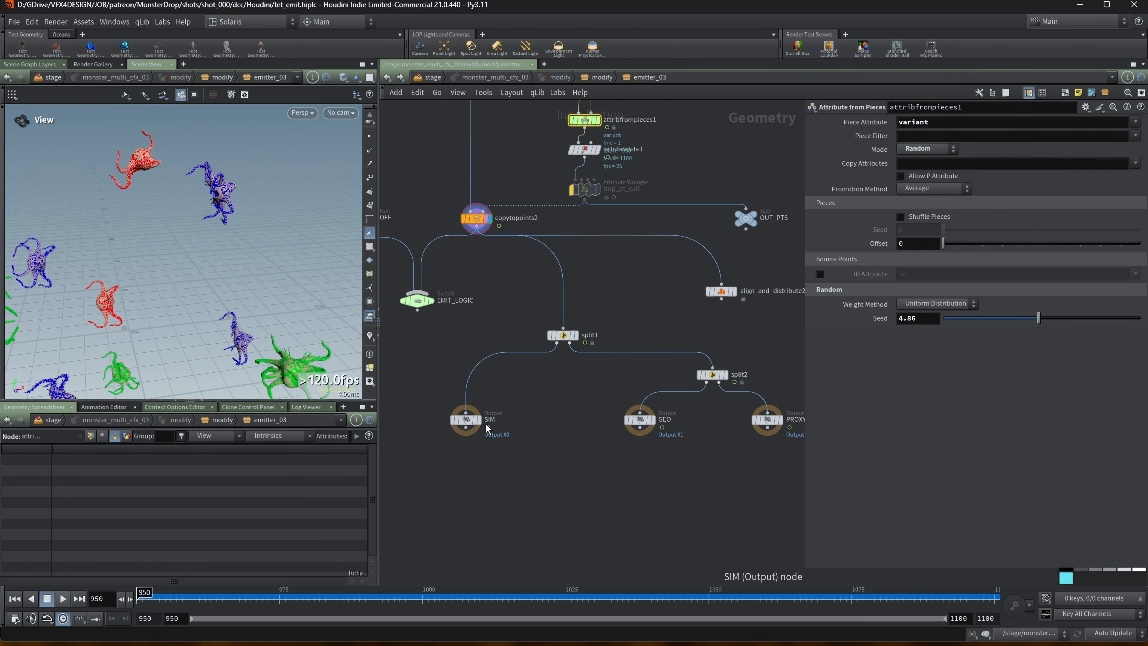
pyautogui.click(477, 425)
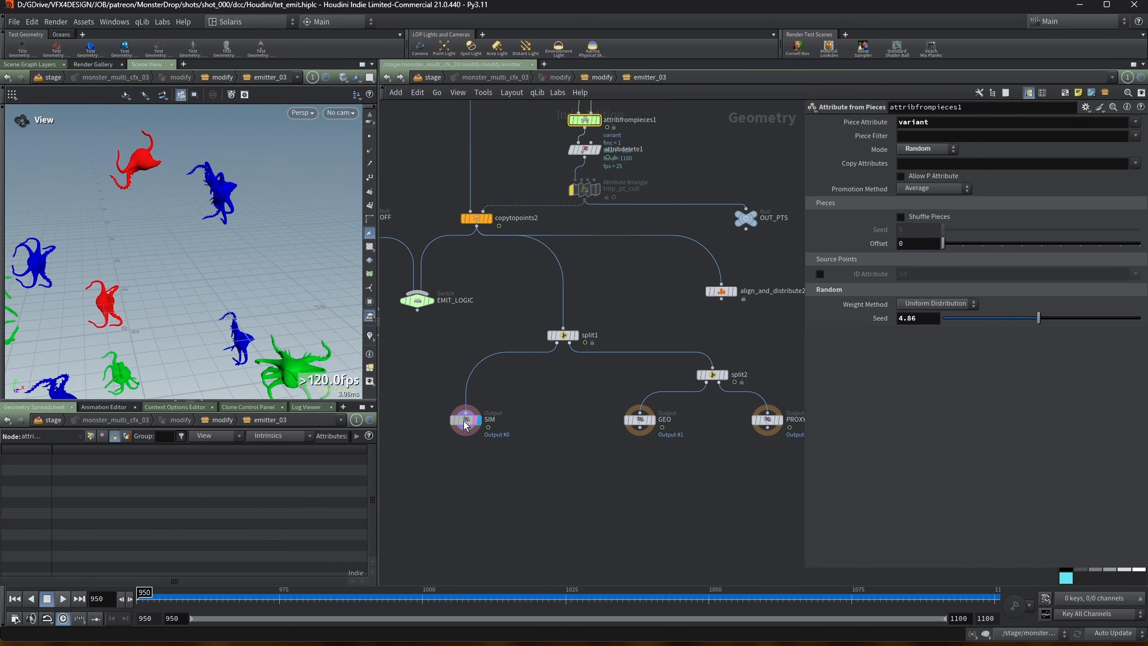
pyautogui.click(465, 425)
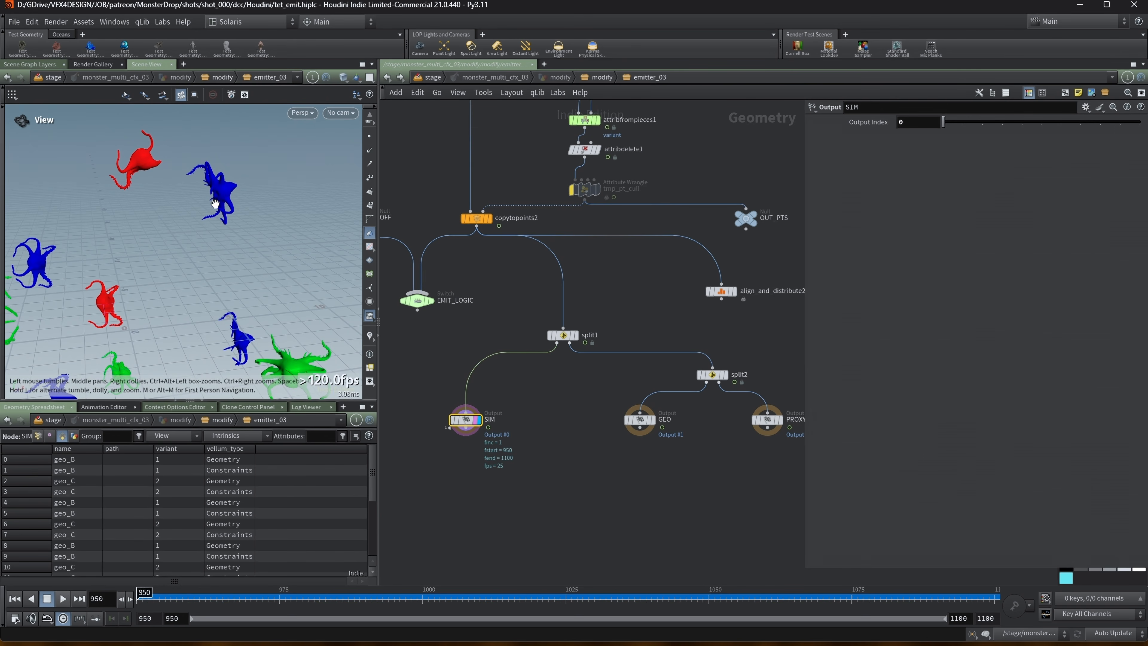
pyautogui.scroll(5, 213, 194)
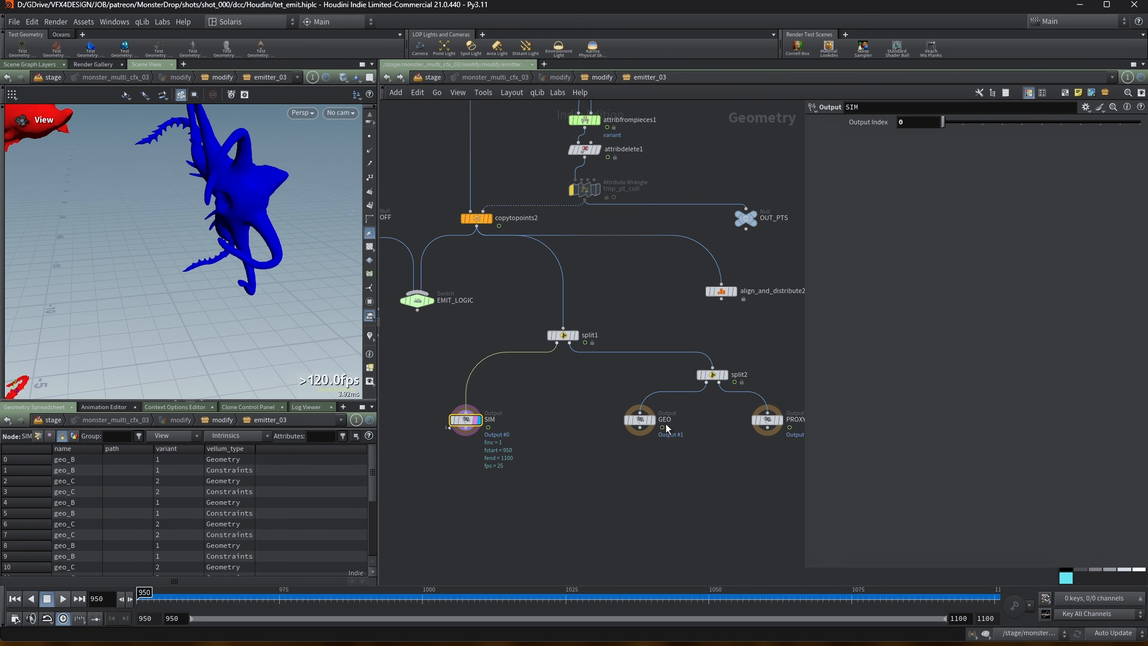
# Step: Display the GEO output and the PROXY output with its wireframe, and return from emitter_03 to the parent network
pyautogui.click(654, 420)
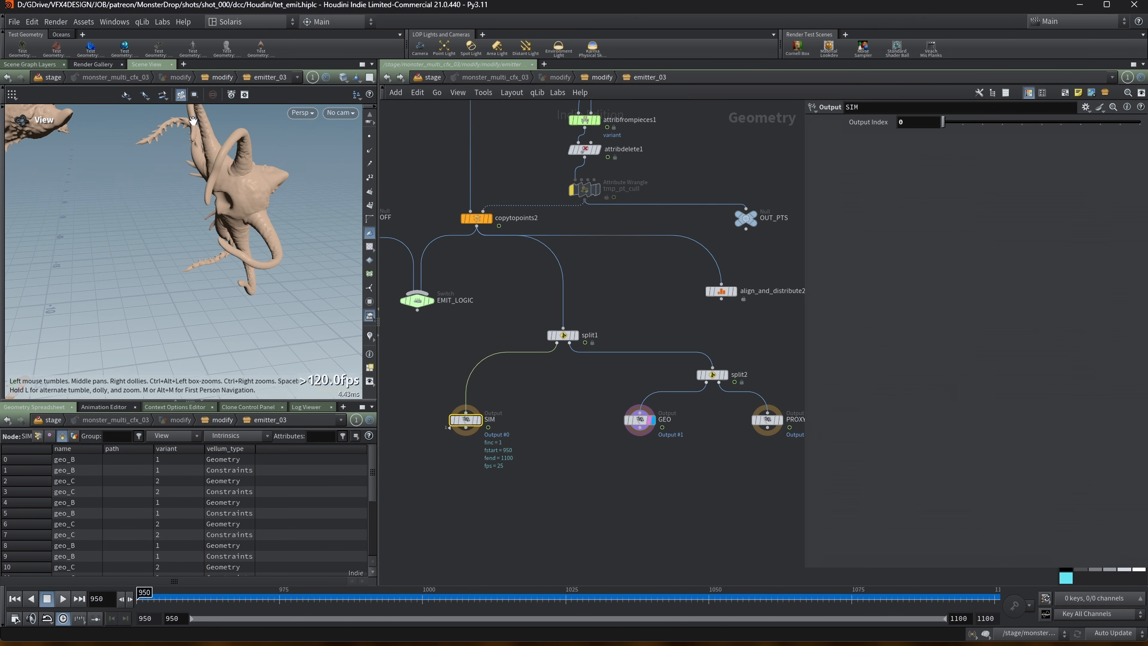
pyautogui.click(782, 421)
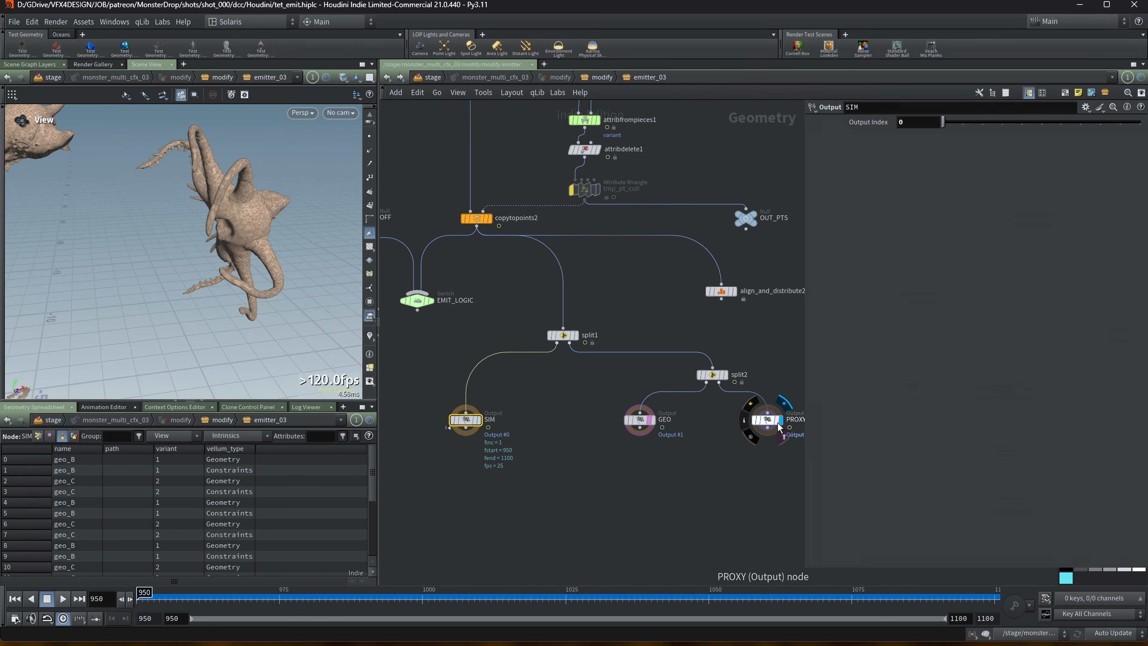
pyautogui.press('w')
pyautogui.press('w')
pyautogui.scroll(-3, 626, 483)
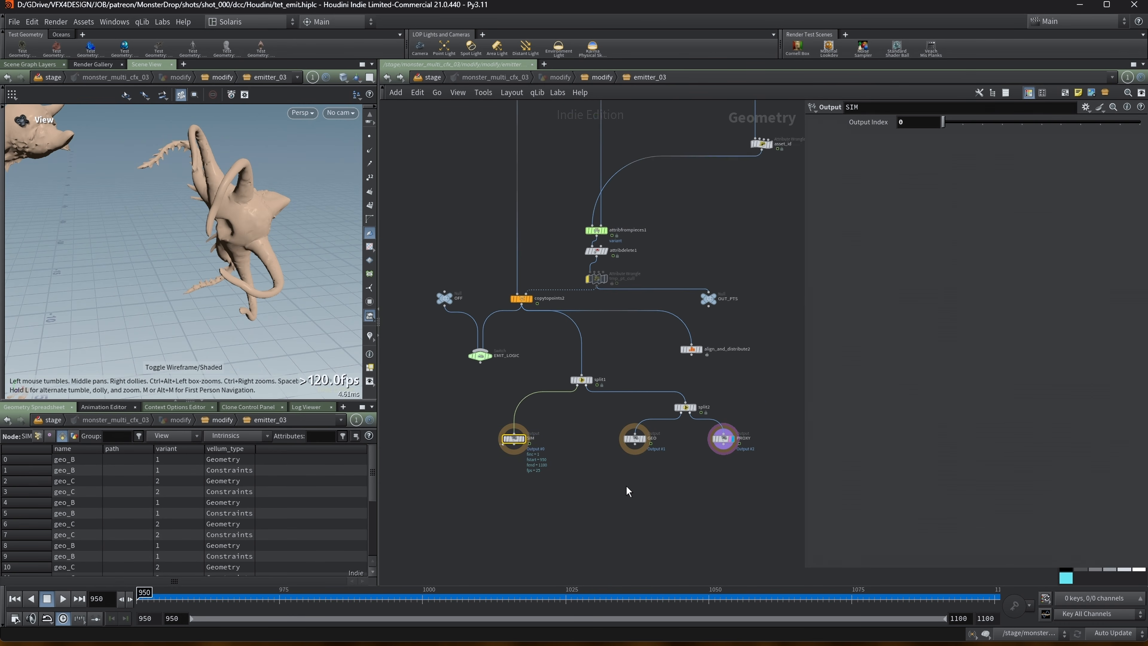
pyautogui.press('u')
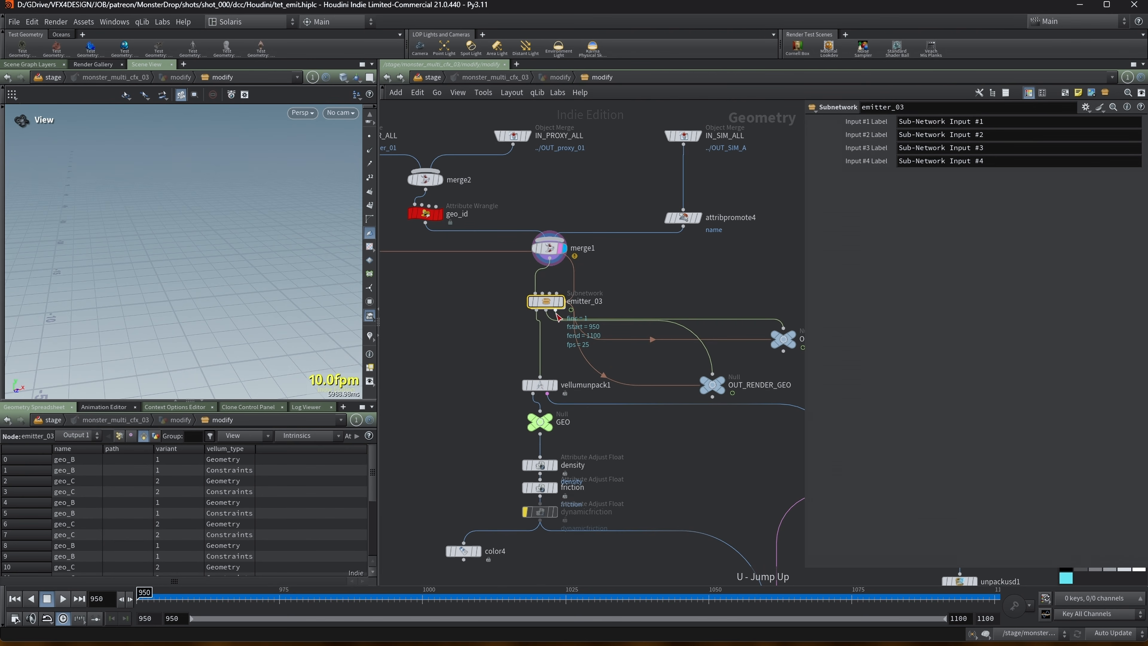
# Step: View emitter_03's render geometry at OUT_RENDER_GEO and display vellumunpack1 to check the simulation geometry feeding the solver
pyautogui.click(730, 398)
pyautogui.click(783, 351)
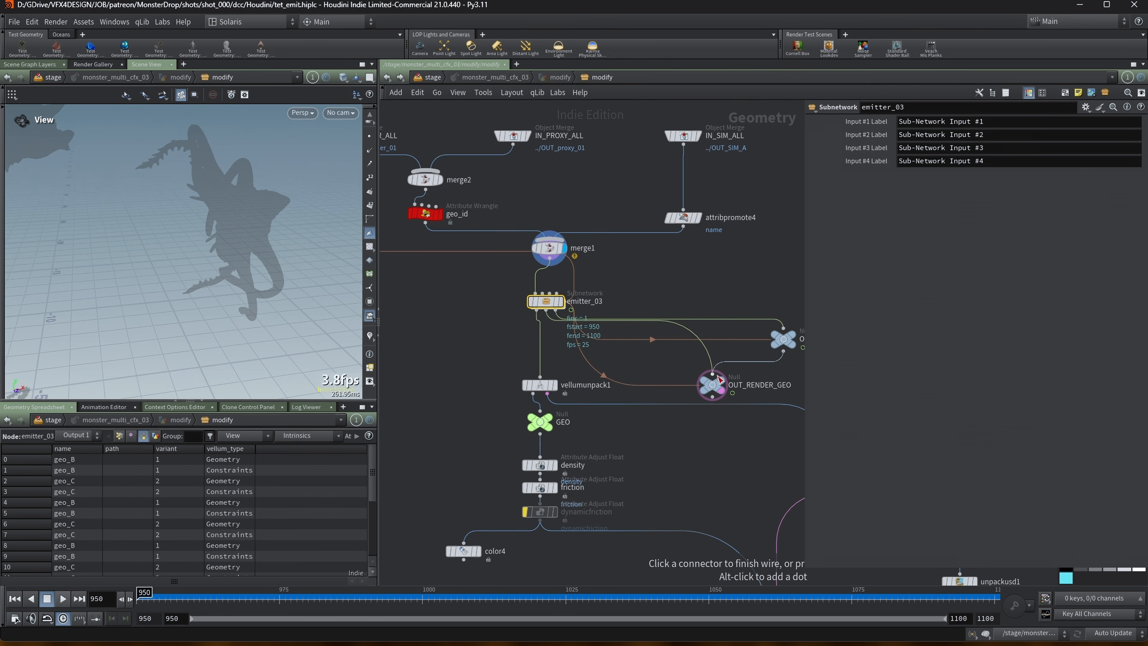
pyautogui.press('Escape')
pyautogui.moveTo(587, 368); pyautogui.dragTo(589, 292, button='middle')
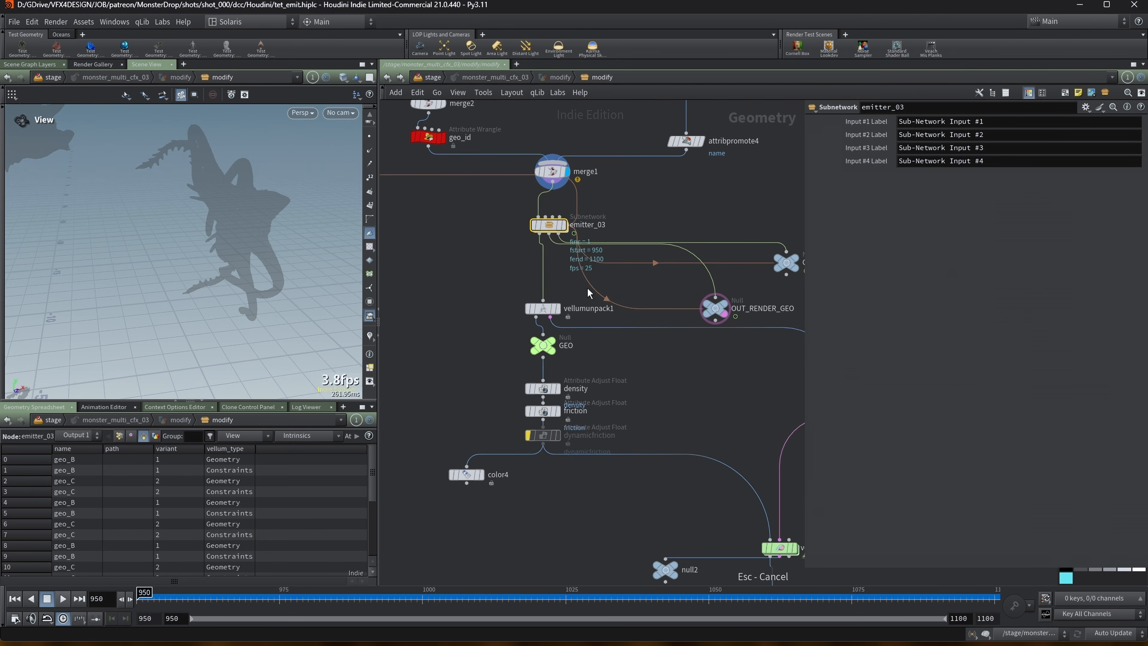
pyautogui.click(557, 312)
pyautogui.moveTo(619, 474); pyautogui.dragTo(492, 365, button='middle')
pyautogui.scroll(-1, 492, 365)
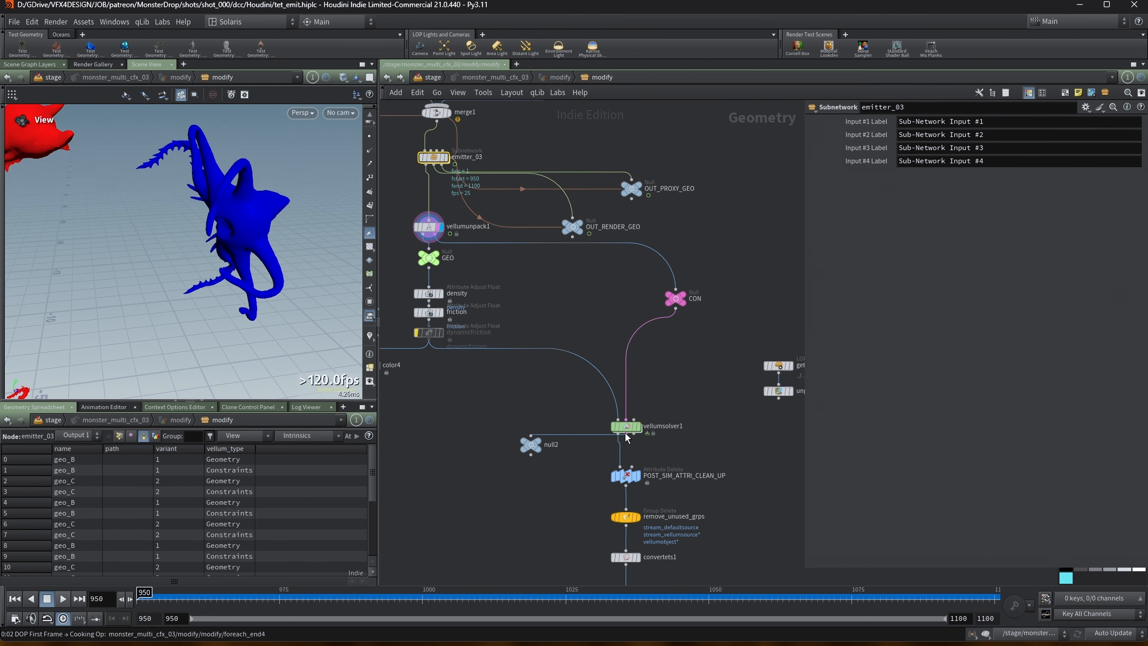
# Step: Enter vellumsolver1 to inspect the forces network and the zero_G POP Force, and return to the geometry network
pyautogui.doubleClick(627, 428)
pyautogui.moveTo(433, 334); pyautogui.dragTo(506, 482)
pyautogui.click(418, 342)
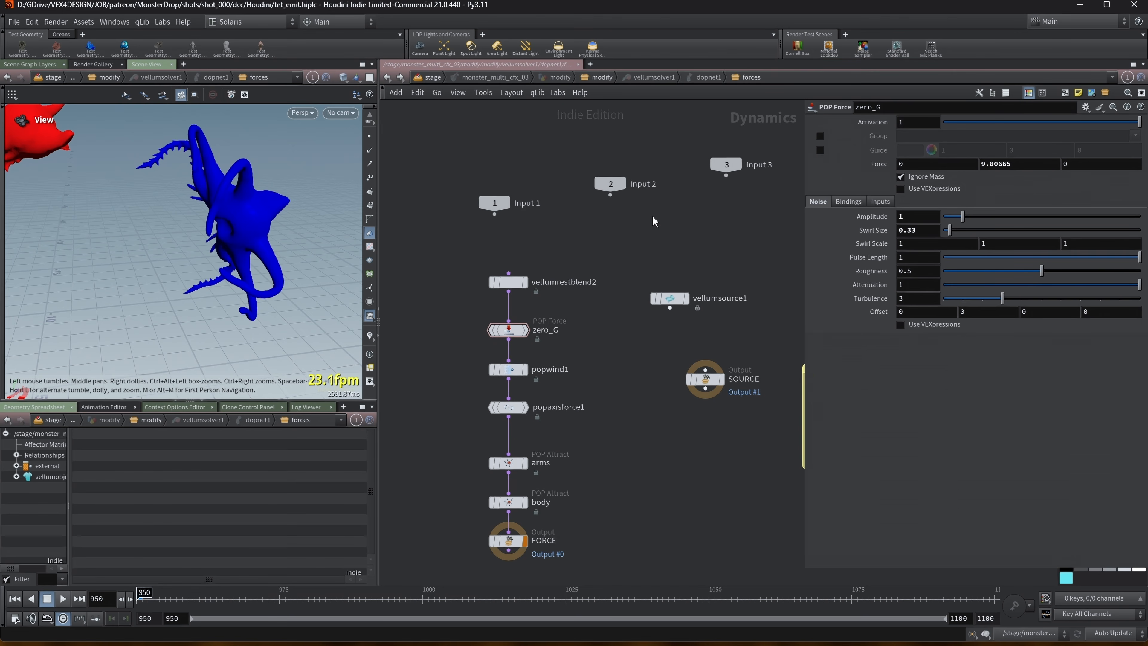
pyautogui.press('u')
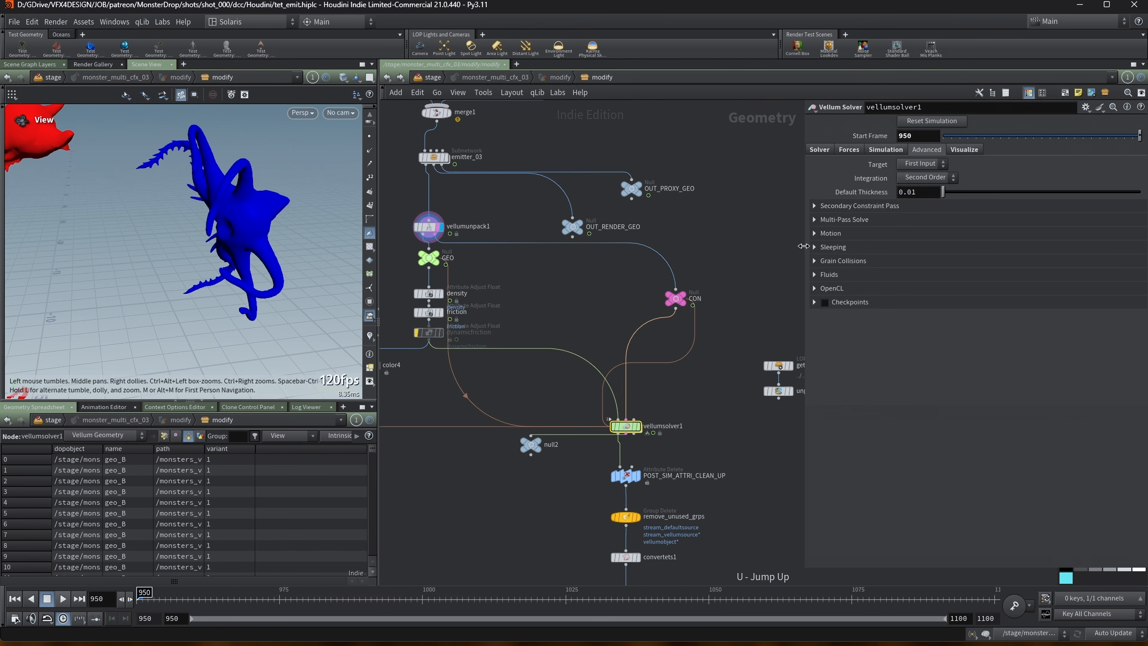
# Step: Examine get_floor's LOP path, primitives and purpose settings, and move unpackusd1 slightly lower beneath it
pyautogui.moveTo(804, 246); pyautogui.dragTo(937, 253)
pyautogui.moveTo(684, 457); pyautogui.dragTo(677, 315, button='middle')
pyautogui.scroll(-1, 676, 315)
pyautogui.moveTo(733, 224); pyautogui.dragTo(788, 299)
pyautogui.moveTo(790, 295); pyautogui.dragTo(638, 353, button='middle')
pyautogui.scroll(3, 626, 315)
pyautogui.click(598, 297)
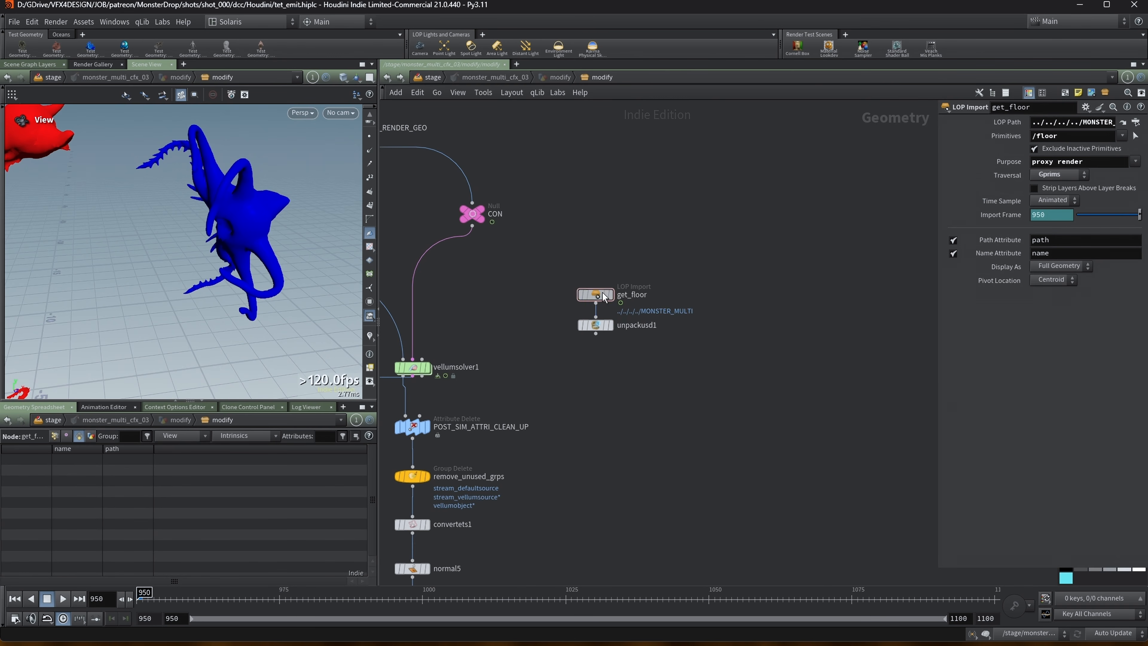
pyautogui.moveTo(942, 258); pyautogui.dragTo(676, 254)
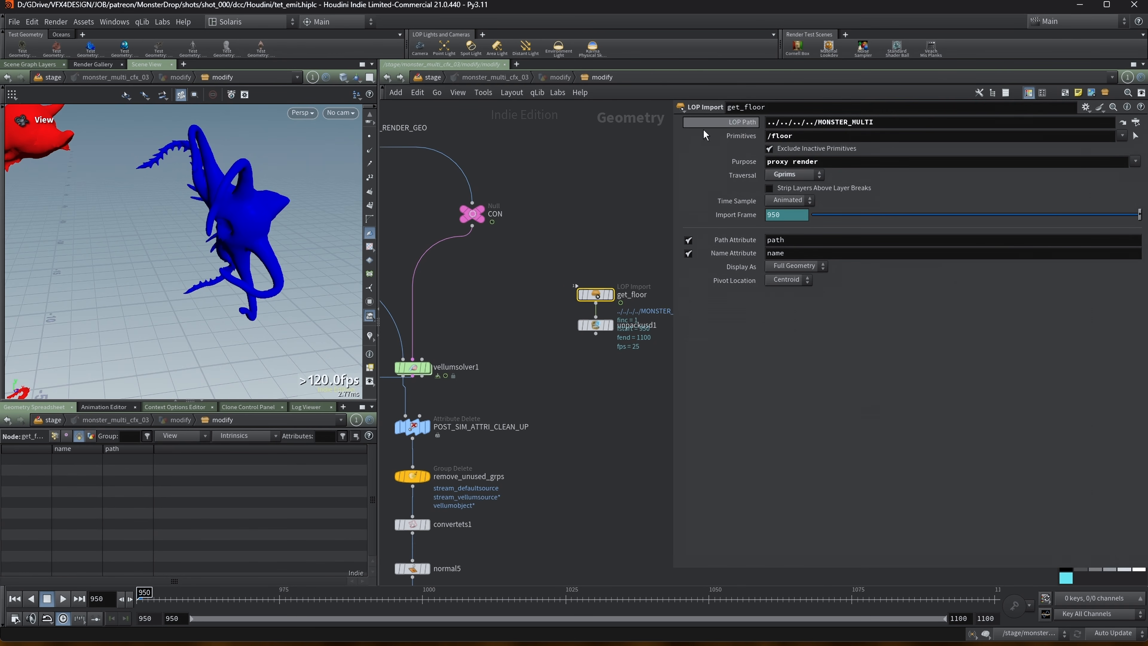
pyautogui.moveTo(606, 230); pyautogui.dragTo(537, 229, button='middle')
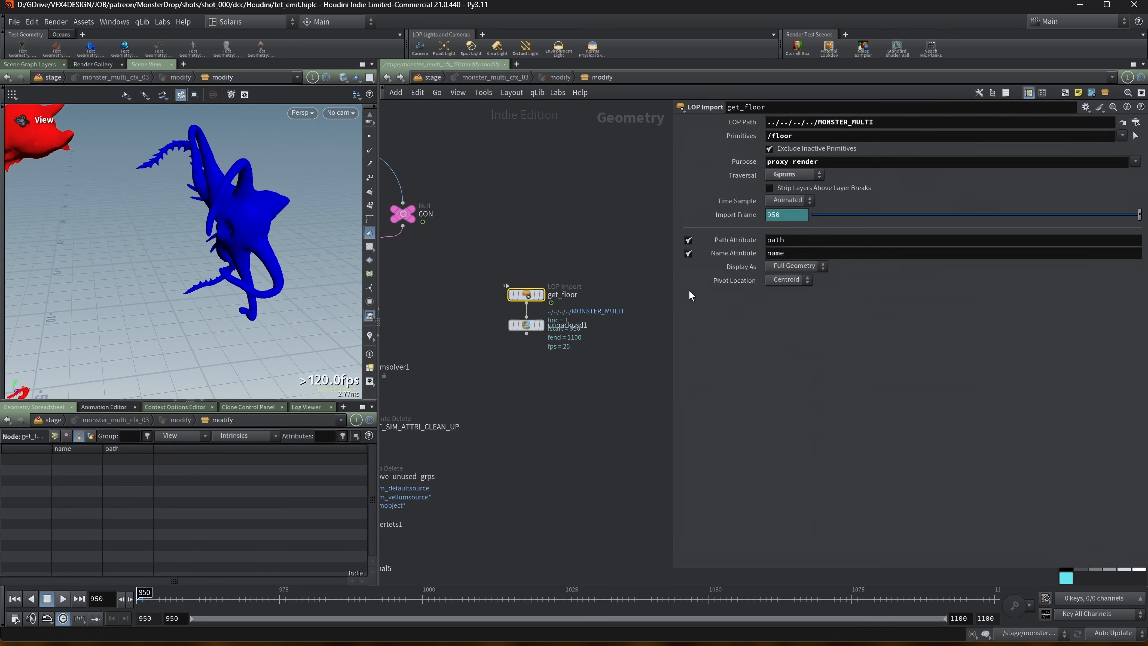
pyautogui.moveTo(529, 326); pyautogui.dragTo(530, 344)
# Step: Follow the network from vellumsolver1 down through the post-sim cleanup nodes to the DC_SIM file cache
pyautogui.moveTo(674, 308); pyautogui.dragTo(824, 316)
pyautogui.scroll(-3, 680, 385)
pyautogui.moveTo(534, 438); pyautogui.dragTo(700, 353, button='middle')
pyautogui.scroll(3, 698, 346)
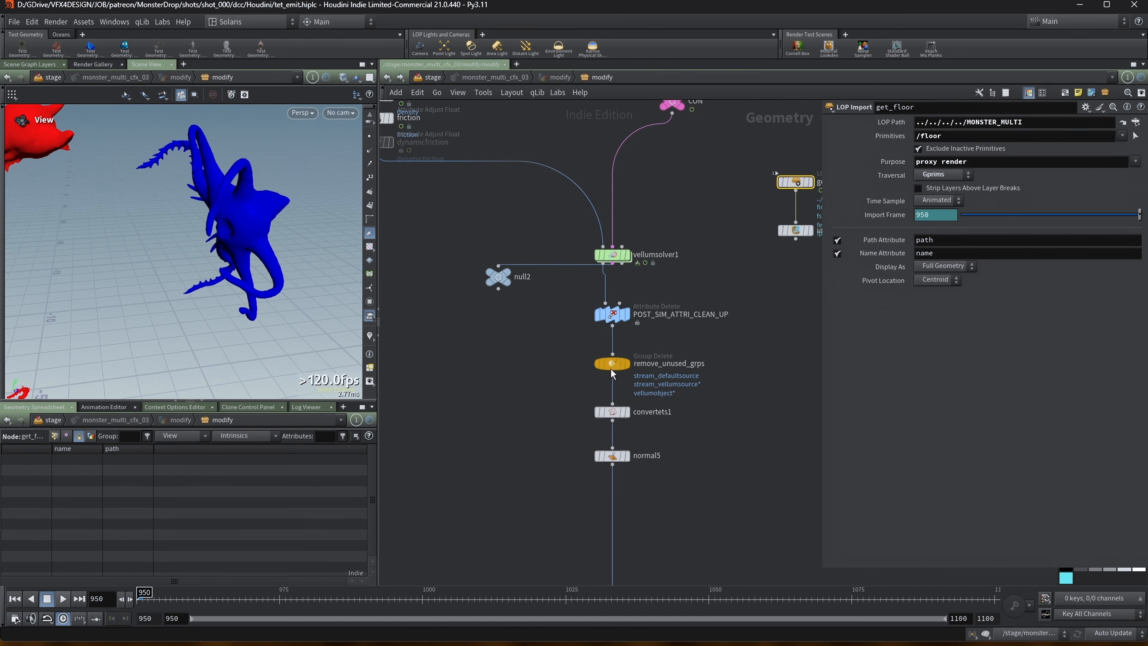
pyautogui.moveTo(565, 440); pyautogui.dragTo(543, 326, button='middle')
pyautogui.scroll(-3, 543, 326)
pyautogui.moveTo(565, 441); pyautogui.dragTo(550, 291, button='middle')
pyautogui.scroll(2, 550, 290)
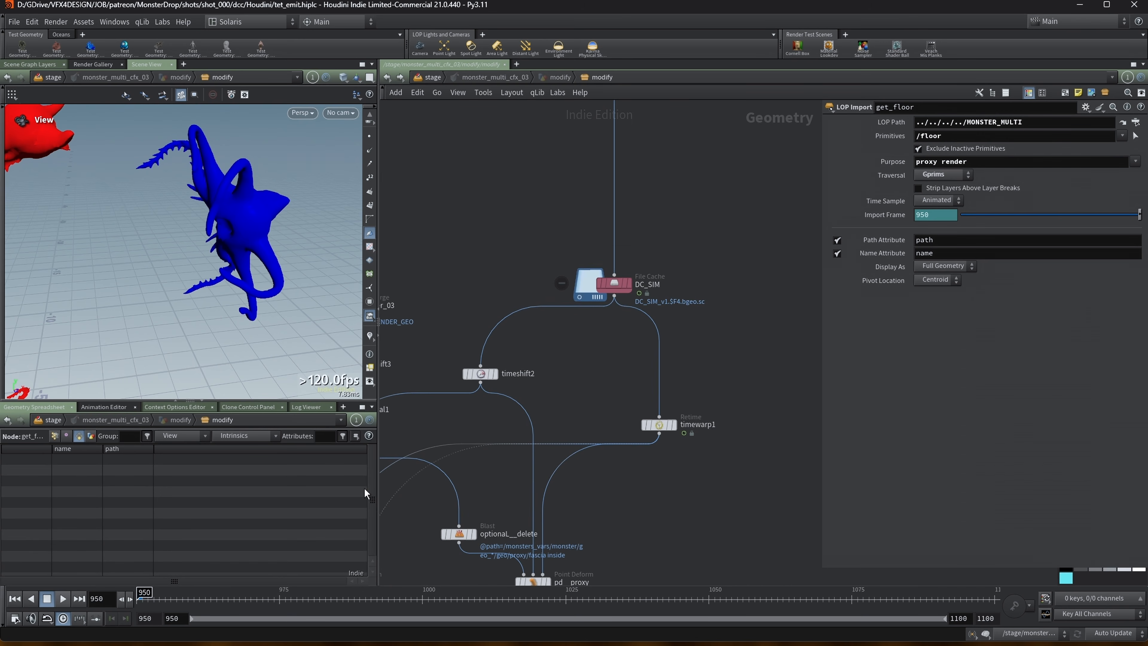
# Step: Go to frame 1068 and display IN_render_03 and timeshift3 to compare the render geometry with the simulation
pyautogui.click(815, 601)
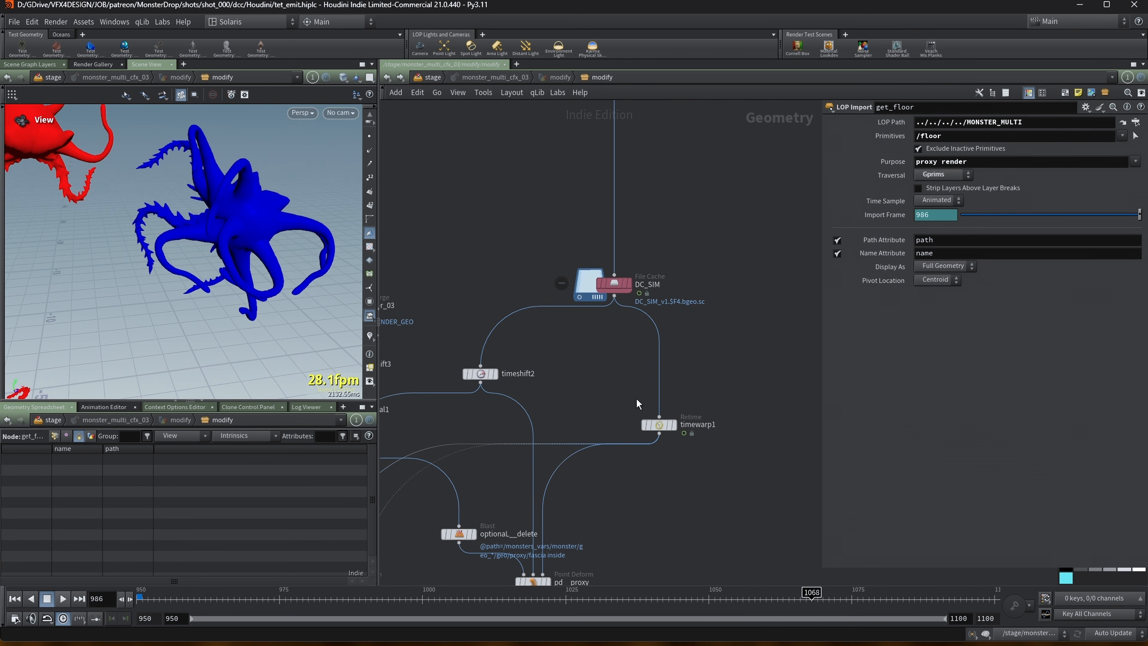
pyautogui.scroll(-4, 624, 392)
pyautogui.moveTo(624, 392); pyautogui.dragTo(557, 309, button='middle')
pyautogui.scroll(4, 677, 327)
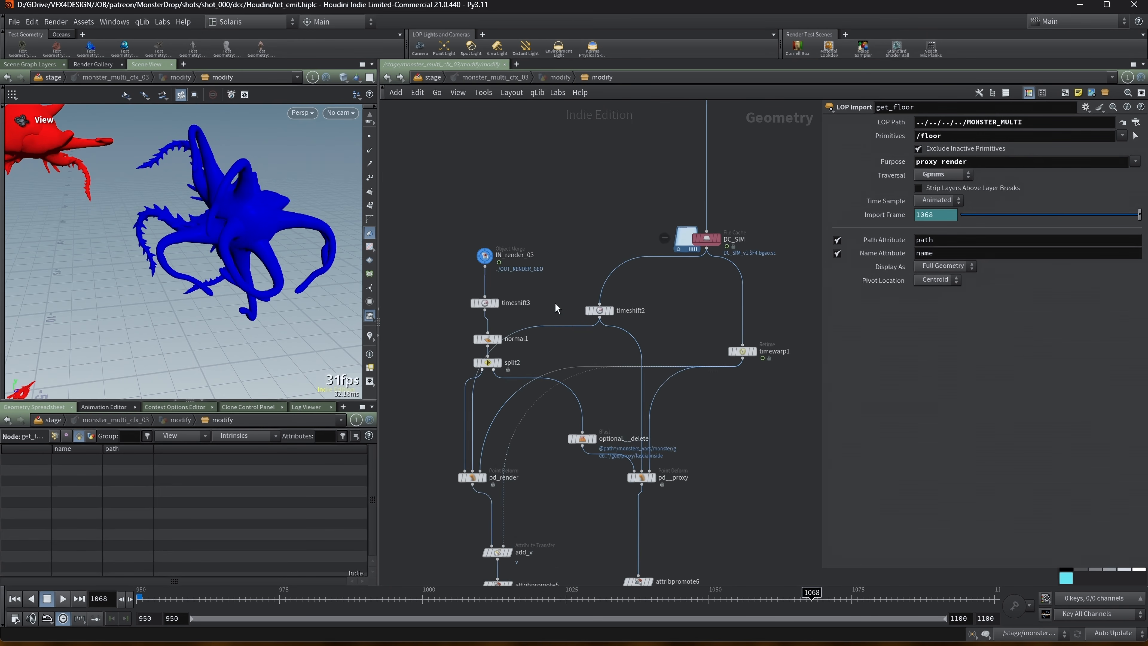
pyautogui.click(491, 261)
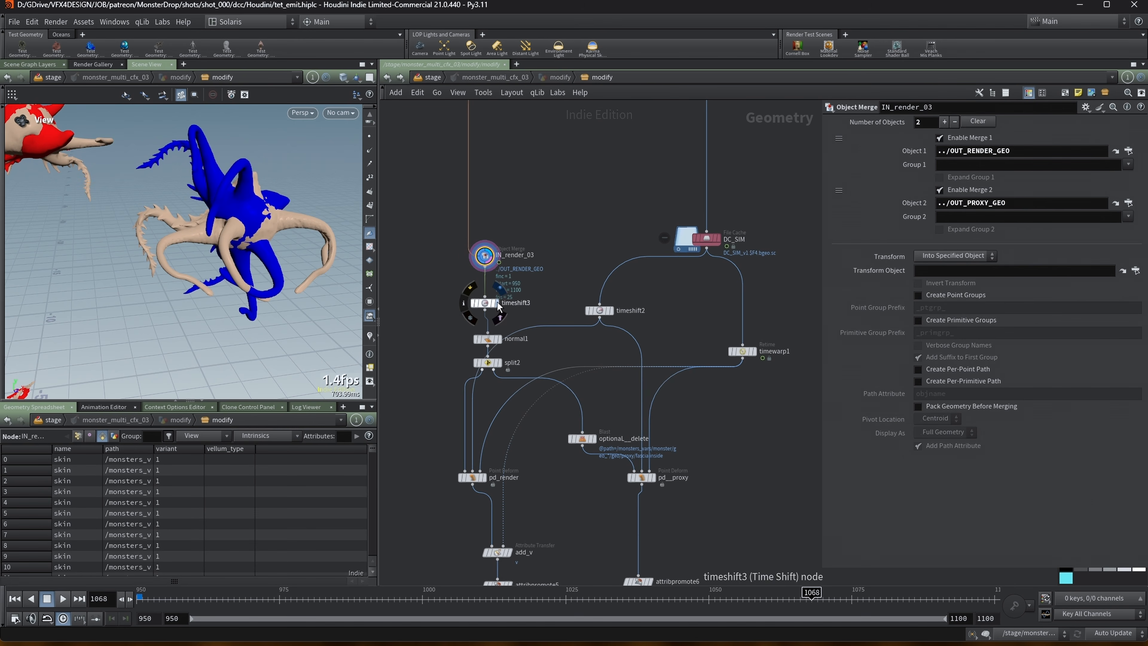
pyautogui.click(489, 309)
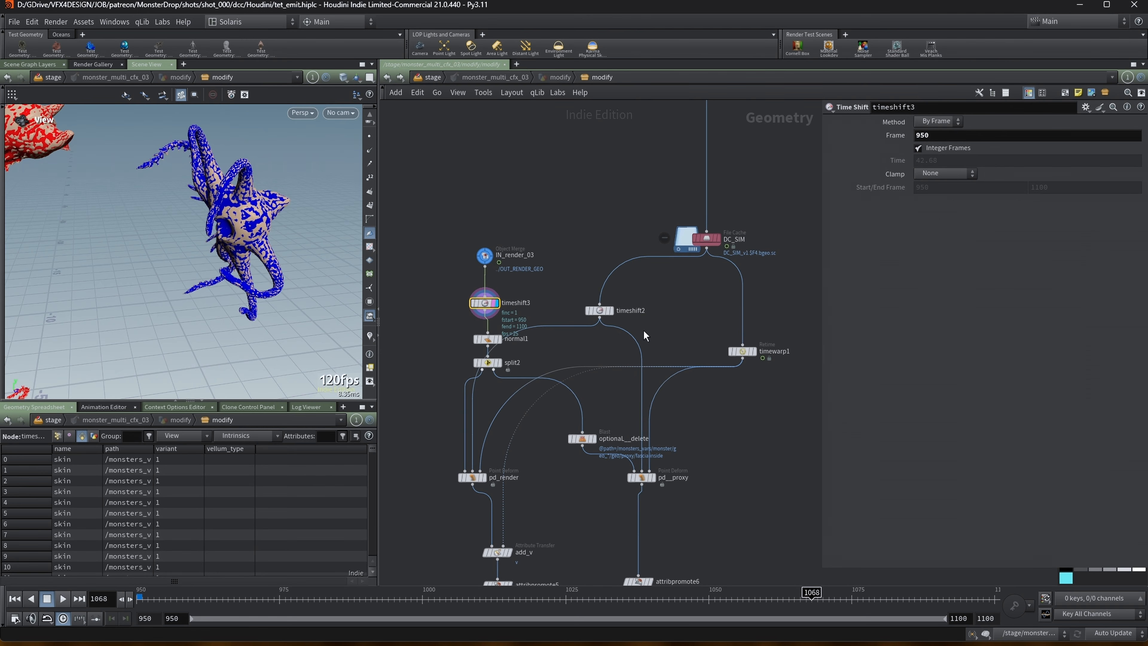
# Step: Copy timeshift3's Frame parameter and paste it as a relative reference into timeshift2's Frame
pyautogui.click(600, 313)
pyautogui.click(514, 304)
pyautogui.rightClick(881, 136)
pyautogui.moveTo(948, 243)
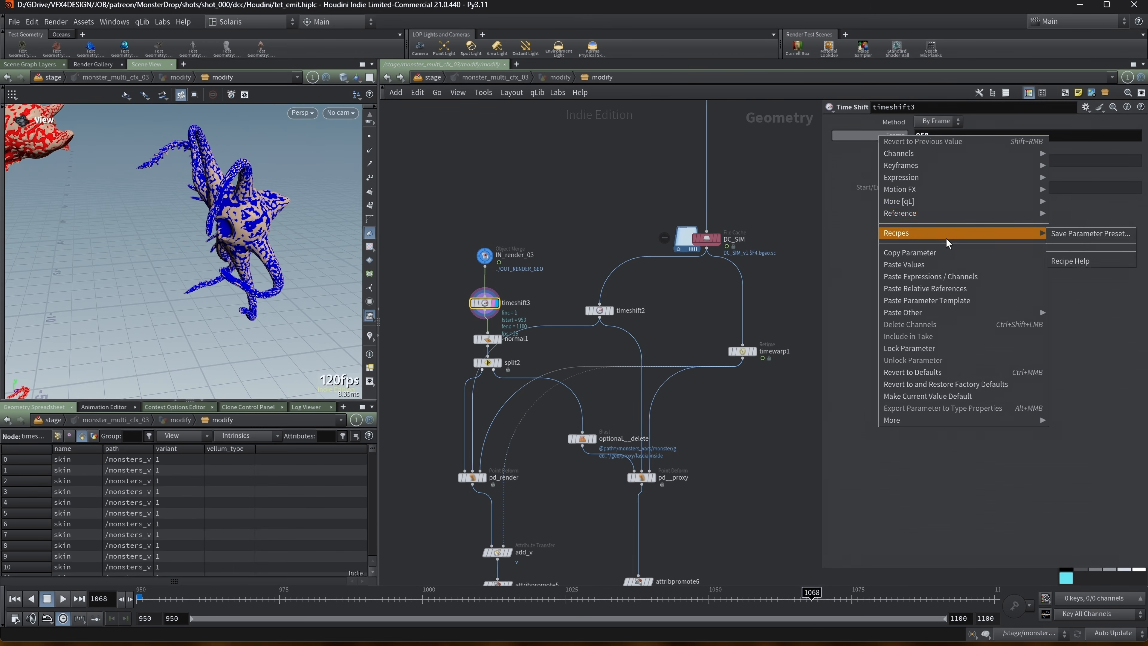
pyautogui.click(693, 311)
pyautogui.click(607, 313)
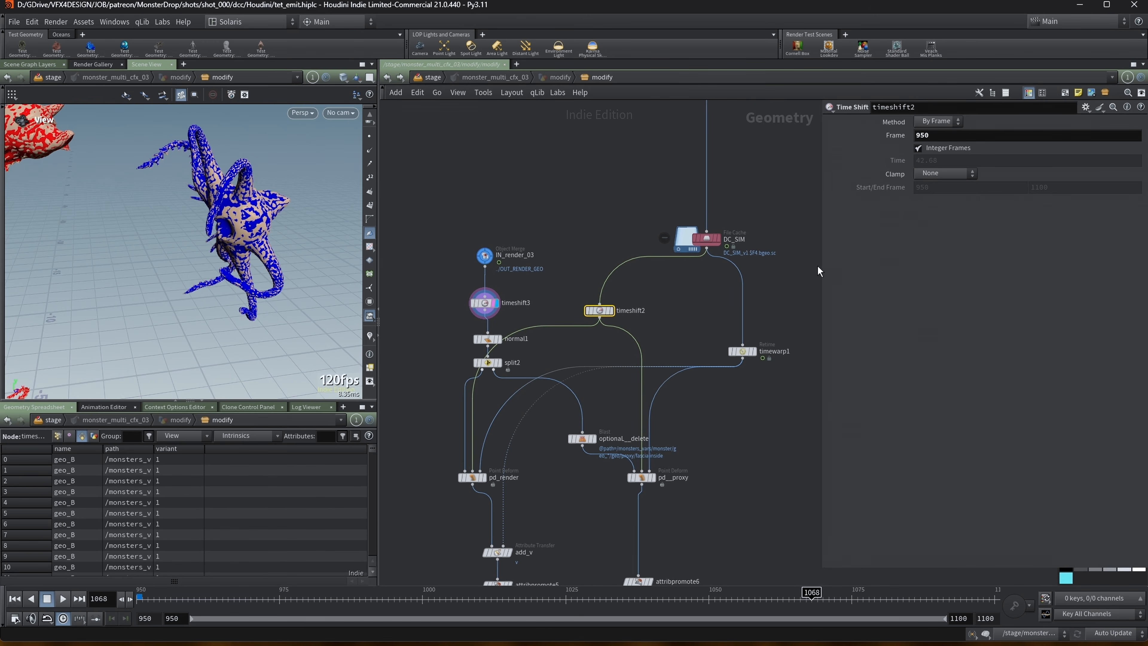
pyautogui.rightClick(897, 138)
pyautogui.click(979, 292)
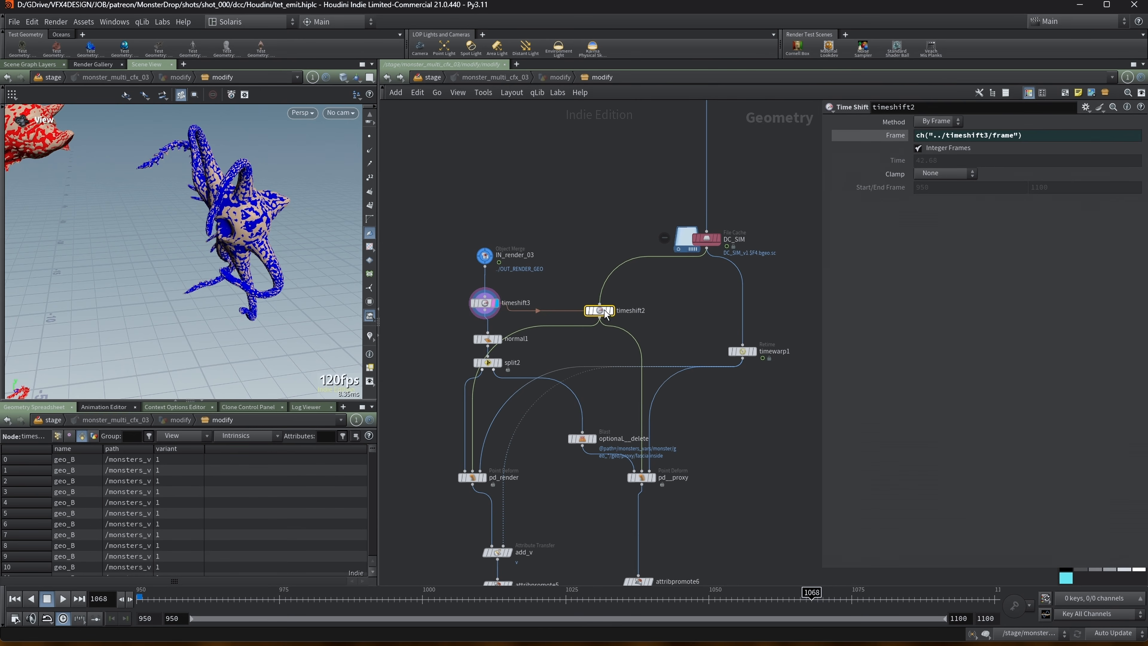
# Step: Display timeshift2 and timeshift3 alternately to compare their frozen poses at frame 1068
pyautogui.click(608, 310)
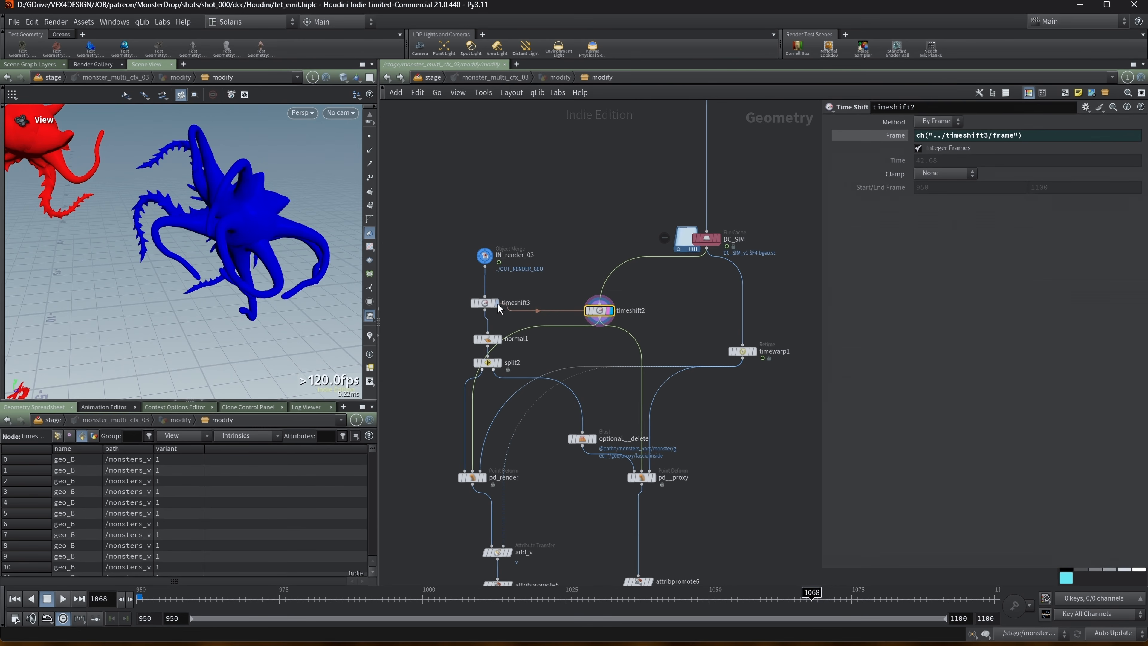
pyautogui.click(497, 303)
pyautogui.click(497, 304)
pyautogui.click(608, 309)
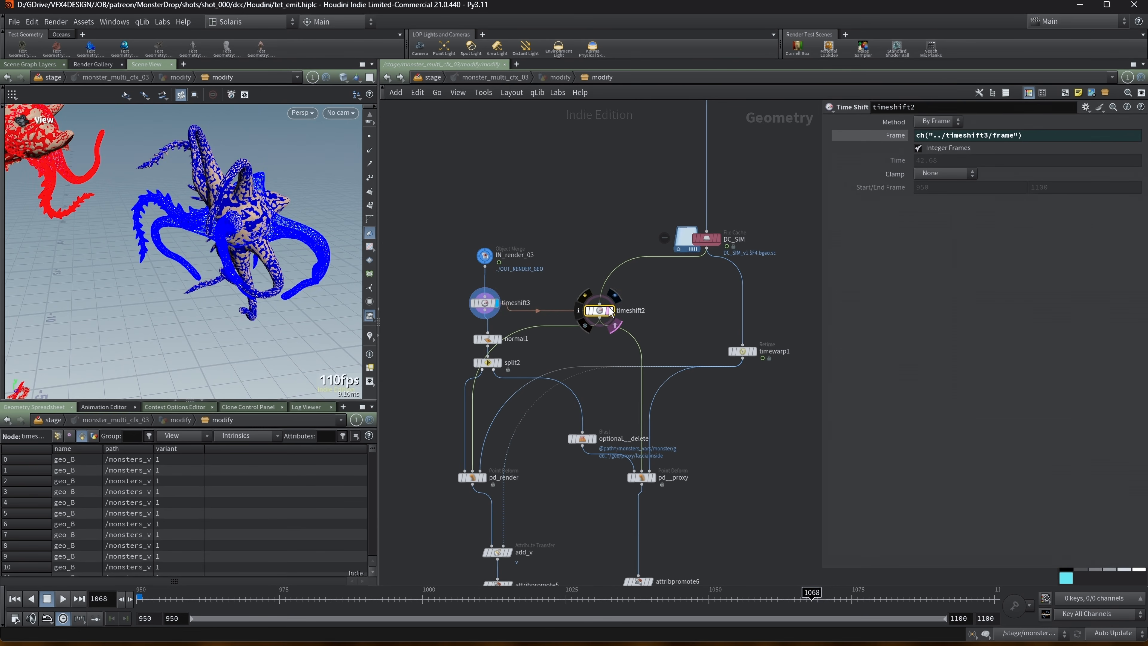
pyautogui.click(611, 311)
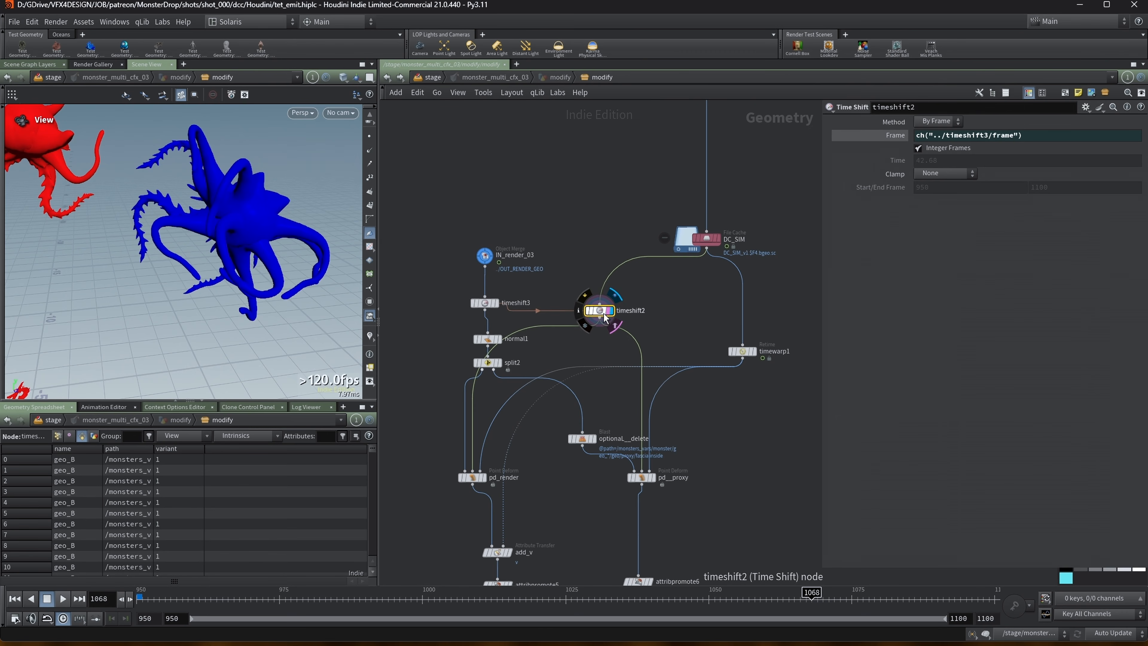
pyautogui.click(495, 303)
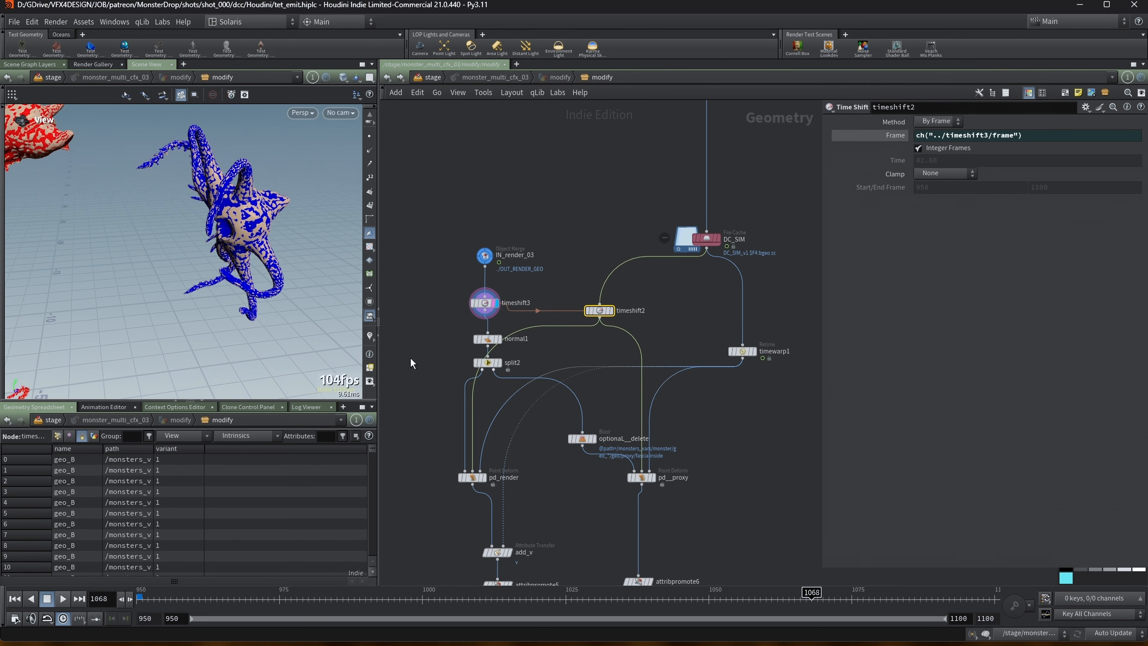
# Step: Return to frame 950 and toggle DC_SIM's bypass while comparing timeshift2 with timeshift3 to check the start poses
pyautogui.click(14, 601)
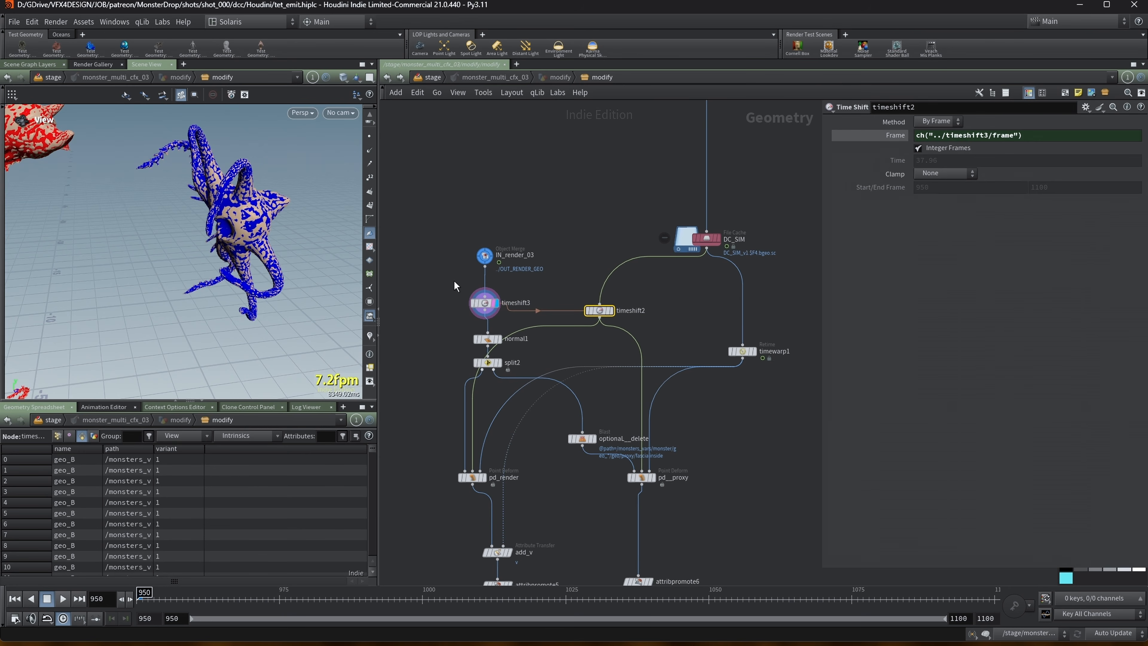
pyautogui.moveTo(454, 286); pyautogui.dragTo(491, 293, button='middle')
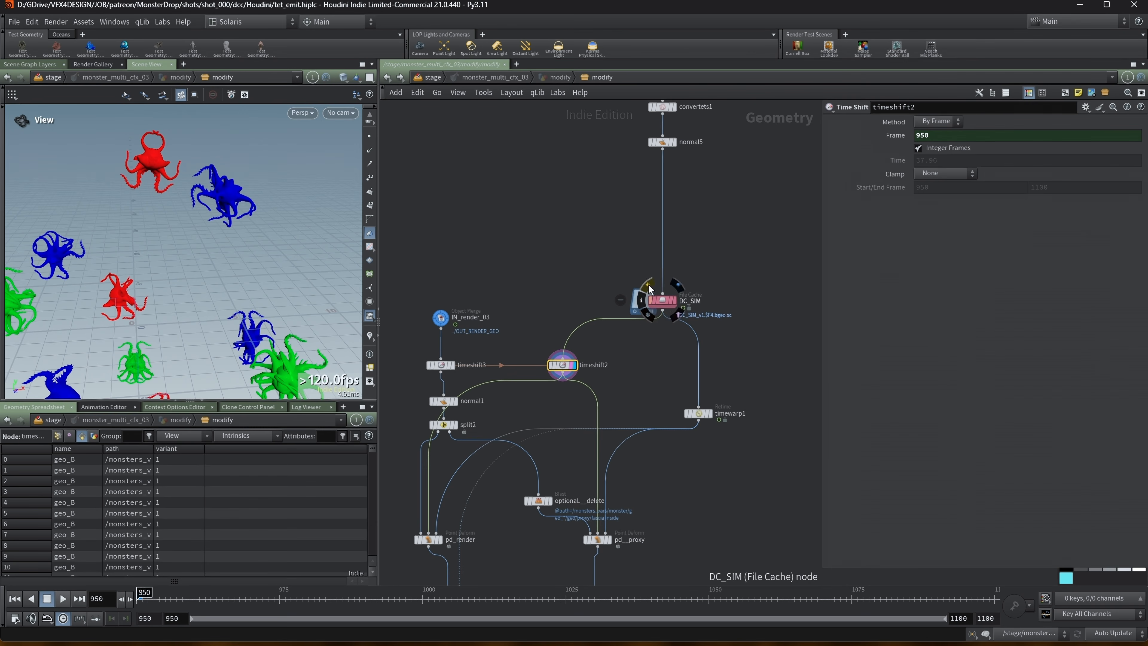
pyautogui.click(649, 286)
pyautogui.click(453, 365)
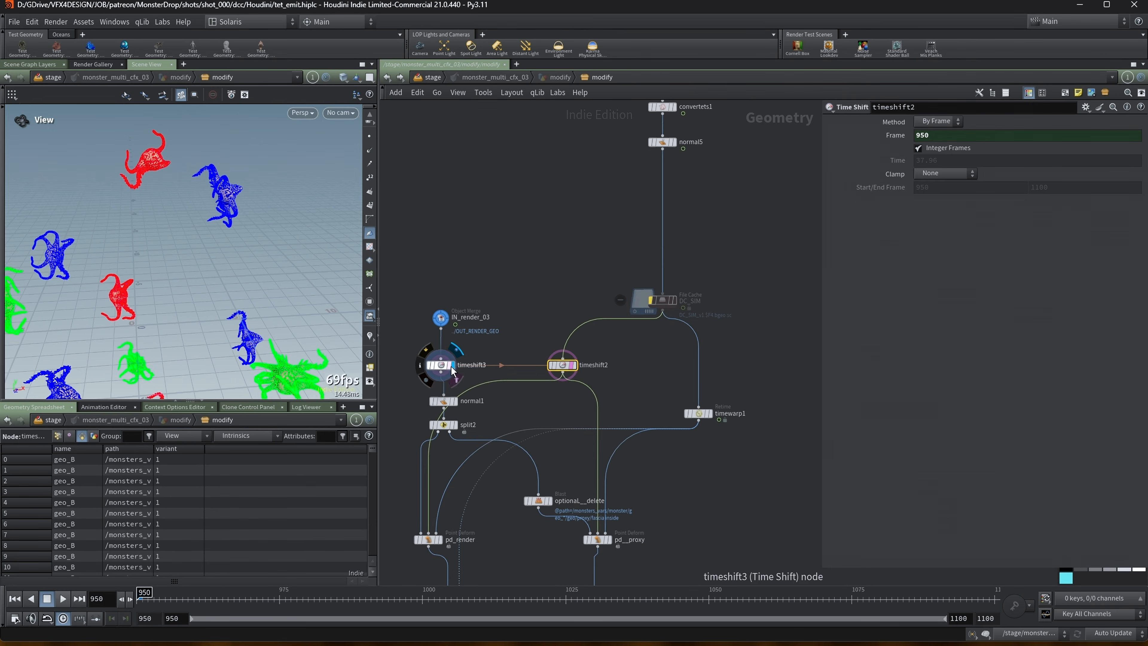
pyautogui.click(578, 369)
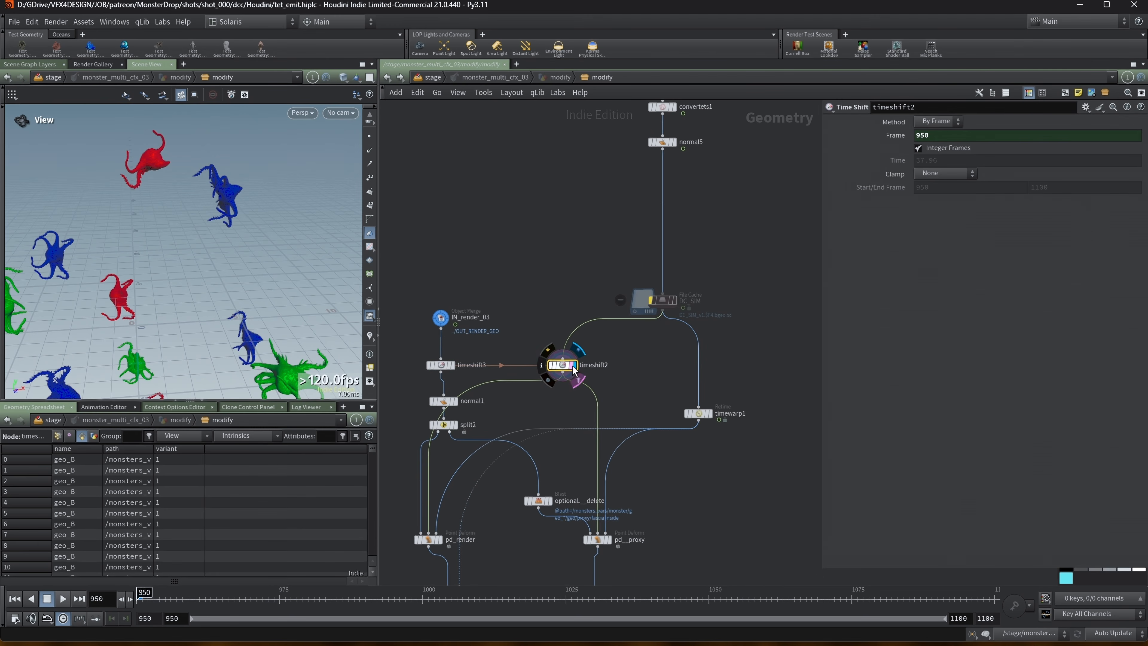
pyautogui.click(655, 297)
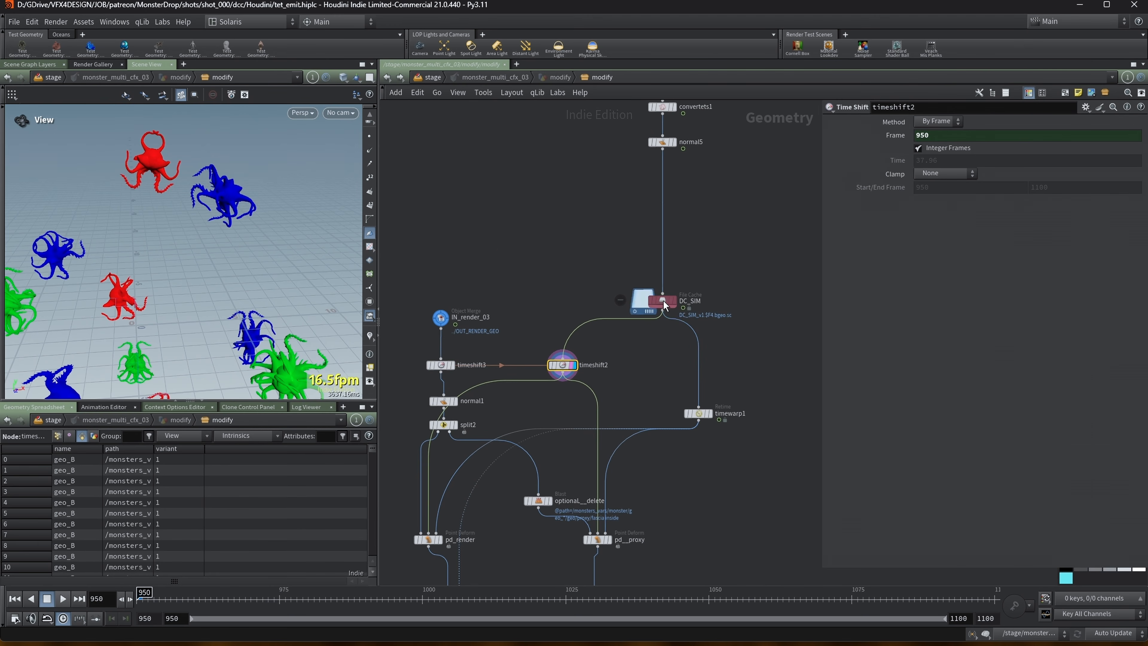
pyautogui.click(656, 297)
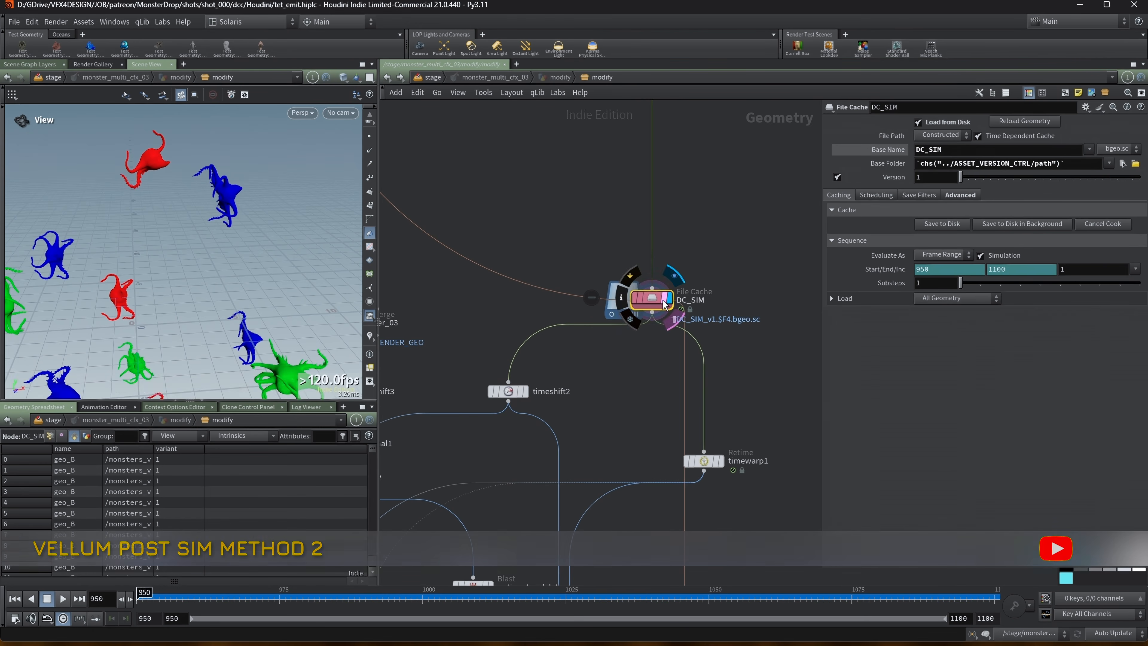
# Step: Inspect the DC_SIM monsters in the viewport and review the tet setup branches of variants A and B back down to DC_SIM
pyautogui.moveTo(136, 245); pyautogui.dragTo(253, 271)
pyautogui.scroll(-8, 537, 376)
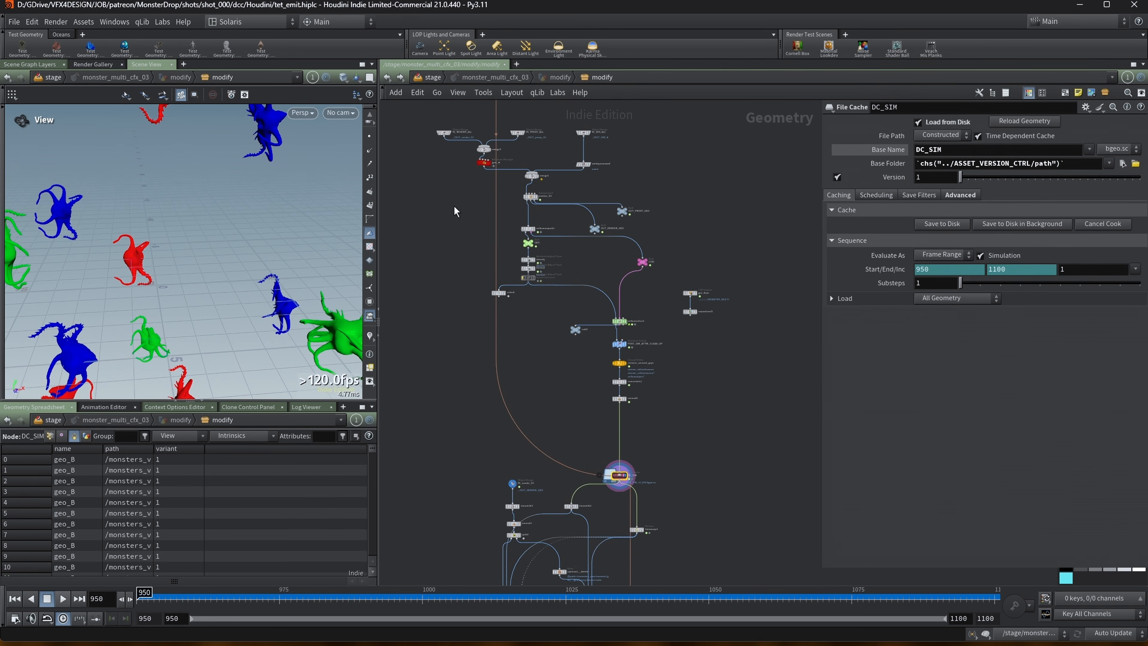
pyautogui.scroll(10, 454, 211)
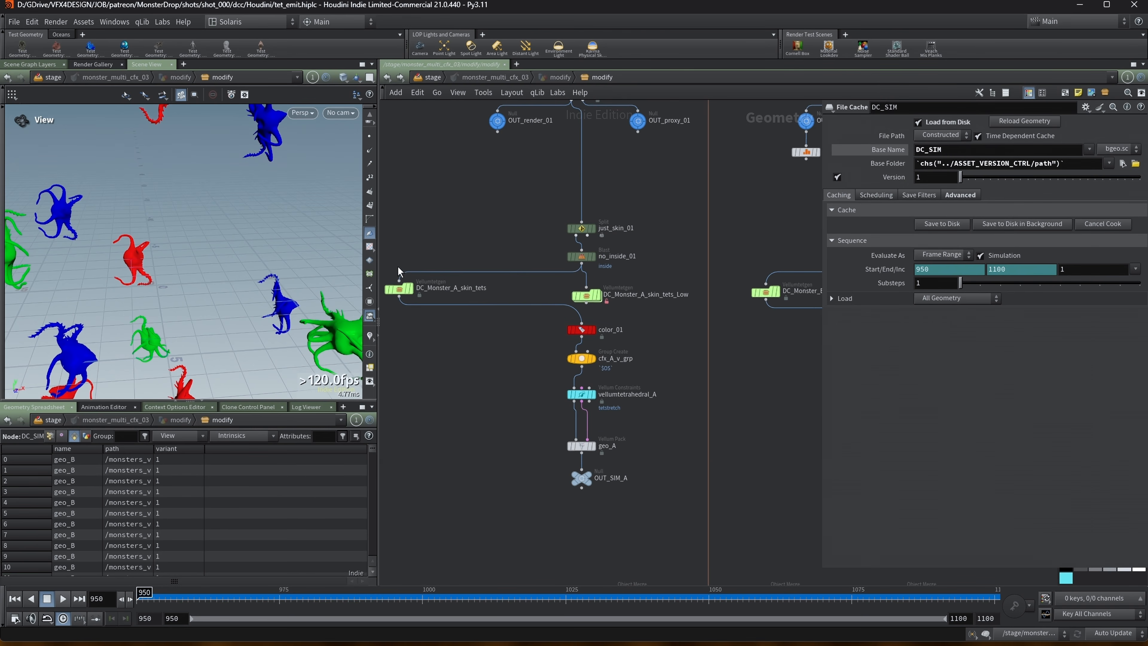
pyautogui.moveTo(678, 343); pyautogui.dragTo(408, 343, button='middle')
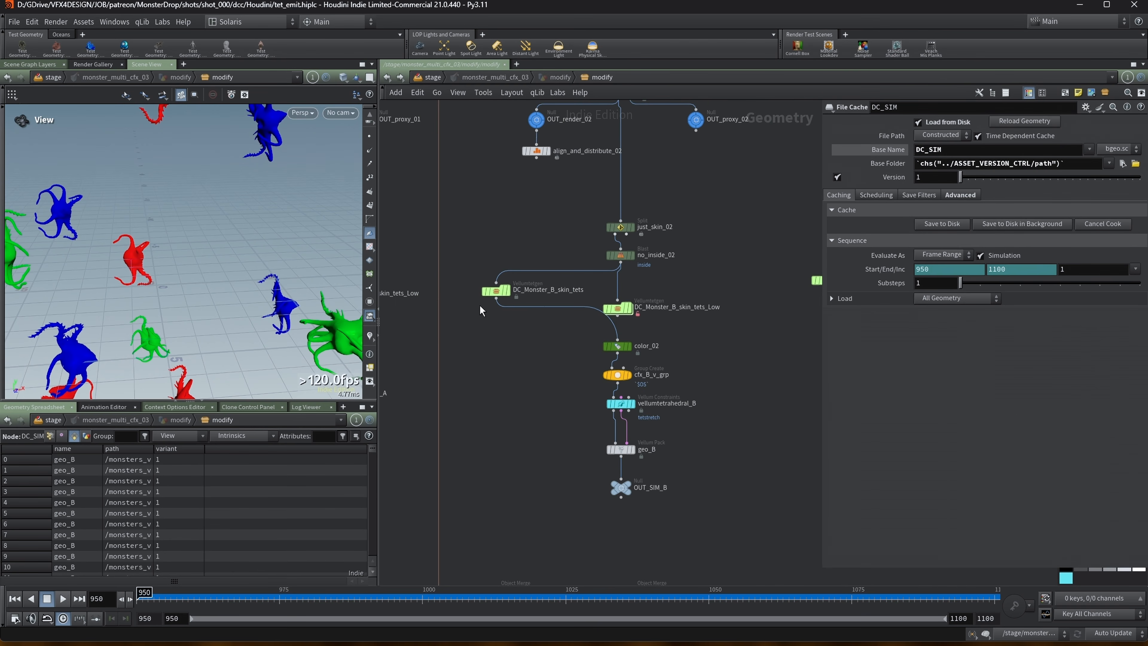
pyautogui.moveTo(712, 285); pyautogui.dragTo(591, 285, button='middle')
pyautogui.moveTo(661, 350); pyautogui.dragTo(512, 298, button='middle')
pyautogui.scroll(-2, 513, 300)
pyautogui.moveTo(522, 364); pyautogui.dragTo(574, 246, button='middle')
pyautogui.scroll(-1, 574, 246)
pyautogui.moveTo(587, 378); pyautogui.dragTo(643, 113, button='middle')
pyautogui.scroll(4, 624, 421)
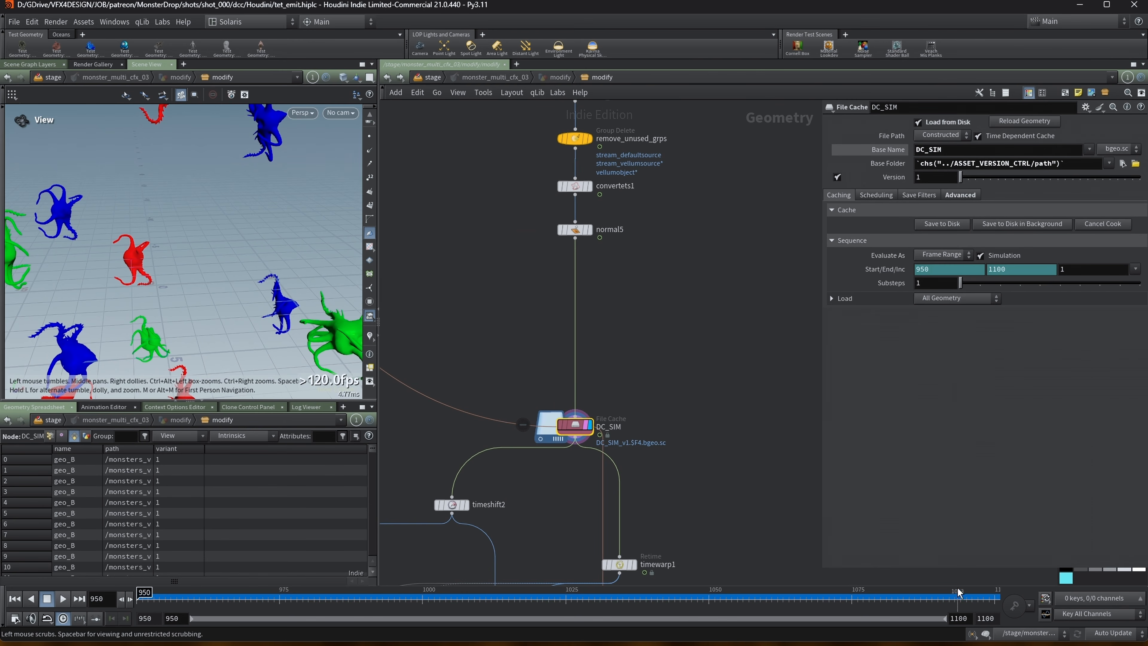
# Step: Display timeshift3 and timeshift2 in turn to compare the render rest geometry with the simulation rest geometry at frame 950
pyautogui.scroll(-3, 606, 376)
pyautogui.moveTo(503, 338); pyautogui.dragTo(599, 193, button='middle')
pyautogui.scroll(1, 599, 197)
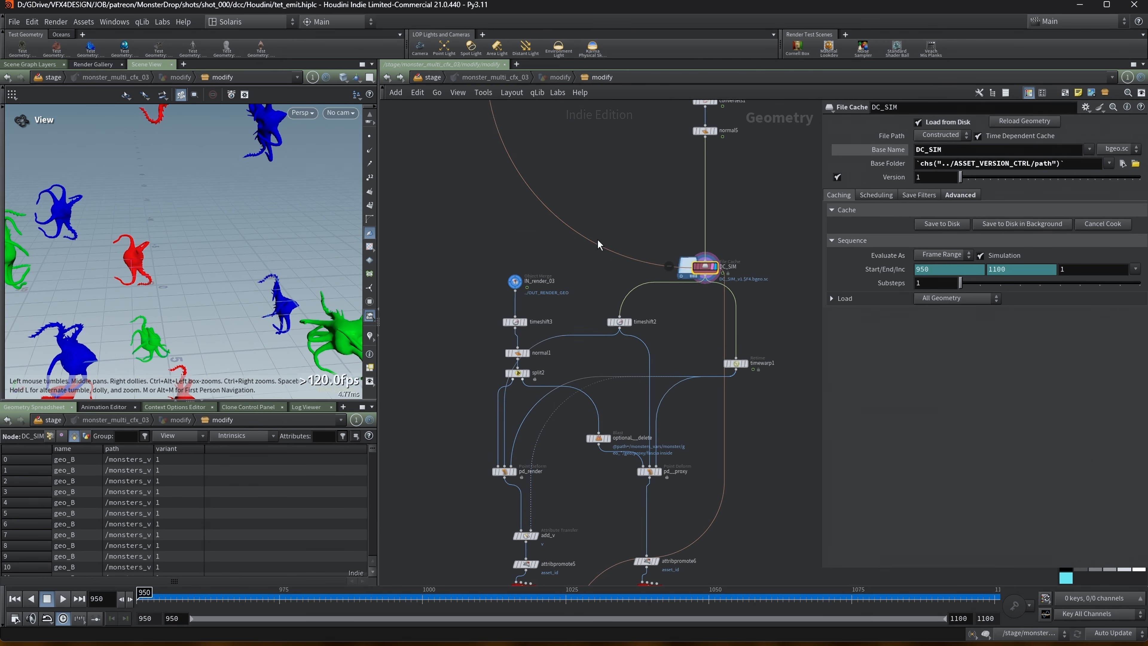
pyautogui.scroll(3, 525, 329)
pyautogui.click(524, 316)
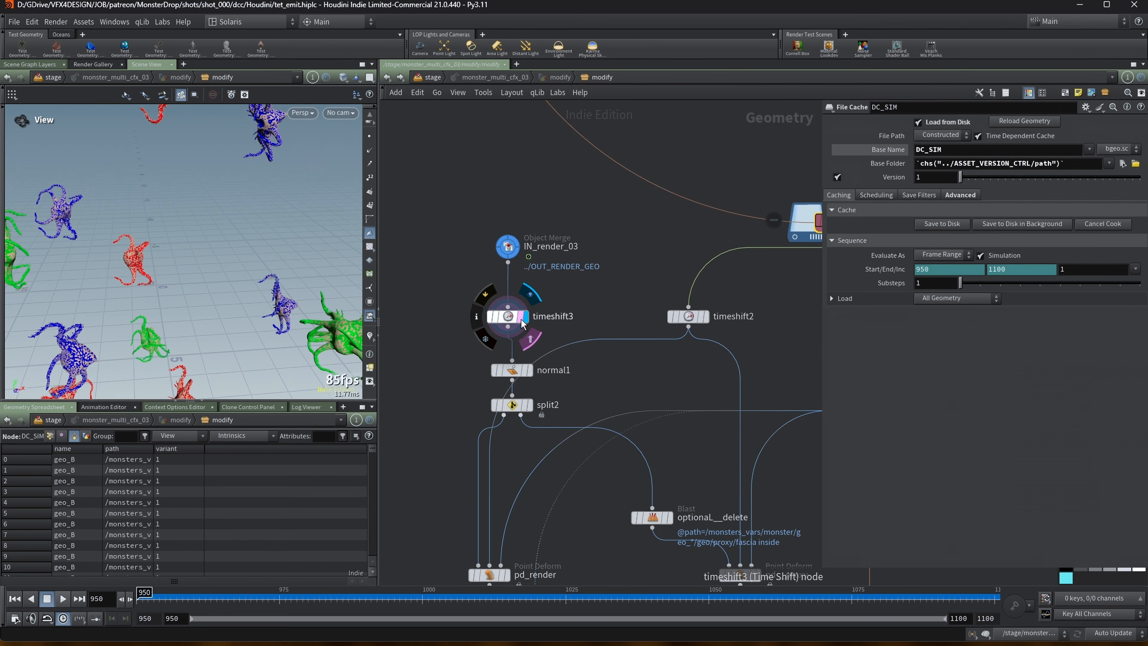
pyautogui.click(705, 316)
pyautogui.moveTo(752, 324); pyautogui.dragTo(641, 266, button='middle')
pyautogui.scroll(-1, 641, 266)
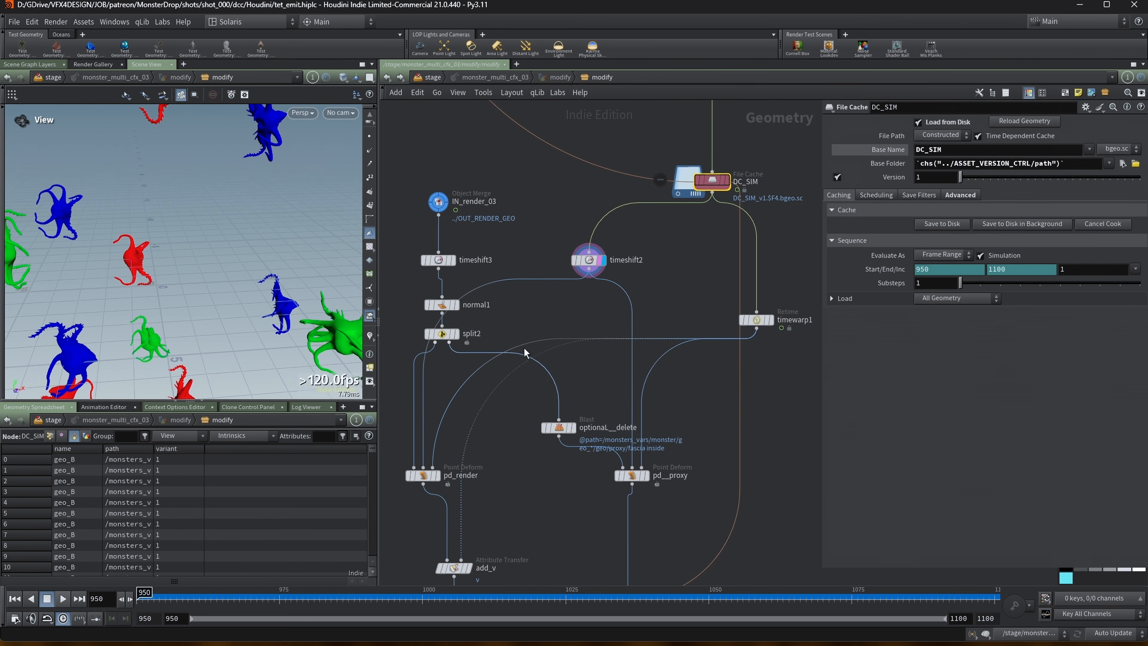
# Step: Move split2 aside from normal1 to expose the wiring, and select and display the pd_render Point Deform
pyautogui.moveTo(711, 470); pyautogui.dragTo(692, 418, button='middle')
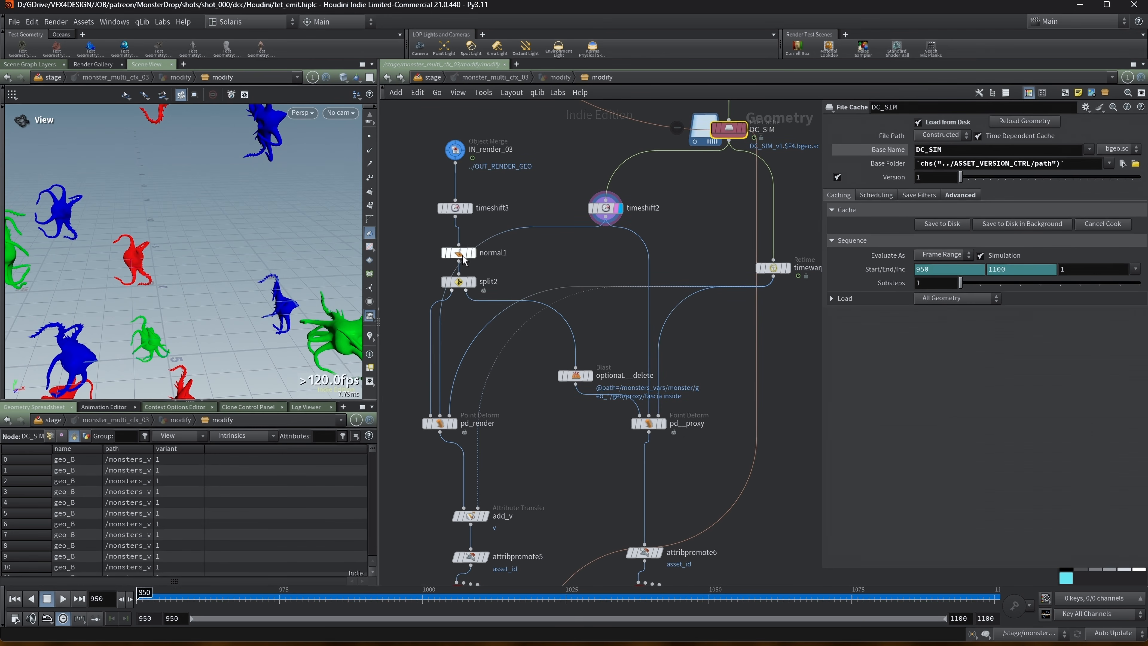
pyautogui.moveTo(527, 396); pyautogui.dragTo(583, 406, button='middle')
pyautogui.moveTo(514, 298); pyautogui.dragTo(460, 290)
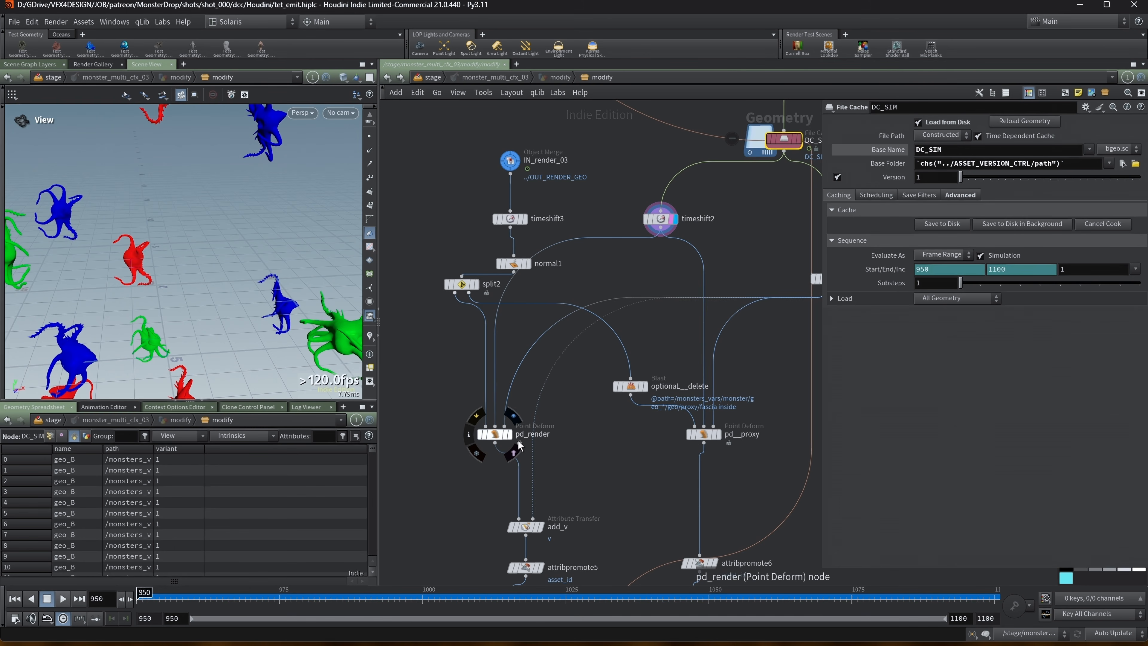
pyautogui.click(508, 435)
pyautogui.click(505, 438)
pyautogui.moveTo(505, 441)
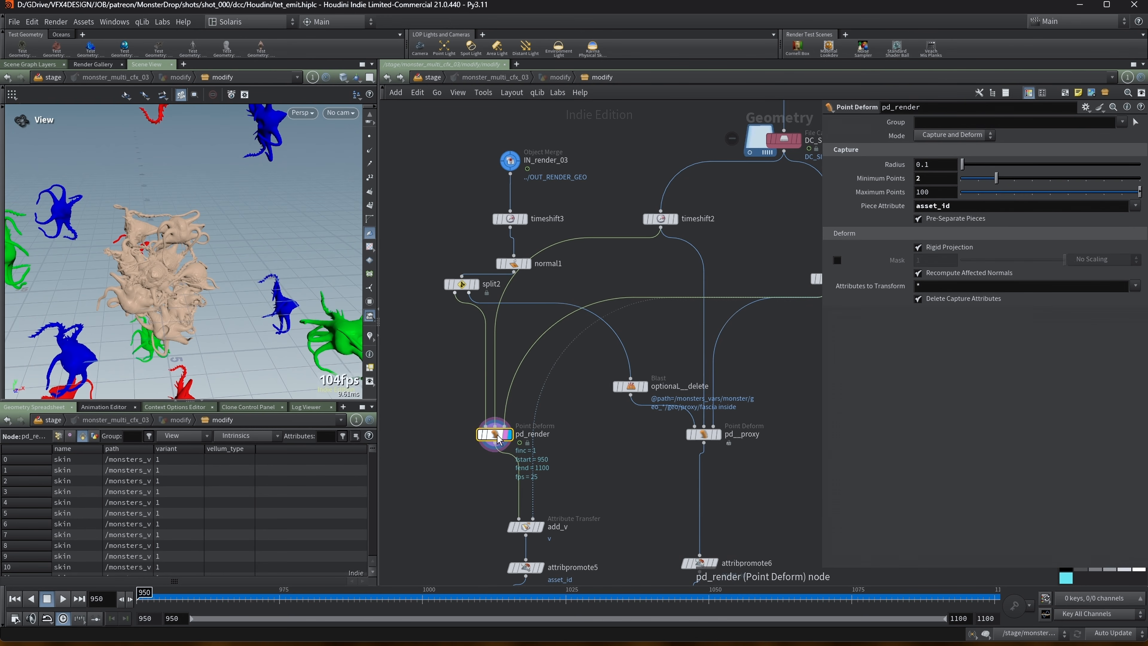
# Step: Frame all the monsters in the viewport and hide the other objects so only pd_render's geometry is shown
pyautogui.scroll(-5, 253, 249)
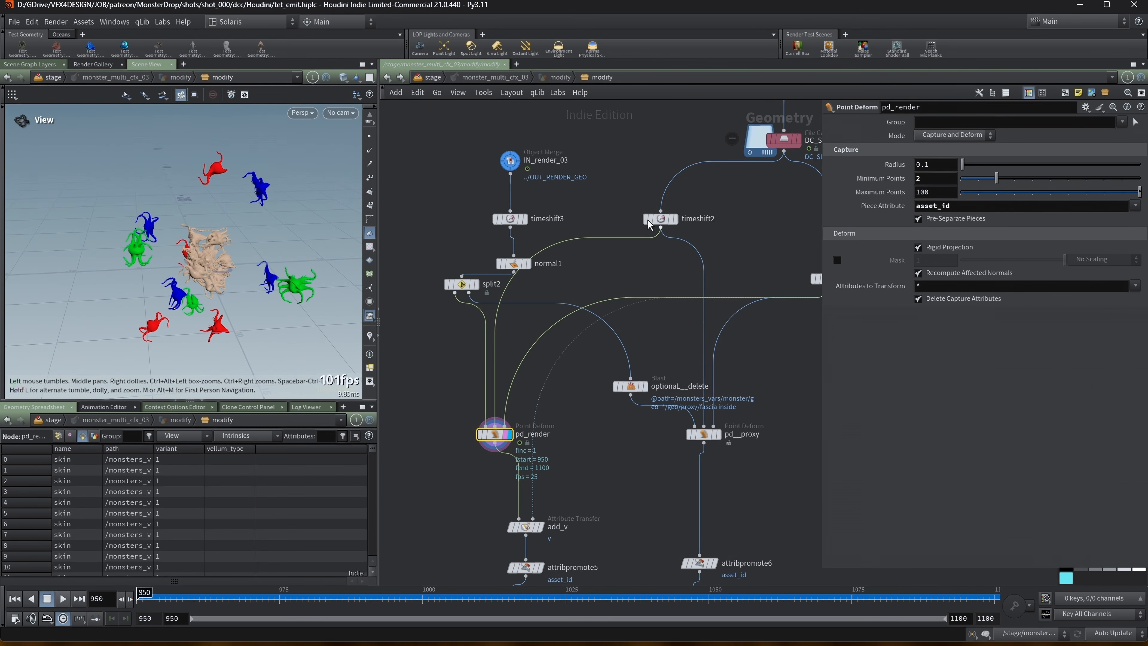
pyautogui.moveTo(607, 180); pyautogui.dragTo(574, 194, button='middle')
pyautogui.moveTo(171, 222)
pyautogui.mouseDown()
pyautogui.moveTo(203, 221)
pyautogui.moveTo(167, 208)
pyautogui.moveTo(248, 218)
pyautogui.moveTo(186, 207)
pyautogui.mouseUp()
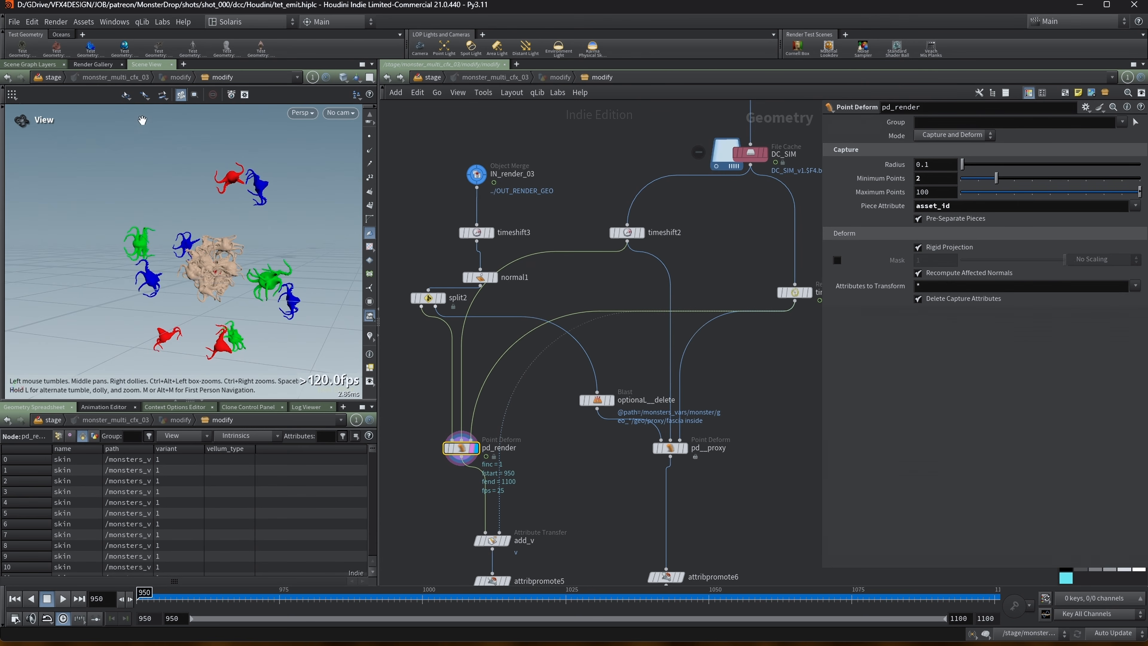
pyautogui.click(163, 22)
pyautogui.click(181, 46)
pyautogui.click(221, 65)
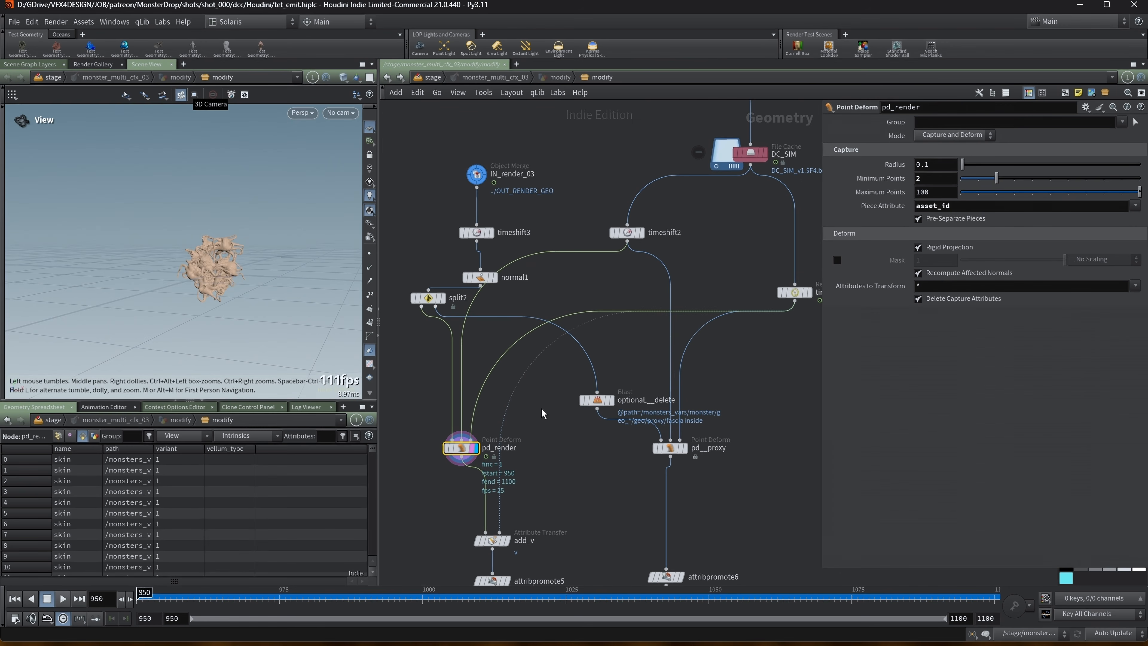
# Step: Go to frame 1100 and examine pd_render's deformed monsters up close
pyautogui.click(996, 601)
pyautogui.moveTo(220, 238); pyautogui.dragTo(222, 236)
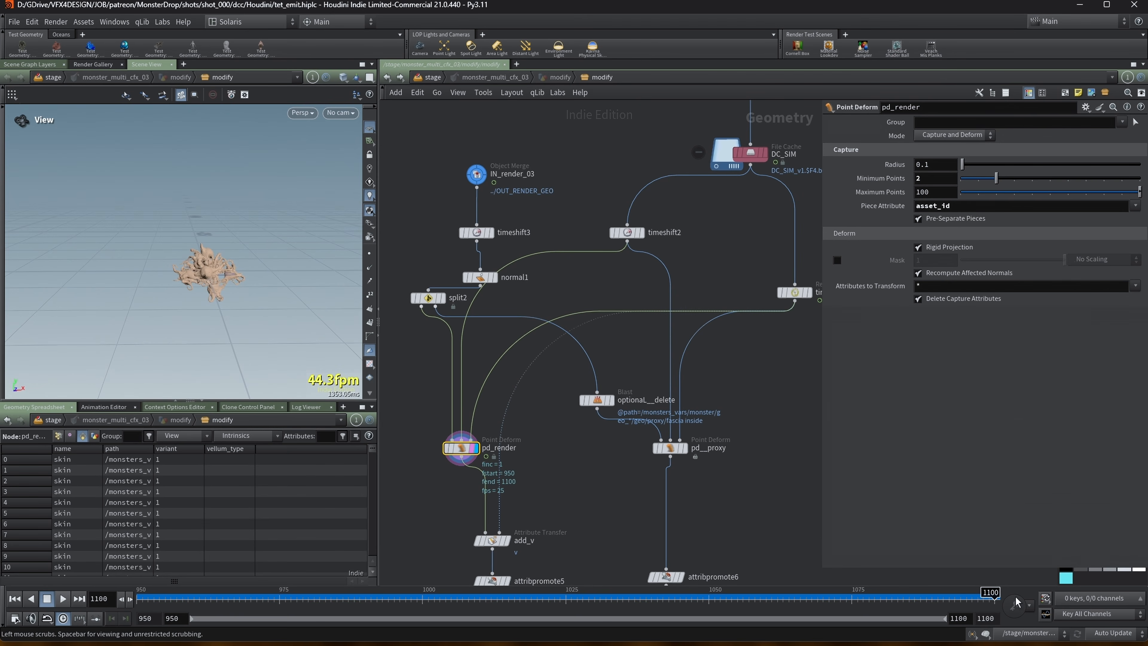
pyautogui.moveTo(164, 251); pyautogui.dragTo(357, 231, button='right')
pyautogui.moveTo(293, 264); pyautogui.dragTo(185, 215, button='middle')
pyautogui.moveTo(185, 215); pyautogui.dragTo(164, 209)
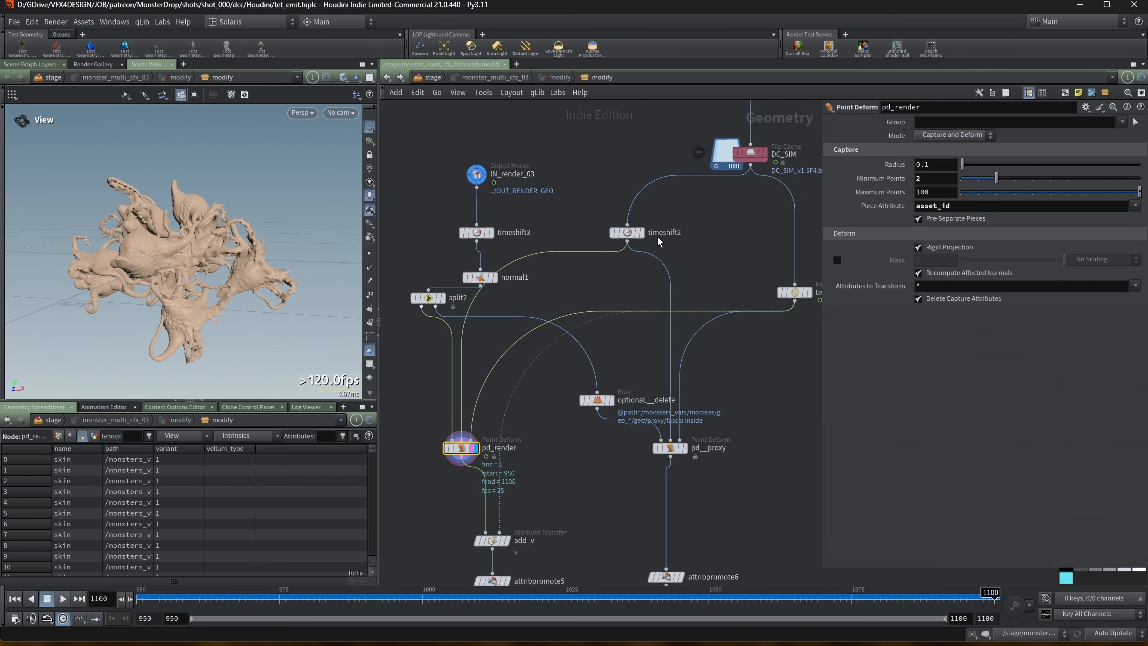
# Step: Display DC_SIM and return to pd_render to compare the simulated and deformed render geometry at frame 1100
pyautogui.scroll(-3, 677, 257)
pyautogui.scroll(3, 729, 251)
pyautogui.moveTo(728, 251); pyautogui.dragTo(682, 308, button='middle')
pyautogui.click(678, 216)
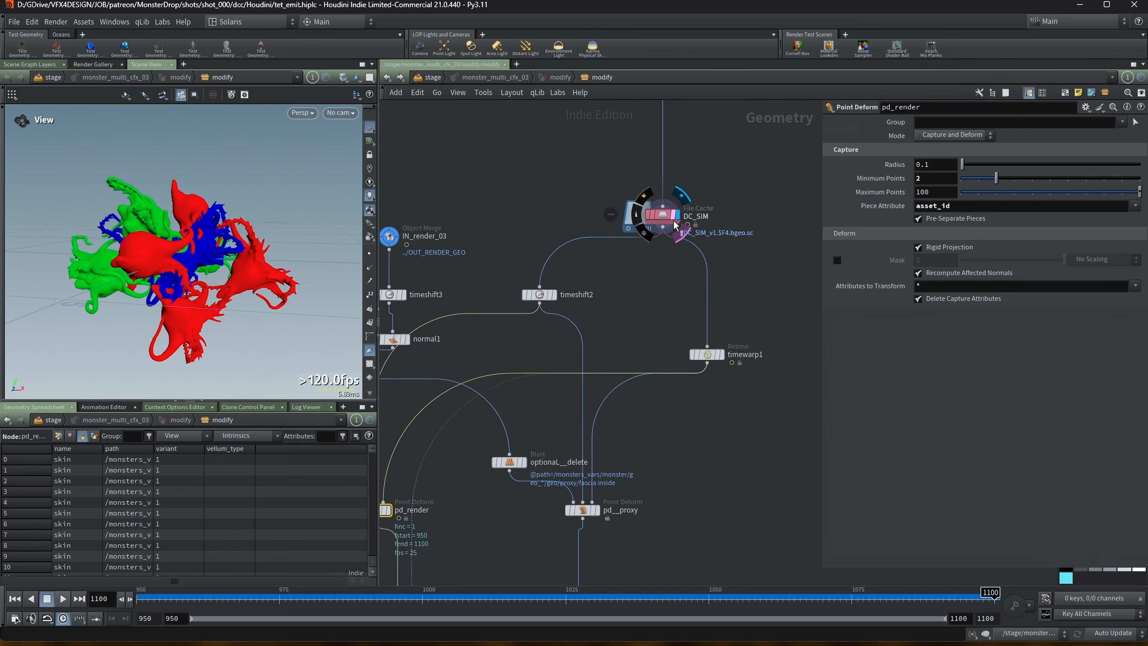
pyautogui.moveTo(515, 334); pyautogui.dragTo(617, 249, button='middle')
pyautogui.click(473, 442)
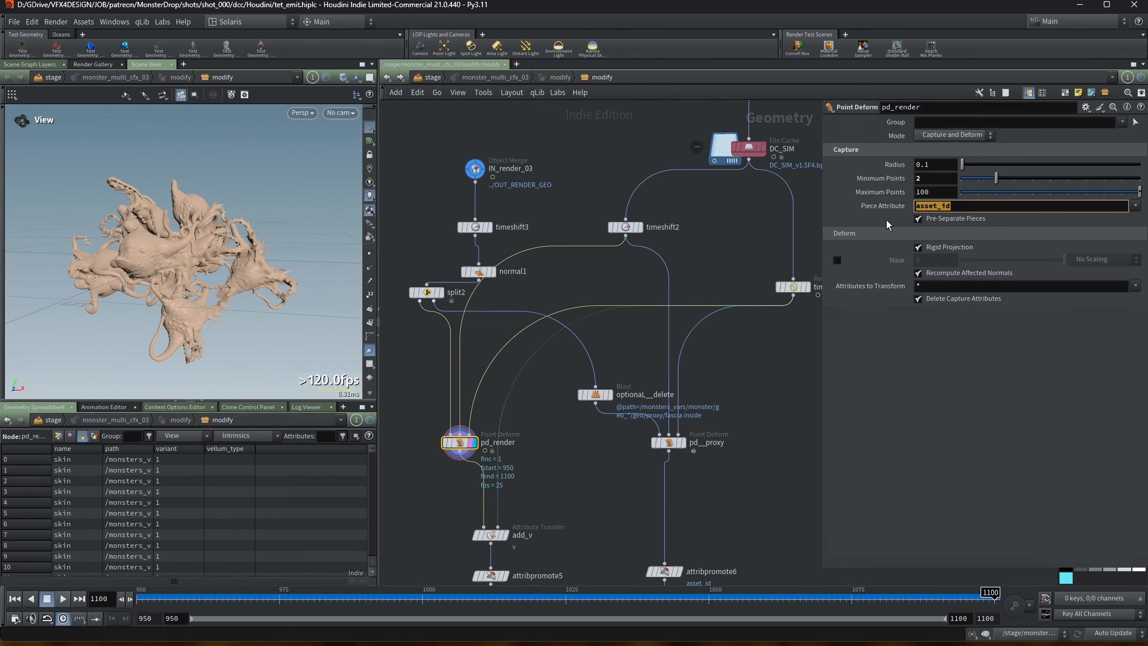
# Step: Switch the viewport to wireframe and inspect pd_render's dense meshes from several angles
pyautogui.scroll(10, 76, 239)
pyautogui.press('w')
pyautogui.moveTo(228, 162); pyautogui.dragTo(64, 176)
pyautogui.moveTo(164, 226); pyautogui.dragTo(300, 177)
pyautogui.moveTo(314, 165); pyautogui.dragTo(151, 267, button='middle')
pyautogui.moveTo(151, 267); pyautogui.dragTo(89, 257)
pyautogui.moveTo(150, 192); pyautogui.dragTo(198, 186, button='right')
pyautogui.moveTo(219, 188); pyautogui.dragTo(158, 212)
pyautogui.moveTo(213, 201); pyautogui.dragTo(187, 191, button='middle')
pyautogui.moveTo(239, 240); pyautogui.dragTo(136, 248)
# Step: Select and display the optionaL__delete Blast, bypass it, and examine the proxy monsters' inner geometry in wireframe
pyautogui.moveTo(623, 354); pyautogui.dragTo(559, 281, button='middle')
pyautogui.click(538, 329)
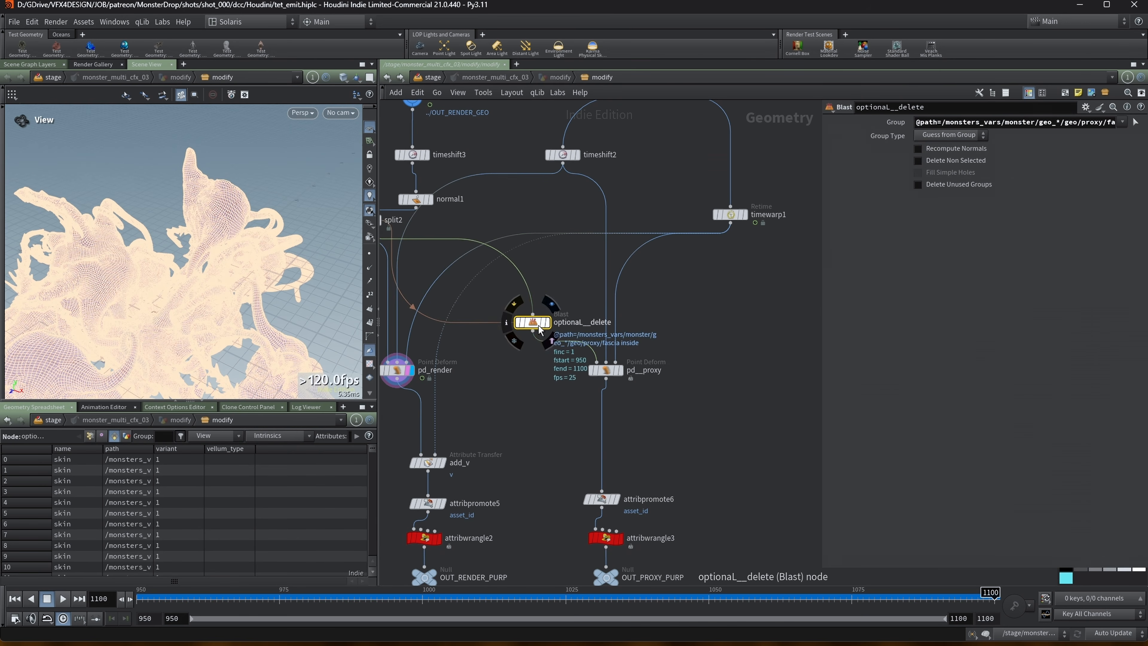
pyautogui.press('f')
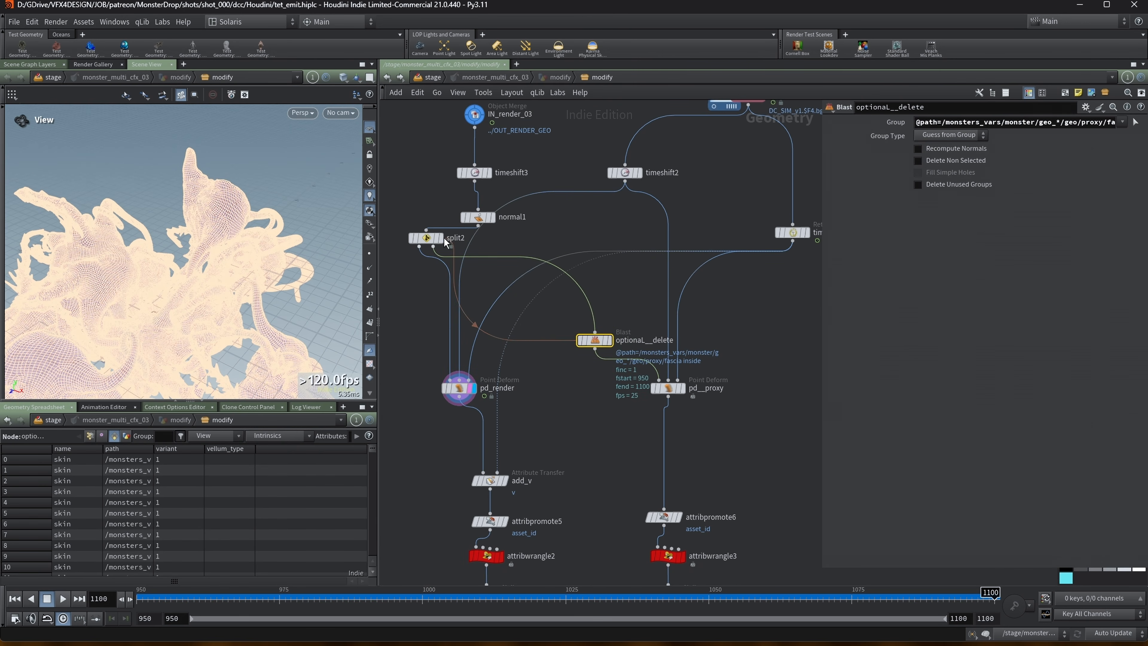
pyautogui.click(607, 339)
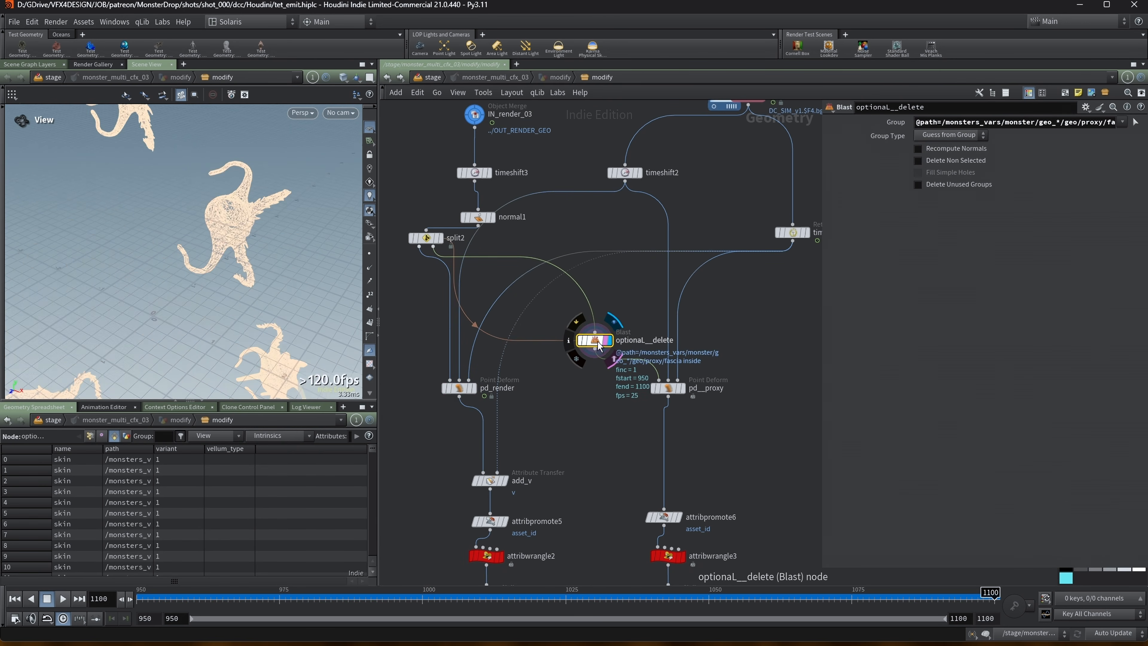
pyautogui.click(577, 324)
pyautogui.keyDown('alt'); pyautogui.moveTo(275, 195); pyautogui.dragTo(371, 215, button='right'); pyautogui.keyUp('alt')
pyautogui.keyDown('alt'); pyautogui.moveTo(316, 216); pyautogui.dragTo(176, 214); pyautogui.keyUp('alt')
pyautogui.keyDown('alt'); pyautogui.moveTo(138, 208); pyautogui.dragTo(154, 263, button='right'); pyautogui.keyUp('alt')
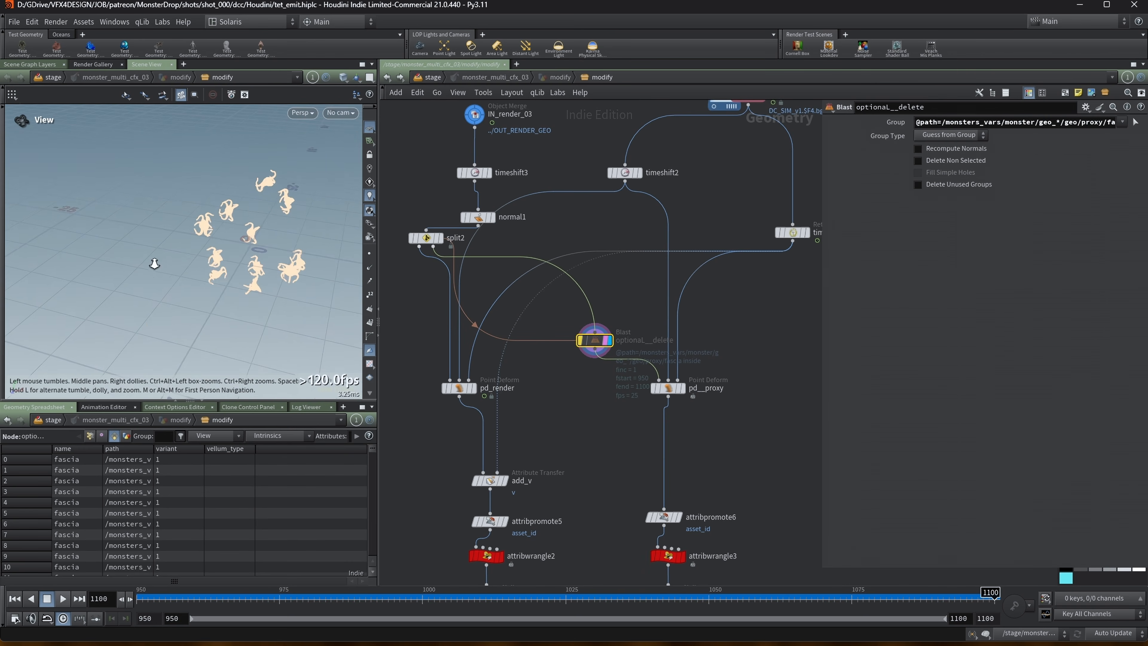
pyautogui.keyDown('alt'); pyautogui.moveTo(234, 242); pyautogui.dragTo(186, 261, button='middle'); pyautogui.keyUp('alt')
pyautogui.keyDown('alt'); pyautogui.moveTo(185, 261); pyautogui.dragTo(188, 172, button='right'); pyautogui.keyUp('alt')
pyautogui.moveTo(123, 194); pyautogui.dragTo(156, 183, button='right')
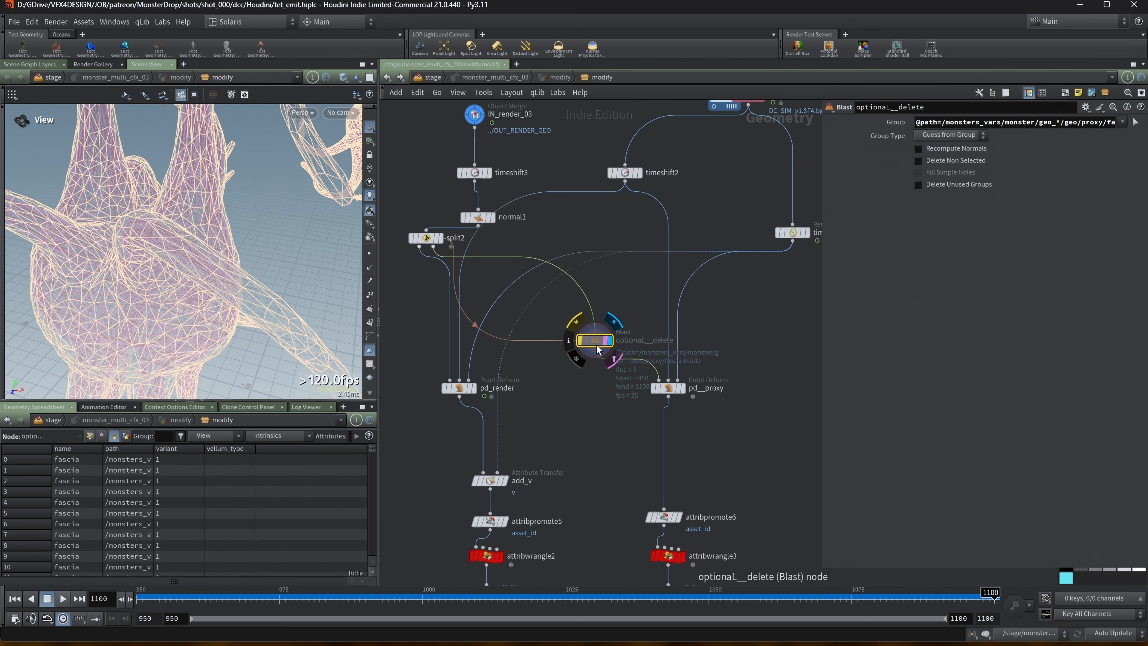
# Step: Re-enable optionaL__delete and inspect the proxy wireframe without the inside fascia
pyautogui.click(575, 324)
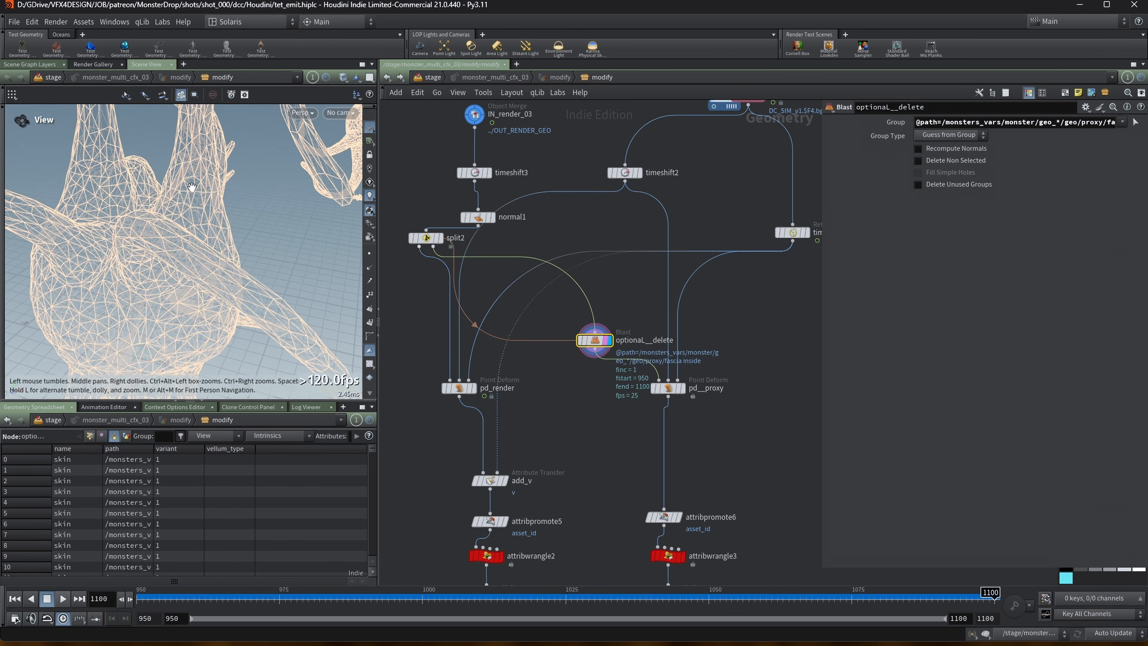
pyautogui.moveTo(114, 198); pyautogui.dragTo(76, 133)
pyautogui.moveTo(86, 206); pyautogui.dragTo(108, 271)
# Step: Display pd__proxy, frame it in the viewport, and return to shaded display to inspect the deformed proxies
pyautogui.click(683, 388)
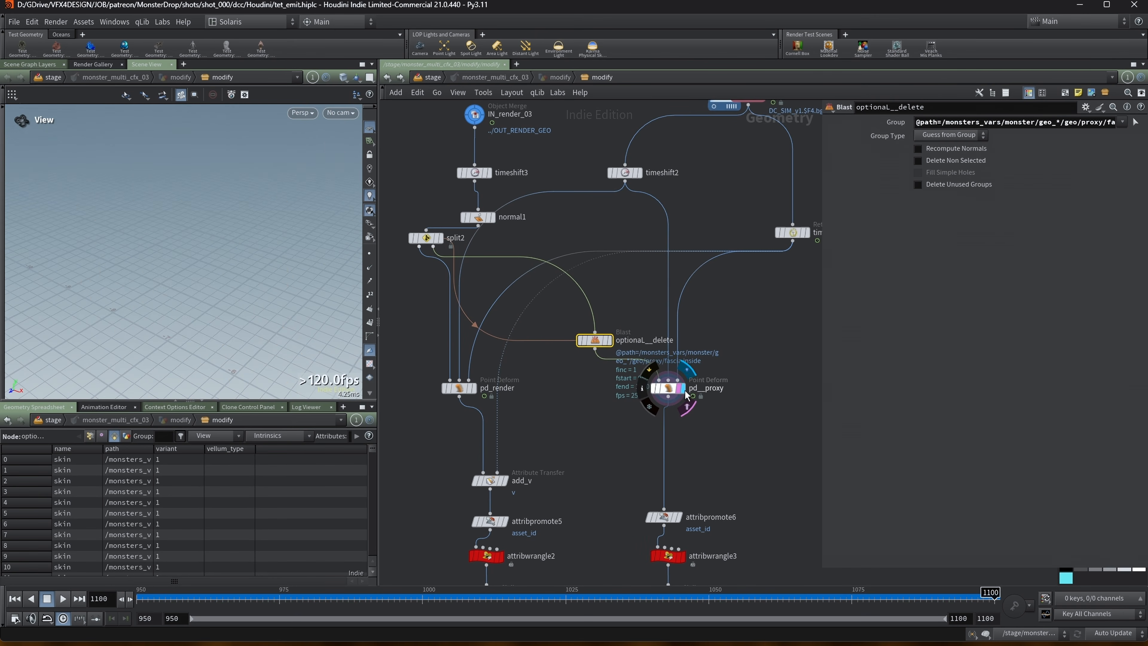
pyautogui.hotkey('space', 'g')
pyautogui.hotkey('space', 'g')
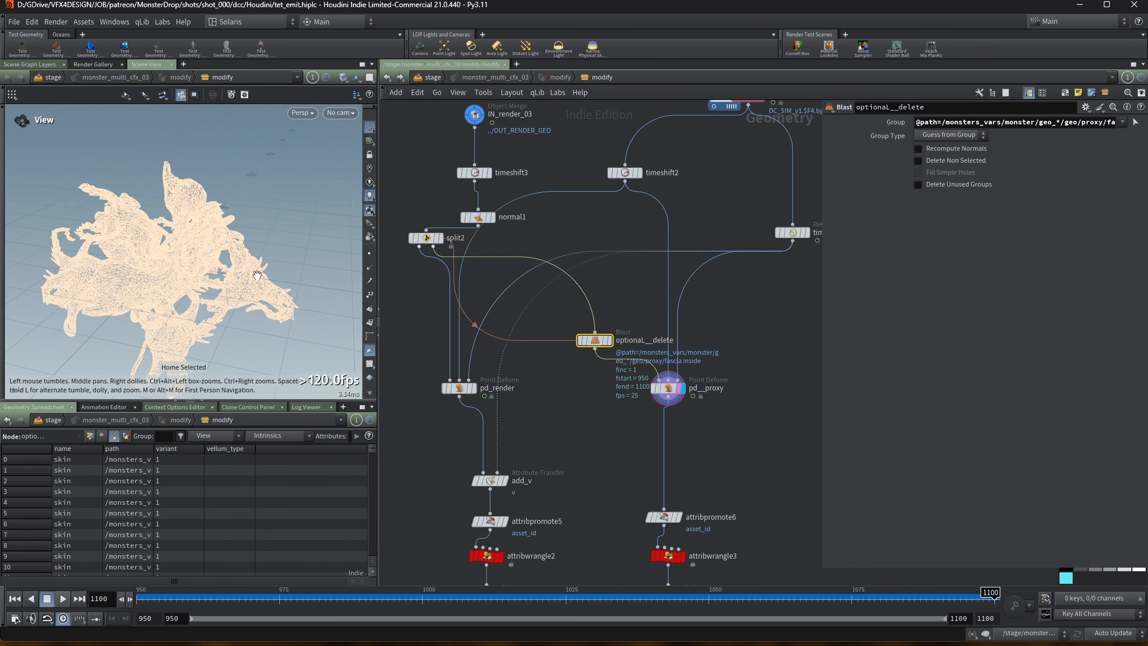
pyautogui.hotkey('shift', 'w')
pyautogui.moveTo(241, 263); pyautogui.dragTo(206, 277)
pyautogui.moveTo(206, 278); pyautogui.dragTo(206, 267, button='middle')
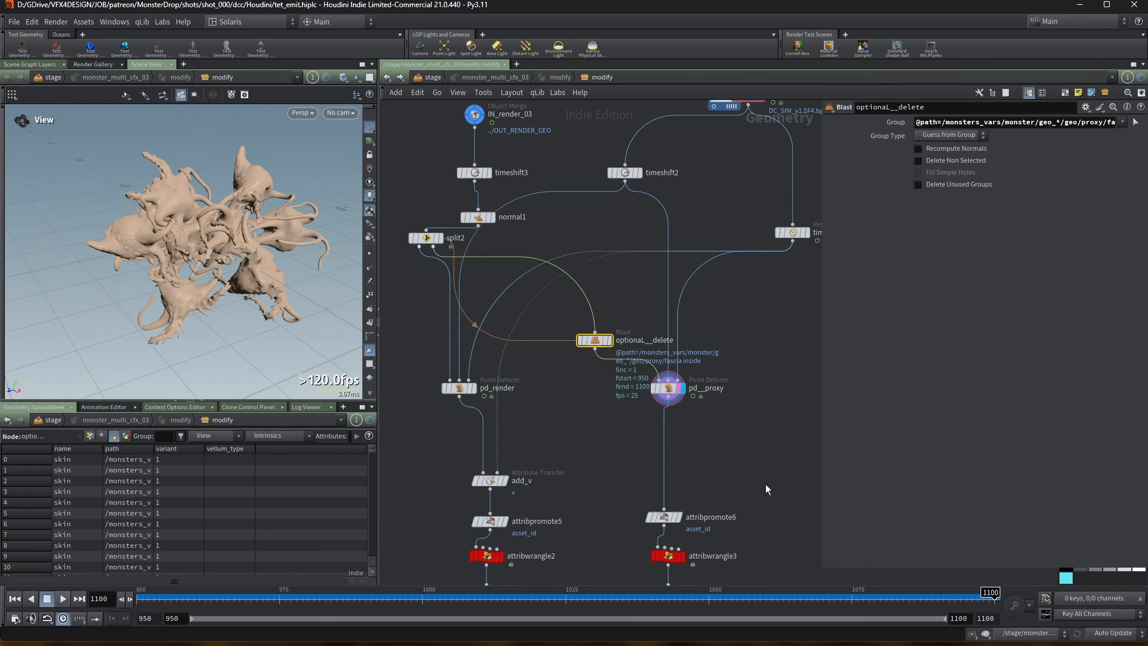
# Step: Review add_v's point v transfer and attribpromote5's promotion of asset_id from points to primitives
pyautogui.moveTo(766, 486); pyautogui.dragTo(732, 280, button='middle')
pyautogui.scroll(-1, 728, 283)
pyautogui.moveTo(640, 309); pyautogui.dragTo(642, 287)
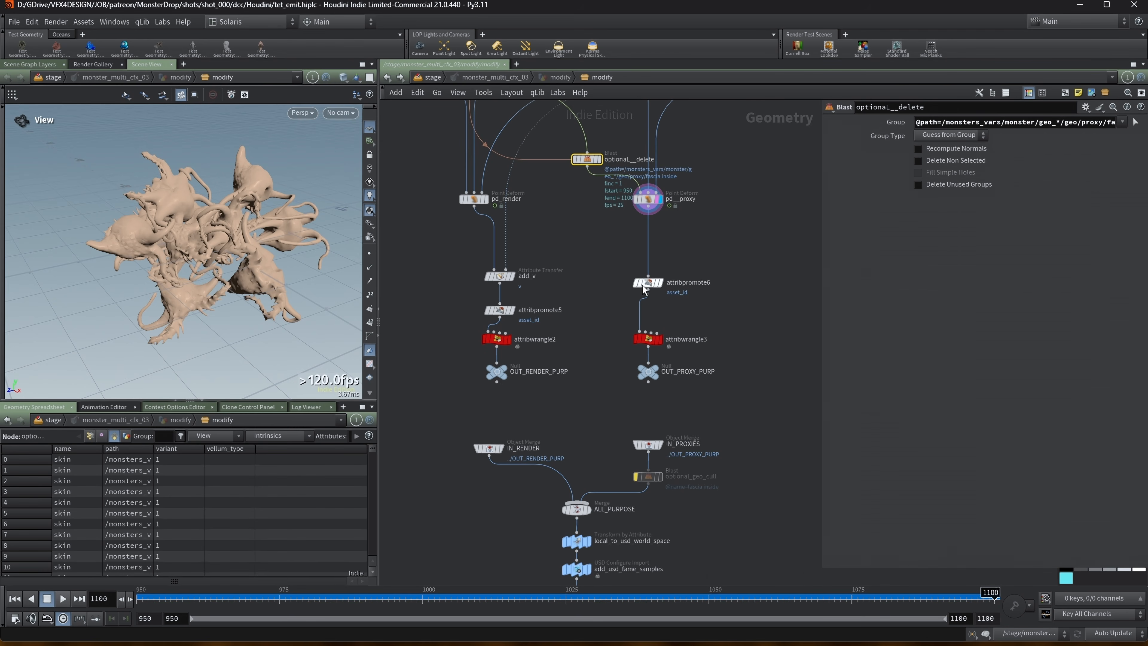
pyautogui.click(503, 277)
pyautogui.click(512, 277)
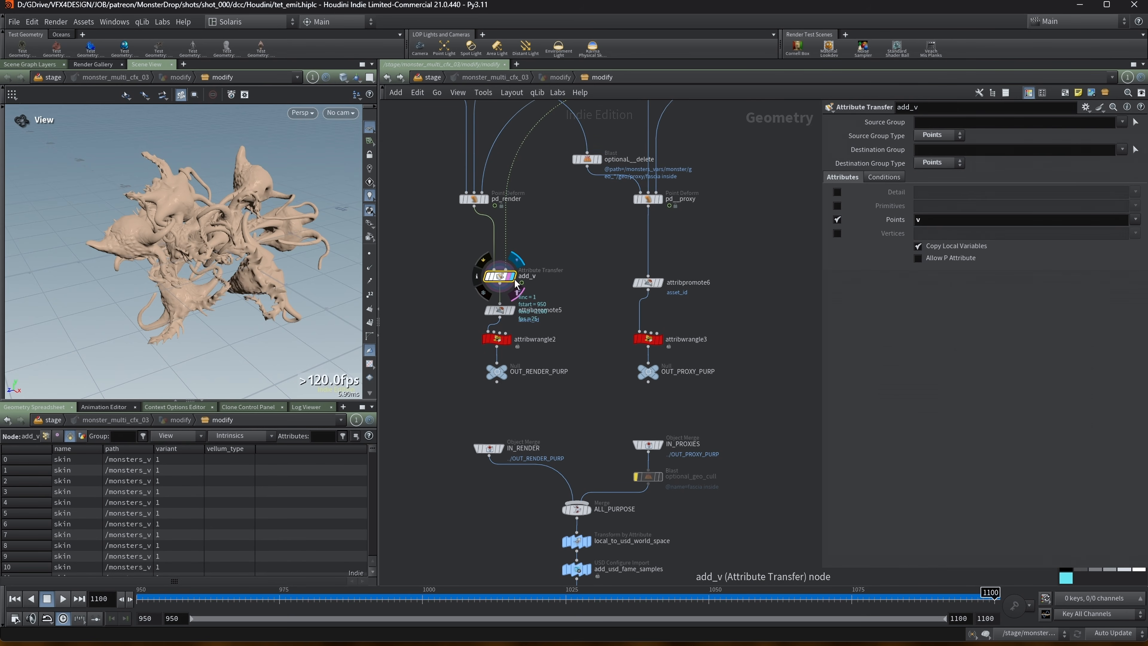
pyautogui.click(502, 311)
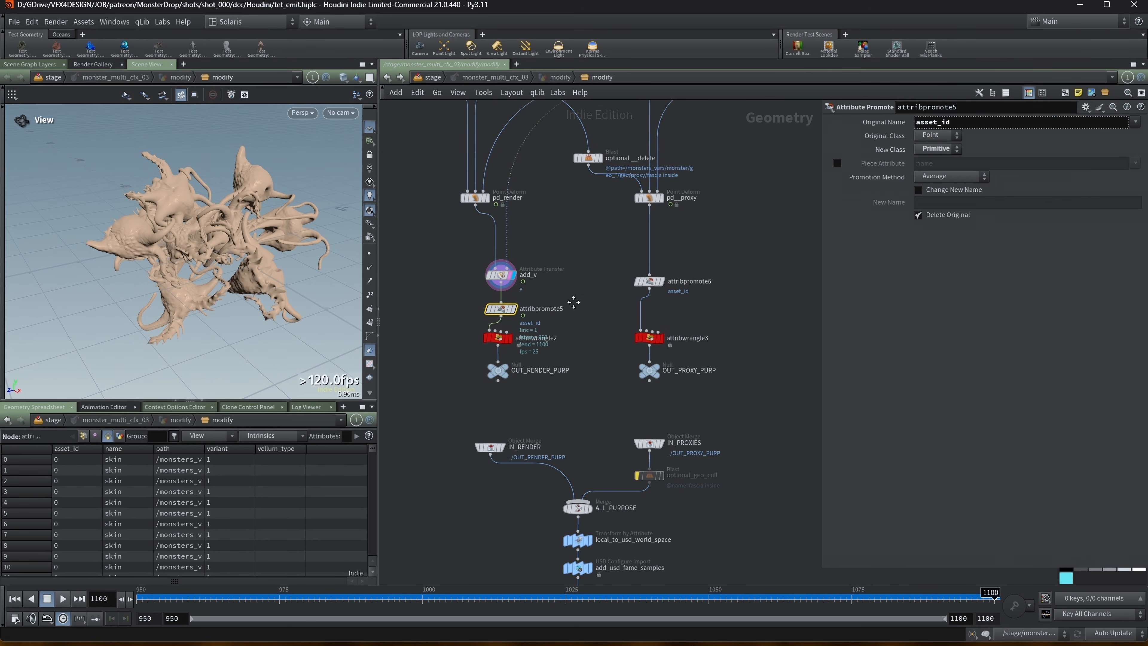
pyautogui.moveTo(569, 310); pyautogui.dragTo(583, 263, button='middle')
pyautogui.moveTo(528, 269)
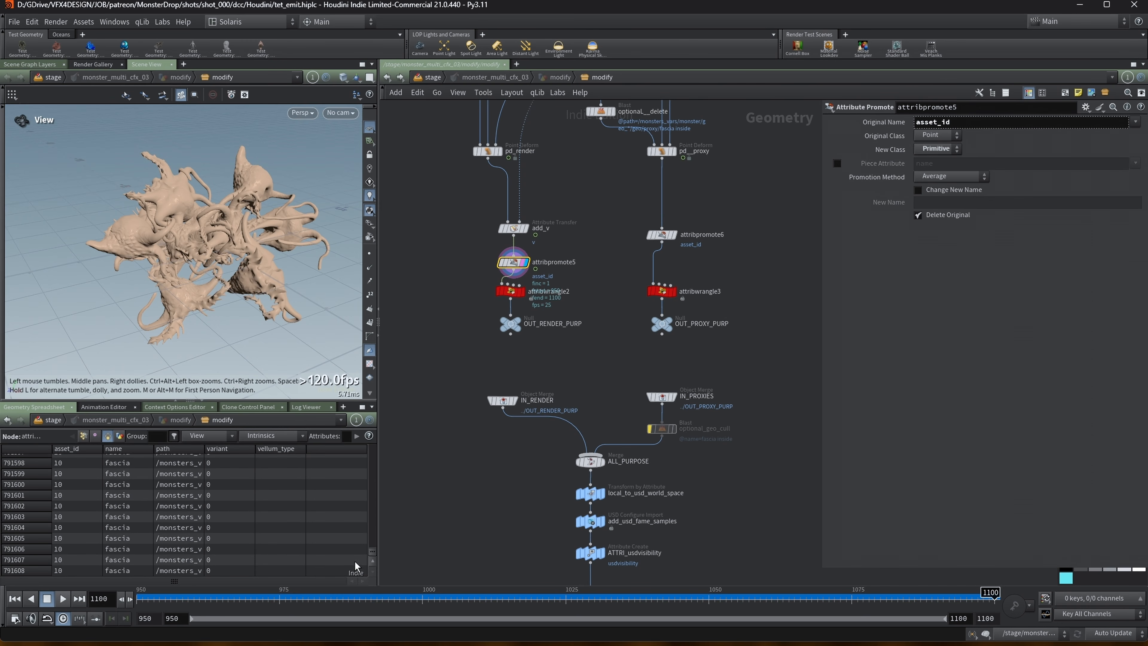
# Step: Display attribwrangle2 and widen the spreadsheet's path column to examine the asset_id suffix its expression appends to each path
pyautogui.click(503, 293)
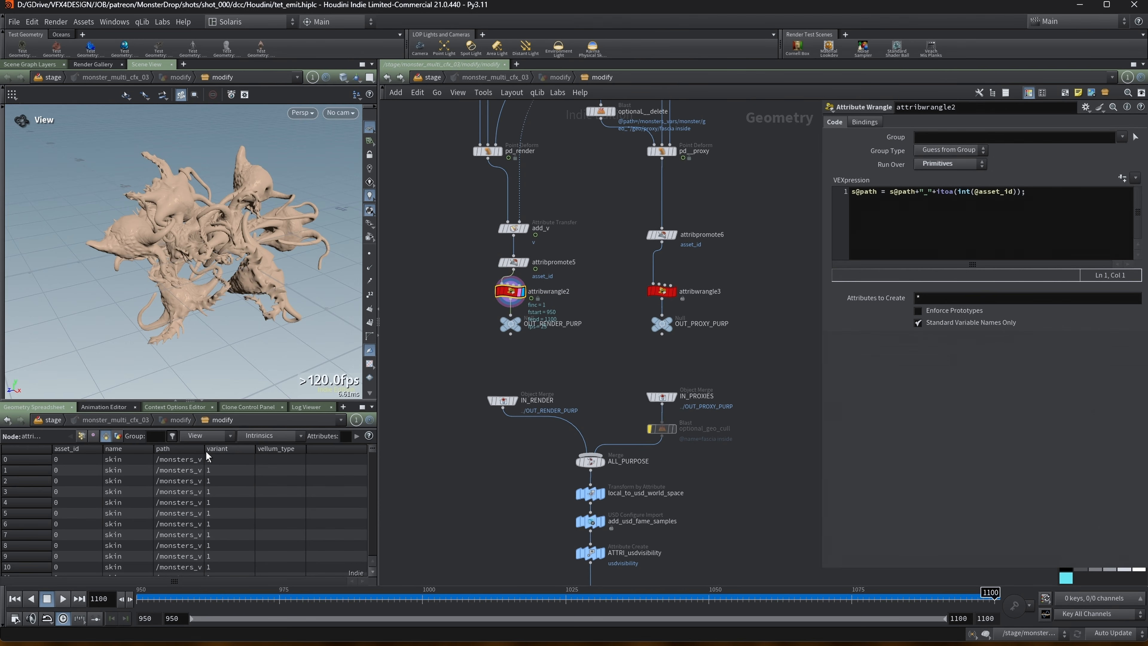
pyautogui.moveTo(205, 450); pyautogui.dragTo(364, 447)
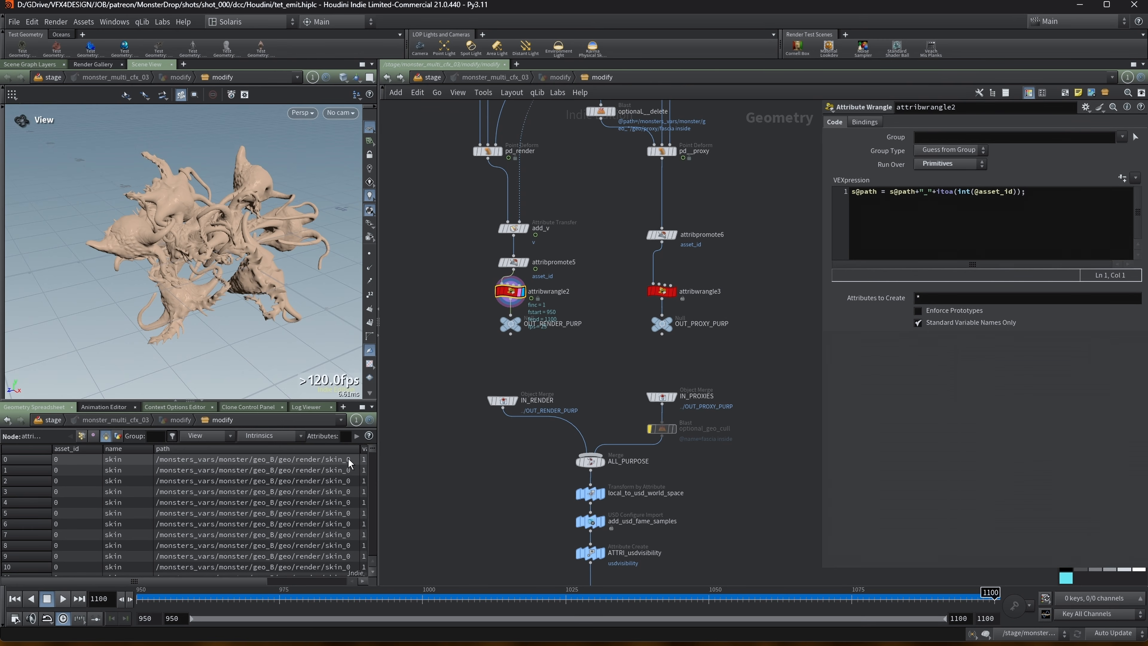
pyautogui.moveTo(349, 555); pyautogui.dragTo(345, 535)
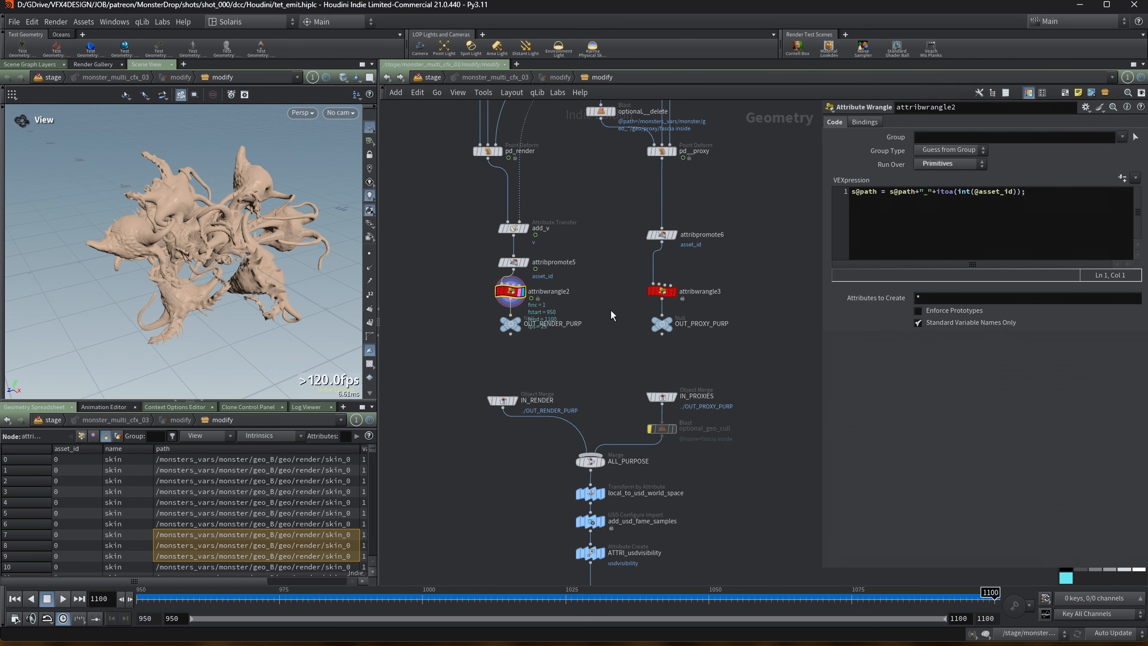
pyautogui.moveTo(663, 293)
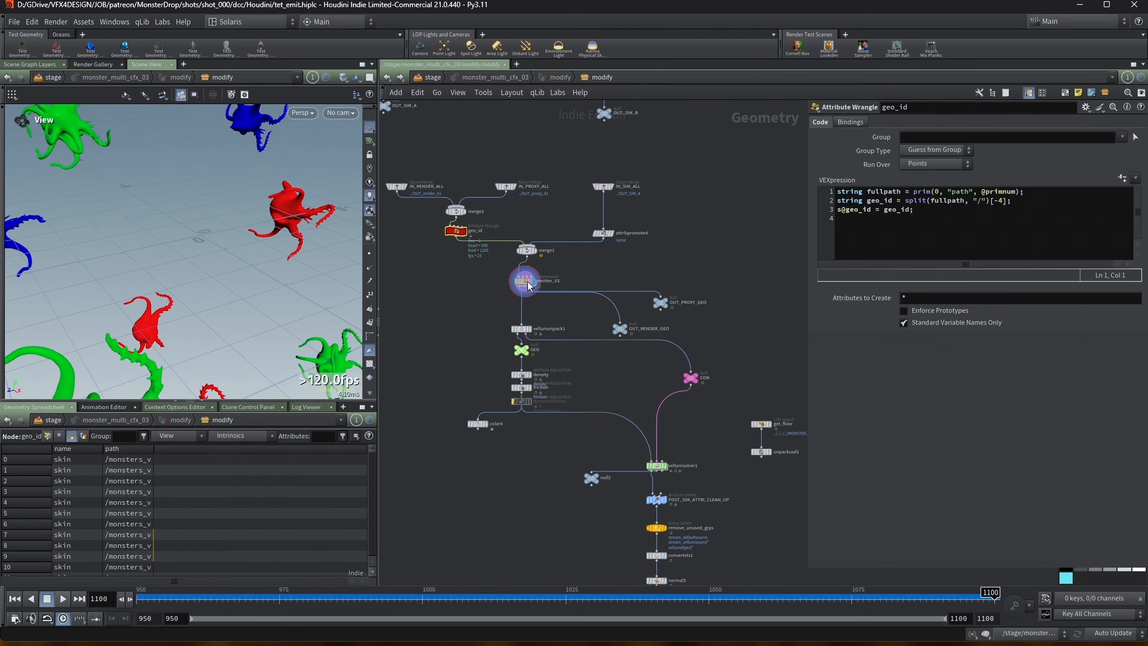
# Step: Select emitter_03, check its attribute information, and go inside the subnetwork
pyautogui.click(533, 287)
pyautogui.middleClick(529, 286)
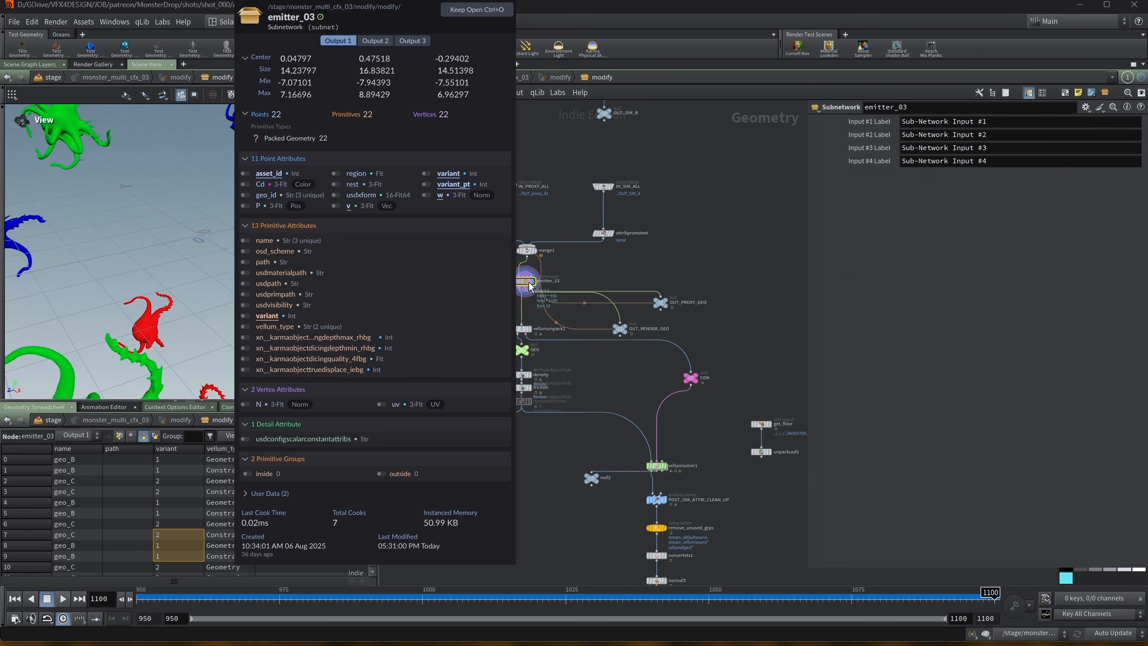
pyautogui.doubleClick(529, 281)
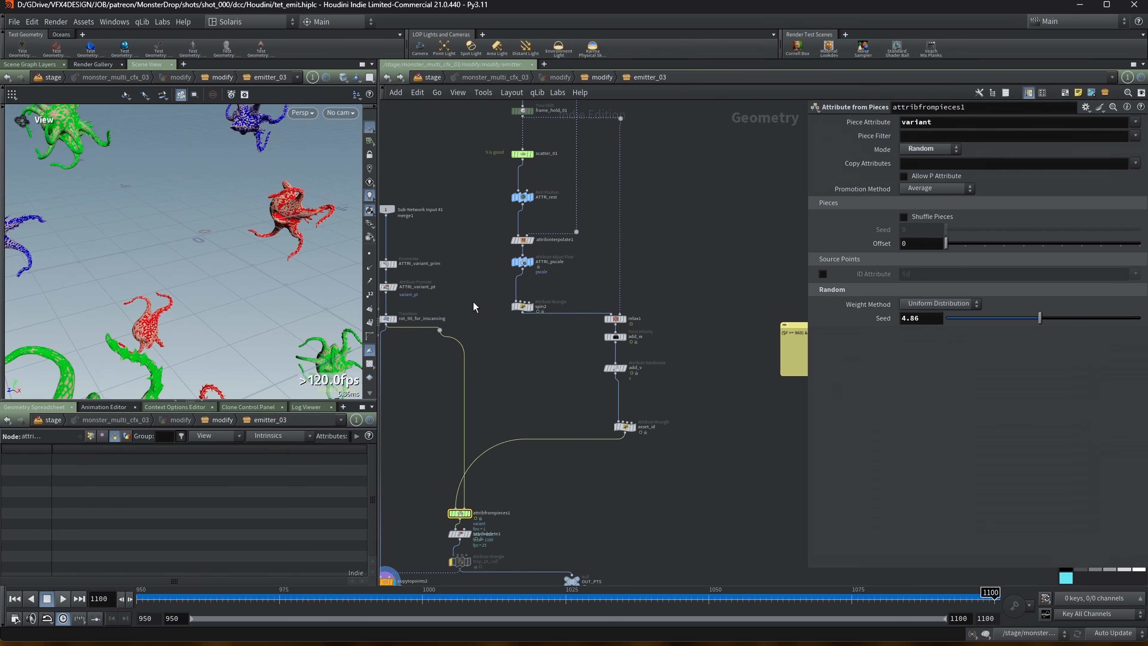
# Step: Trace emitter_03's point setup down to the asset_id wrangle and display it to examine its point-number assignment
pyautogui.moveTo(467, 231); pyautogui.dragTo(495, 346, button='middle')
pyautogui.scroll(2, 530, 329)
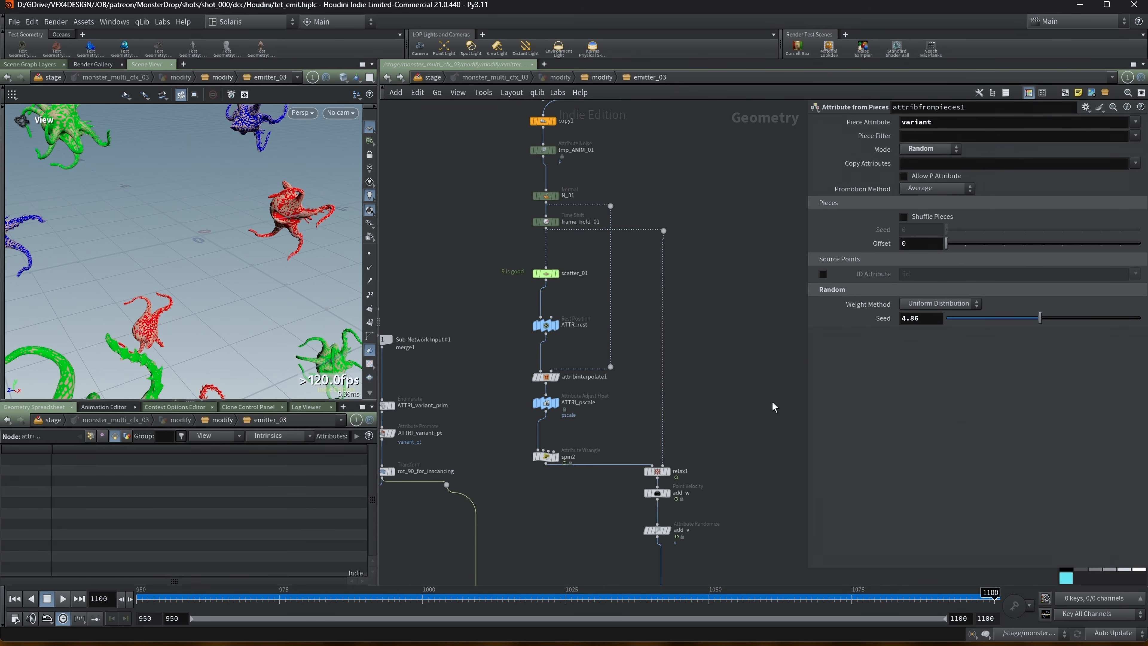
pyautogui.moveTo(773, 403); pyautogui.dragTo(758, 273, button='middle')
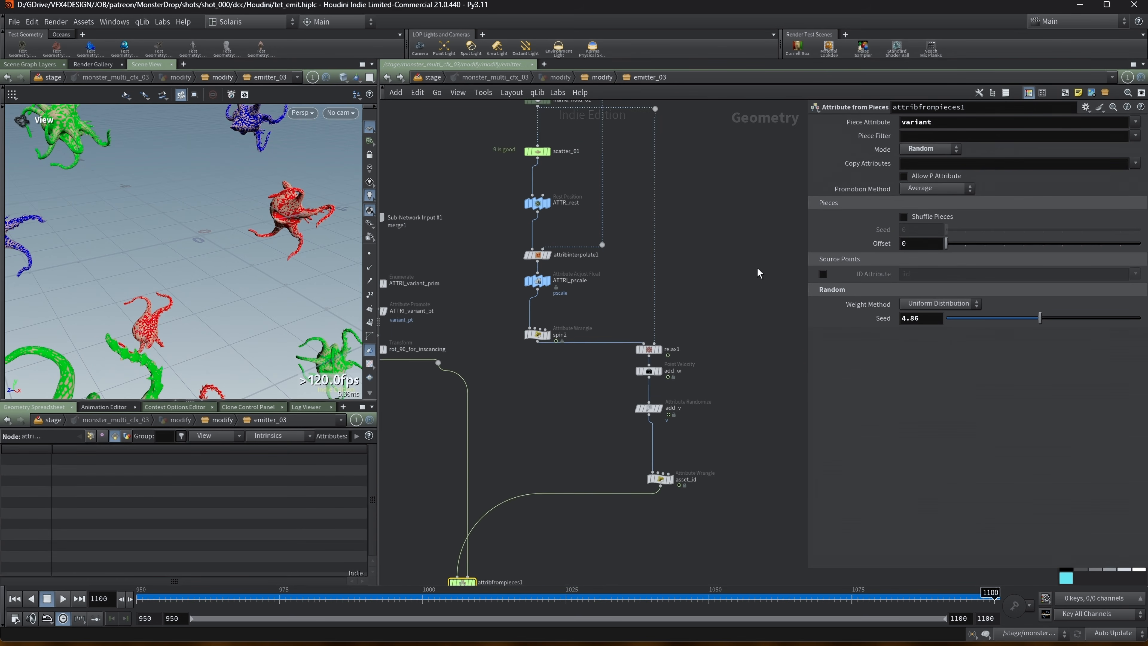
pyautogui.click(651, 482)
pyautogui.moveTo(651, 481); pyautogui.dragTo(686, 249, button='middle')
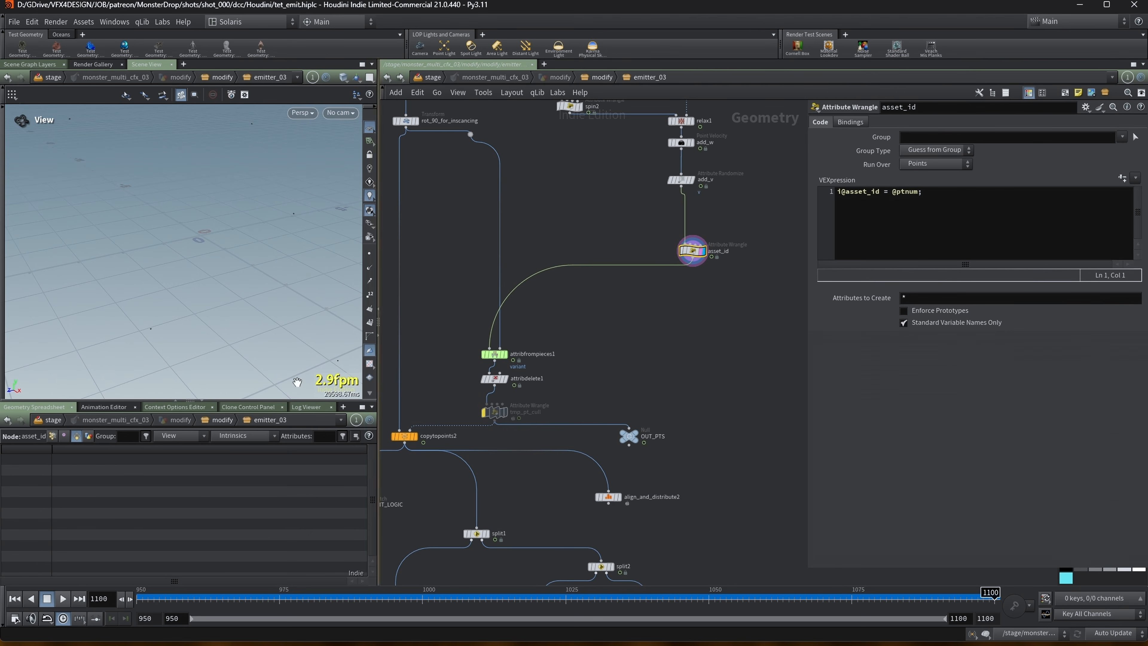
# Step: Show the asset_id wrangle's point attributes, display attribfrompieces1, and review the point attributes that attribdelete1 removes
pyautogui.click(53, 437)
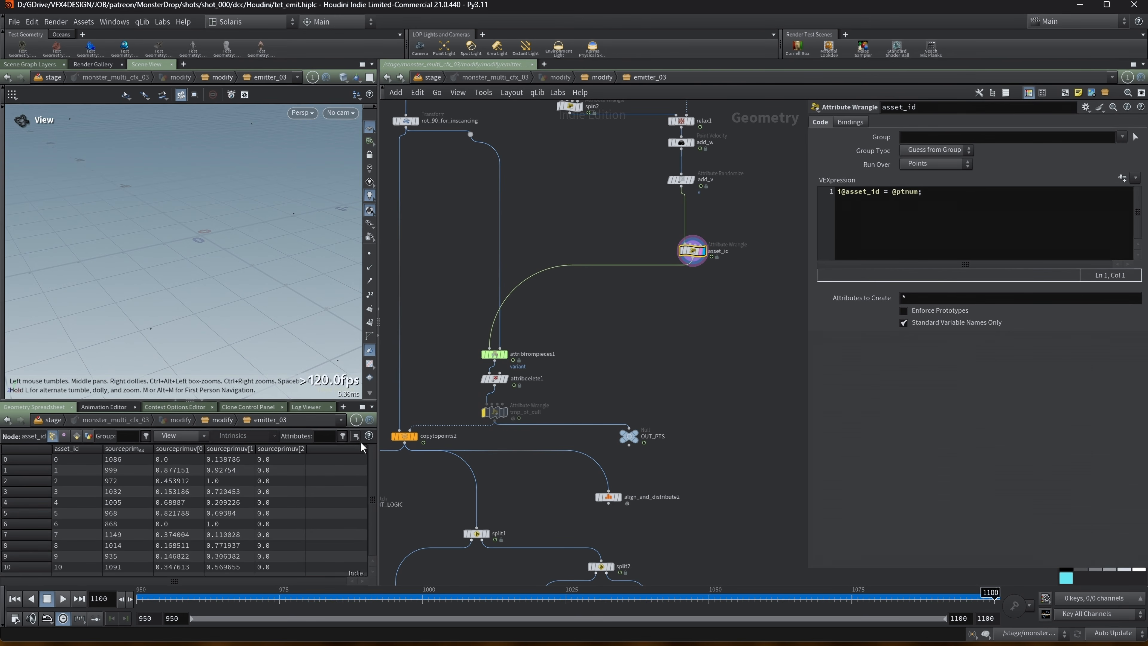
pyautogui.click(506, 355)
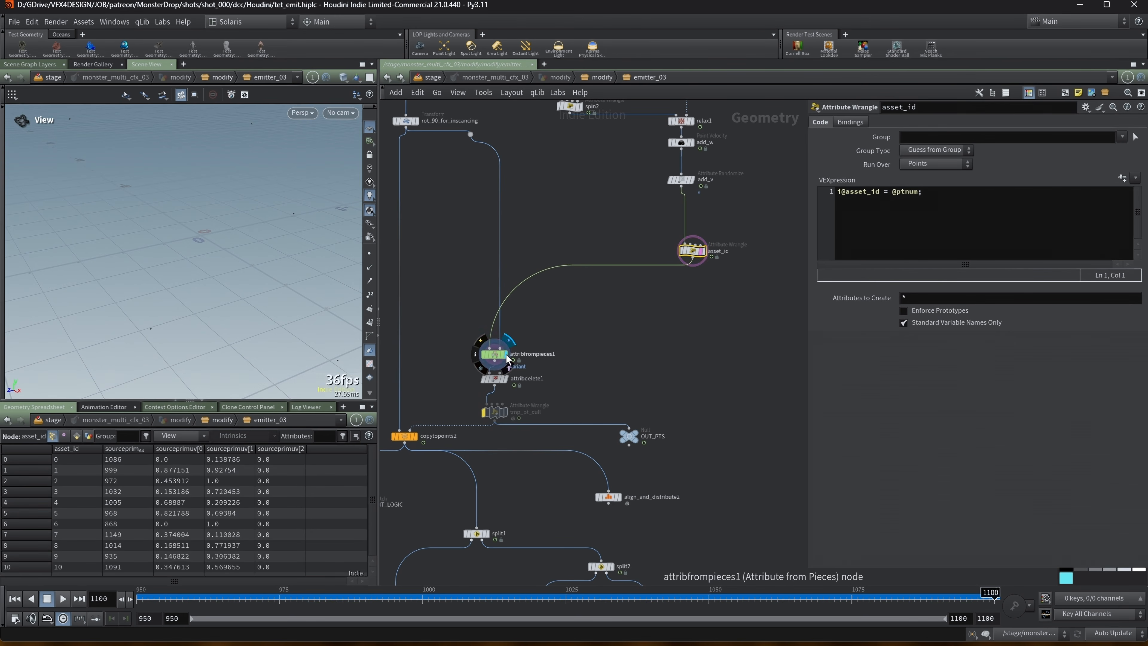
pyautogui.click(499, 357)
pyautogui.moveTo(565, 366); pyautogui.dragTo(637, 322, button='middle')
pyautogui.click(556, 321)
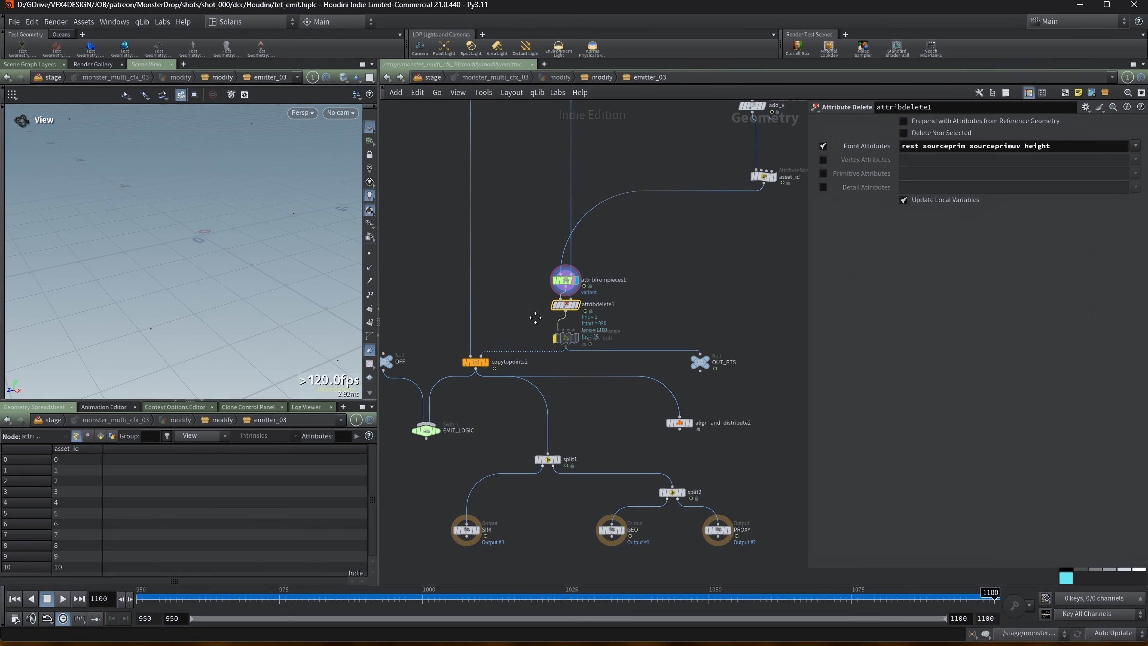
# Step: Display copytopoints2 and examine its variant piece attribute and the target attributes it applies
pyautogui.scroll(4, 535, 318)
pyautogui.scroll(-2, 474, 348)
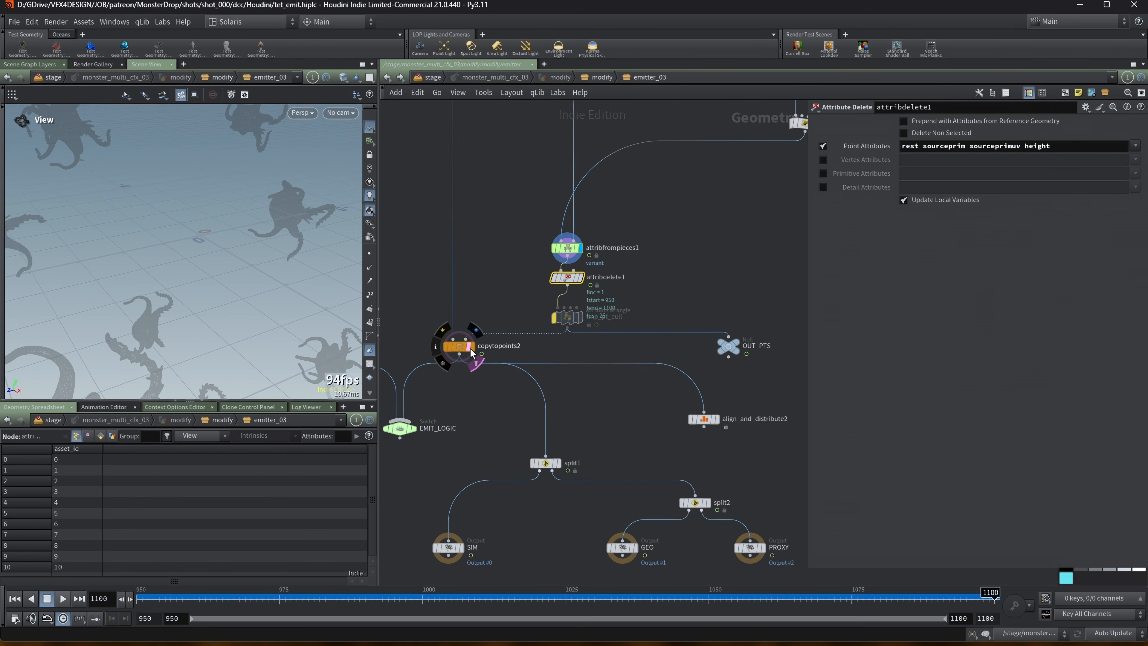
pyautogui.click(473, 349)
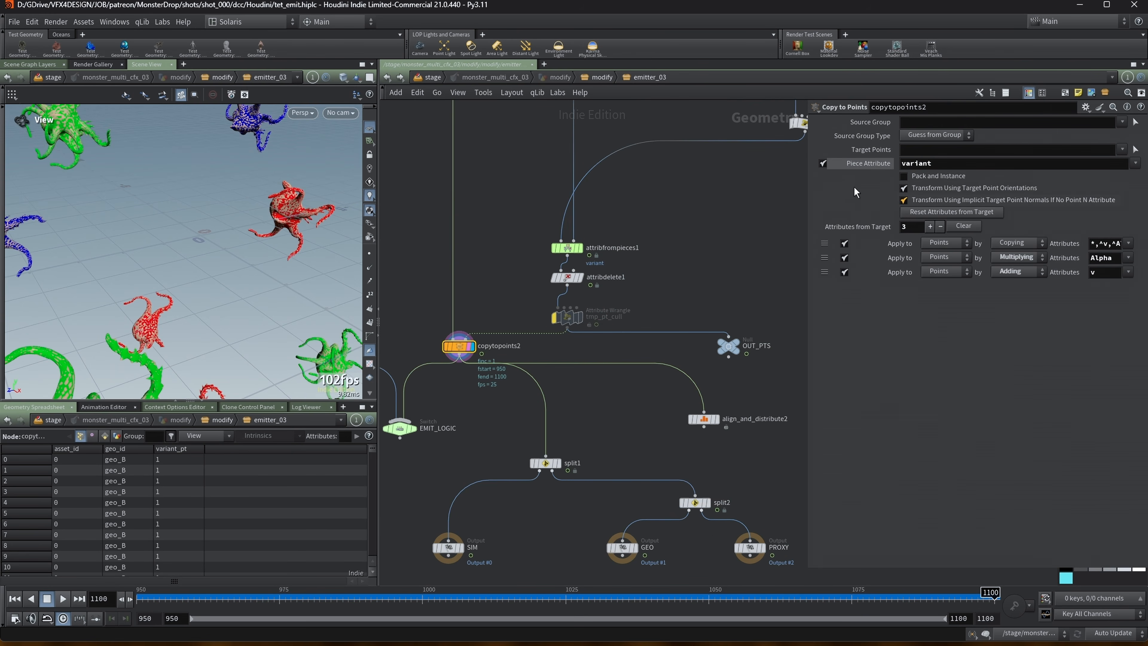
pyautogui.moveTo(808, 182); pyautogui.dragTo(838, 182)
# Step: Inspect the SIM, GEO and PROXY outputs of emitter_03 in turn, and return to the parent modify network
pyautogui.moveTo(460, 431); pyautogui.dragTo(499, 305, button='middle')
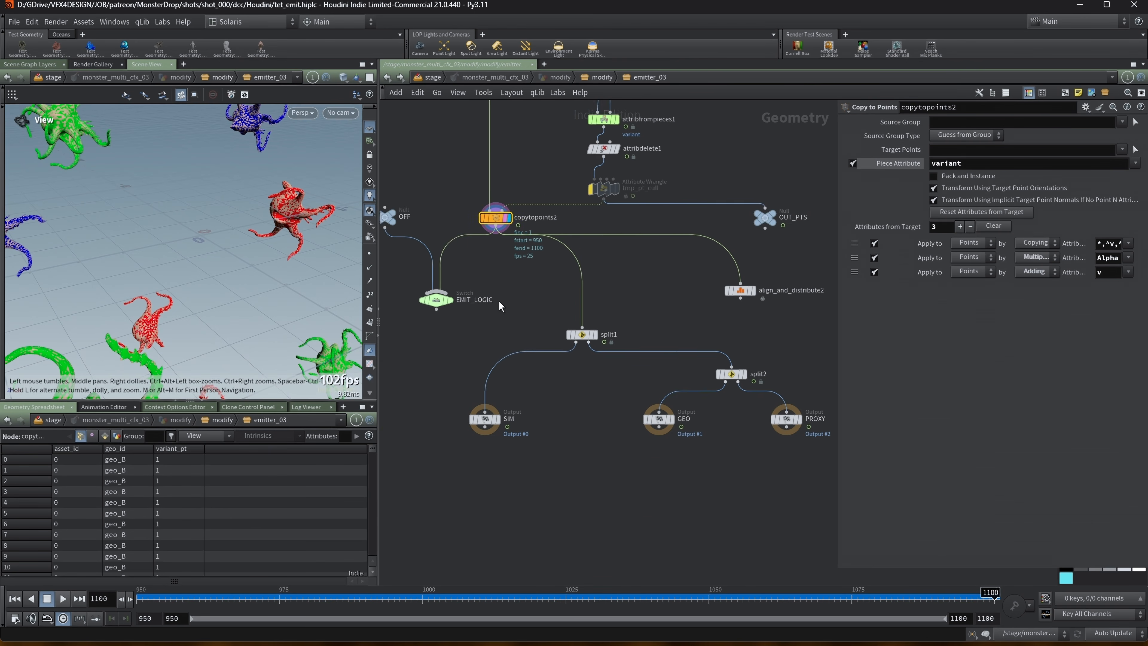
pyautogui.scroll(-2, 498, 306)
pyautogui.click(501, 402)
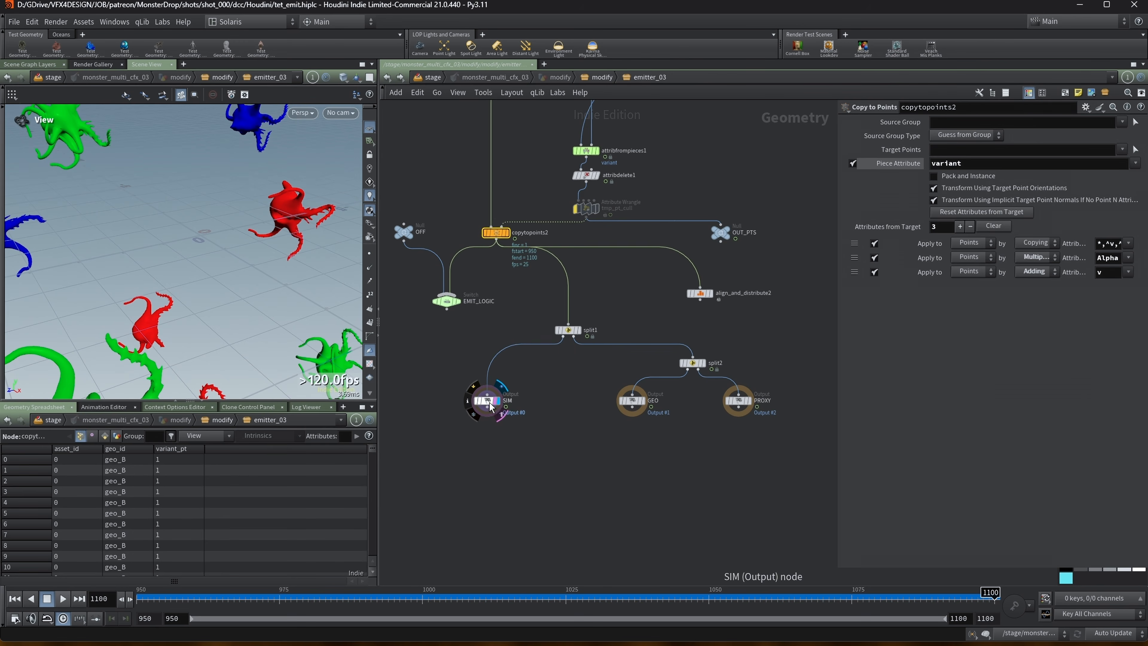
pyautogui.click(489, 402)
pyautogui.click(646, 400)
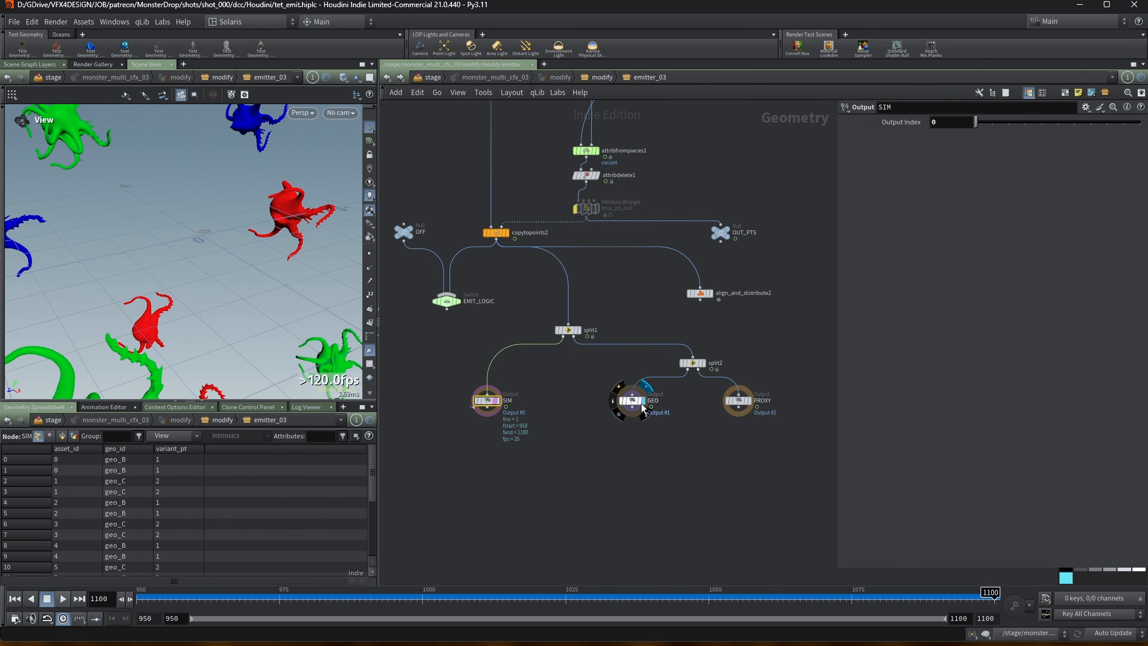
pyautogui.click(629, 401)
pyautogui.click(751, 400)
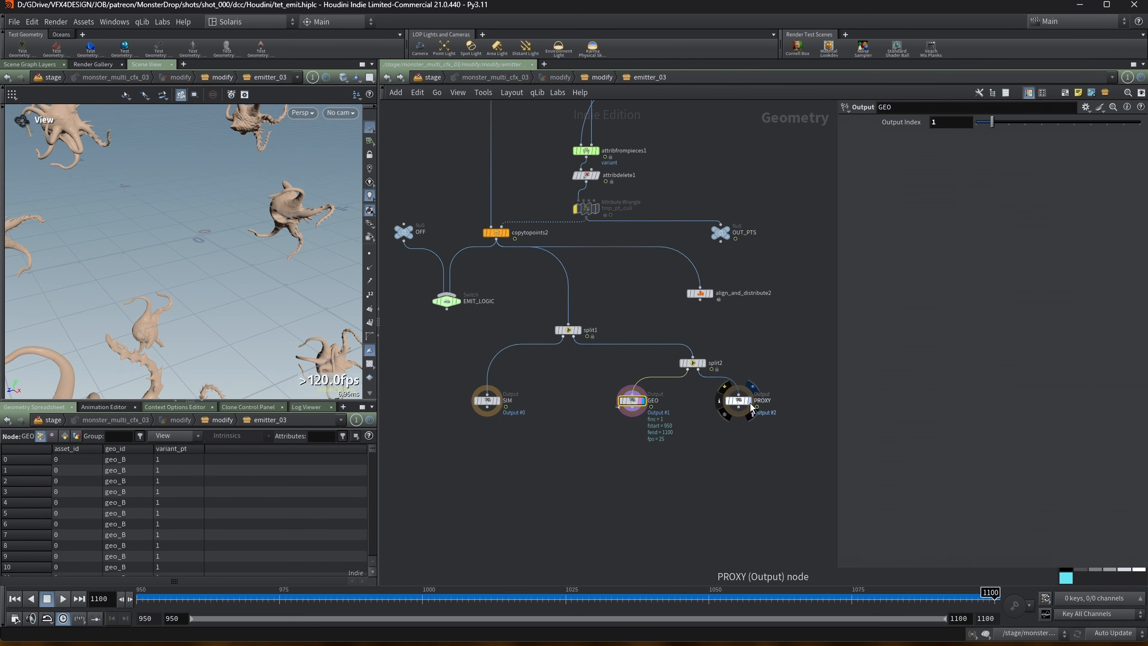
pyautogui.click(736, 401)
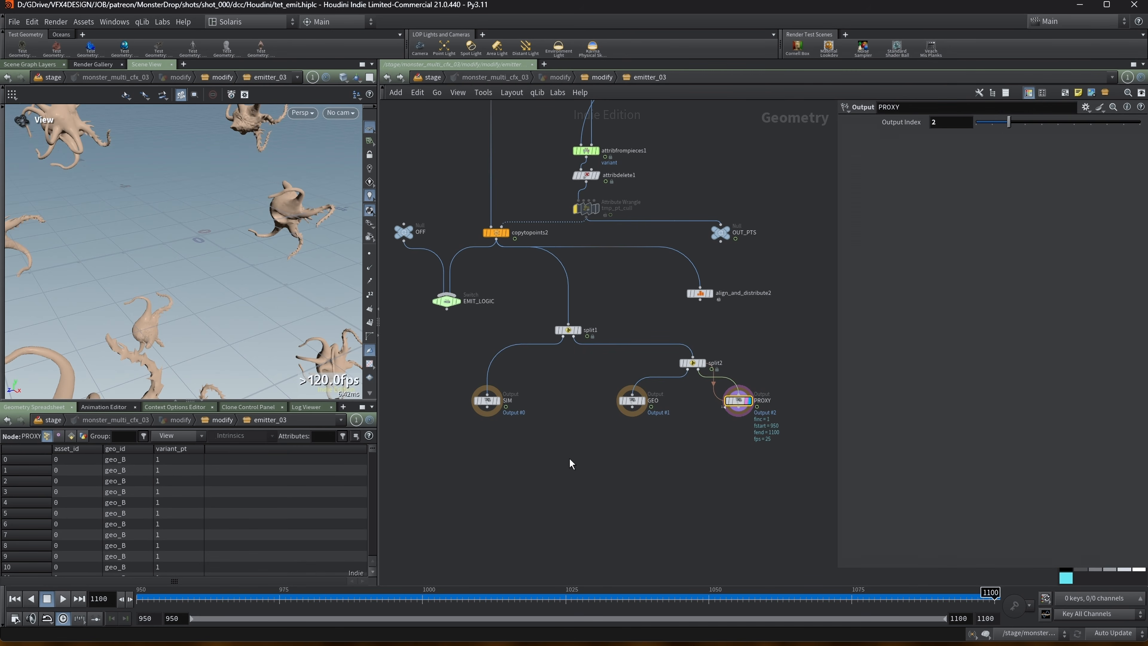
pyautogui.press('u')
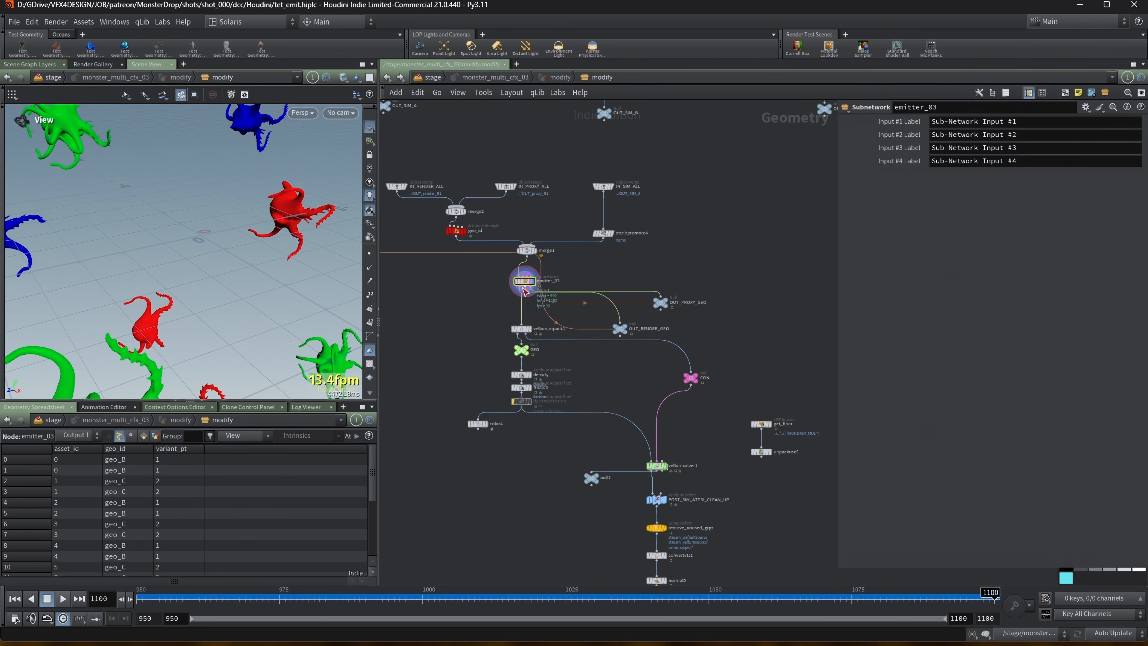
# Step: Display POST_SIM_ATTRI_CLEAN_UP and examine which point and primitive attributes it keeps after the simulation
pyautogui.scroll(-2, 431, 320)
pyautogui.moveTo(431, 316); pyautogui.dragTo(483, 308, button='middle')
pyautogui.scroll(2, 532, 357)
pyautogui.moveTo(608, 360); pyautogui.dragTo(559, 303, button='middle')
pyautogui.moveTo(553, 481); pyautogui.dragTo(528, 425, button='middle')
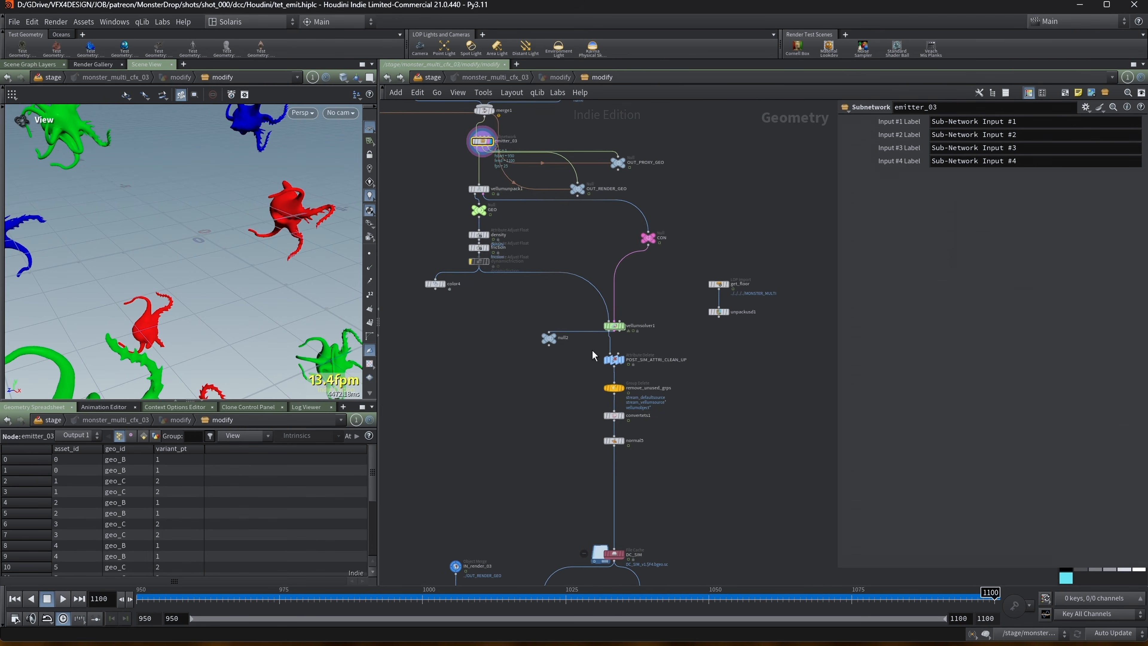
pyautogui.click(614, 359)
pyautogui.scroll(2, 627, 365)
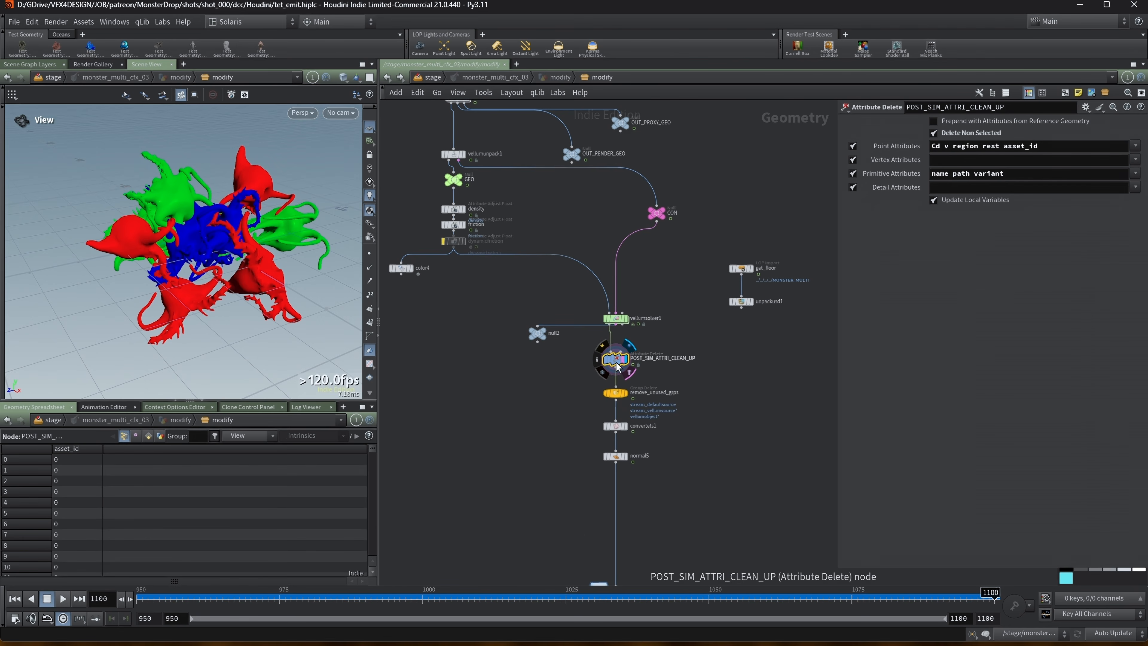
pyautogui.middleClick(618, 366)
pyautogui.scroll(-3, 618, 363)
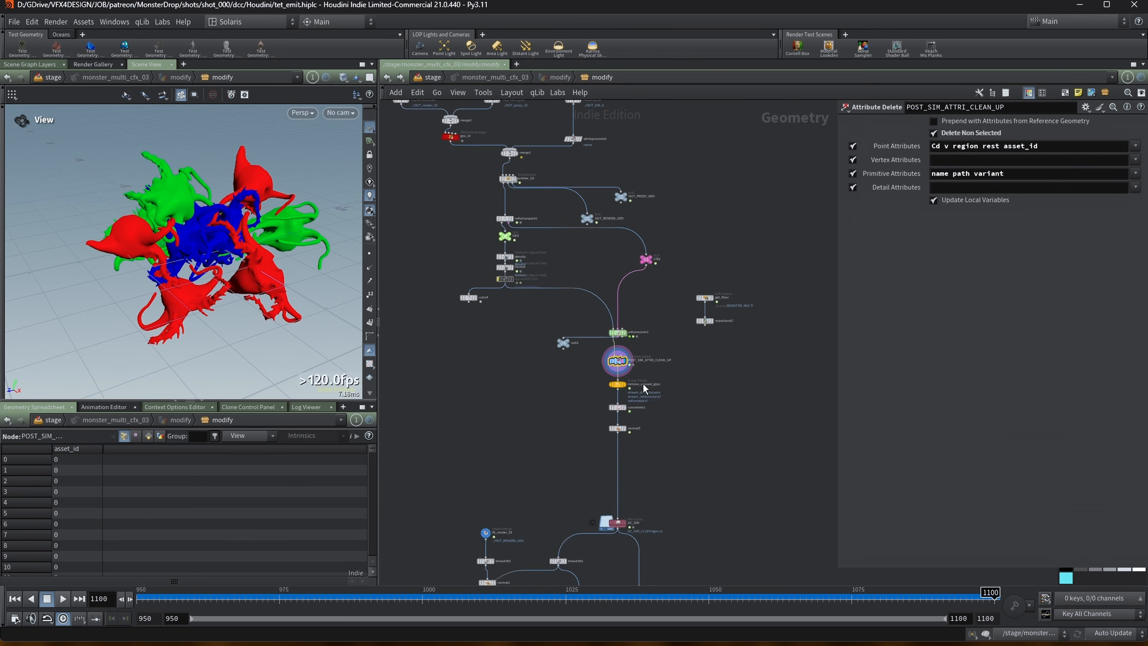
# Step: Display the pd_render point deform and examine its asset_id piece attribute setup
pyautogui.moveTo(646, 387); pyautogui.dragTo(651, 266, button='middle')
pyautogui.moveTo(561, 455); pyautogui.dragTo(575, 217, button='middle')
pyautogui.scroll(5, 575, 217)
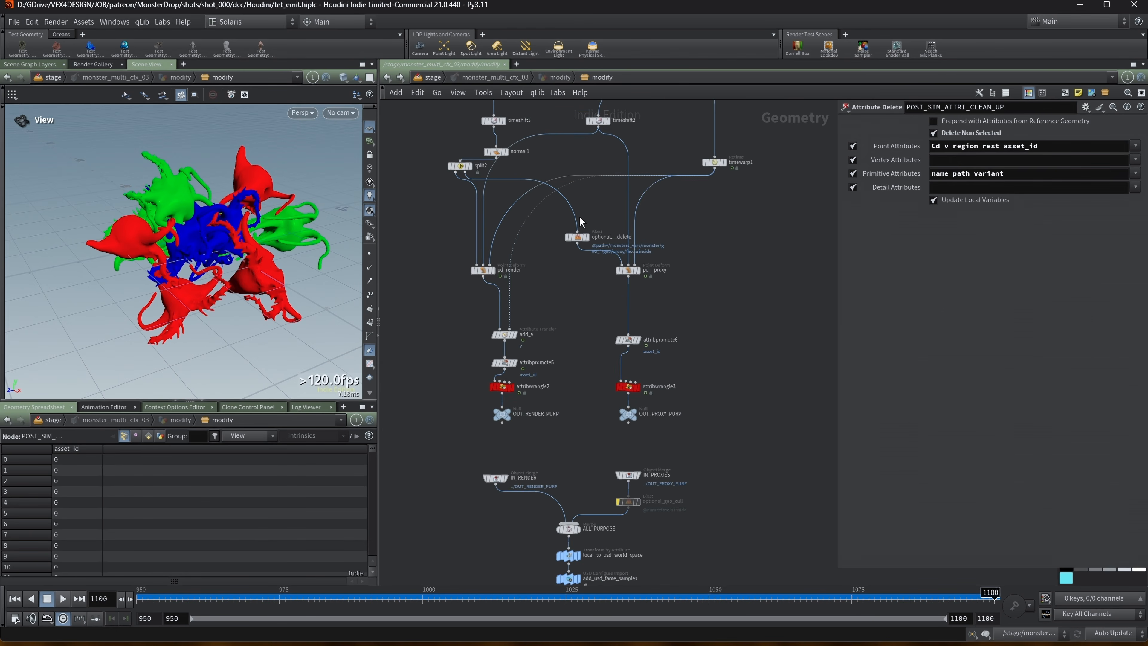
pyautogui.click(458, 292)
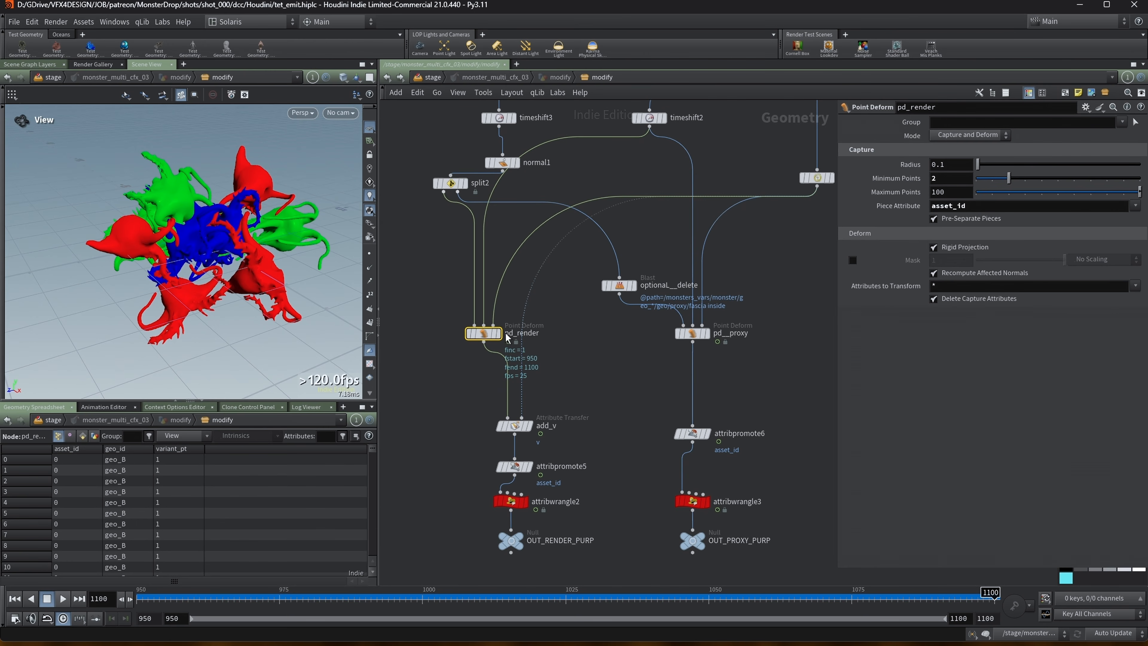
pyautogui.click(497, 334)
pyautogui.click(499, 337)
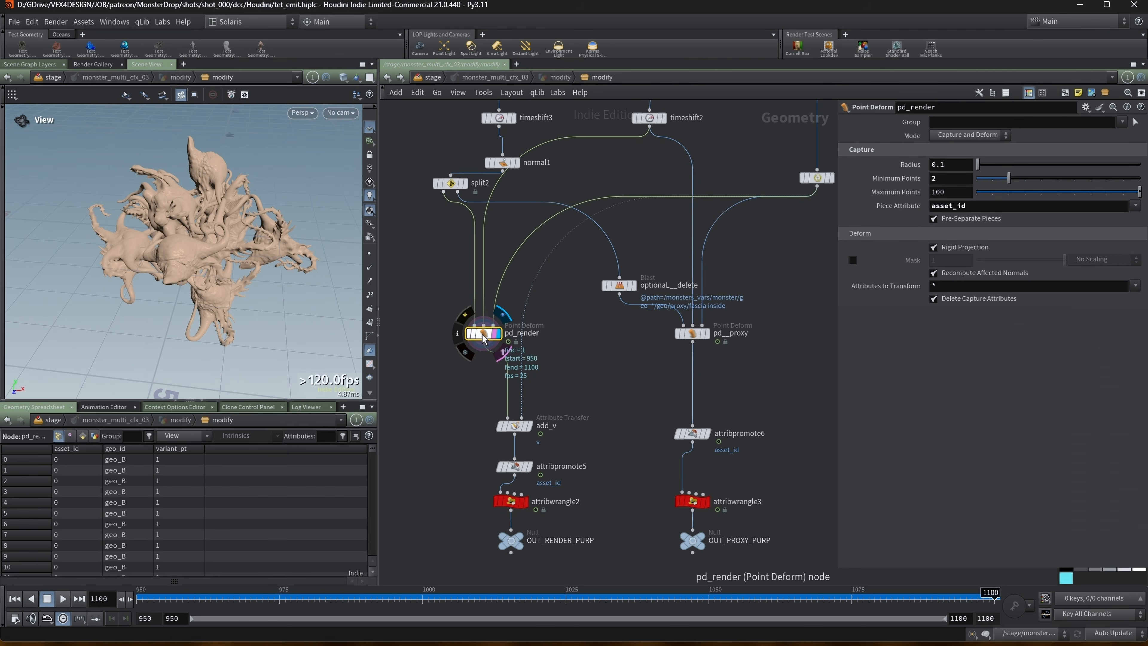
# Step: Display pd__proxy and inspect the deformed proxy monsters from another angle
pyautogui.click(706, 334)
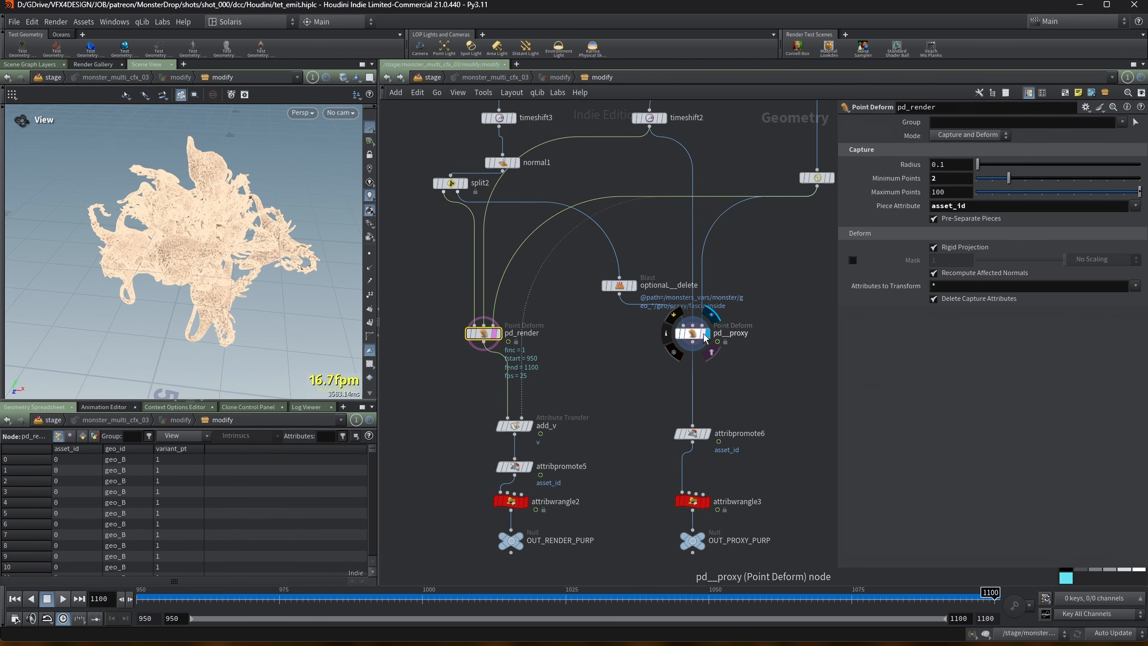
pyautogui.moveTo(253, 212); pyautogui.dragTo(111, 219)
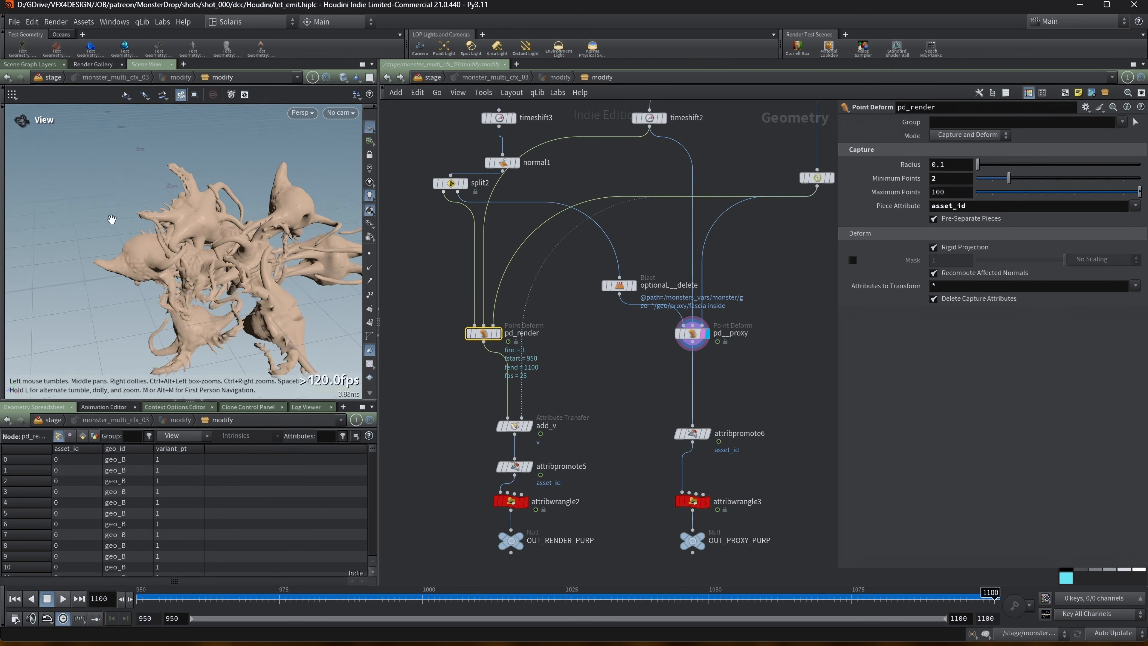
pyautogui.moveTo(198, 253); pyautogui.dragTo(166, 233, button='middle')
pyautogui.moveTo(487, 339); pyautogui.dragTo(478, 347)
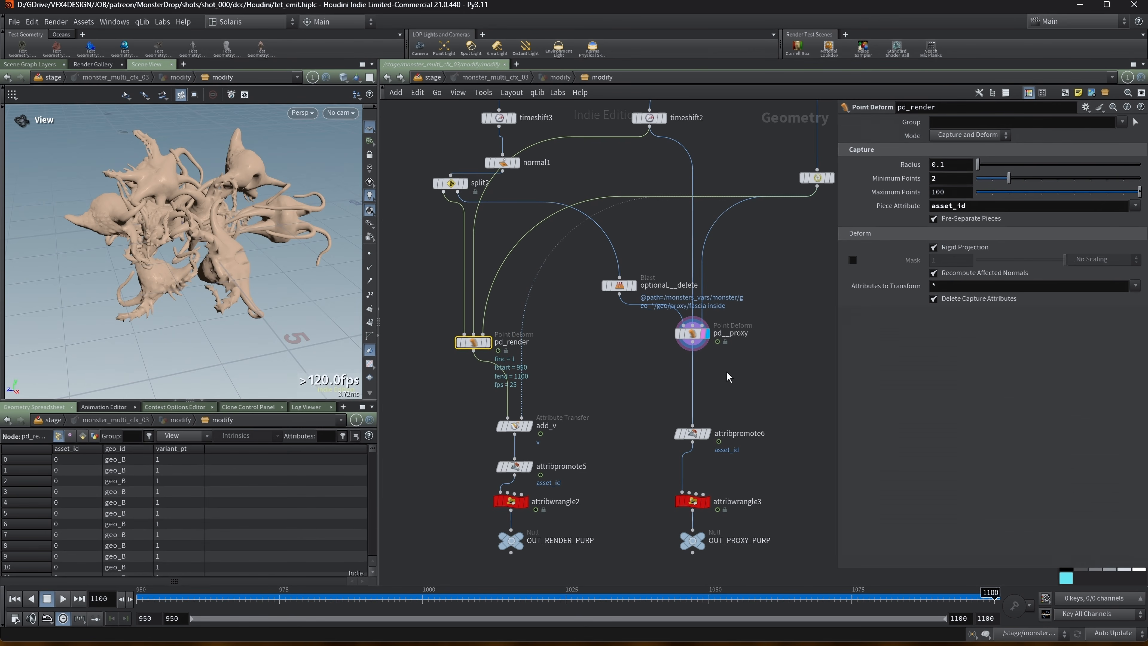
# Step: Follow the network to the IN_RENDER and IN_PROXIES merges, displaying each, and examine how ALL_PURPOSE combines them
pyautogui.scroll(-4, 650, 300)
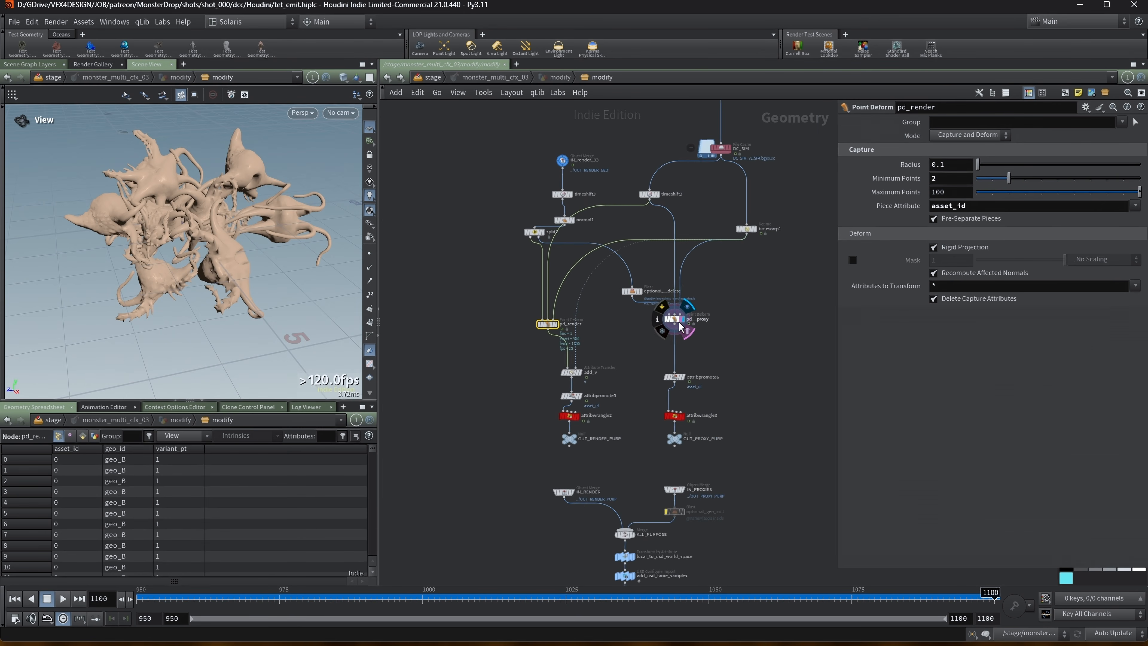
pyautogui.moveTo(711, 423); pyautogui.dragTo(713, 323, button='middle')
pyautogui.moveTo(654, 393); pyautogui.dragTo(620, 229, button='middle')
pyautogui.scroll(4, 617, 241)
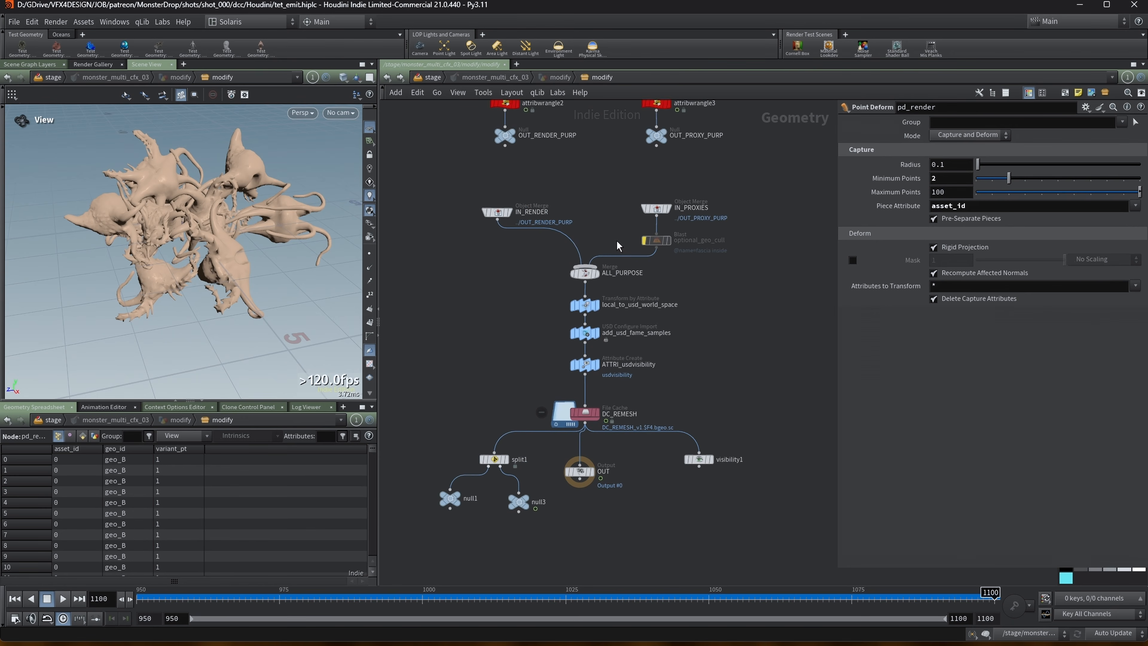
pyautogui.moveTo(522, 336); pyautogui.dragTo(551, 304, button='middle')
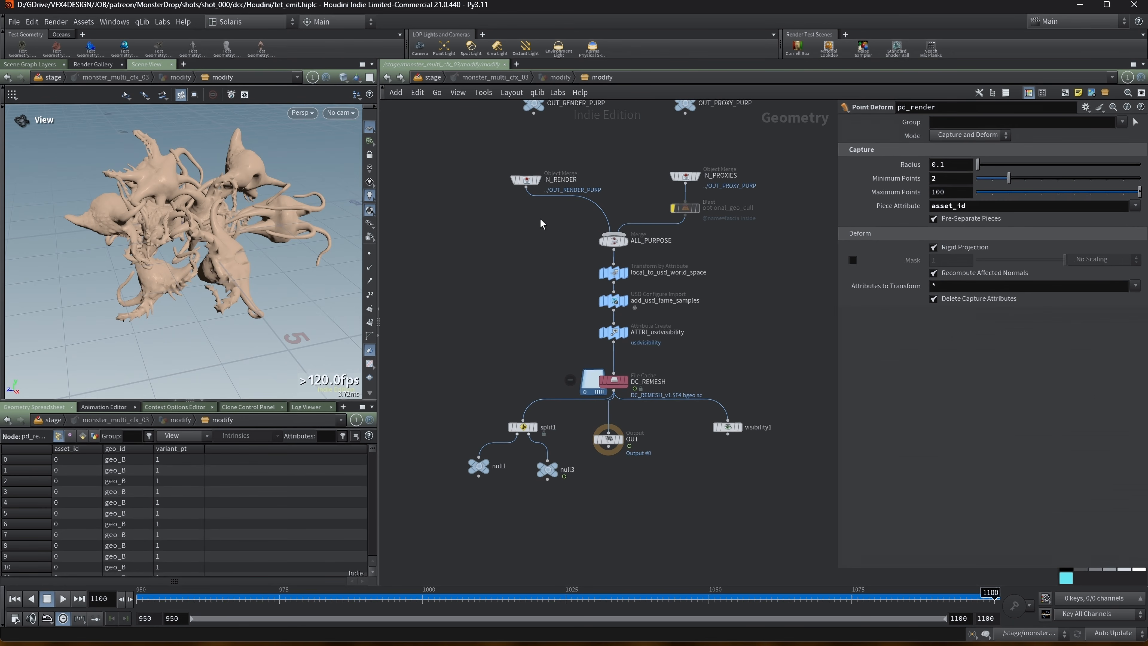
pyautogui.moveTo(607, 385)
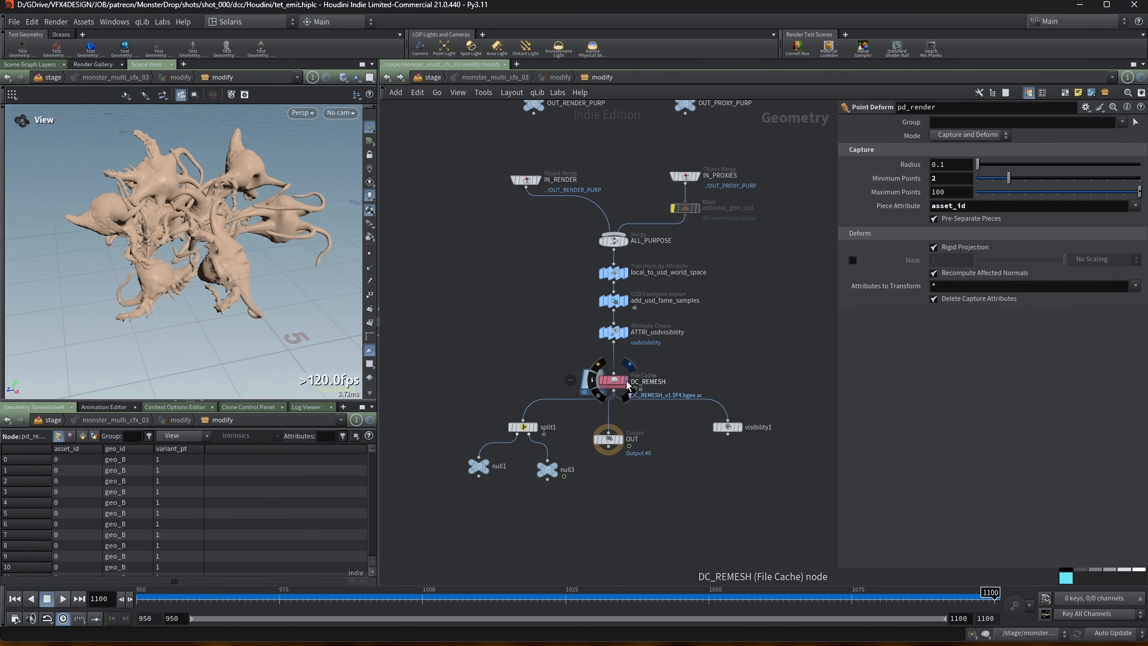
pyautogui.click(538, 179)
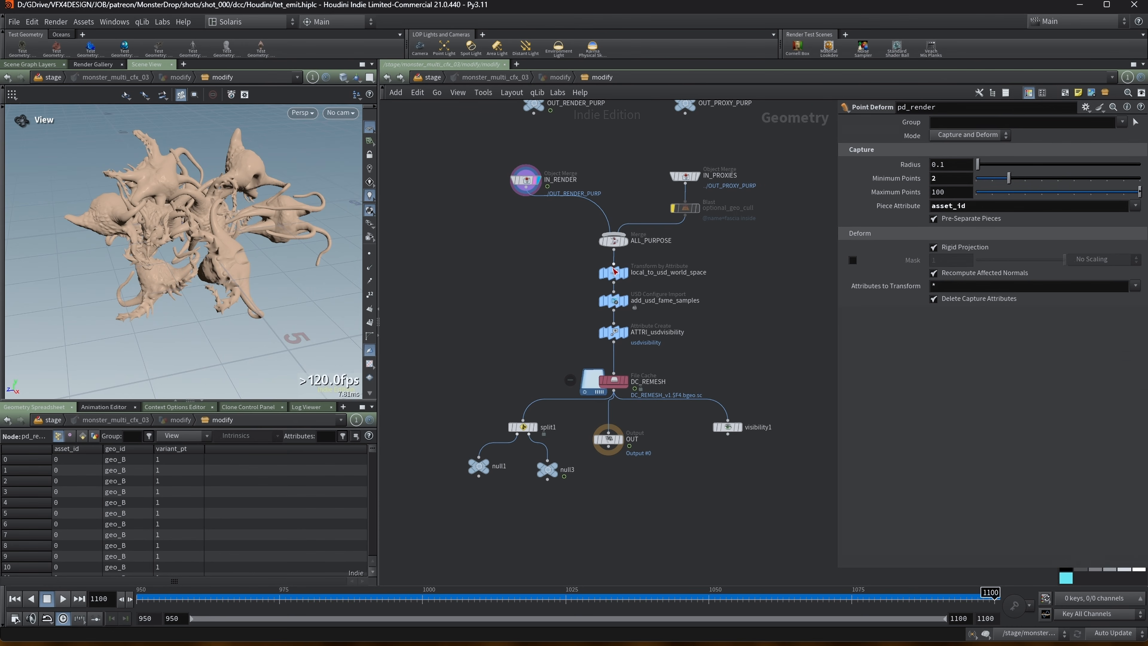
pyautogui.click(697, 177)
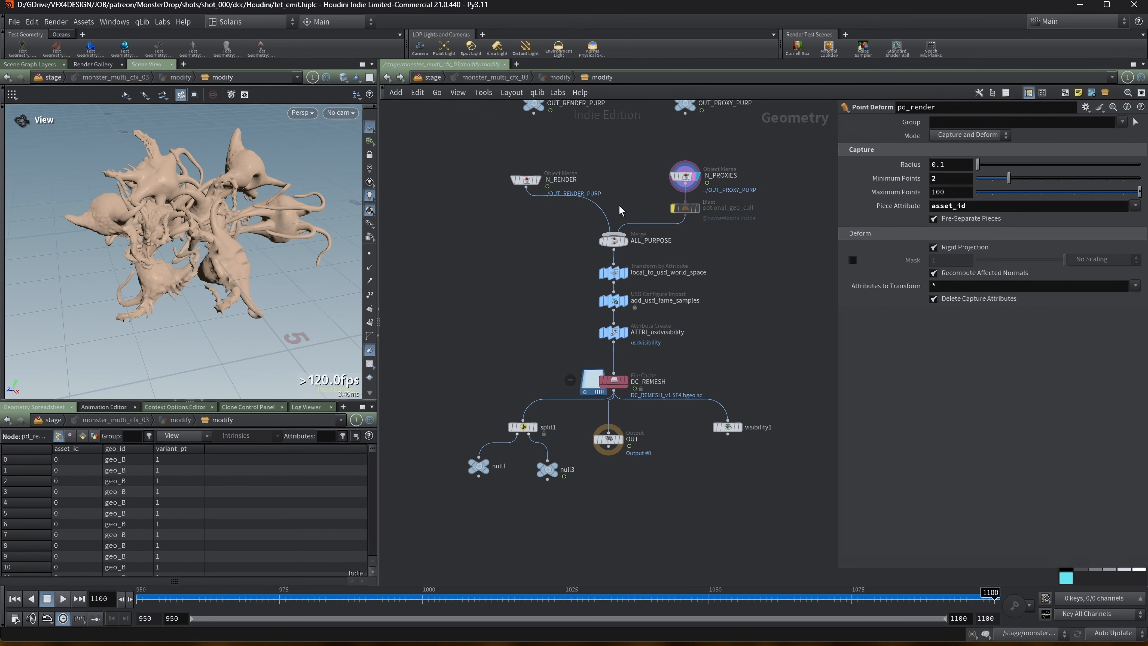
pyautogui.moveTo(630, 250)
pyautogui.moveTo(617, 246); pyautogui.dragTo(617, 244)
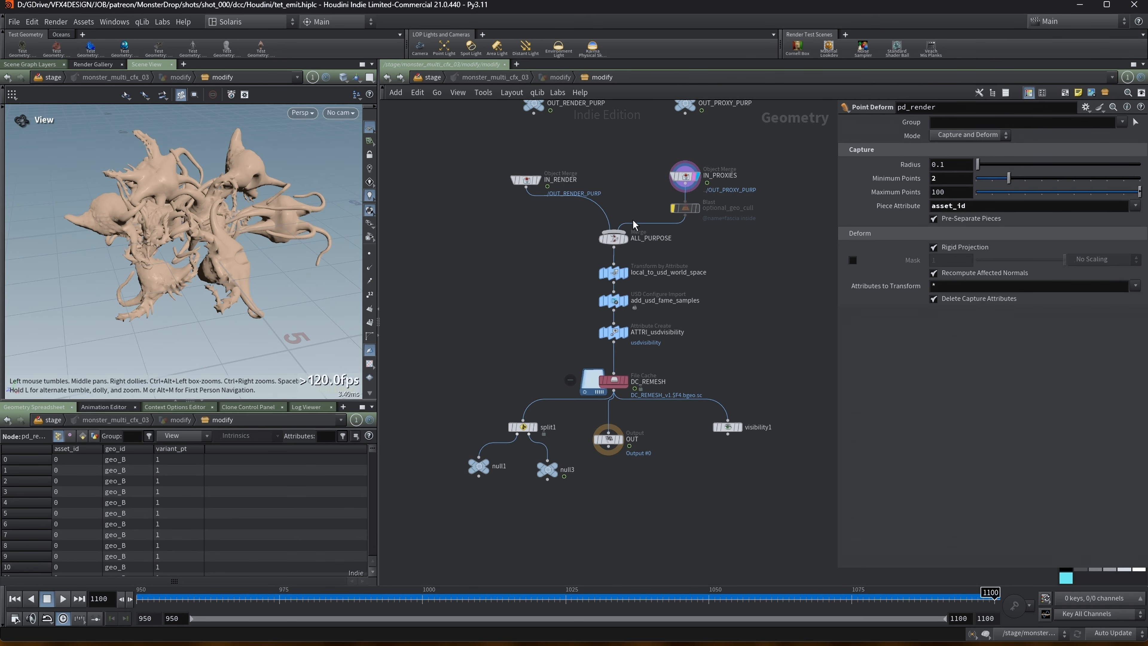
# Step: Review local_to_usd_world_space, add_usd_fame_samples and ATTRI_usdvisibility, displaying the usdvisibility attribute result
pyautogui.moveTo(736, 264); pyautogui.dragTo(707, 242, button='middle')
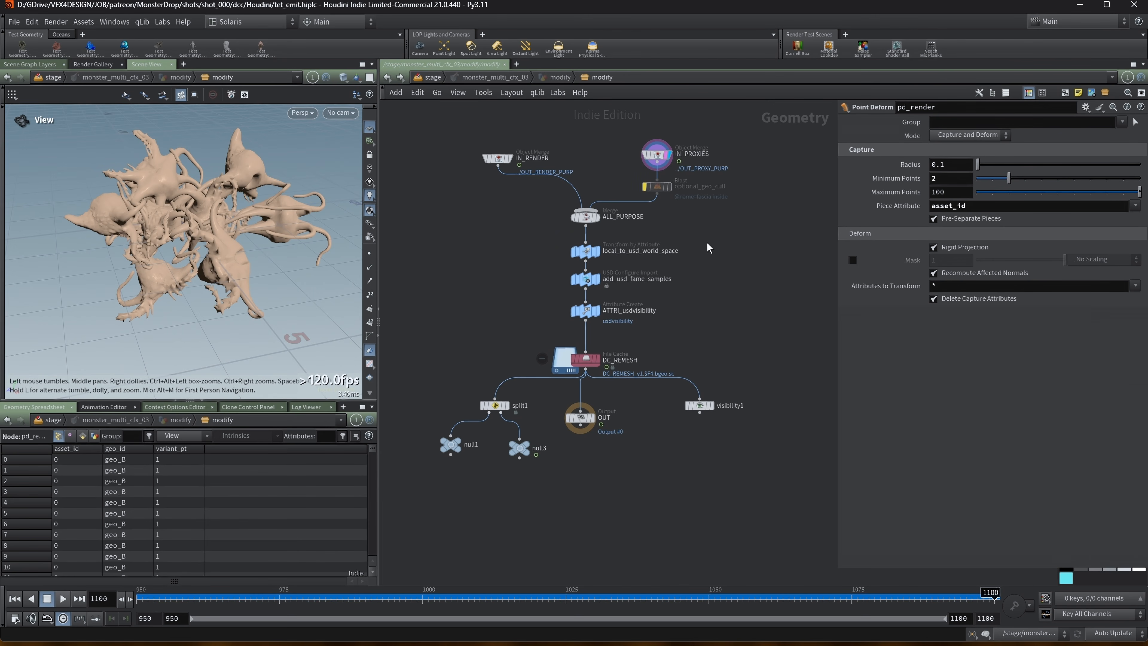
pyautogui.click(585, 252)
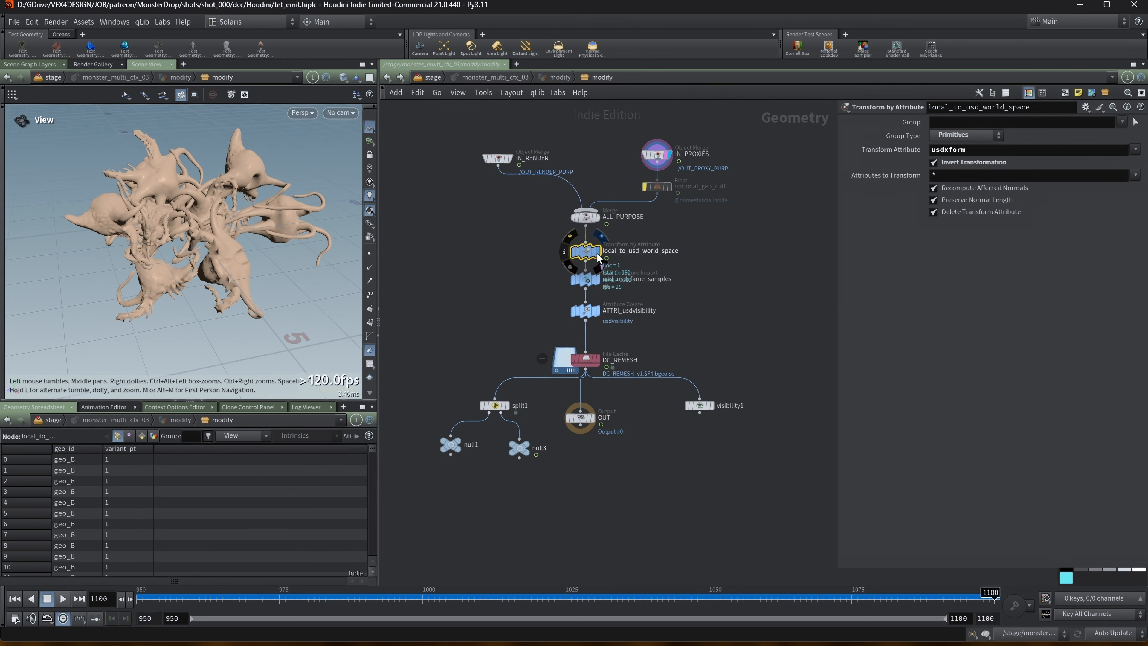
pyautogui.click(590, 280)
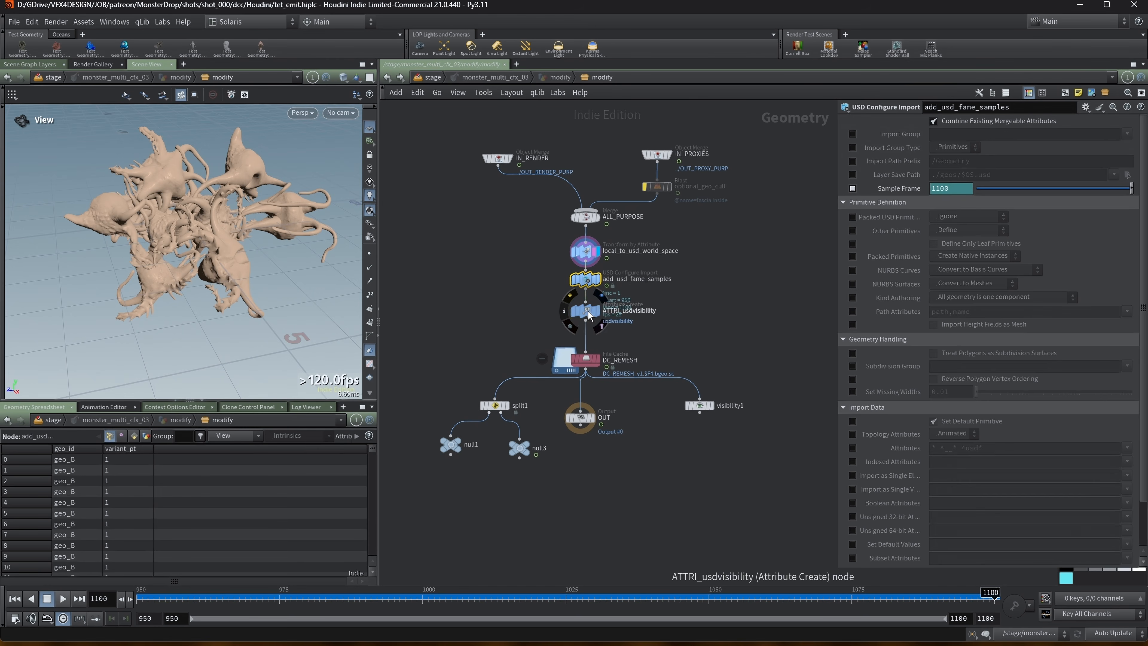
pyautogui.click(597, 312)
pyautogui.moveTo(588, 316); pyautogui.dragTo(593, 322)
# Step: Select the DC_REMESH file cache and save the scene file
pyautogui.click(589, 361)
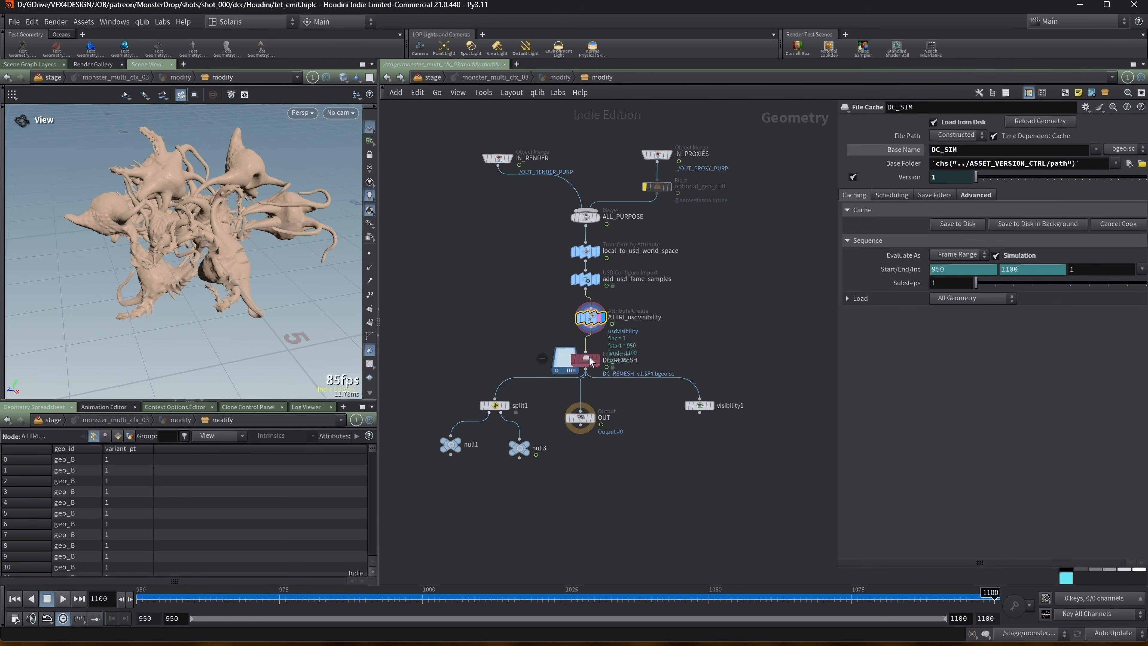
pyautogui.click(13, 23)
pyautogui.click(48, 103)
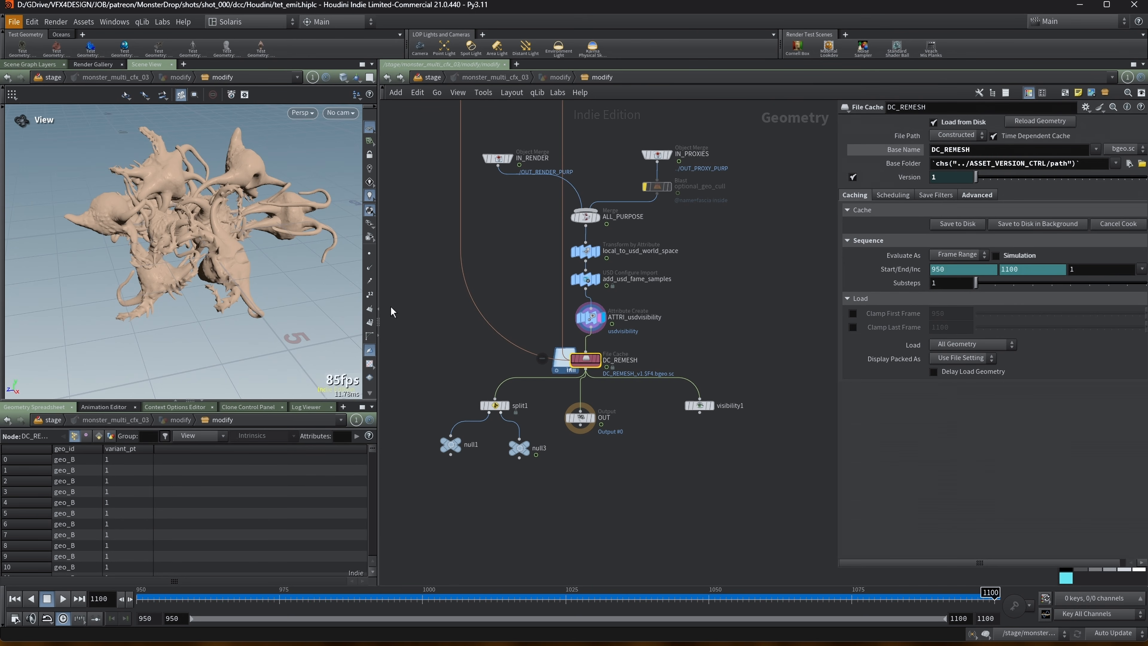
# Step: Start caching DC_REMESH to disk in the background and reposition it and the OUT node in the network
pyautogui.moveTo(553, 407); pyautogui.dragTo(532, 394)
pyautogui.moveTo(556, 452); pyautogui.dragTo(559, 478)
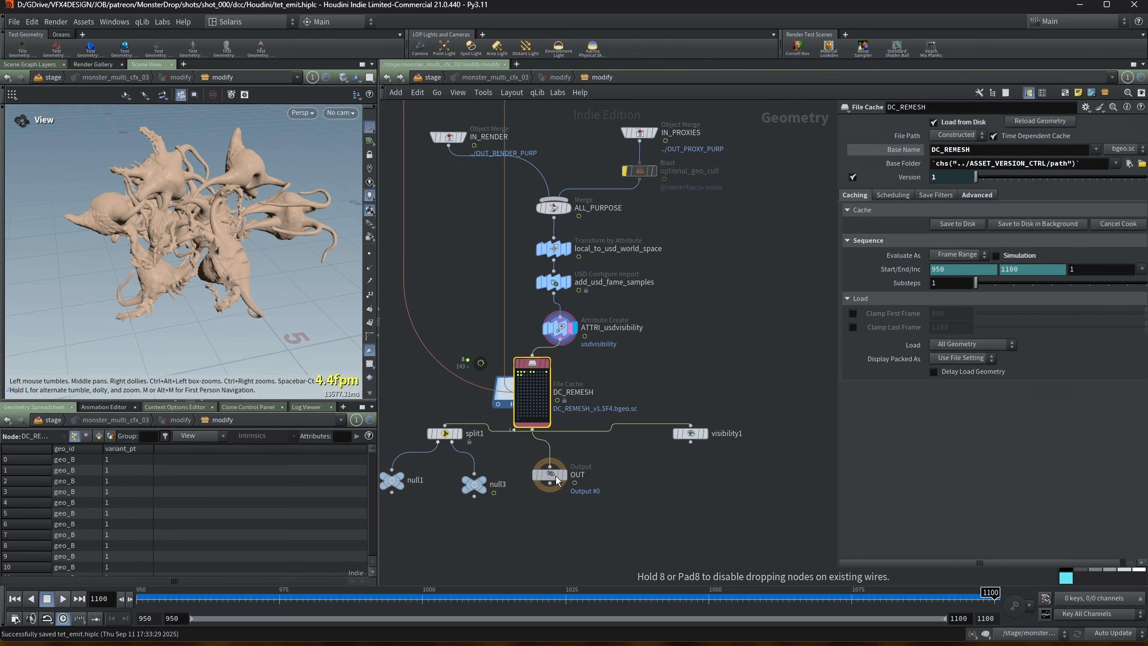
pyautogui.moveTo(532, 393); pyautogui.dragTo(540, 393)
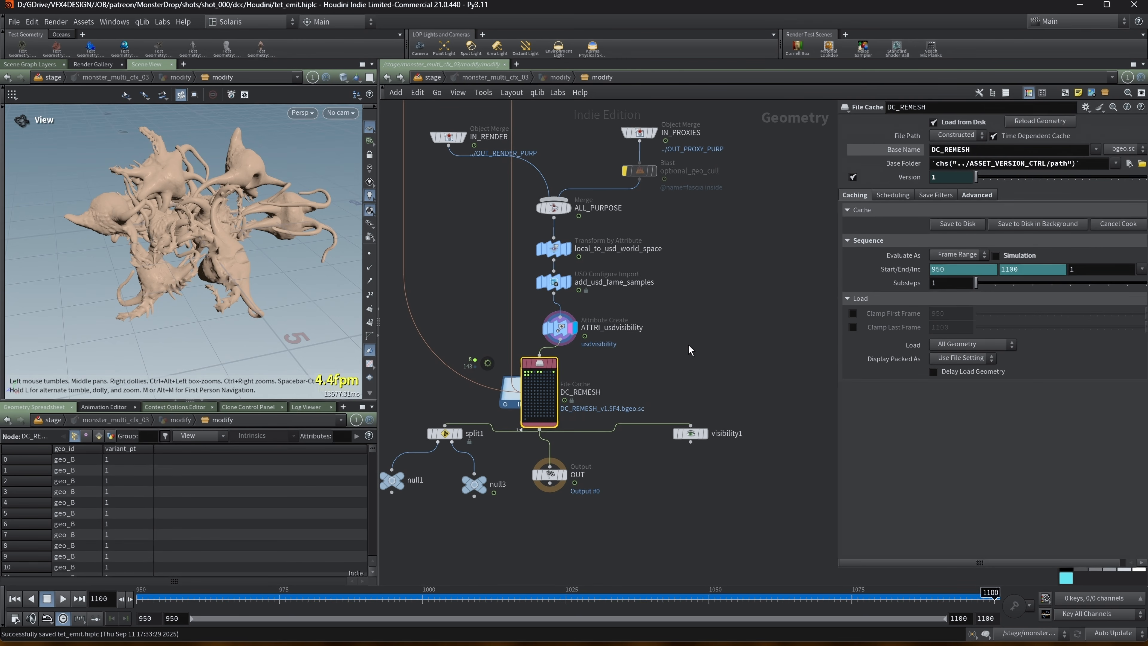
pyautogui.press('f')
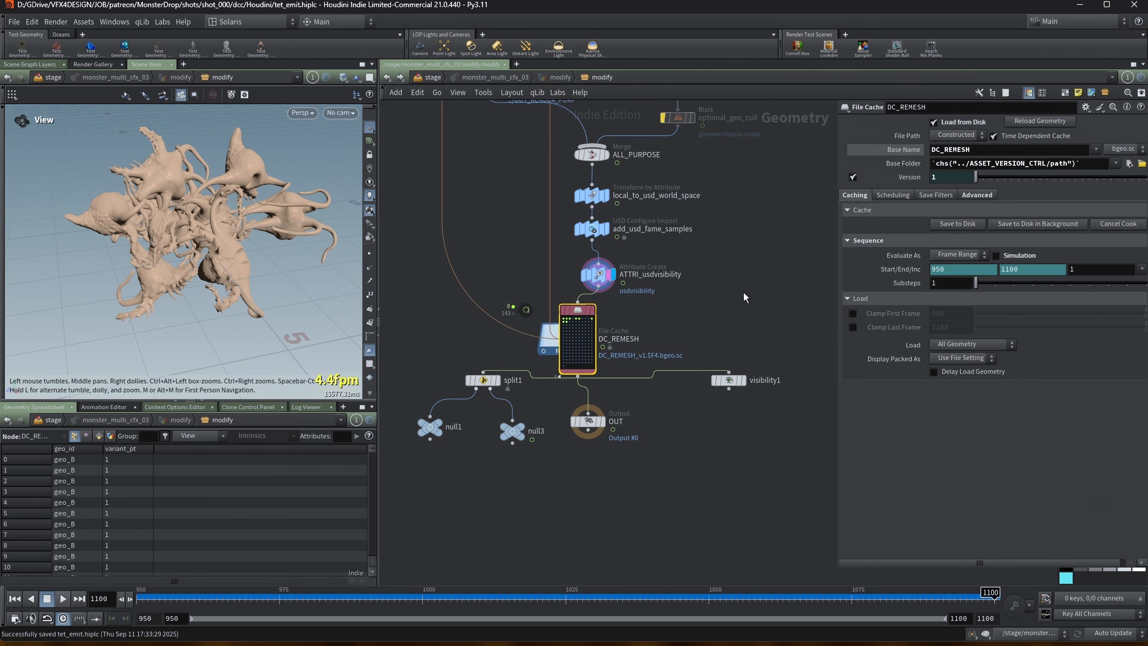
# Step: Inspect split1 below DC_REMESH, displaying its null1 and null3 outputs in turn, and nudge split1 slightly aside
pyautogui.click(487, 383)
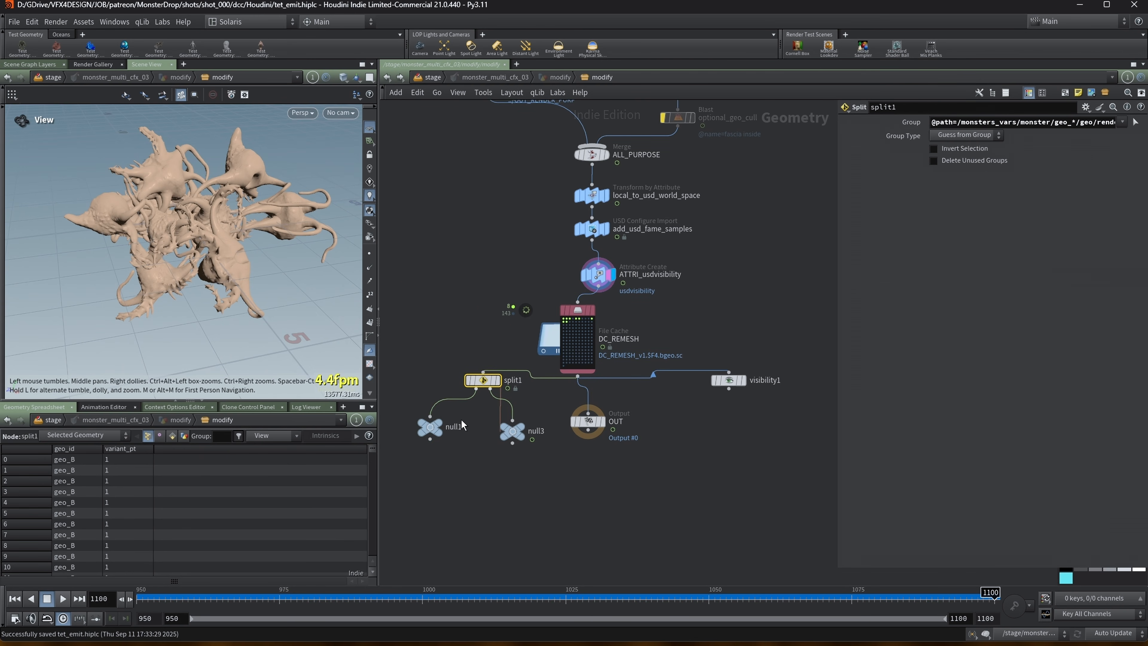
pyautogui.moveTo(434, 433)
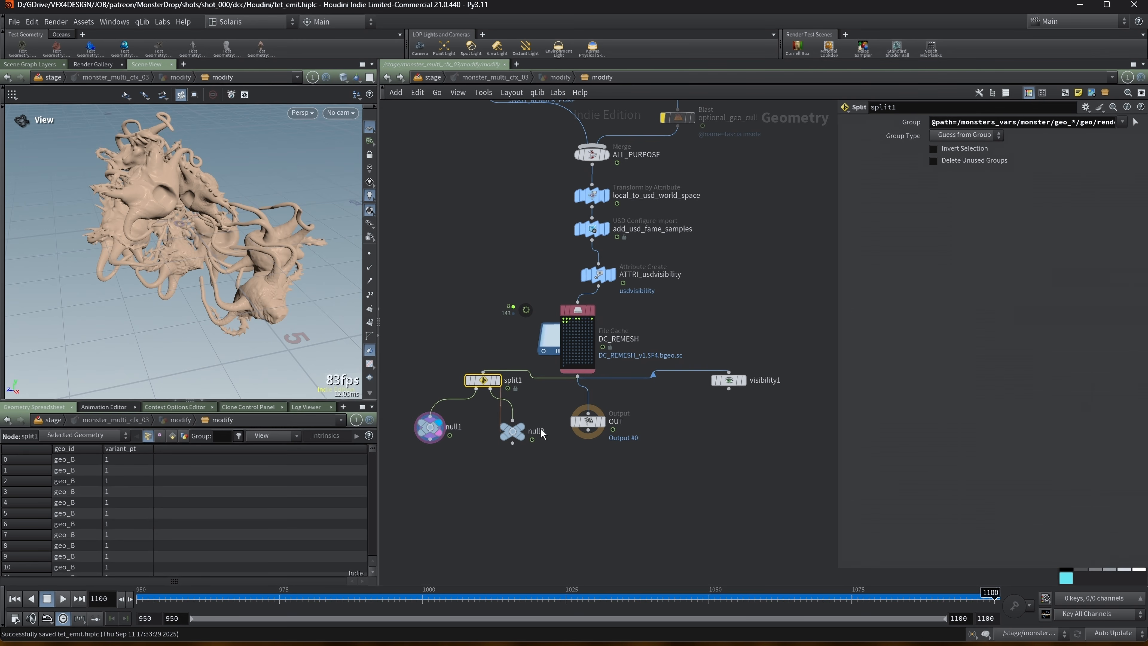
pyautogui.click(523, 436)
pyautogui.press('w')
pyautogui.press('w')
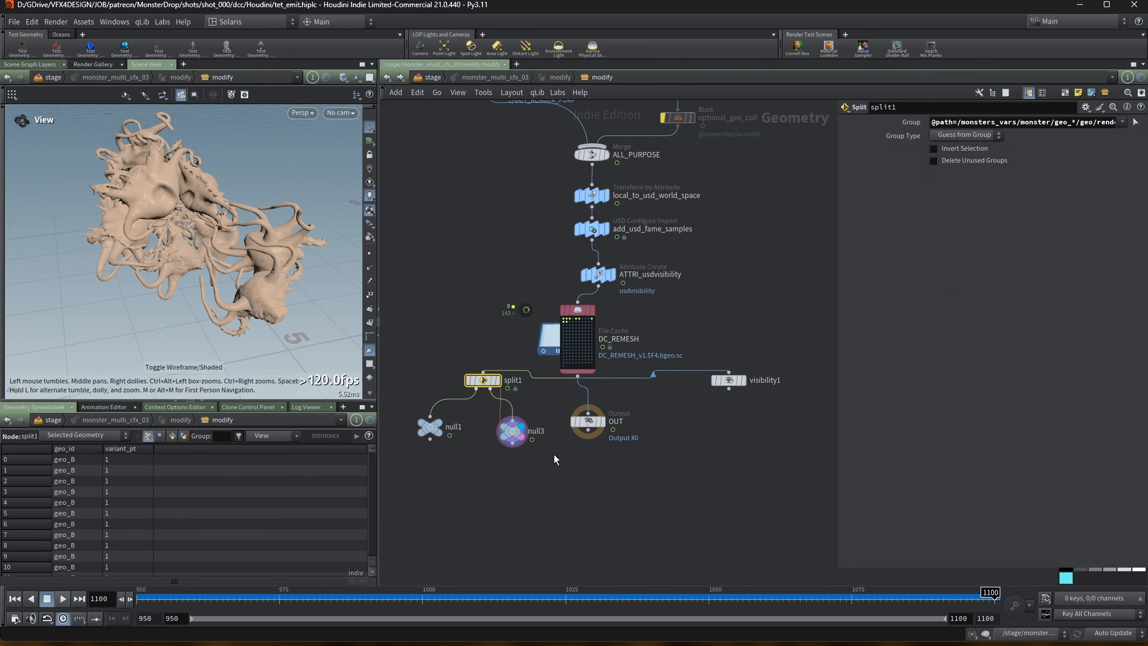
pyautogui.moveTo(490, 385); pyautogui.dragTo(483, 398)
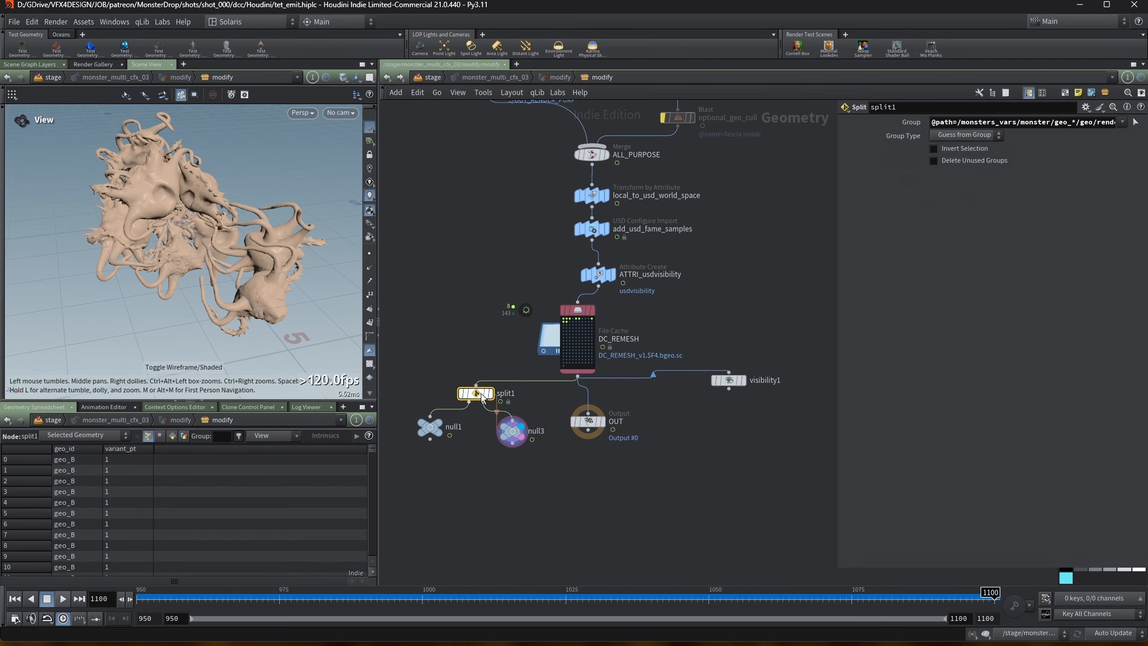
# Step: Display the DC_REMESH file cache and scrub to frame 1046 to examine the cached monsters
pyautogui.scroll(-3, 663, 342)
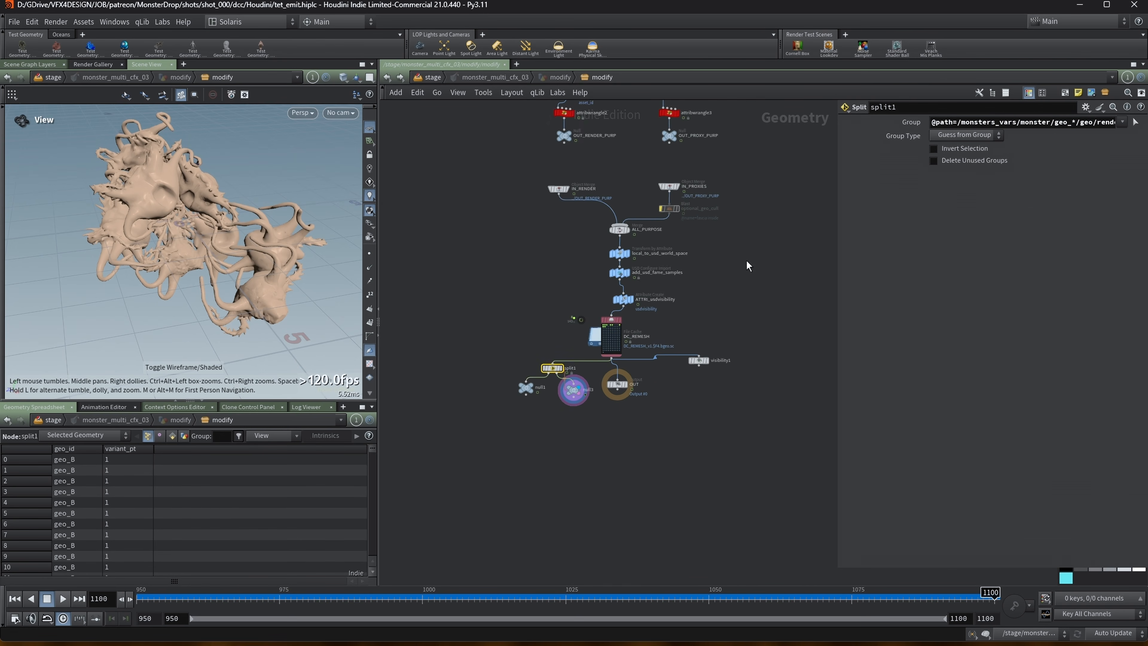
pyautogui.moveTo(748, 265); pyautogui.dragTo(714, 315, button='middle')
pyautogui.click(14, 22)
pyautogui.click(639, 398)
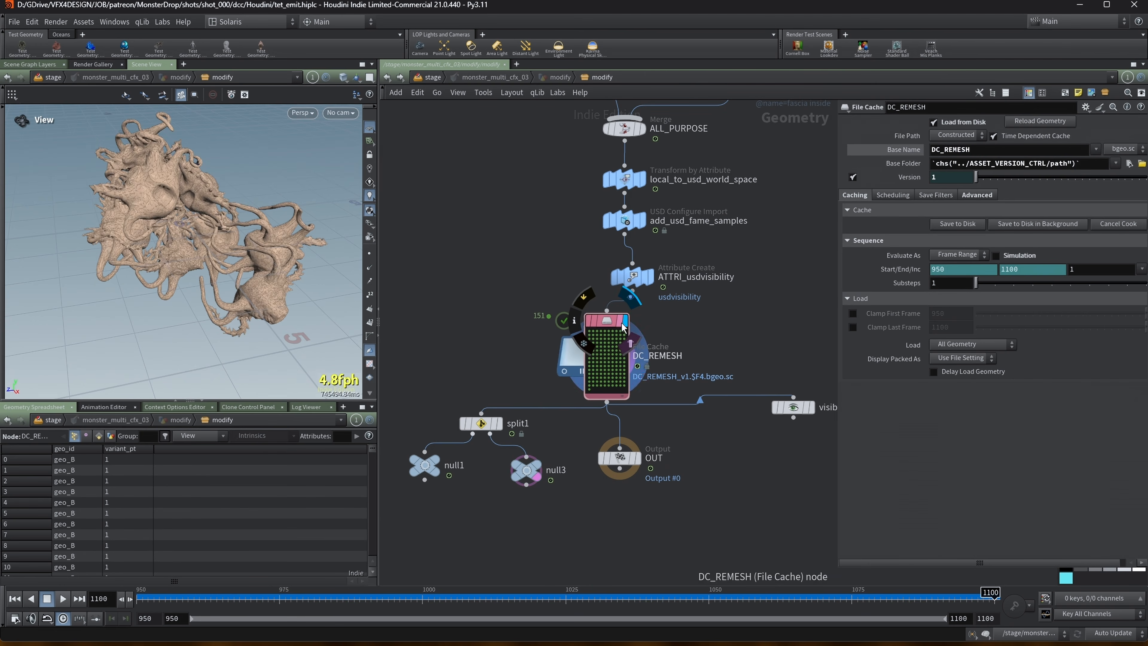
pyautogui.click(625, 320)
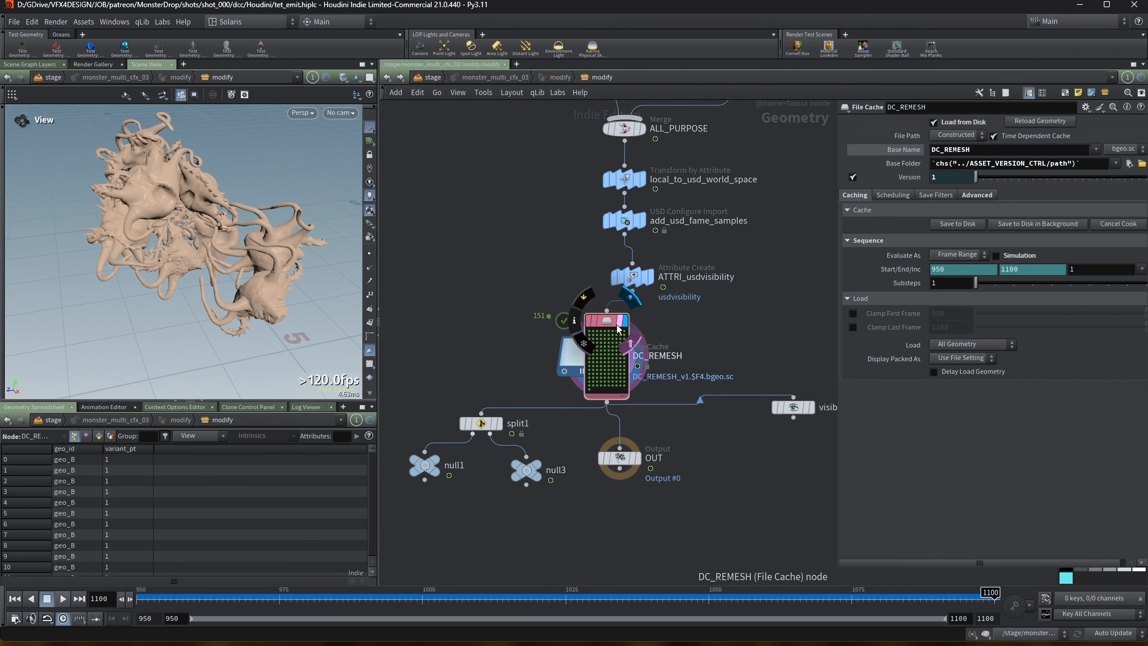
pyautogui.moveTo(204, 595); pyautogui.dragTo(396, 584)
pyautogui.moveTo(698, 564); pyautogui.dragTo(686, 556)
pyautogui.scroll(-3, 185, 189)
pyautogui.moveTo(187, 192); pyautogui.dragTo(226, 230)
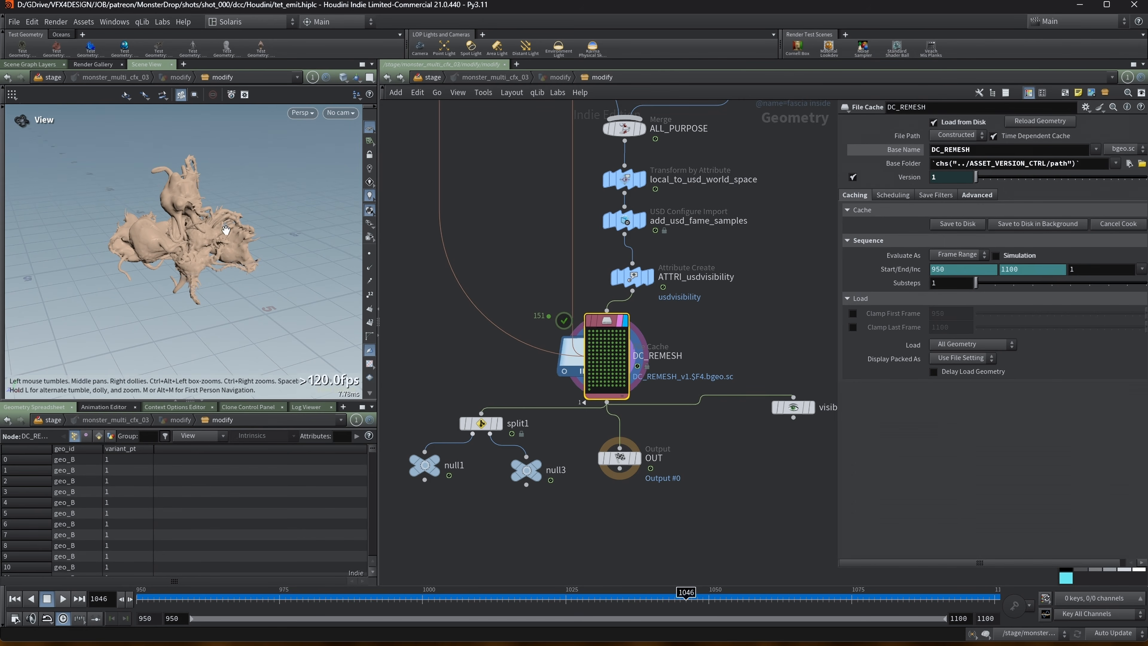
# Step: Compare split1's null1 and null3 outputs at frame 1046, checking the mesh density of null1 in wireframe
pyautogui.click(434, 463)
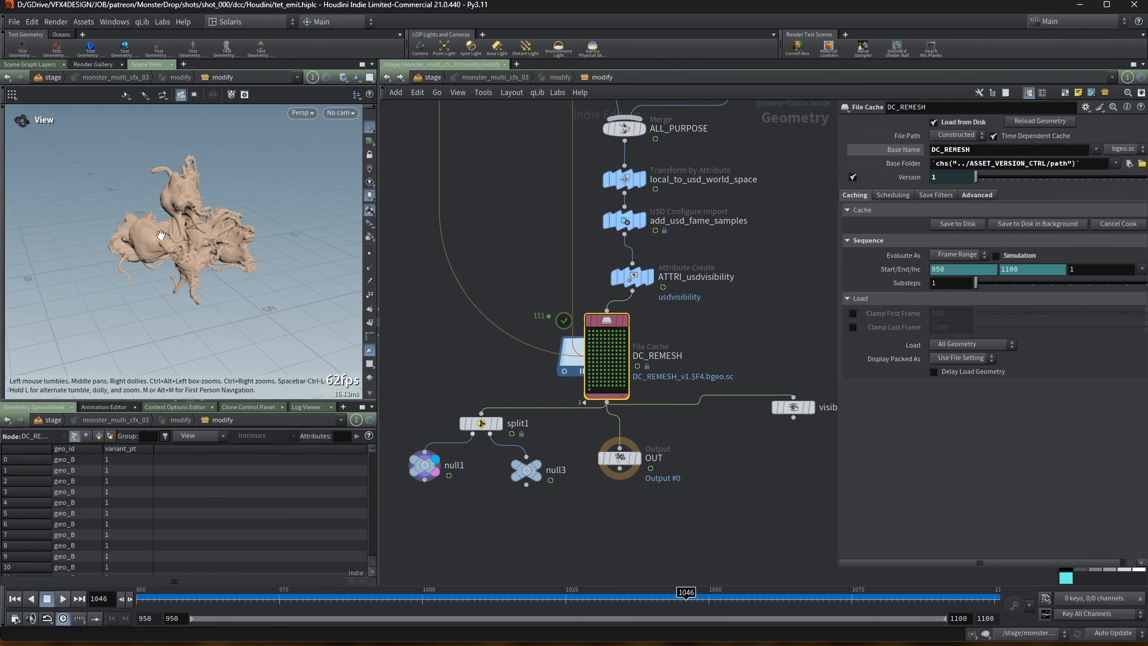
pyautogui.scroll(10, 161, 234)
pyautogui.press('w')
pyautogui.moveTo(201, 194); pyautogui.dragTo(199, 253)
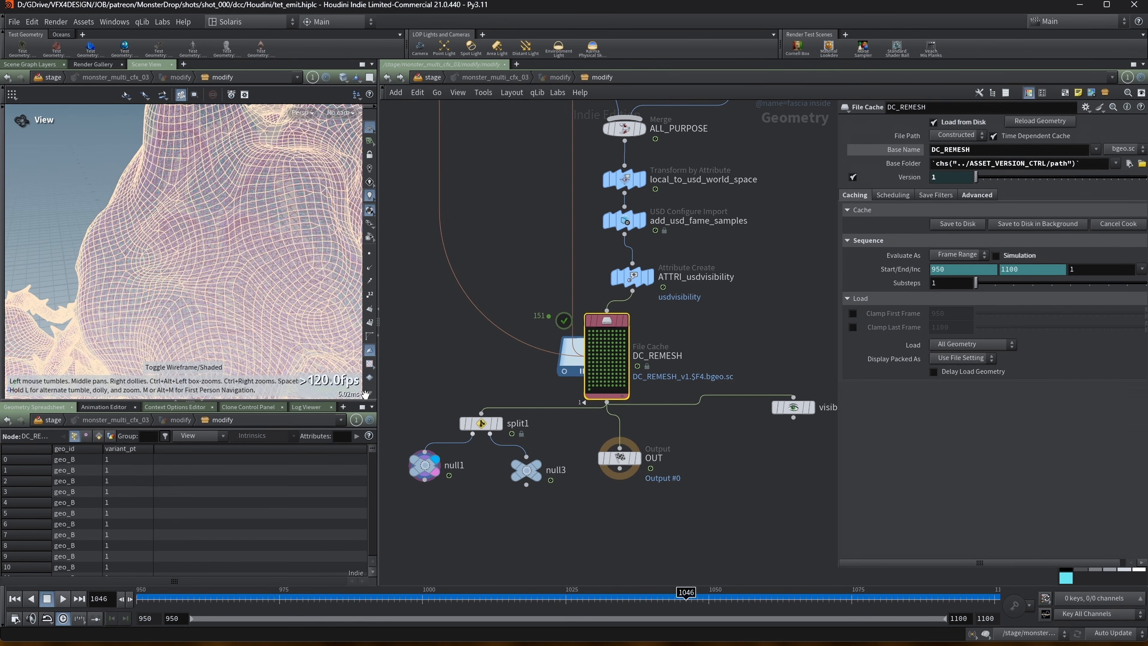
pyautogui.click(529, 480)
pyautogui.scroll(-5, 153, 256)
pyautogui.press('w')
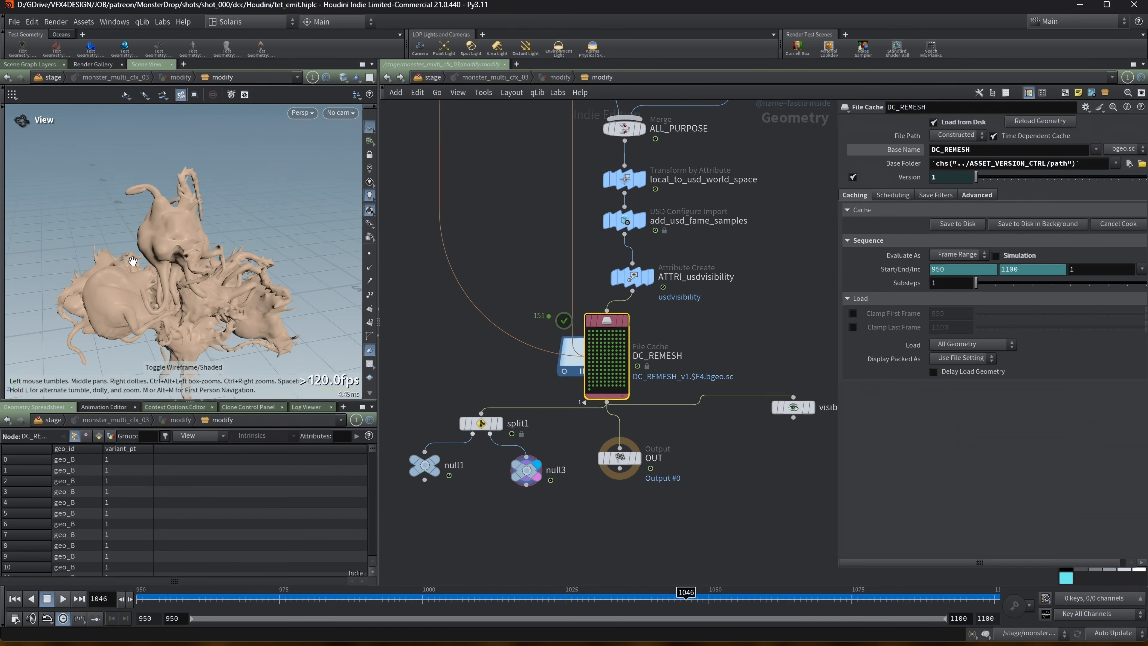
# Step: Go back up to the stage network at frame 952 and widen the parameter pane beside monster_multi_cfx_03
pyautogui.scroll(-5, 510, 527)
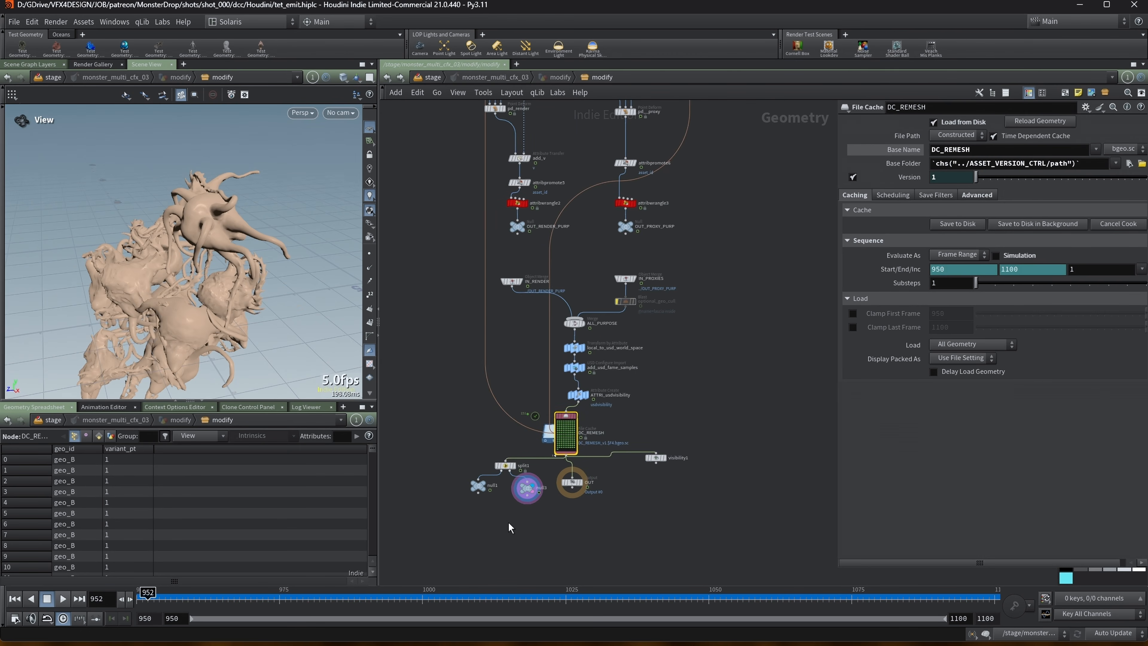
pyautogui.press('u')
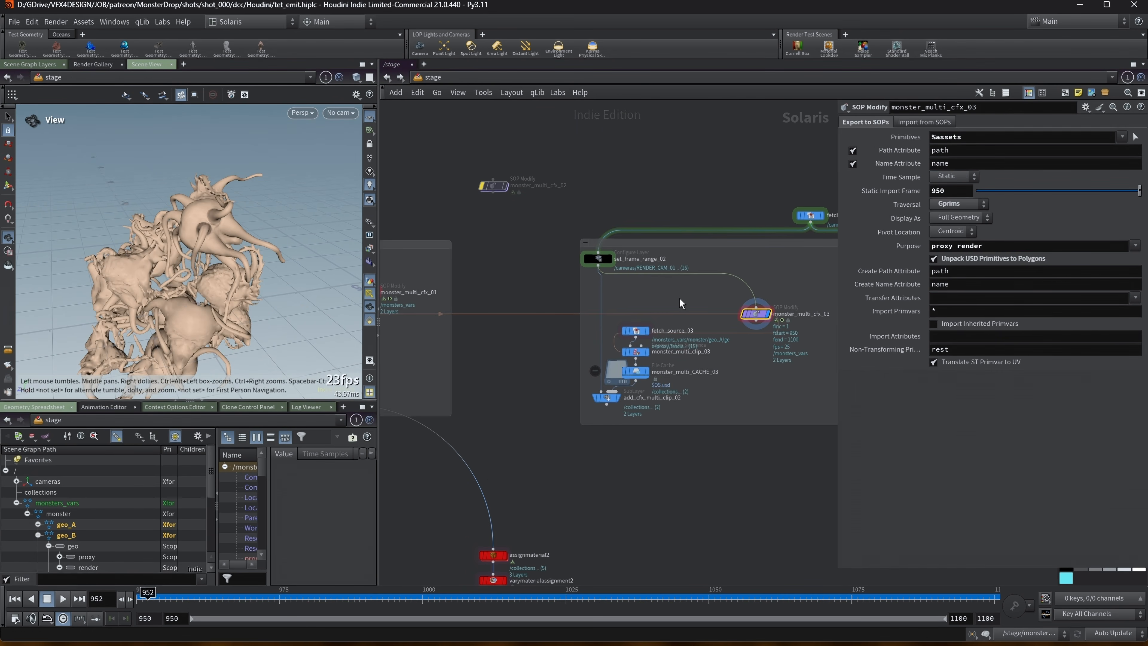
pyautogui.scroll(-2, 679, 300)
pyautogui.scroll(3, 723, 292)
pyautogui.moveTo(741, 364); pyautogui.dragTo(643, 339, button='middle')
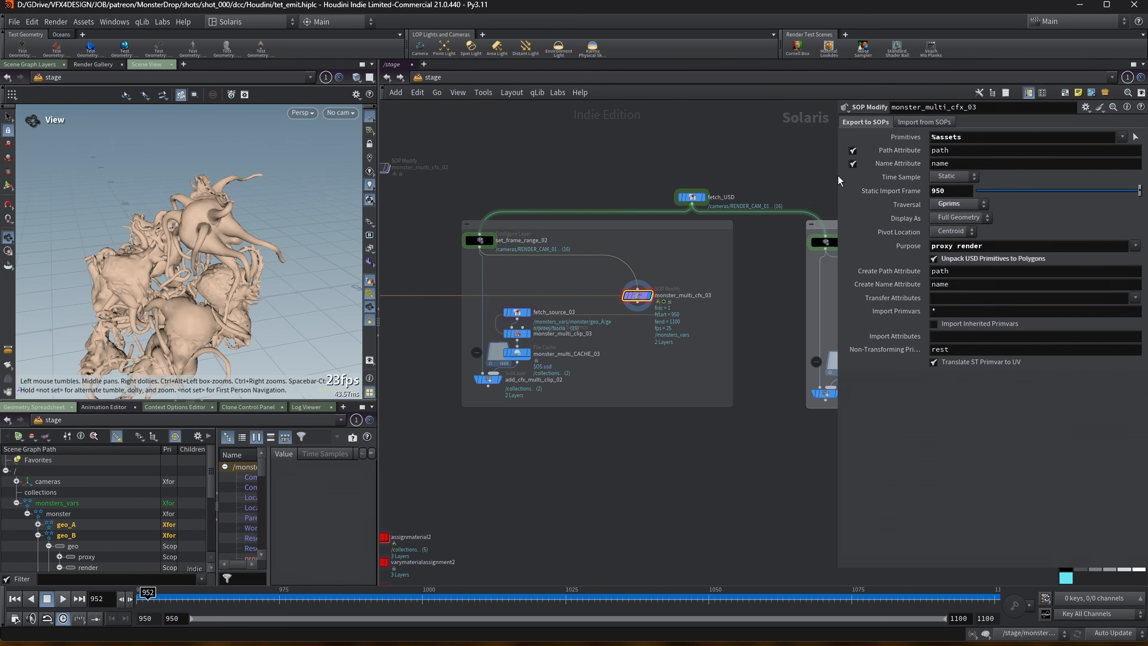
pyautogui.moveTo(834, 175); pyautogui.dragTo(782, 179)
pyautogui.scroll(2, 591, 273)
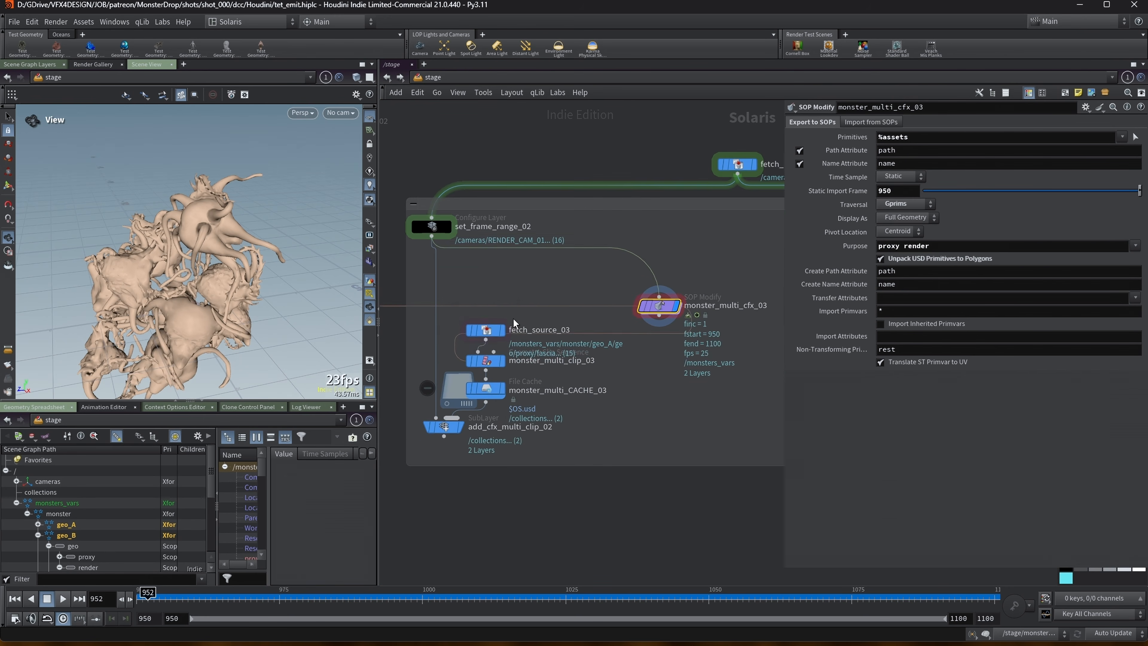
# Step: Select fetch_source_03, trace its hide_souce source upstream, and enlarge the scene graph tree to inspect the monsters_vars hierarchy
pyautogui.click(484, 331)
pyautogui.scroll(-2, 491, 312)
pyautogui.scroll(-1, 491, 312)
pyautogui.moveTo(488, 299); pyautogui.dragTo(641, 303, button='middle')
pyautogui.scroll(-1, 640, 299)
pyautogui.moveTo(443, 202); pyautogui.dragTo(478, 223, button='middle')
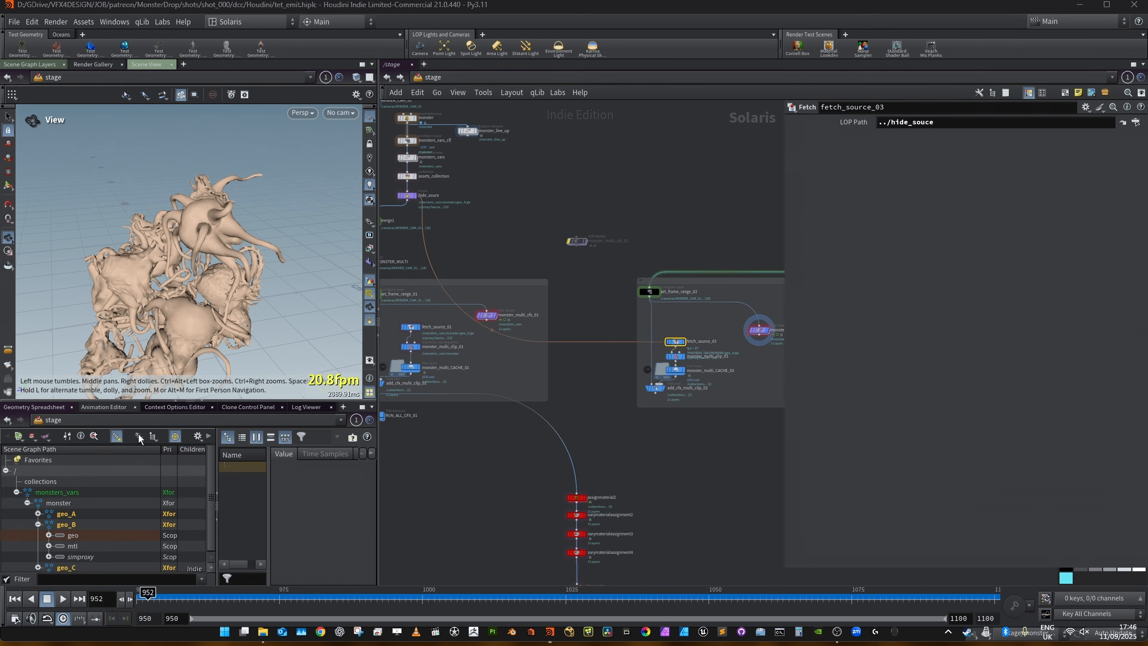
pyautogui.moveTo(265, 401); pyautogui.dragTo(265, 256)
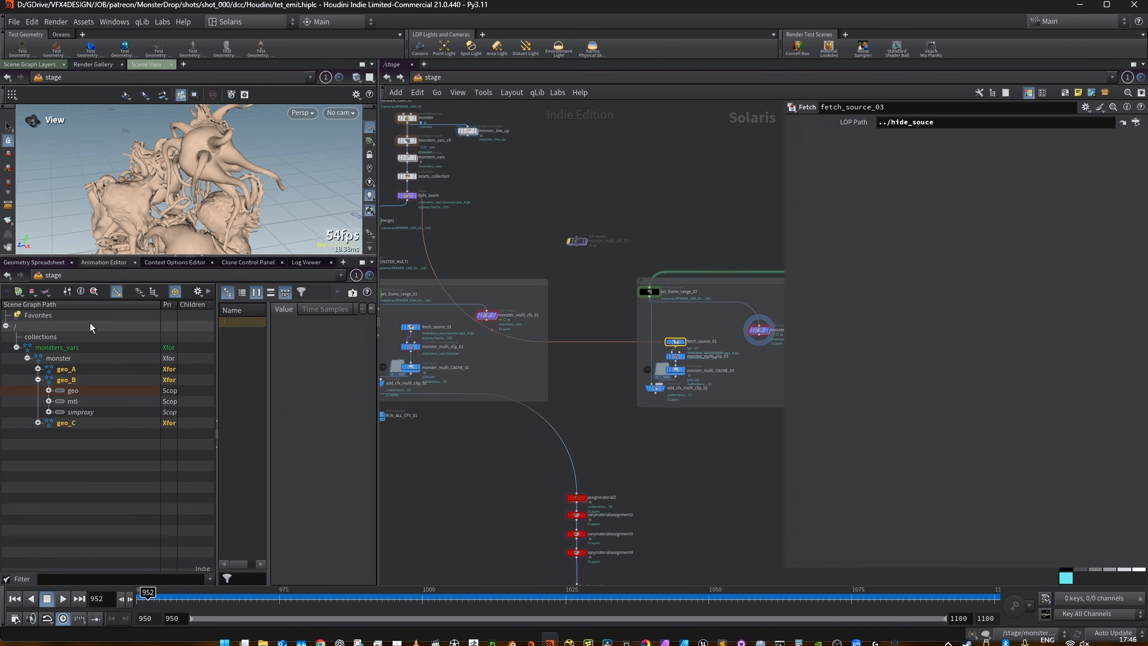
pyautogui.moveTo(694, 398); pyautogui.dragTo(623, 420, button='middle')
pyautogui.scroll(2, 623, 420)
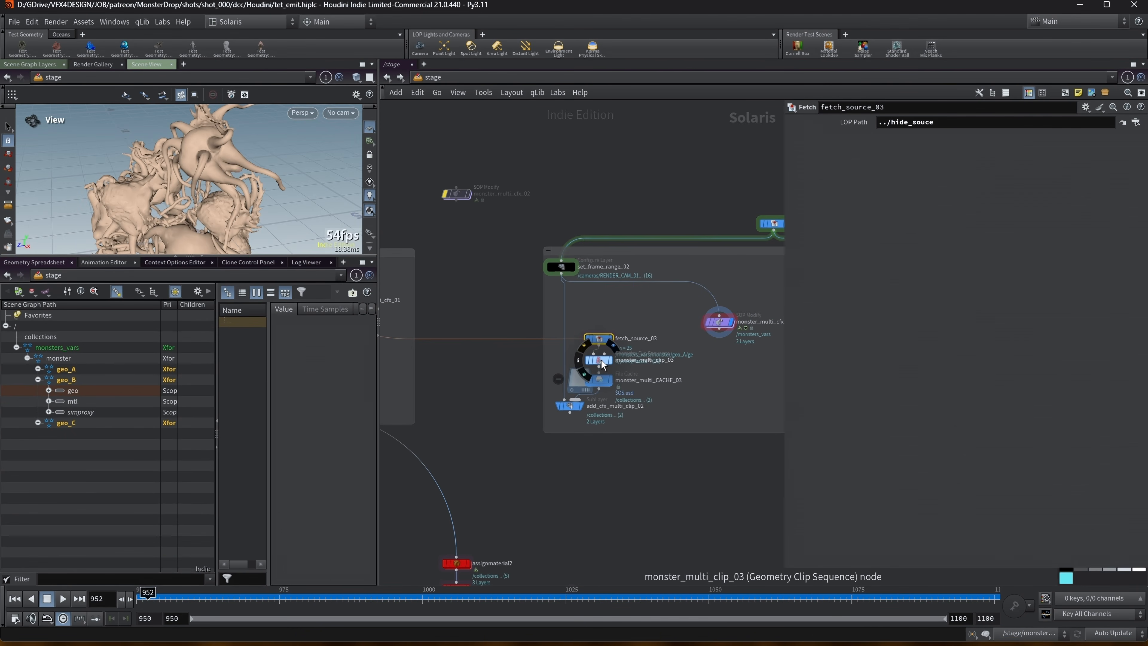
pyautogui.moveTo(671, 490); pyautogui.dragTo(619, 463, button='middle')
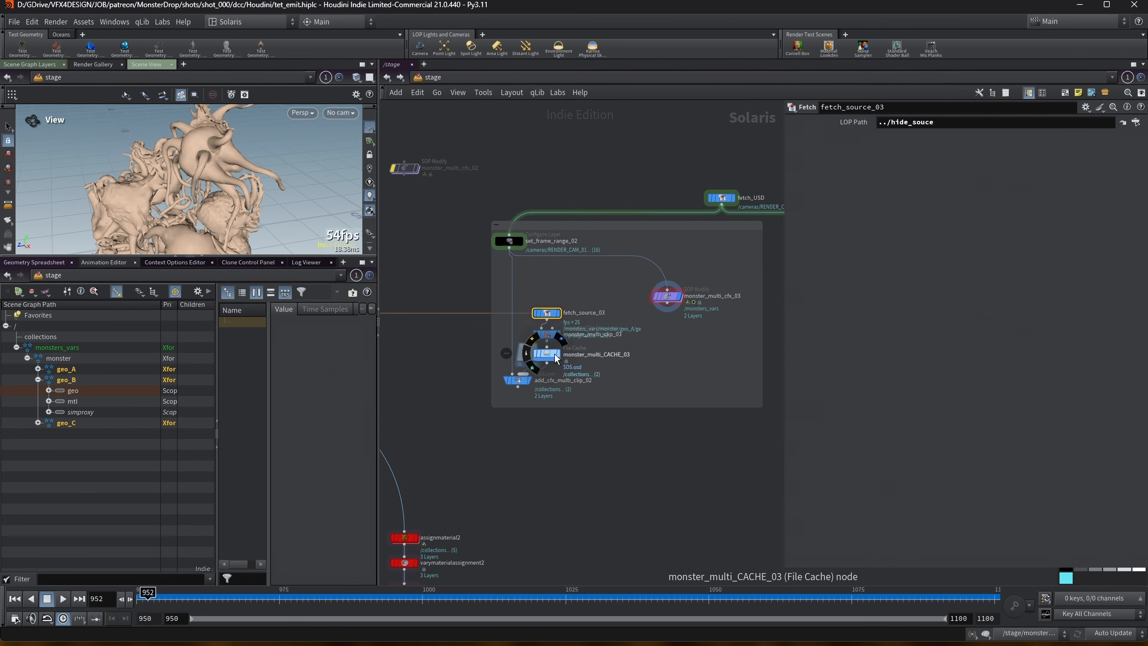
# Step: Switch scene updating to Manual and review the parameters of monster_multi_clip_03 and monster_multi_CACHE_03
pyautogui.click(1096, 637)
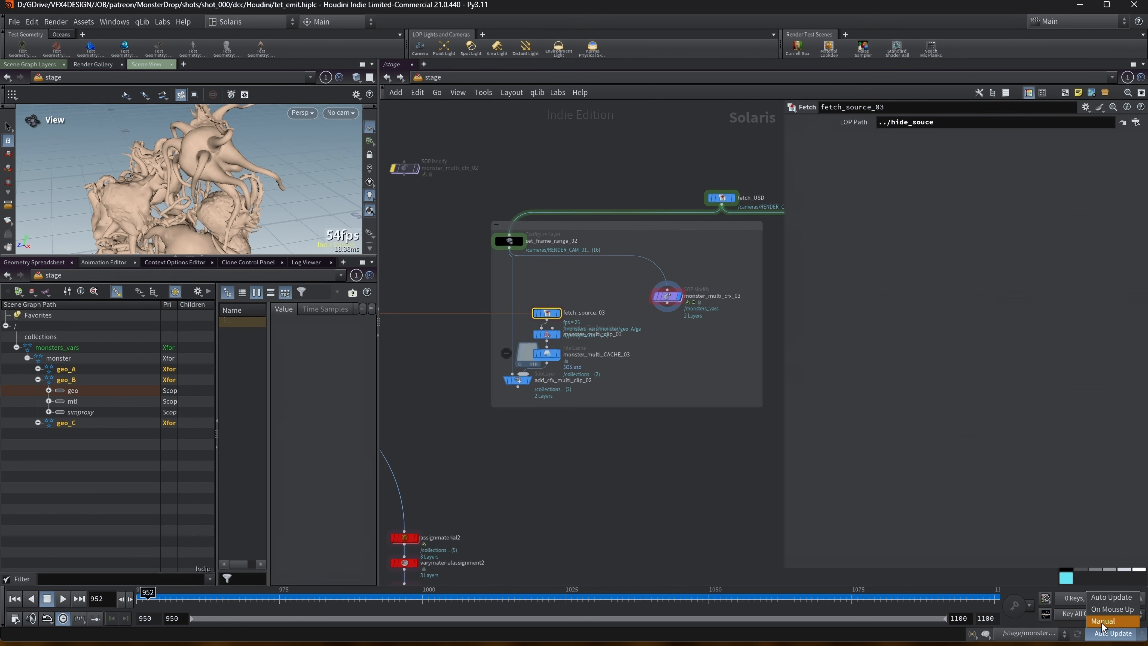
pyautogui.click(1105, 634)
pyautogui.click(547, 335)
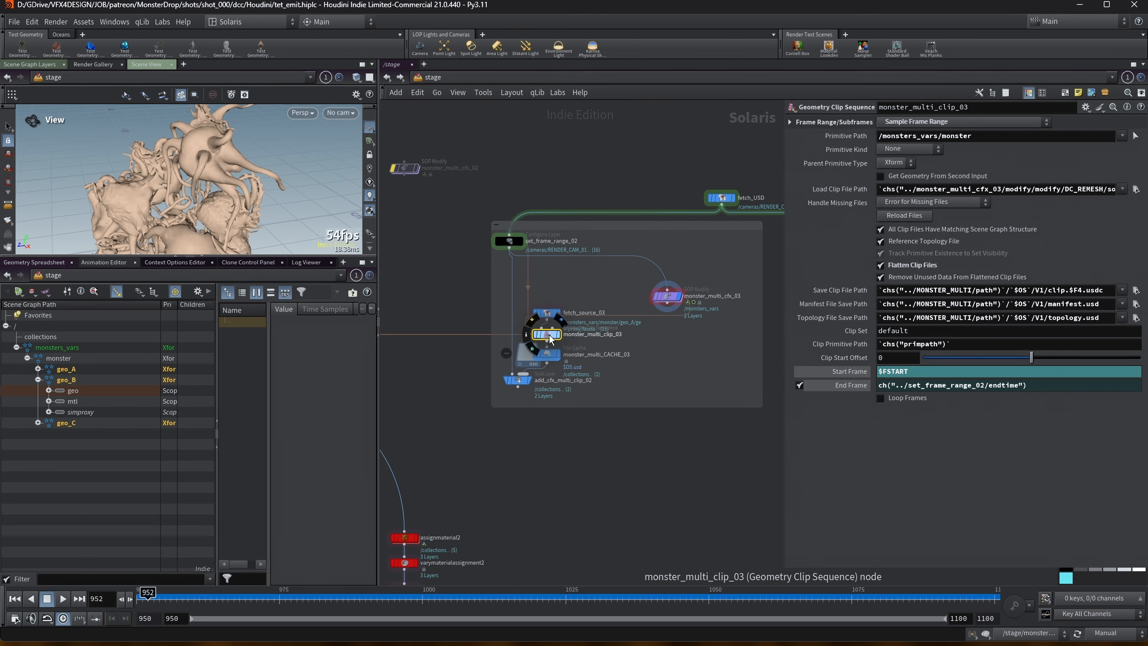
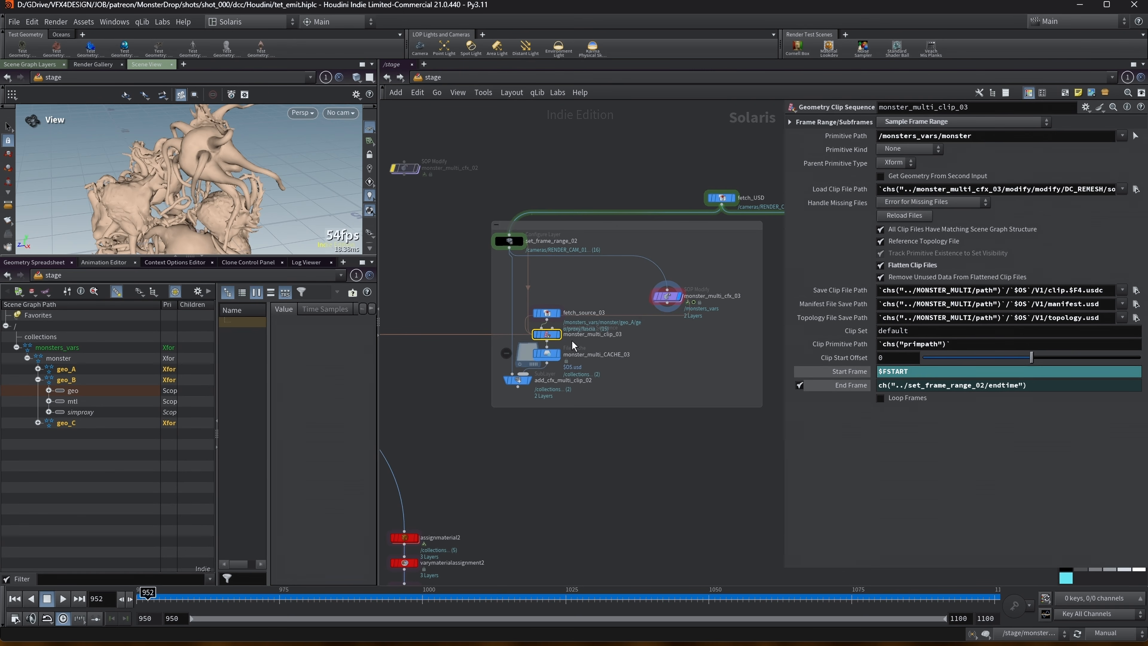
pyautogui.click(547, 356)
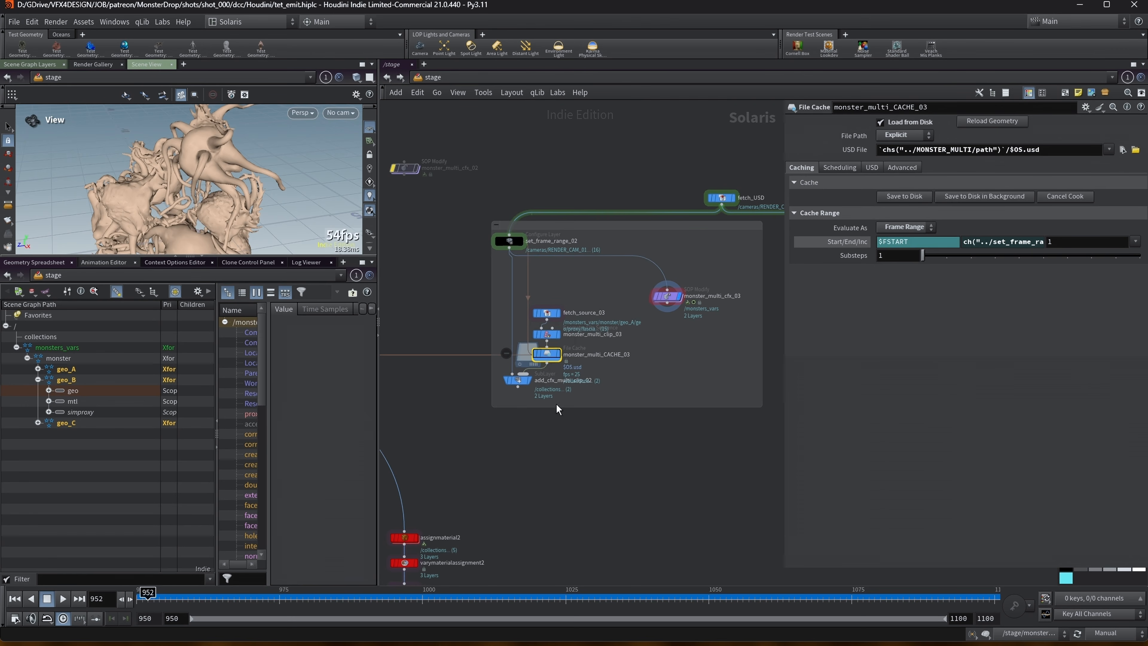
# Step: Enlarge the scene viewport and resize the neighbouring panes to give it more room
pyautogui.moveTo(549, 427); pyautogui.dragTo(567, 426, button='middle')
pyautogui.moveTo(302, 258); pyautogui.dragTo(302, 352)
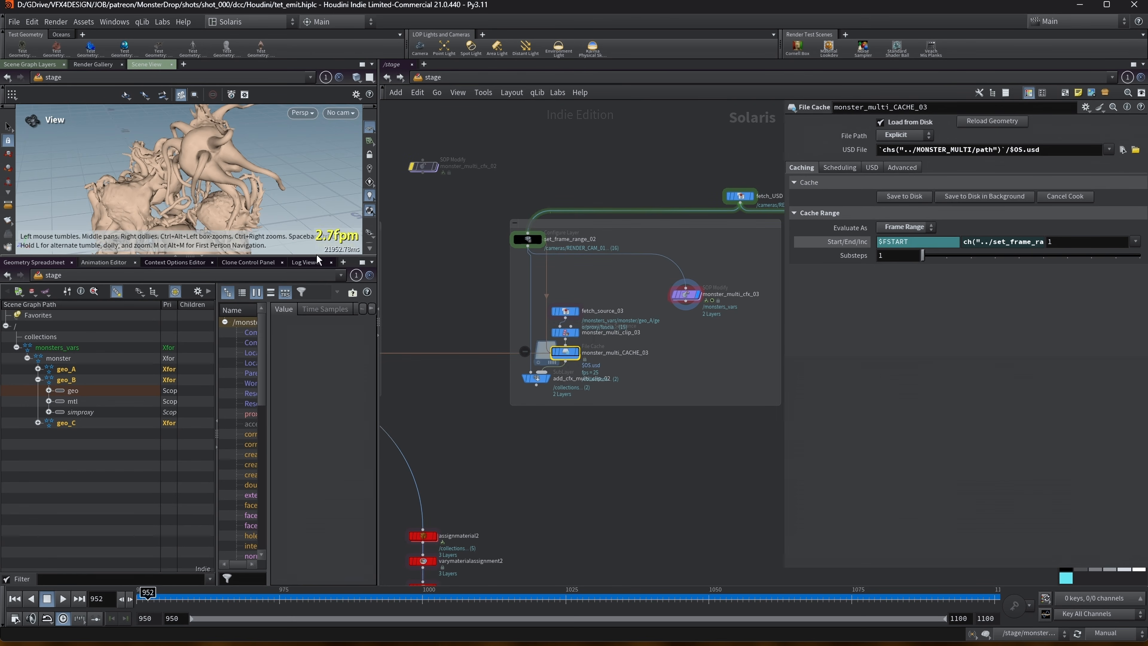
pyautogui.moveTo(379, 210); pyautogui.dragTo(487, 211)
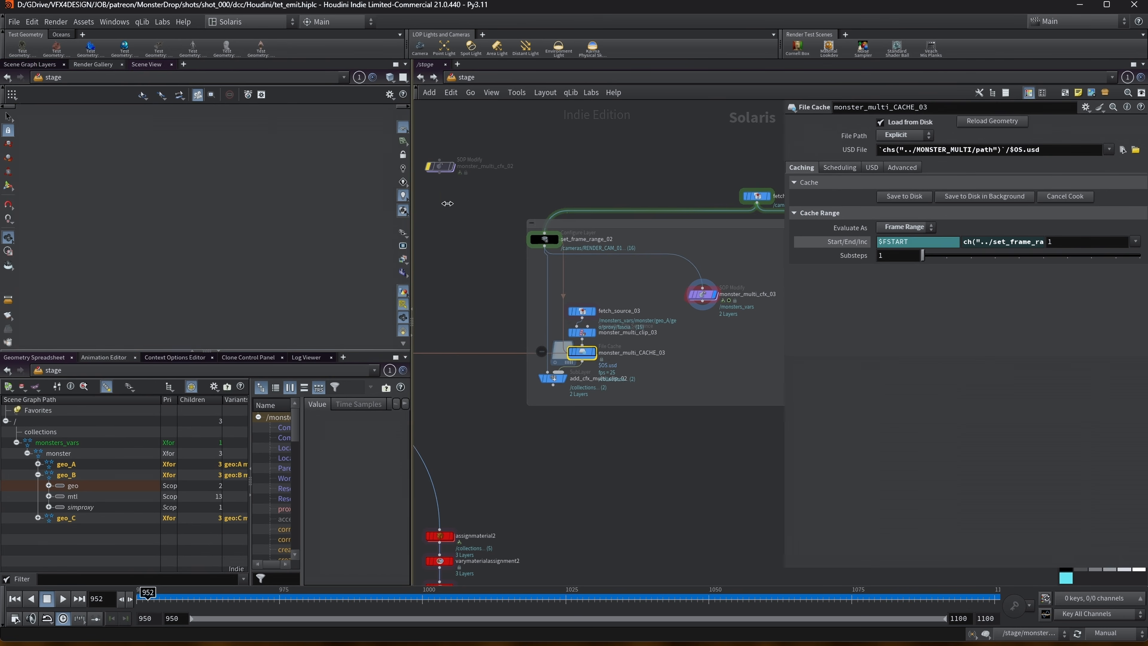
pyautogui.moveTo(279, 258)
pyautogui.mouseDown()
pyautogui.moveTo(282, 243)
pyautogui.moveTo(268, 244)
pyautogui.moveTo(253, 213)
pyautogui.moveTo(239, 219)
pyautogui.mouseUp()
pyautogui.moveTo(781, 239); pyautogui.dragTo(863, 238)
# Step: Display the add_cfx_multi_clip_02 sublayer and set scene updating back to Auto Update
pyautogui.click(590, 378)
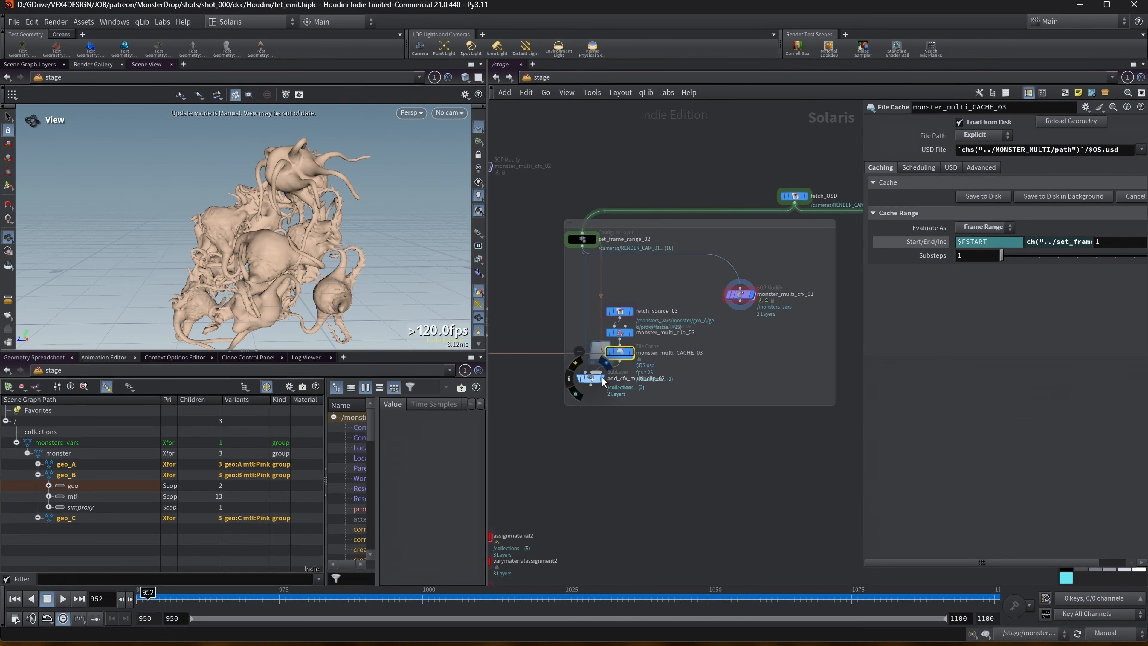
pyautogui.click(1116, 635)
pyautogui.click(1112, 600)
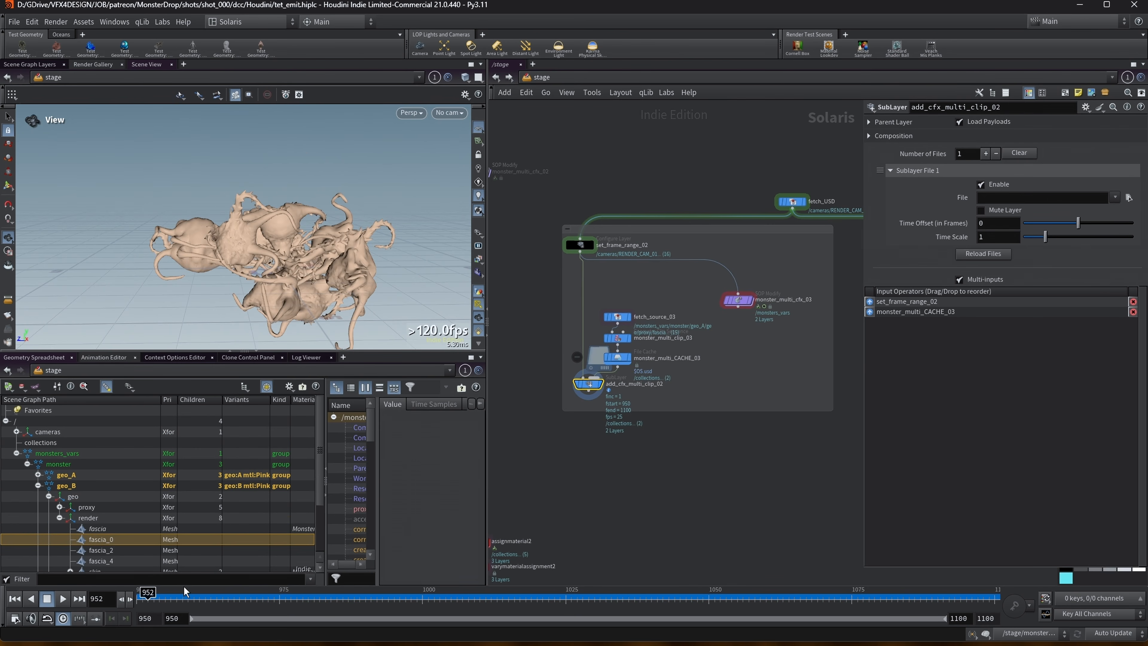
# Step: Scrub to frame 1097 and examine the add_cfx_multi_clip_02 monster animation from farther away
pyautogui.moveTo(182, 599); pyautogui.dragTo(978, 588)
pyautogui.moveTo(299, 239); pyautogui.dragTo(192, 256, button='right')
pyautogui.moveTo(212, 222); pyautogui.dragTo(256, 247)
pyautogui.scroll(-8, 743, 419)
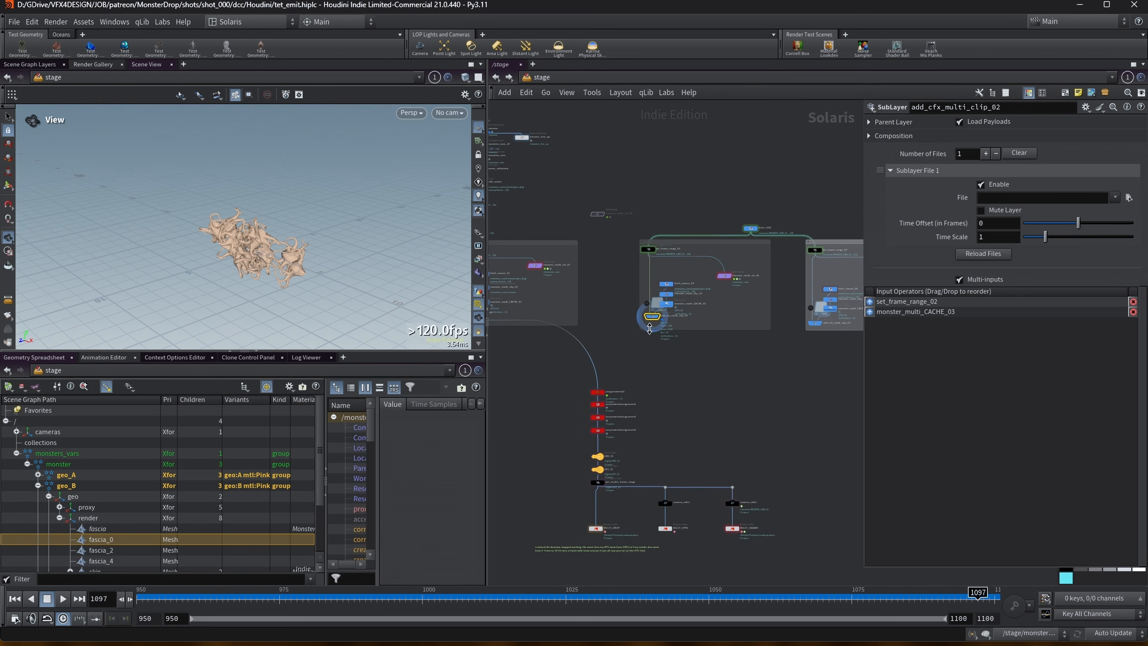
# Step: Widen the network pane and display the add_cfx_multi_clip_03 sublayer in the set_frame_range_03 group
pyautogui.moveTo(735, 367); pyautogui.dragTo(664, 362, button='middle')
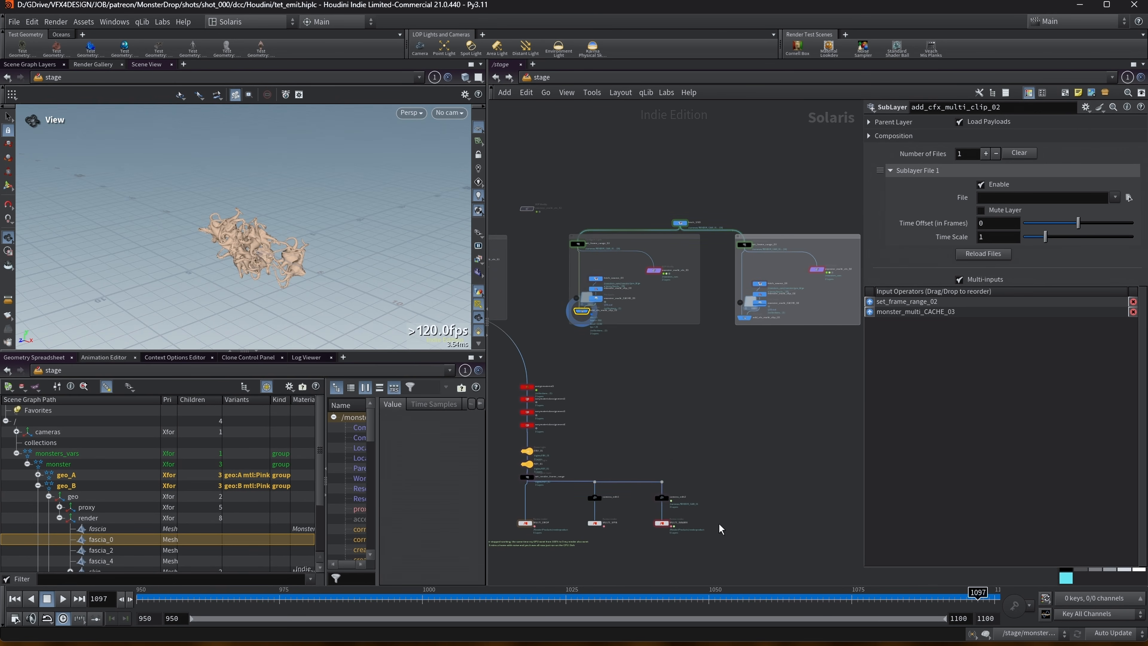
pyautogui.moveTo(641, 439); pyautogui.dragTo(648, 437, button='middle')
pyautogui.moveTo(487, 150); pyautogui.dragTo(270, 149)
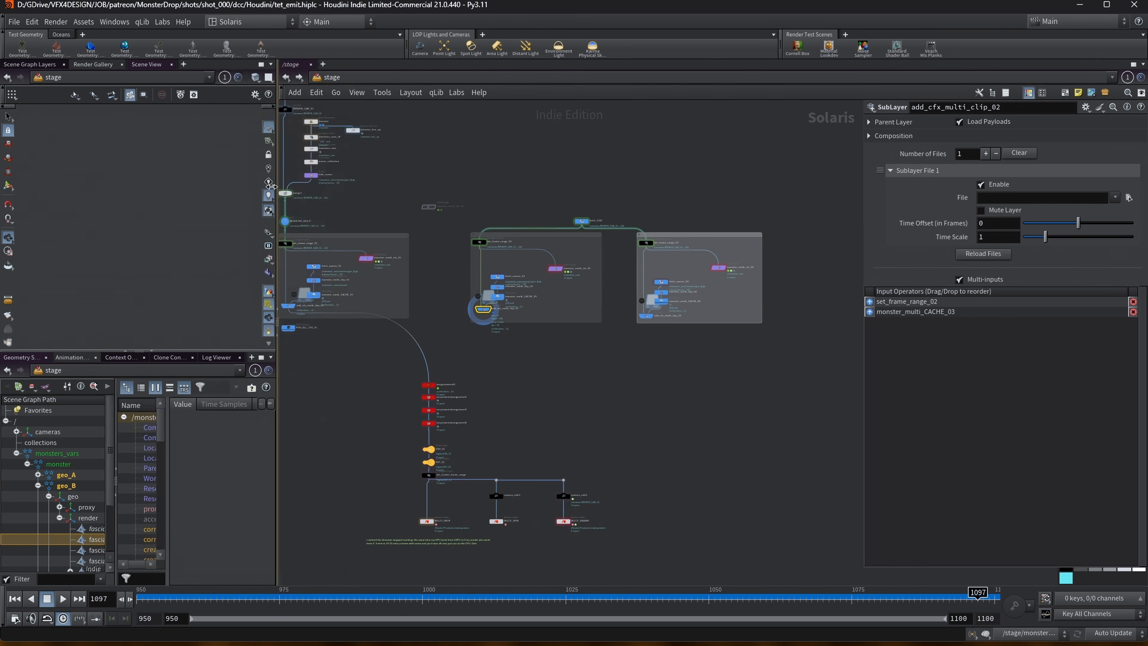
pyautogui.moveTo(551, 366); pyautogui.dragTo(523, 388, button='middle')
pyautogui.scroll(3, 523, 389)
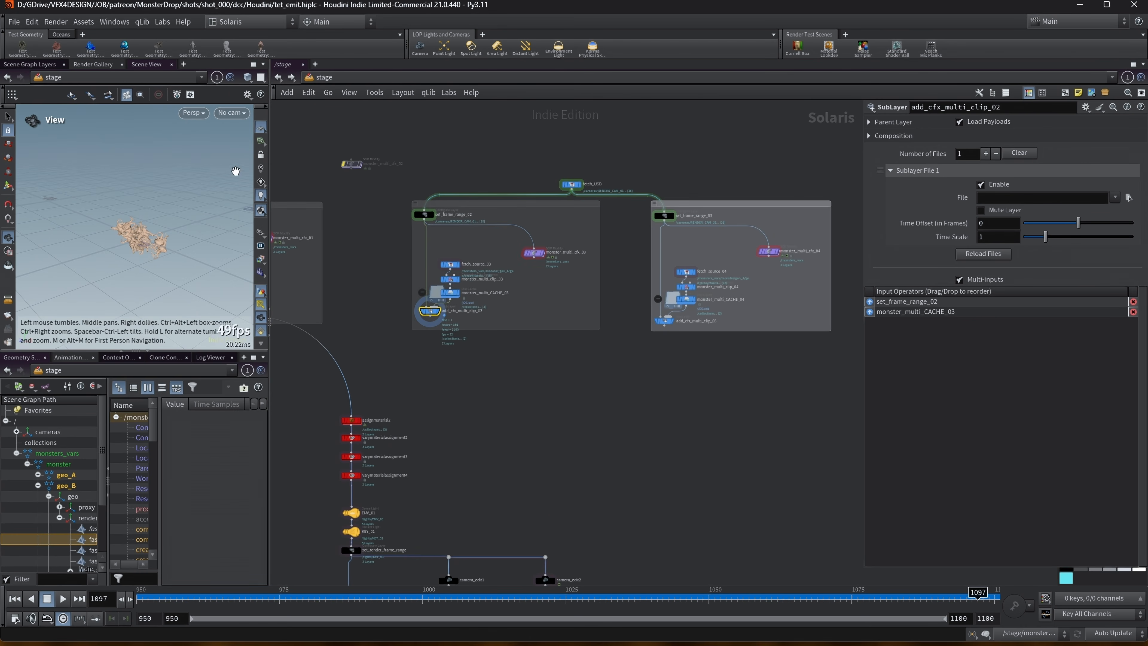
pyautogui.moveTo(269, 162); pyautogui.dragTo(289, 162)
pyautogui.moveTo(660, 205); pyautogui.dragTo(514, 209, button='middle')
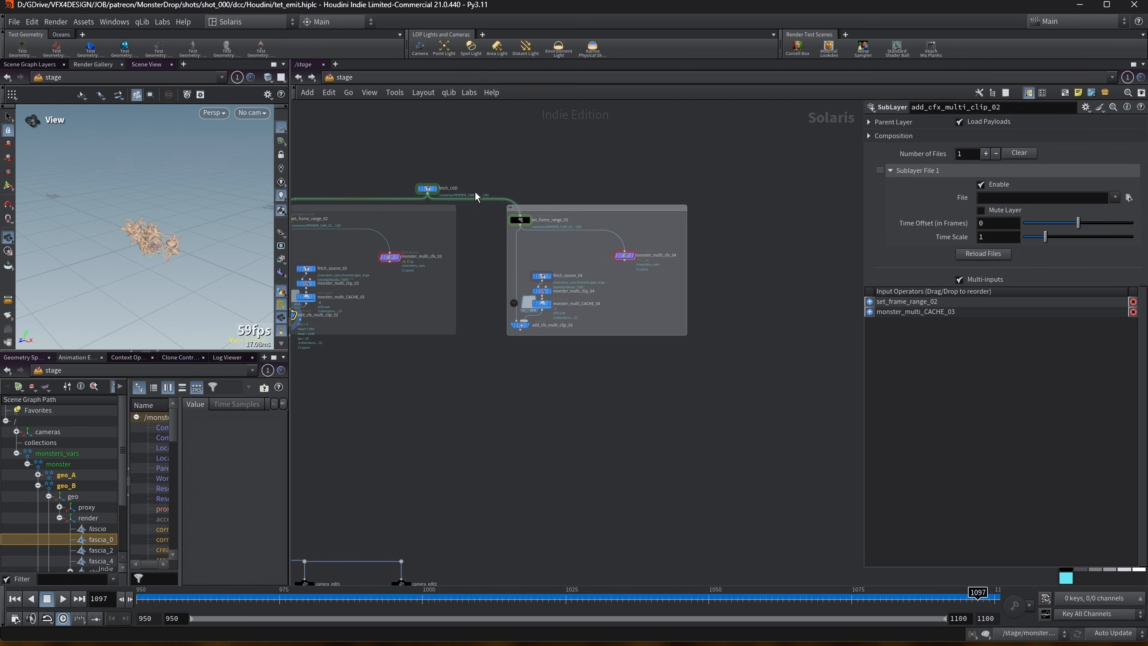
pyautogui.scroll(3, 524, 260)
pyautogui.click(500, 334)
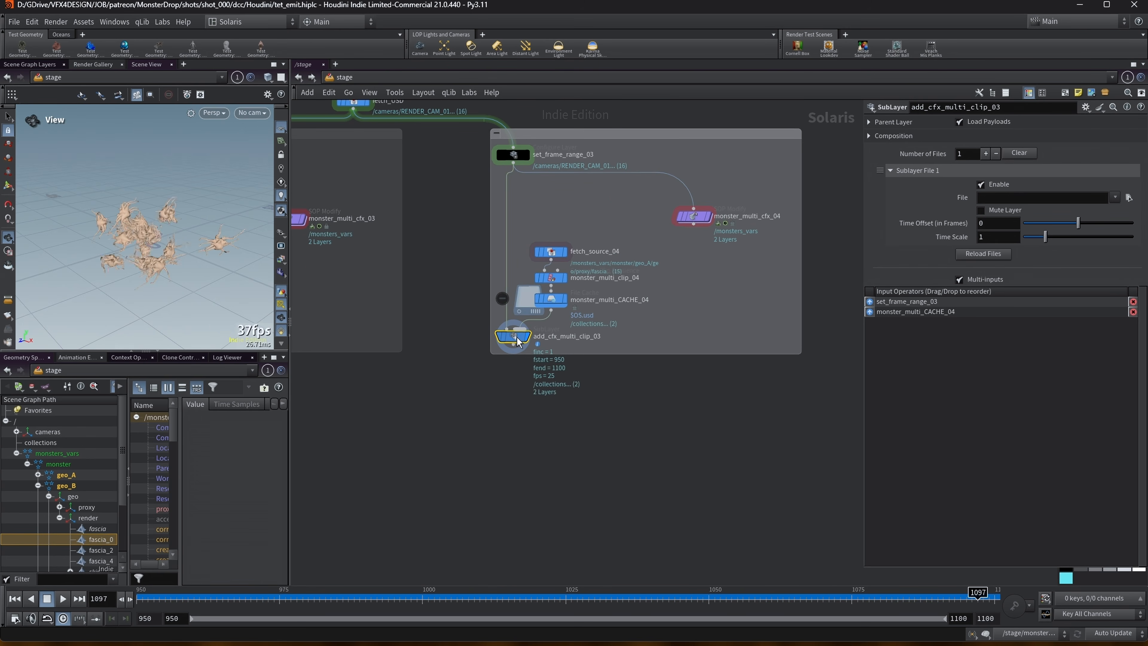
# Step: Enlarge the viewport and examine the scattered monsters from add_cfx_multi_clip_03 at frame 1097
pyautogui.moveTo(148, 219); pyautogui.dragTo(387, 154)
pyautogui.scroll(8, 222, 200)
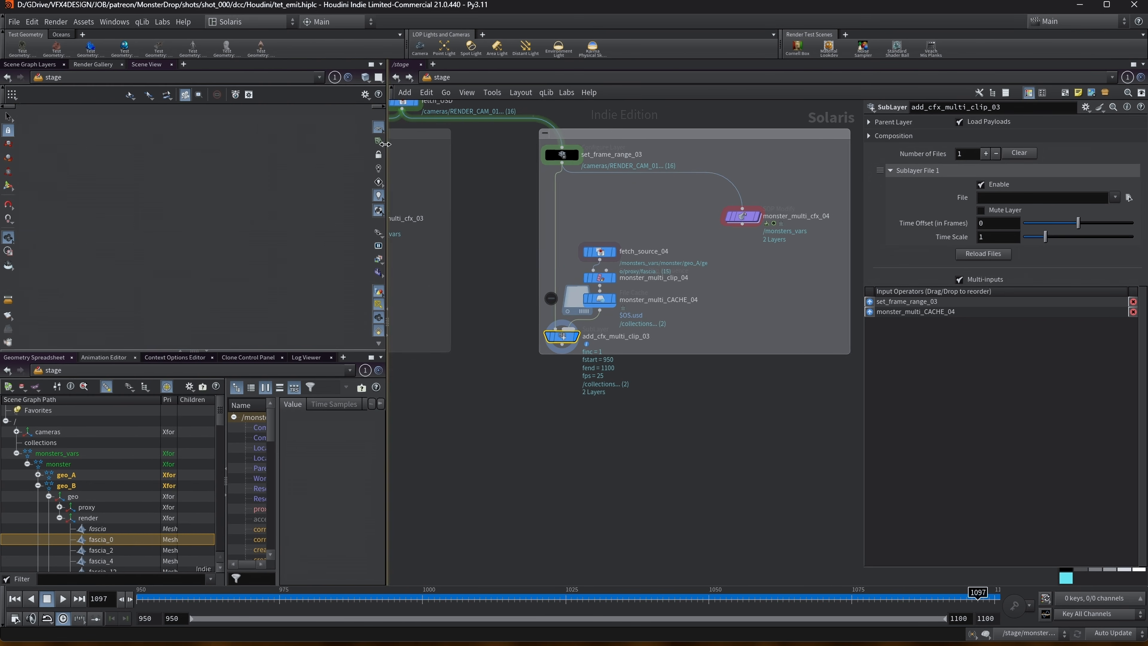
pyautogui.moveTo(278, 203); pyautogui.dragTo(255, 211)
pyautogui.scroll(-6, 254, 212)
pyautogui.moveTo(253, 212); pyautogui.dragTo(198, 231, button='middle')
# Step: Narrow the parameter pane and bring the entire stage network into view
pyautogui.moveTo(864, 157); pyautogui.dragTo(1022, 154)
pyautogui.scroll(-5, 790, 219)
pyautogui.scroll(-4, 770, 234)
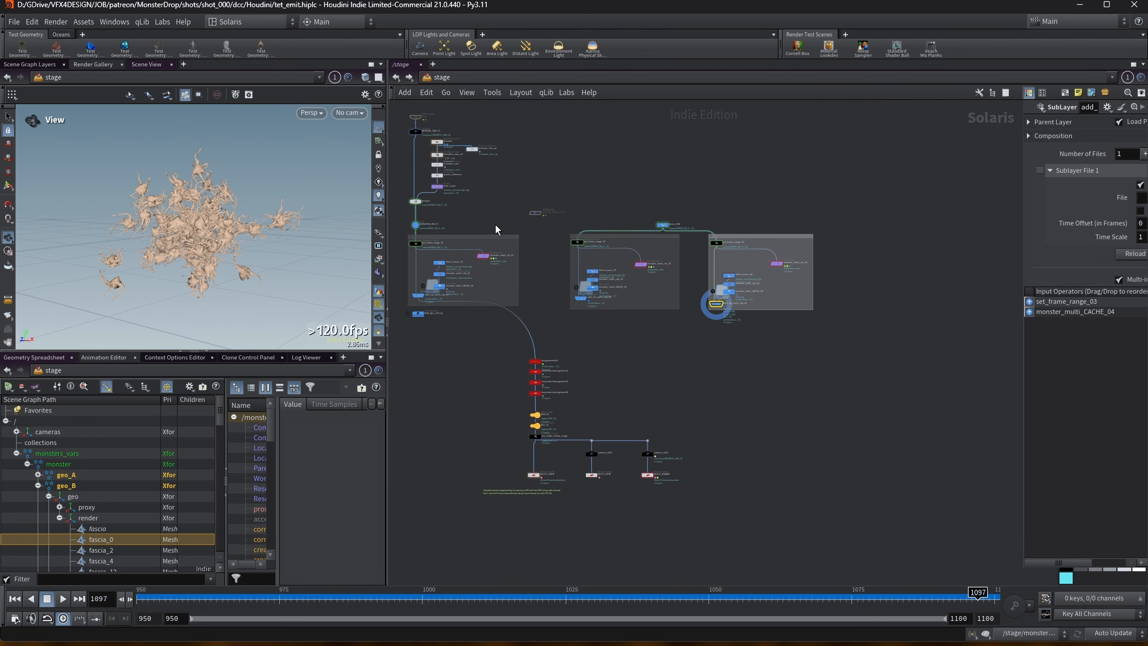
# Step: Widen the viewport and examine the scattered monsters at frame 1097 from closer and farther away
pyautogui.scroll(5, 190, 212)
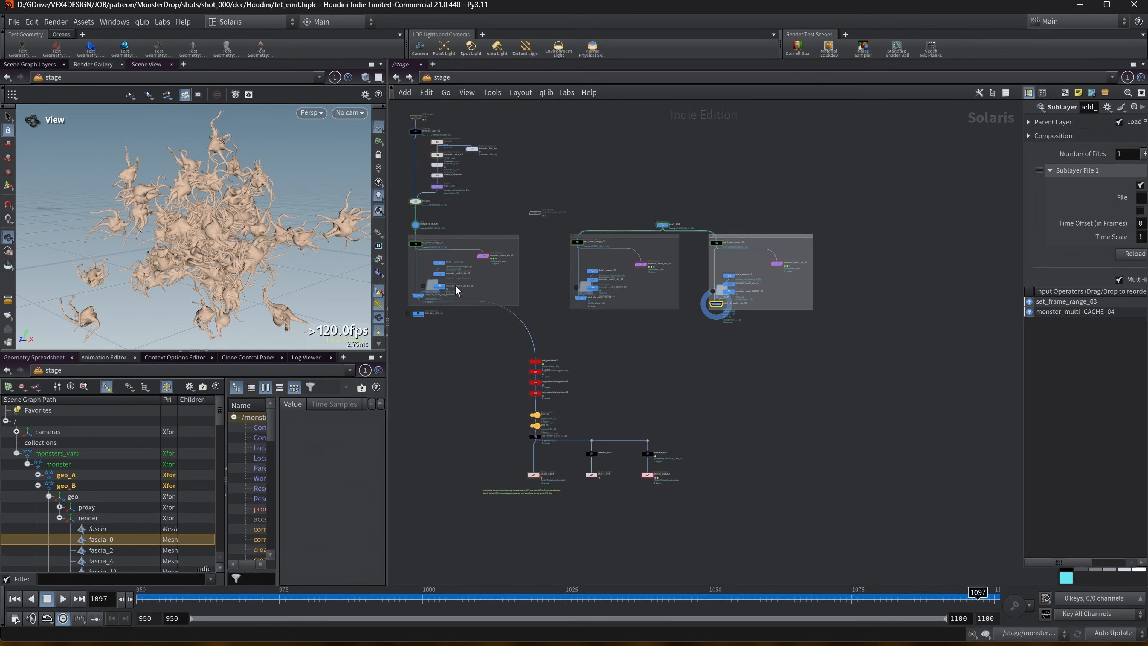
pyautogui.scroll(-6, 173, 274)
pyautogui.moveTo(196, 206); pyautogui.dragTo(272, 226)
pyautogui.moveTo(603, 146); pyautogui.dragTo(634, 153, button='middle')
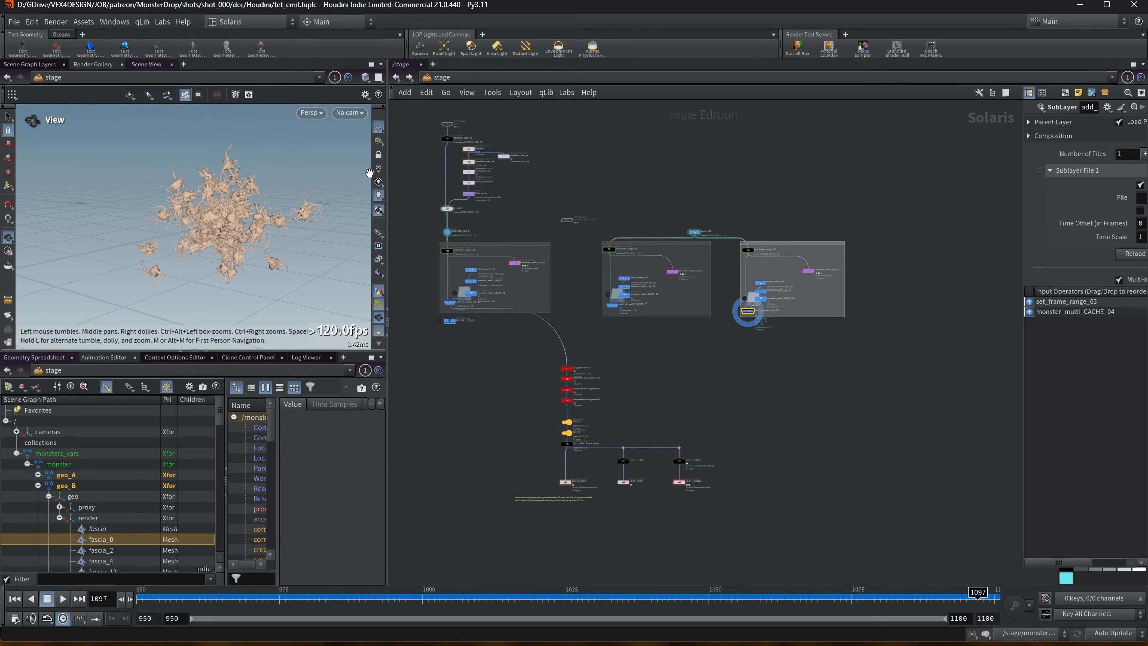
pyautogui.moveTo(387, 158); pyautogui.dragTo(467, 174)
pyautogui.scroll(3, 565, 214)
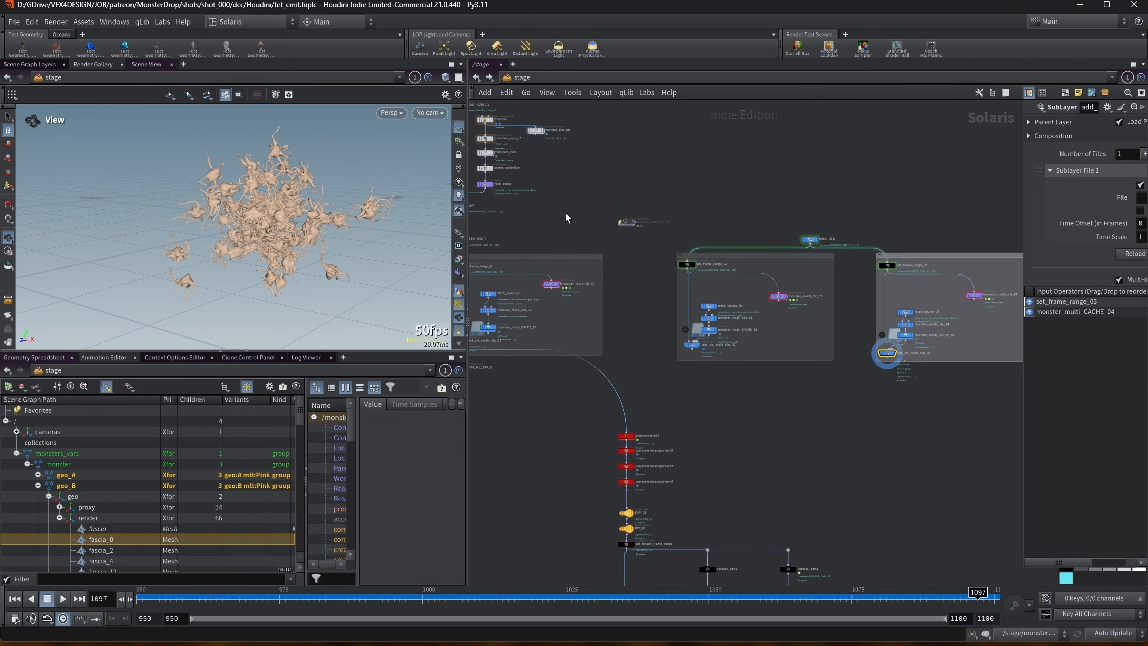
# Step: Bring the stage network into view, close the Houdini Console and move the viewport slightly closer to the monsters
pyautogui.moveTo(571, 206); pyautogui.dragTo(611, 201, button='middle')
pyautogui.scroll(-2, 611, 200)
pyautogui.moveTo(621, 197); pyautogui.dragTo(659, 224)
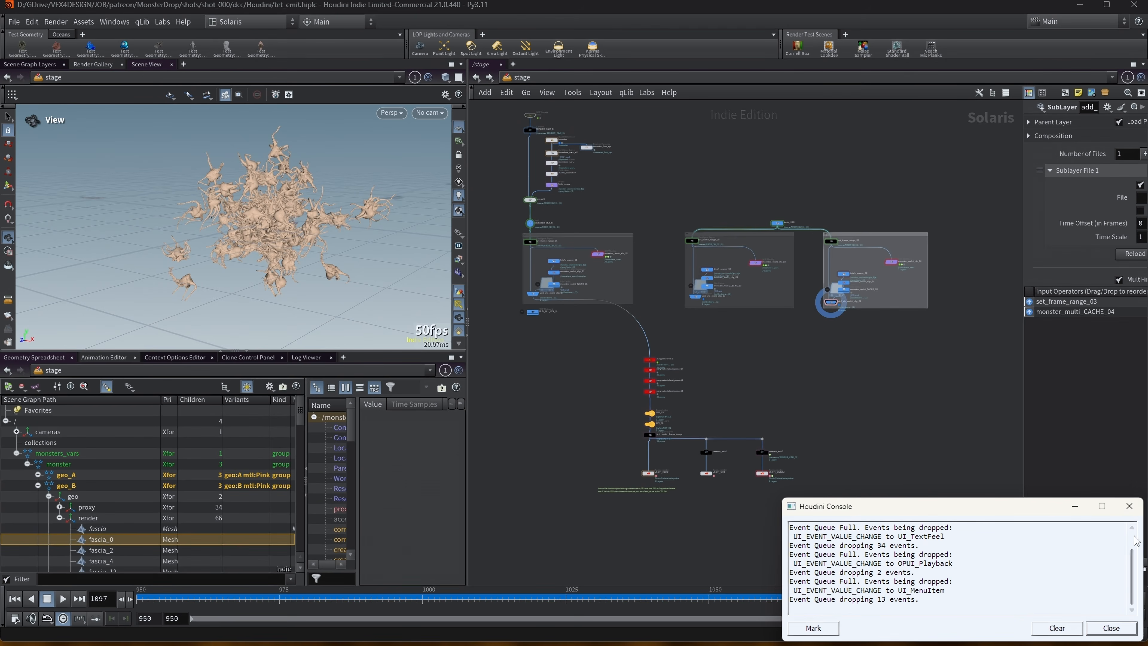
pyautogui.click(1129, 506)
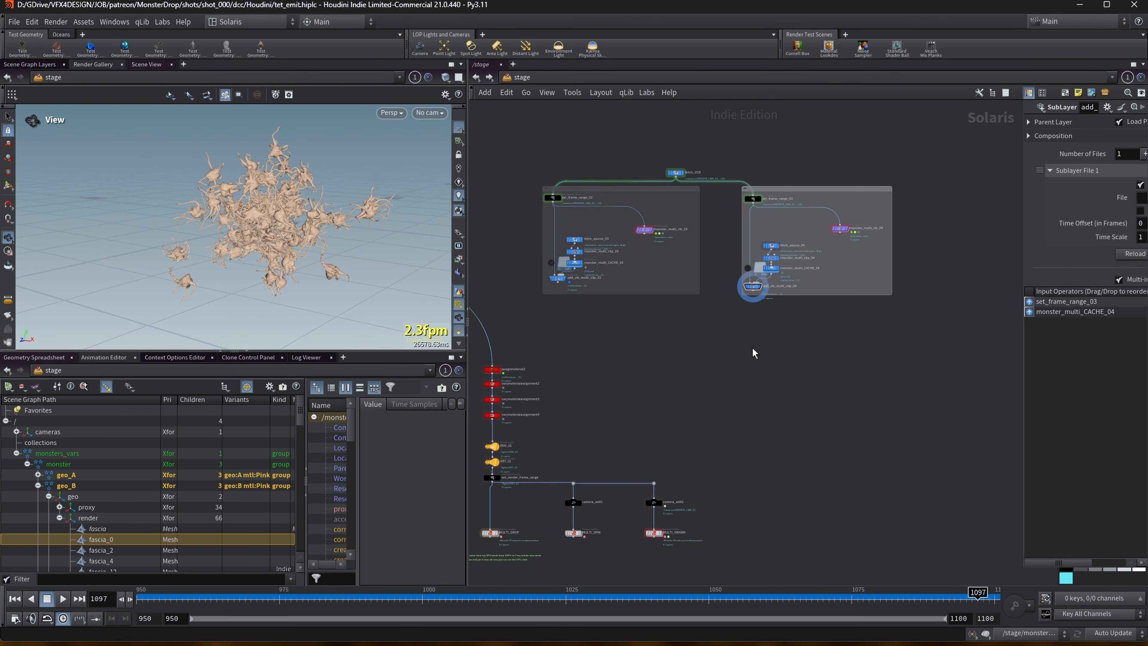
pyautogui.moveTo(258, 216)
pyautogui.mouseDown(button='right')
pyautogui.moveTo(359, 195)
pyautogui.moveTo(277, 210)
pyautogui.moveTo(333, 200)
pyautogui.moveTo(270, 200)
pyautogui.mouseUp(button='right')
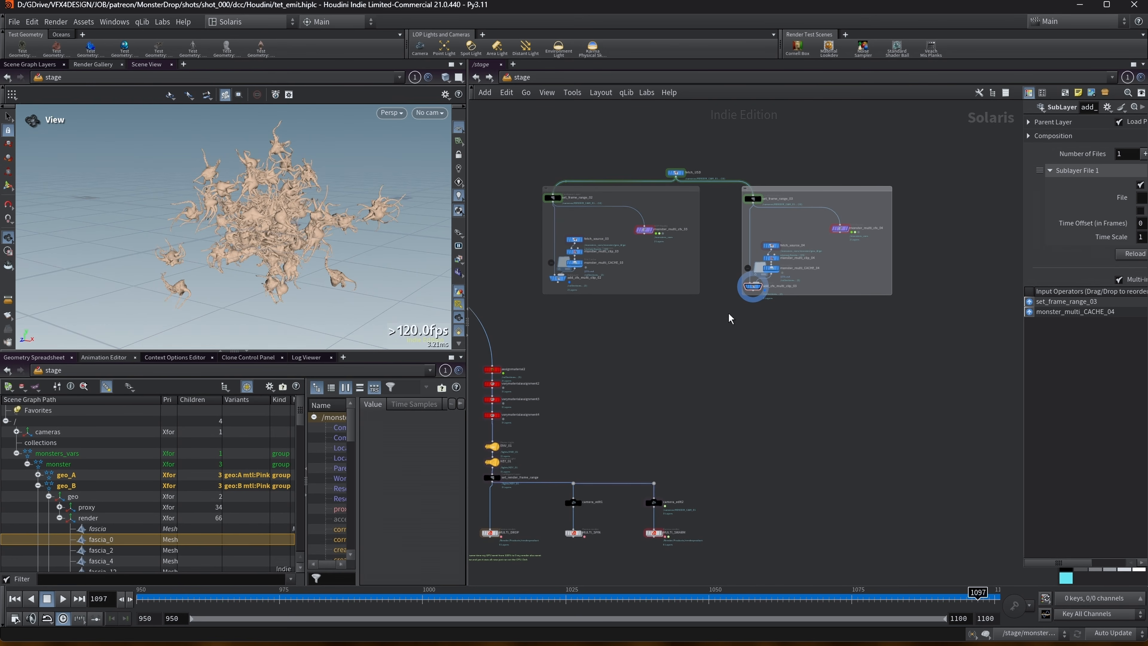
# Step: Set the update mode to Manual, inspect the geometry network inside monster_multi_cfx_04 and return to the stage
pyautogui.click(1124, 632)
pyautogui.click(1124, 621)
pyautogui.scroll(3, 745, 271)
pyautogui.doubleClick(873, 199)
pyautogui.scroll(-5, 862, 227)
pyautogui.moveTo(746, 329); pyautogui.dragTo(576, 187, button='middle')
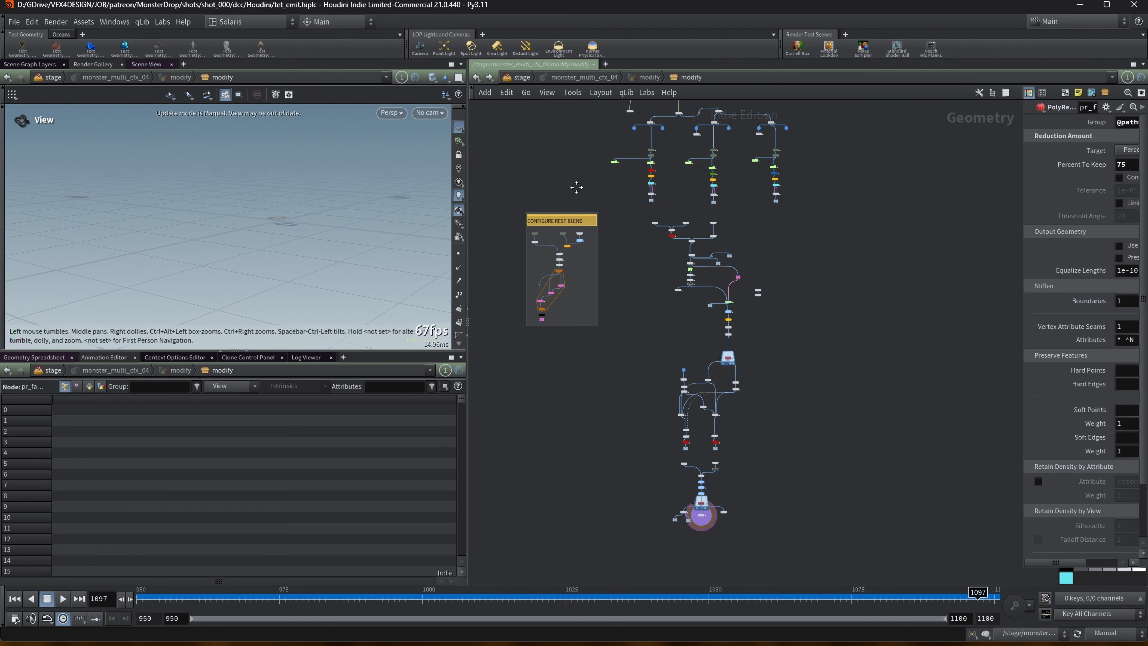
pyautogui.press('u')
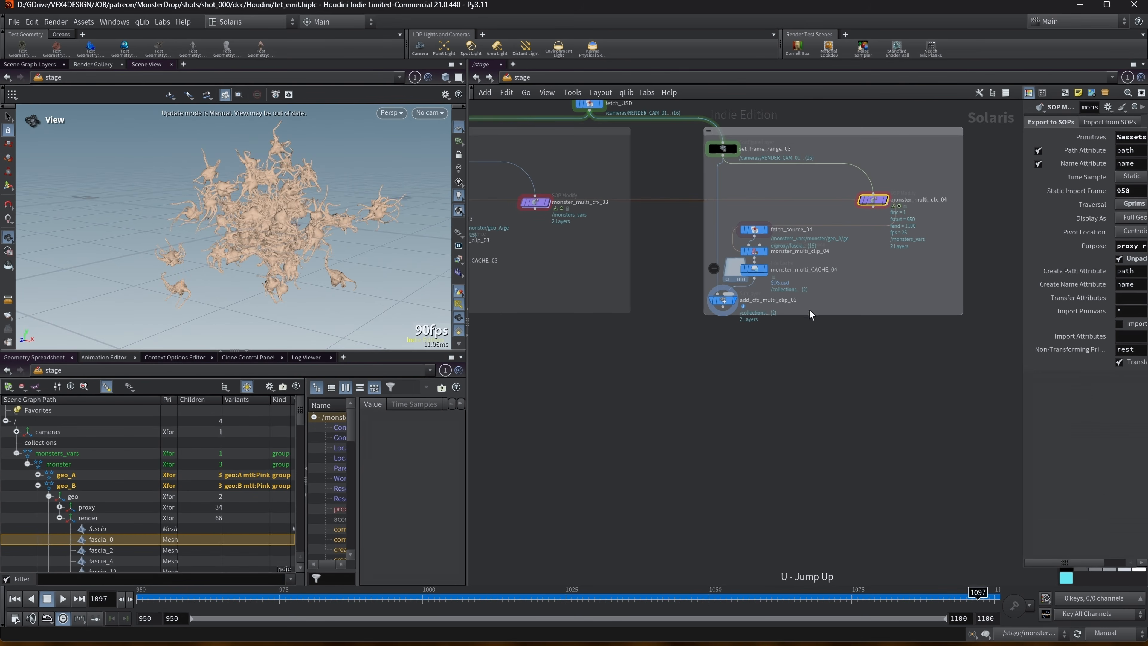
# Step: Inspect the geometry network inside monster_multi_cfx_03, down to its DC_REMESH cache, and return to the stage
pyautogui.doubleClick(535, 202)
pyautogui.scroll(-5, 781, 272)
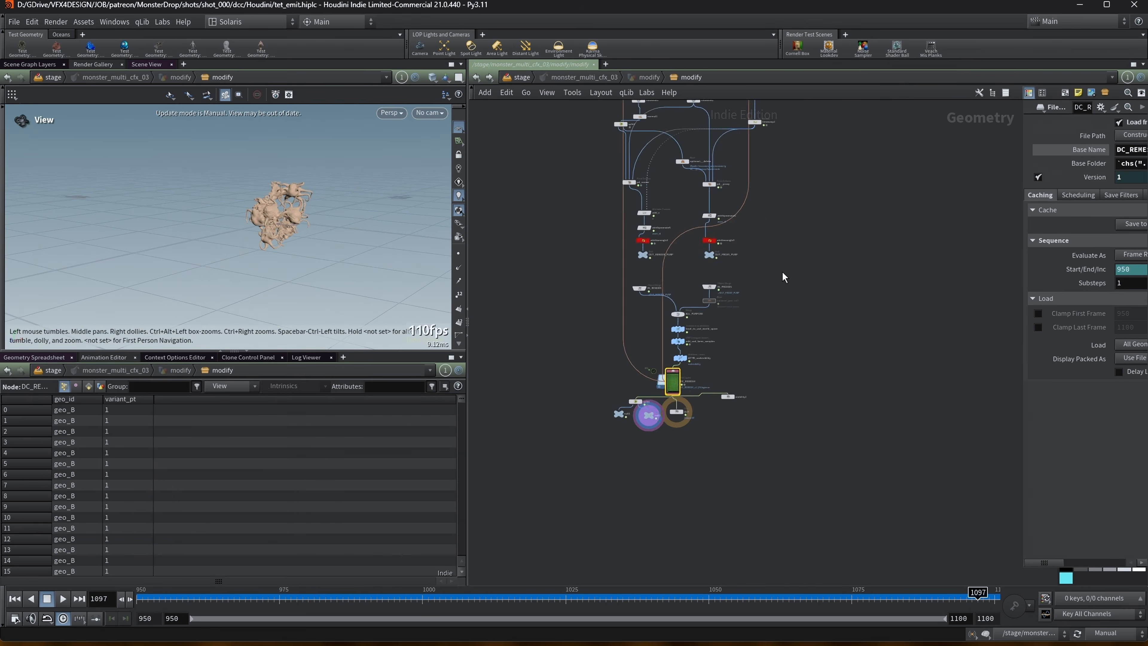
pyautogui.scroll(-3, 814, 260)
pyautogui.moveTo(830, 216); pyautogui.dragTo(757, 388, button='middle')
pyautogui.scroll(3, 754, 386)
pyautogui.scroll(-1, 761, 335)
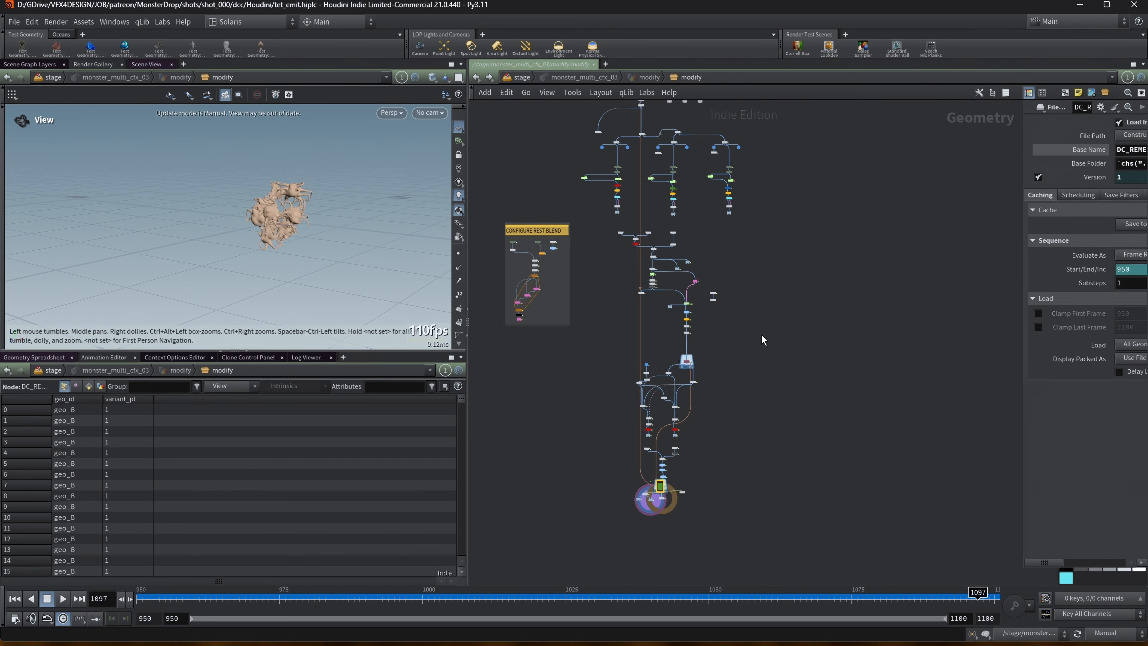
pyautogui.press('u')
# Step: Reopen monster_multi_cfx_04, compare its geometry network from the rest blend setup to the final outputs, and return to the stage
pyautogui.doubleClick(873, 199)
pyautogui.scroll(-3, 566, 284)
pyautogui.moveTo(576, 231); pyautogui.dragTo(597, 263, button='middle')
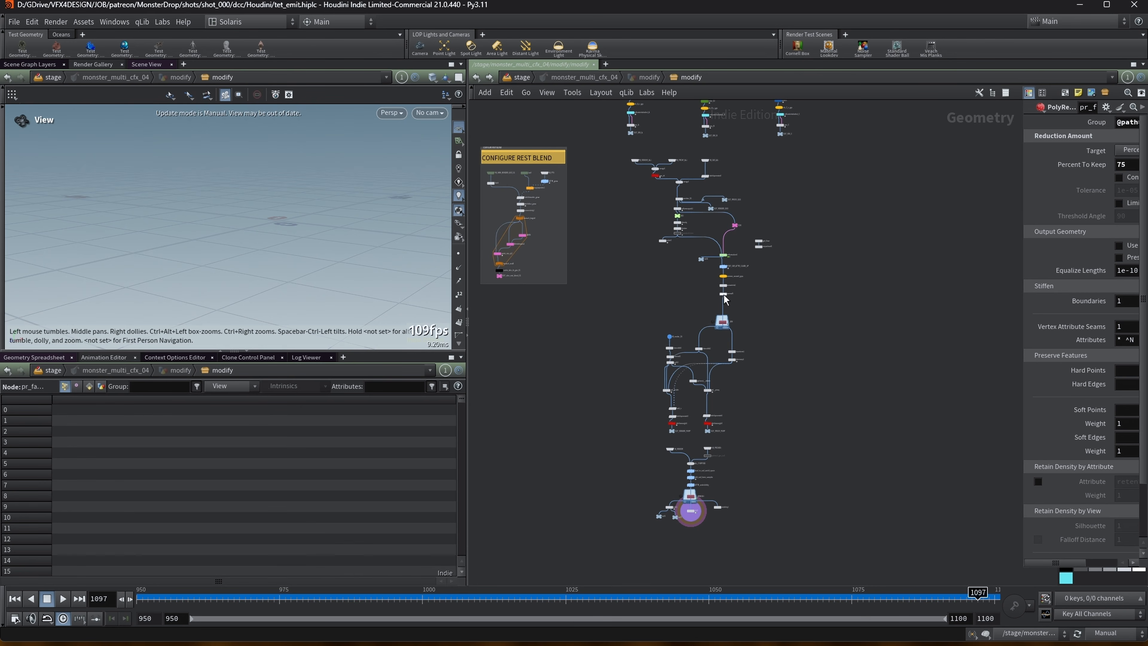
pyautogui.scroll(3, 723, 299)
pyautogui.scroll(-3, 720, 293)
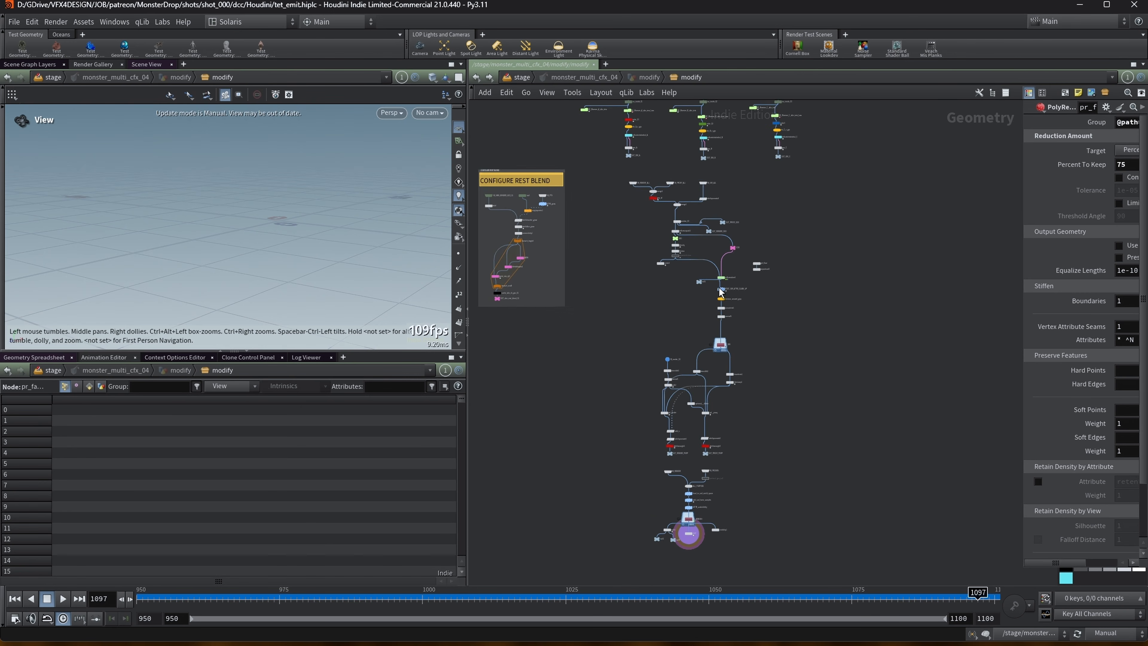
pyautogui.scroll(-1, 721, 291)
pyautogui.moveTo(628, 303); pyautogui.dragTo(648, 313, button='middle')
pyautogui.scroll(-3, 639, 224)
pyautogui.scroll(6, 653, 225)
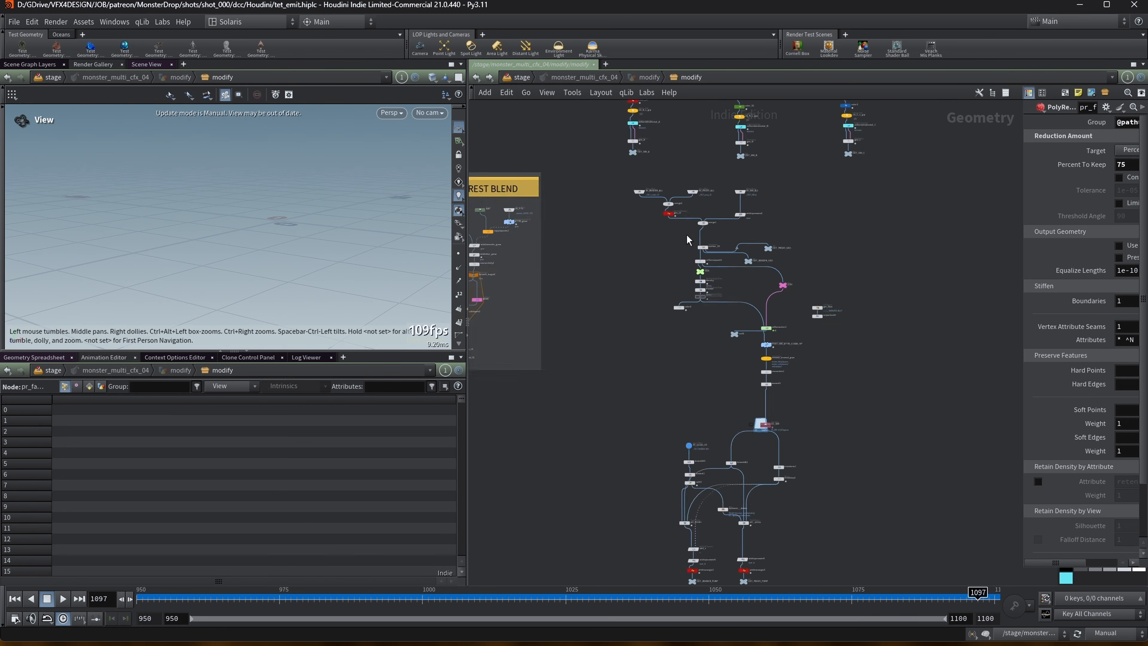
pyautogui.scroll(3, 687, 236)
pyautogui.press('u')
pyautogui.press('u')
pyautogui.press('u')
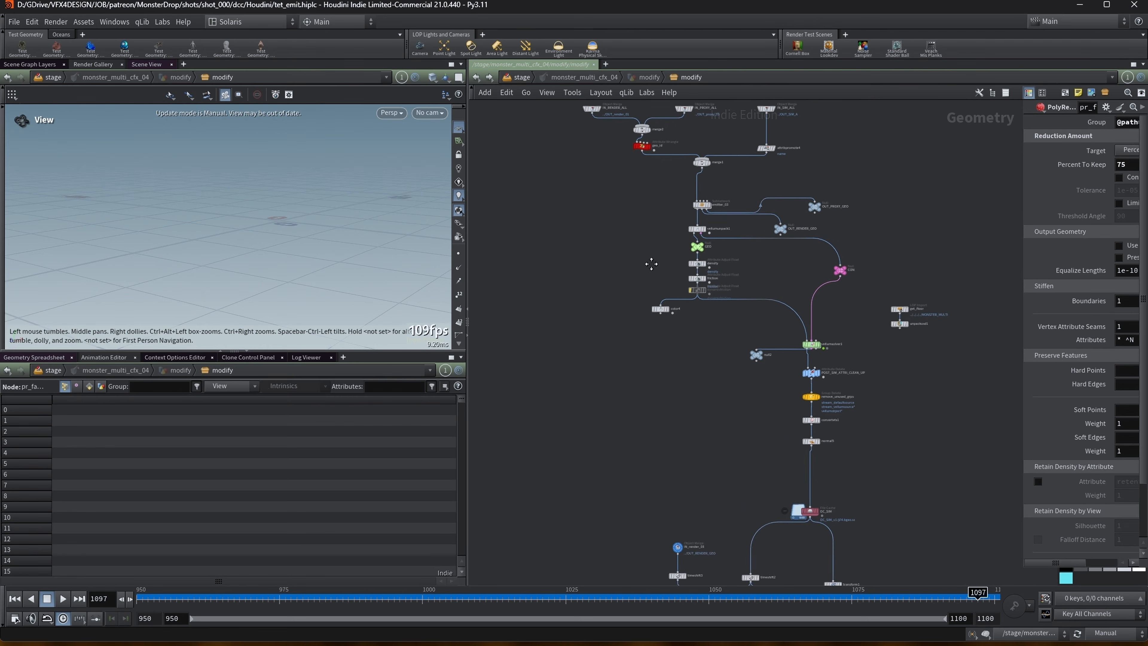
# Step: Delete the set_frame_range_03 group together with all the nodes inside it
pyautogui.scroll(-5, 642, 275)
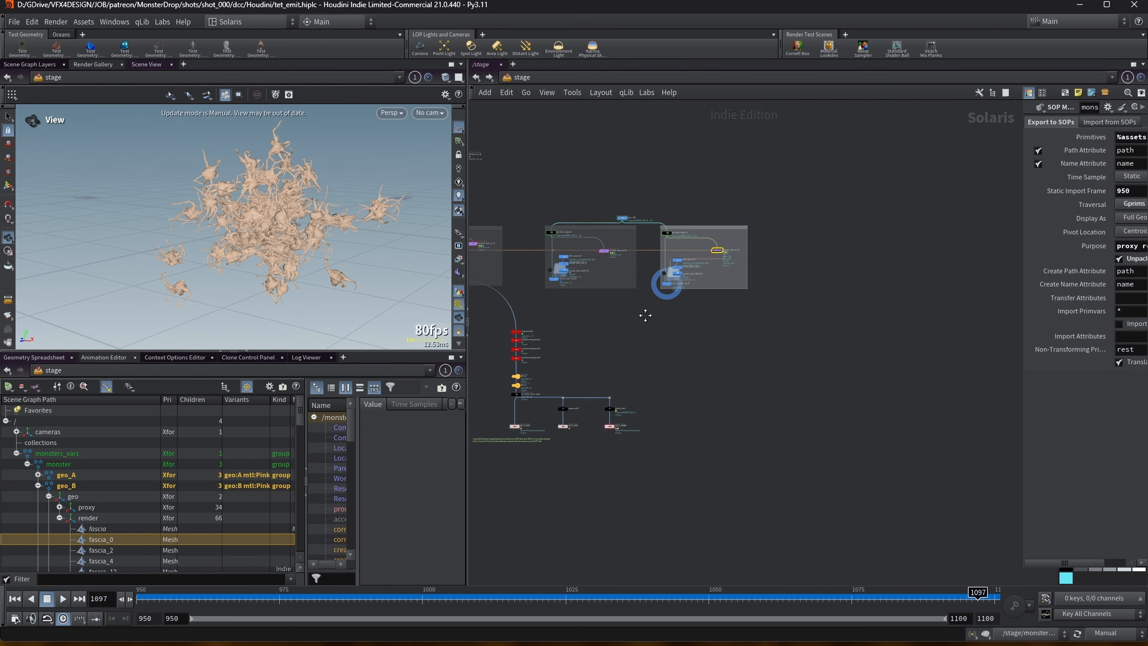
pyautogui.moveTo(713, 138); pyautogui.dragTo(945, 315)
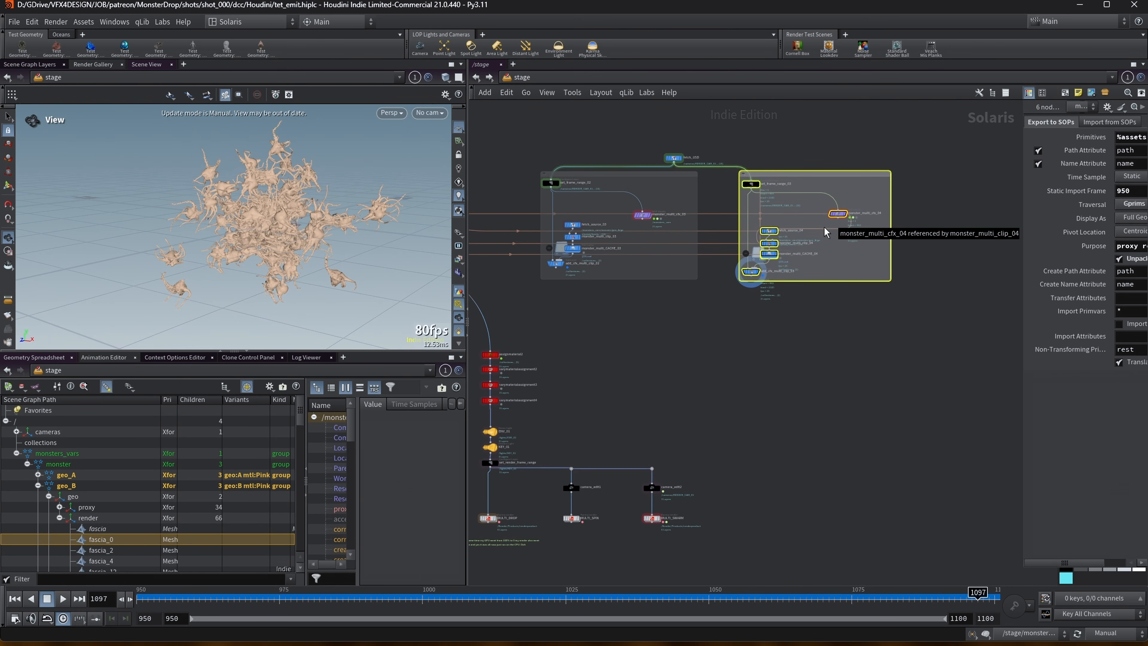
pyautogui.press('Delete')
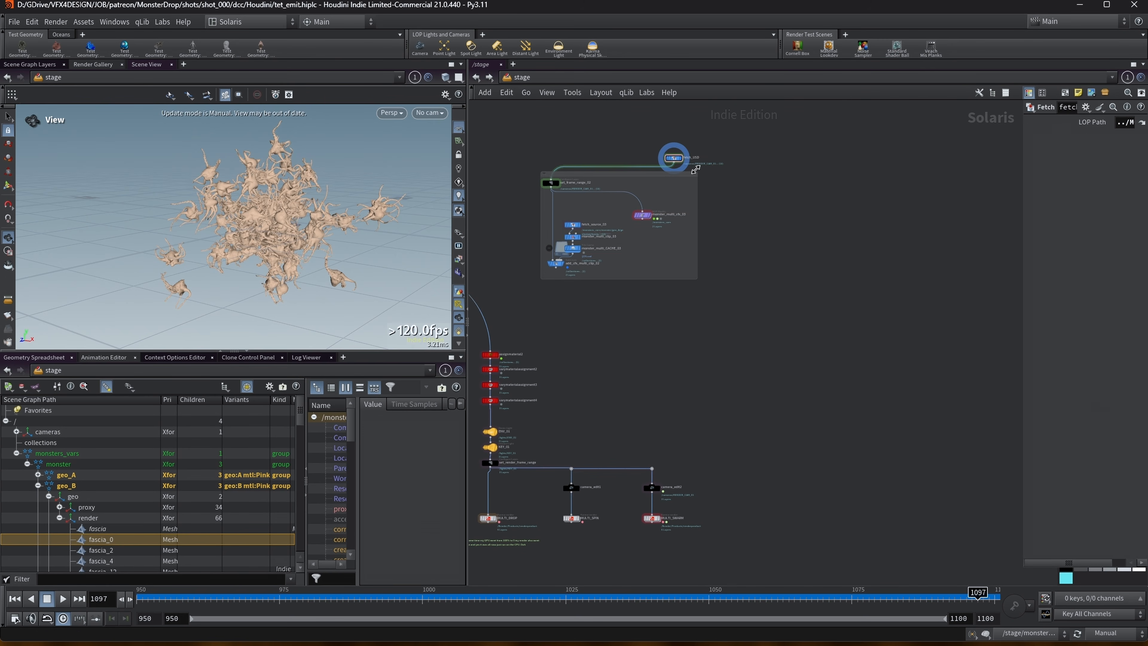
# Step: Move the fetch_USD node directly above set_frame_range_02 so the connection runs straight down
pyautogui.moveTo(564, 132); pyautogui.dragTo(789, 184, button='middle')
pyautogui.scroll(2, 790, 184)
pyautogui.moveTo(949, 226); pyautogui.dragTo(775, 226)
pyautogui.scroll(-3, 776, 226)
# Step: Display the add_cfx_multi_clip_01 sublayer, set the update mode to Auto Update and scrub through its animation
pyautogui.moveTo(719, 221); pyautogui.dragTo(669, 206, button='middle')
pyautogui.scroll(2, 667, 208)
pyautogui.moveTo(538, 382); pyautogui.dragTo(598, 365, button='middle')
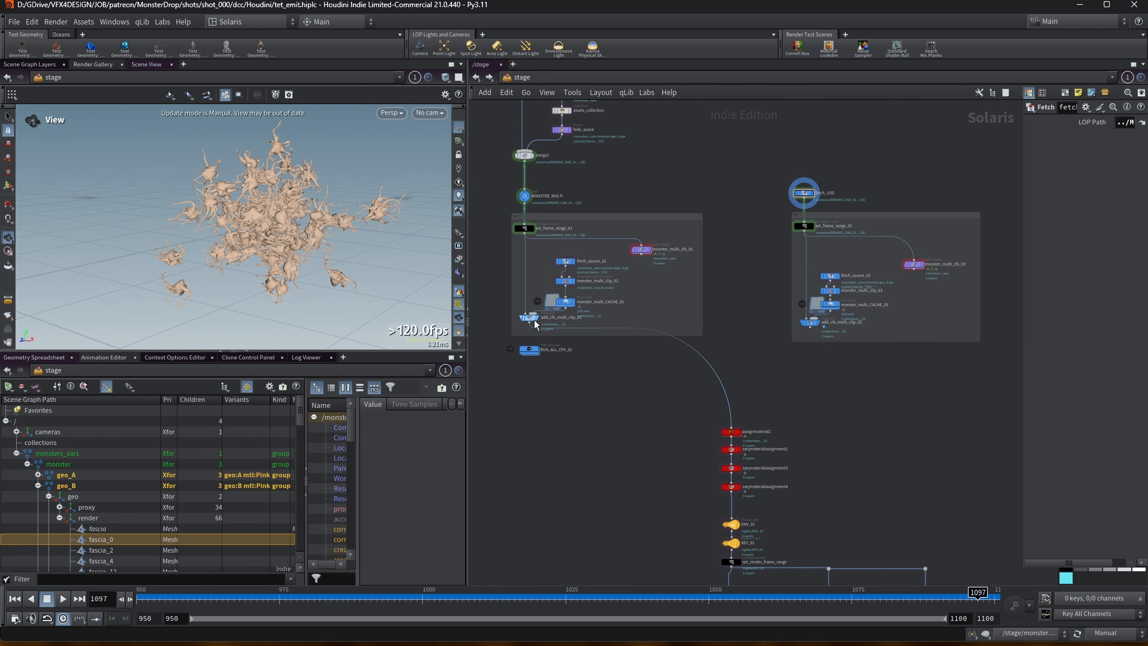
pyautogui.click(530, 318)
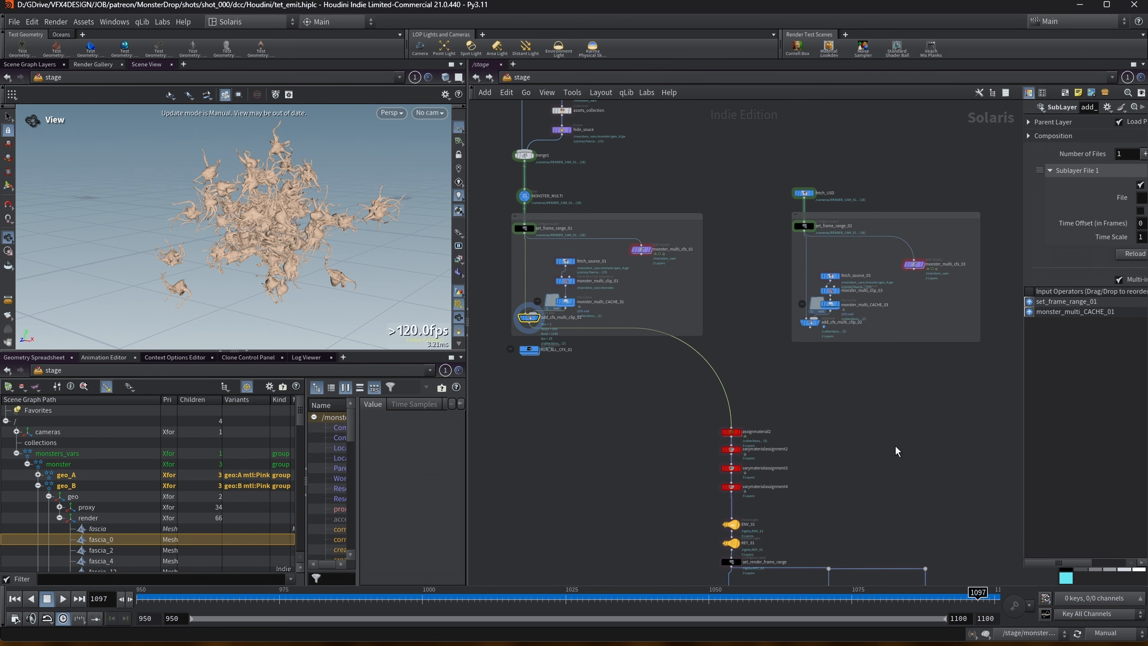
pyautogui.click(1103, 635)
pyautogui.click(1112, 599)
pyautogui.scroll(3, 527, 358)
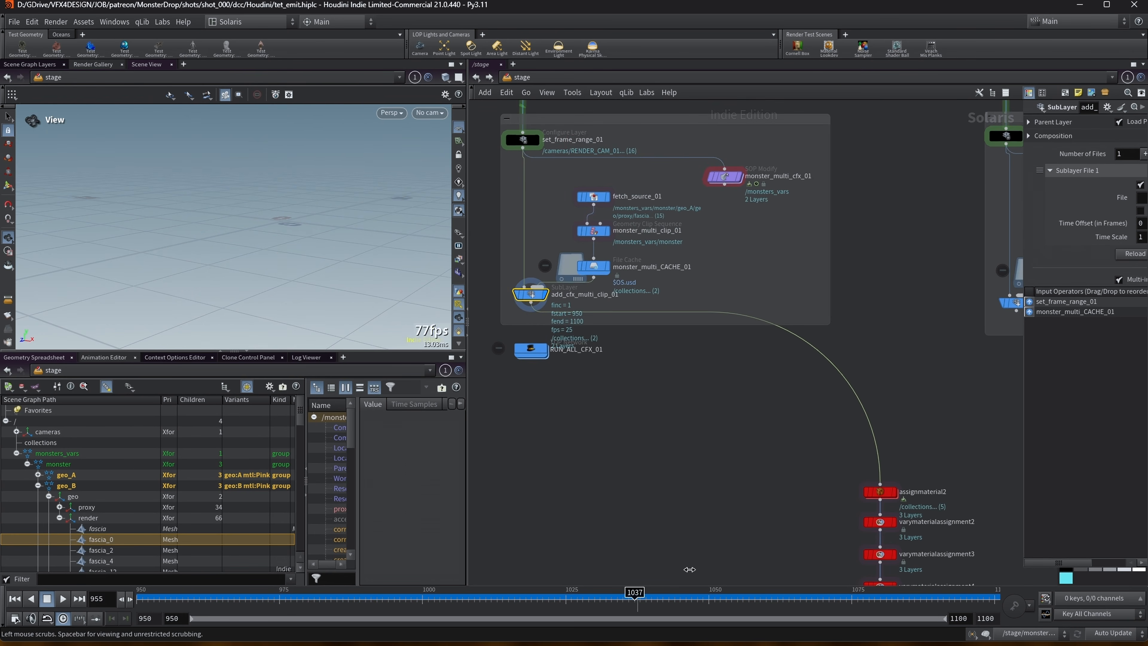
# Step: Display the add_cfx_multi_clip_02 sublayer and scrub its monster animation to frame 1003
pyautogui.scroll(-4, 930, 486)
pyautogui.moveTo(958, 387); pyautogui.dragTo(679, 421, button='middle')
pyautogui.scroll(3, 678, 422)
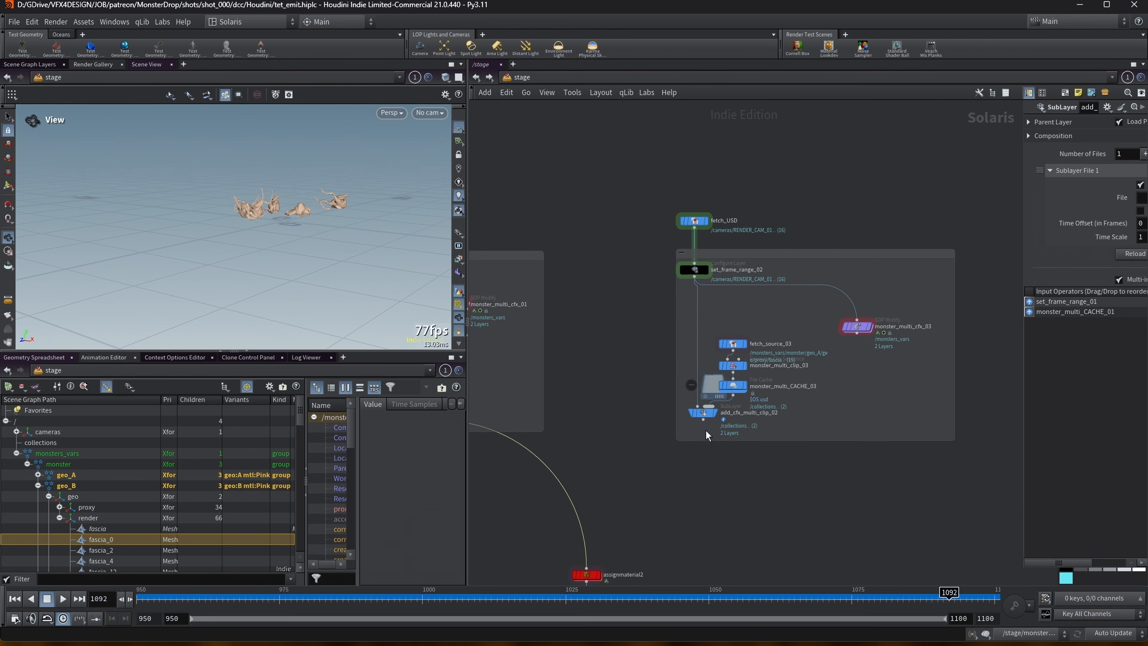
pyautogui.click(714, 419)
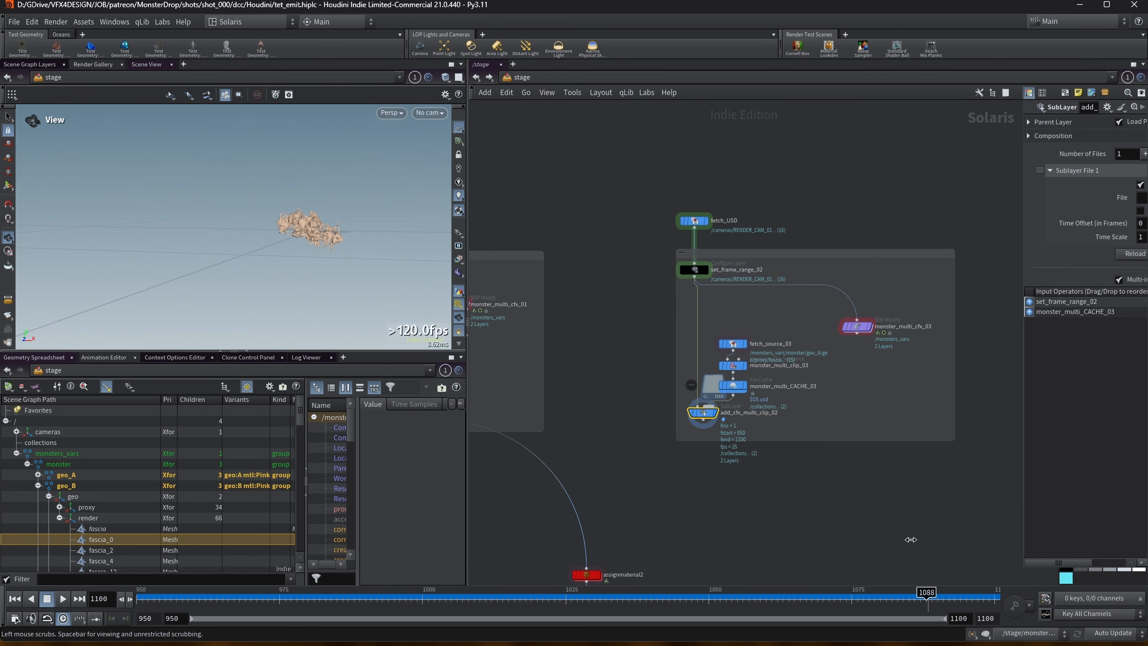
pyautogui.scroll(-6, 699, 230)
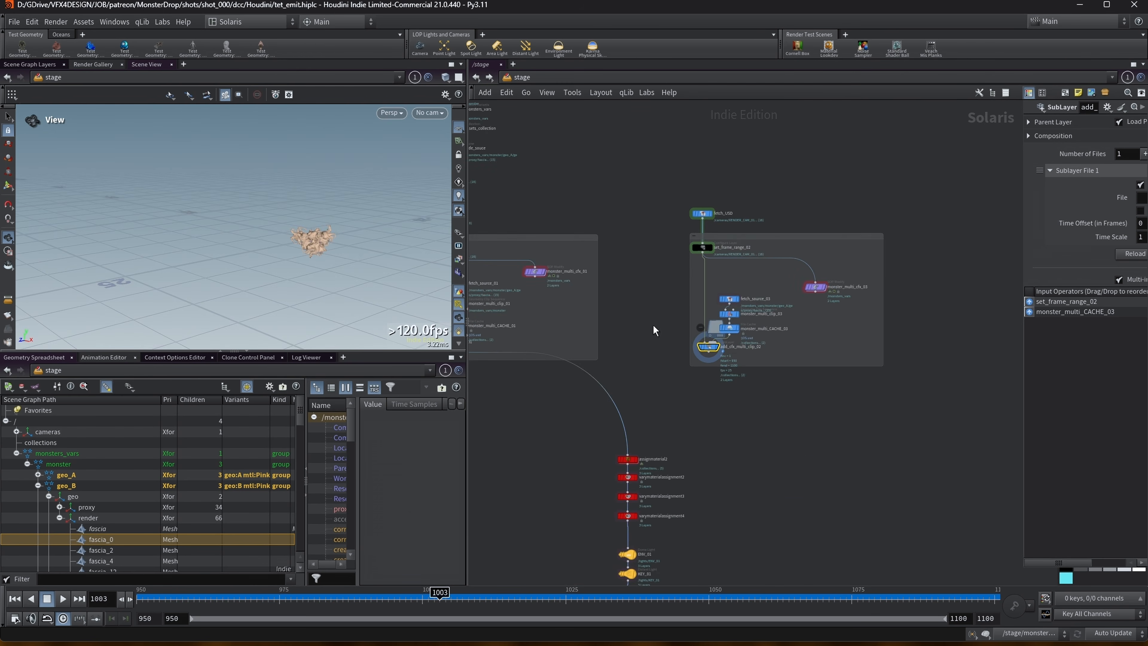
pyautogui.scroll(4, 740, 411)
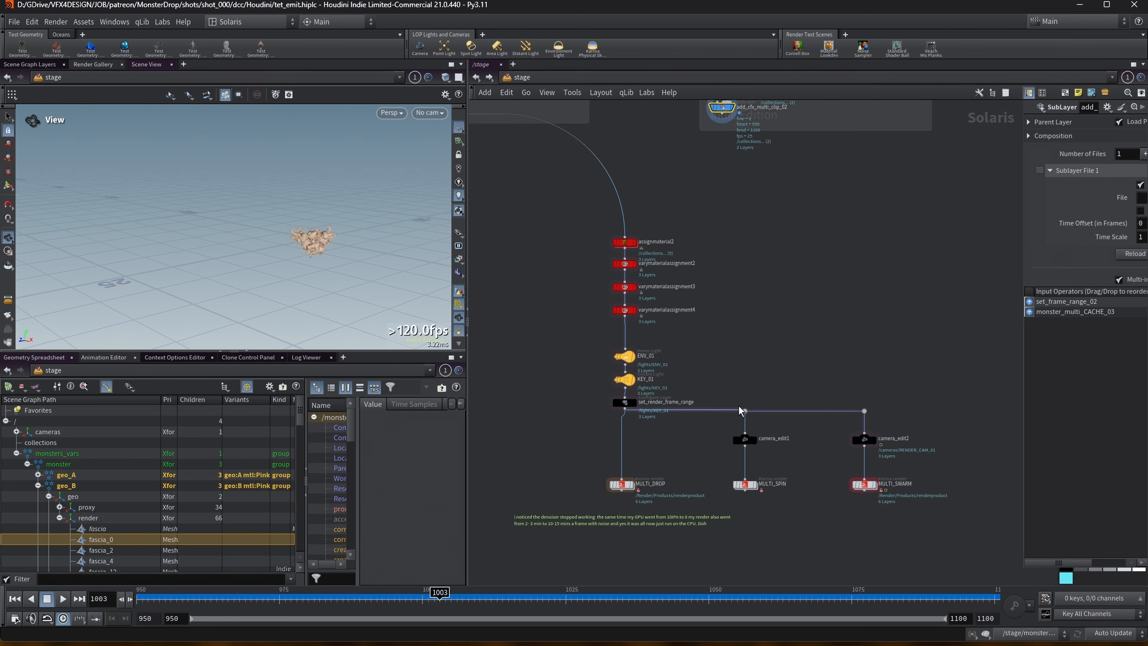
# Step: Connect the output of add_cfx_multi_clip_02 to the input of assignmaterial2 in place of add_cfx_multi_clip_01
pyautogui.scroll(-3, 739, 407)
pyautogui.scroll(3, 716, 438)
pyautogui.scroll(-2, 727, 218)
pyautogui.moveTo(727, 216); pyautogui.dragTo(665, 302, button='middle')
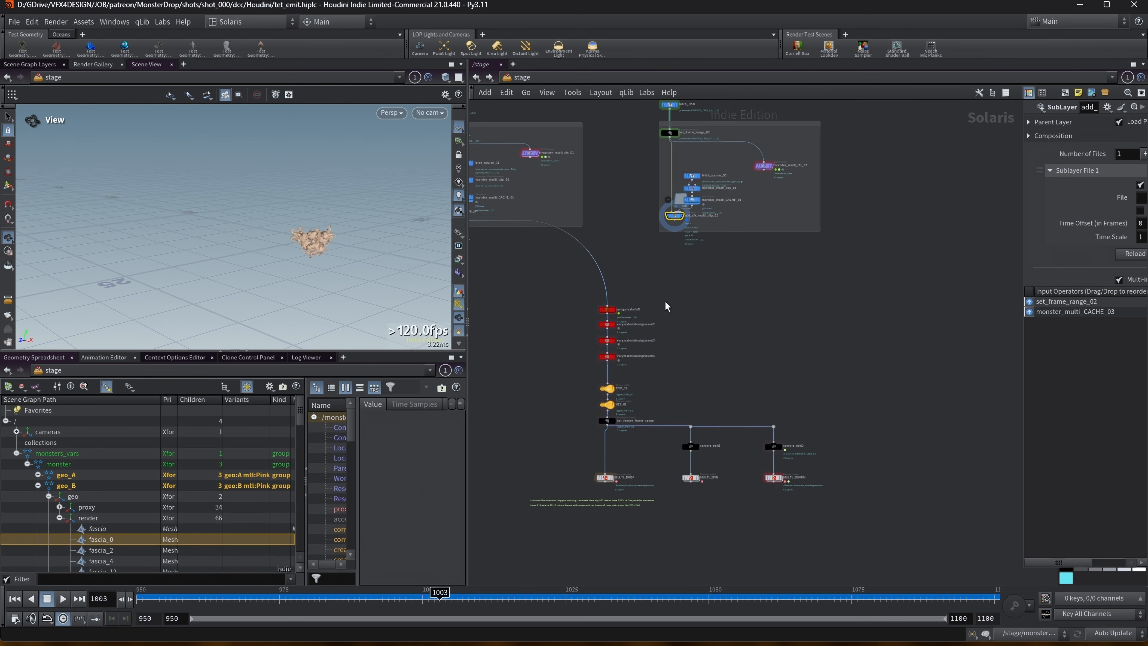
pyautogui.moveTo(696, 358); pyautogui.dragTo(727, 358, button='middle')
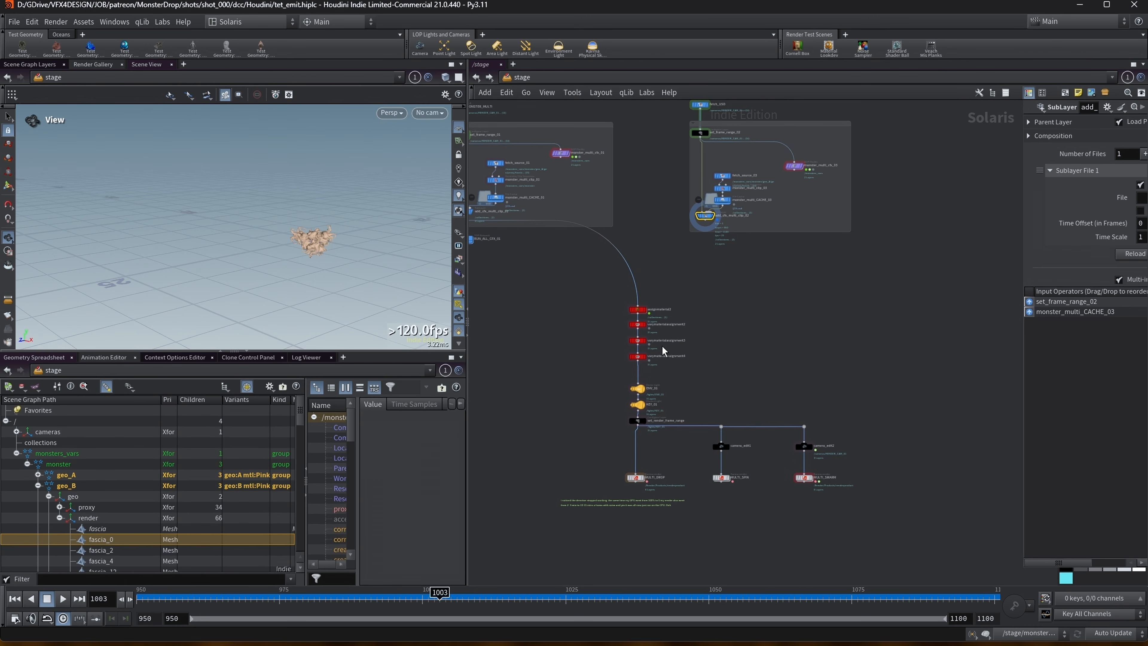
pyautogui.click(704, 221)
pyautogui.click(637, 305)
# Step: Display set_render_frame_range, look through RENDER_CAM_01 and scrub the shaded monsters to frame 1021
pyautogui.scroll(2, 645, 412)
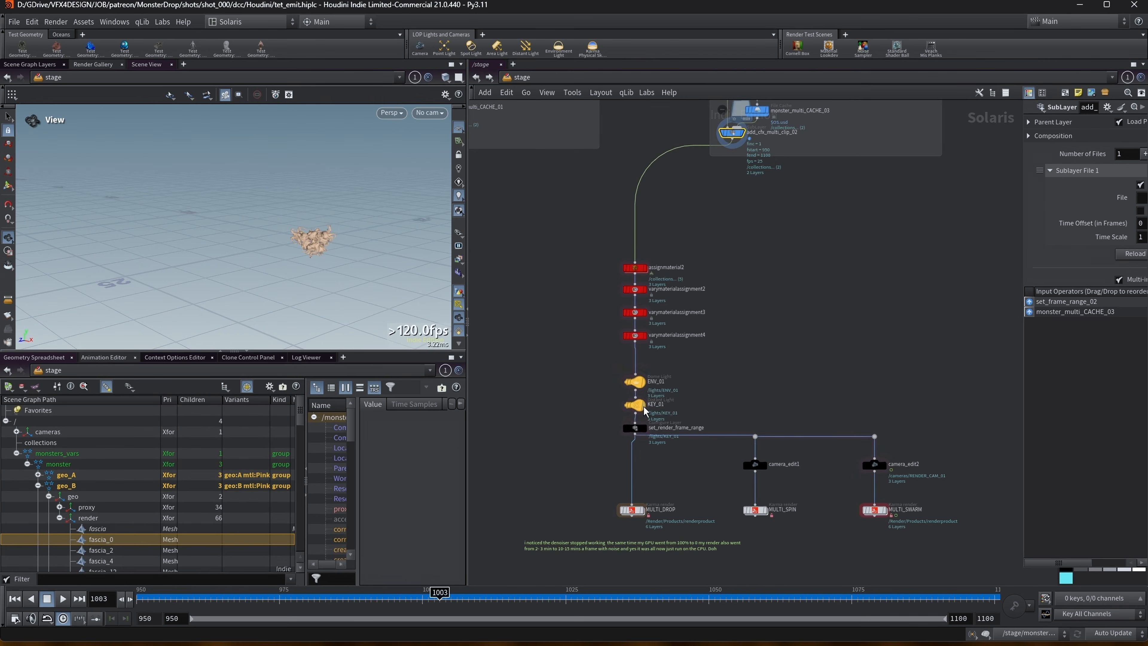
pyautogui.click(645, 430)
pyautogui.click(646, 429)
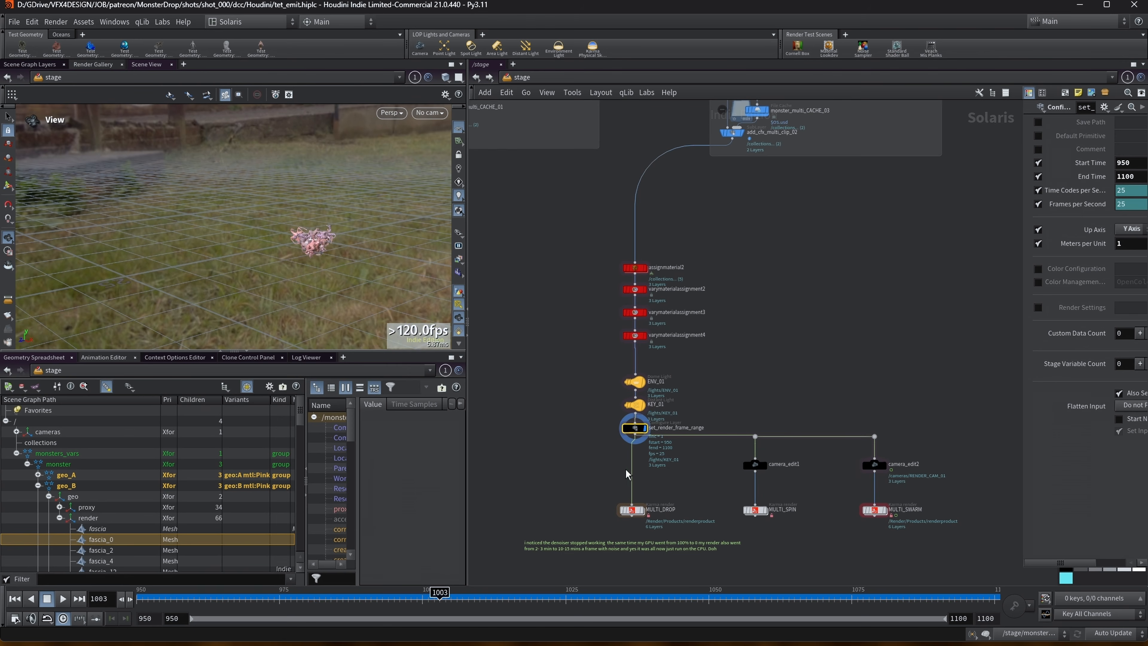
pyautogui.click(430, 113)
pyautogui.click(442, 121)
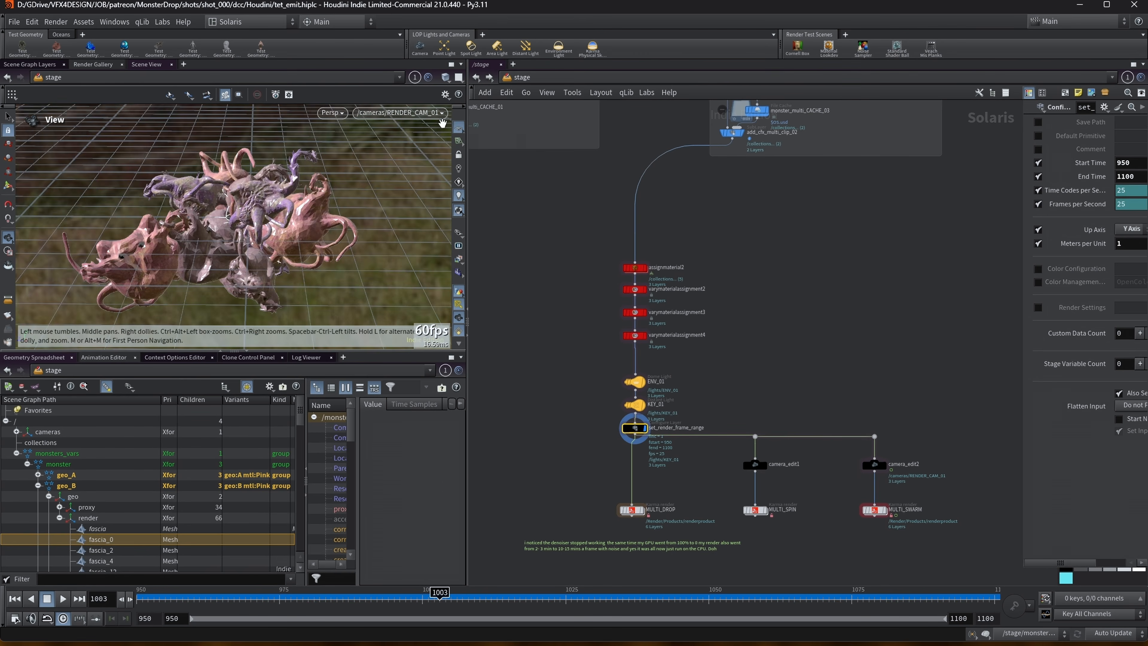
pyautogui.moveTo(229, 599); pyautogui.dragTo(543, 595)
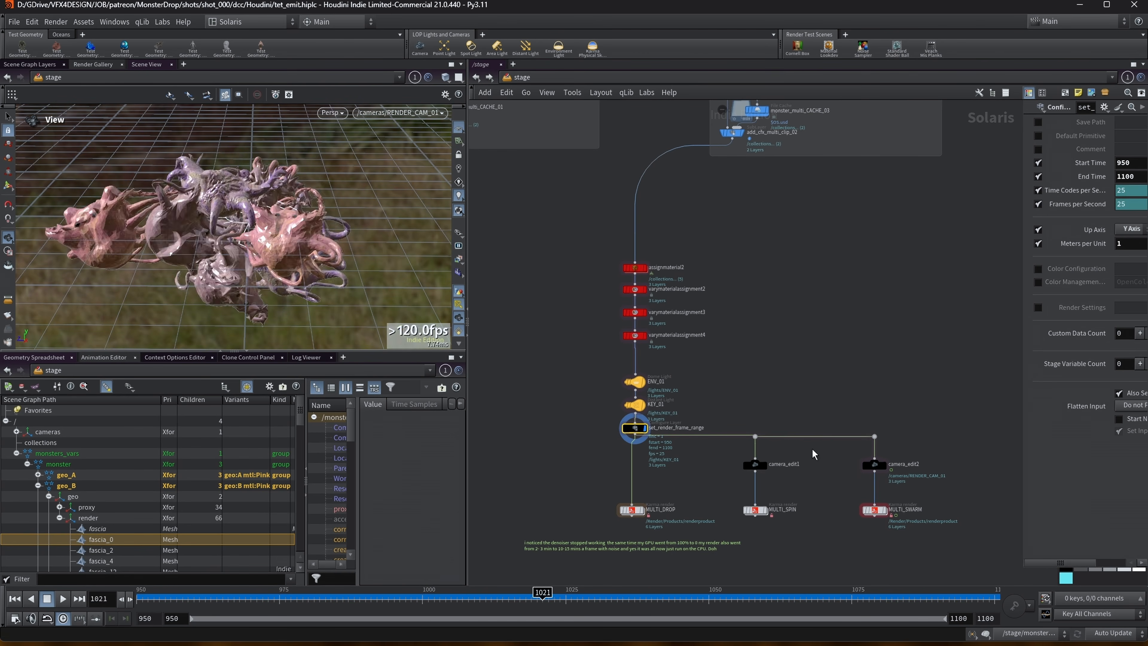
# Step: Display the camera_edit1 node and scrub its render camera view to frame 1039
pyautogui.click(768, 466)
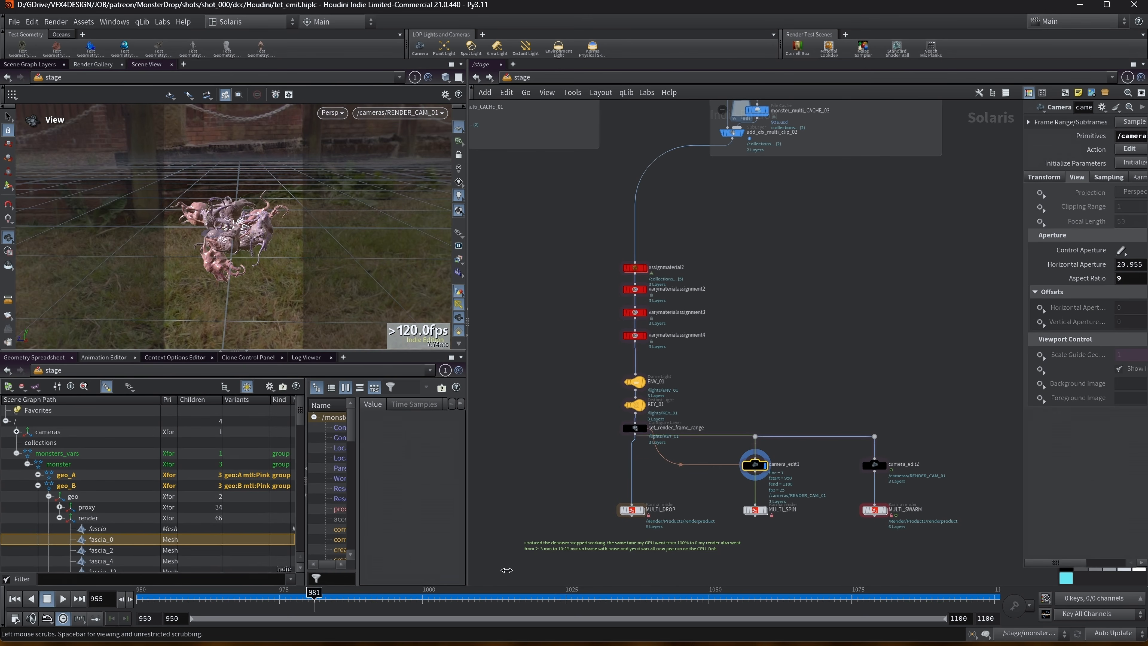
pyautogui.moveTo(506, 569); pyautogui.dragTo(646, 566)
pyautogui.moveTo(781, 365); pyautogui.dragTo(715, 331, button='middle')
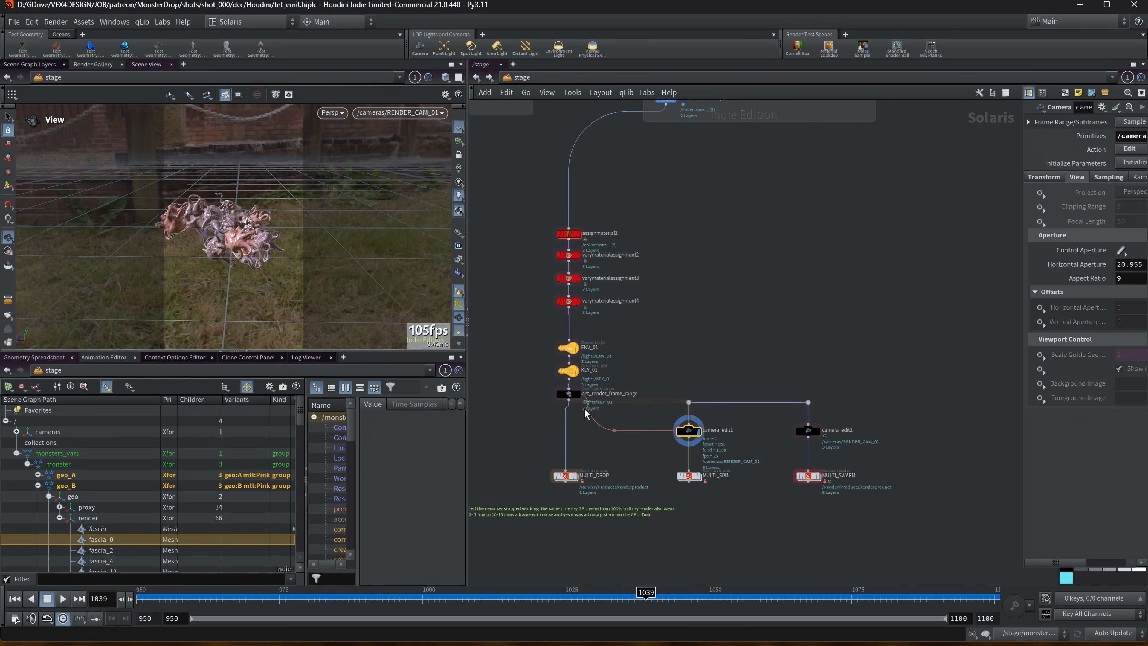
# Step: Reselect camera_edit1 and widen the parameter pane to examine its RENDER_CAM_01 aperture settings
pyautogui.click(579, 394)
pyautogui.click(698, 432)
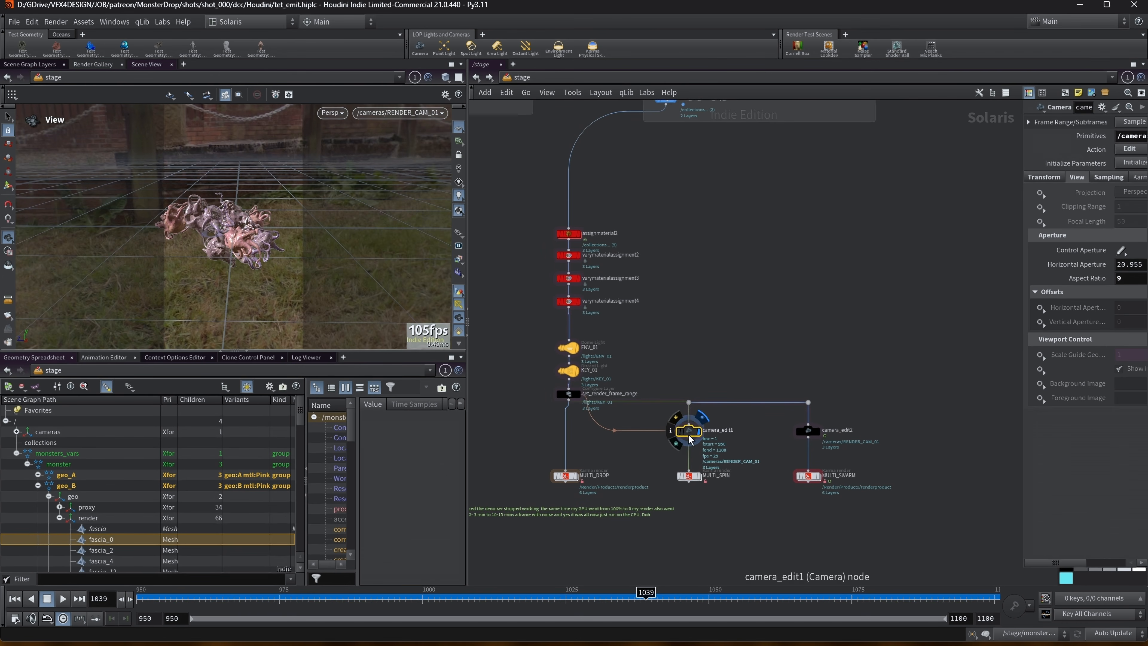
pyautogui.moveTo(1023, 192); pyautogui.dragTo(828, 213)
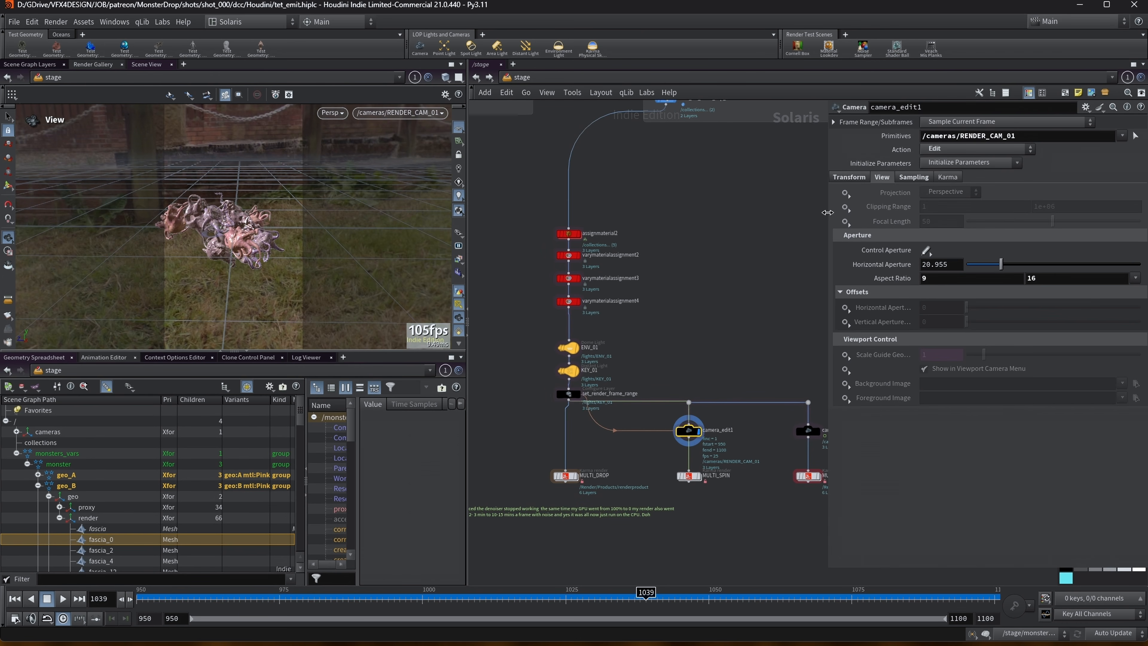
pyautogui.moveTo(722, 328); pyautogui.dragTo(613, 309, button='middle')
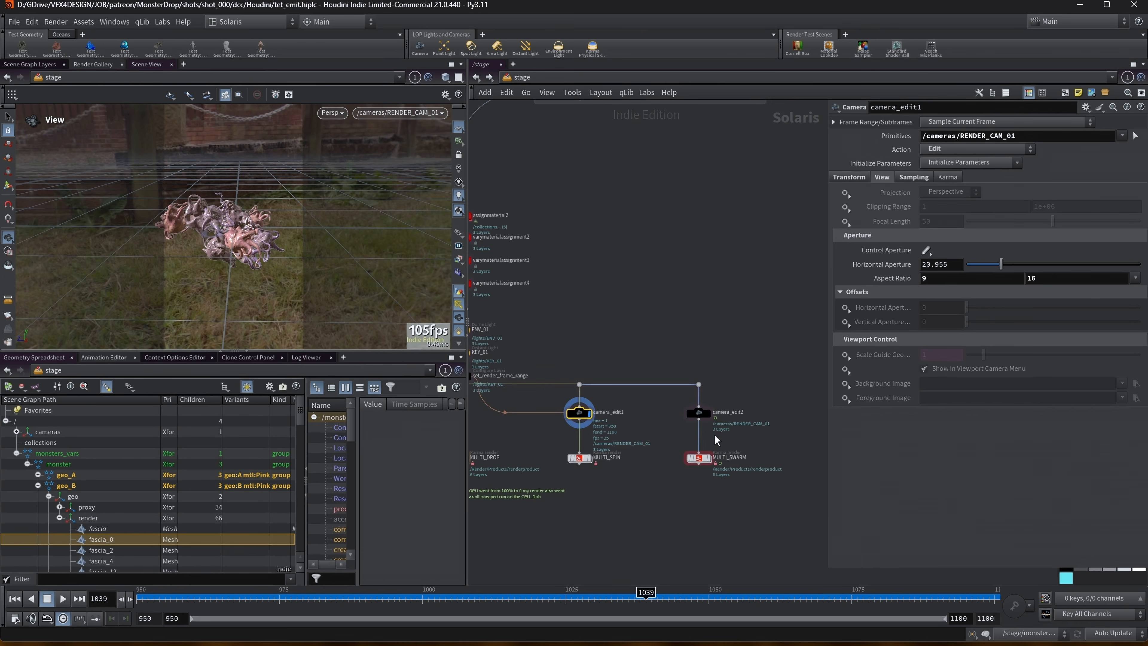
# Step: Display camera_edit2 and examine its transform values for RENDER_CAM_01
pyautogui.click(710, 414)
pyautogui.click(700, 415)
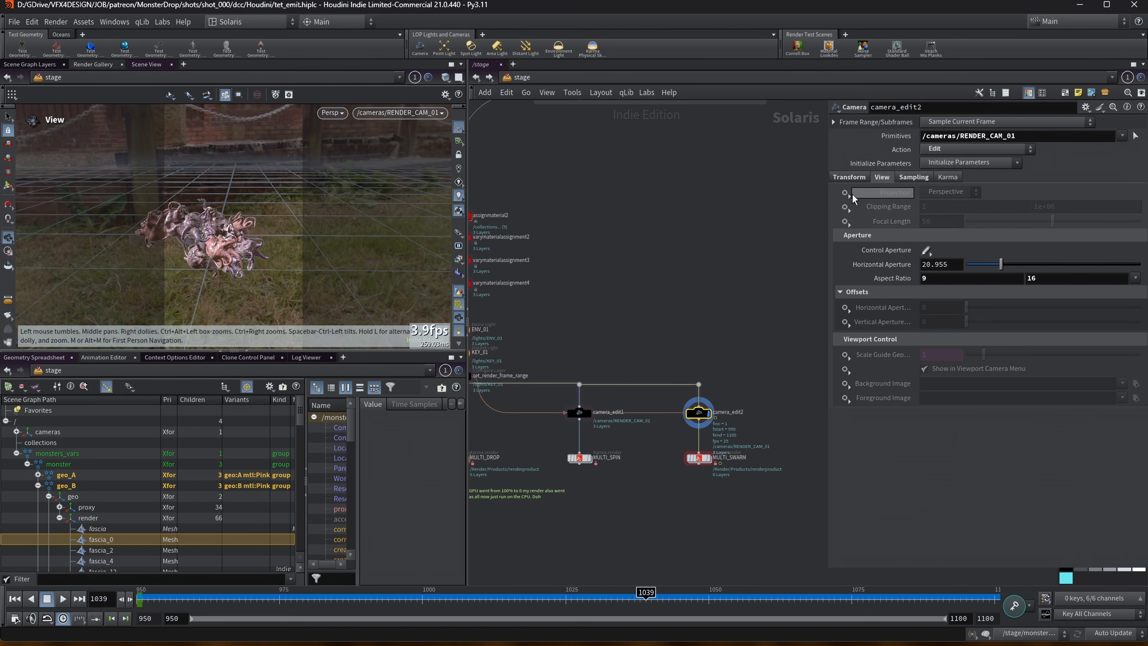
pyautogui.click(850, 178)
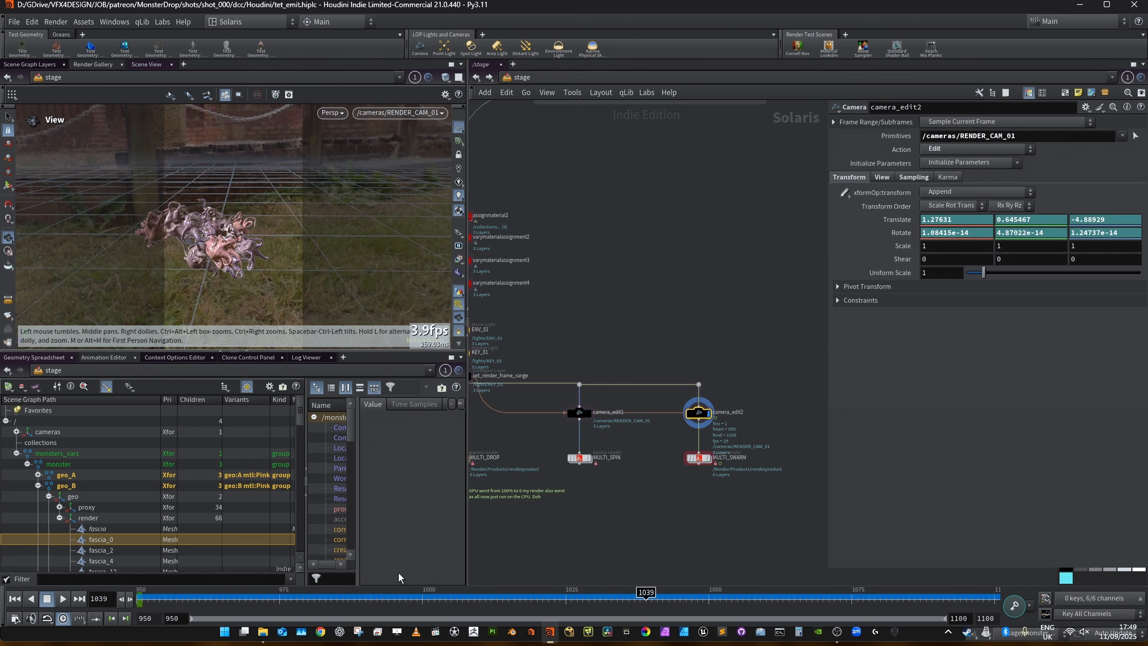
# Step: Delete the swarm render branch containing camera_edit2, MULTI_SWARM and their connecting dot
pyautogui.moveTo(592, 295); pyautogui.dragTo(641, 273, button='middle')
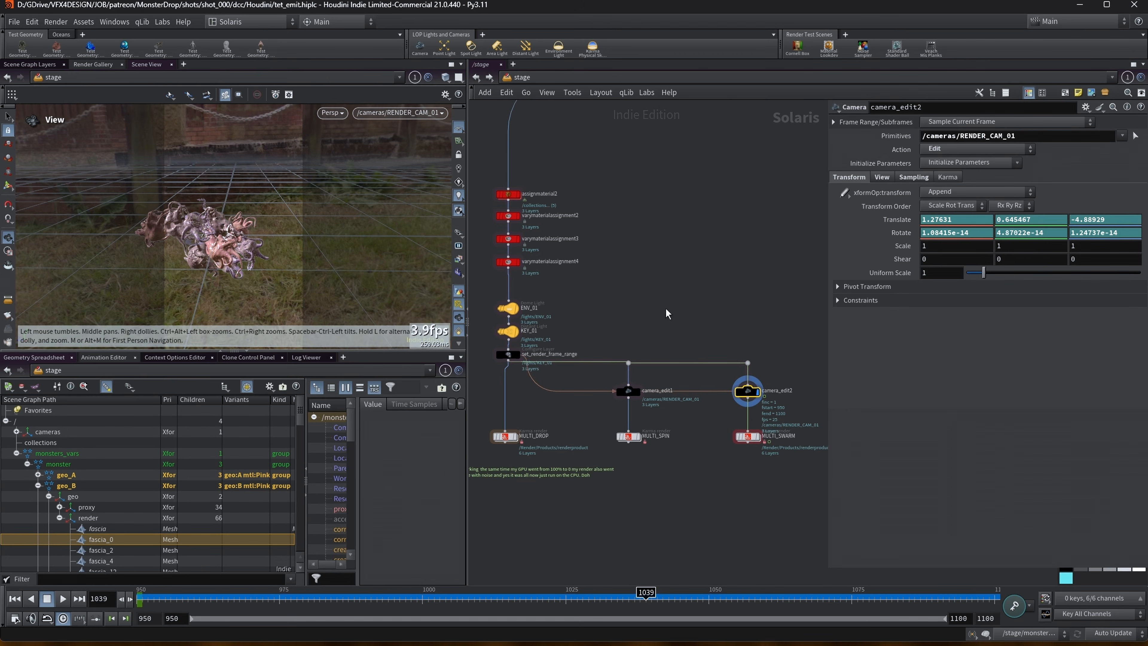
pyautogui.moveTo(690, 288); pyautogui.dragTo(783, 479)
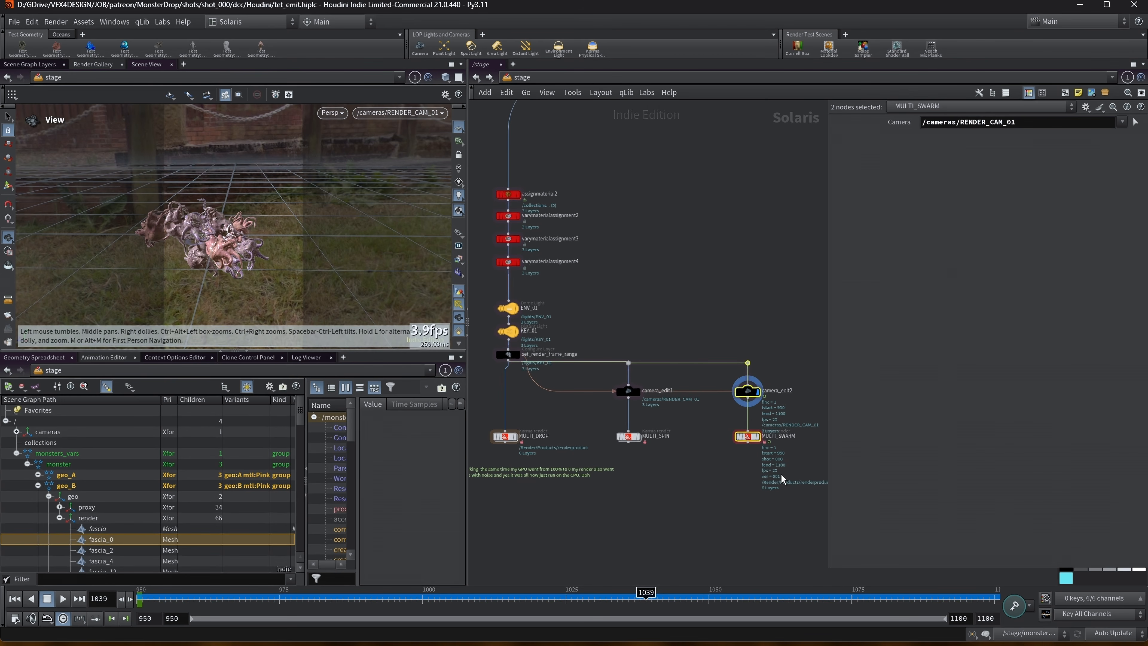
pyautogui.press('Delete')
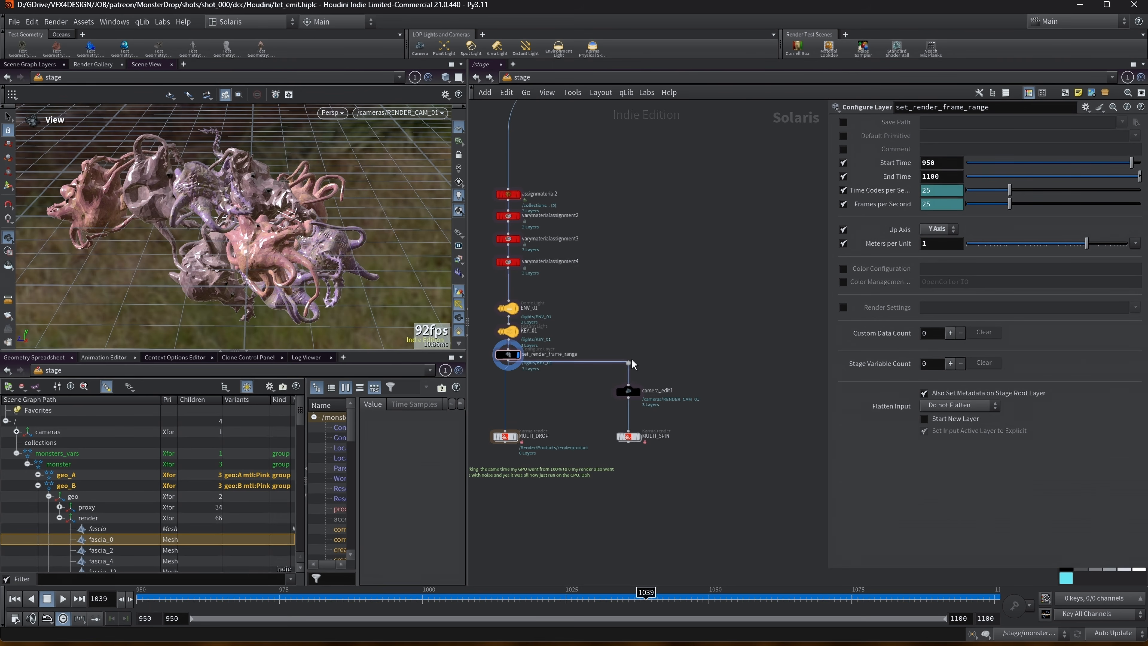
# Step: Display camera_edit1 and reframe the monsters by moving RENDER_CAM_01 to a Translate X of -0.601076, with the timeline at frame 1045
pyautogui.moveTo(615, 334); pyautogui.dragTo(655, 332, button='middle')
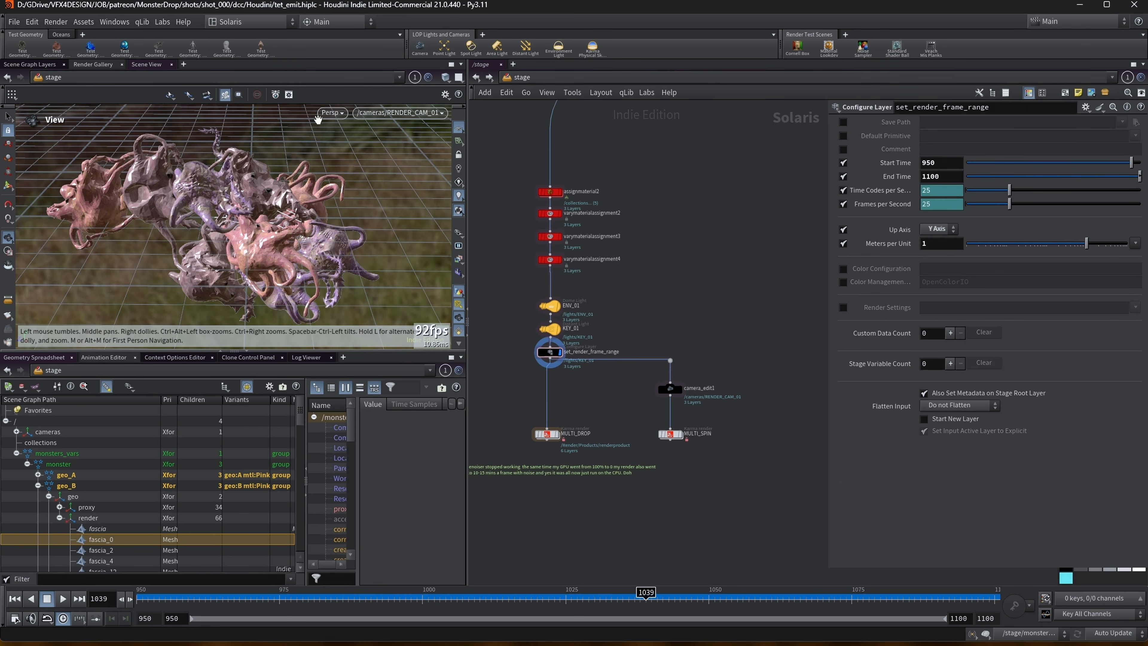
pyautogui.scroll(2, 553, 382)
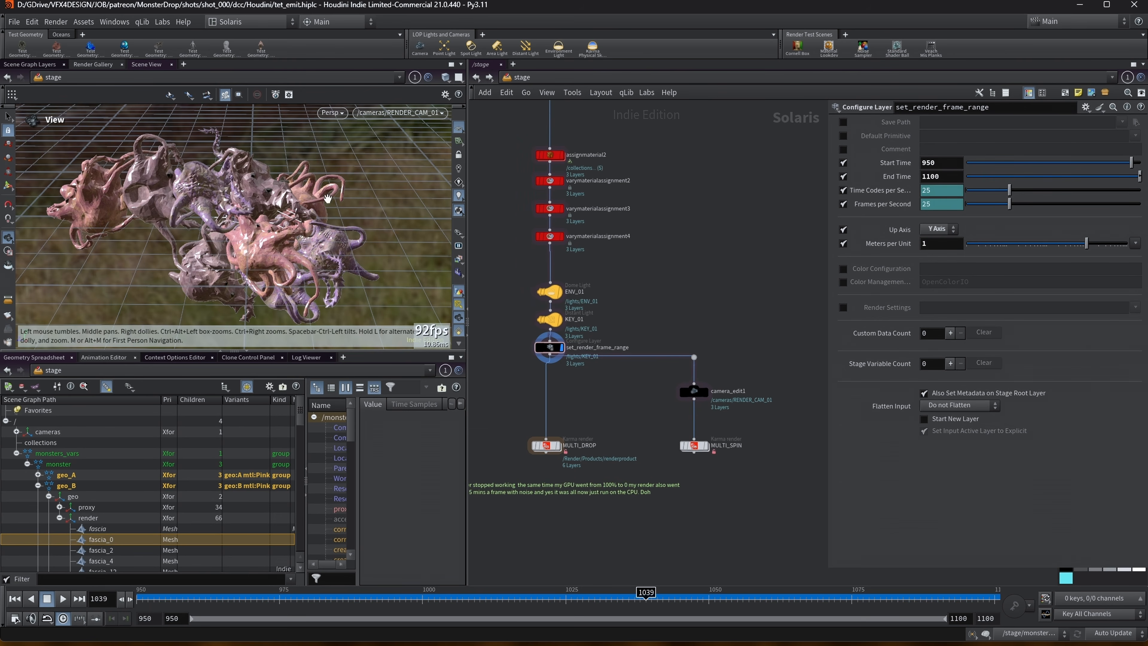
pyautogui.click(682, 388)
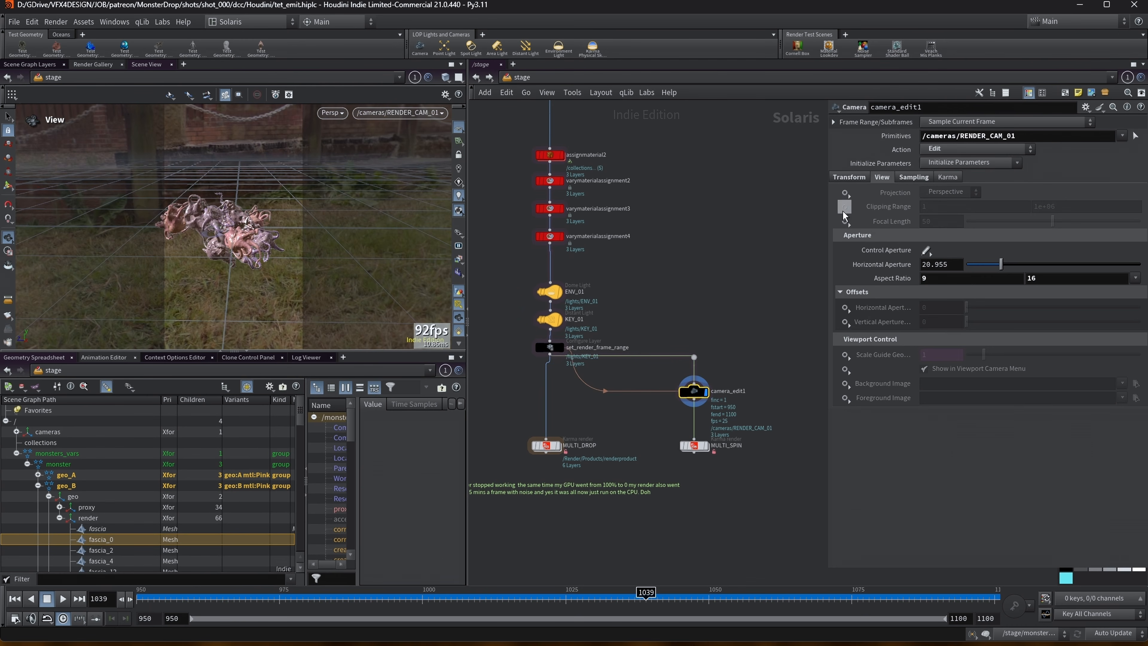
pyautogui.click(843, 179)
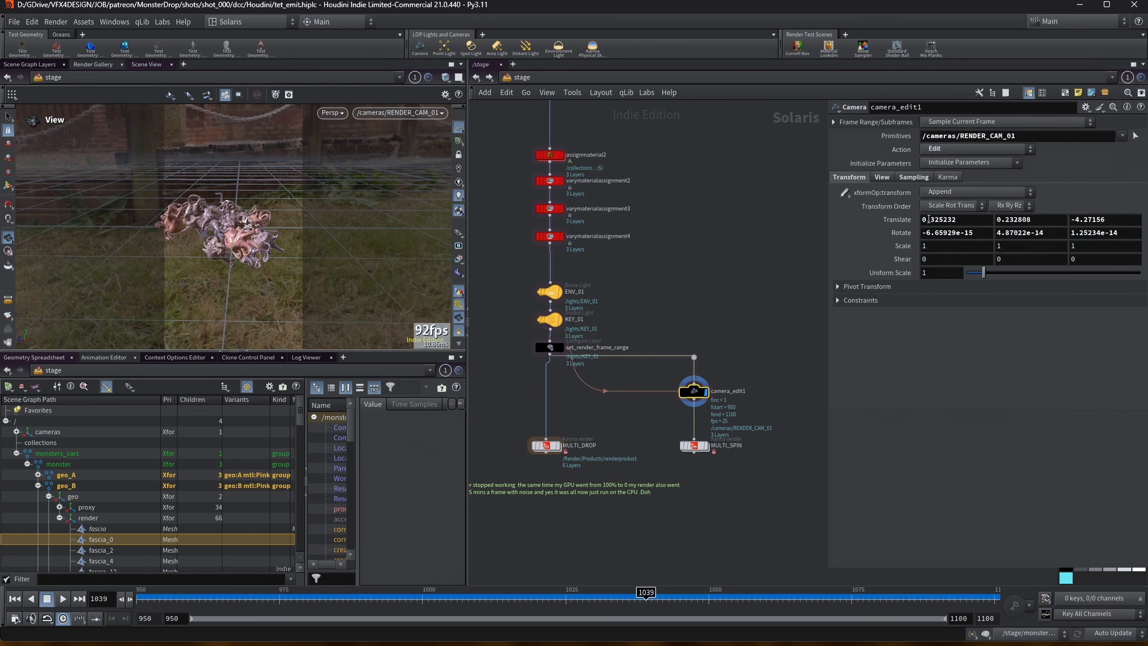
pyautogui.press('Return')
pyautogui.moveTo(237, 226); pyautogui.dragTo(220, 235)
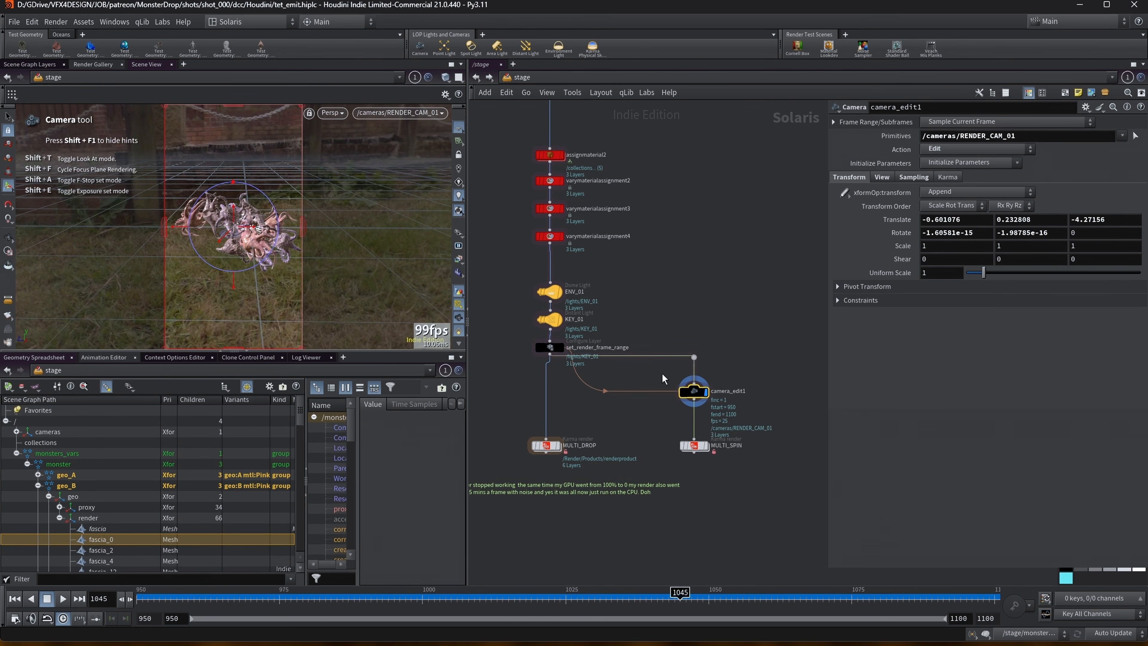
# Step: Enlarge the network pane and examine the whole stage graph, from both variant groups through materials and lights to the render nodes
pyautogui.scroll(-3, 730, 311)
pyautogui.moveTo(829, 276); pyautogui.dragTo(872, 276)
pyautogui.moveTo(669, 215); pyautogui.dragTo(665, 319, button='middle')
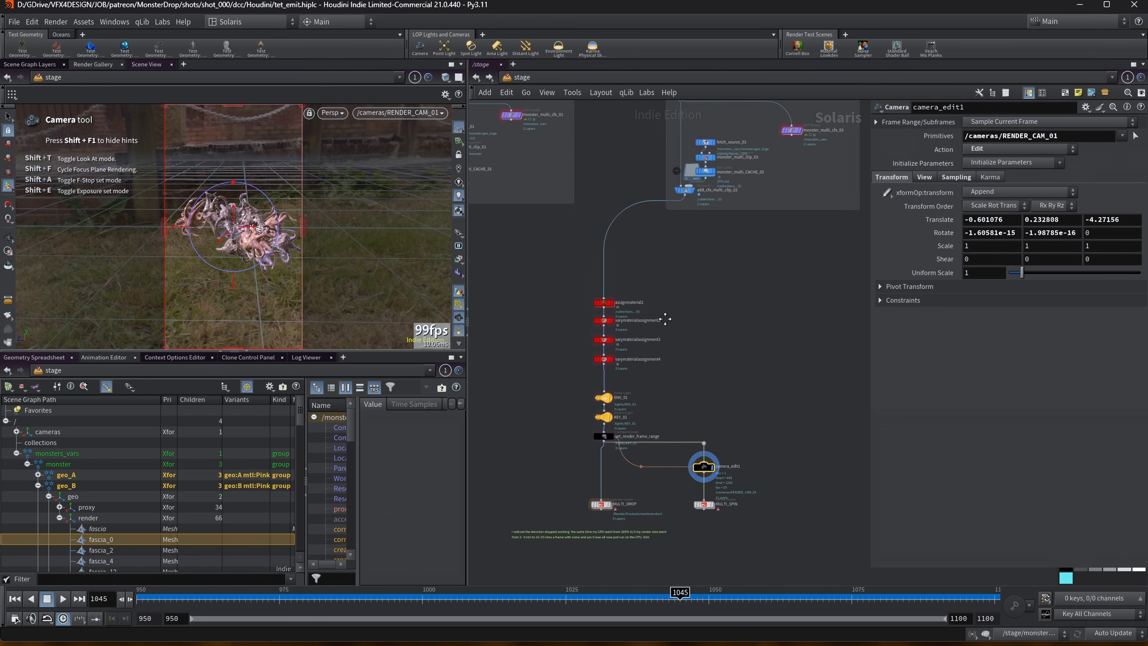
pyautogui.press('h')
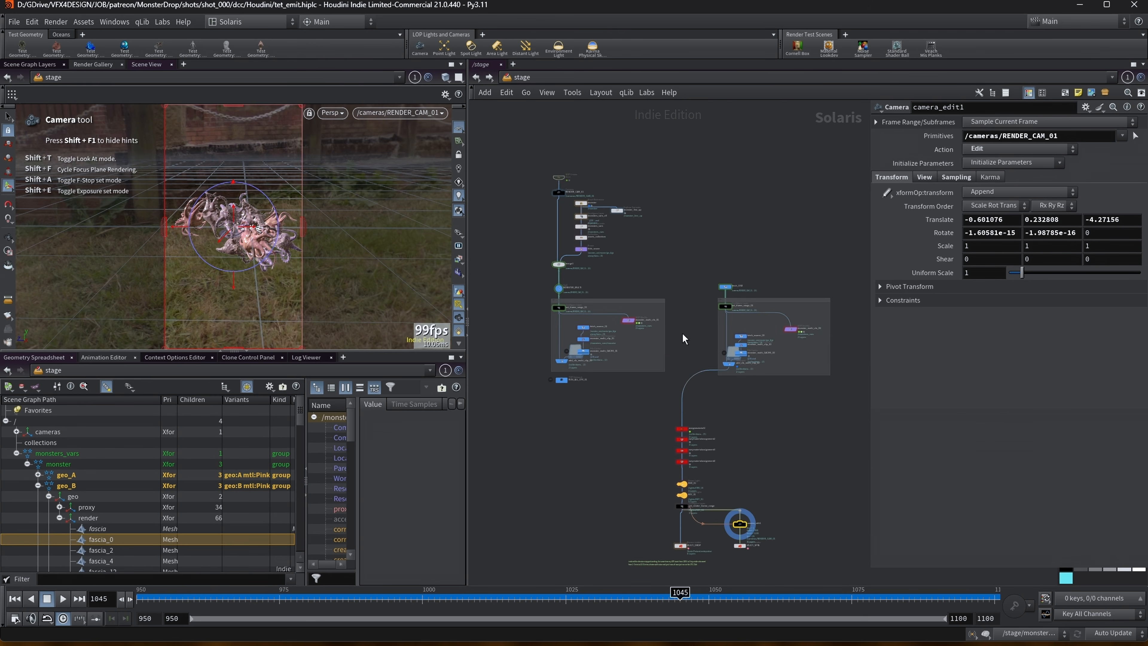
pyautogui.scroll(2, 683, 334)
pyautogui.moveTo(470, 180); pyautogui.dragTo(312, 182)
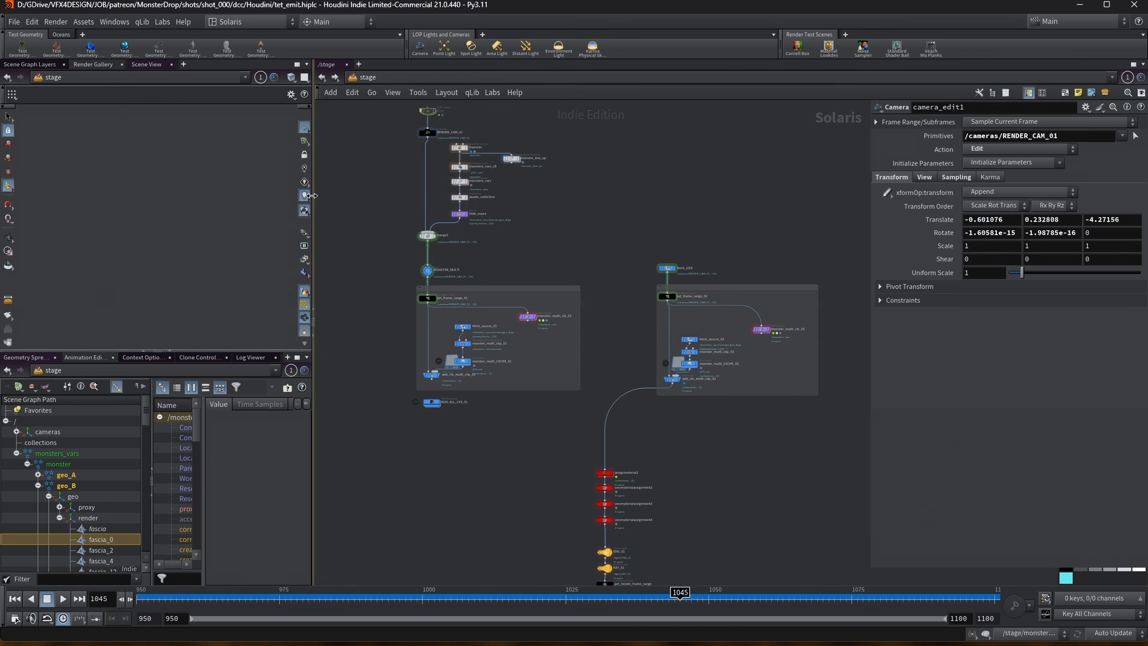
pyautogui.moveTo(543, 441); pyautogui.dragTo(509, 406, button='middle')
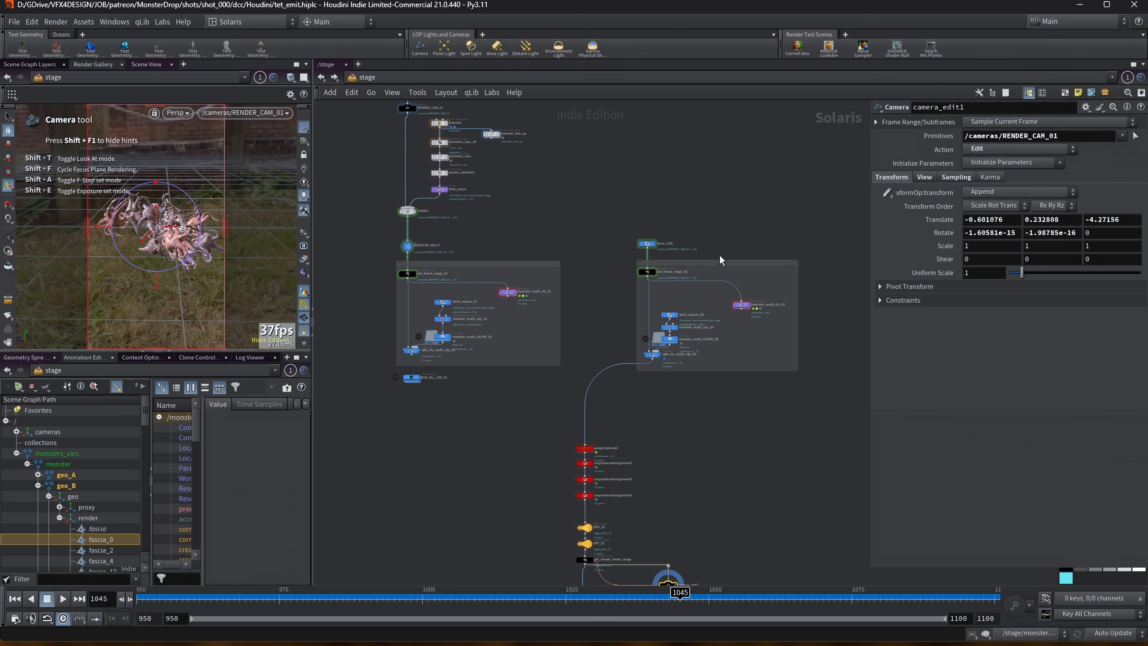
pyautogui.moveTo(760, 234); pyautogui.dragTo(716, 234, button='middle')
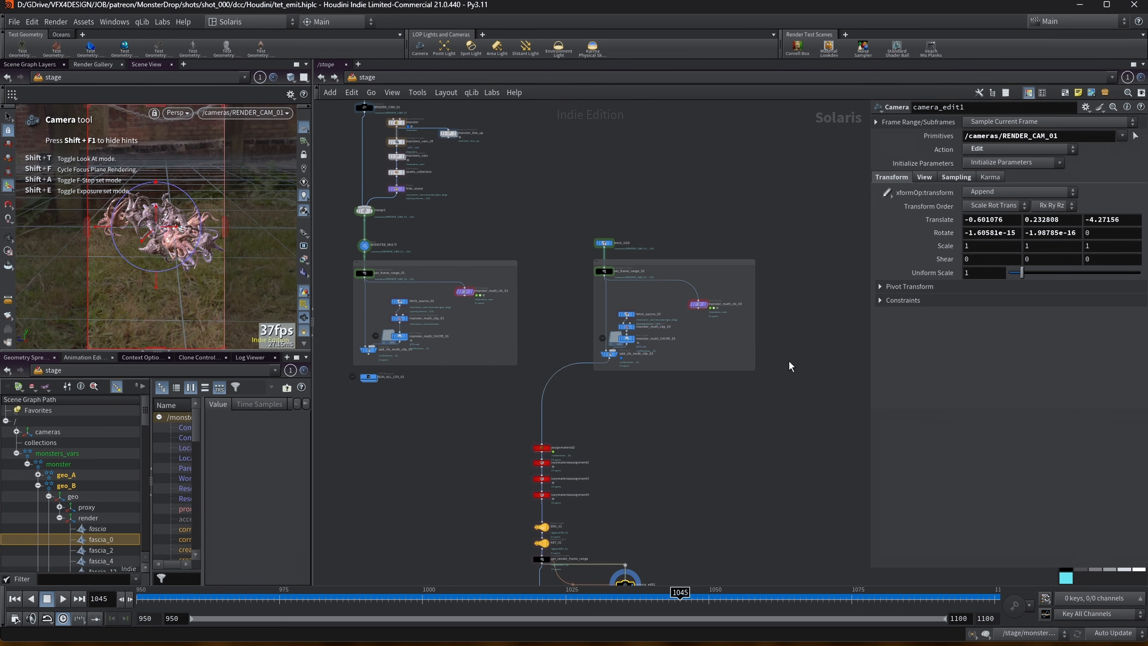
pyautogui.moveTo(543, 190); pyautogui.dragTo(560, 218, button='middle')
pyautogui.moveTo(660, 515); pyautogui.dragTo(678, 446, button='middle')
pyautogui.scroll(-2, 679, 447)
pyautogui.scroll(1, 707, 431)
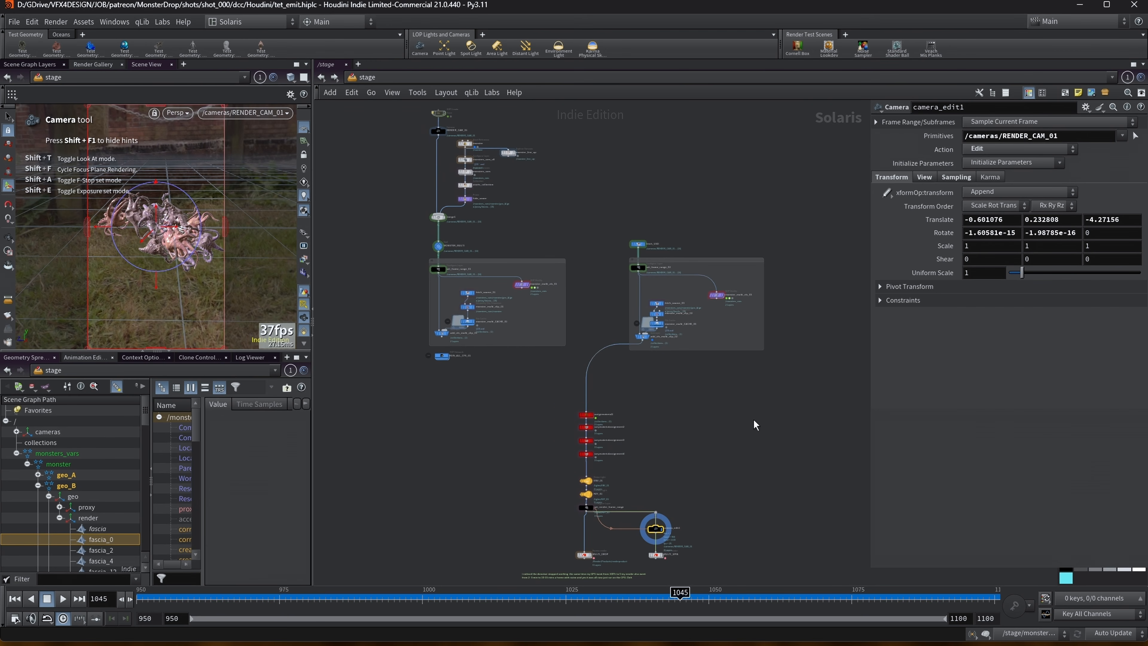
# Step: Narrow the parameter pane and widen the viewport beside the stage network
pyautogui.moveTo(868, 330); pyautogui.dragTo(912, 332)
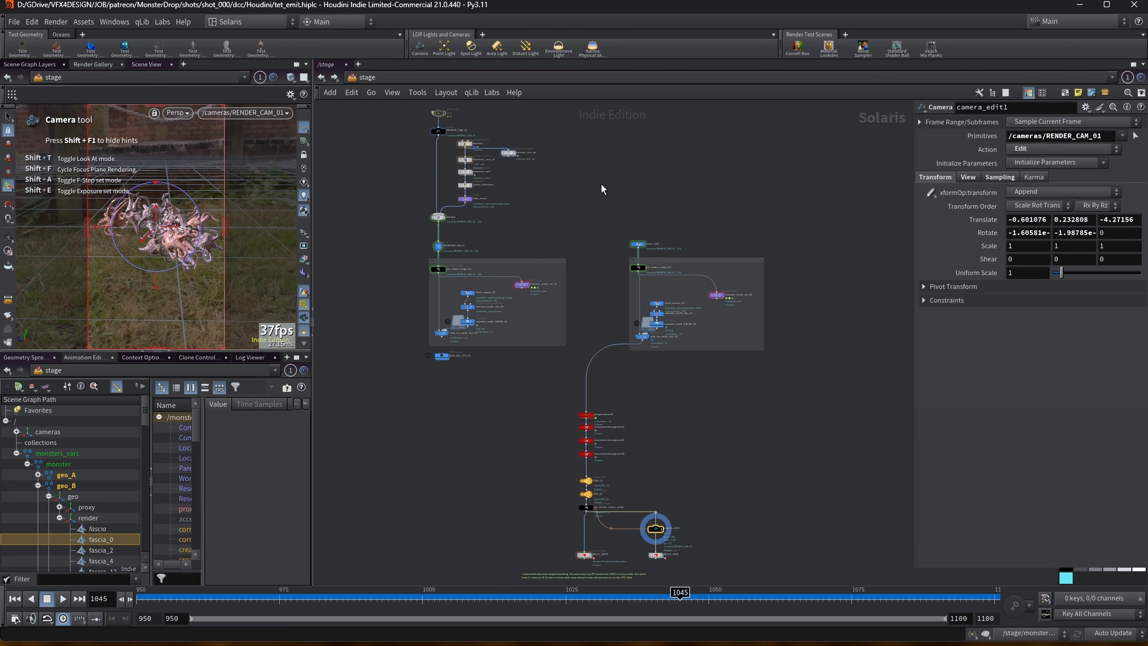
pyautogui.moveTo(584, 180); pyautogui.dragTo(583, 200, button='middle')
pyautogui.moveTo(312, 208); pyautogui.dragTo(455, 217)
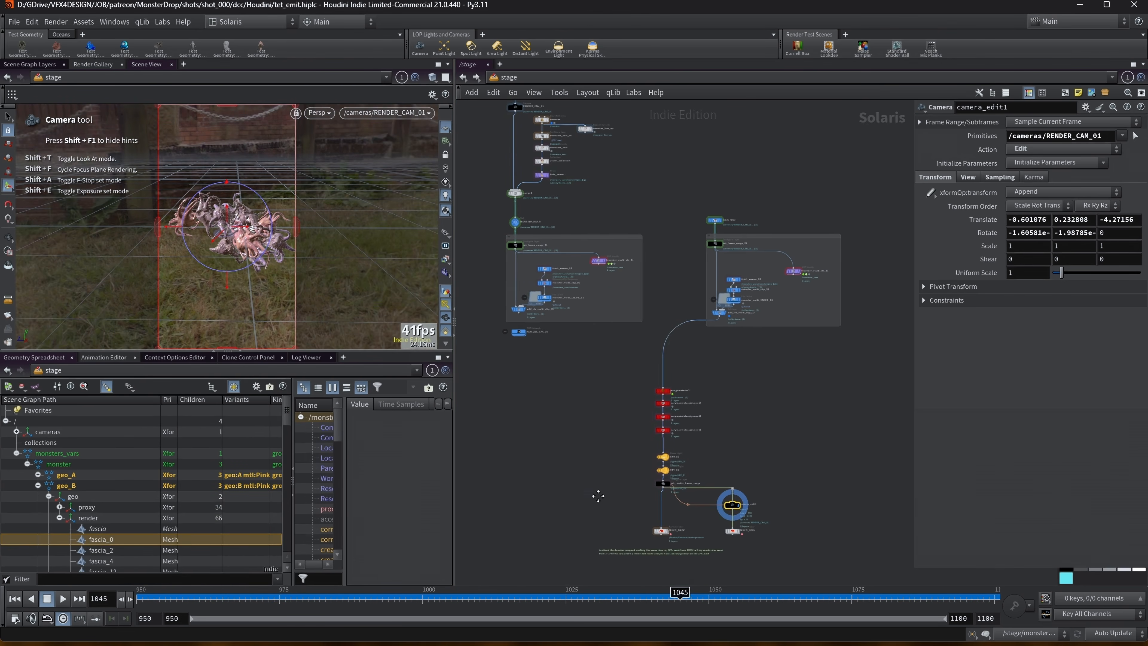